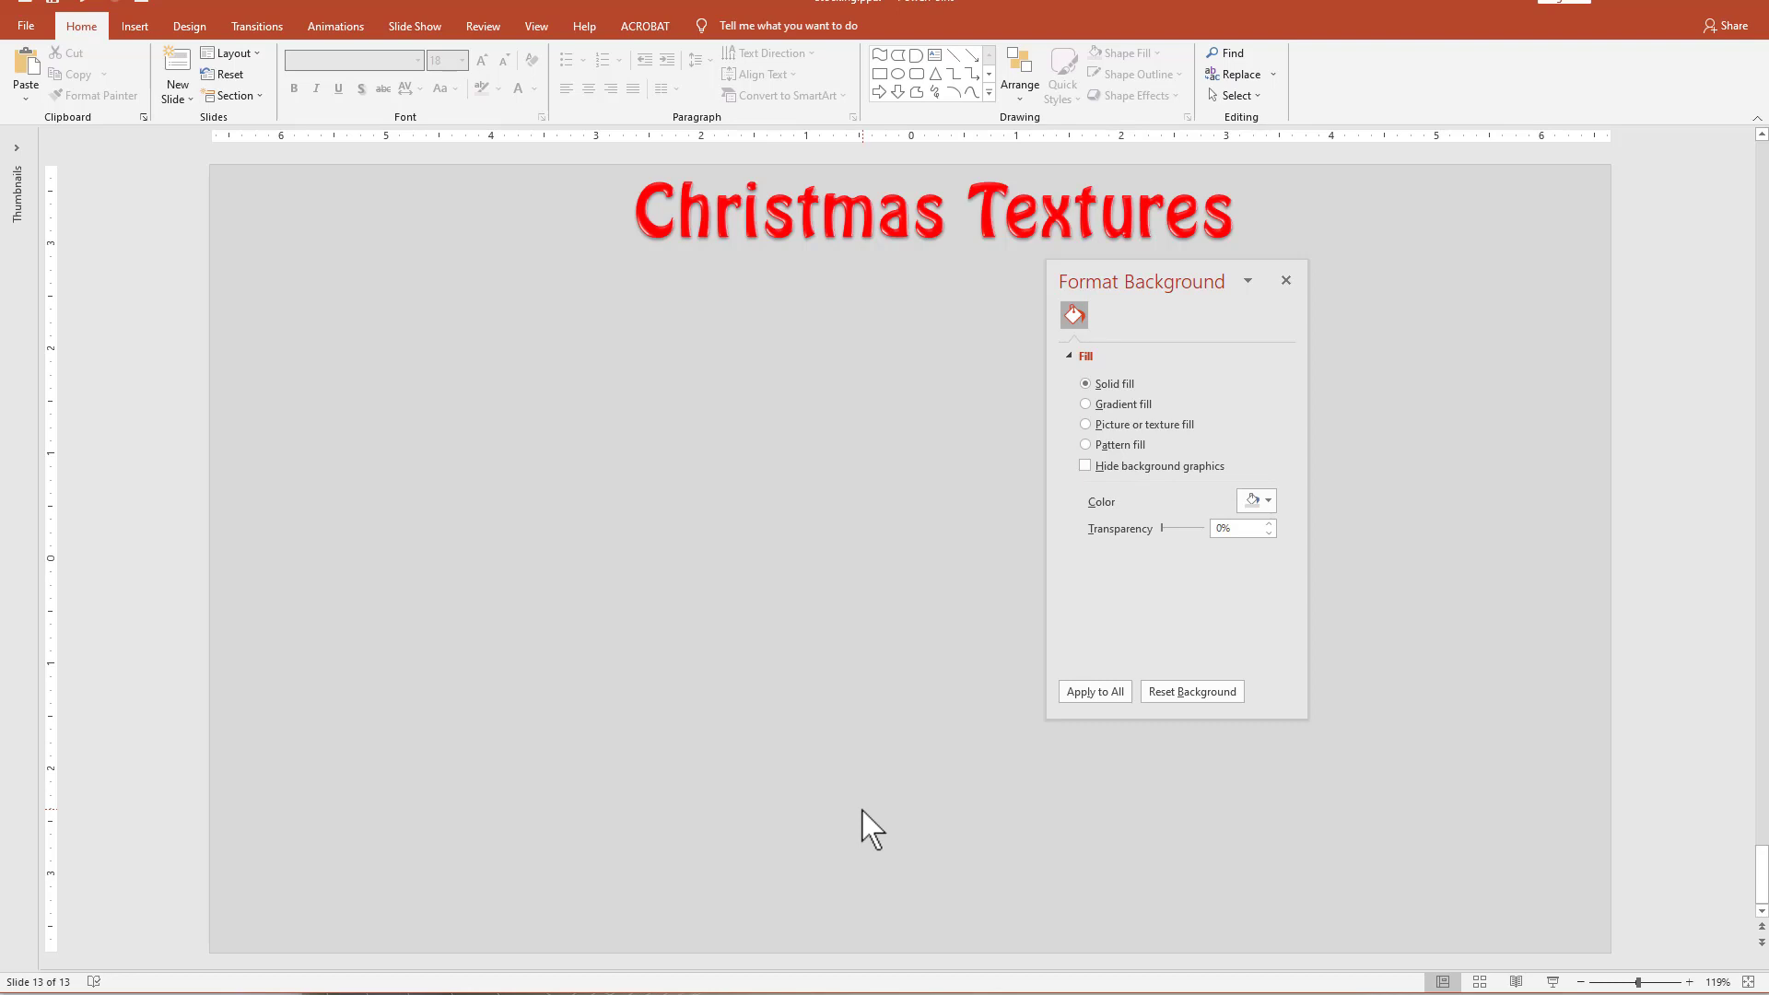
Draw a Flowchart Delay shape about 1.83" high and 3.51" wide, and rotate it until its rounded end points down as the stocking leg.
left_click(990, 92)
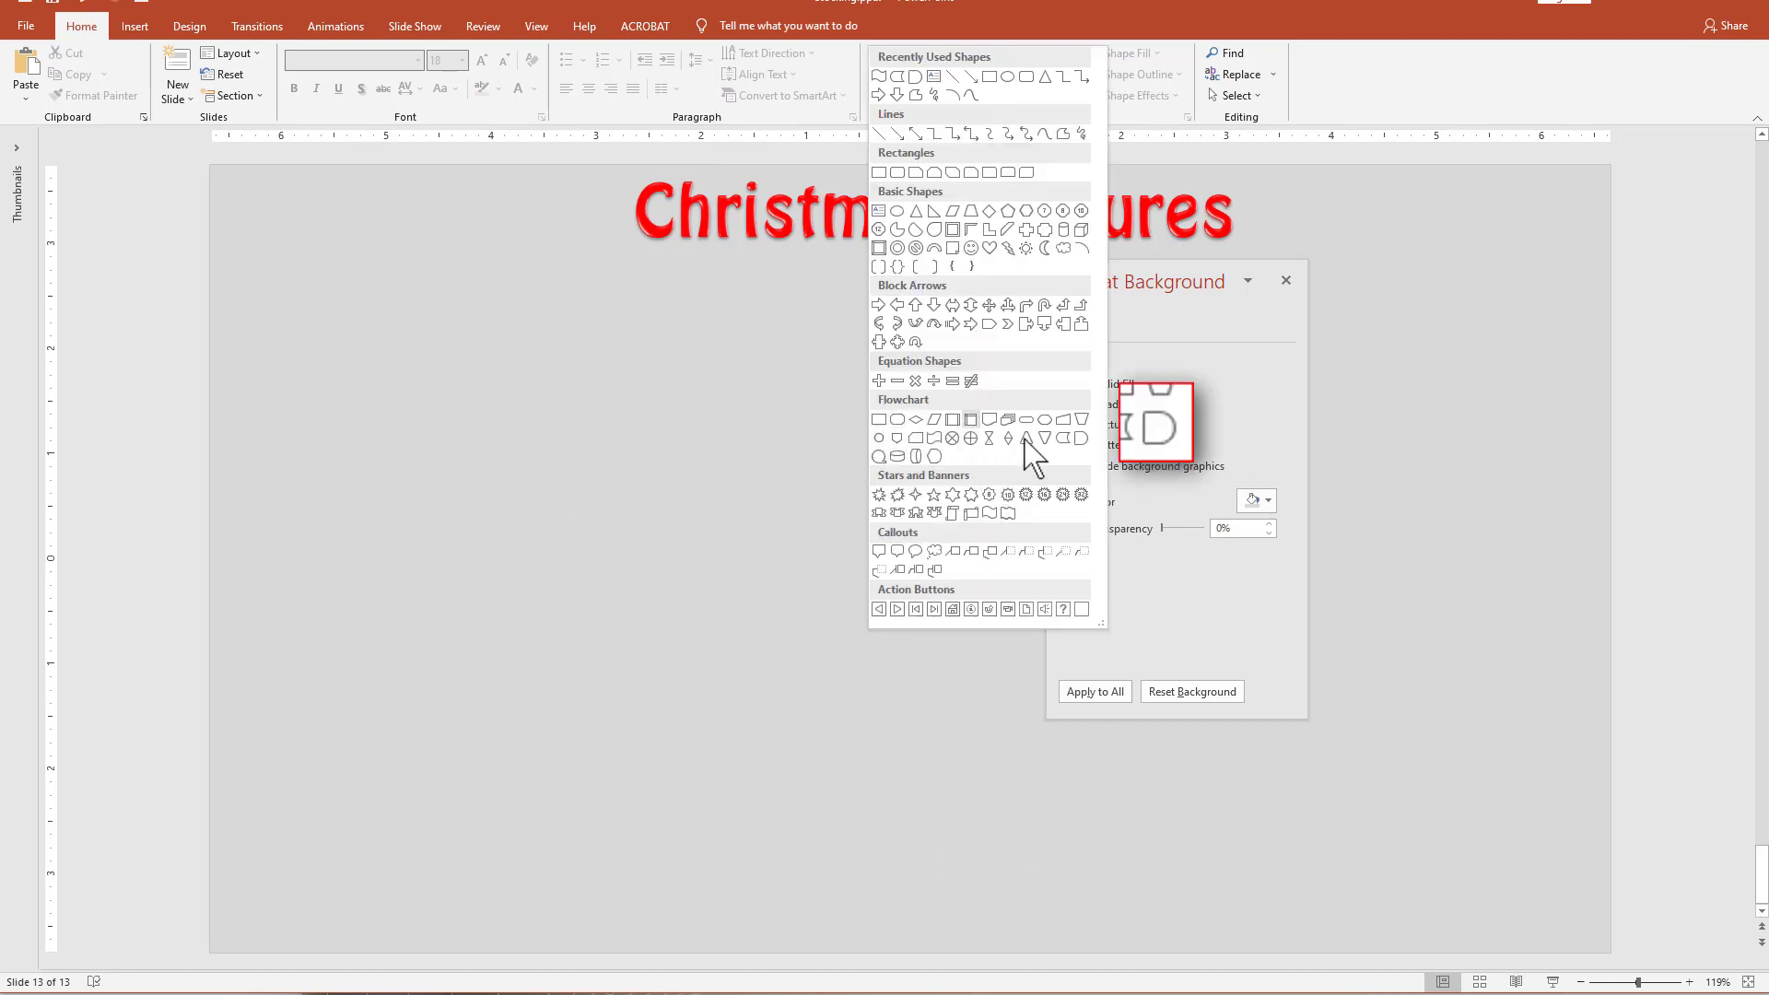
left_click(1082, 438)
left_click_drag(434, 325, 803, 518)
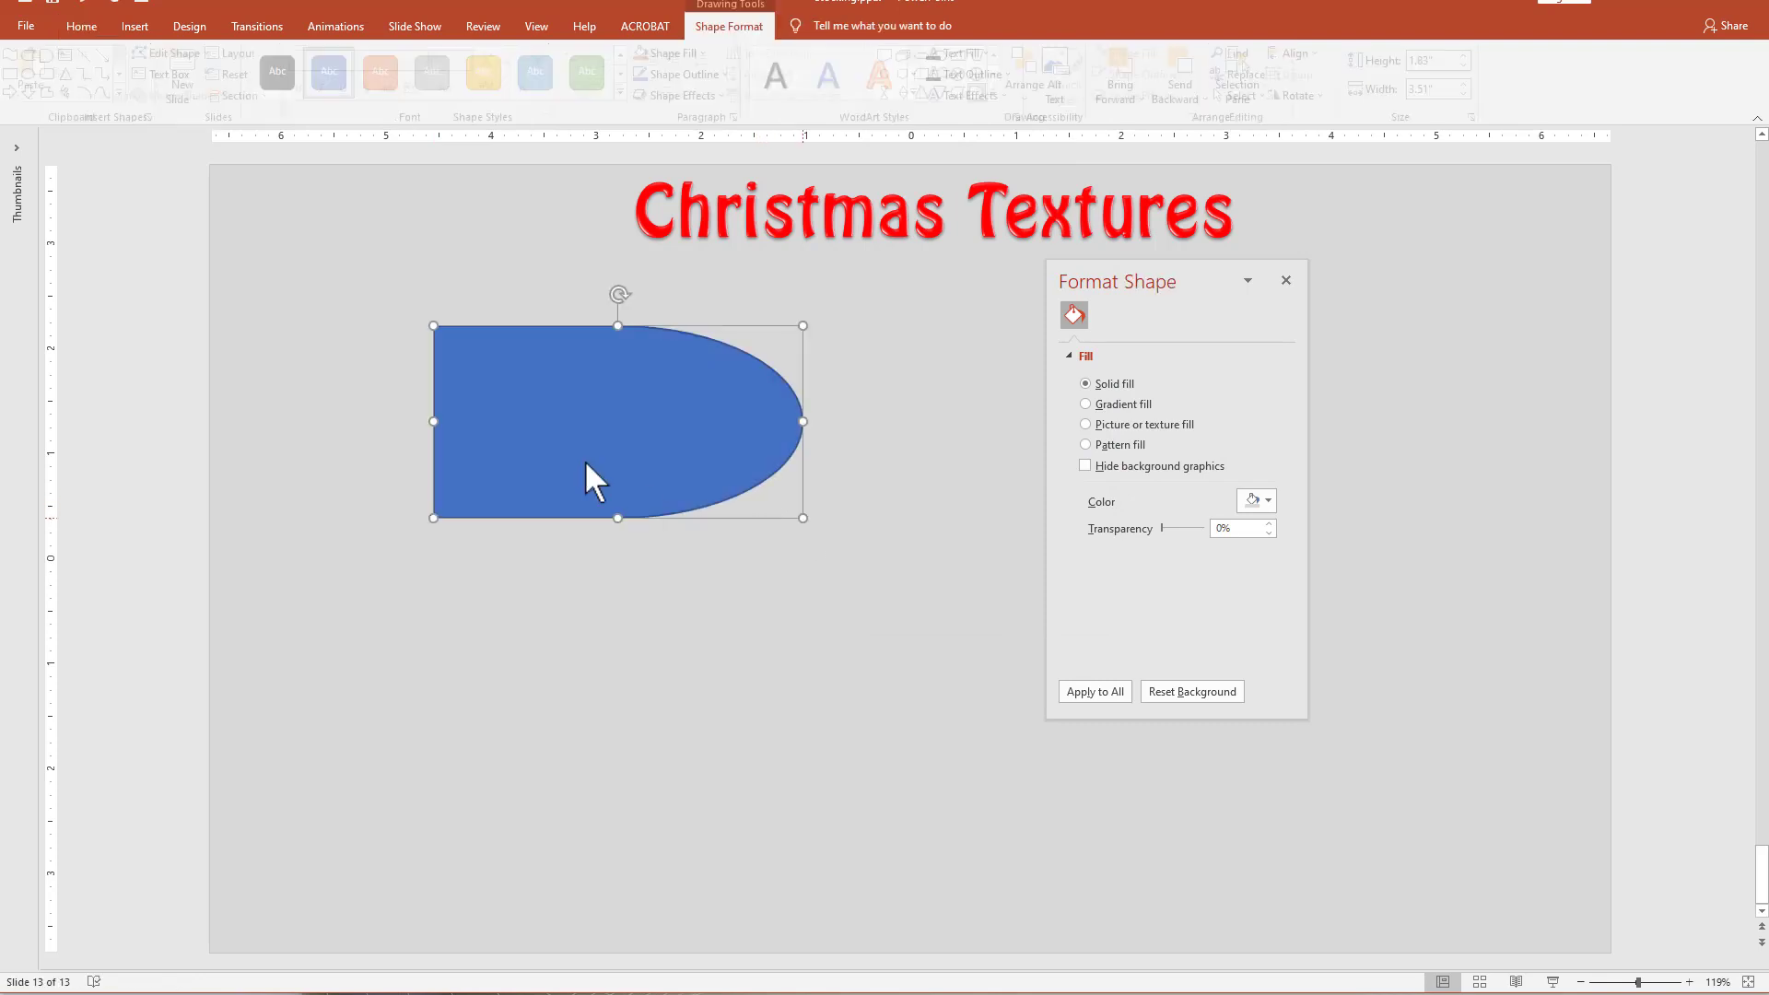
left_click_drag(617, 296, 498, 565)
Shrink a copy of the leg shape, rotate it as the foot at the leg's lower end, and resize it to about 1.34" by 1.96".
left_click_drag(357, 355, 429, 490)
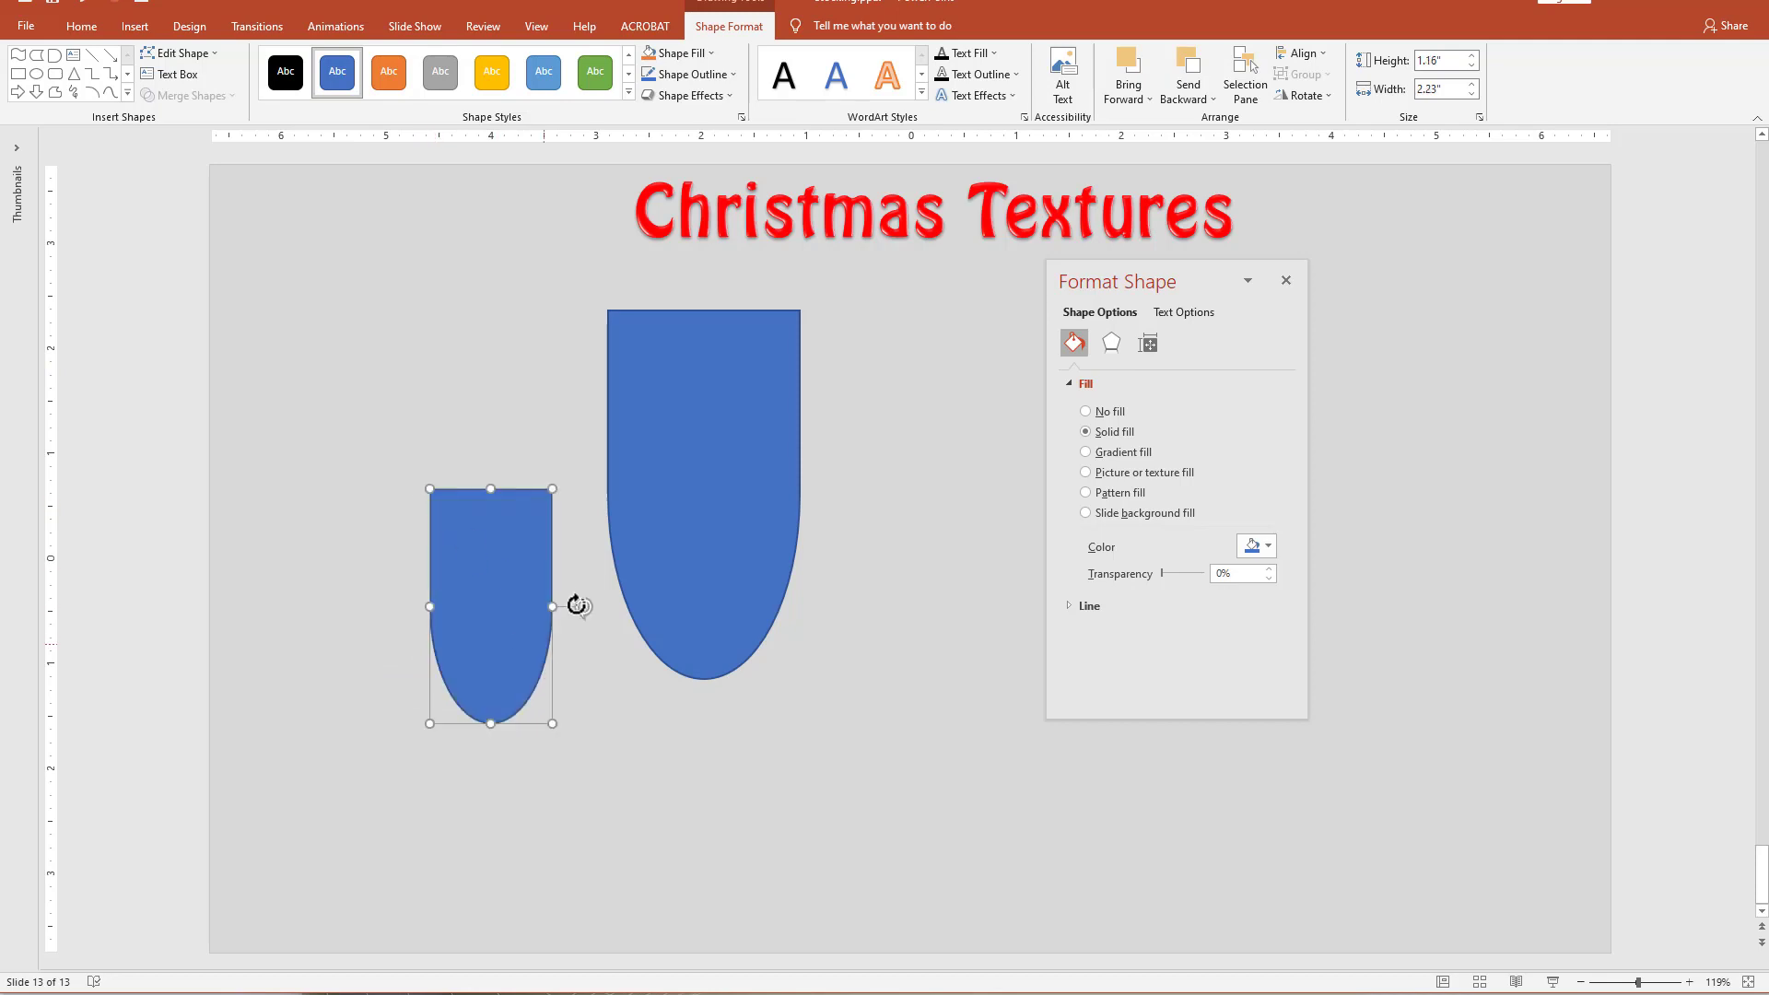
left_click_drag(581, 609, 585, 664)
left_click_drag(563, 582, 564, 563)
left_click_drag(460, 656, 487, 642)
left_click(789, 850)
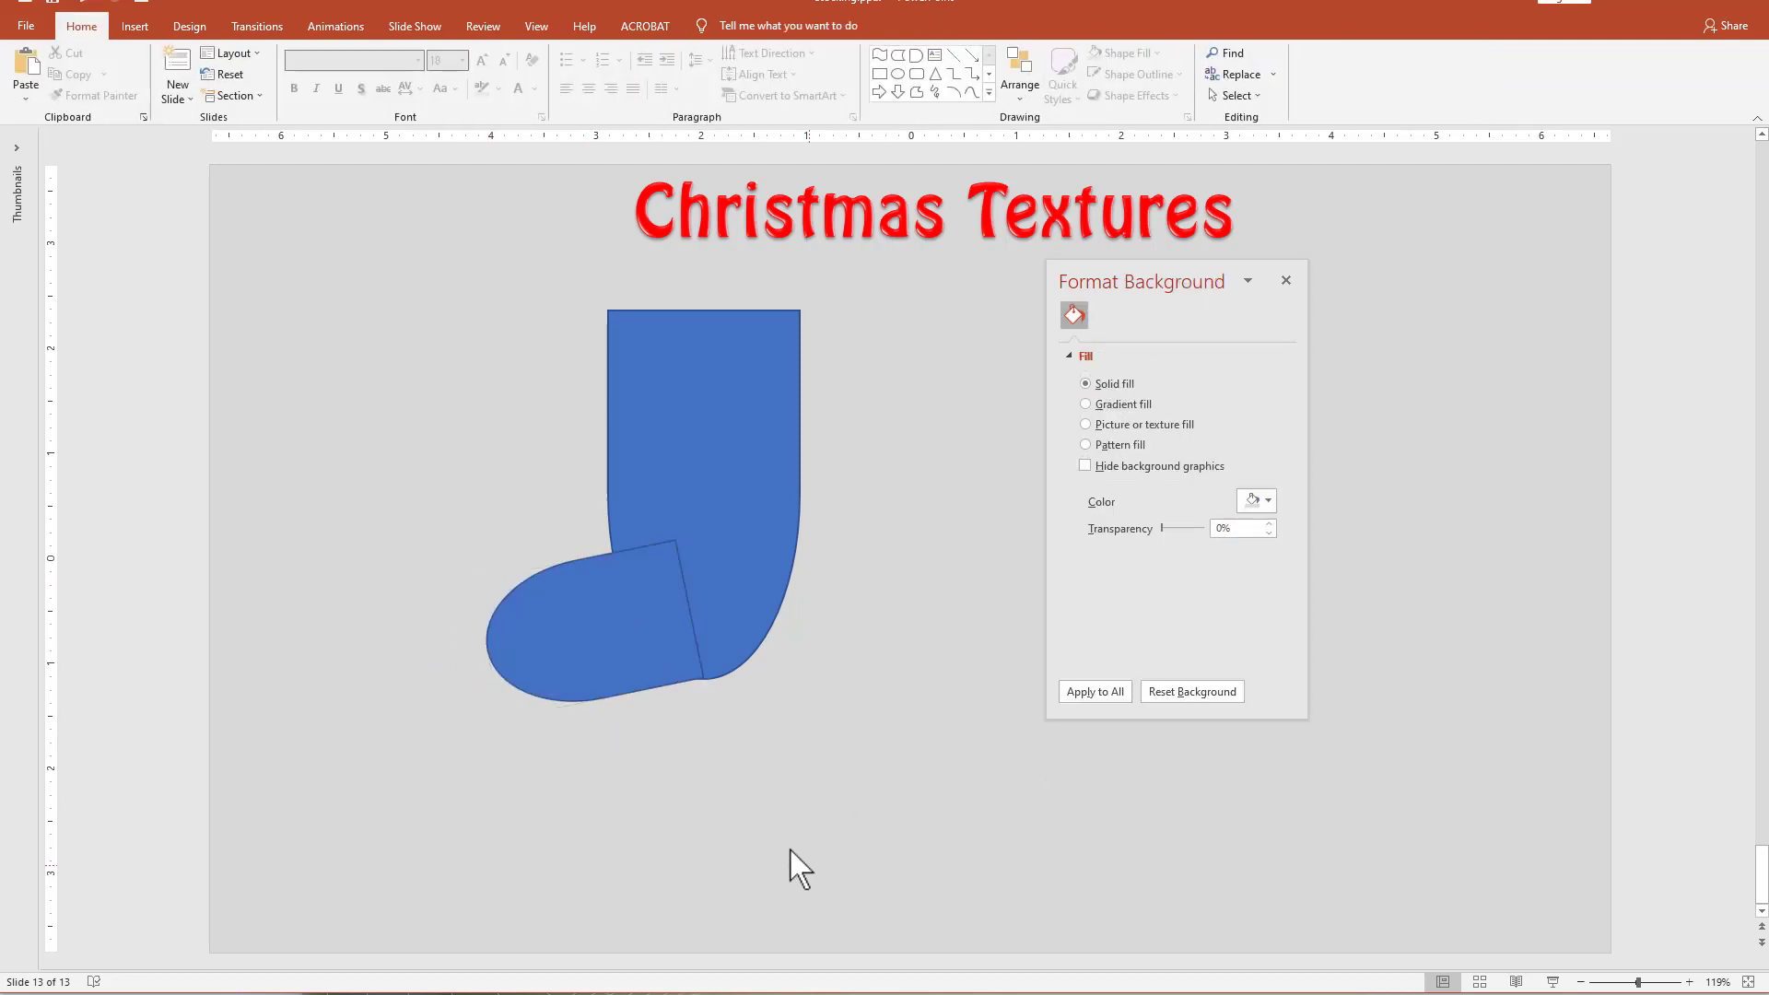
left_click(612, 654)
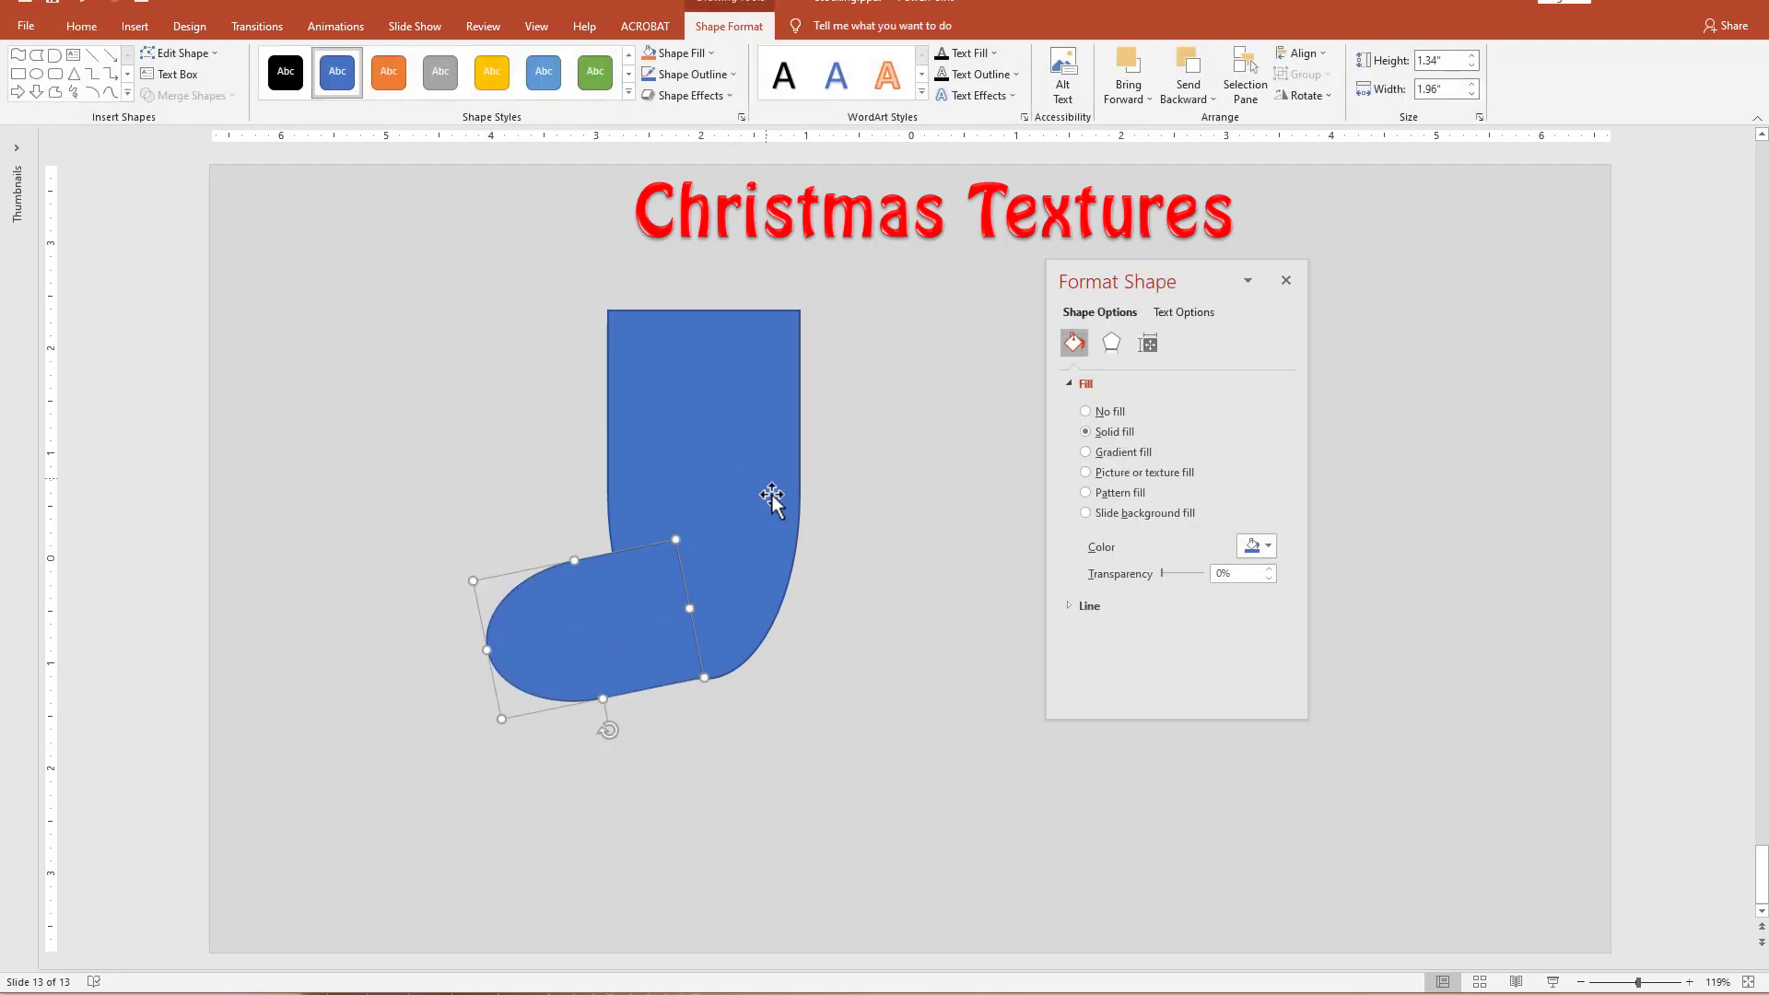
Add a Flowchart Stored Data shape about 1.11" by 1.03", rotate it into place as the heel, and widen it to about 1.39".
left_click(127, 95)
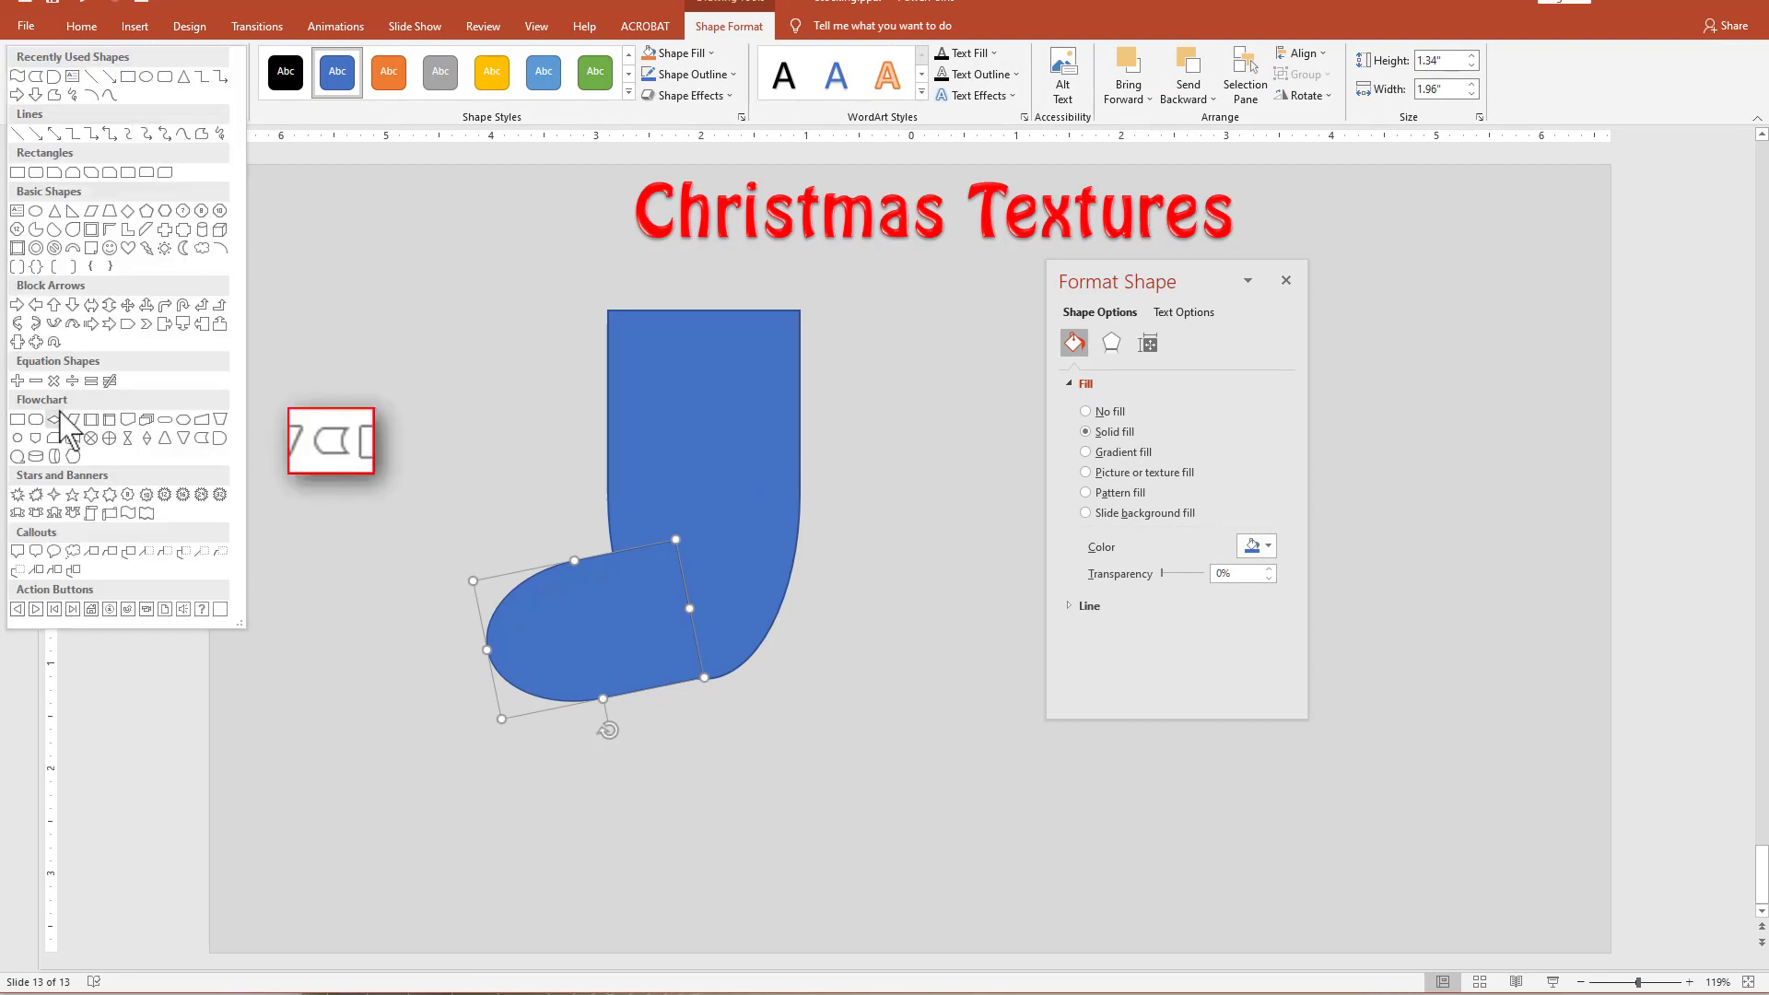
left_click(202, 439)
left_click_drag(819, 594, 929, 710)
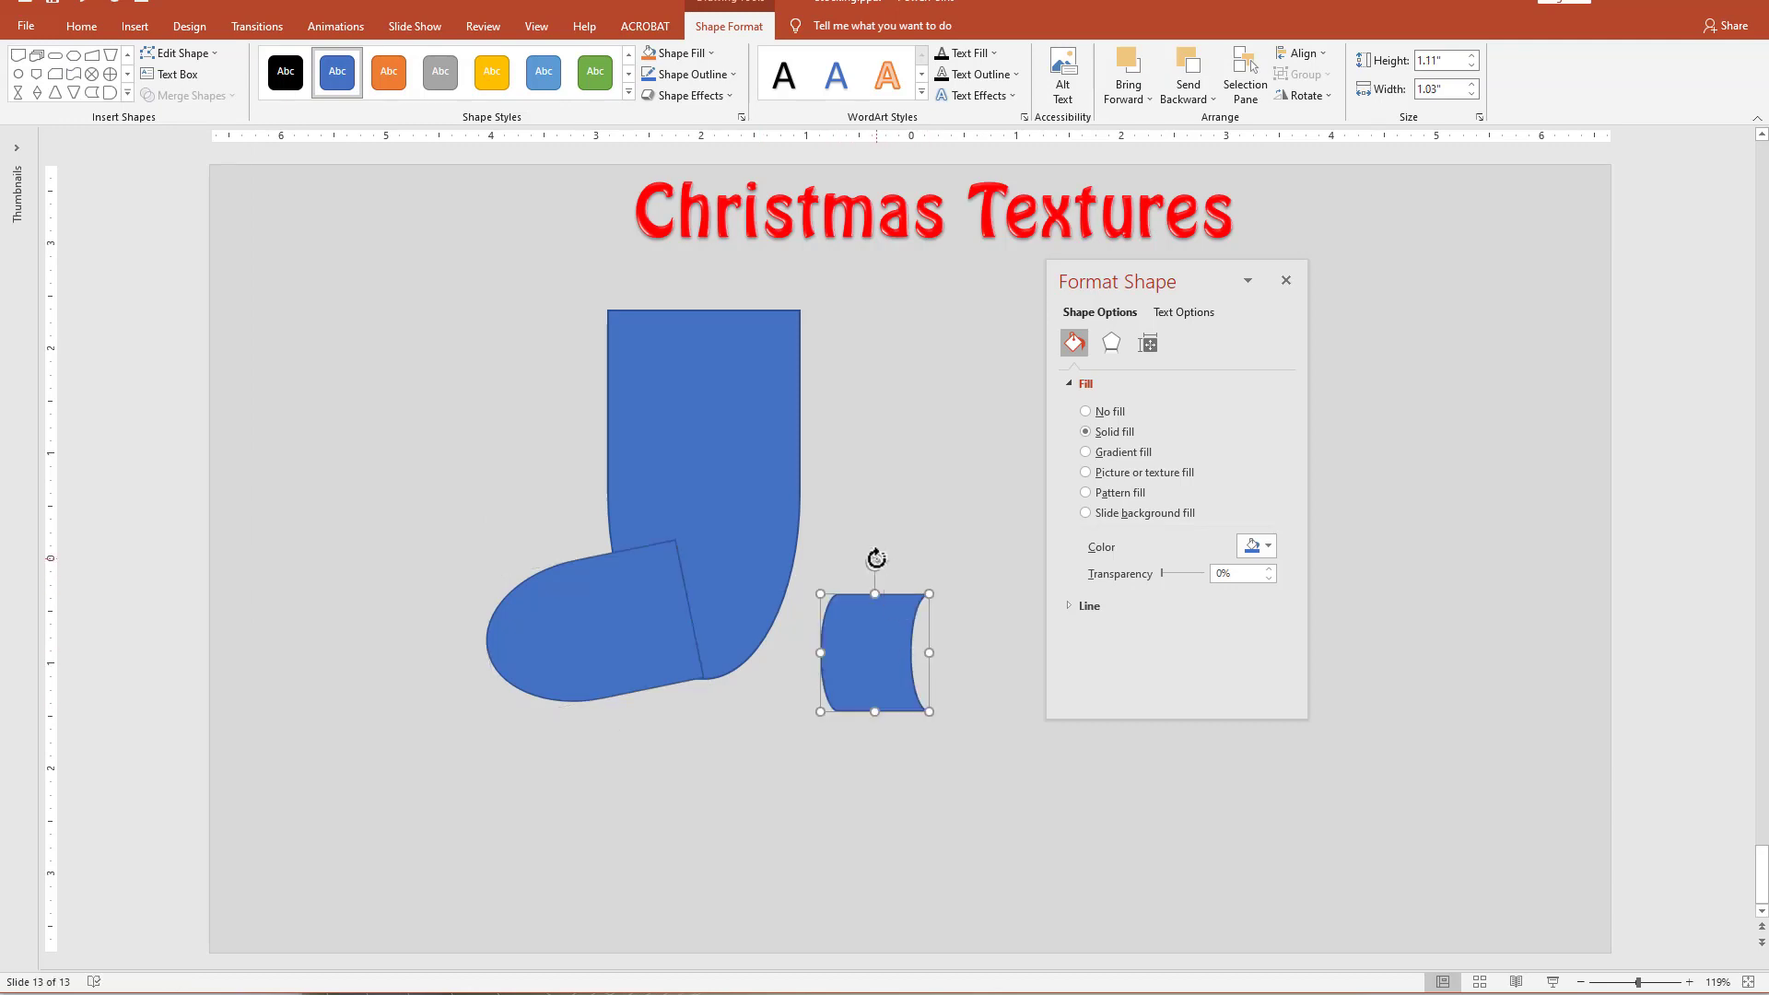
left_click_drag(876, 561, 742, 539)
left_click_drag(769, 608, 770, 609)
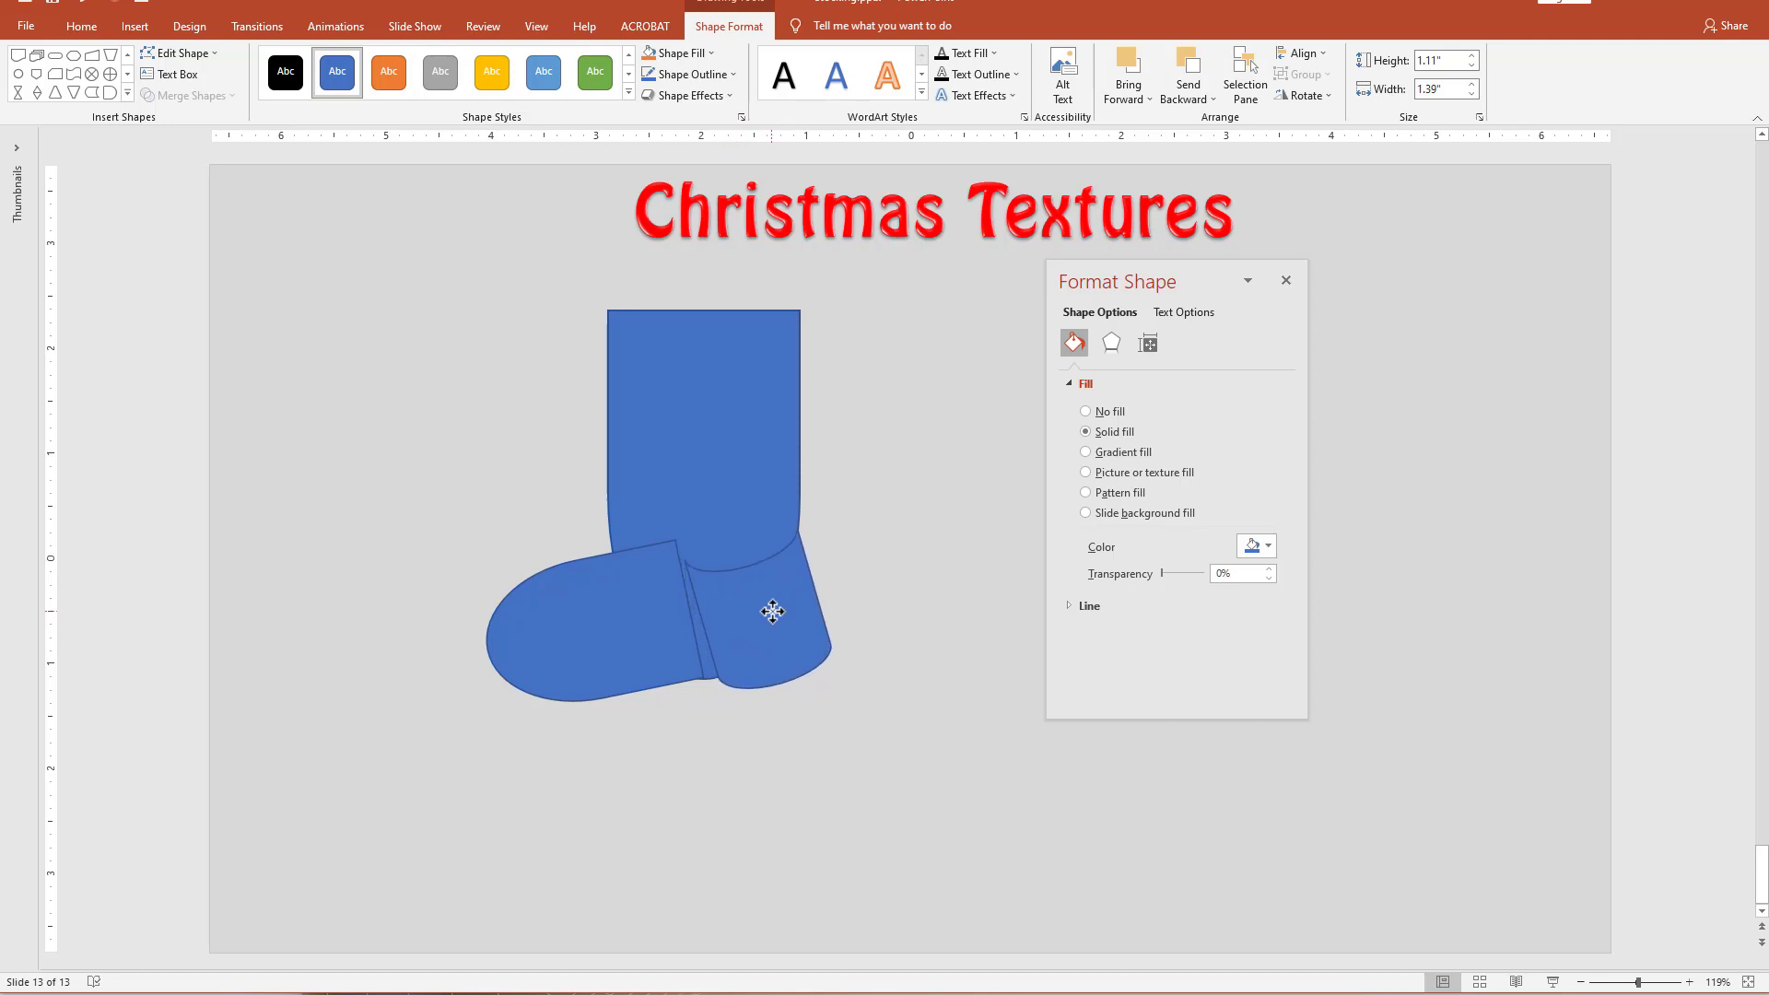
Shift the foot toward the heel and stretch the heel slightly so the three stocking pieces overlap smoothly.
left_click(577, 645)
left_click_drag(575, 647, 591, 650)
left_click(724, 811)
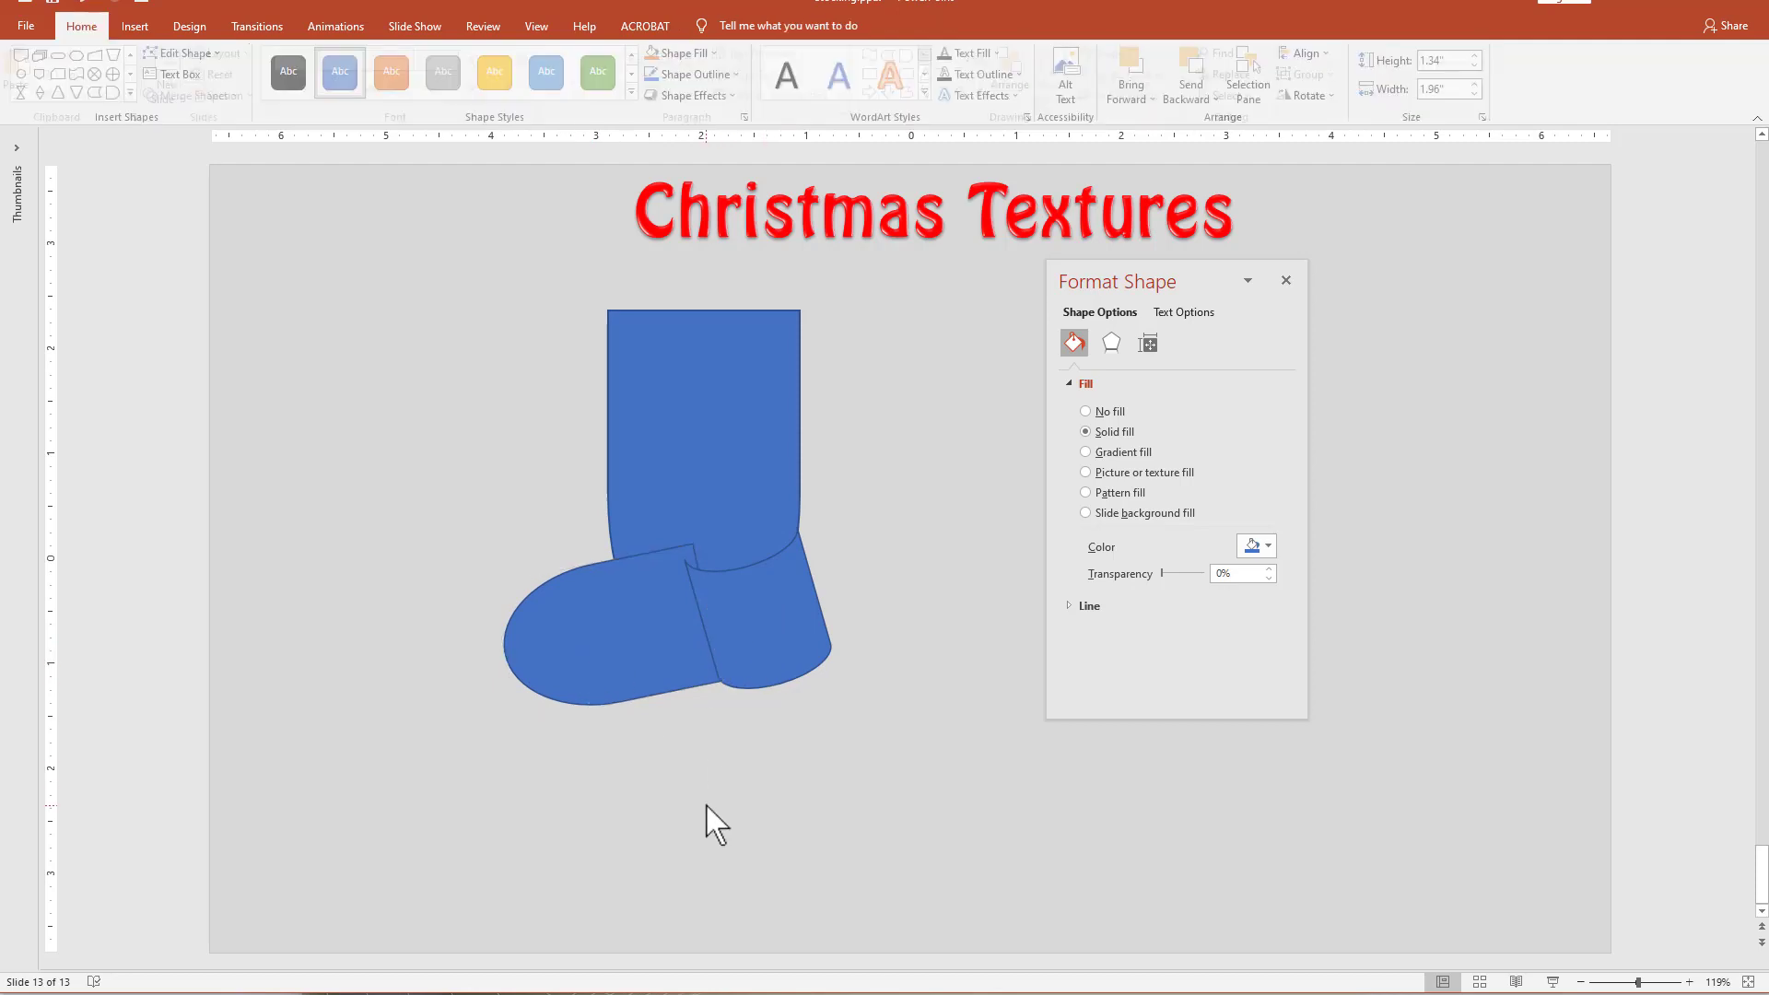
left_click(623, 683)
left_click(759, 643)
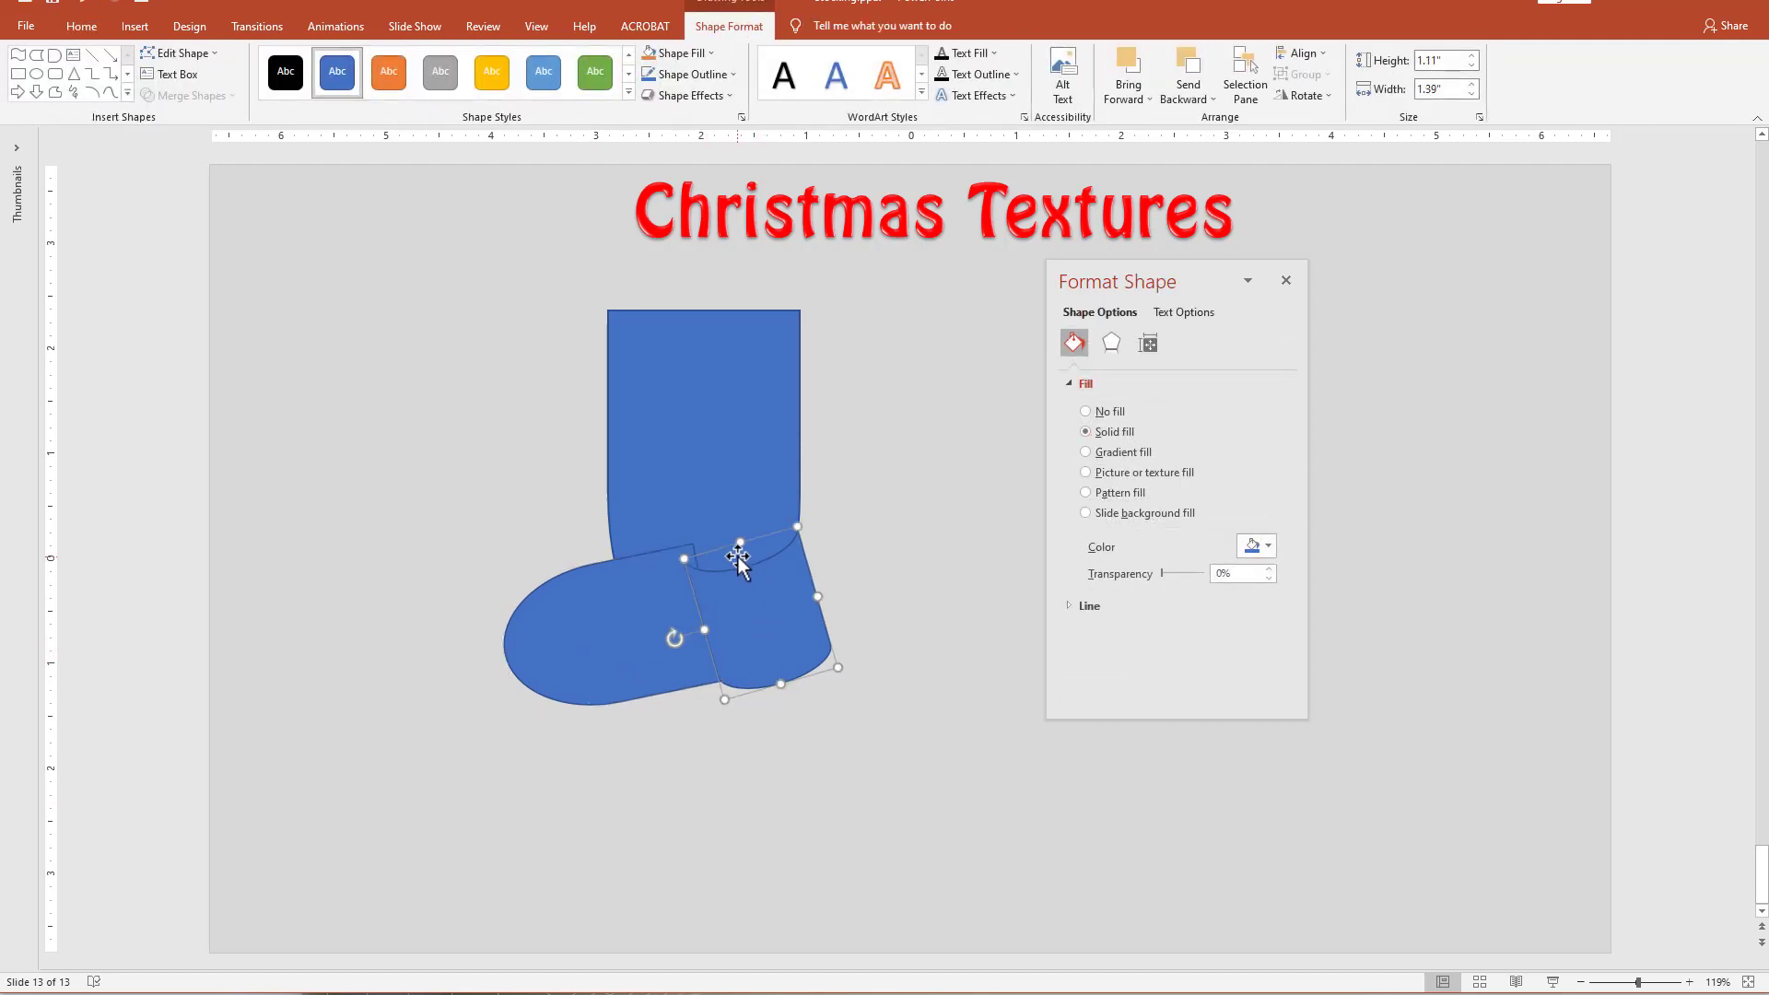
left_click_drag(737, 544, 738, 541)
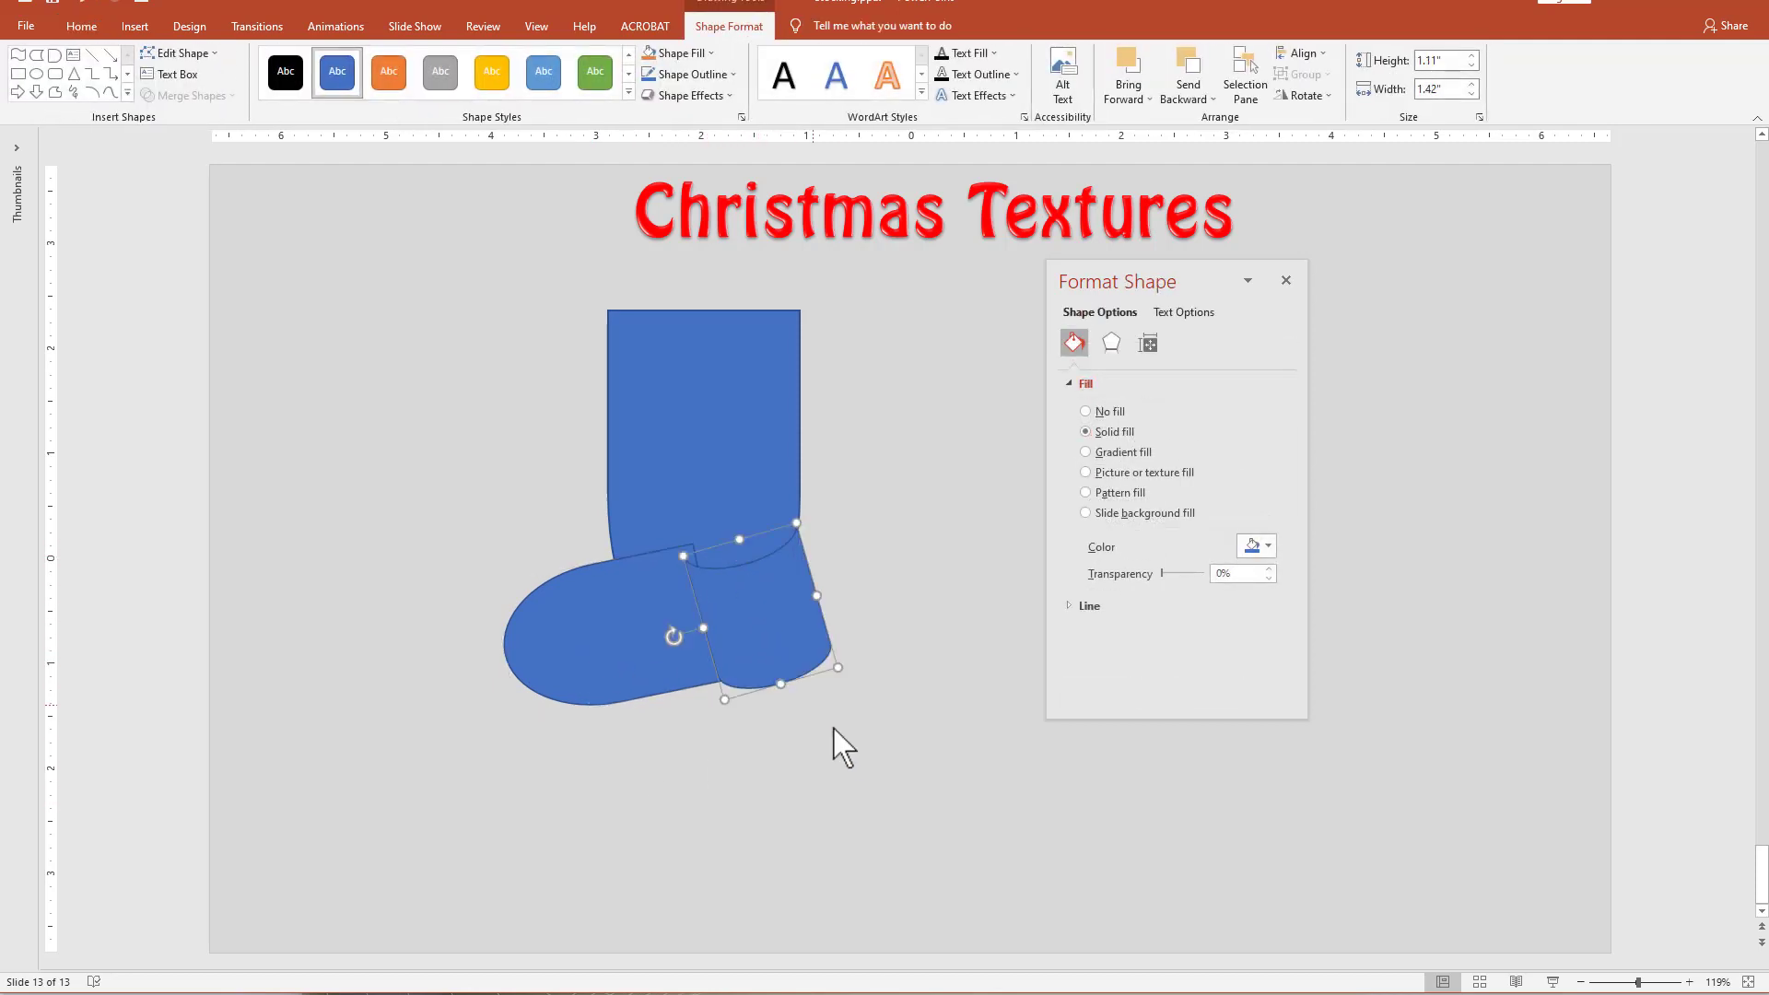
left_click(840, 746)
left_click(791, 616)
left_click_drag(818, 599, 822, 601)
Merge the leg, foot and heel with Union, and move the finished stocking to the slide's right side.
left_click_drag(974, 803, 317, 291)
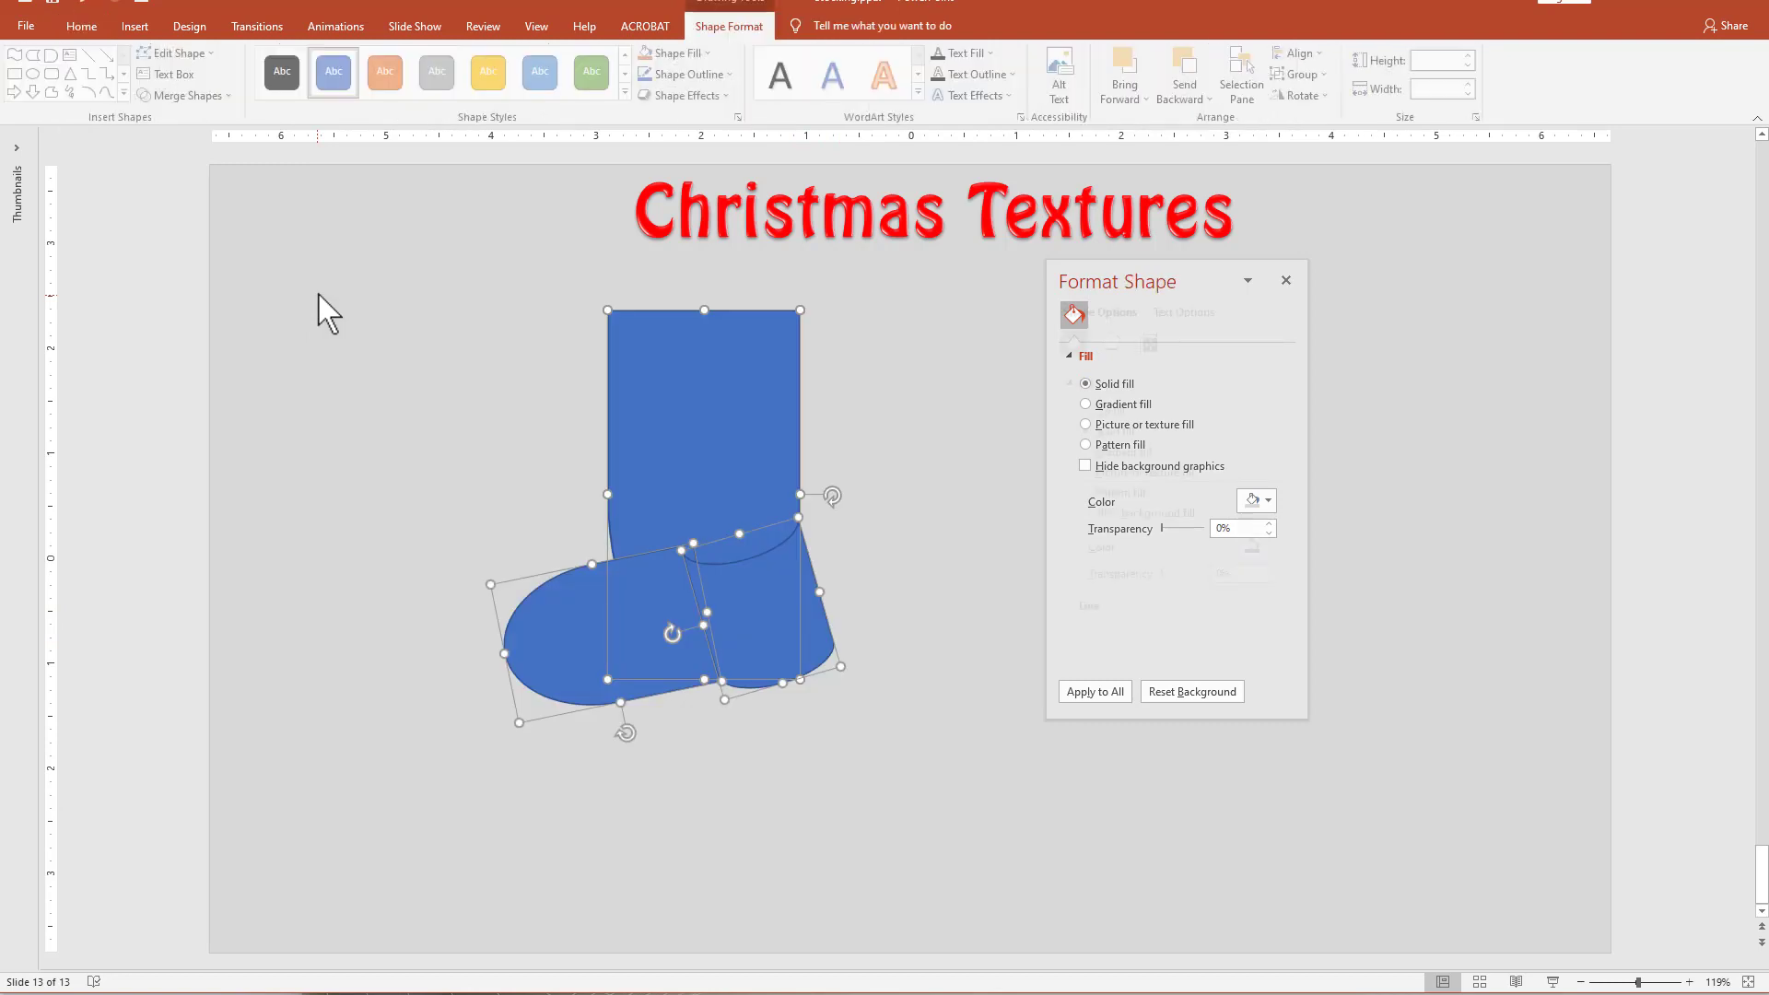
left_click(202, 98)
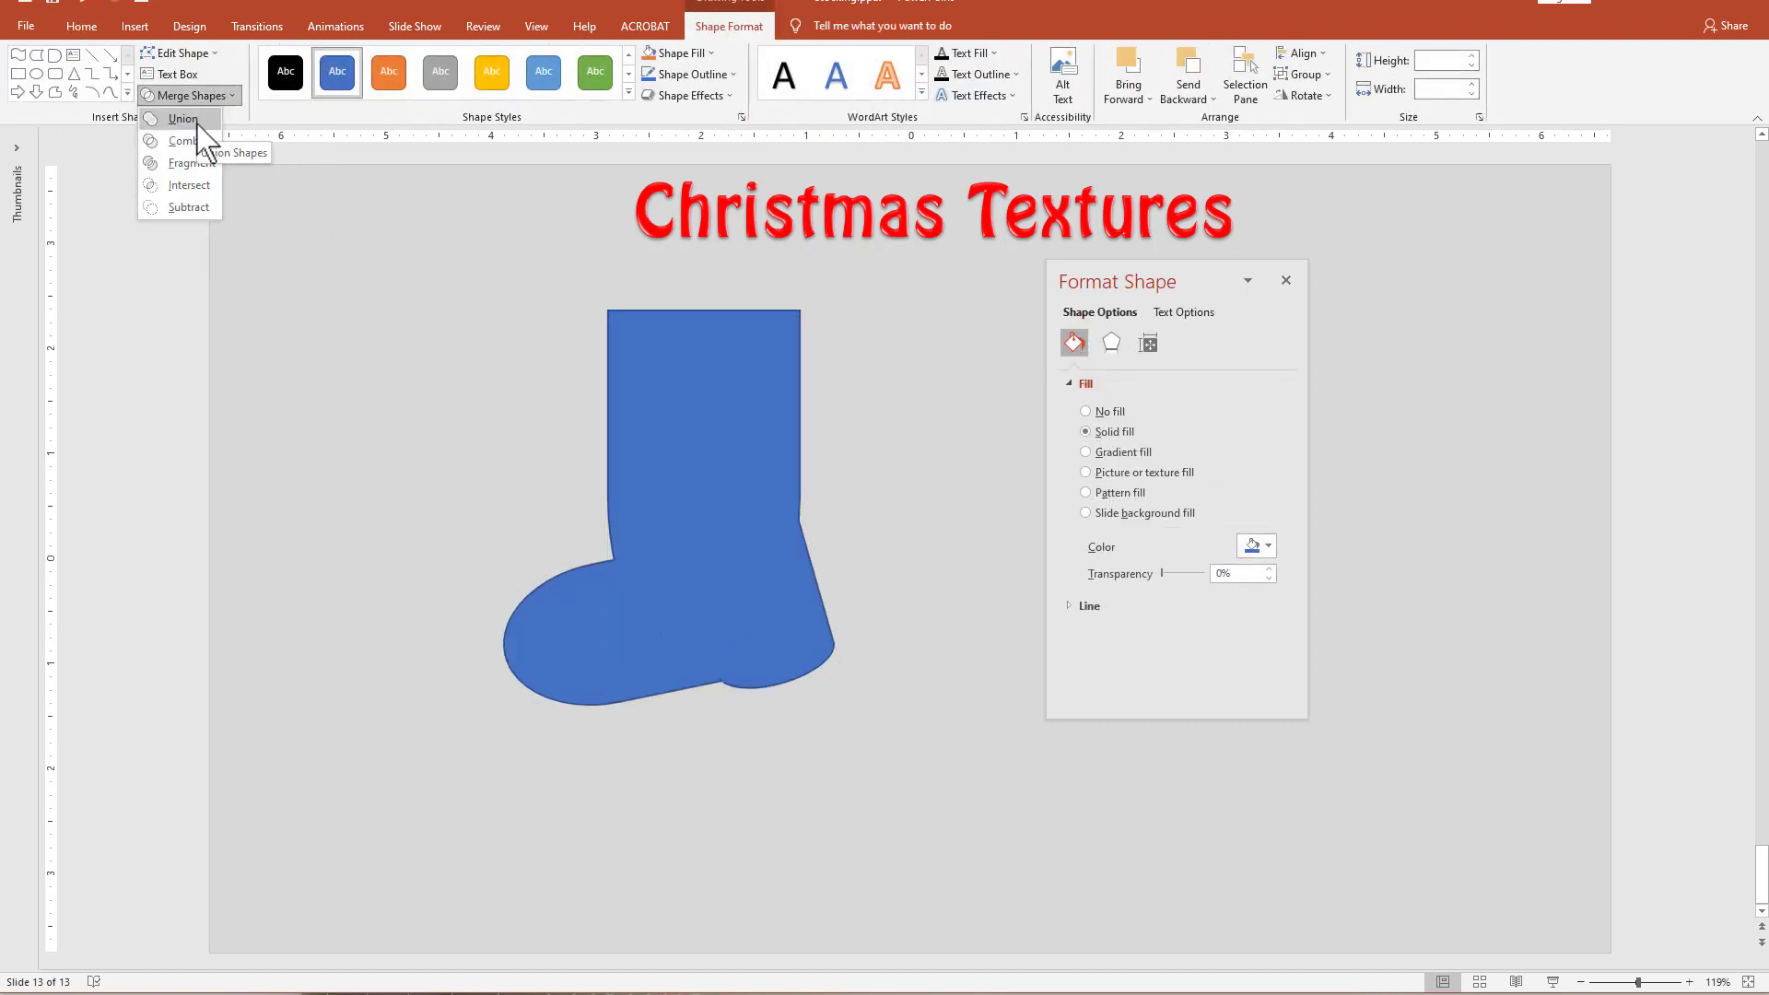
left_click(183, 119)
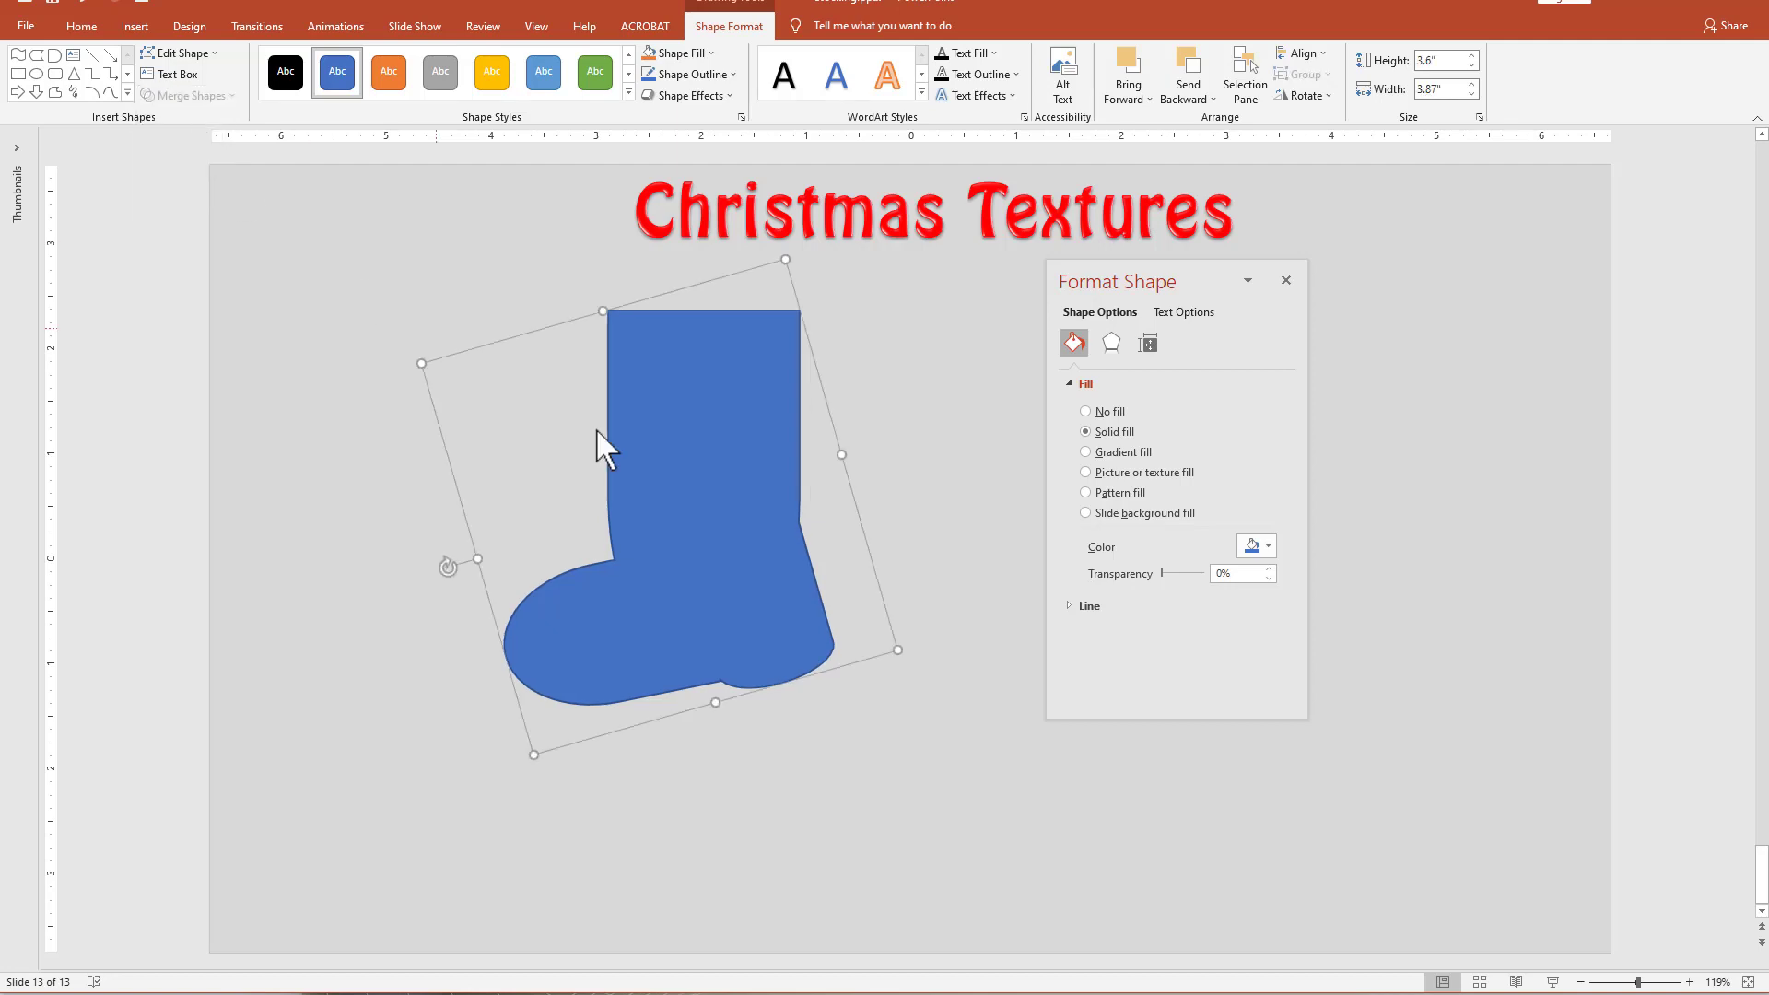
left_click_drag(684, 567, 671, 579)
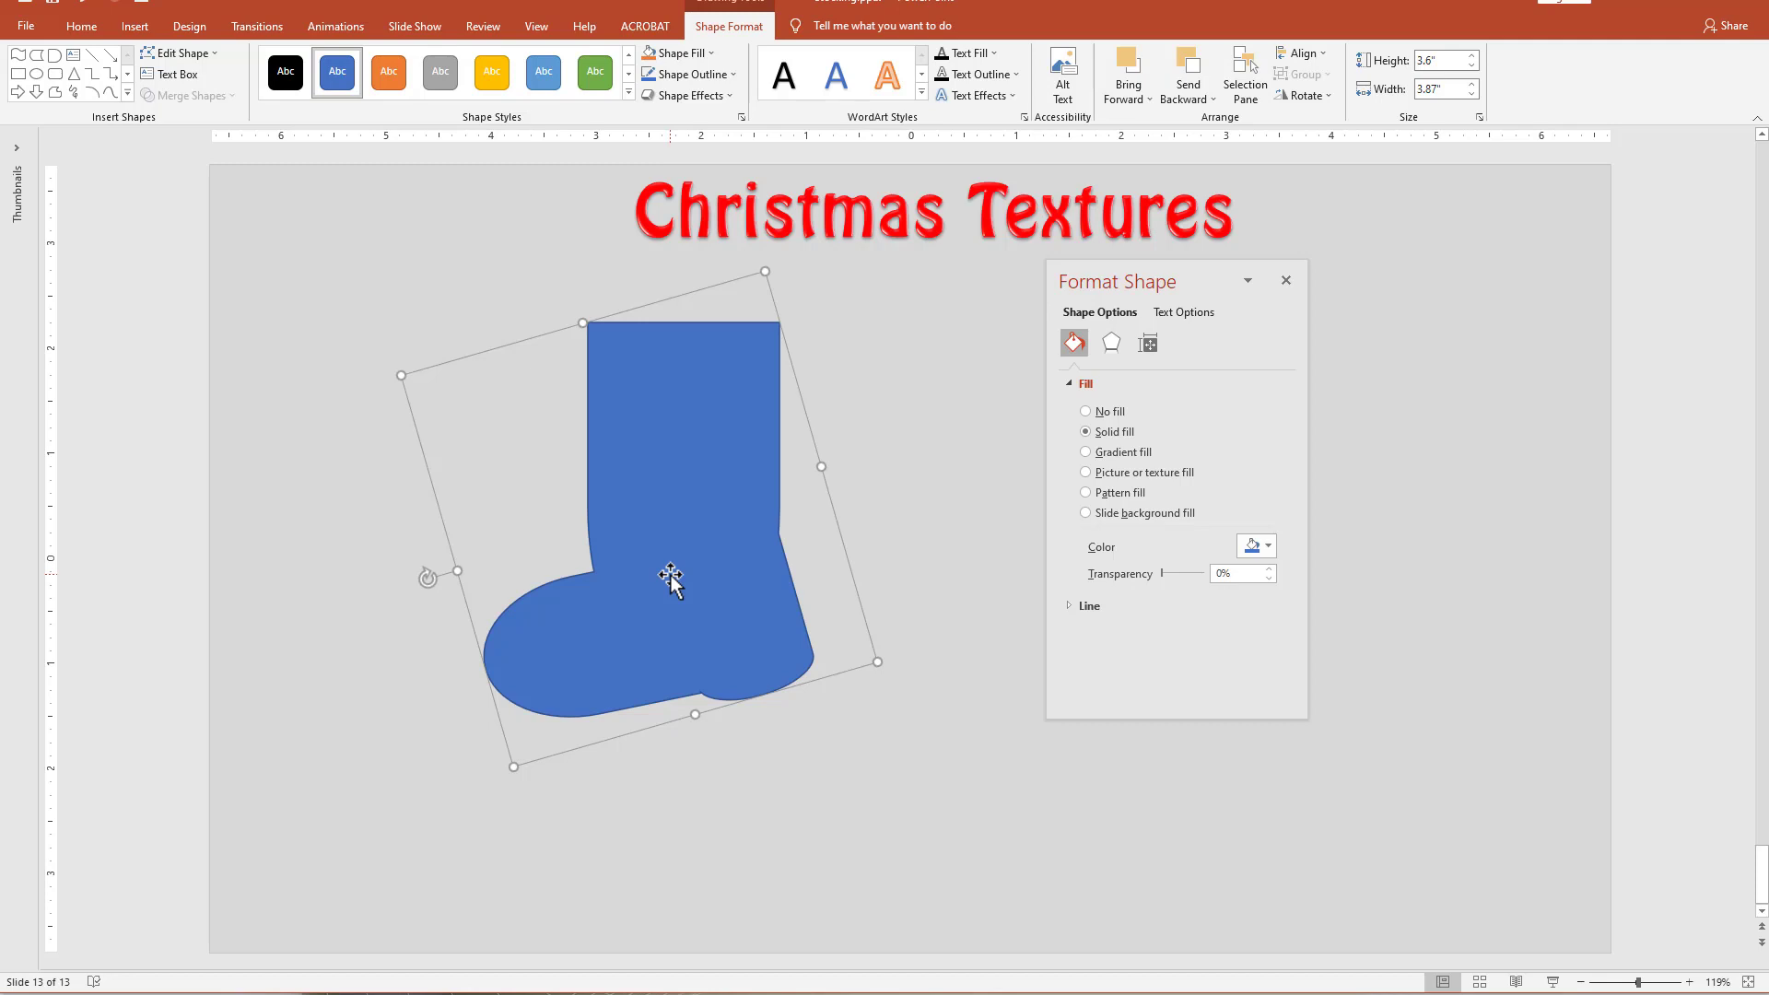
left_click_drag(671, 578, 1443, 485)
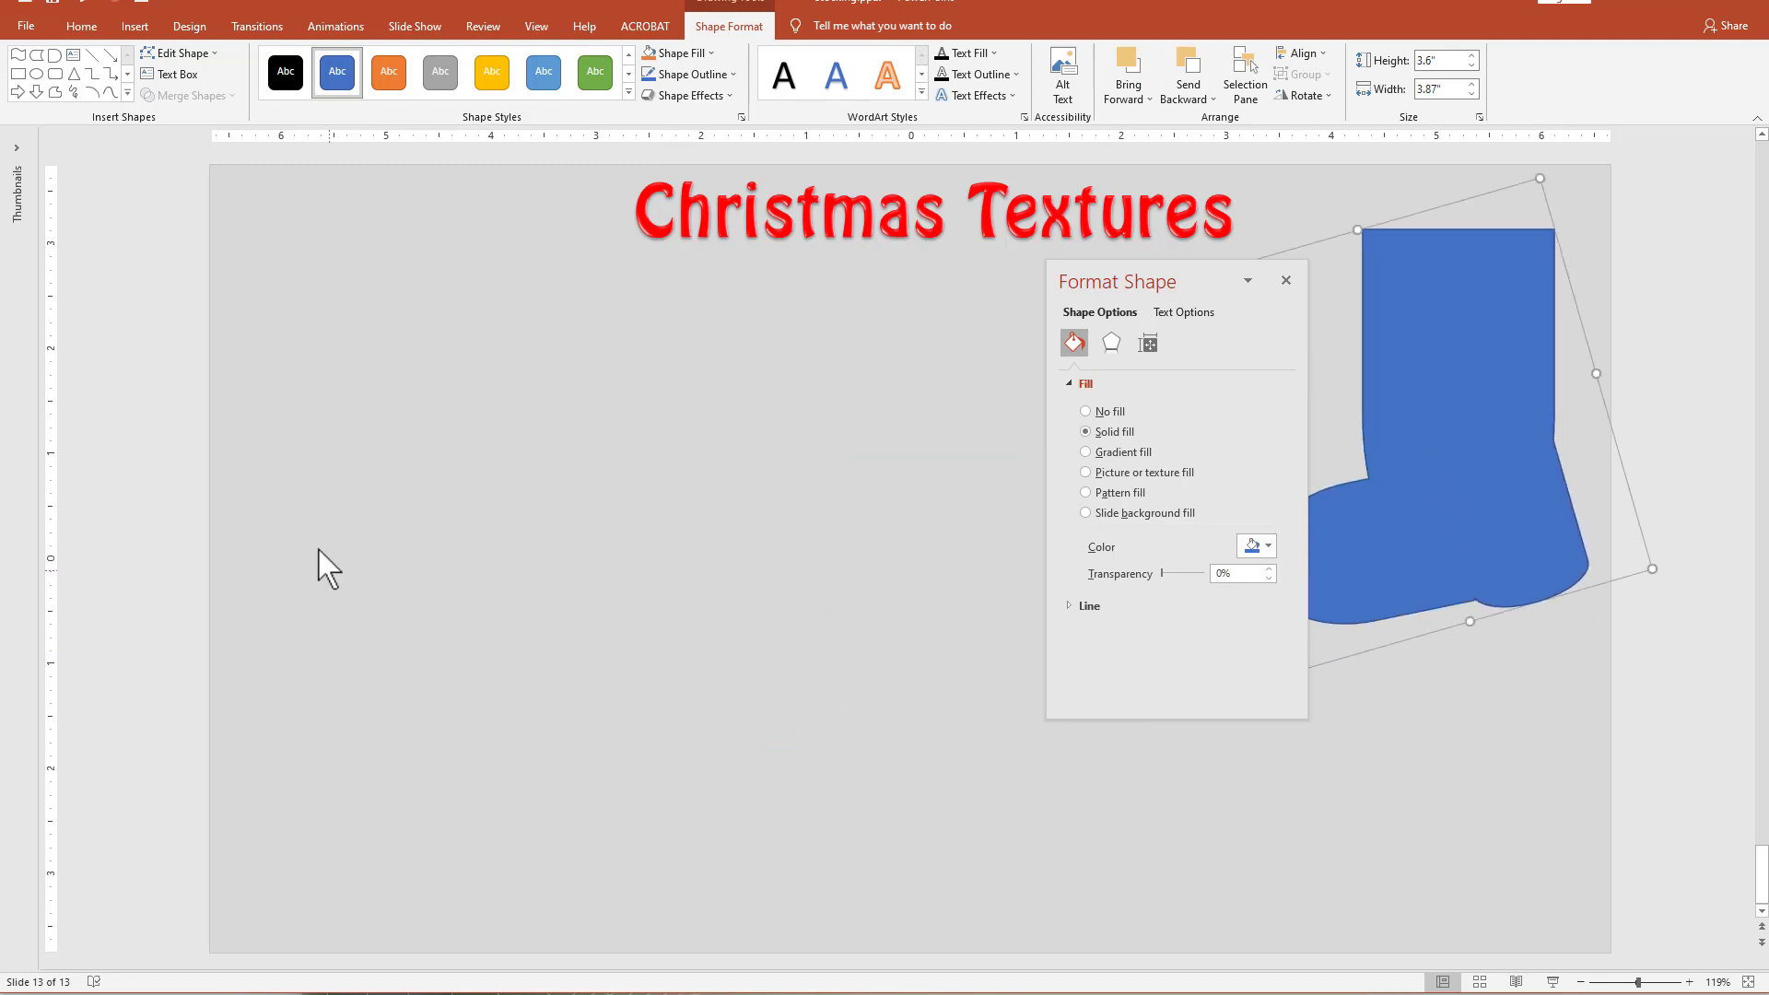
left_click(528, 556)
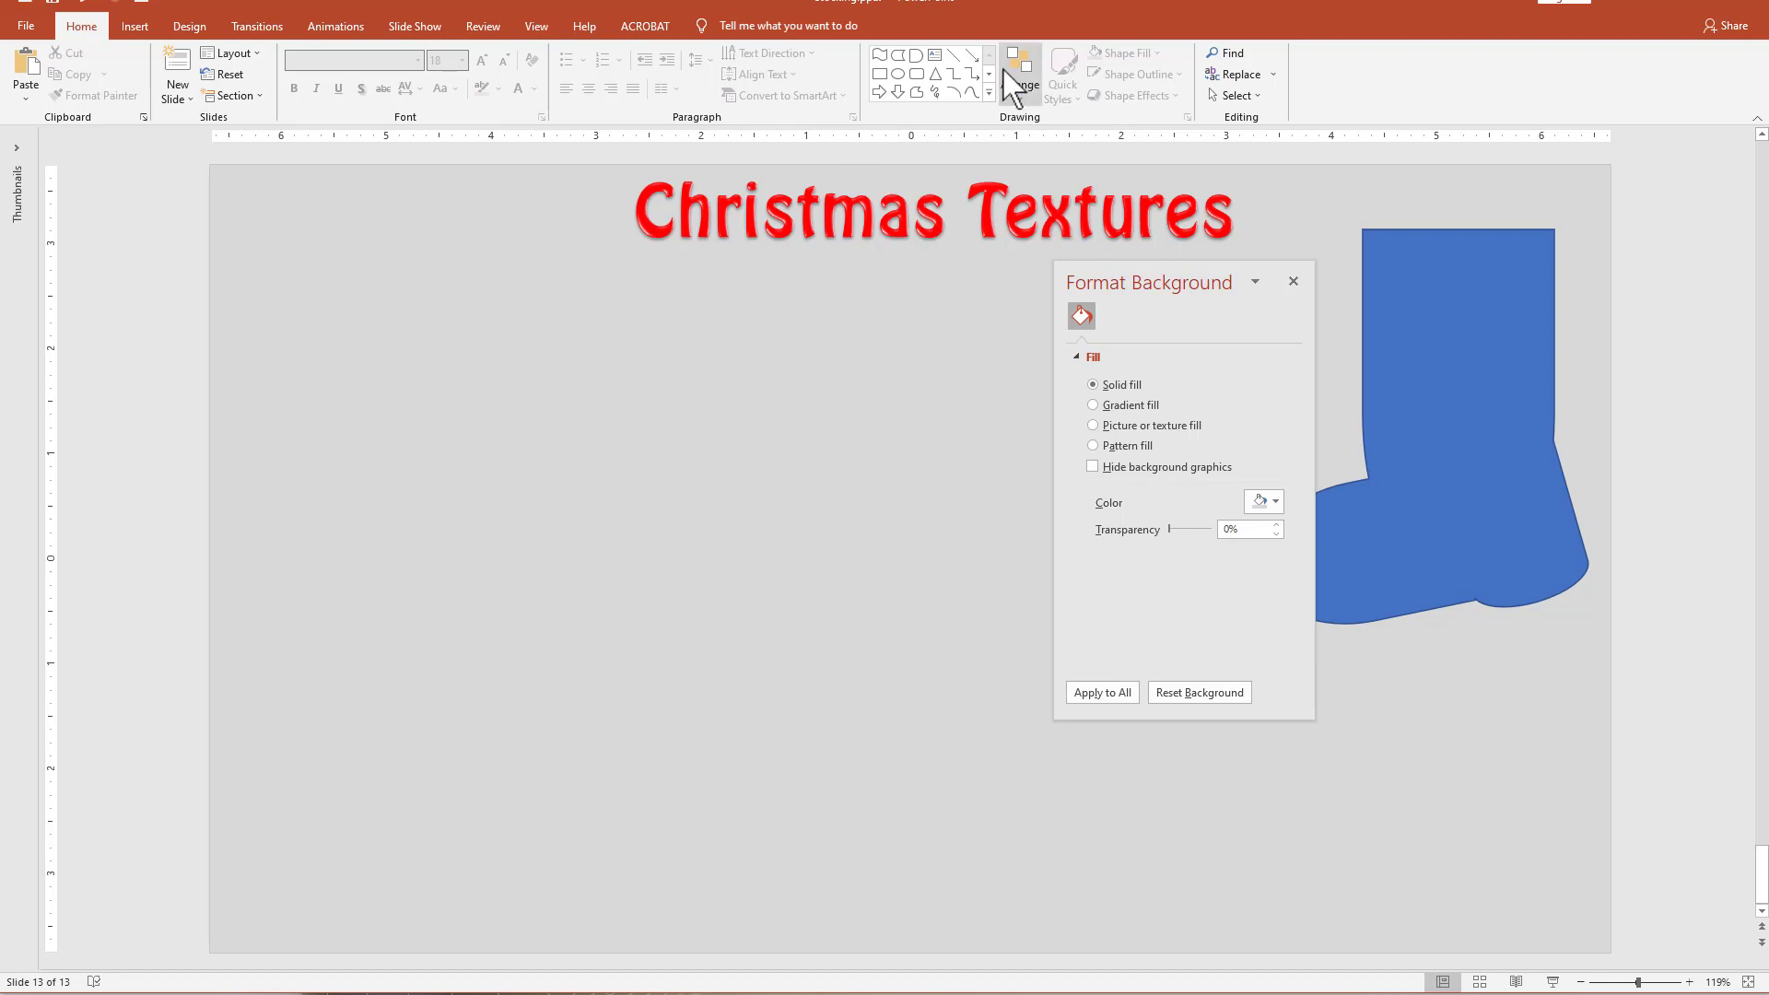
Draw a Wave shape about 1.59" high and 3.74" wide, rotate it upright, and reduce its wave curvature slightly.
left_click(989, 92)
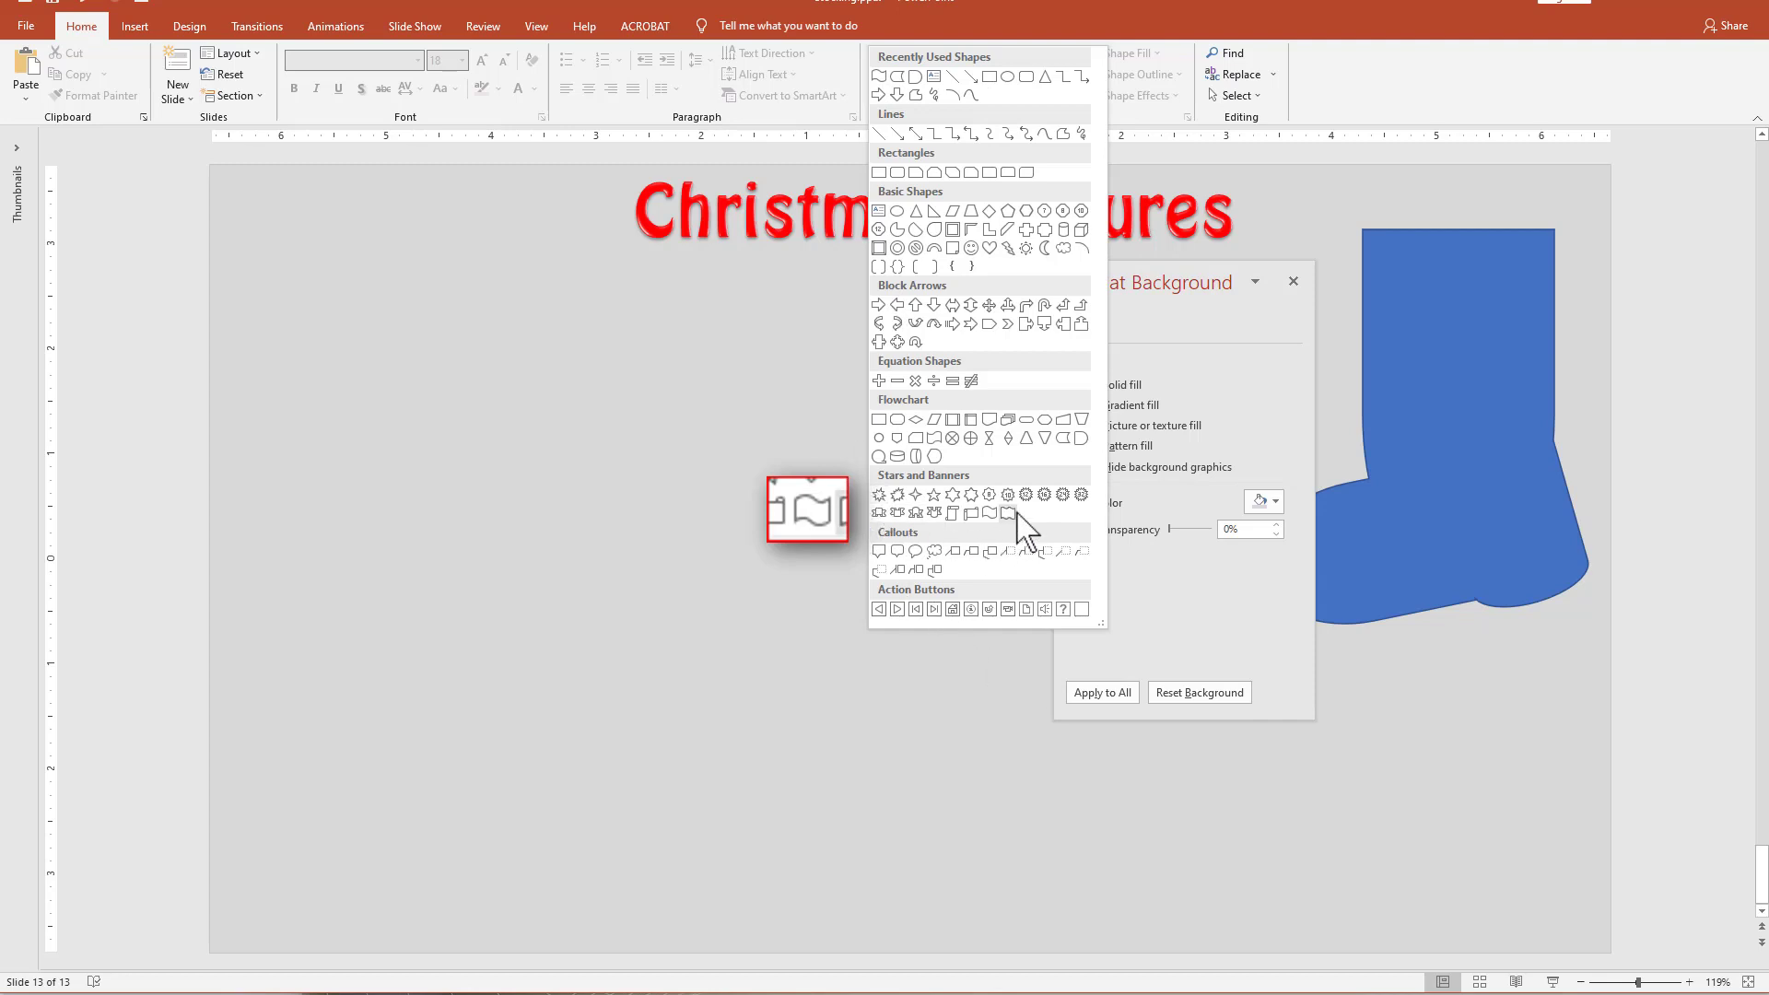
left_click(988, 513)
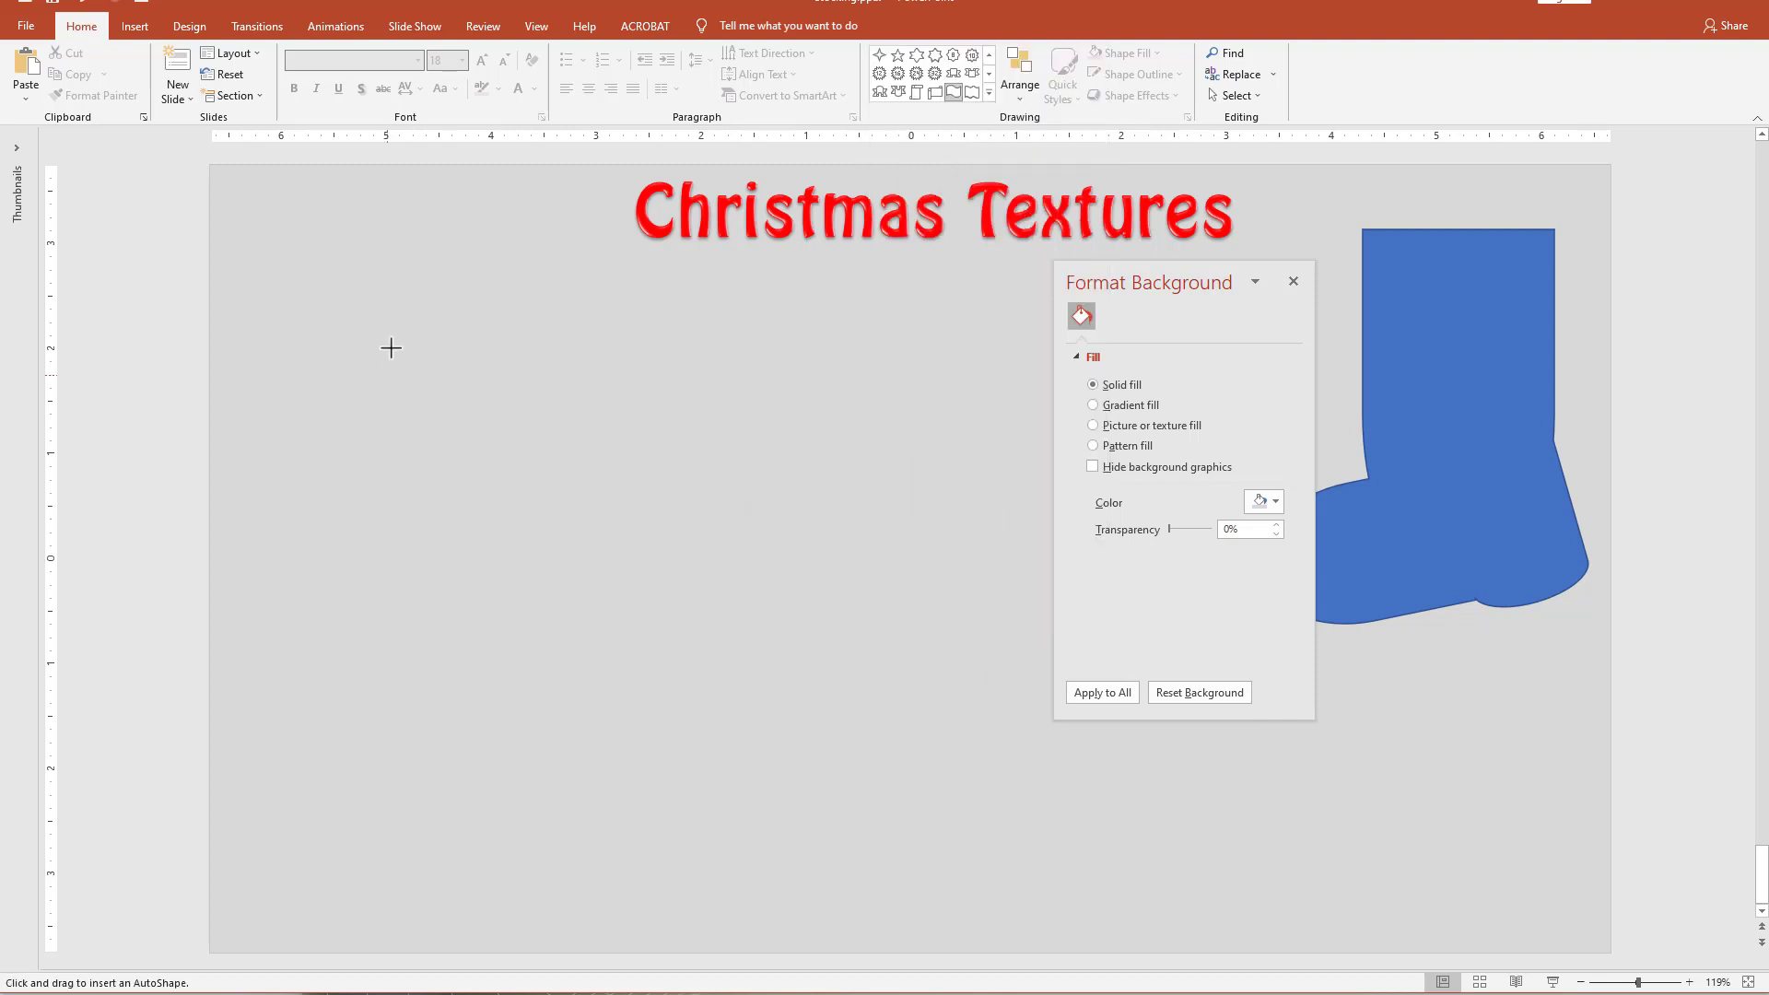
left_click_drag(391, 347, 784, 515)
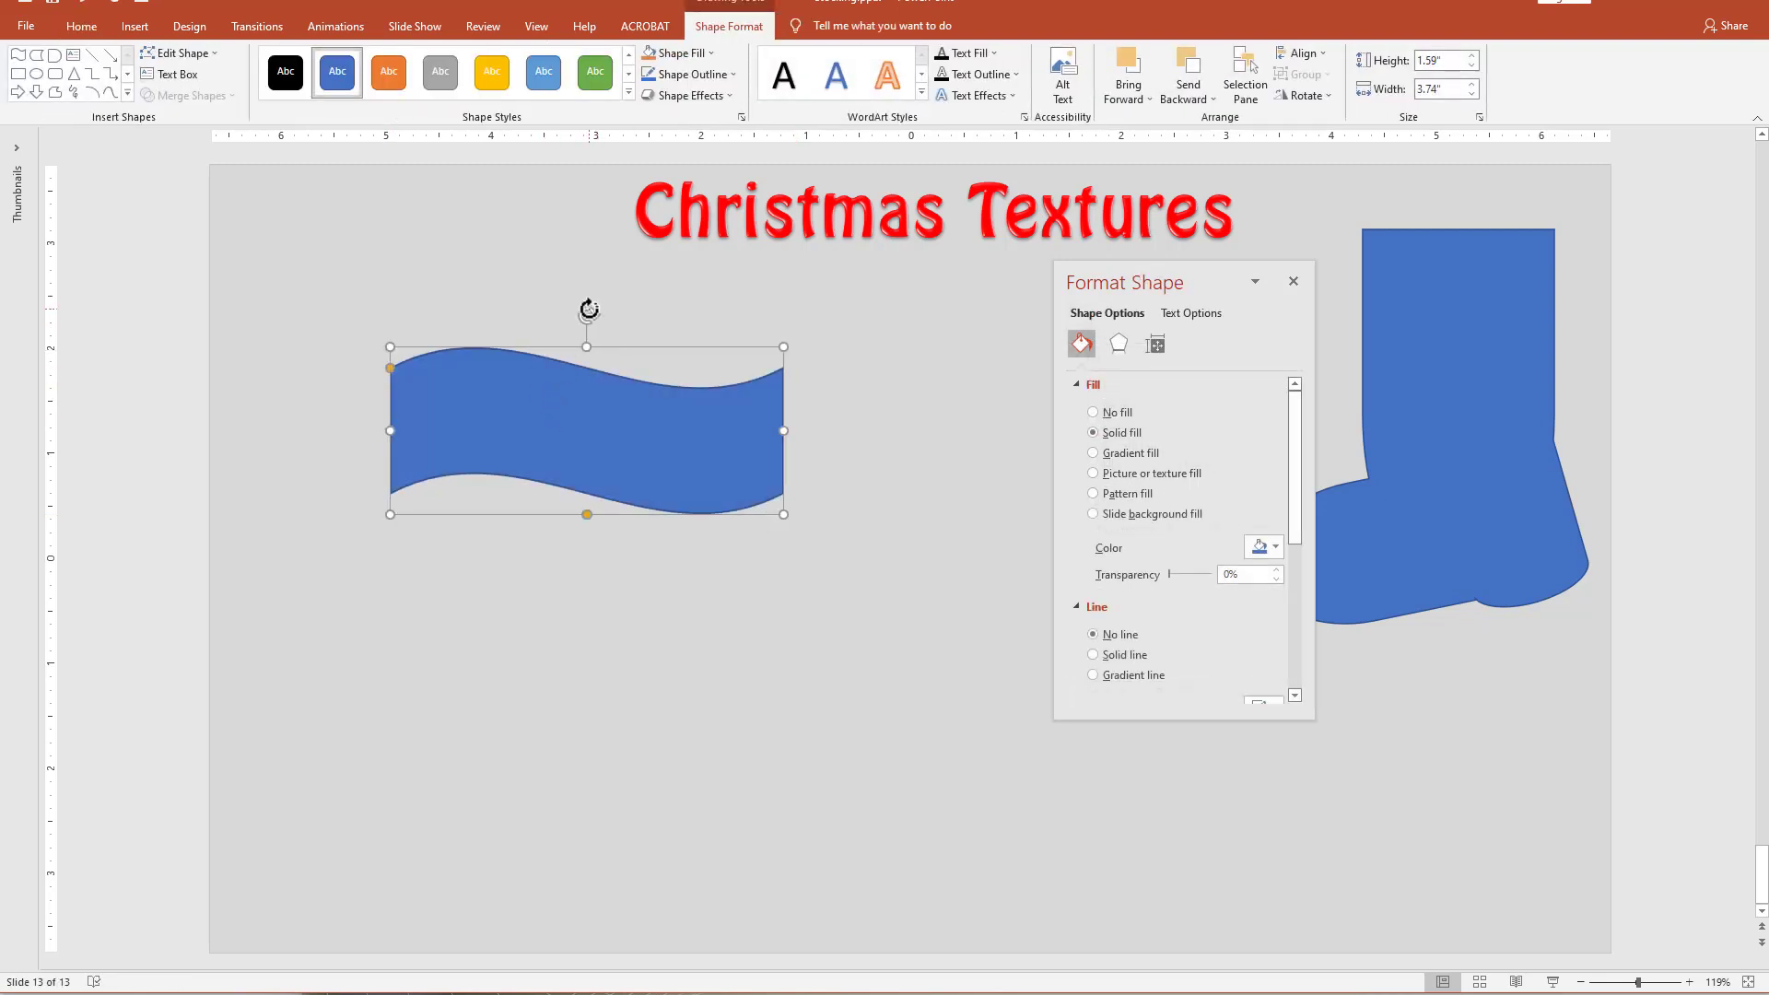
left_click_drag(587, 316, 678, 494)
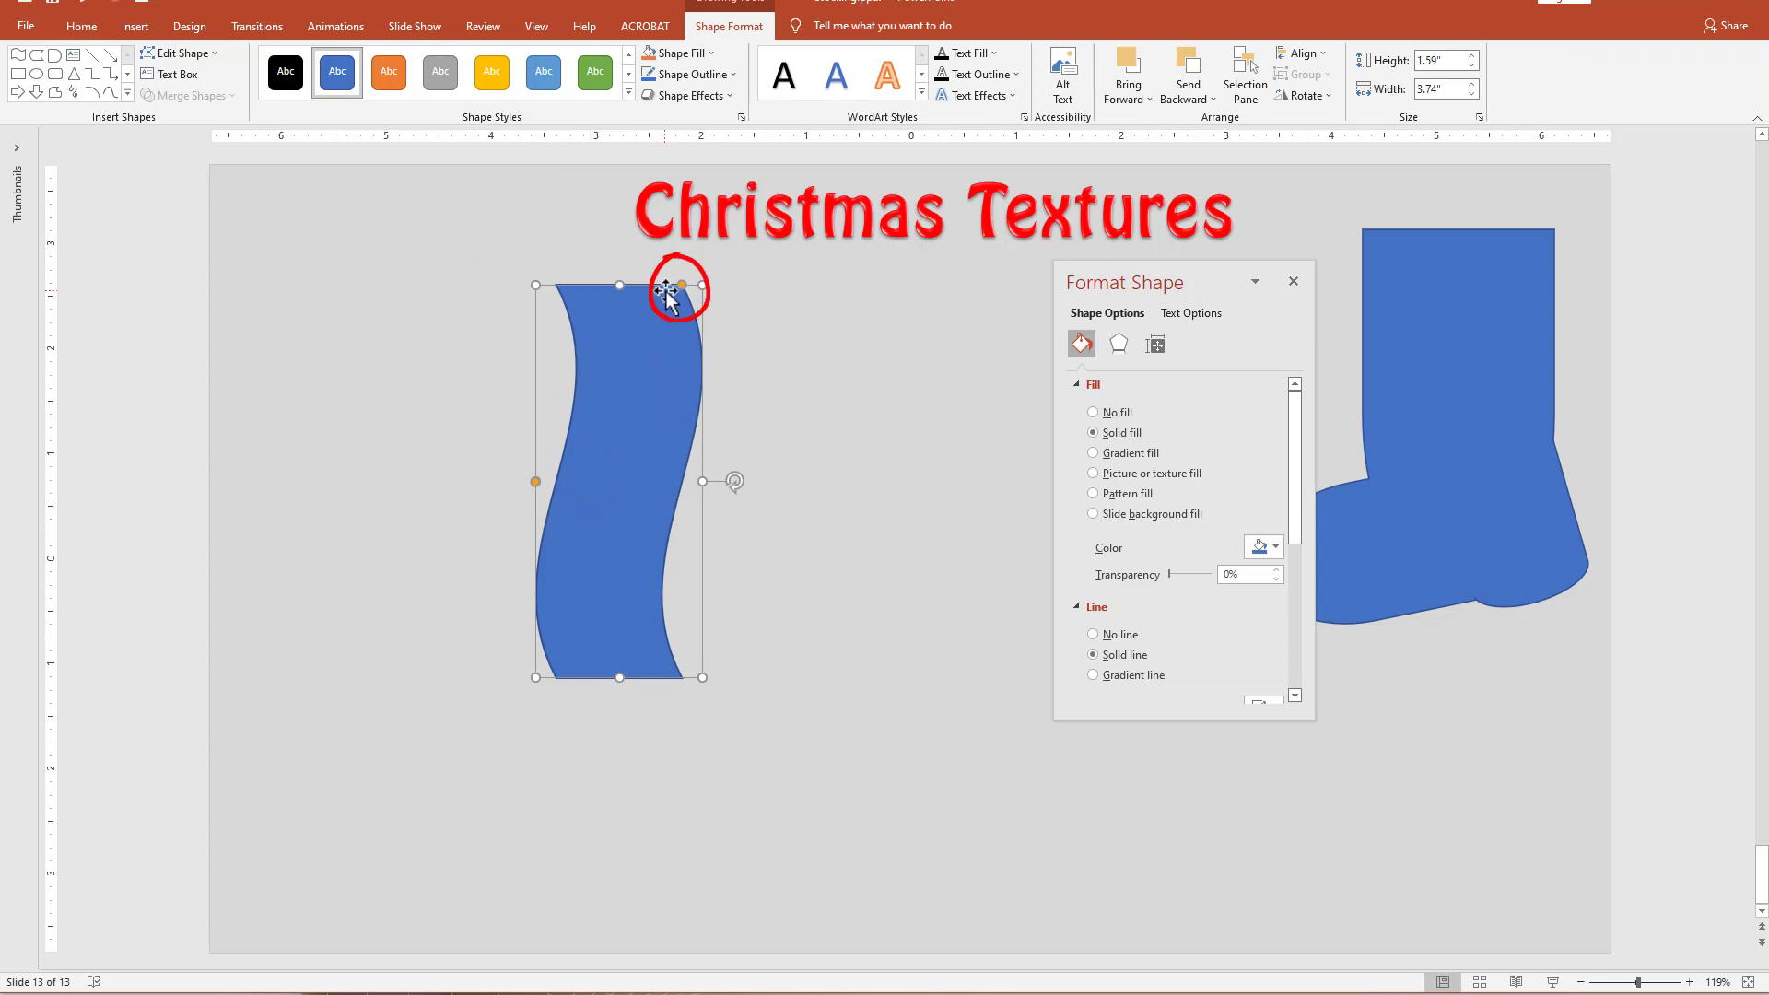
left_click_drag(682, 284, 689, 285)
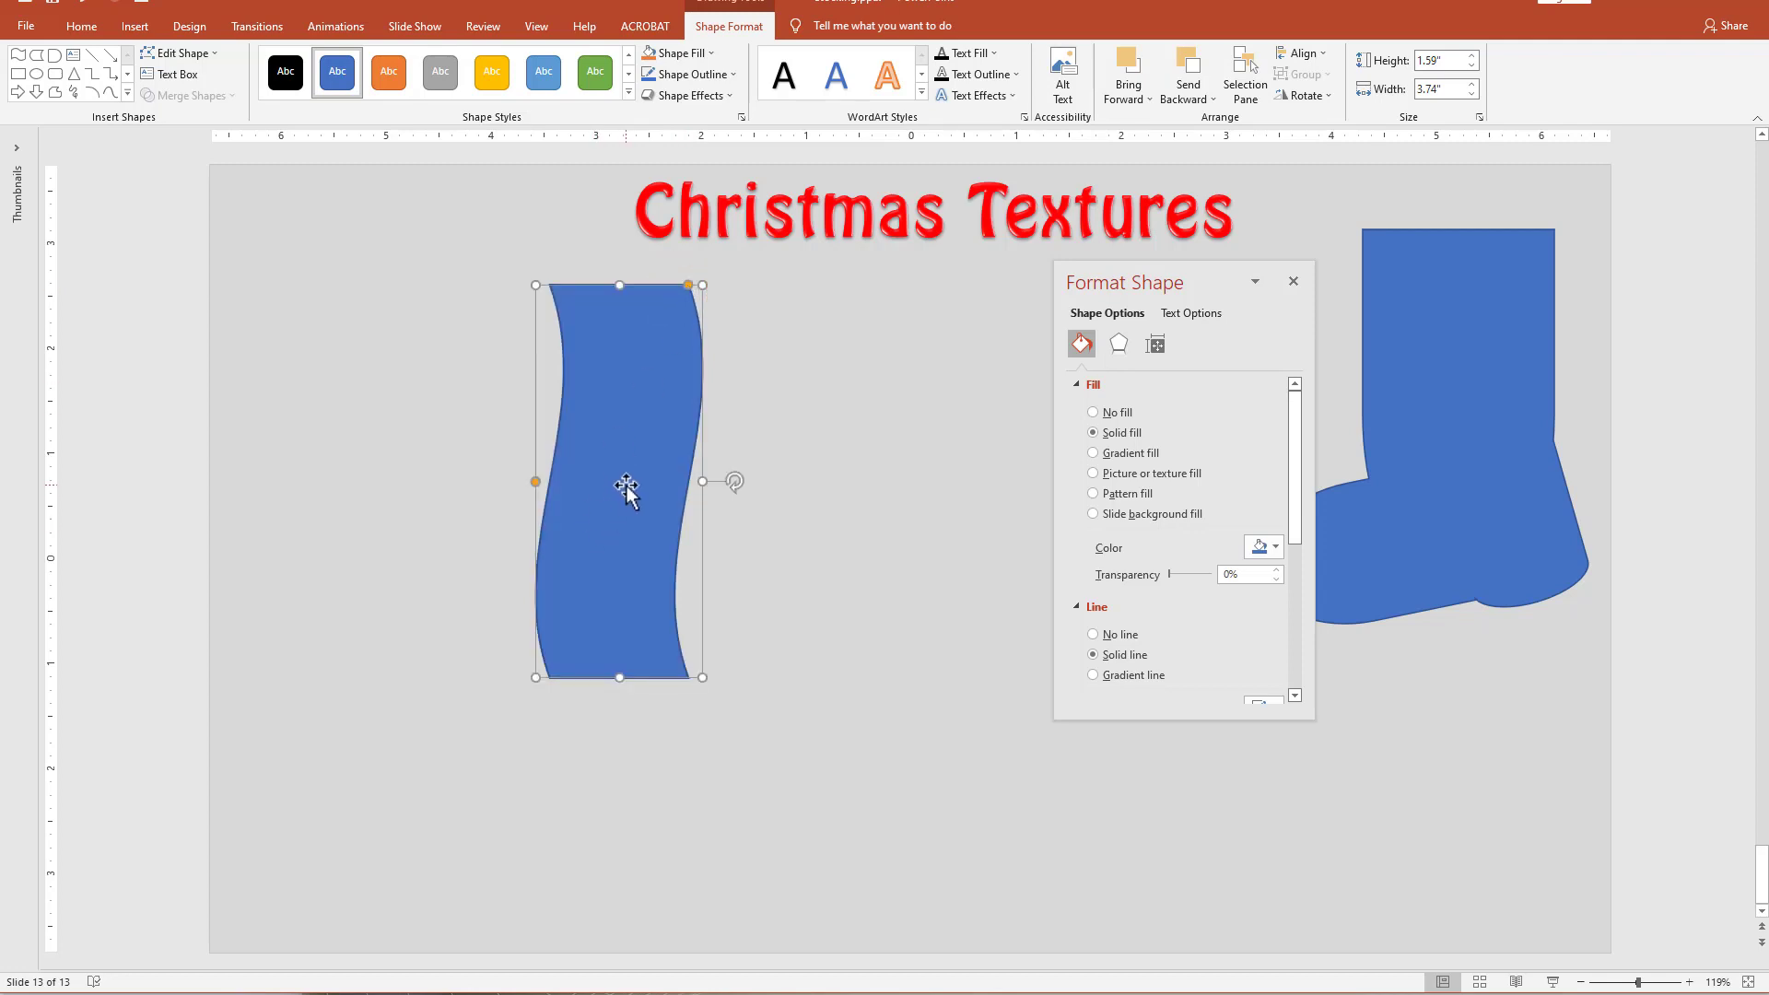
Duplicate the upright wave beside the original, flip the copy horizontally, and overlap both into a symmetrical leg.
left_click_drag(627, 488, 670, 487)
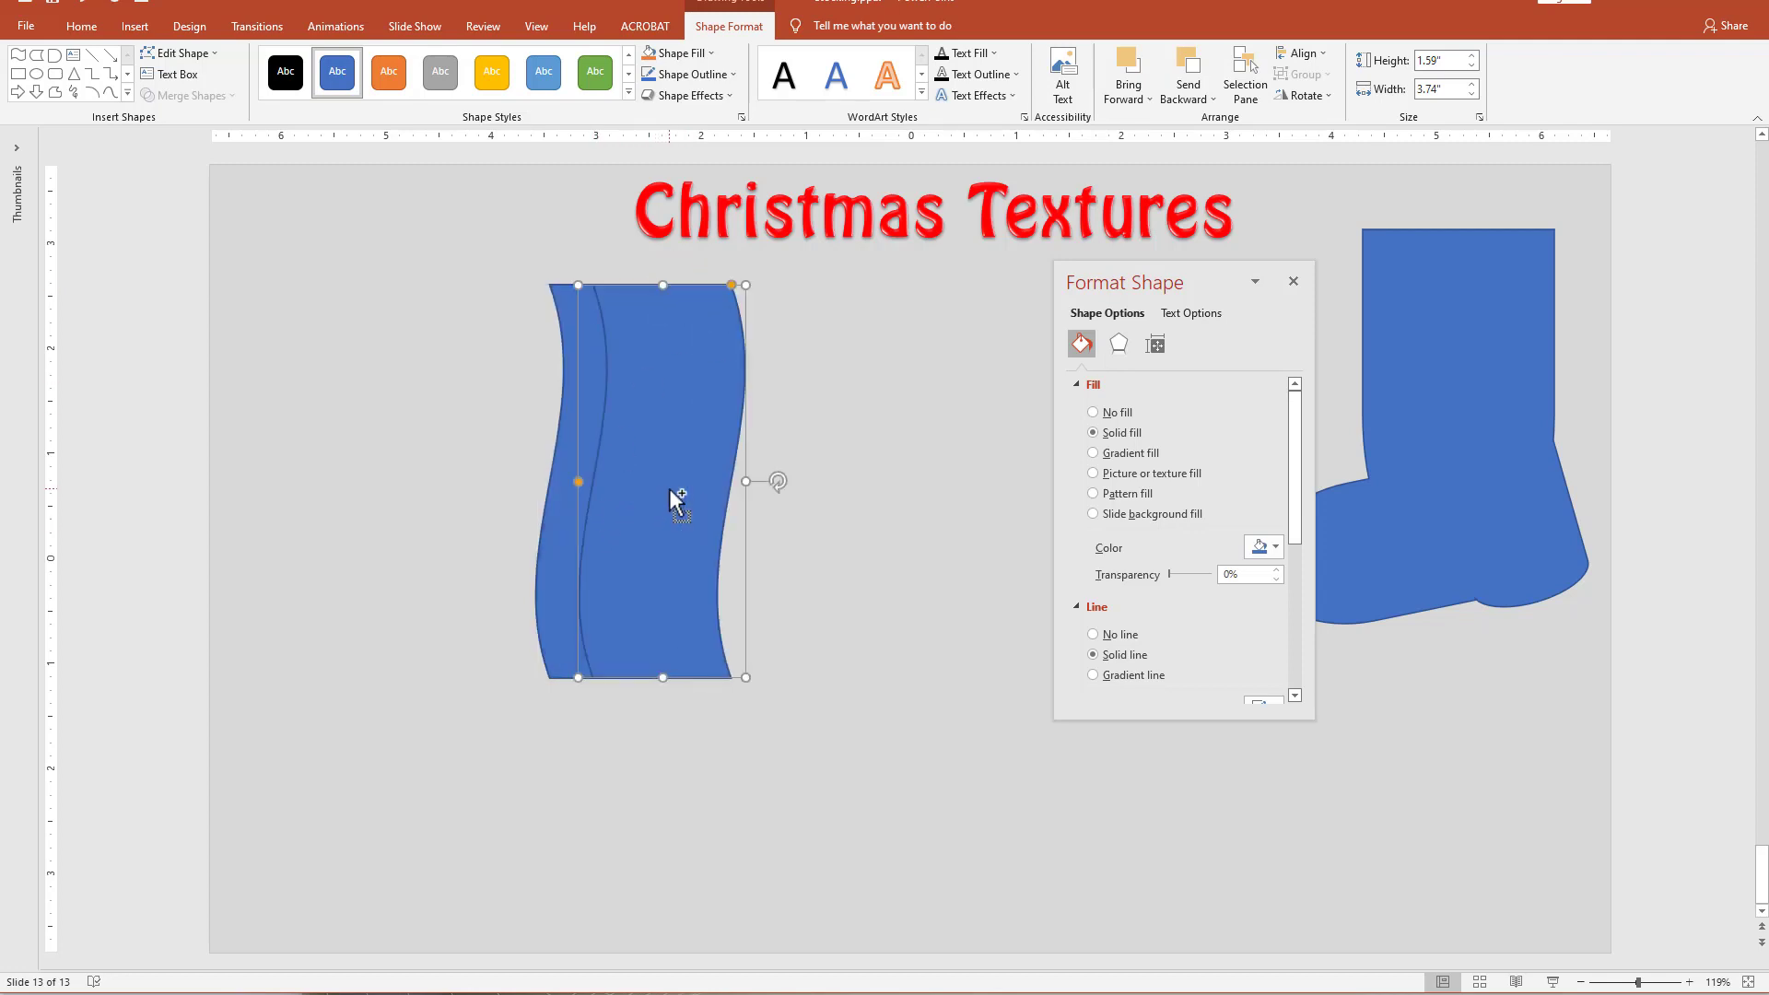
left_click(1328, 98)
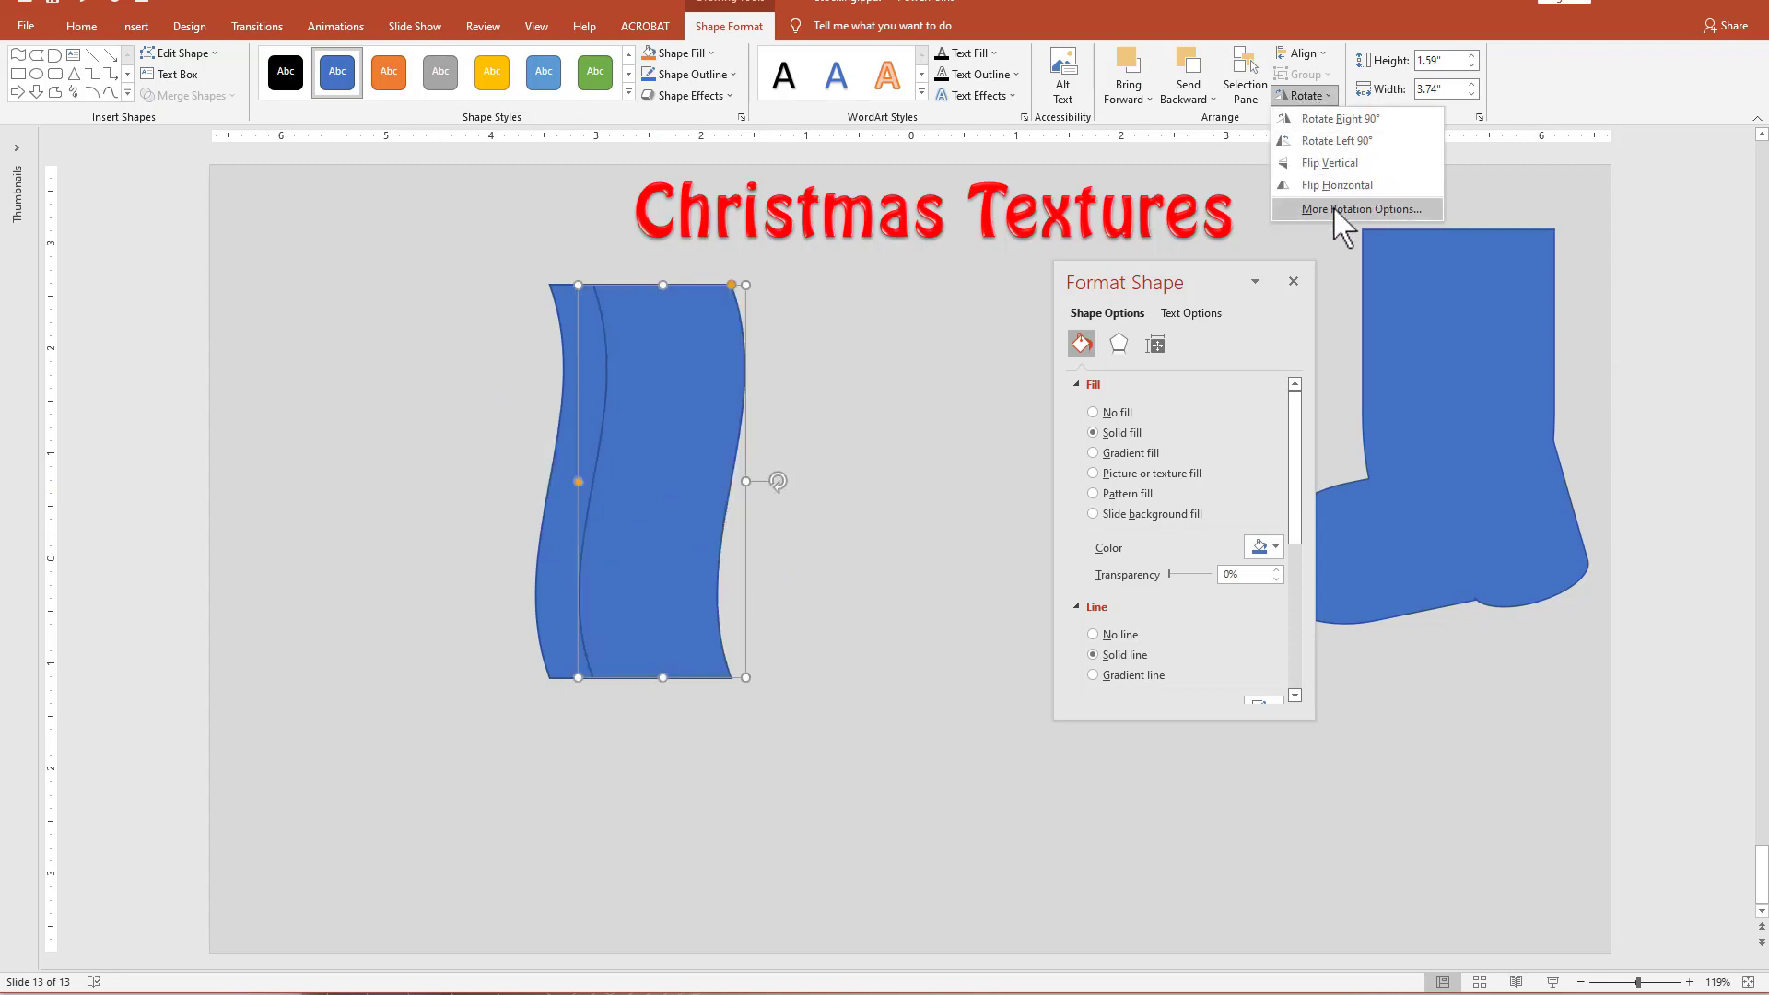
left_click(1340, 185)
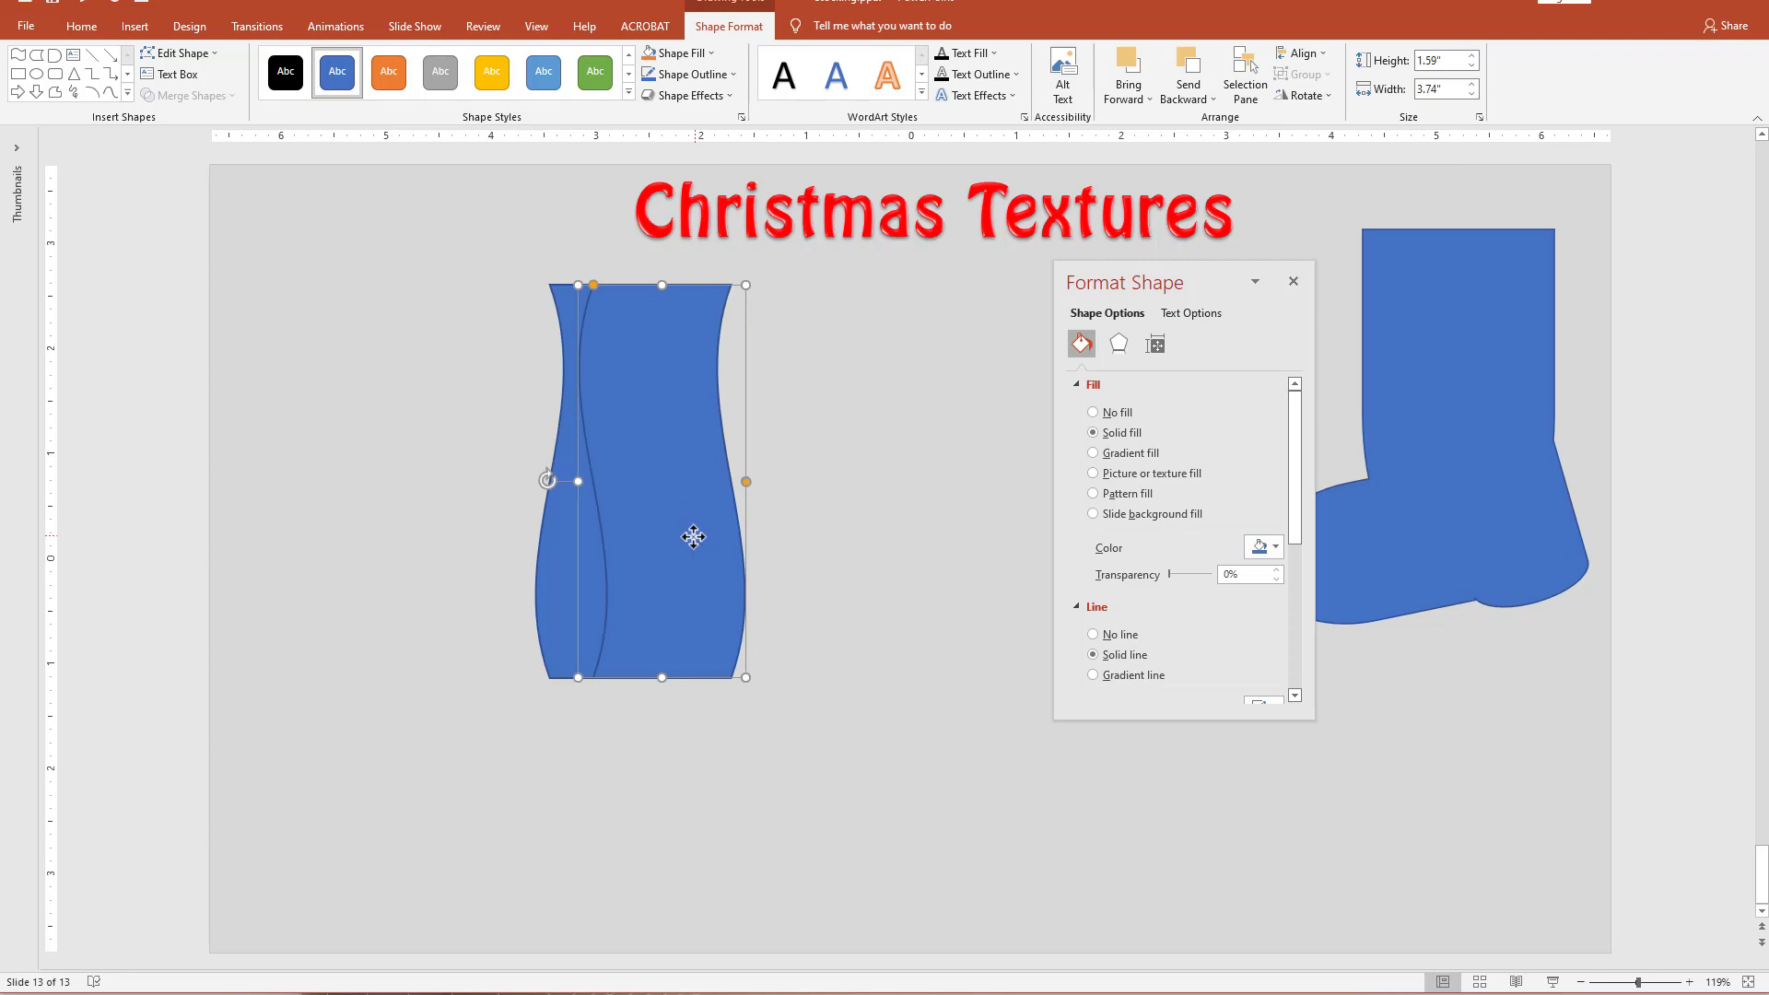
left_click_drag(693, 529, 686, 538)
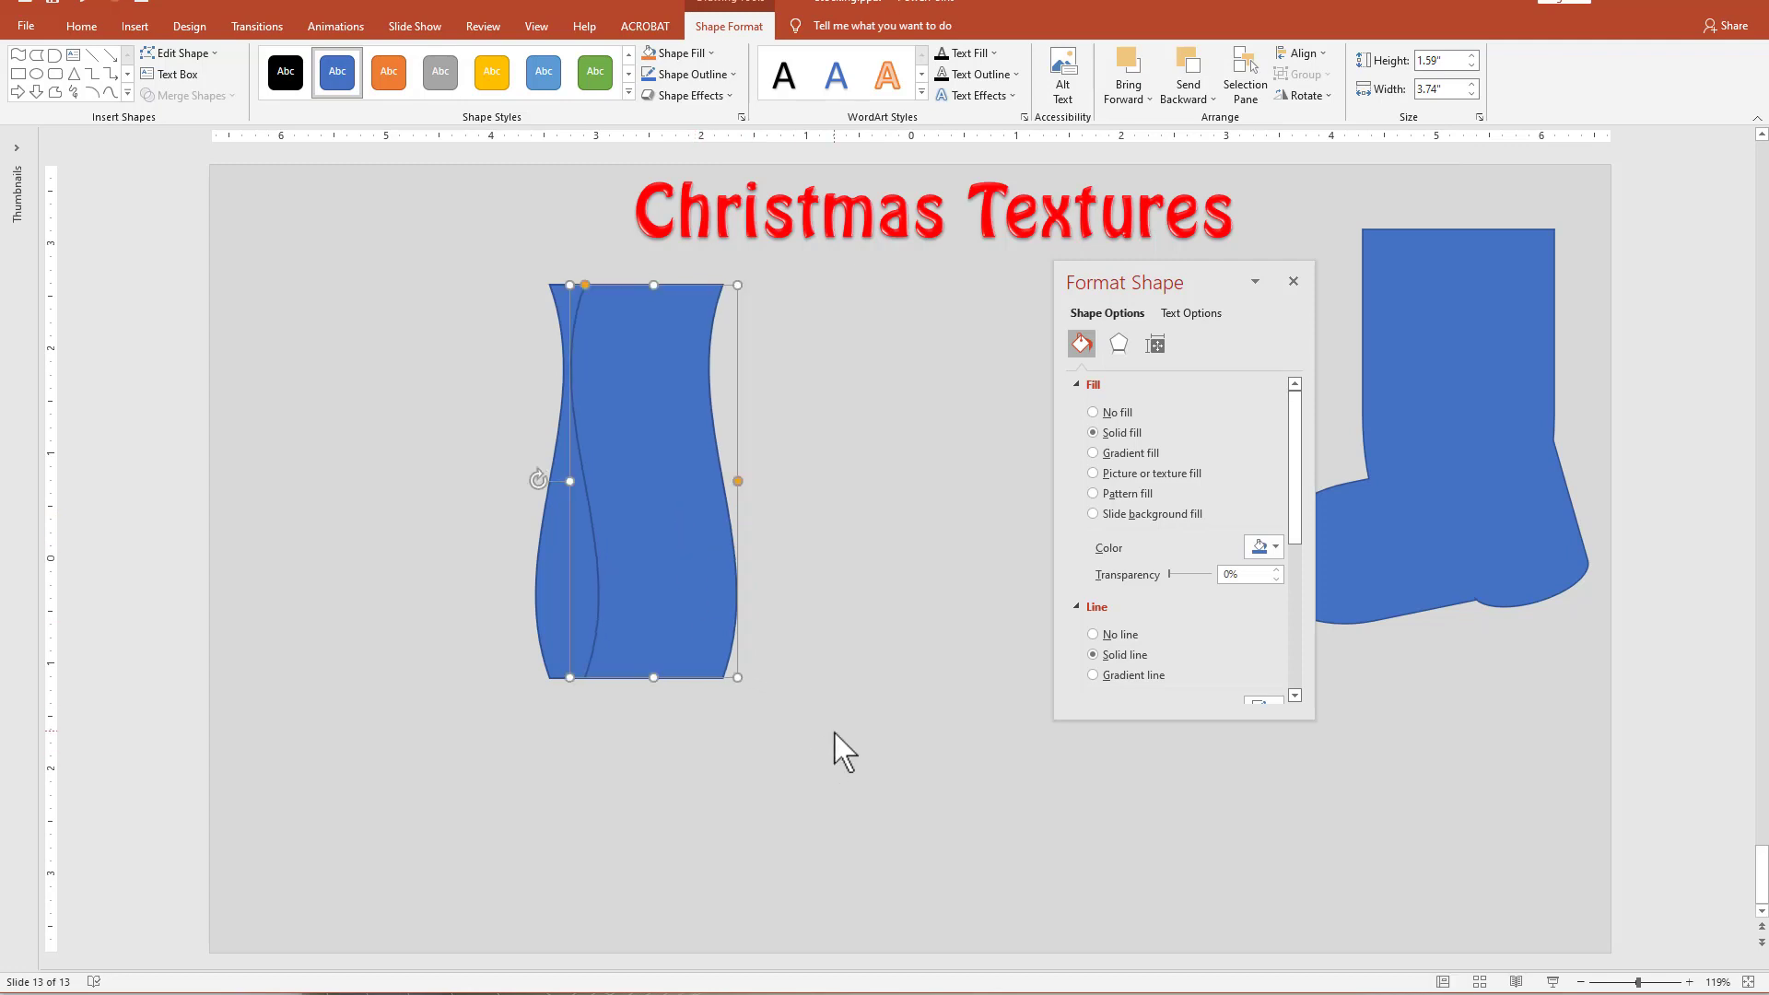
Merge the two wave shapes with Union, then flip the leg vertically so its wider part is on top.
left_click_drag(762, 777, 313, 236)
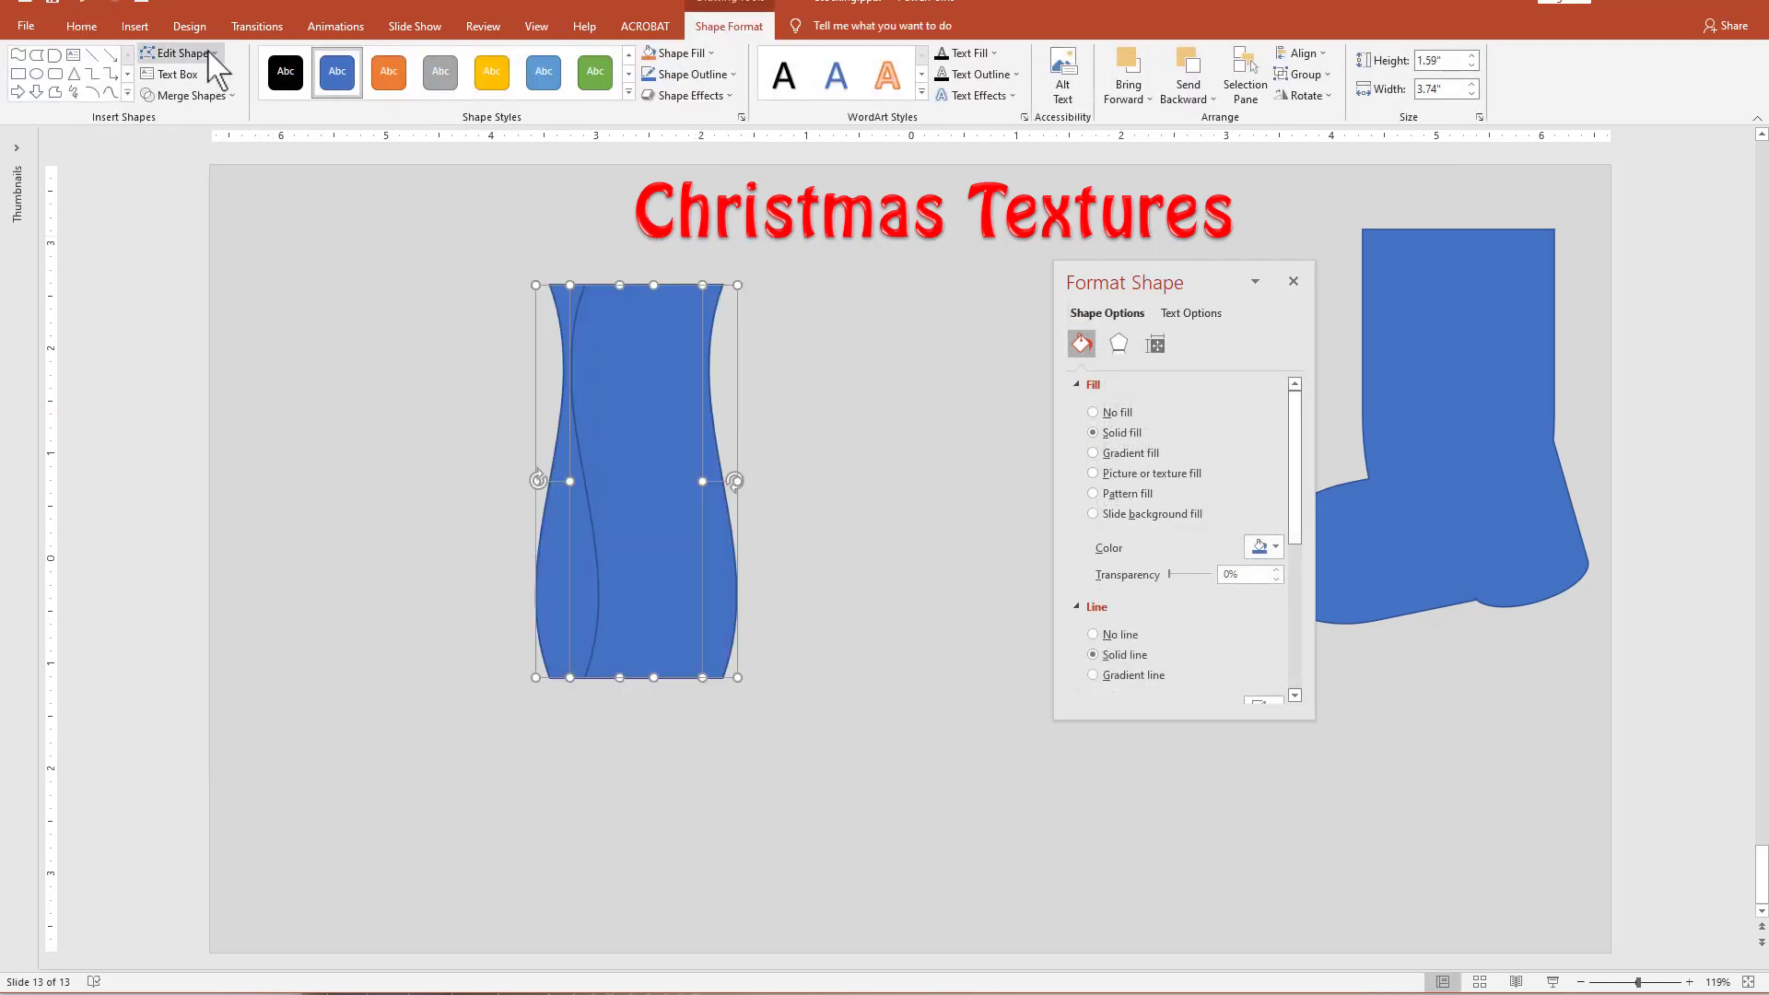
left_click(189, 95)
left_click(183, 116)
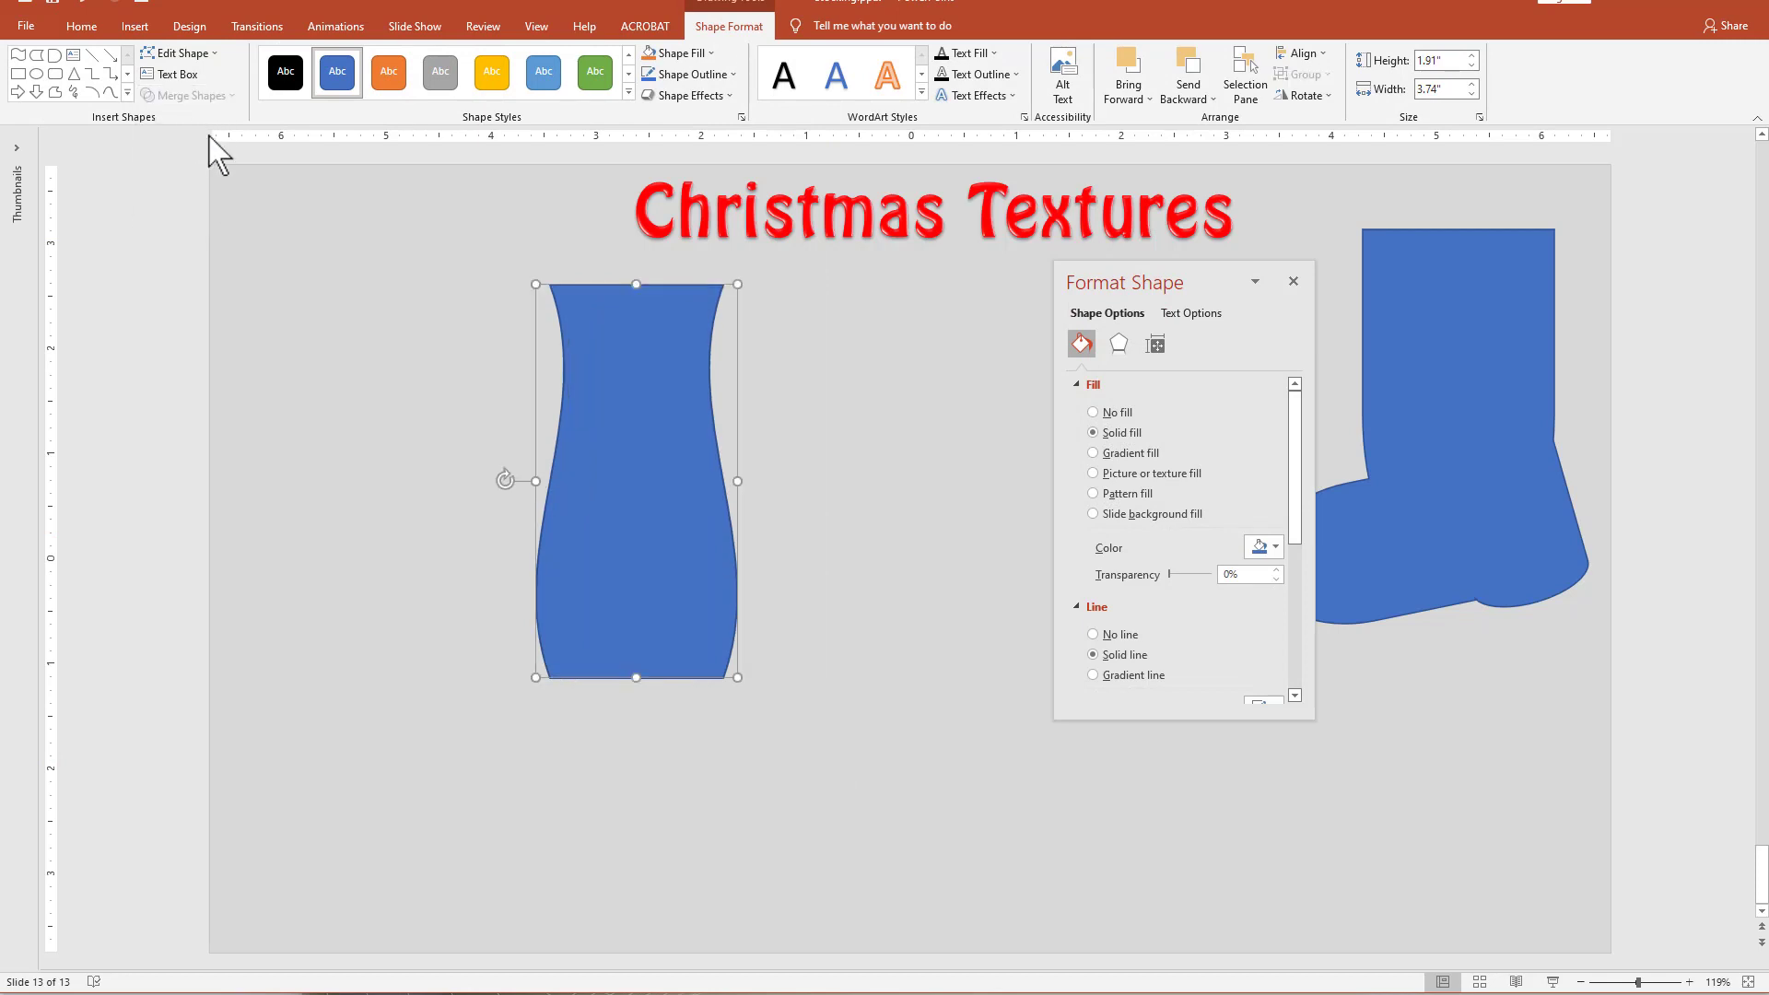
left_click(1305, 96)
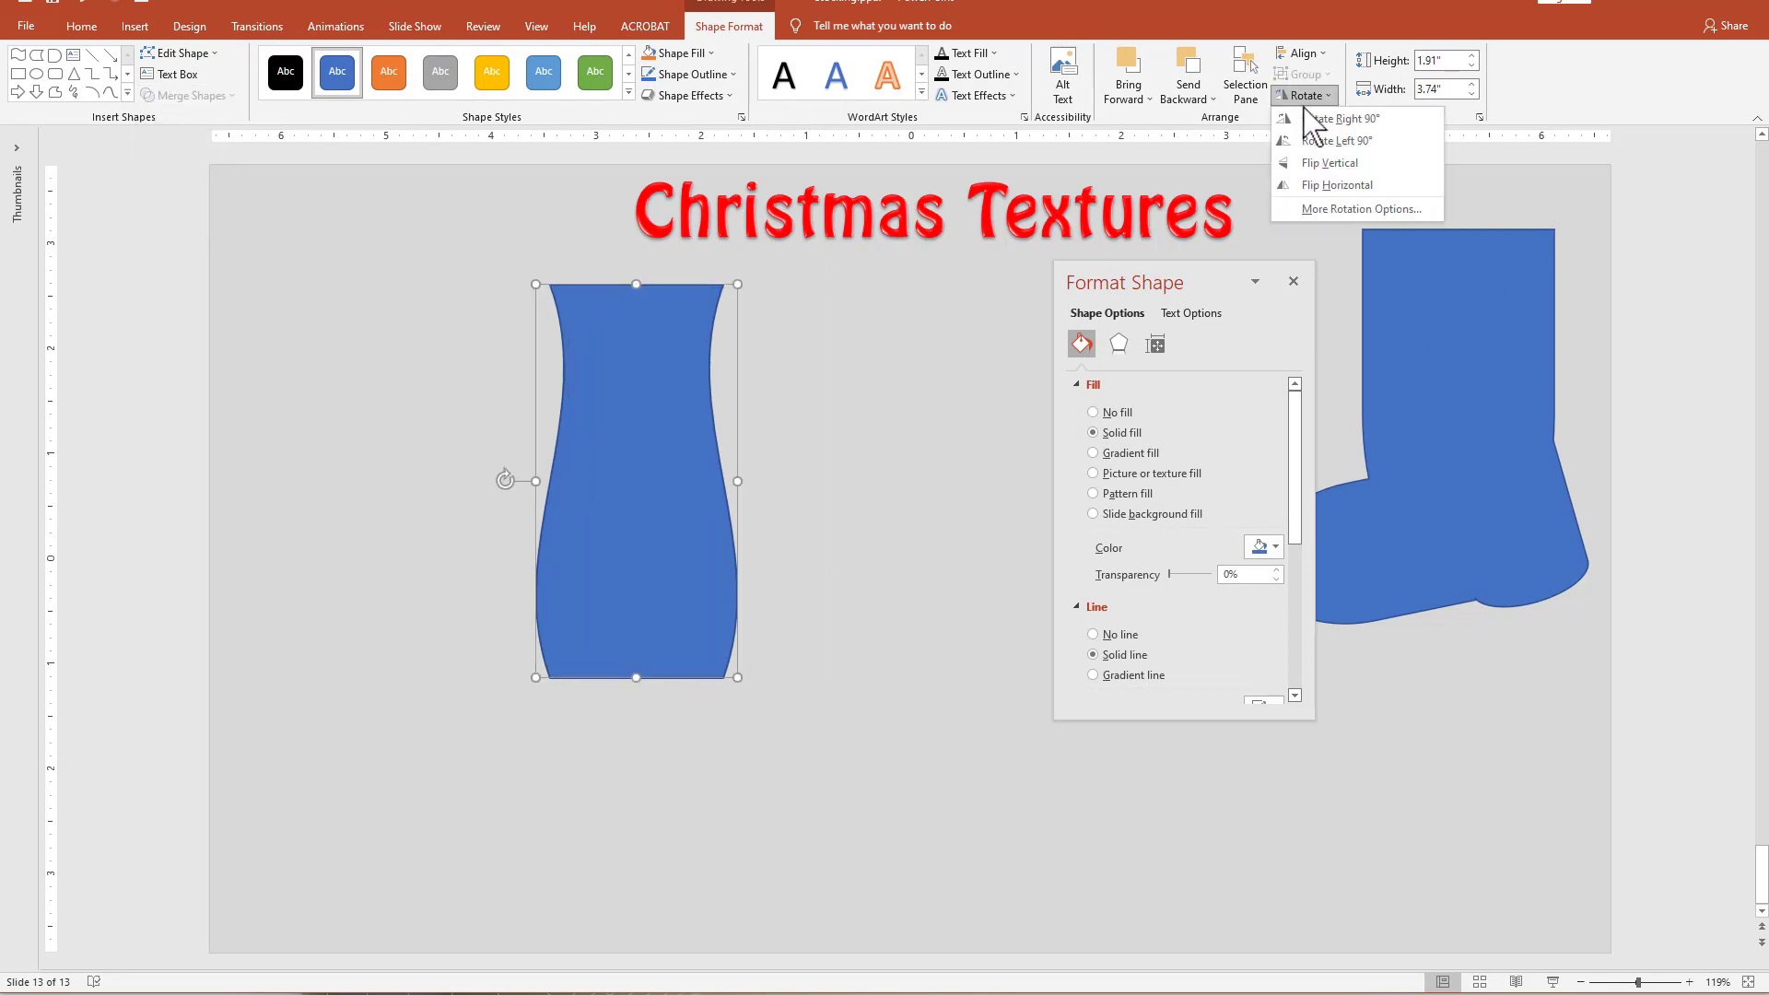
left_click(1332, 163)
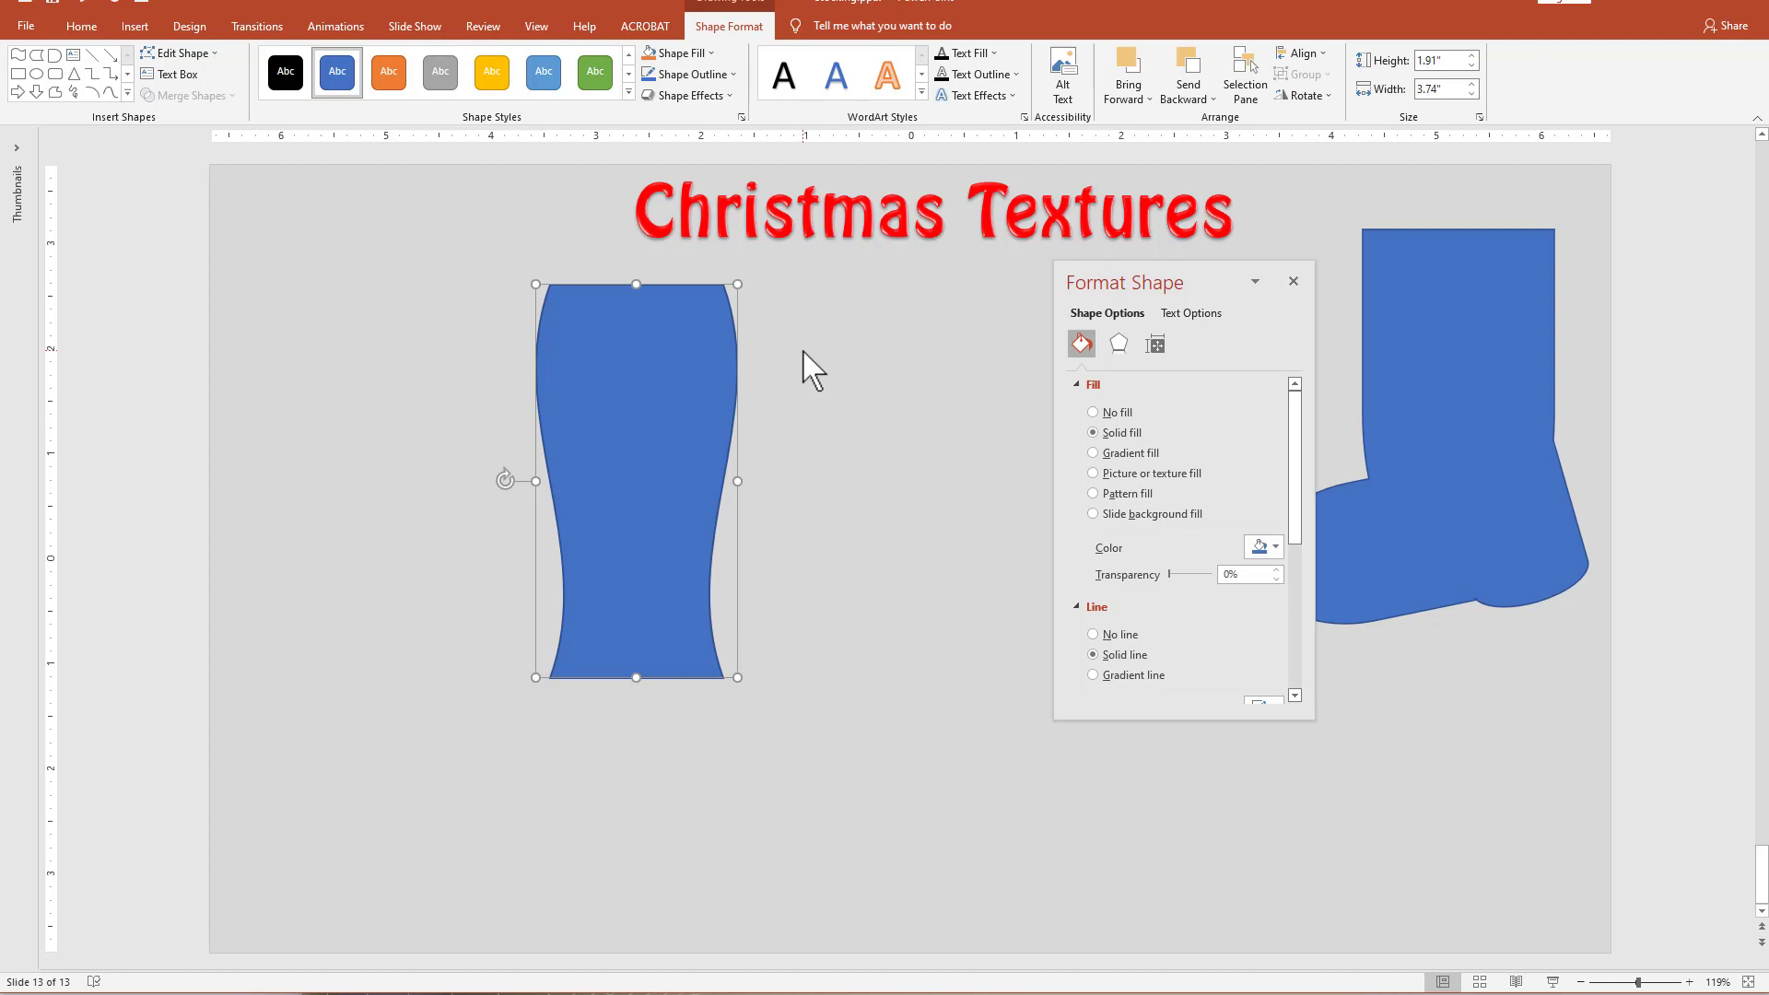
left_click_drag(655, 375, 693, 385)
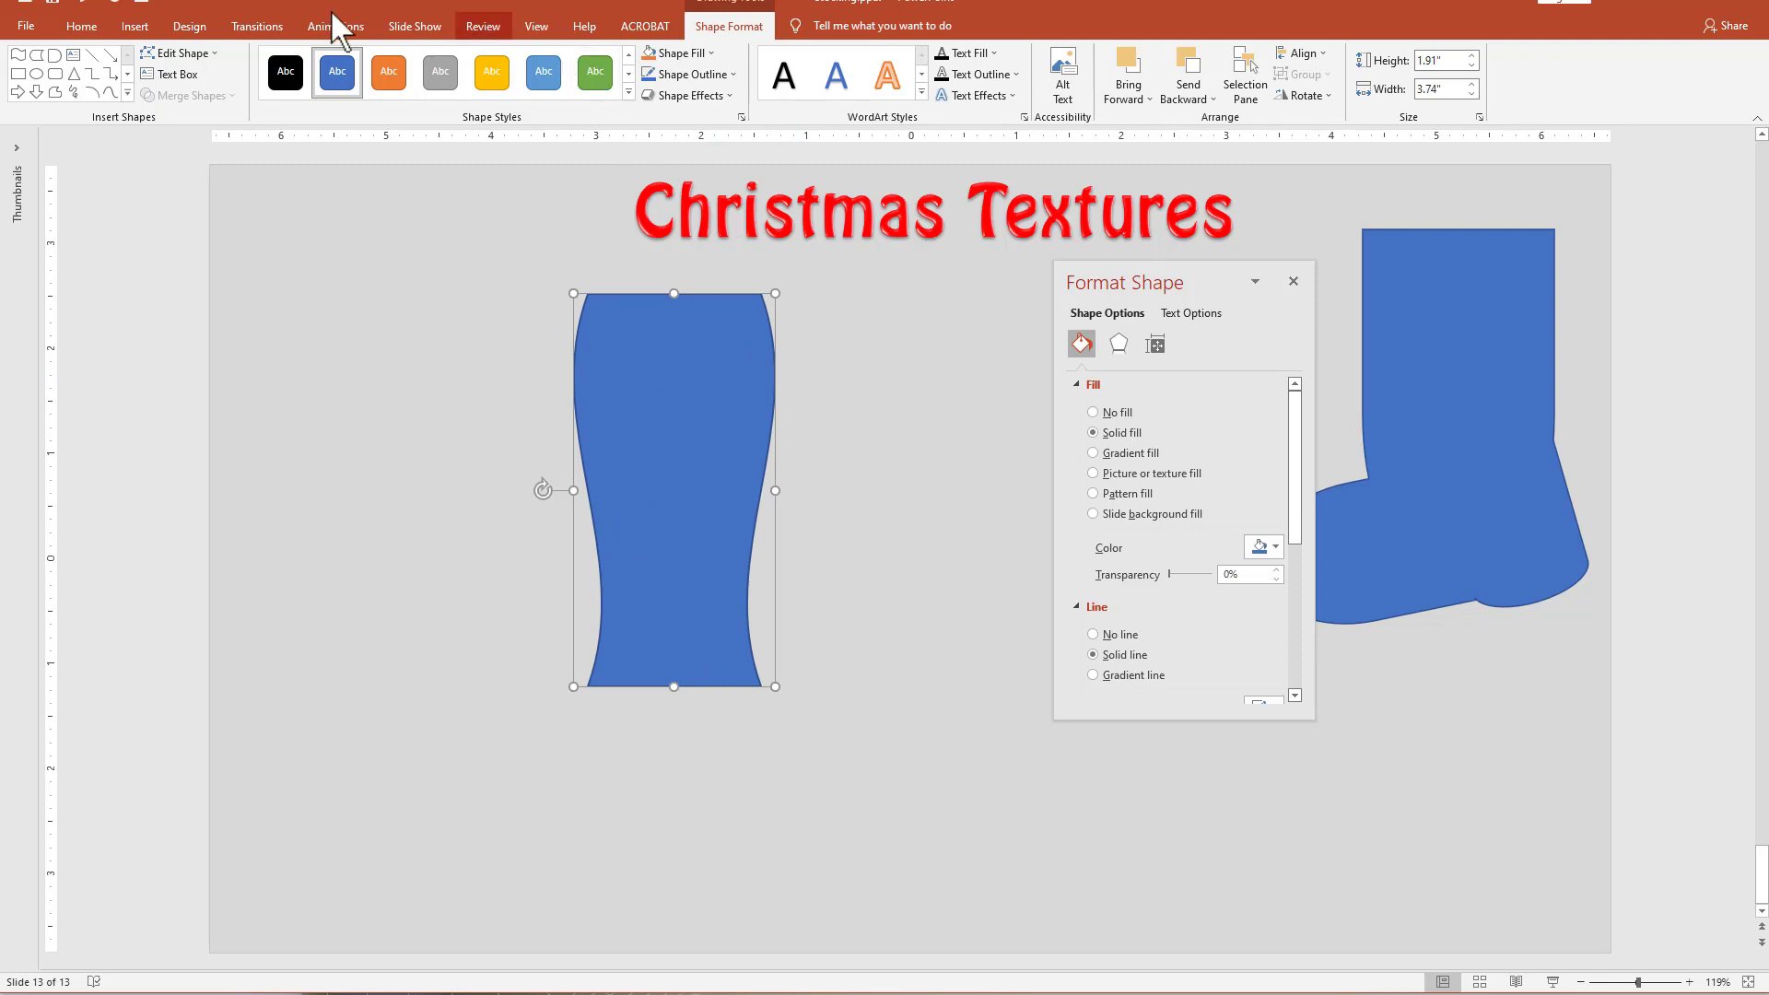
Add a Flowchart Delay shape as the foot, tilted under the curved leg's lower end, and size it to about 1.04" by 2.31".
left_click(57, 57)
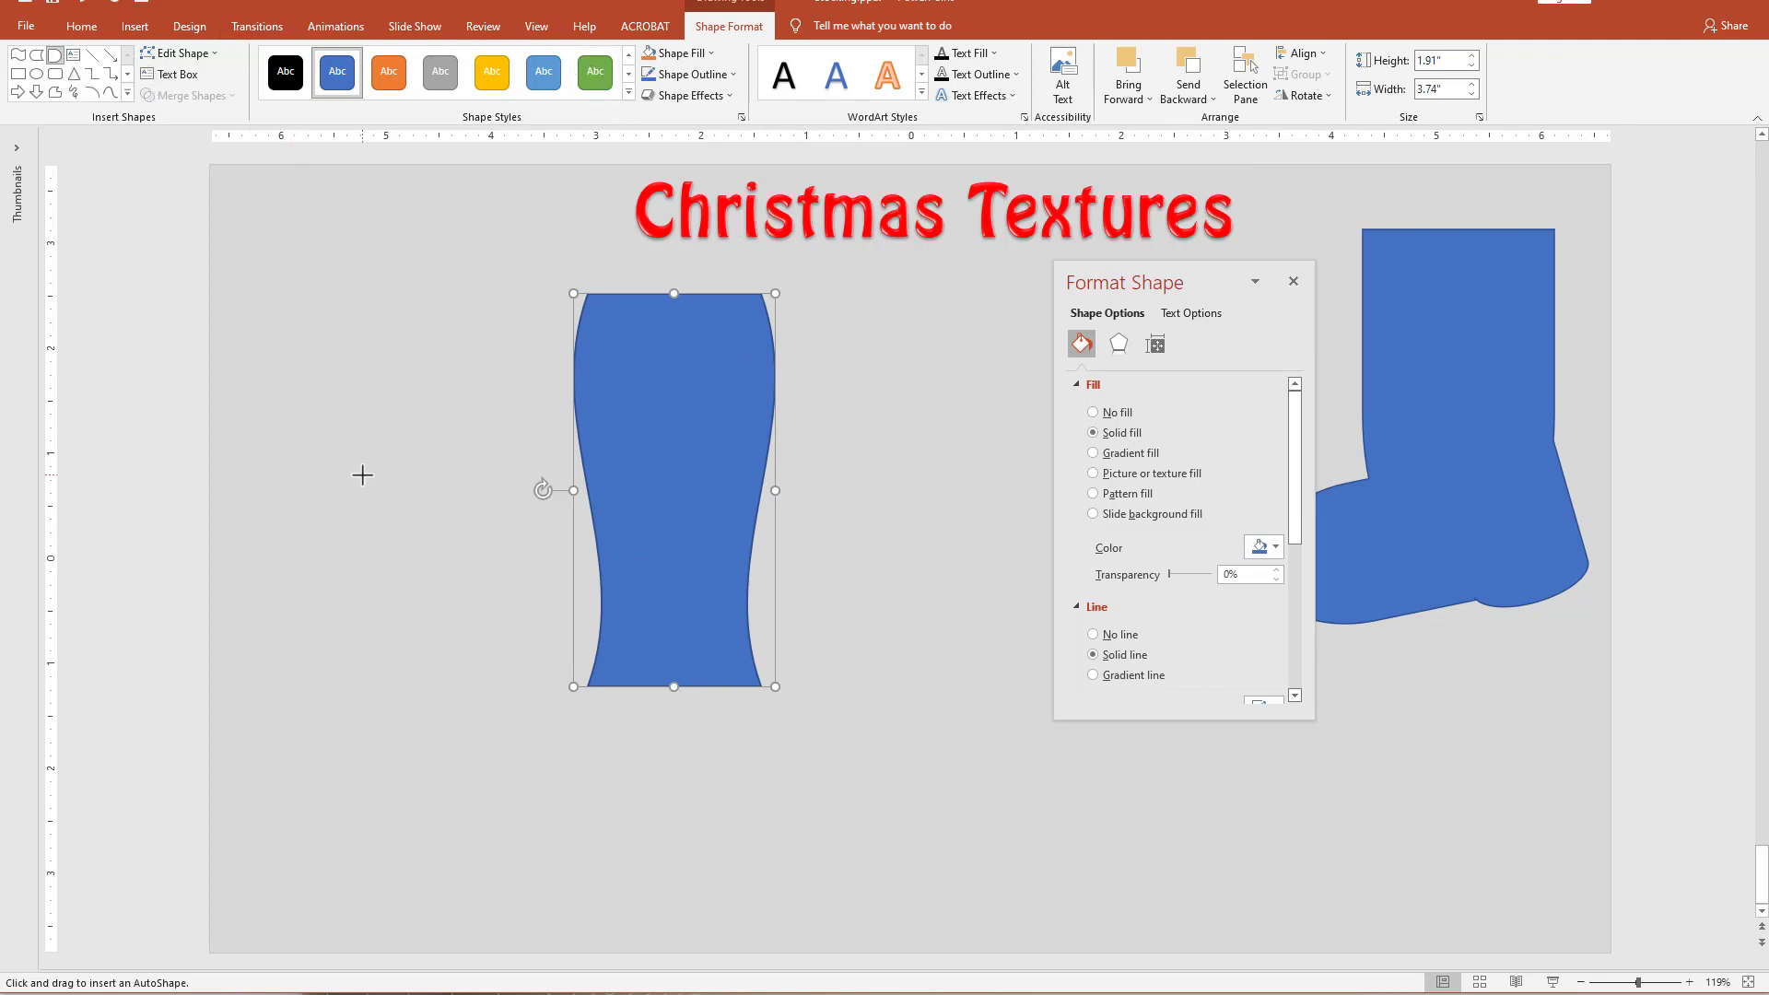
left_click_drag(372, 483, 580, 603)
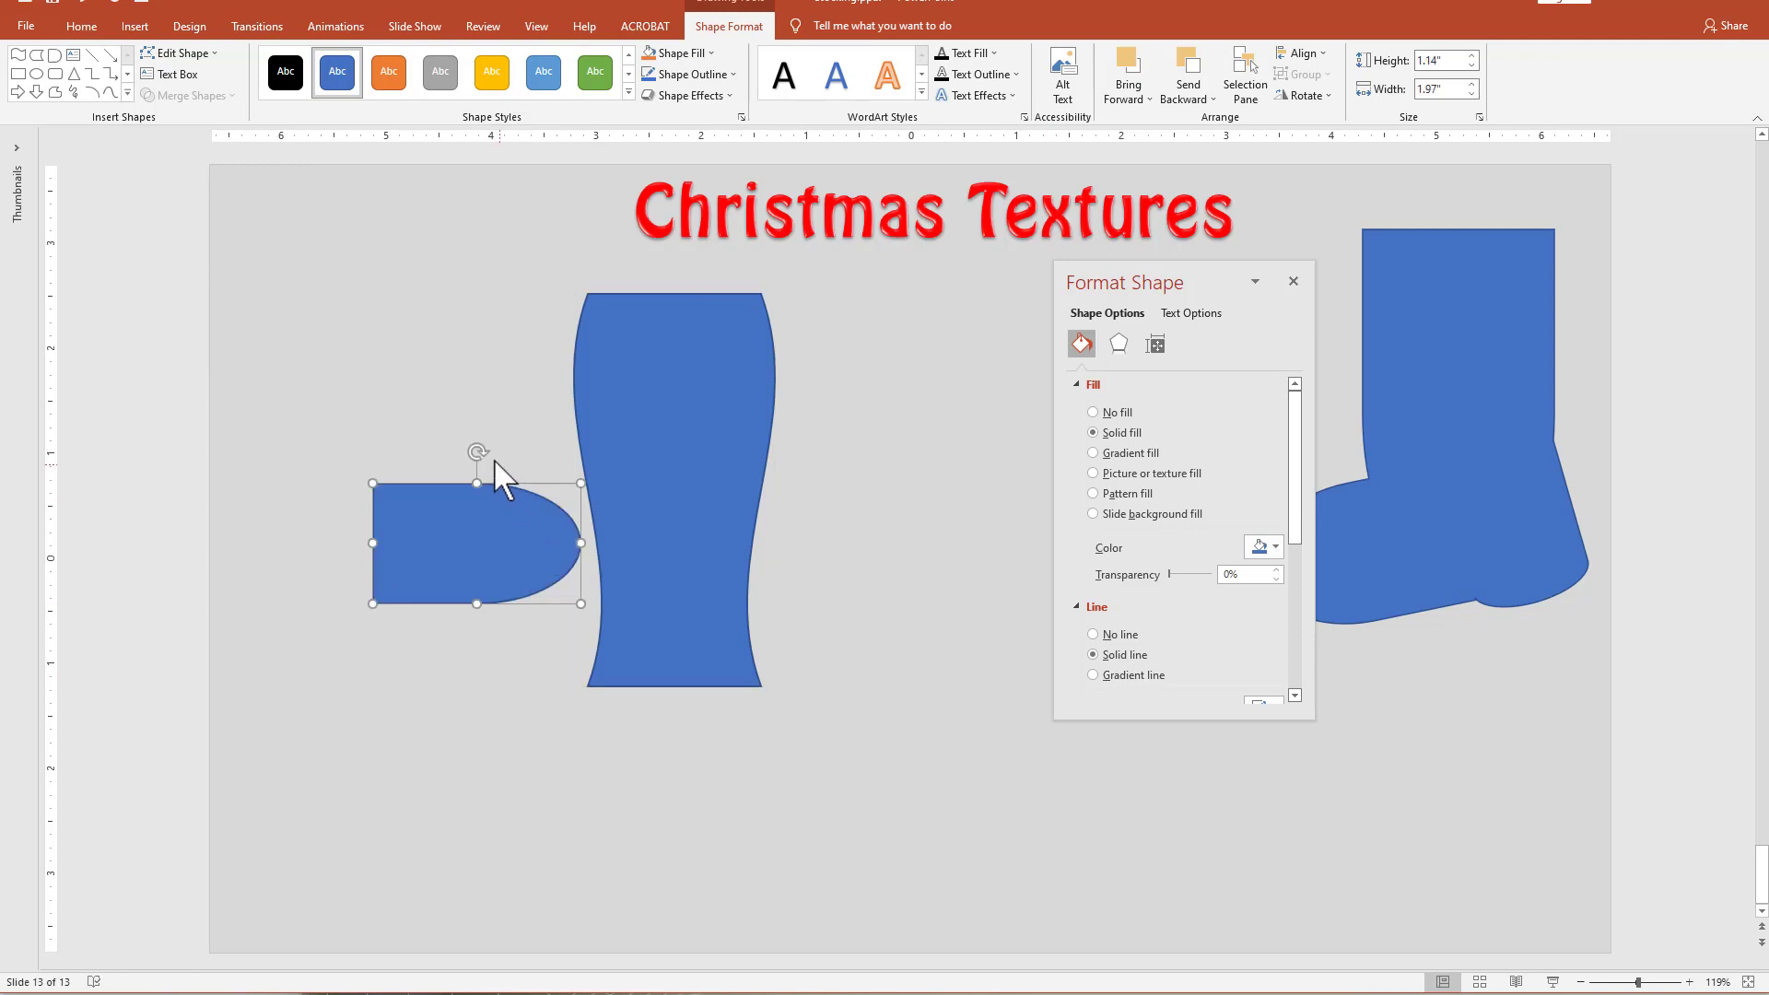
left_click_drag(478, 449, 594, 788)
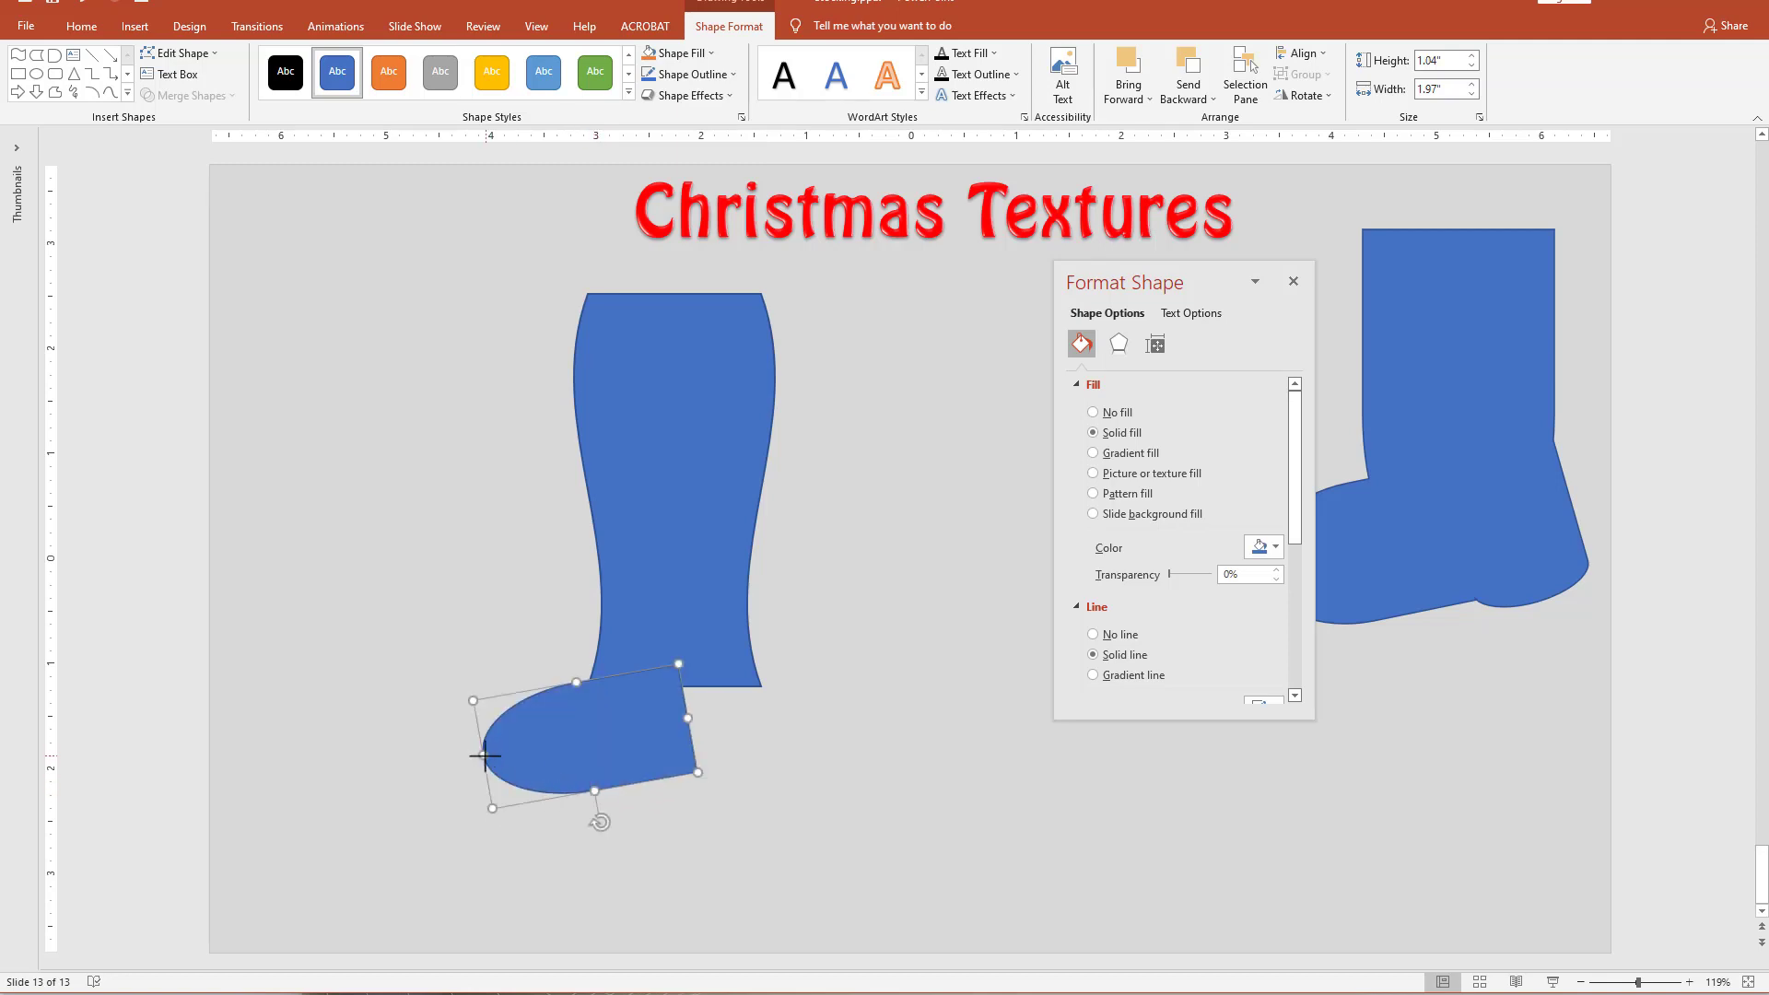
left_click_drag(485, 755, 438, 750)
left_click_drag(650, 763, 687, 751)
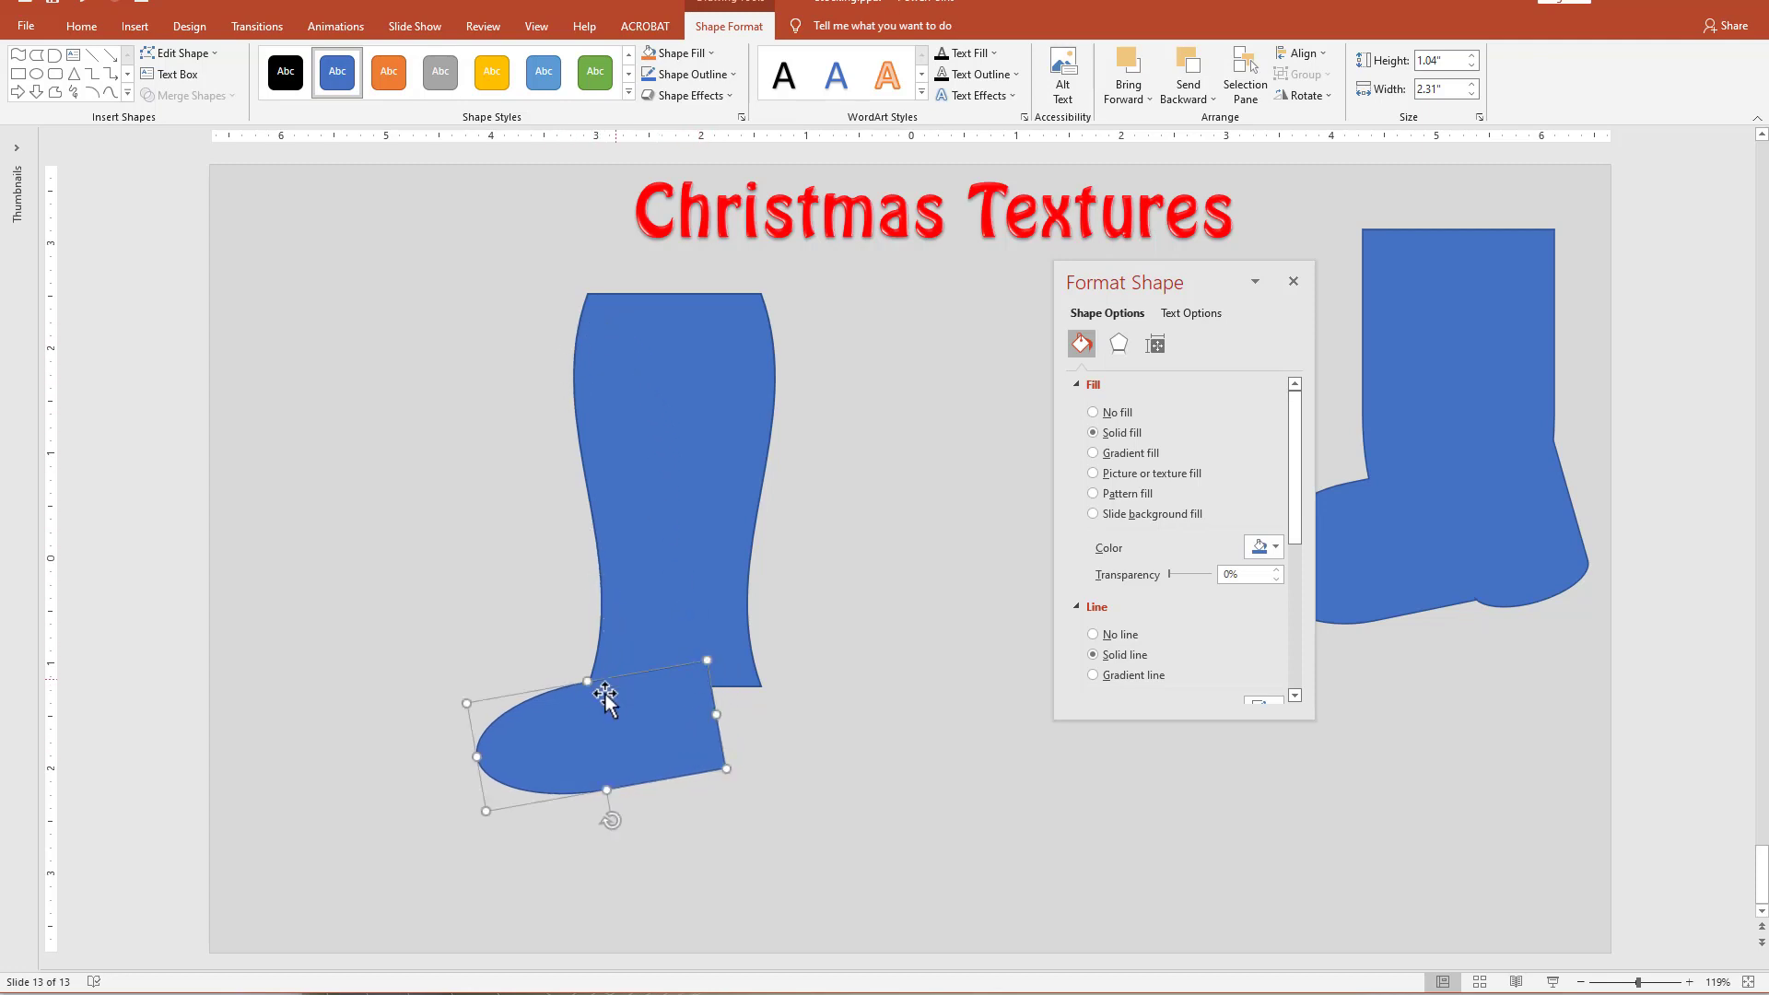
Nudge the foot shape slightly lower and tilt its toe a little further downward beneath the leg.
mouse_move(601, 712)
left_mouse_down()
mouse_move(600, 731)
mouse_move(600, 715)
left_mouse_up()
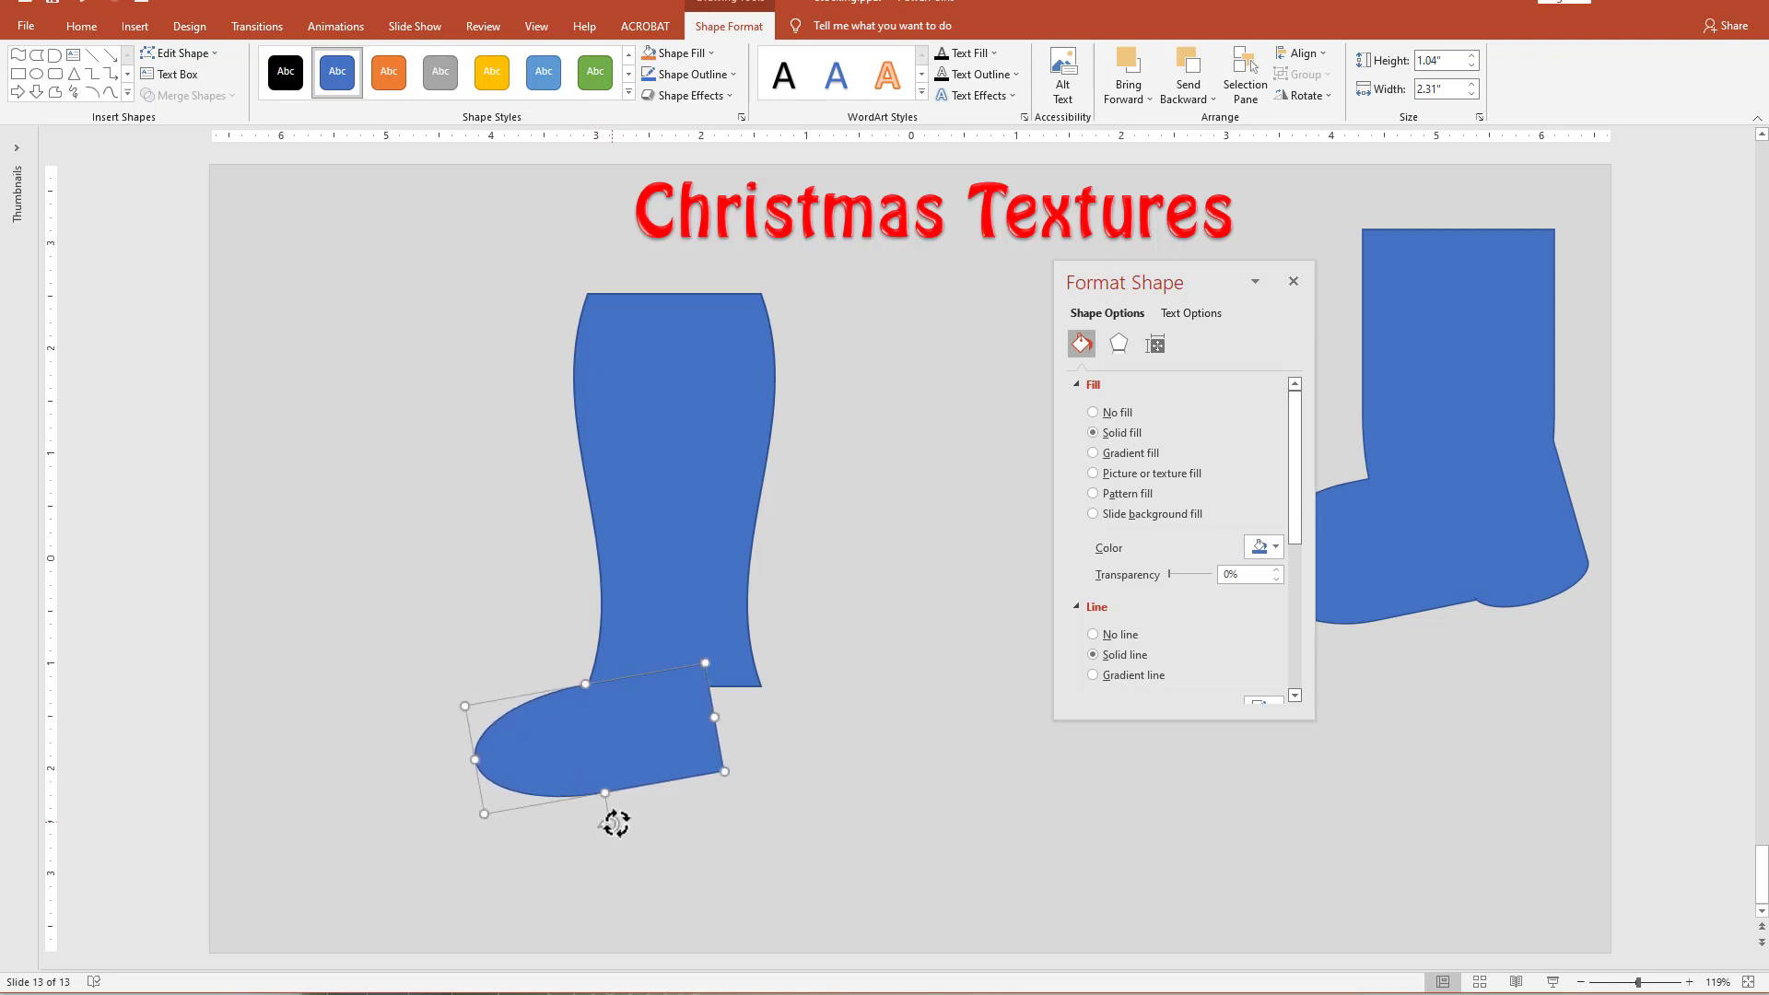
left_click_drag(615, 823, 618, 825)
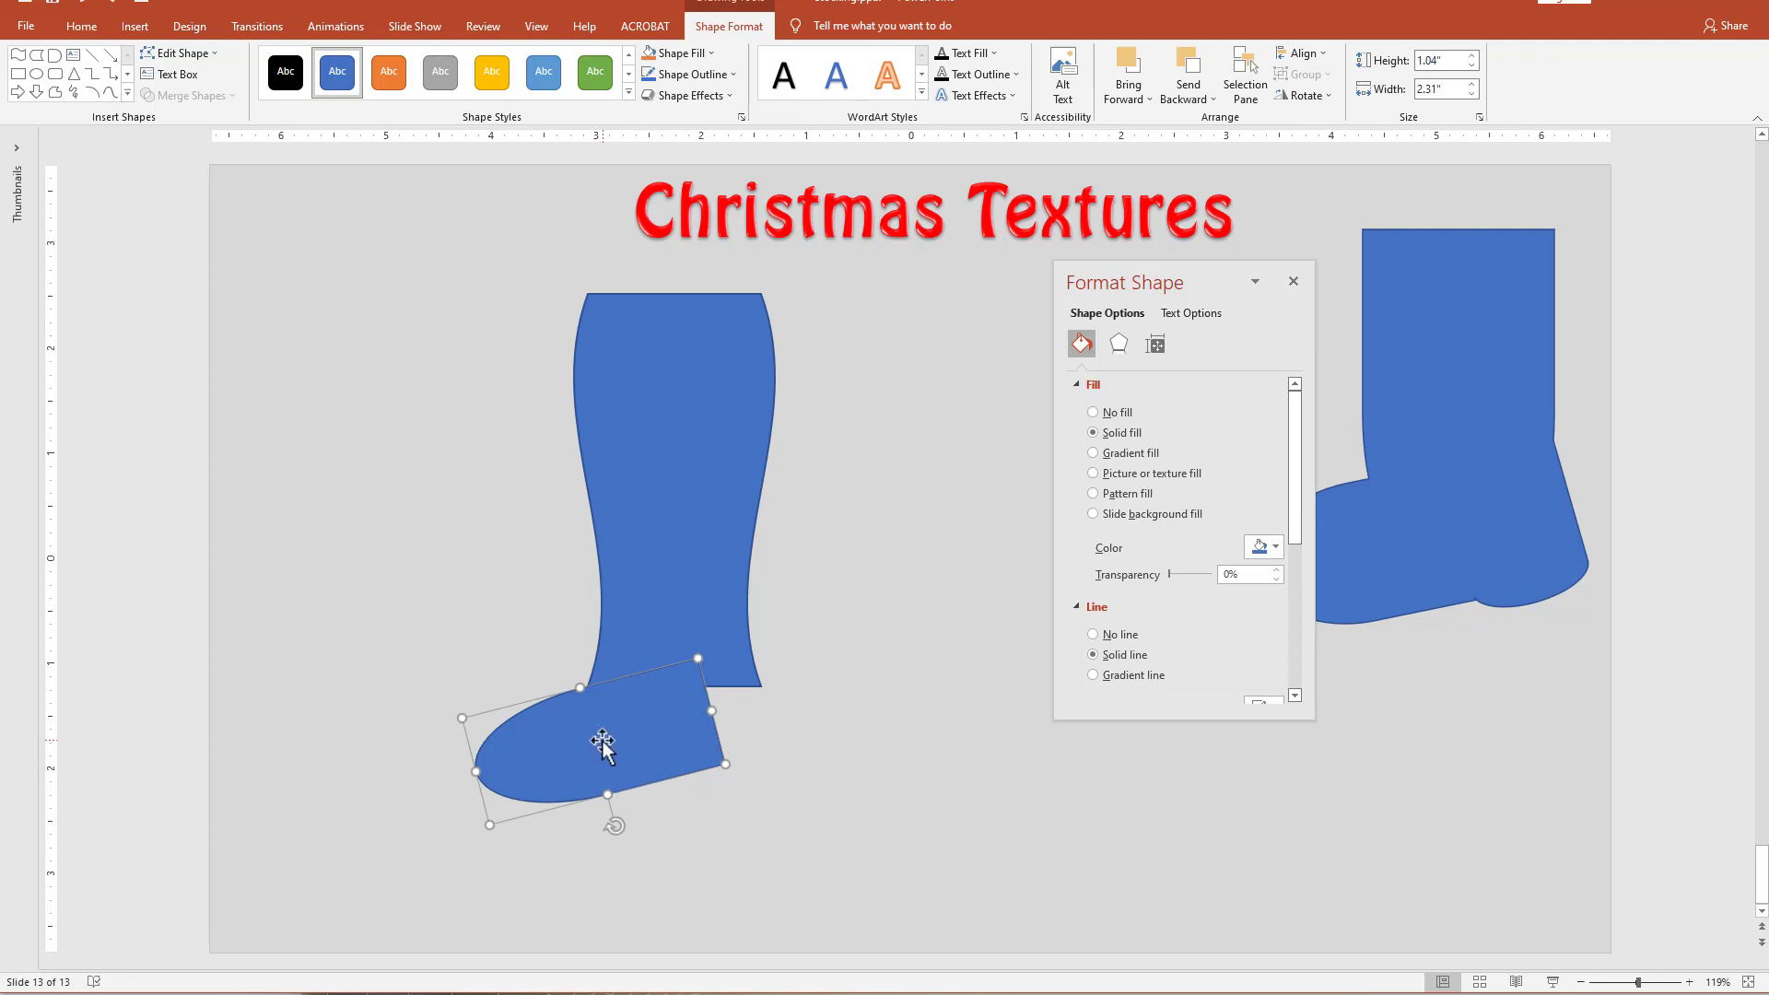
left_click(743, 790)
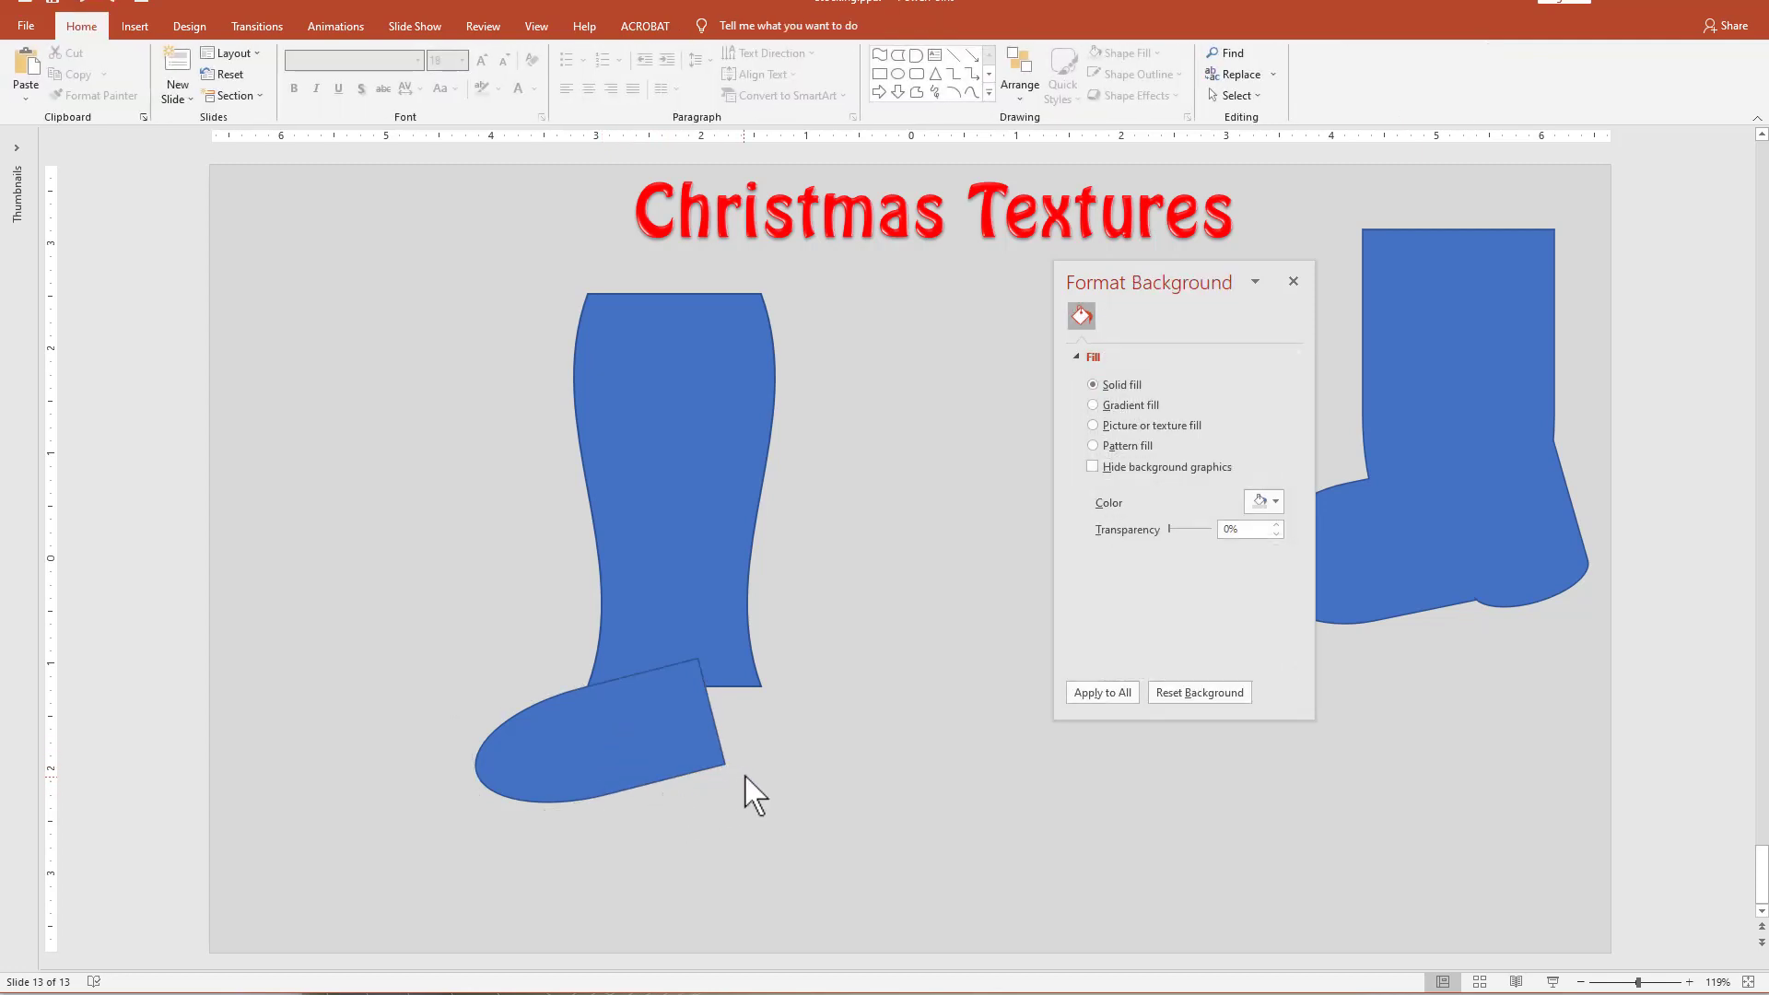
Duplicate the foot, shorten the copy into a stubby heel, turn its rounded side backward, and fit it tilted against the foot's rear.
left_click_drag(647, 759, 849, 751)
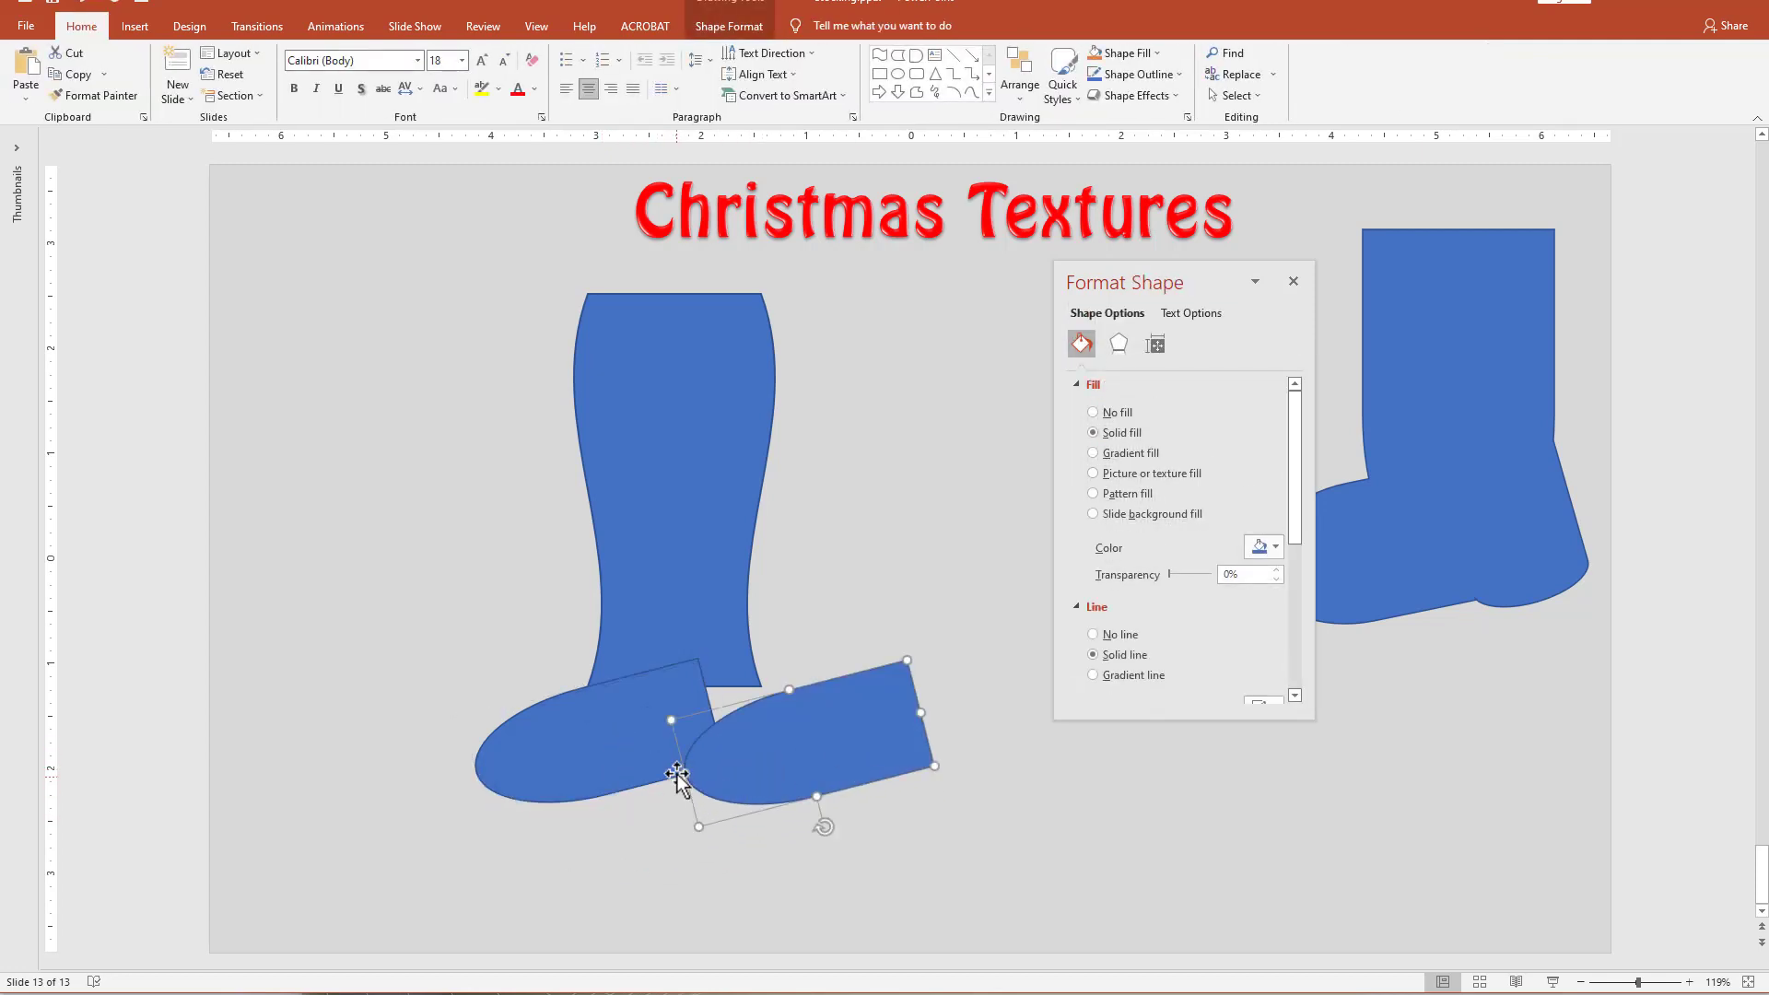
left_click_drag(681, 774, 856, 774)
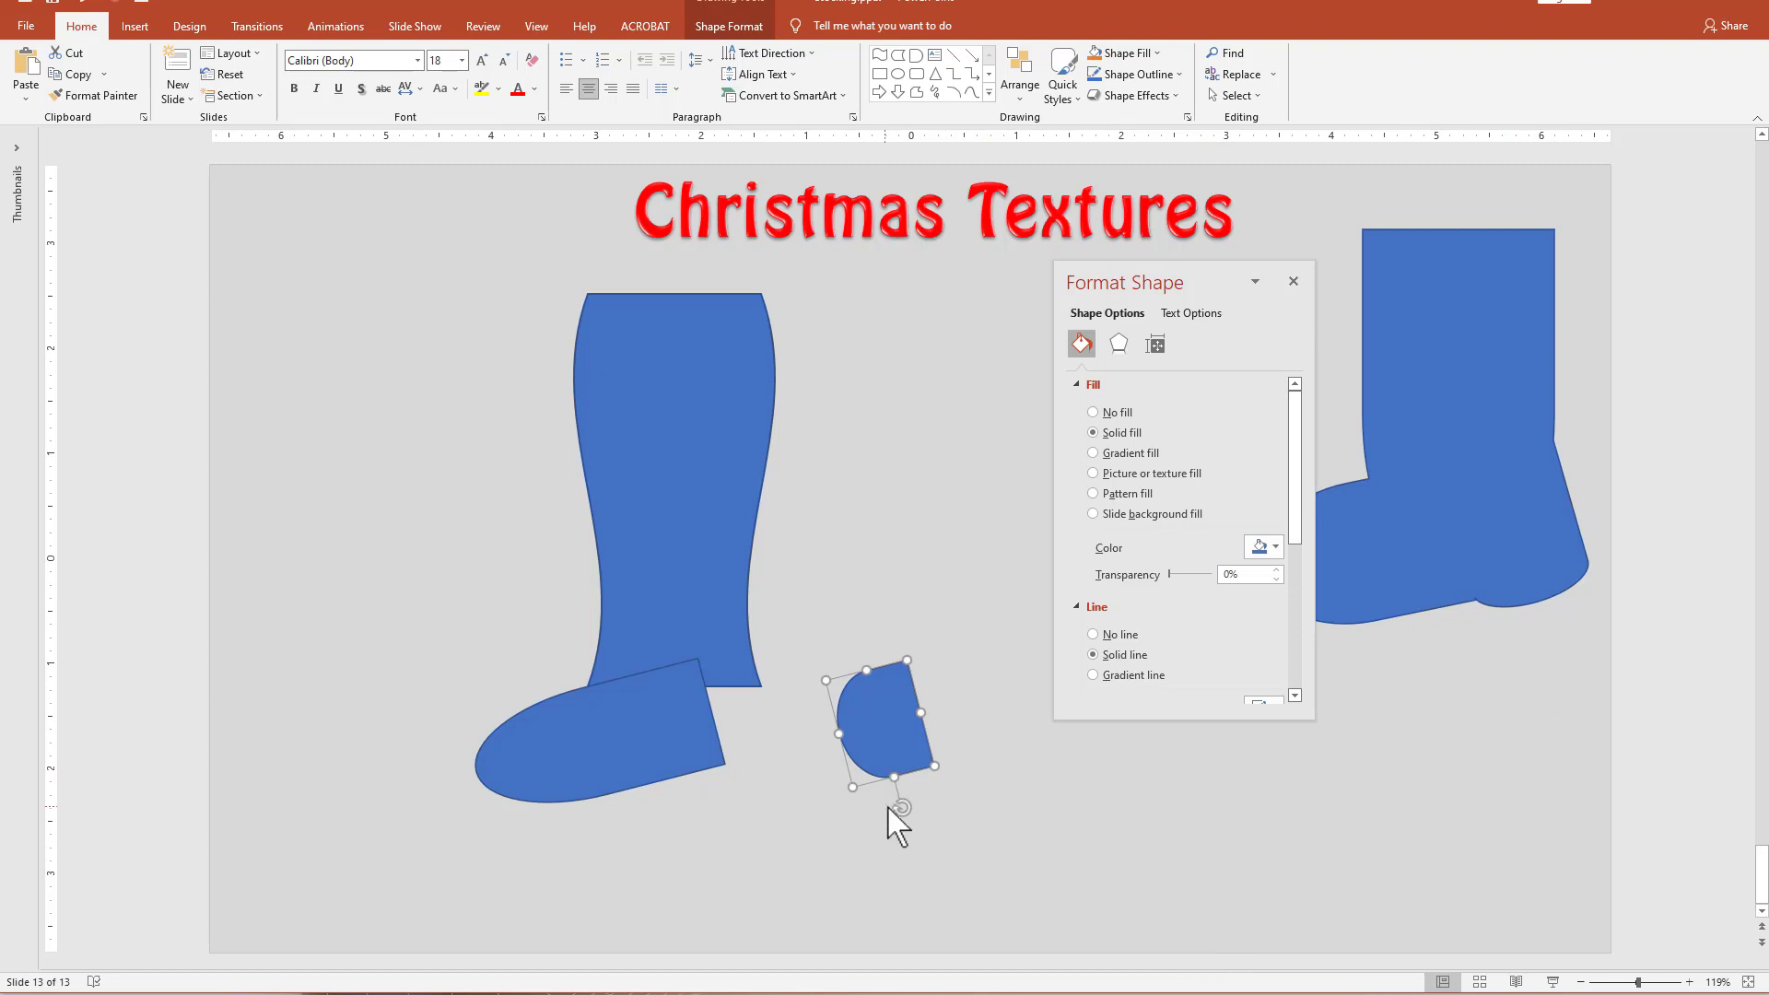
left_click_drag(899, 808, 893, 671)
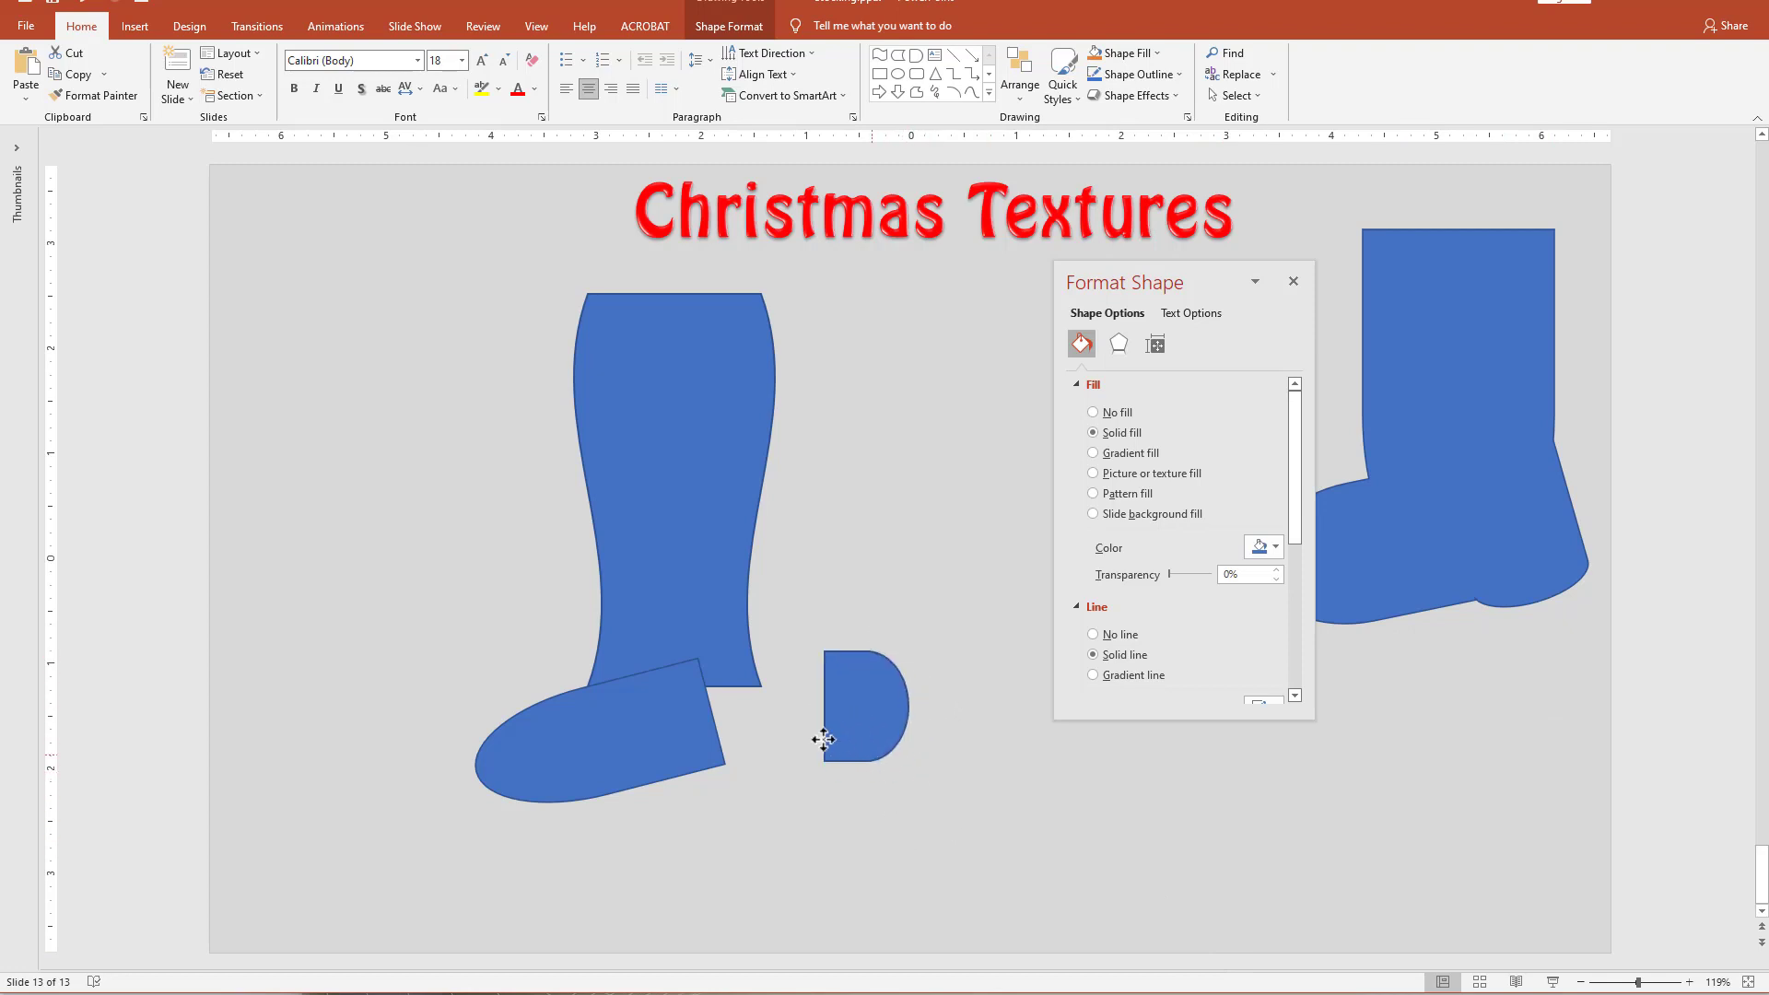
left_click_drag(821, 738, 765, 755)
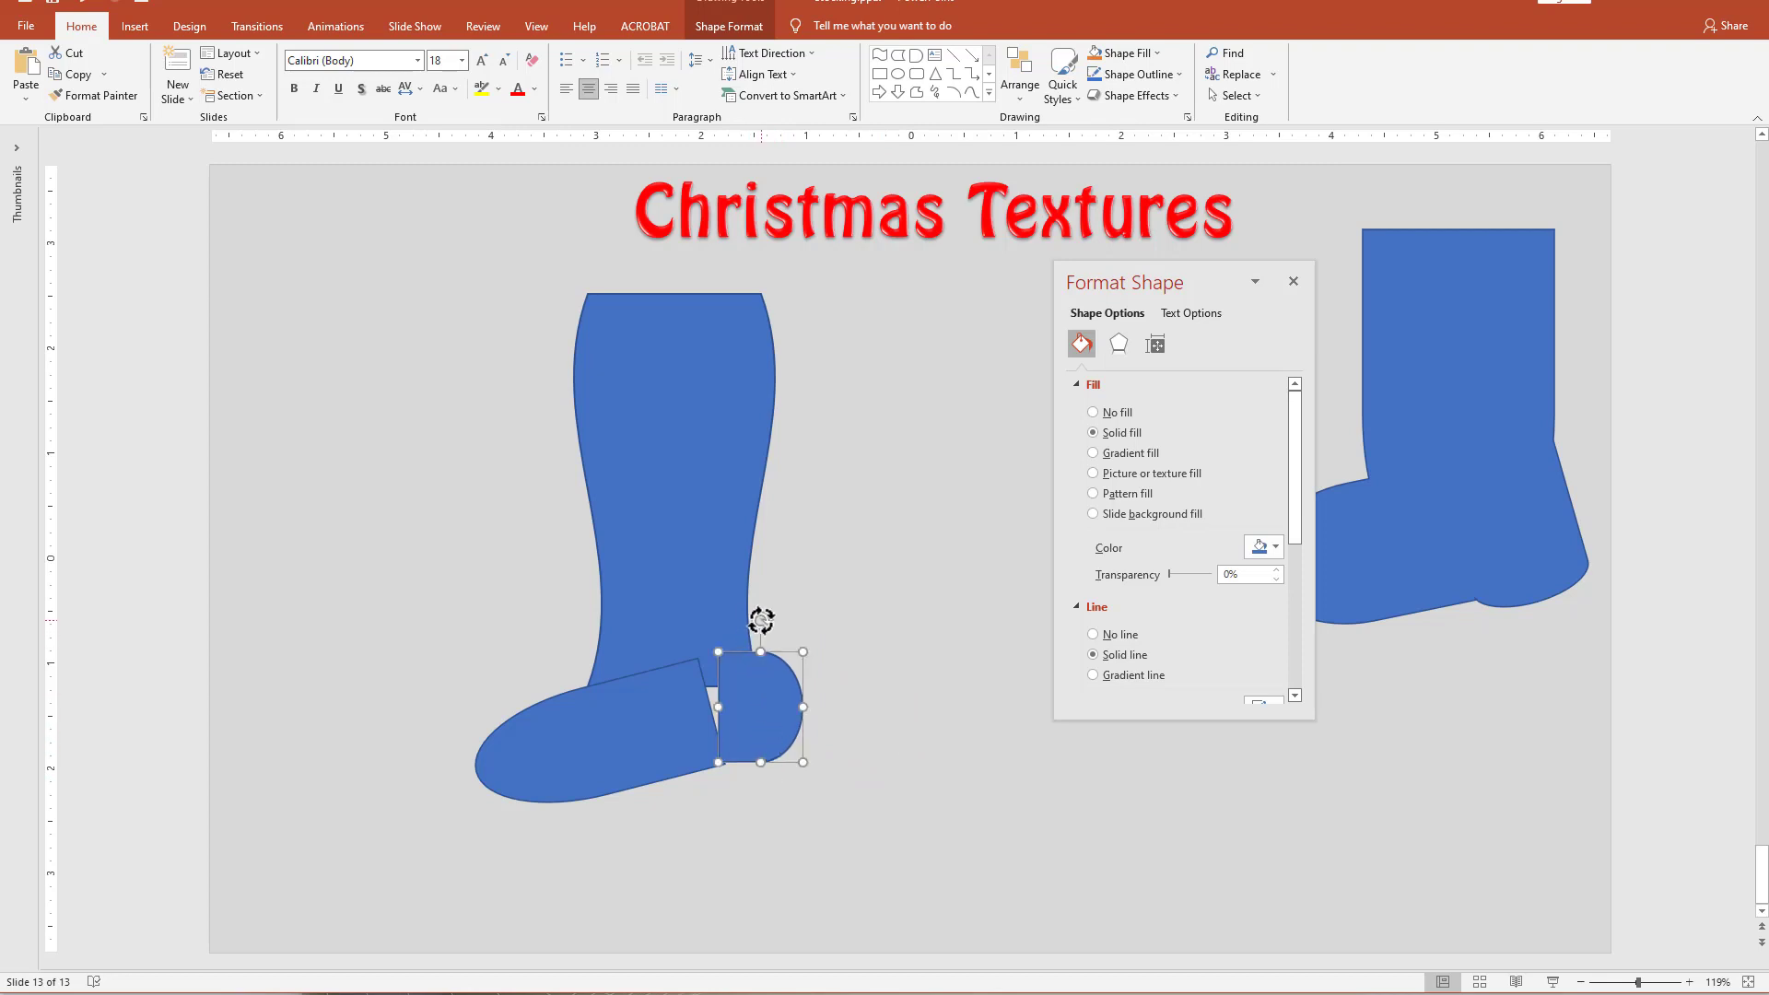
left_click_drag(762, 621, 746, 622)
left_click_drag(795, 711, 771, 712)
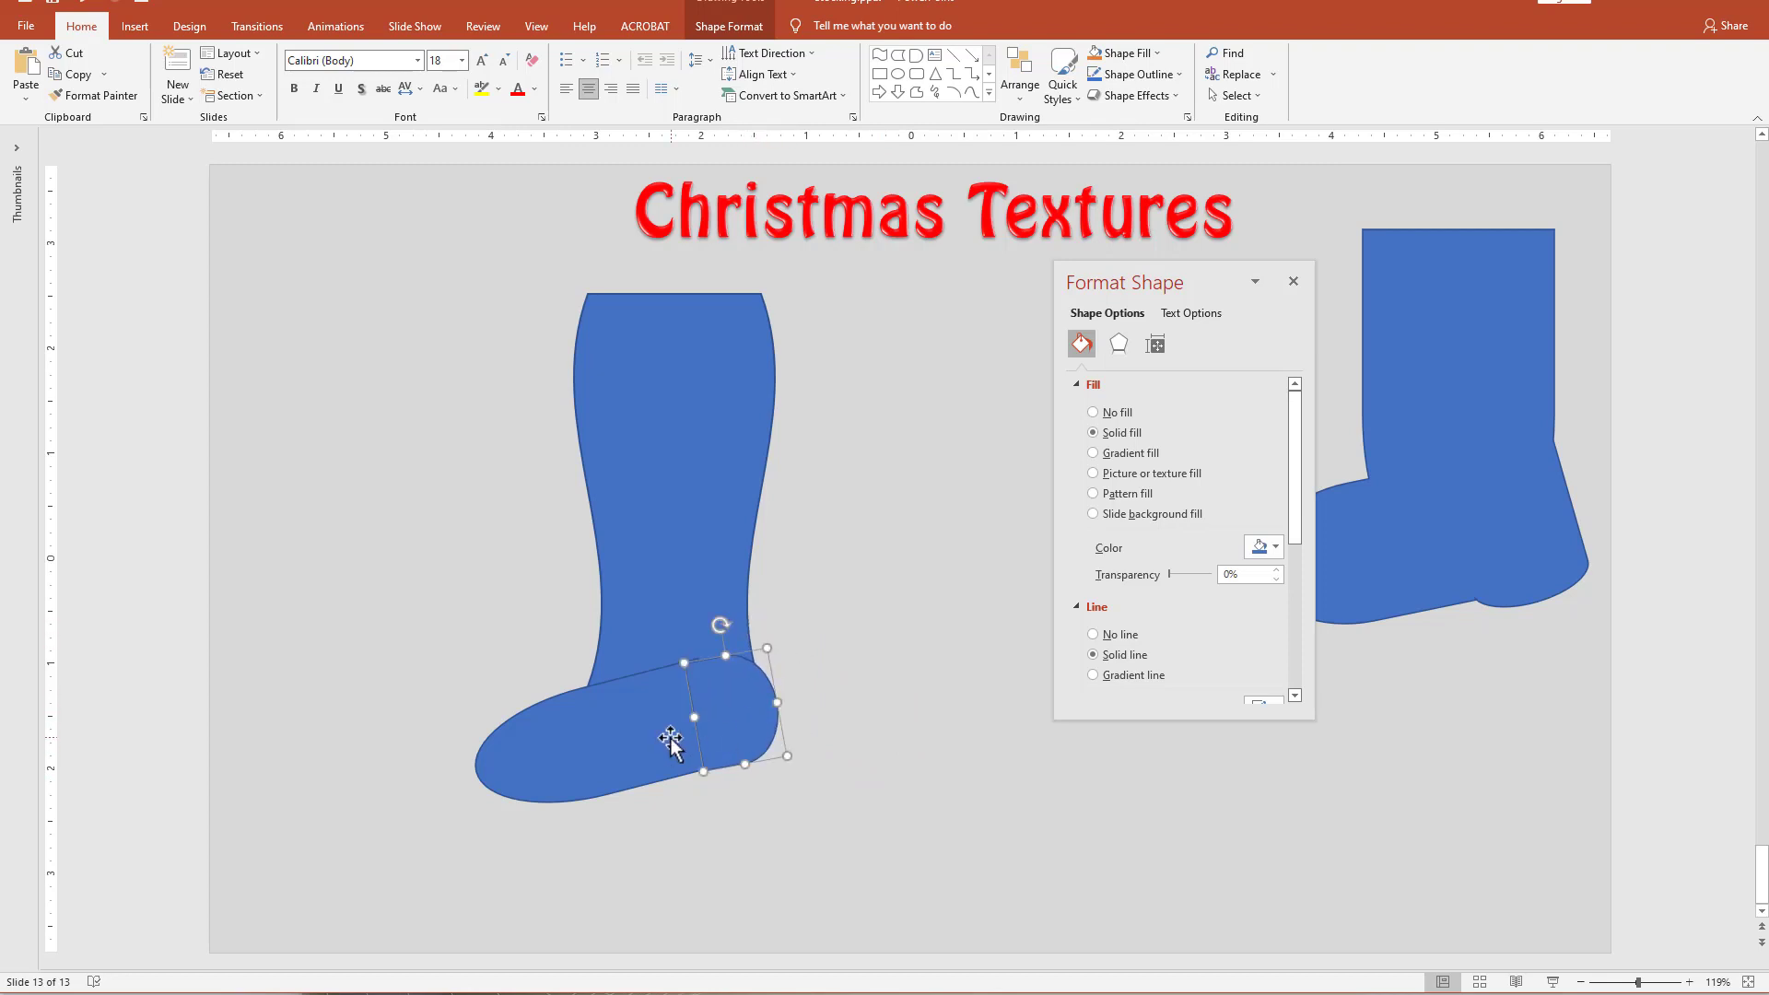
Rotate the original foot shape further so the toe slopes down more steeply and its rear edge meets the heel.
left_click(627, 763)
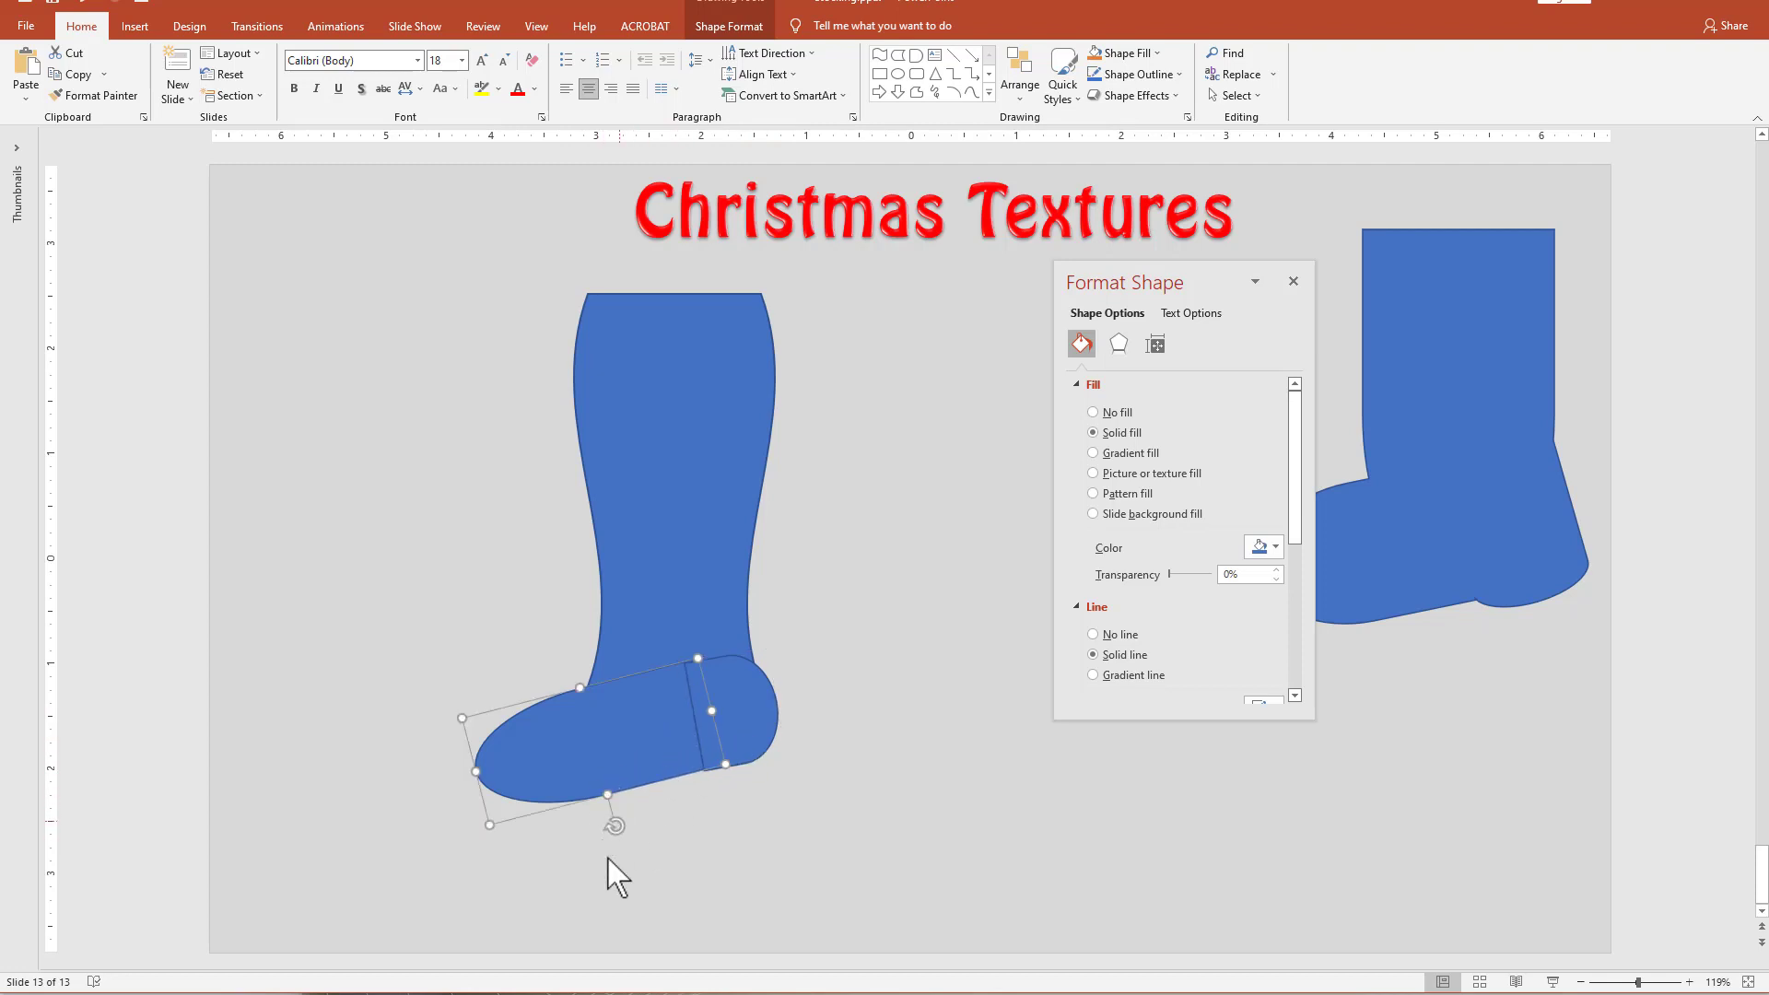
mouse_move(612, 824)
left_mouse_down()
mouse_move(636, 848)
mouse_move(629, 834)
left_mouse_up()
left_click_drag(614, 773, 613, 773)
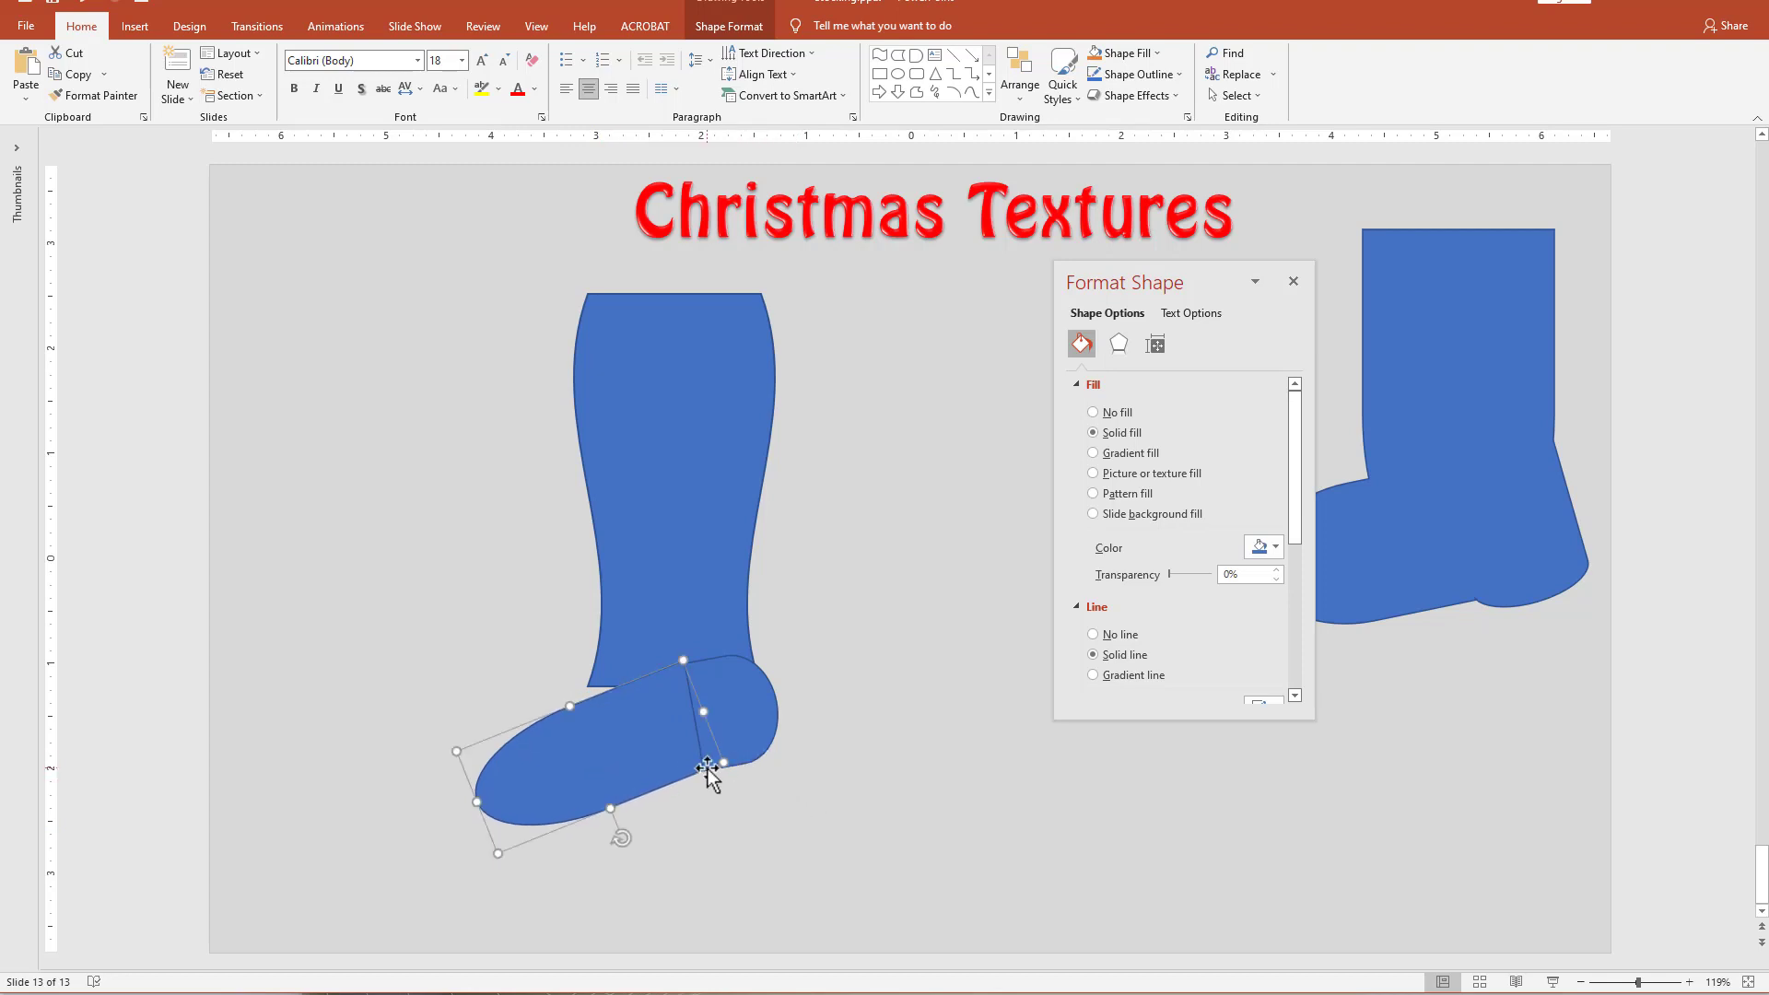
Stretch the leg's lower end down into the foot and lower its upper edge to shorten the leg.
left_click(655, 631)
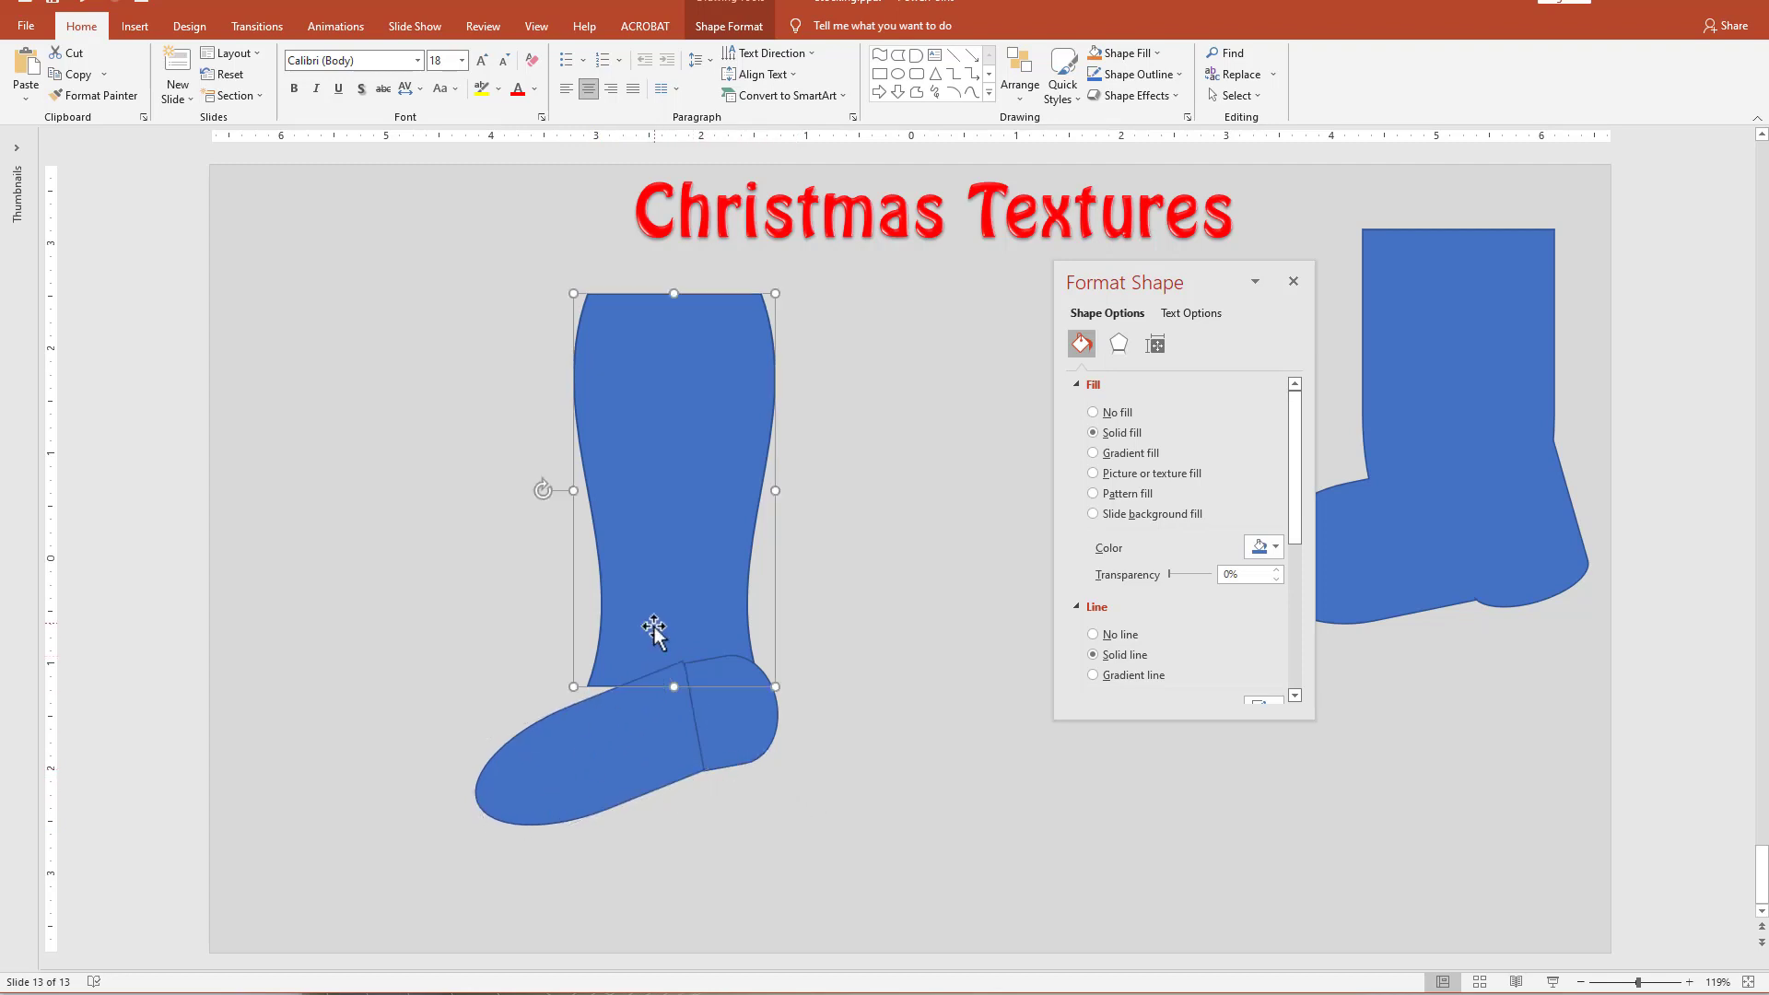
left_click_drag(671, 687, 672, 708)
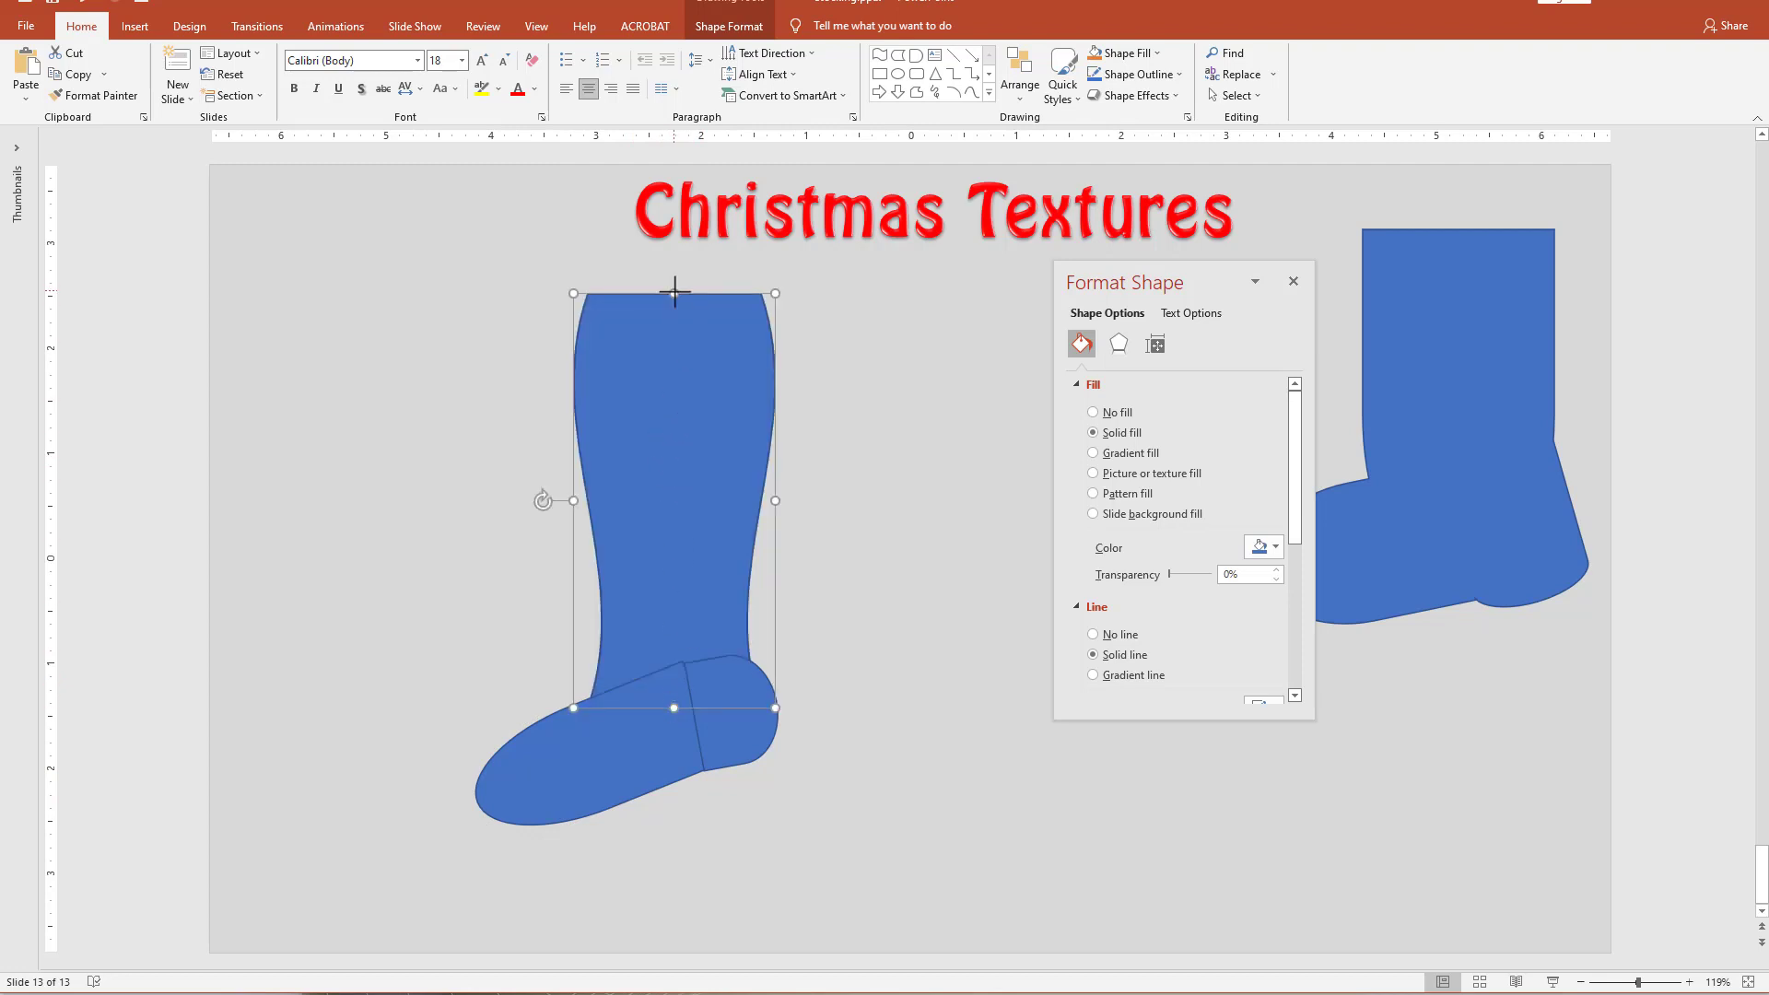
left_click_drag(675, 293, 675, 324)
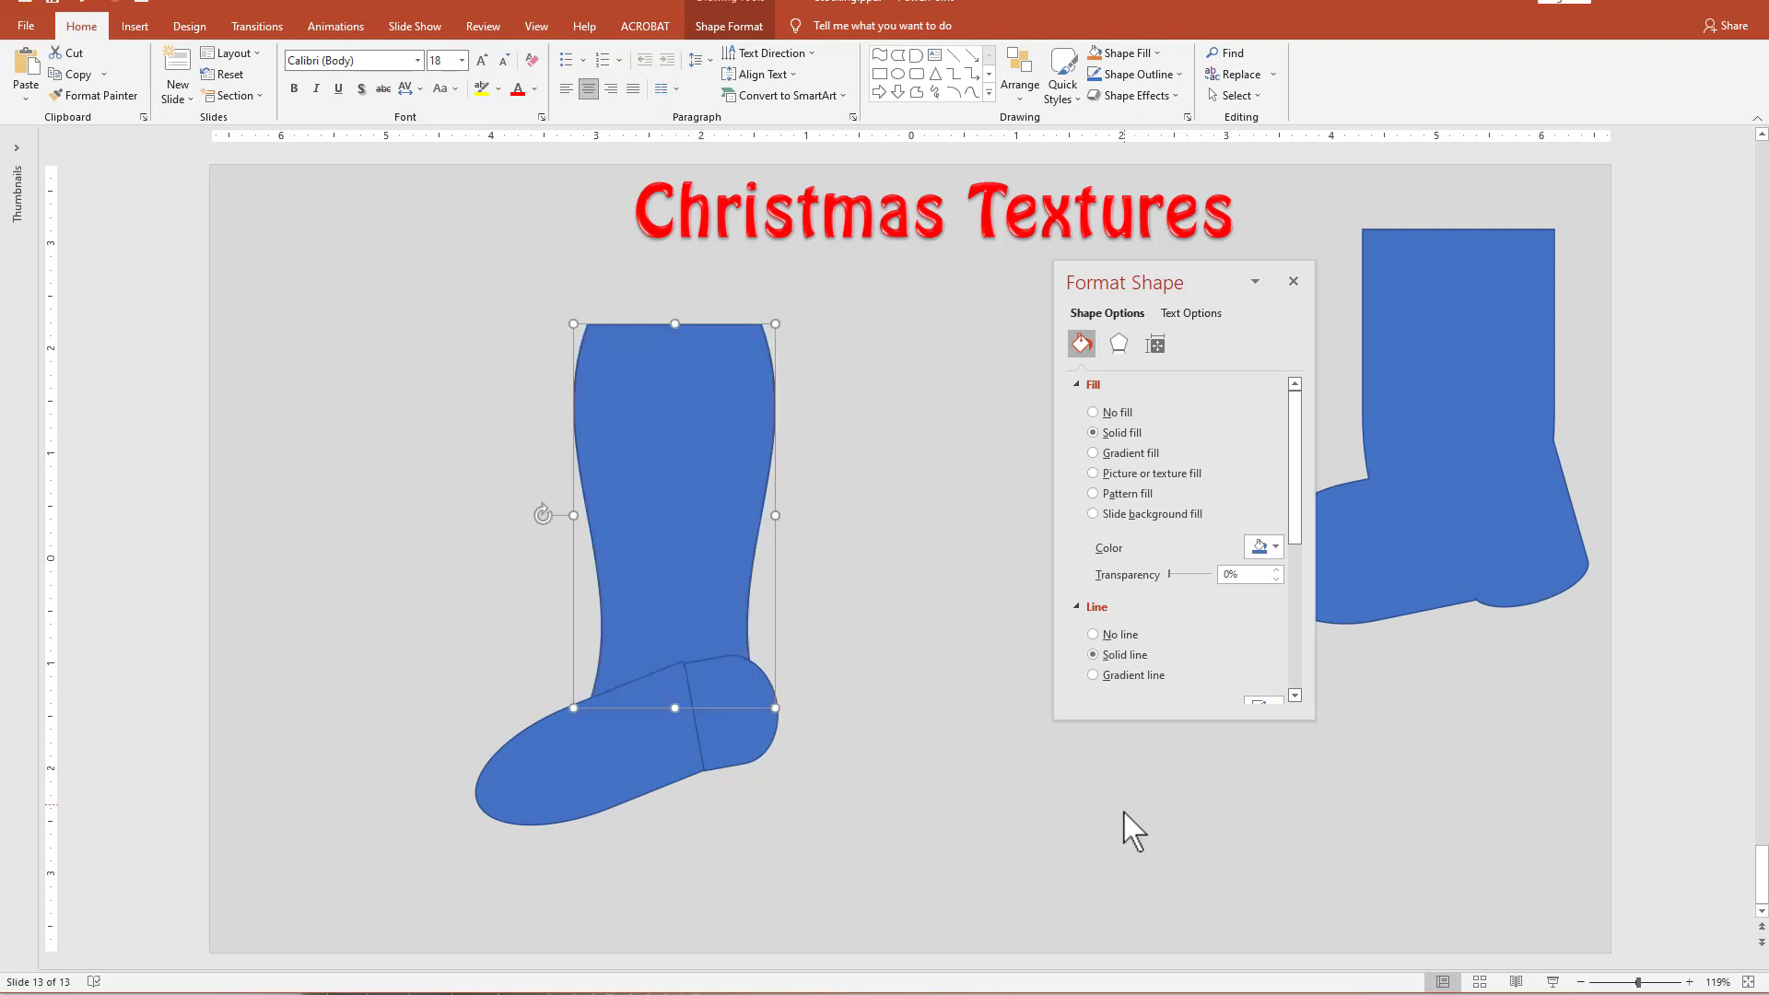
left_click(1133, 832)
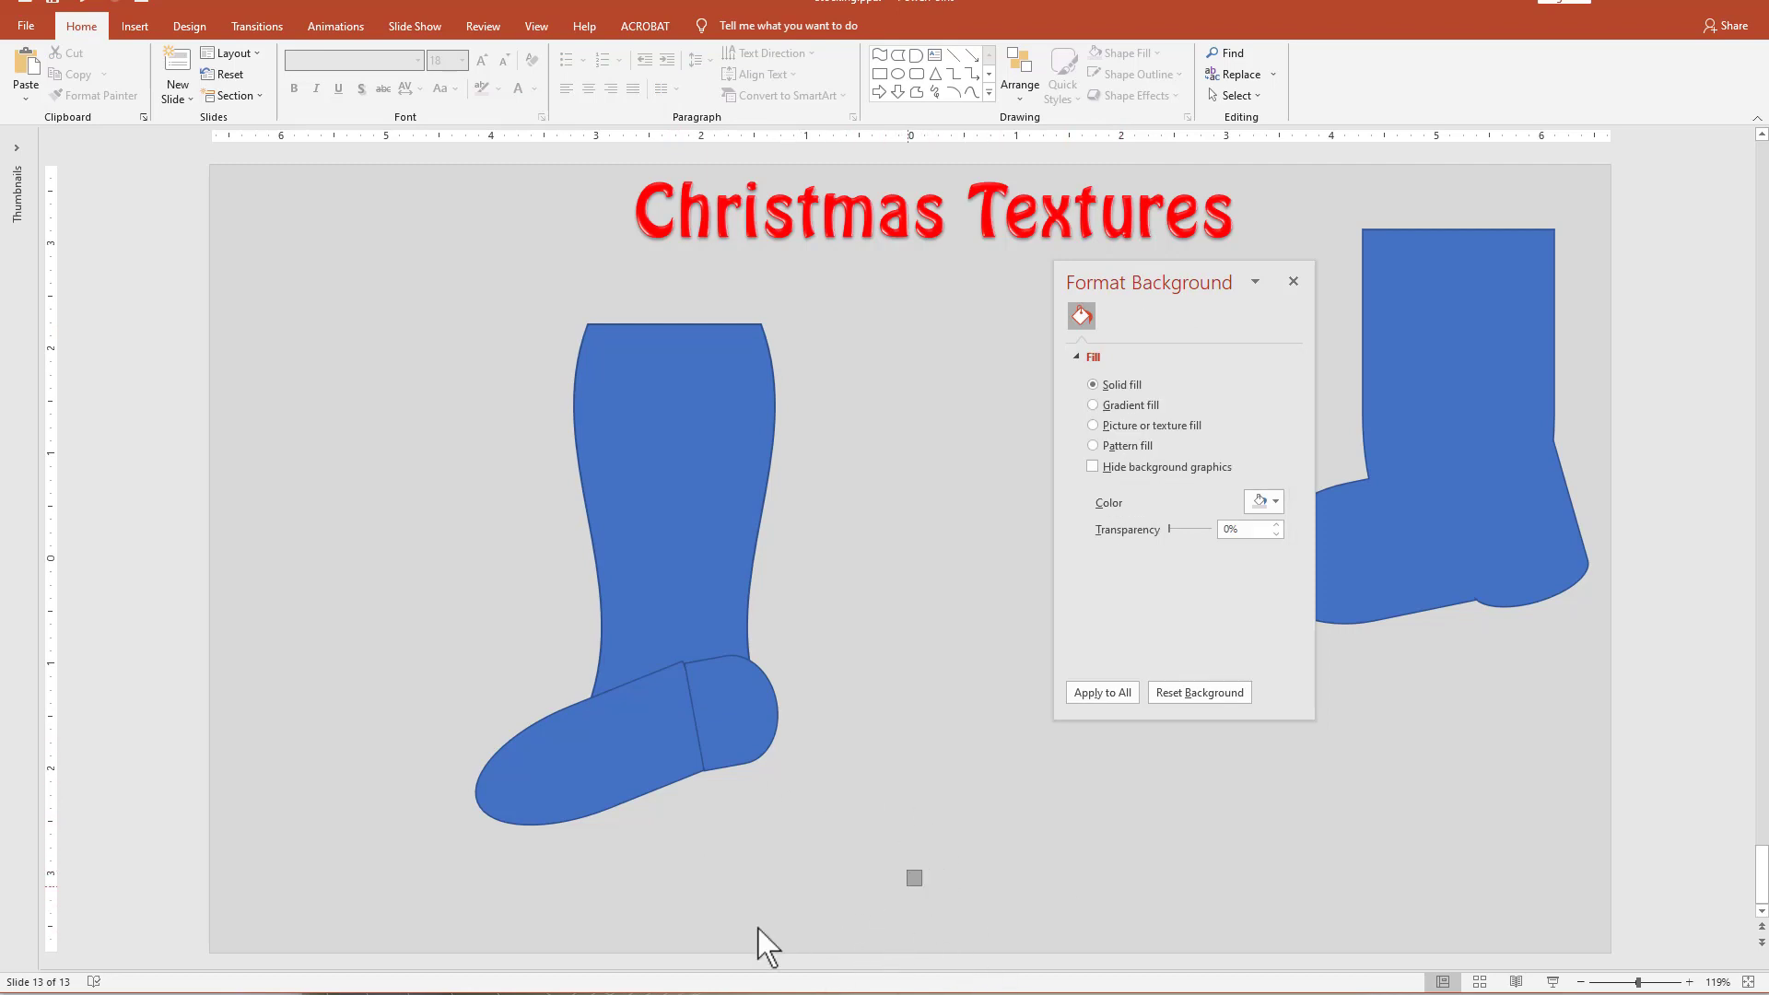
Select the leg, foot, and heel shapes and merge them into one stocking with Union.
left_click_drag(757, 944, 262, 279)
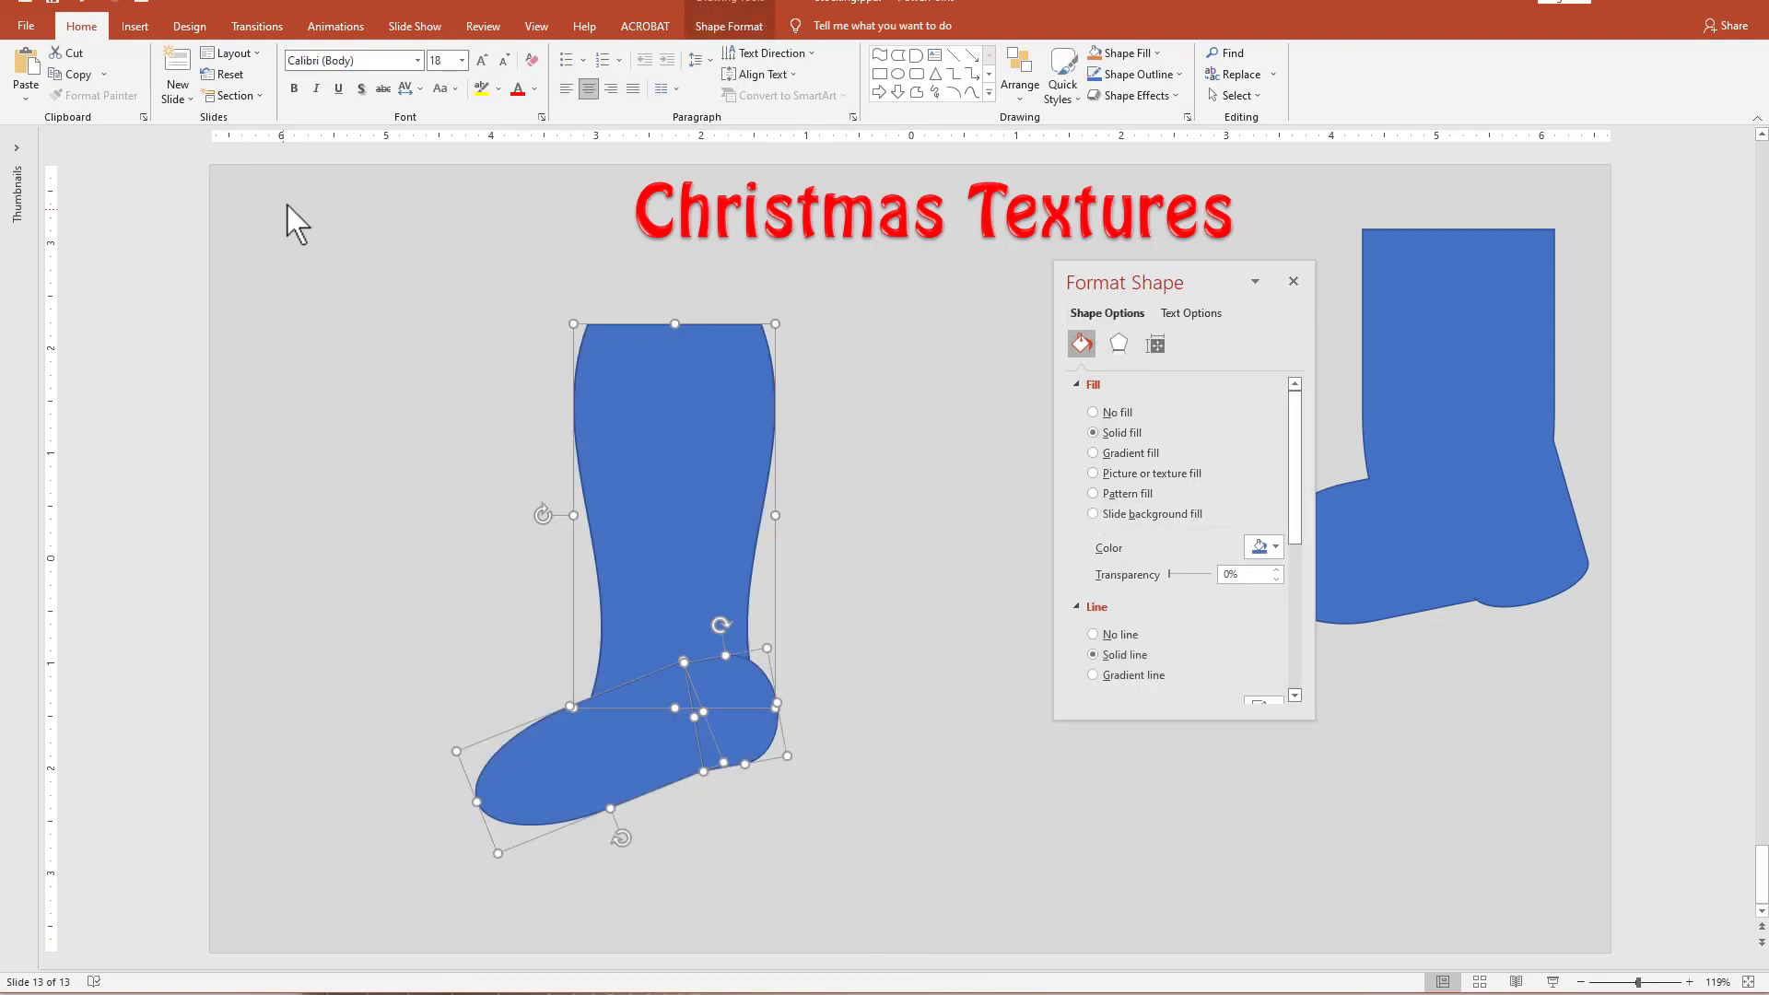
left_click(714, 26)
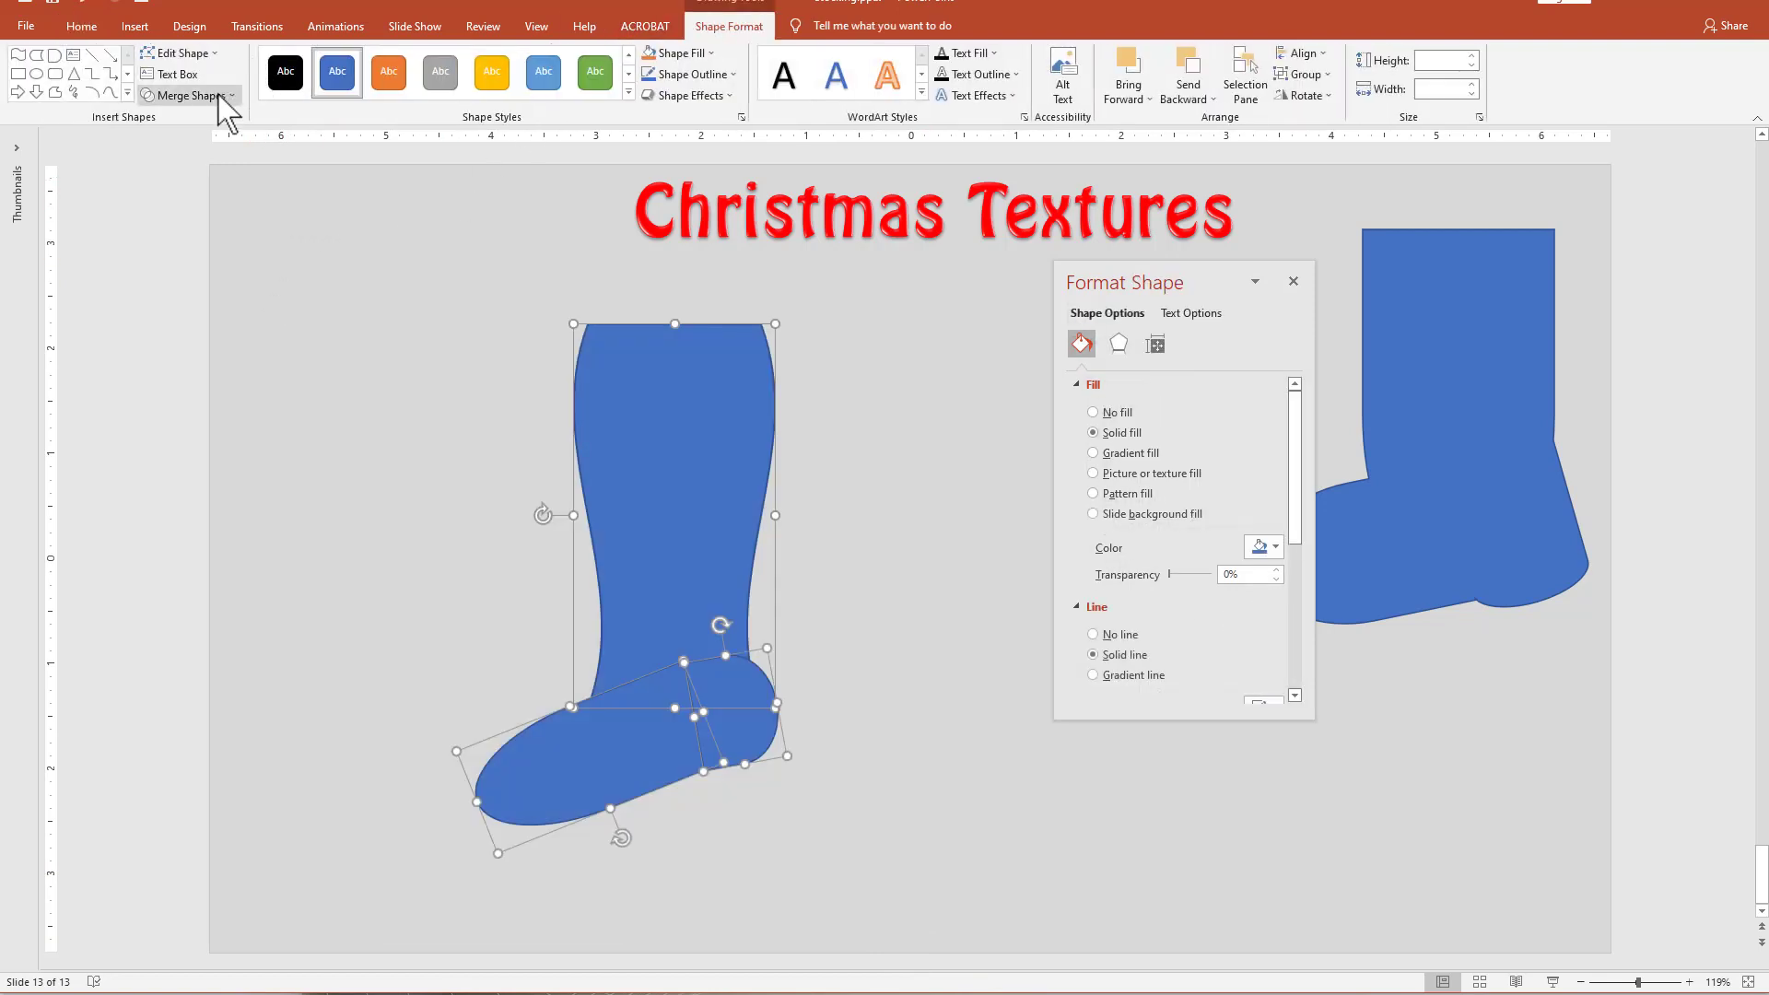
left_click(219, 94)
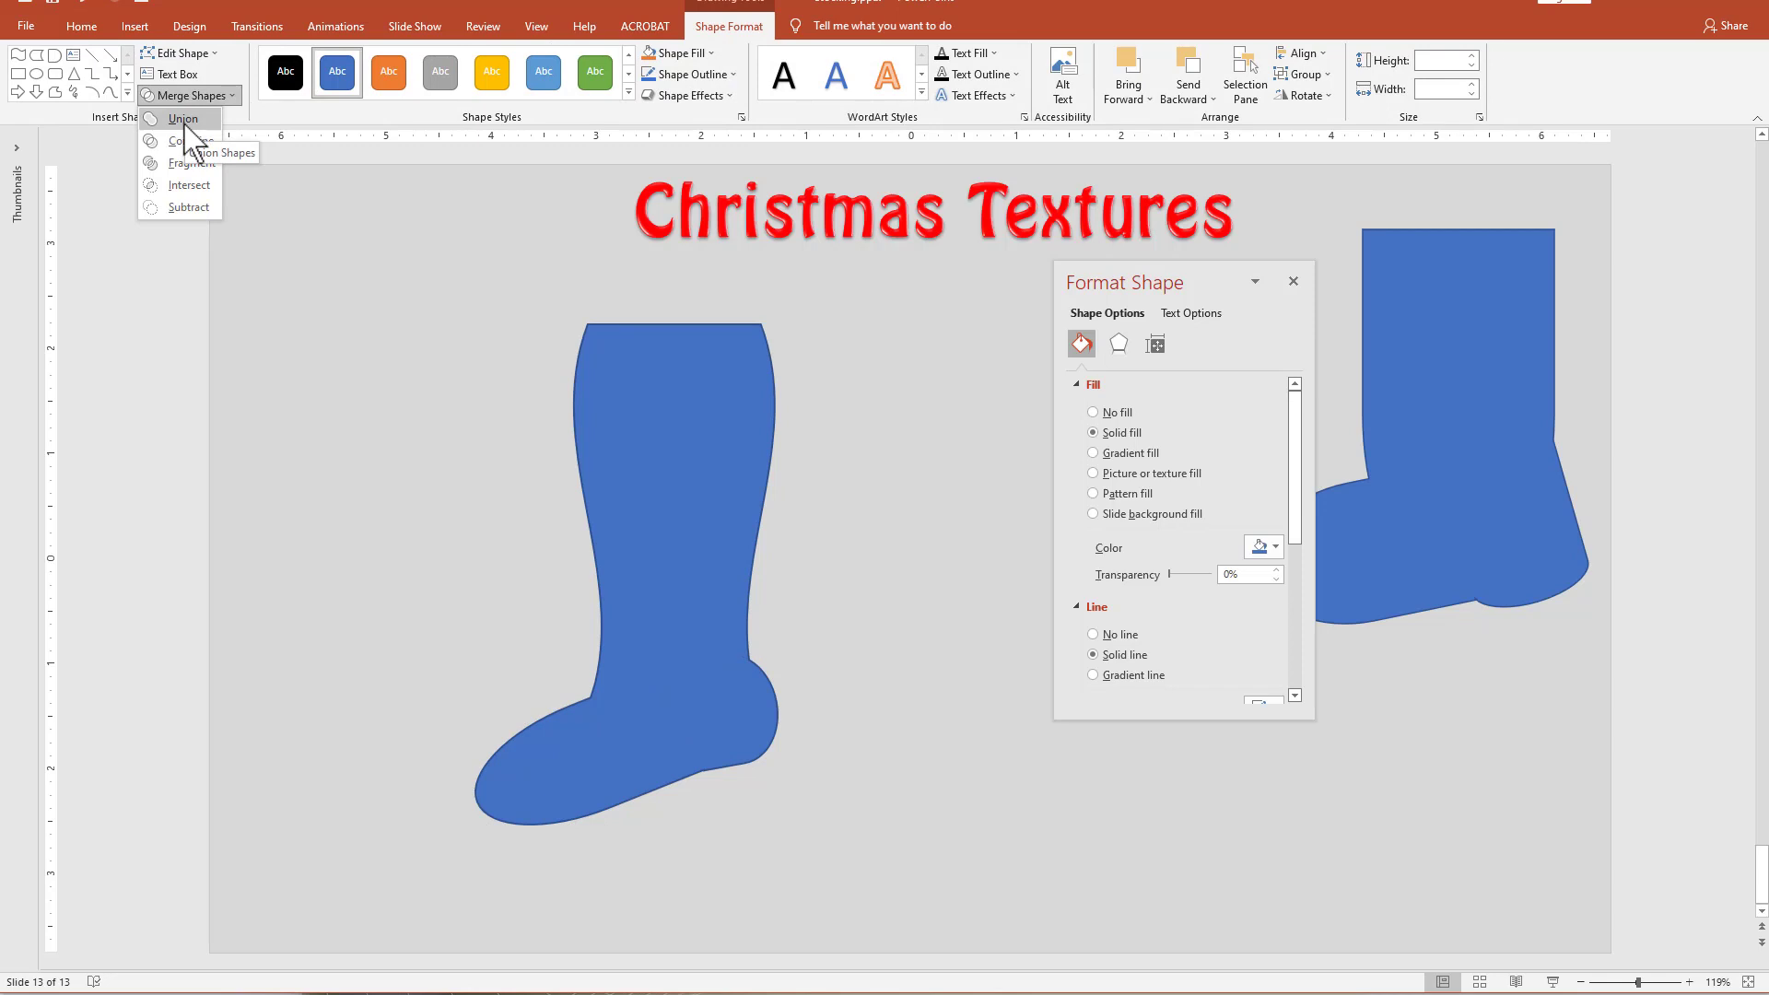
left_click(183, 122)
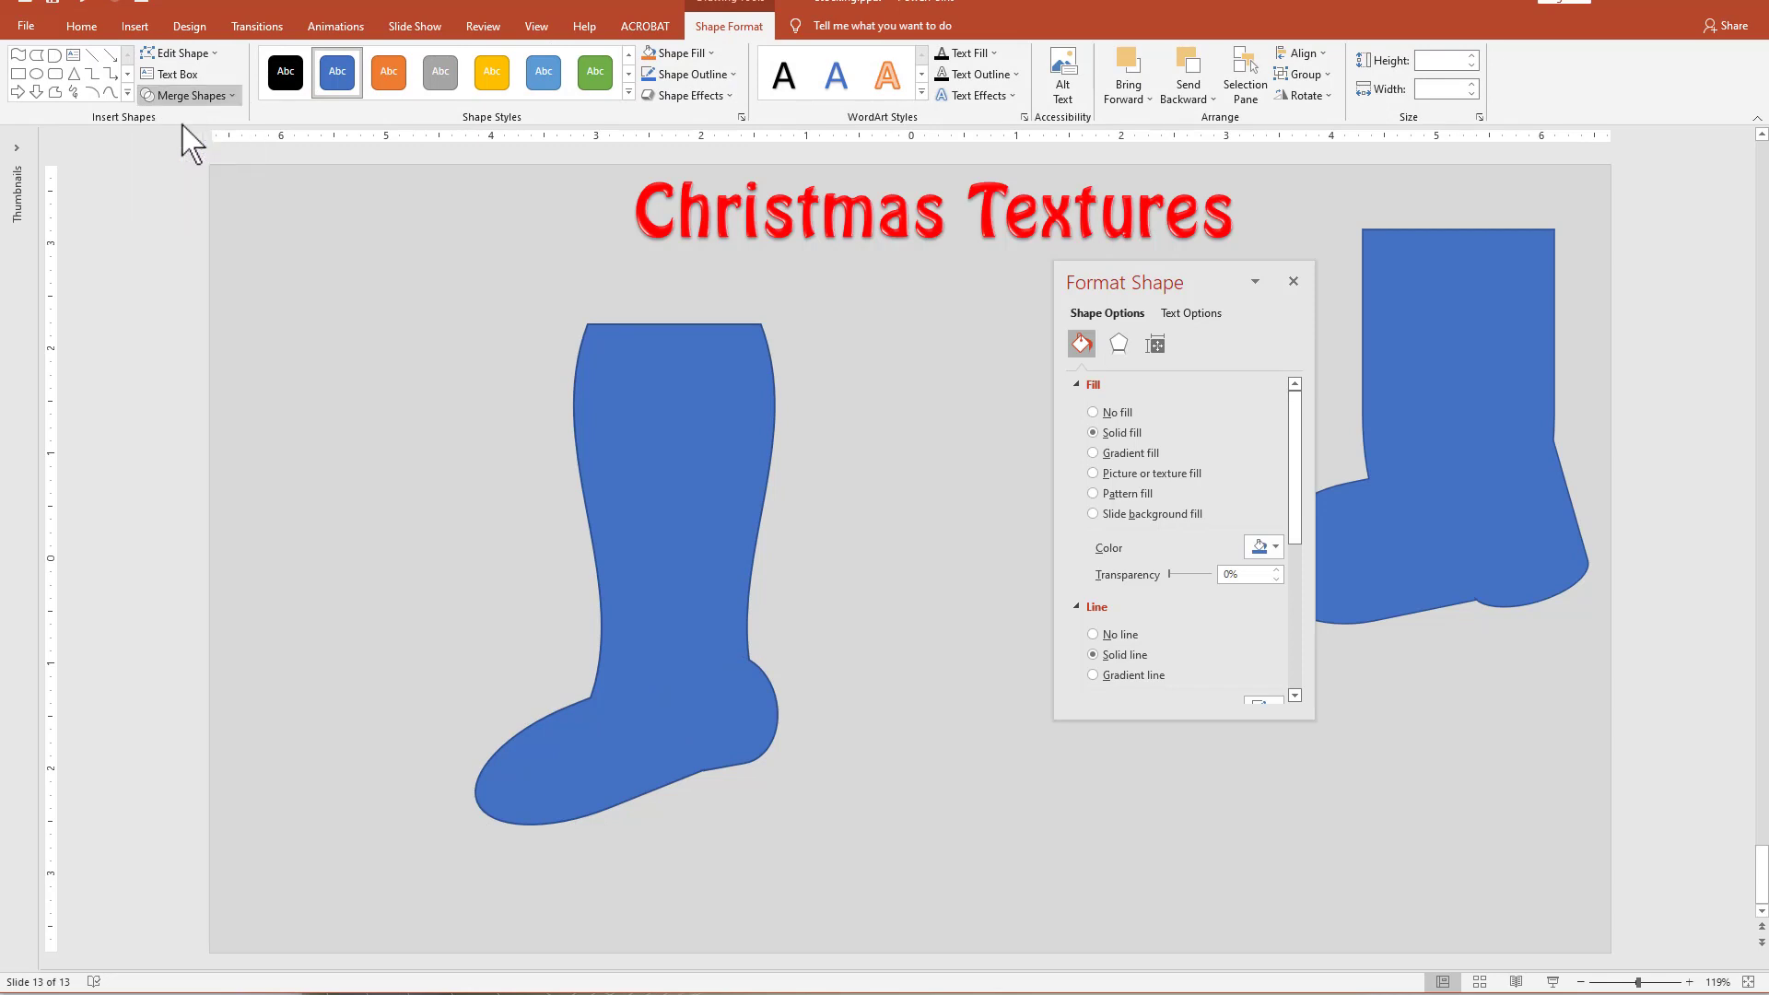
Move the stocking down and left, then place a Flowchart Stored Data shape, rotated with its convex side down, over the stocking's upper end.
left_click_drag(644, 549, 615, 595)
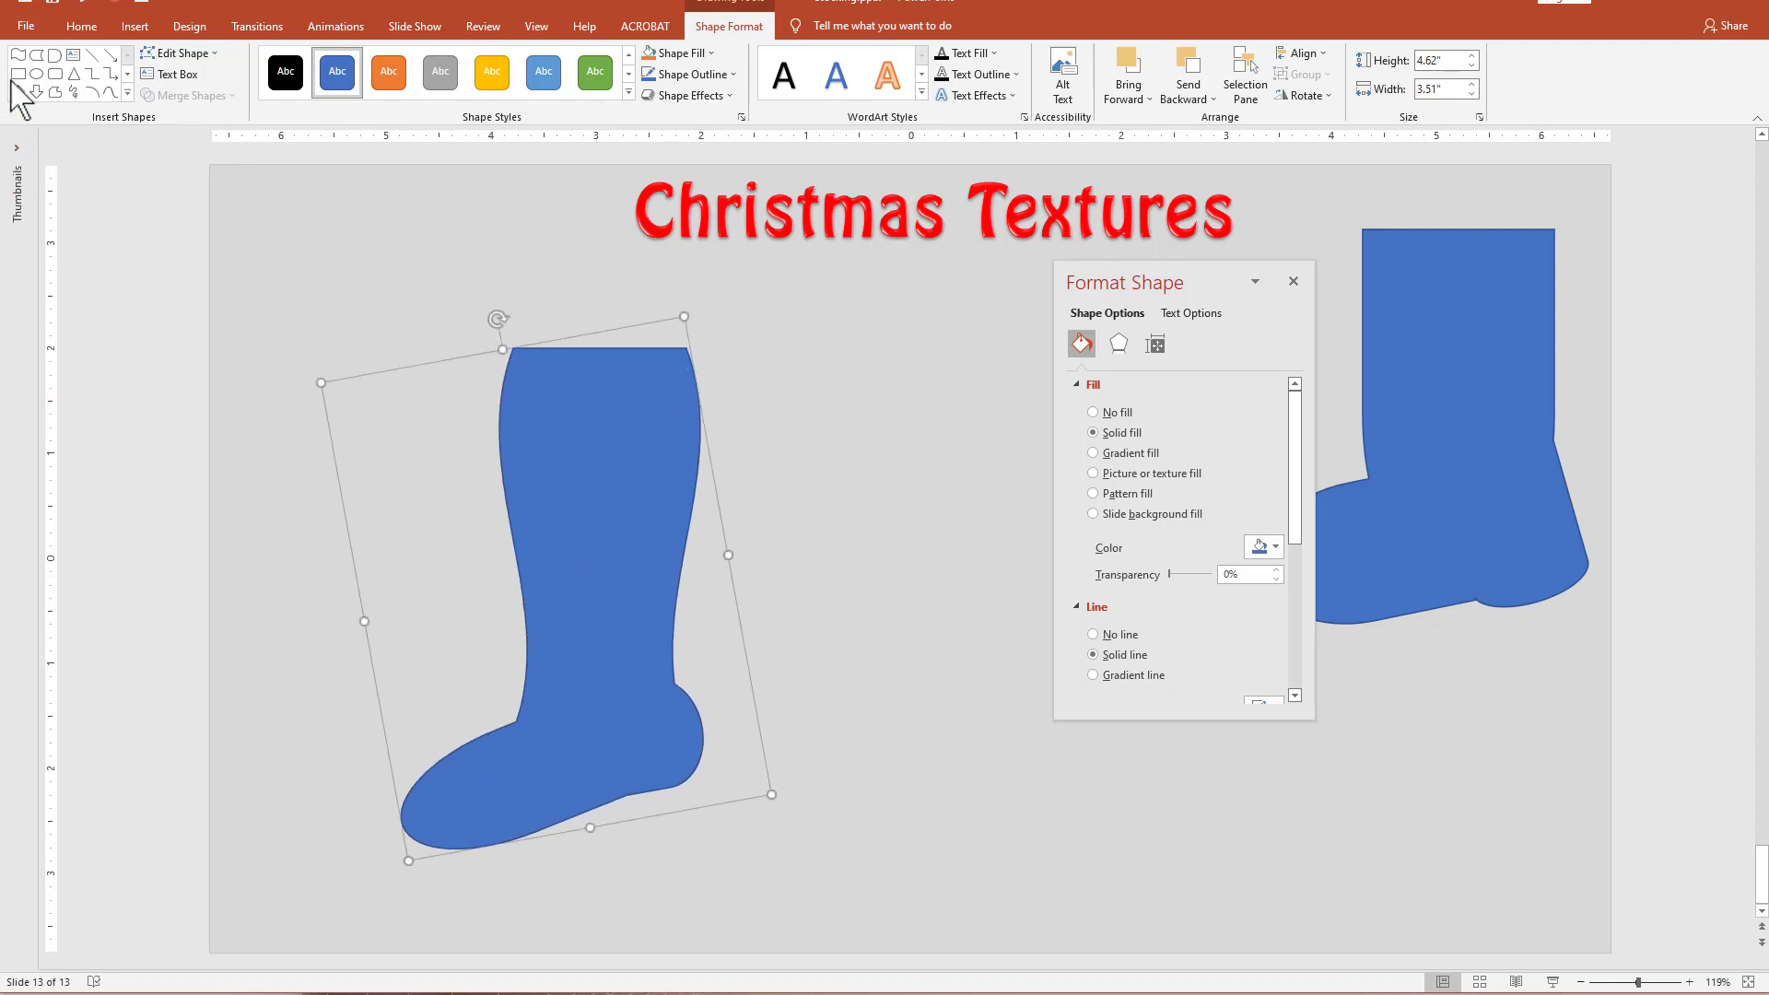
left_click(36, 54)
left_click_drag(337, 274, 454, 412)
mouse_move(393, 241)
left_mouse_down()
mouse_move(318, 282)
mouse_move(287, 352)
left_mouse_up()
left_click_drag(427, 363, 603, 395)
Subtract the curved flowchart shape from the stocking to give it a concave upper edge.
left_click(608, 509)
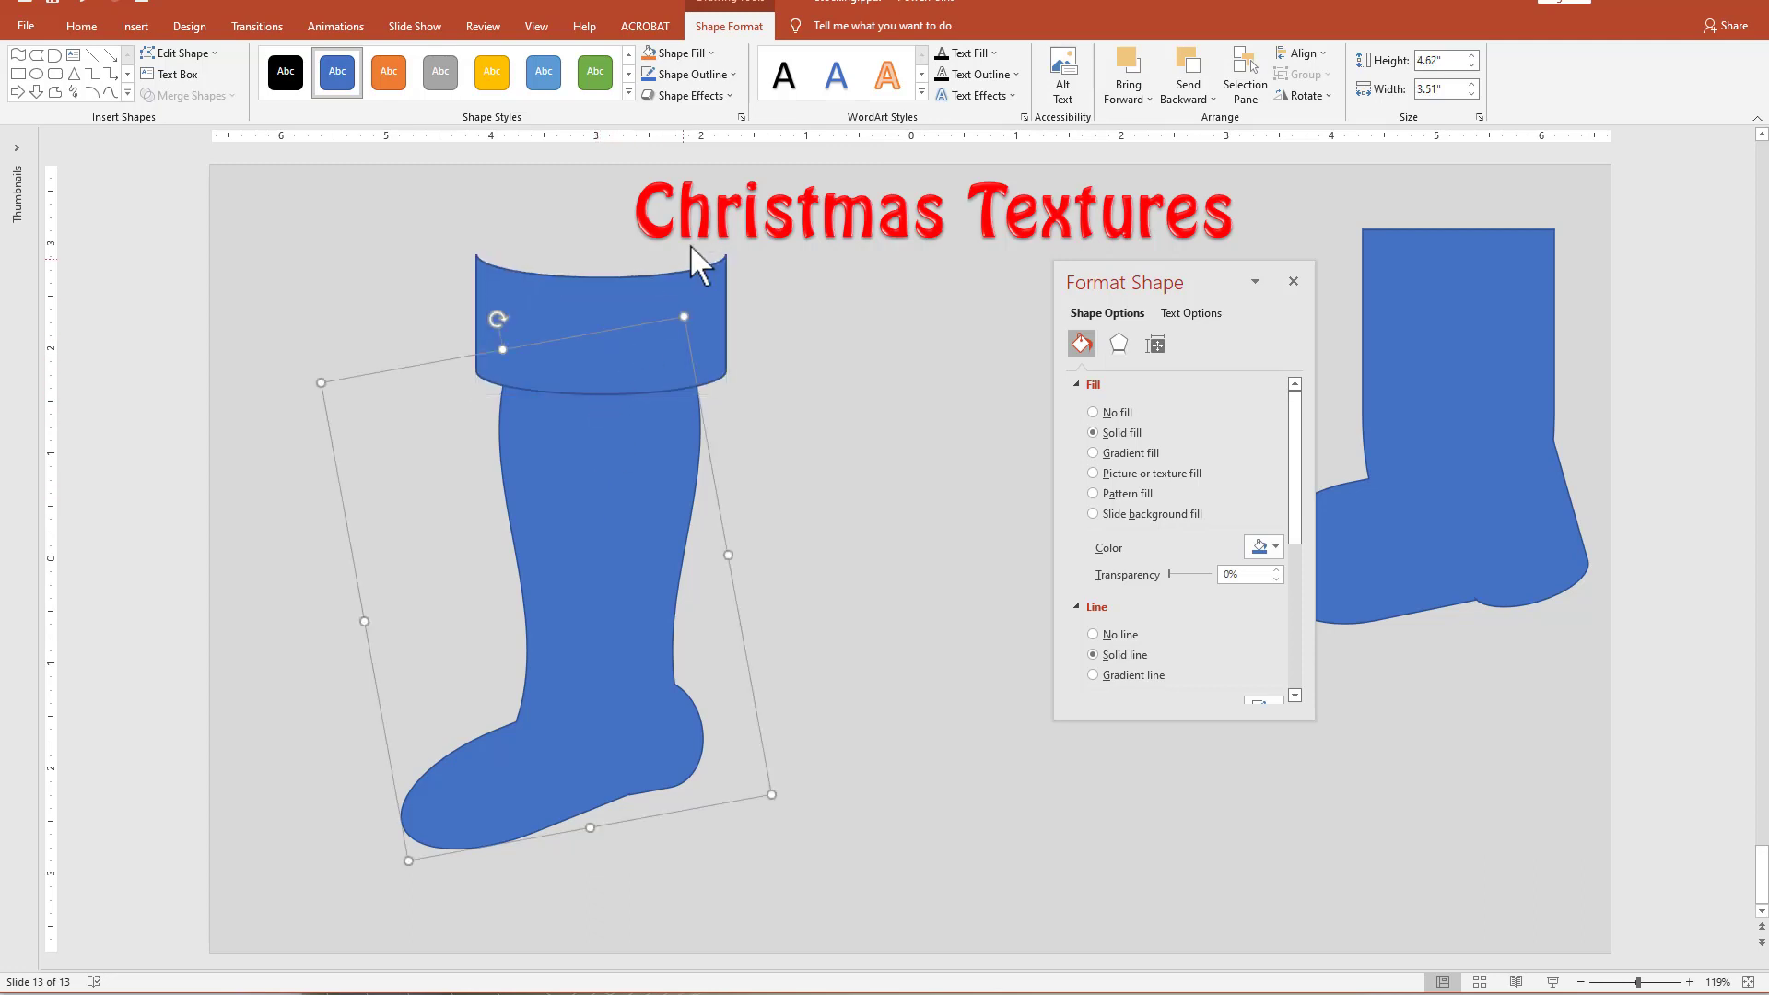
left_click(705, 309, "shift")
left_click(168, 96)
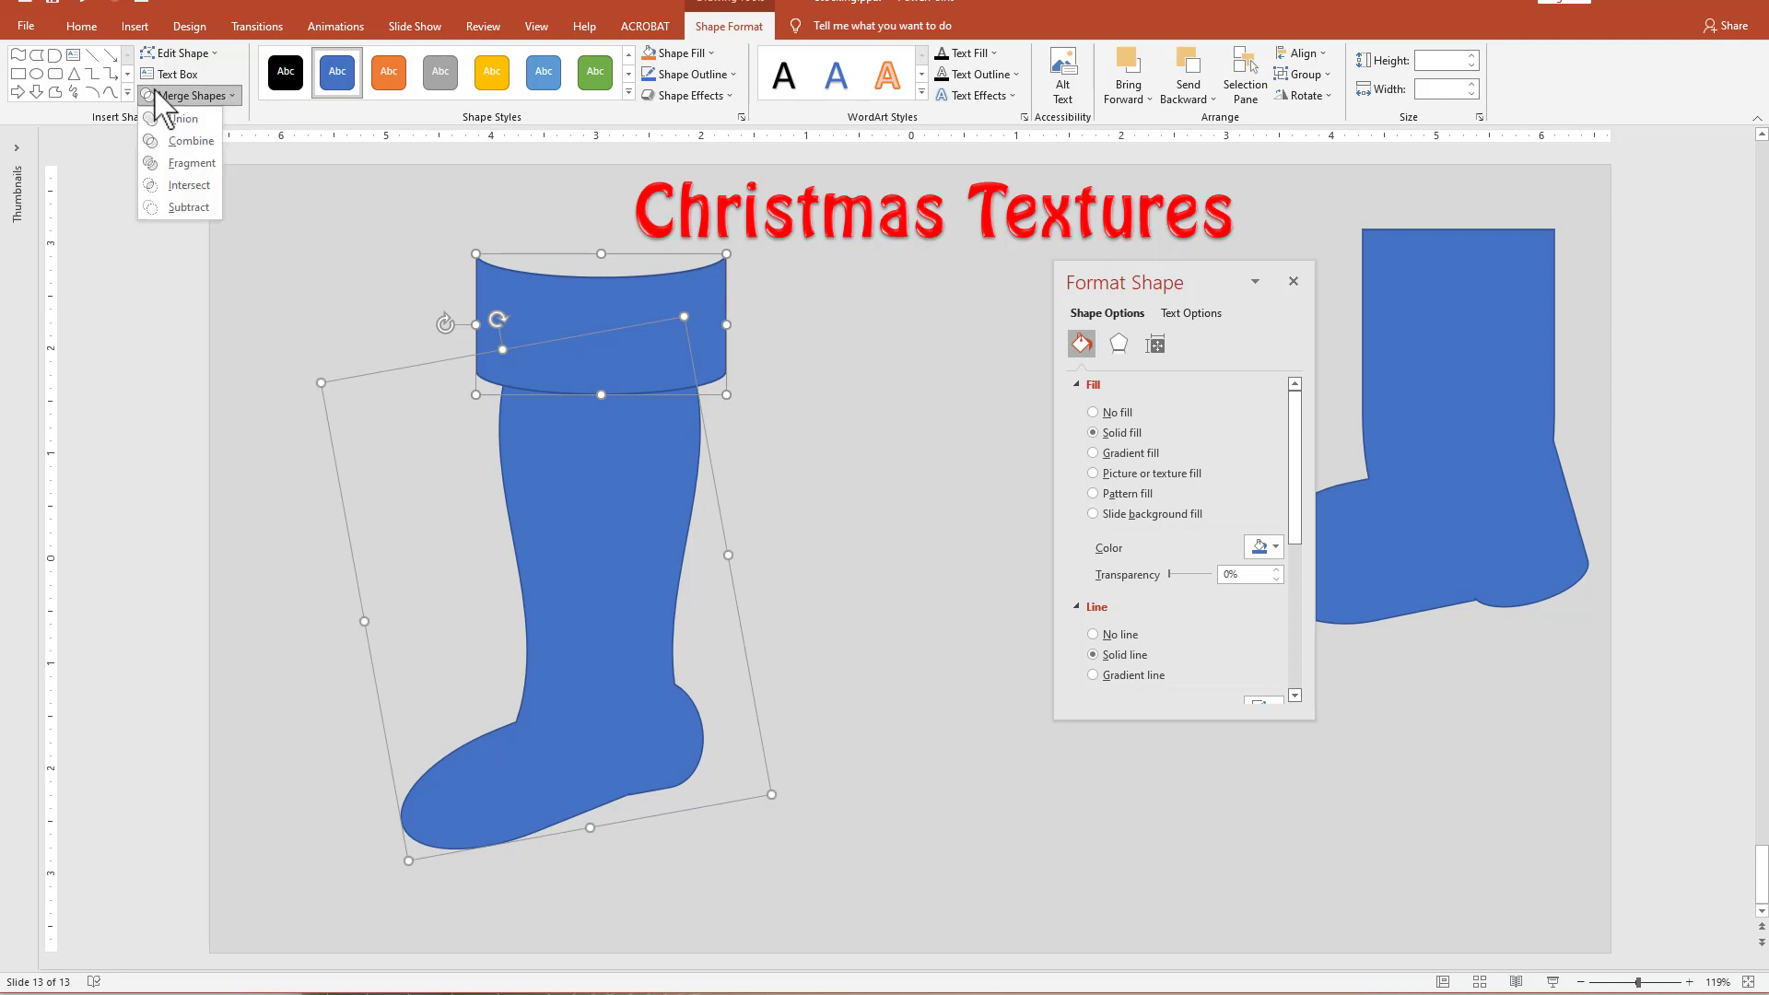
left_click(184, 207)
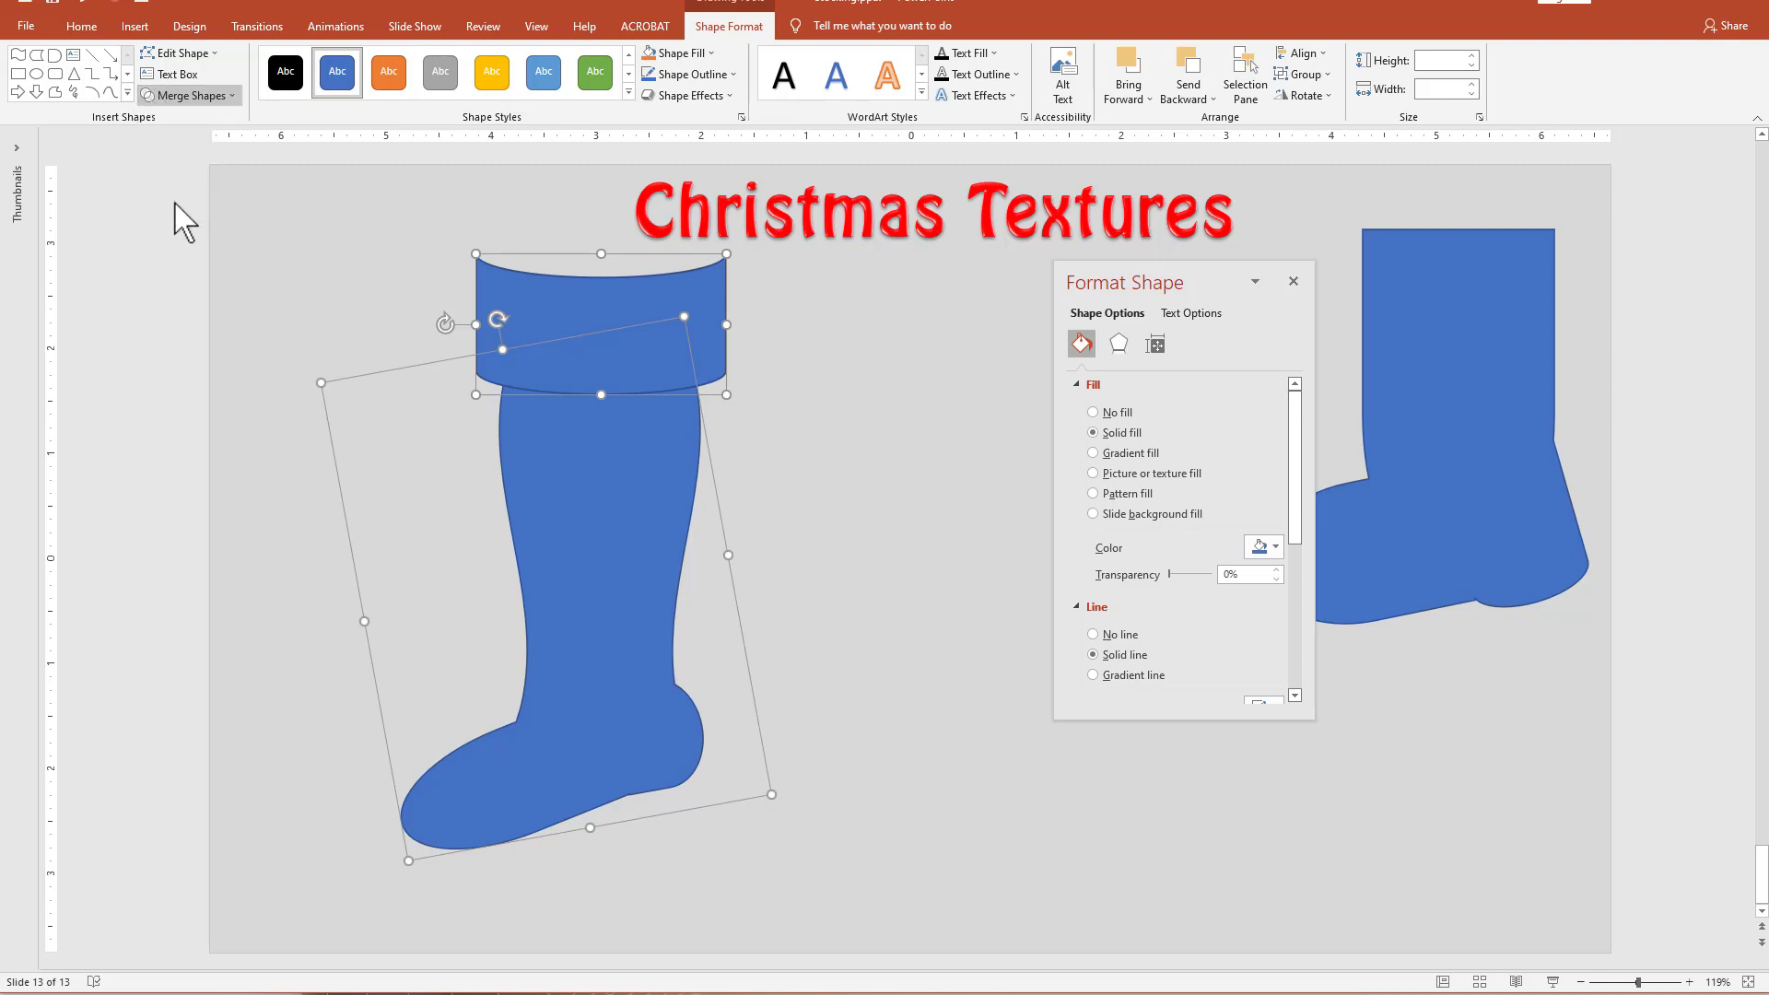
Reposition the trimmed stocking slightly up and to the right on the slide.
left_click(829, 601)
mouse_move(623, 603)
left_mouse_down()
mouse_move(662, 566)
mouse_move(648, 571)
left_mouse_up()
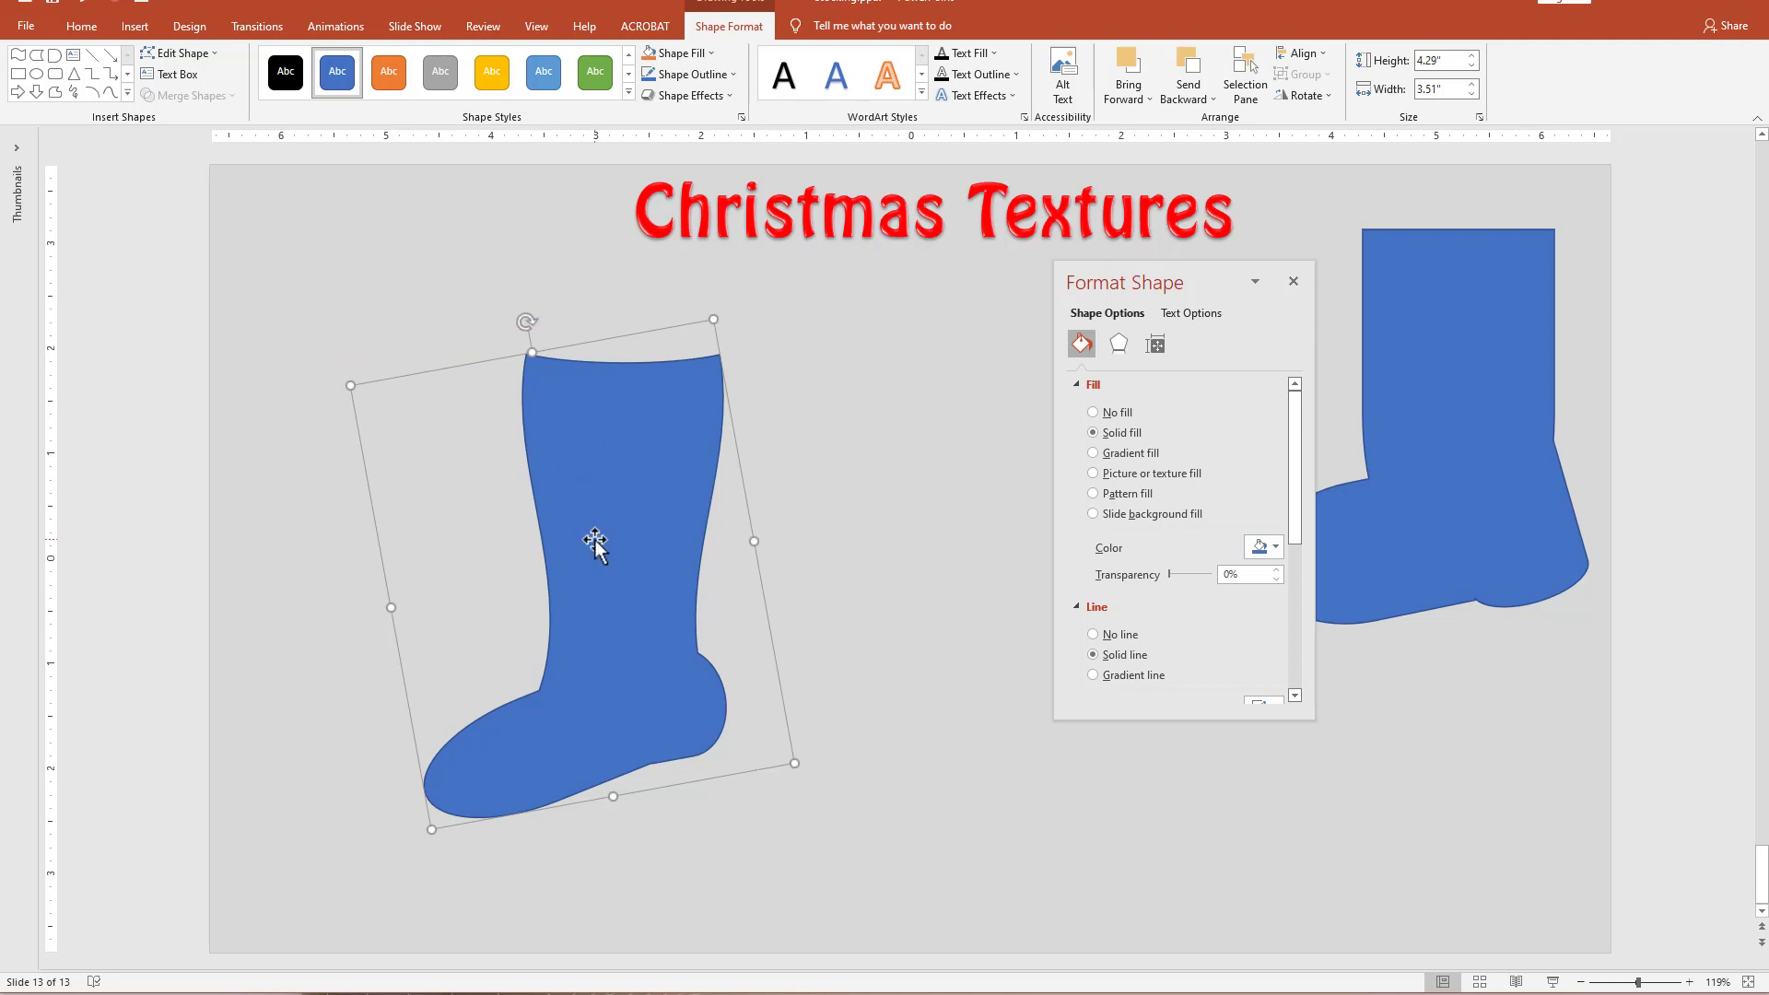
left_click_drag(592, 545, 620, 543)
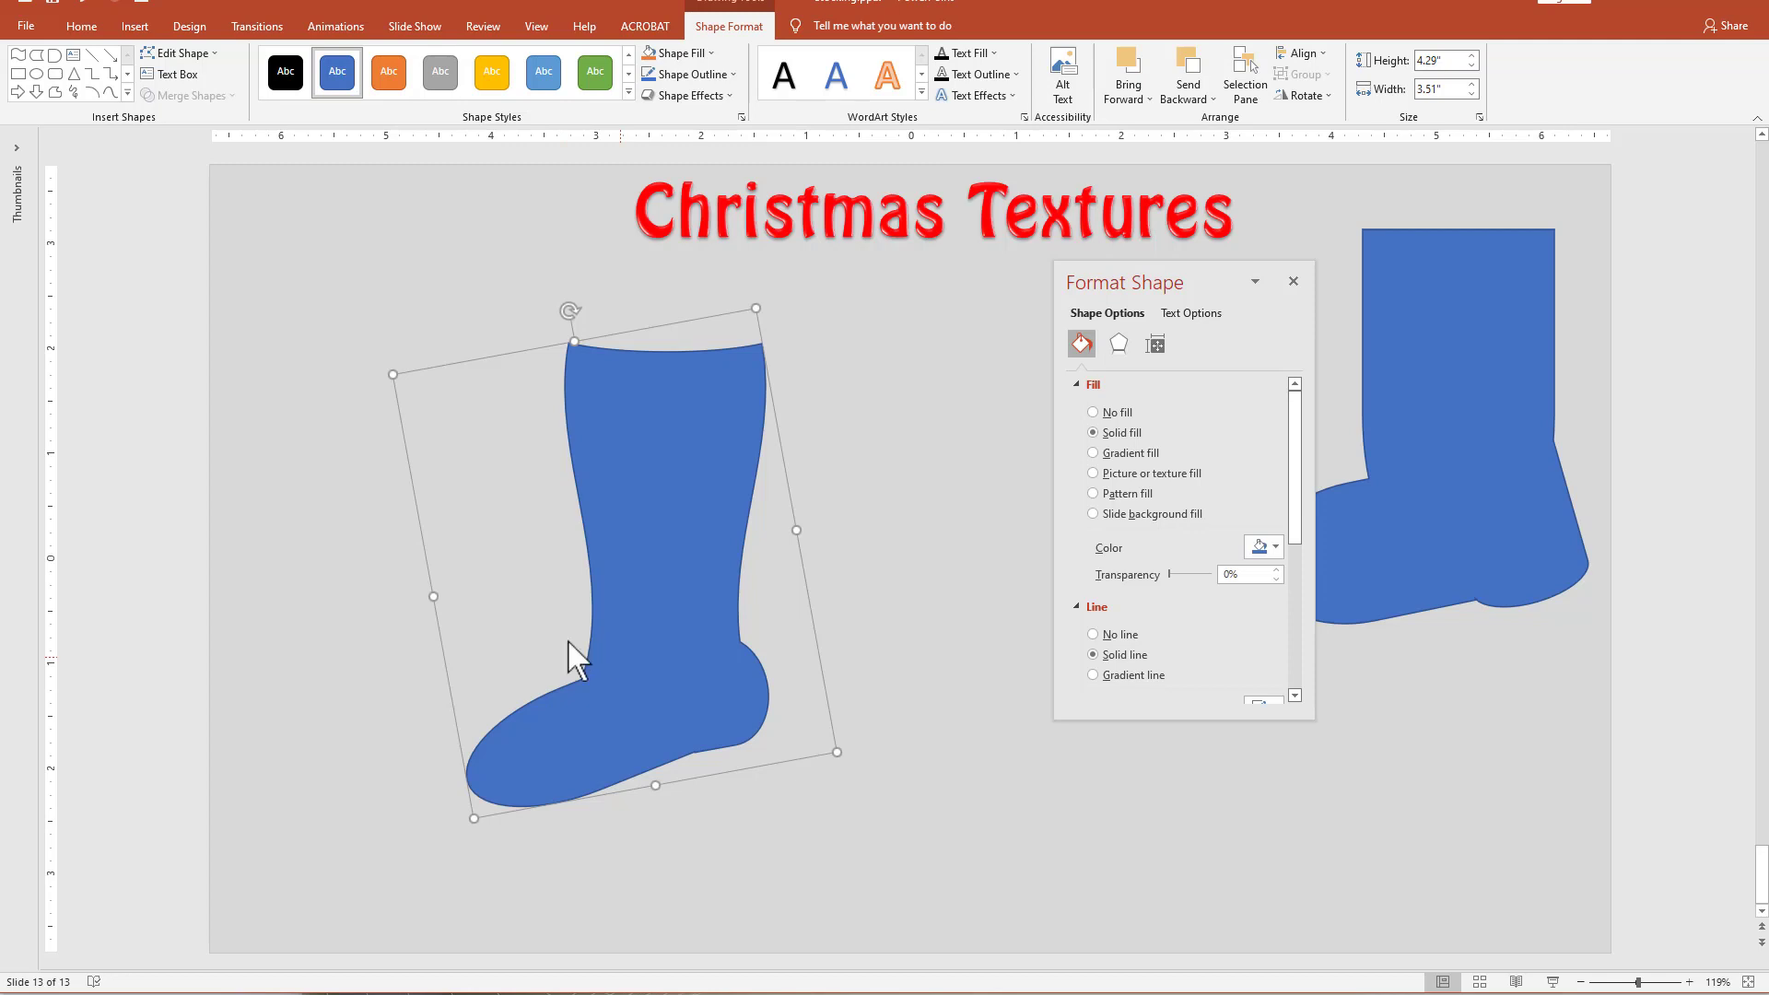
left_click(936, 838)
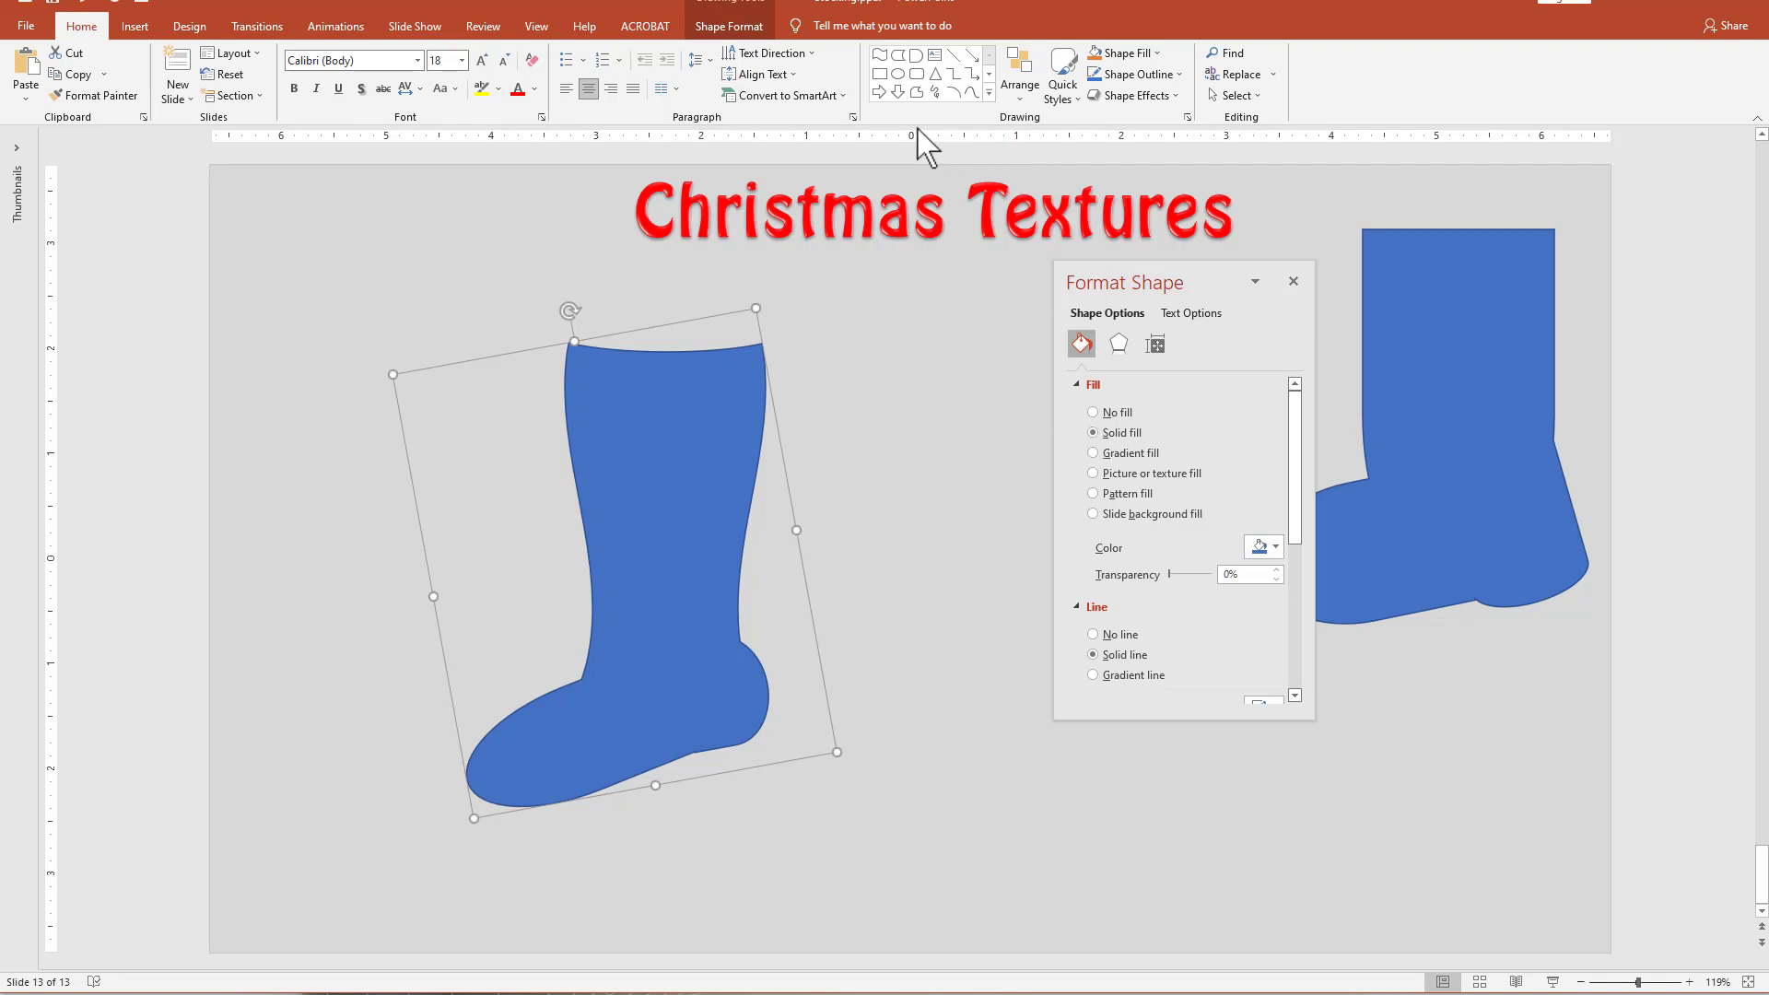
Draw a rectangle about 5.09" high and 4.42" wide covering the whole stocking and fill it with orange.
left_click(880, 76)
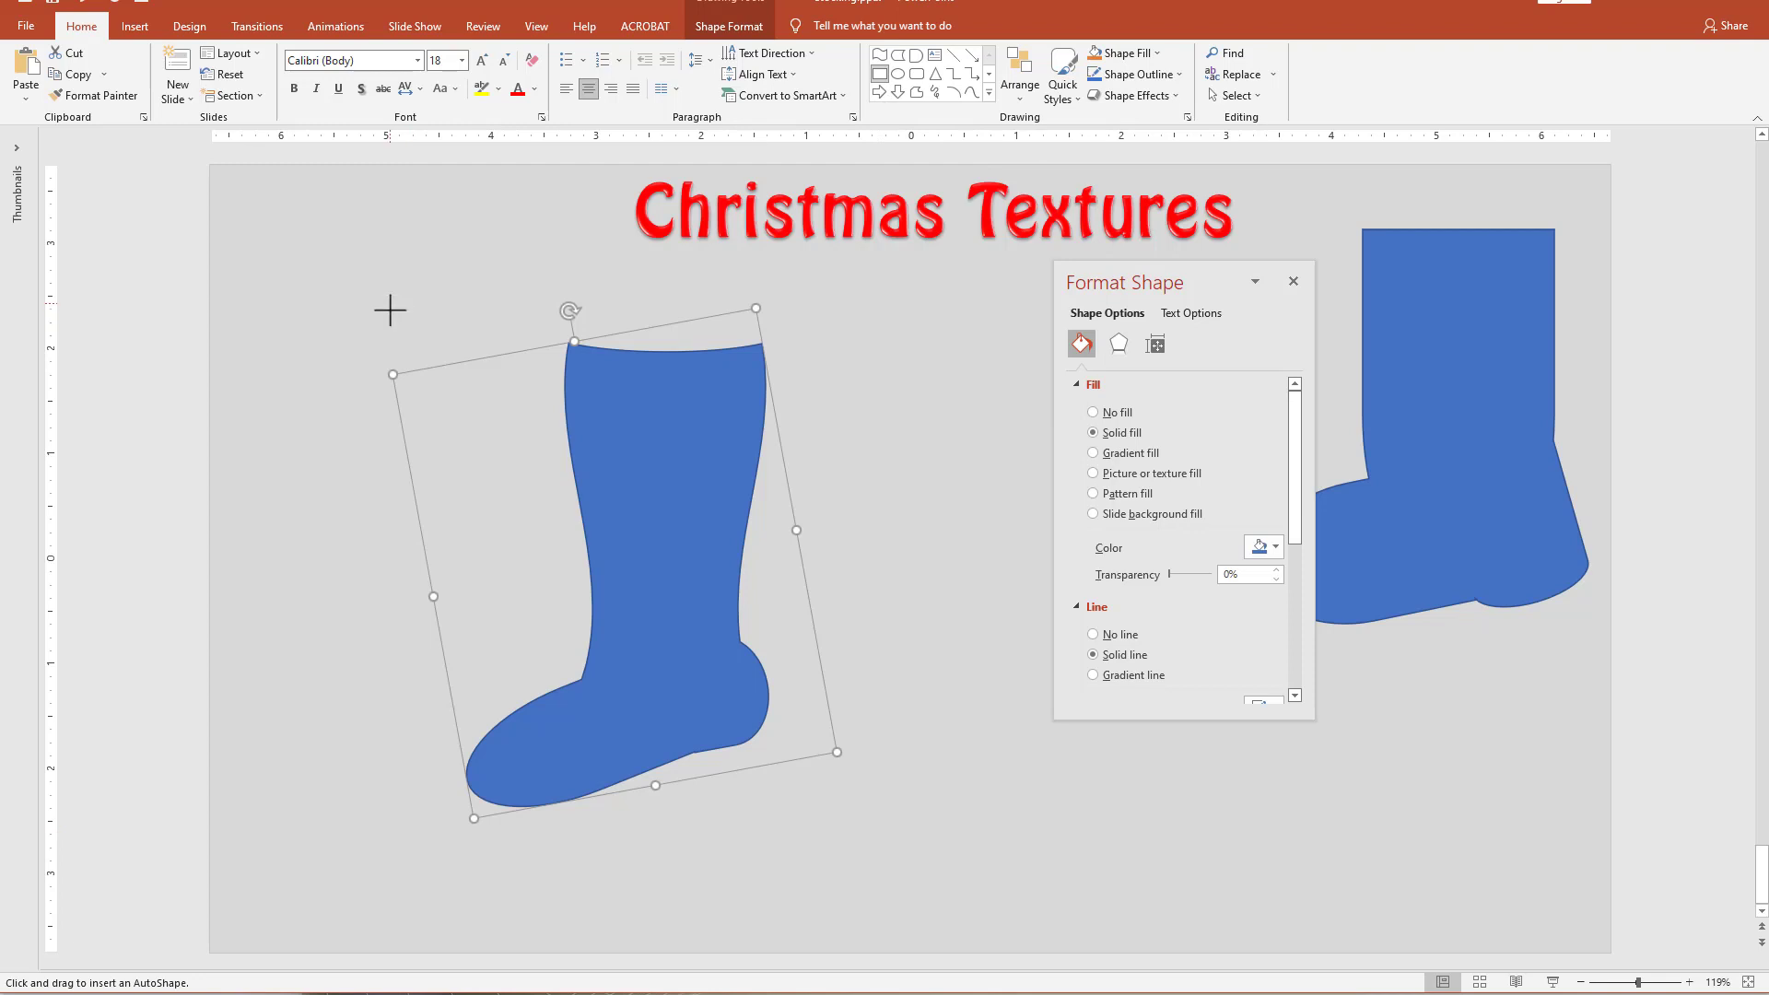
left_click_drag(389, 304, 855, 837)
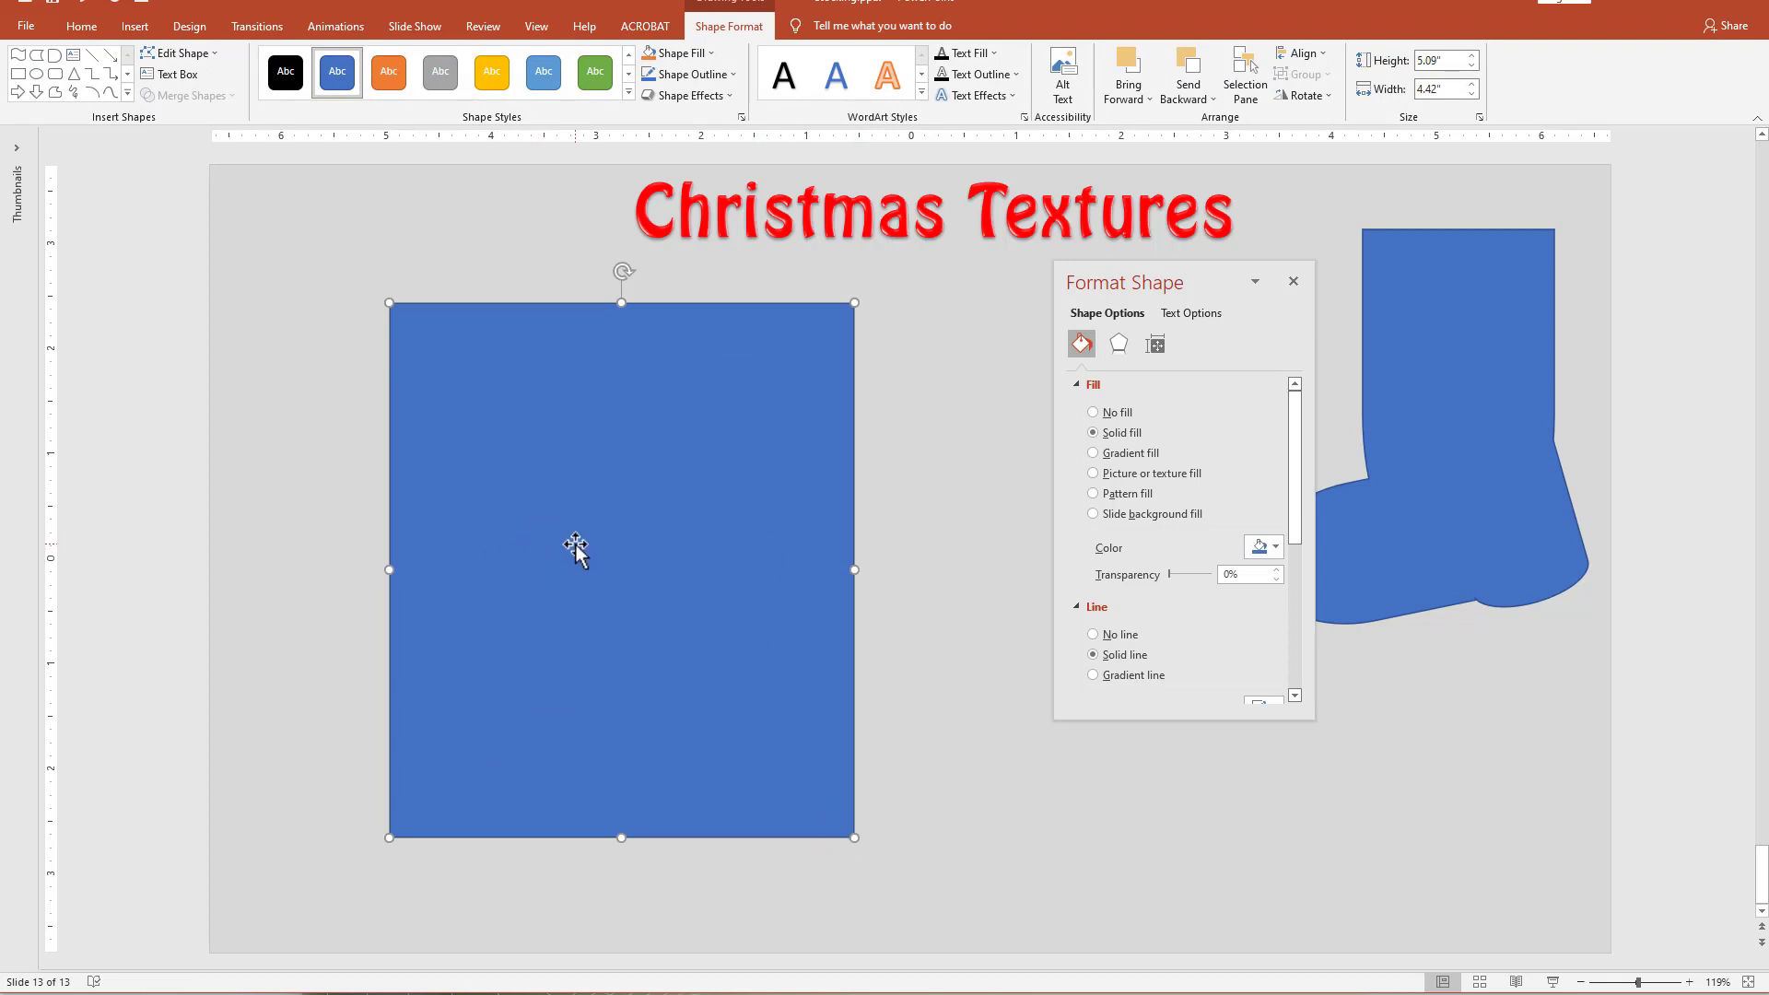
left_click(1275, 549)
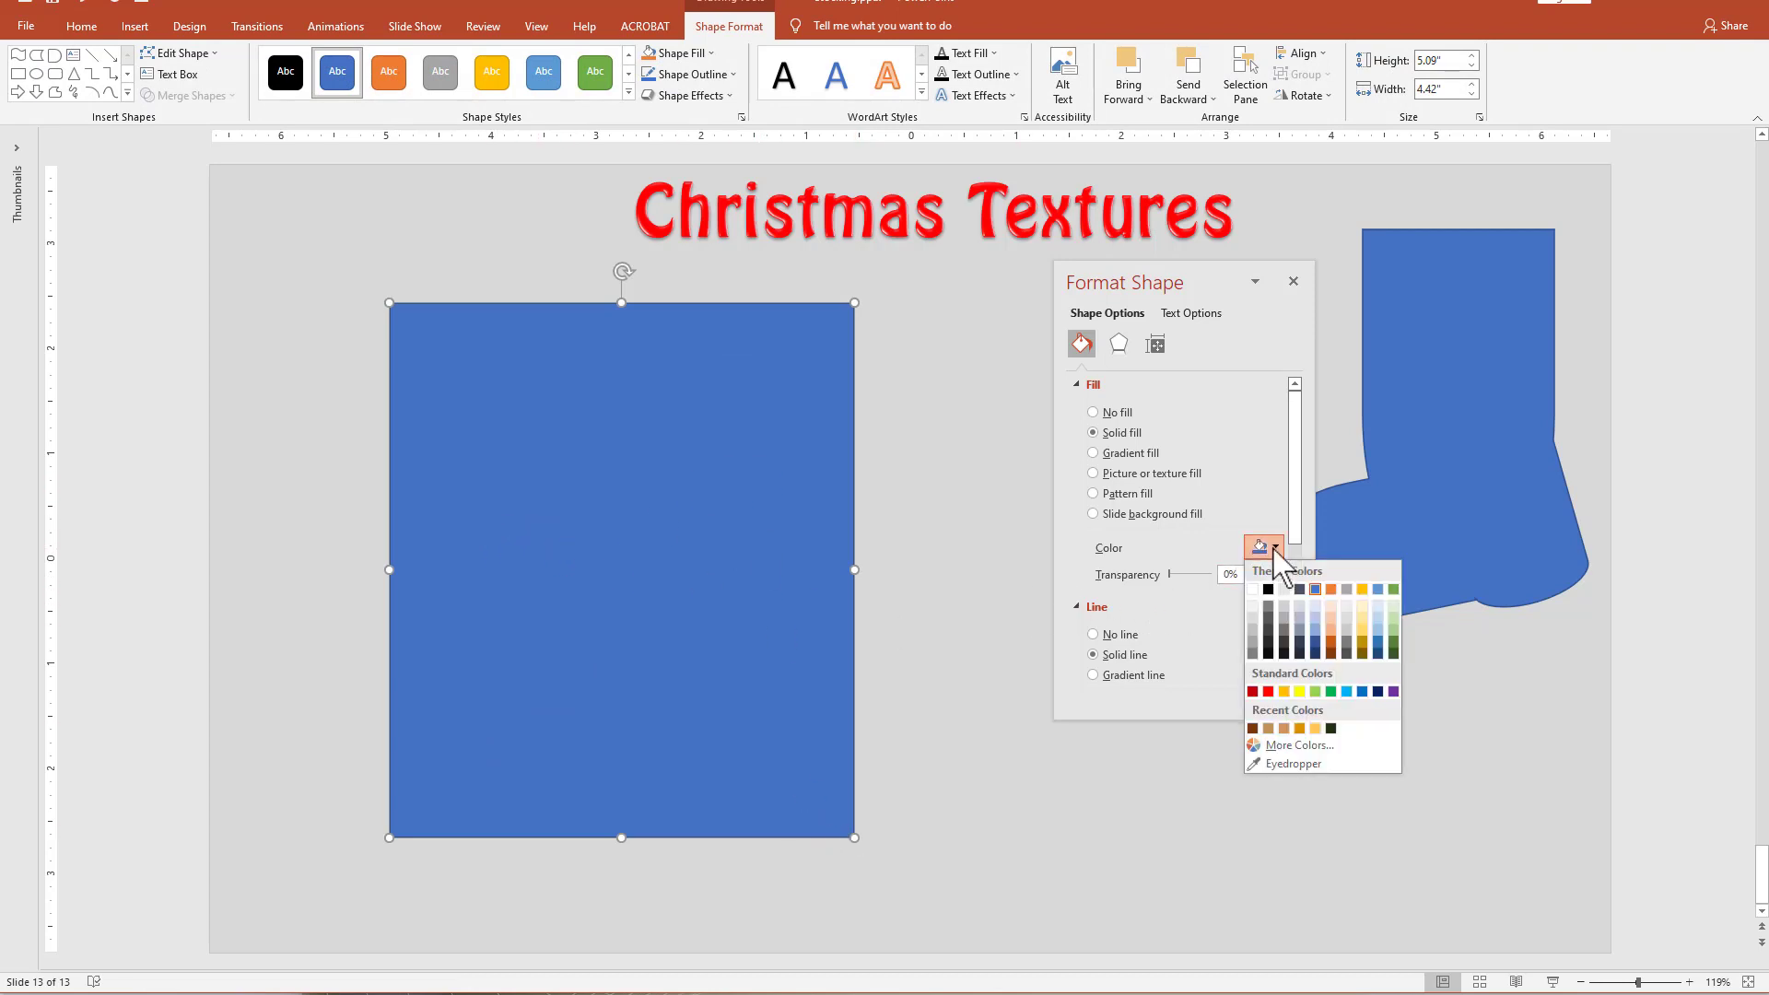
left_click(1332, 590)
Send the orange rectangle to the back so it sits behind the stocking.
right_click(776, 498)
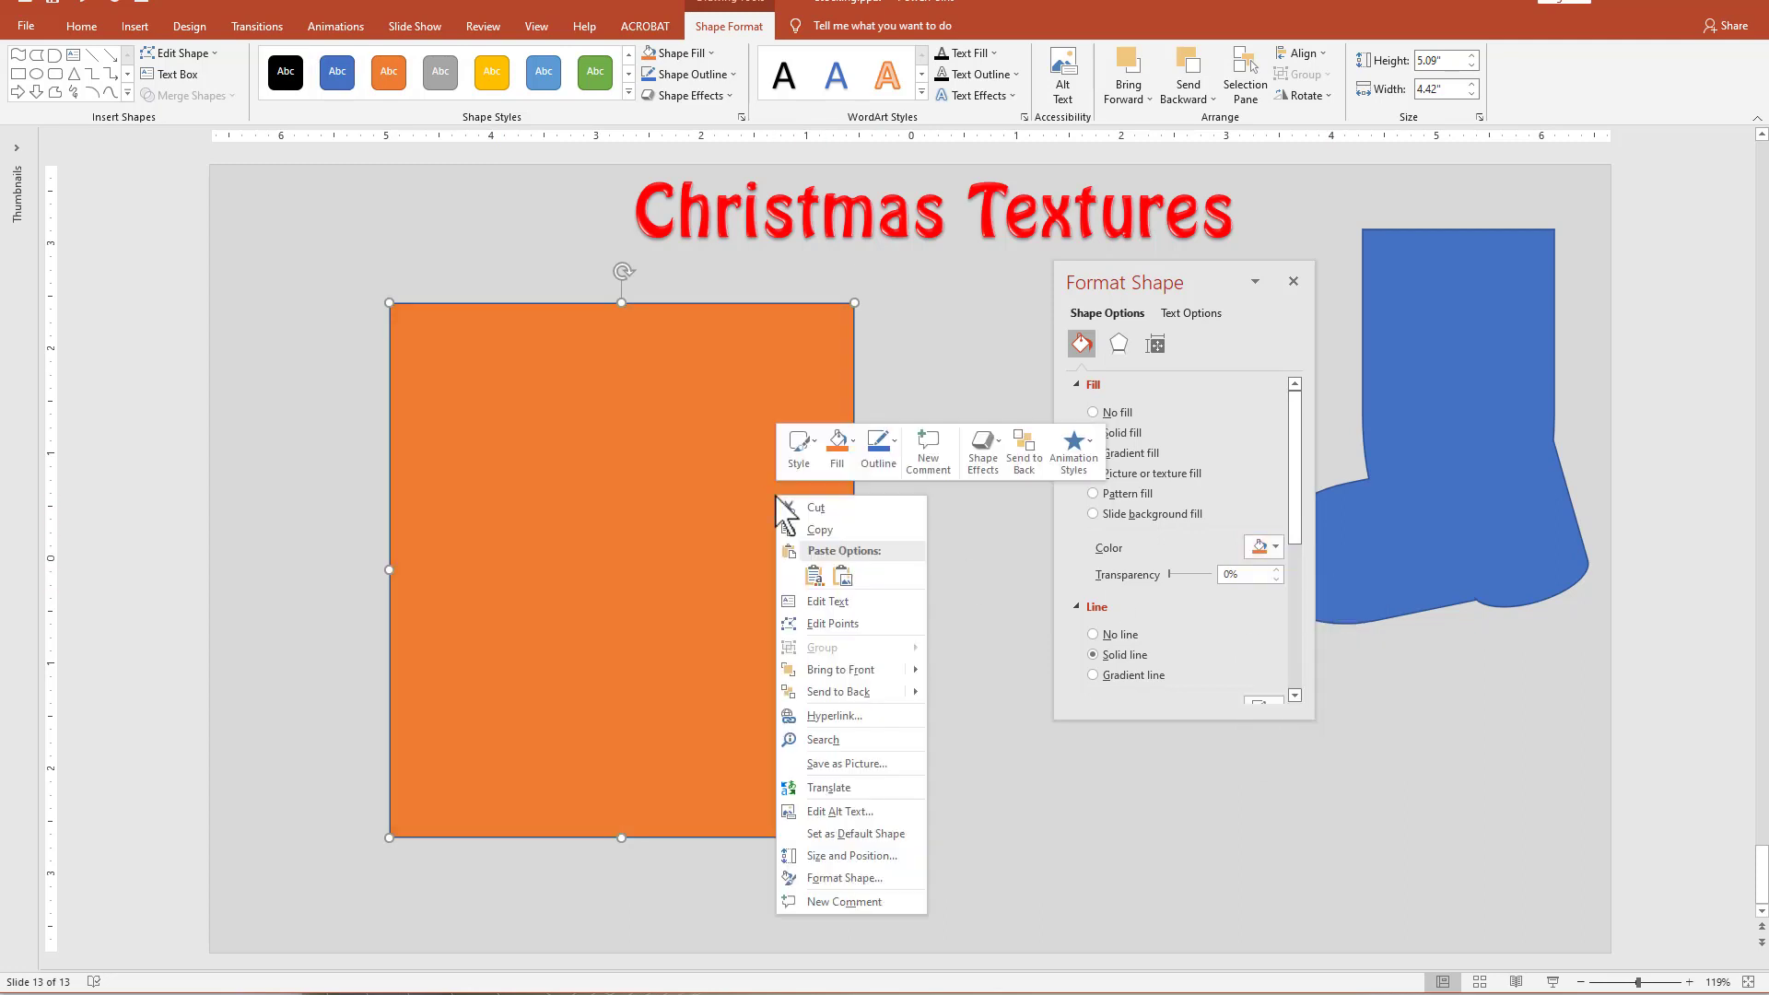
left_click(830, 692)
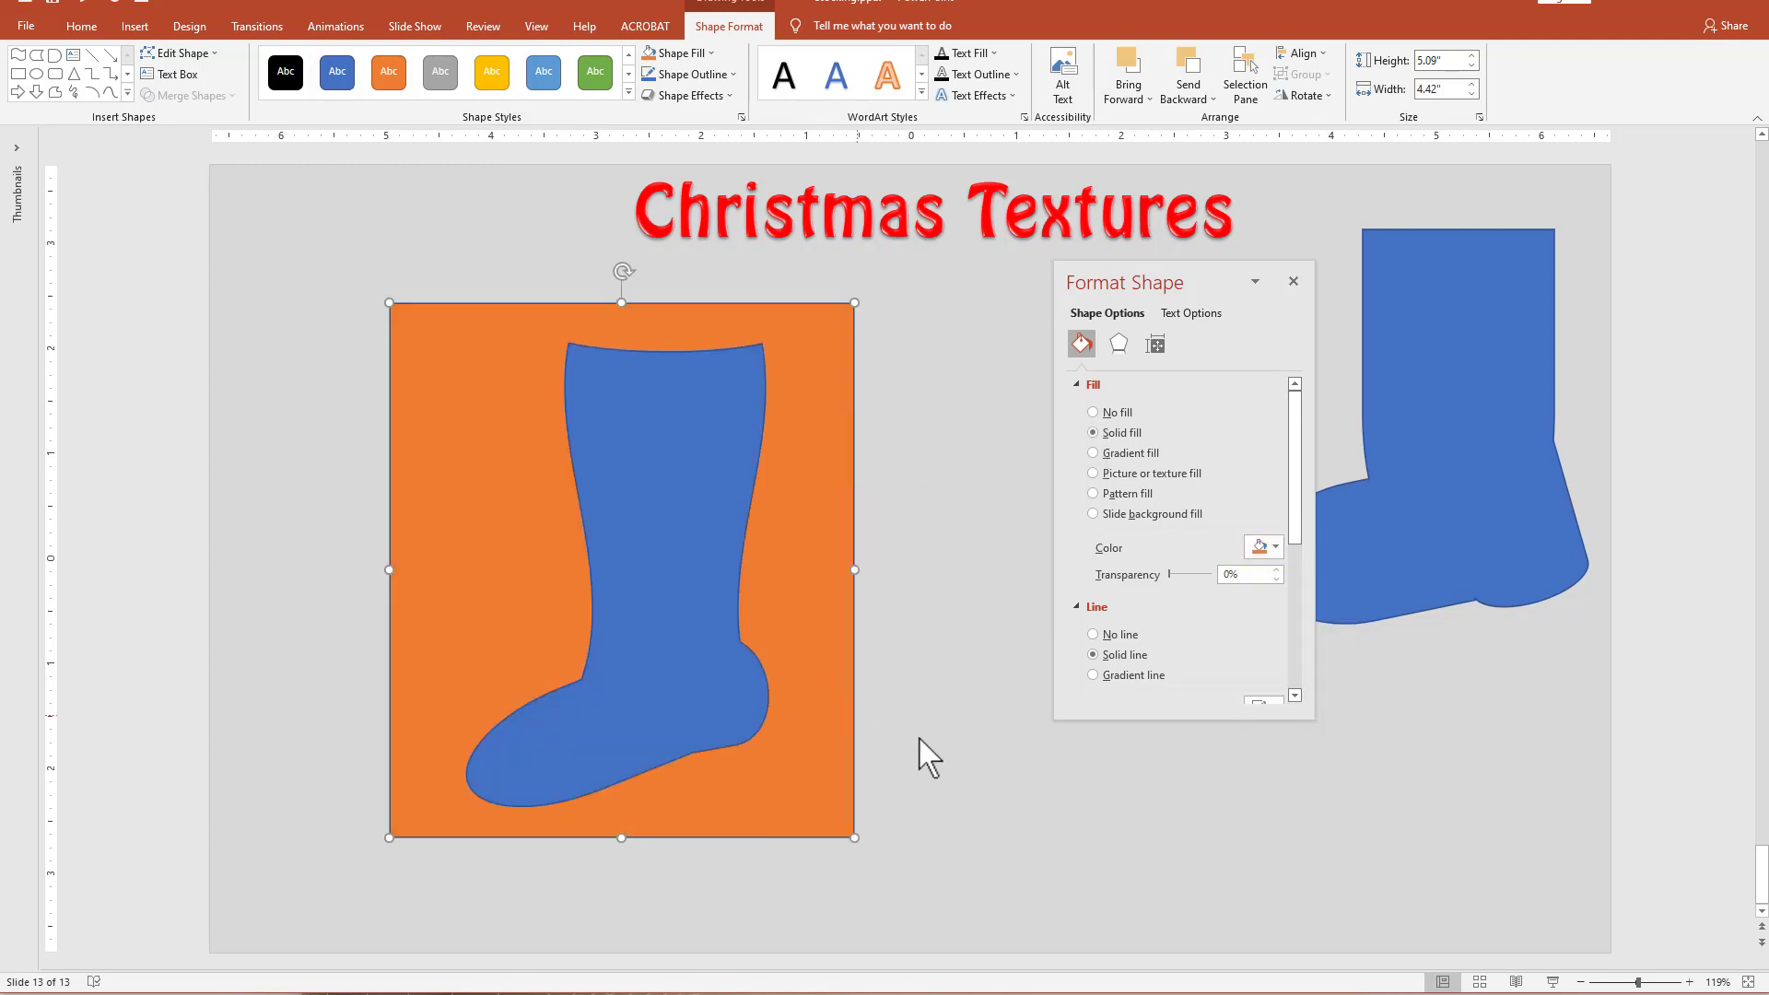
left_click(931, 751)
Select the orange rectangle first and the stocking second, and merge them with Intersect.
left_click(838, 520)
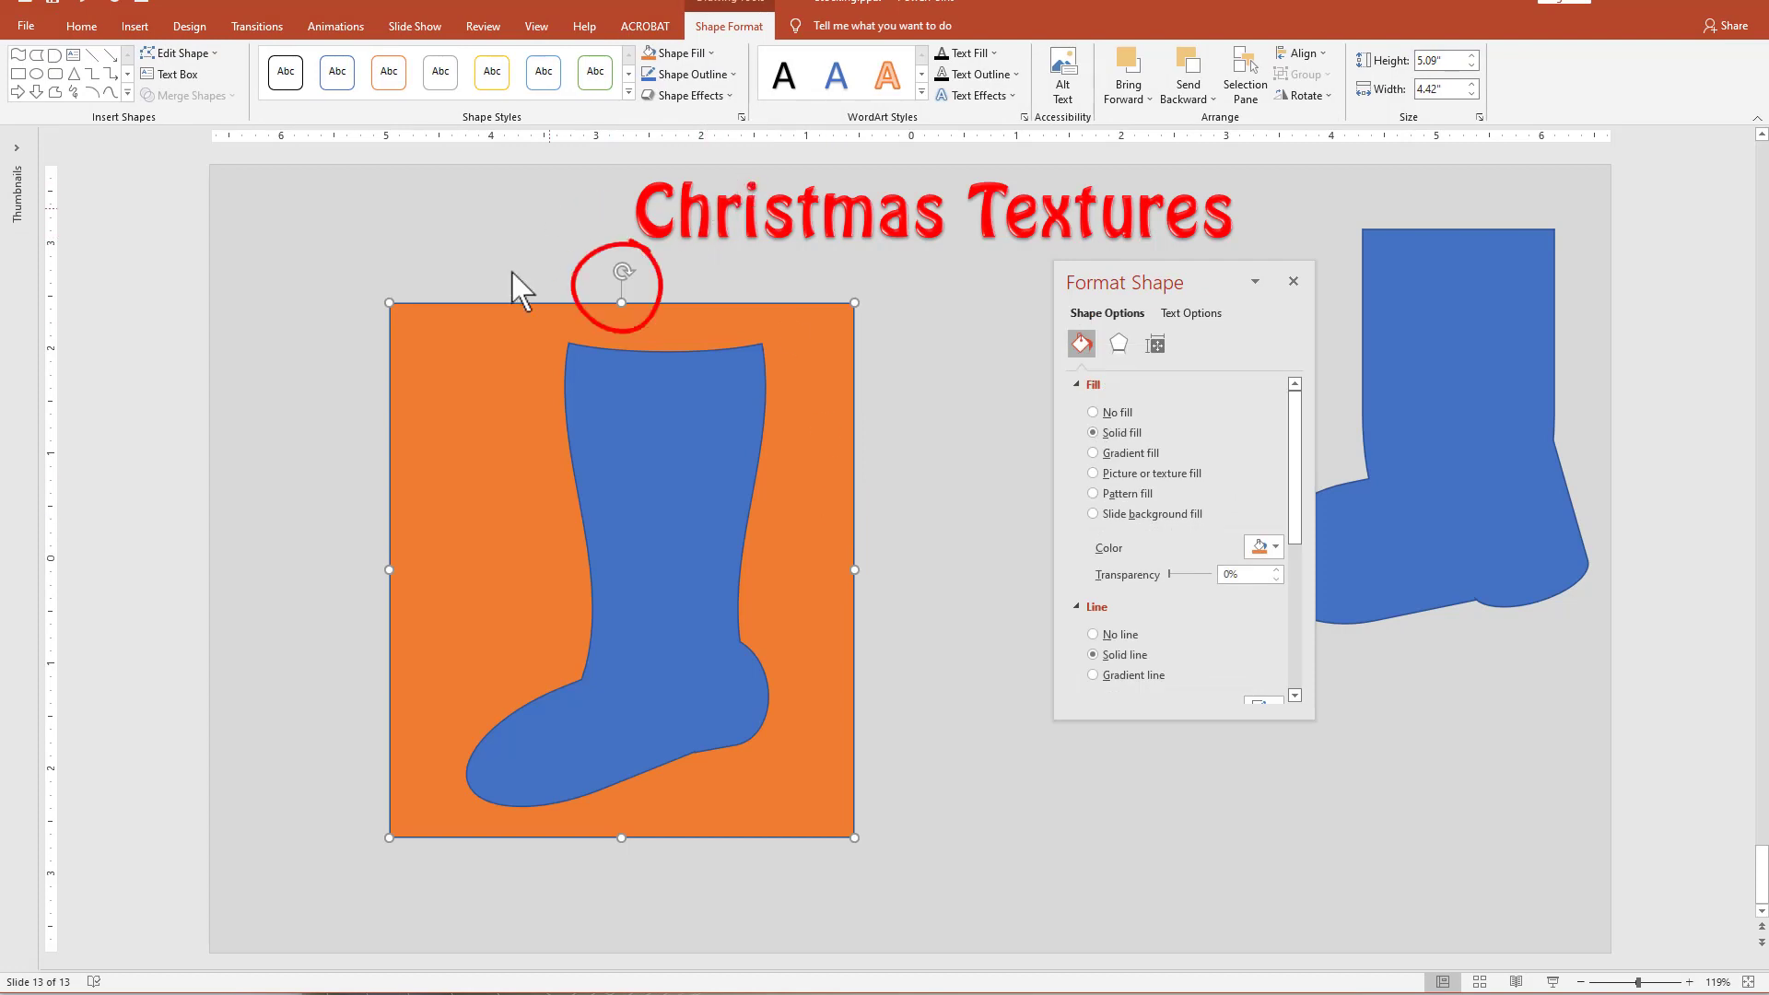
left_click(673, 450, "shift")
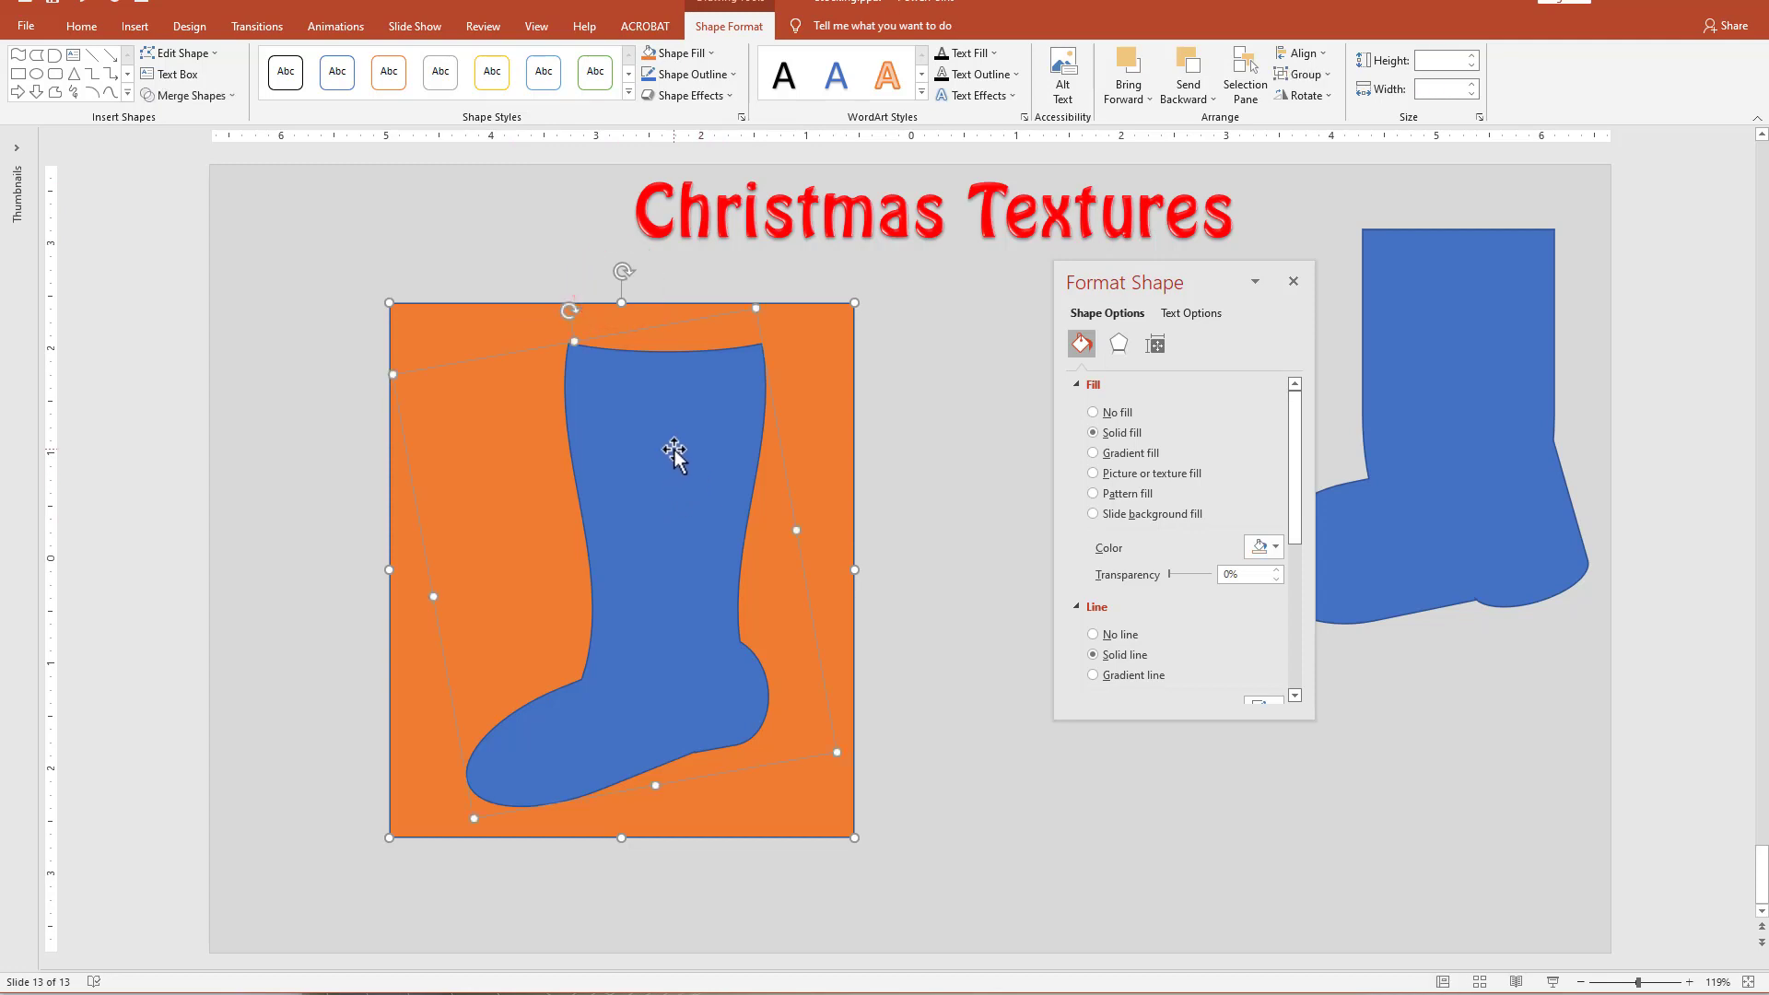
left_click(204, 96)
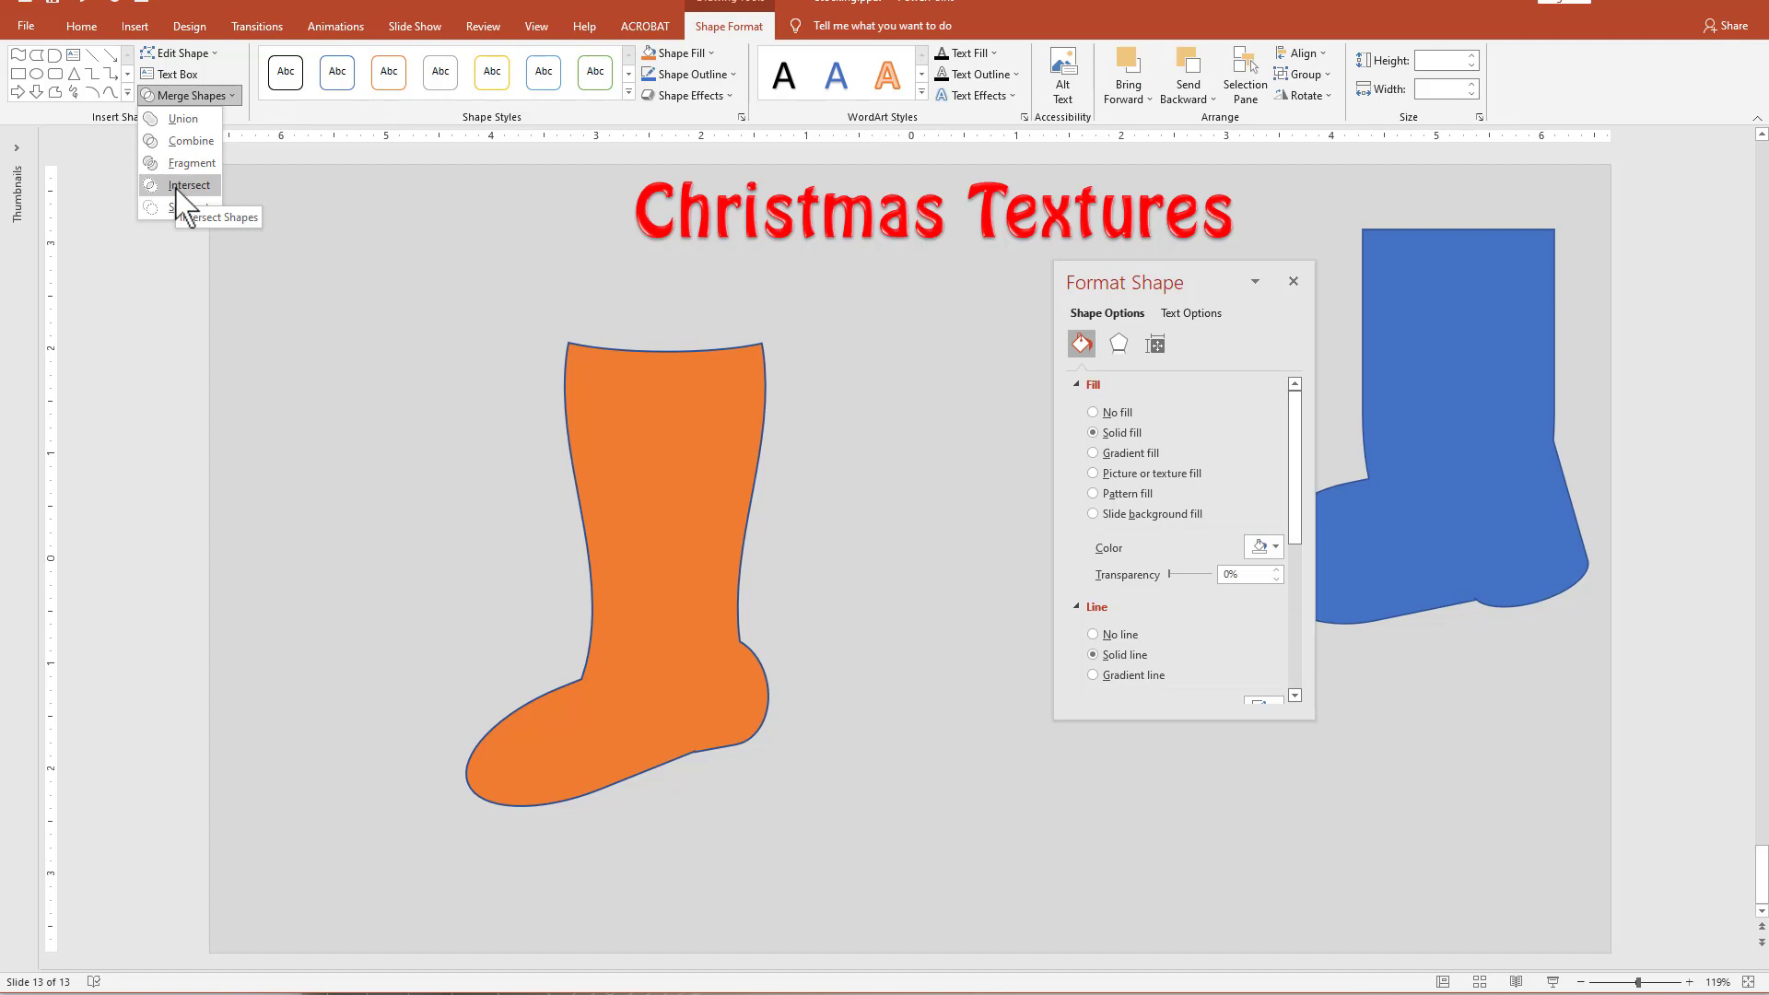
left_click(178, 187)
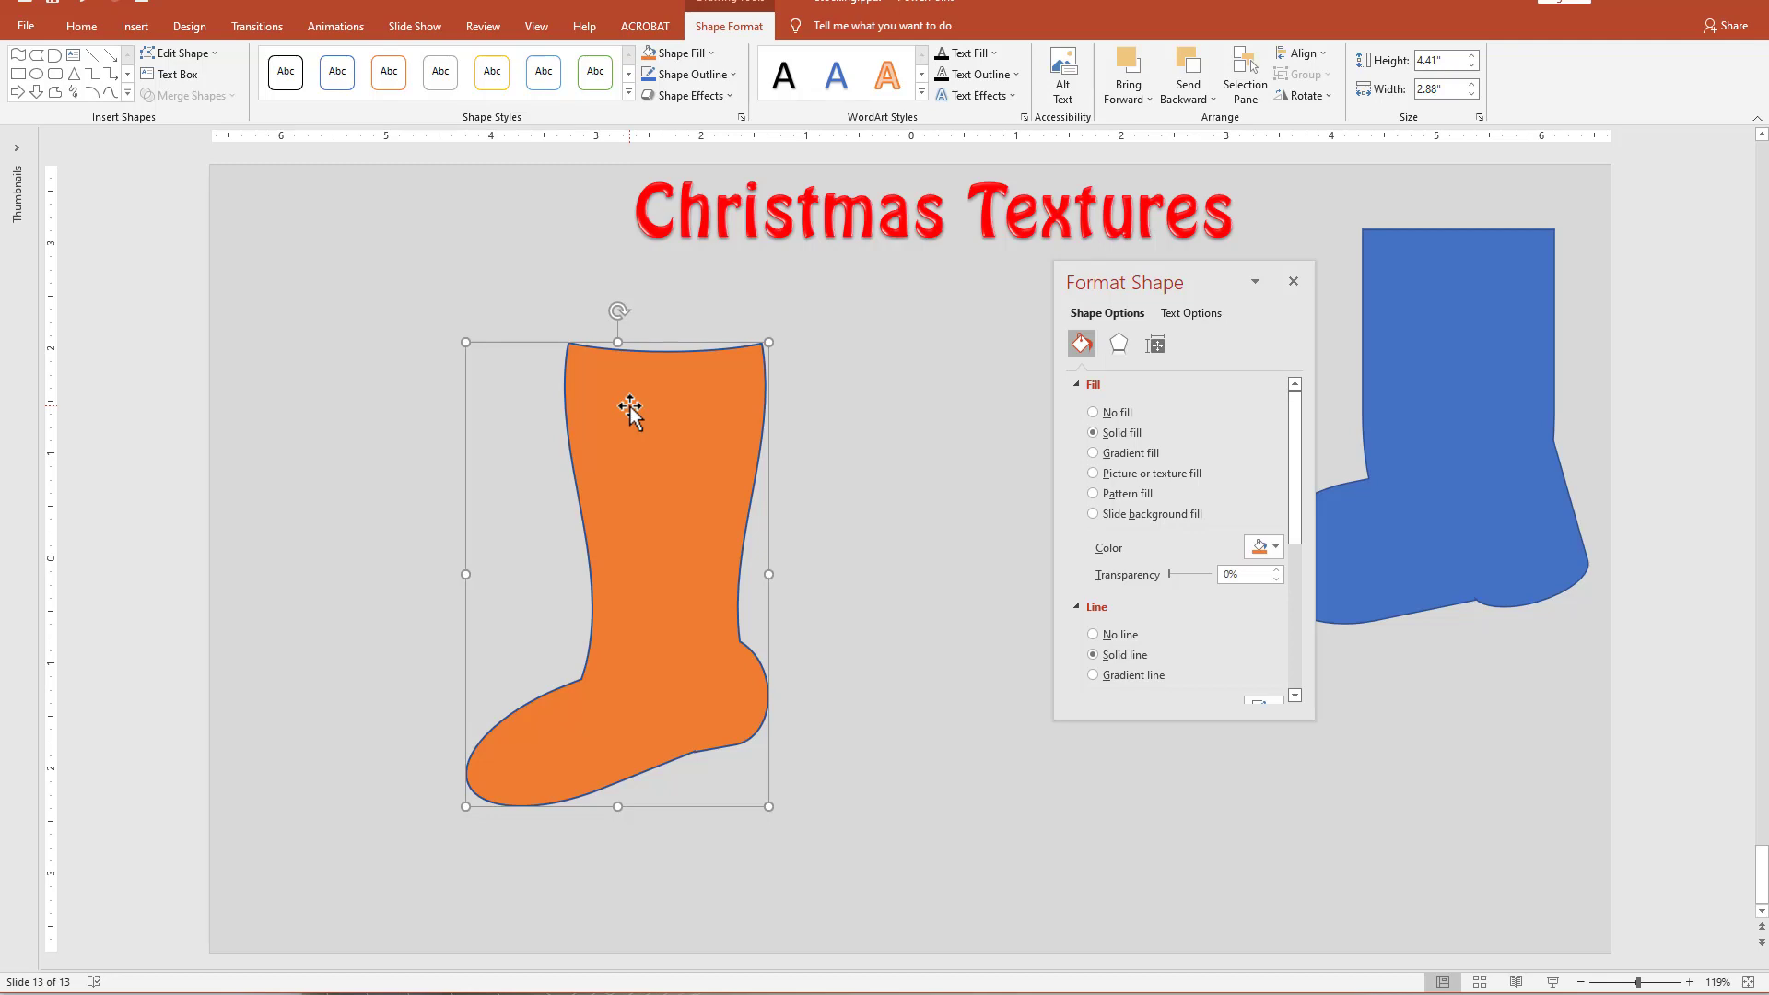
Fill the merged stocking with standard red and remove its outline.
left_click(1278, 553)
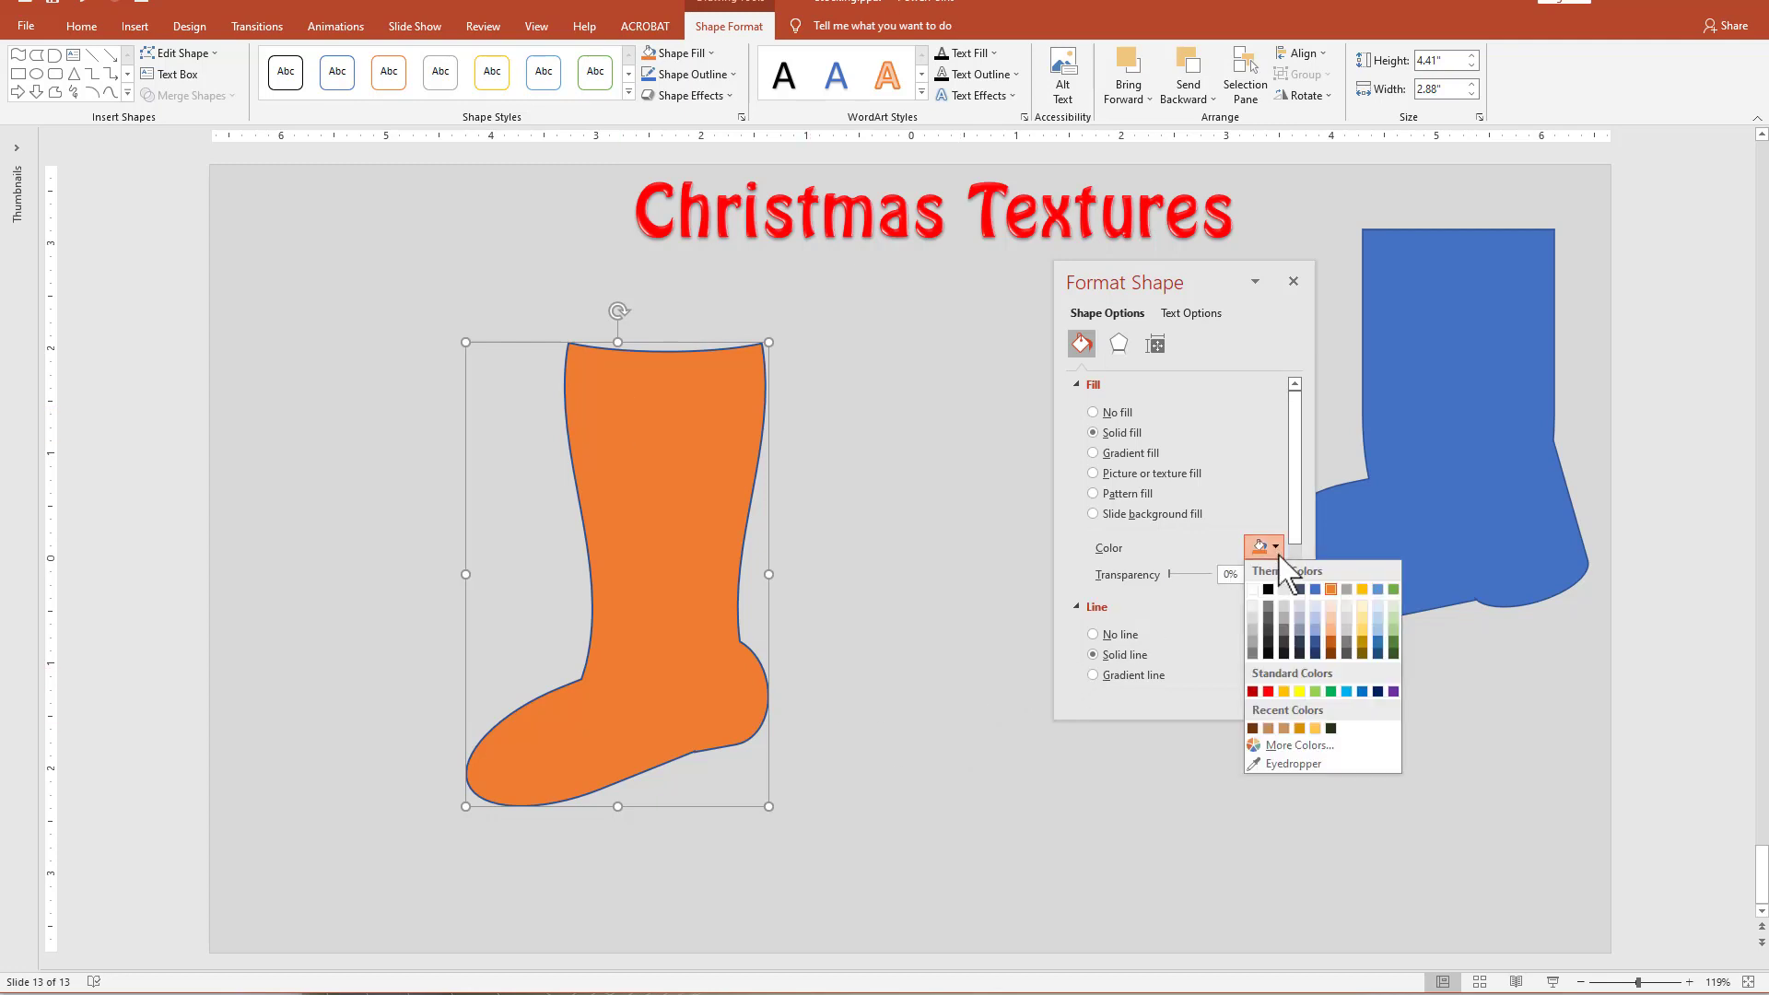
left_click(1268, 691)
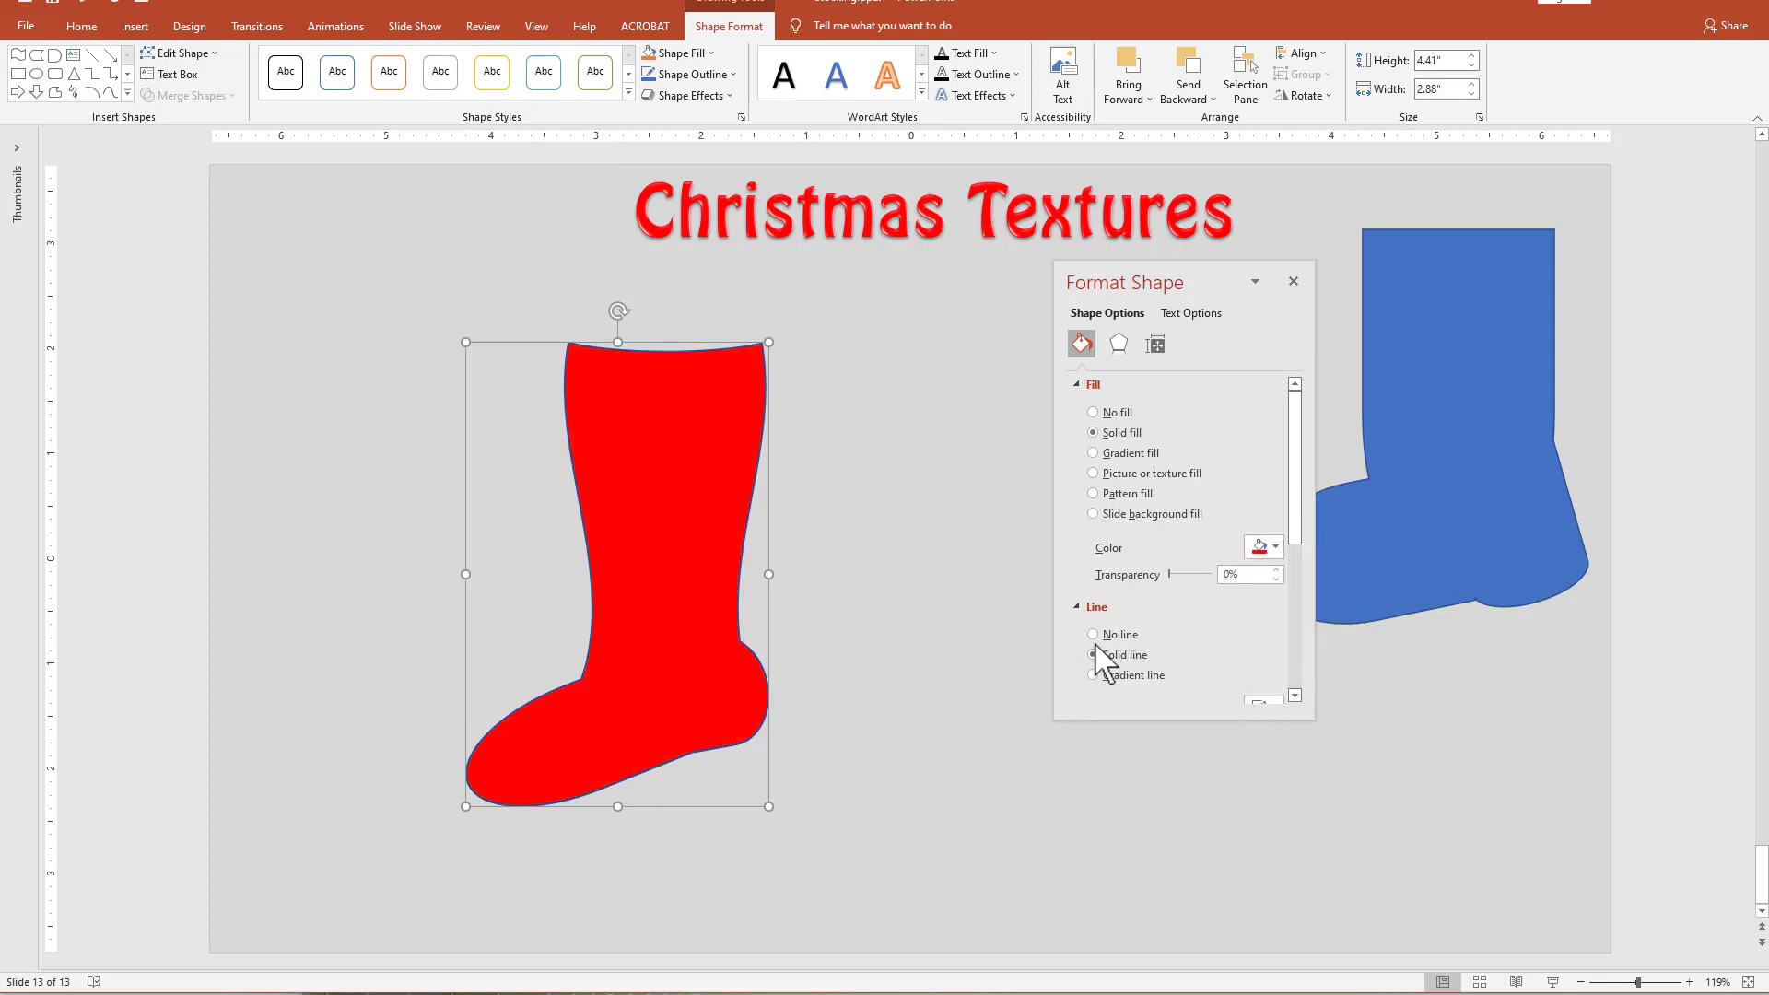
left_click(1093, 634)
Move the red stocking toward the slide's left edge, enlarge it to about 5.6" by 3.65", and place a duplicate beside it.
left_click_drag(623, 520, 414, 481)
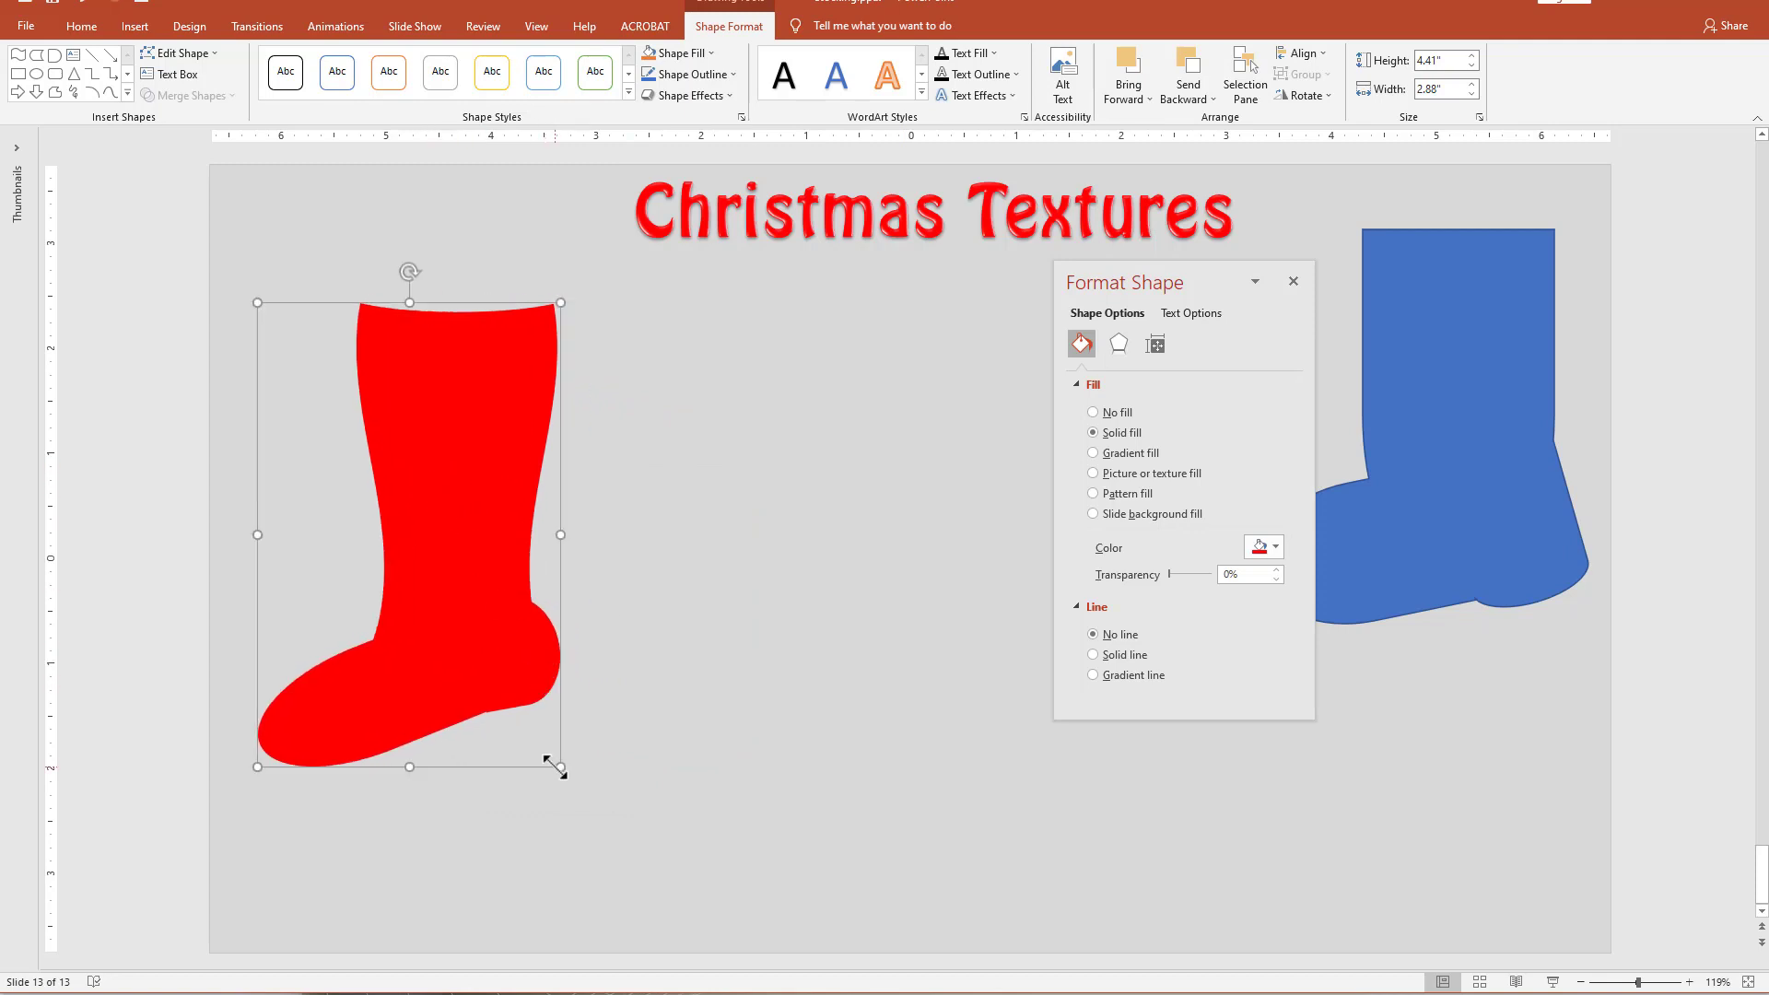
left_click_drag(559, 767, 594, 898)
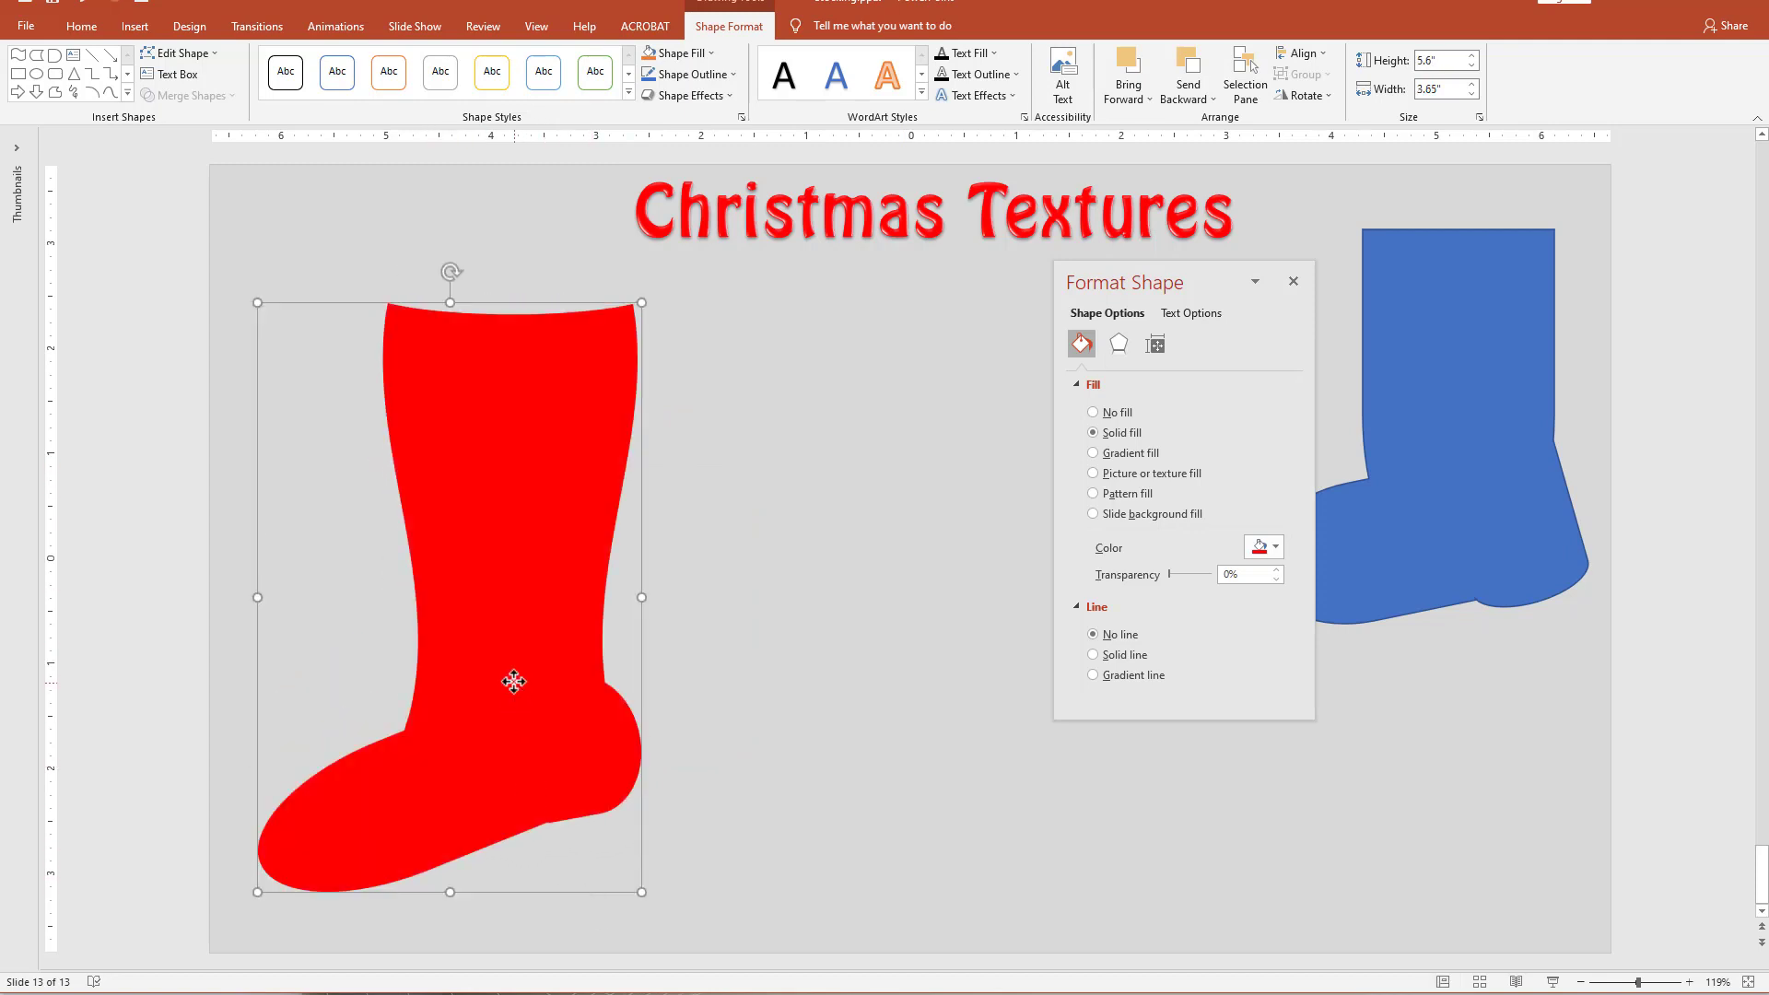
left_click_drag(514, 681, 511, 678)
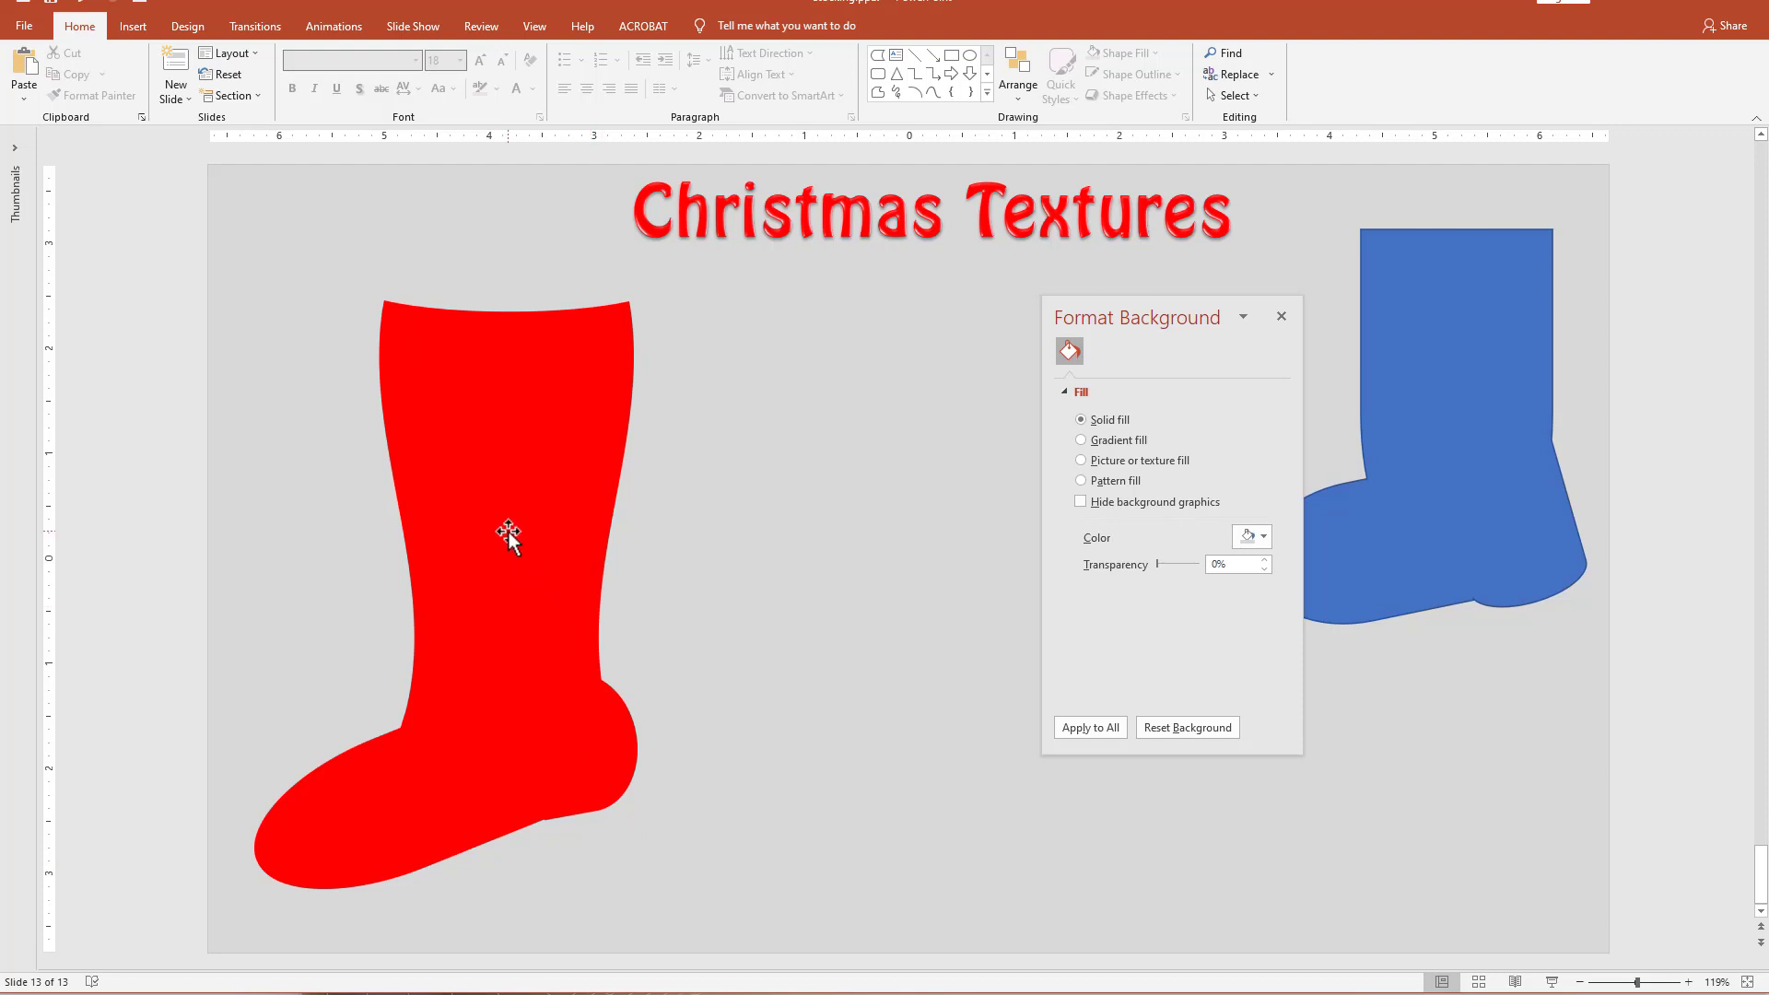
left_click_drag(507, 540, 895, 533)
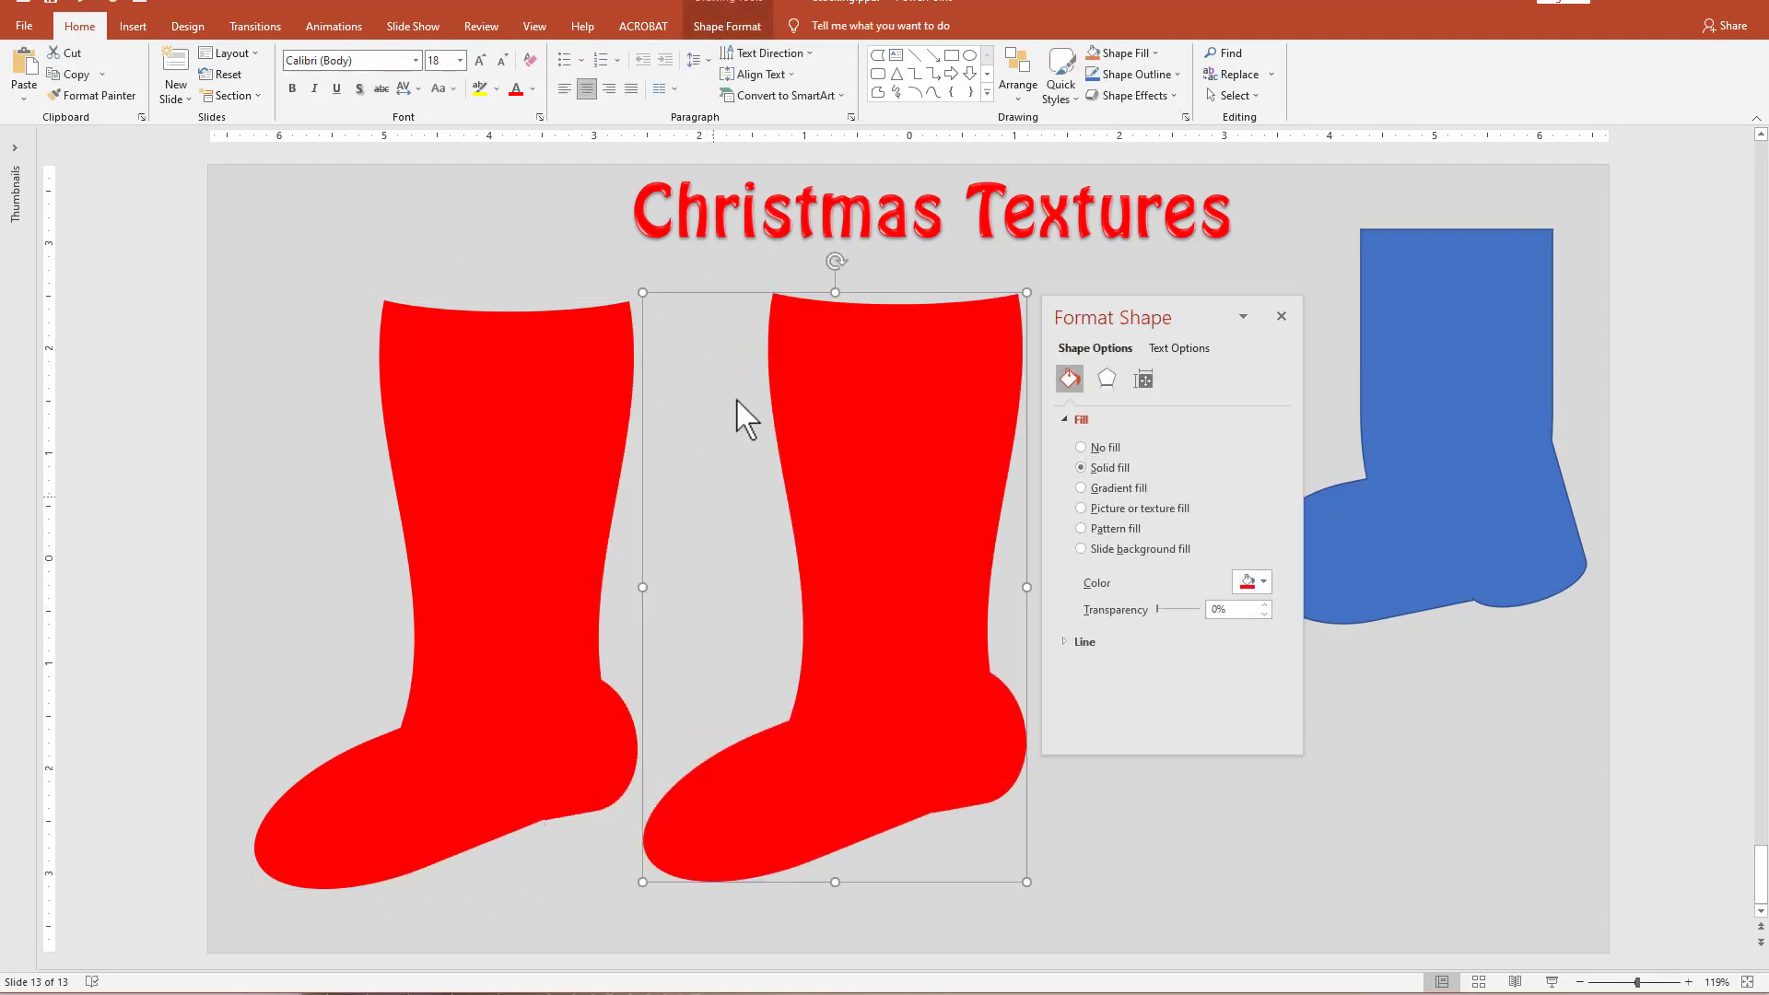
Draw a Flowchart: Stored Data shape about 1.7" high and 1.09" wide, and rotate and position it over the duplicate stocking's toe.
left_click(986, 92)
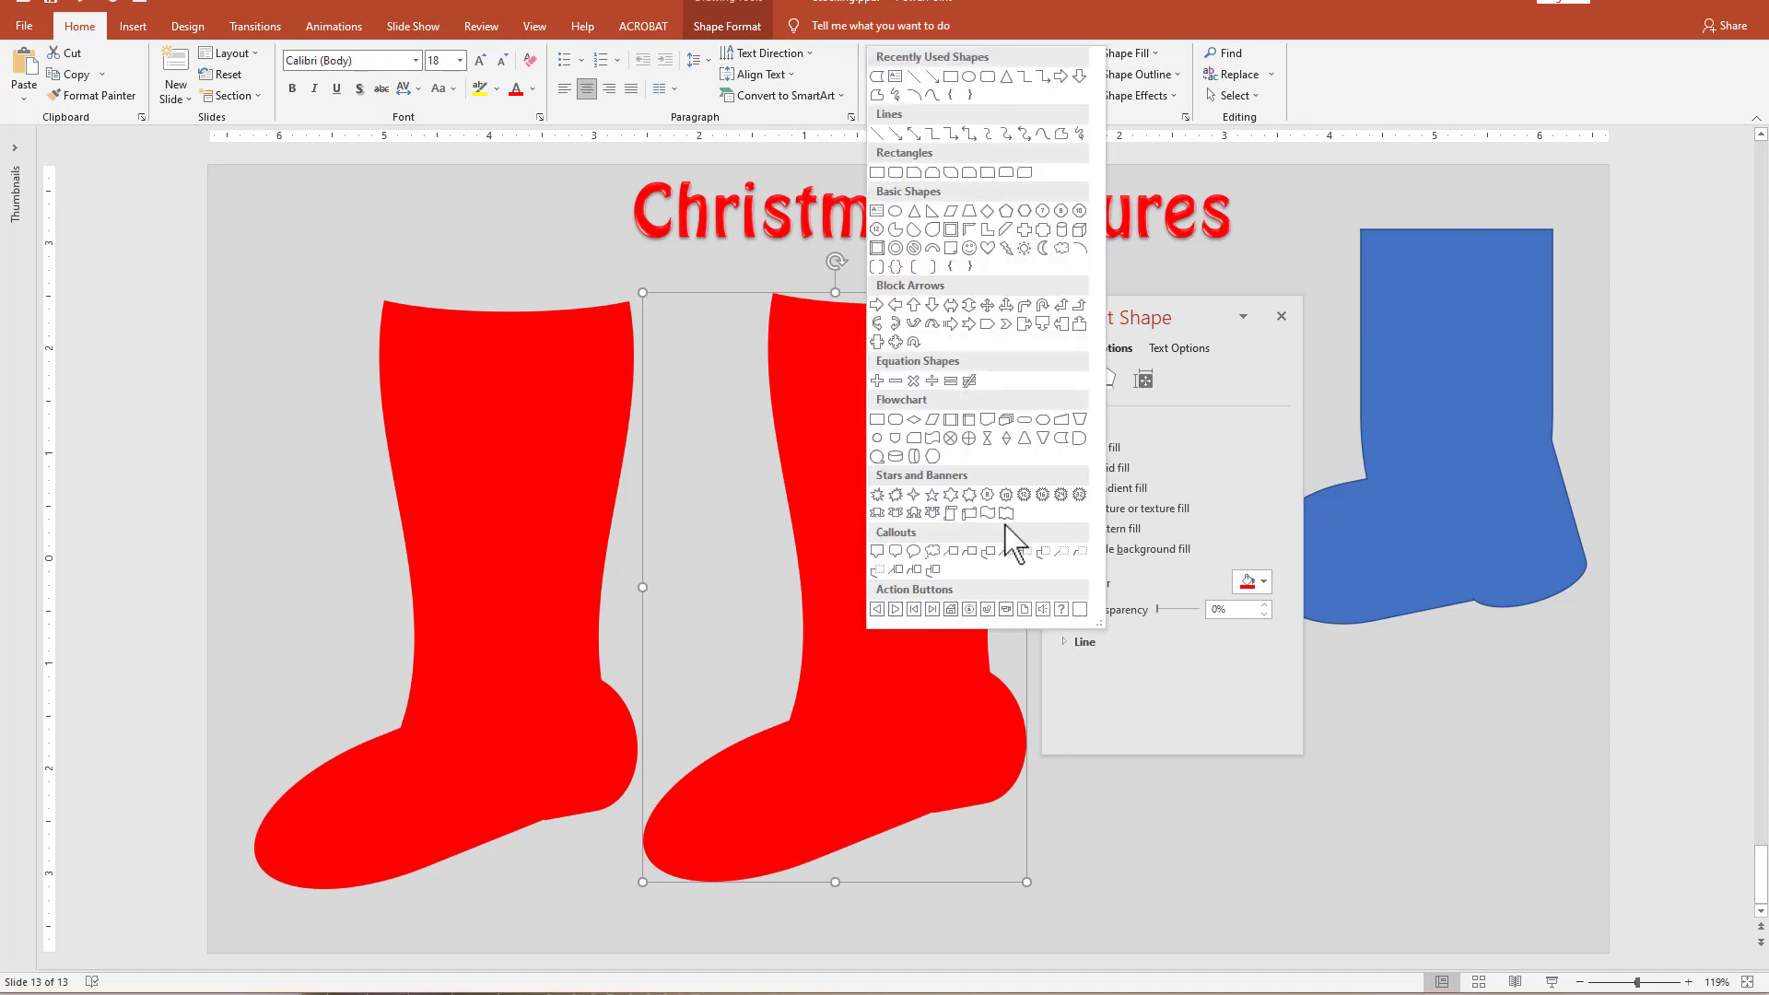
left_click(1062, 438)
mouse_move(664, 563)
left_mouse_down()
mouse_move(802, 757)
mouse_move(781, 742)
left_mouse_up()
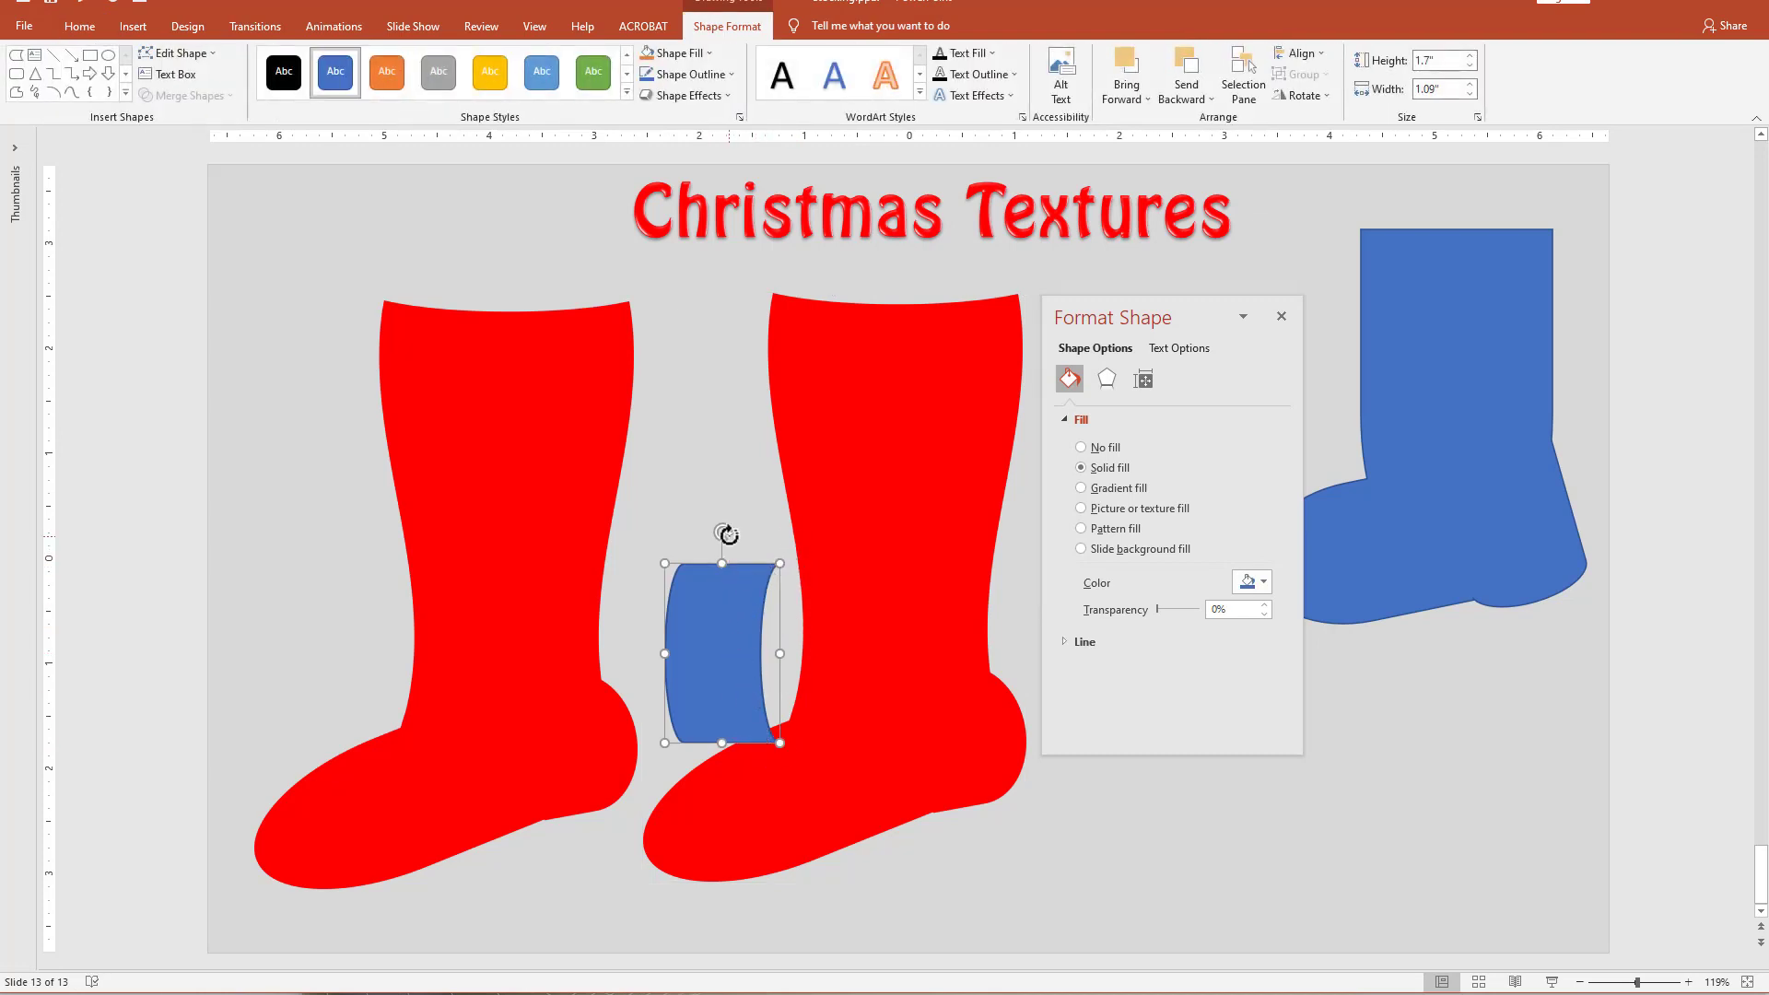
left_click_drag(724, 532, 645, 590)
left_click_drag(705, 640, 706, 857)
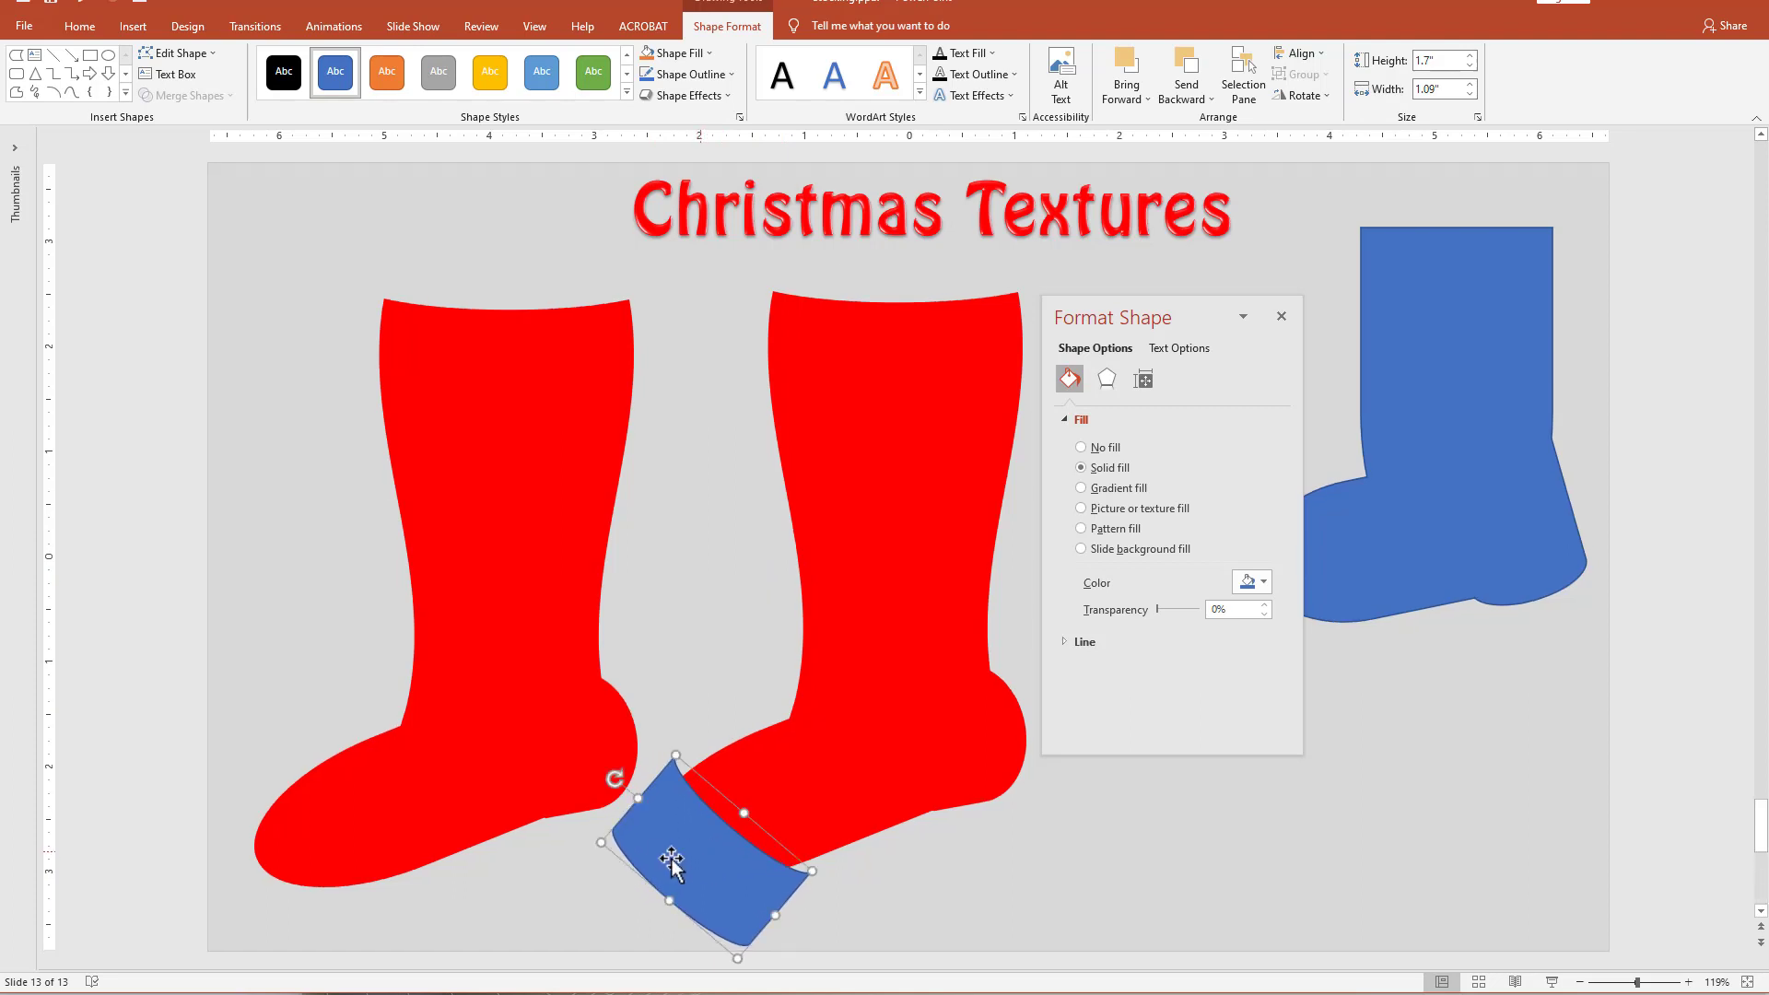
left_click_drag(612, 775, 607, 788)
Duplicate the blue toe shape and rotate and position the copy over the duplicate stocking's heel.
left_click_drag(744, 903, 1005, 892)
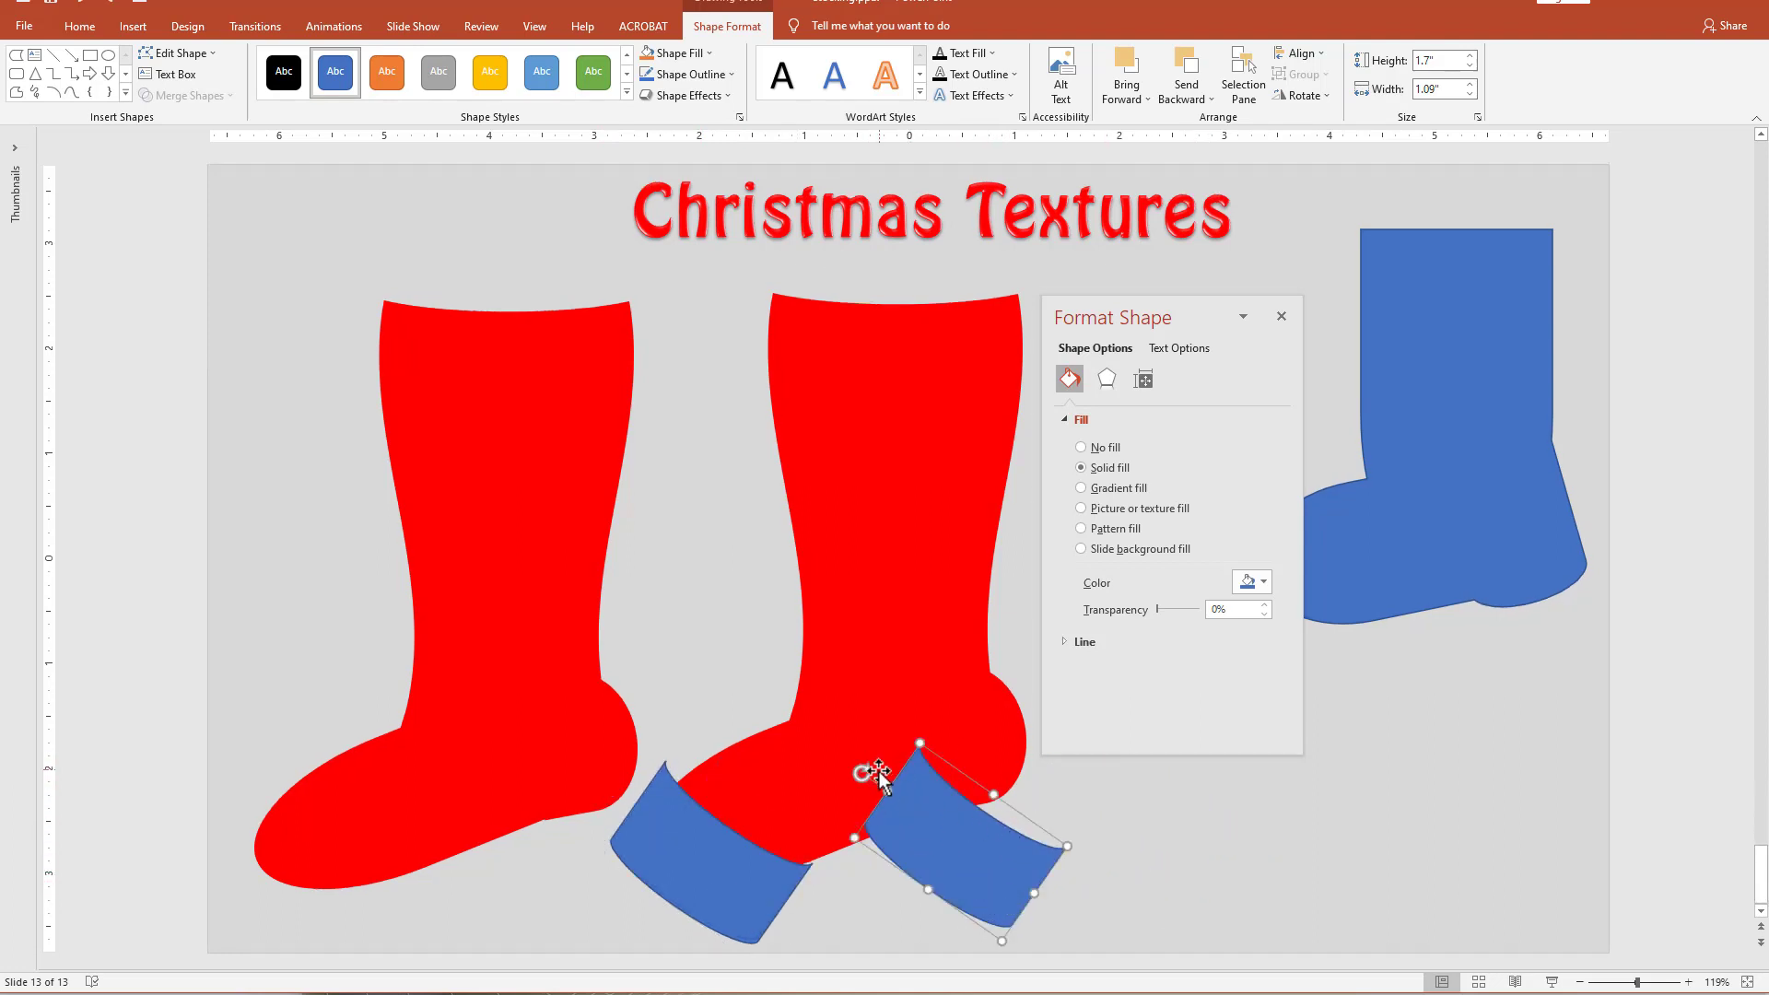
left_click_drag(861, 774, 1005, 824)
mouse_move(1010, 736)
left_mouse_down()
mouse_move(995, 726)
mouse_move(1014, 742)
left_mouse_up()
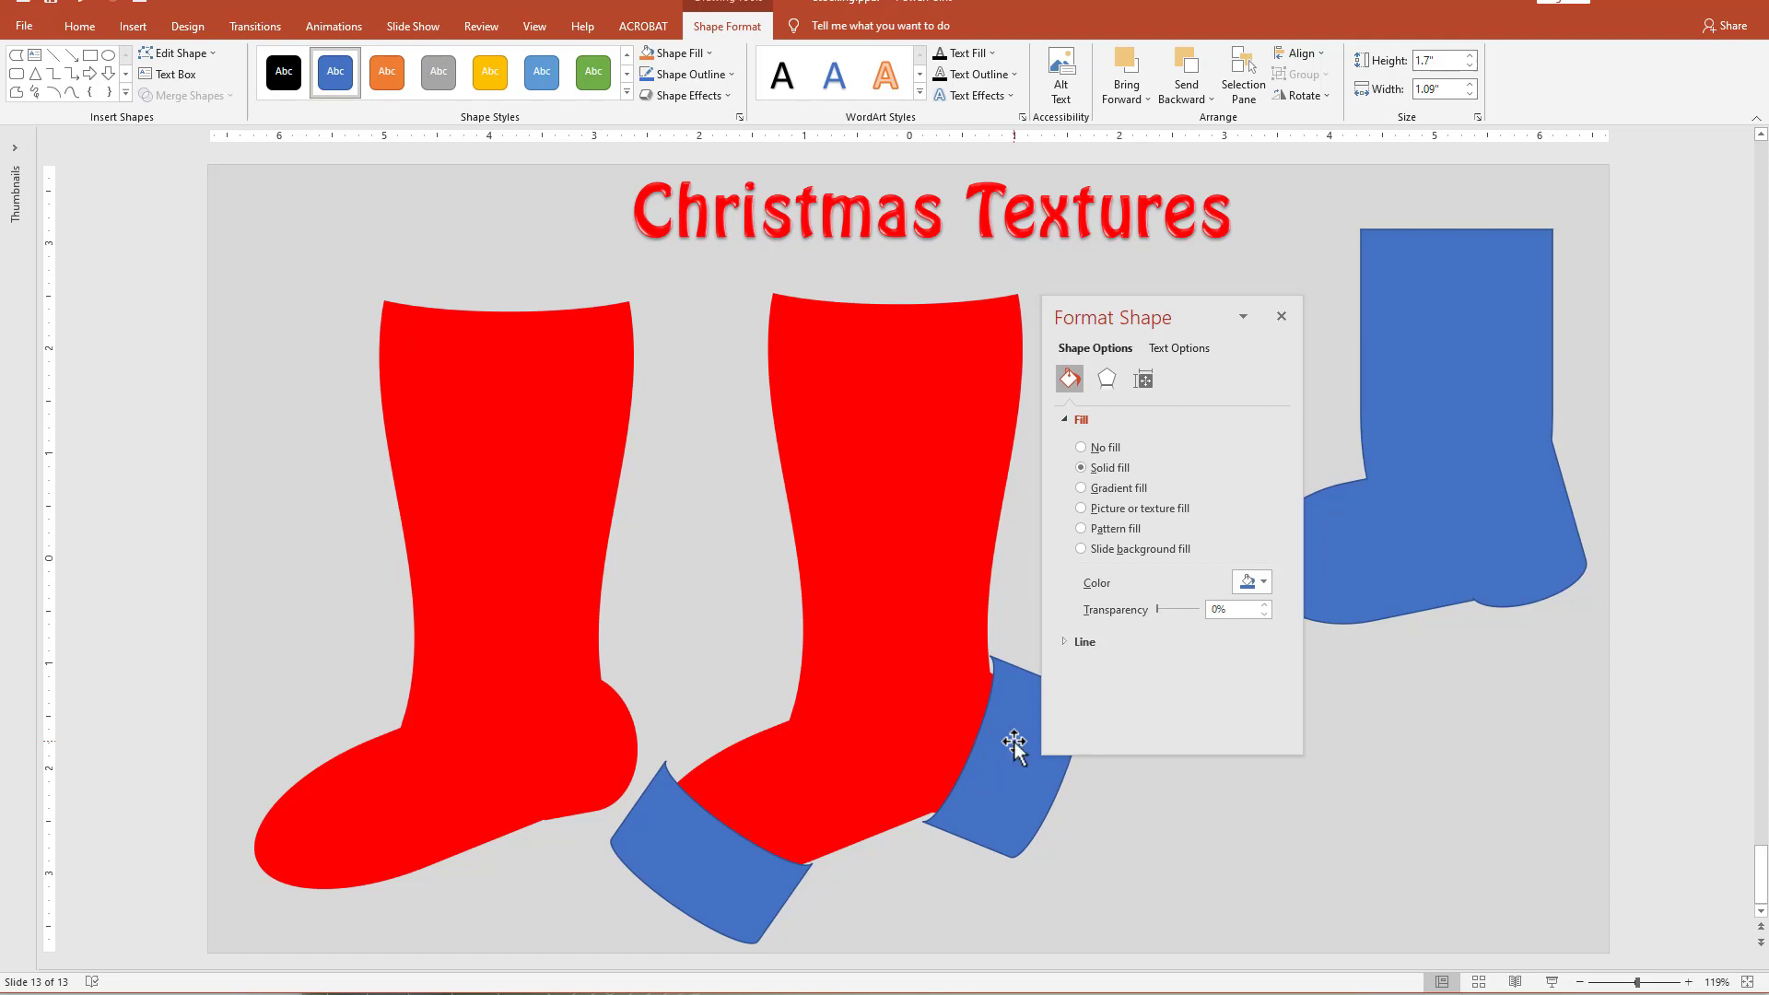
left_click(1015, 743)
Select the duplicate stocking first and both blue shapes after it, and merge them with Fragment.
left_click(959, 728)
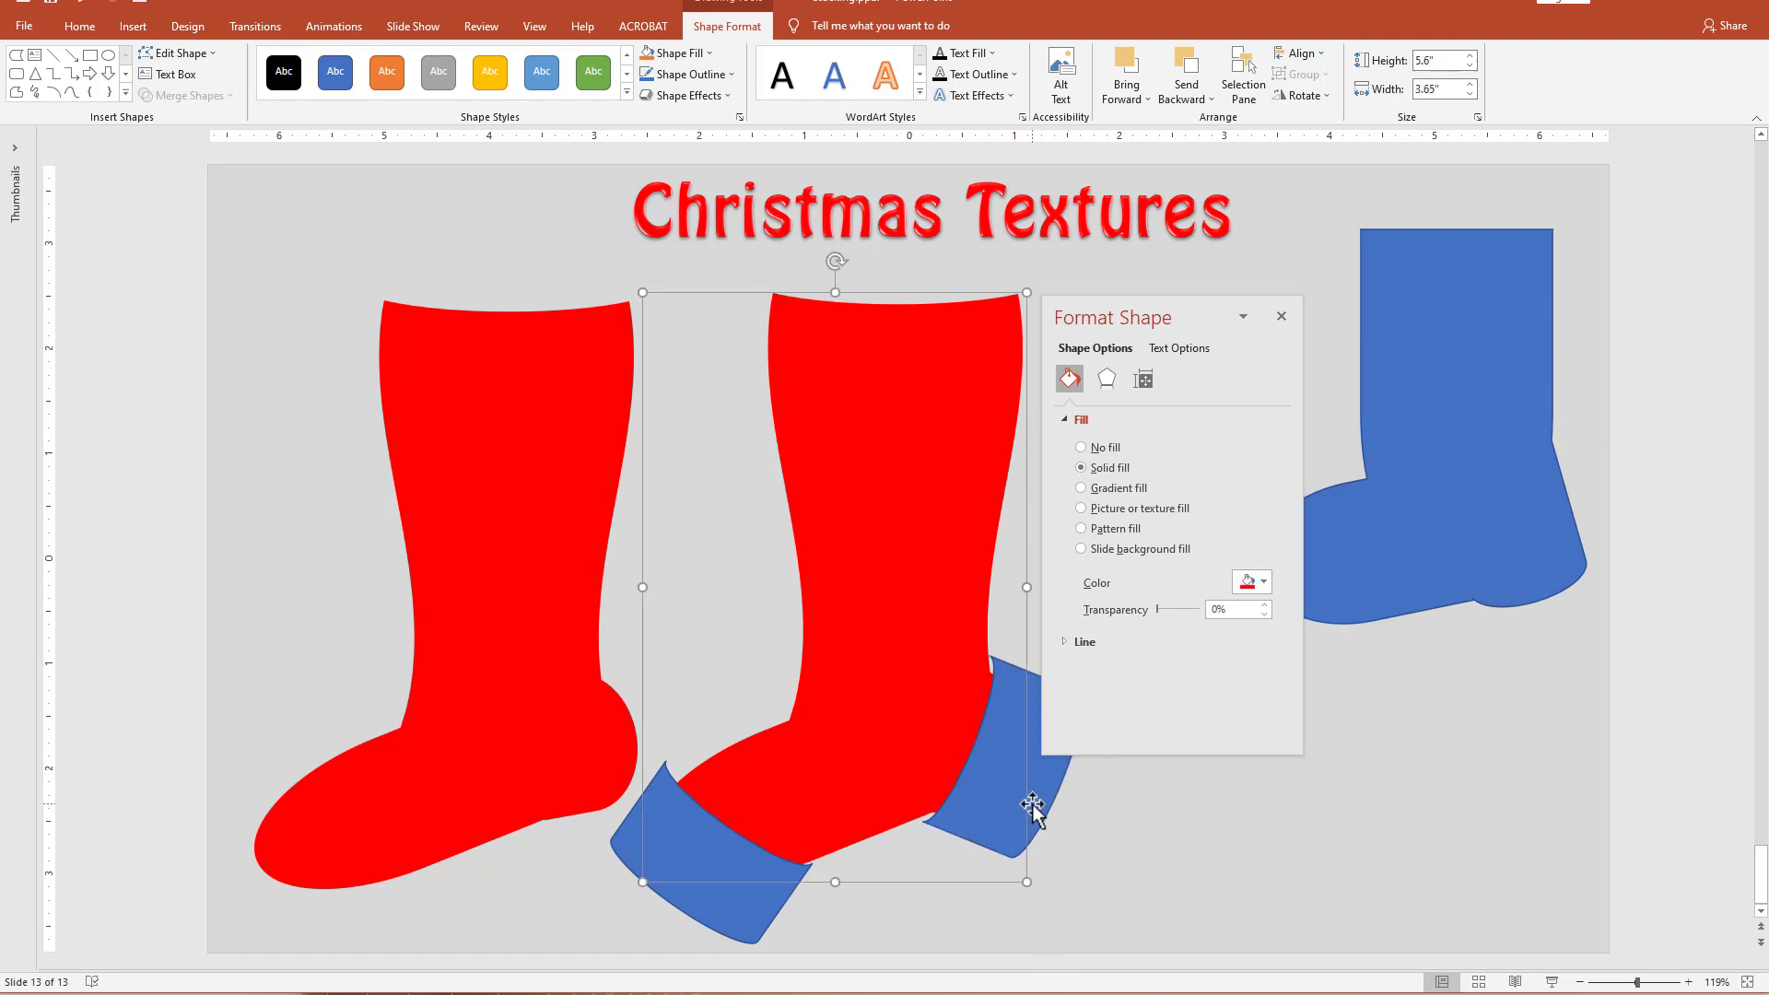
left_click(1050, 798, "shift")
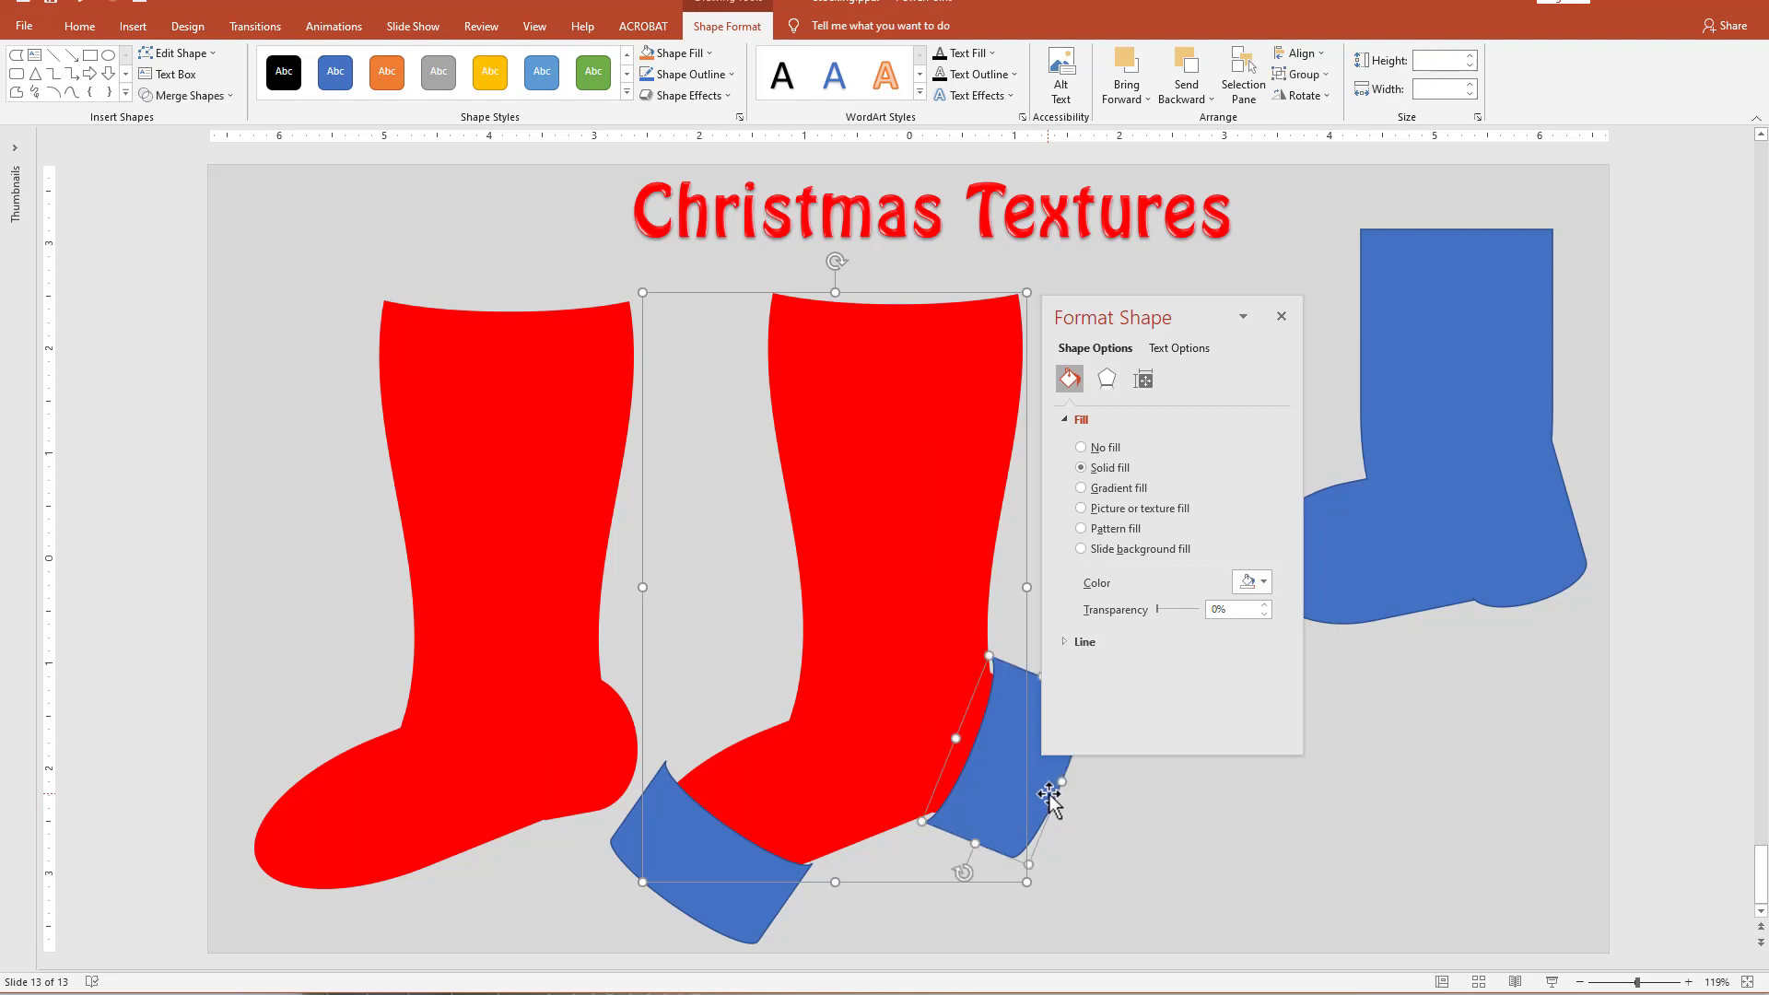
left_click(745, 913, "shift")
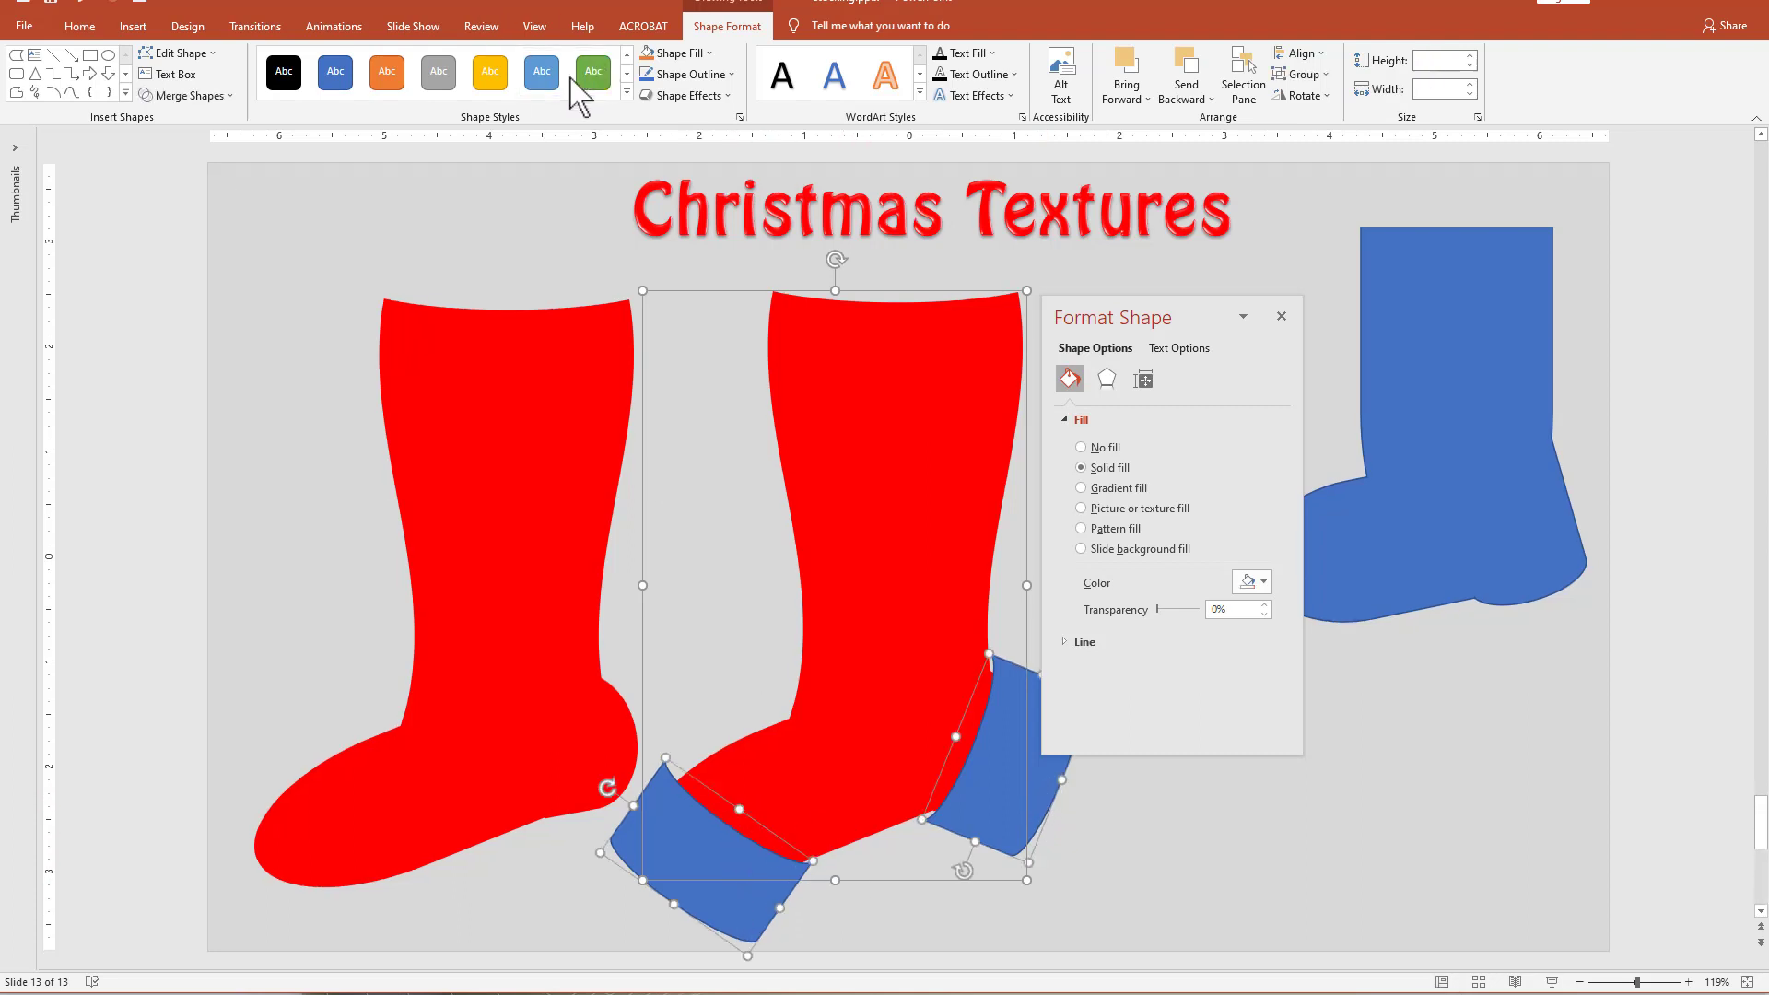
left_click(189, 95)
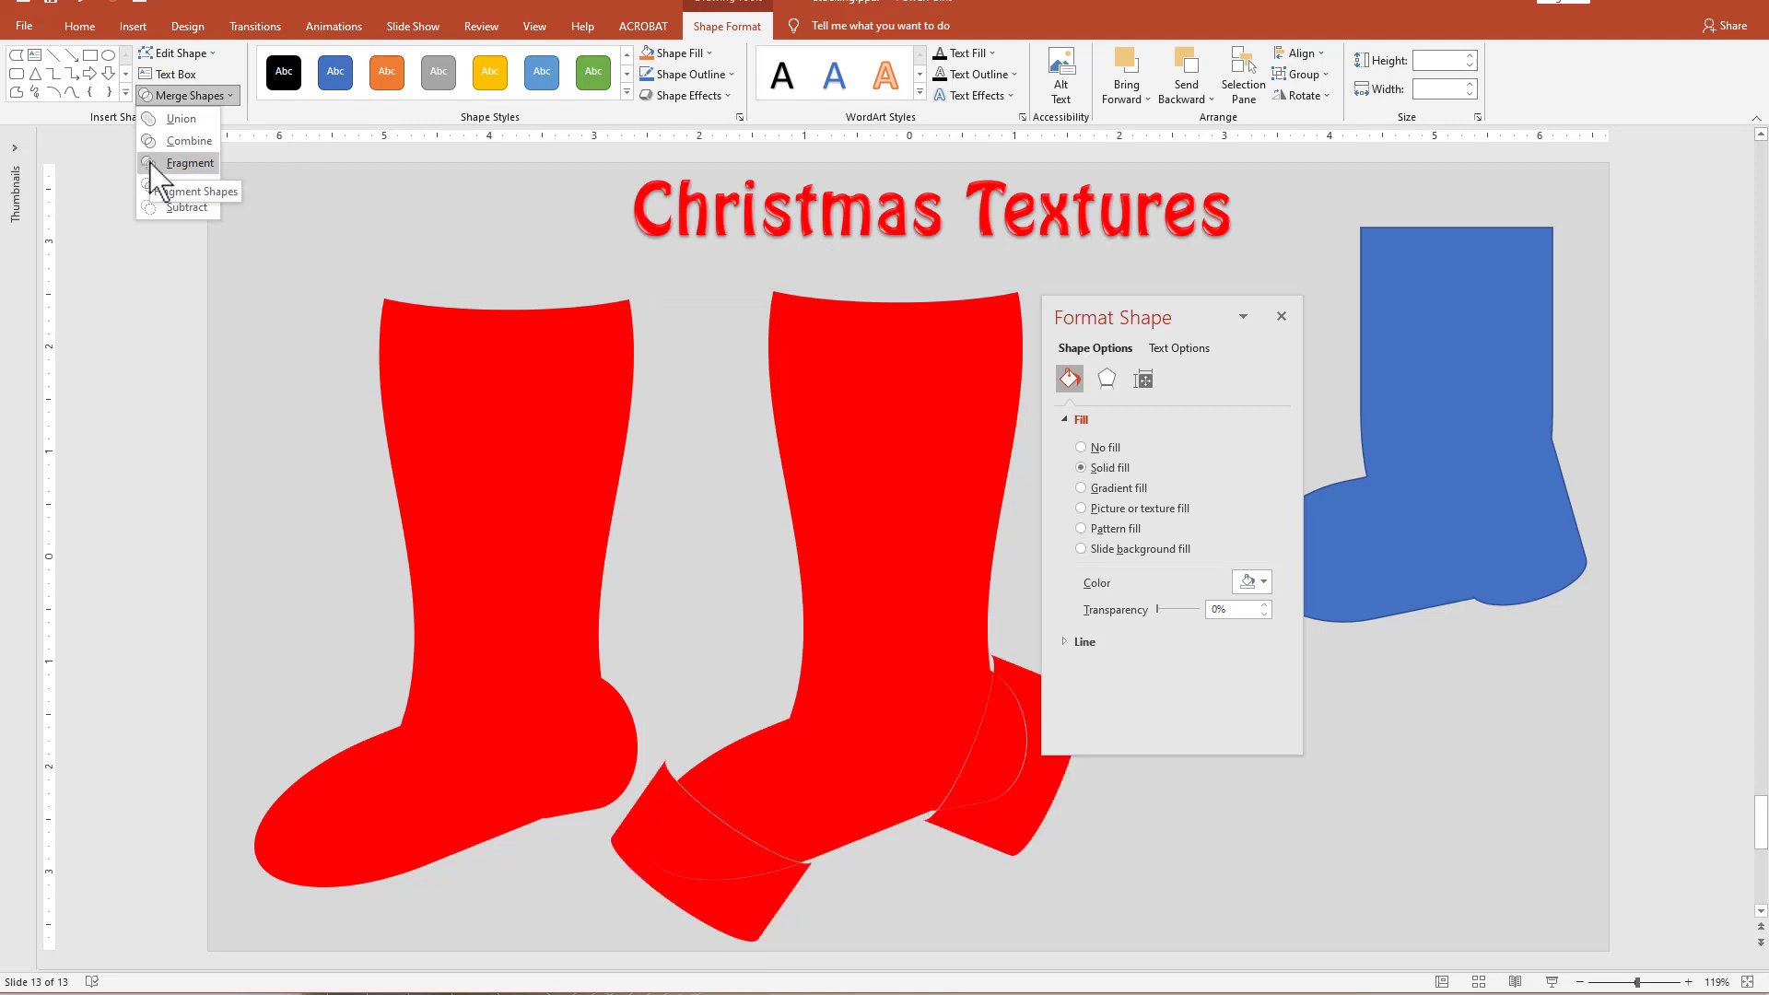
left_click(152, 165)
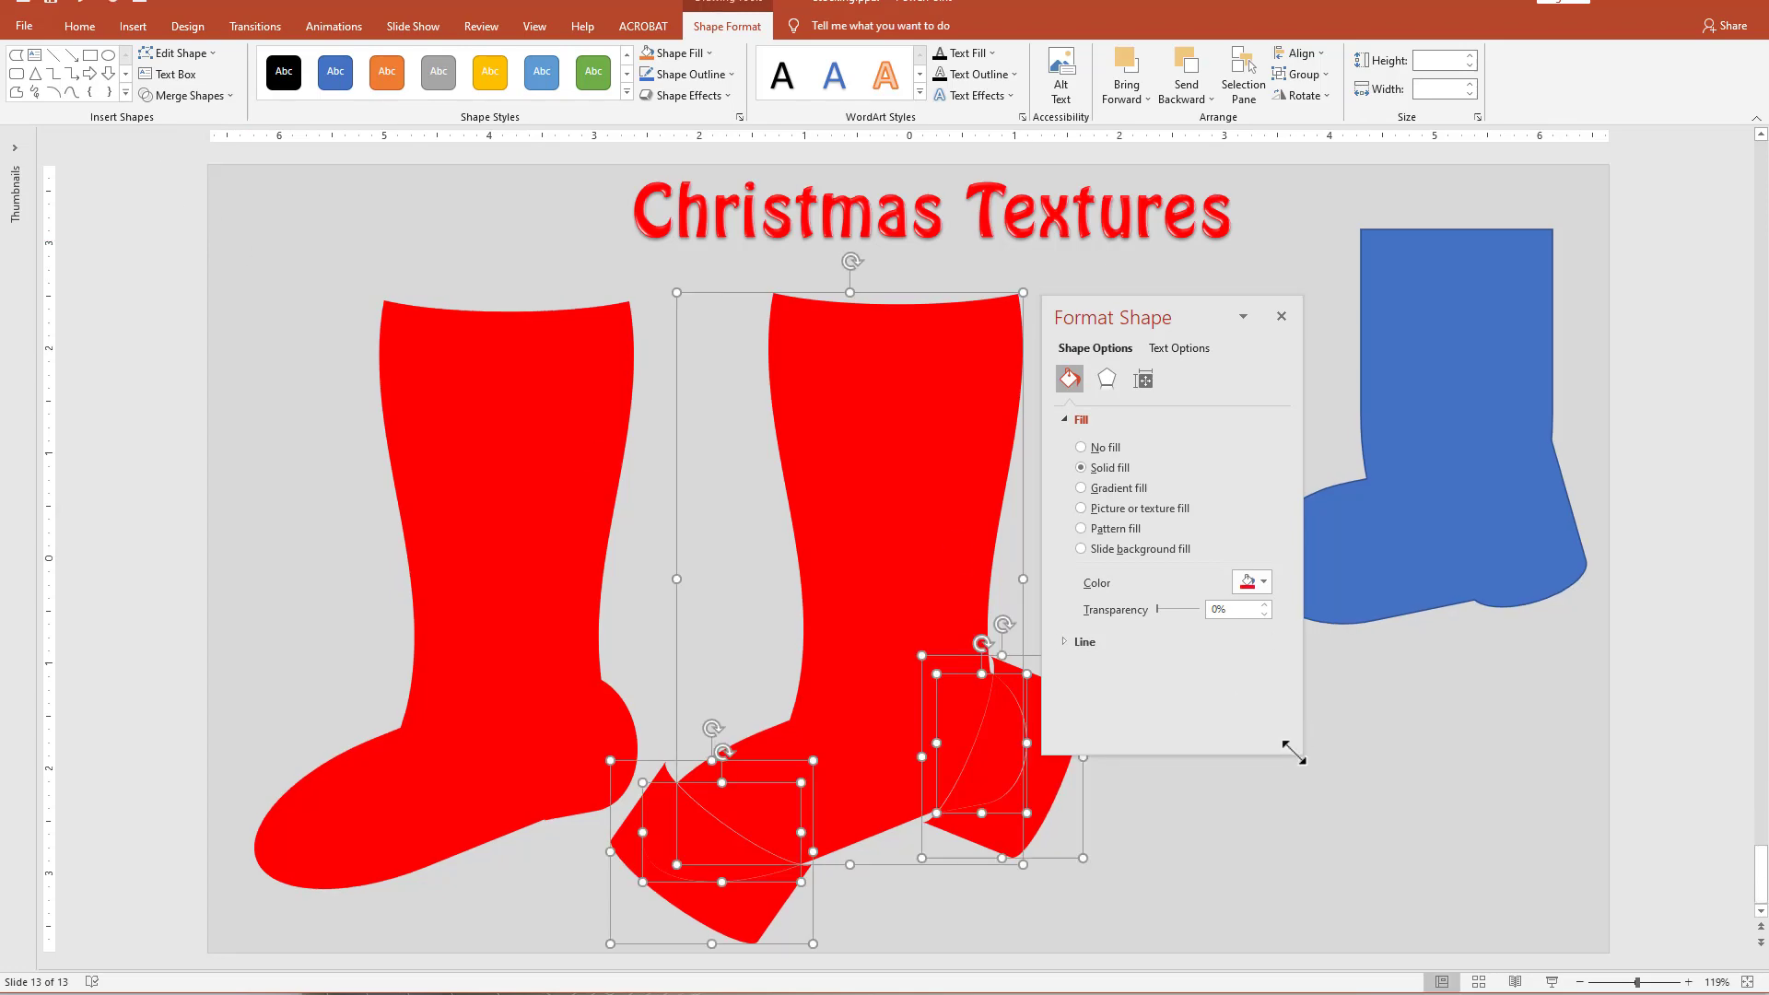
Delete the fragmented stocking's leg and the leftover outer pieces, keeping only the toe and heel fragments.
left_click(1256, 838)
left_click(866, 473)
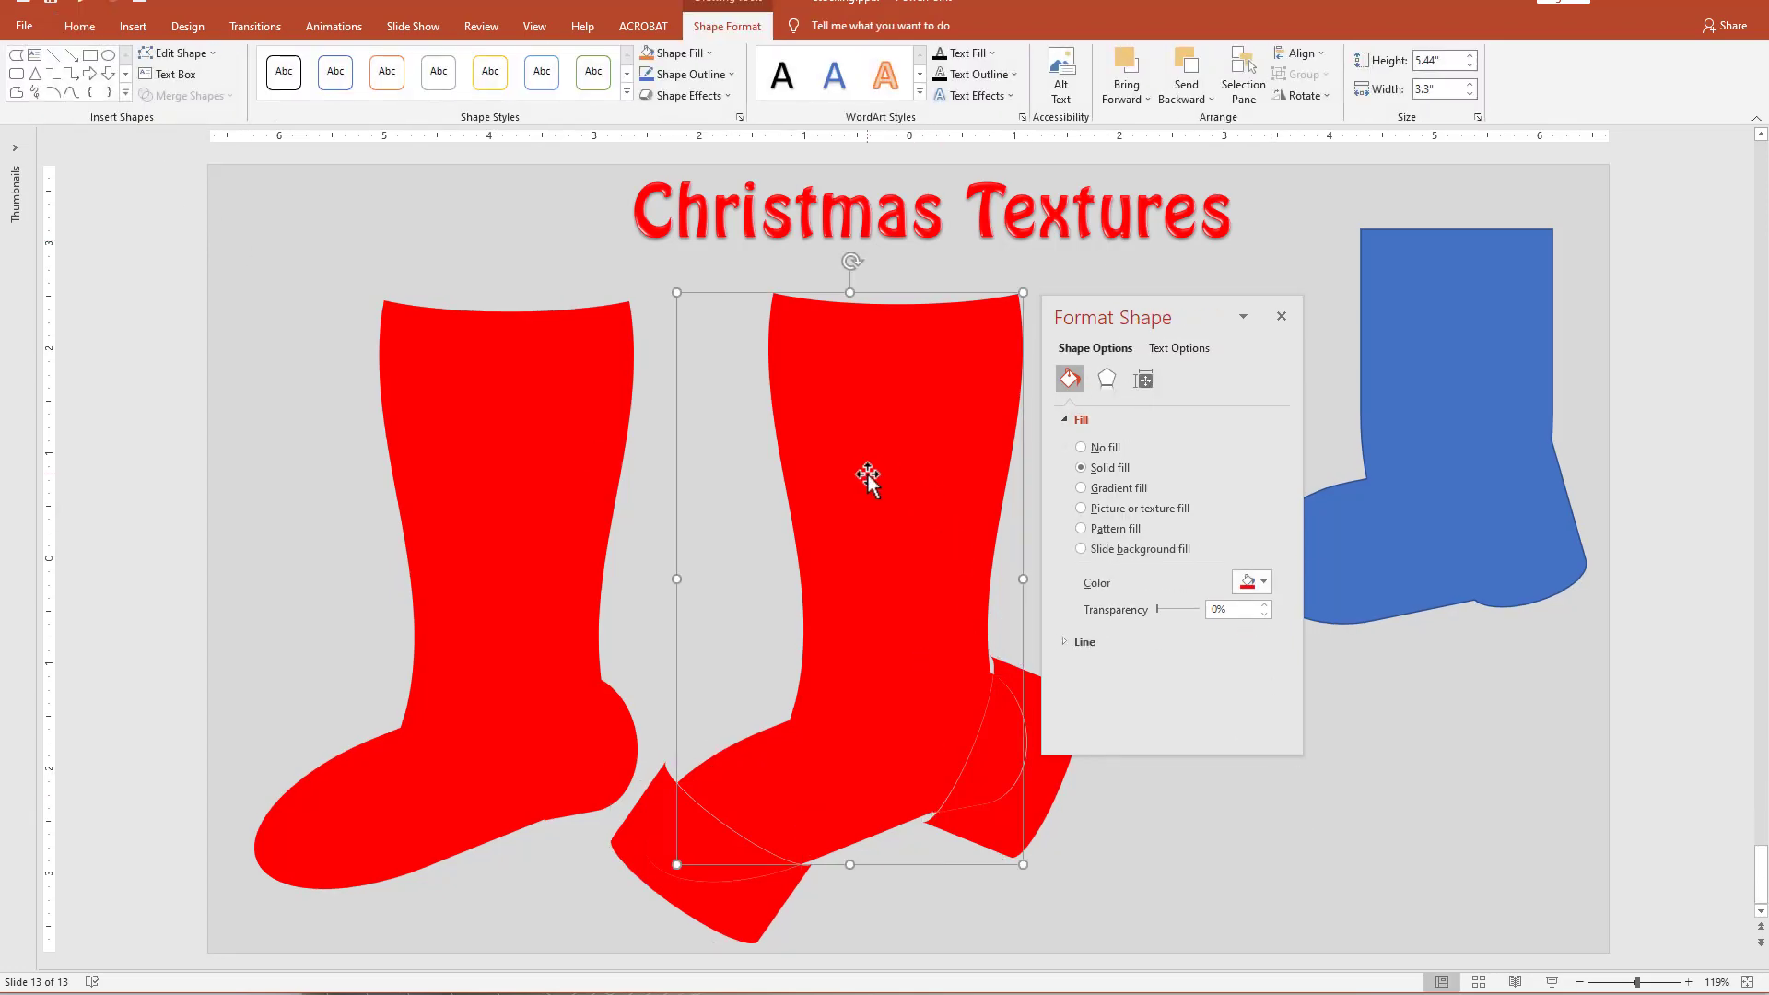
key("Delete")
left_click(1026, 796)
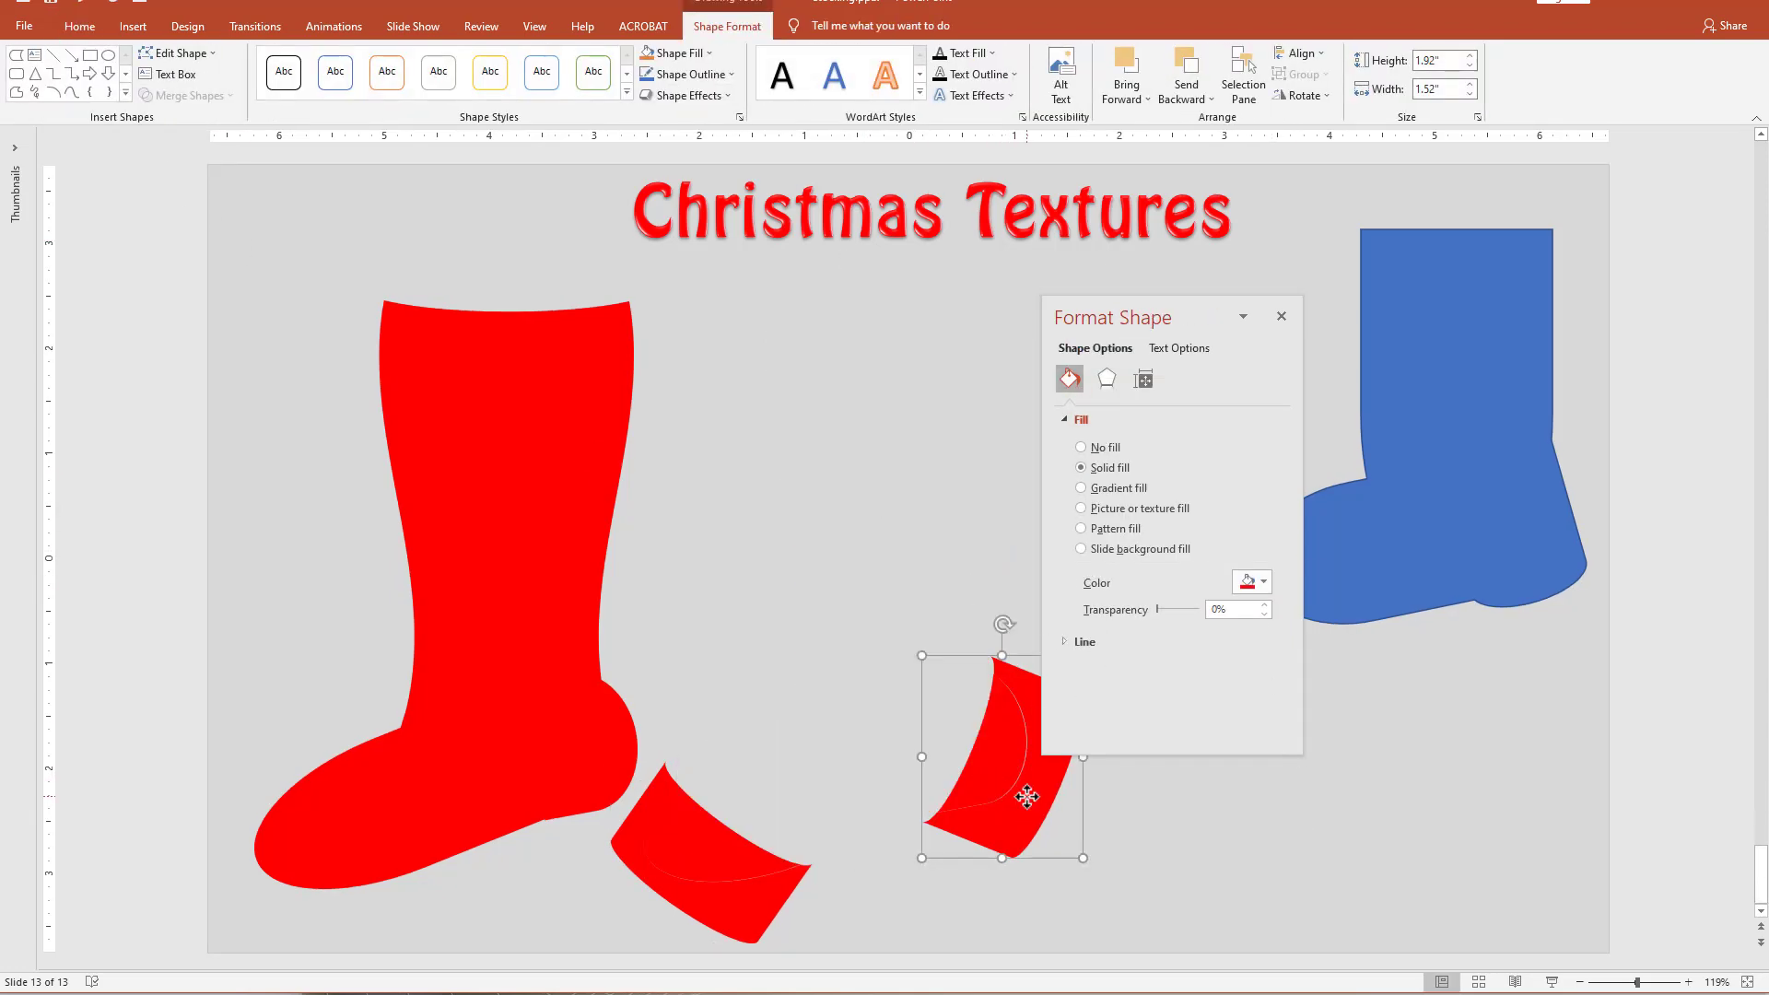
key("Delete")
left_click(726, 913)
key("Delete")
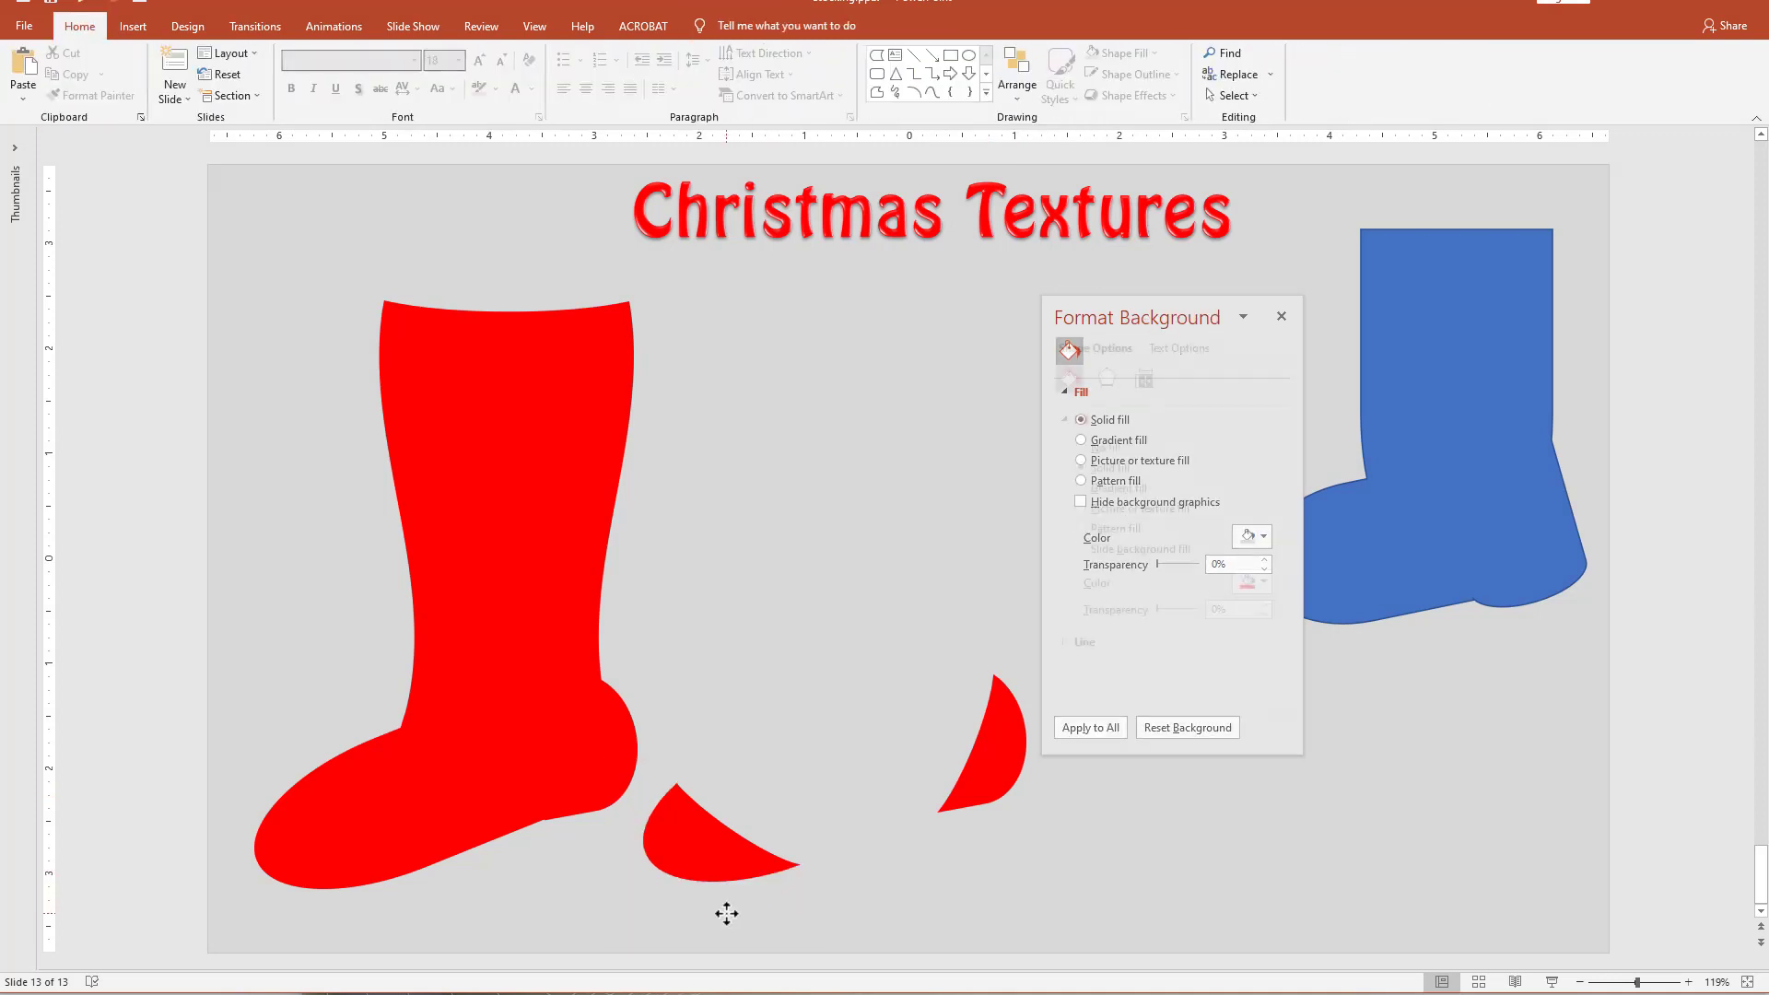
Select the heel and toe fragments and fill them both with white.
left_click(984, 756)
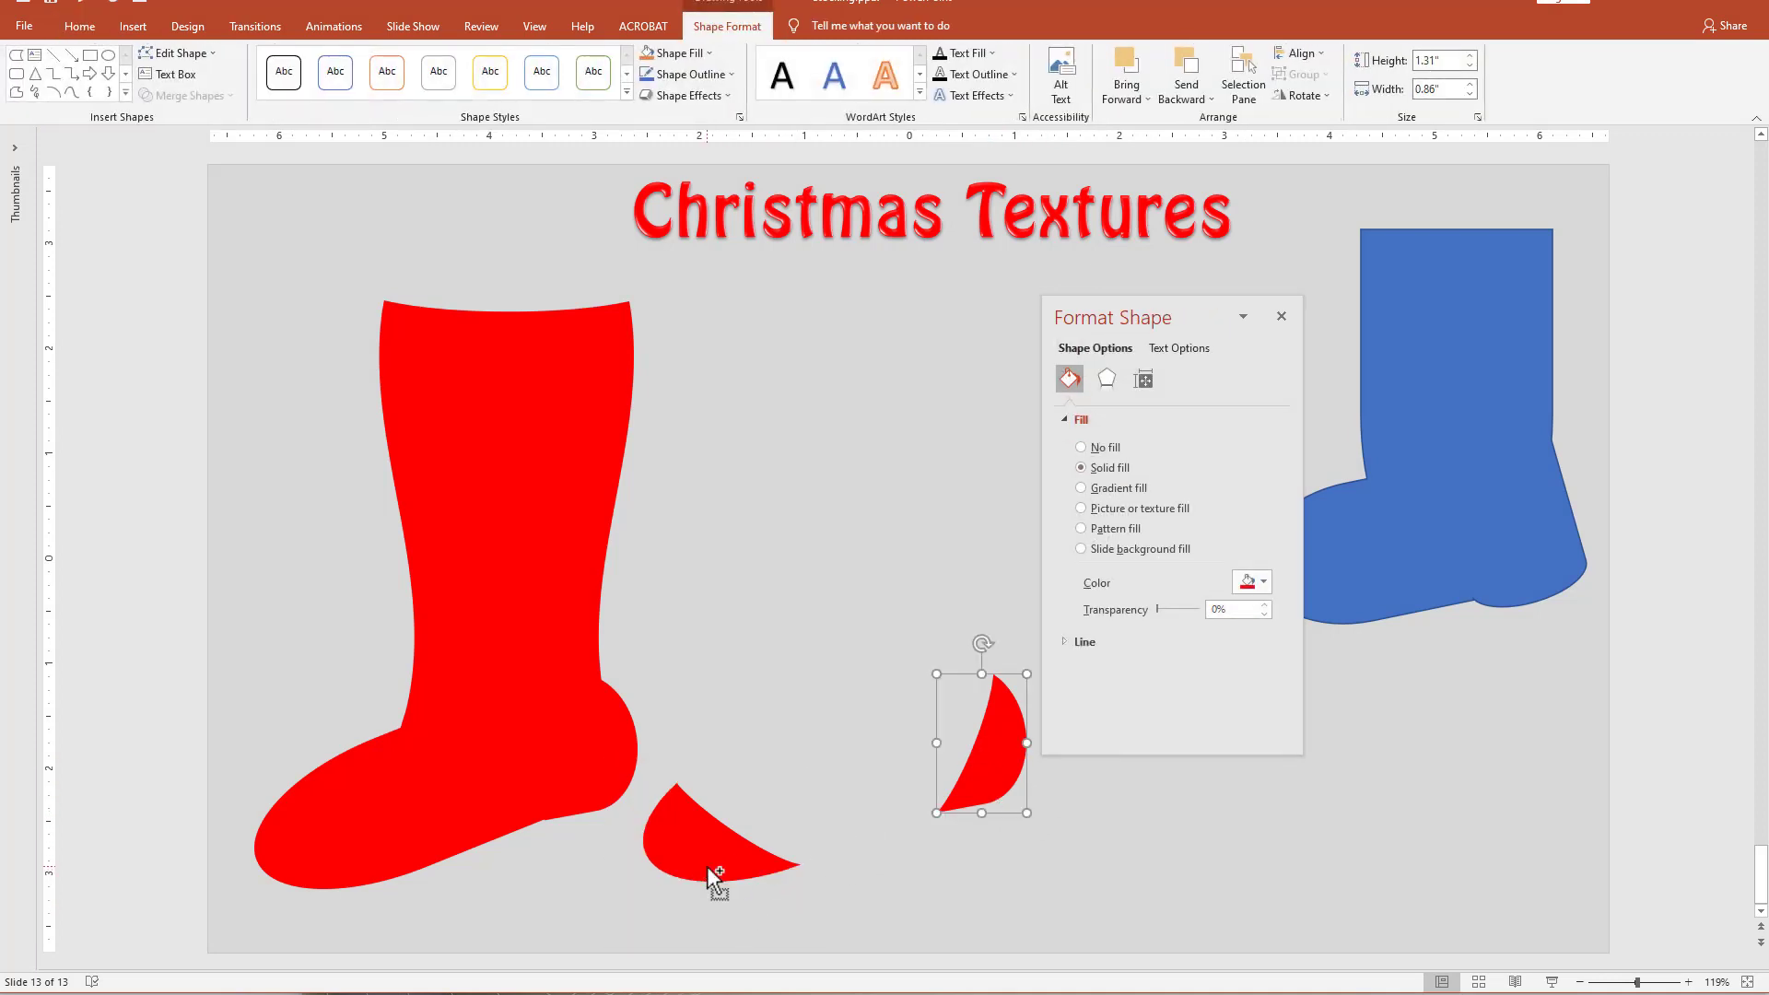
left_click(706, 867, "shift")
left_click(1252, 583)
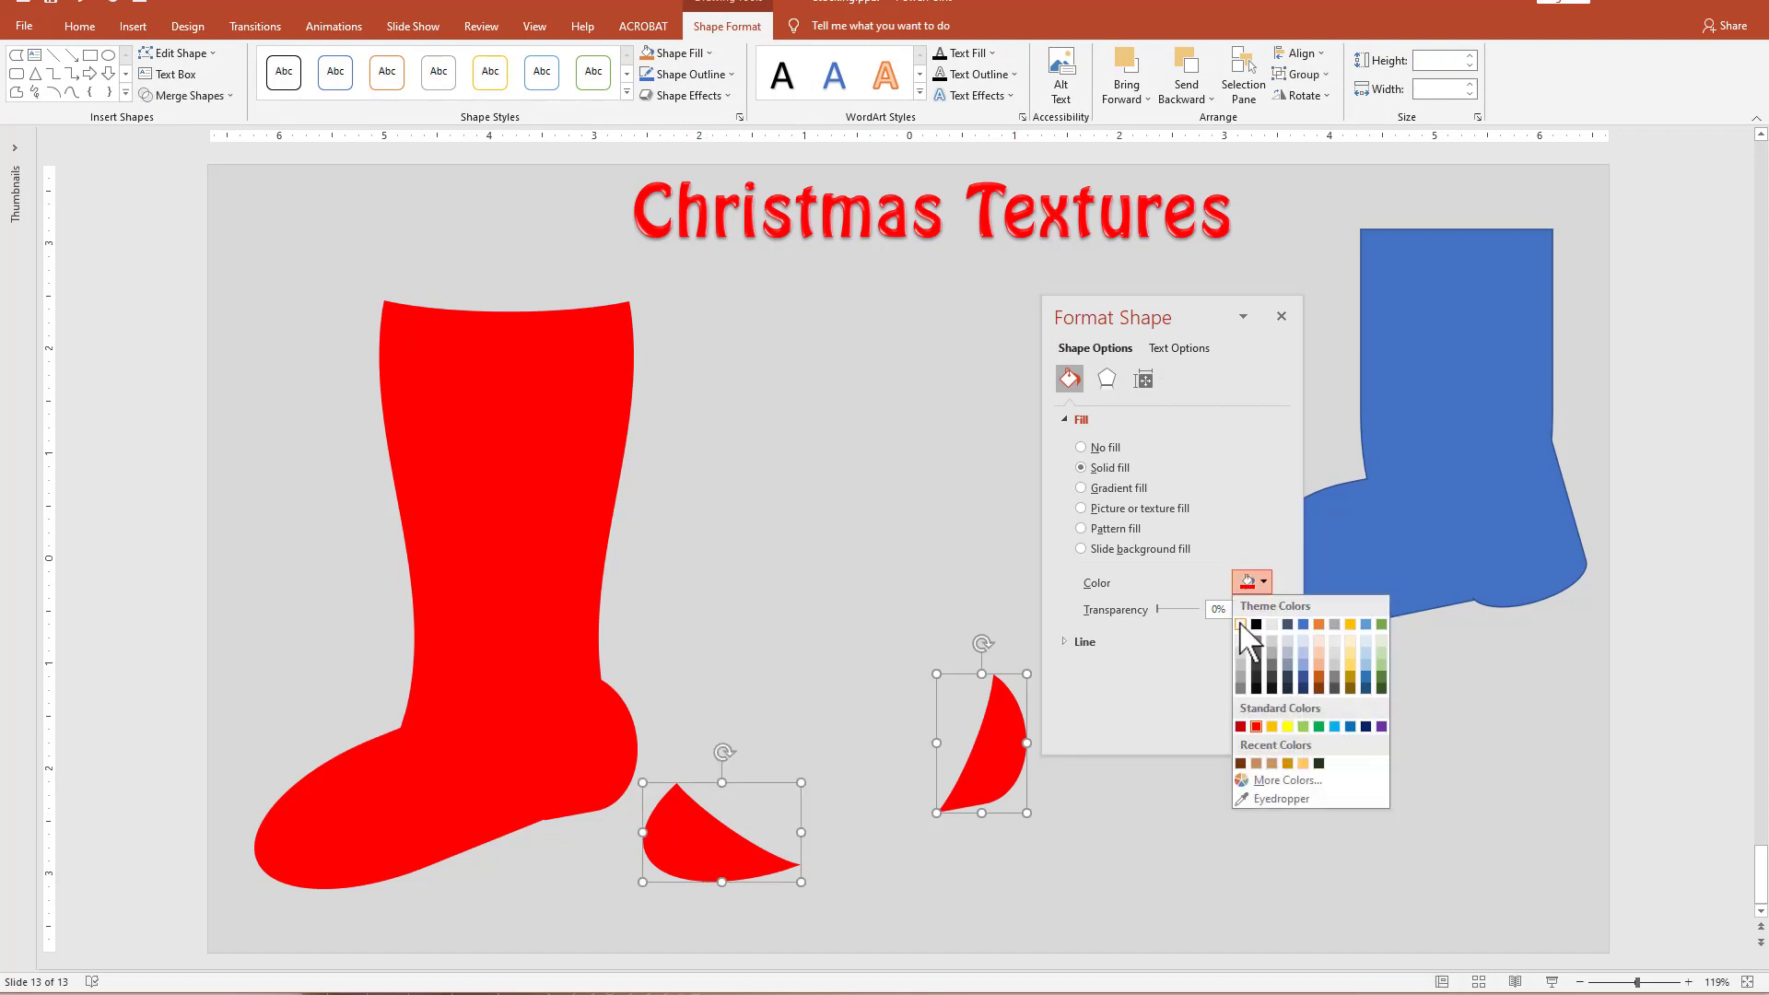
left_click(1240, 625)
Position the white heel and toe fragments over the heel and toe of the red stocking.
left_click(1008, 791)
left_click_drag(1005, 783, 612, 778)
left_click_drag(702, 854, 315, 868)
left_click_drag(617, 780, 616, 779)
left_click(782, 767)
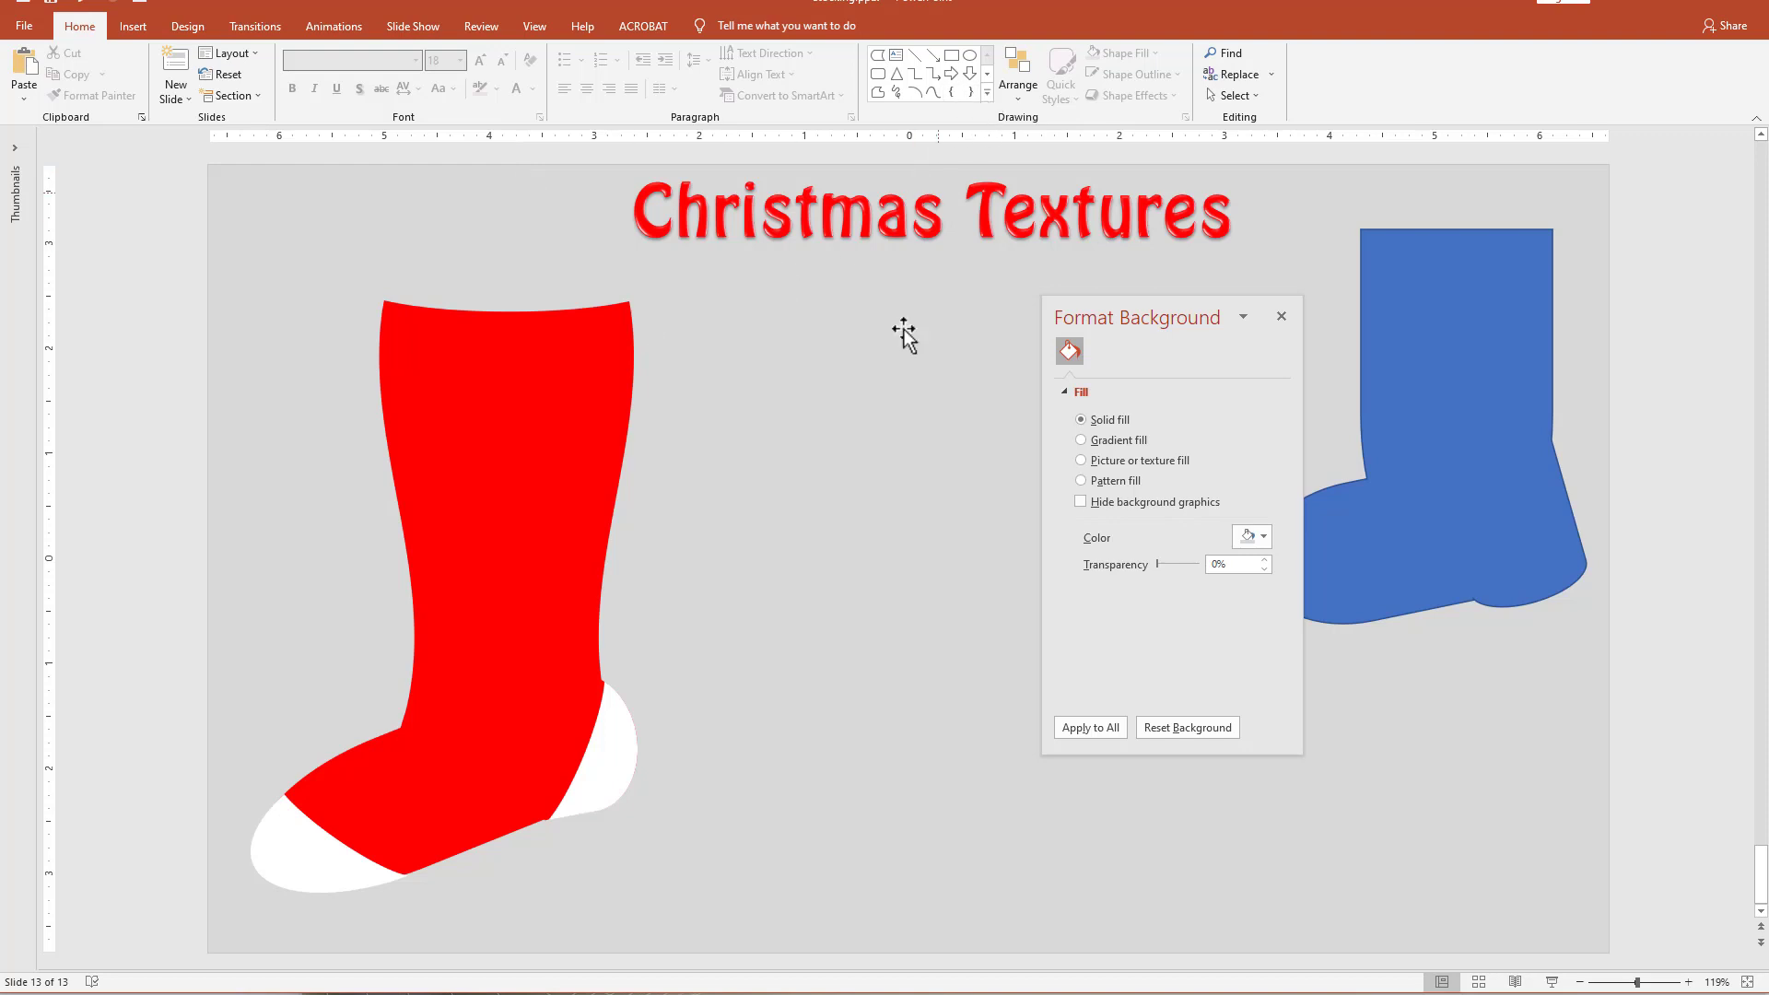
Add a text box beside the stocking and insert three Wingdings snowflake symbols, character code 84, in it.
left_click(896, 54)
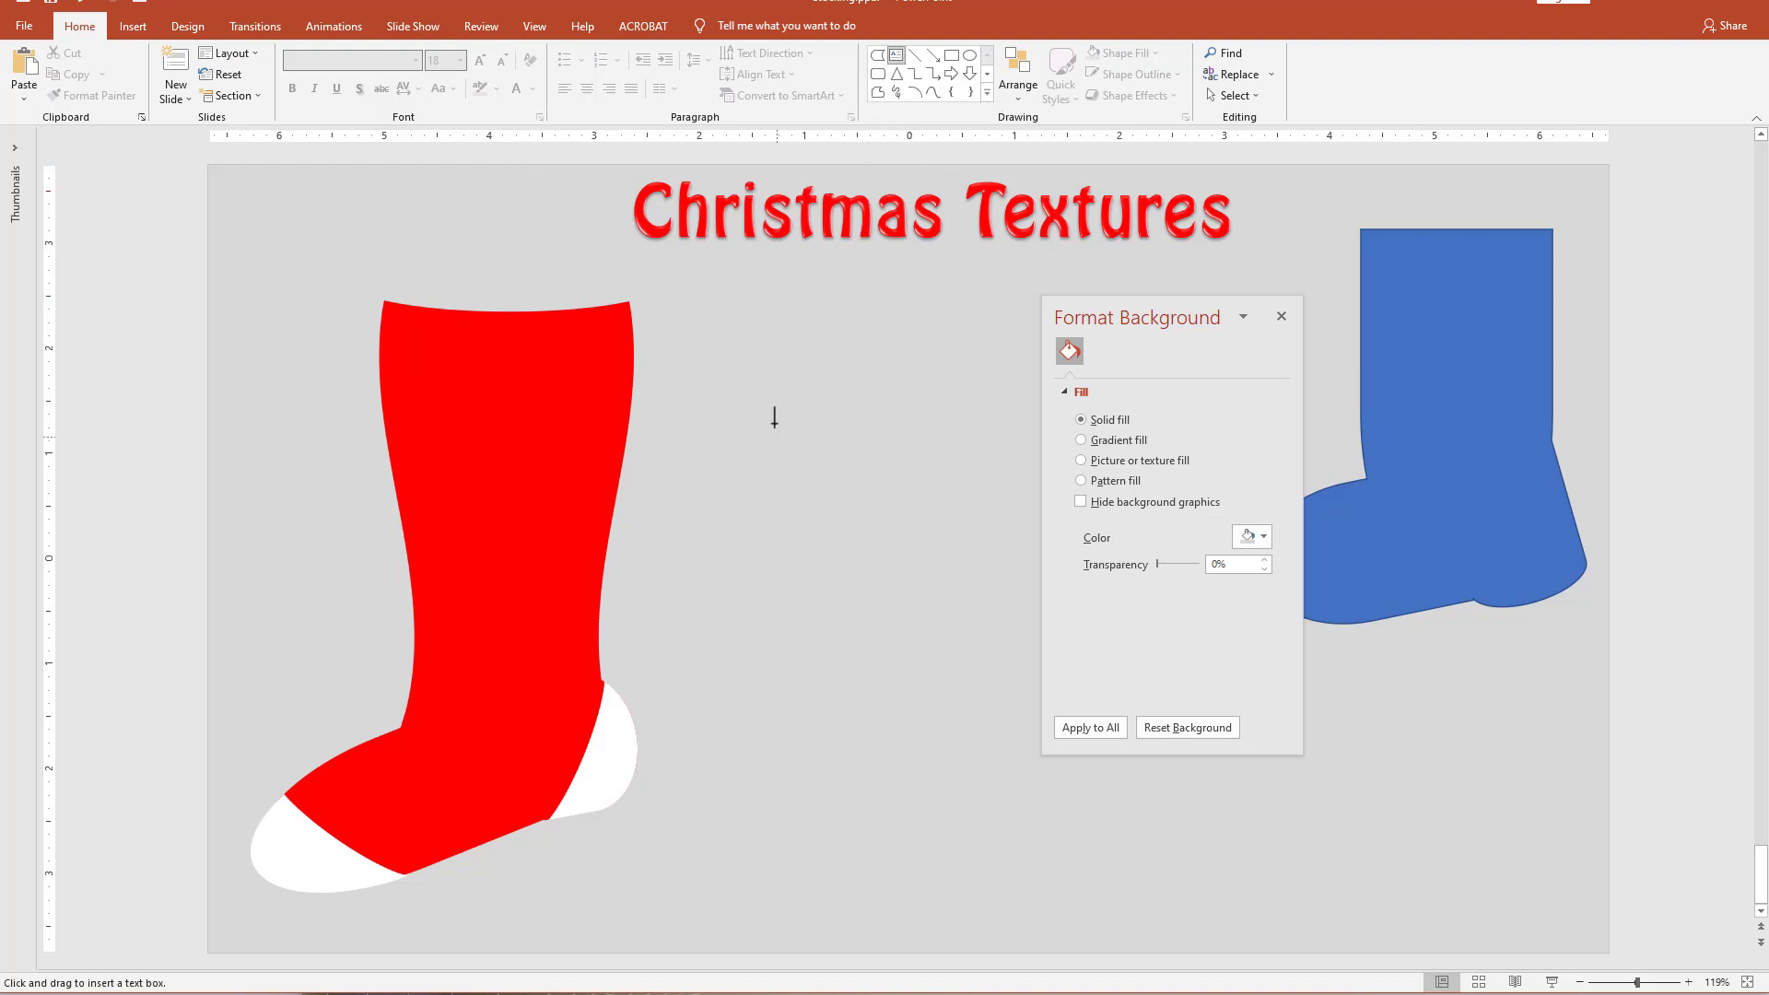
left_click(759, 373)
left_click(133, 25)
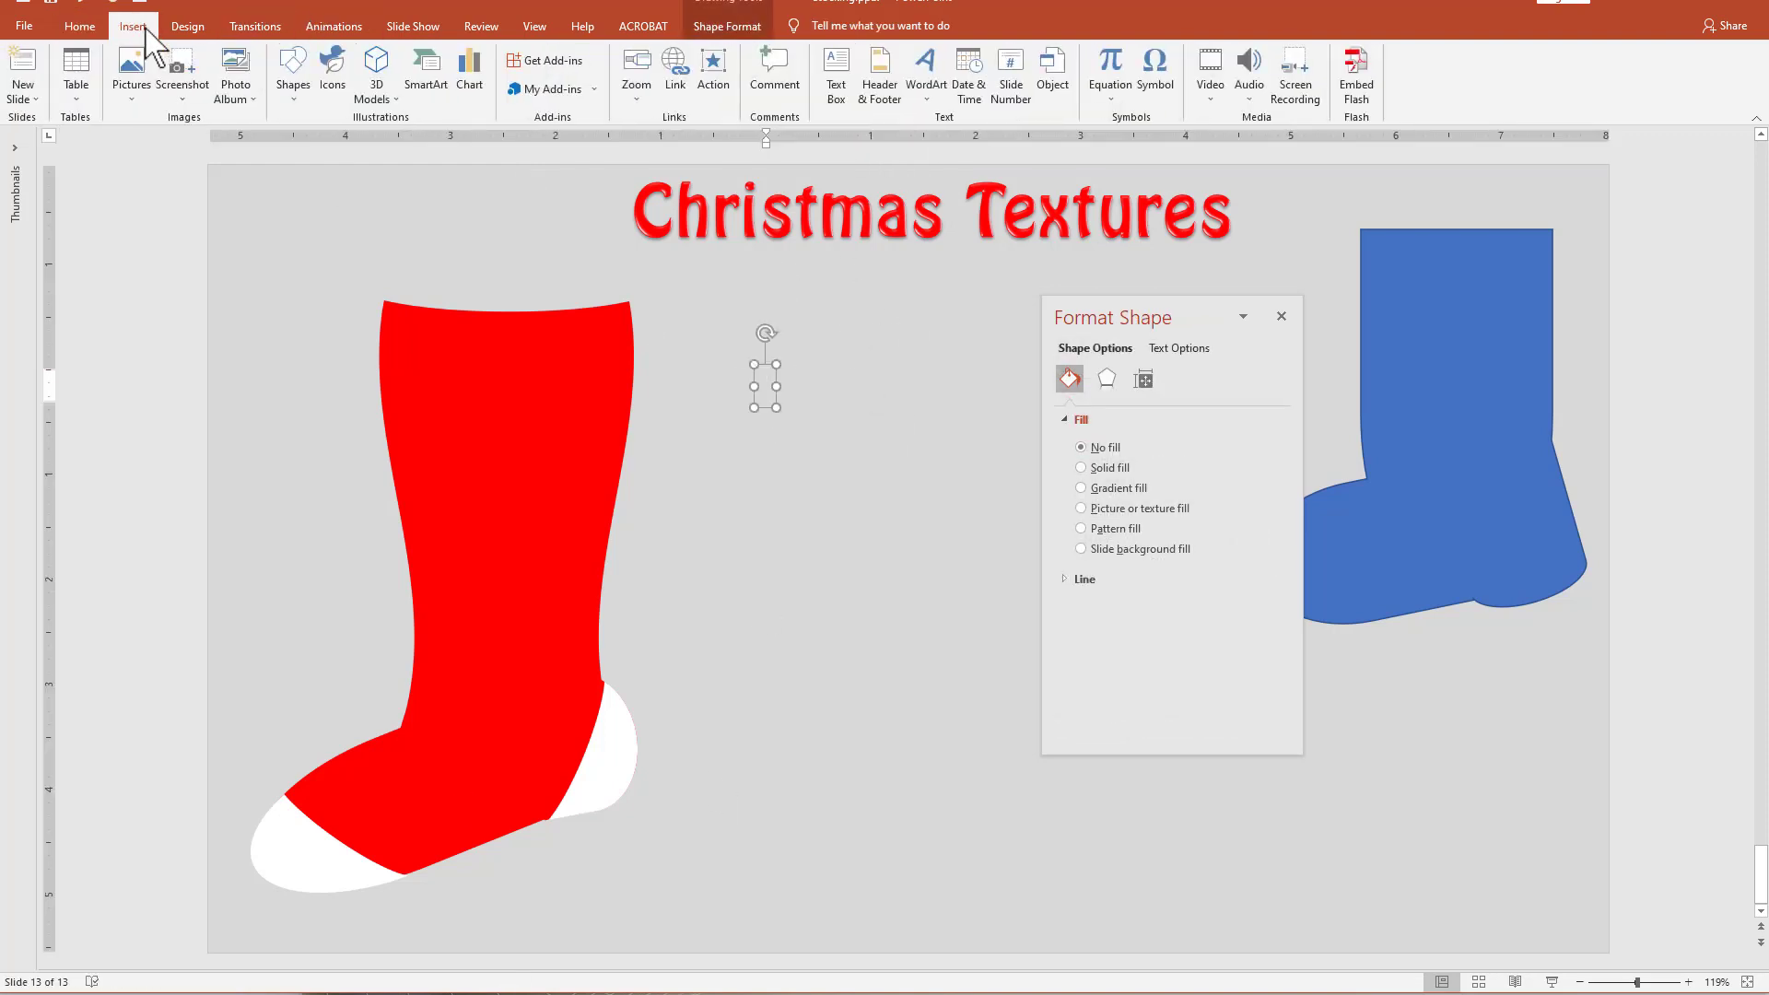
left_click(1148, 75)
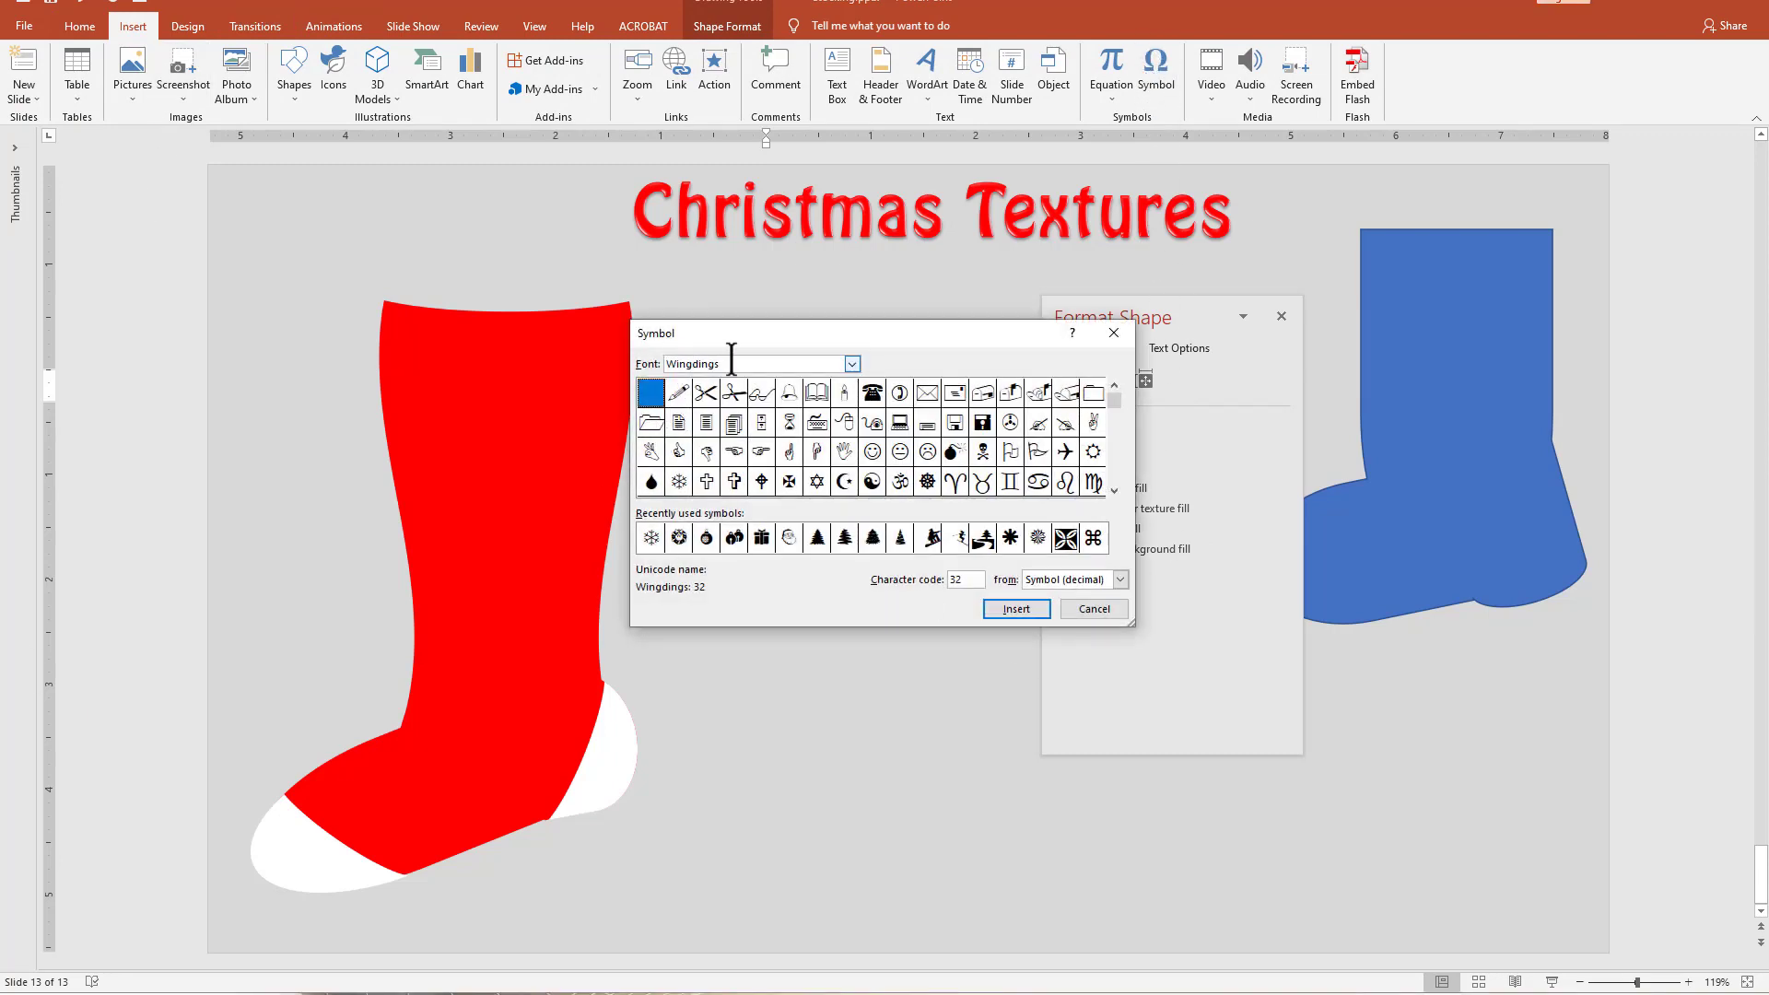
left_click(681, 483)
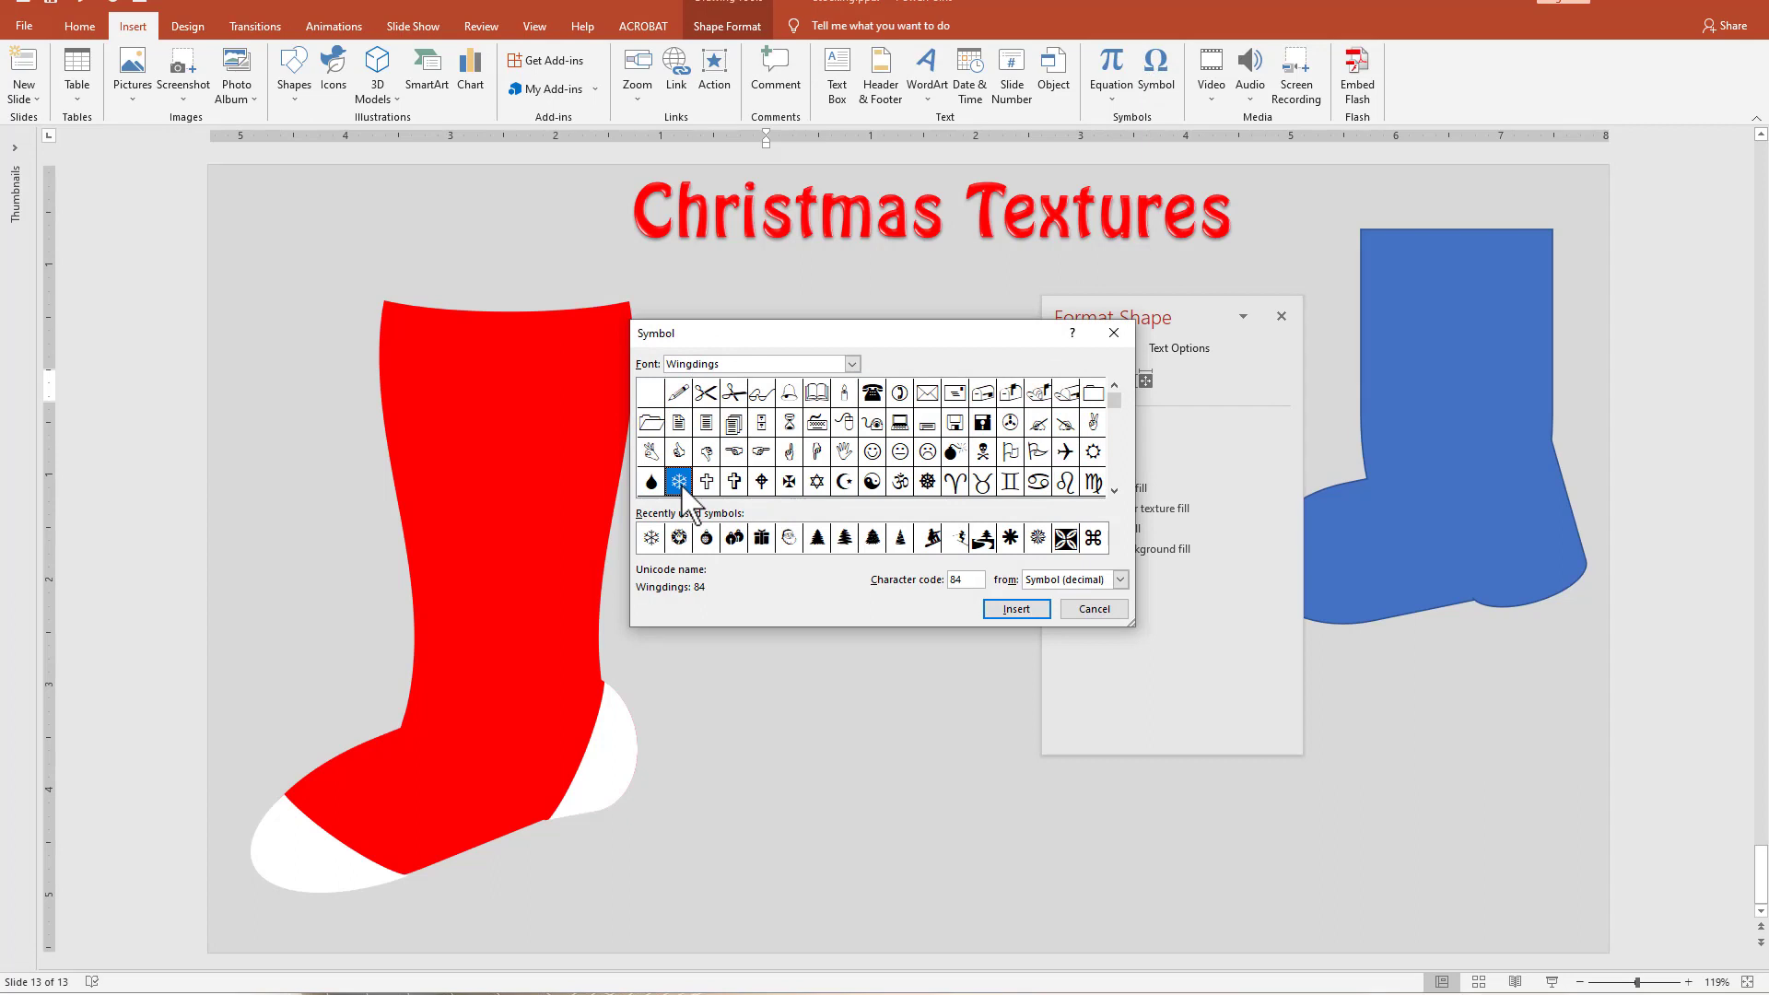
left_click(1017, 609)
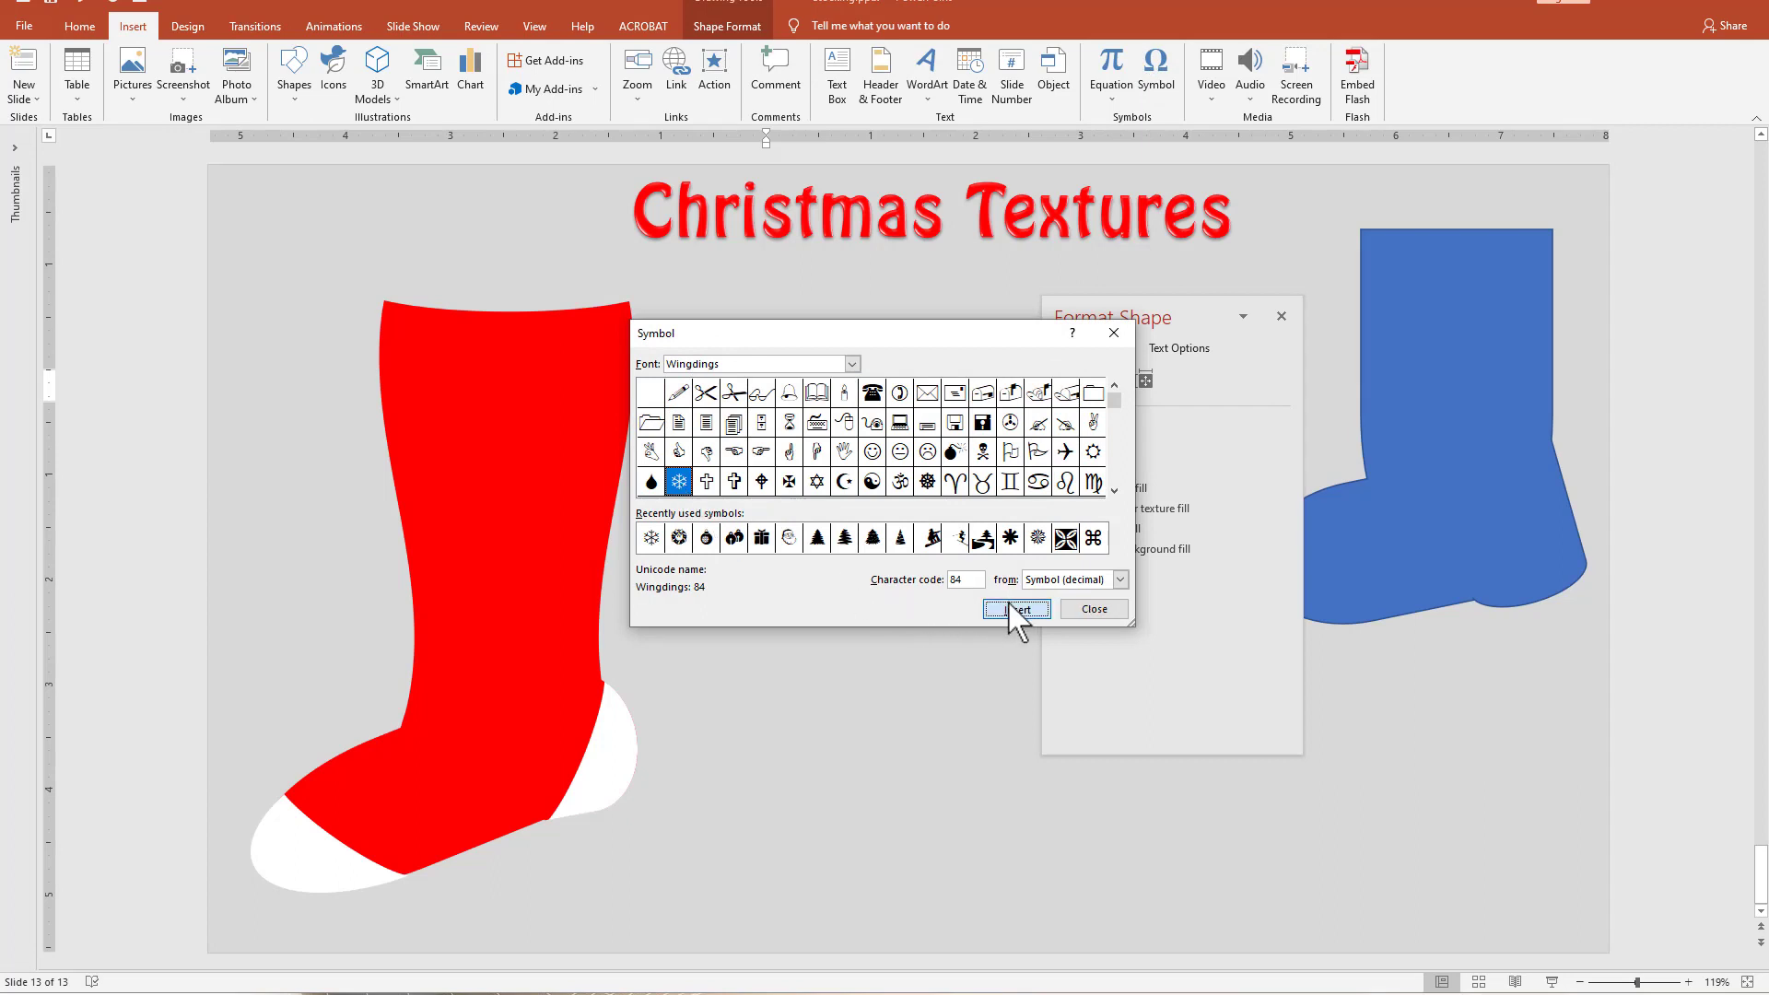
left_click(1117, 611)
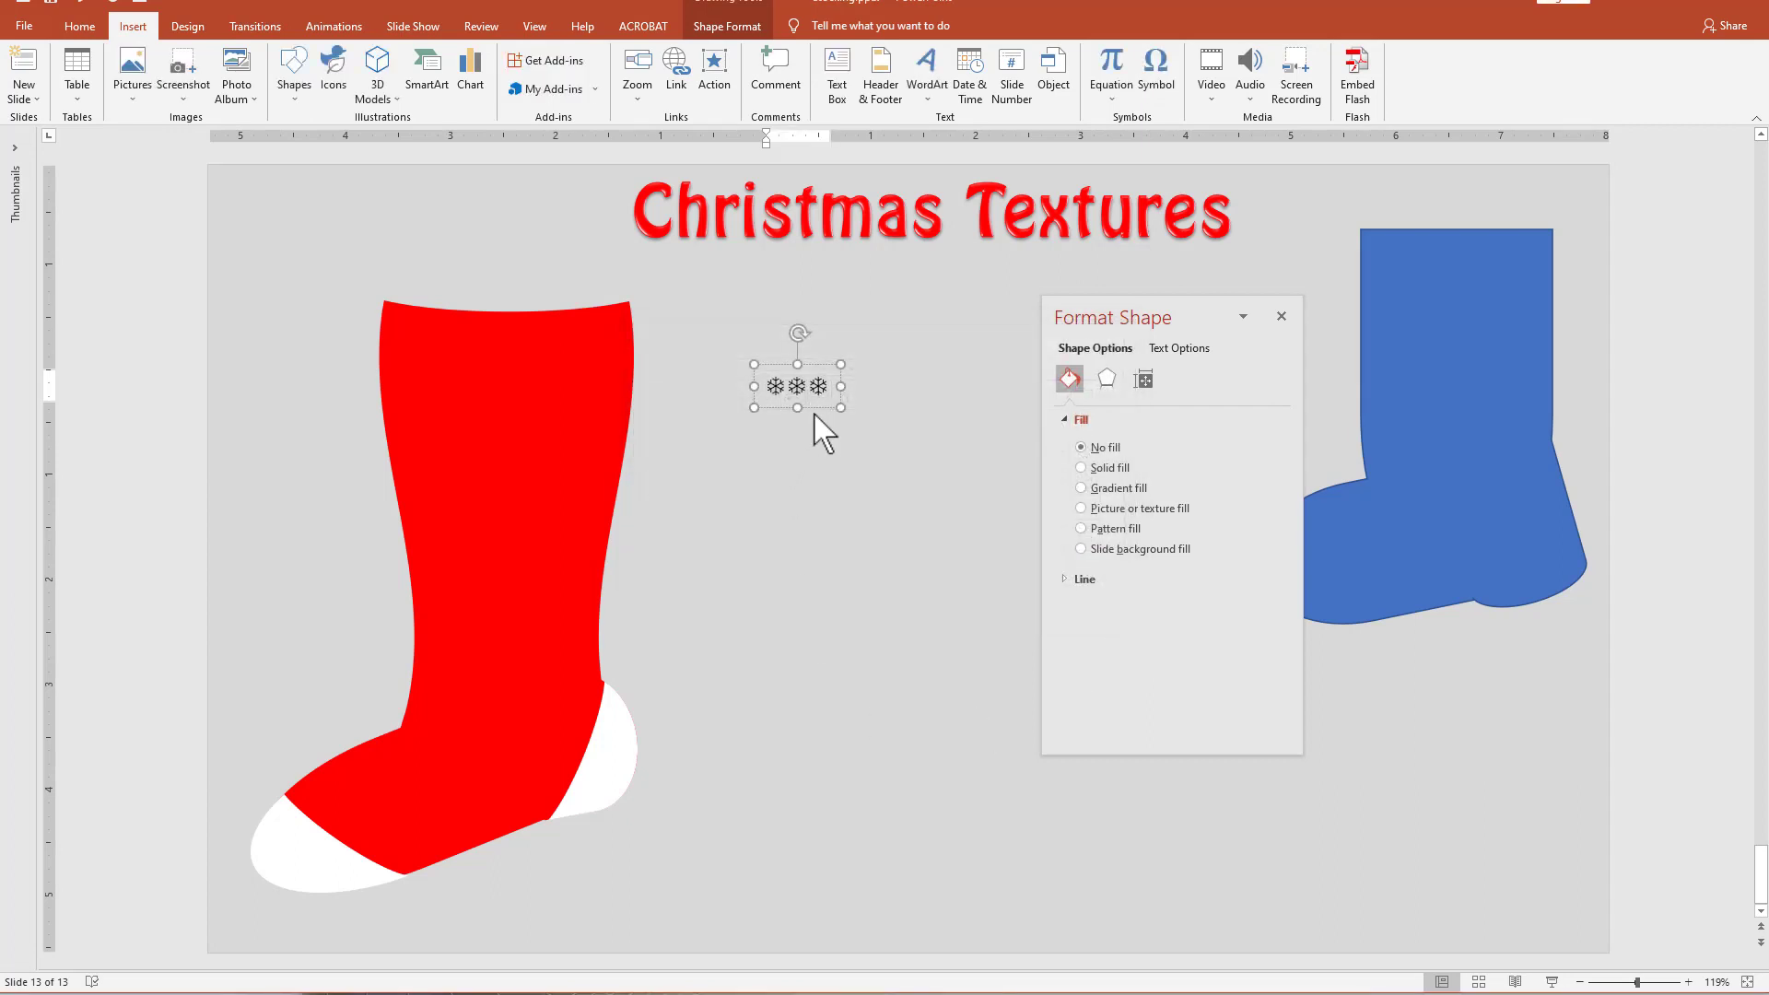
Change the font color of the three snowflakes to white.
left_click_drag(767, 386, 820, 378)
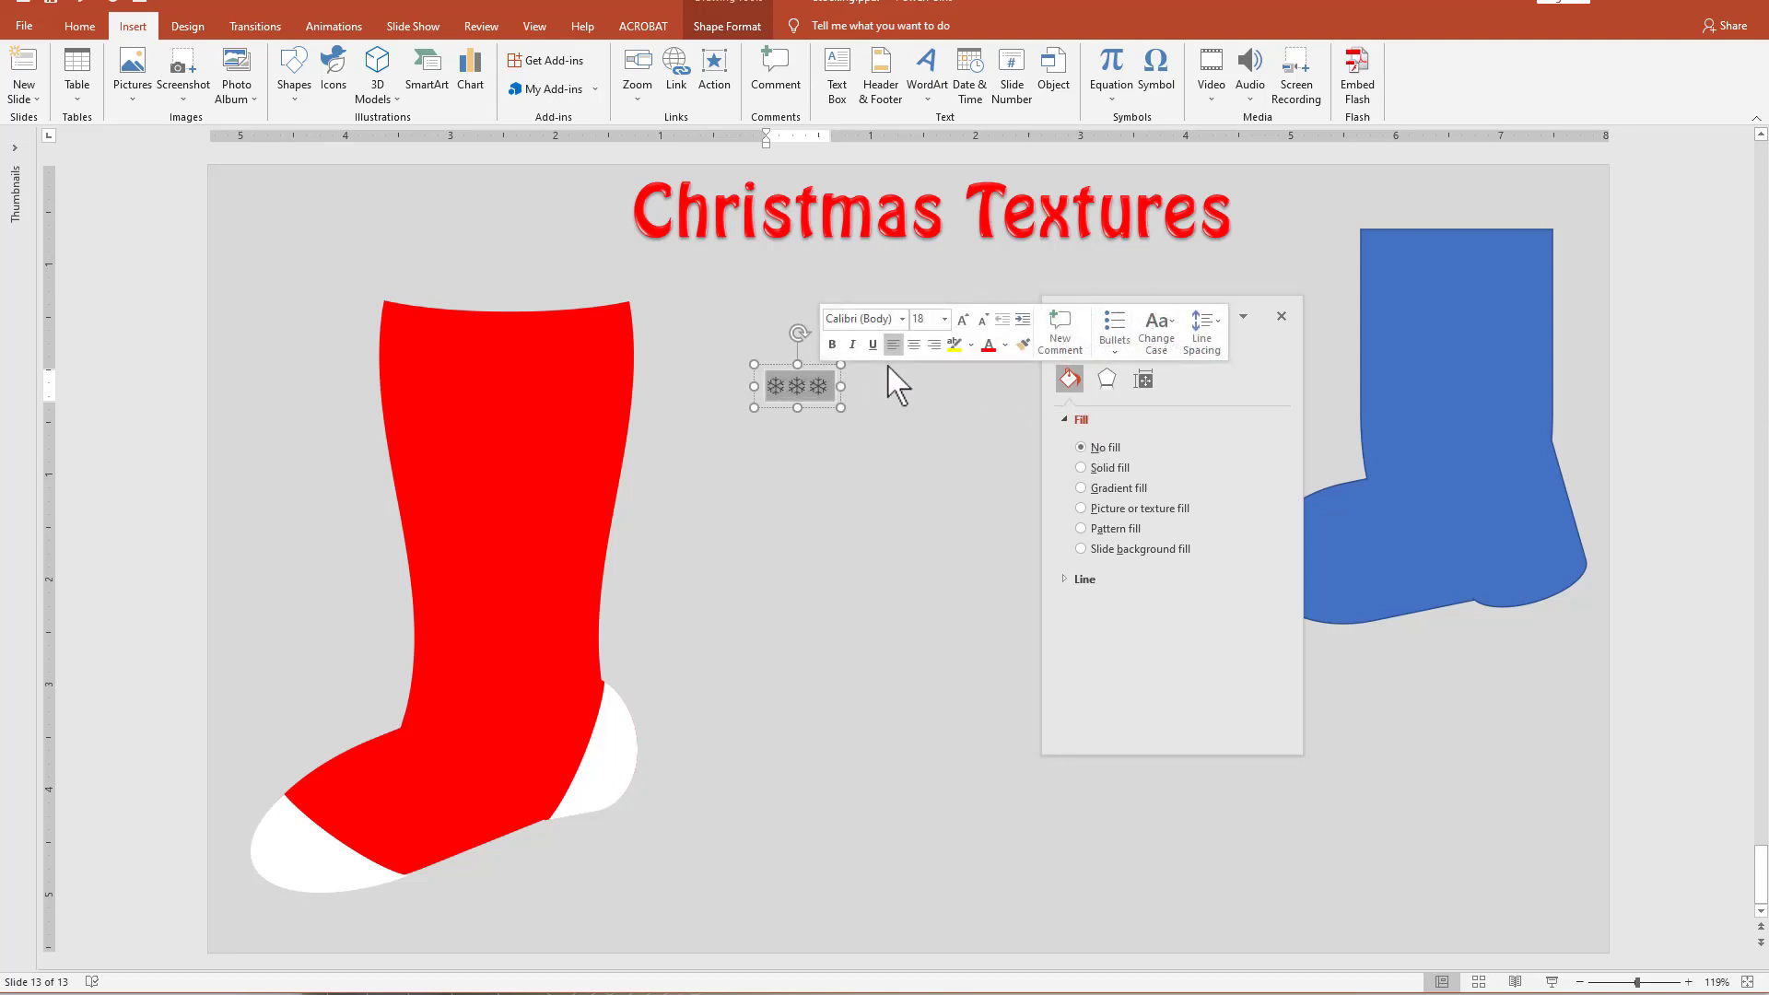
left_click(1004, 345)
left_click(999, 385)
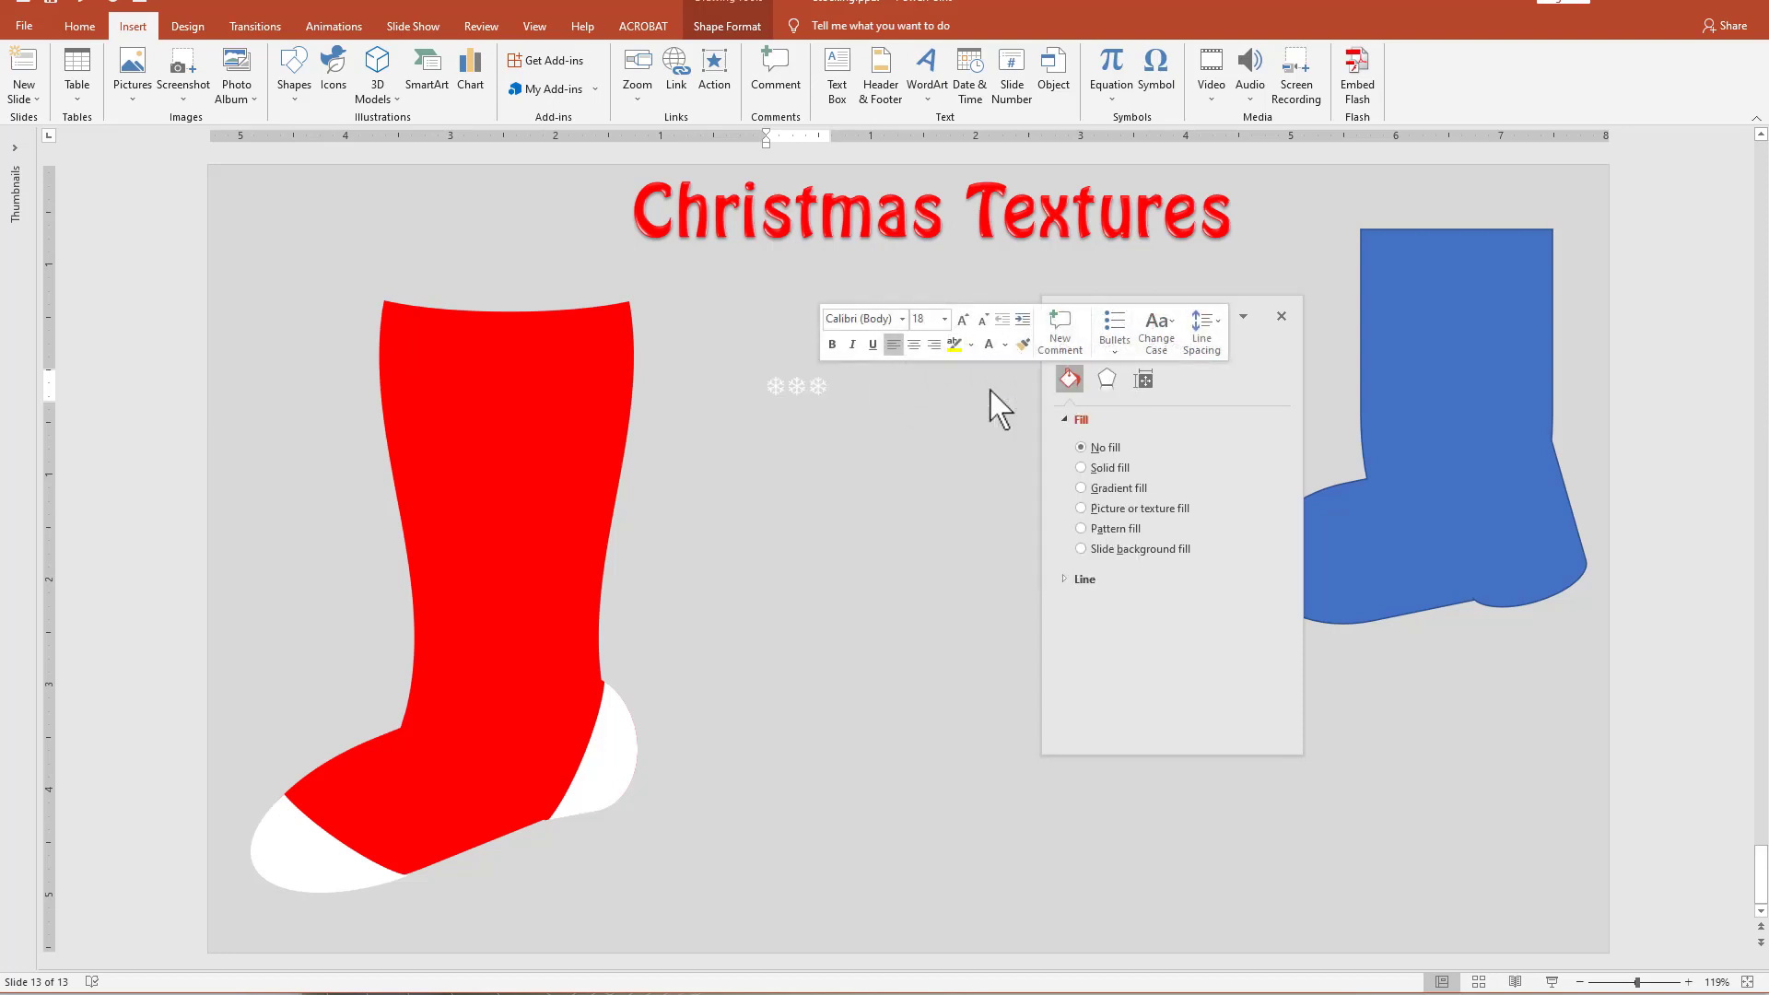
Preview the Warp options among the Transform text effects on the snowflake text box without applying one.
left_click(822, 407)
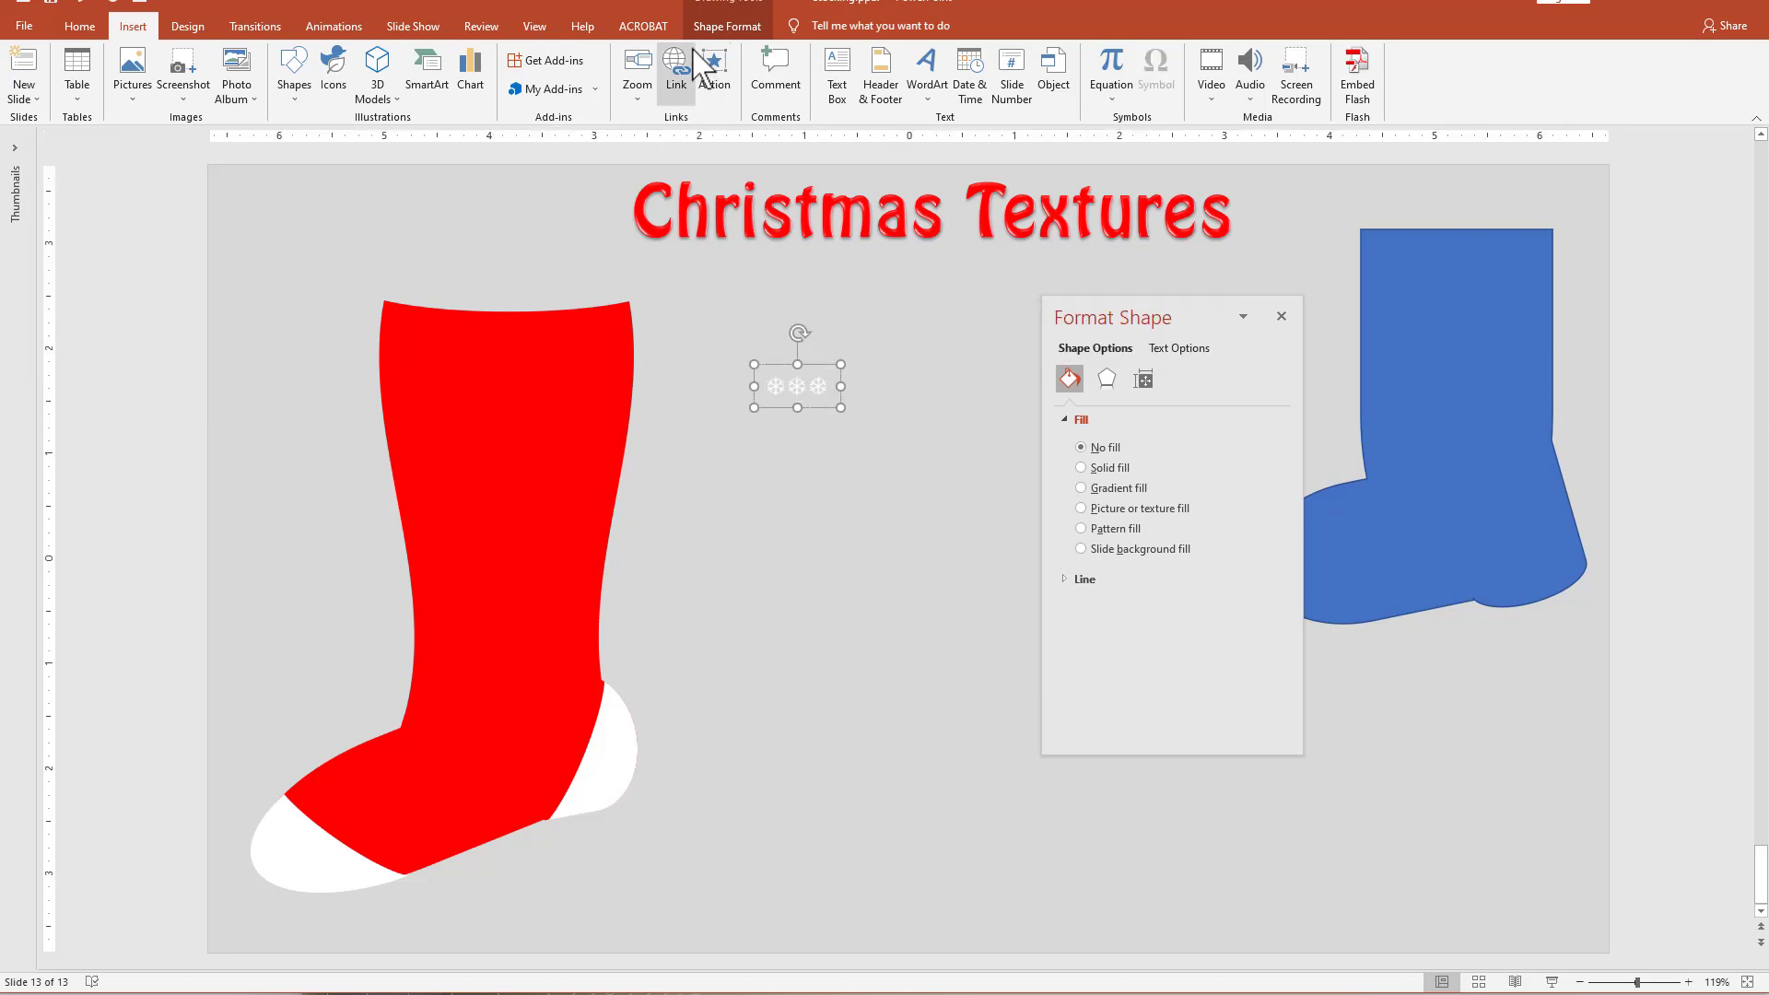
left_click(727, 26)
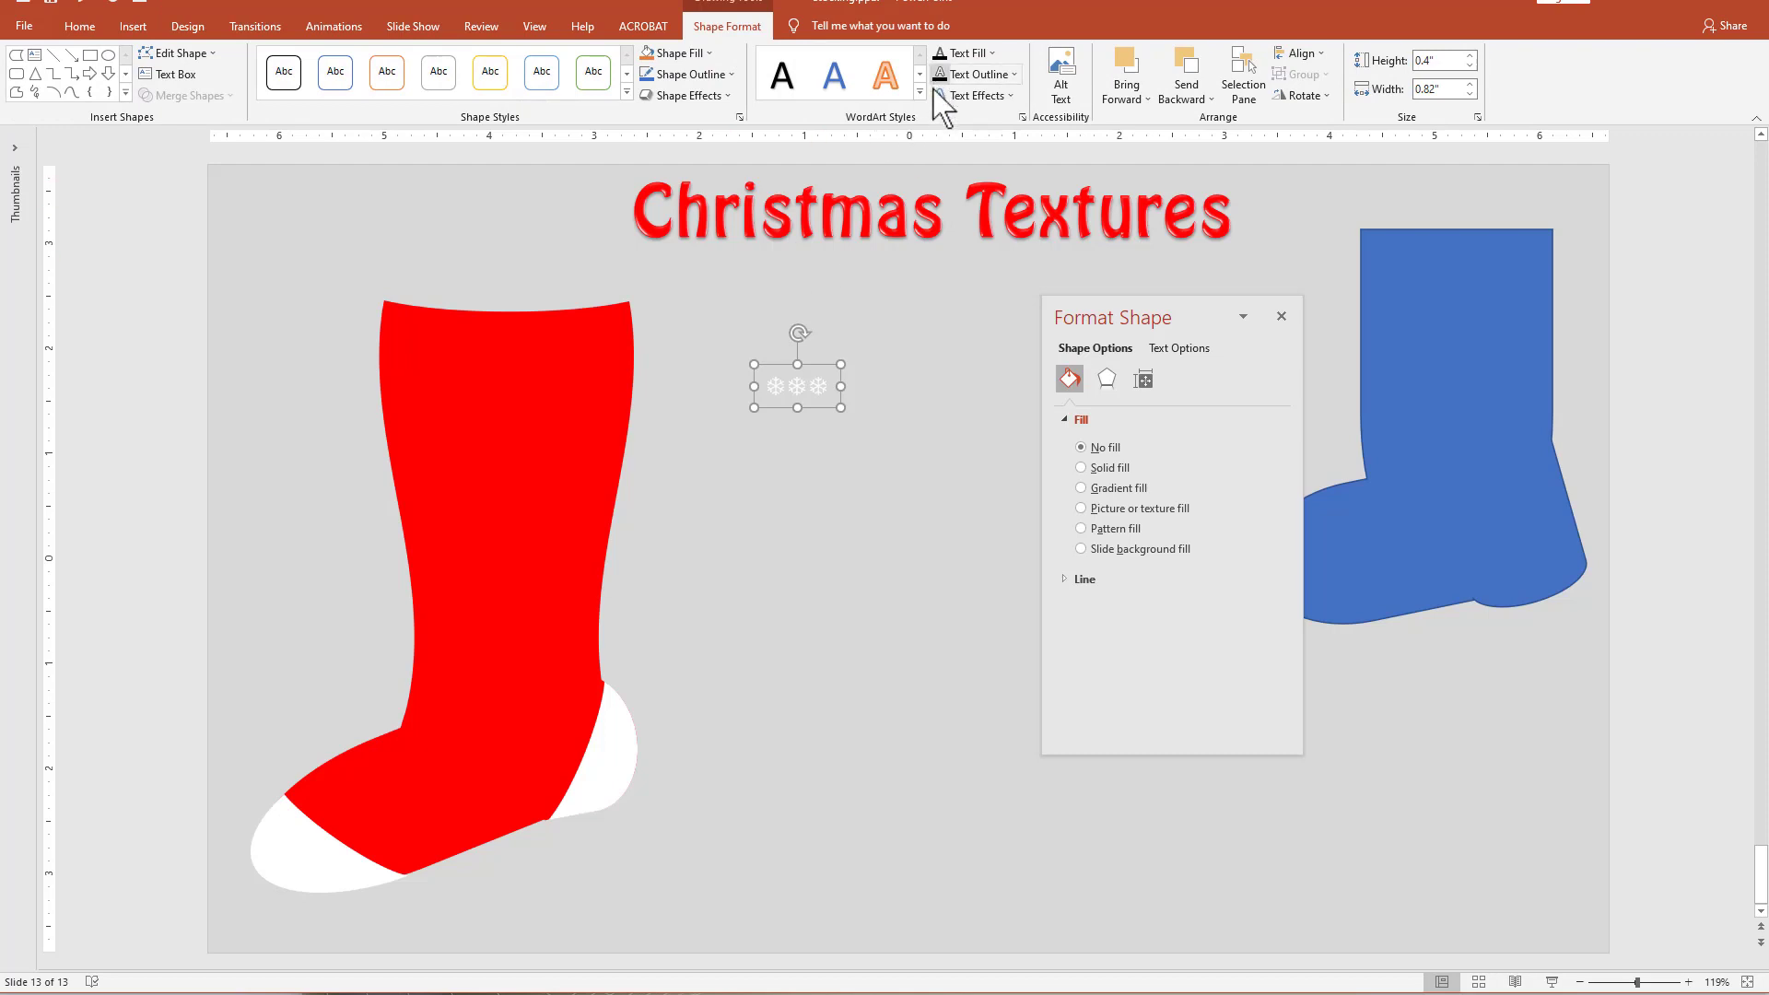
left_click(940, 96)
mouse_move(949, 327)
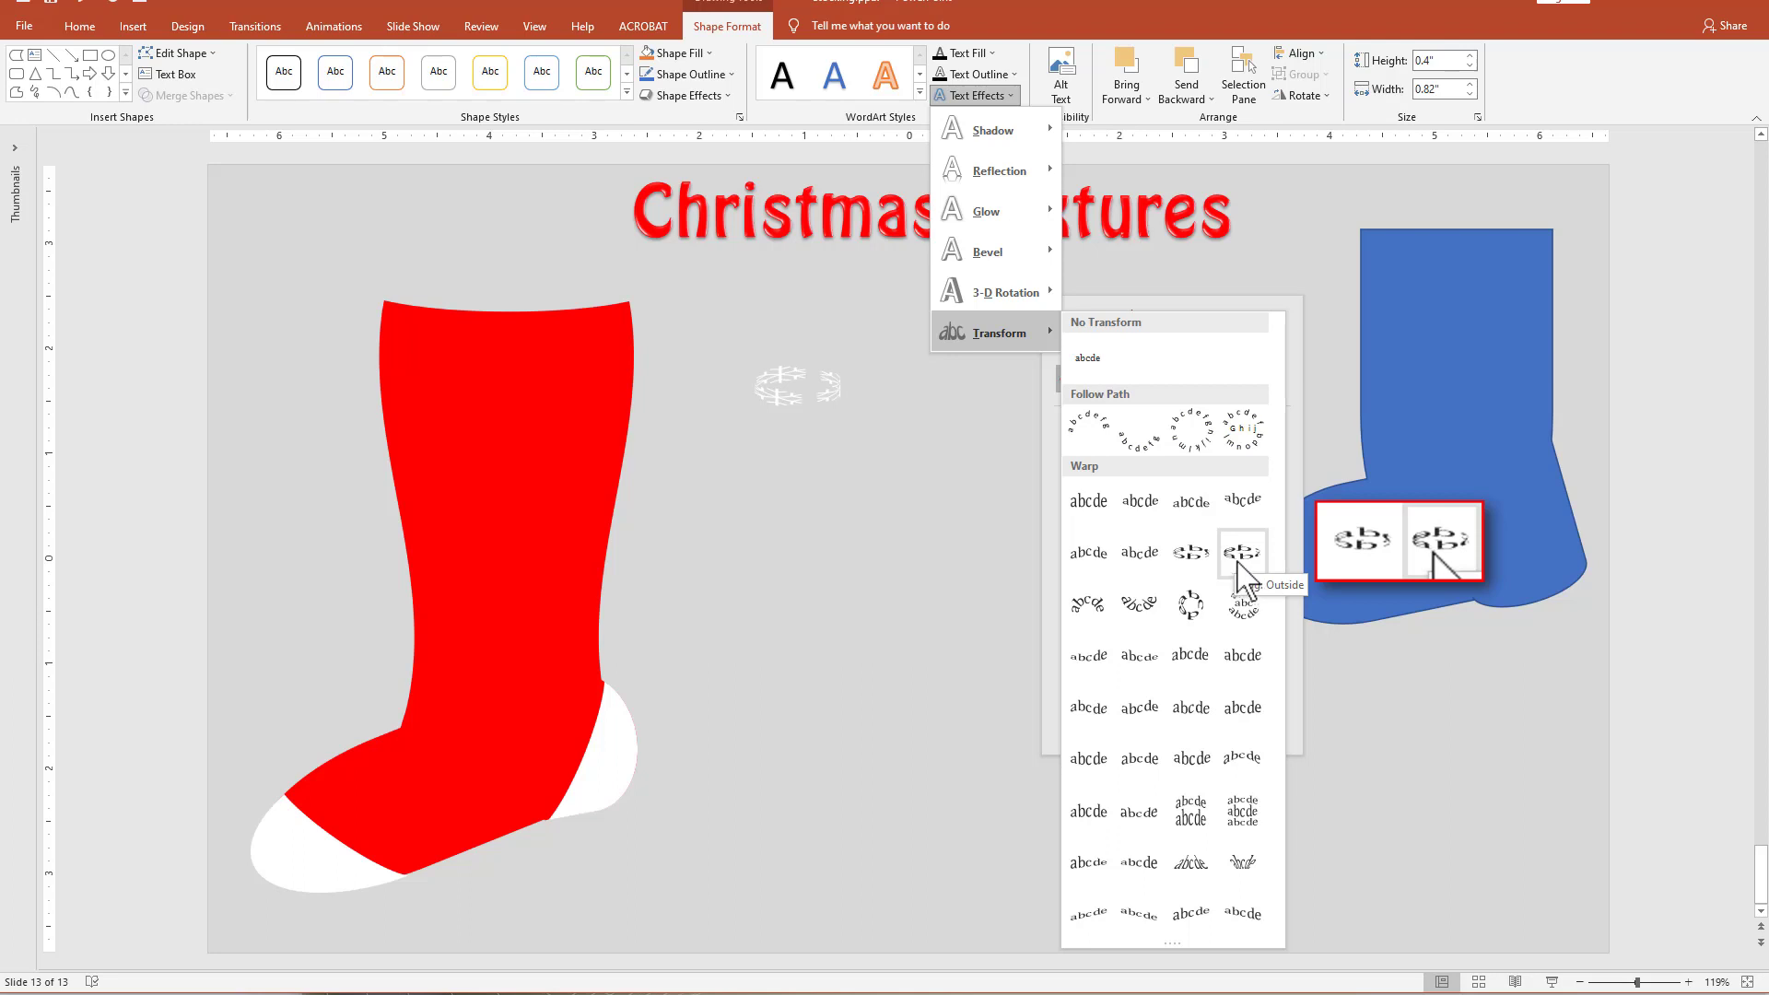
left_click(893, 525)
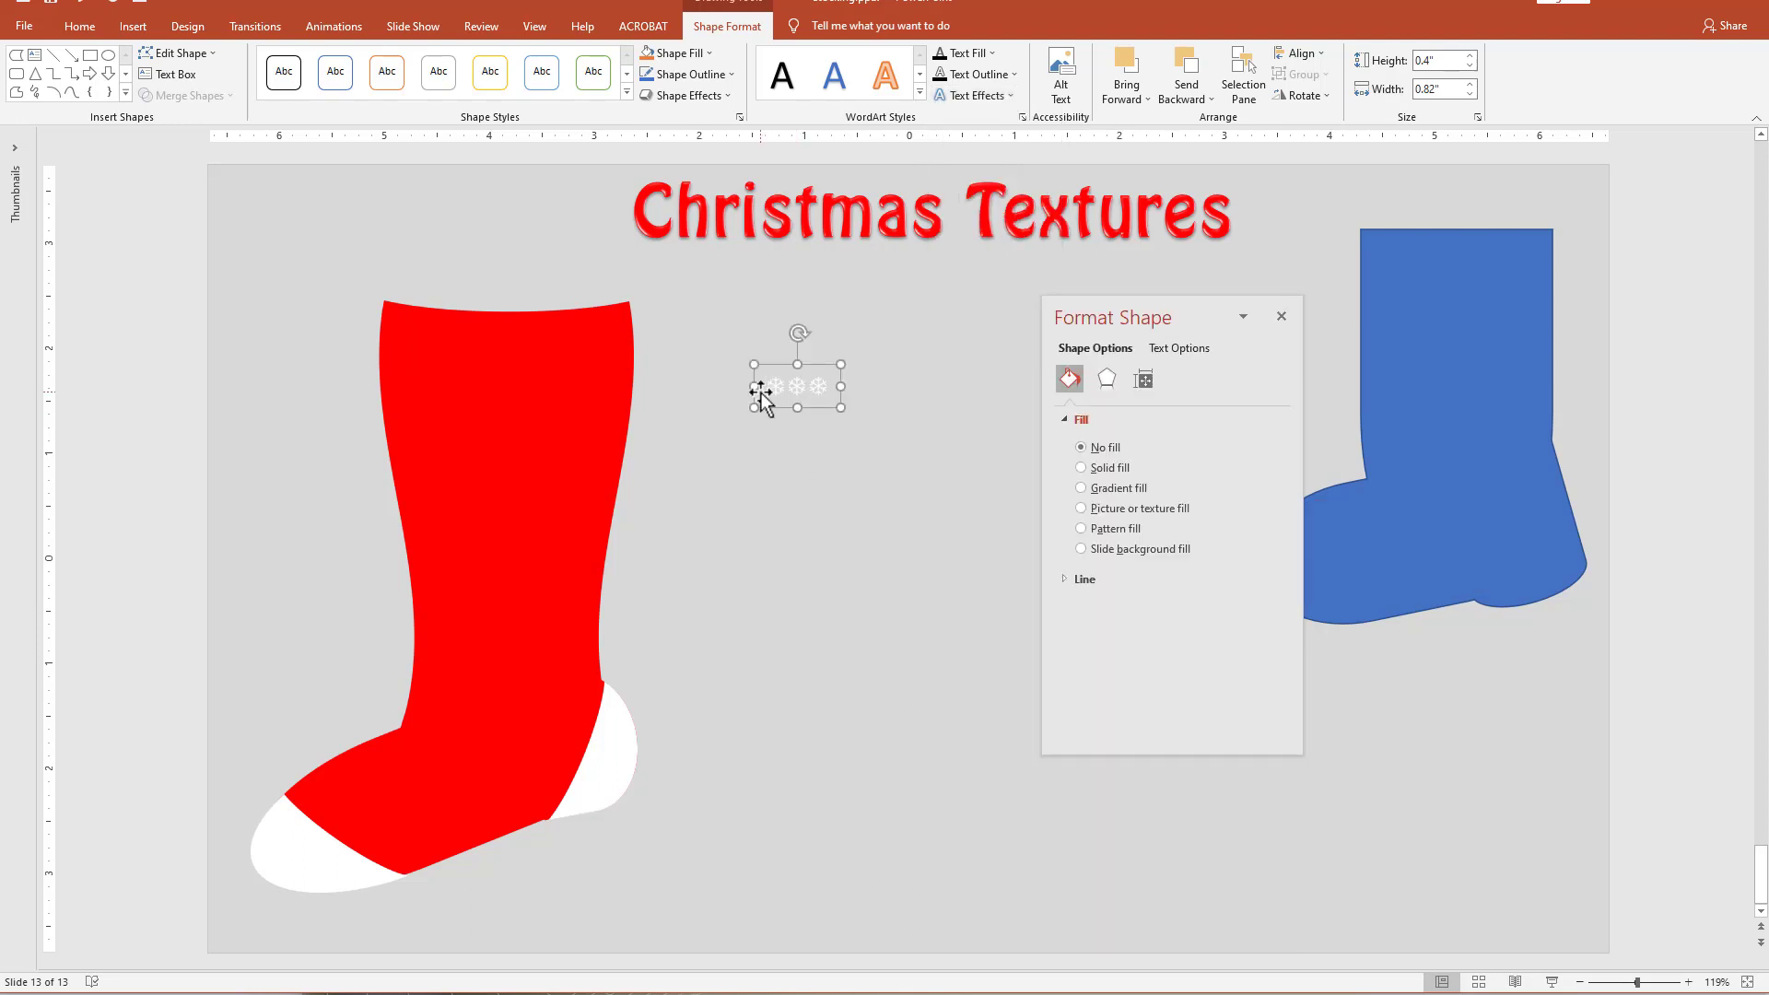
Copy snowflakes within the text box and paste them to extend the row to five.
left_click(761, 394)
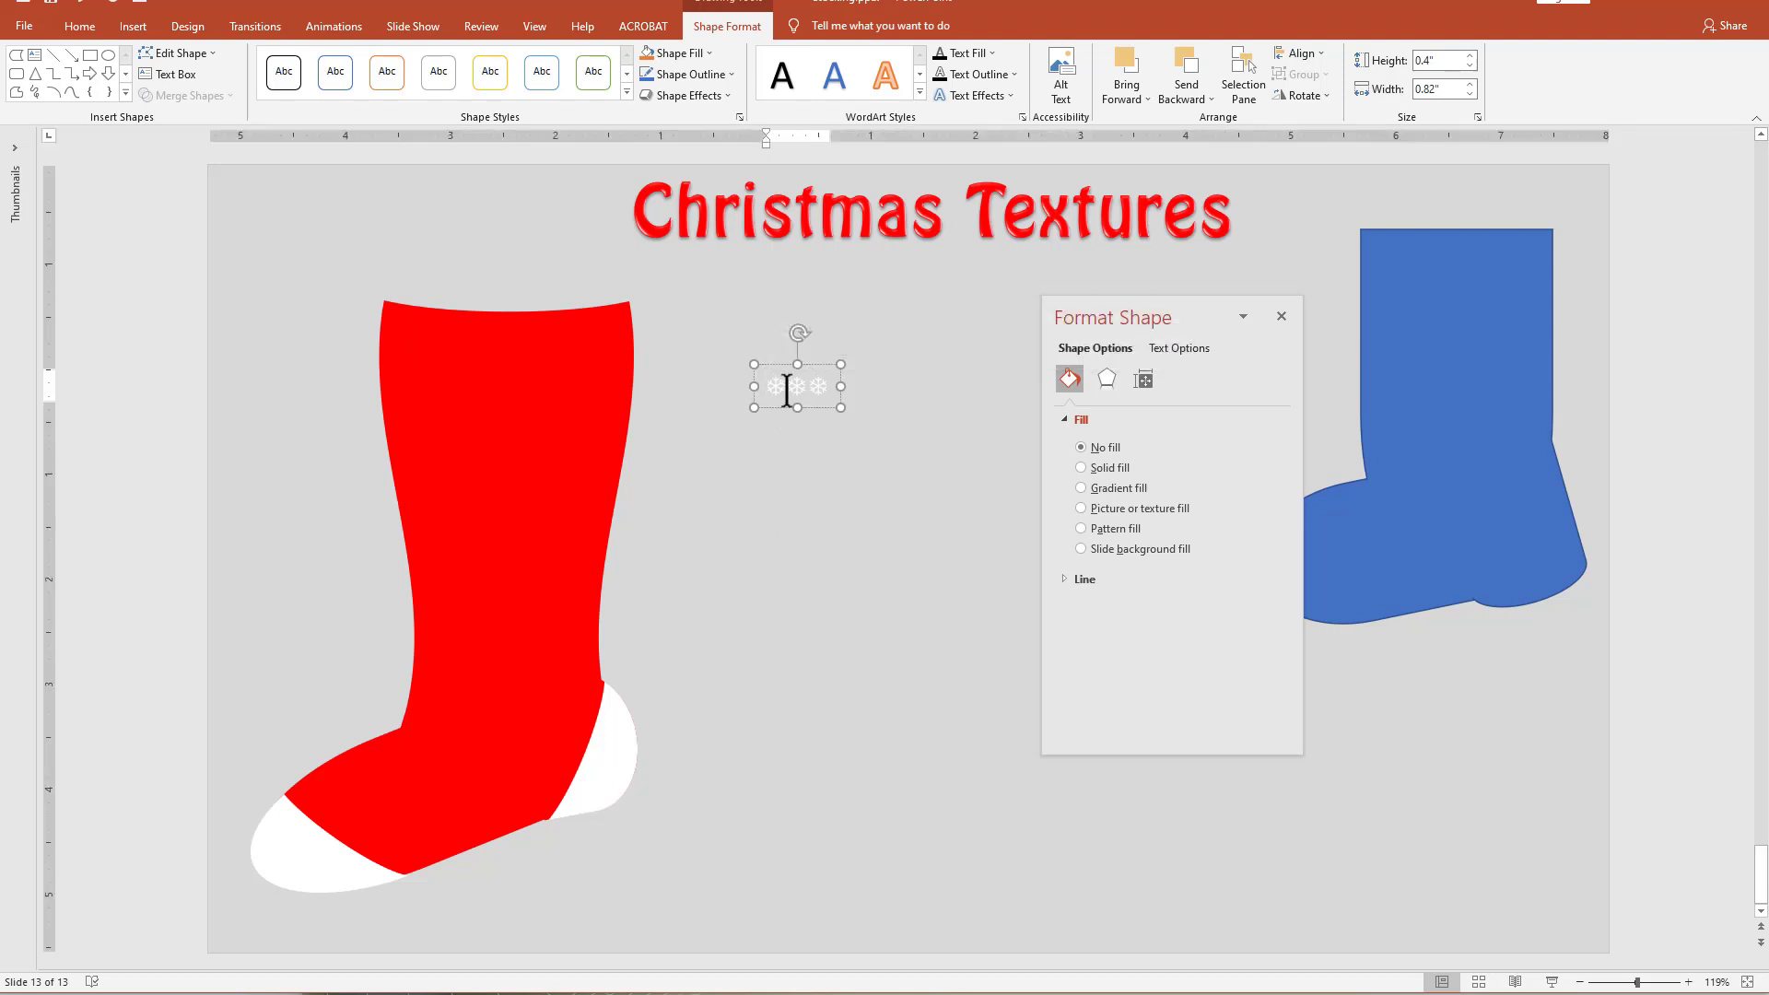
left_click_drag(790, 385, 820, 382)
key("ctrl+c")
key("ctrl+v")
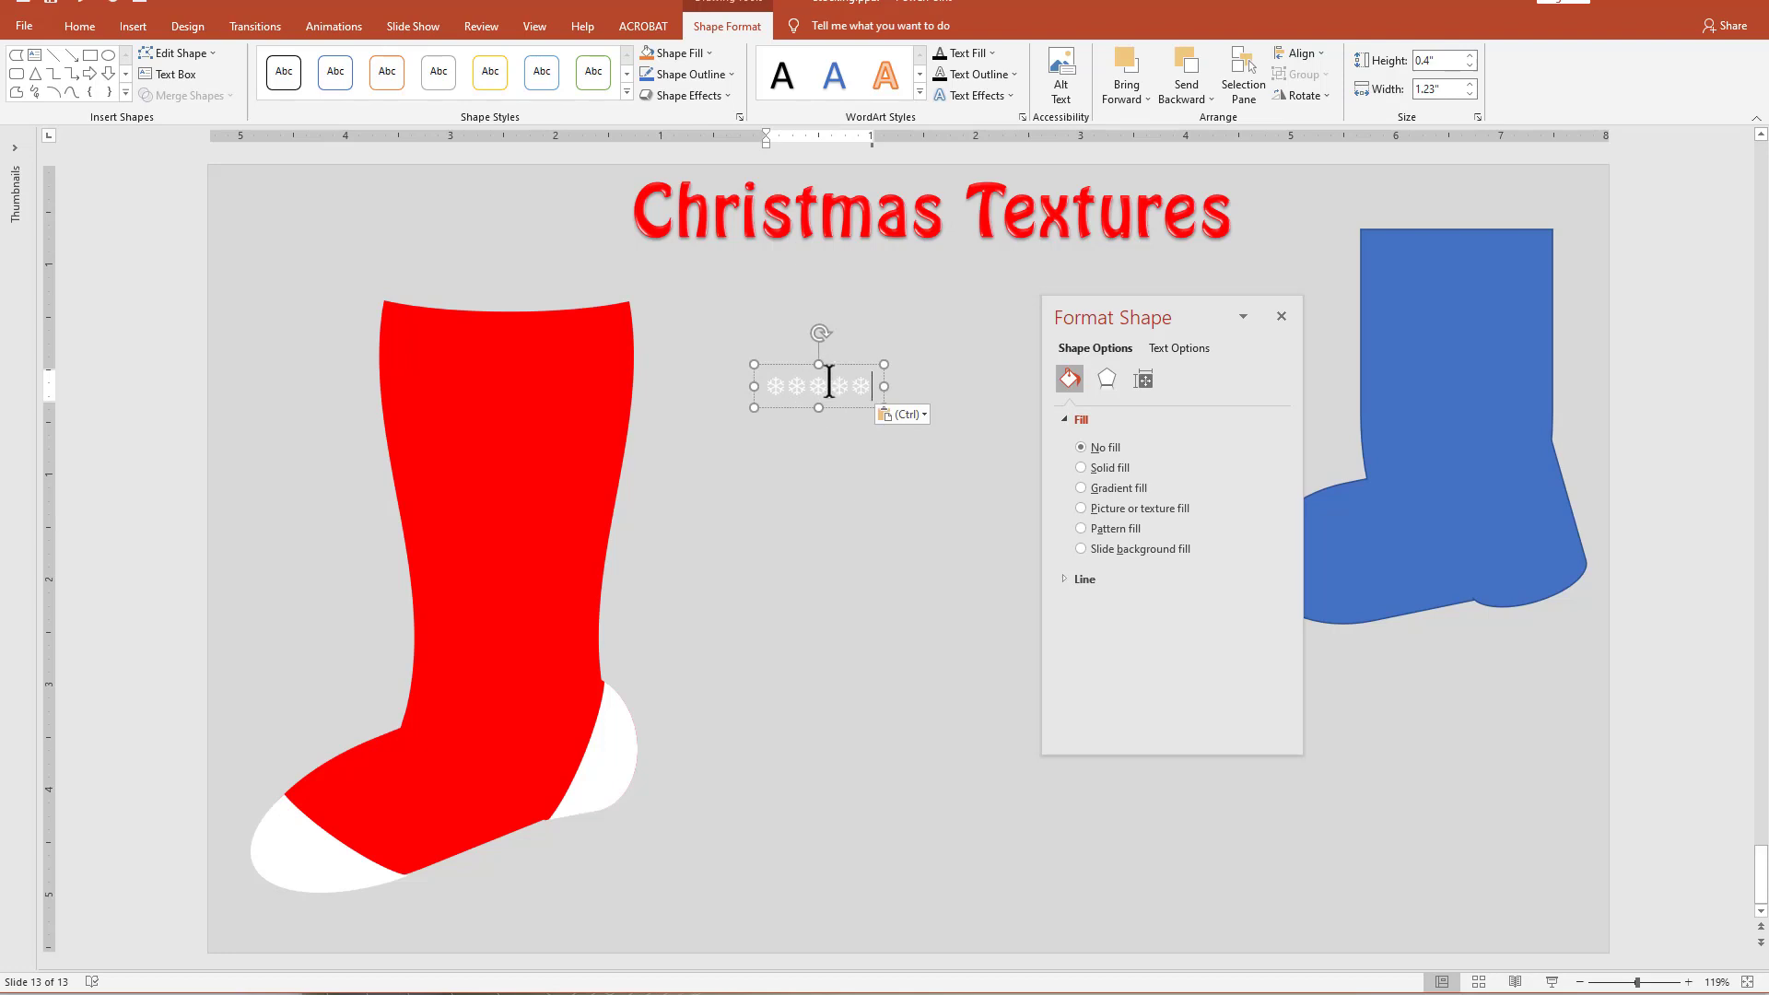
Copy the five snowflakes and paste them after a space to make a single row of ten, removing the extra line.
left_click(839, 408)
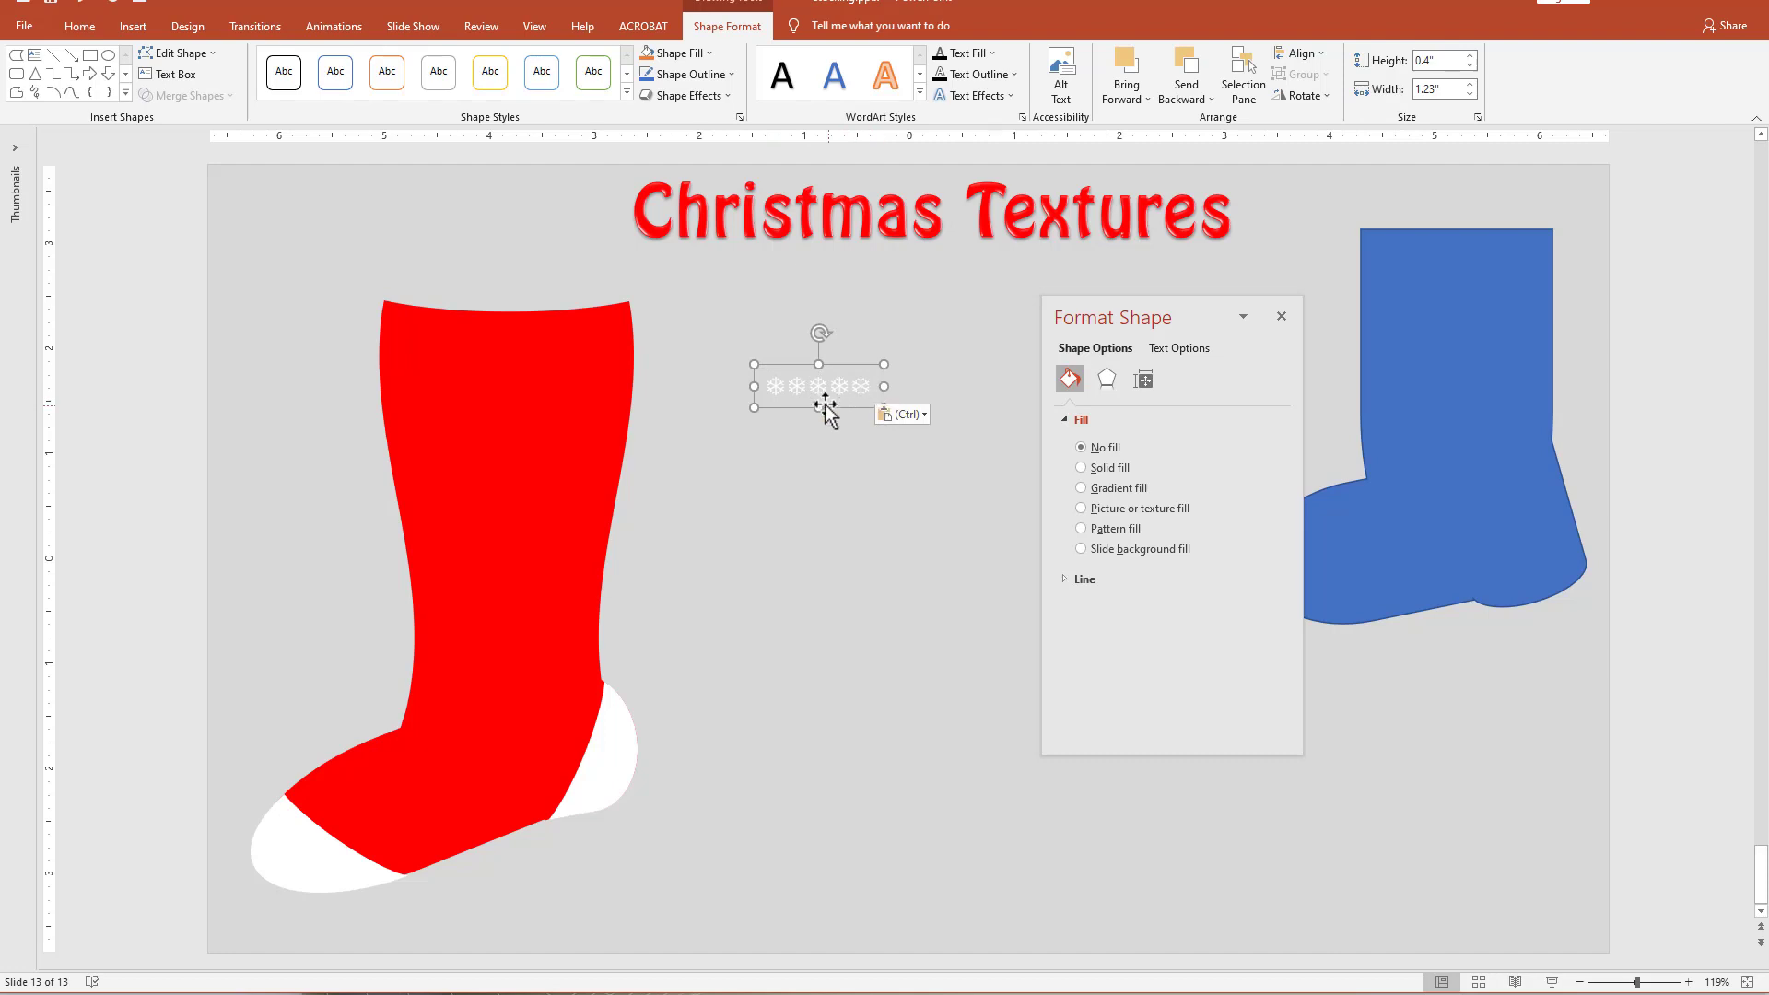
left_click(766, 385)
left_click_drag(766, 385, 871, 410)
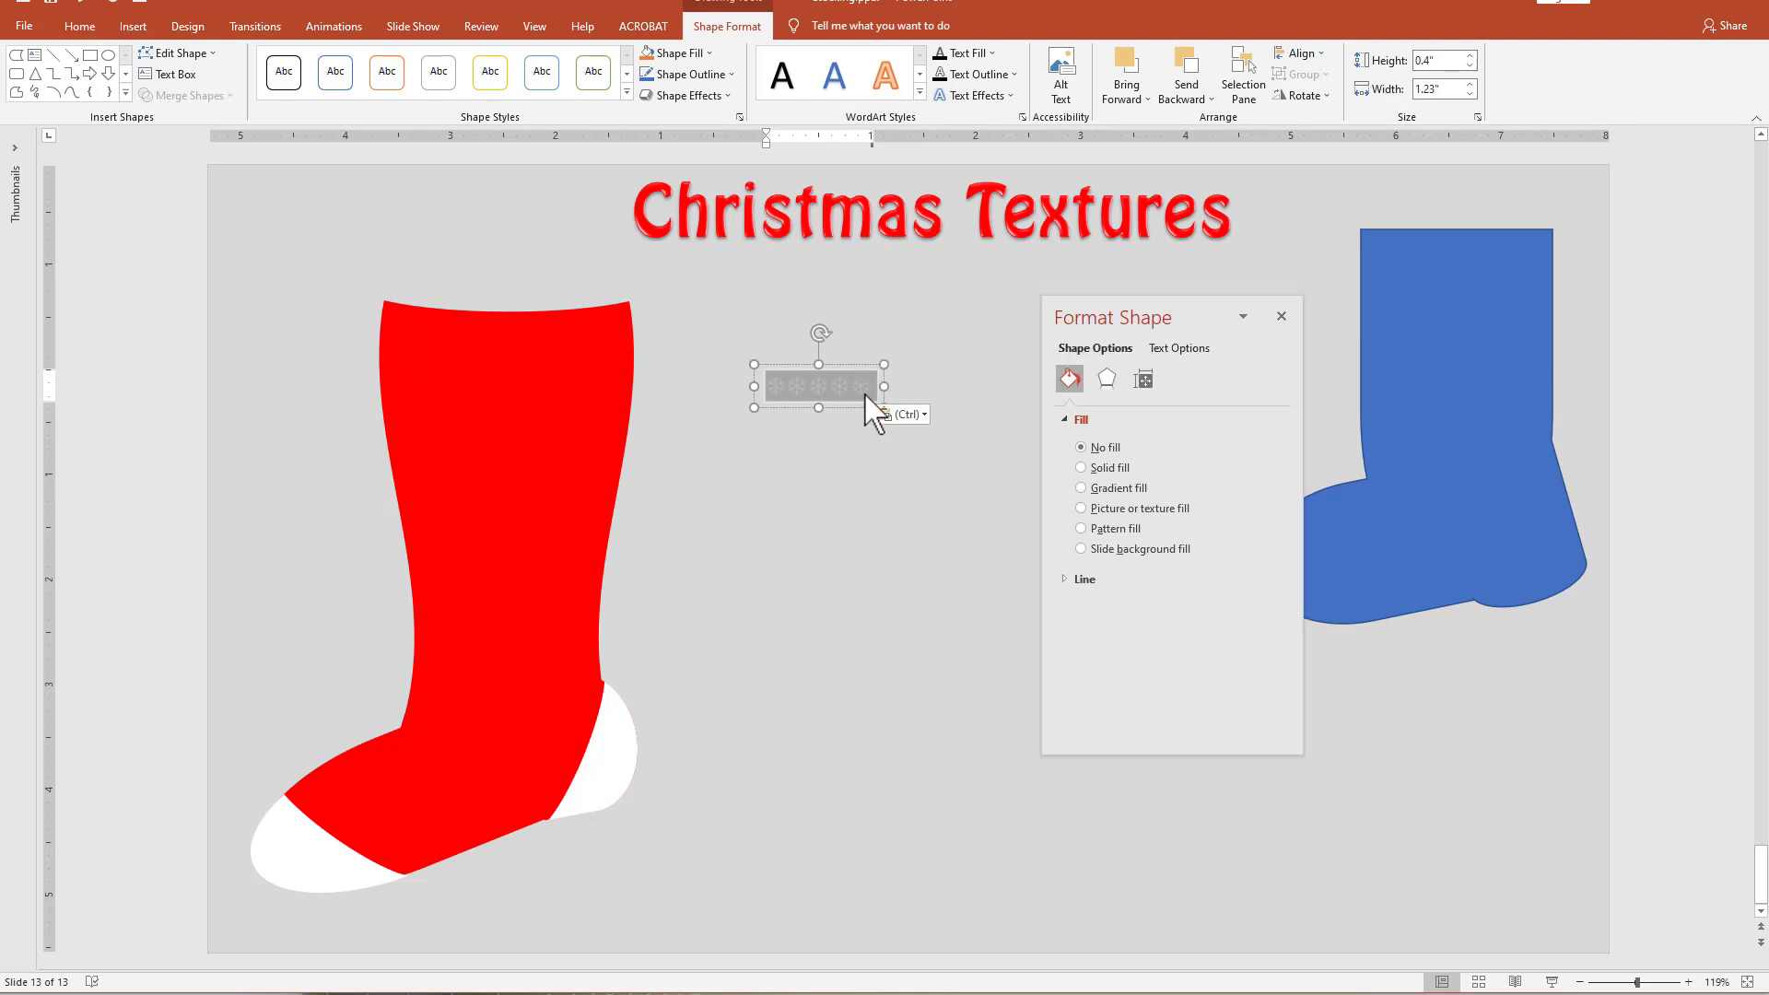
left_click(866, 394)
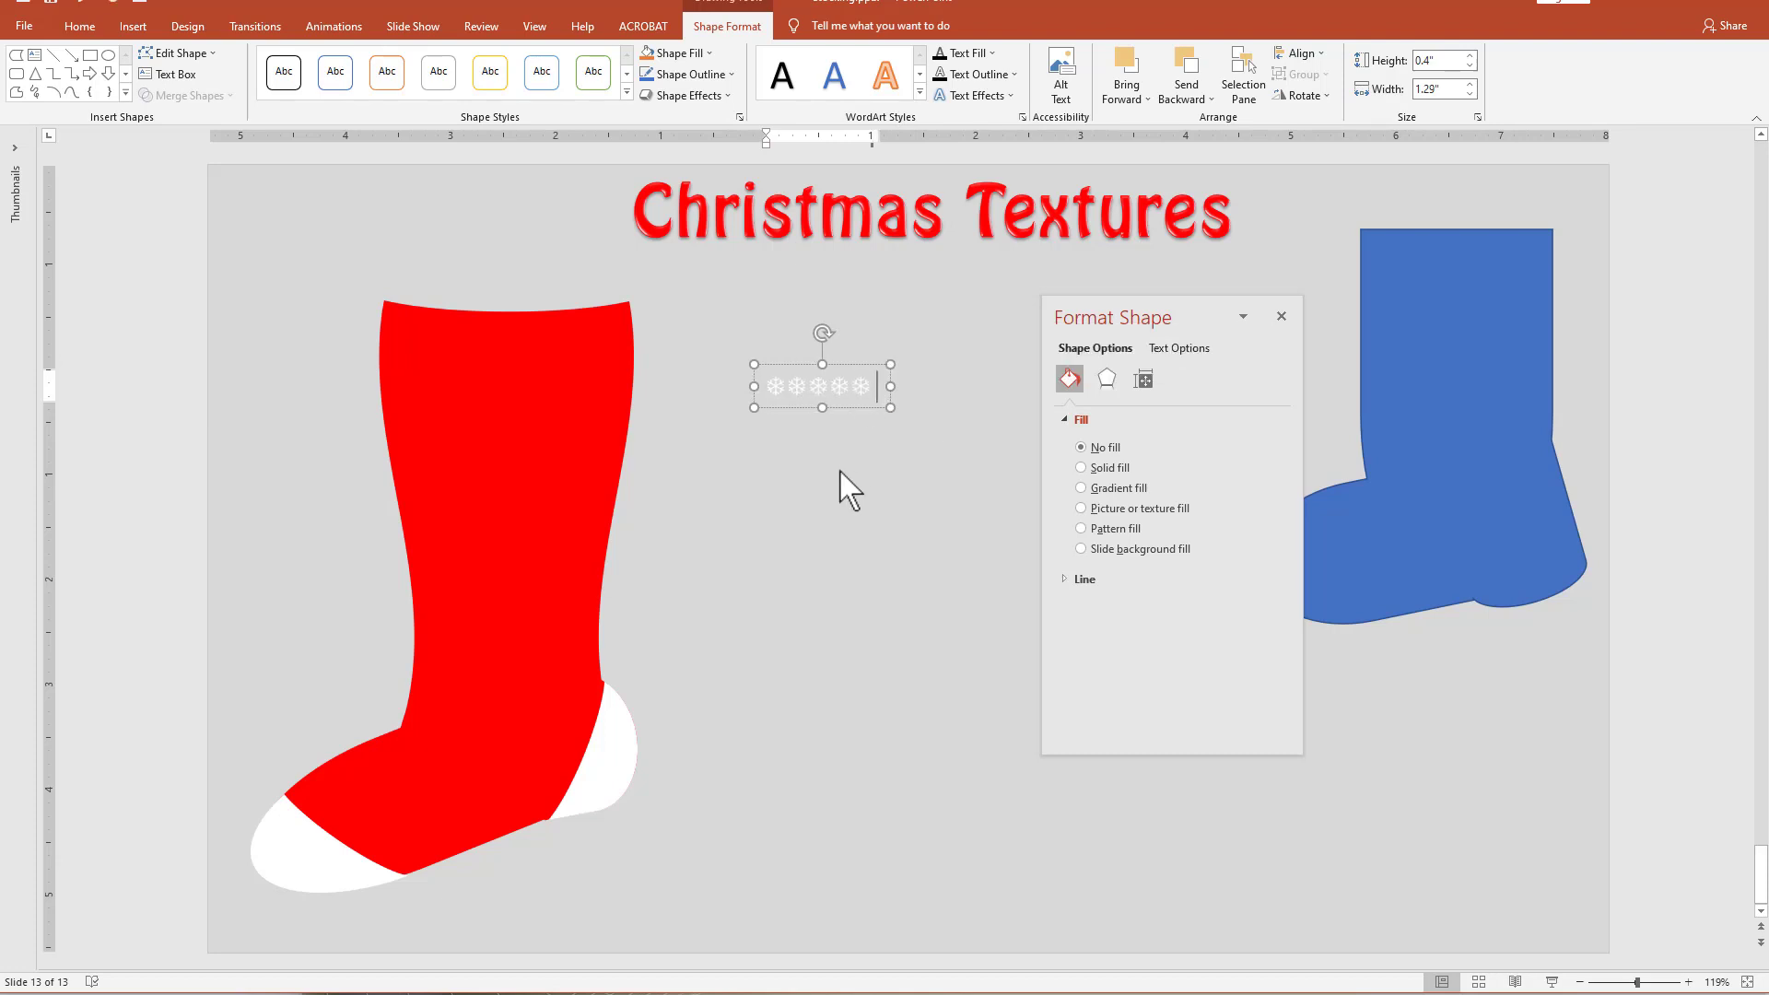
key("ctrl+v")
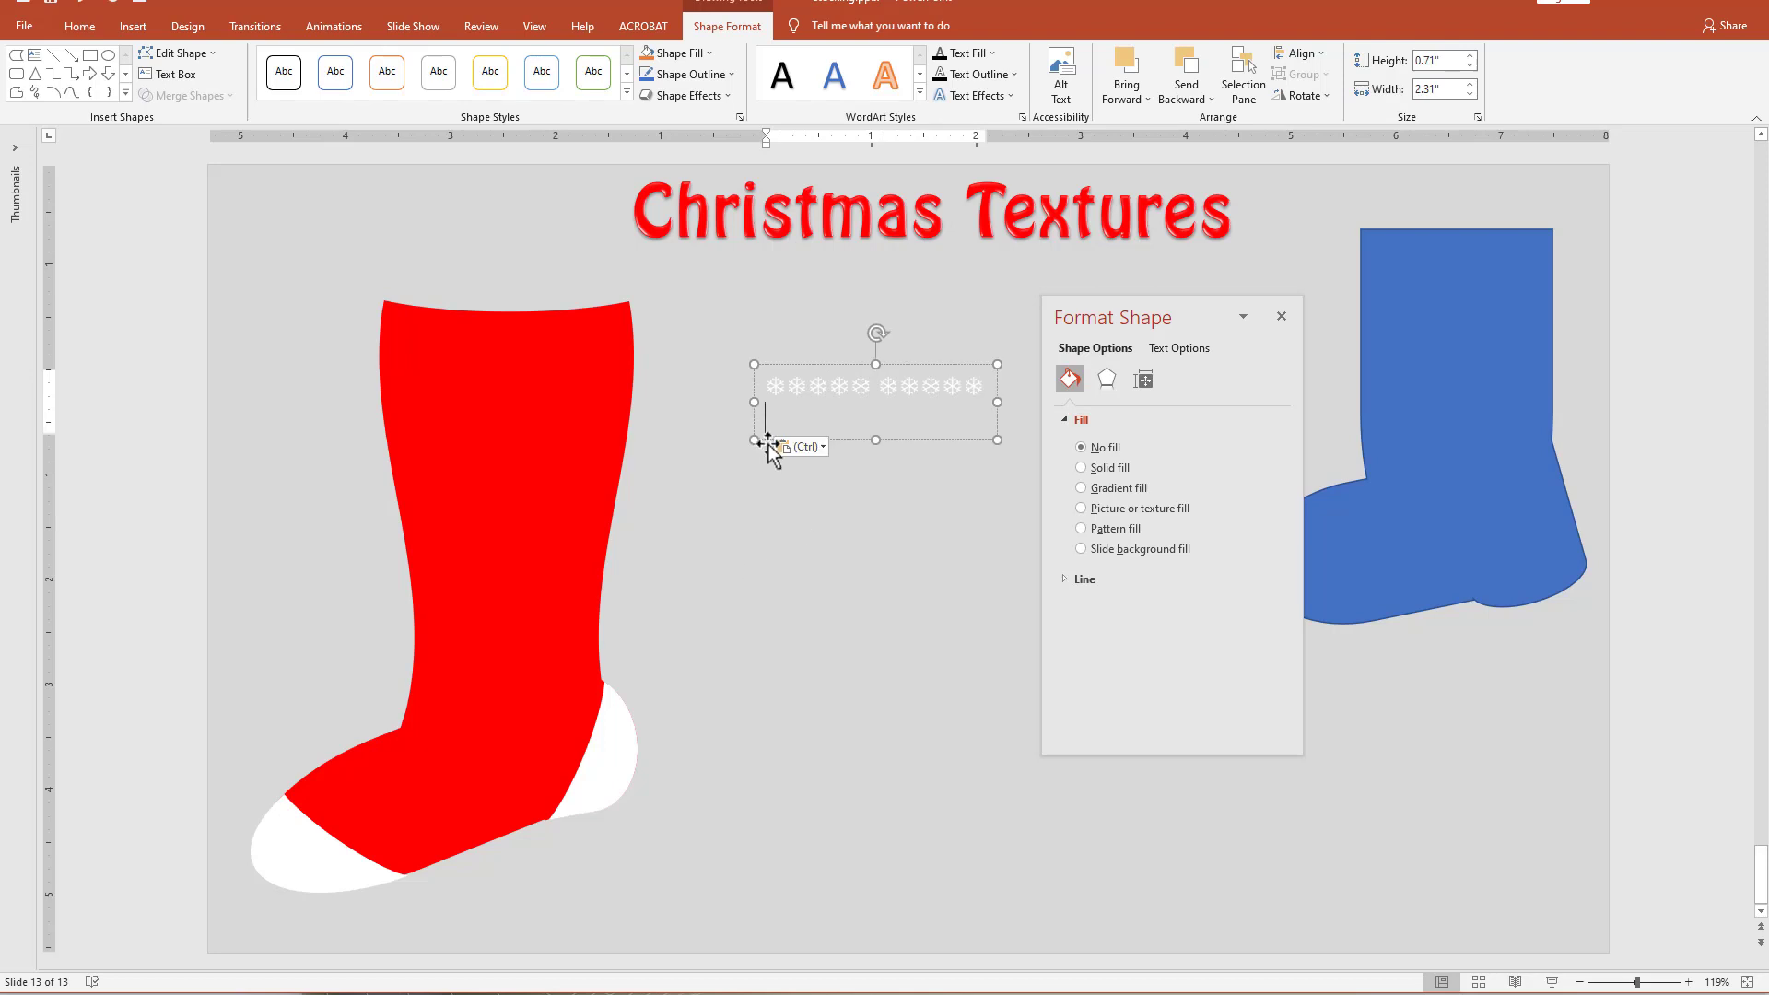
key("BackSpace")
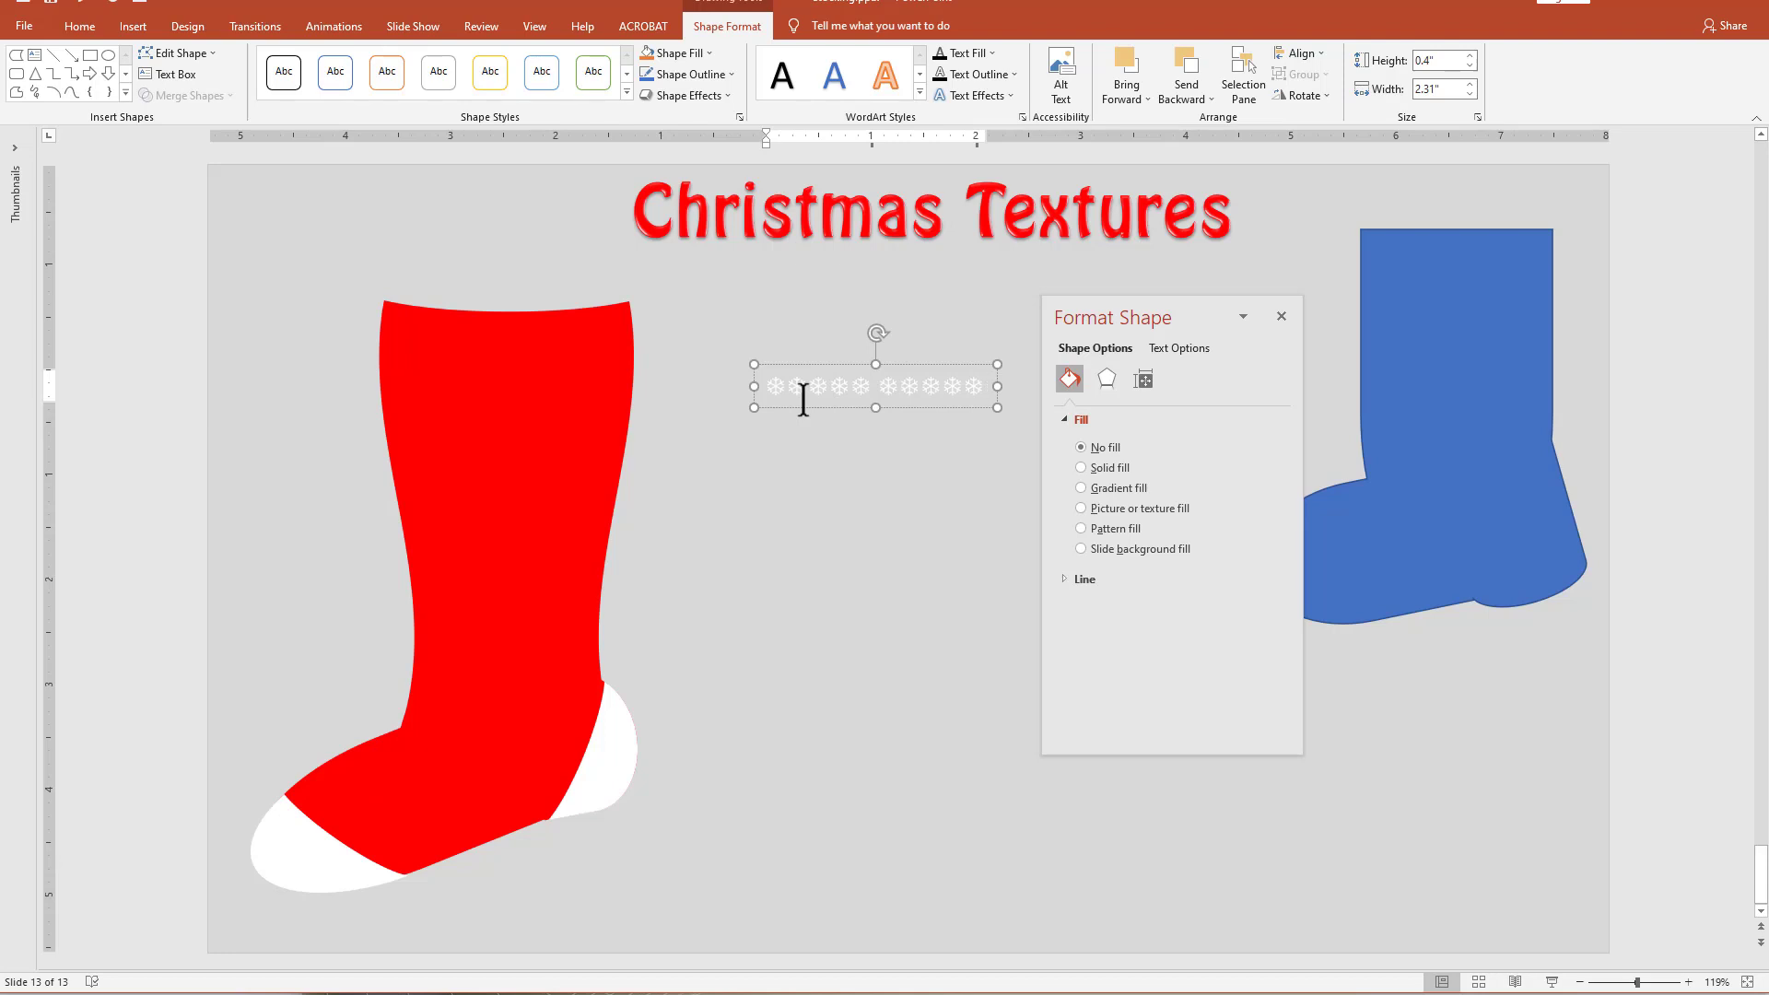
Apply the second ring-shaped Warp transform to the snowflake text and fit it across the stocking's upper leg, about 0.9" by 2.41".
left_click(1203, 348)
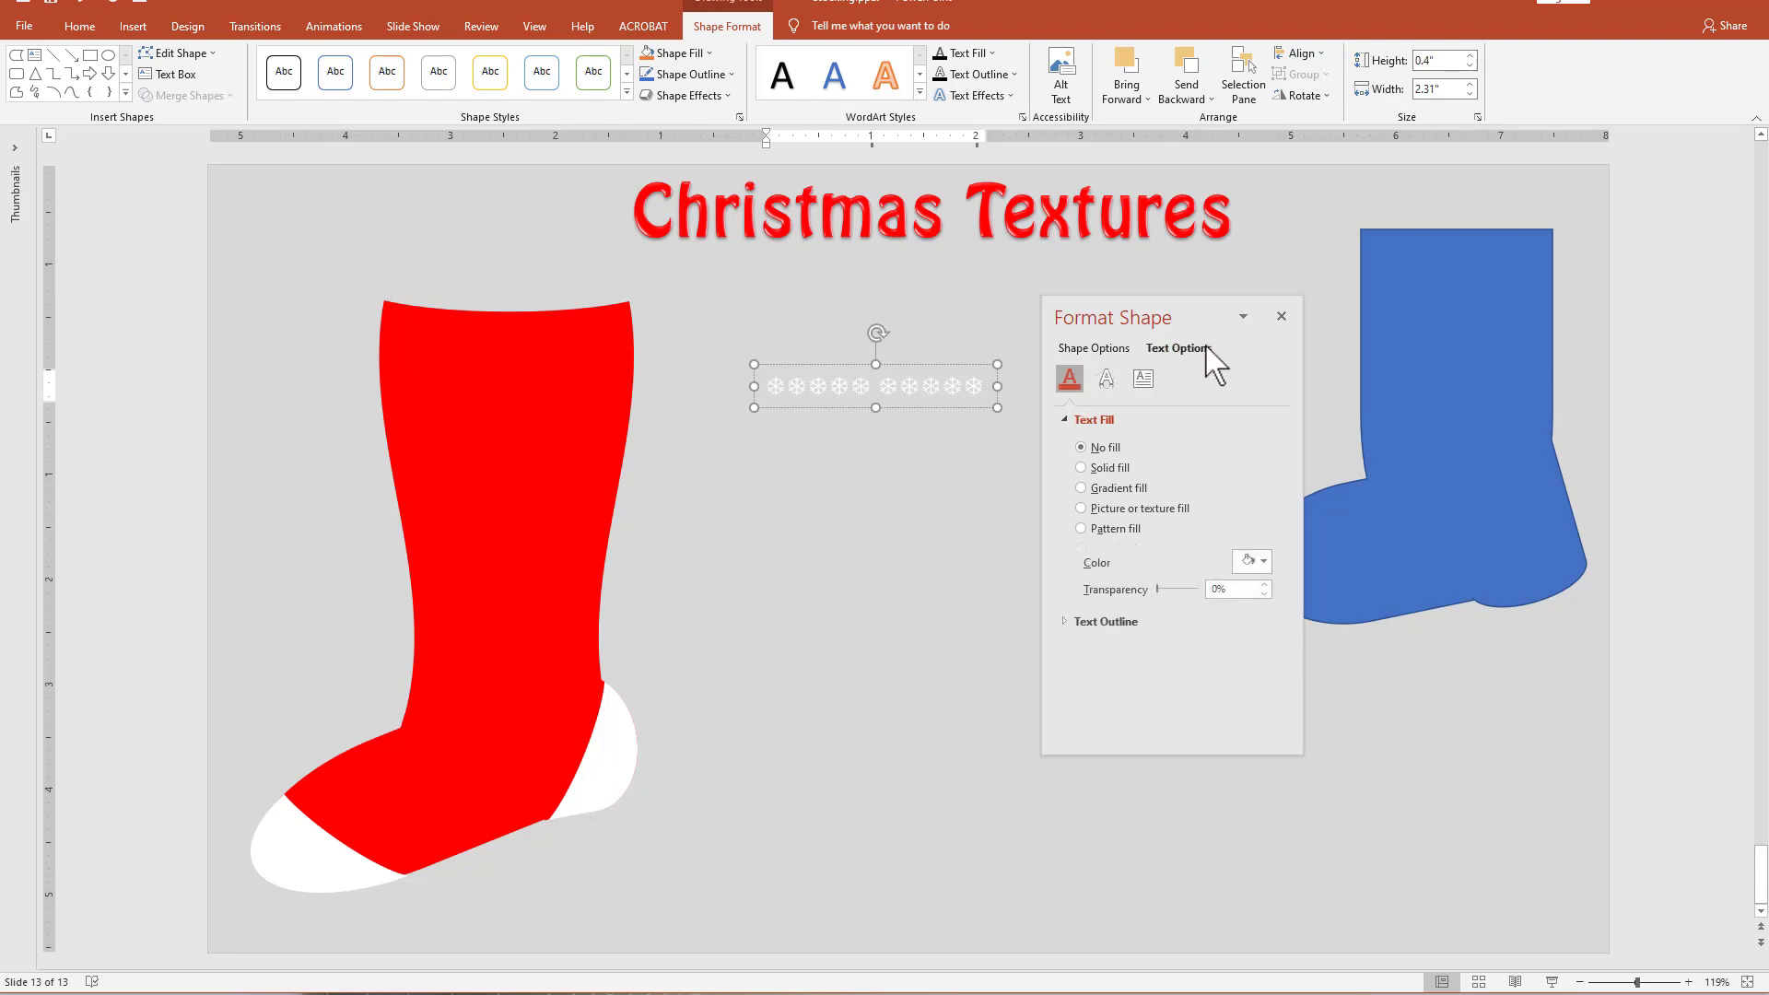
left_click(1143, 377)
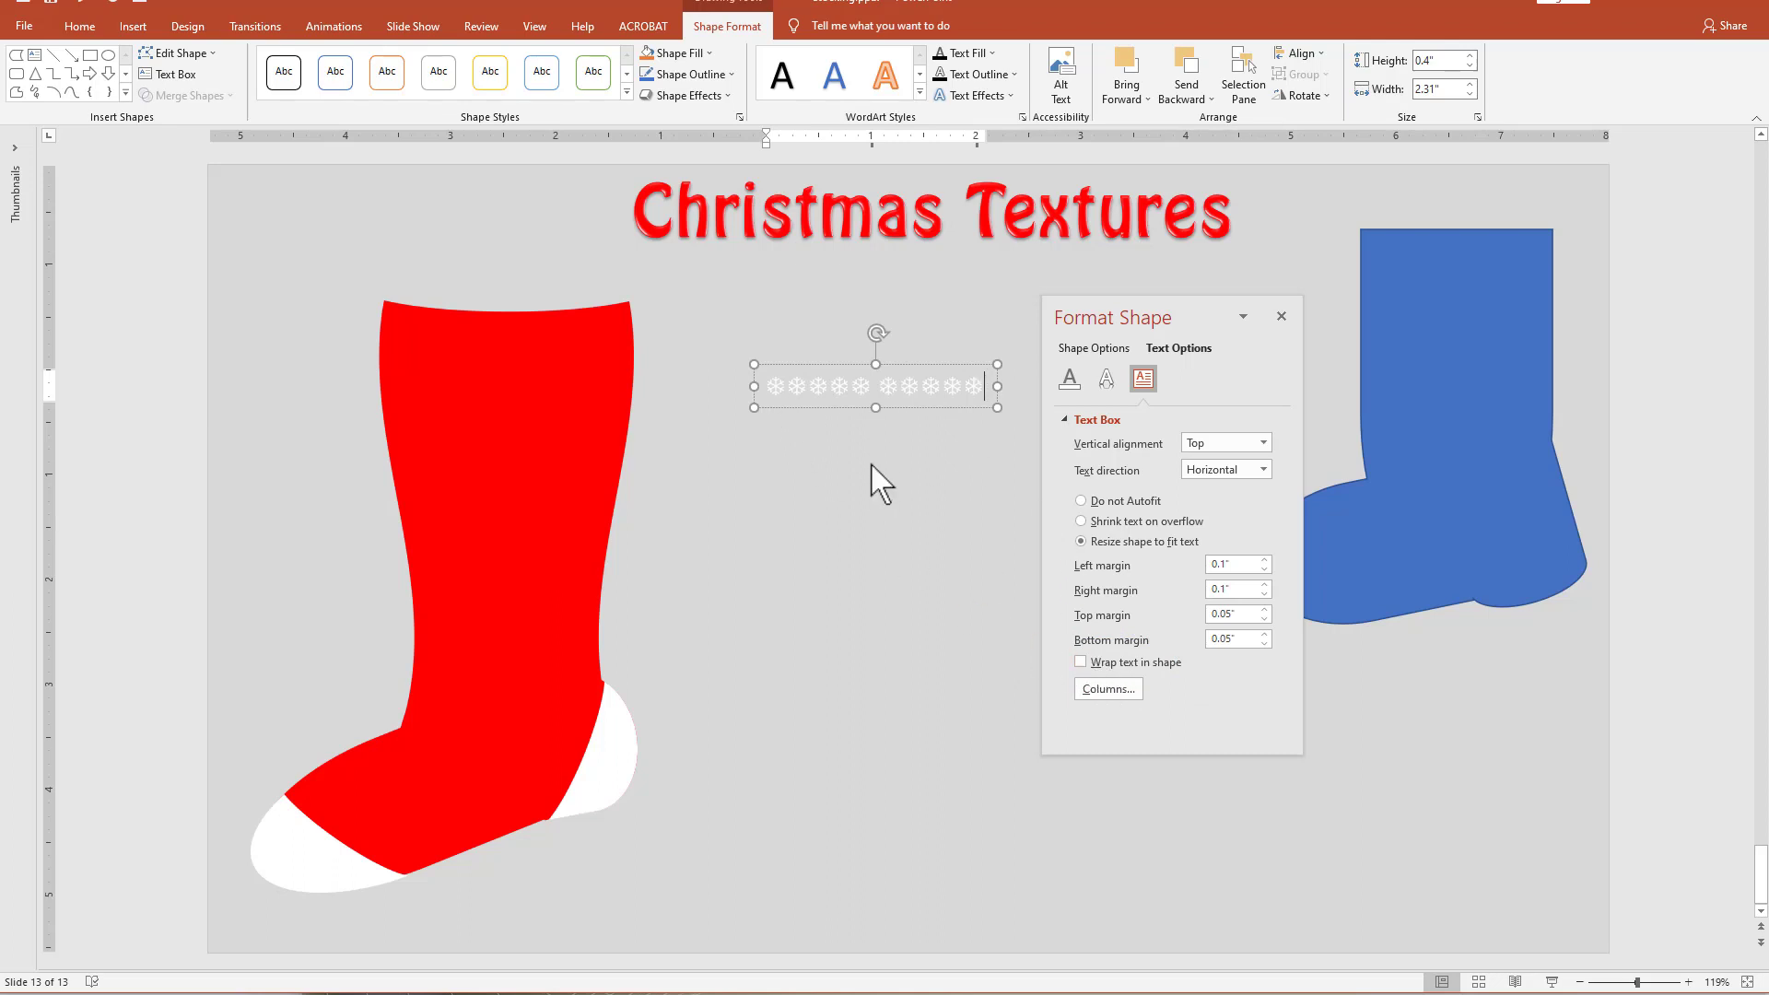
left_click_drag(900, 407, 875, 408)
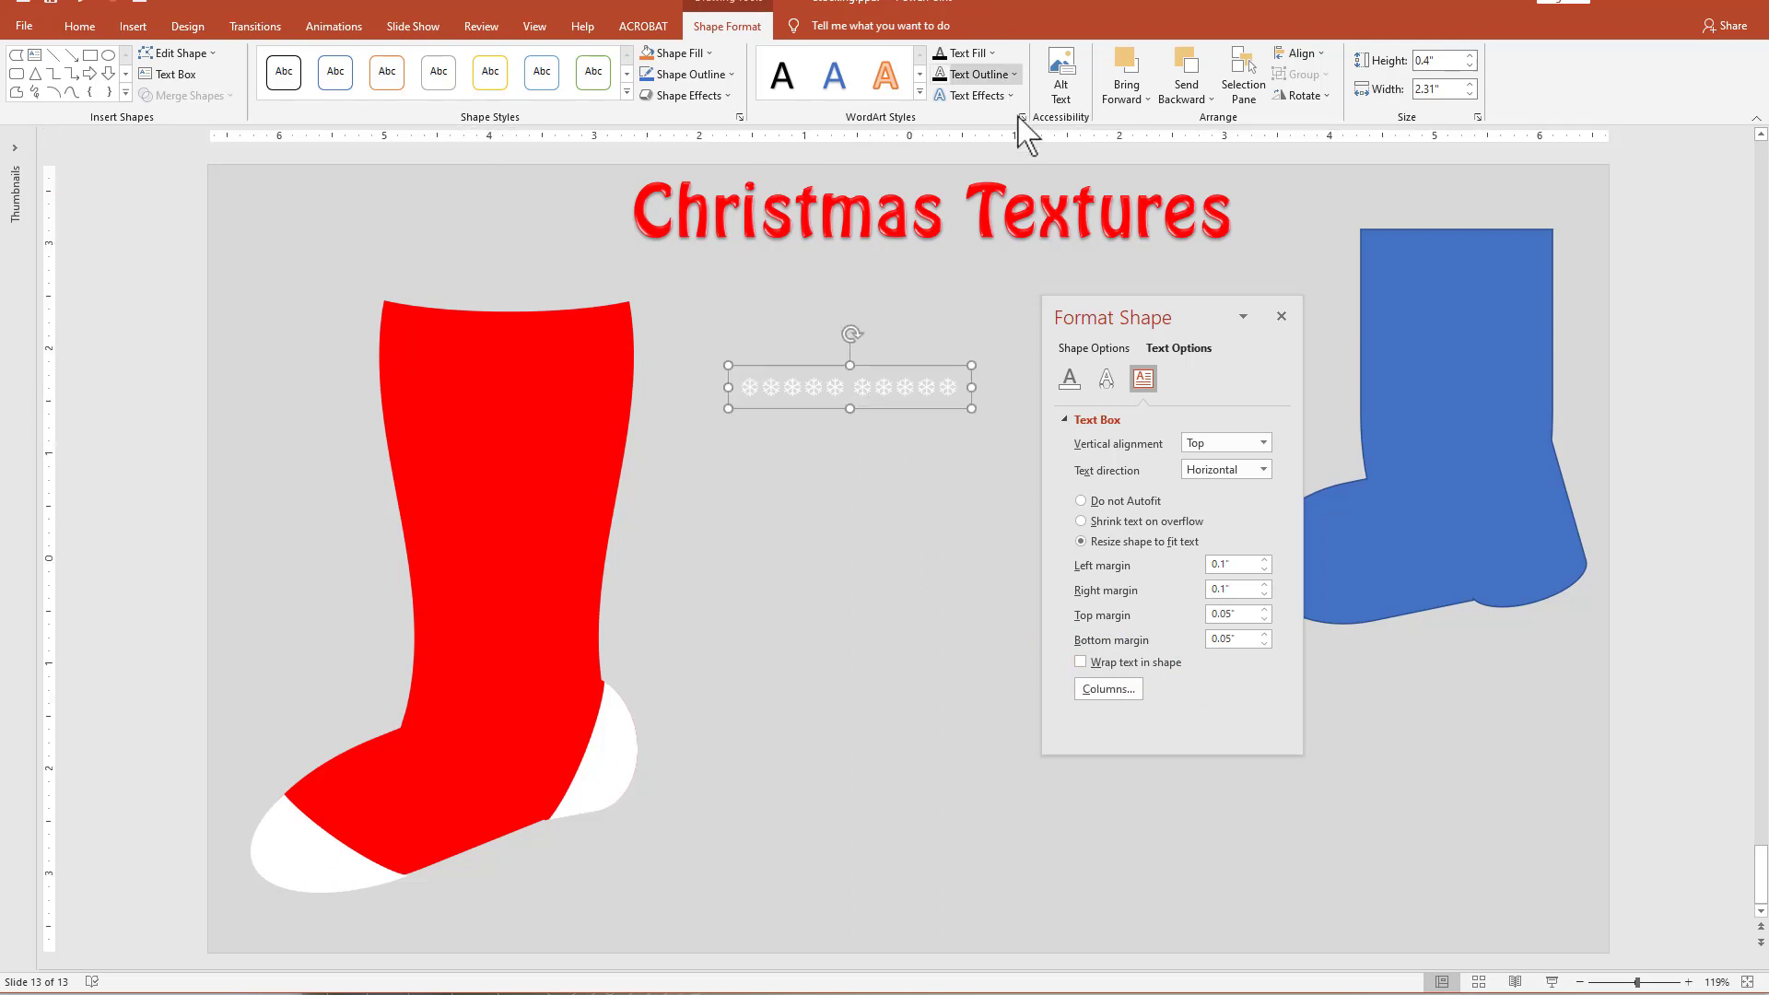
left_click(979, 96)
mouse_move(960, 349)
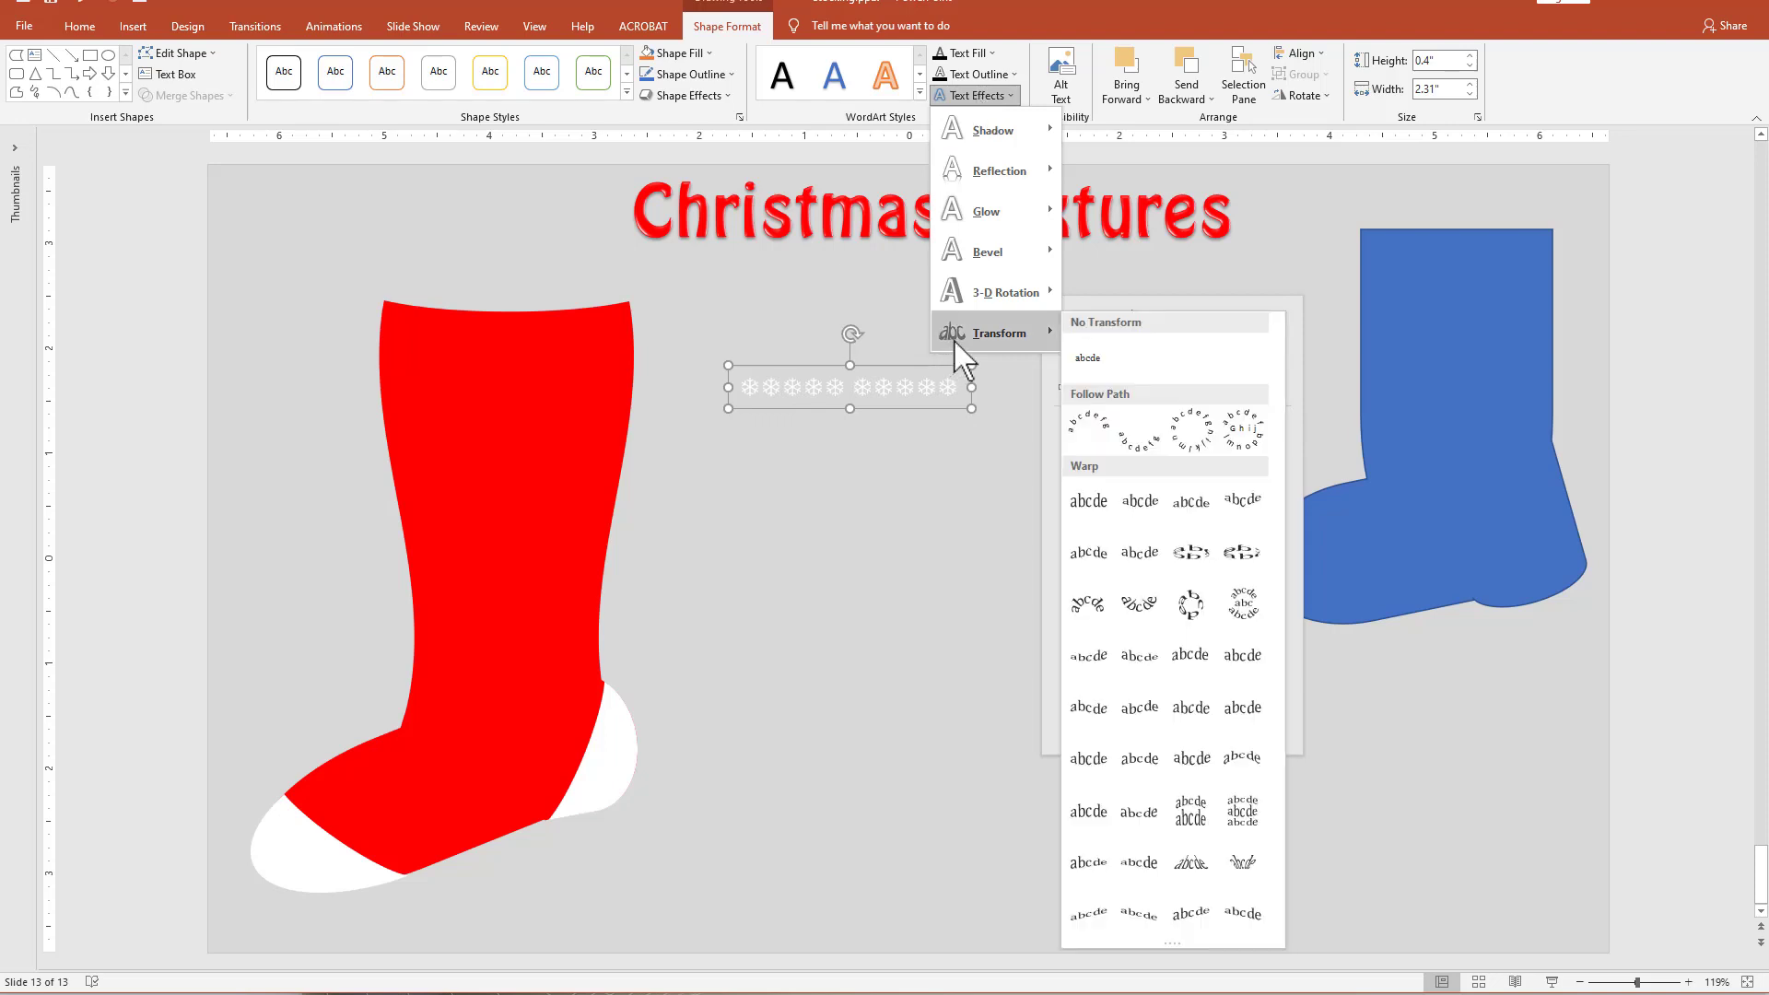
left_click(1246, 551)
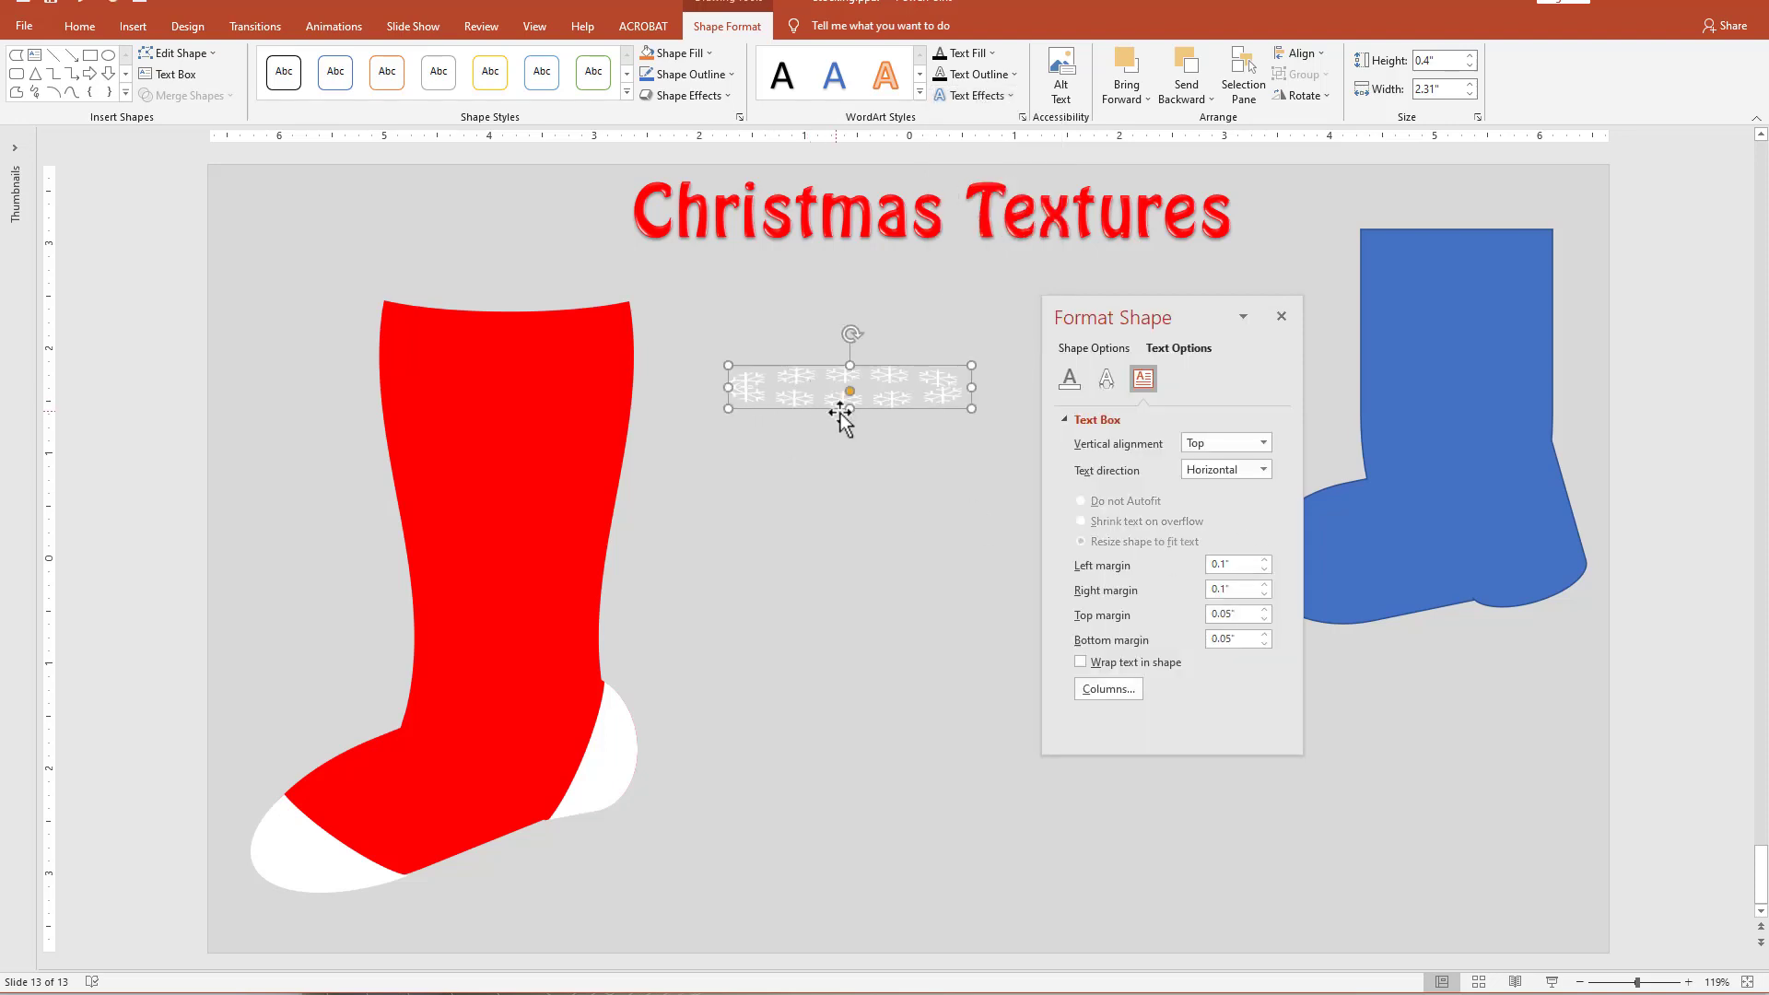
left_click_drag(849, 408, 437, 450)
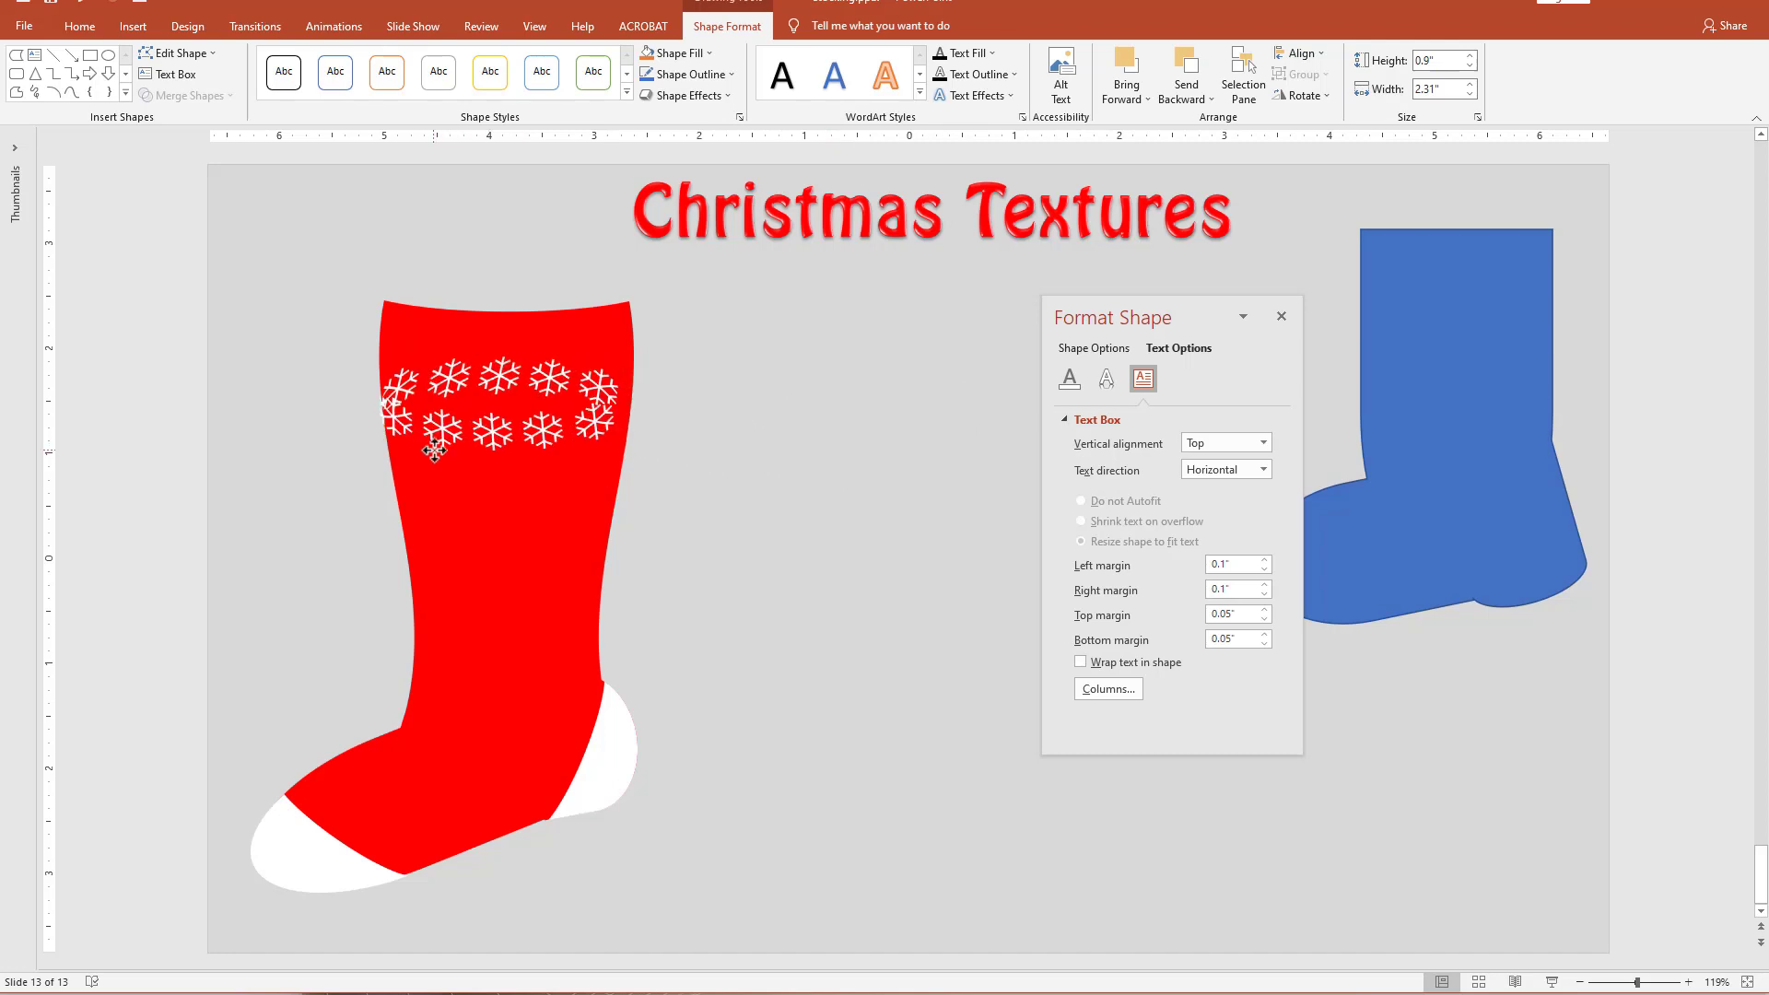
left_click_drag(622, 408, 634, 407)
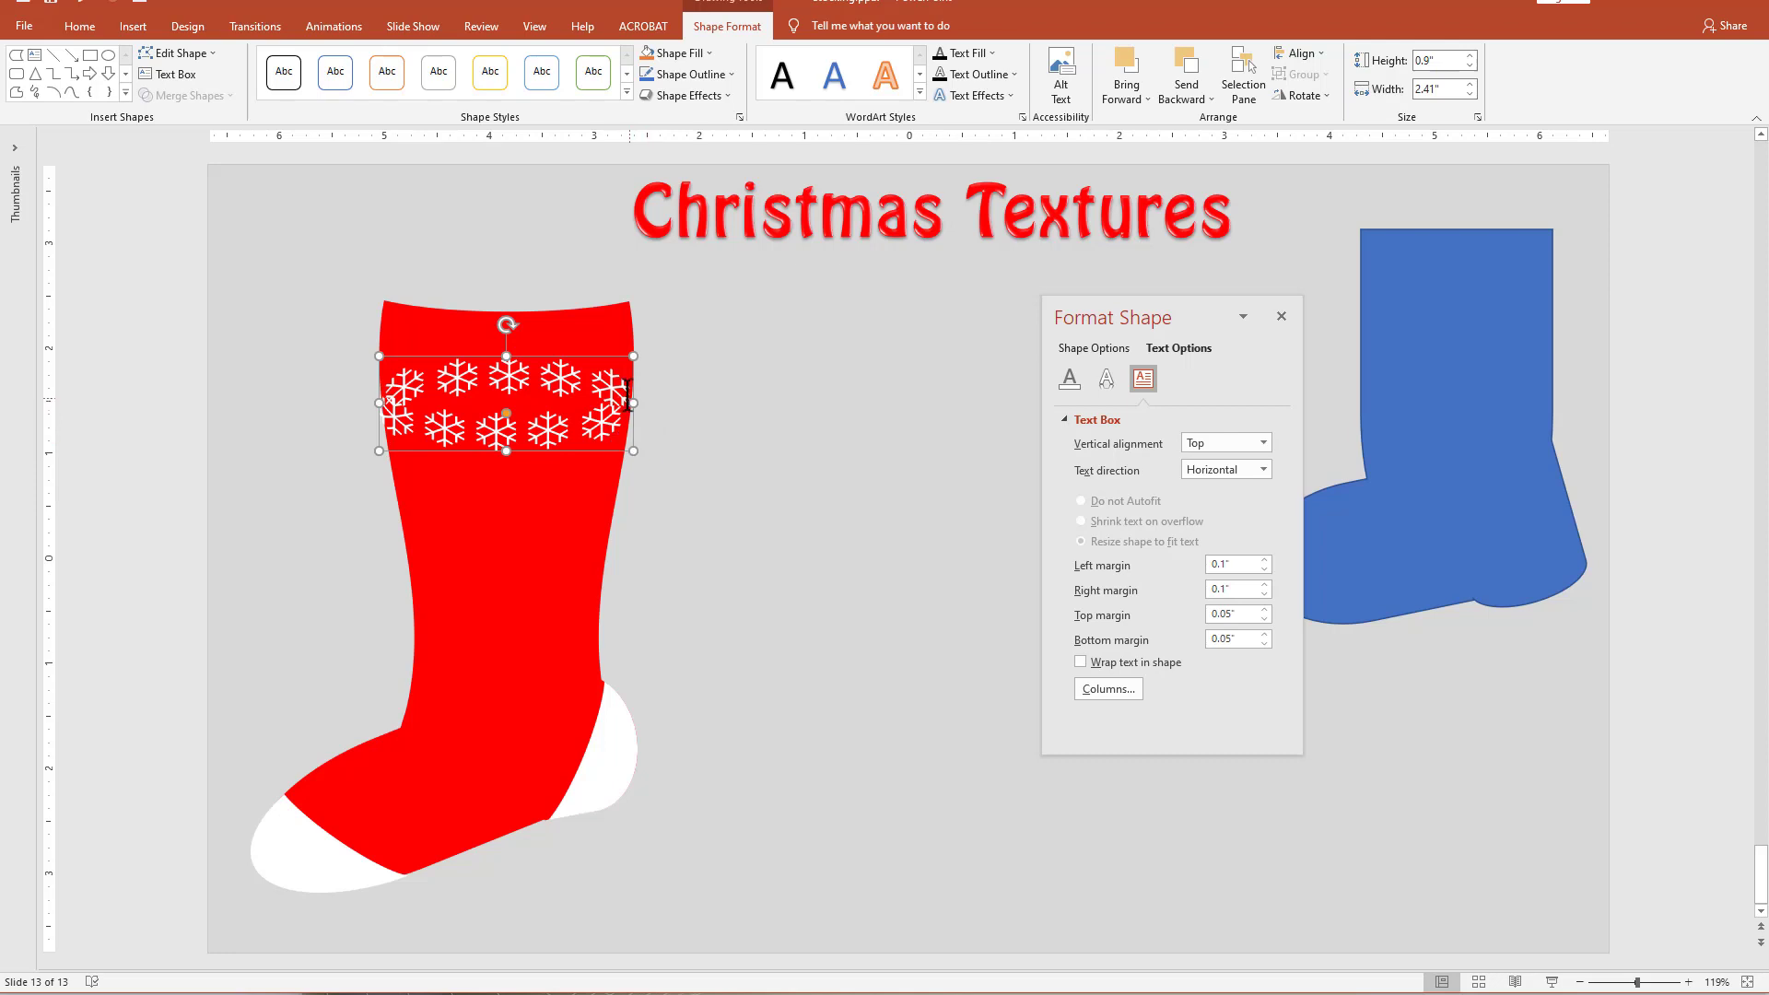
Set the text fill of the upper five snowflakes in the warped ring to No fill.
triple_click(402, 383)
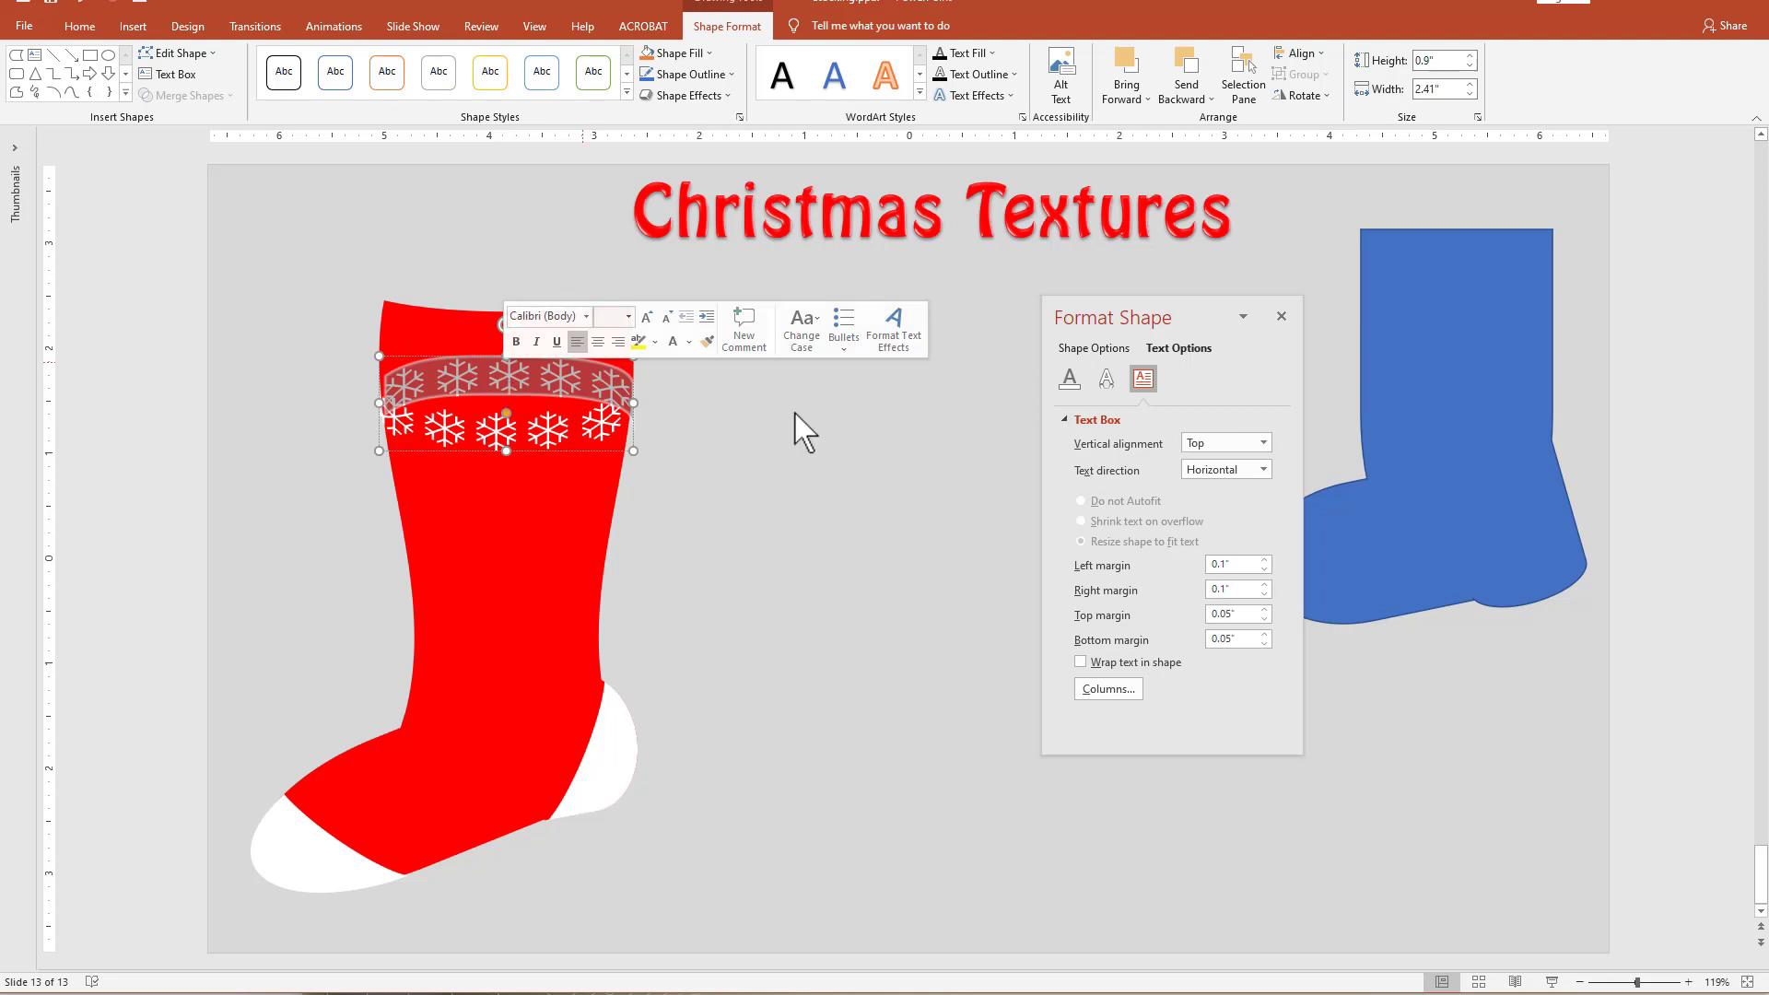
left_click(1069, 377)
left_click(1082, 448)
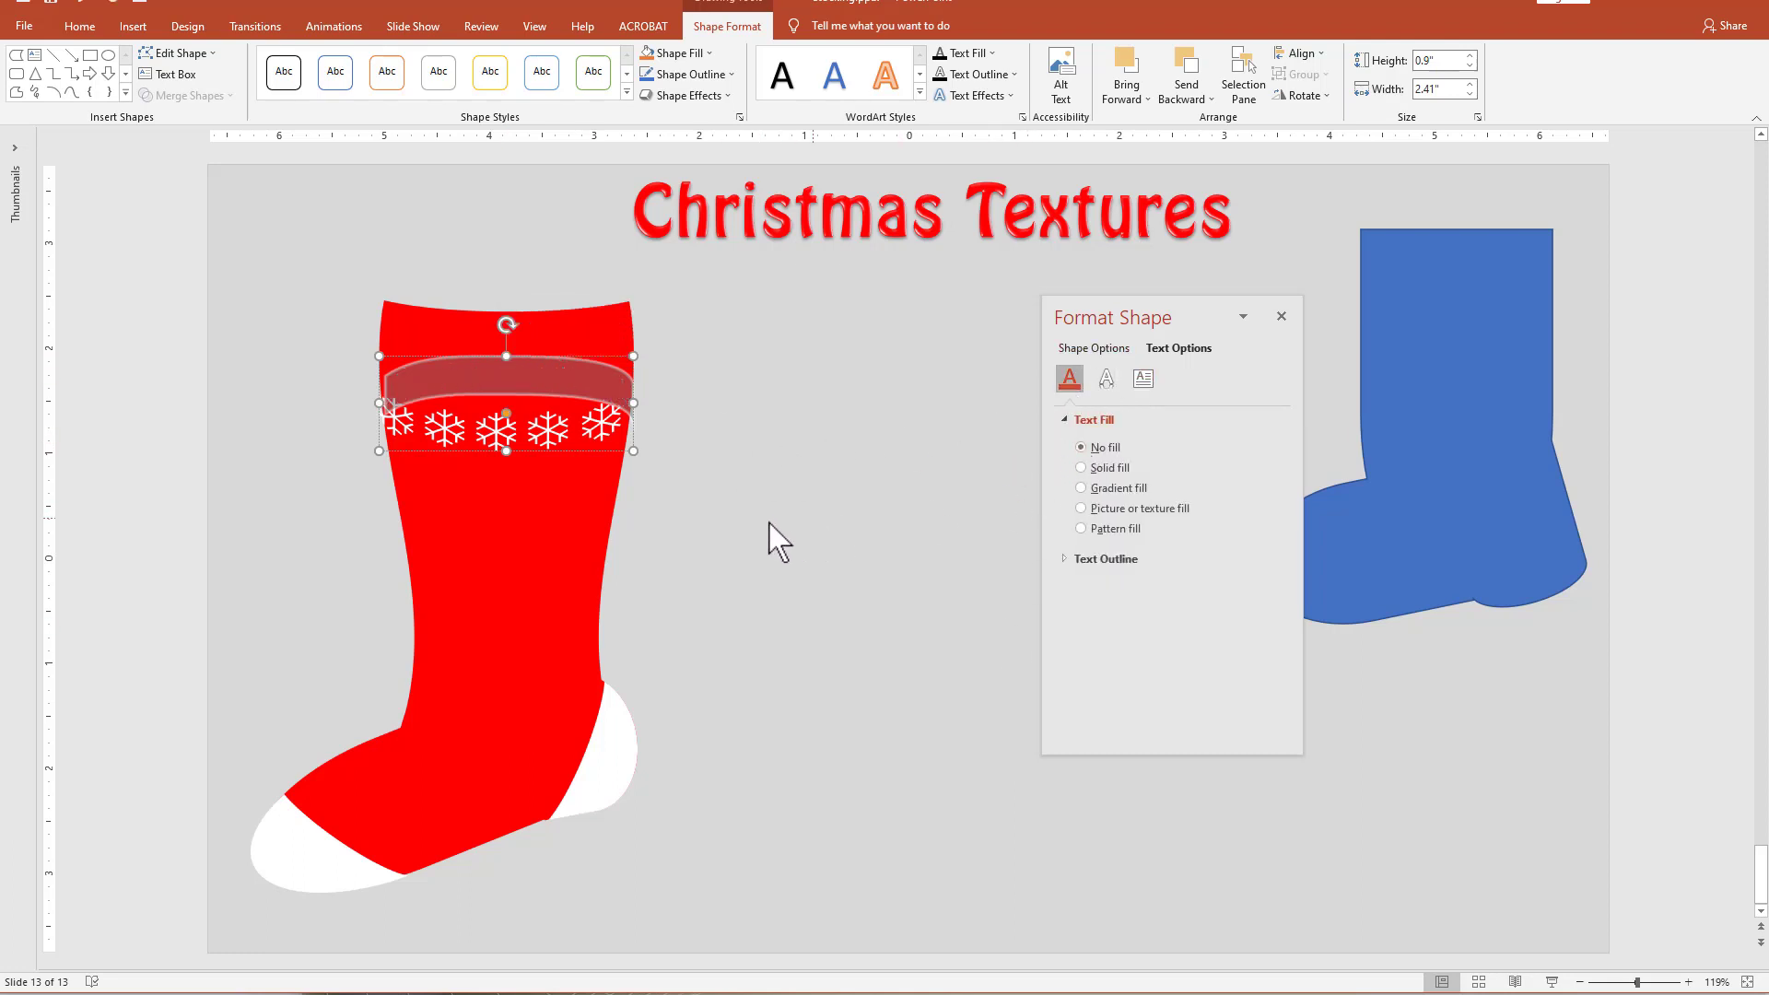
Fit the snowflake band near the stocking's top, about 1.11" by 2.51", and place two copies about 2.38" and 2.2" wide down the leg.
mouse_move(527, 452)
left_mouse_down()
mouse_move(510, 385)
mouse_move(508, 462)
mouse_move(527, 419)
left_mouse_up()
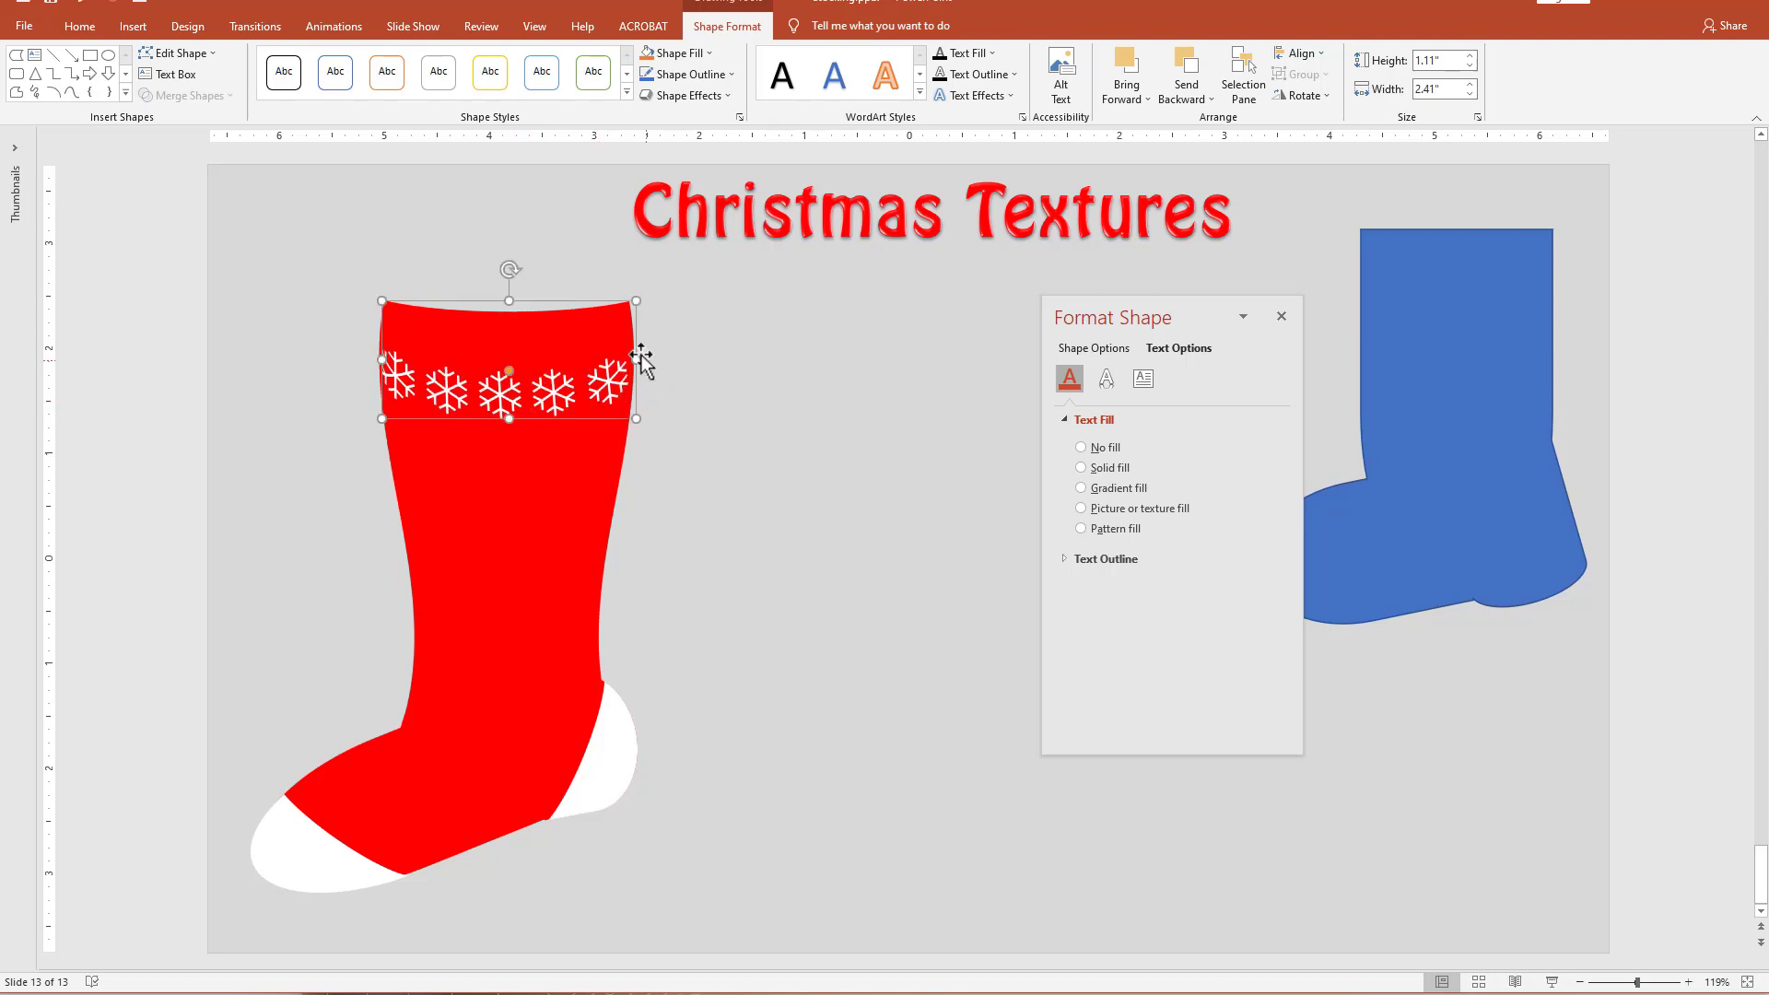
left_click_drag(637, 358, 647, 358)
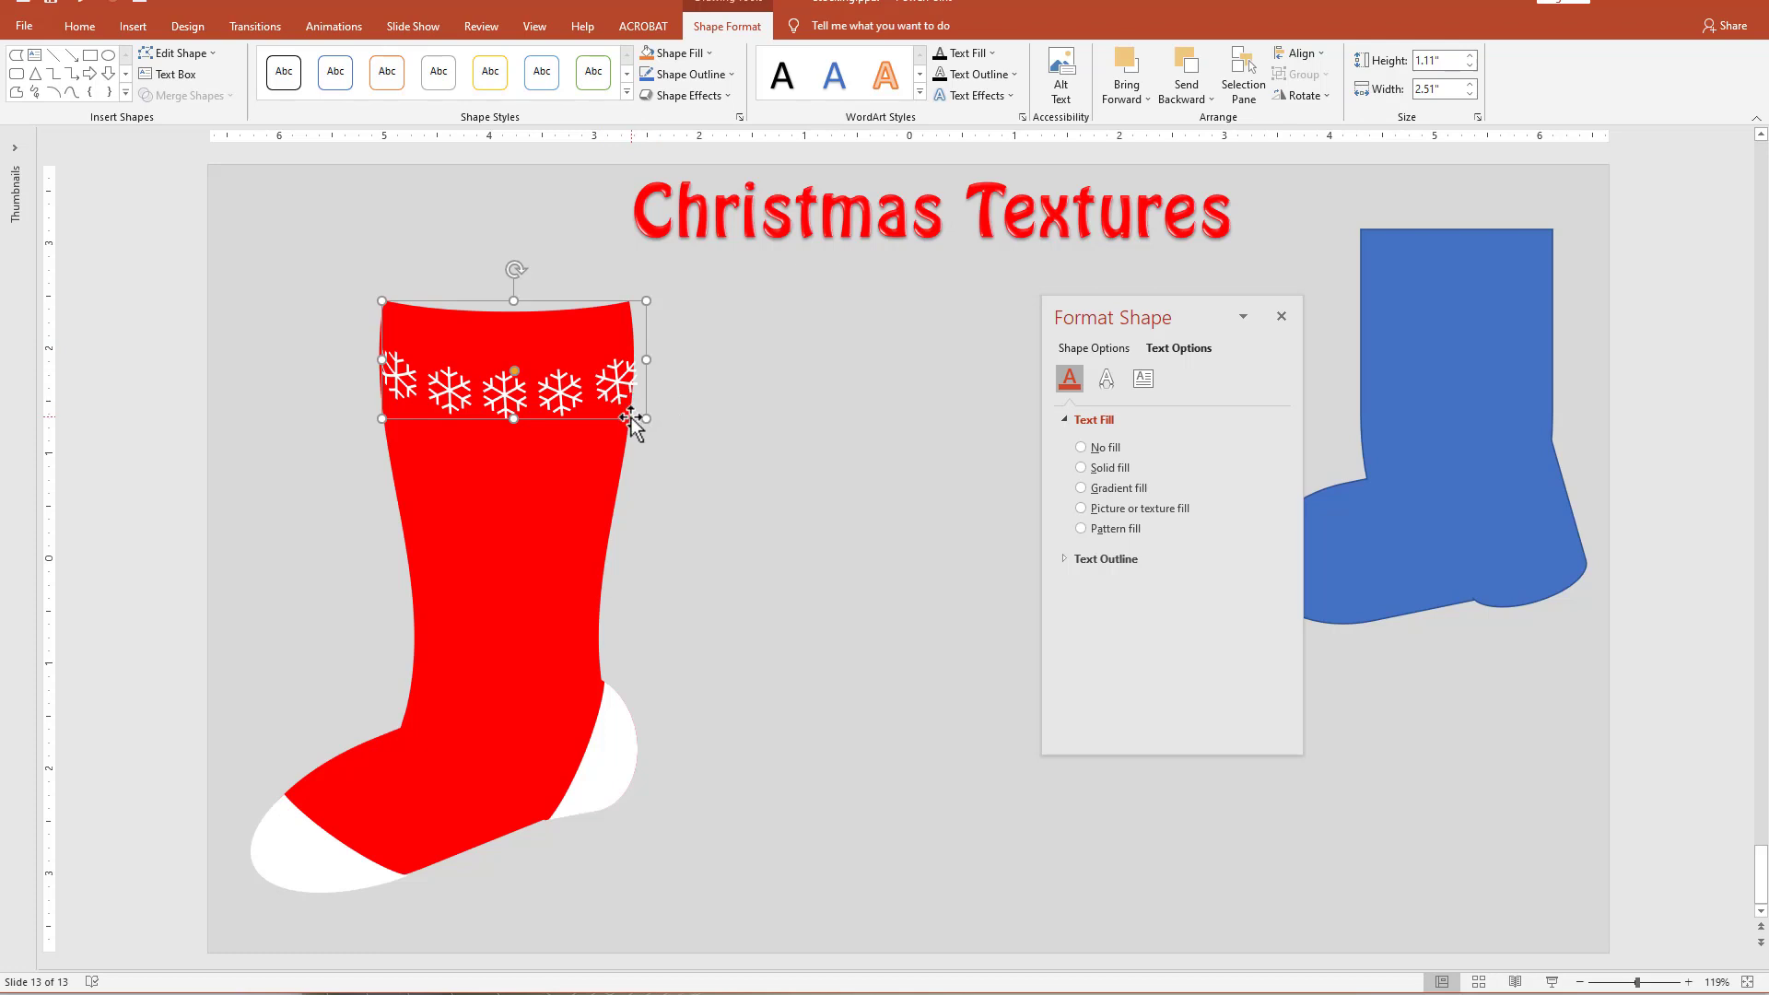
left_click_drag(632, 420, 640, 513)
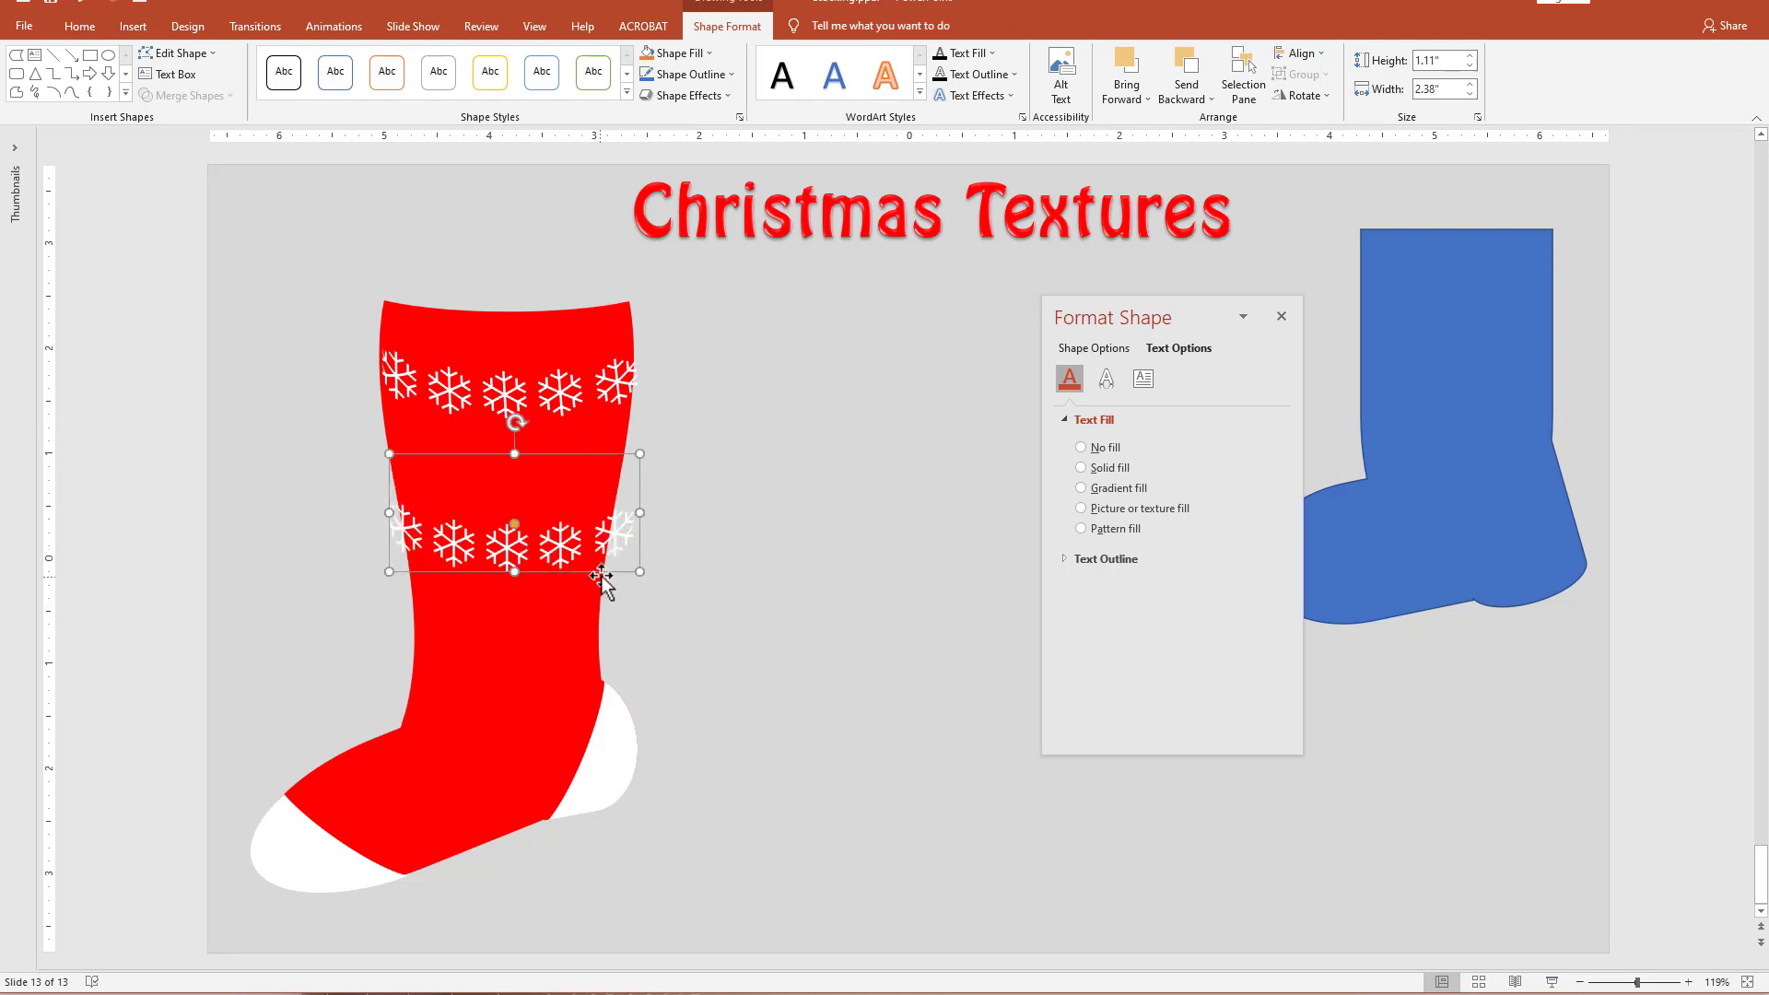
left_click_drag(606, 572, 632, 649)
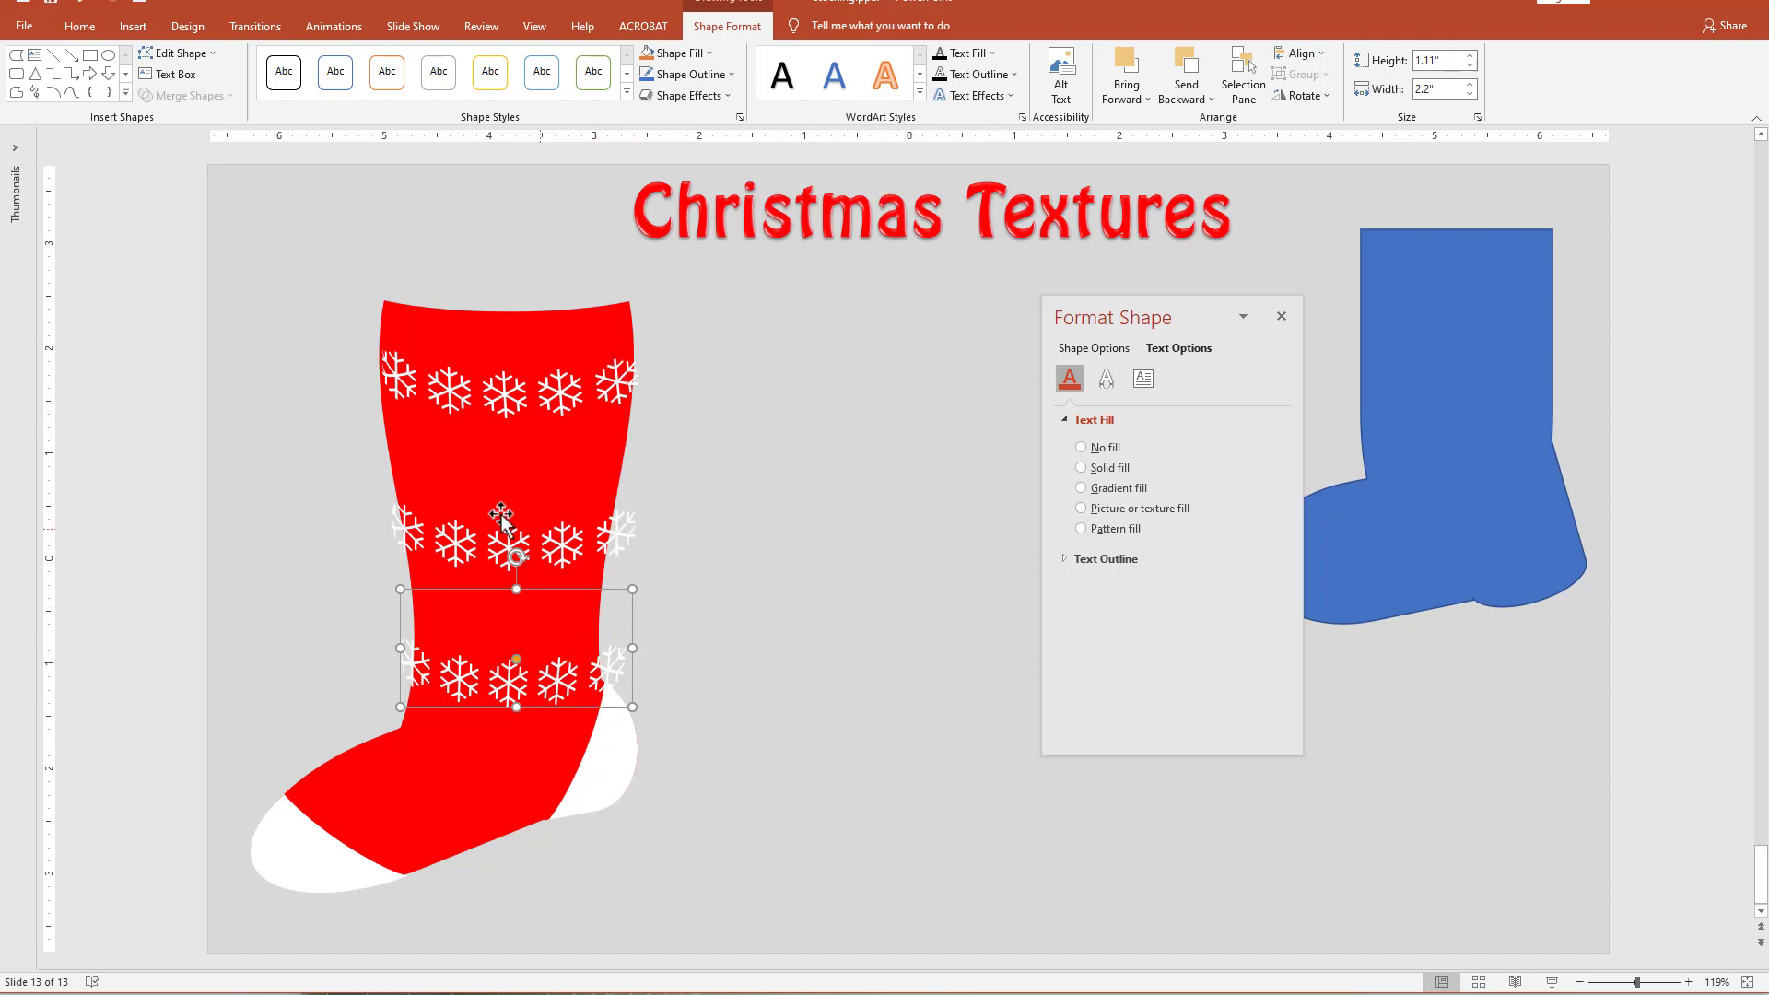
left_click(663, 489)
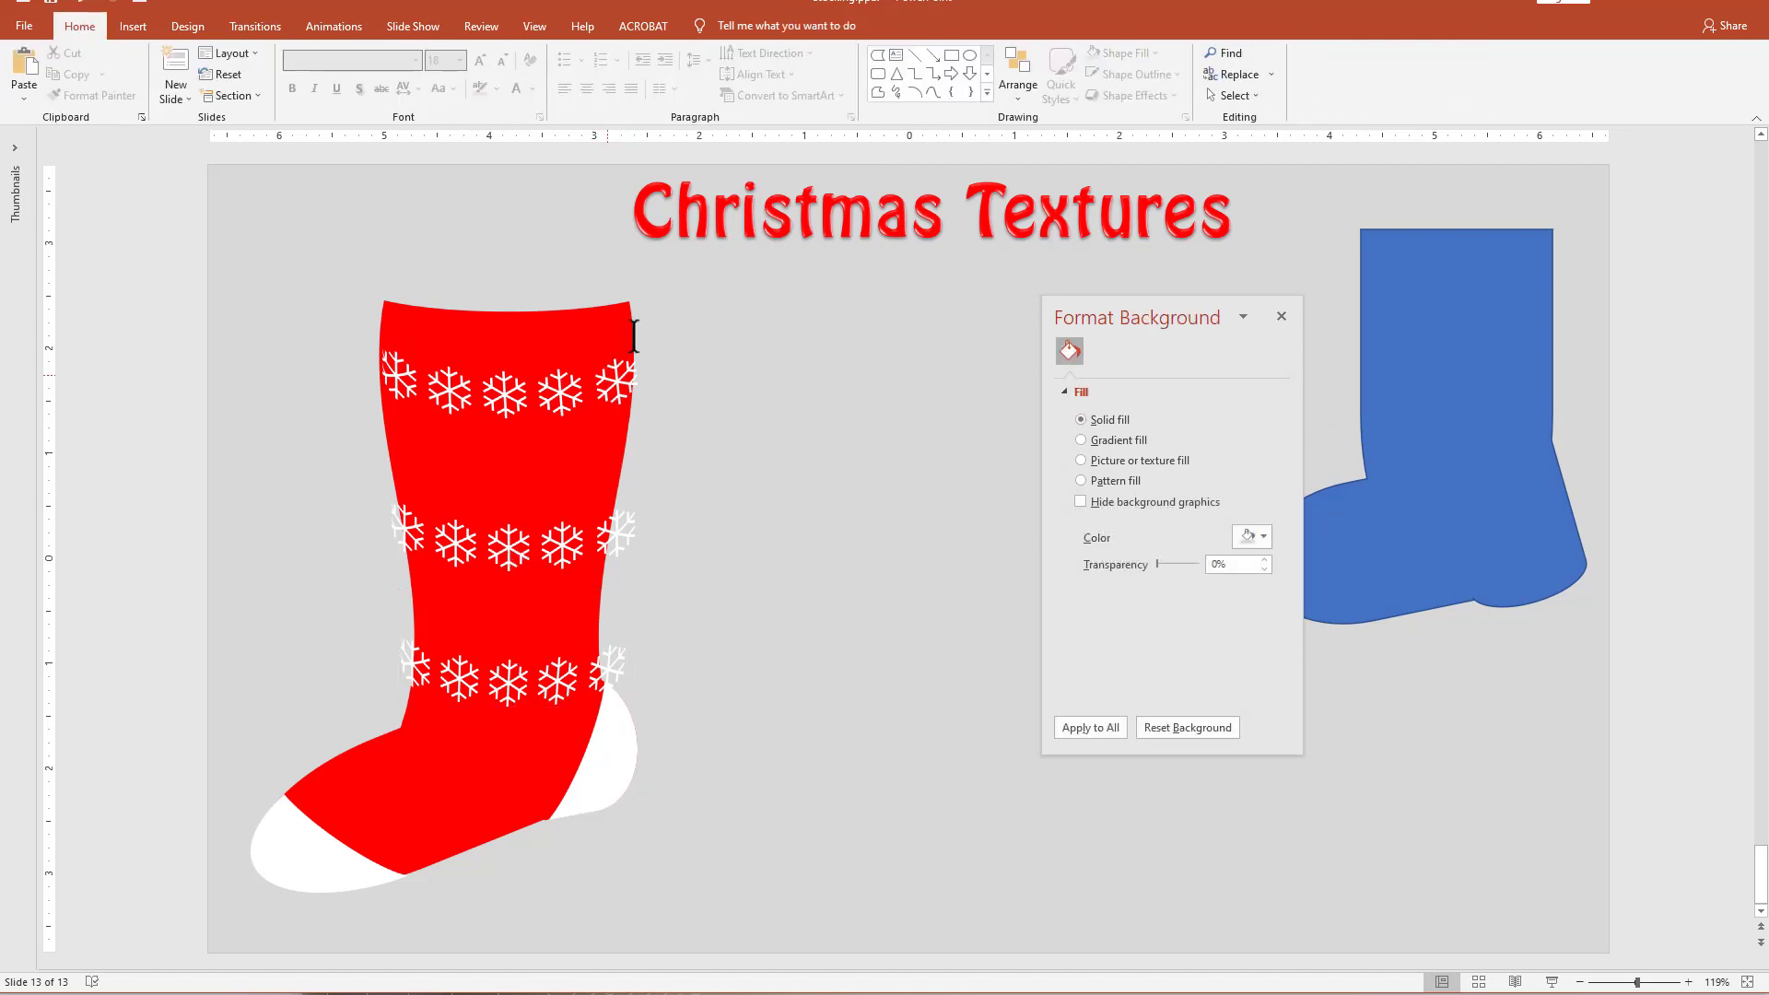
Add a text box beside the stocking containing "Let It Snow".
left_click(895, 55)
left_click(756, 399)
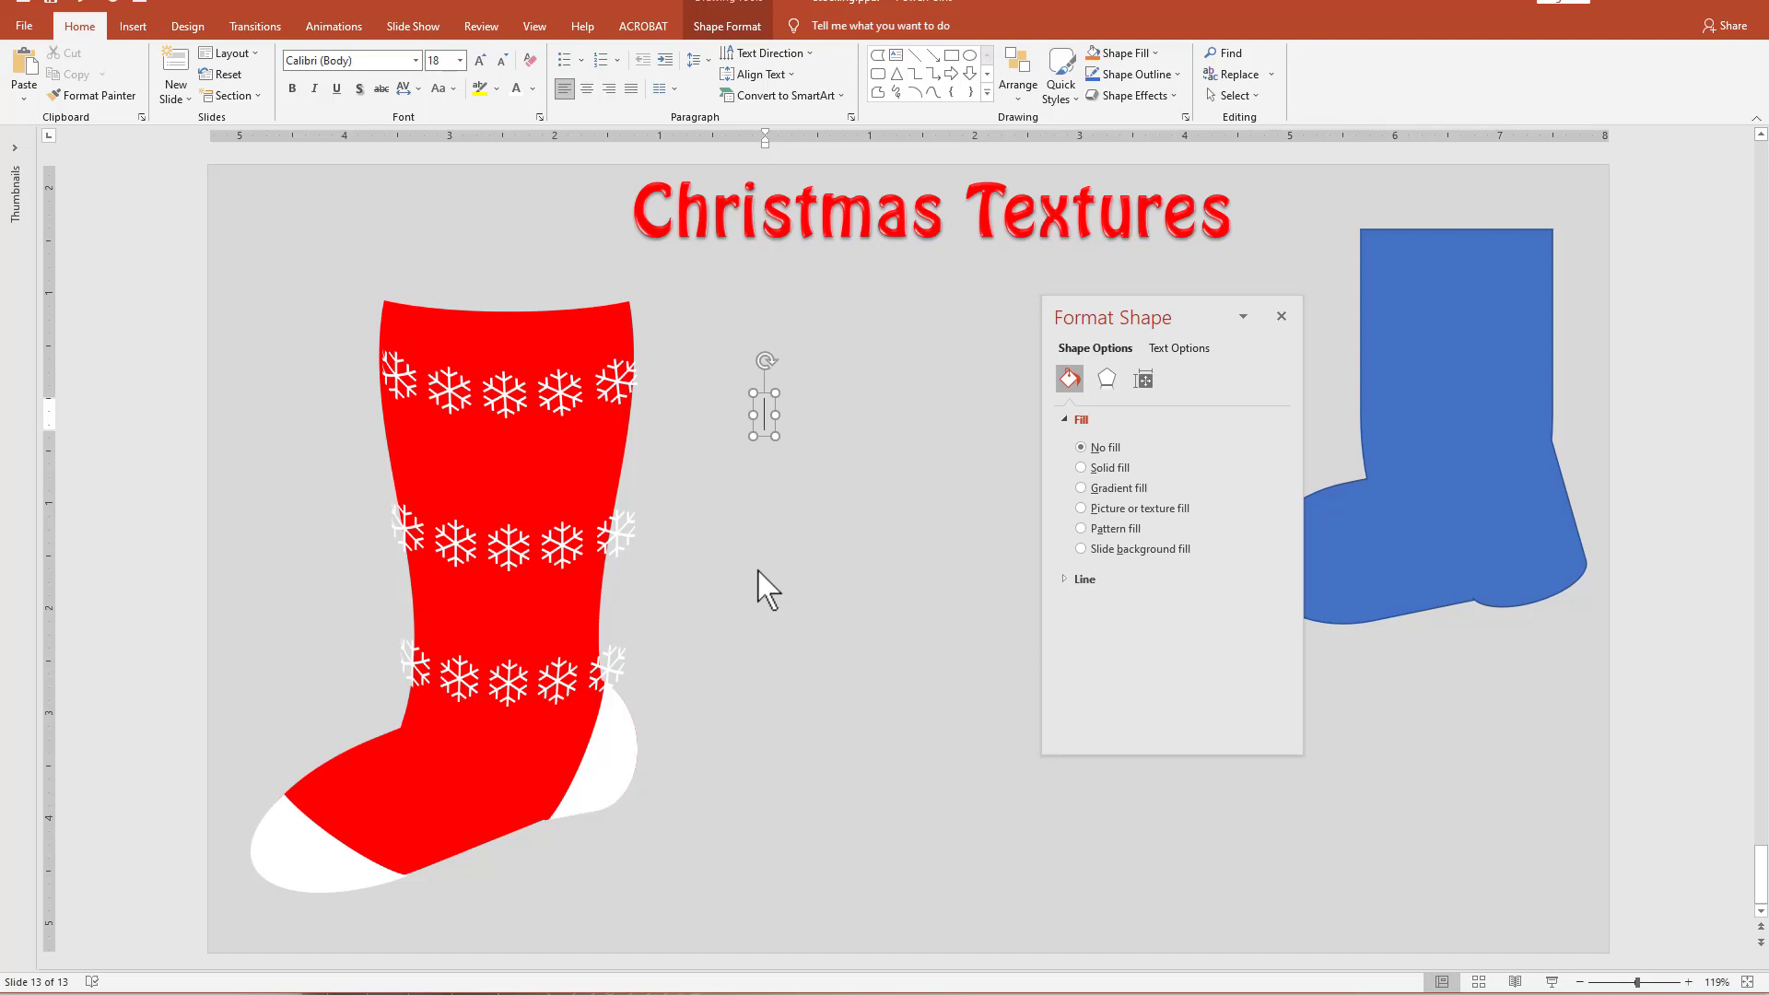
type("Let I")
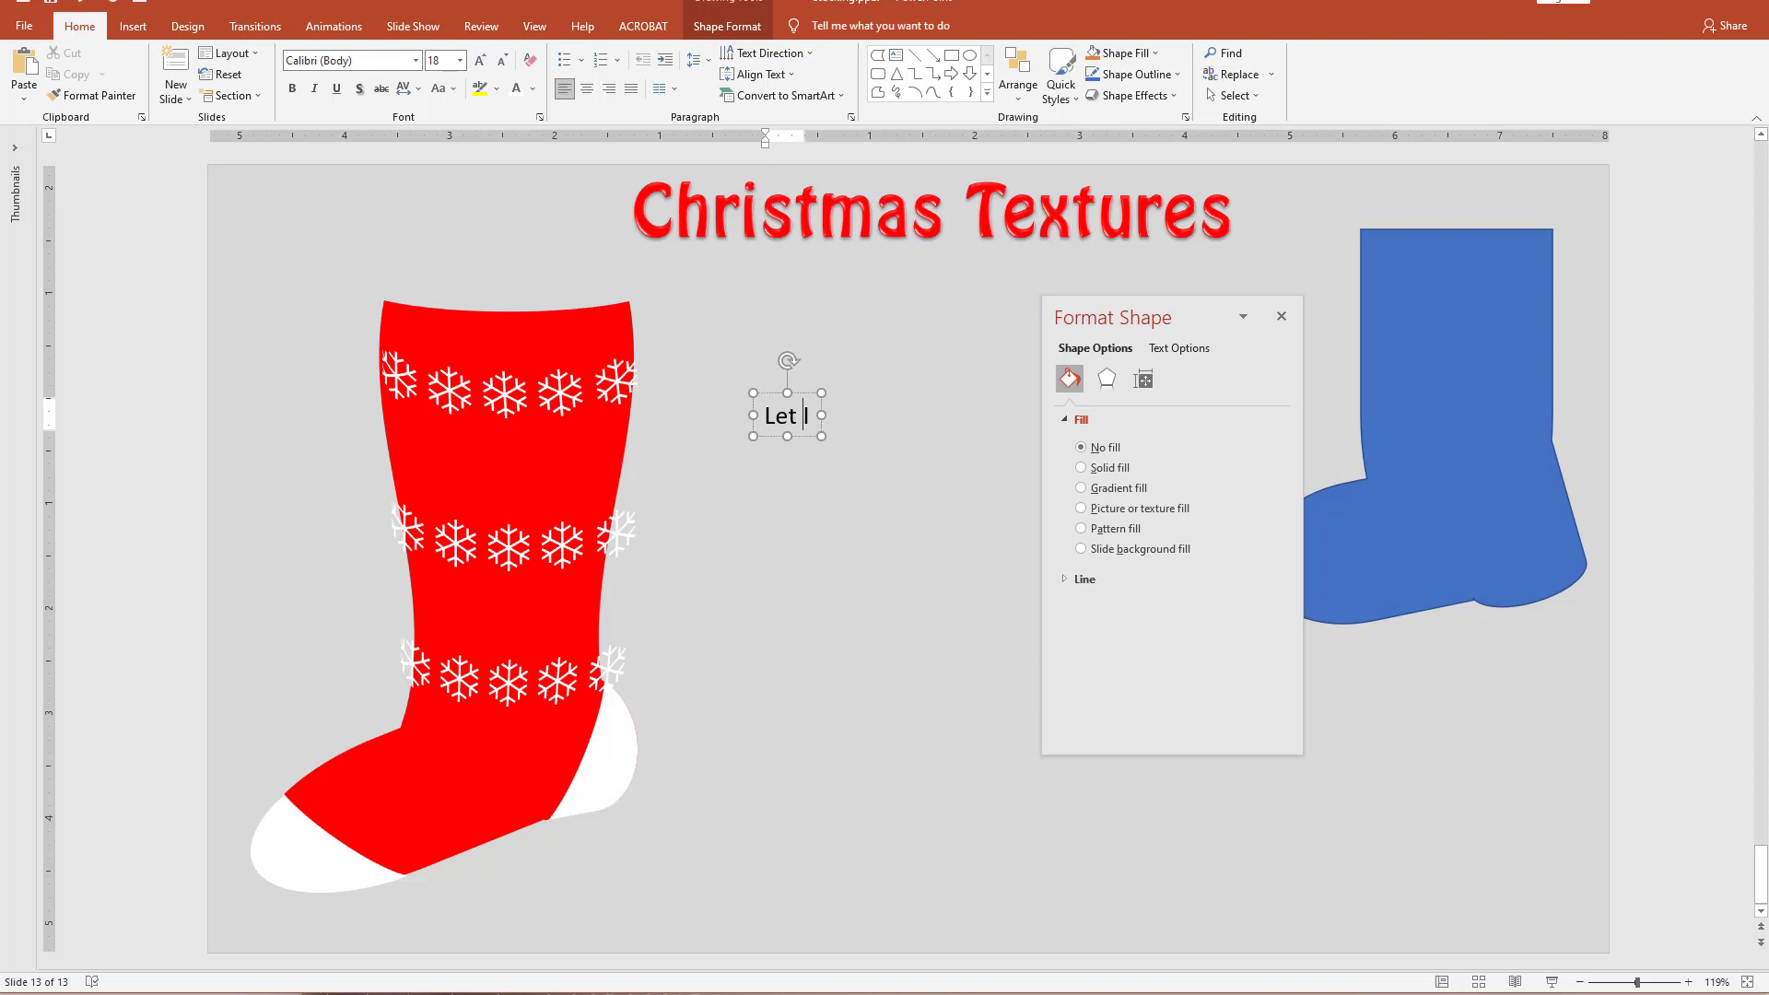
type("t Snow")
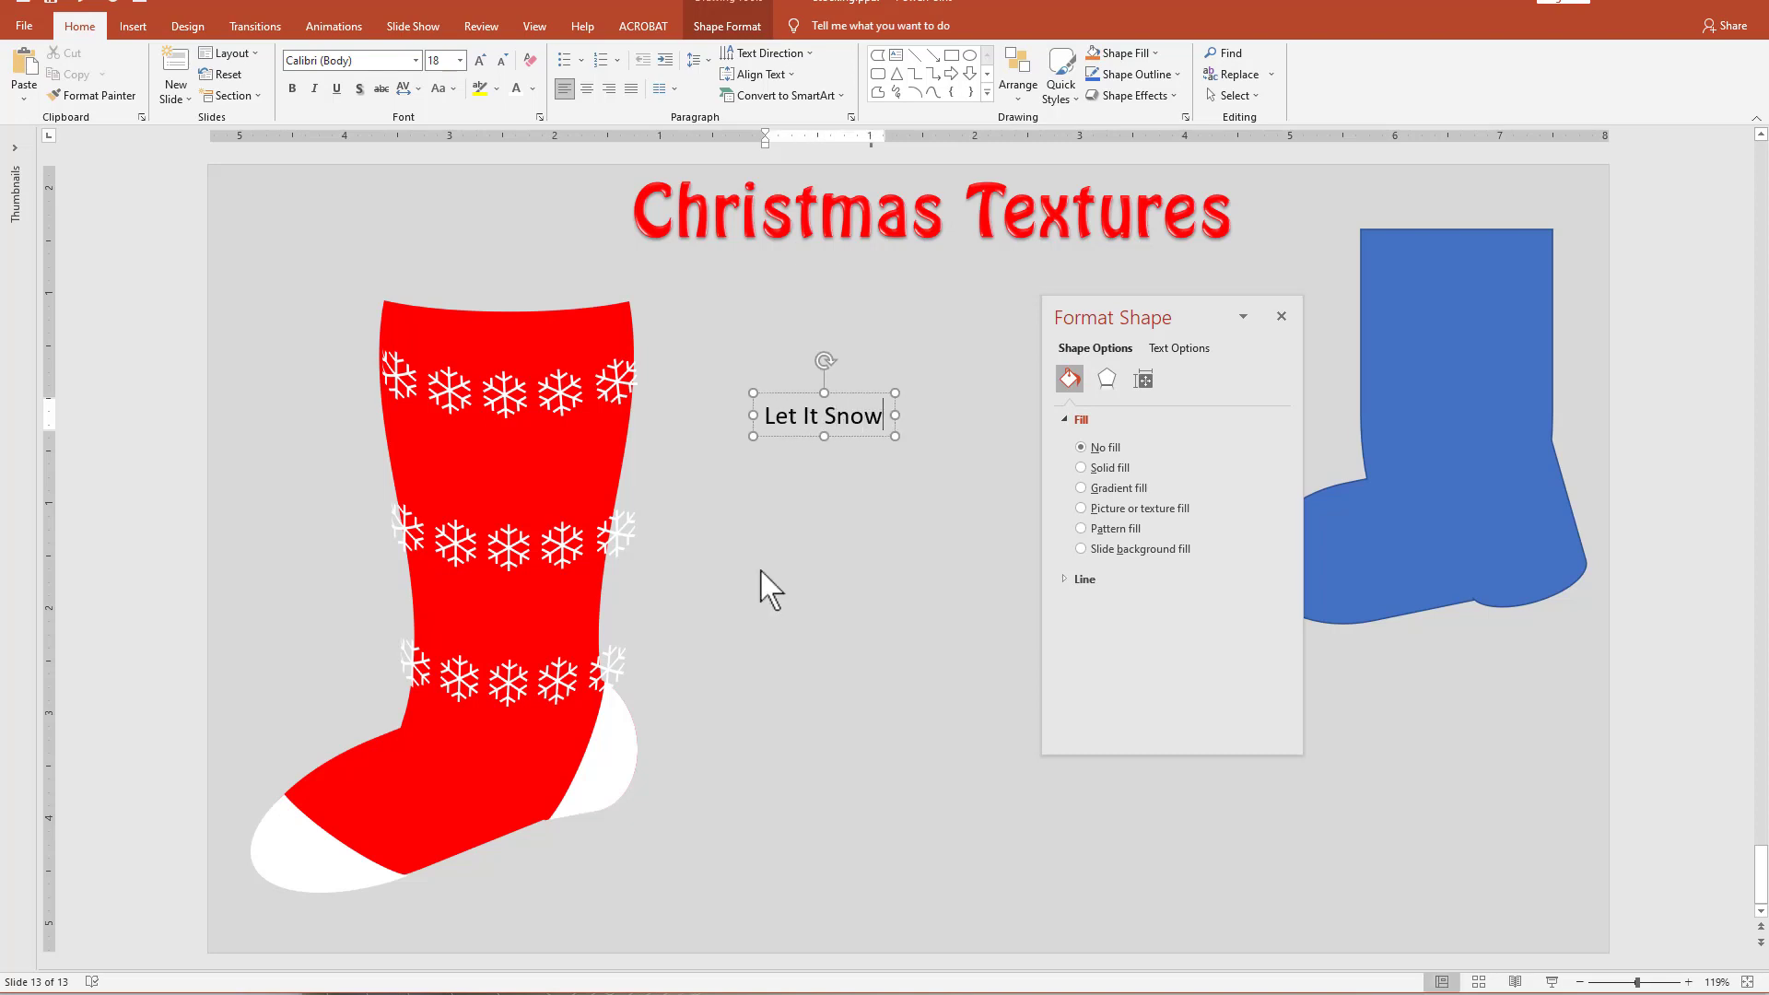
Change the font of the "Let It Snow" text to Hobo Std.
triple_click(795, 410)
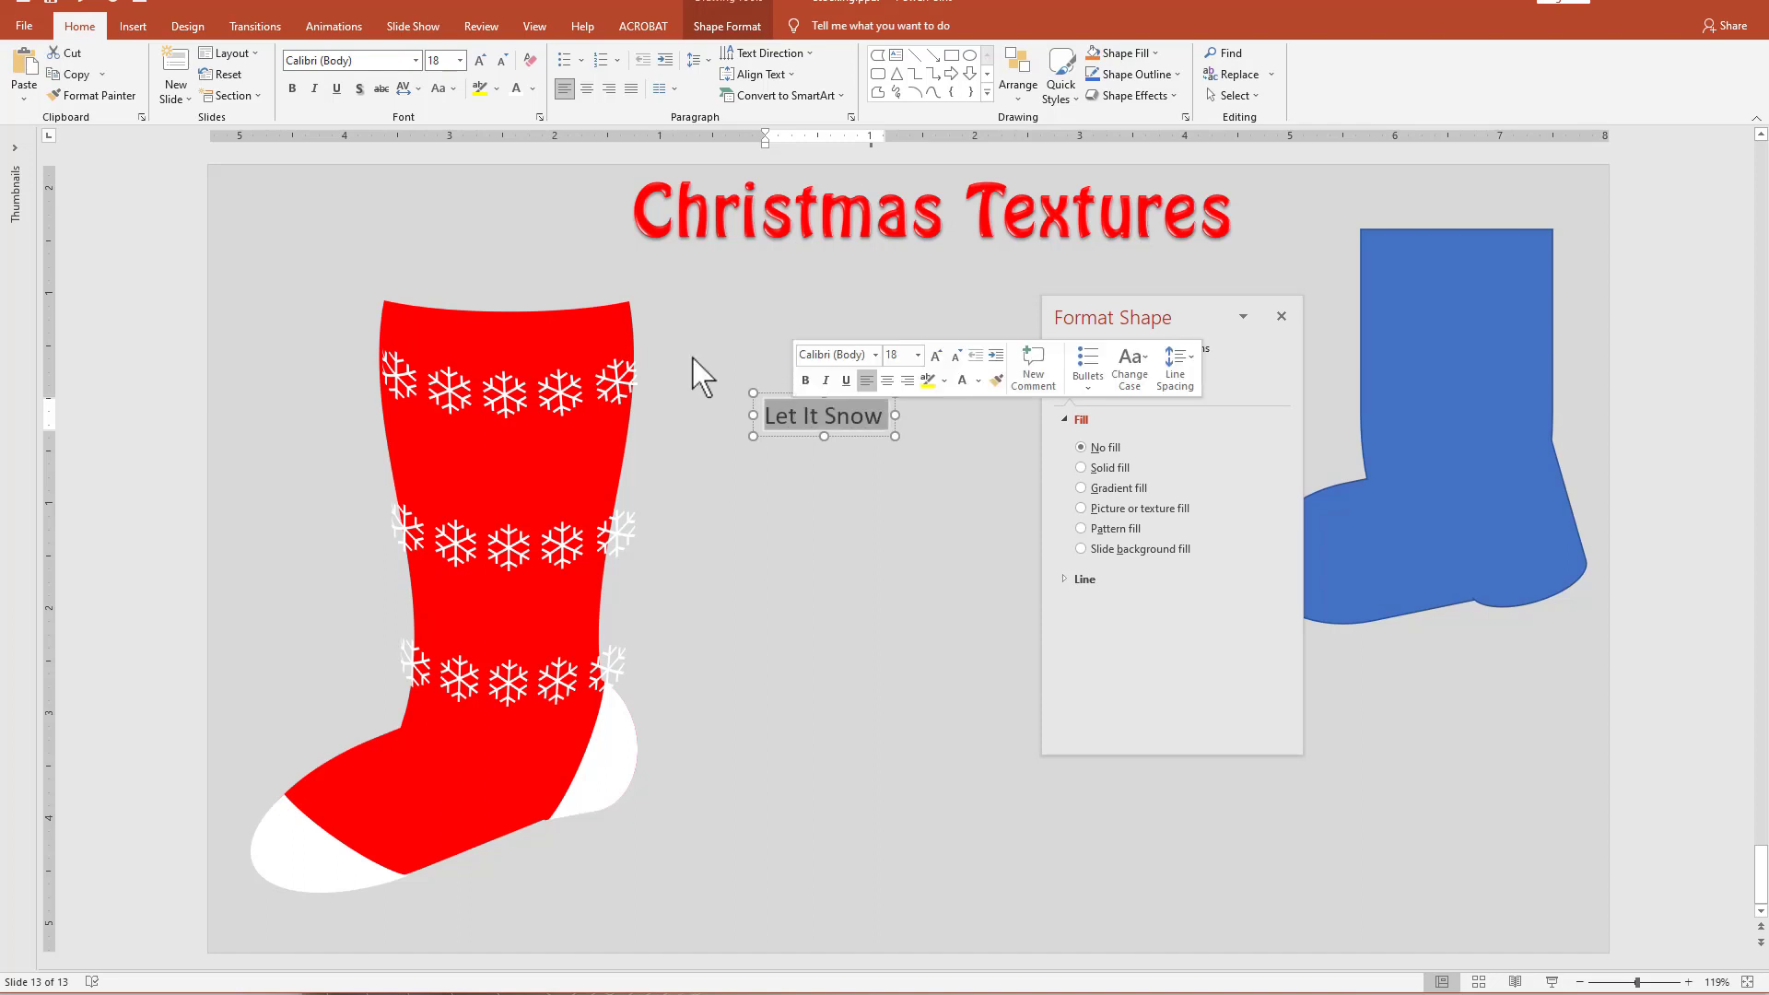
left_click(416, 60)
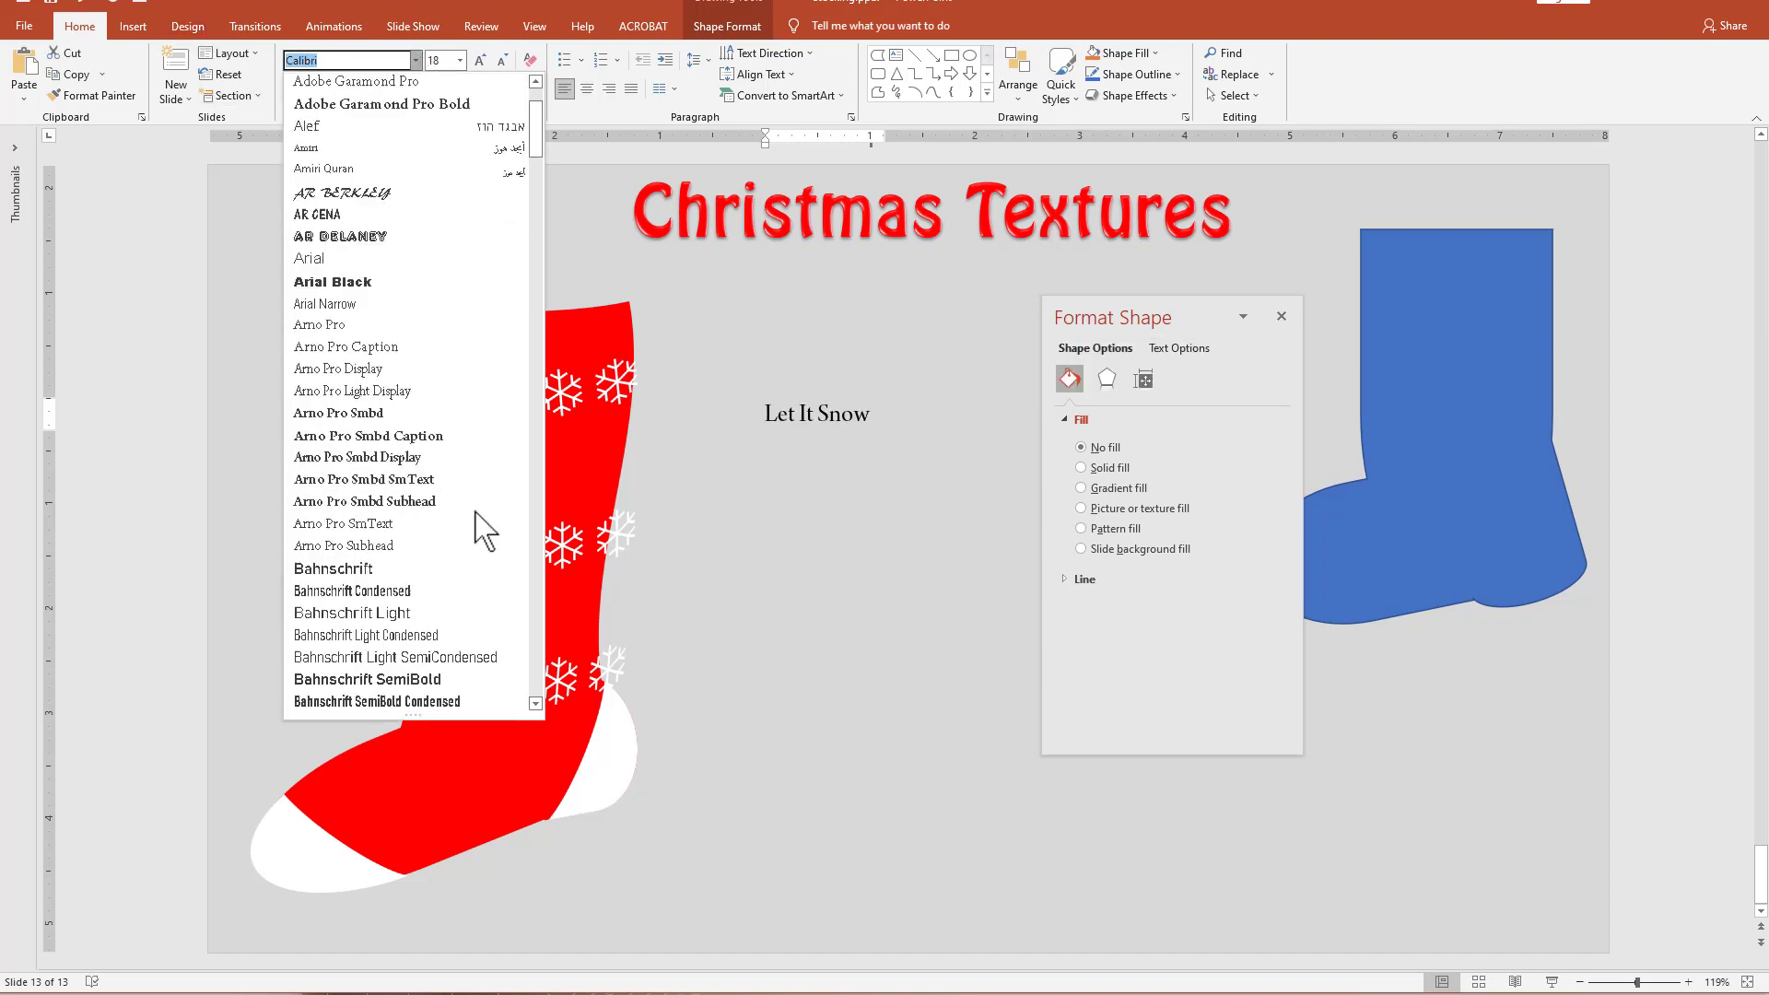
left_click_drag(540, 130, 542, 294)
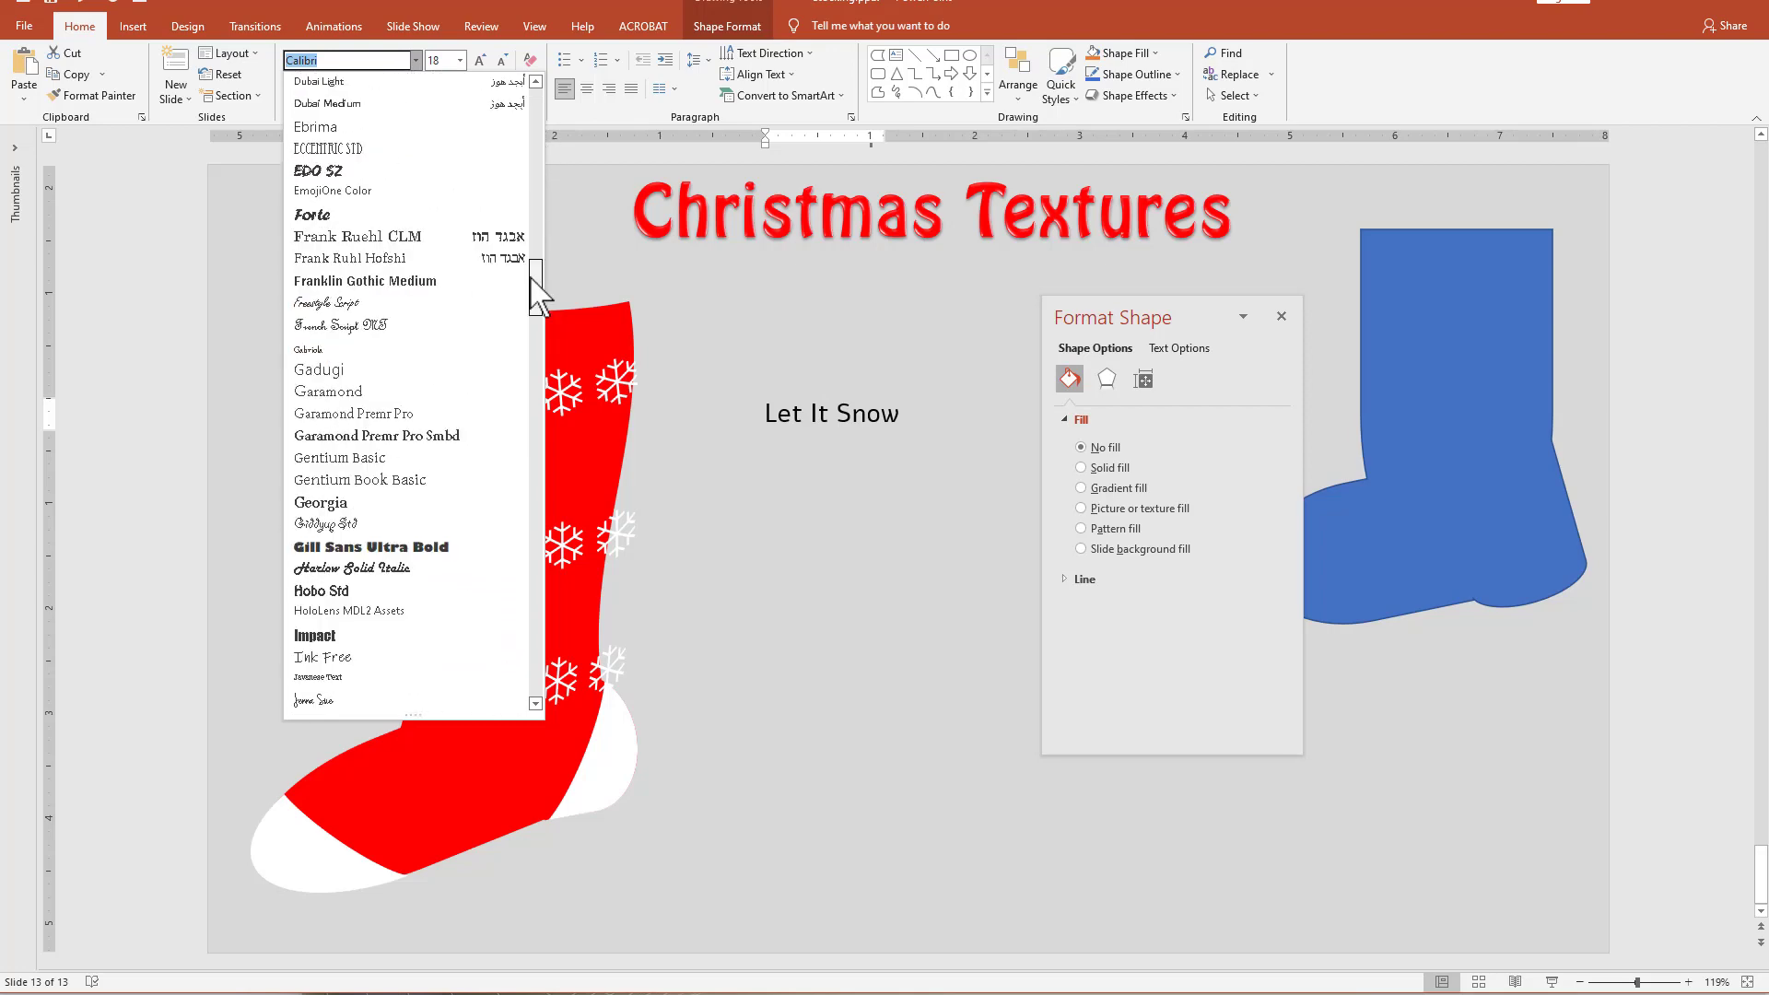
left_click(364, 595)
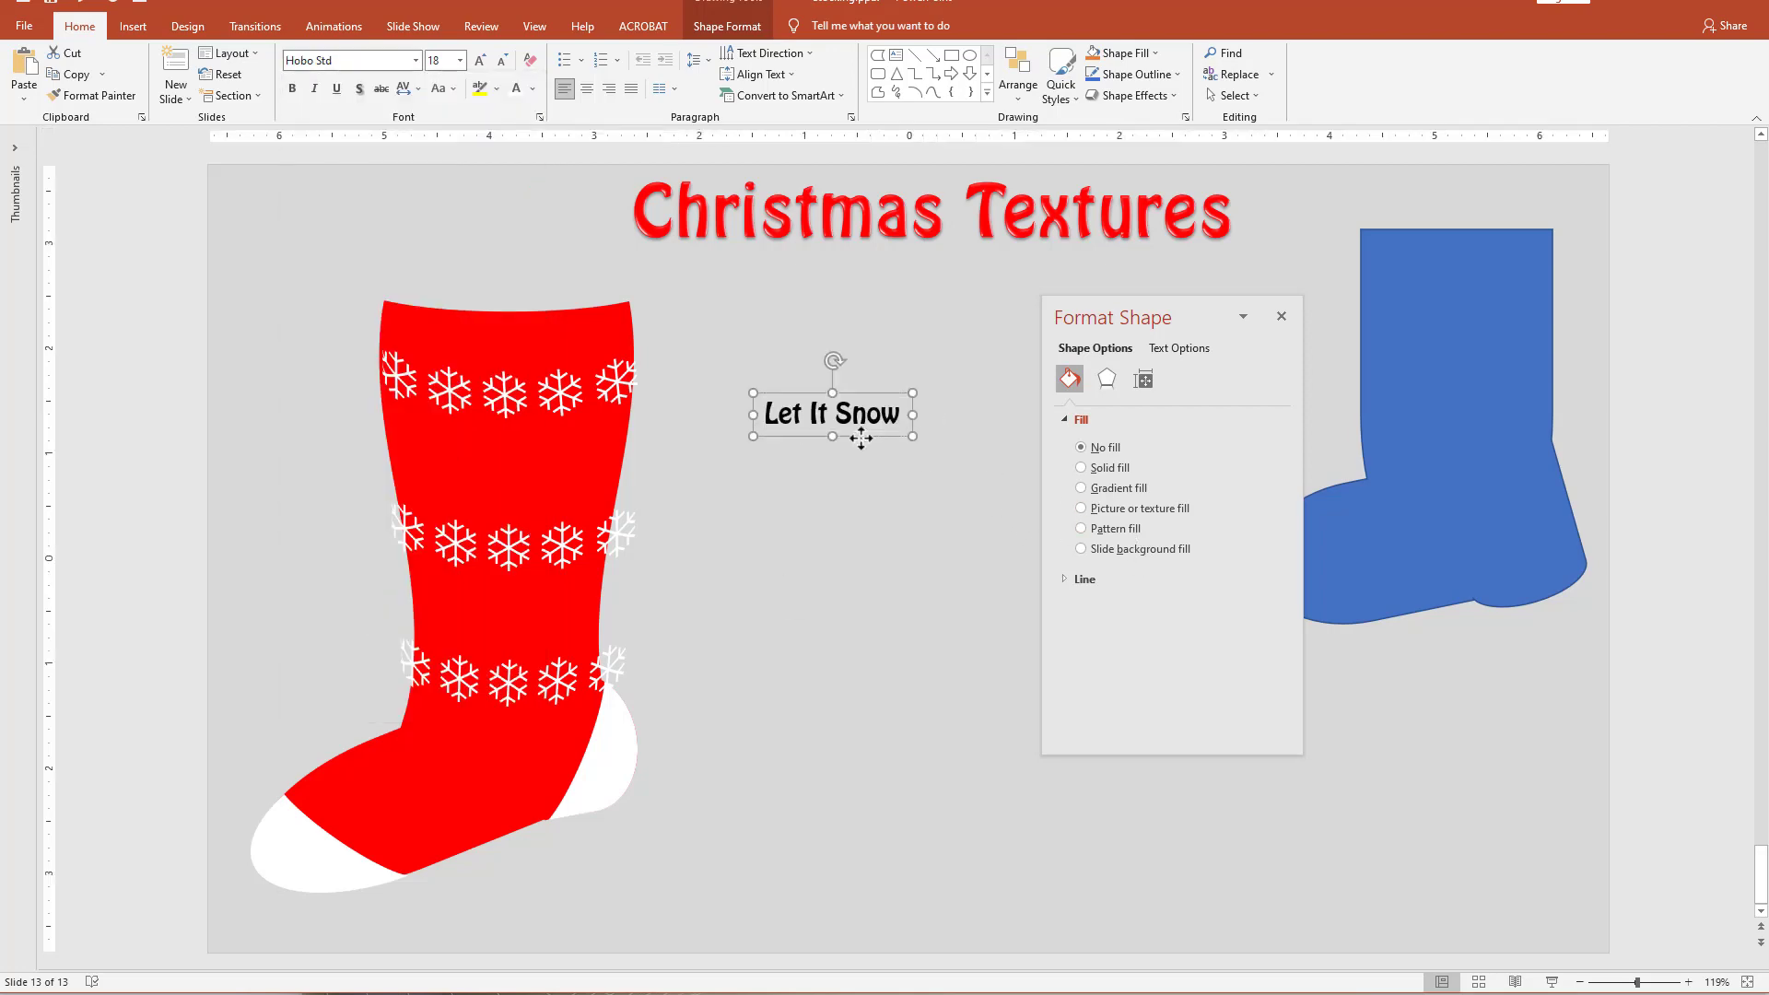
Move the "Let It Snow" text box slightly closer to the stocking and set its text fill color to white.
left_click_drag(861, 439, 814, 420)
left_click(1180, 351)
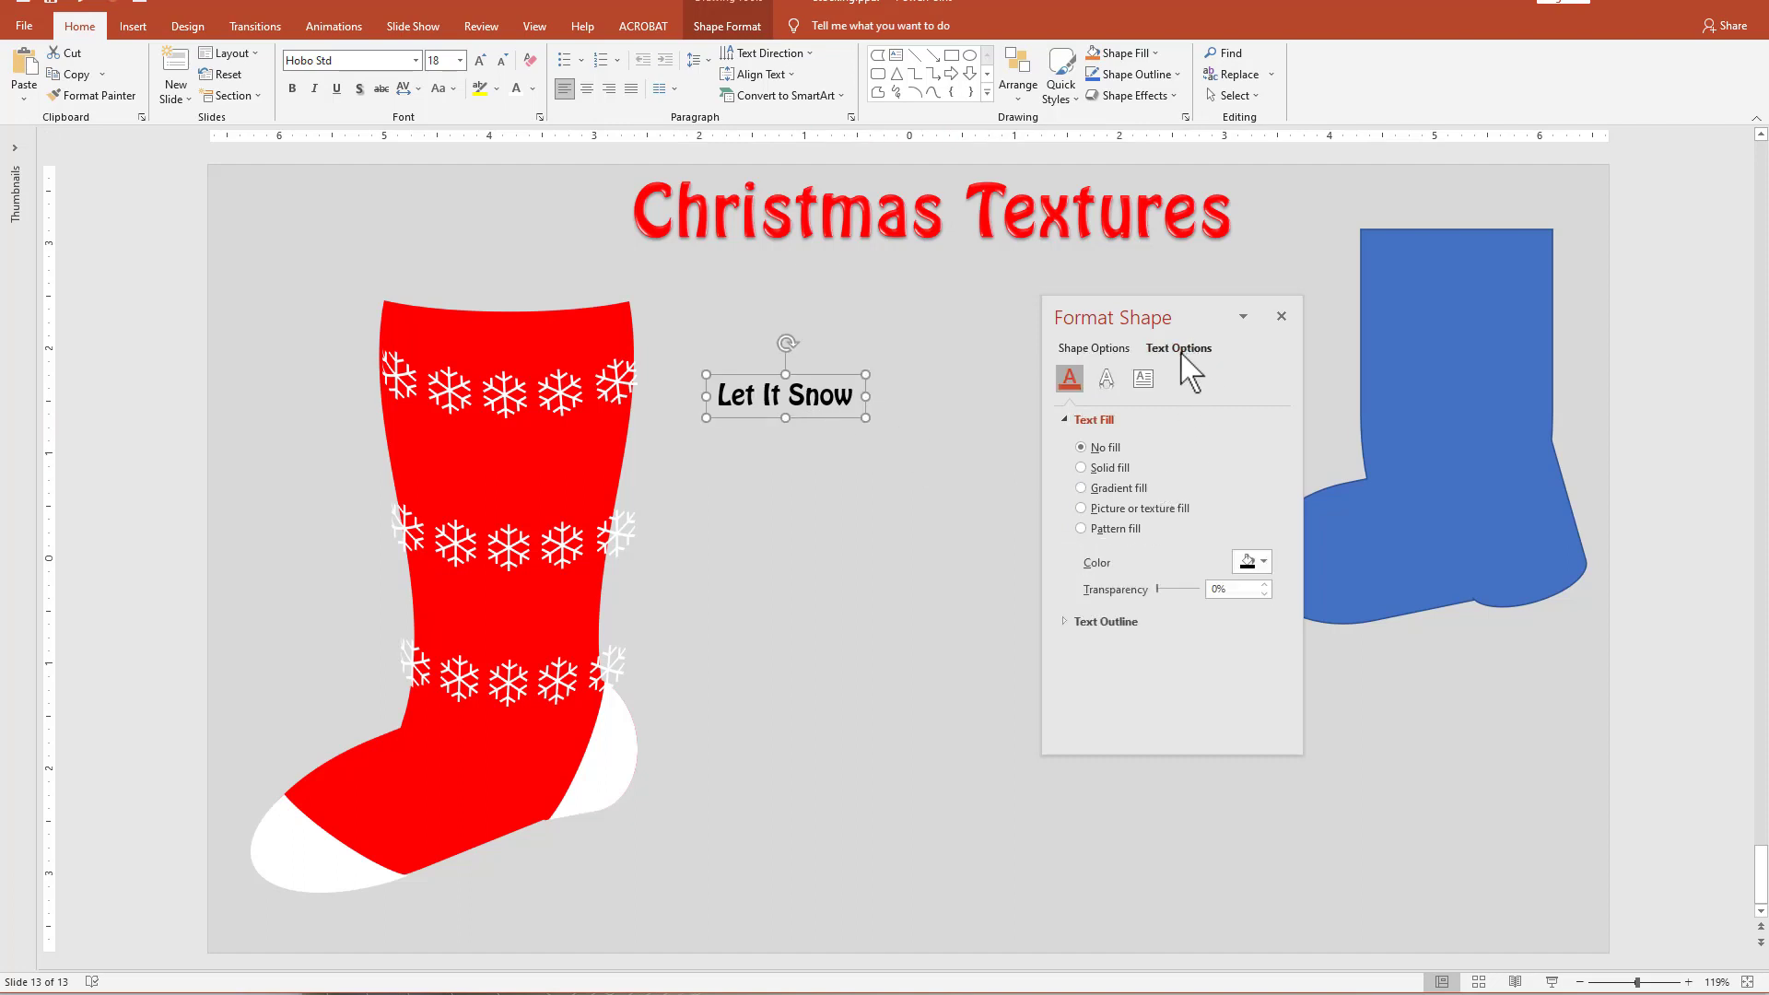
left_click(1255, 561)
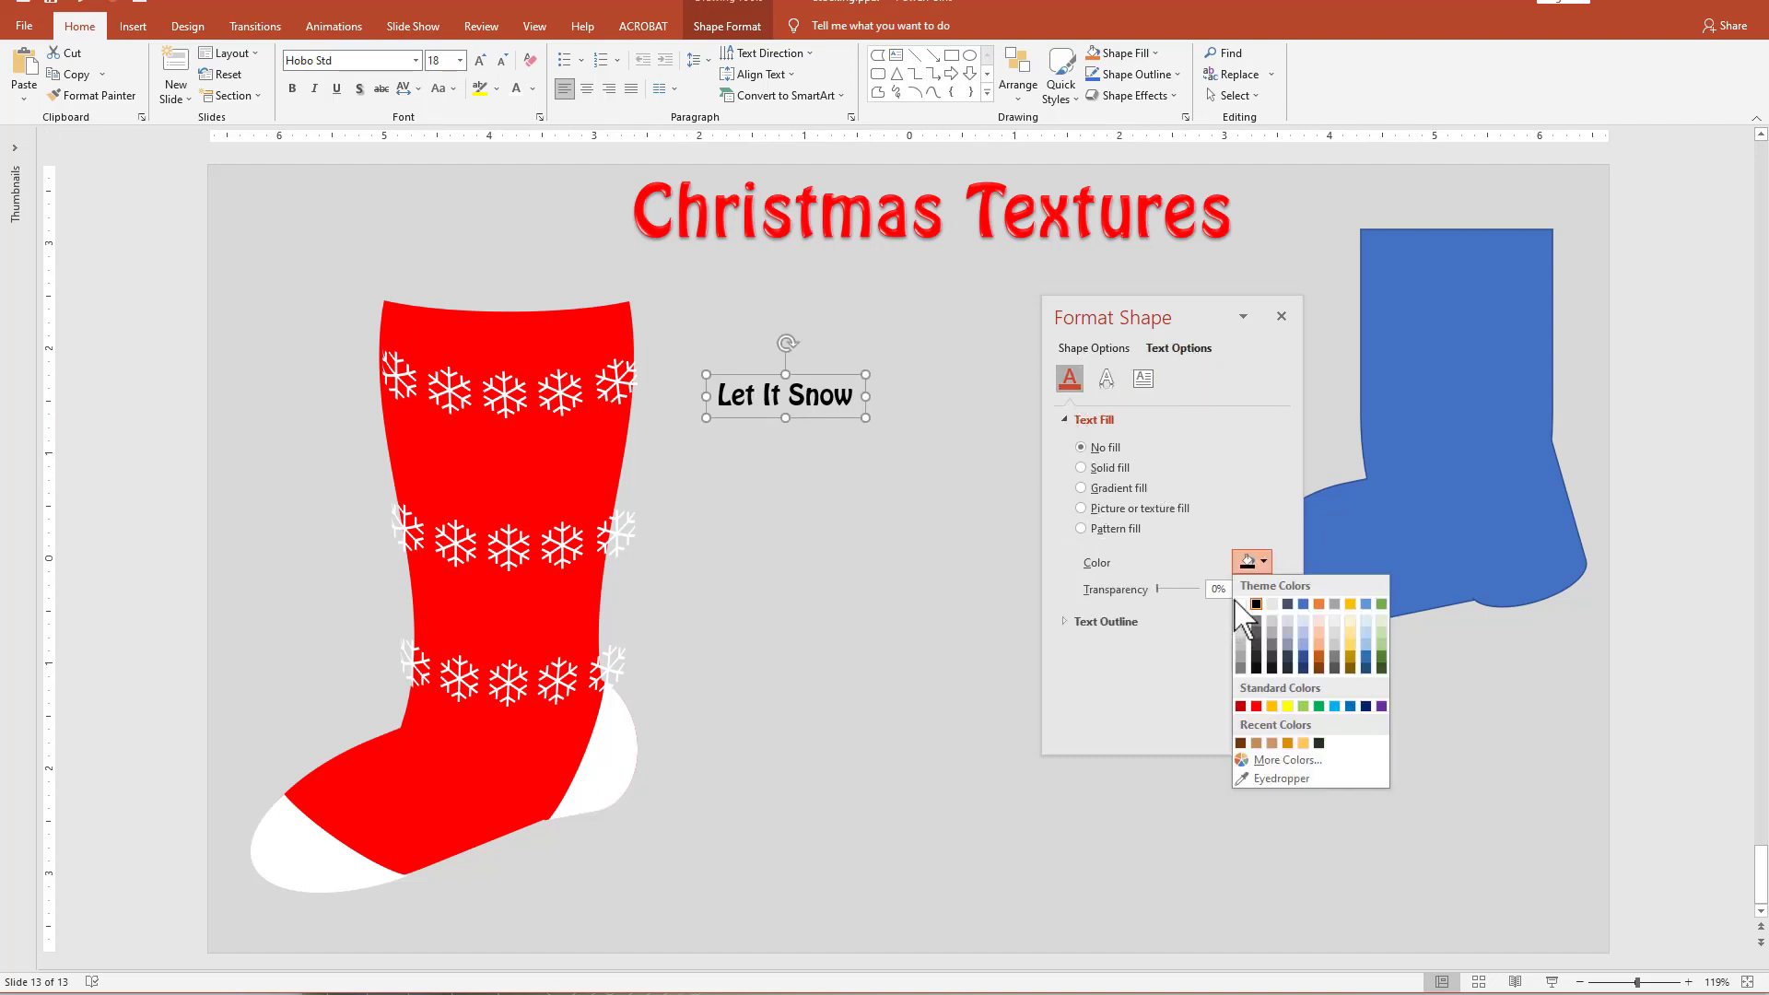
left_click(1240, 605)
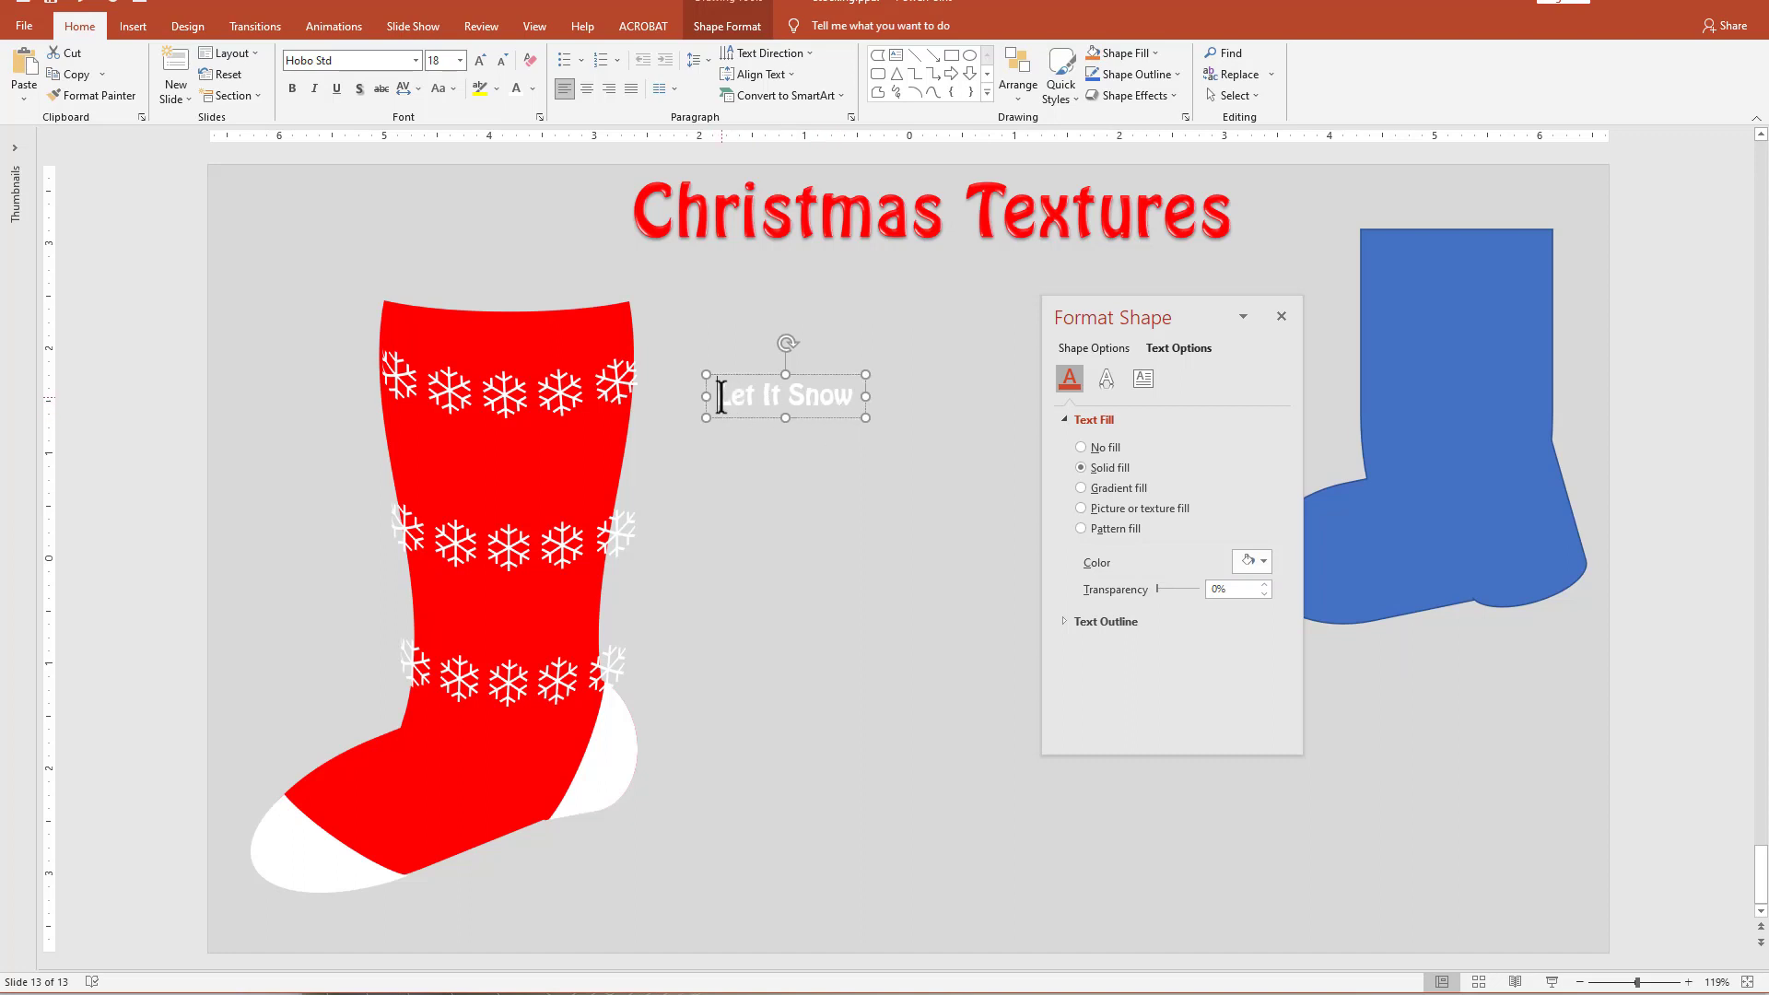
Copy the "Let It Snow" phrase and paste it after a space on the same line, removing the extra line.
left_click_drag(721, 397, 849, 423)
key("ctrl+c")
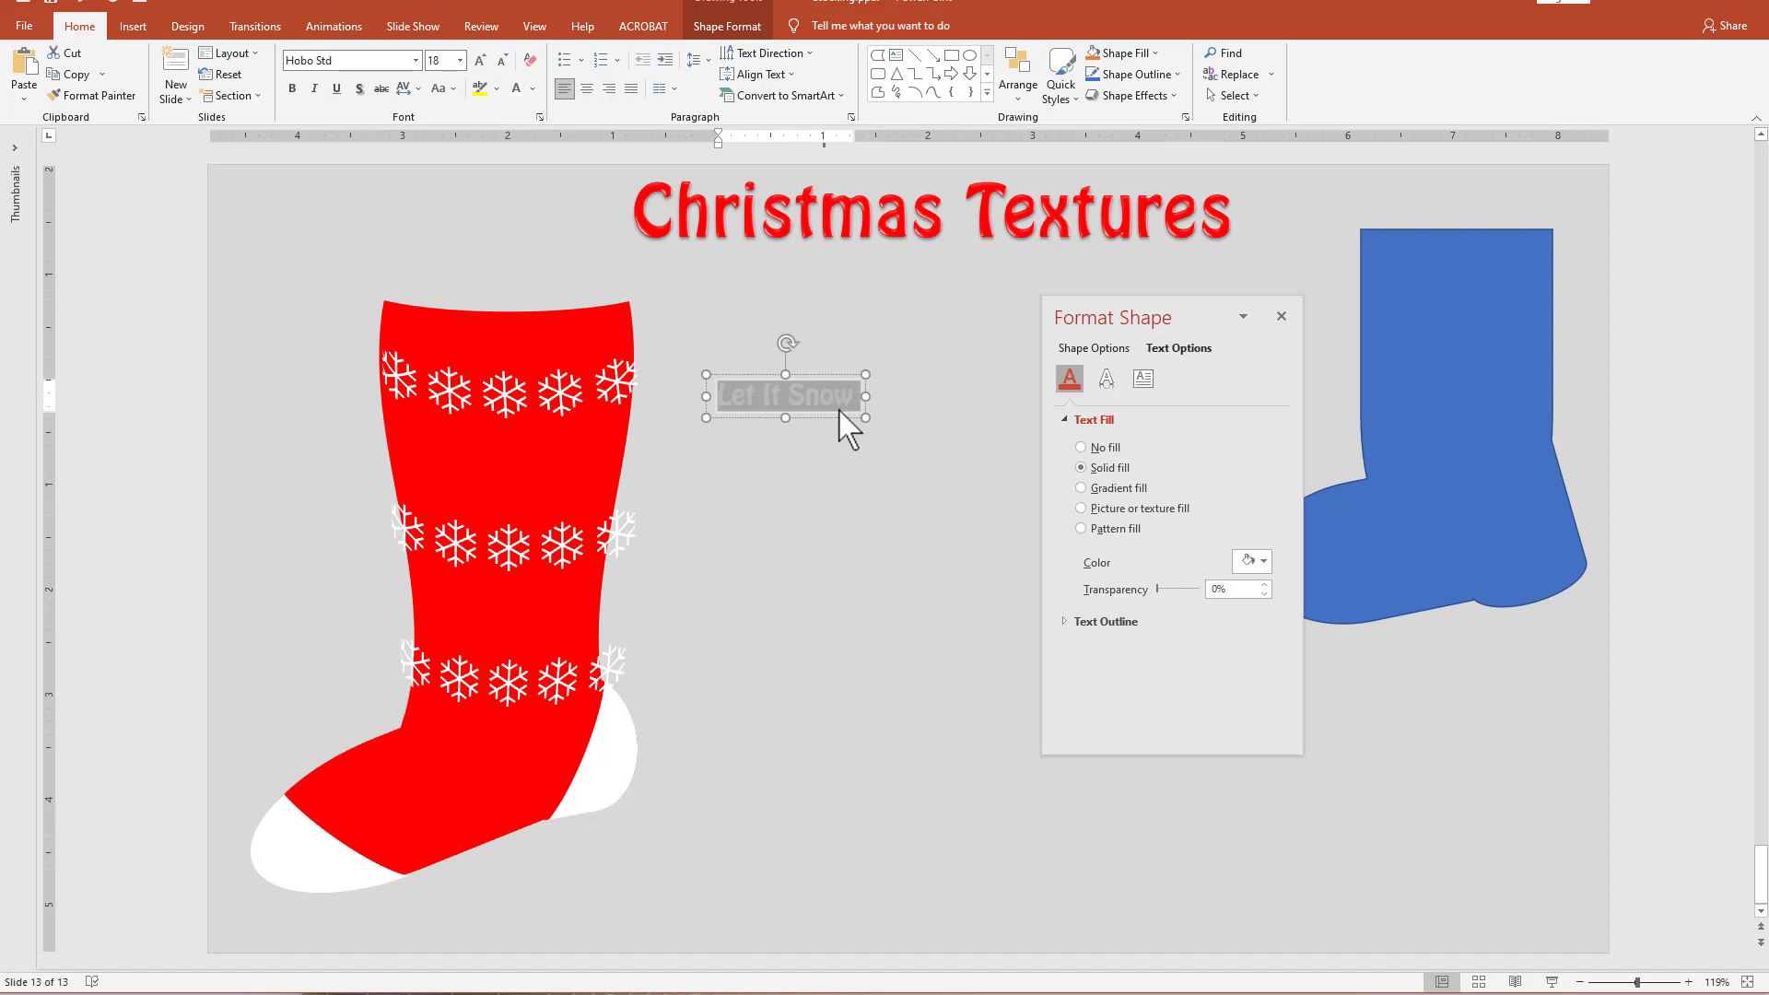
left_click(854, 403)
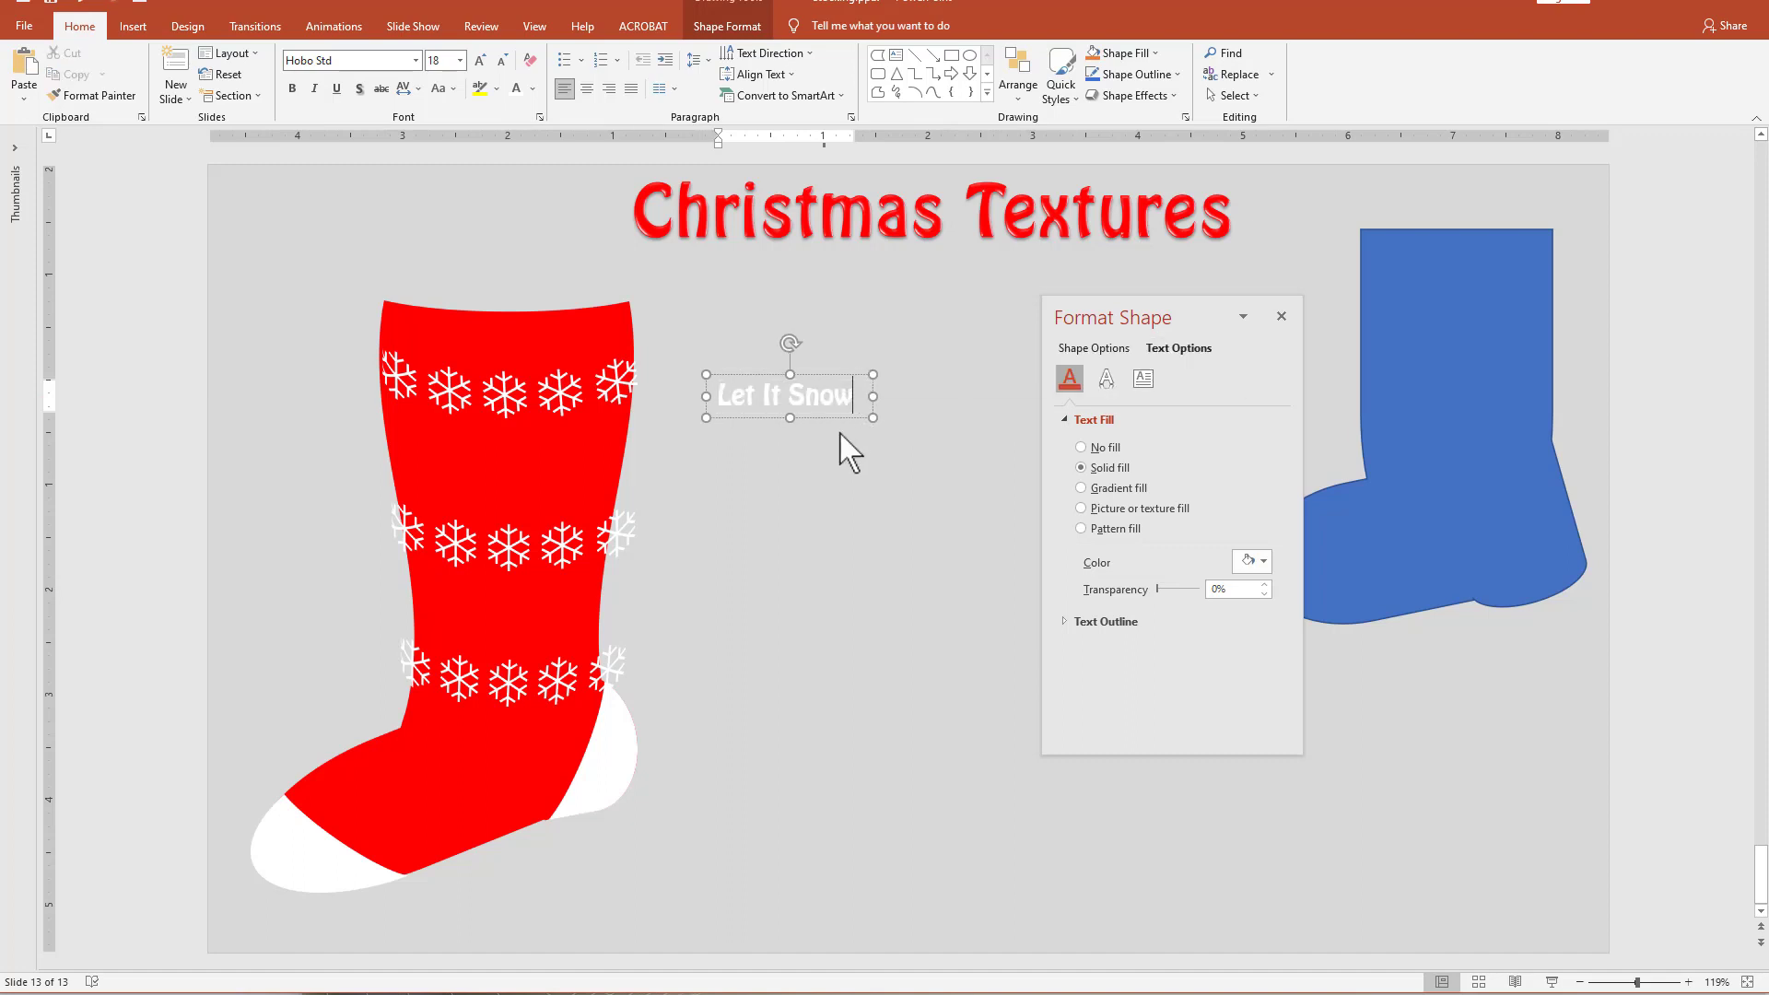
key("ctrl+v")
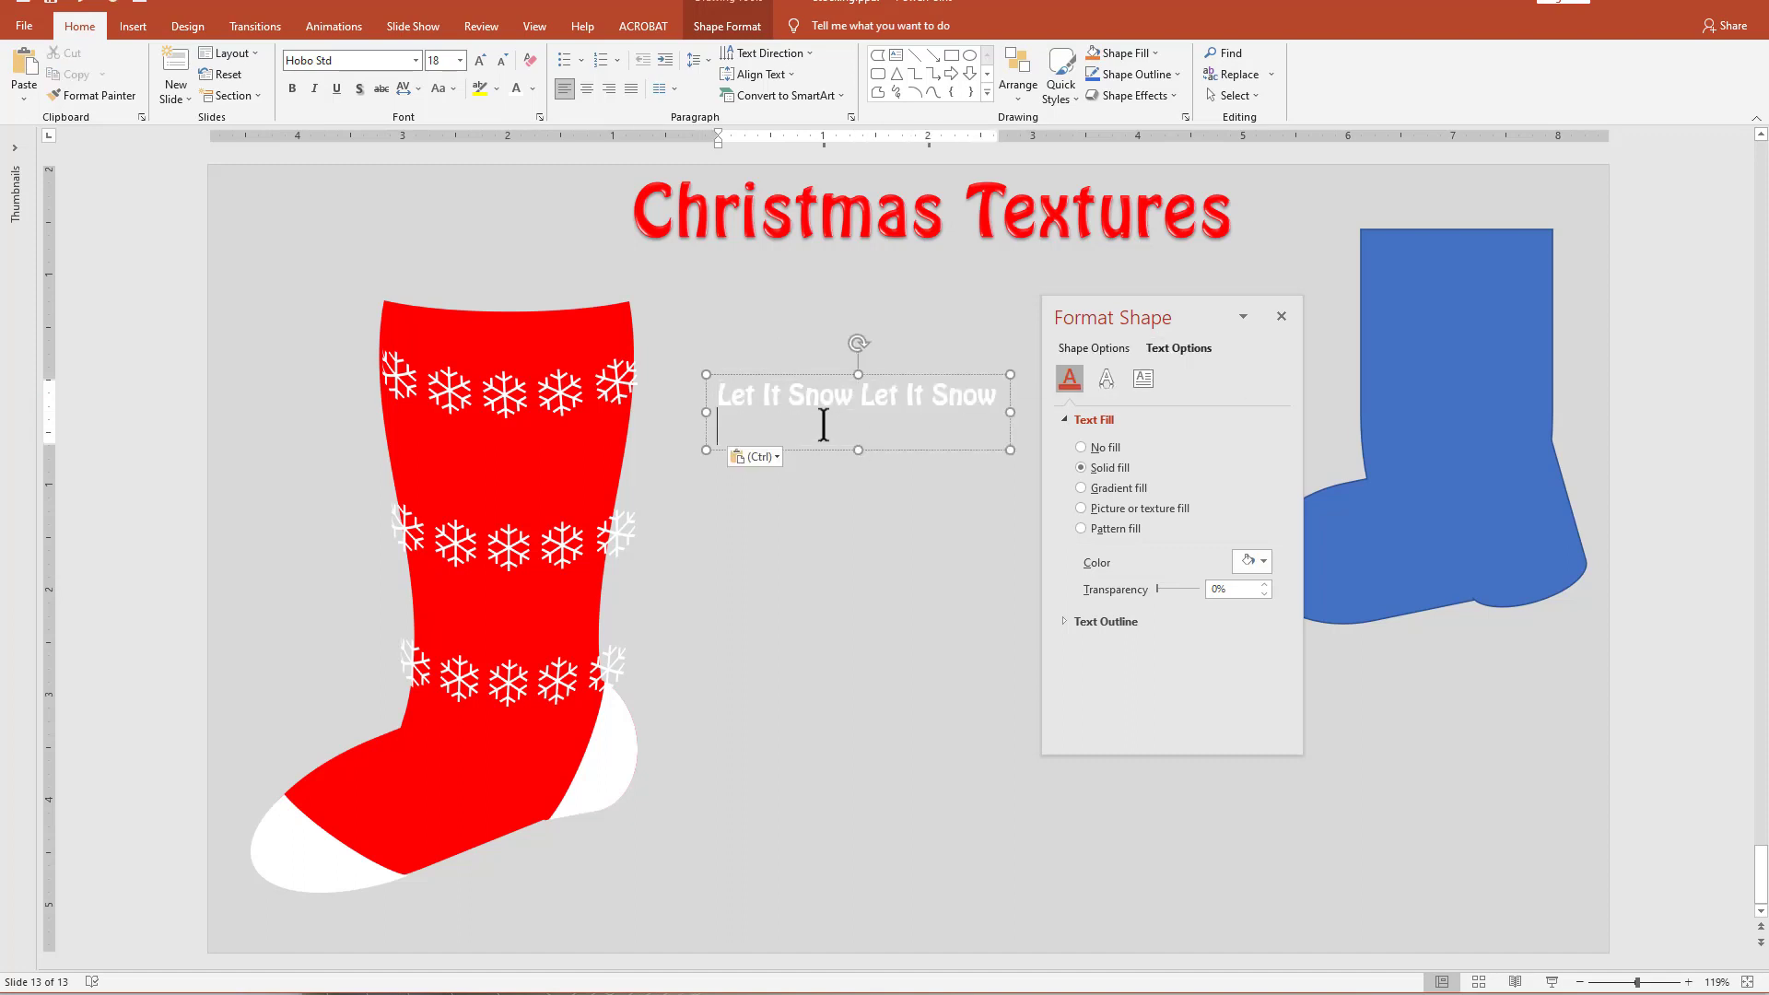
key("BackSpace")
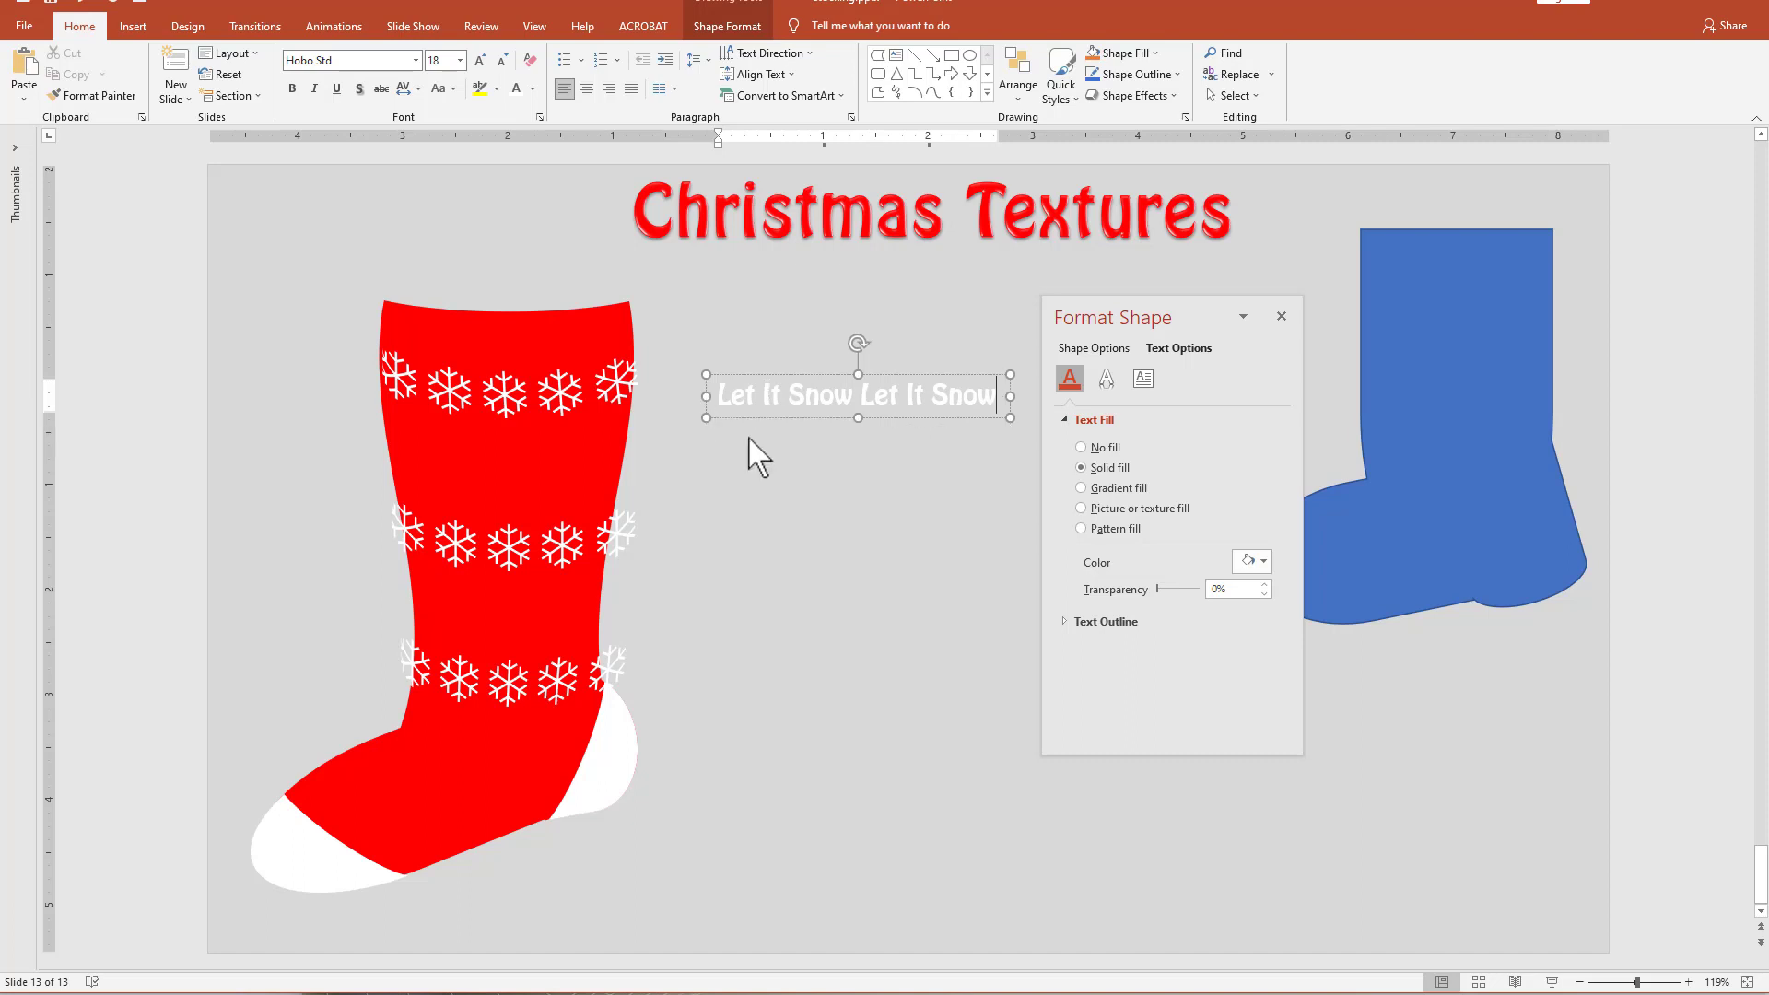
Apply the outside ring Transform warp to the "Let It Snow Let It Snow" text and stretch its box to about 1.01" high.
left_click(728, 26)
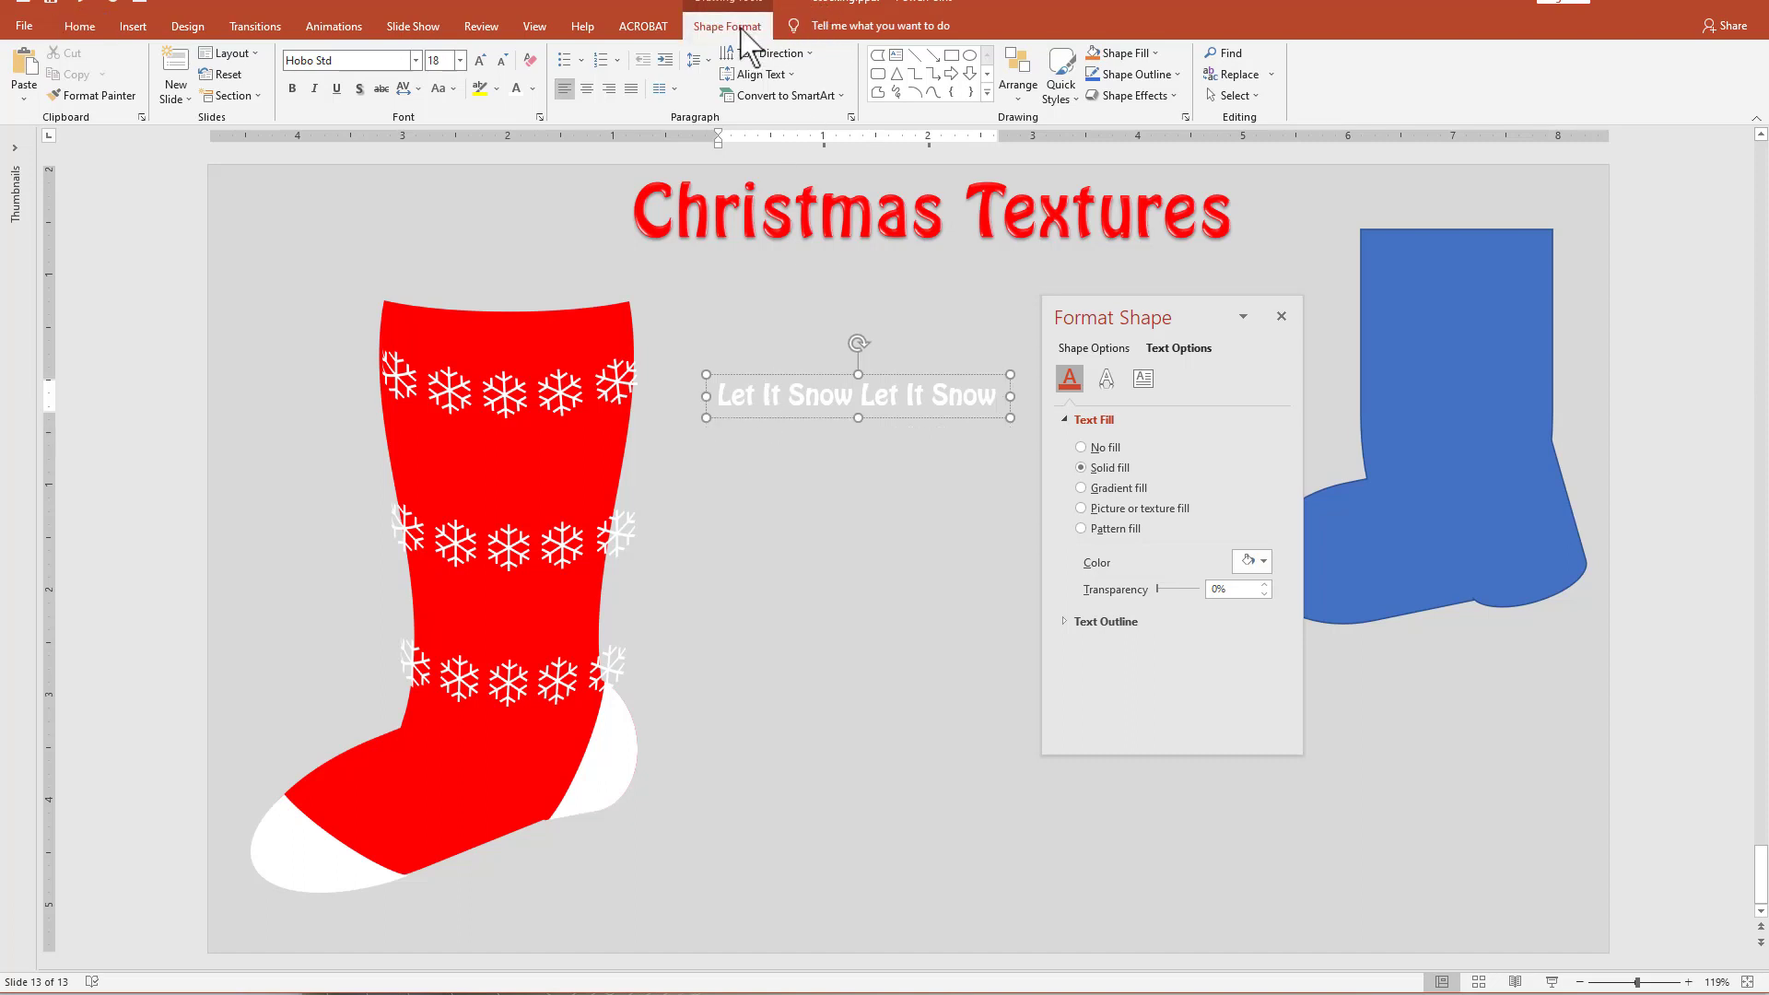
left_click(979, 95)
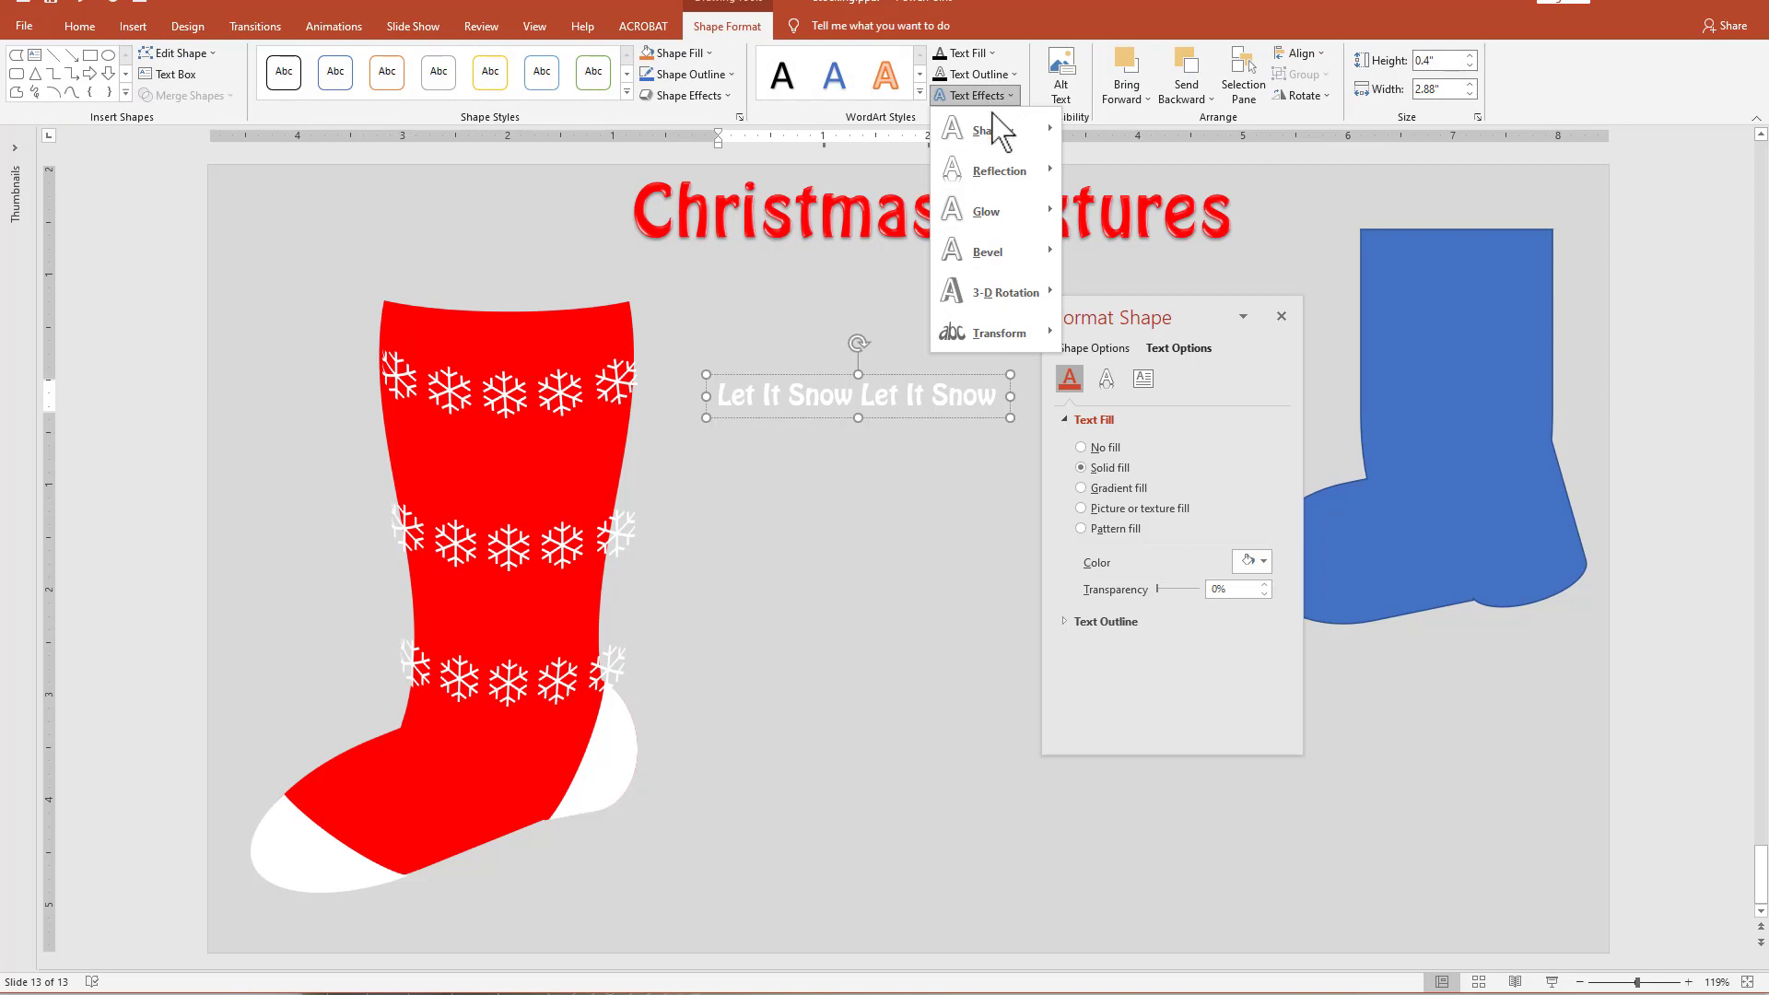
mouse_move(1013, 334)
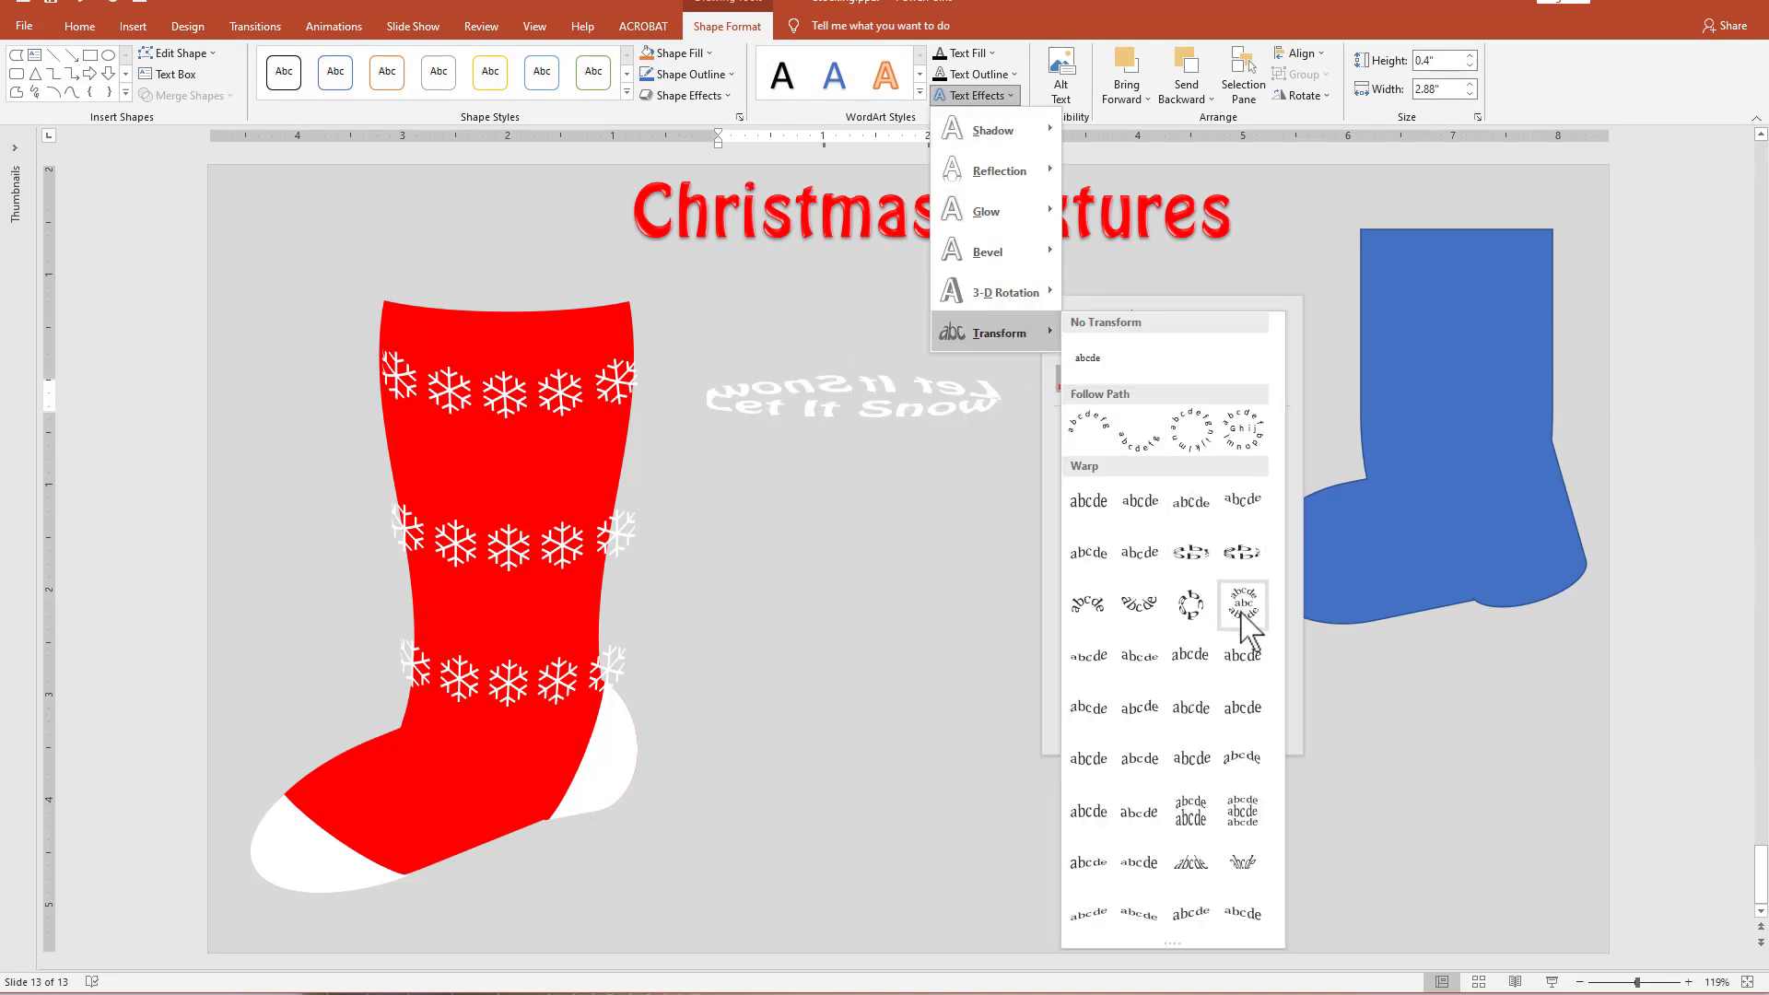
left_click(1247, 585)
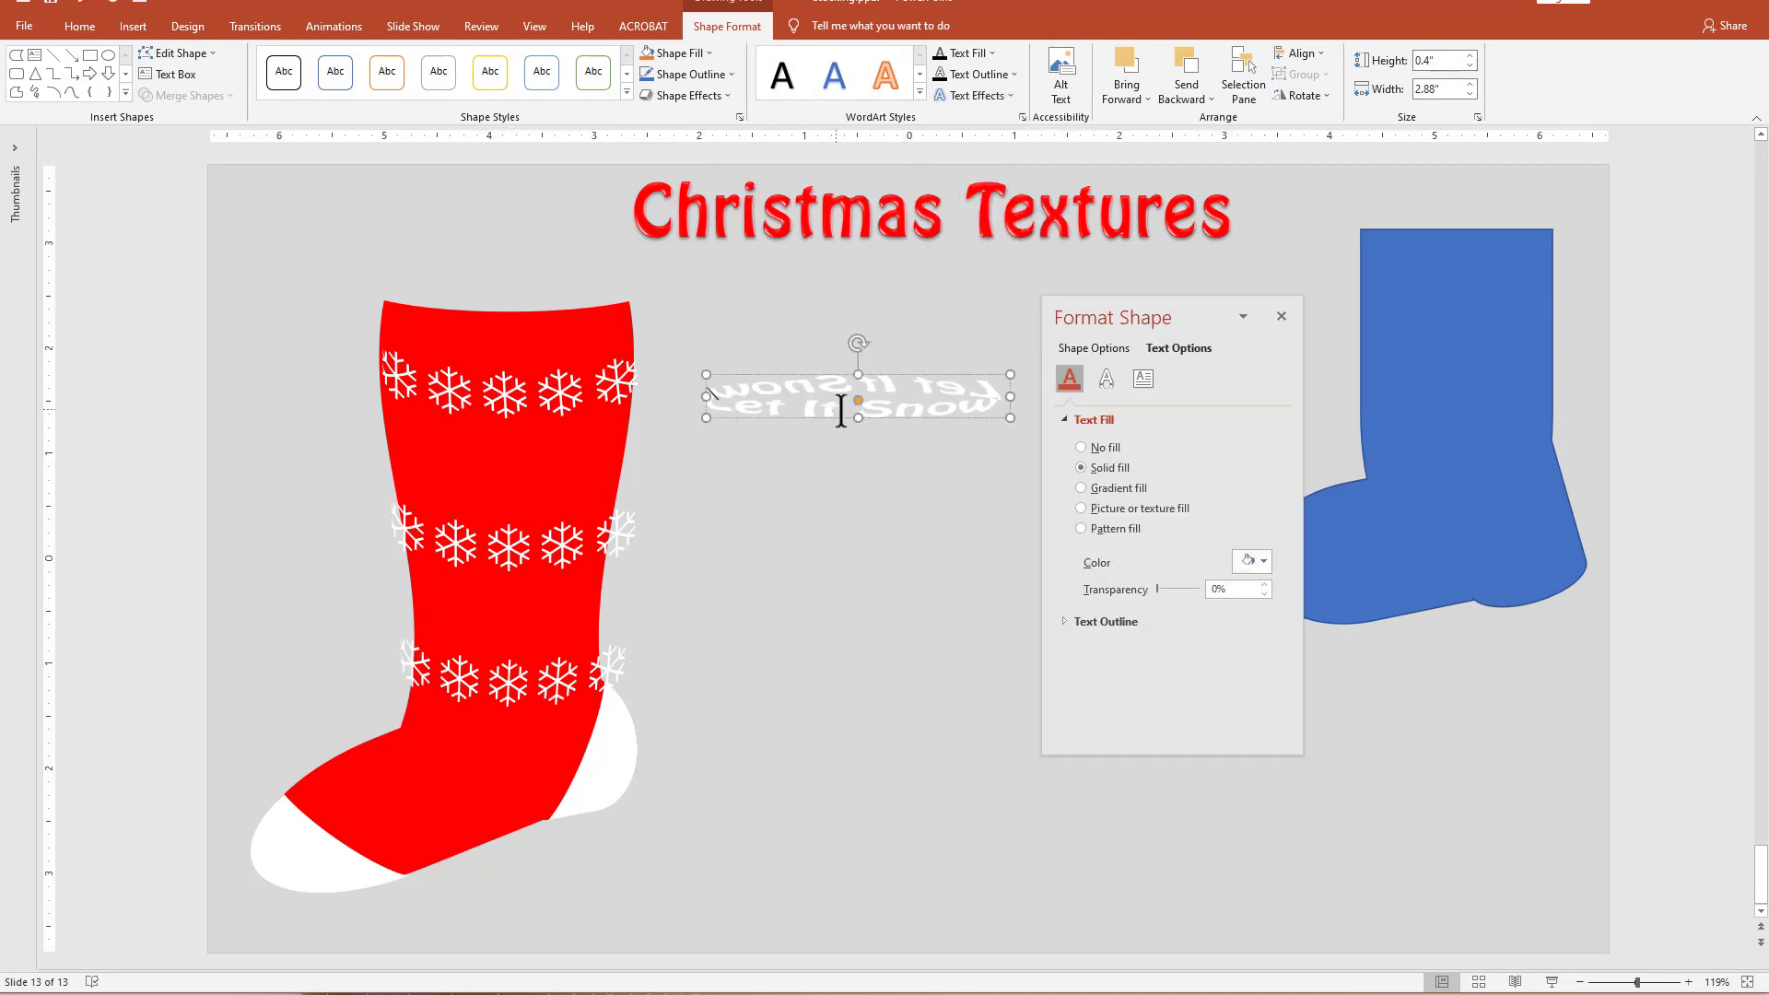
left_click_drag(858, 418, 837, 483)
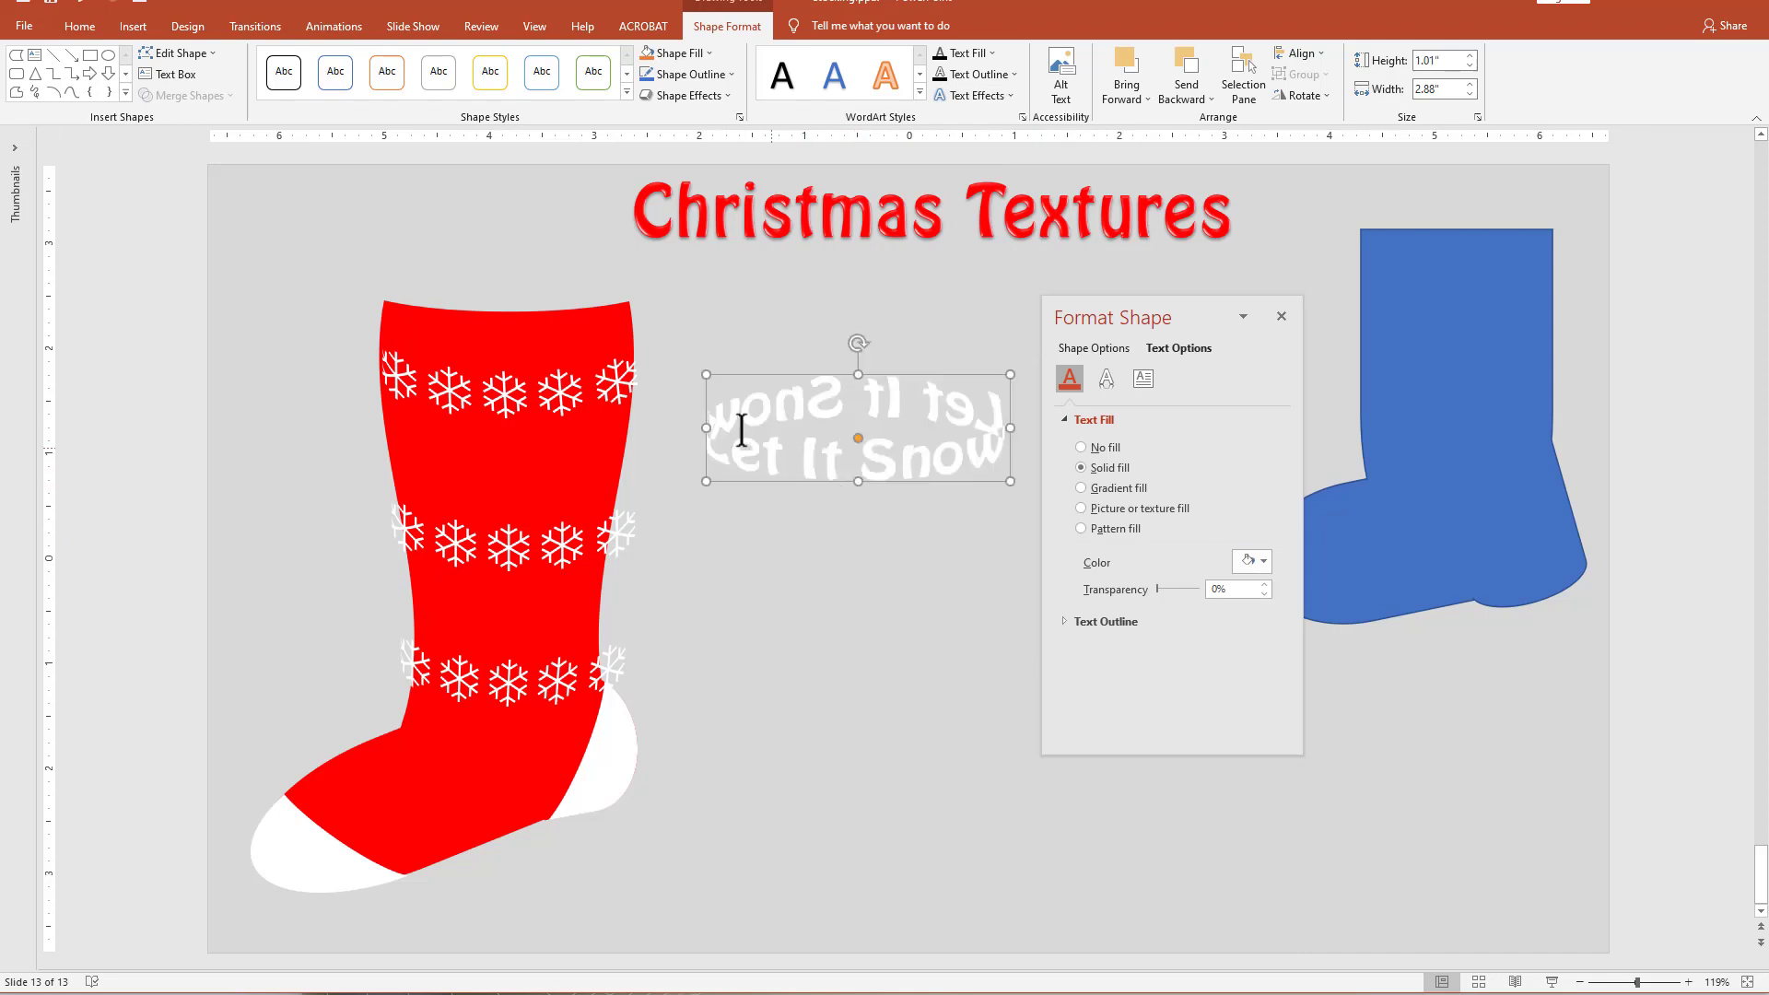
Set the mirrored upper phrase to no fill and fit the text band across the stocking below the first snowflake row.
left_click_drag(717, 412, 940, 403)
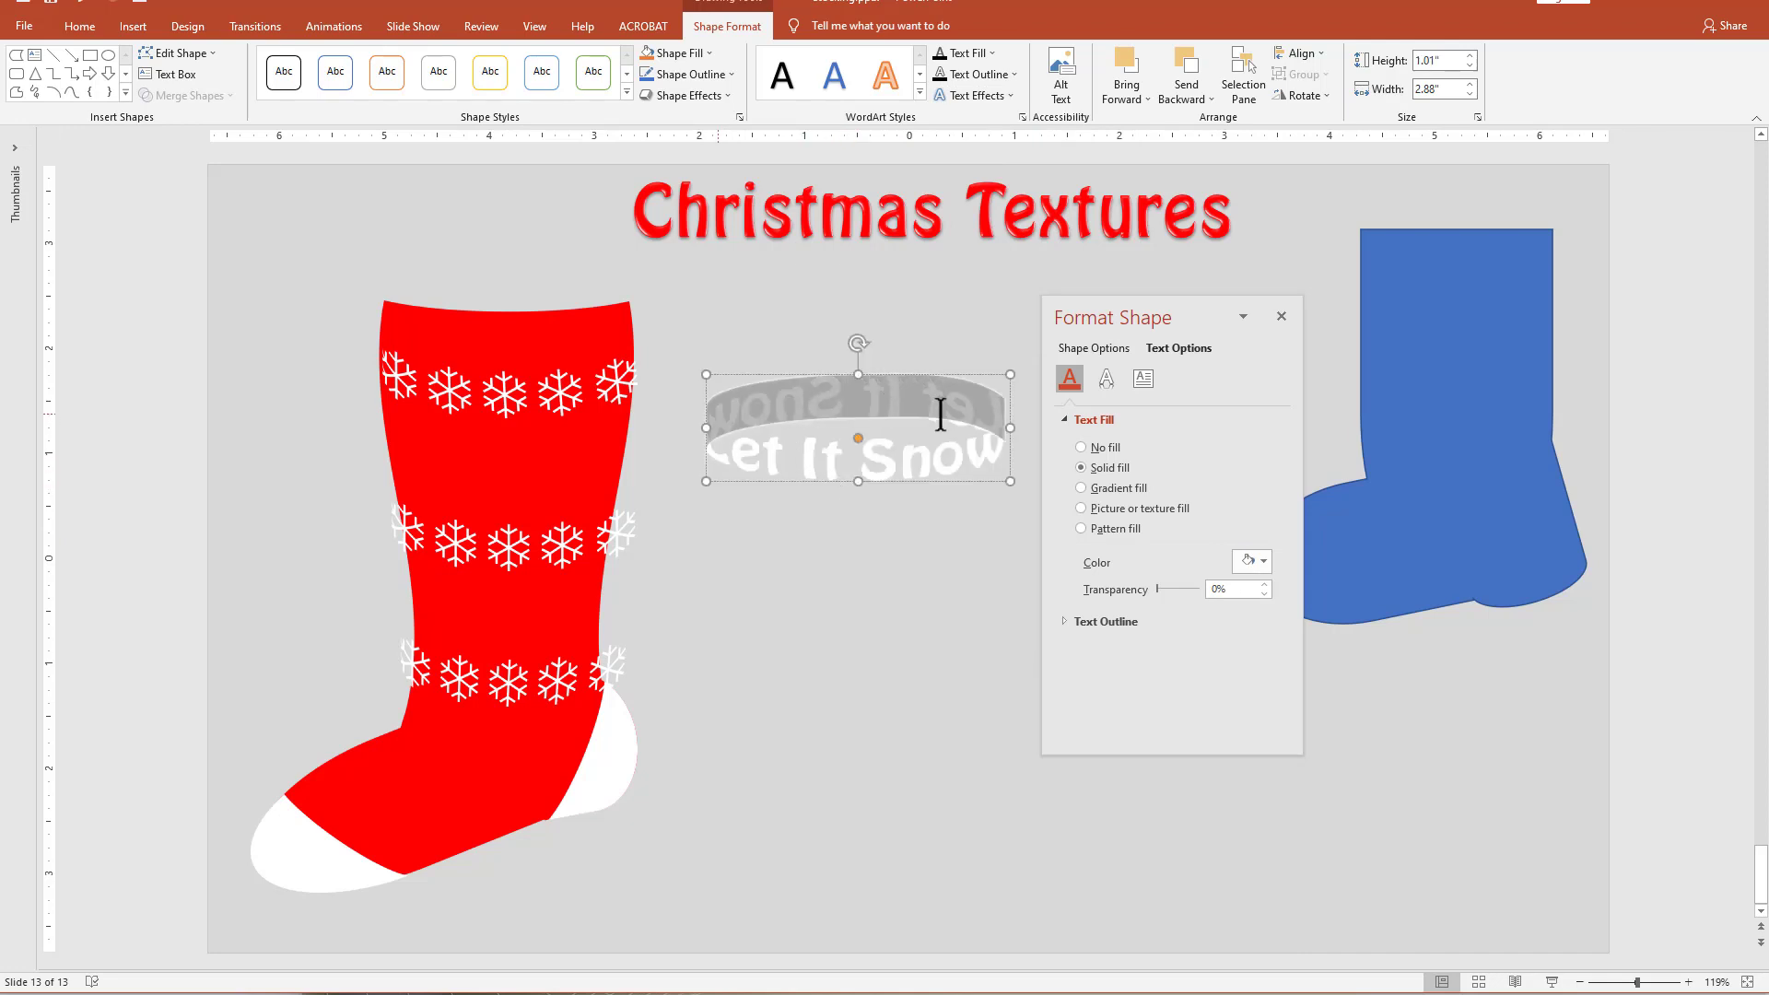
left_click(1086, 449)
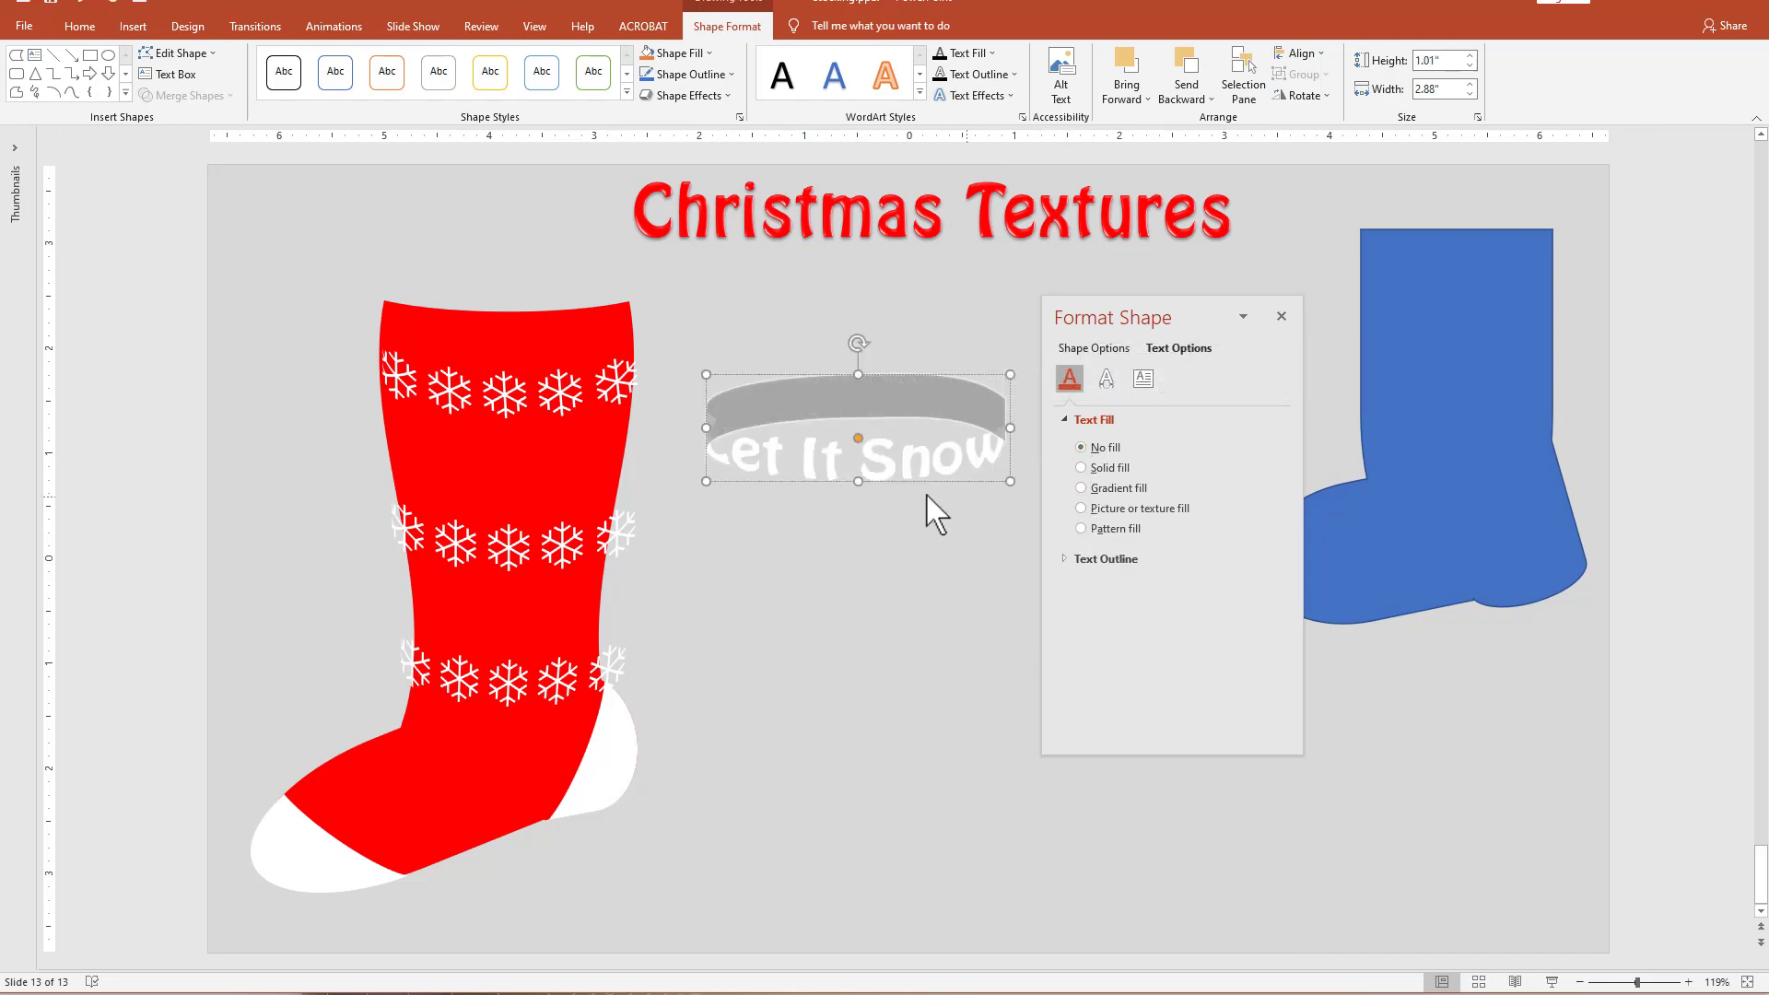
left_click_drag(931, 477, 612, 481)
left_click_drag(686, 424, 632, 425)
Copy the "Let It Snow" band below the second snowflake row and narrow the copy to about 2.14".
left_click_drag(544, 480, 642, 576)
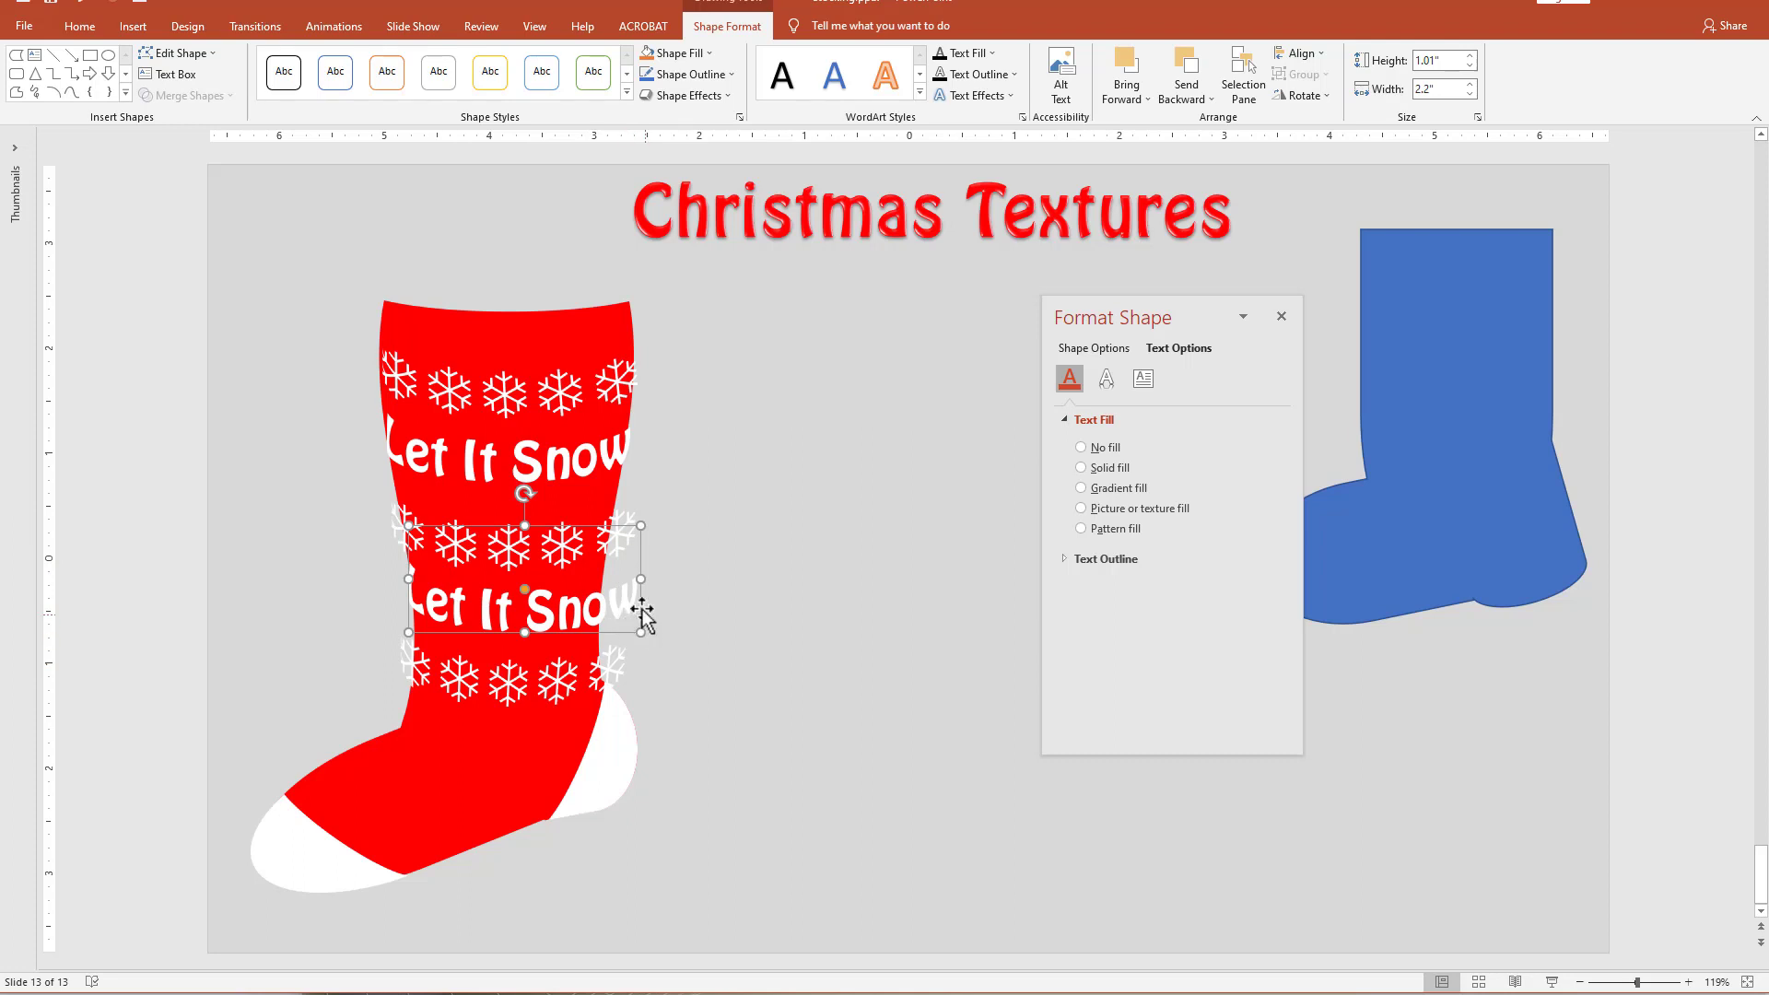
left_click_drag(643, 610, 628, 580)
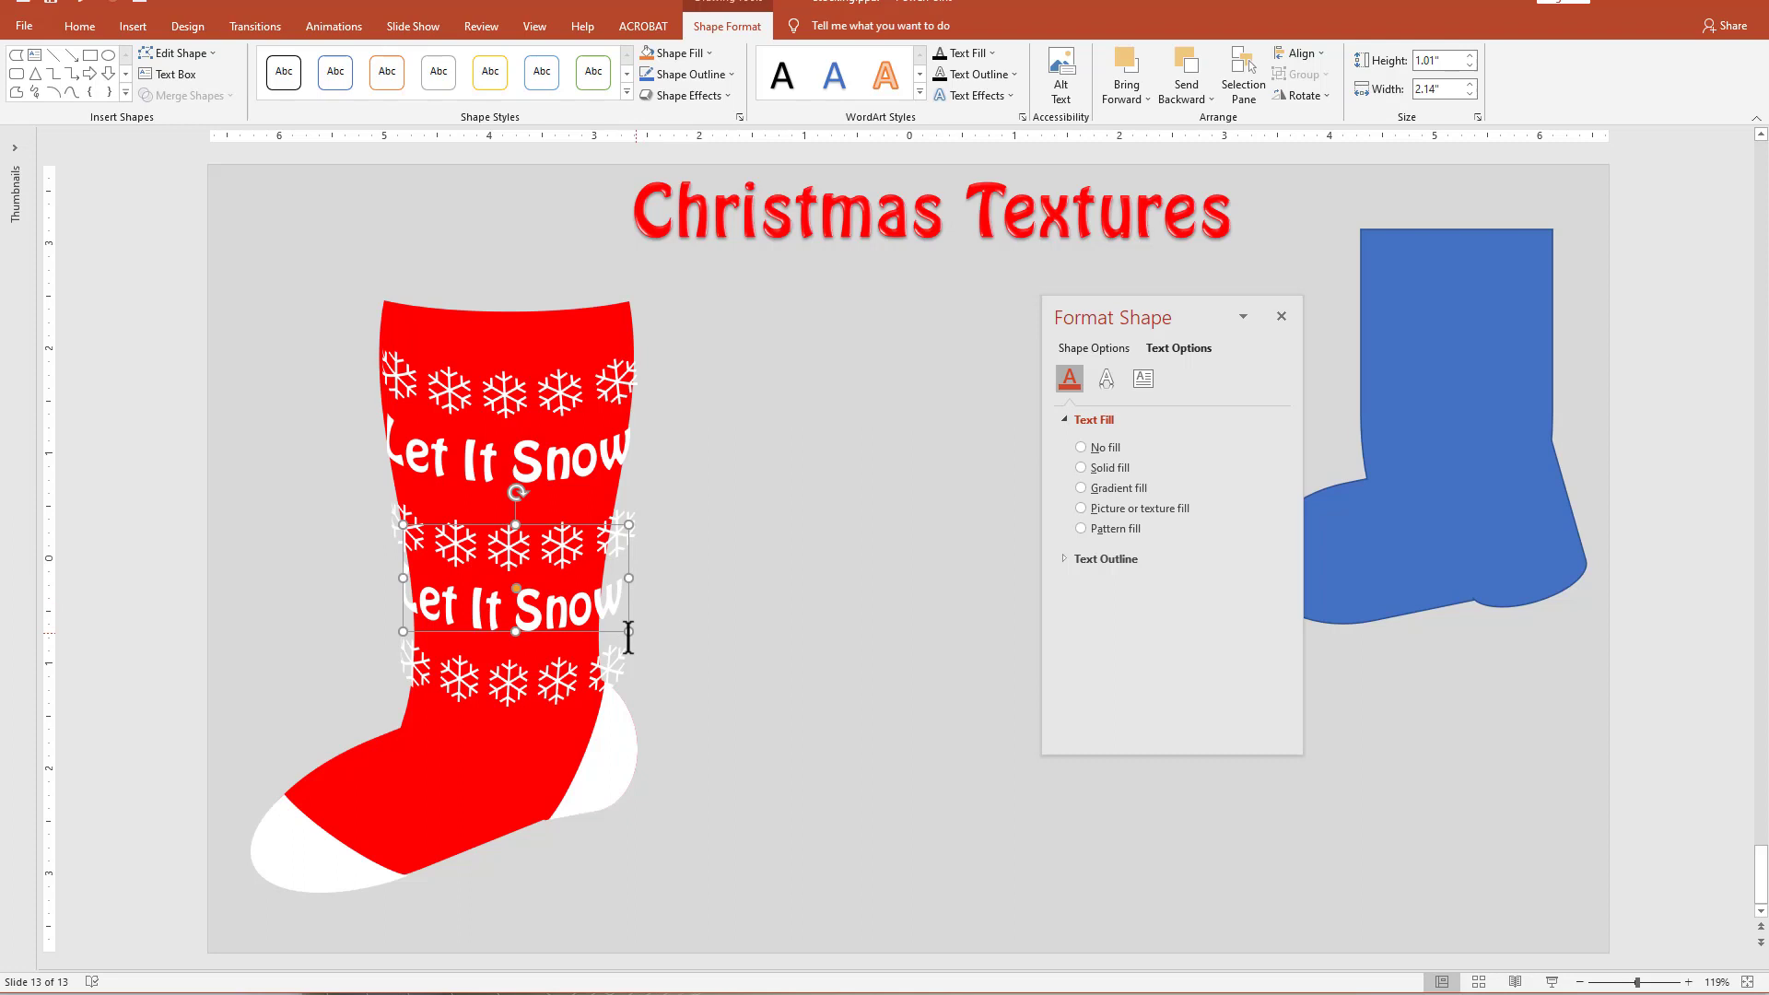
Nudge the second and third snowflake rows and the second "Let It Snow" band upward to even out the spacing.
left_click(551, 694)
left_click_drag(556, 709, 557, 704)
left_click(616, 564)
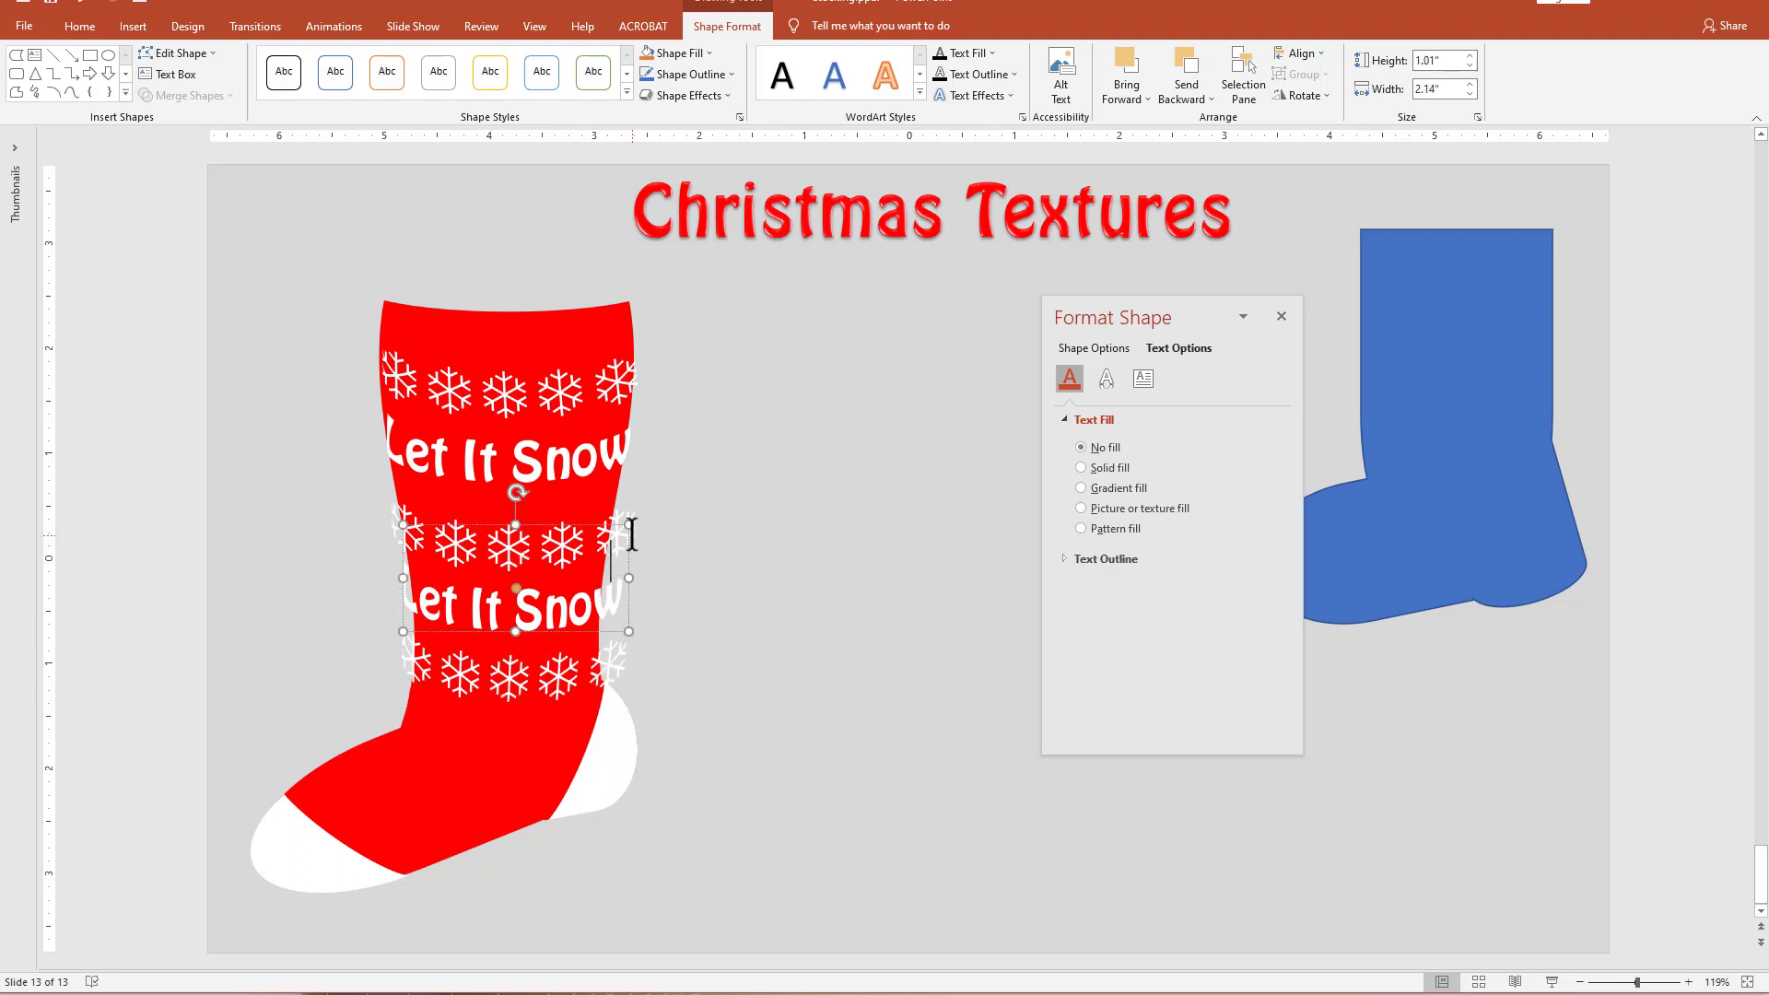
left_click(631, 537)
left_click_drag(631, 570, 629, 554)
left_click(616, 612)
left_click_drag(632, 615, 632, 600)
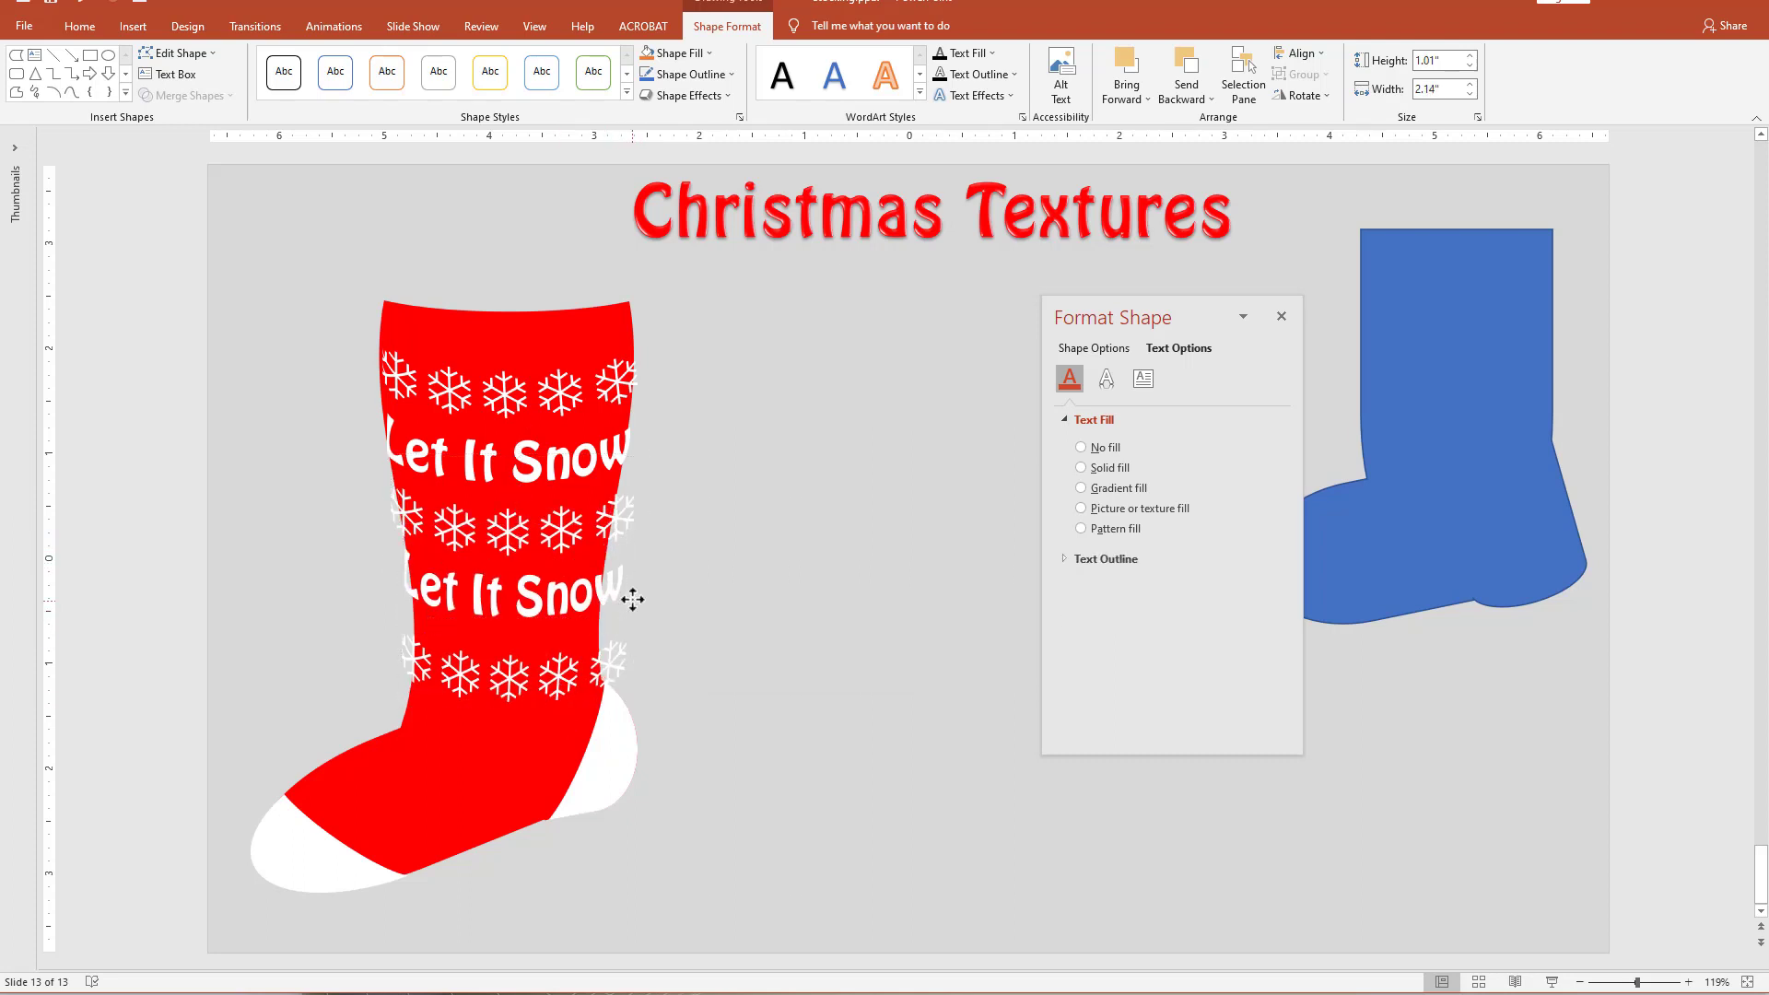
left_click(605, 673)
left_click_drag(612, 705, 613, 682)
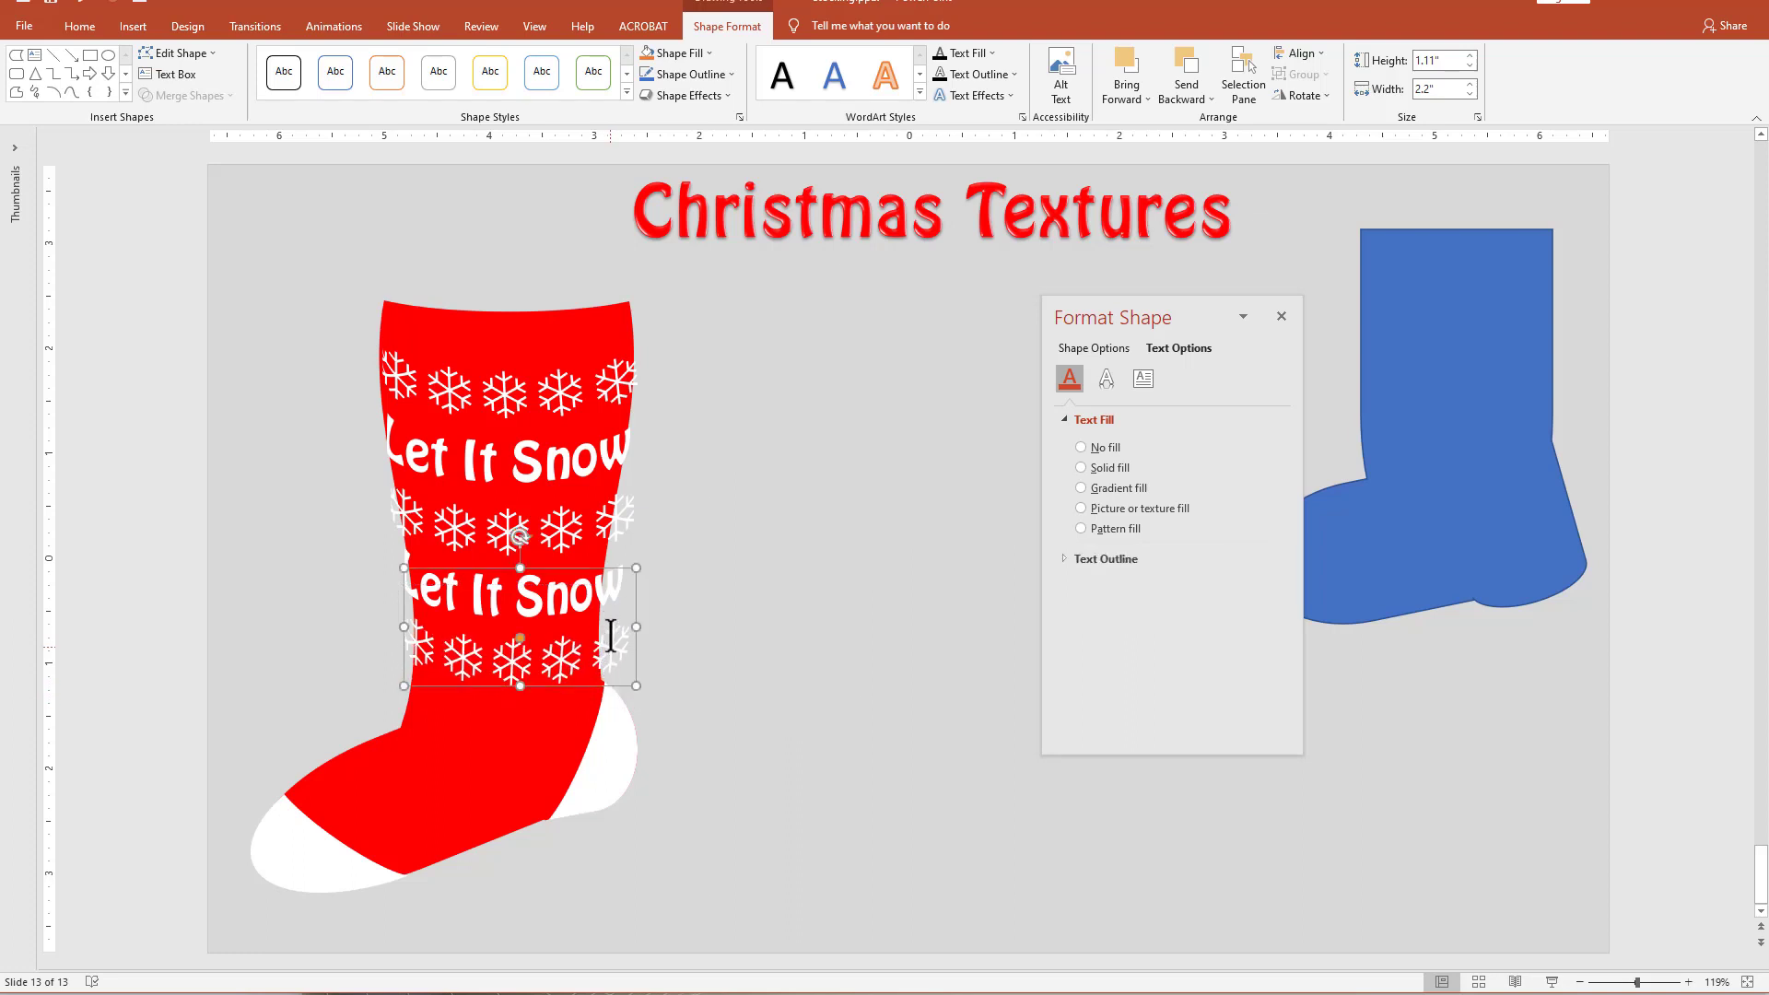
Copy the "Let It Snow" band to the stocking's ankle, tilt it clockwise and narrow it to about 1.9".
left_click(615, 616)
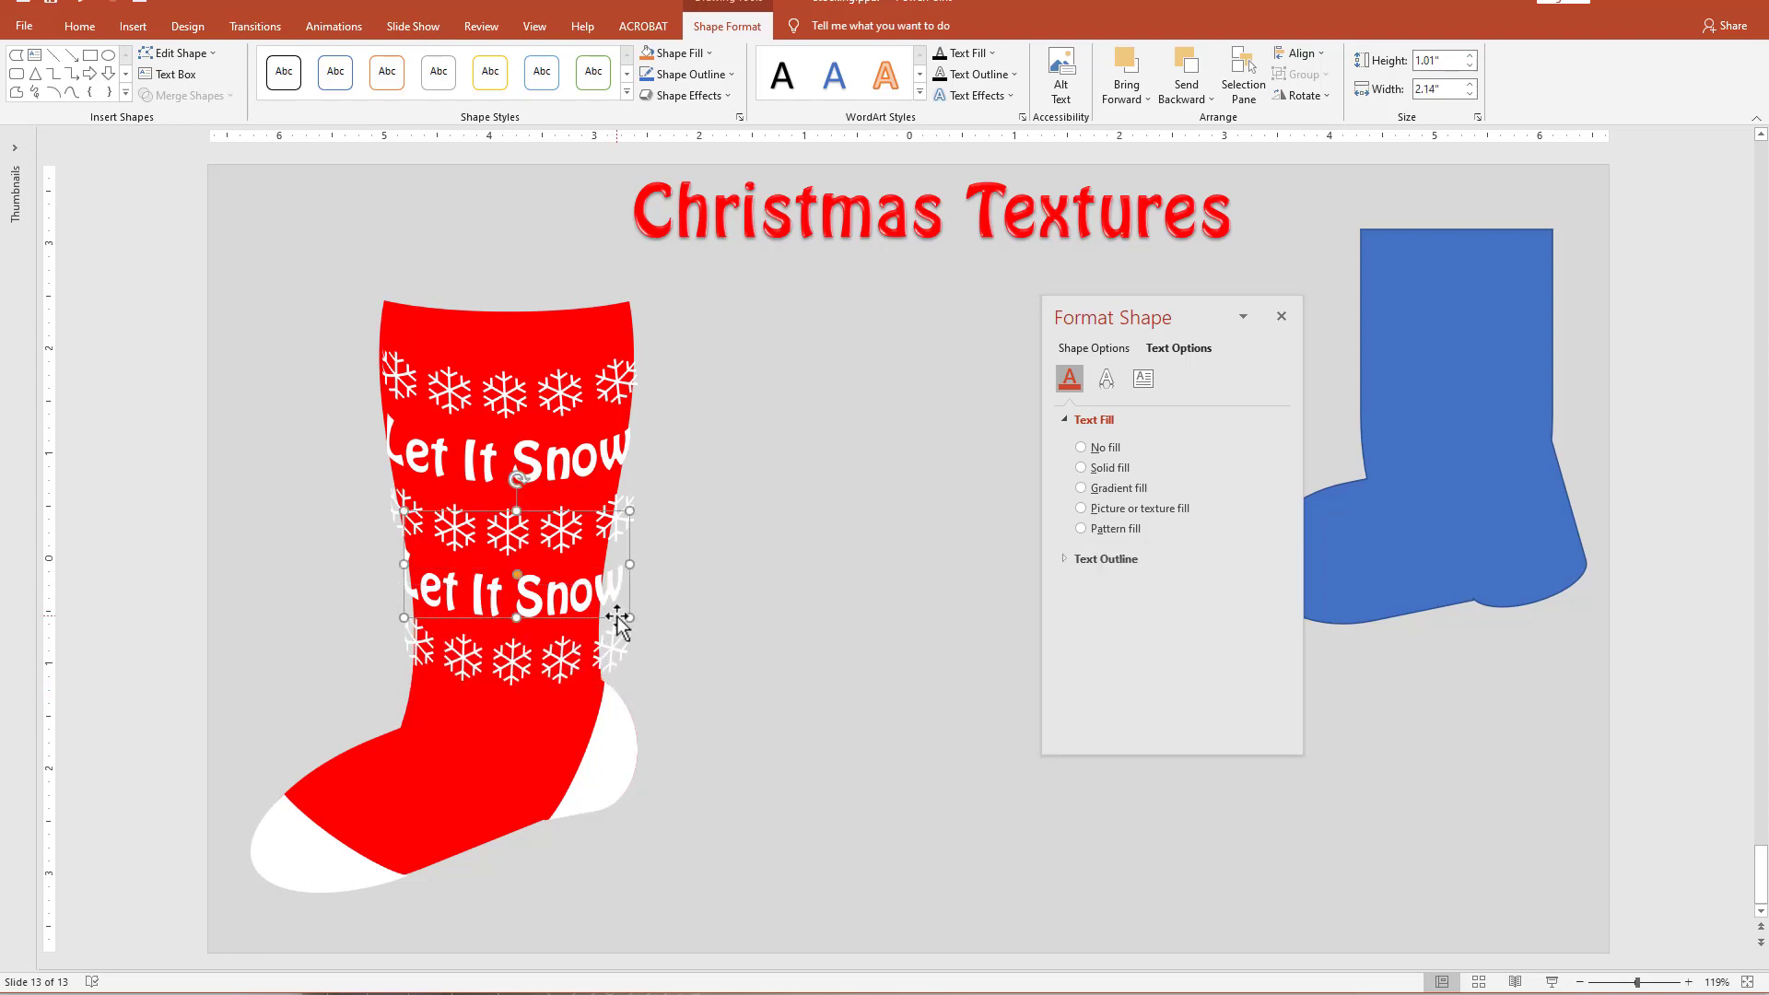
left_click_drag(617, 625, 583, 775)
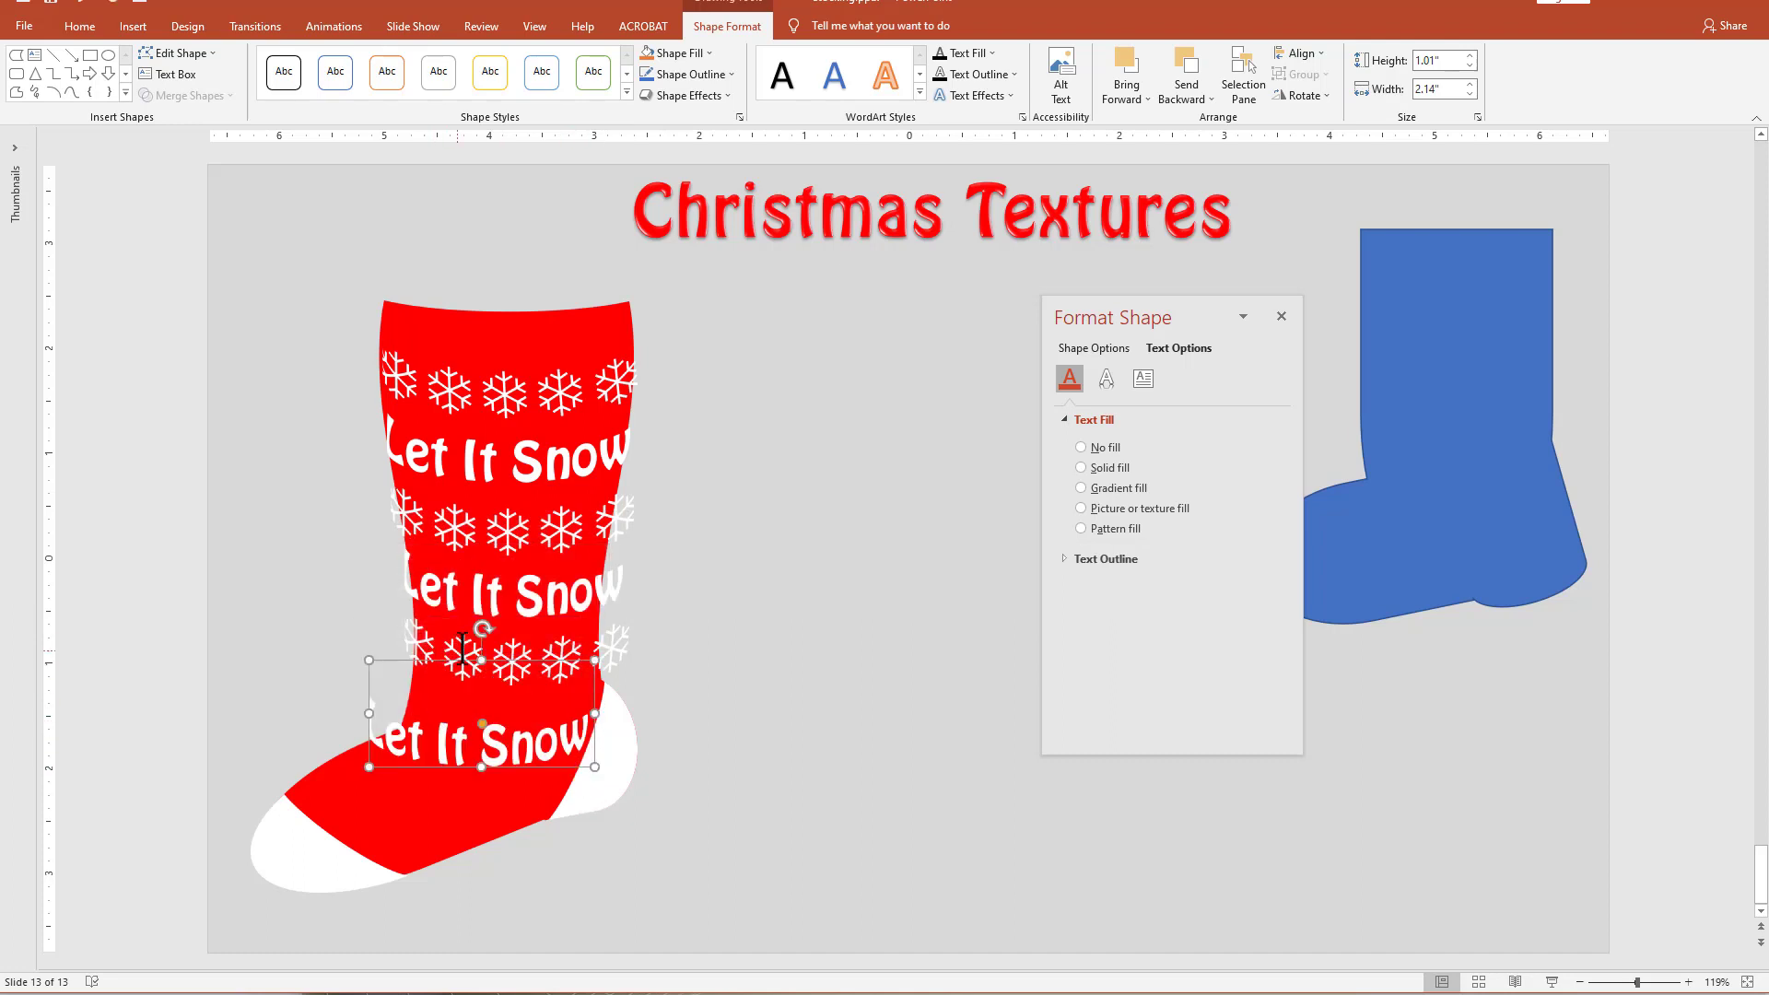
left_click_drag(482, 629, 498, 630)
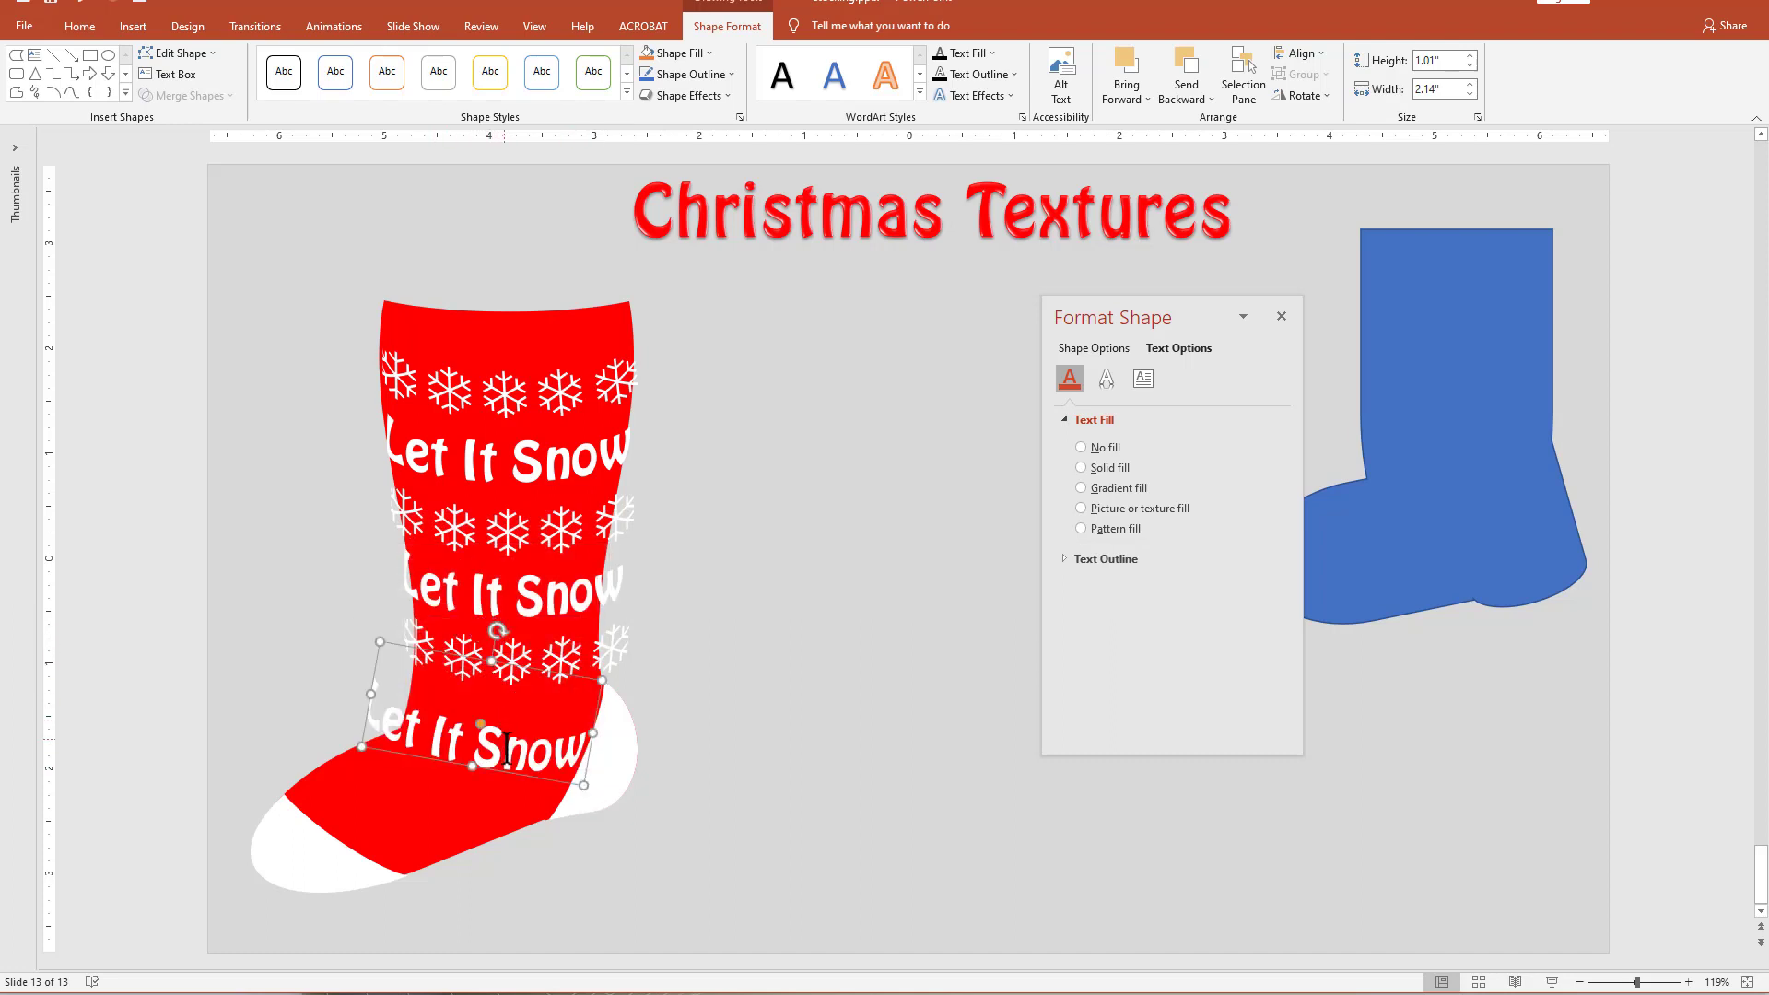
left_click_drag(525, 775, 605, 730)
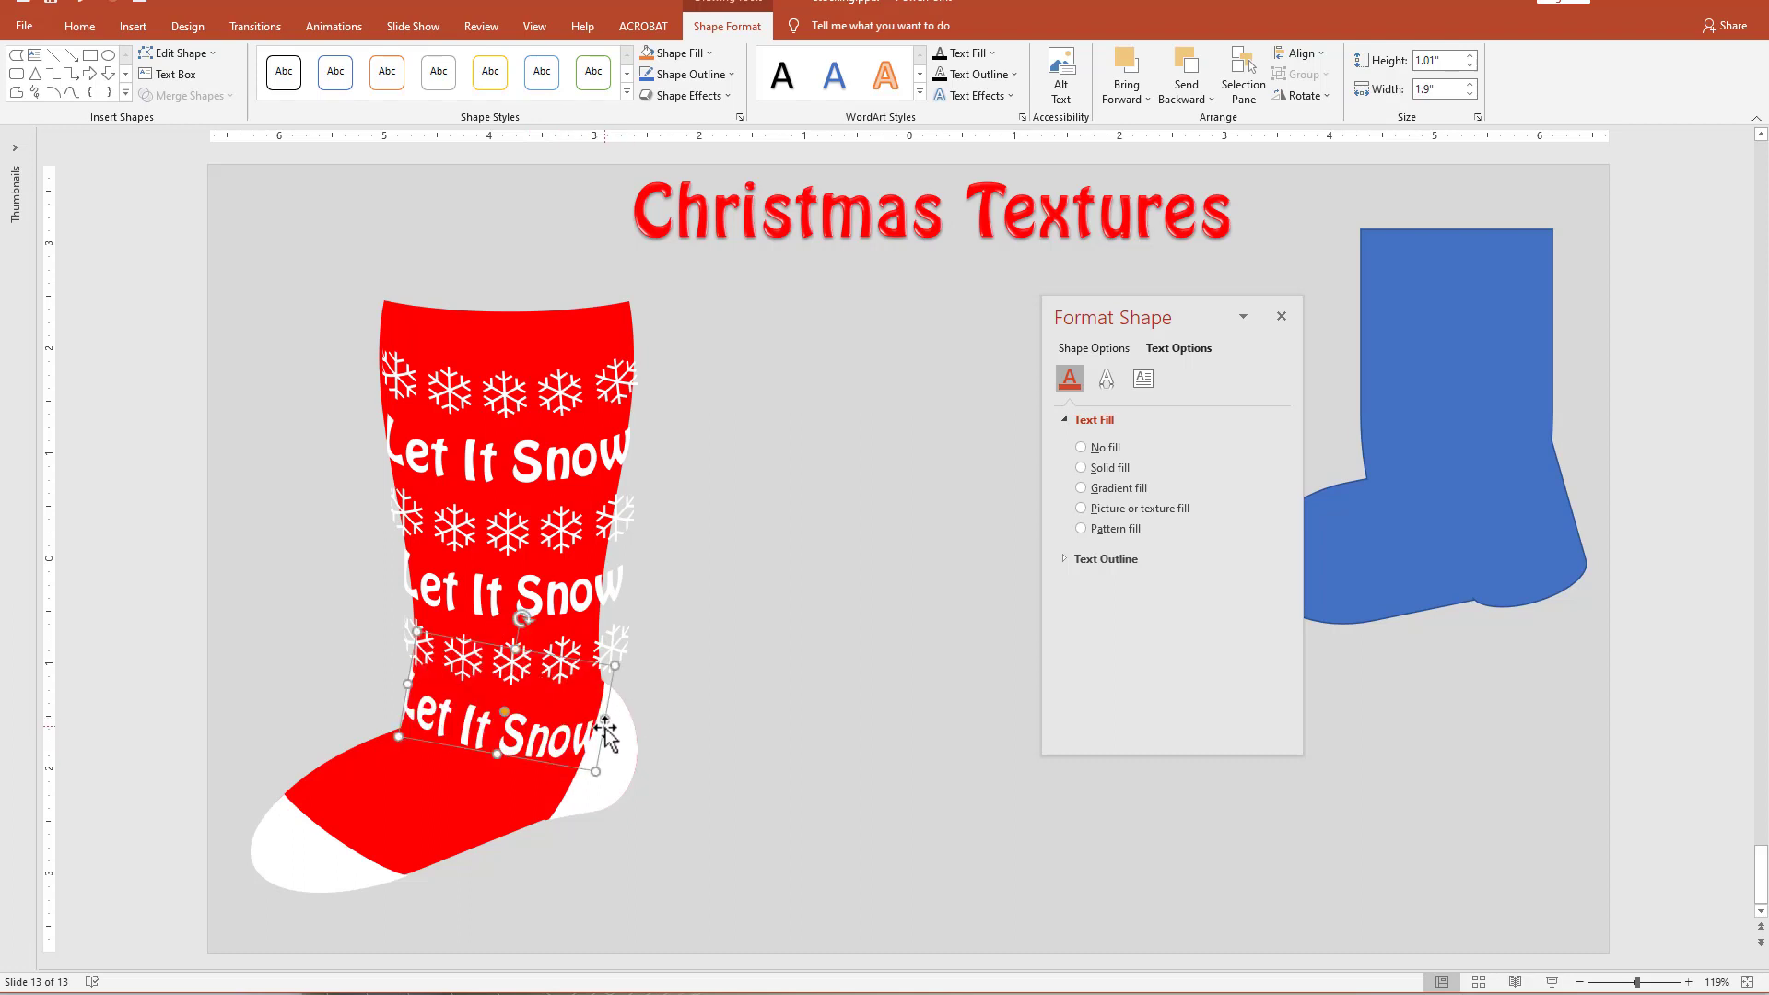
left_click(763, 811)
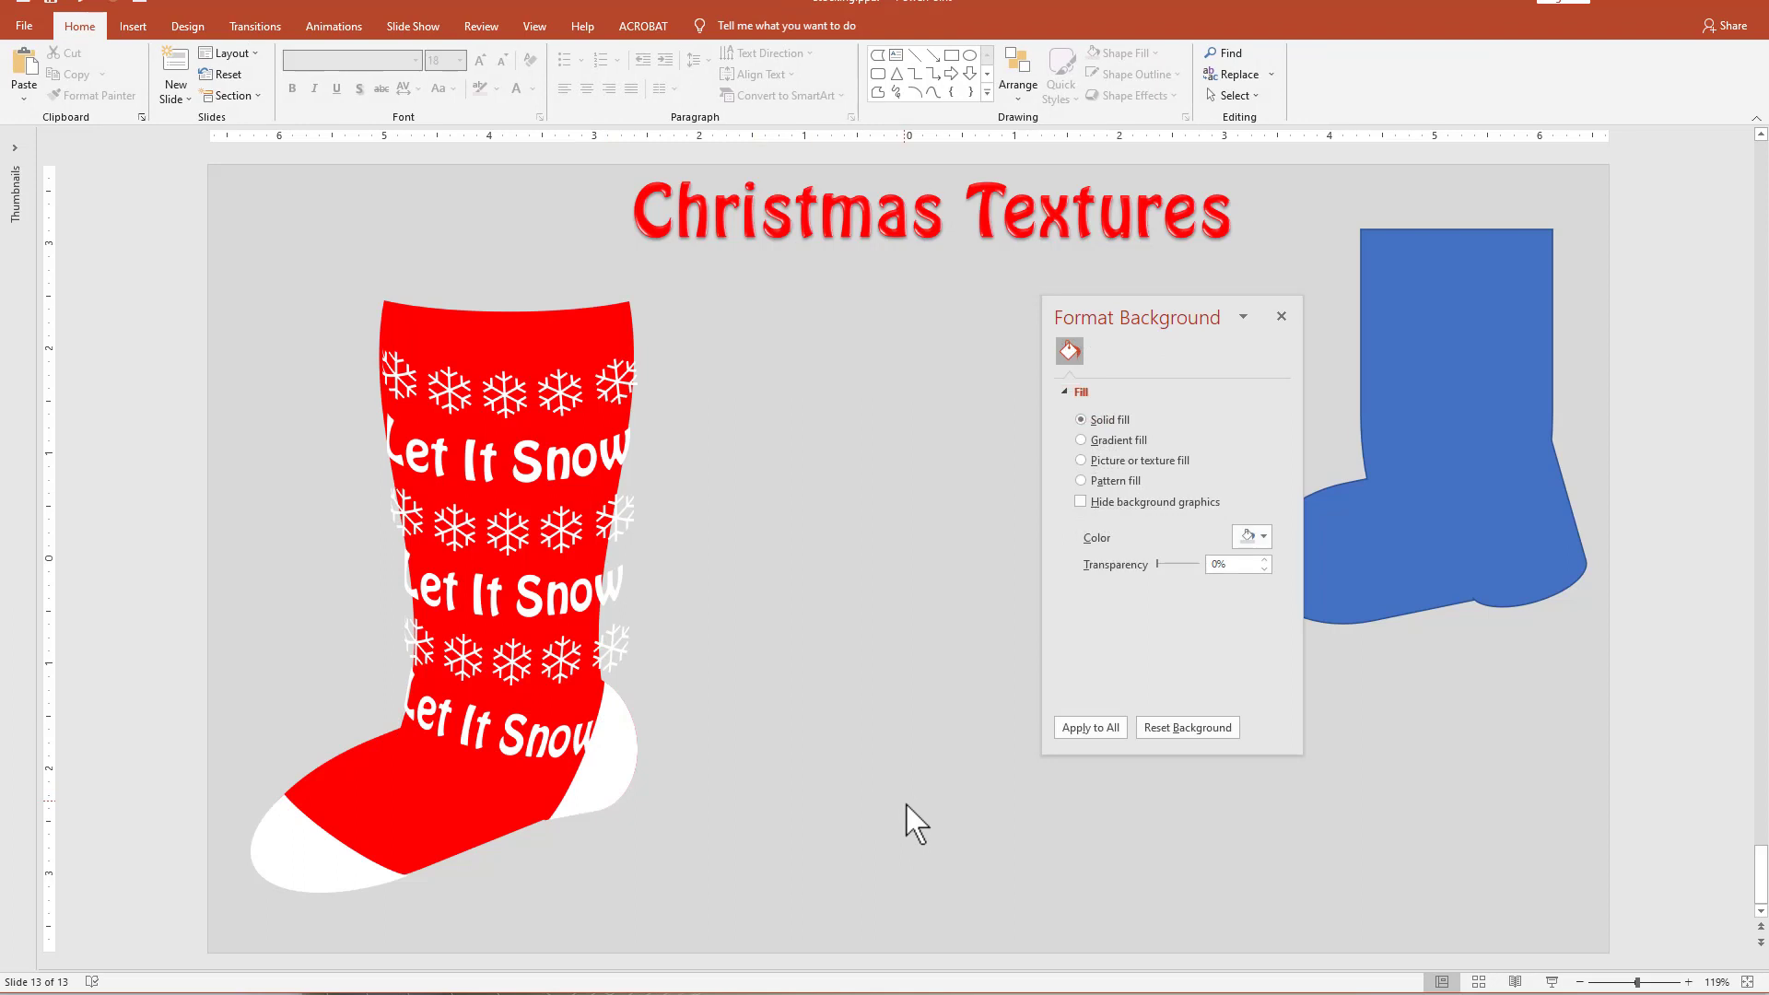
Copy the third snowflake row onto the stocking's foot and rotate it clockwise to slant across the foot.
left_click(526, 660)
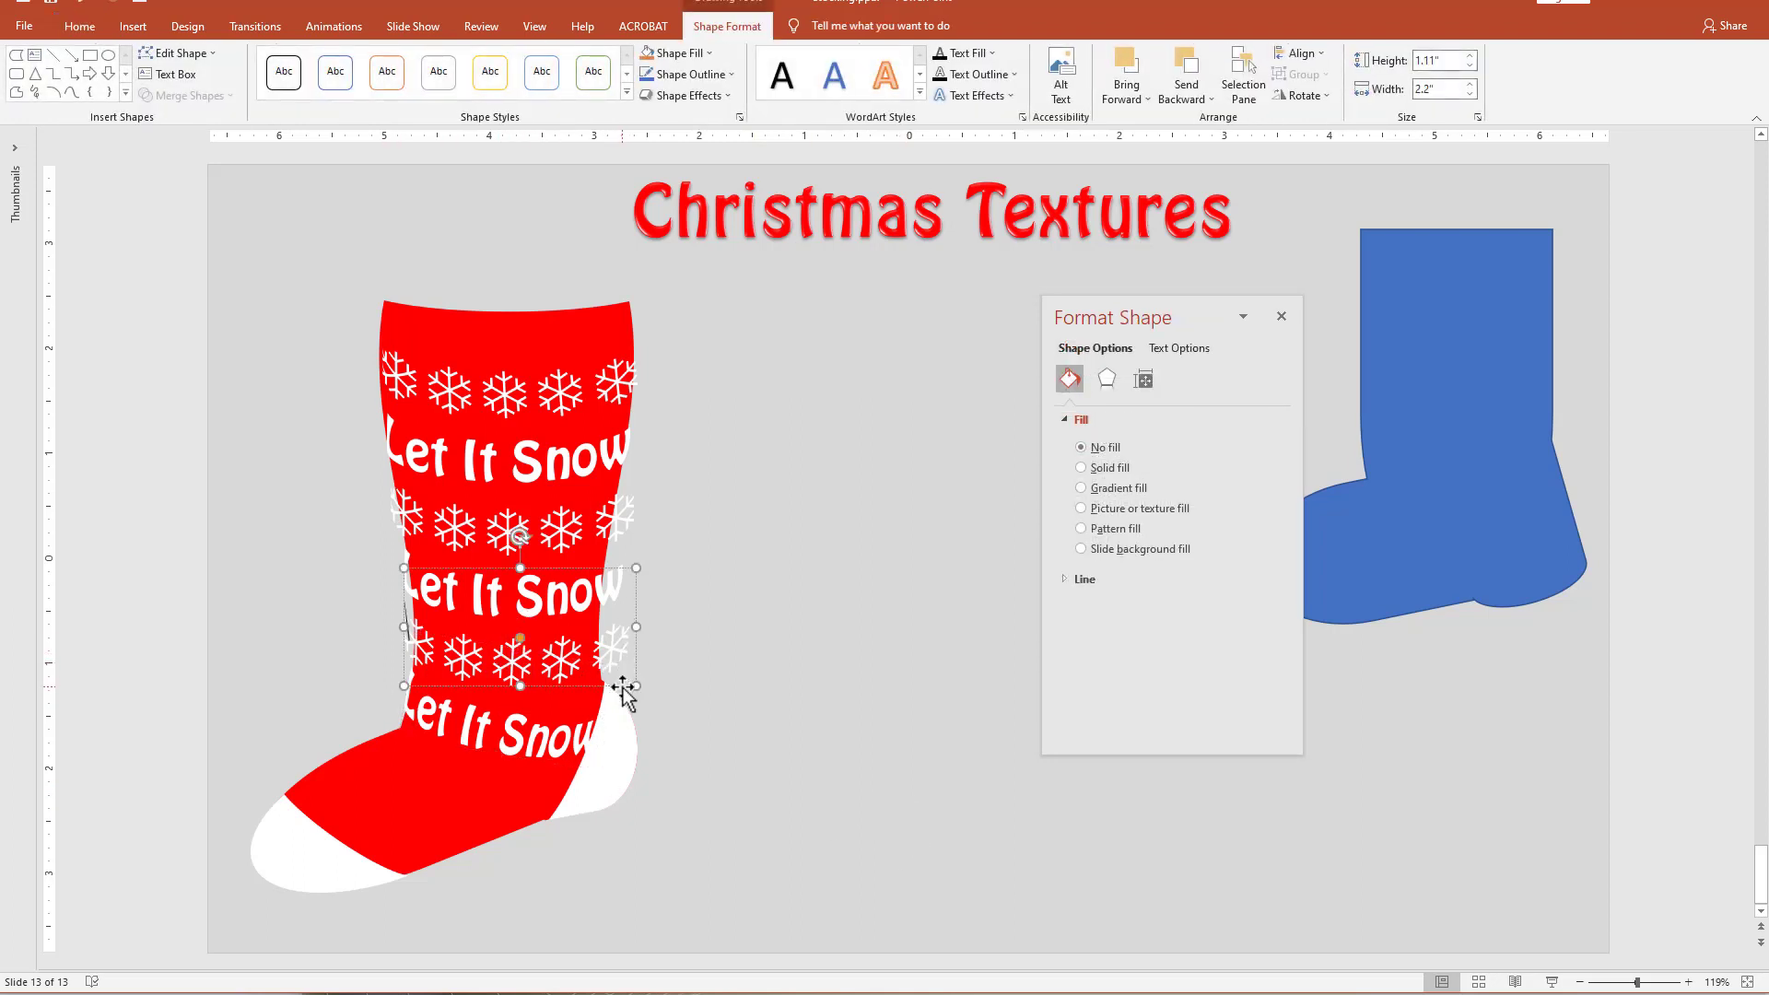
left_click_drag(623, 687, 545, 857)
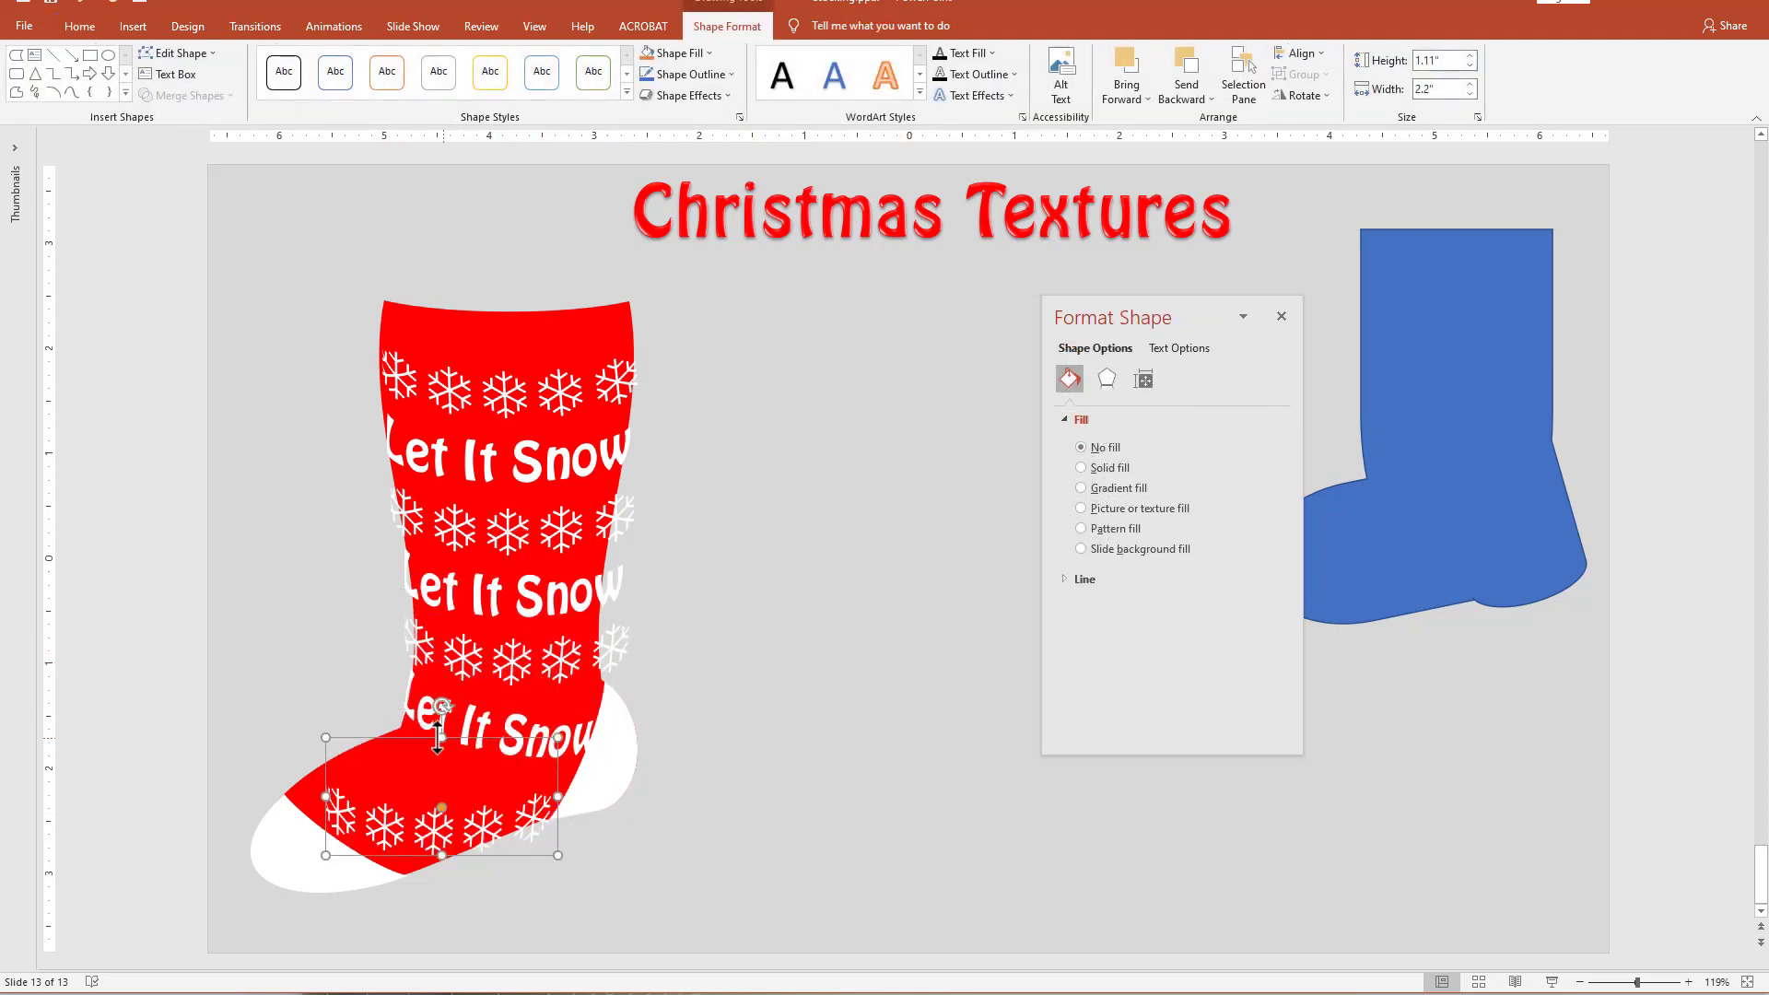
left_click_drag(443, 705, 490, 720)
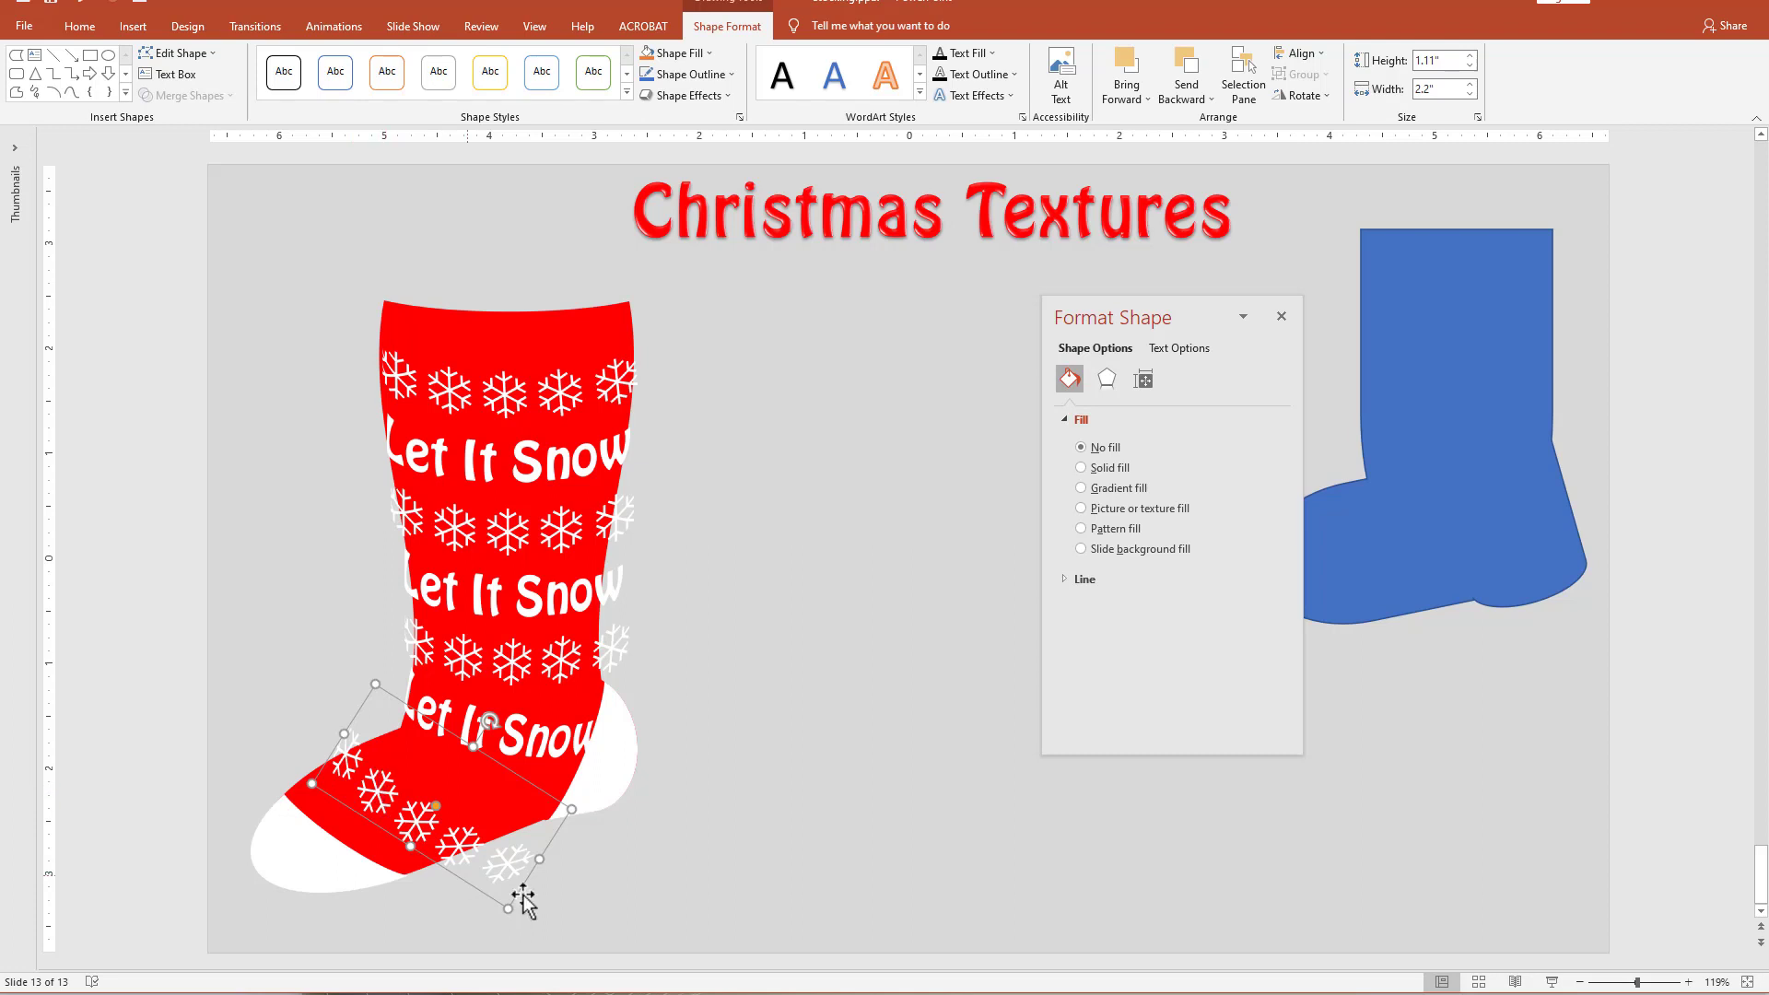
Change the foot snowflake row's Transform warp to one that arches upward.
left_click(975, 96)
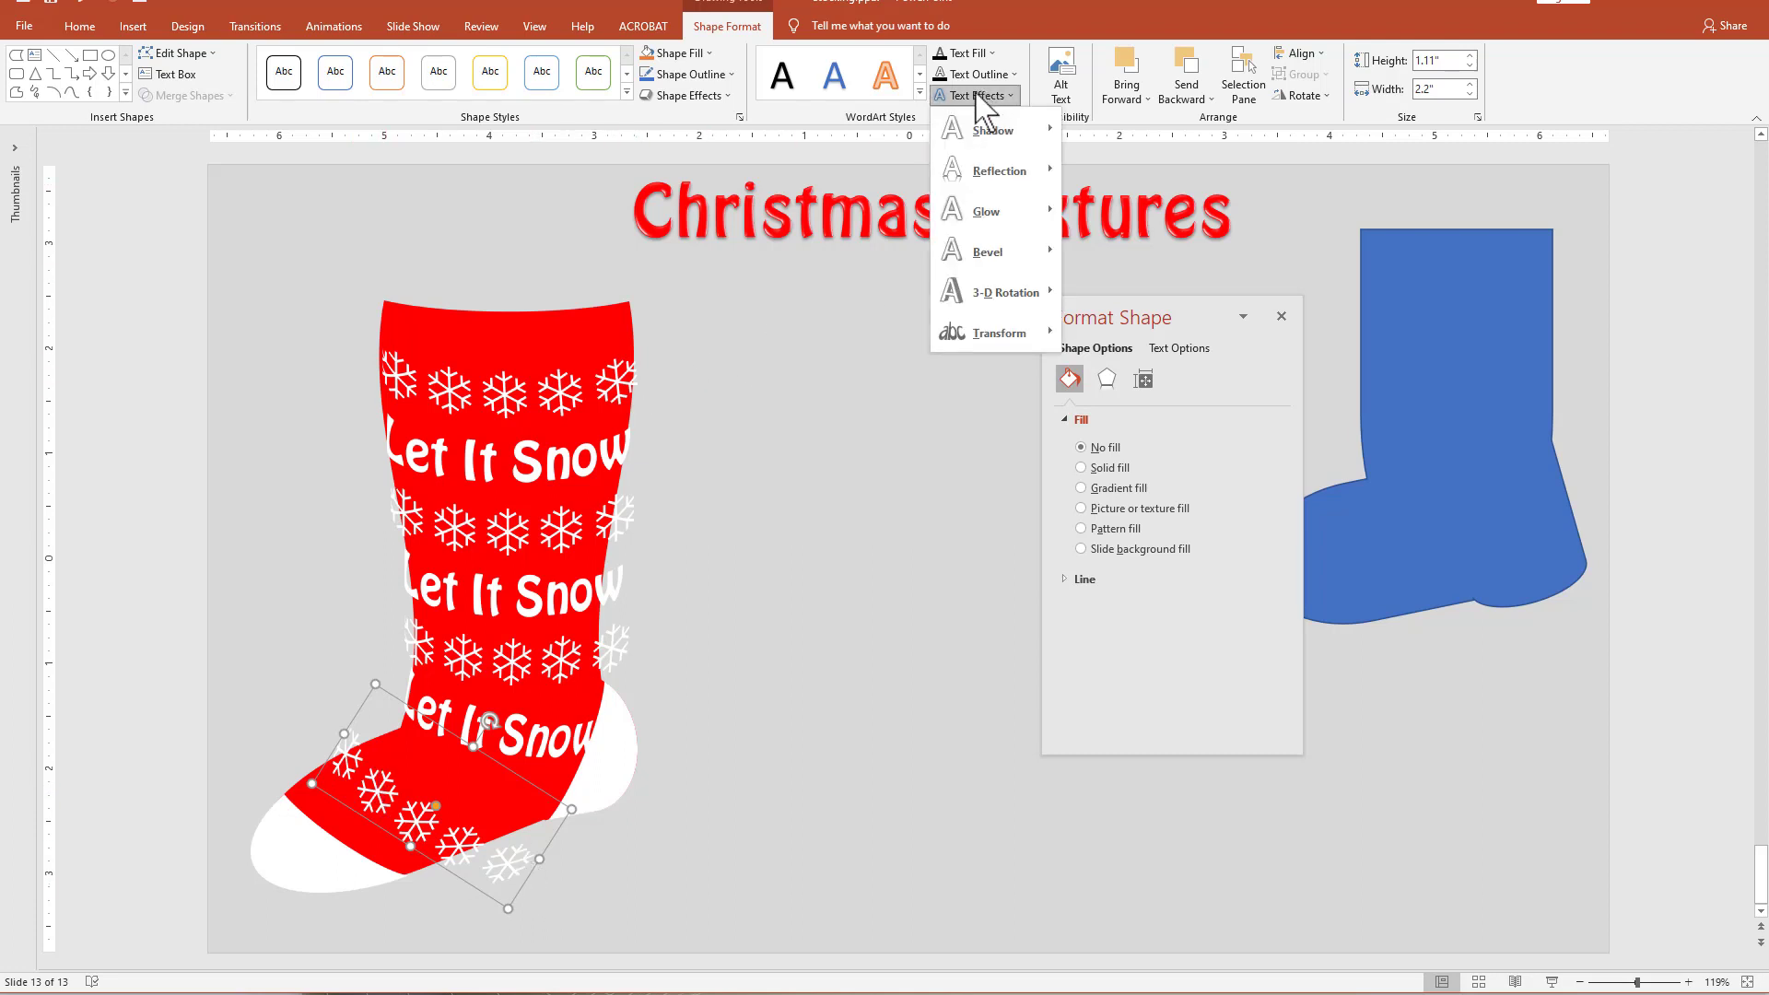
mouse_move(959, 346)
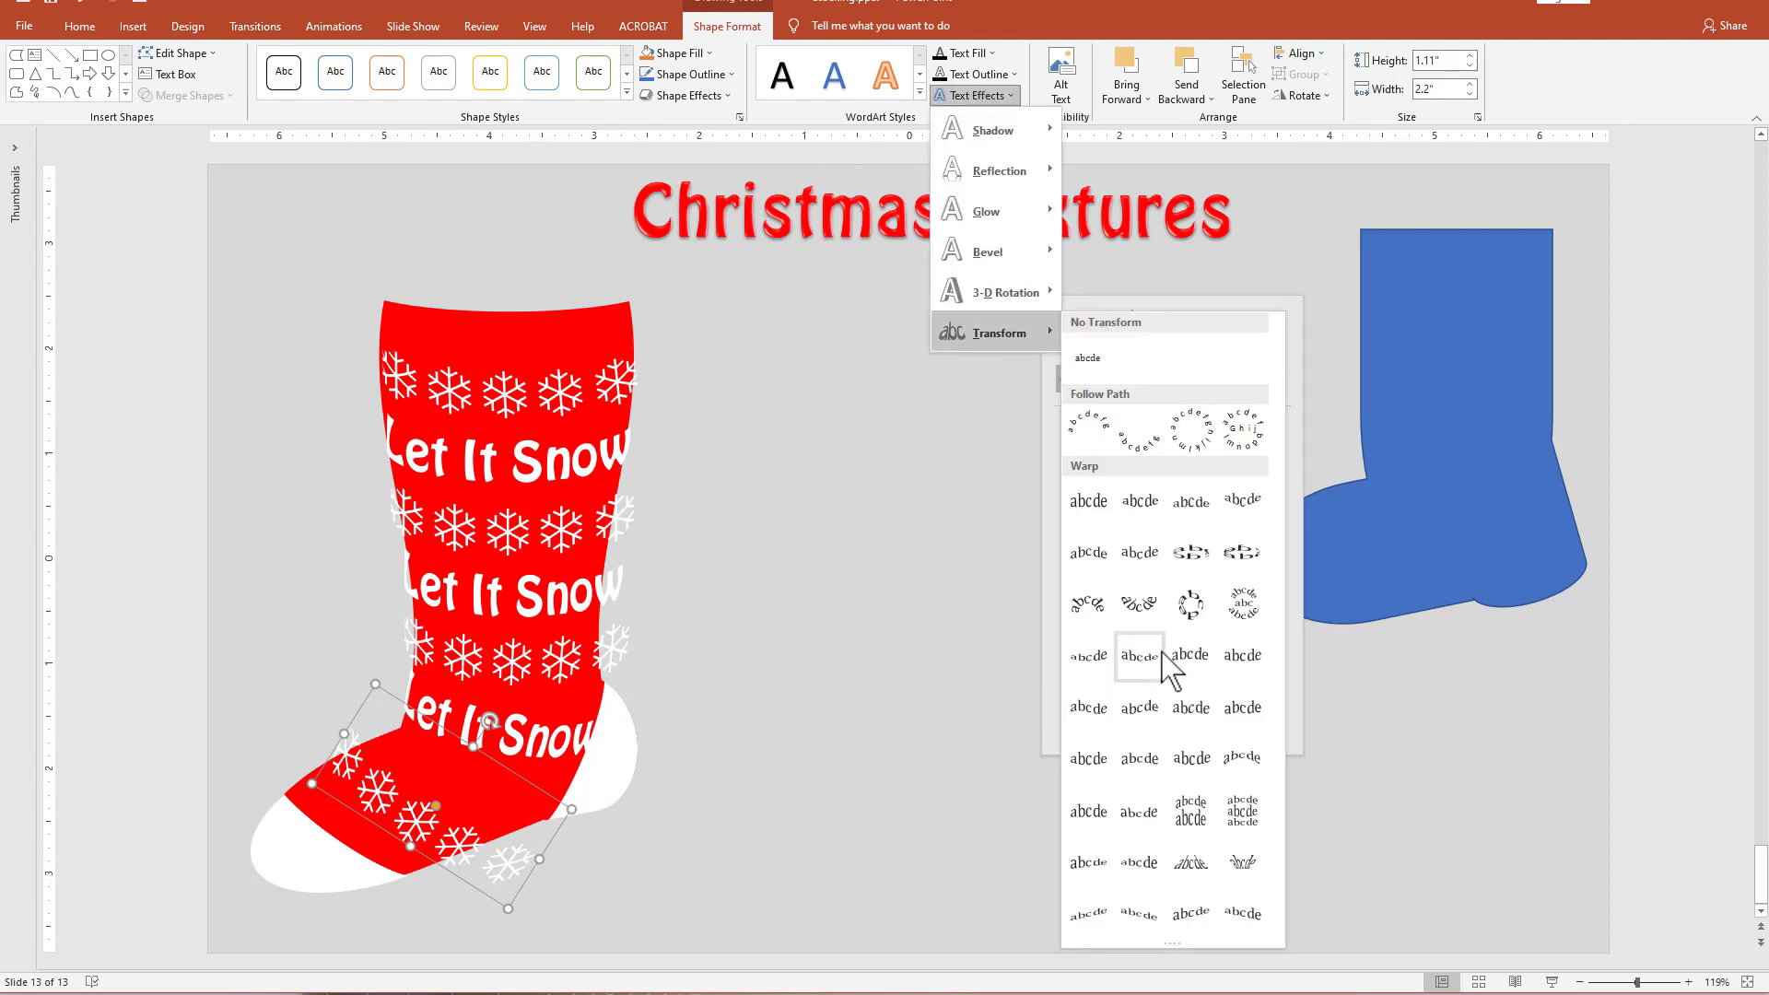
key("Escape")
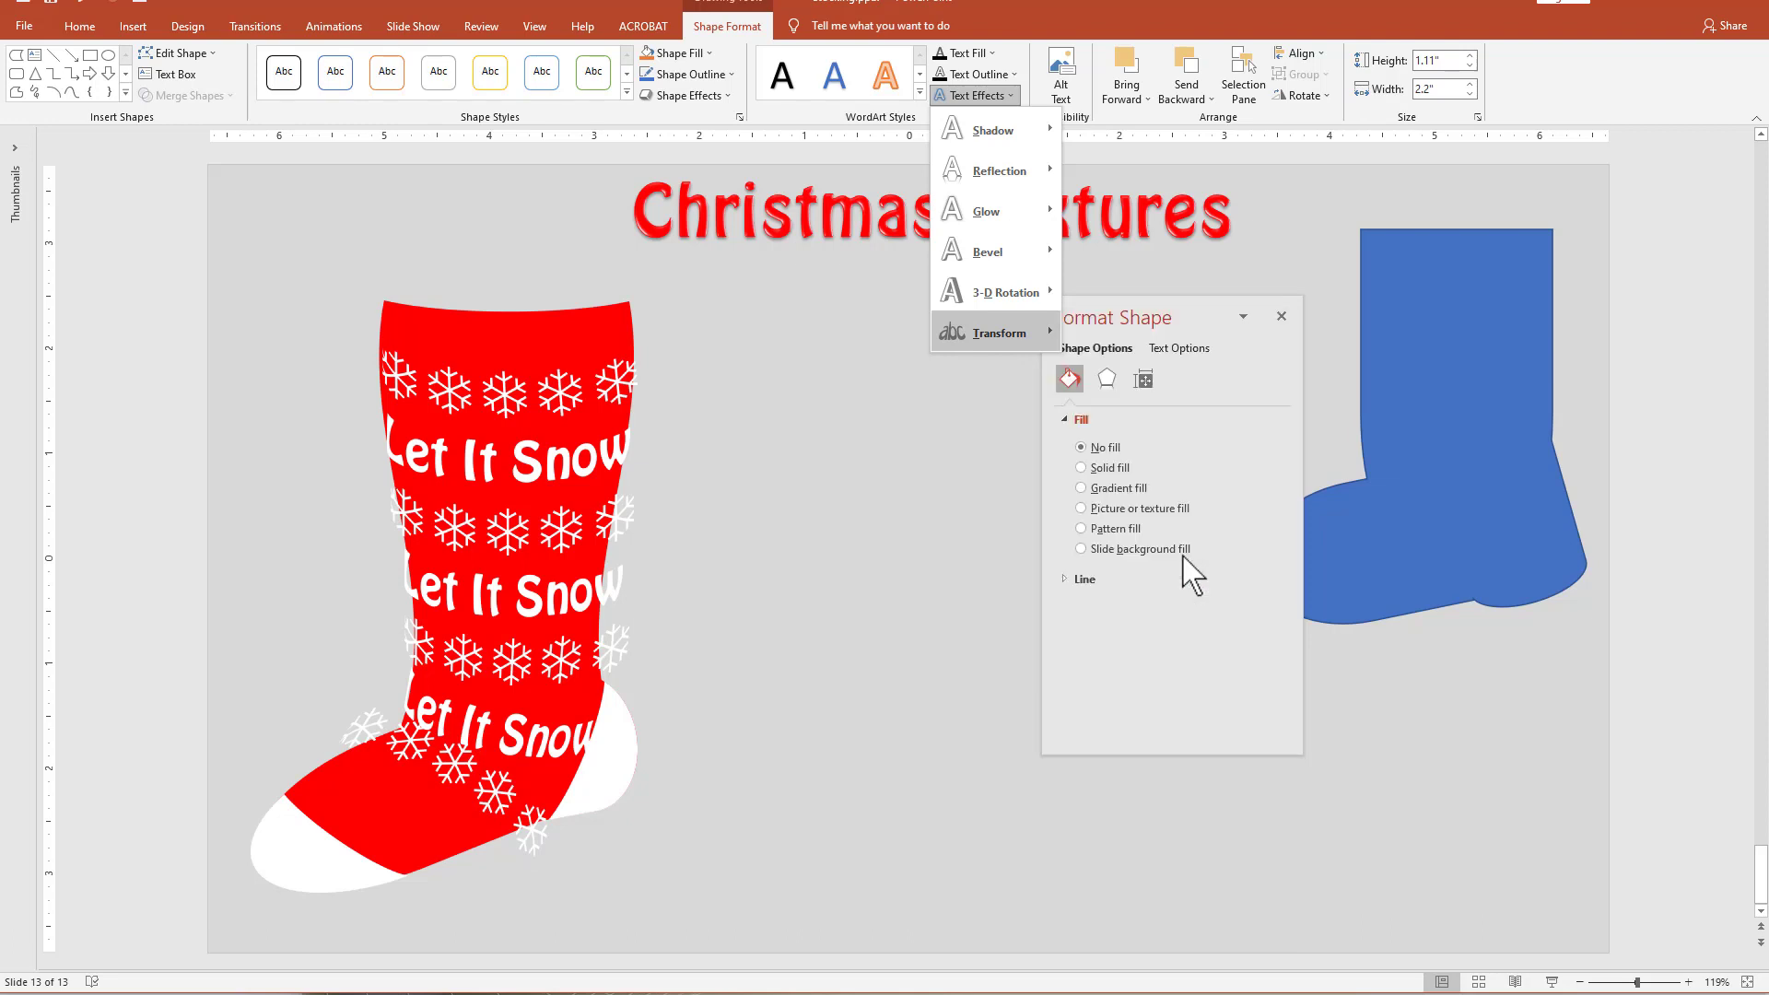
key("Escape")
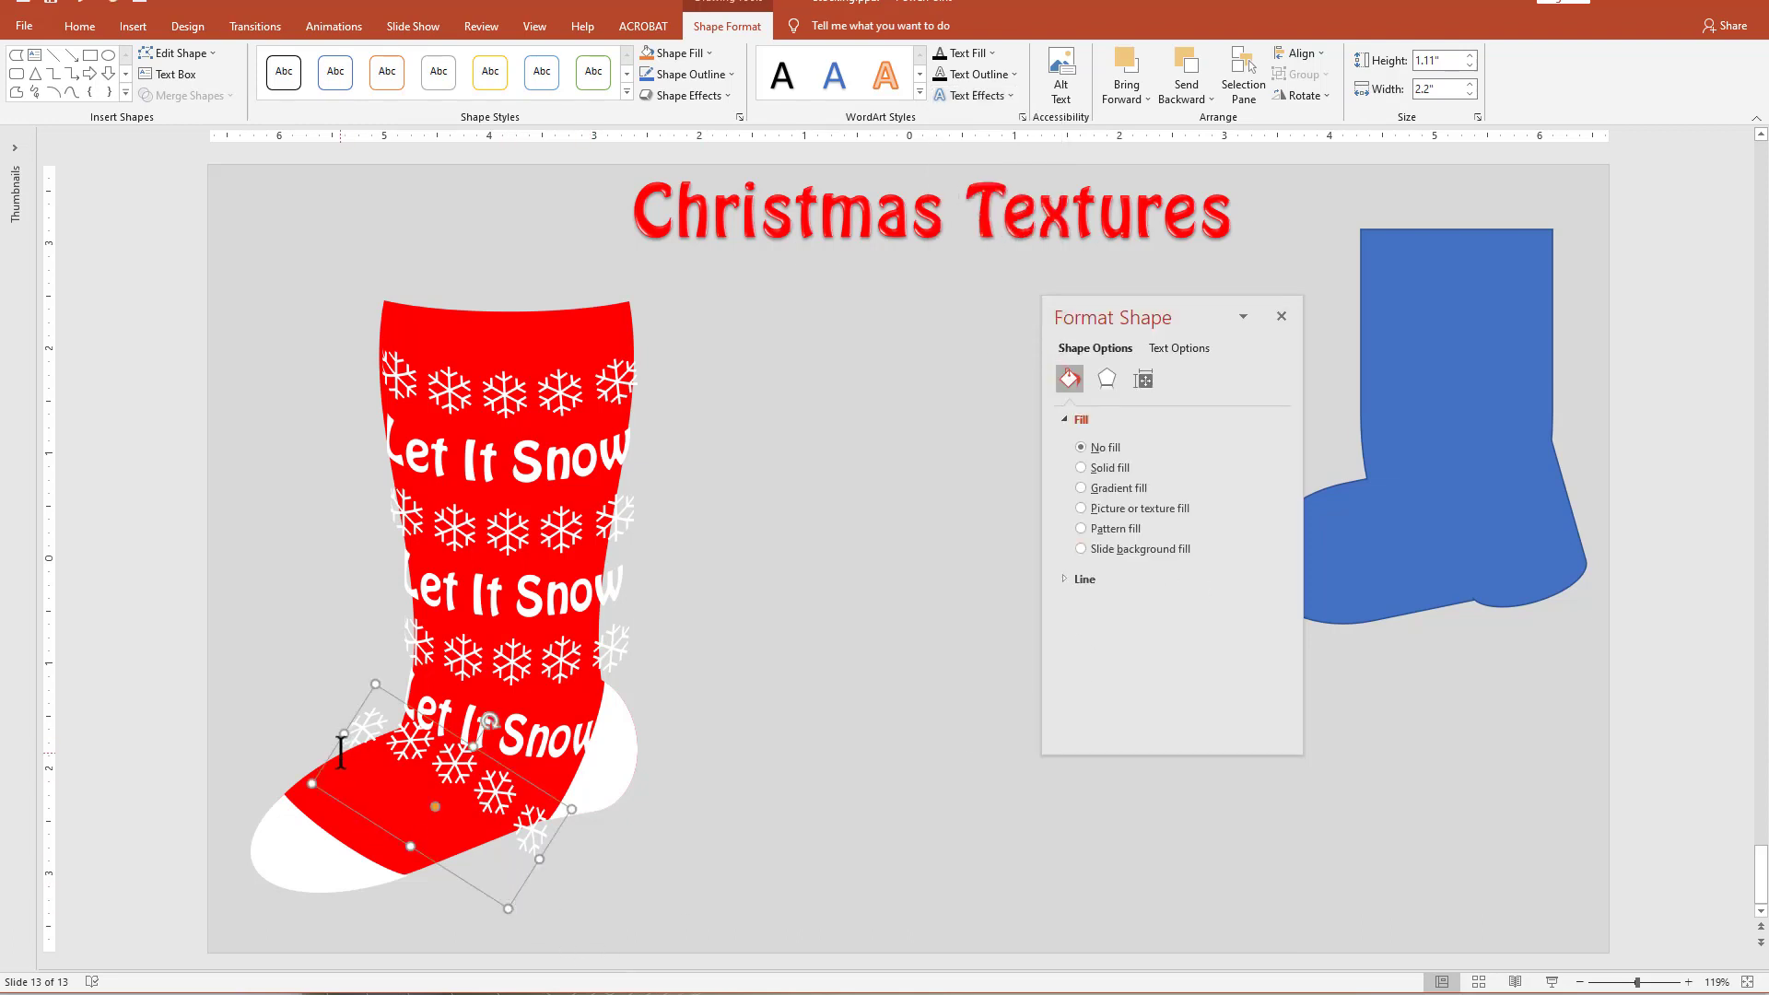
Narrow the foot snowflake row to about 1.99" and adjust its position and rotation to follow the ankle text.
mouse_move(522, 888)
left_mouse_down()
mouse_move(572, 908)
mouse_move(540, 907)
left_mouse_up()
left_click_drag(556, 879, 471, 887)
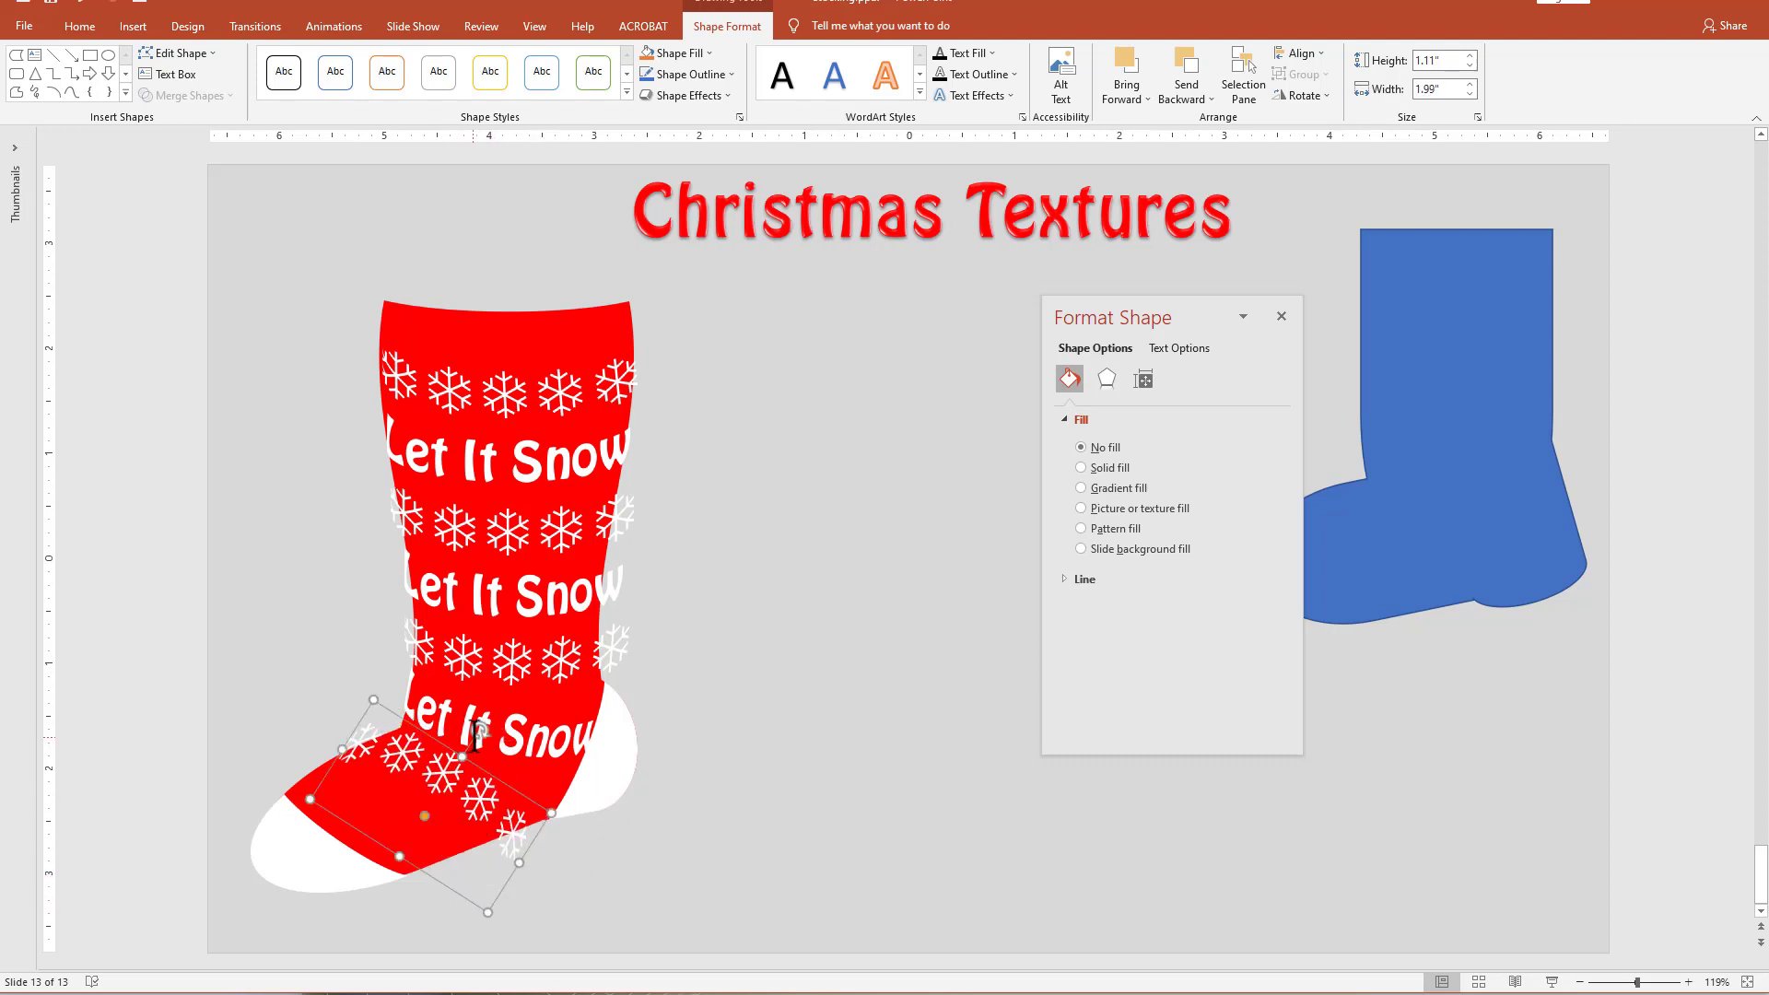
left_click_drag(477, 730, 483, 733)
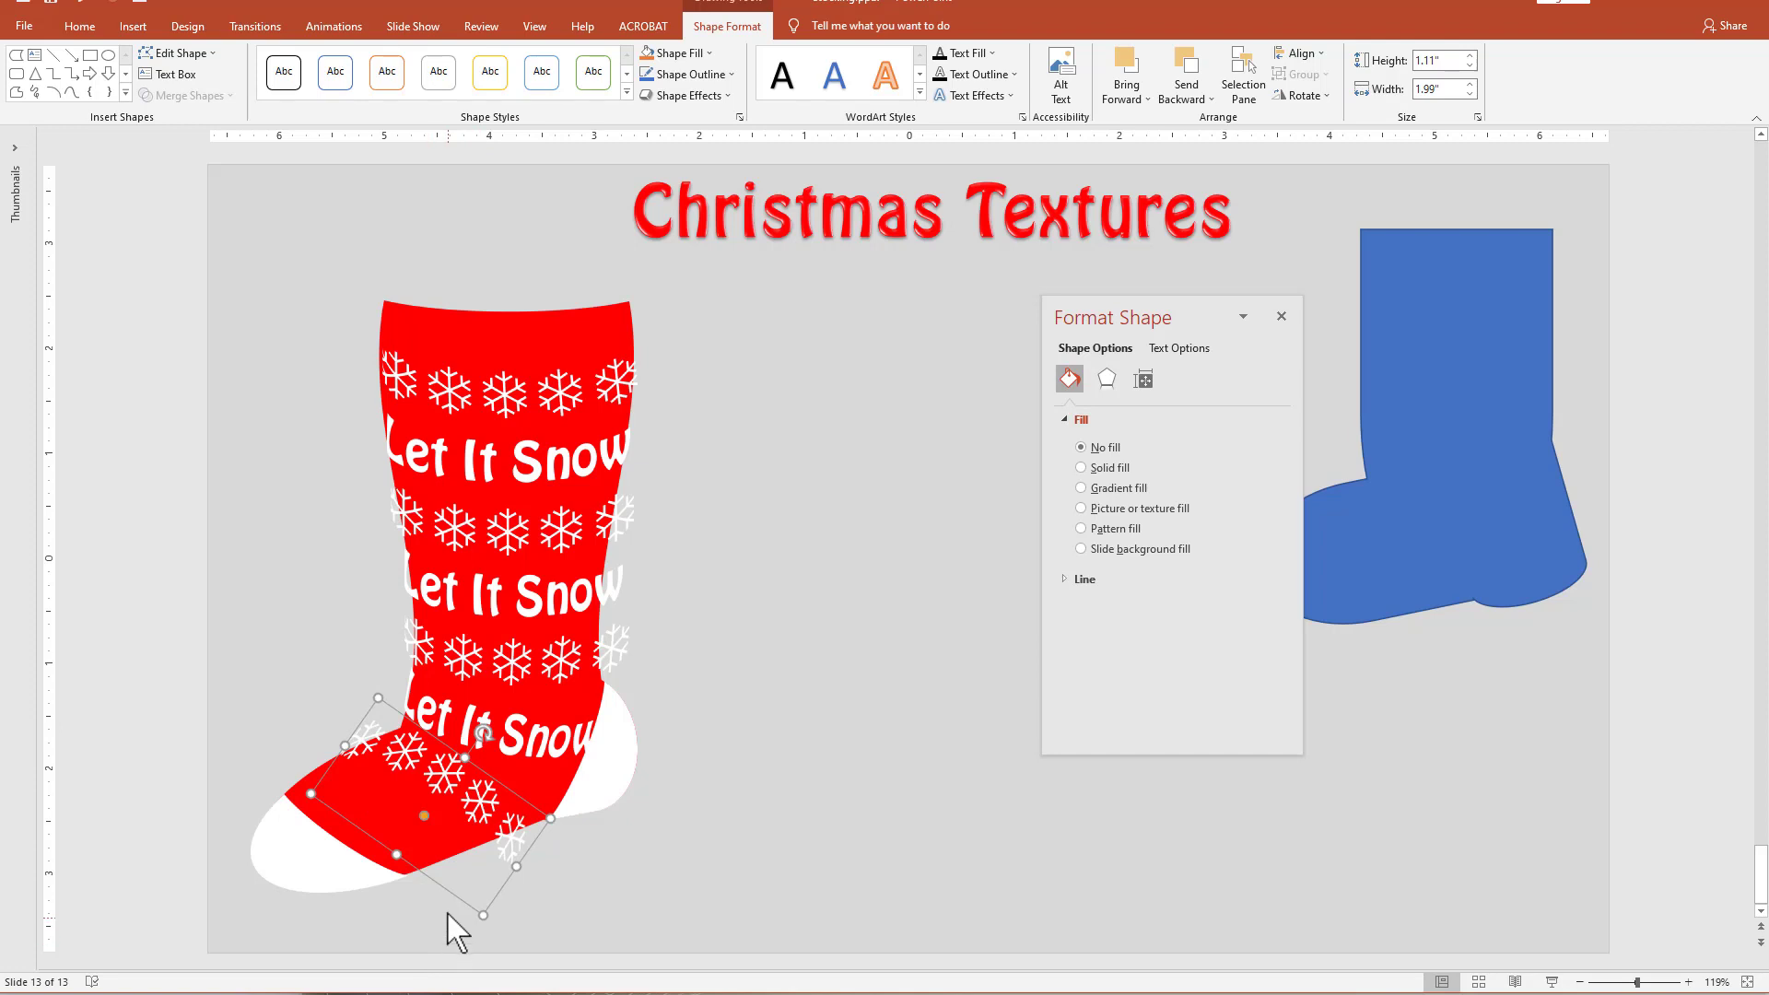
Copy the foot snowflake row toward the white toe and narrow the copy to about 1.82".
left_click_drag(456, 898, 419, 915)
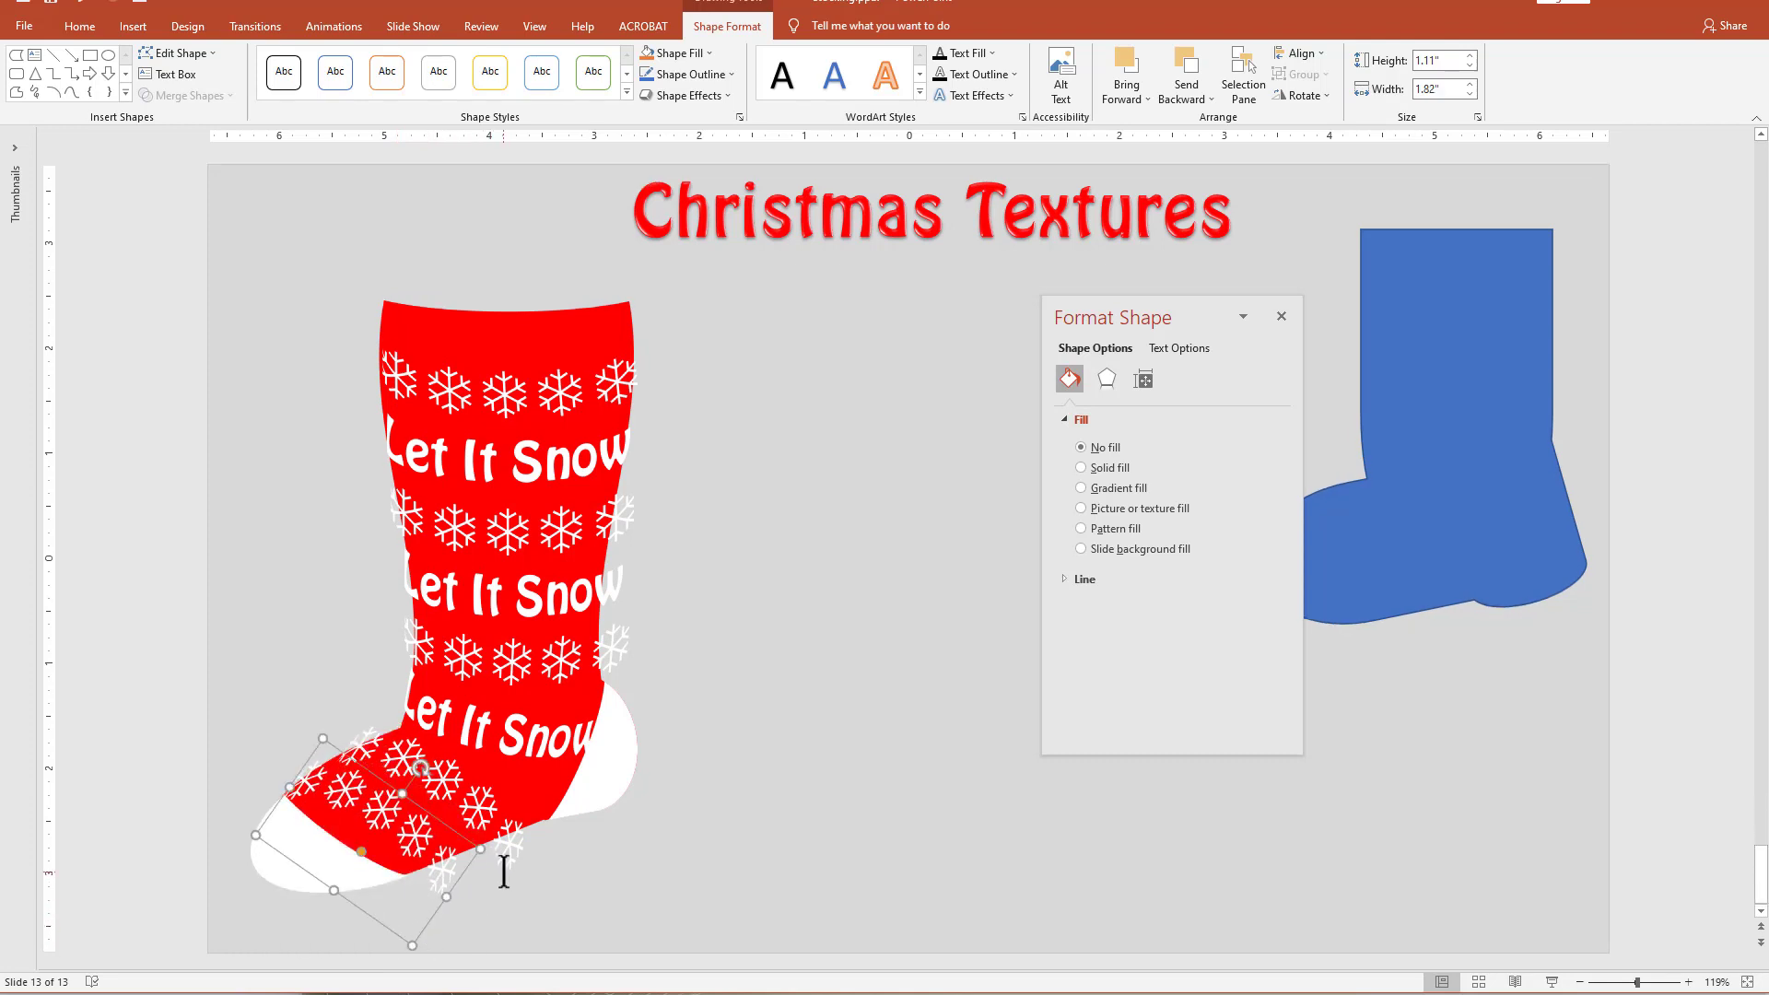
left_click(625, 893)
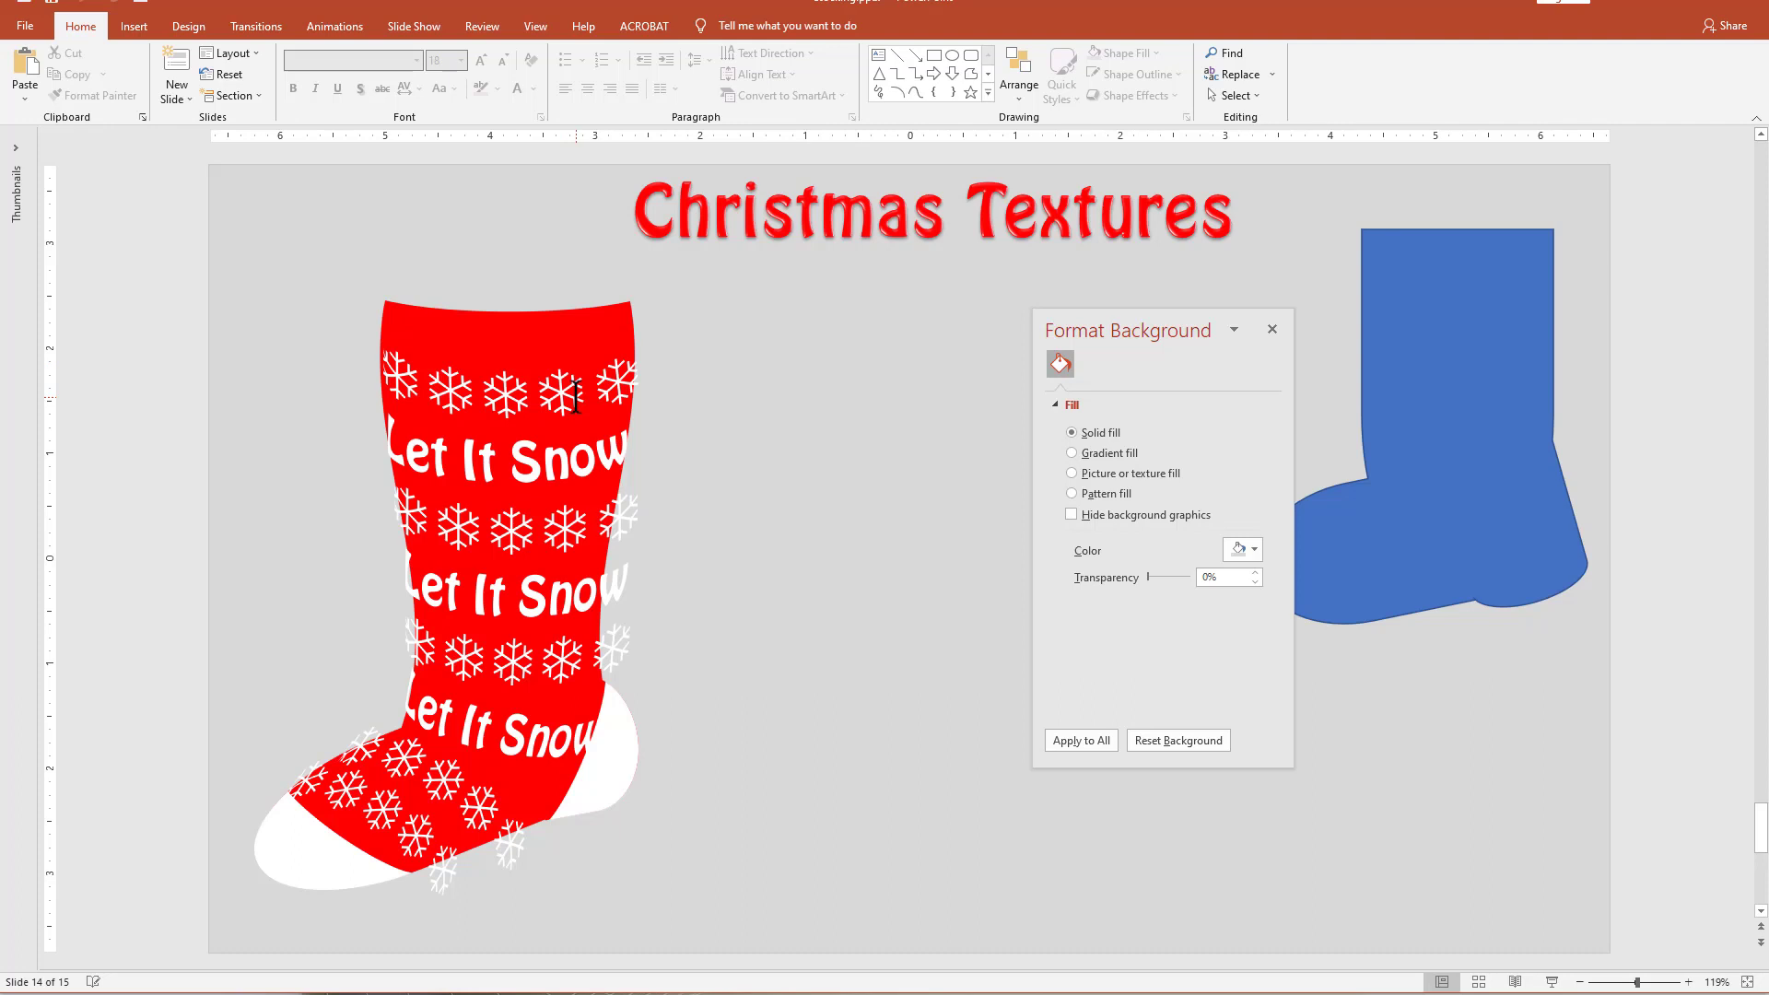
Narrow the second and the ankle "Let It Snow" bands so their text ends within the red of the stocking.
left_click(587, 594)
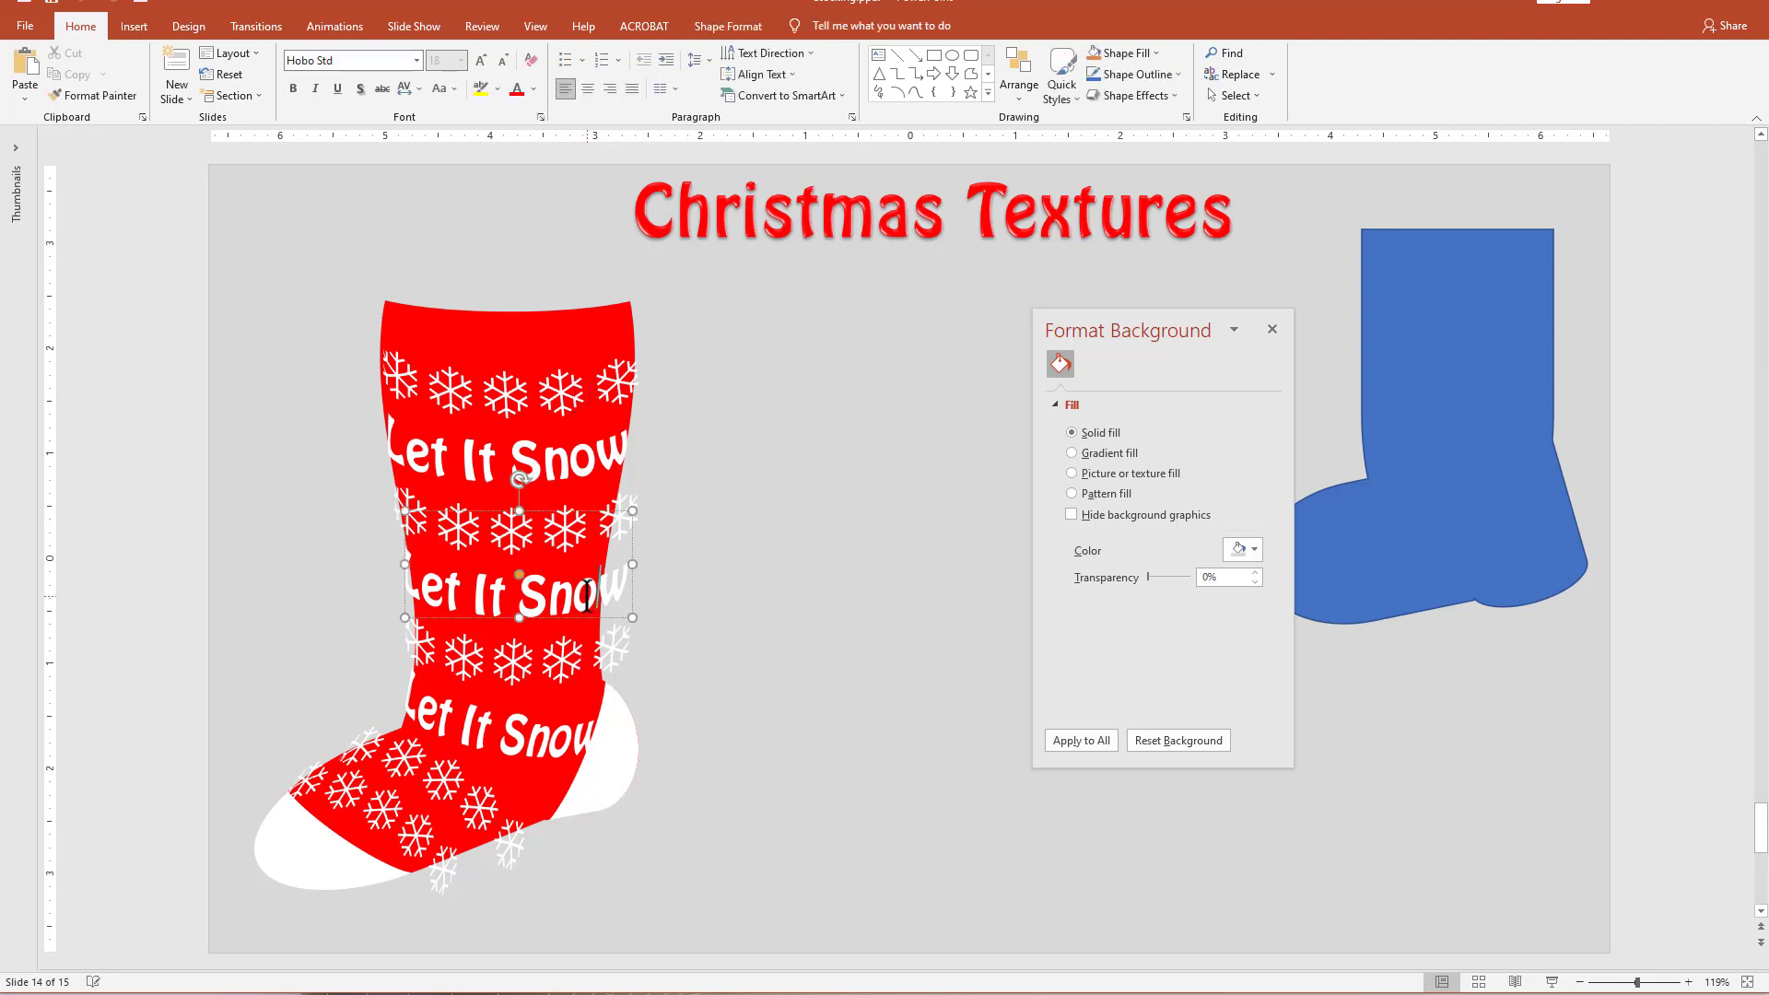
left_click_drag(635, 561, 605, 563)
left_click(557, 739)
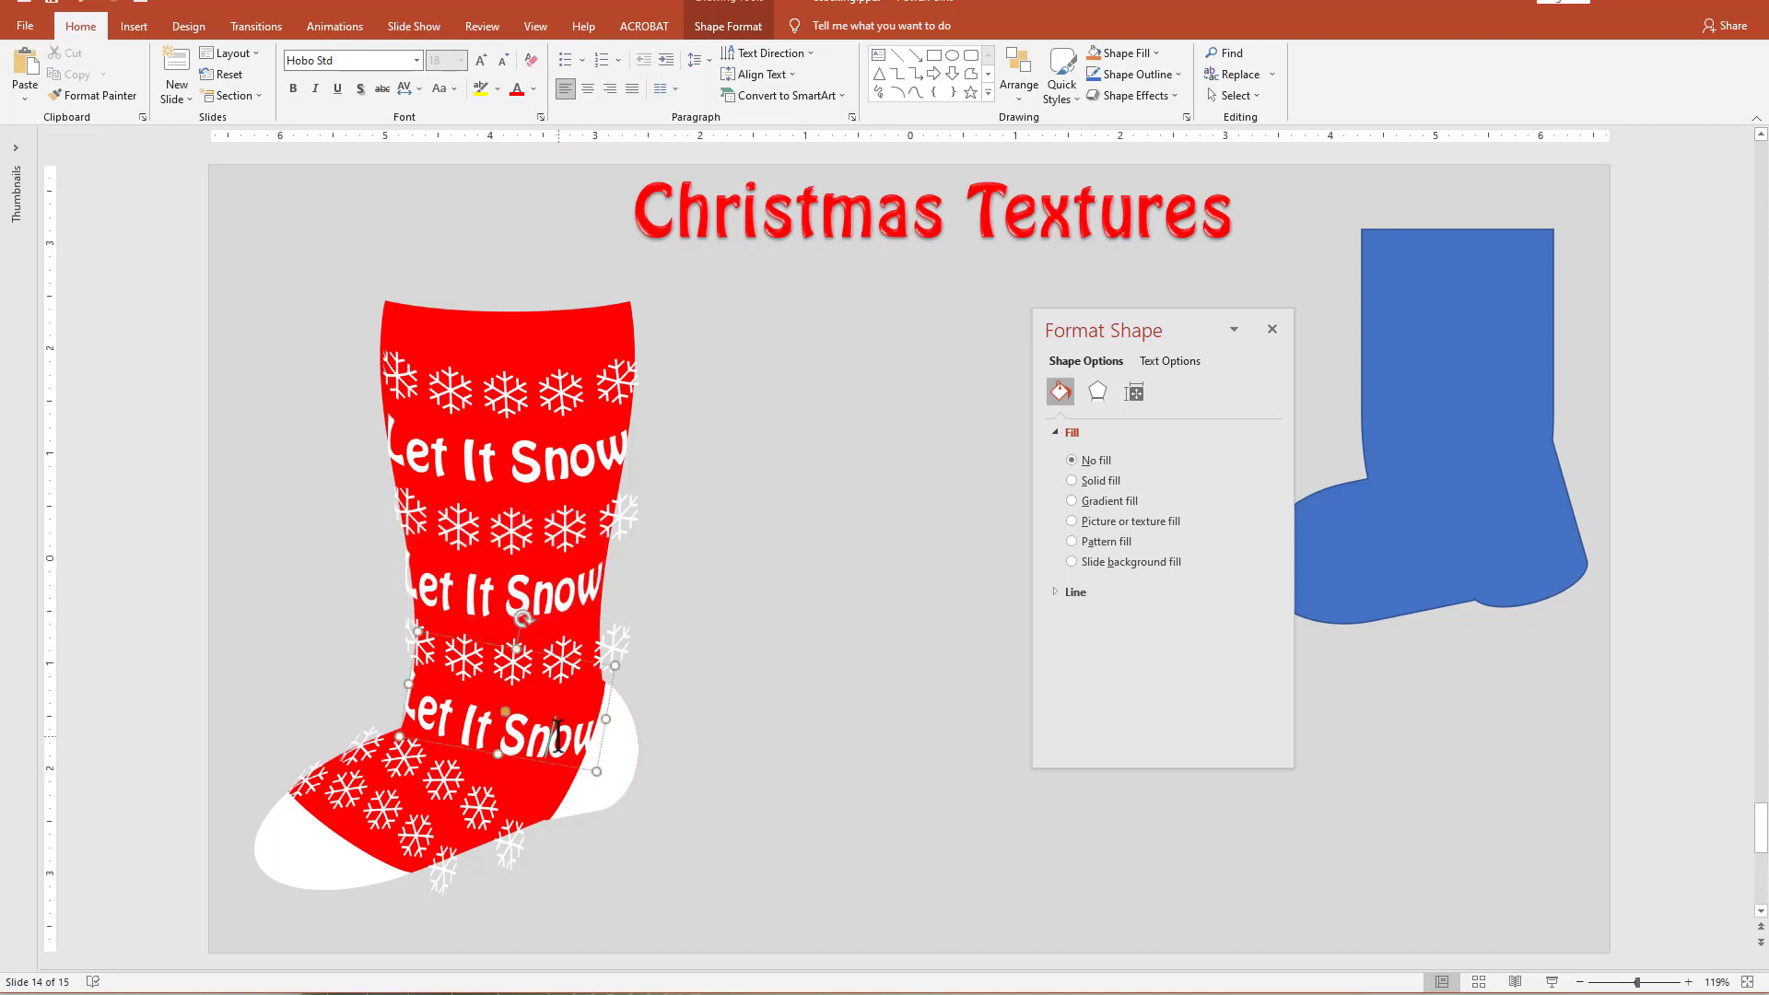
mouse_move(607, 721)
left_mouse_down()
mouse_move(623, 724)
mouse_move(599, 720)
left_mouse_up()
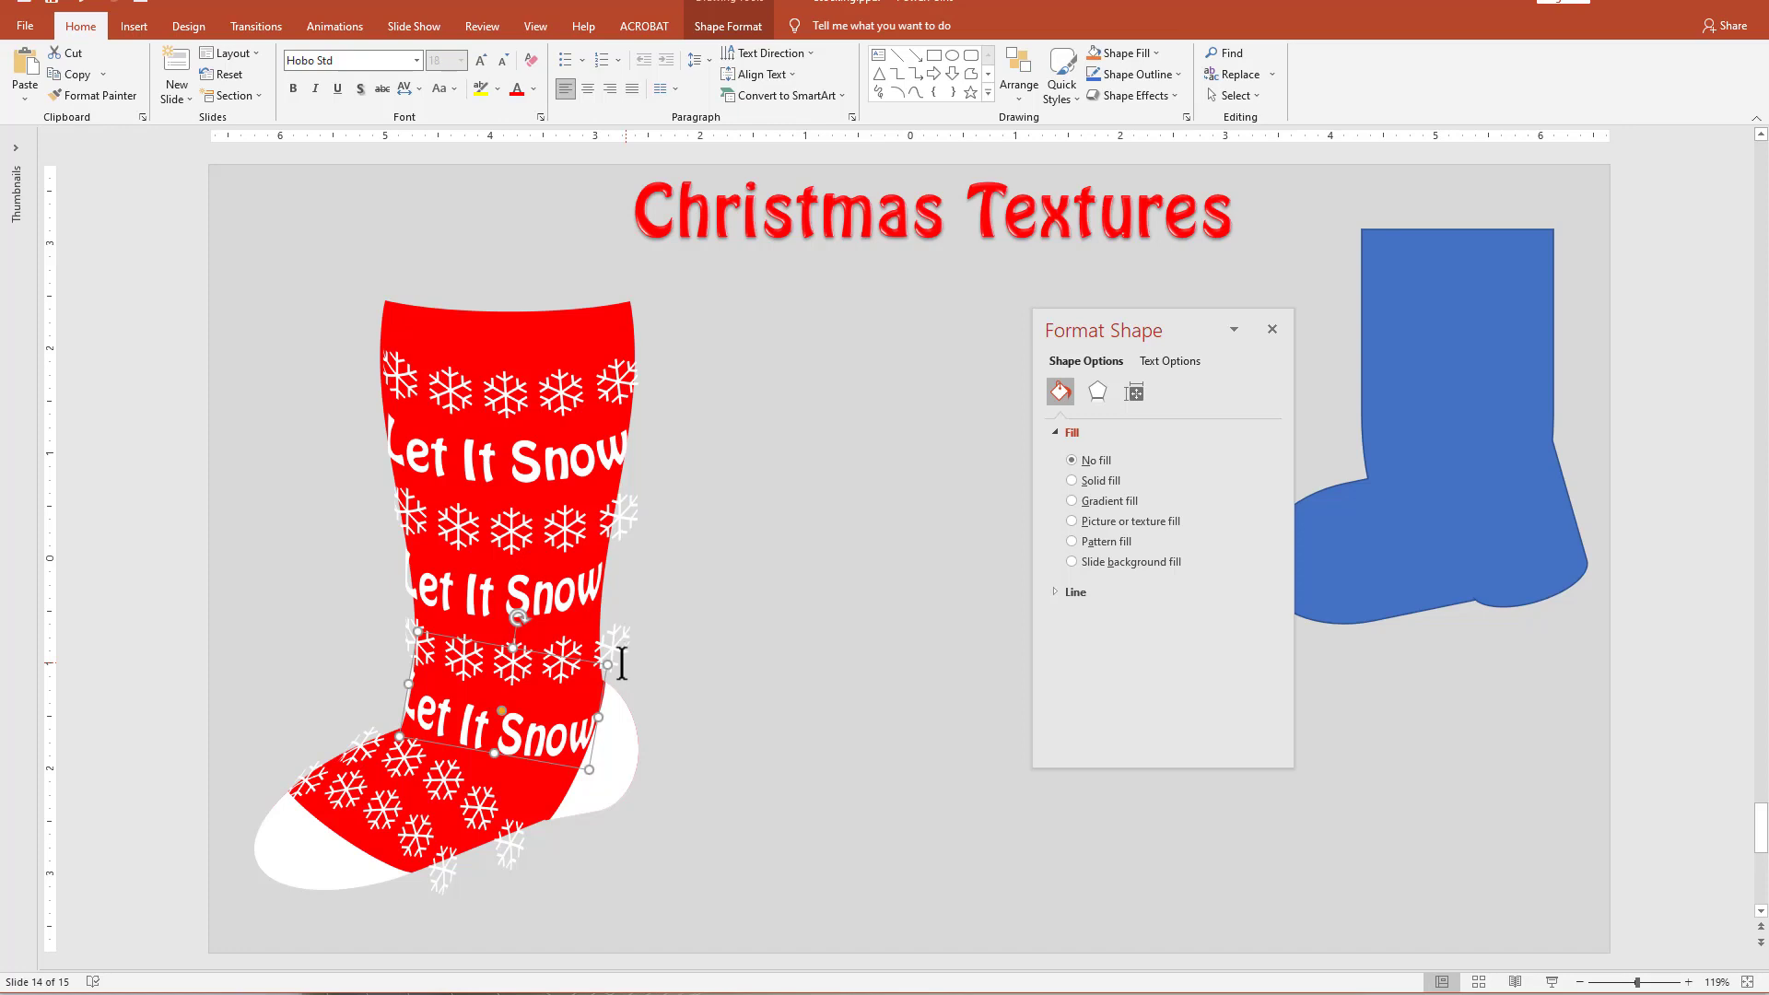
left_click(848, 959)
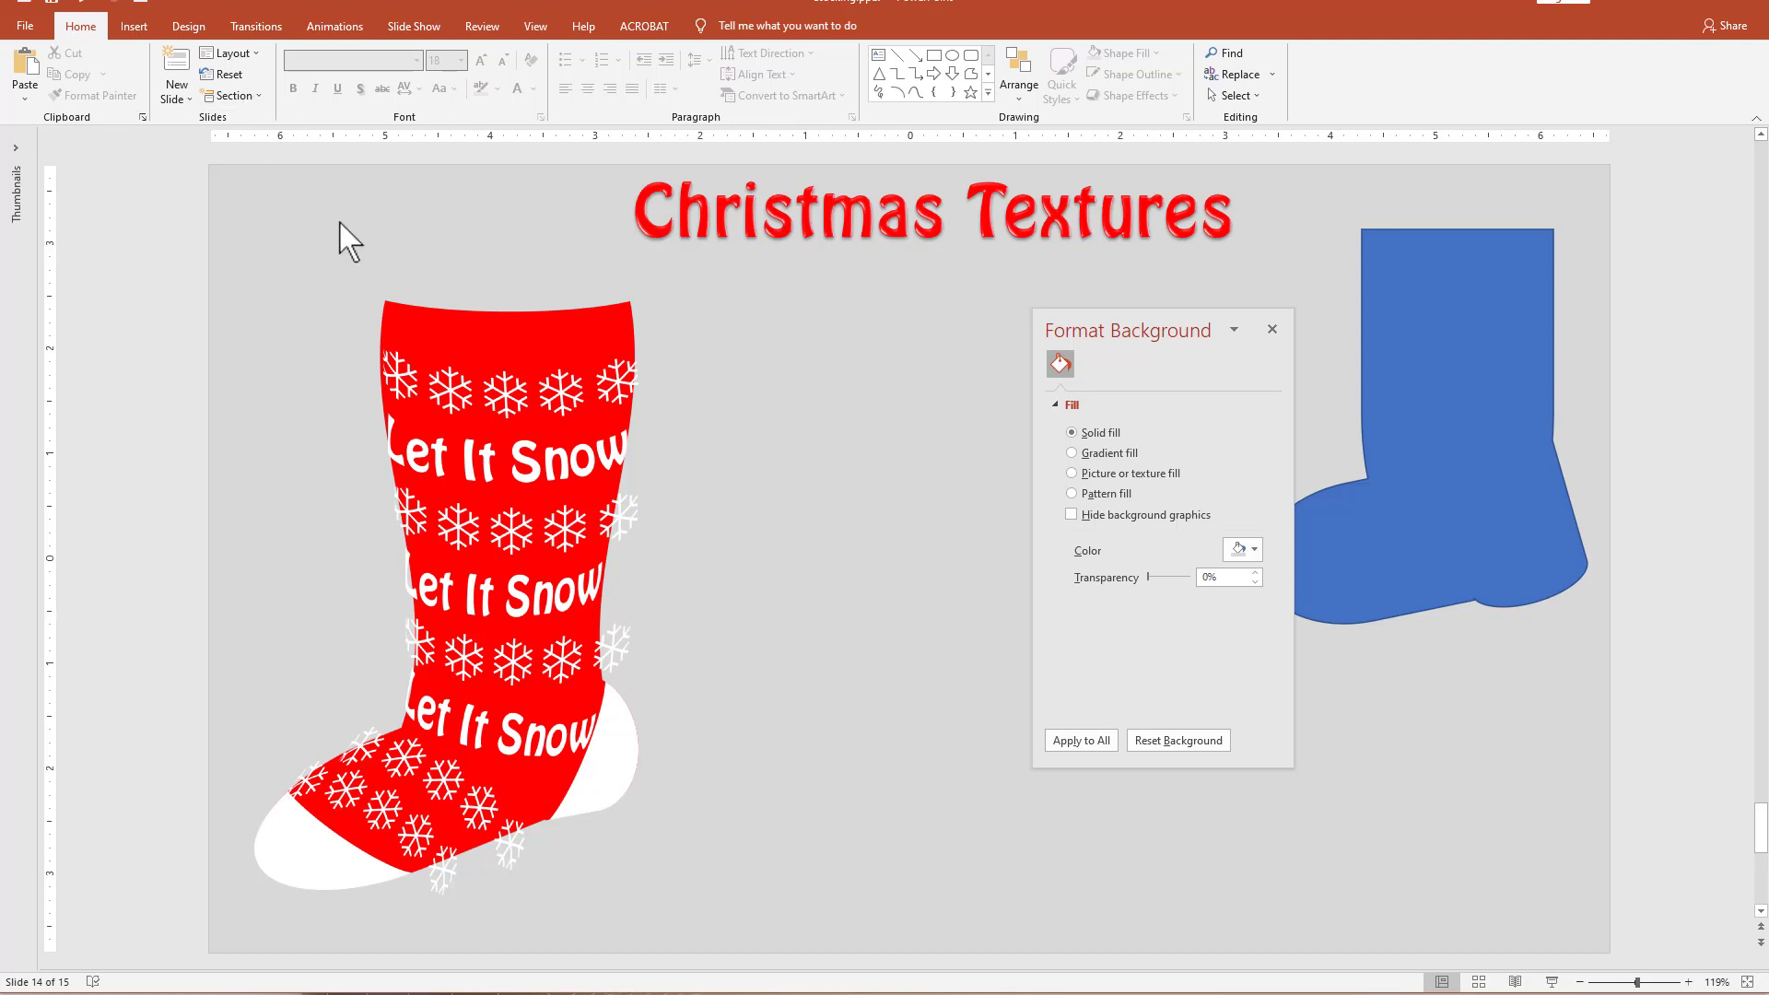
Duplicate the plain red stocking shape into the empty area beside the decorated stocking, moving the formatting pane clear of it.
left_click(556, 792)
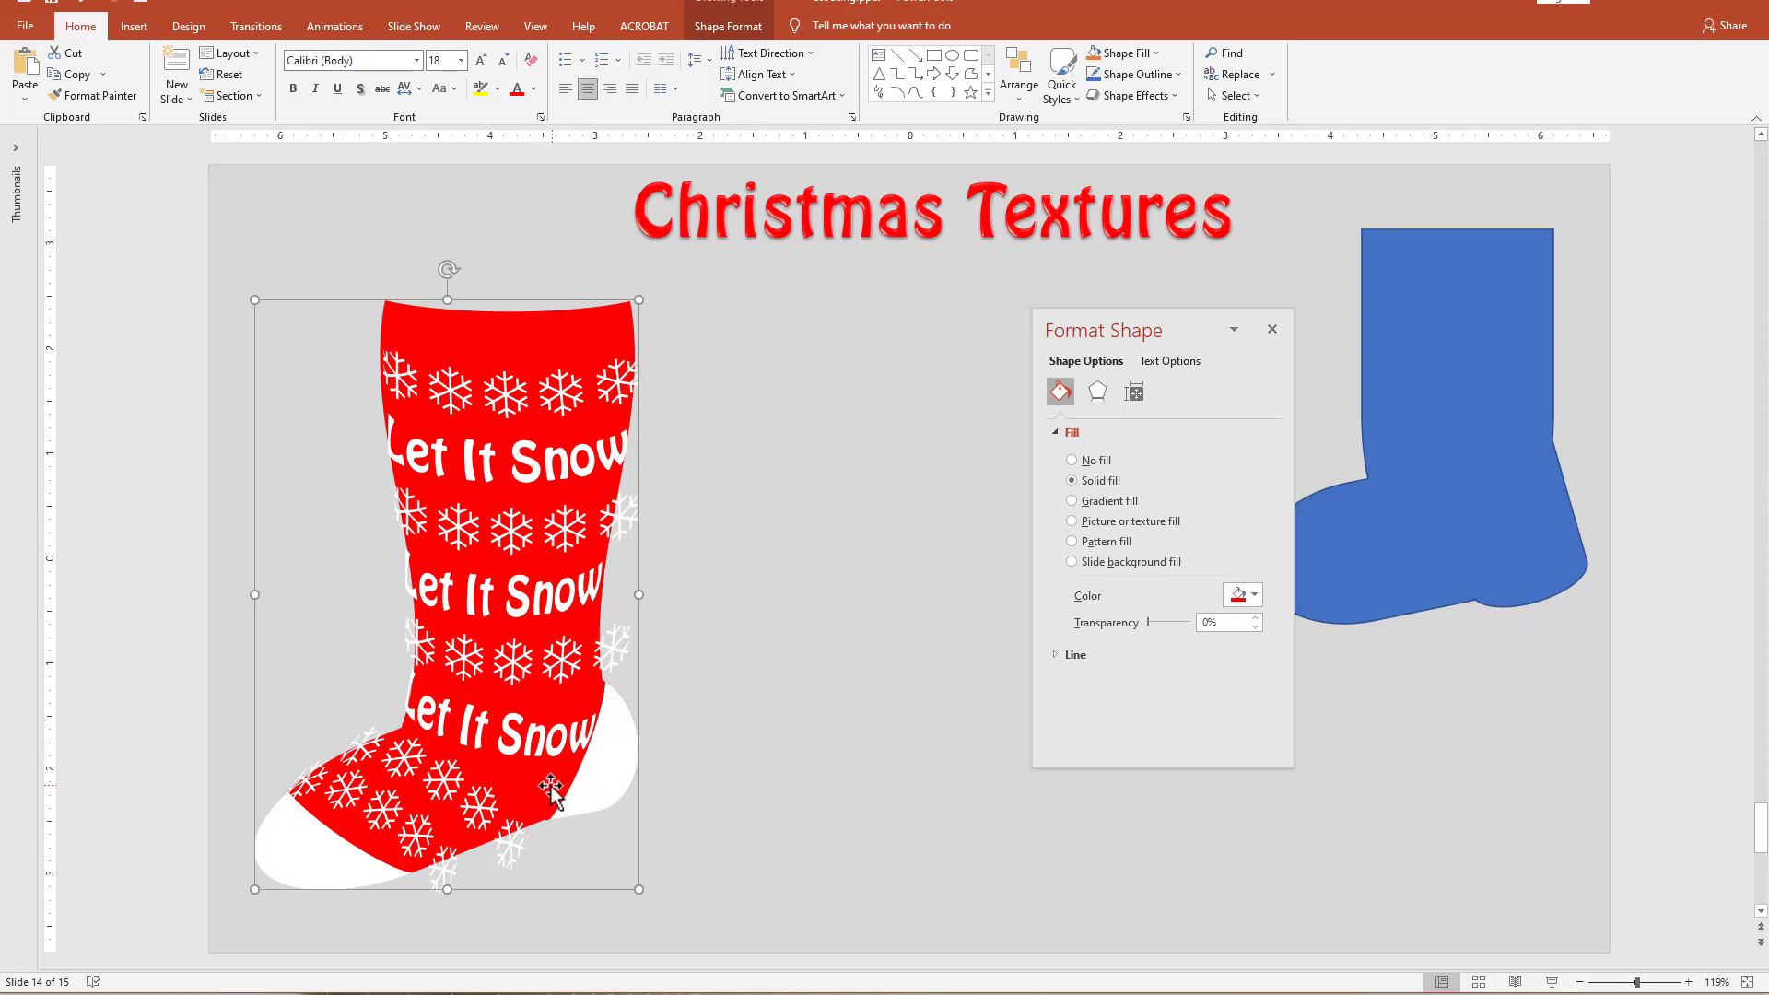
left_click_drag(549, 783, 934, 776)
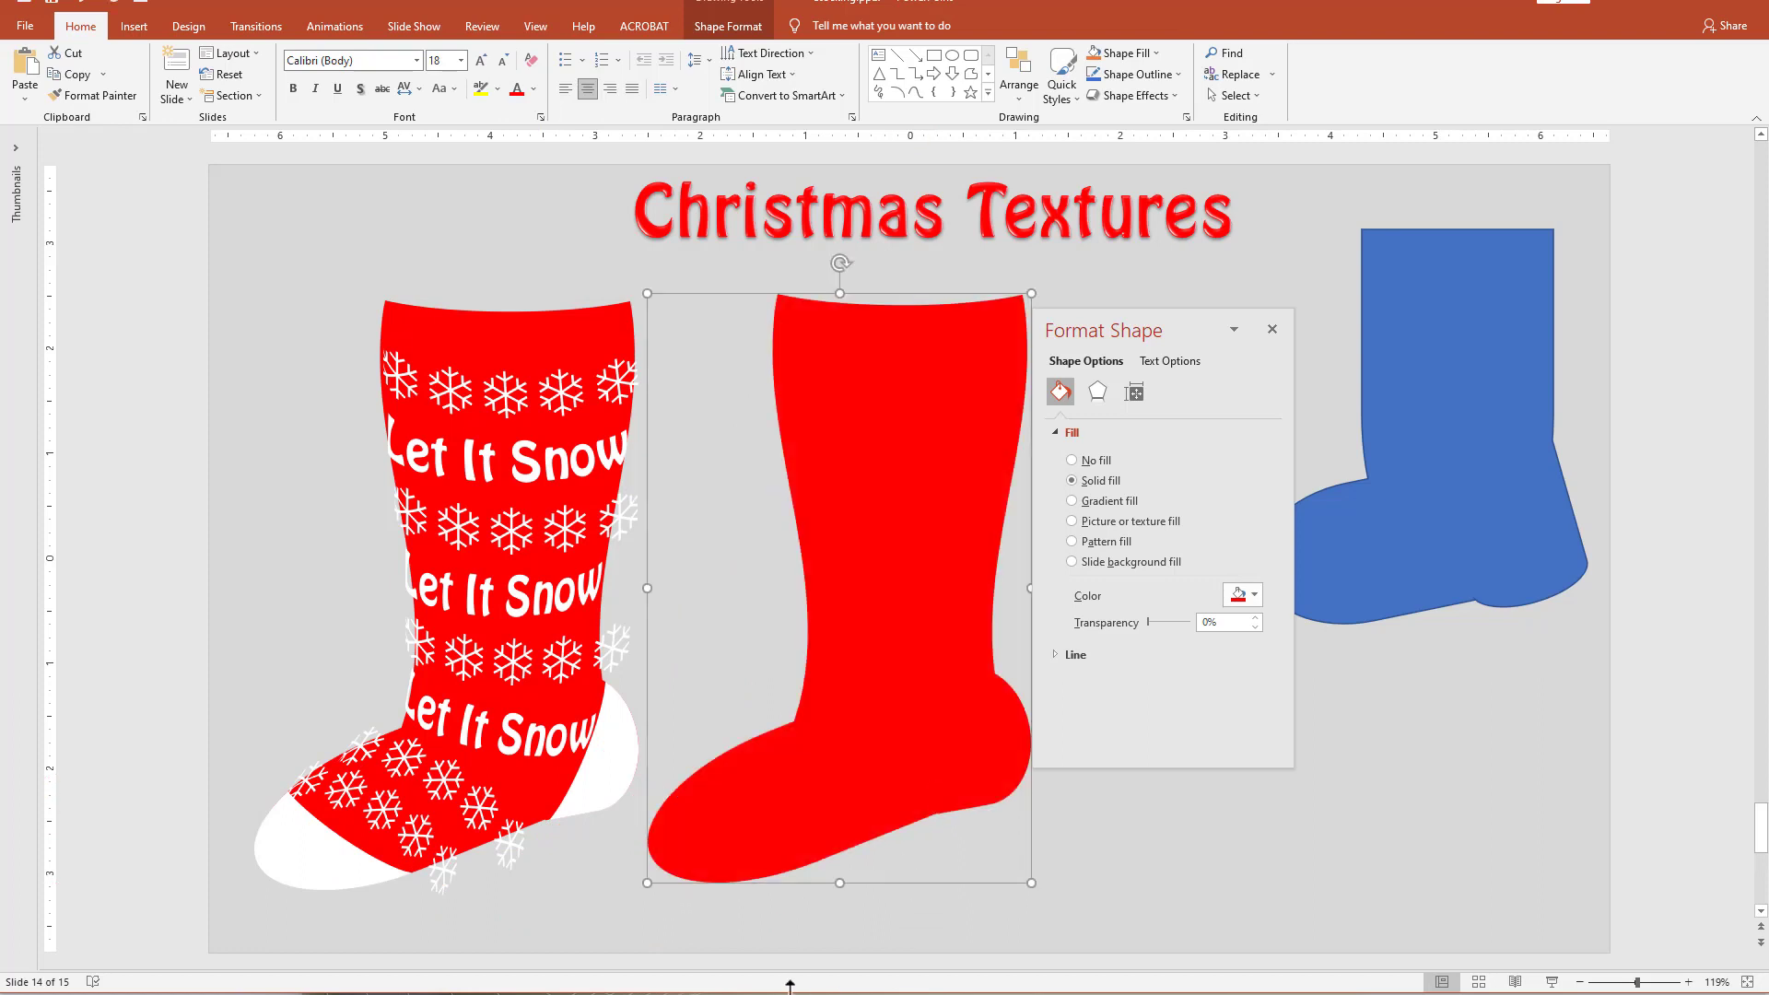
left_click_drag(1153, 330, 1181, 309)
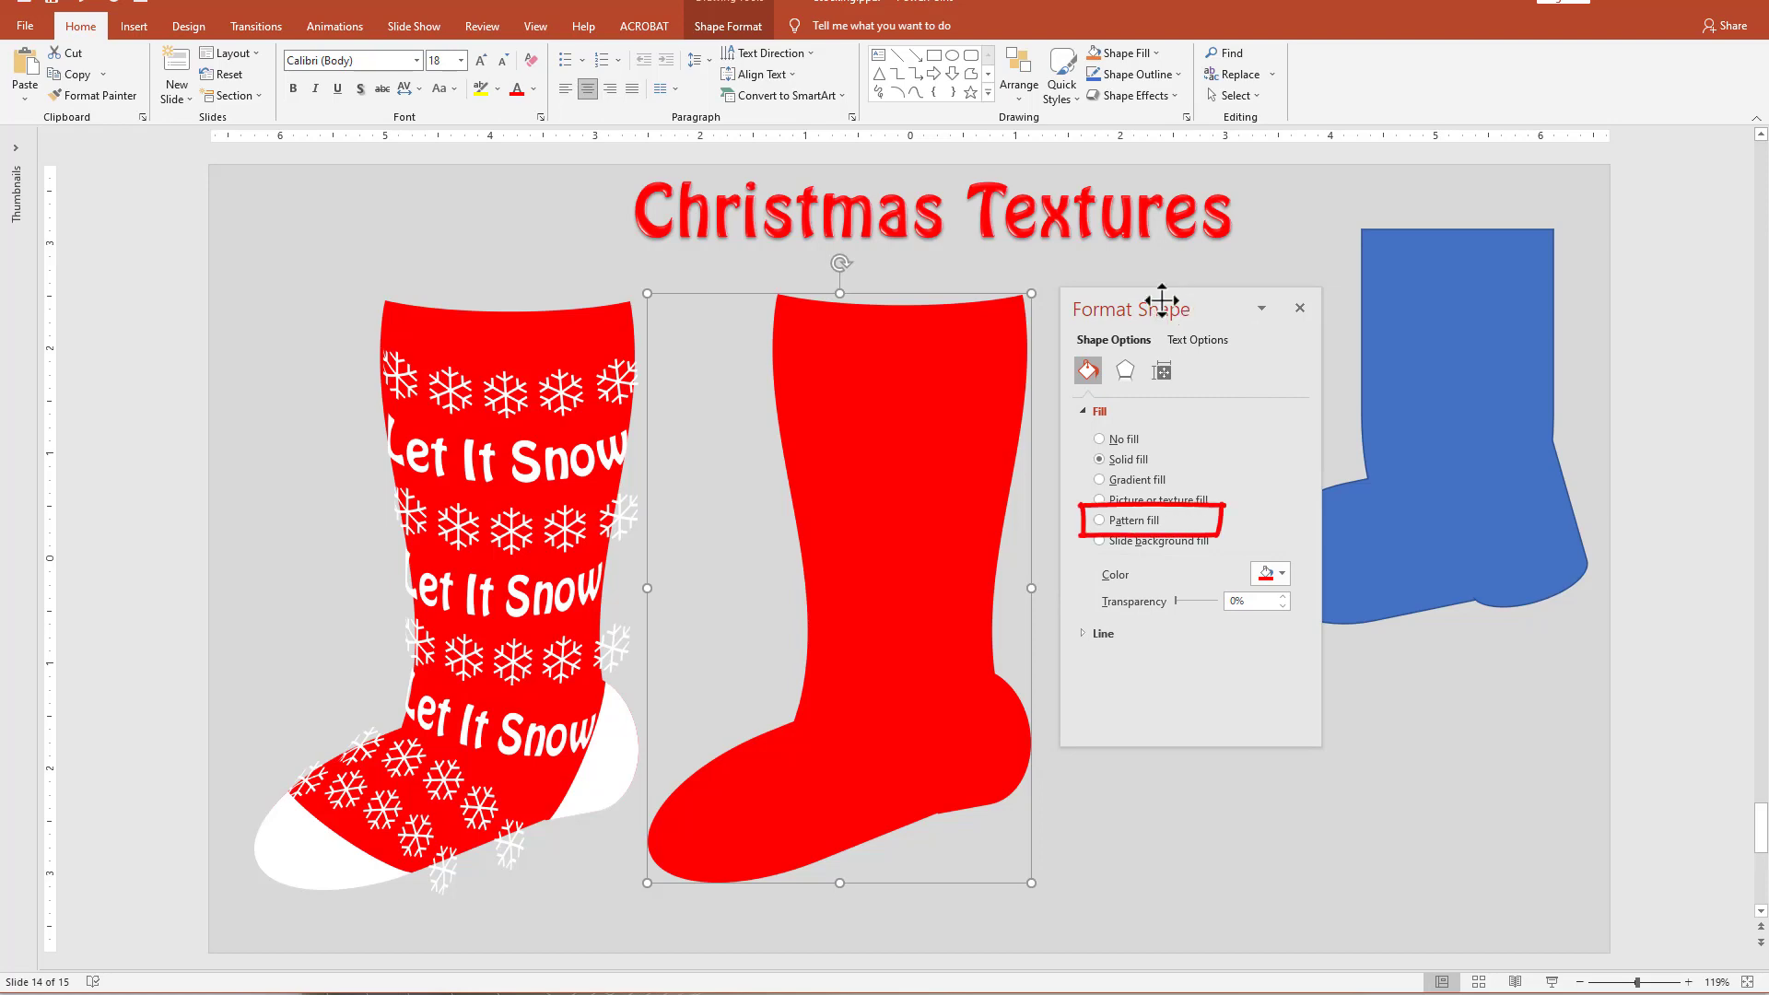
Give the plain red stocking copy a pattern fill using the zigzag pattern with a black foreground.
left_click(1135, 521)
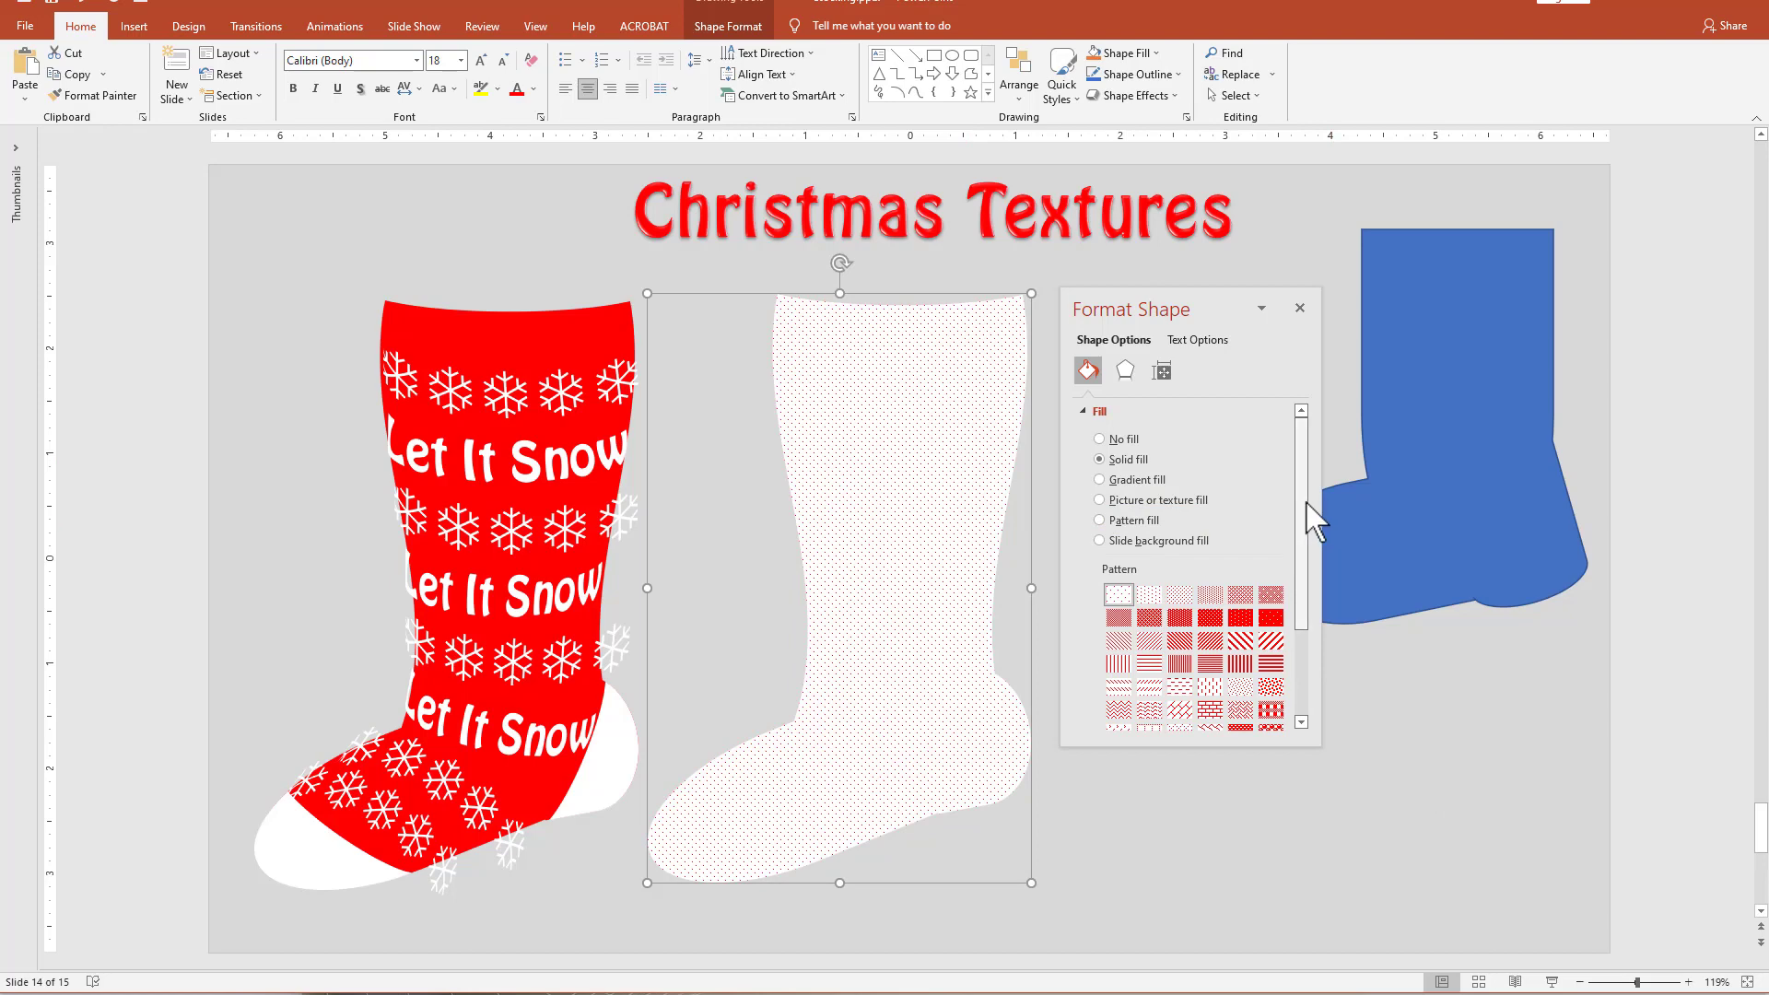
left_click_drag(1307, 506, 1305, 599)
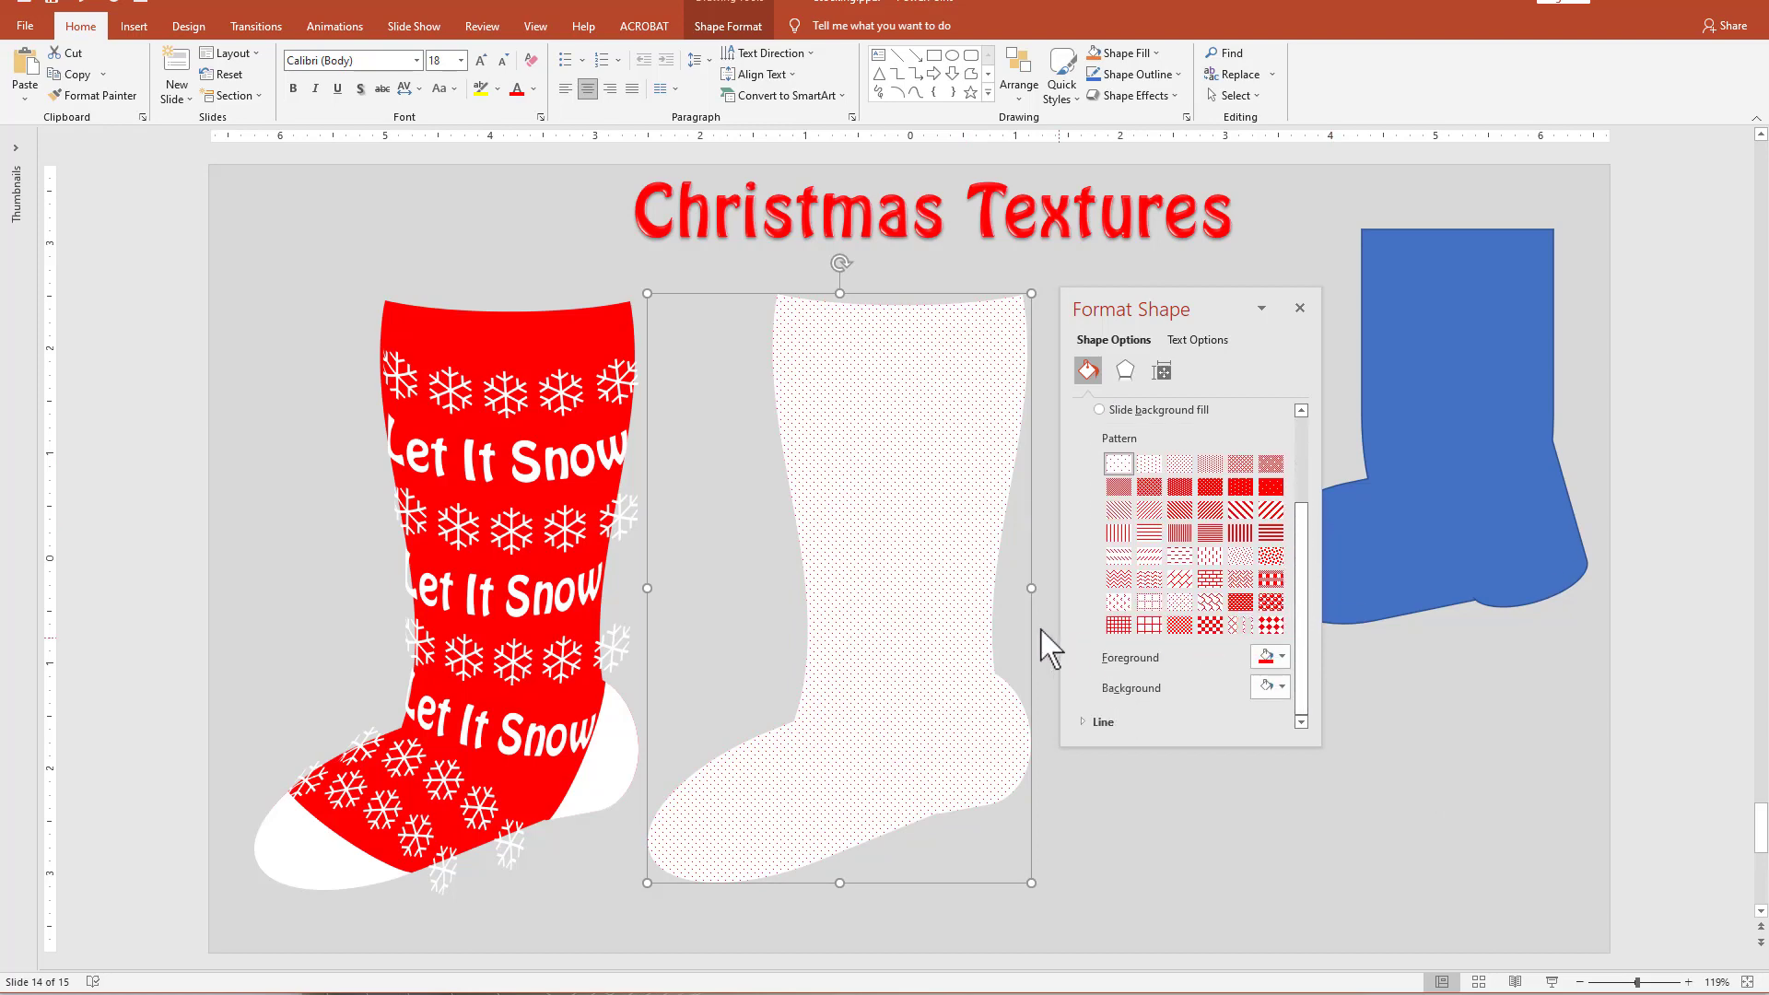
left_click(1122, 581)
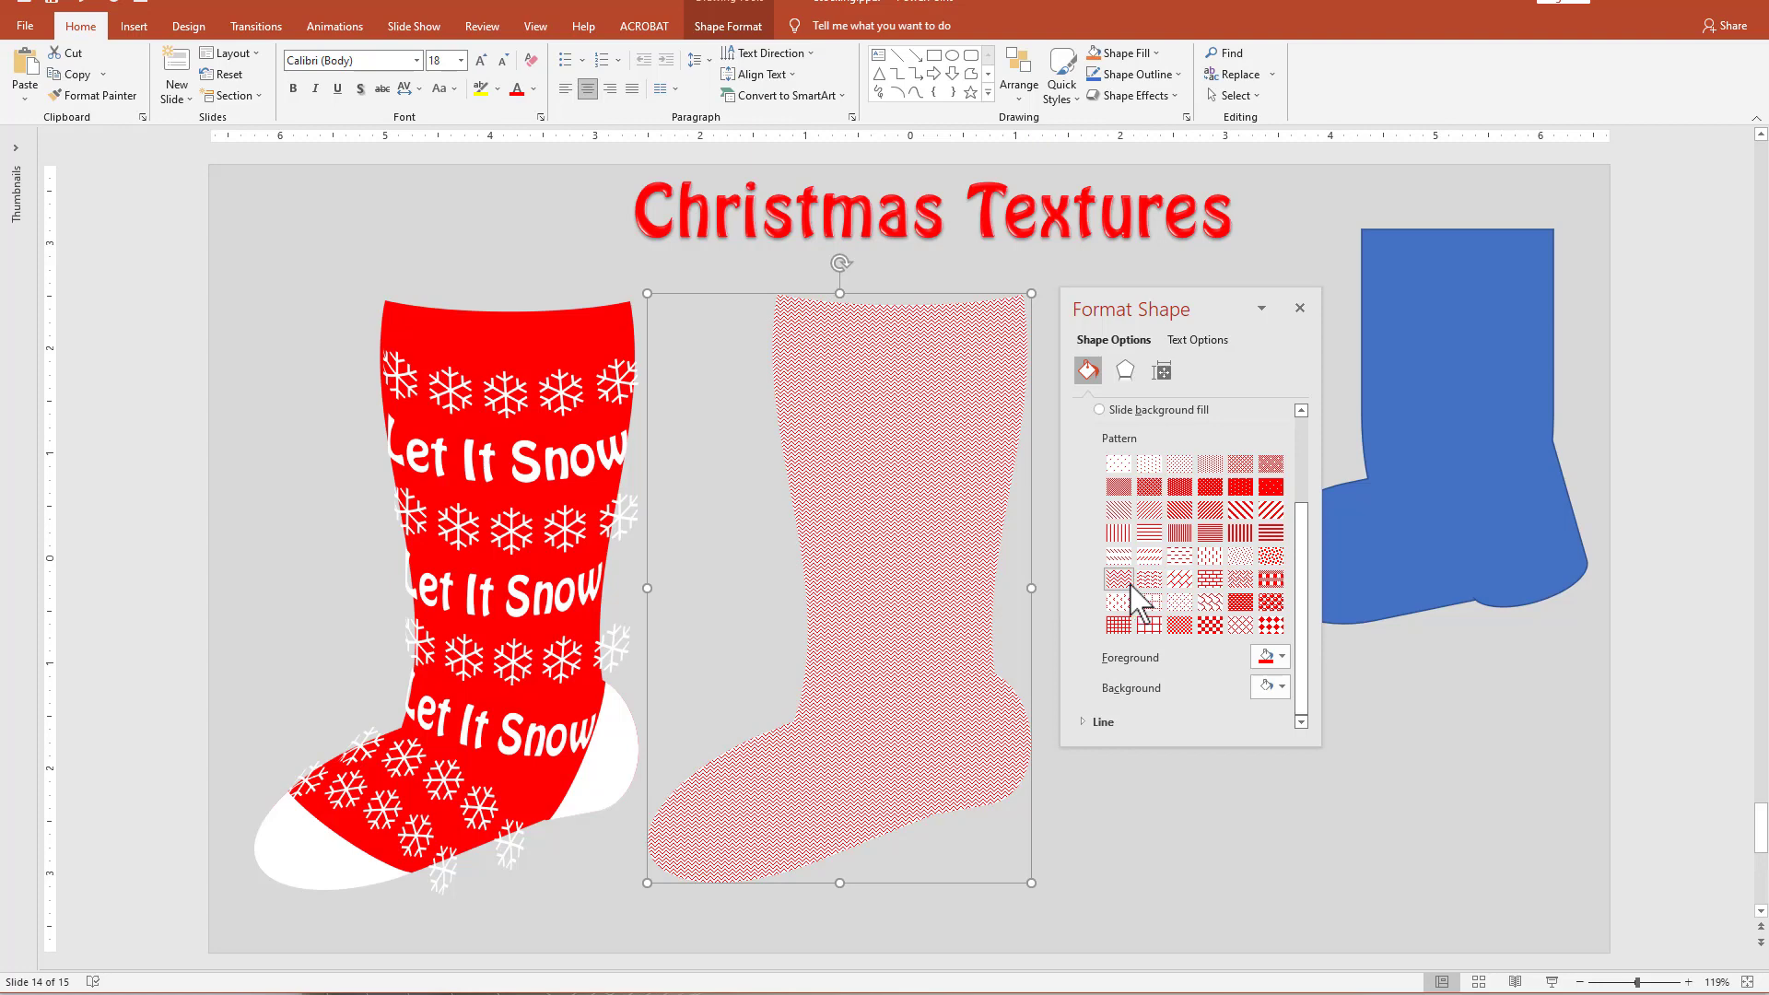
left_click(1281, 657)
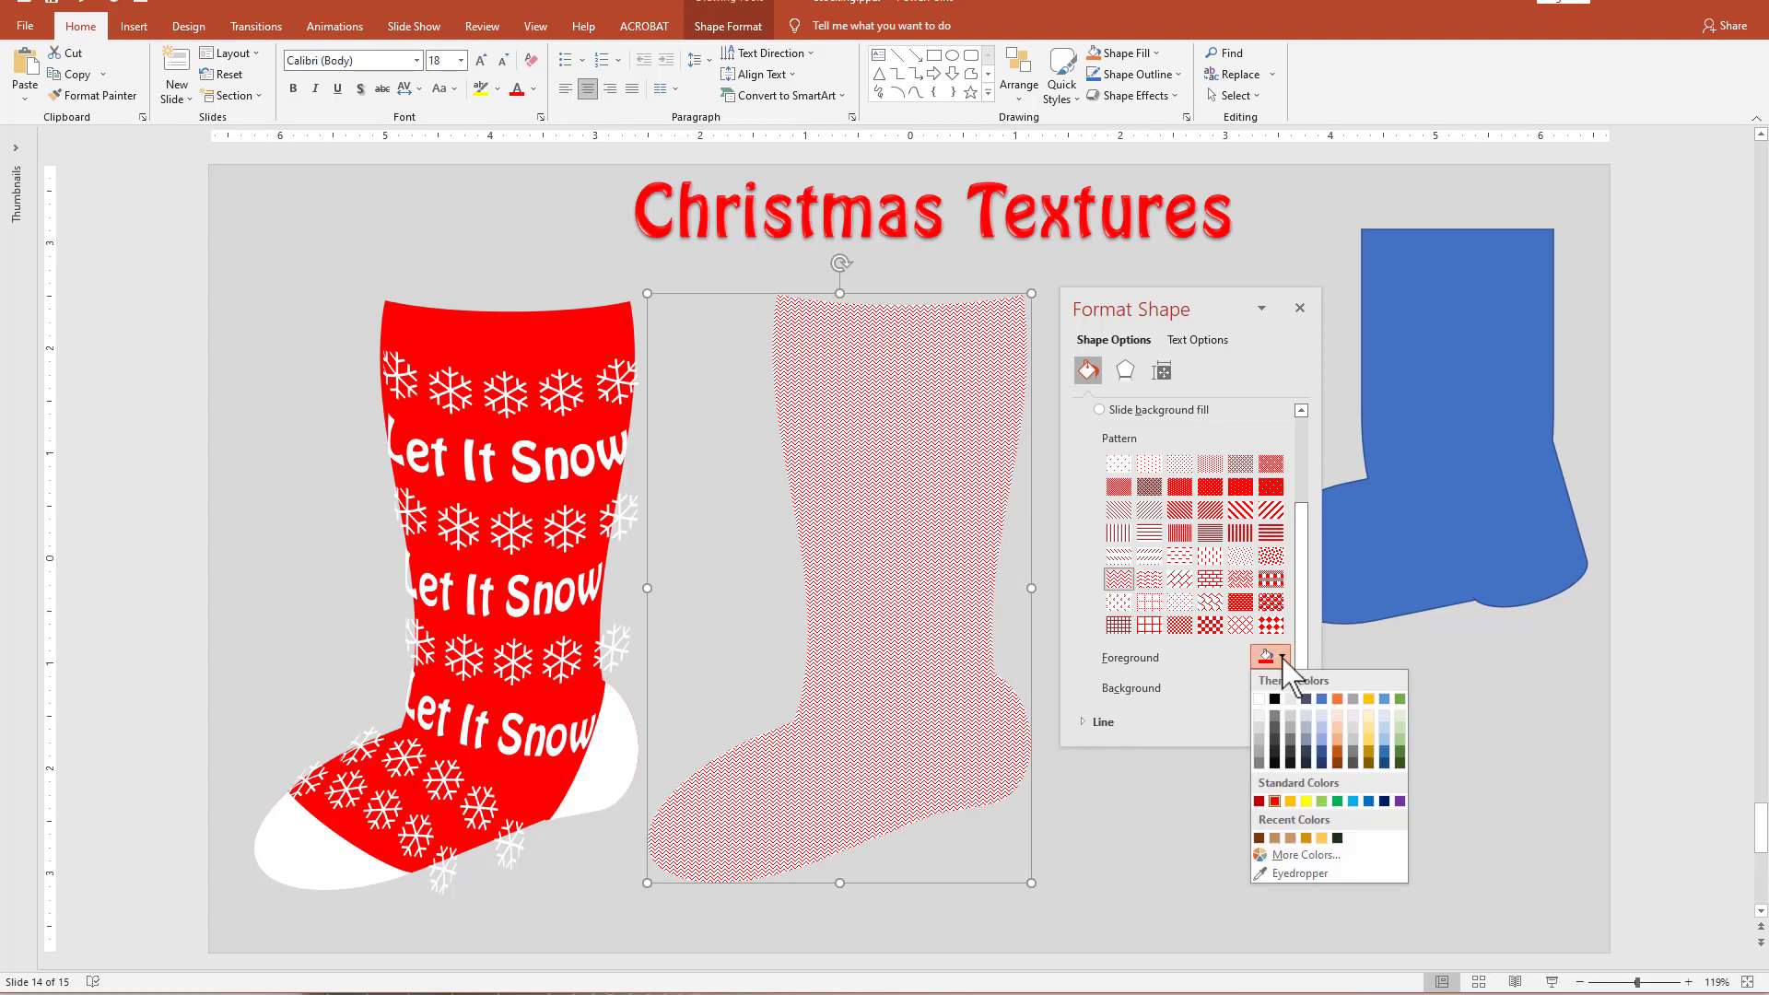
left_click(1275, 720)
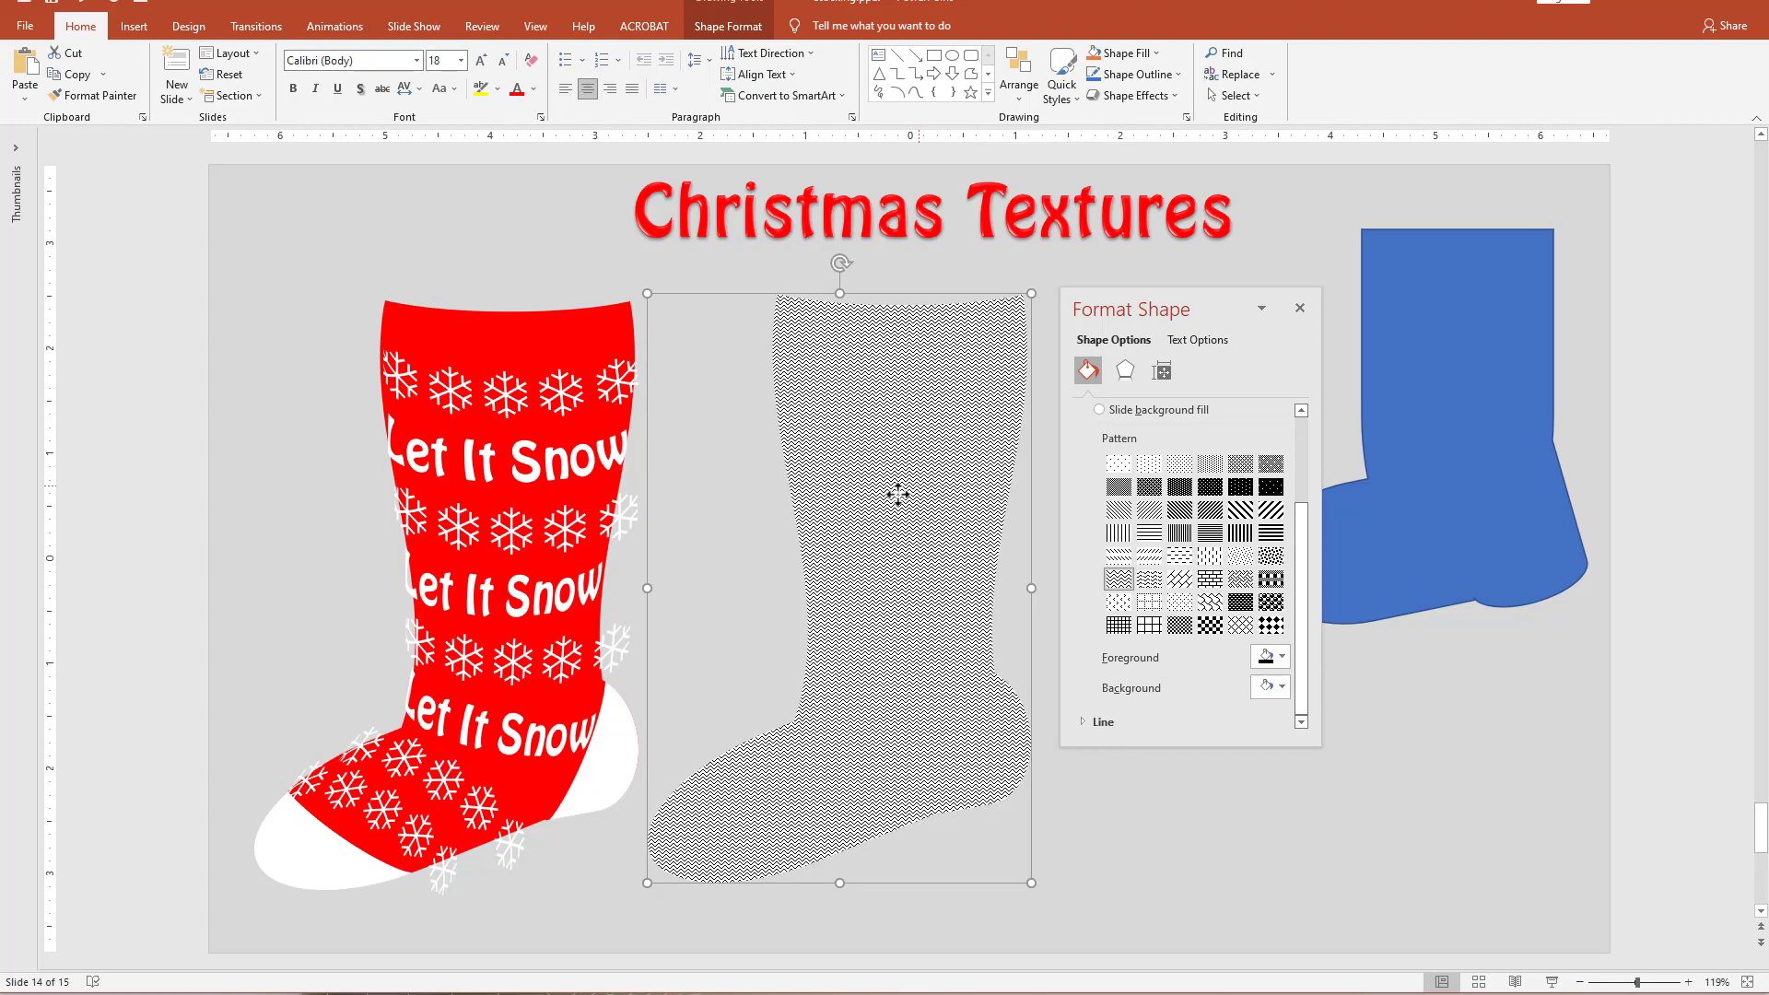
Lay the patterned stocking over the decorated stocking to check the pattern, and move it back beside it.
left_click_drag(900, 494, 516, 493)
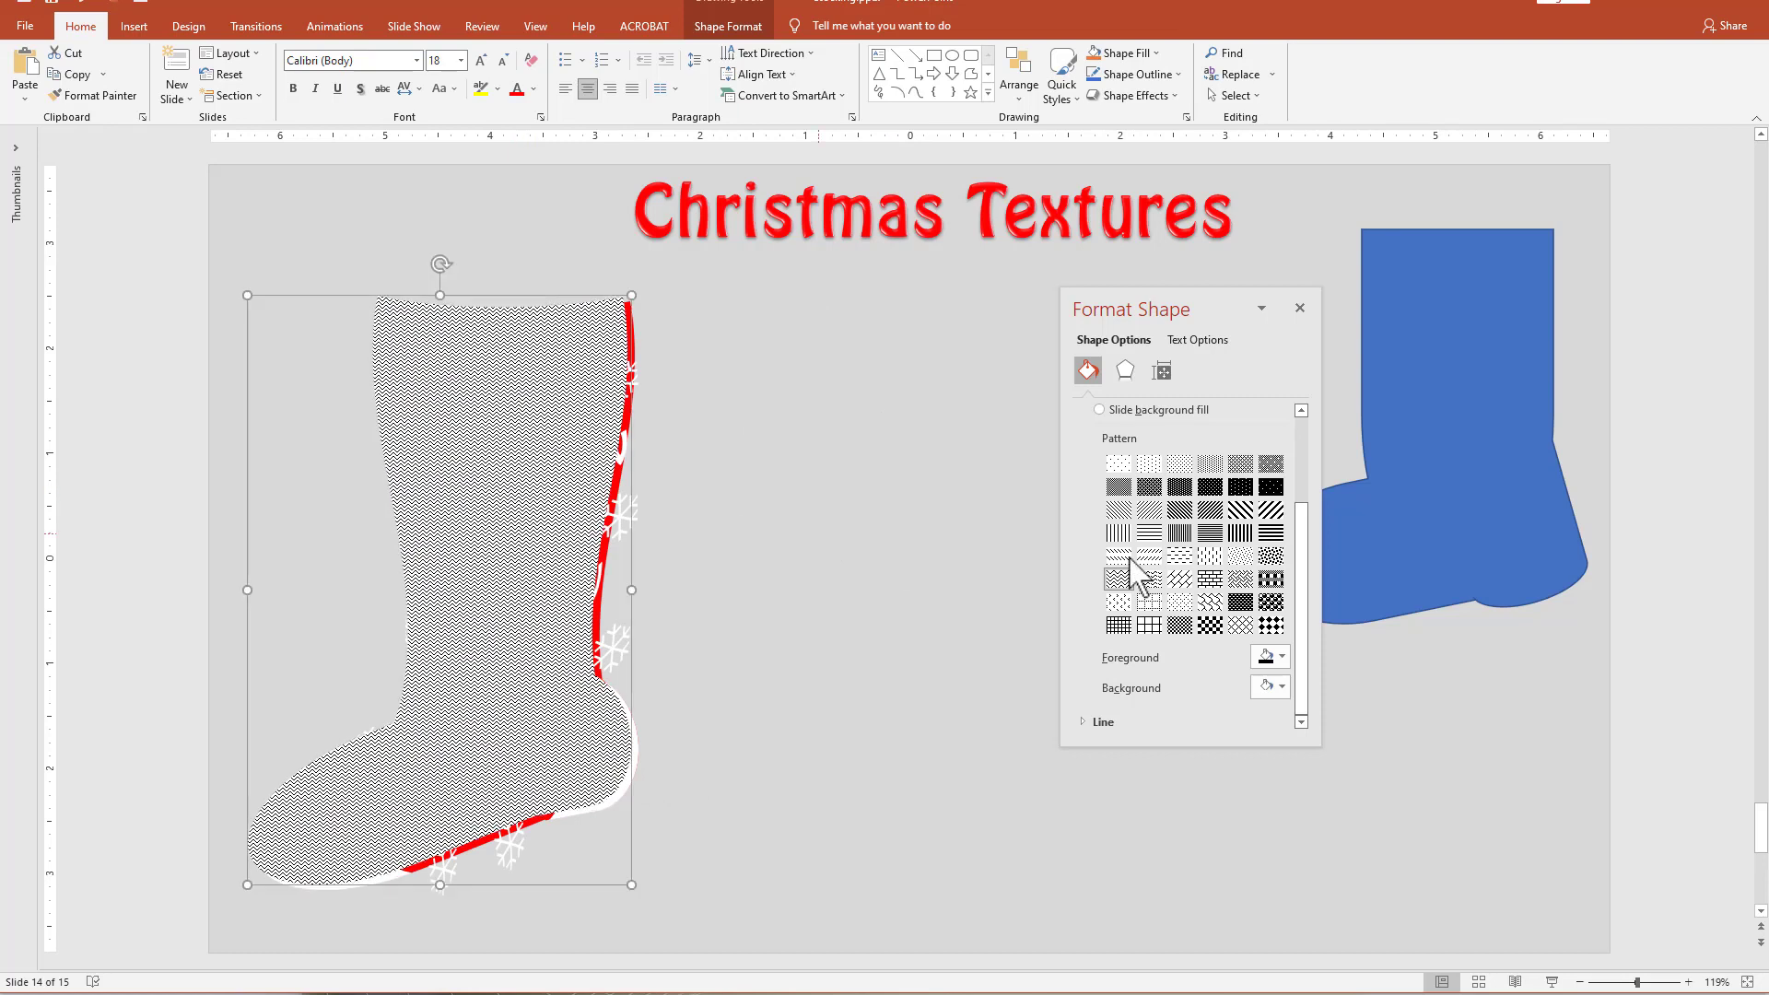
left_click_drag(1303, 567, 1317, 607)
left_click_drag(541, 438, 907, 438)
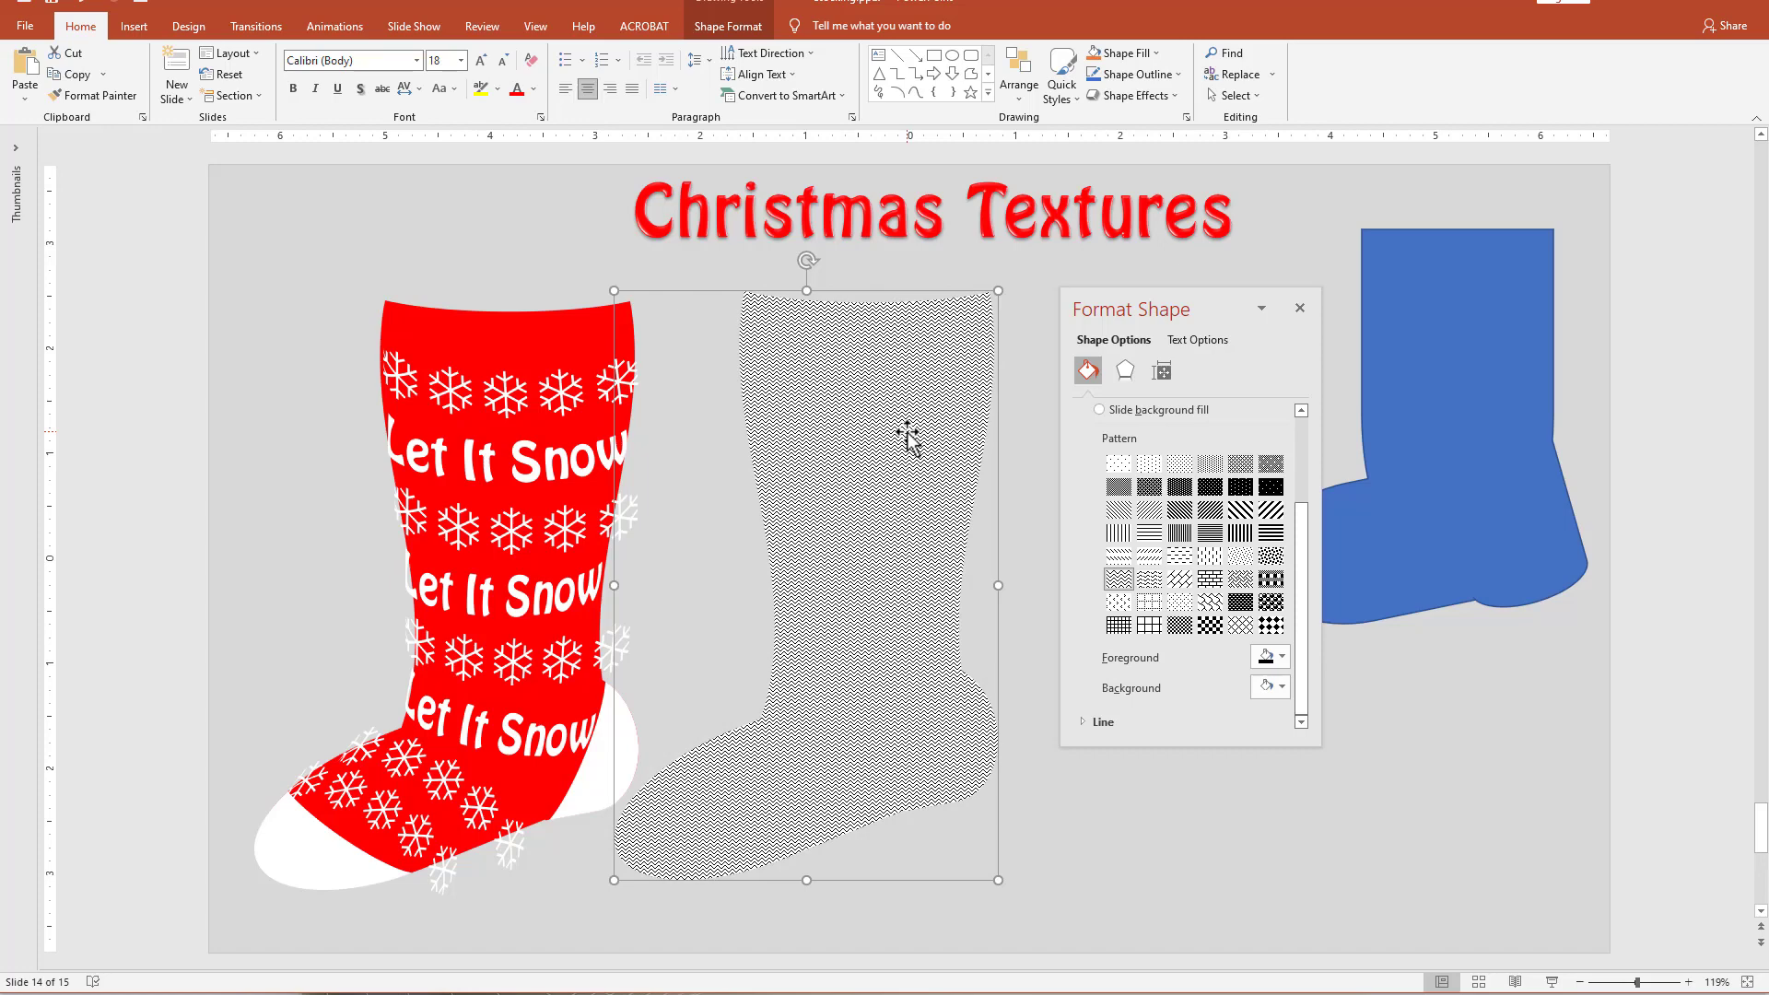
Draw a rectangle about 6.15" high and 4.75" wide over the patterned stocking and give it a zigzag pattern fill with a black foreground.
left_click(932, 58)
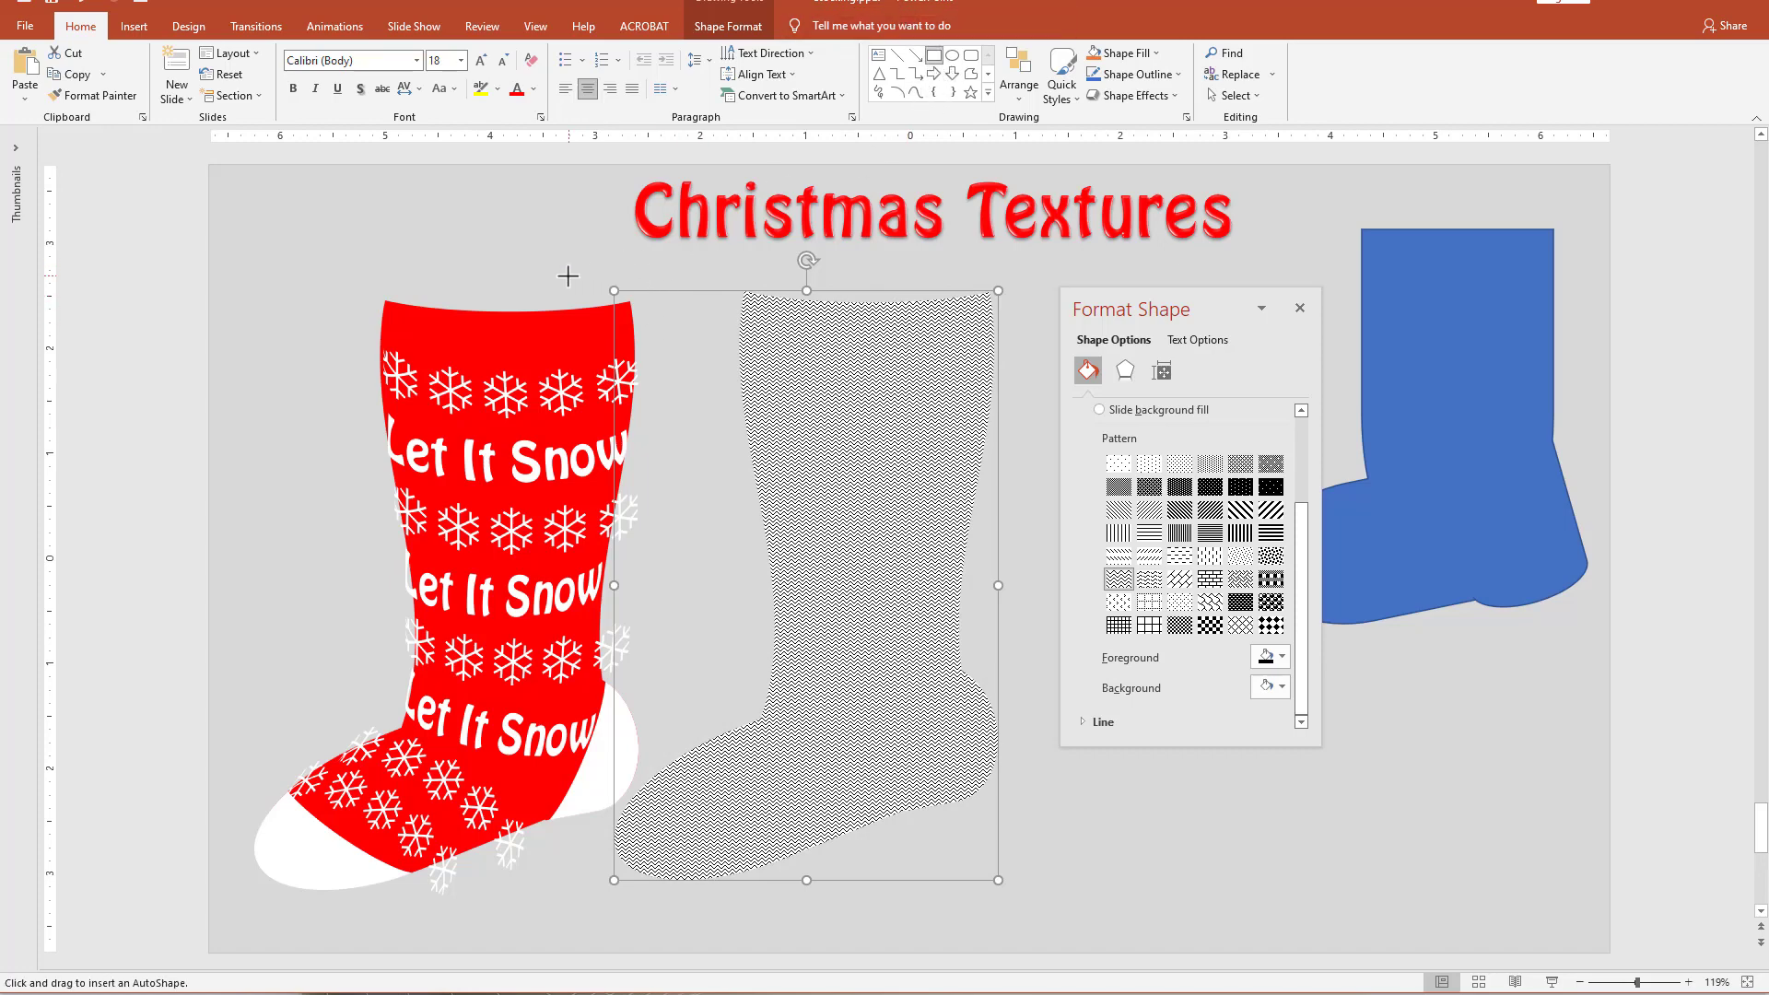
left_click_drag(528, 267, 1029, 914)
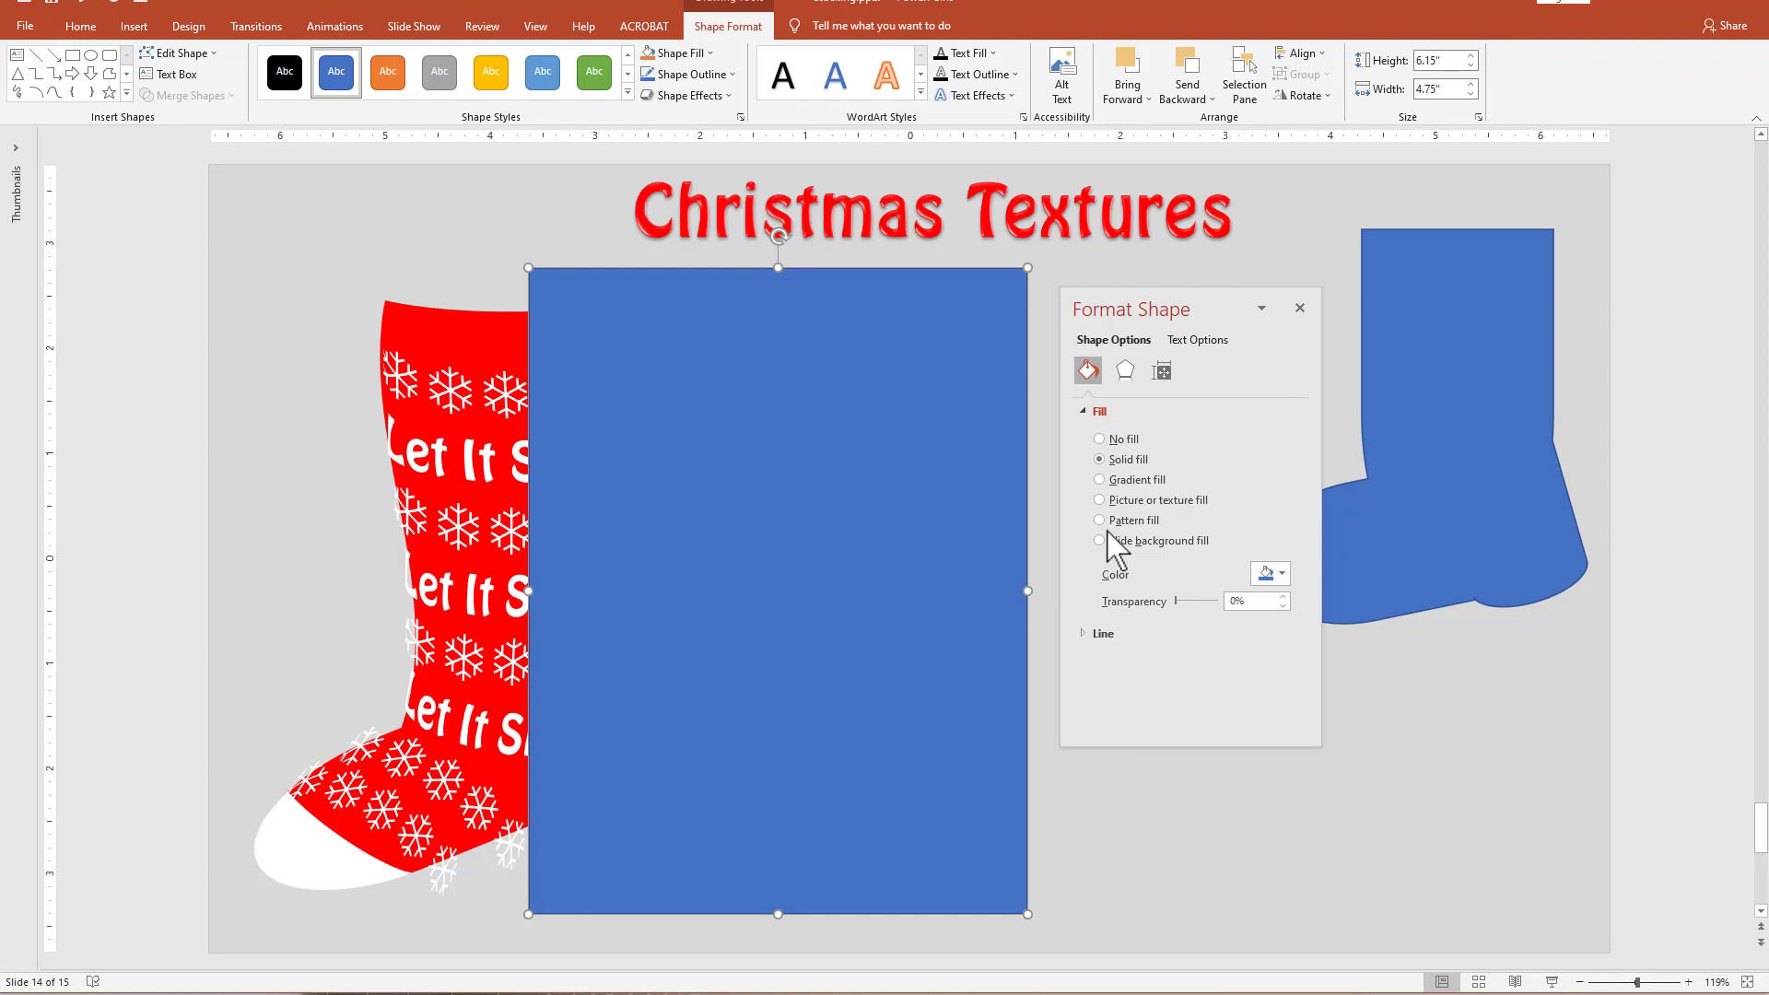
left_click(1145, 522)
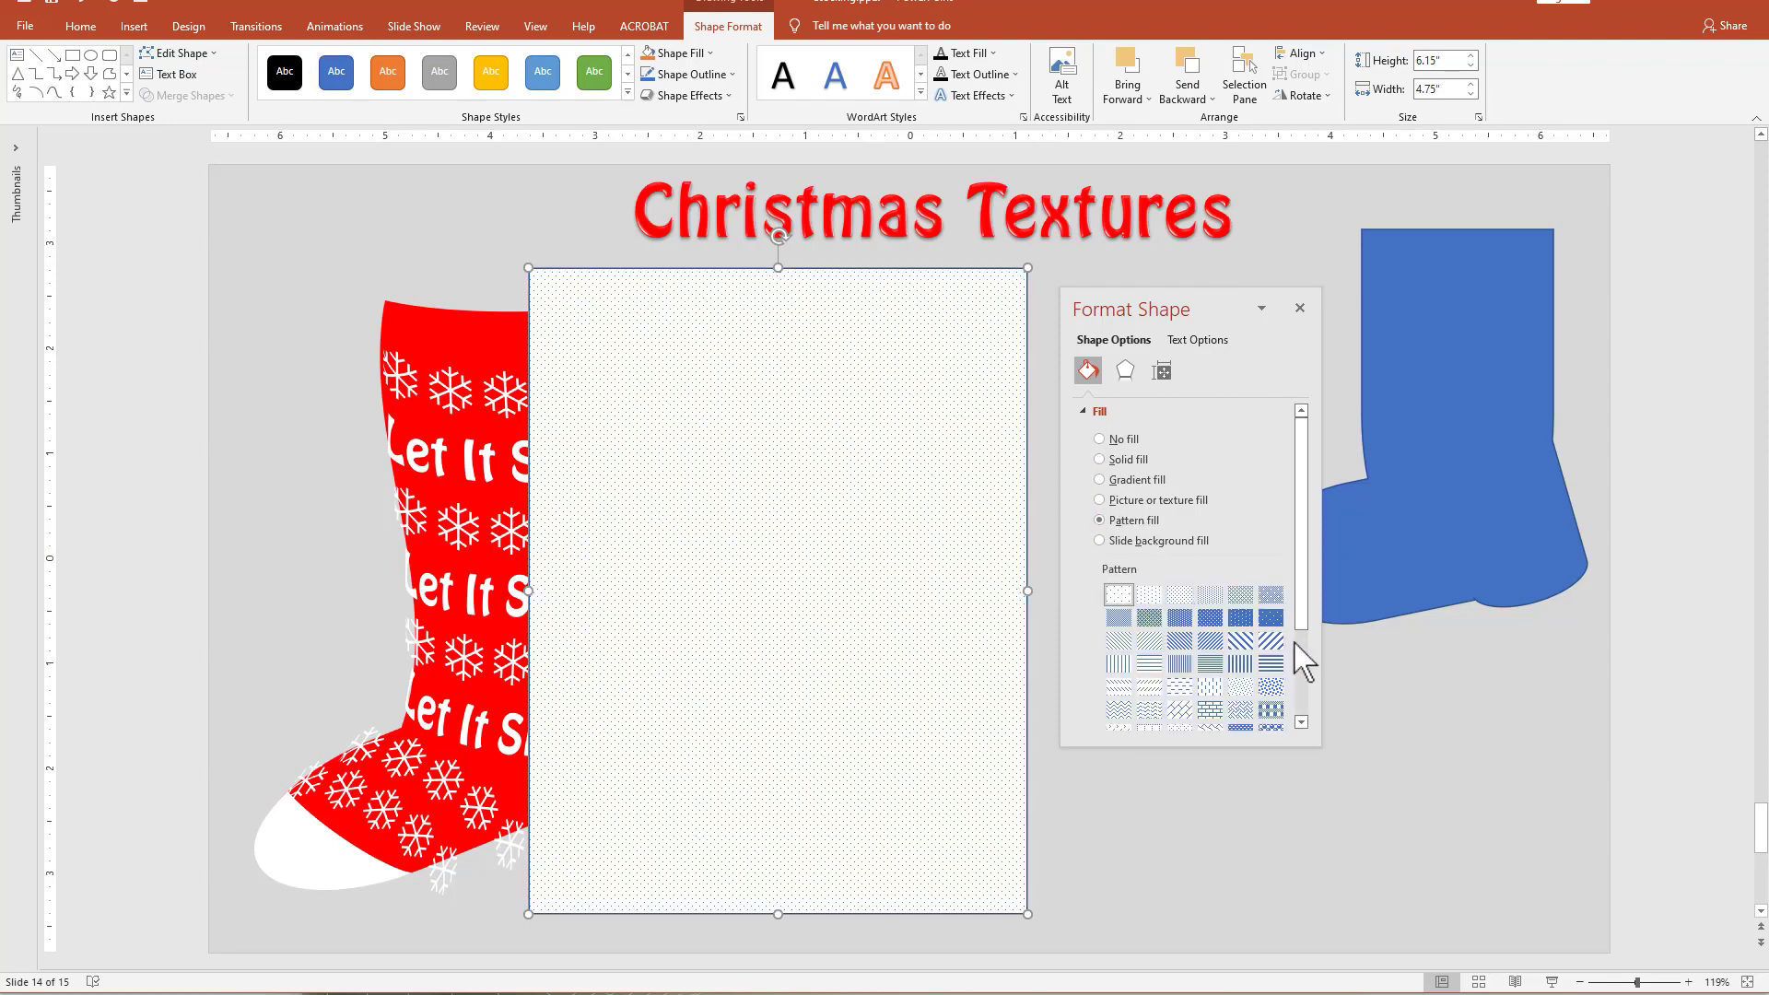
left_click_drag(1306, 600, 1307, 668)
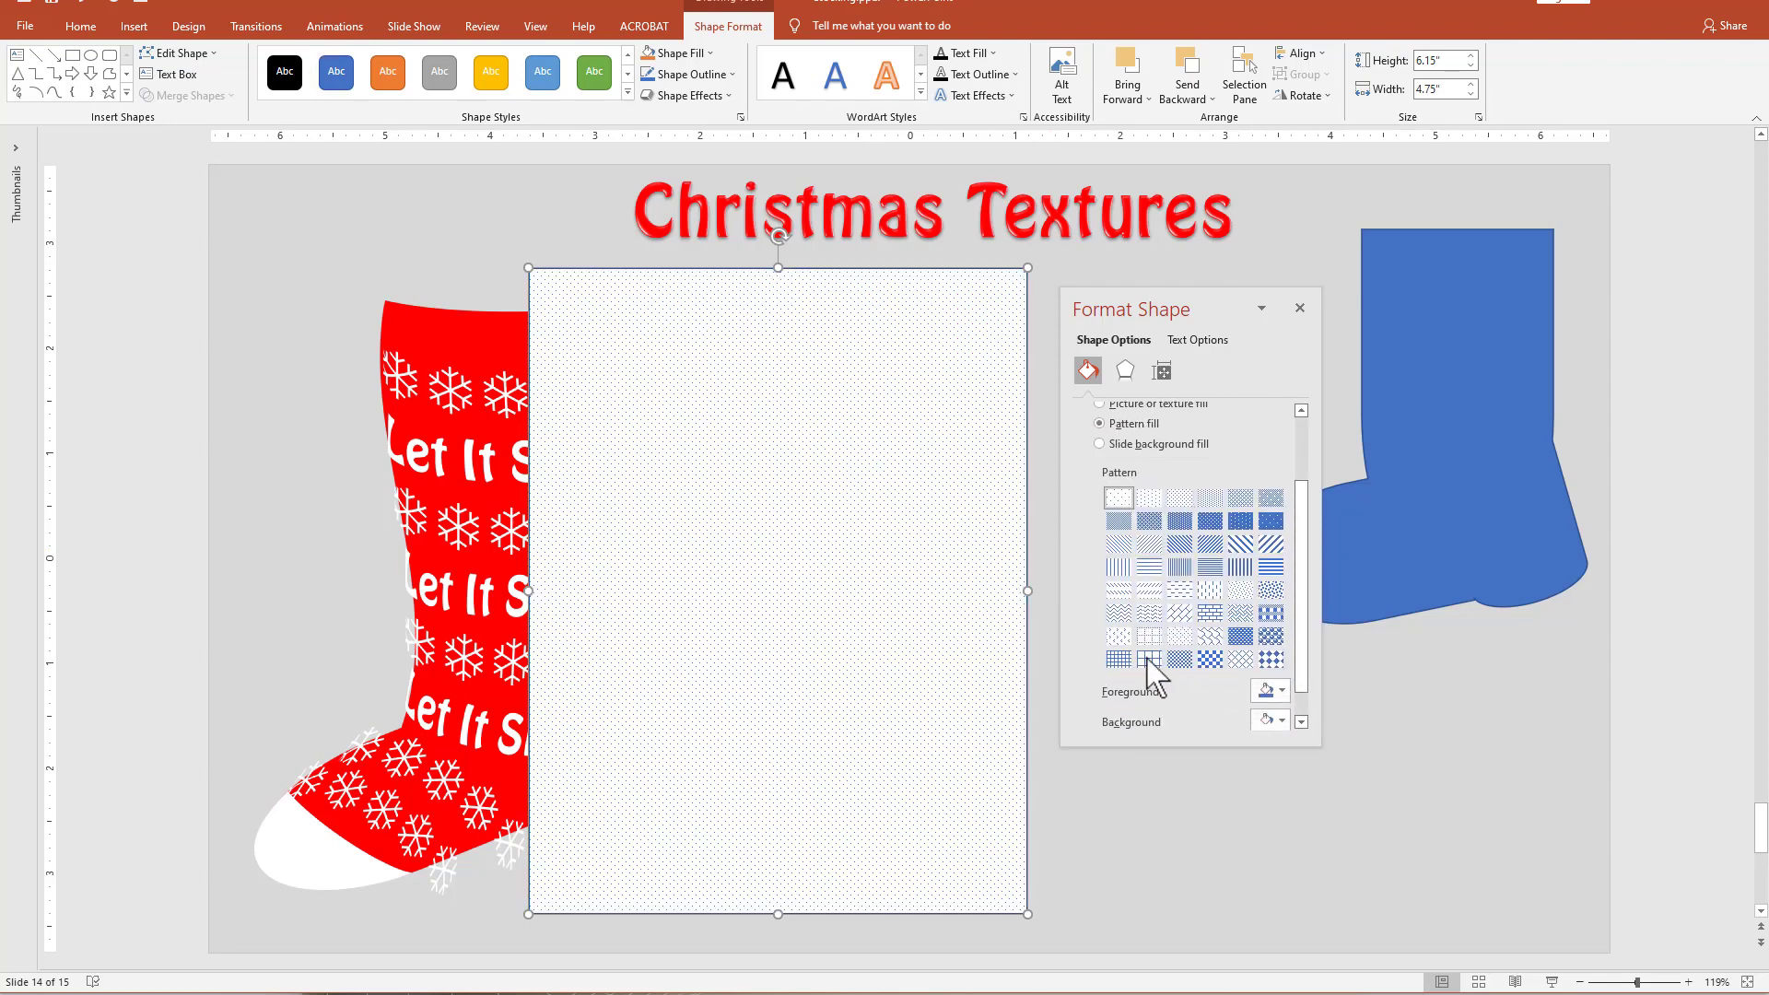
left_click(1118, 612)
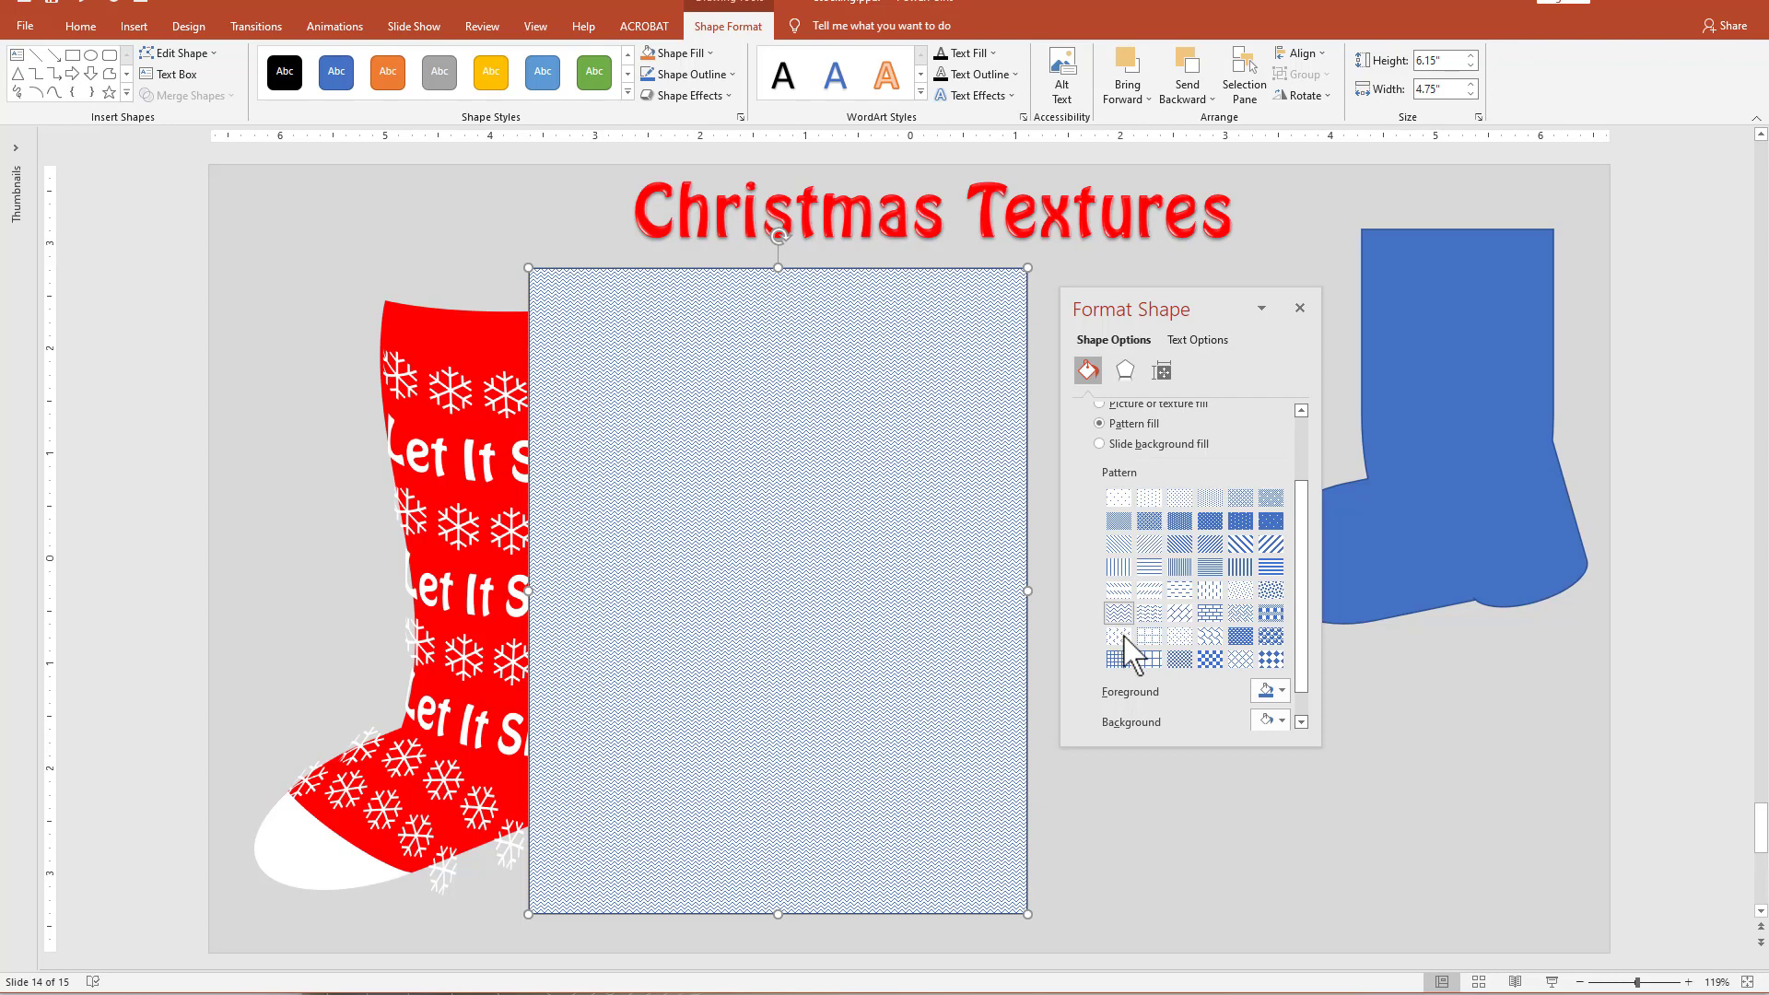
left_click(1280, 690)
left_click(1271, 735)
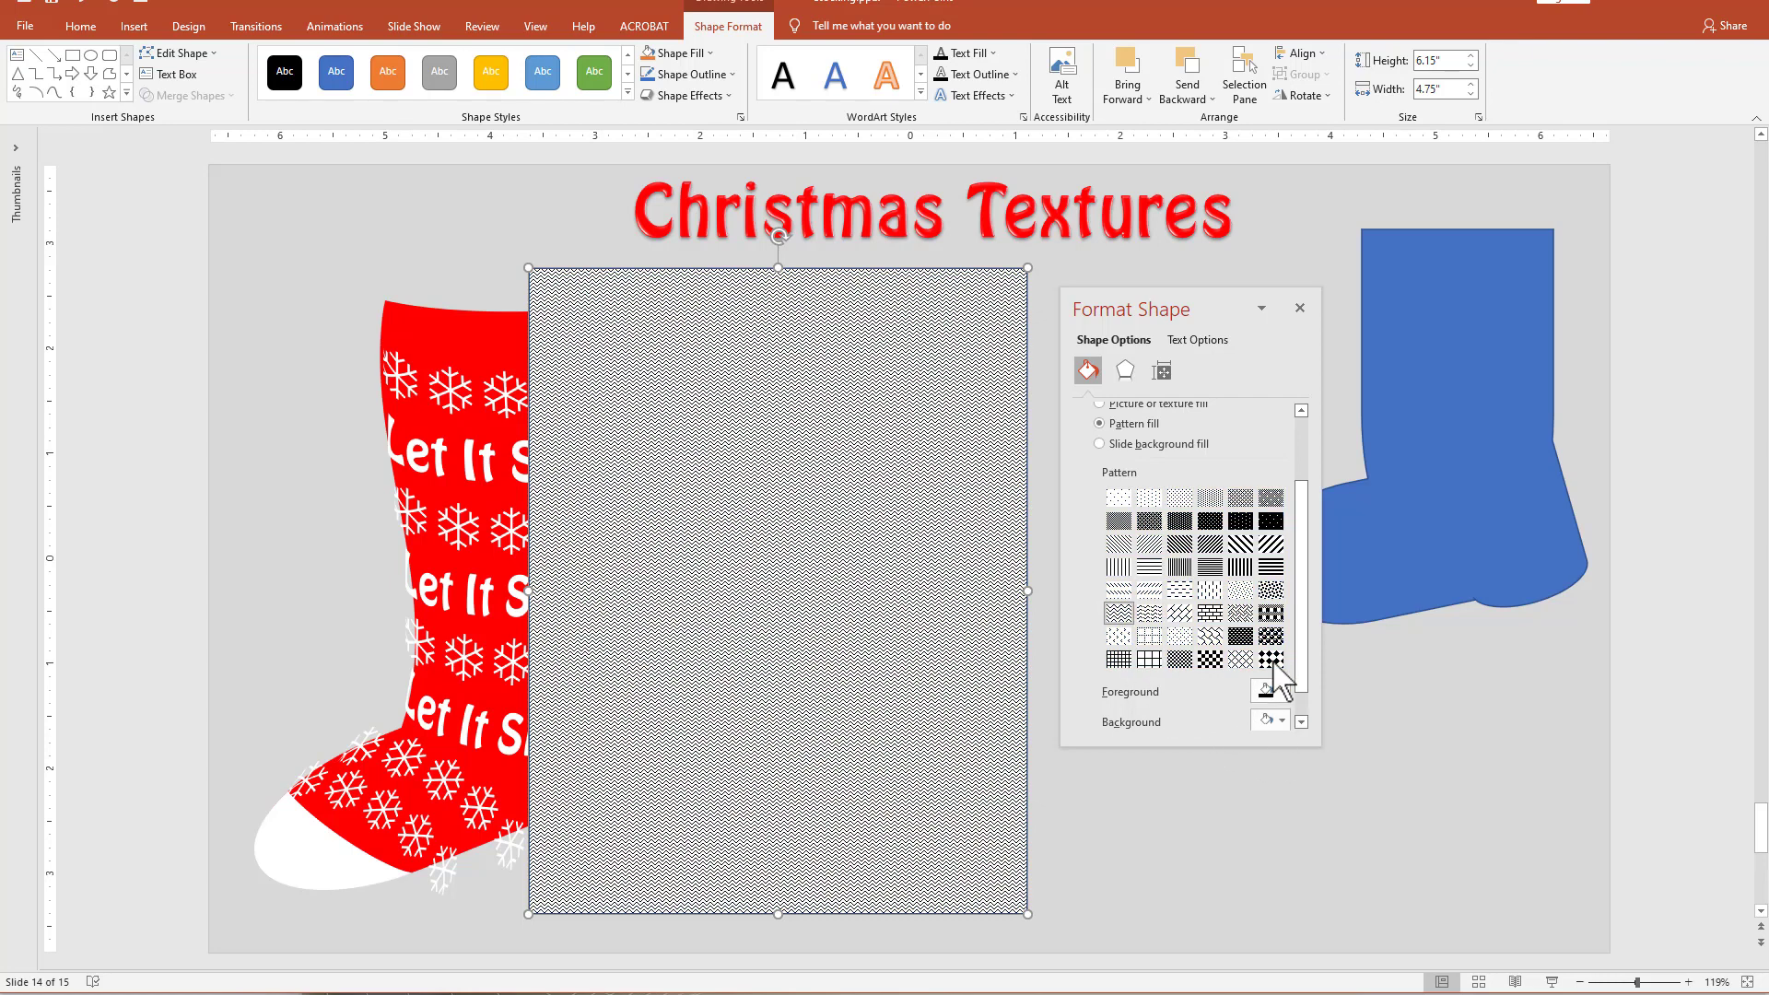
Remove the patterned rectangle's outline and move the rectangle onto the blue stocking, clear of the patterned stocking.
left_click_drag(1305, 677, 1309, 699)
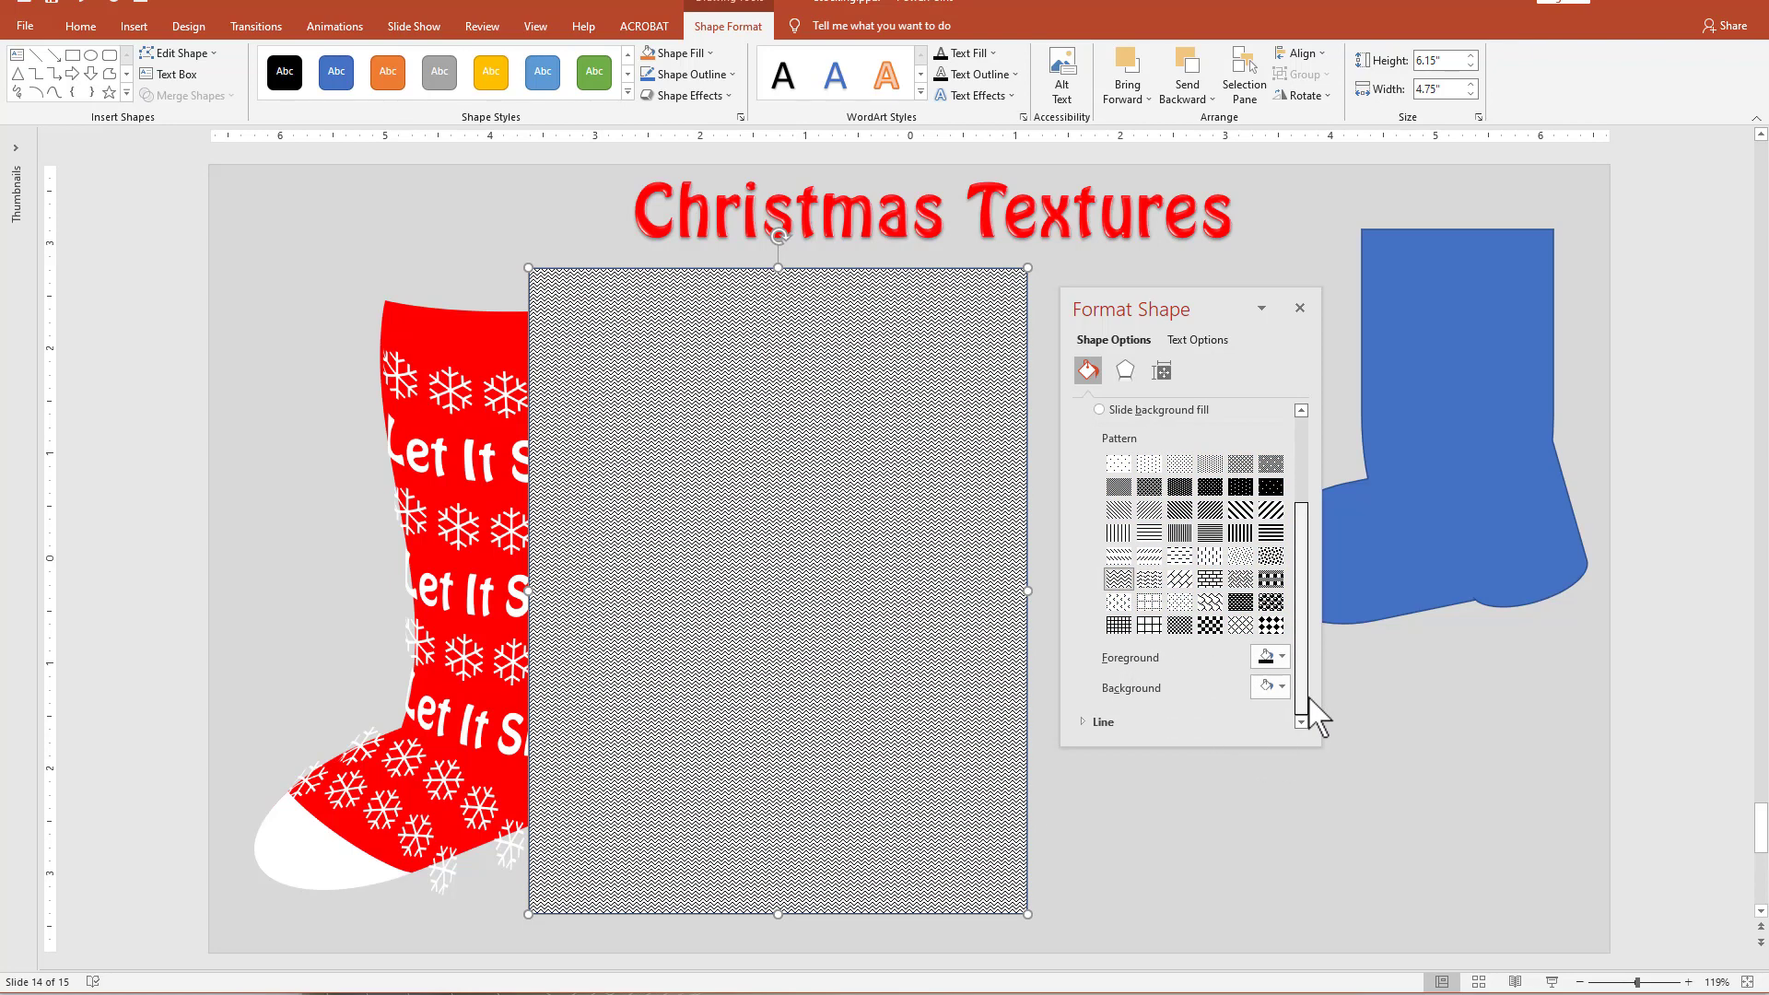
left_click(1095, 723)
scroll(1296, 594, "down", 2)
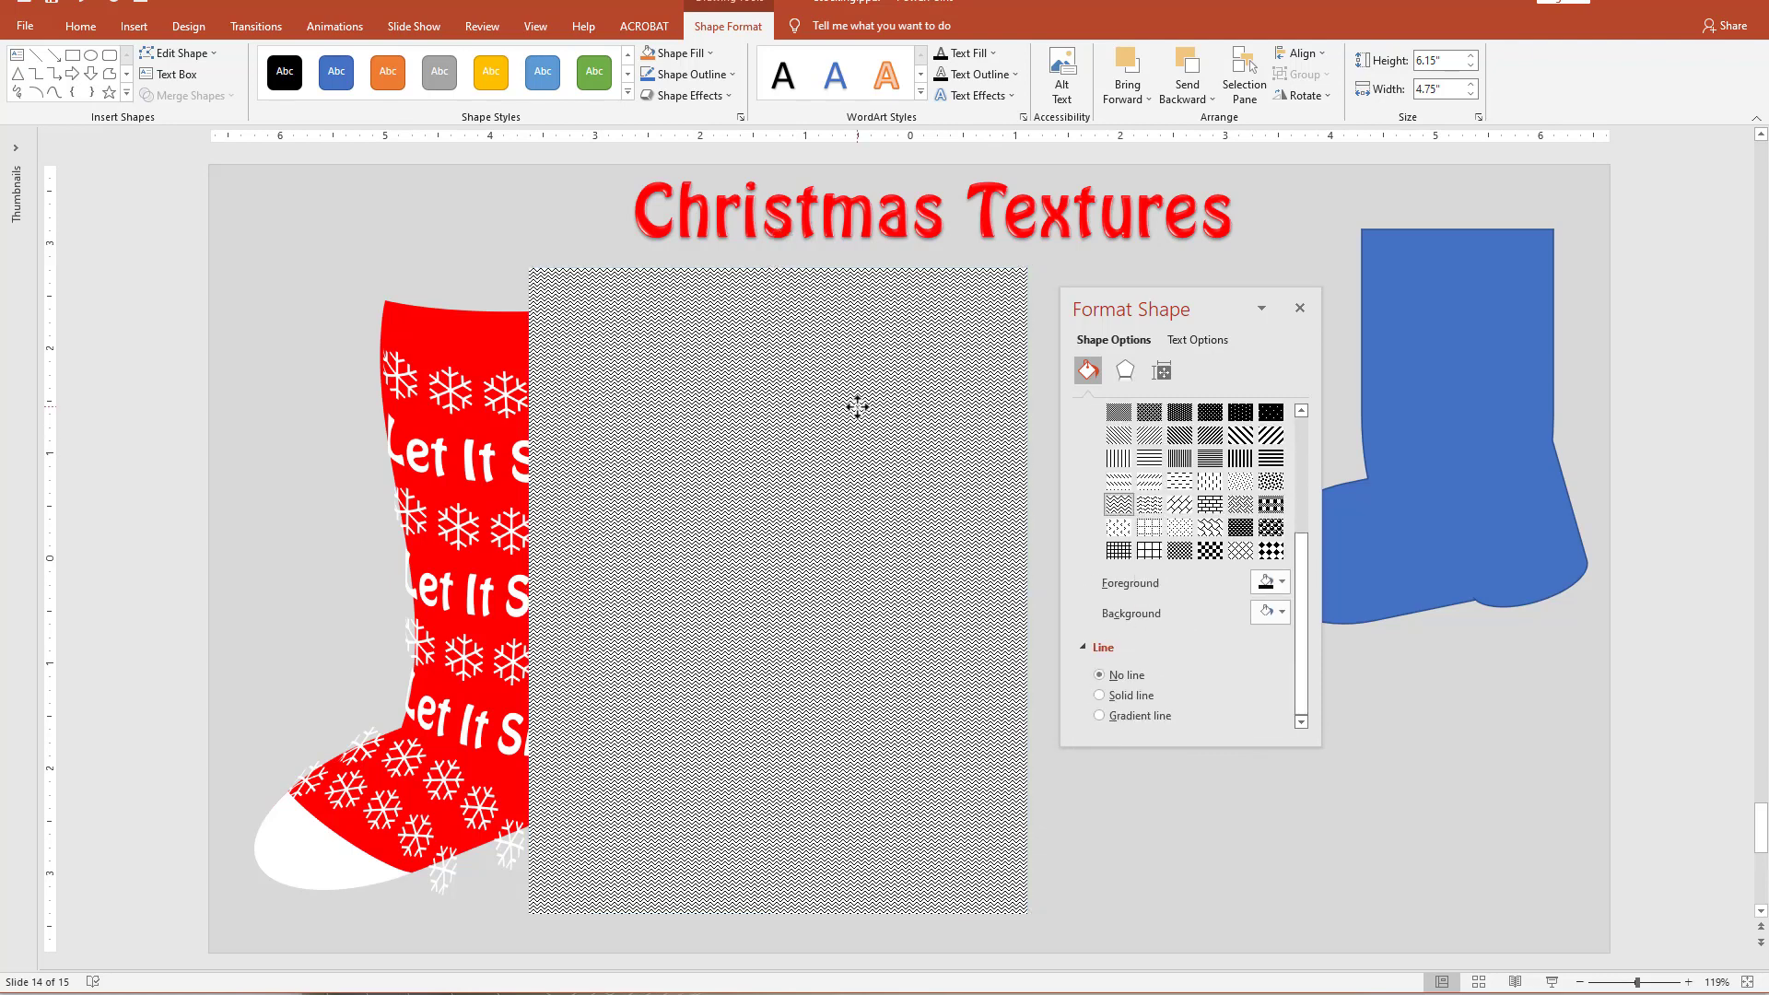
left_click_drag(857, 406, 1474, 364)
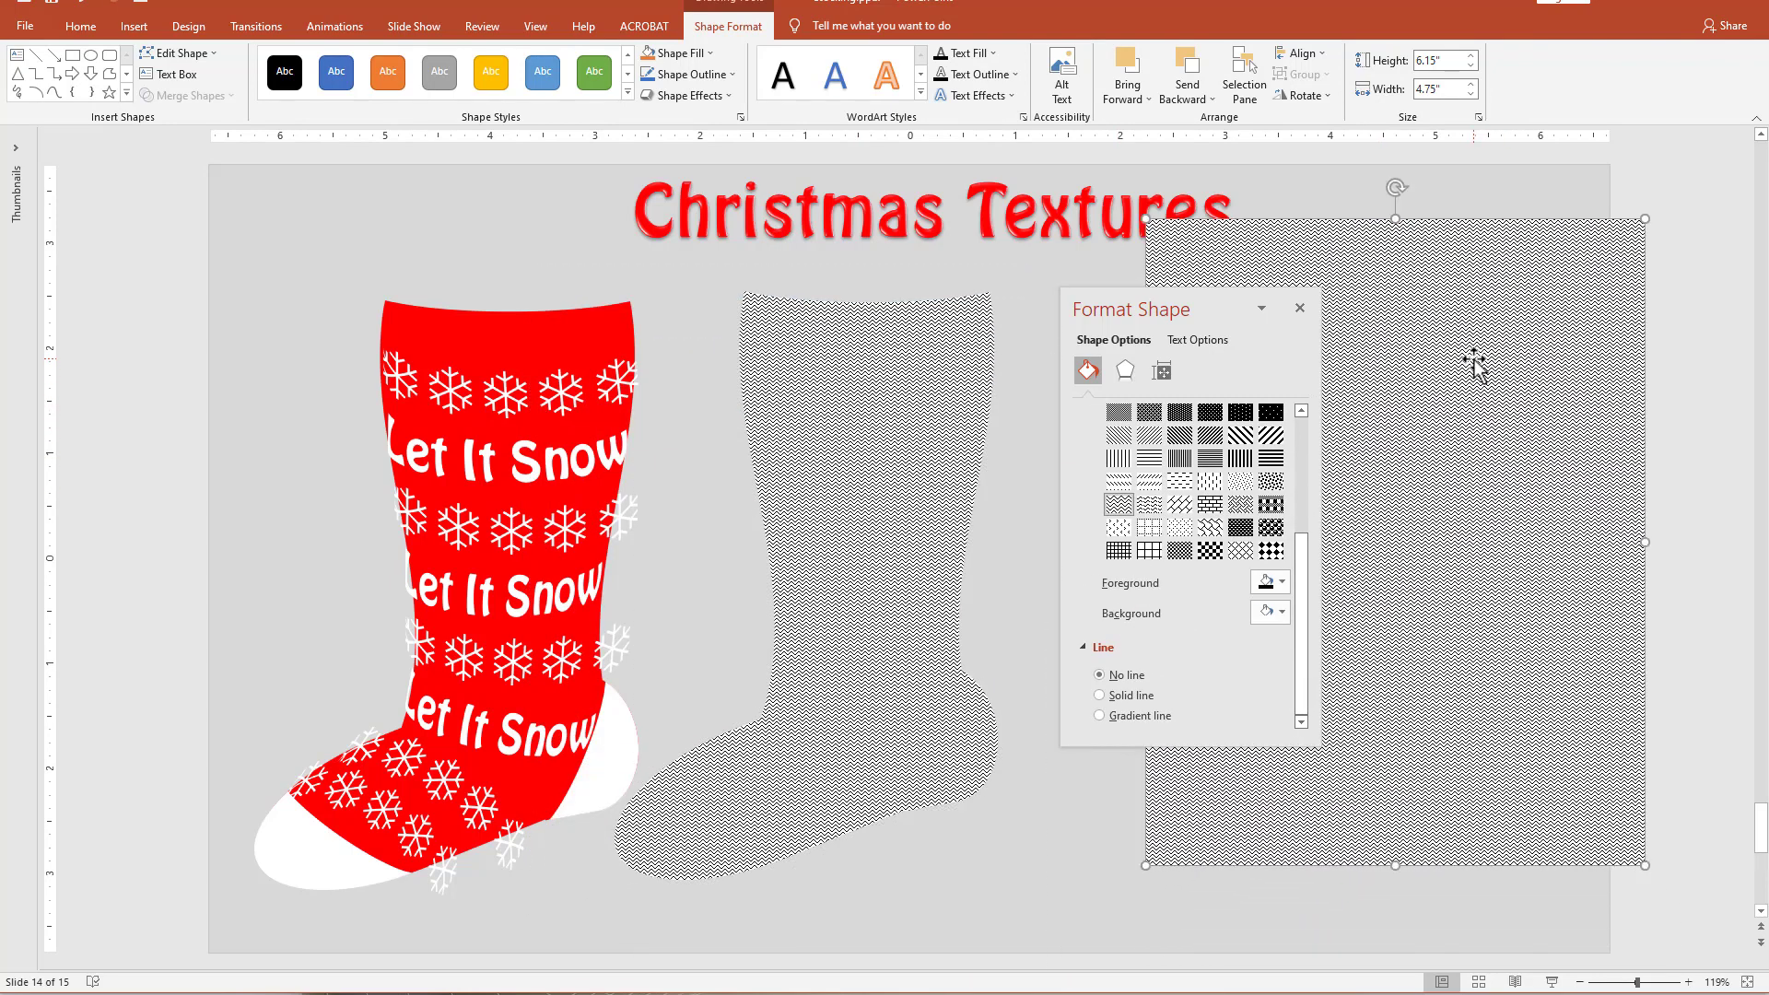
Paste a copy of the patterned rectangle as a picture, move it over the patterned stocking and remove it.
left_click(886, 410)
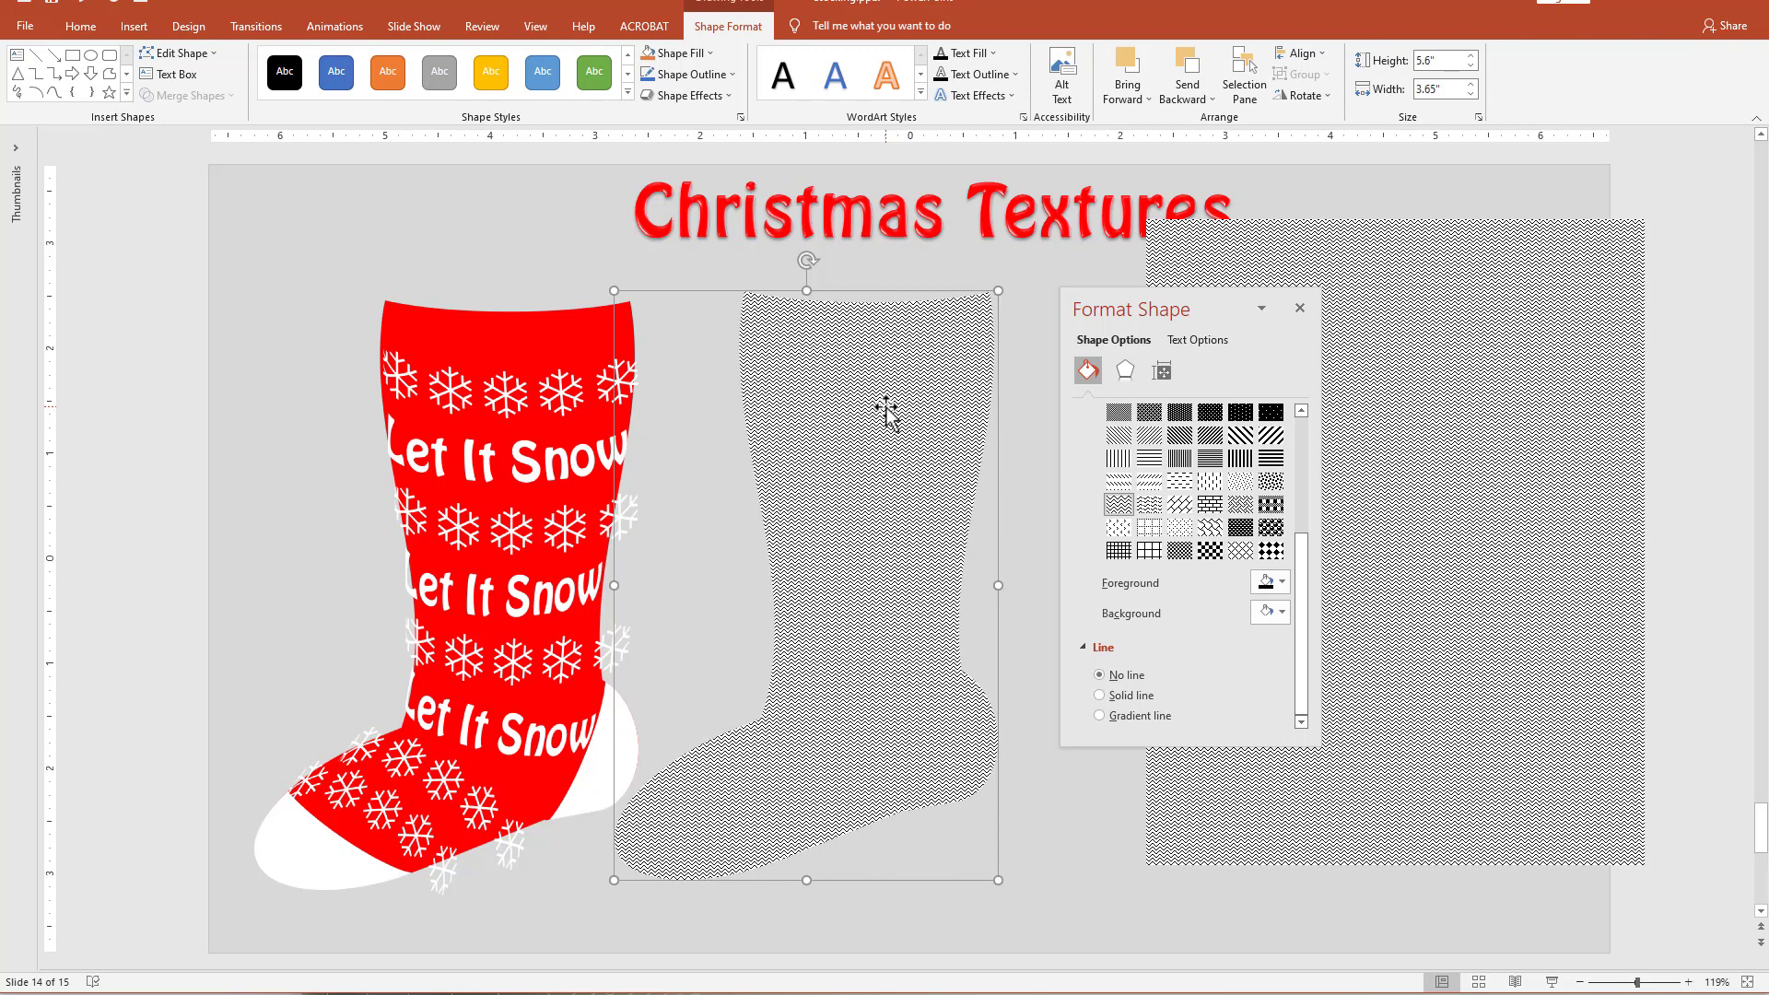
left_click(1514, 364)
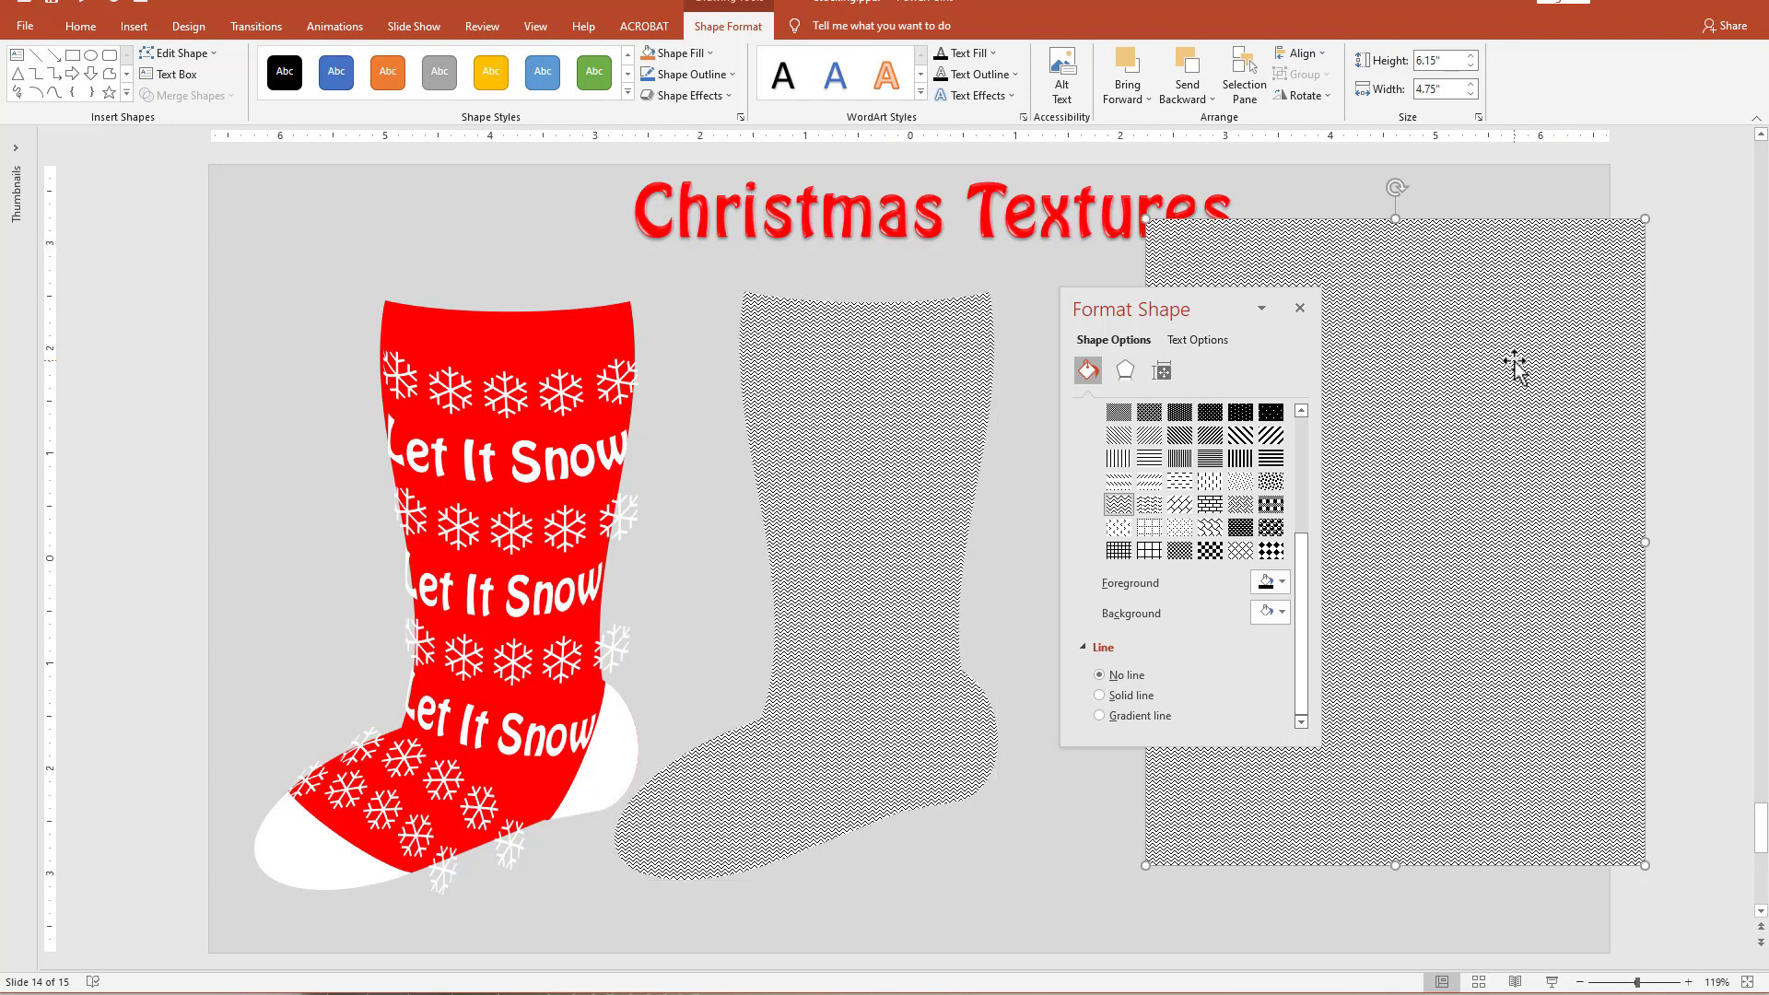
key("ctrl+v")
left_click(1701, 897)
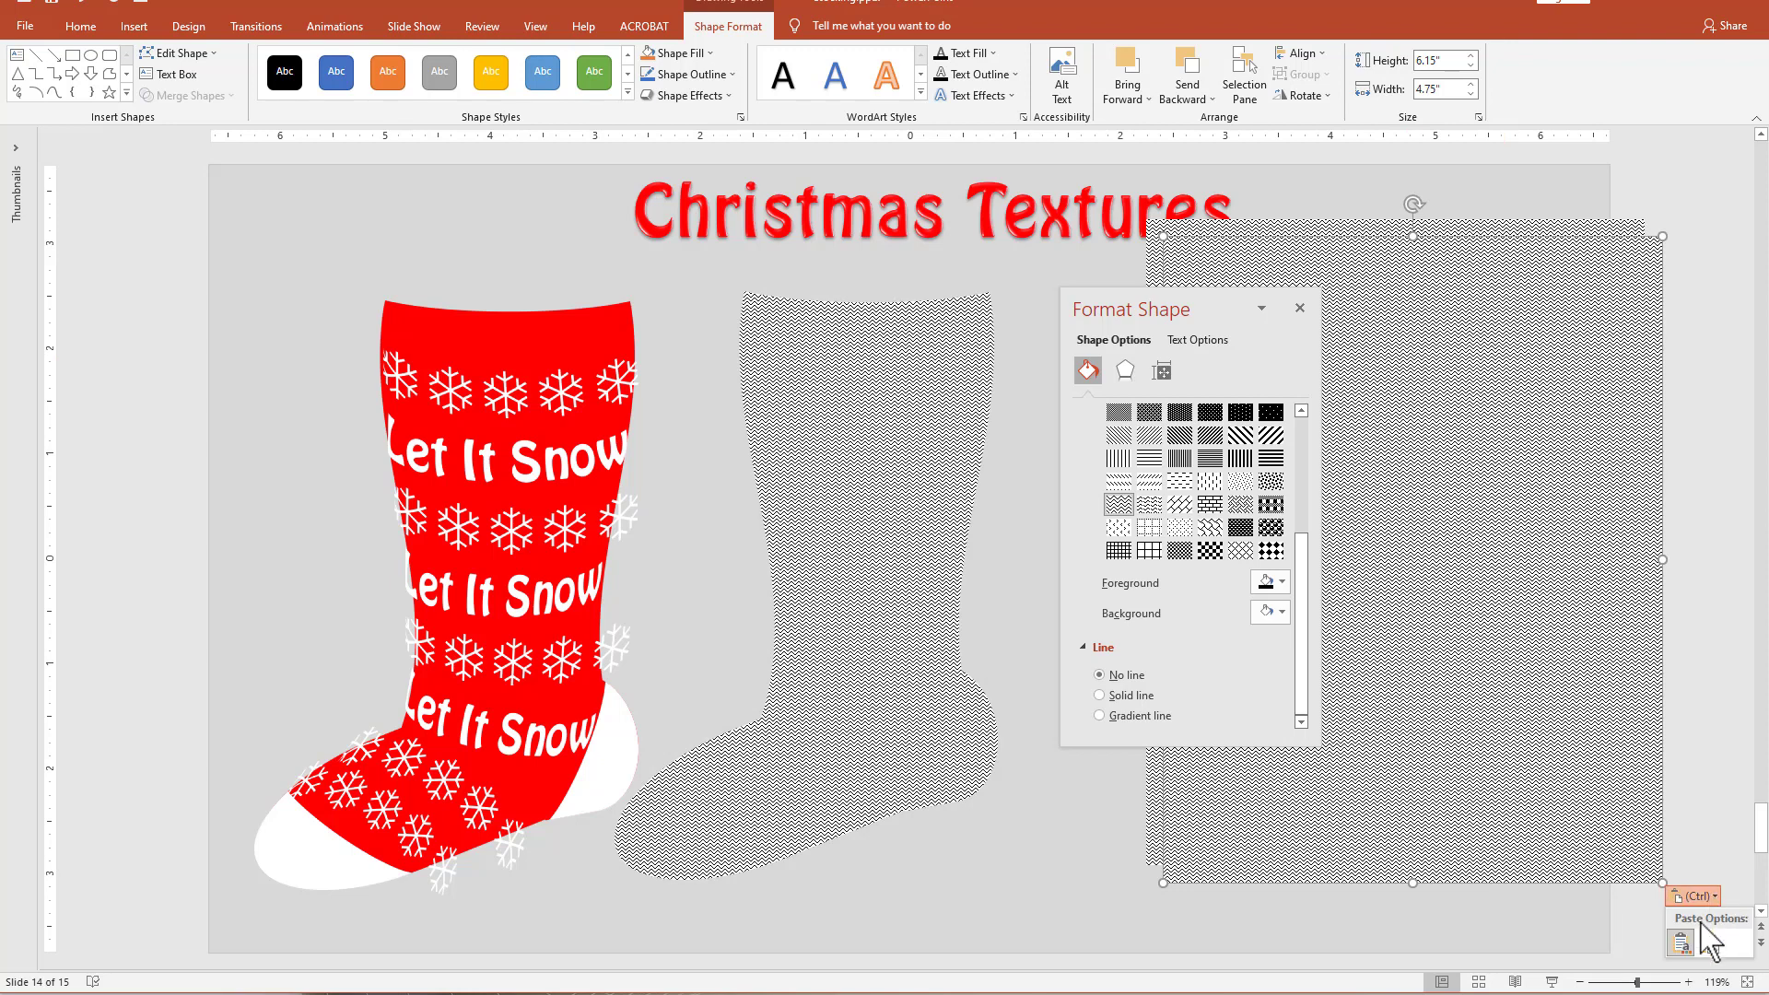
left_click(1709, 943)
left_click_drag(1007, 697, 948, 858)
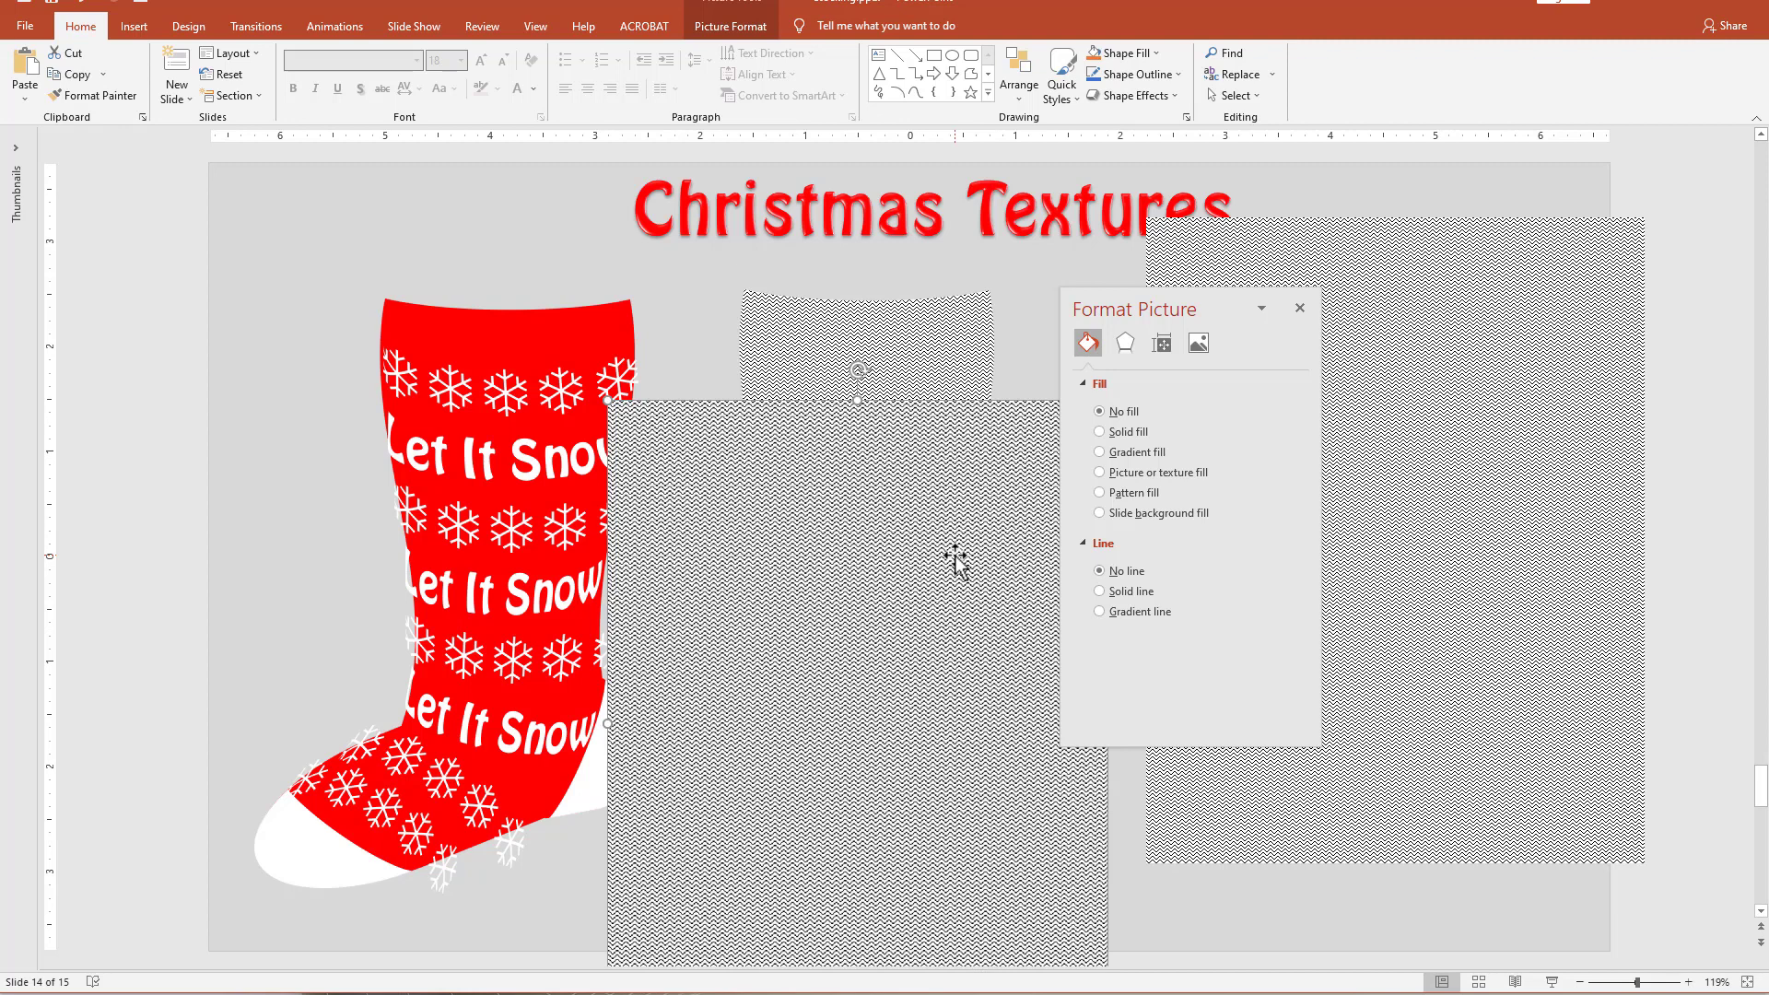
key("Delete")
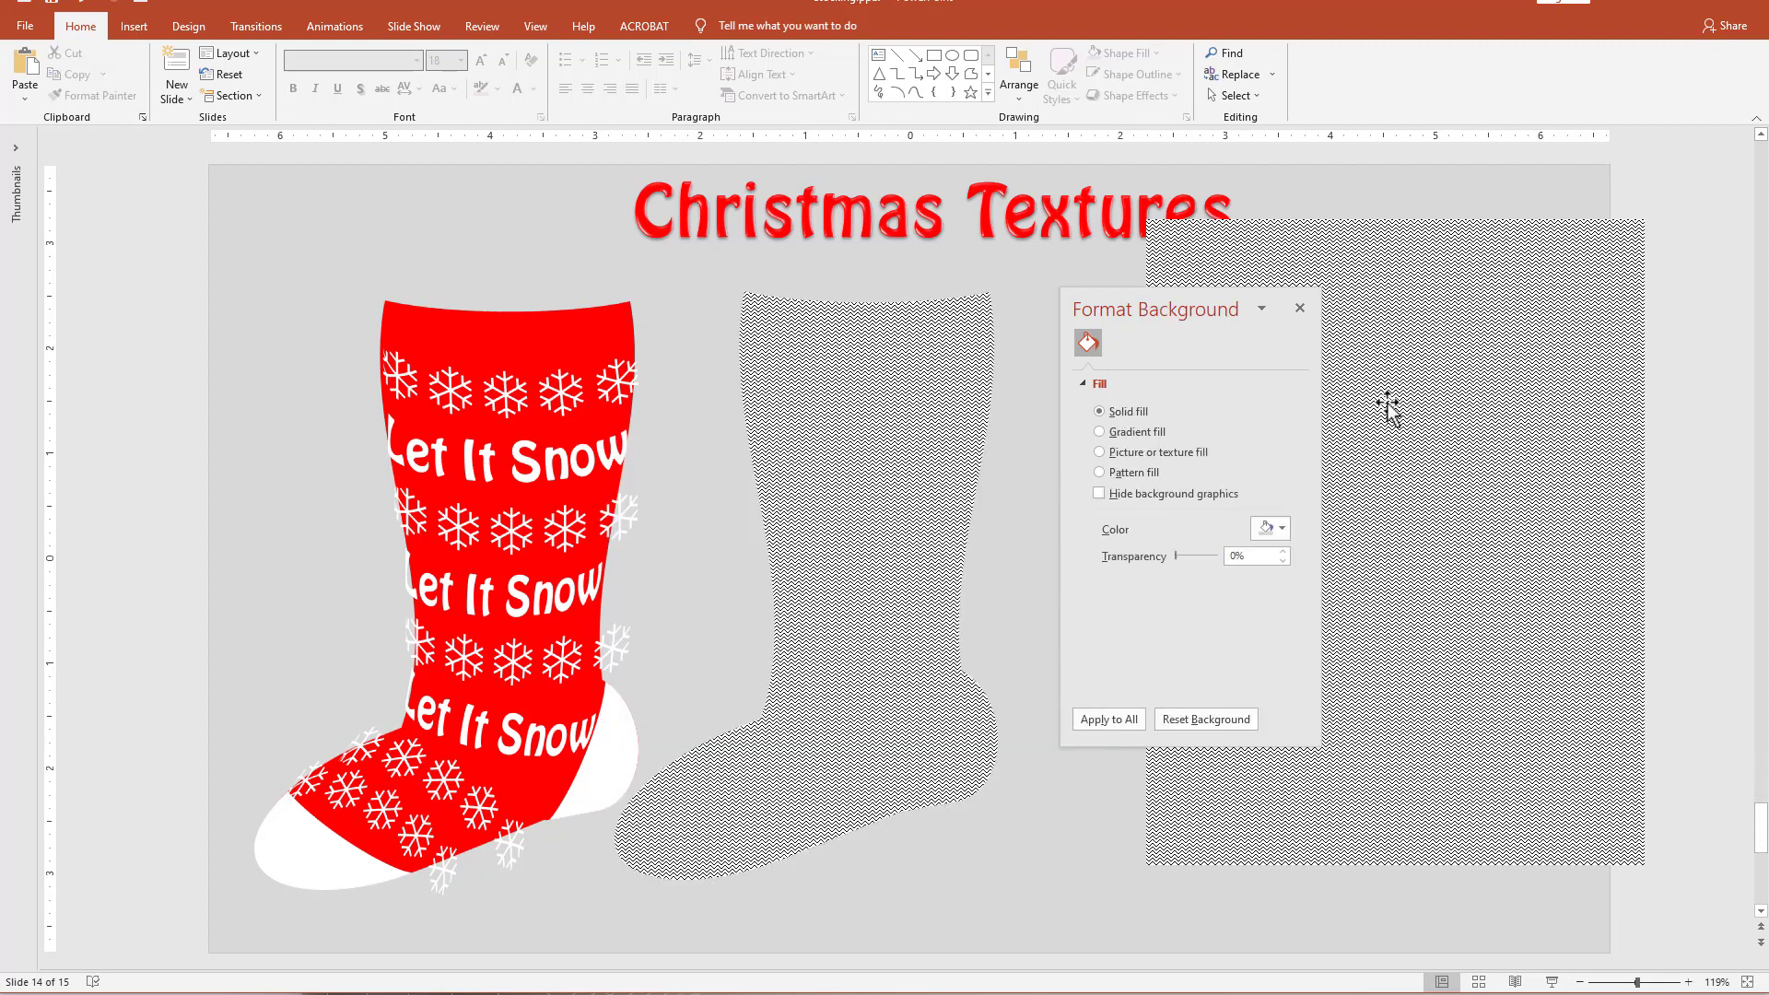
Copy the patterned rectangle and use it from the clipboard as the picture fill of the patterned stocking.
left_click(1410, 383)
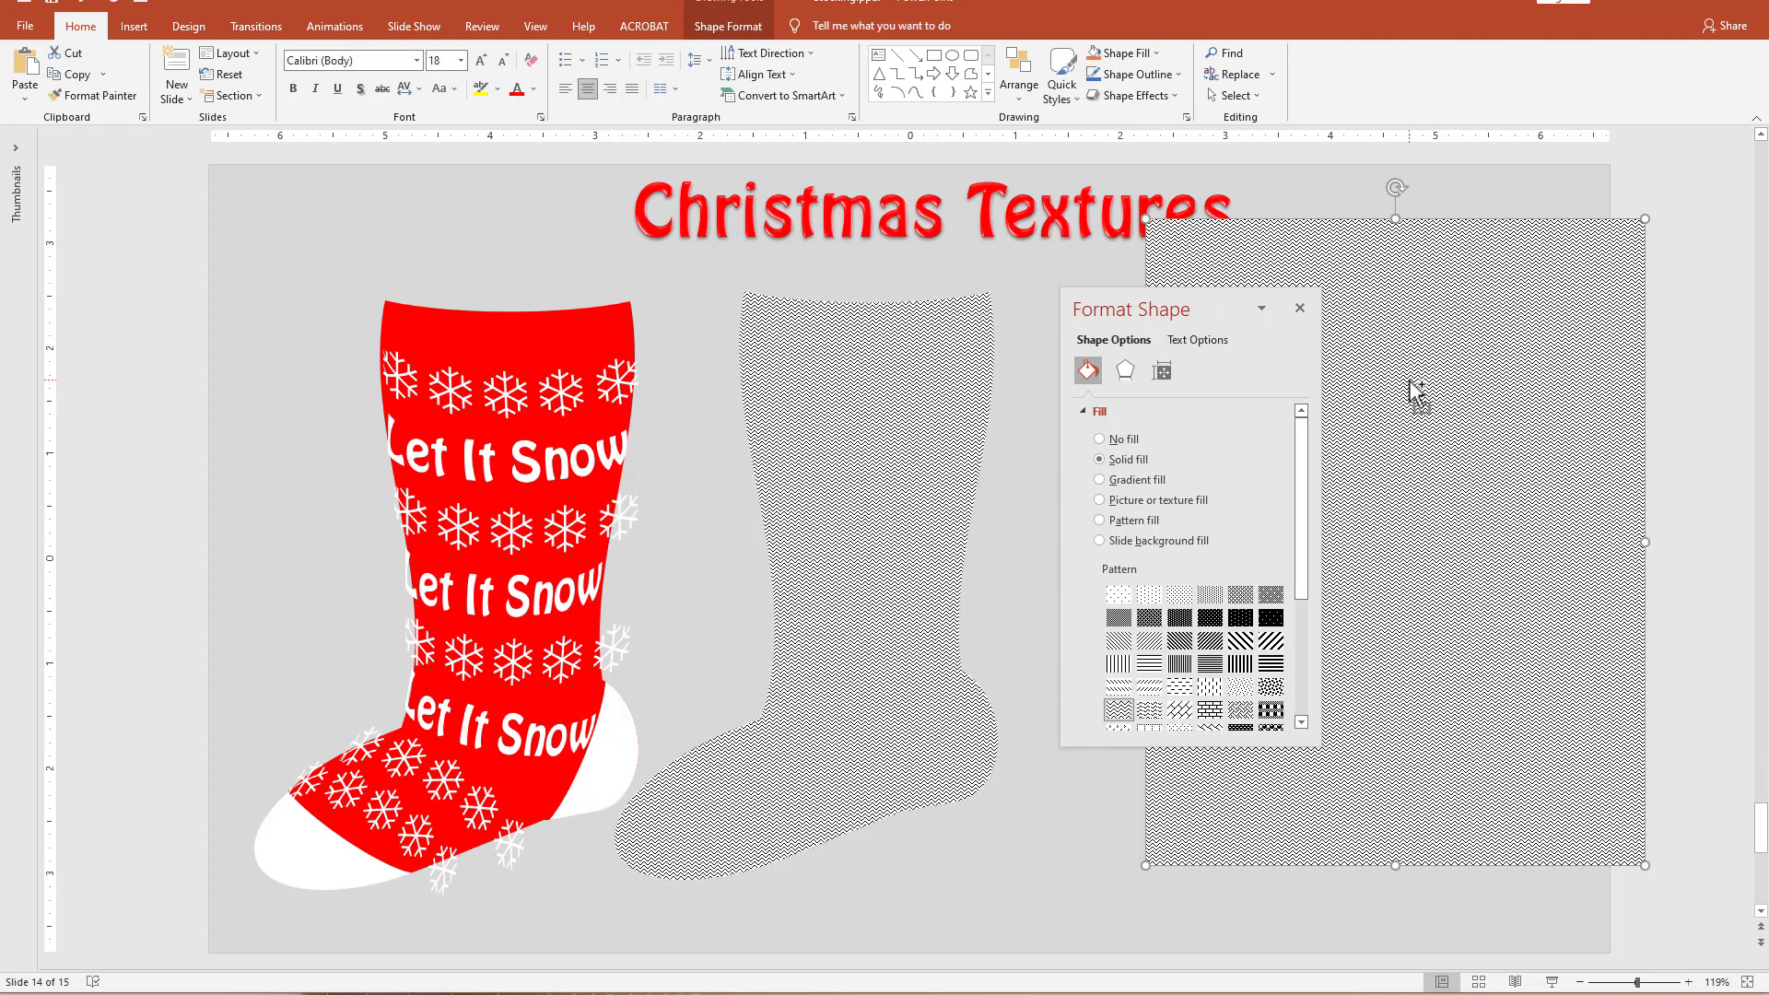
left_click(876, 454)
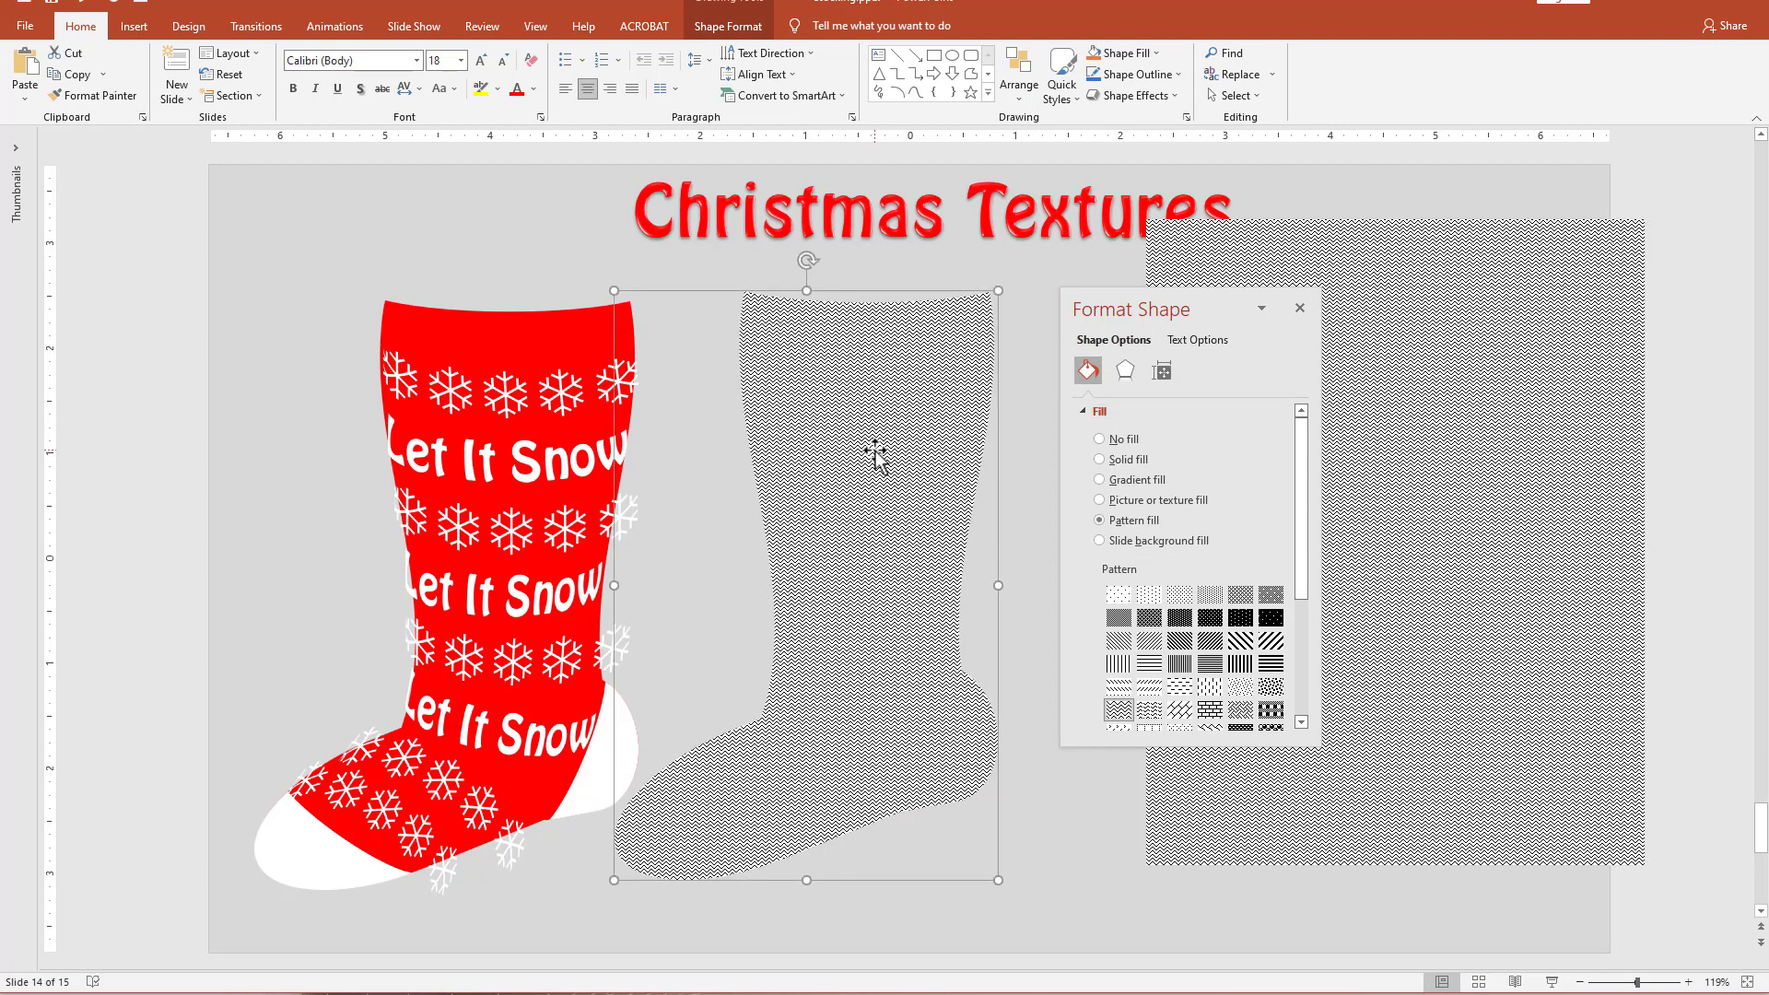
left_click(1156, 501)
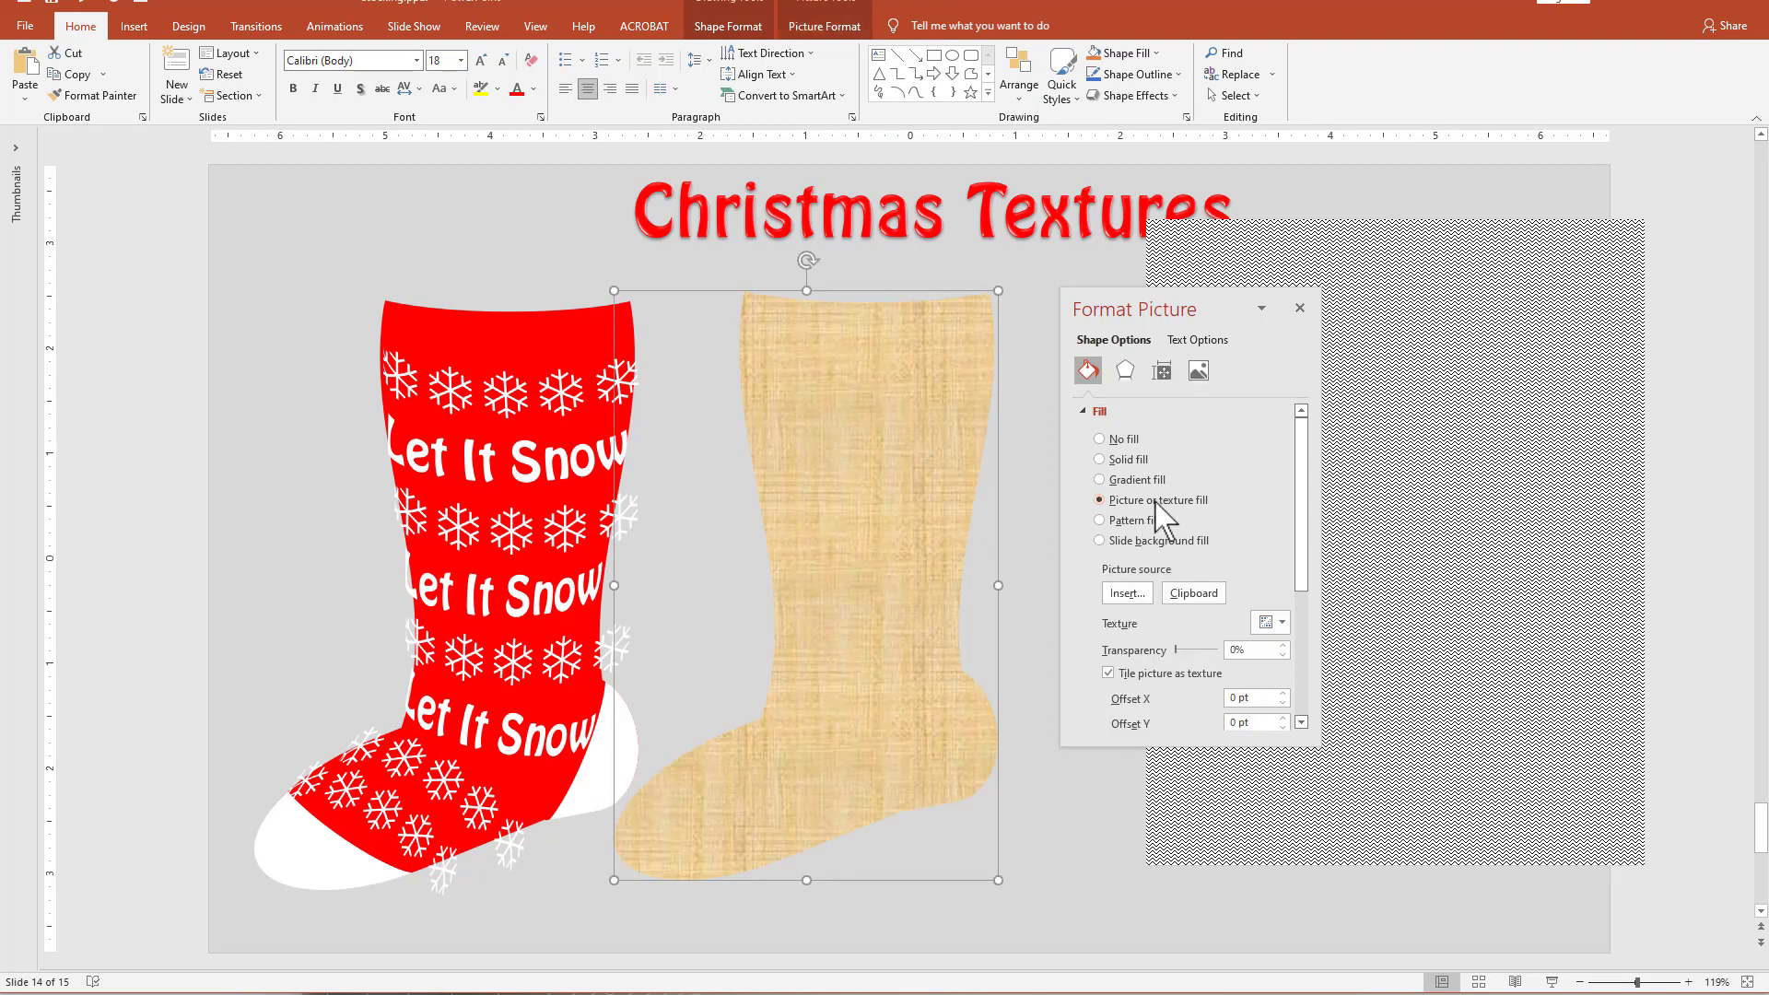
left_click(1209, 594)
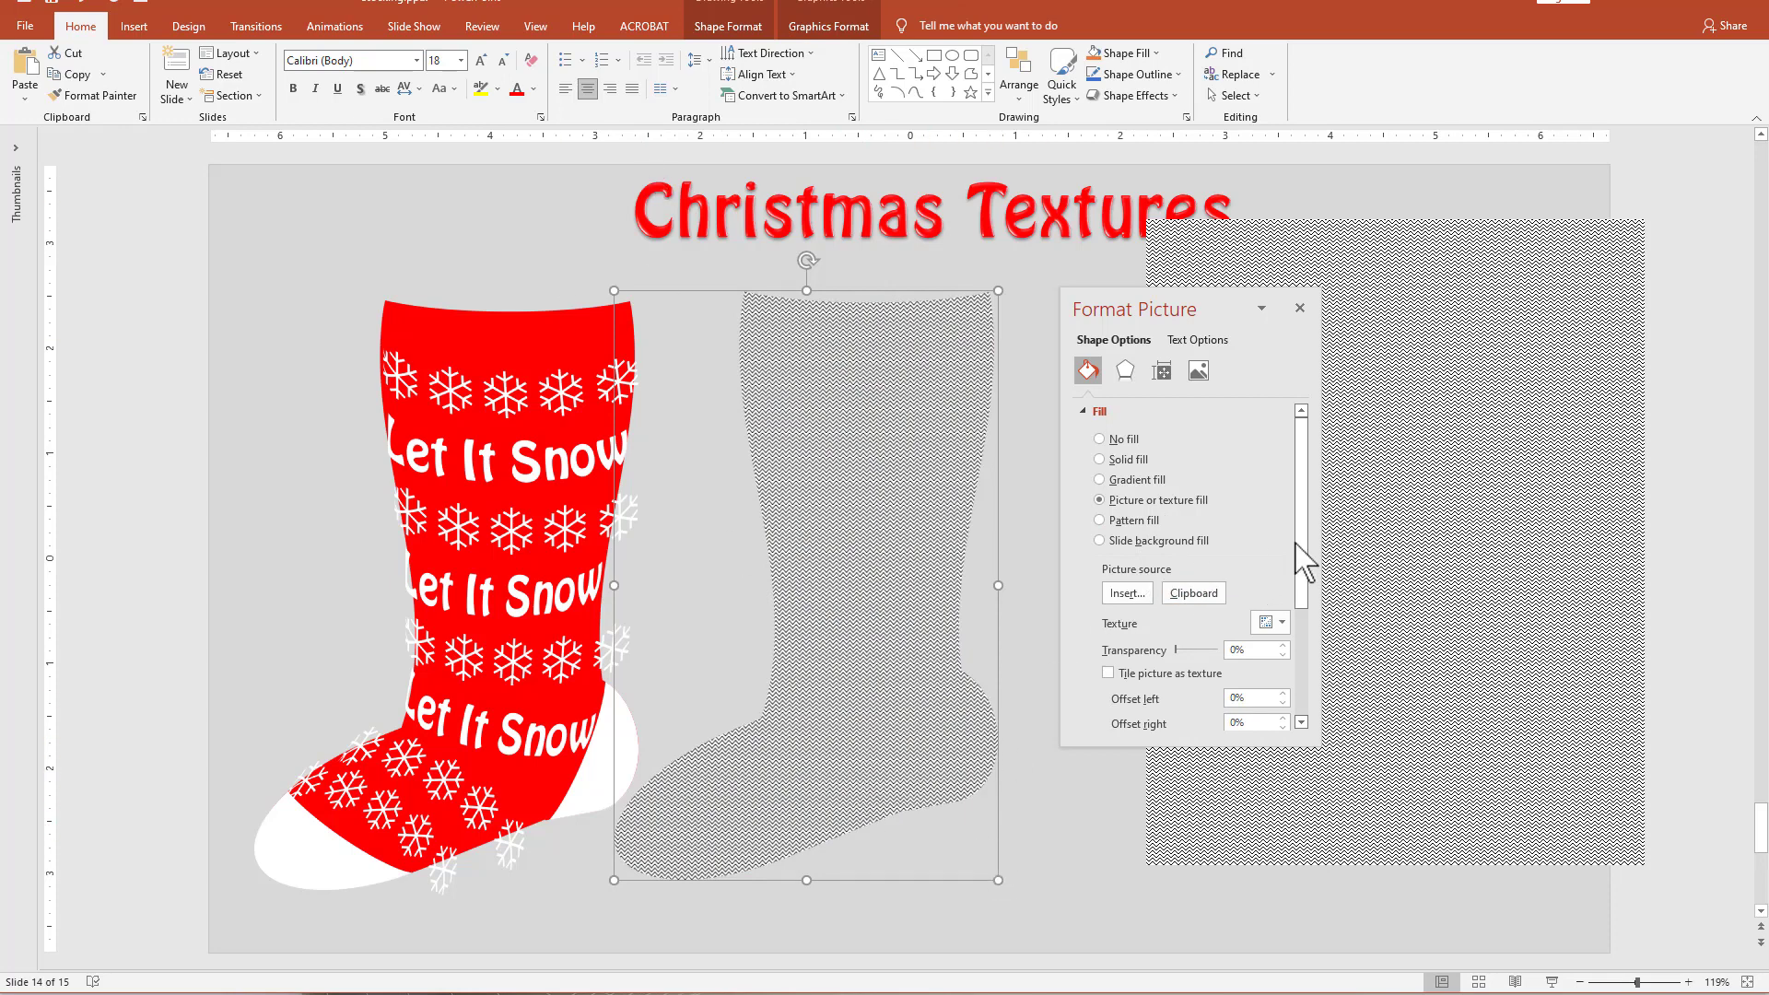
Set the stocking's picture fill transparency to 70% and align the shape exactly over the decorated stocking.
left_click_drag(1305, 560, 1313, 635)
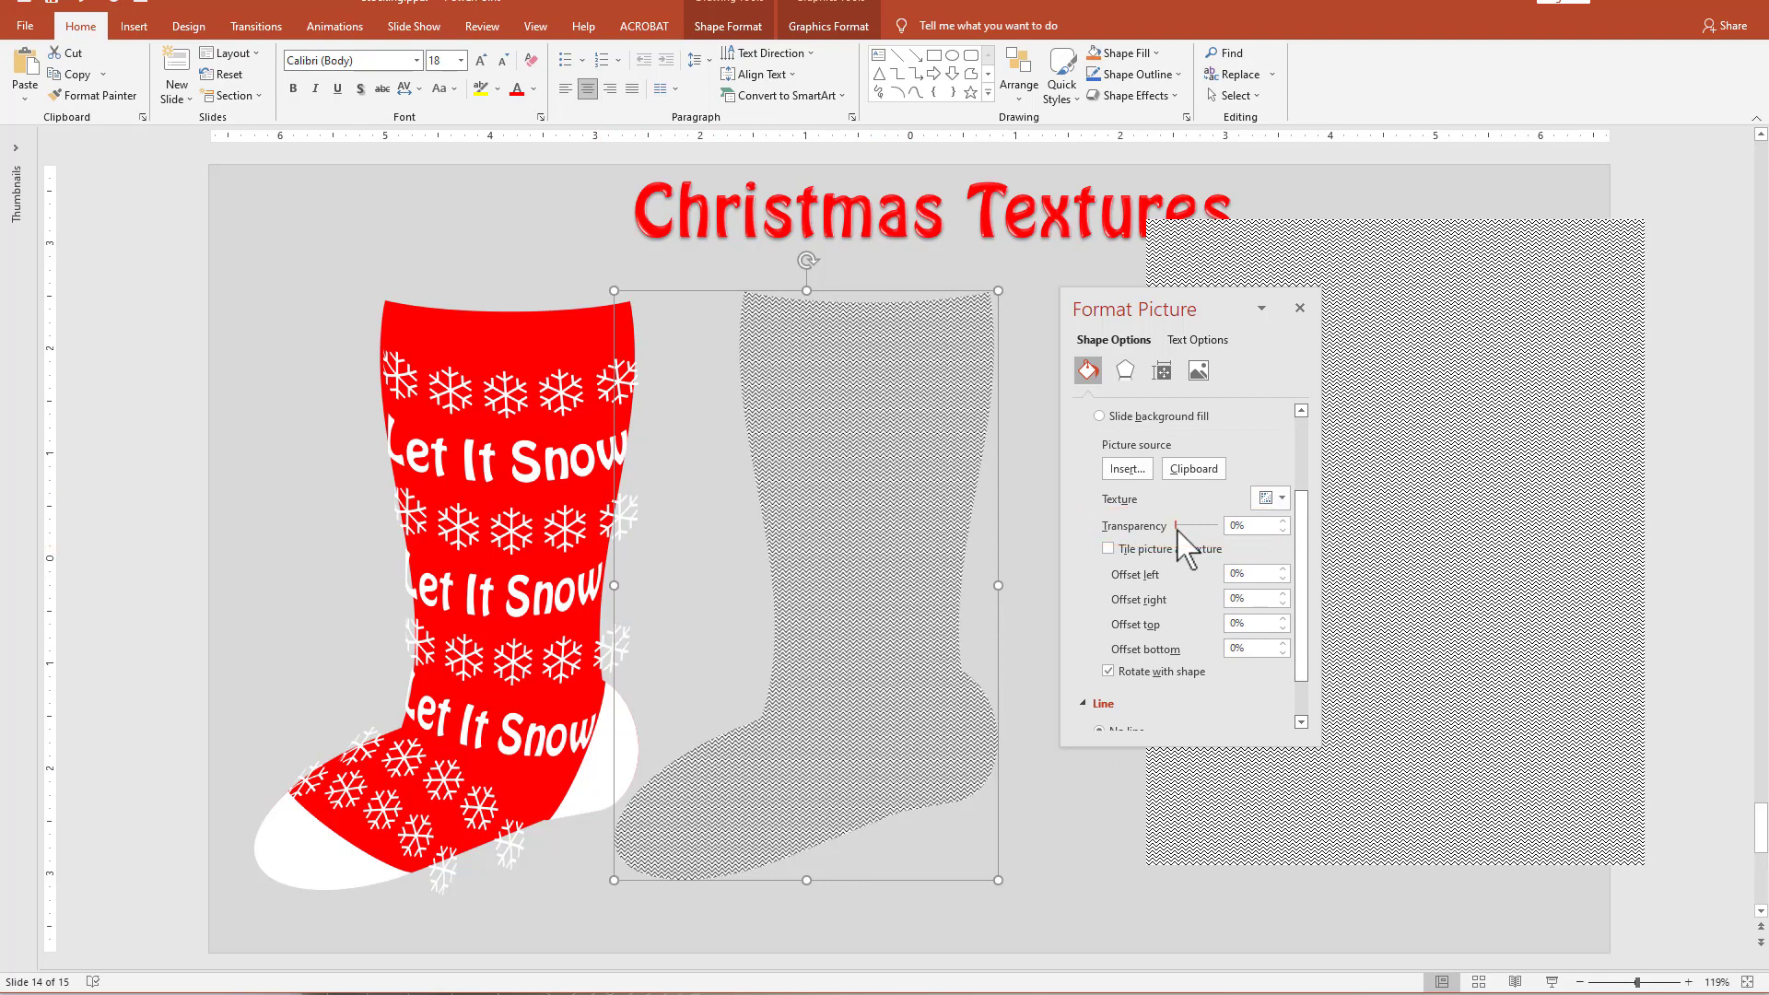
left_click_drag(1178, 527, 1207, 529)
left_click_drag(845, 497, 490, 508)
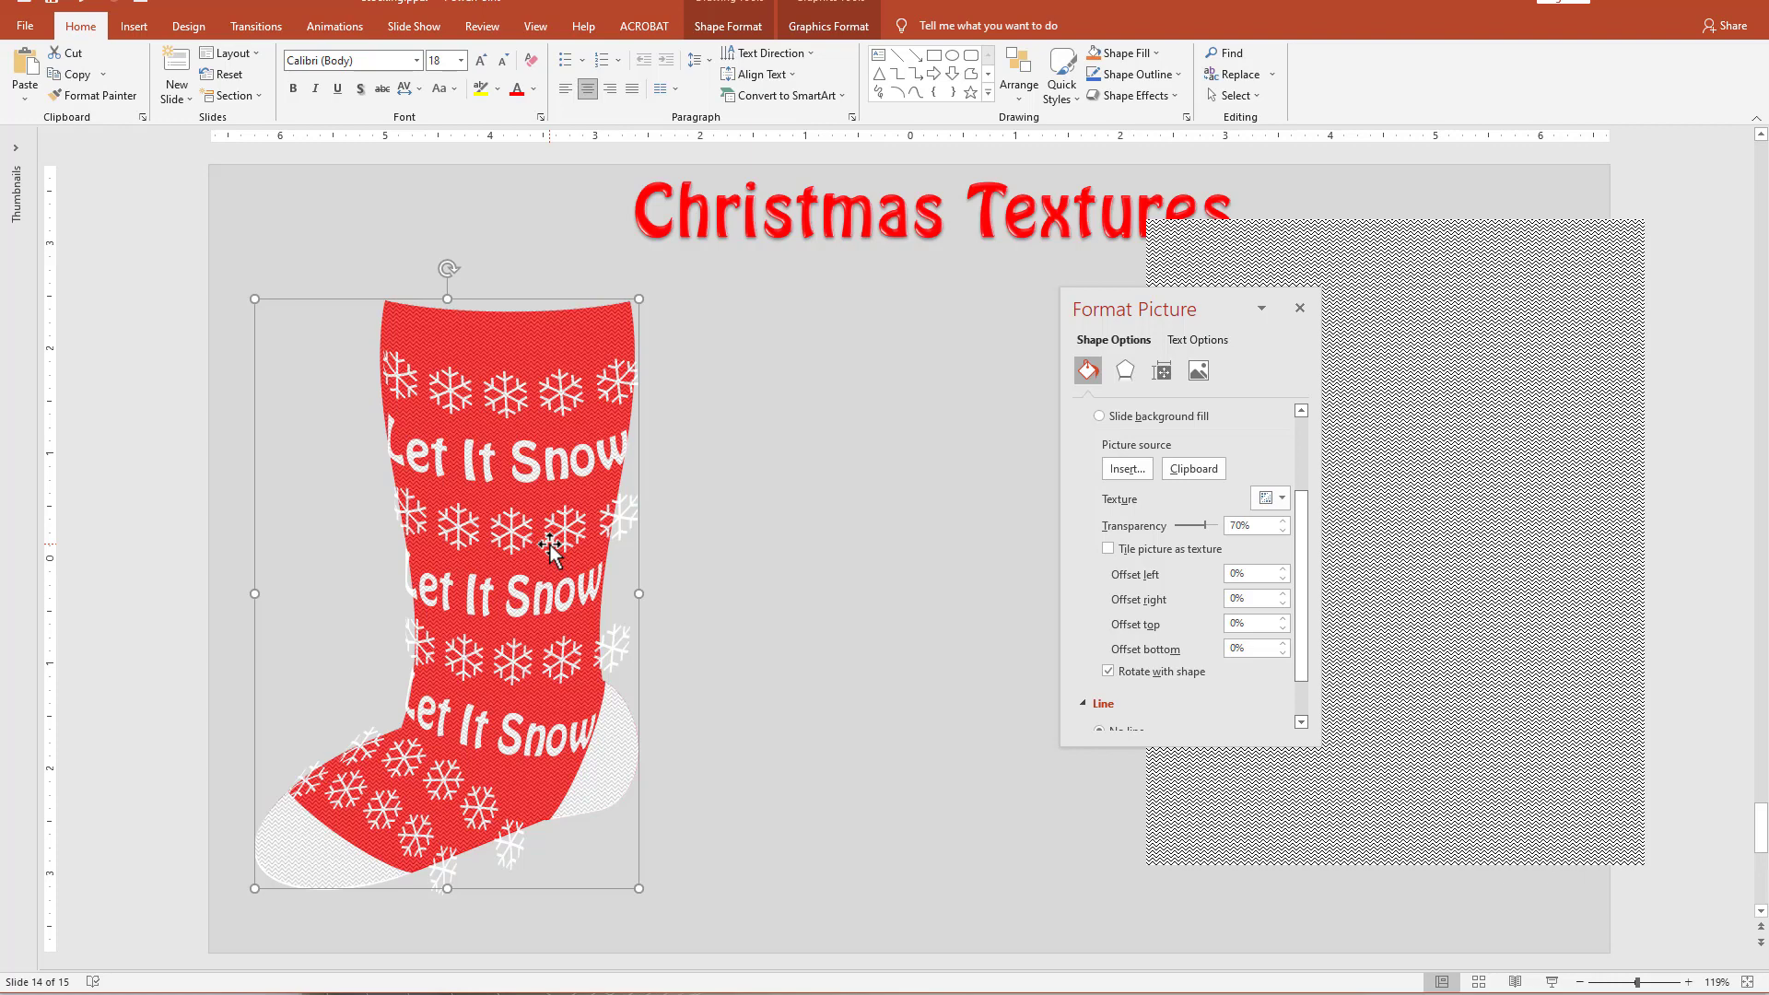
left_click(143, 327)
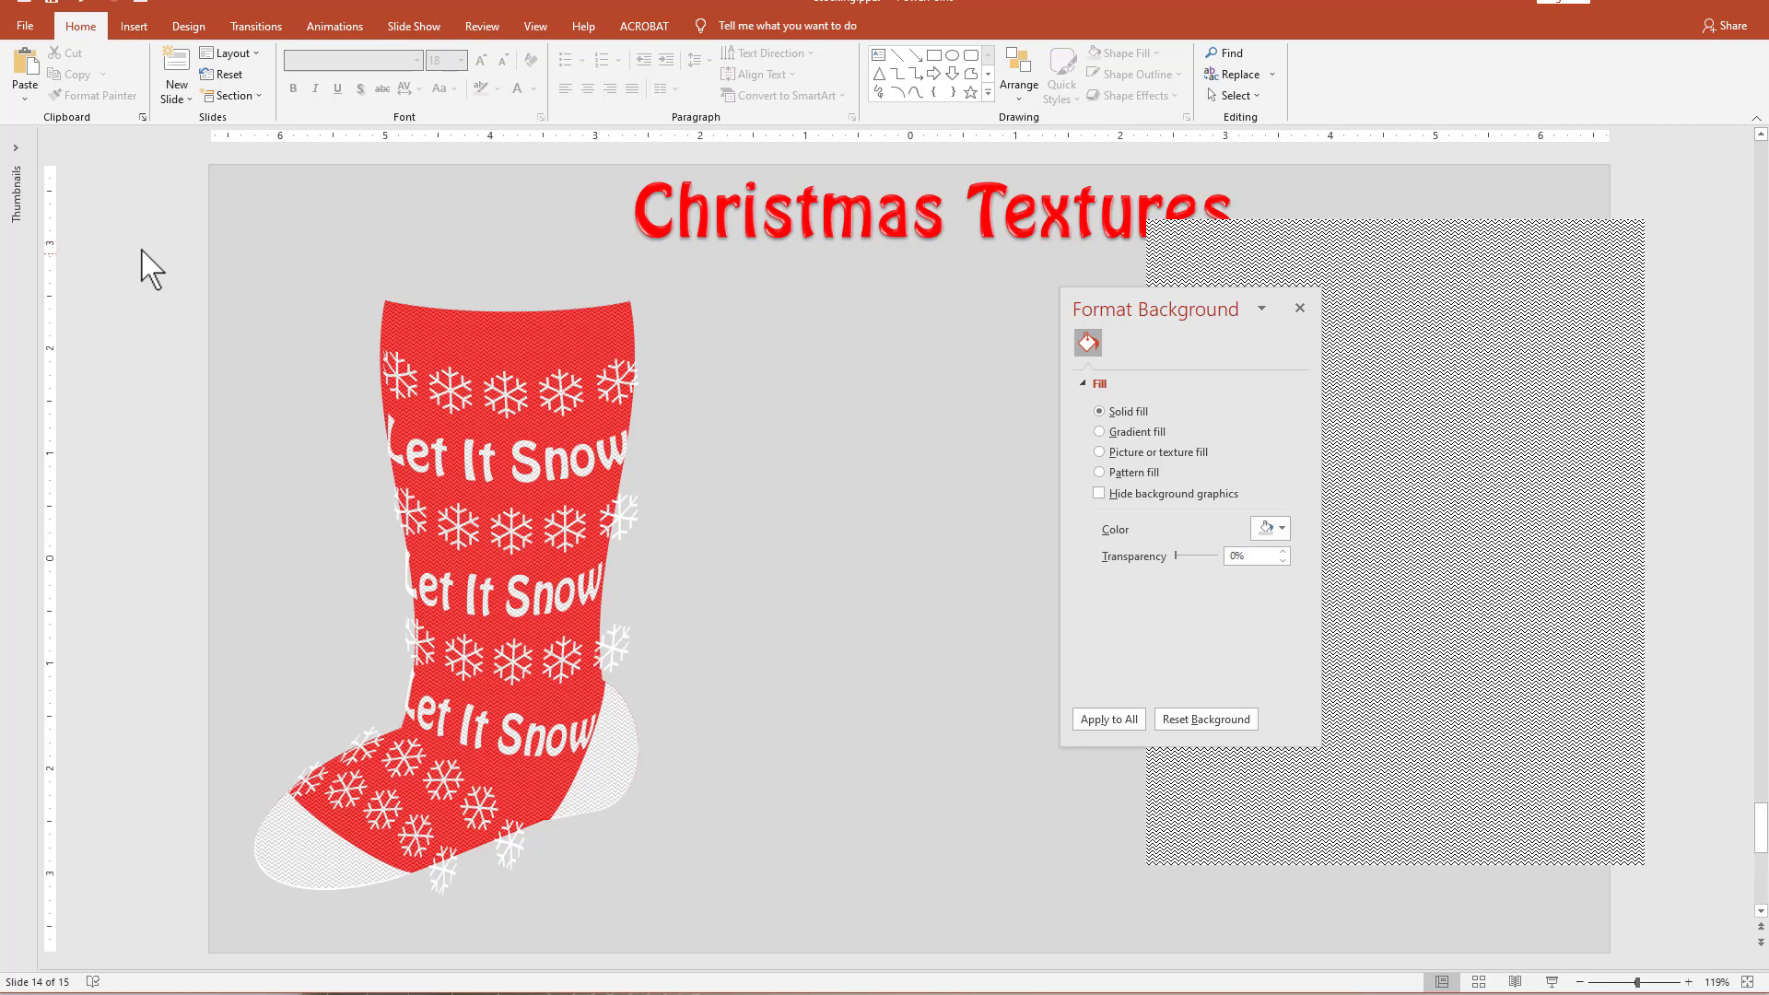
Copy all pieces of the decorated stocking, paste them as a single picture and place it beside the original.
left_click_drag(130, 238, 802, 967)
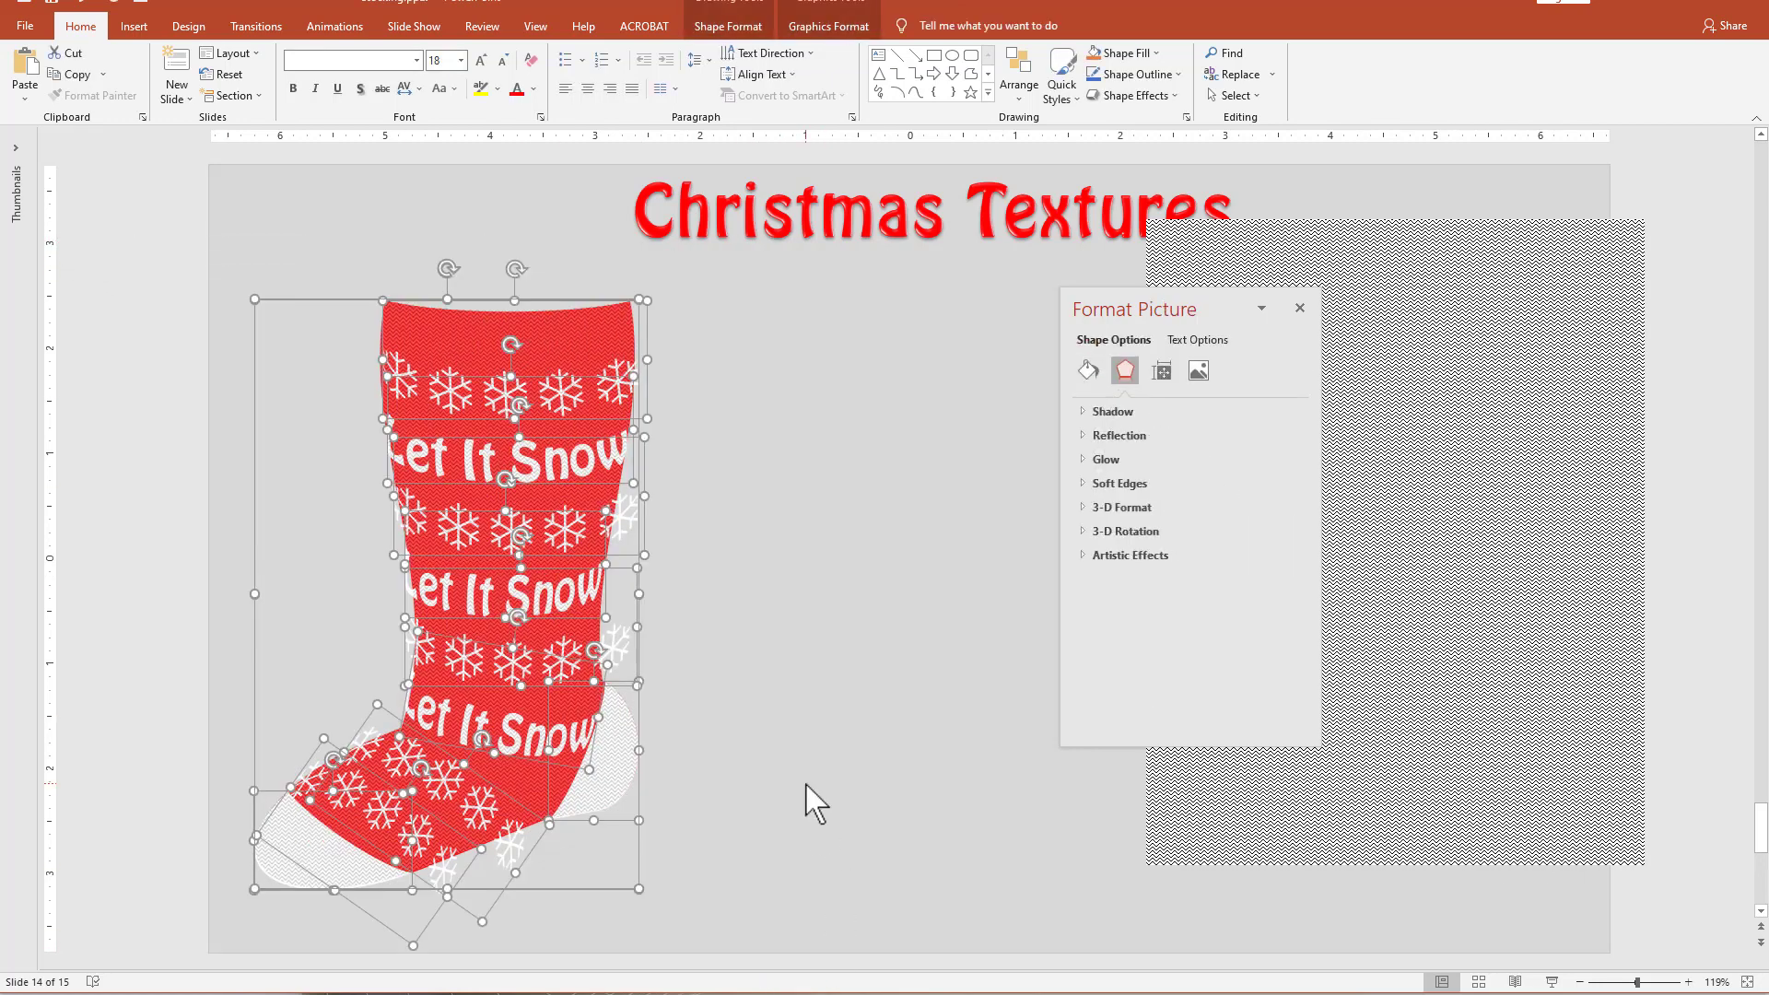
key("ctrl+v")
left_click(704, 921)
left_click(703, 957)
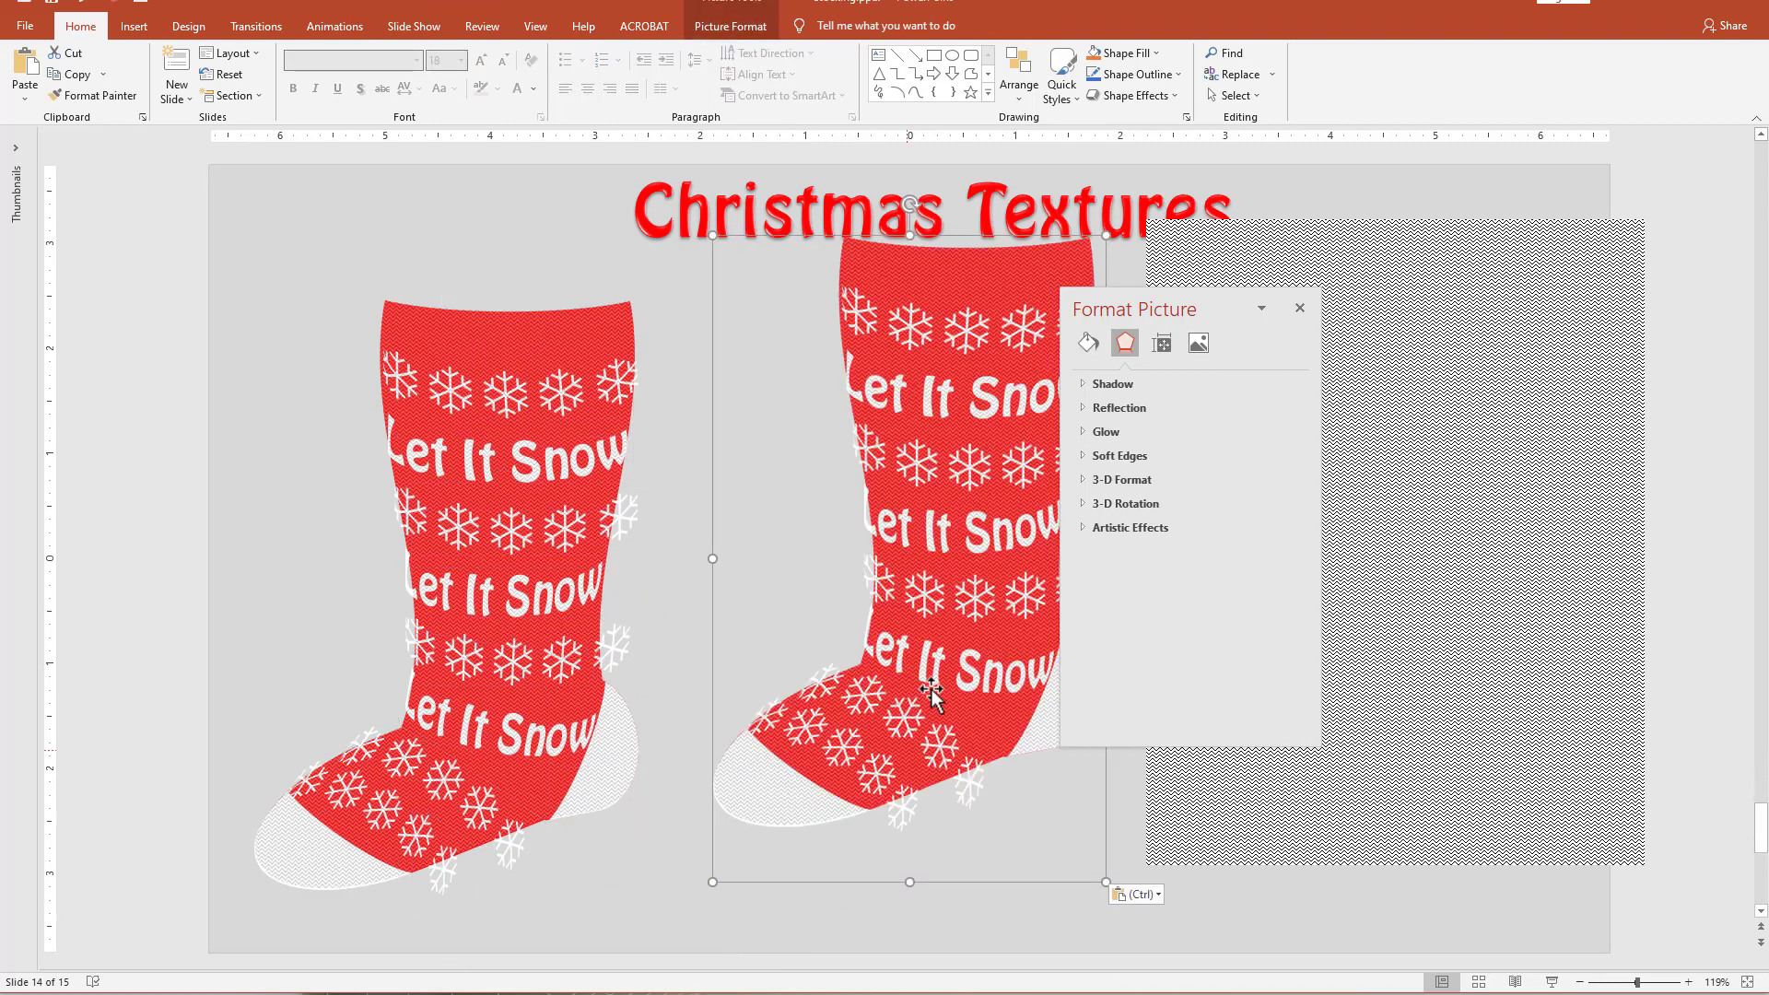
left_click_drag(931, 693, 827, 717)
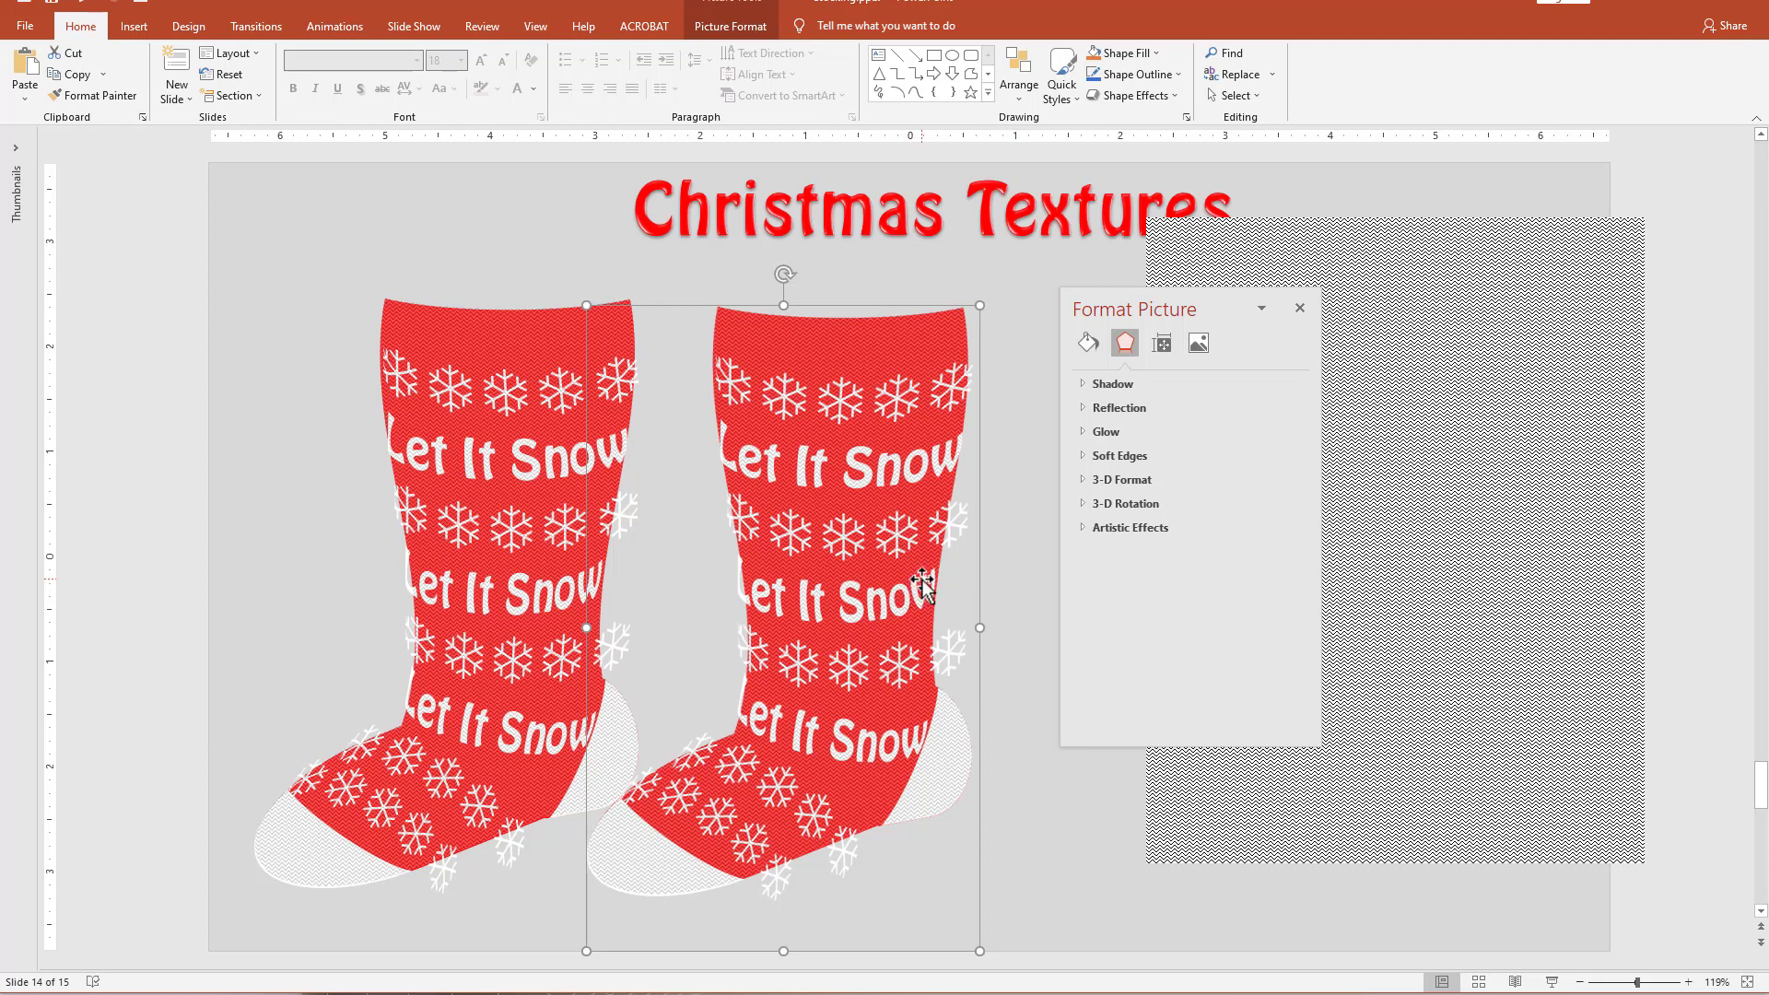
left_click_drag(782, 435, 729, 448)
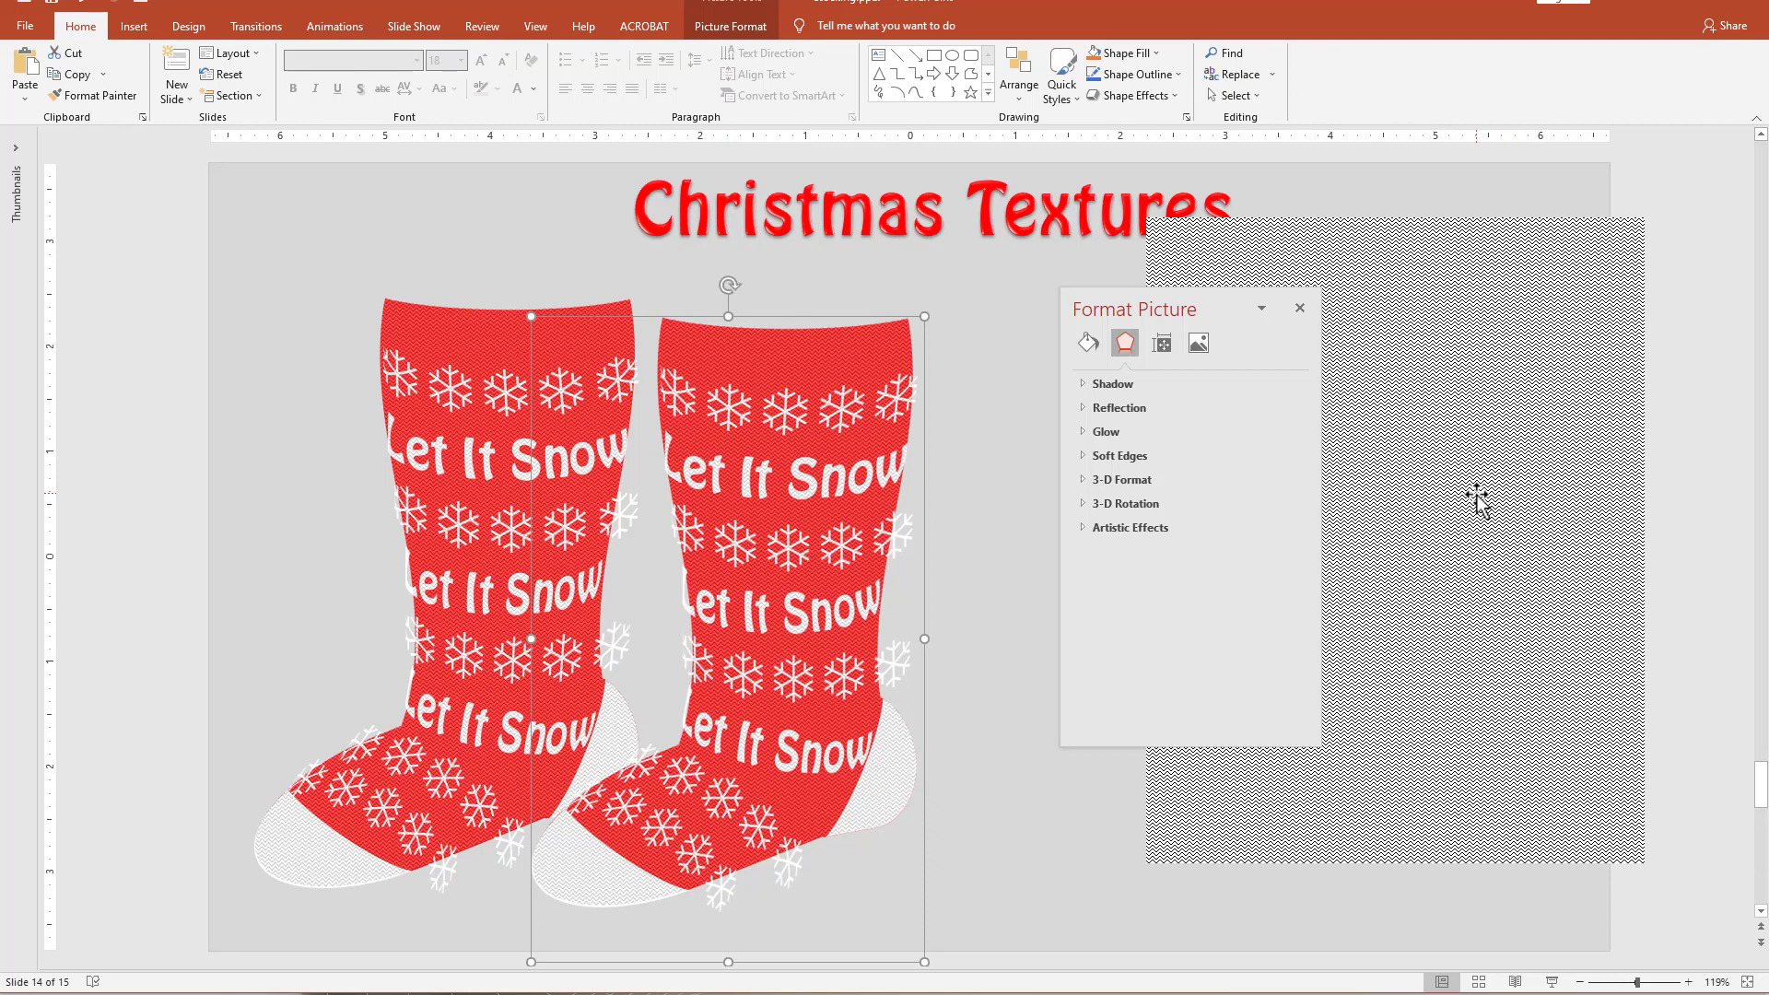
Apply the Paint Strokes artistic effect to the stocking picture.
left_click(1093, 527)
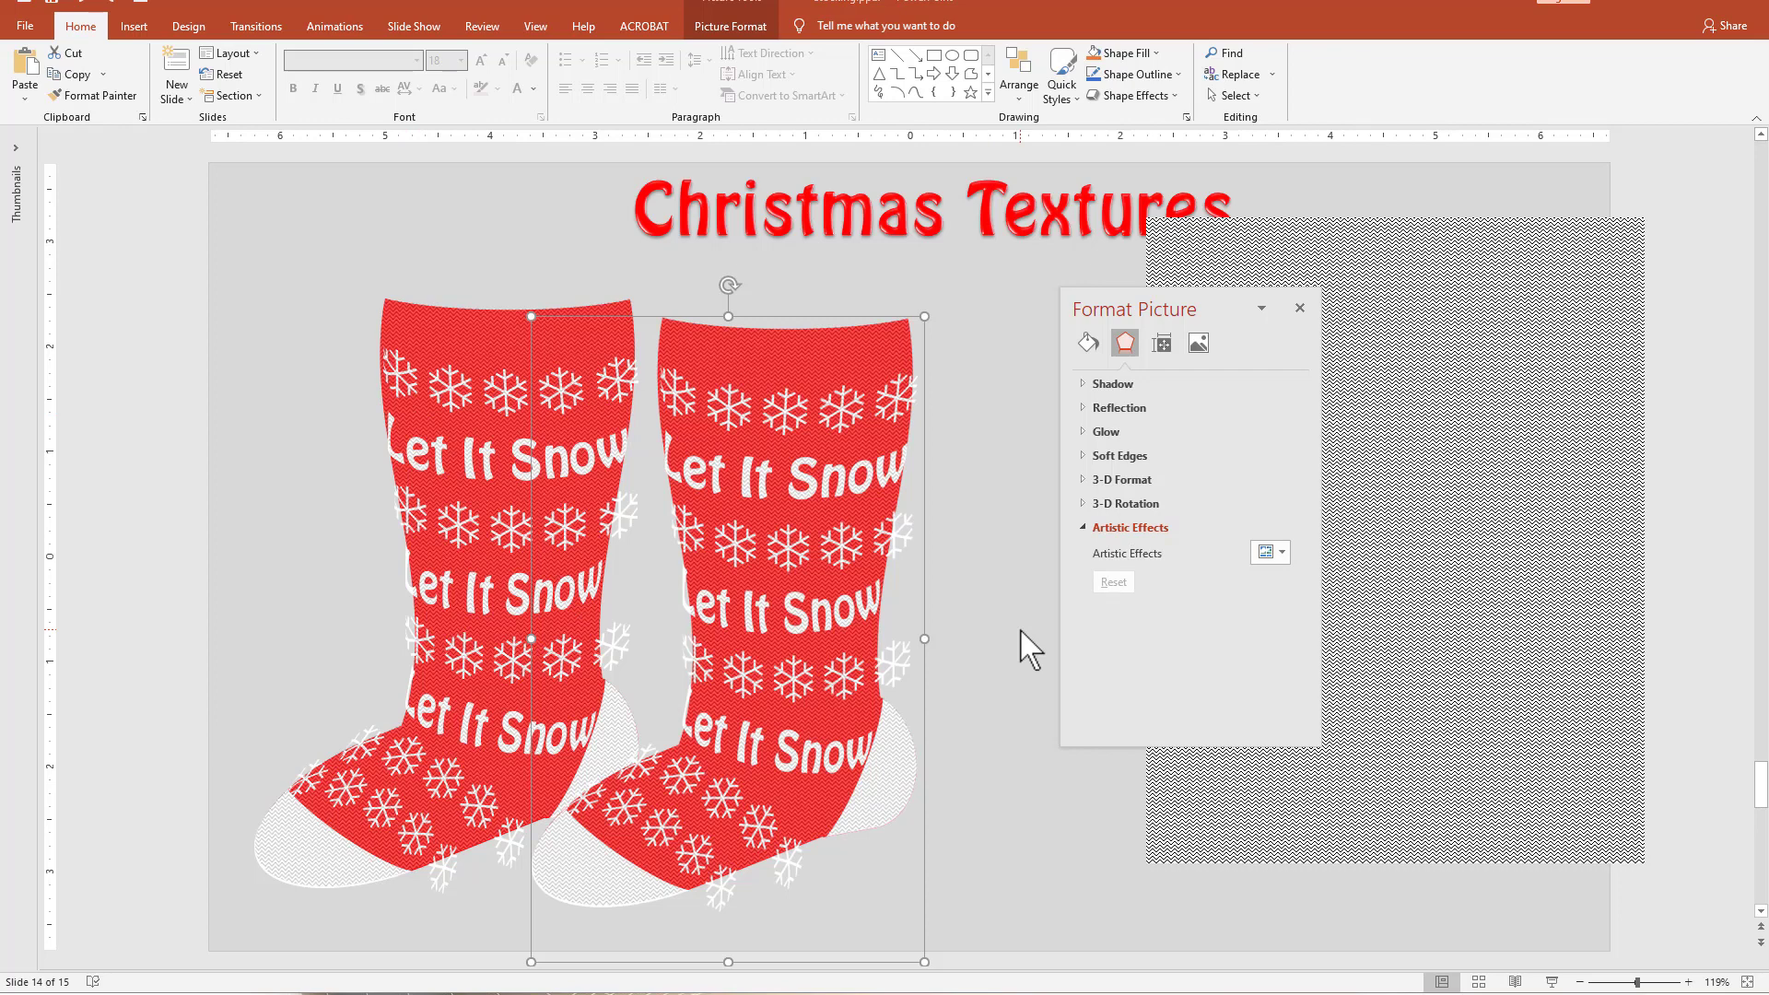
left_click(1281, 554)
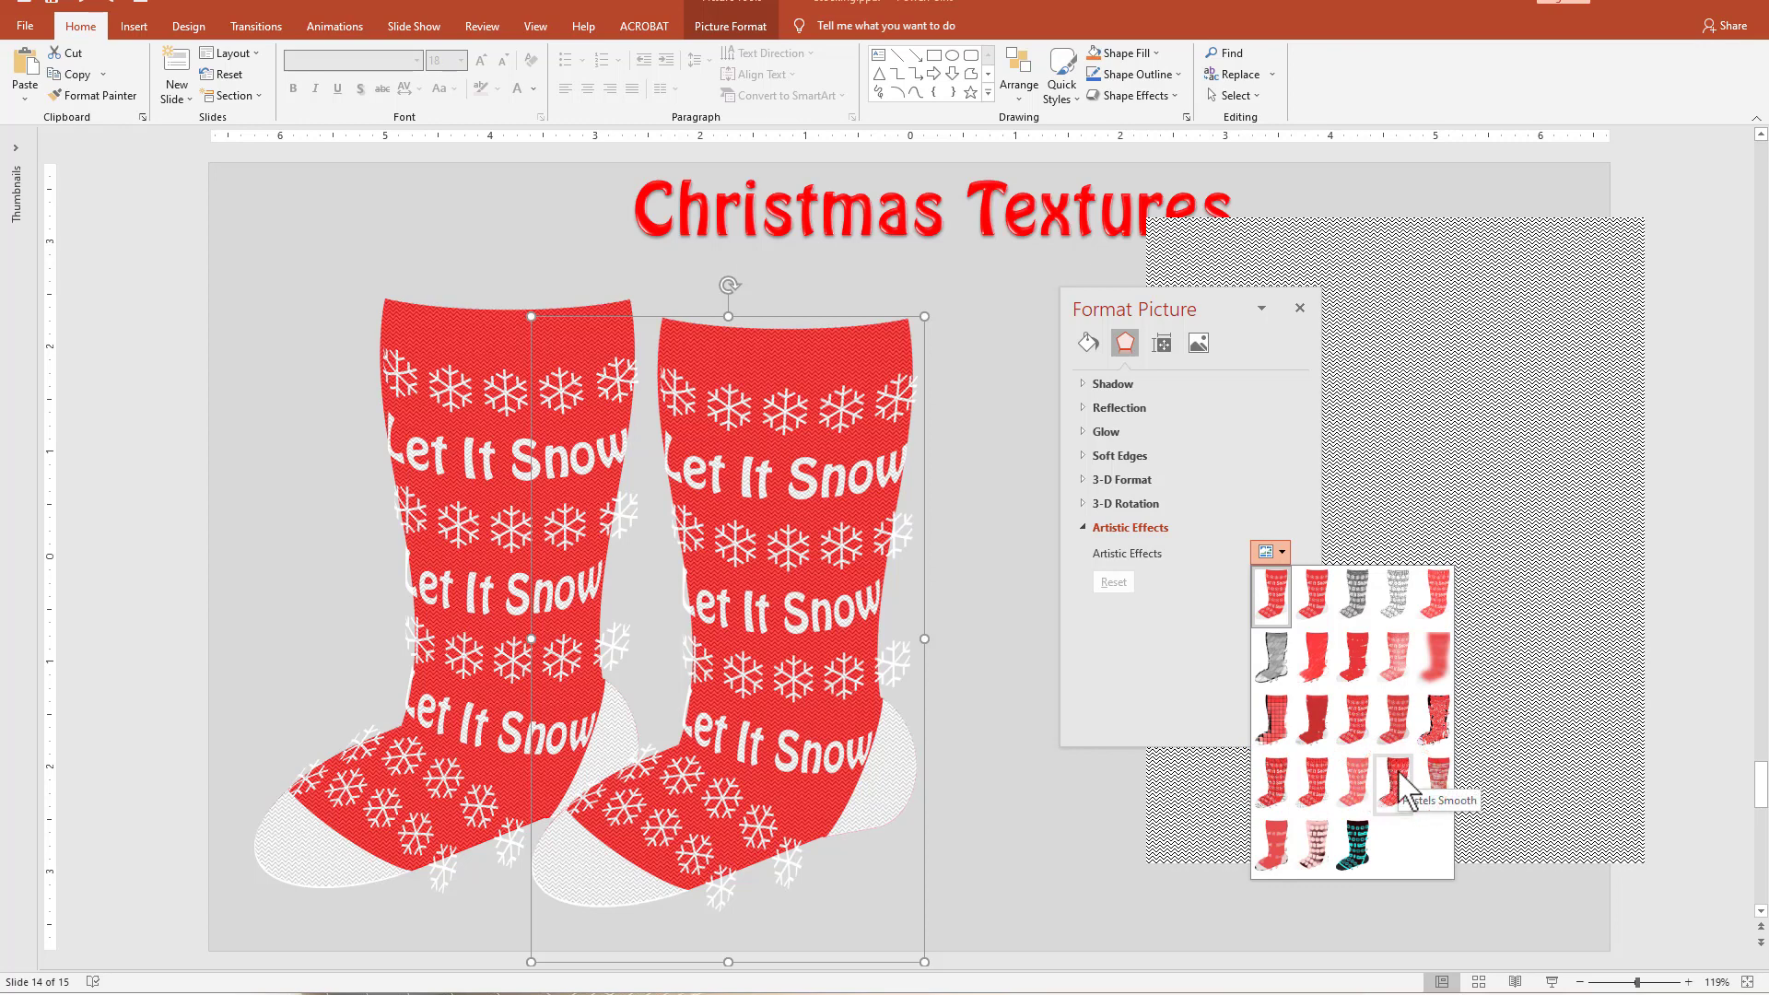
left_click(1319, 654)
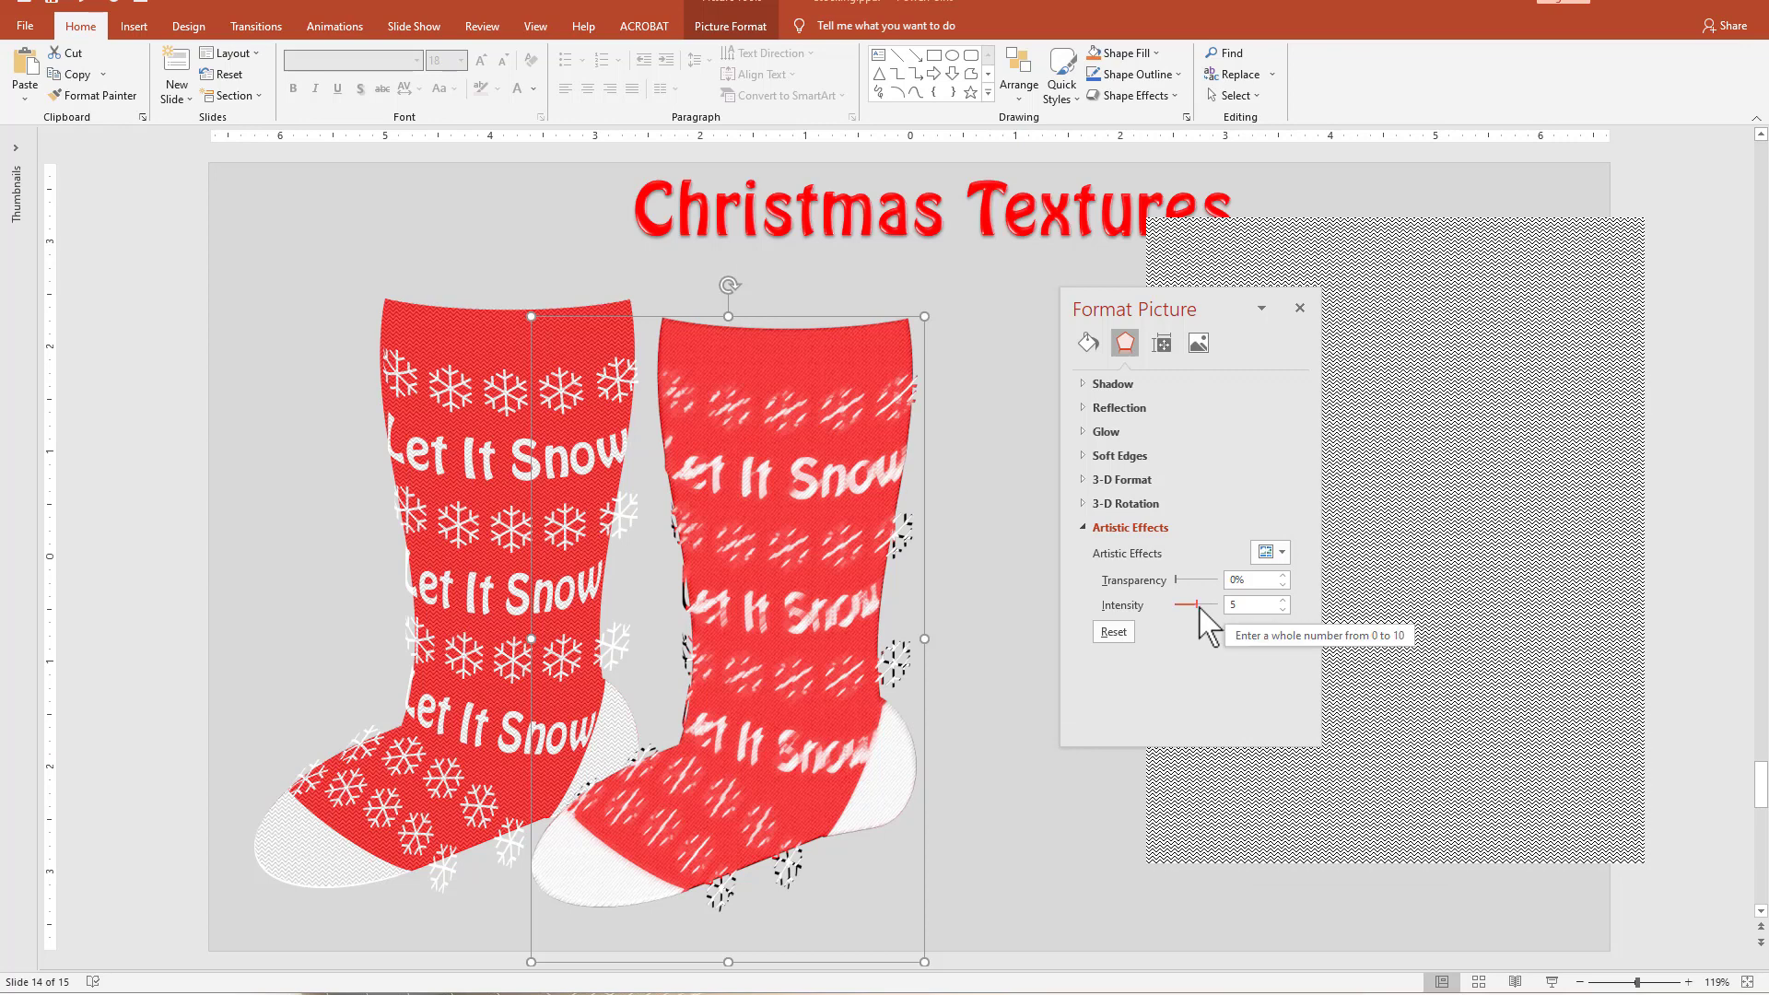
Set the Paint Strokes intensity to 6 and try the Cement artistic effect with crack spacing 0 on the stocking picture.
mouse_move(1198, 605)
left_mouse_down()
mouse_move(1172, 606)
mouse_move(1200, 605)
left_mouse_up()
left_click(1270, 552)
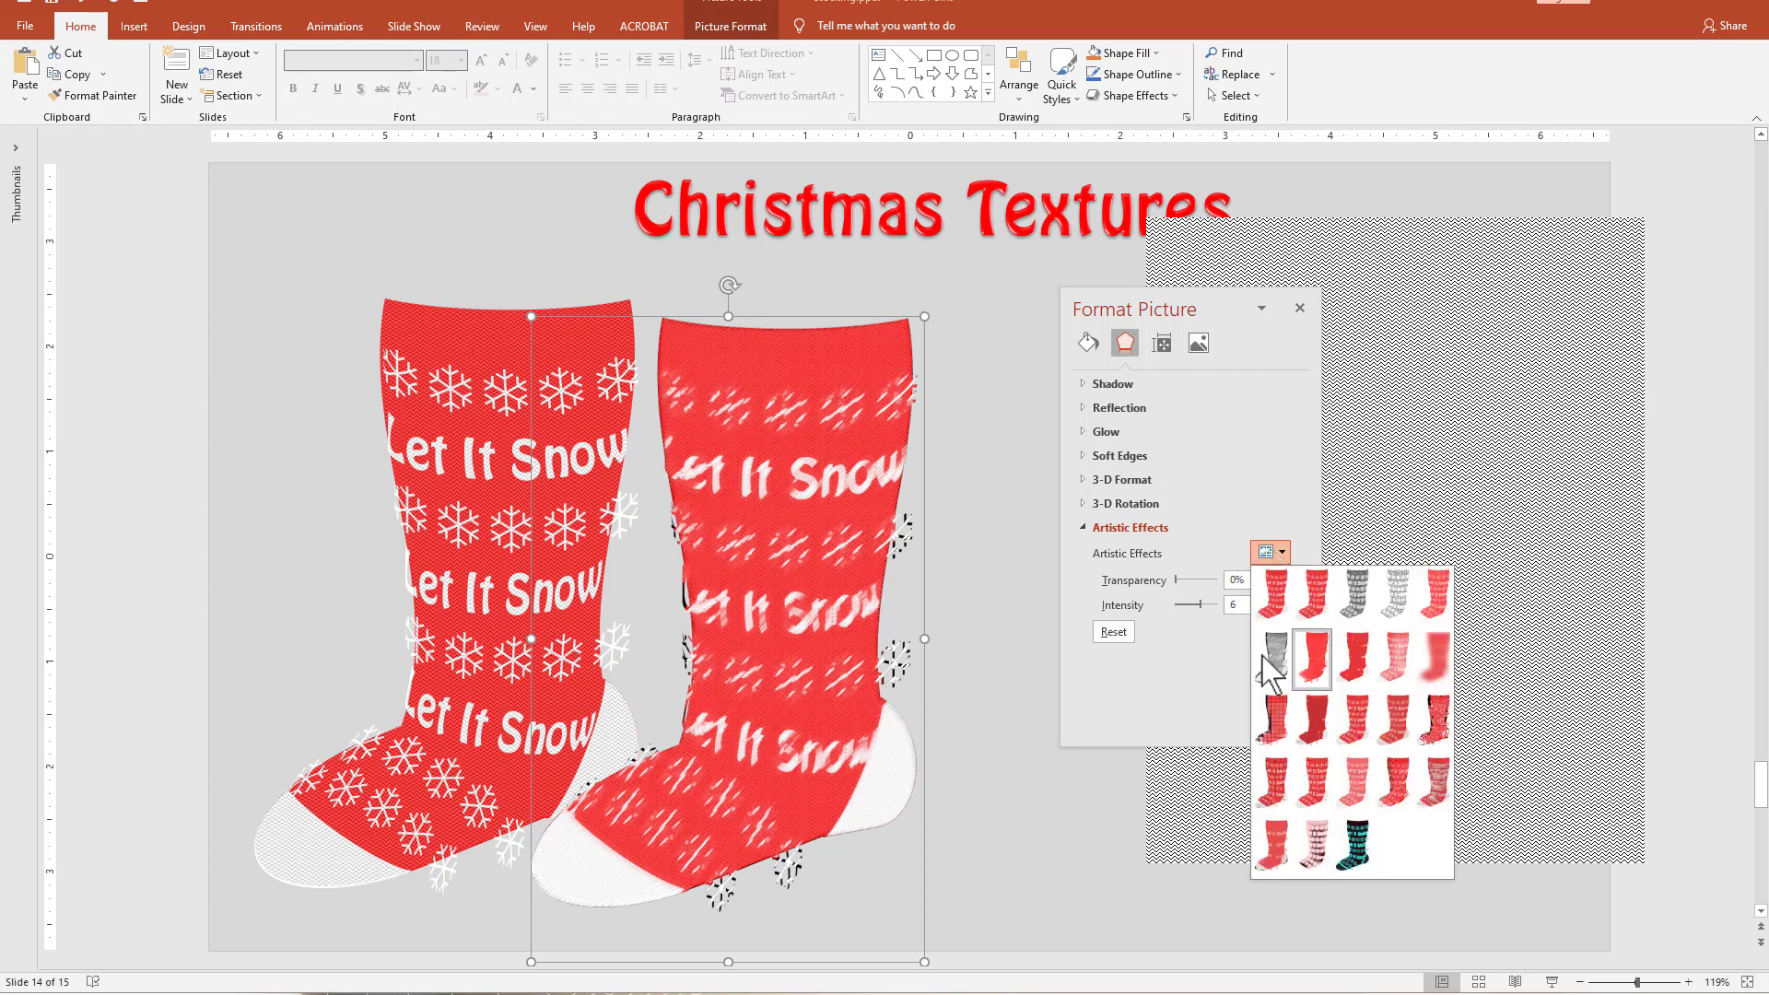
left_click(1274, 788)
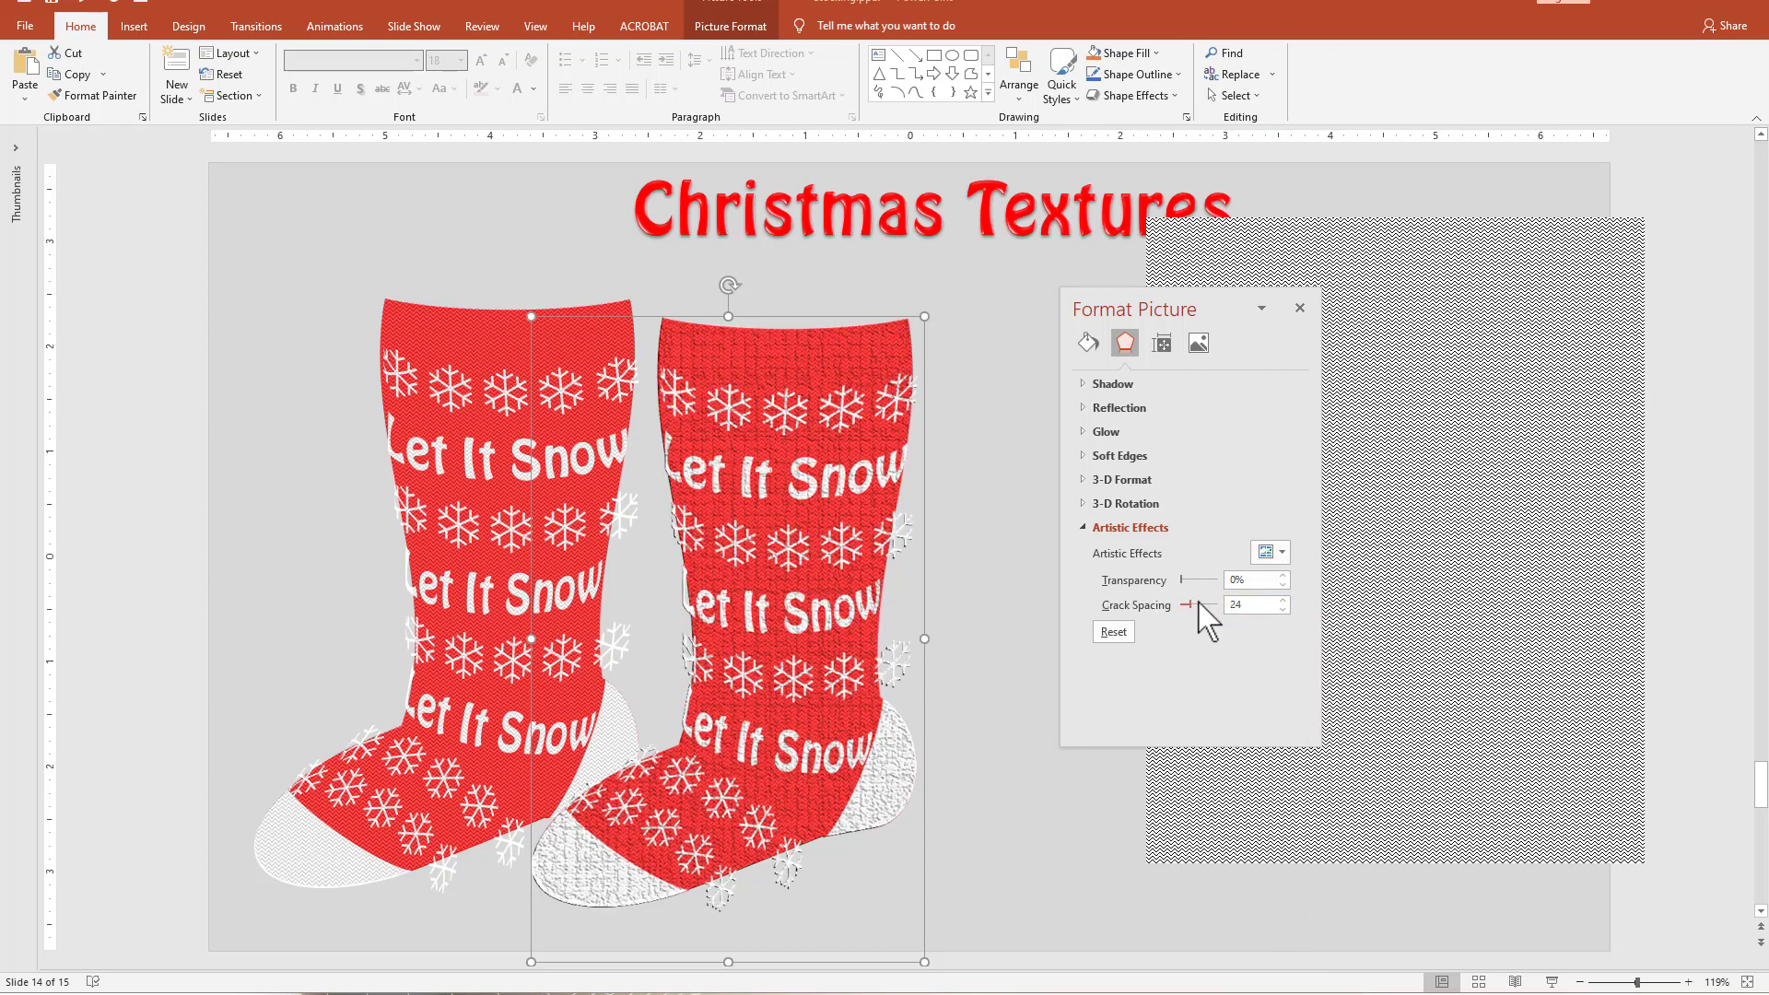
left_click_drag(1189, 606, 1178, 607)
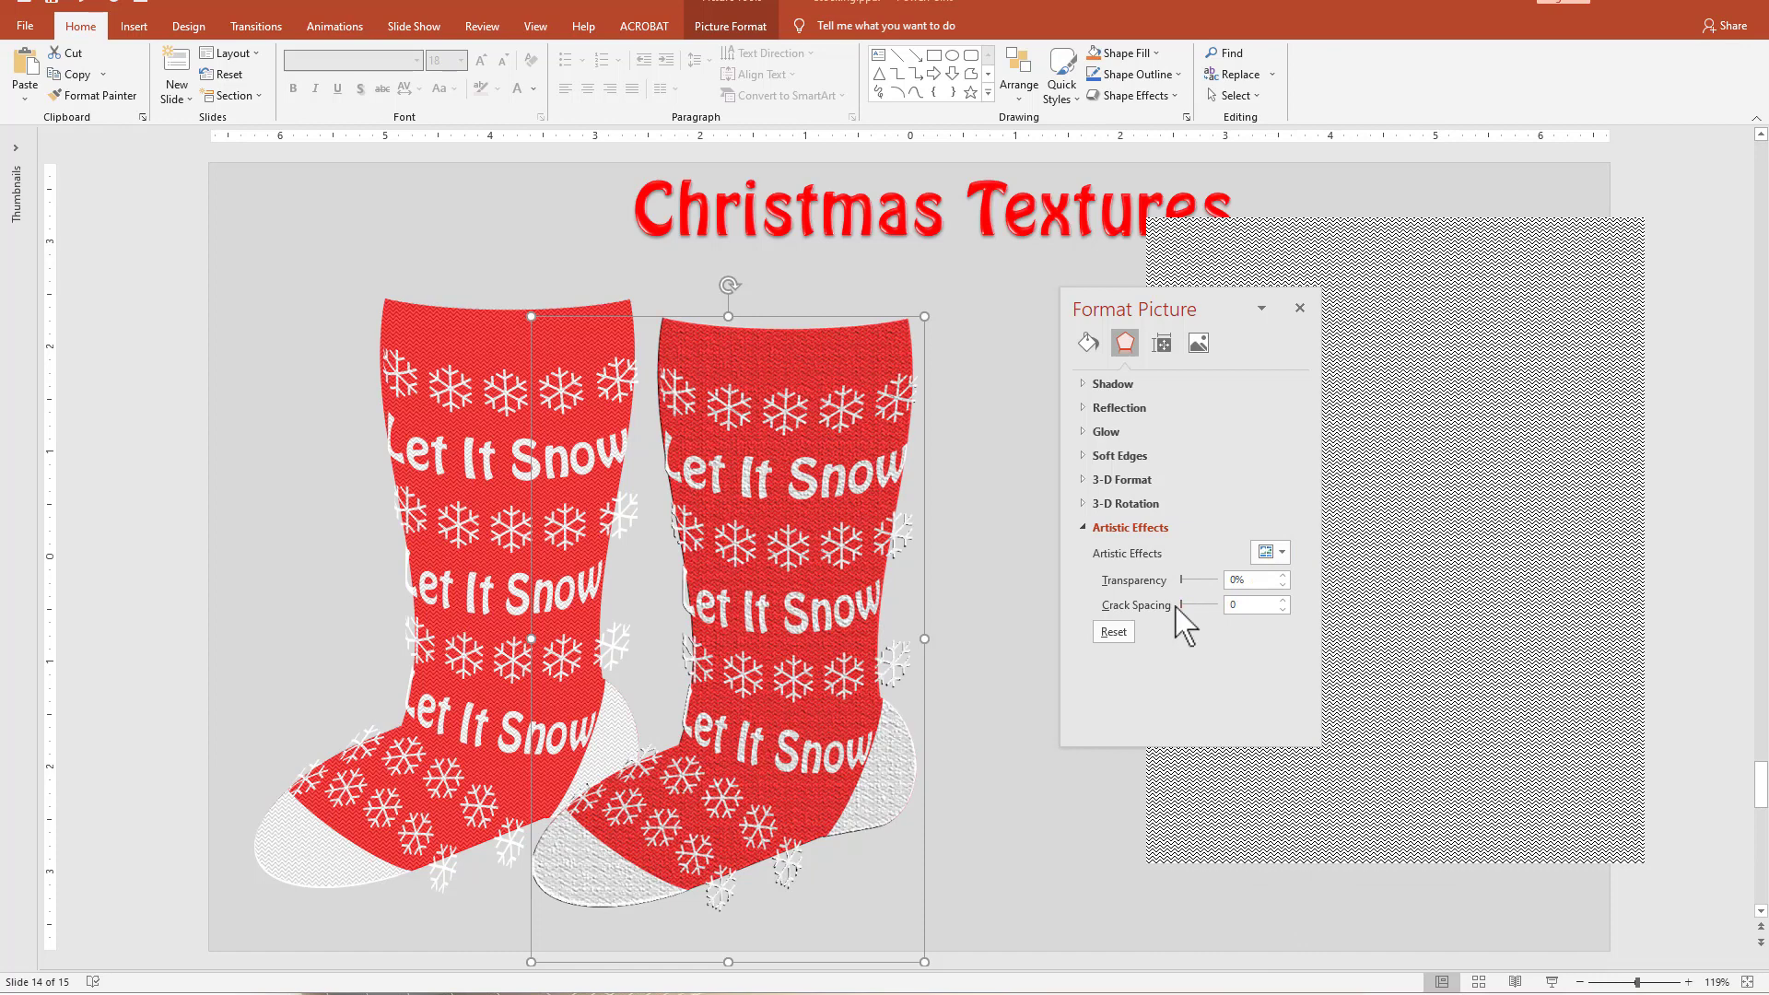
Try the Texturizer artistic effect on the stocking picture with its scaling set to 64.
left_click(1276, 552)
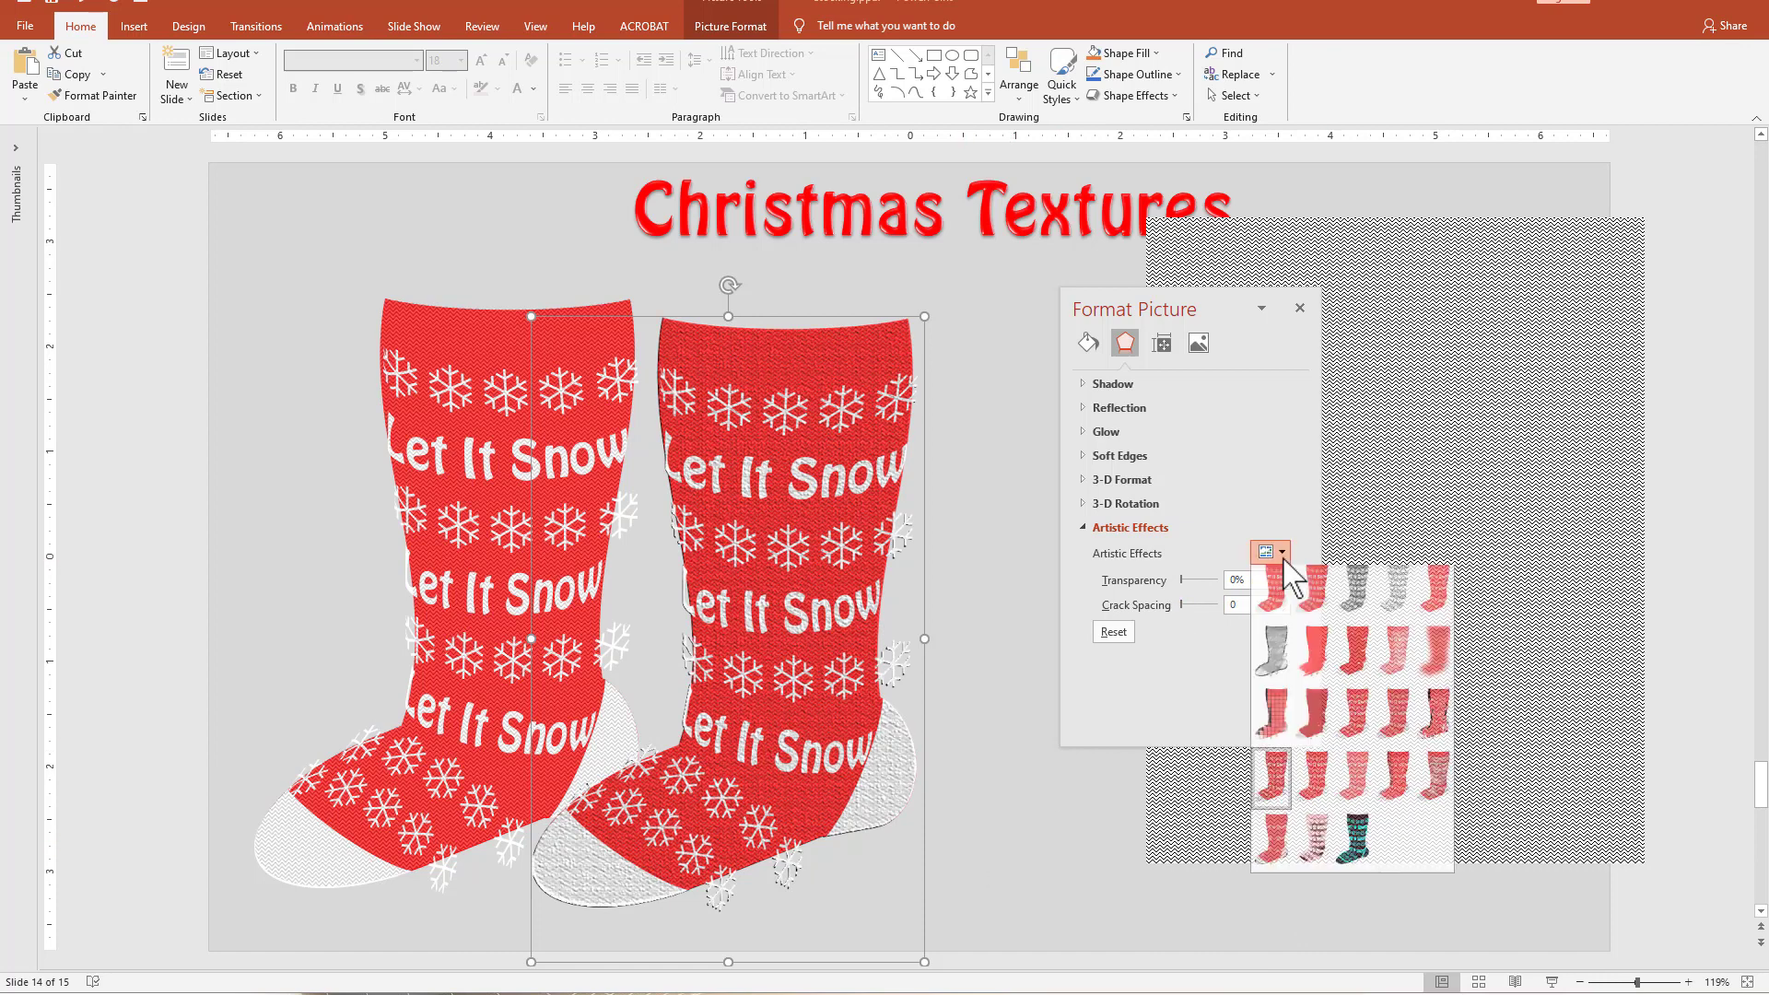
left_click(1319, 779)
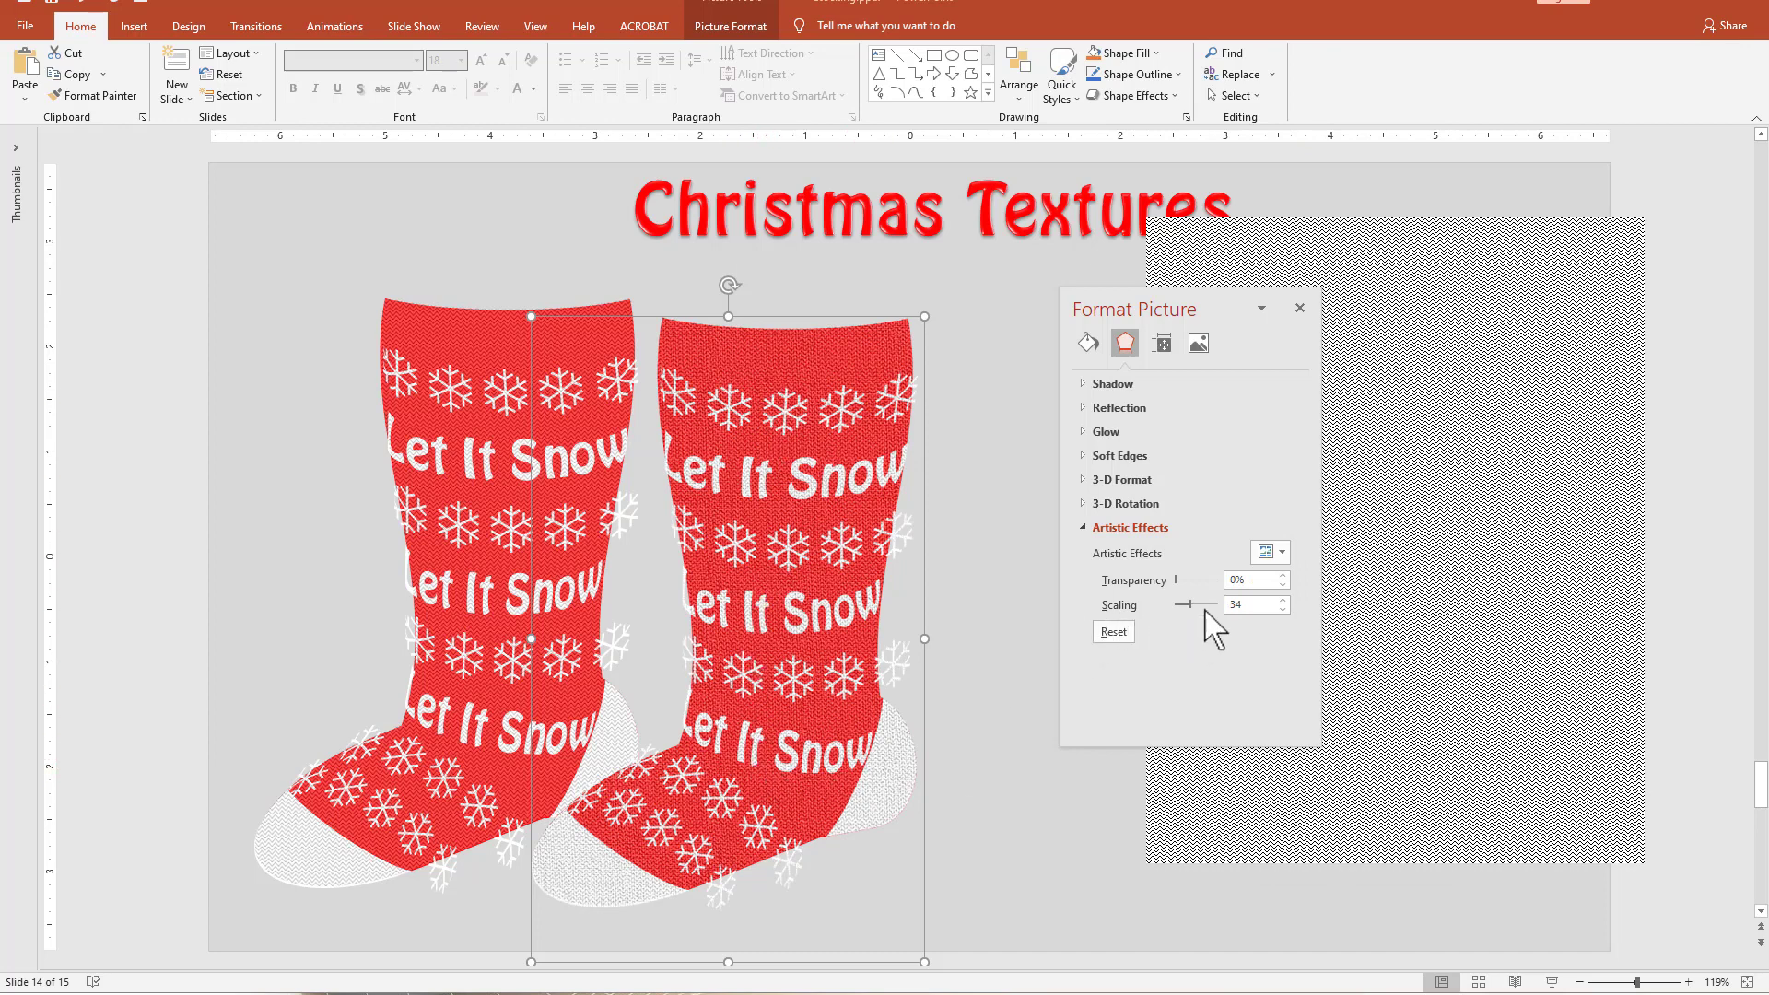
left_click_drag(1190, 605, 1203, 604)
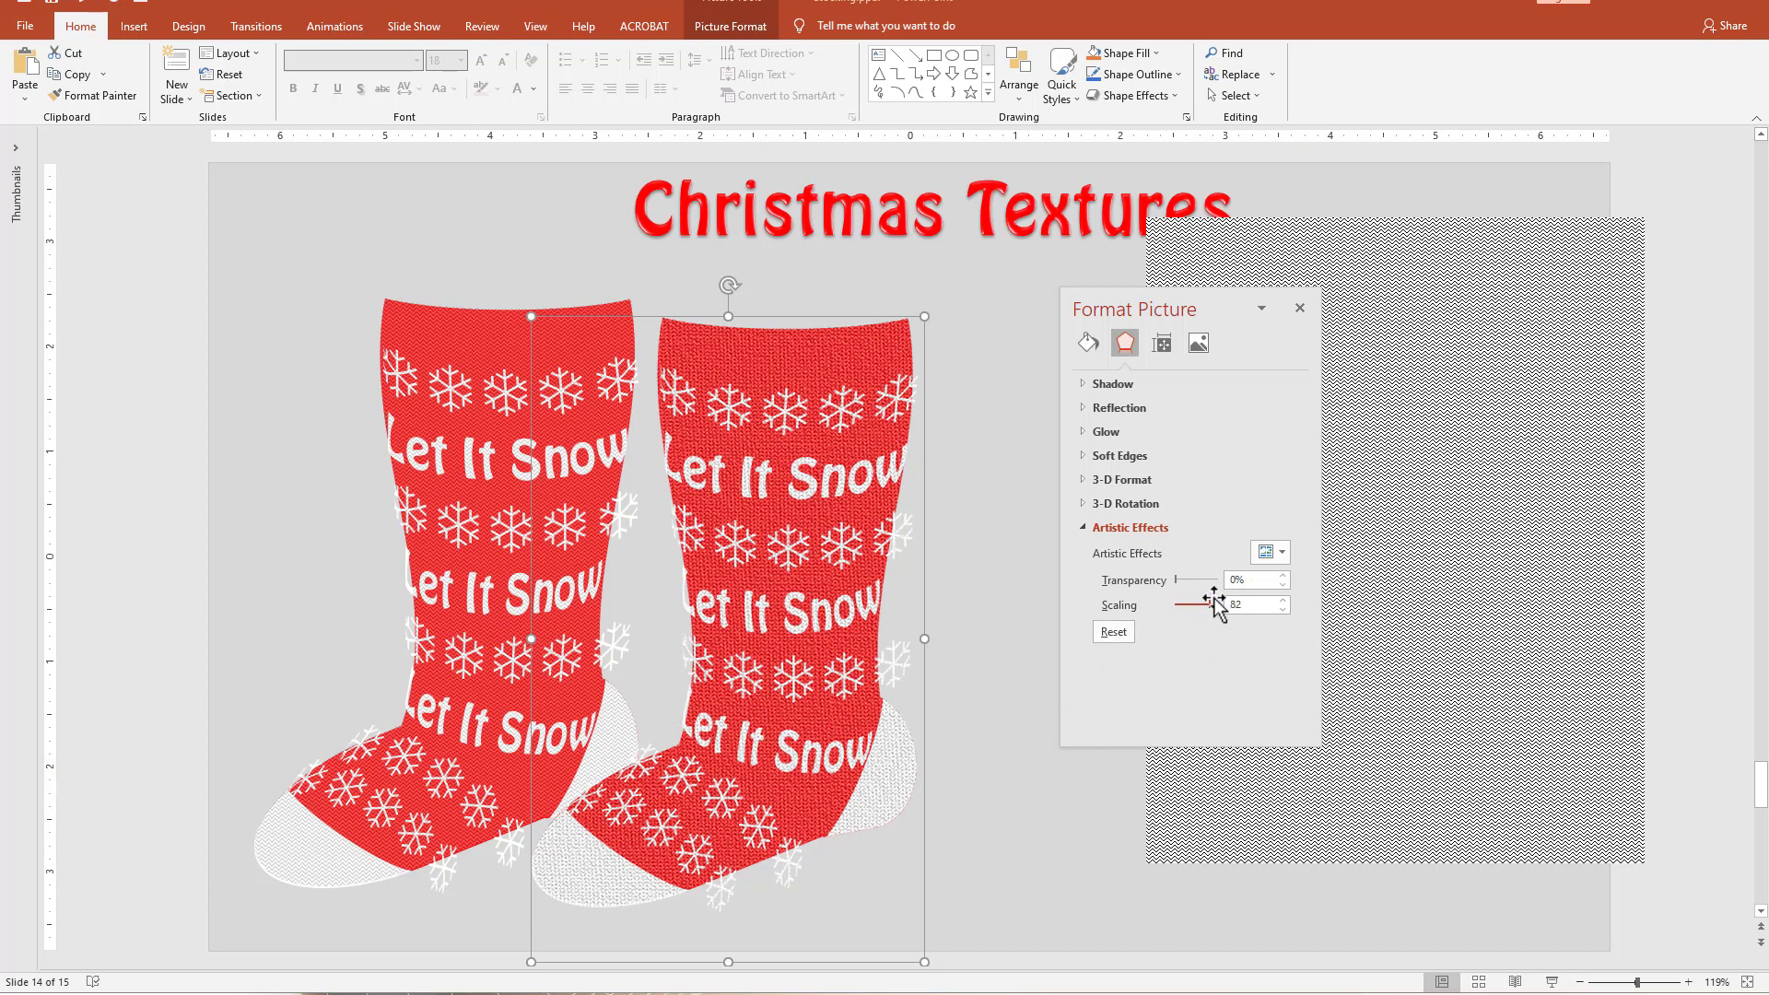
Try the Pastels Smooth artistic effect at scaling 100 on the stocking picture and delete the picture.
left_click(1276, 552)
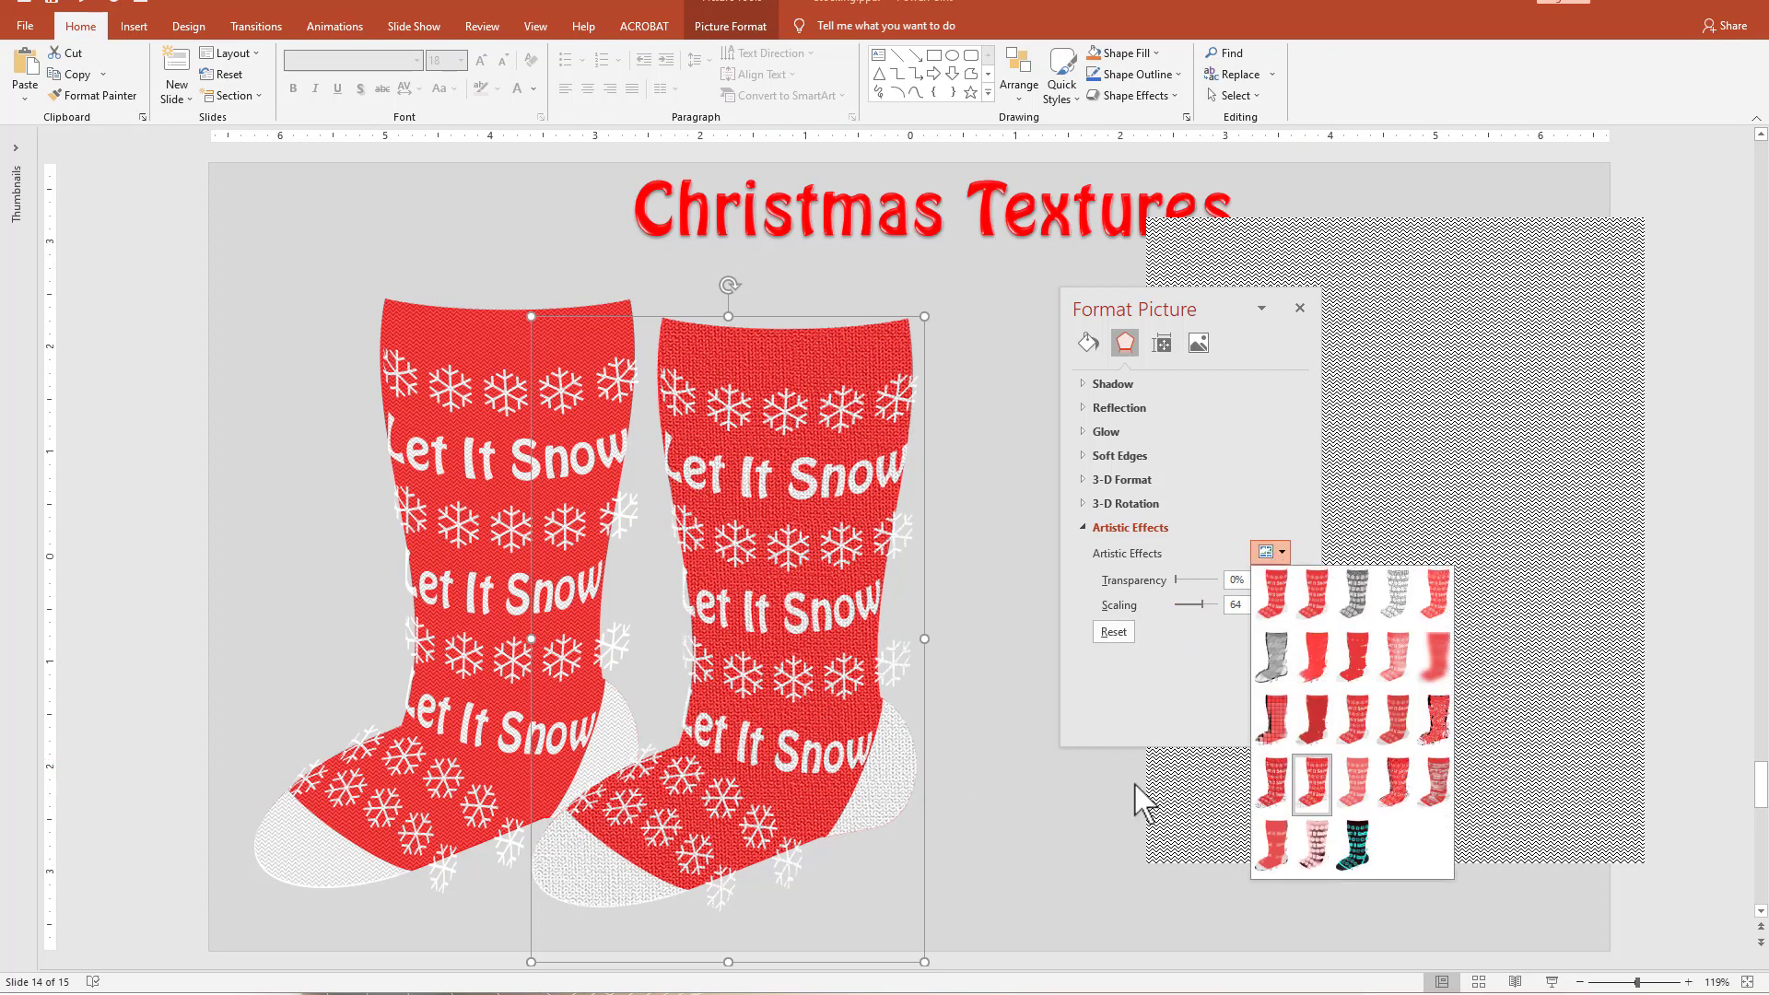
left_click(1391, 779)
left_click(1391, 780)
left_click(747, 595)
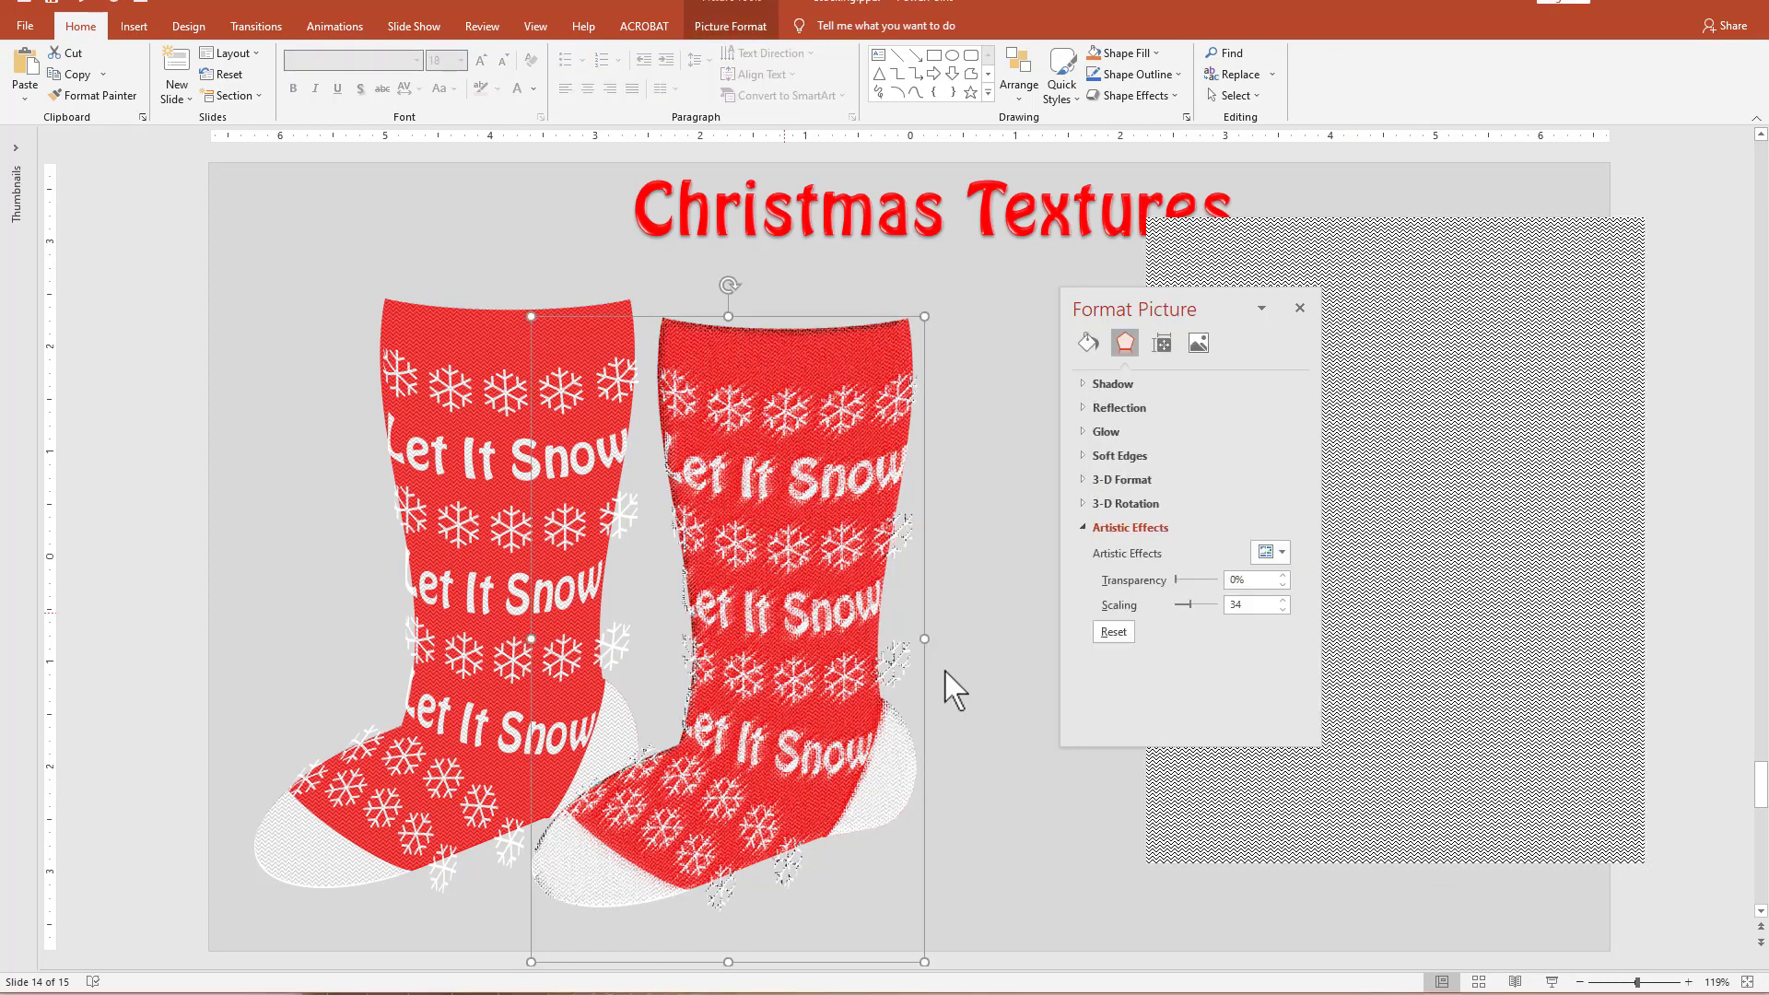
left_click_drag(1190, 605, 1235, 606)
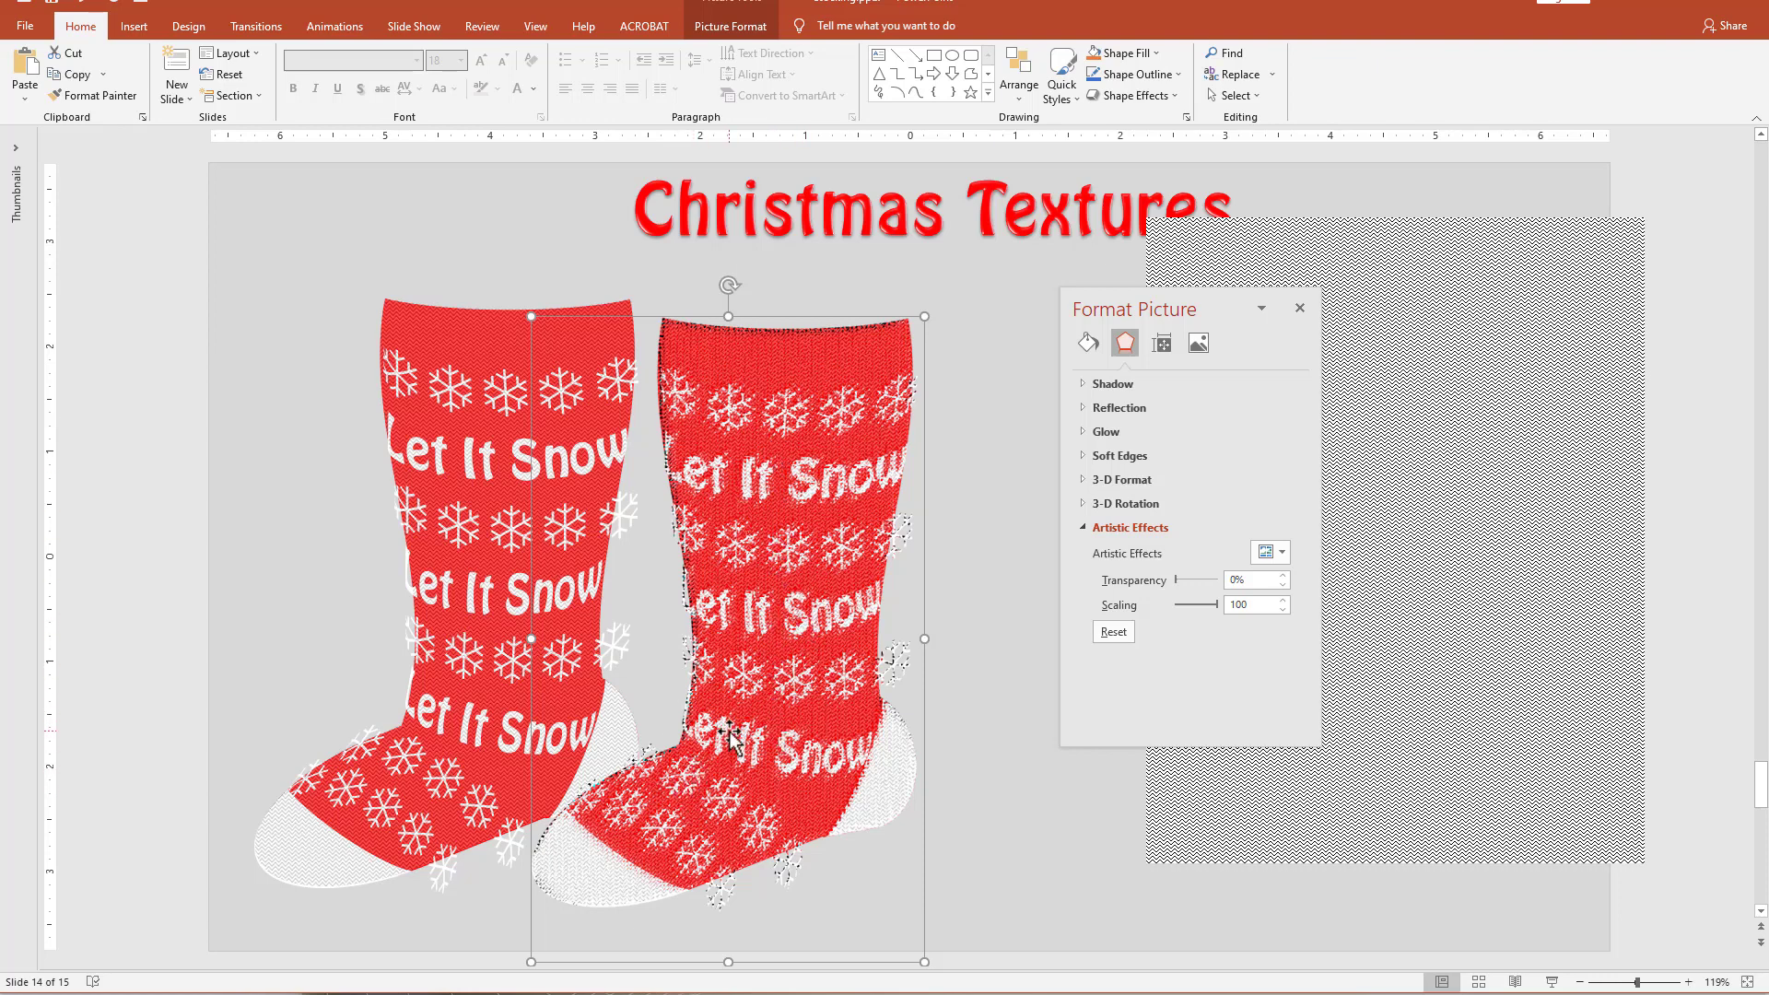
key("Delete")
Copy the zigzag-patterned rectangle, paste it as a picture and place it between the stocking and the original rectangle.
left_click(1387, 242)
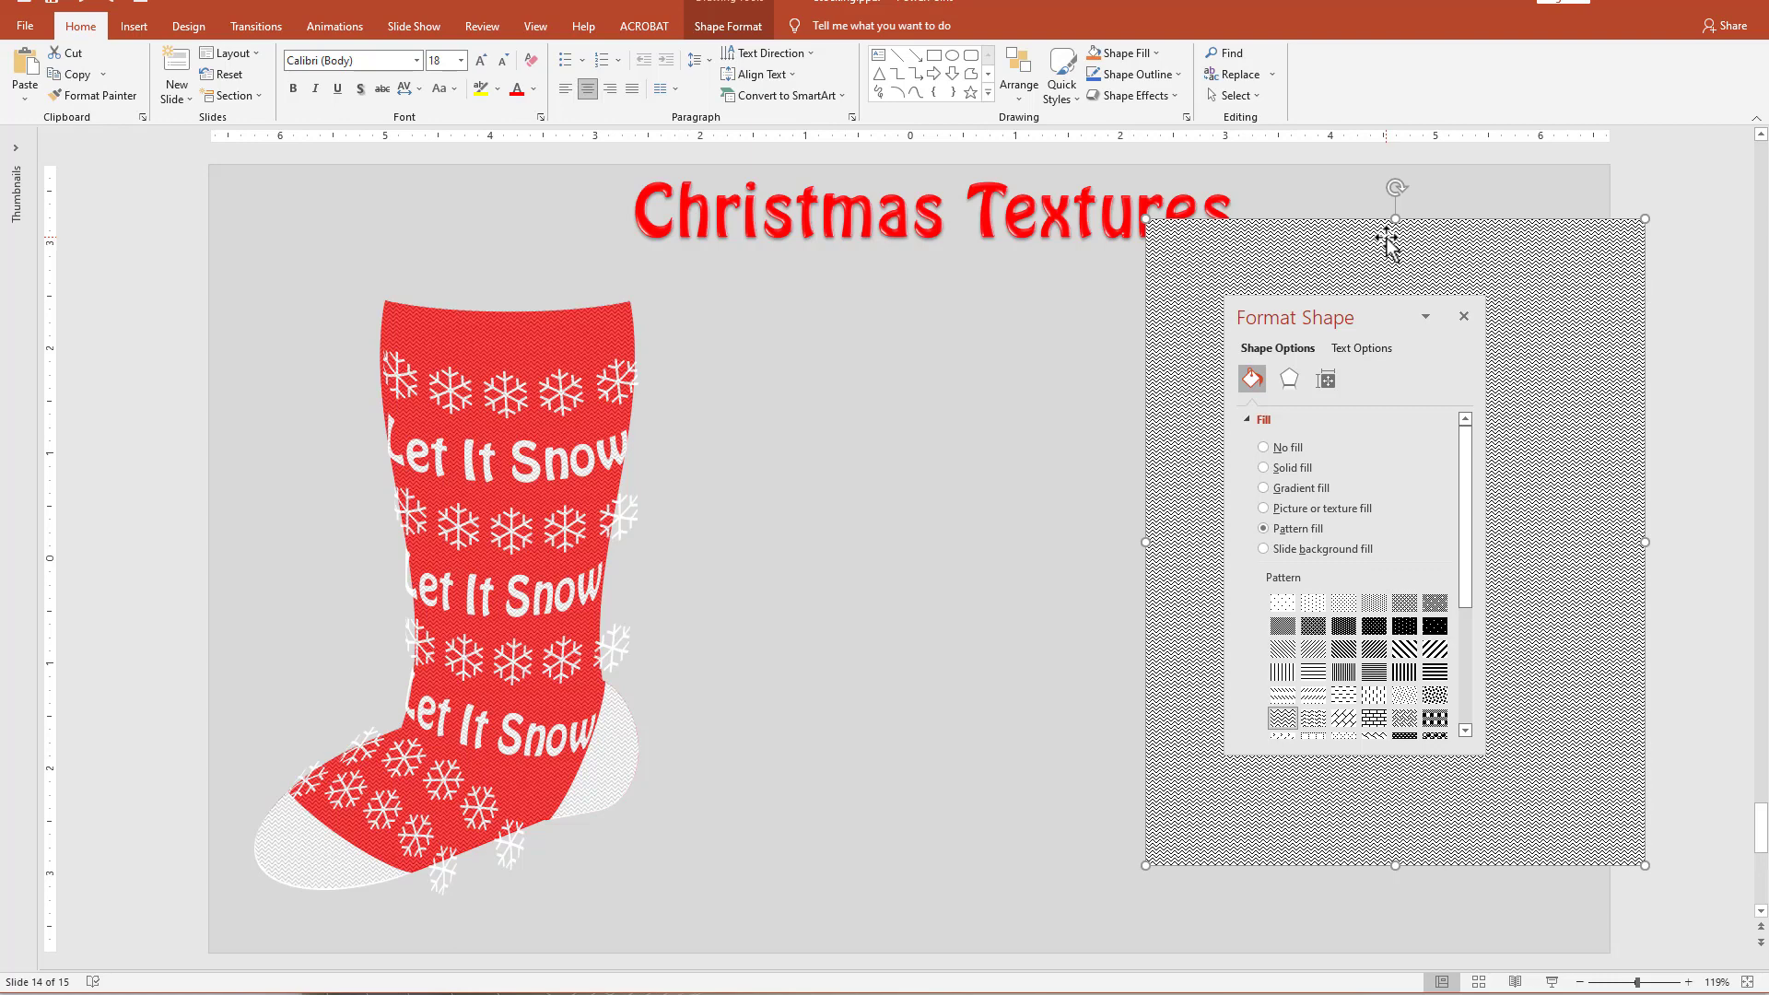
key("ctrl+v")
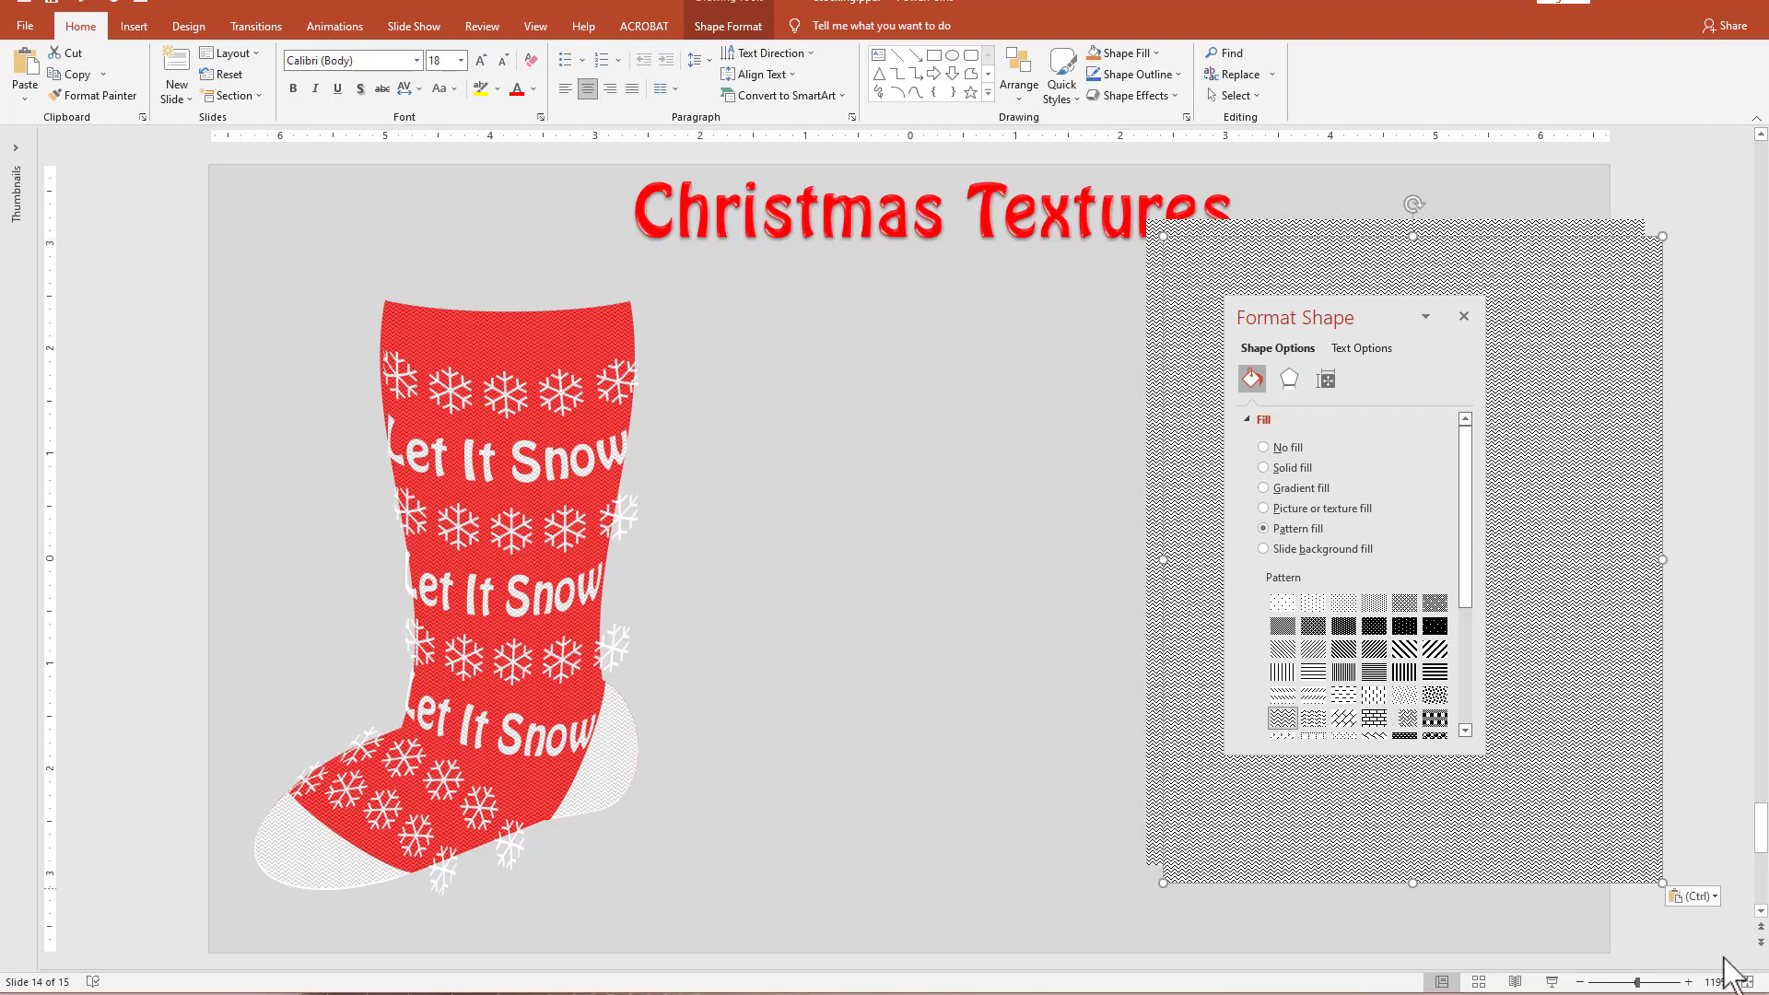
left_click(1709, 901)
left_click(1711, 945)
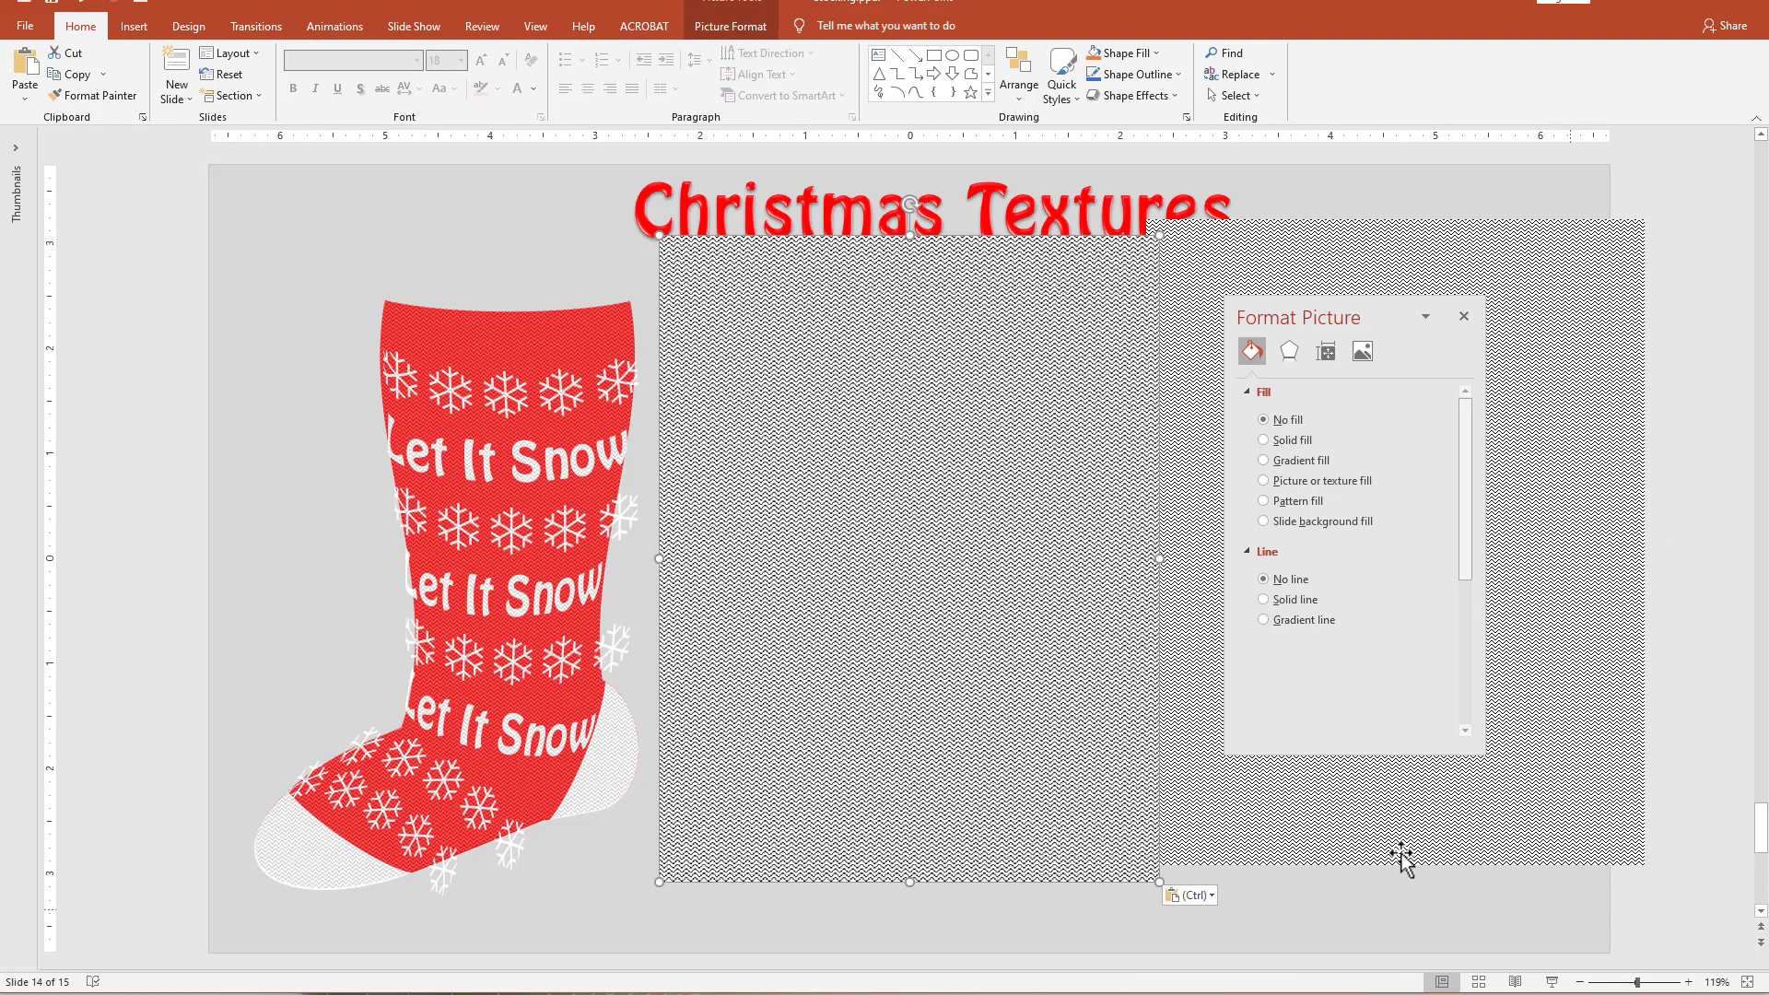
left_click_drag(876, 557, 835, 520)
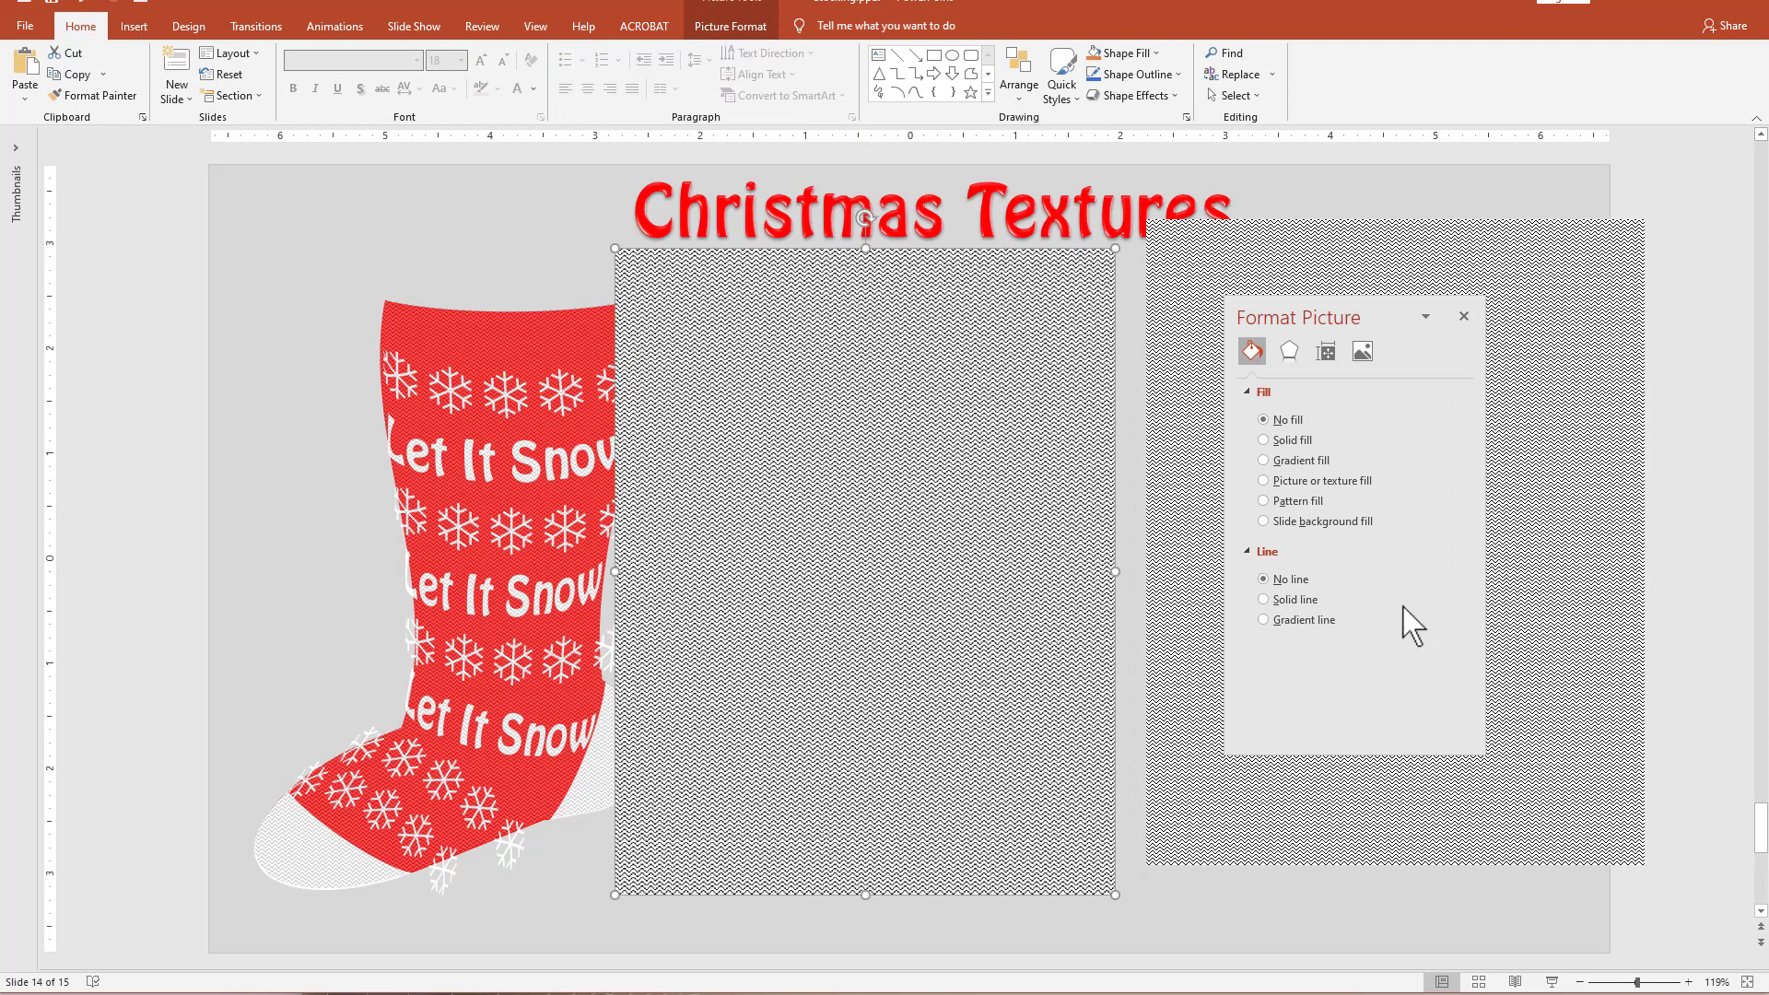
Try the Paint Strokes artistic effect at intensity 8 on the zigzag picture and move the picture clear of the stocking.
left_click(1290, 354)
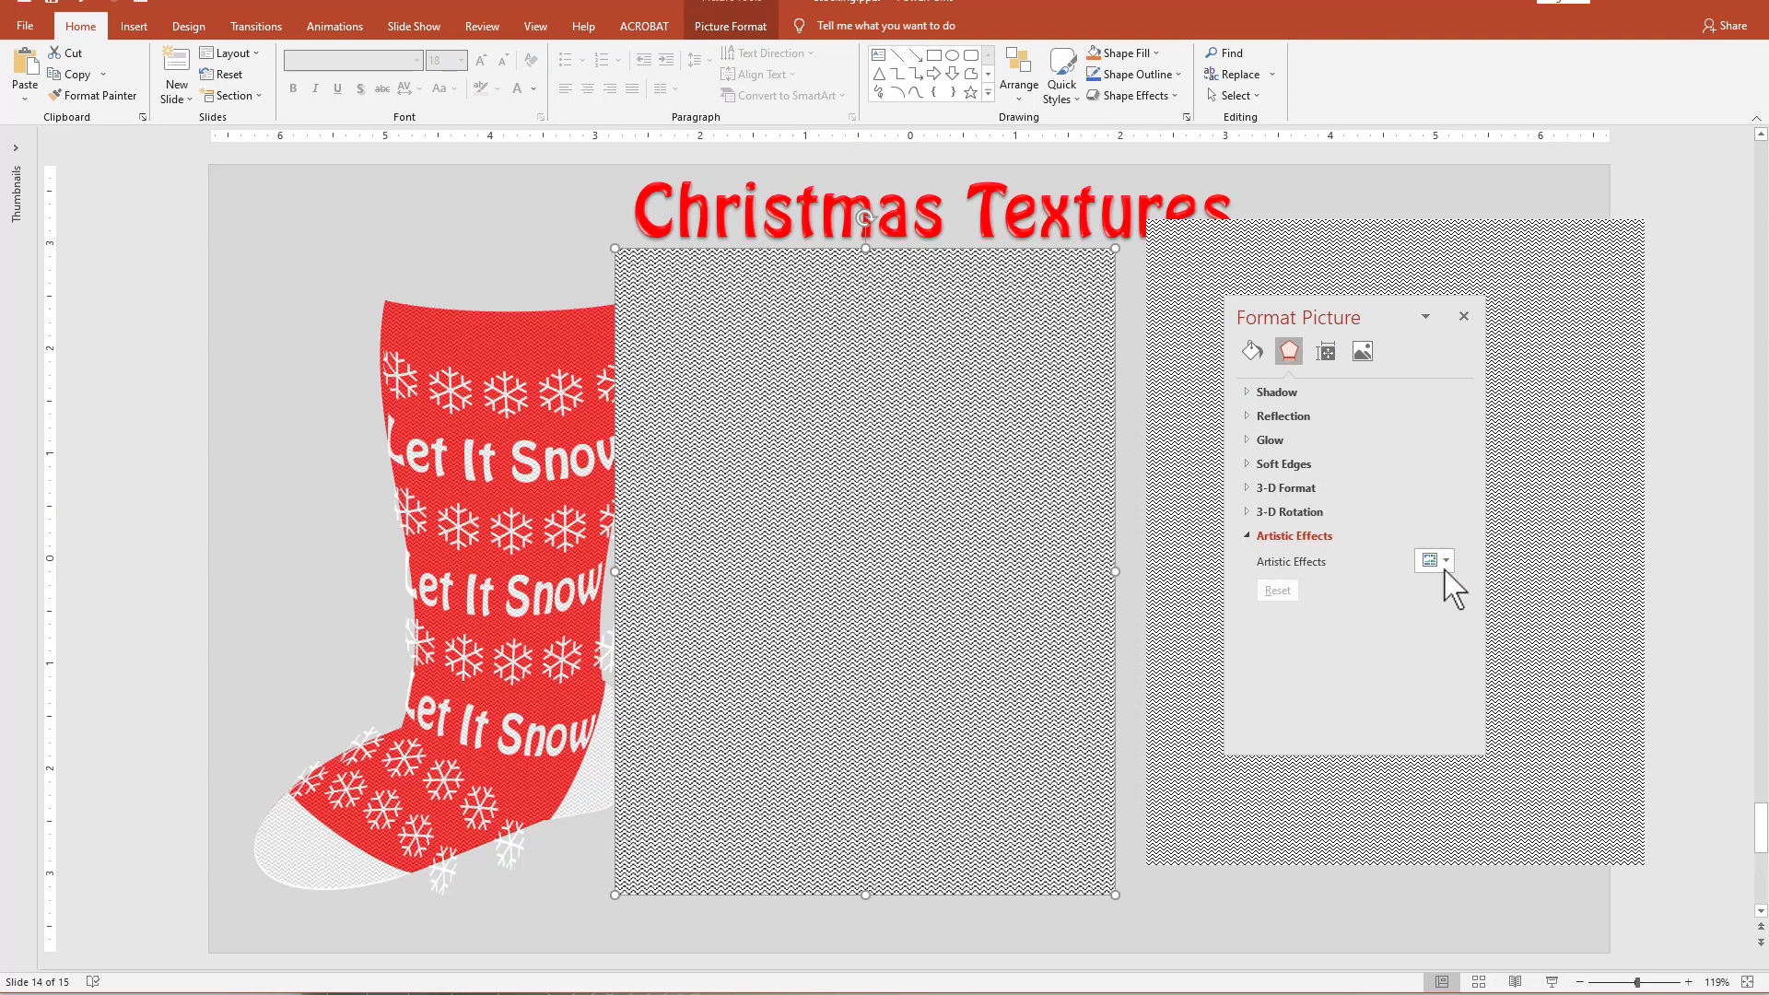
left_click(1441, 562)
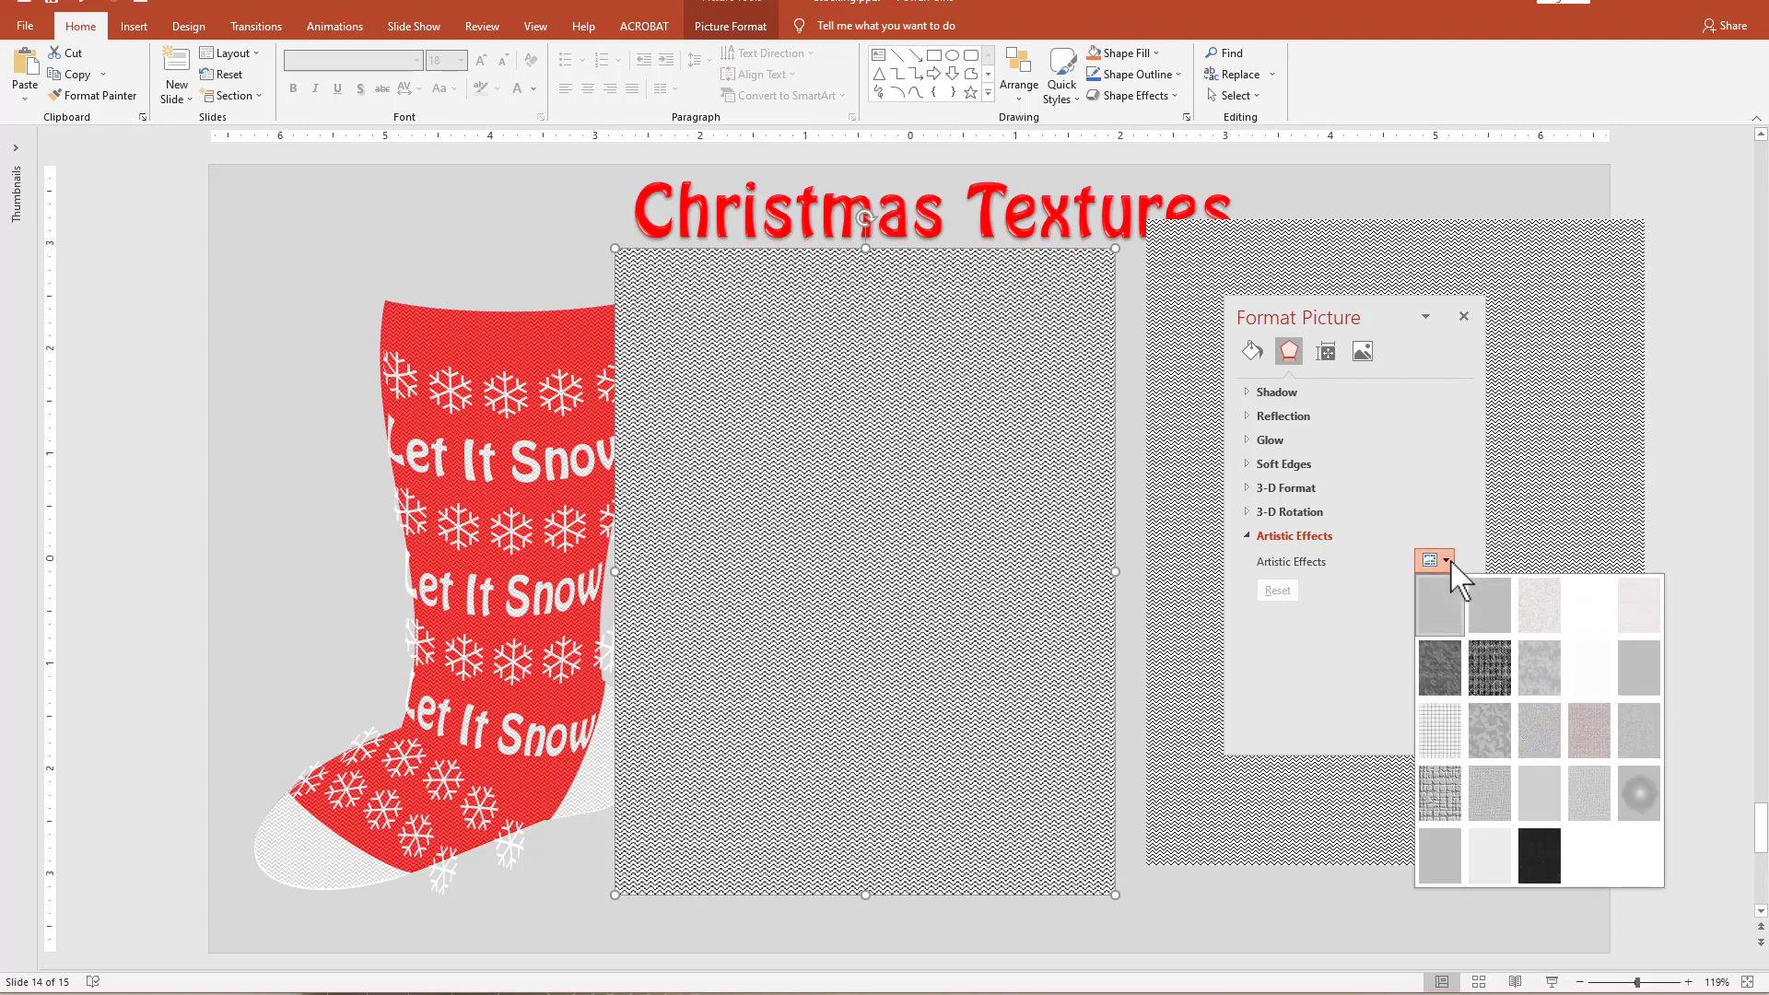
left_click(1487, 656)
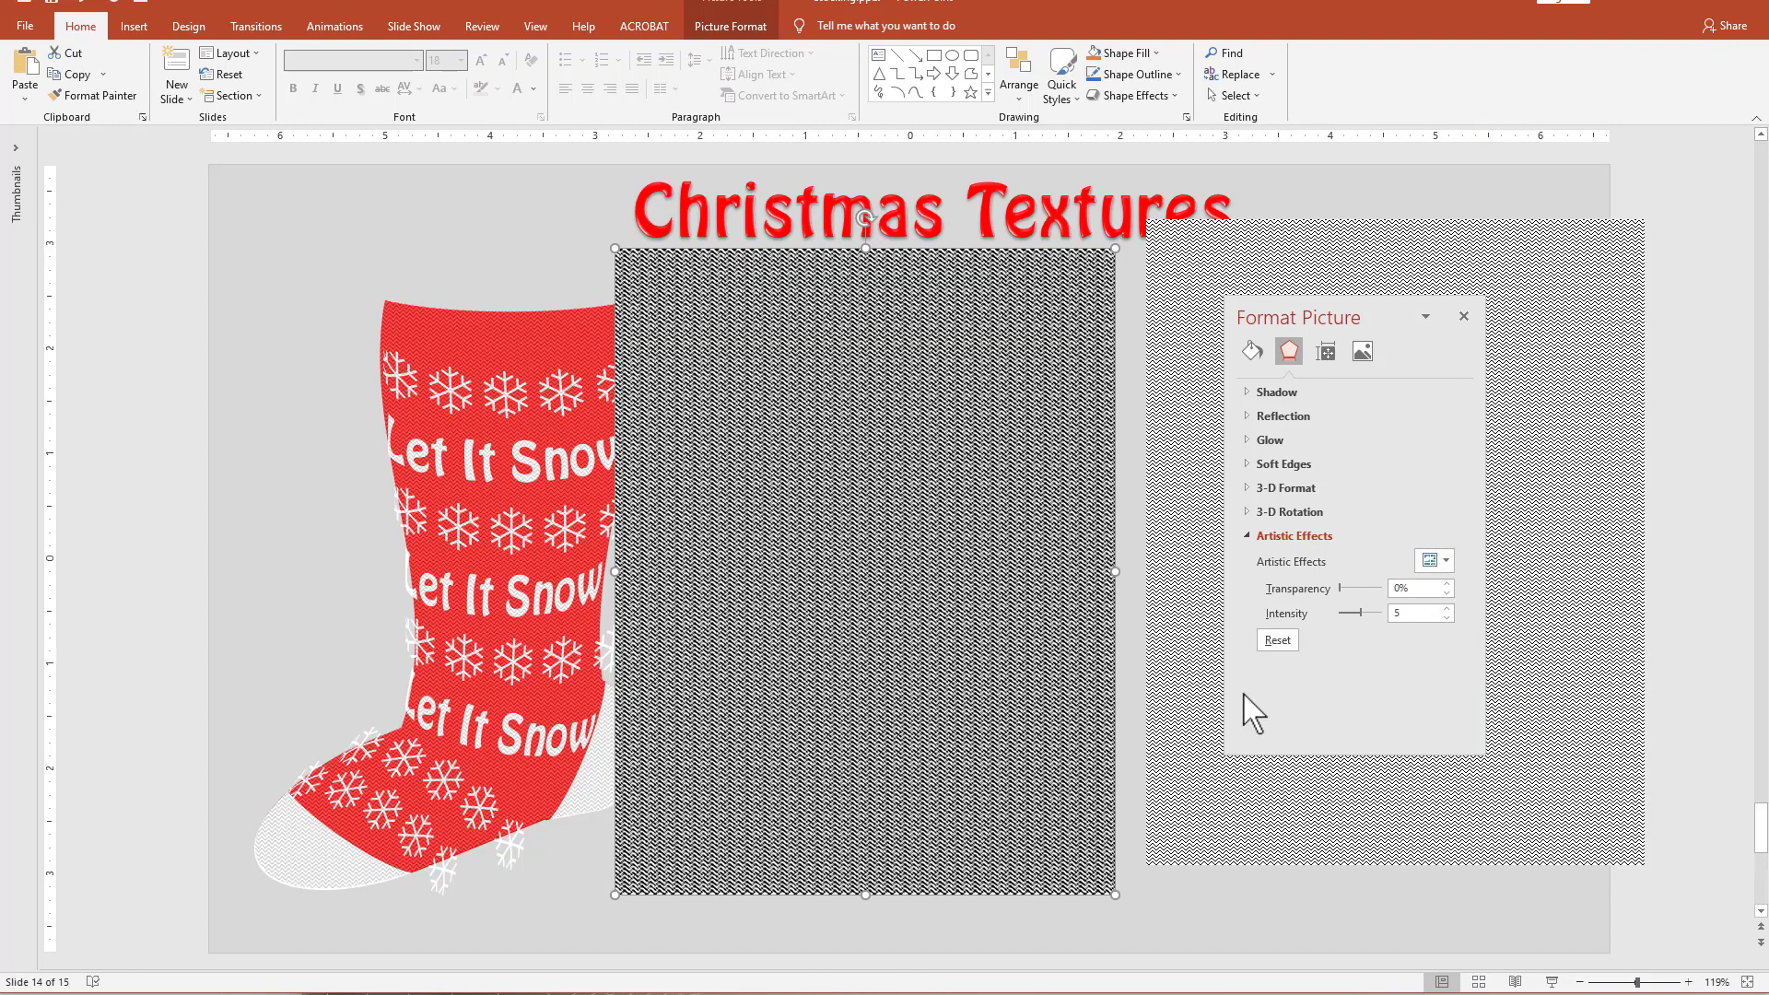
left_click_drag(751, 448, 807, 463)
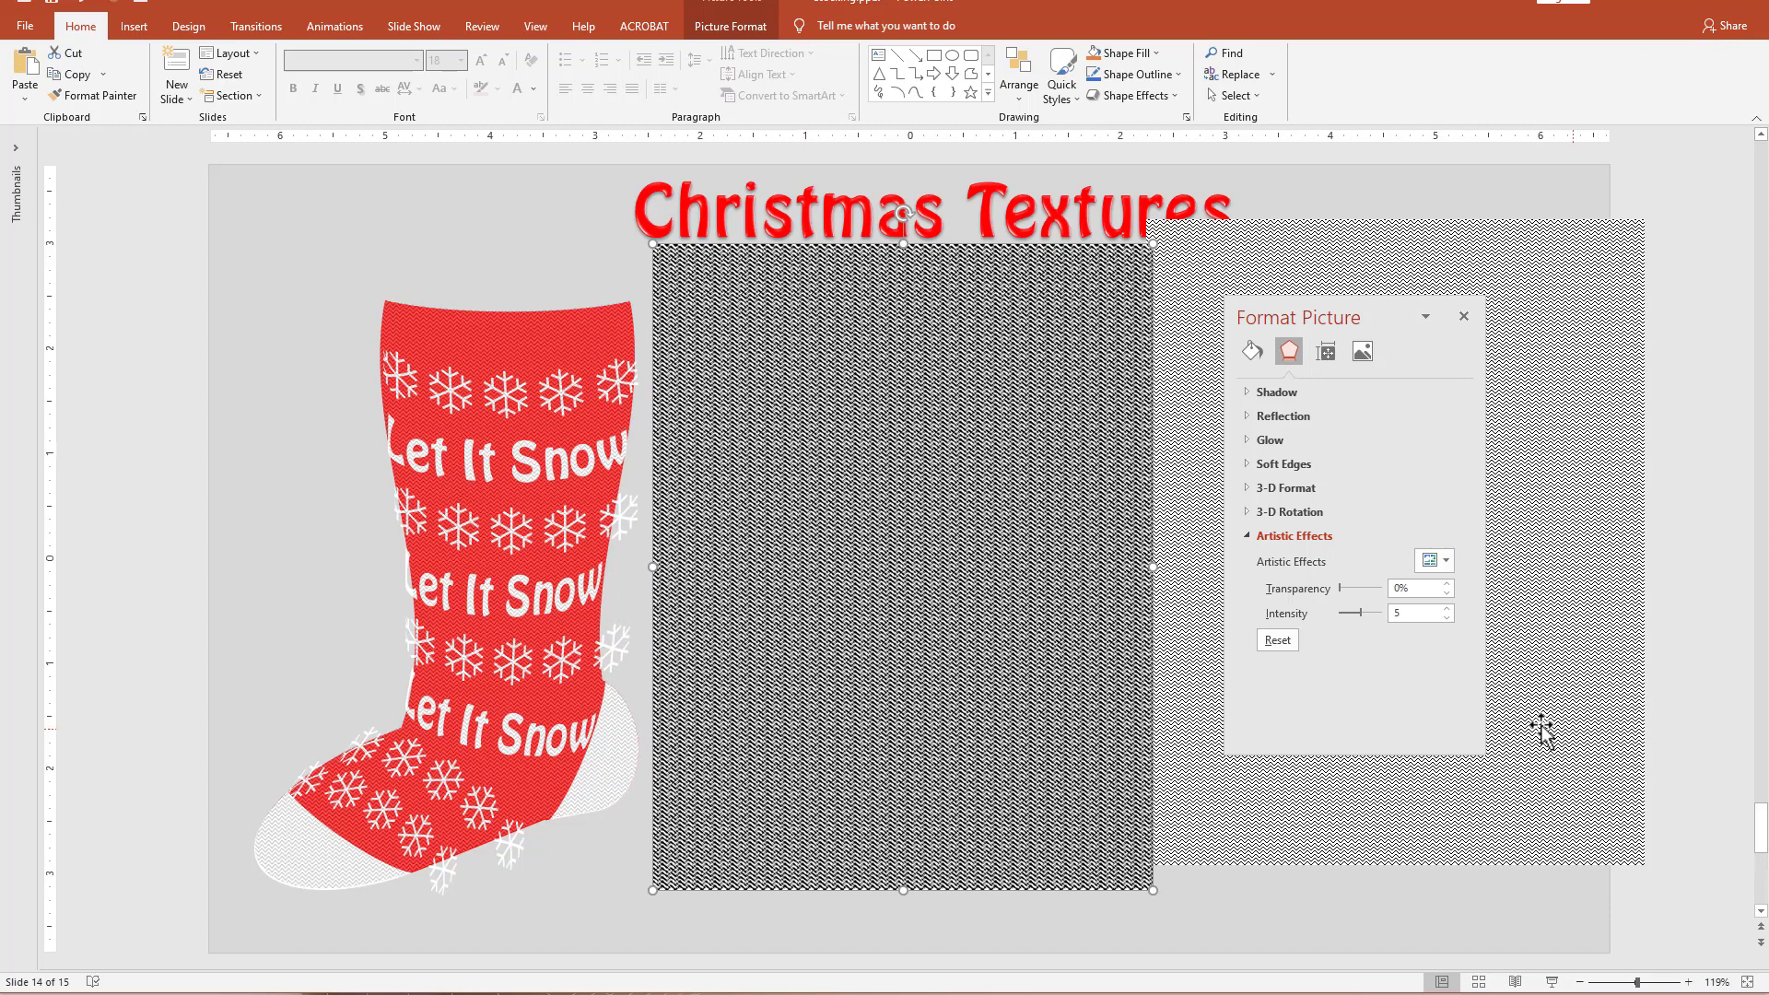
left_click_drag(1361, 612, 1377, 616)
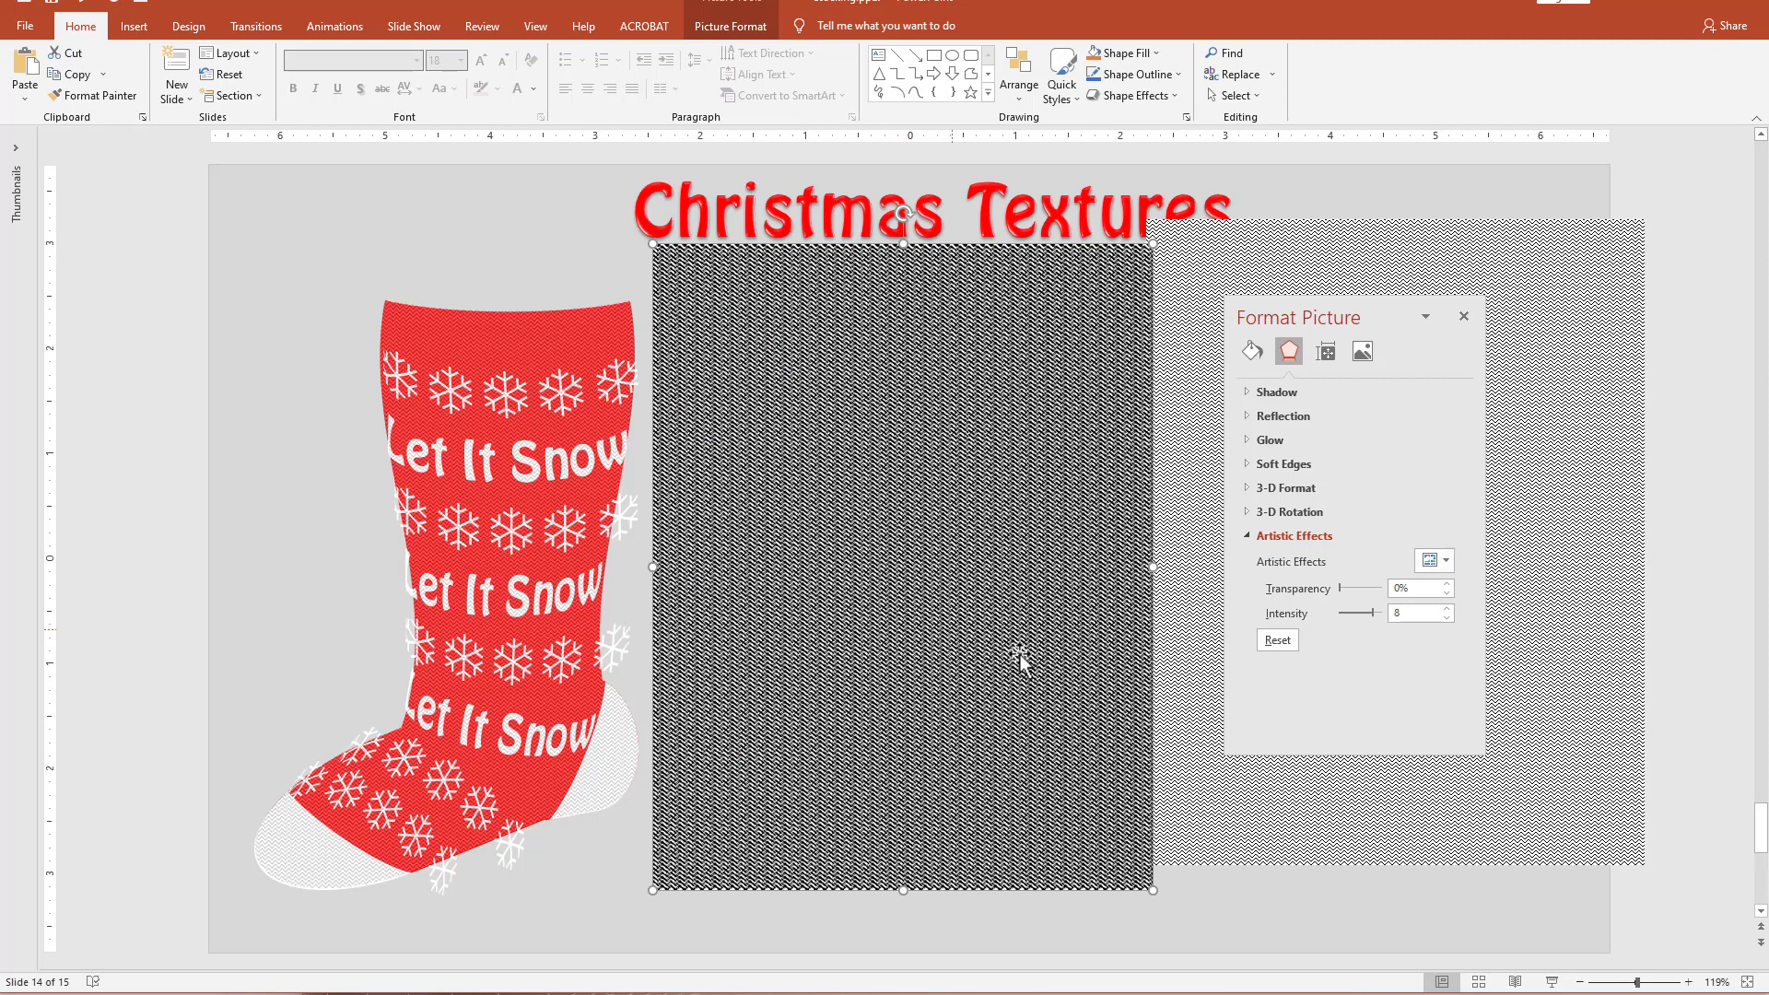
Try the Cement and Texturizer artistic effects on the zigzag picture.
left_click(1434, 562)
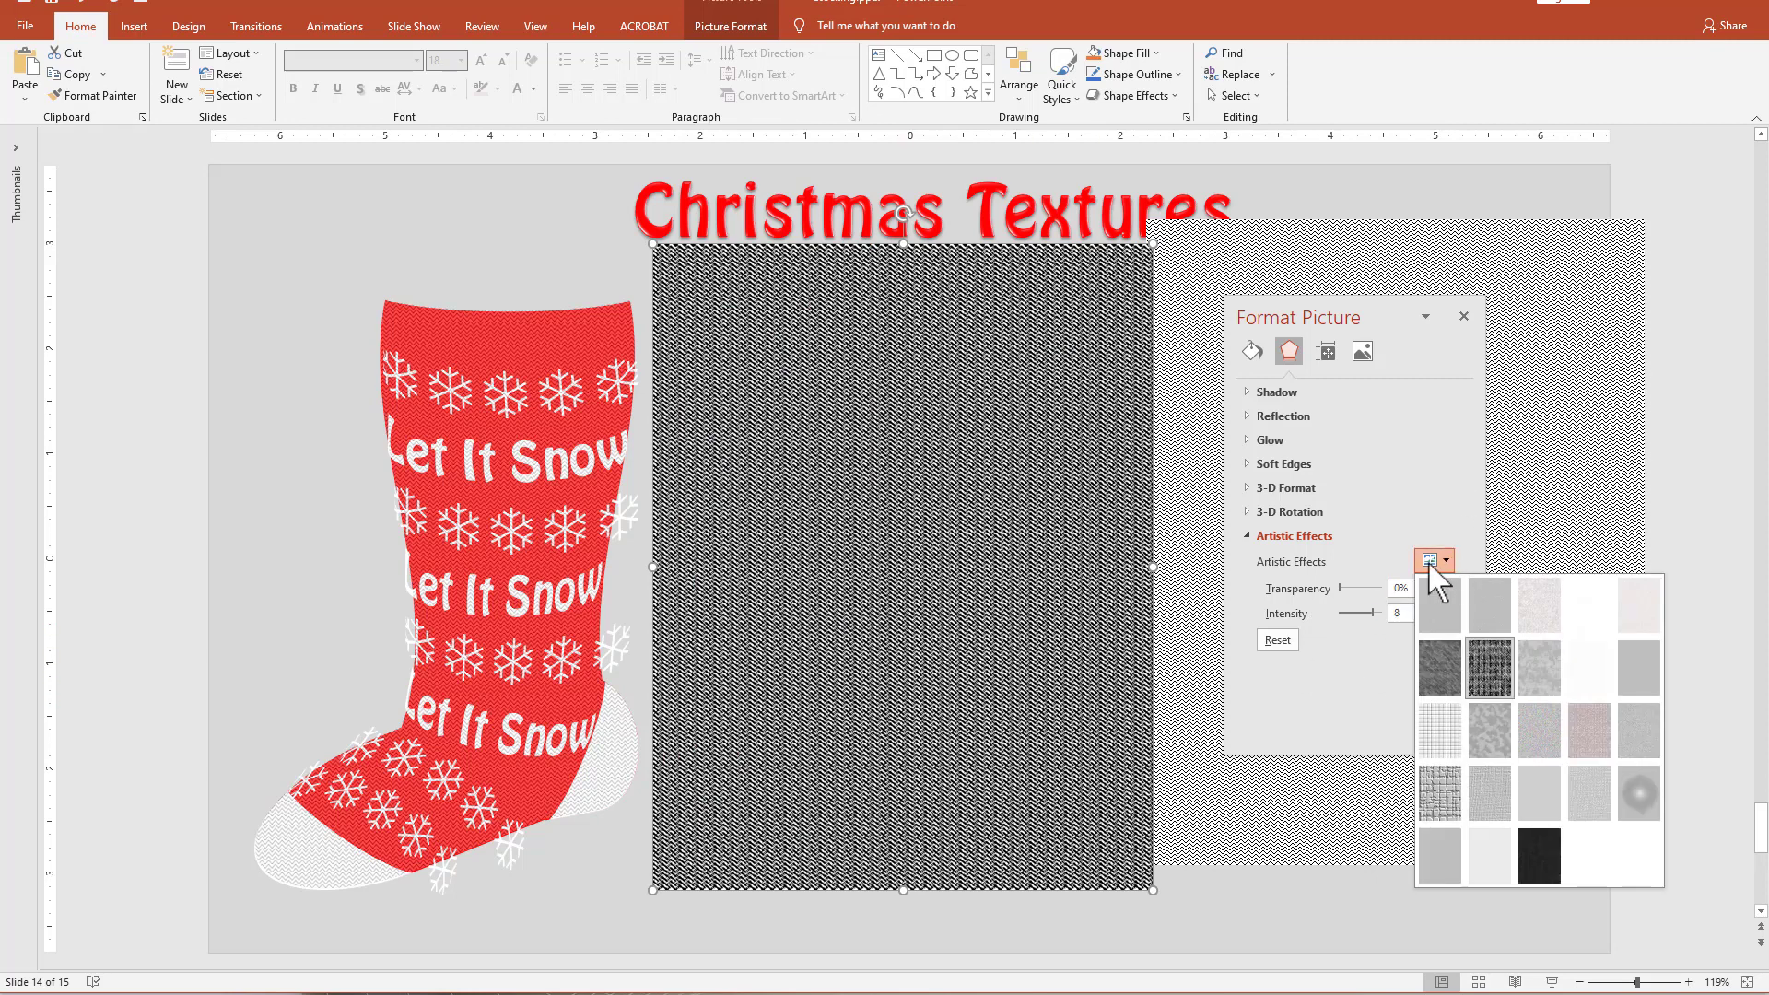
left_click(1437, 801)
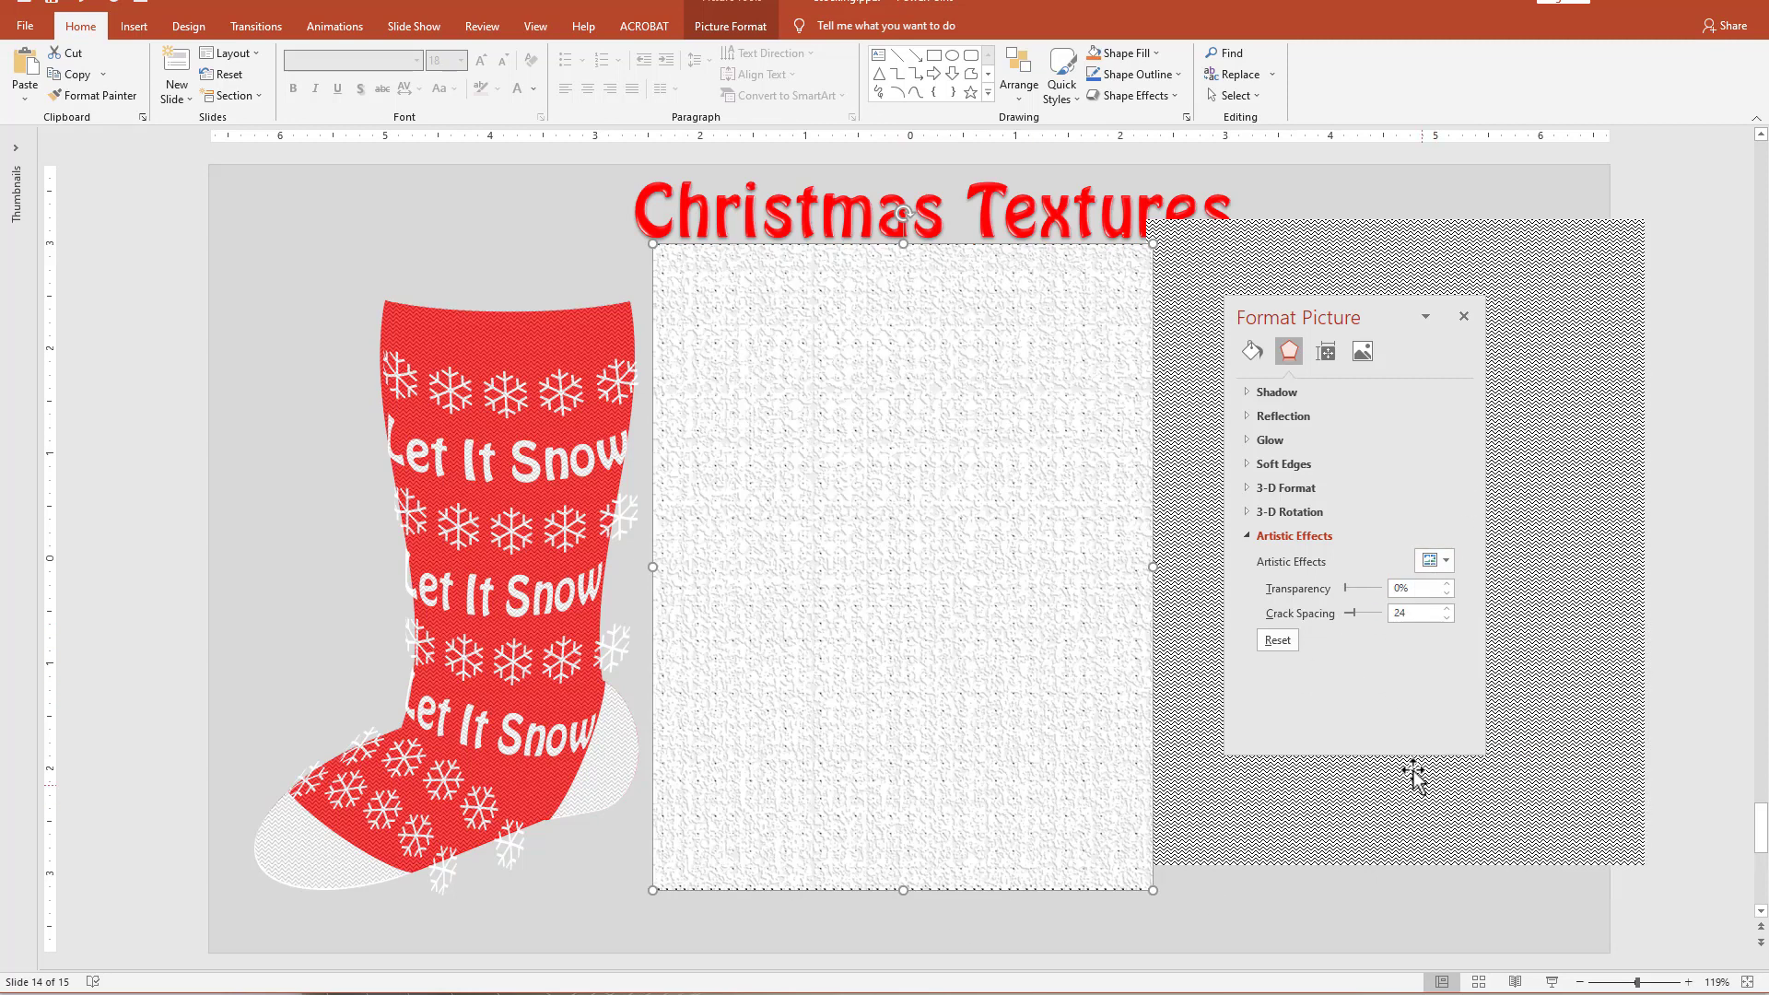
left_click(1443, 562)
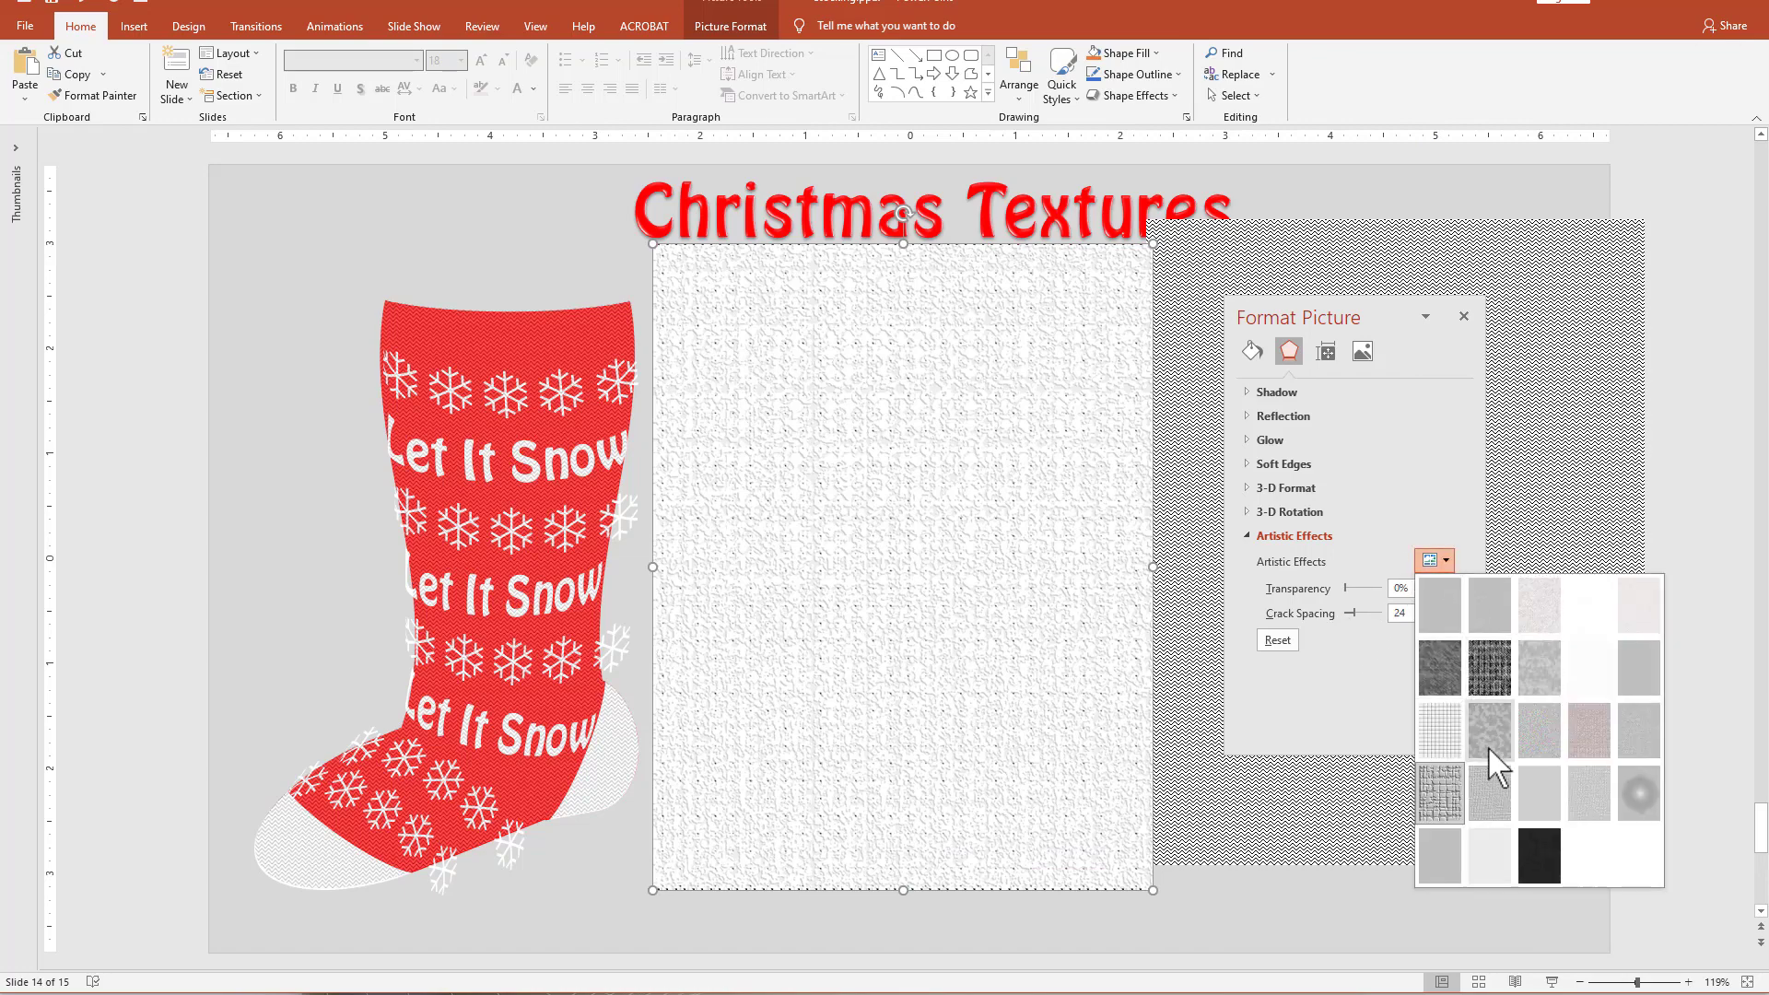
left_click(1490, 792)
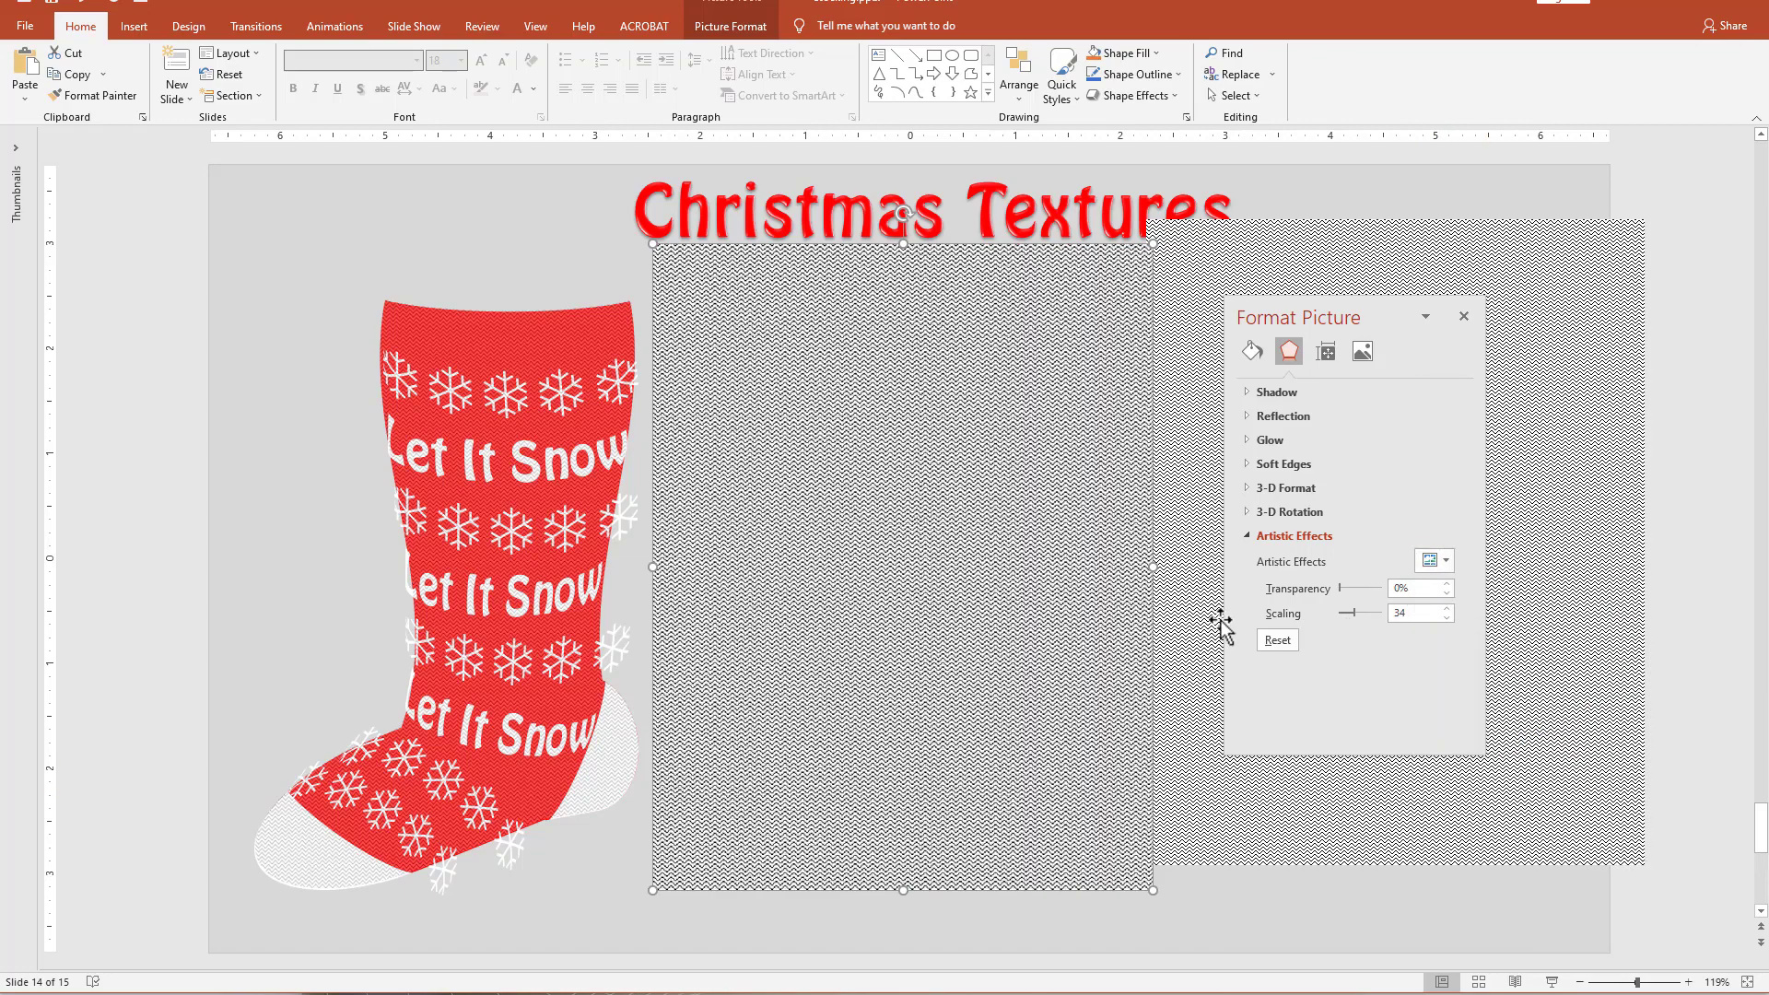
Apply the Pastels Smooth artistic effect to the zigzag picture.
left_click(1440, 561)
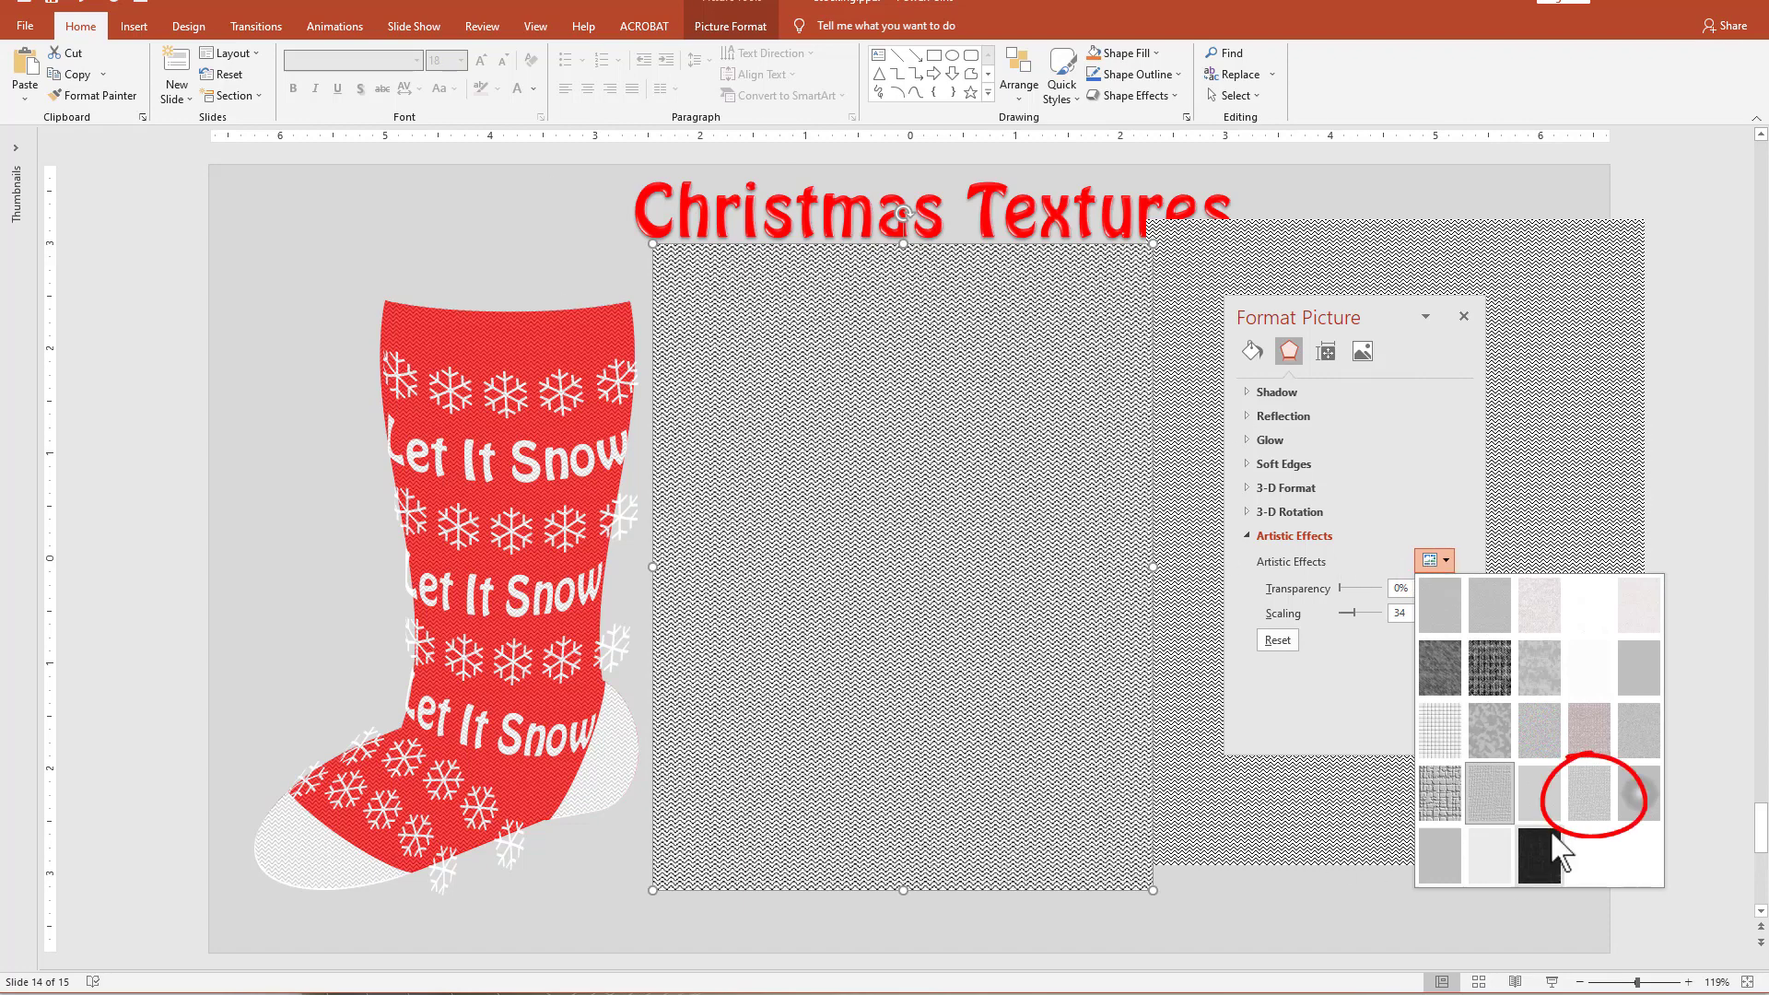
left_click(1595, 800)
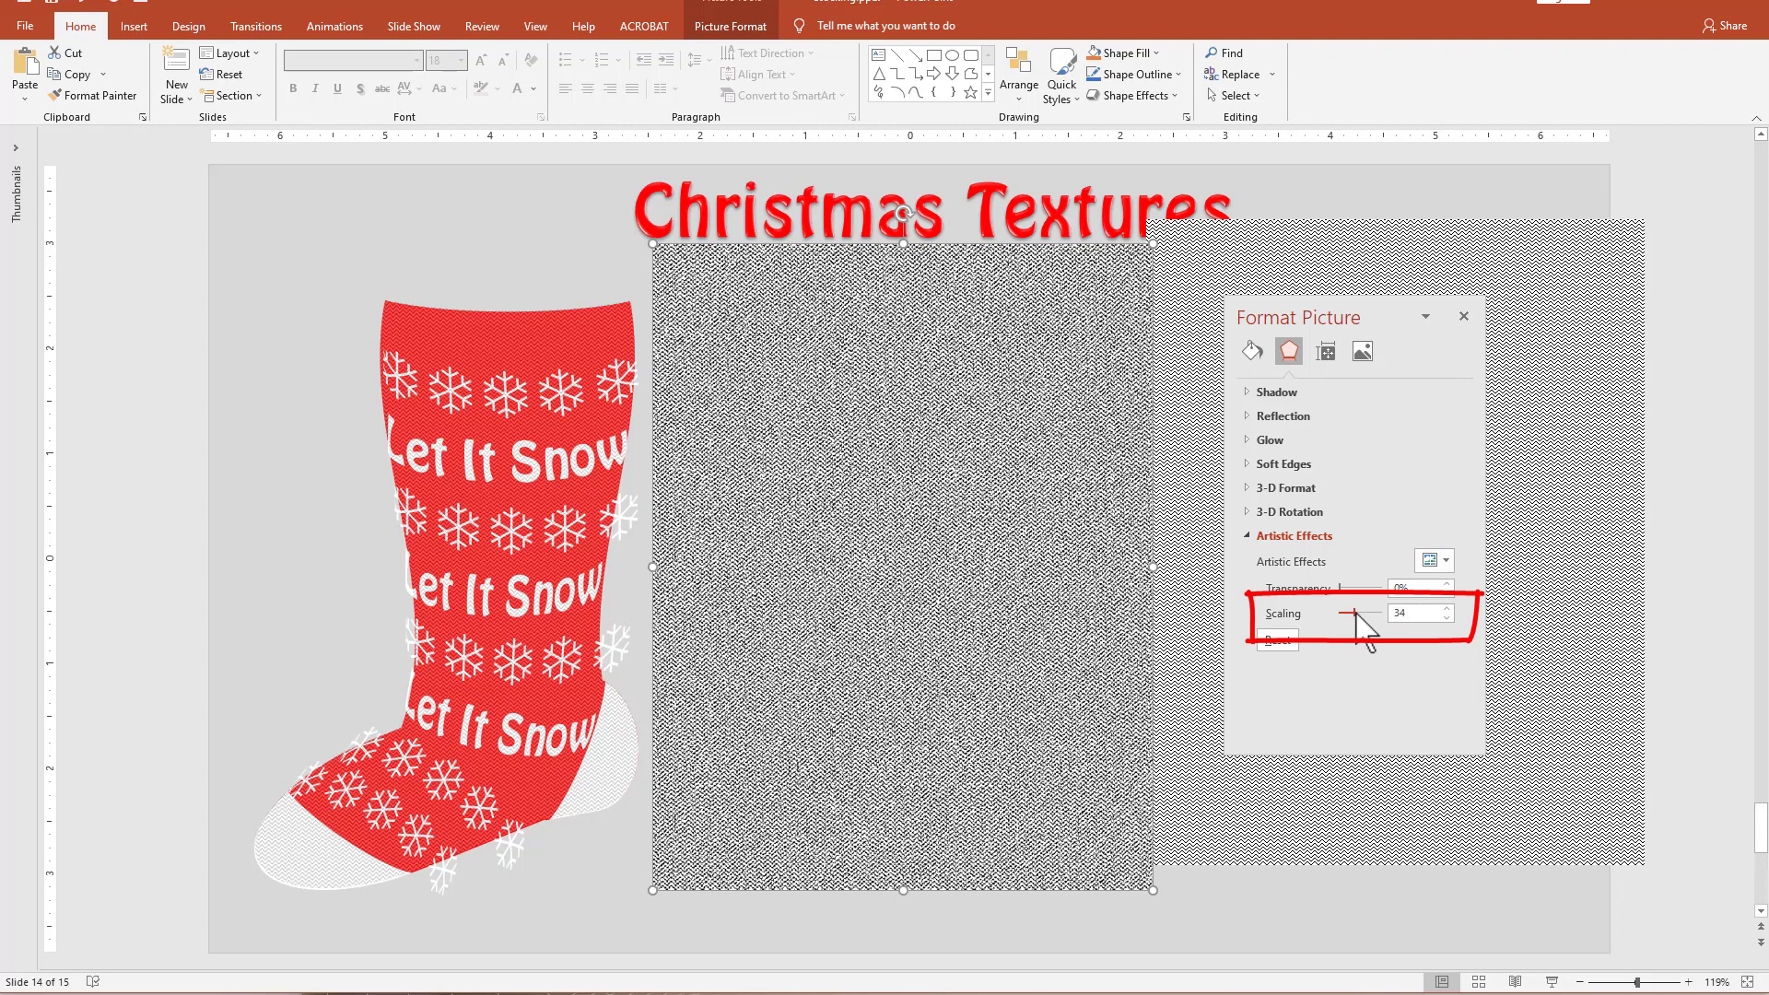
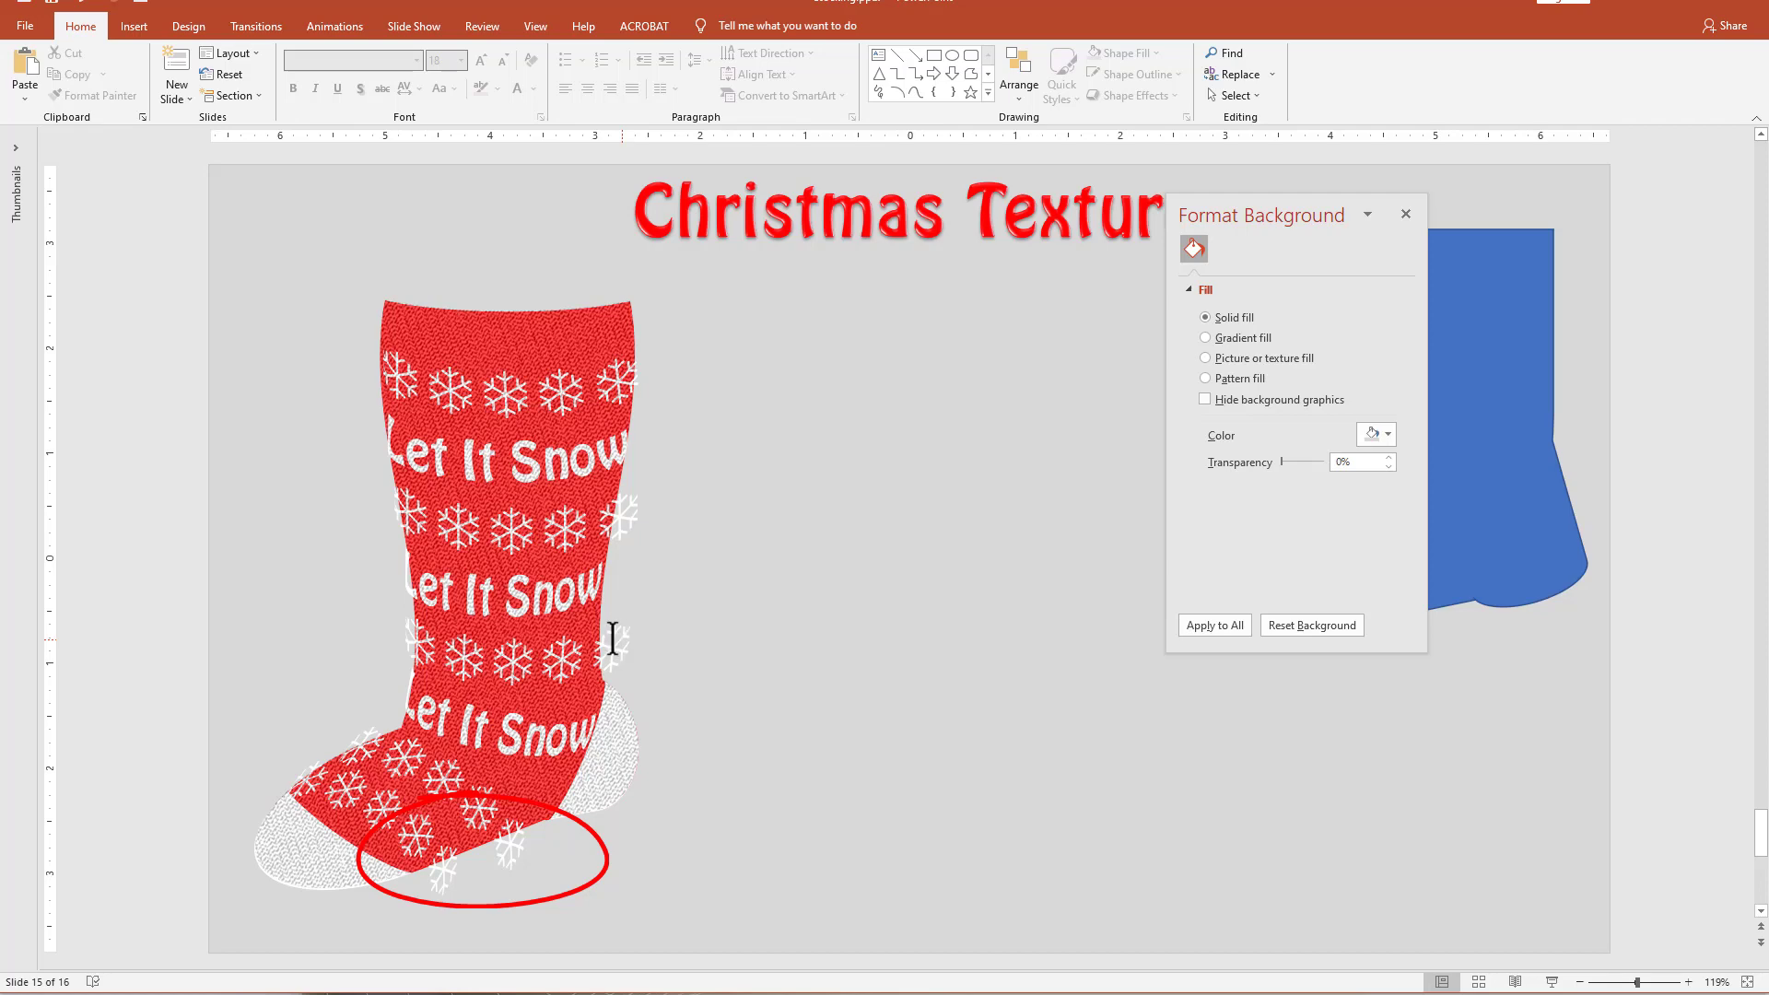
Duplicate the knit-texture overlay beside the decorated stocking and set the copy's fill transparency to 0%.
left_click(512, 335)
left_click_drag(507, 334, 1014, 325)
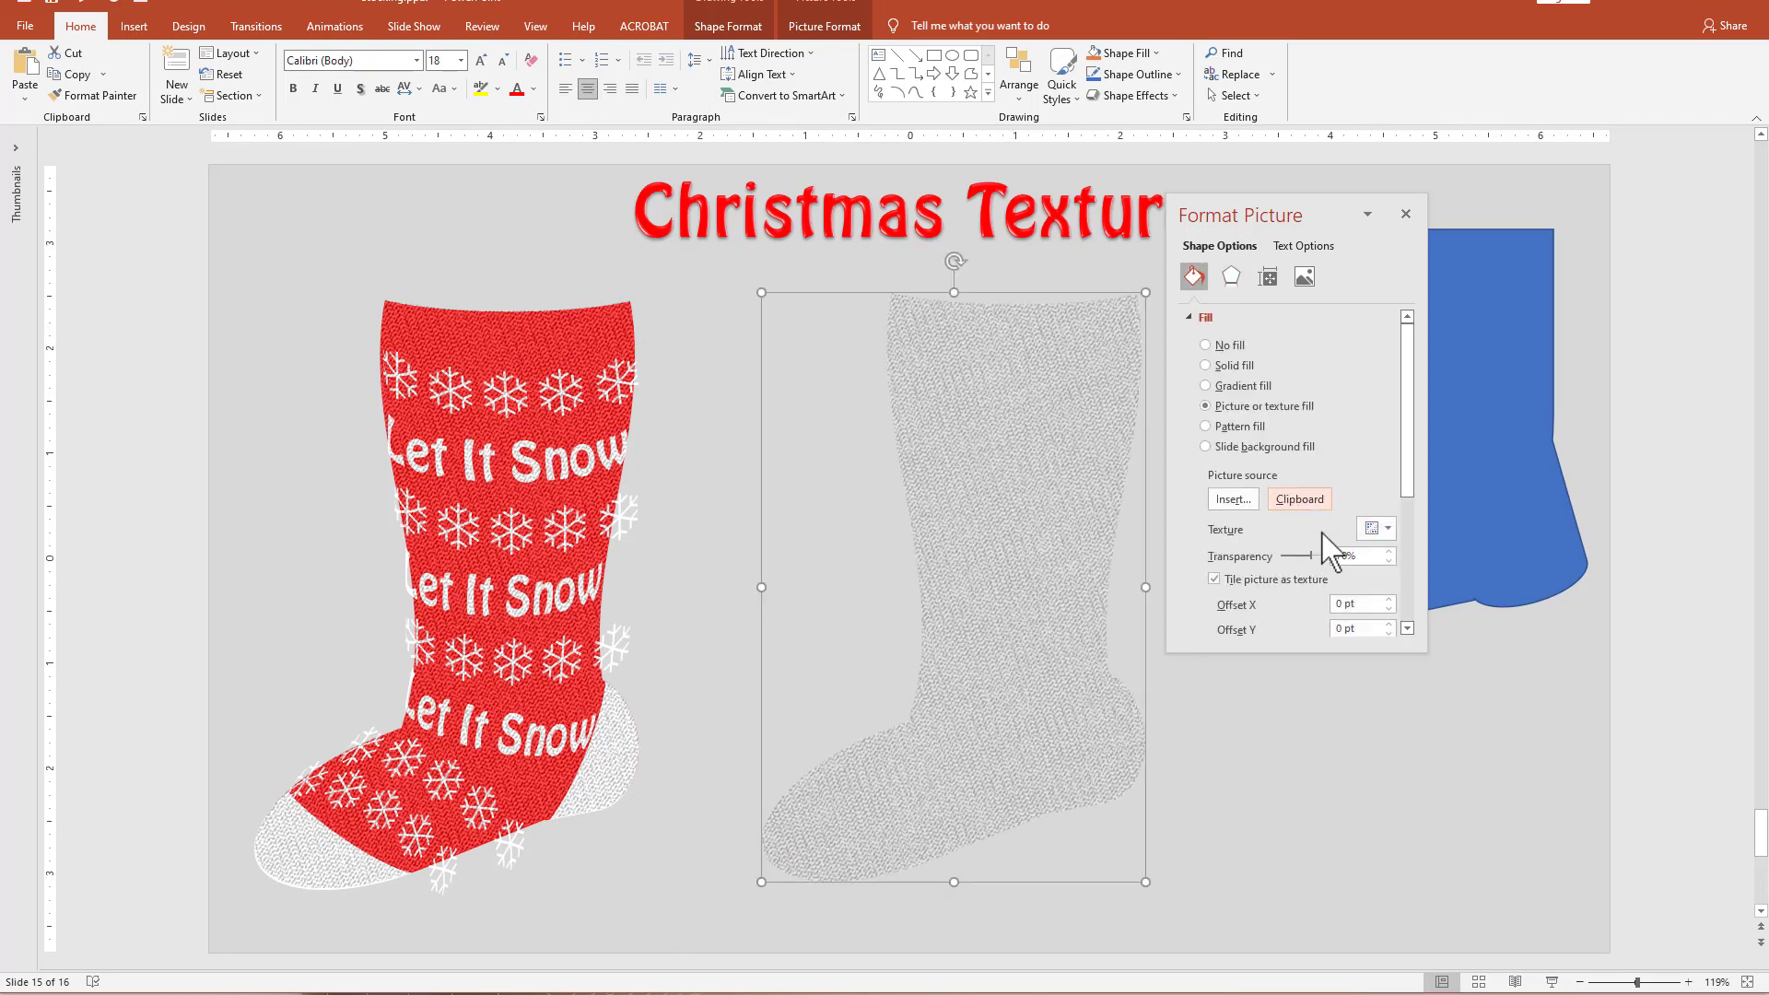
left_click_drag(1312, 557, 1282, 557)
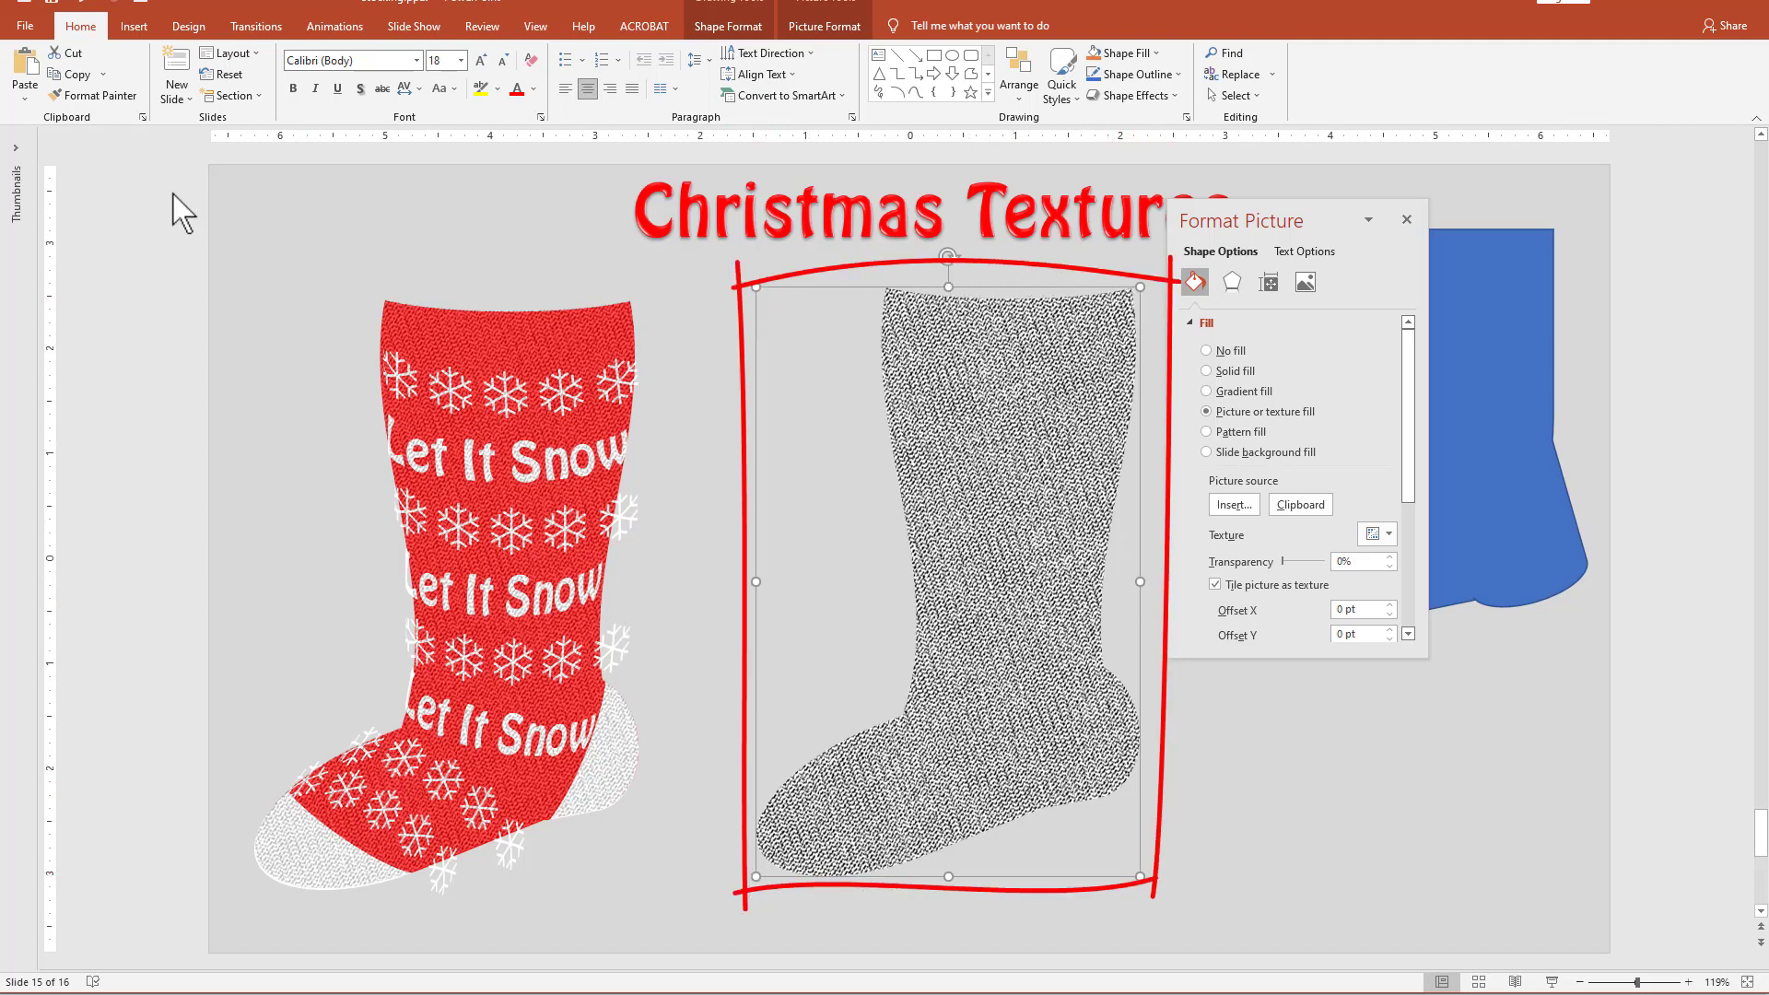
Copy all pieces of the decorated stocking, paste them as a picture and place it between the original and the textured copy.
left_click_drag(146, 241, 731, 974)
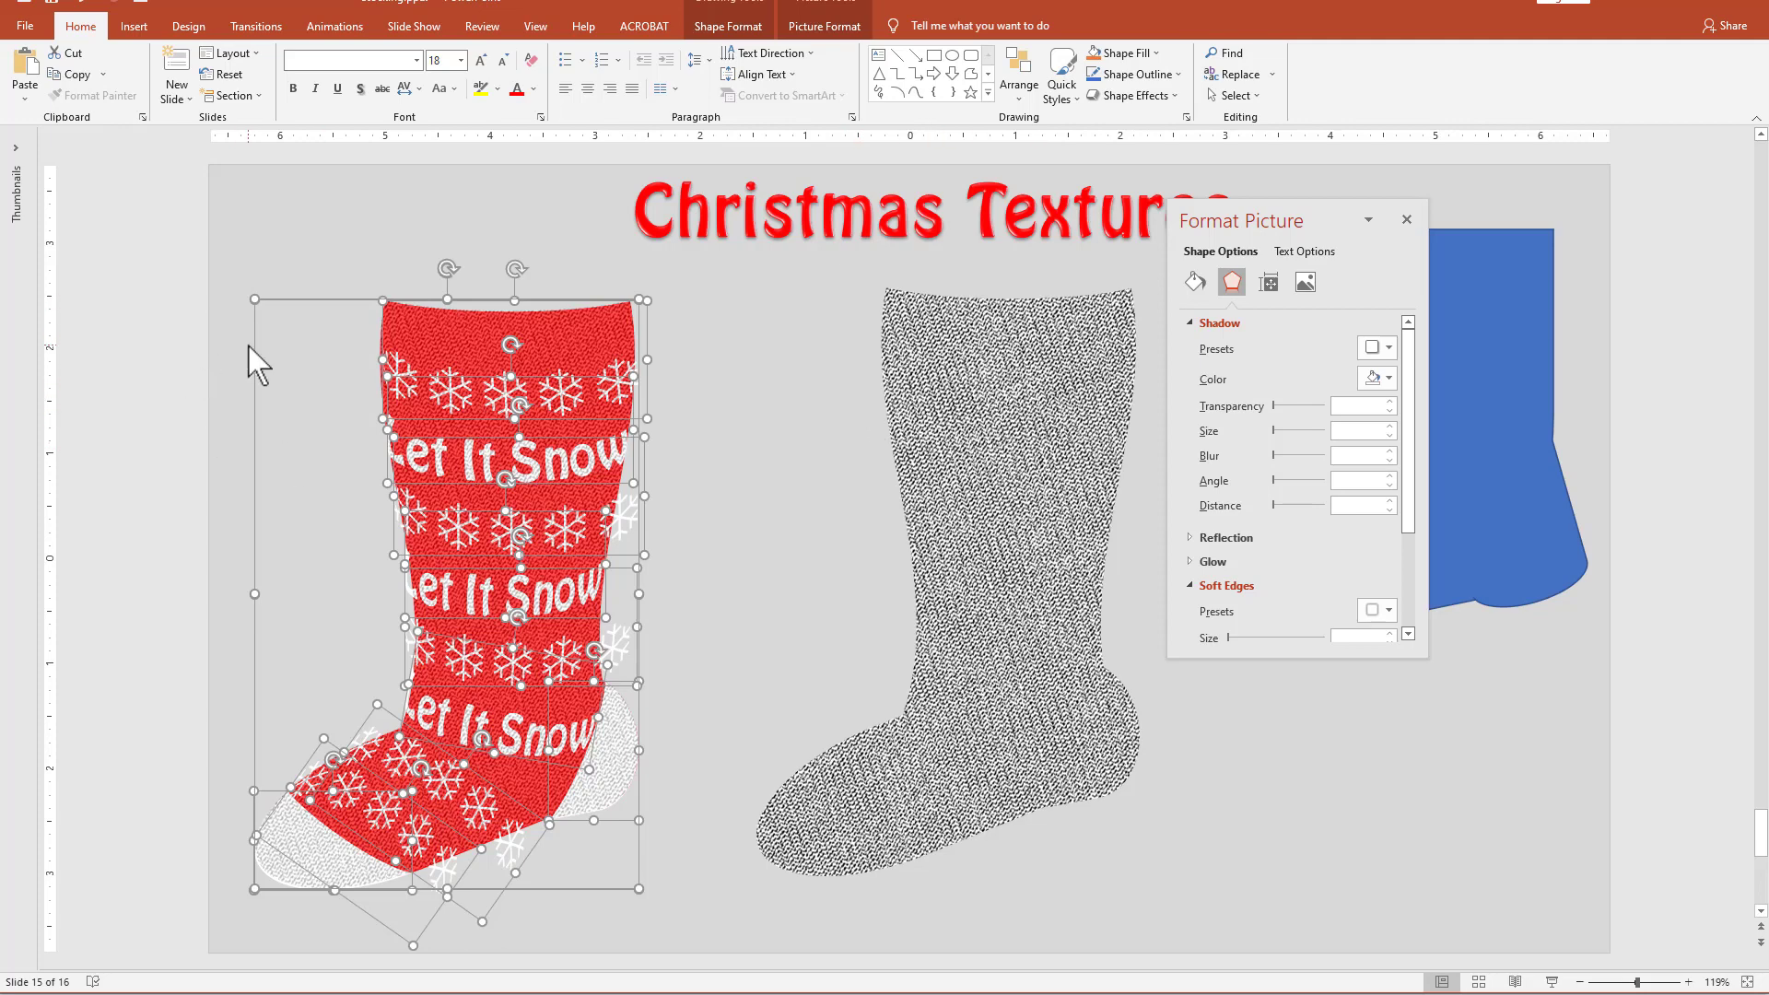
key("ctrl+v")
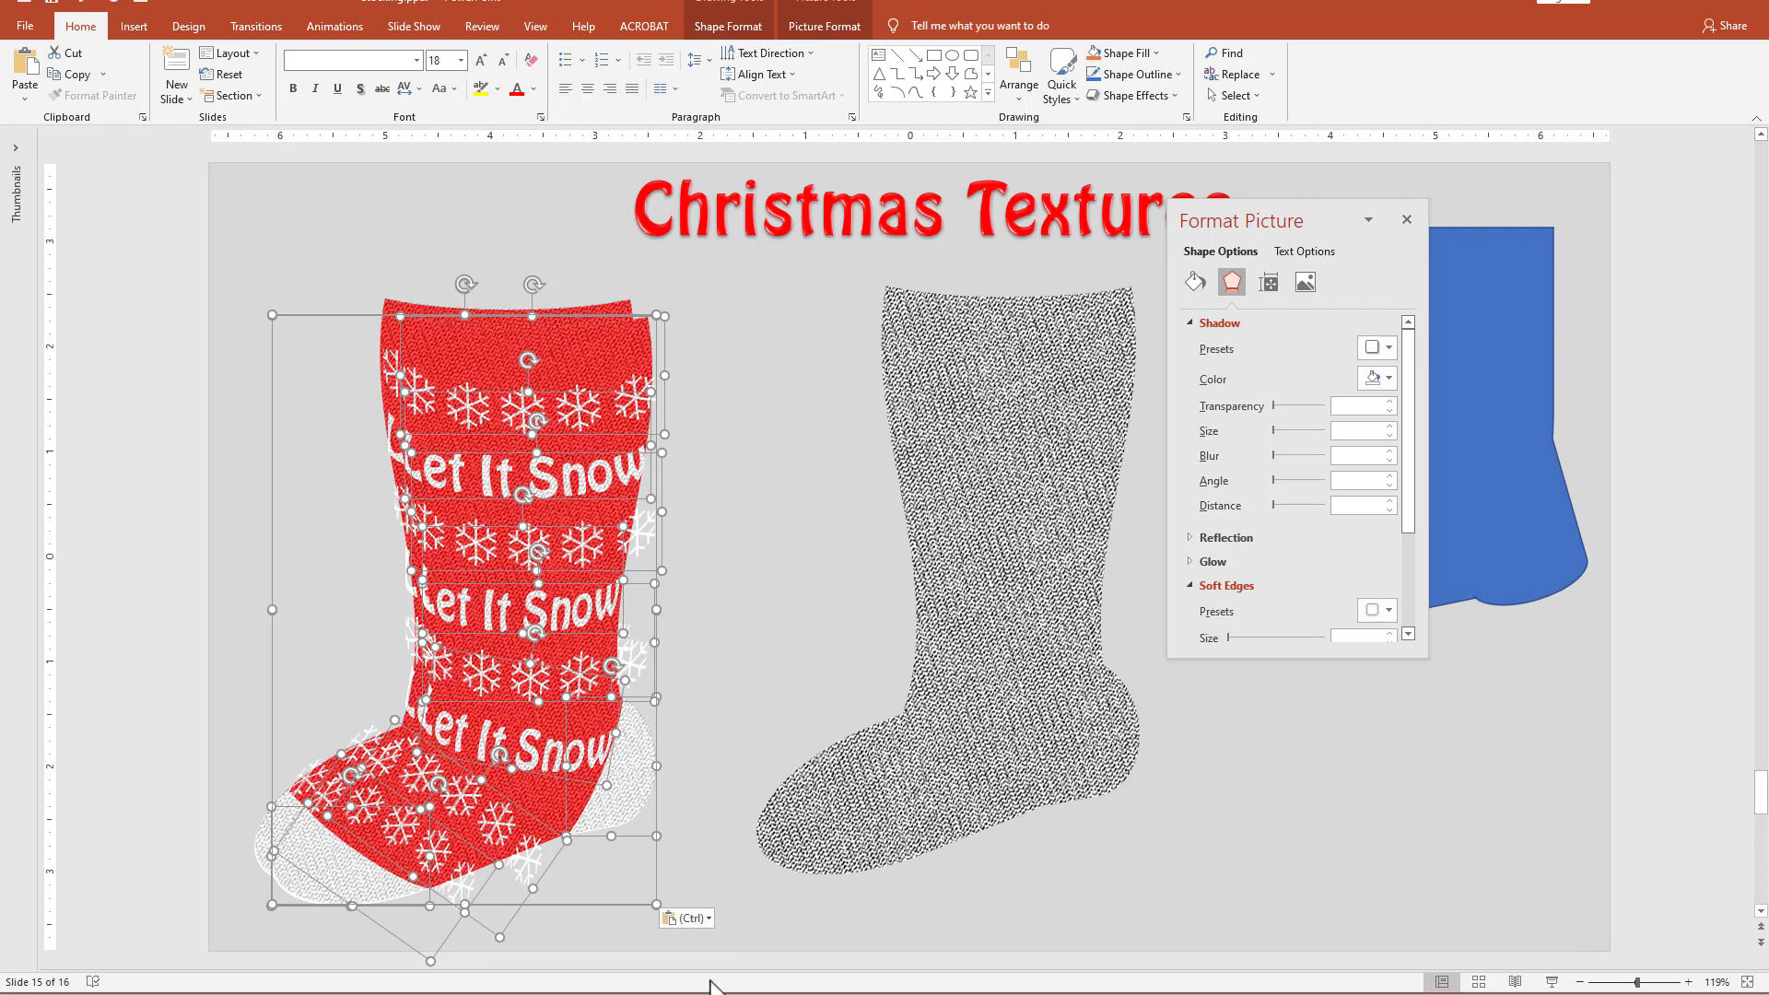
left_click(707, 923)
left_click(705, 962)
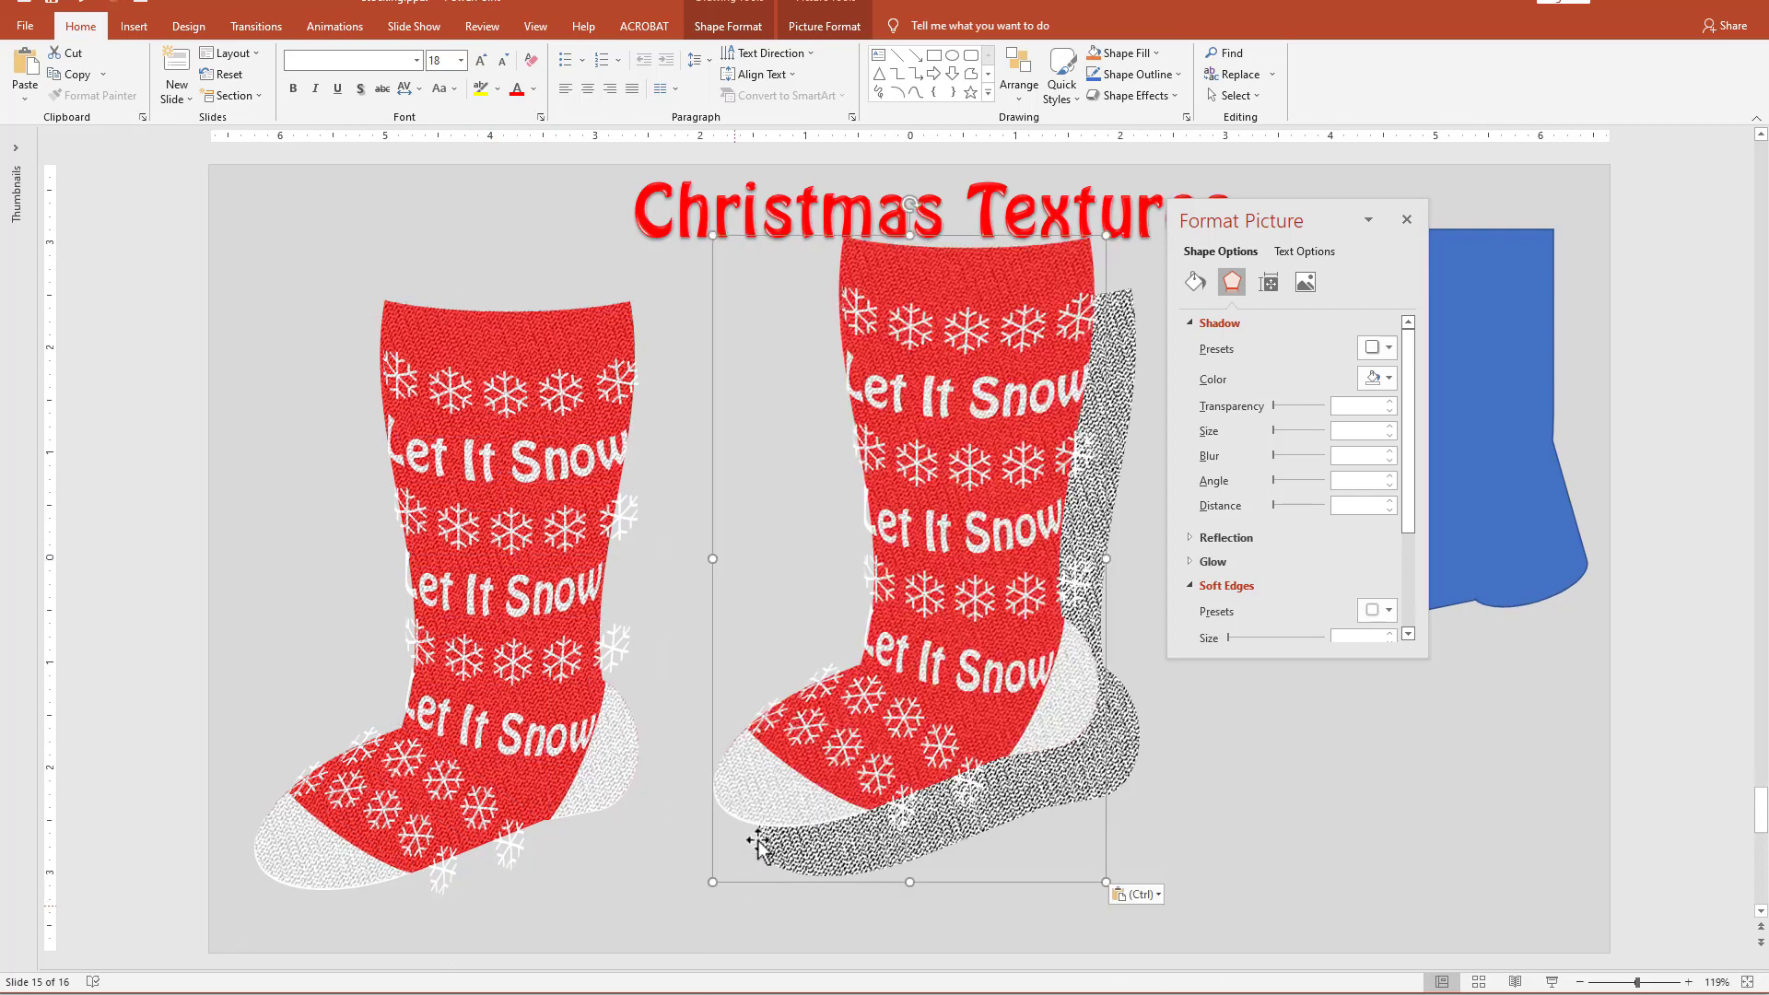
mouse_move(884, 662)
left_mouse_down()
mouse_move(842, 699)
mouse_move(766, 712)
left_mouse_up()
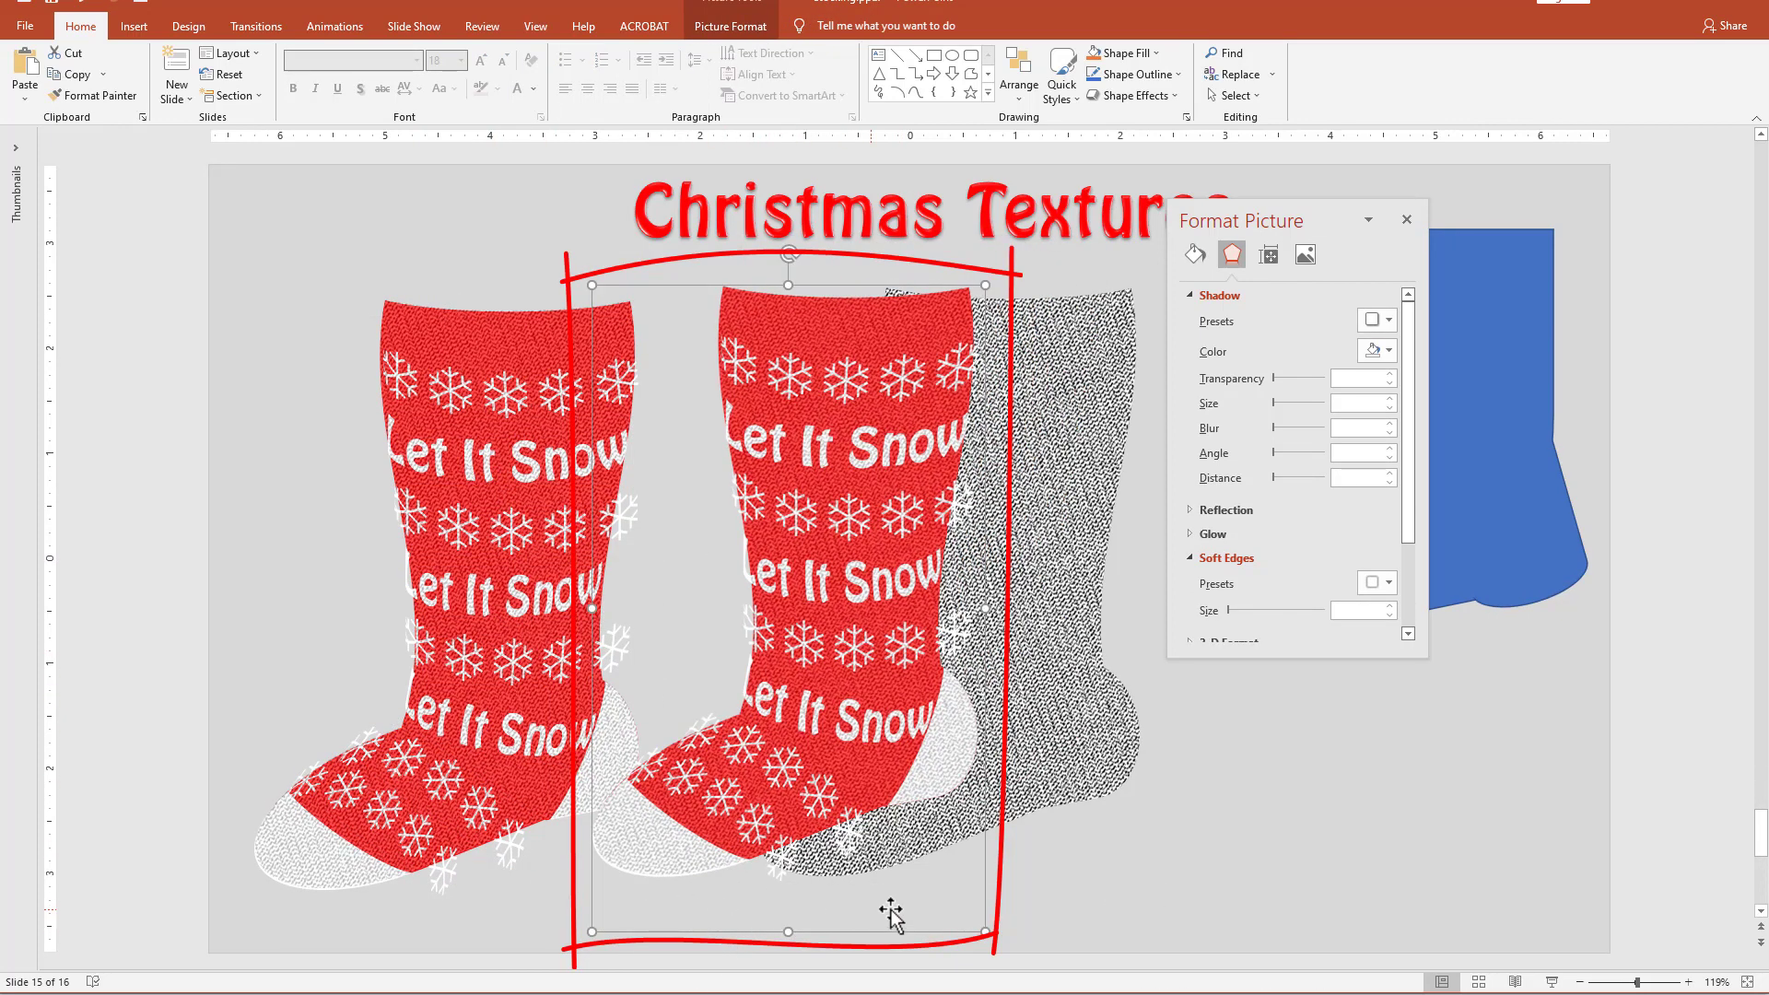
left_click_drag(780, 834, 938, 839)
left_click_drag(880, 767, 696, 770)
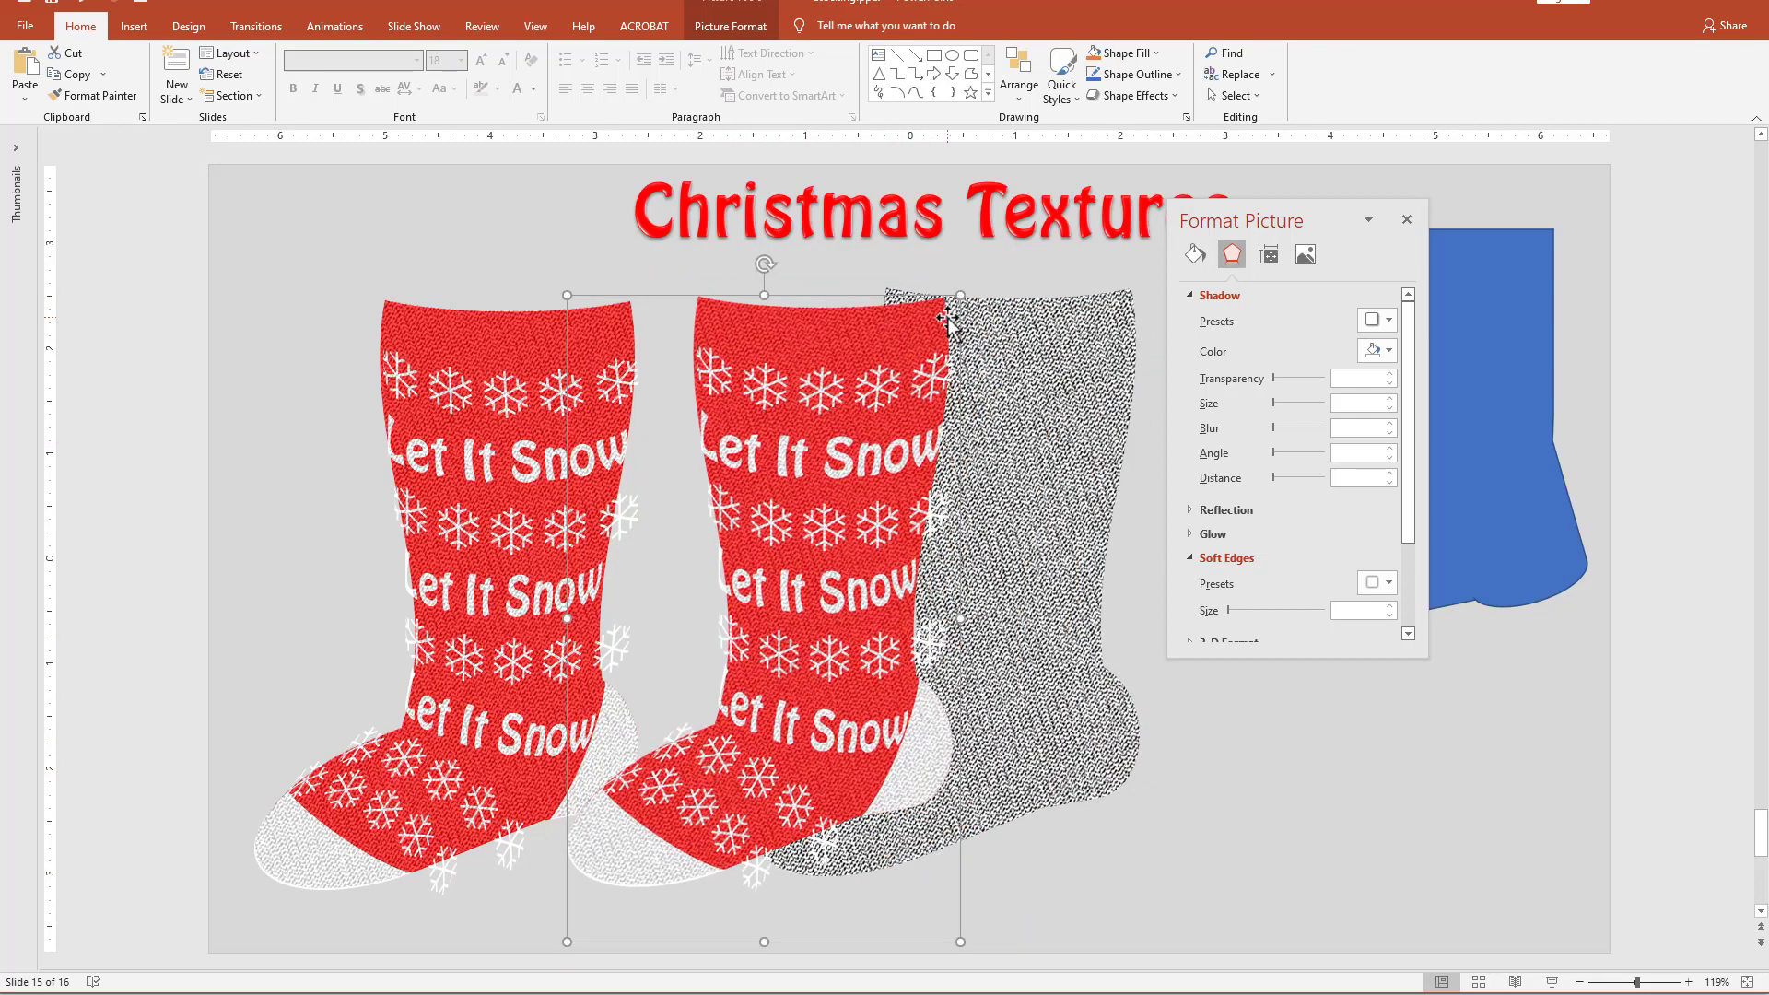
left_click_drag(754, 751, 775, 744)
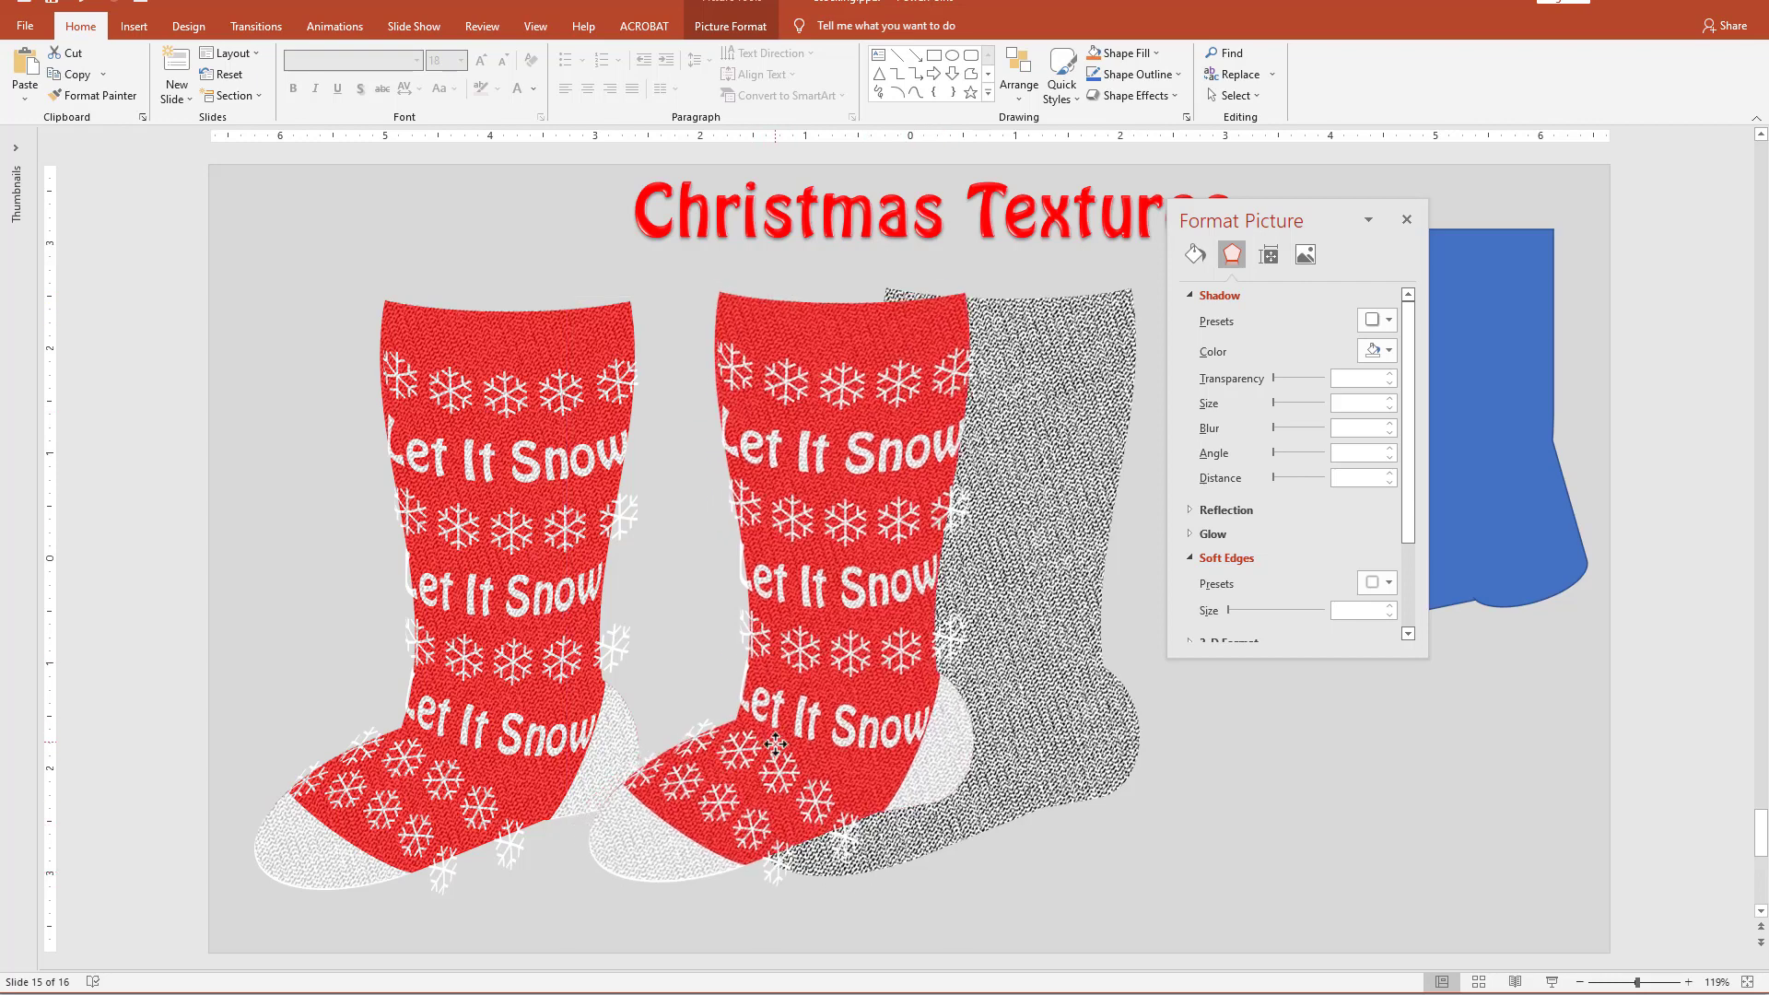
Crop the pasted stocking picture tightly to the toe and heel edges and move it partly over the original stocking.
right_click(839, 698)
left_click(900, 714)
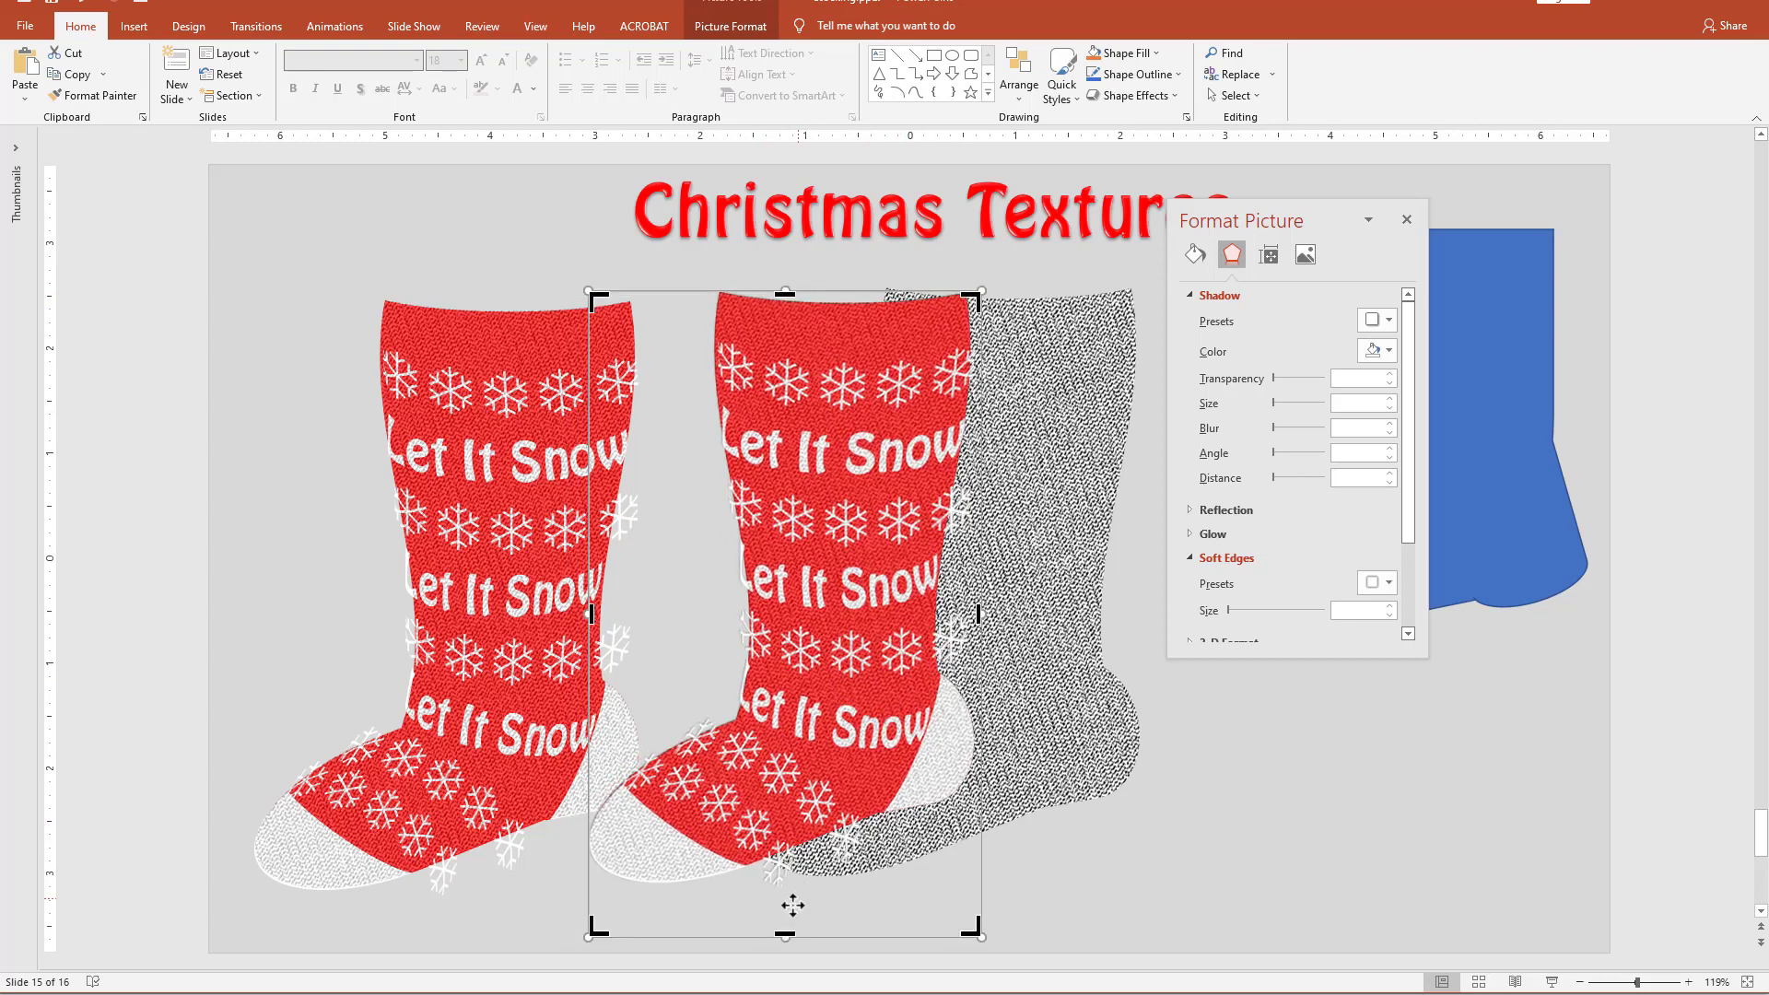
left_click_drag(785, 933, 785, 883)
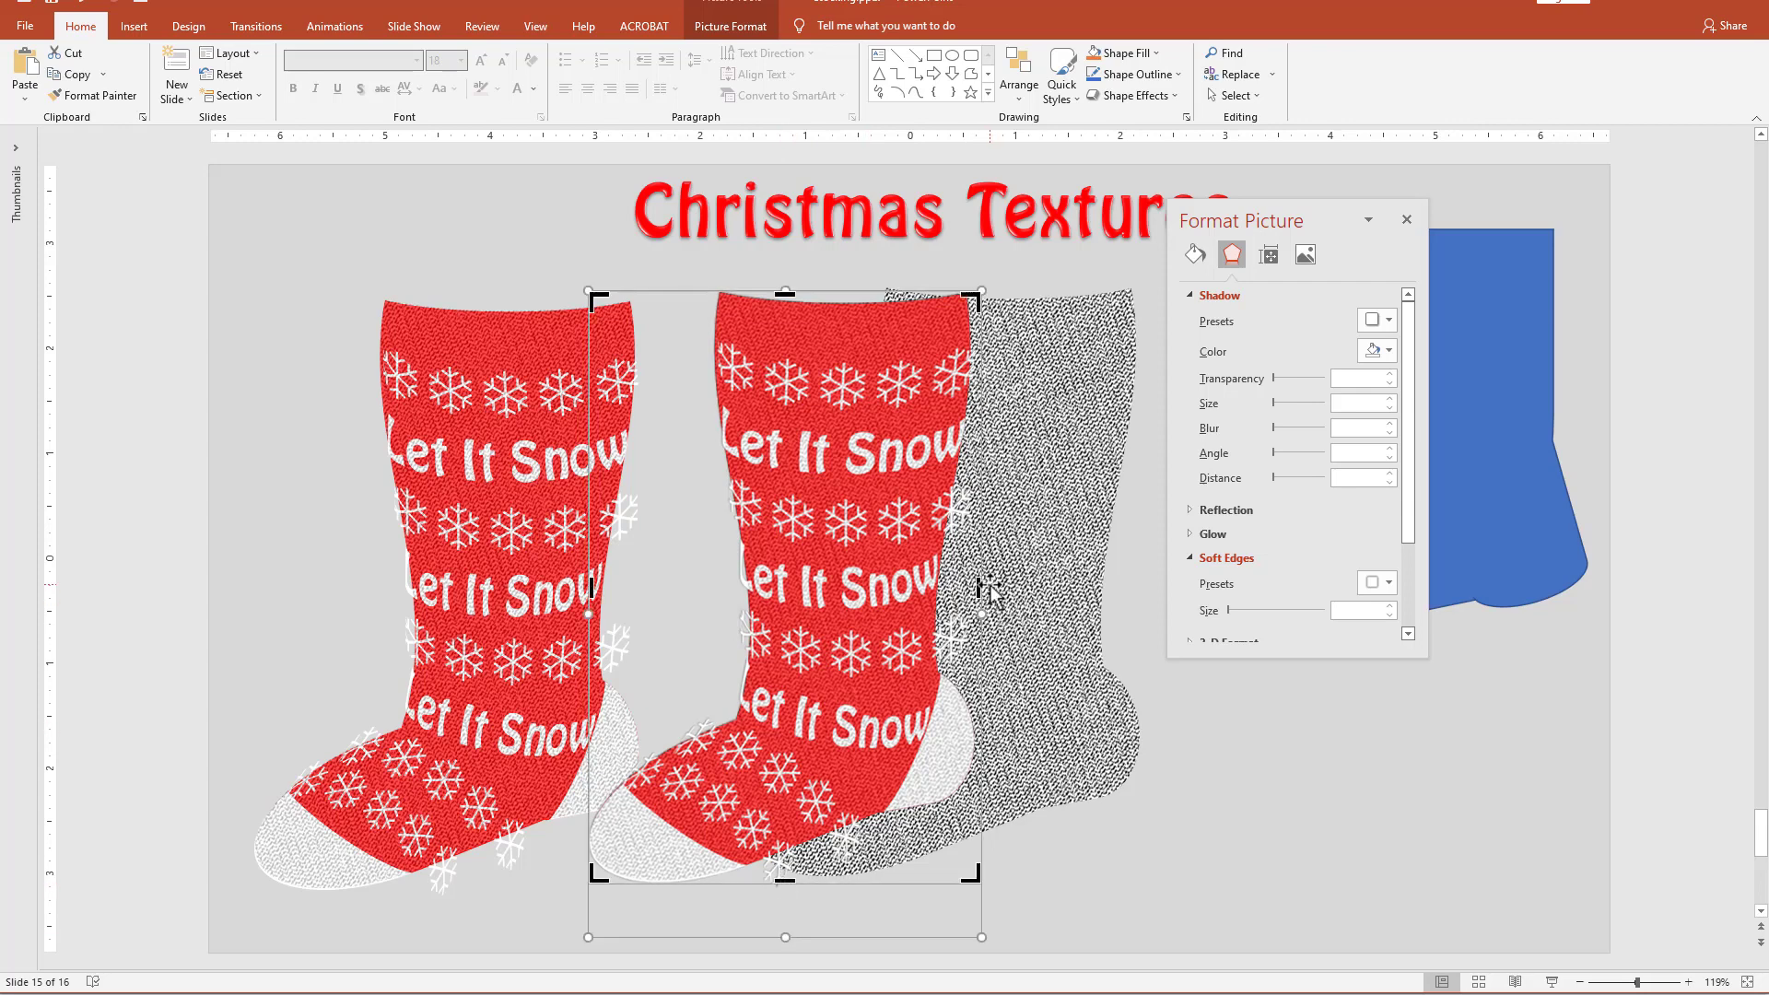
left_click_drag(979, 587, 630, 597)
left_click(1198, 770)
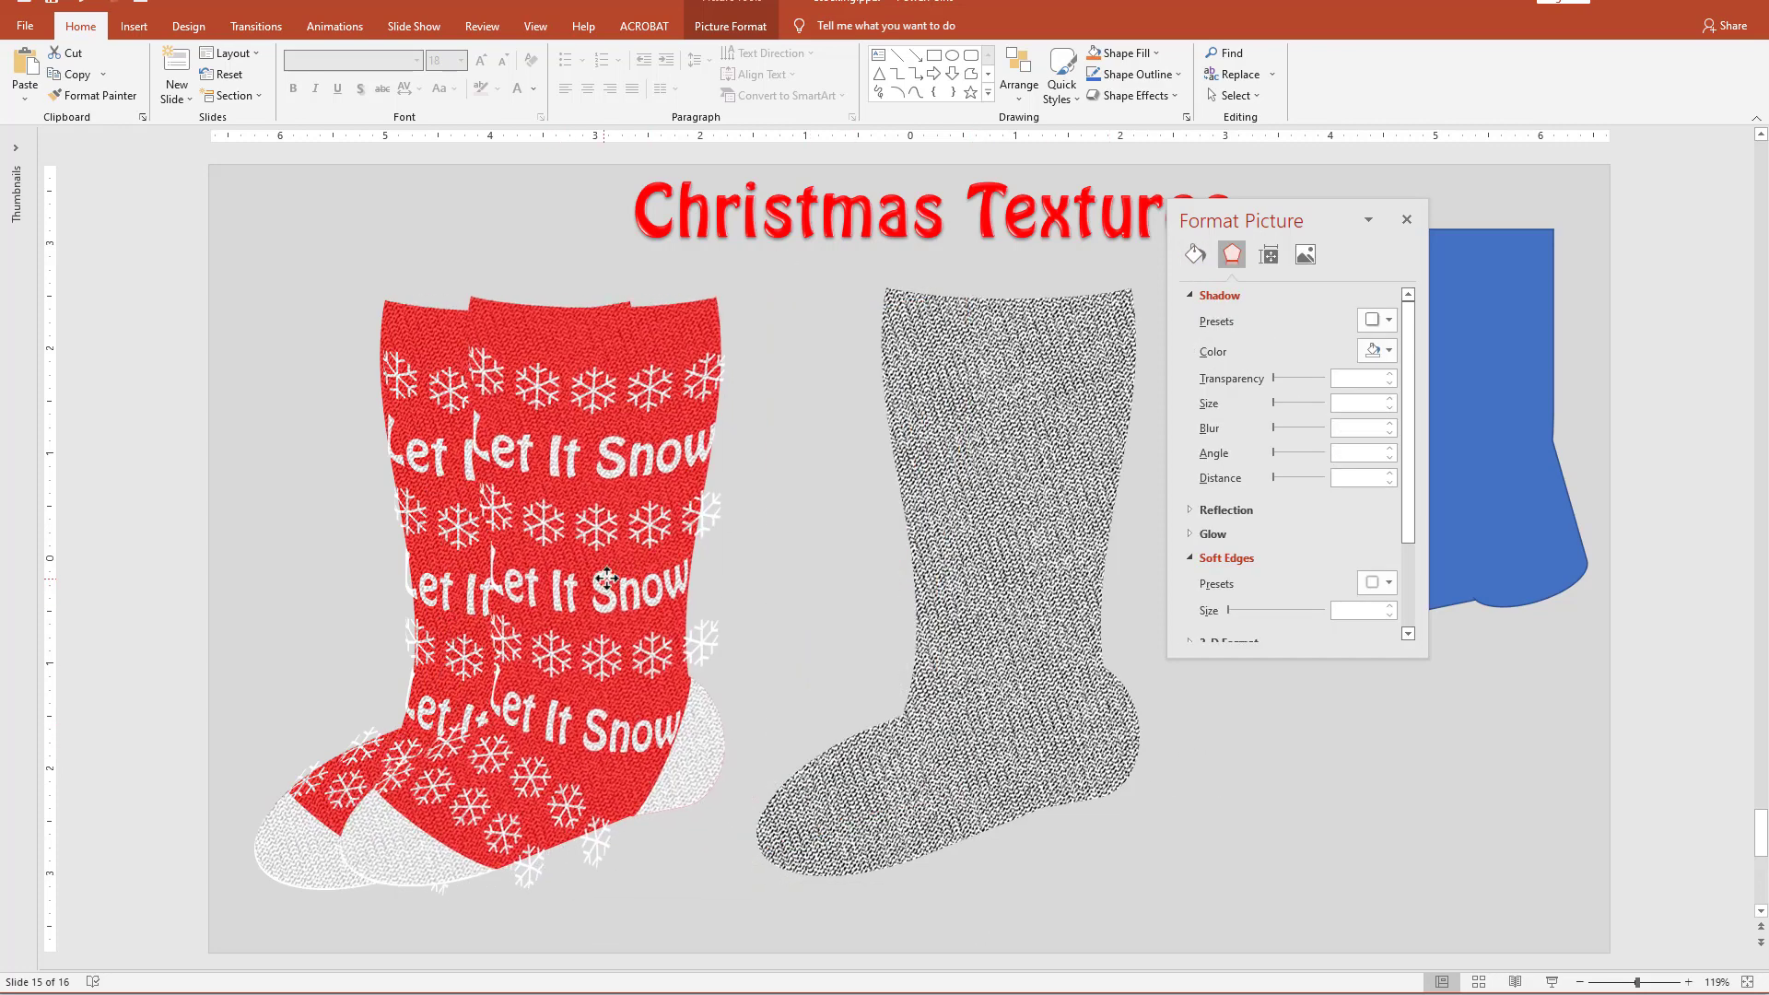
Fill the textured stocking copy with the decorated stocking picture from the clipboard, without tiling it as a texture.
left_click(1066, 435)
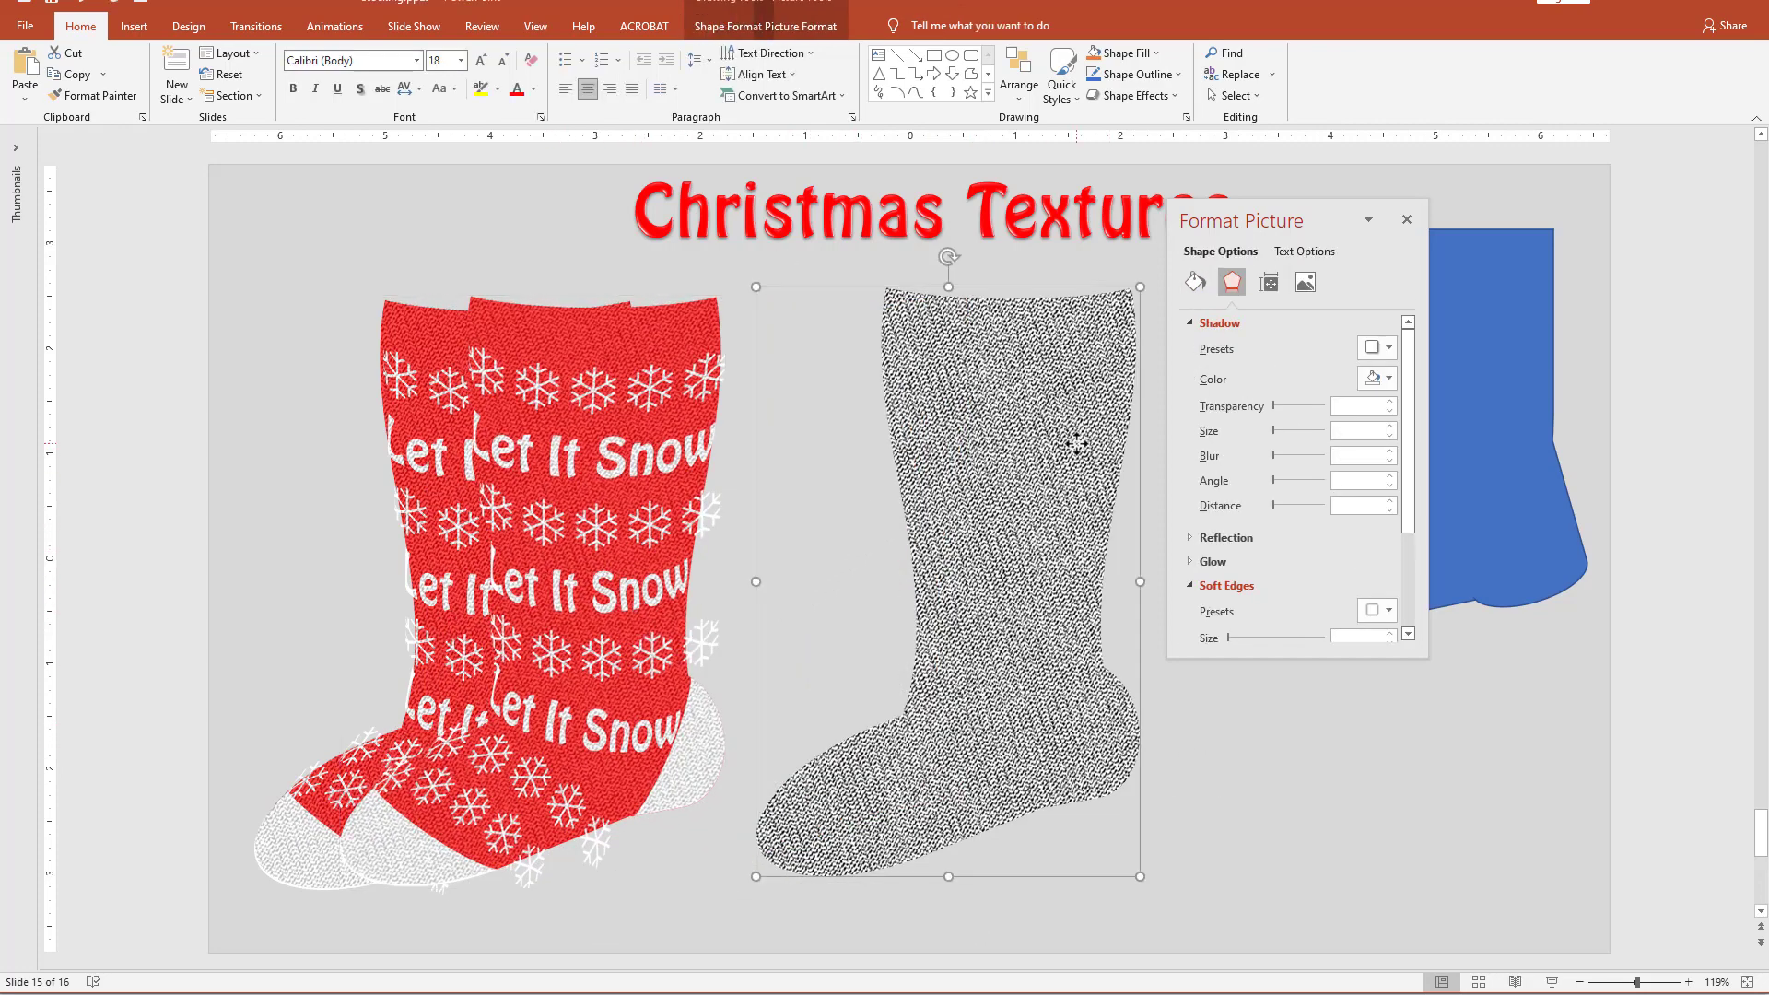
left_click(1195, 282)
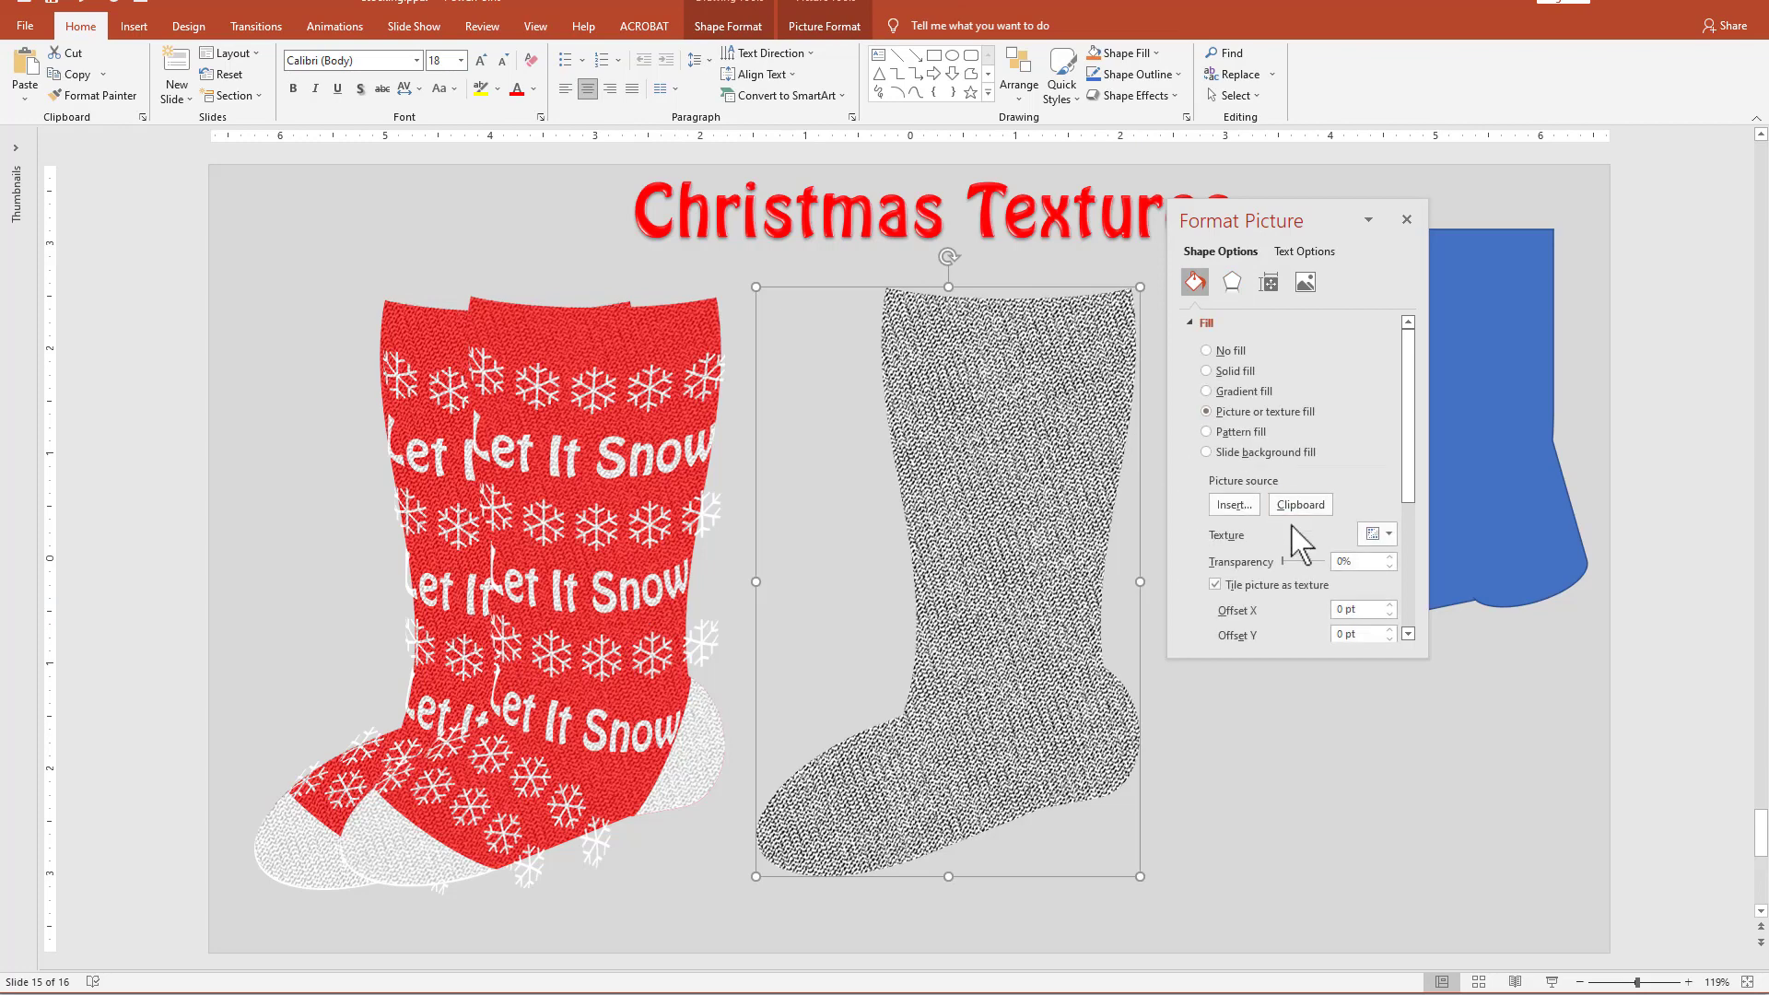
left_click(1300, 506)
left_click_drag(1410, 501, 1411, 581)
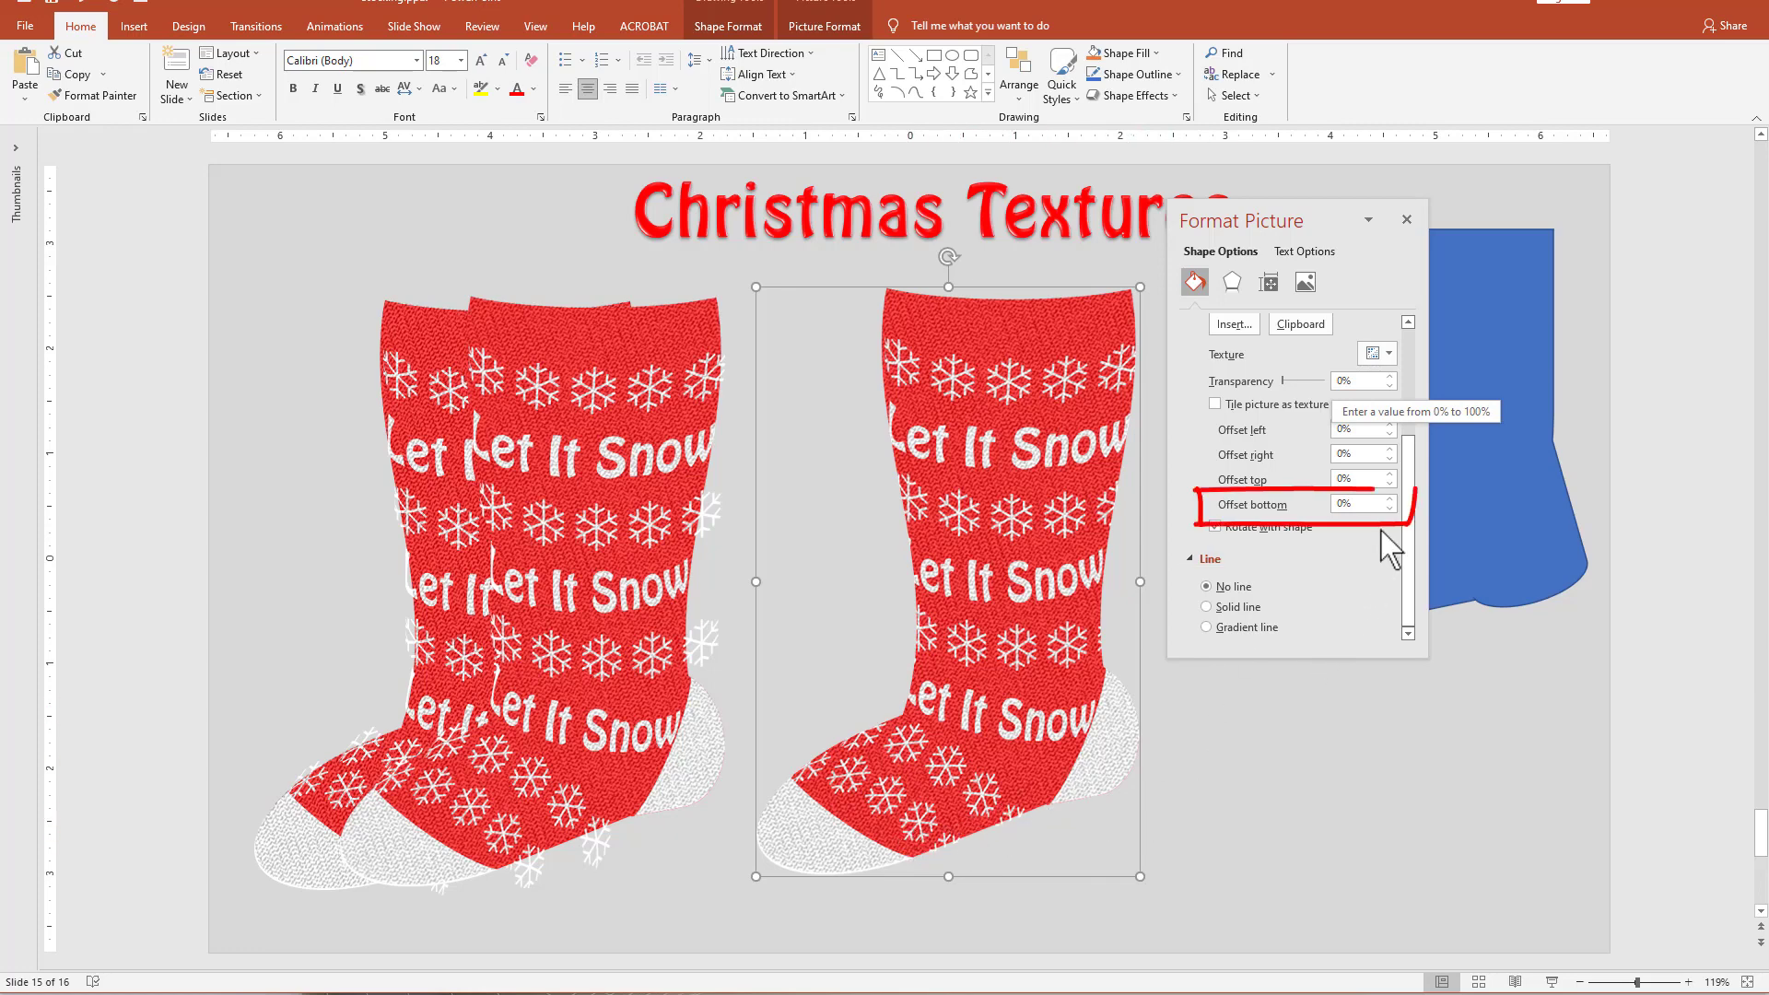
Set the stocking's picture fill offsets for bottom, top, right and left to -1% each.
left_click(1390, 508)
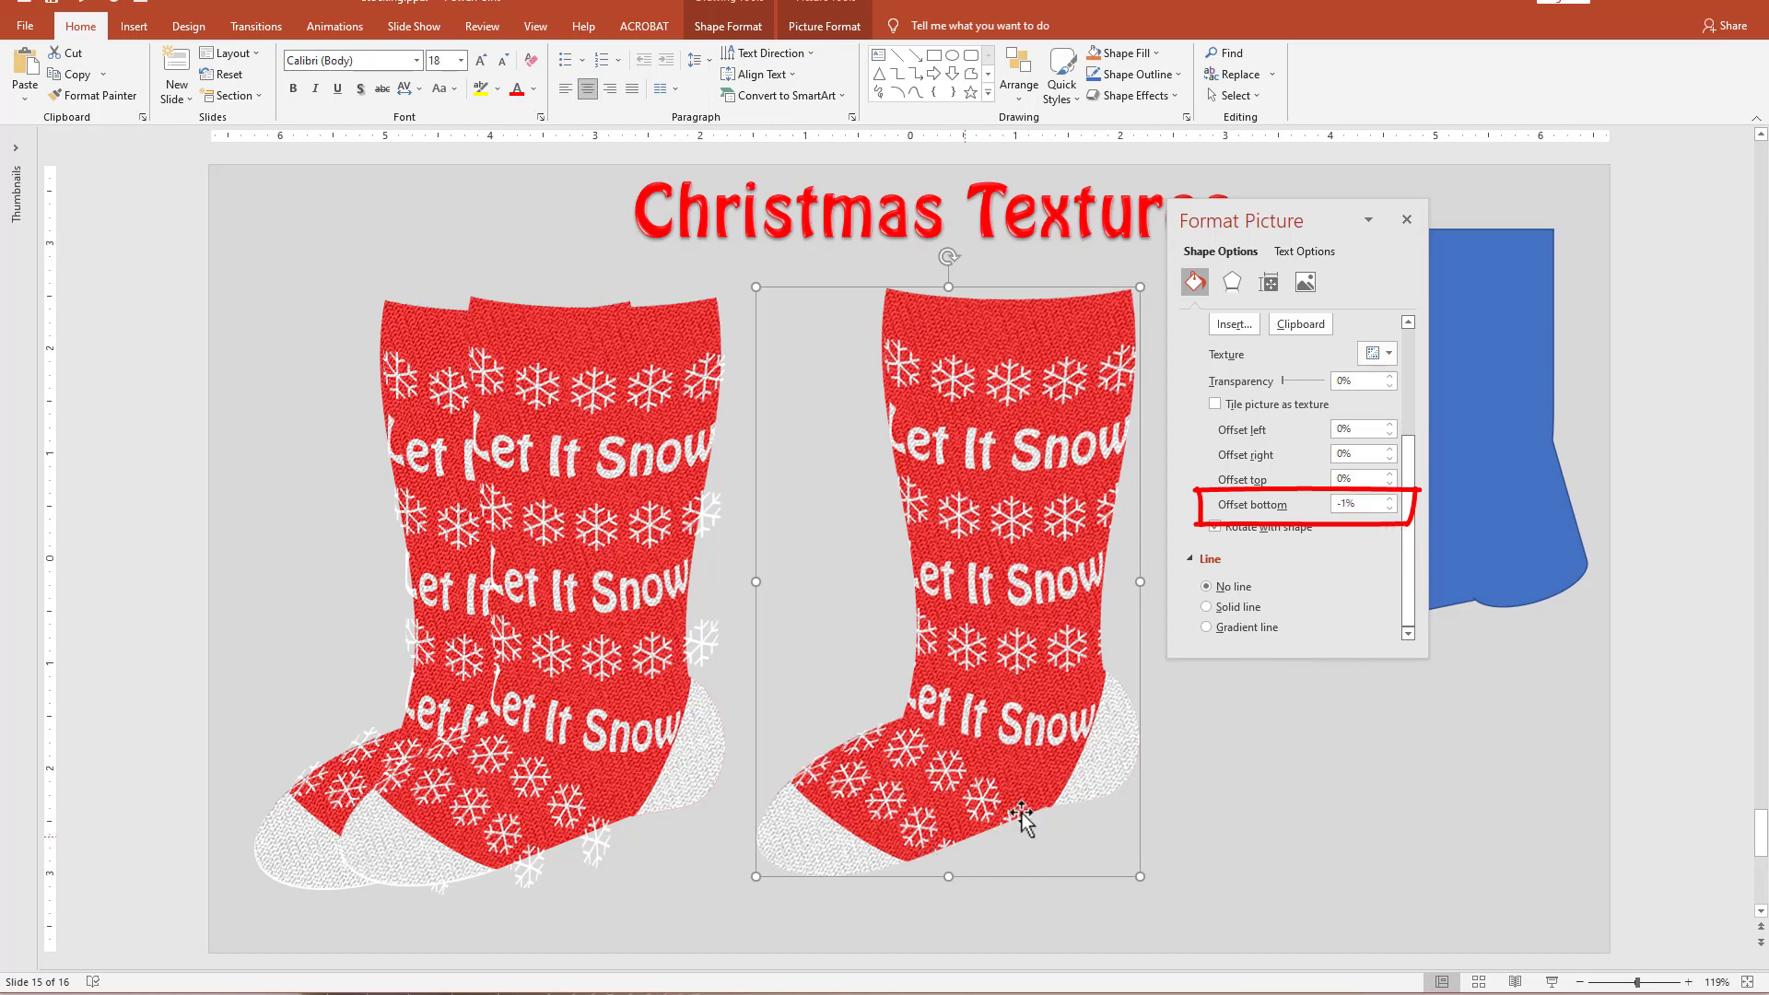
left_click(1389, 482)
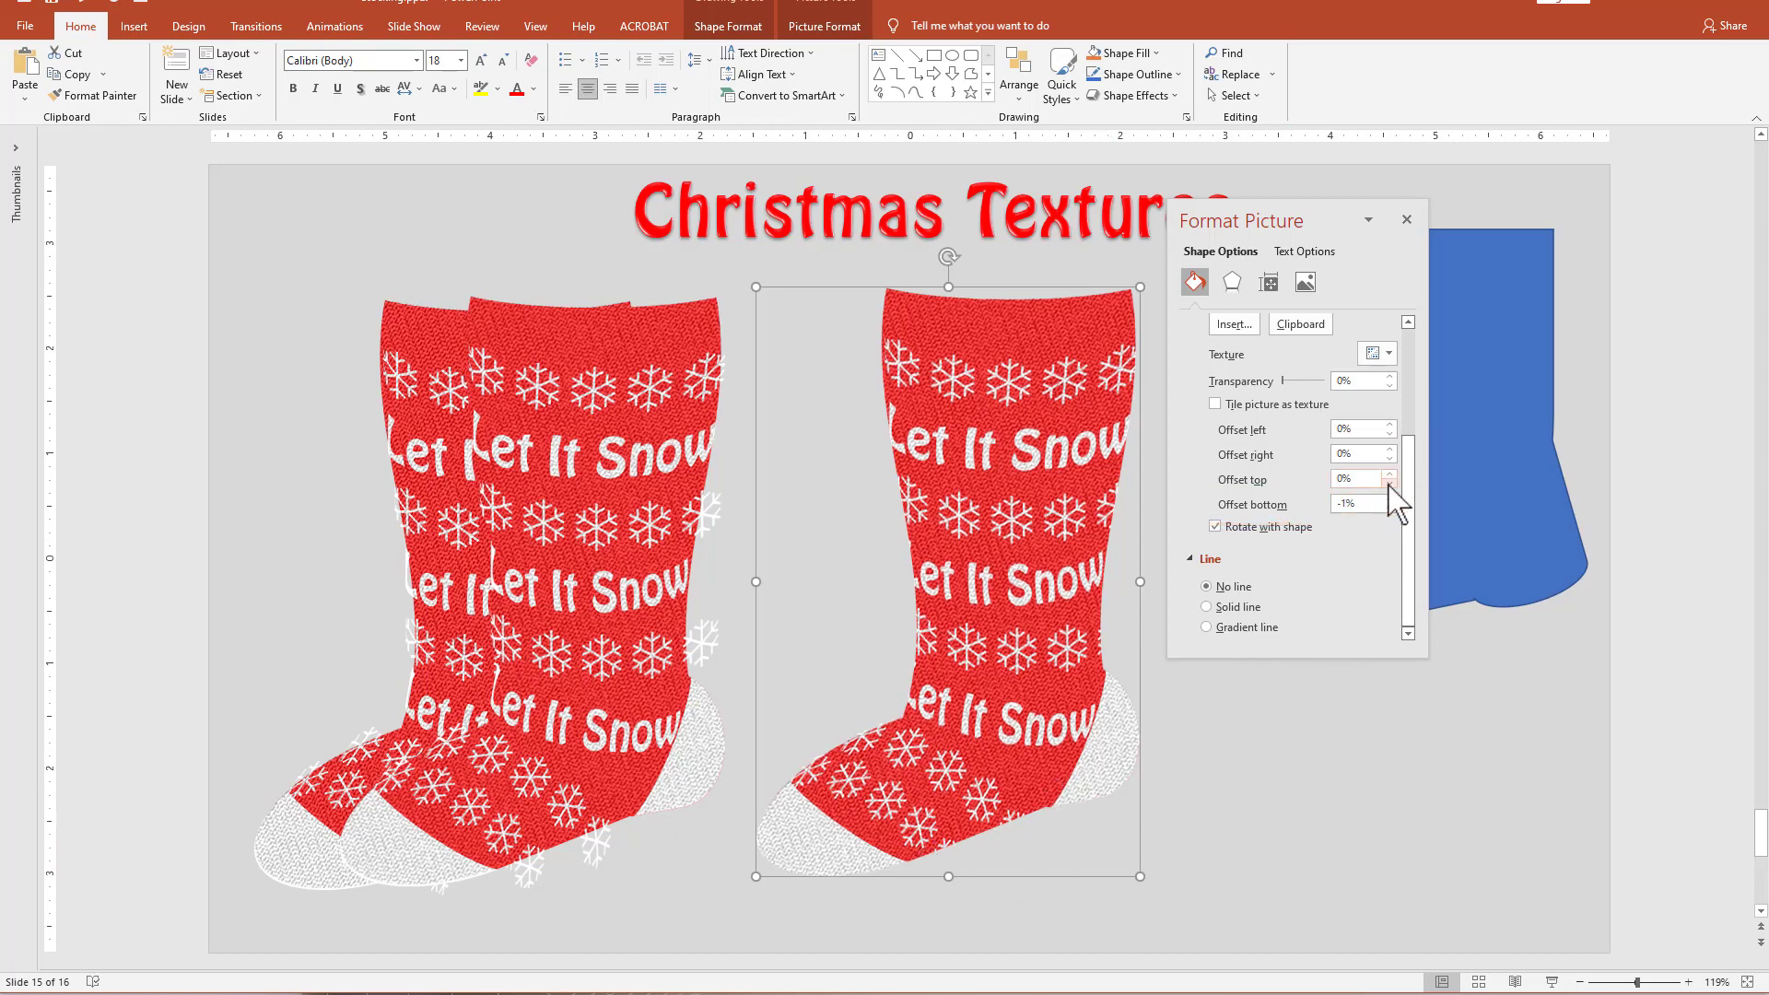
left_click(1390, 458)
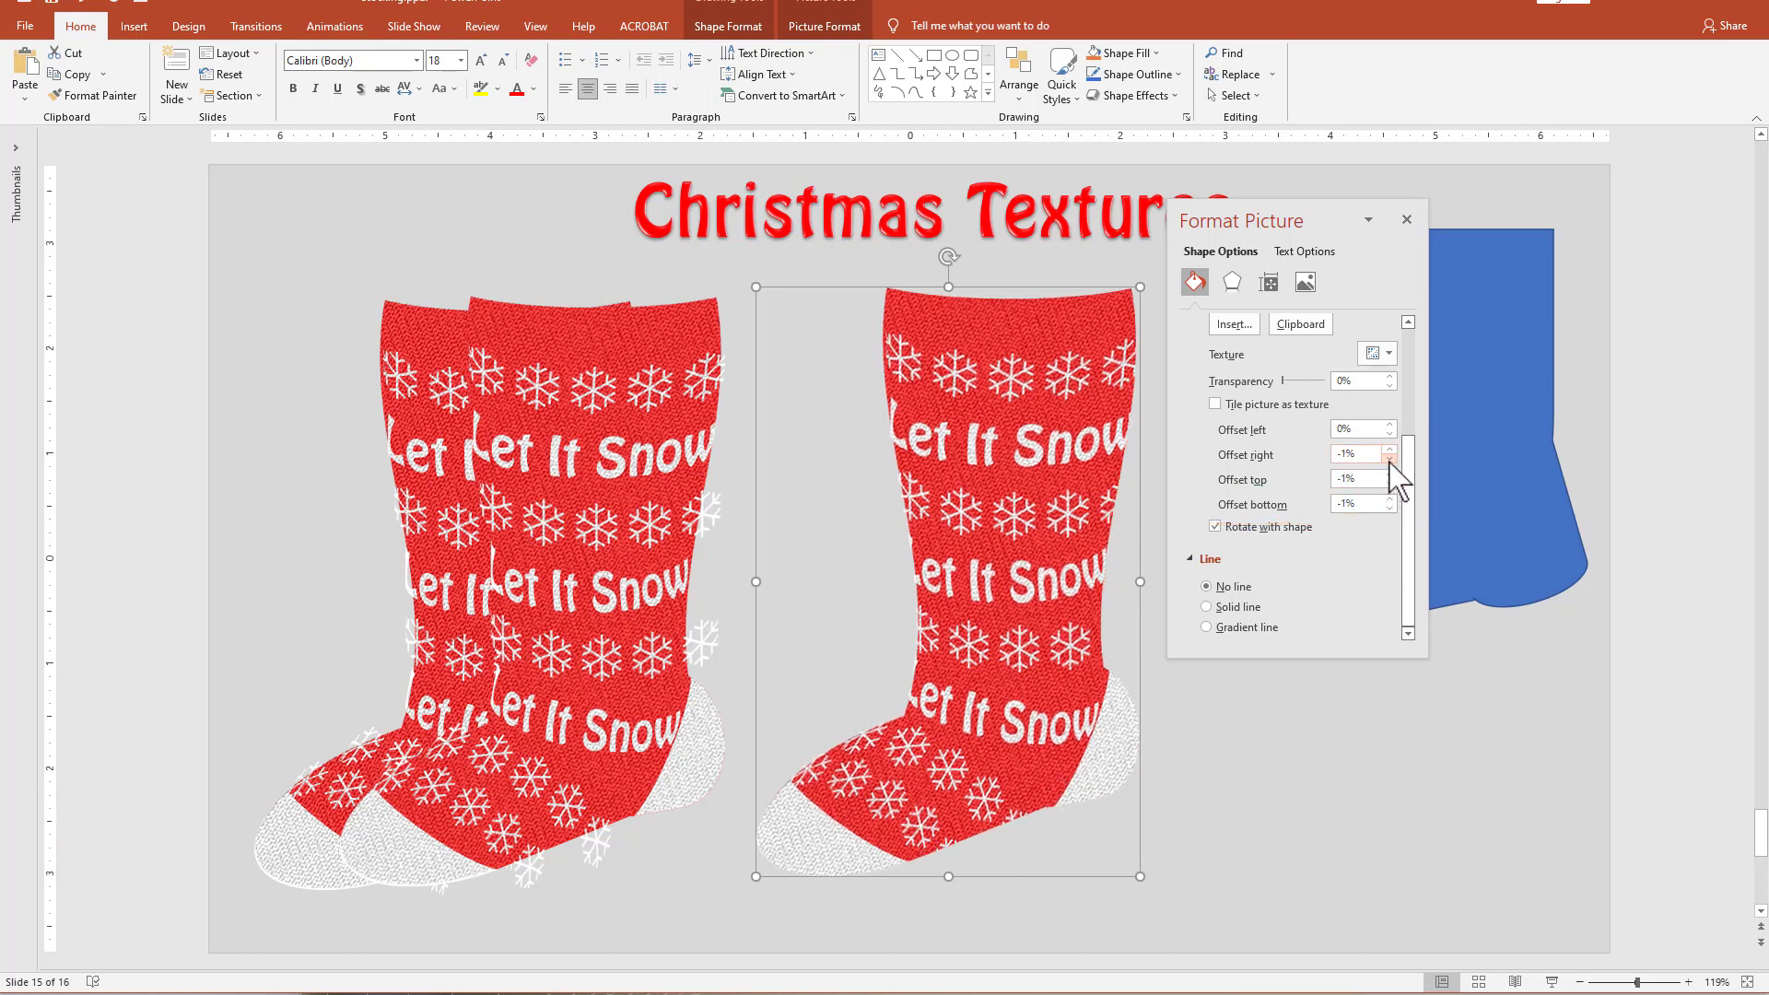
left_click(1390, 434)
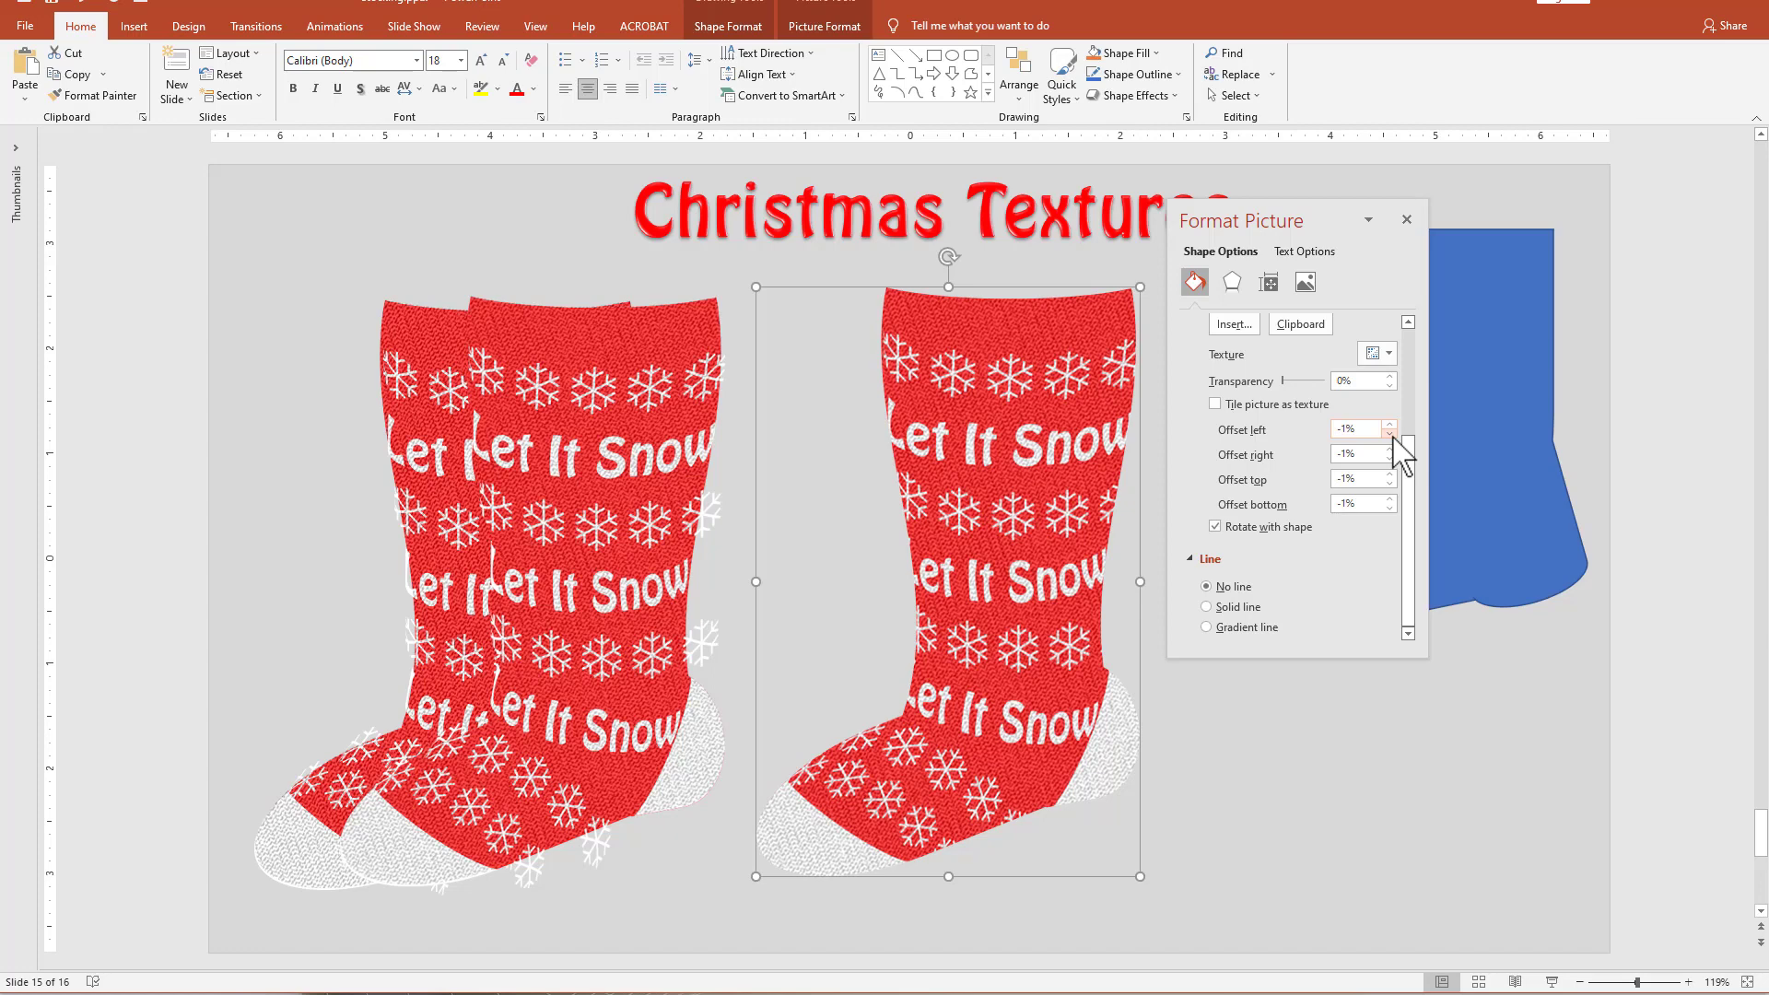
Raise the filled stocking's color saturation by one preset step and make its color tone one preset step warmer.
left_click(1232, 282)
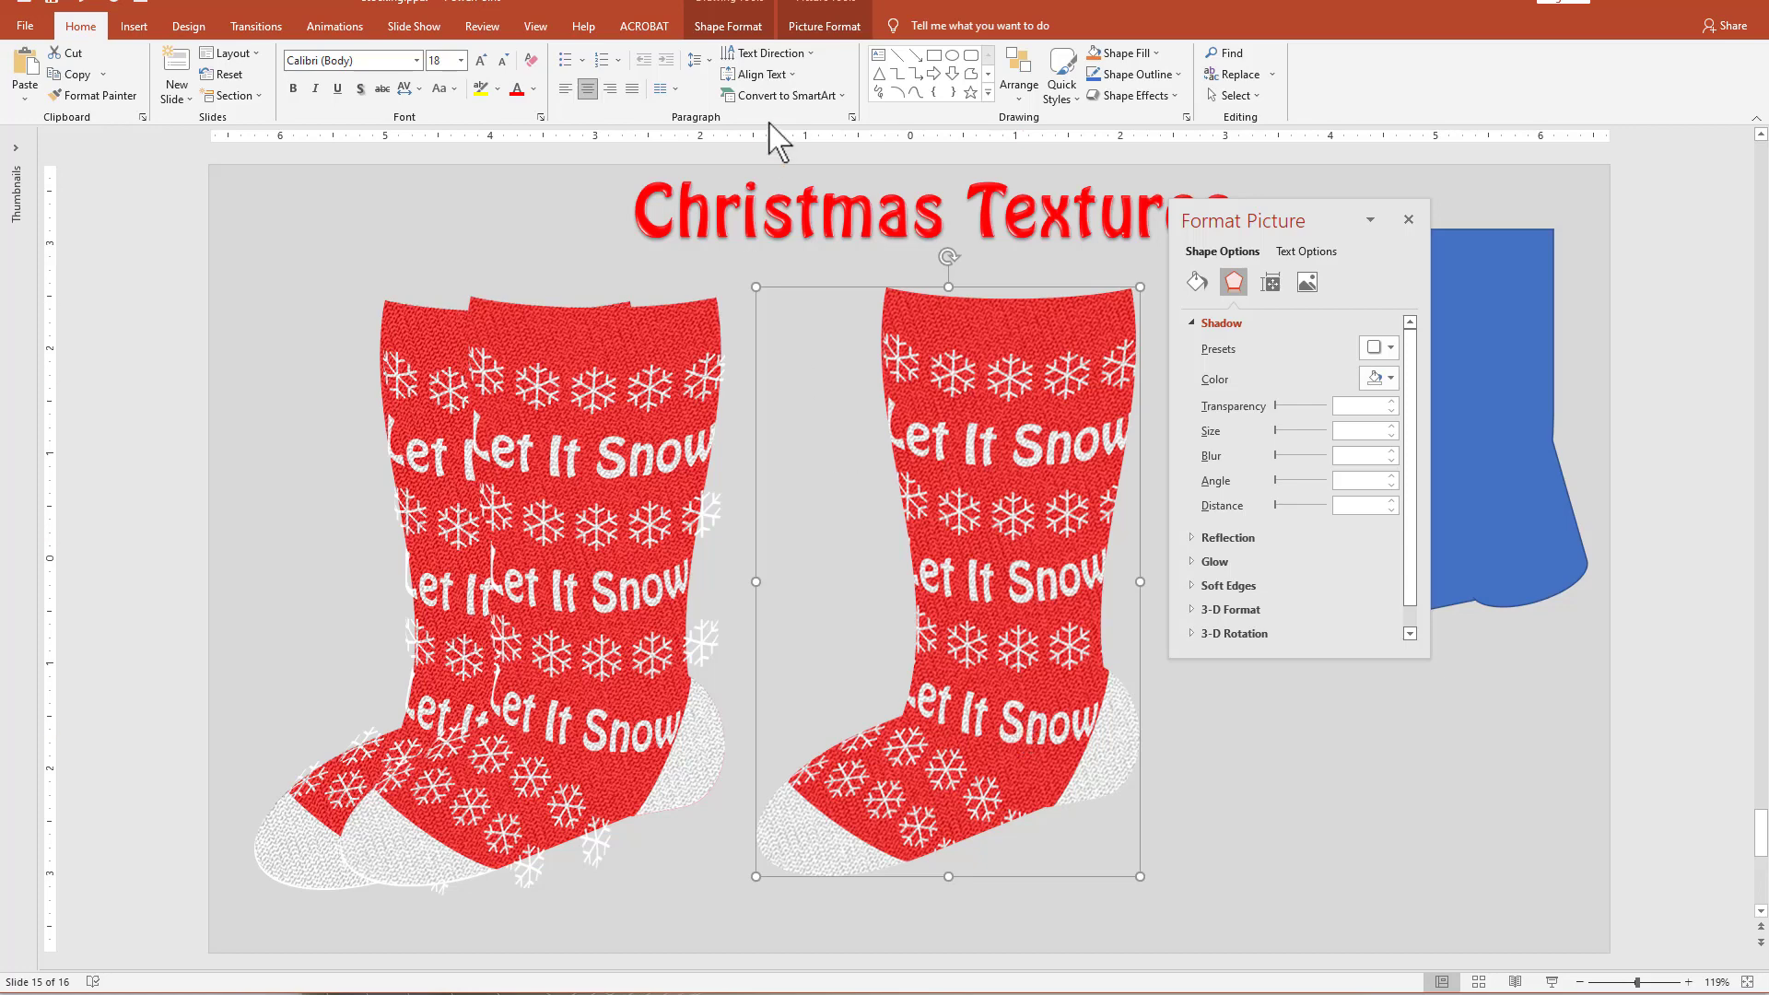
left_click(832, 27)
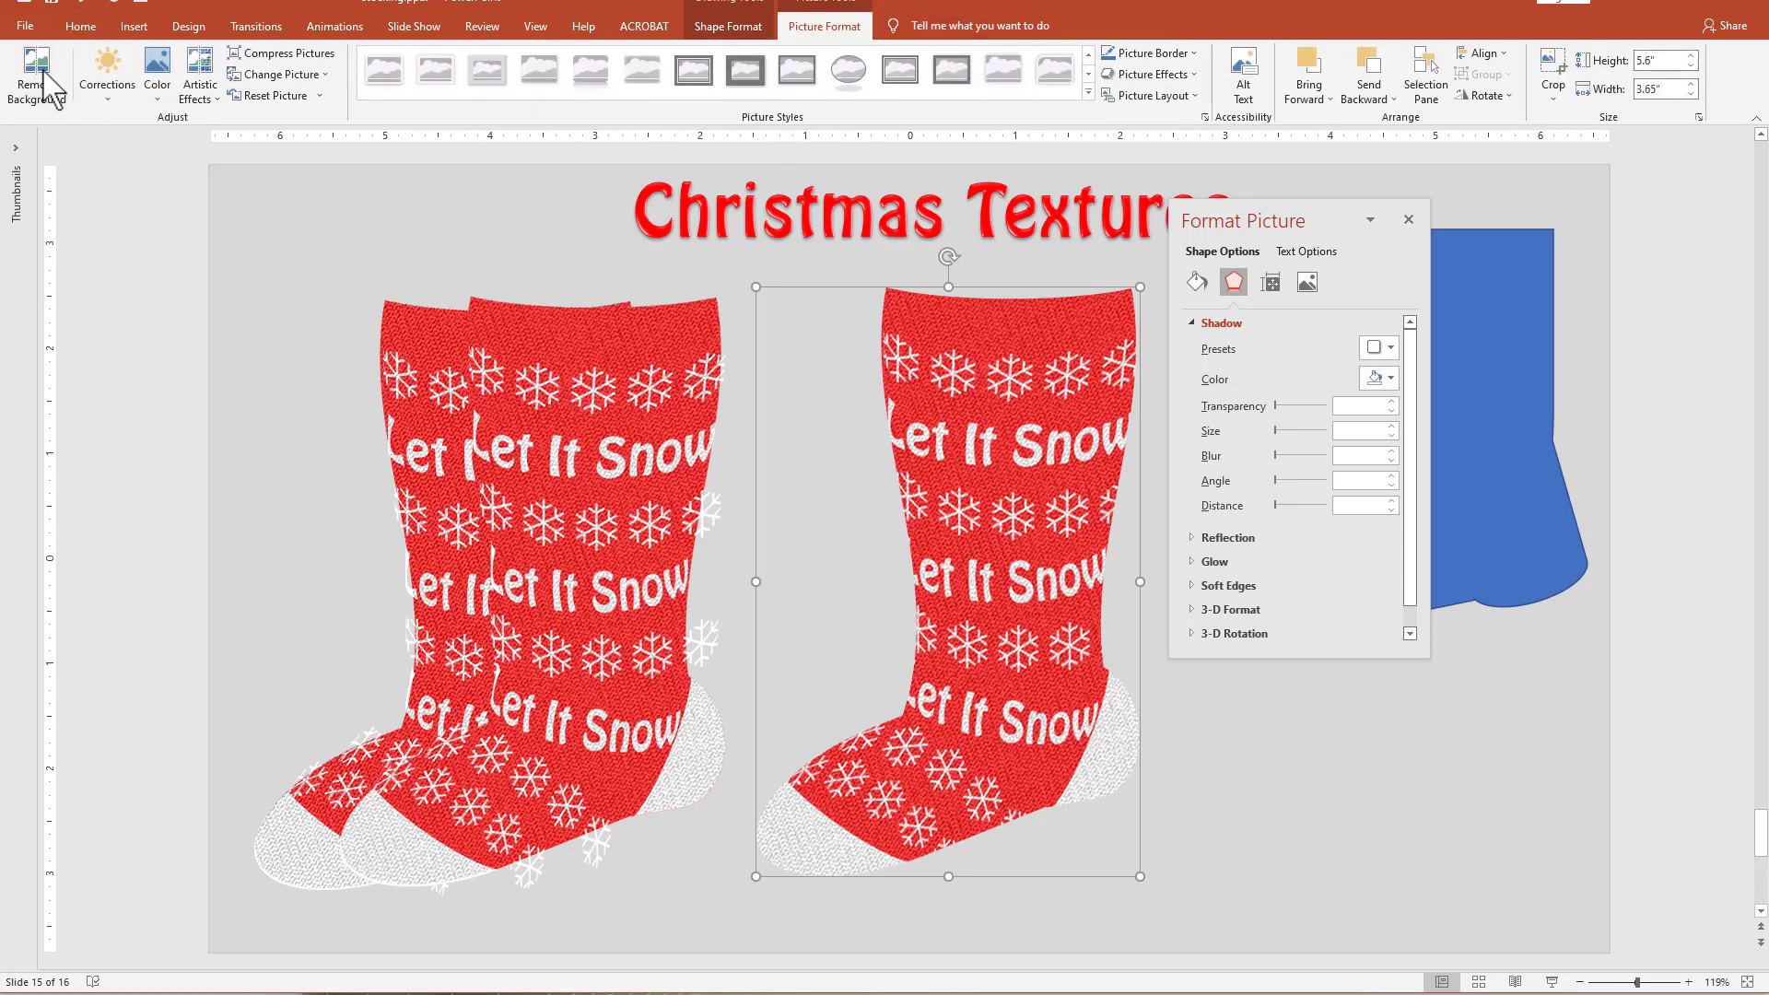
left_click(158, 85)
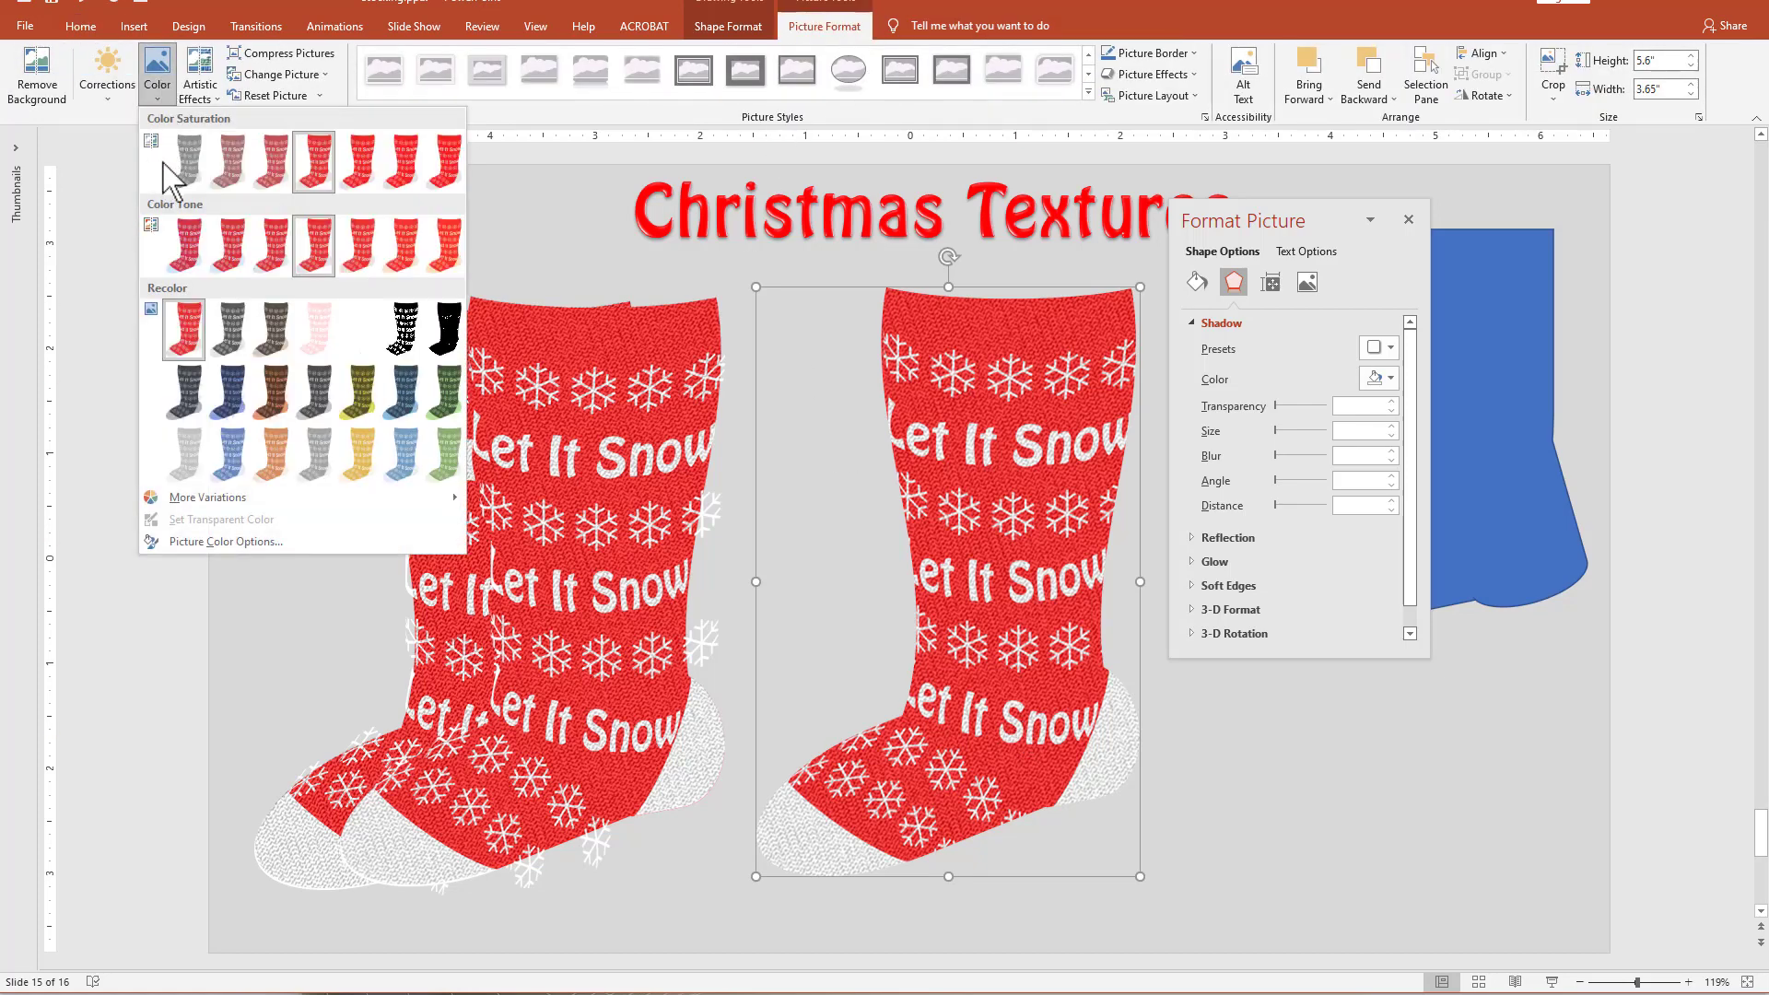
left_click(359, 161)
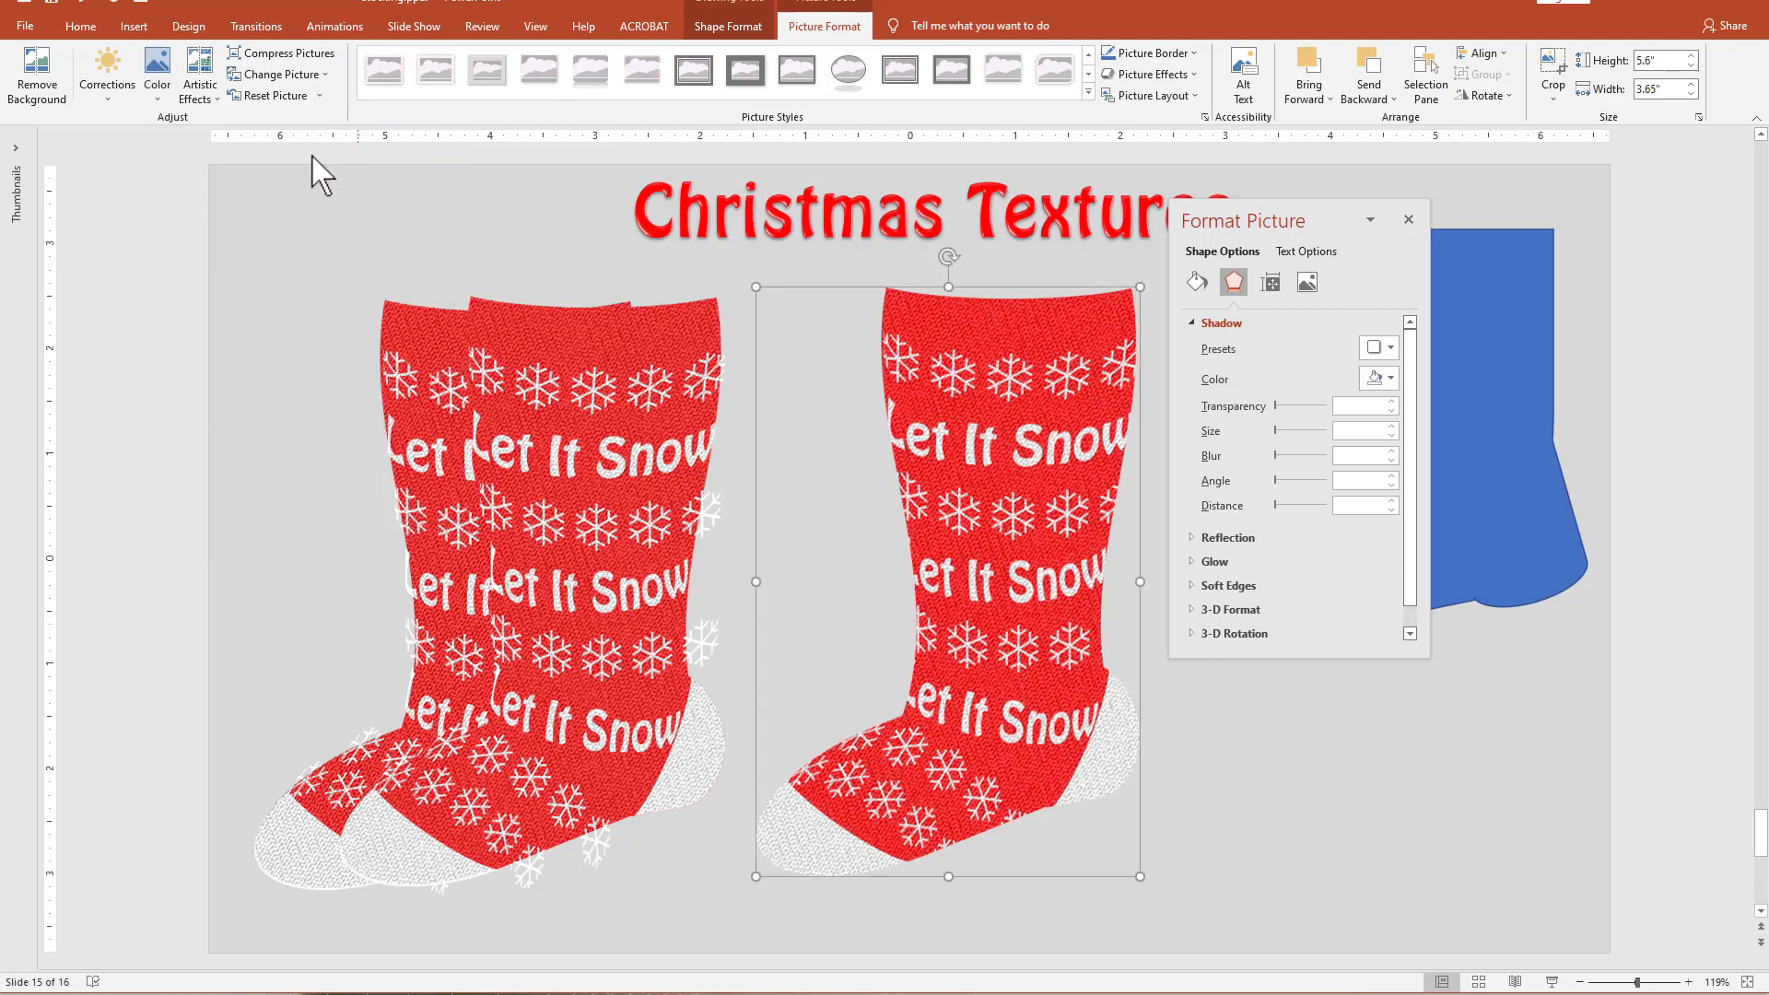
left_click(156, 74)
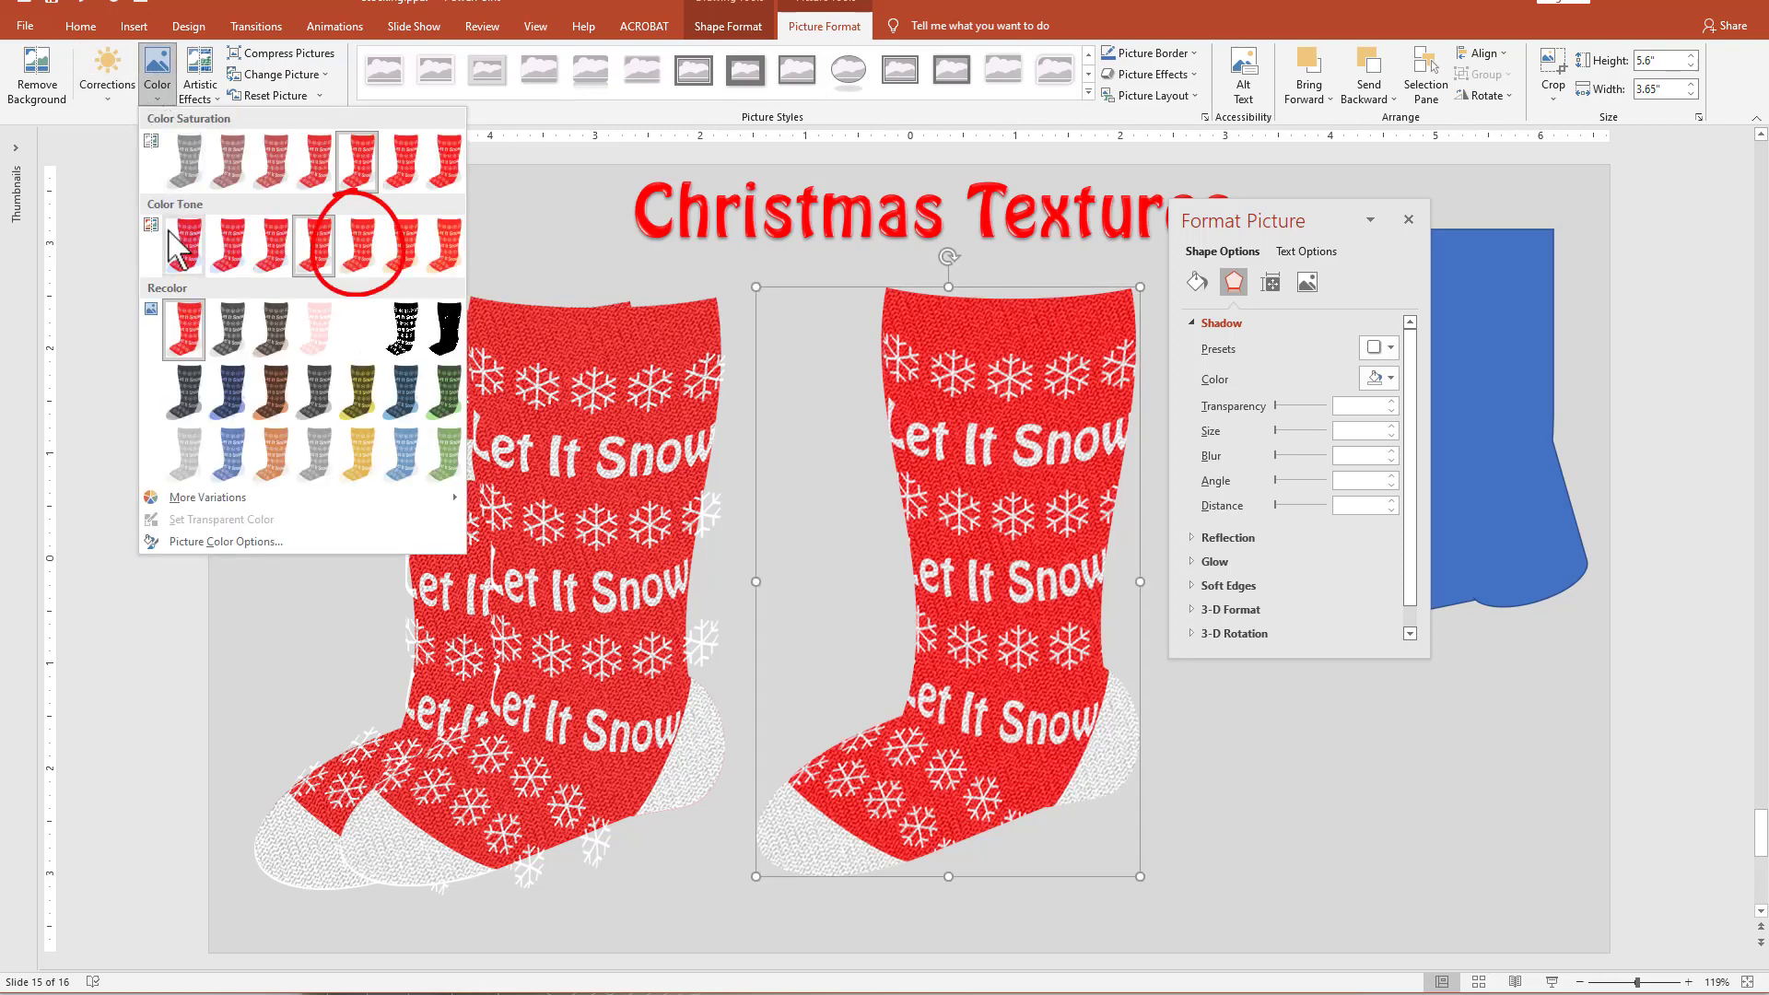
left_click(360, 247)
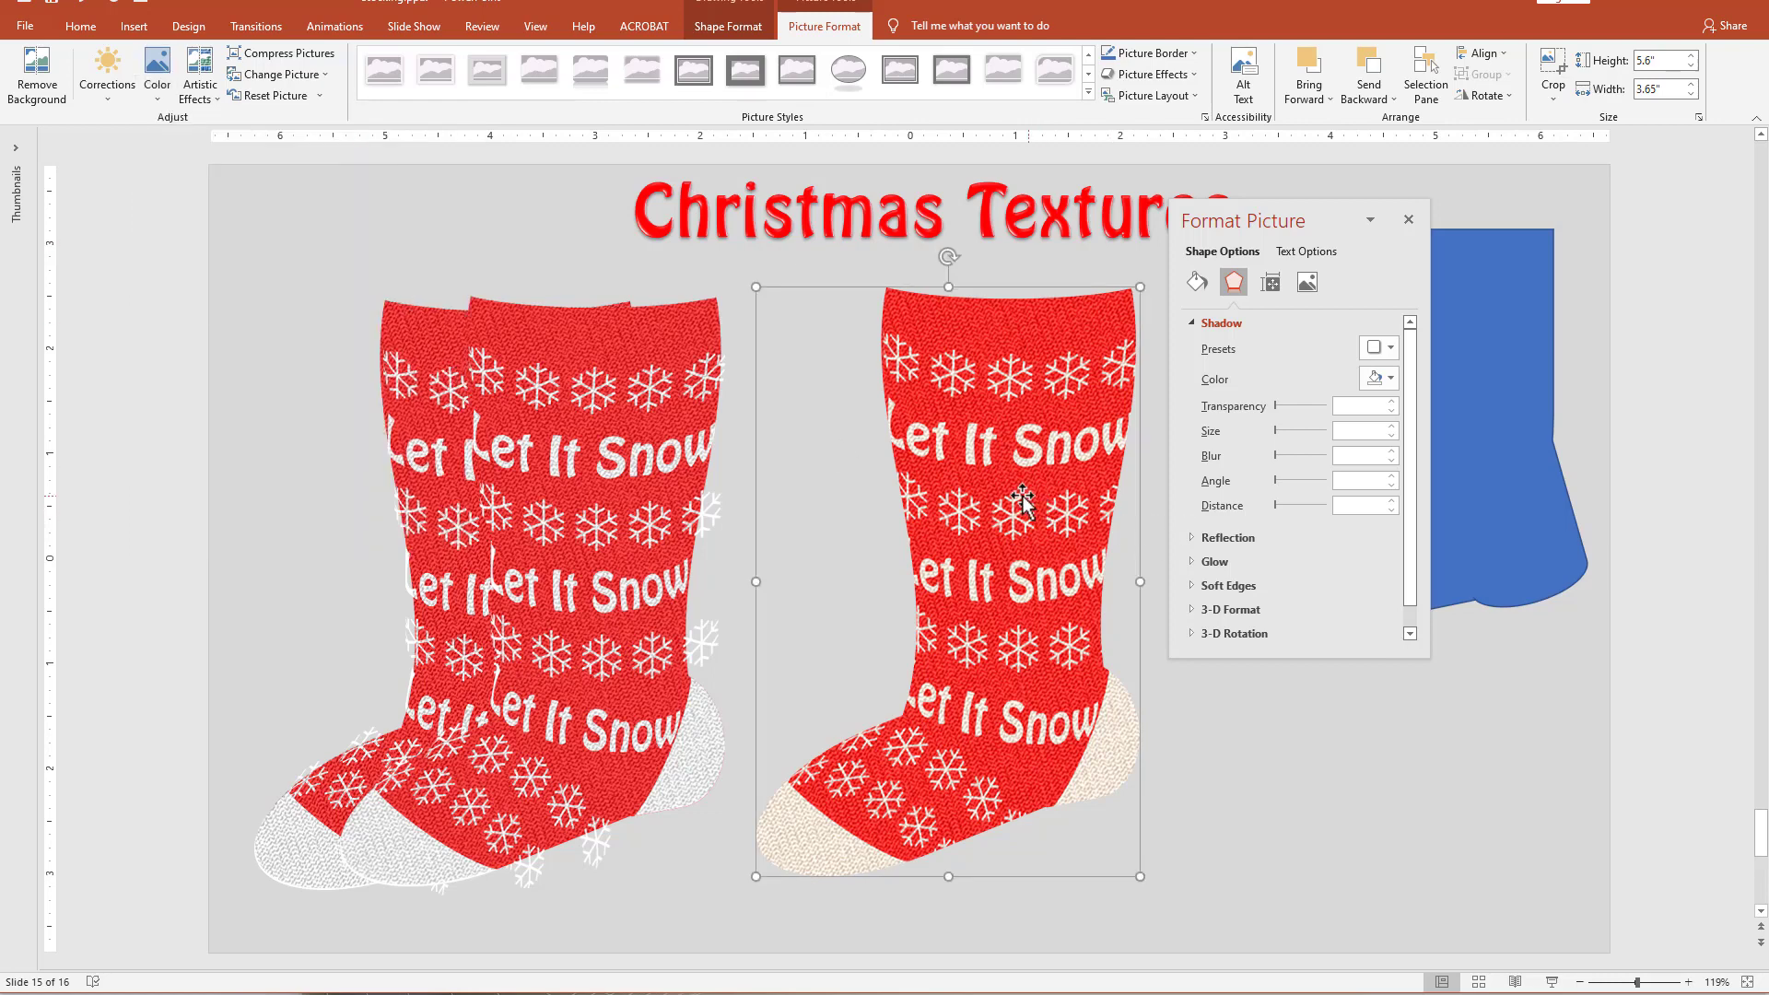
Lower the filled stocking's contrast by one preset step, keeping the same brightness.
left_click_drag(1022, 496, 1015, 496)
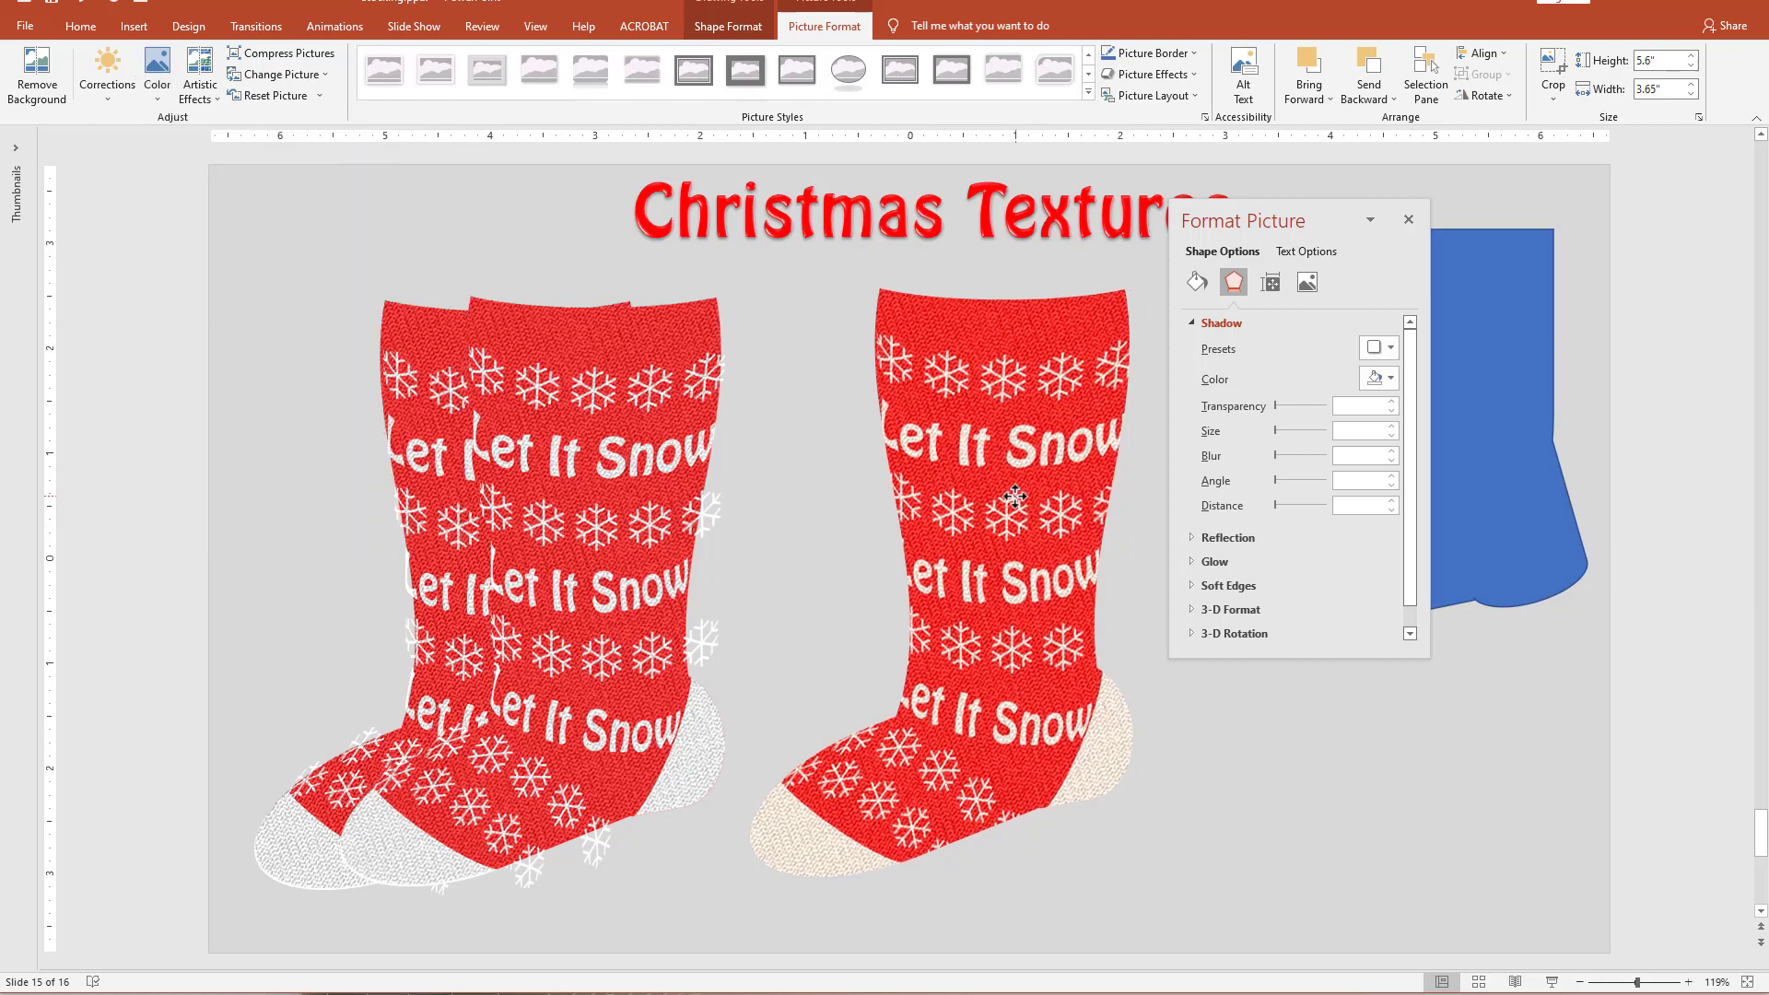
left_click(95, 77)
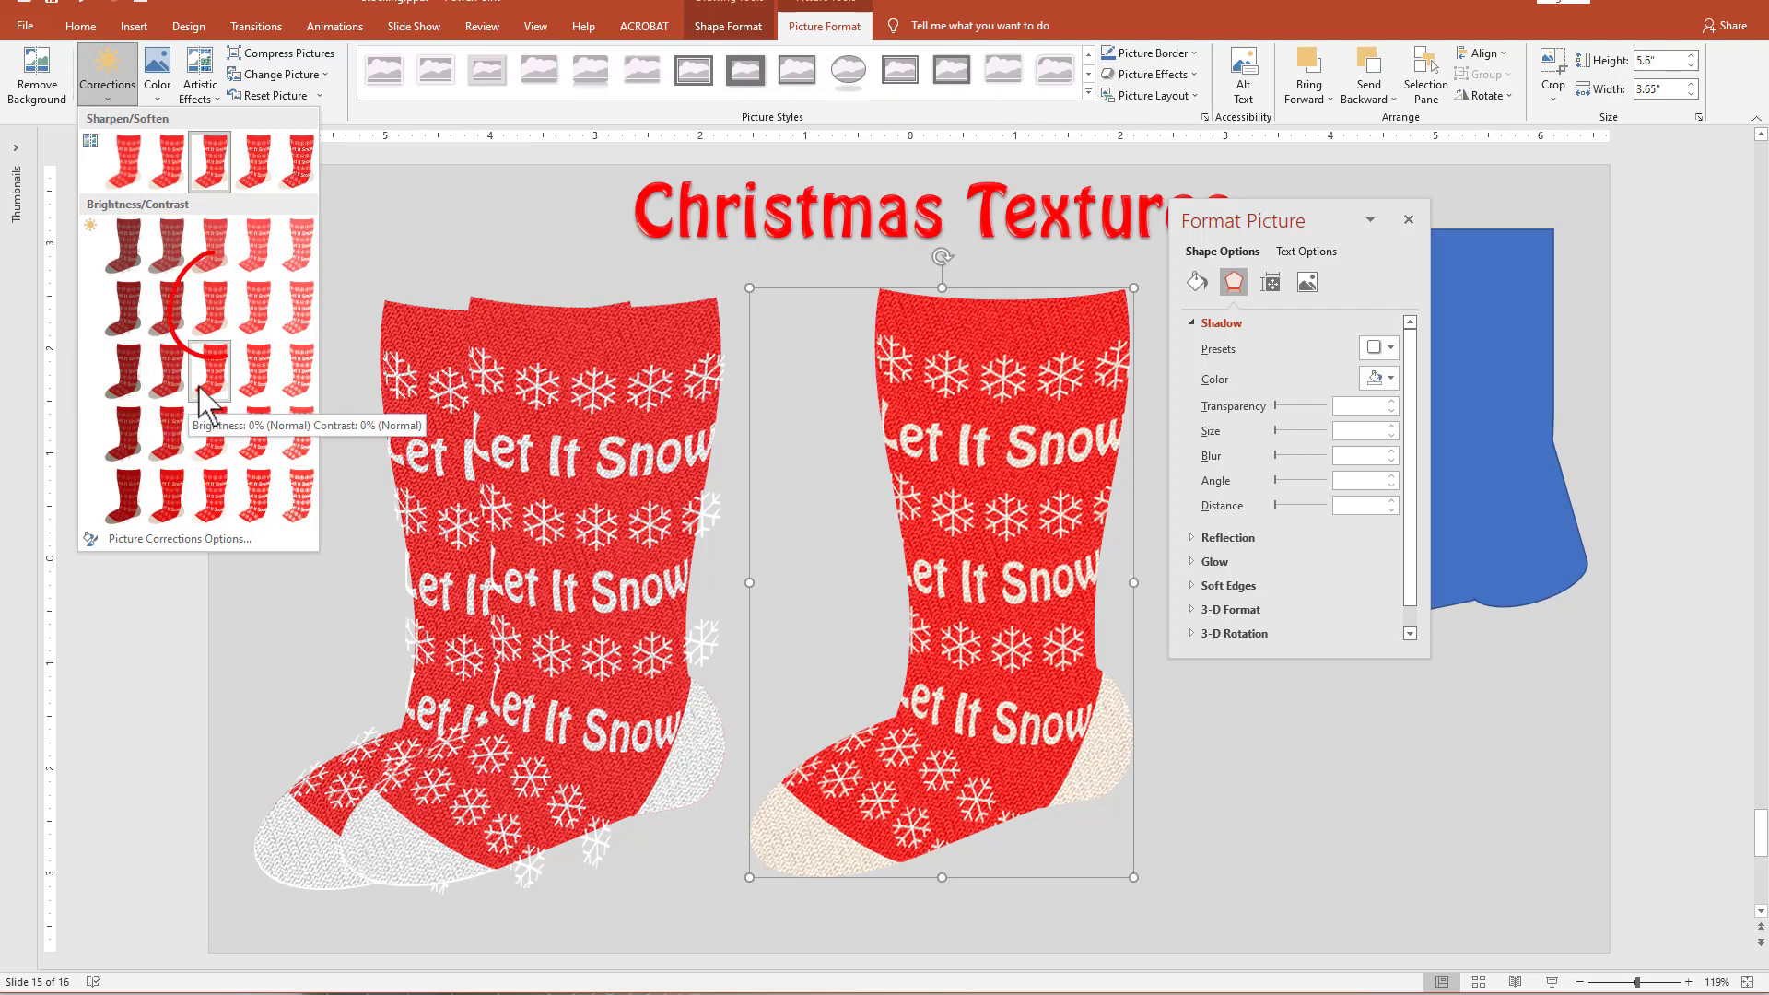
left_click(213, 318)
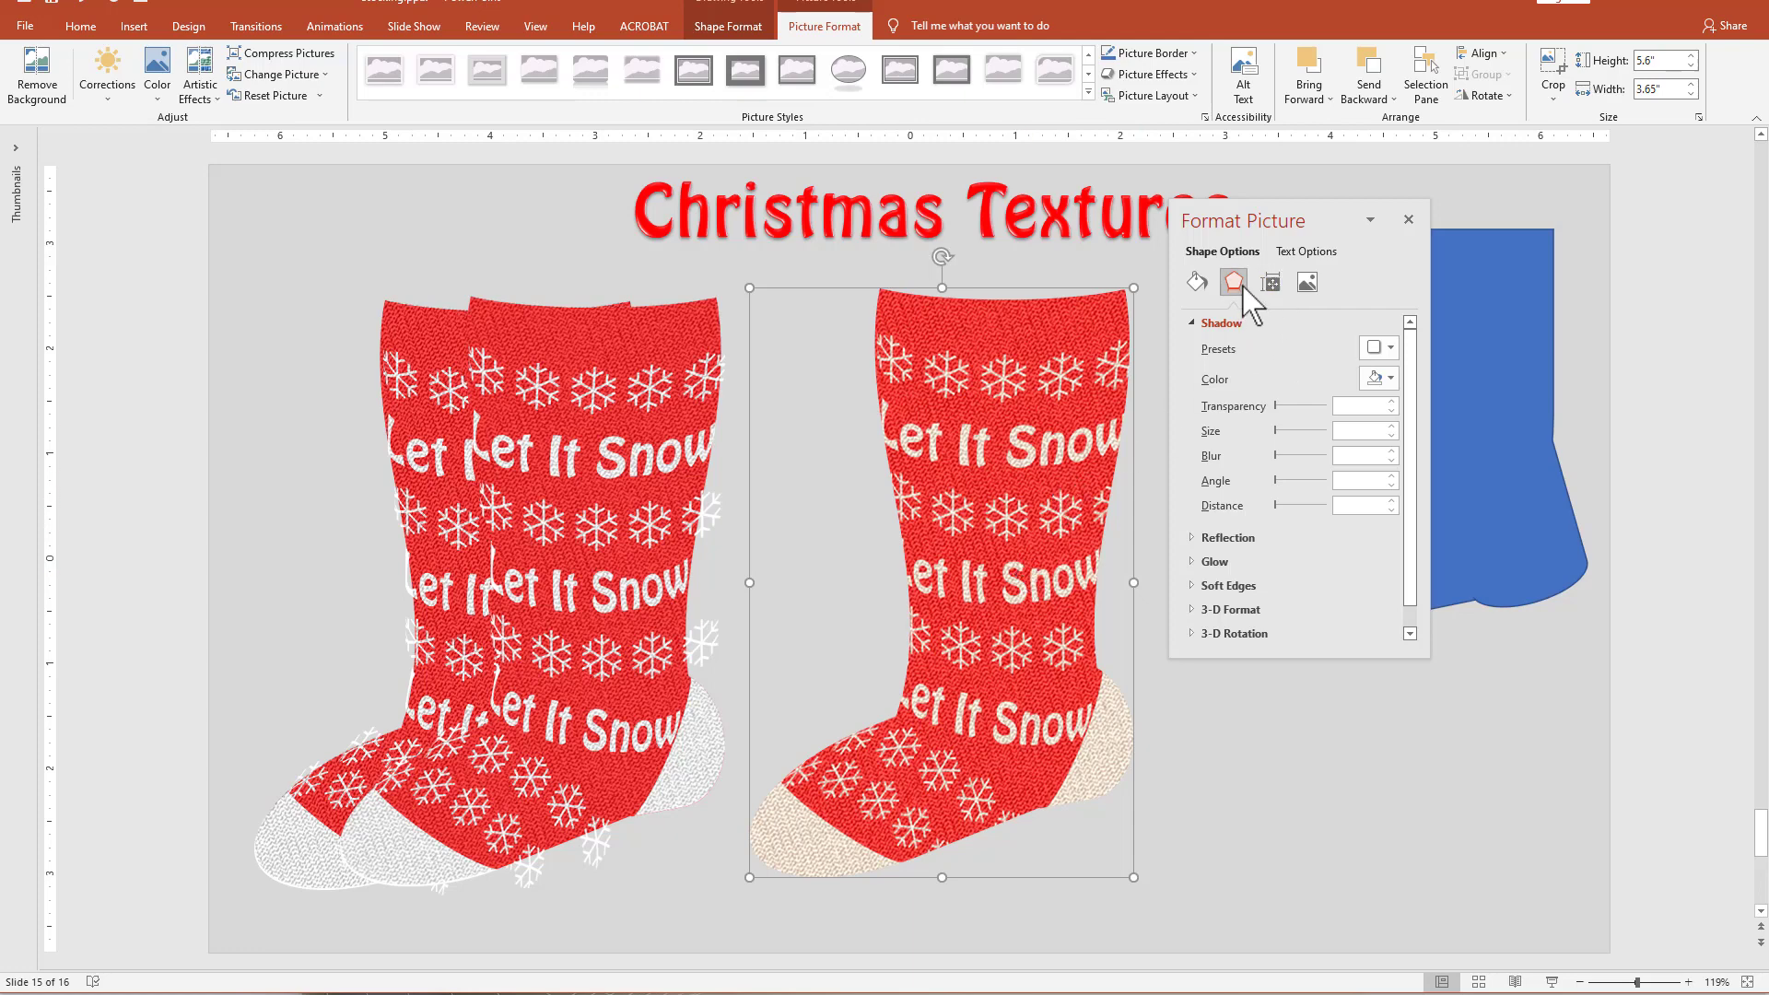
Add an Inside: Bottom Right shadow to the filled stocking with 26 pt blur and 22 pt distance.
left_click(1379, 349)
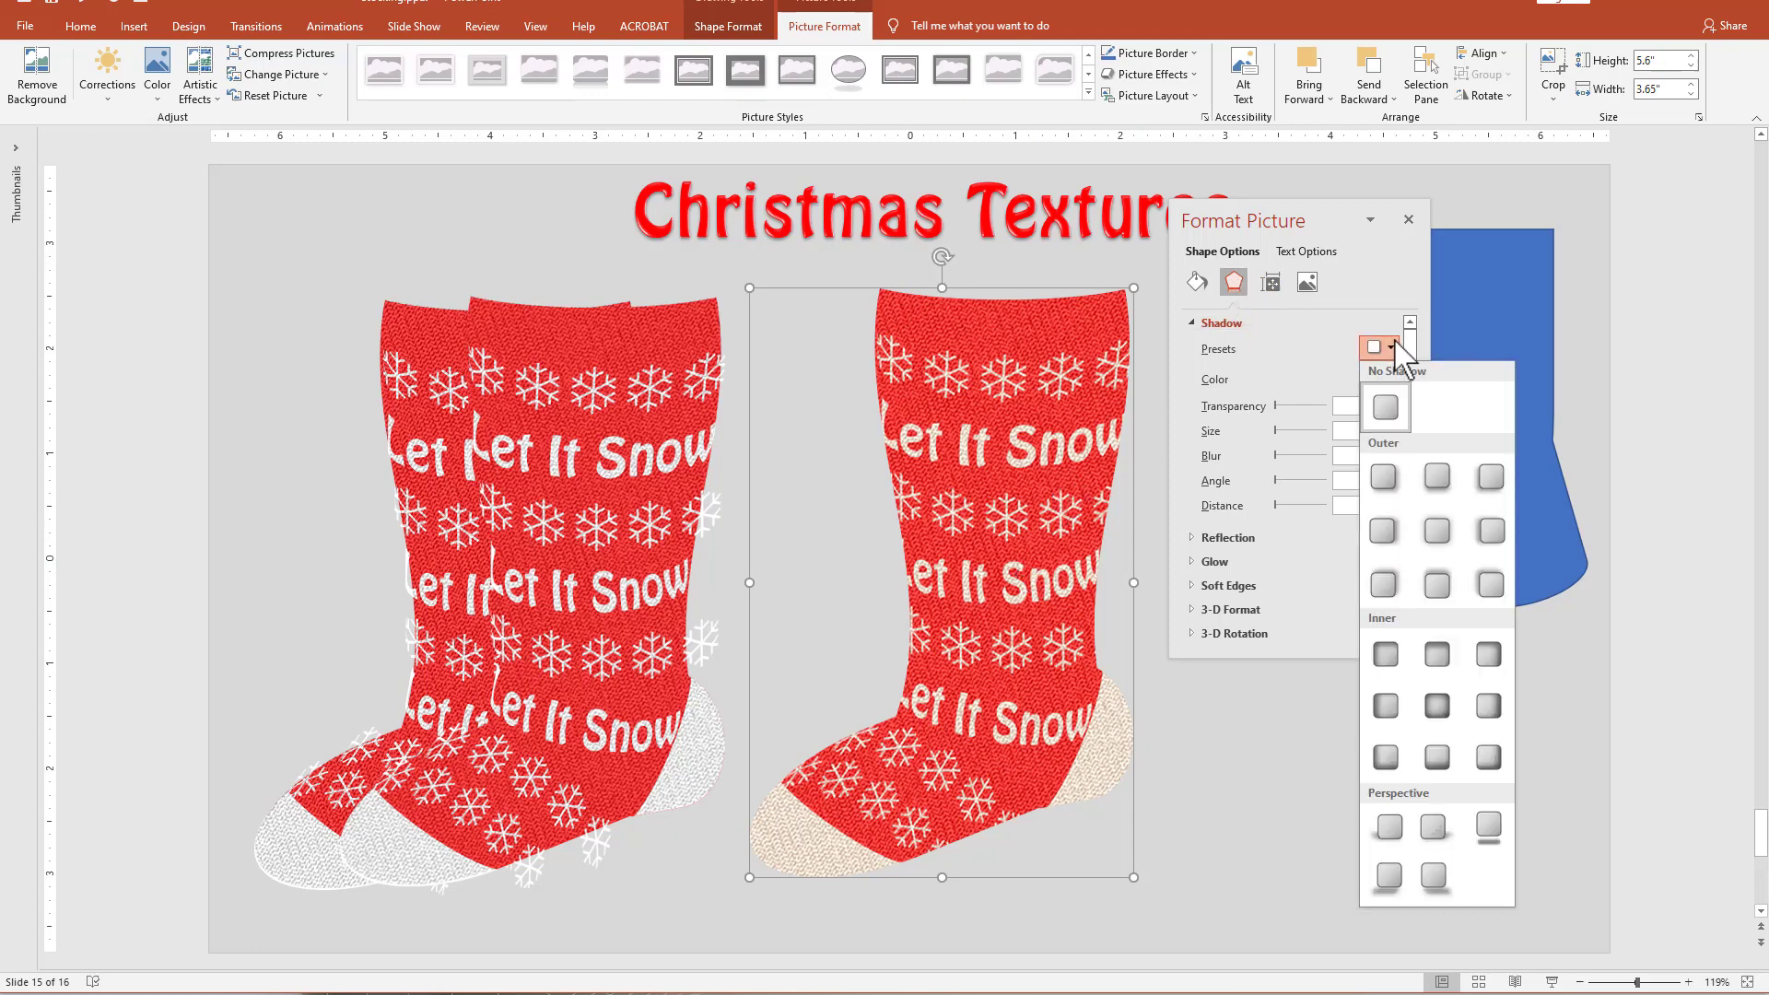
left_click(1490, 758)
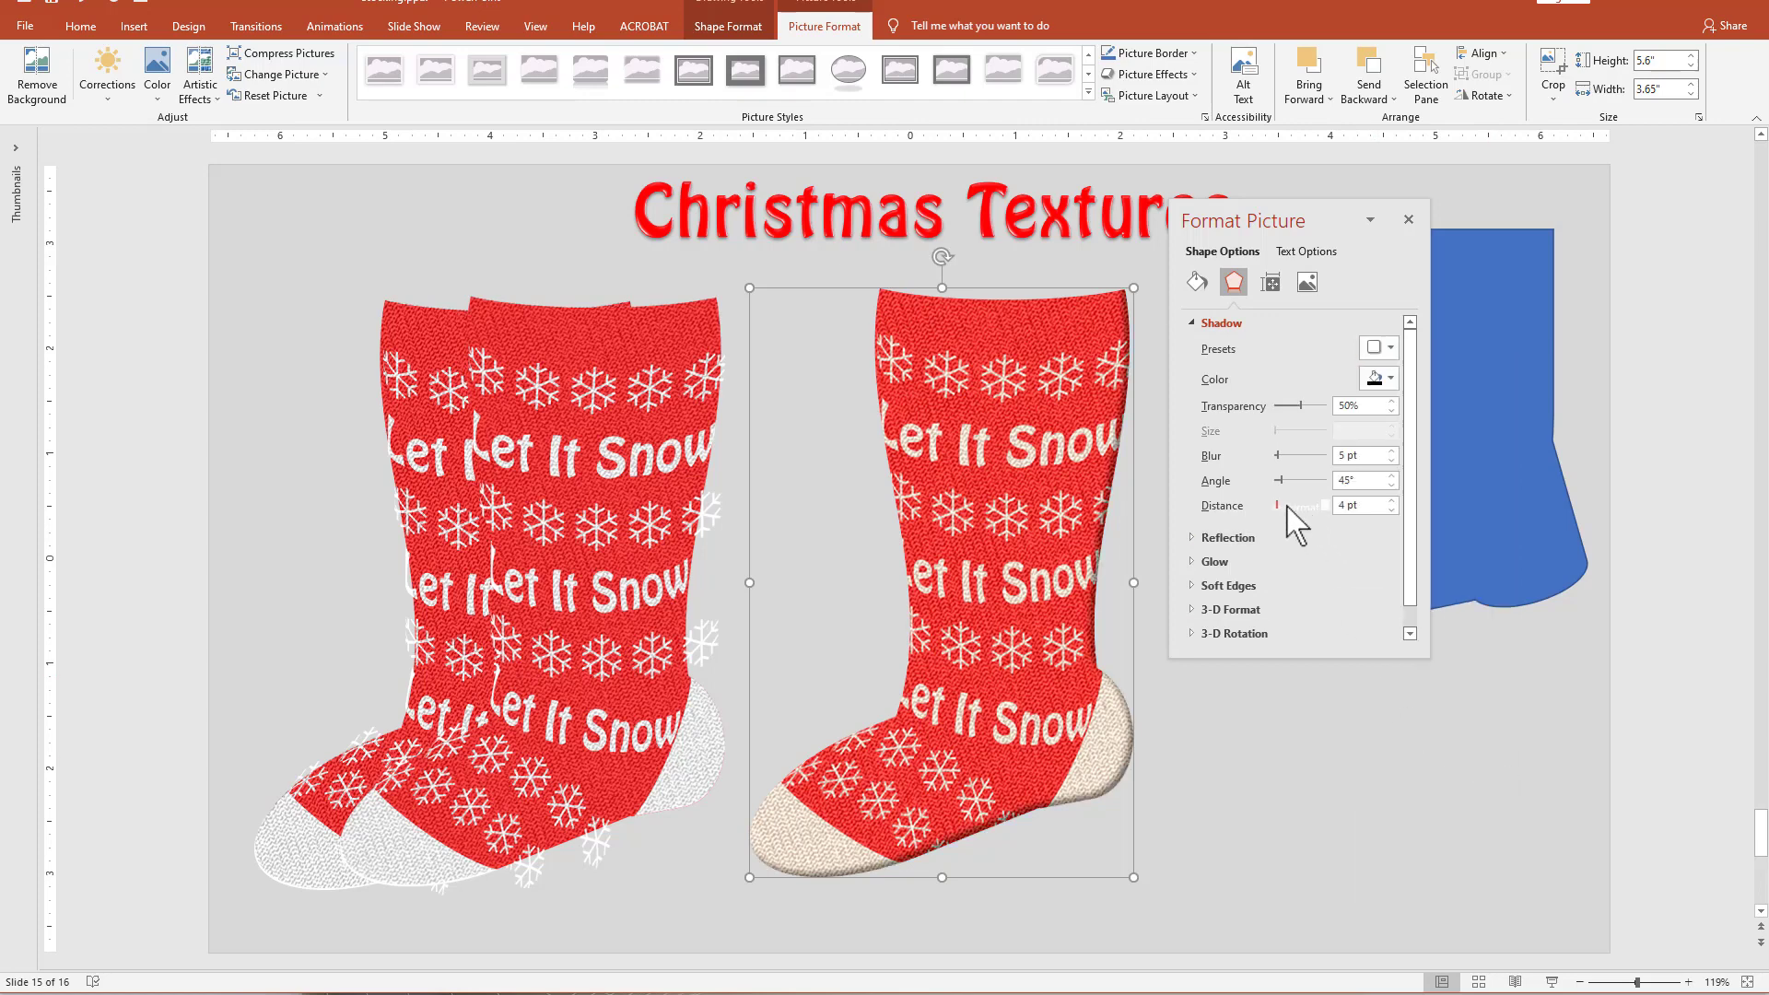
left_click_drag(1278, 506, 1283, 455)
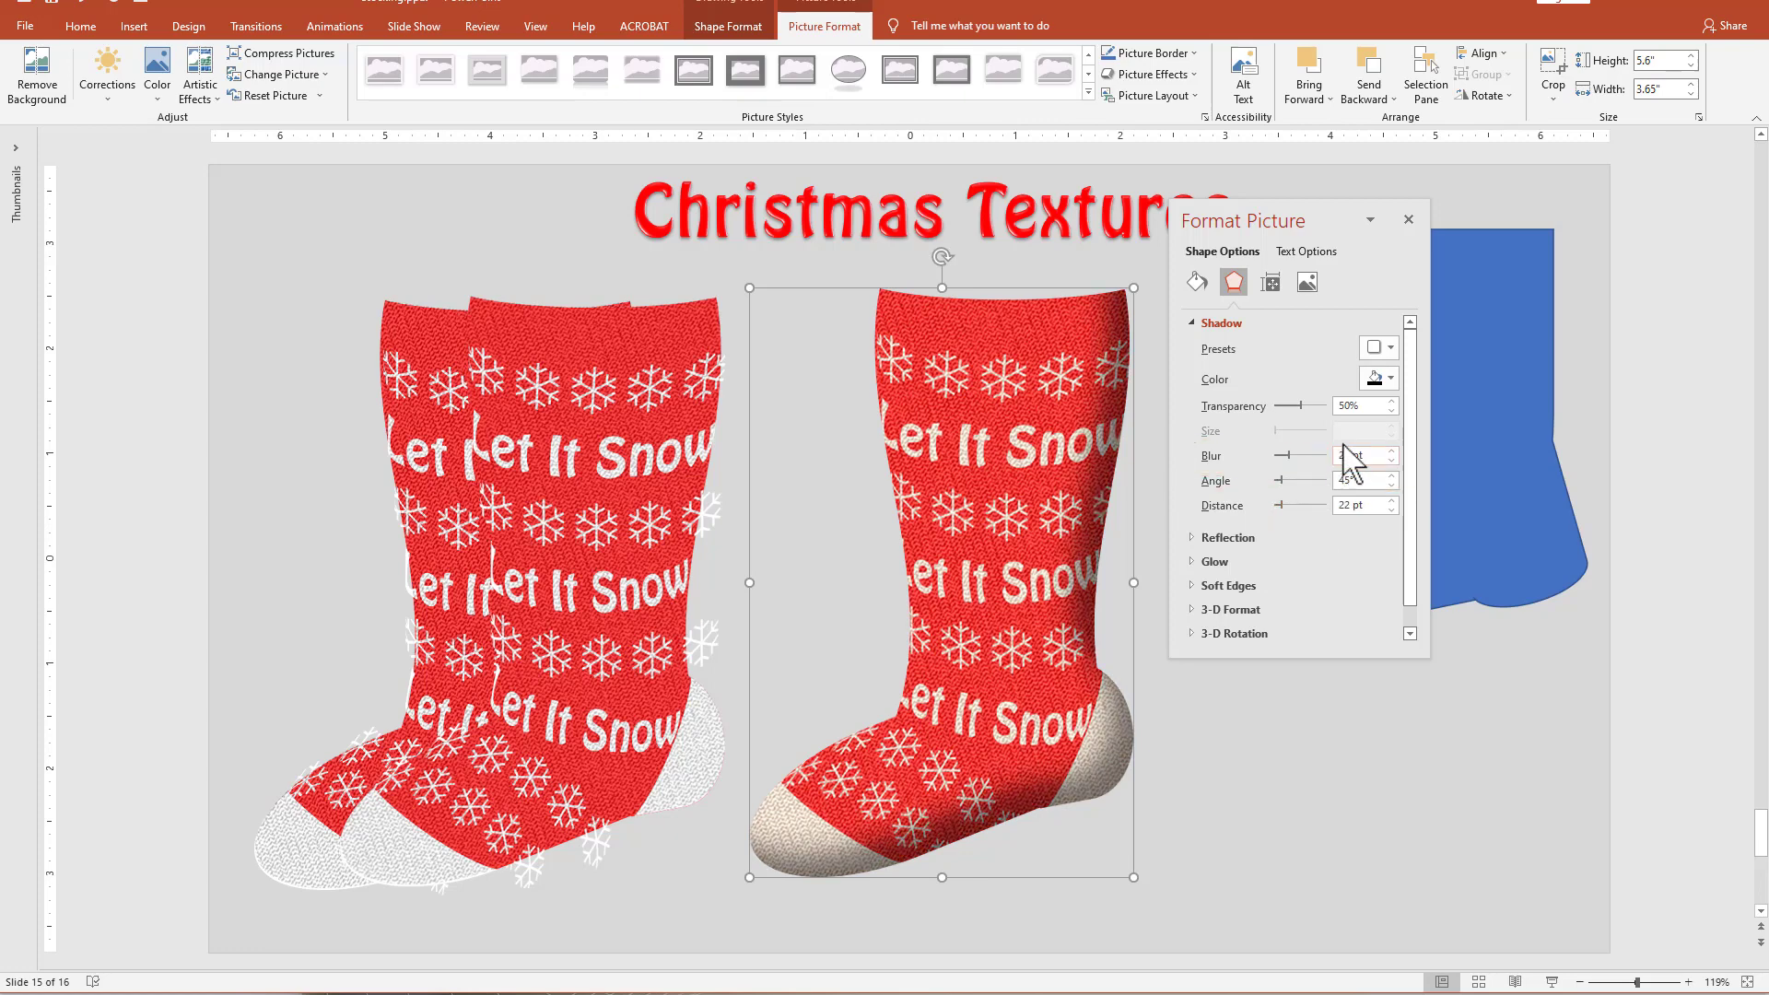
Change the stocking's inner shadow to the recent dark brown color and set its transparency to 40%.
left_click(1379, 378)
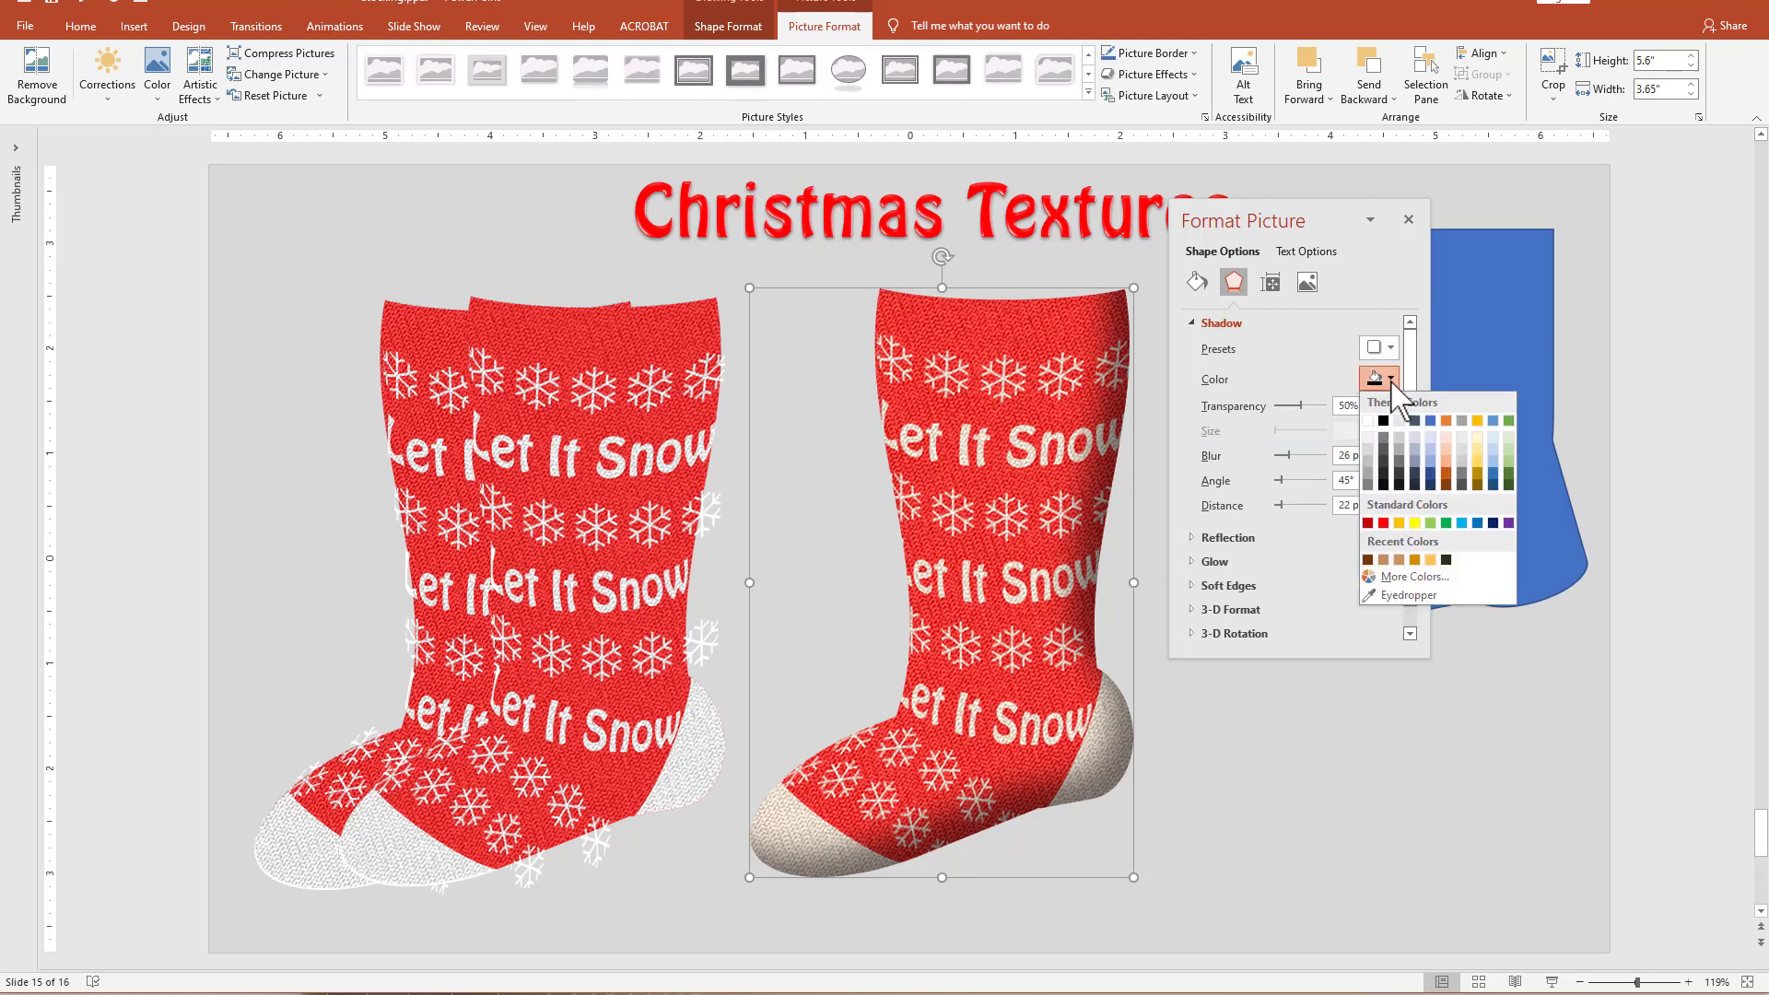
left_click(1368, 560)
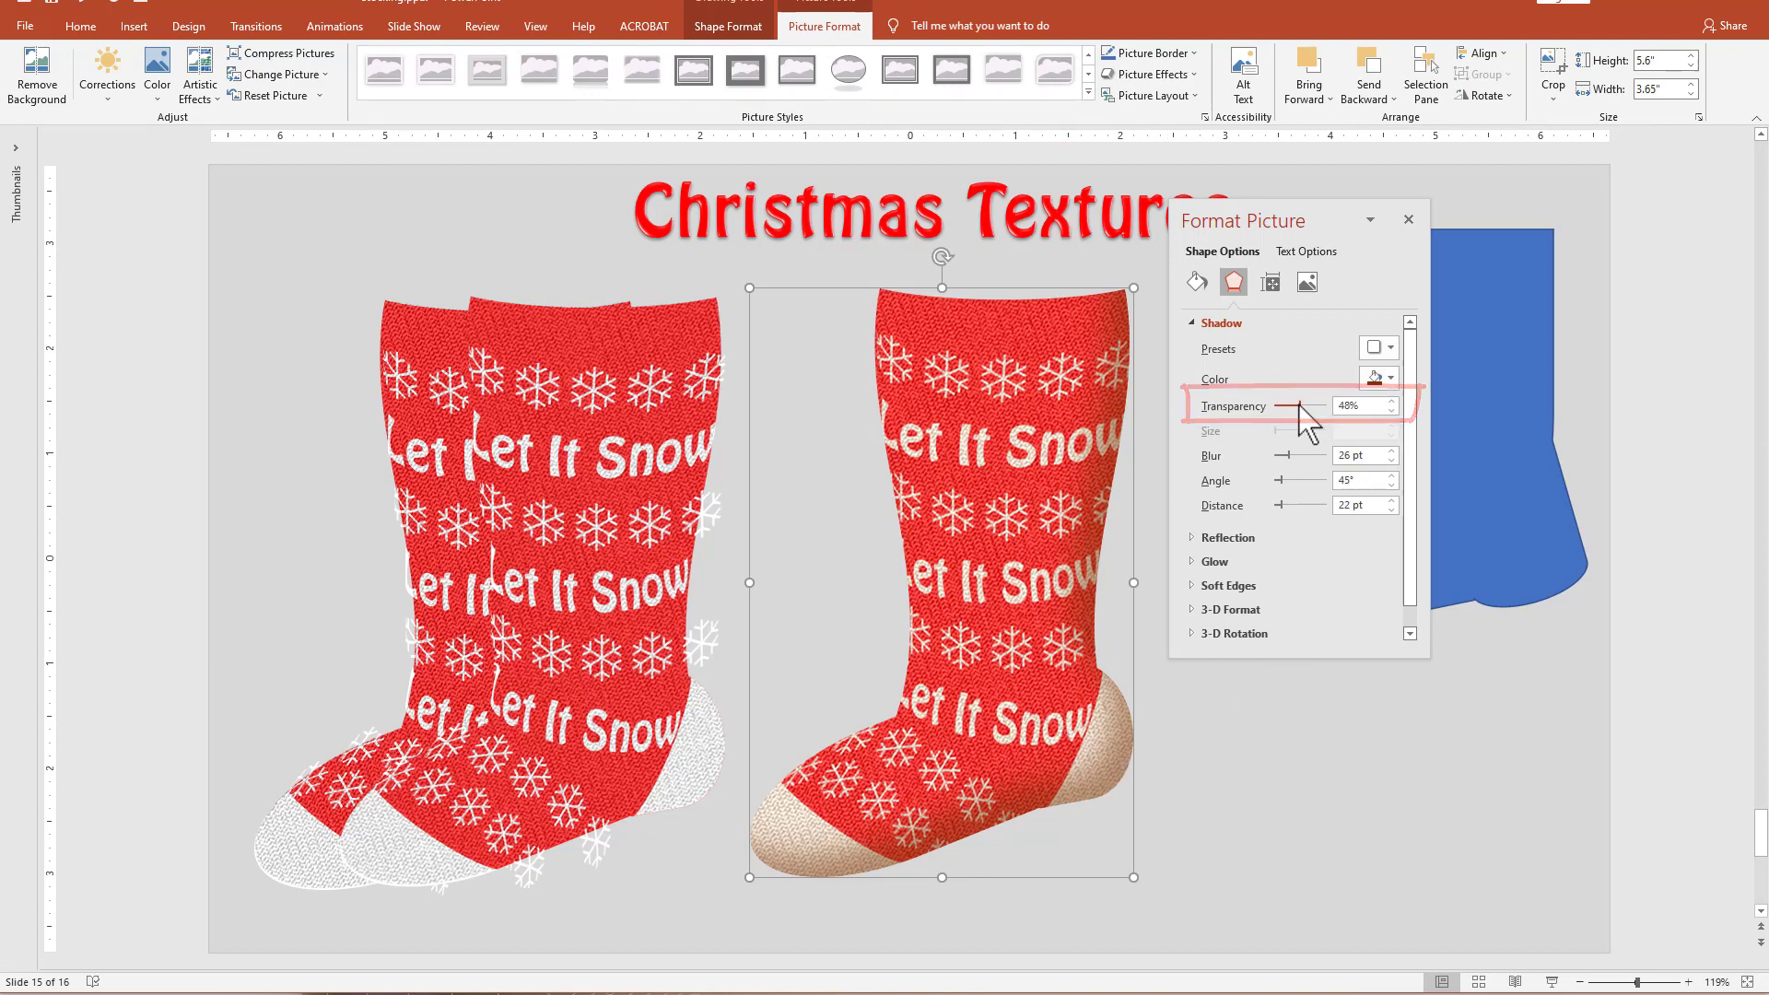
left_click_drag(1299, 405, 1296, 407)
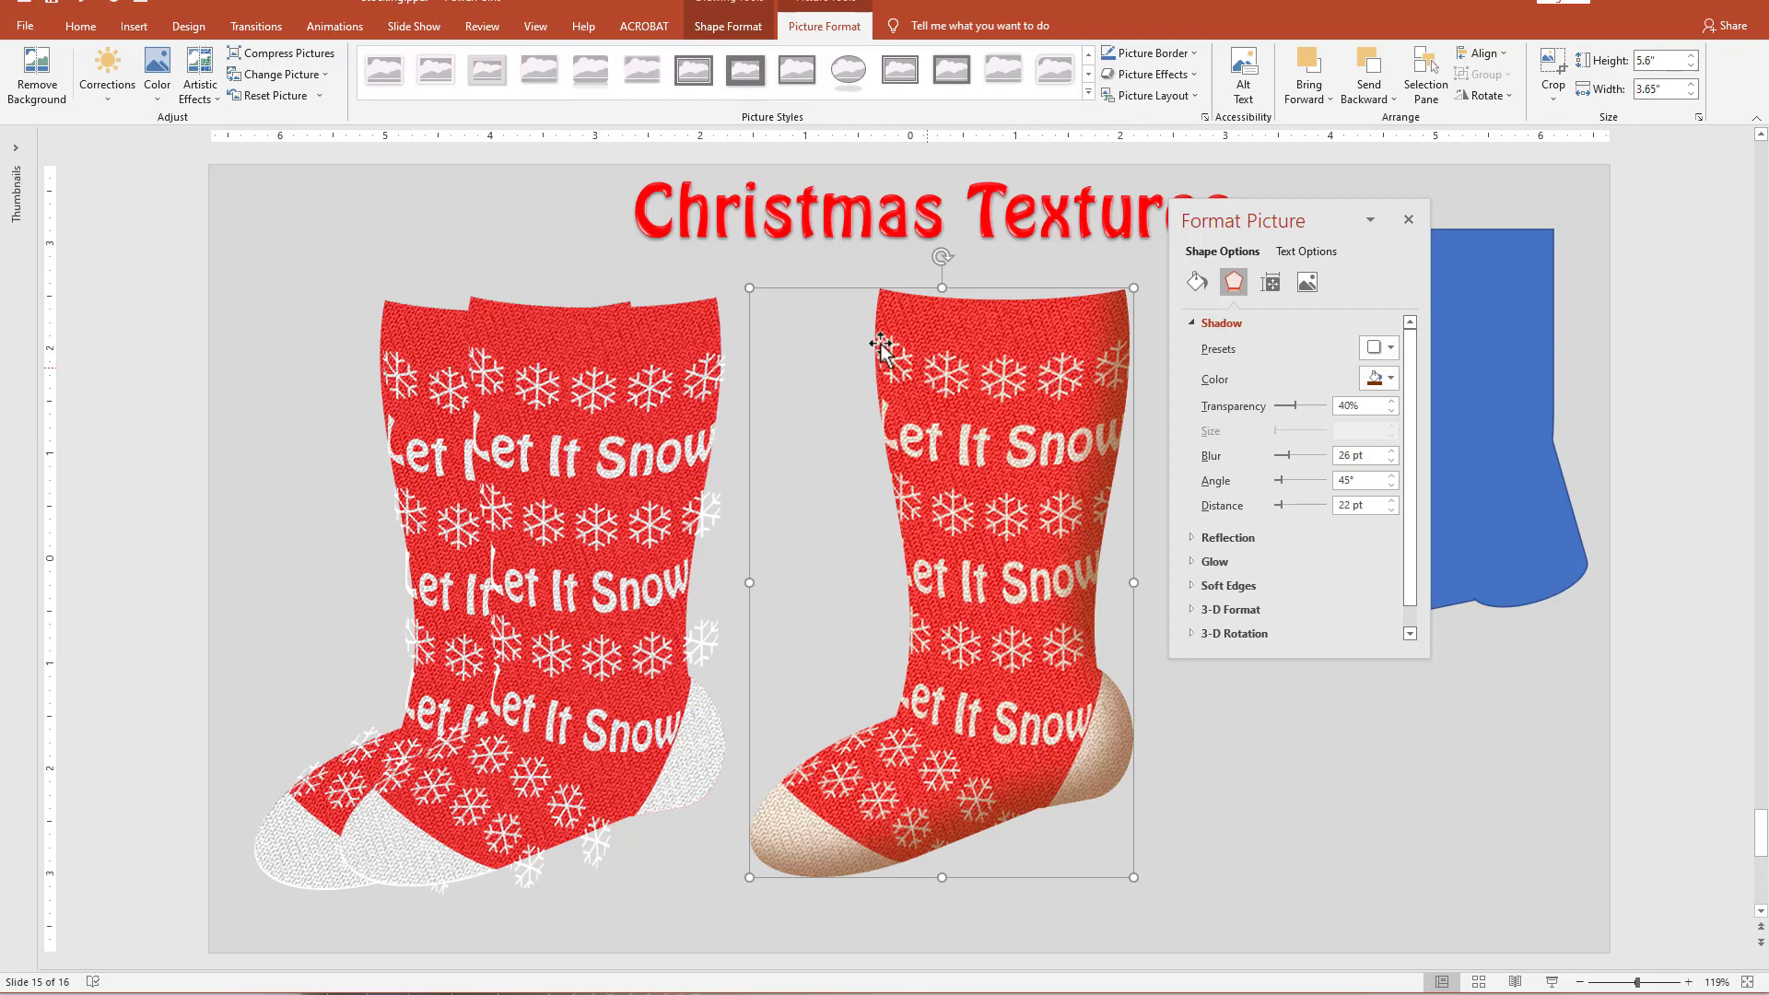
Duplicate the shaded stocking and place the copy beside it over the blue shape, moving the formatting pane out of the way.
left_click_drag(983, 458, 1430, 529)
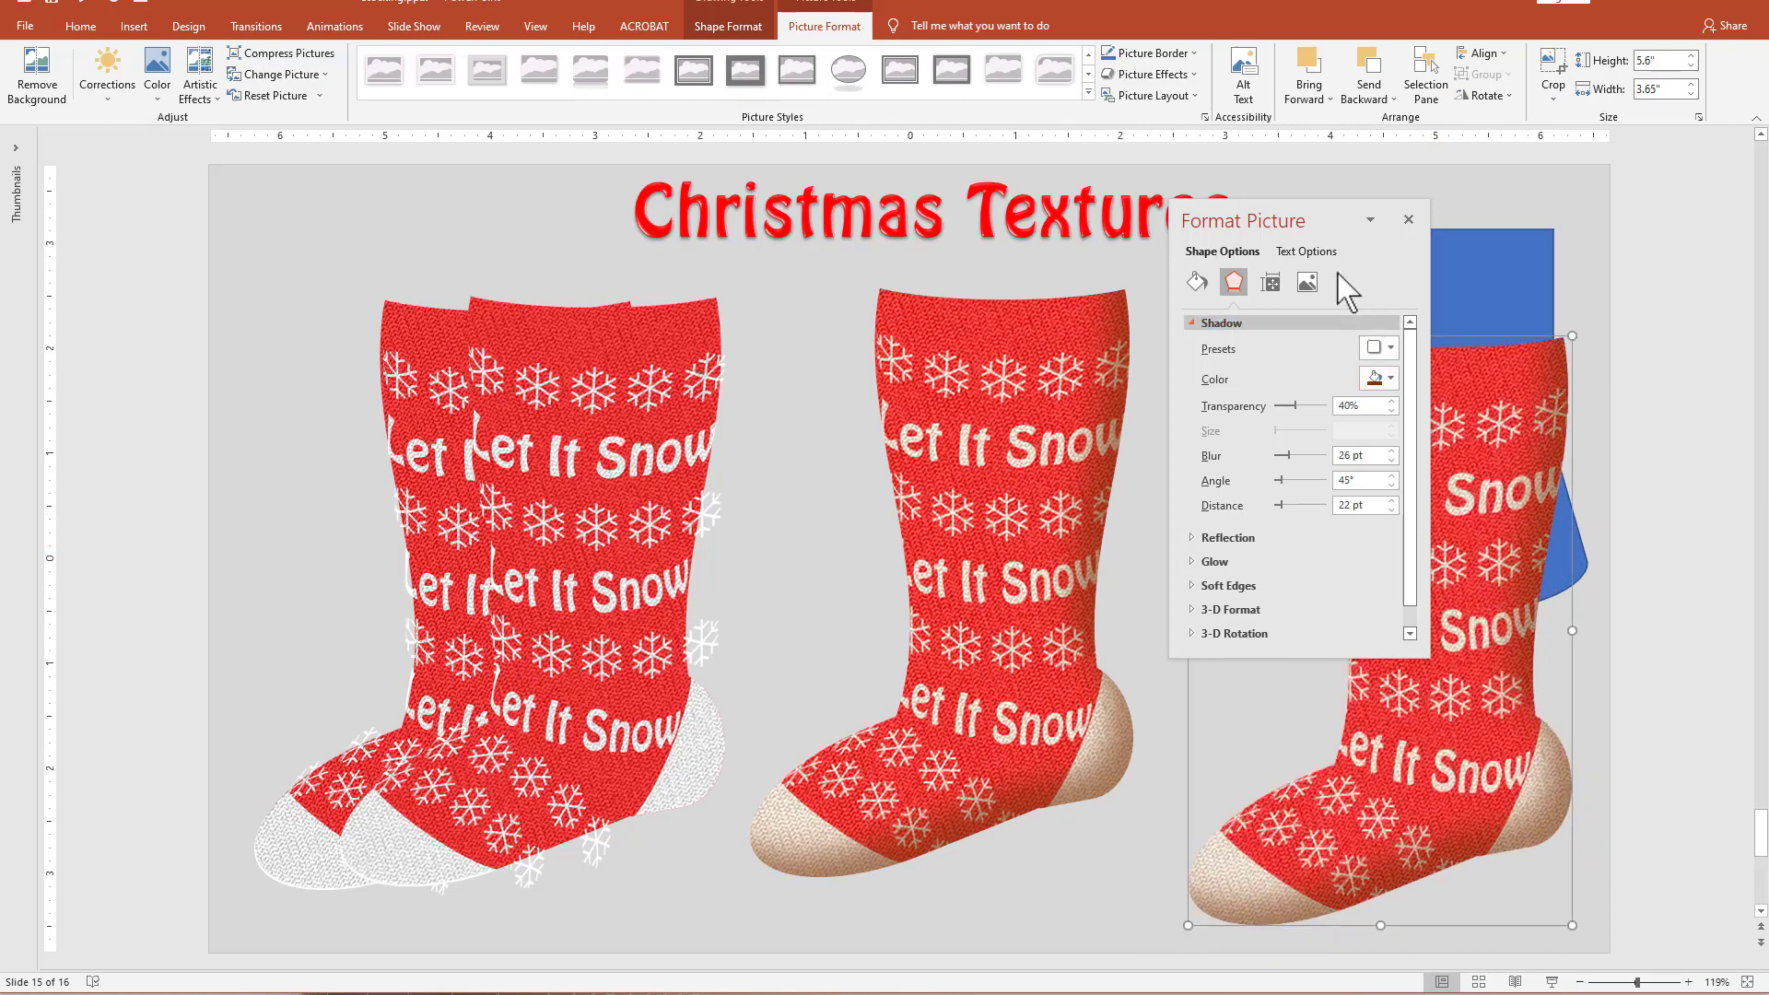
left_click_drag(1311, 213, 652, 265)
left_click_drag(1505, 509, 1467, 453)
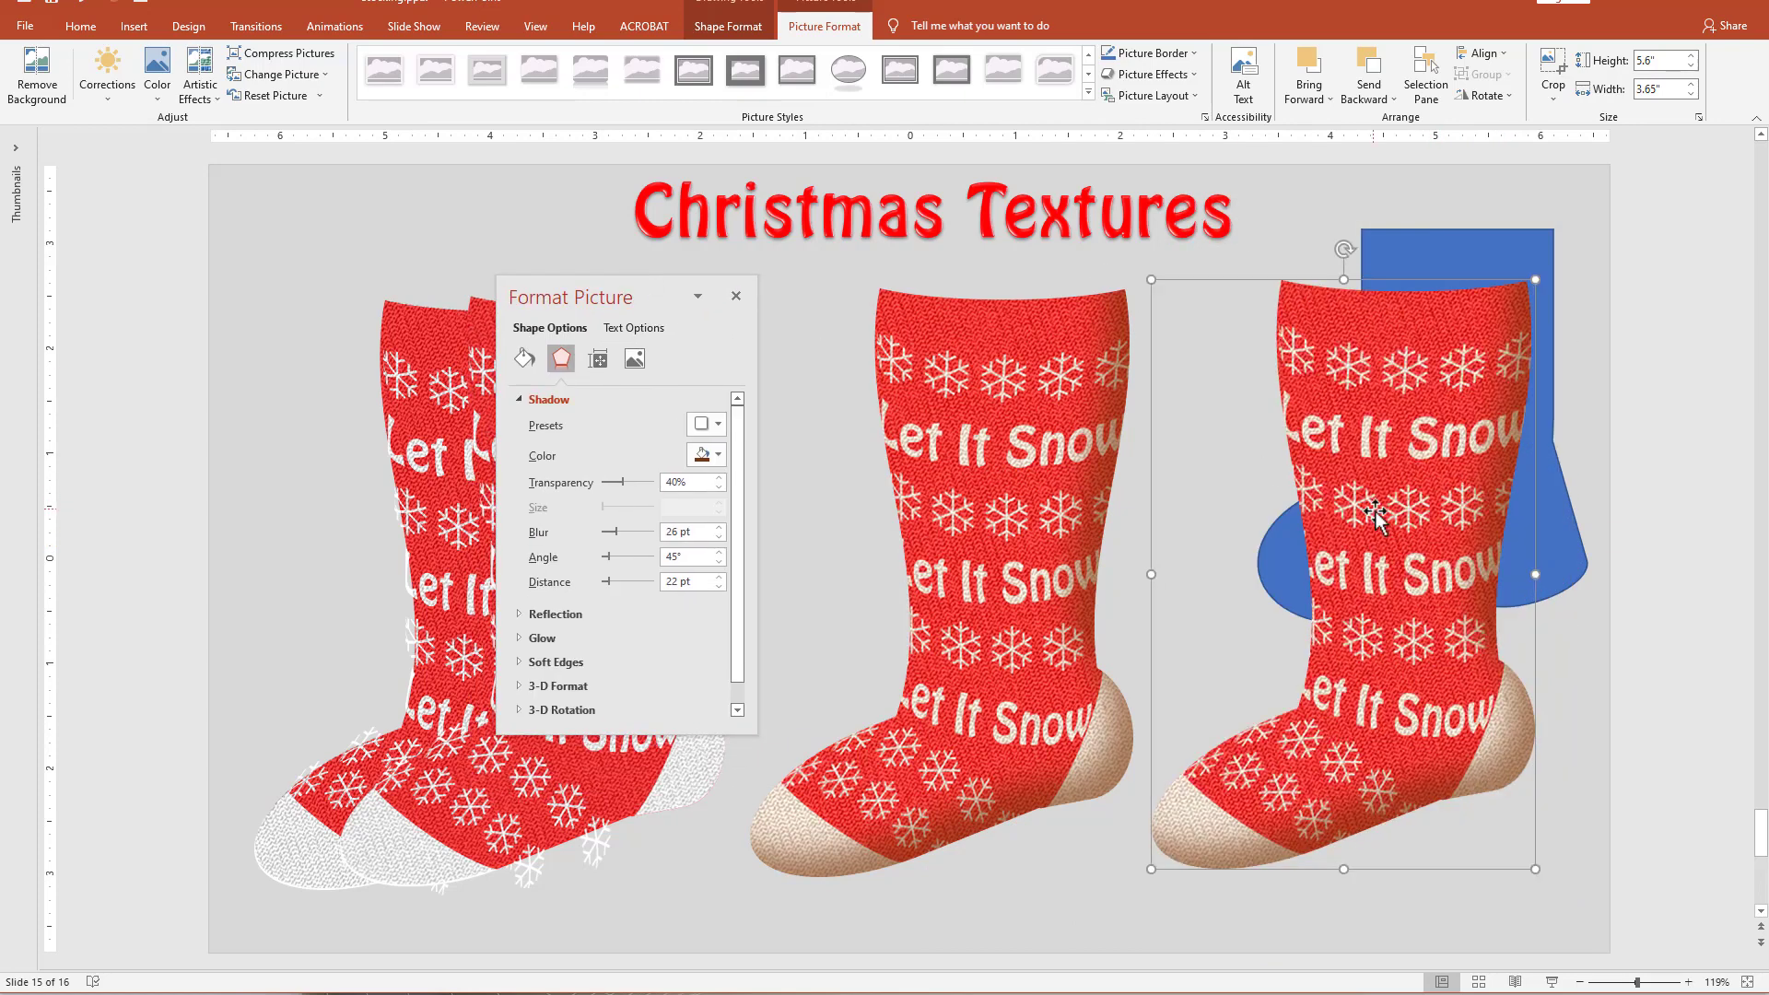
Fill the duplicate stocking with solid black and remove its inner shadow.
left_click(525, 359)
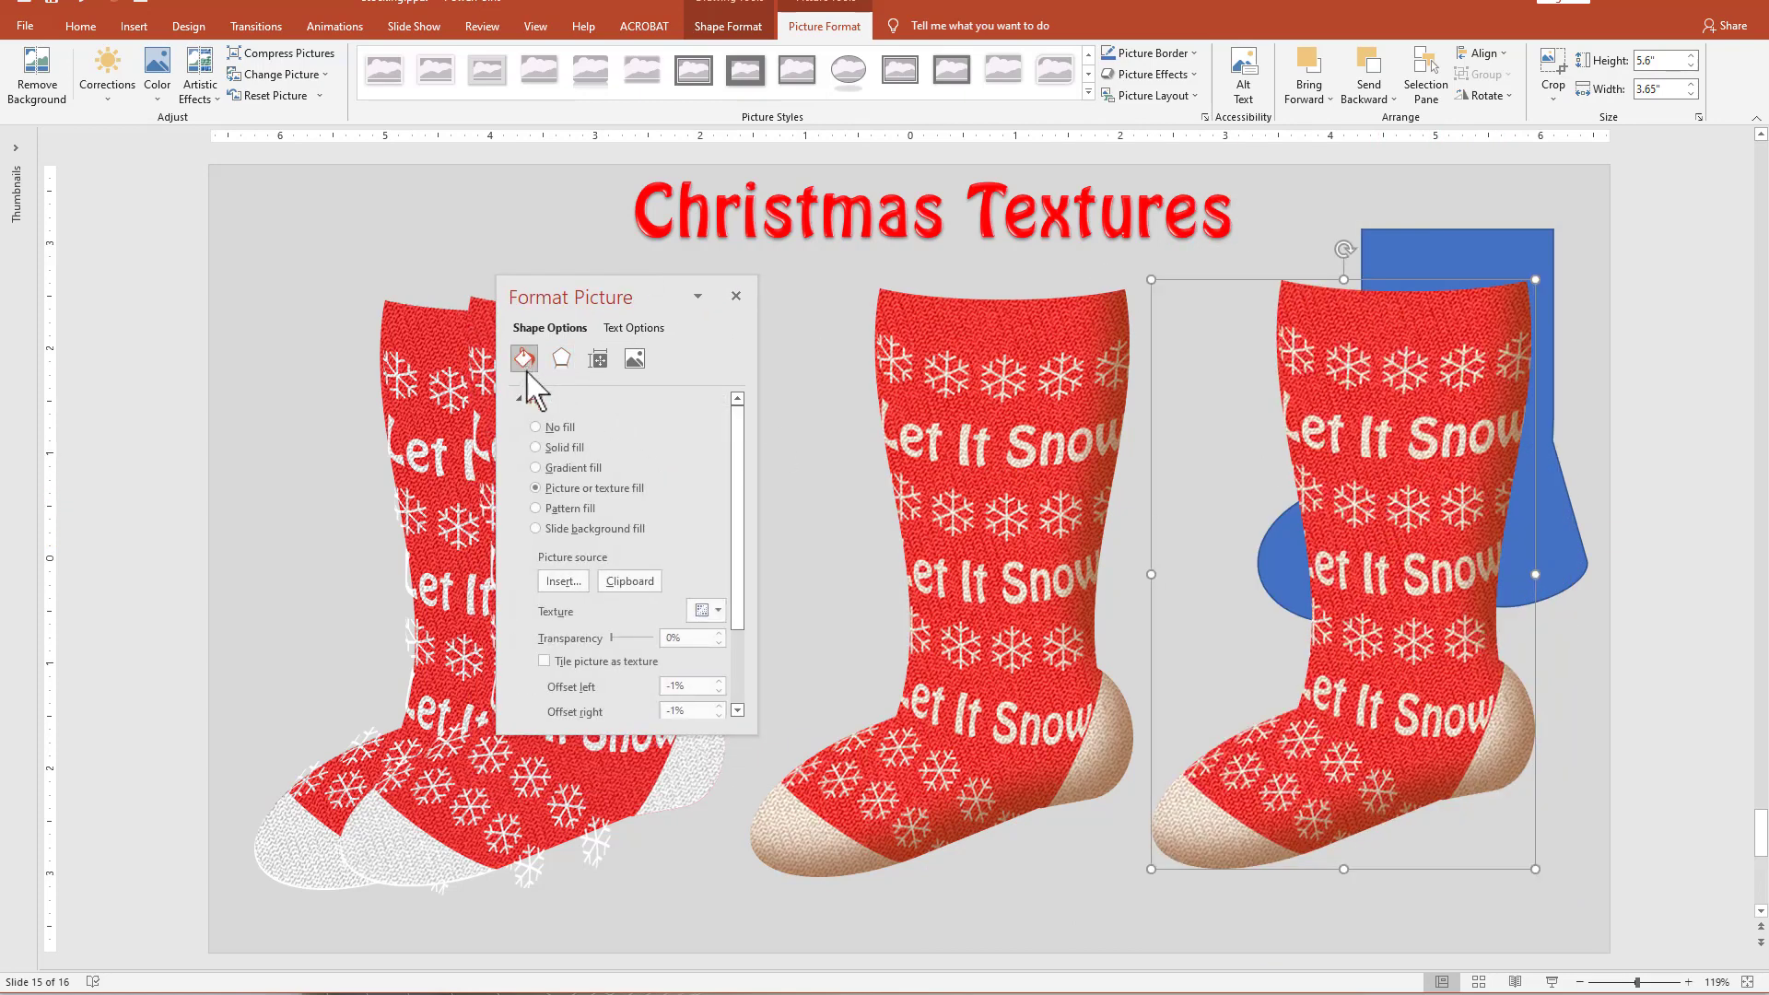
left_click(535, 448)
left_click(717, 561)
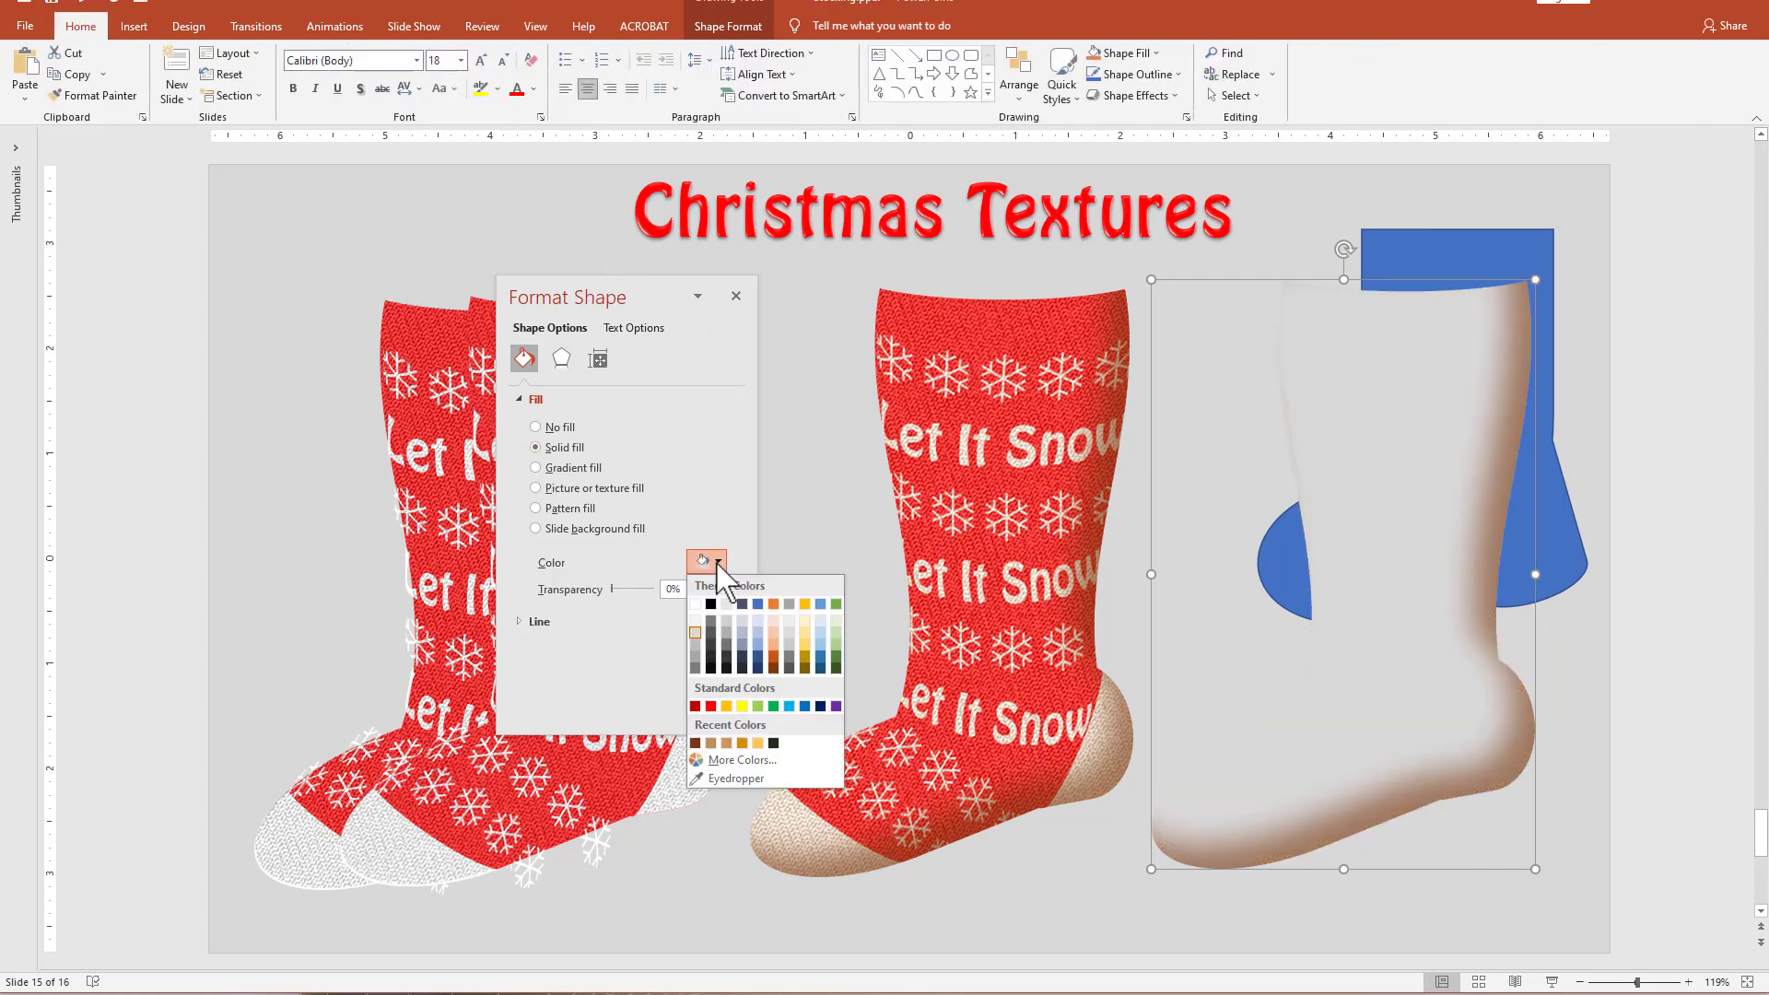
left_click(710, 605)
left_click(561, 358)
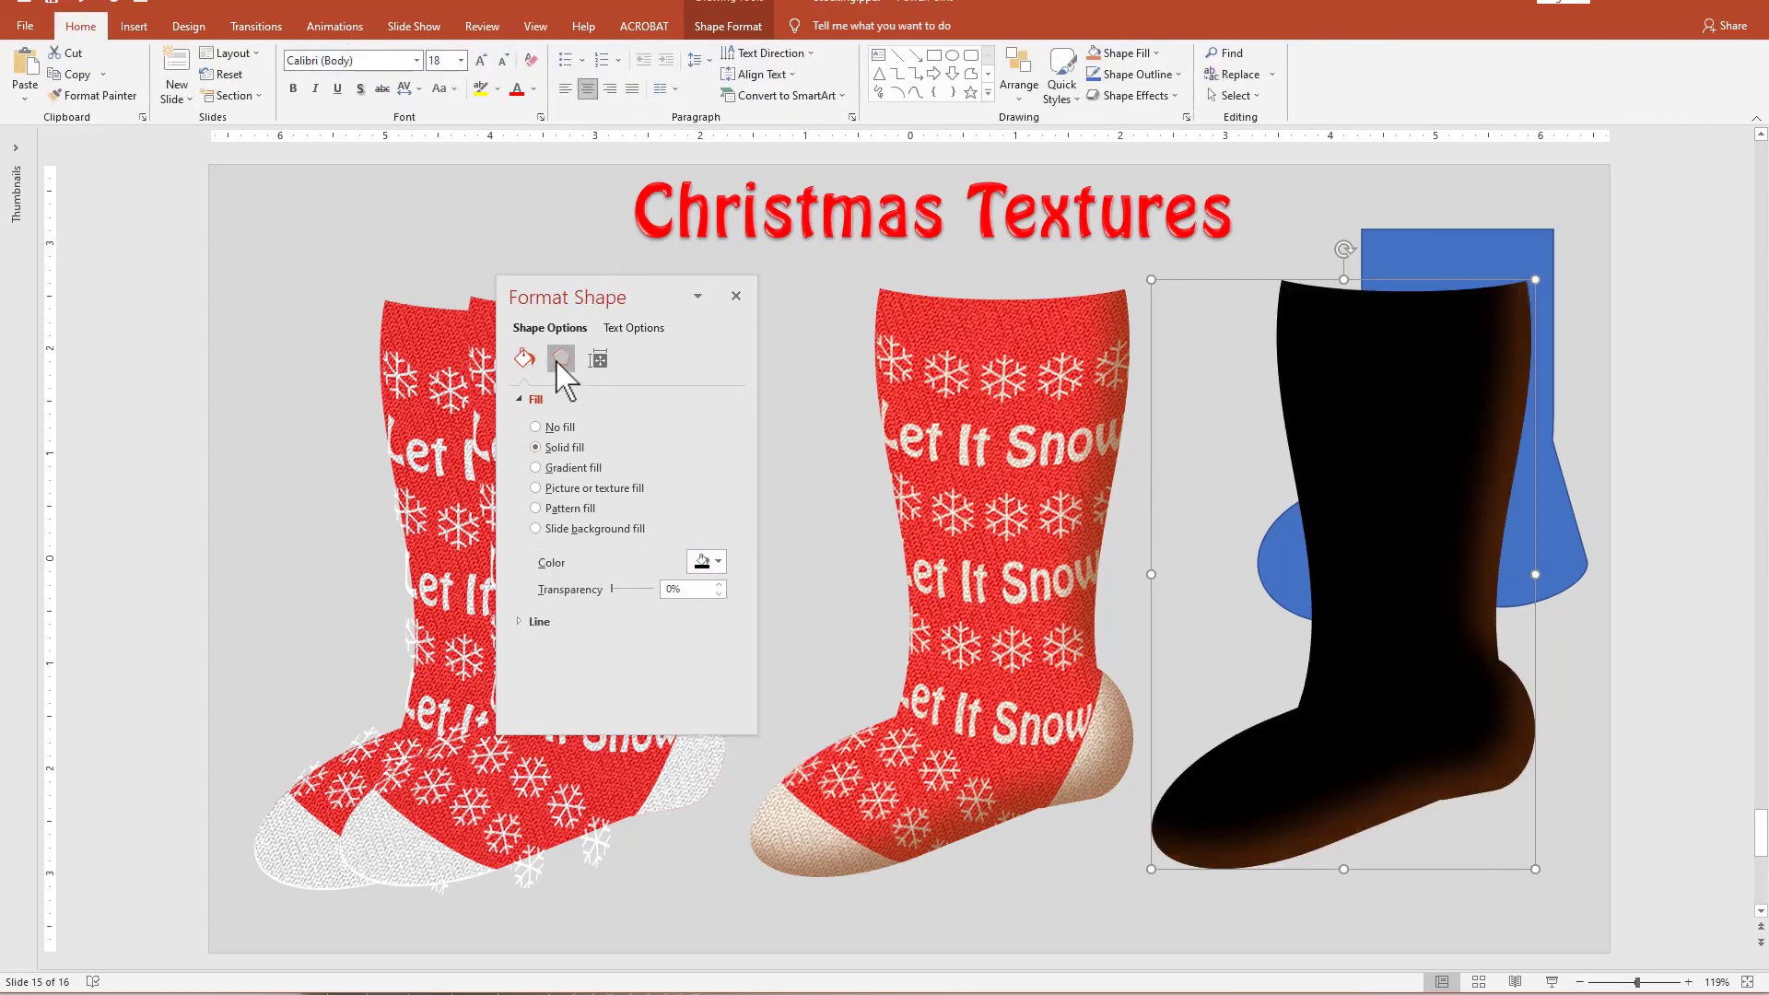
left_click(708, 426)
left_click(713, 482)
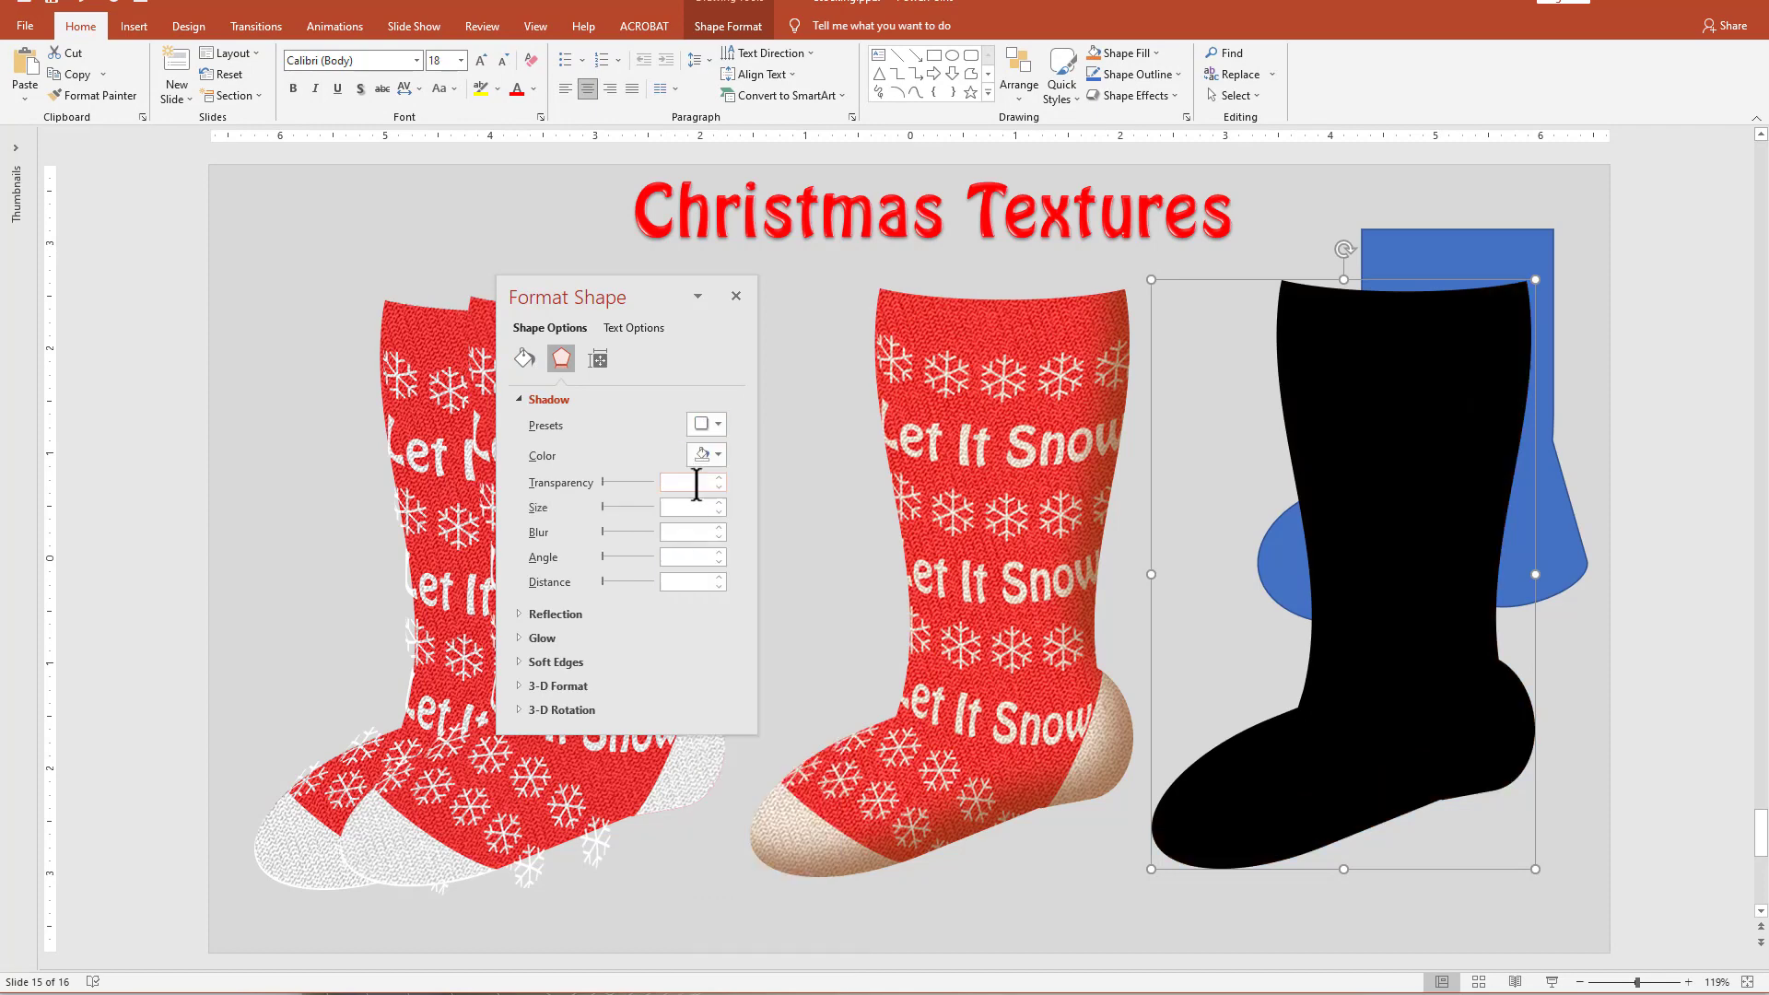
Align the black stocking over the textured original and set its fill transparency to 80%.
left_click_drag(1390, 453, 992, 439)
left_click(524, 359)
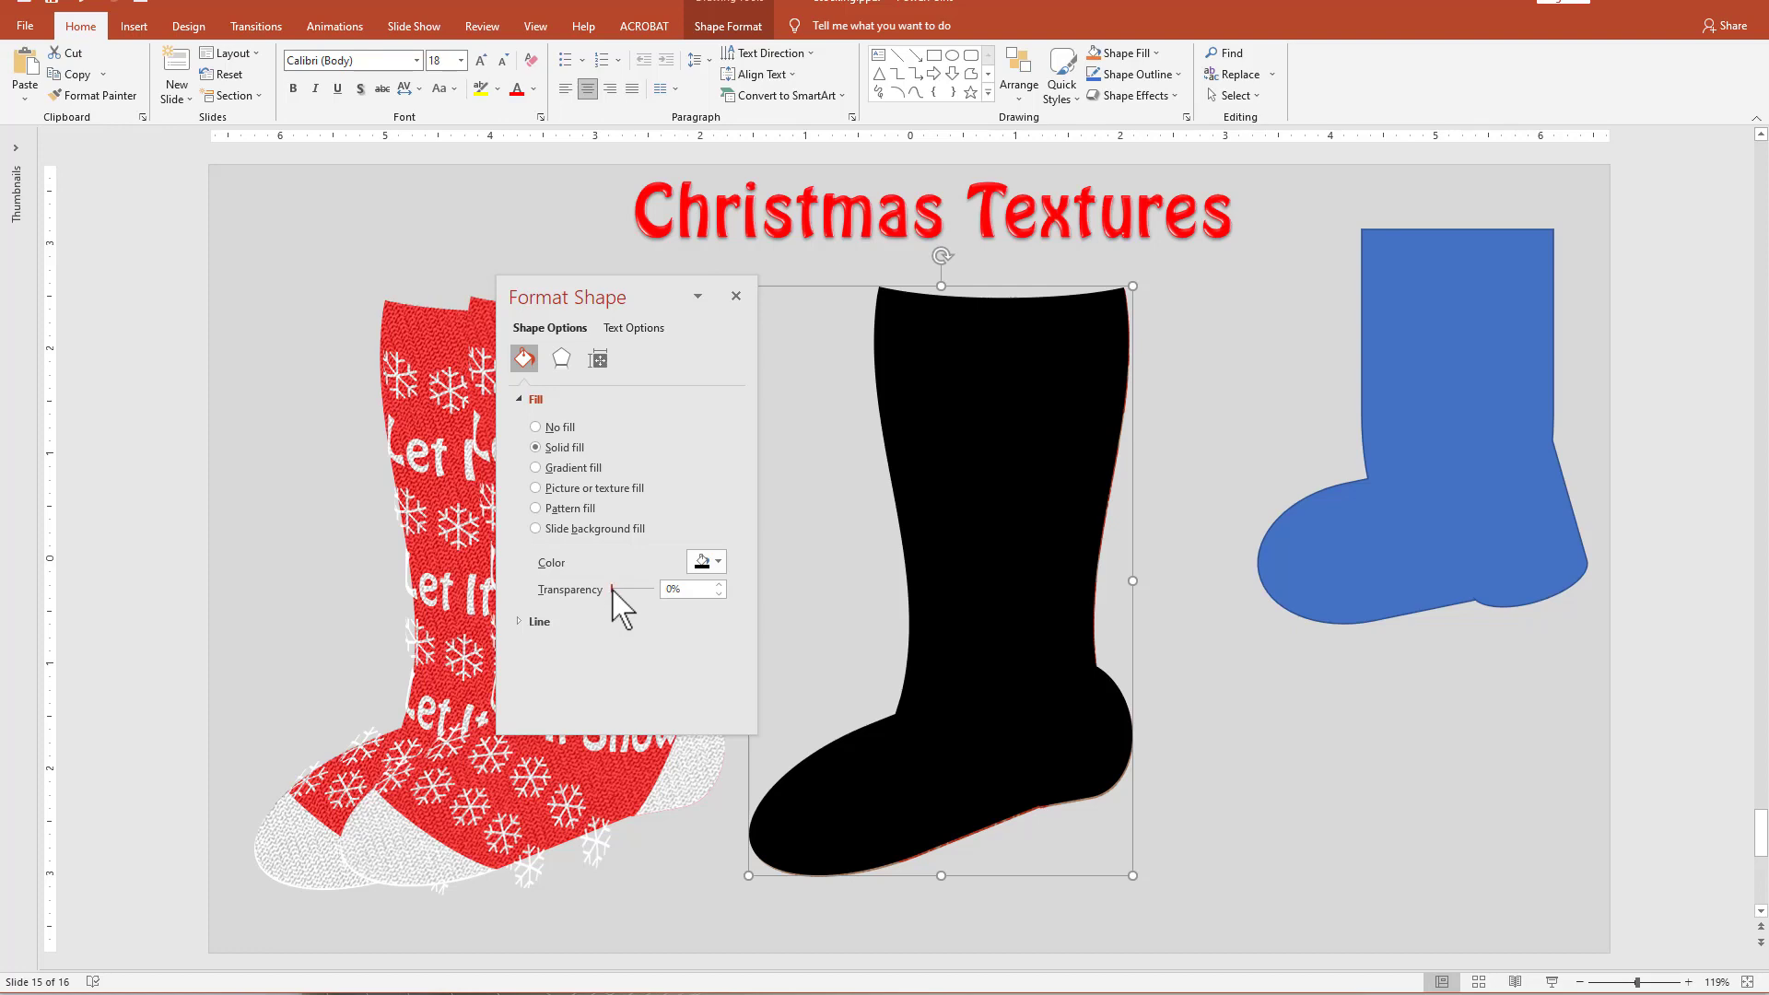
left_click_drag(613, 588, 646, 597)
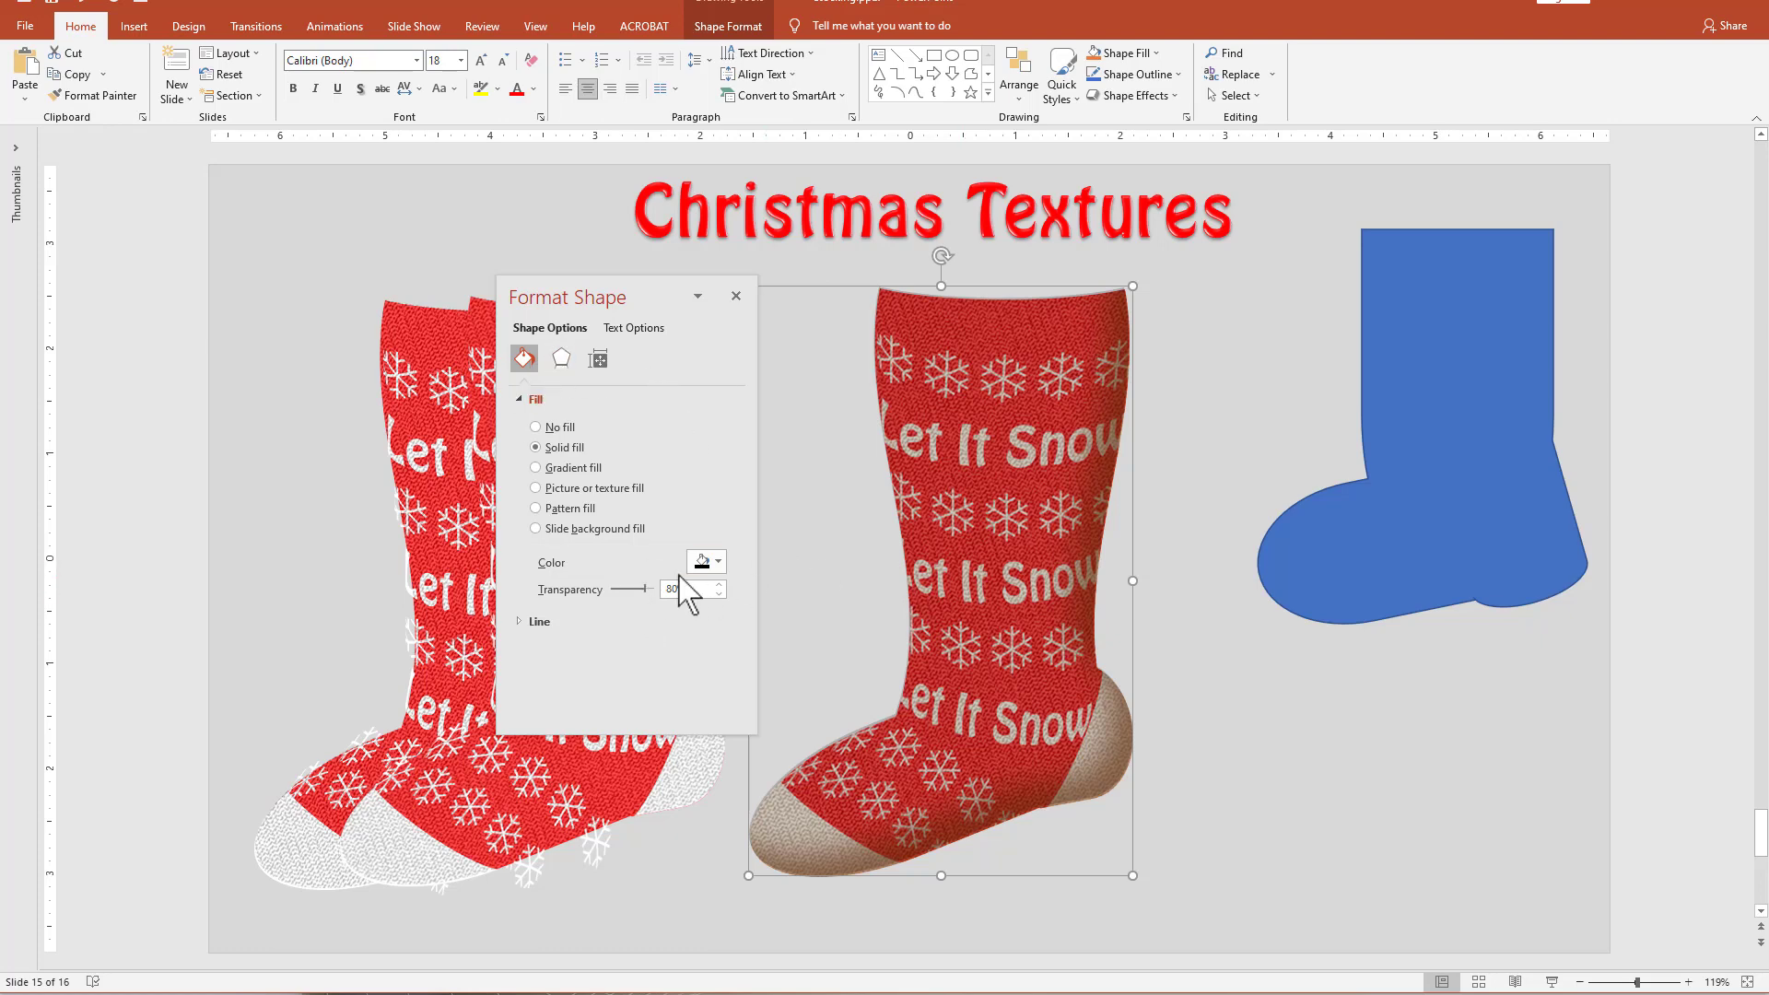
Apply 26 pt soft edges to the translucent black overlay and nudge it into alignment with the stocking.
left_click(562, 359)
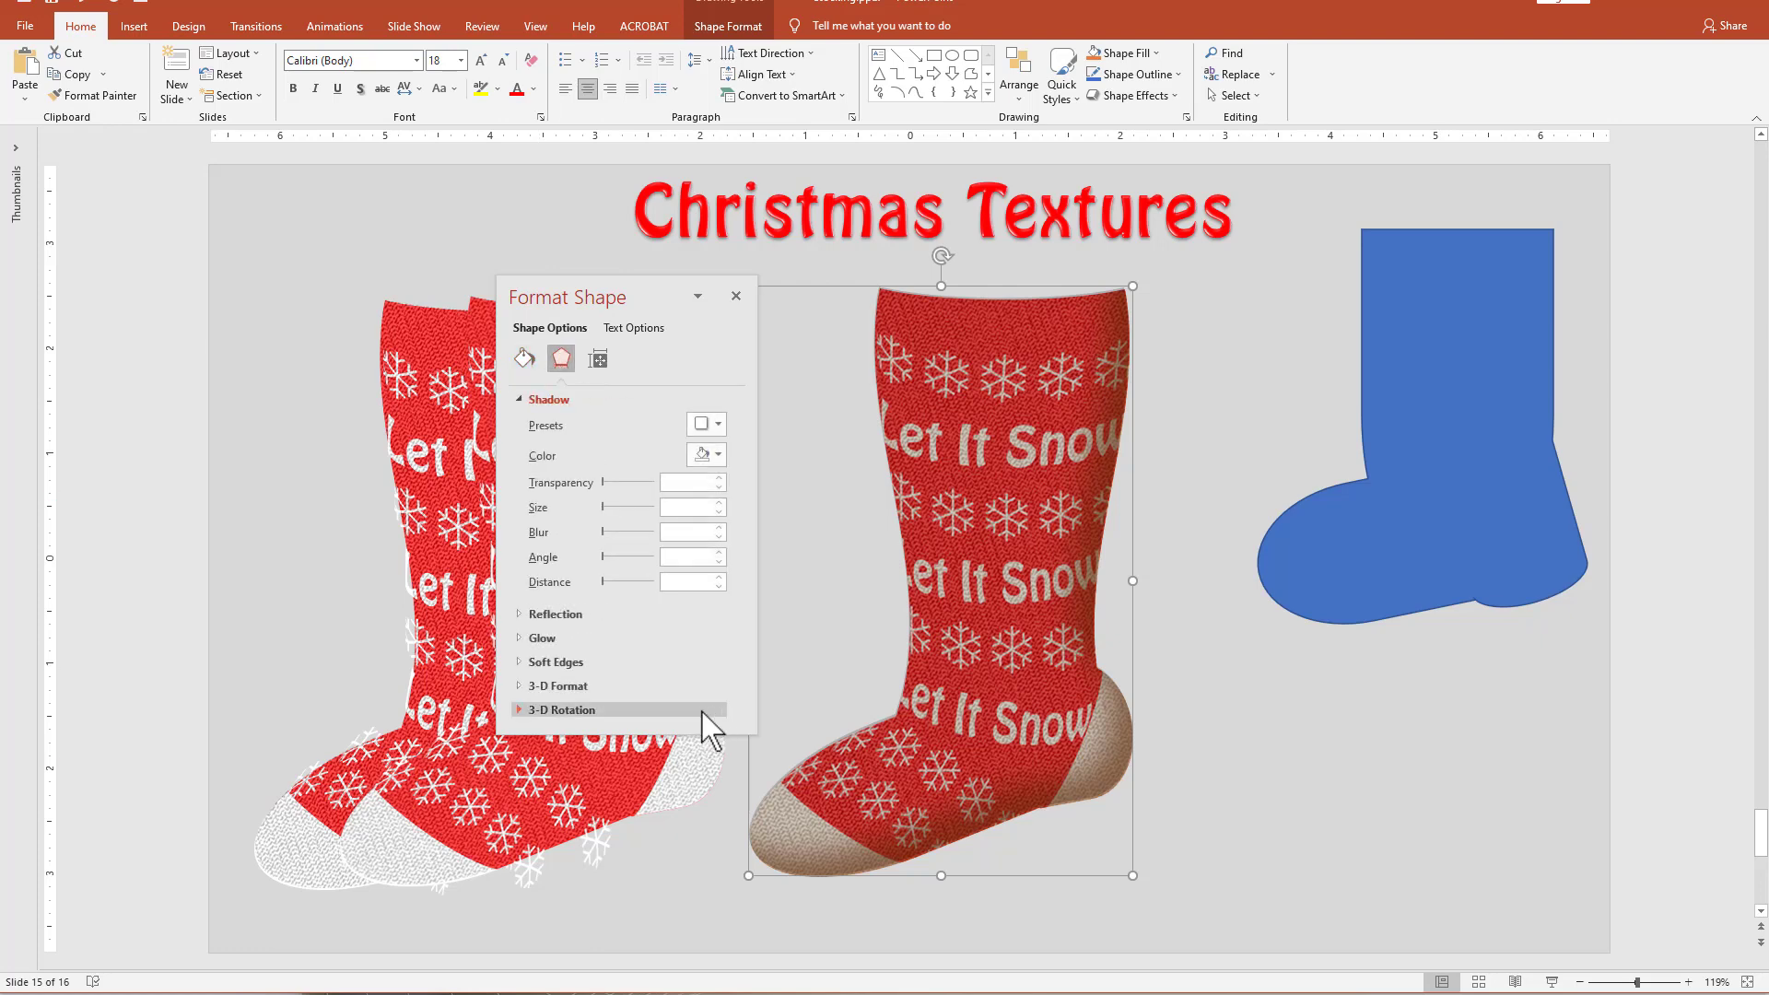
left_click(519, 663)
scroll(728, 572, "down", 1)
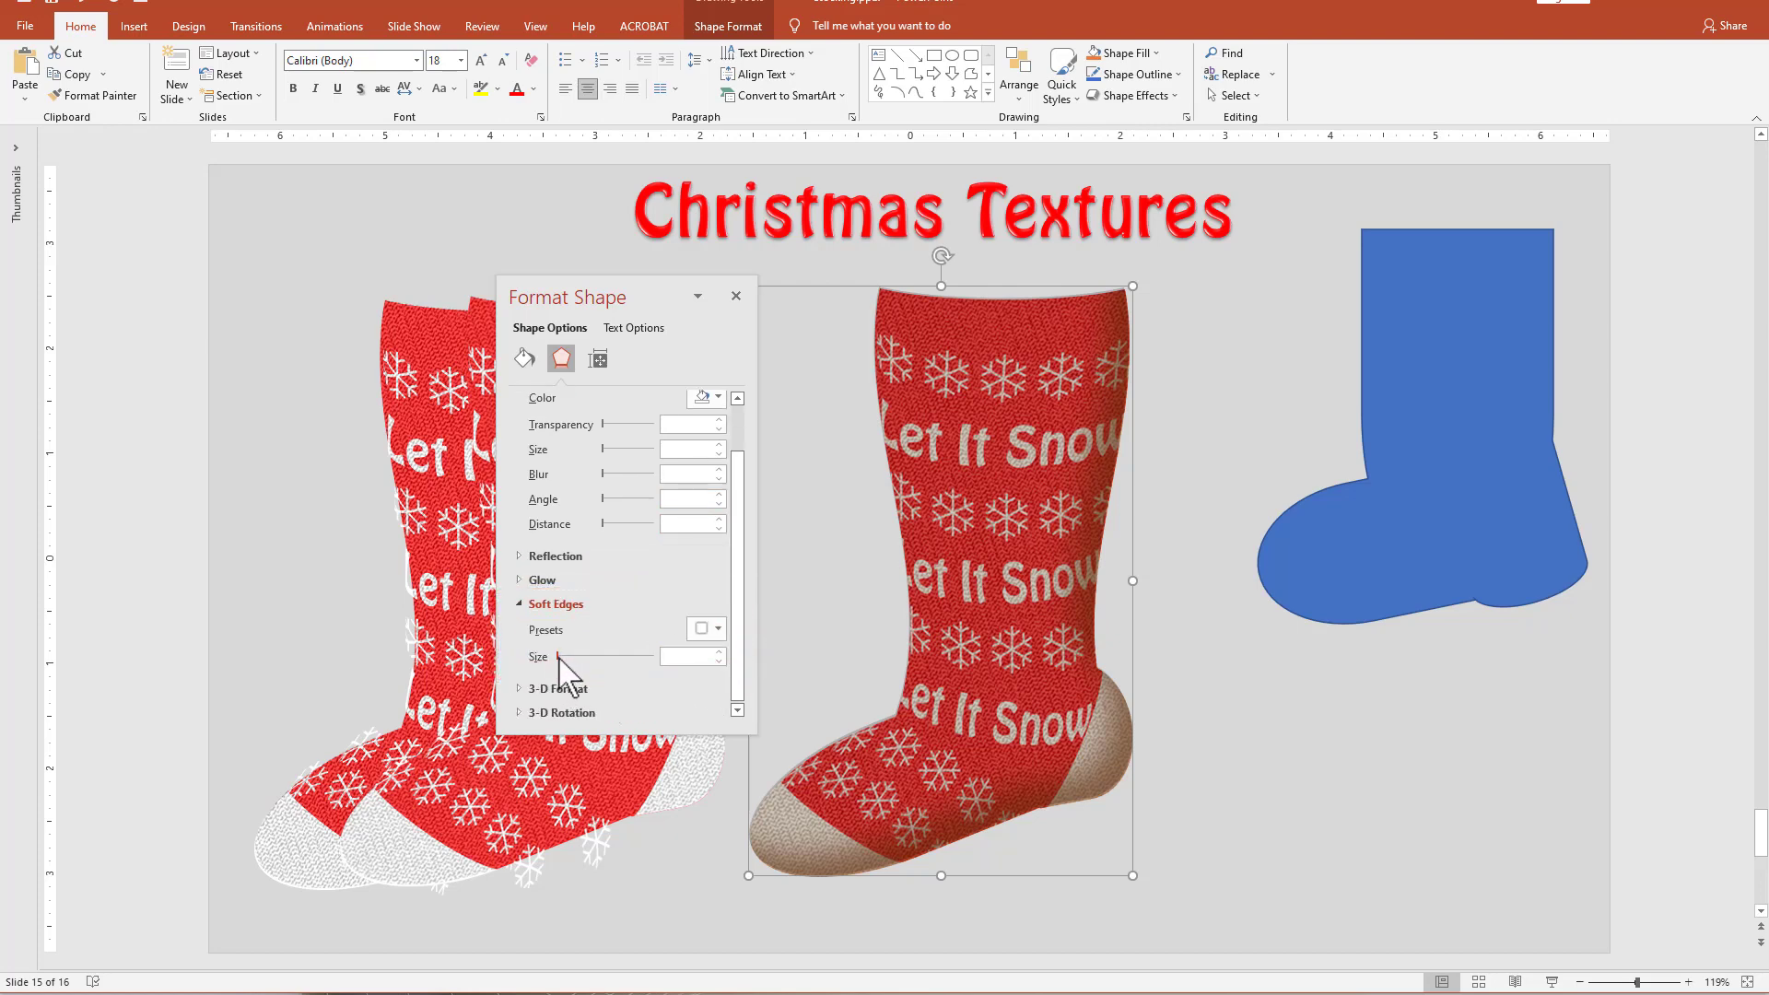
left_click_drag(559, 657, 589, 662)
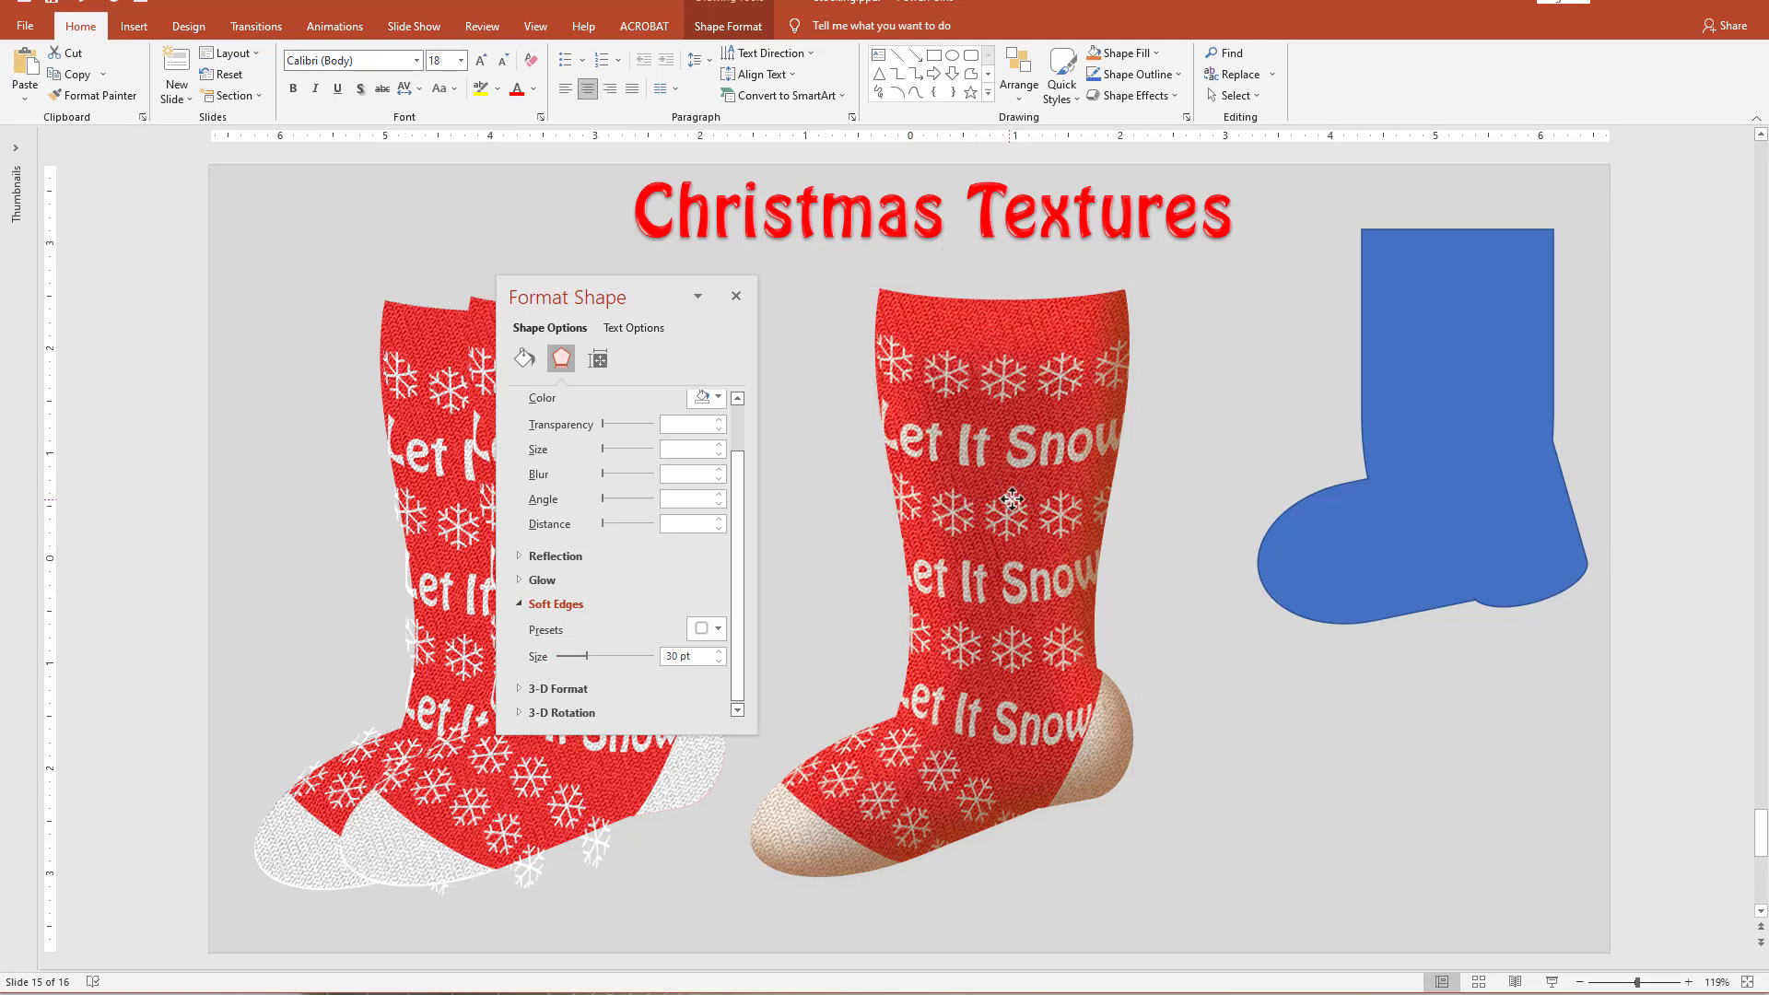
left_click(1011, 499)
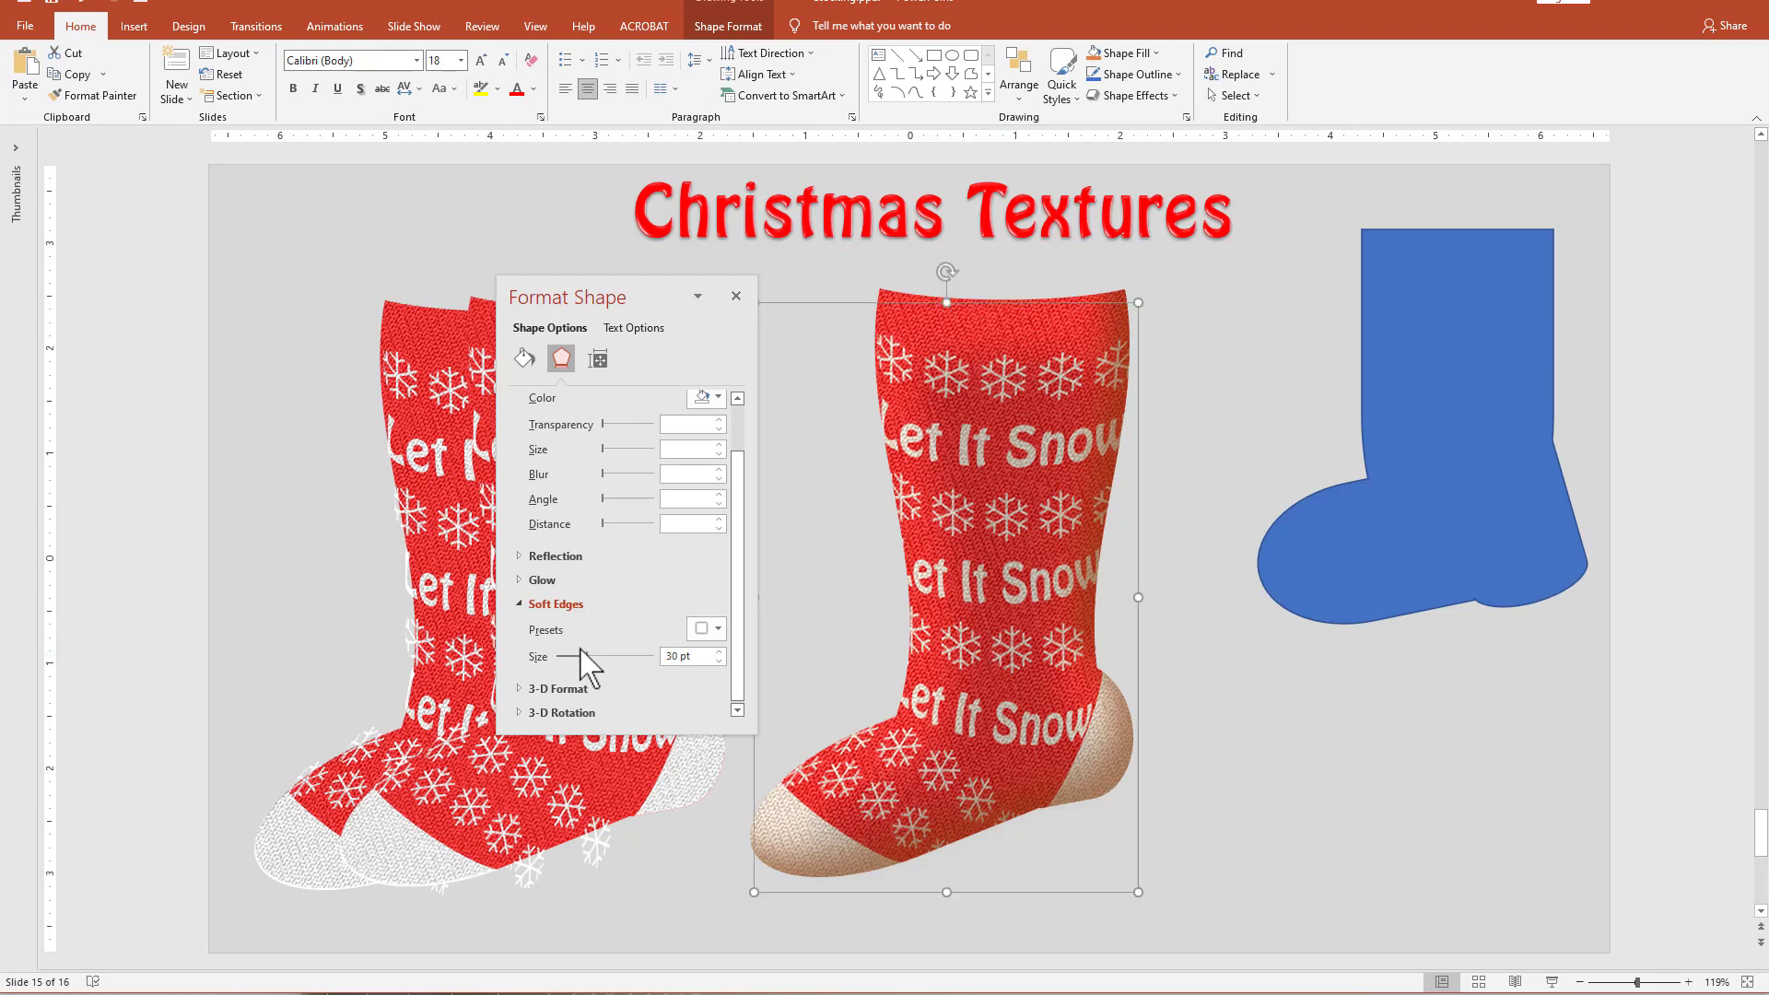
left_click_drag(582, 655, 584, 655)
left_click_drag(954, 773, 958, 761)
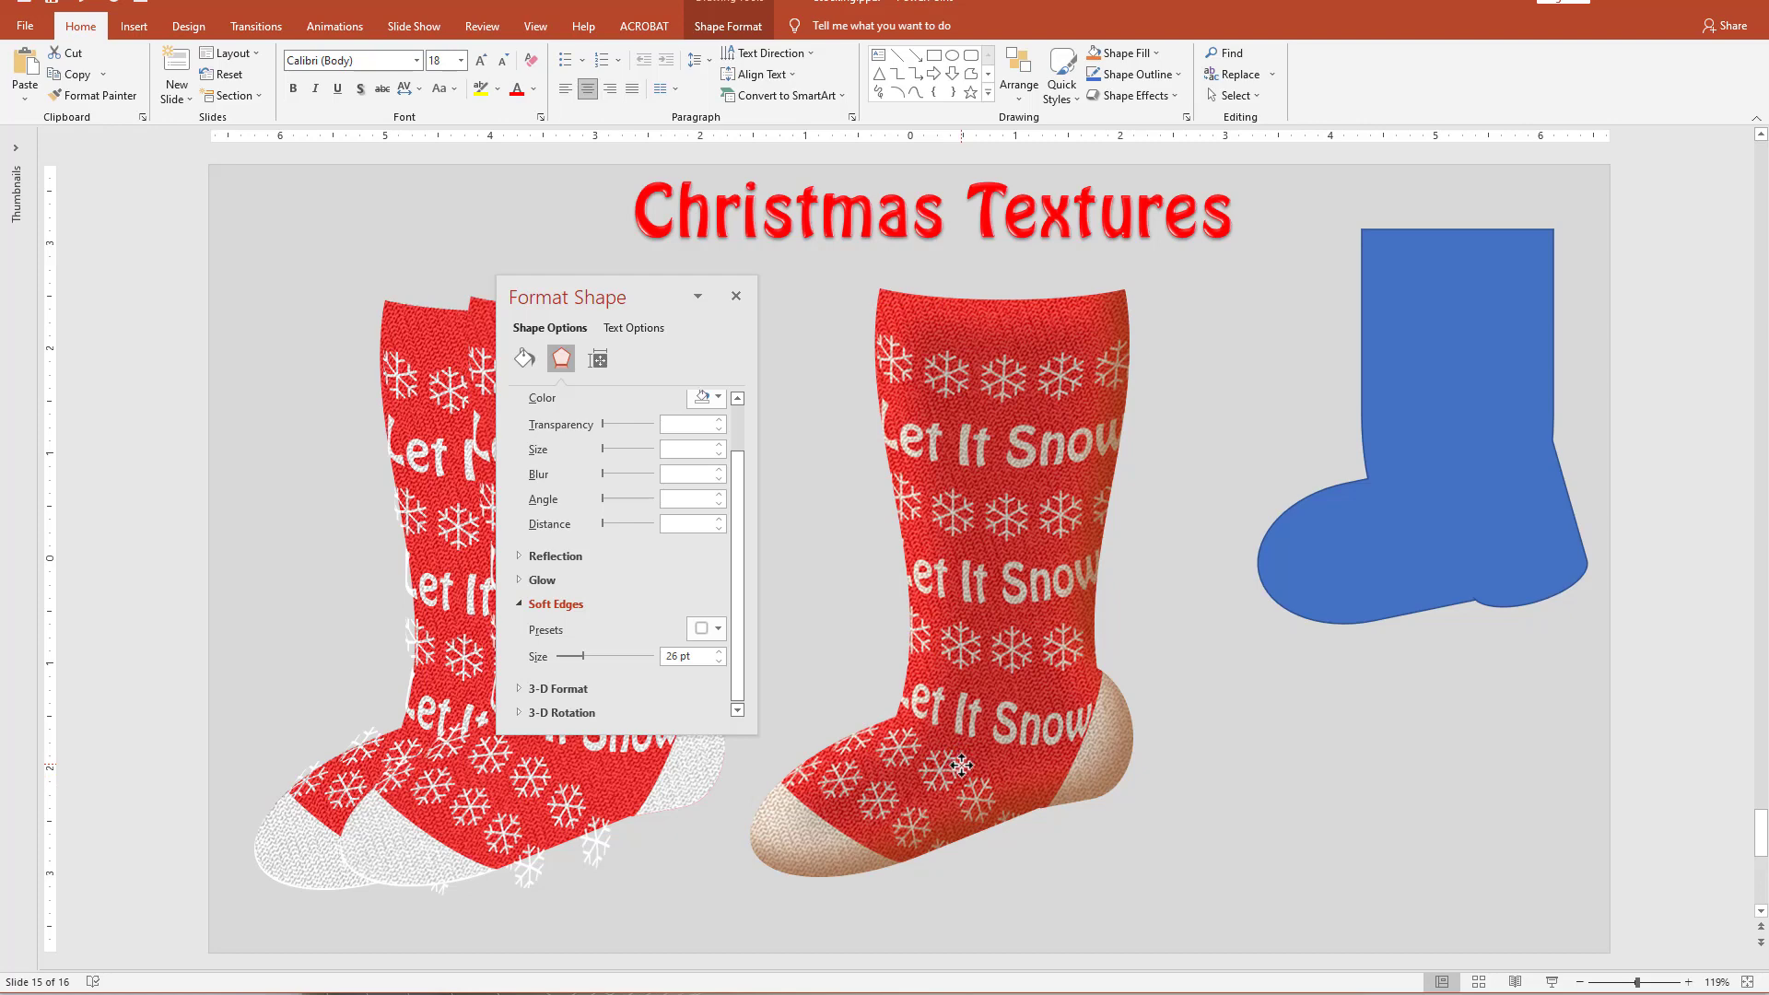
Duplicate the textured stocking together with its black overlay and place the copies beside it over the blue shape.
left_click_drag(1453, 919, 662, 205)
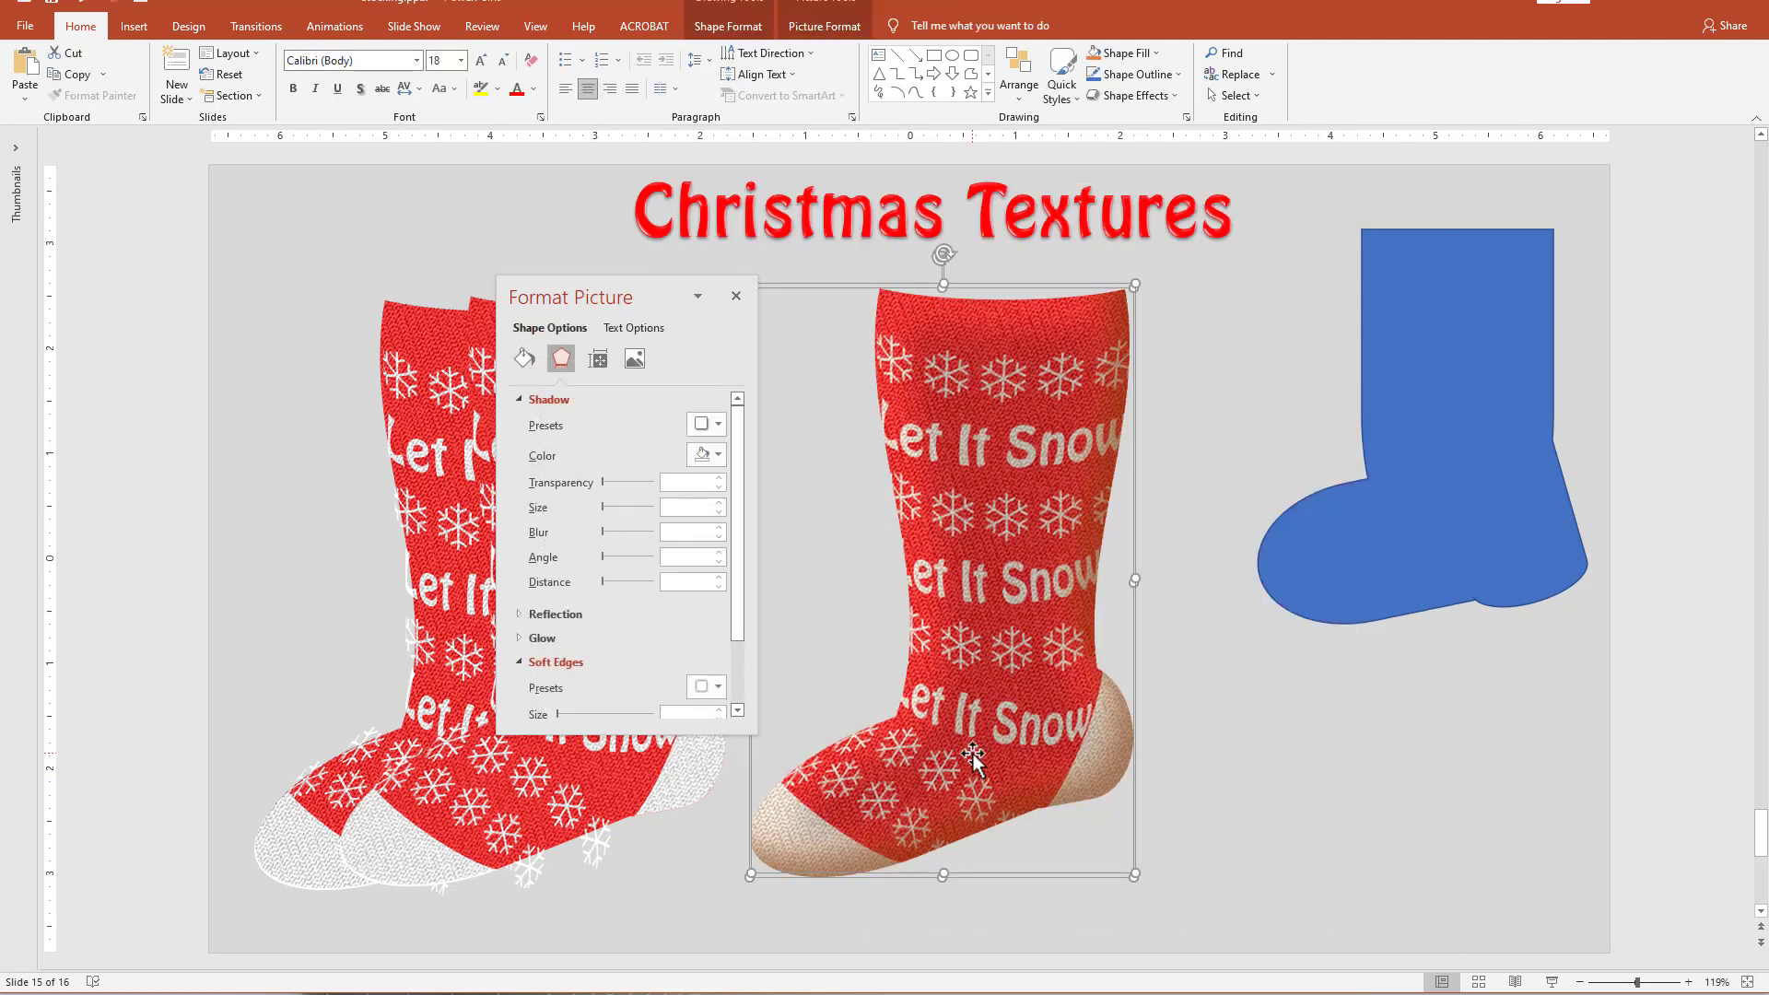
left_click_drag(973, 756, 1383, 754)
left_click(1653, 709)
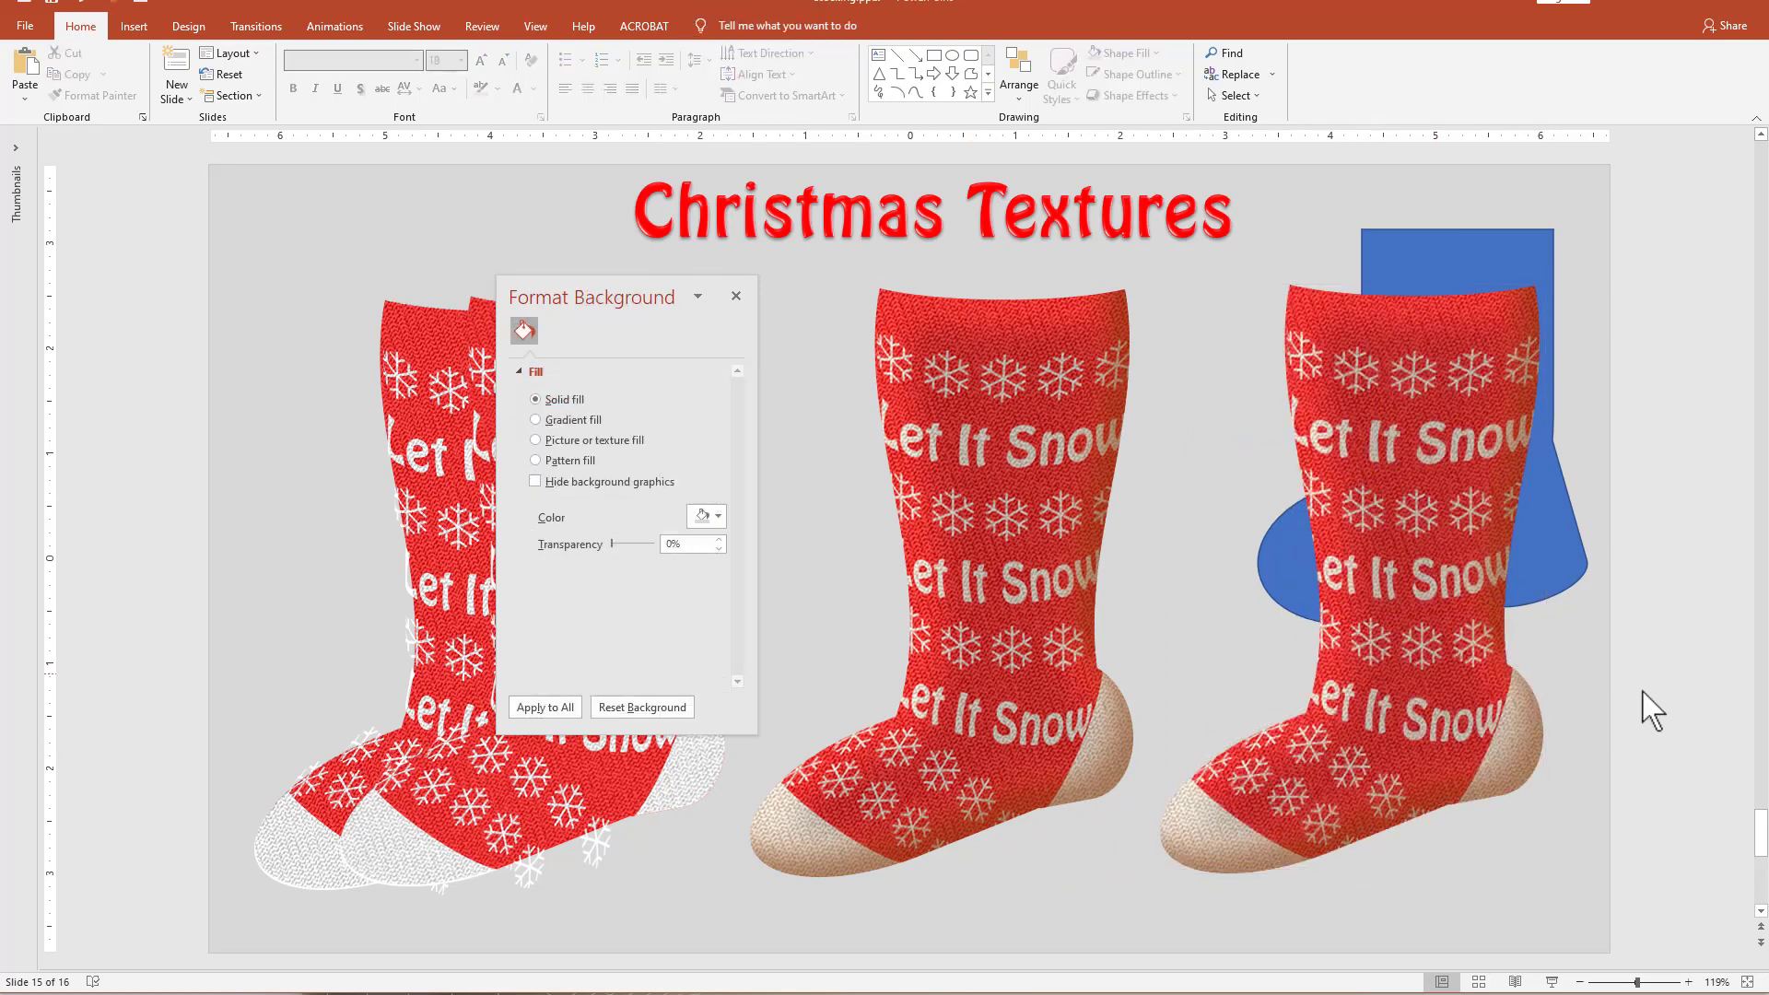
Examine the translucent black overlays on the copied stocking and the original one.
left_click(1439, 399)
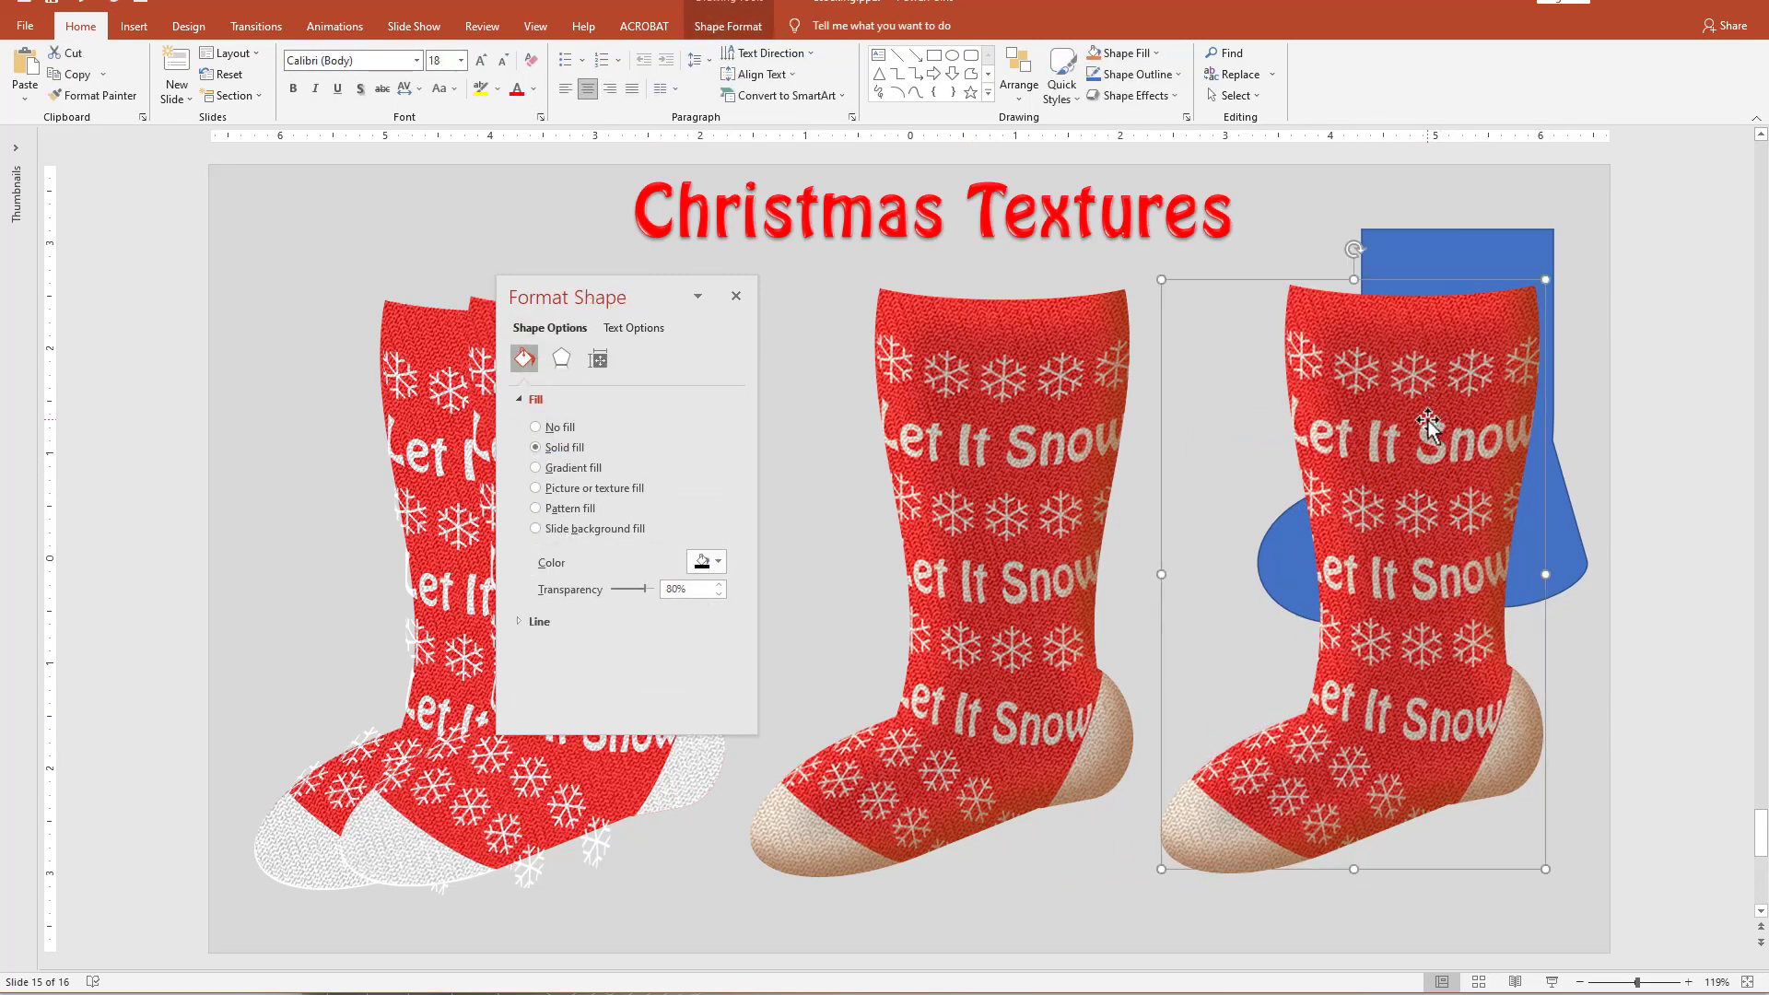
key("Escape")
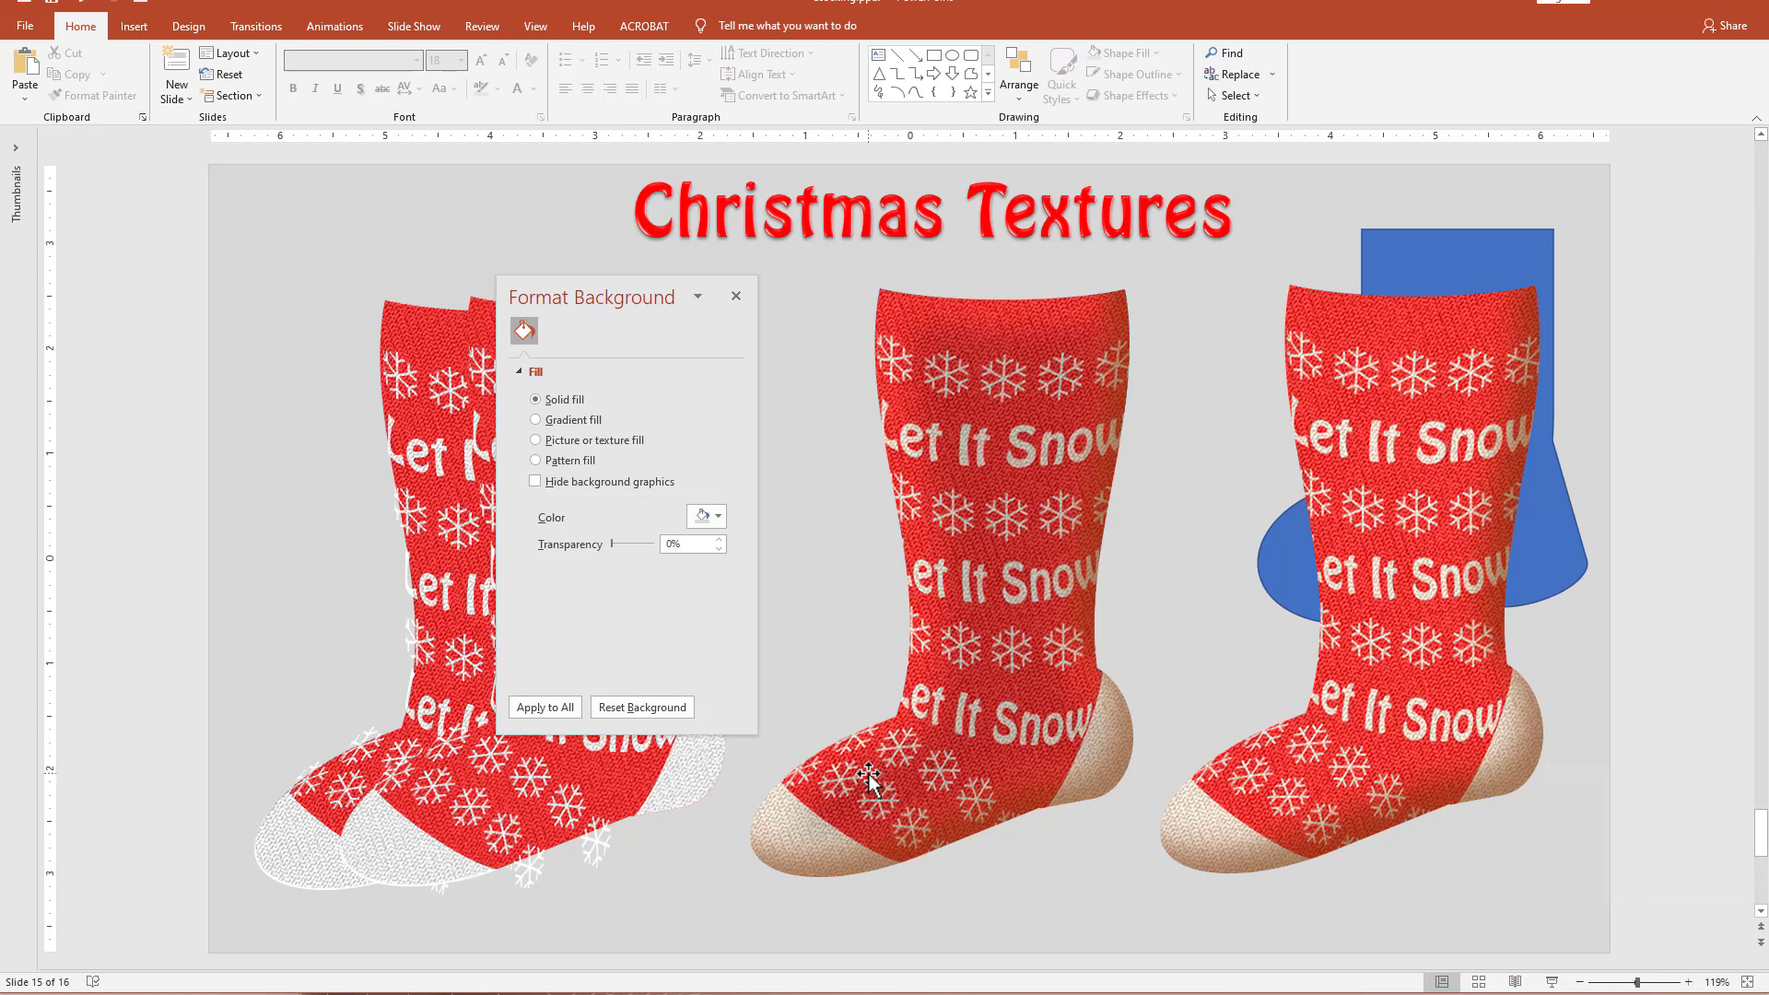
left_click(983, 527)
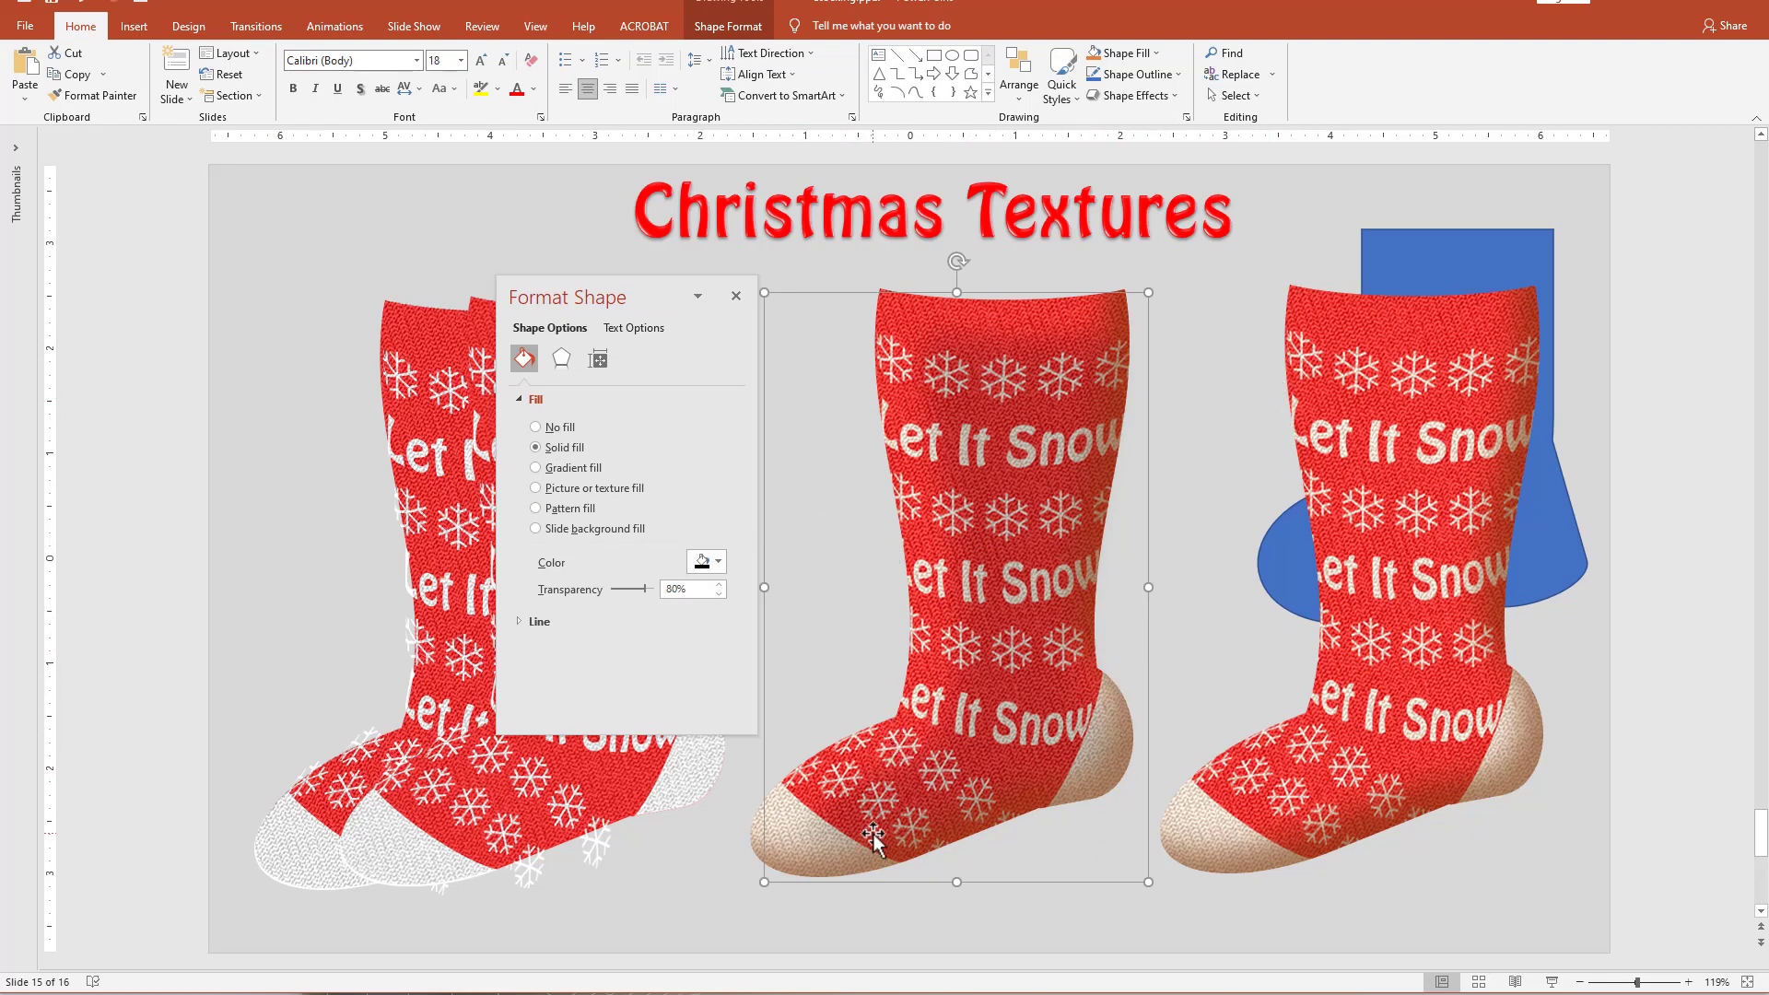
left_click(1098, 927)
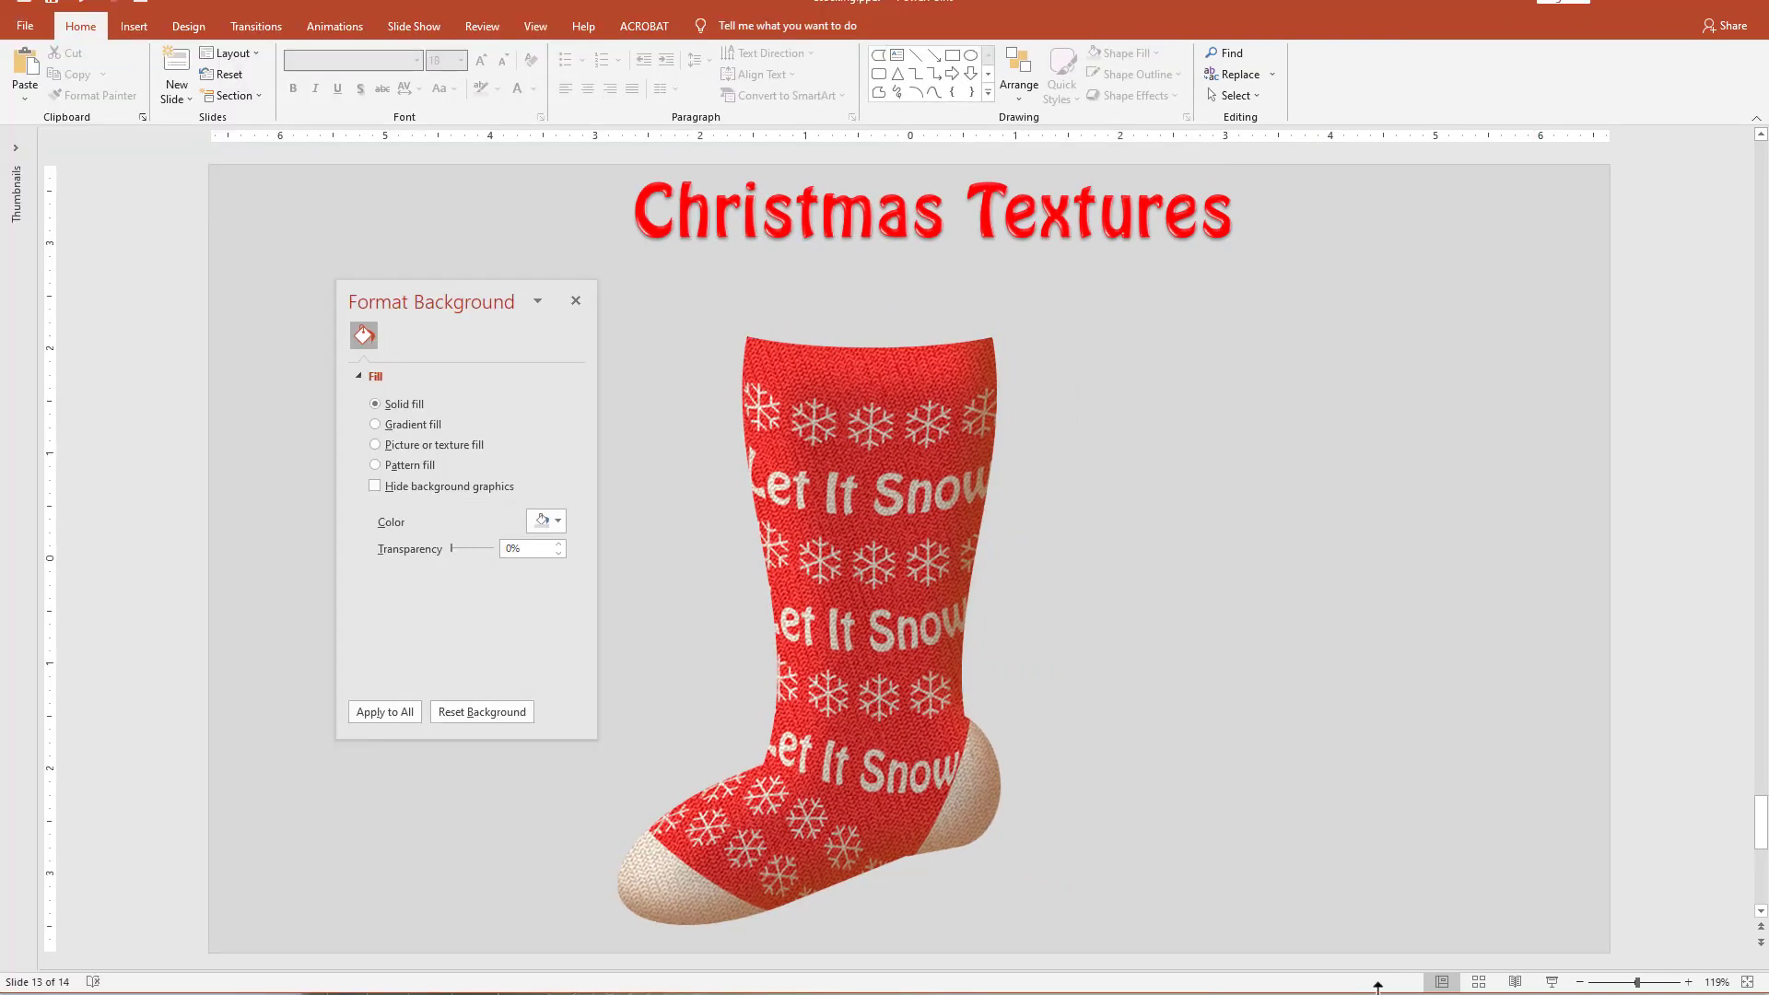
Draw a Flowchart: Stored Data shape near the stocking's upper part and rotate it a quarter turn.
left_click(988, 92)
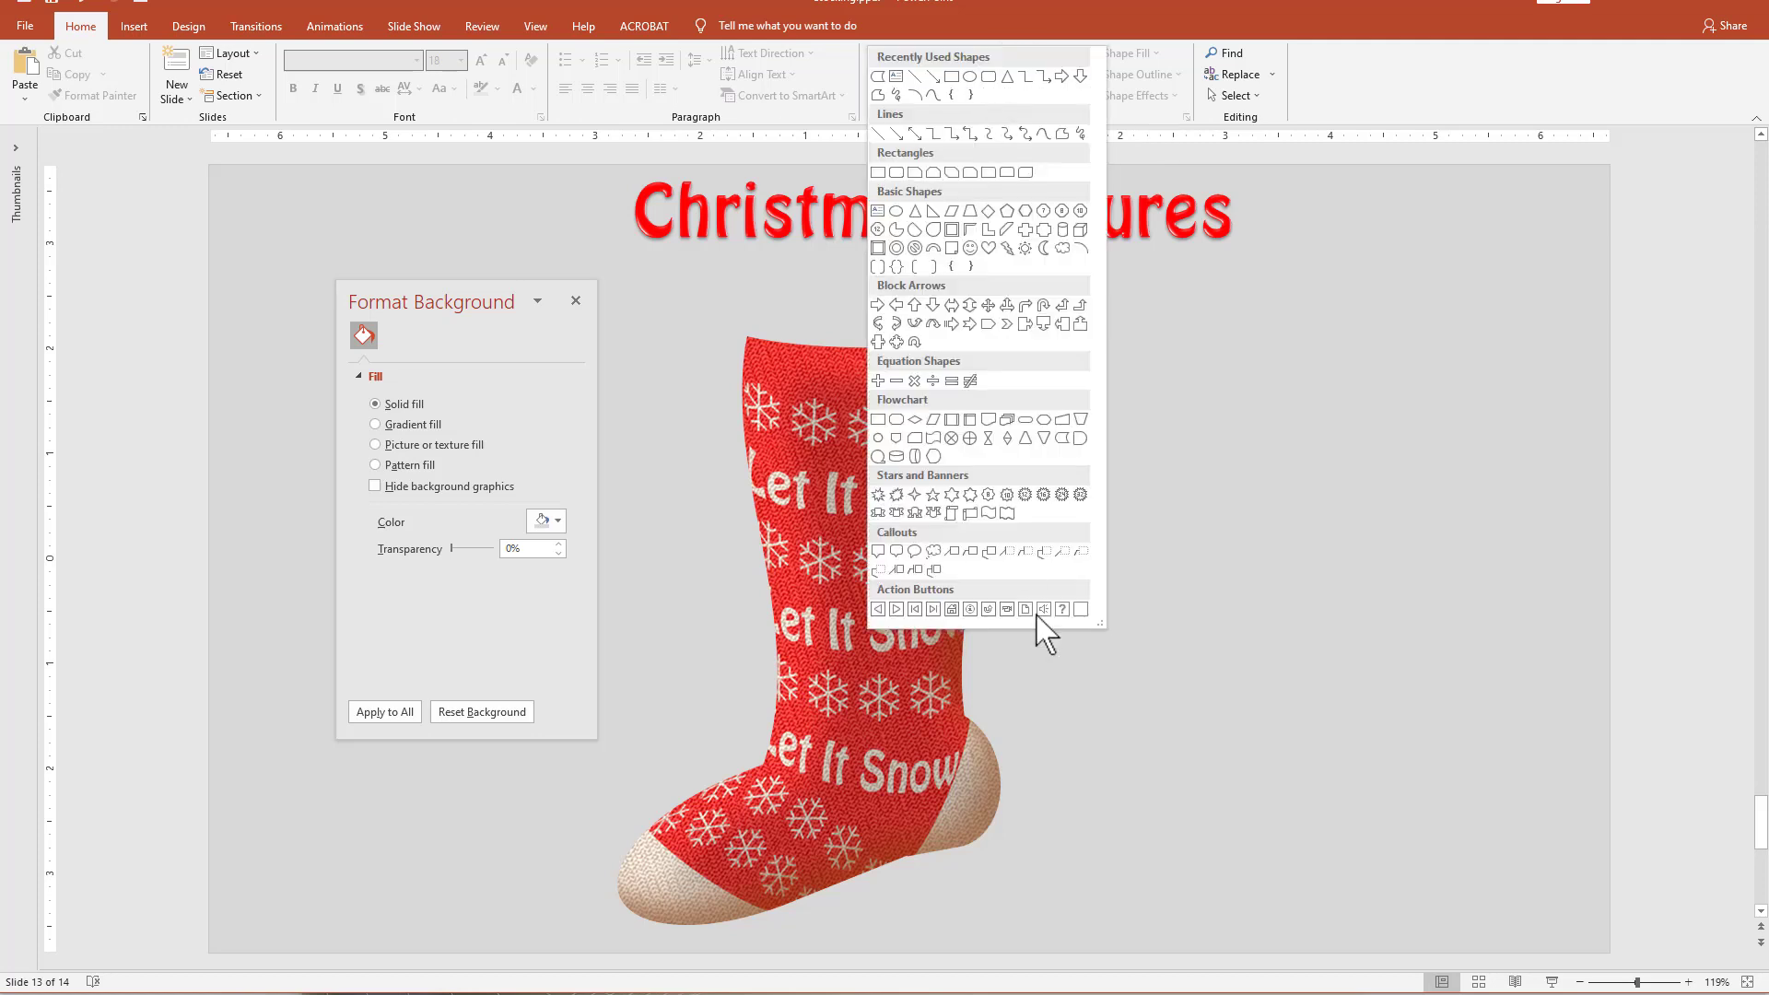
left_click(1061, 440)
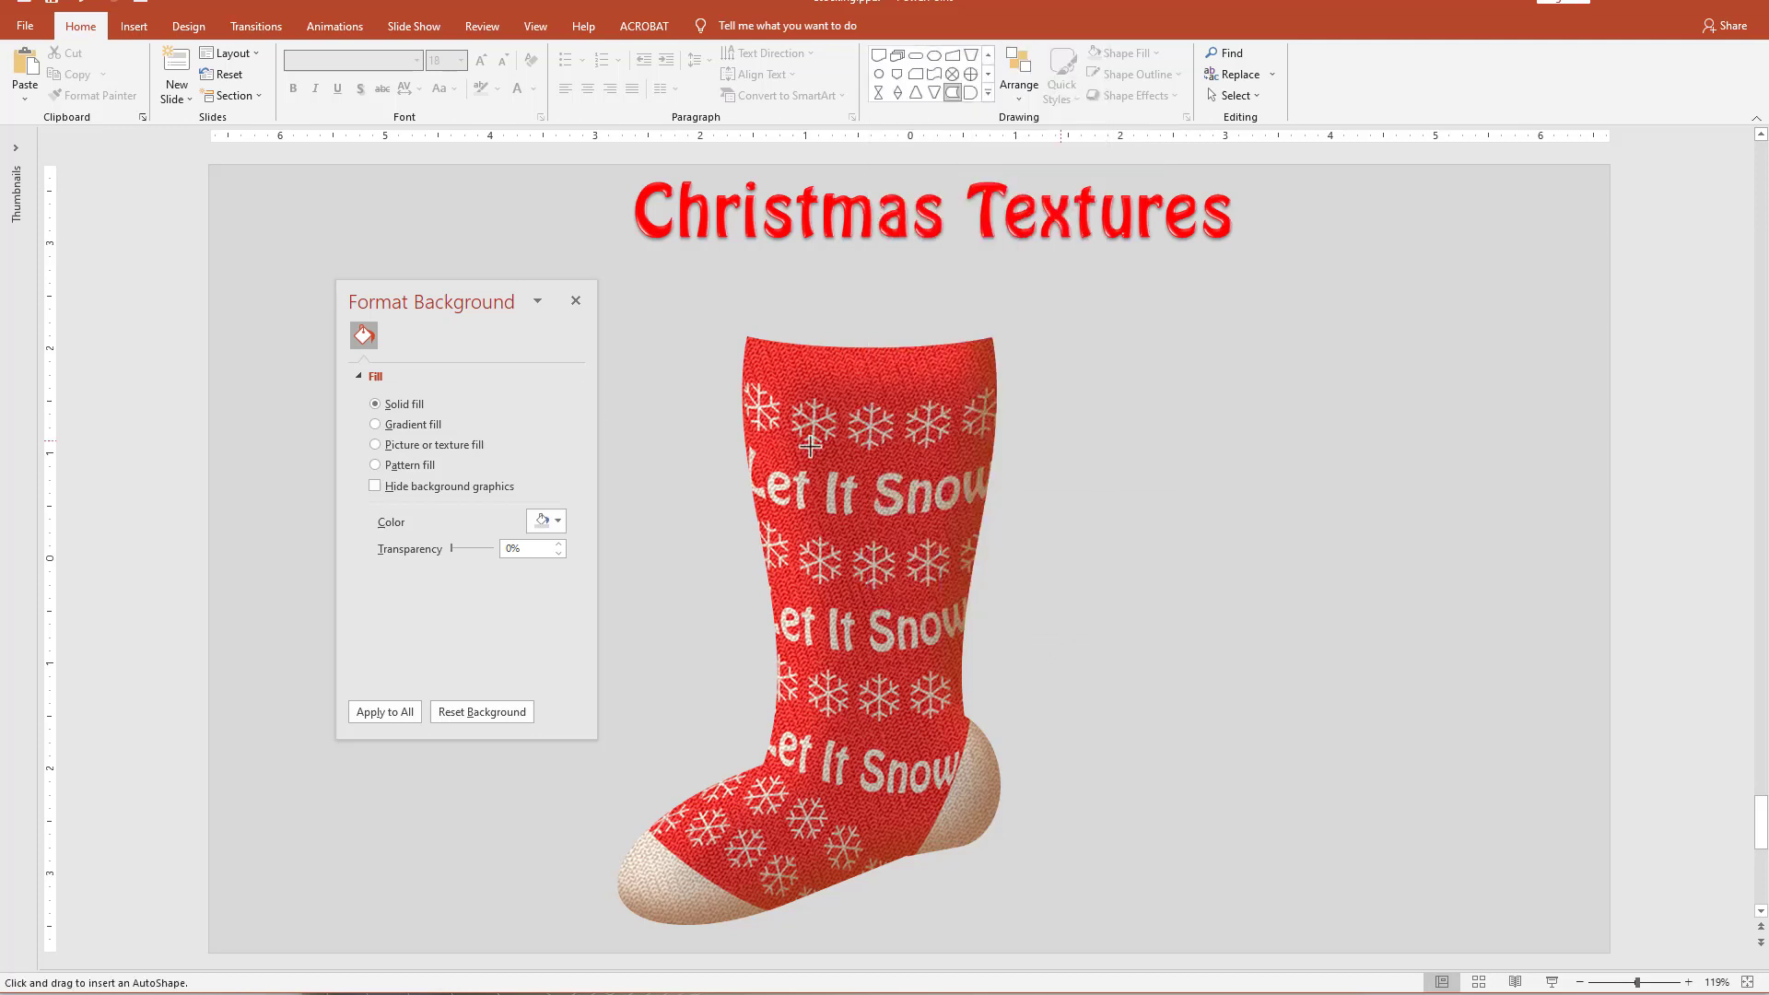
left_click_drag(687, 296, 802, 557)
left_click_drag(744, 266, 581, 426)
Place the rotated shape over the stocking's top as a cuff, stretch it to about 2.62" across, and lower its upper edge.
left_click_drag(692, 454, 813, 367)
left_click_drag(989, 342, 1010, 347)
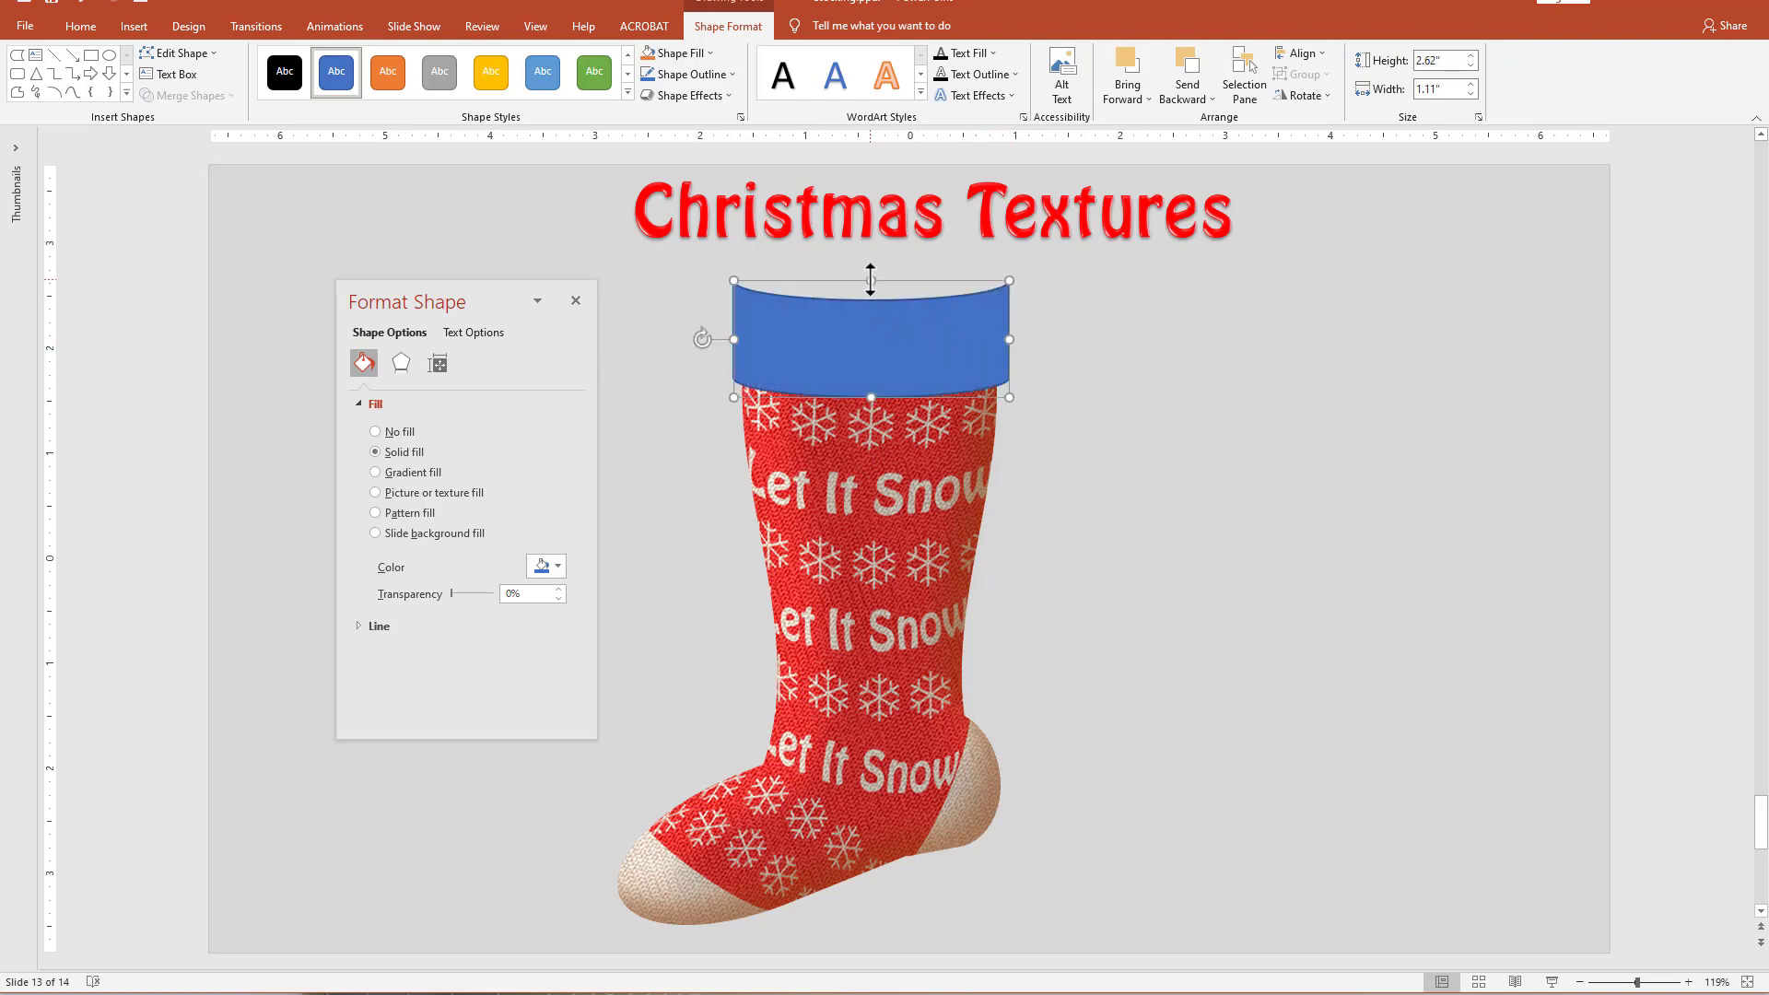
left_click_drag(871, 280, 869, 301)
left_click(1090, 620)
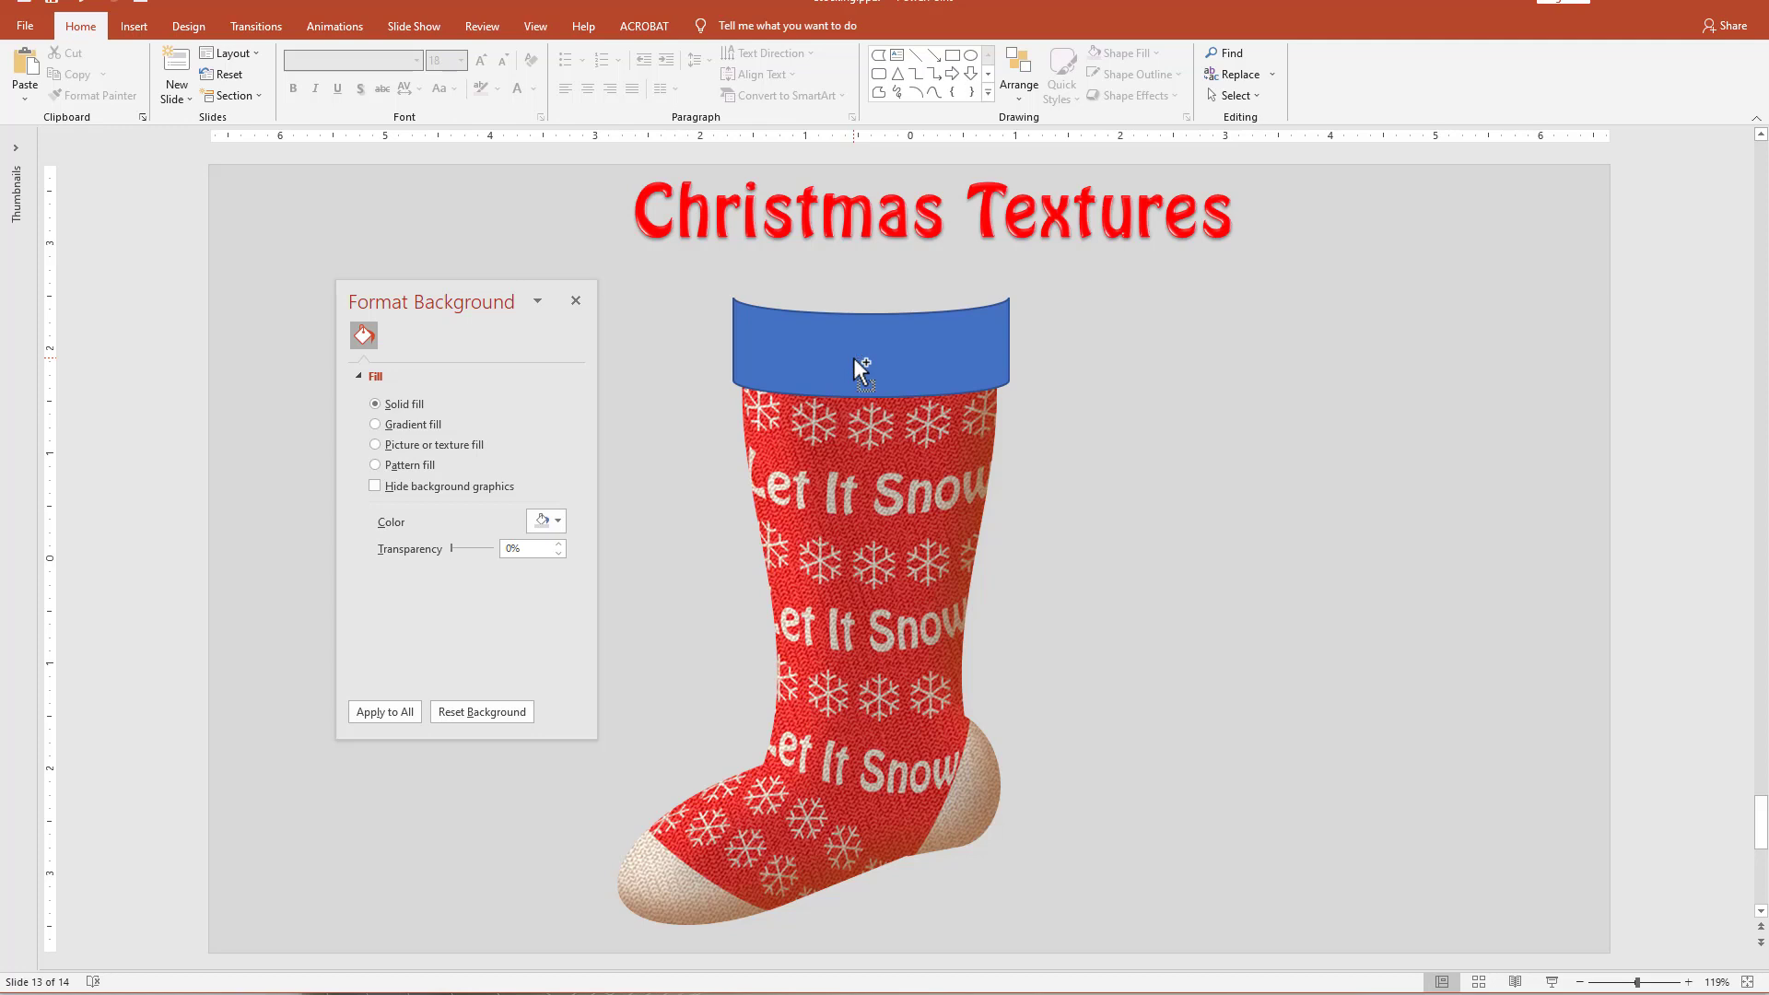
Duplicate the cuff below itself, make the copy slightly wider and much taller, and raise it to overlap the cuff's lower edge.
left_click_drag(853, 358, 854, 437)
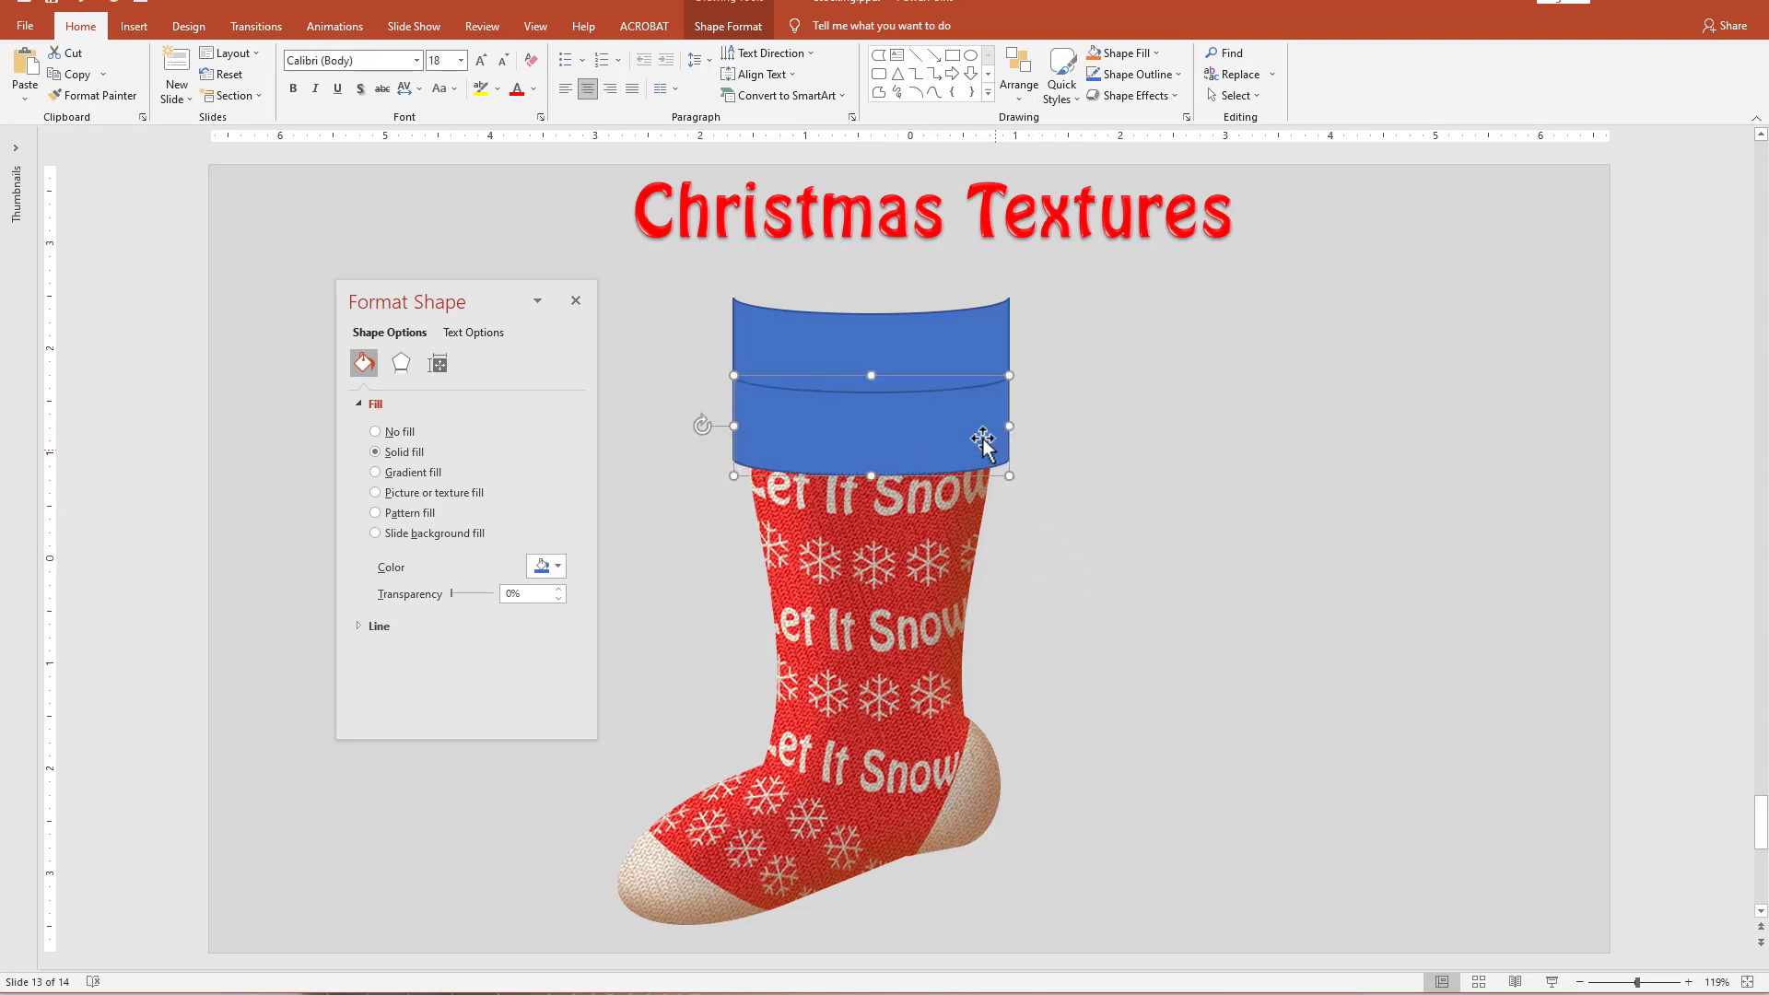
left_click_drag(1007, 426, 1022, 433)
left_click_drag(732, 425, 719, 426)
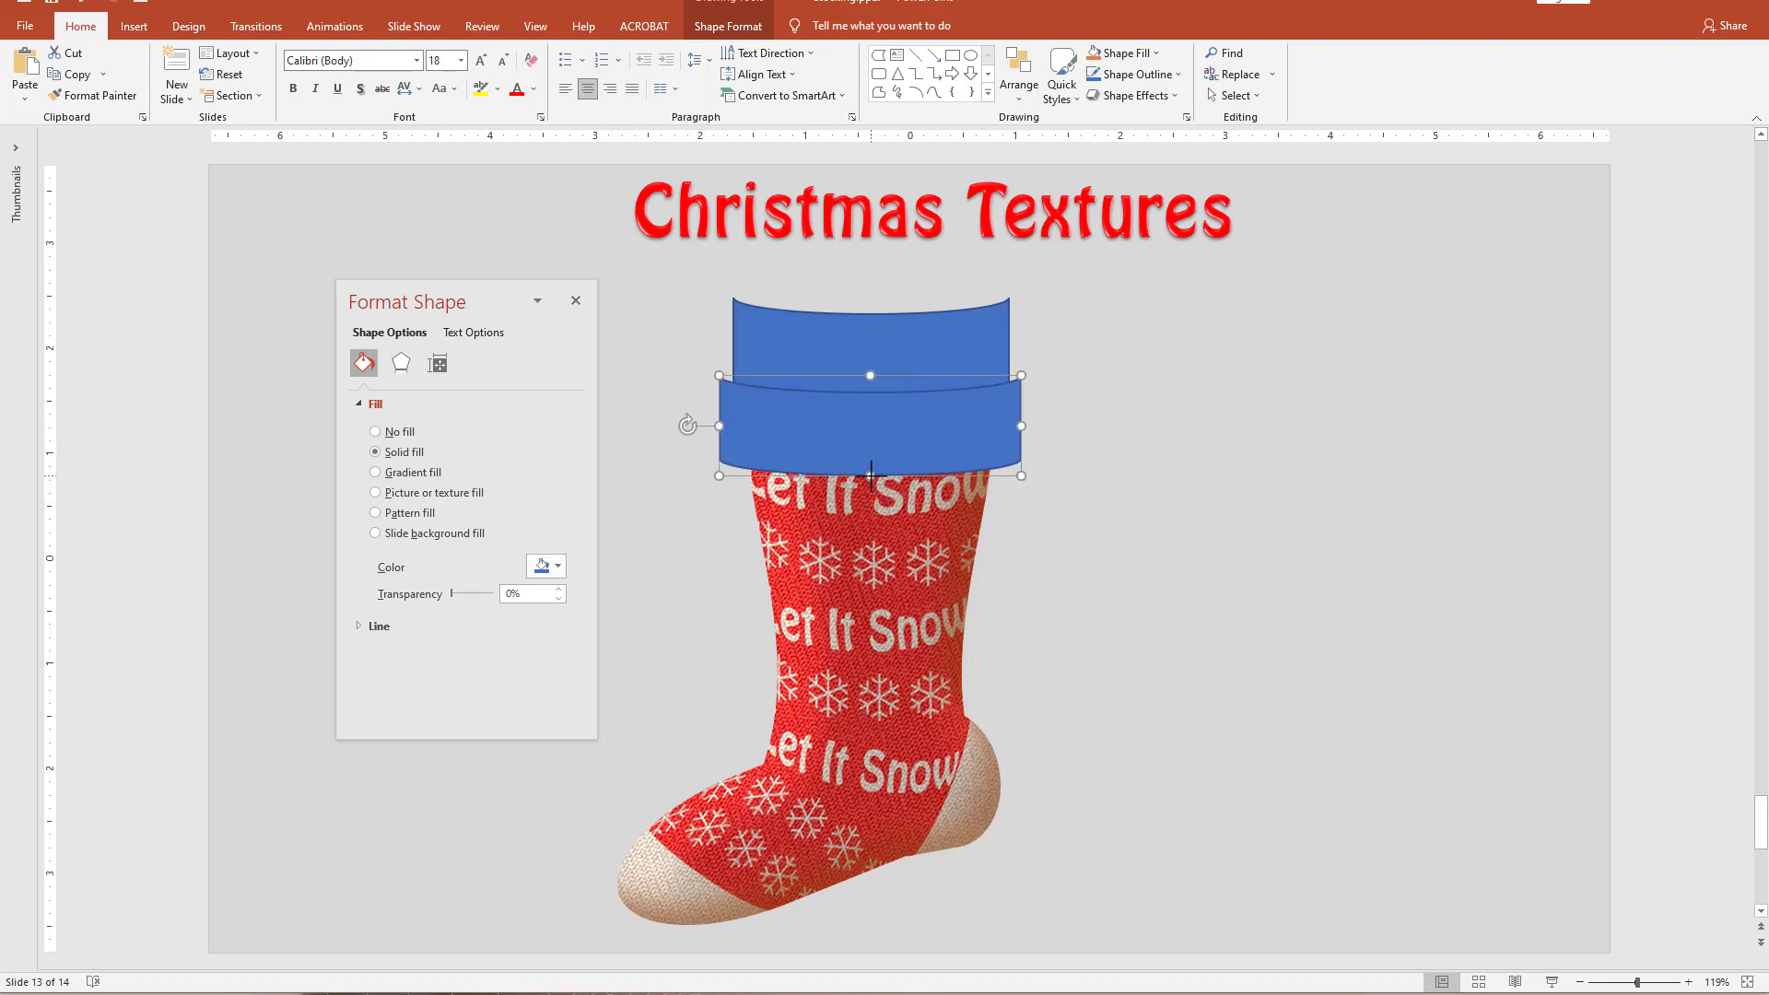
left_click_drag(871, 476, 874, 621)
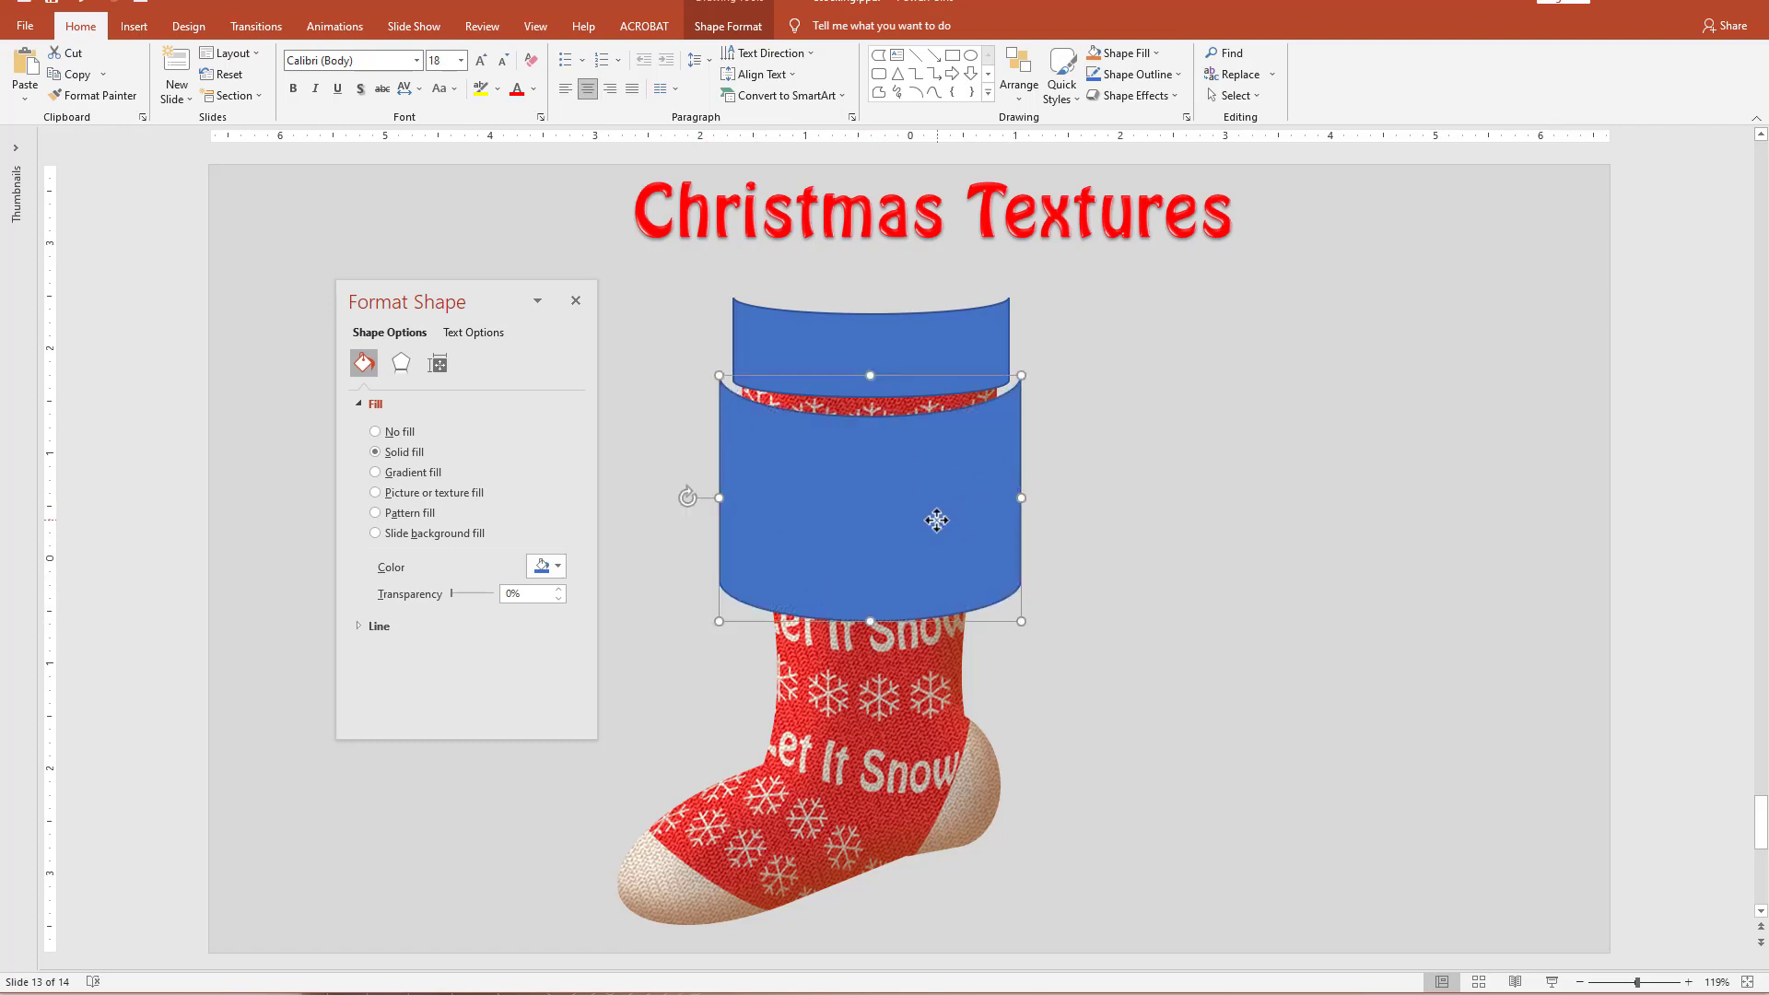
left_click_drag(936, 520, 935, 494)
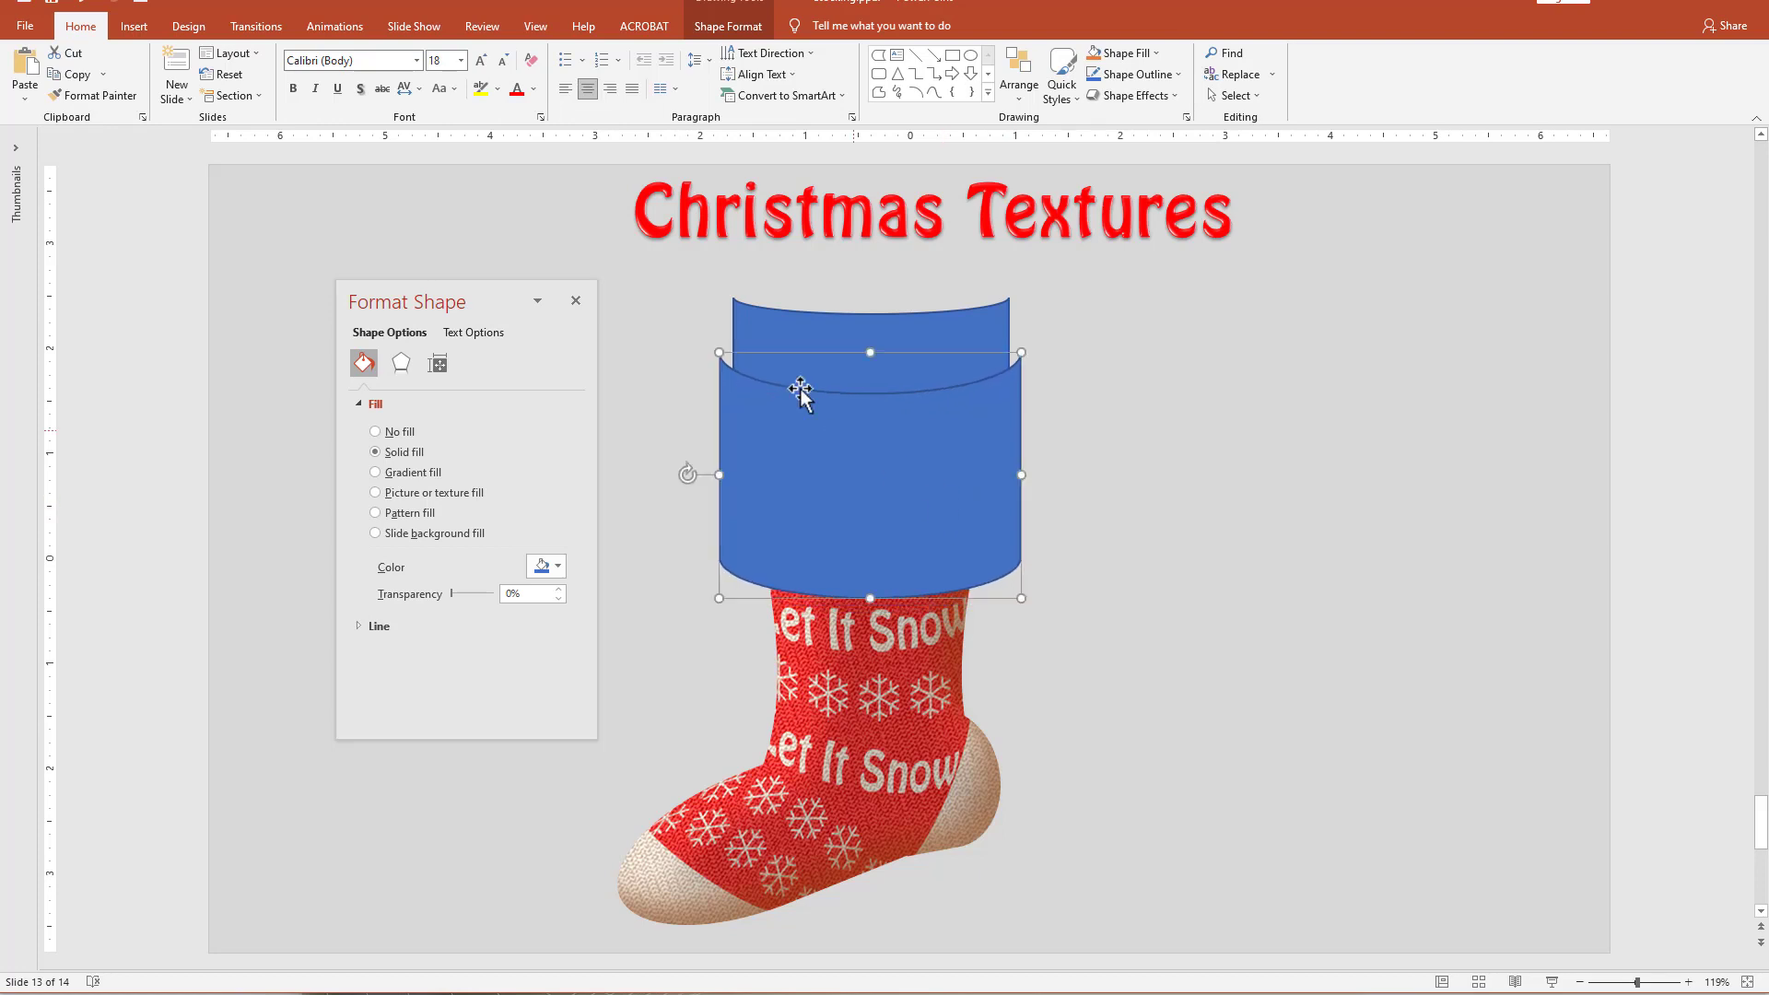
Subtract the enlarged copy from the cuff to give its lower edge a deeper curve.
left_click(930, 349, "shift")
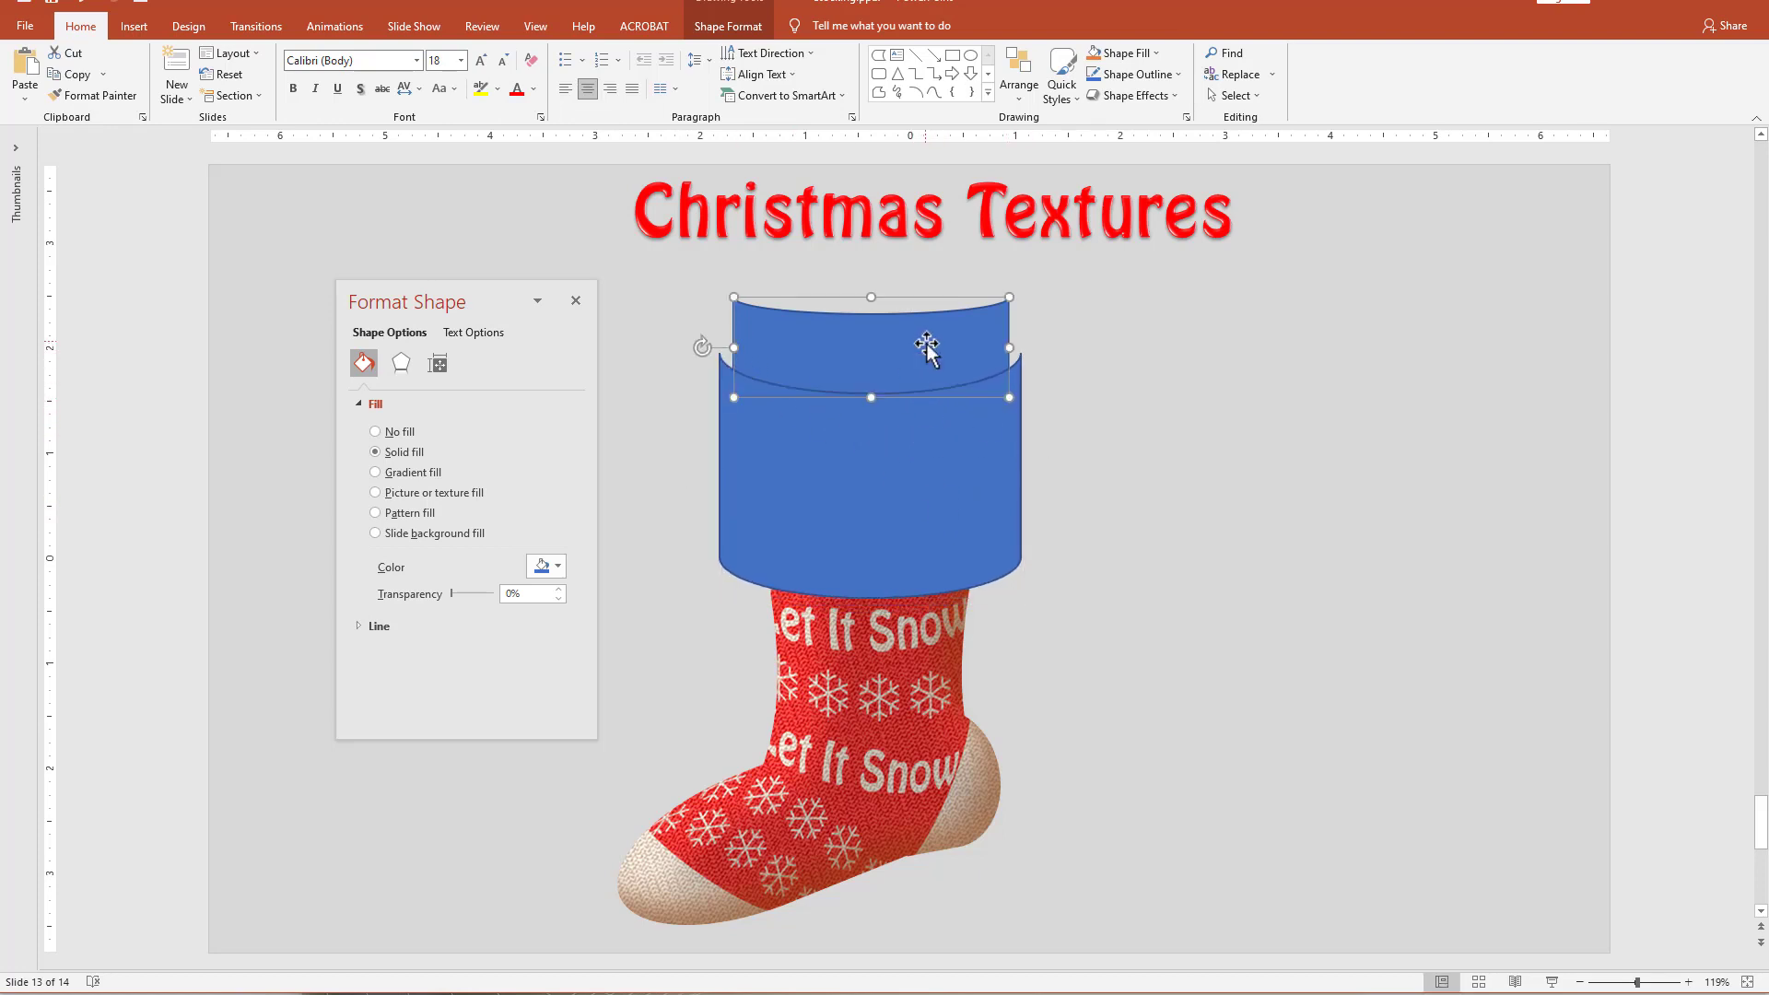
left_click(742, 28)
left_click(189, 95)
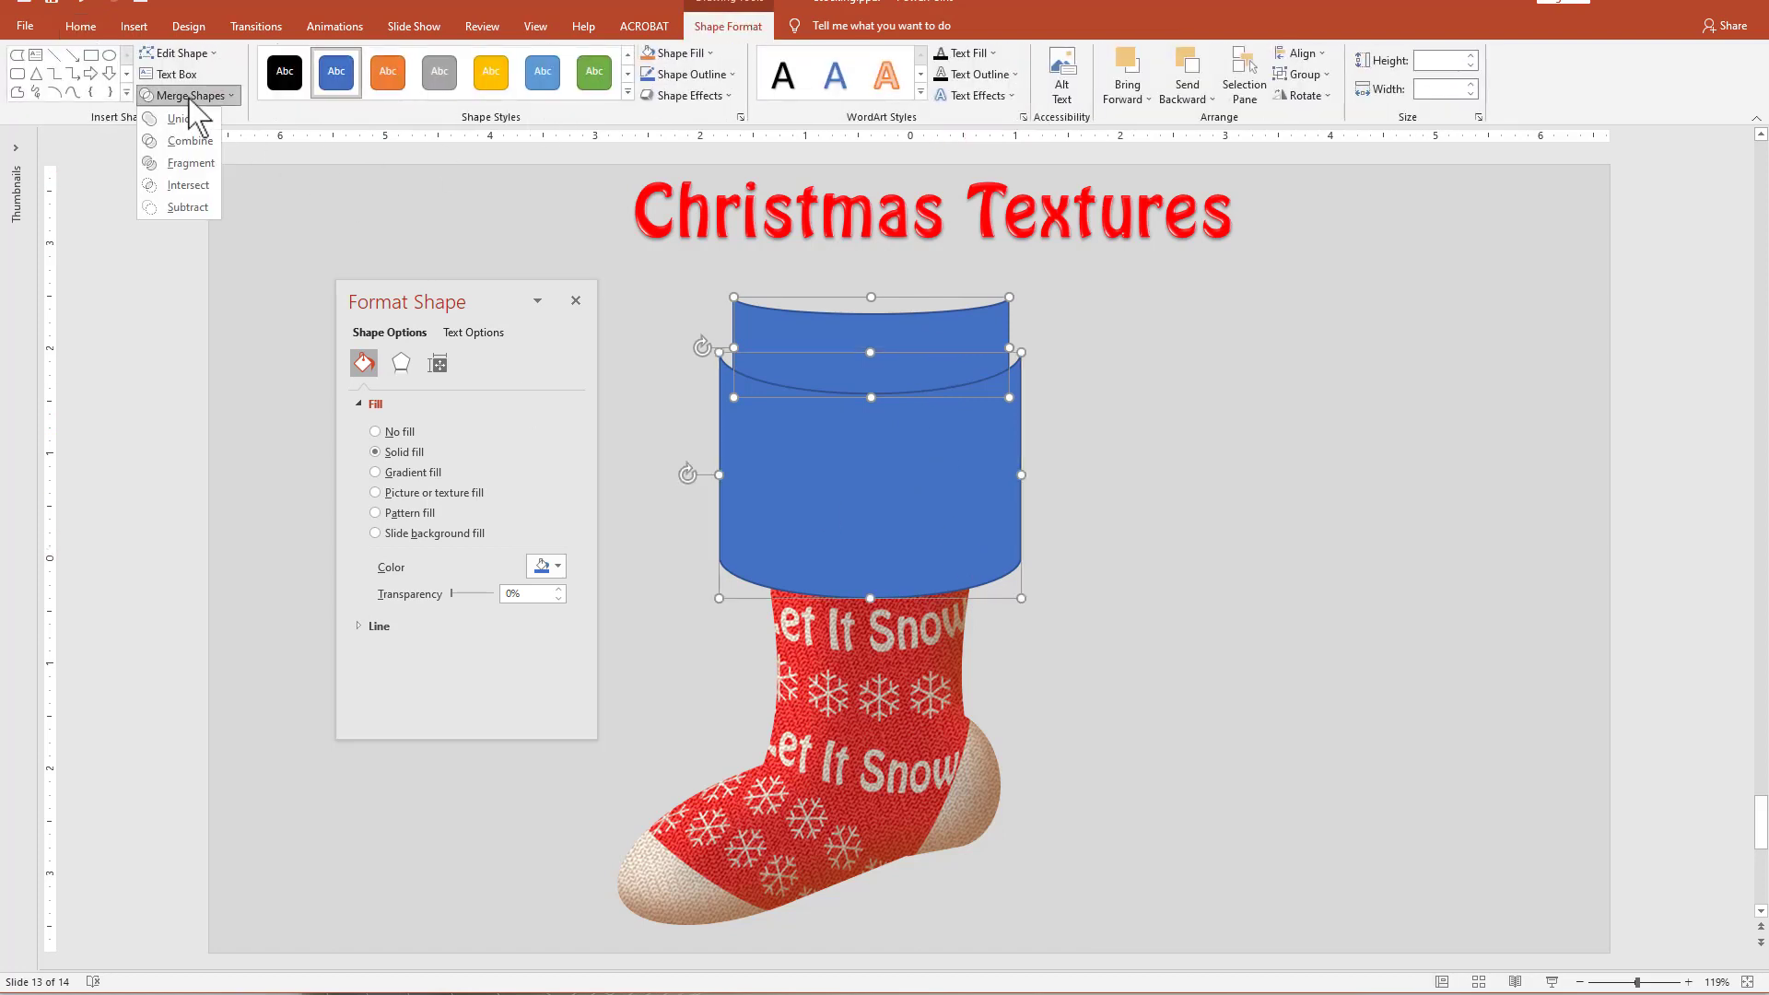
left_click(189, 204)
left_click(1162, 660)
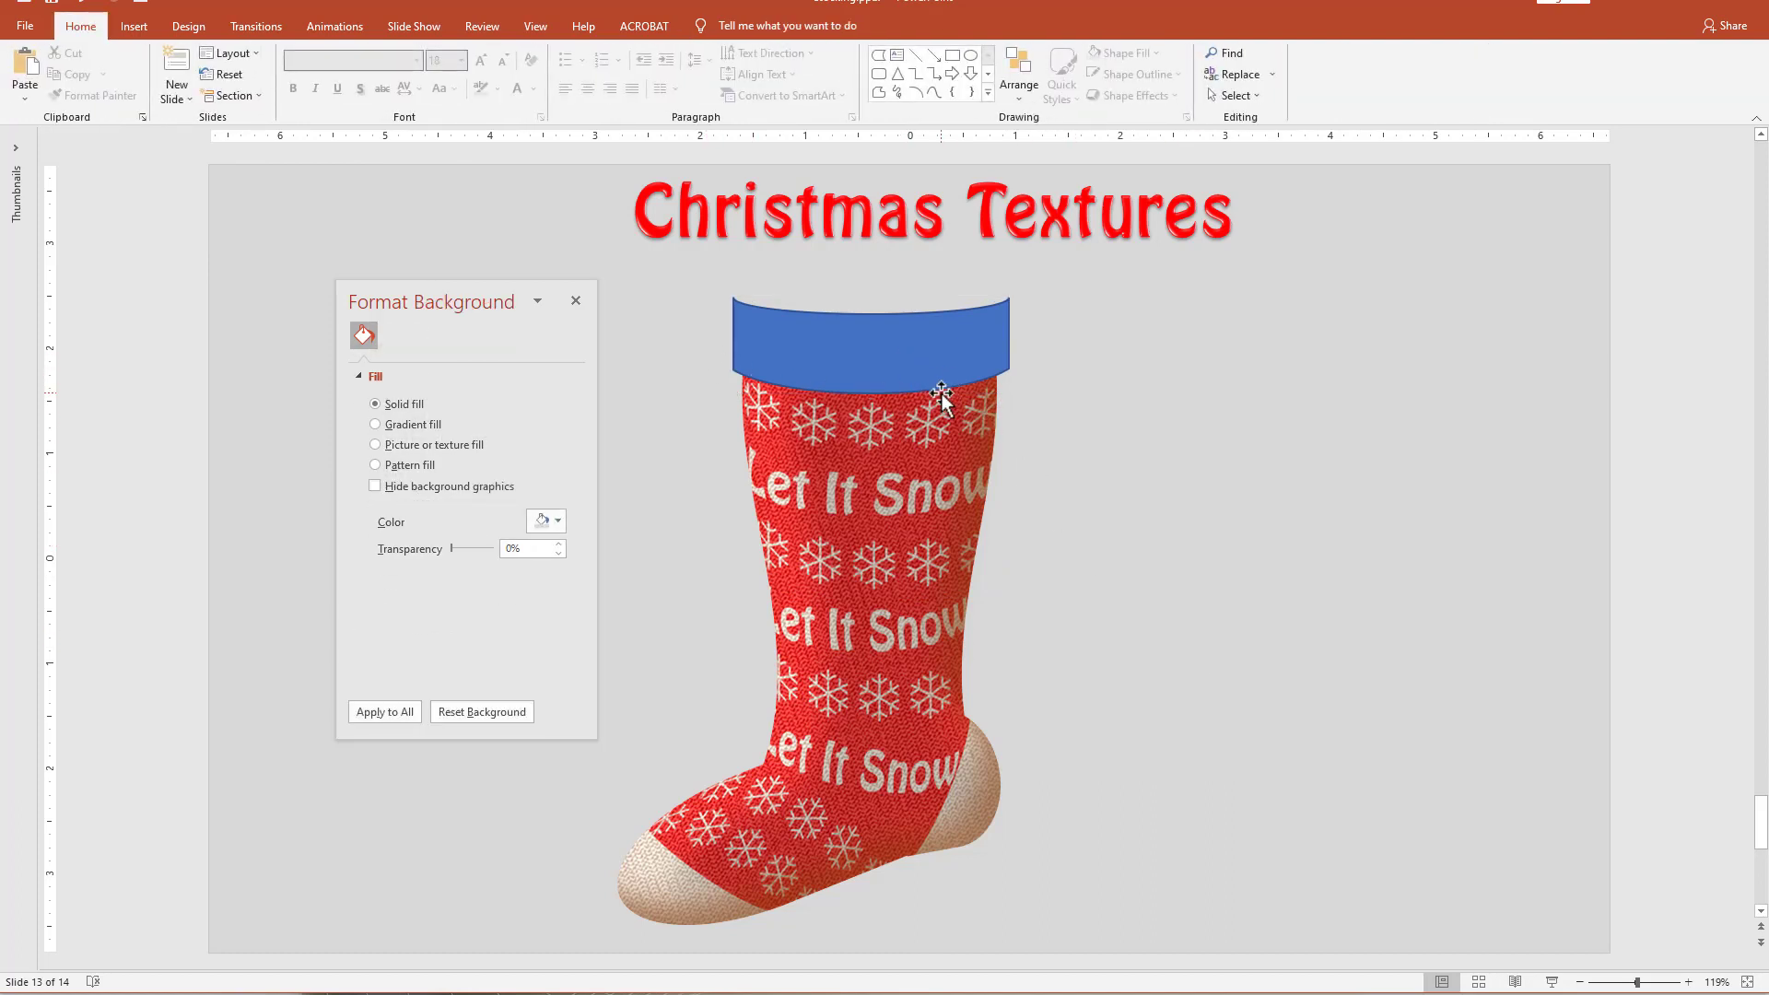
Remove the outline from the trimmed blue cuff.
left_click(926, 367)
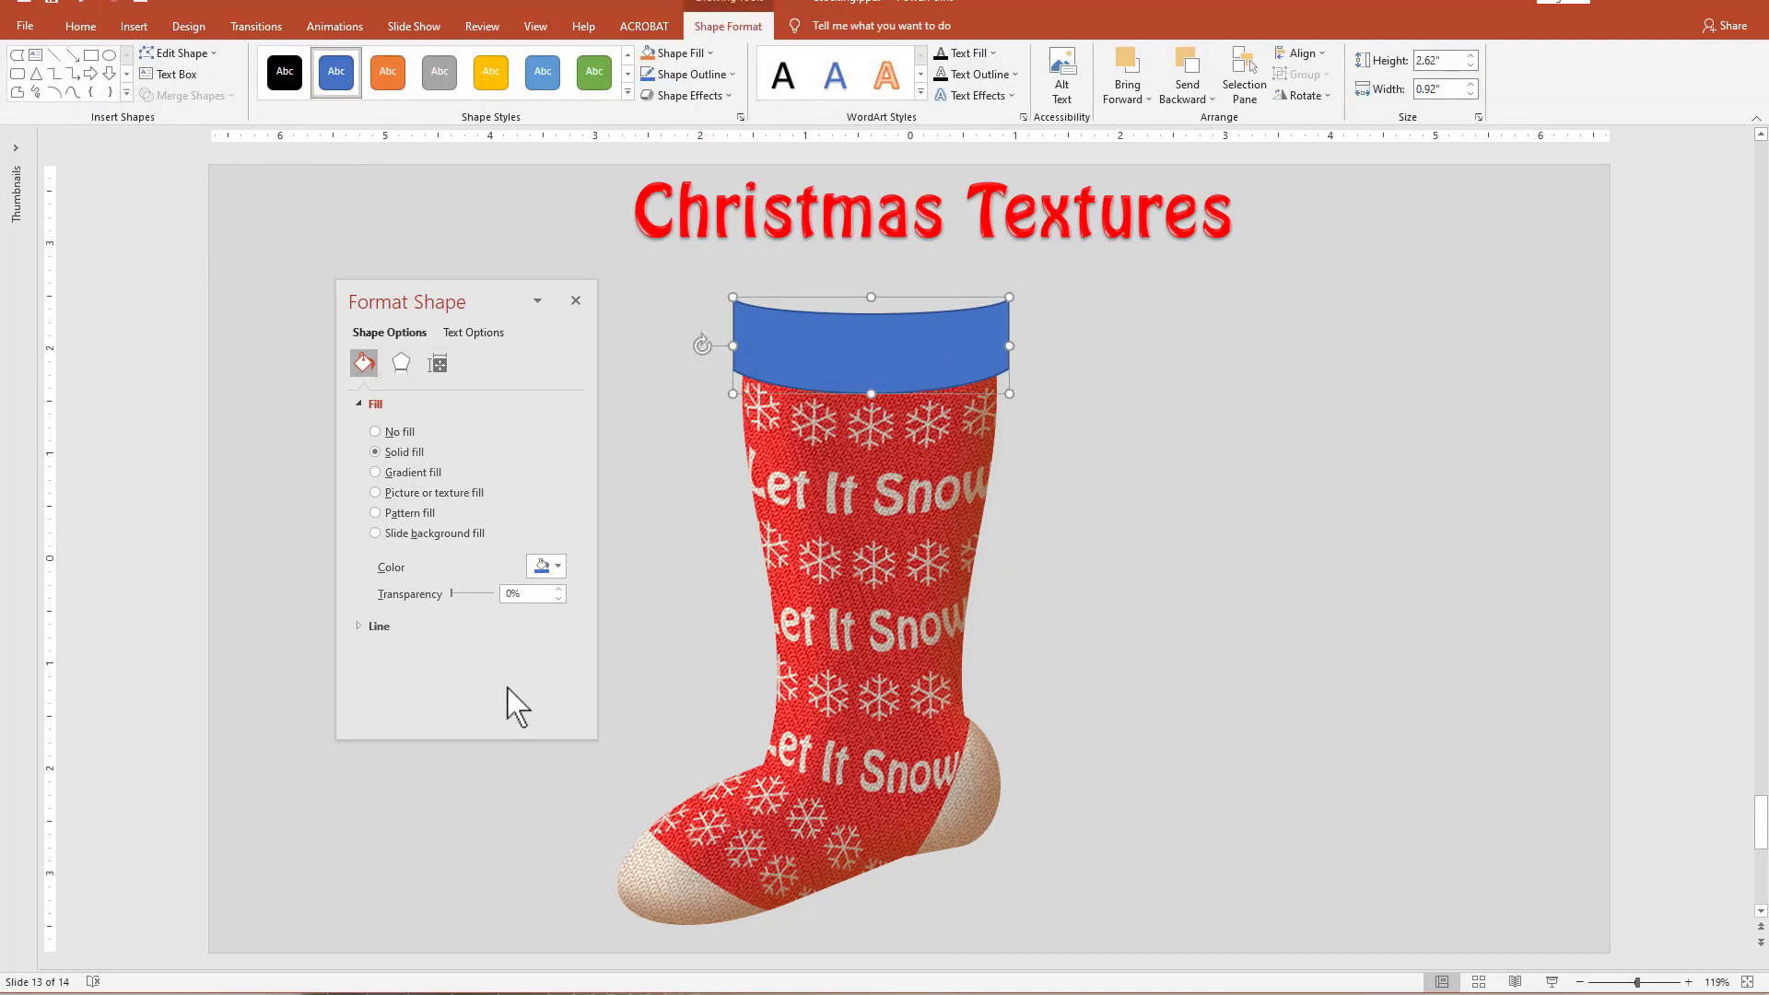
left_click(365, 628)
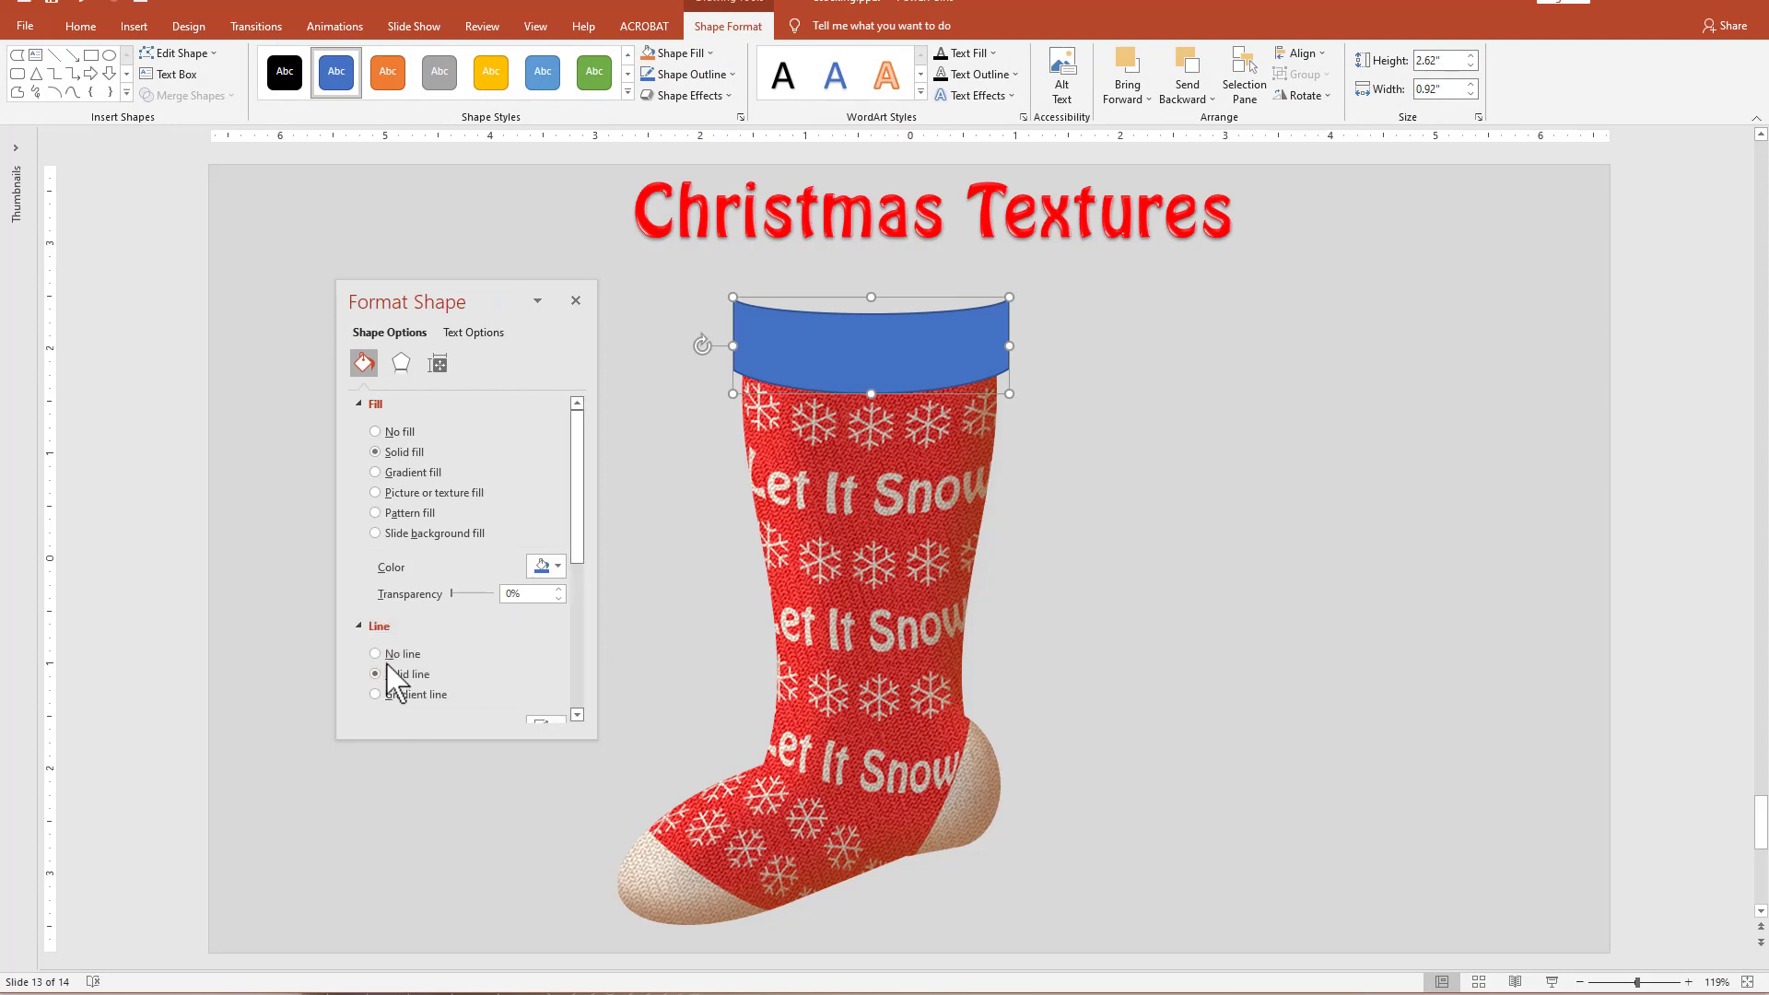
left_click(377, 653)
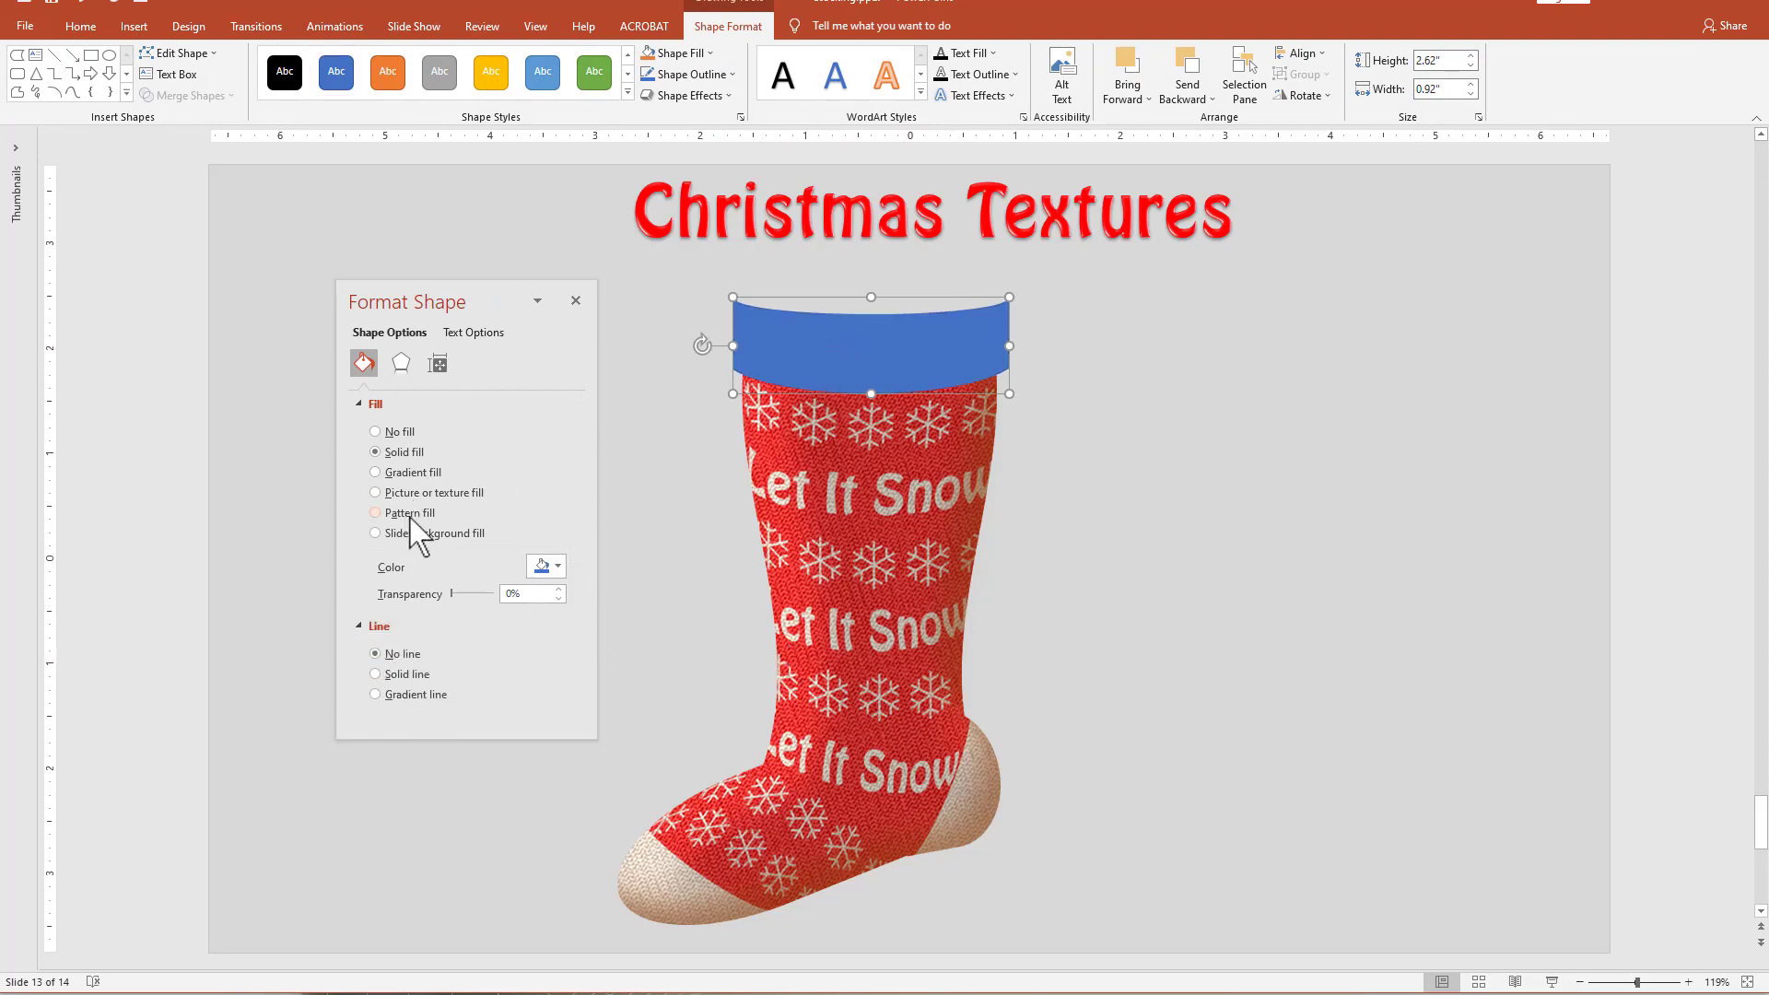
Give the cuff a Weave pattern fill with a black foreground and move the formatting pane away from the stocking.
left_click(375, 513)
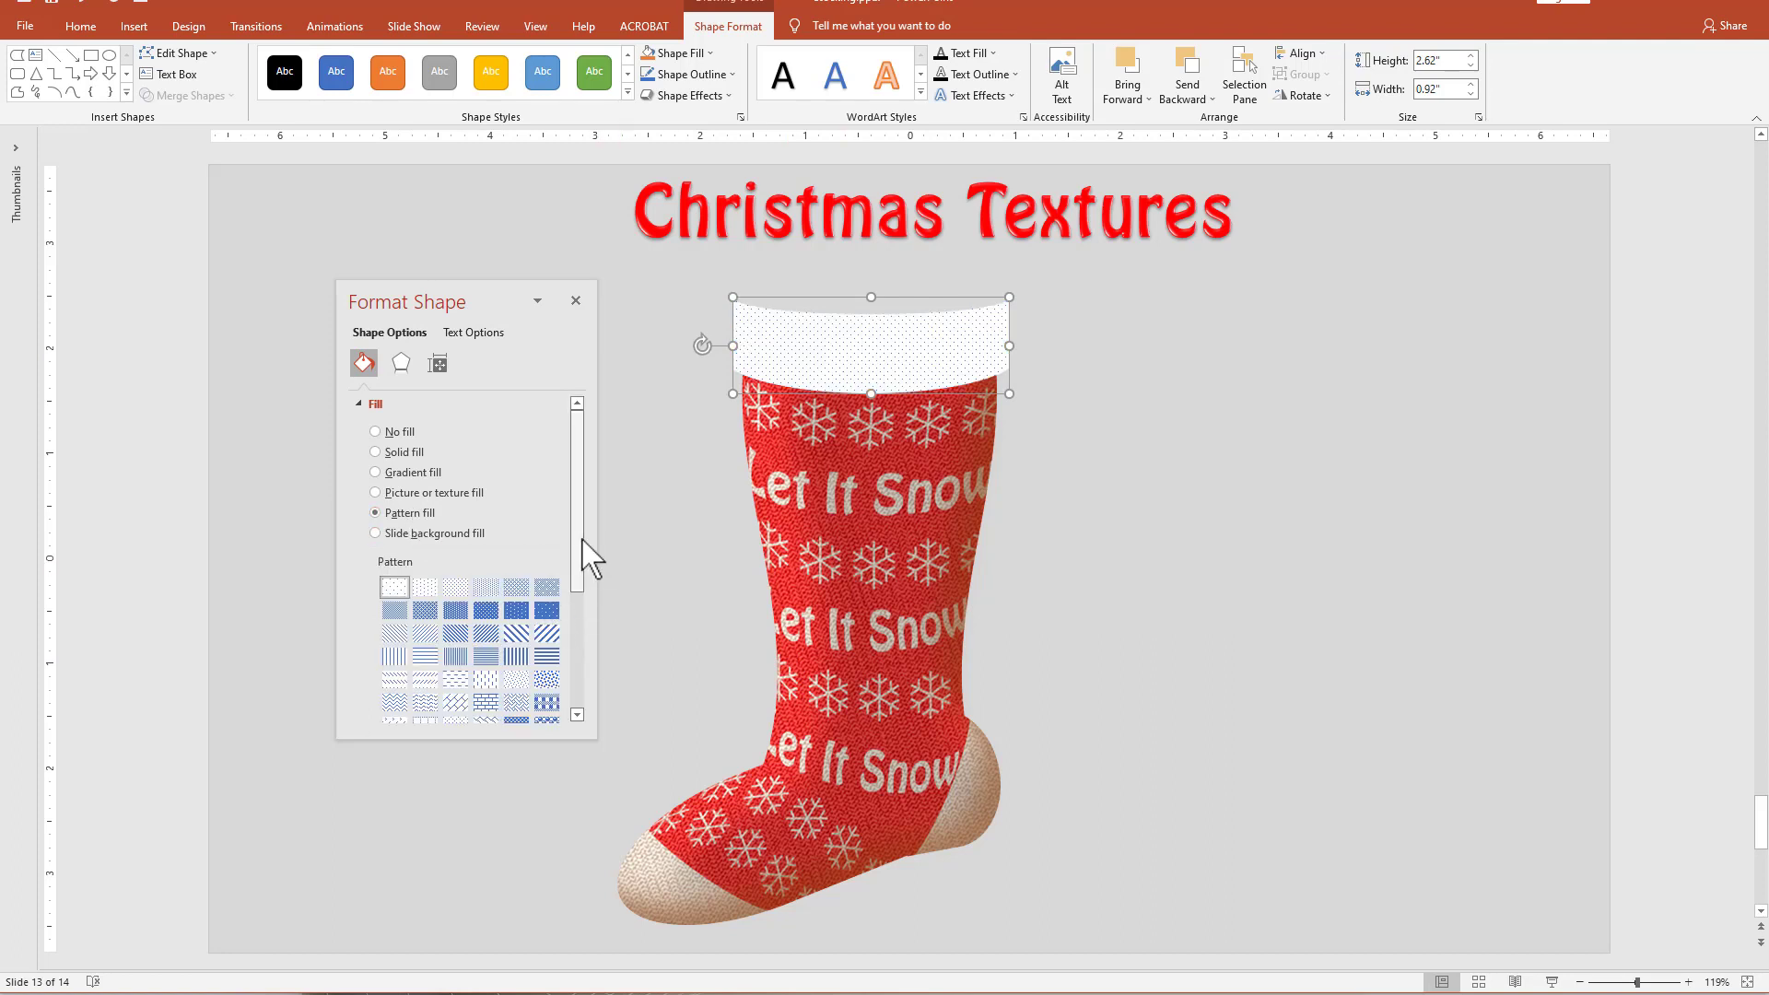
left_click_drag(579, 553, 567, 679)
left_click(550, 577)
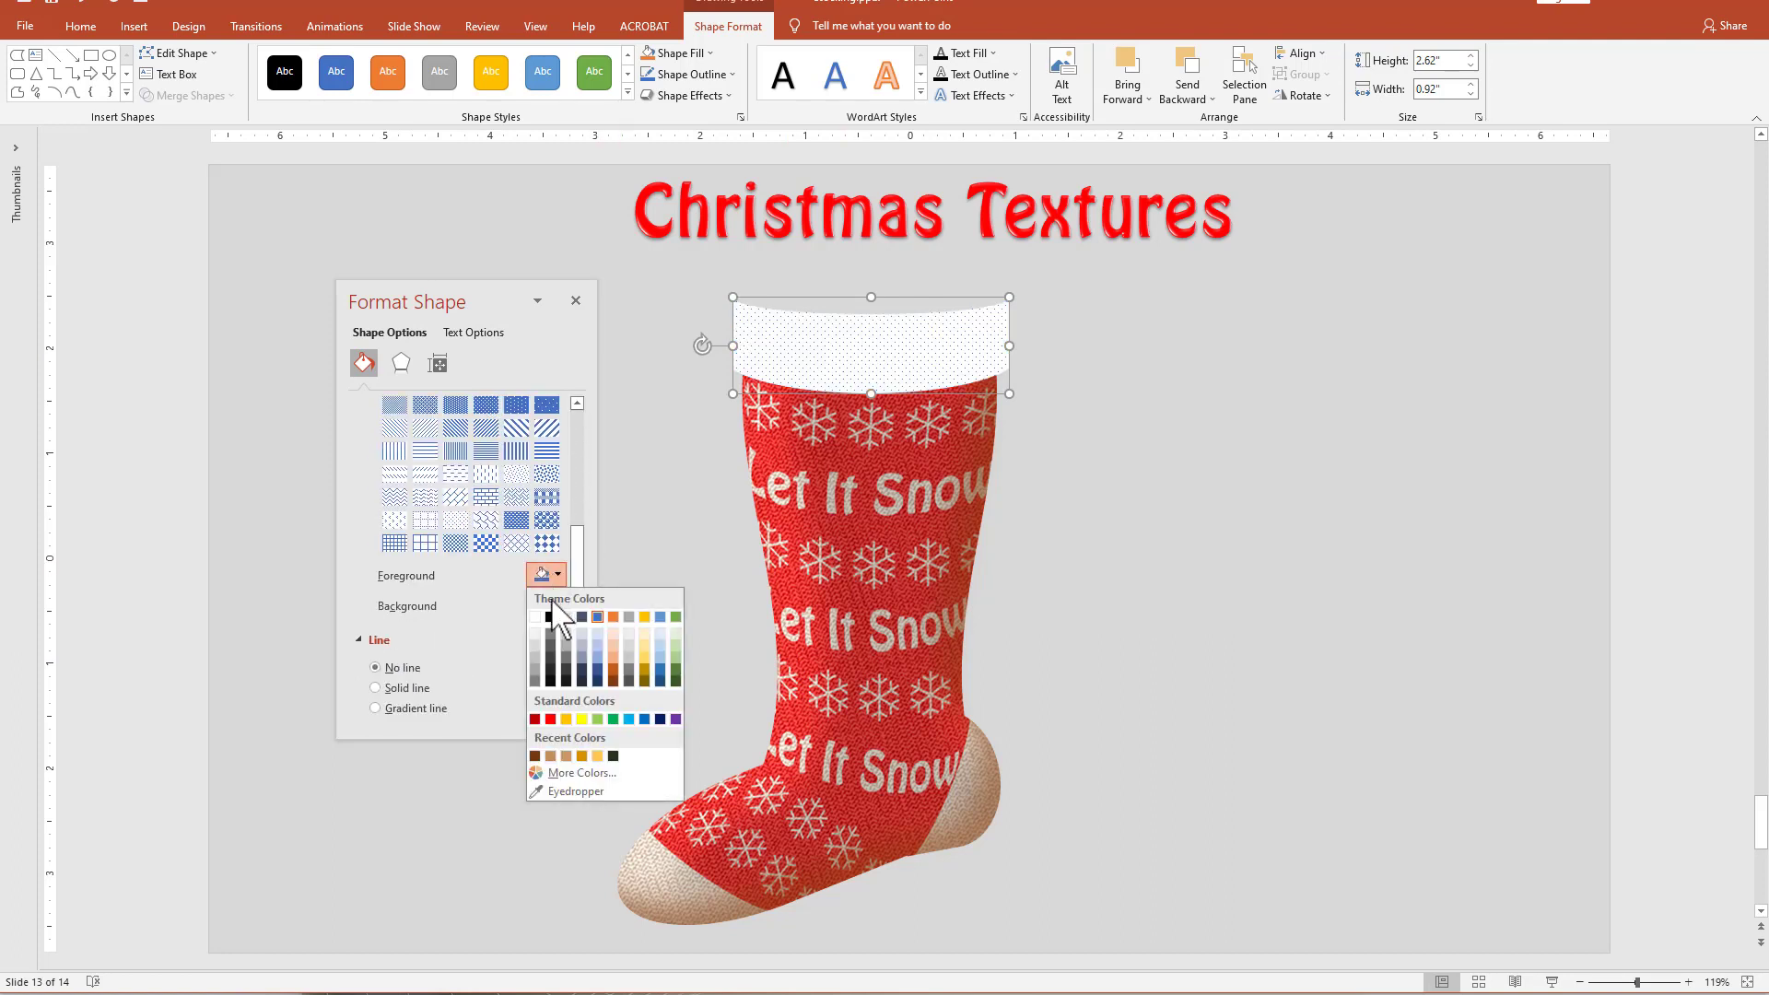
left_click(550, 617)
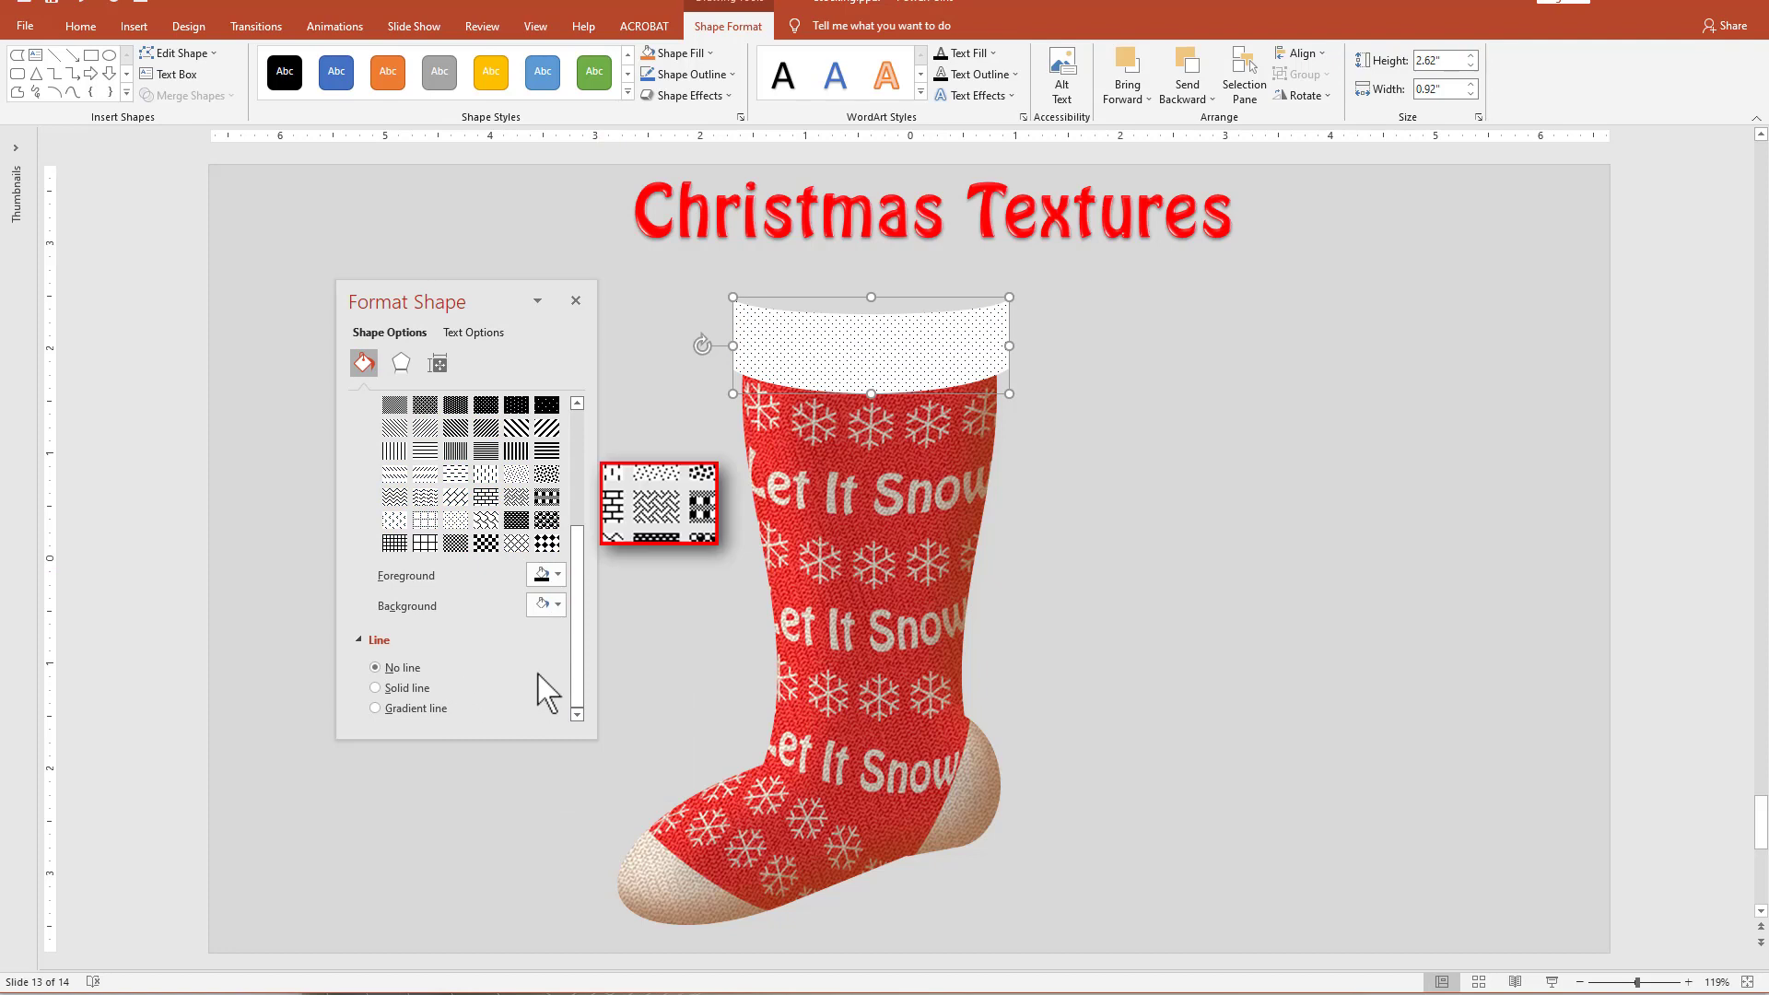
left_click(516, 497)
left_click_drag(474, 305, 421, 221)
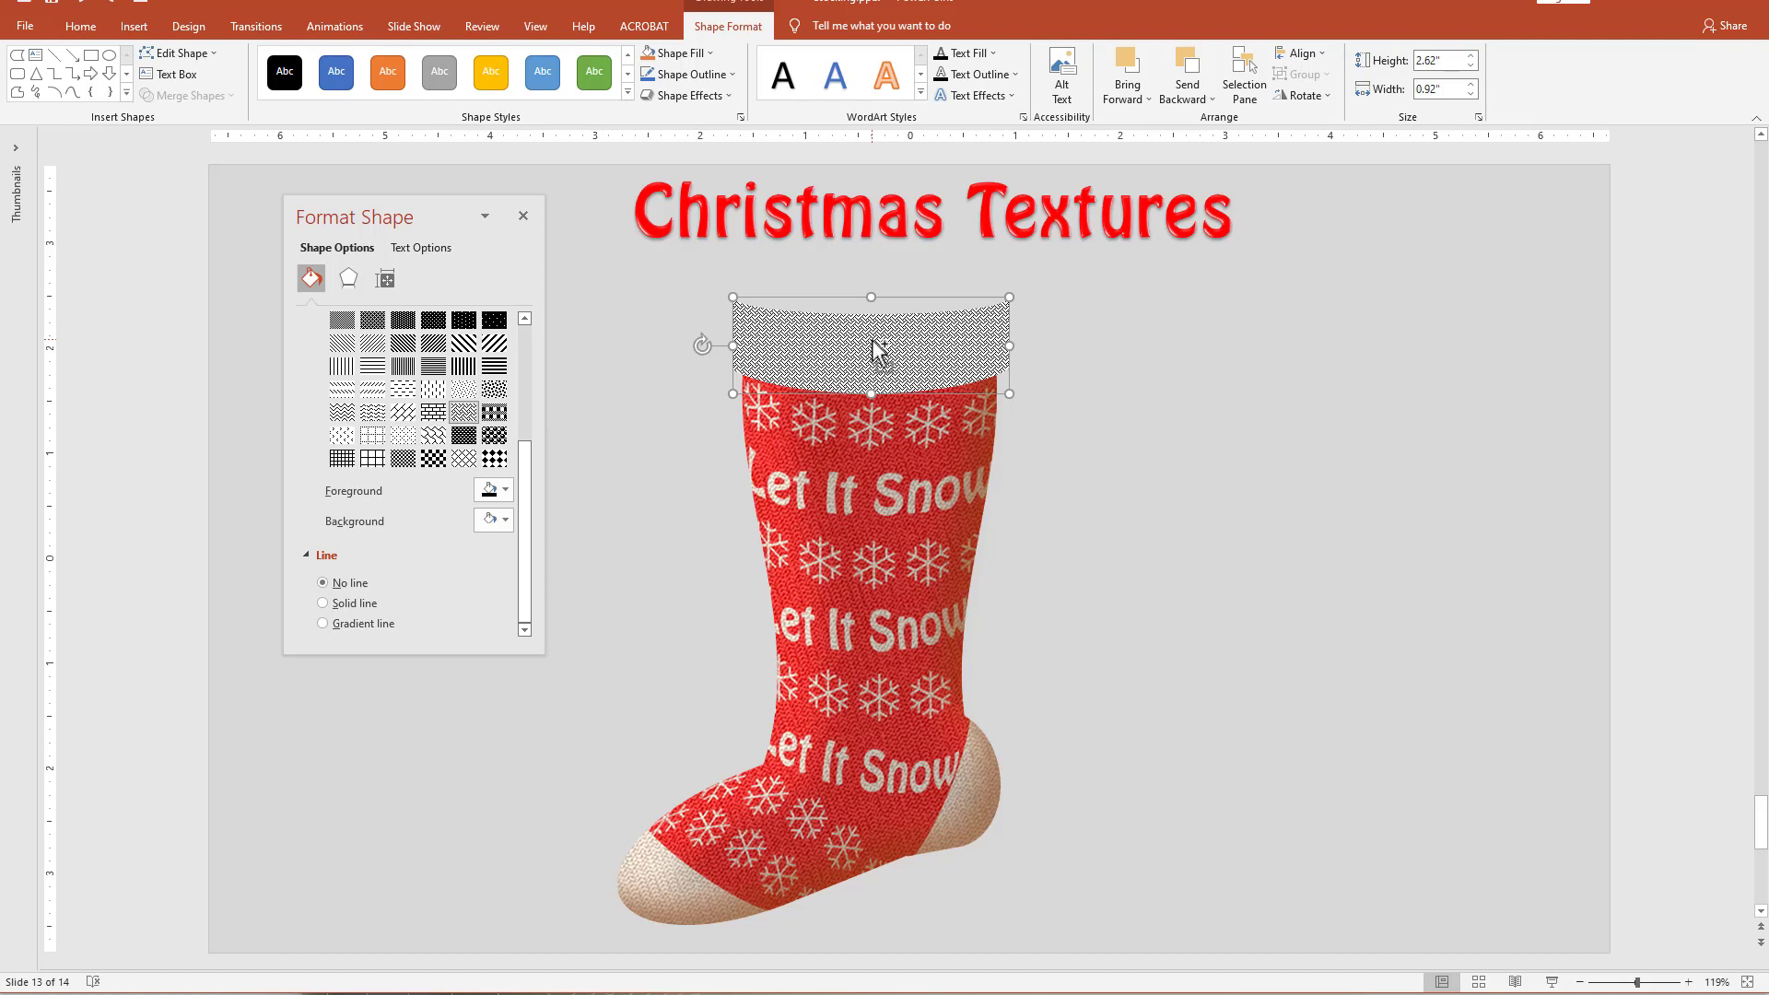
Paste the patterned cuff as a picture and place the copy over the stocking's upper left side.
key("ctrl+v")
left_click(997, 517)
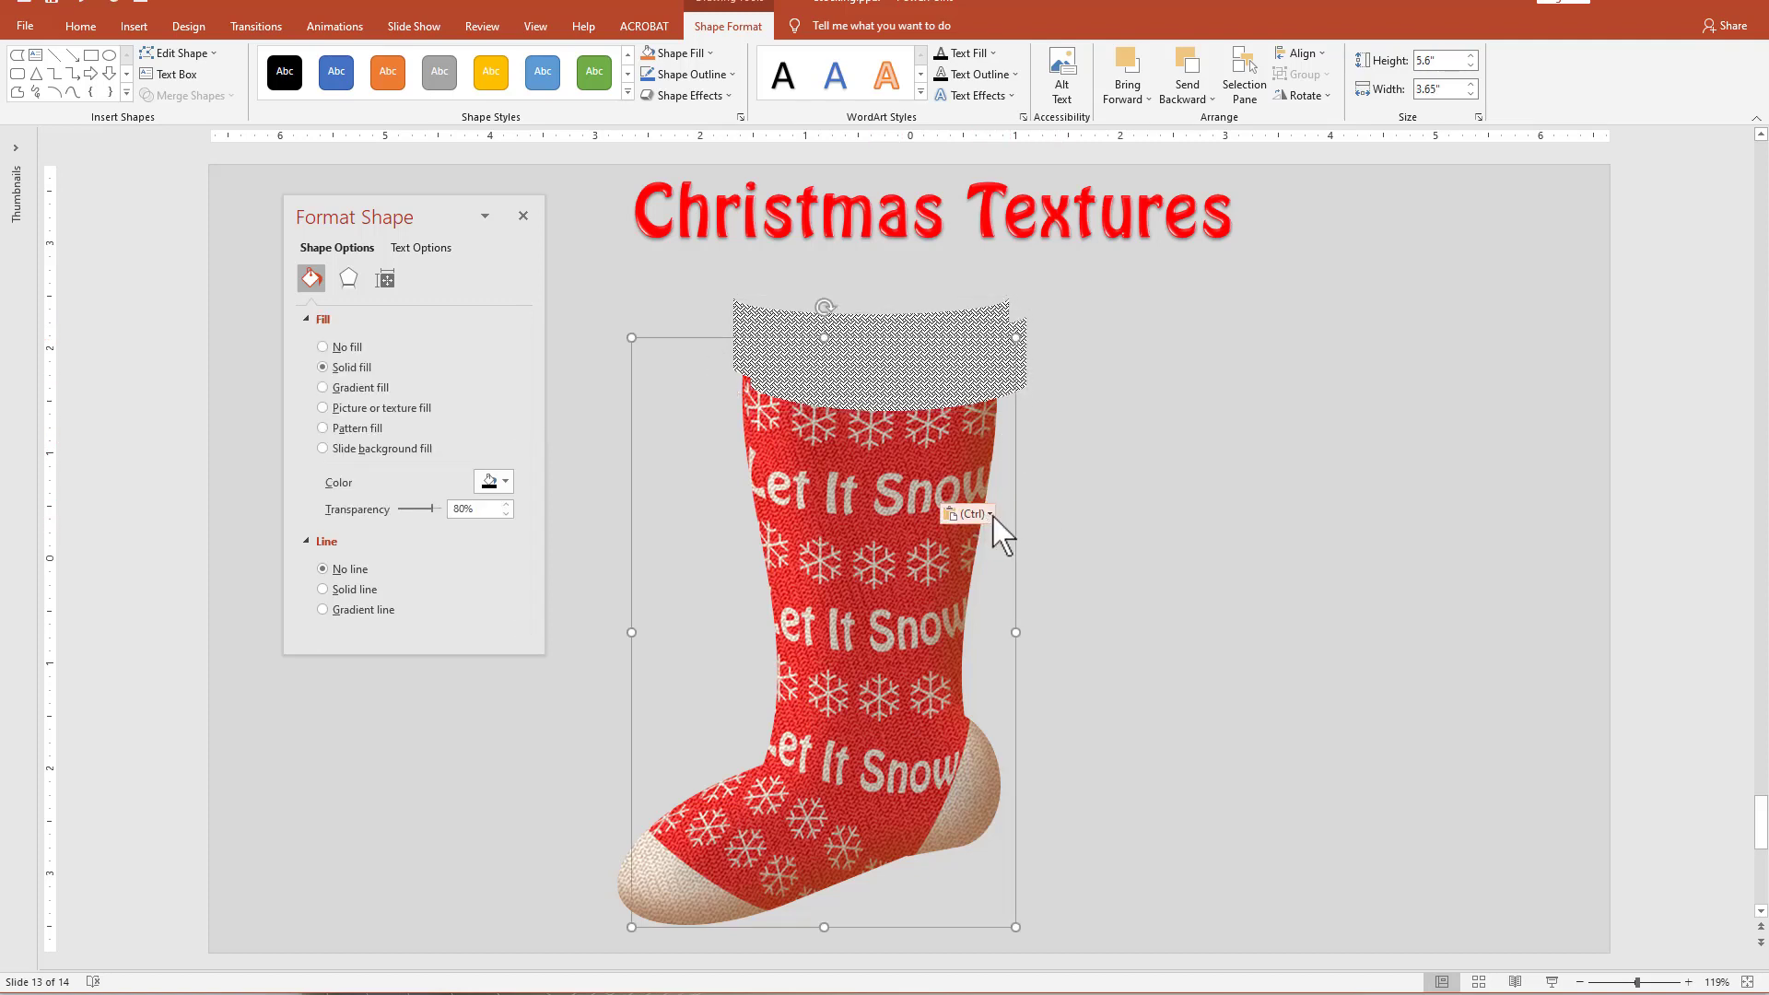
left_click(989, 515)
left_click(984, 565)
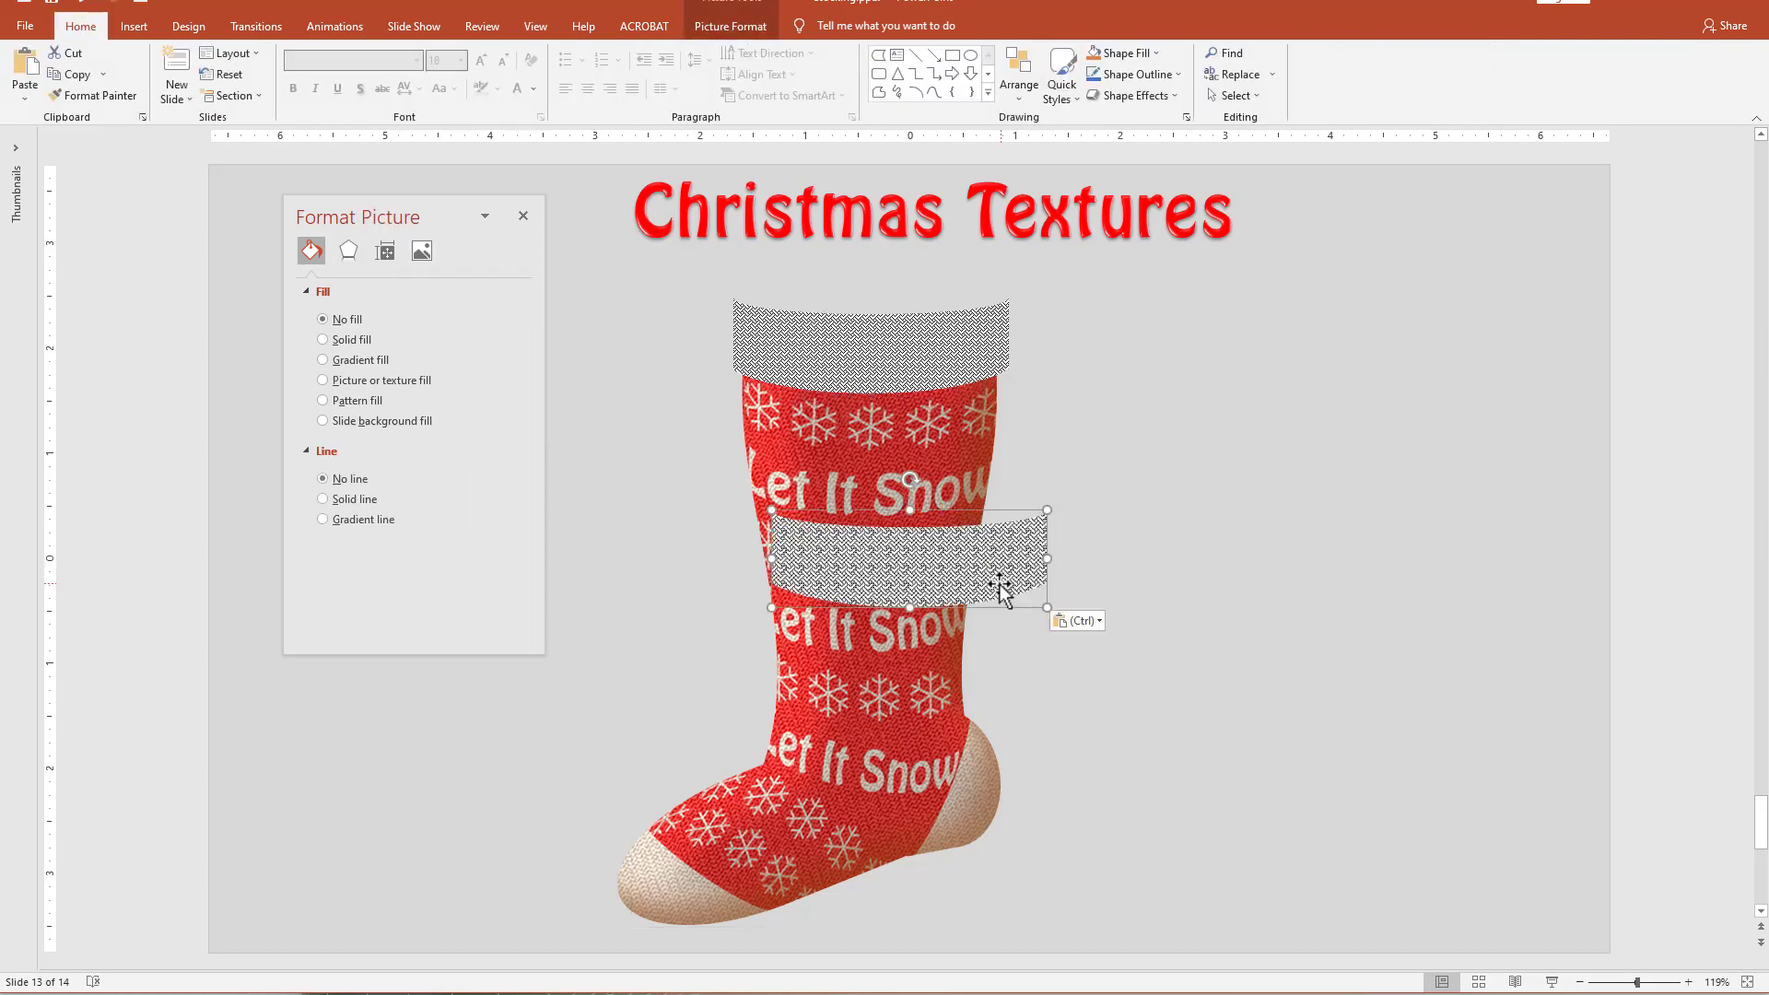
left_click_drag(999, 584, 723, 456)
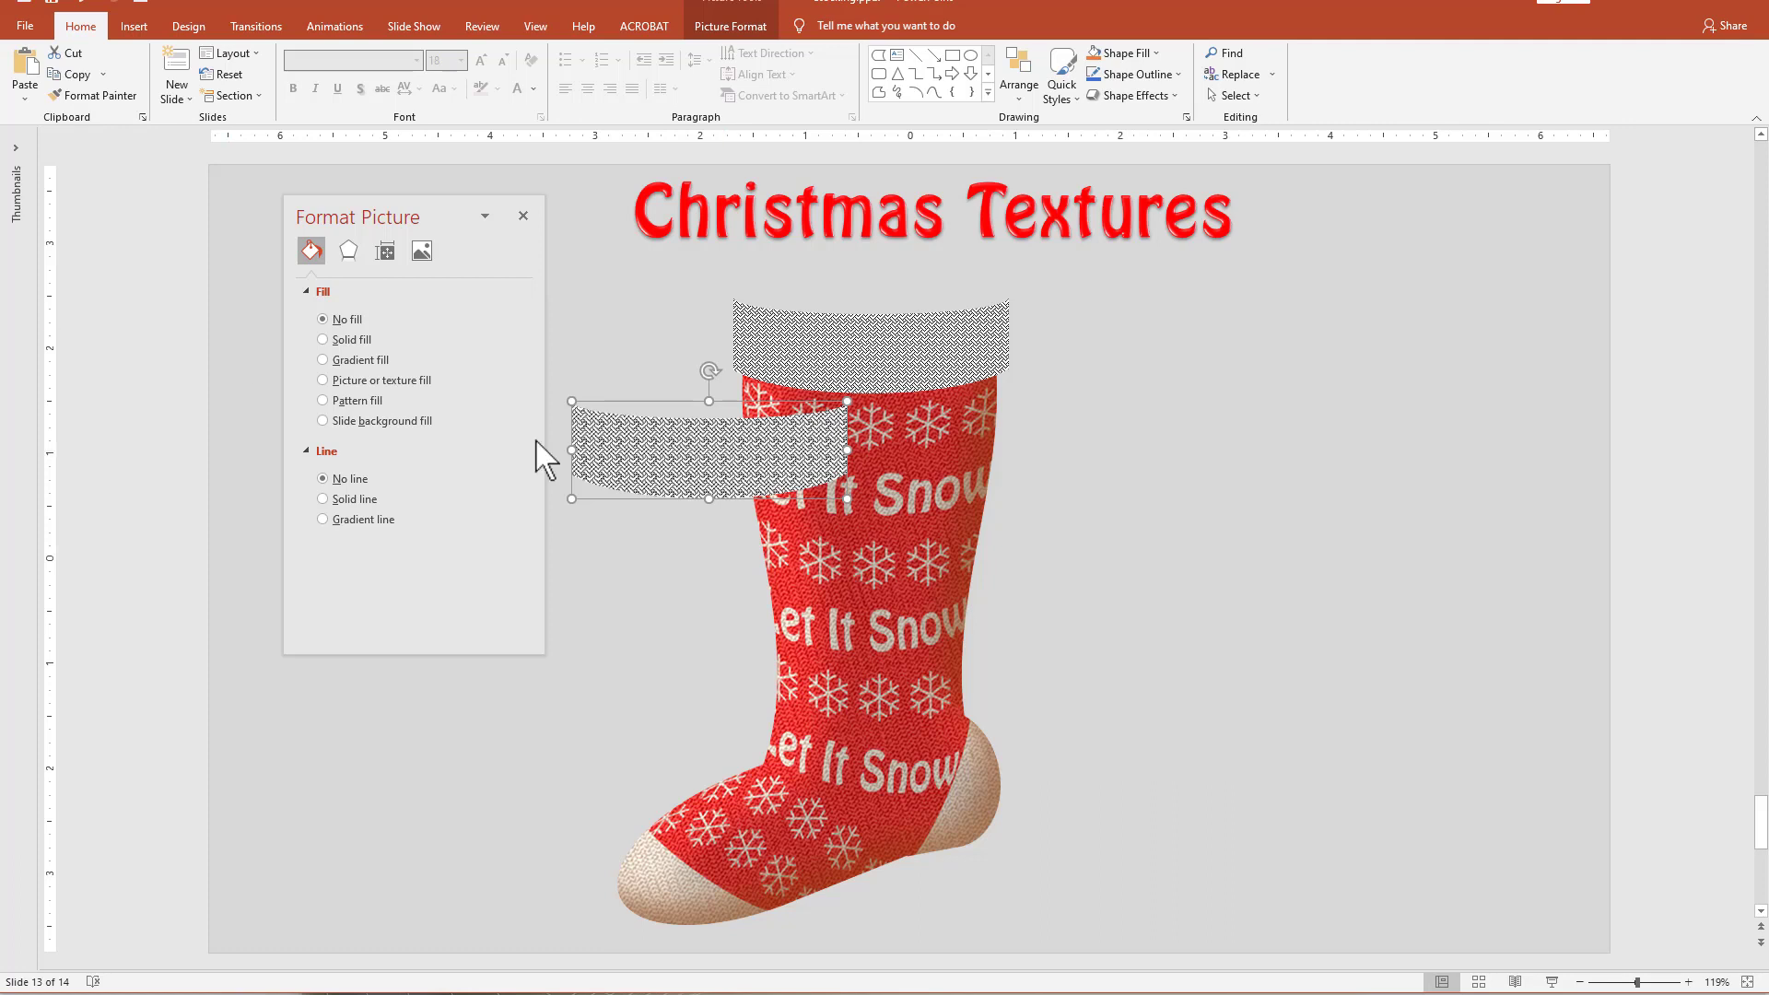
Apply the Watercolor Sponge artistic effect to the cuff picture with a brush size of 10 and shift the picture slightly.
left_click(349, 250)
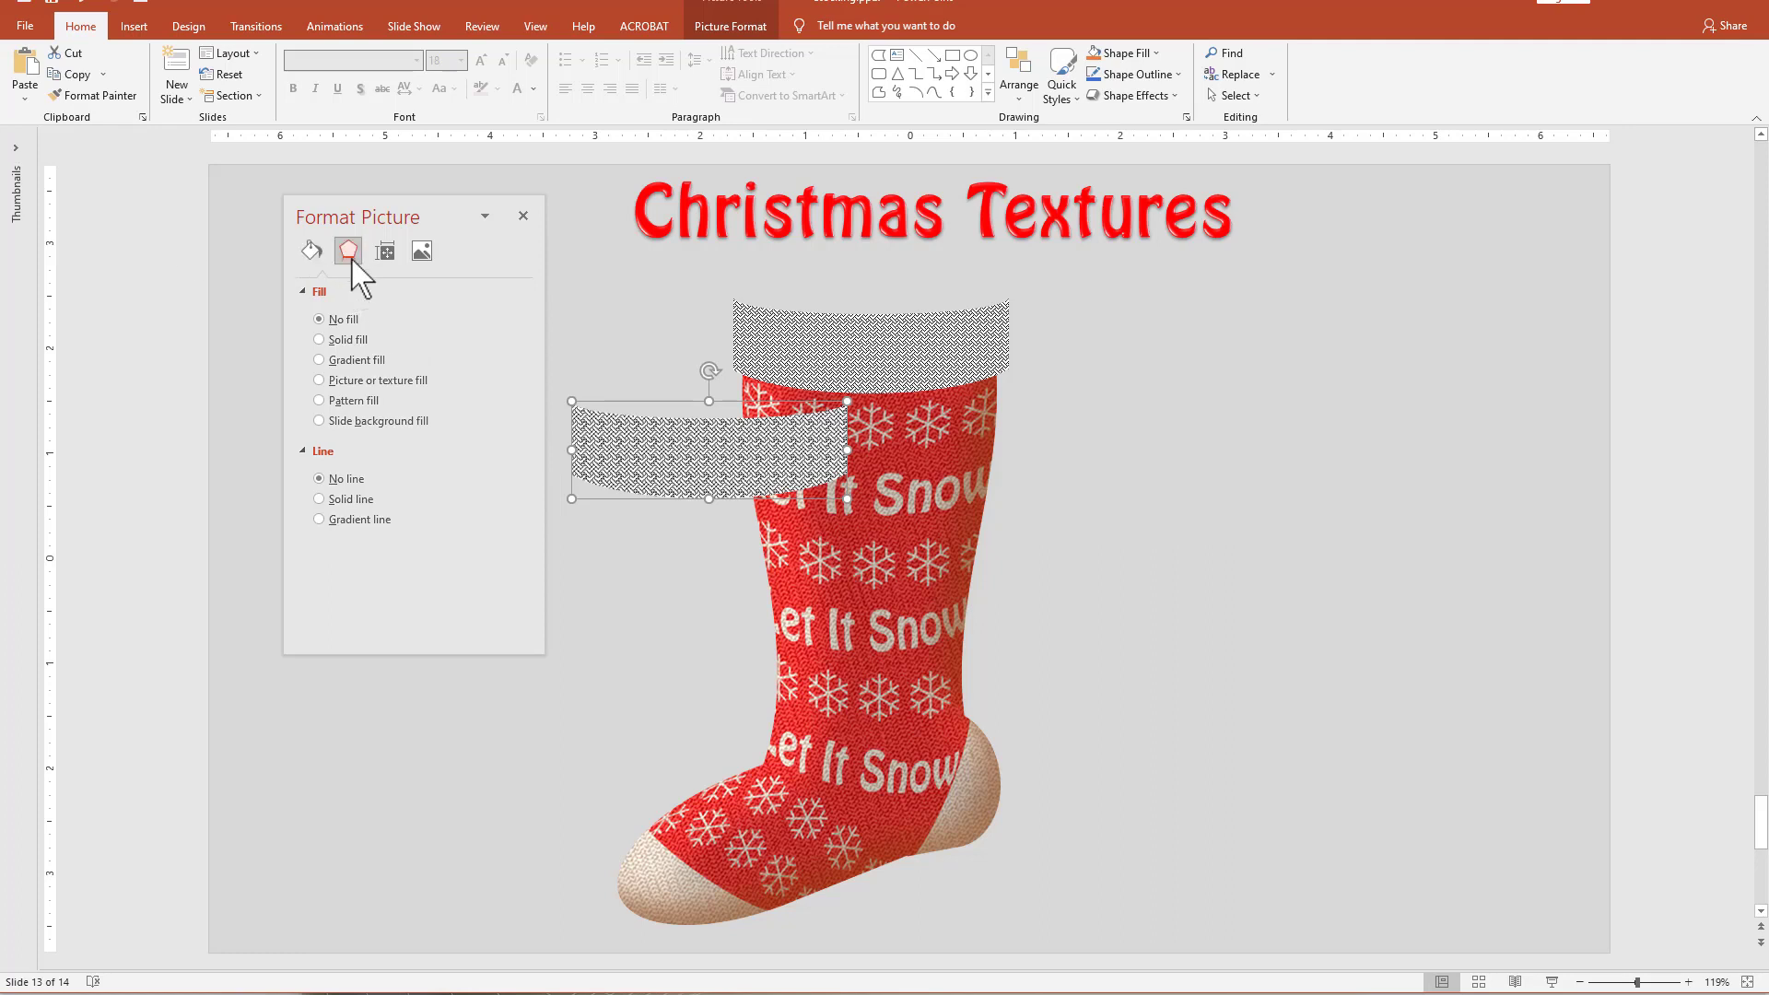
left_click(383, 438)
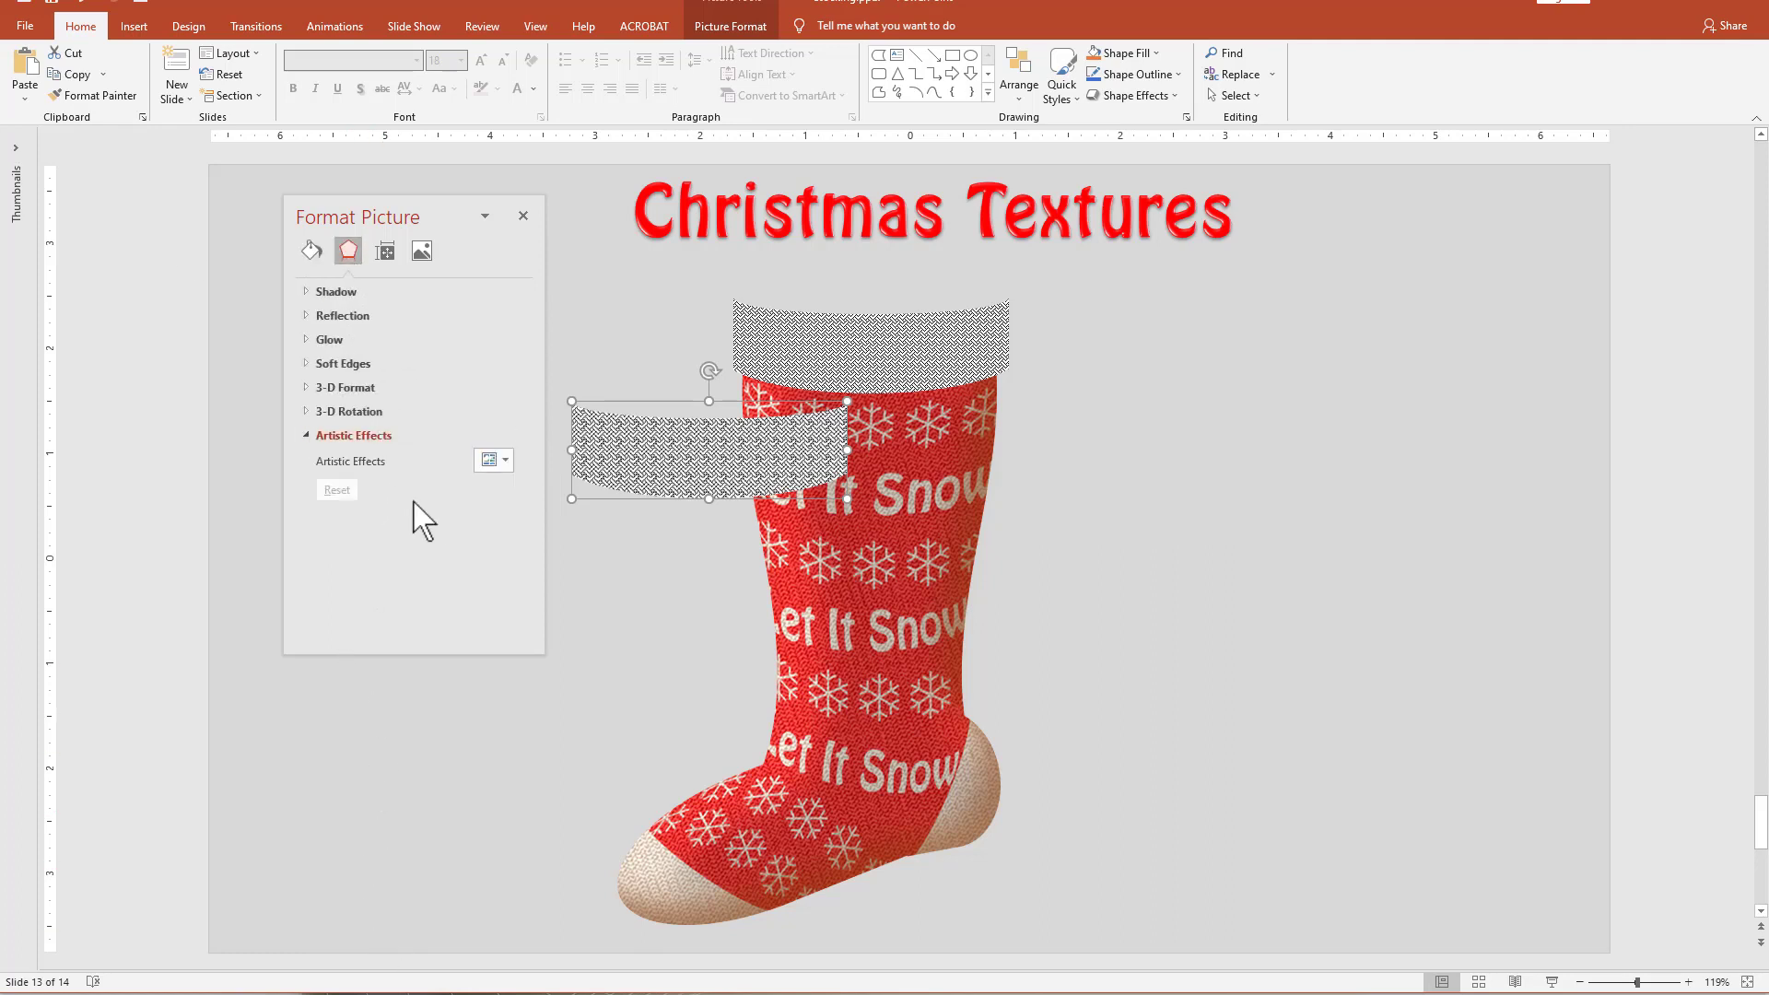
left_click(497, 460)
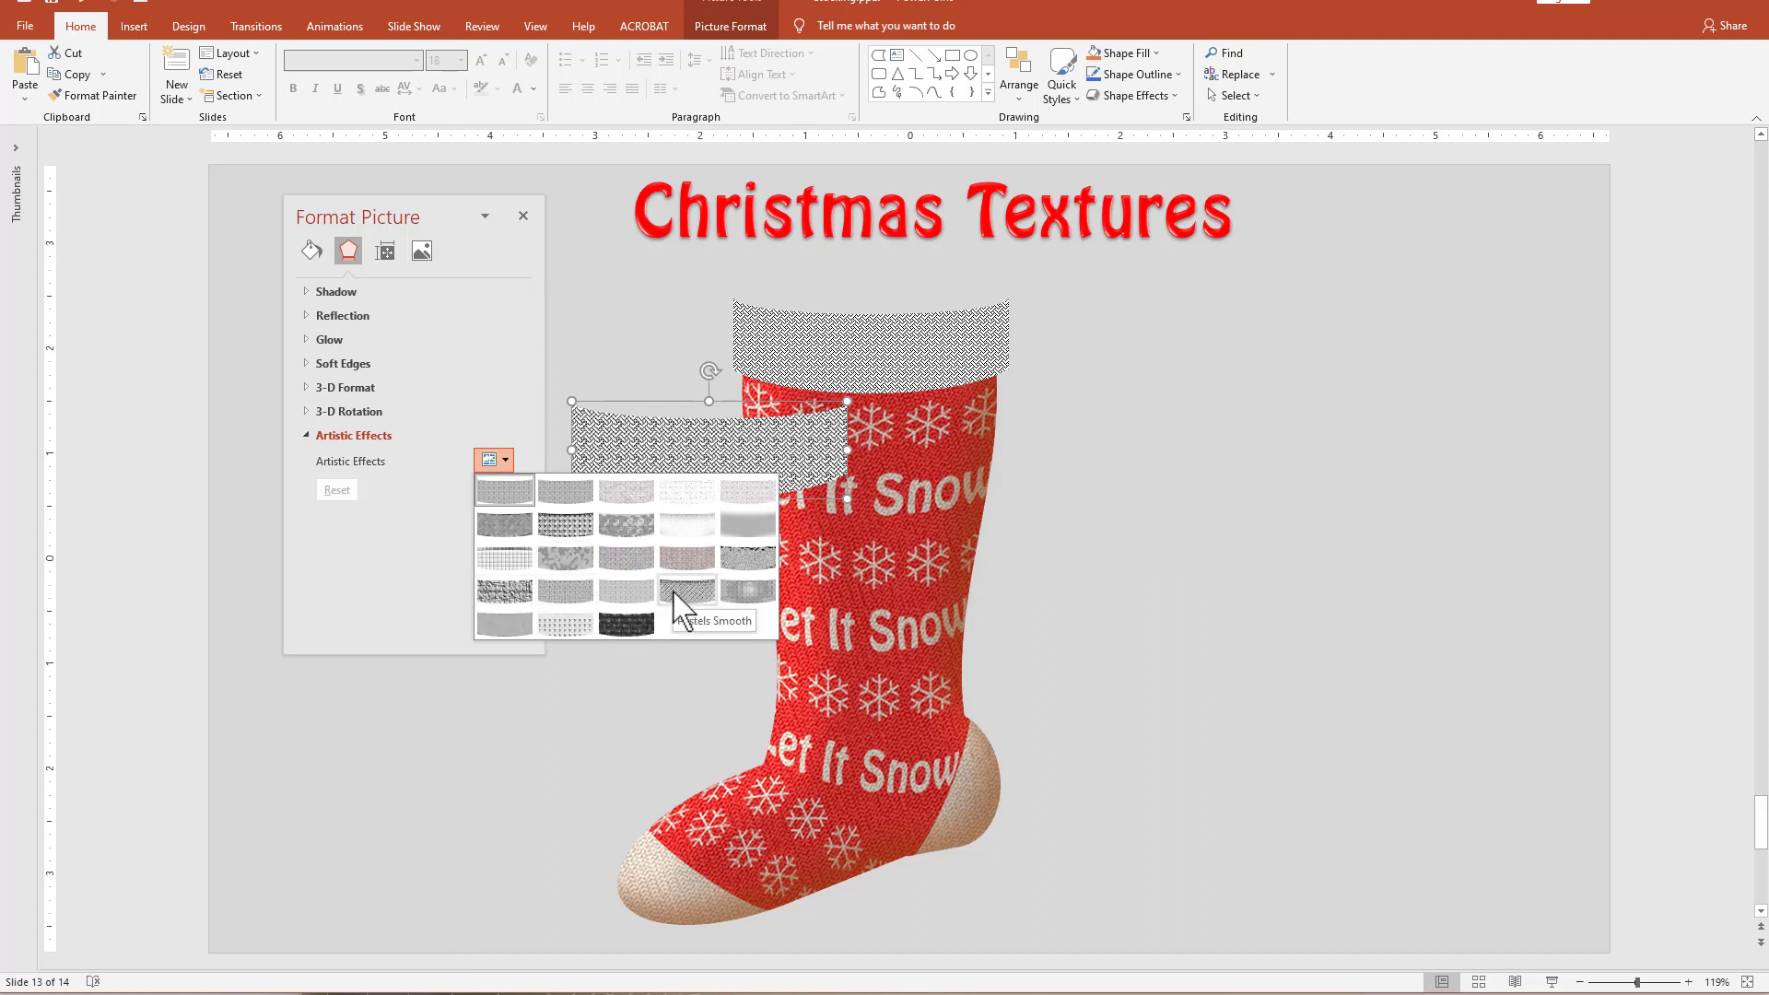
left_click(574, 580)
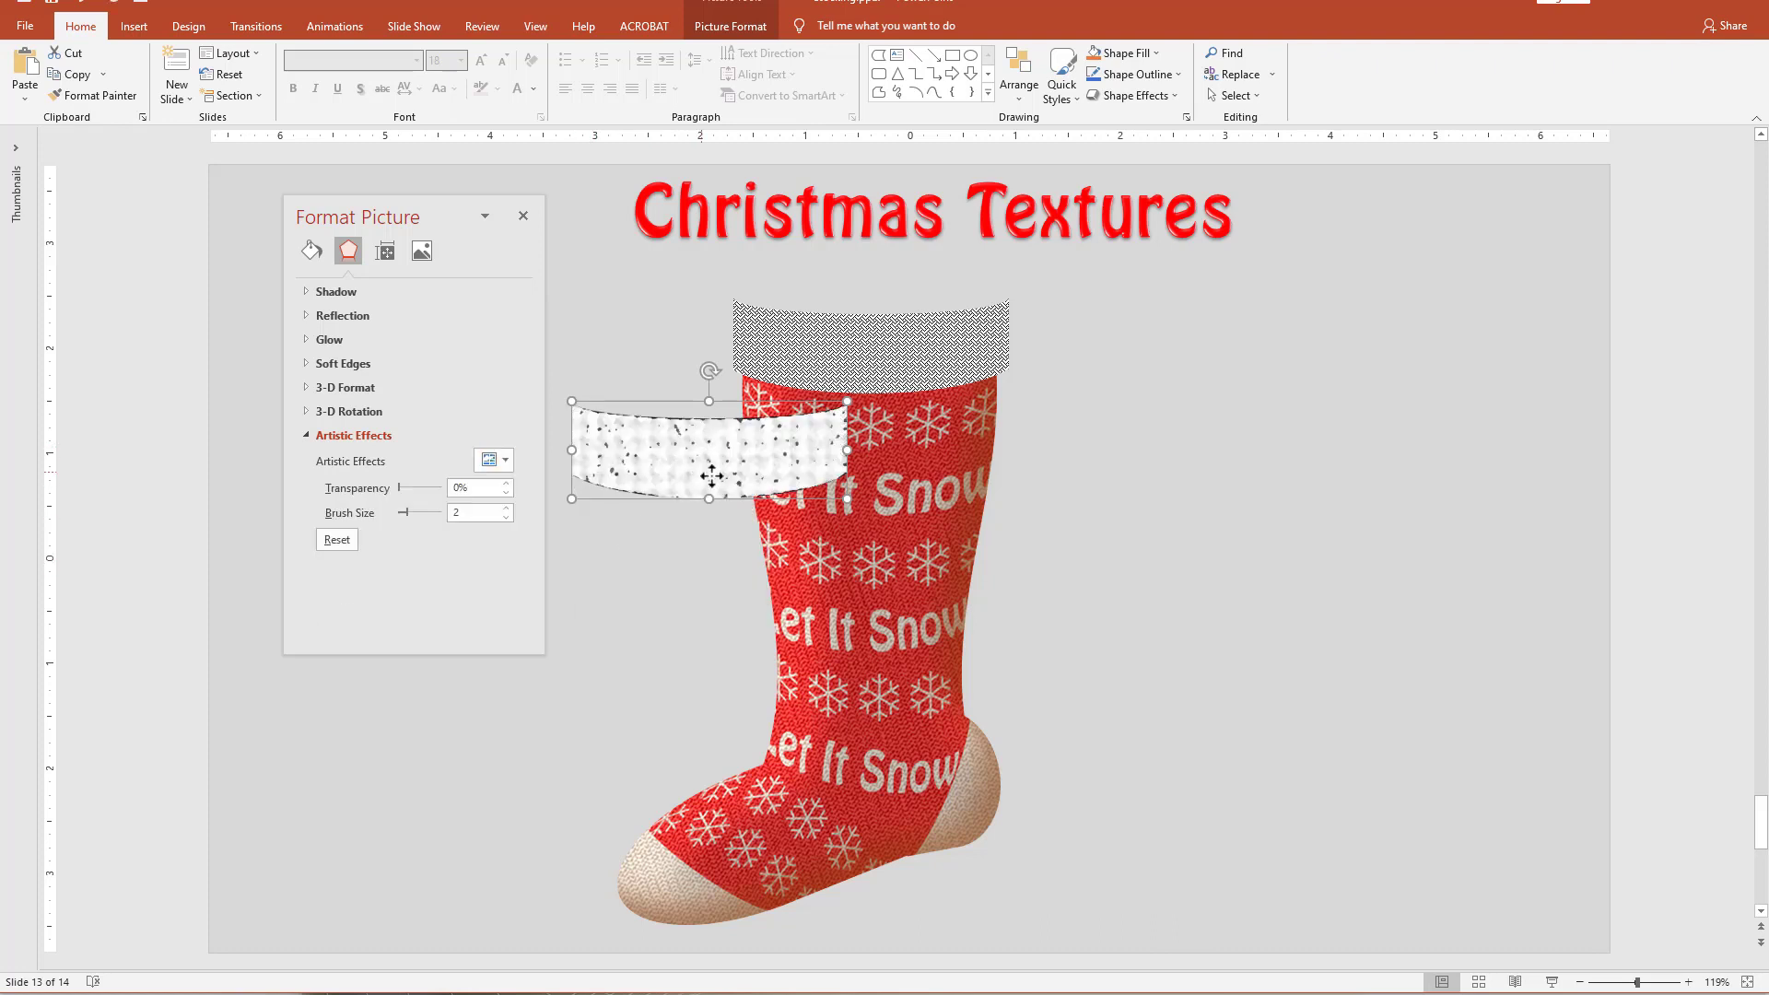
left_click_drag(710, 478, 726, 486)
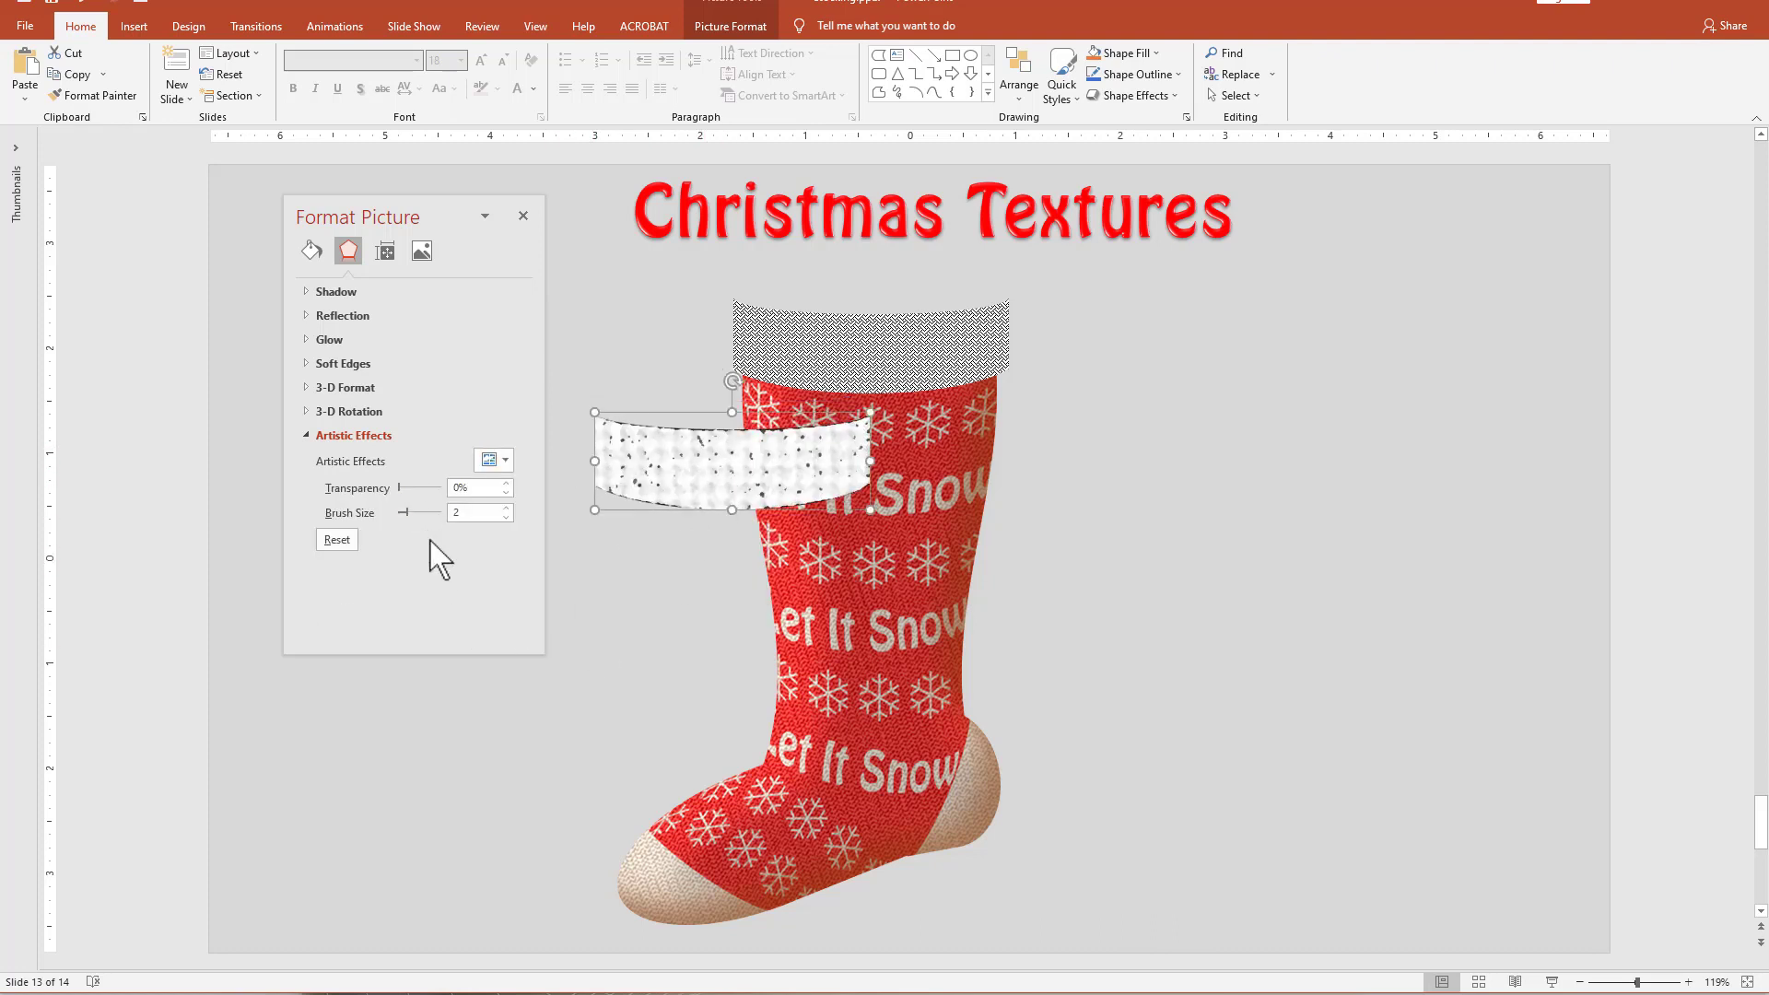
left_click_drag(404, 514, 477, 512)
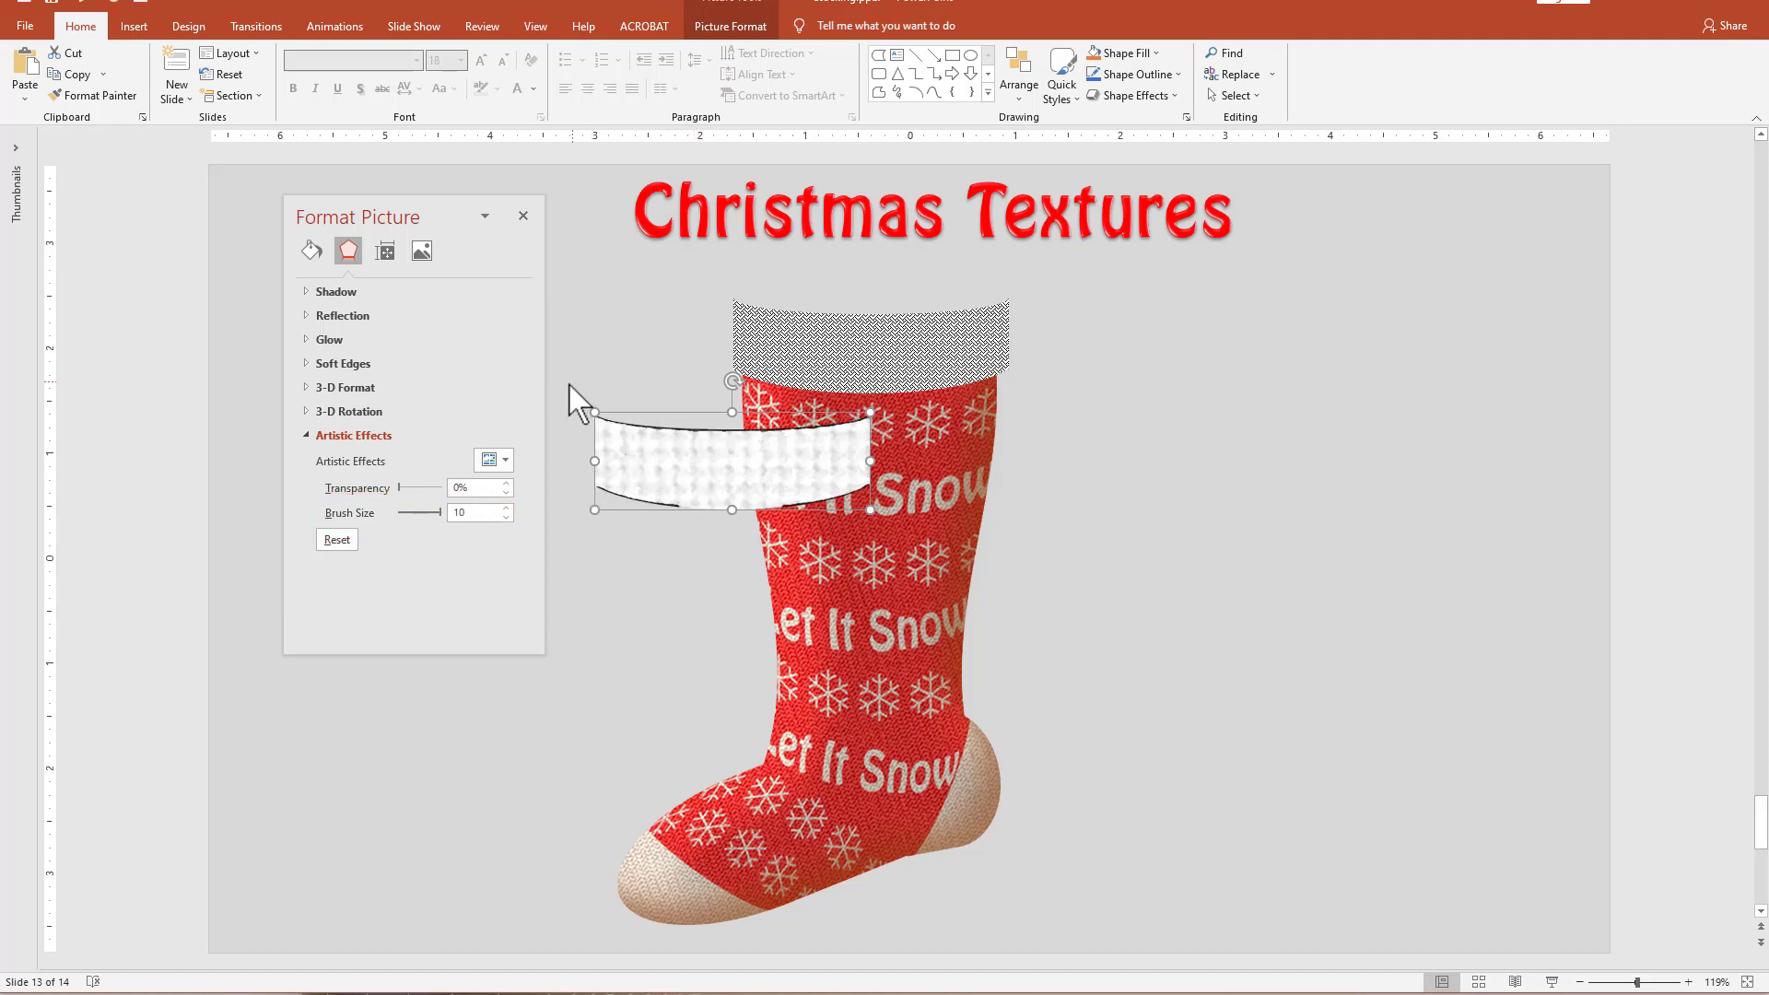
Add a bottom-right inner shadow to the cuff picture with a 31 pt blur and 28 pt distance.
left_click(339, 292)
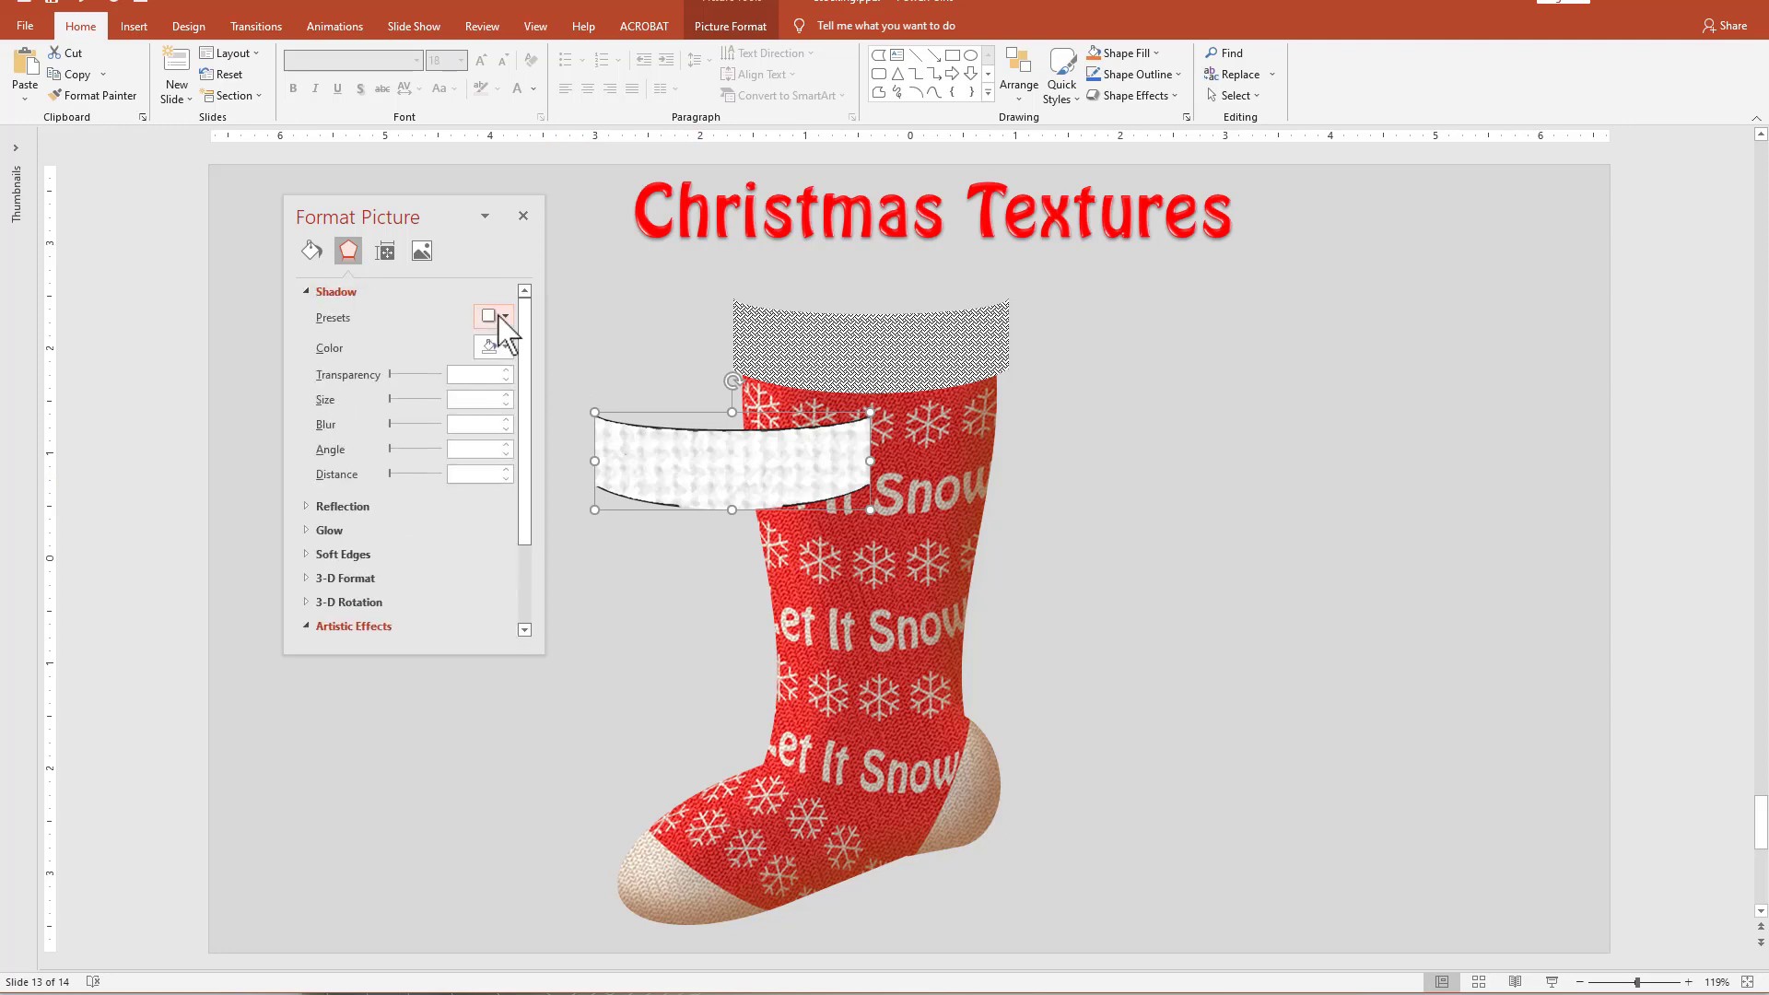
left_click(499, 317)
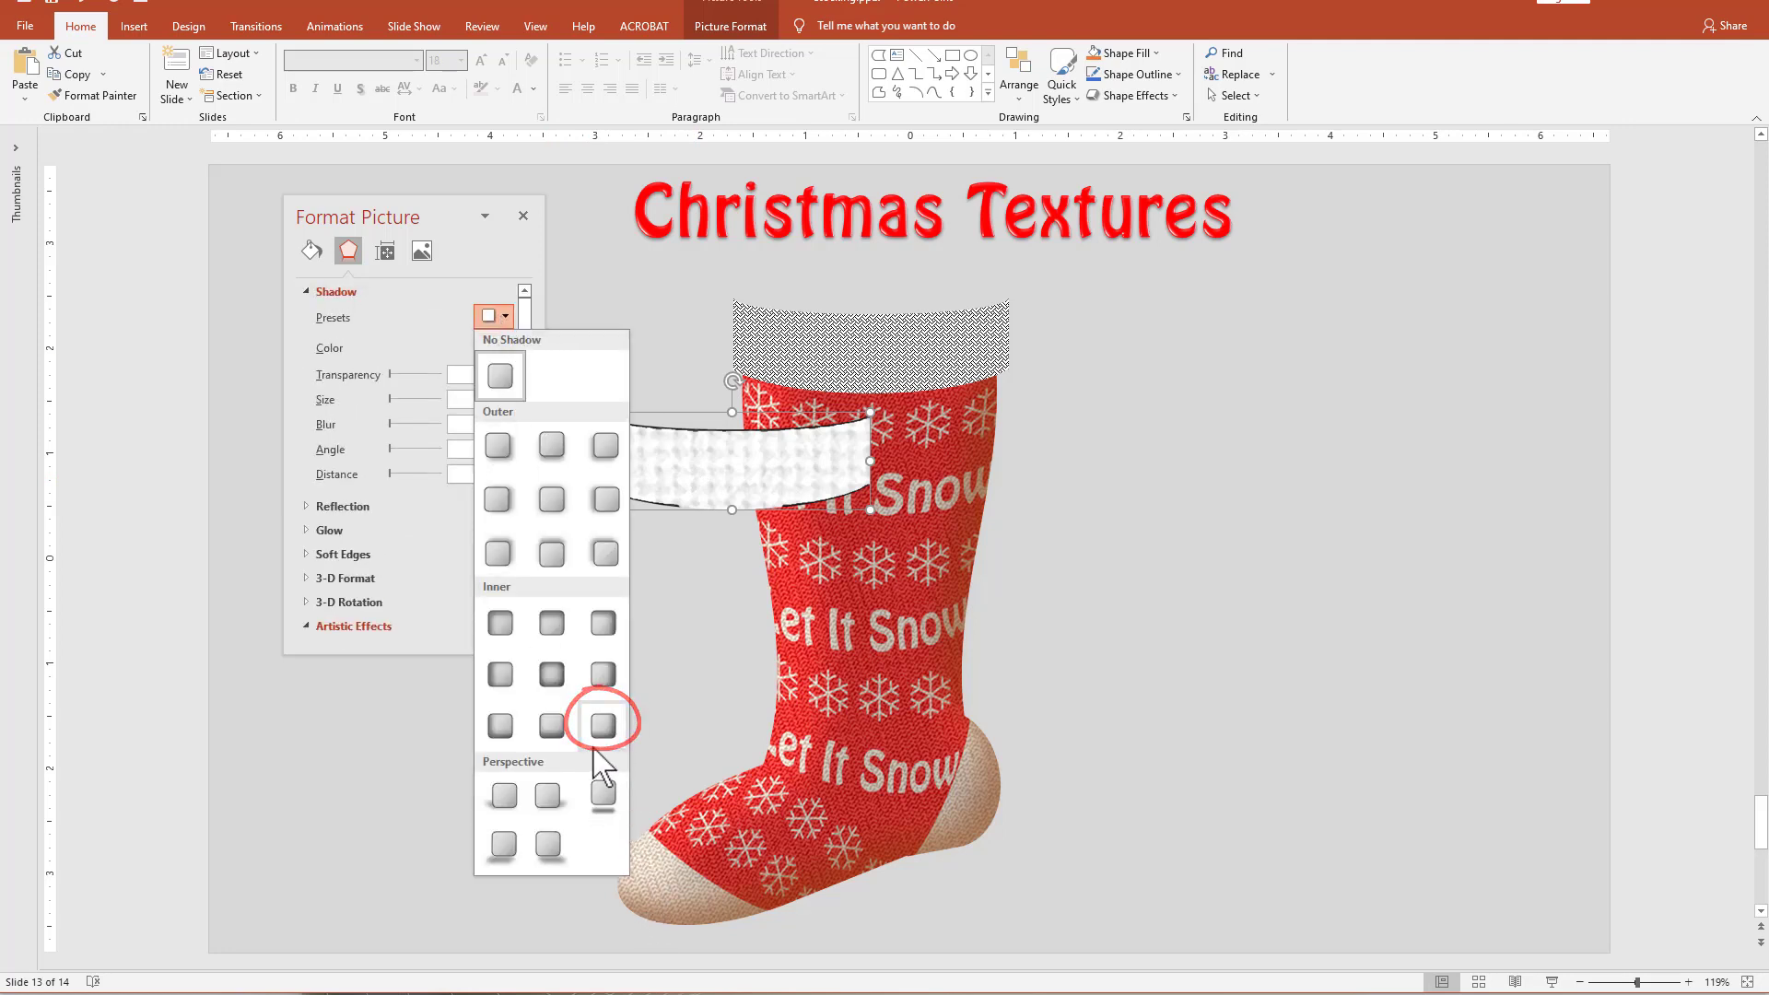
left_click(601, 737)
left_click_drag(393, 473, 408, 426)
Recolor the cuff picture's shadow with the recently used dark brown and set its transparency to 33% and blur to 37 pt.
left_click(503, 347)
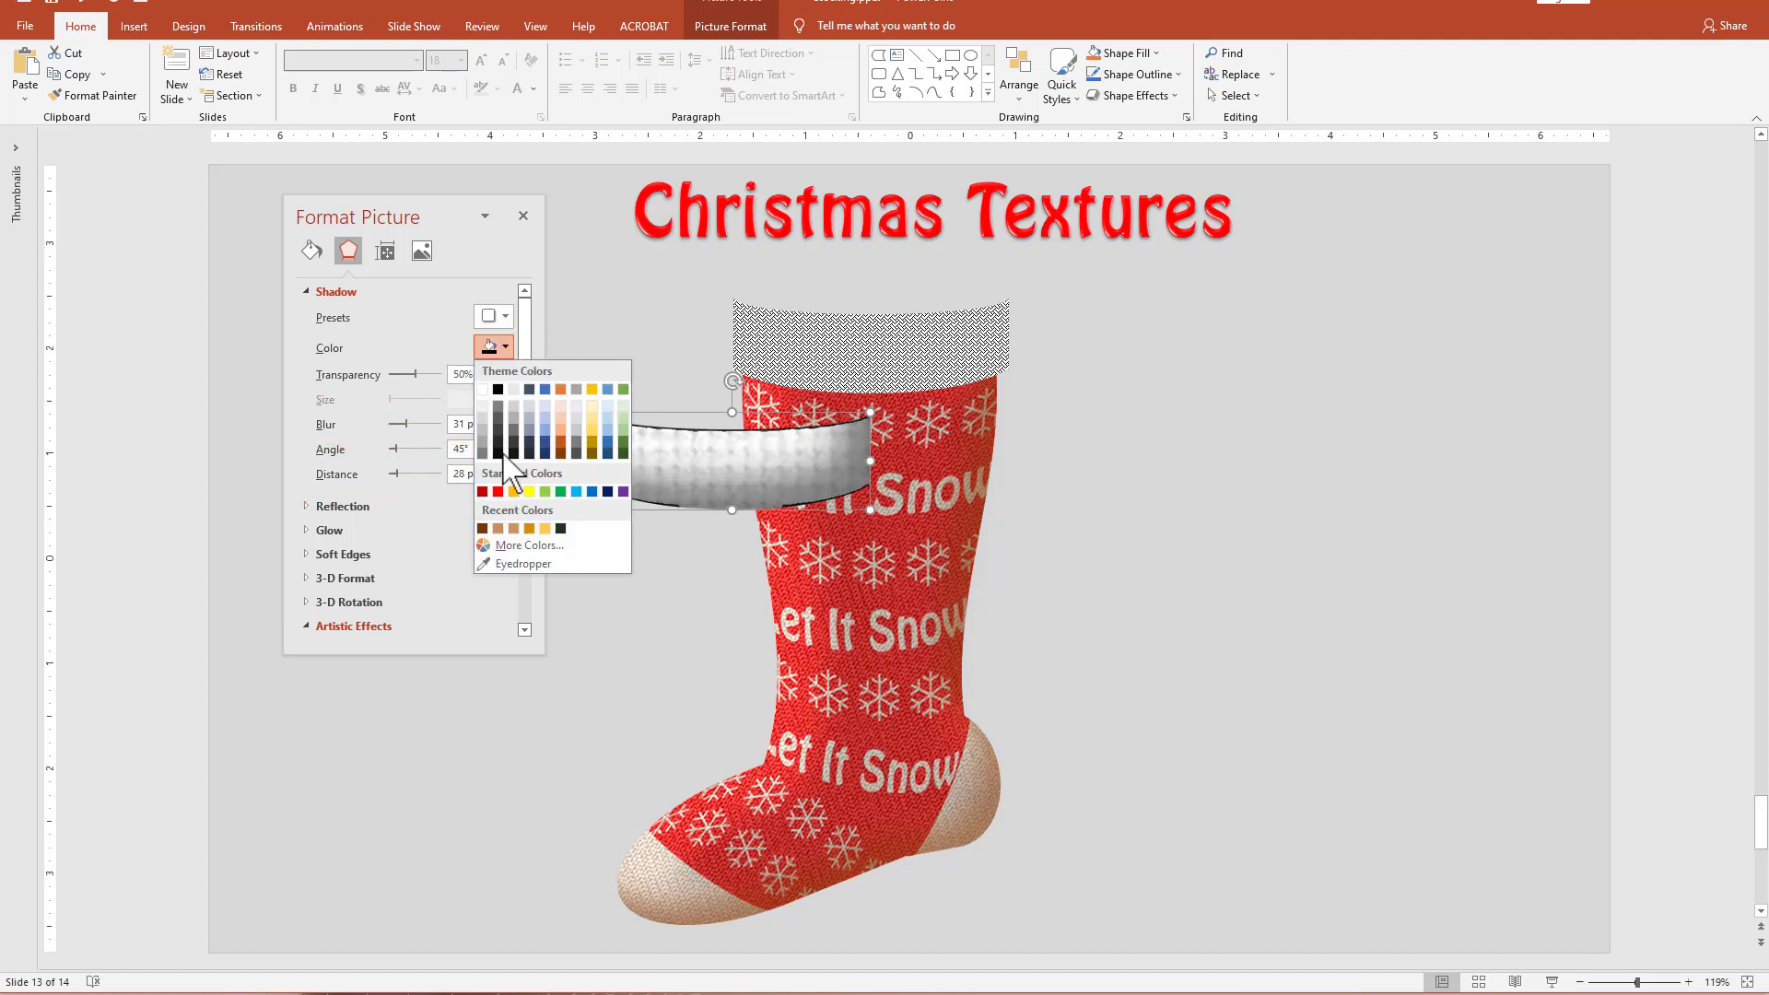
left_click(482, 528)
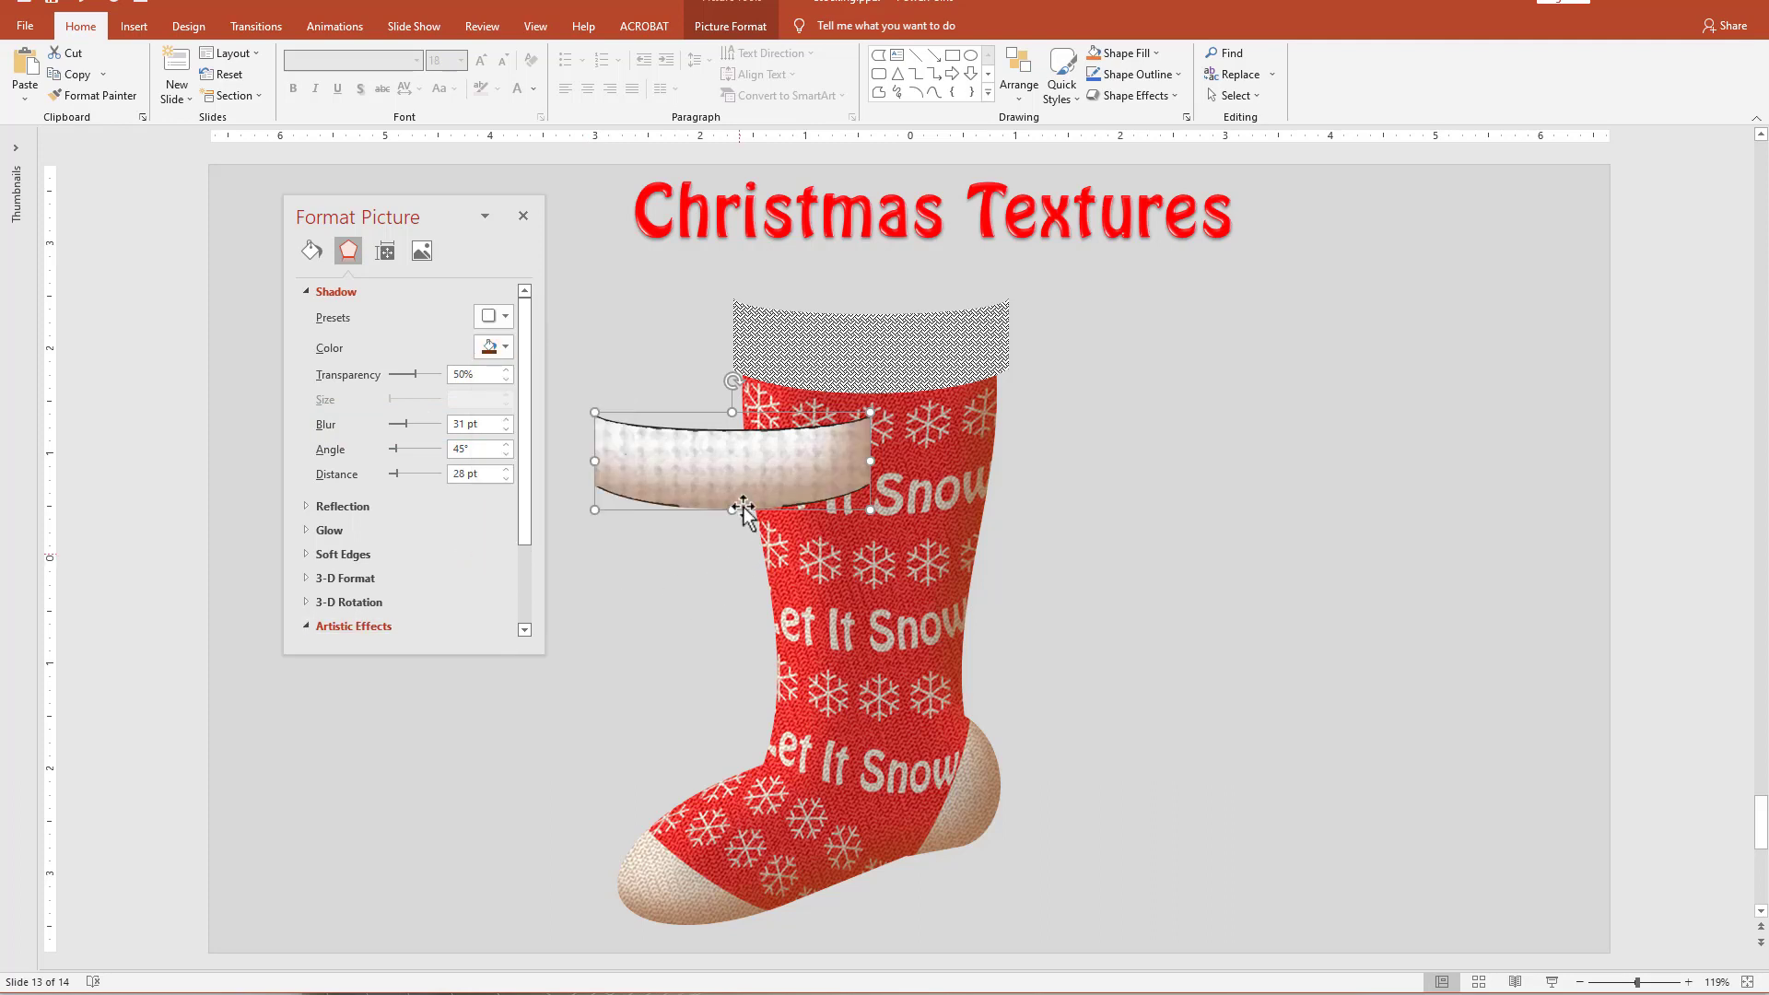
left_click_drag(423, 382, 406, 383)
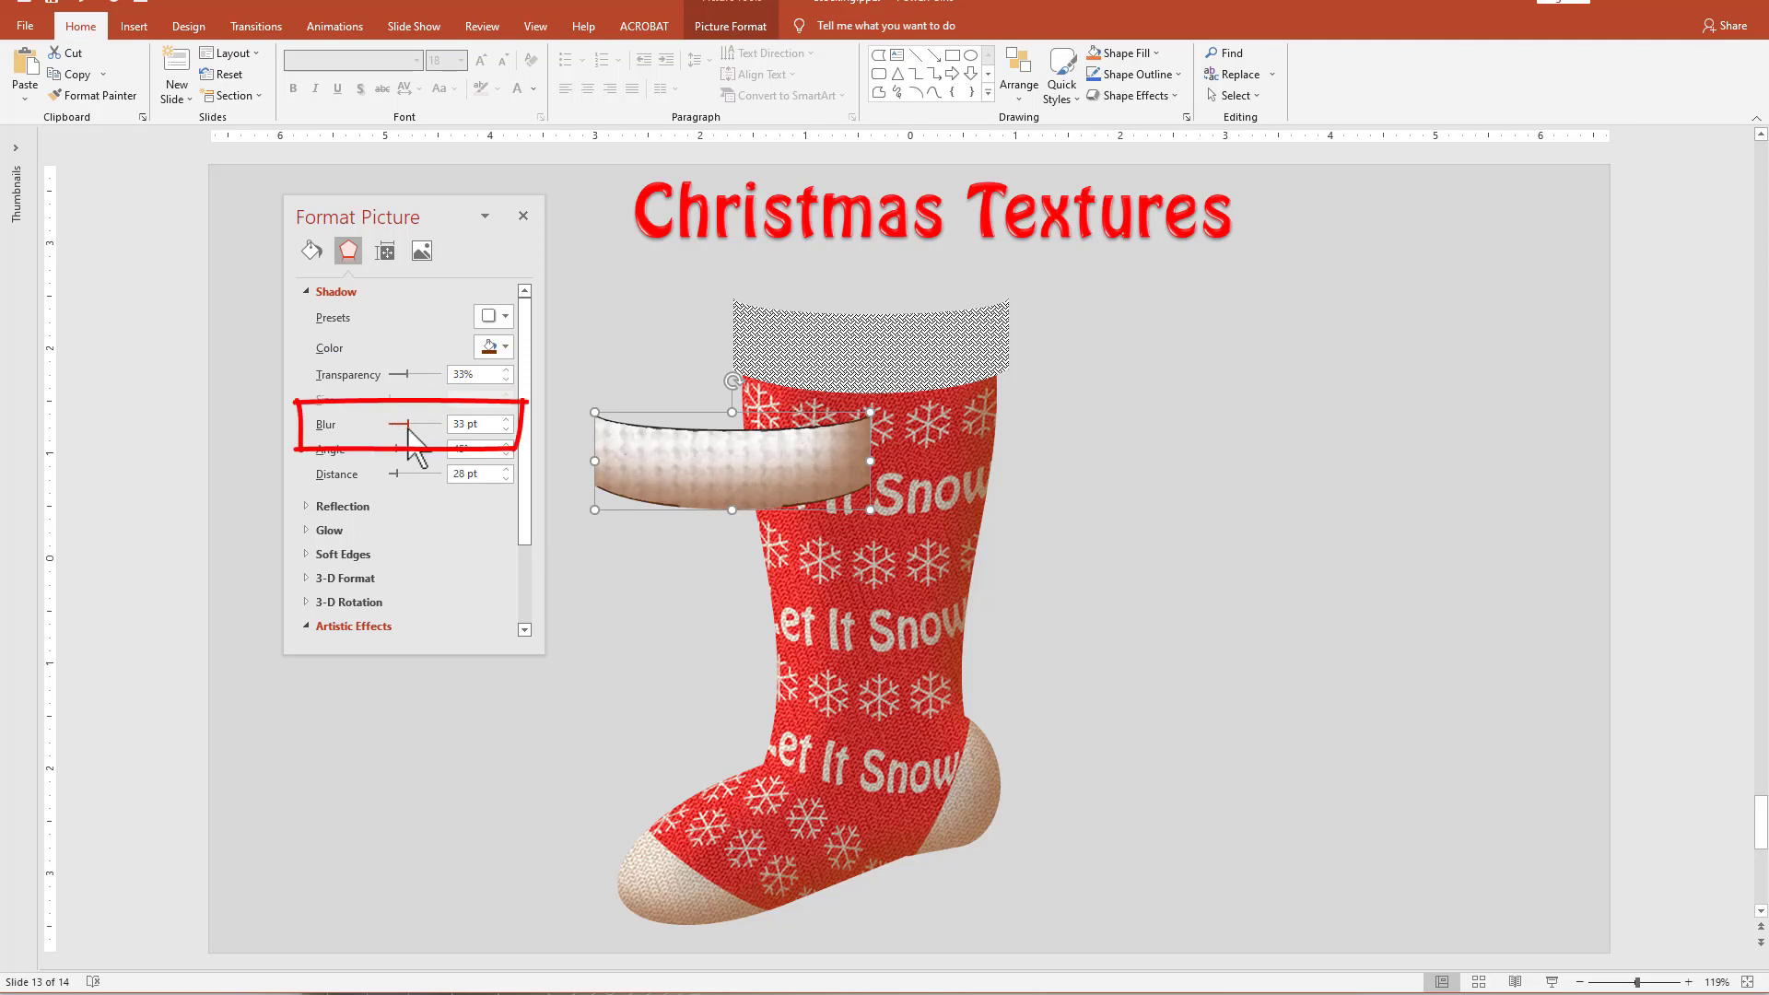
left_click(866, 507)
left_click(822, 477)
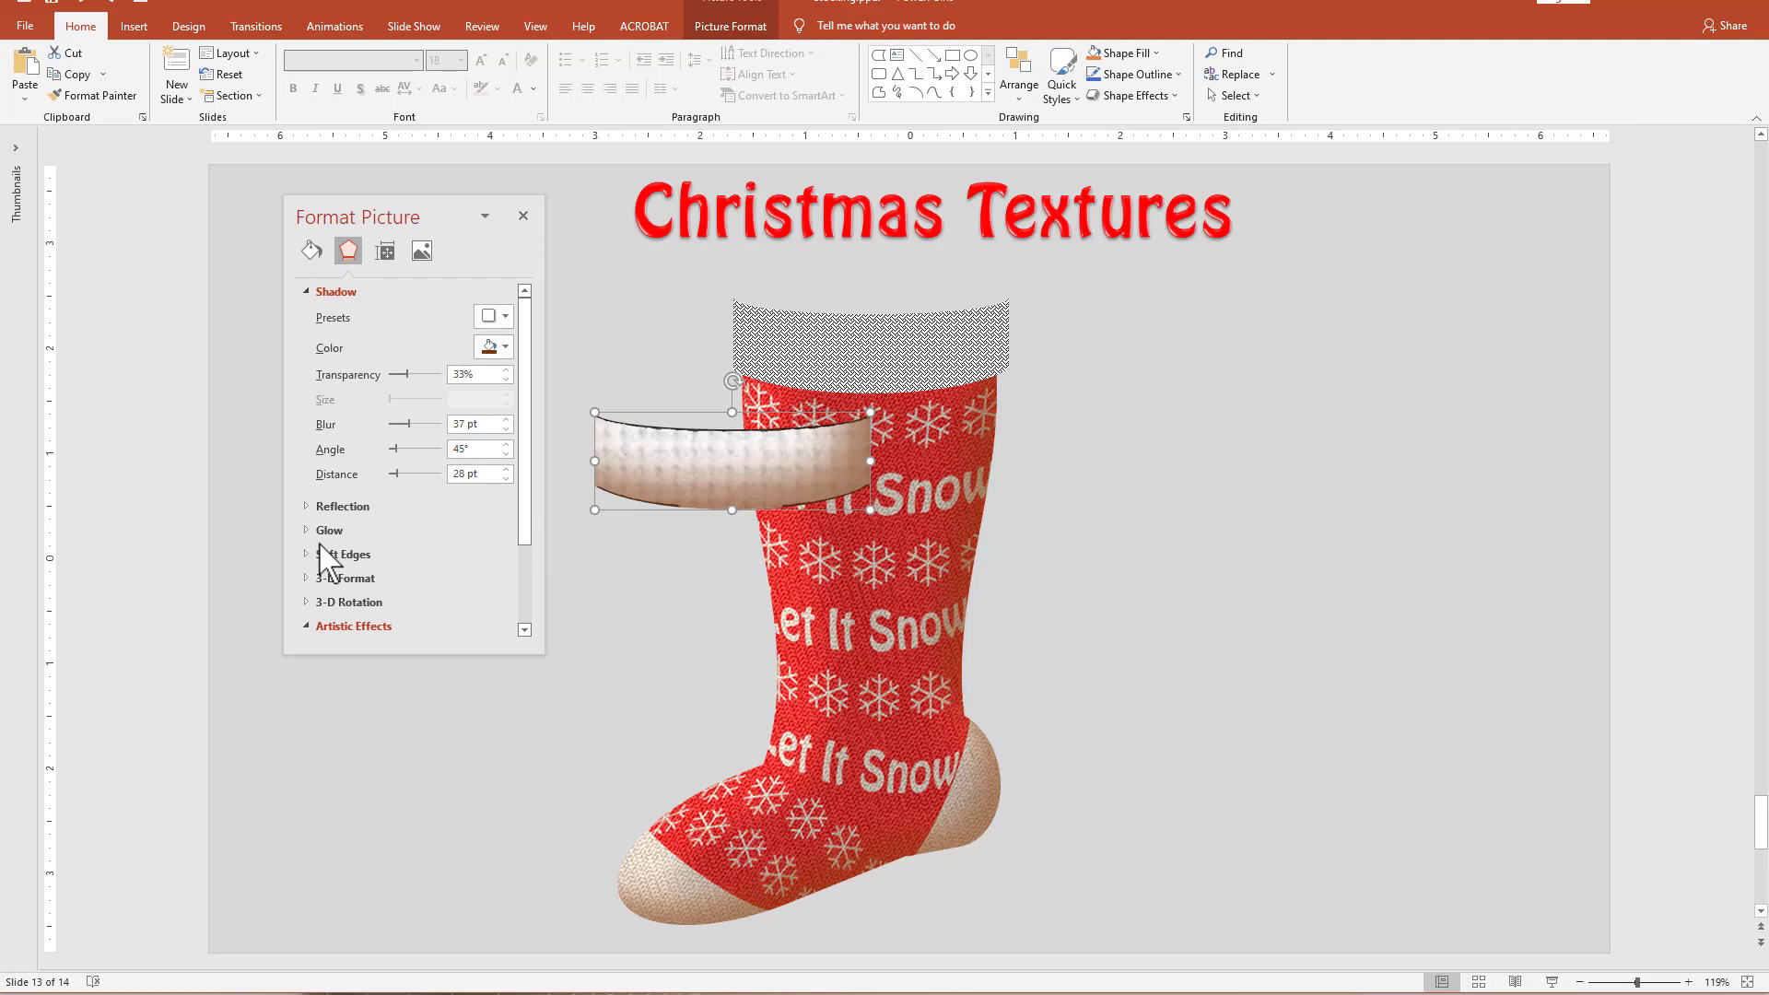
Paste a duplicate of the shaded cuff as a picture and place it directly below the first one.
key("ctrl+d")
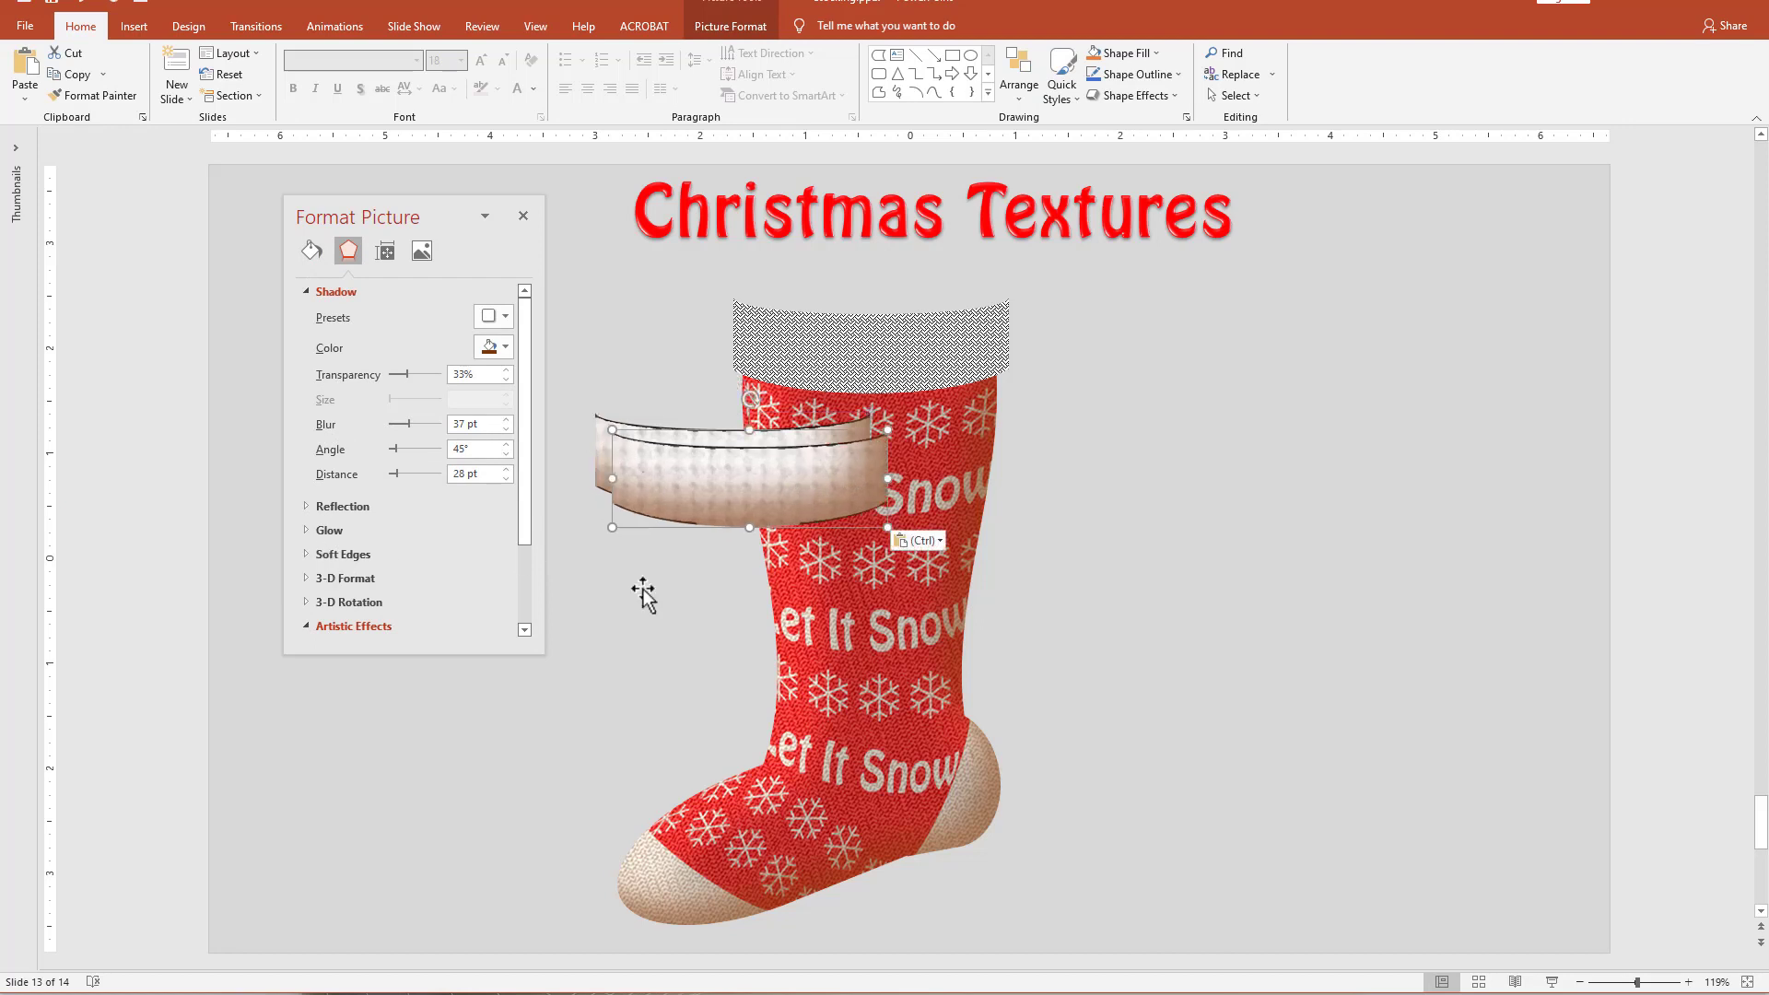
left_click(939, 541)
left_click(945, 593)
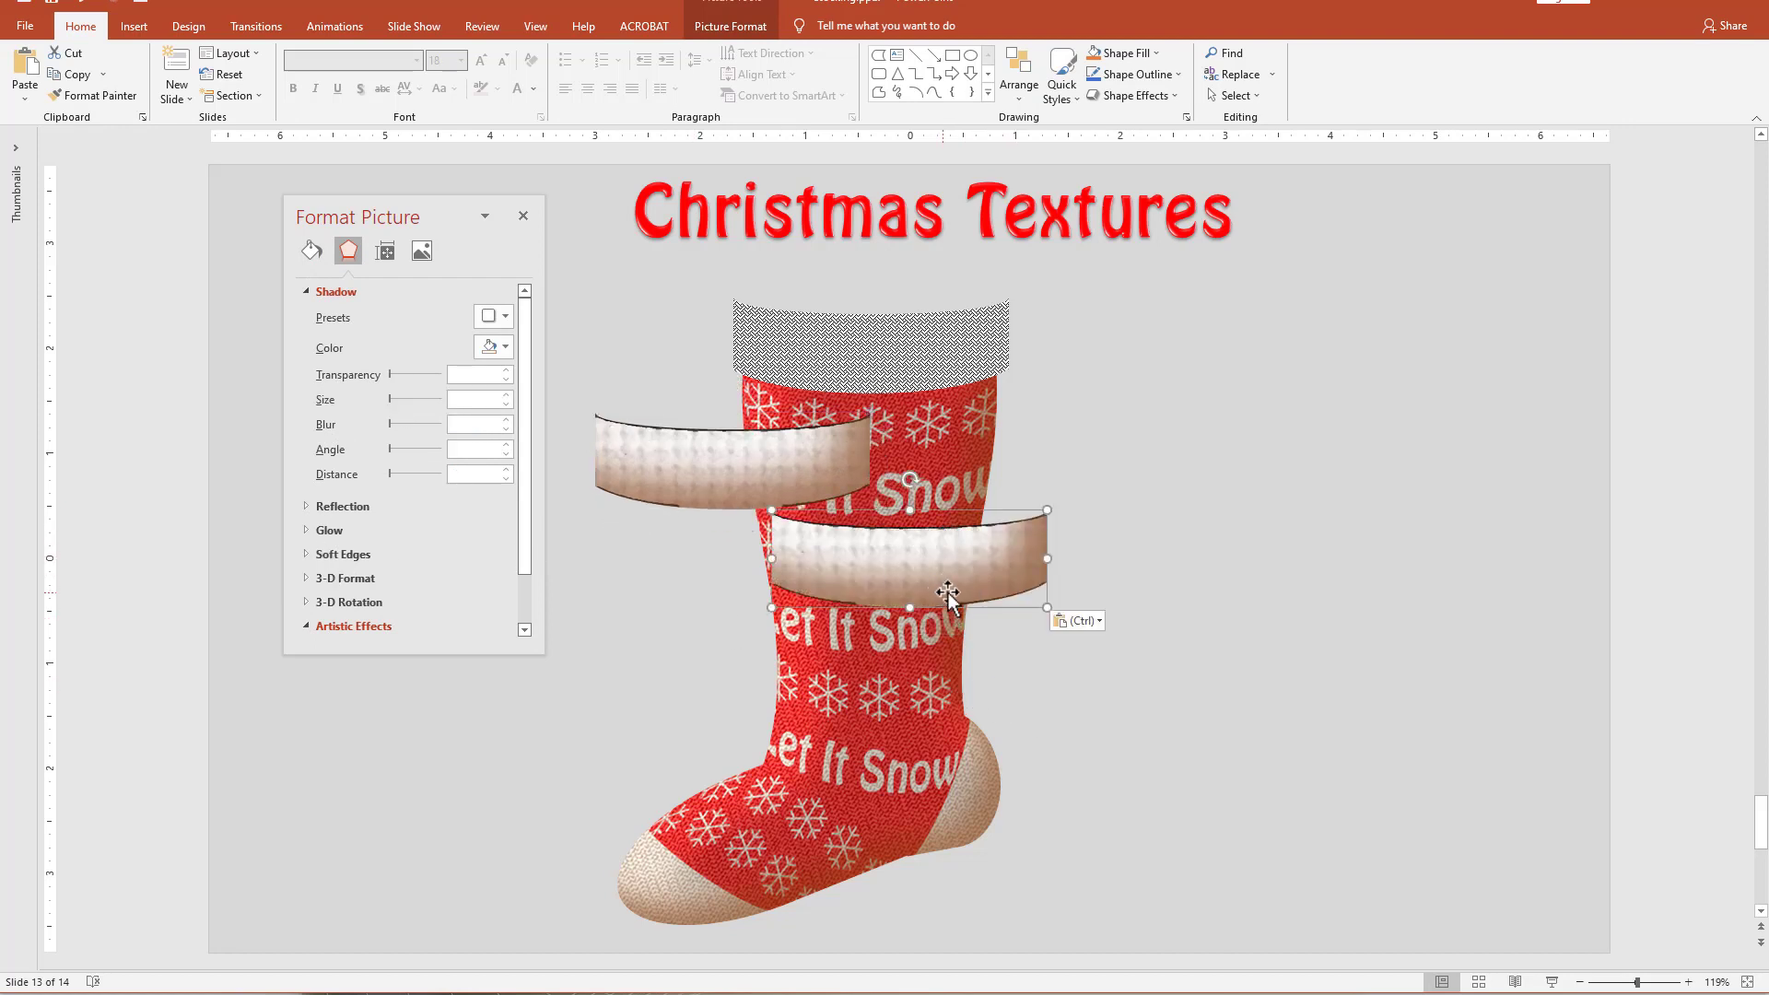
left_click_drag(948, 592, 769, 604)
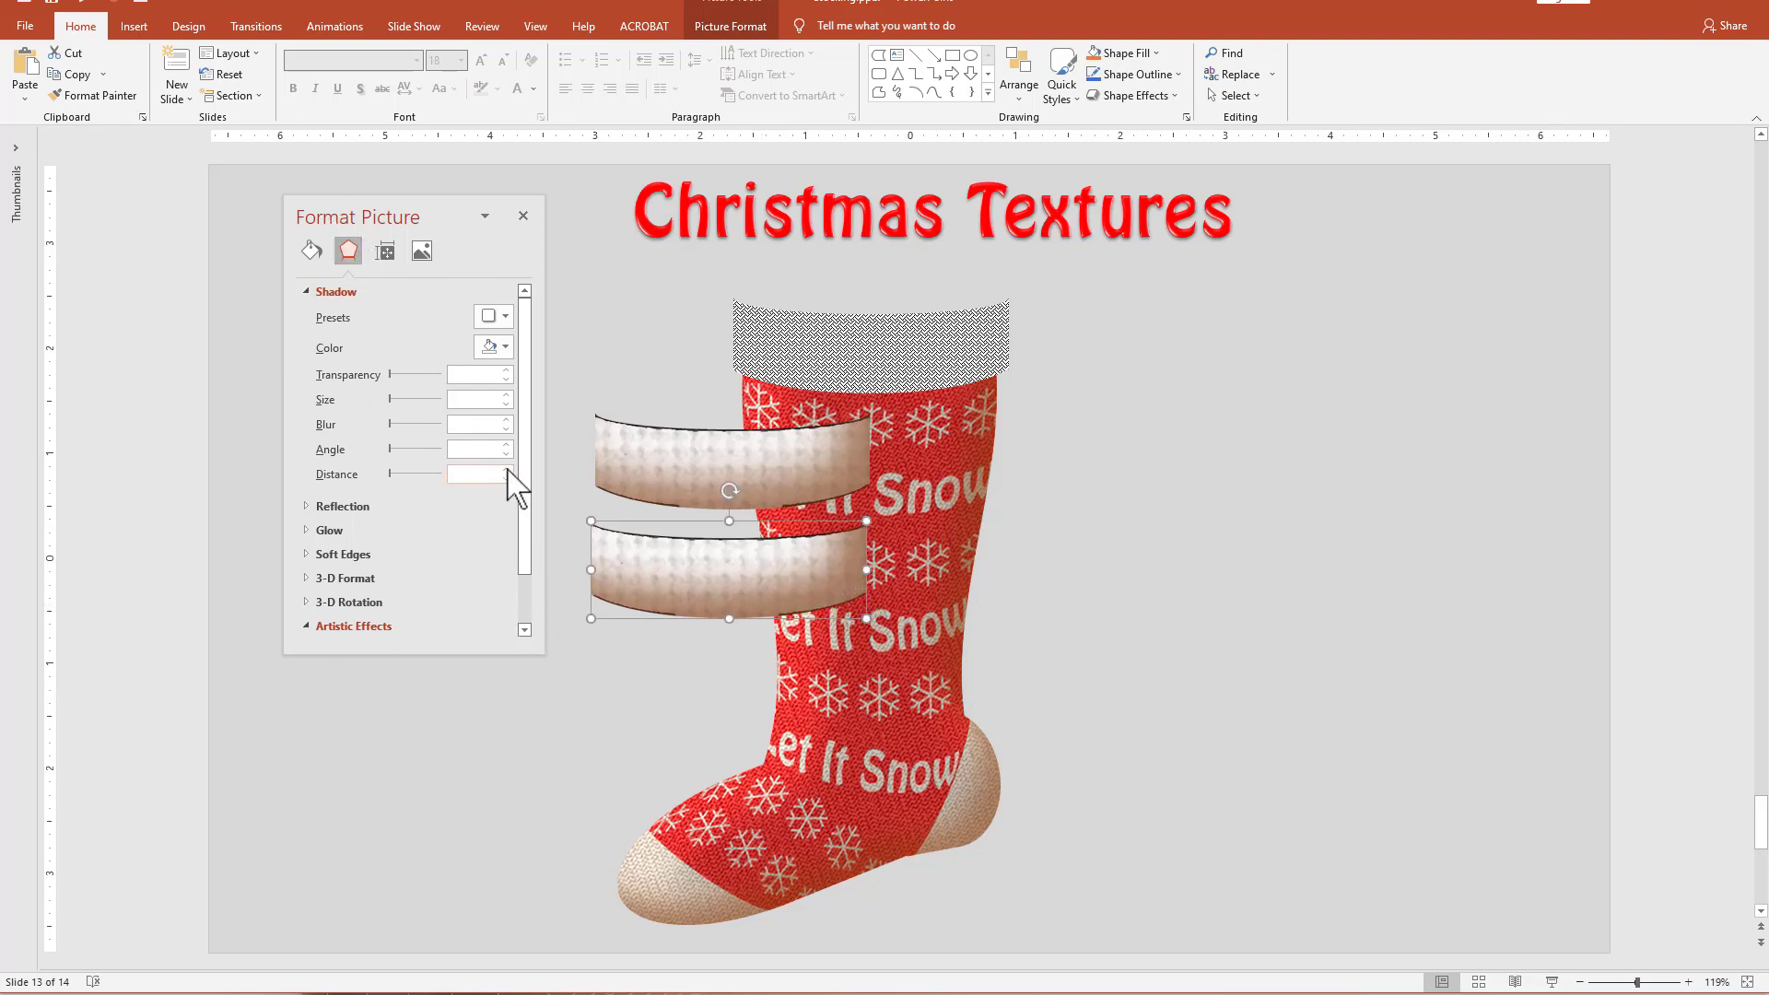
Apply the Glass artistic effect with scaling 100 to the second cuff picture and nudge it closer to the first.
scroll(530, 511, "down", 2)
left_click_drag(505, 652, 498, 757)
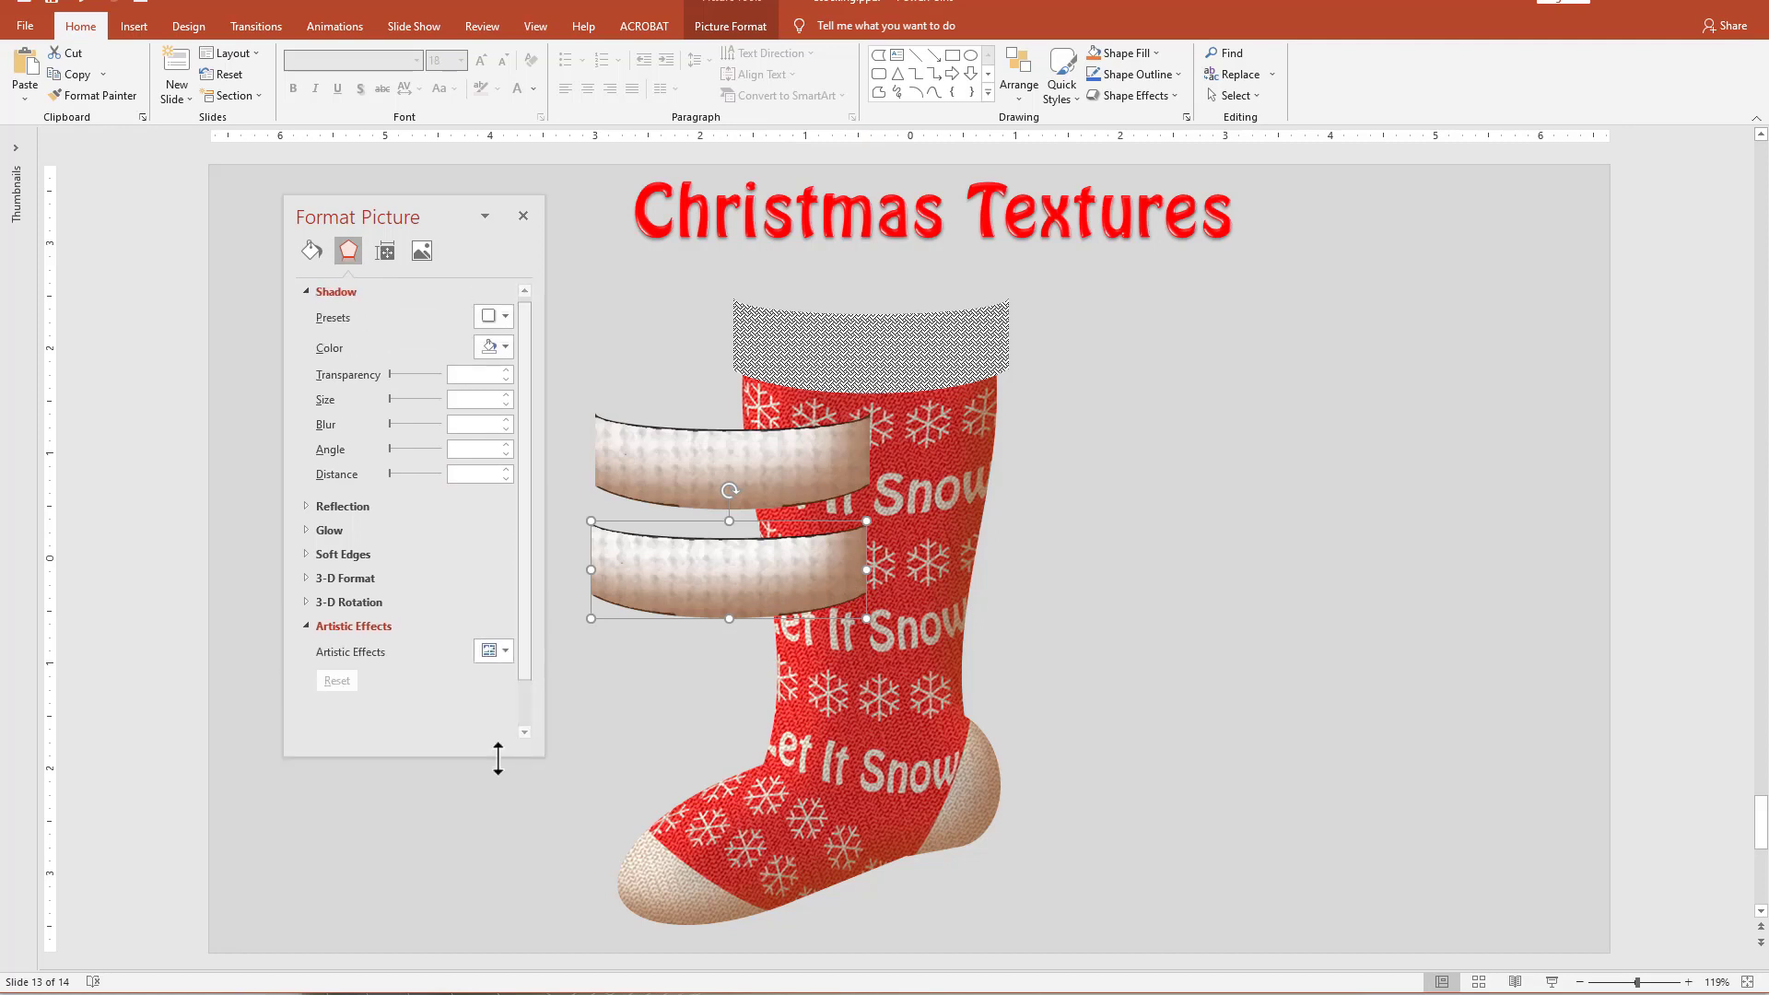
left_click(505, 652)
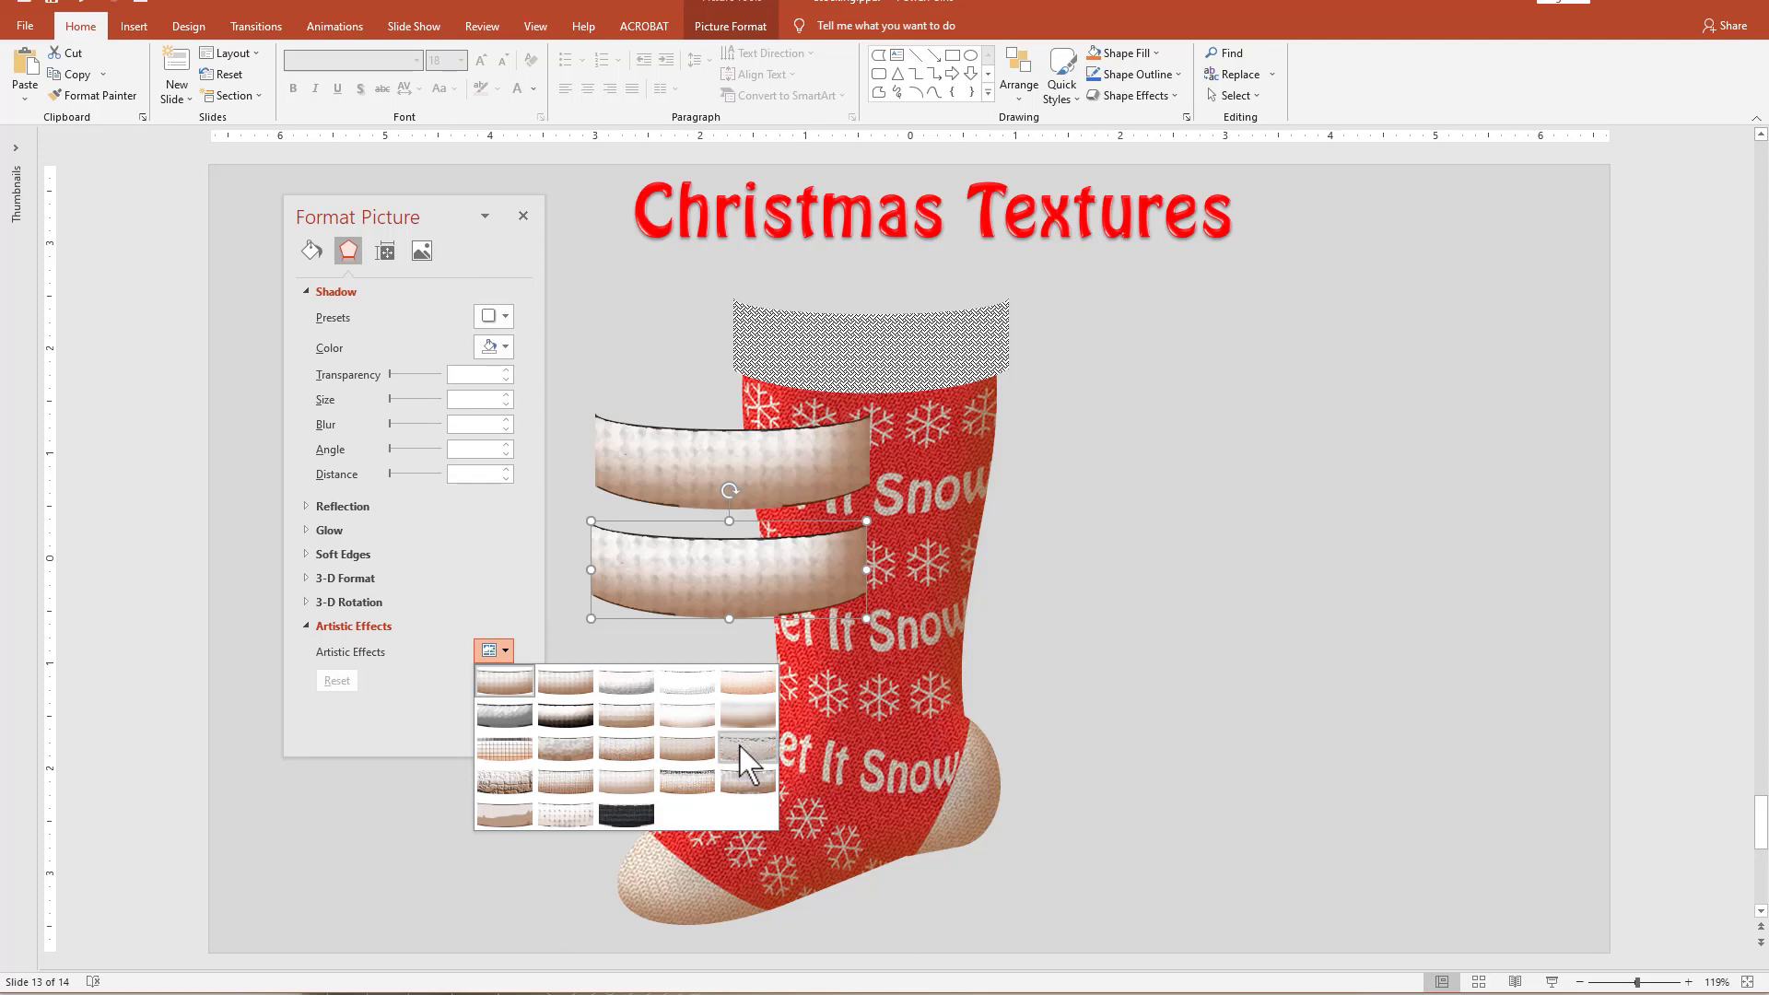
left_click(747, 758)
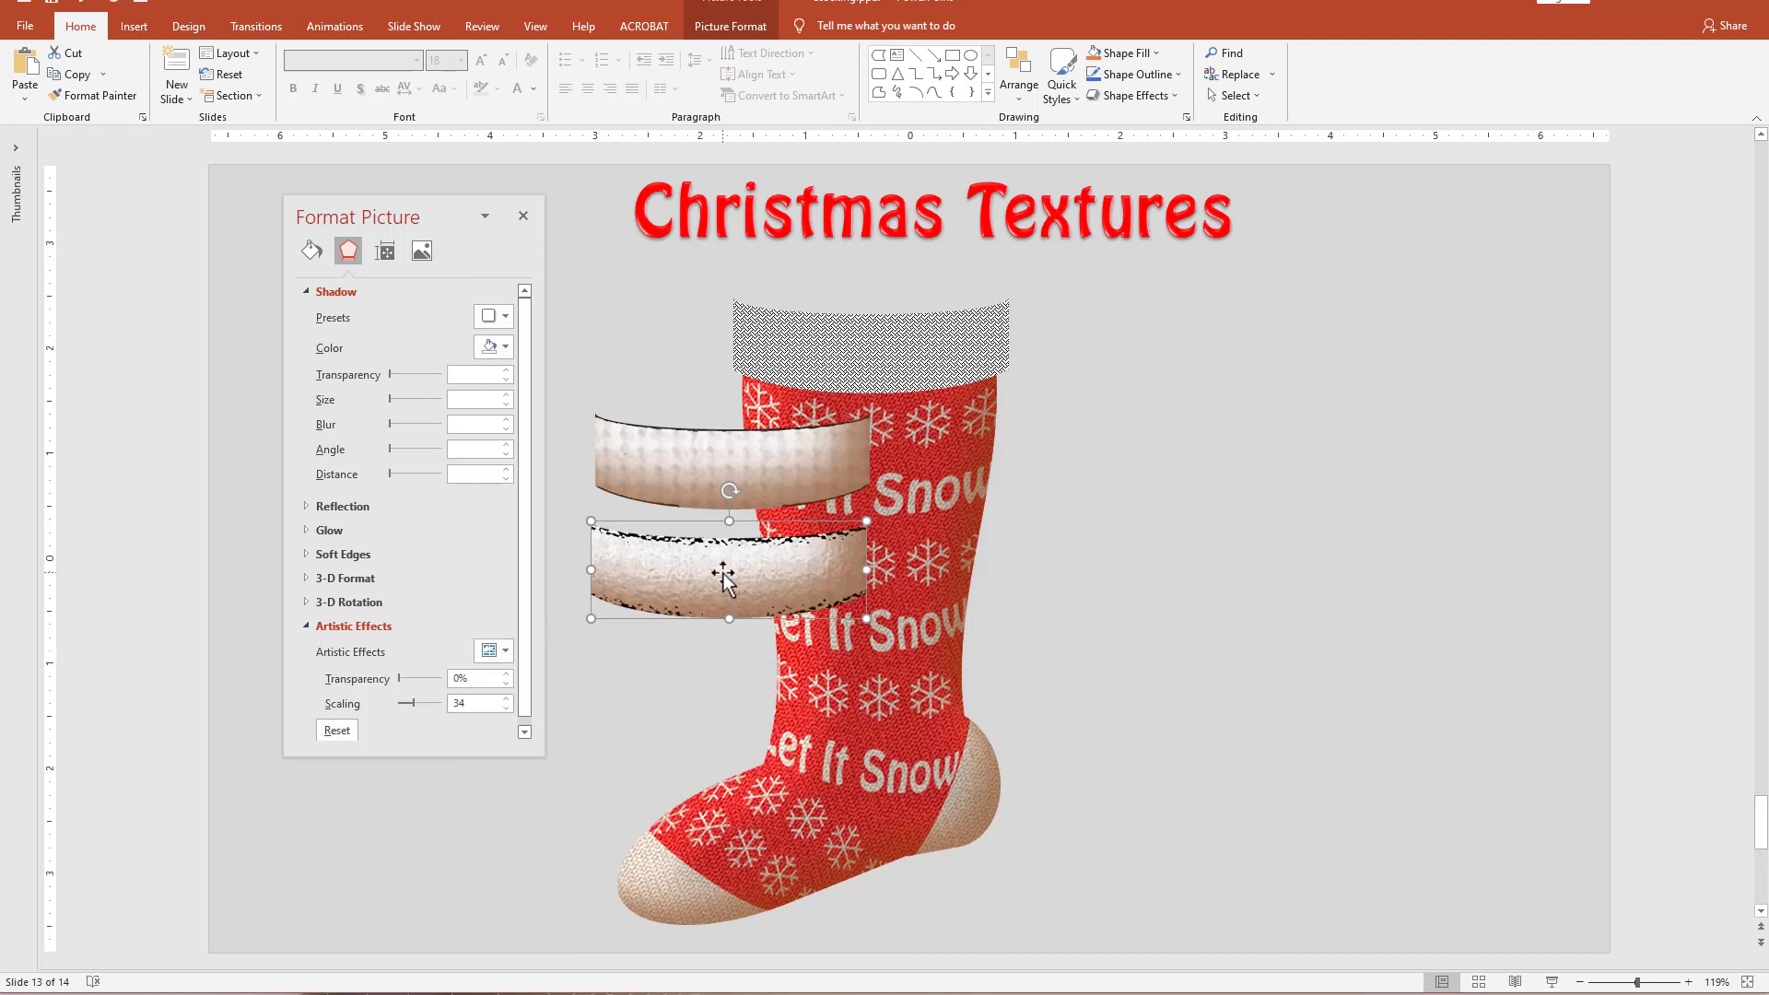
left_click_drag(415, 706, 472, 717)
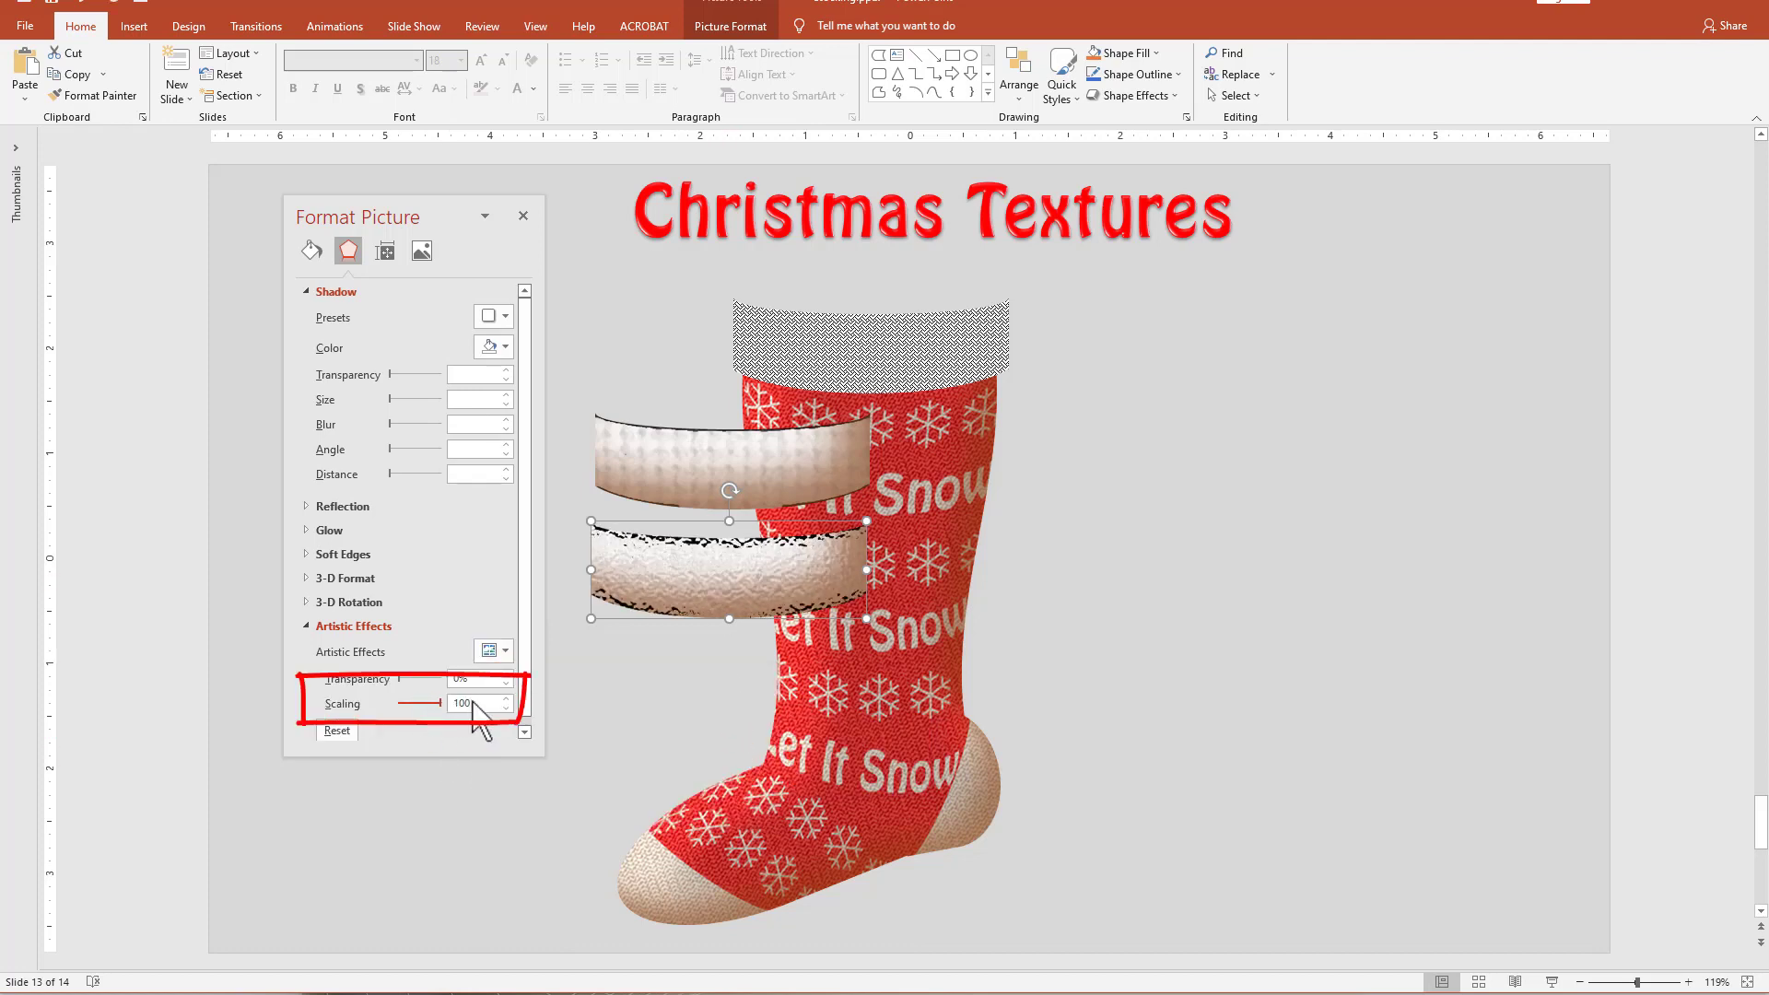
left_click_drag(695, 583, 705, 574)
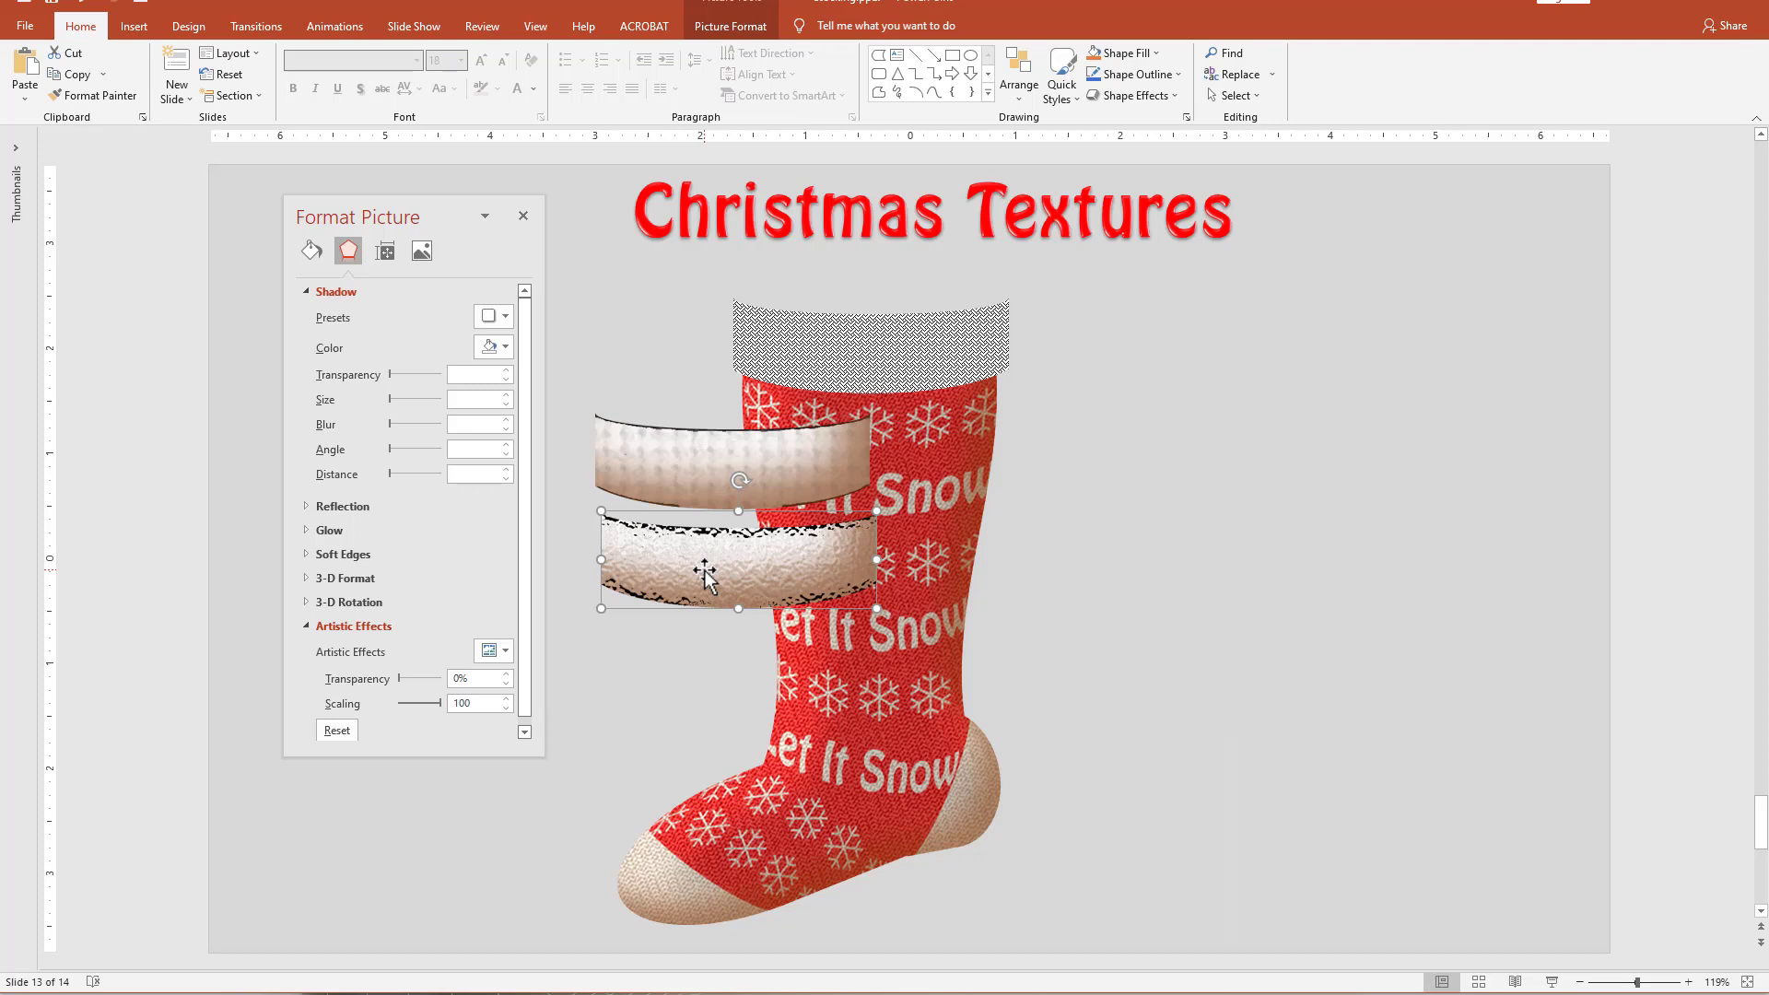
Paste the second cuff as a picture below it and apply the Pastels Smooth artistic effect with scaling 100.
key("ctrl+v")
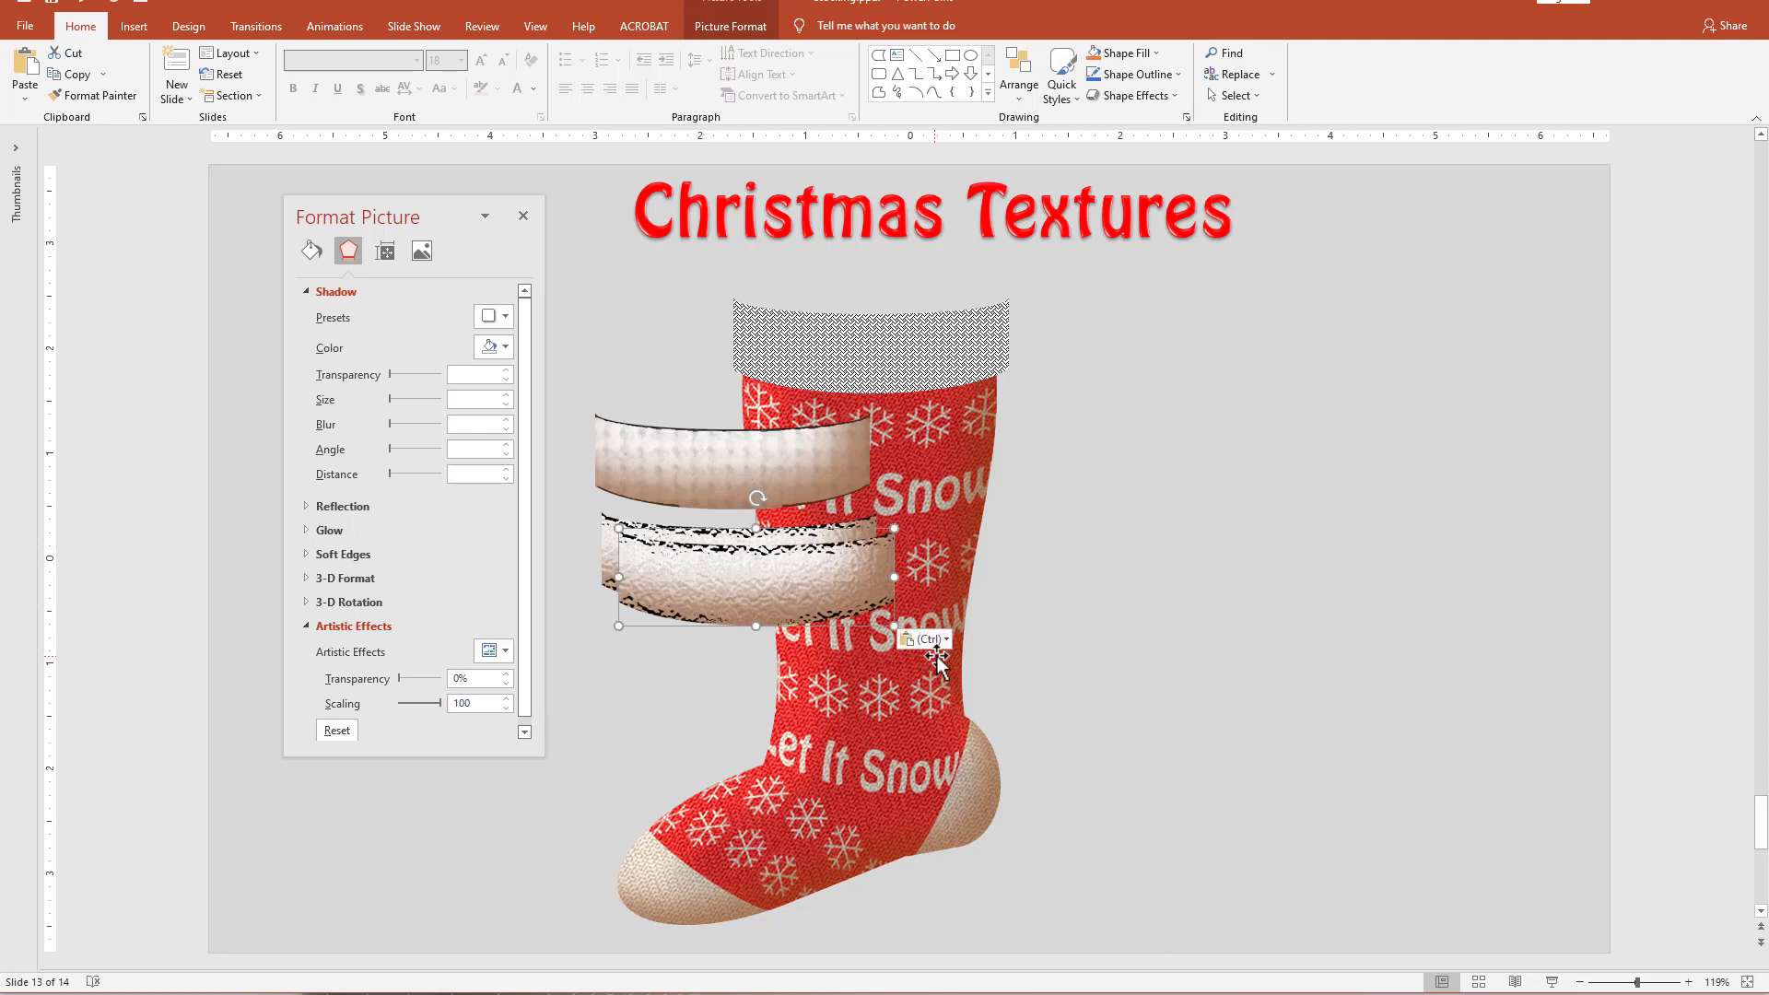
left_click_drag(799, 592, 782, 662)
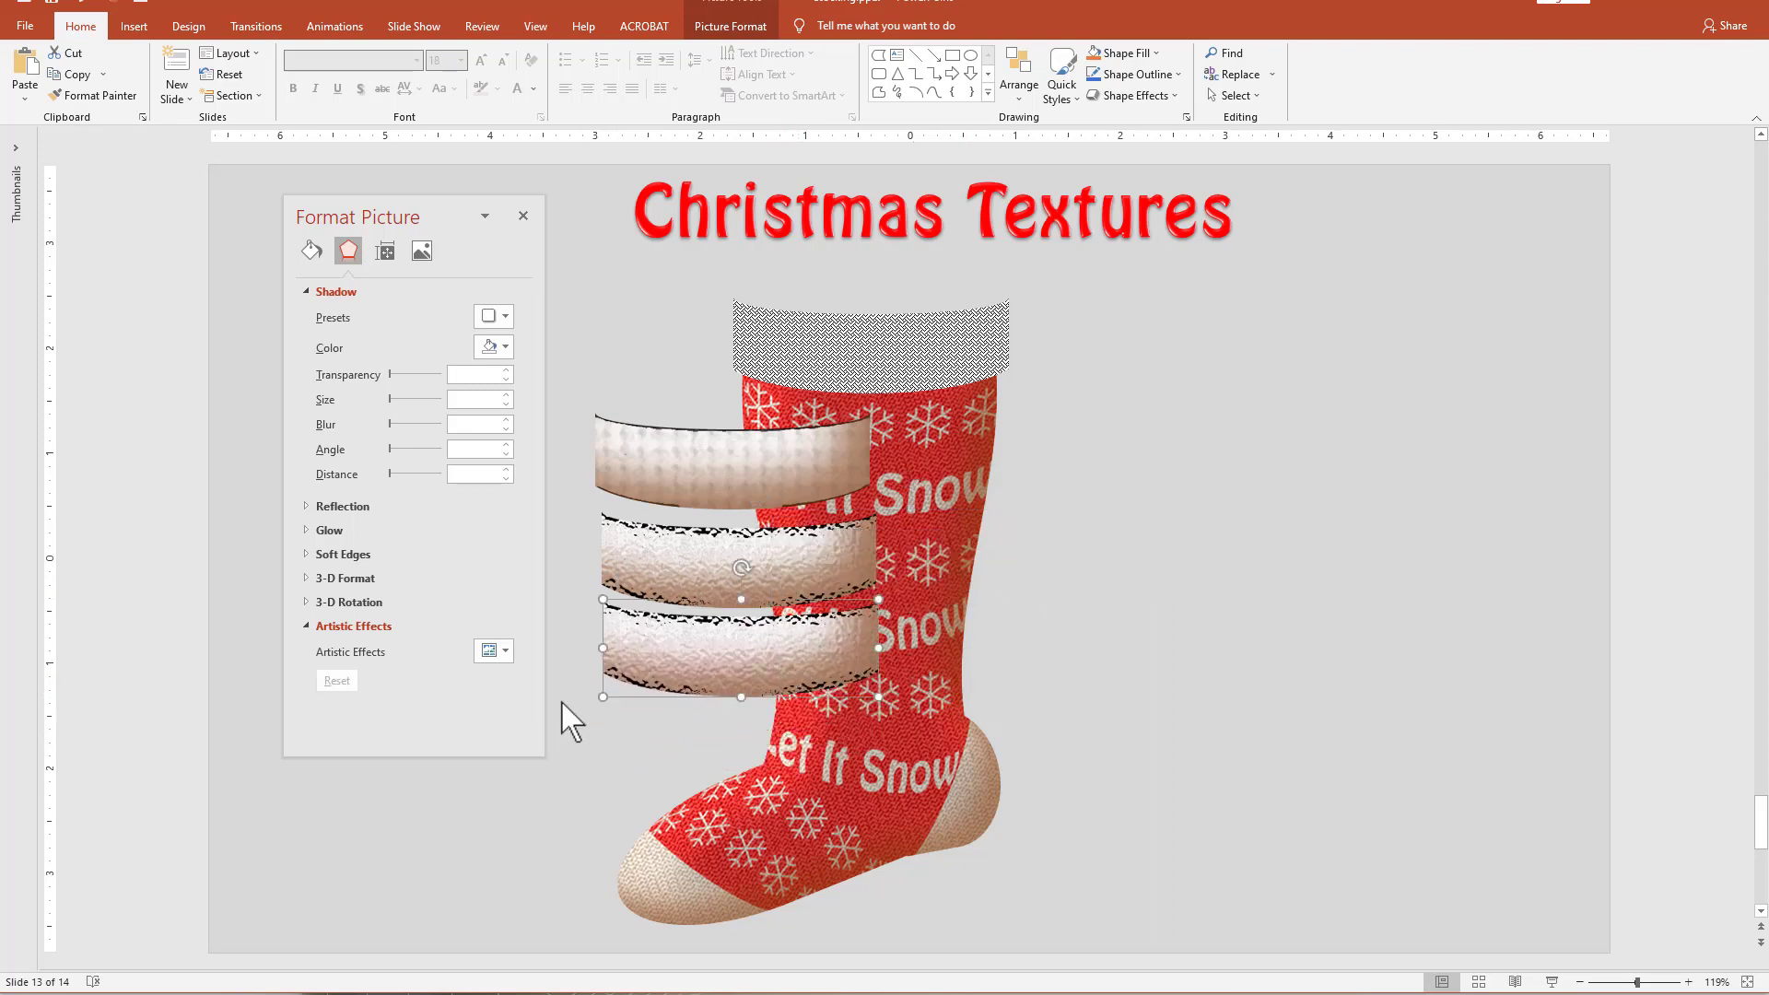
left_click(505, 651)
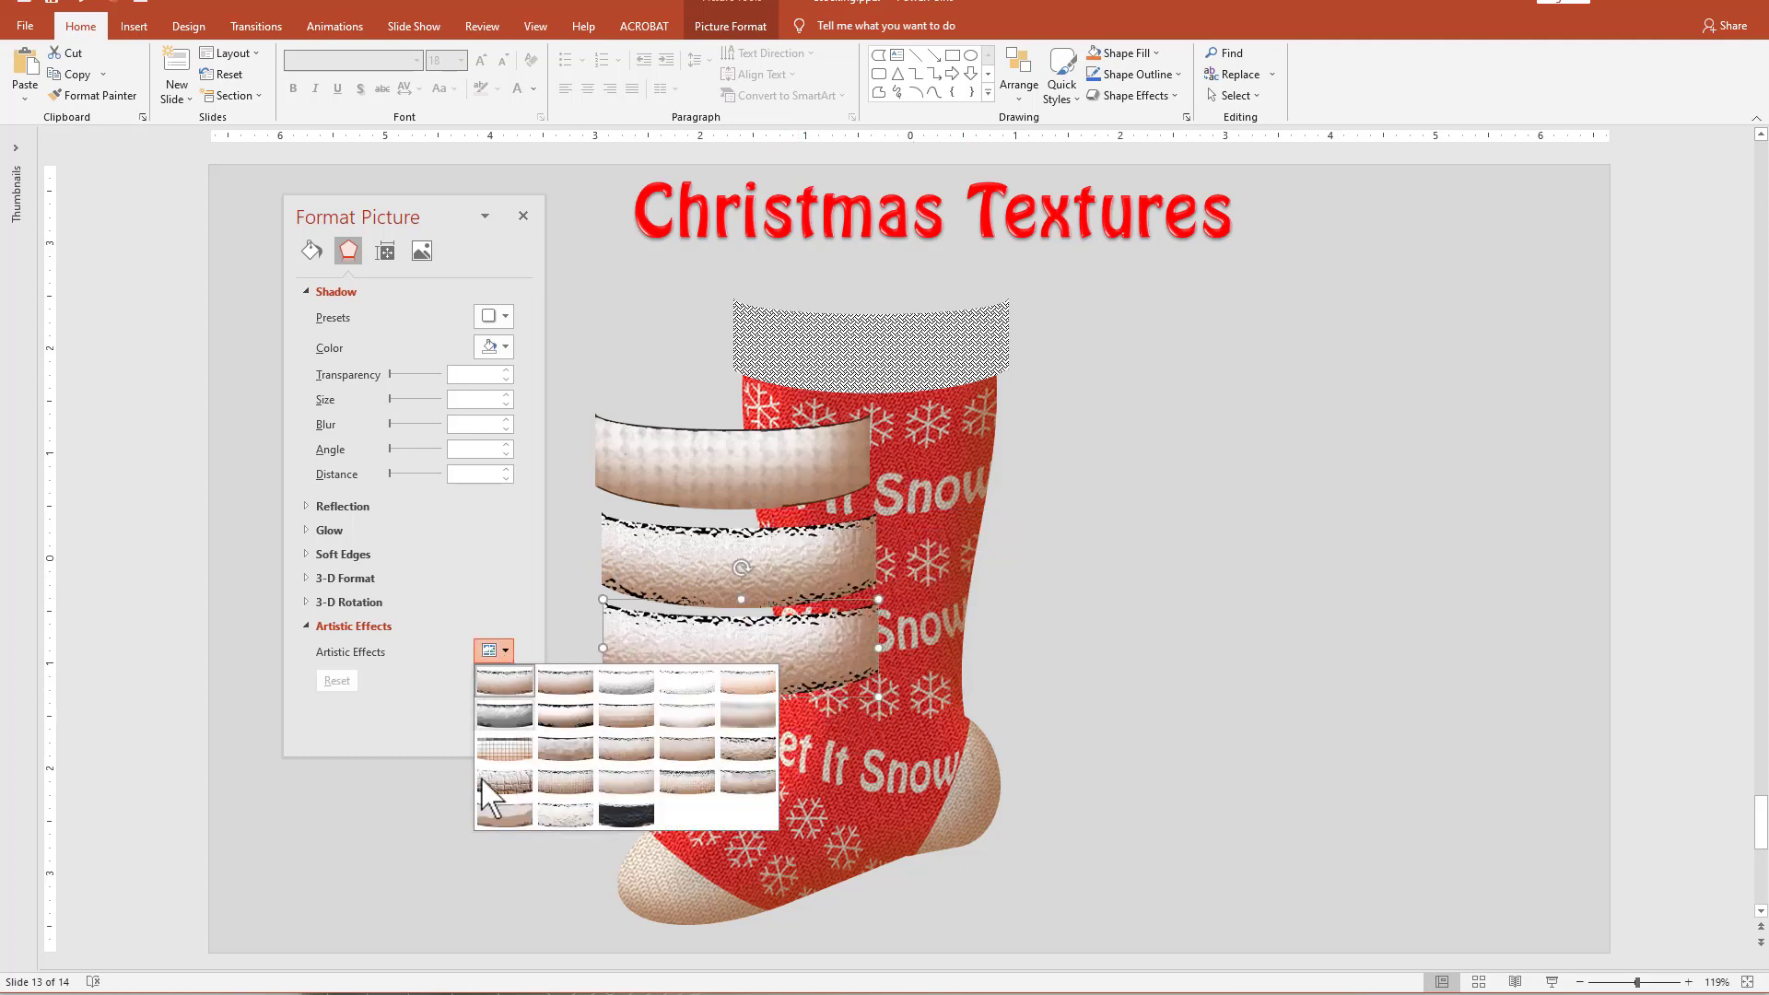
left_click(677, 783)
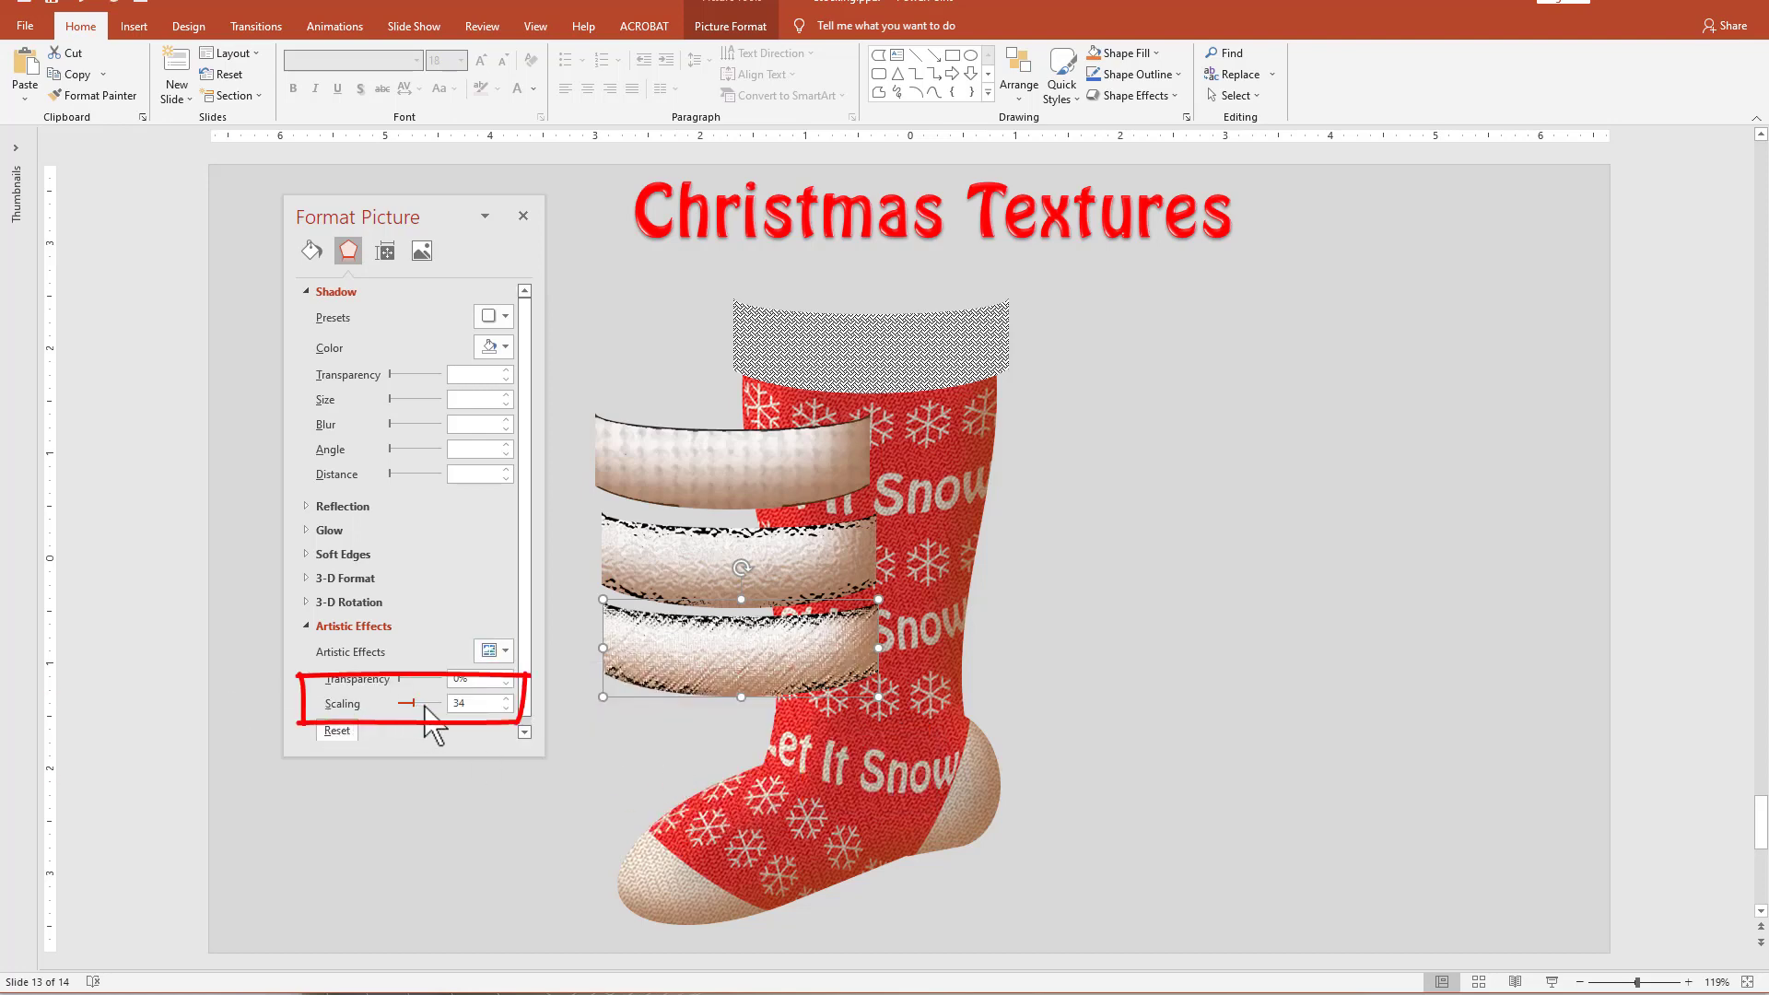
left_click_drag(425, 706, 506, 724)
left_click_drag(689, 687, 684, 693)
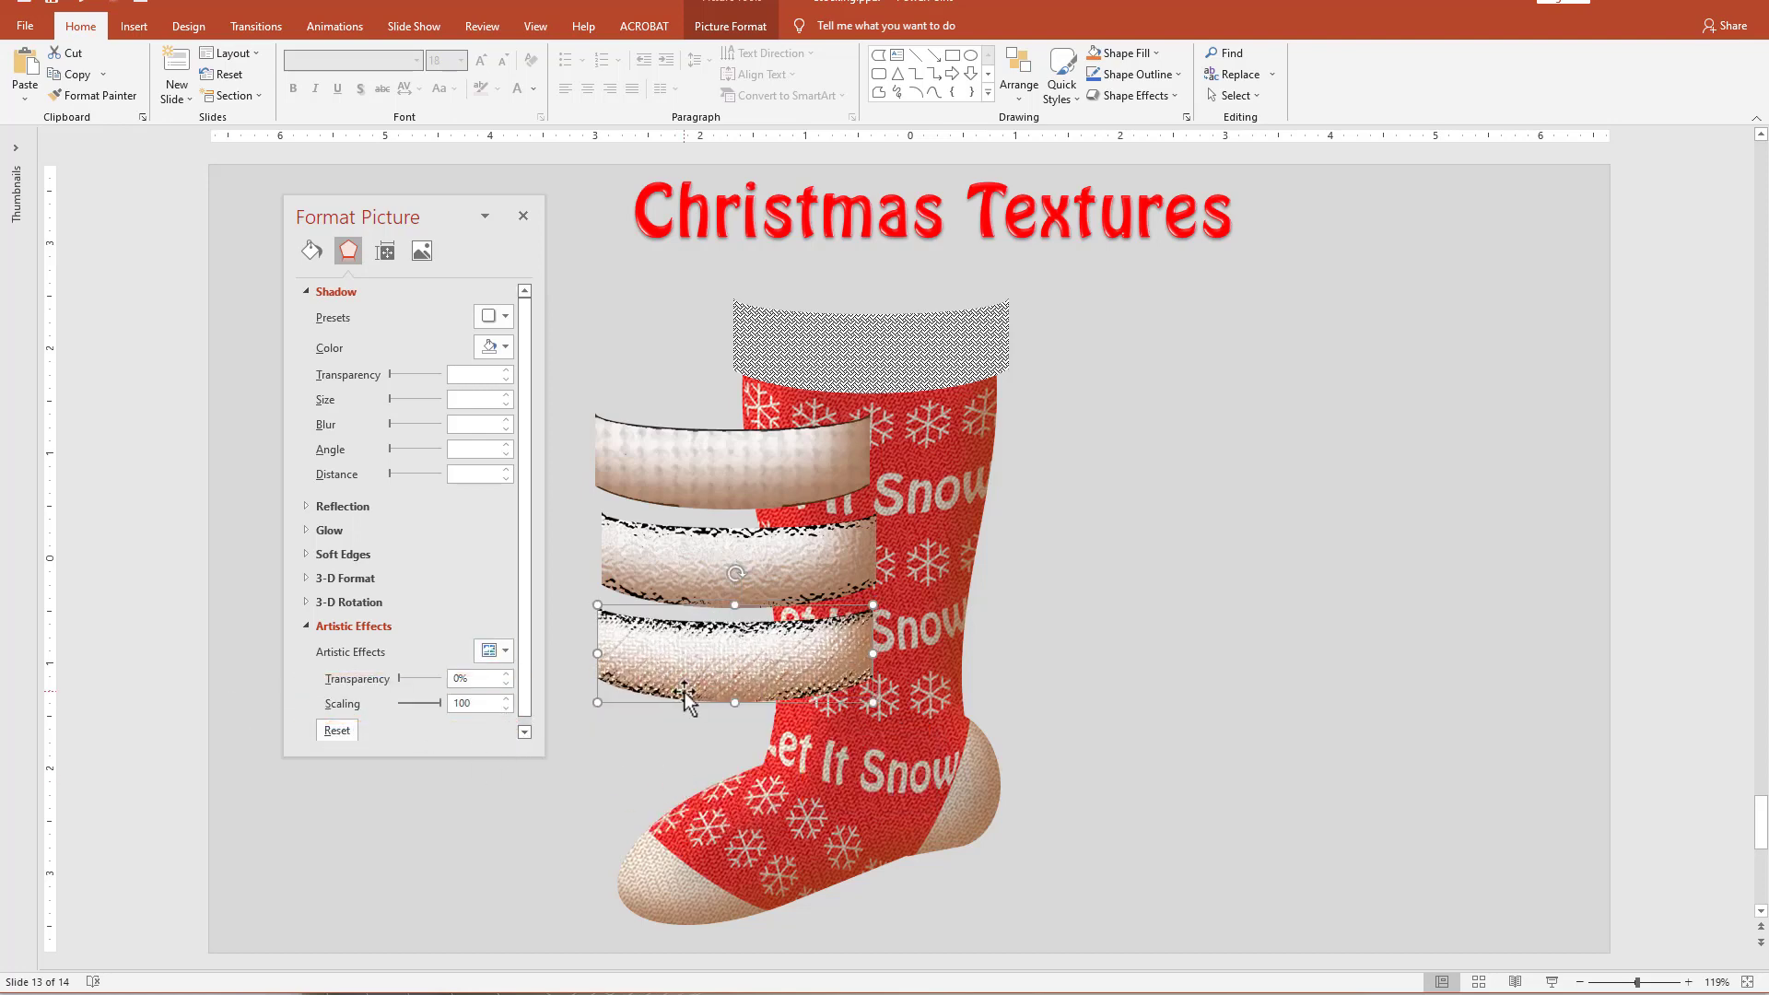
Paste the third cuff as a picture below it and apply the Glass artistic effect at maximum scaling.
key("ctrl+v")
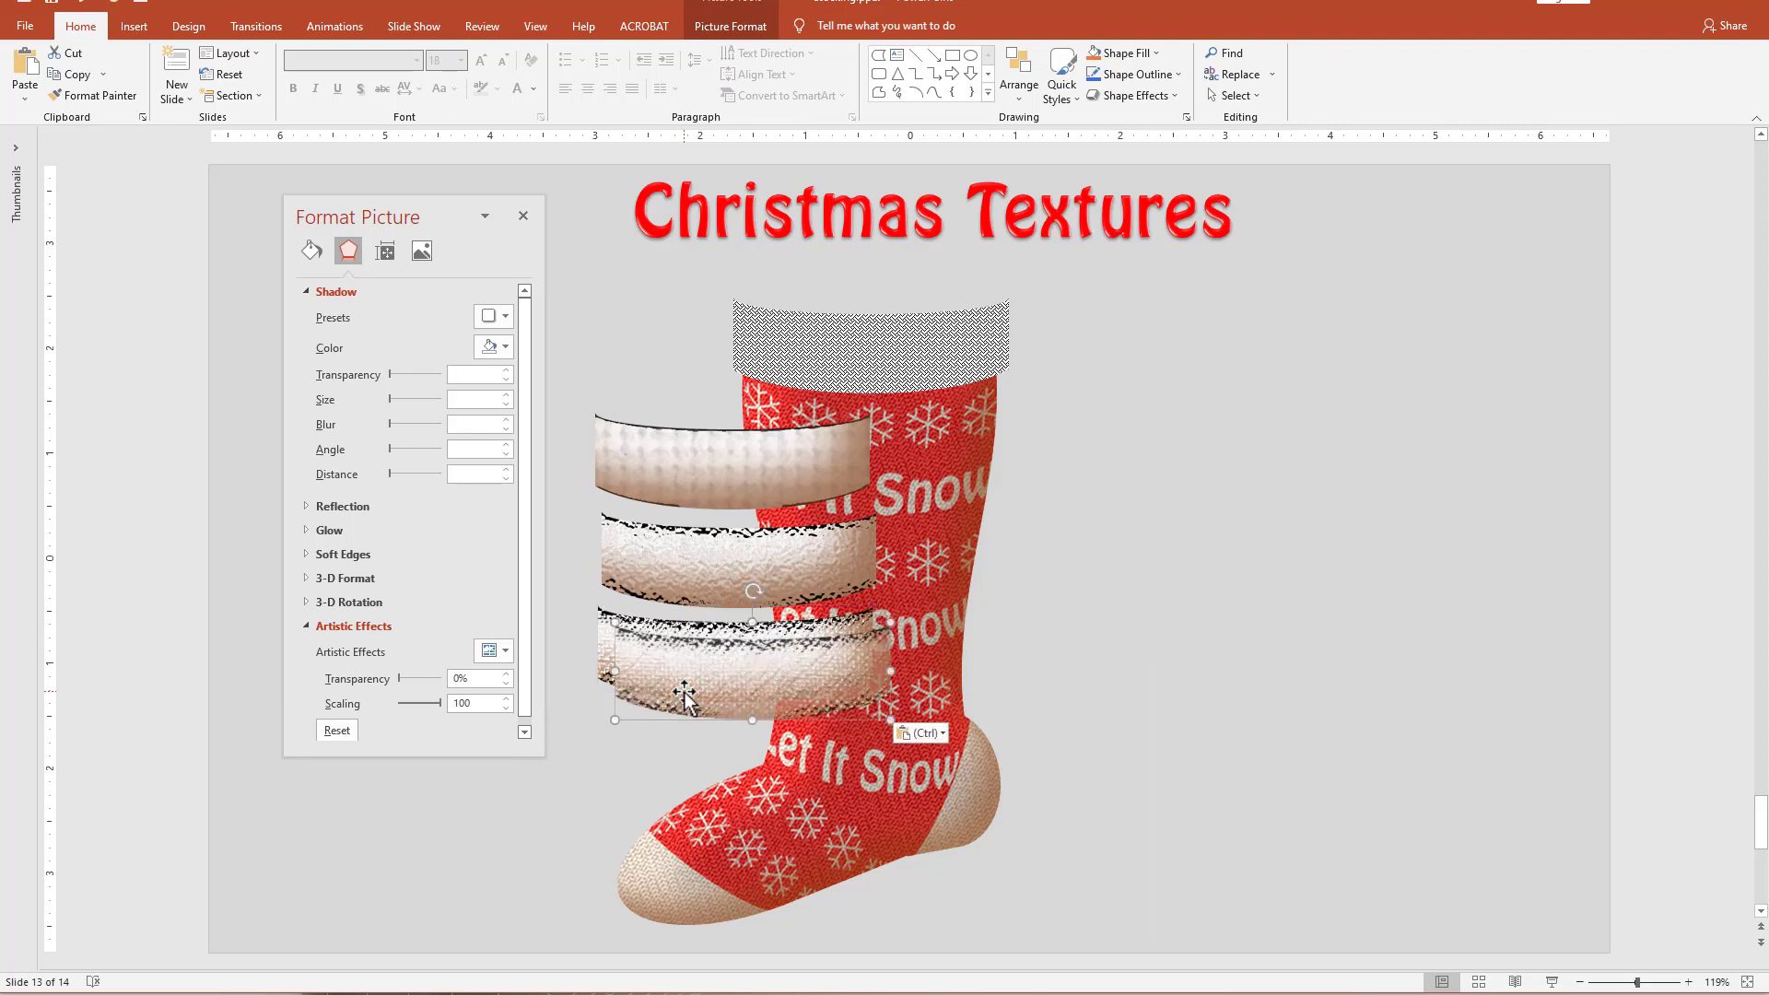
left_click(936, 735)
left_click(938, 784)
left_click_drag(928, 538, 750, 722)
left_click(493, 651)
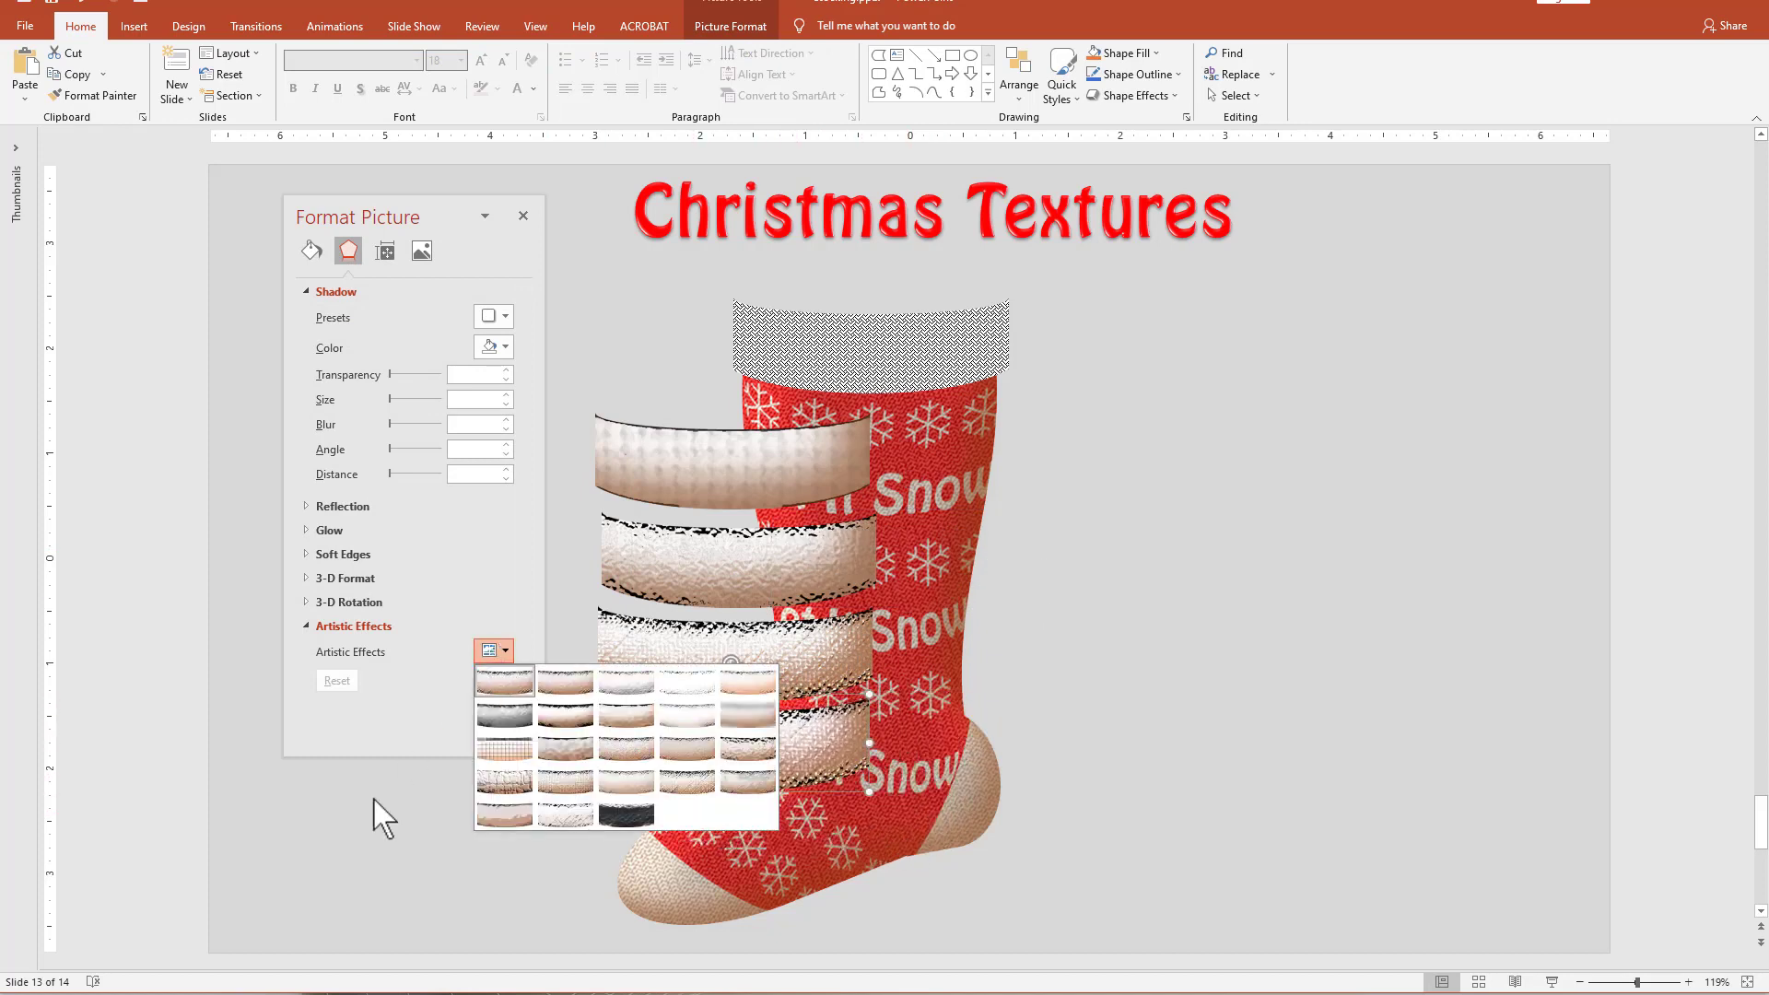
left_click(767, 749)
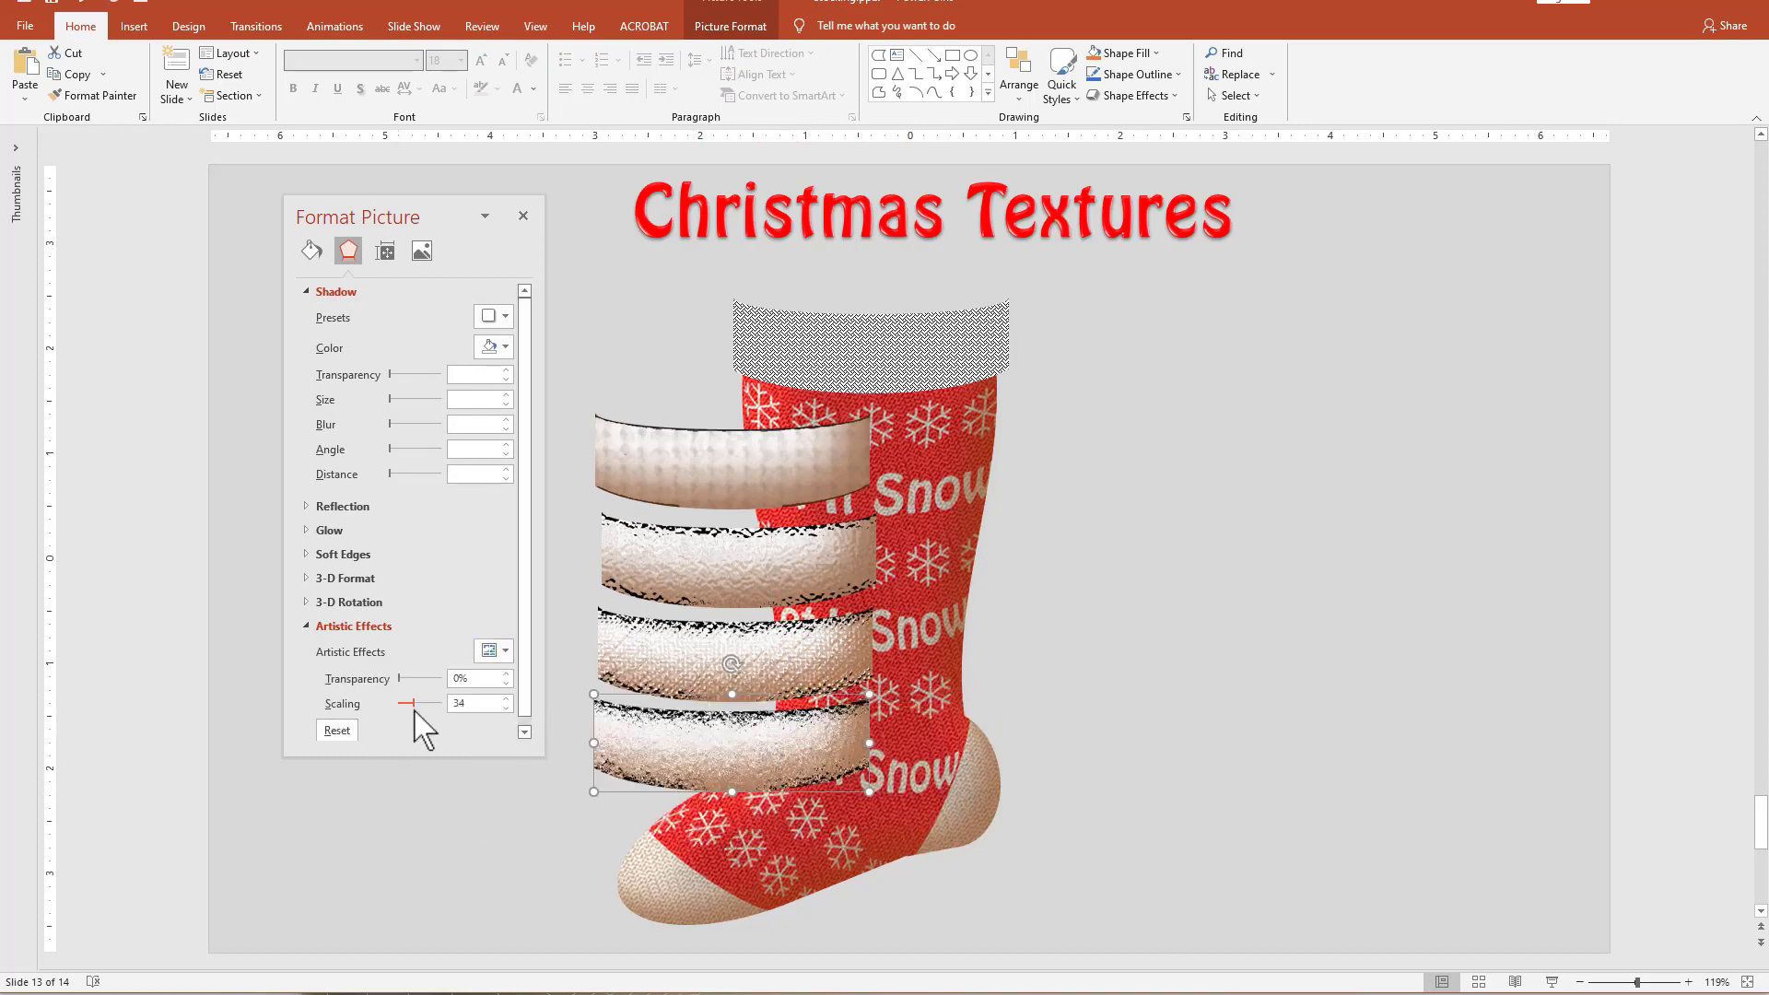
left_click_drag(414, 703, 551, 723)
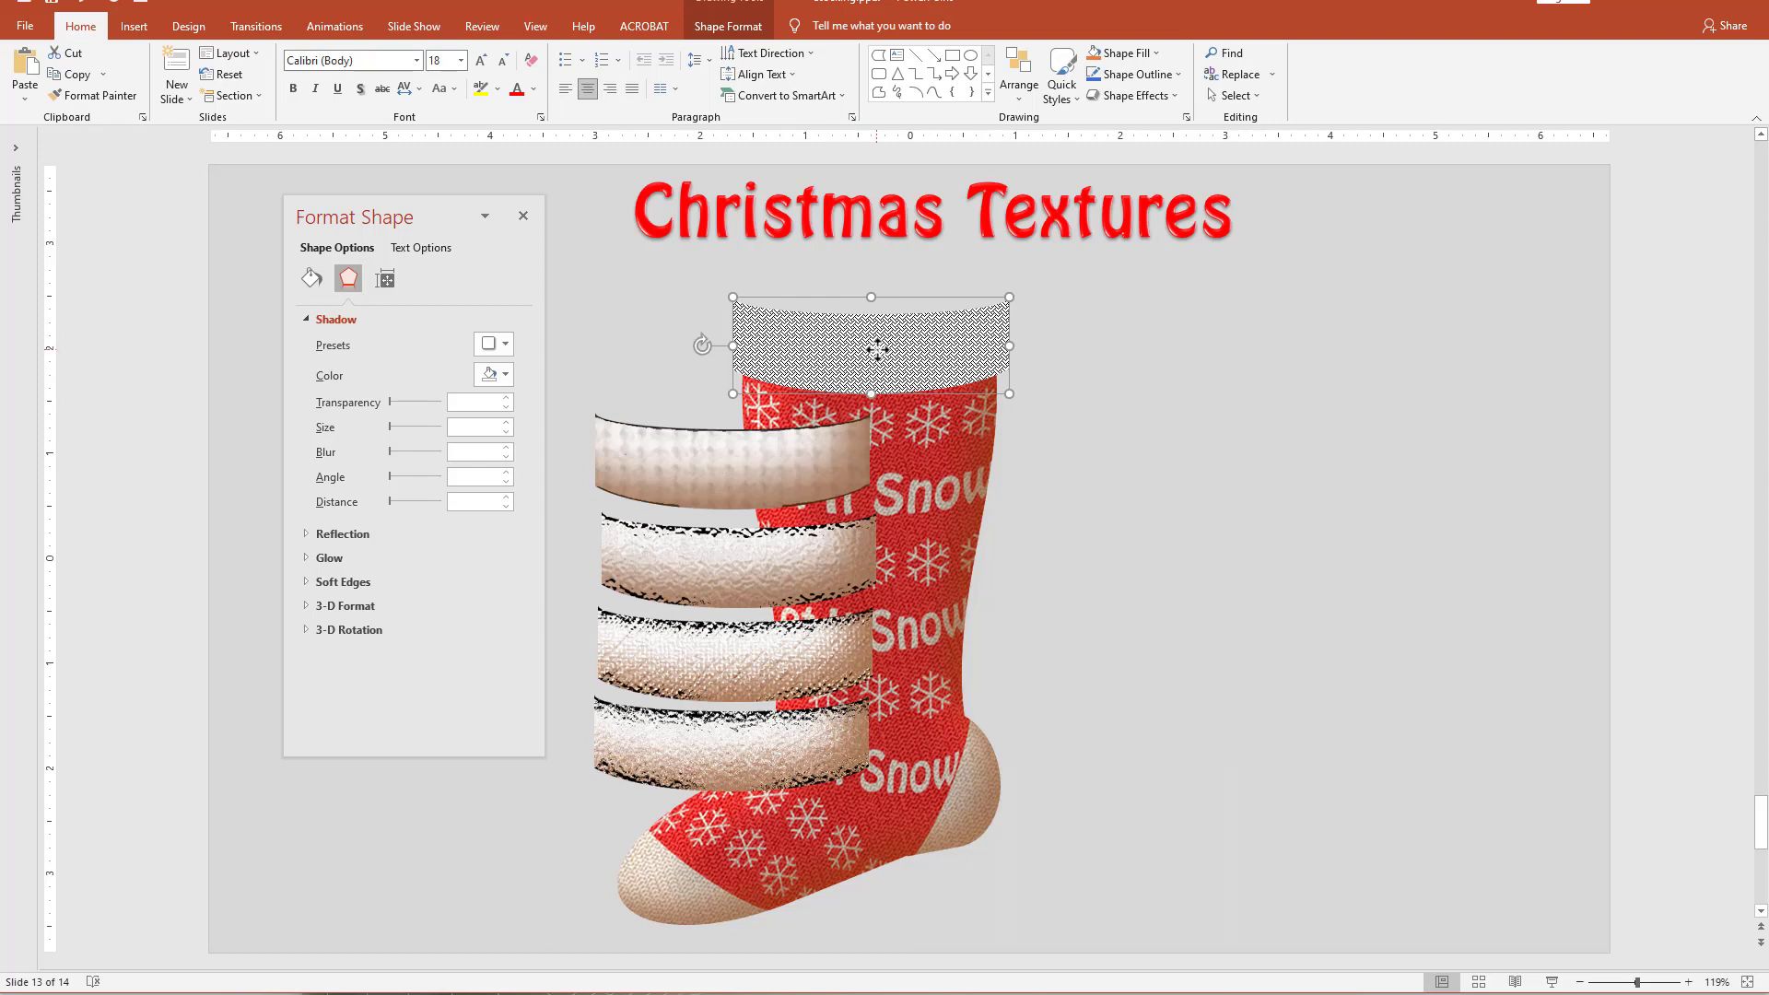
Move the patterned cuff off the stocking onto empty slide space and place a rectangle about 3.48" by 1.46" behind it, sent to back.
left_click_drag(859, 373, 1268, 395)
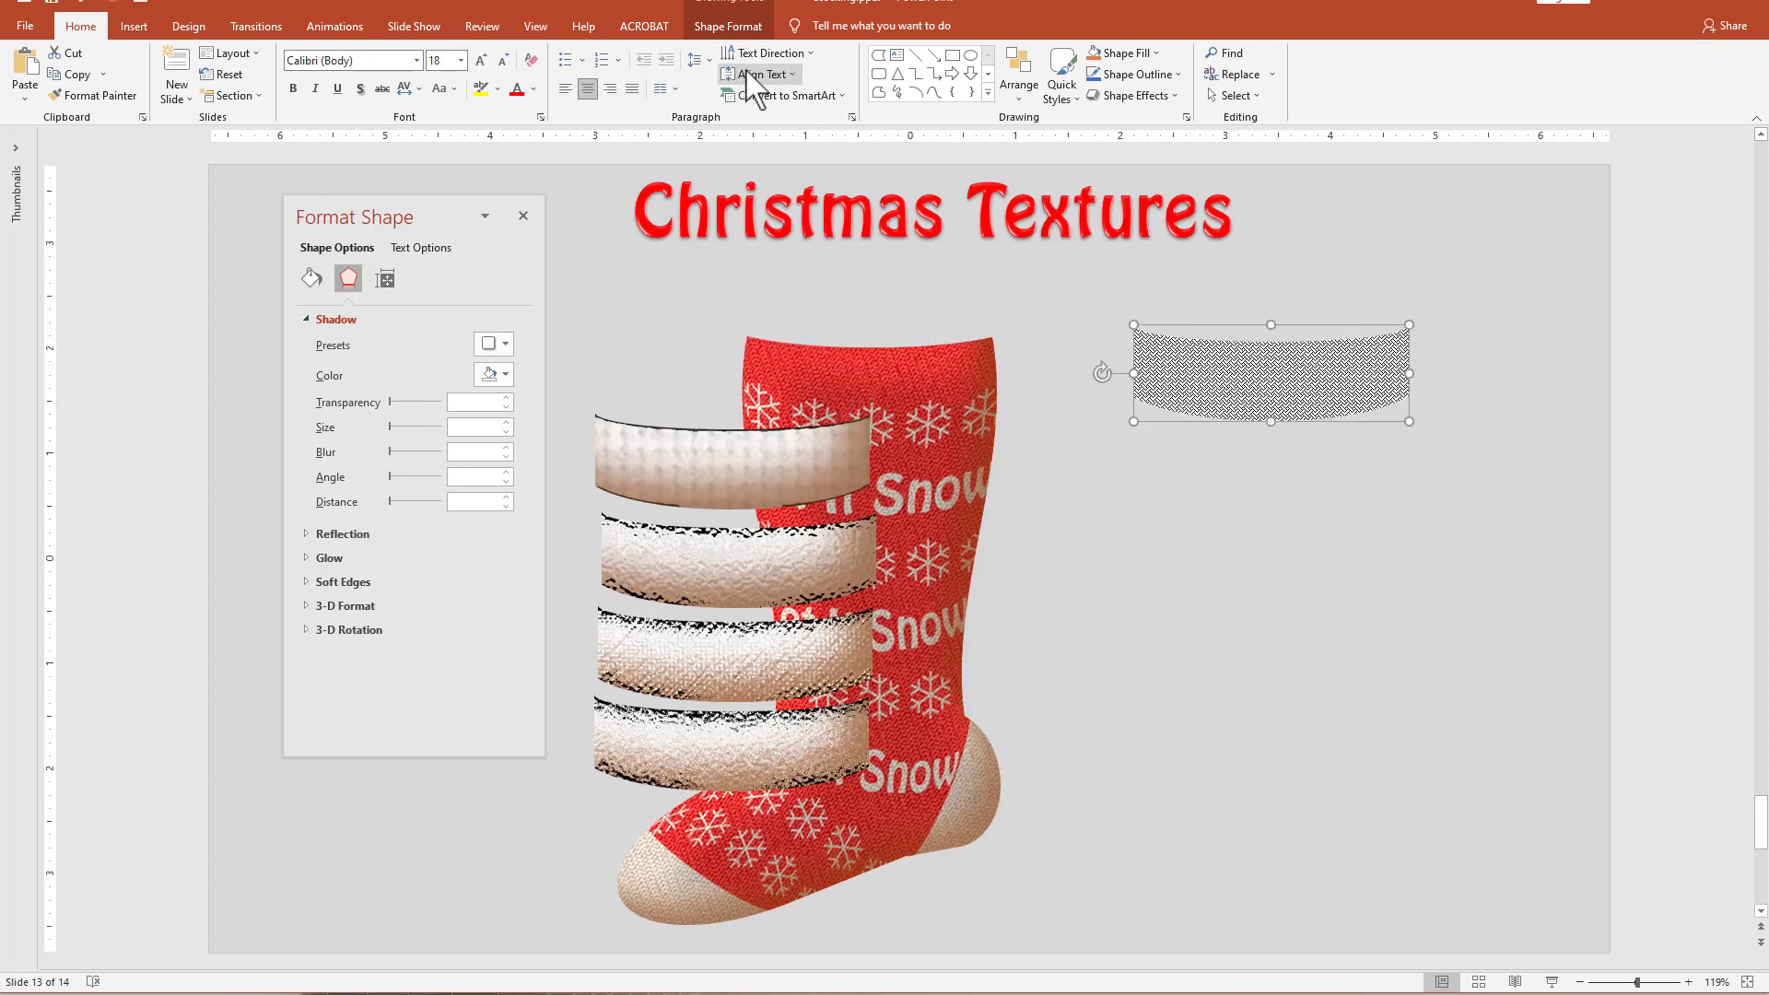
left_click(953, 55)
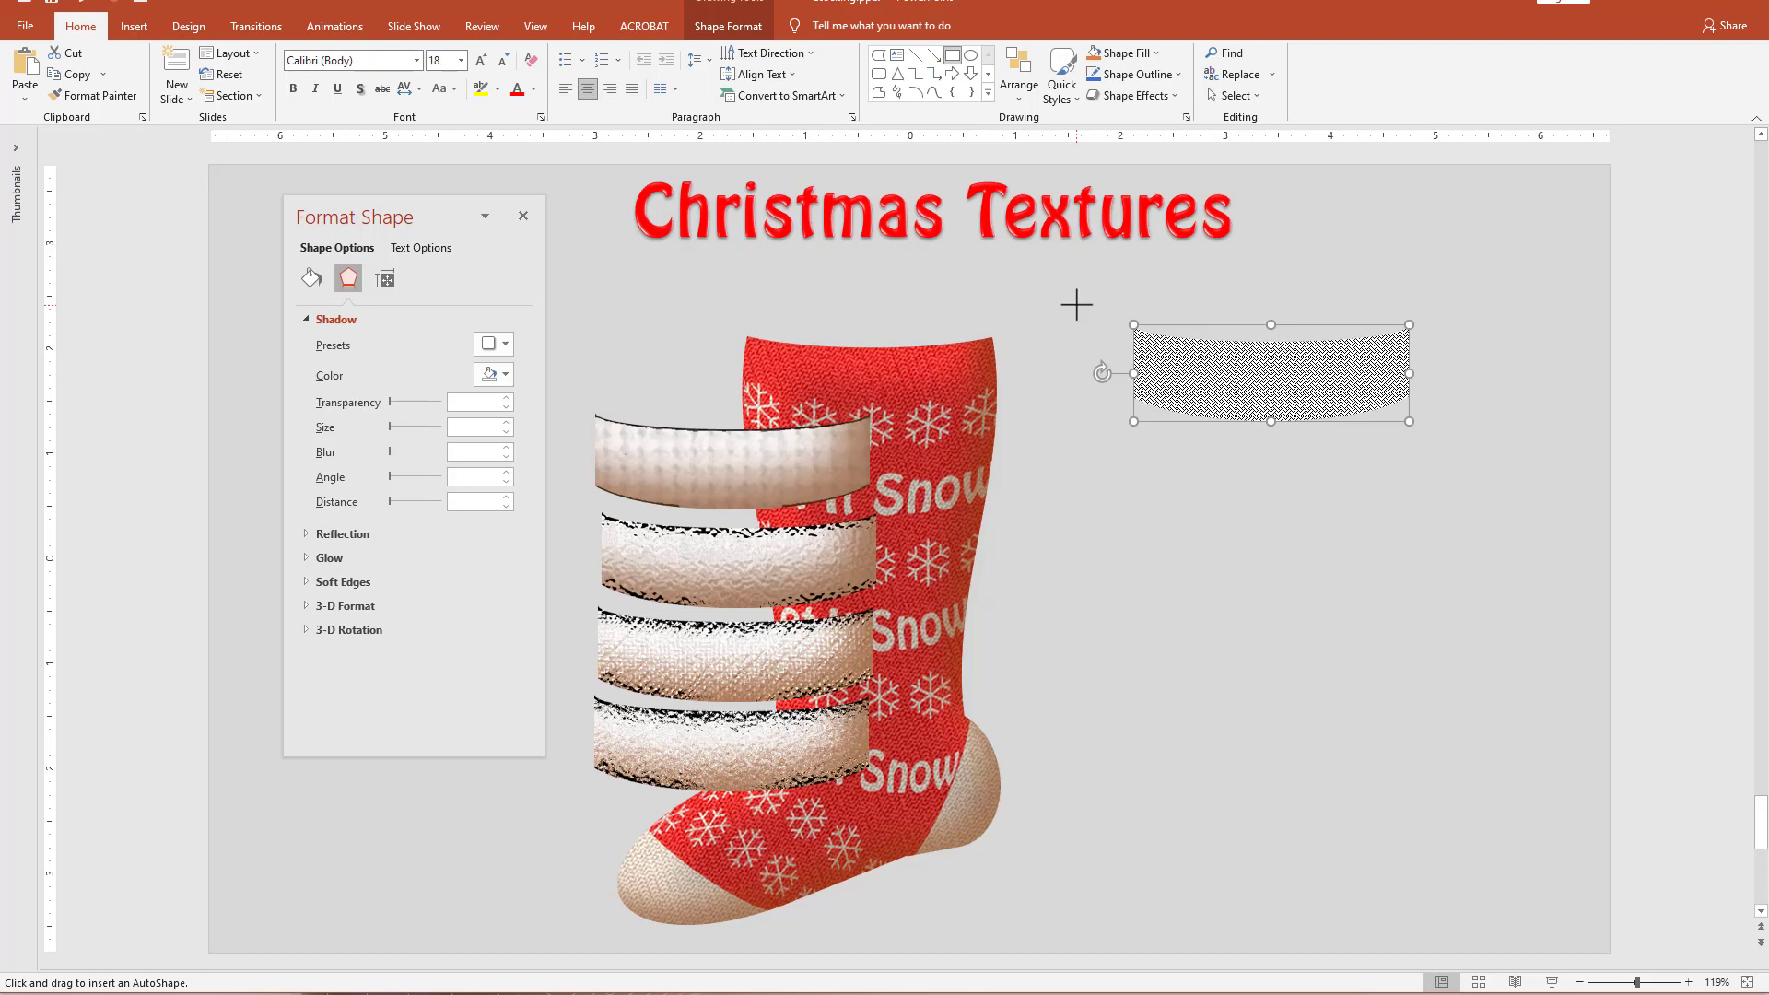
left_click_drag(1076, 304, 1442, 458)
right_click(1197, 371)
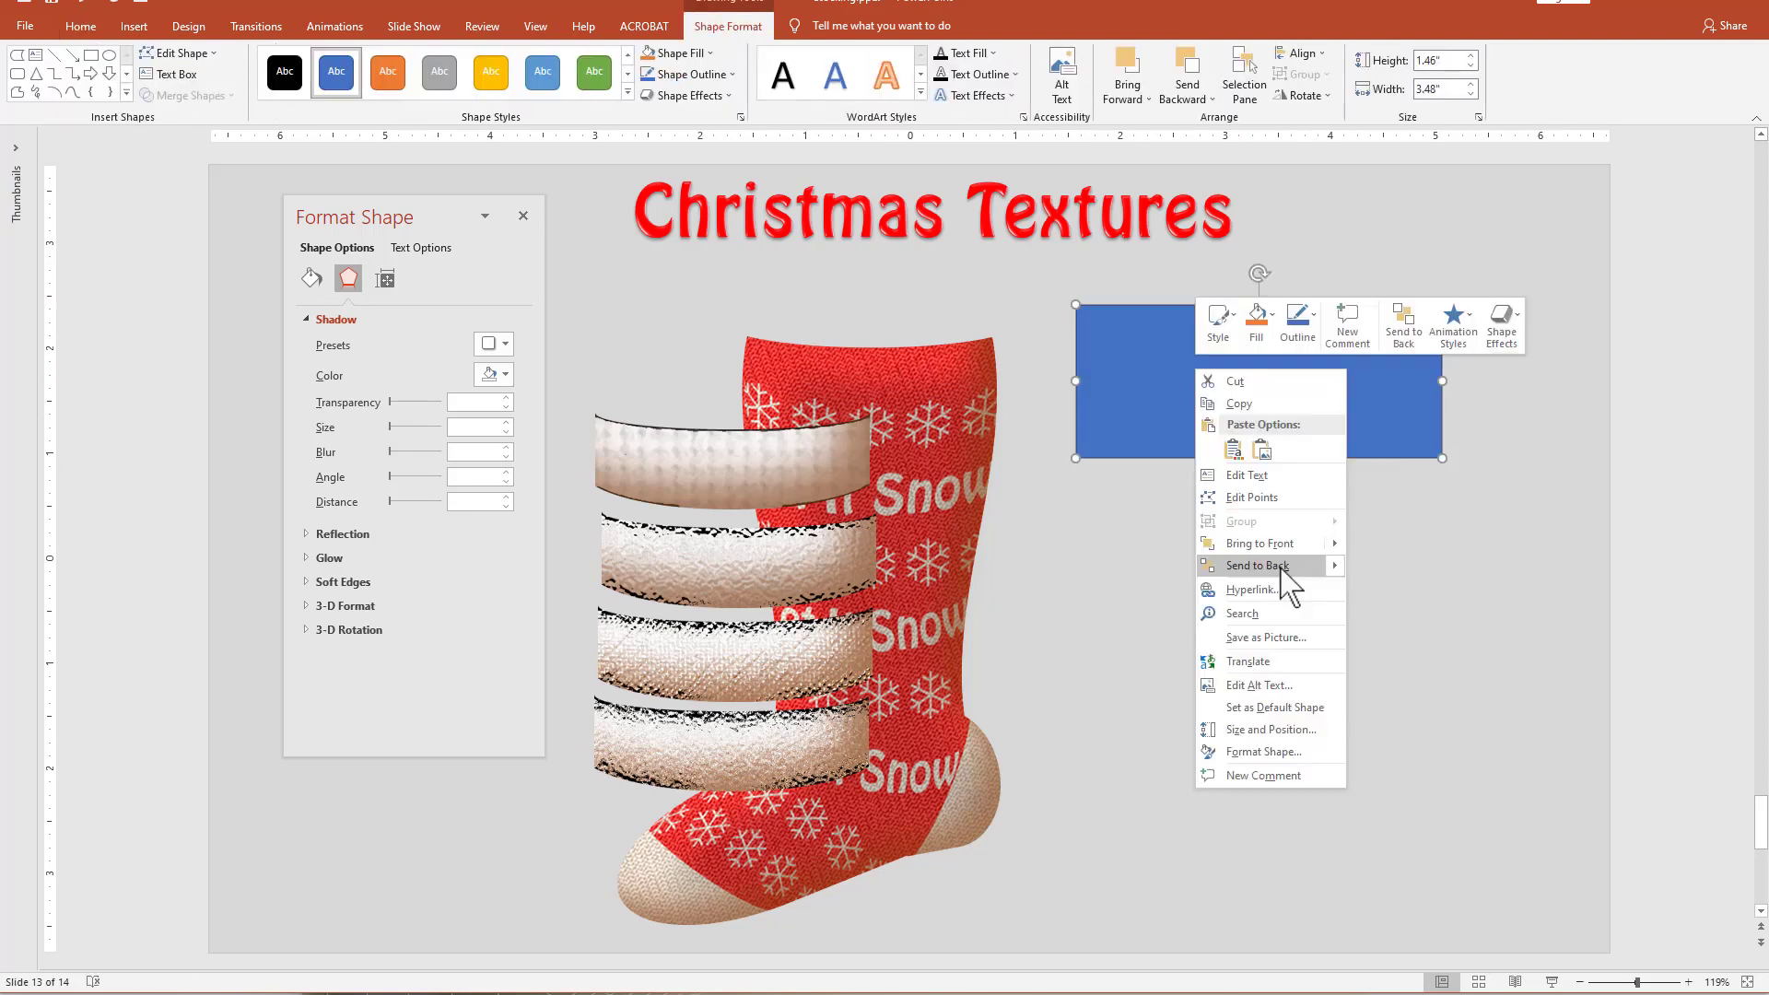
left_click(1282, 568)
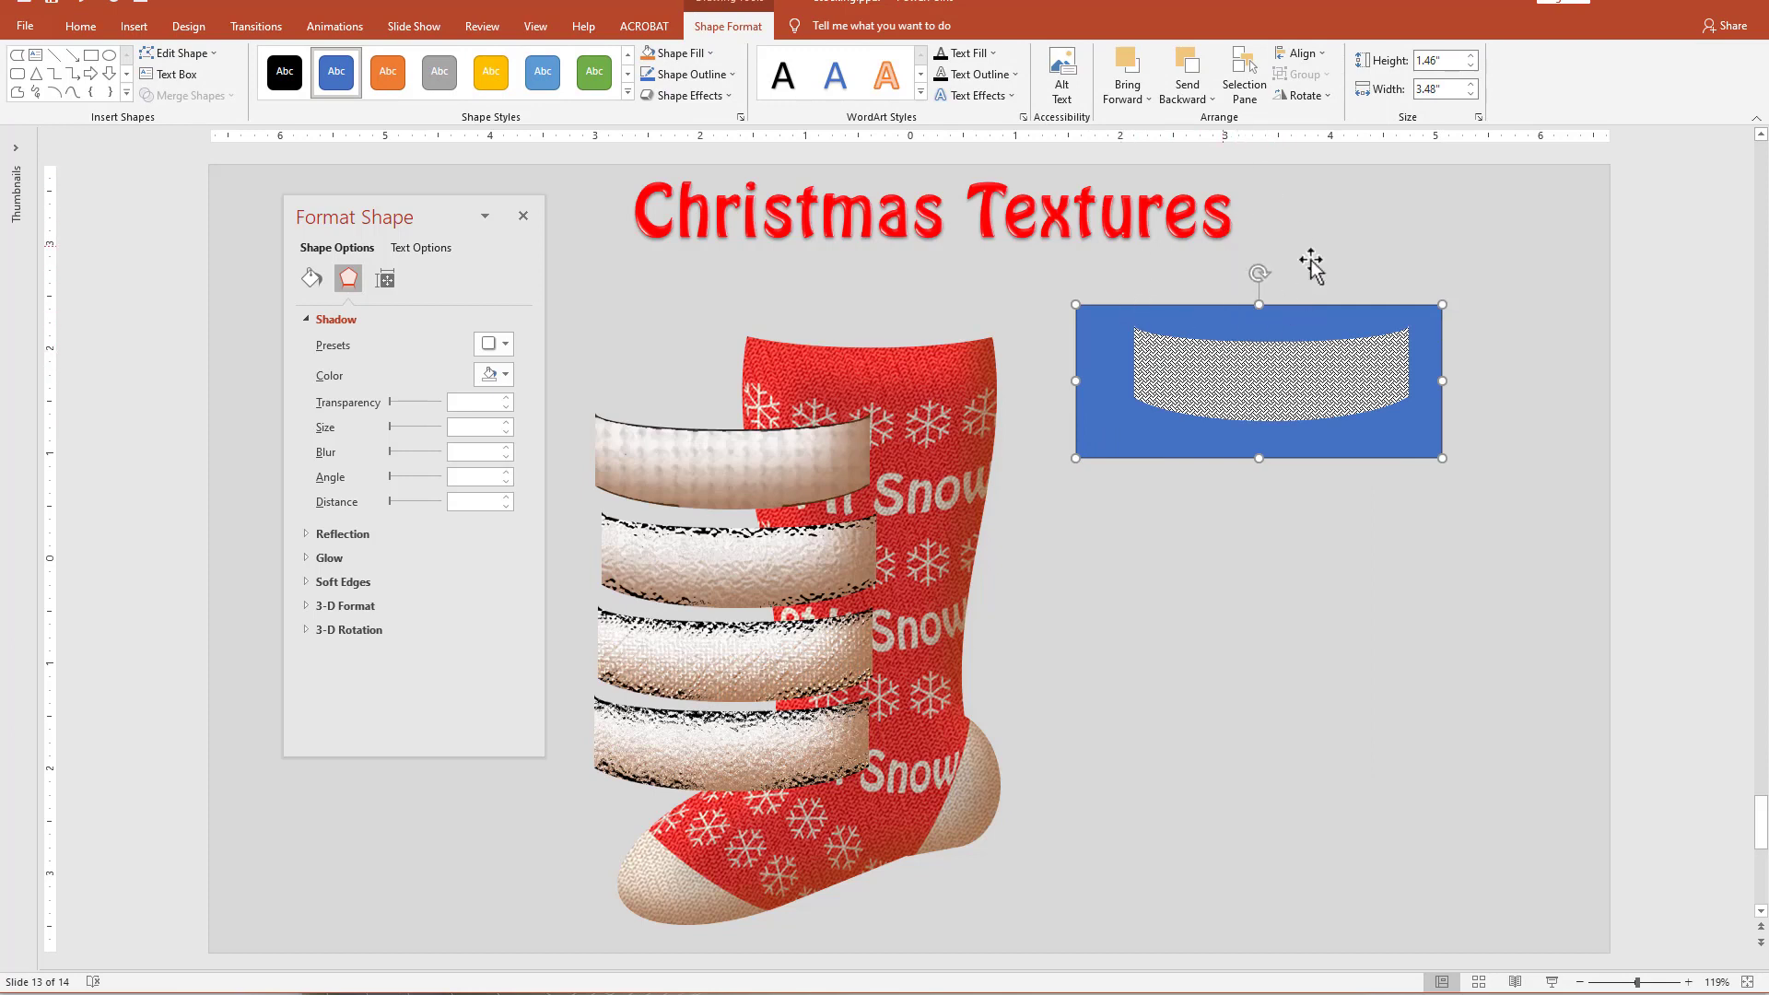
Intersect the rectangle with the patterned cuff to get a solid blue cuff shape.
left_click(1327, 385, "shift")
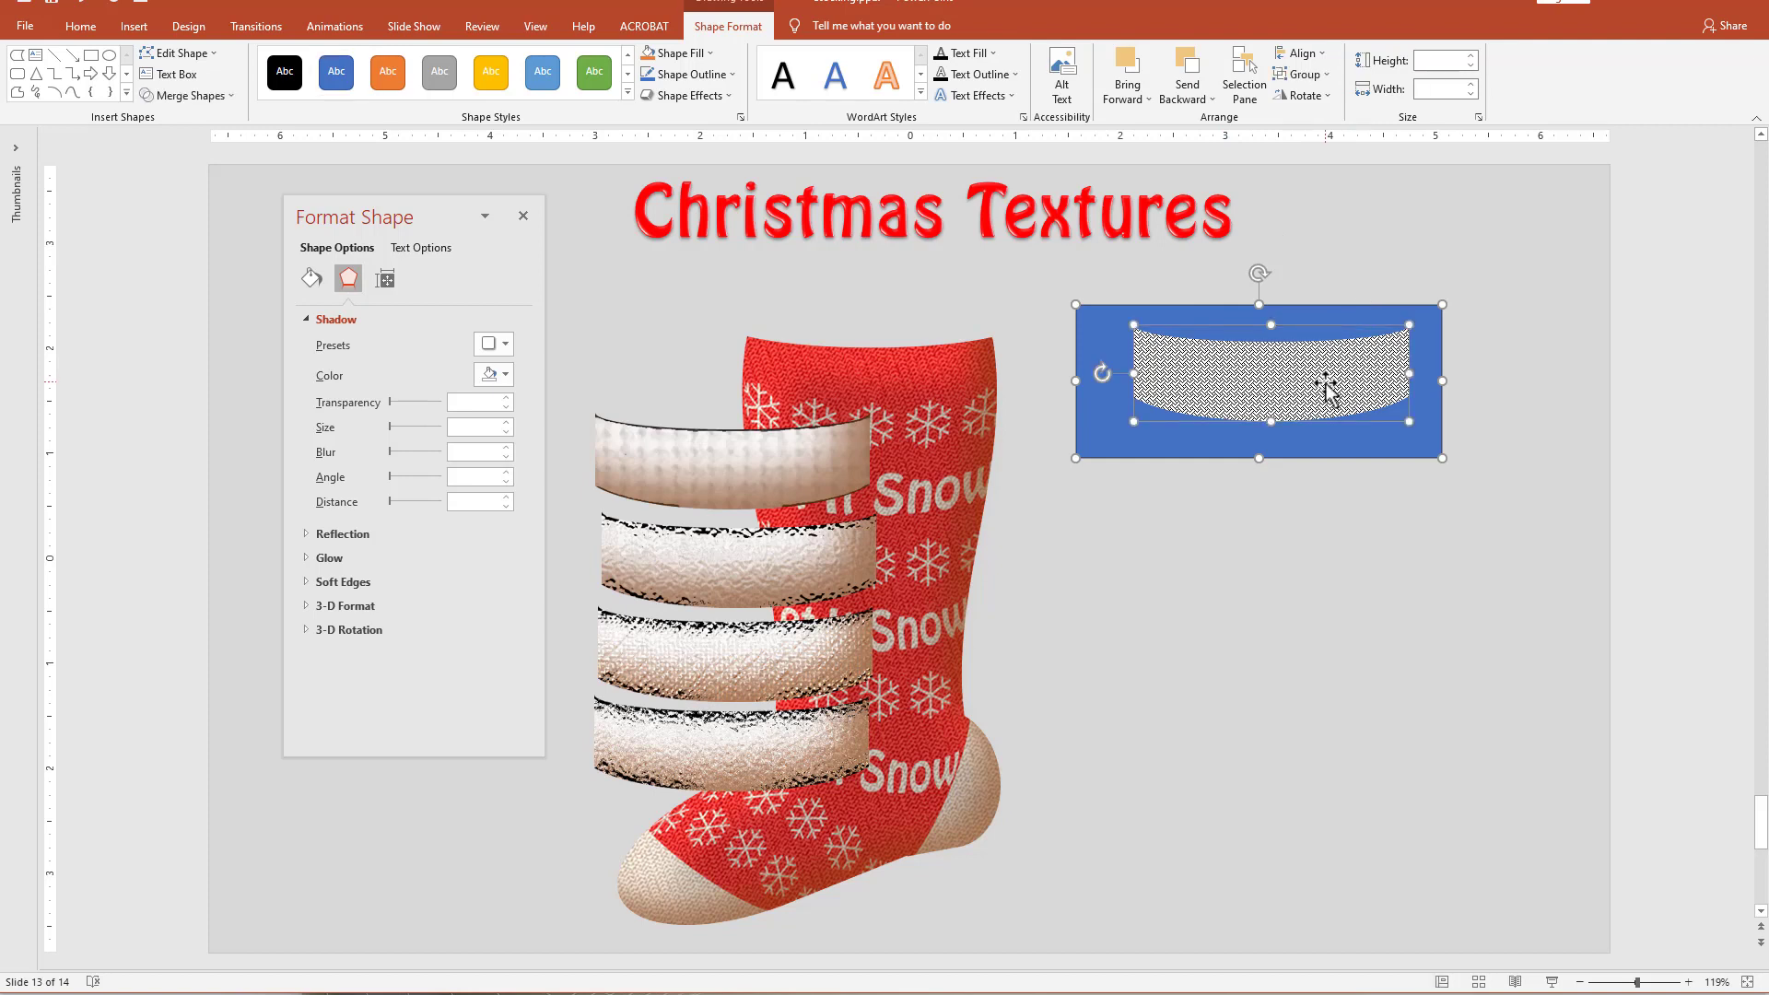
left_click(189, 95)
left_click(180, 185)
left_click(166, 184)
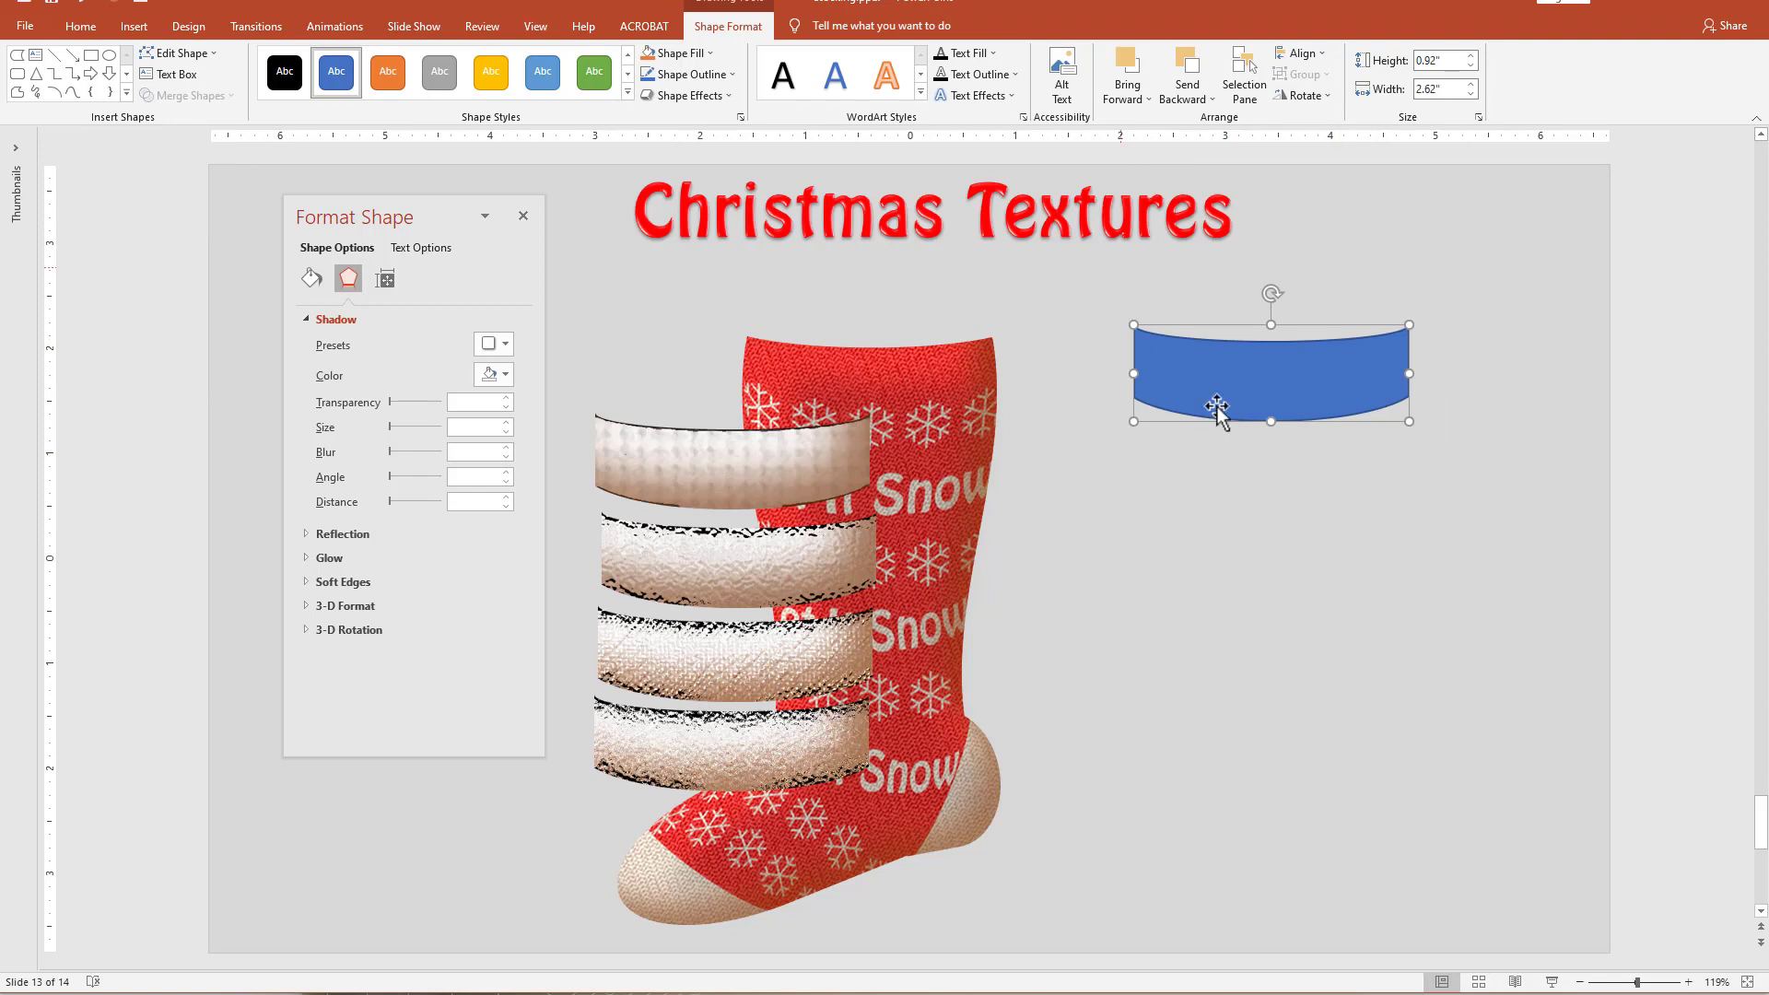
Place the blue cuff over the stocking's opening and bring it to the front.
left_click_drag(1277, 393, 875, 365)
right_click(881, 344)
left_click(906, 481)
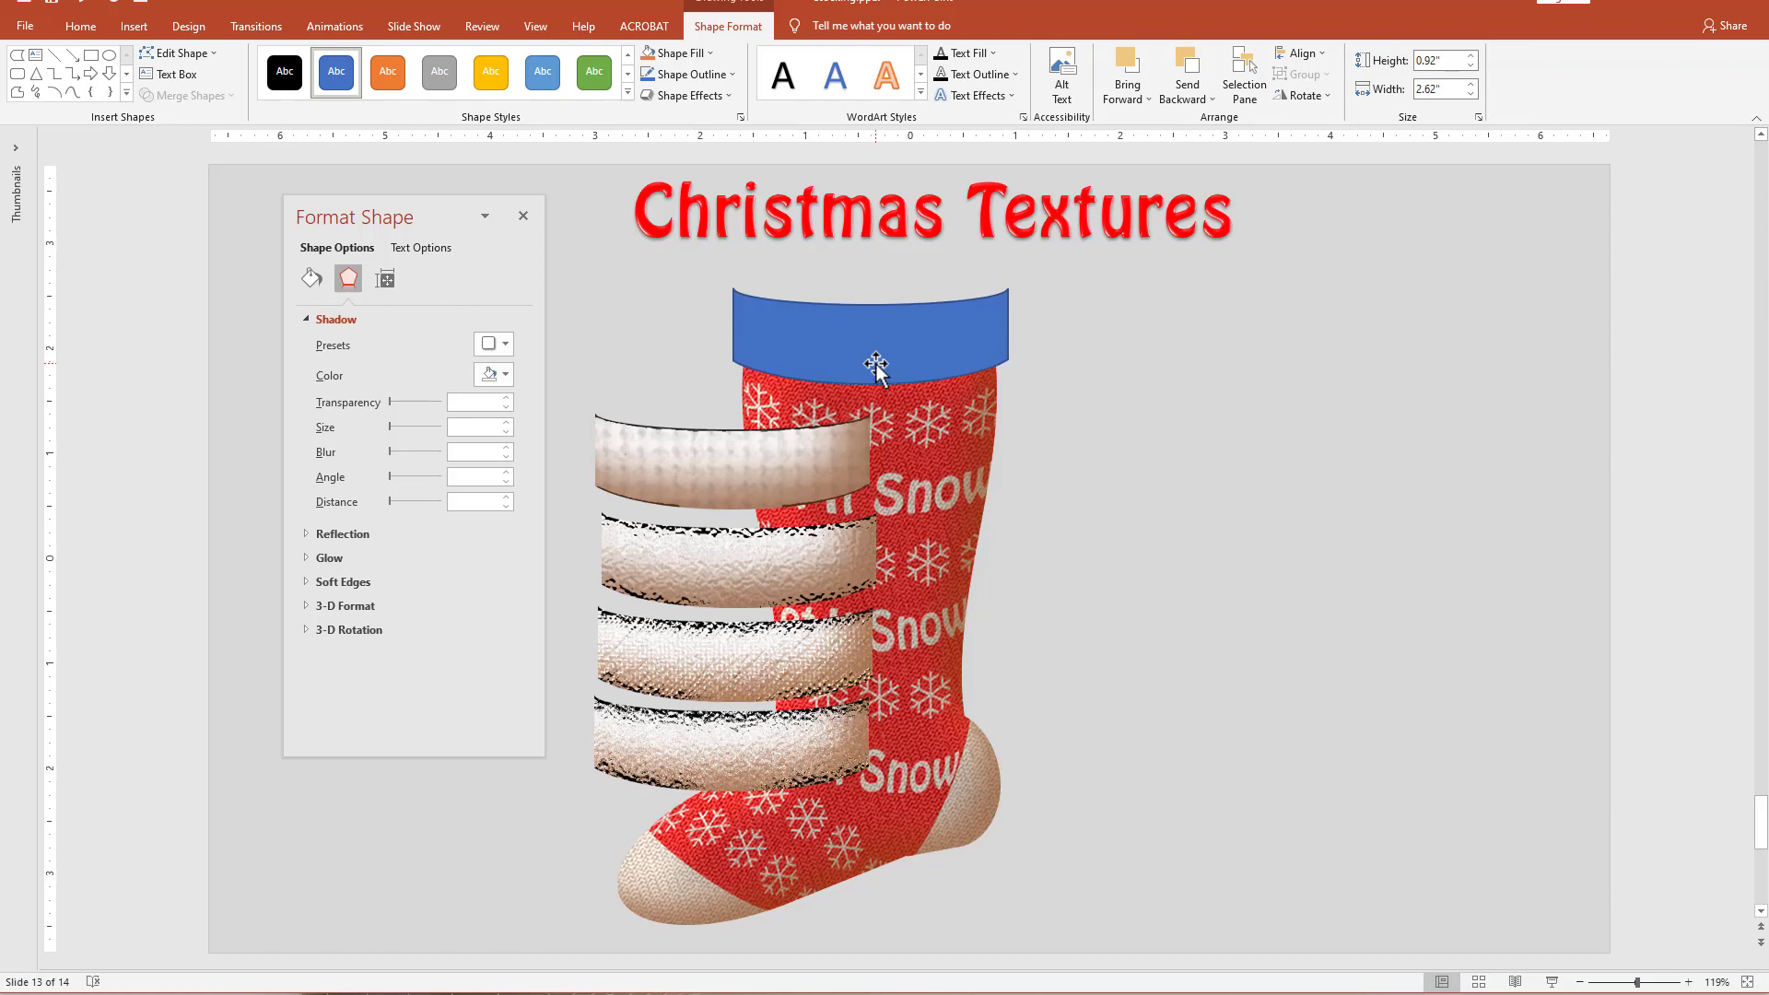
Copy the lowest cuff picture and use it from the clipboard as the blue cuff's picture fill.
left_click(748, 772)
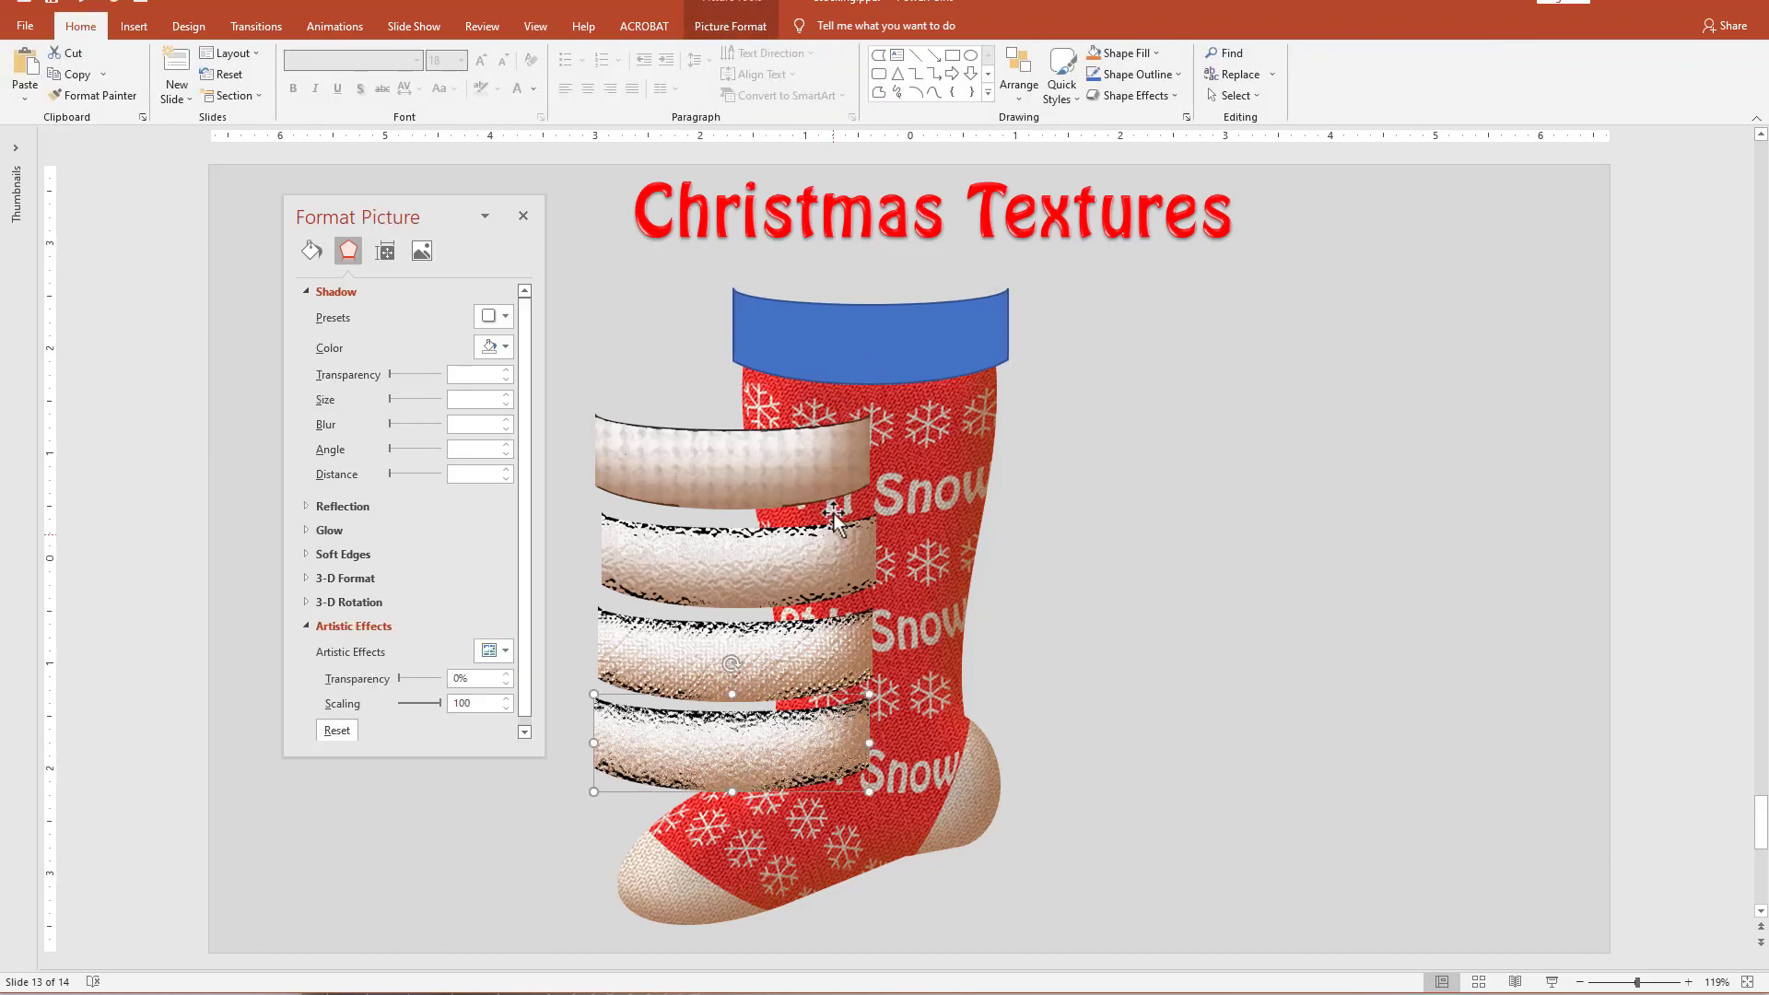
left_click(843, 334)
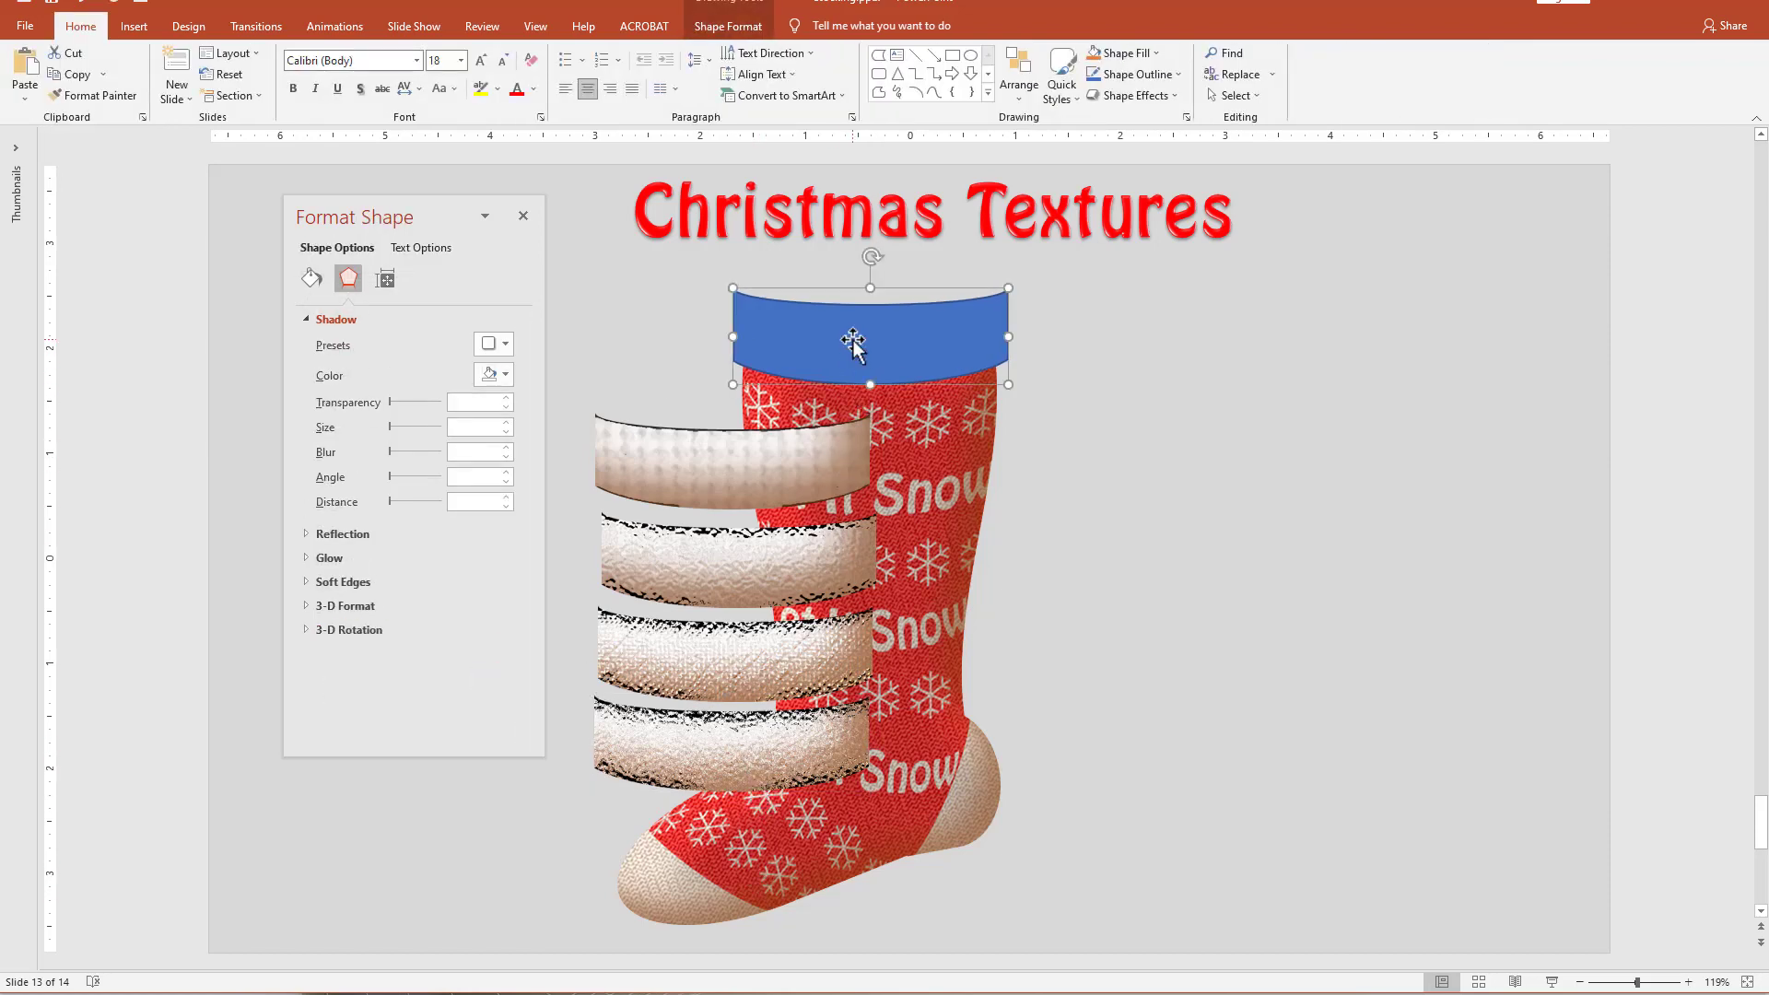
left_click(311, 278)
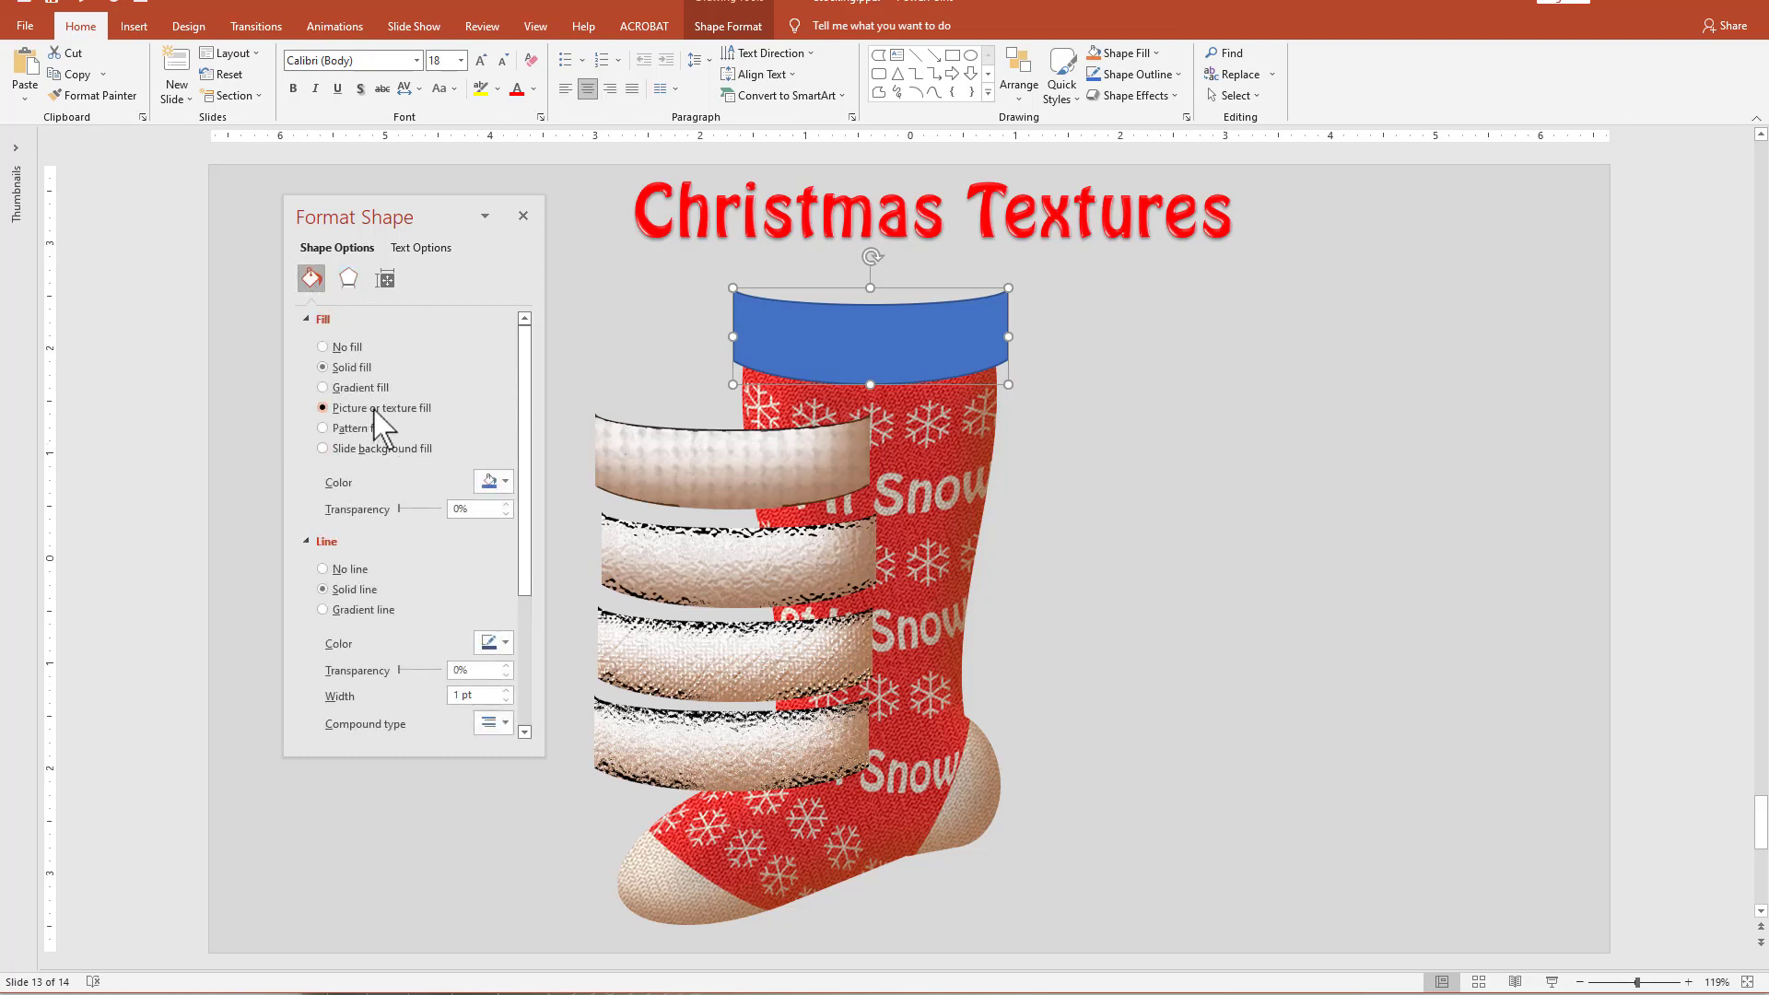
left_click(374, 409)
left_click(415, 502)
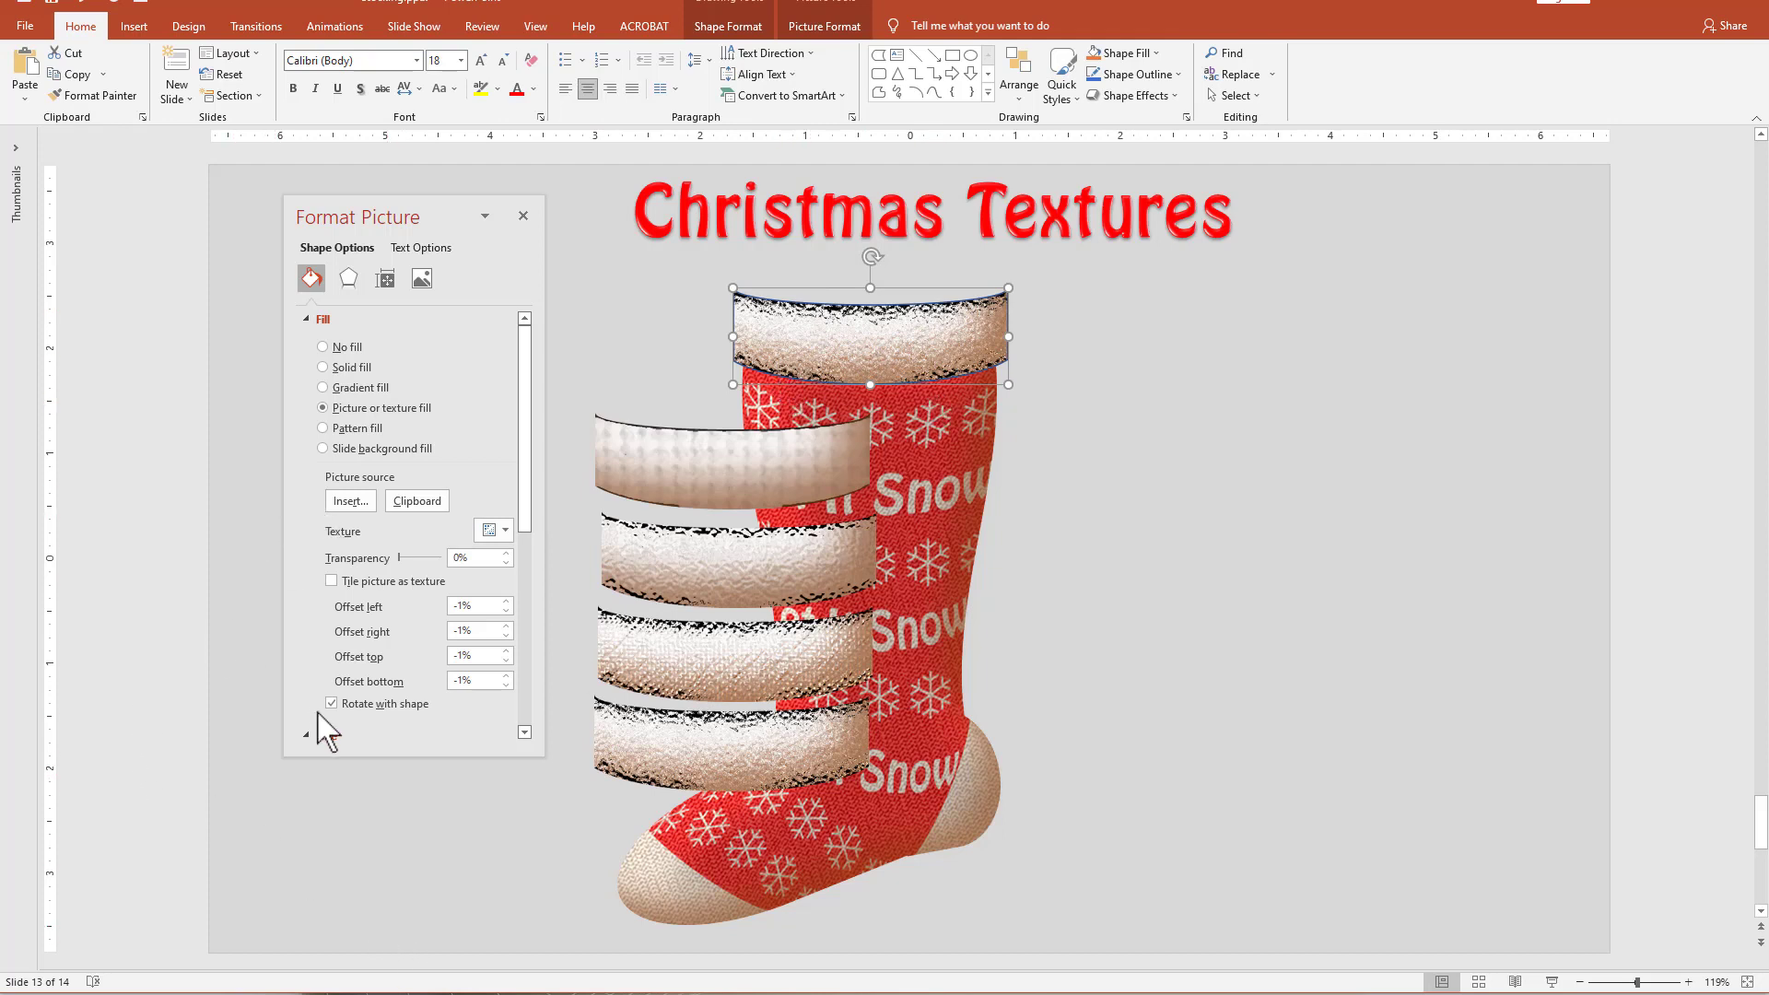
Set the cuff's picture fill offsets to -44% at the top and -33% at the bottom.
left_click(506, 686)
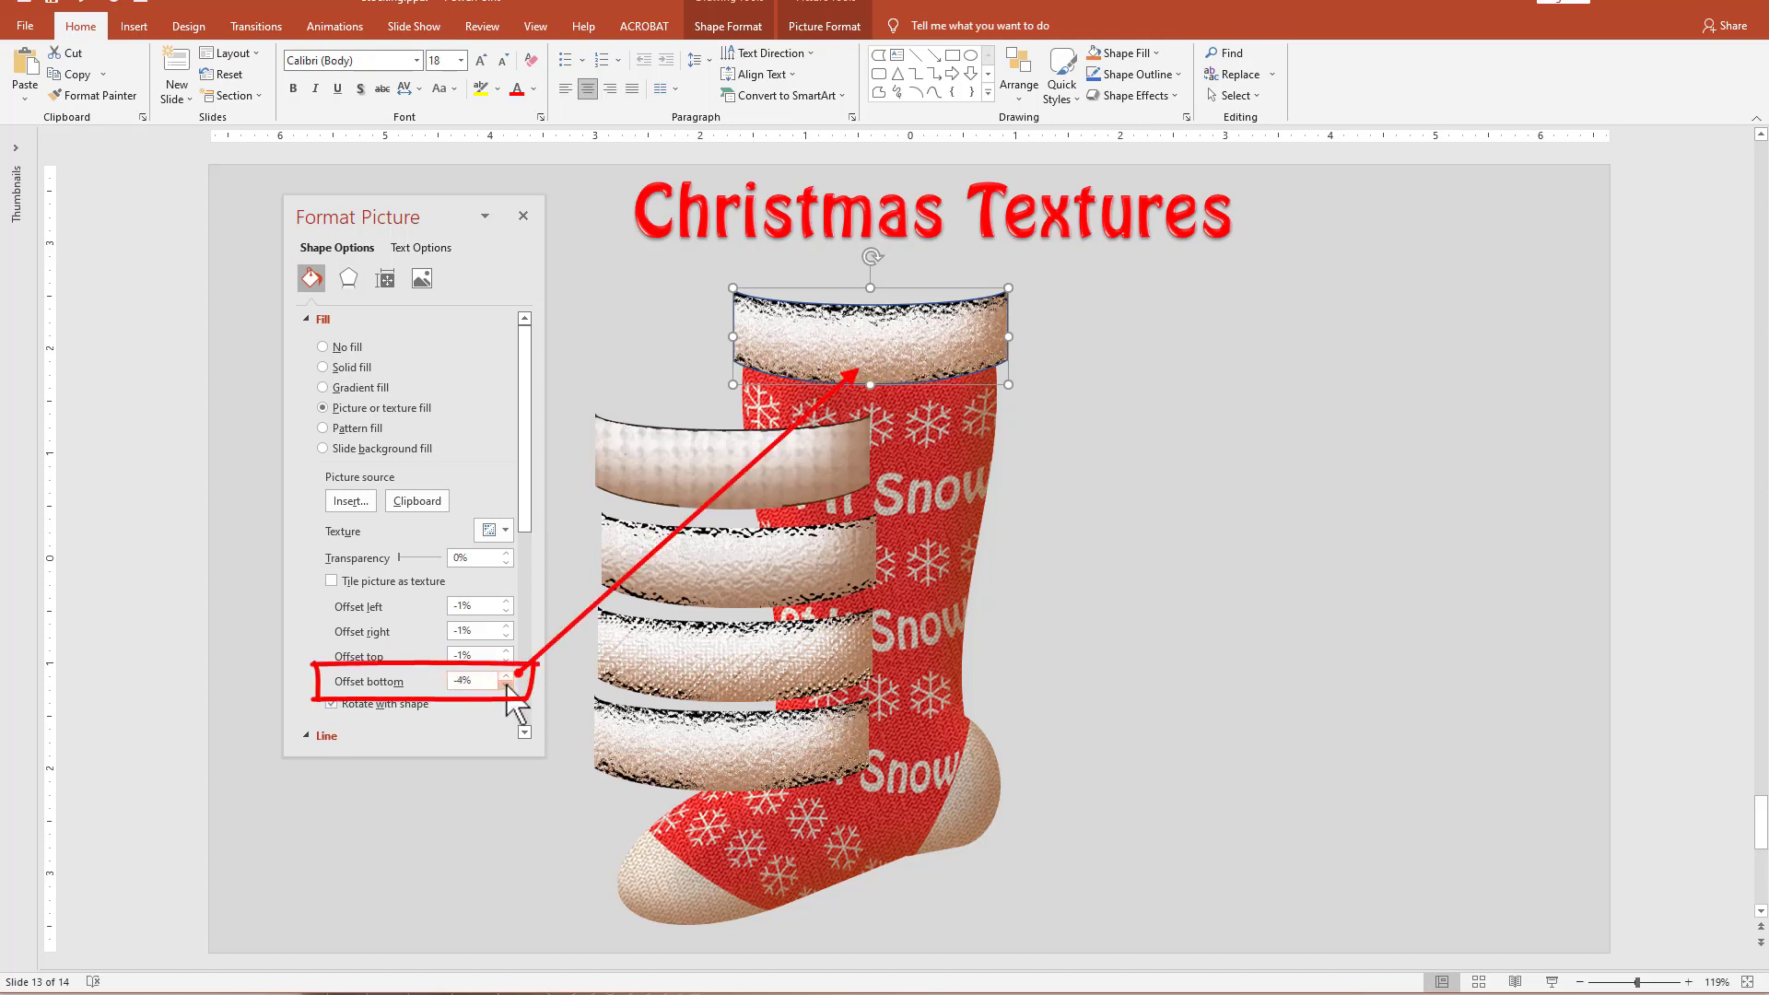
left_click(506, 686)
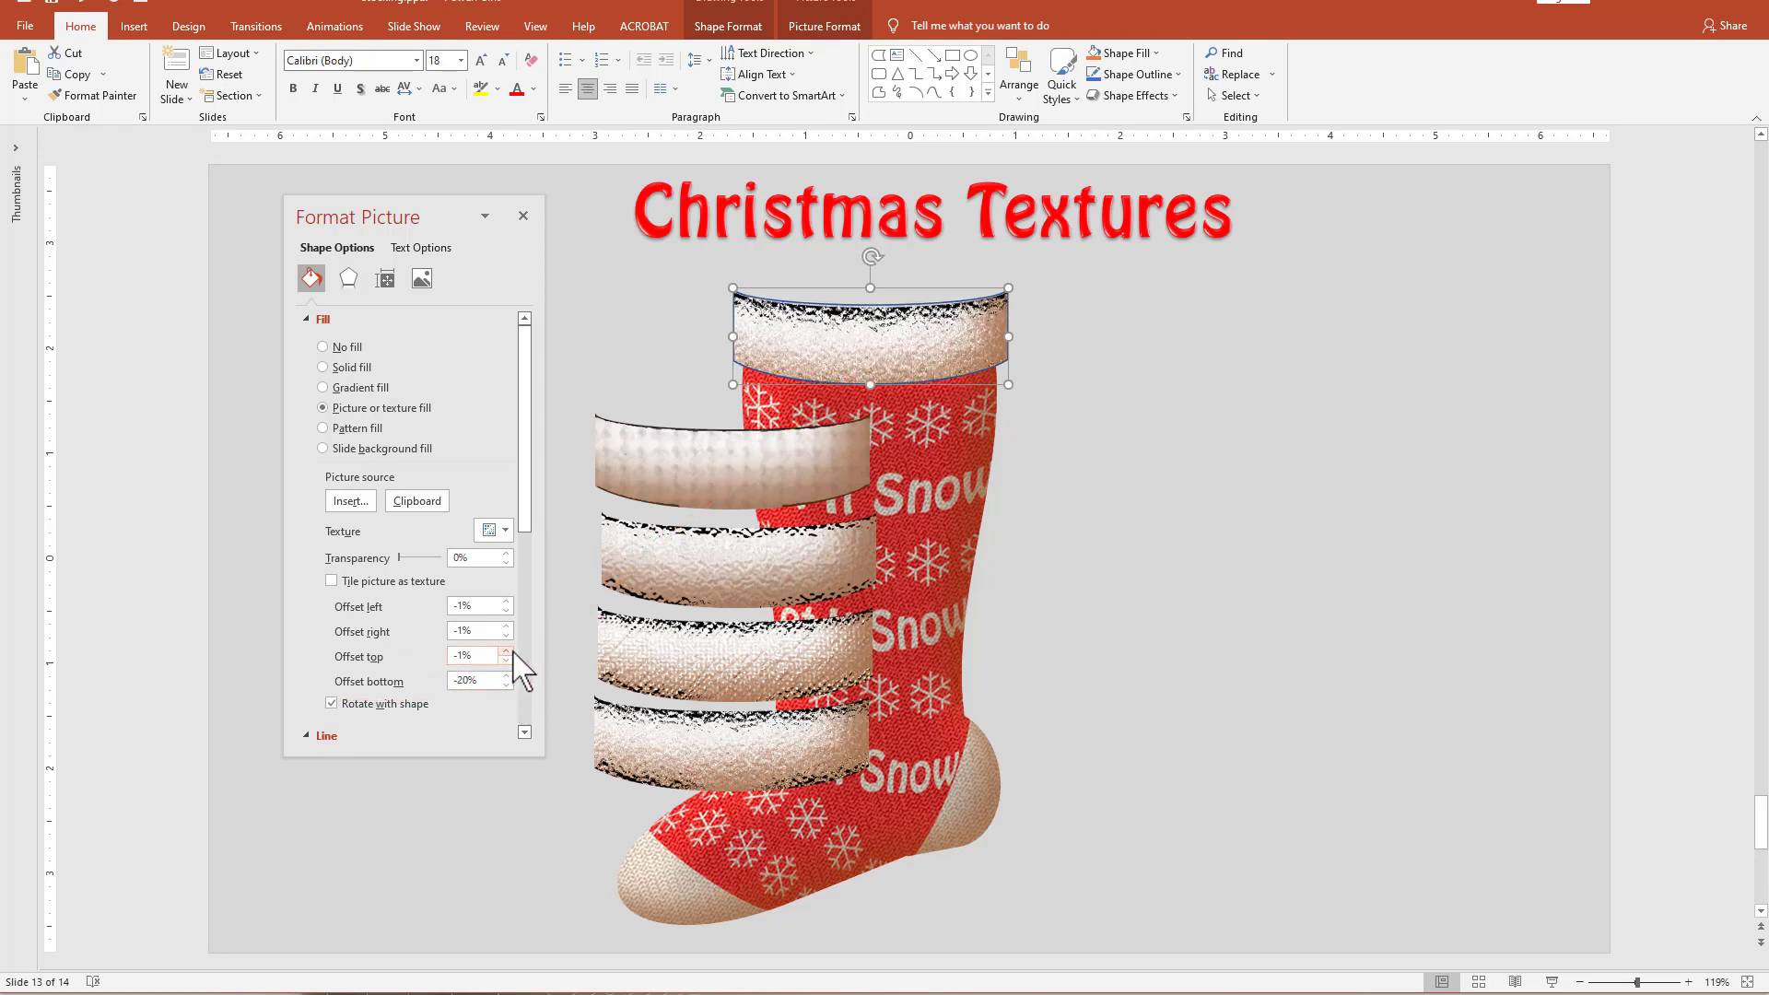
left_click(506, 660)
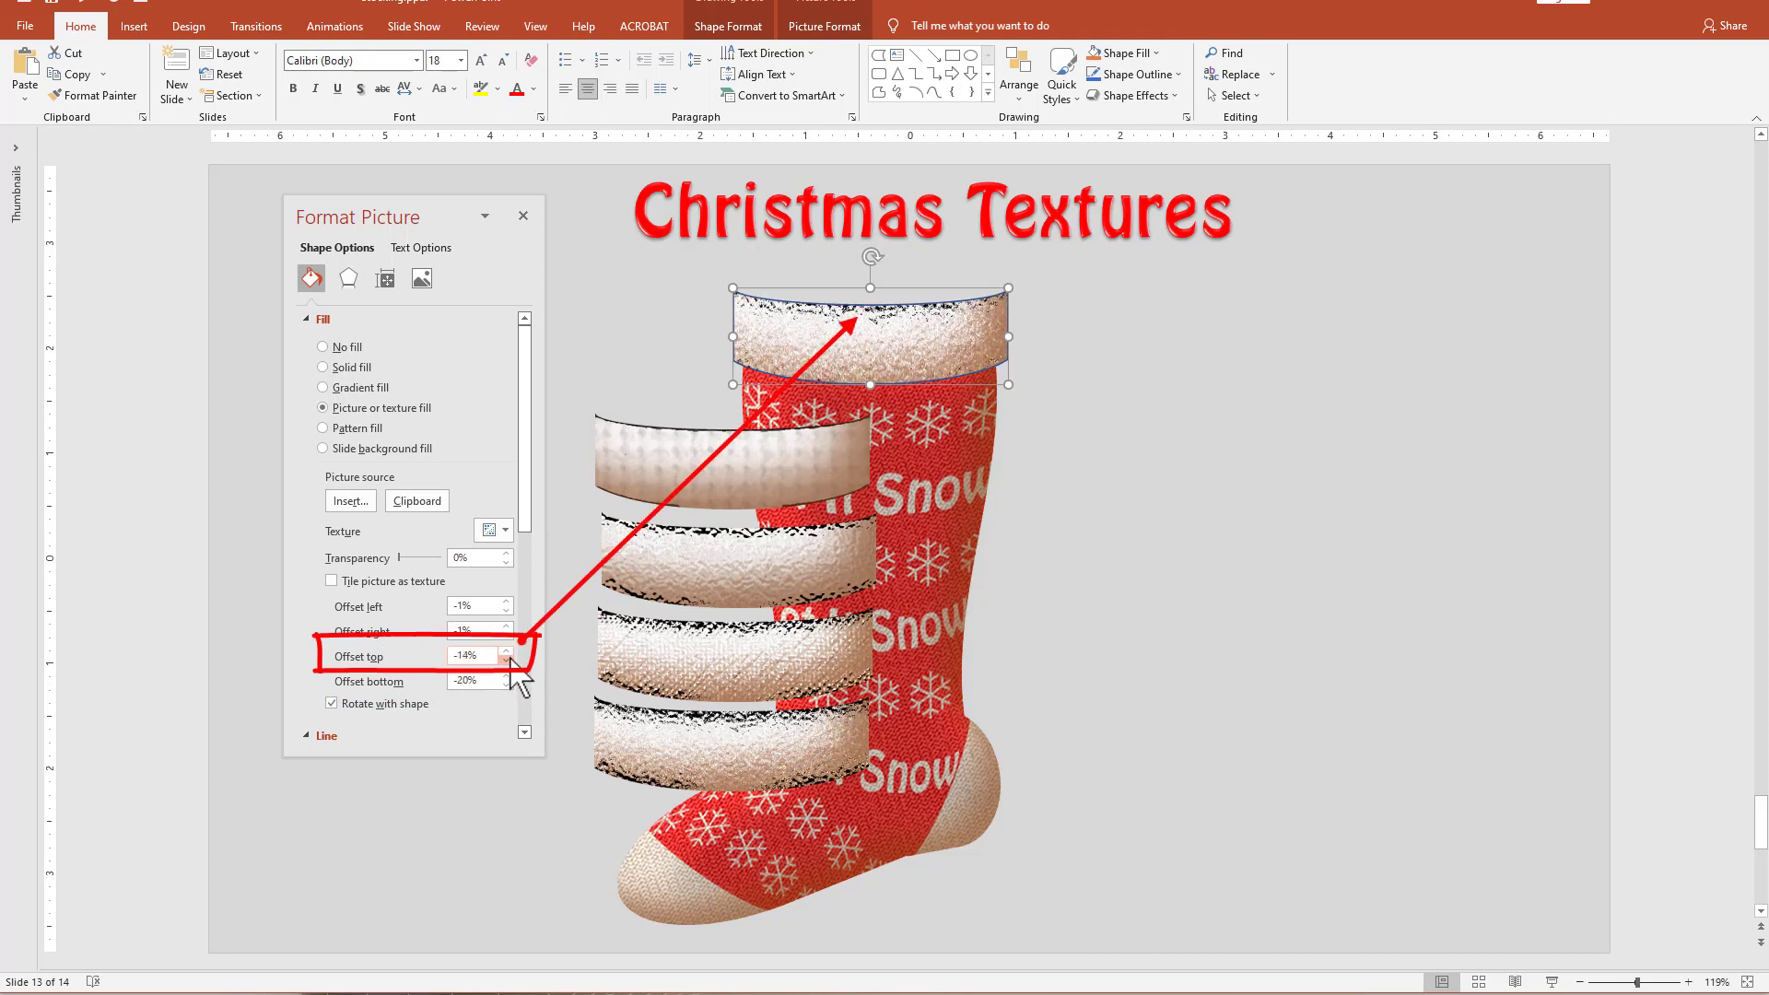
left_click(506, 661)
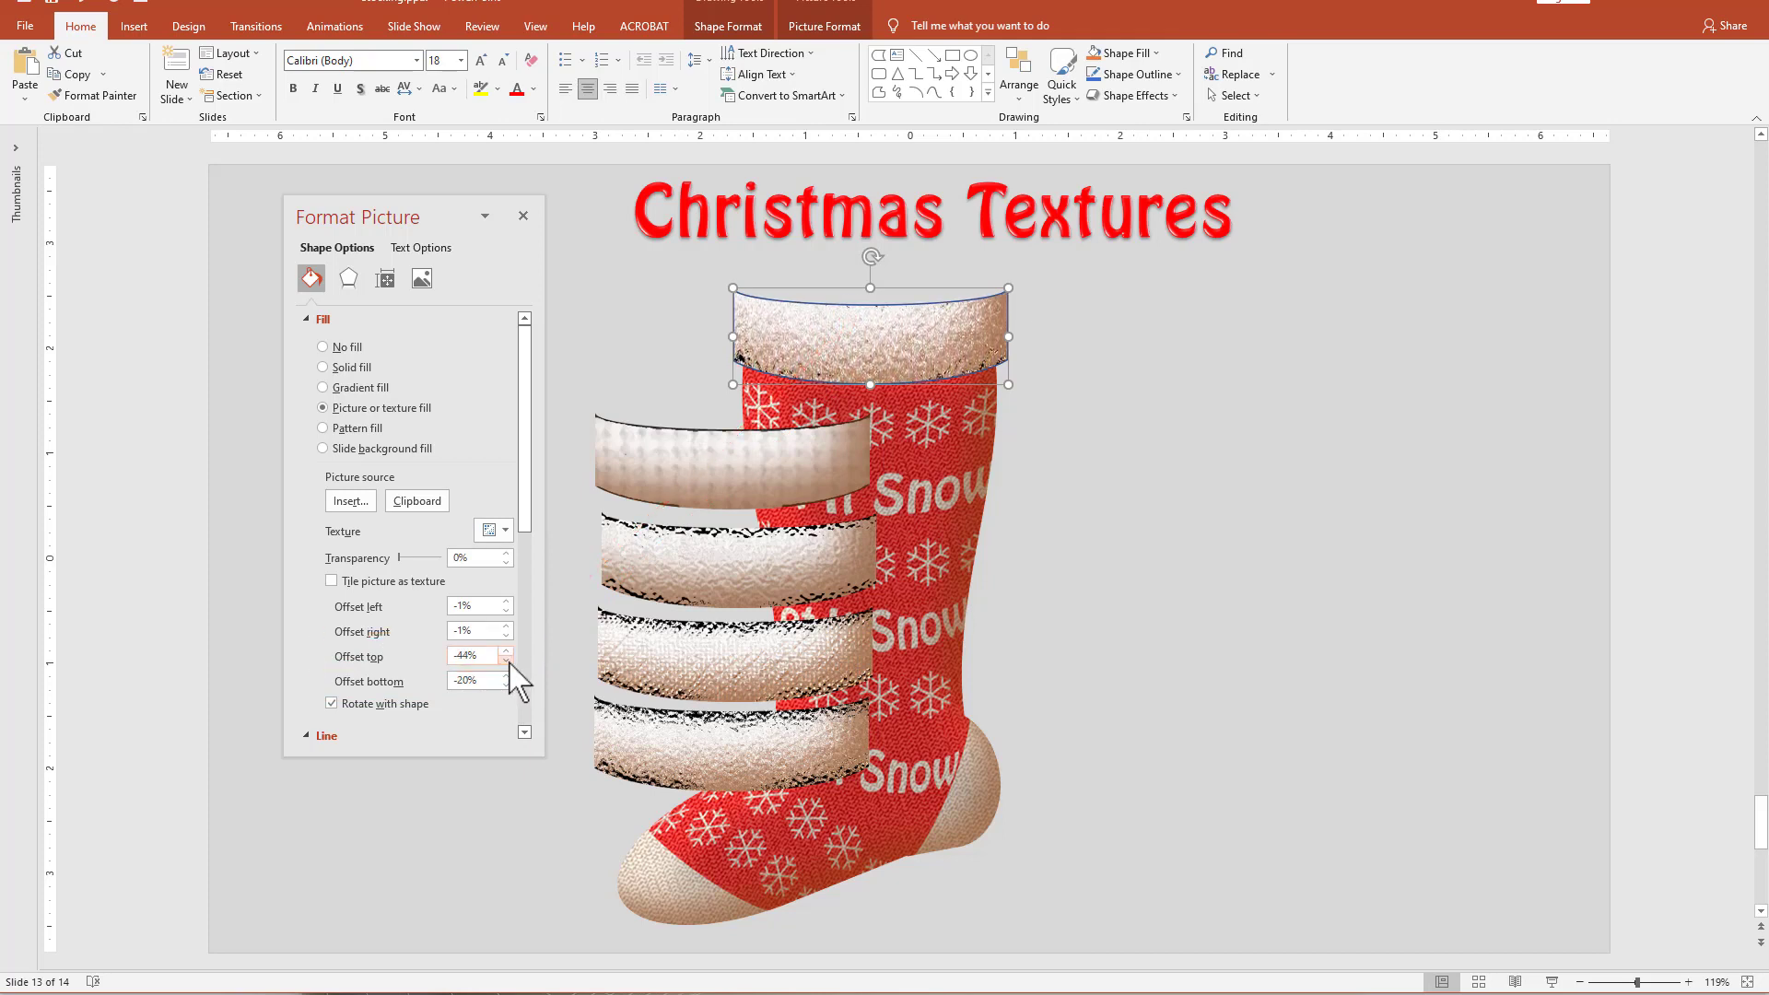
left_click(506, 686)
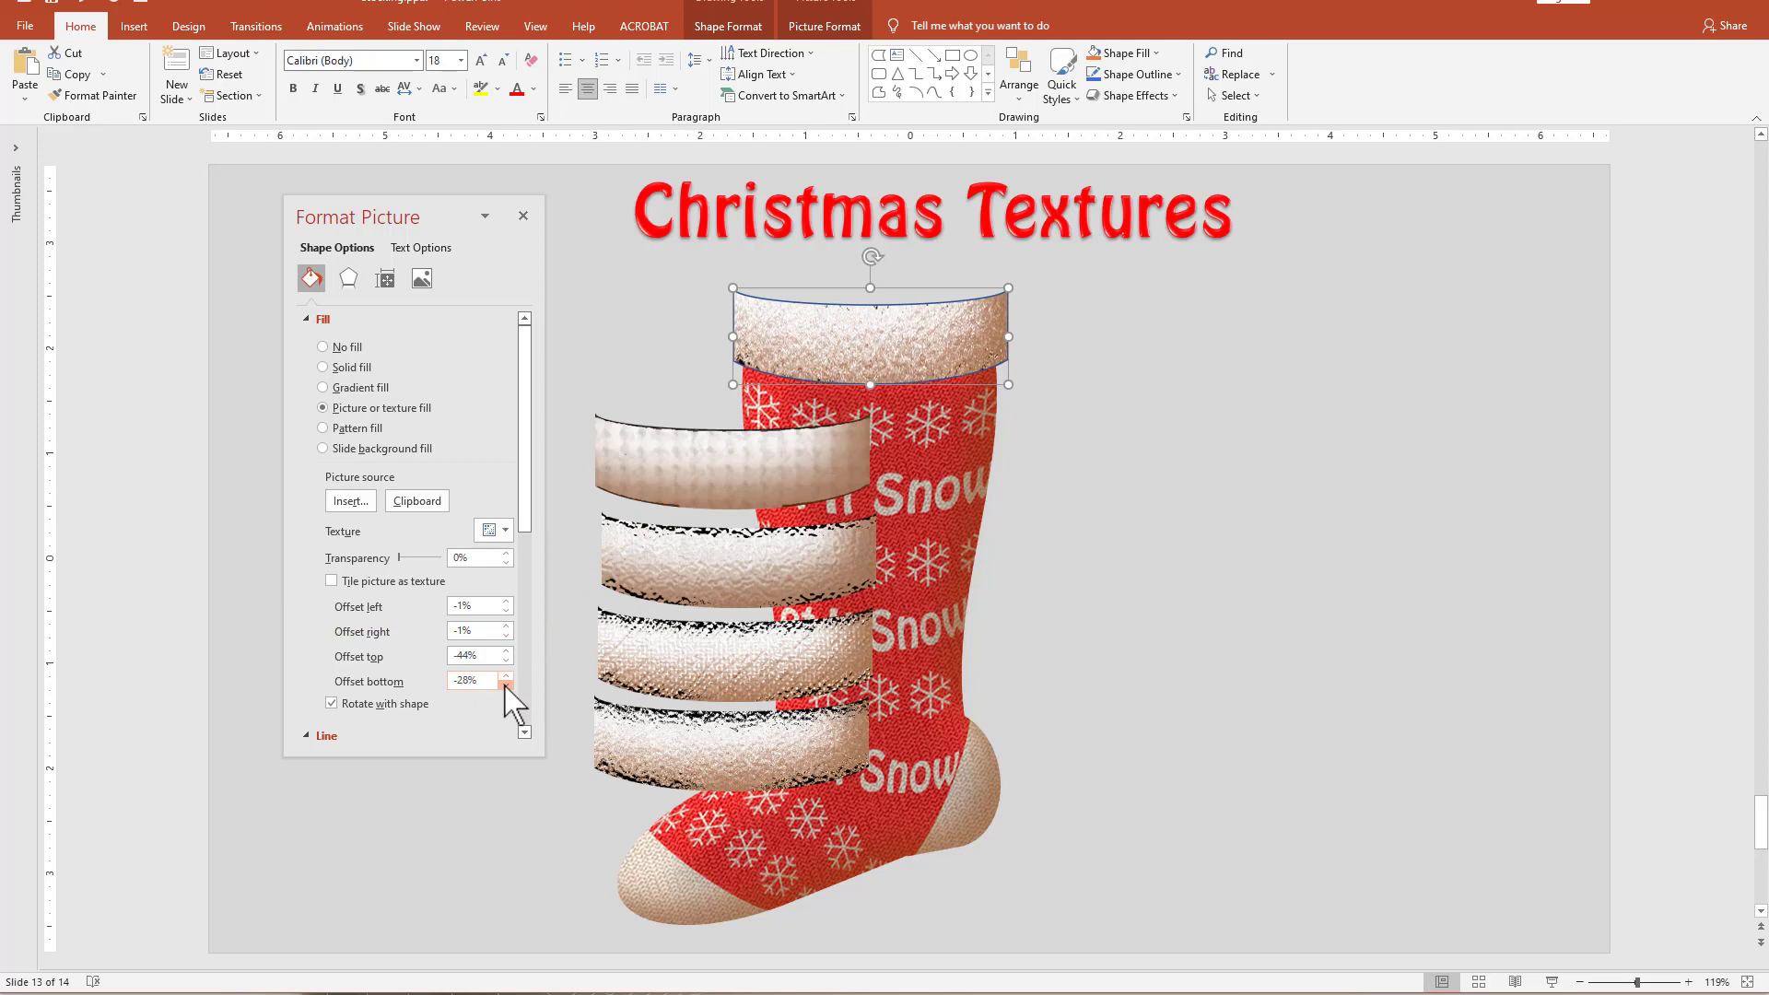
Set the cuff's picture fill offsets to -24% right, -34% left and -65% top.
left_click(506, 635)
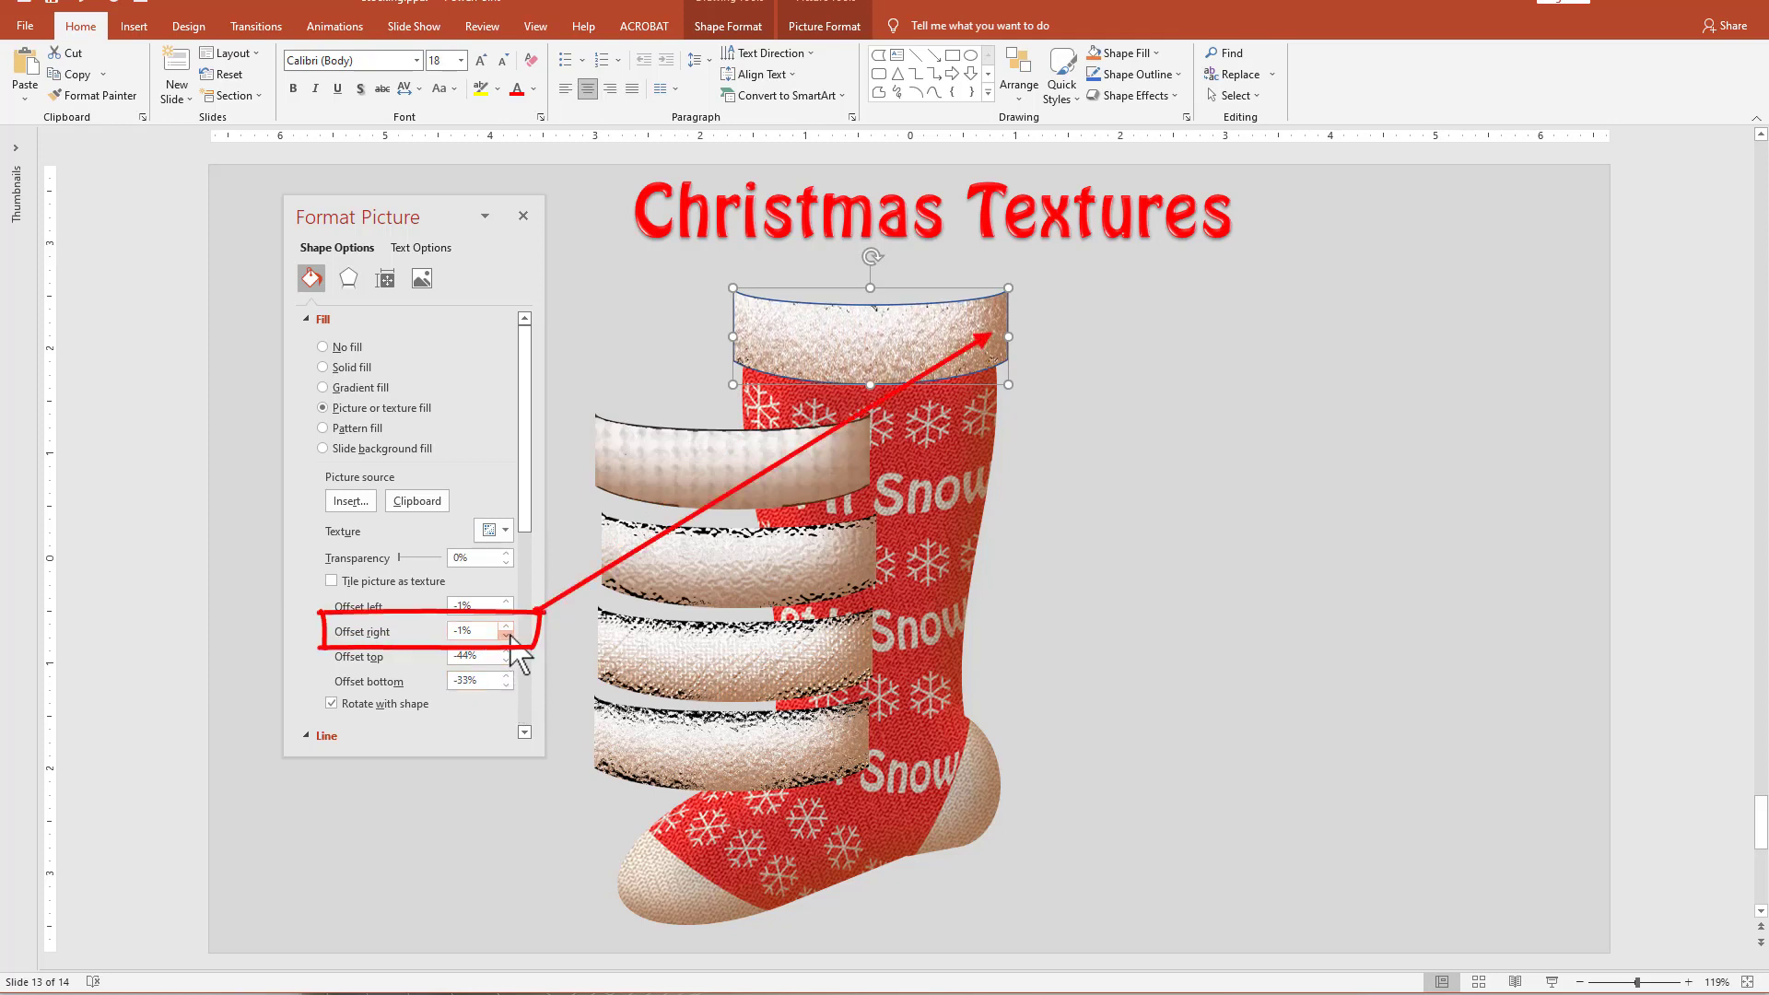
left_click(506, 635)
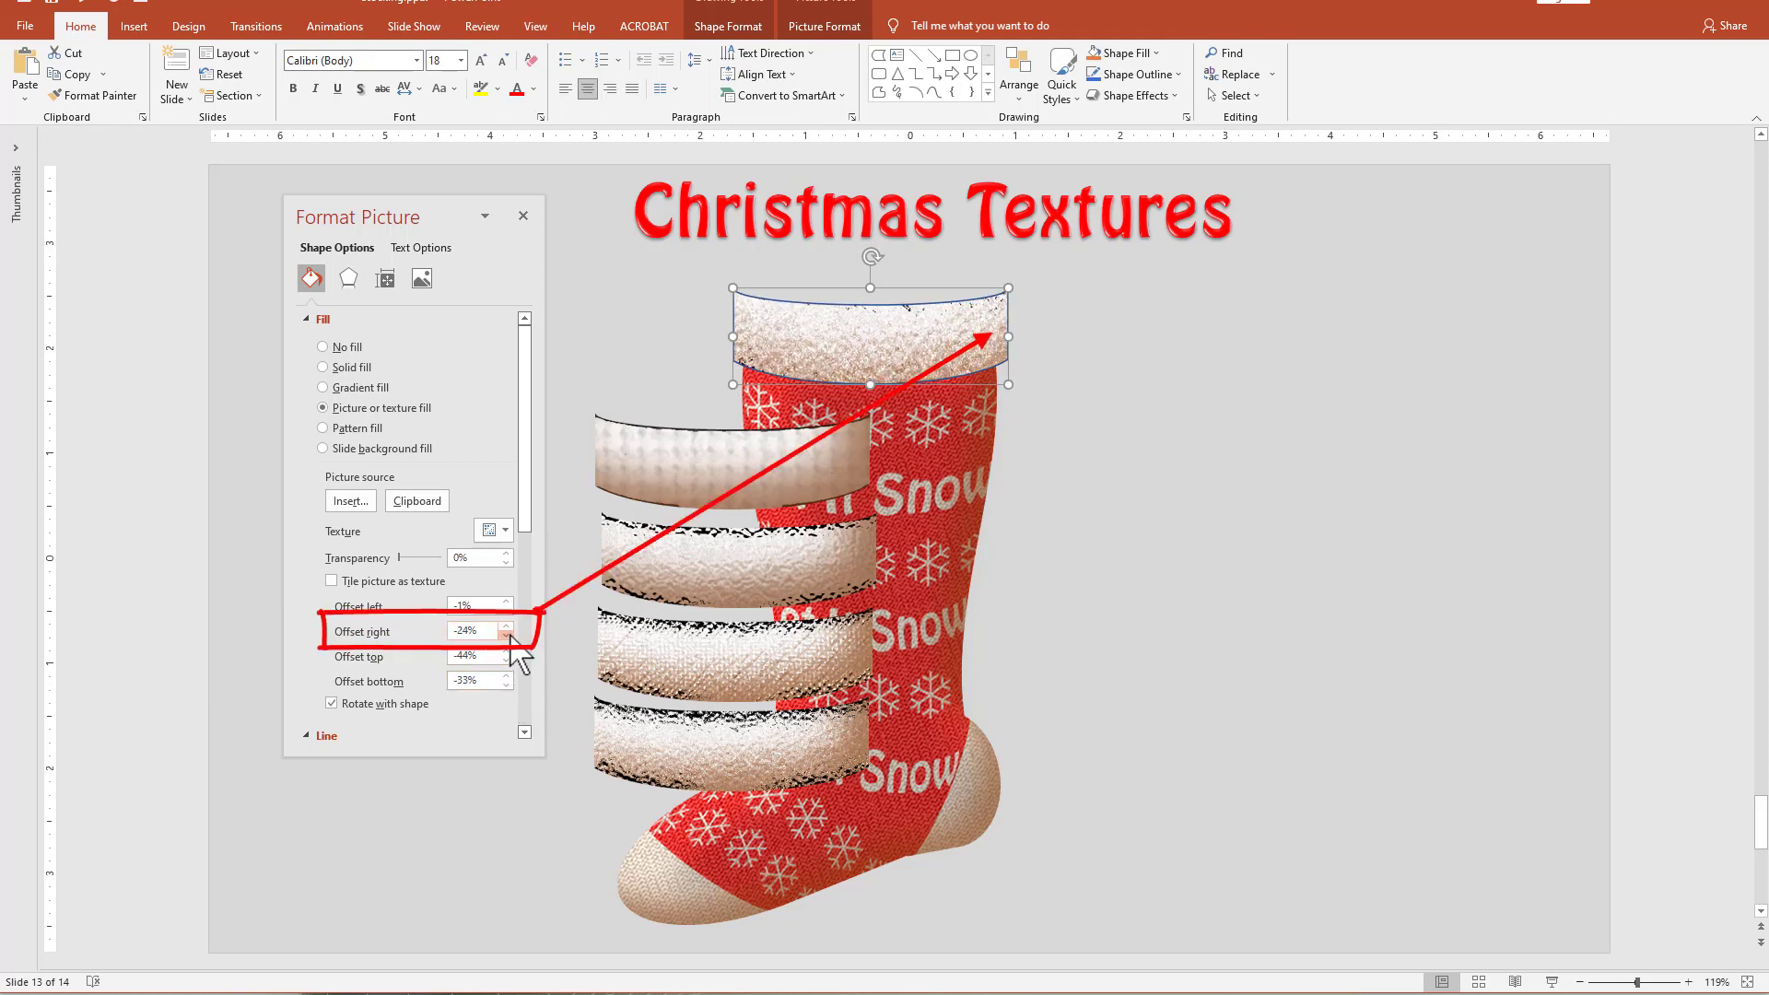
left_click(506, 610)
left_click_drag(506, 610, 506, 610)
left_click(507, 611)
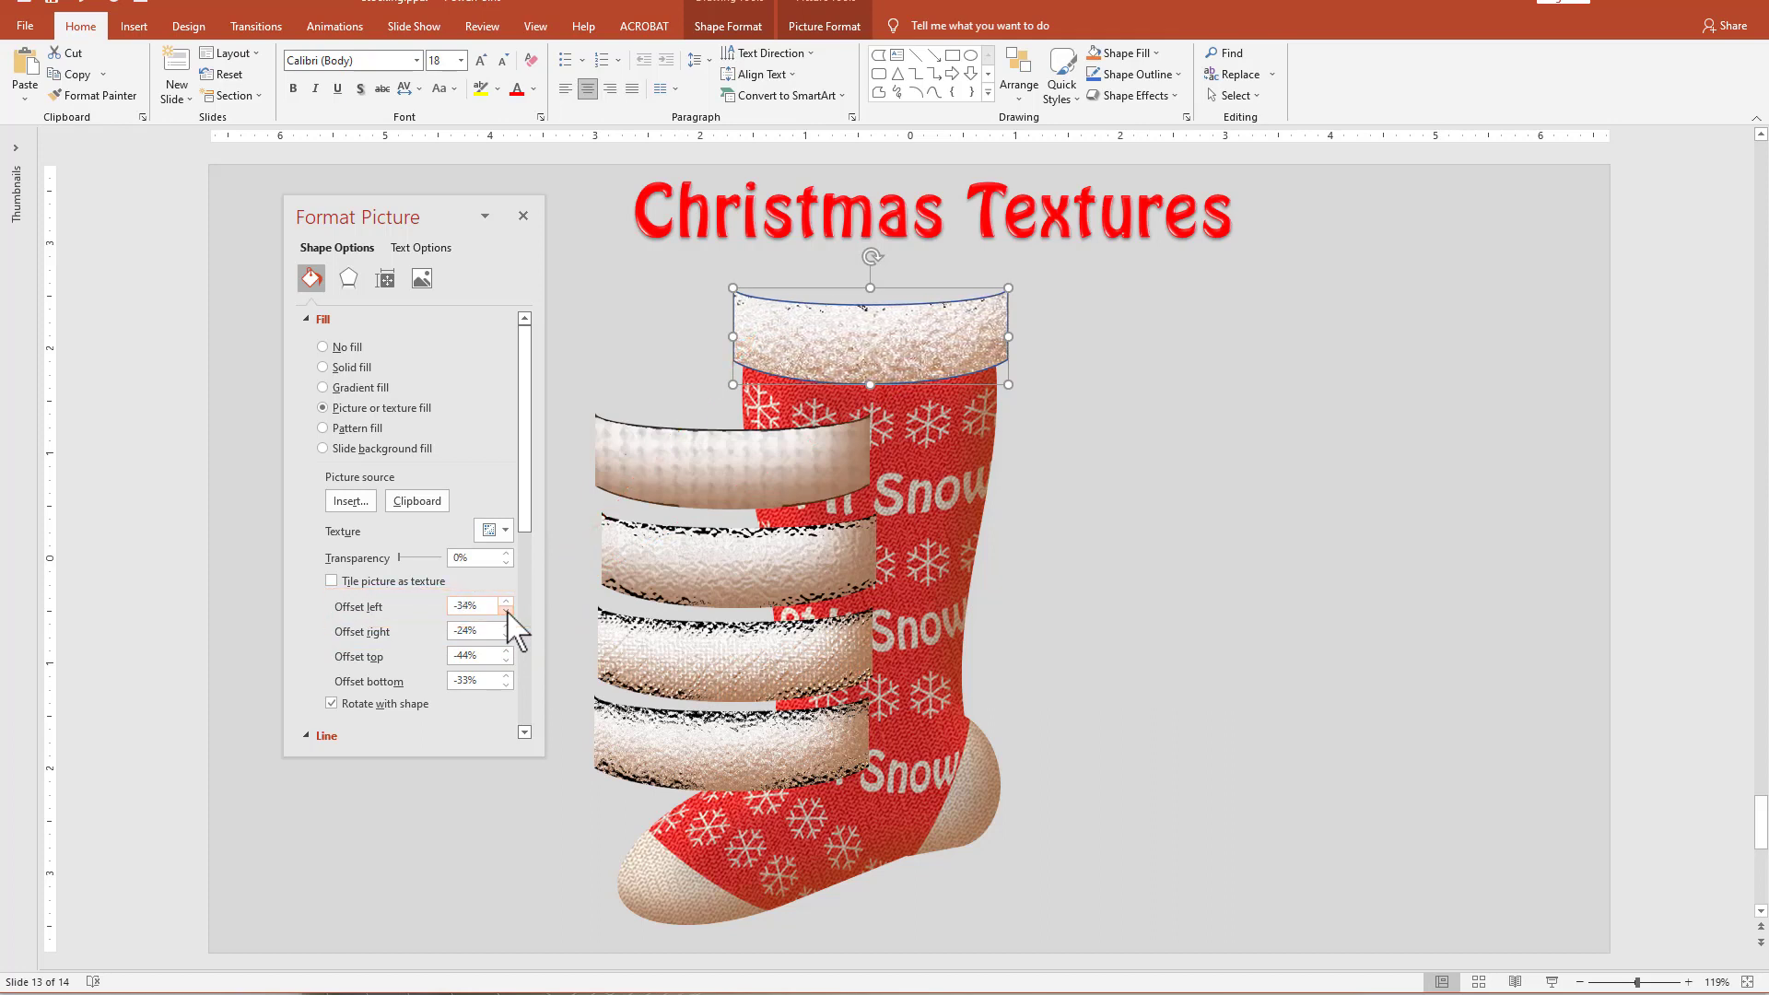
left_click(506, 659)
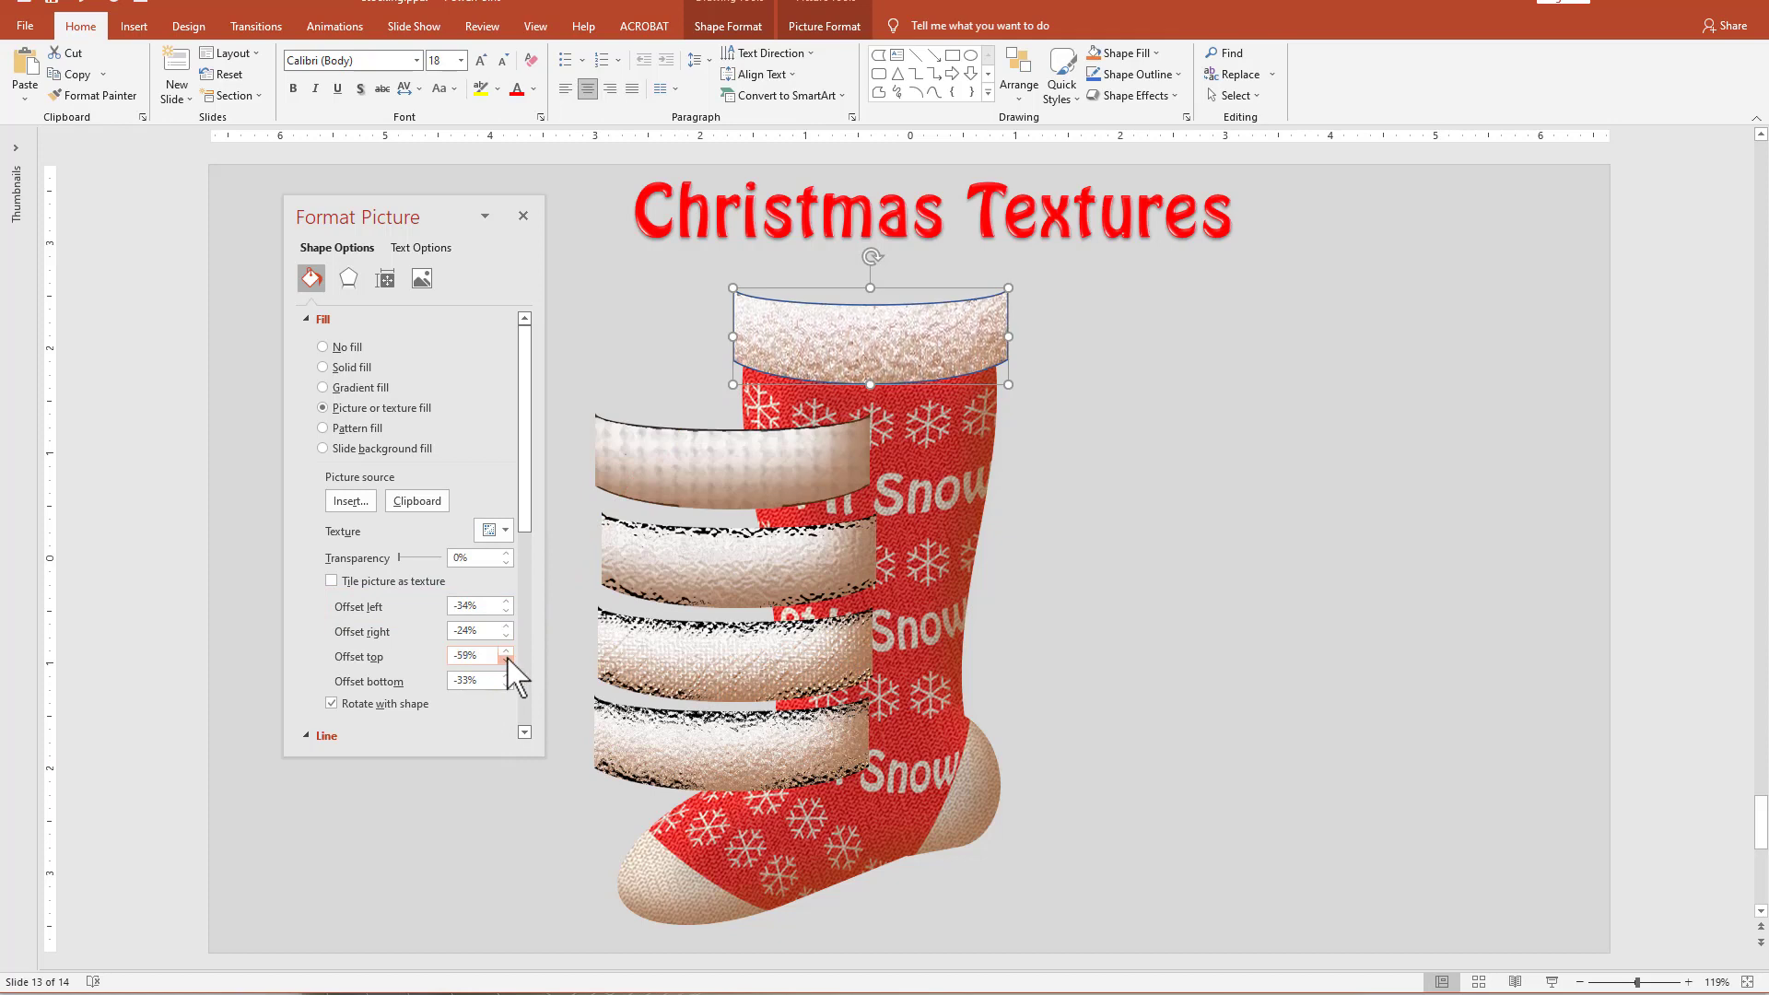
Remove the outline from the fluffy cuff on the stocking.
left_click(972, 460)
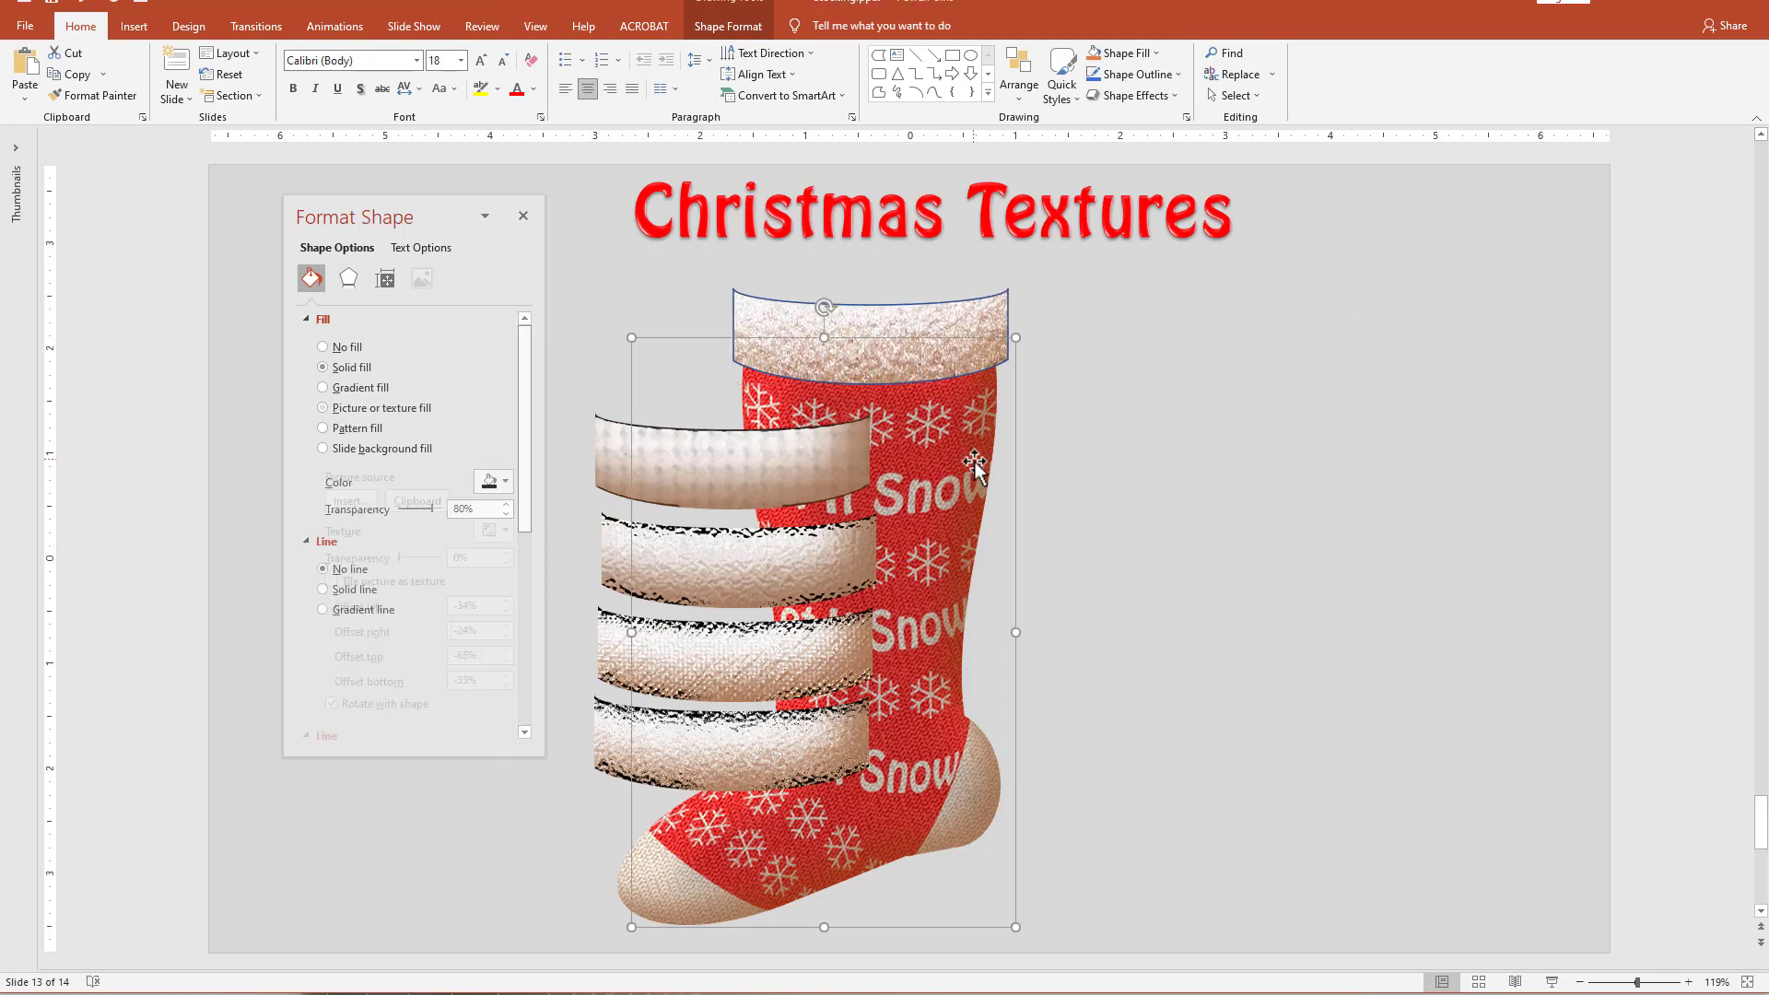
left_click(1256, 388)
left_click(862, 324)
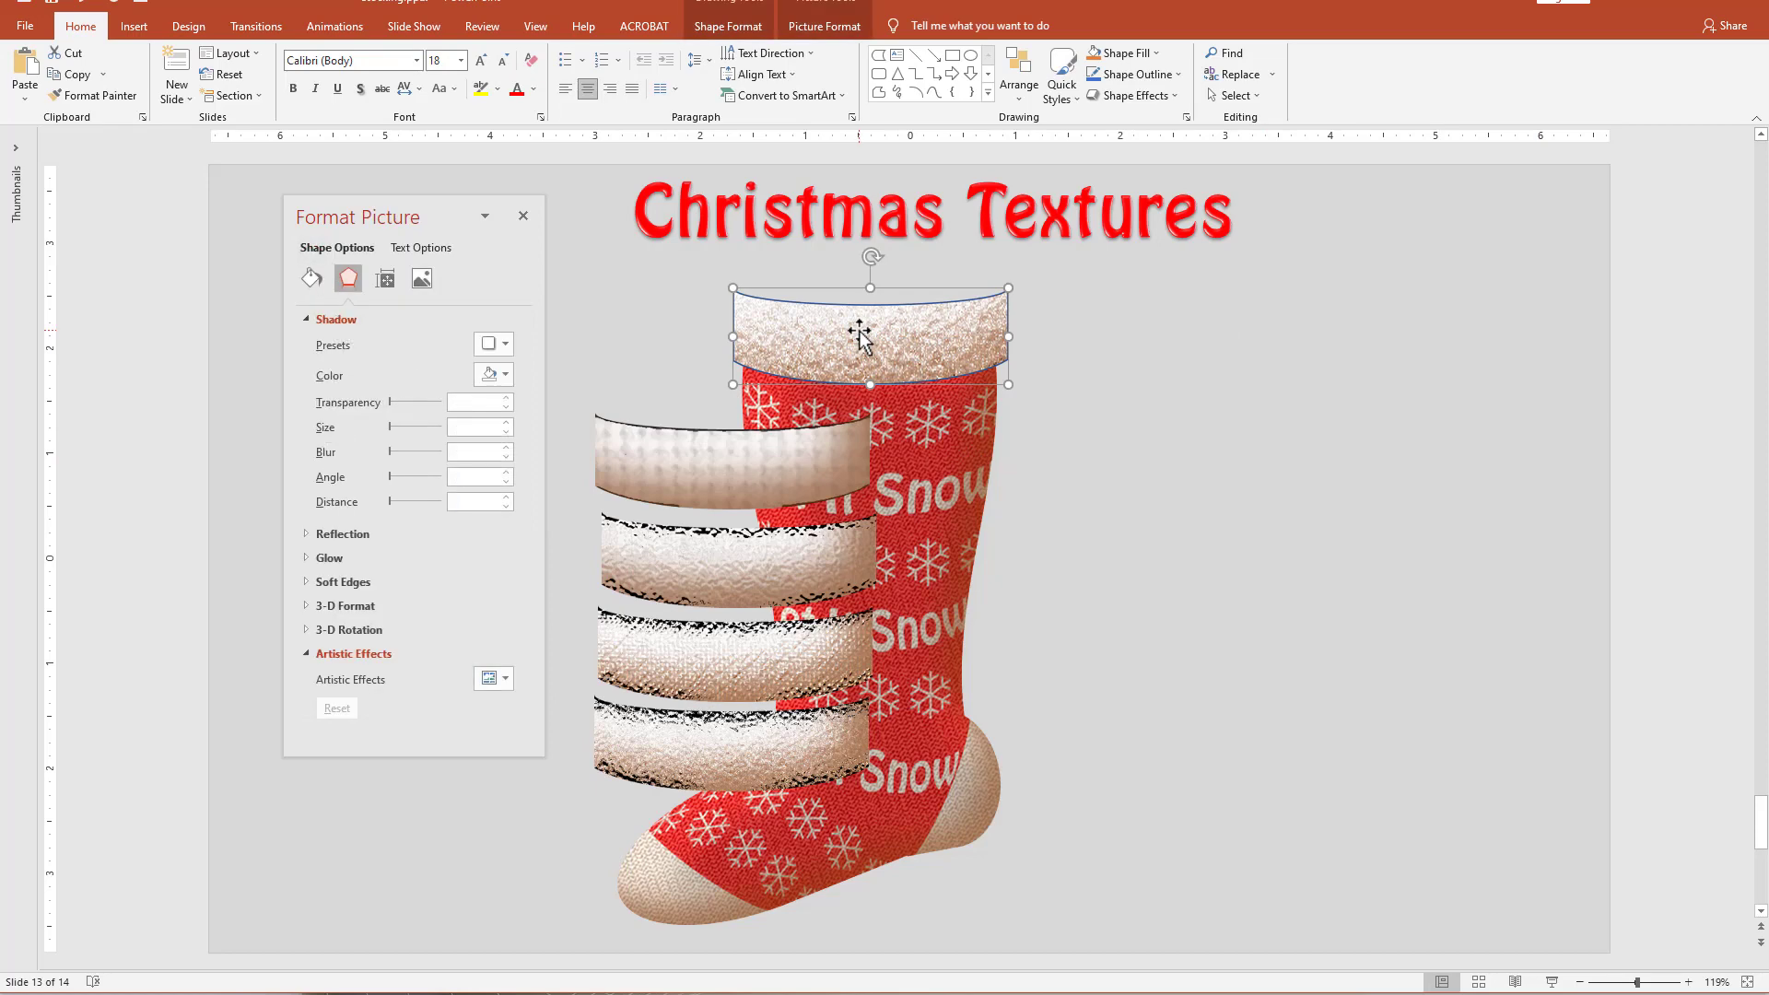
left_click(311, 278)
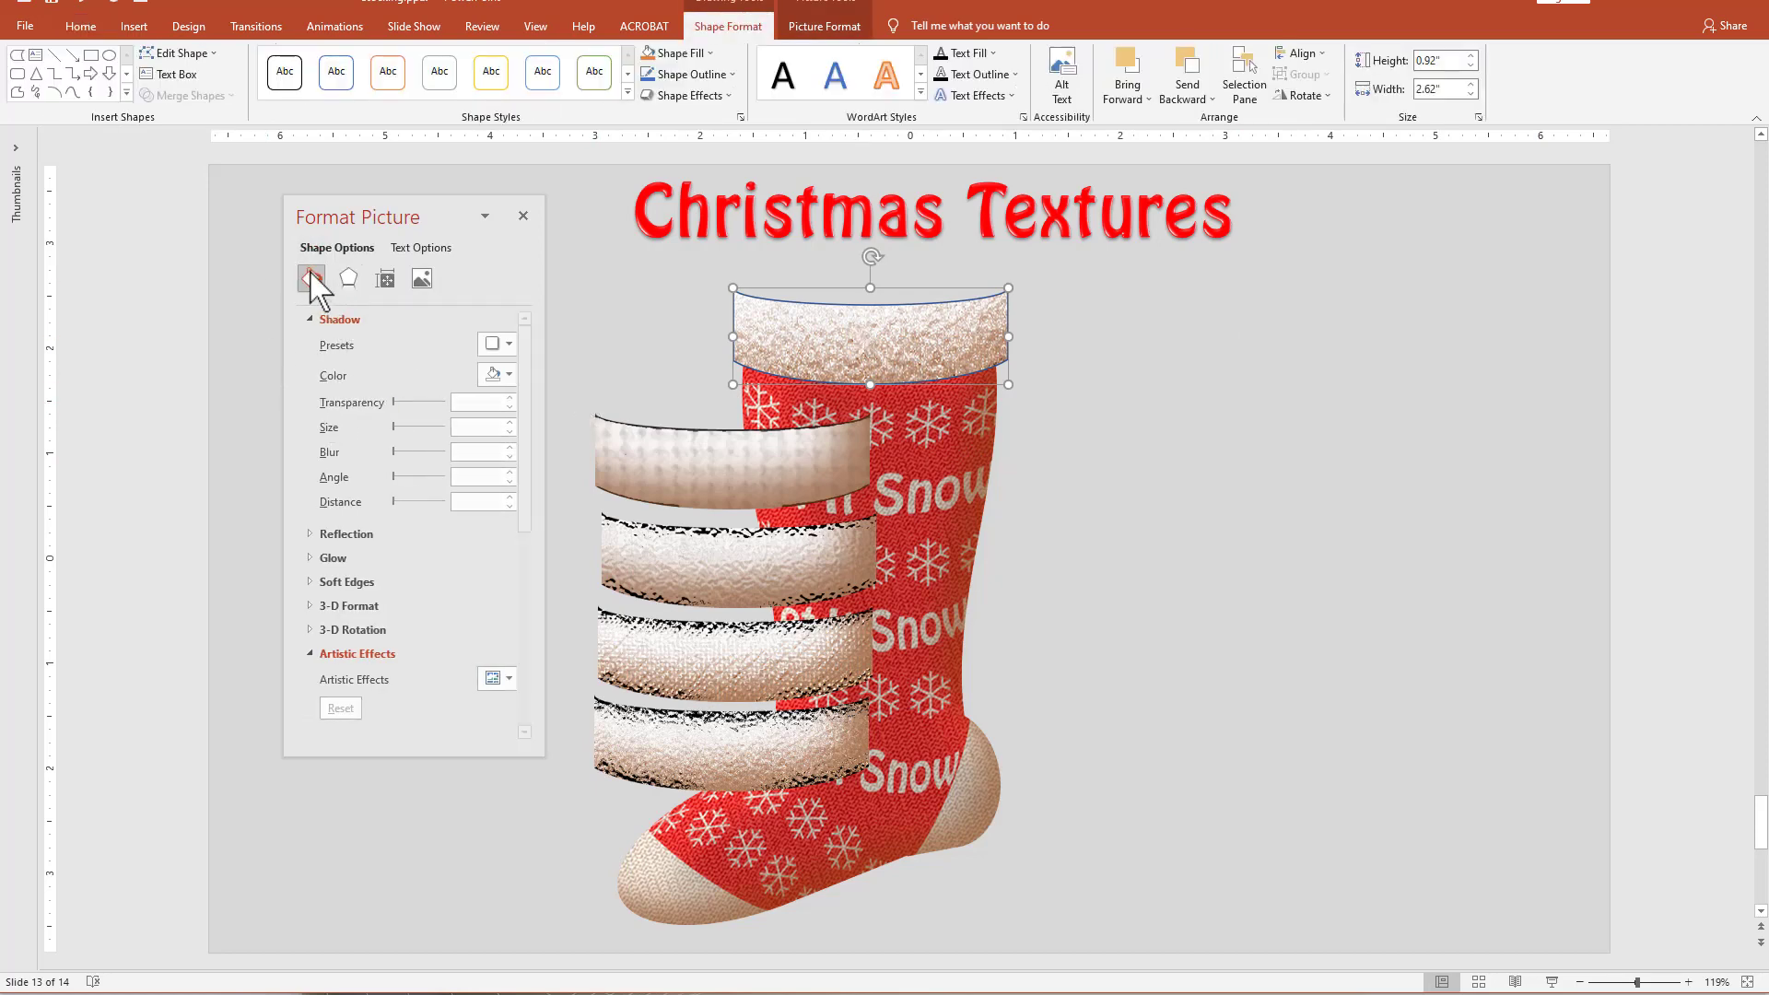
left_click_drag(524, 516, 523, 597)
left_click(325, 600)
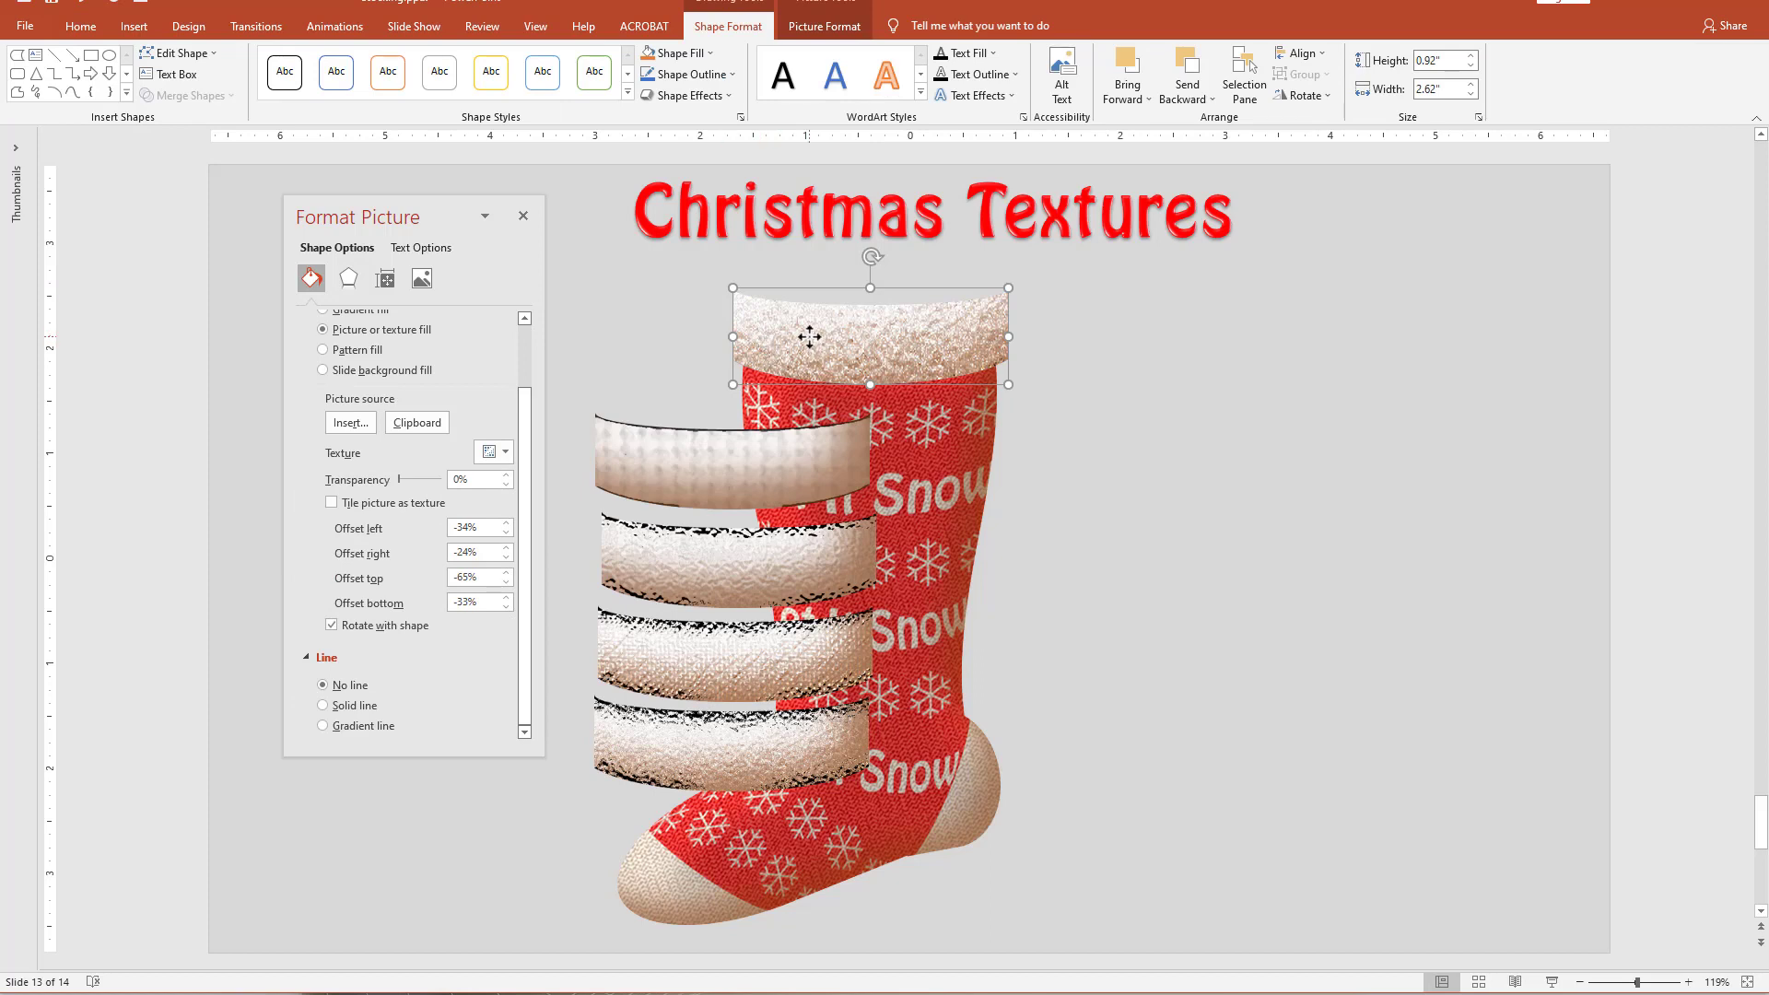
Give the fluffy cuff an Inside: Bottom Right shadow in the recent brown colour with 17 pt blur and 16 pt distance.
left_click(348, 278)
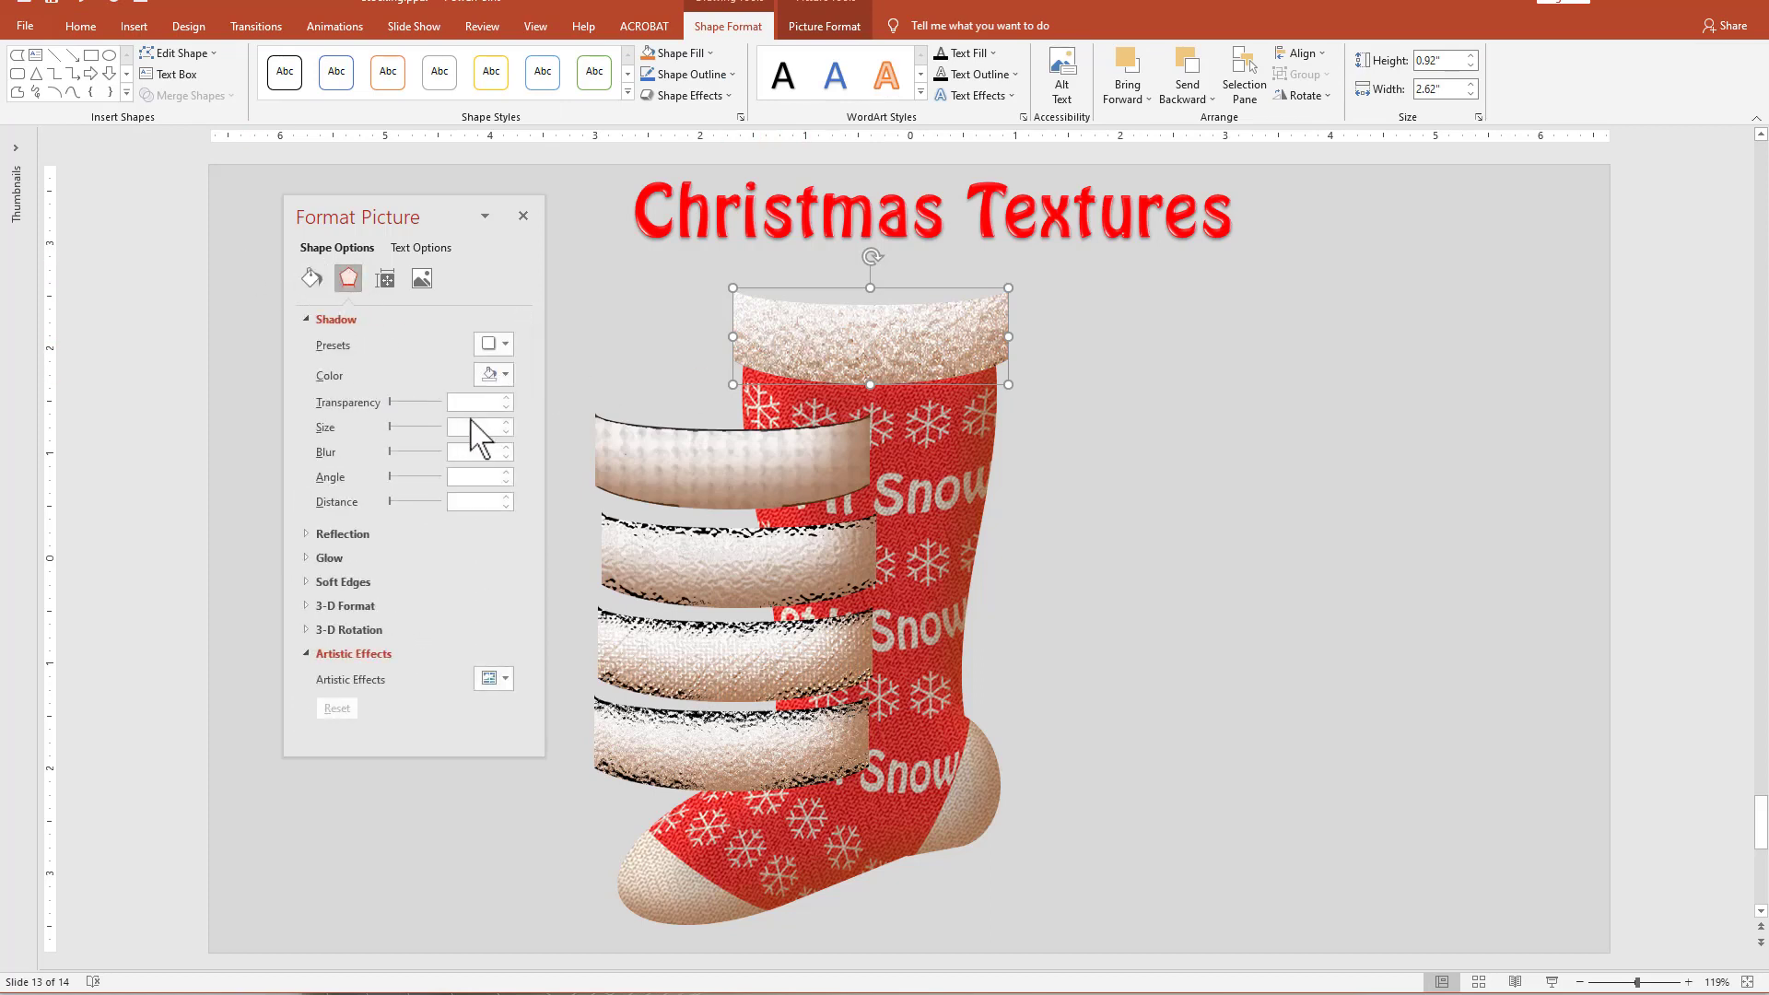
left_click(495, 344)
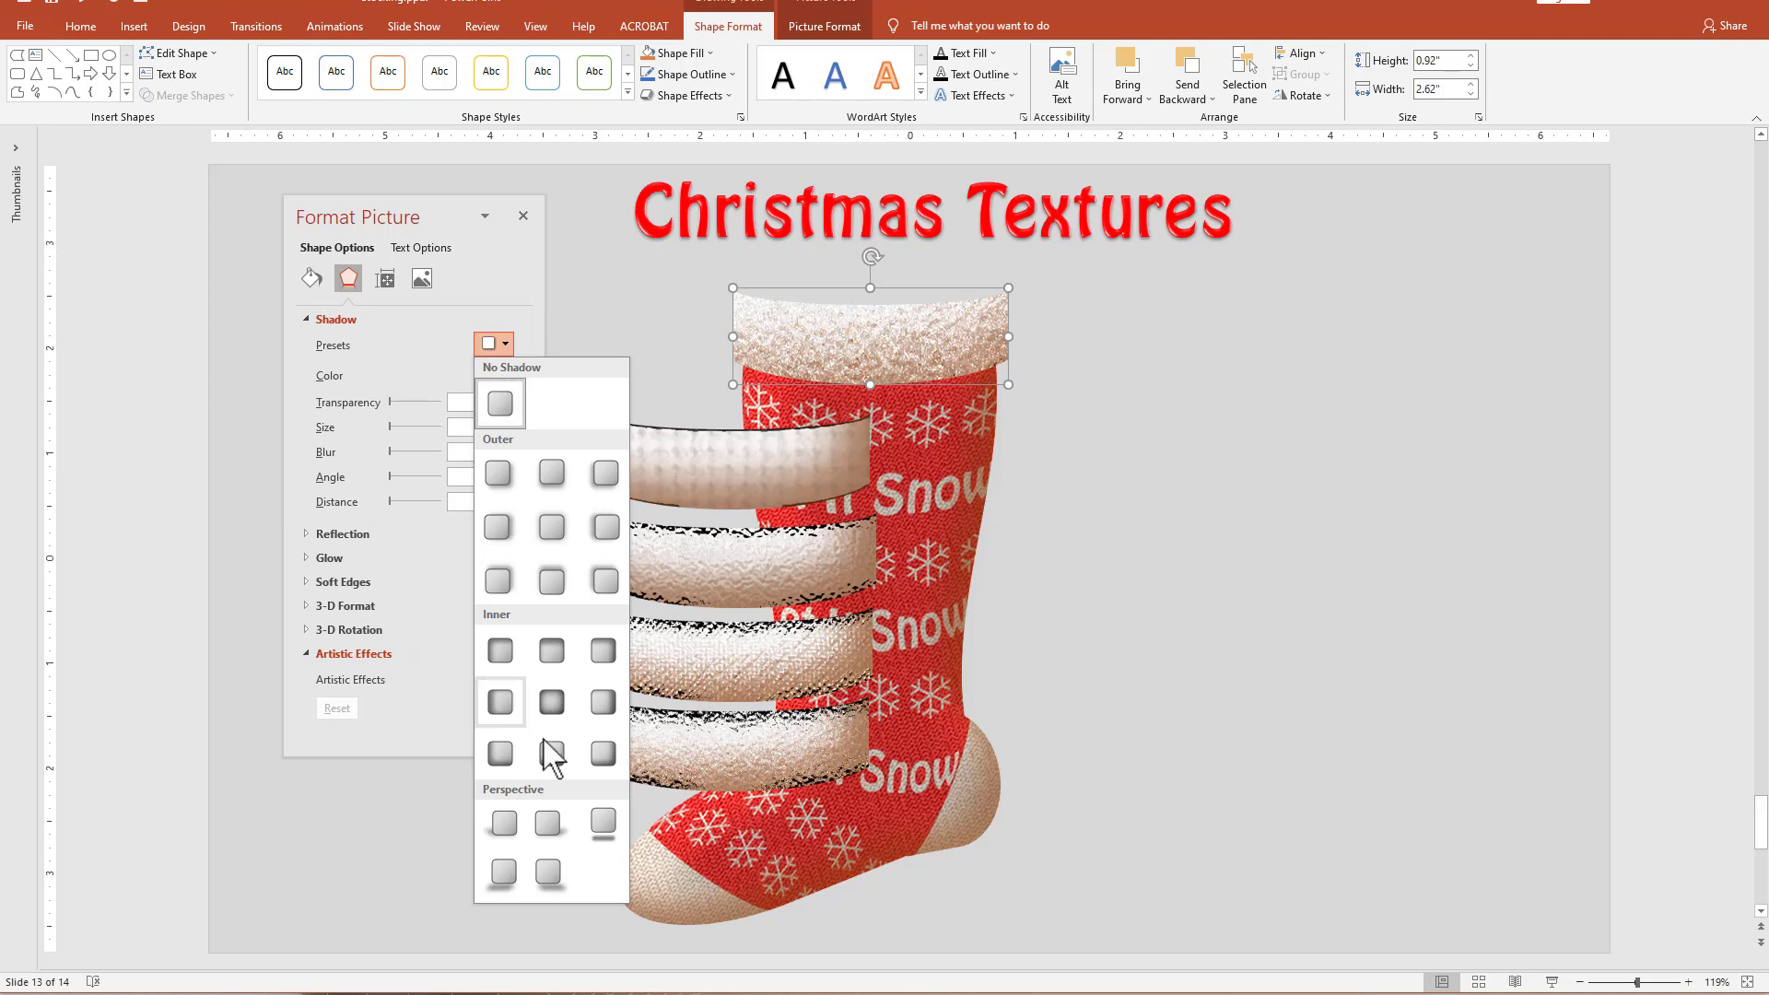
left_click(603, 753)
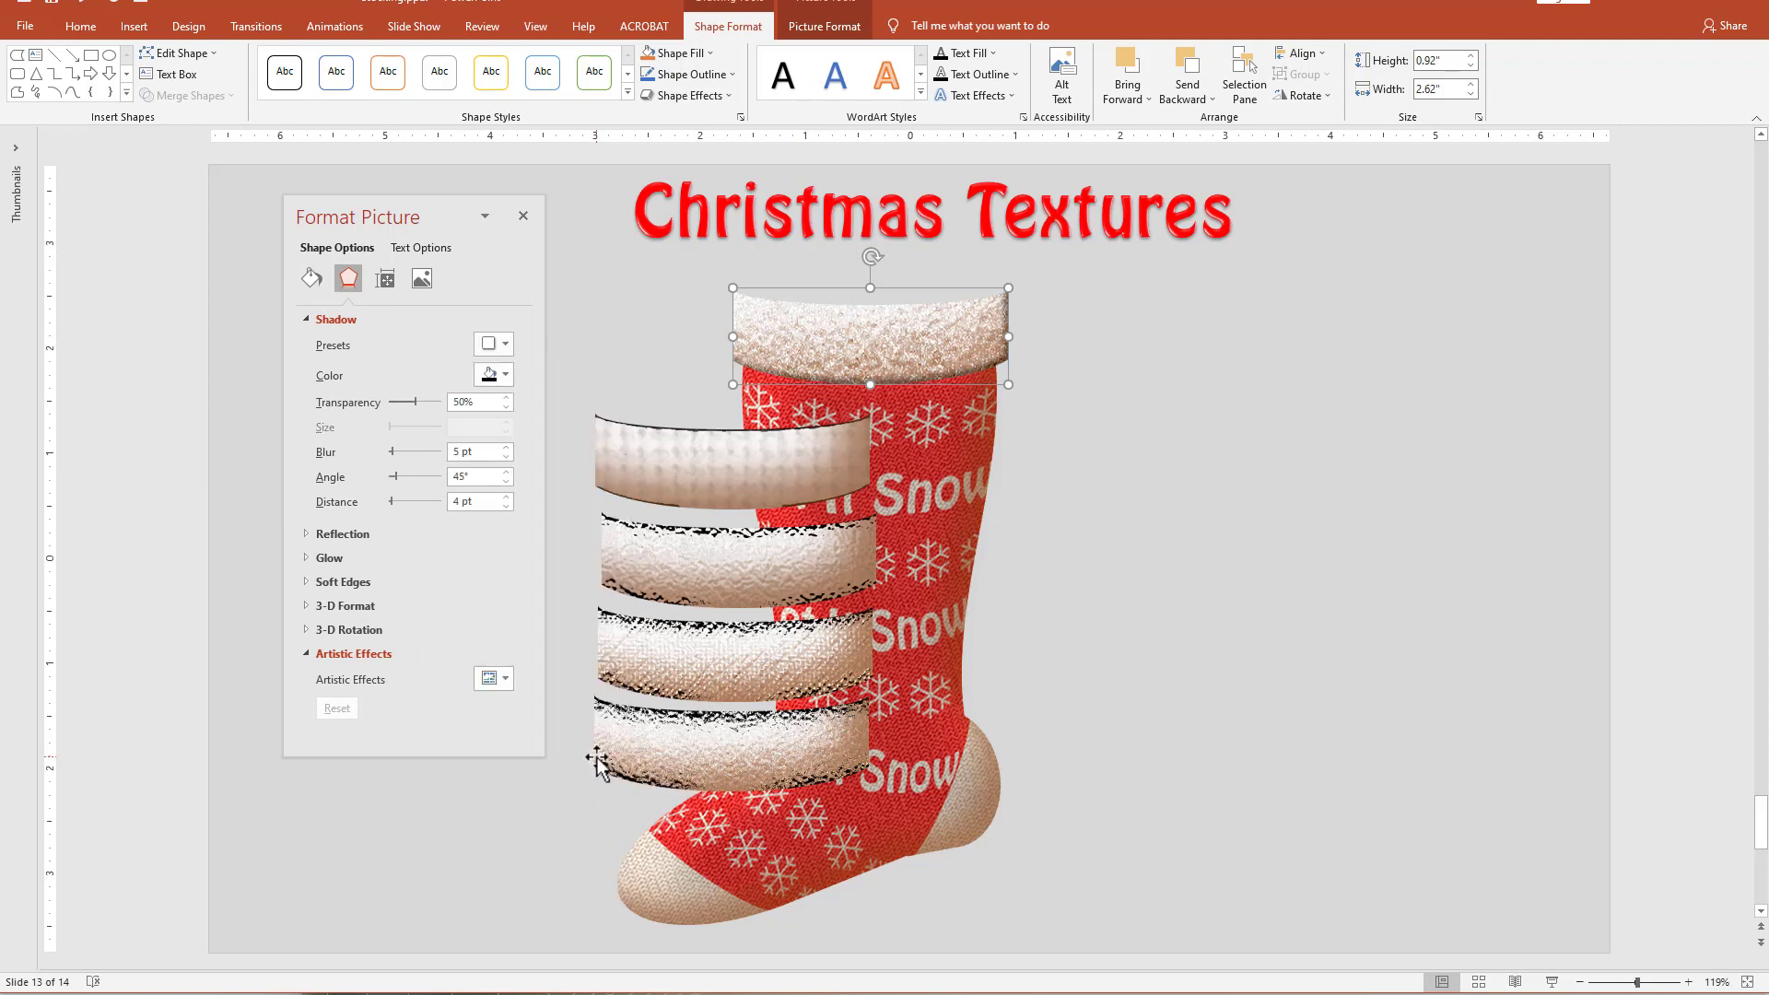
left_click(496, 375)
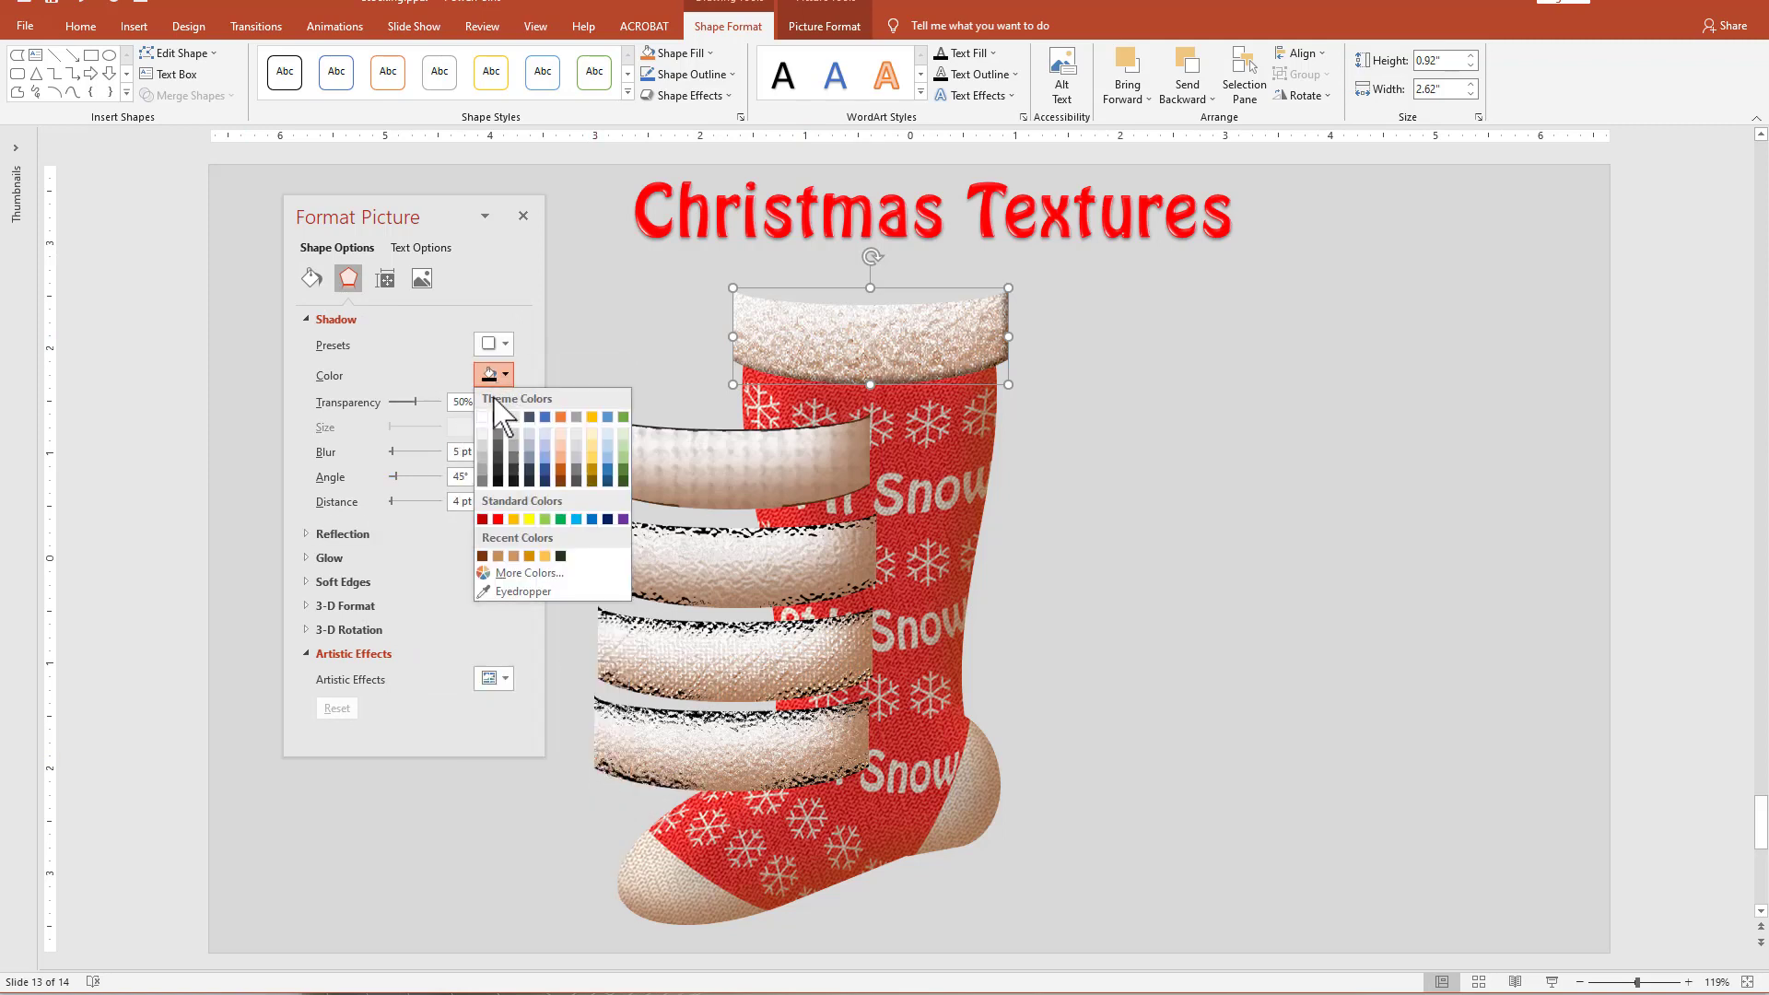
left_click(482, 556)
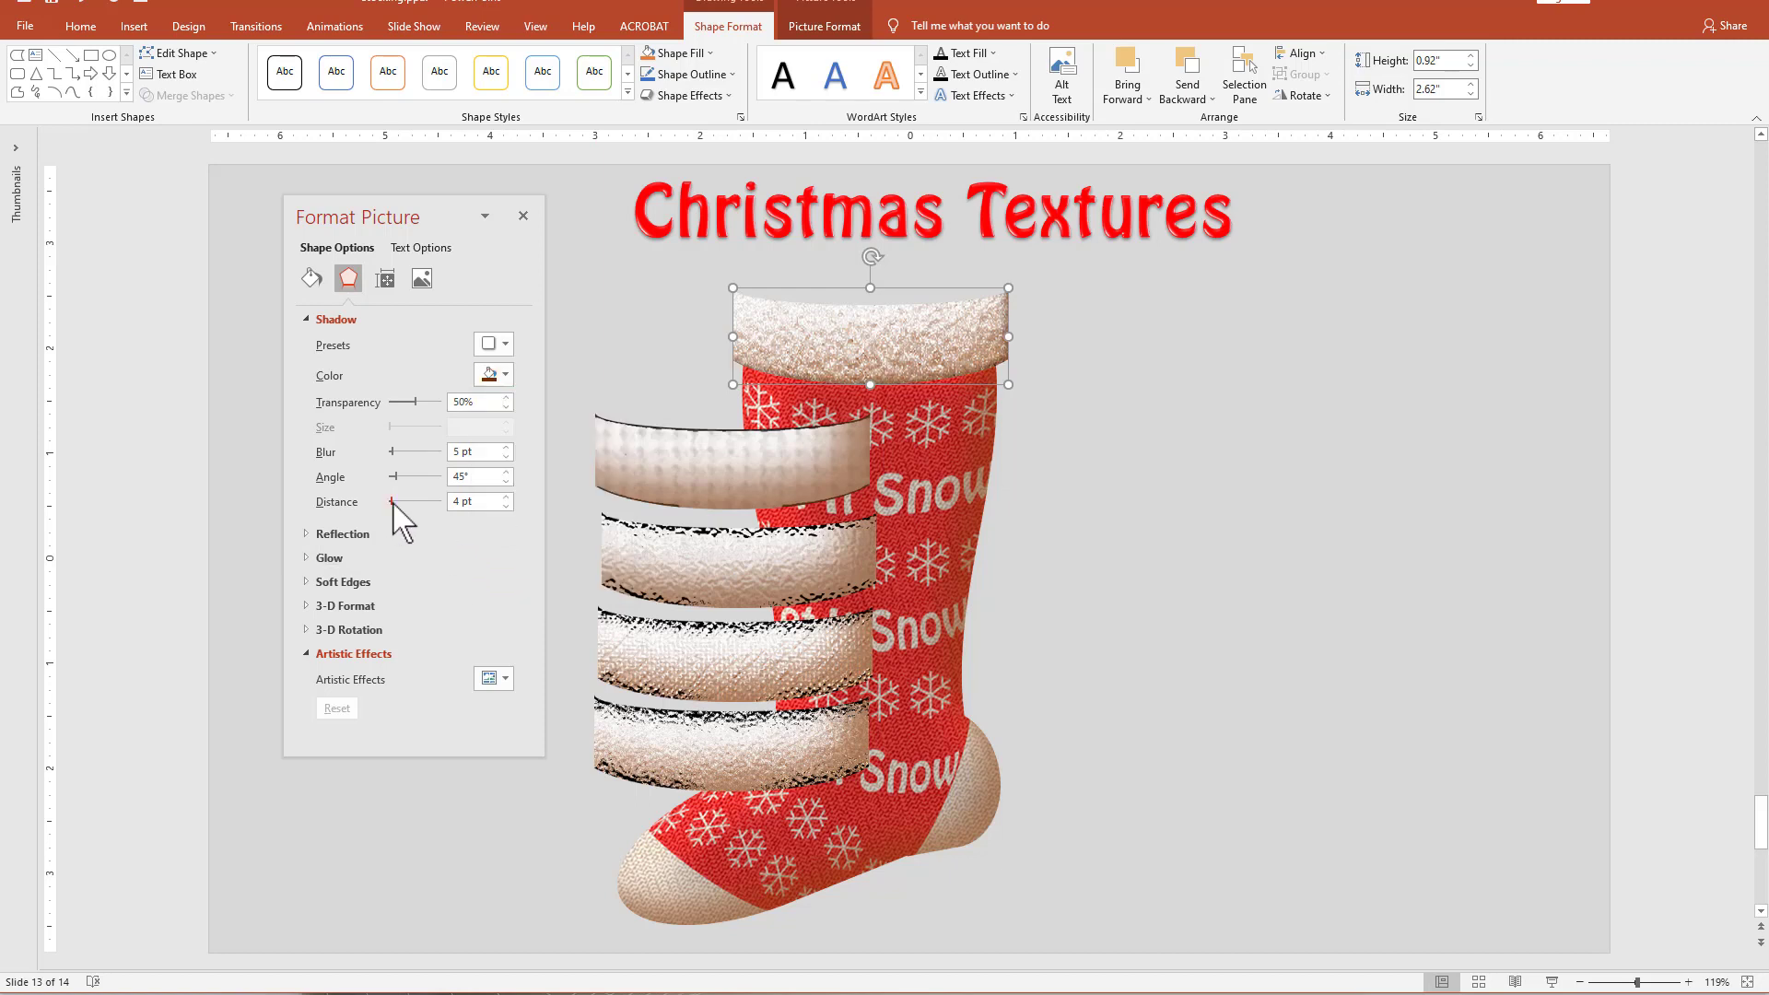
left_click_drag(392, 504, 400, 453)
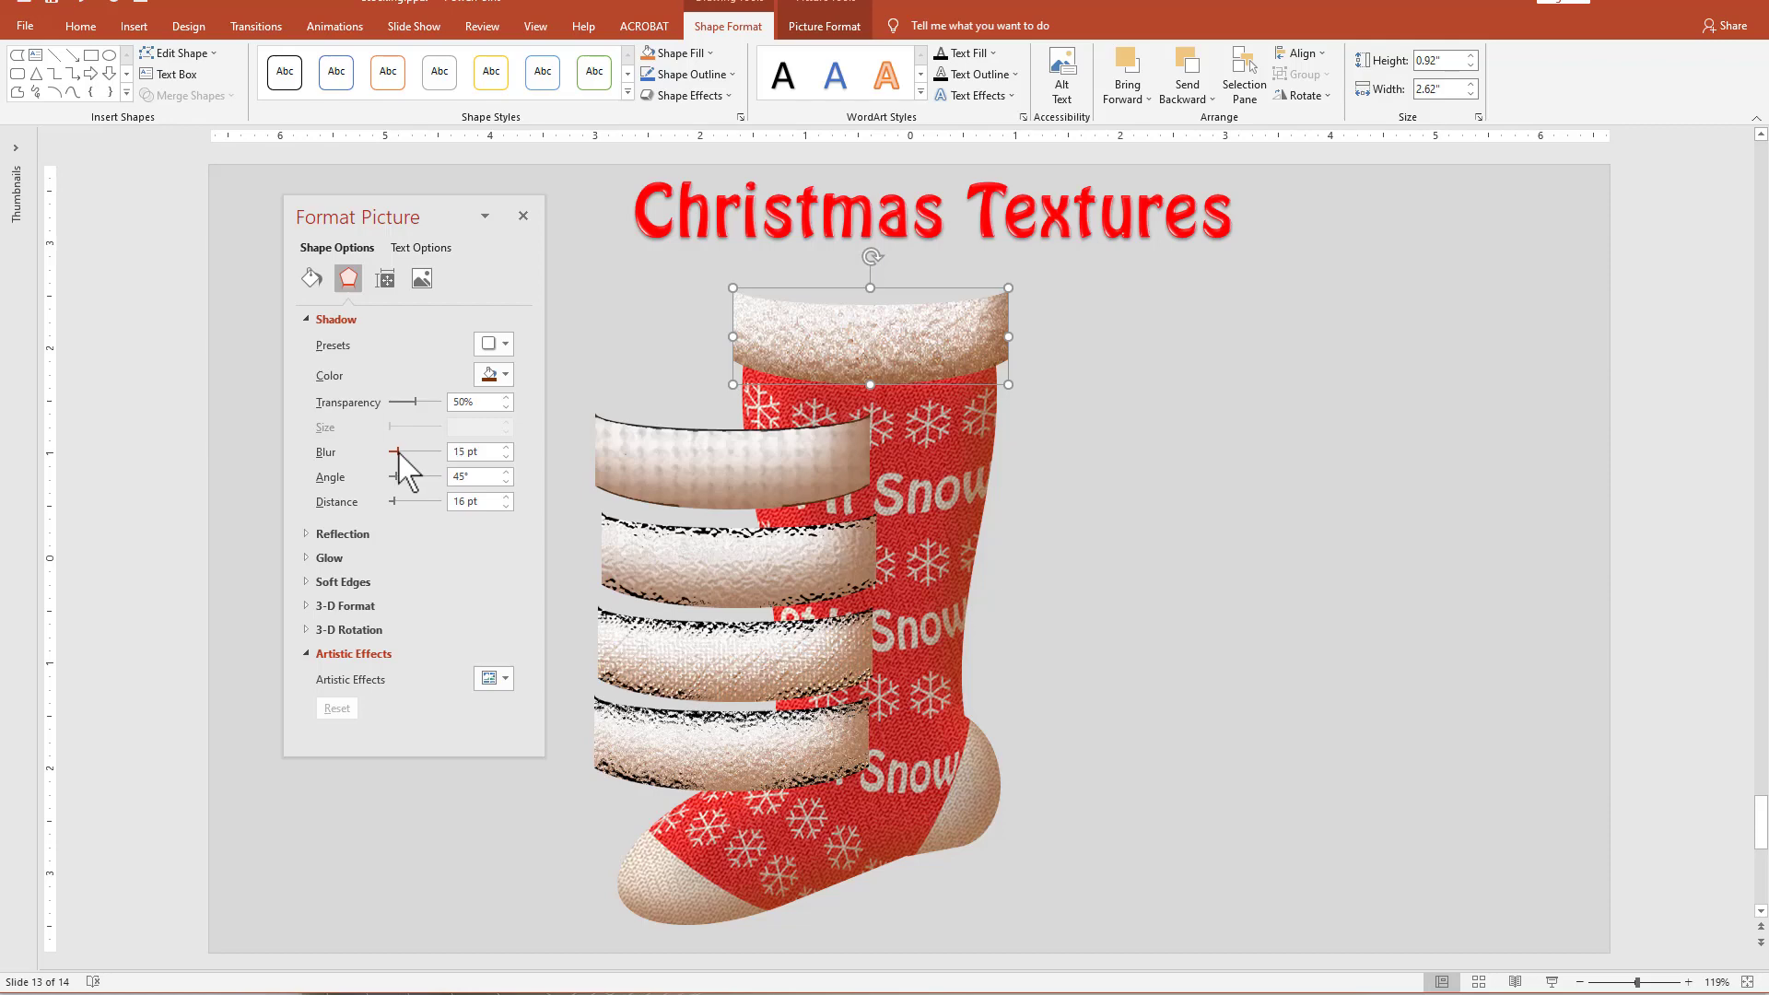
left_click(1102, 514)
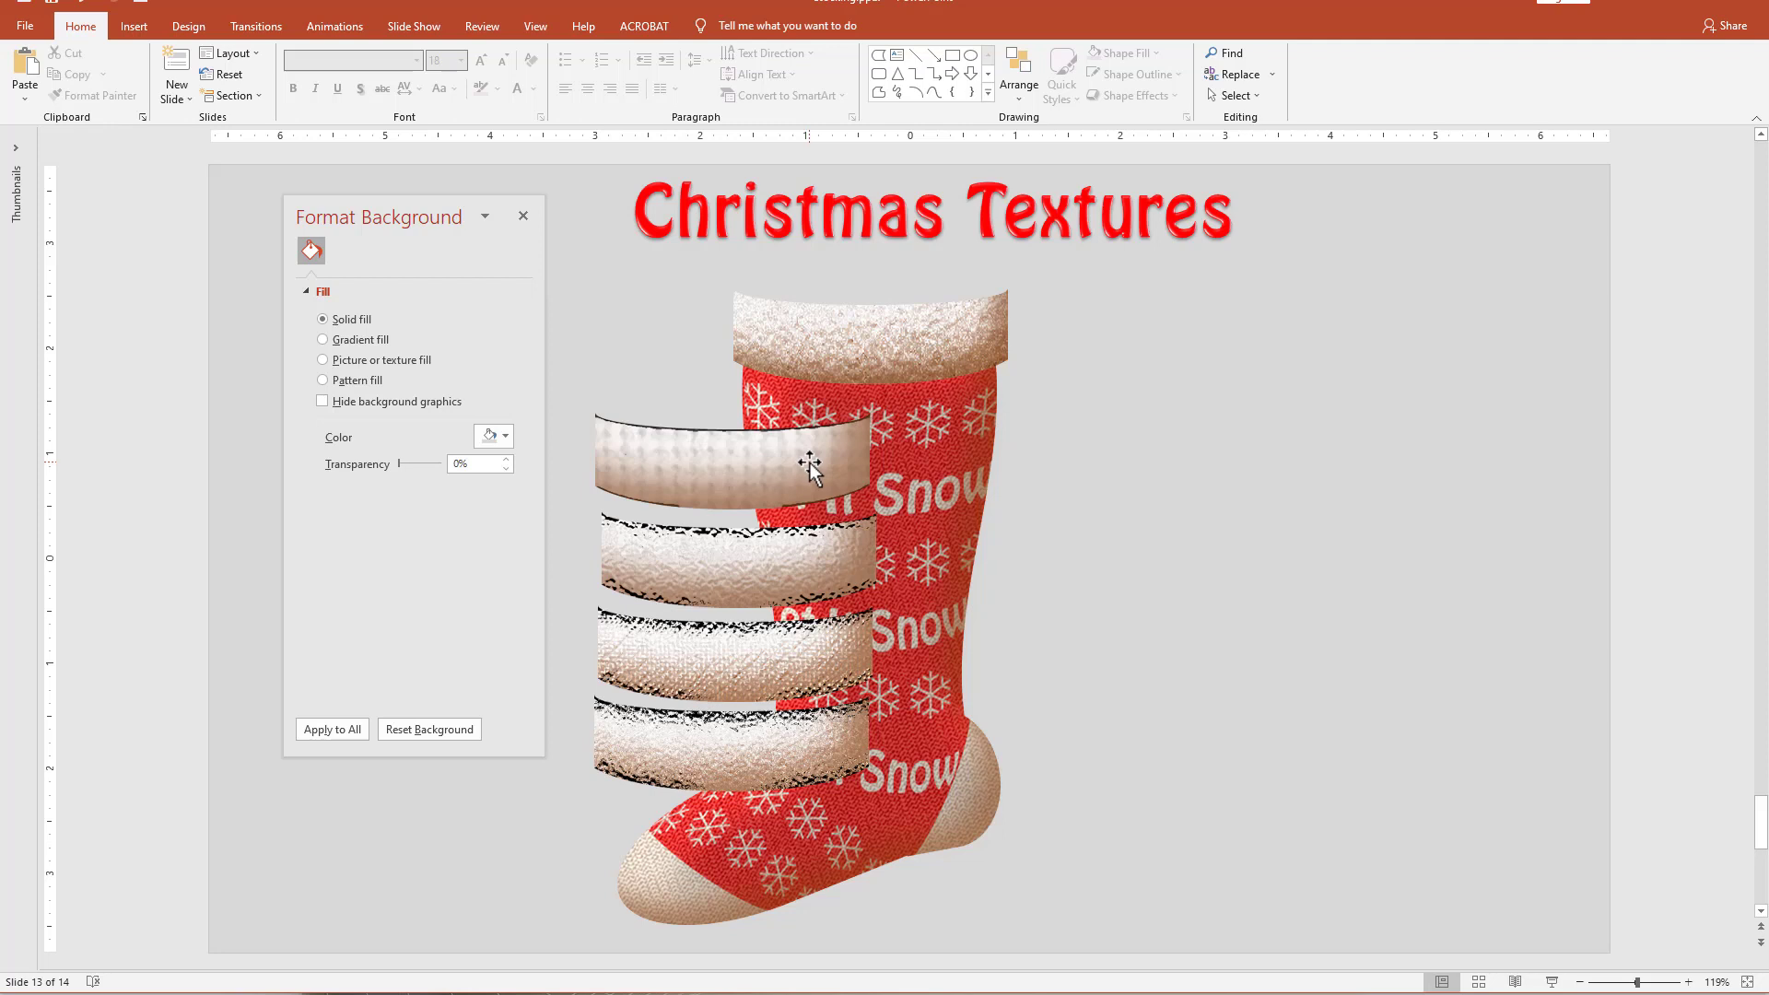
Paste a copy of the fluffy cuff as a picture, set the original beside the stocking and place the picture on the stocking's opening.
left_click(872, 352)
key("ctrl+v")
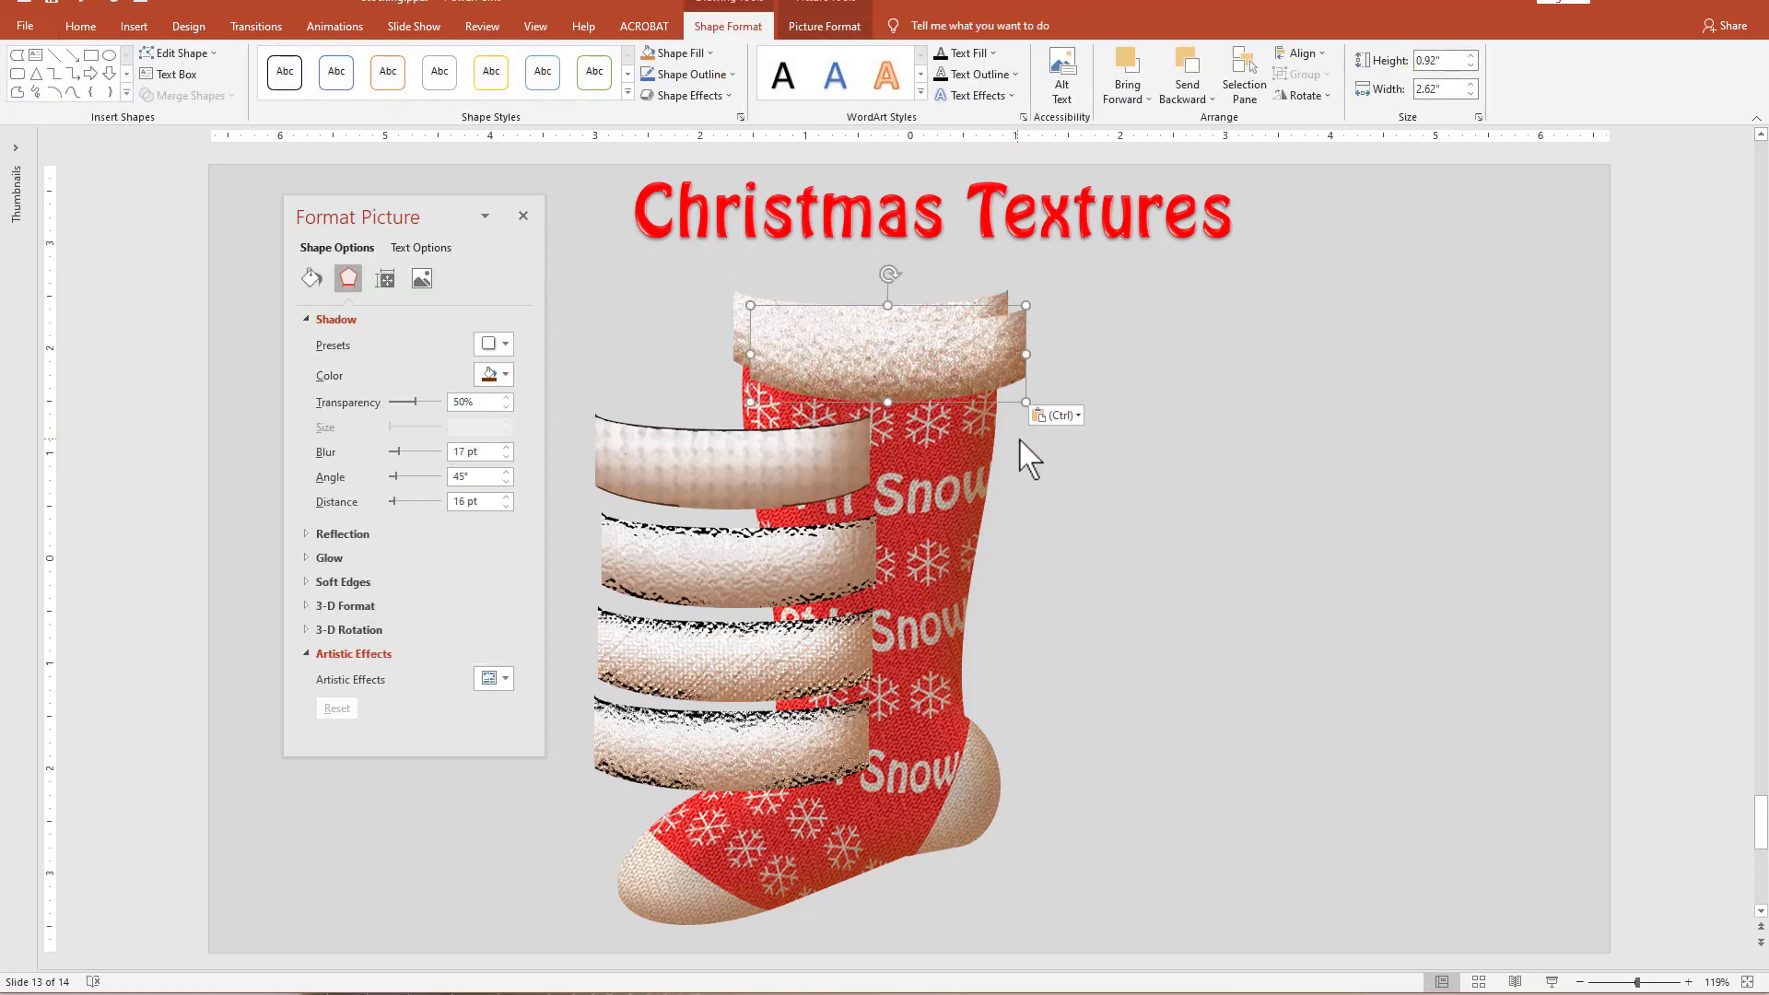
left_click(1071, 414)
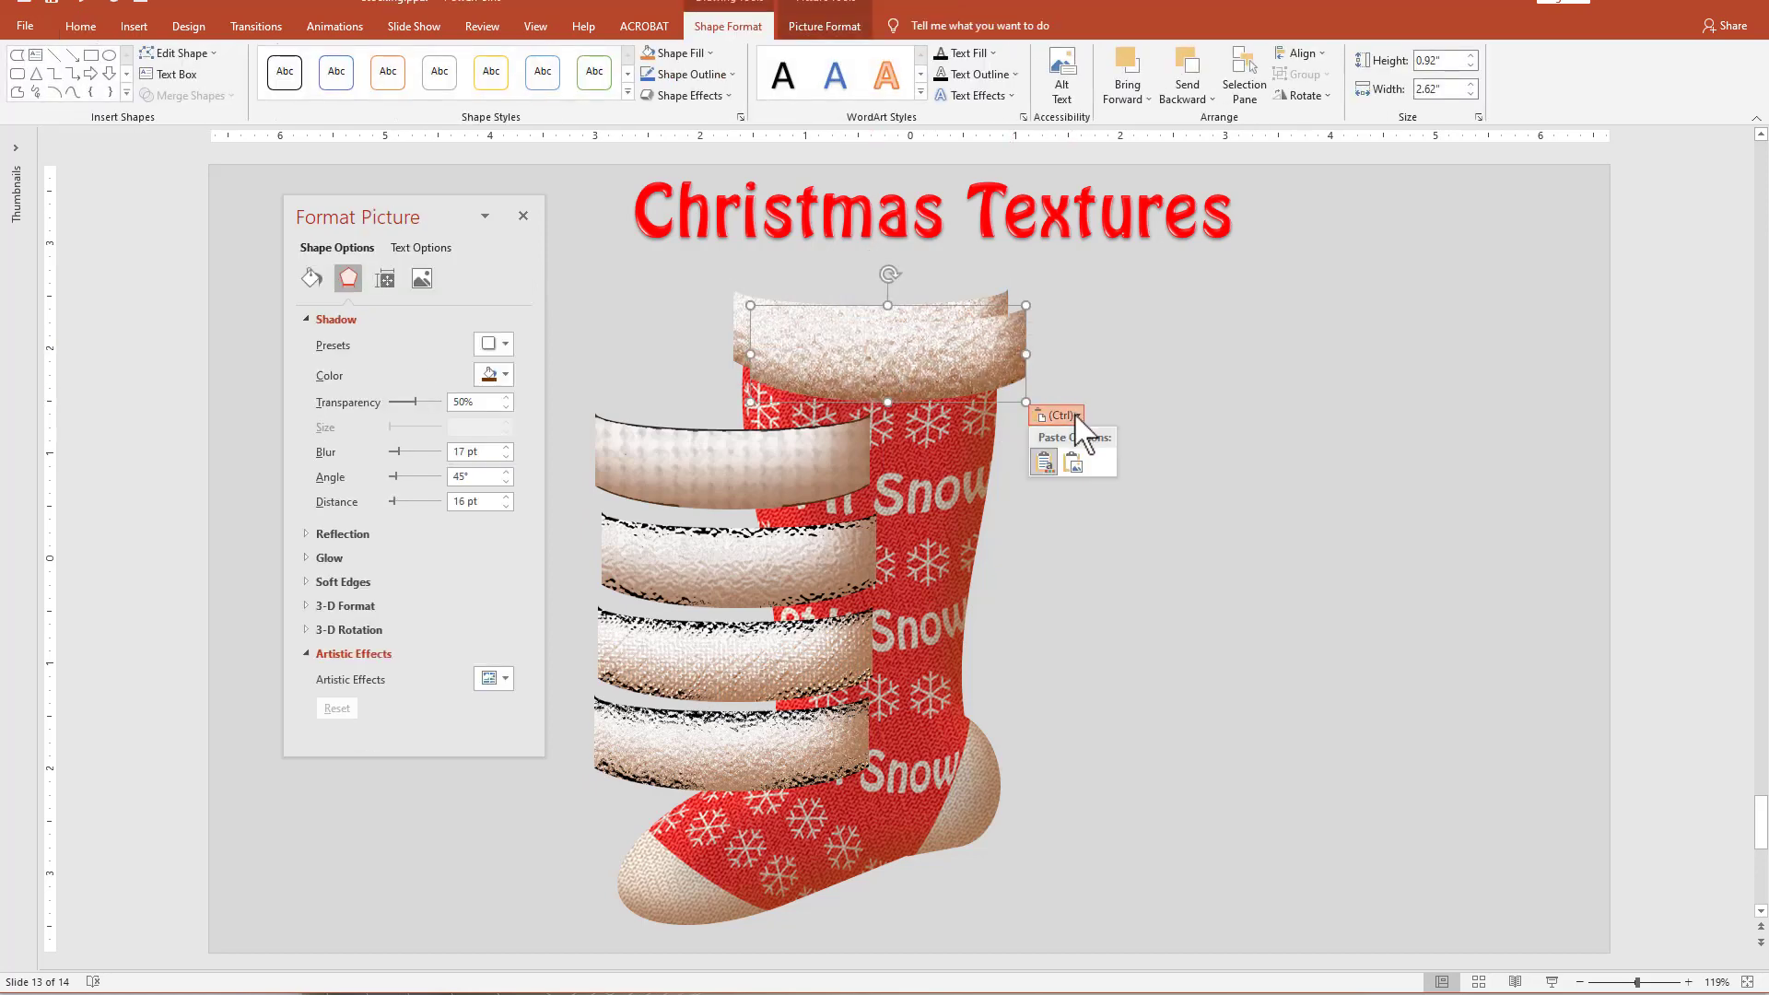
left_click(1083, 471)
left_click_drag(905, 343, 1356, 339)
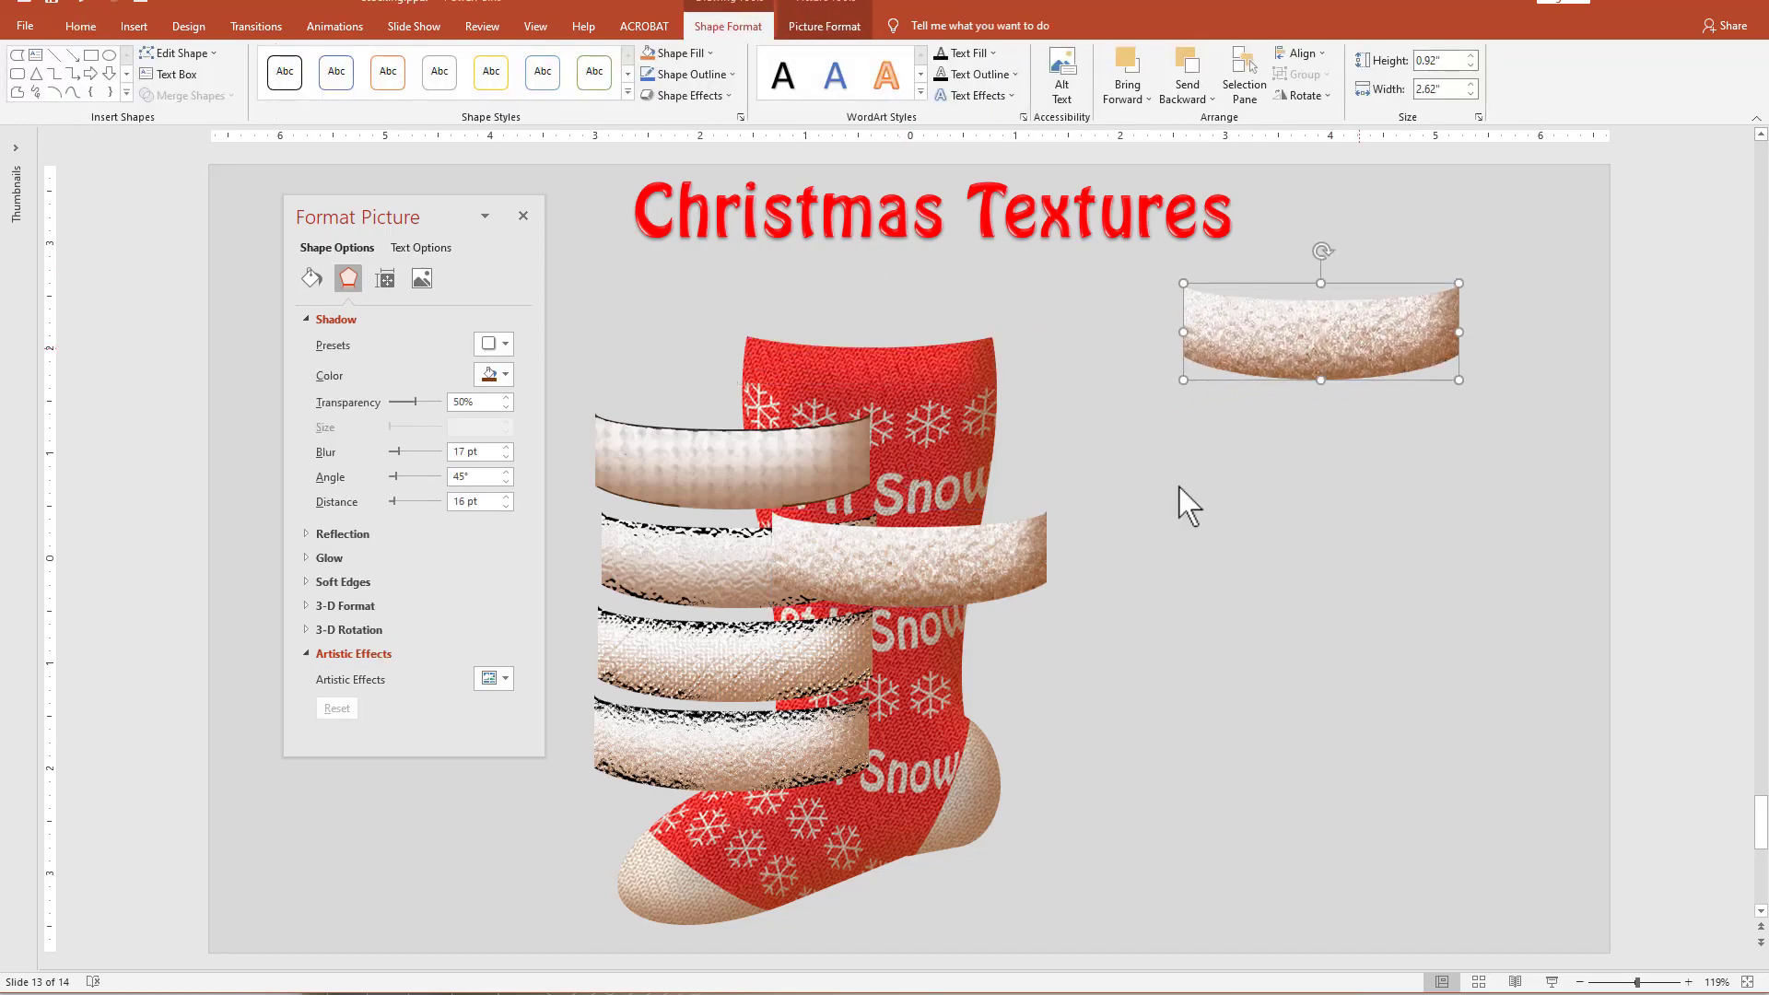
left_click_drag(993, 553, 971, 347)
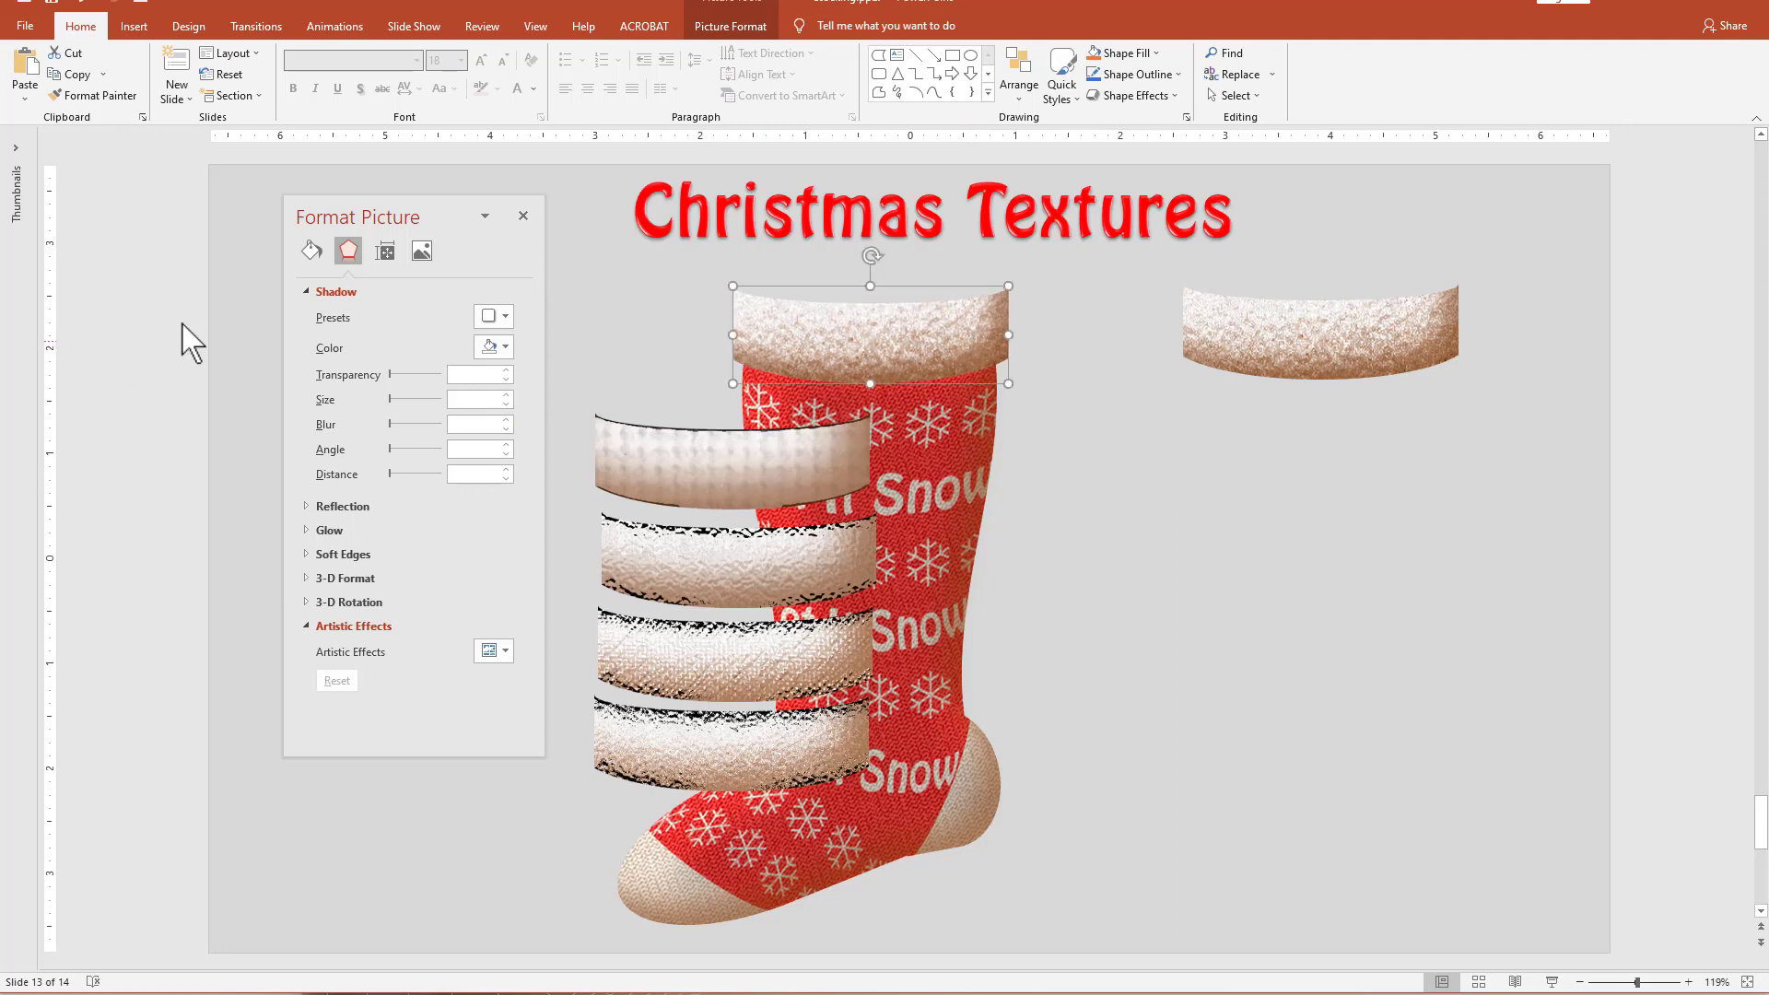
Give the cuff picture on the stocking an outer bottom shadow with 42% transparency, 88% size, 18 pt blur and 9 pt distance.
left_click(493, 318)
left_click(550, 450)
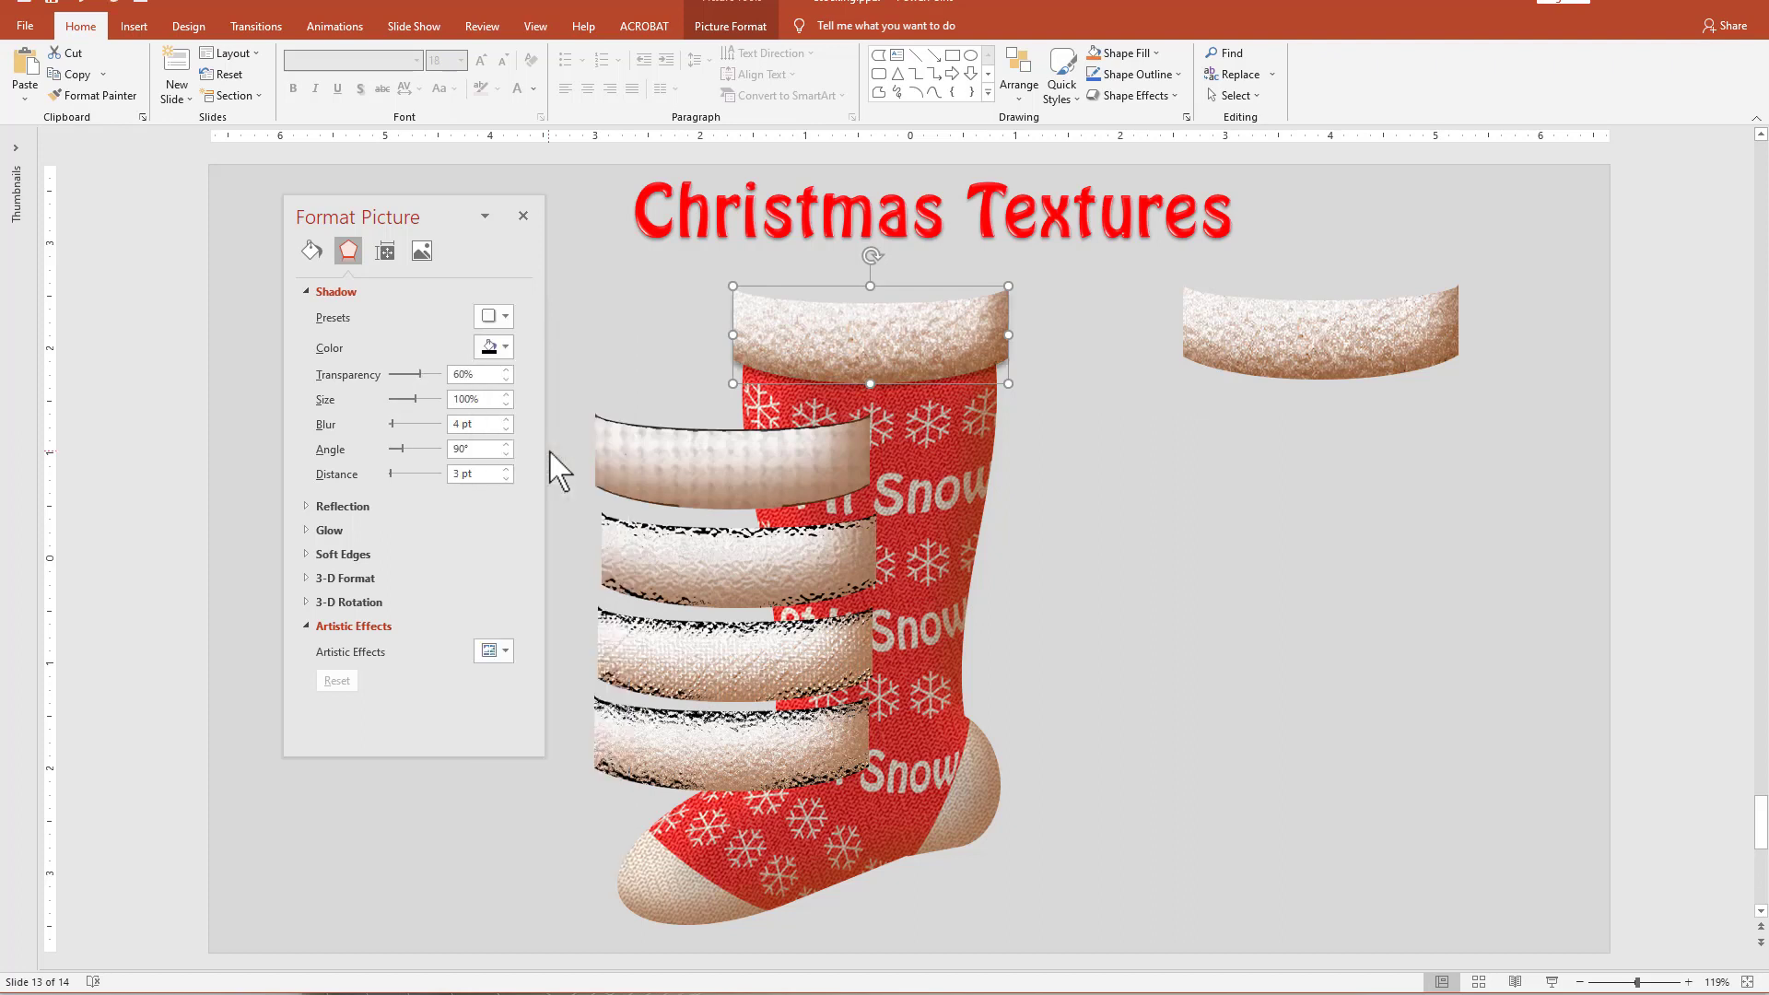
left_click_drag(392, 473, 397, 423)
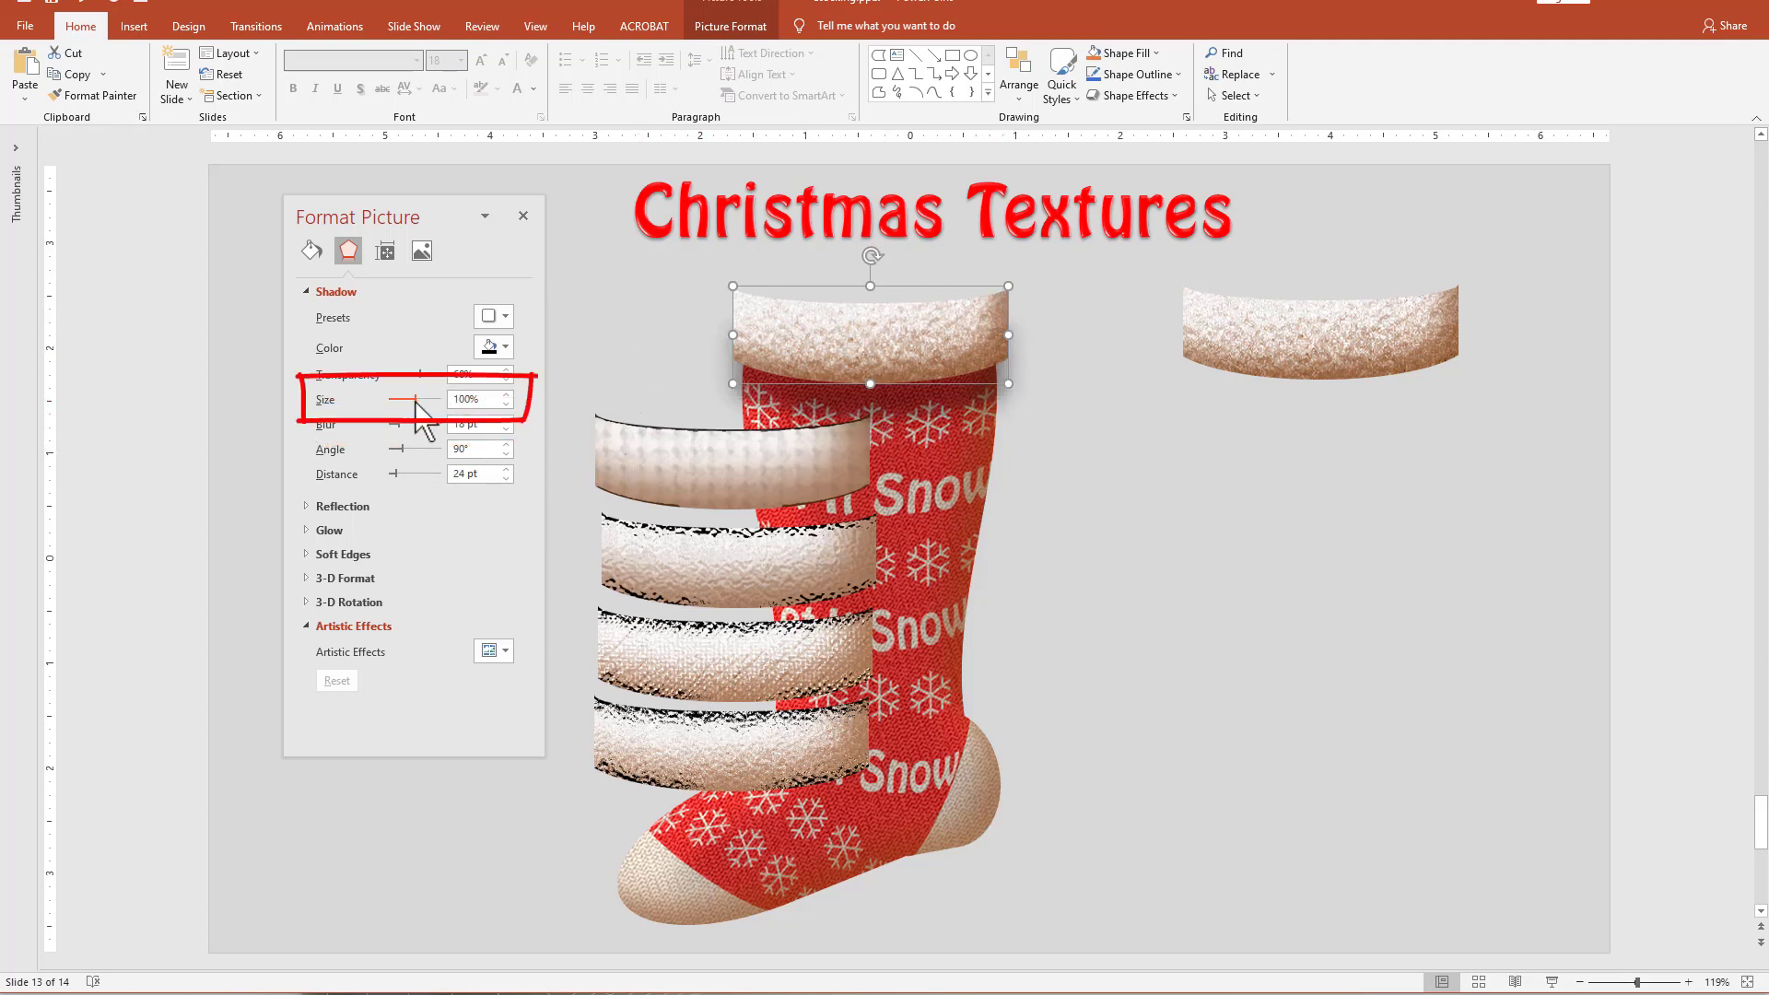
left_click_drag(415, 400, 411, 400)
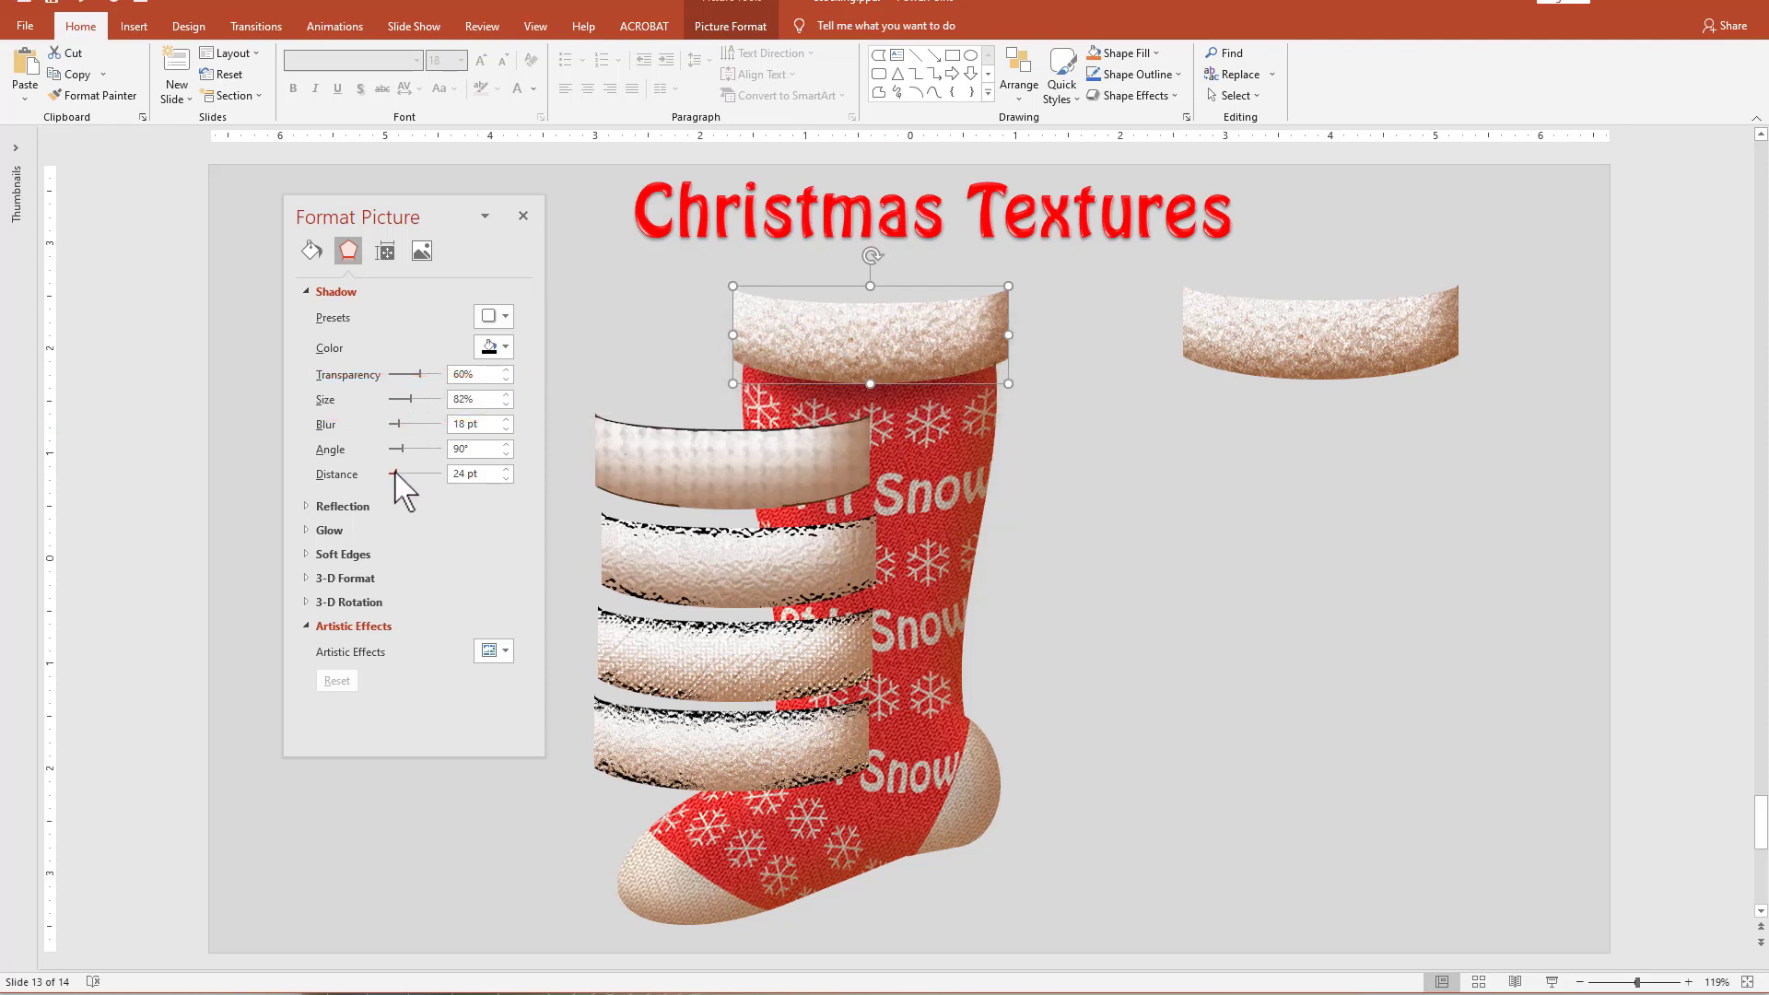
left_click_drag(394, 474, 392, 473)
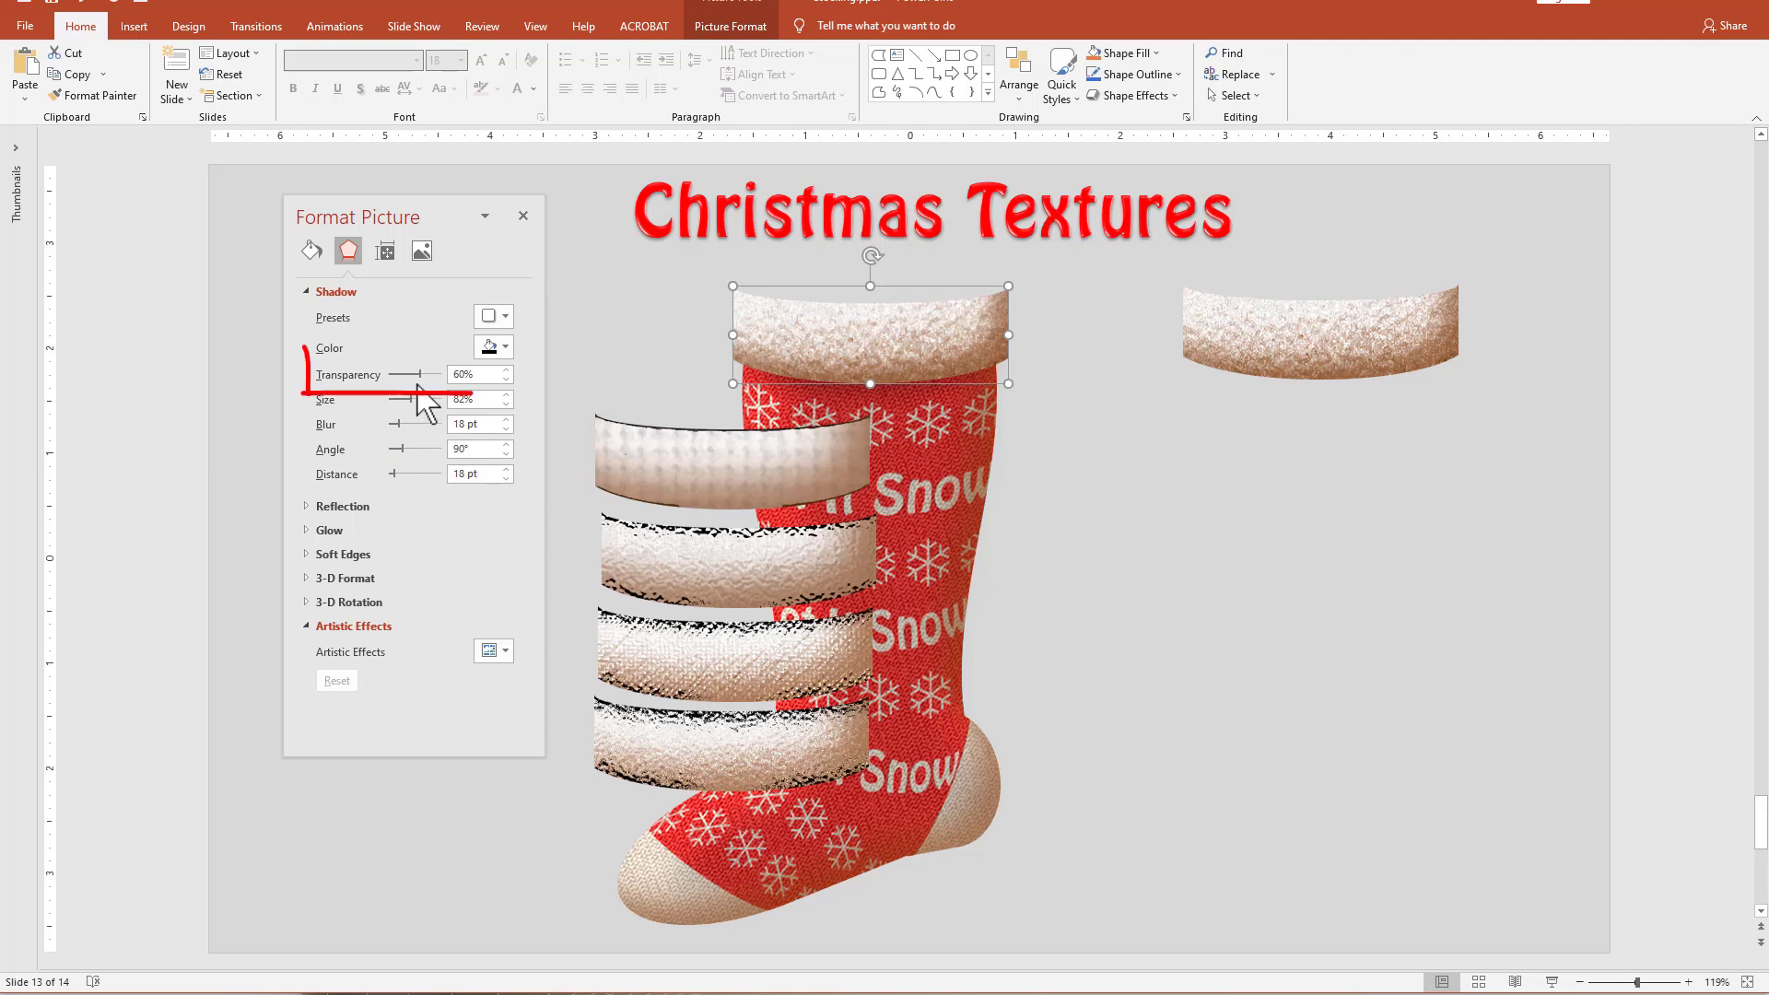
left_click_drag(412, 375, 409, 405)
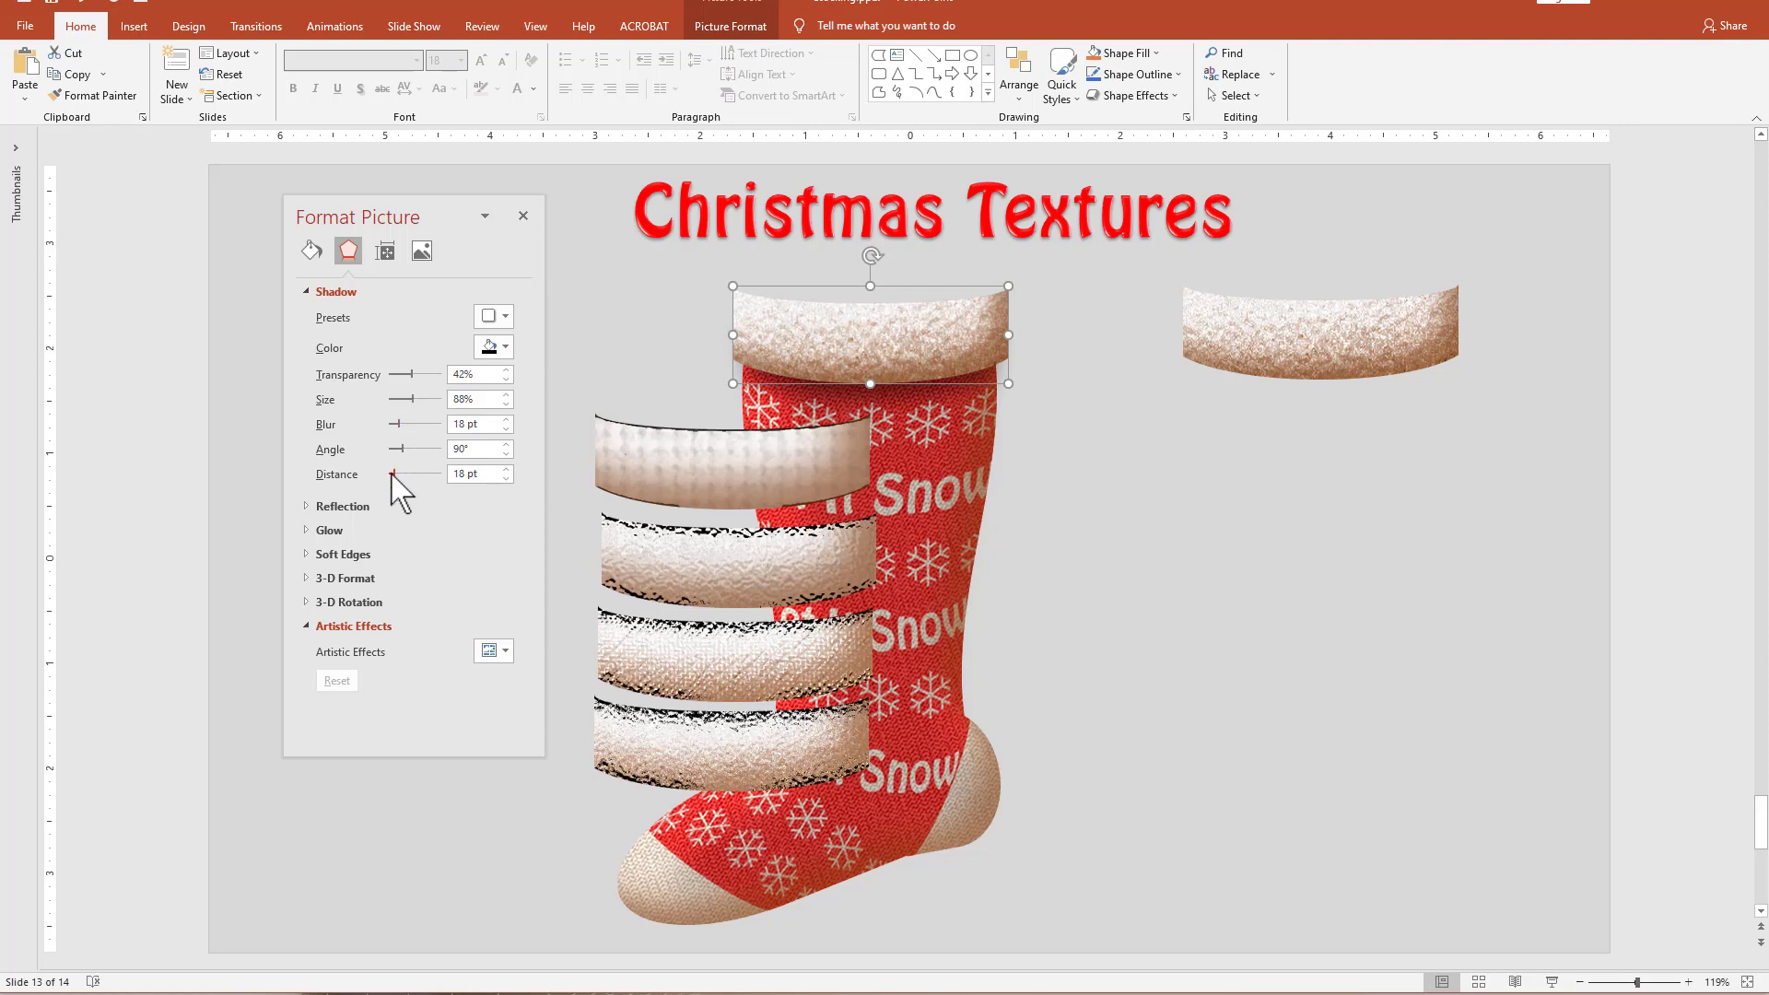
left_click_drag(389, 474, 391, 478)
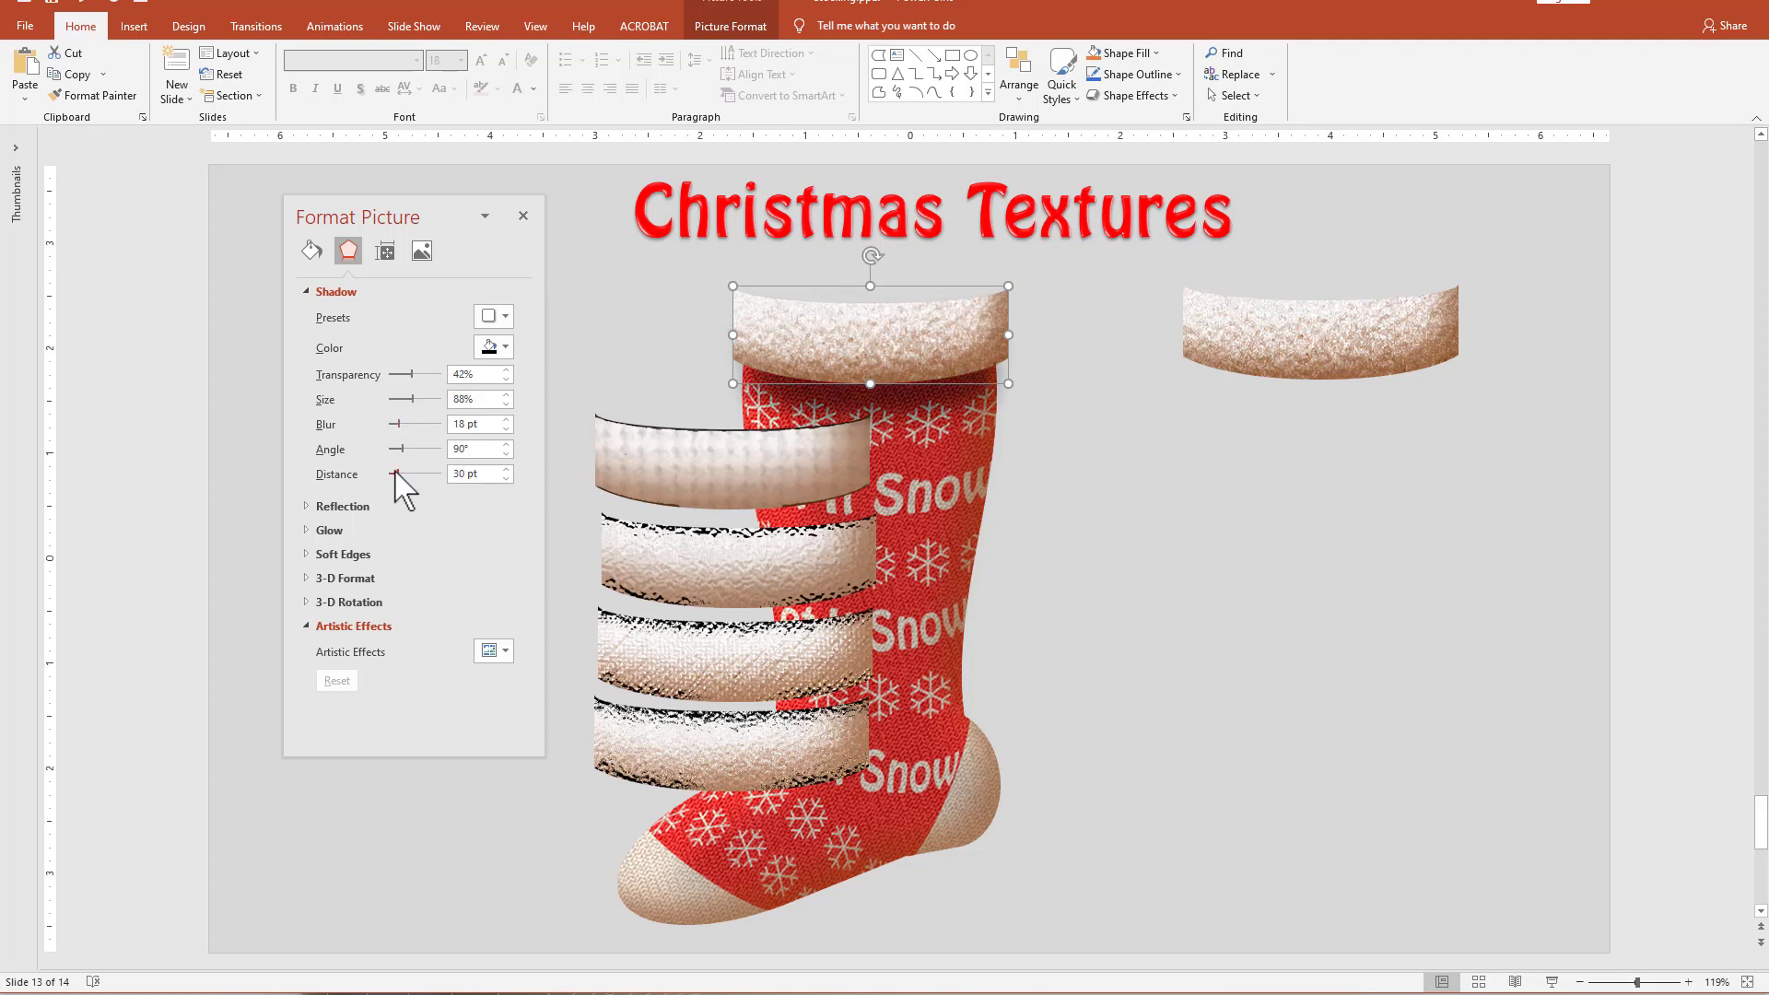
left_click(1247, 679)
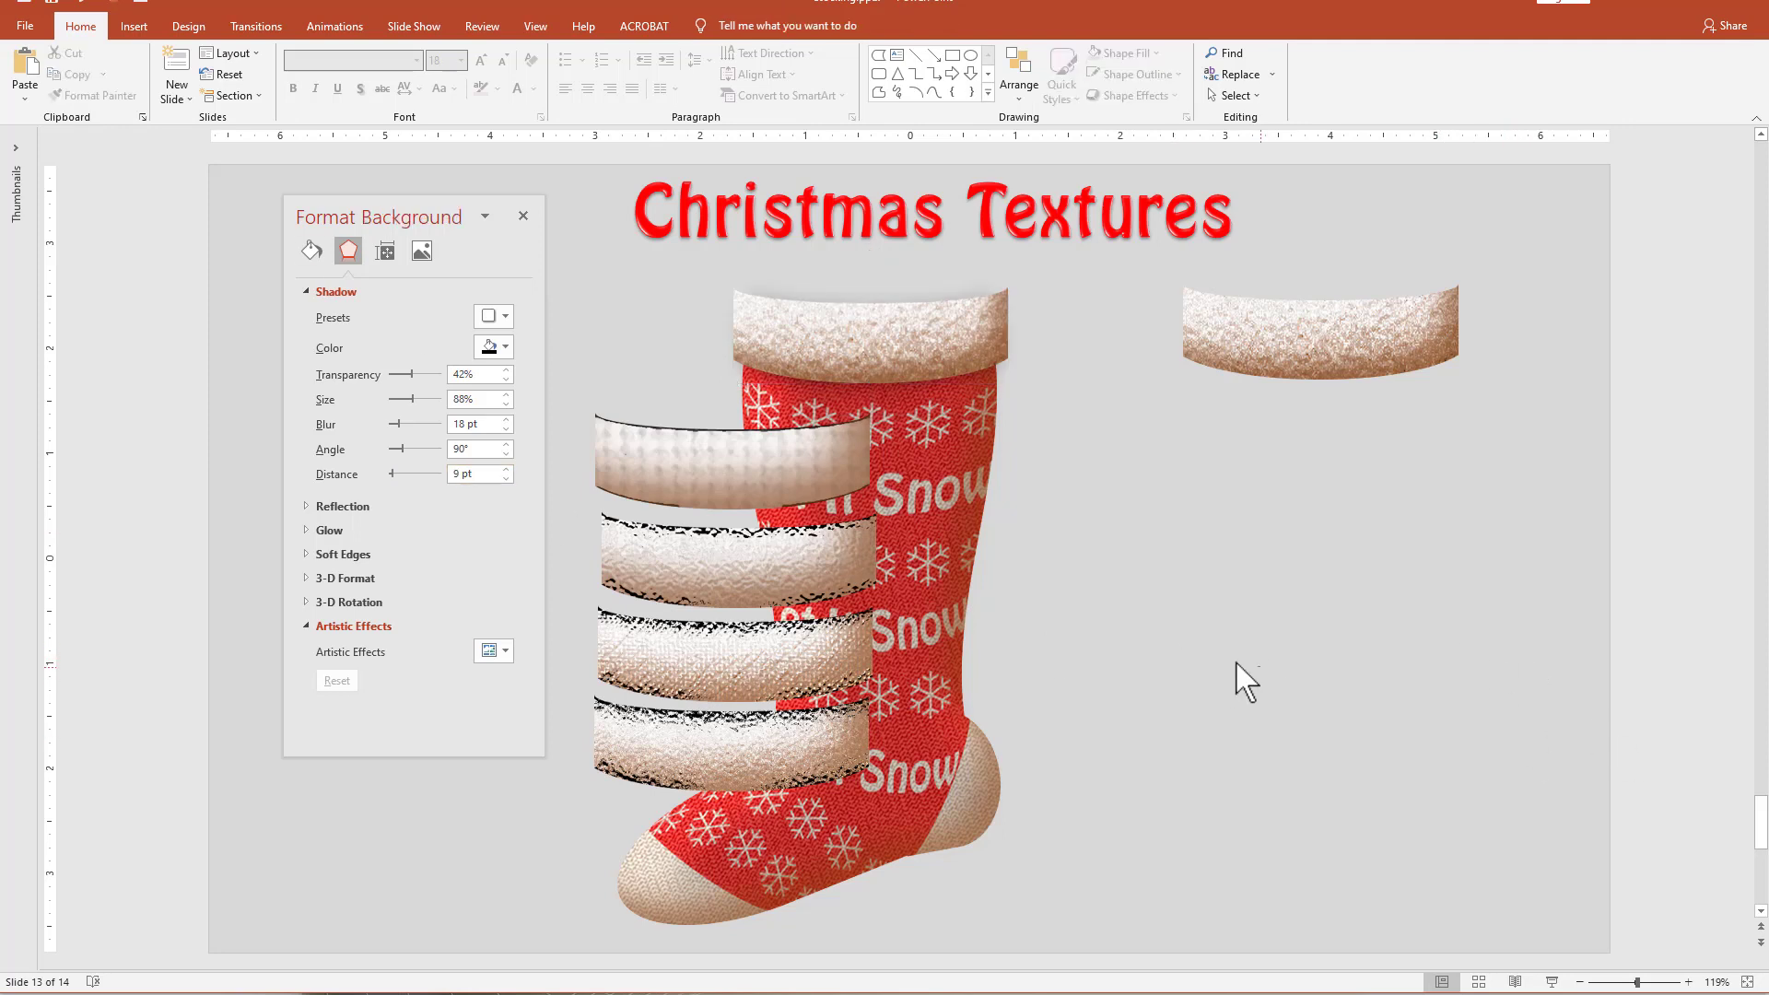
Sharpen the cuff picture on the stocking using the milder sharpening preset from the picture corrections.
left_click(853, 364)
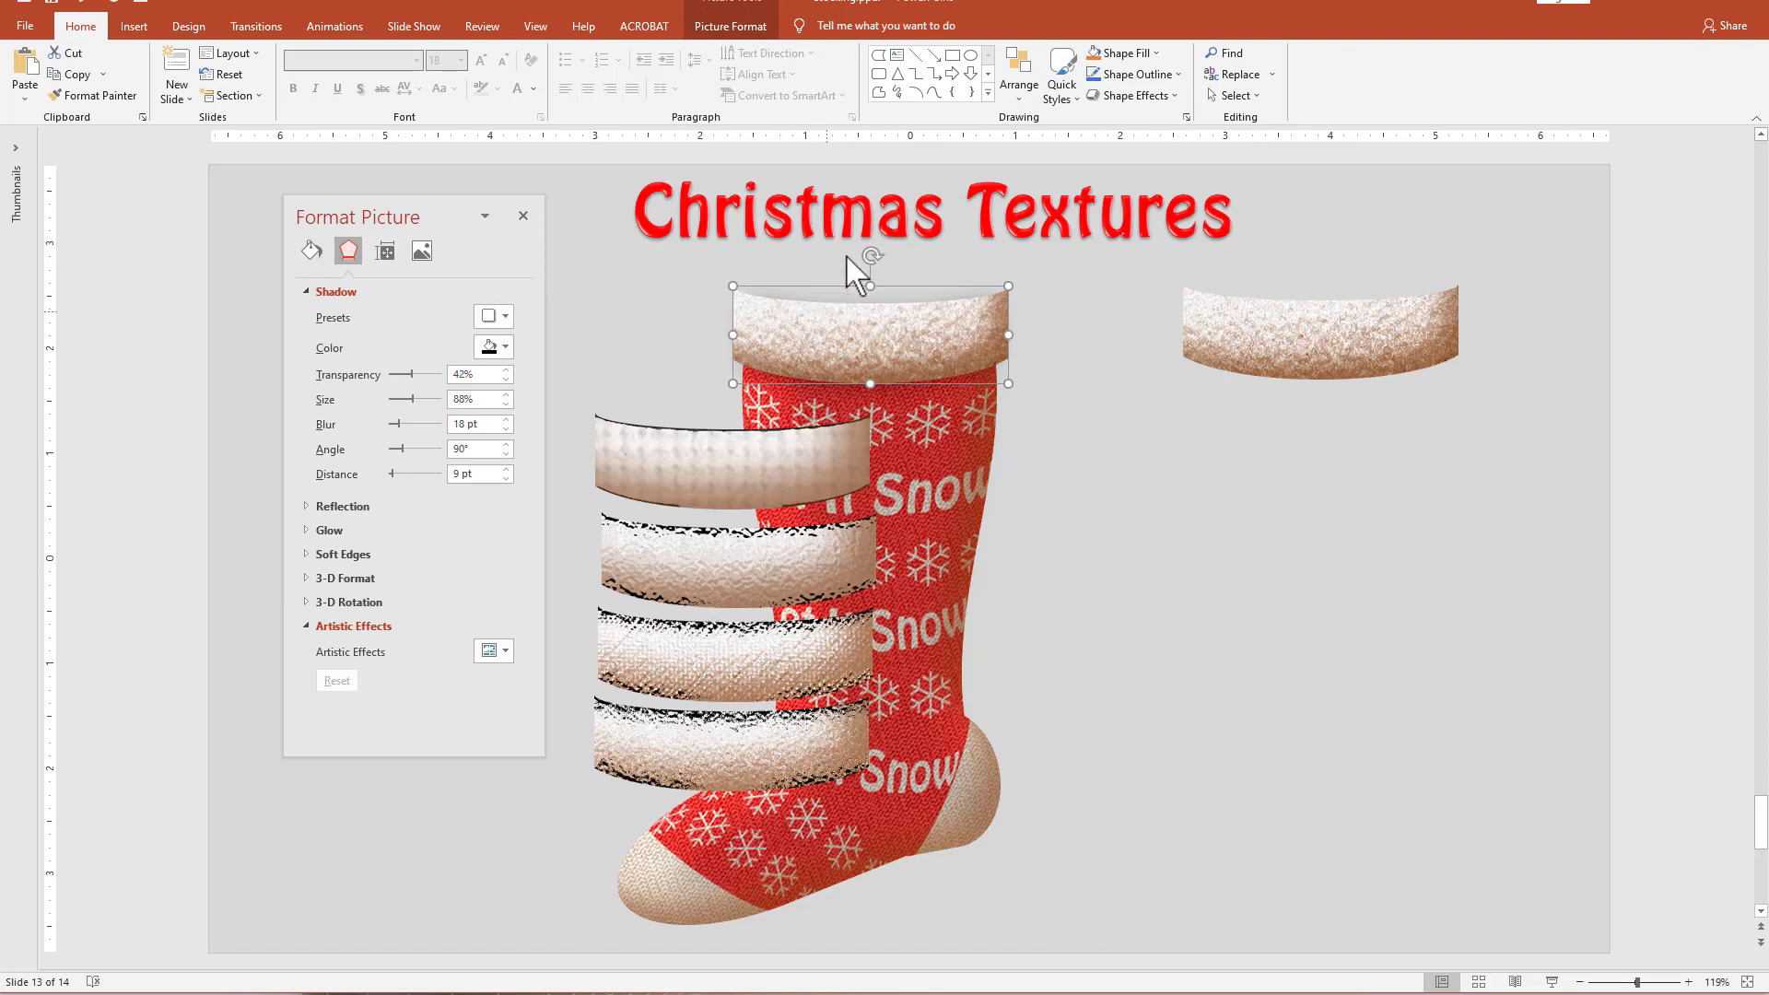
left_click(734, 26)
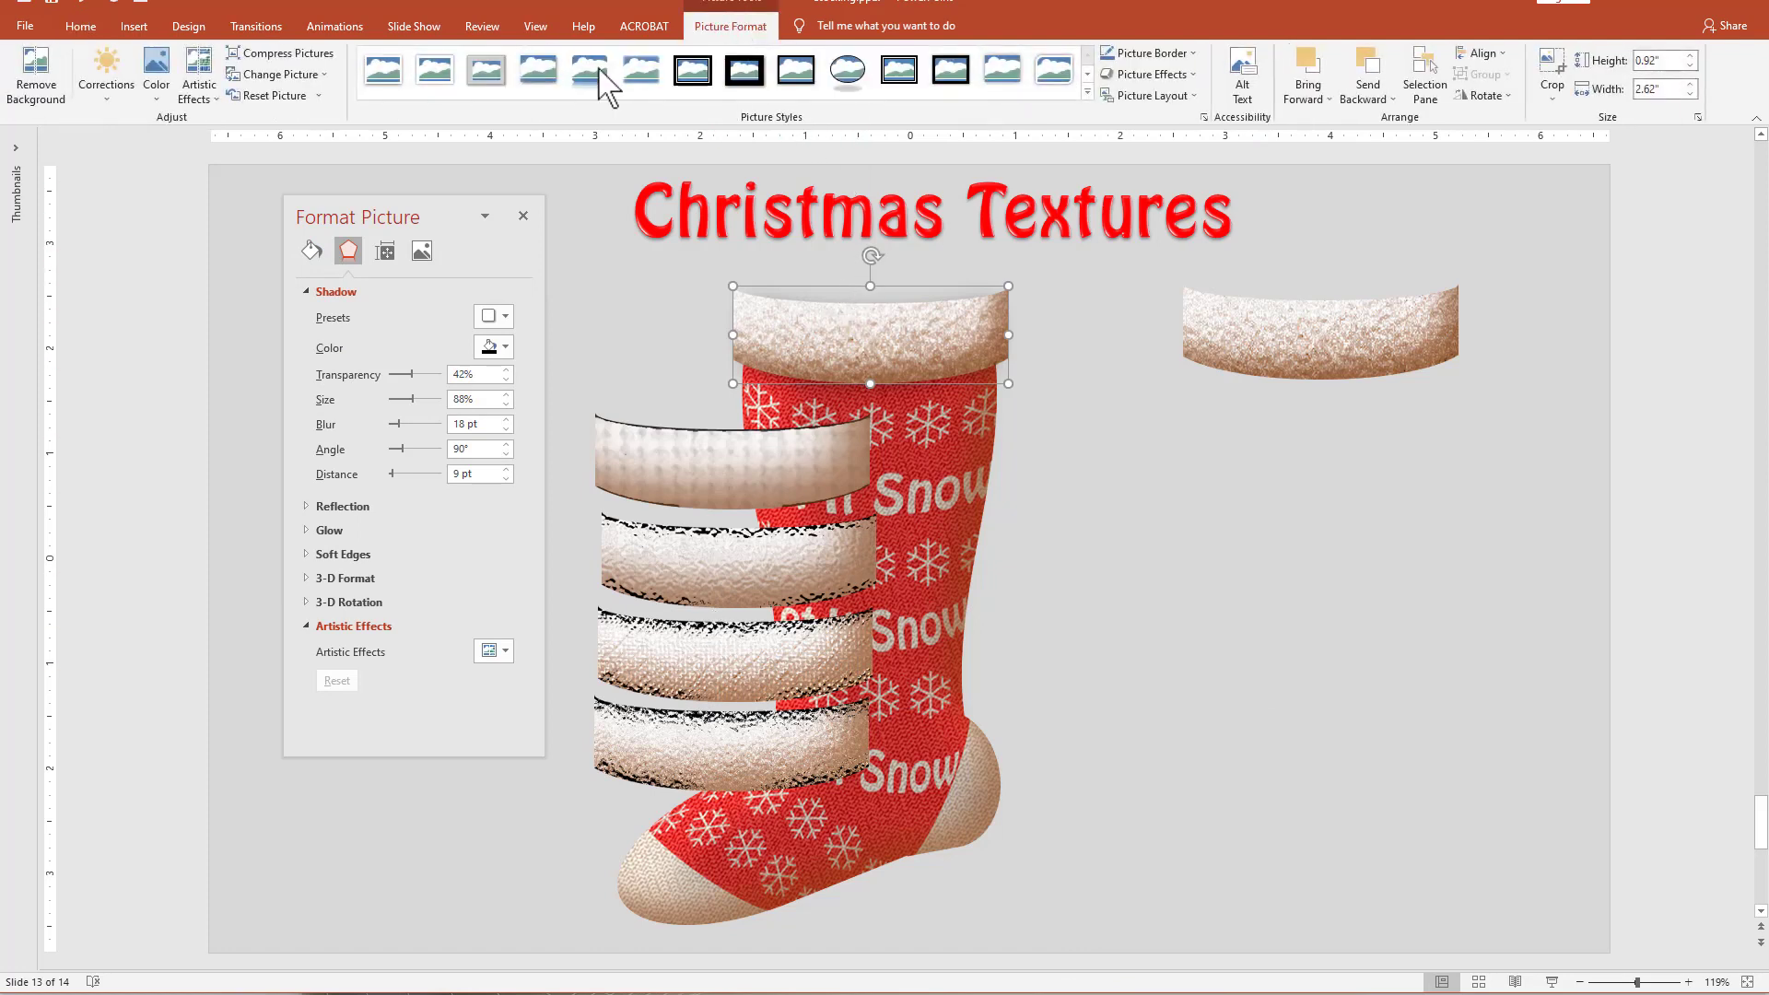
left_click(107, 79)
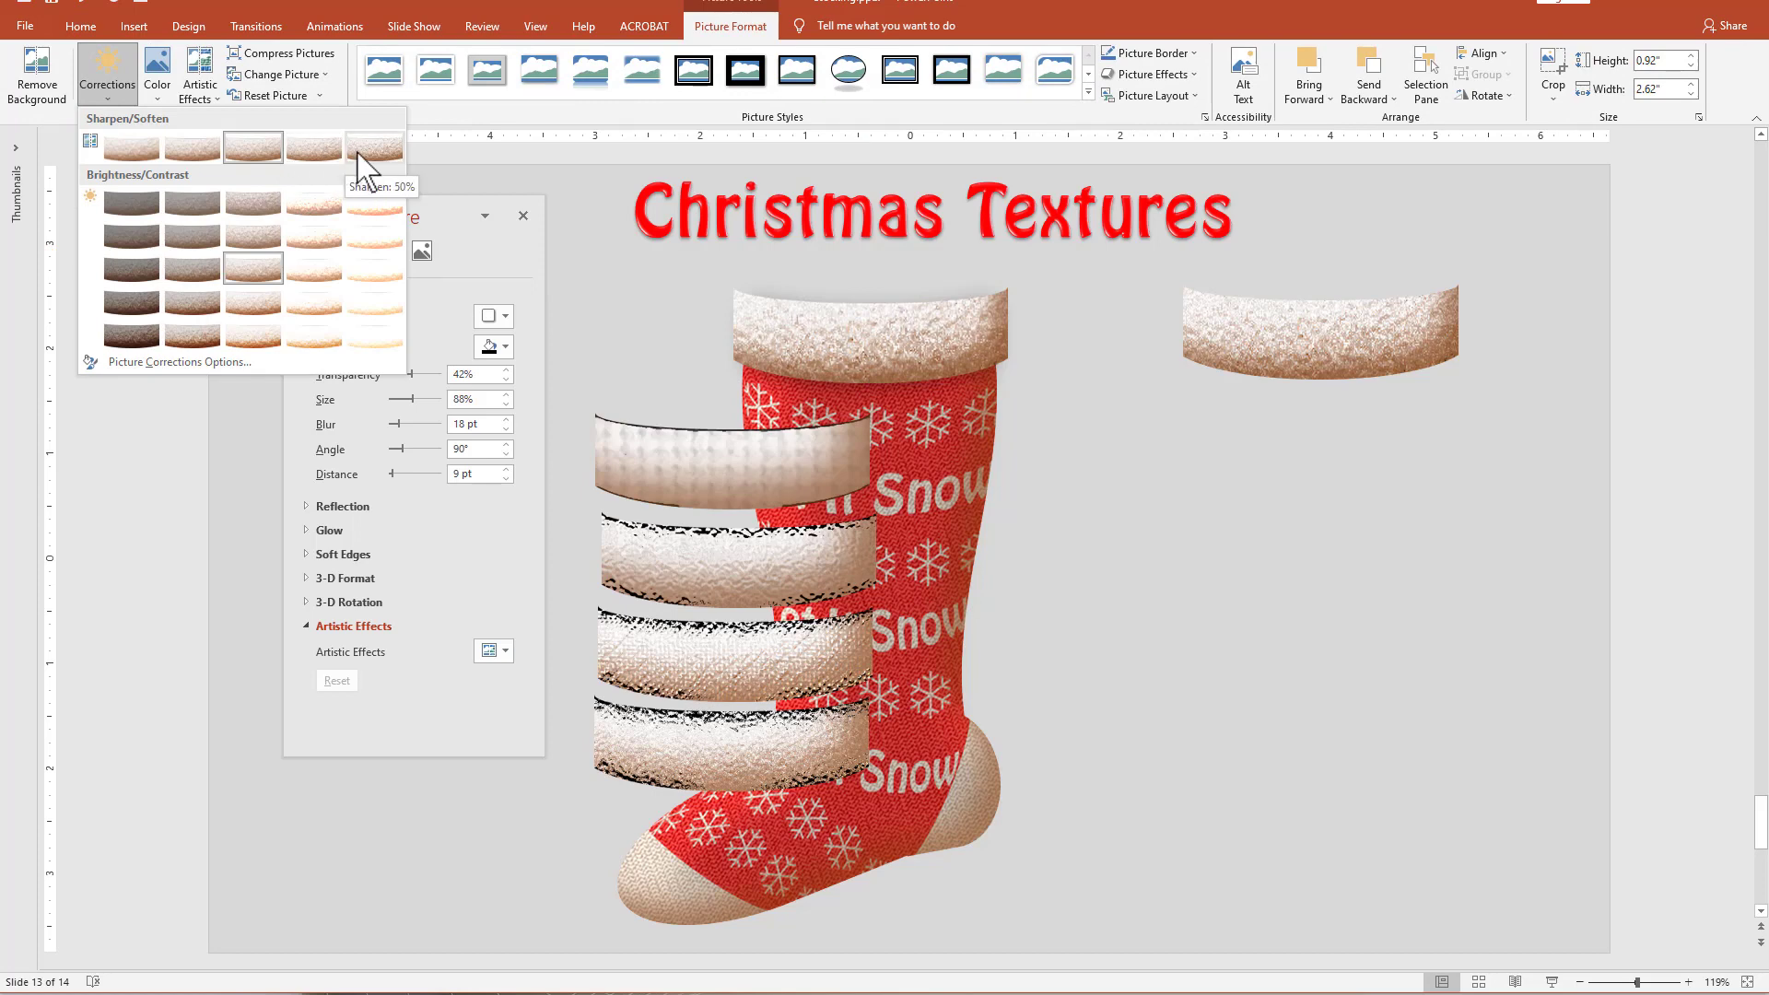
left_click(323, 149)
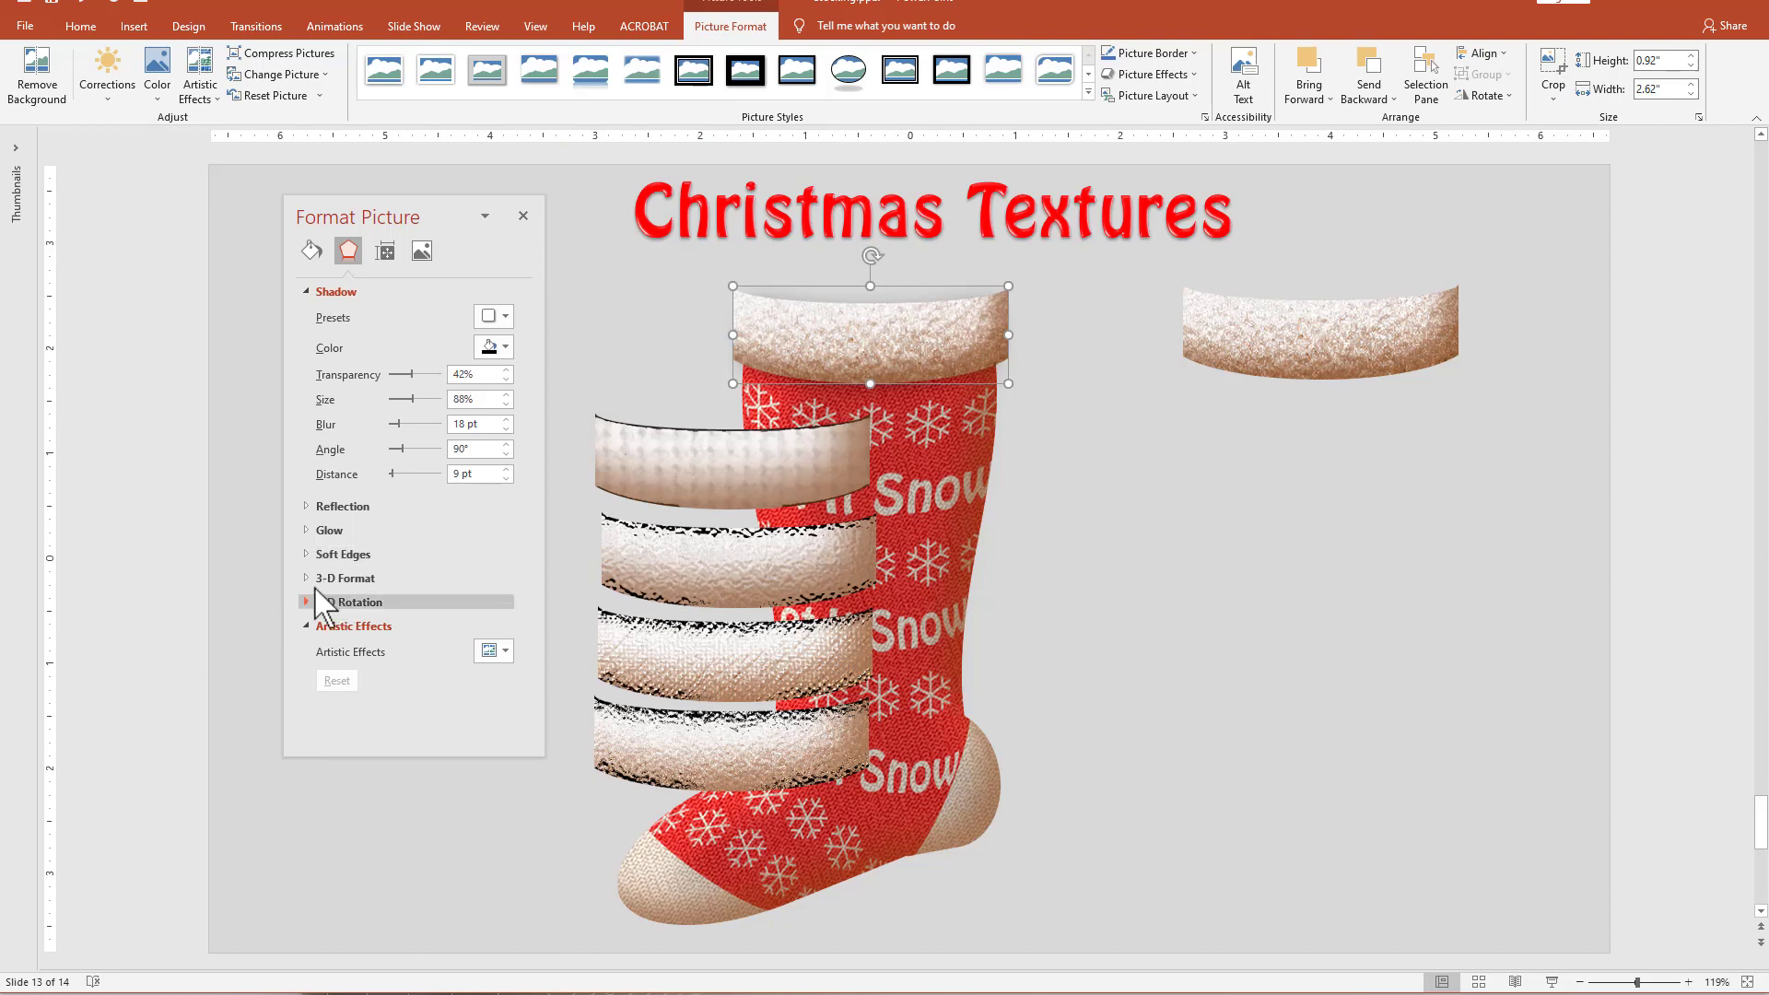
Soften the edges of the cuff picture by 3 pt.
left_click(336, 553)
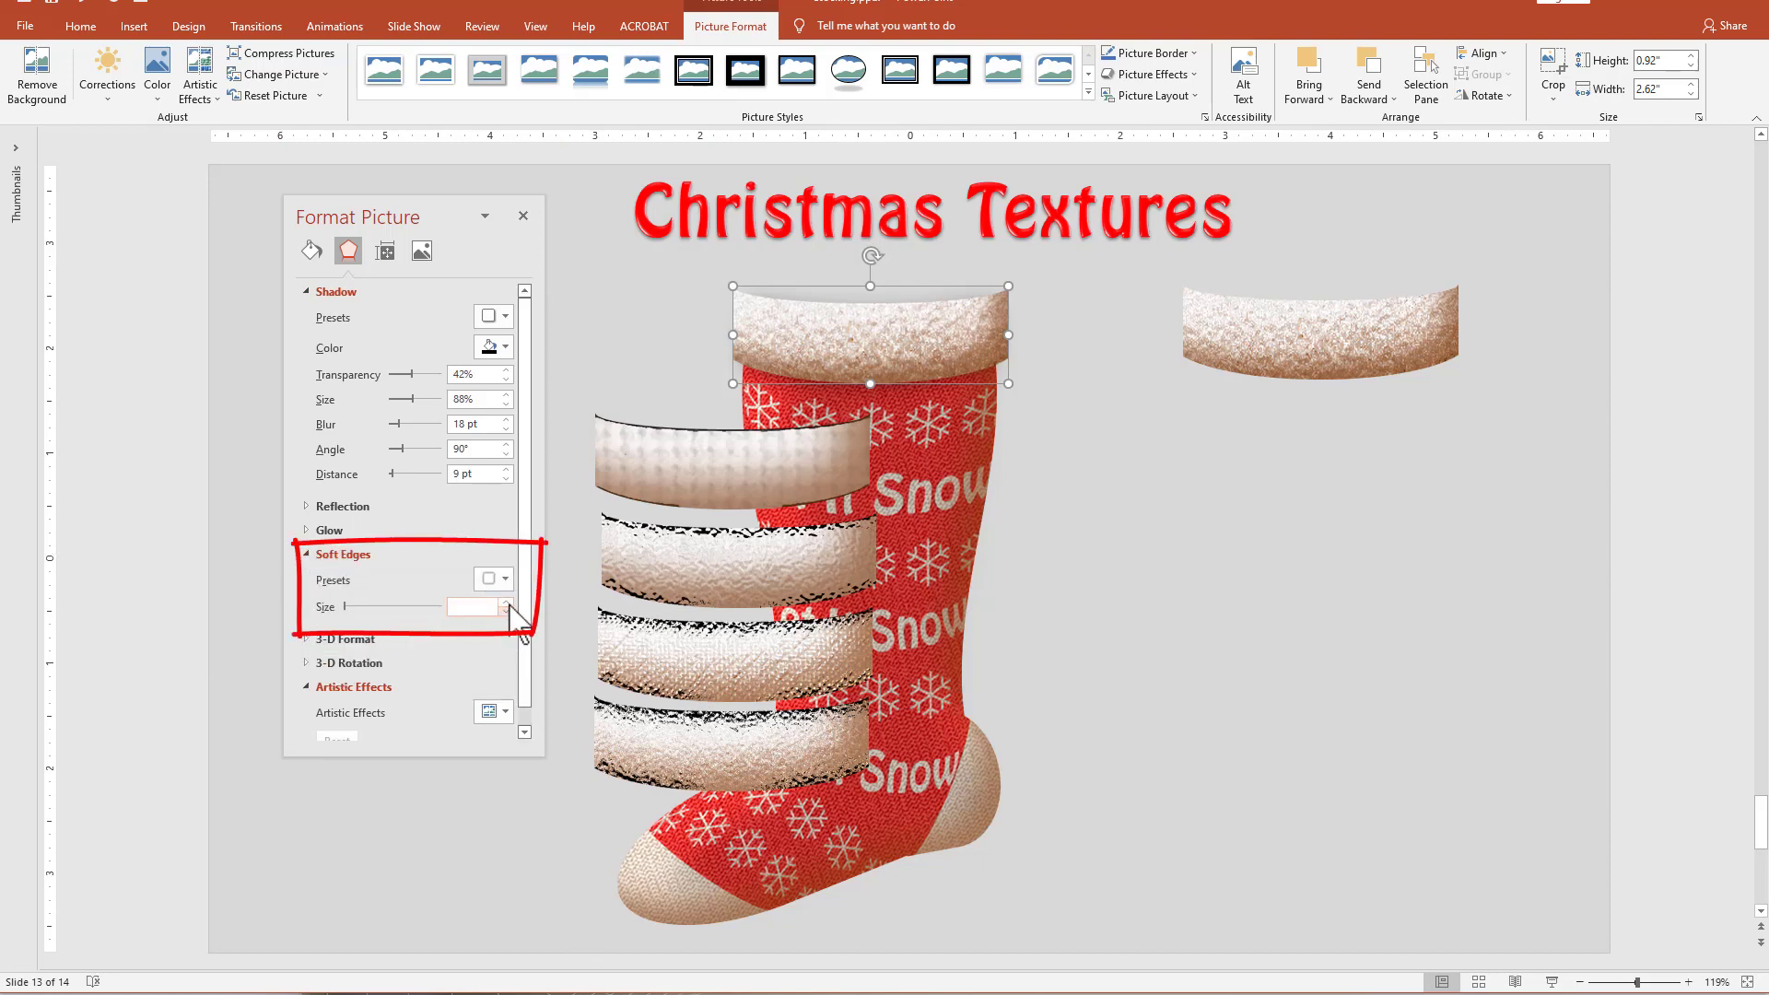
left_click(508, 603)
left_click(508, 602)
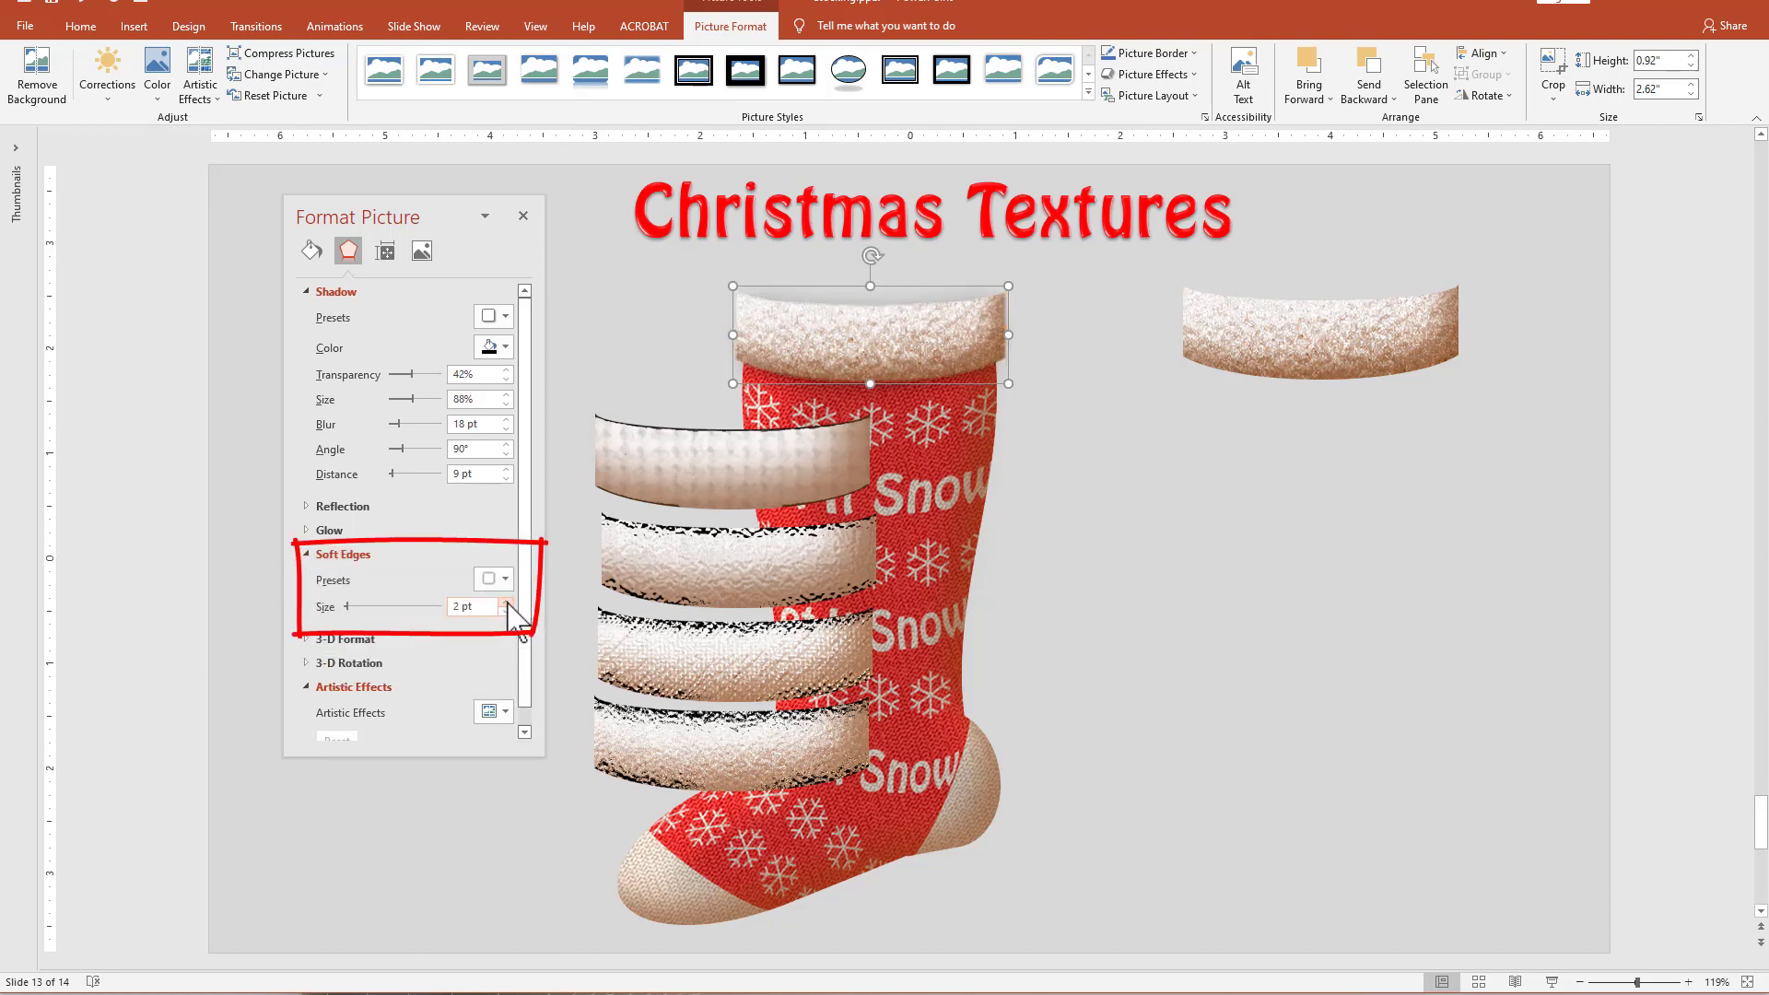
left_click(508, 603)
left_click(1155, 535)
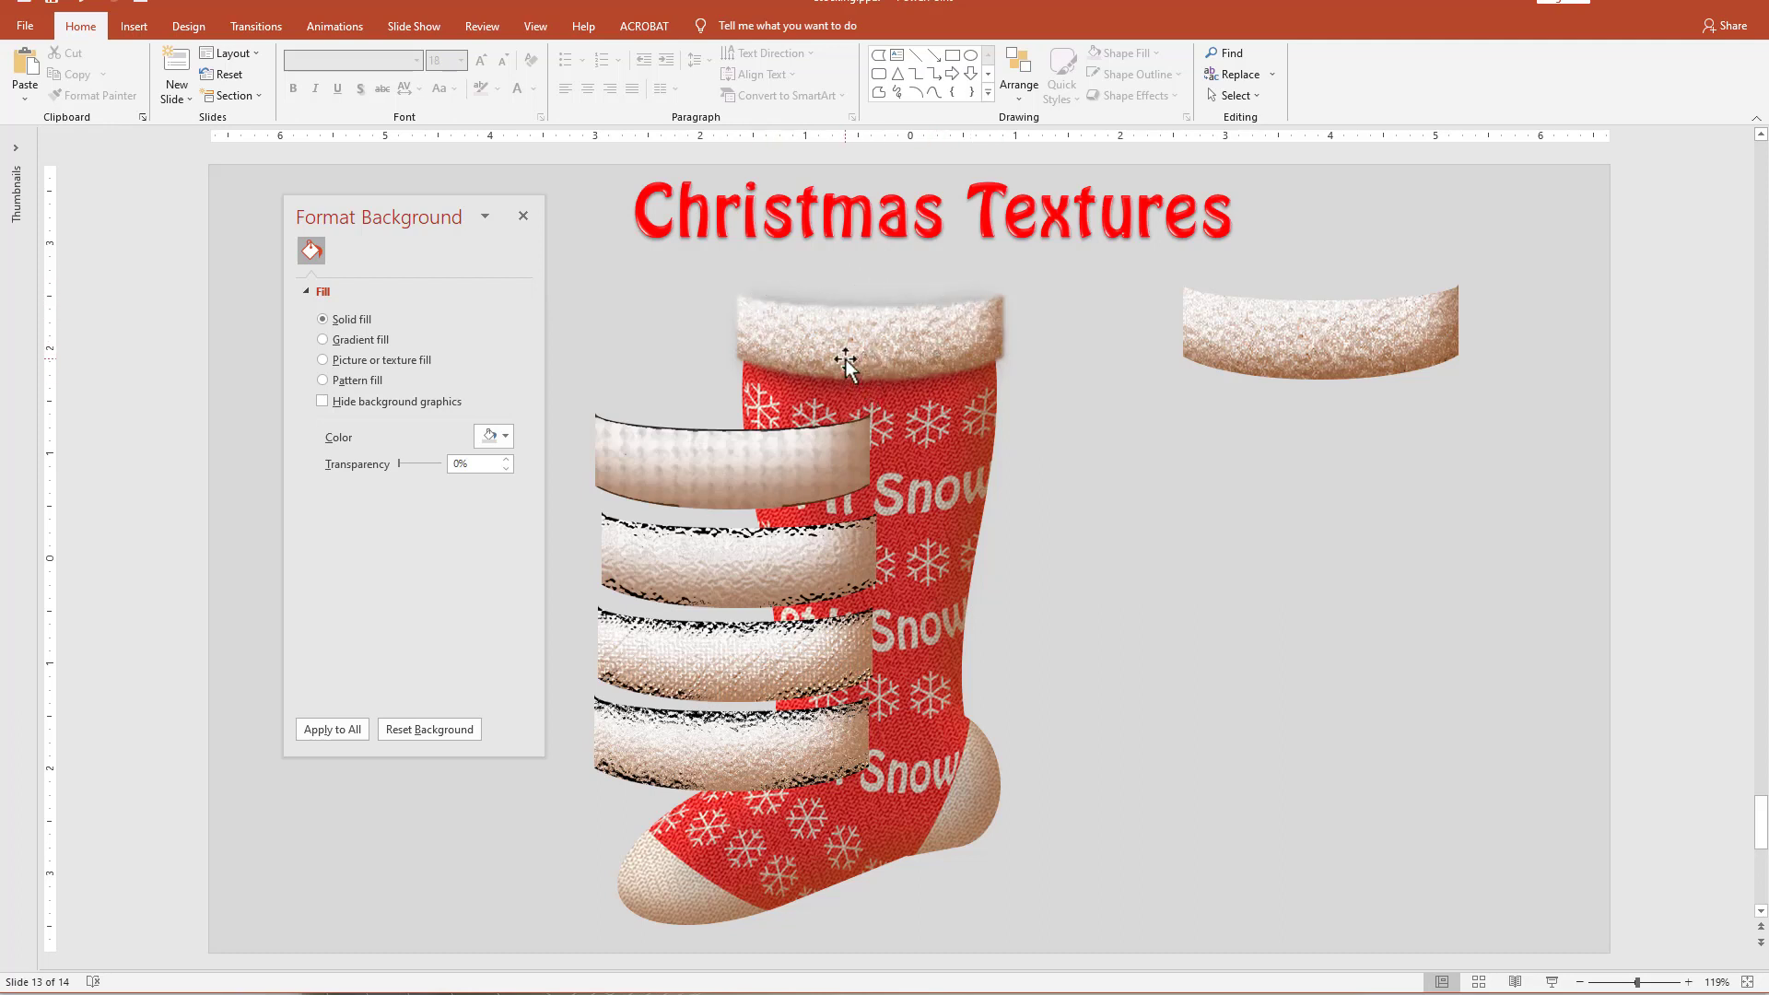
Duplicate the softened cuff picture, flip the copy vertically and remove its shadow.
left_click_drag(846, 361, 922, 357)
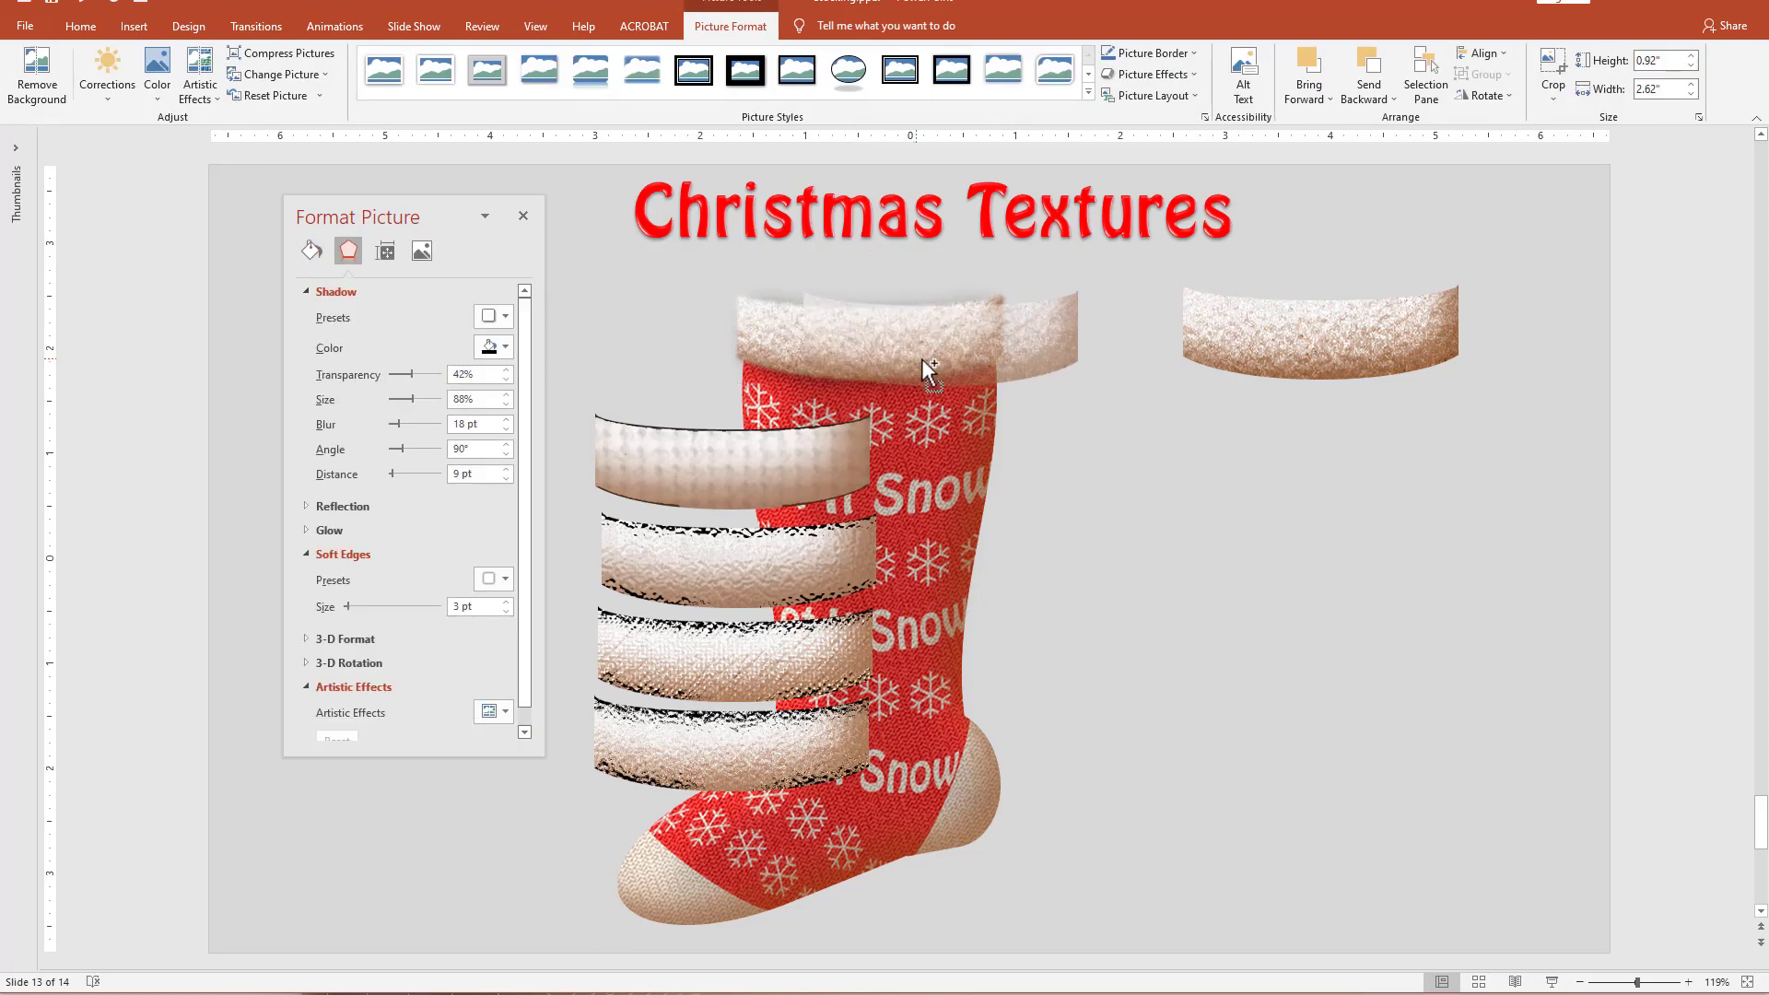
left_click(1477, 97)
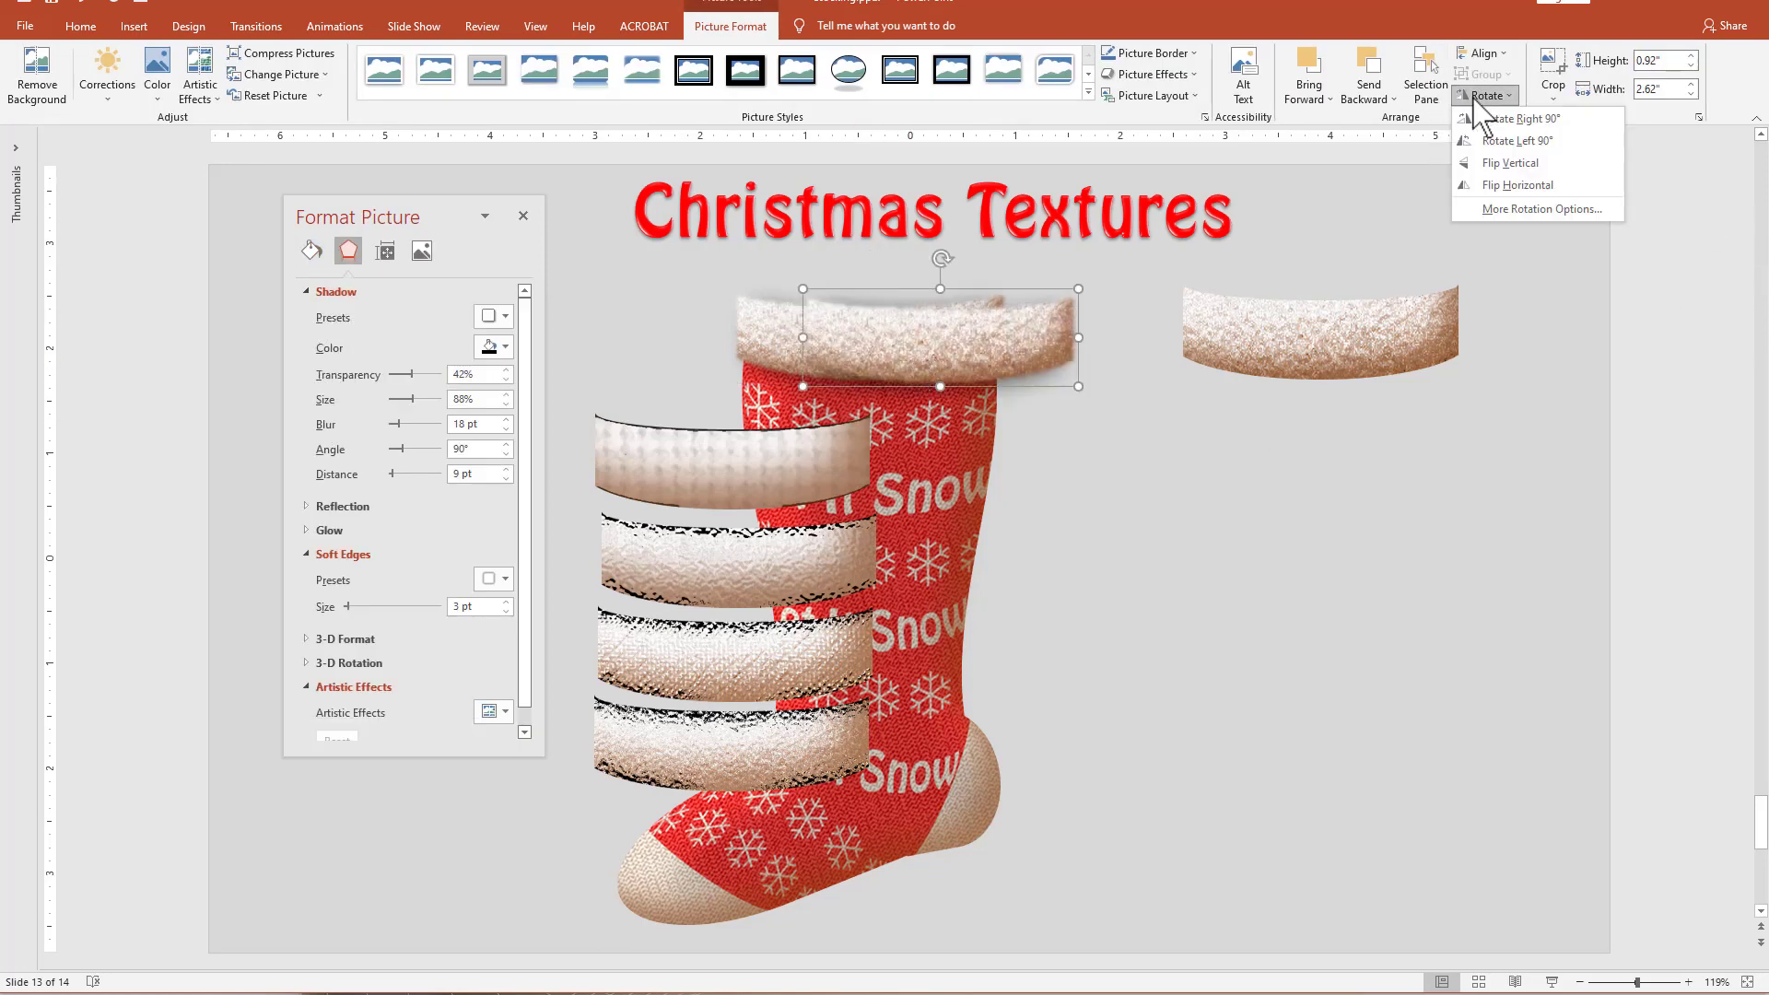
left_click(1515, 163)
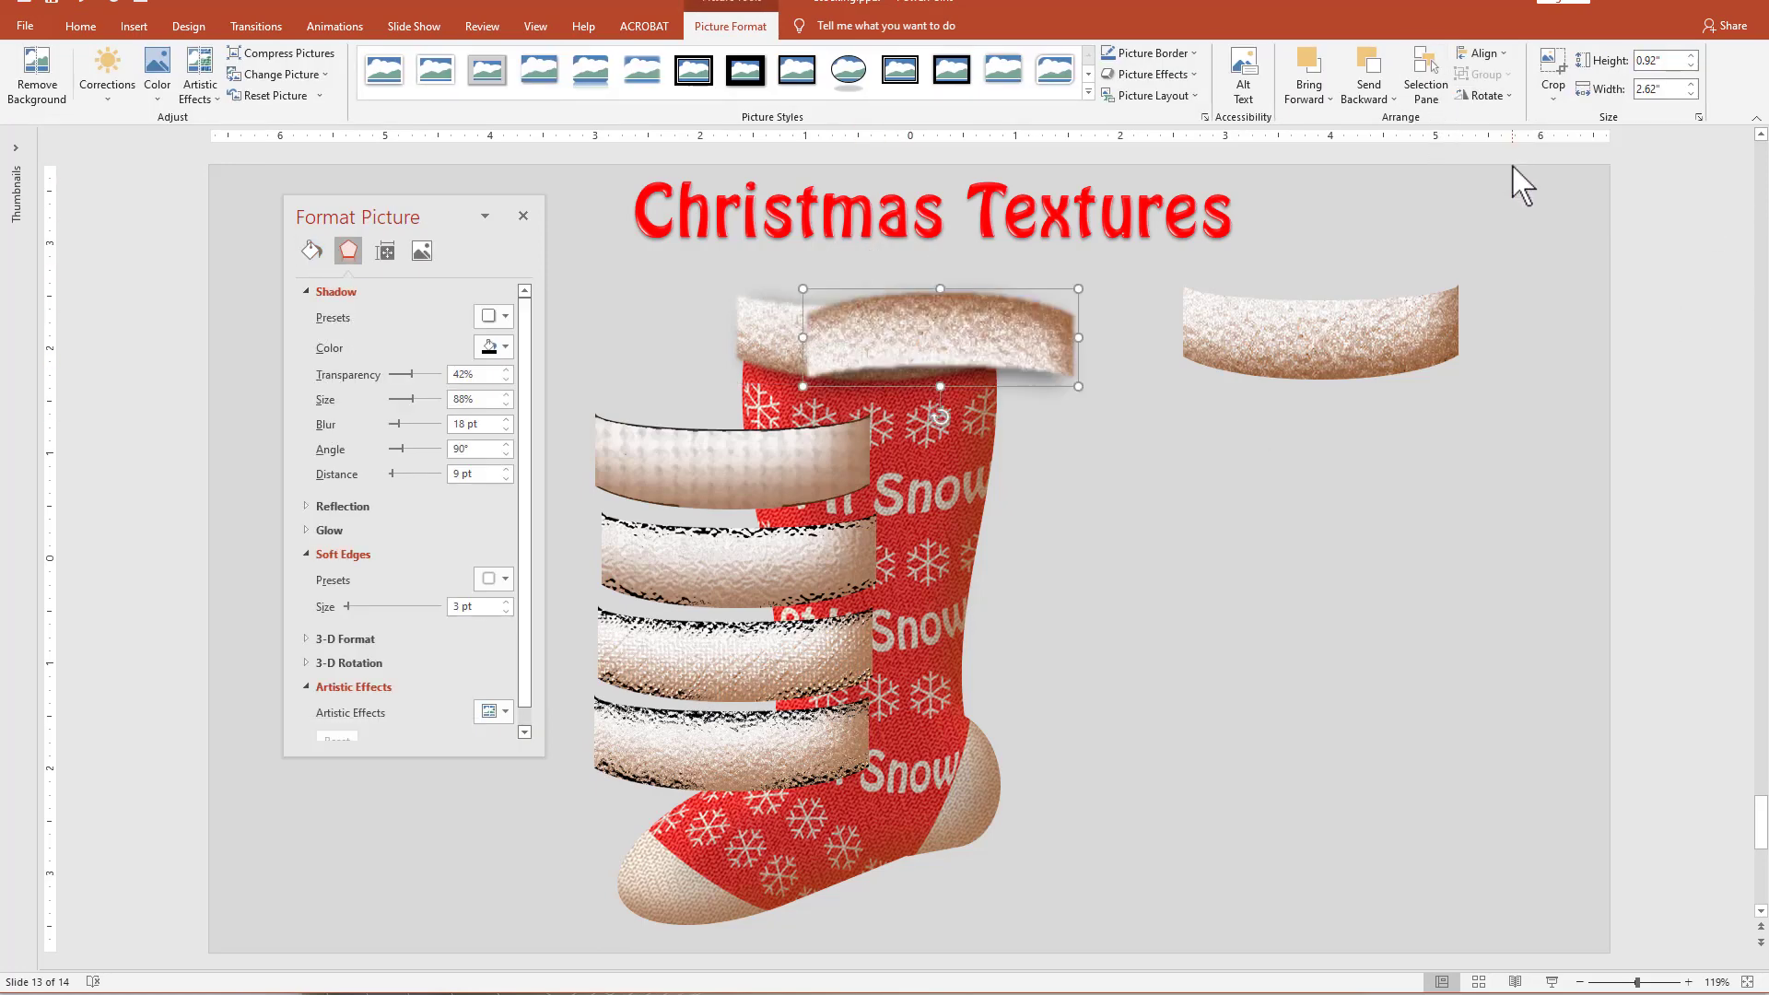
left_click(503, 316)
left_click(501, 380)
Align the flipped cuff copy over the stocking's opening and send it to the back to form the cuff's rear edge.
left_click_drag(905, 348, 834, 321)
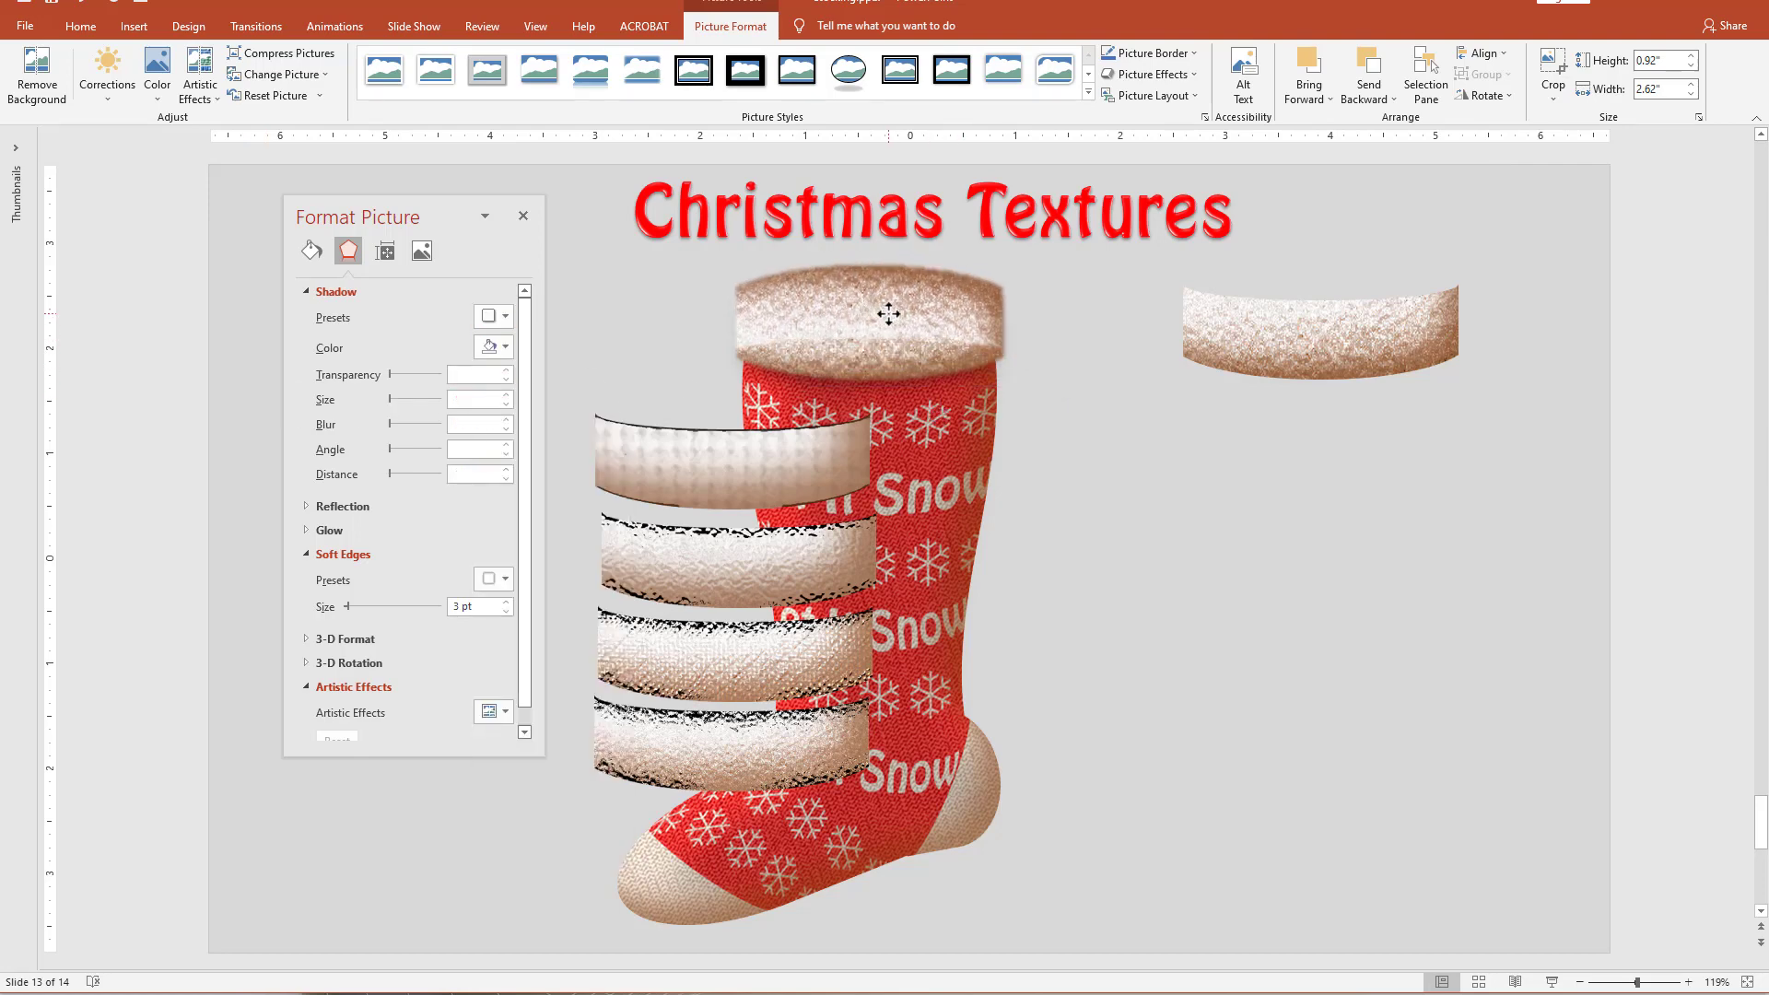
right_click(892, 315)
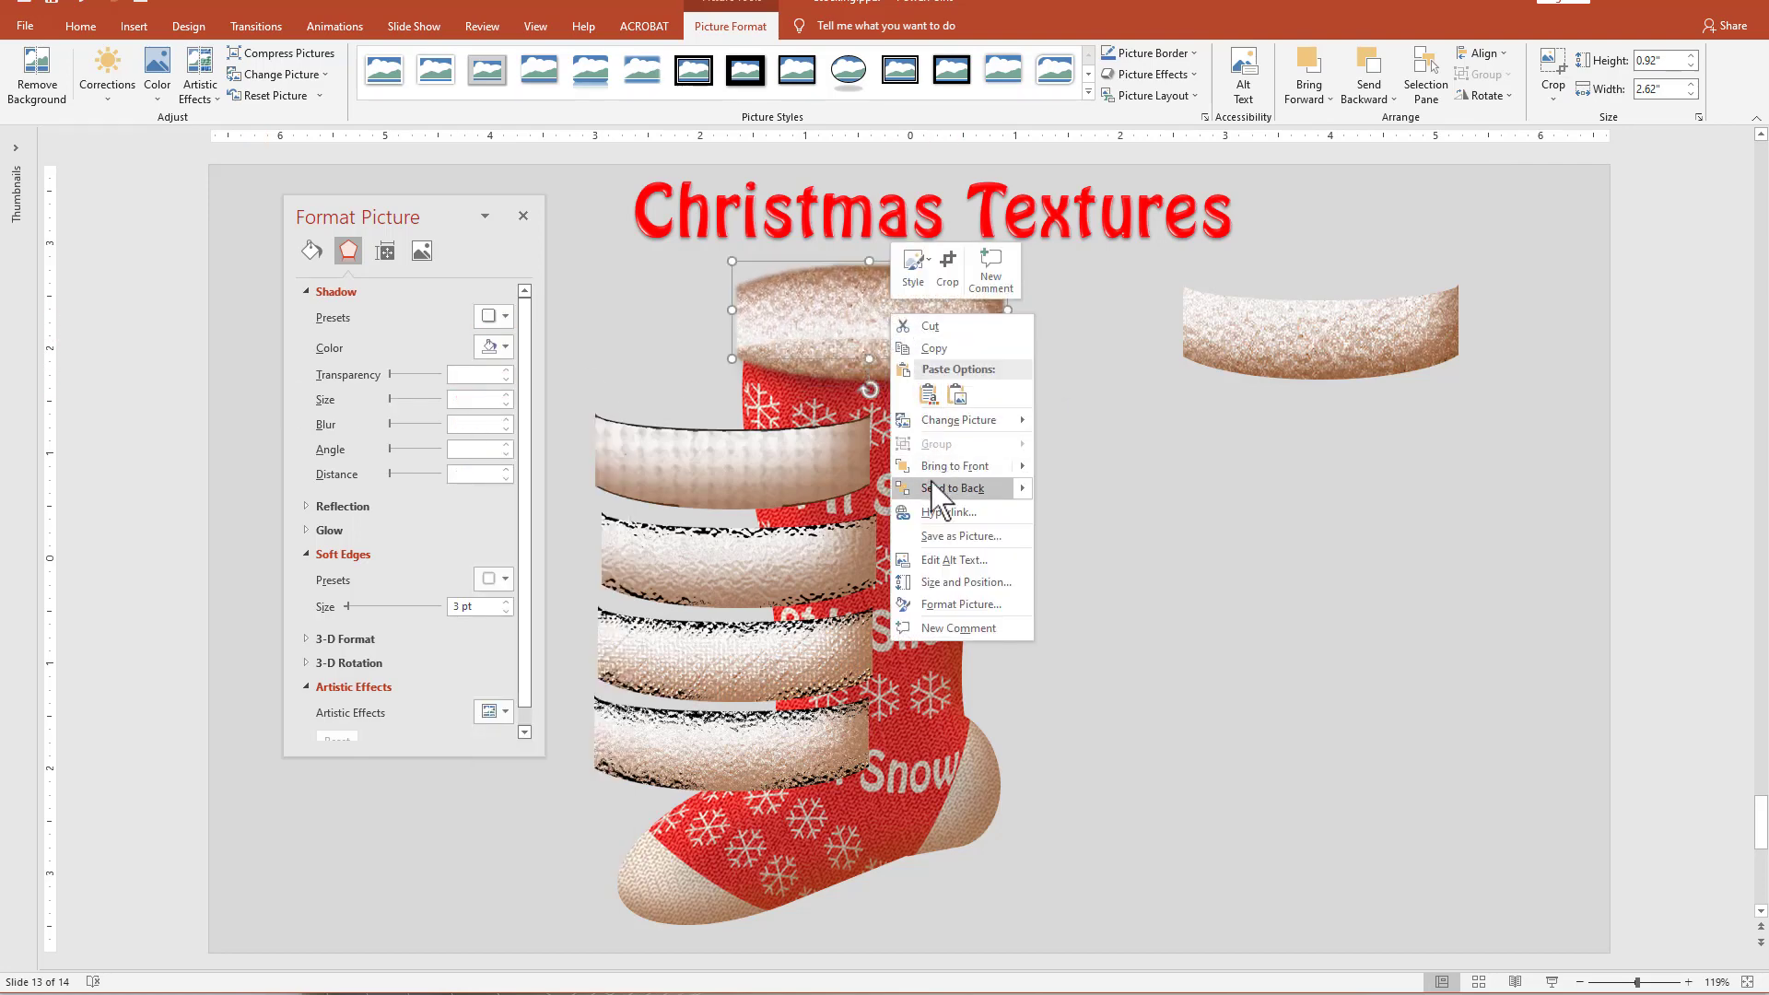
left_click(953, 488)
left_click_drag(861, 279, 860, 274)
Give the rear cuff an Inside: Bottom shadow in the recent dark brown with 33 pt blur, 120° angle and 25 pt distance.
left_click(494, 317)
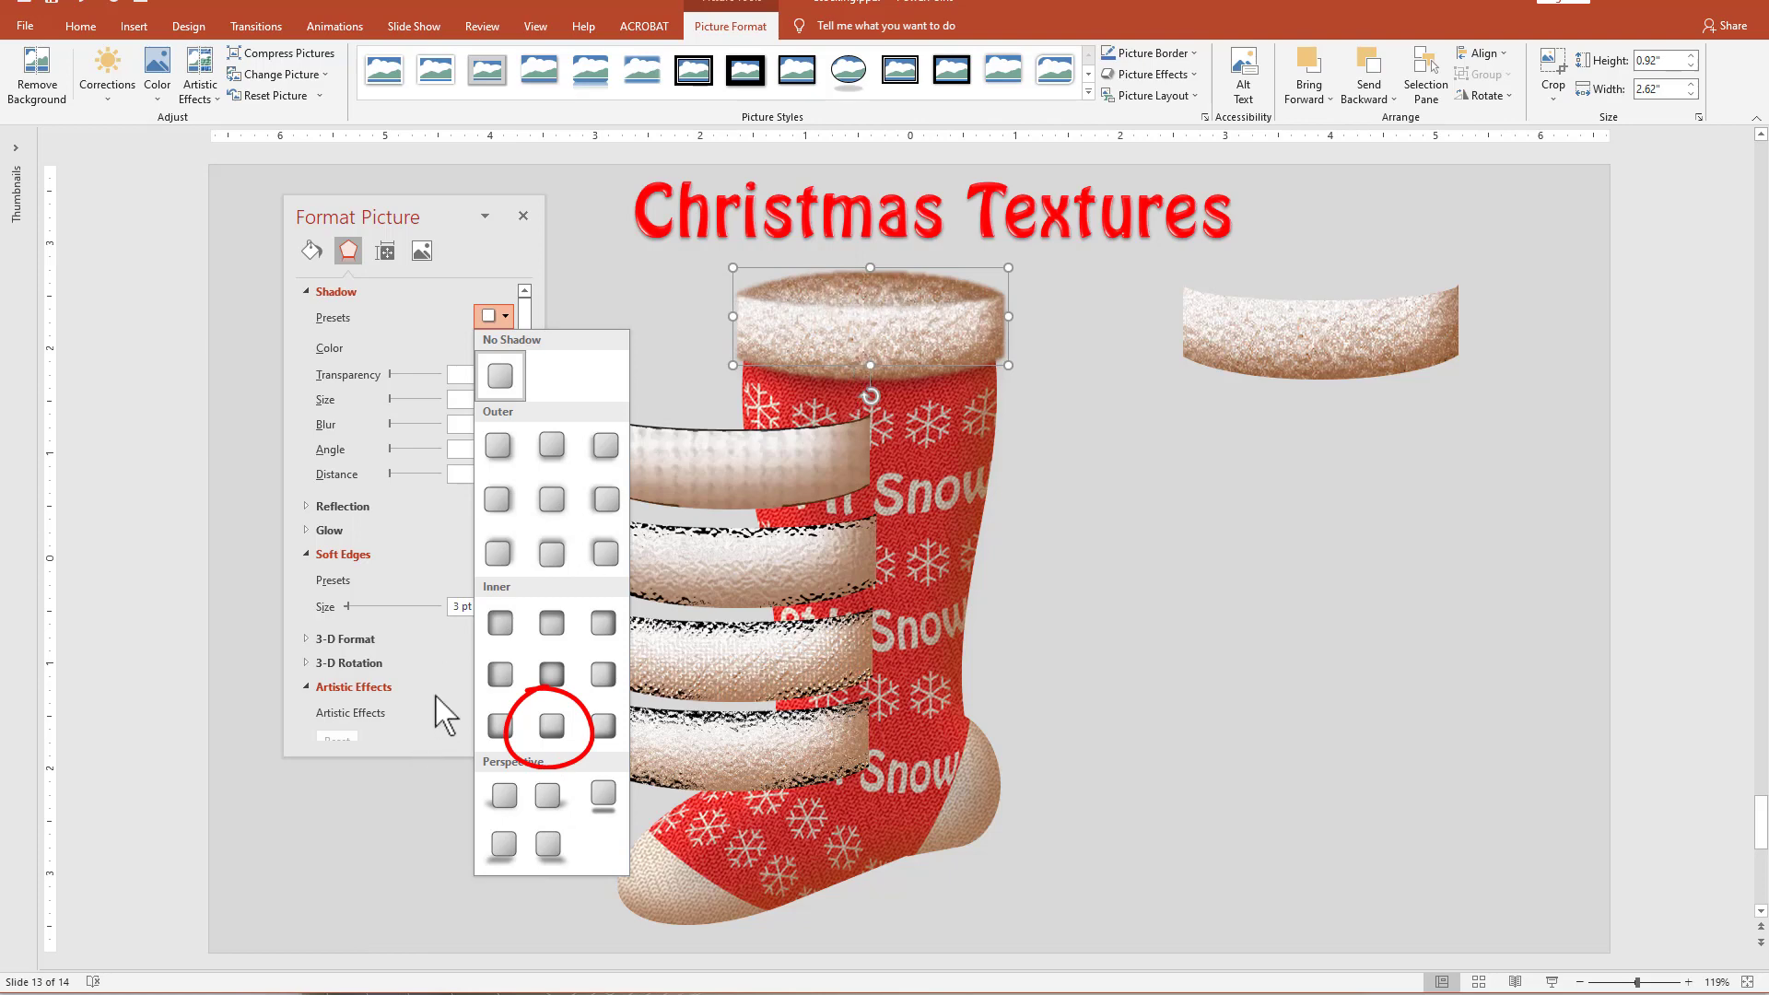
left_click(551, 726)
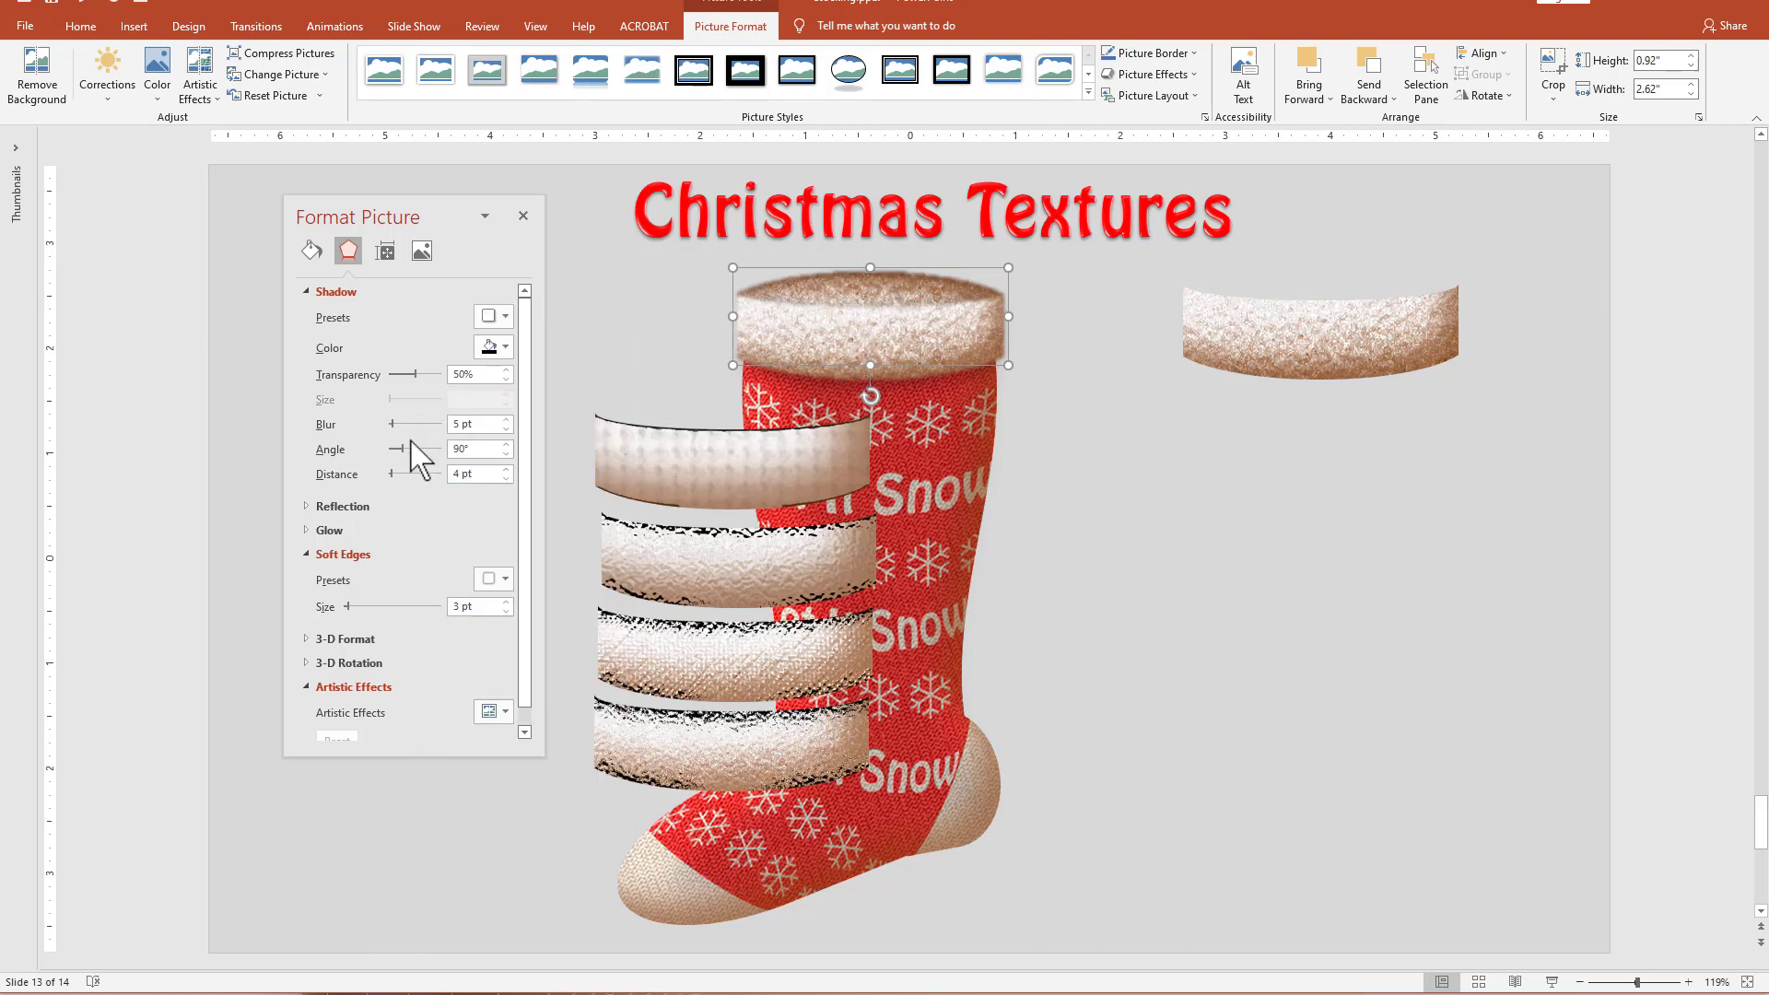
left_click_drag(393, 473, 396, 473)
left_click(505, 346)
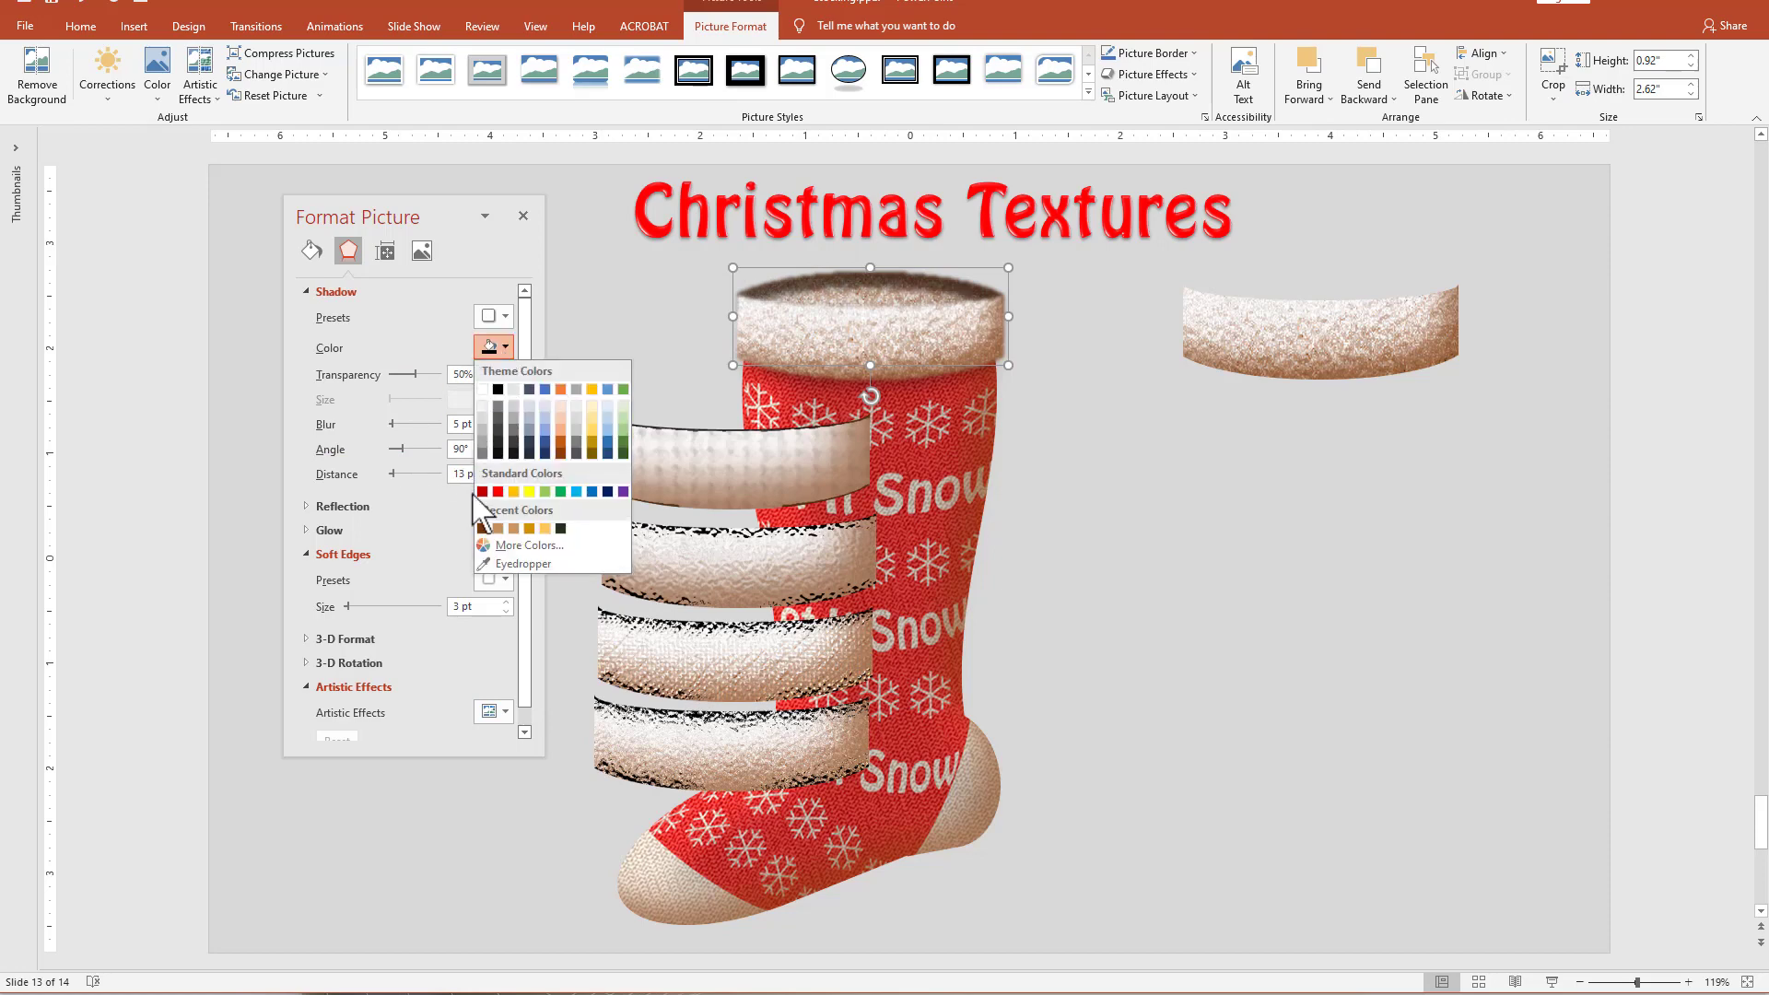
left_click(481, 528)
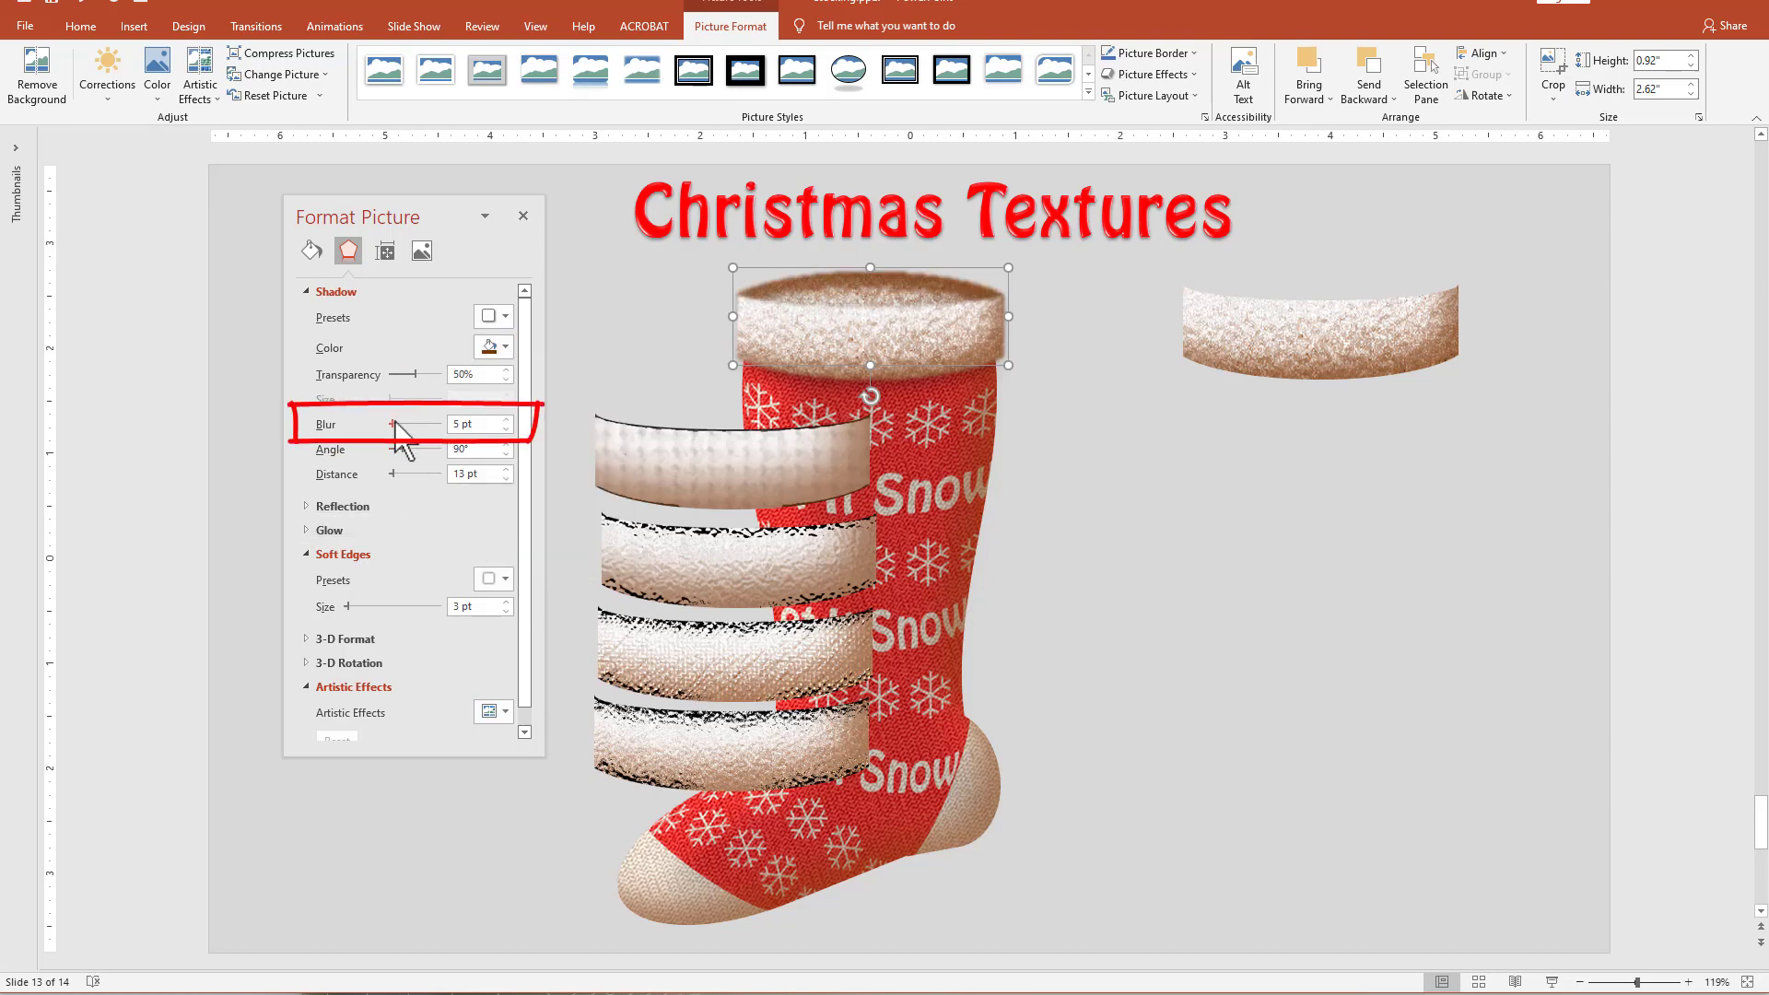
left_click_drag(395, 423, 400, 424)
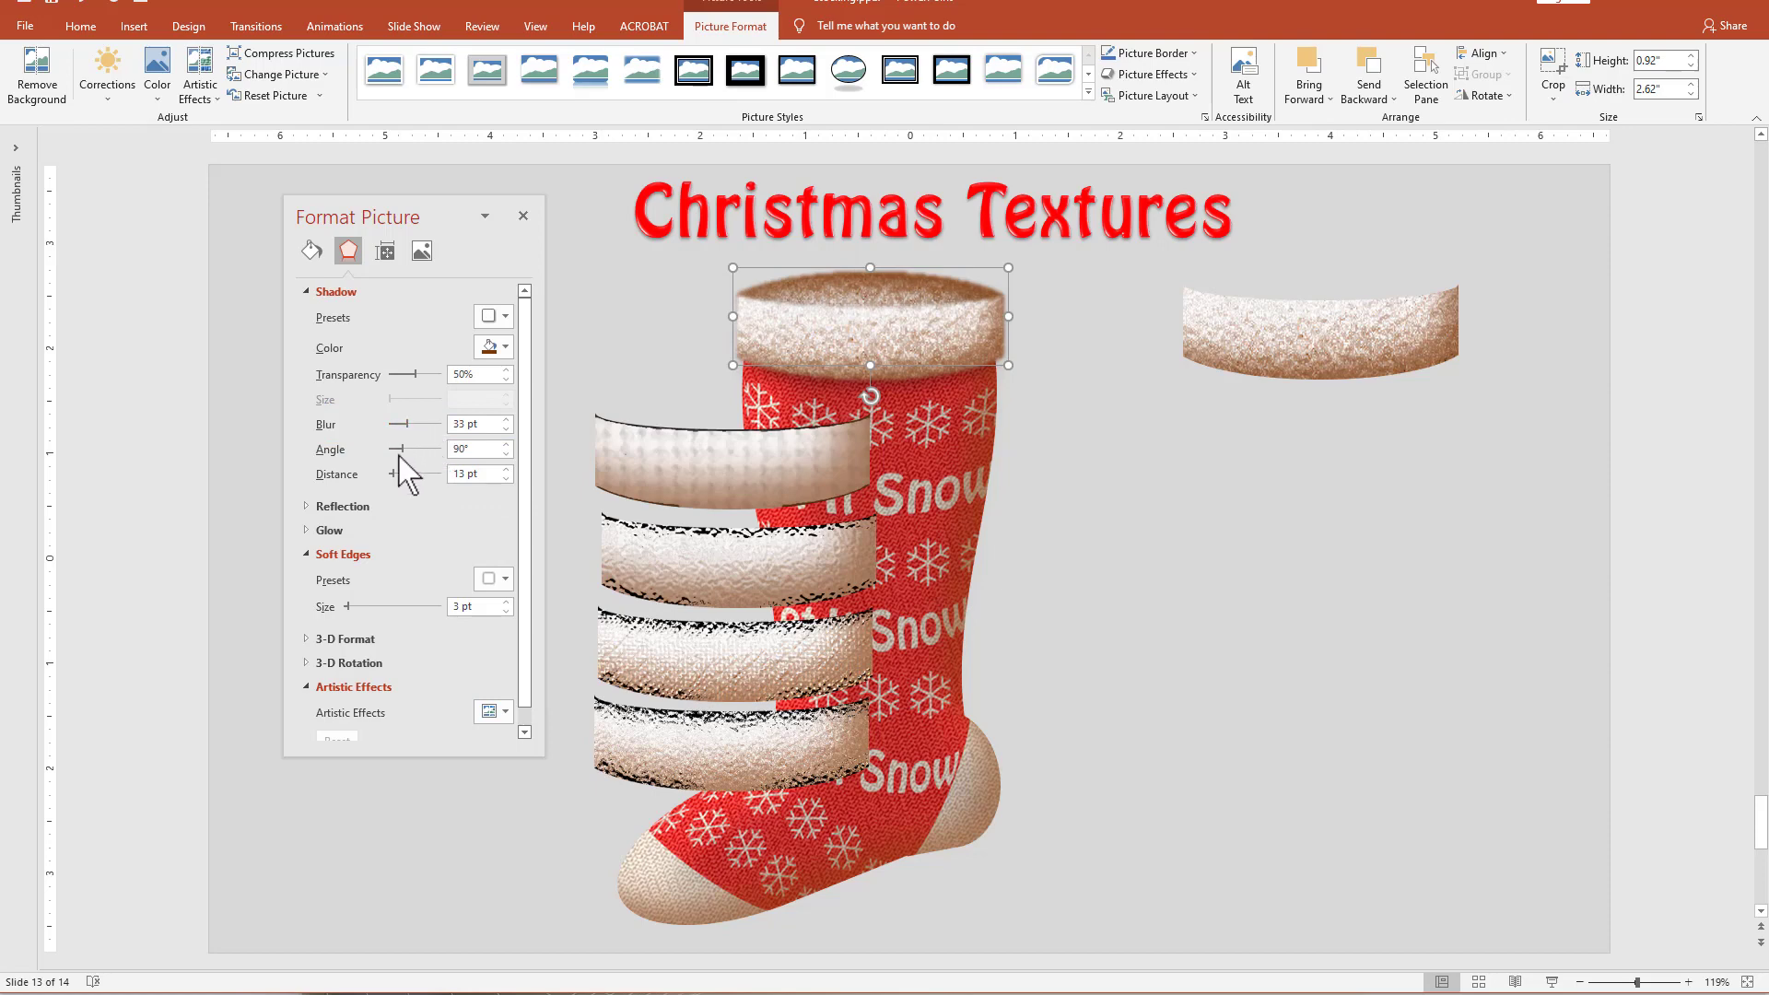
left_click_drag(402, 452, 398, 478)
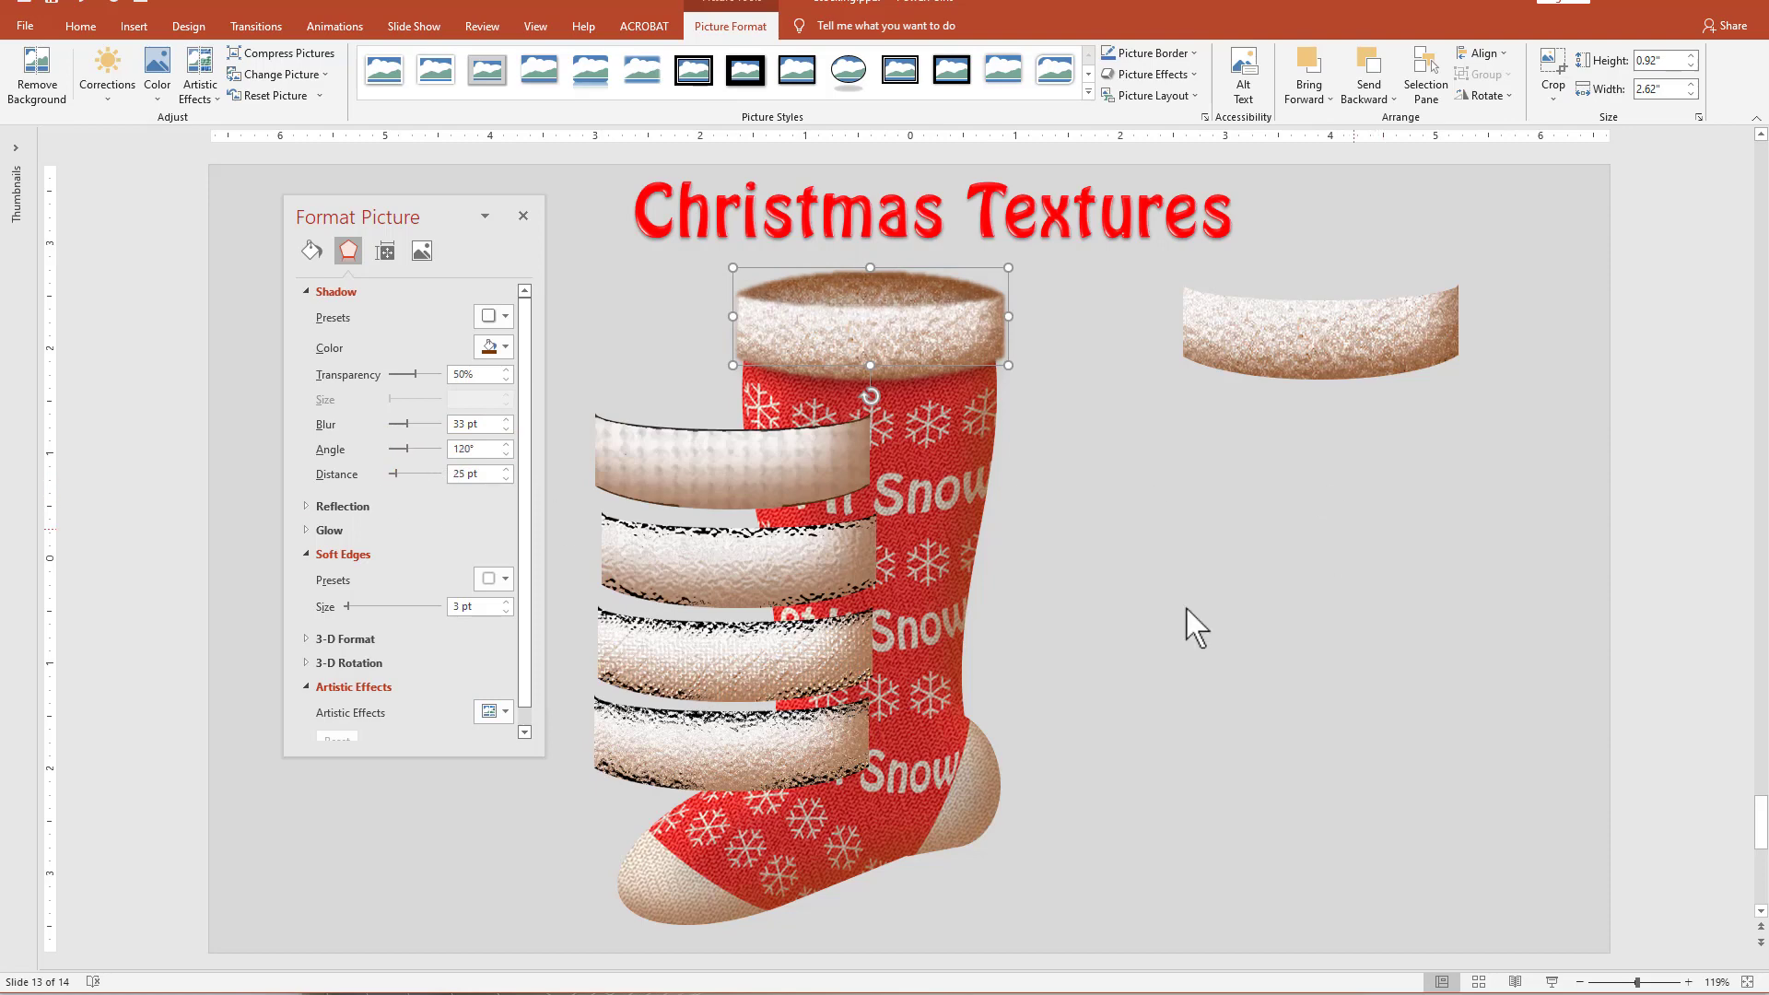
Delete the four spare cuff pictures overlapping the stocking and the original cuff beside it.
left_click(1140, 582)
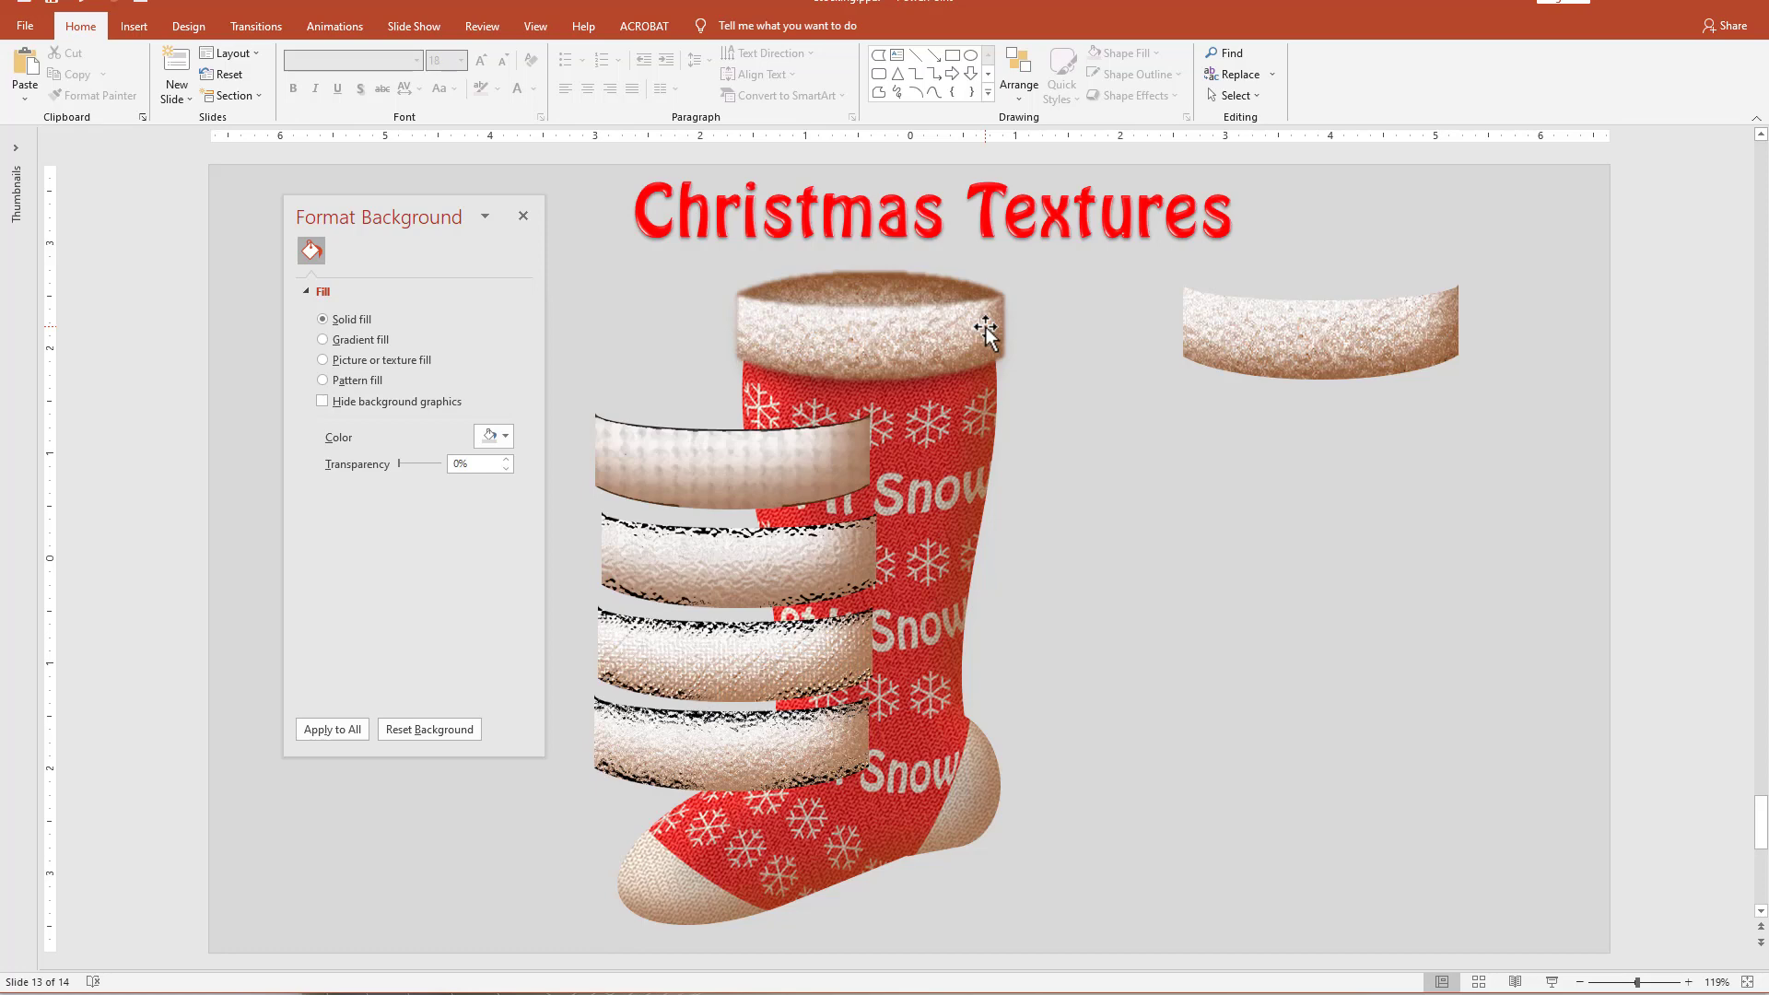
left_click(811, 450)
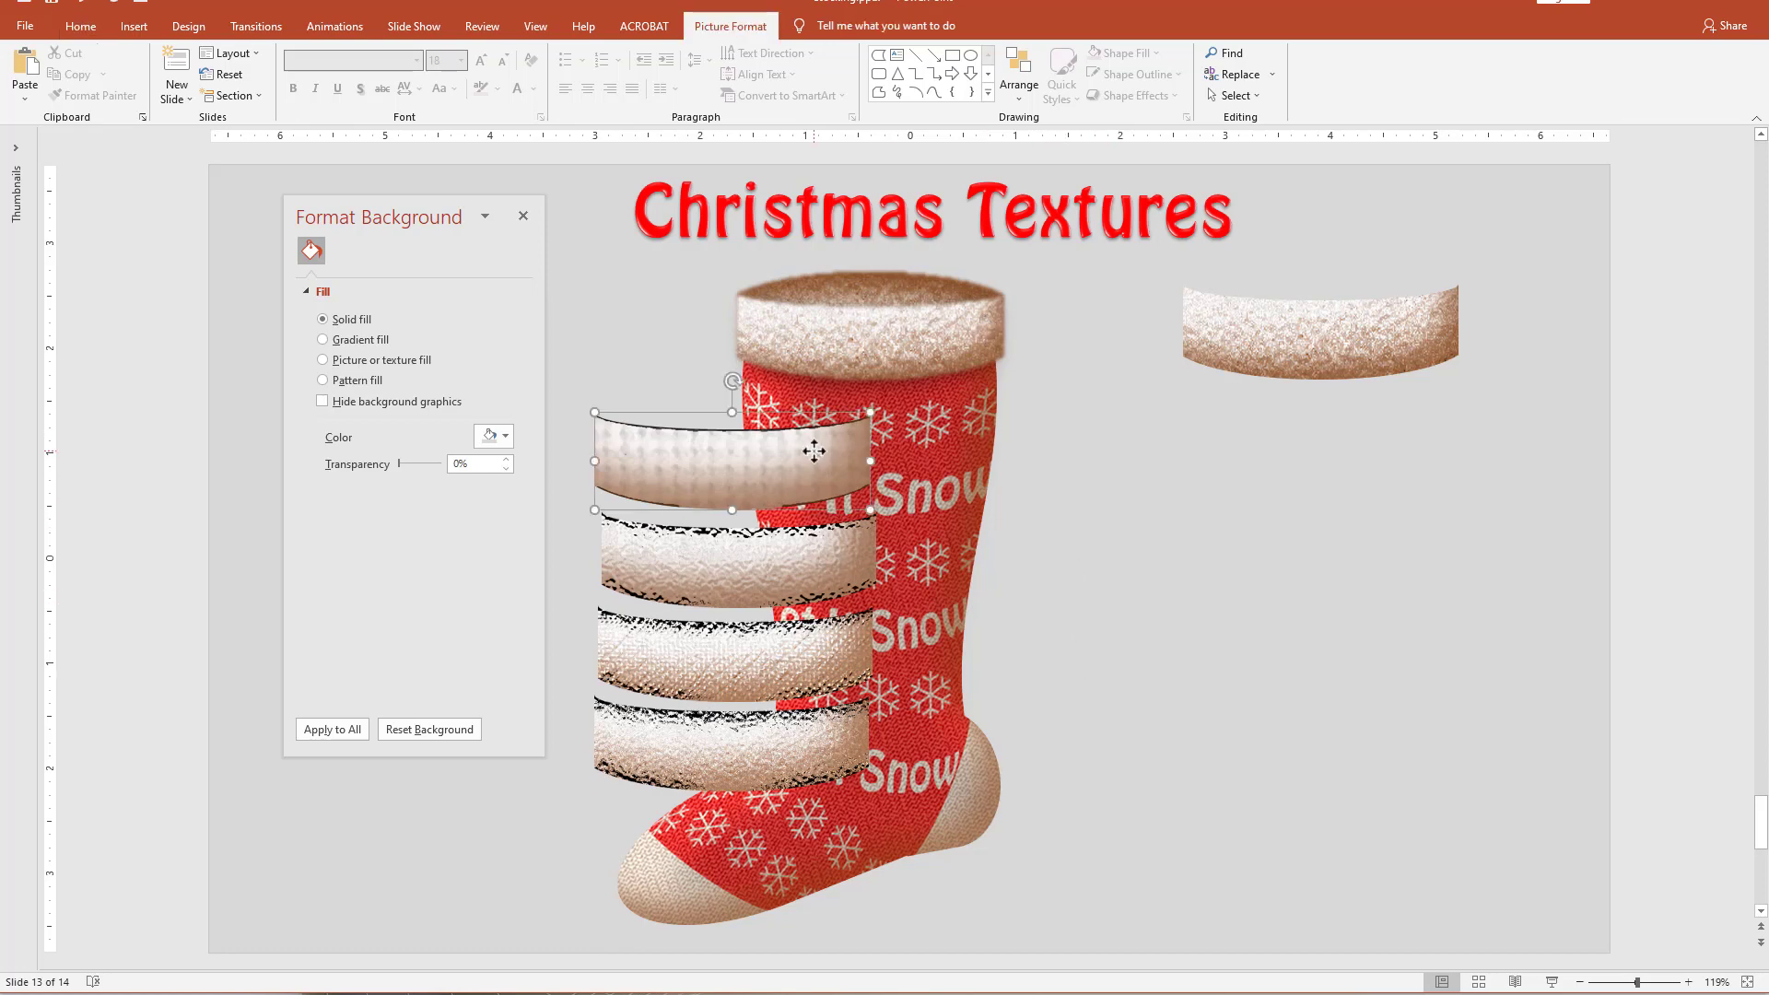
left_click(1402, 336)
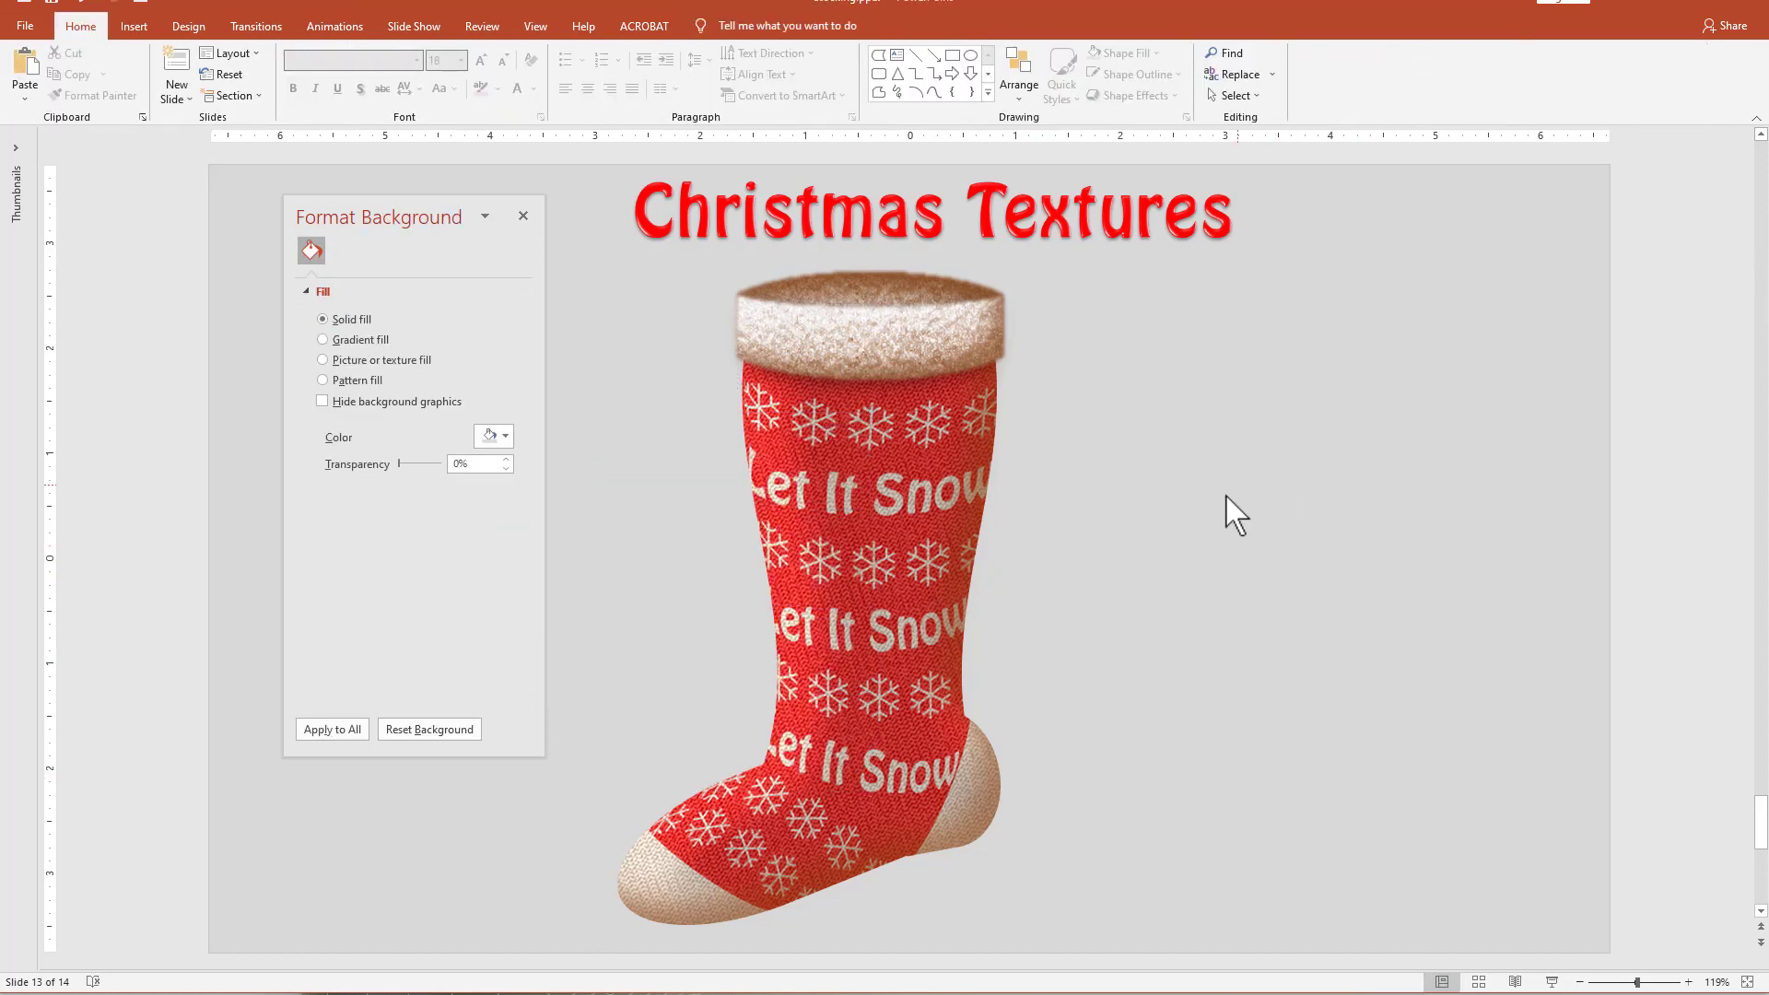
Narrow the rear cuff slightly from both sides so it fits within the front cuff.
left_click(892, 270)
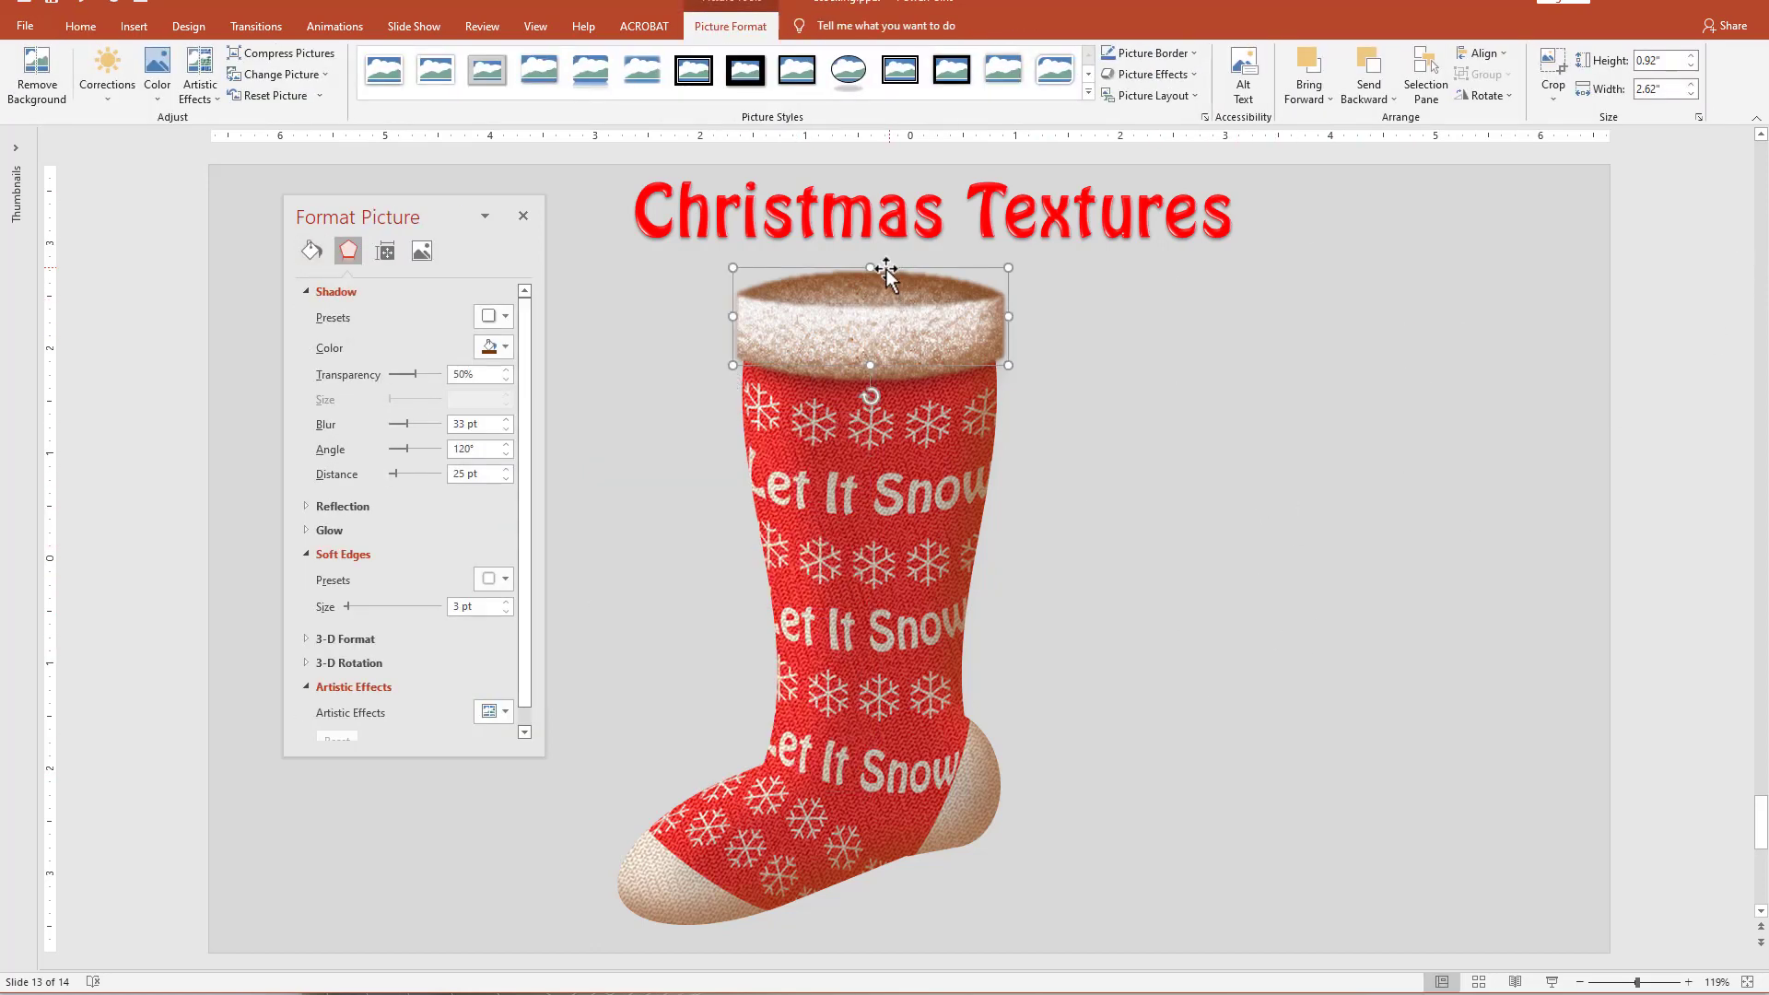
left_click_drag(732, 316, 739, 316)
left_click_drag(1011, 315, 1005, 313)
left_click(1143, 437)
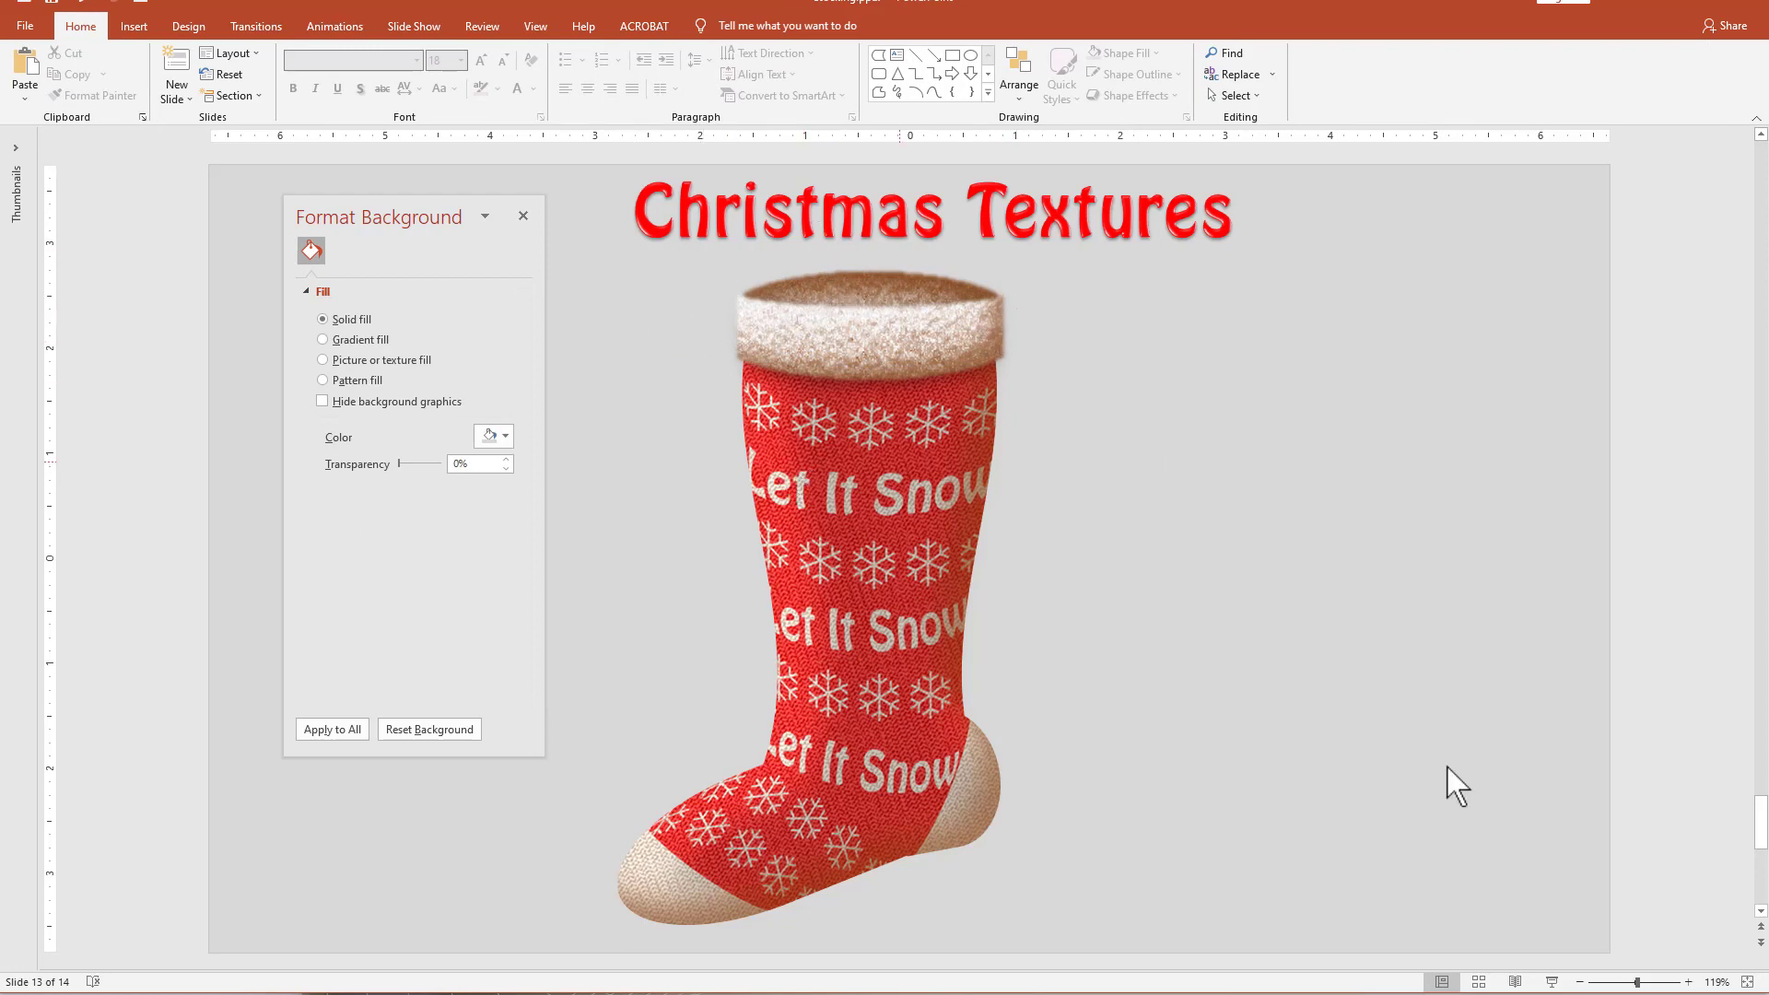
Select the front and rear cuff pictures together and move them slightly down over the stocking's upper edge.
left_click_drag(1219, 493, 489, 243)
key("Down")
key("Down")
key("Down")
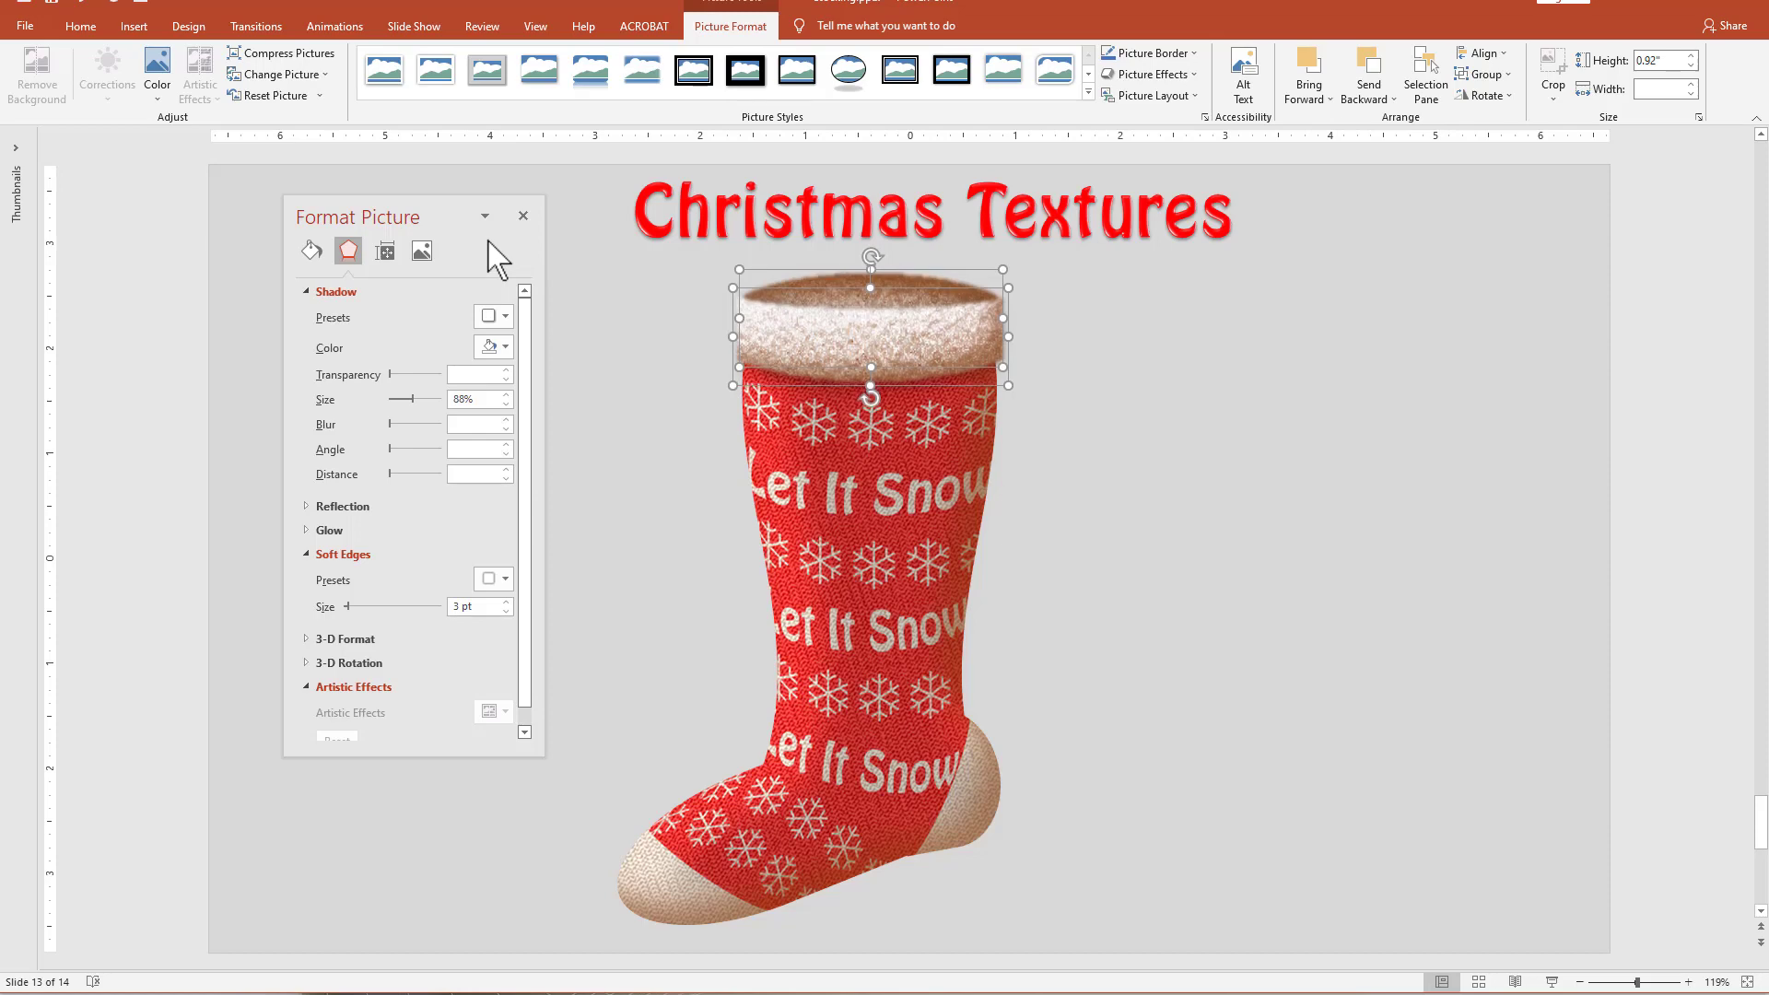
key("Down")
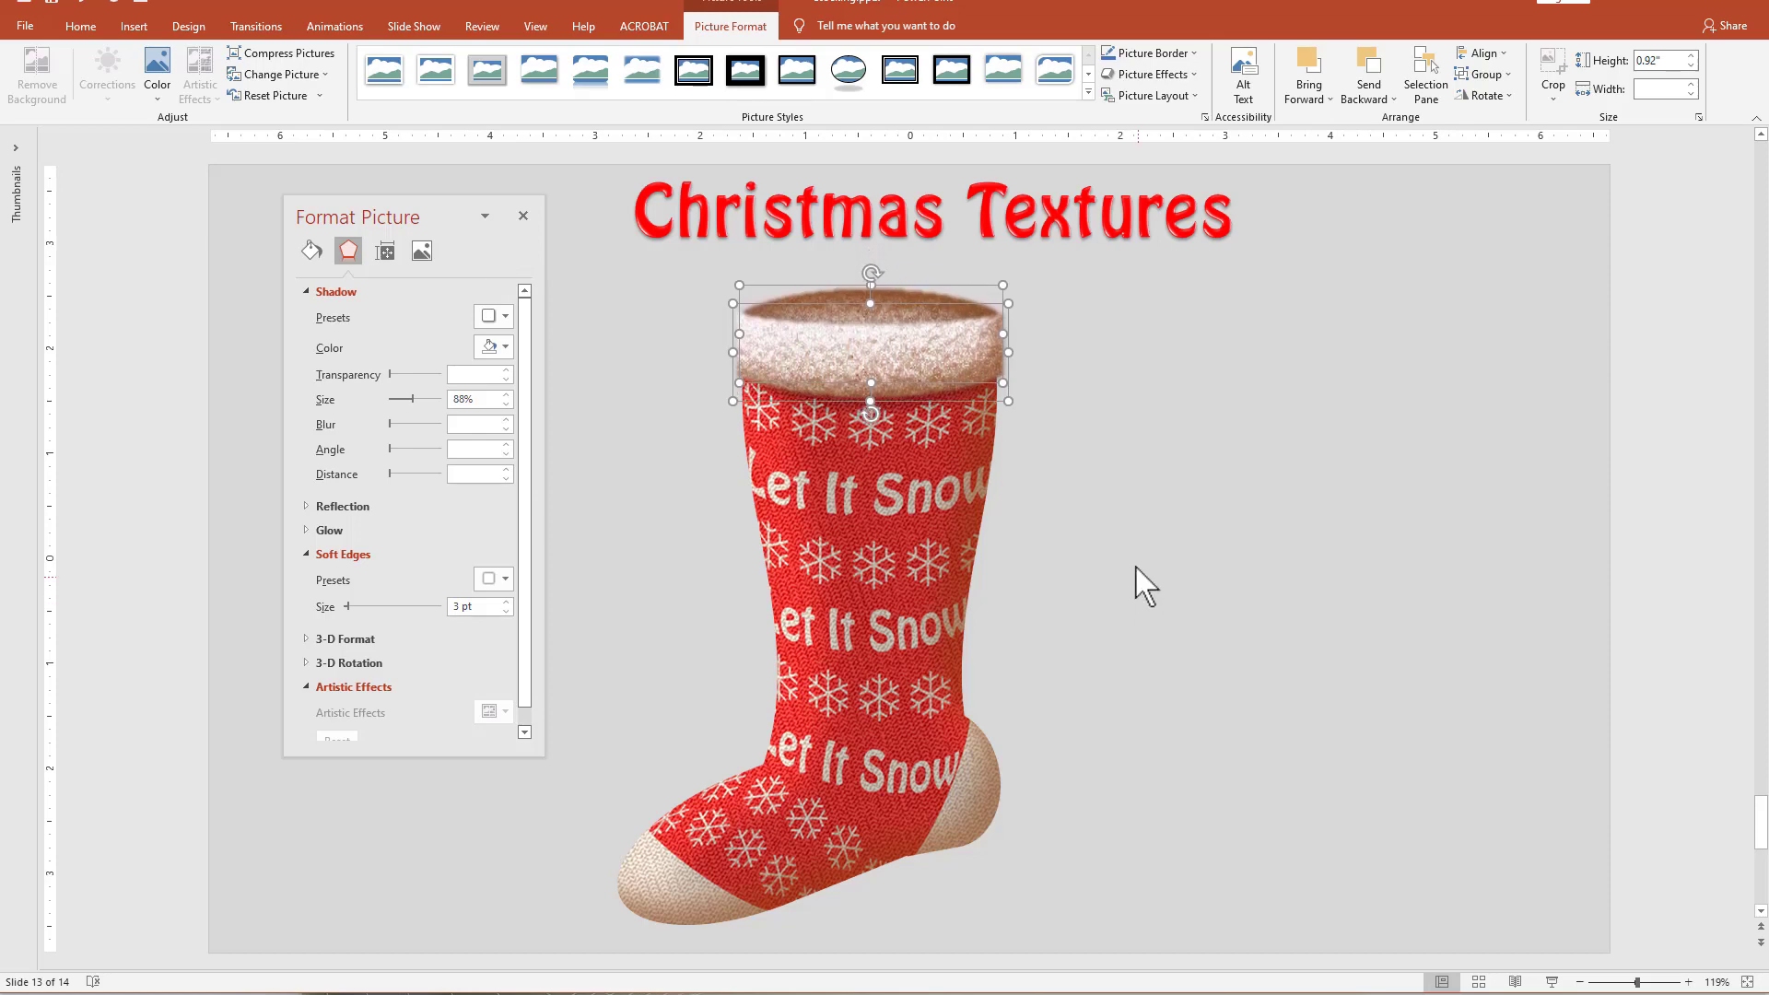
left_click(1178, 682)
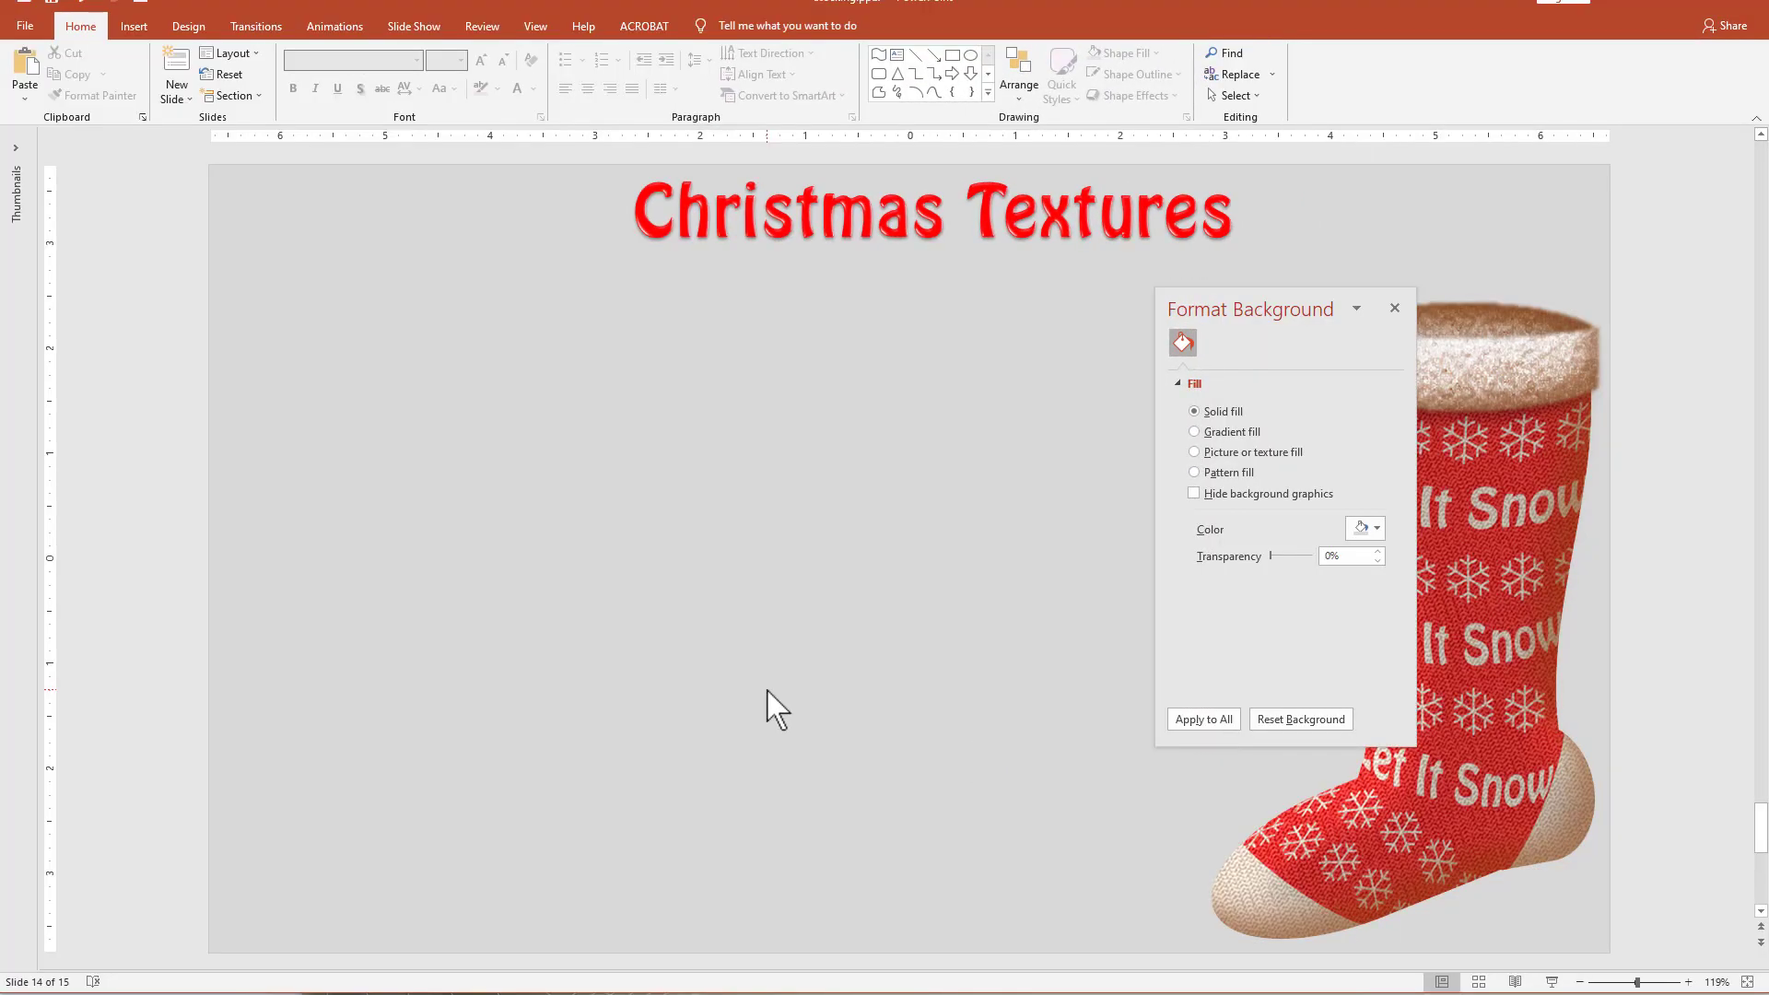
Draw a Wave shape about 8.88" wide and 2.4" high beside the stocking on slide 14 and remove its outline.
left_click(988, 93)
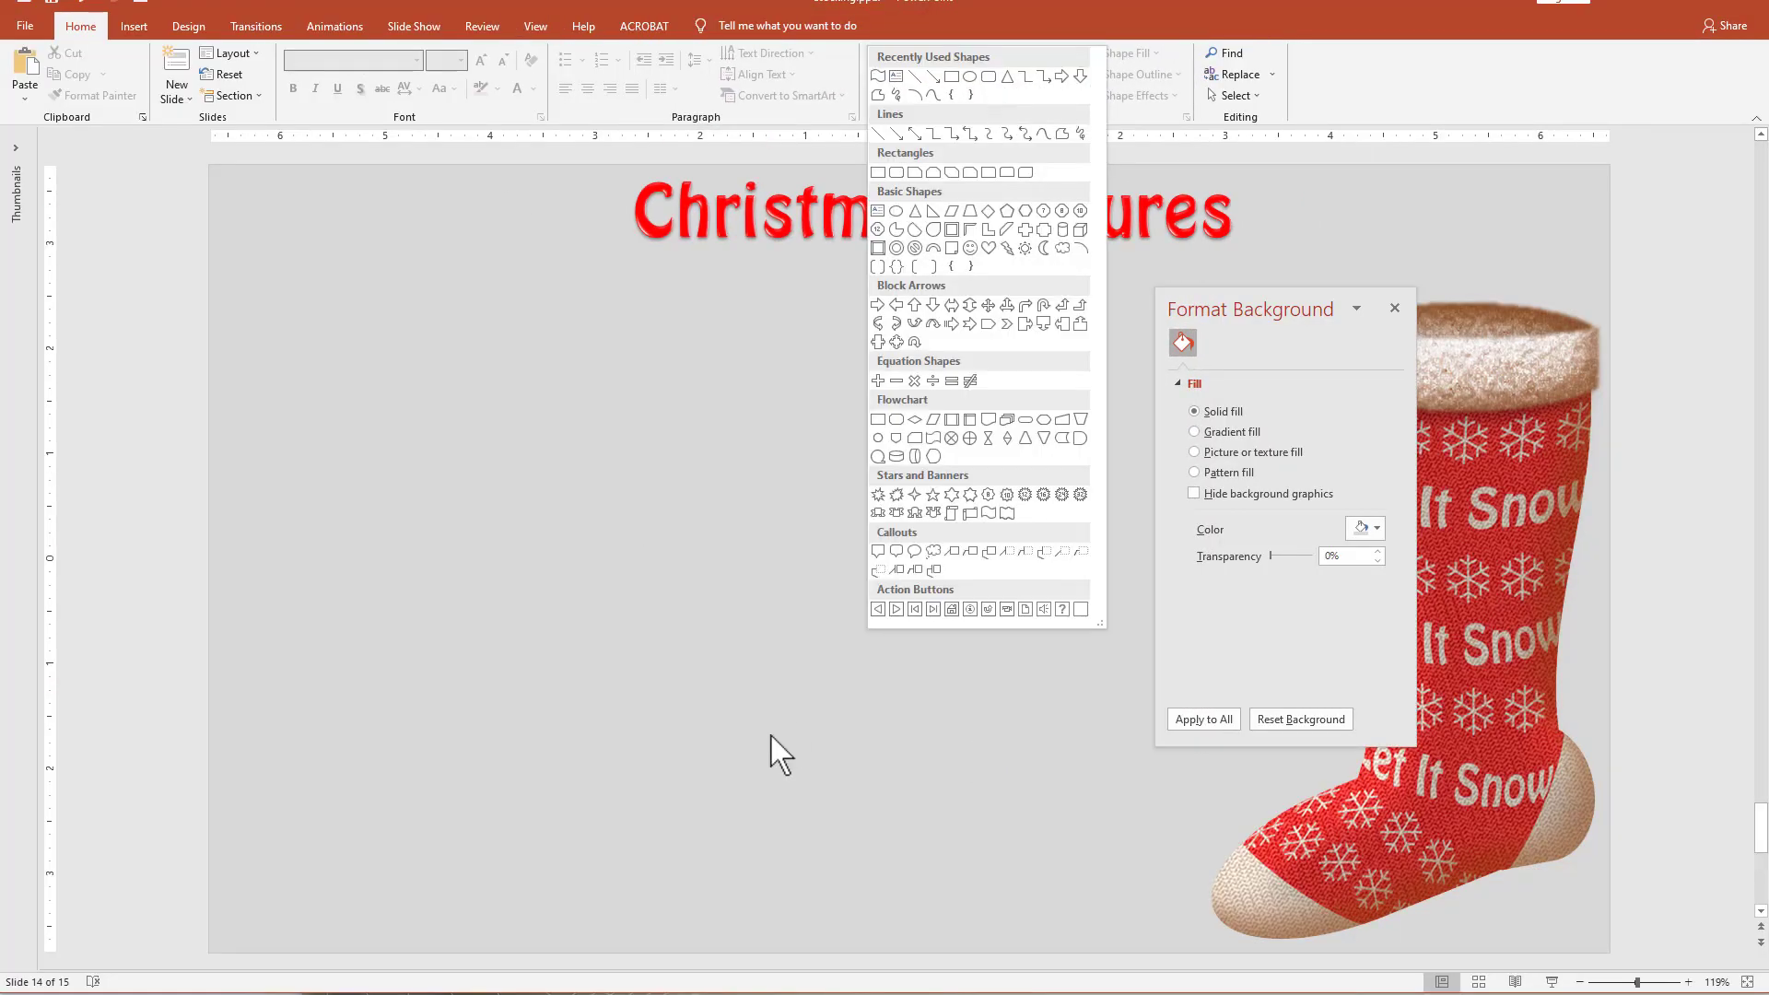
left_click(988, 514)
left_click_drag(242, 369, 1172, 632)
left_click_drag(987, 545, 896, 541)
left_click(1195, 661)
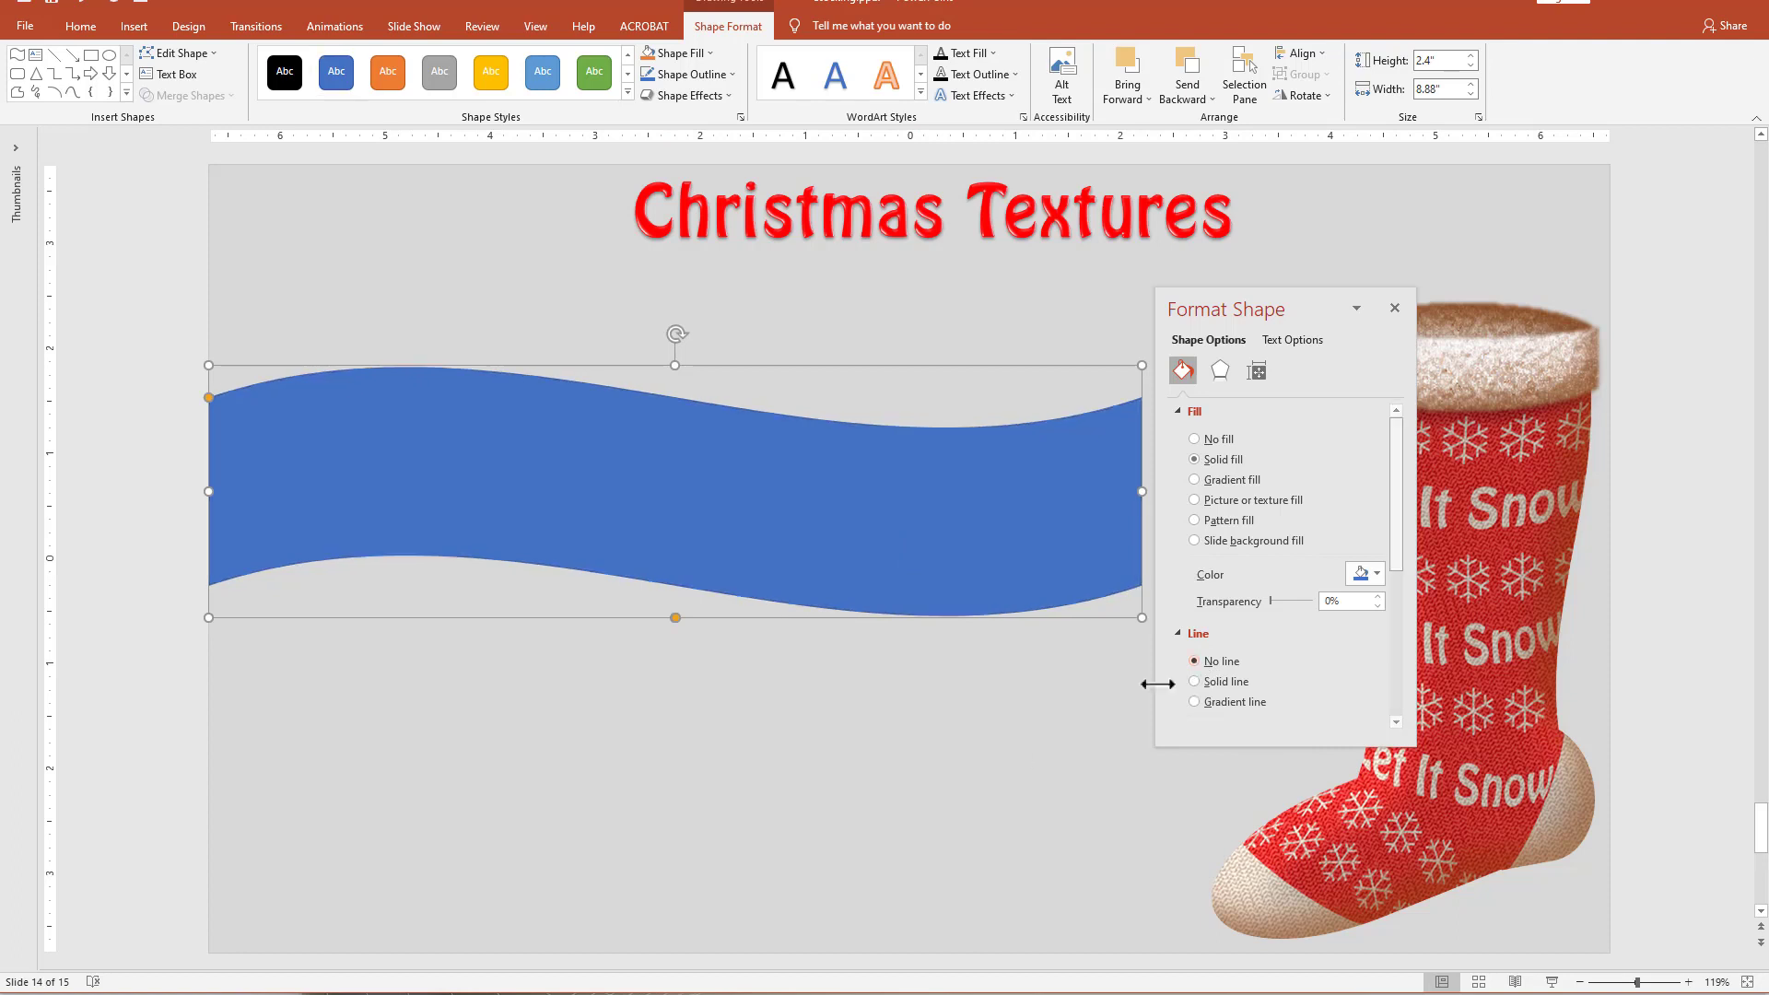
Nudge the wave shape slightly down and give it a solid standard green fill.
key("Down")
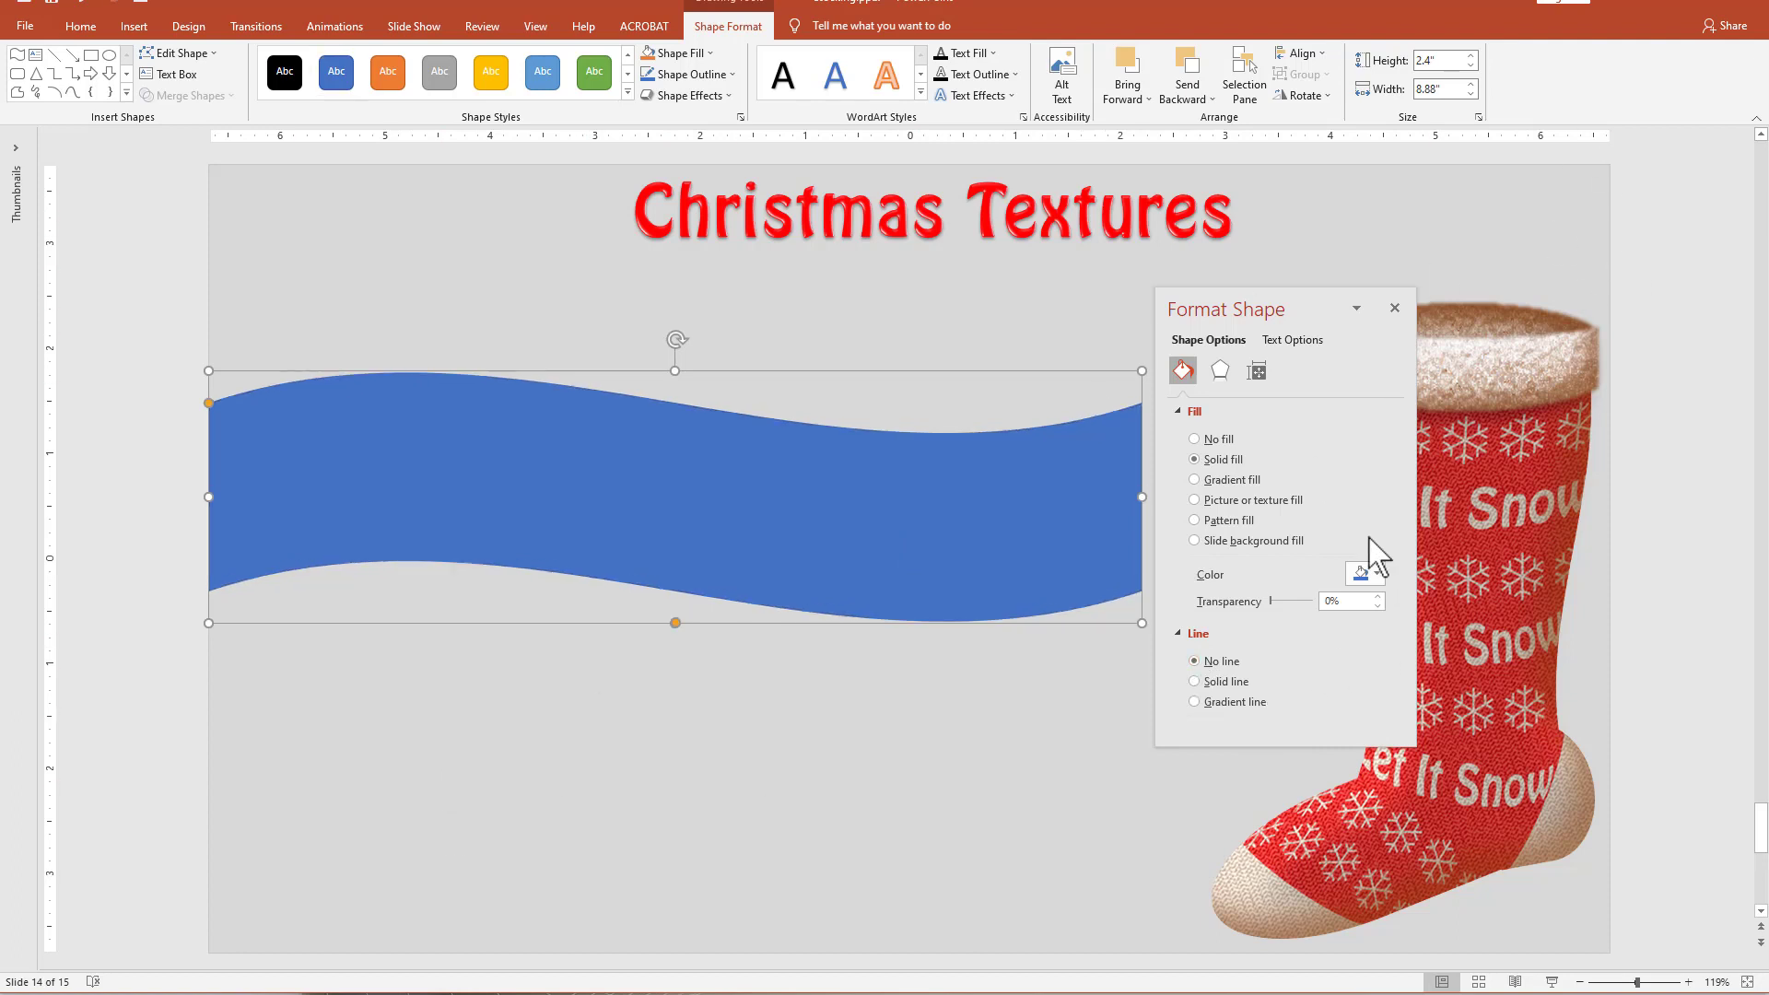
left_click(1368, 573)
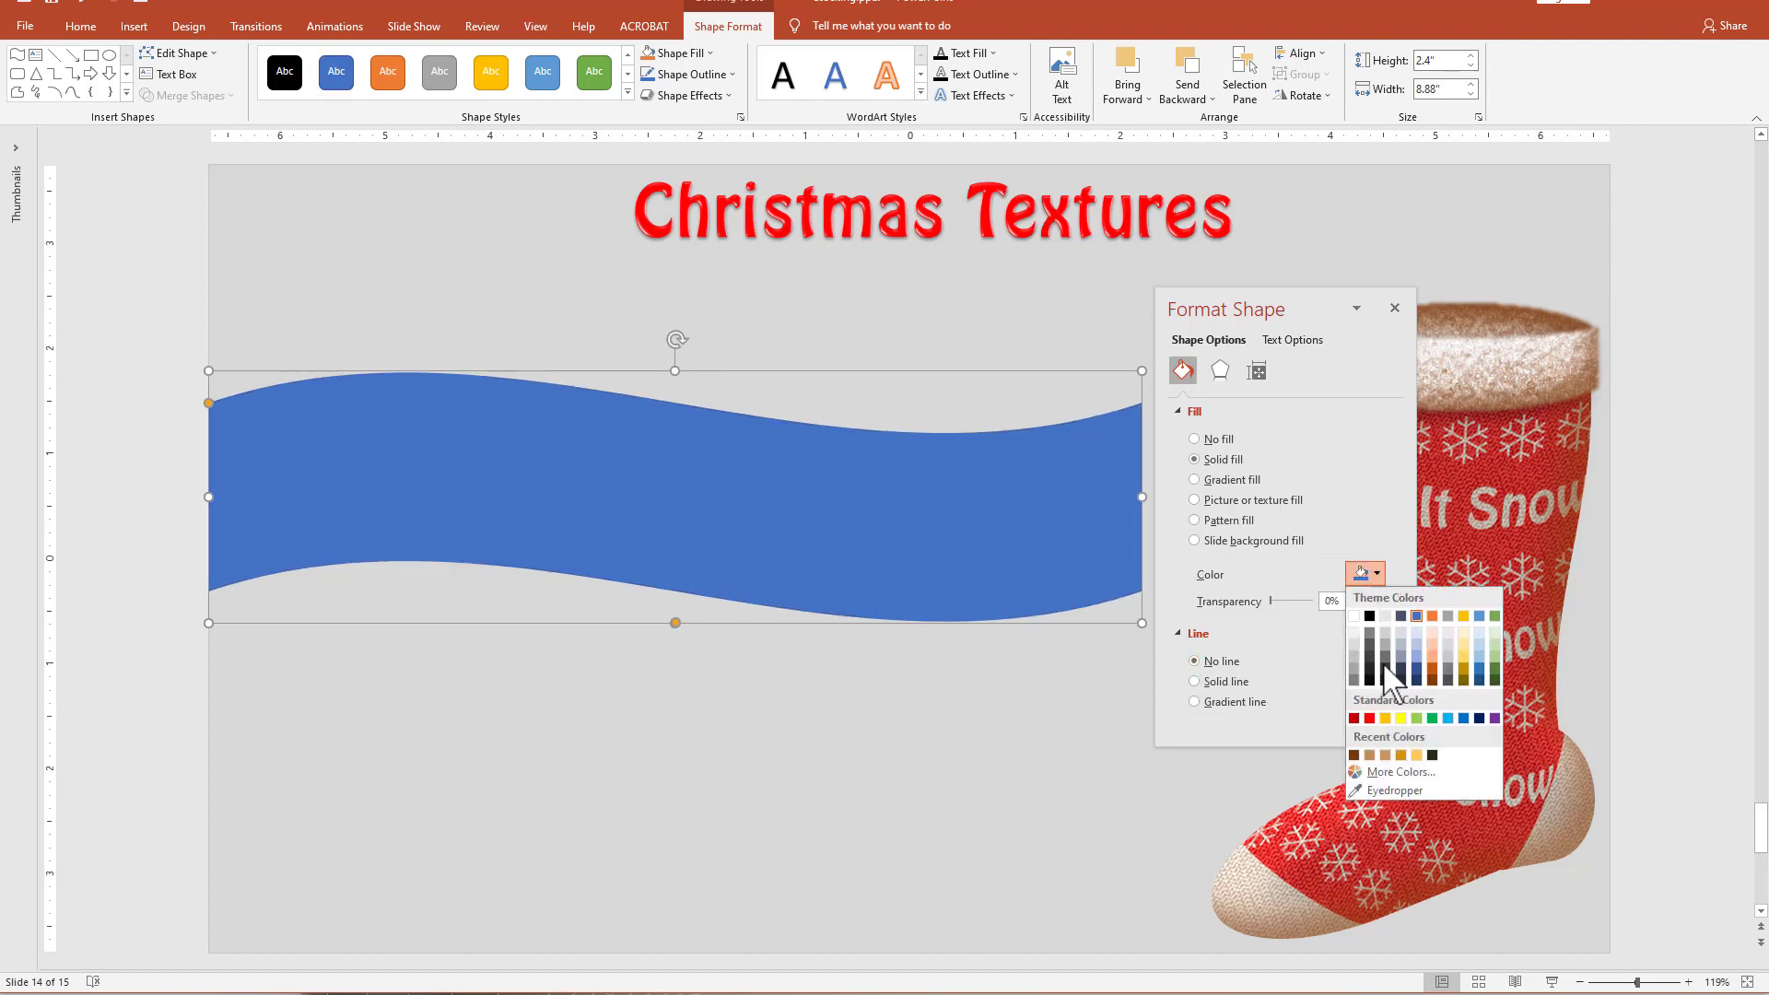
left_click(1432, 718)
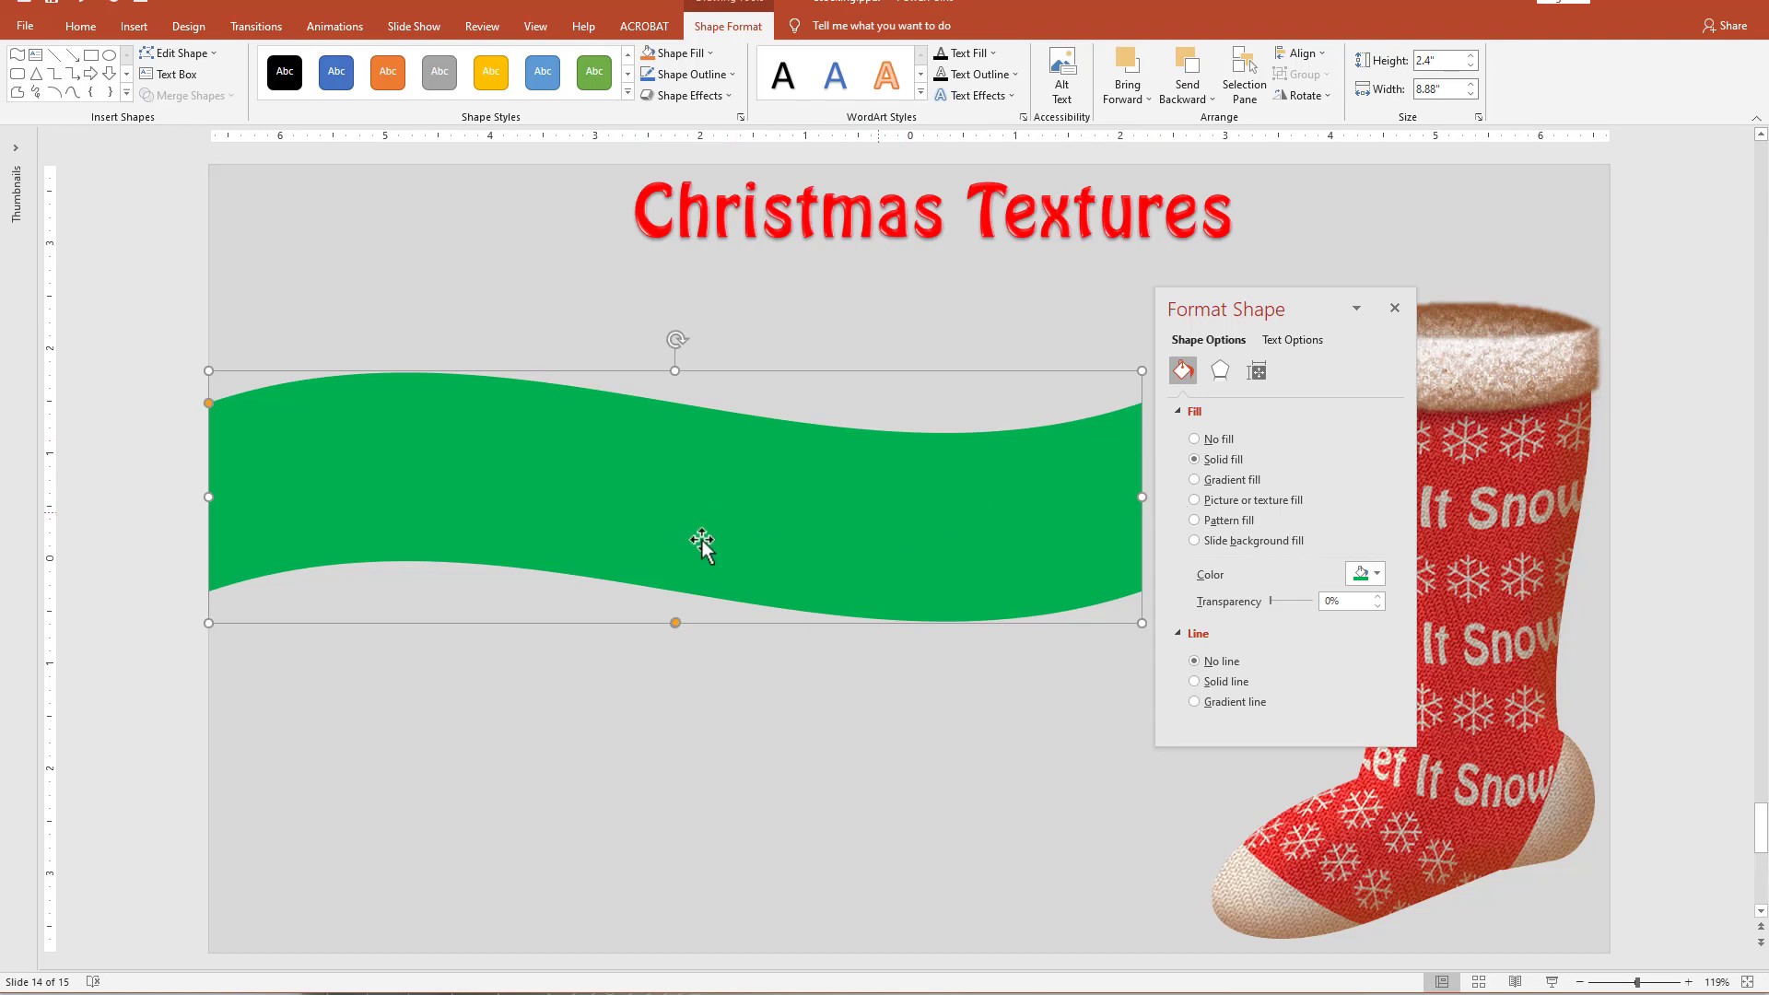
Switch the wave to a linear gradient fill with a 0° angle.
left_click(1253, 480)
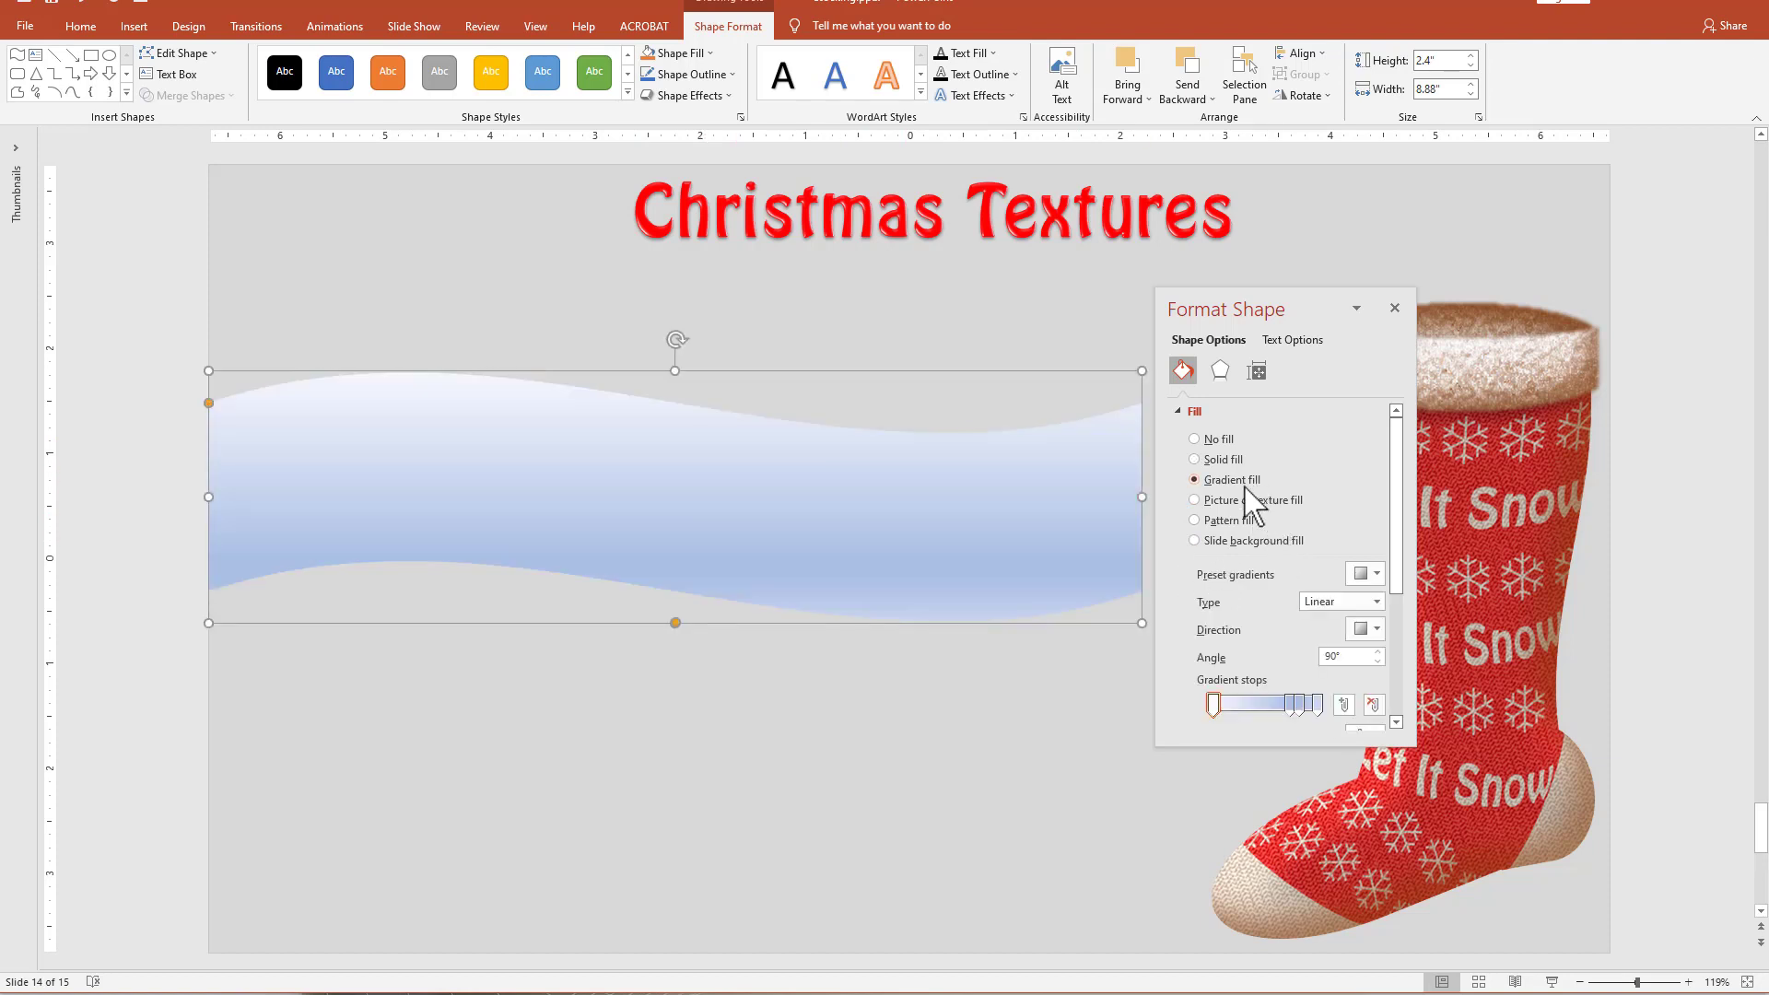
double_click(1334, 656)
type("0")
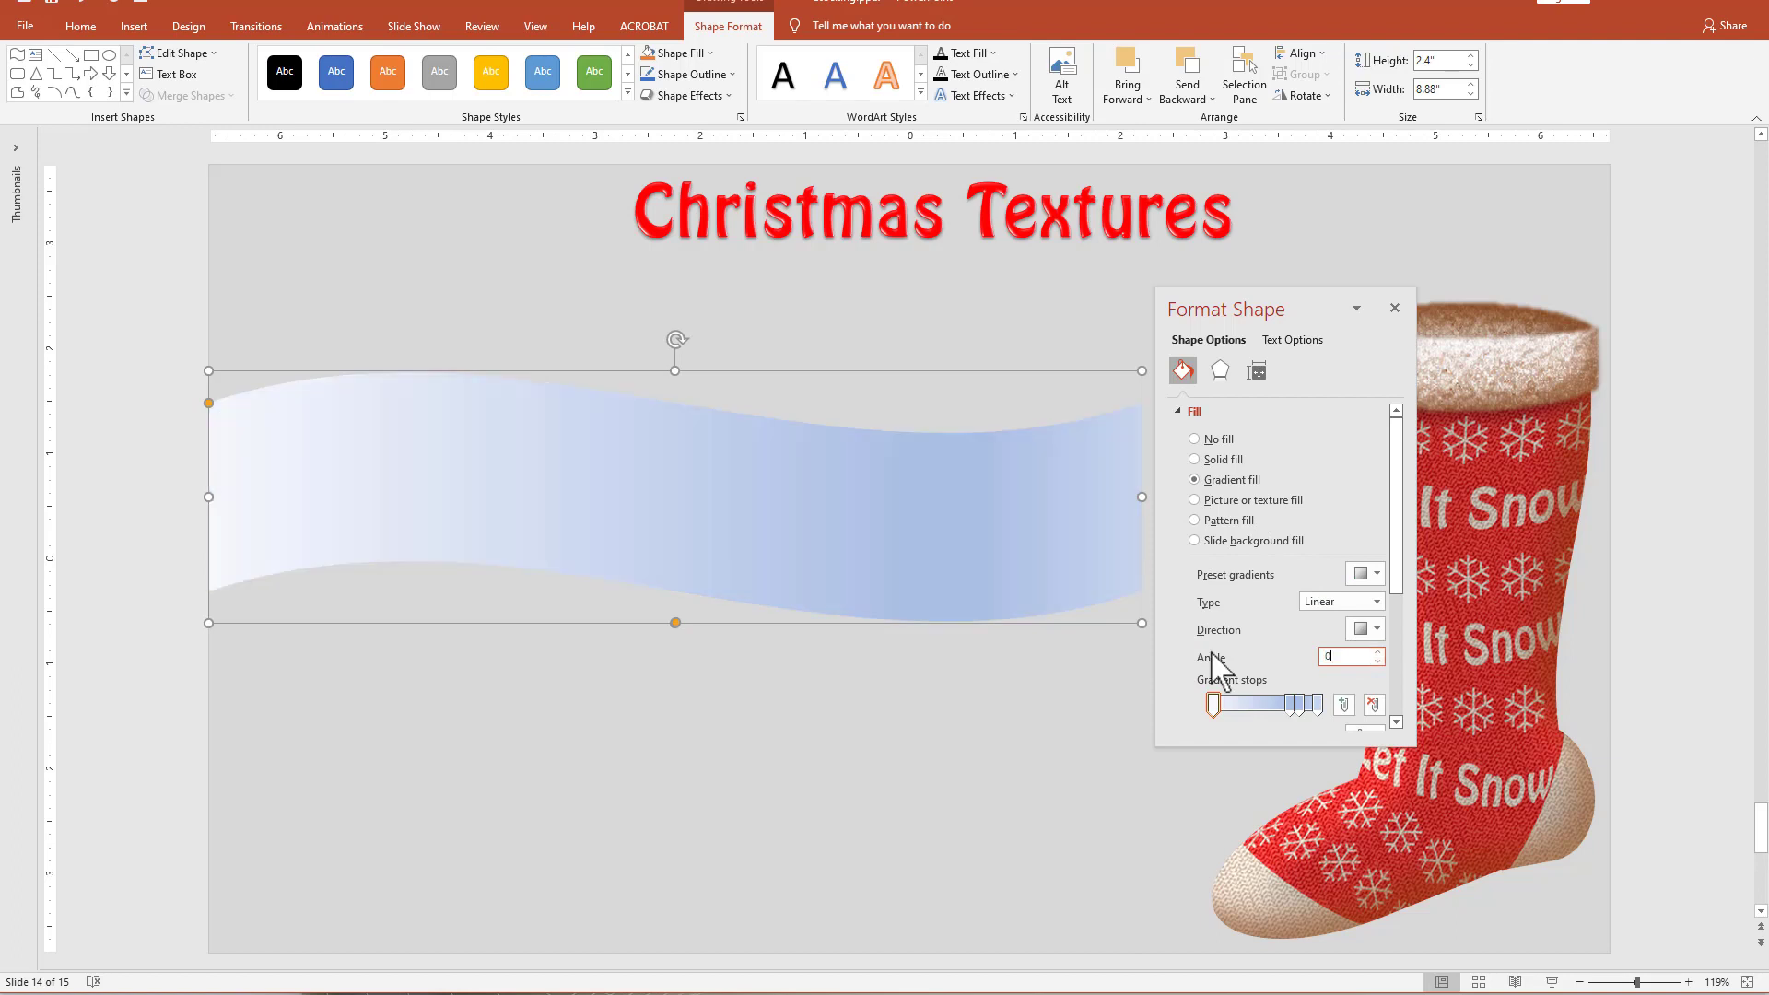
Color the first and last gradient stops of the wave standard green.
left_click(1213, 708)
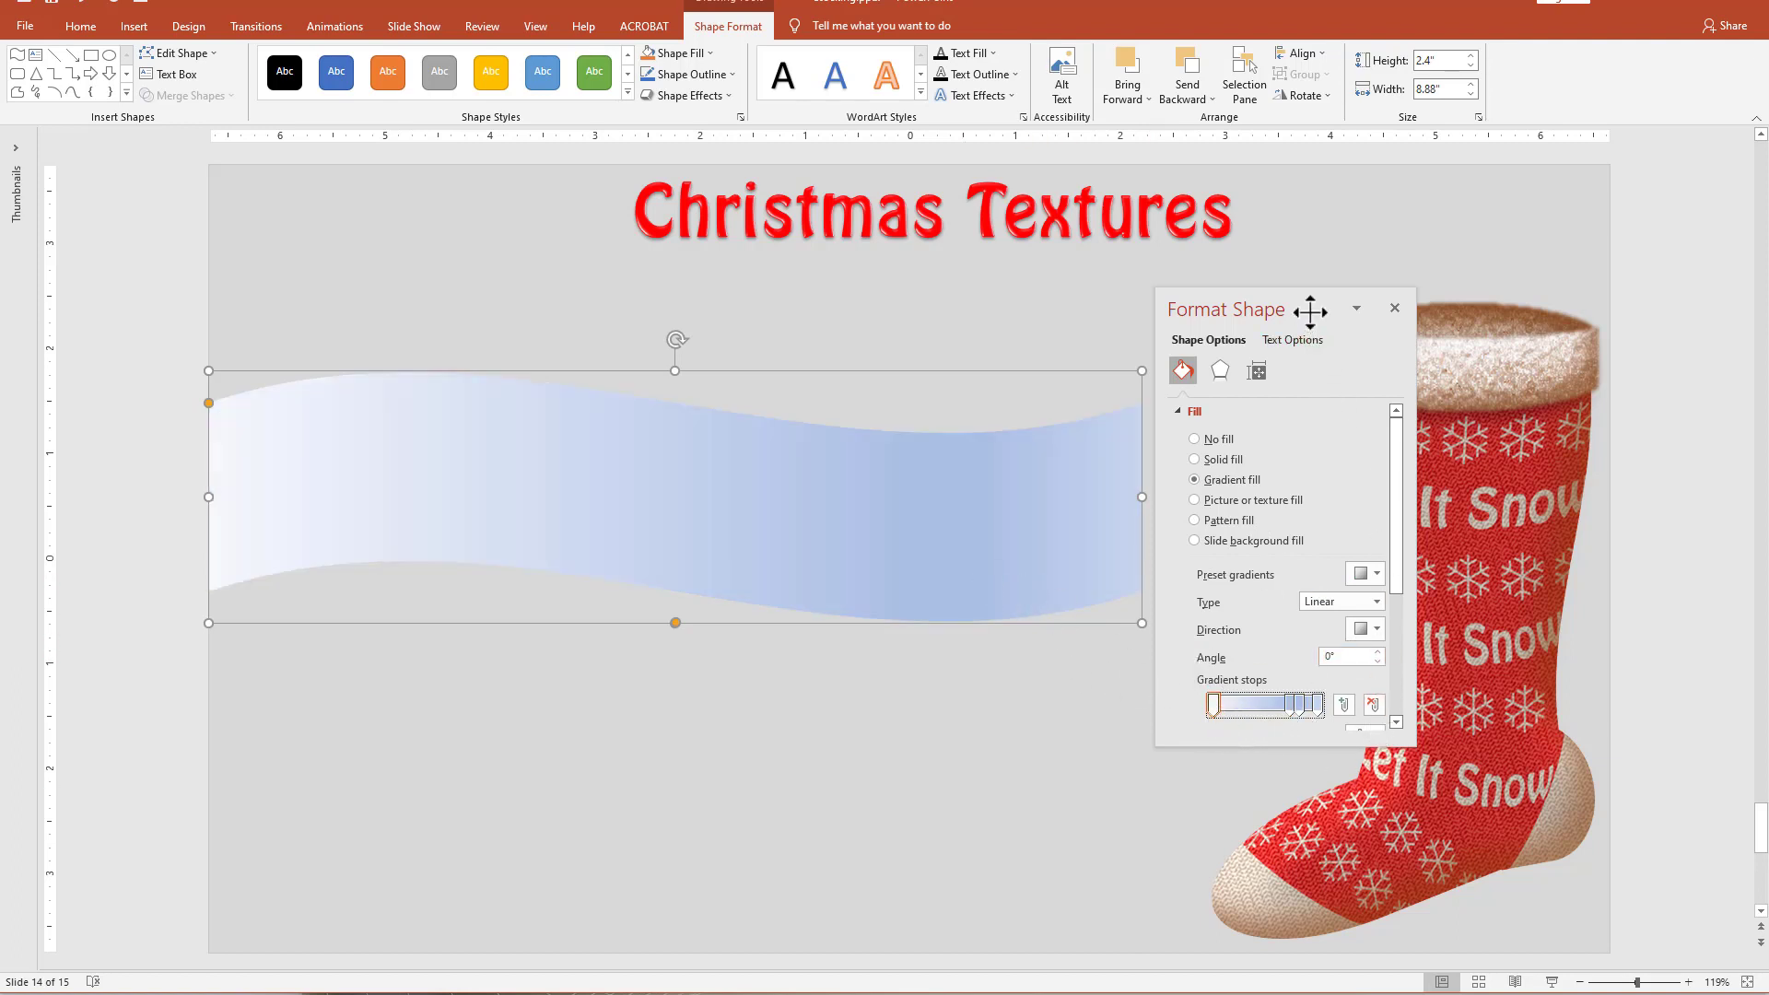
left_click_drag(1308, 289, 1302, 194)
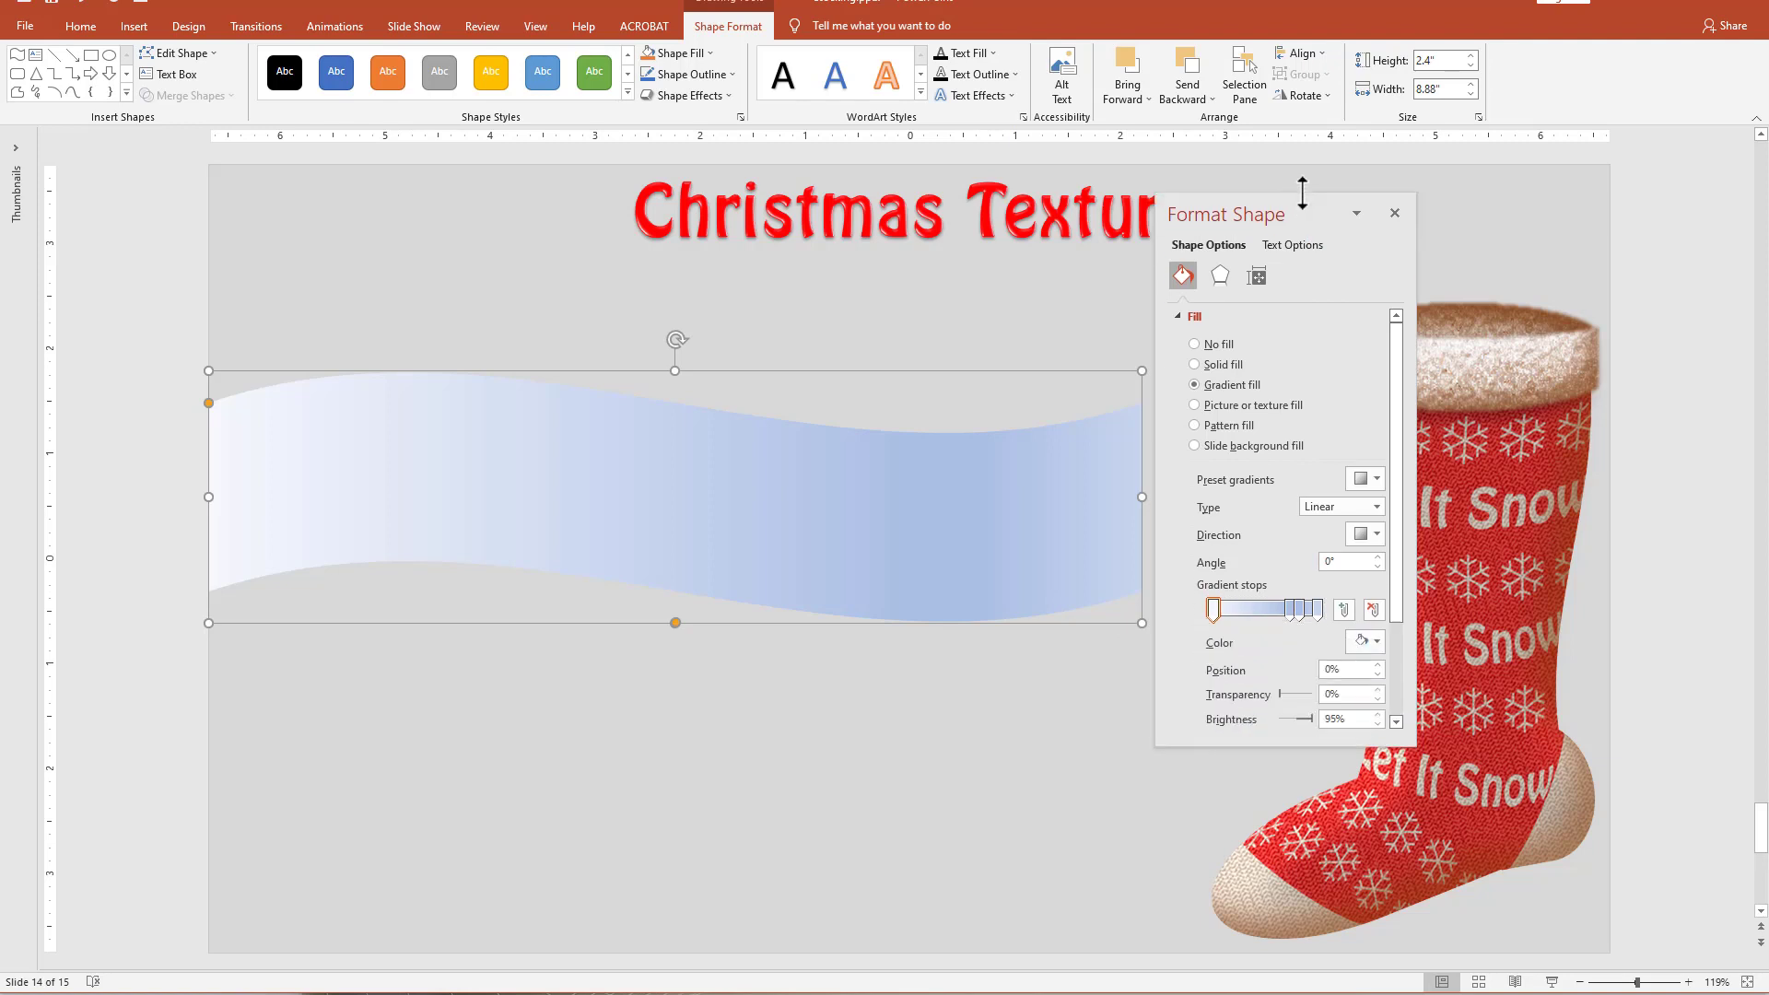
left_click(1366, 641)
left_click(1433, 783)
left_click(1317, 610)
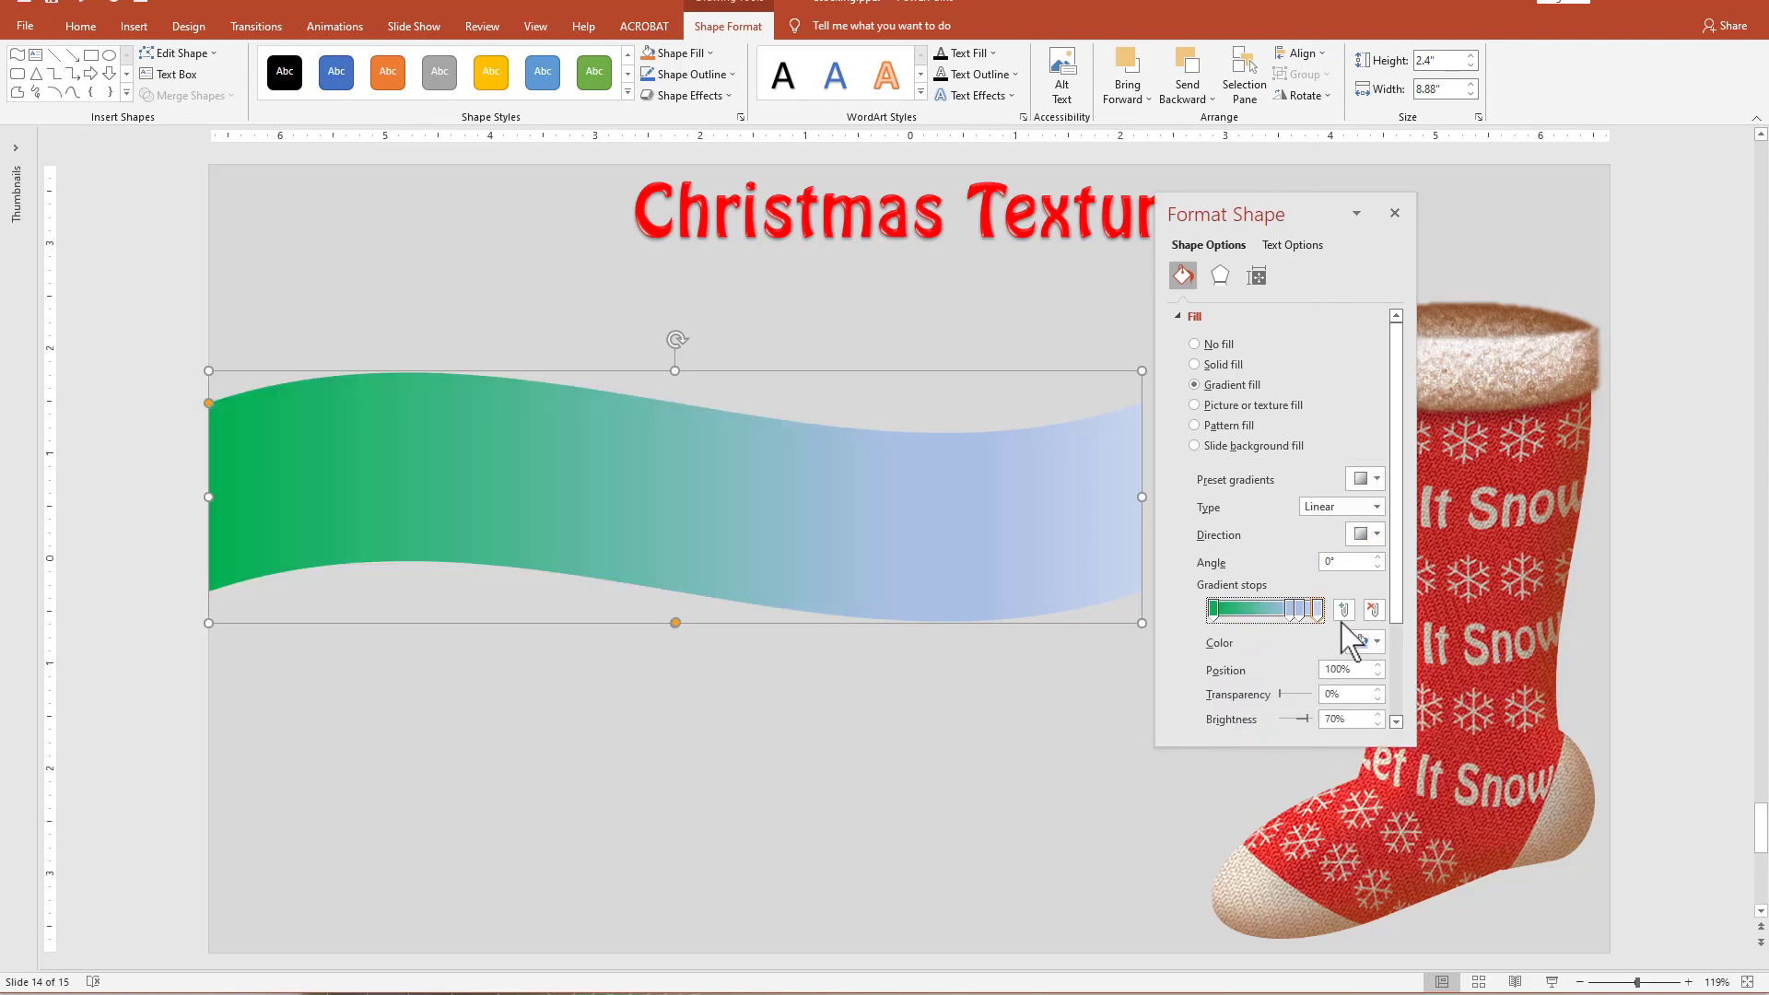
left_click(1366, 642)
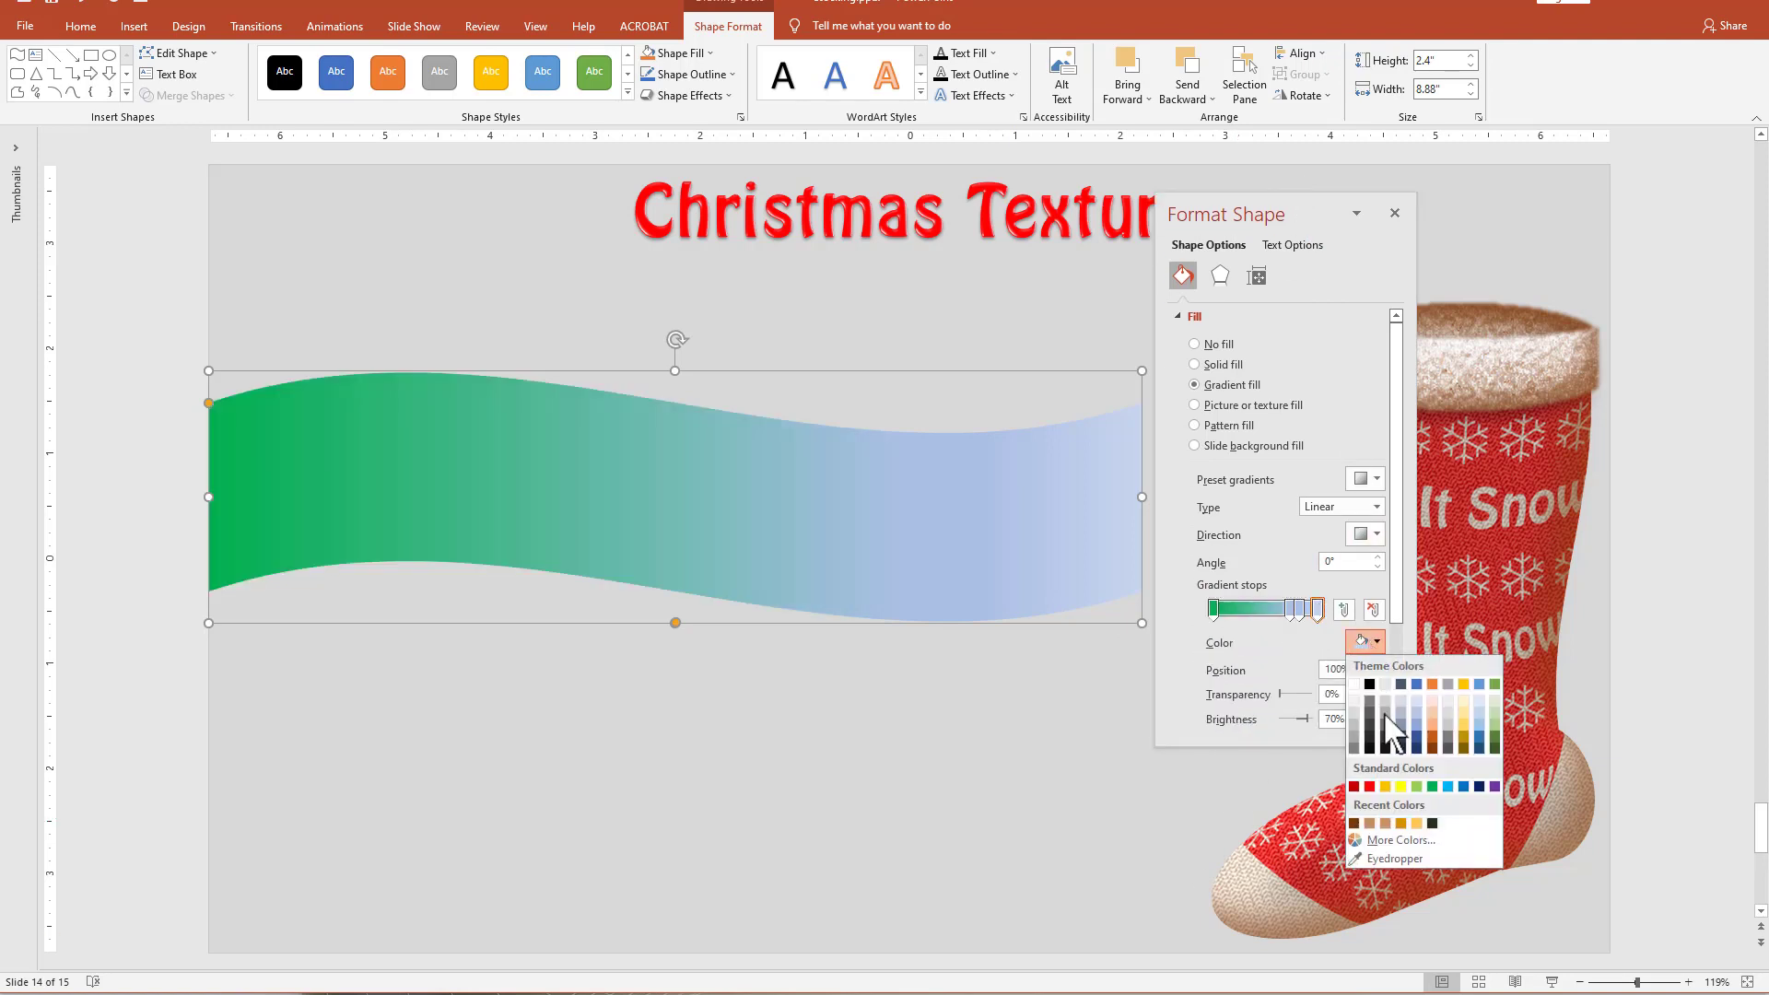
left_click(1432, 786)
Move the two middle gradient stops to about 59% and 74% and color both standard green.
left_click_drag(1286, 615, 1290, 616)
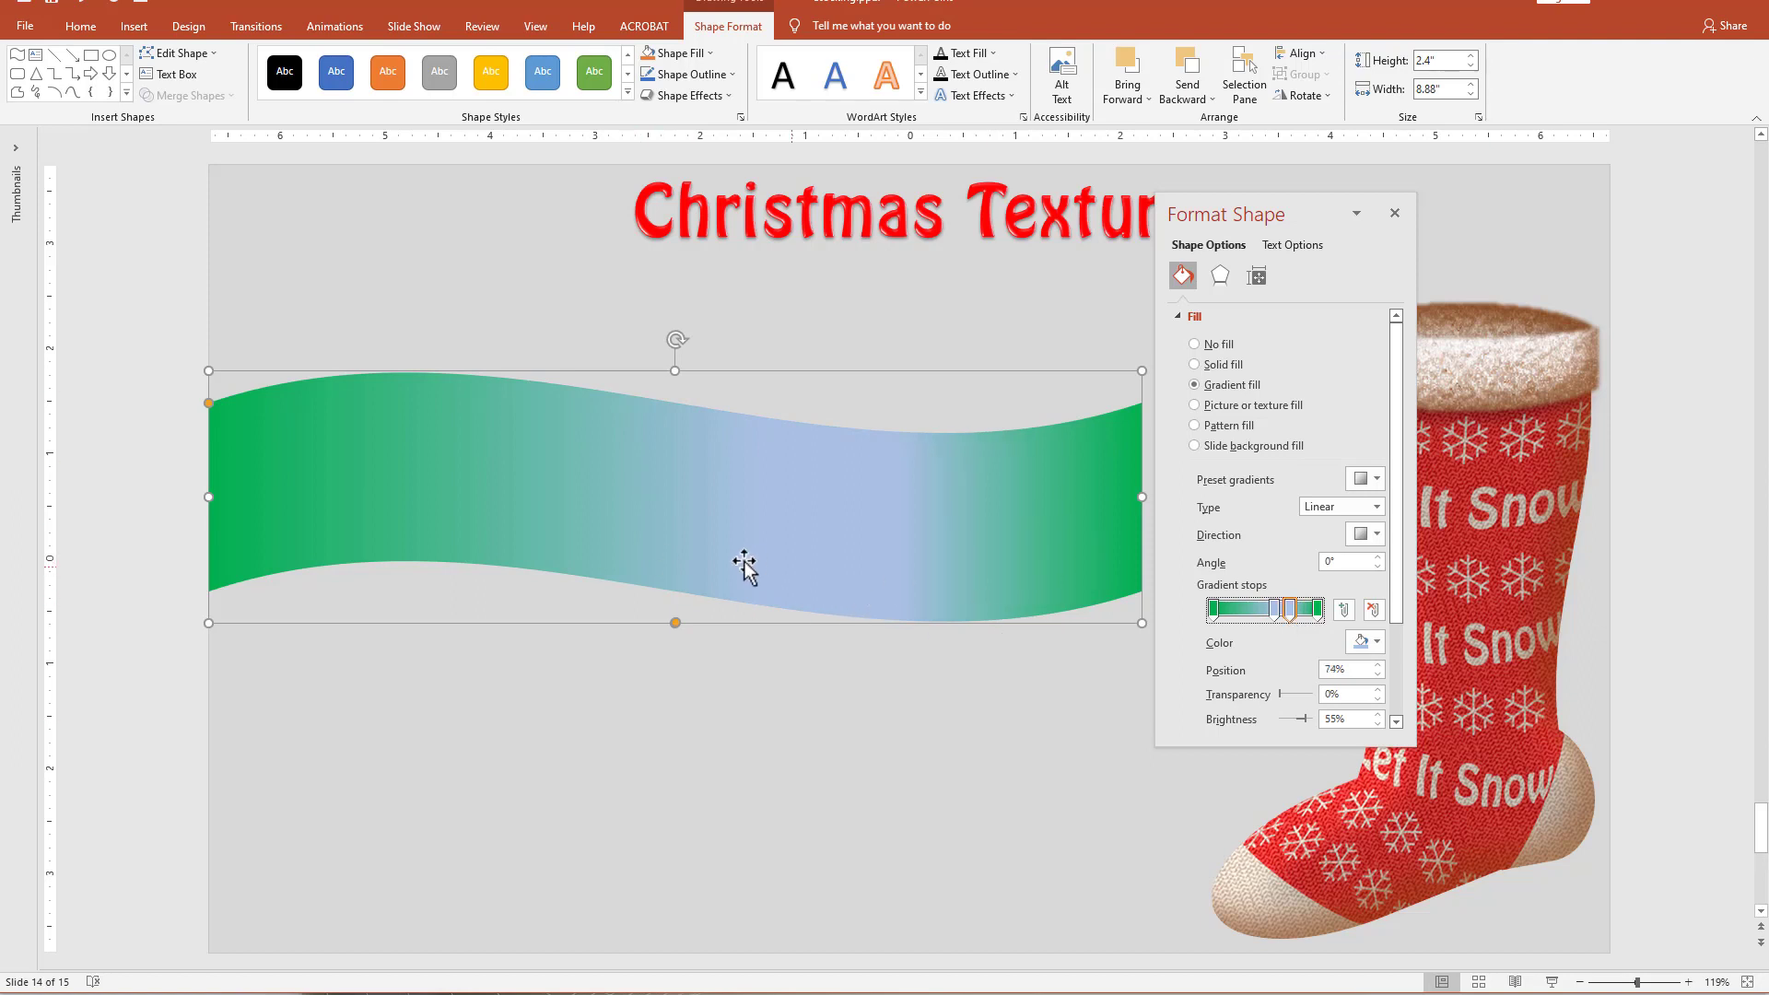
left_click(1278, 608)
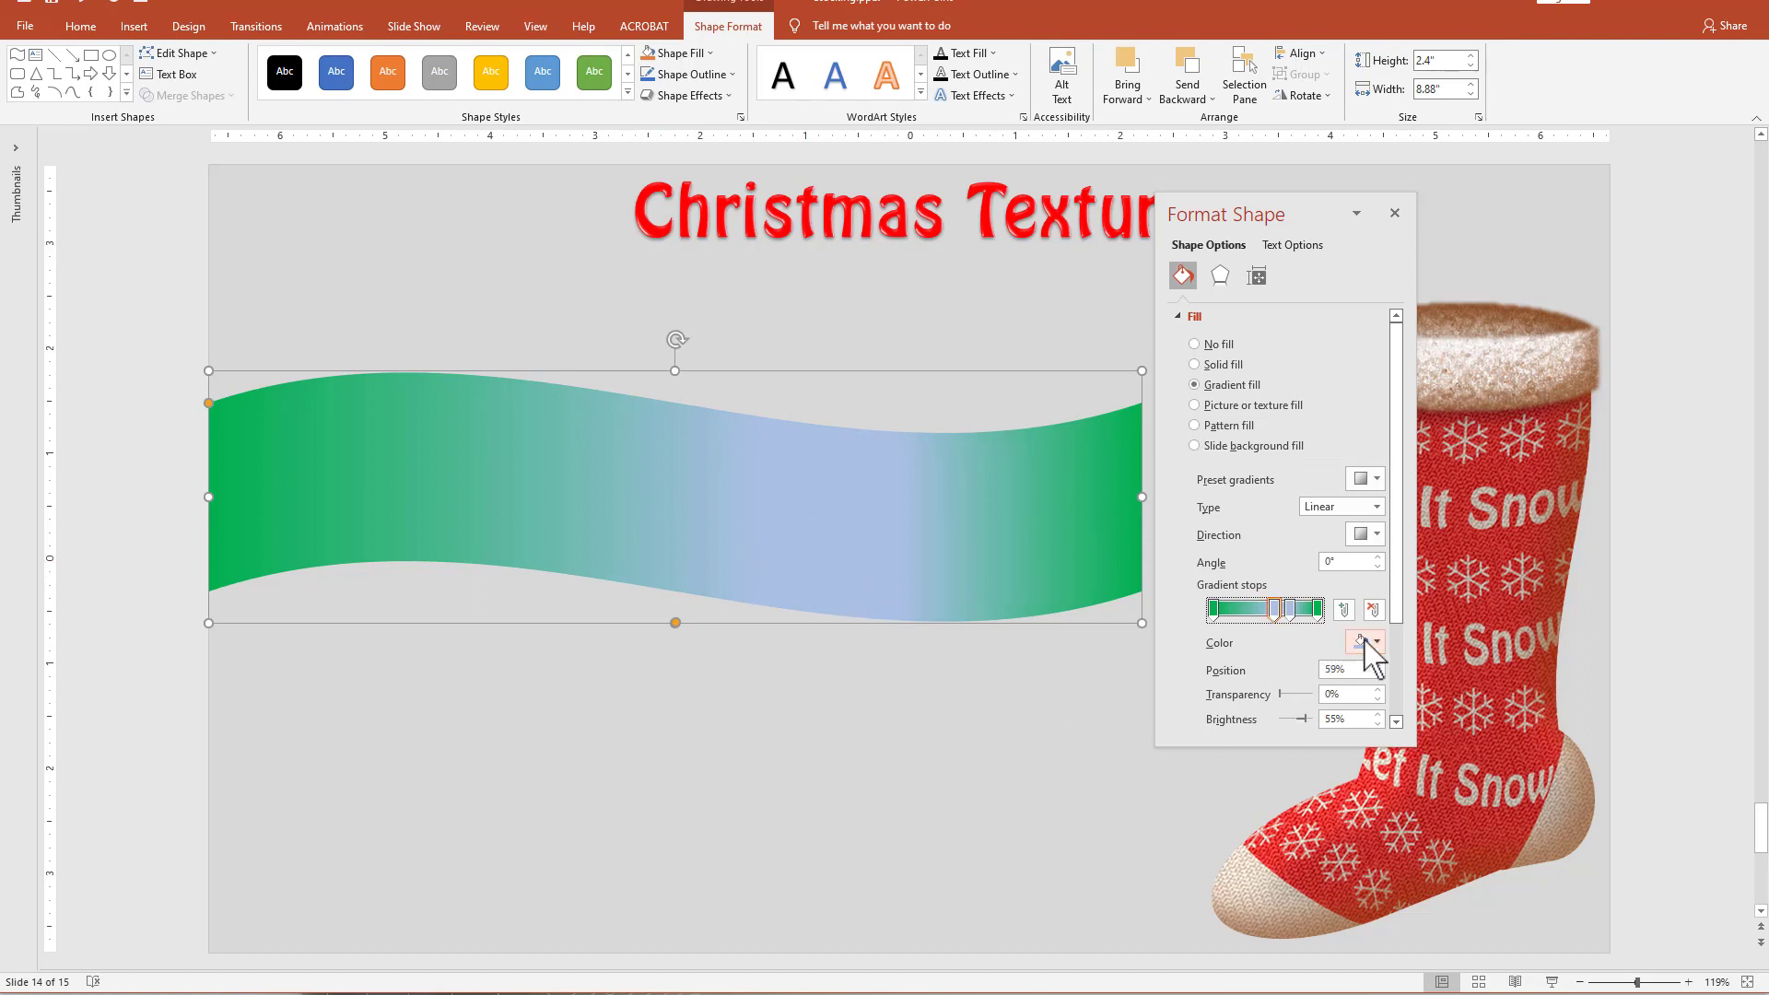
left_click(1368, 643)
left_click(1426, 782)
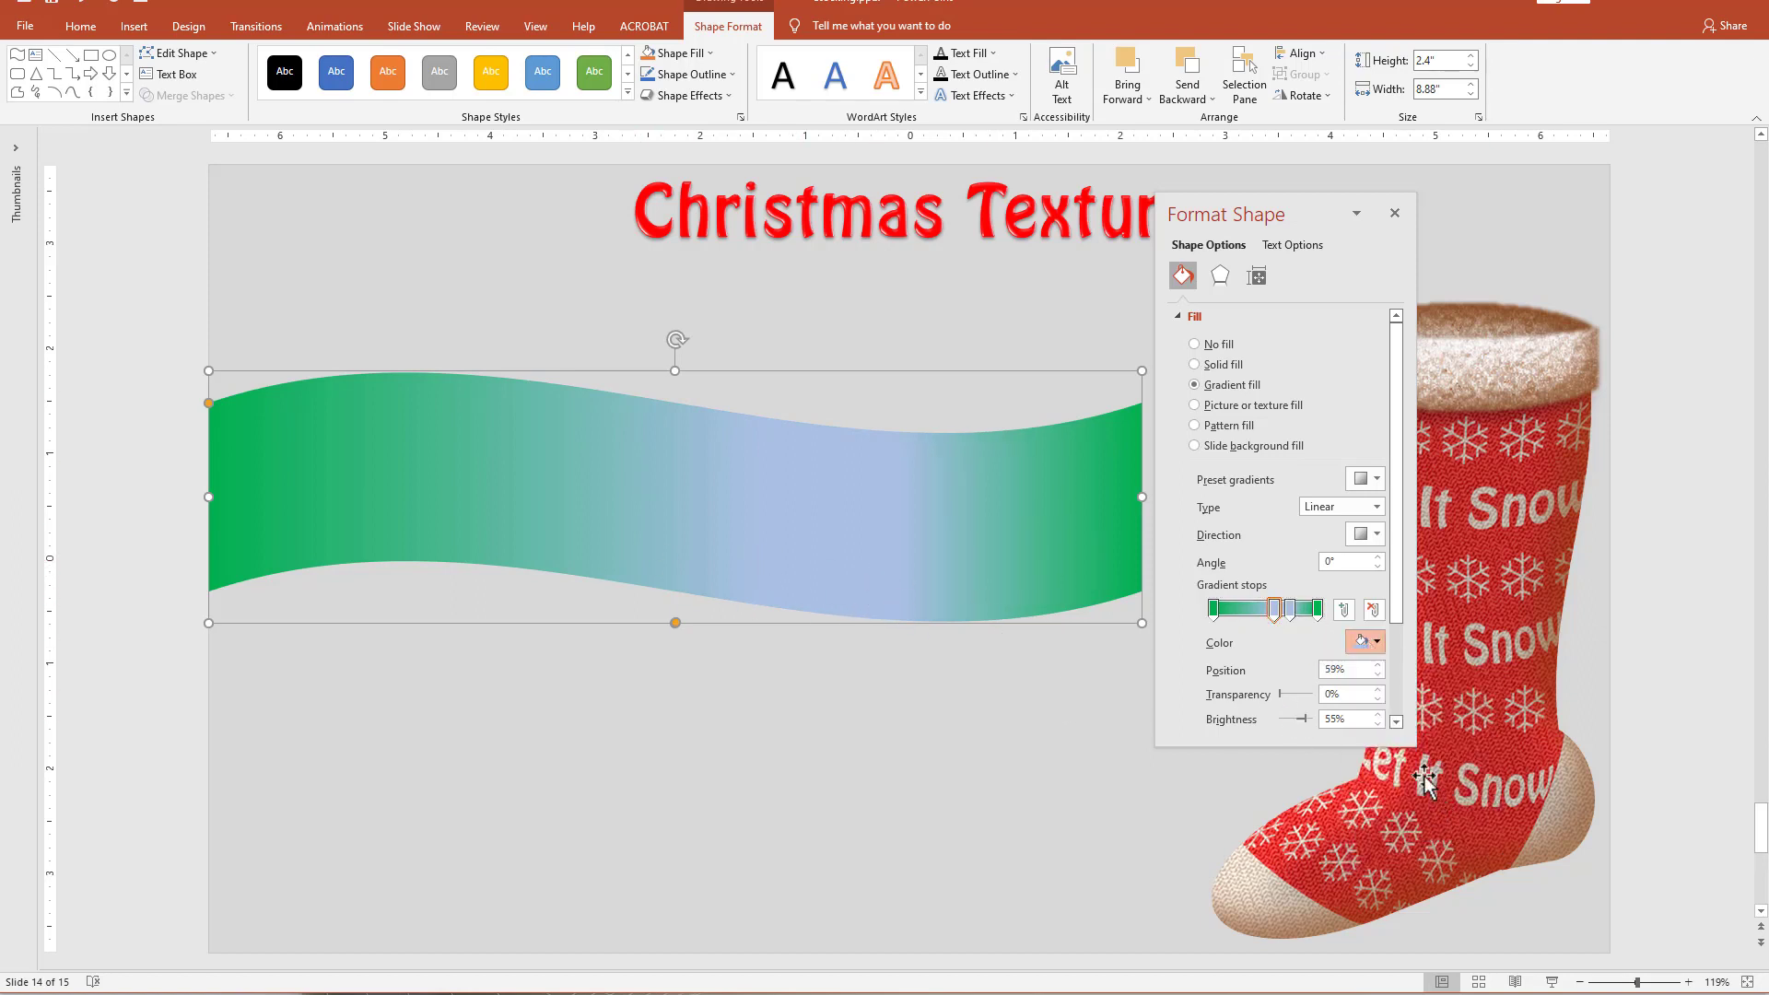
left_click(1291, 612)
left_click(1376, 642)
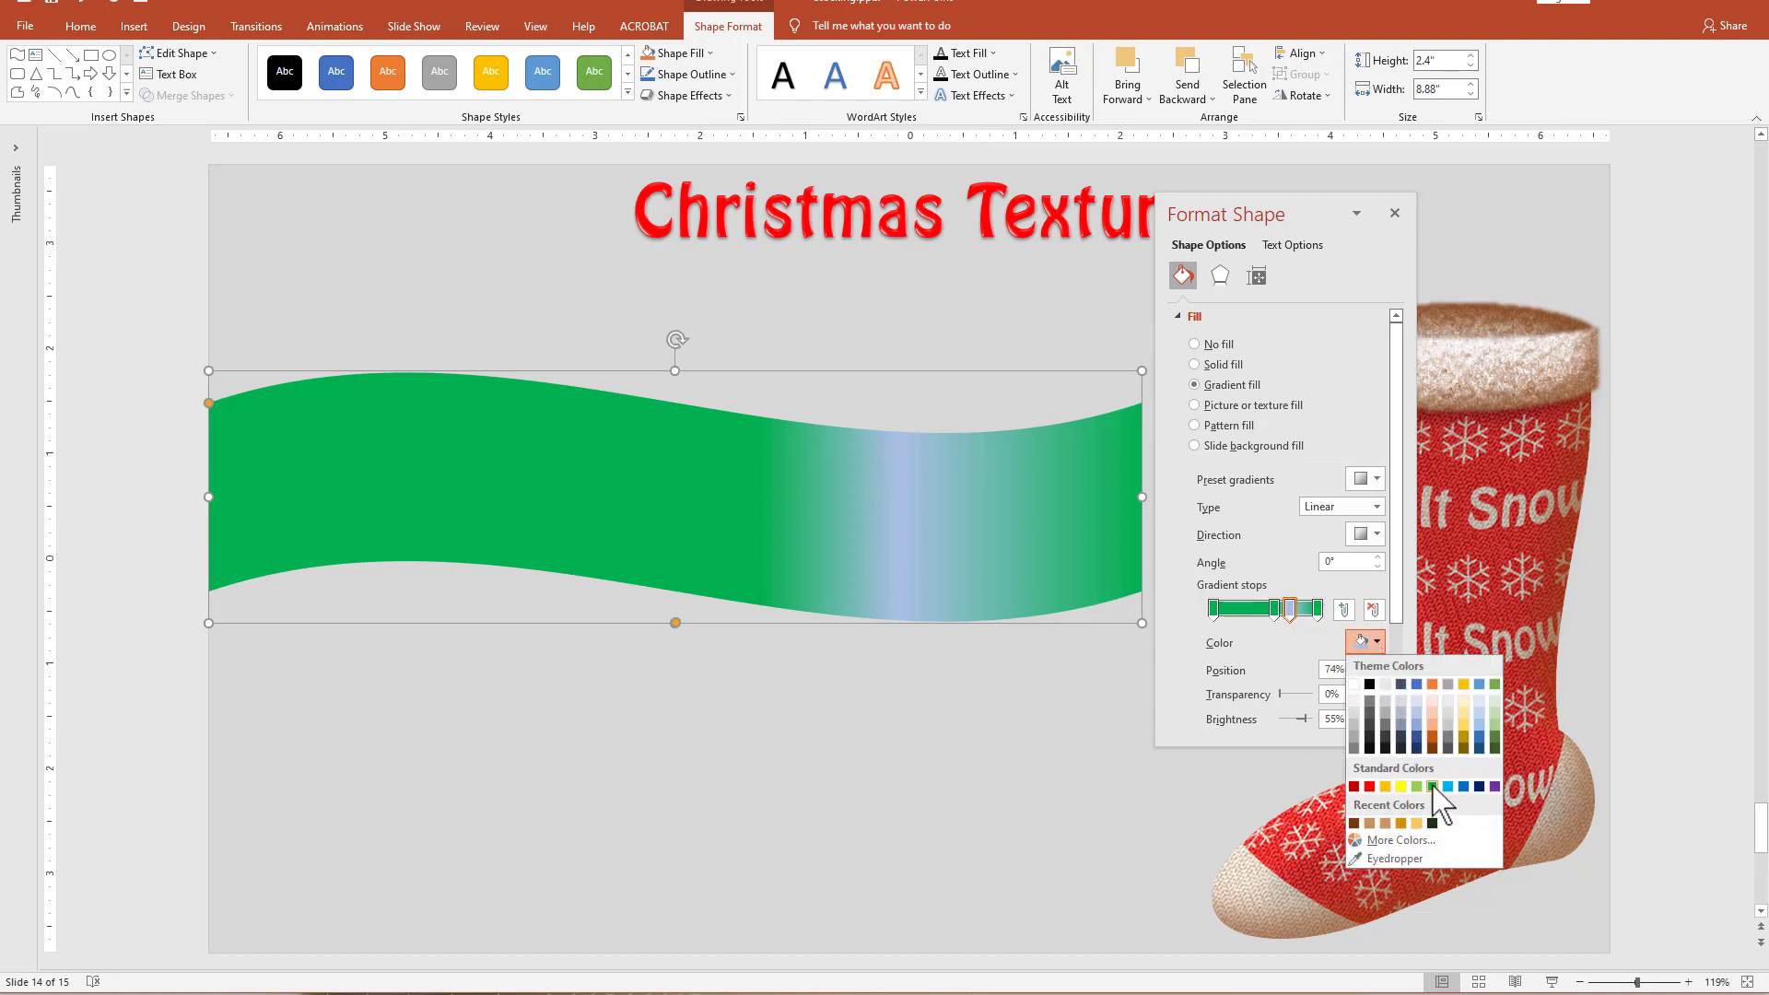
left_click(1432, 786)
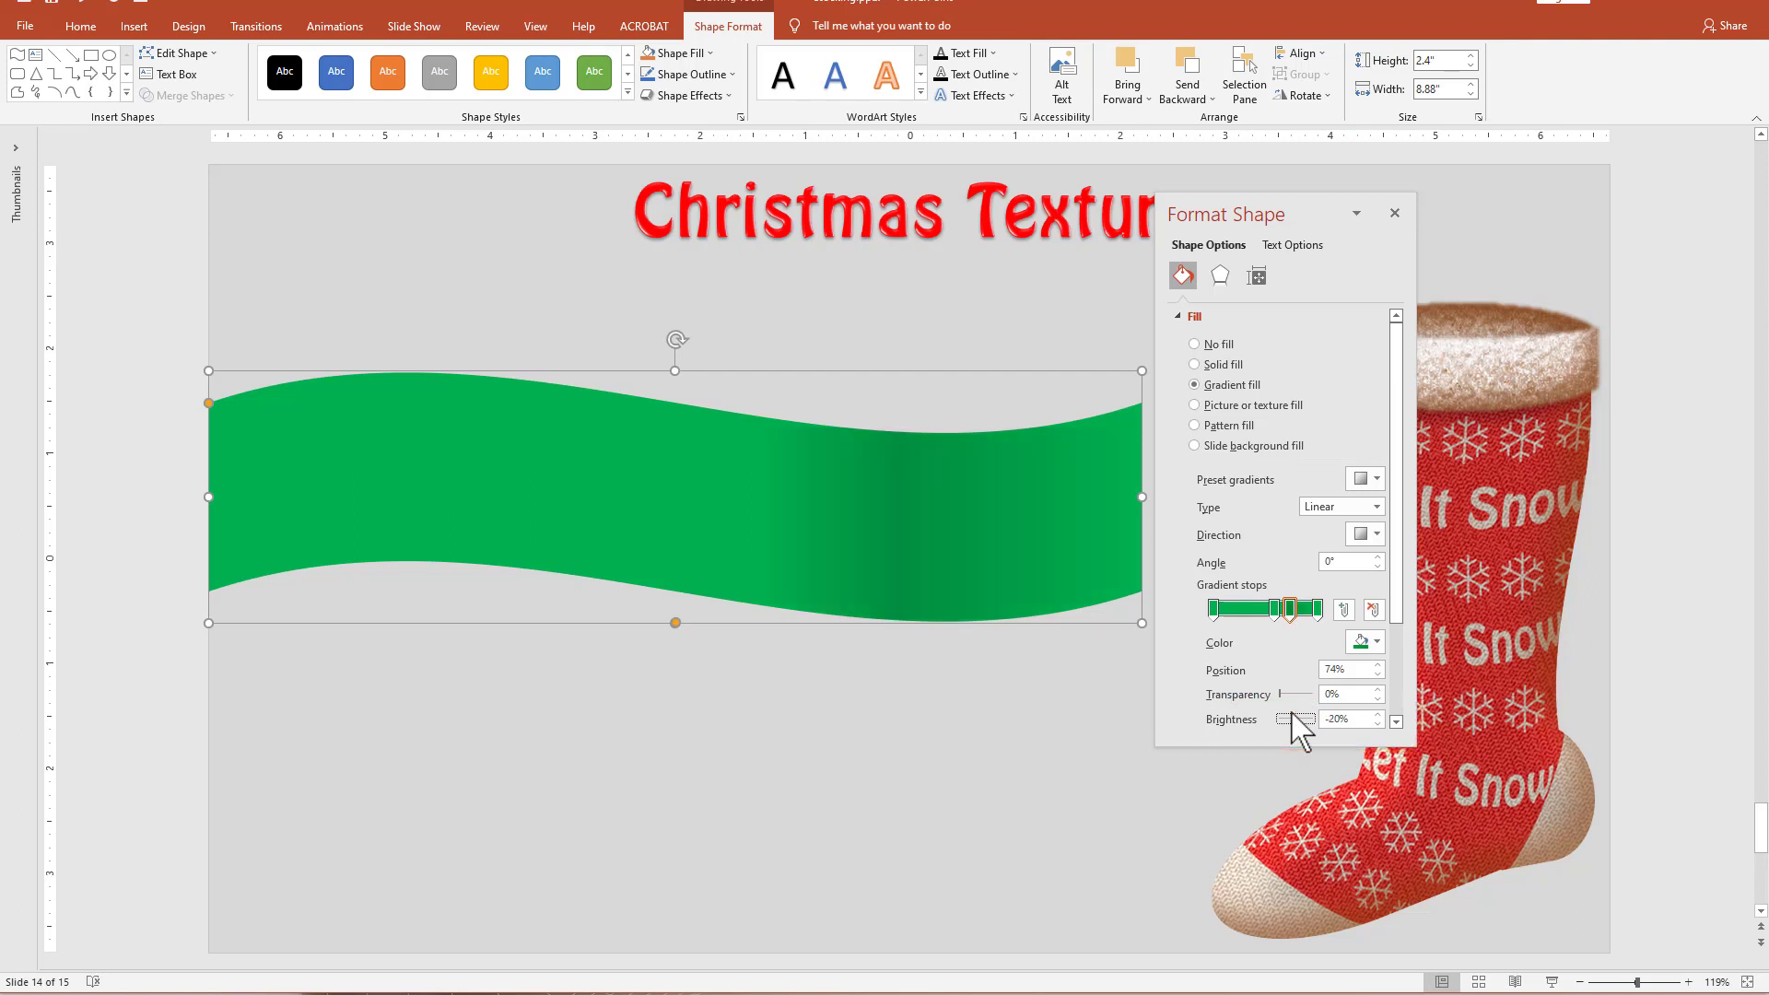
Darken the 59% gradient stop to -25% brightness and move it to 53%.
left_click(1275, 610)
left_click_drag(1298, 720, 1295, 720)
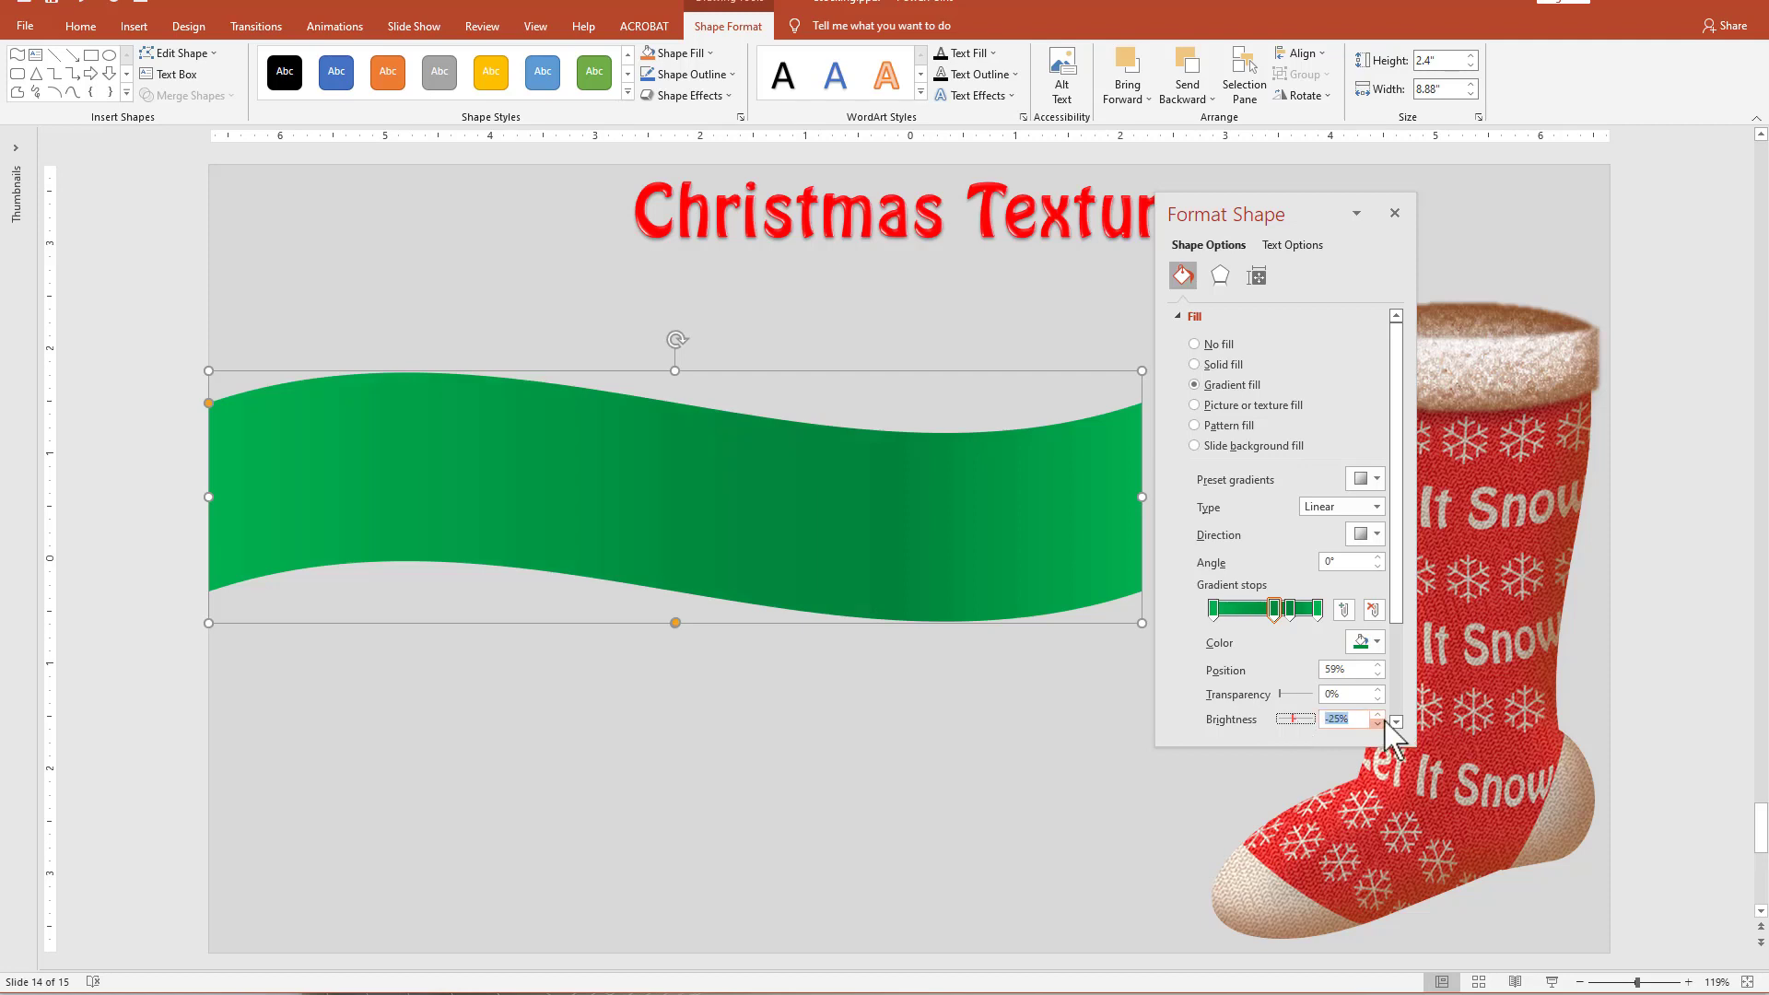
left_click(1278, 610)
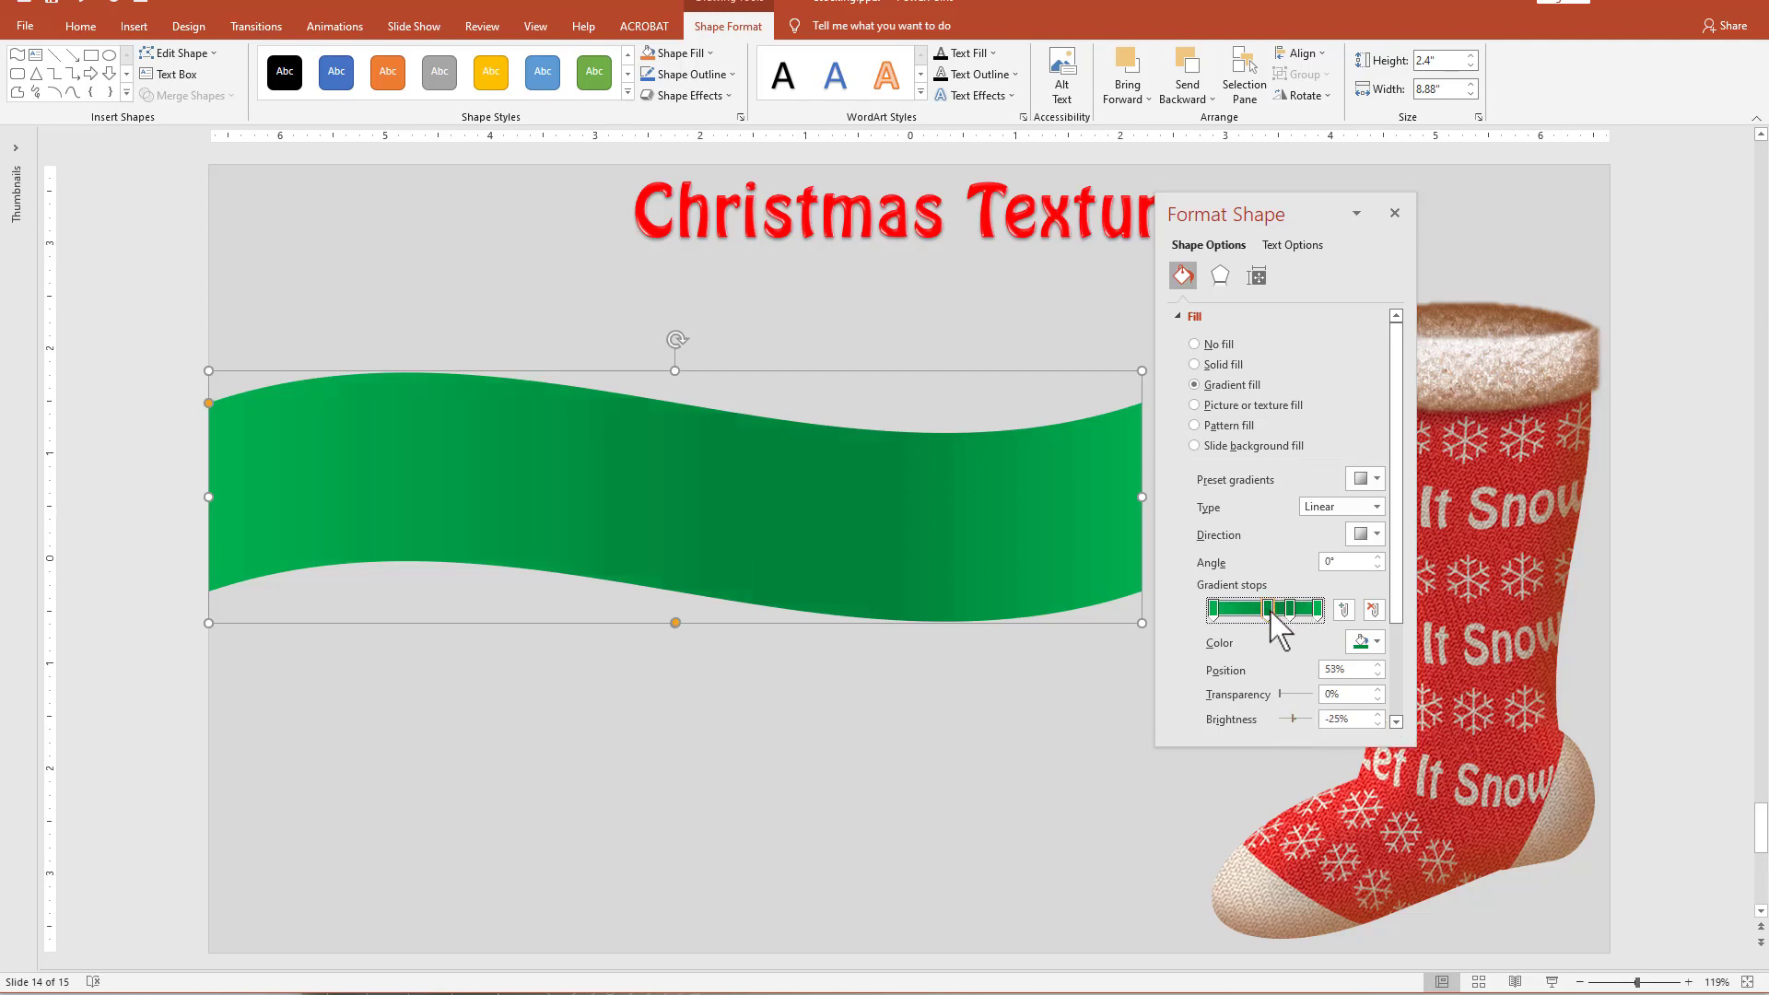
Shift the second dark gradient stop slightly toward the first and move both outer green stops inward, the last to 92%.
left_click_drag(1289, 610, 1286, 610)
left_click(1214, 608)
left_click_drag(1230, 605, 1231, 606)
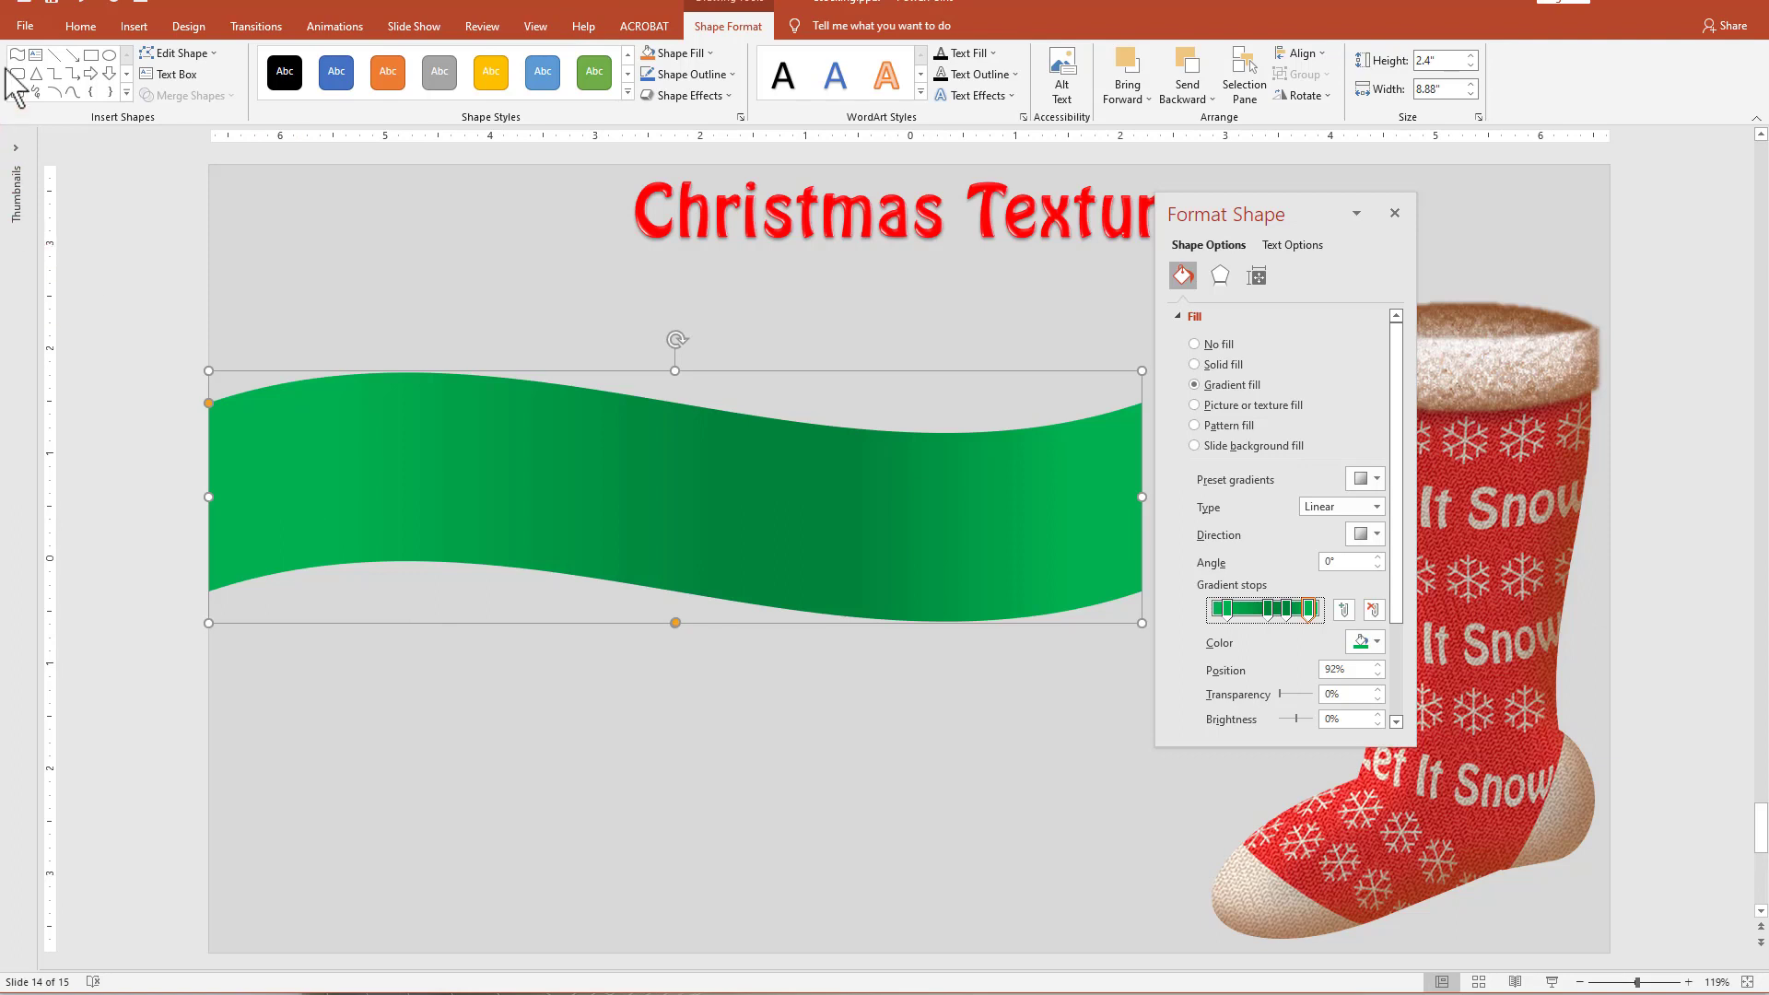
Add a text box above the green wave containing "Merry Christmas".
left_click(35, 55)
left_click(683, 299)
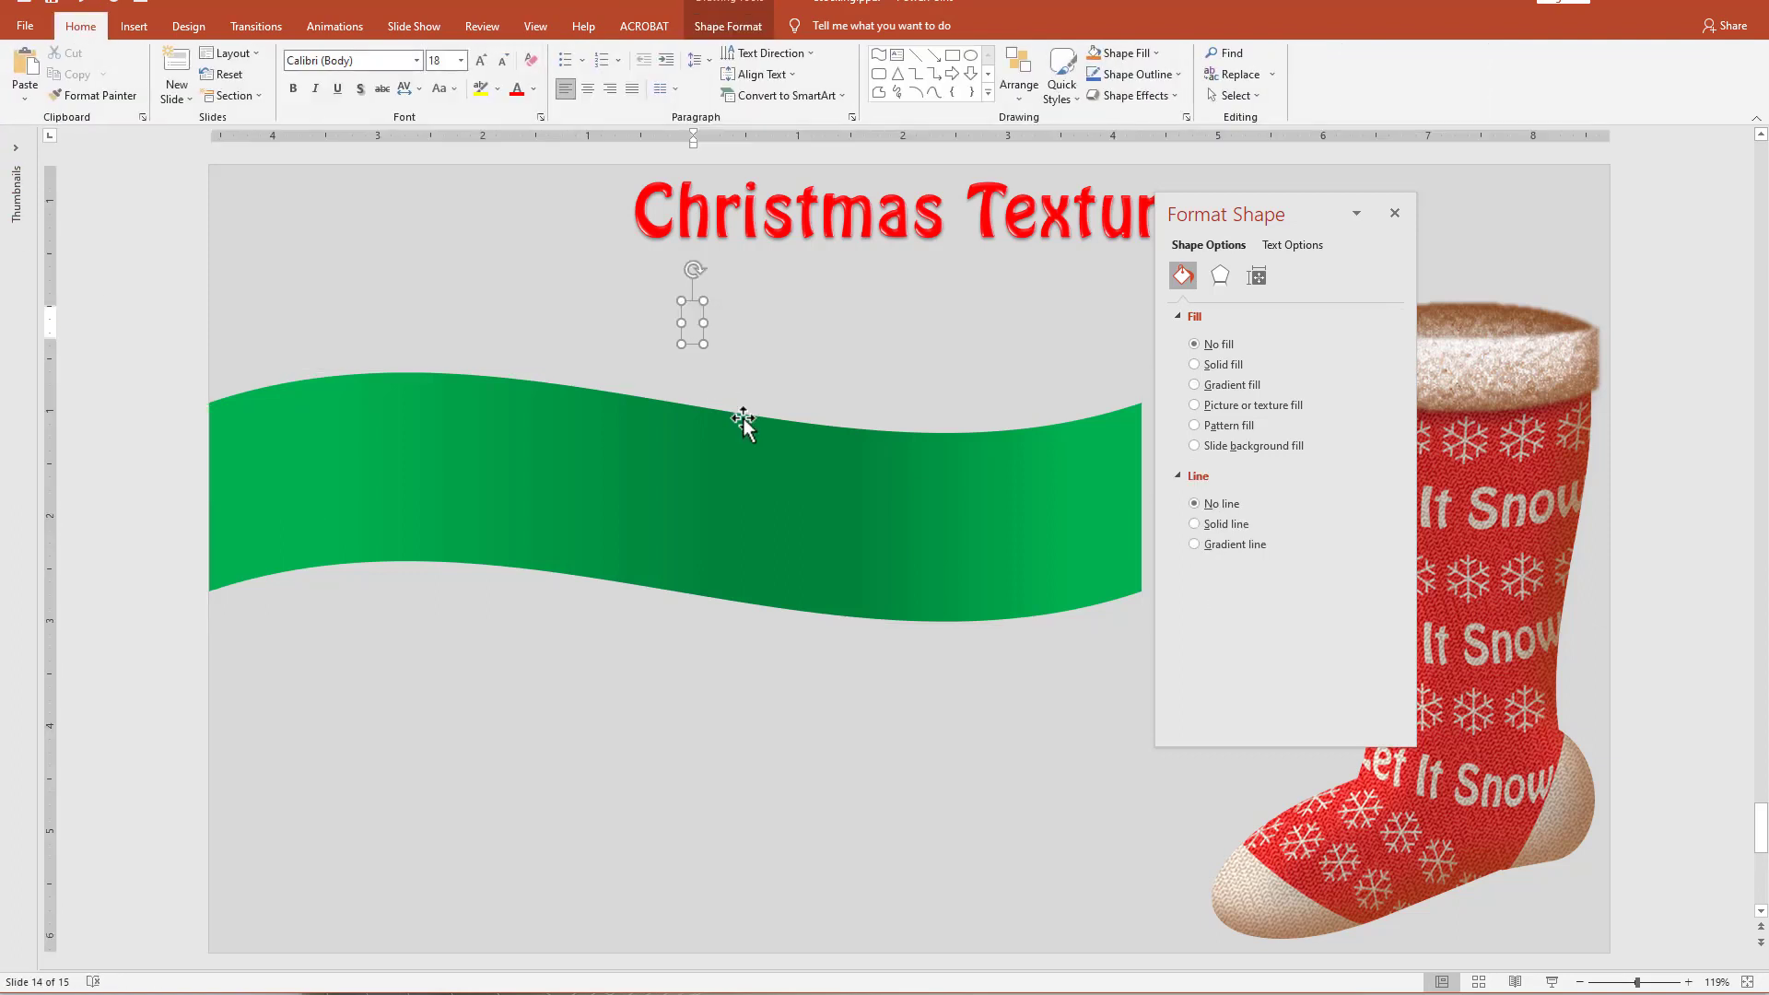
type("M")
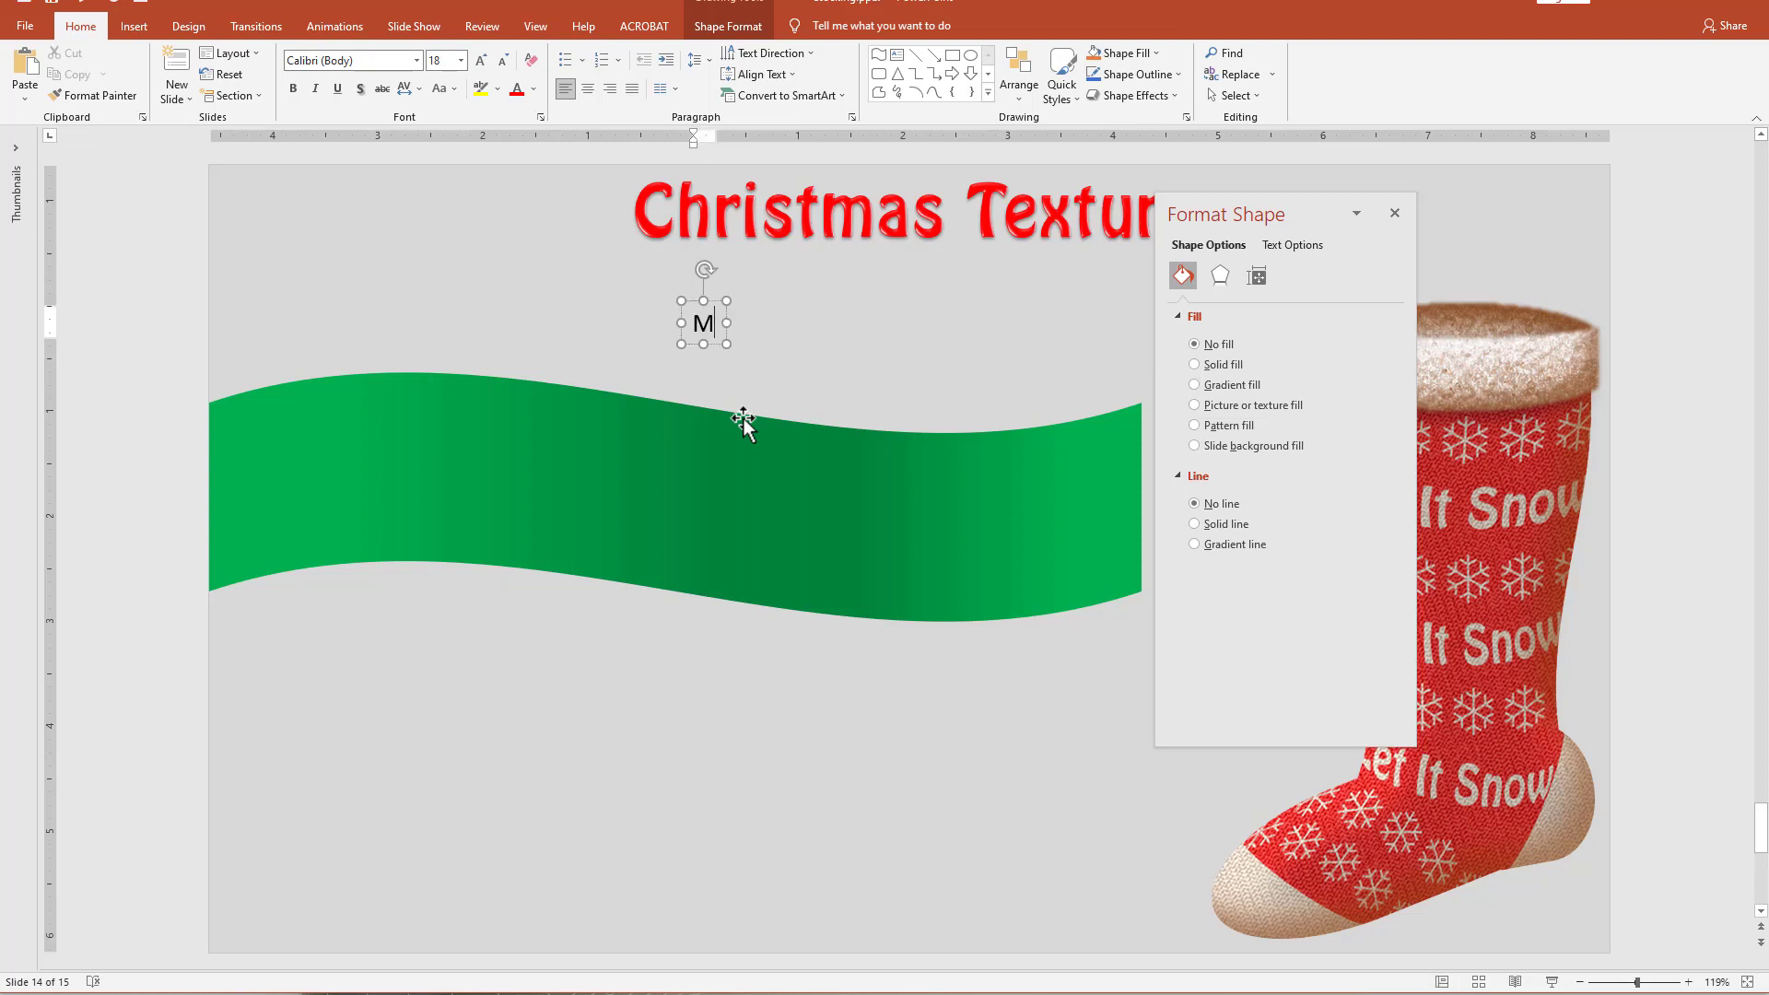
type("erry Chriistmas")
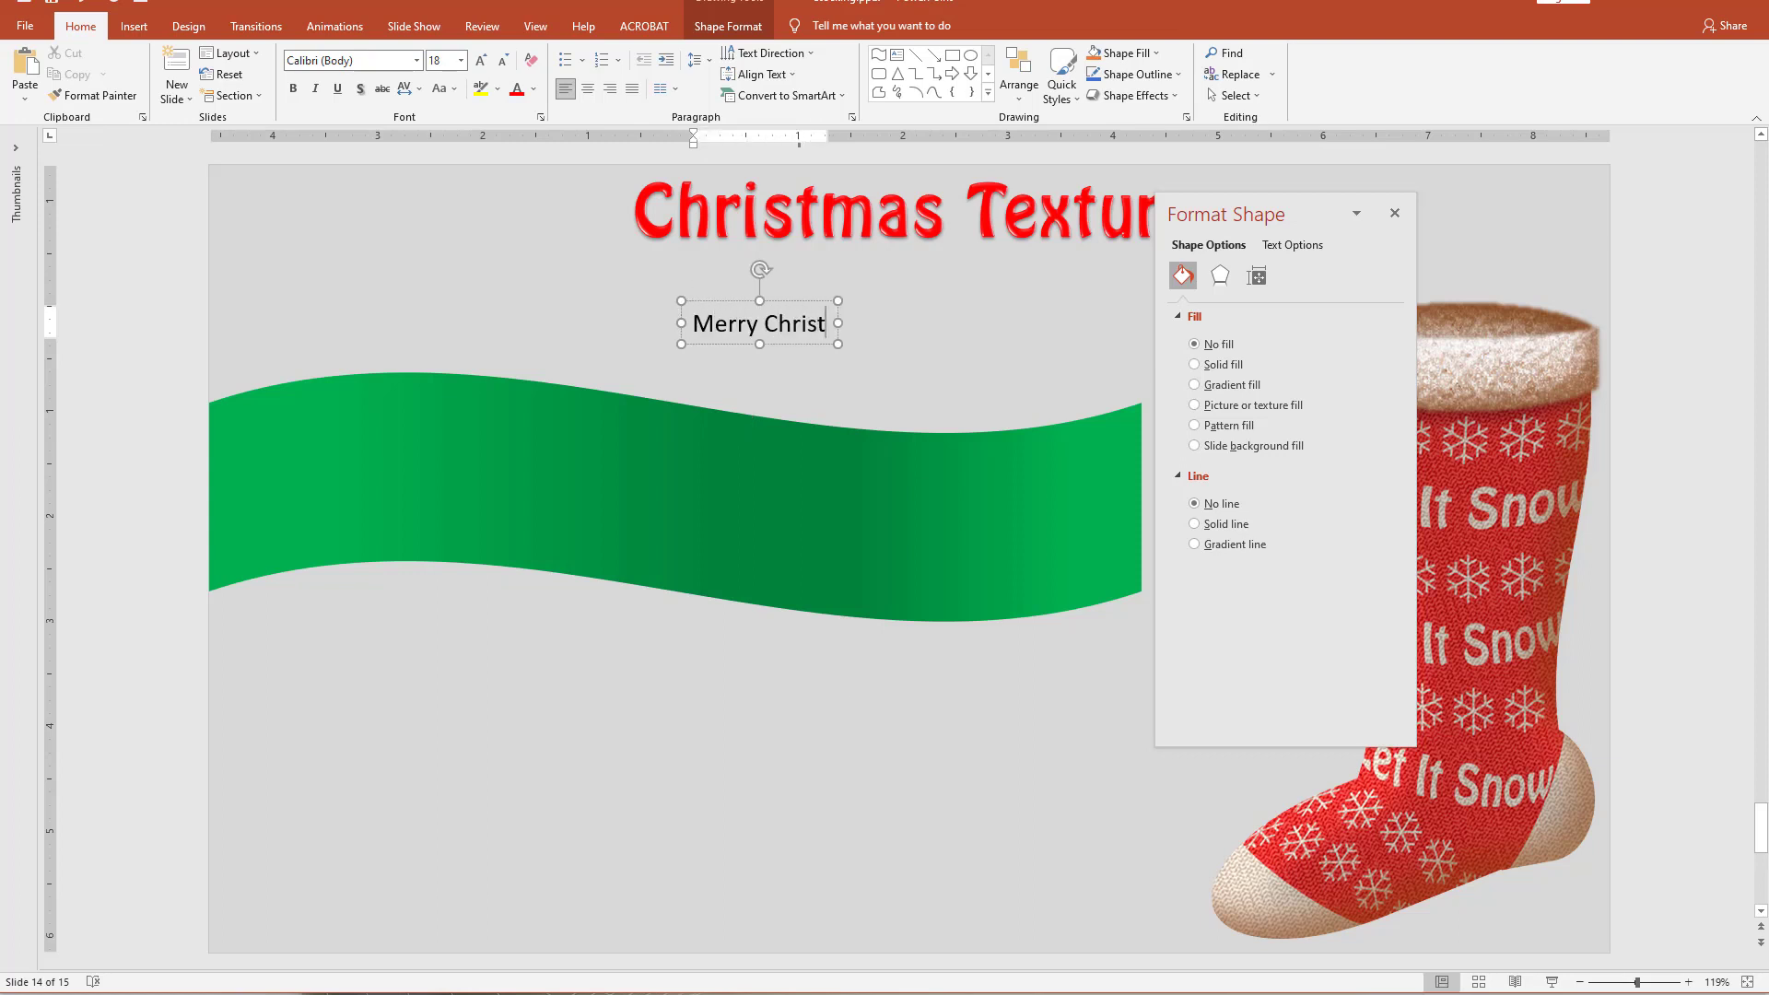
key("Escape")
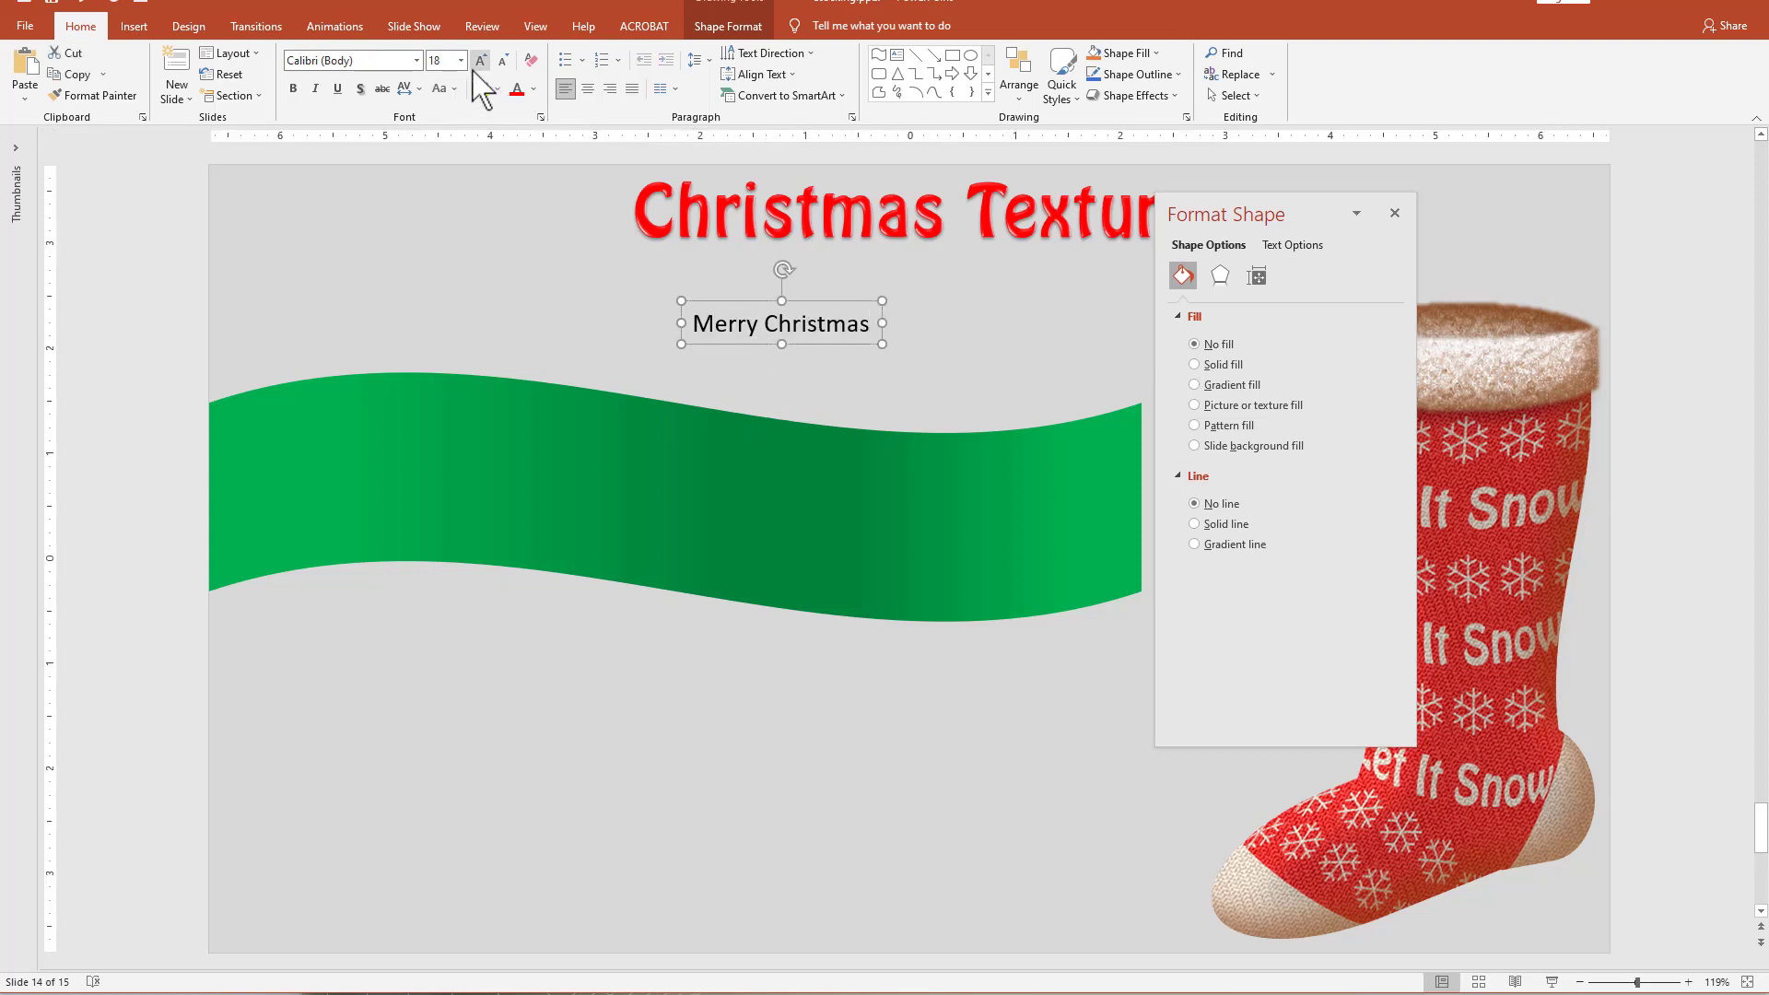
Format the "Merry Christmas" text in white Hobo Std and place its box at the wave's upper edge.
left_click(416, 60)
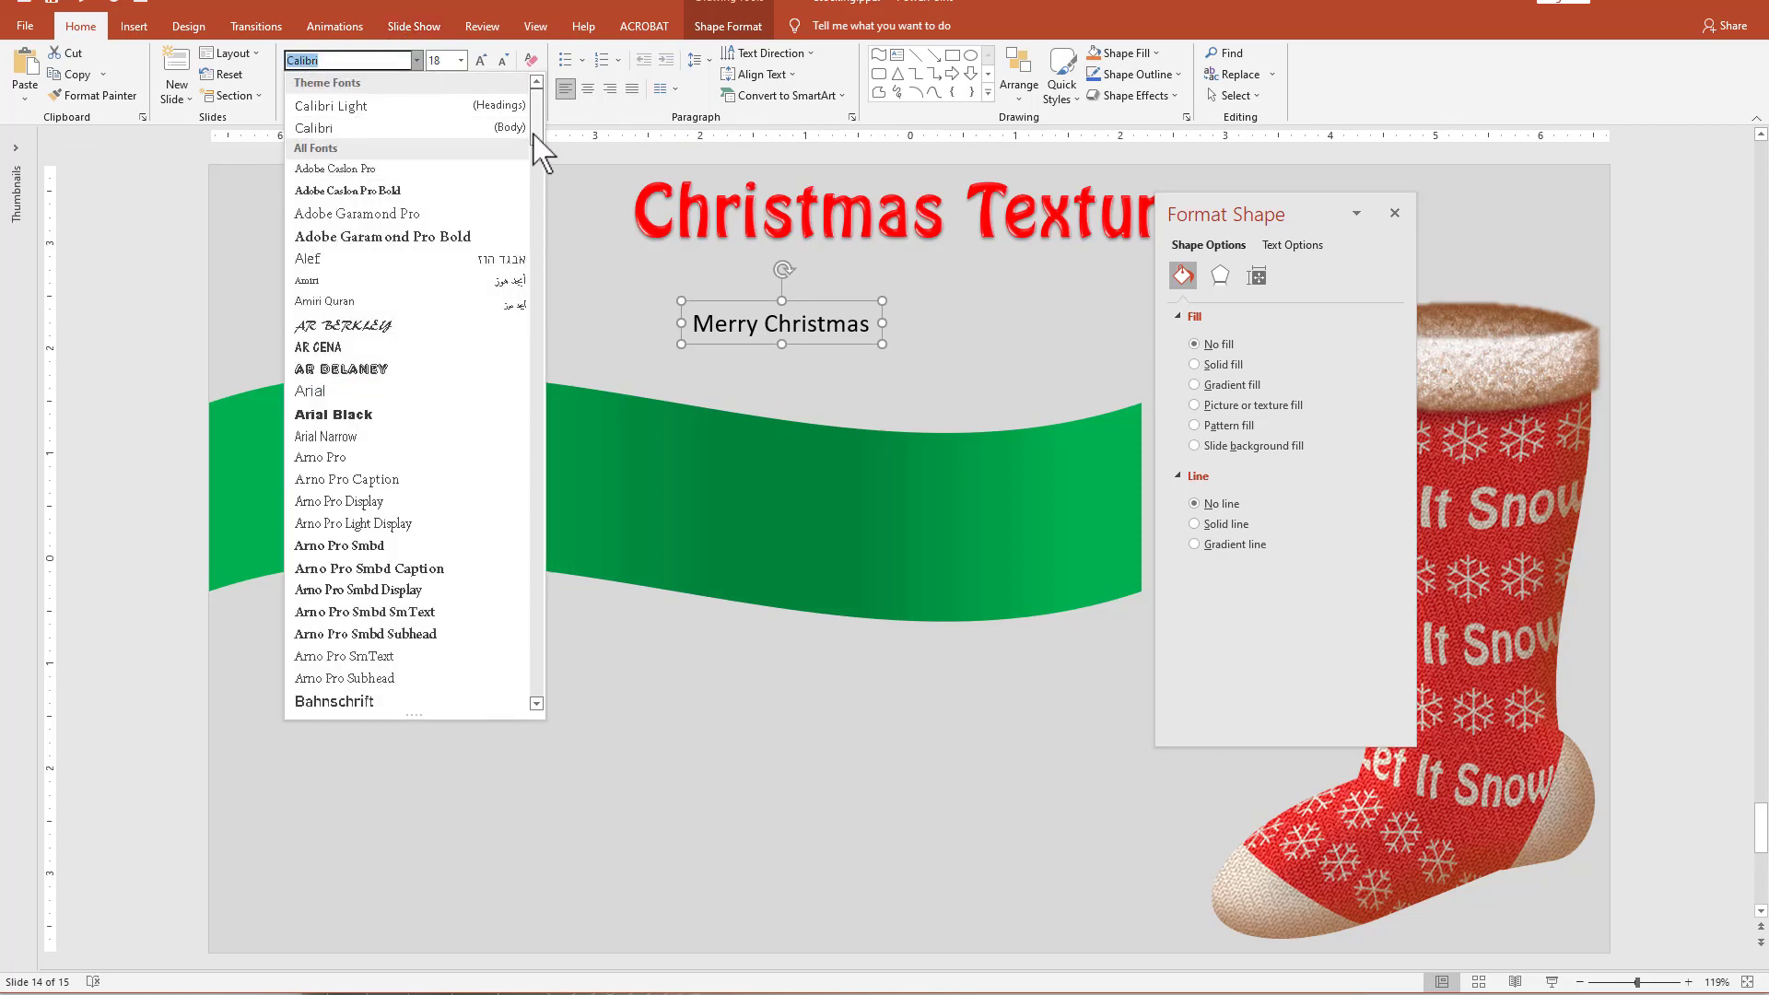
left_click_drag(541, 152, 553, 308)
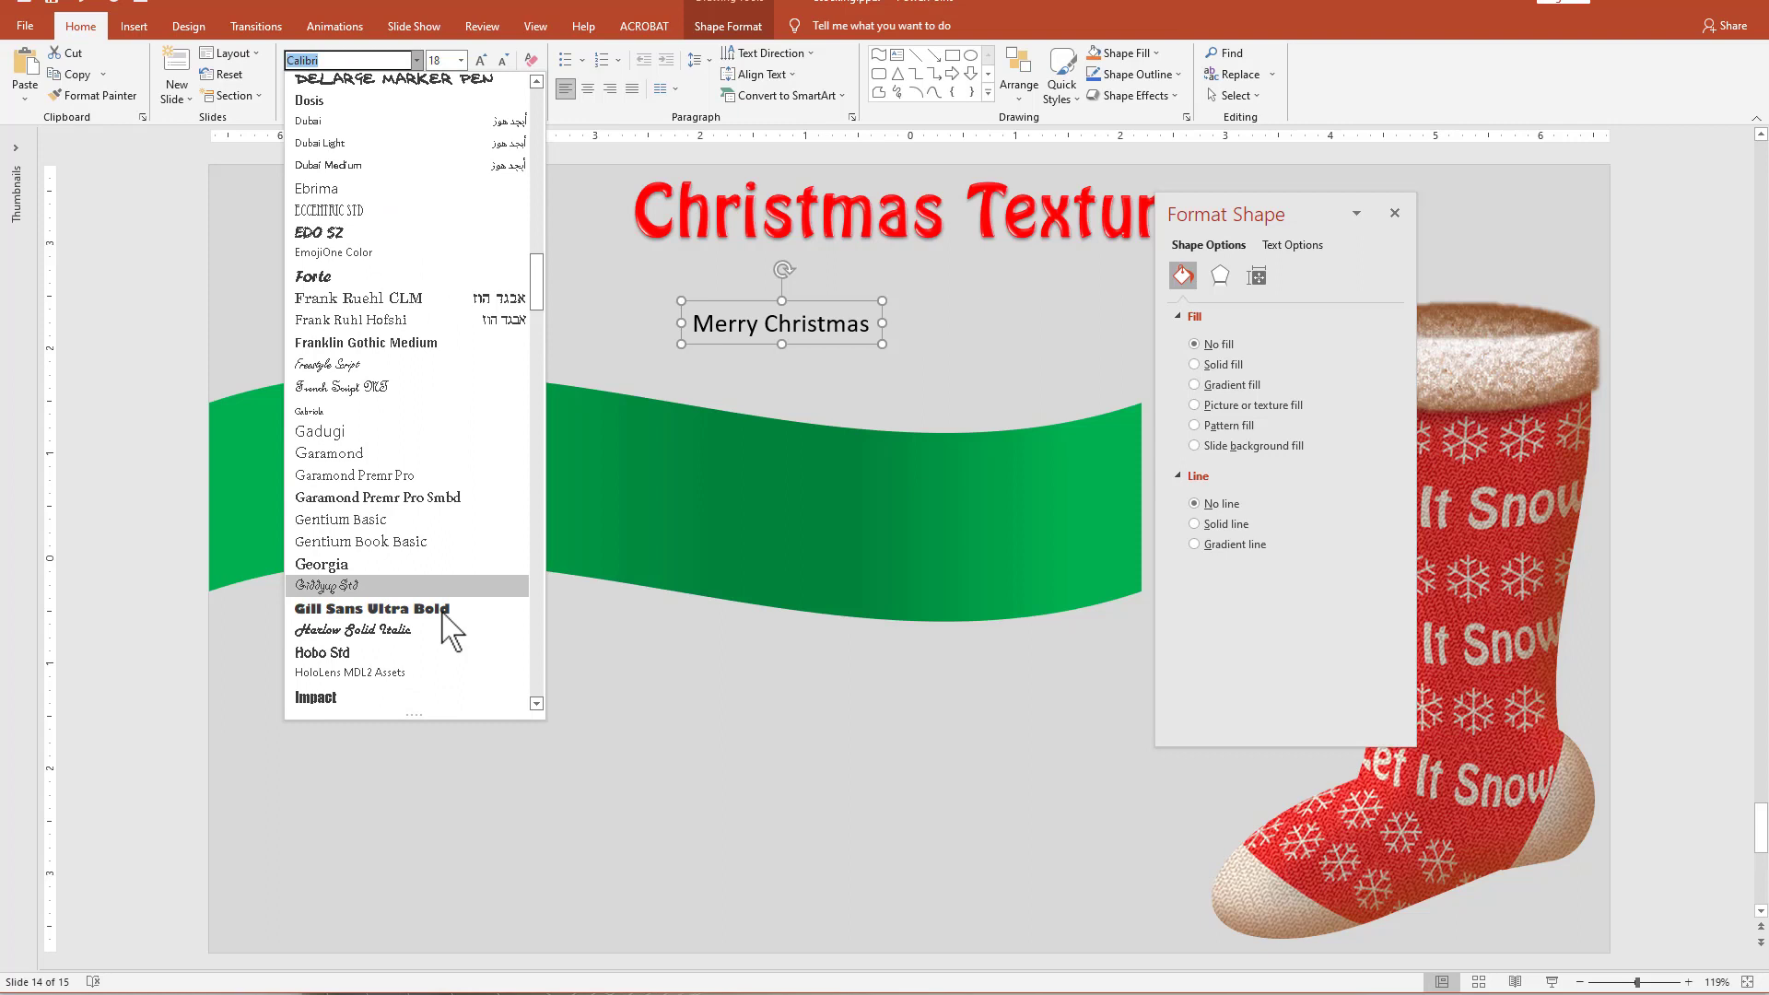
left_click(336, 652)
left_click_drag(744, 343, 689, 362)
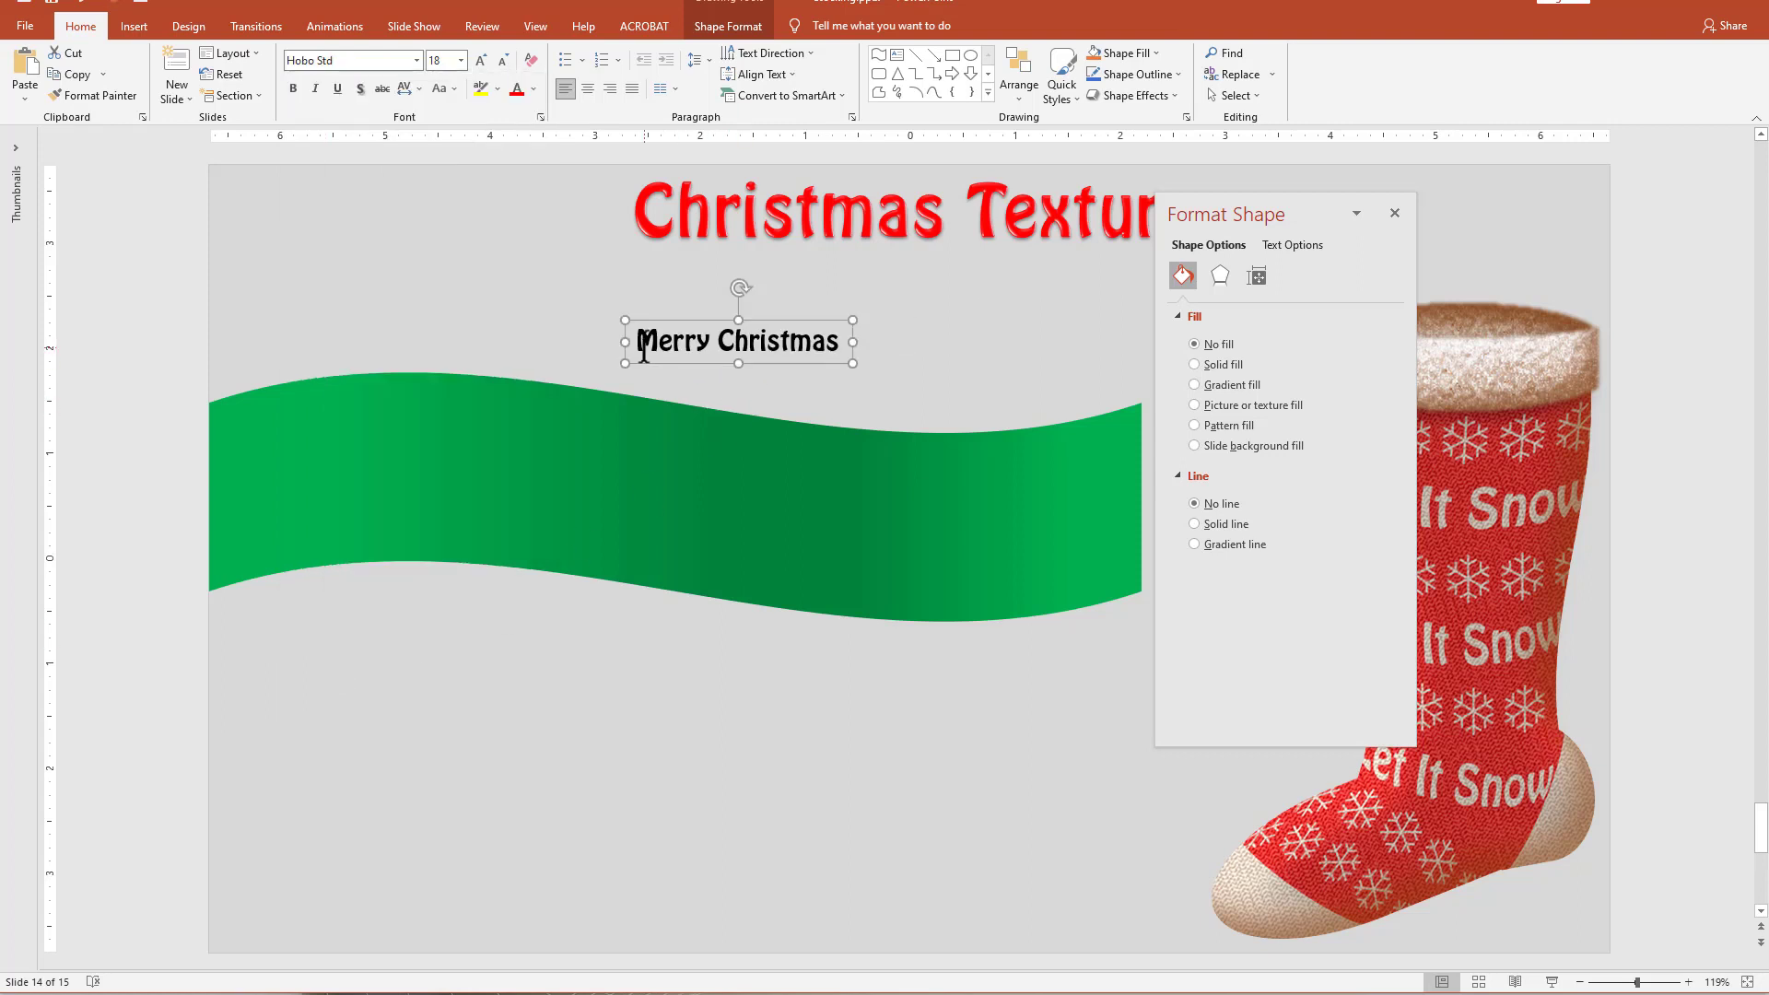
triple_click(794, 341)
left_click(831, 317)
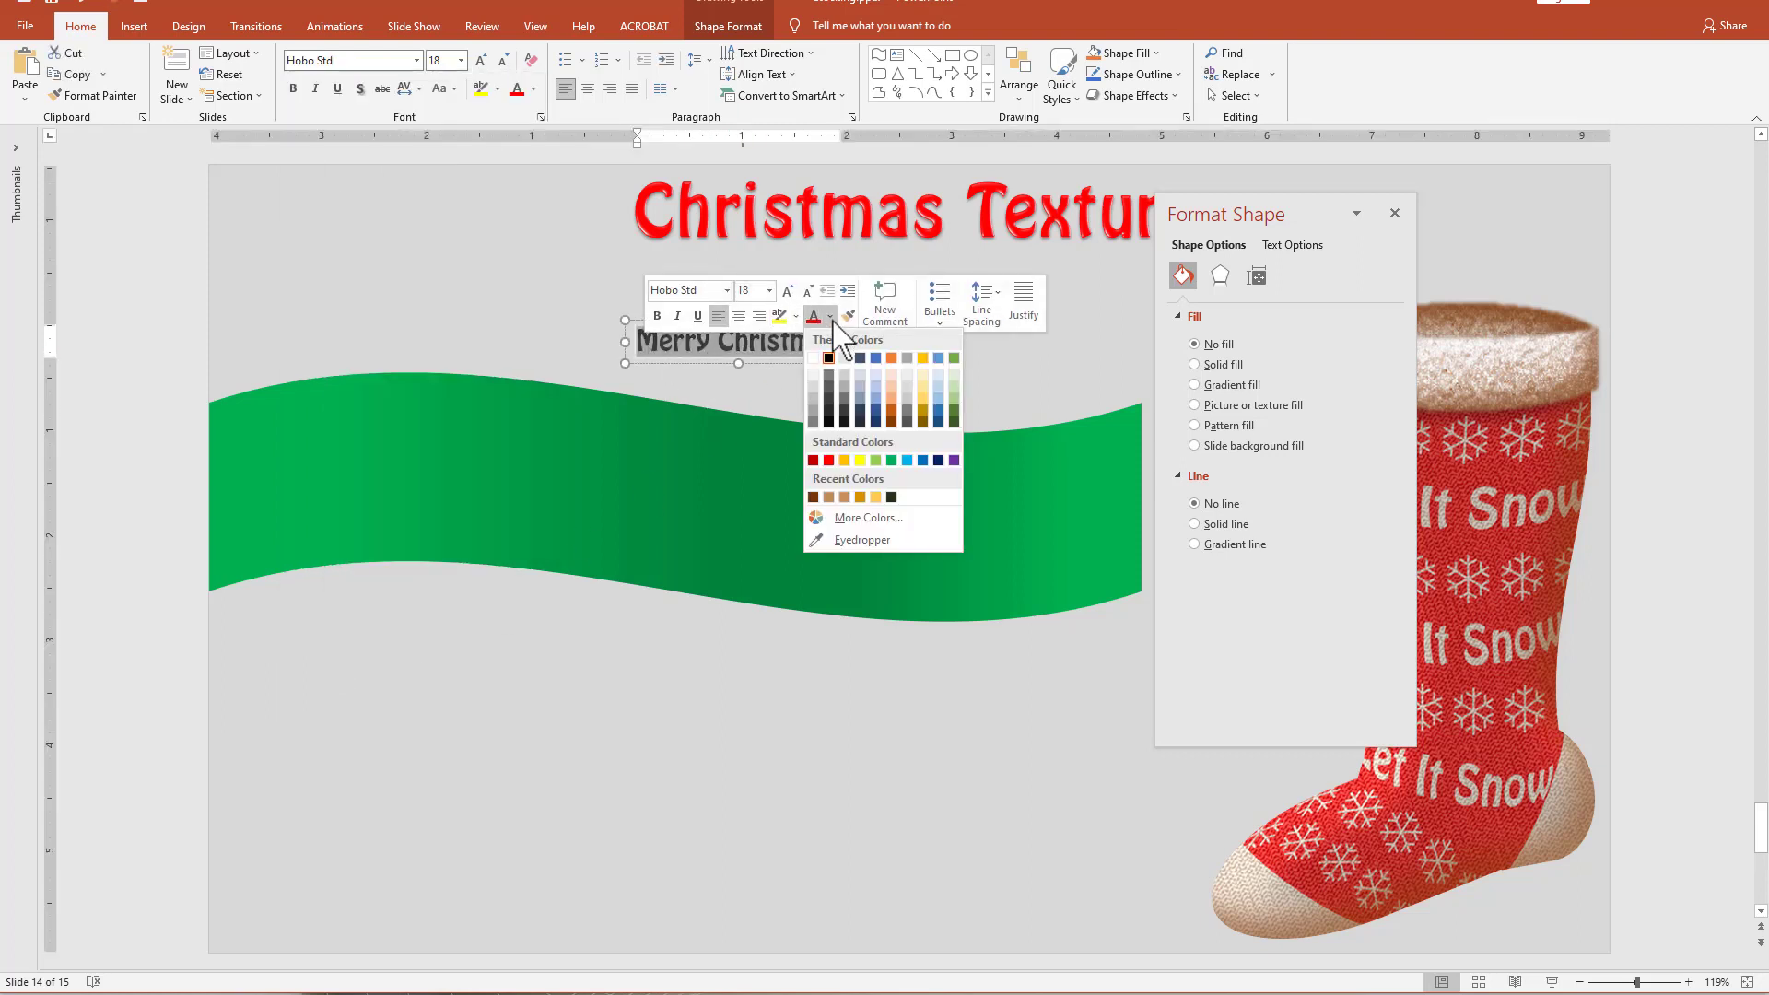
left_click(819, 362)
left_click_drag(763, 363, 609, 375)
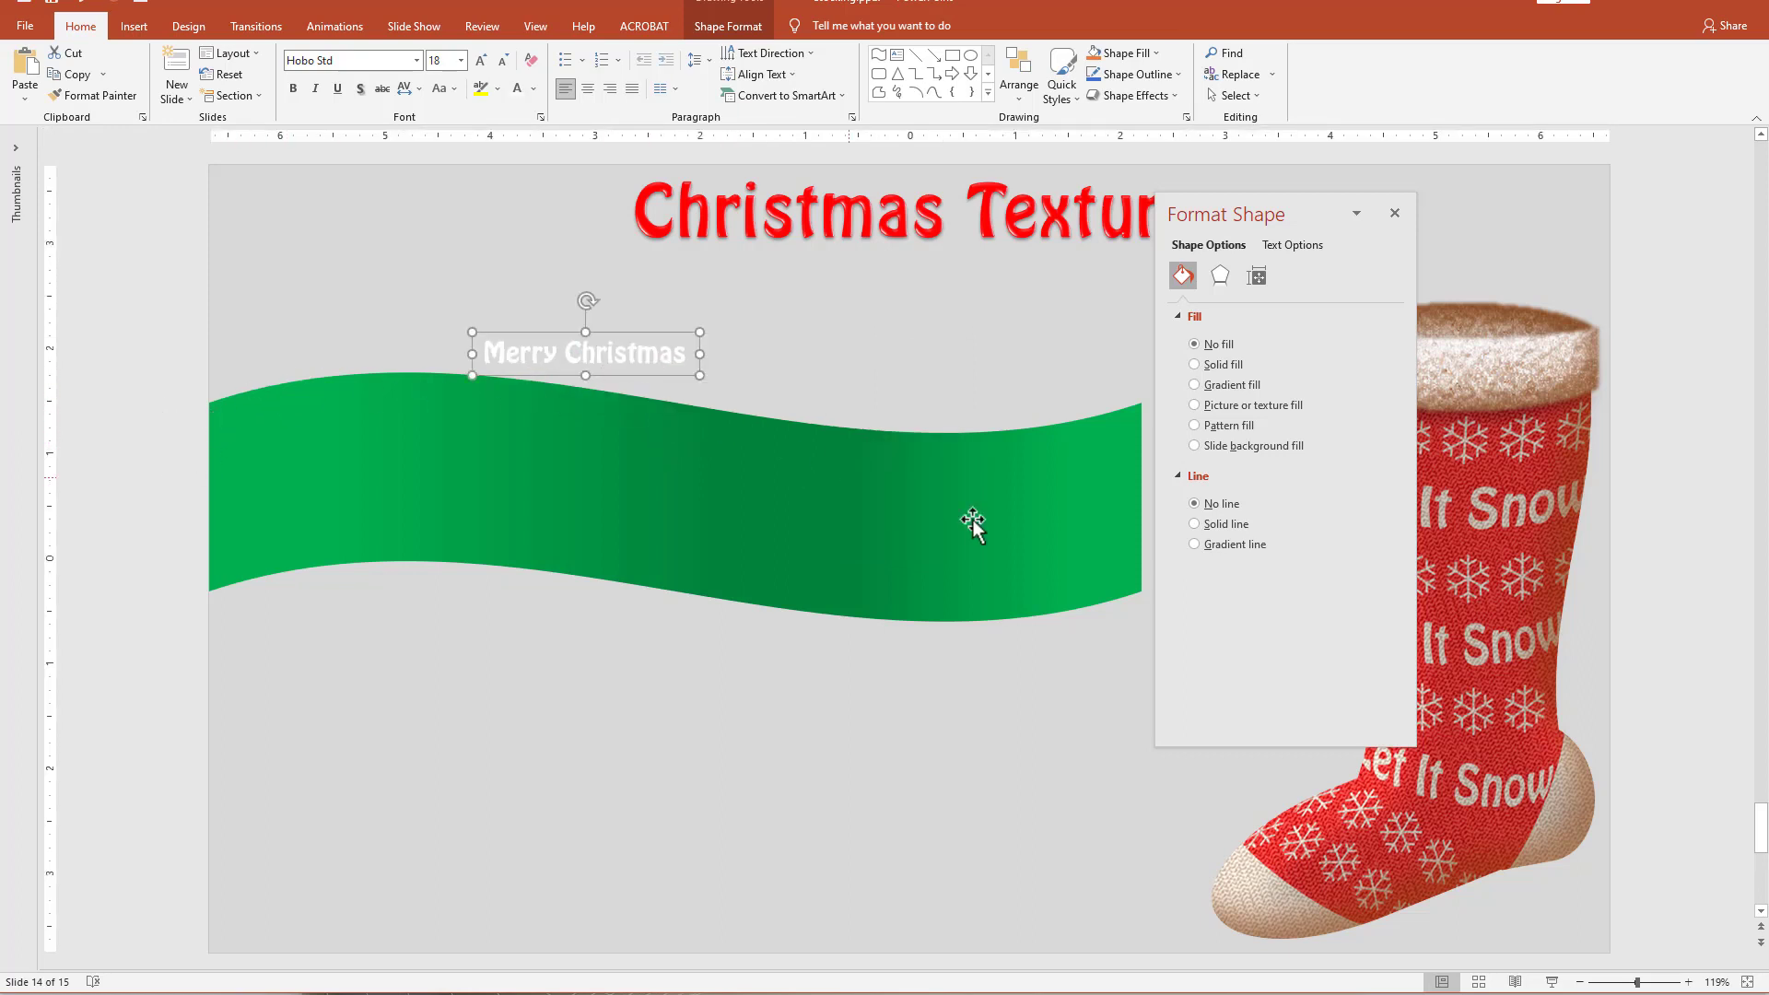
Apply the Wave Down transform text effect to the "Merry Christmas" text.
left_click(750, 28)
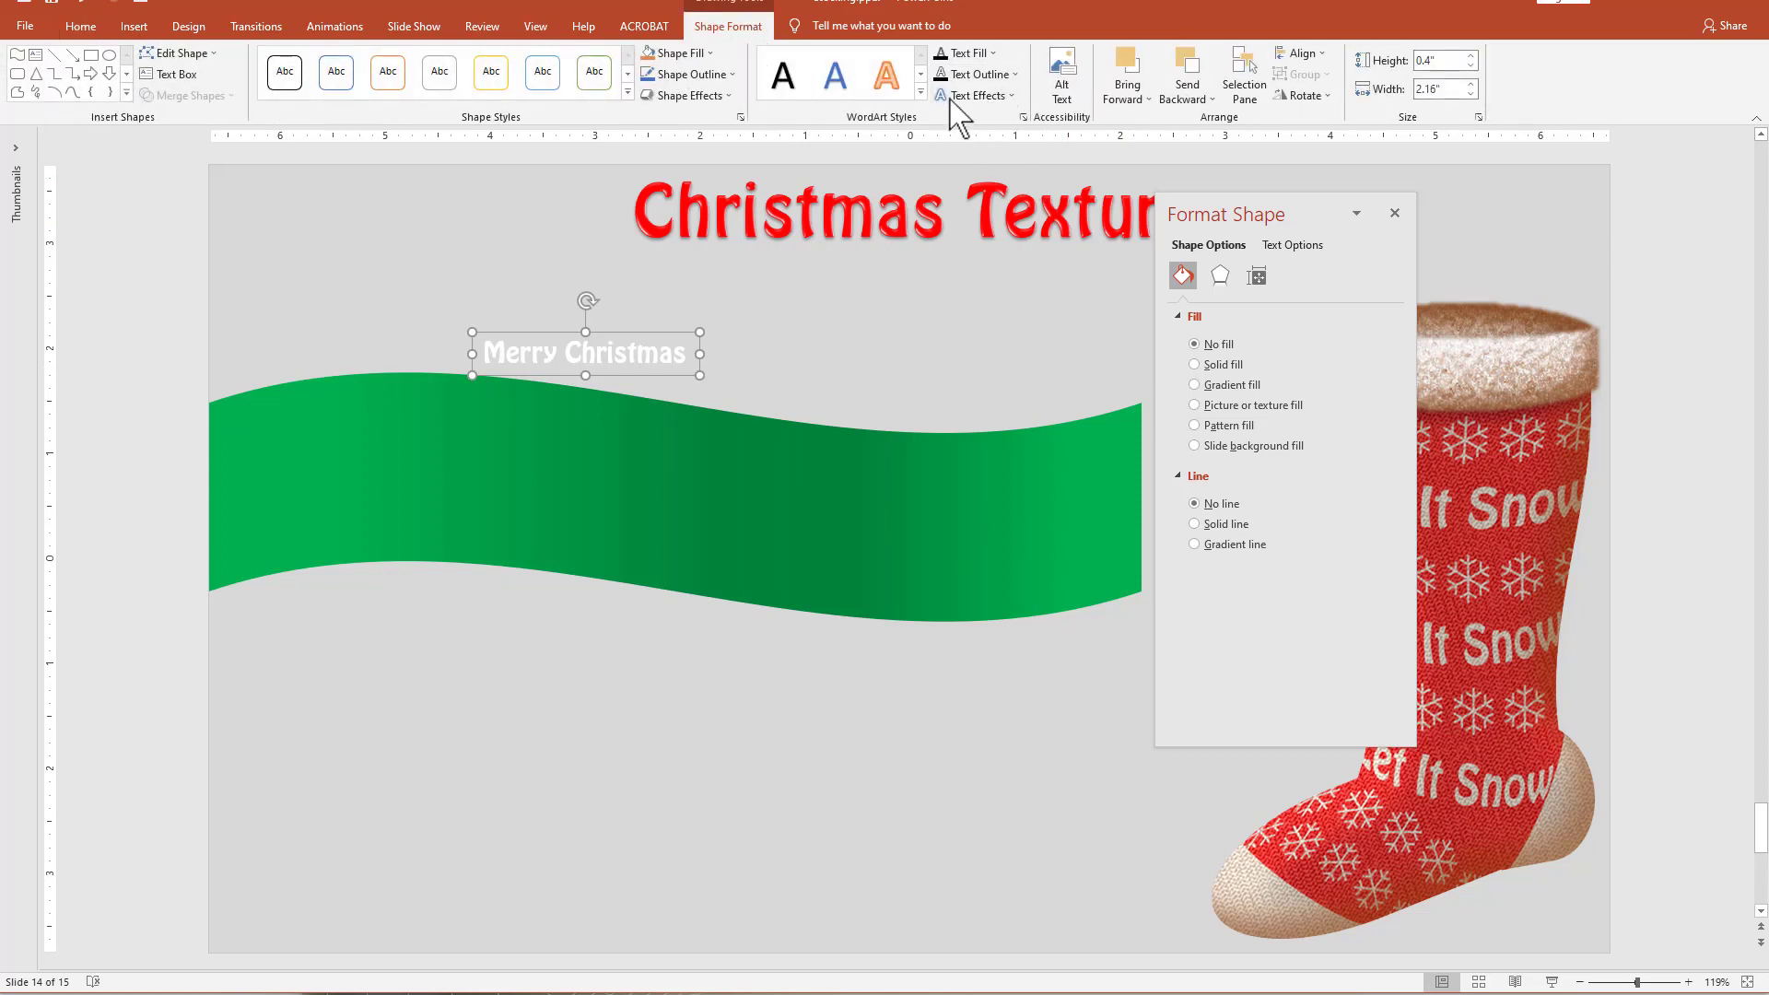
left_click(953, 96)
mouse_move(956, 311)
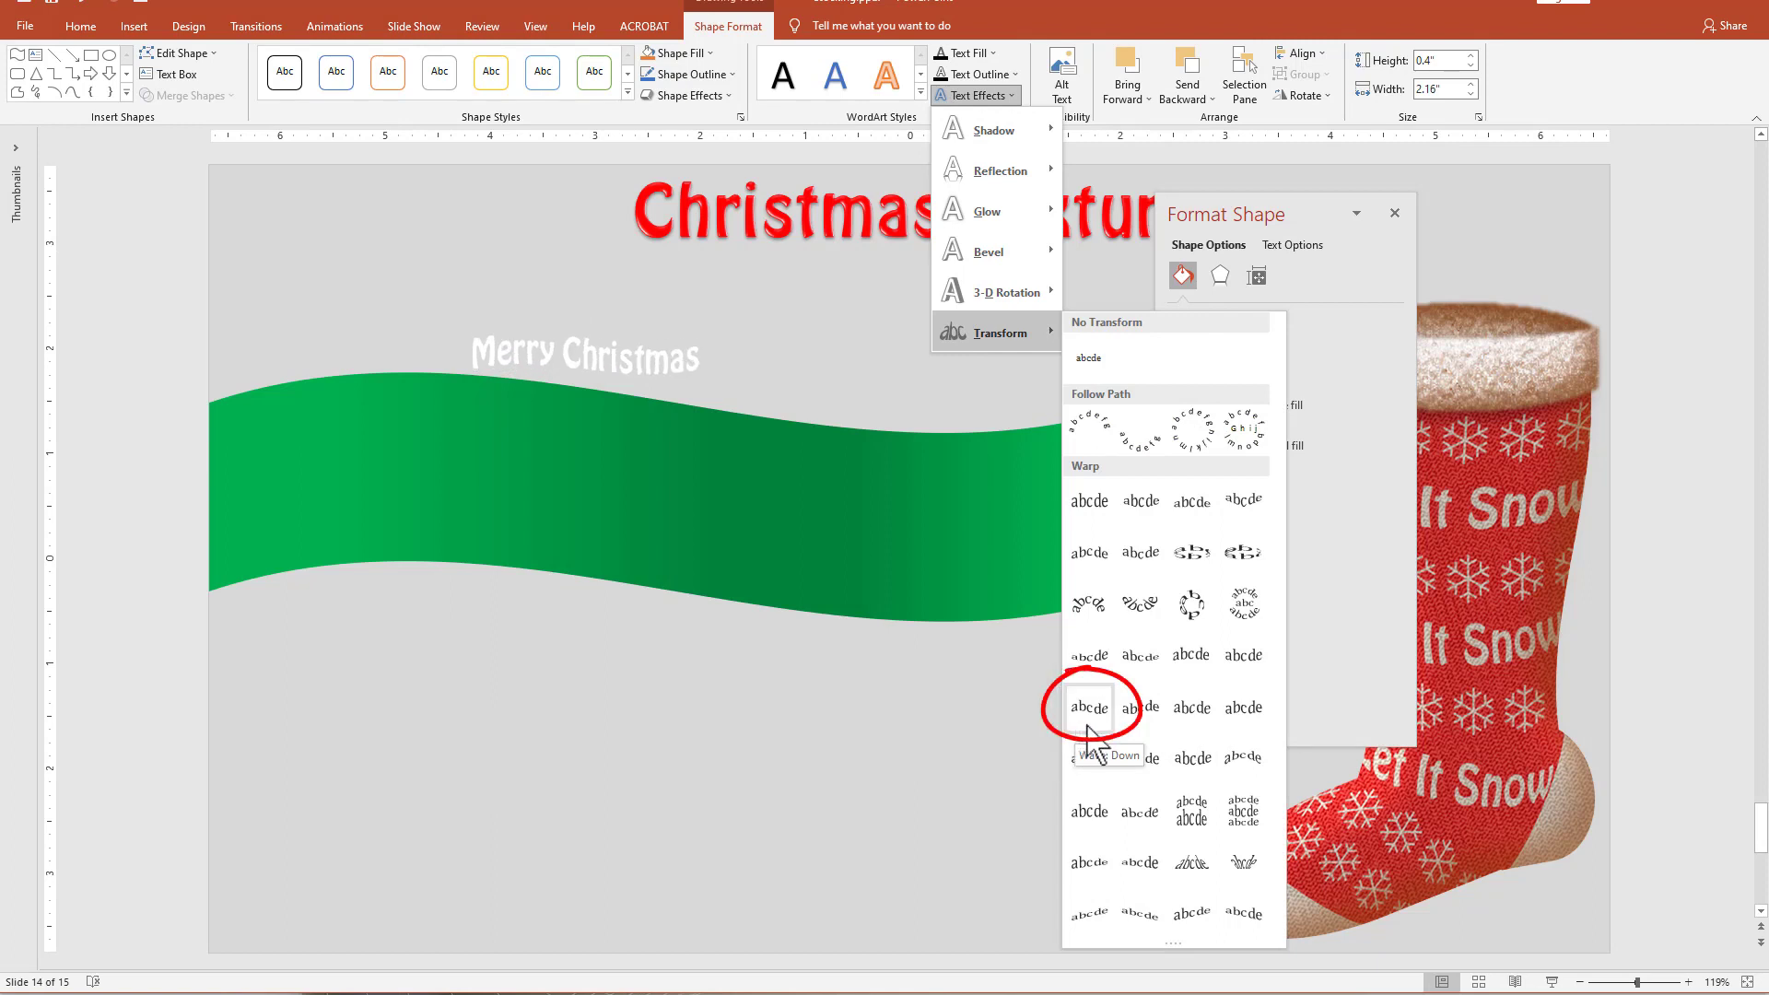
left_click(1089, 709)
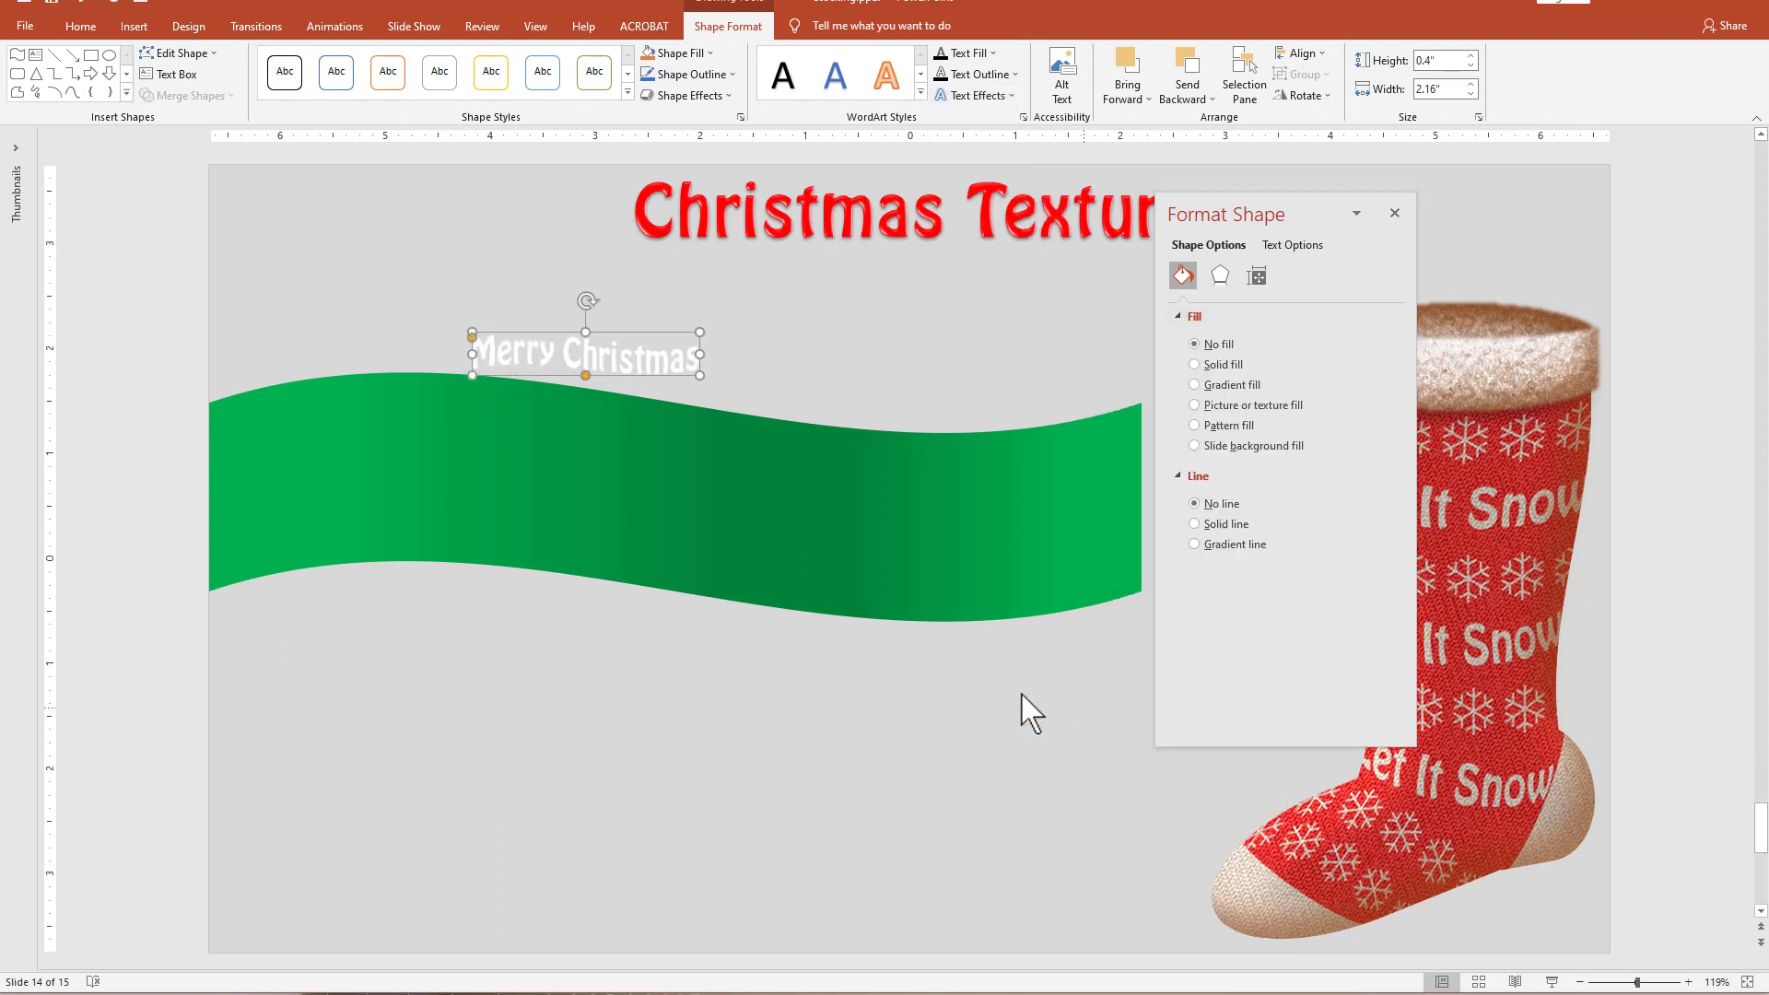
Enlarge the "Merry Christmas" text to about 7.33" wide and 1.19" high and position it across the green wave.
left_click_drag(699, 375, 1124, 409)
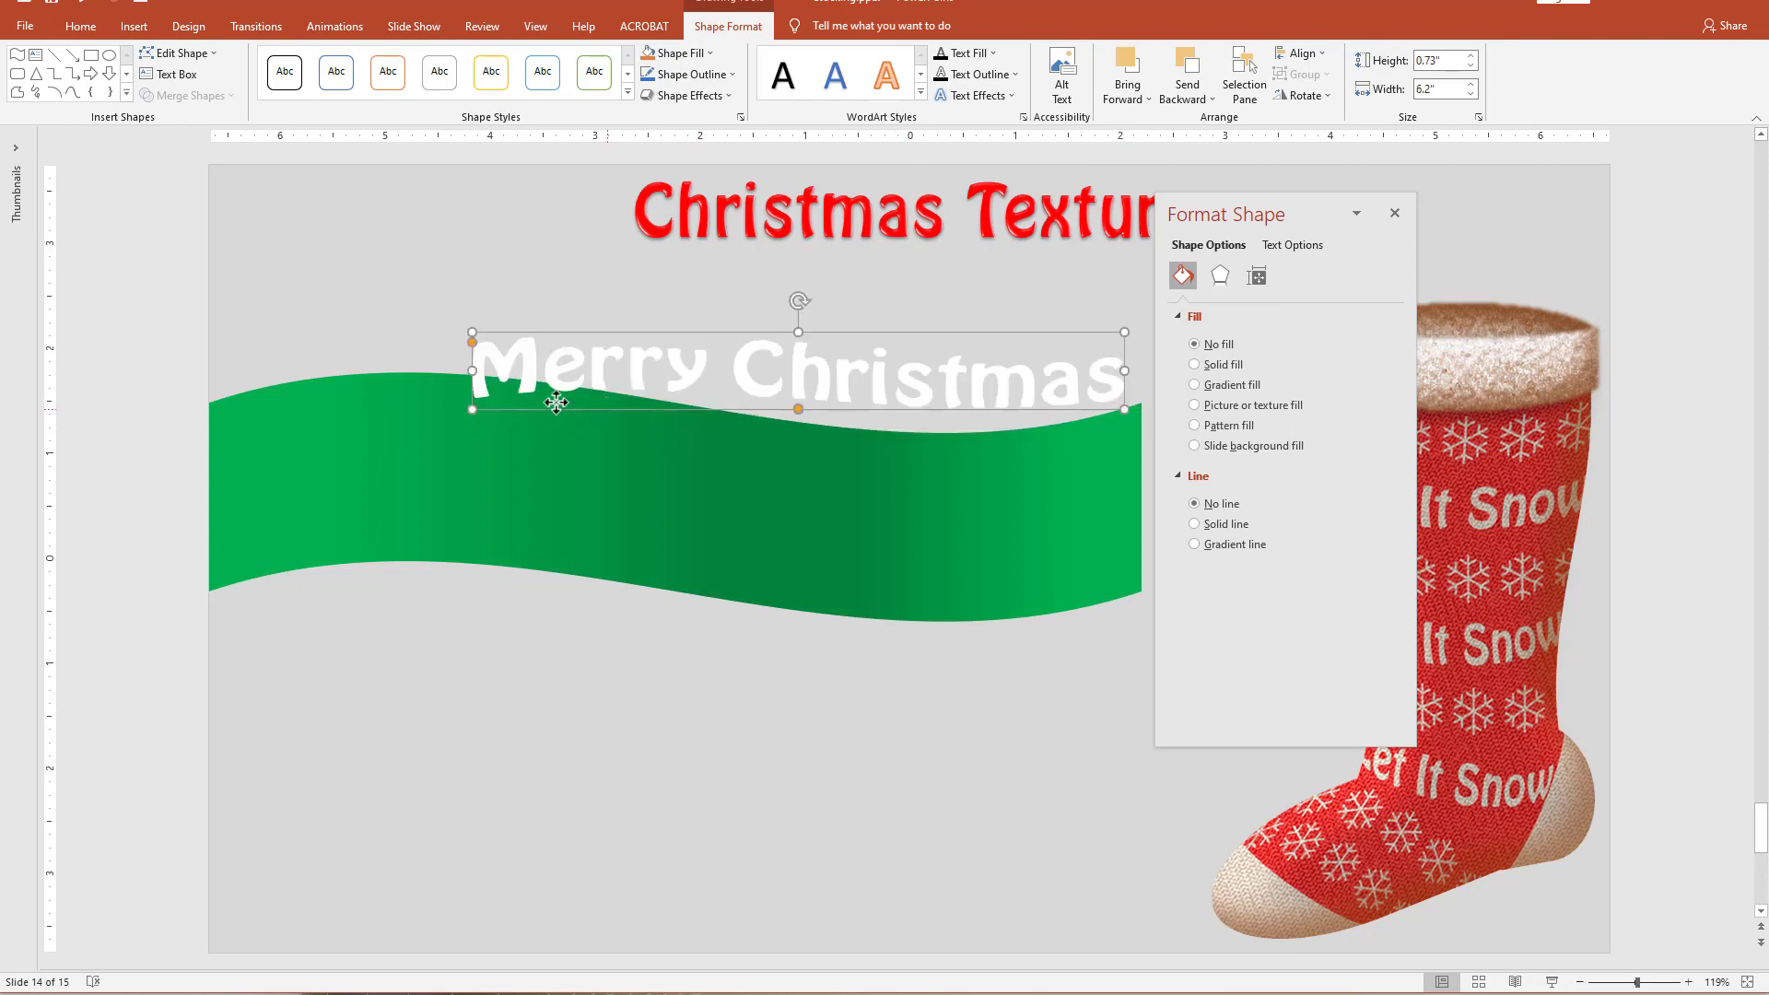
left_click_drag(556, 402, 423, 375)
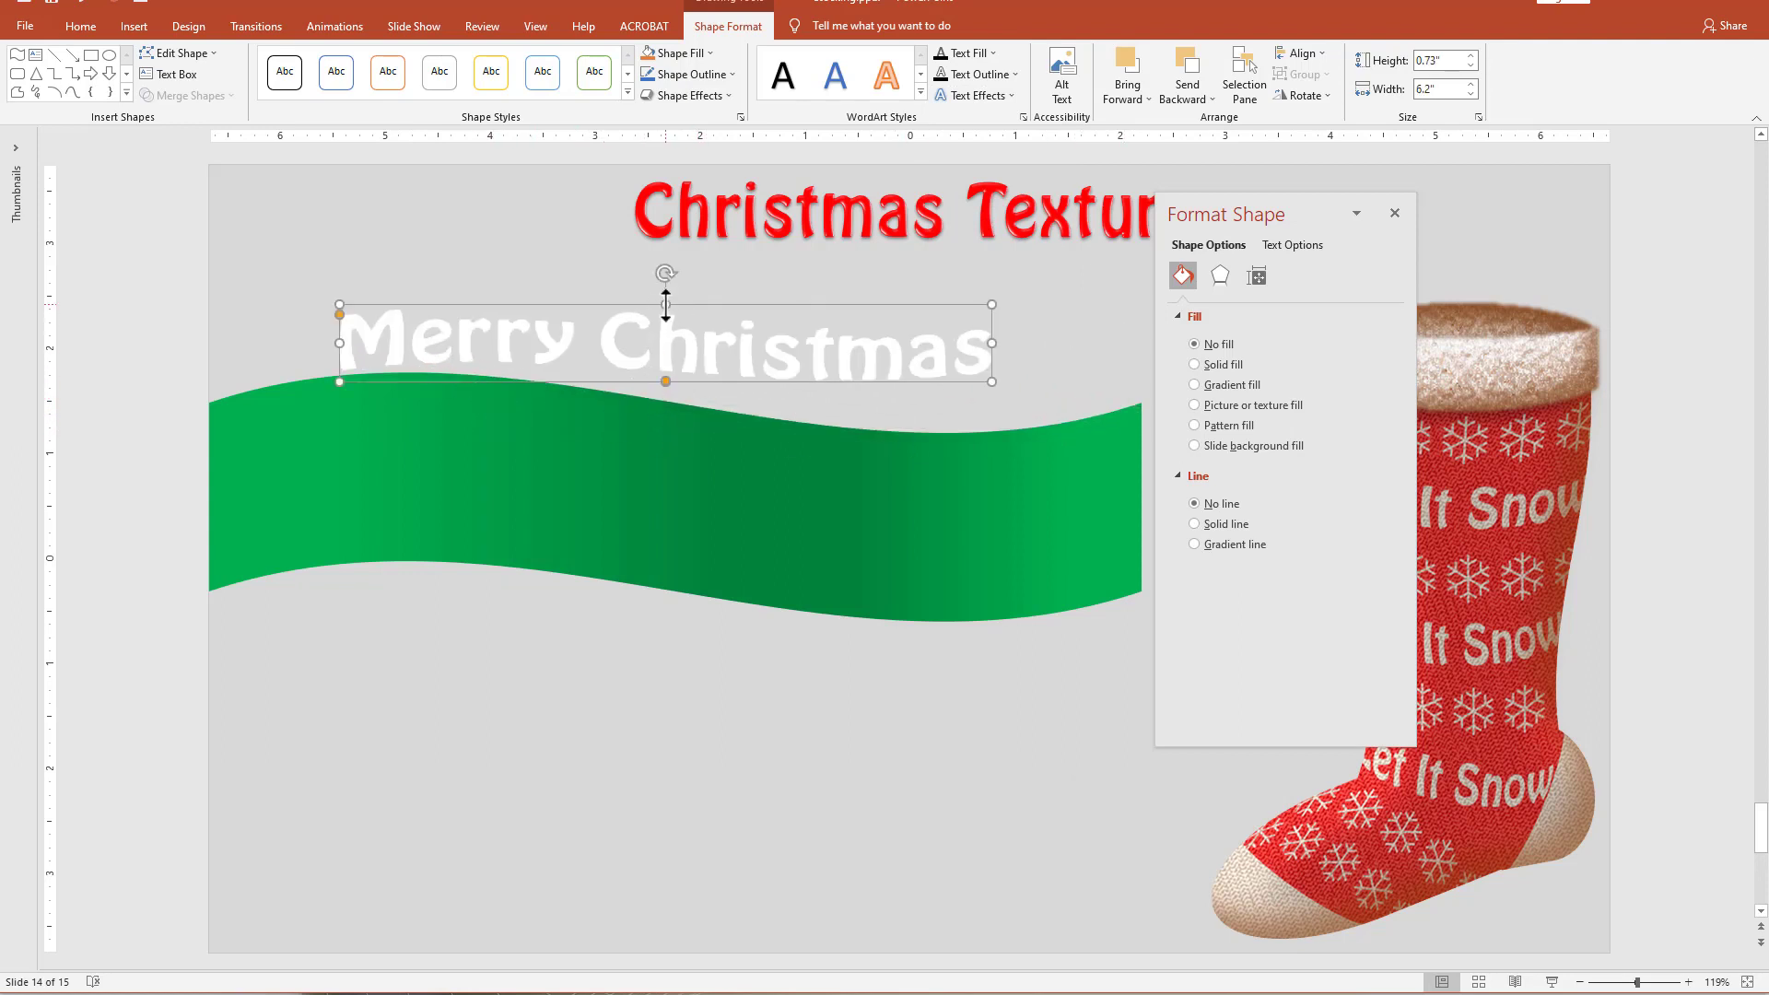
left_click_drag(665, 304, 675, 255)
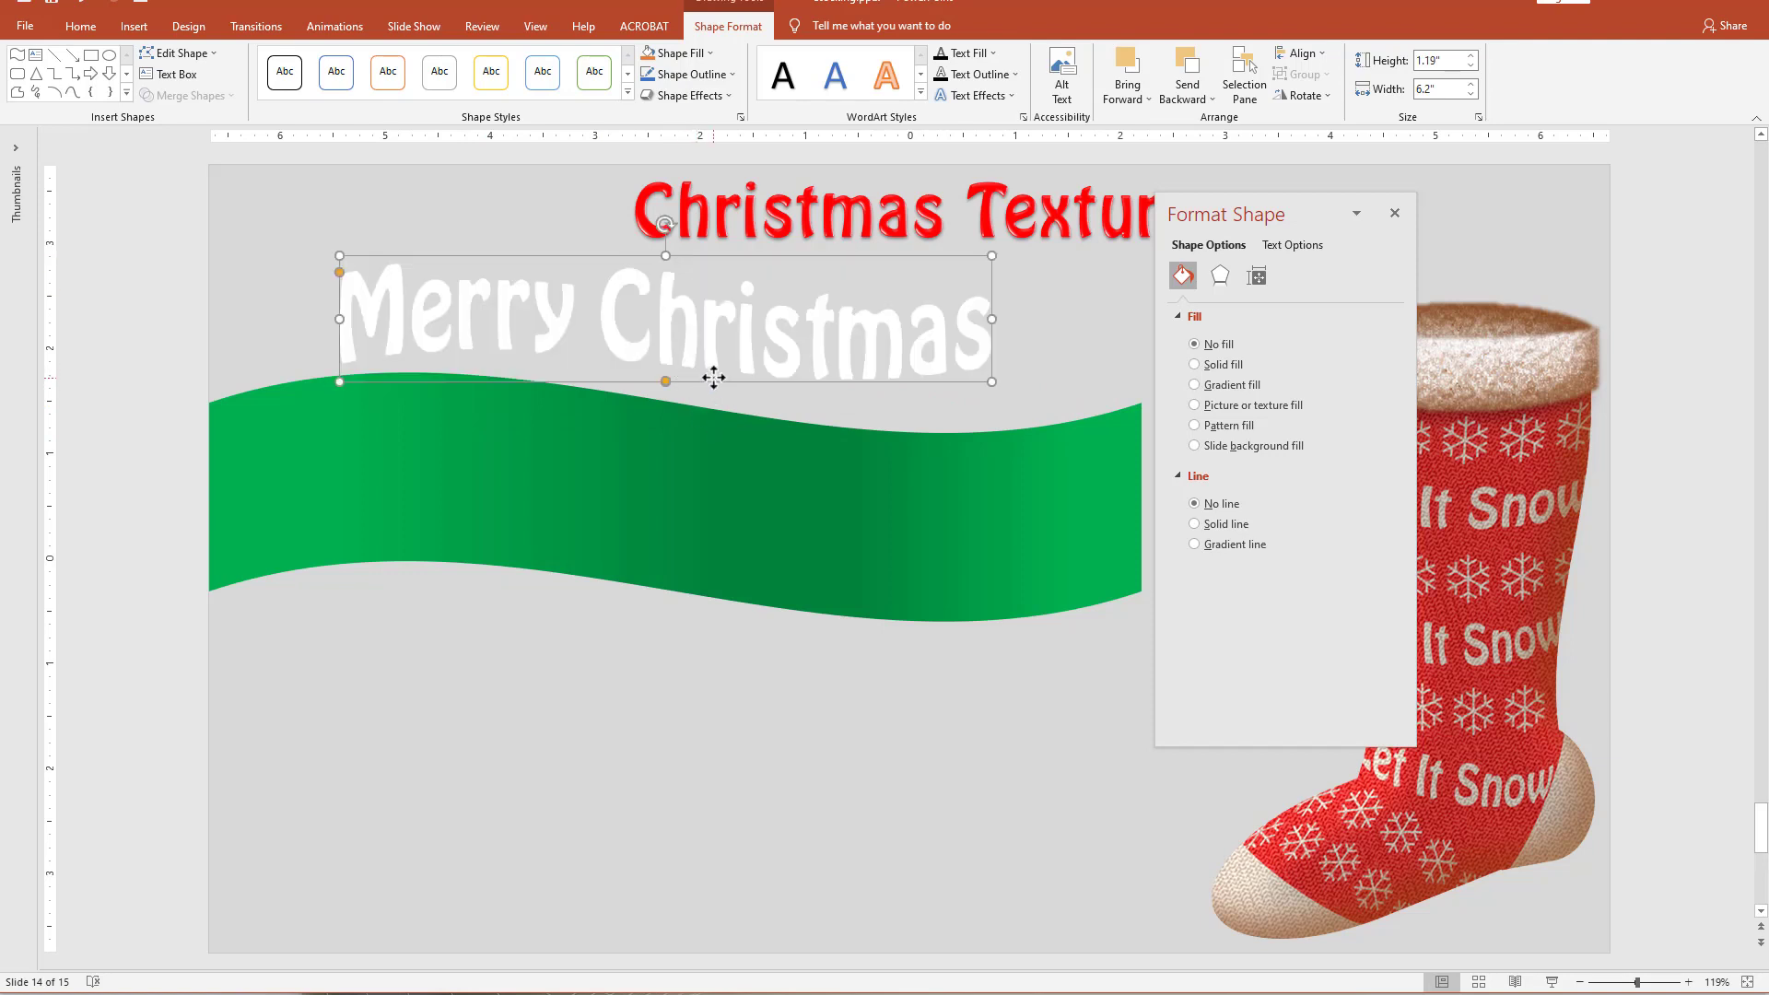
left_click_drag(714, 377, 679, 520)
left_click_drag(958, 465, 1075, 462)
left_click_drag(673, 521, 644, 514)
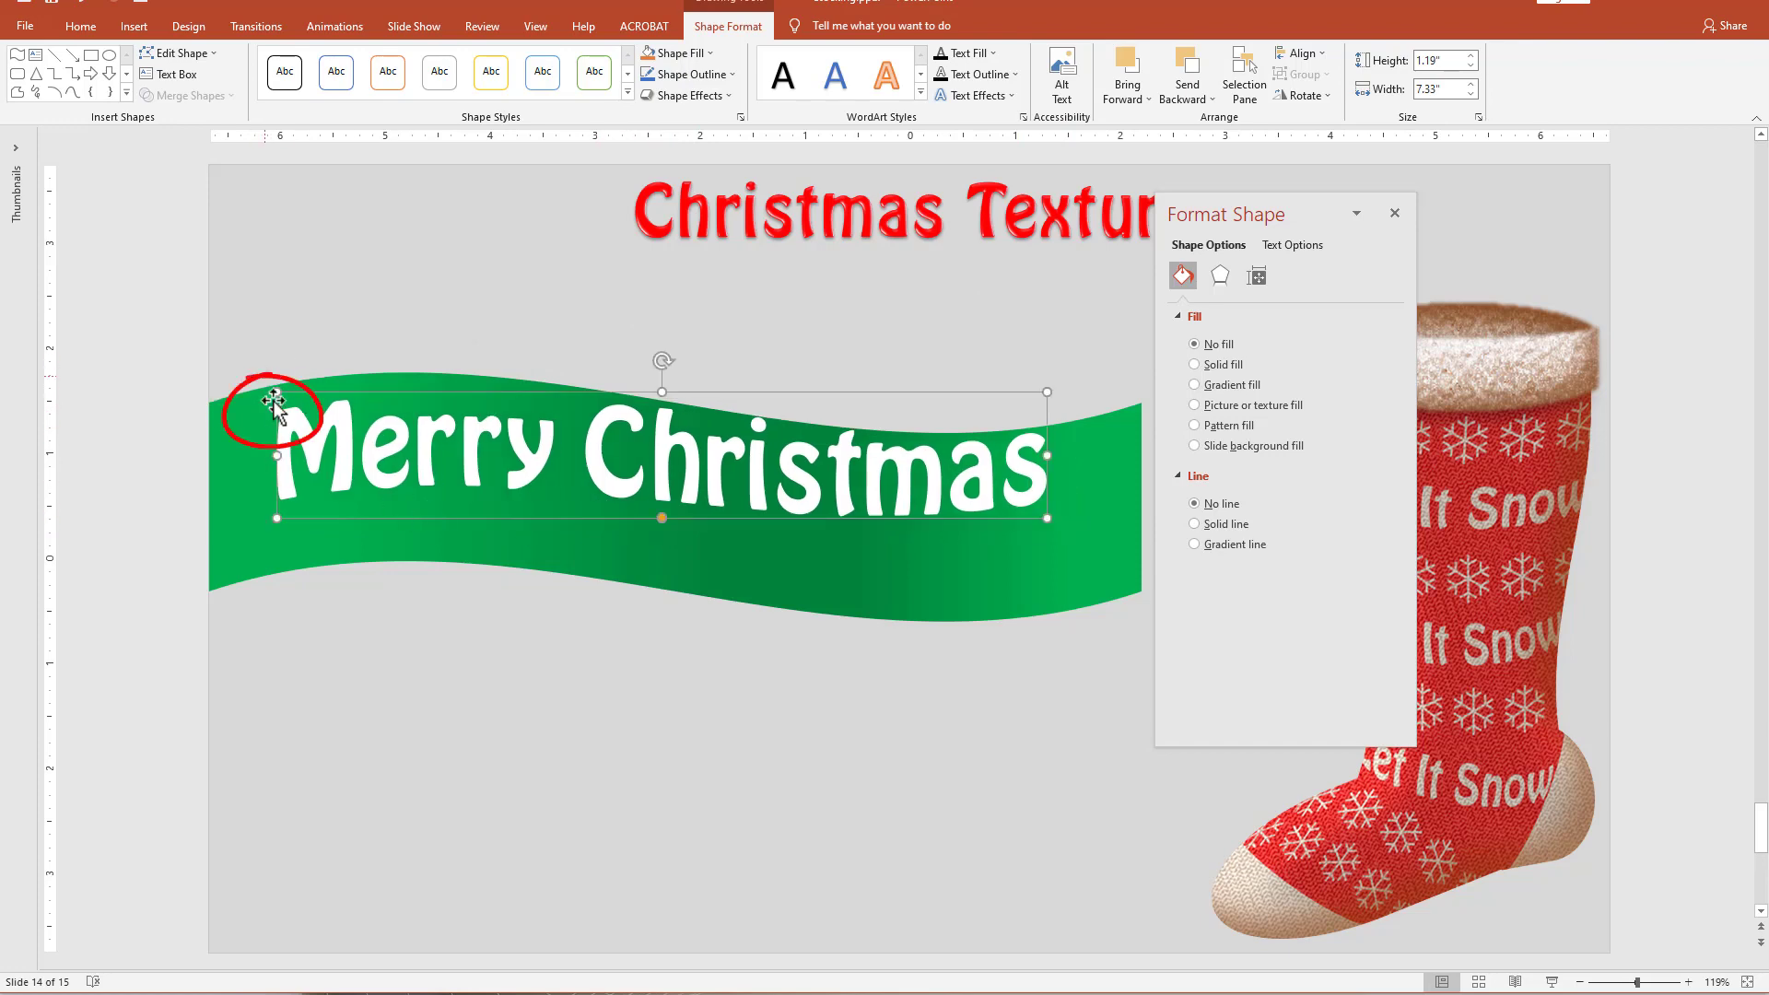
Adjust the warp of the "Merry Christmas" text so its curve follows the green wave more closely.
left_click_drag(281, 414, 279, 421)
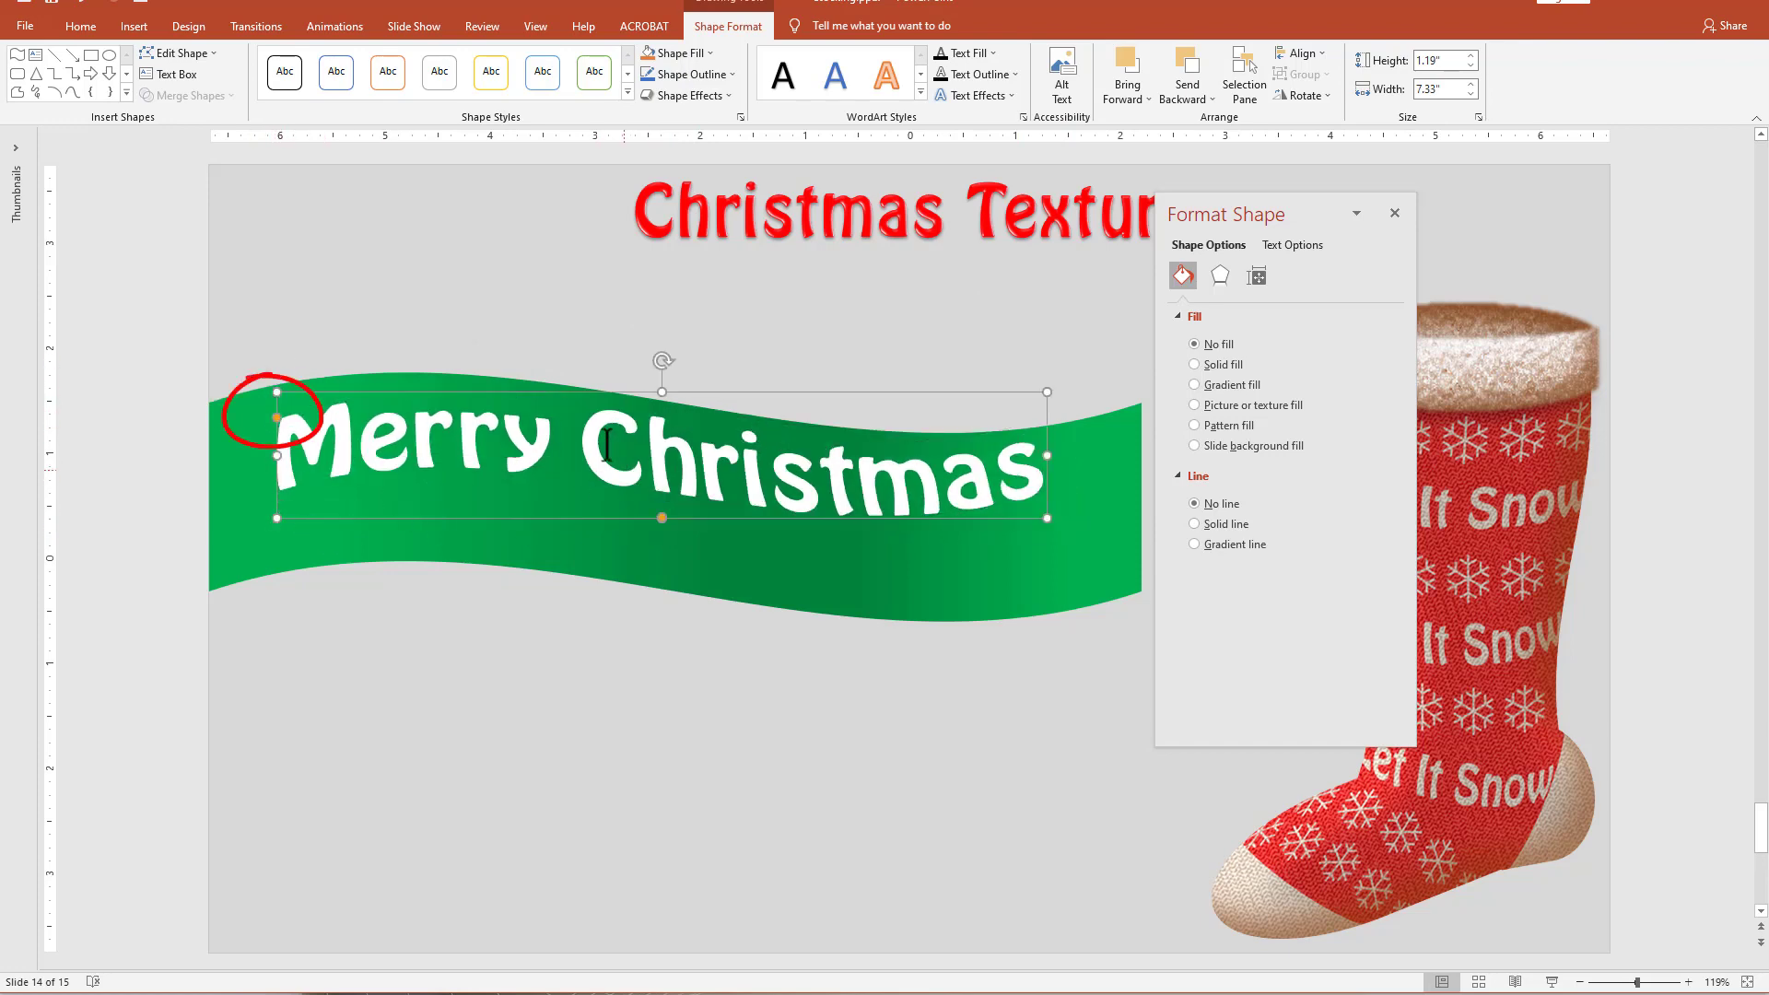
left_click_drag(659, 522, 662, 522)
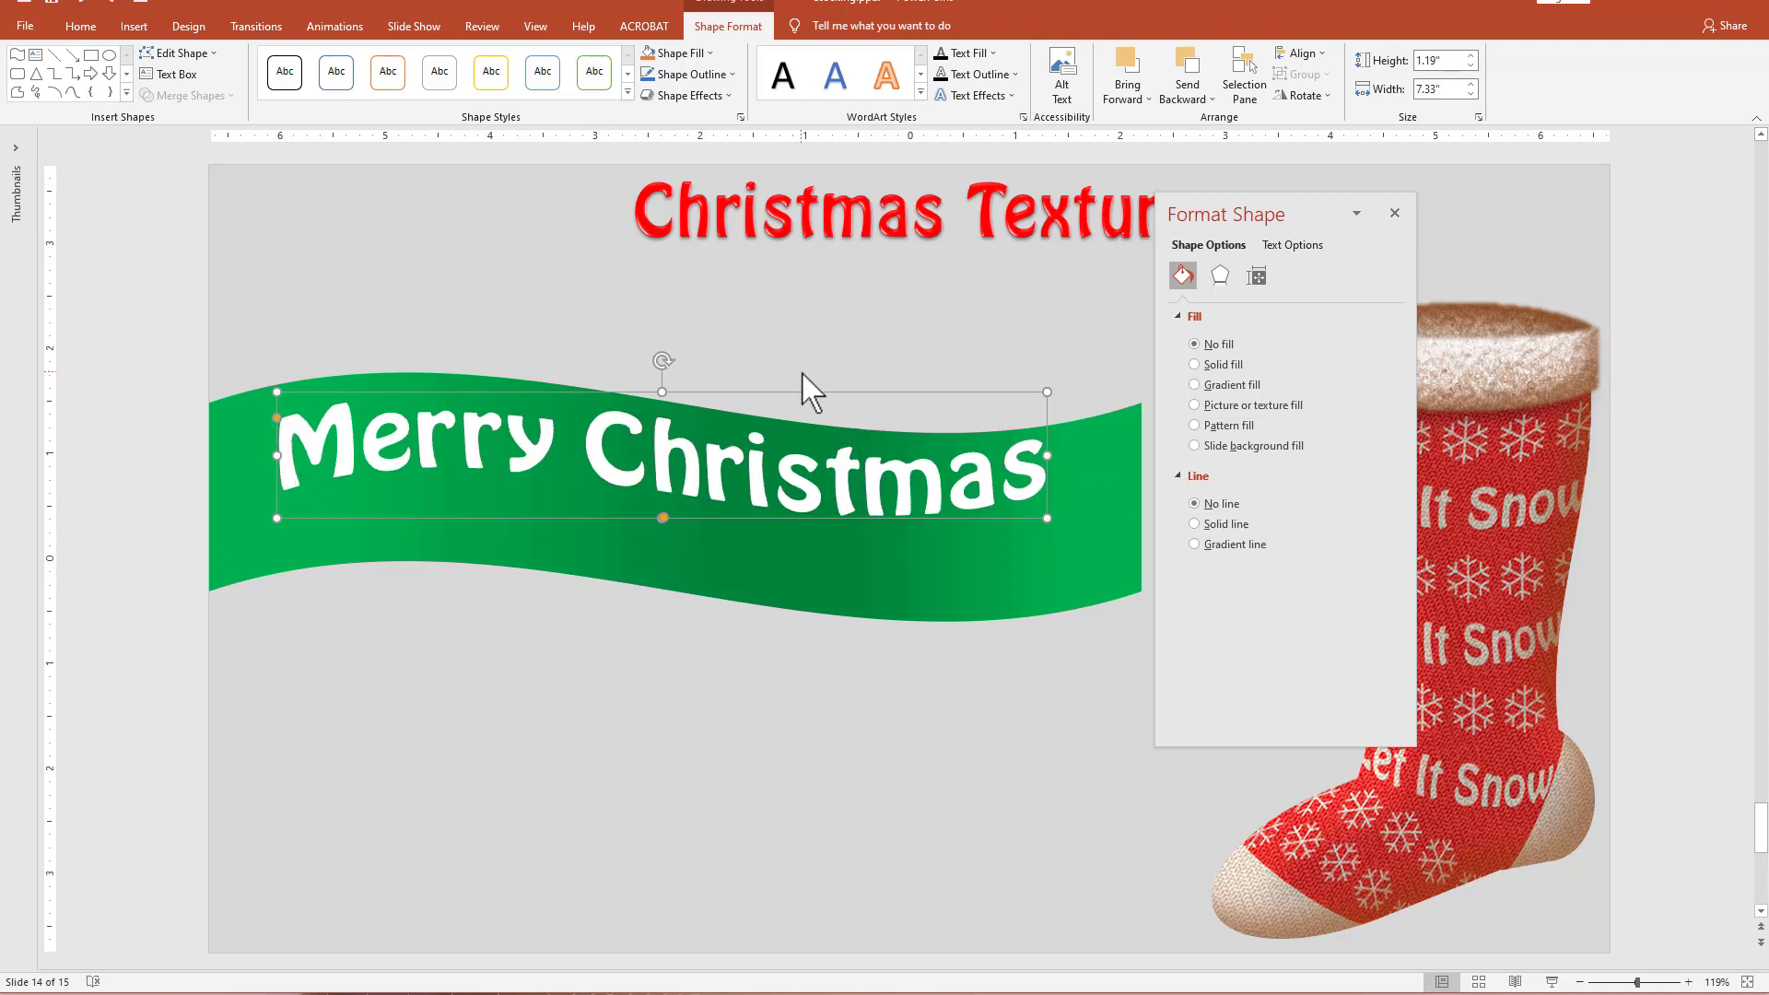
Move the "Merry Christmas" text up above the green wave and set its rotation to 2°.
left_click_drag(808, 396, 814, 283)
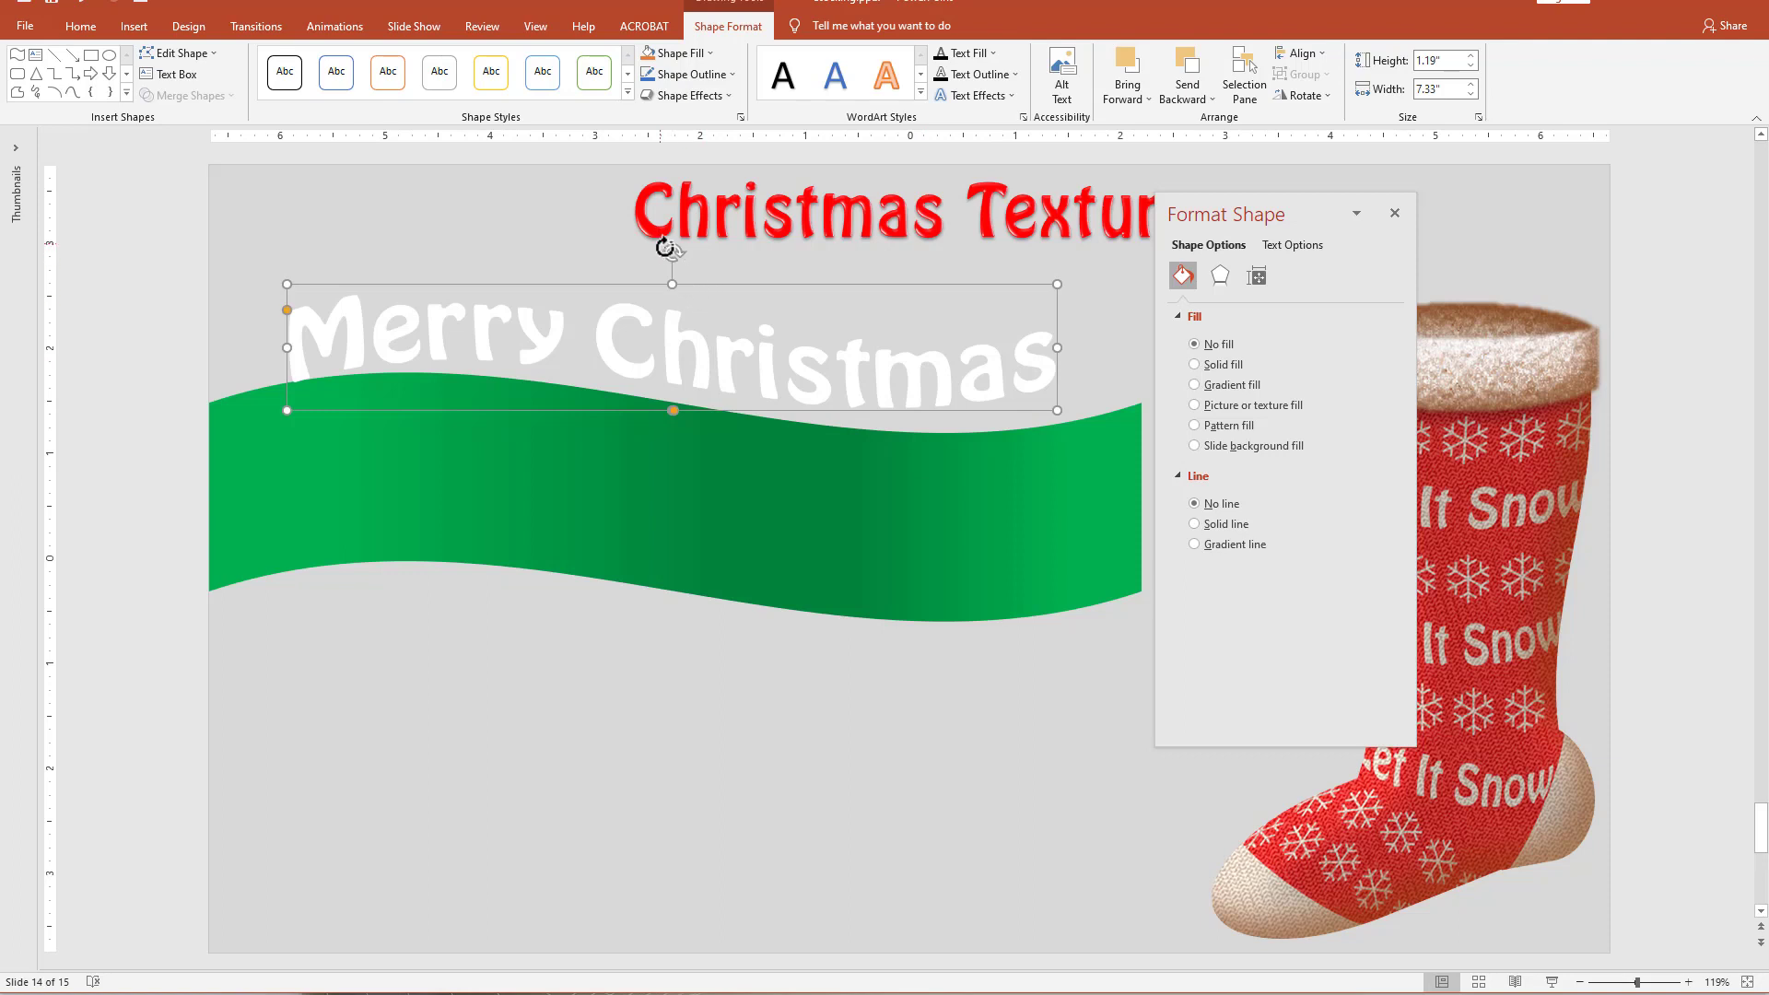
mouse_move(674, 255)
left_mouse_down()
mouse_move(623, 289)
mouse_move(677, 264)
left_mouse_up()
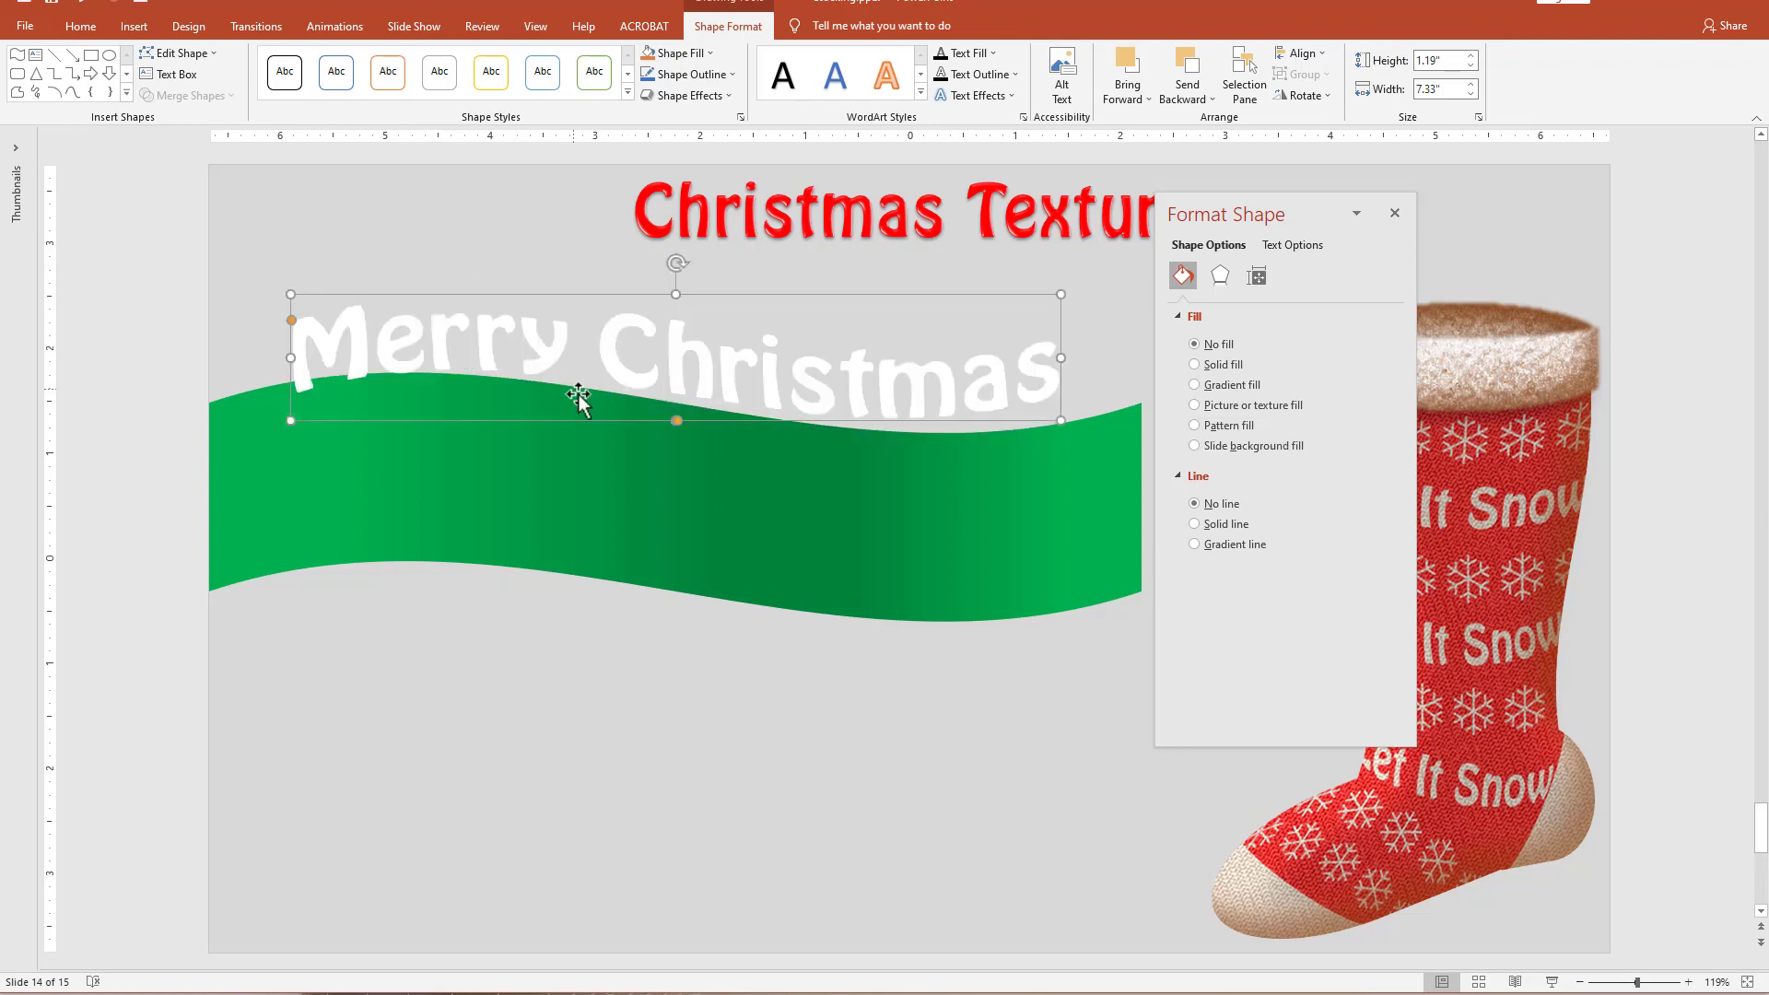
left_click(1259, 279)
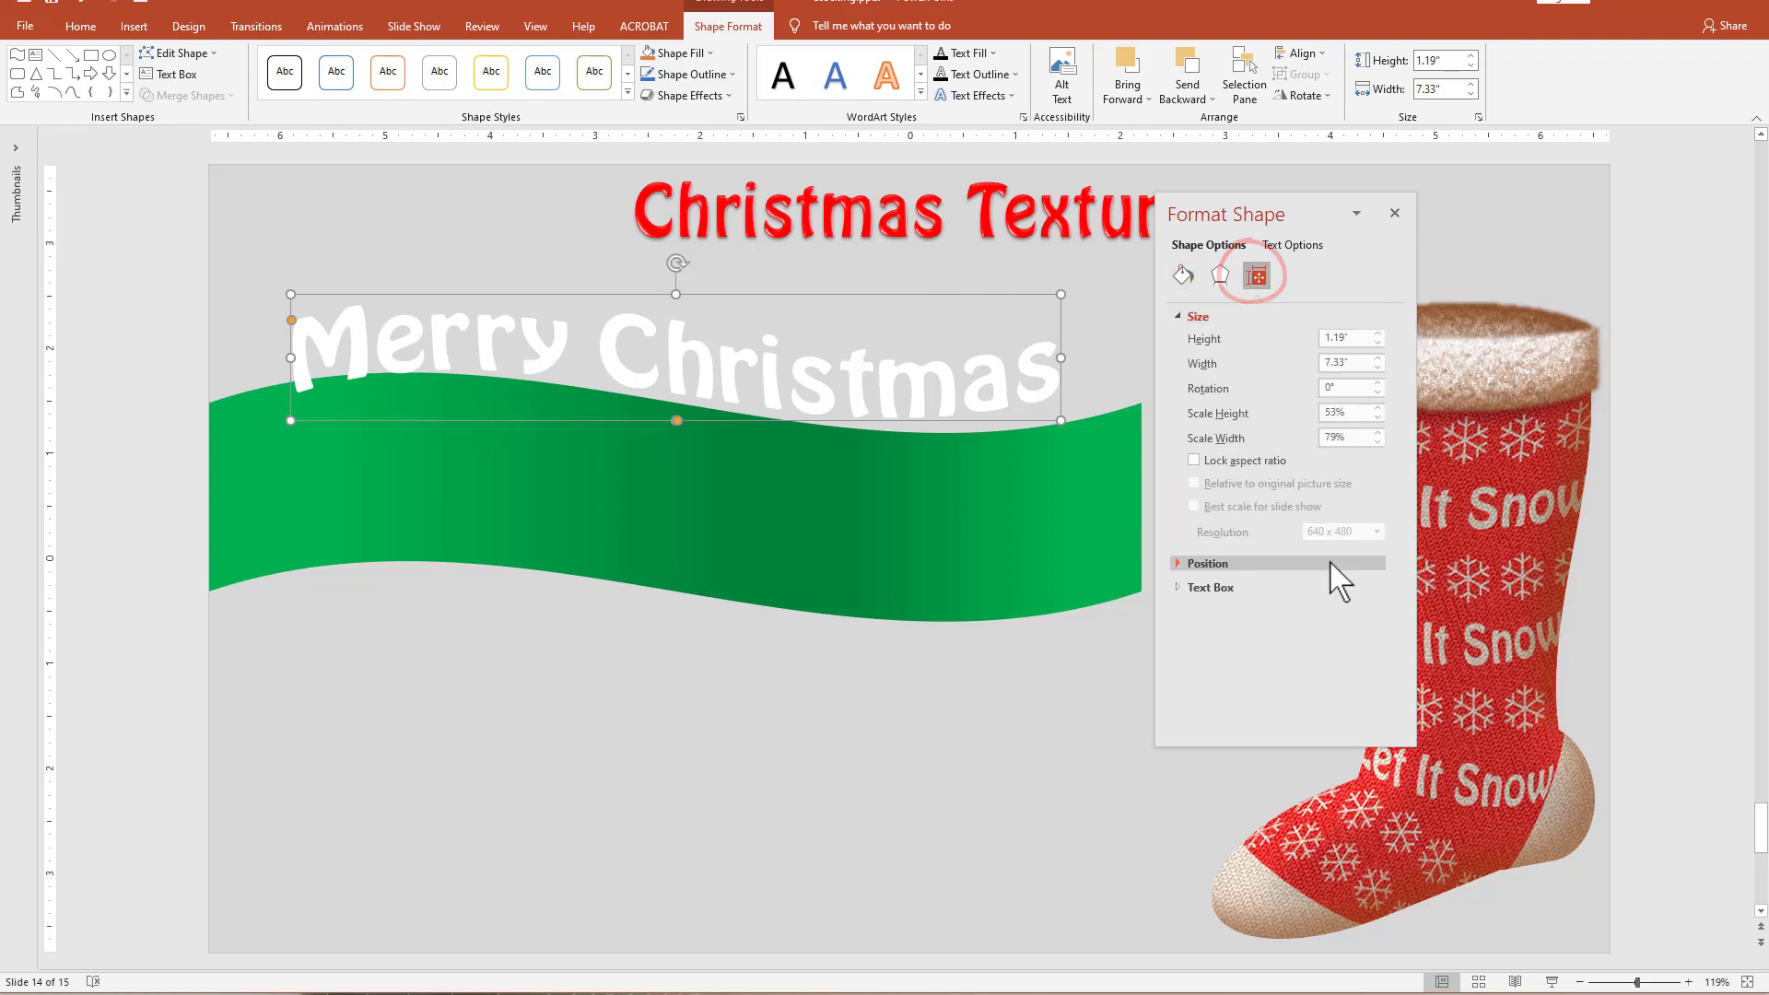
left_click(1379, 384)
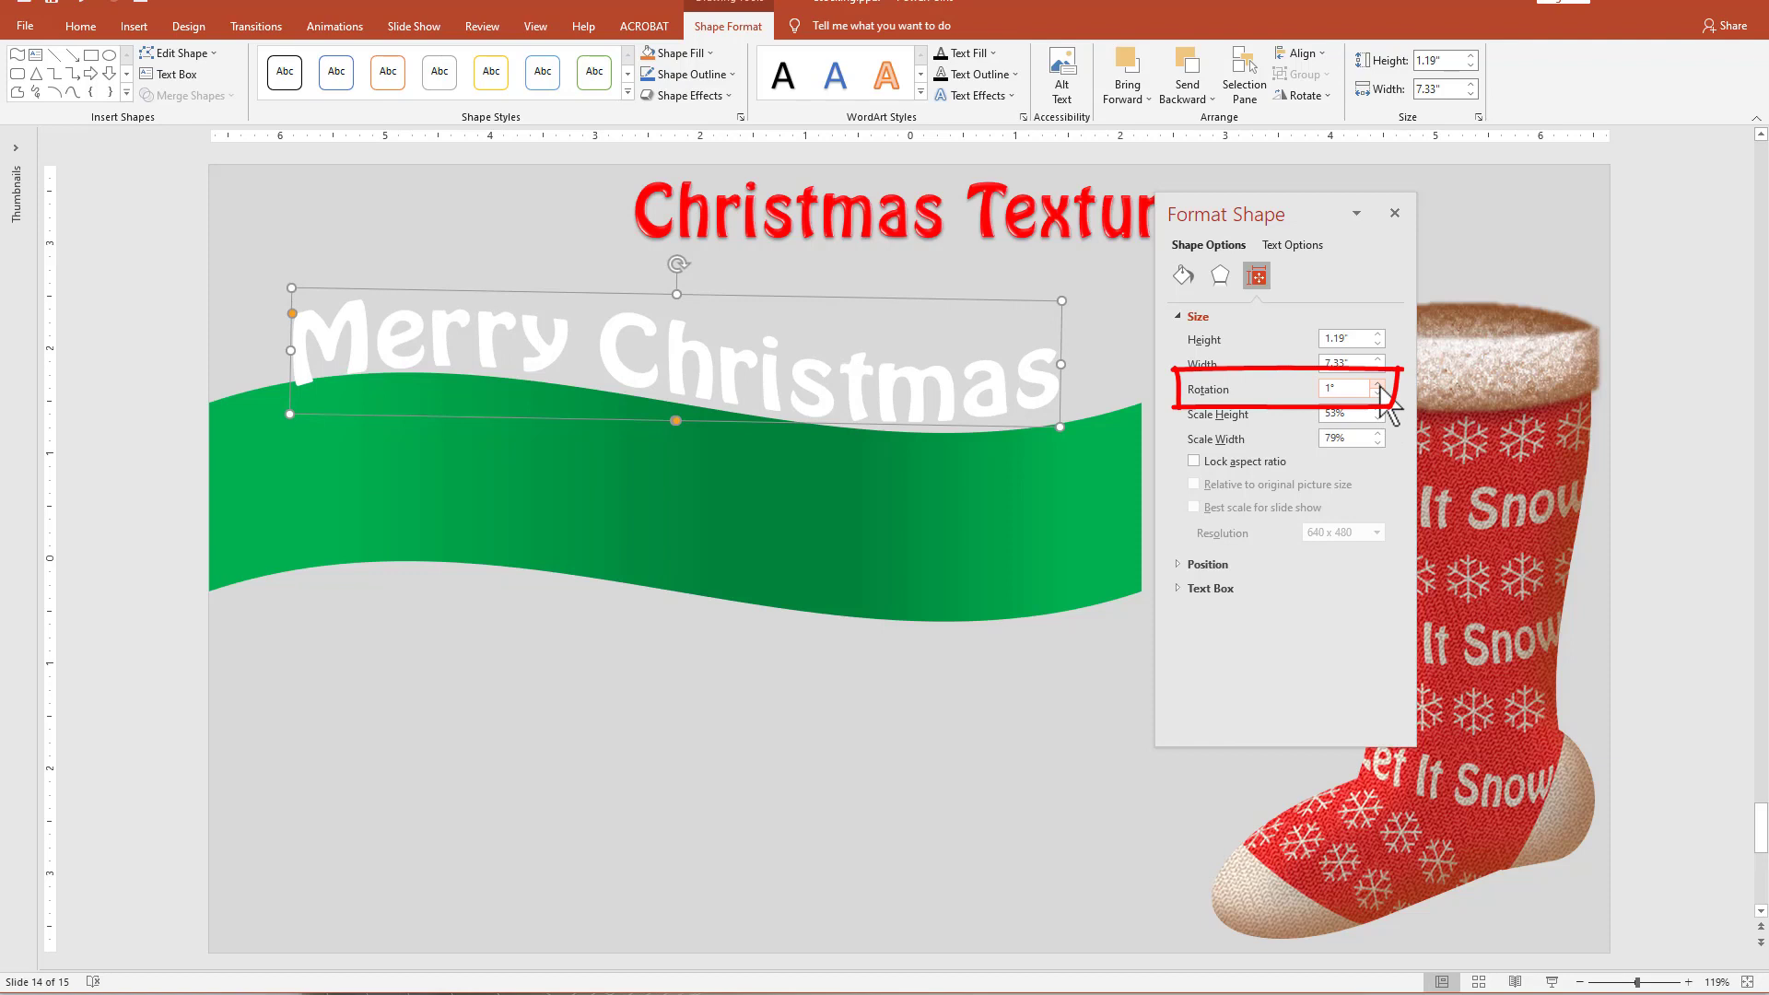
left_click(1378, 384)
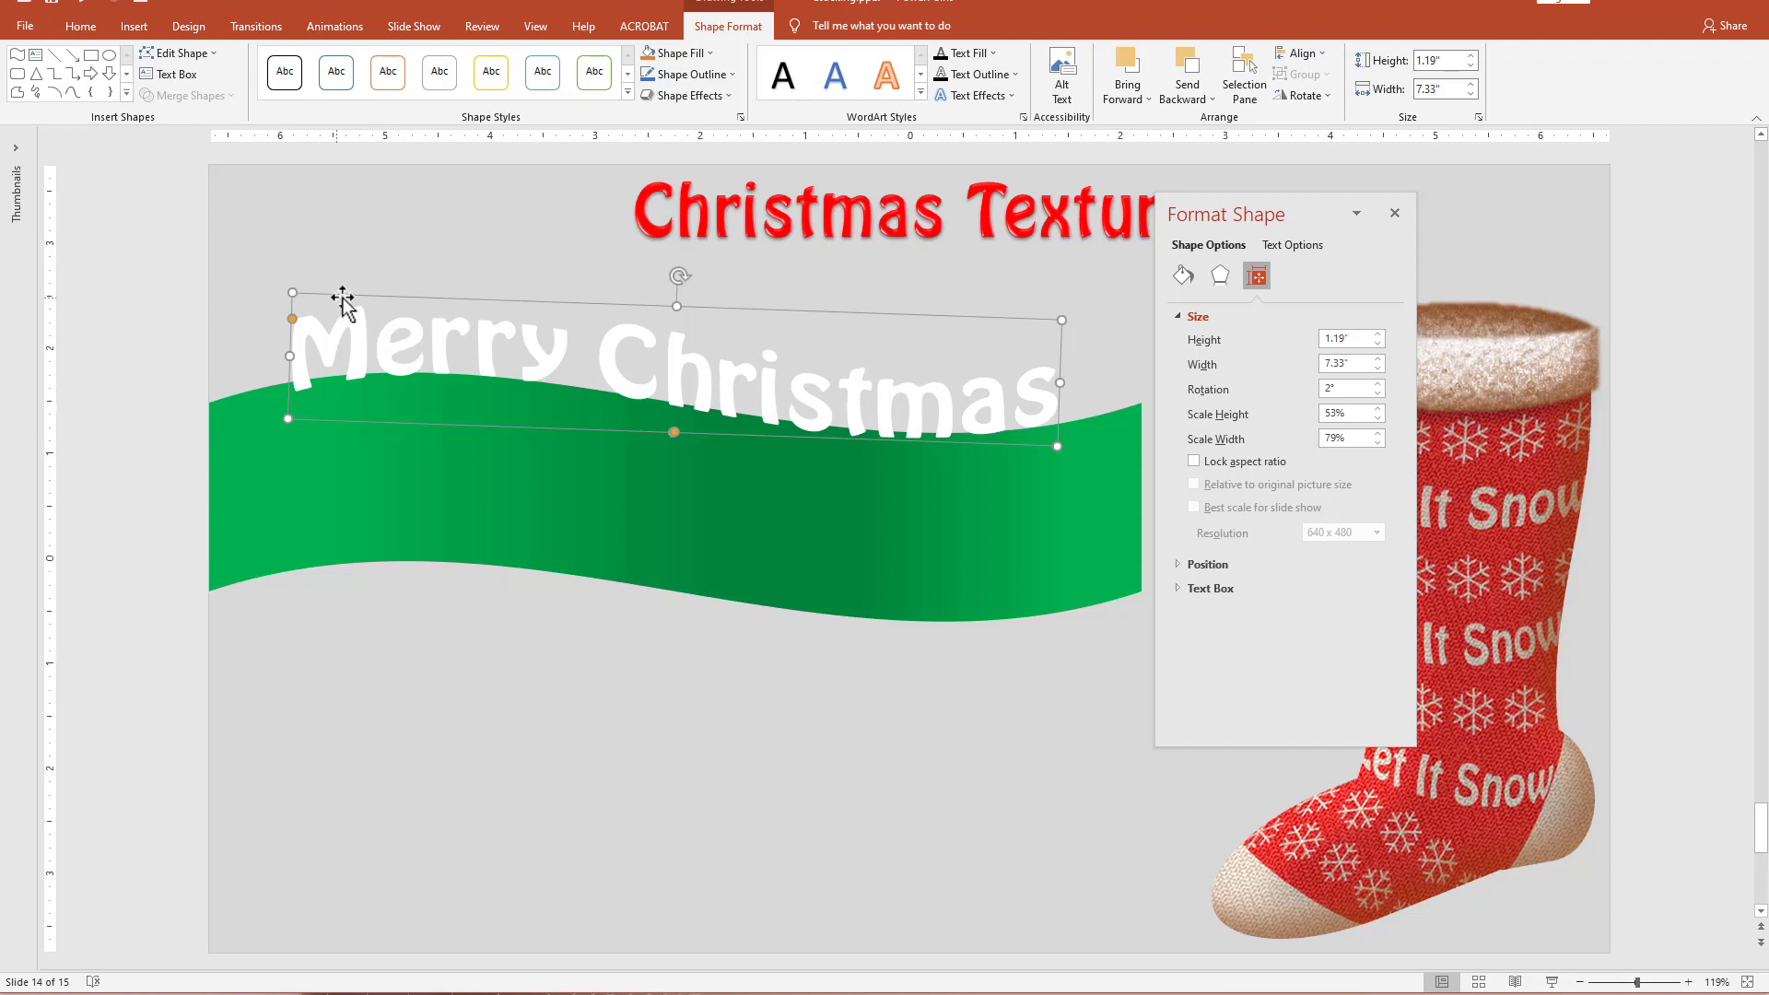
Move the rotated "Merry Christmas" text back onto the green wave and adjust its shape to about 1.43" high, following the ribbon's curve.
left_click_drag(291, 320, 292, 319)
left_click_drag(826, 314, 814, 432)
mouse_move(670, 426)
left_mouse_down()
mouse_move(670, 403)
mouse_move(699, 415)
left_mouse_up()
left_click_drag(698, 415, 705, 419)
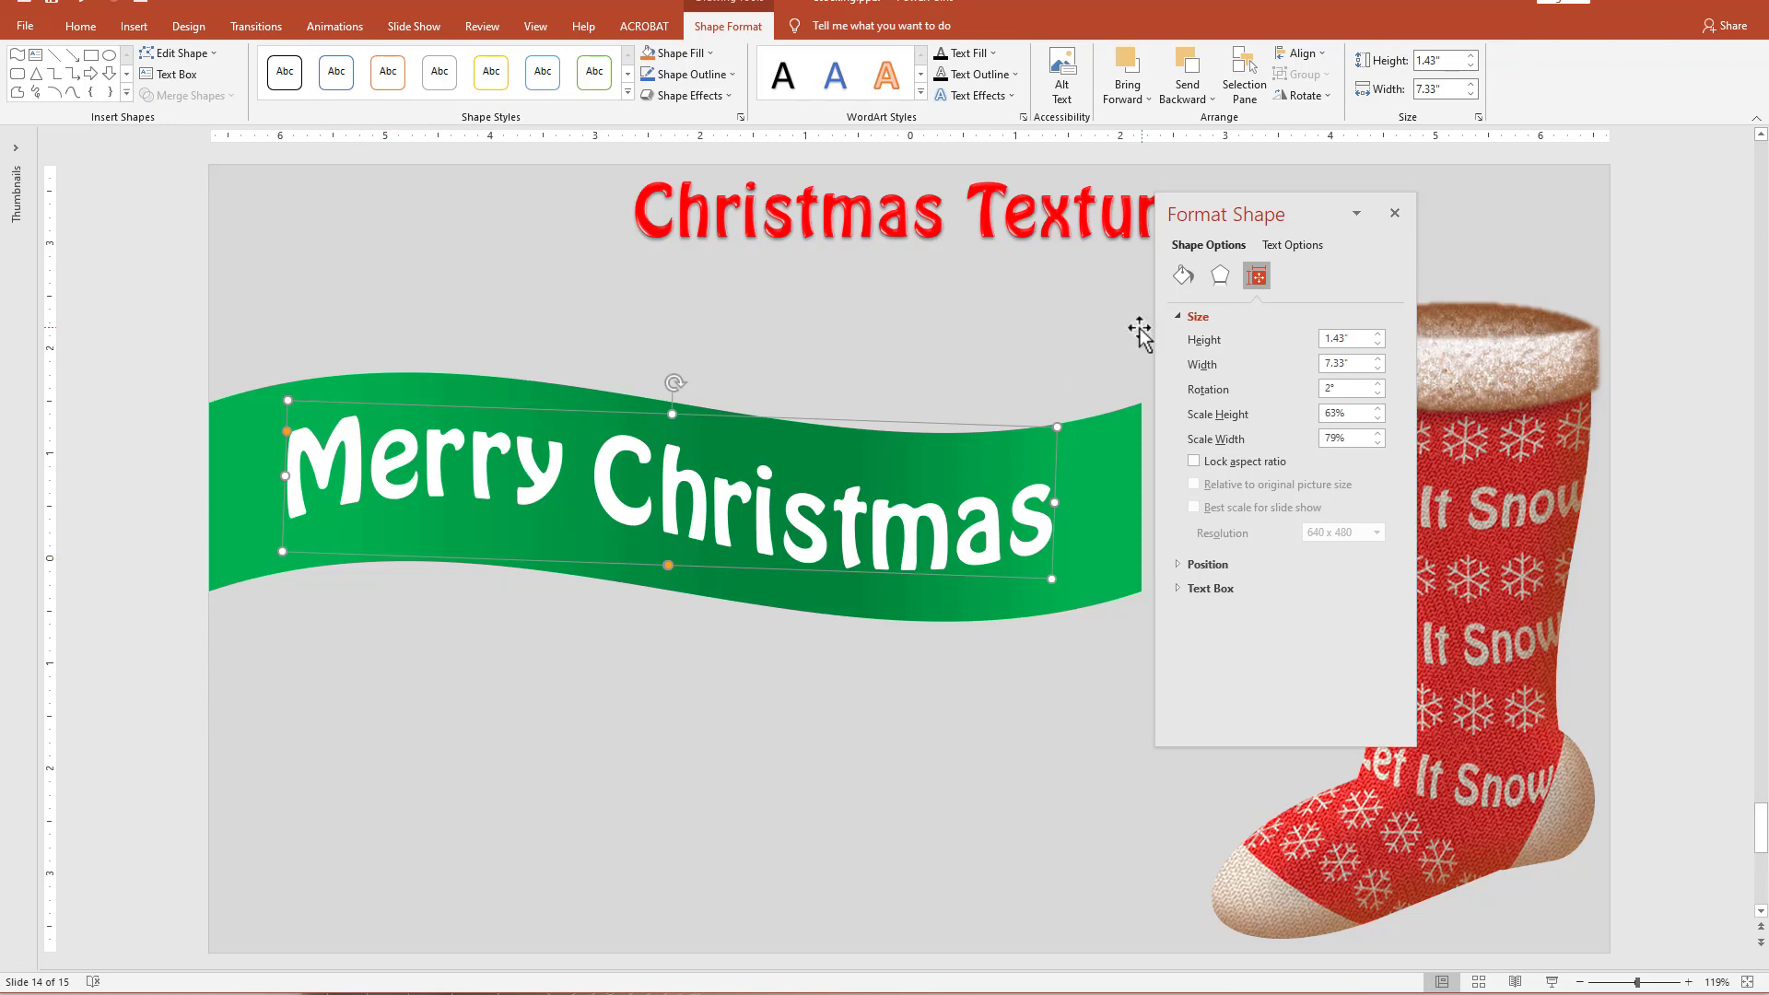
Give the "Merry Christmas" text a gradient fill and color its stops at 14% and 92% white.
left_click(1293, 245)
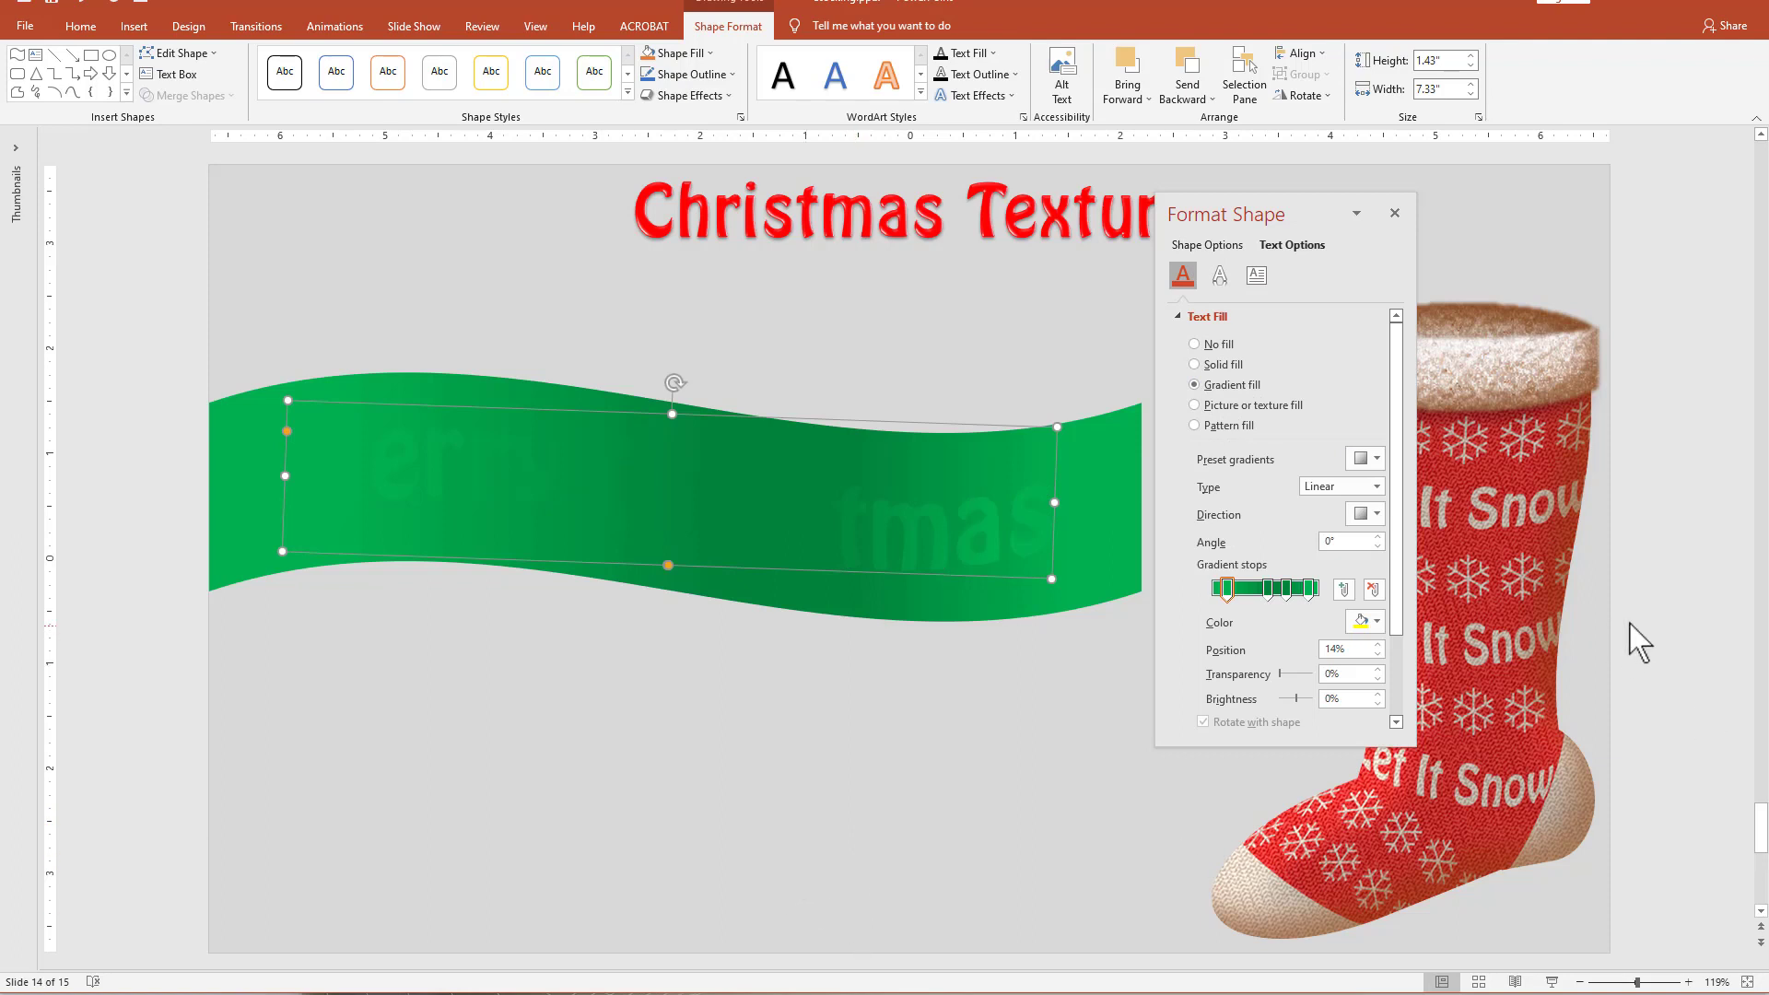
left_click(1371, 623)
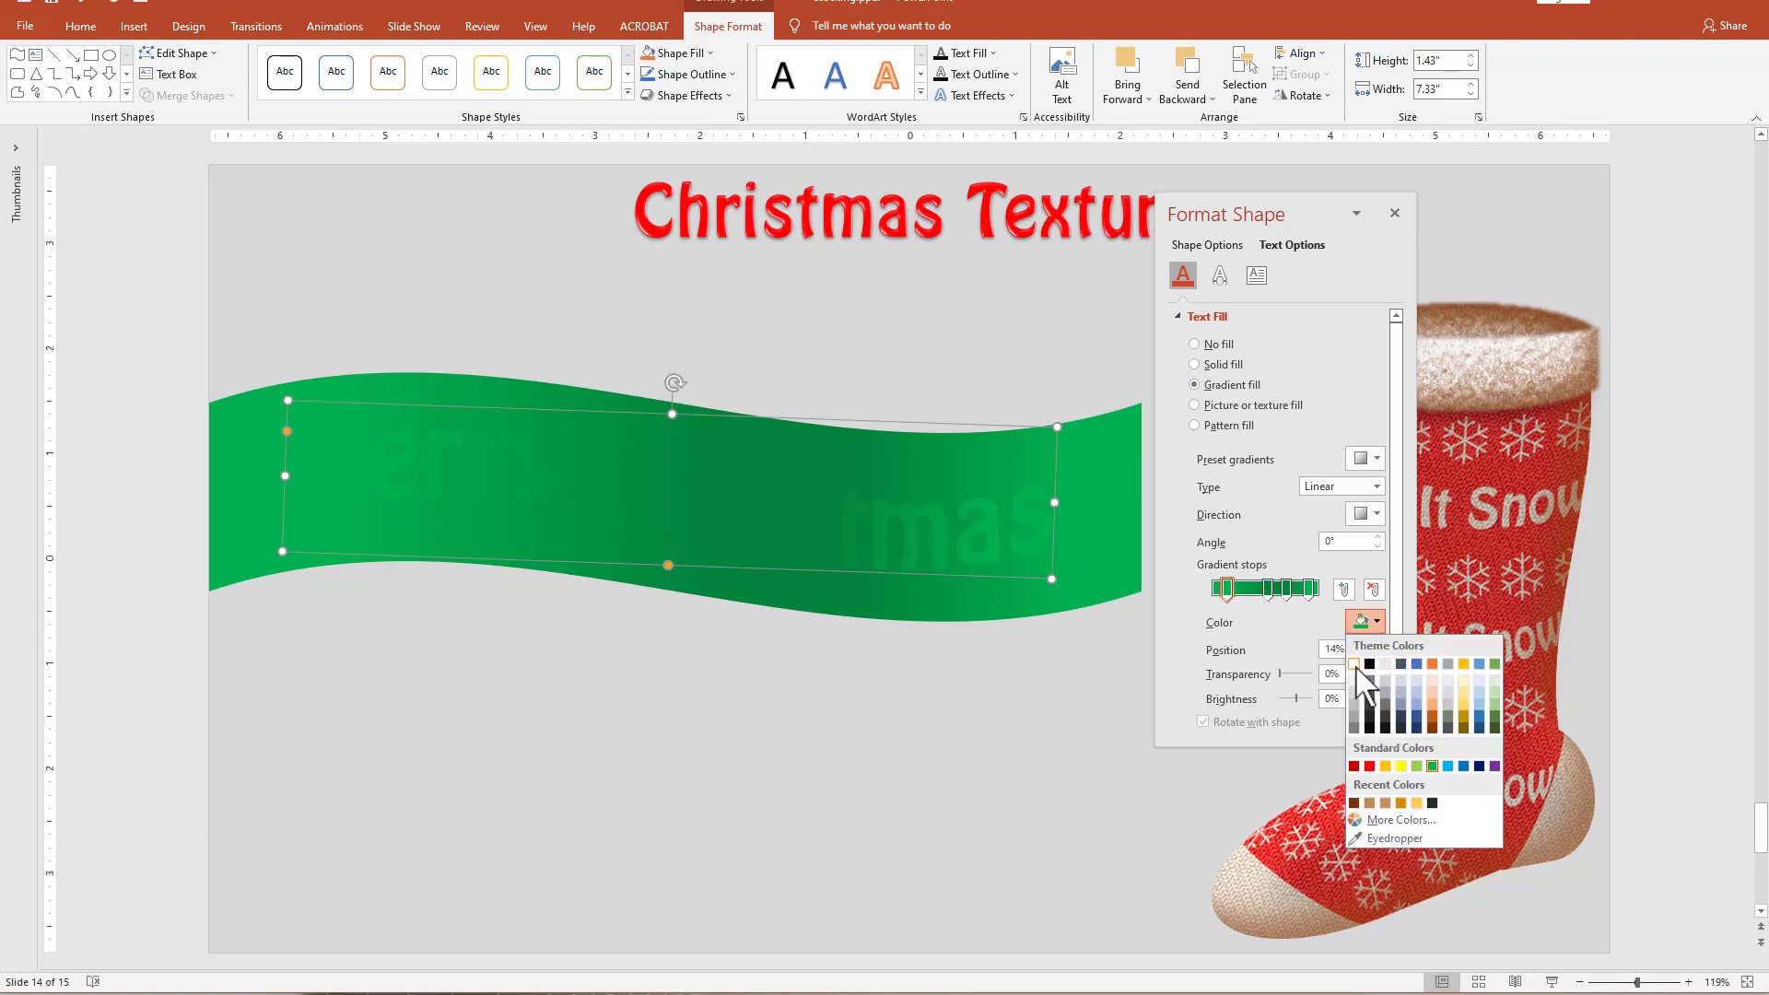
left_click(1353, 664)
left_click(1310, 590)
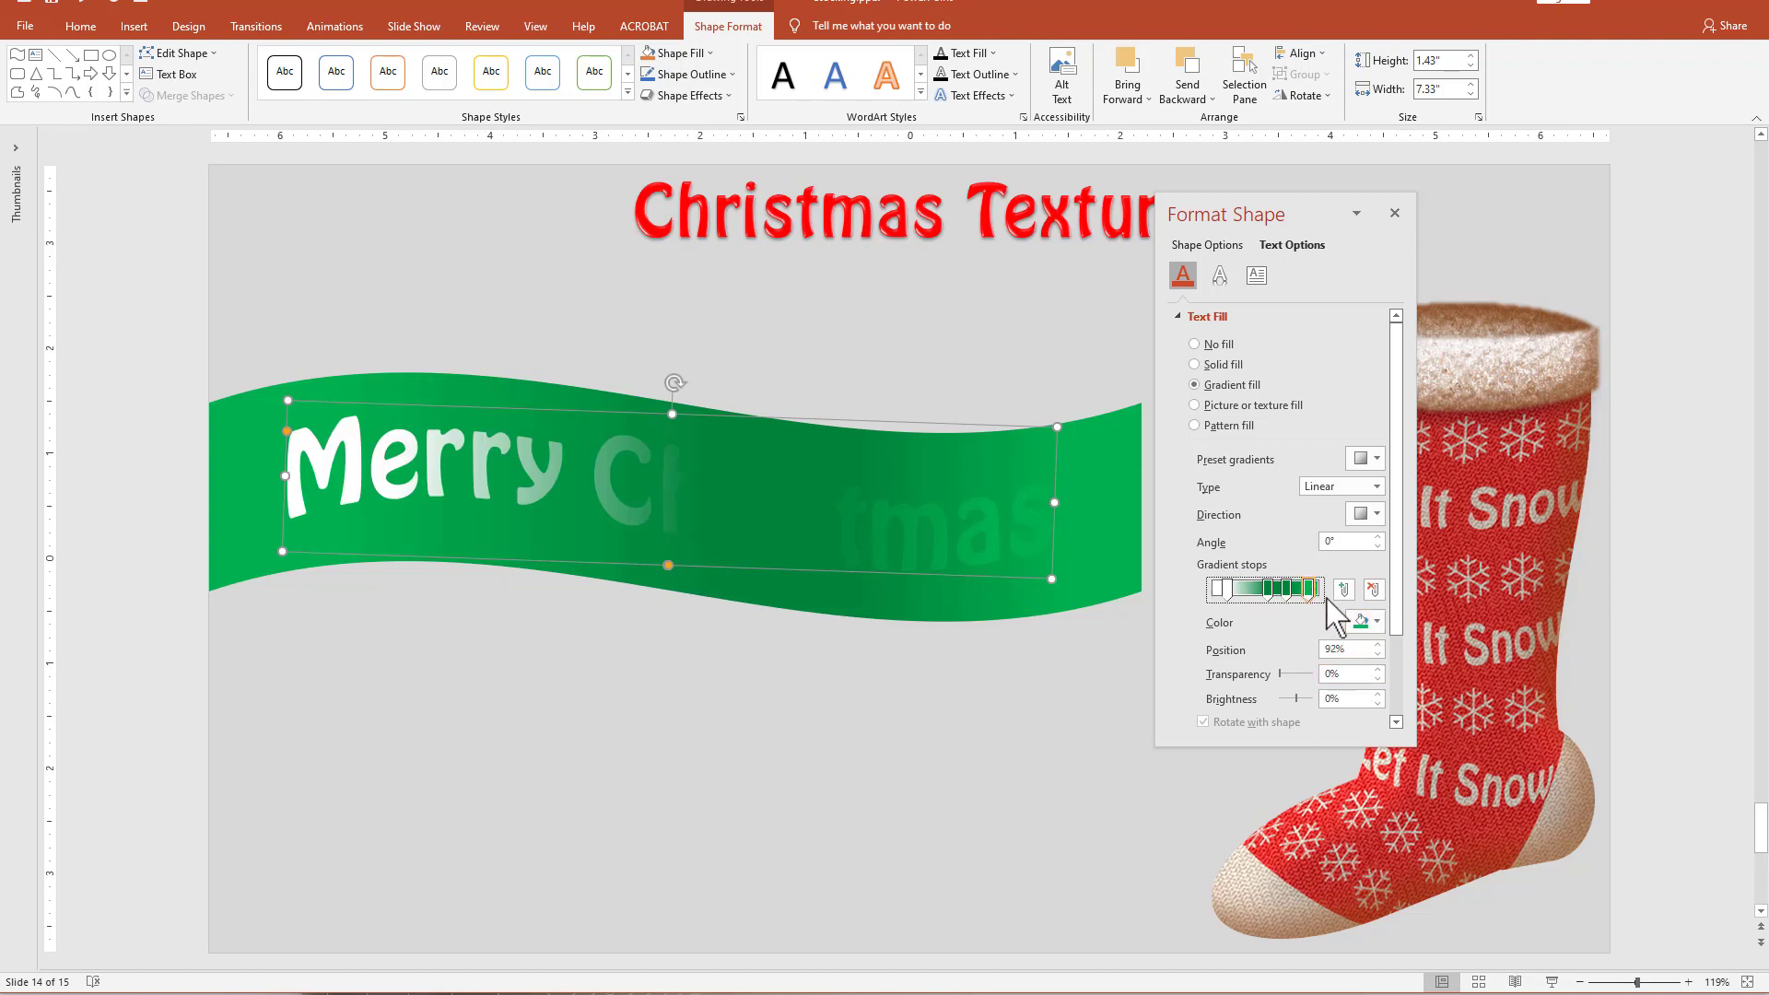
left_click(1371, 623)
left_click(1354, 665)
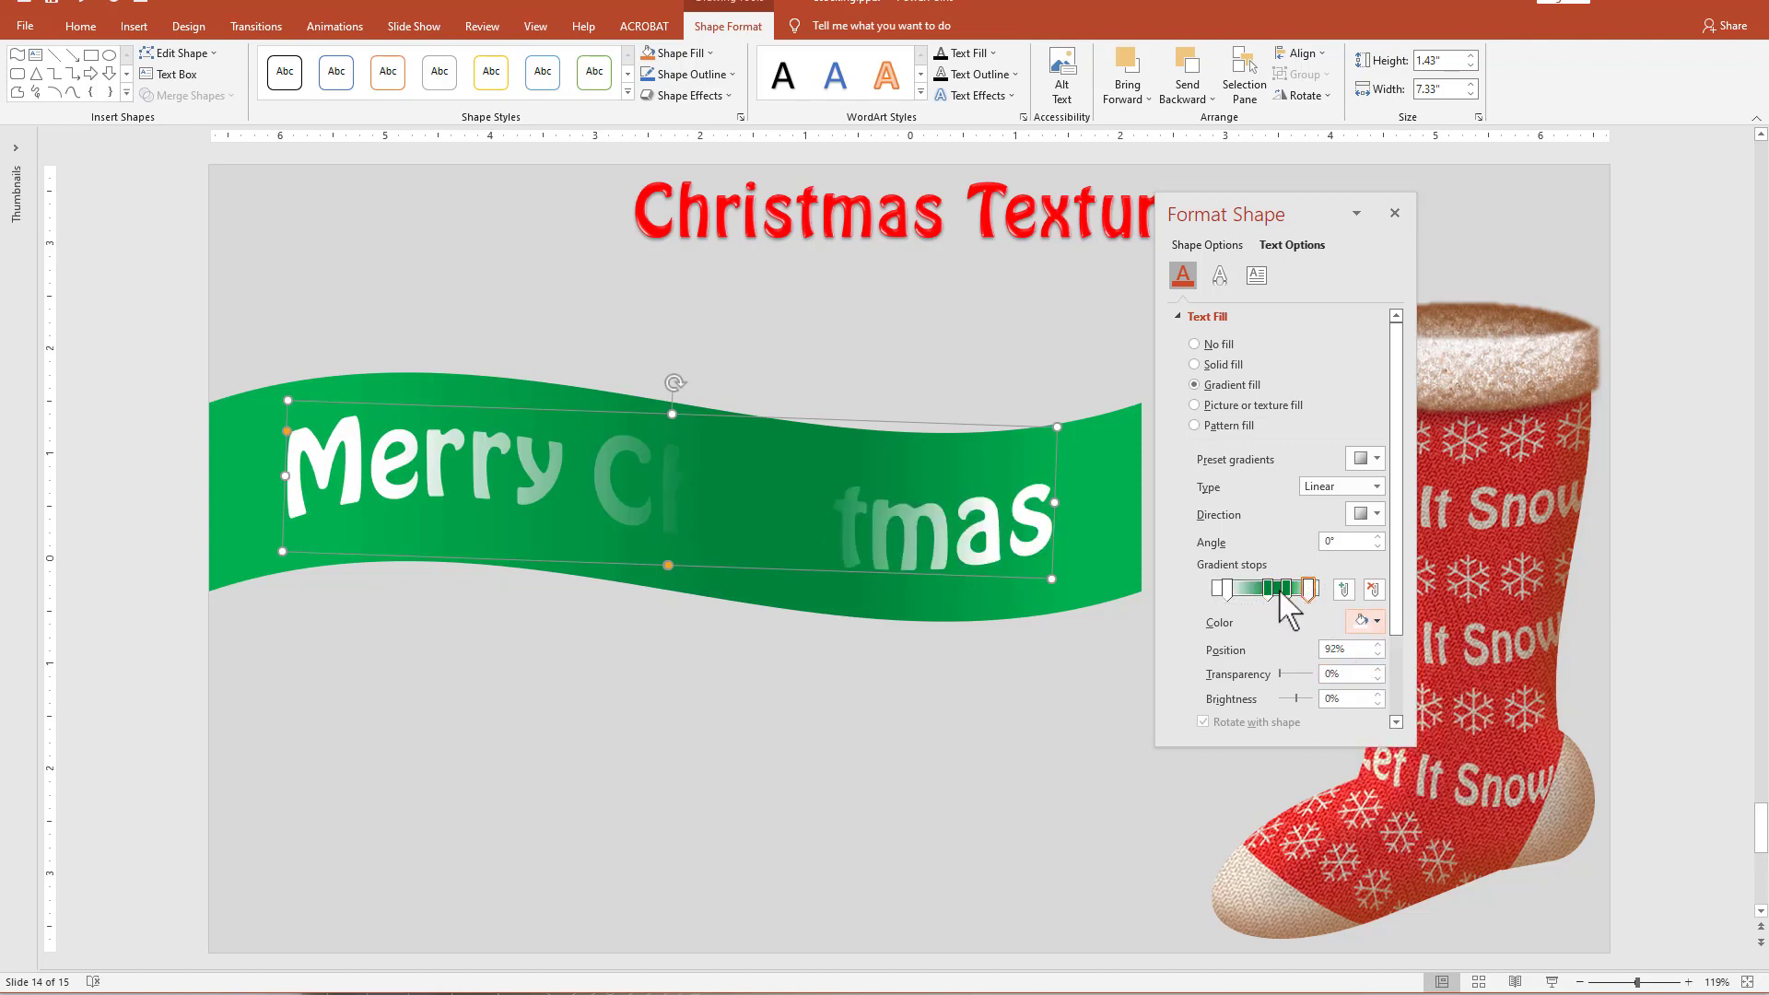
Color the text gradient's 53% stop white darkened by 25% and its 70% stop white darkened by 35%.
left_click(1268, 588)
left_click(1360, 623)
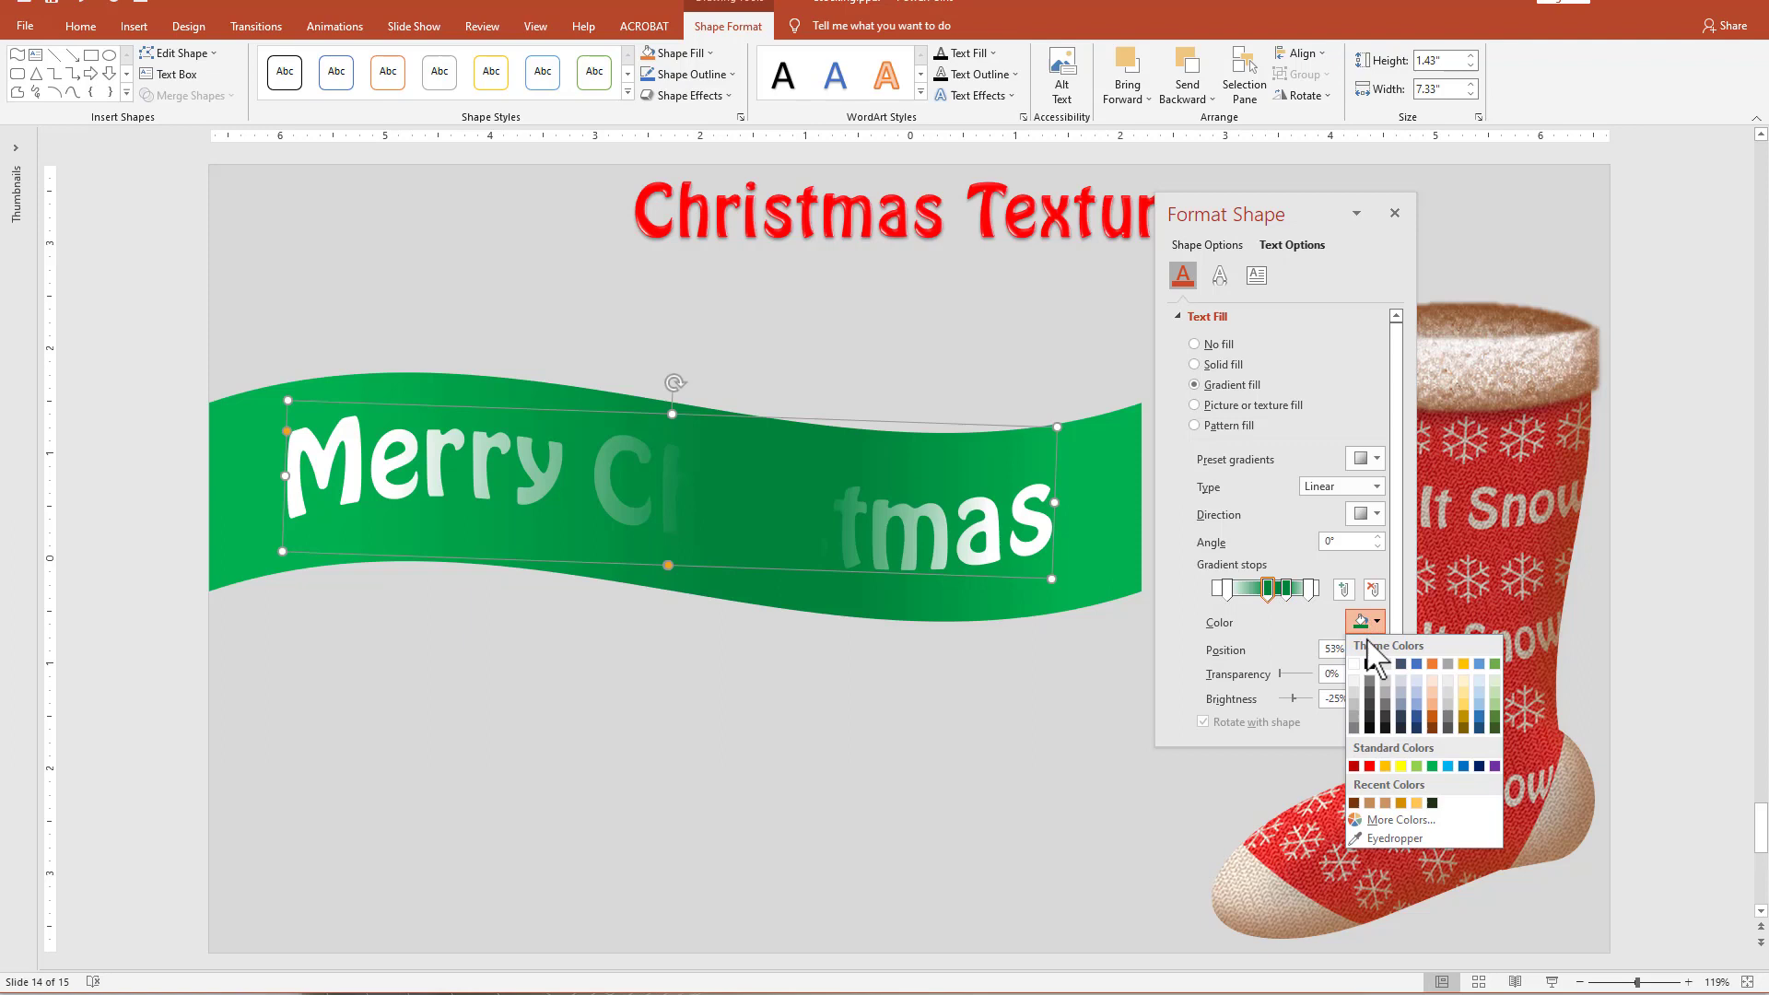
left_click(1355, 713)
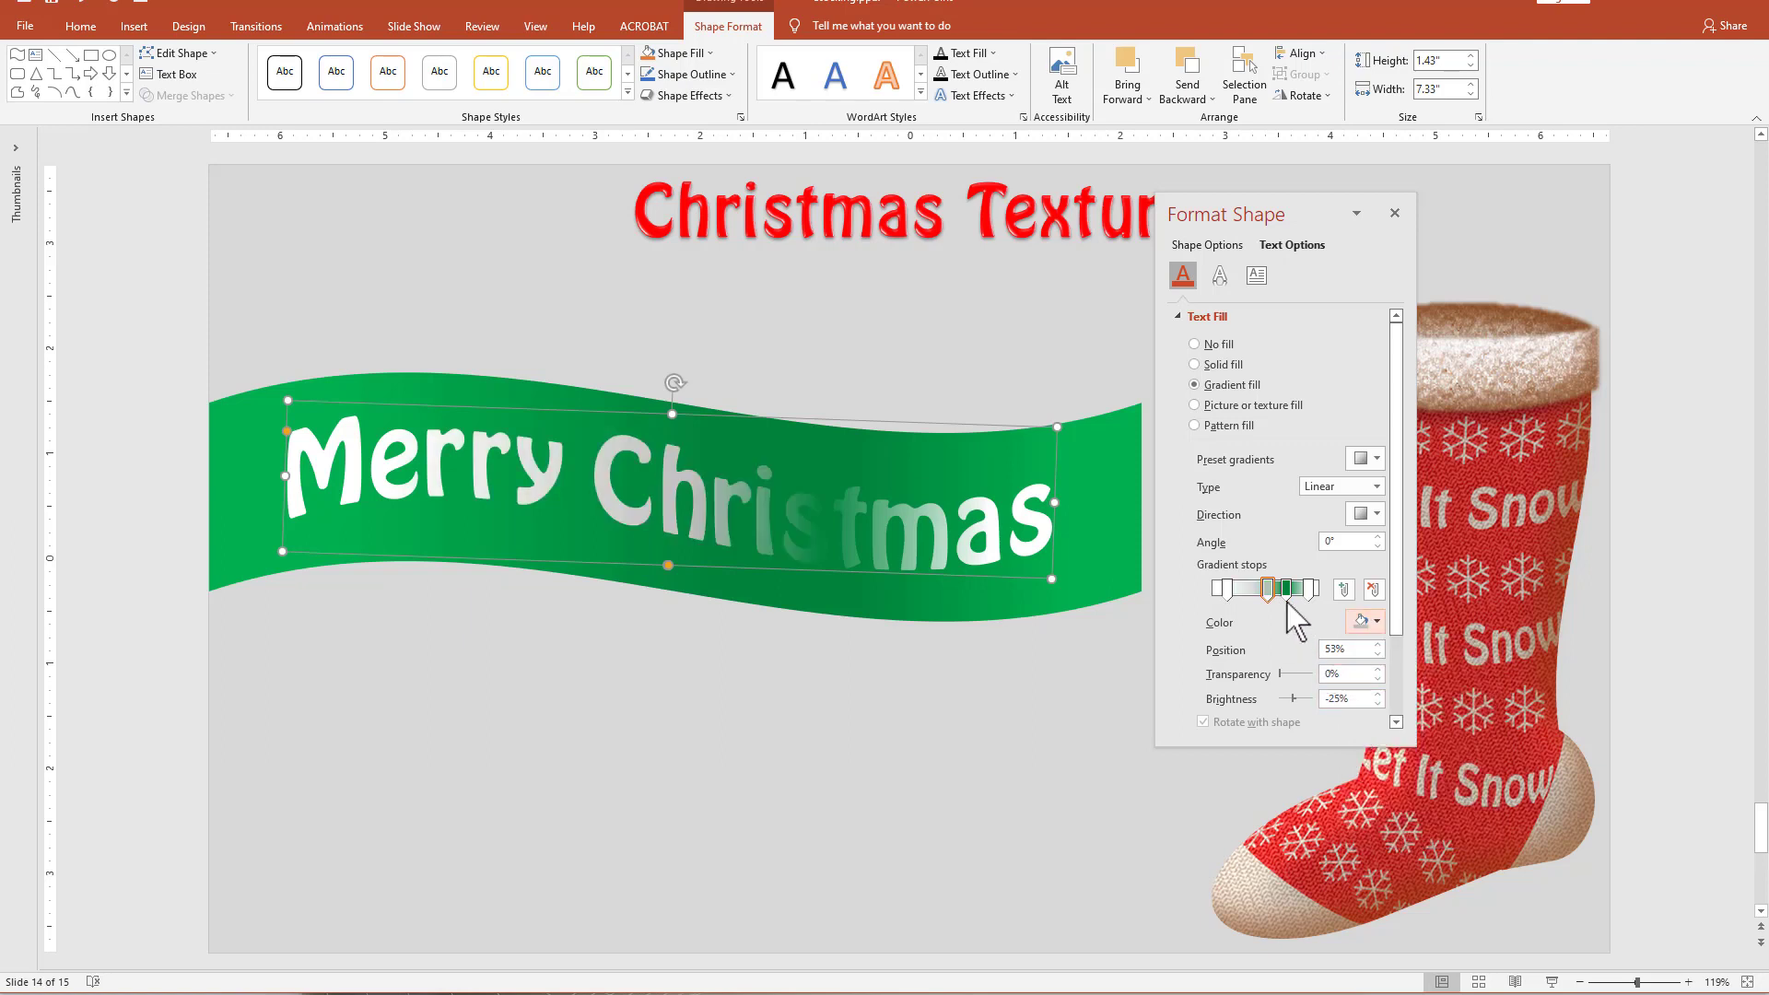
left_click(1286, 588)
left_click(1362, 622)
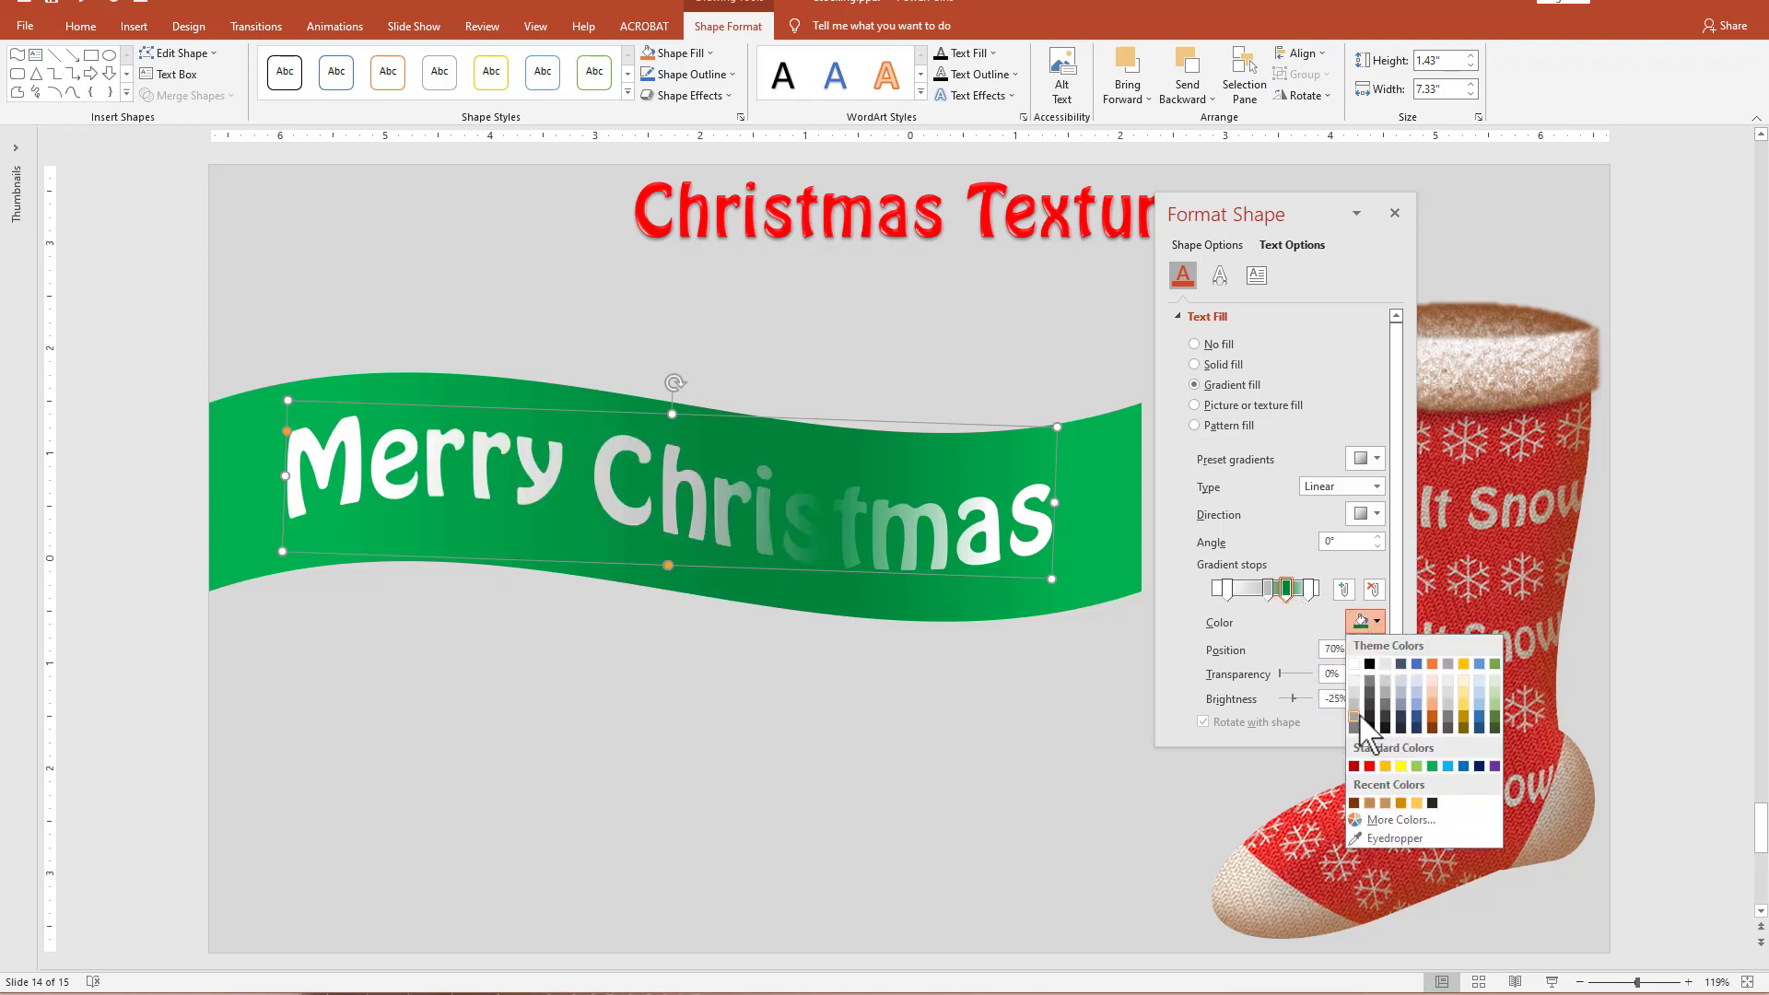
left_click(1356, 714)
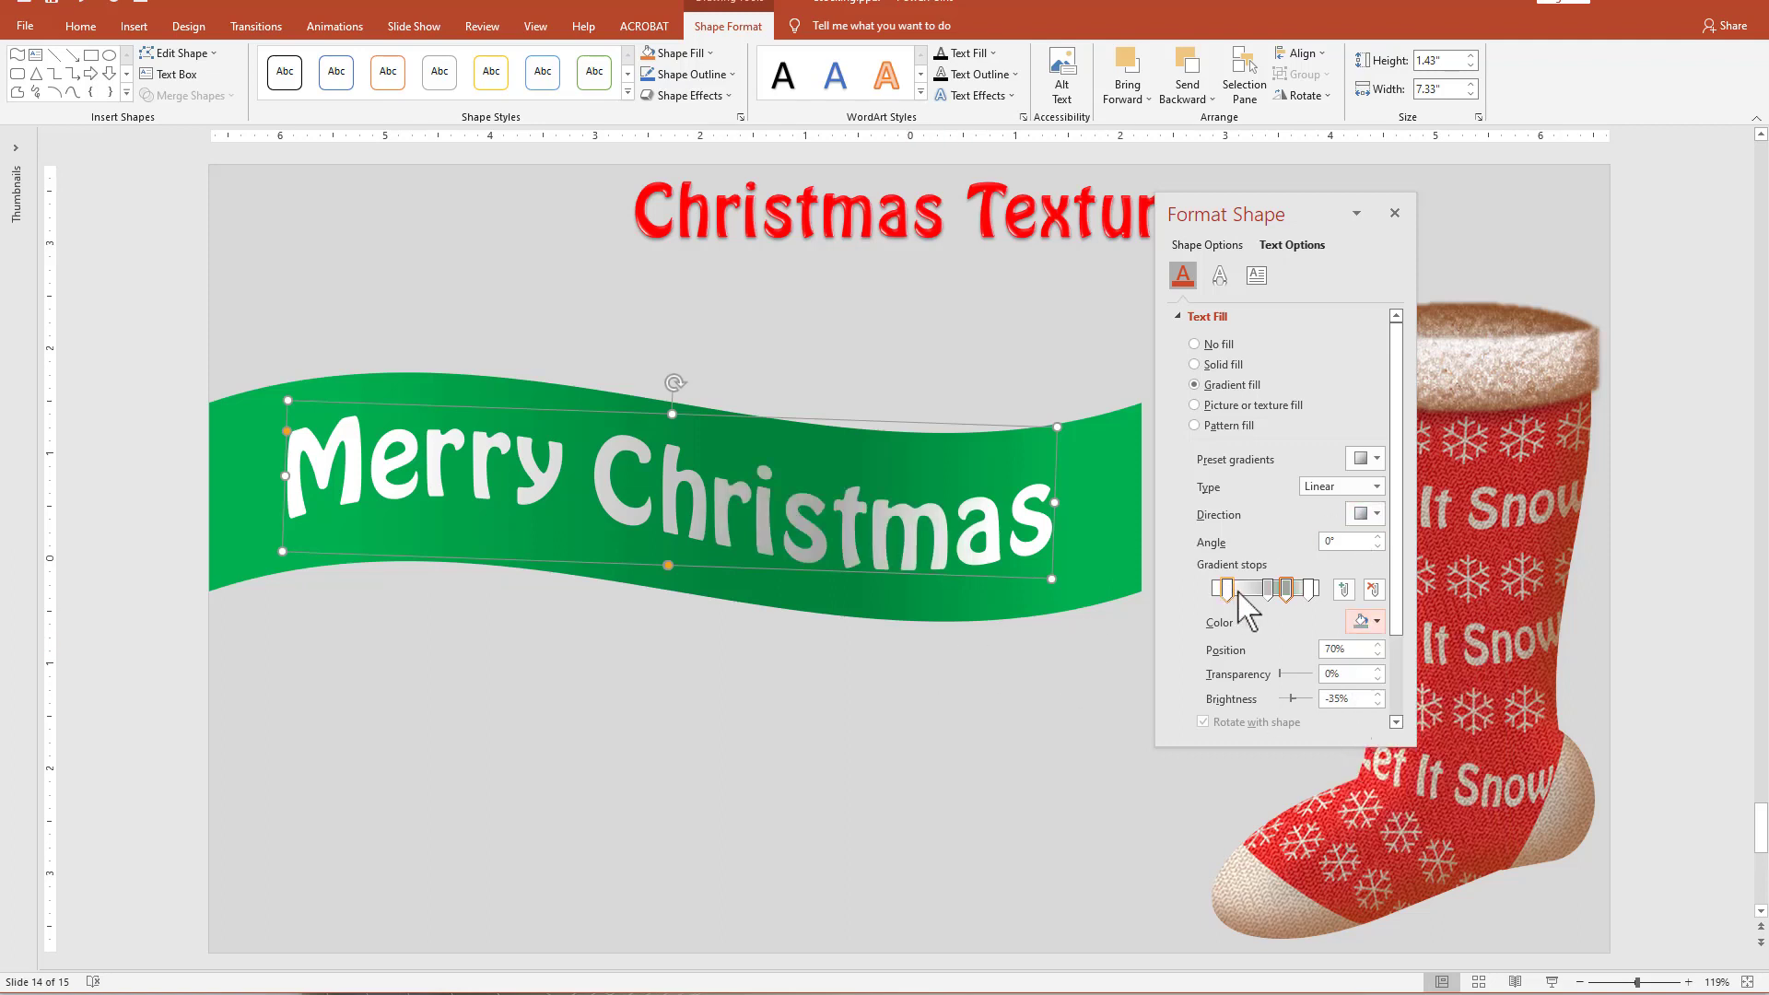
left_click(1270, 588)
left_click(1362, 622)
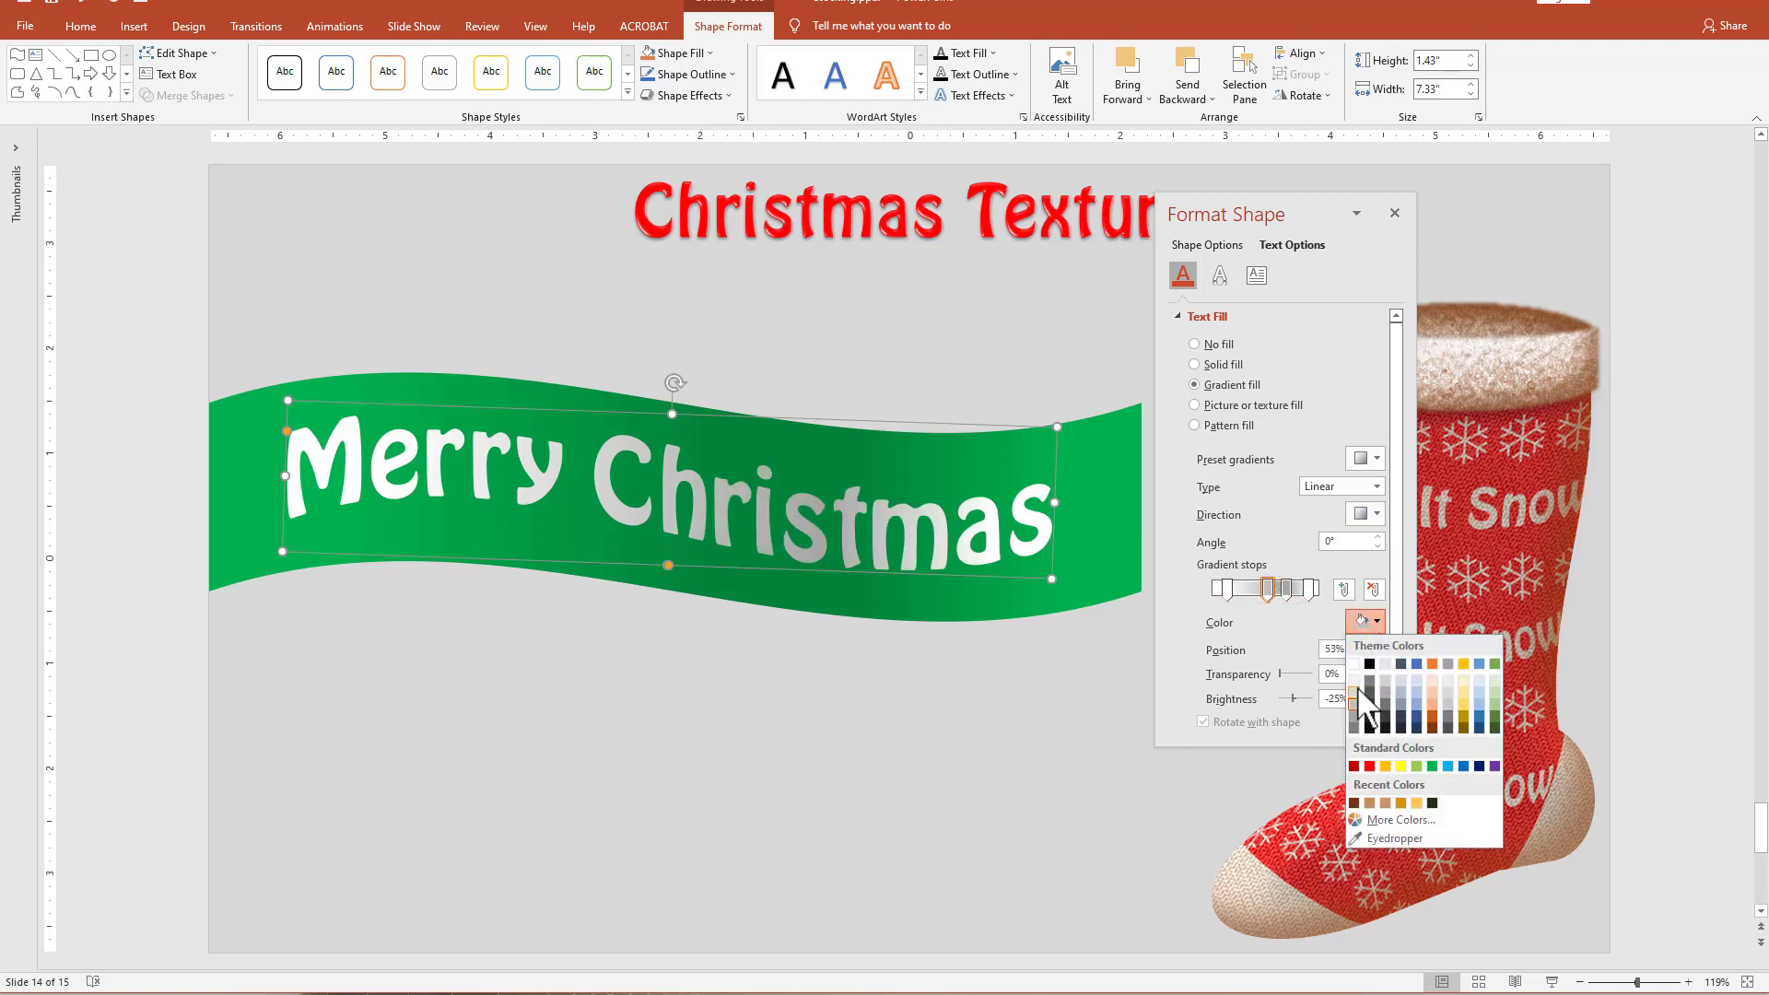
left_click(1010, 716)
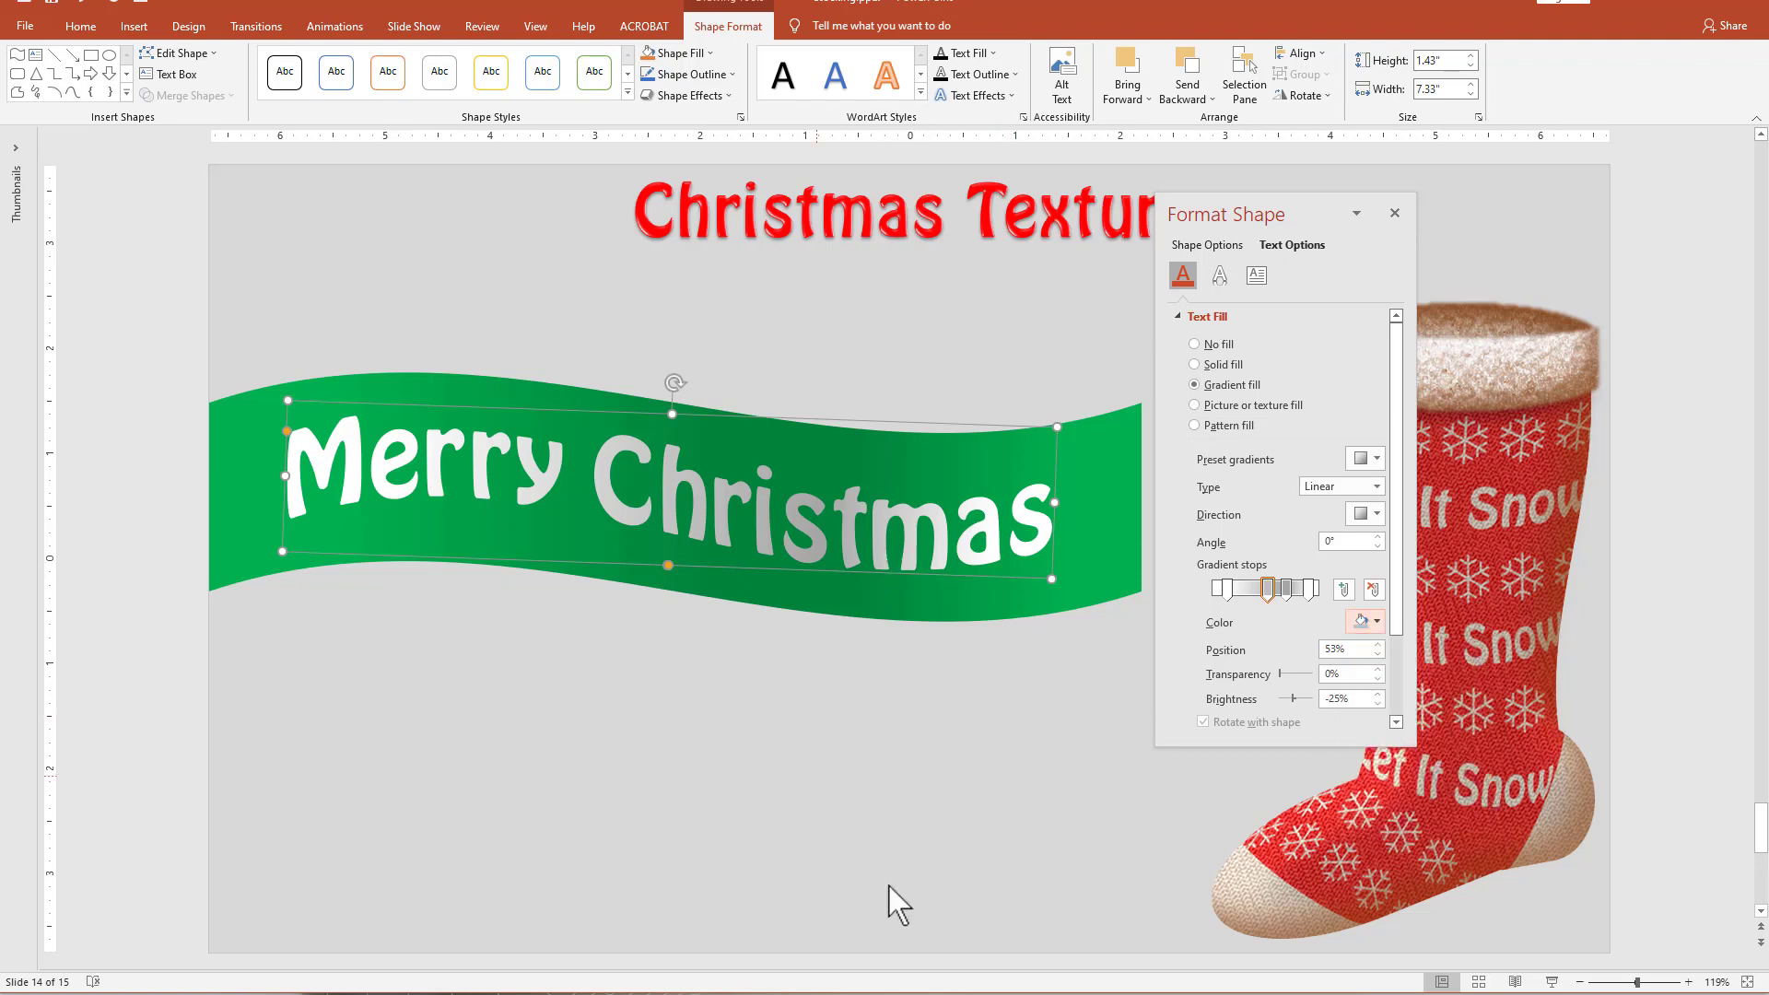
left_click(543, 662)
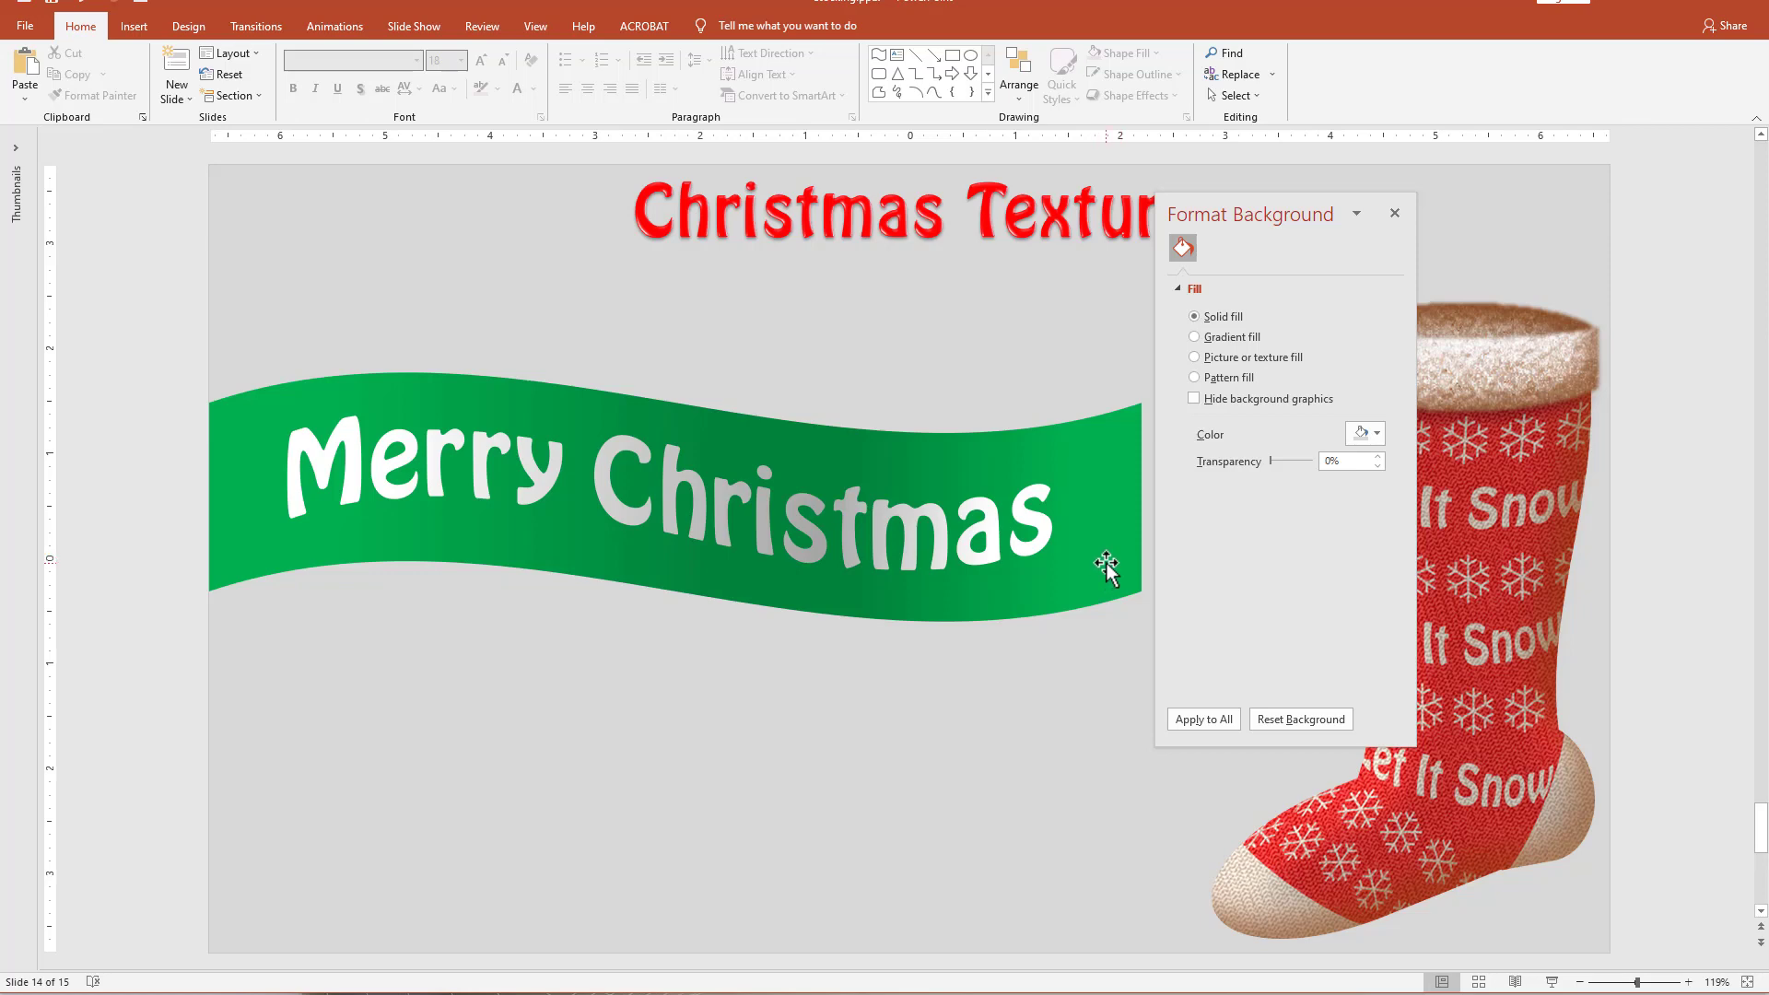
Duplicate the green wave below the ribbon and give the copy a Zig zag pattern fill with a black foreground.
left_click_drag(1109, 567, 1107, 803)
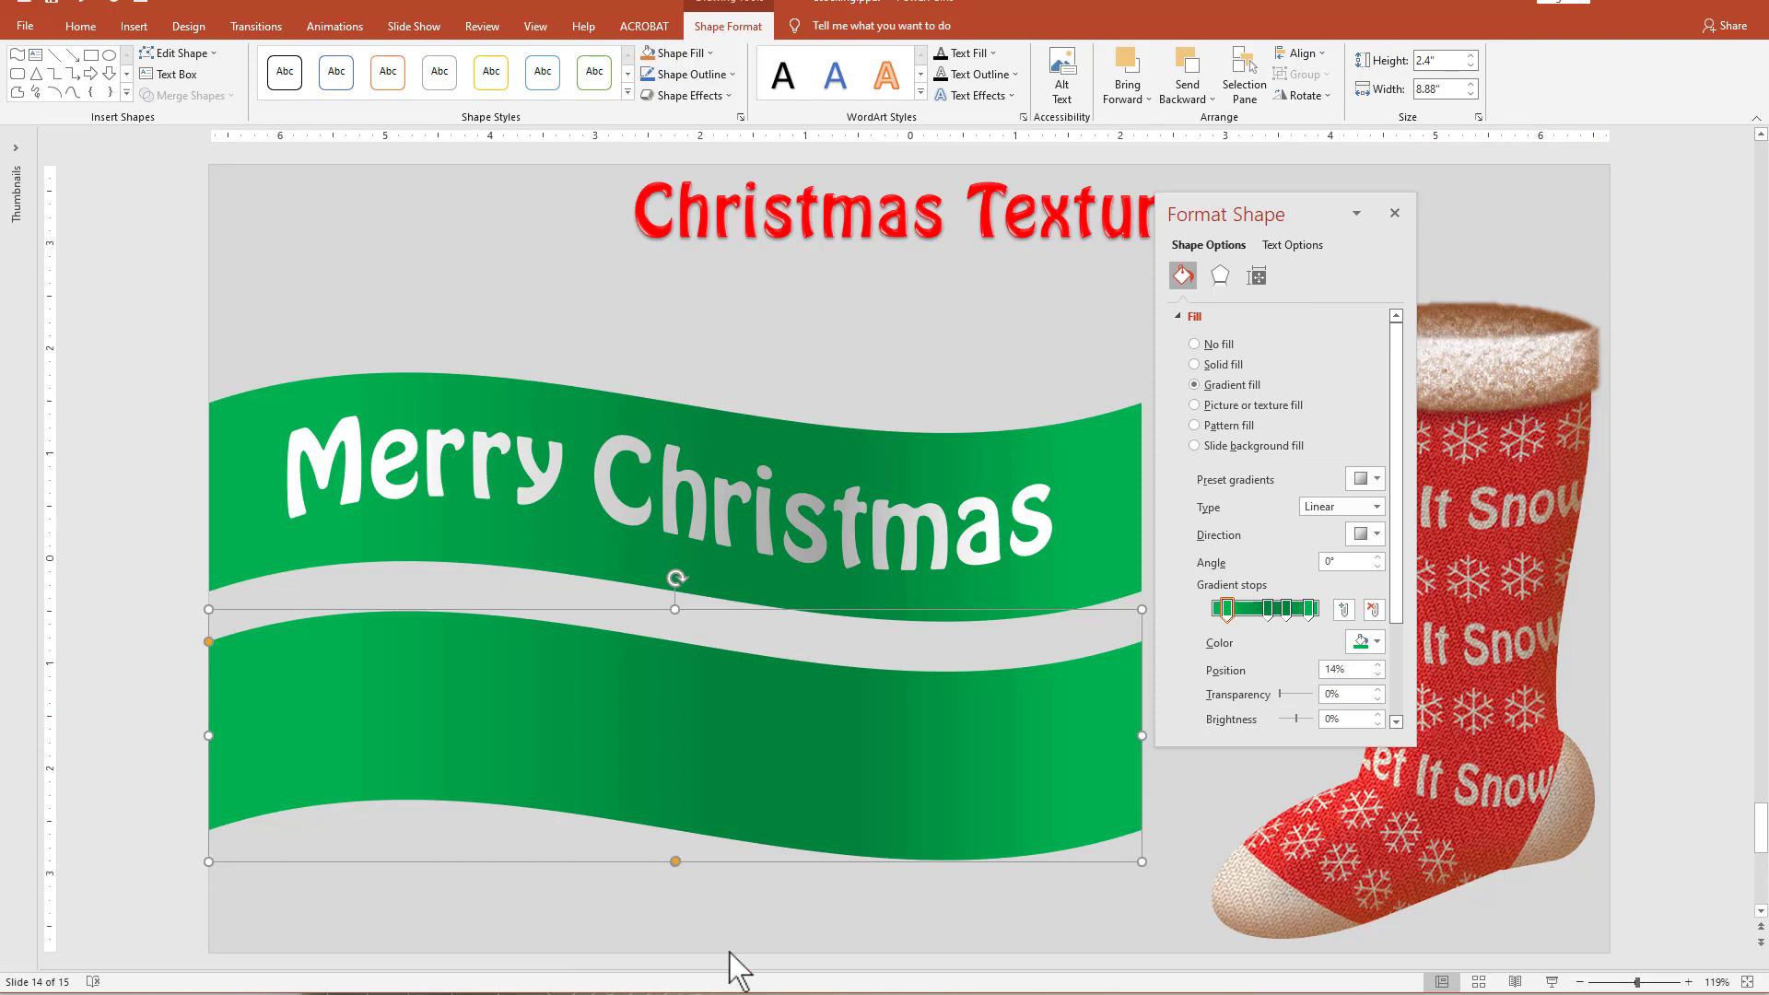
left_click(1195, 426)
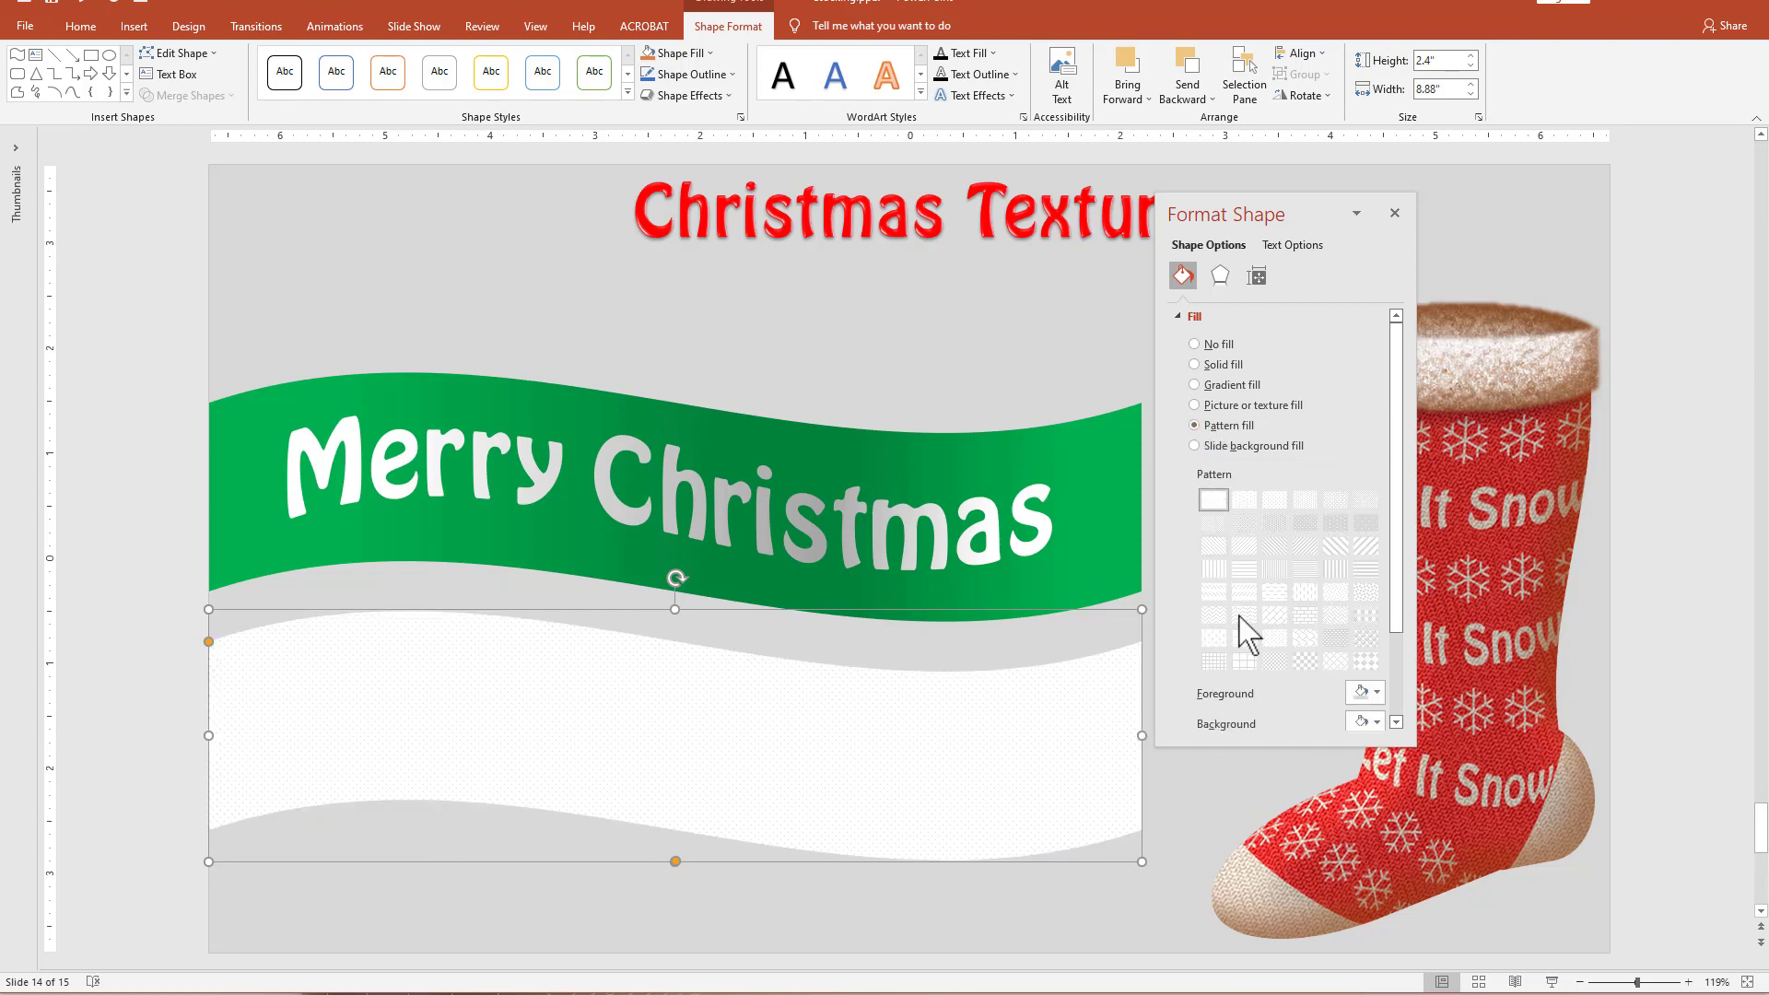
left_click(1377, 693)
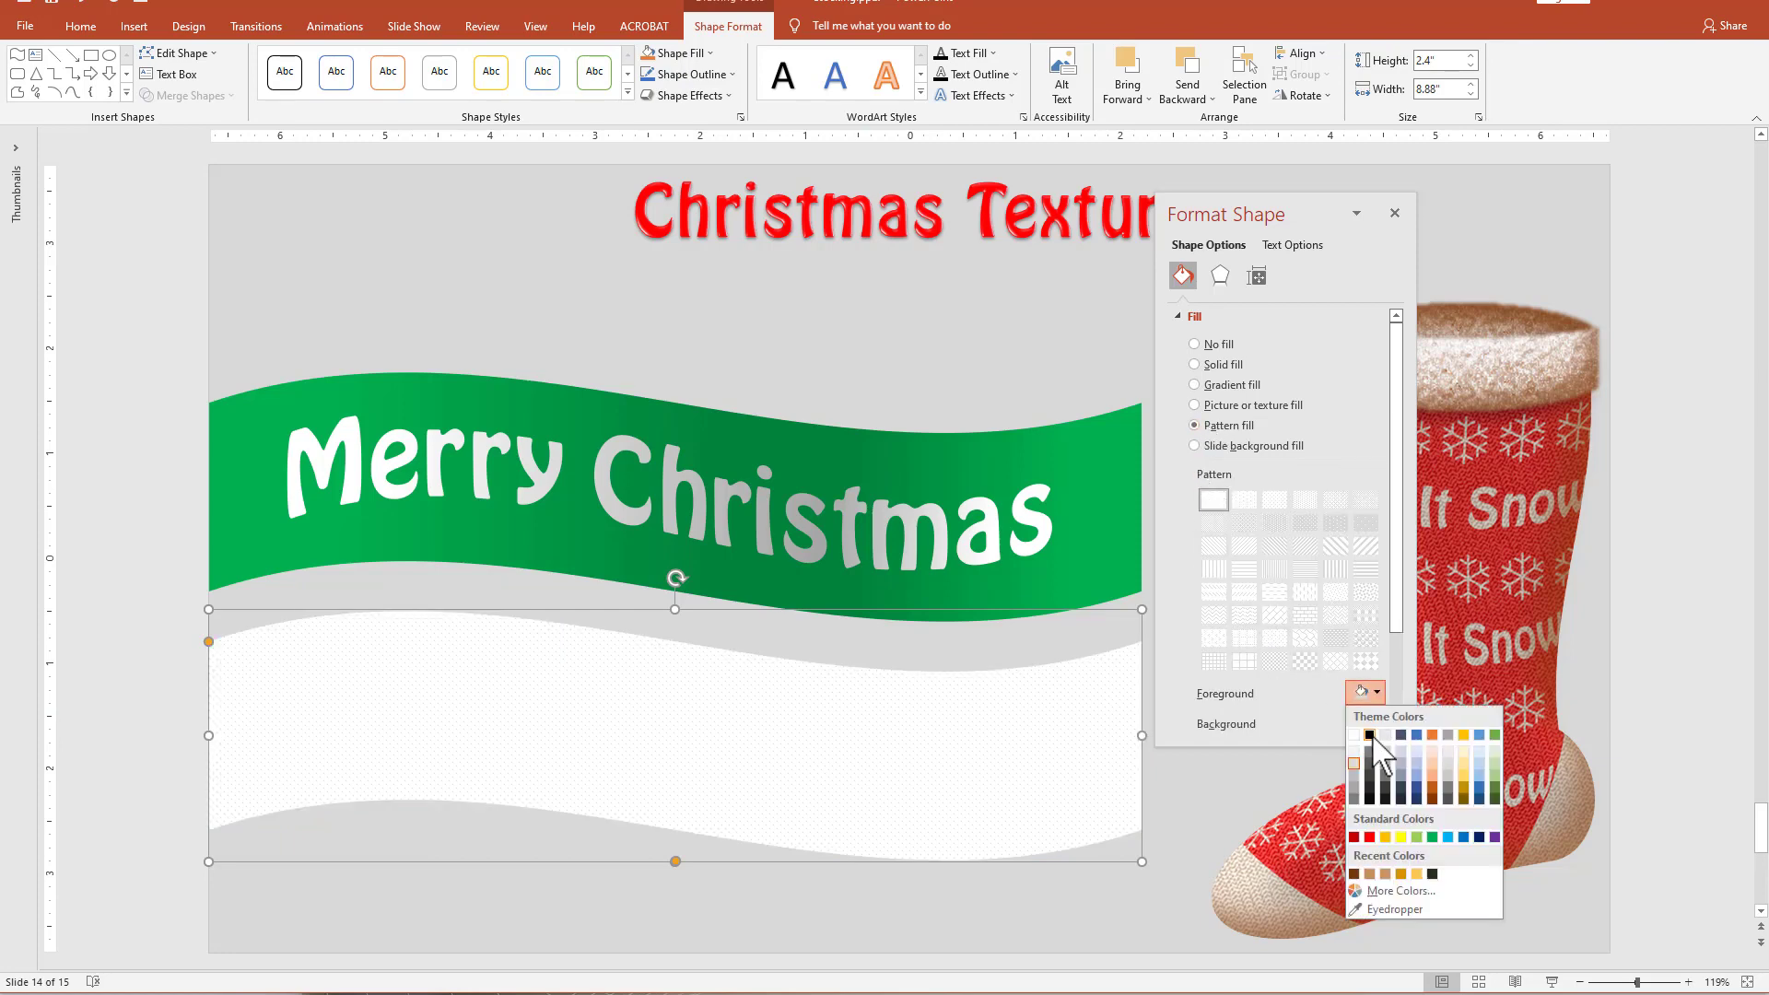
left_click(1369, 729)
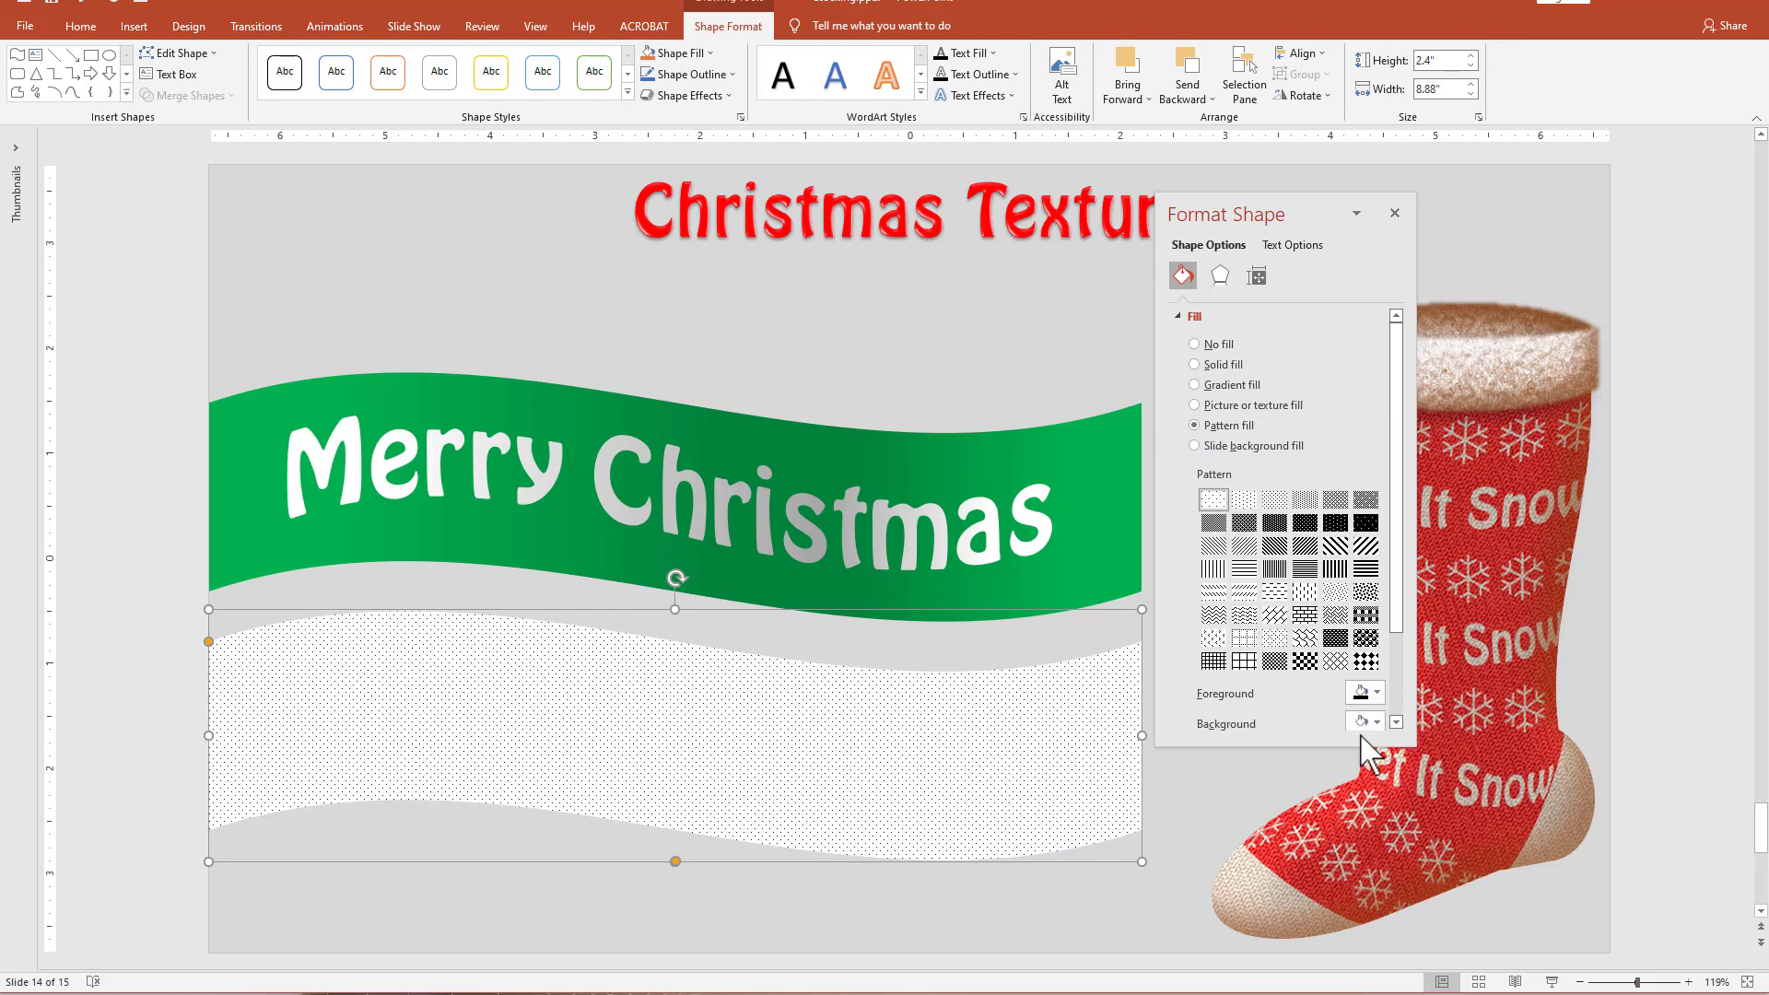
left_click(1213, 615)
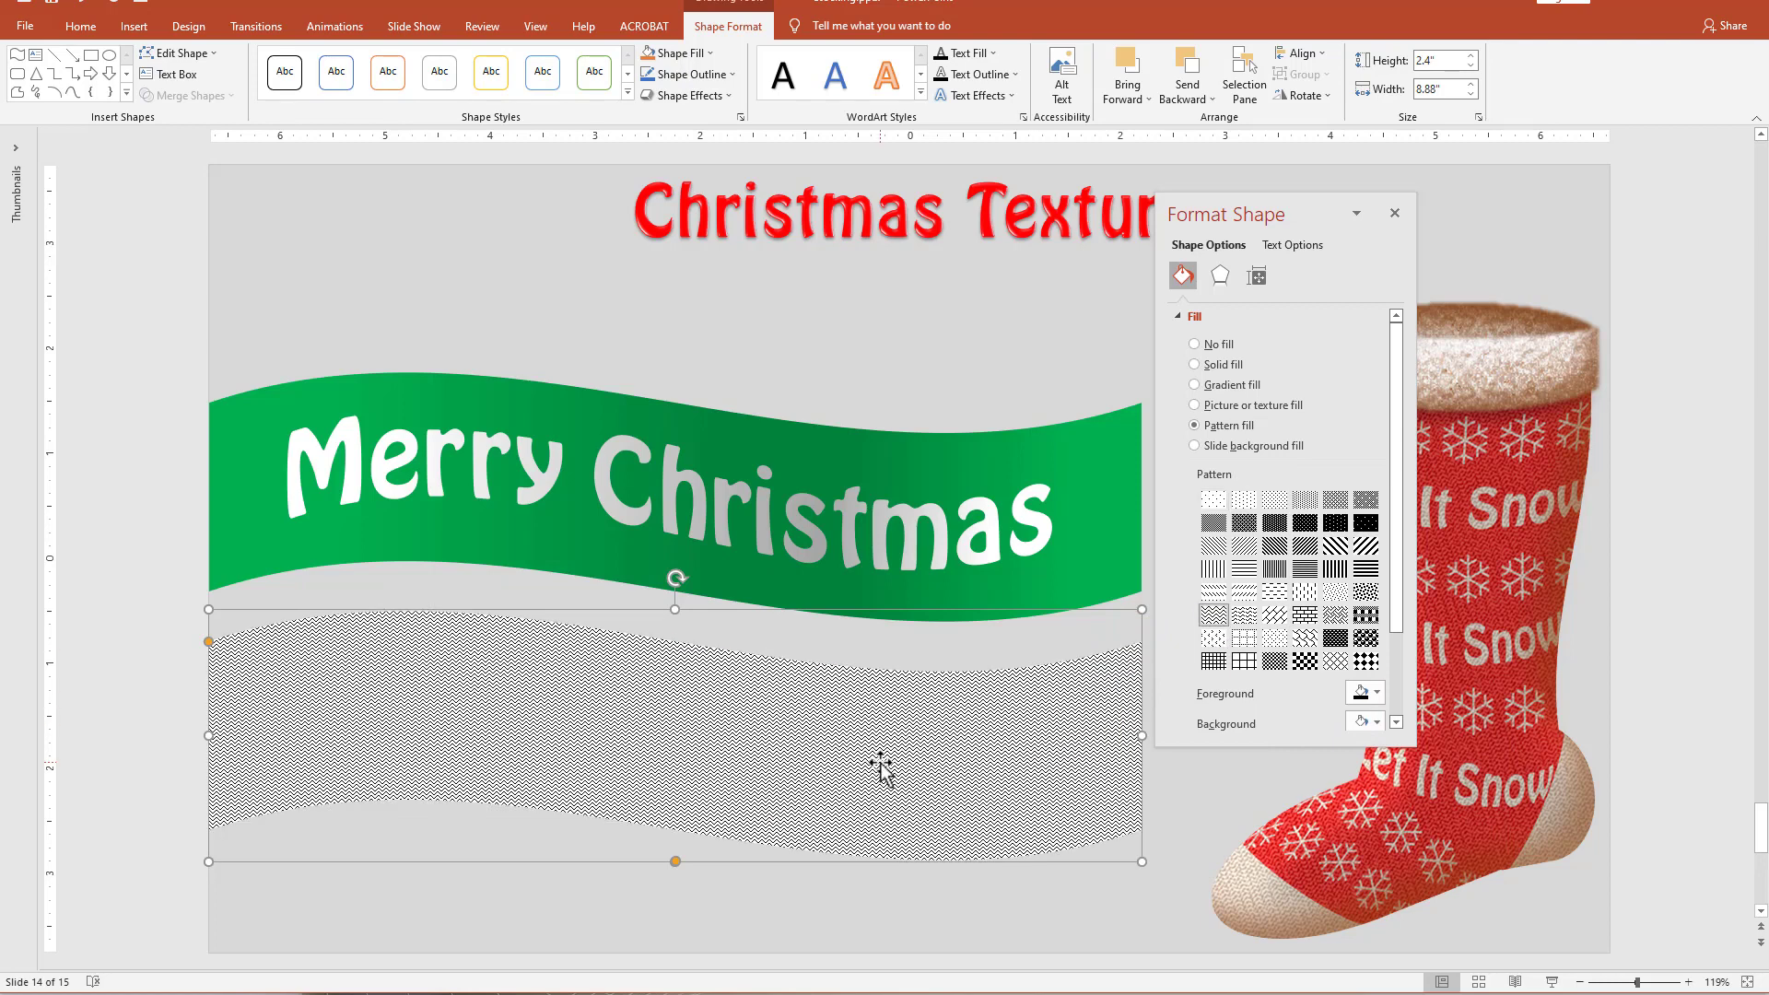
Paste a copy of the zigzag wave as a picture and move it above the "Merry Christmas" ribbon.
key("ctrl+v")
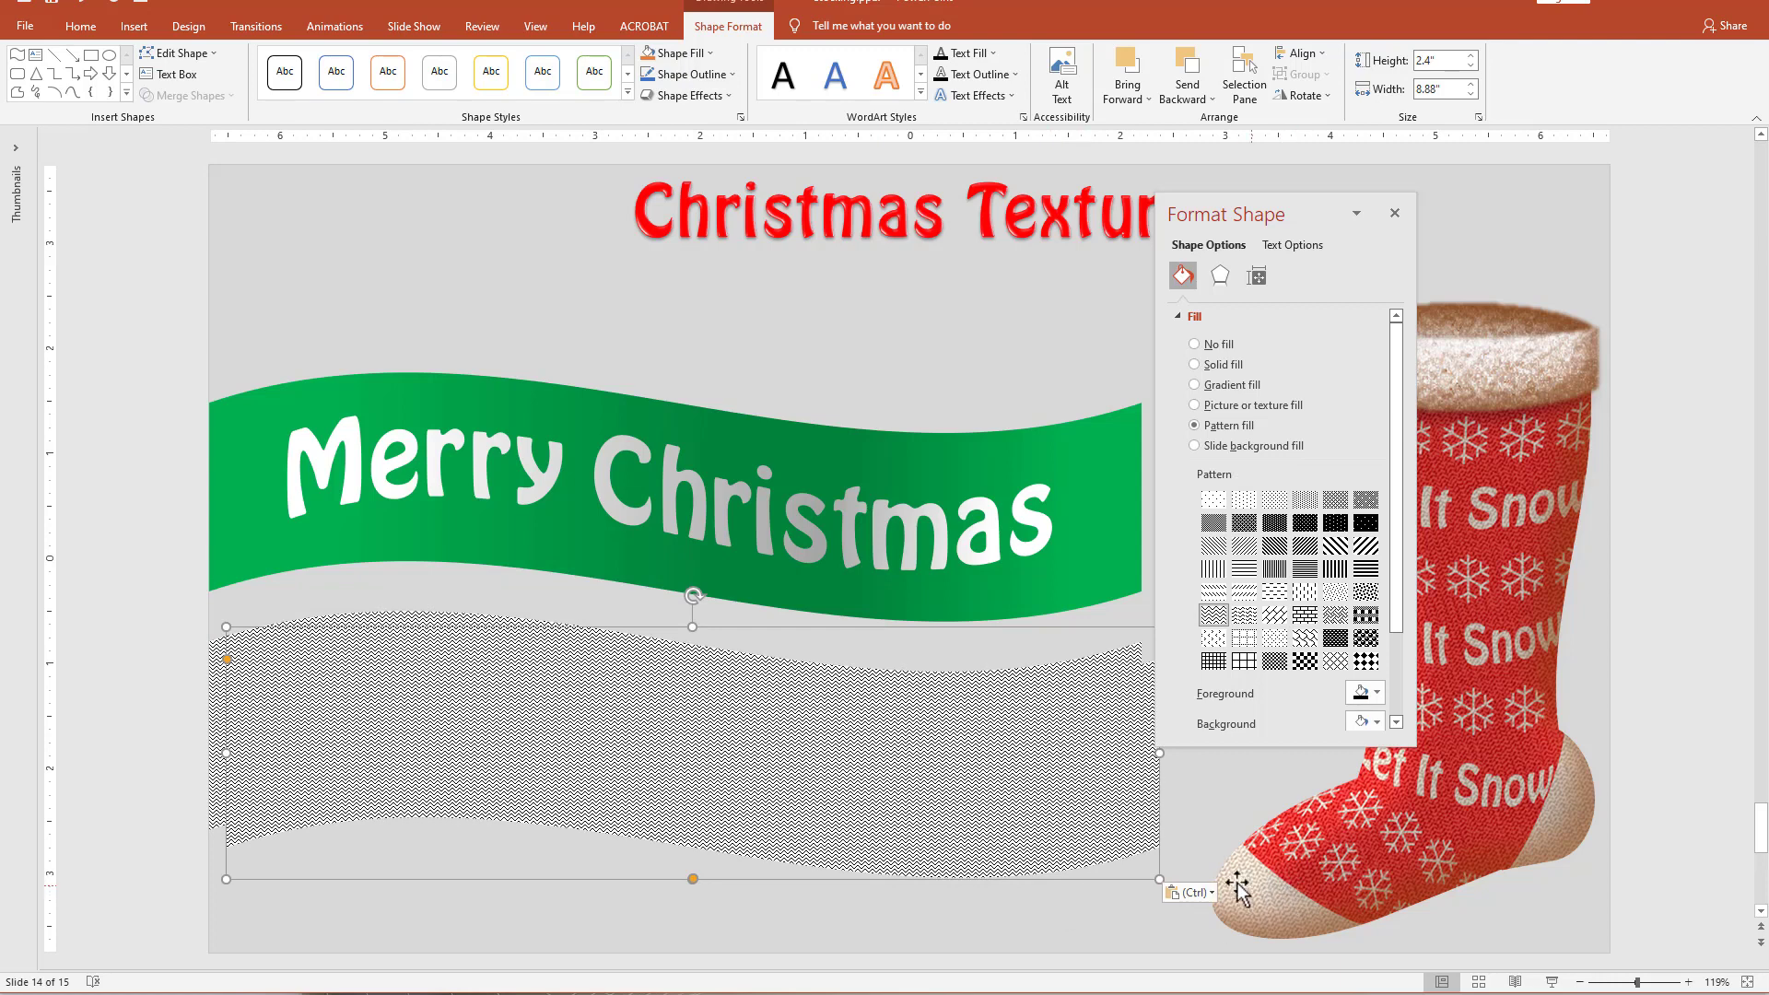
left_click(1201, 893)
left_click(1207, 939)
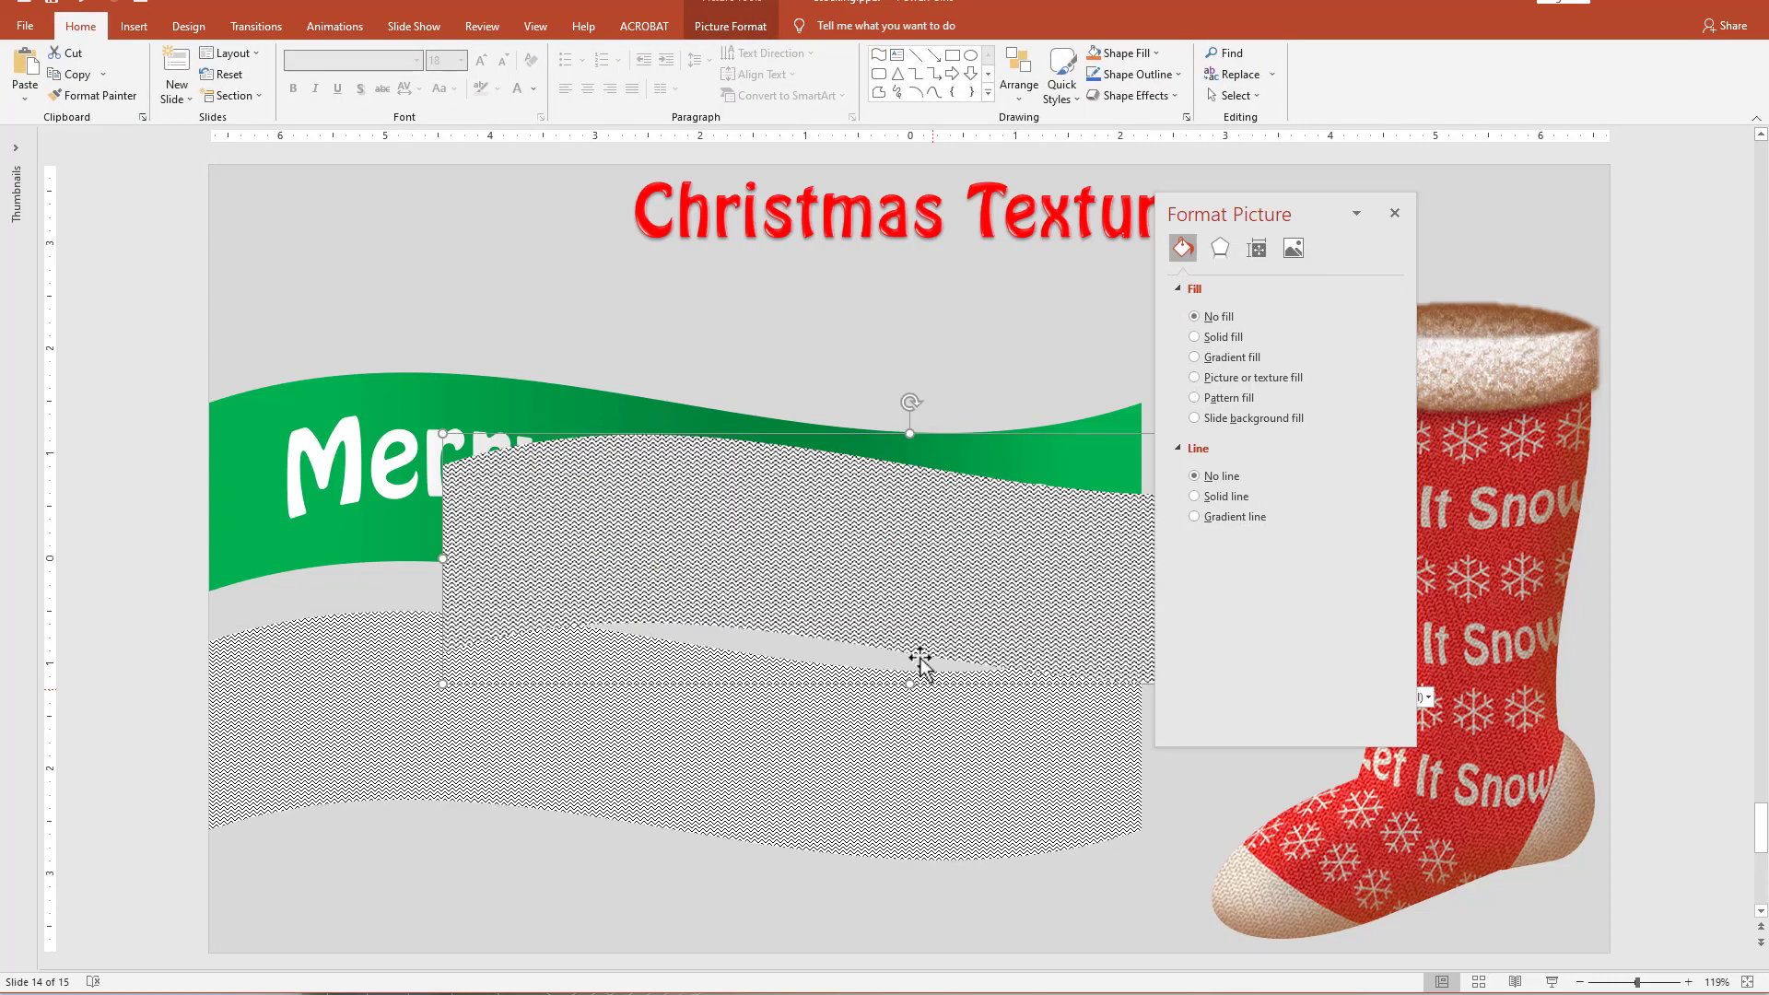
left_click_drag(921, 664, 618, 353)
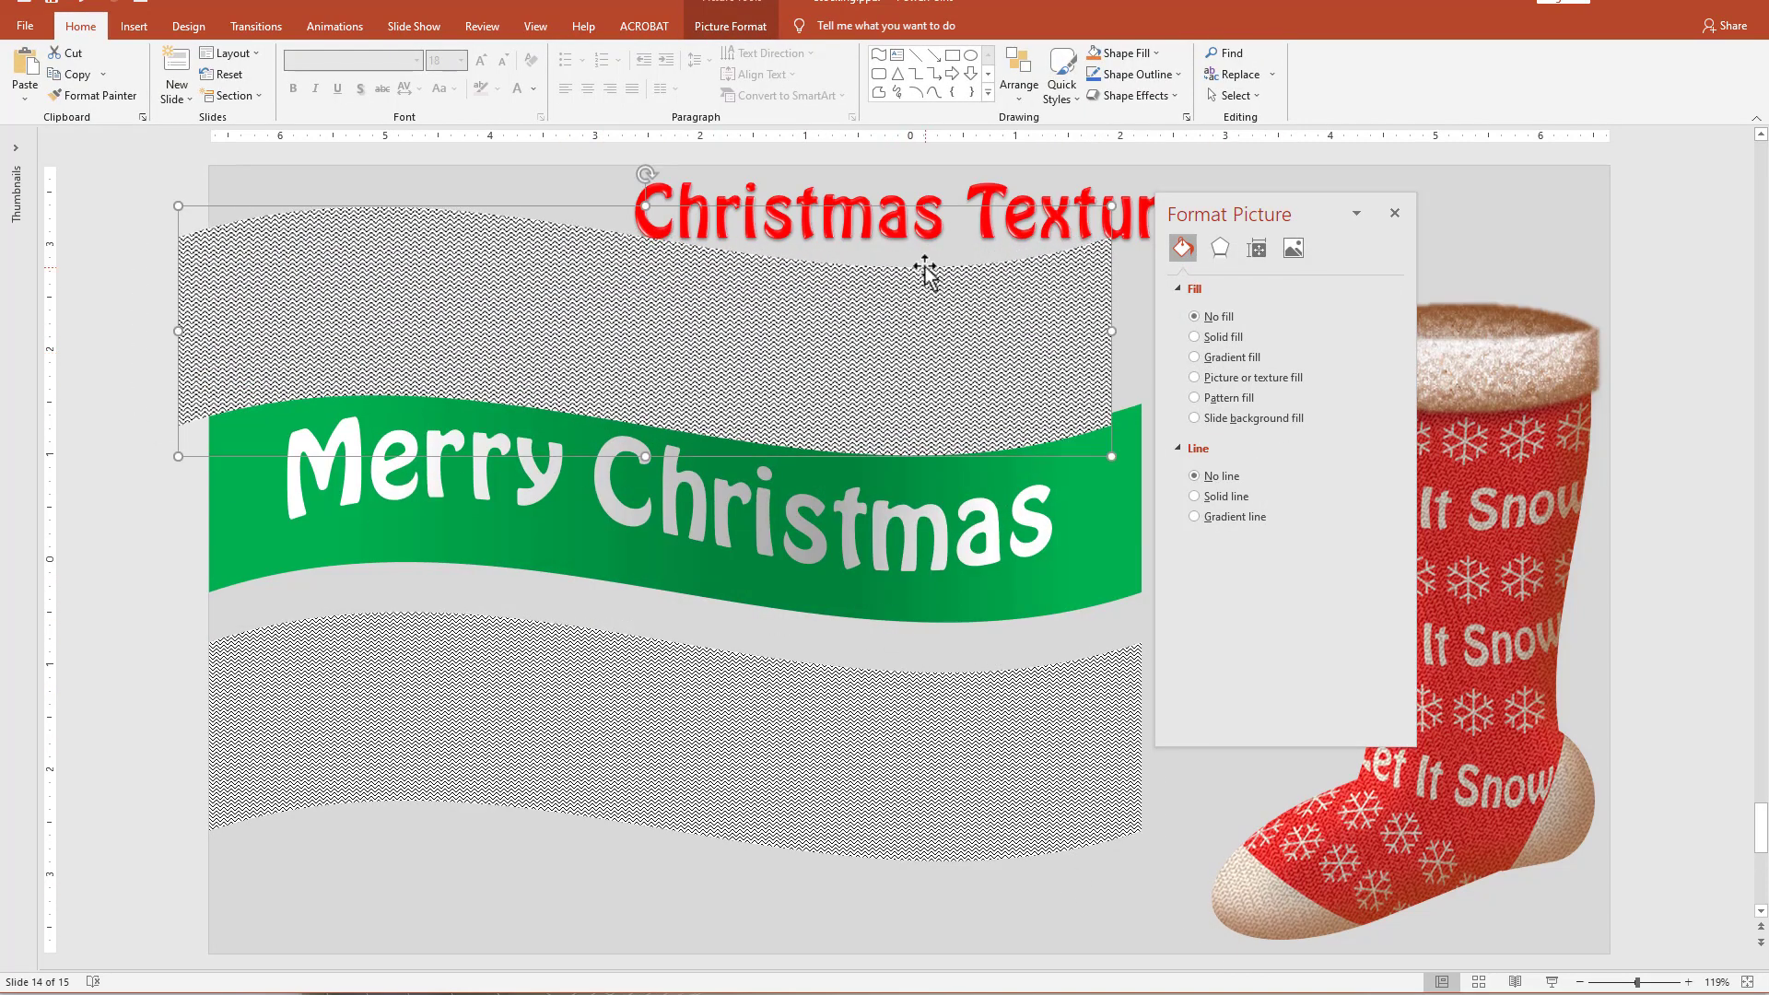
Apply the Pastels Smooth artistic effect with scaling 100 to the wave picture and align it horizontally with the ribbon.
left_click(1221, 251)
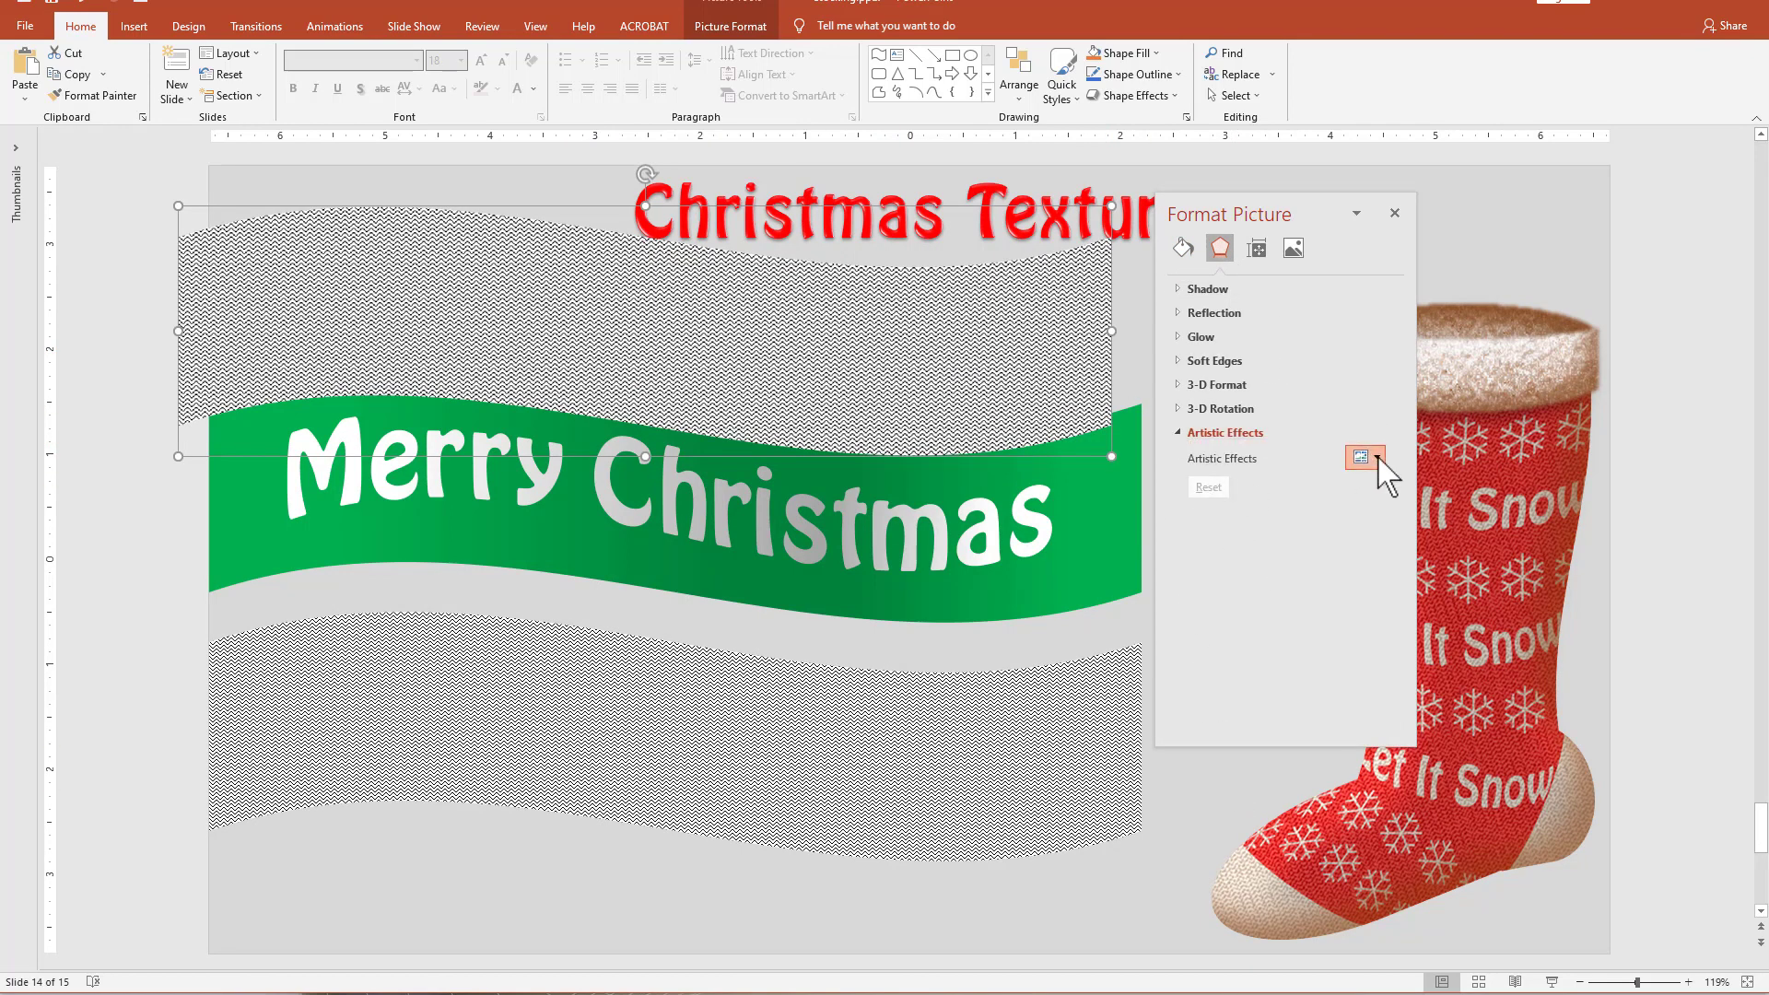
left_click(1369, 458)
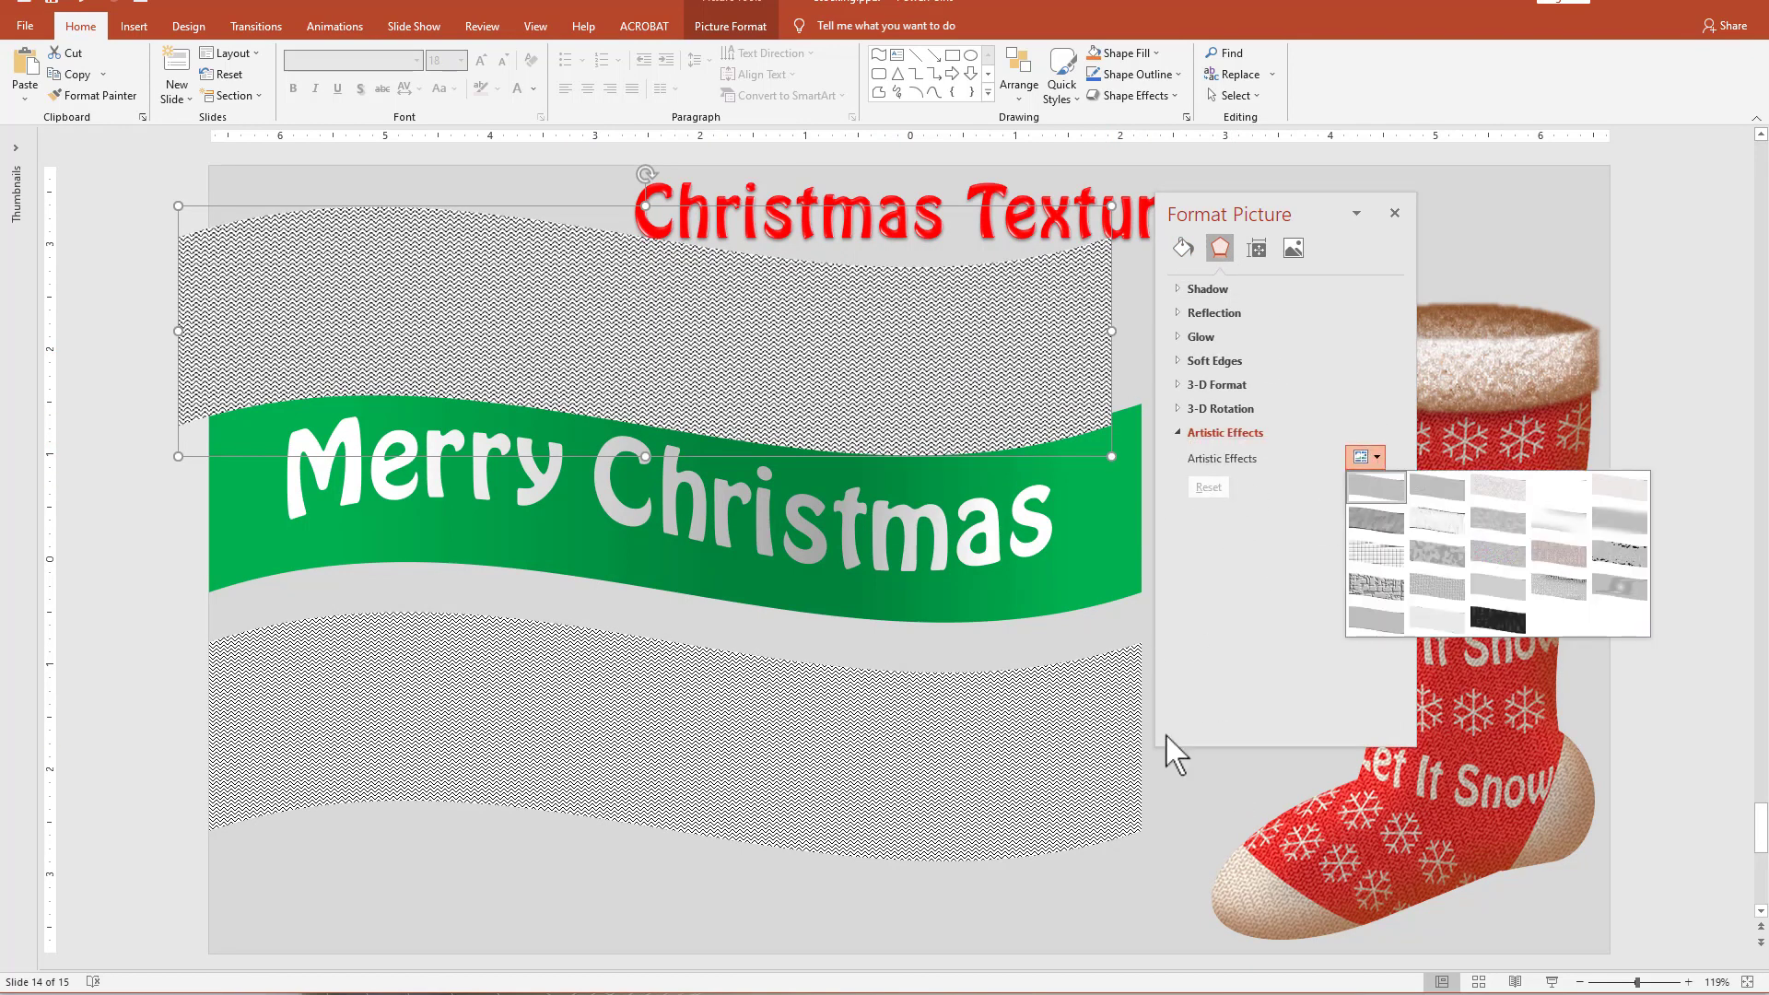
left_click(1560, 591)
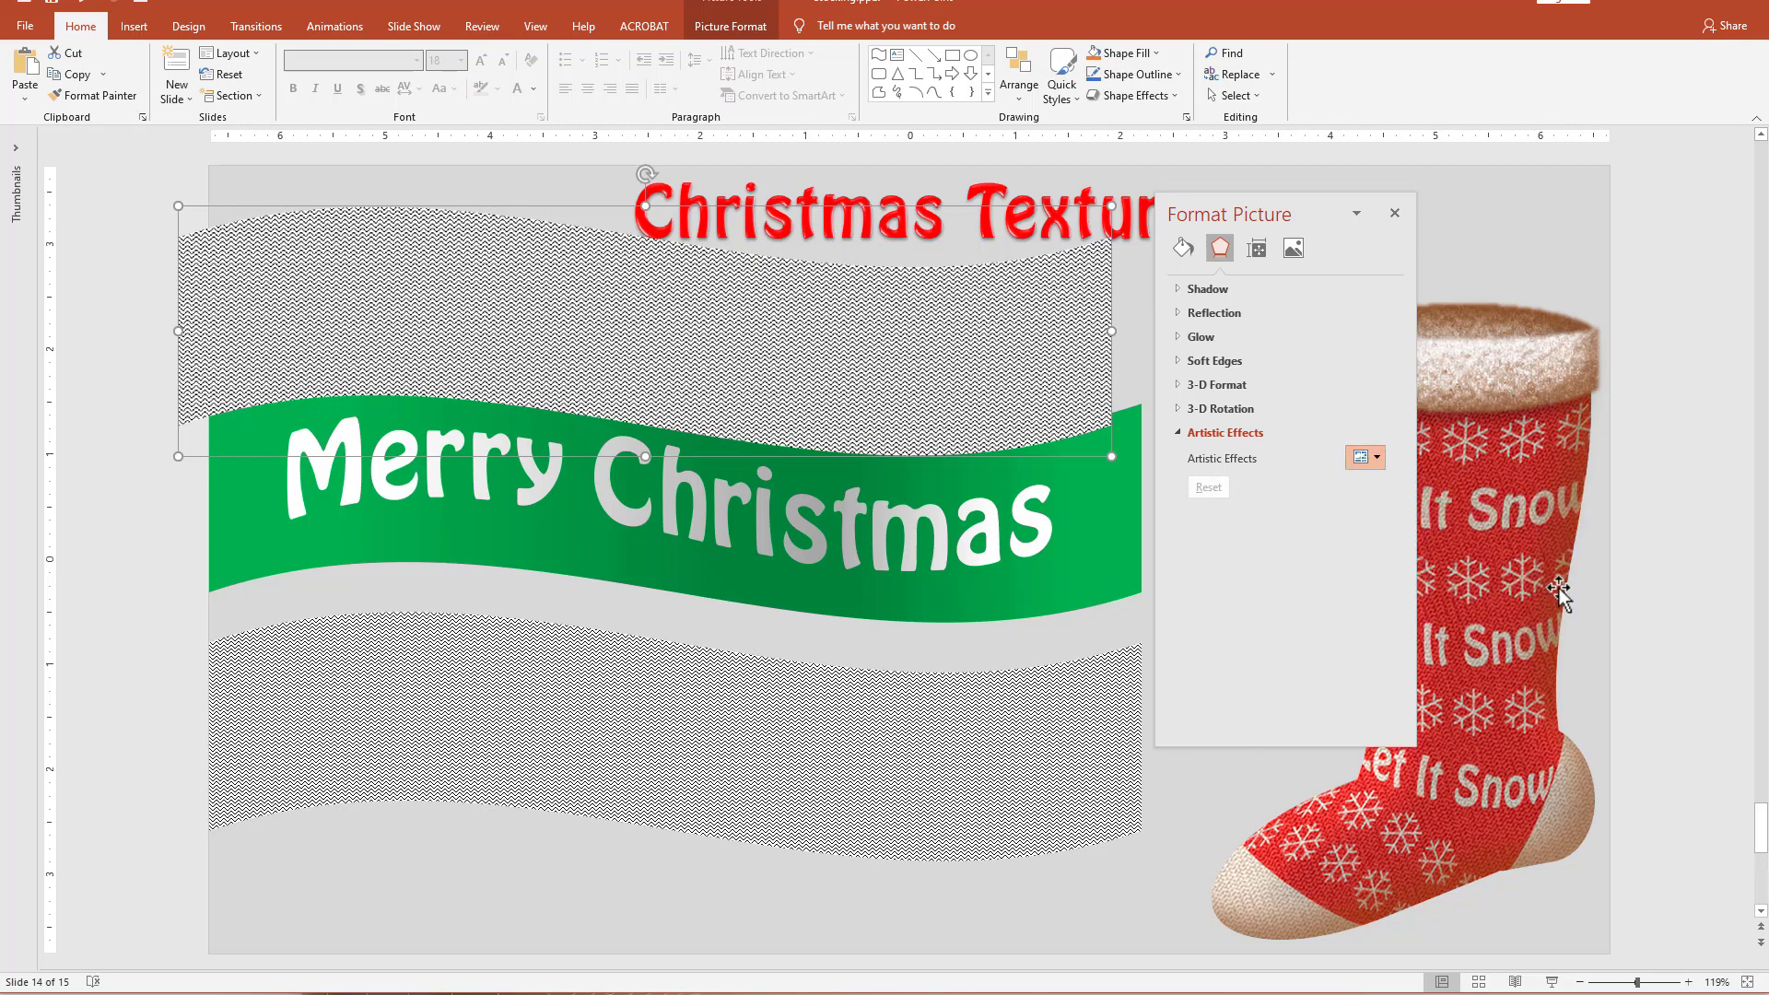
left_click_drag(1288, 510, 1420, 505)
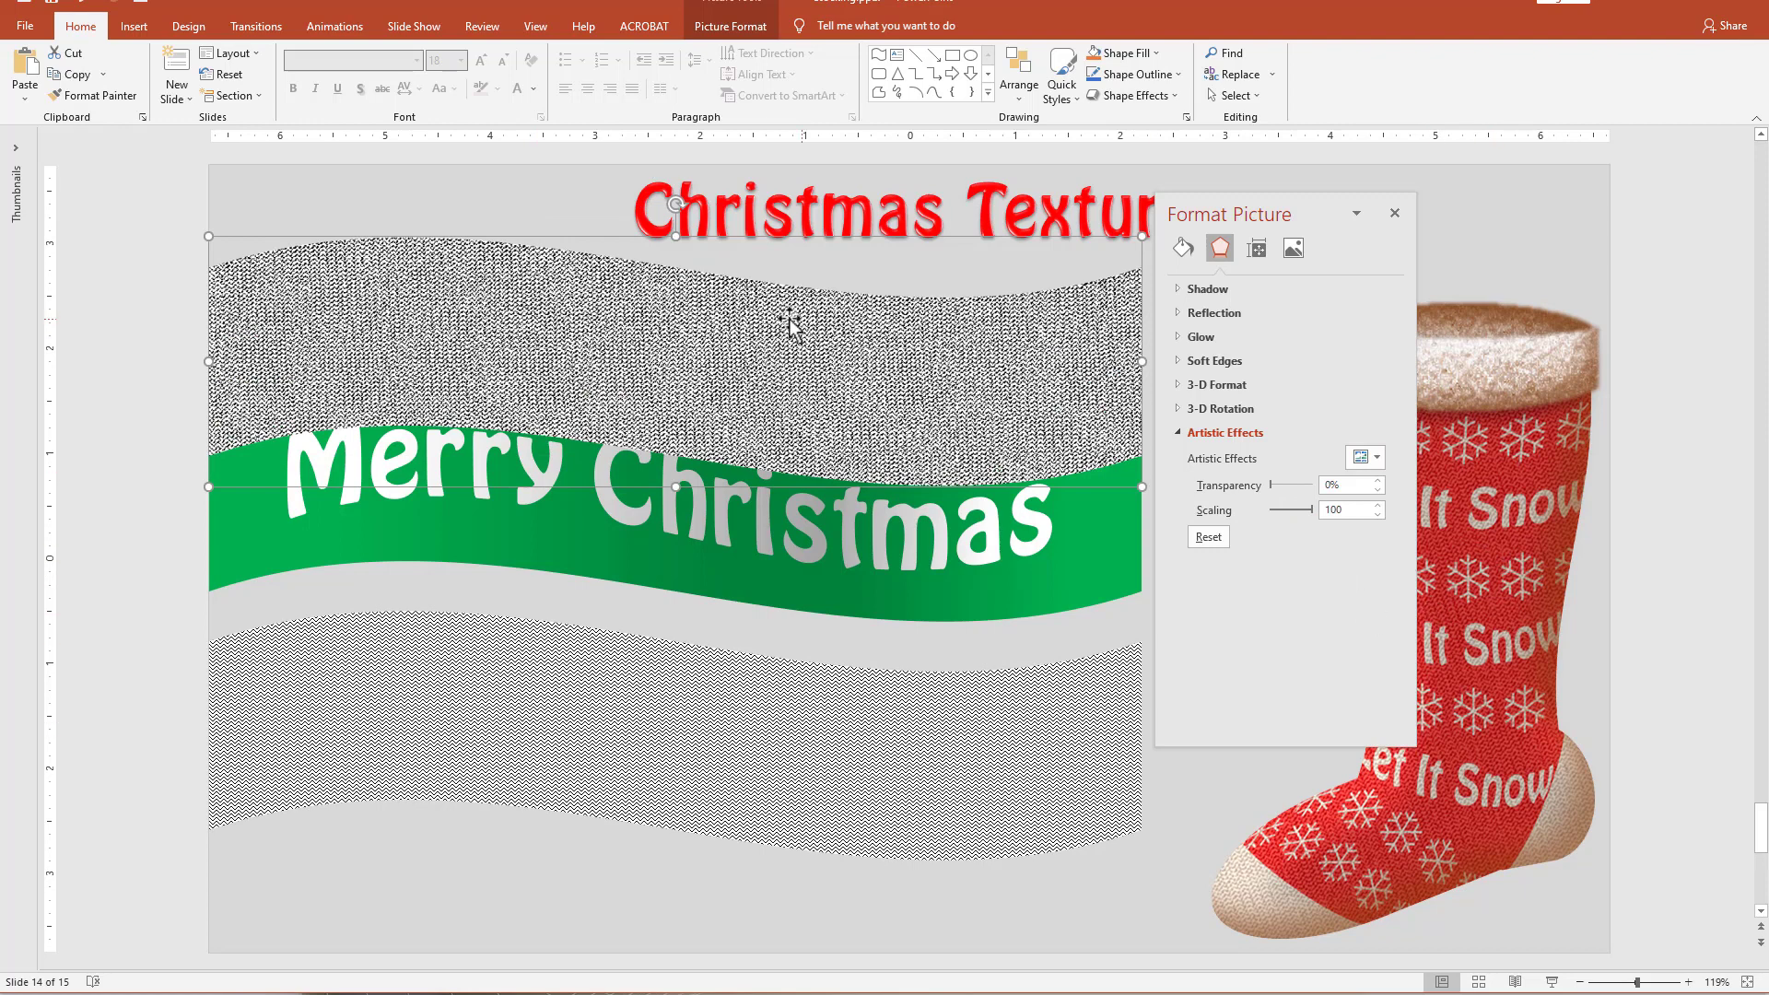
left_click_drag(790, 318, 790, 314)
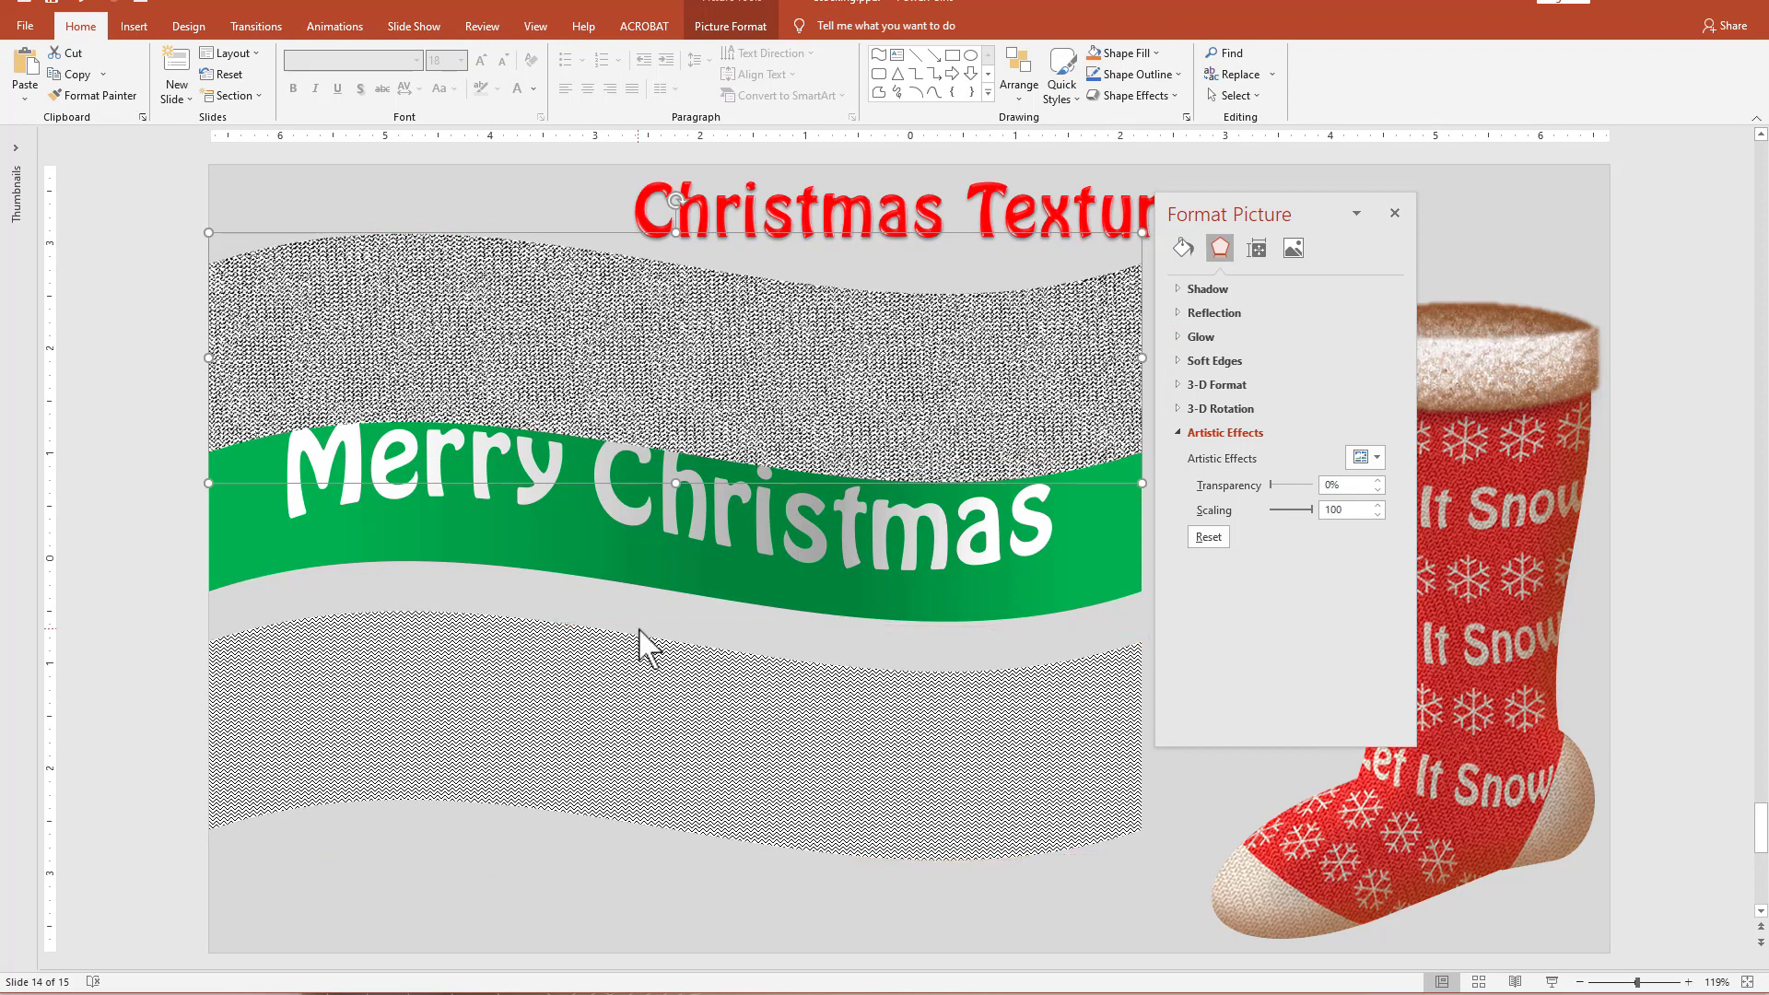
Fill the lower zigzag wave with the textured picture from the clipboard at 70% transparency, with tiling off.
left_click(774, 760)
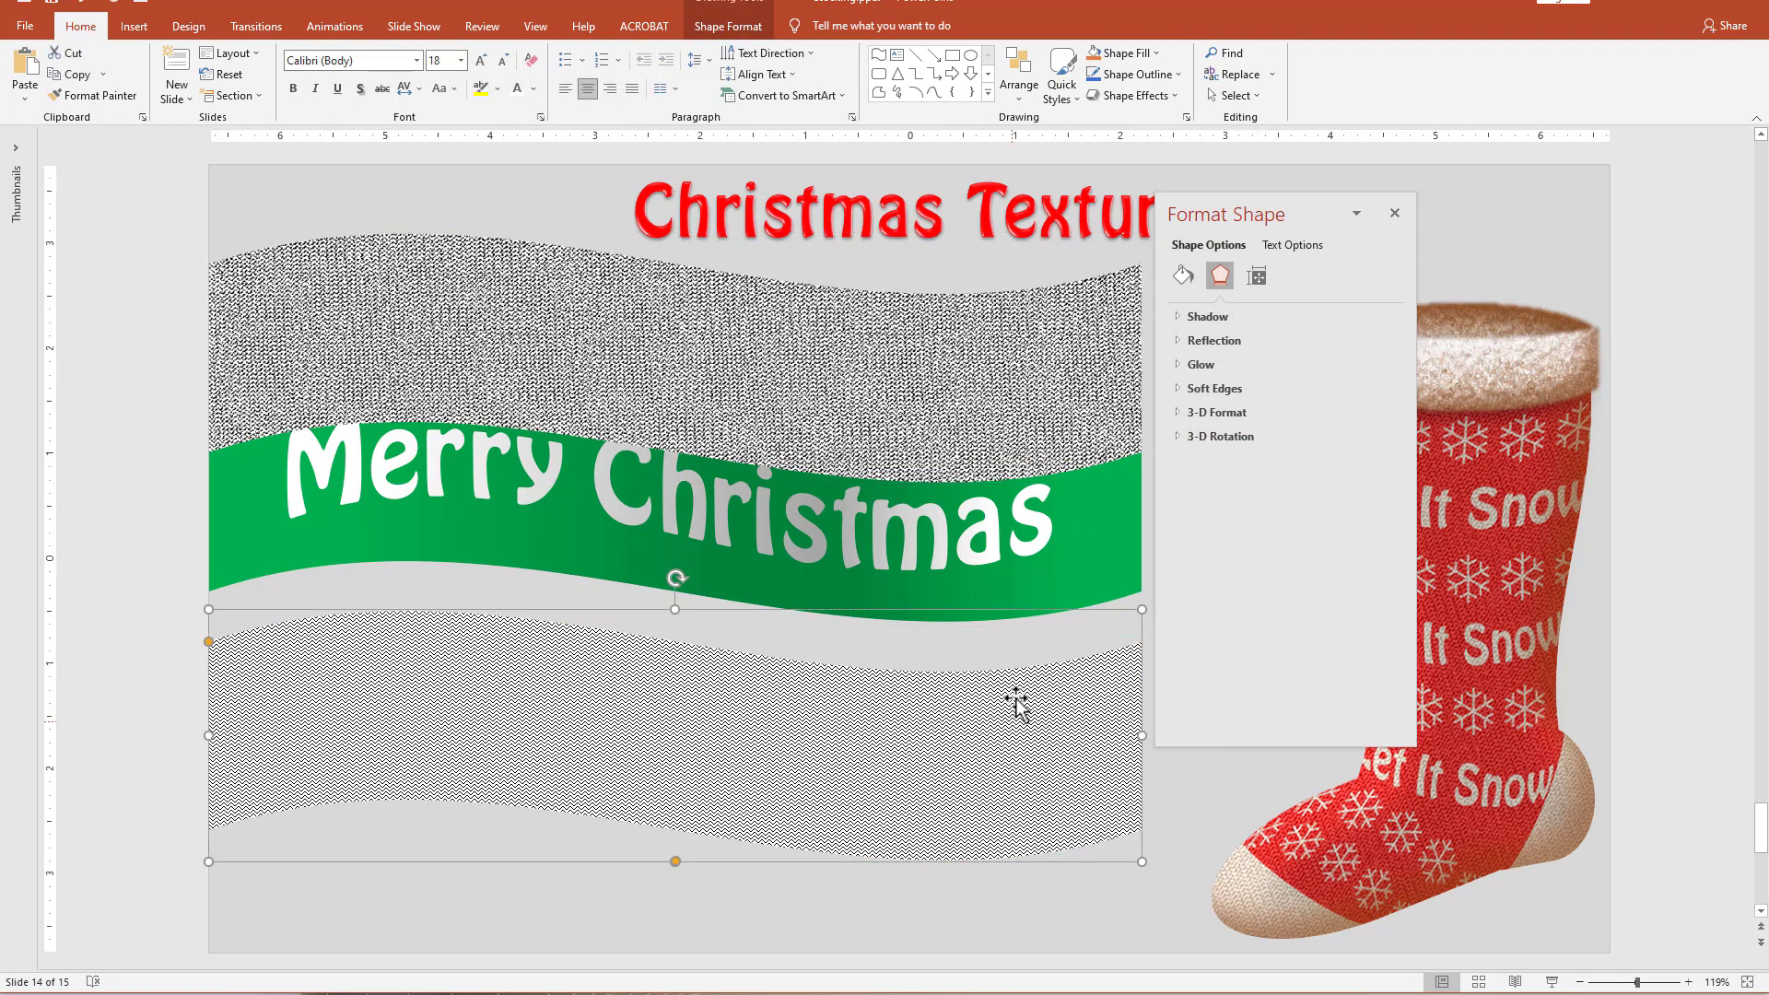
left_click(1184, 276)
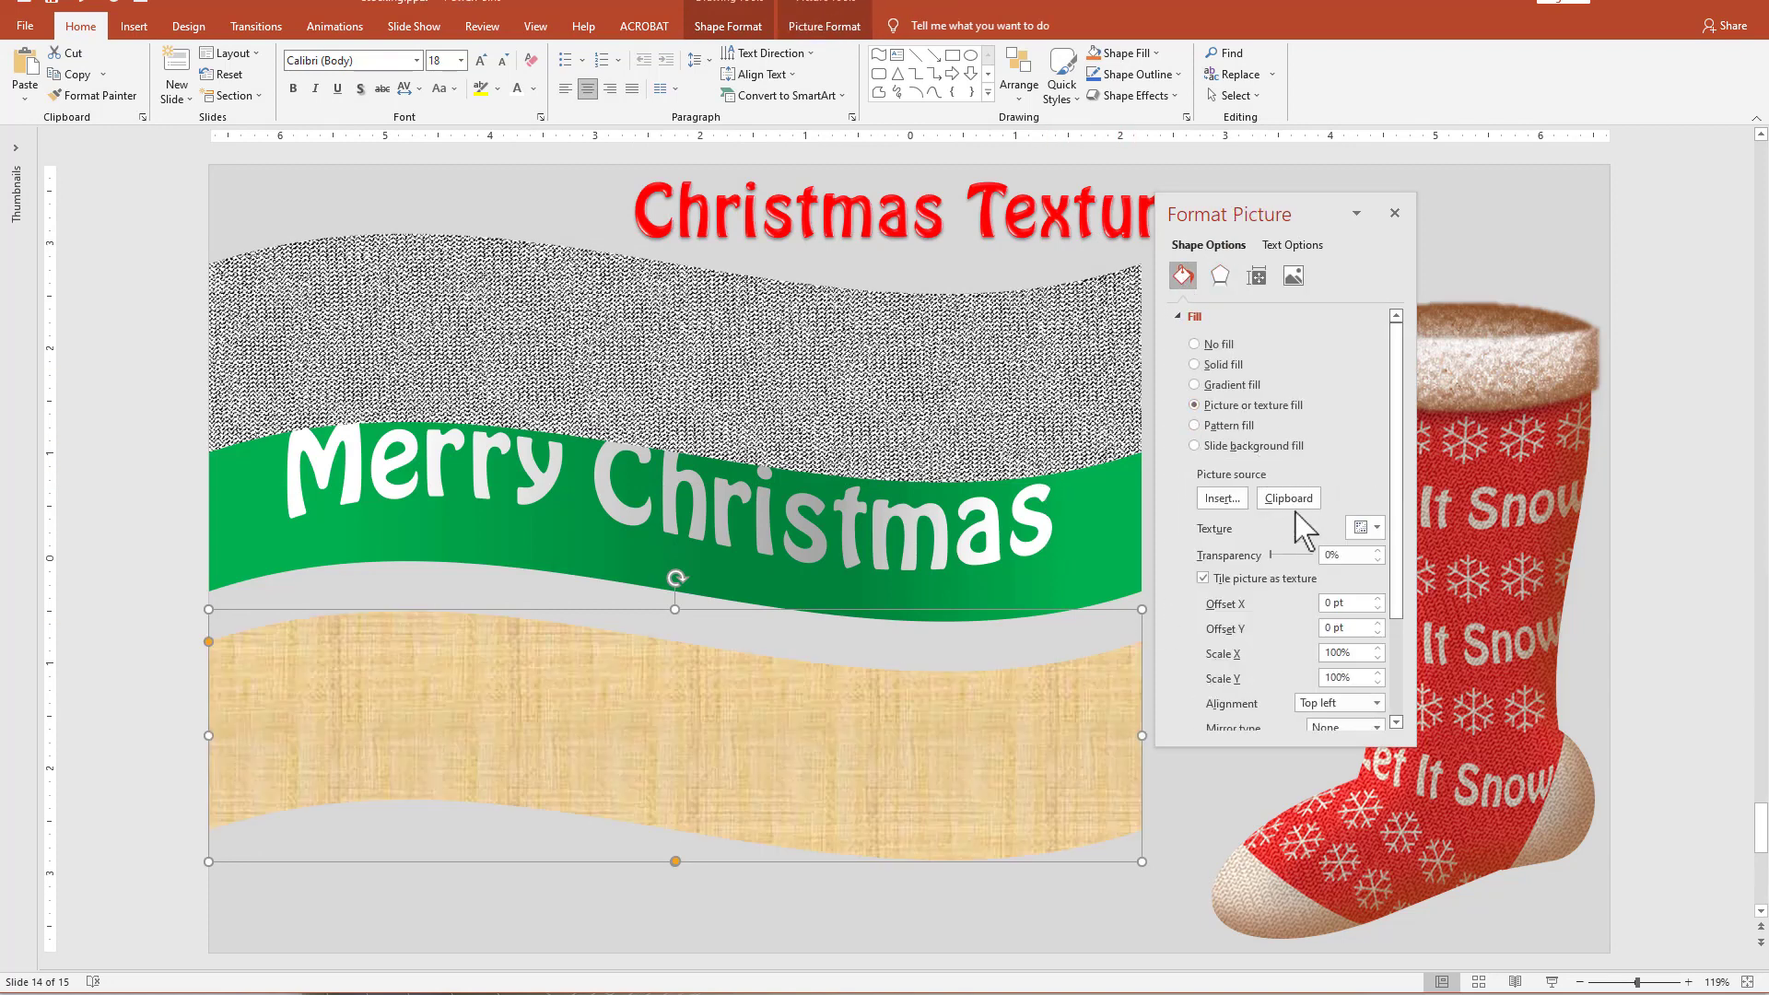
left_click(1290, 505)
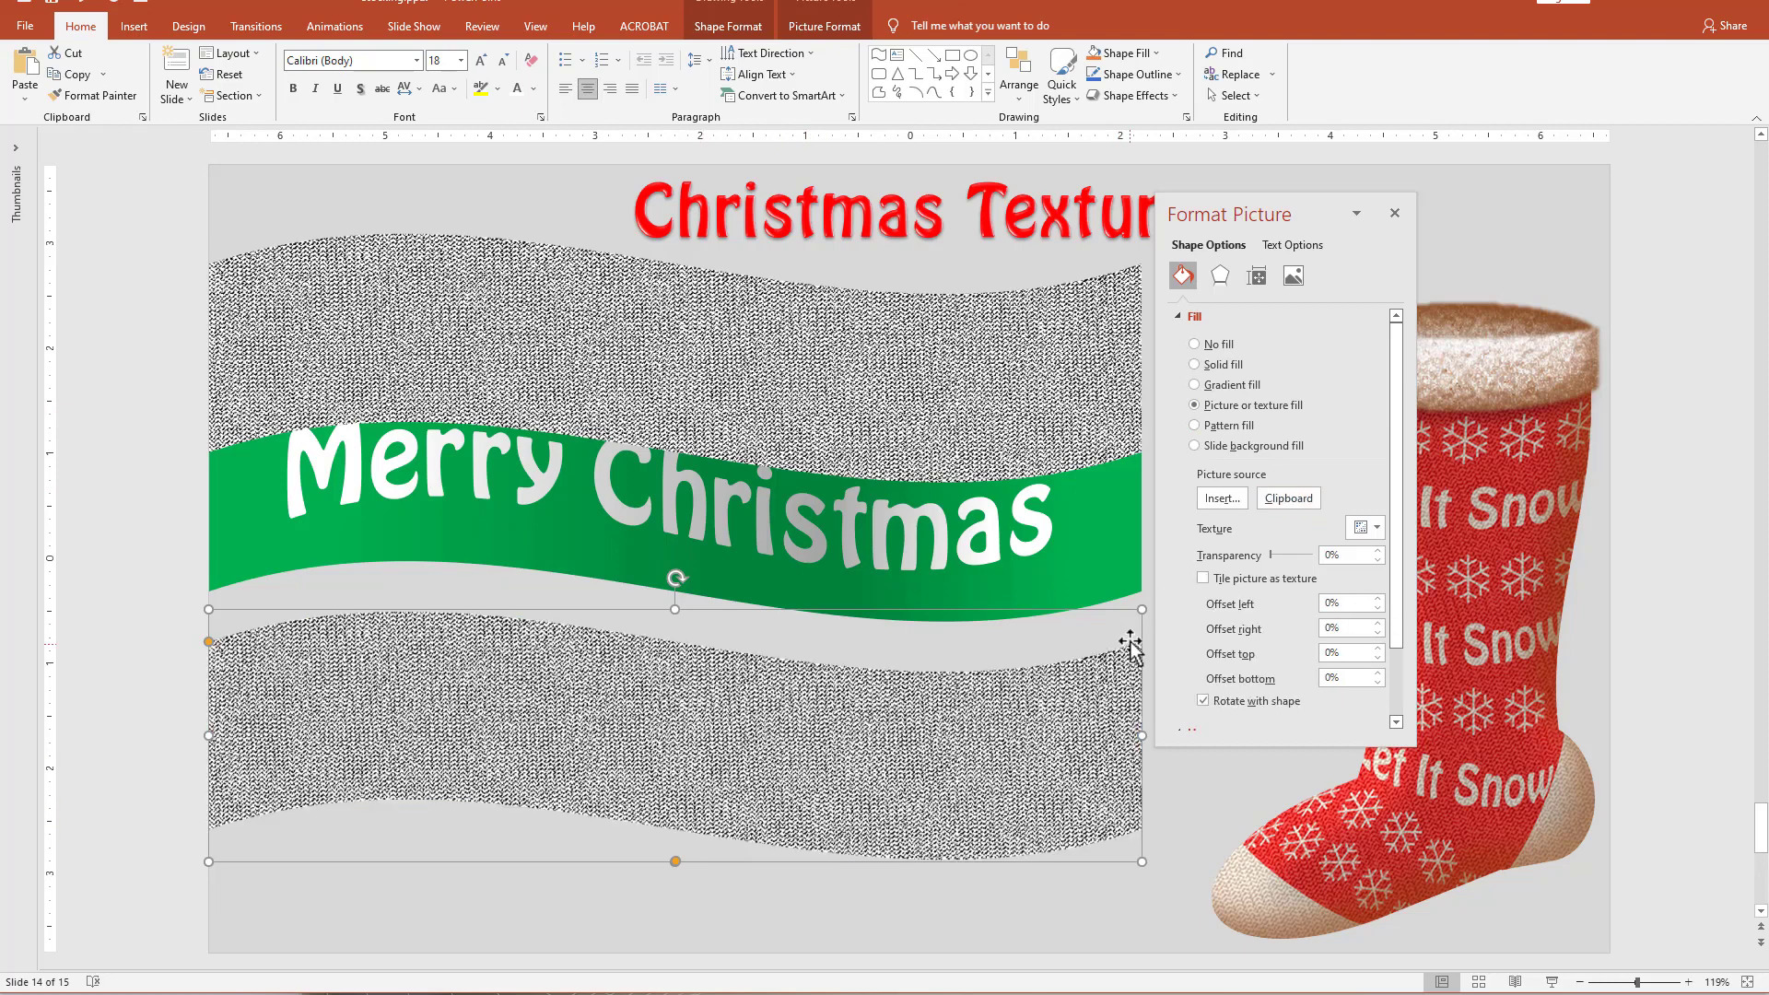
left_click_drag(1277, 553, 1300, 555)
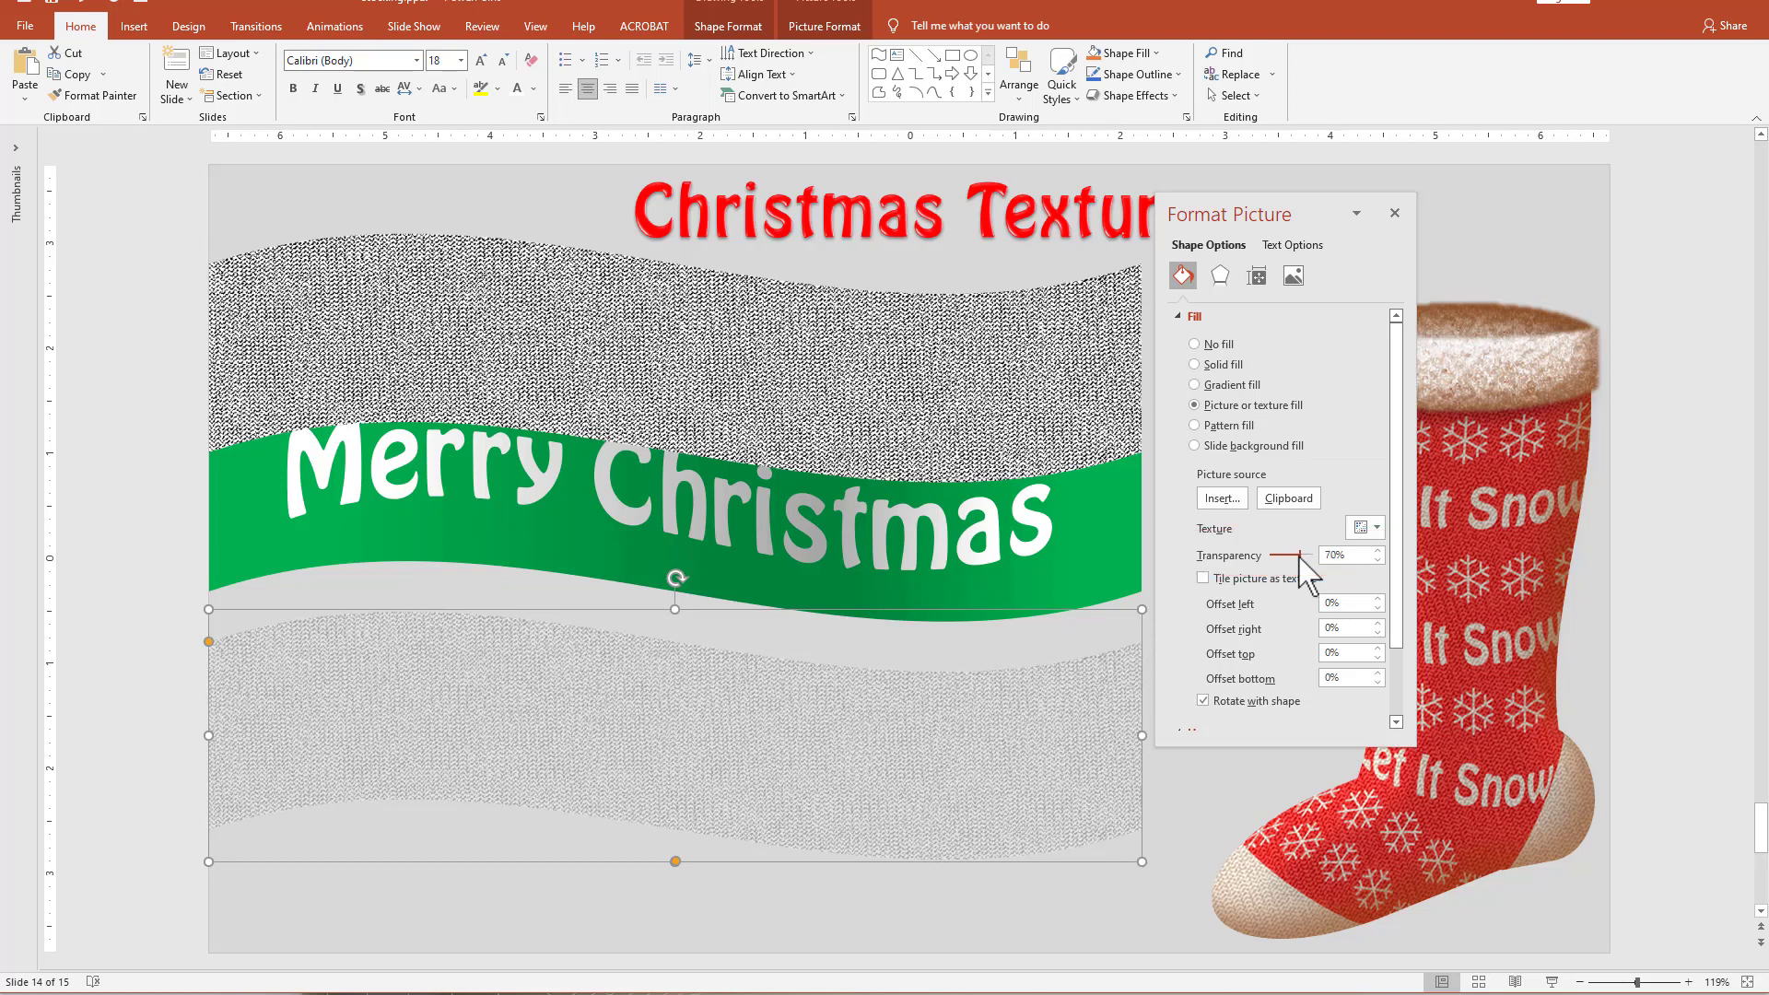
left_click(958, 403)
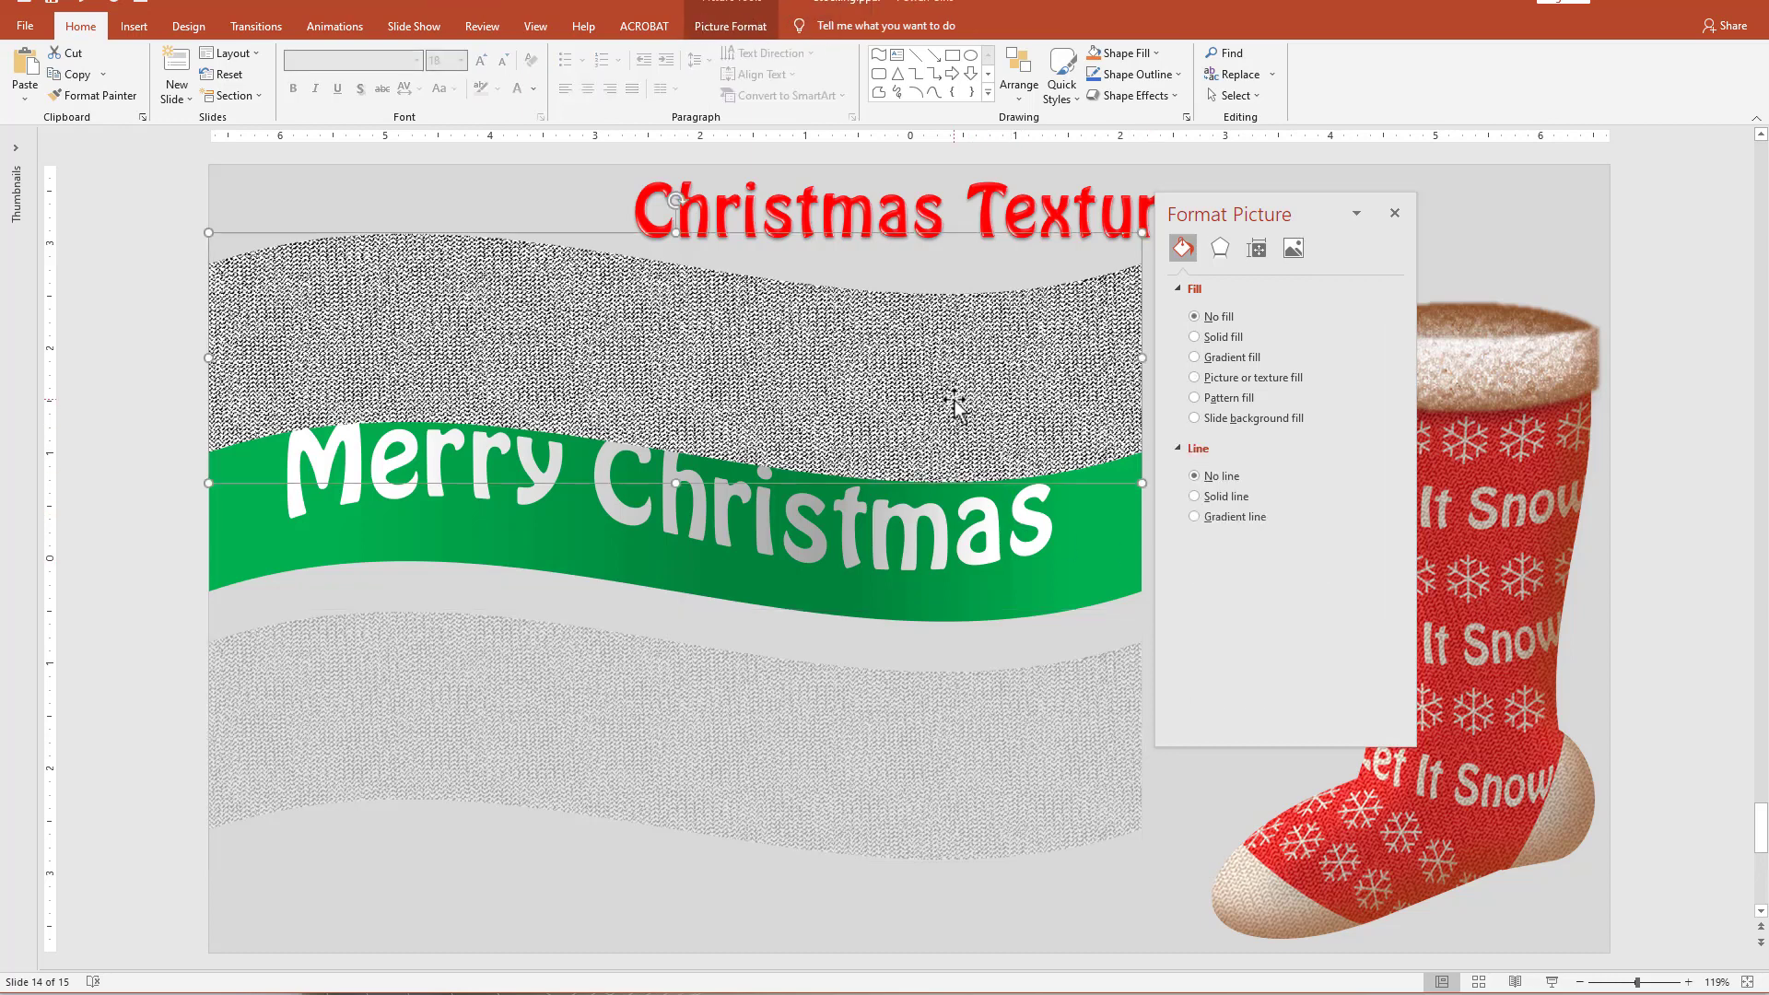
Delete the black zigzag wave picture and move the semi-transparent textured wave exactly over the "Merry Christmas" ribbon.
key("Delete")
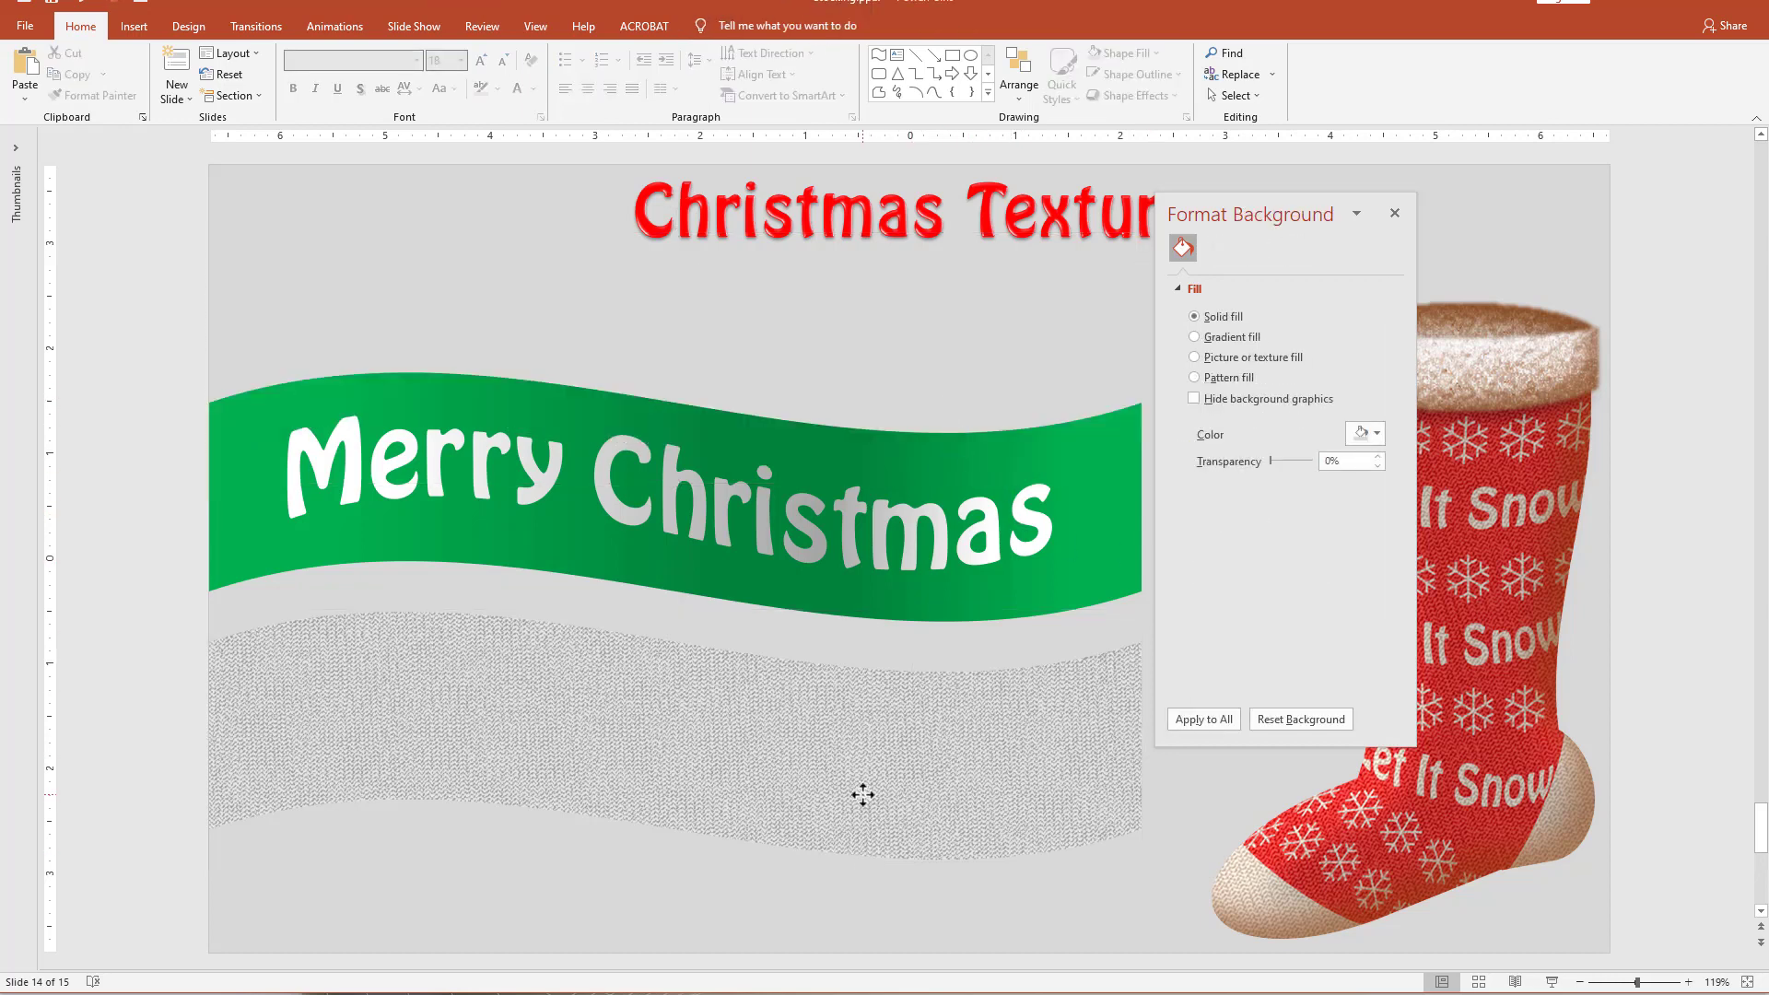
left_click_drag(863, 794, 866, 556)
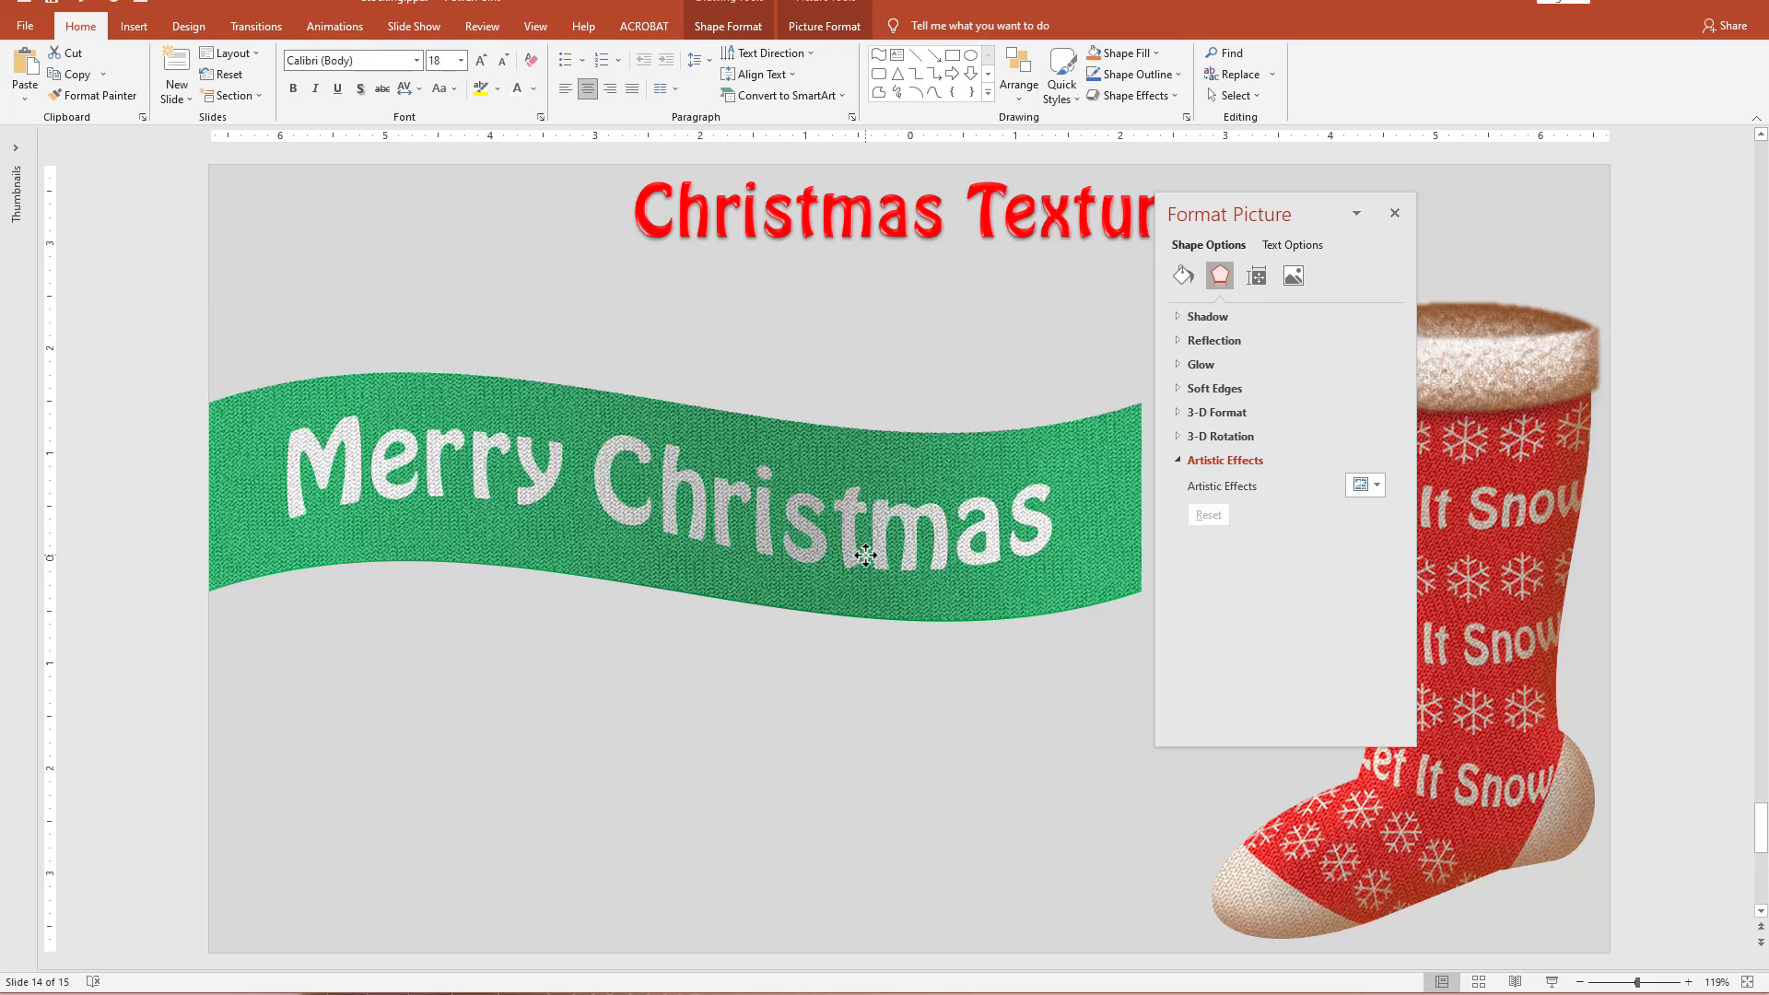
left_click(691, 813)
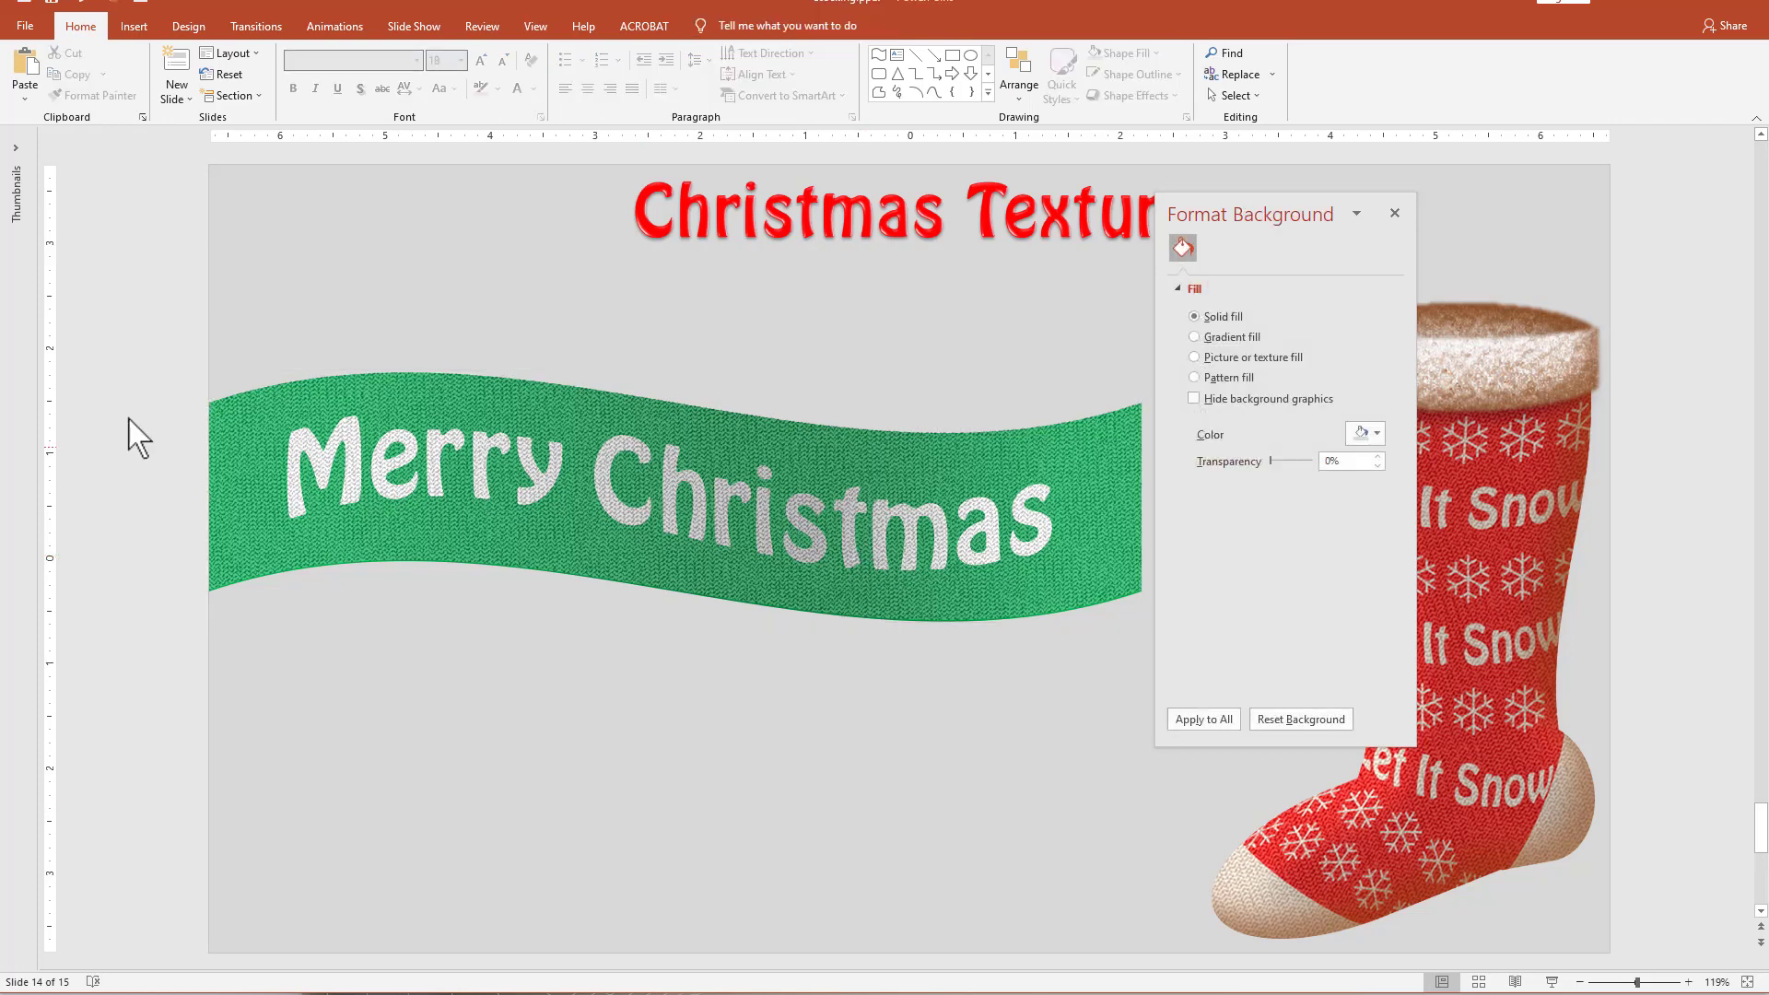
Copy the ribbon, its text and the texture overlay together, paste them as a single picture and place it below the original.
left_click_drag(135, 304, 1203, 756)
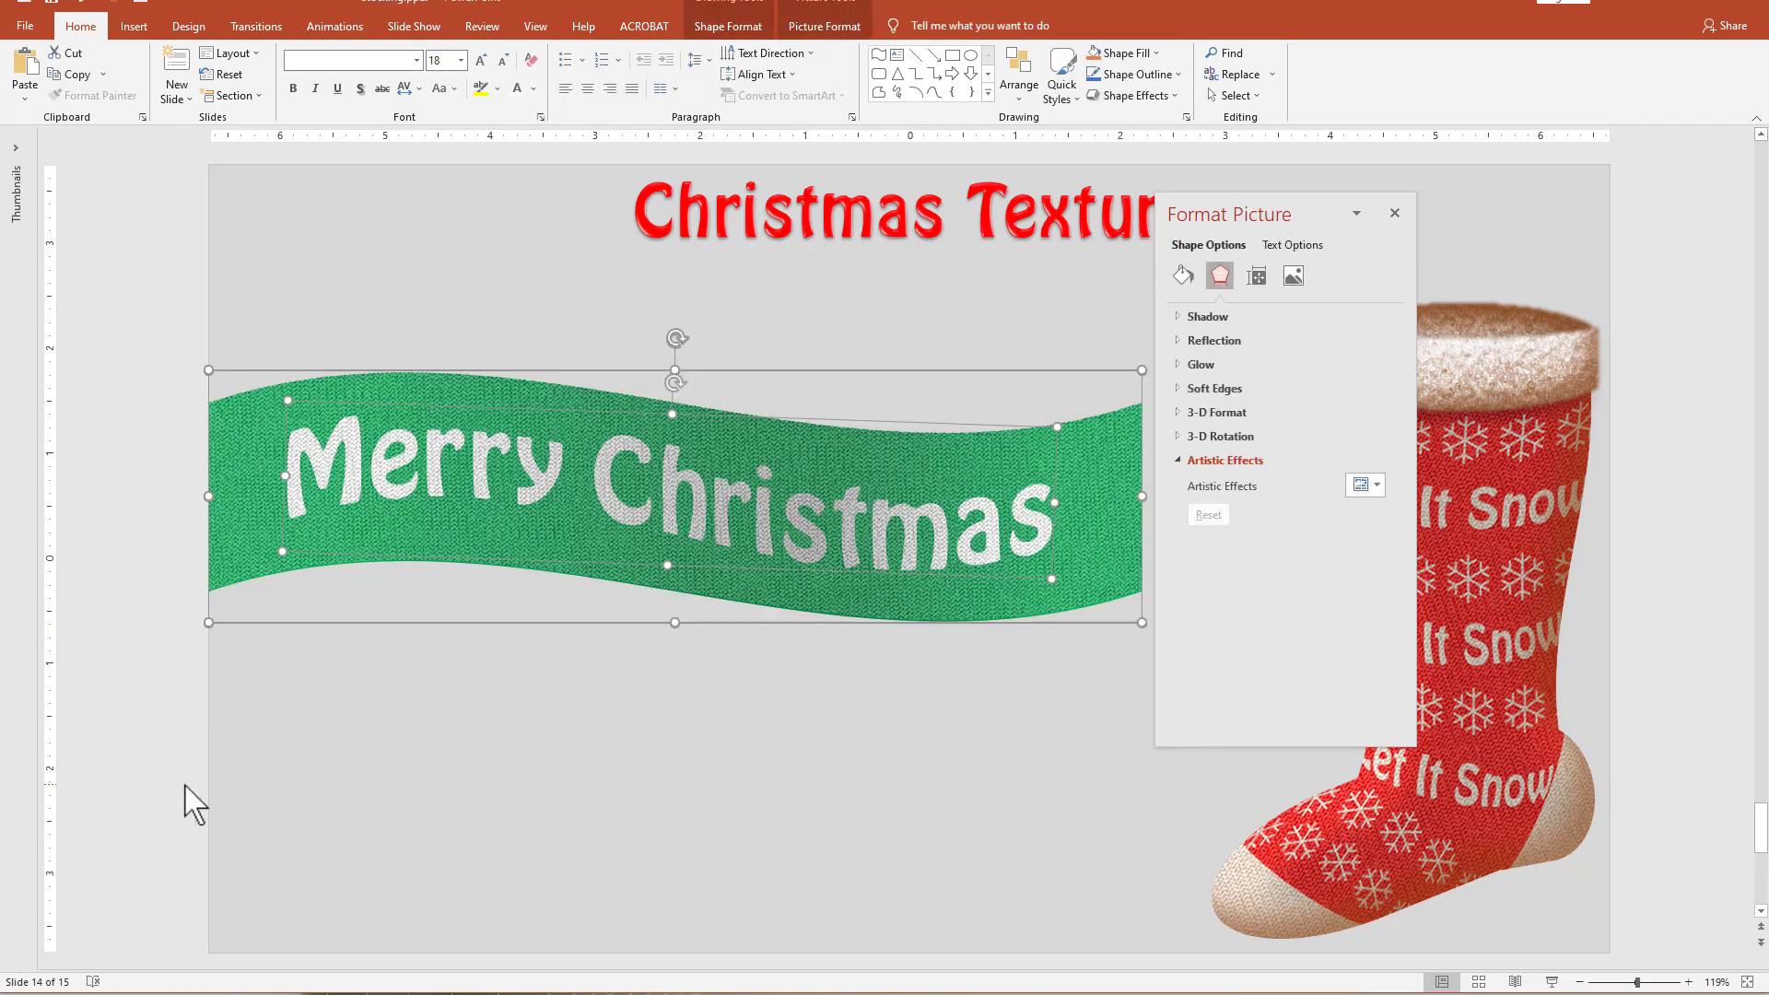
key("Down")
key("Down")
key("Right")
key("Right")
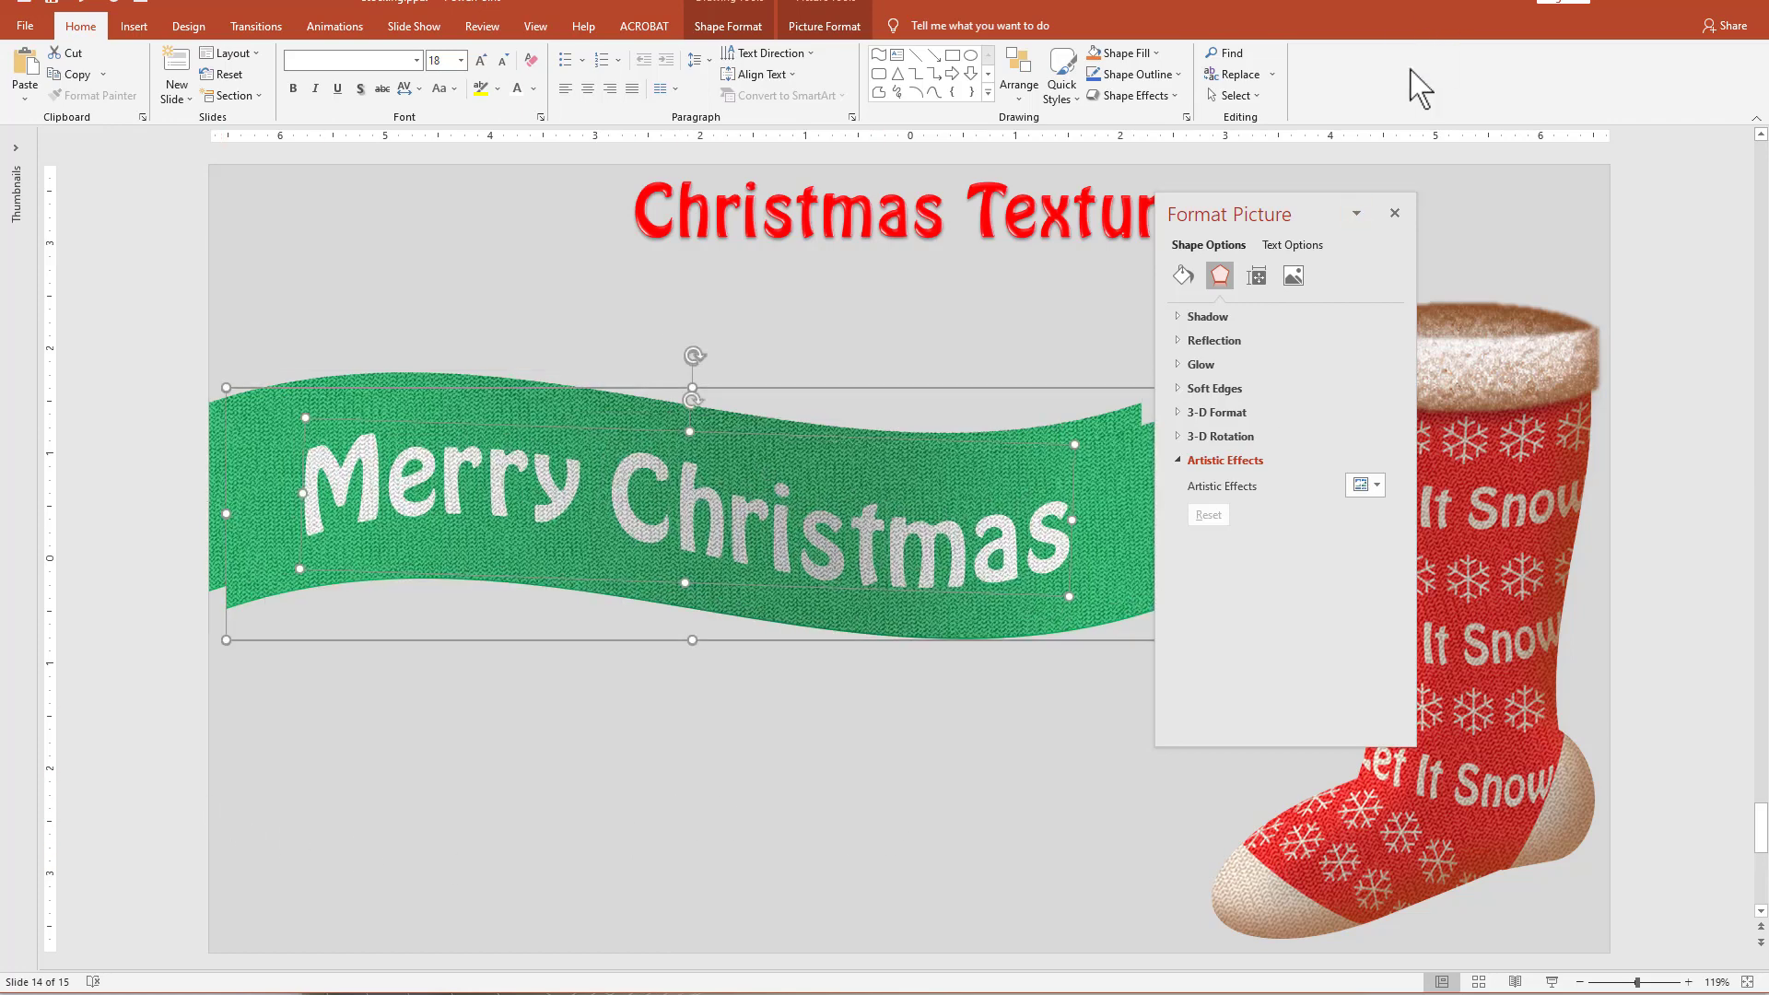
left_click_drag(1278, 200, 1397, 196)
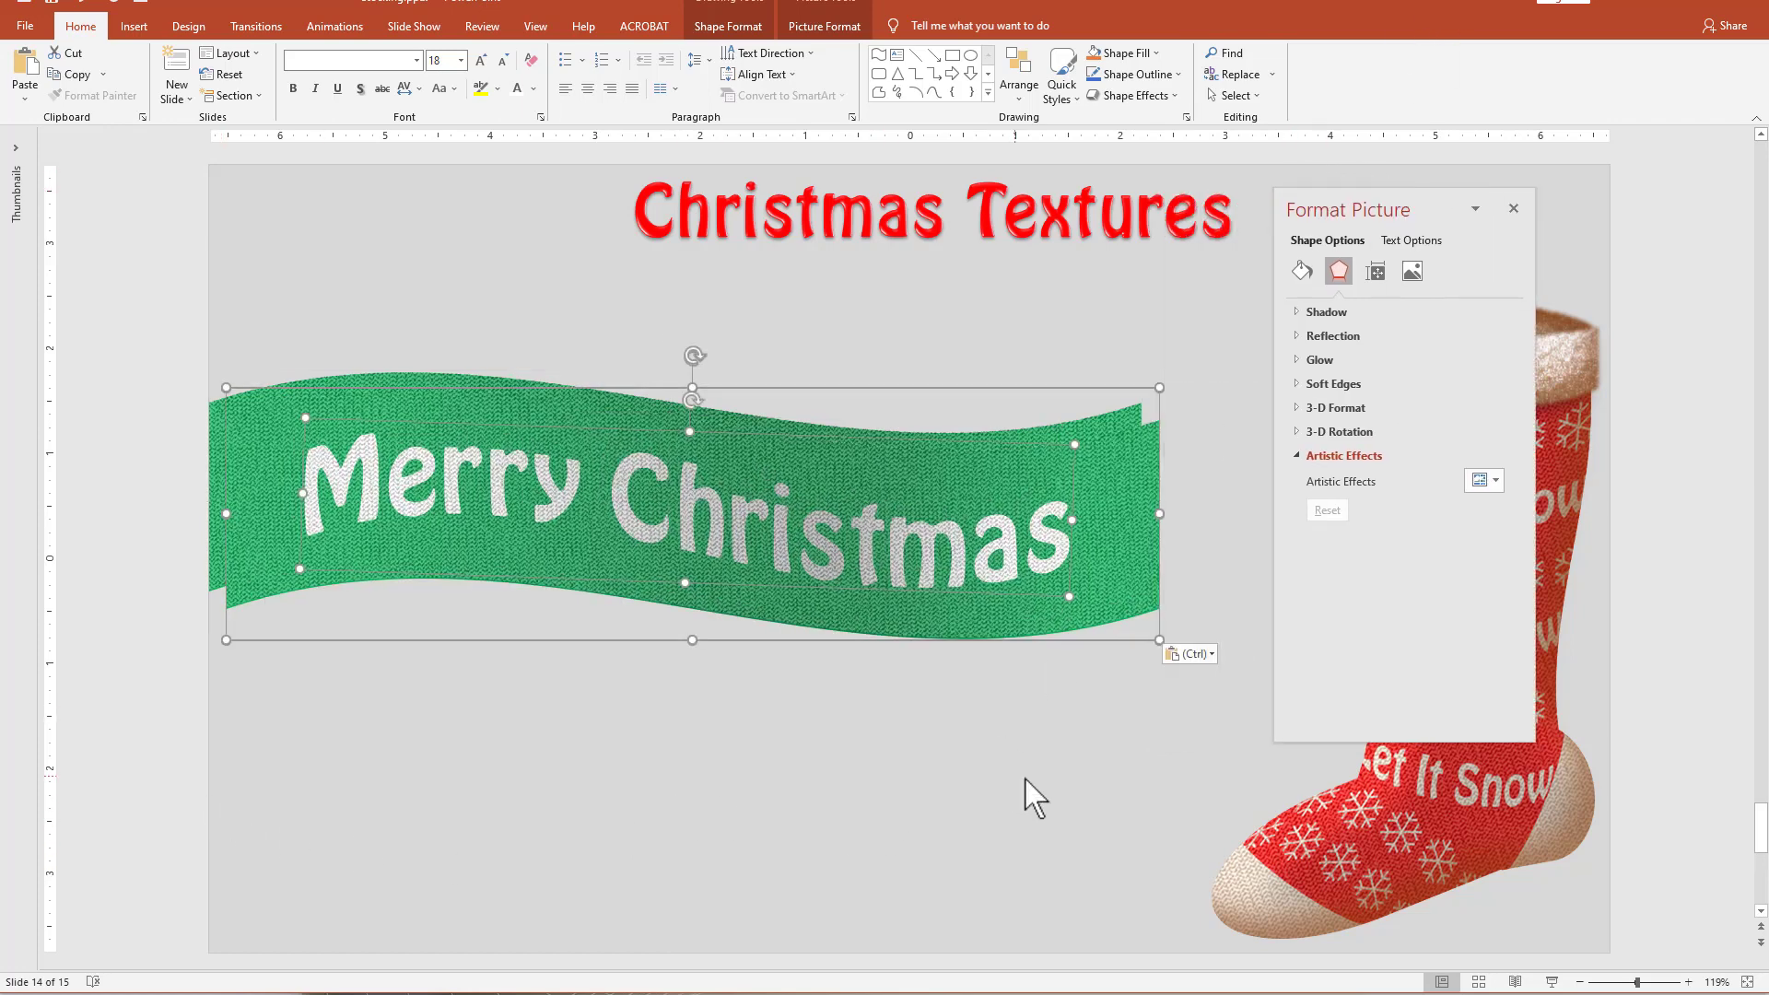
left_click(1203, 655)
left_click(1208, 702)
left_click_drag(1050, 631, 858, 791)
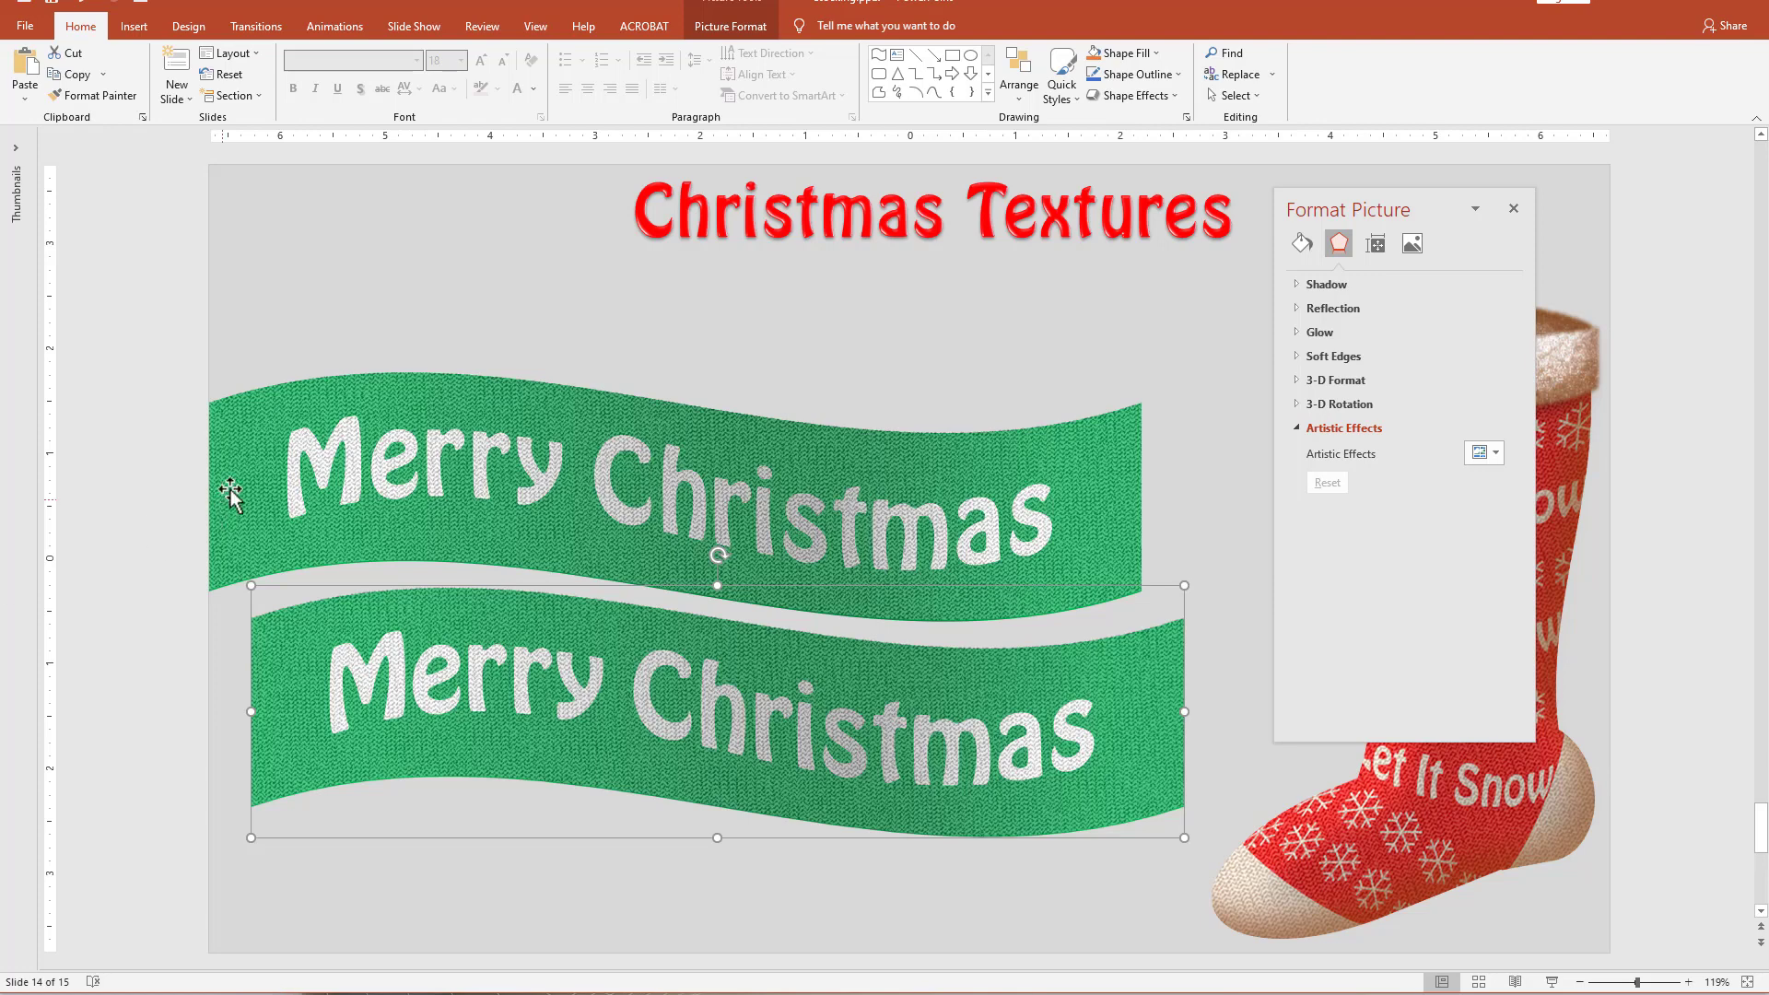
Apply the warmest color tone to the pasted ribbon picture and correct it to one level darker with one level more contrast.
left_click(733, 27)
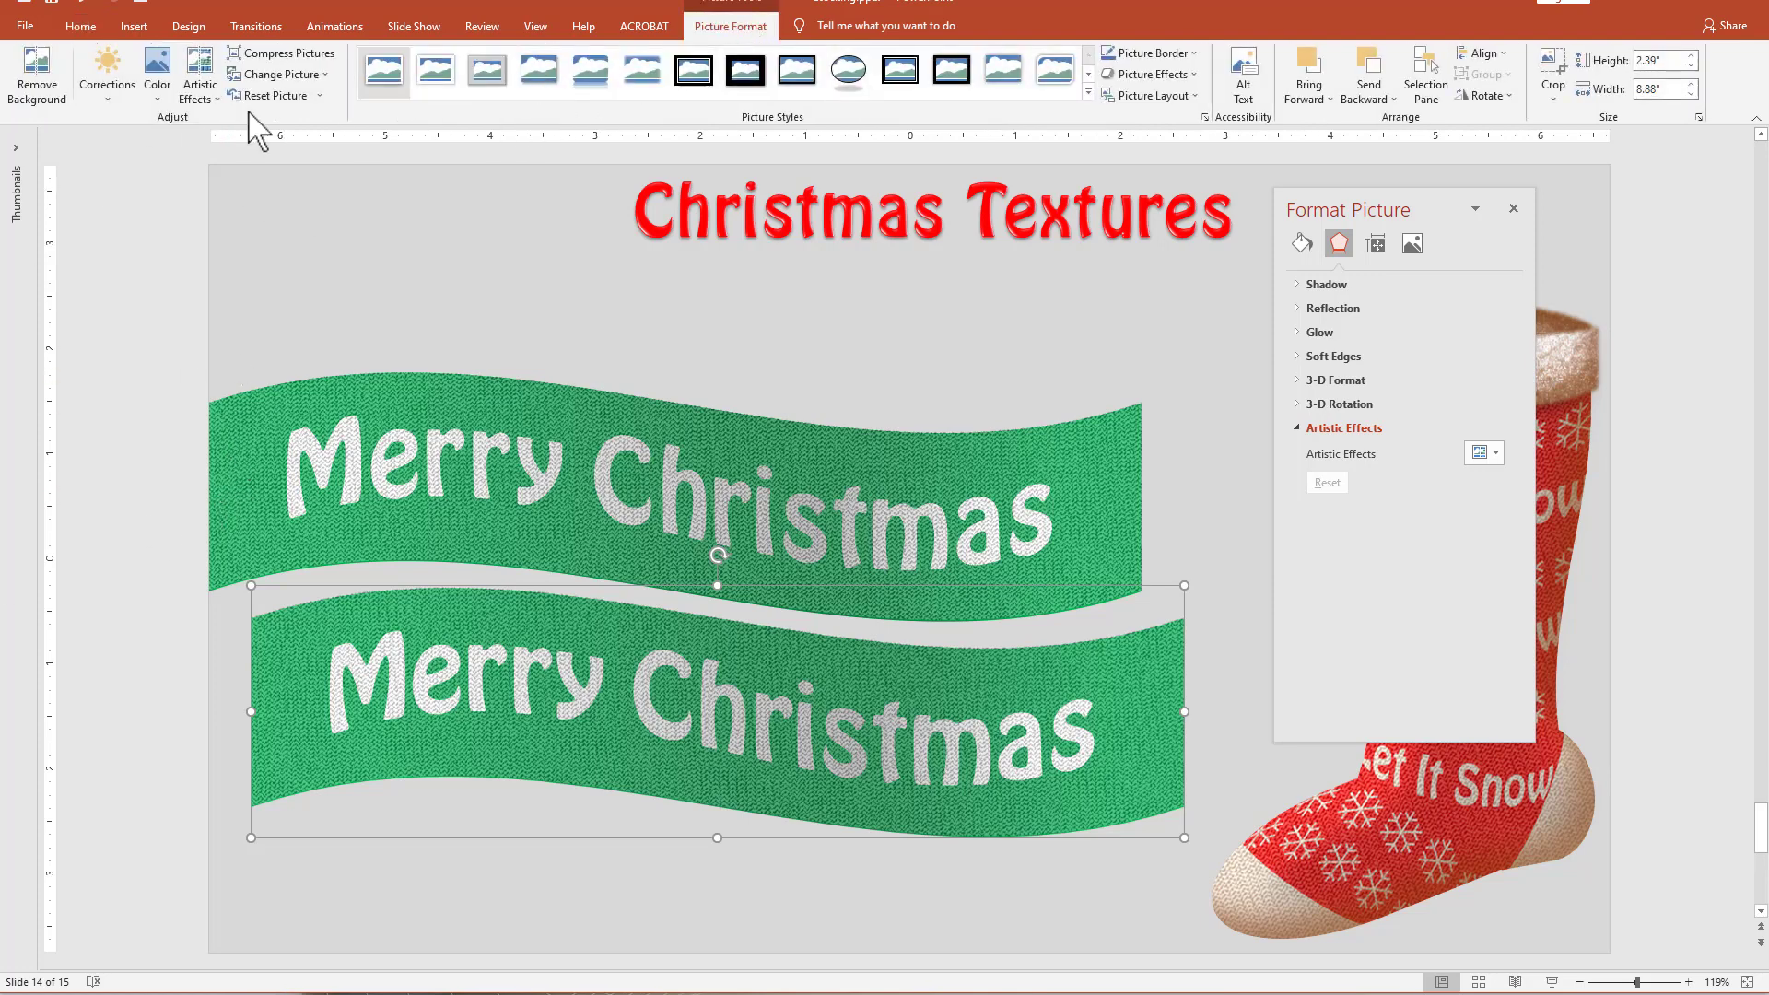
left_click(154, 83)
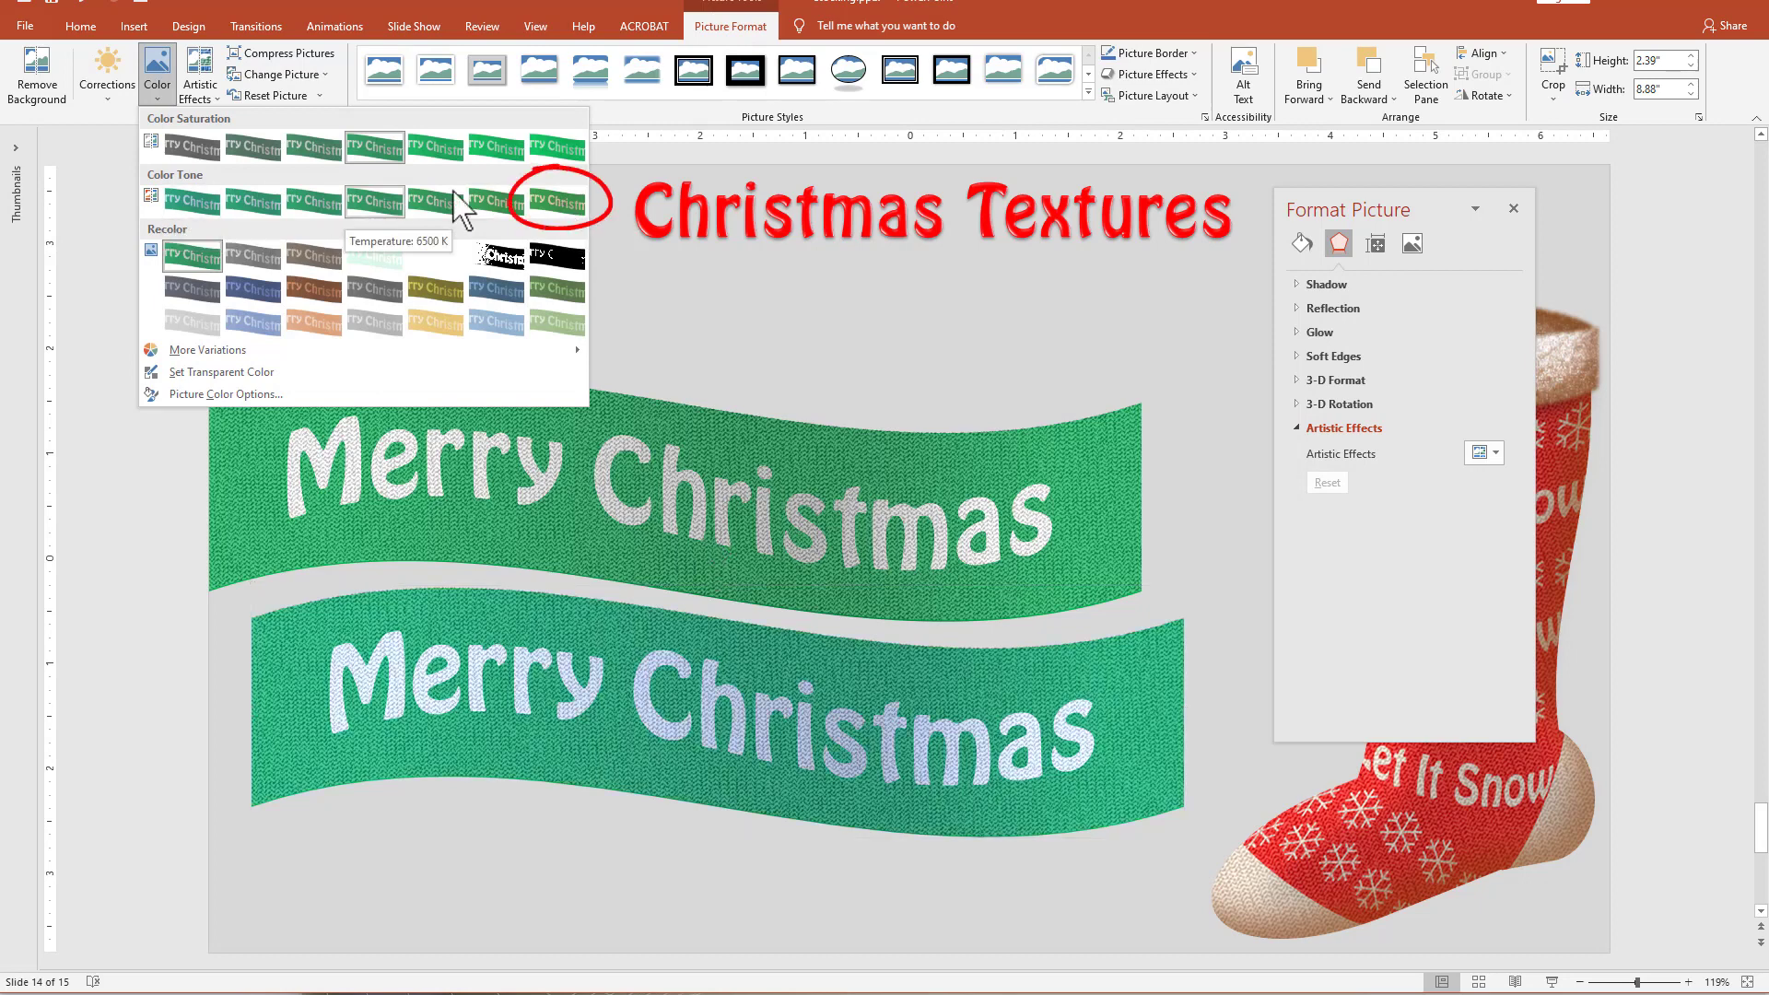
left_click(554, 204)
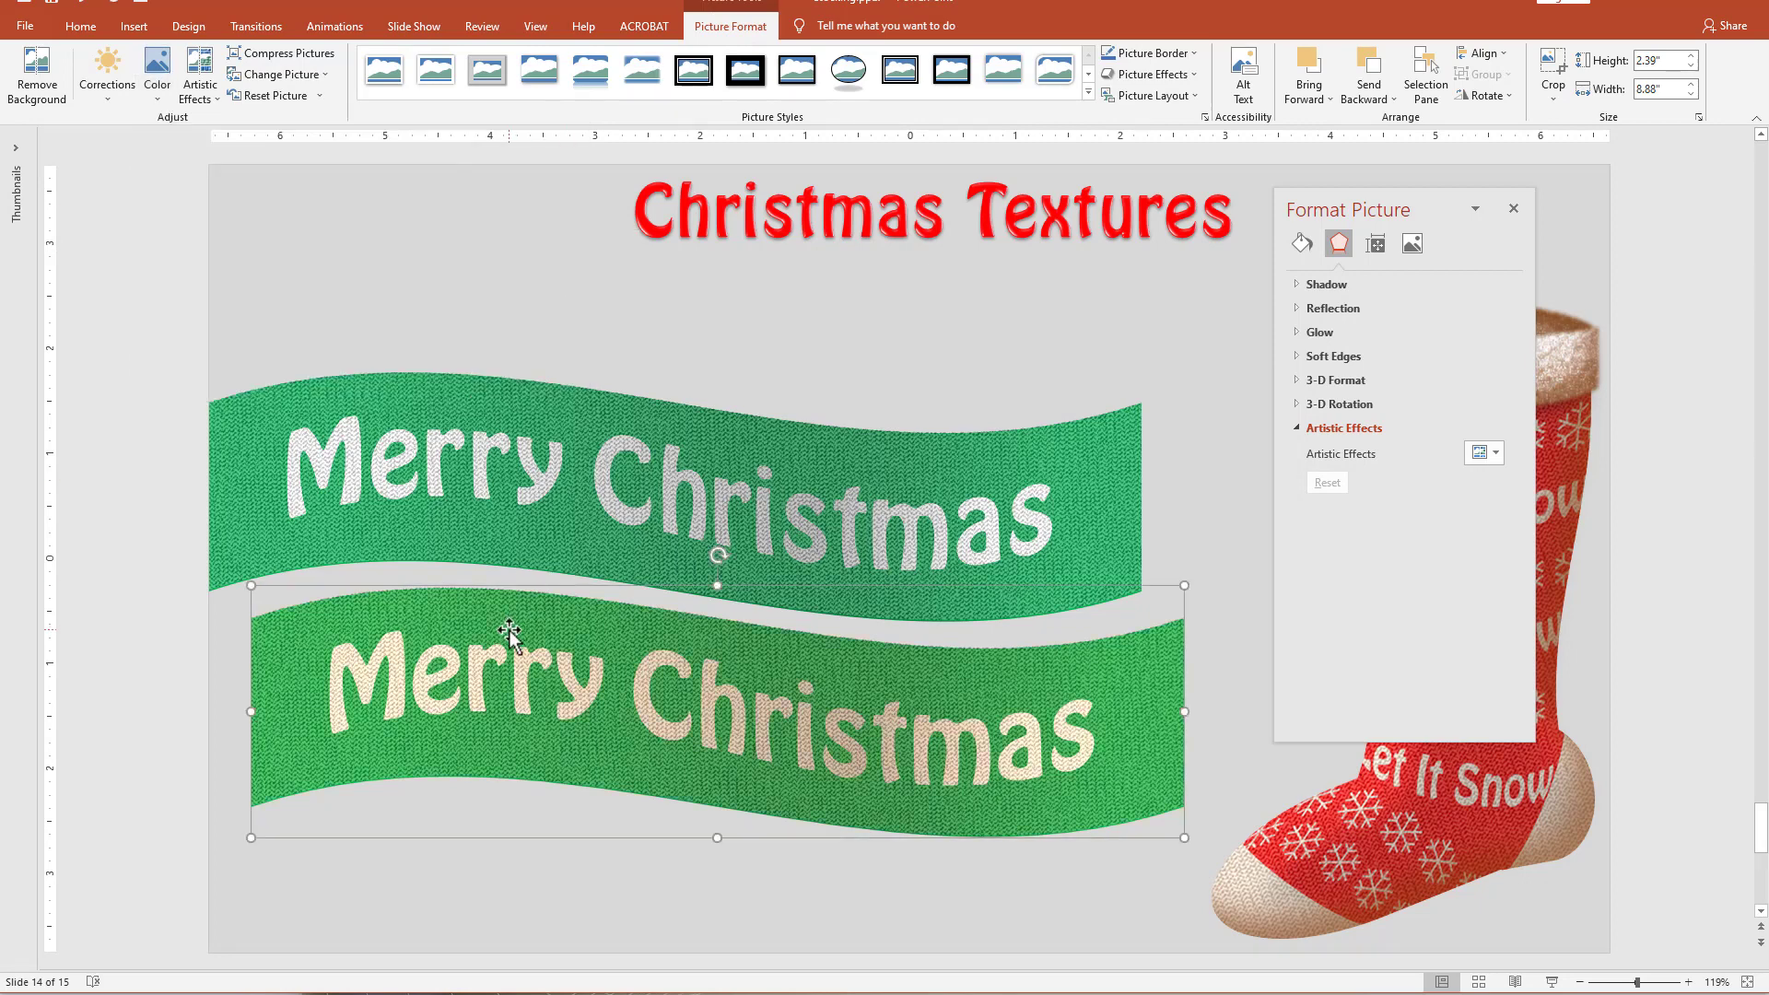
left_click(122, 87)
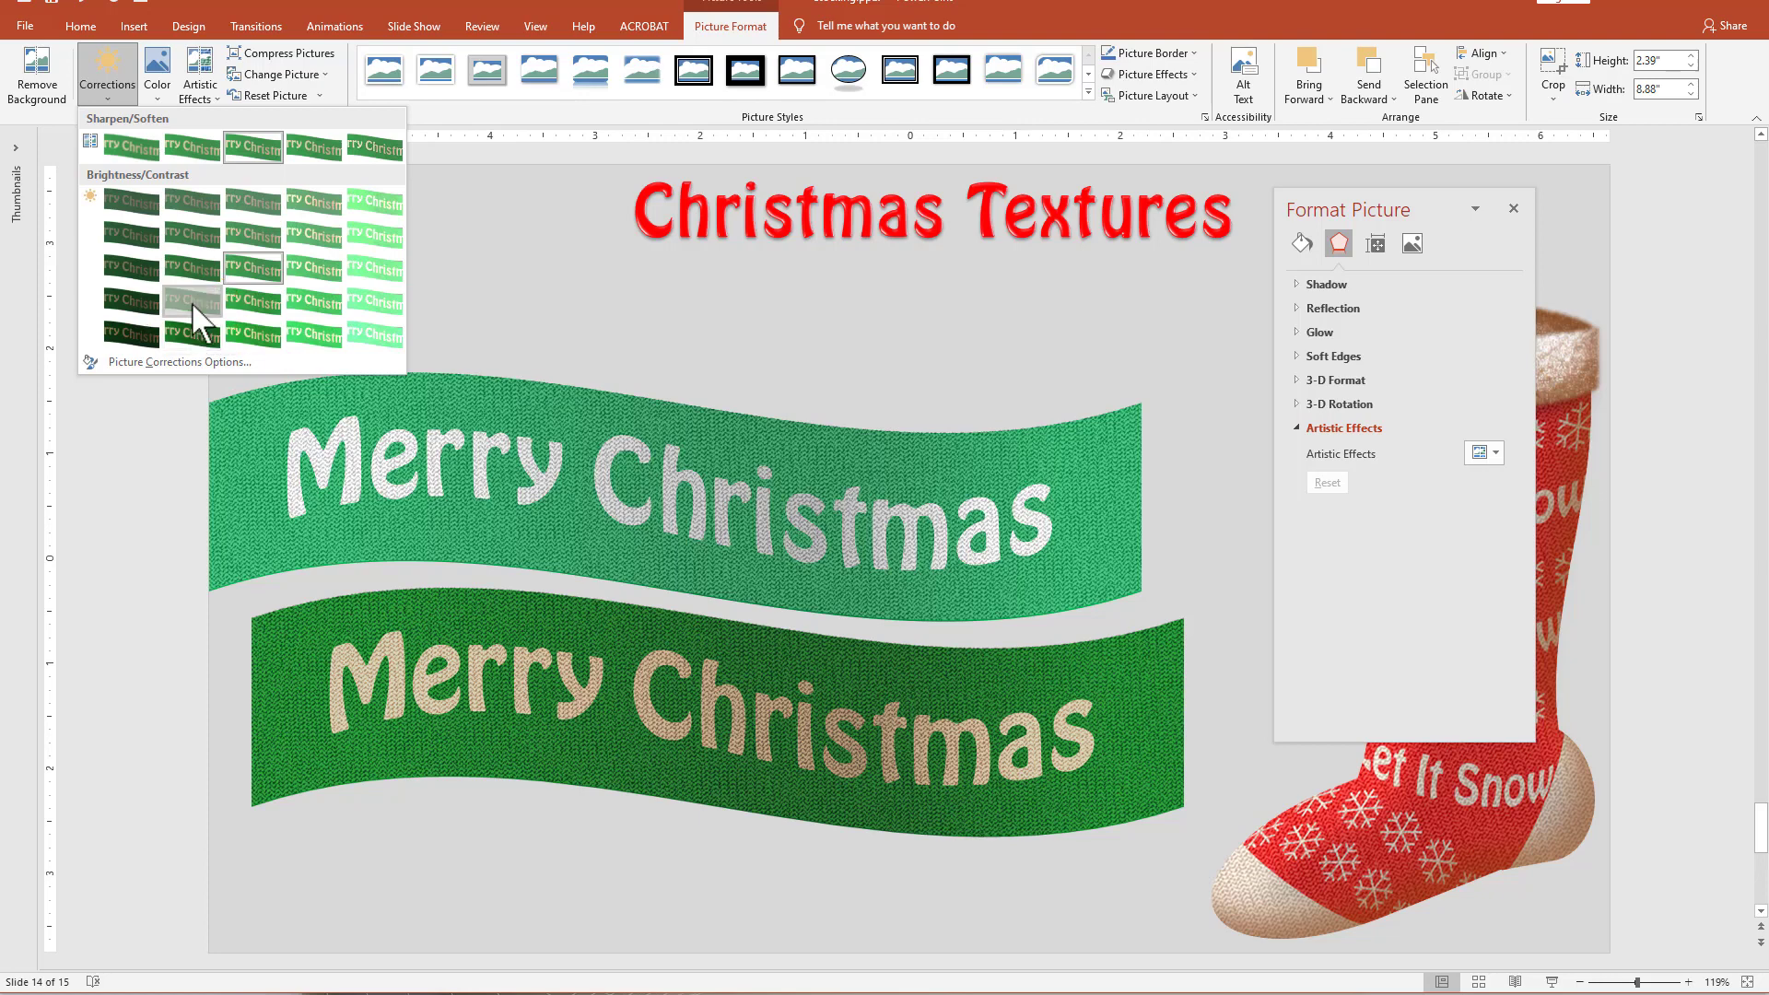
left_click(191, 302)
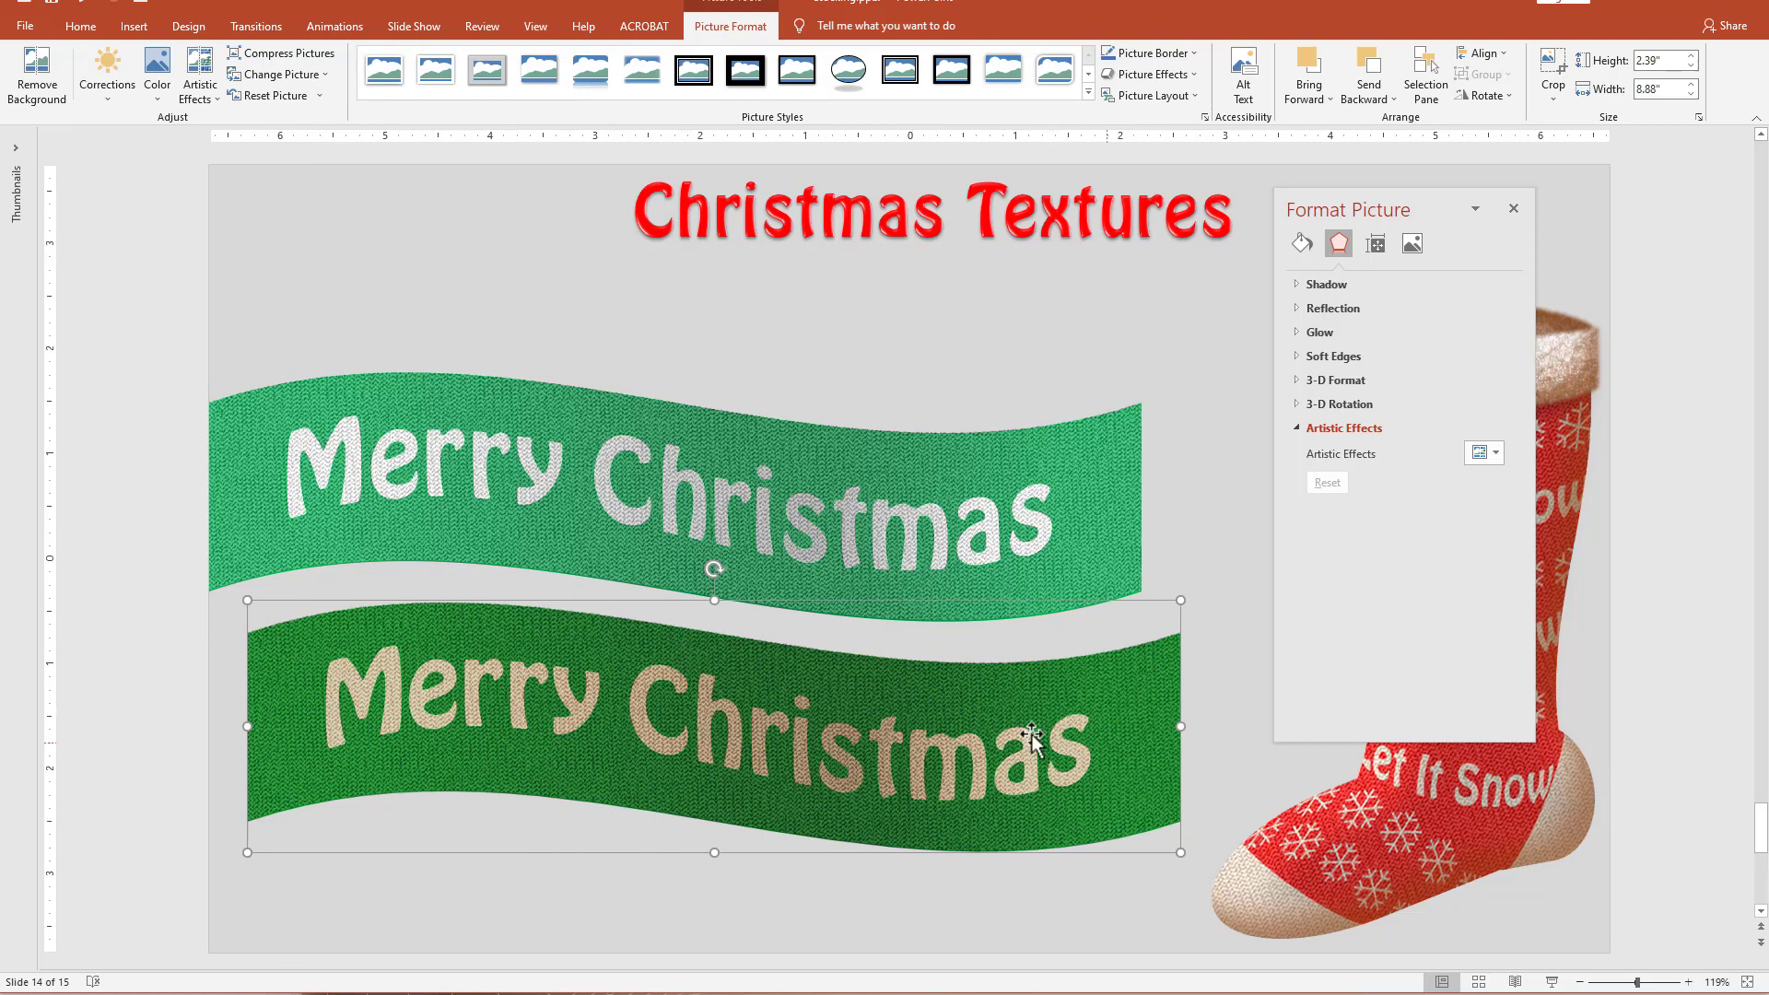
left_click(101, 78)
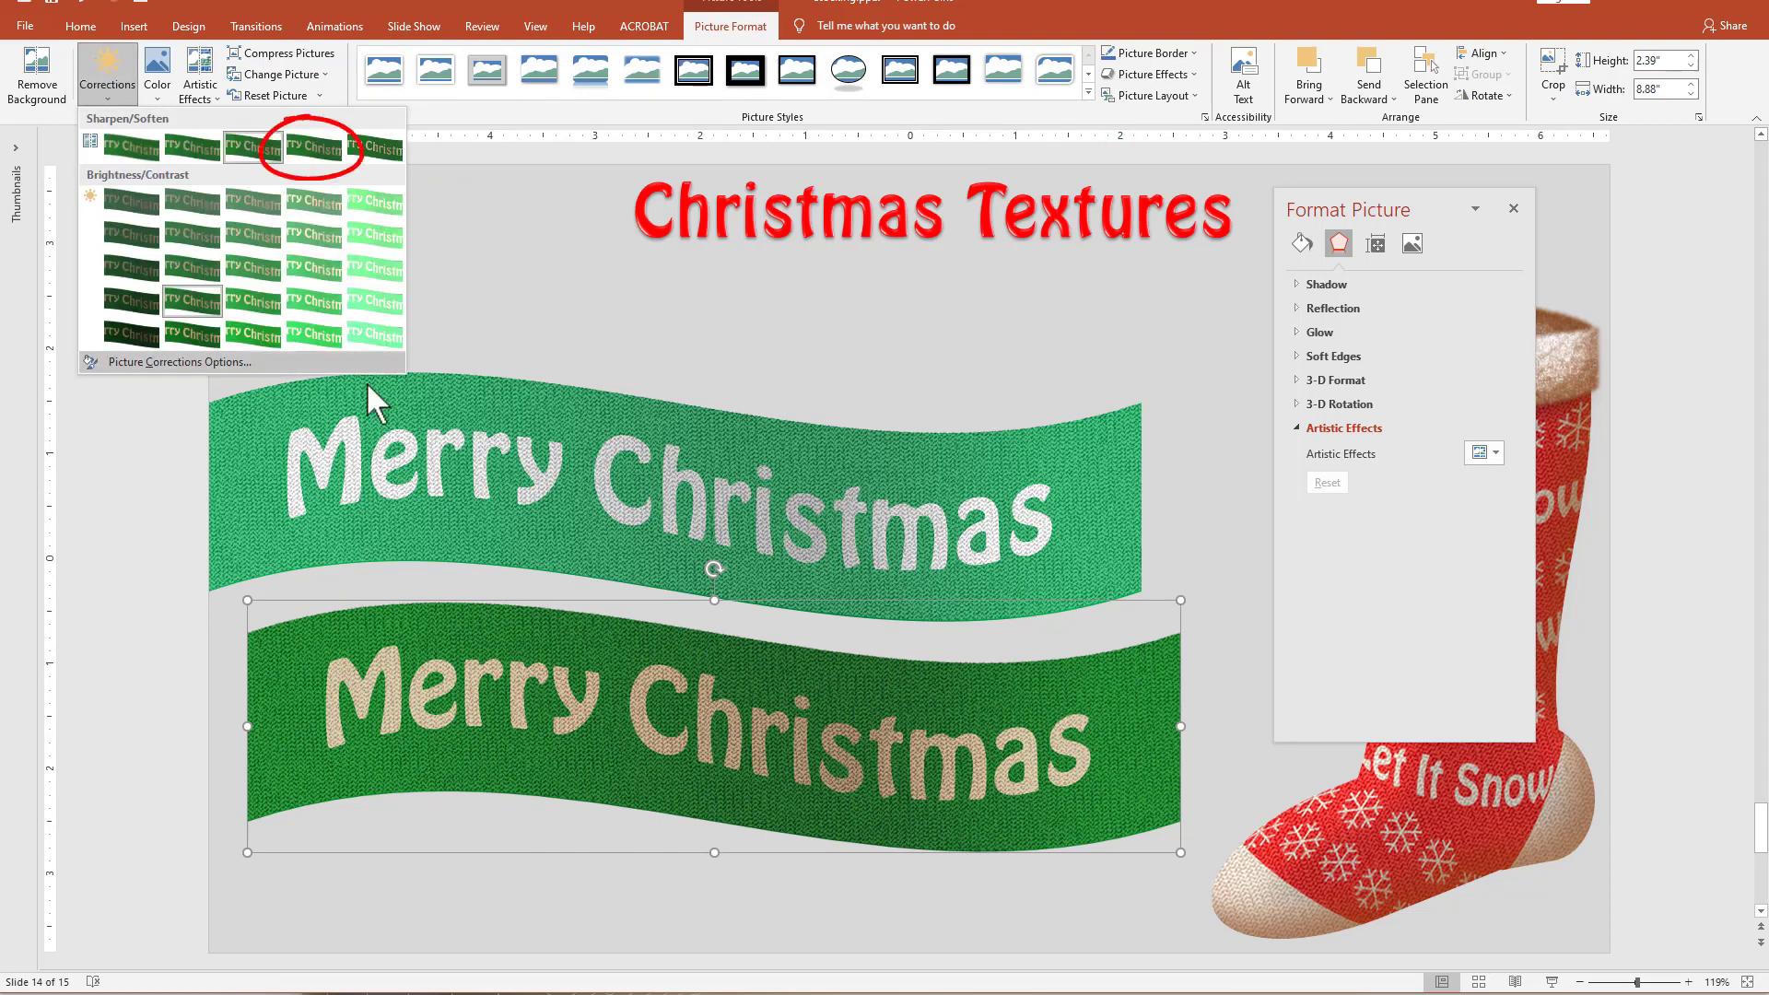
left_click(368, 914)
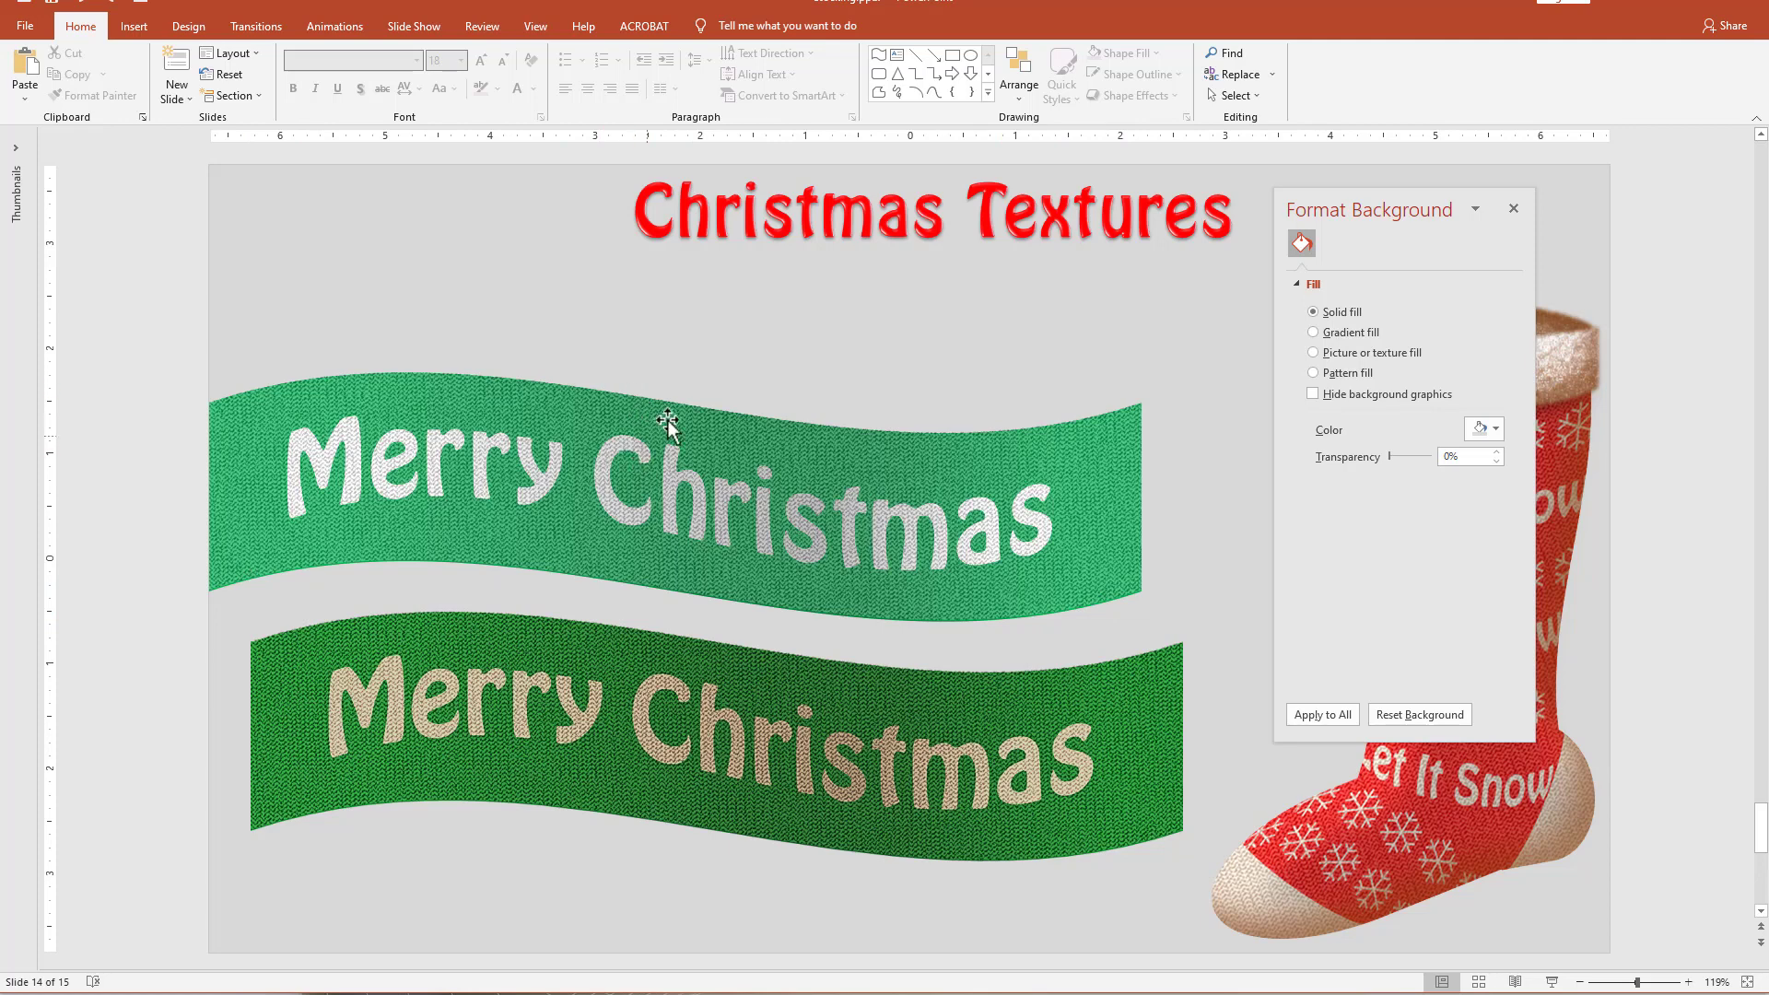
Move the texture overlay wave up off the light green "Merry Christmas" ribbon and set its fill transparency to 0%.
left_click_drag(686, 442, 771, 368)
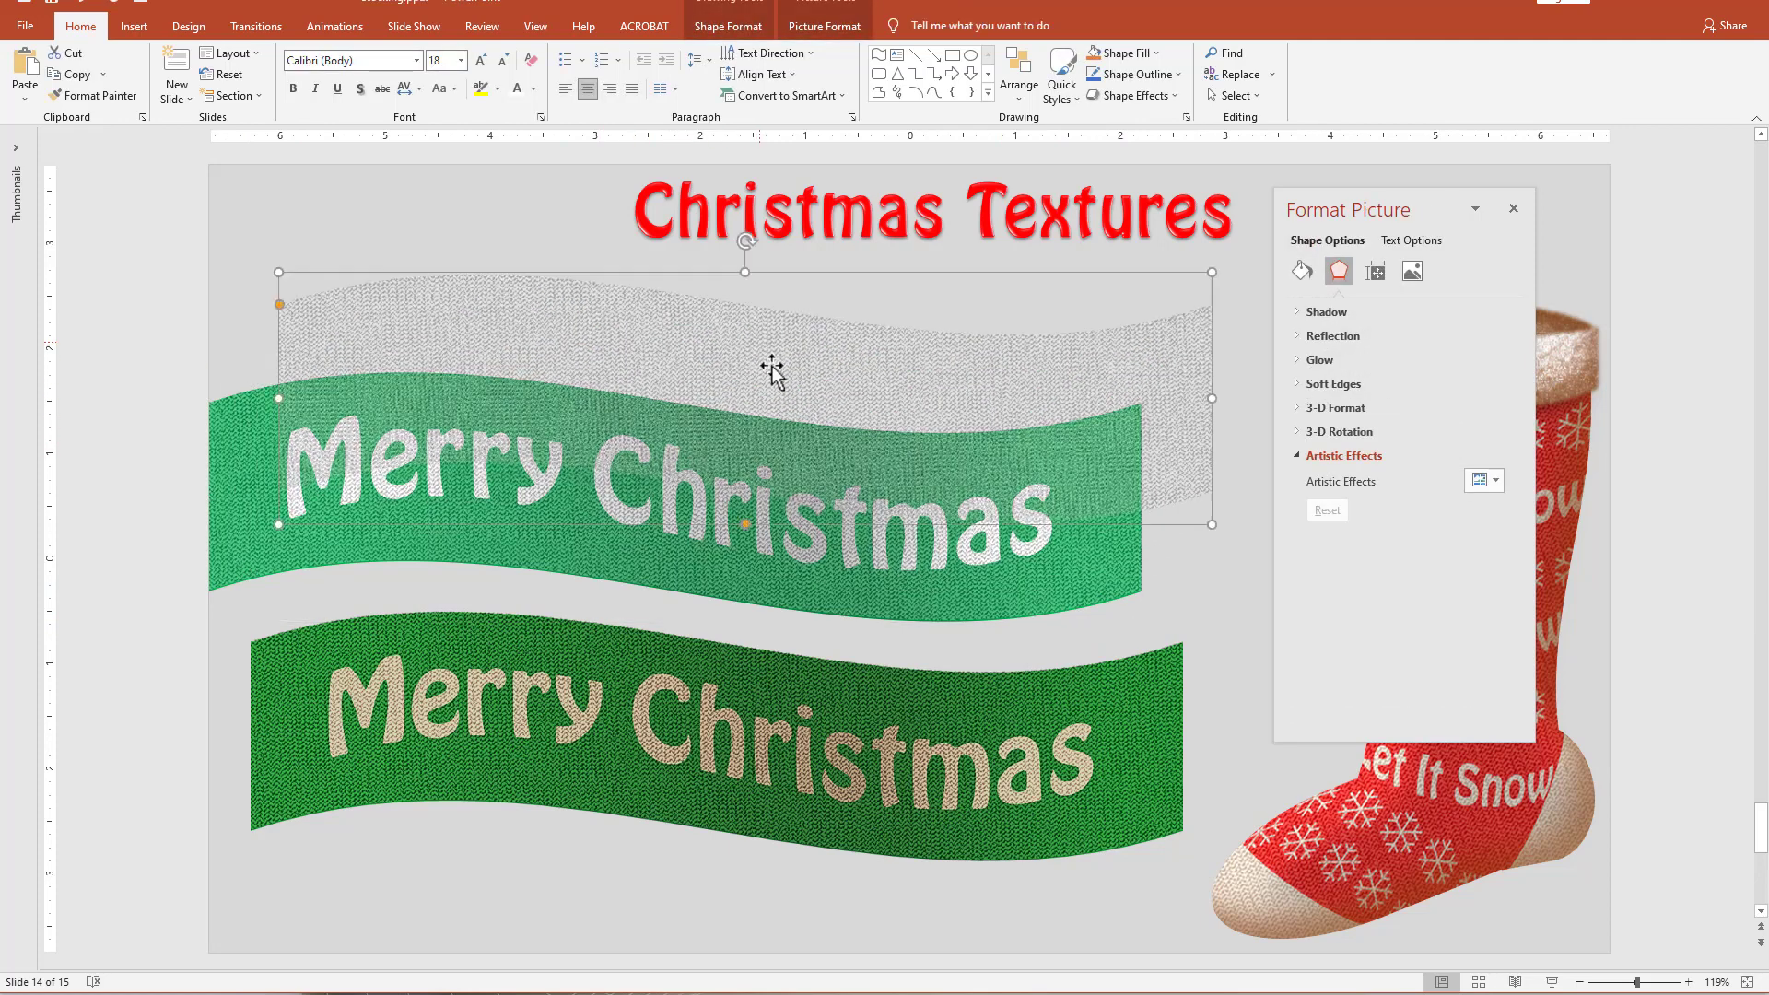
left_click(1302, 271)
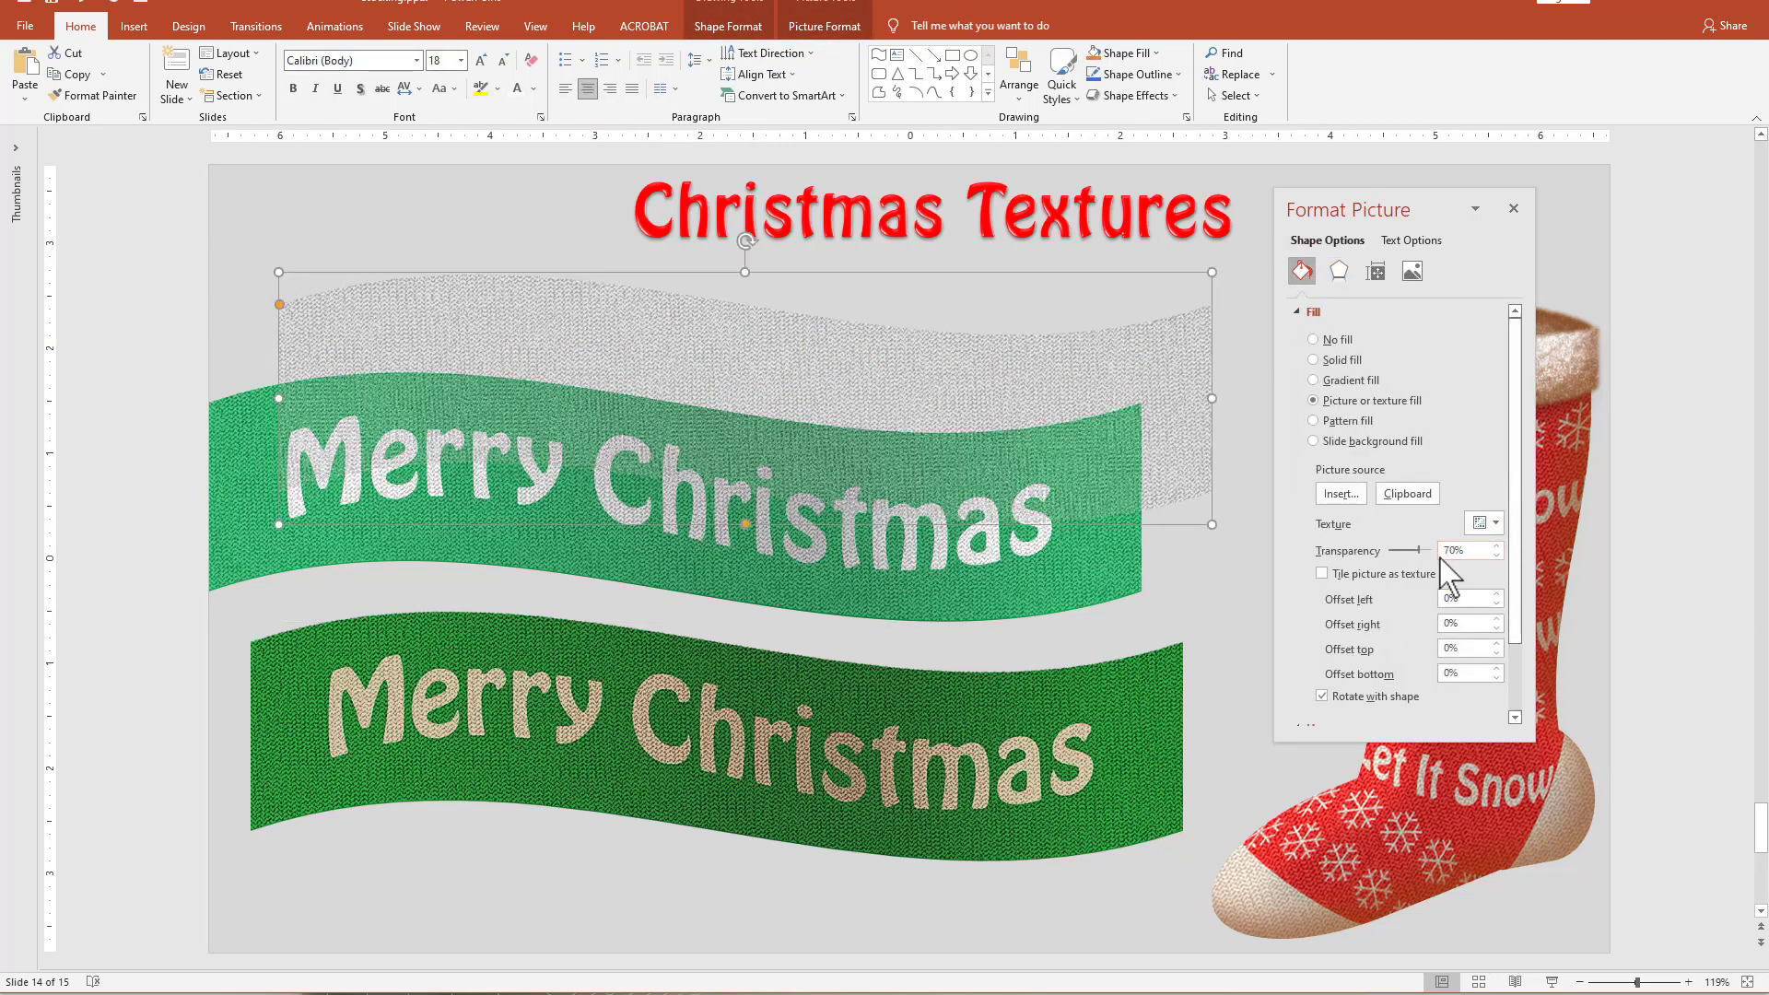
left_click_drag(1421, 553, 1352, 560)
Copy the dark green ribbon picture and fill the opaque textured wave with it from the clipboard.
left_click(815, 751)
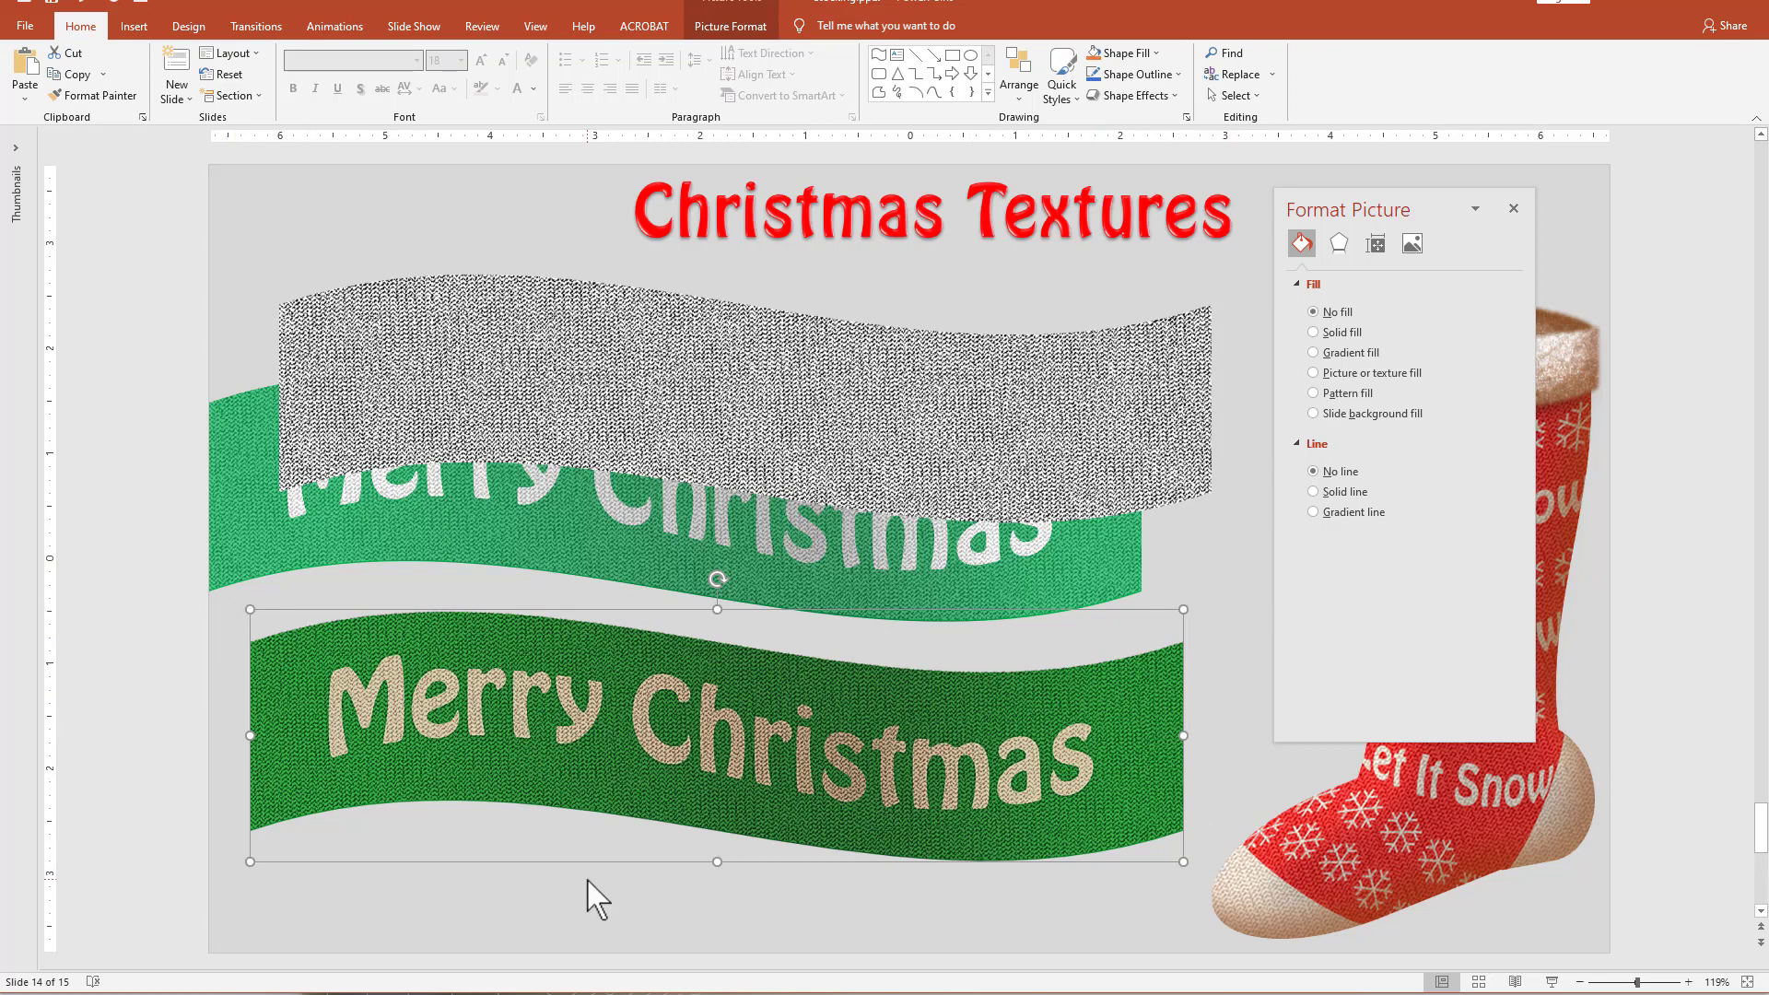
left_click(791, 460)
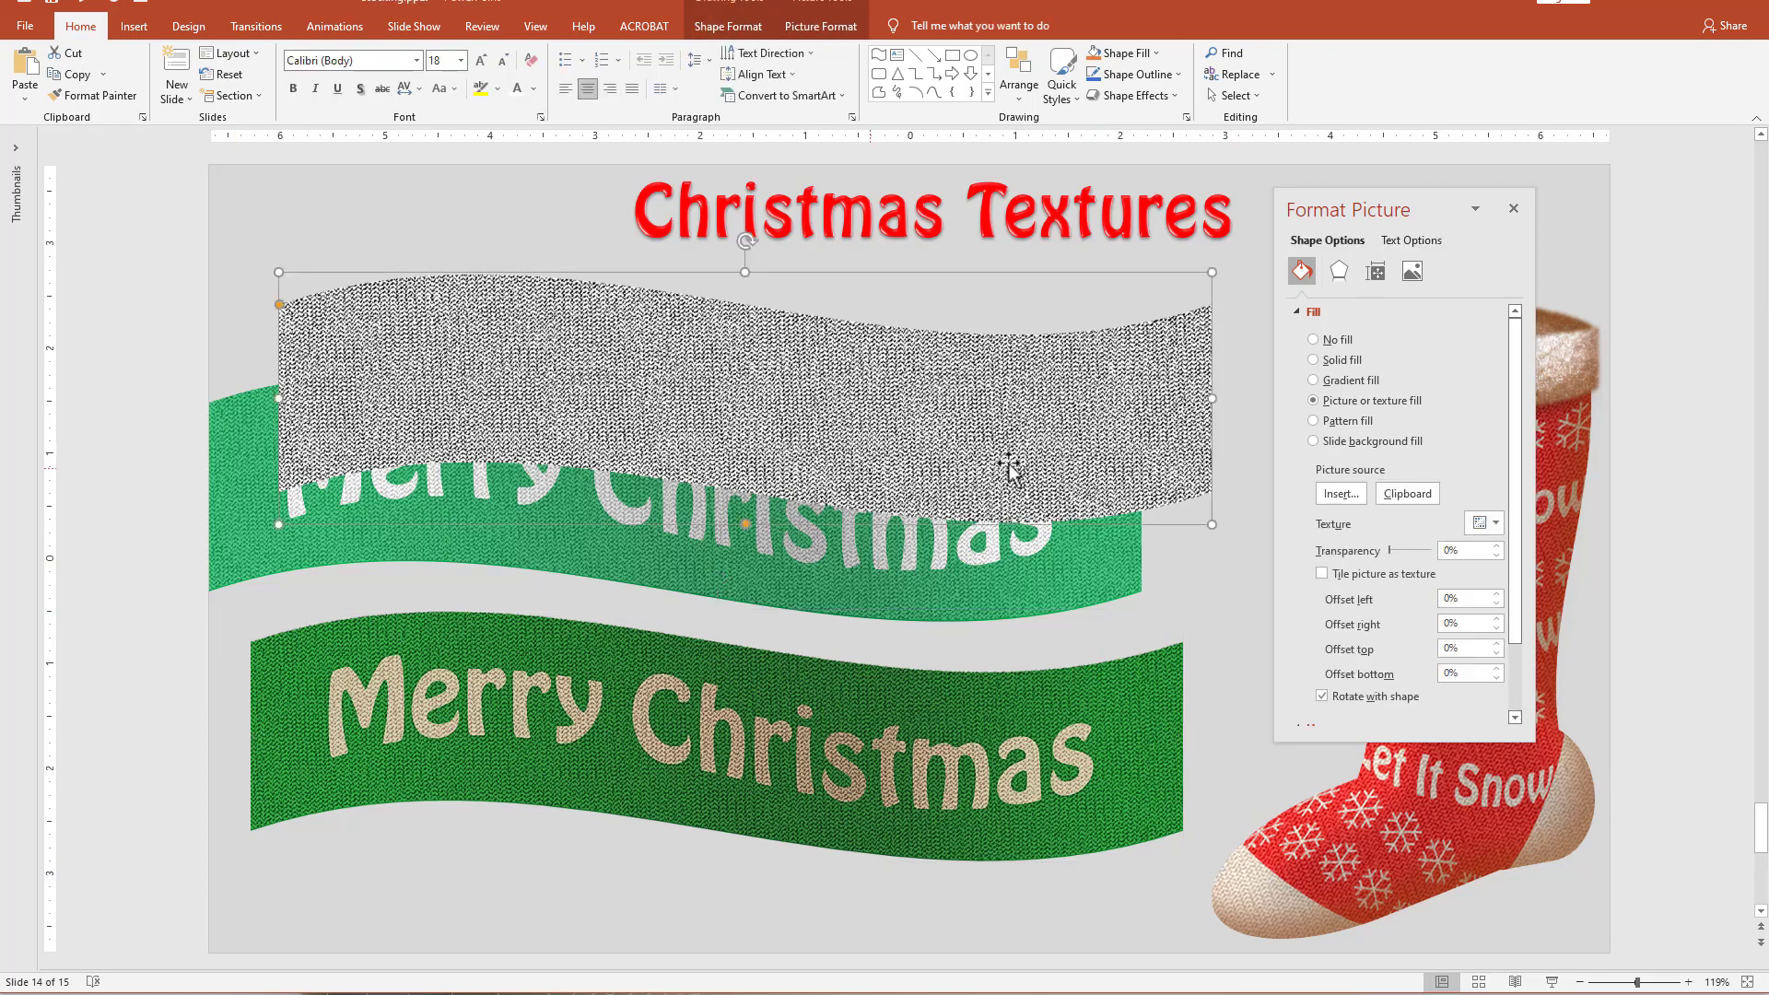
left_click(1406, 493)
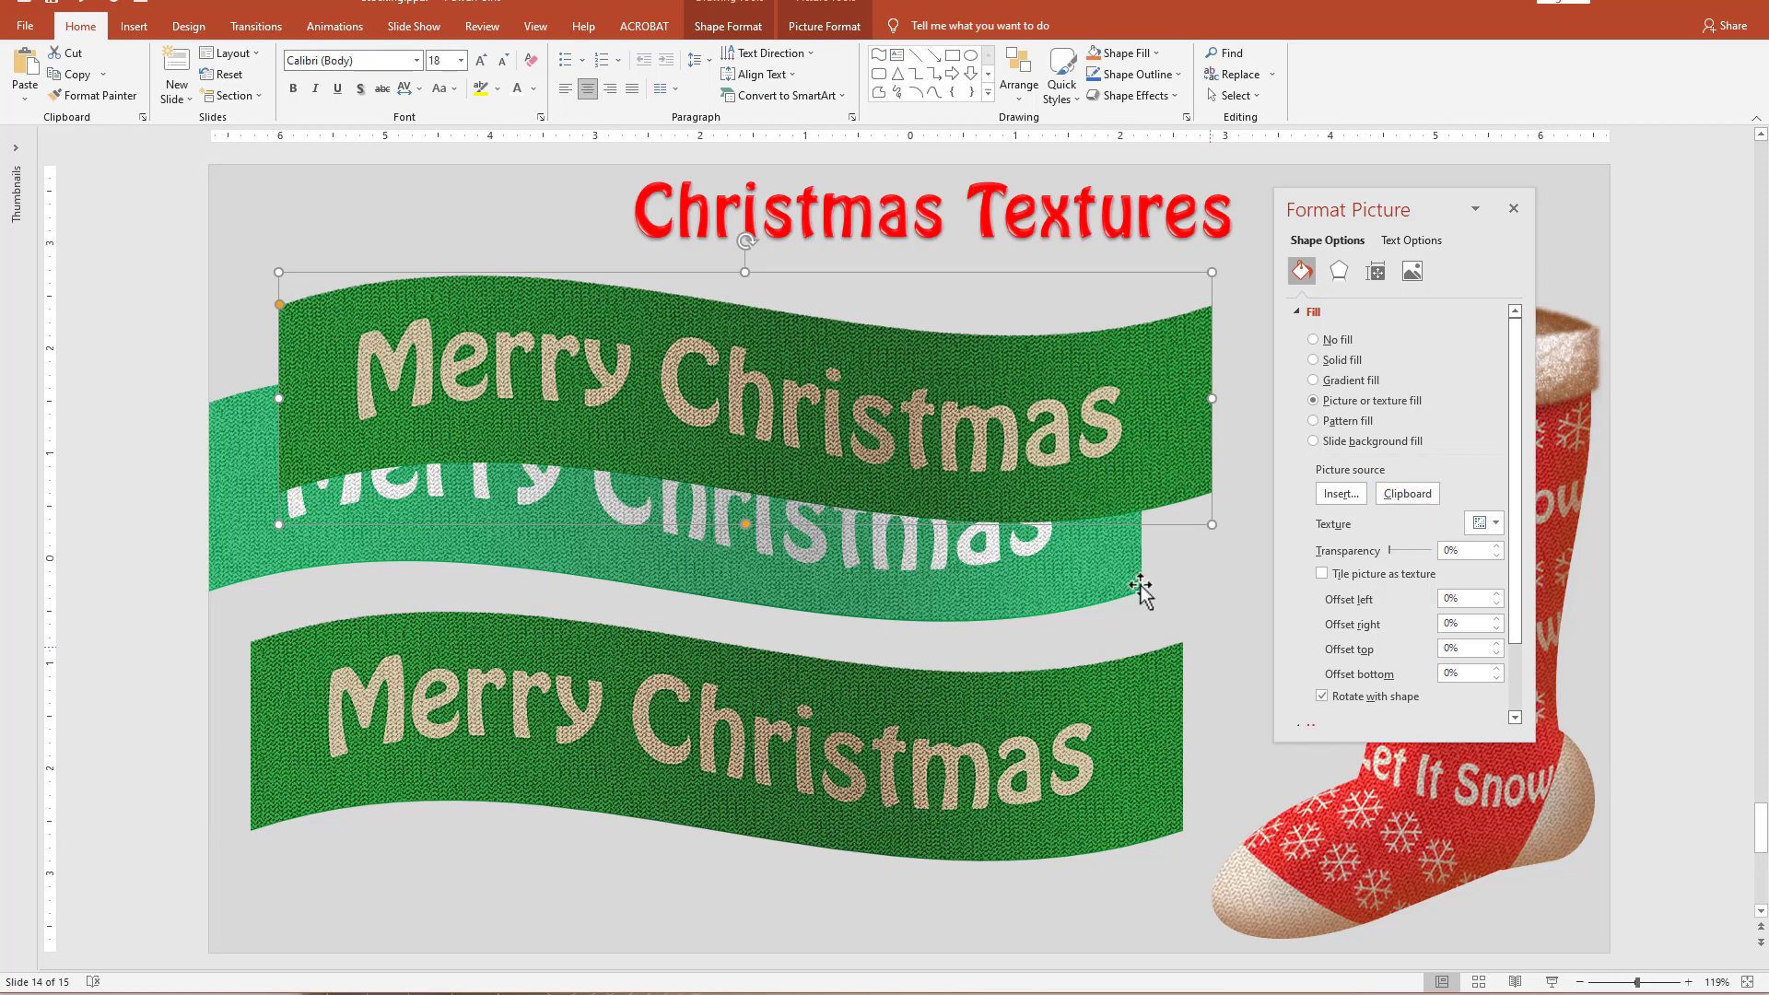
Set the left, right, top and bottom offsets of the wave's picture fill to -1%.
left_click(1498, 678)
left_click(1497, 653)
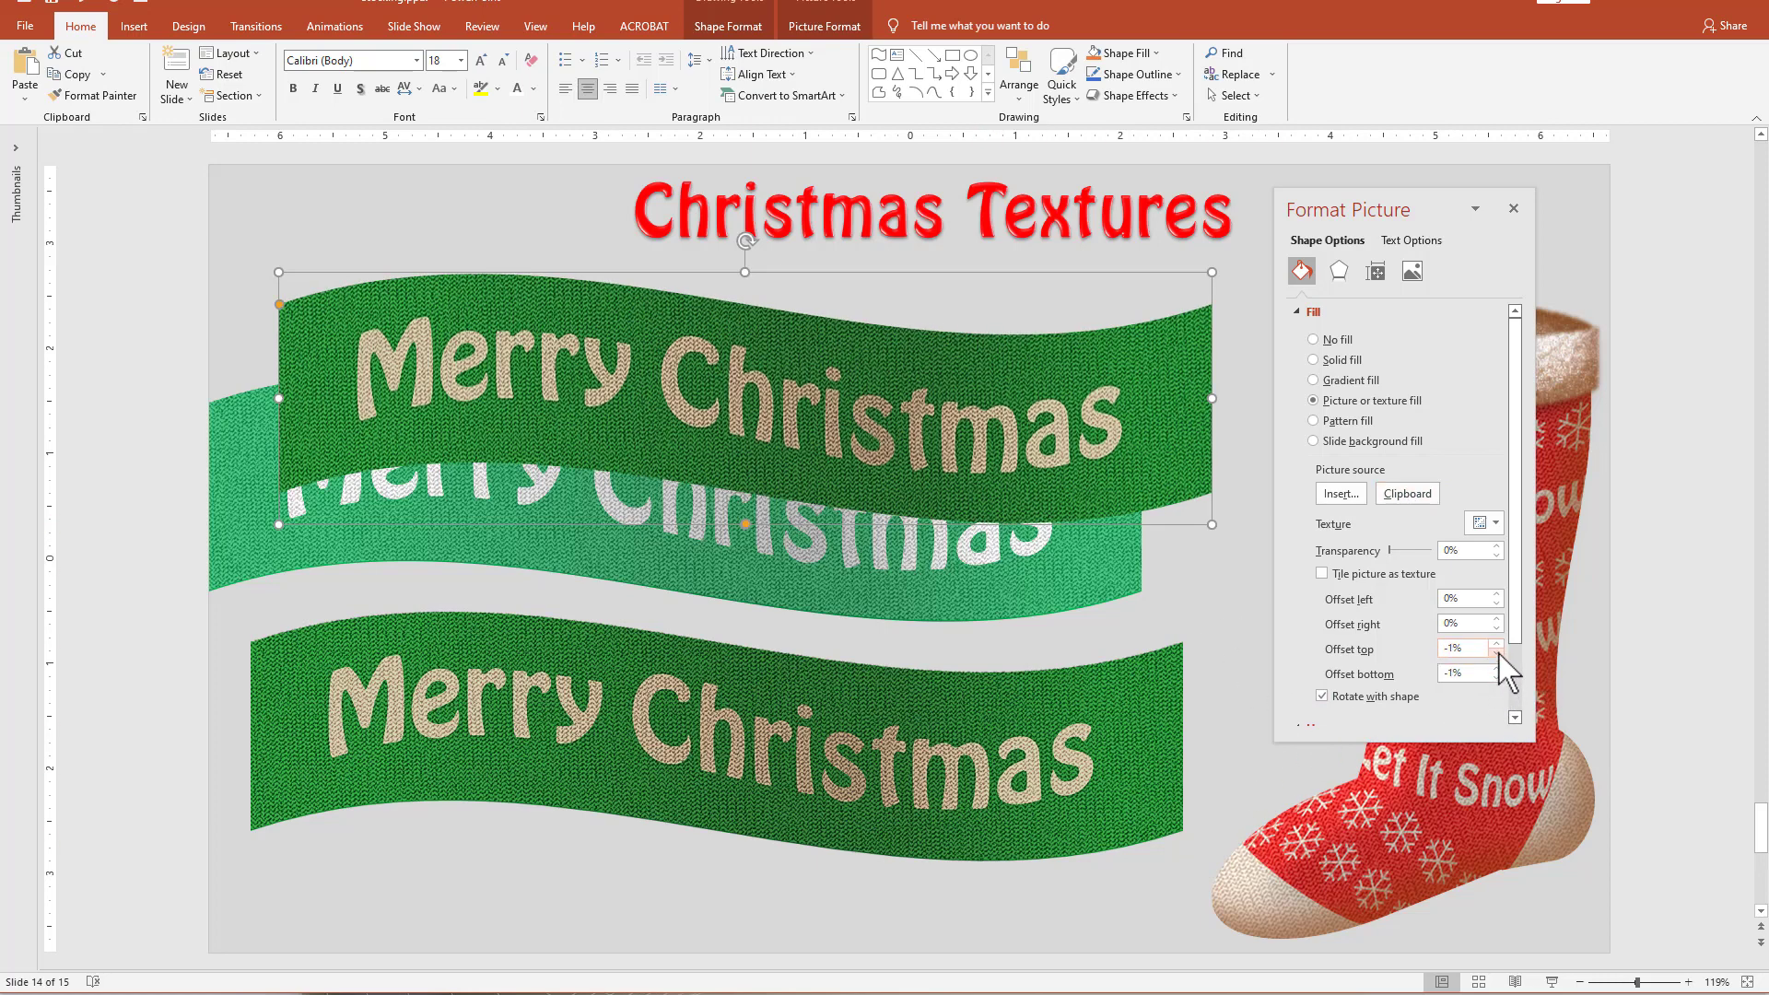
left_click(1498, 628)
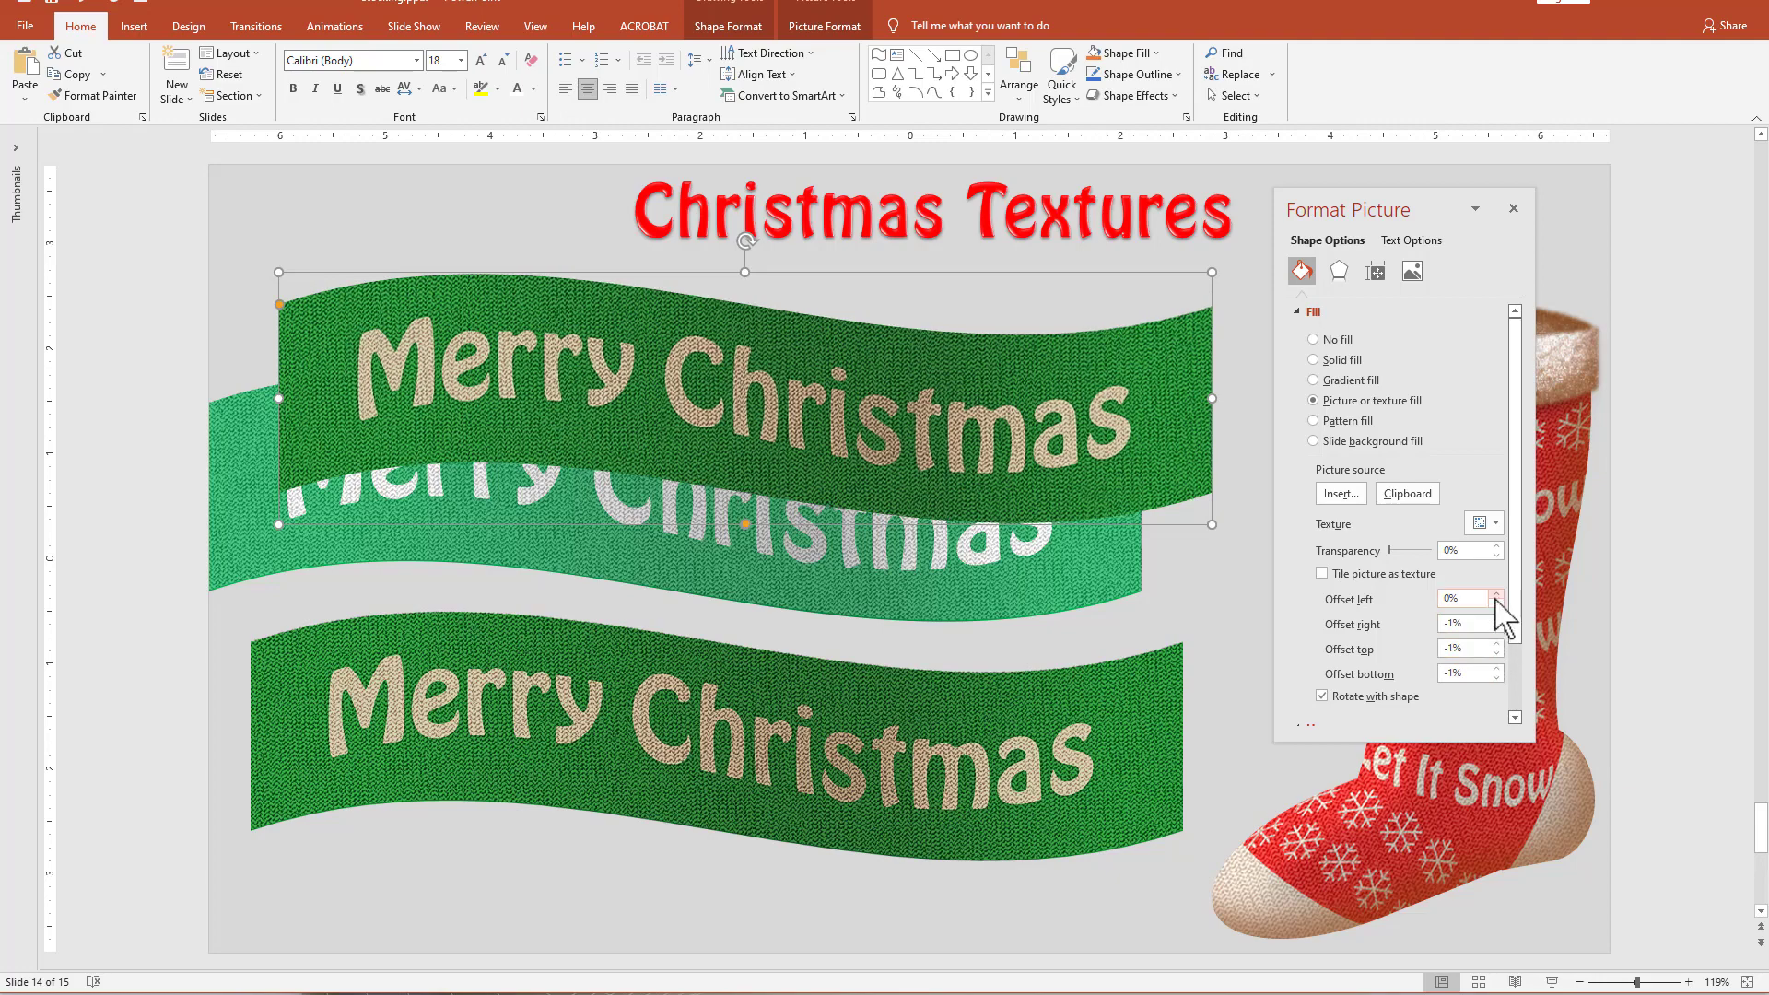
left_click(1497, 603)
Move the picture-filled wave clear of the light green ribbon, down over the flattened dark green ribbon picture.
mouse_move(967, 417)
left_mouse_down()
mouse_move(965, 398)
mouse_move(963, 428)
left_mouse_up()
left_click_drag(636, 373, 843, 646)
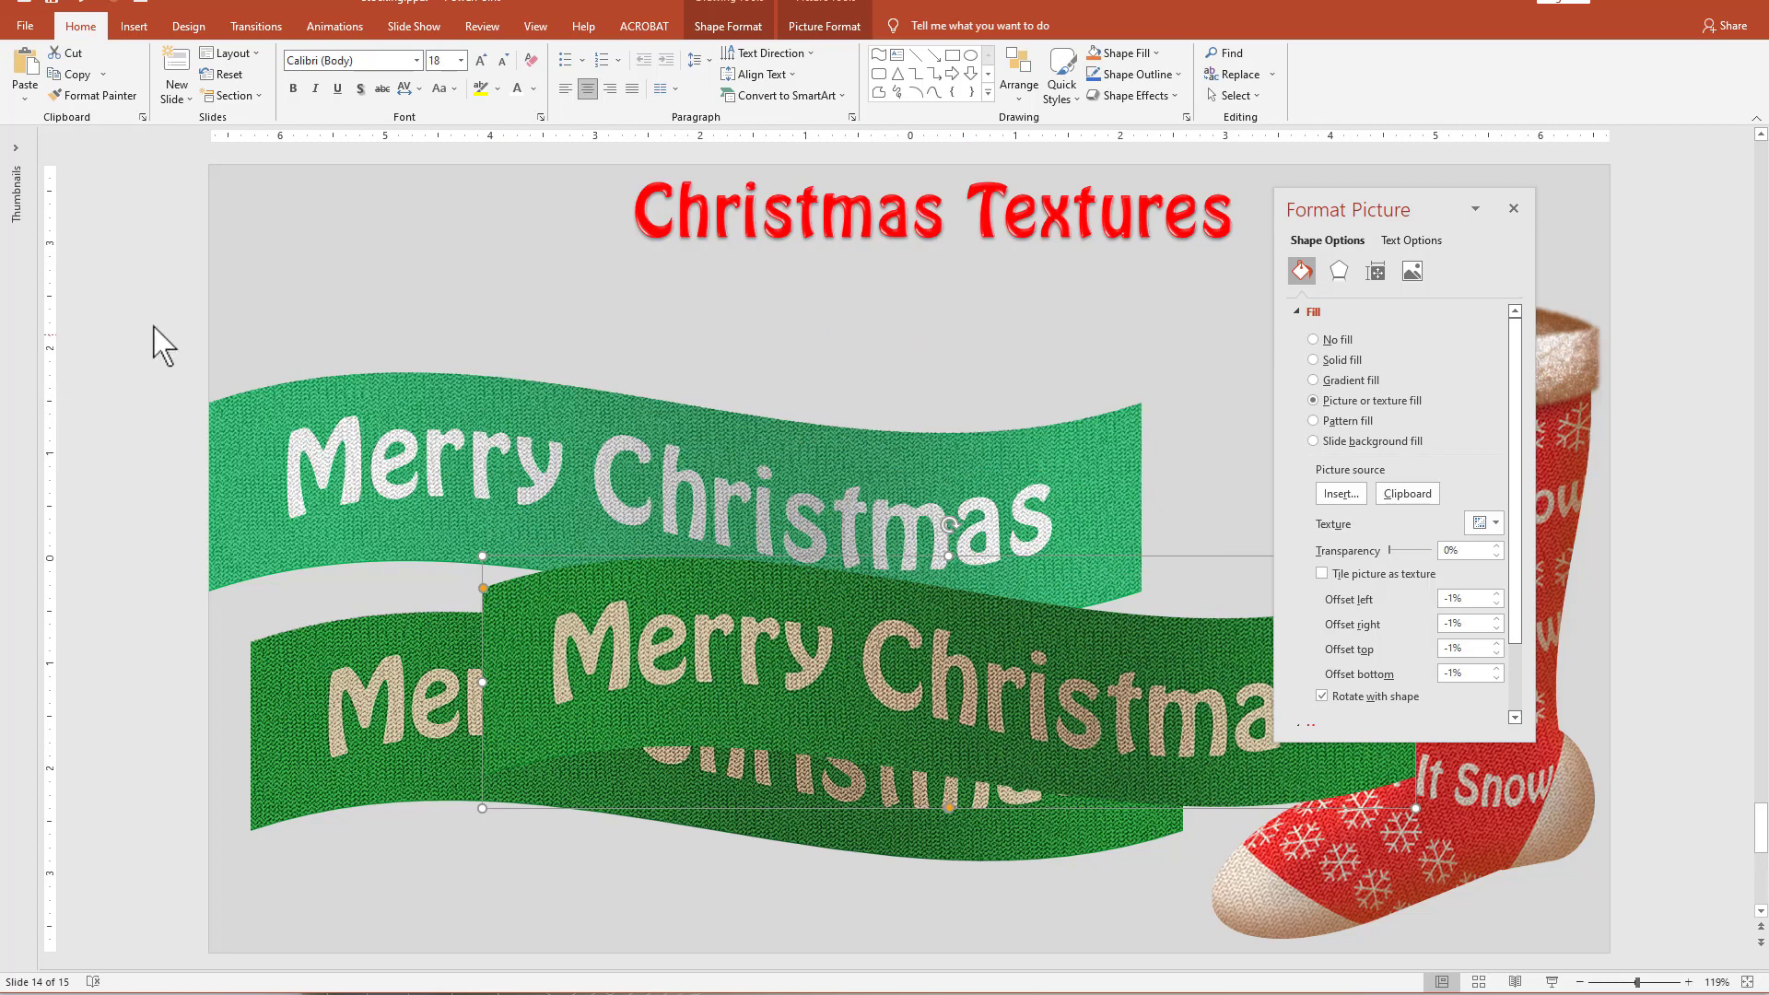
left_click_drag(1079, 457, 1078, 449)
left_click_drag(1055, 634, 1046, 679)
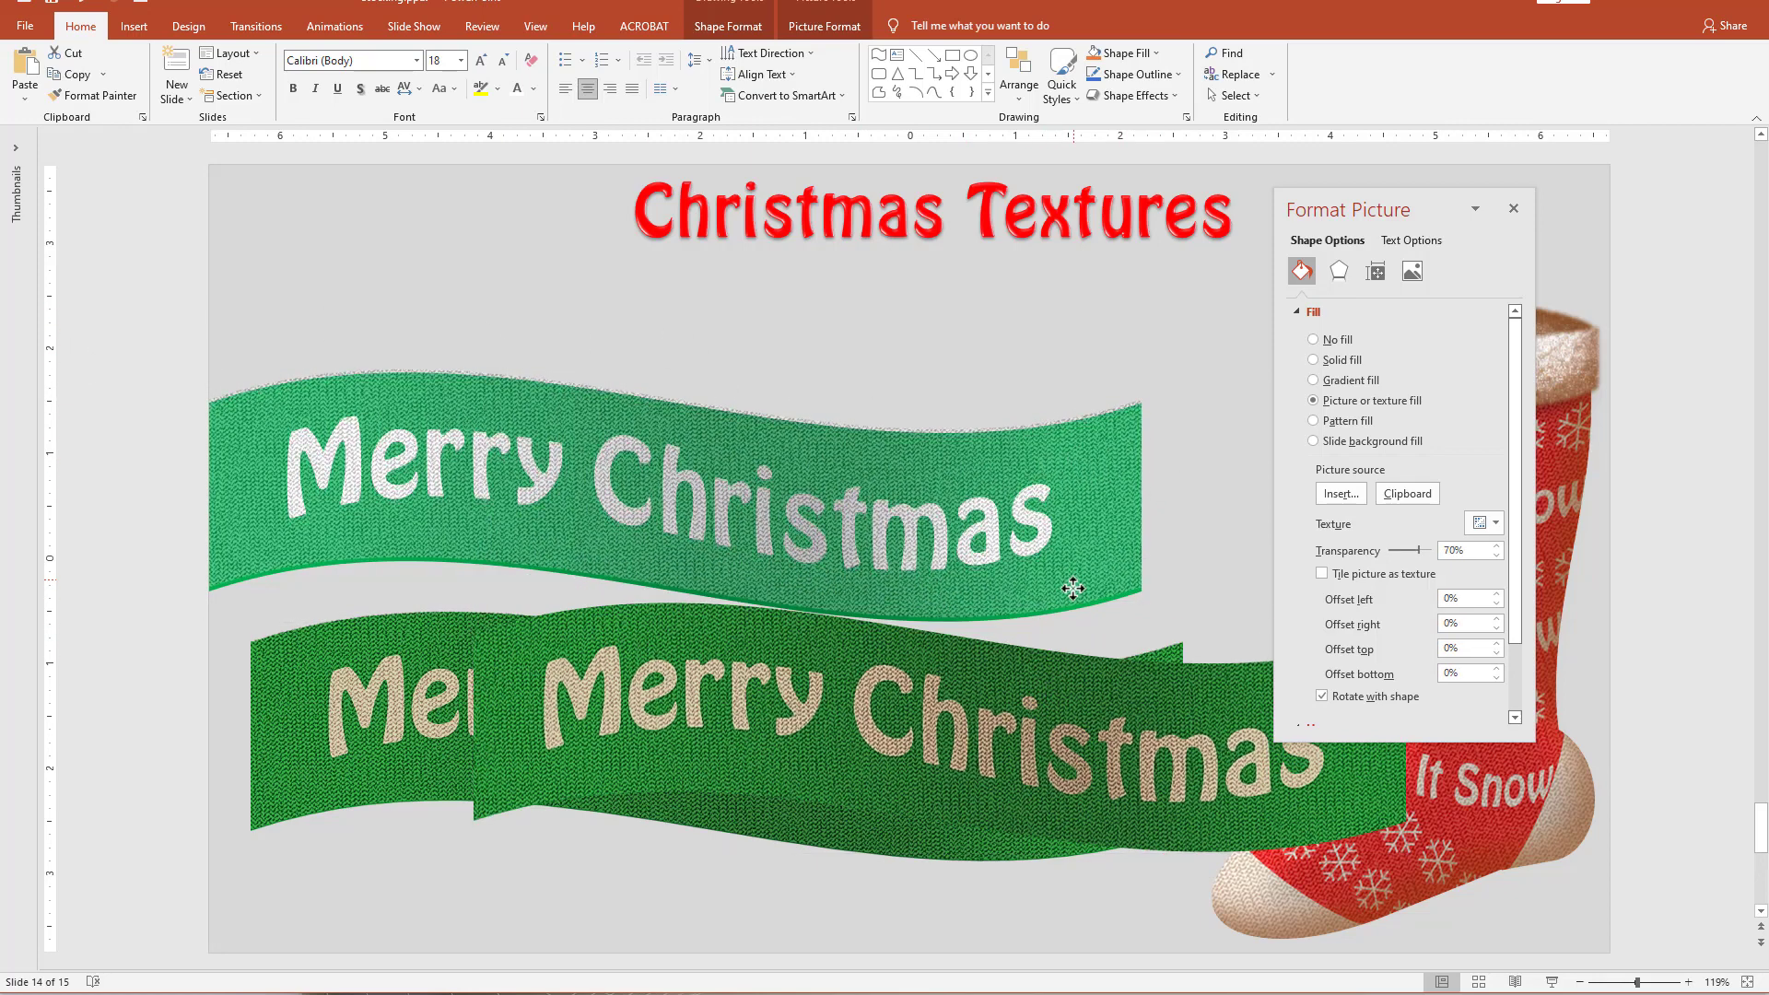
left_click(1067, 586)
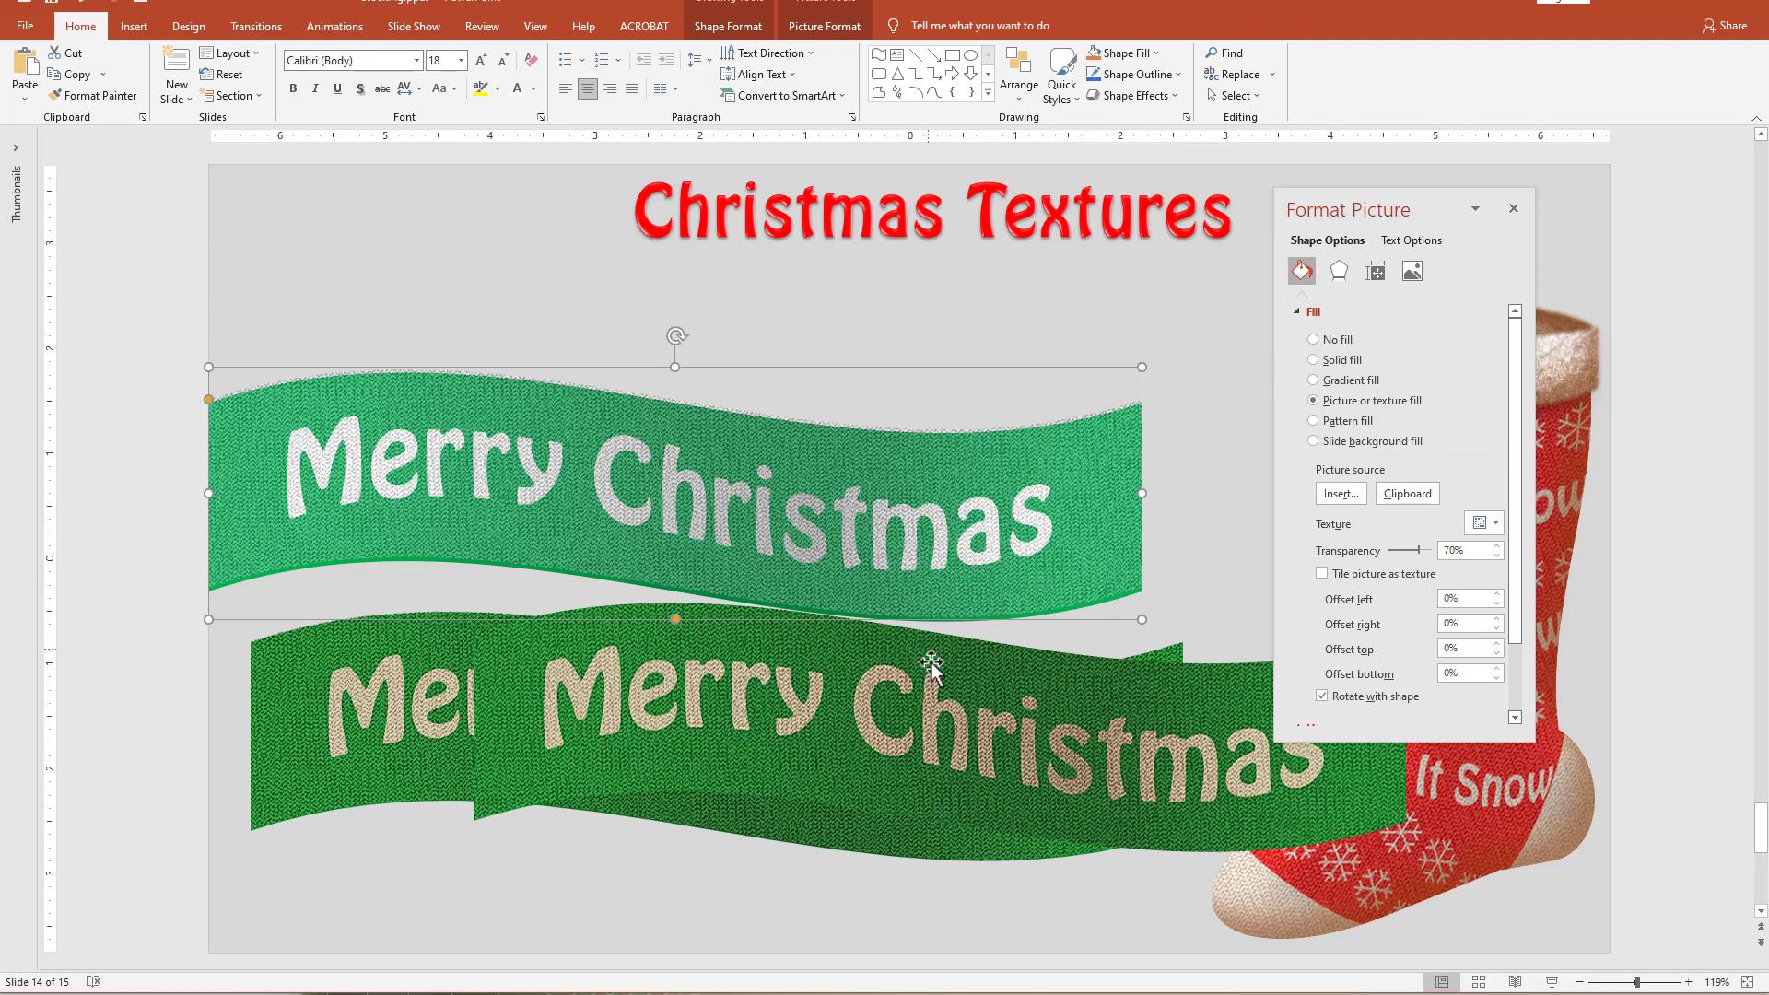
left_click_drag(919, 720, 740, 682)
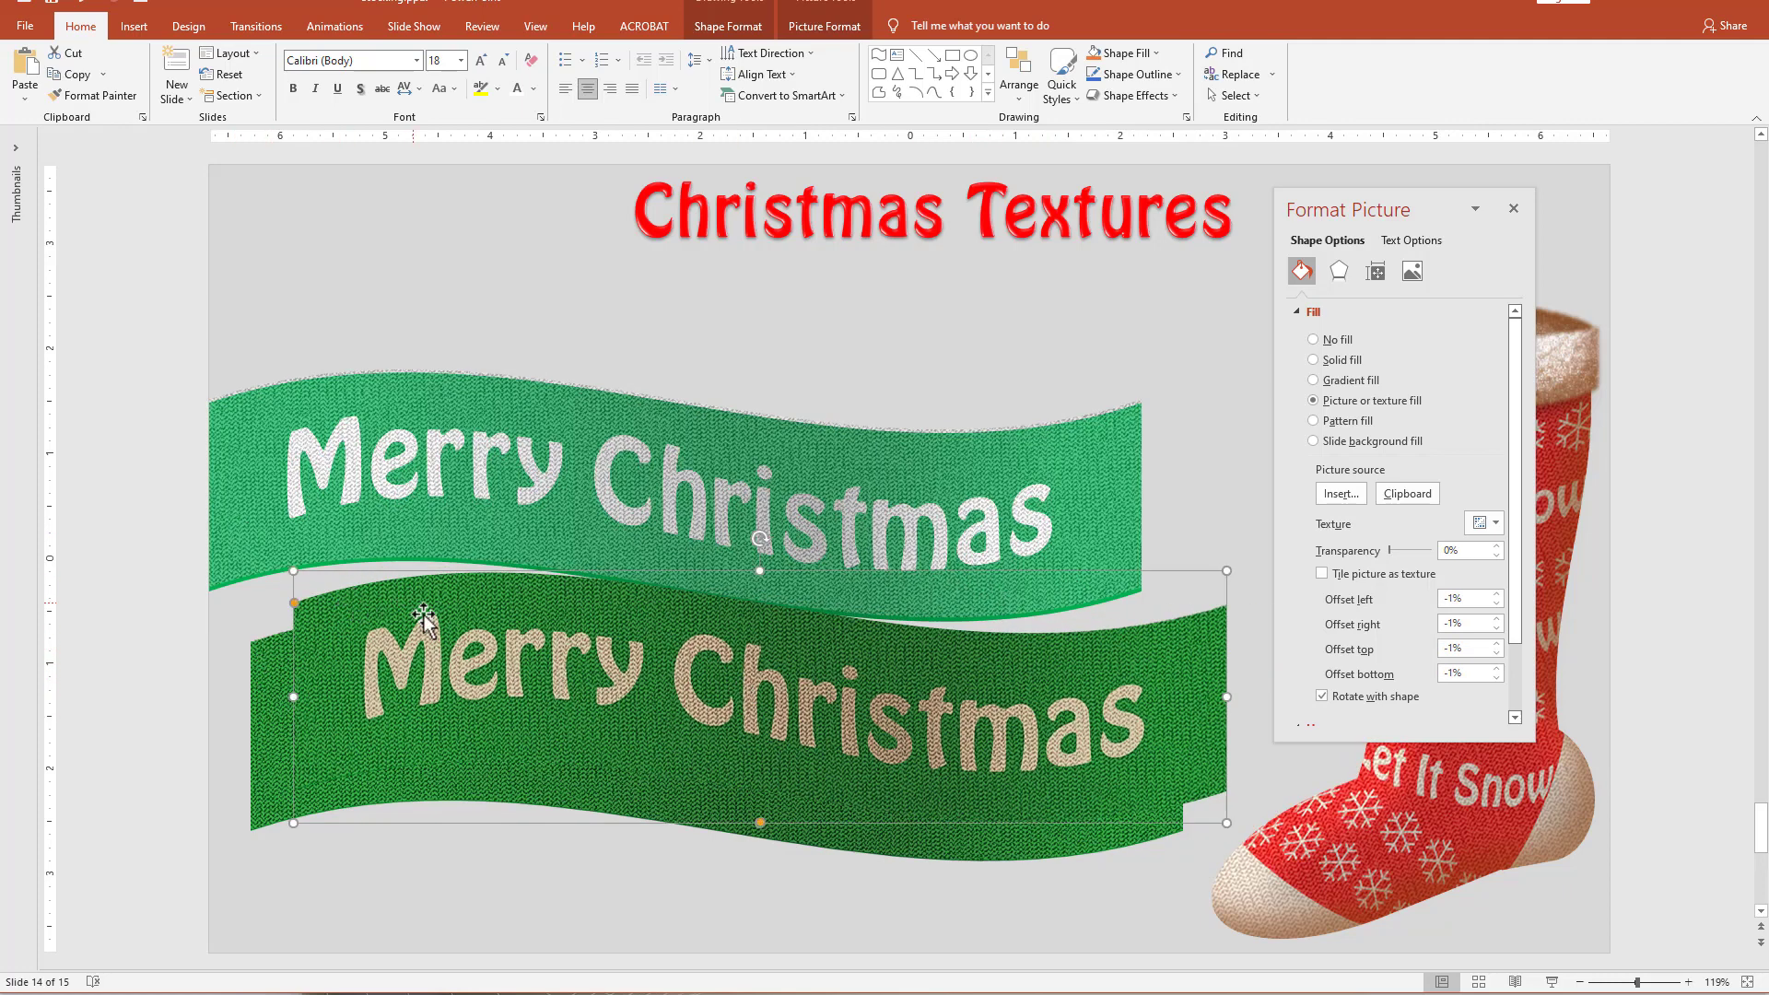
left_click_drag(424, 620, 411, 720)
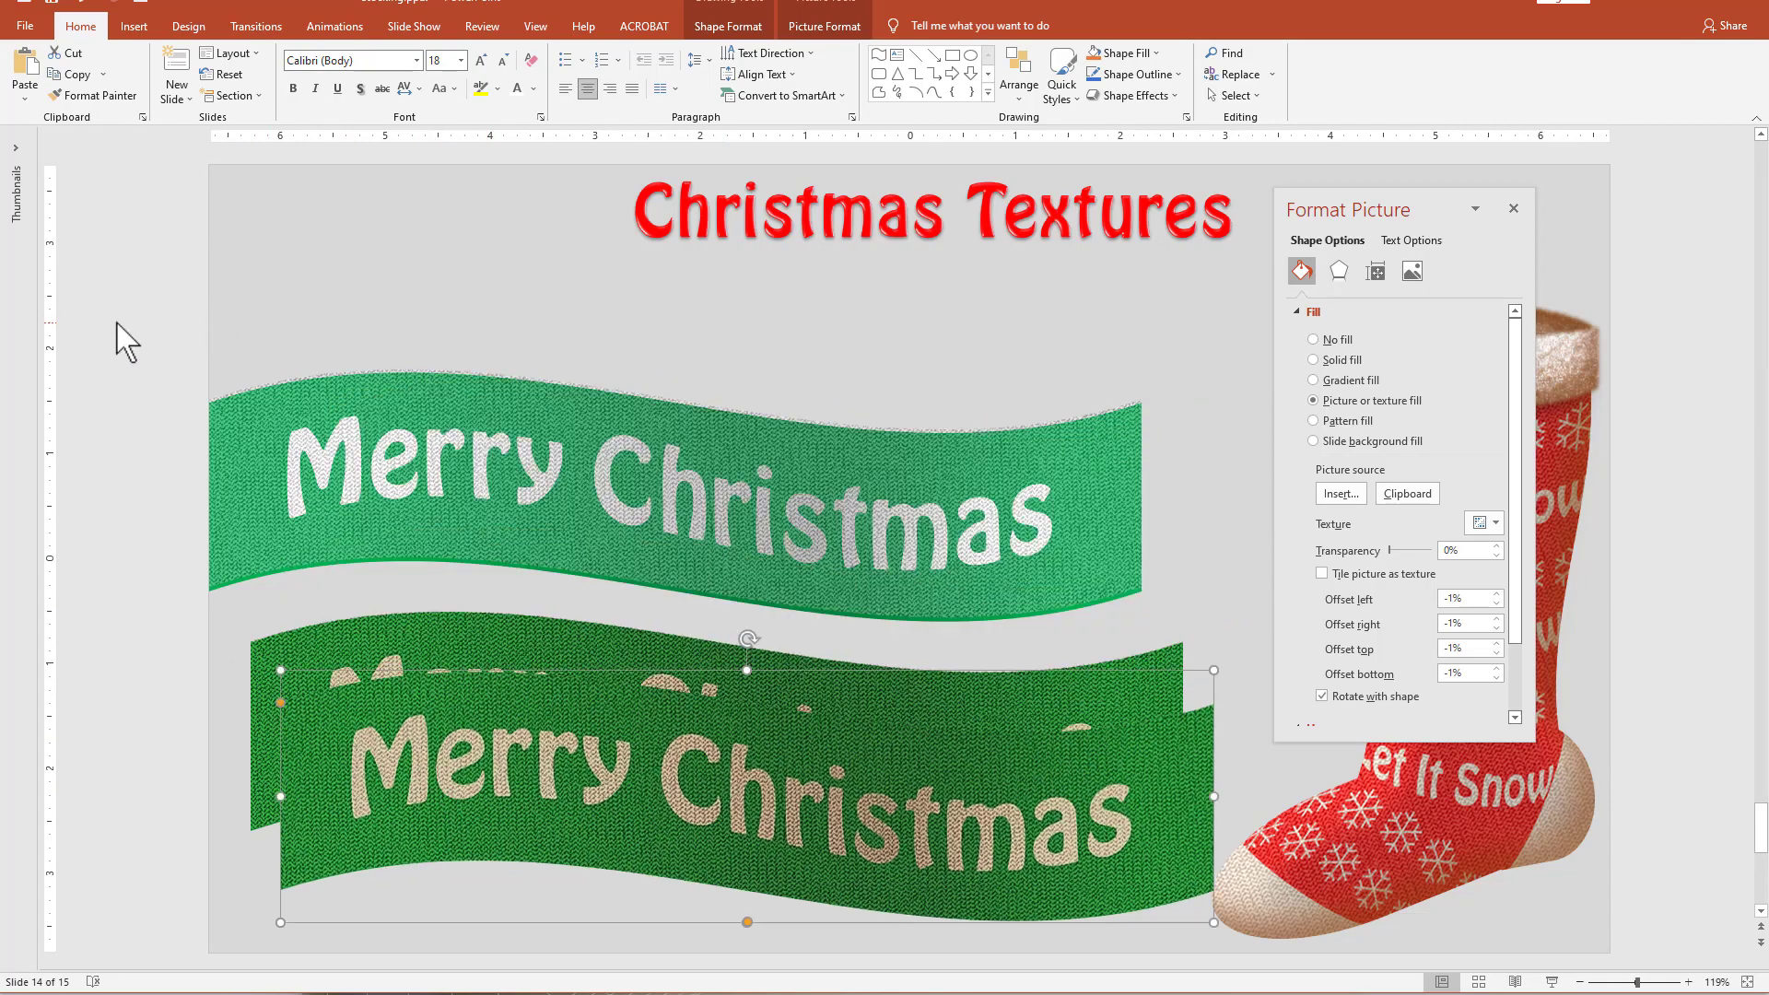
Delete the light green ribbon layers and the flattened ribbon picture, moving the picture-filled wave up into the freed space.
left_click_drag(118, 336, 1179, 677)
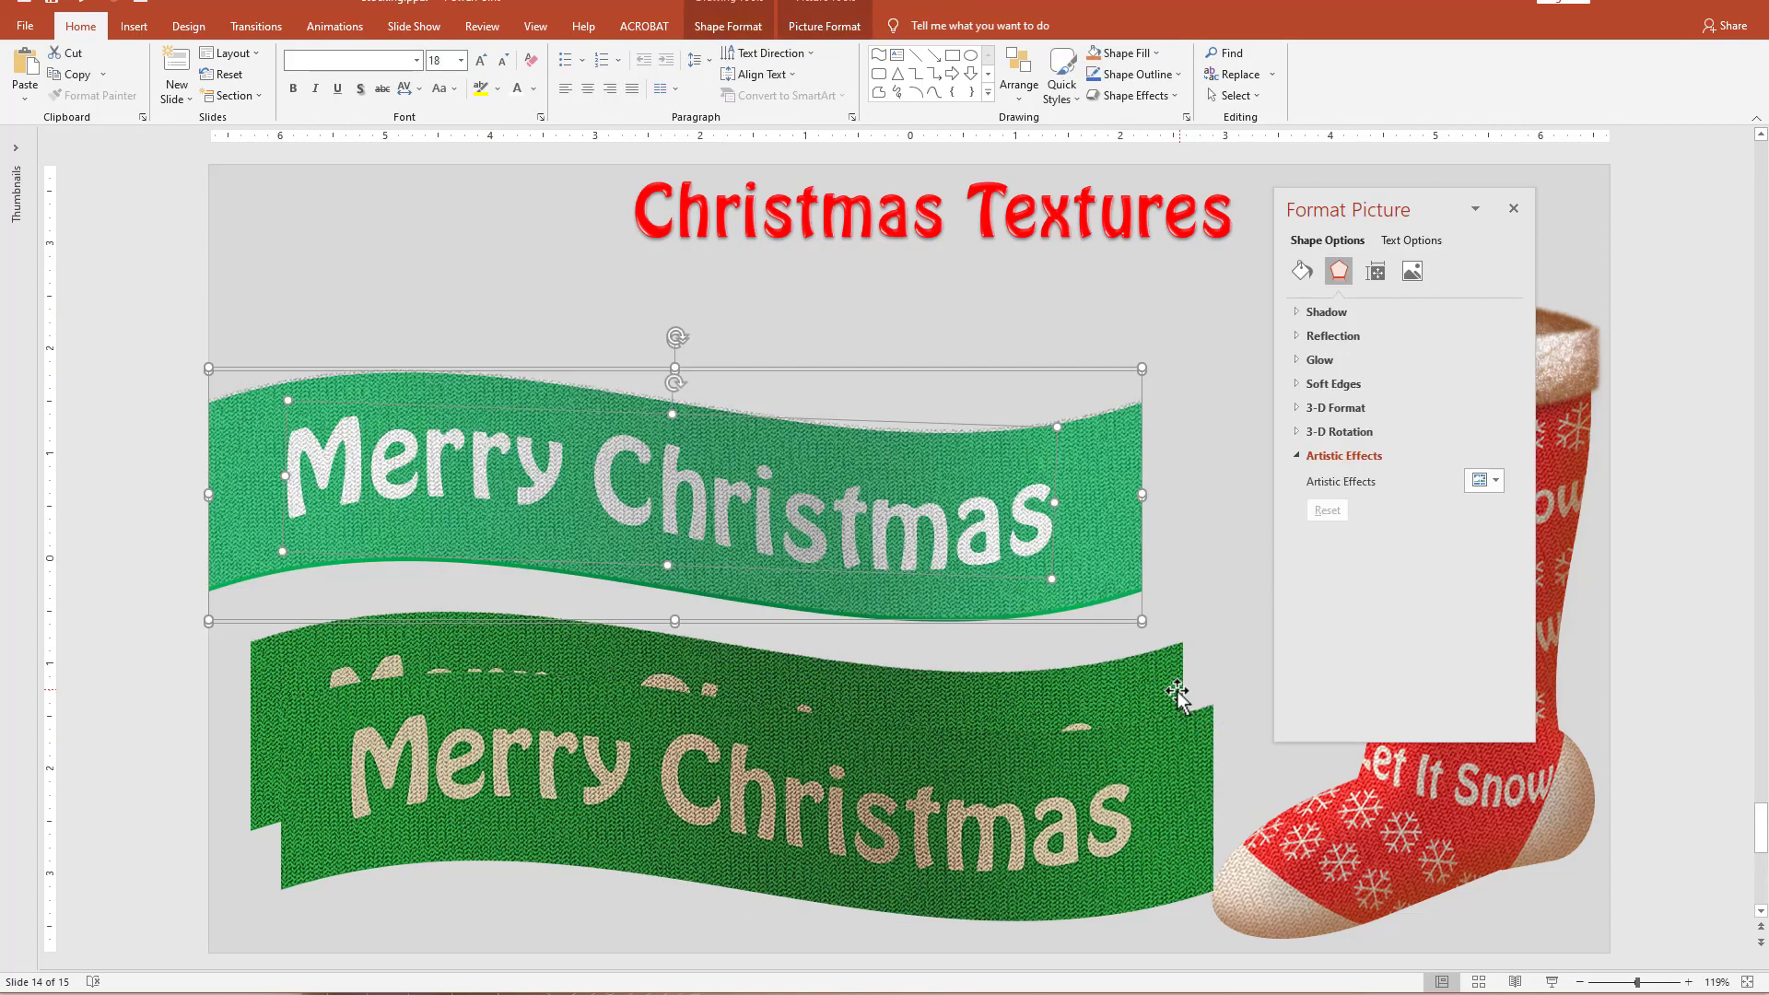
key("Delete")
left_click_drag(1035, 801, 974, 590)
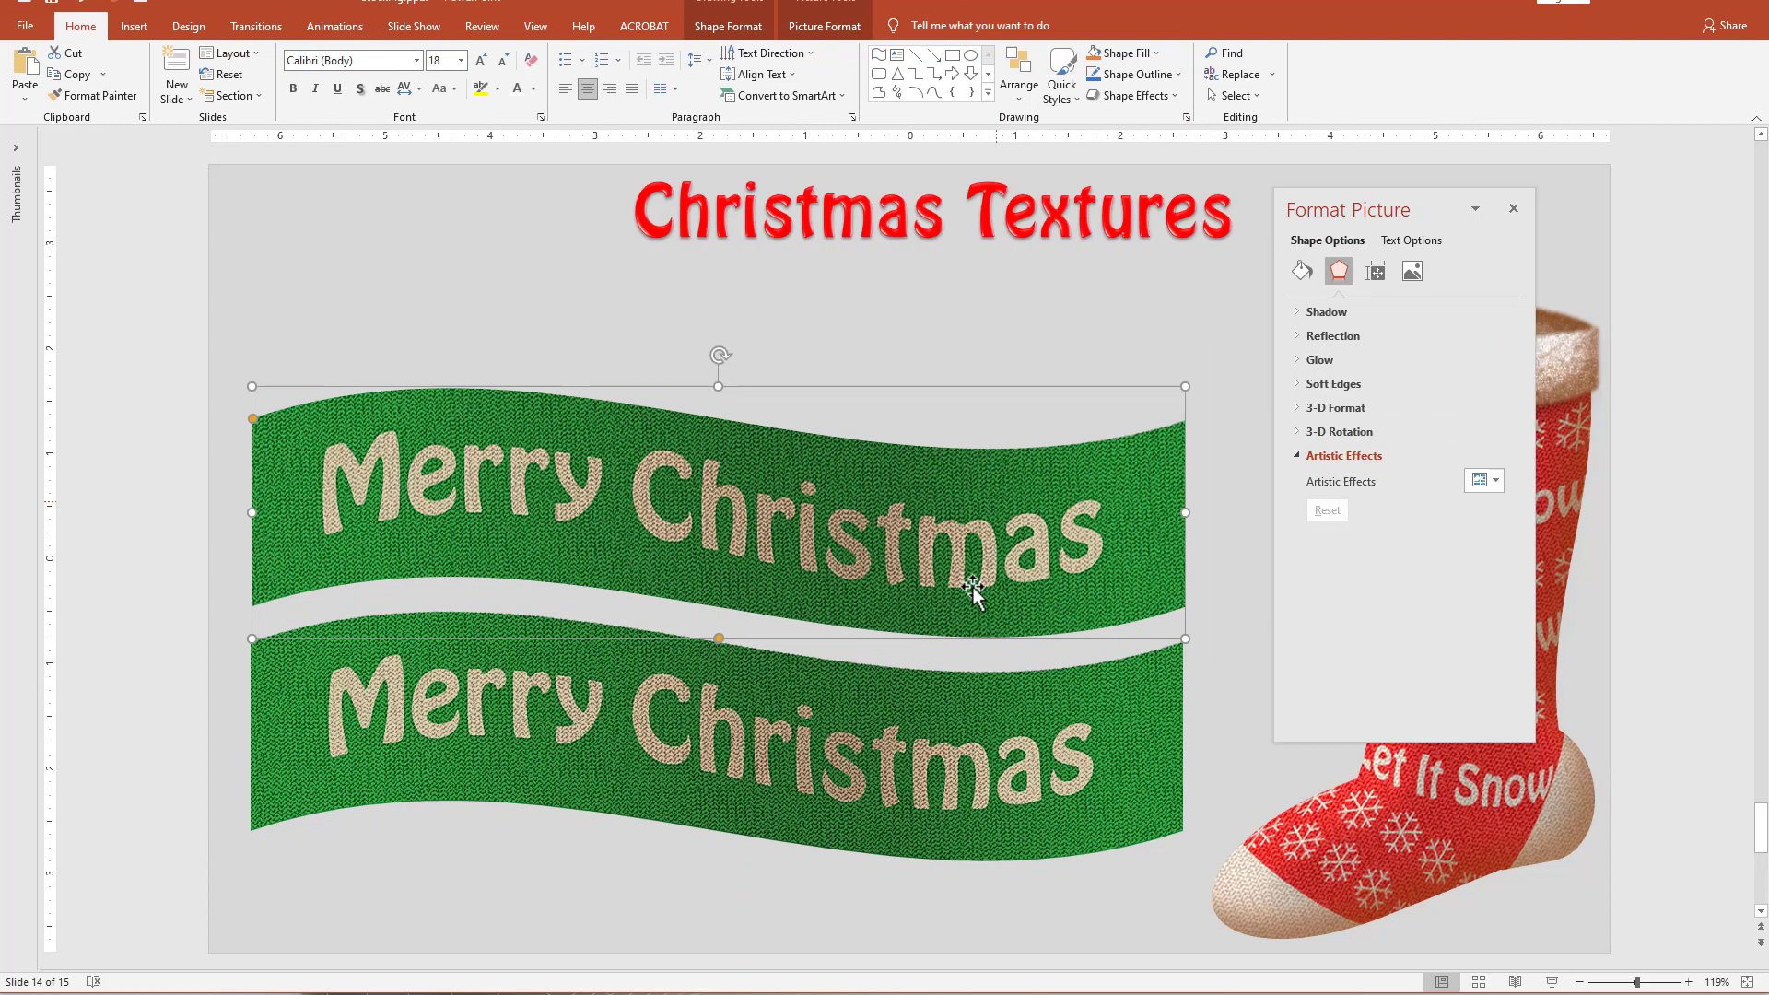
left_click(955, 721)
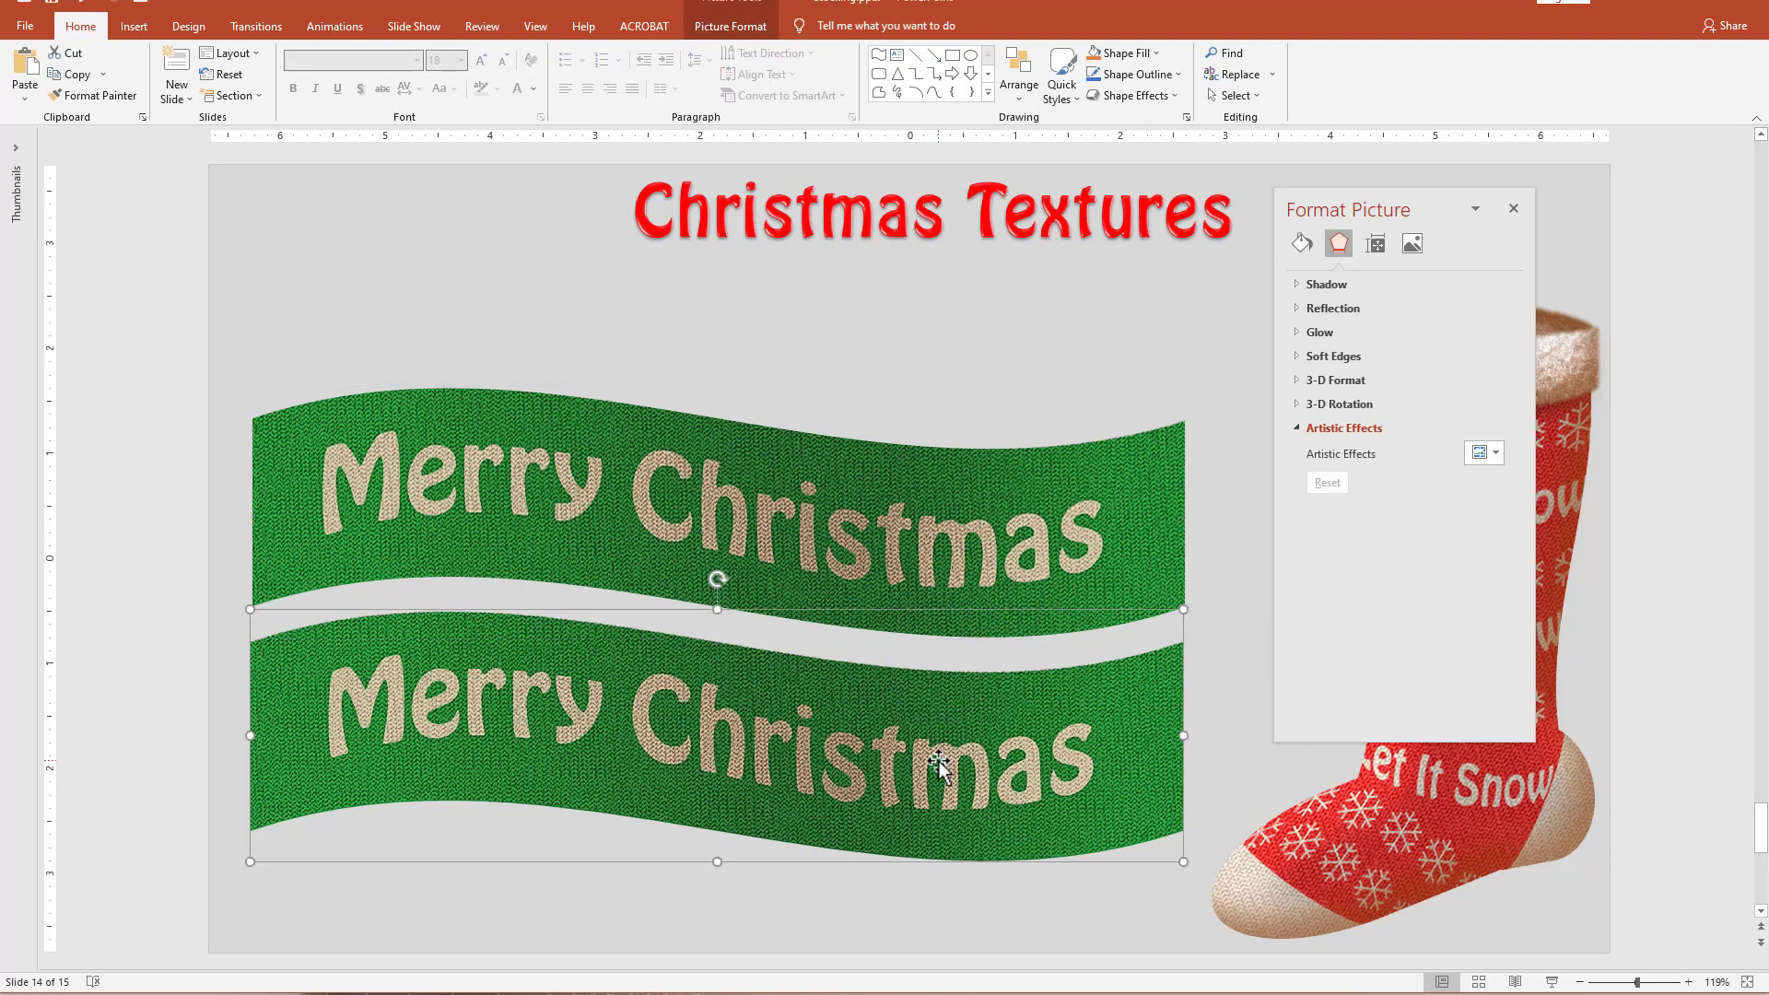
key("Delete")
Reposition the picture-filled wave below the title, then paste a copy of it as a picture and place it underneath.
left_click_drag(979, 558, 936, 576)
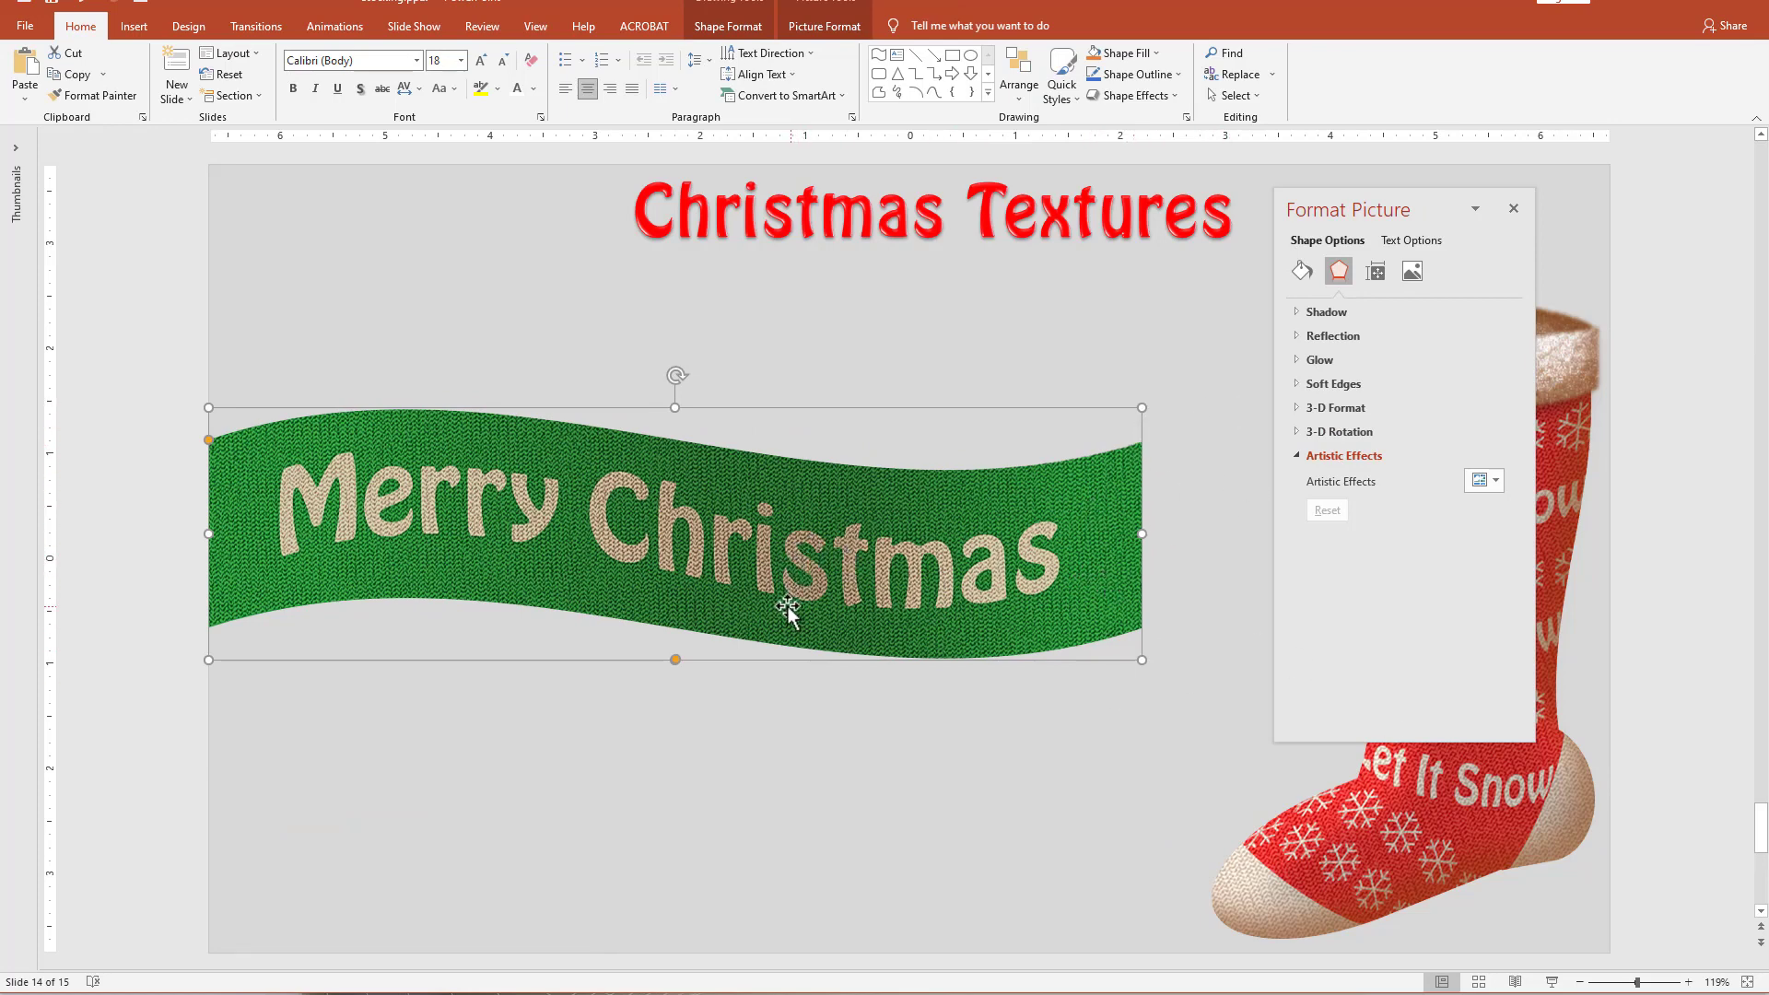
left_click_drag(787, 609, 812, 524)
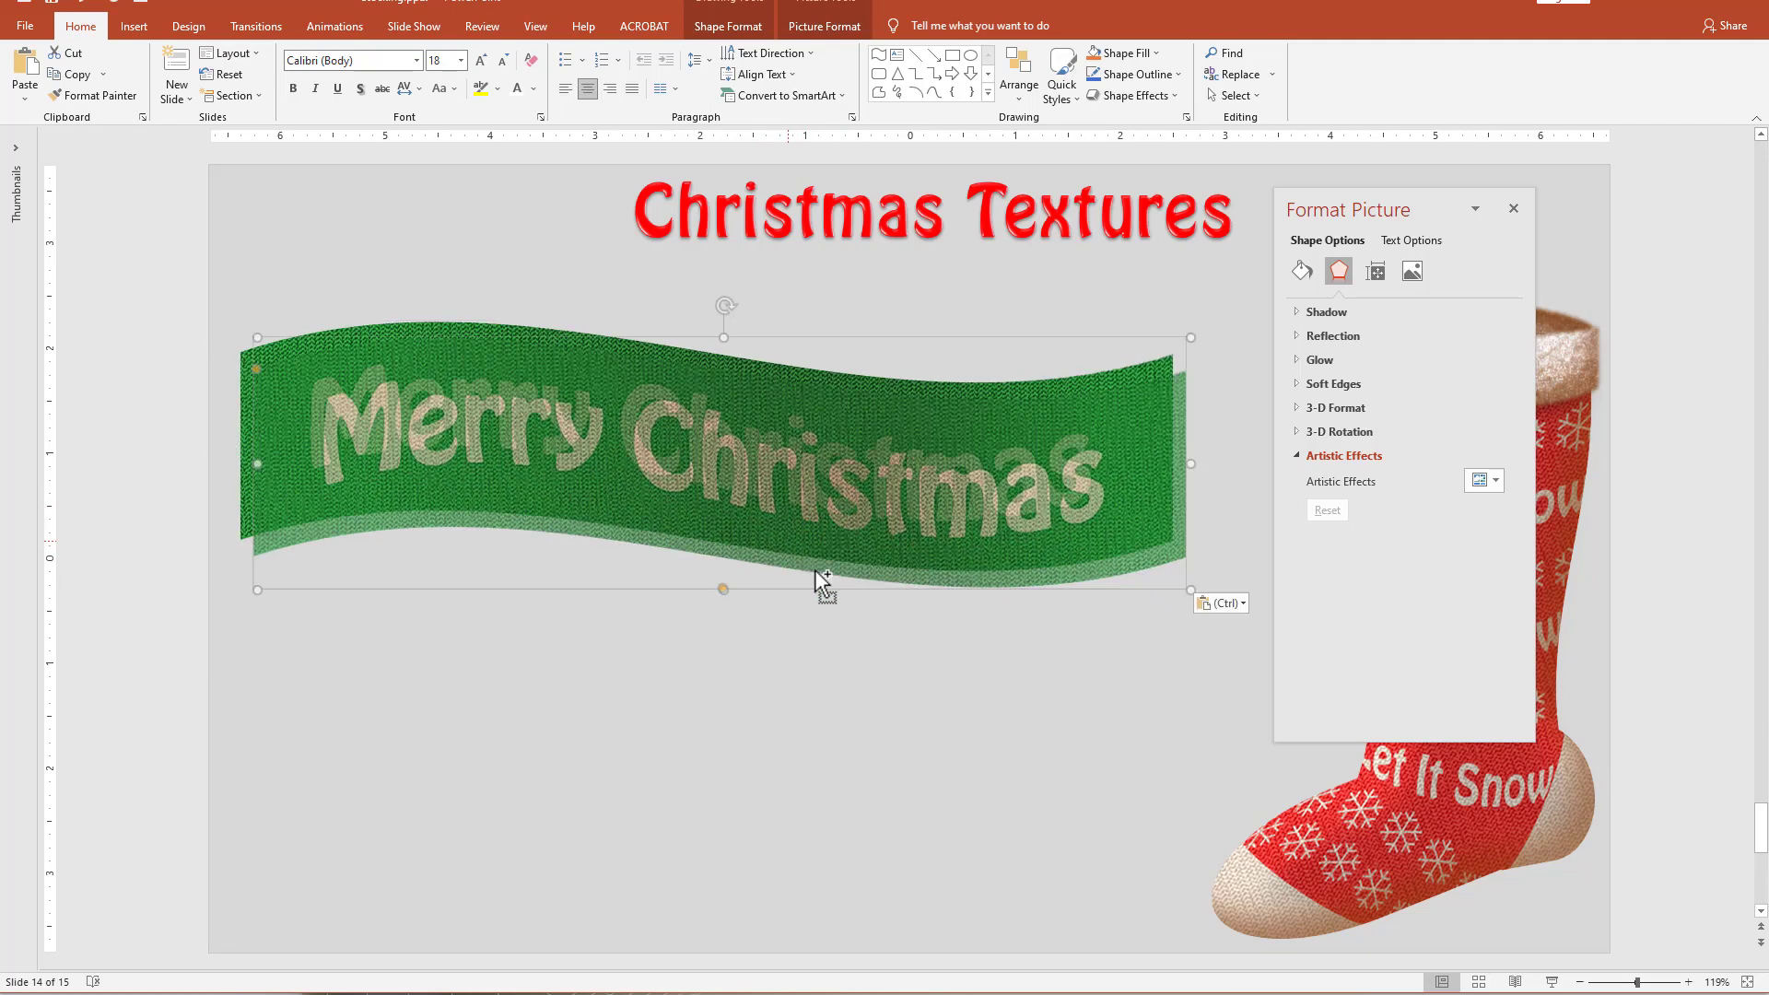
left_click(1242, 608)
left_click(1235, 649)
left_click_drag(962, 578, 701, 695)
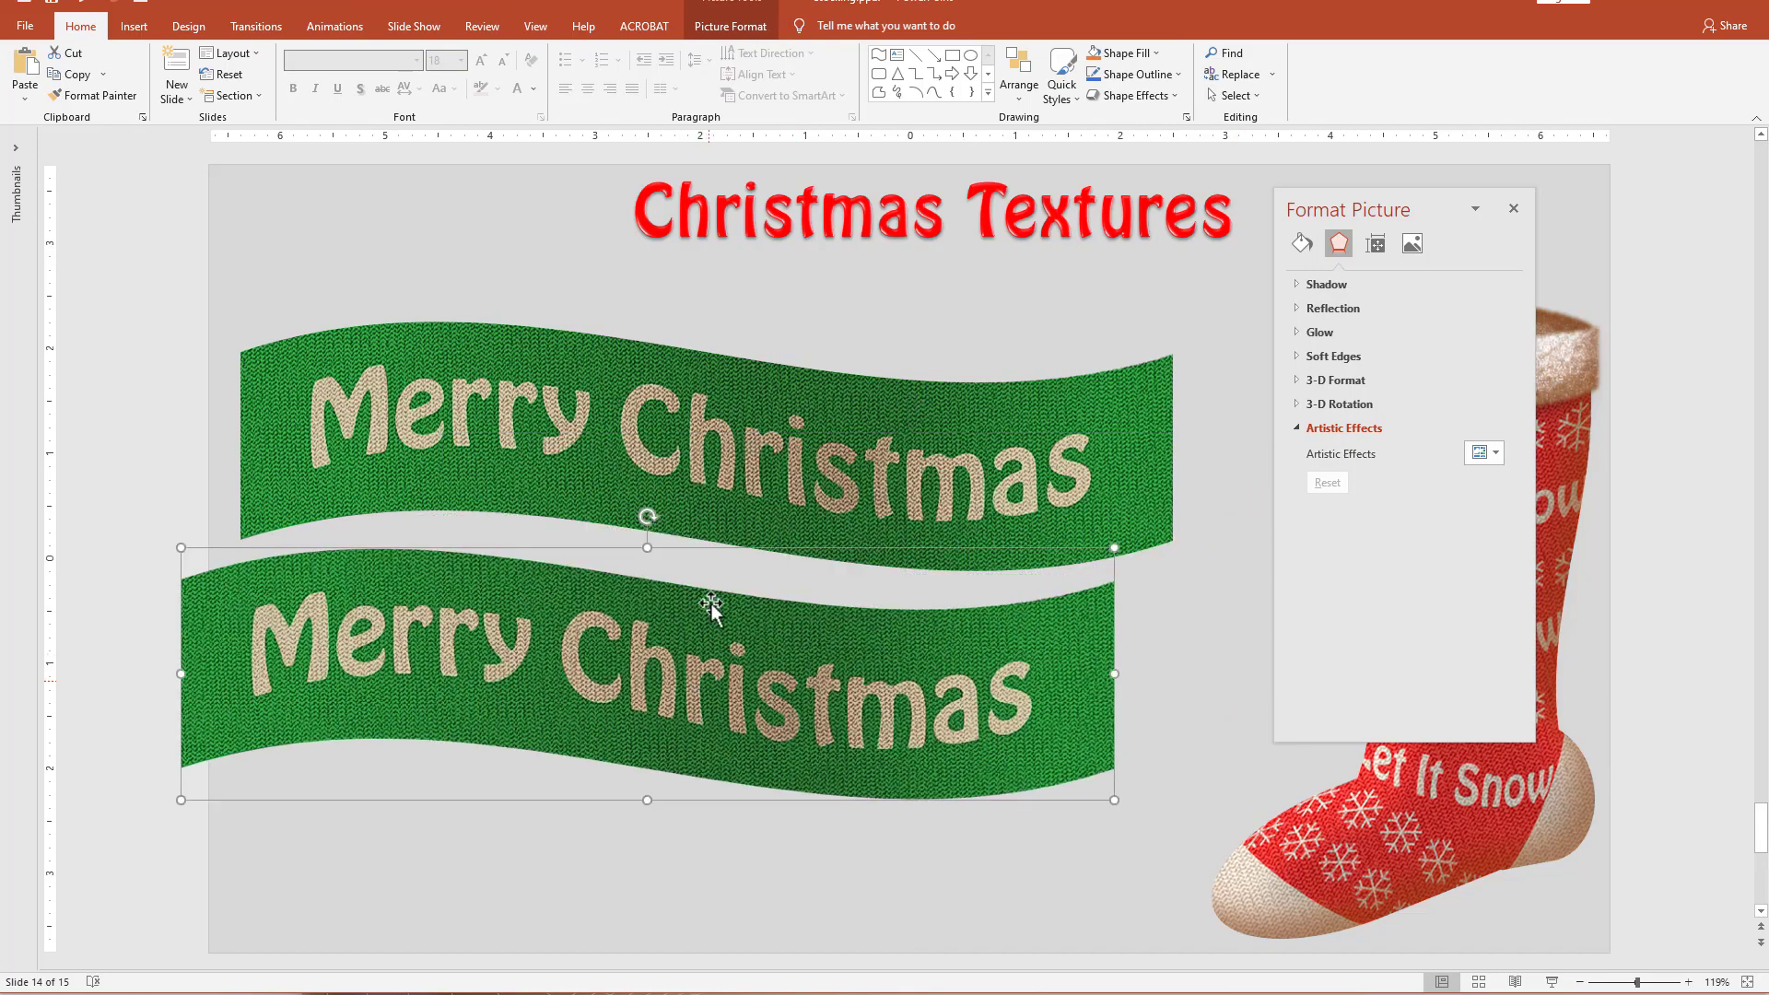
Rotate the pasted ribbon picture 90° clockwise and move it down so that its lower end extends past the slide.
left_click_drag(643, 520, 795, 692)
left_click_drag(600, 665, 619, 417)
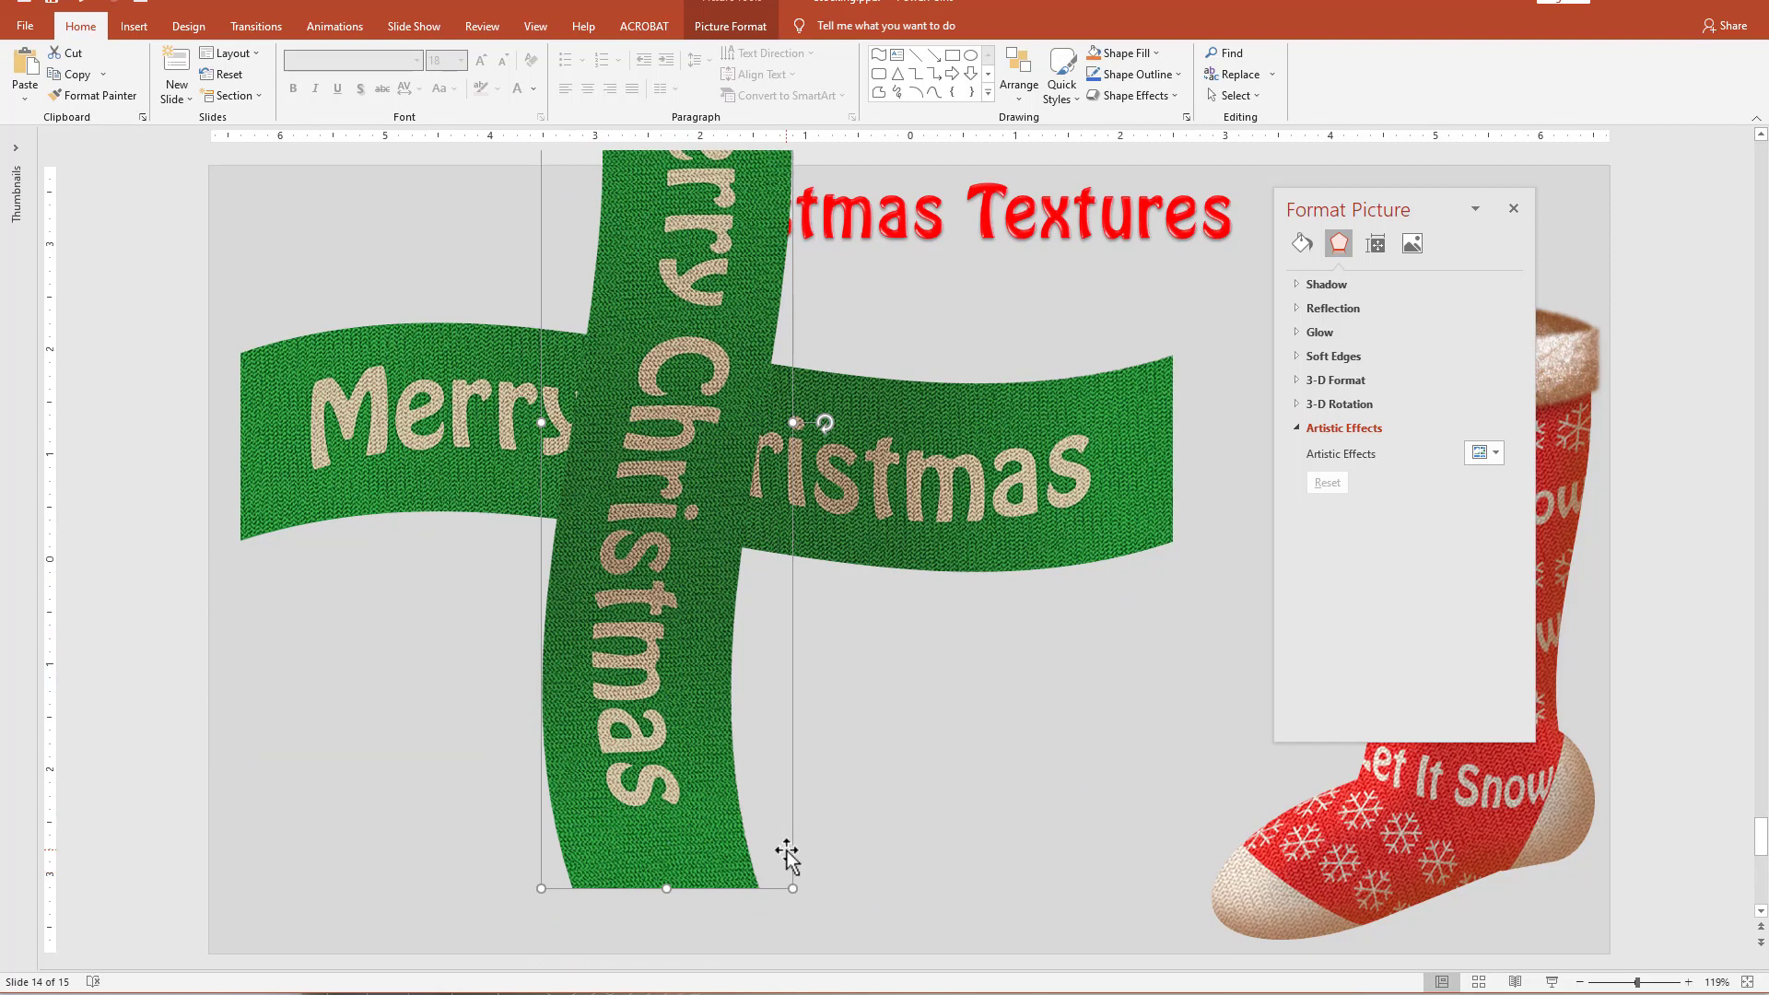
left_click_drag(658, 573, 679, 792)
Draw a rectangle about 3.9 inches wide over the vertical ribbon and adjust its lower edge to leave only the ribbon's end uncovered.
left_click(953, 56)
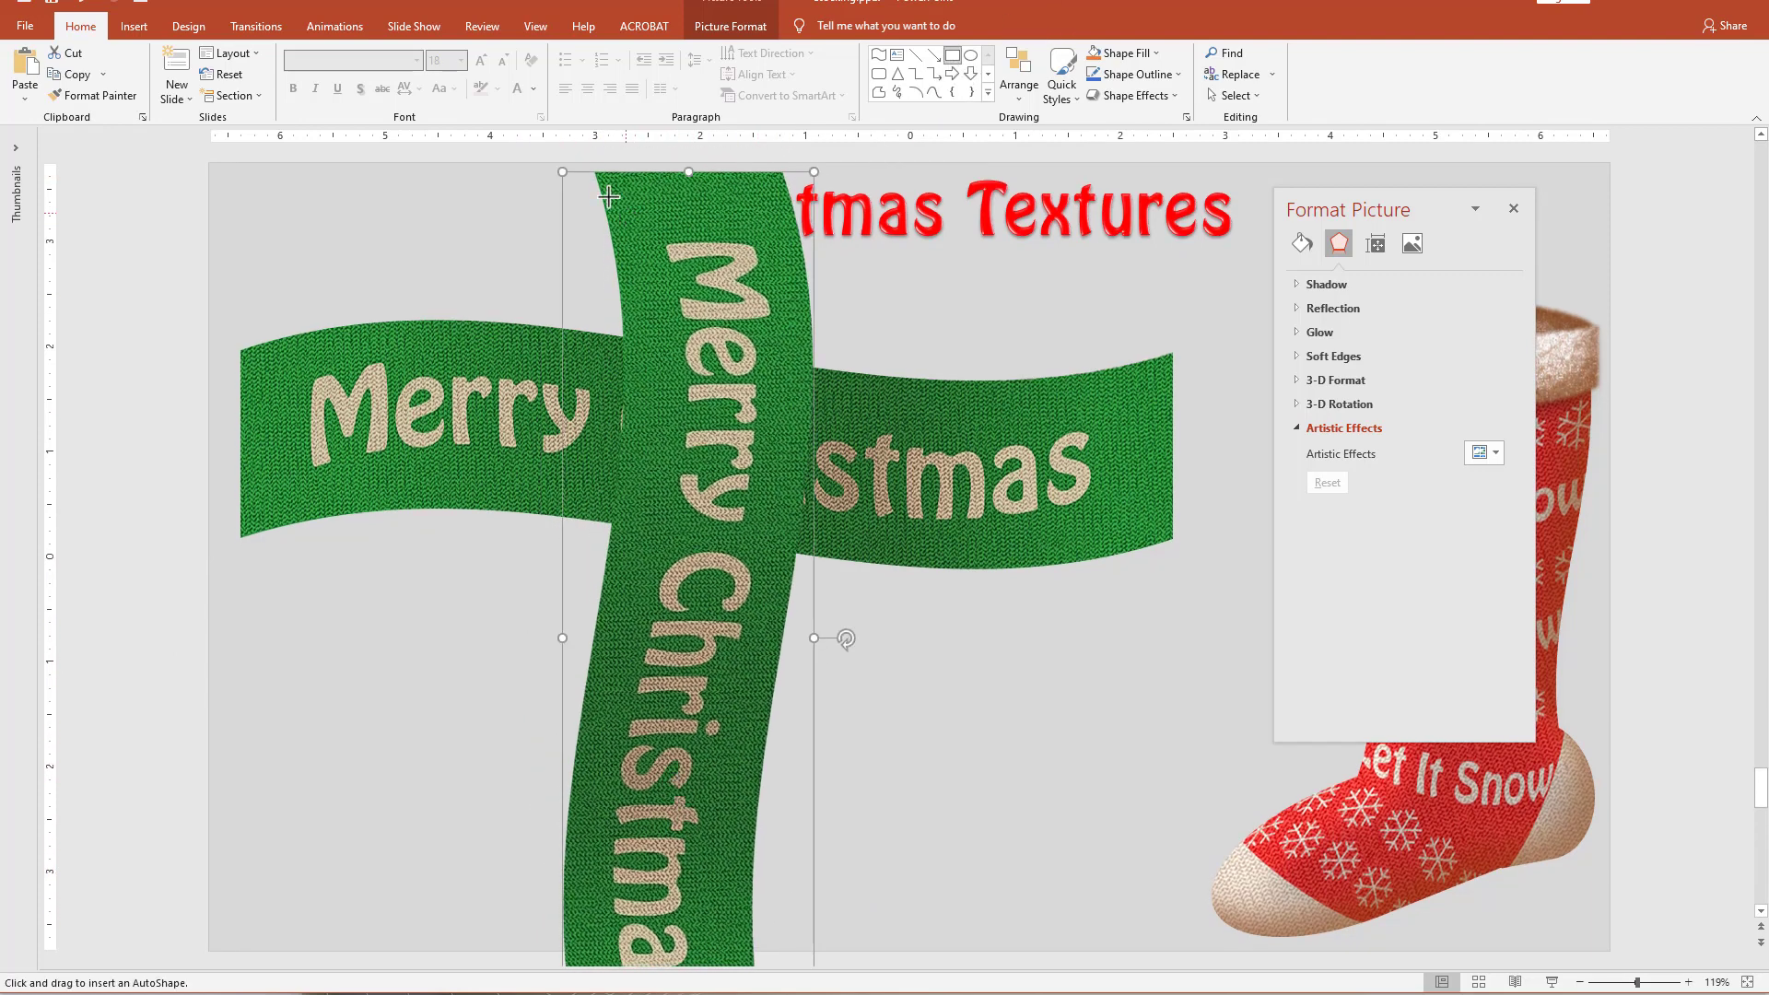
mouse_move(515, 156)
left_mouse_down()
mouse_move(611, 731)
mouse_move(924, 907)
left_mouse_up()
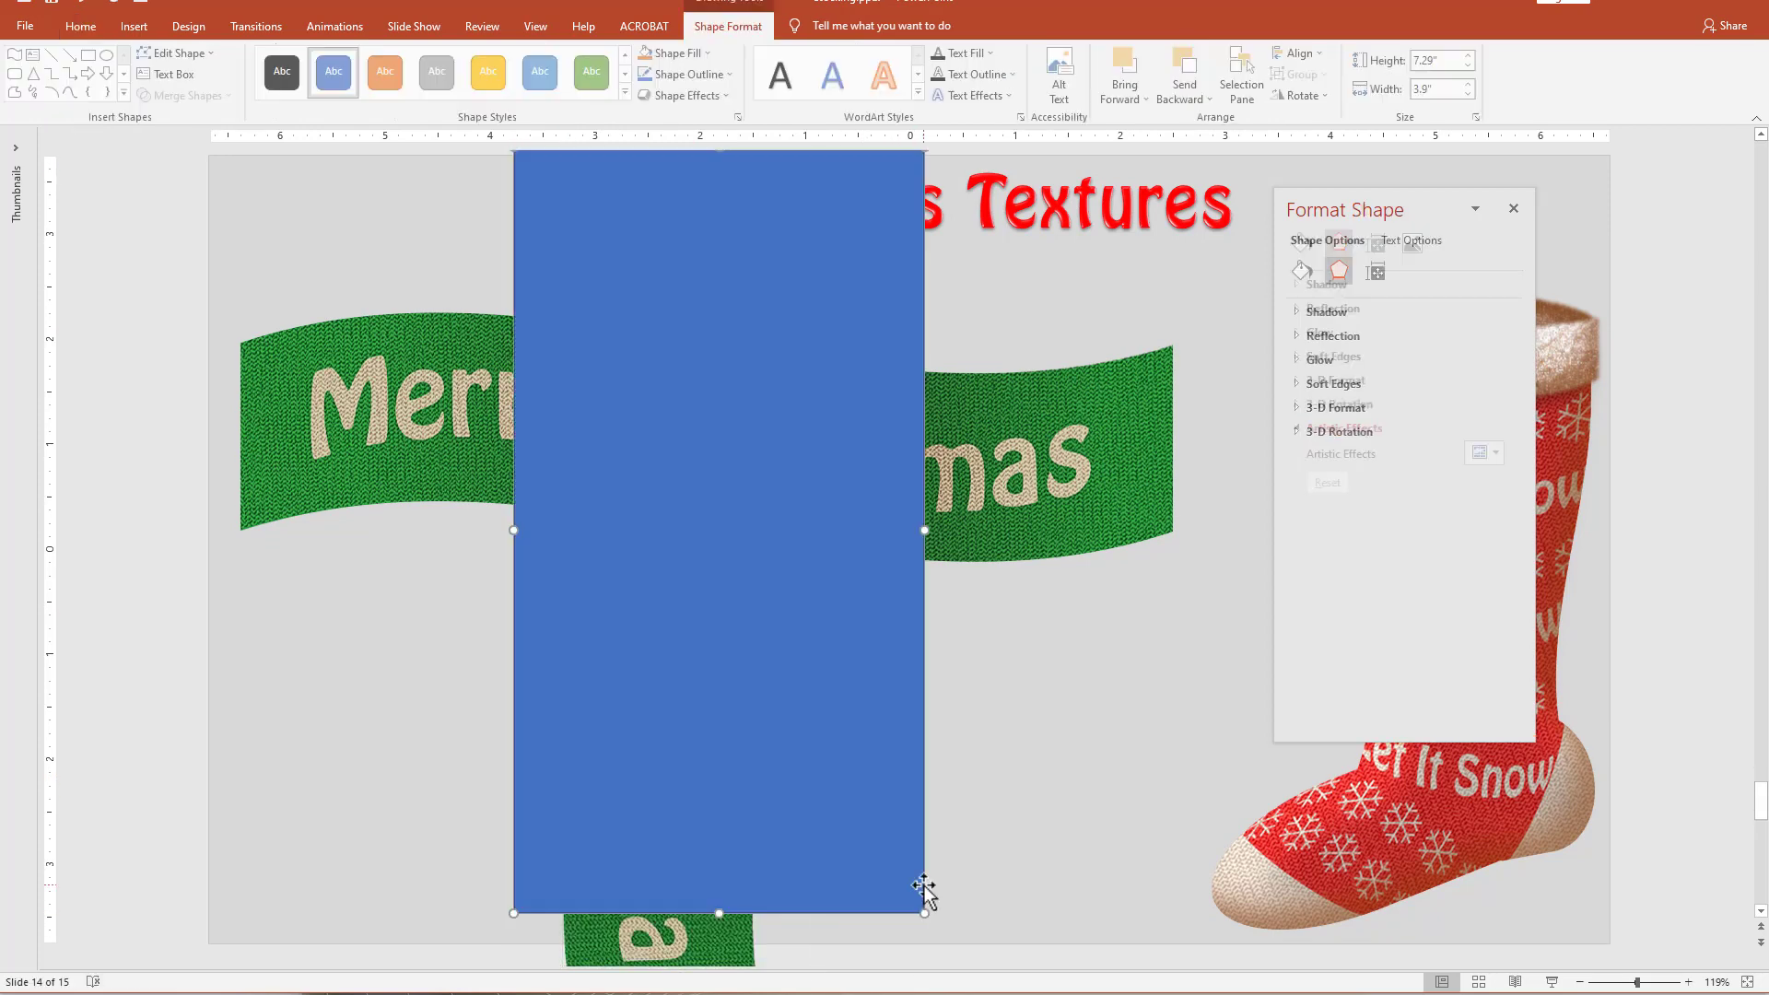
scroll(941, 850, "down", 1)
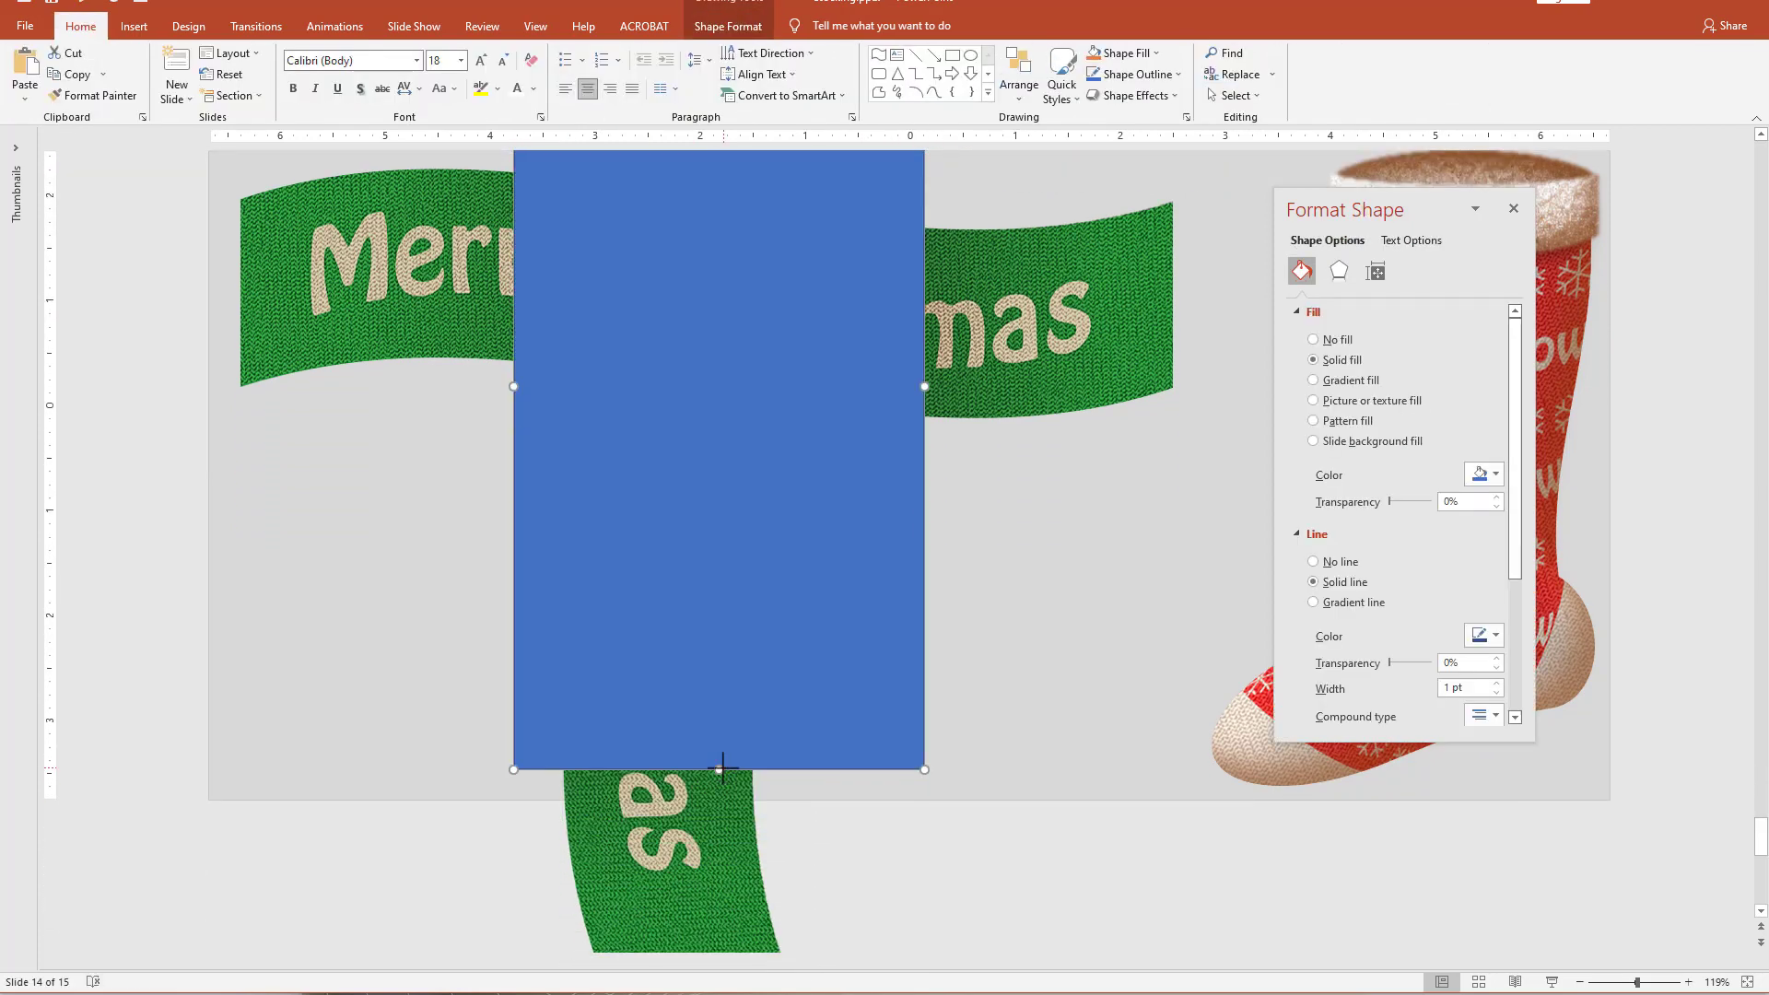
left_click_drag(718, 770, 707, 874)
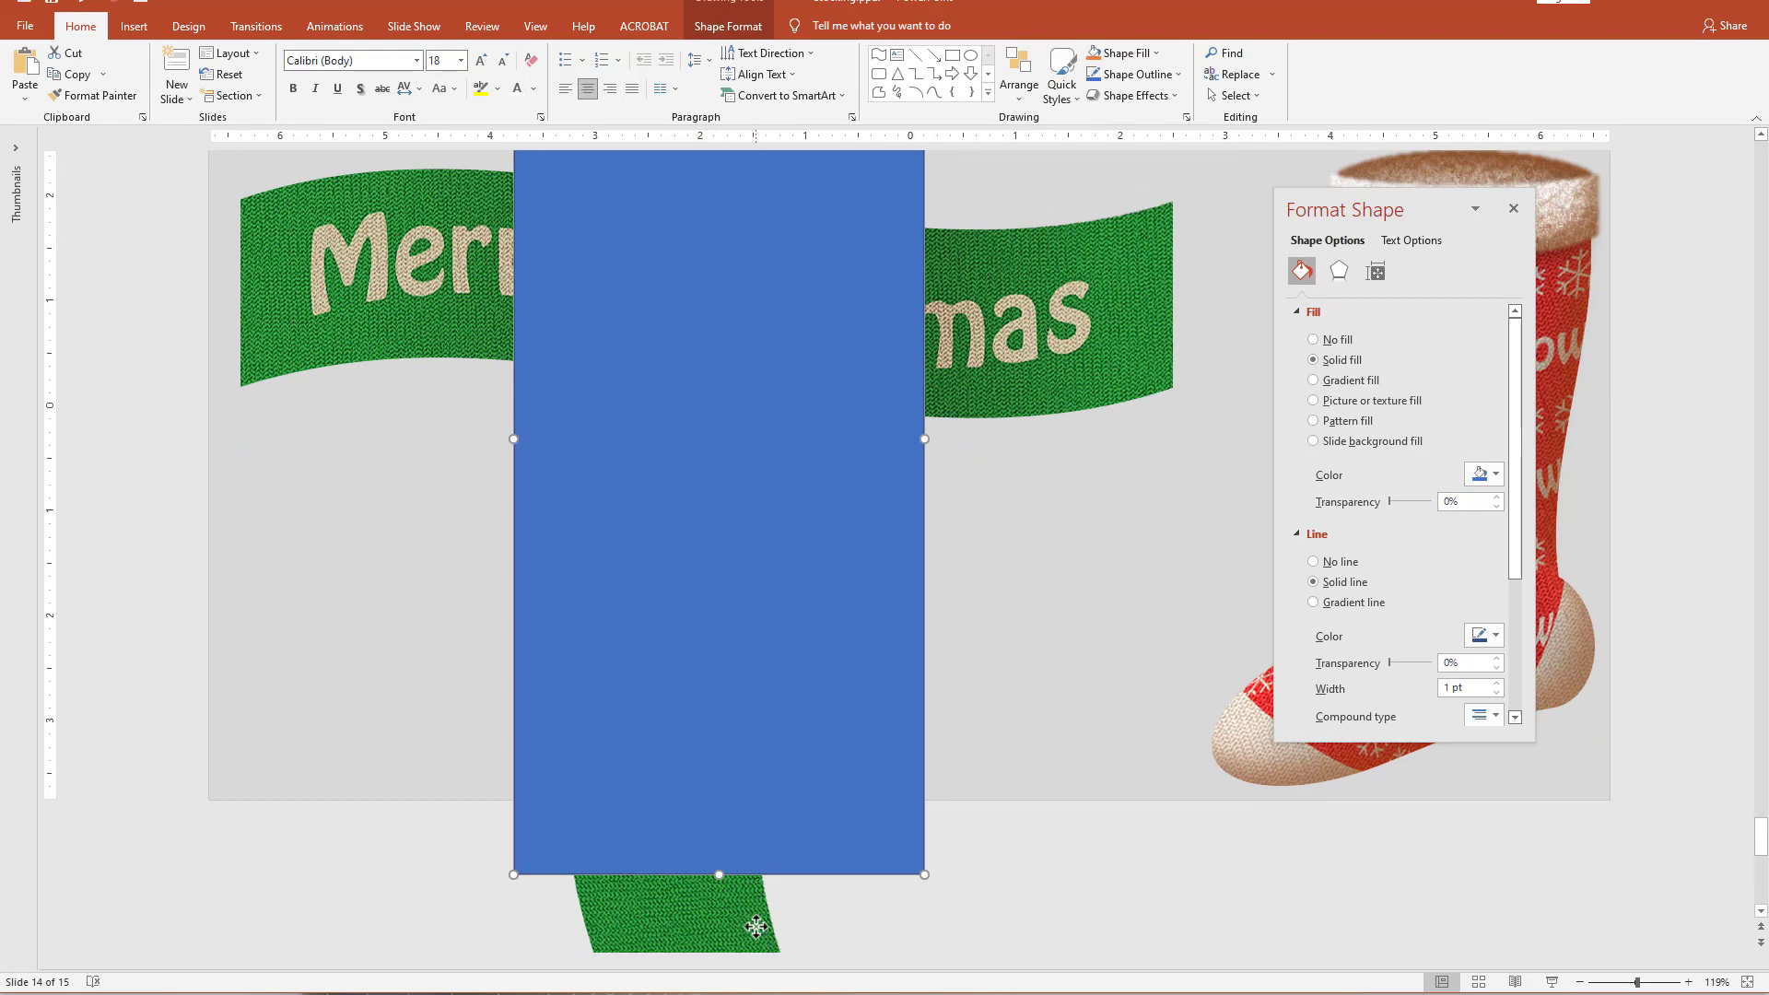
Subtract the rectangle from the vertical ribbon picture and move the remaining end piece below the horizontal ribbon.
left_click(750, 921)
left_click(883, 622, "shift")
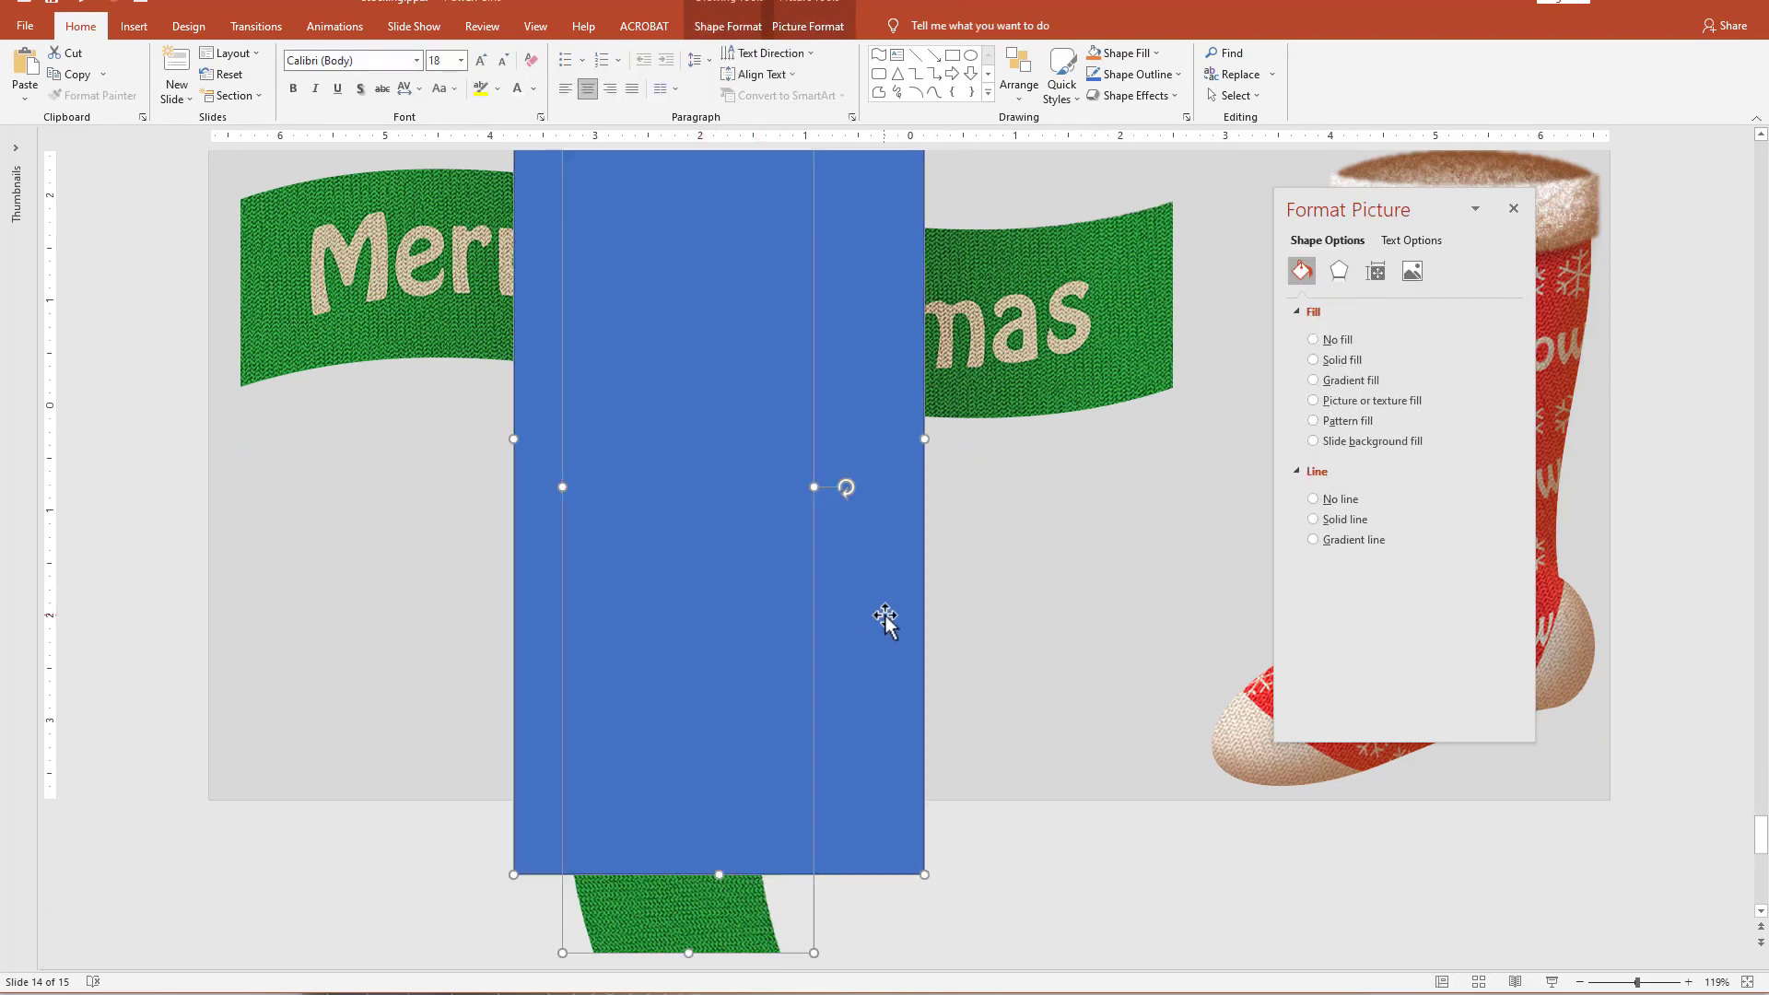
left_click(737, 27)
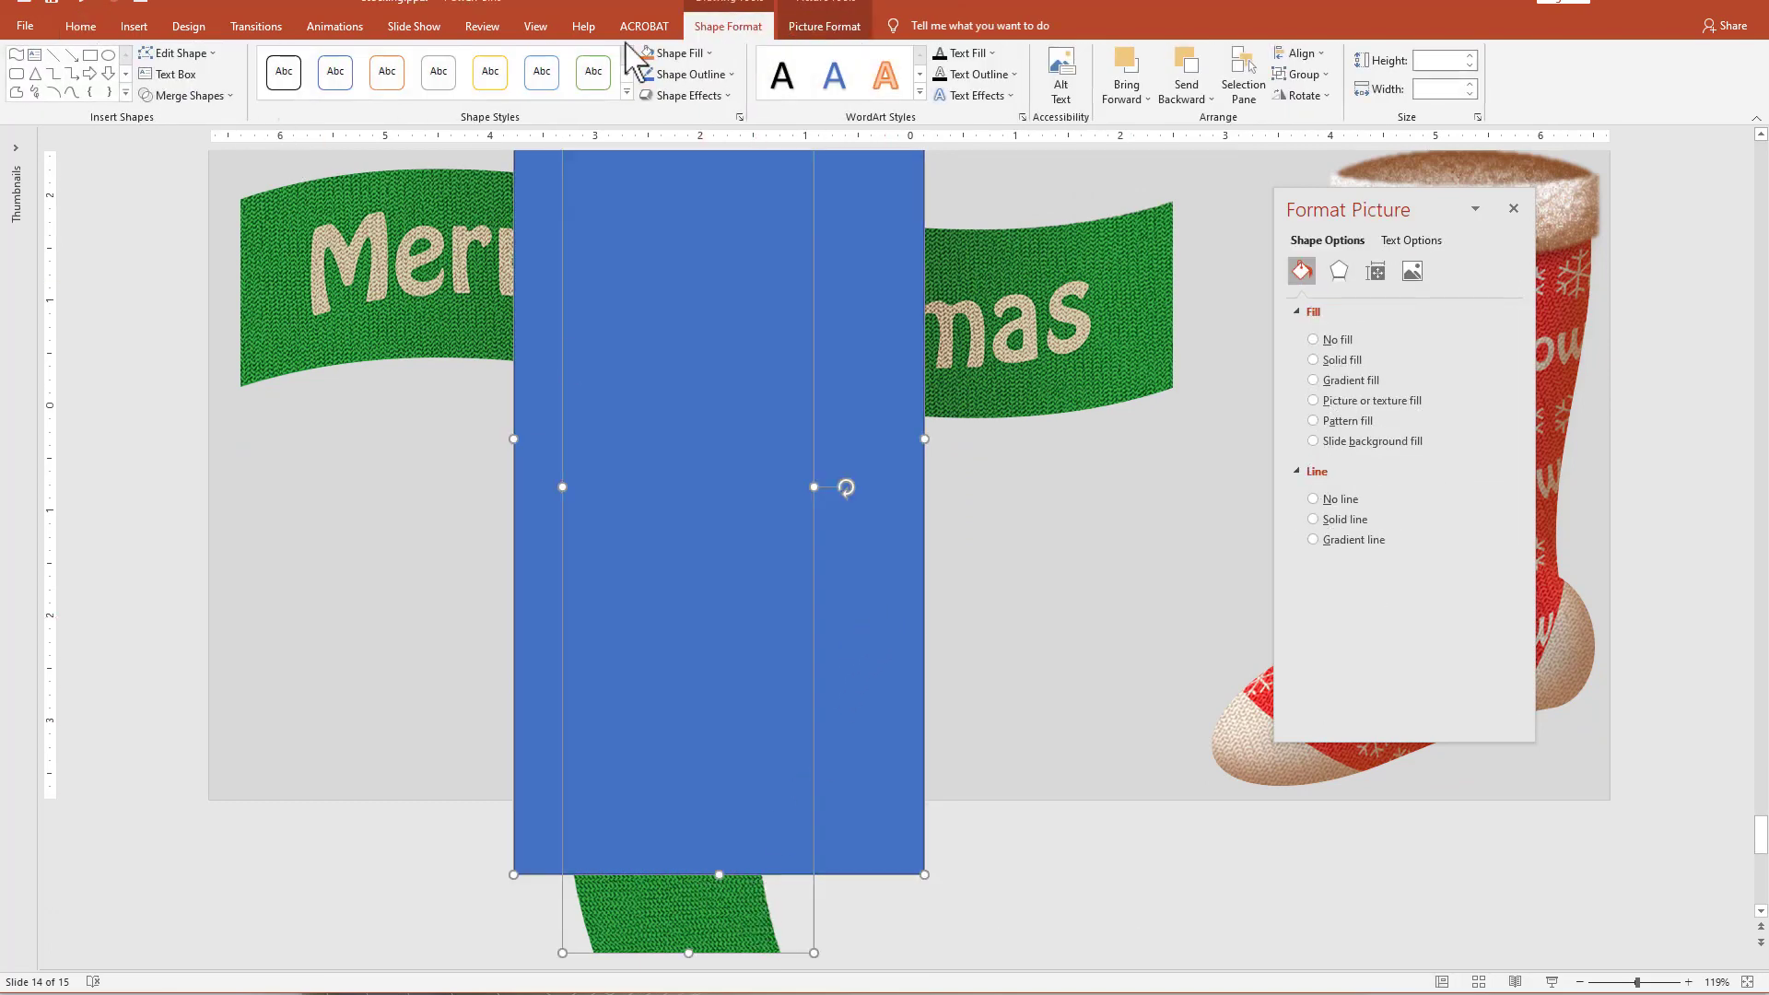
left_click(172, 96)
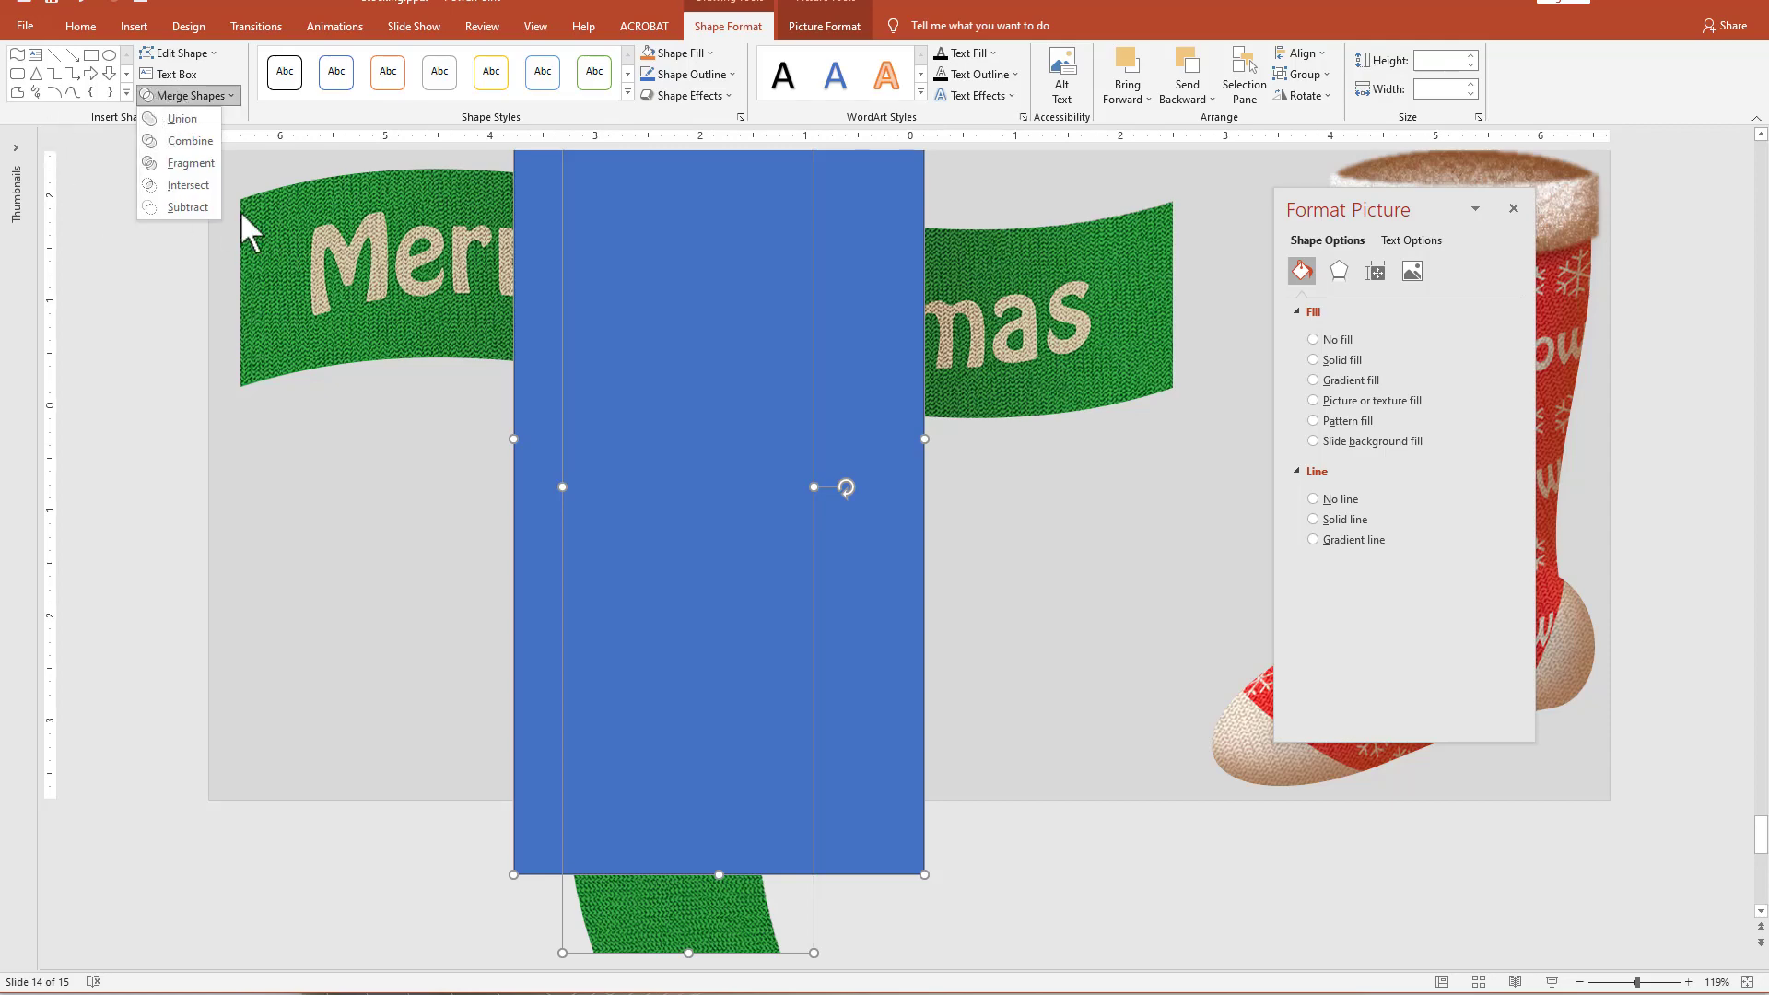
left_click(201, 214)
left_click_drag(691, 892, 731, 513)
scroll(730, 513, "up", 2)
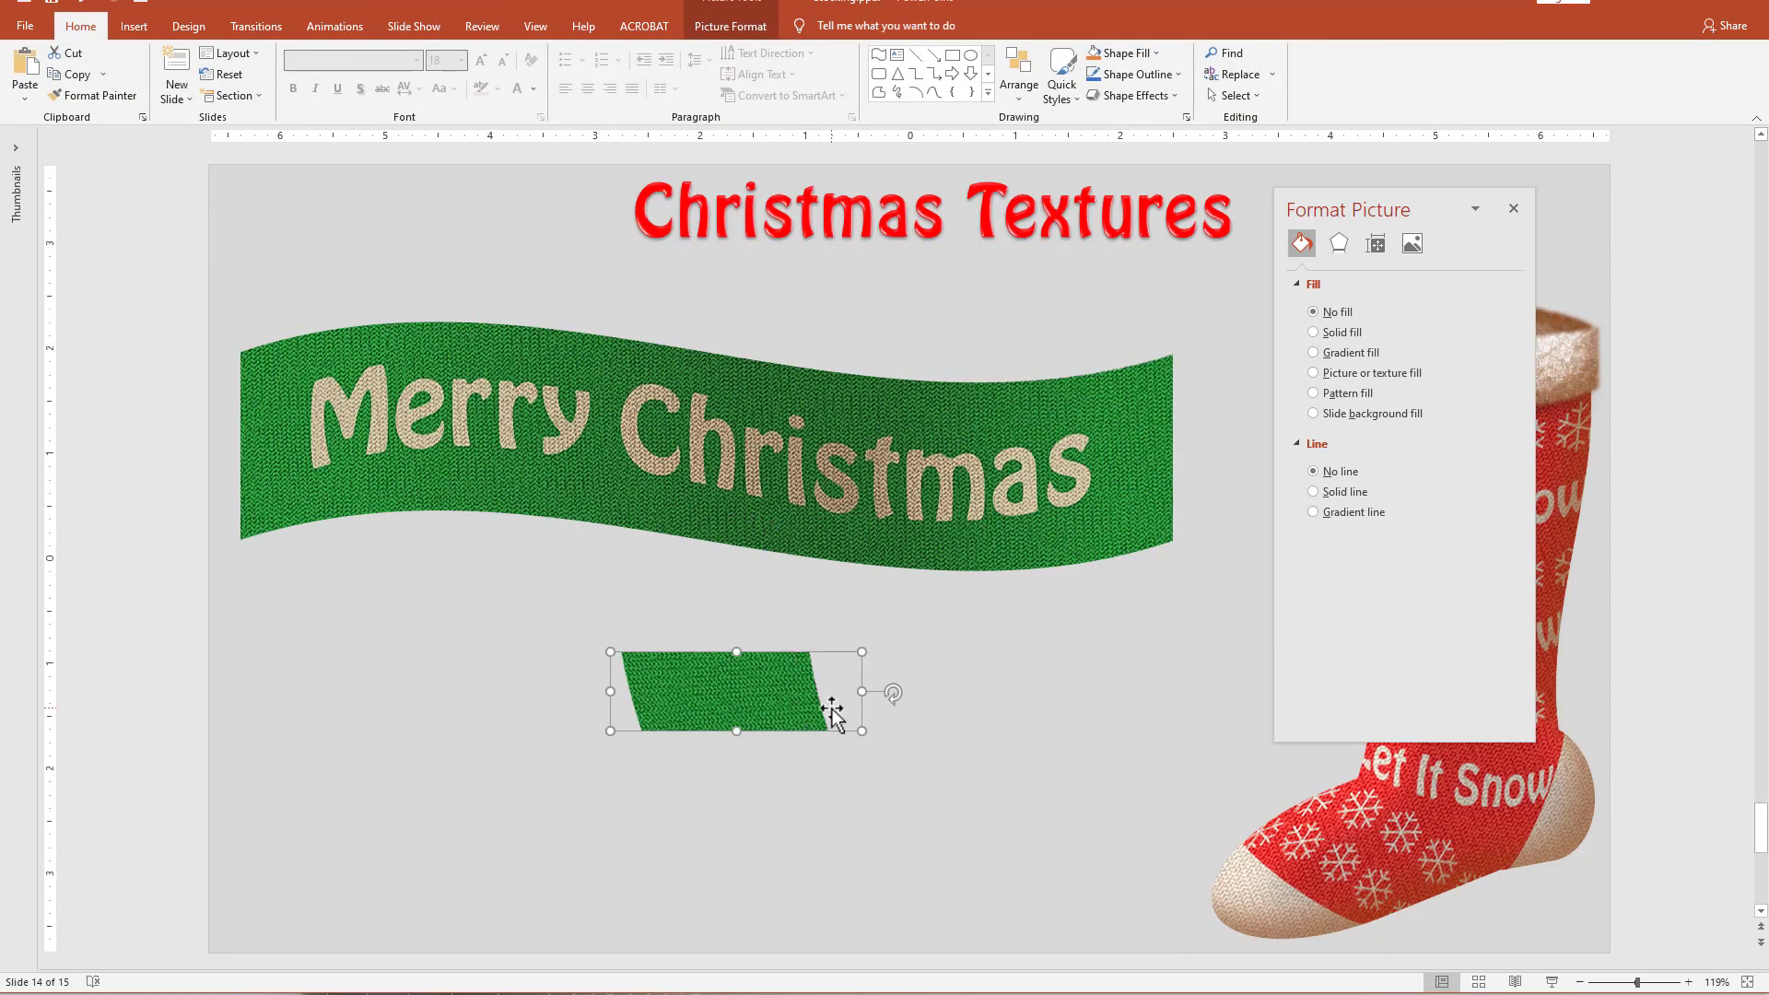
Trim the empty side margins of the green end piece by subtracting a rectangle placed on each side.
left_click(953, 56)
left_click_drag(830, 644, 586, 719)
left_click_drag(461, 588, 1078, 837)
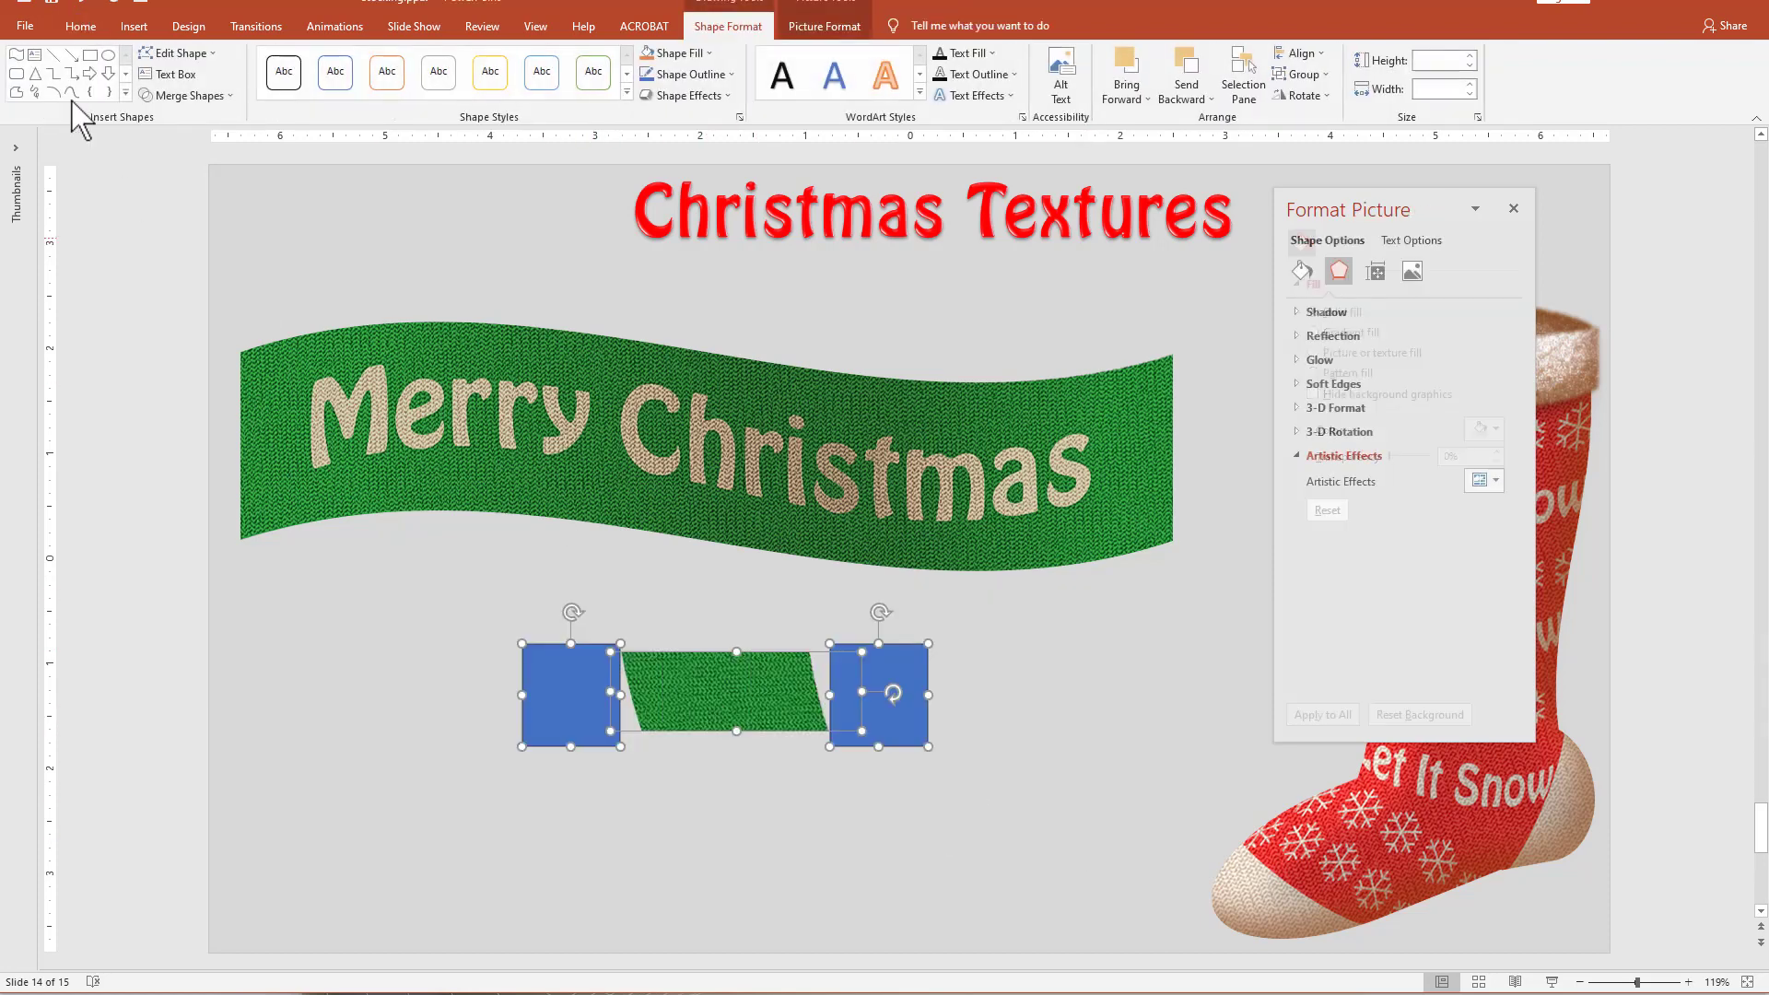
left_click(189, 96)
left_click(189, 217)
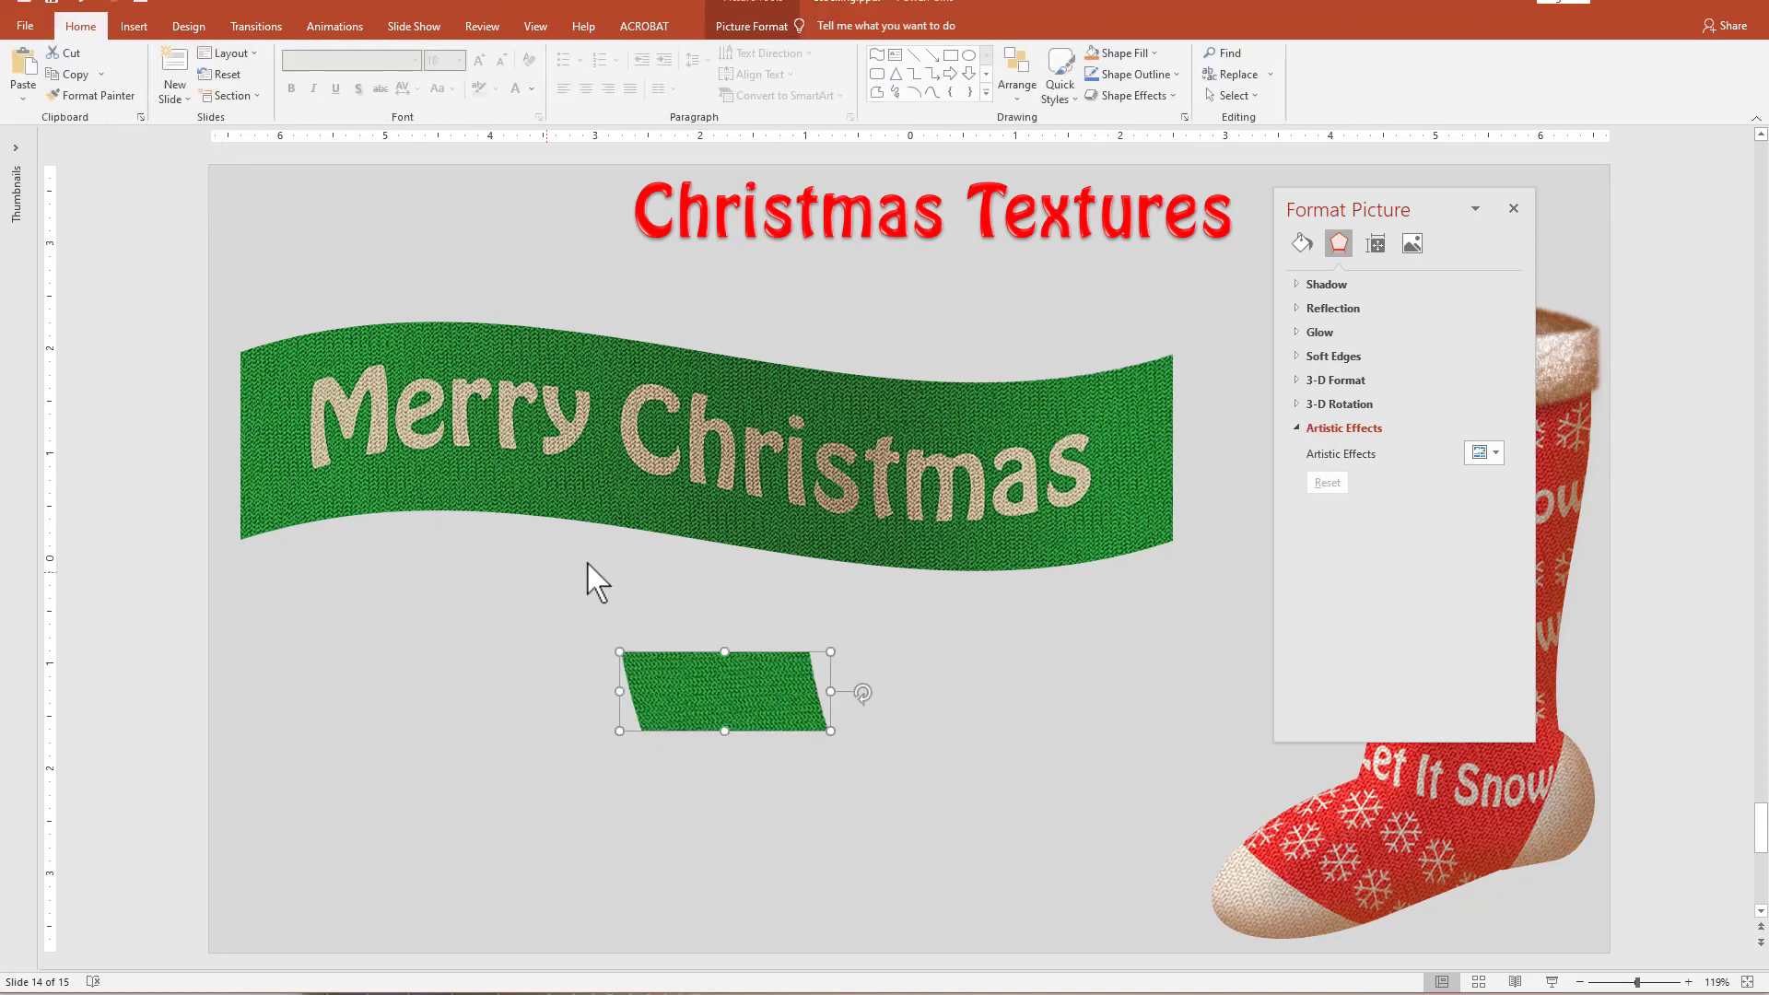
Shift the "Merry Christmas" ribbon to the left and the small green end piece to the right.
left_click(717, 490)
left_click_drag(722, 679, 807, 704)
left_click_drag(703, 453, 649, 451)
left_click_drag(762, 700, 735, 672)
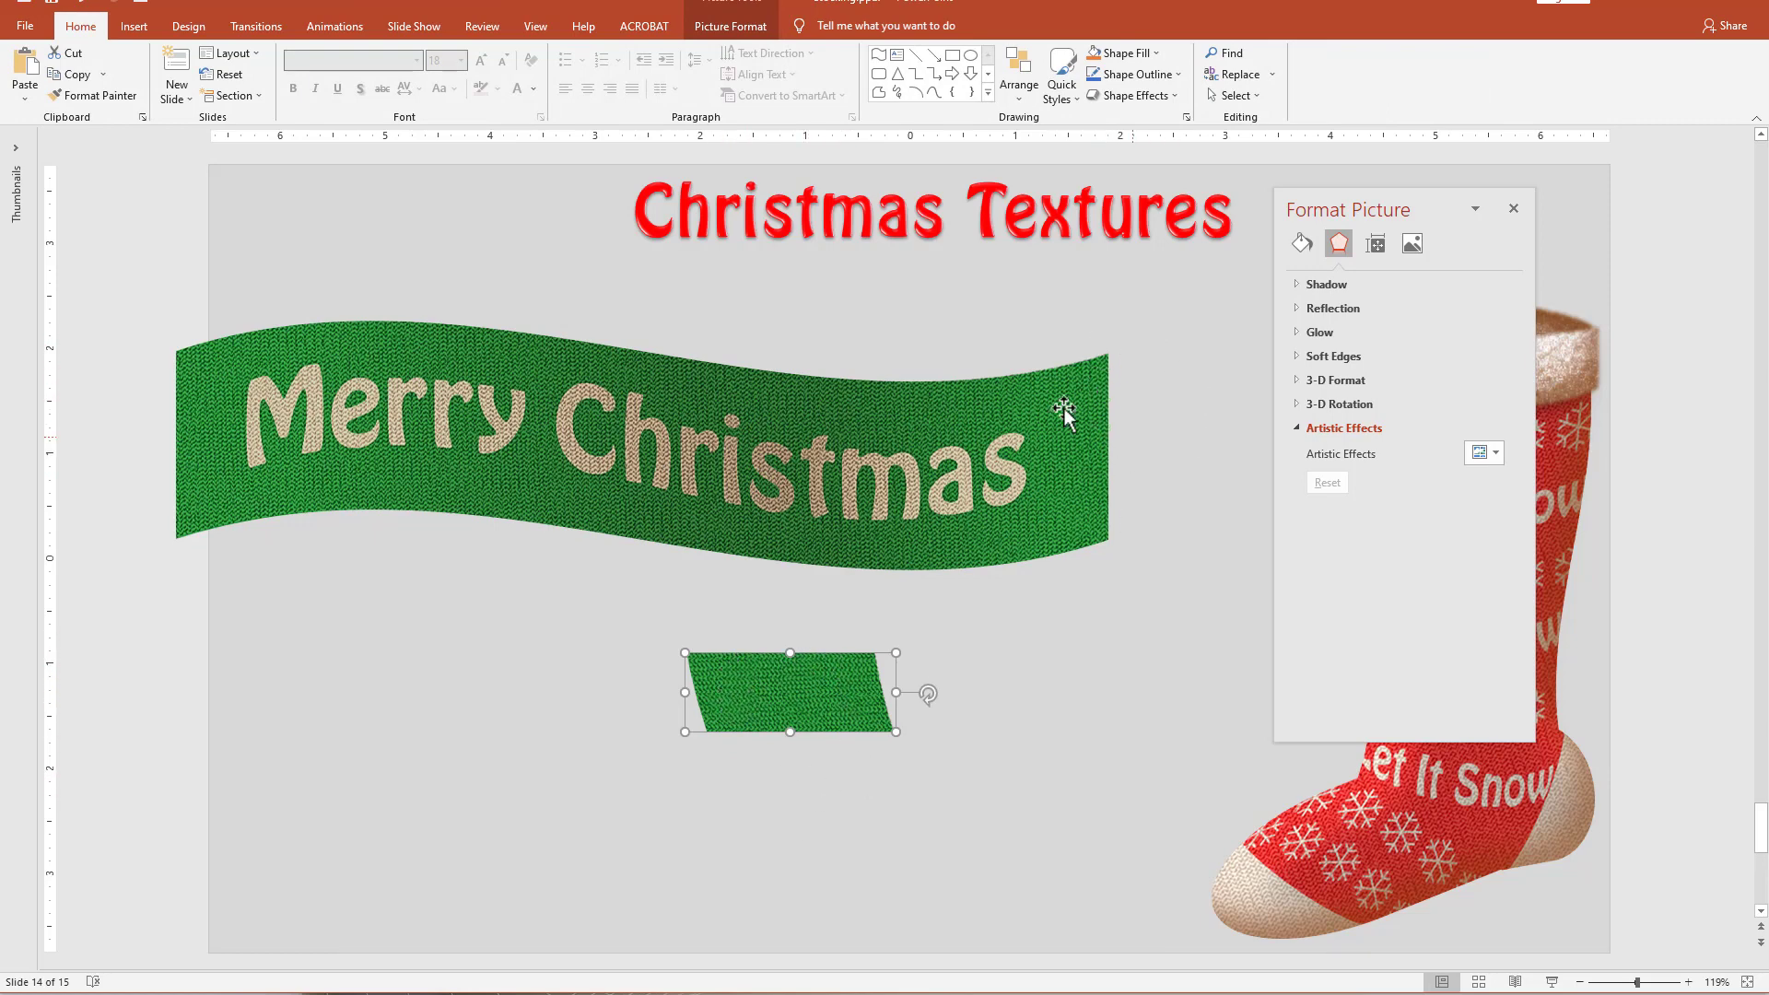
Draw a narrow cloud shape about 0.12 inch wide and 1.37 inches high beside the end piece, with no outline.
left_click(988, 92)
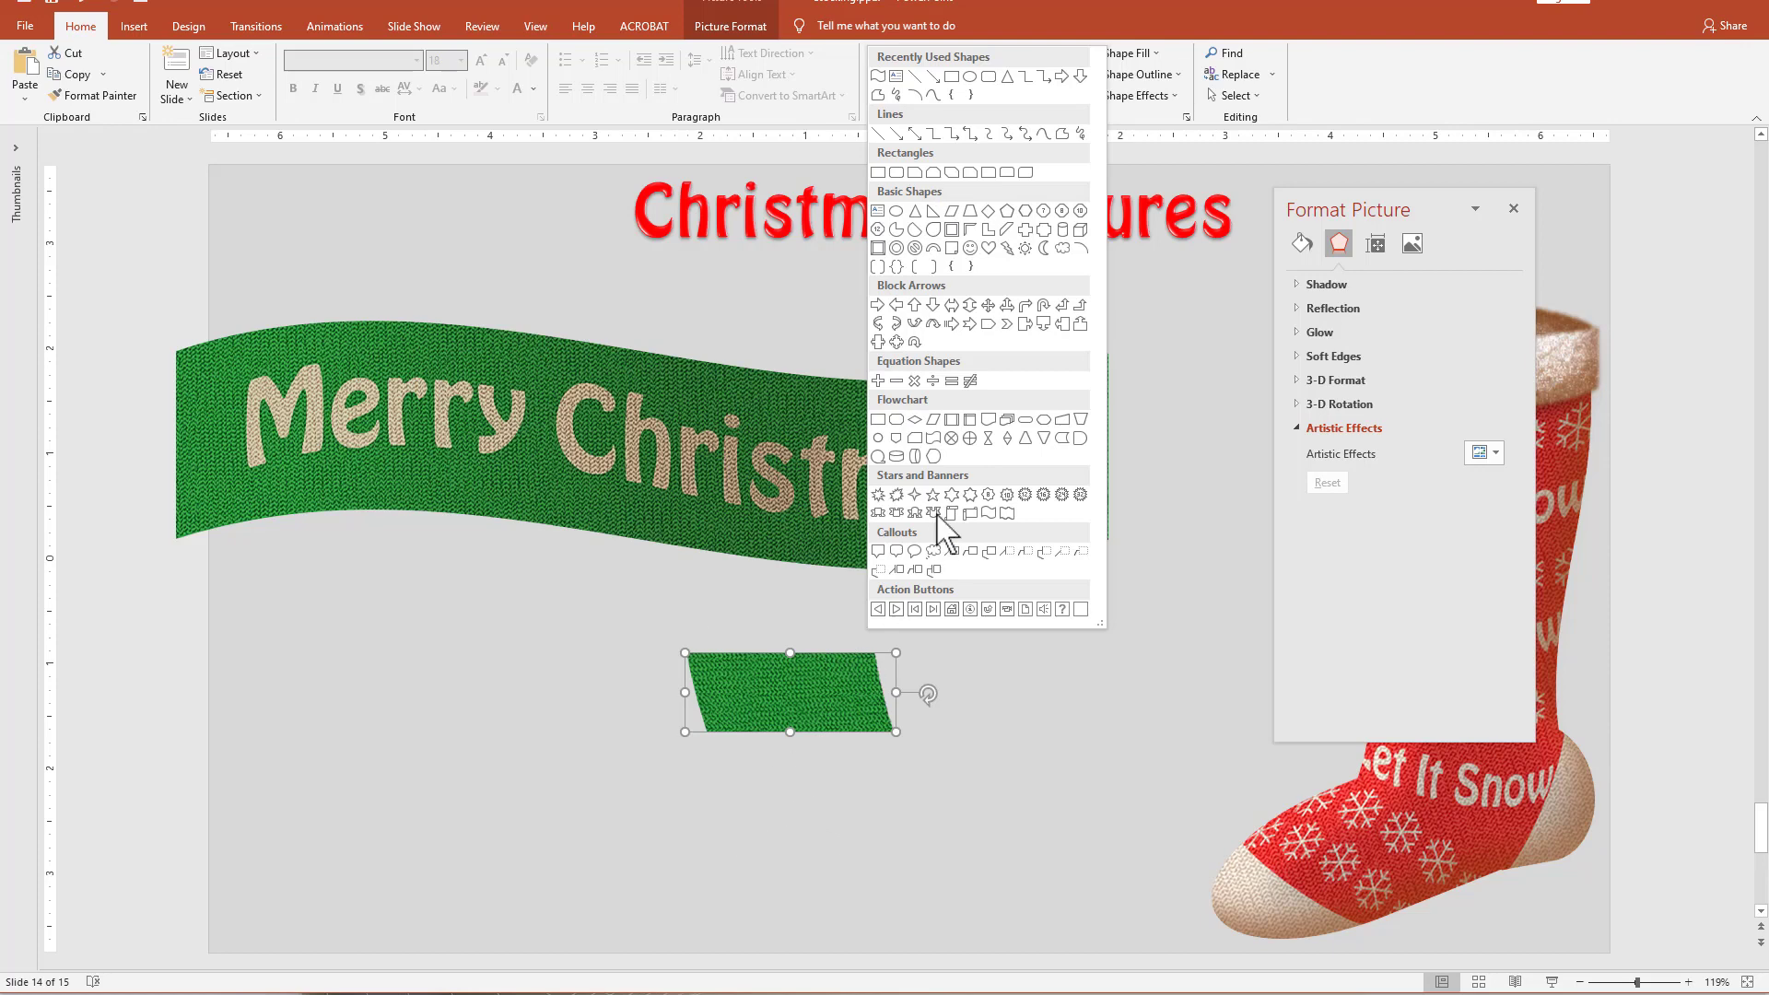
left_click(1063, 249)
left_click_drag(935, 622, 949, 764)
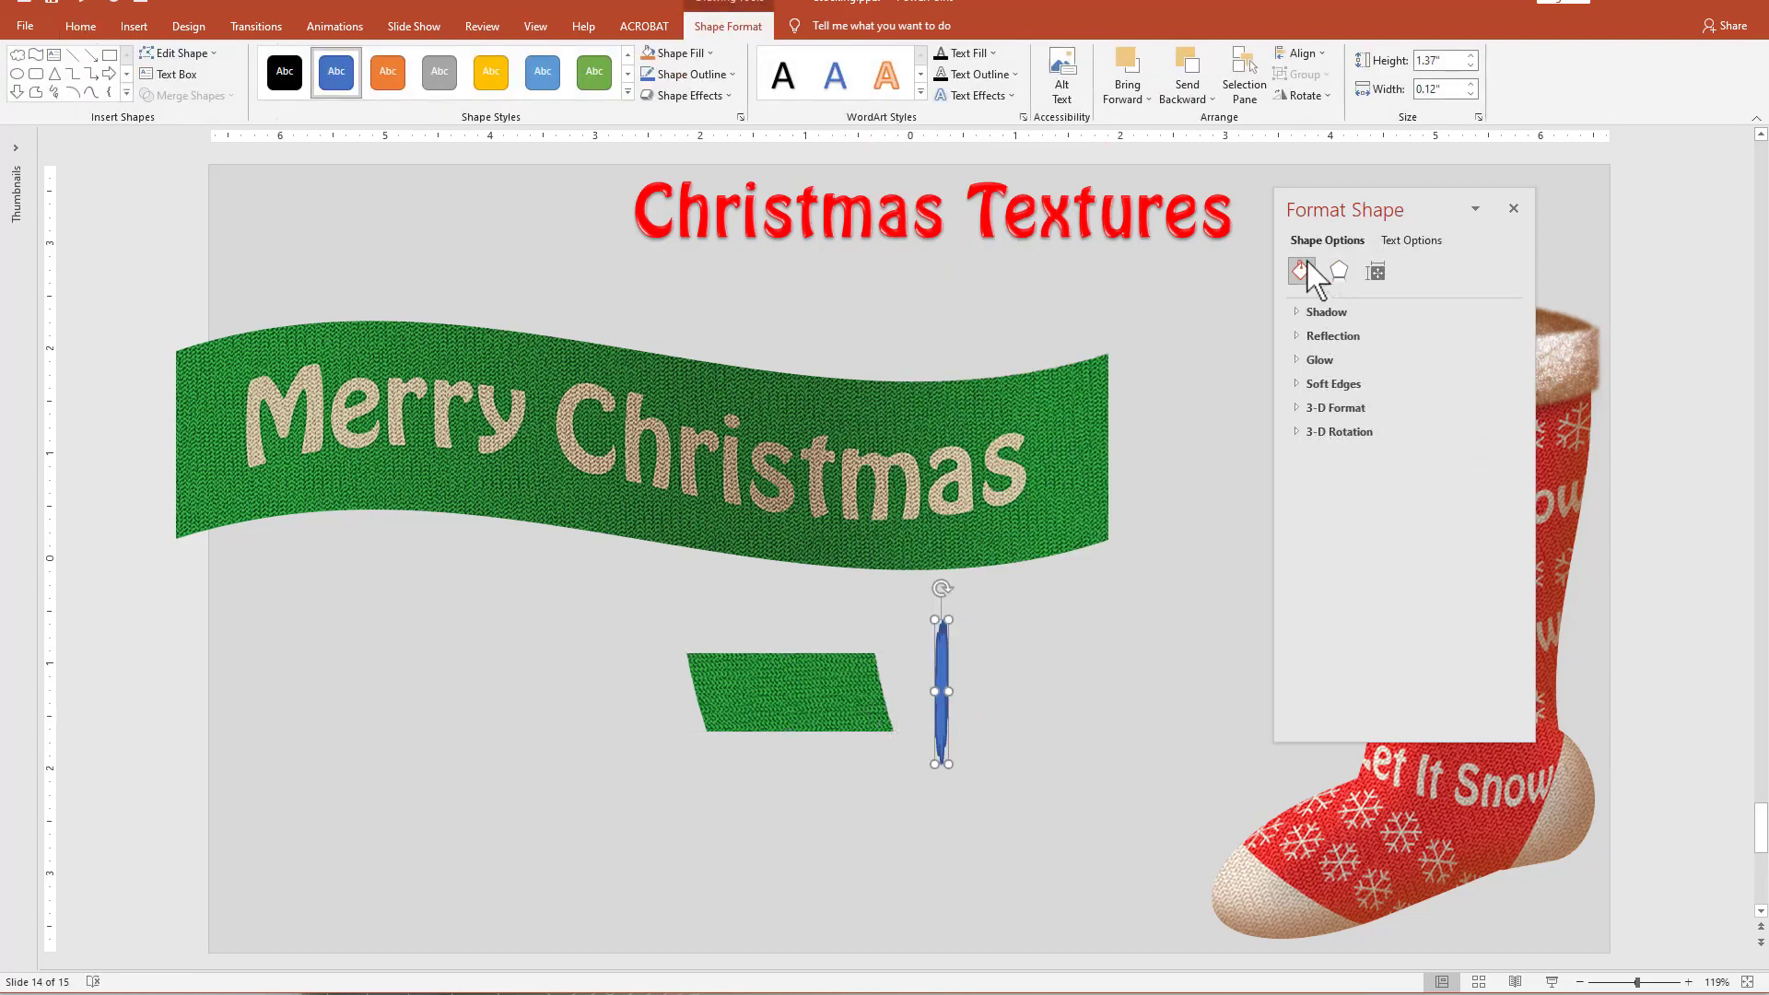
left_click(1307, 267)
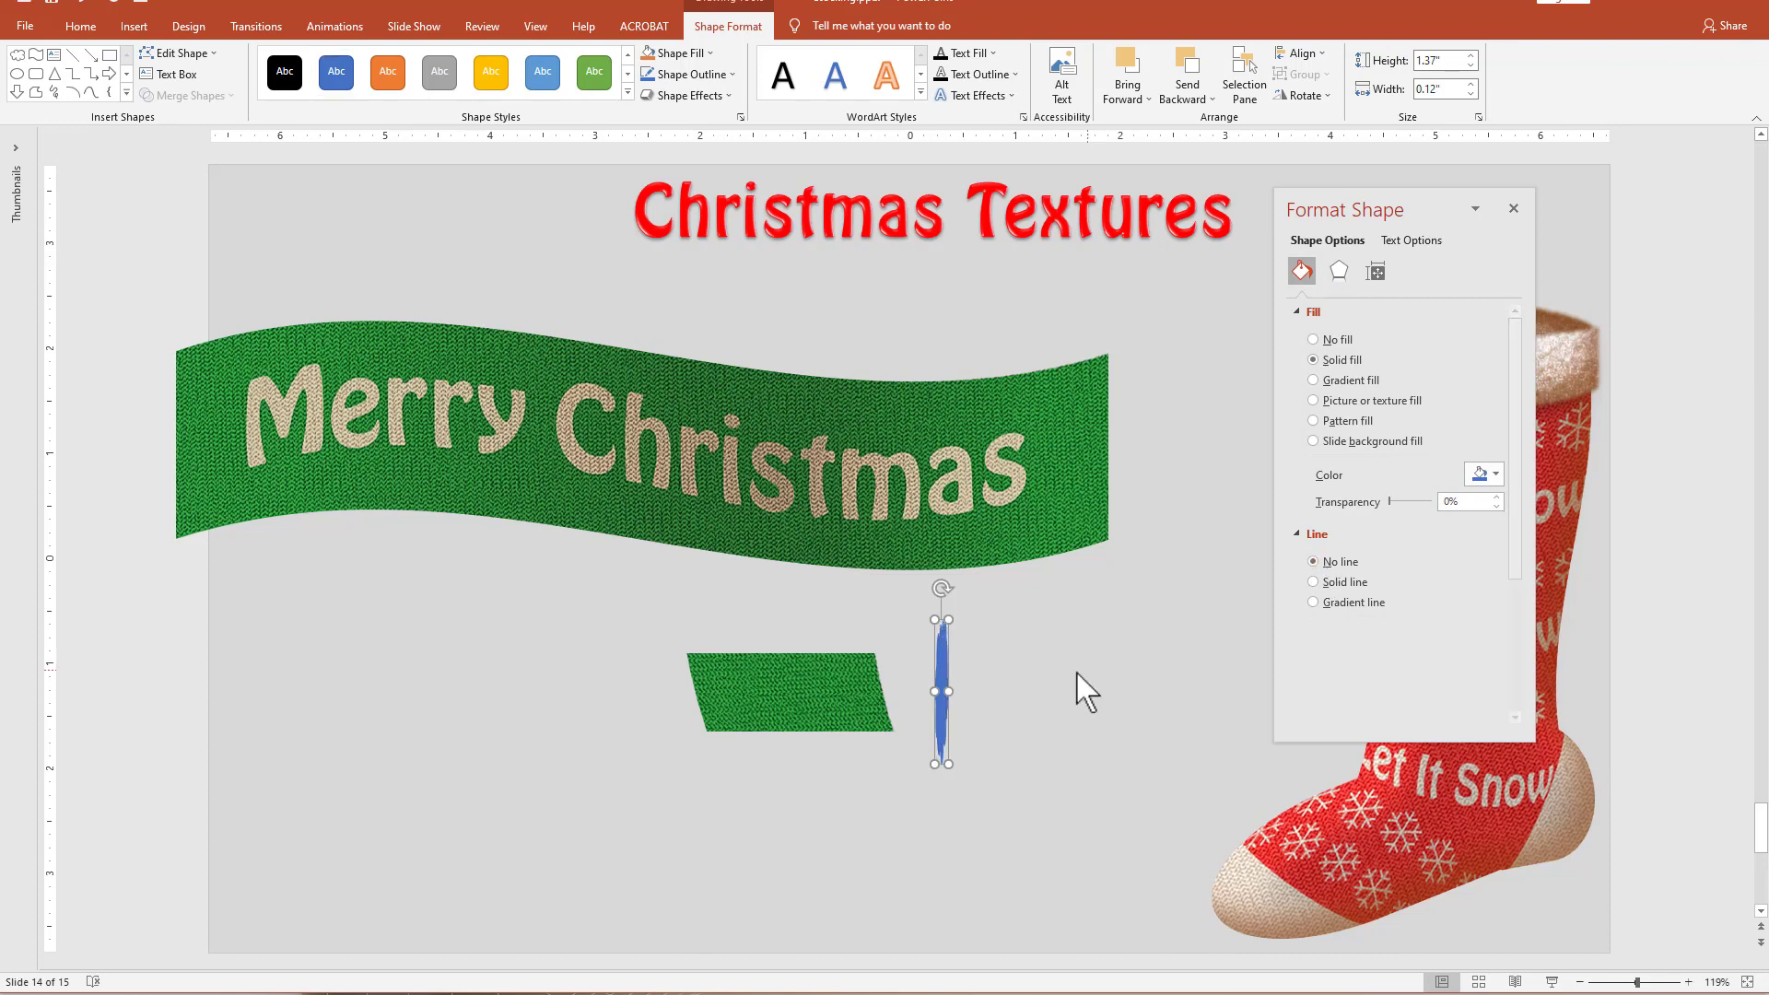
Narrow the cloud to about 0.05 inch, tilt it counterclockwise to match the end piece's slant and place it along the right edge.
left_click_drag(946, 695, 852, 705)
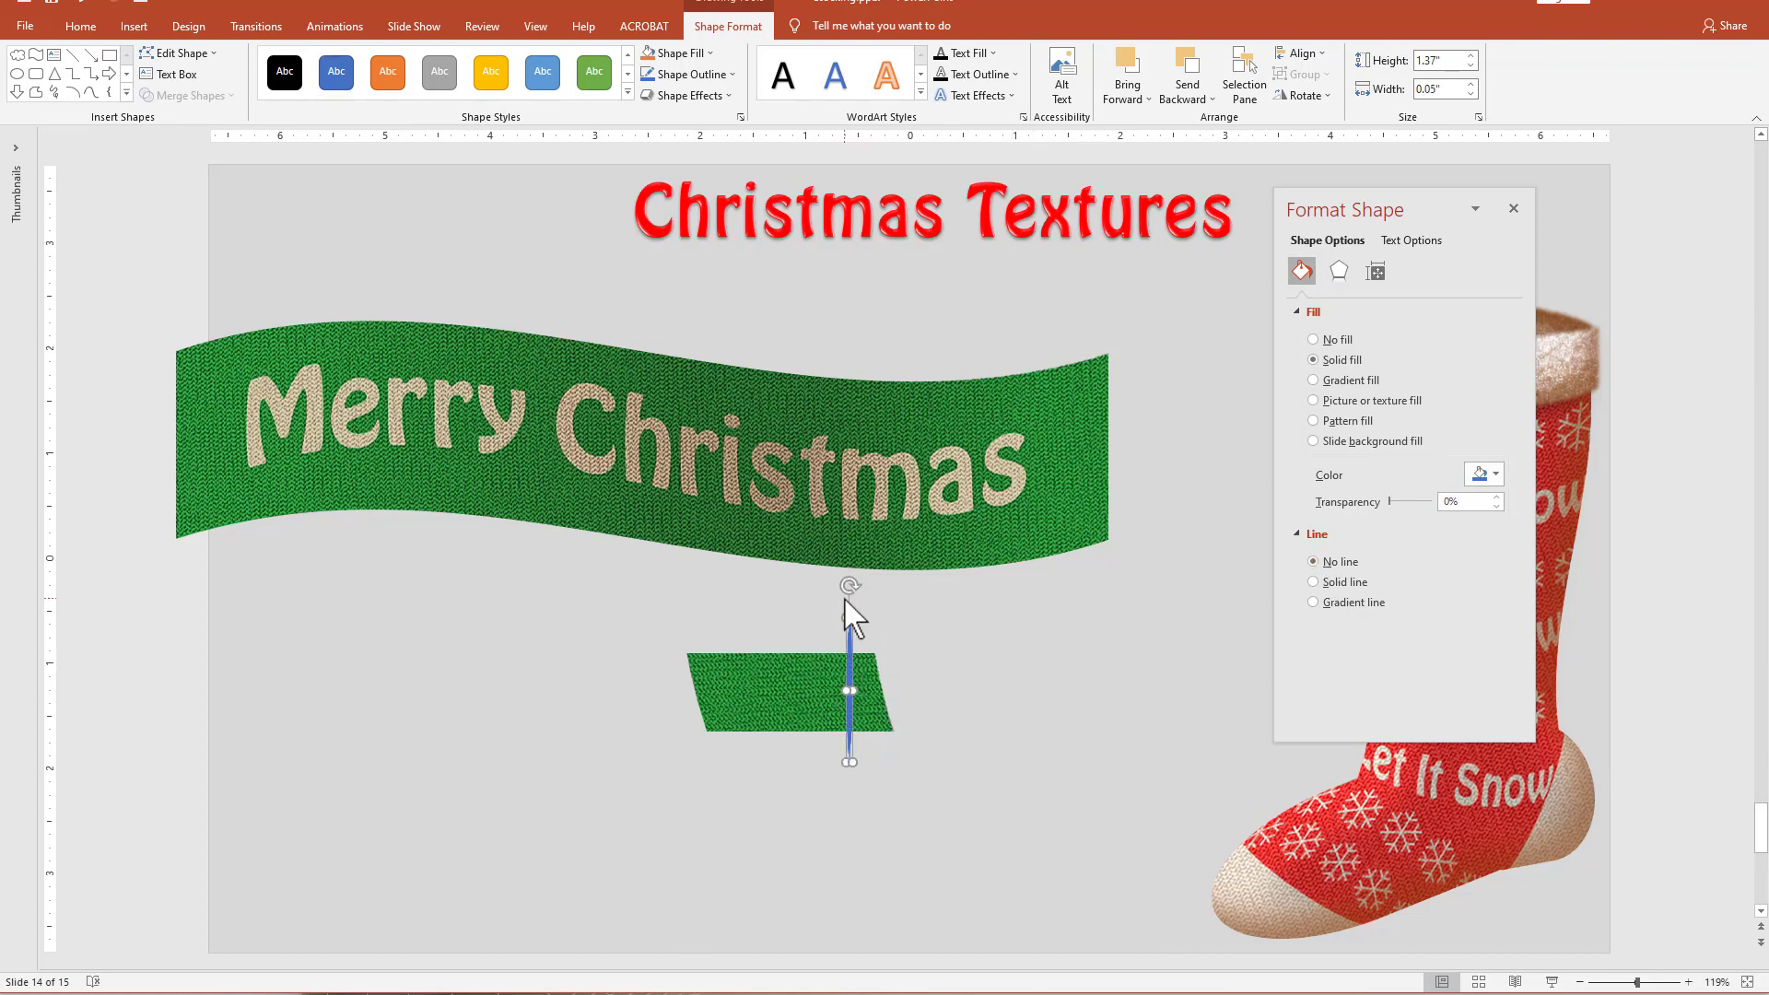
left_click_drag(849, 587, 830, 589)
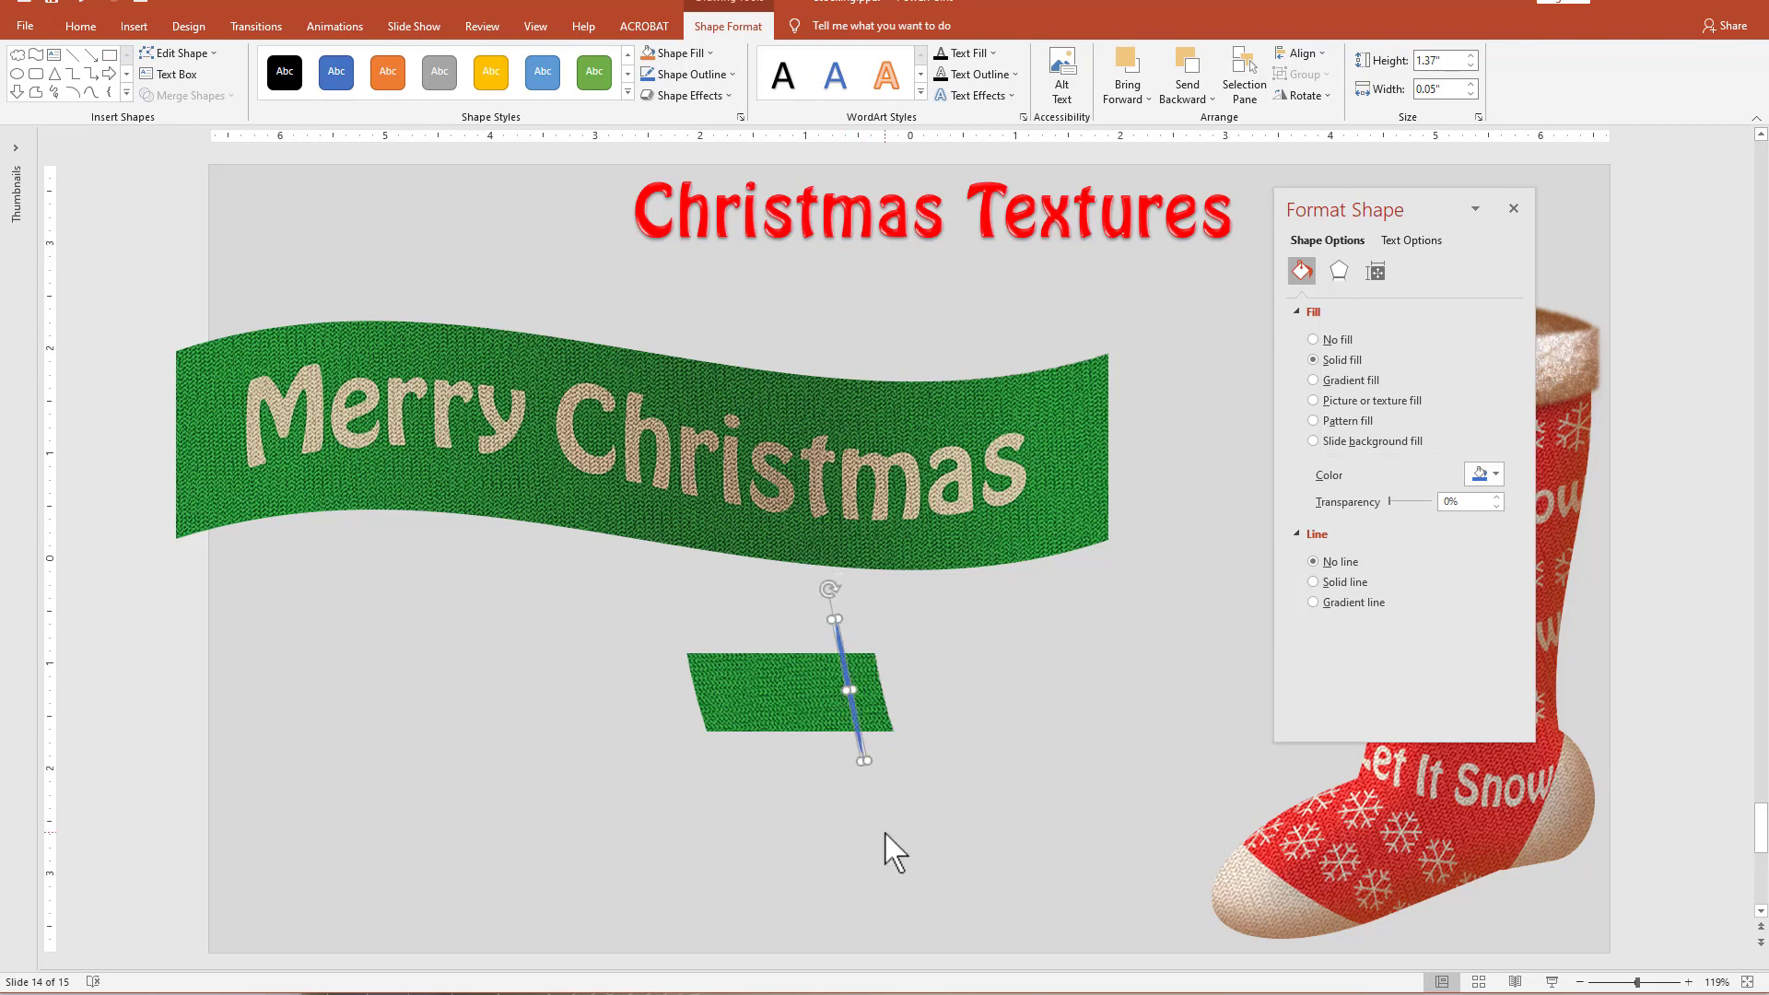
left_click_drag(860, 742, 883, 740)
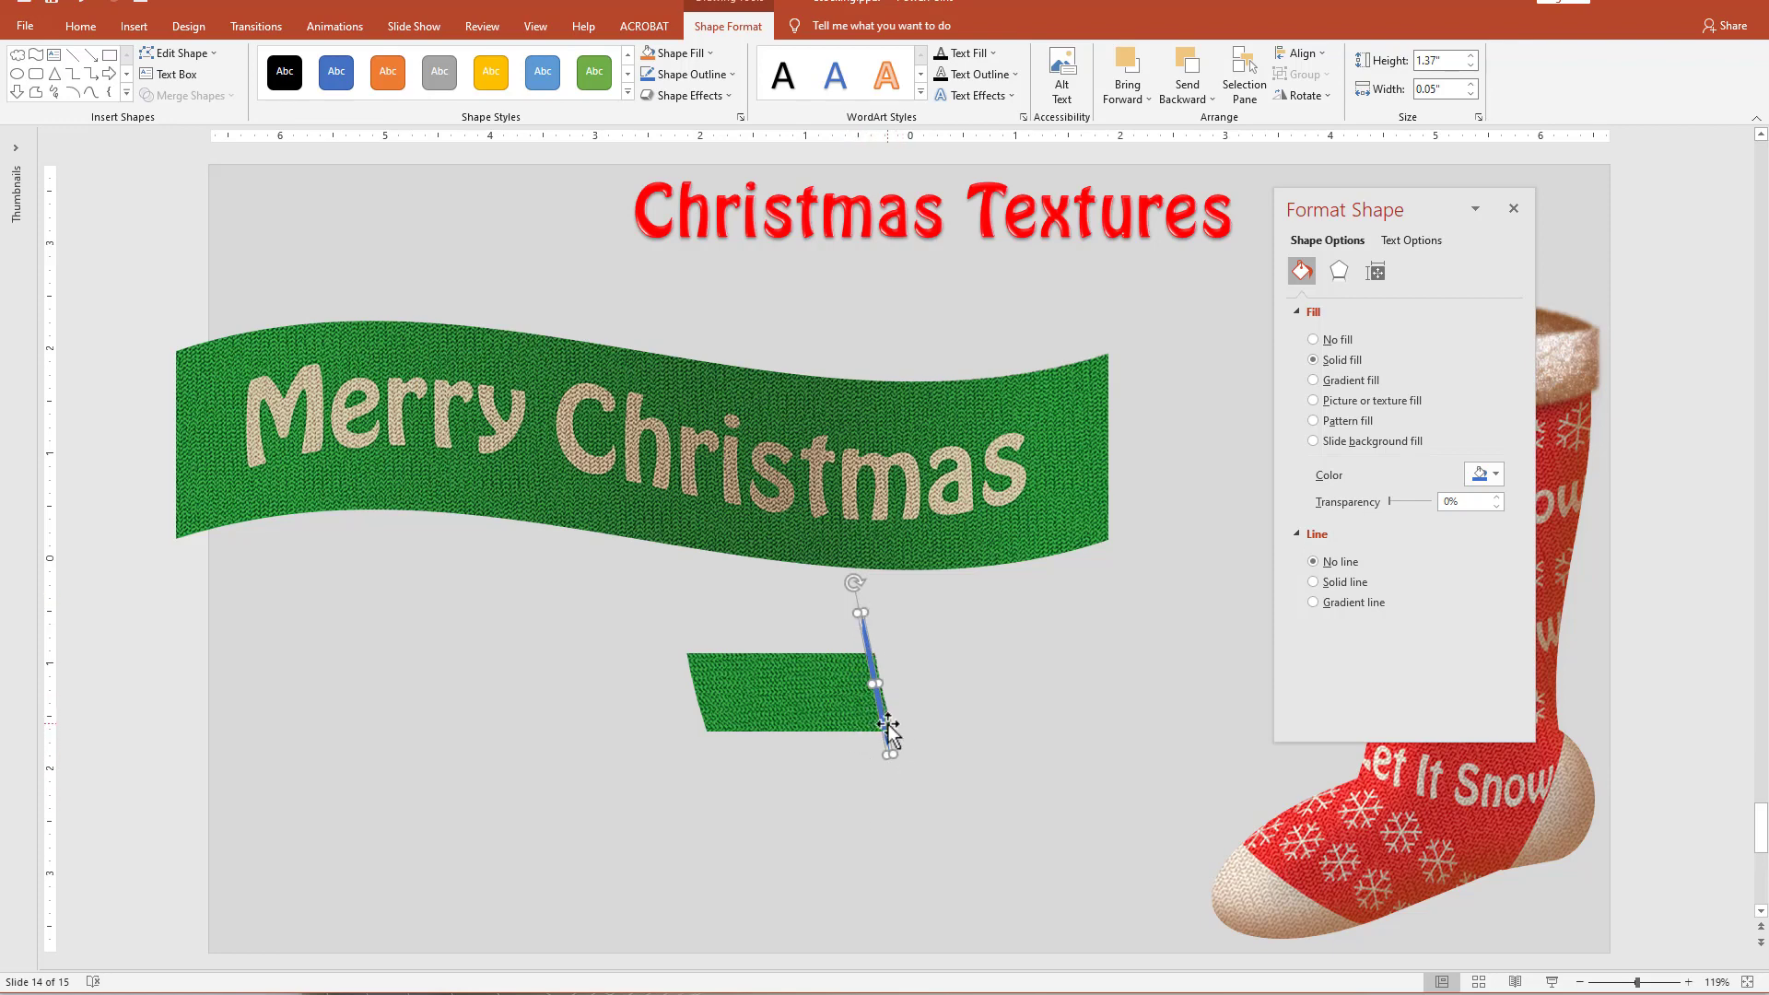
Repeat the tilted blue sliver at even spacing to the left until copies cover the whole width of the green end piece.
left_click_drag(889, 718, 829, 739)
left_click_drag(763, 604, 949, 793)
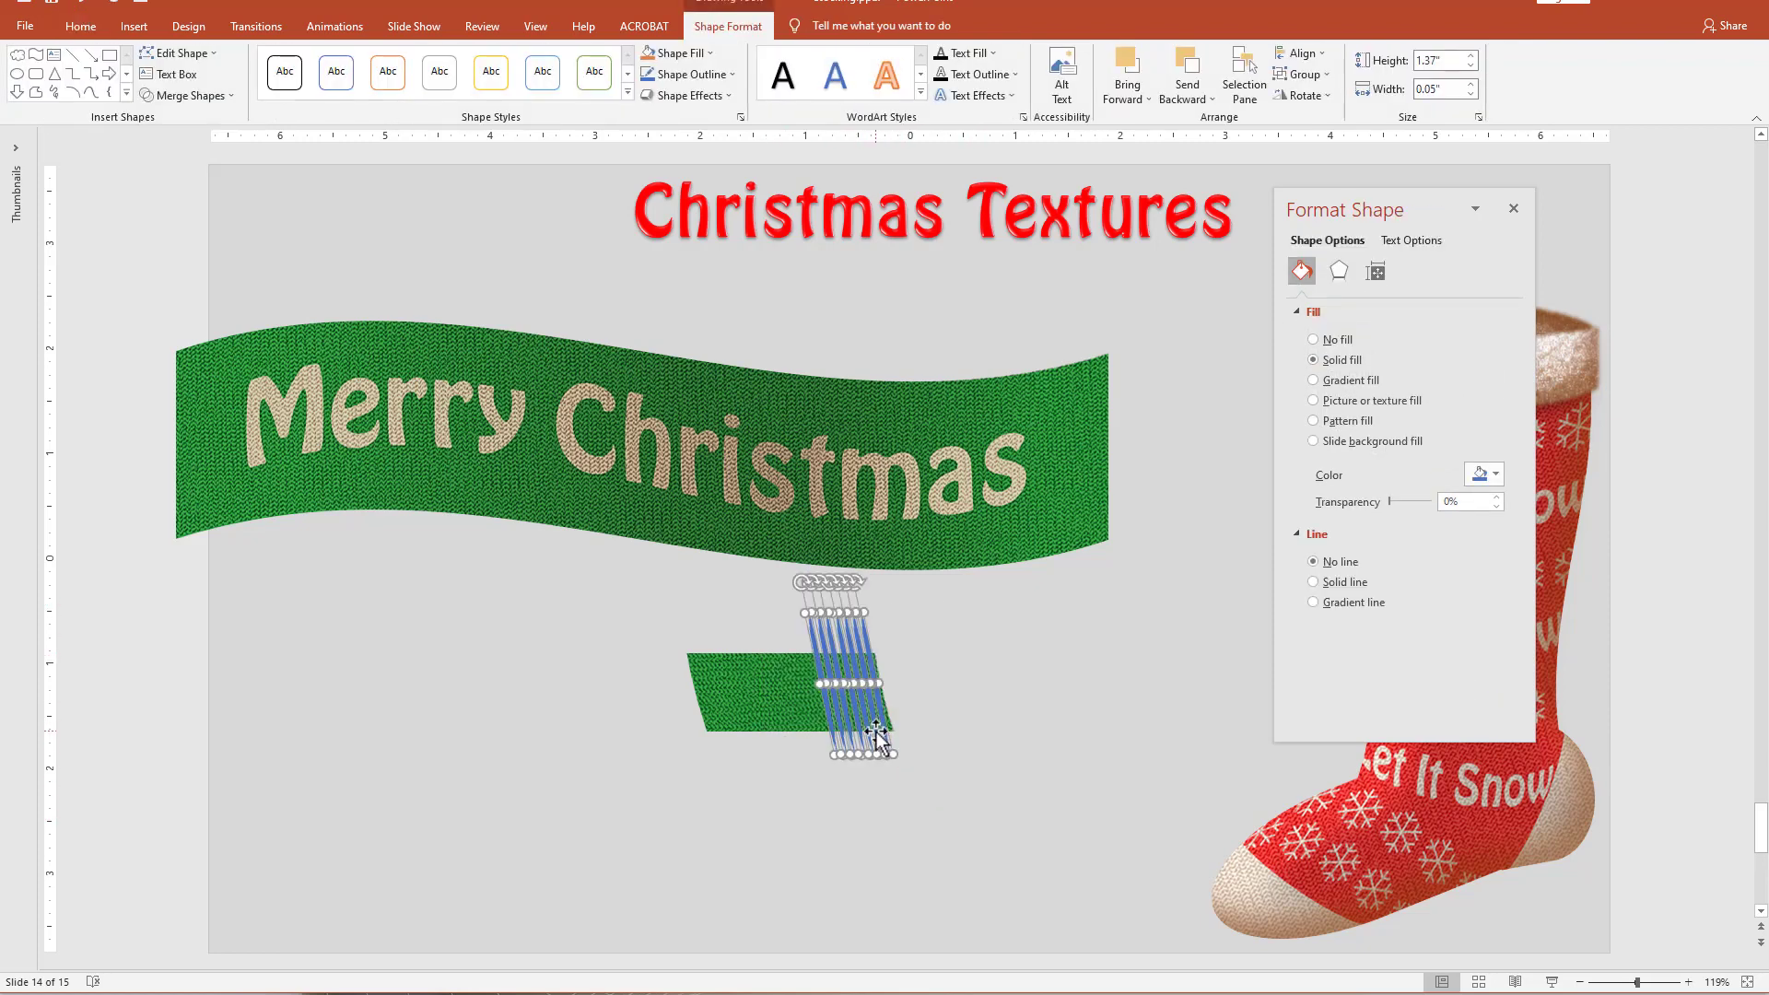
left_click_drag(877, 737, 817, 748)
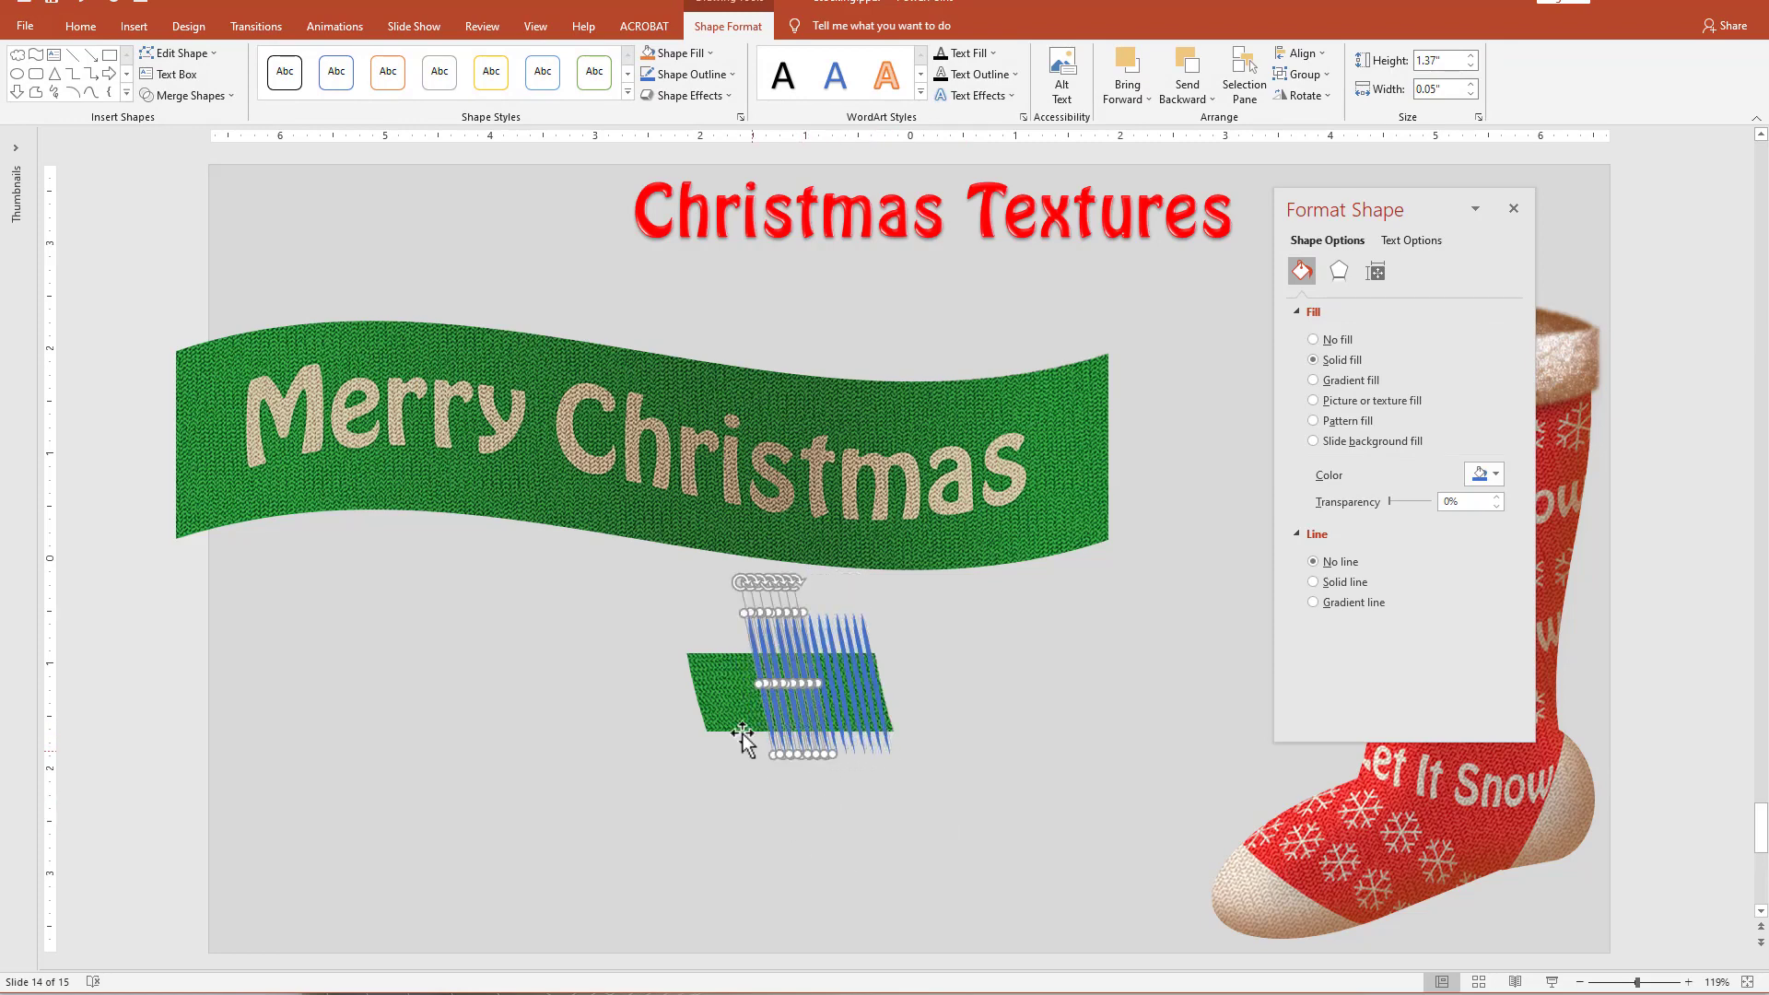
left_click_drag(779, 663, 717, 676)
left_click(778, 922)
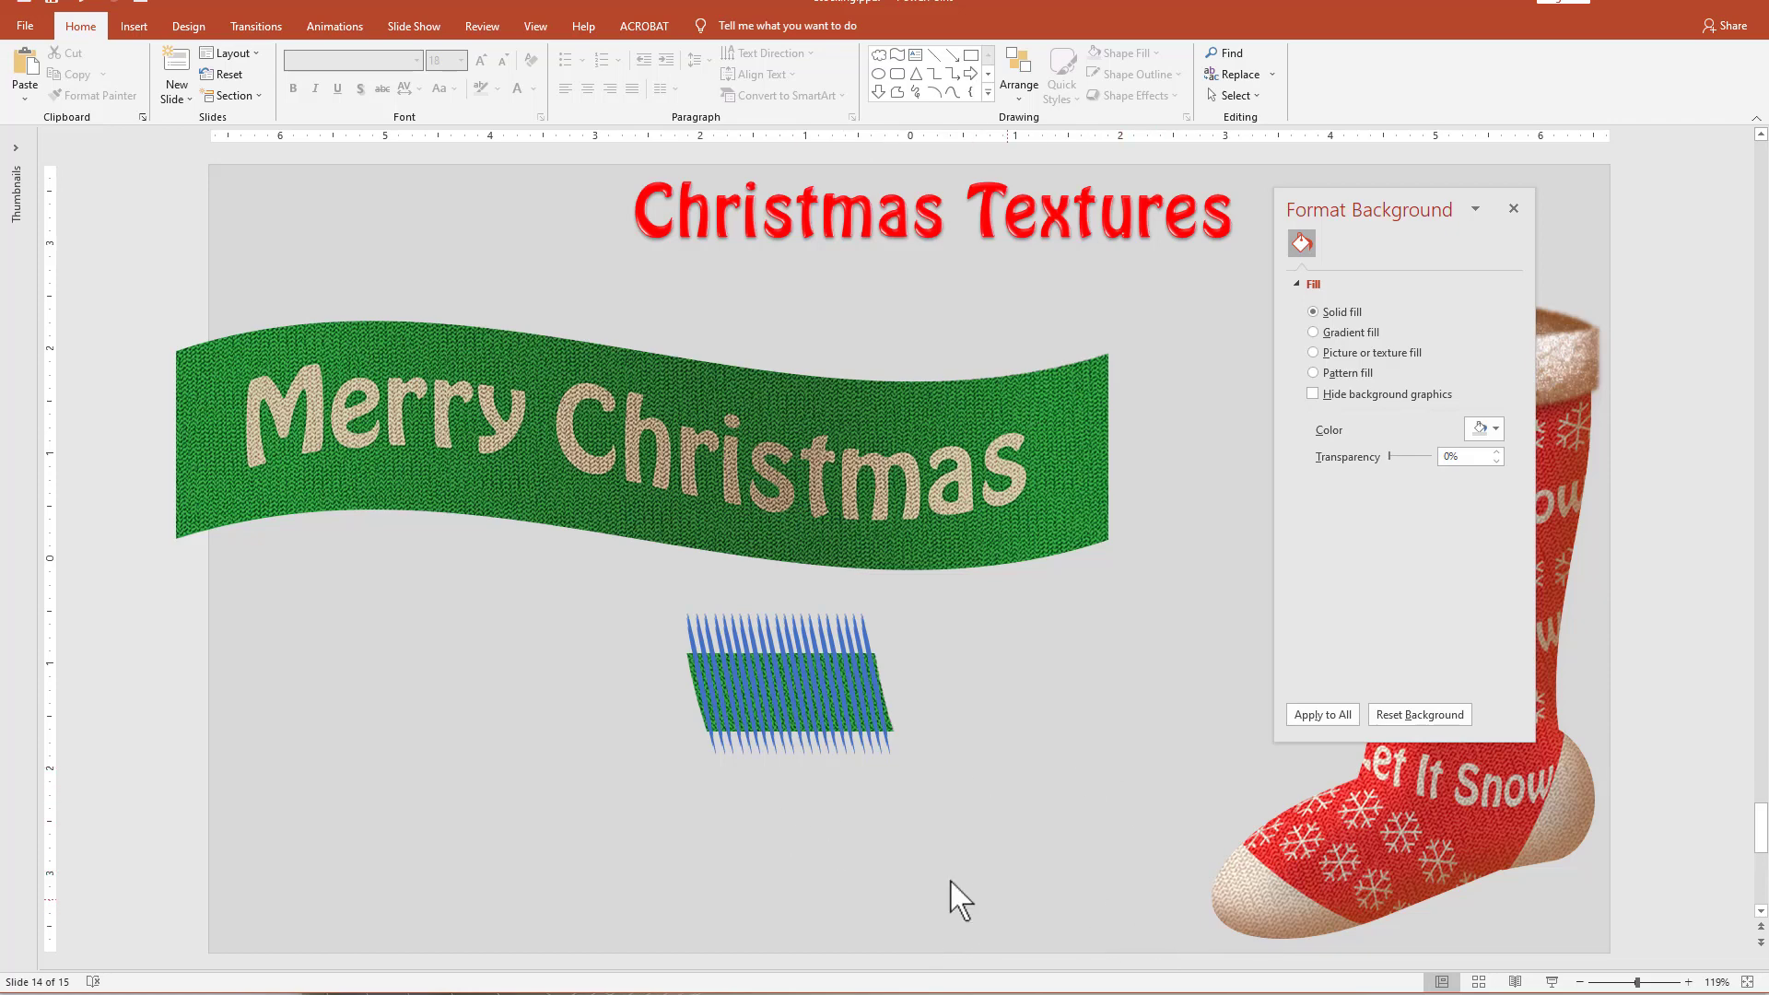
Subtract all the blue slivers from the green end piece to cut it into fringe strands.
left_click_drag(954, 900, 452, 505)
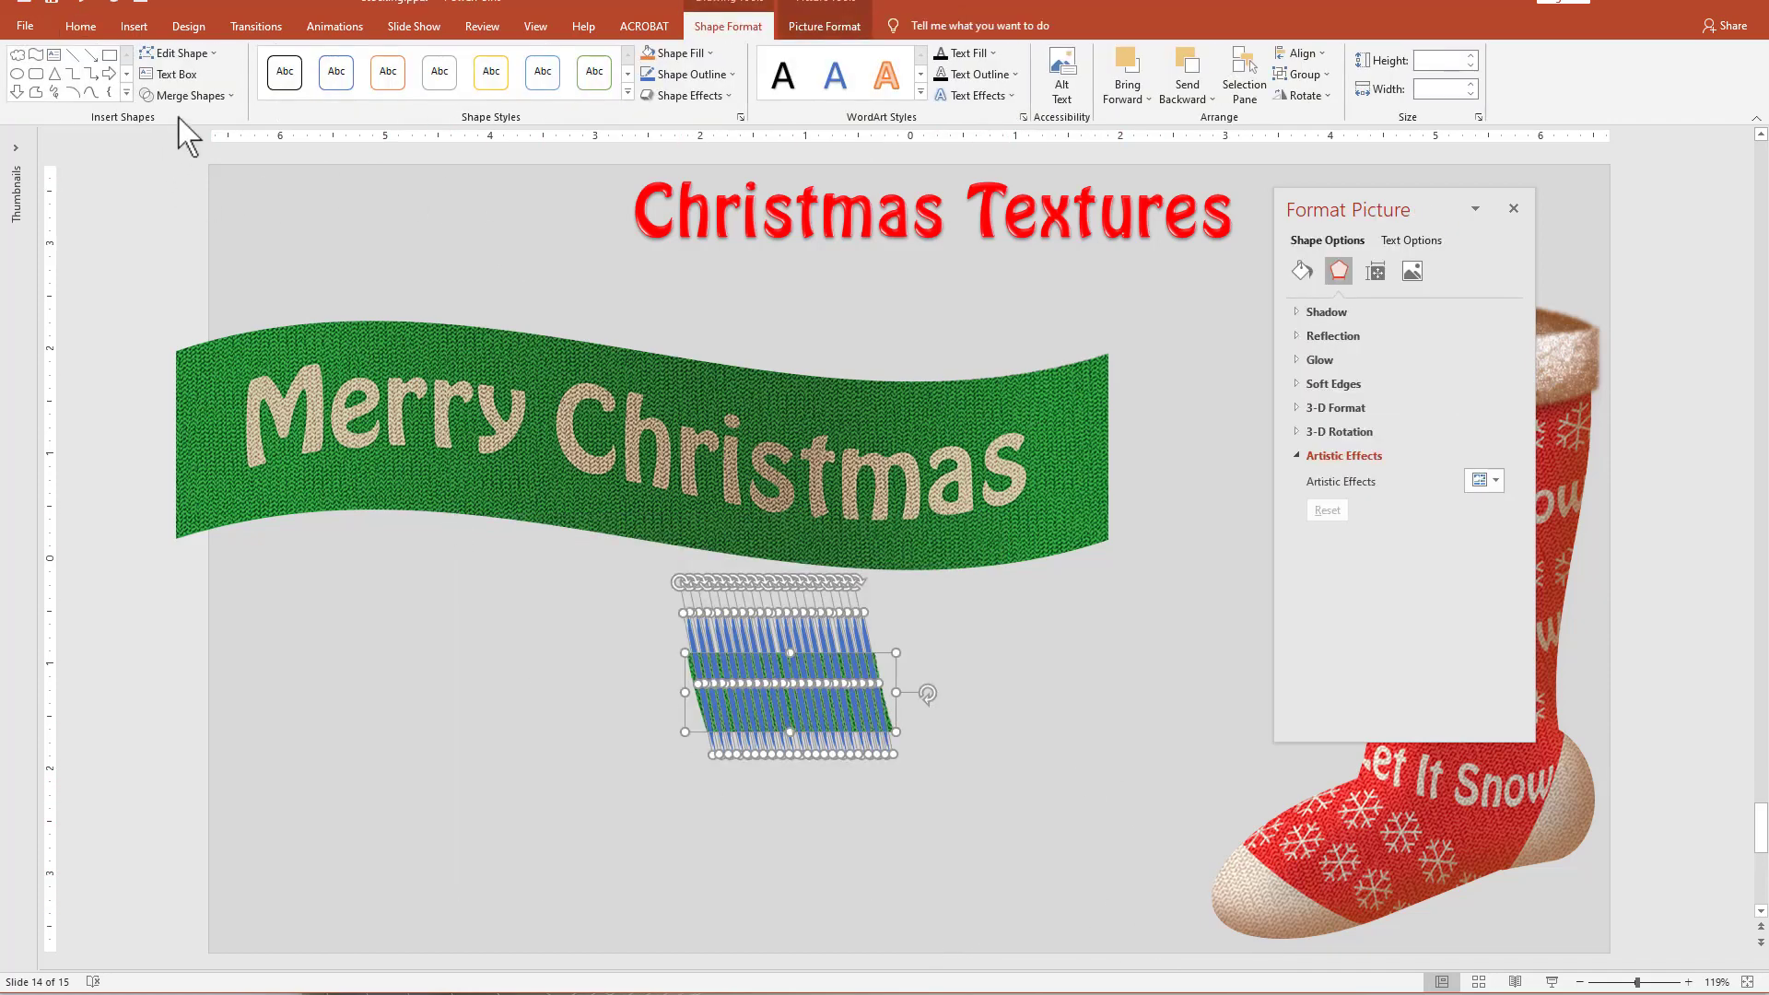
left_click(187, 96)
left_click(182, 206)
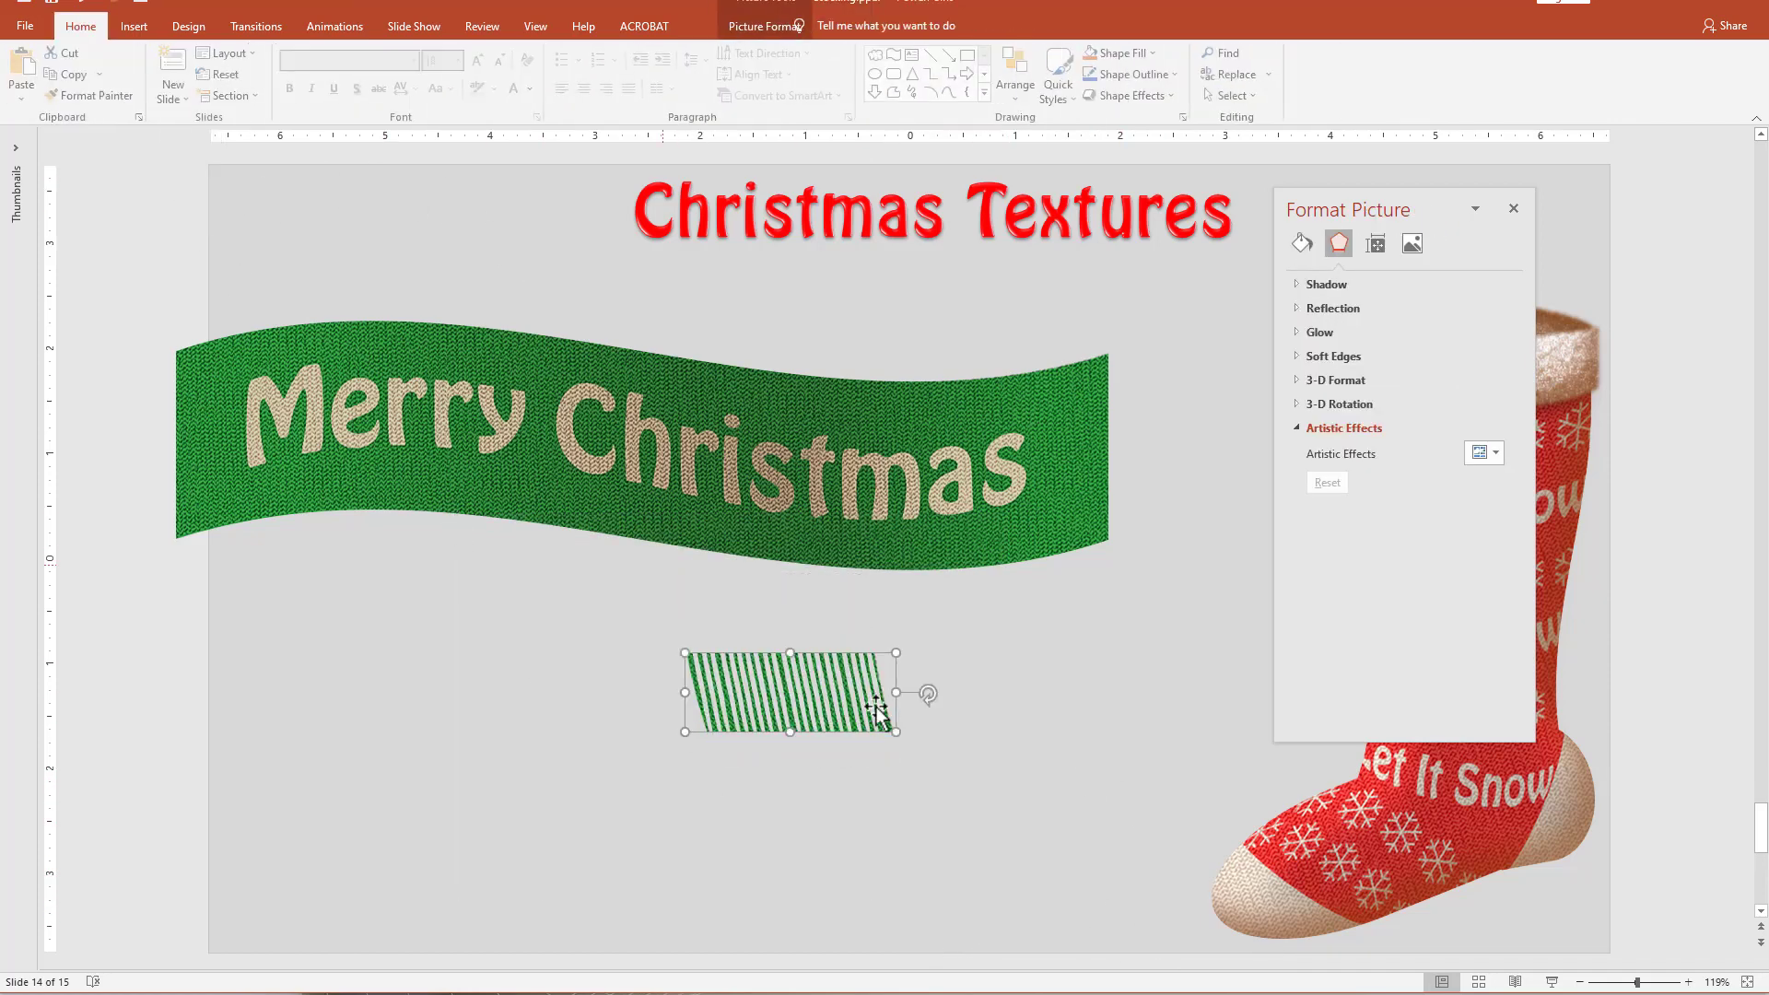
Rotate the fringe a quarter turn counterclockwise and place it against the right end of the "Merry Christmas" ribbon.
left_click_drag(783, 701, 1014, 677)
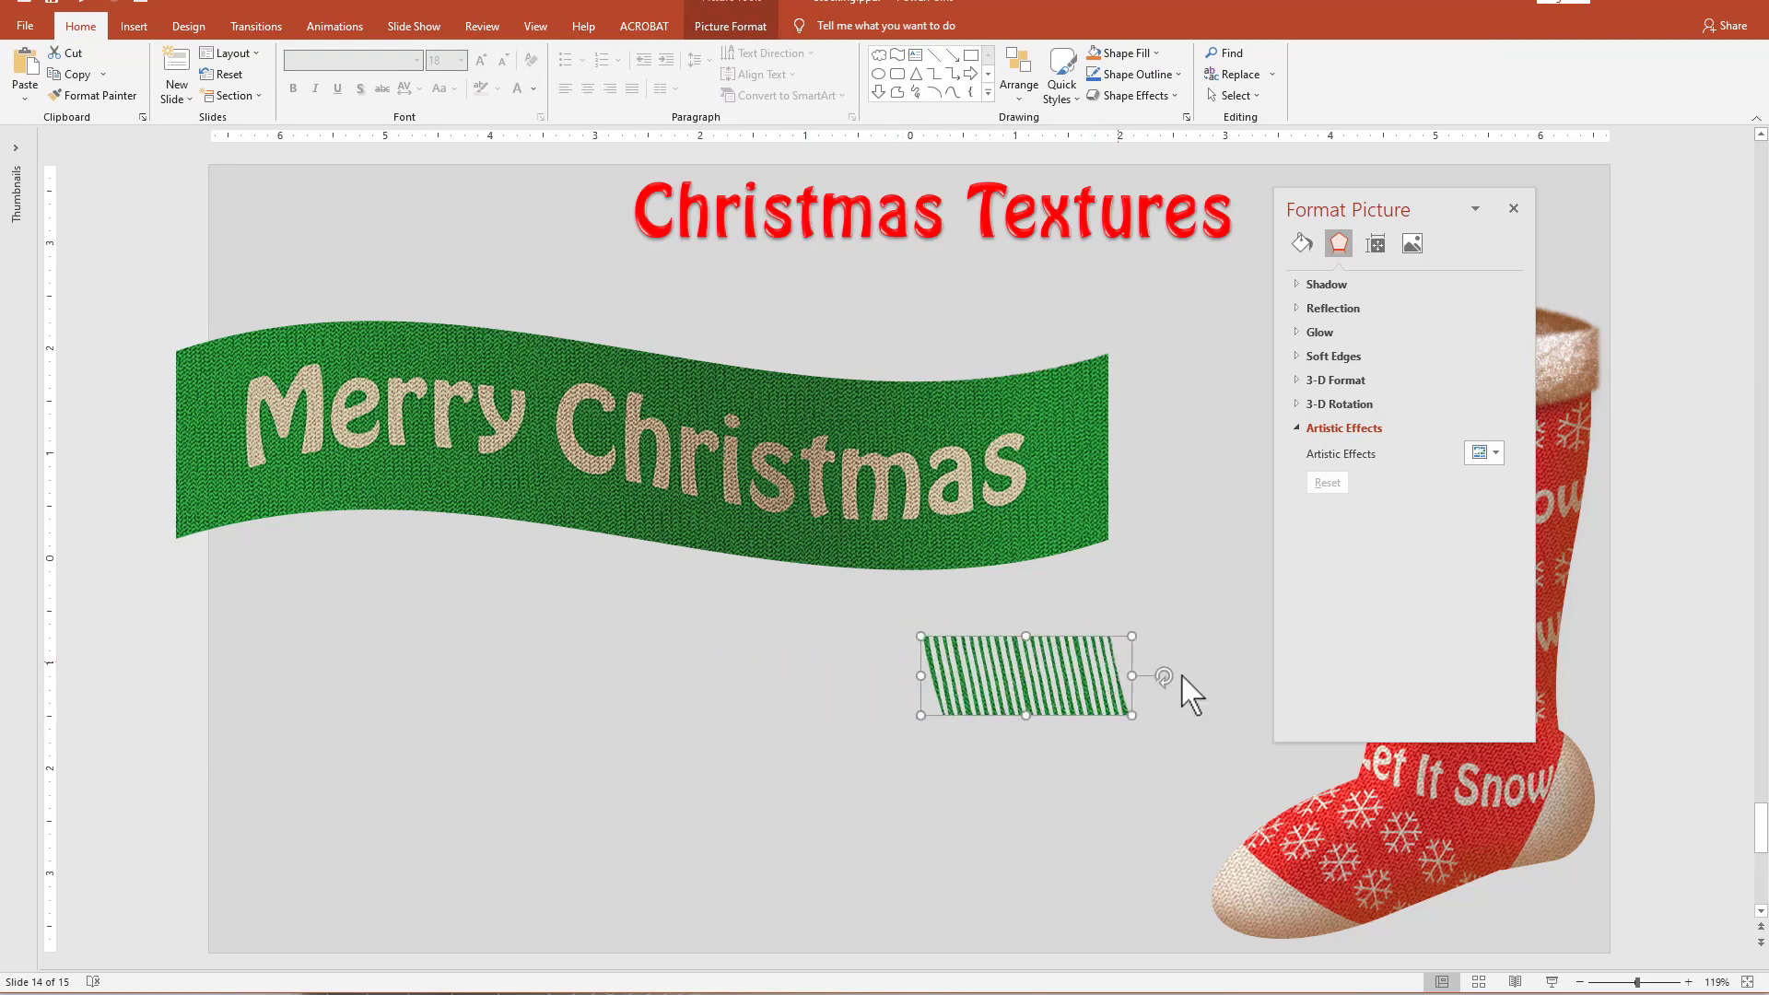
left_click_drag(1157, 691, 1026, 600)
left_click_drag(1050, 699, 1161, 420)
left_click(1109, 790)
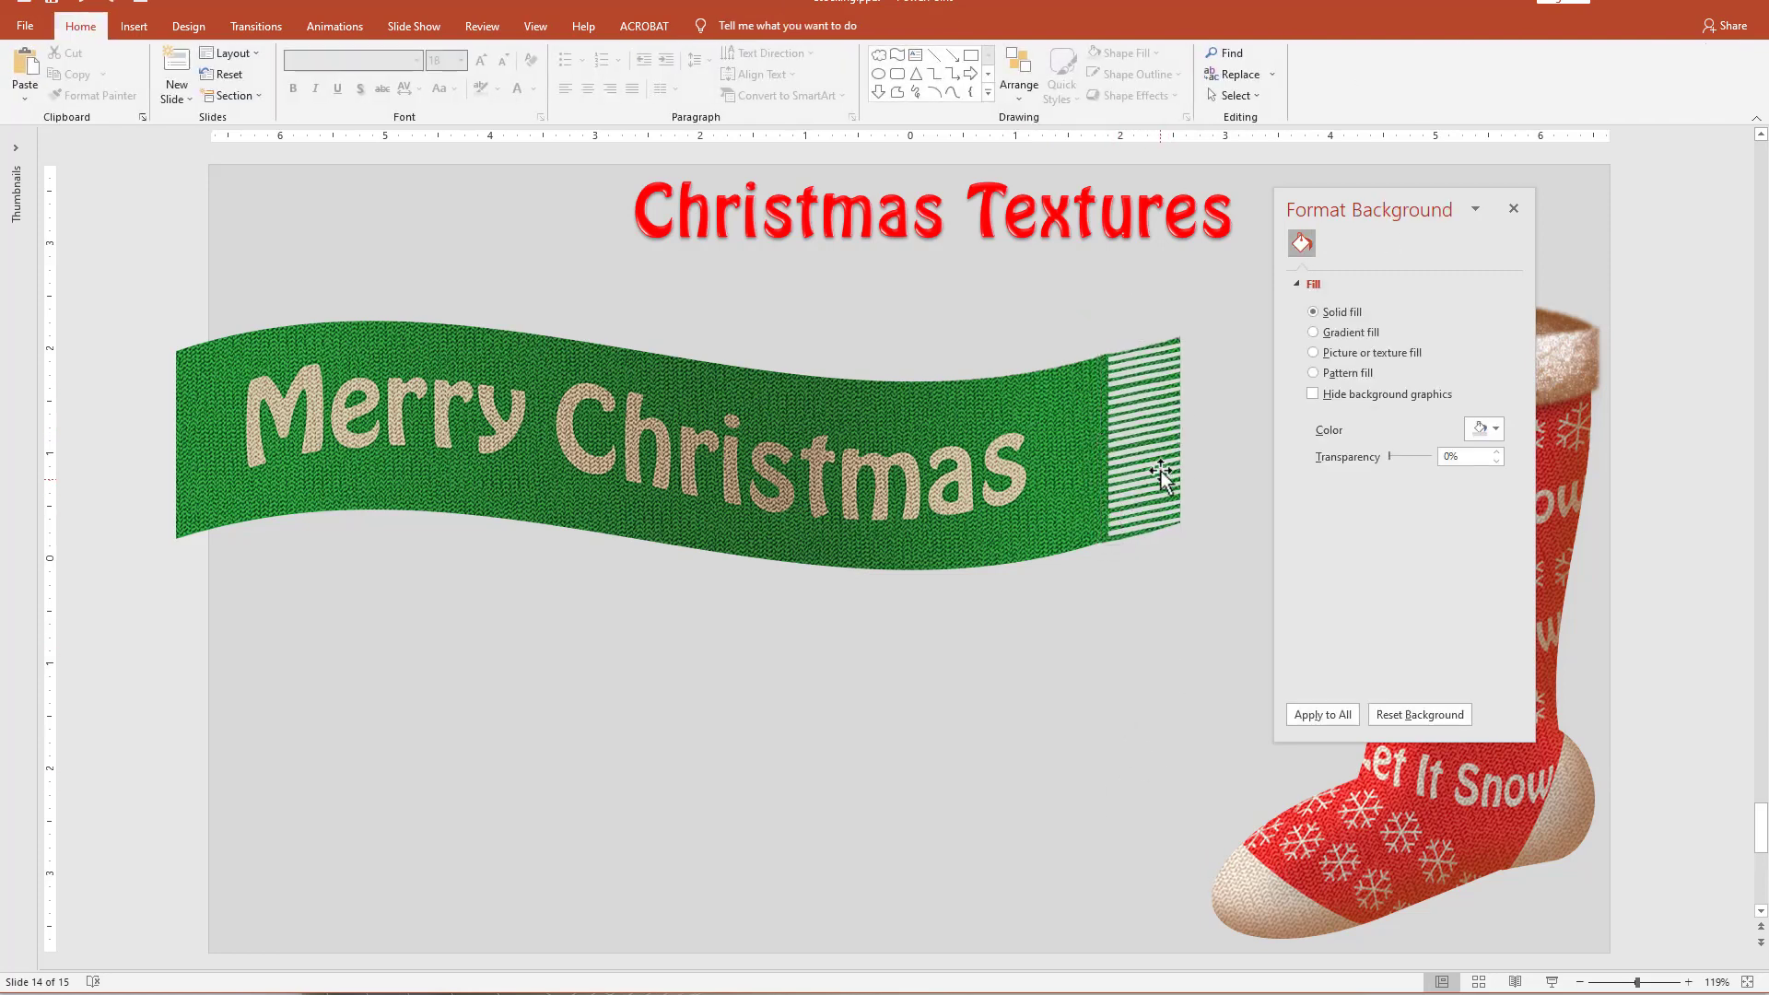
Place a copy of the fringe below the original and flip it both vertically and horizontally.
left_click(1148, 433)
left_click_drag(1148, 433, 1140, 666)
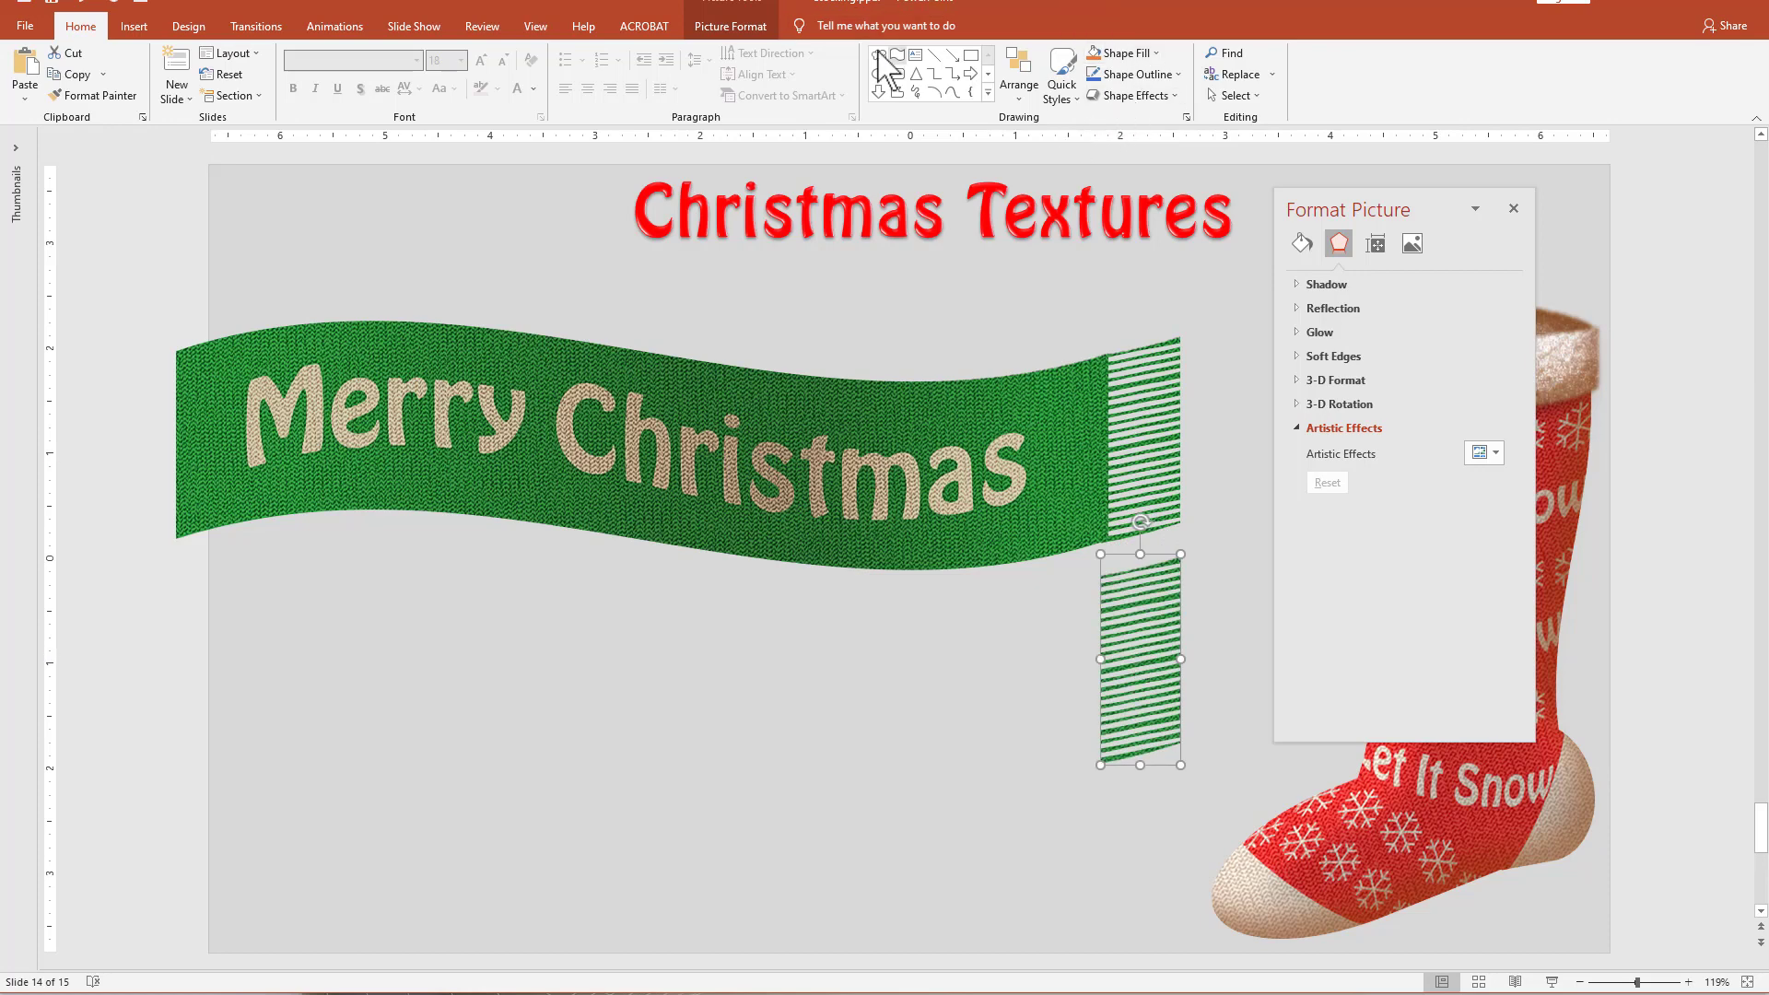
left_click(732, 28)
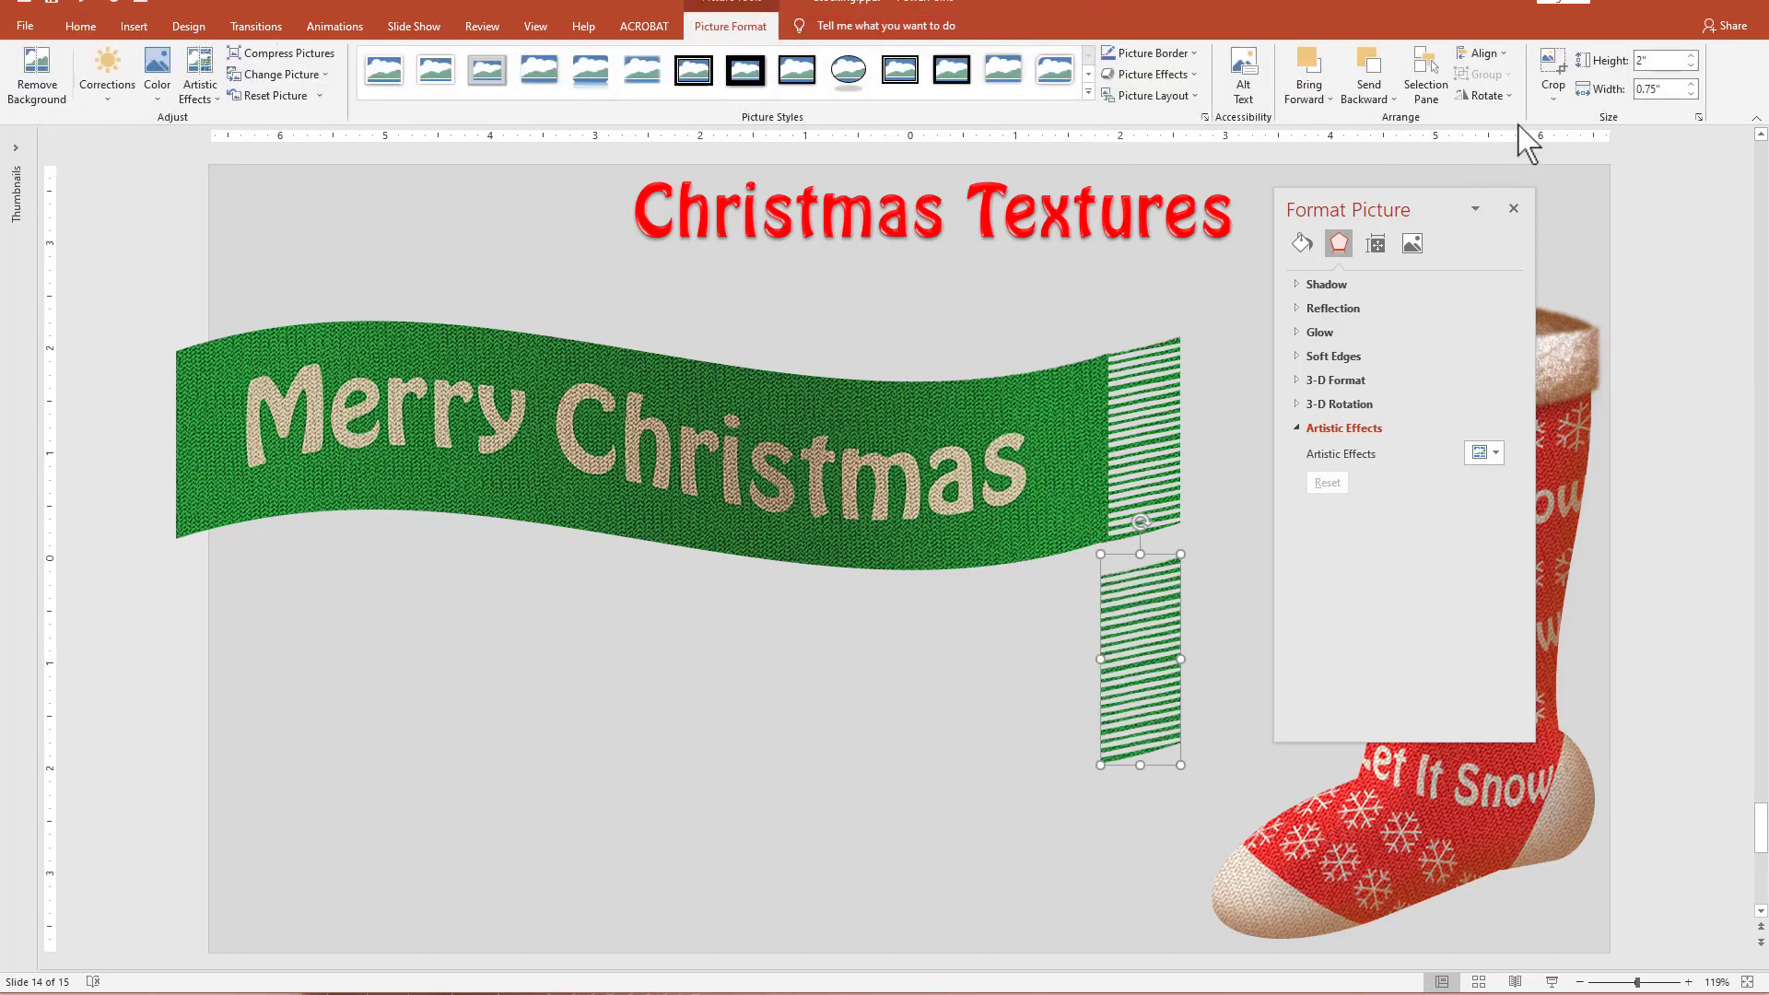
left_click(1484, 95)
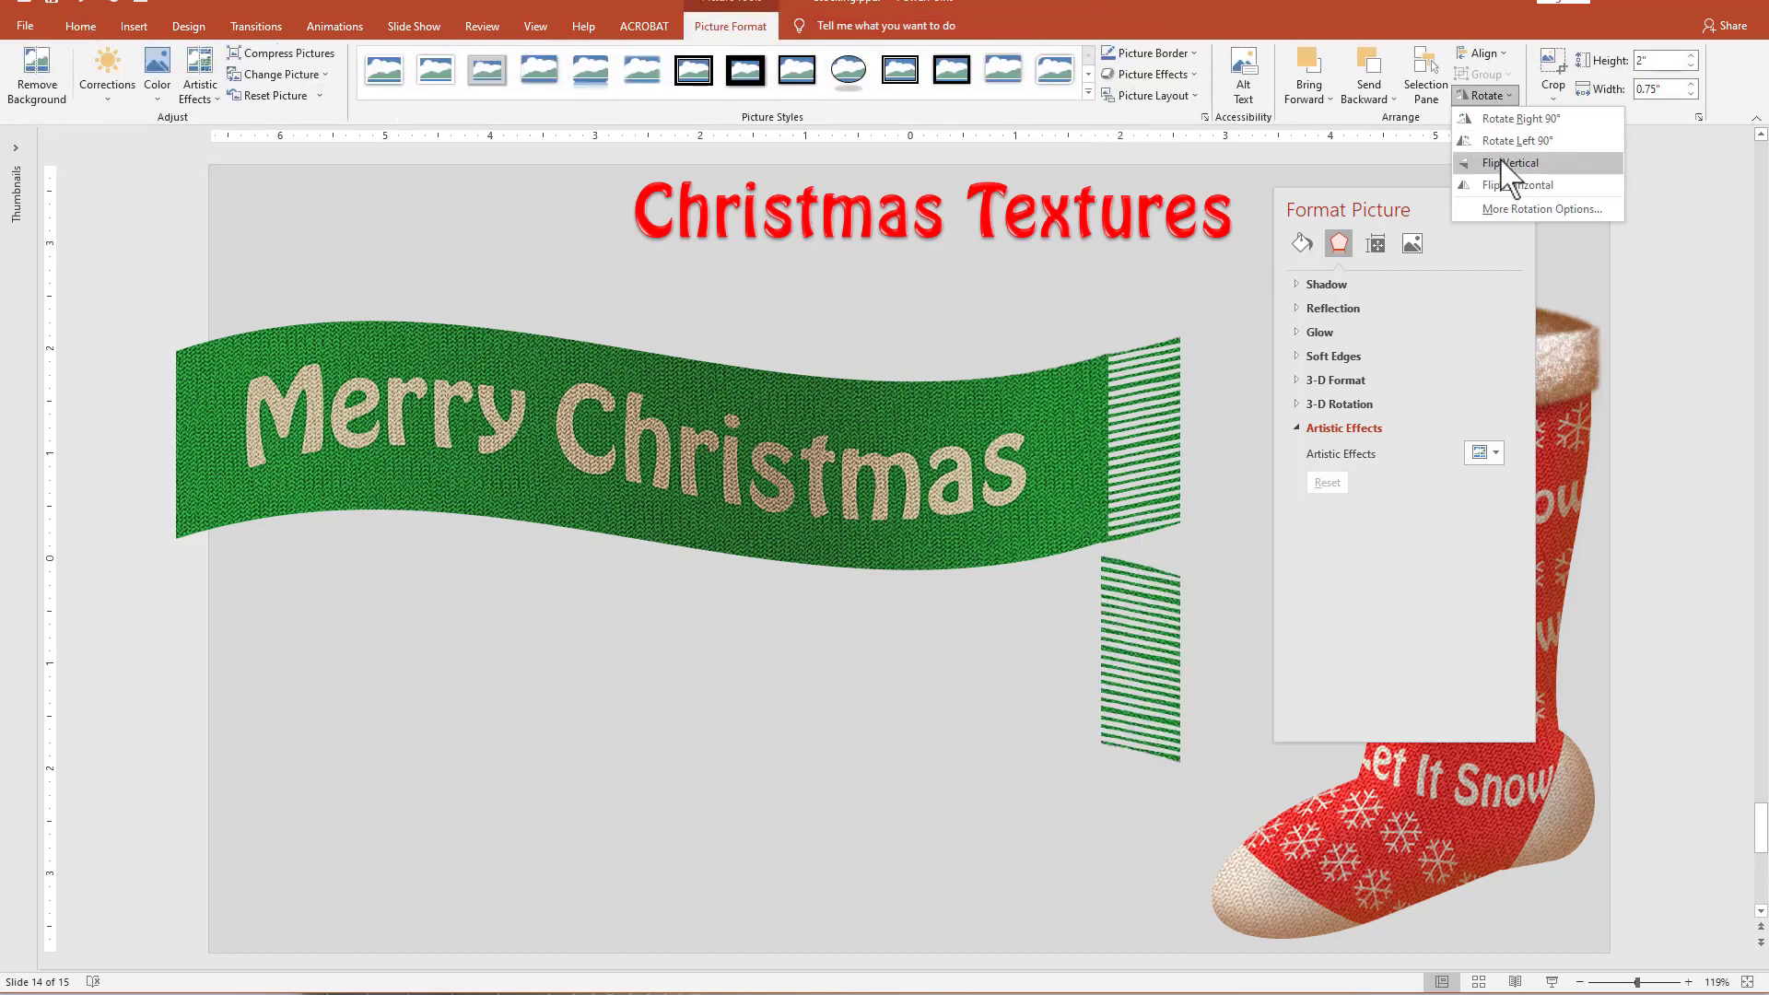
left_click(1504, 163)
left_click(1483, 95)
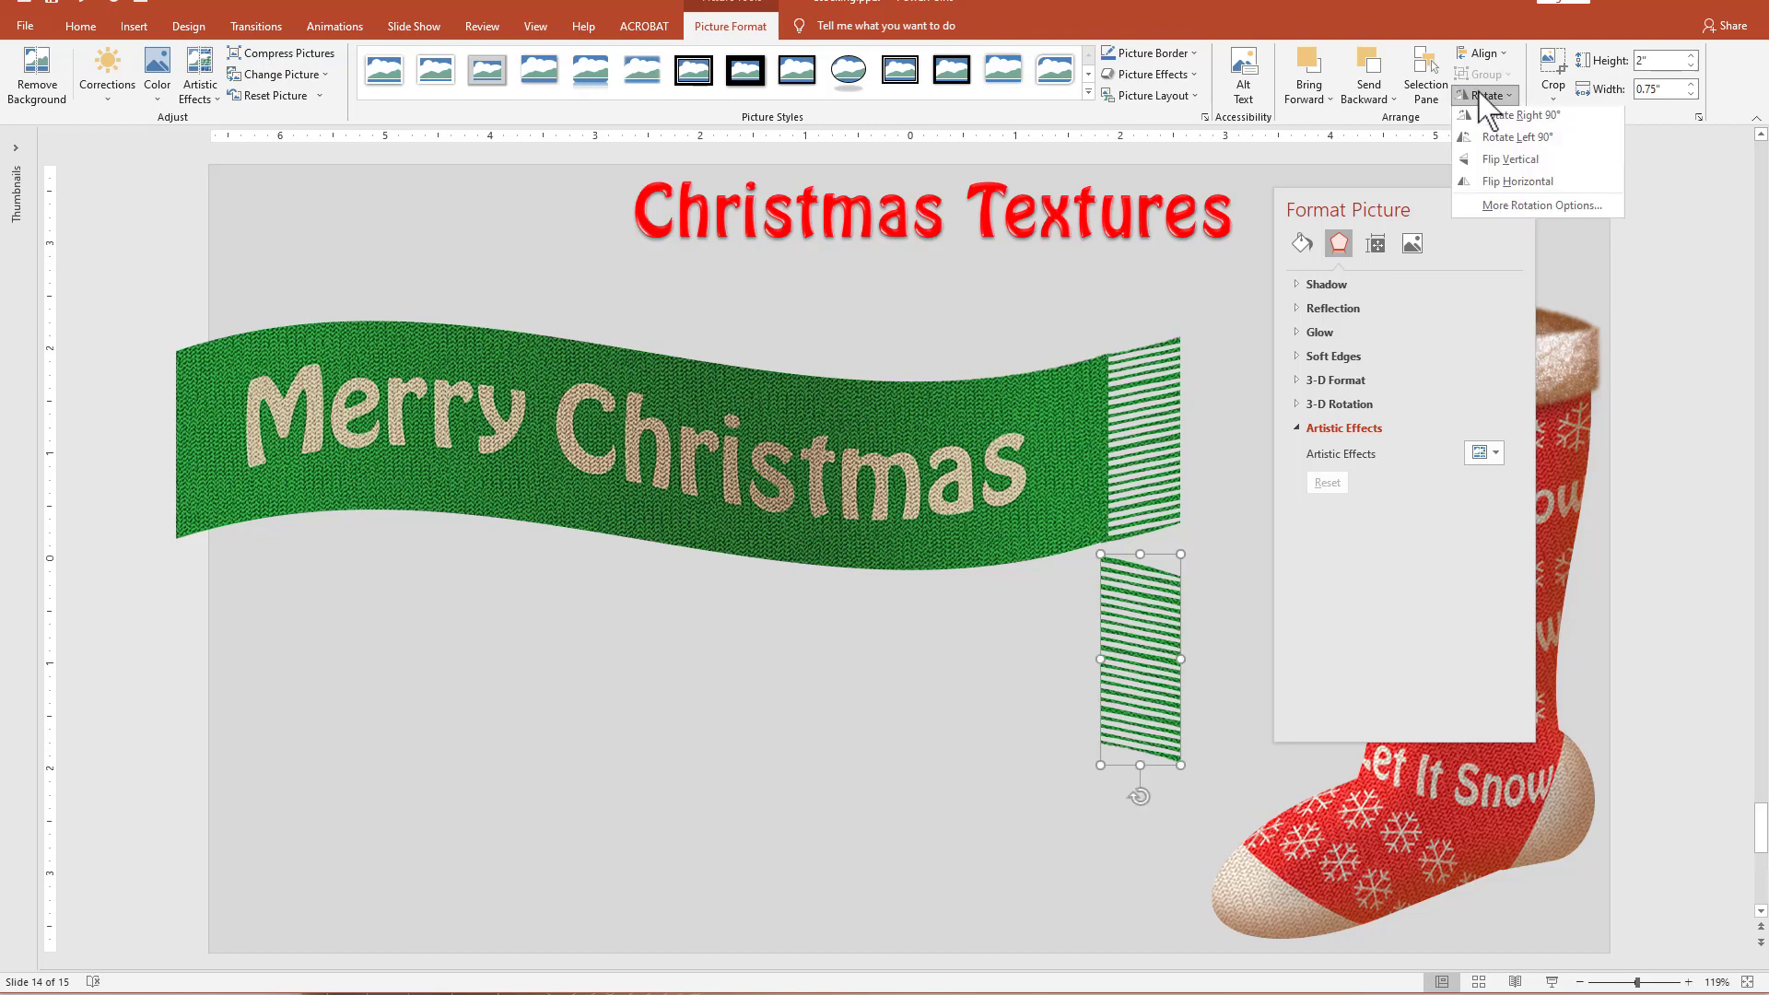
left_click(1502, 185)
left_click(1158, 667)
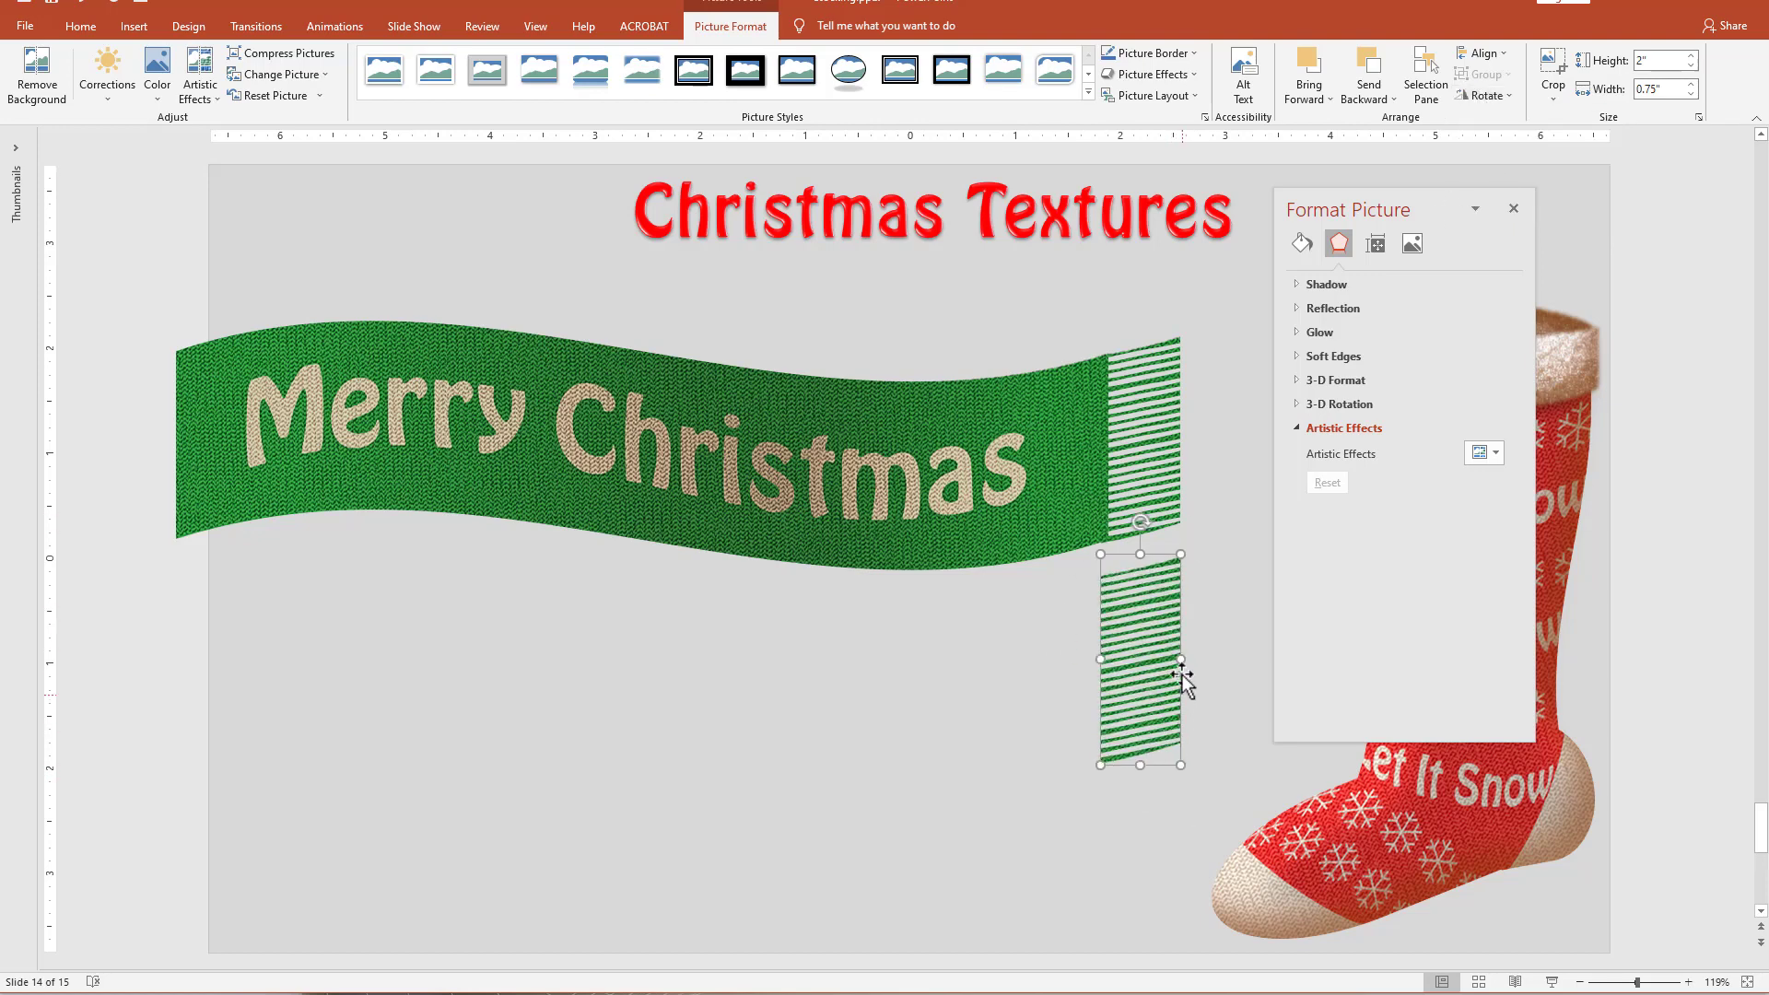
Lay the flipped fringe copy over the original at the ribbon's end and reduce its height to about 1.9 inches.
left_click_drag(1147, 692, 1142, 476)
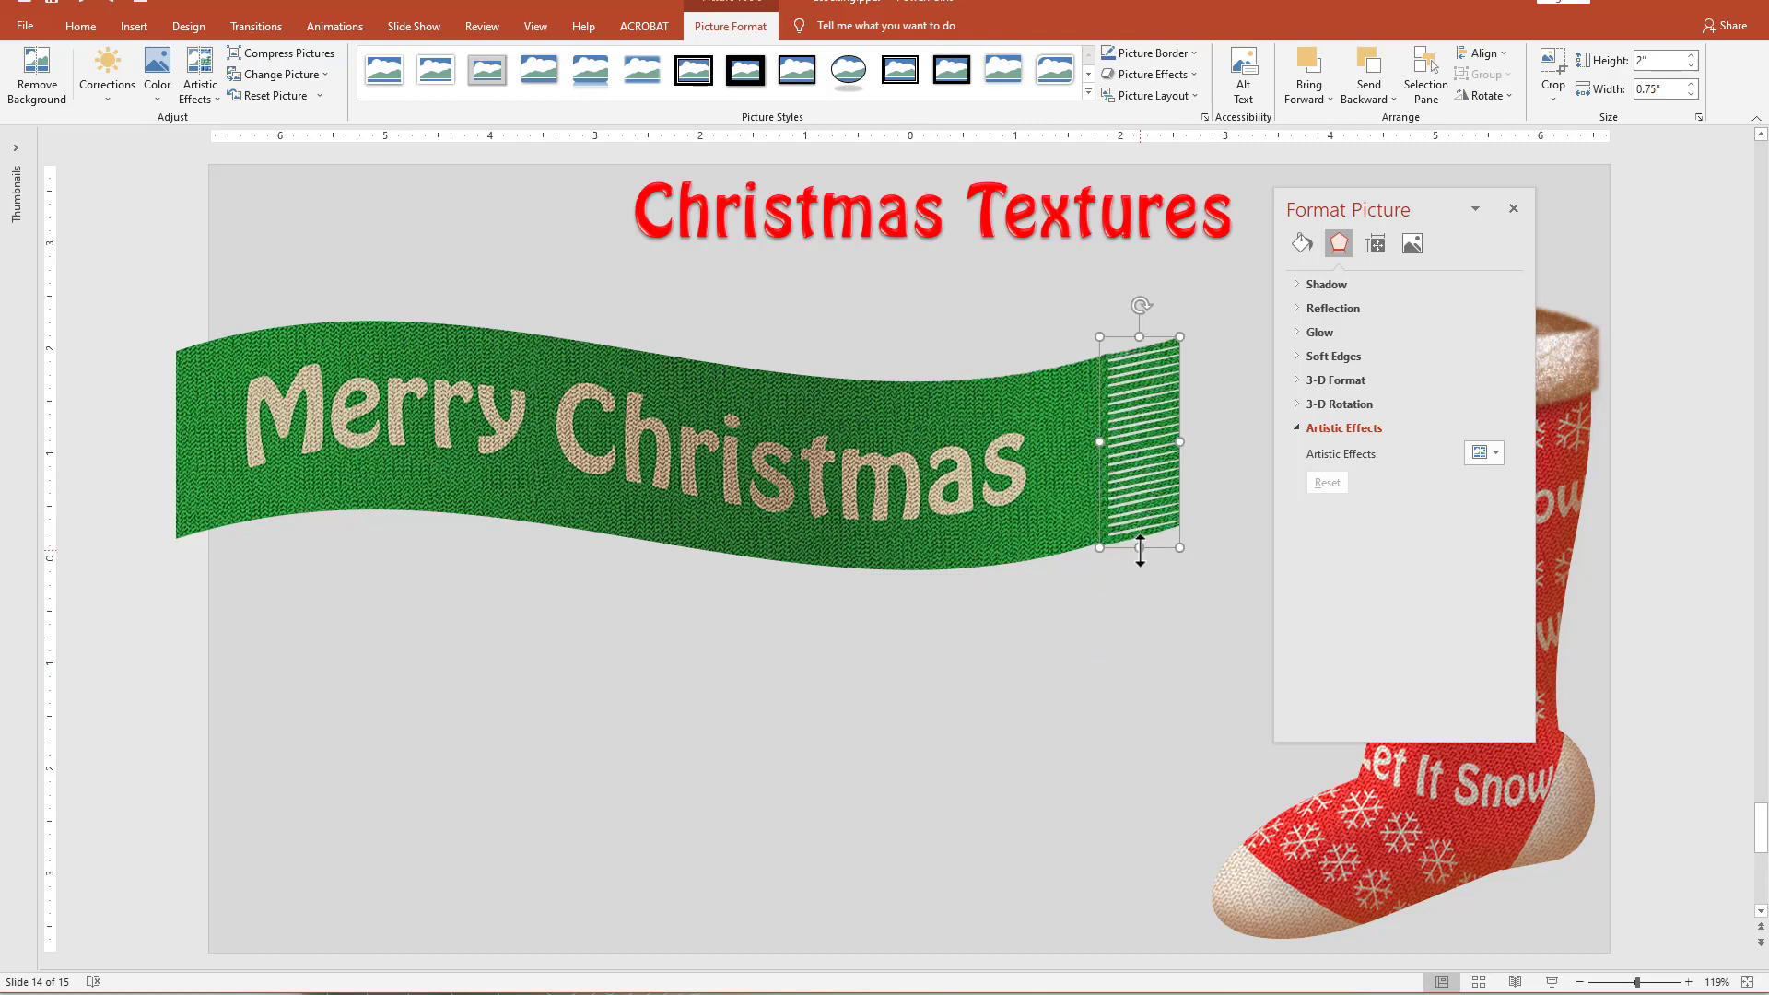
left_click_drag(1140, 550, 1143, 541)
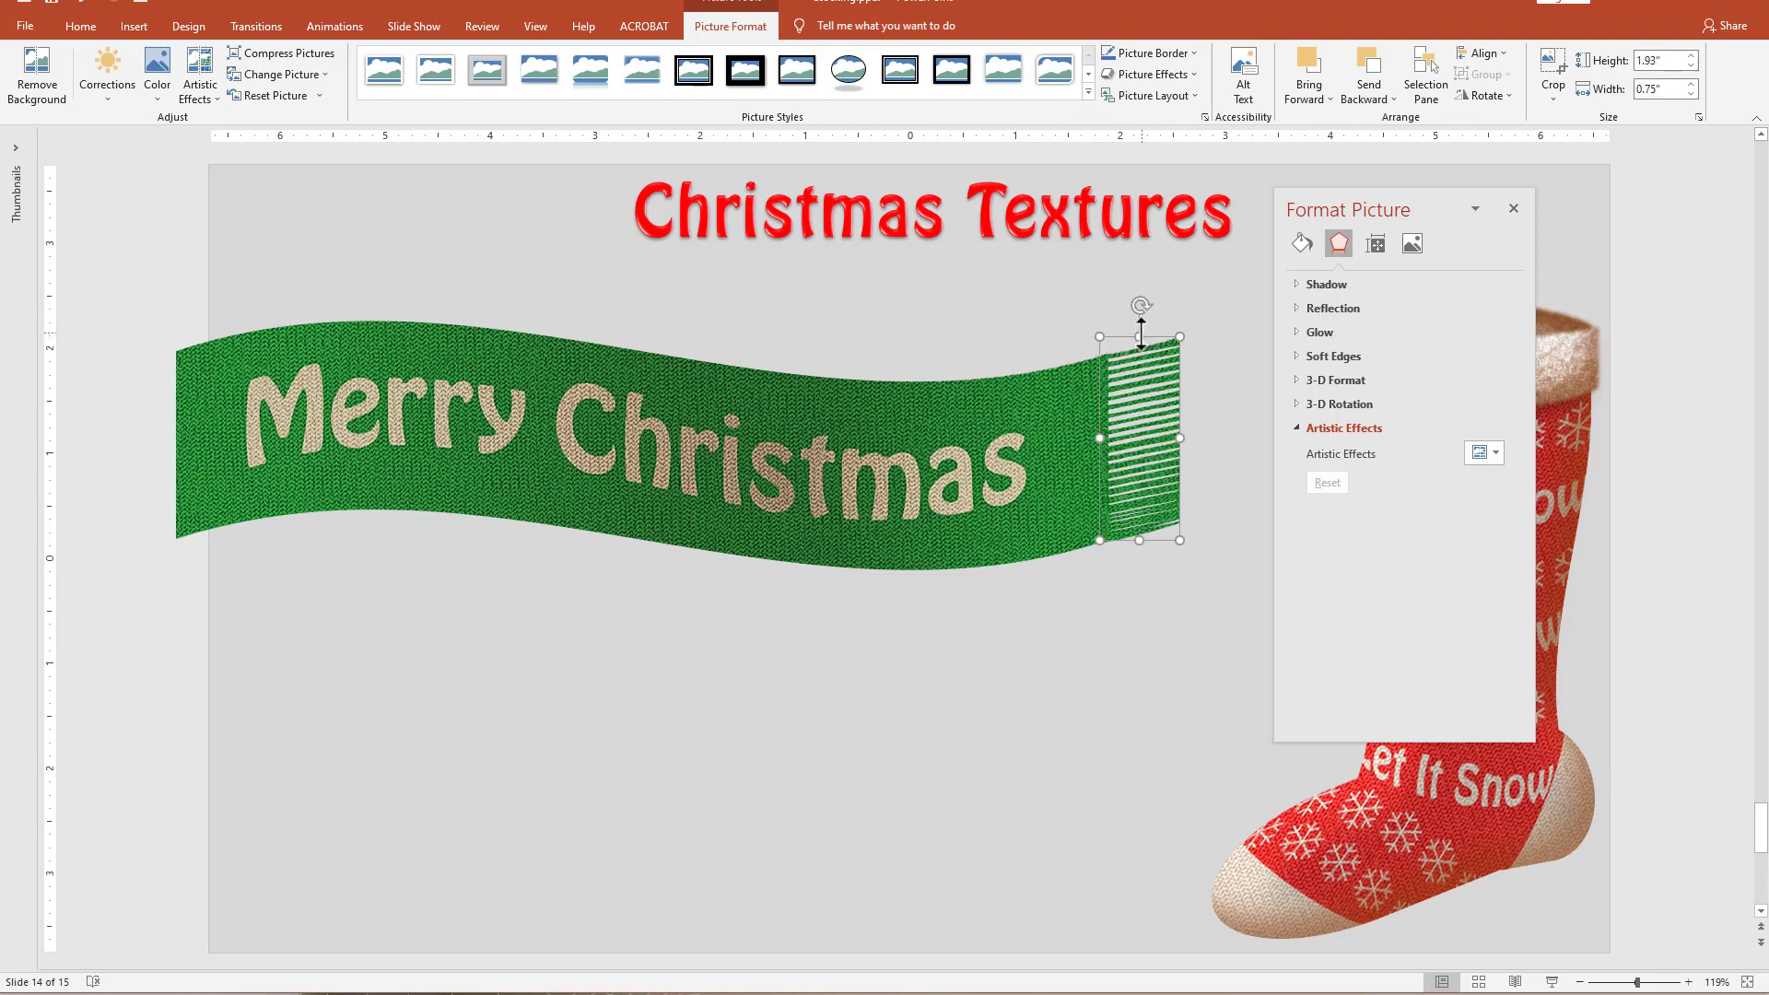
left_click_drag(1140, 336, 1137, 336)
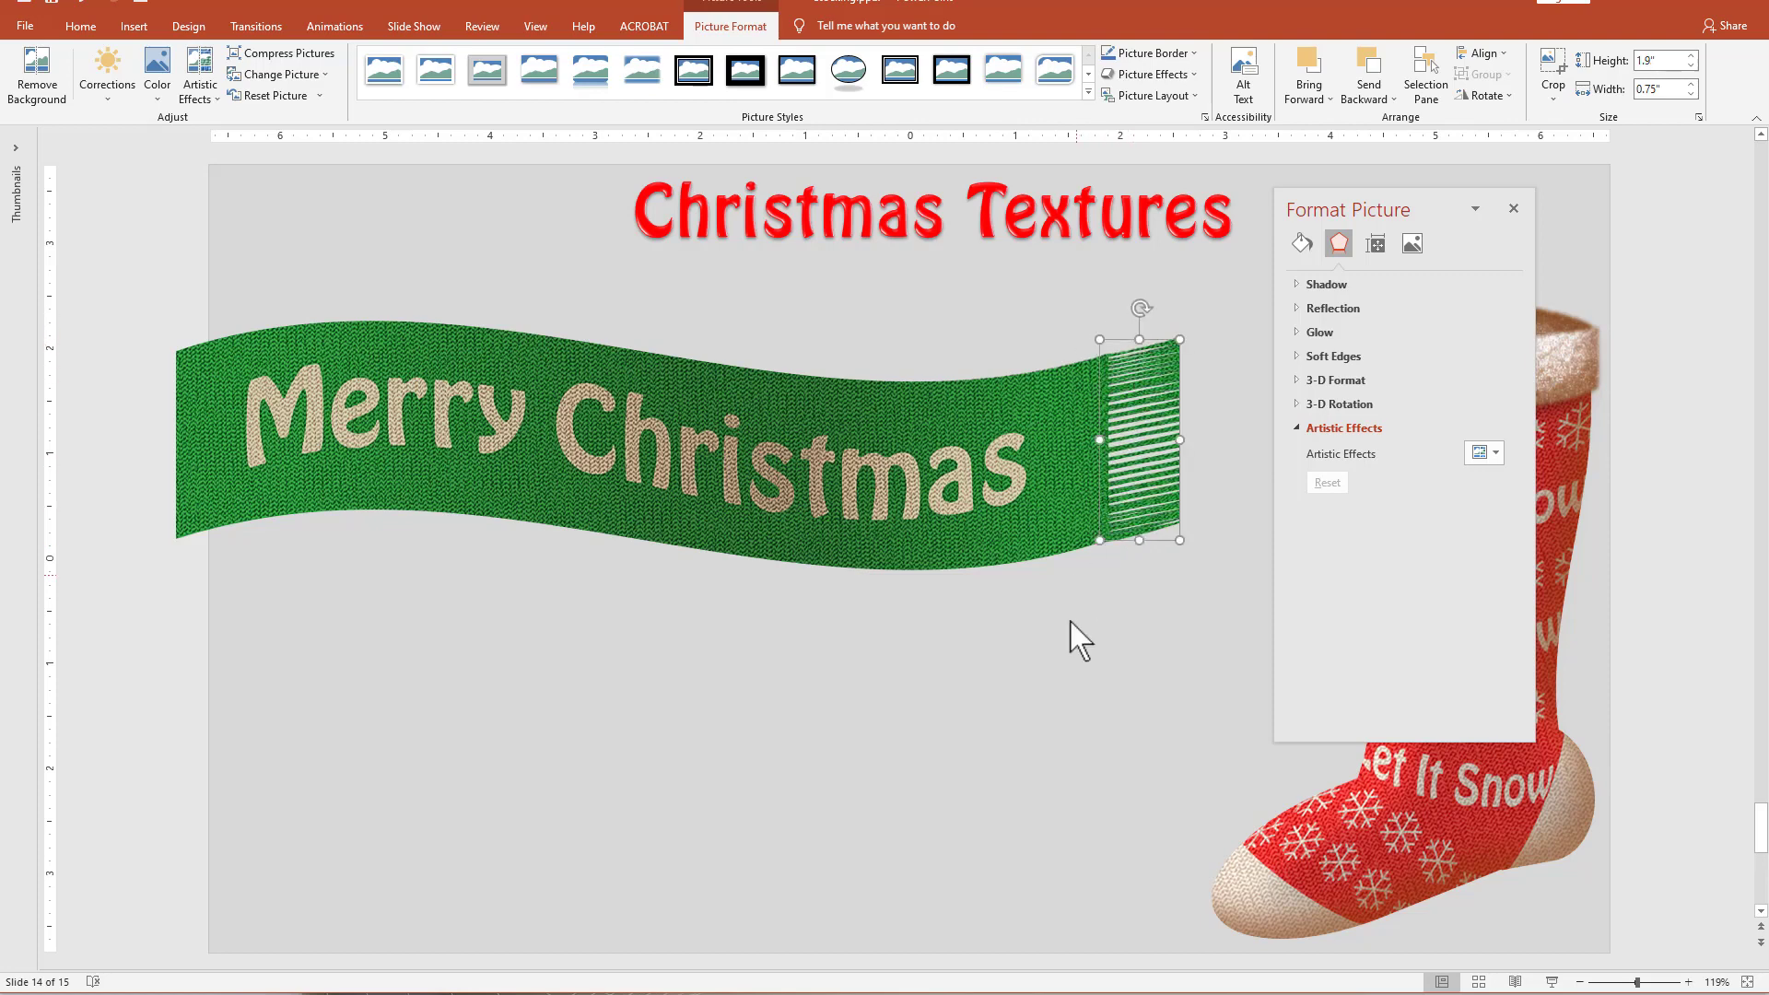
left_click(1061, 669)
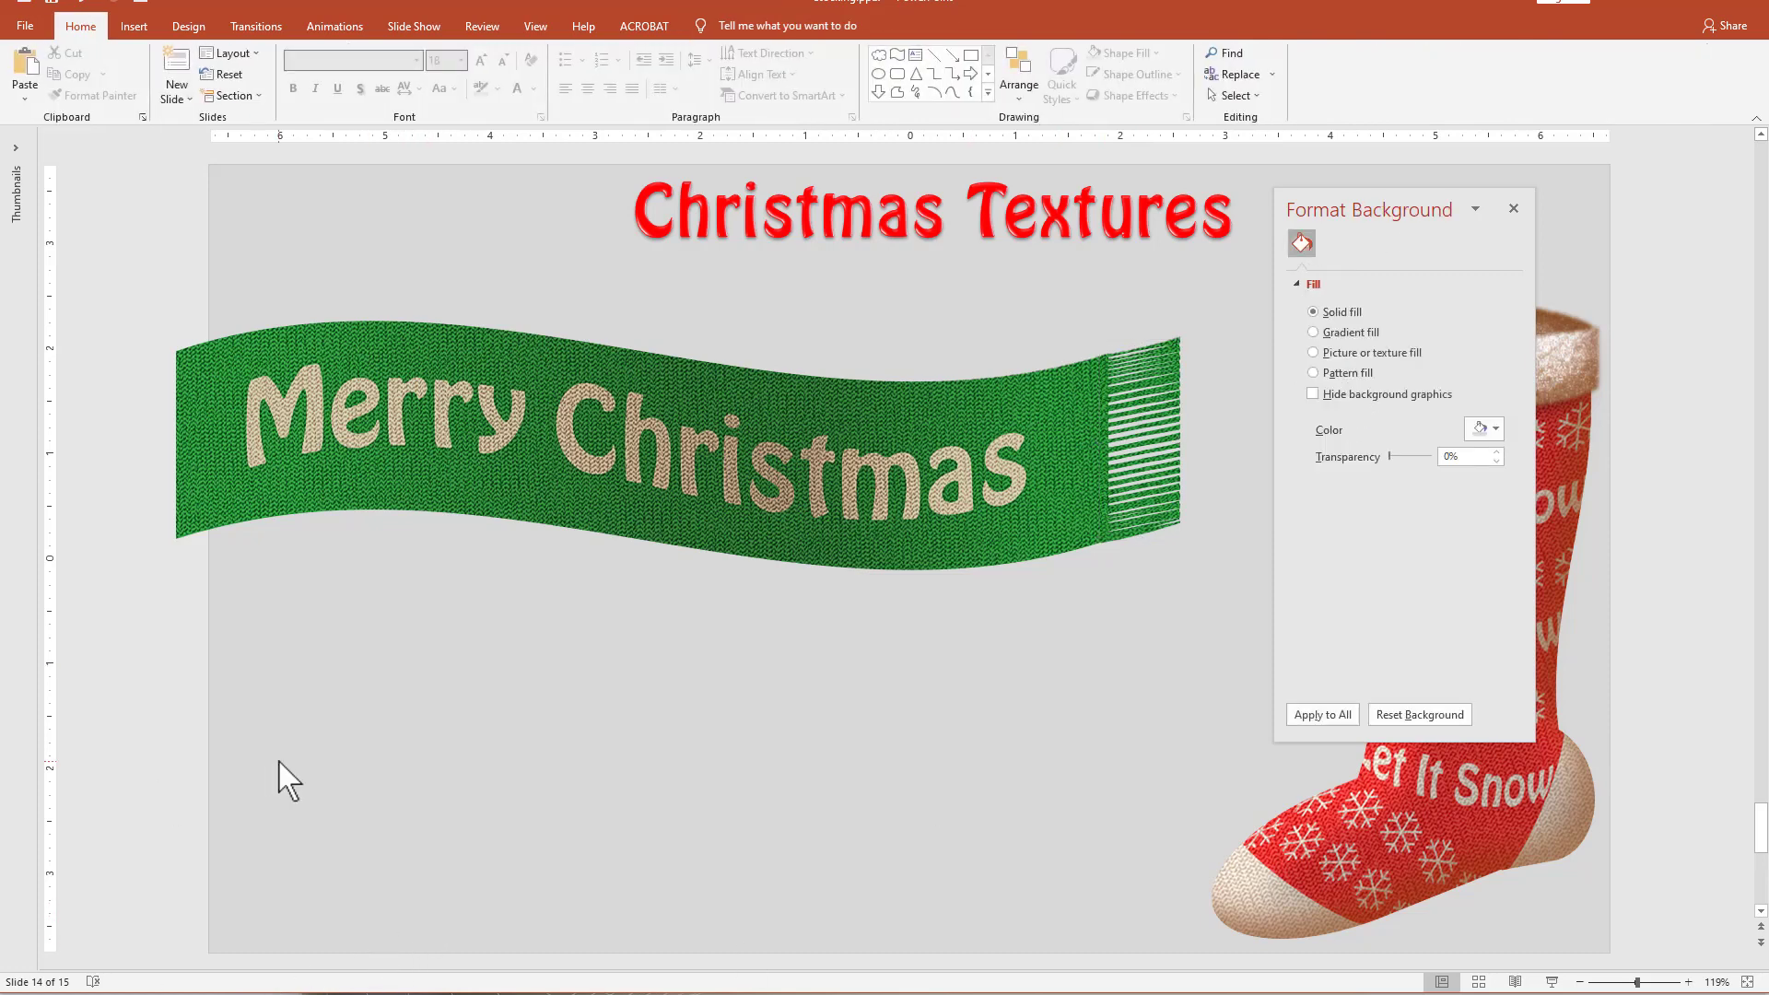
Group the ribbon with both fringes, then turn the group 90 degrees clockwise and hang it over the stocking's left side.
left_click_drag(80, 245, 1259, 723)
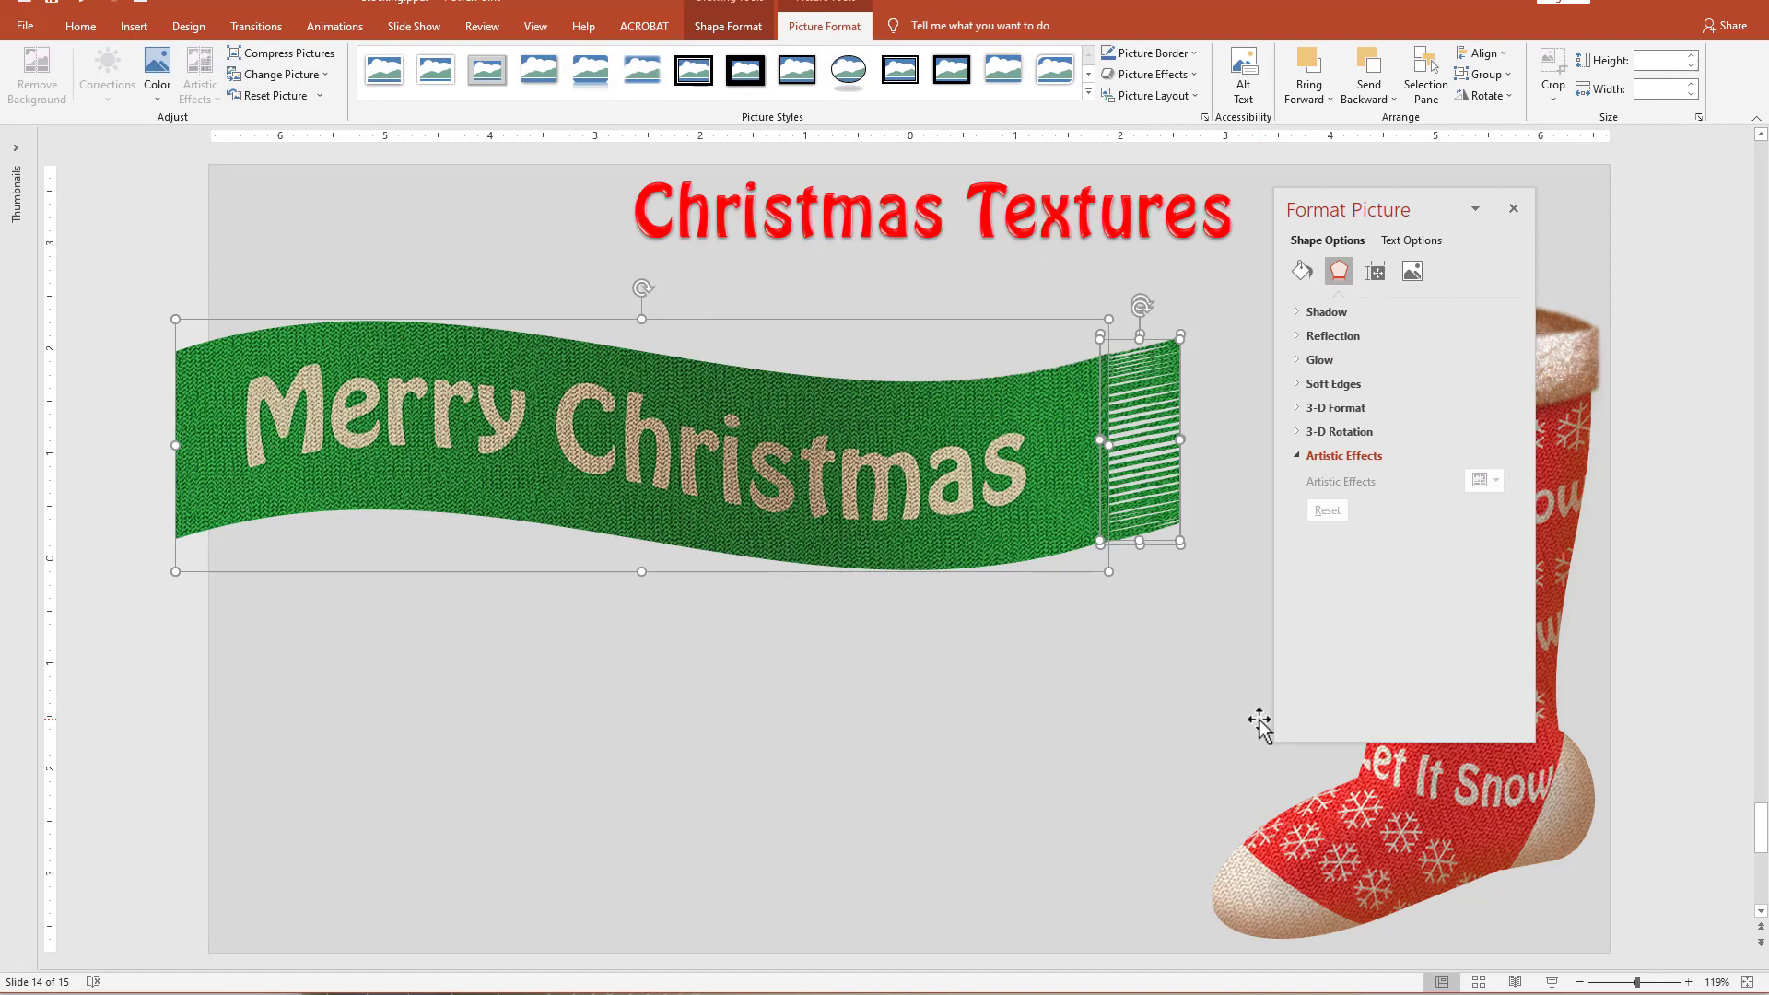
key("ctrl+g")
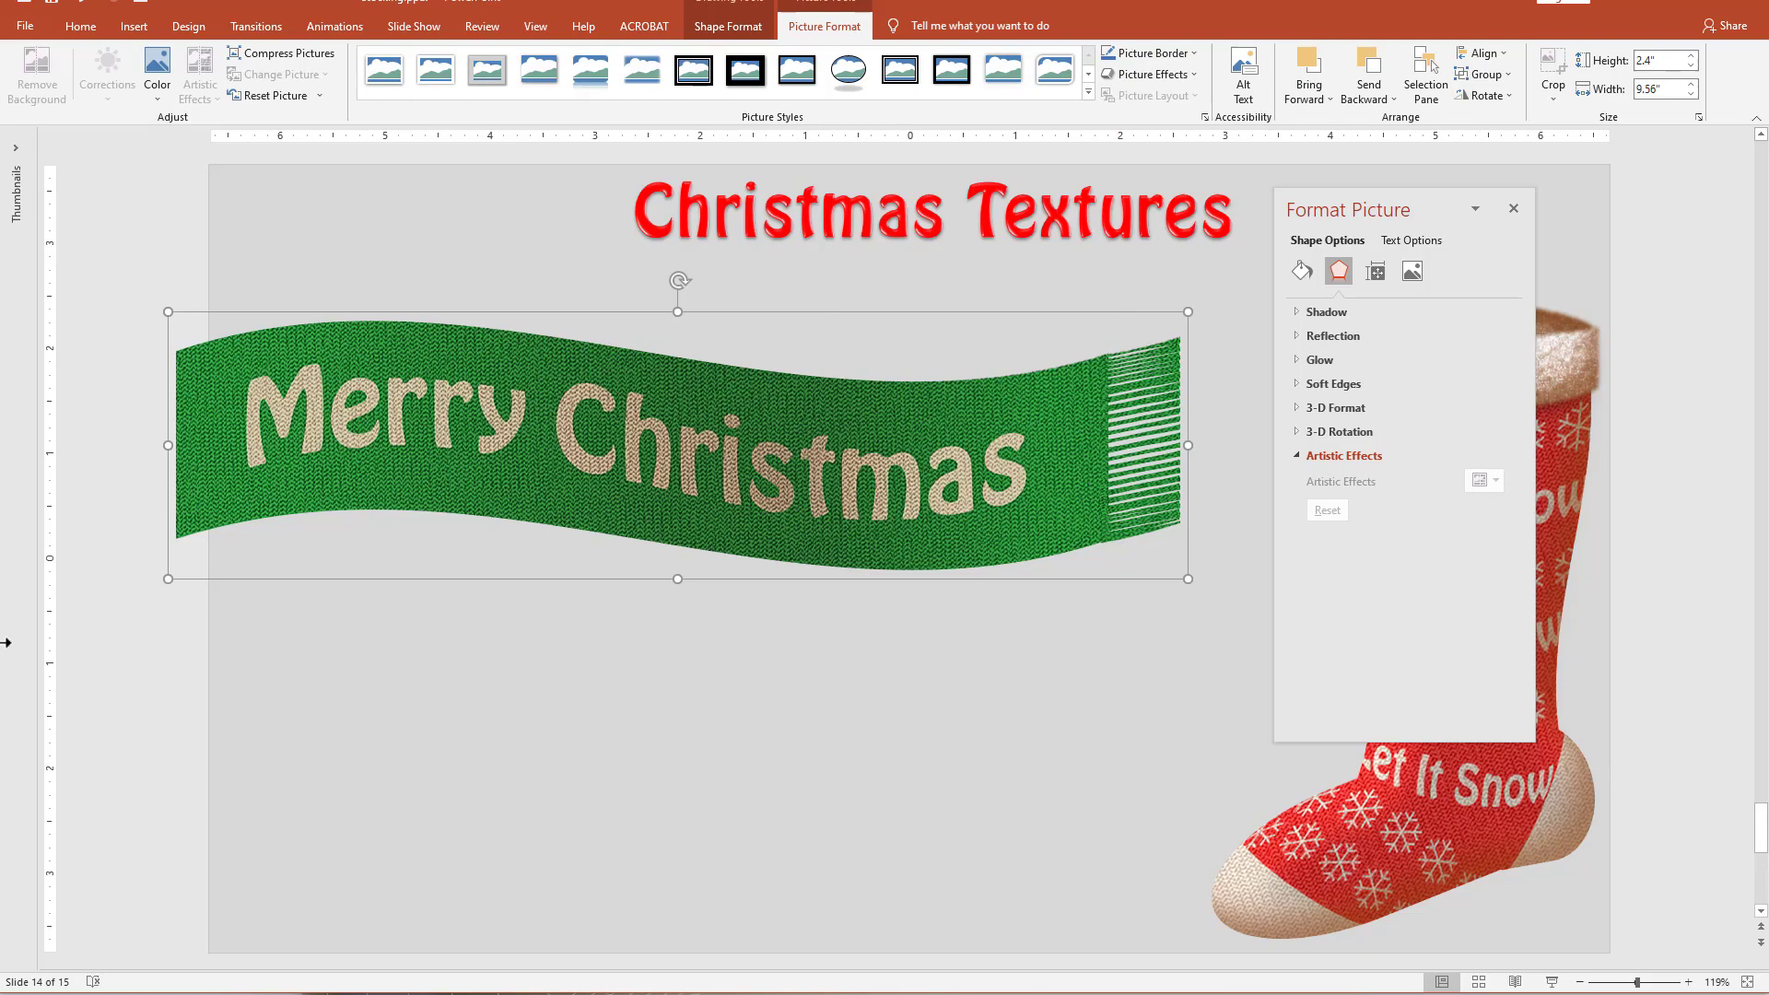
left_click_drag(679, 277, 677, 335)
left_click_drag(804, 342, 1313, 514)
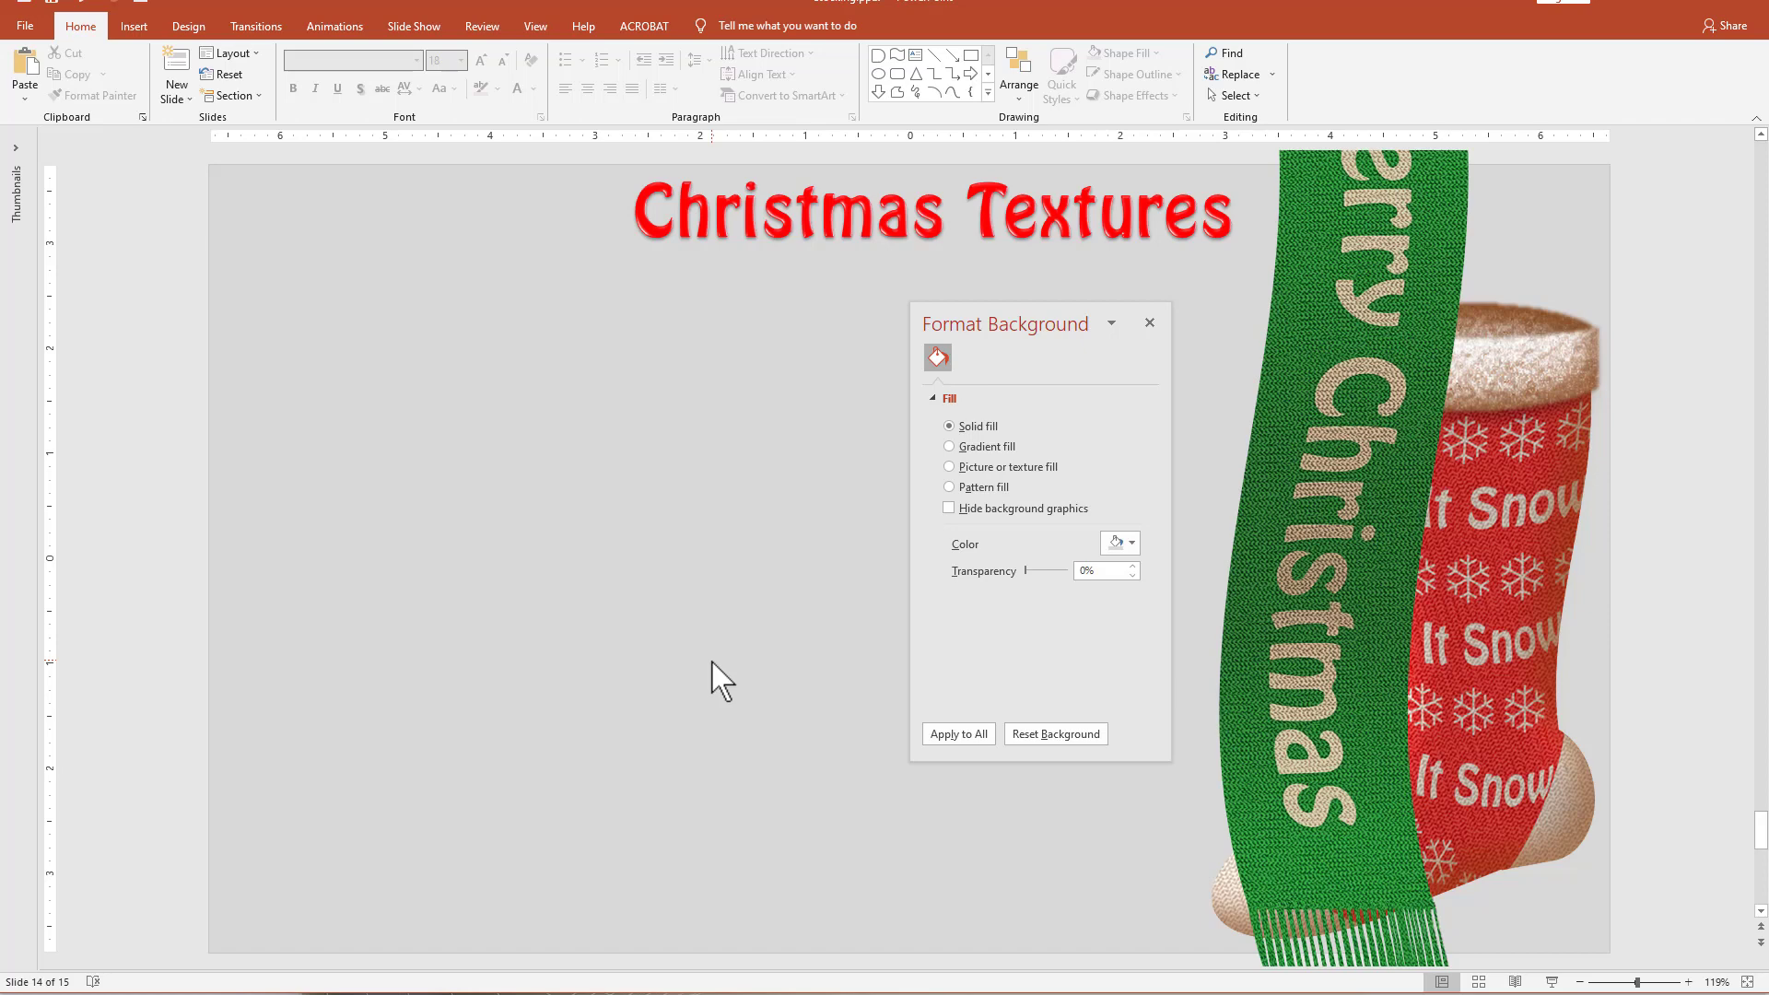
Draw a wave shape about 3.55 by 1.25 inches in the empty left area, turned upright with a gentler wave.
left_click(896, 55)
left_click_drag(328, 348, 700, 477)
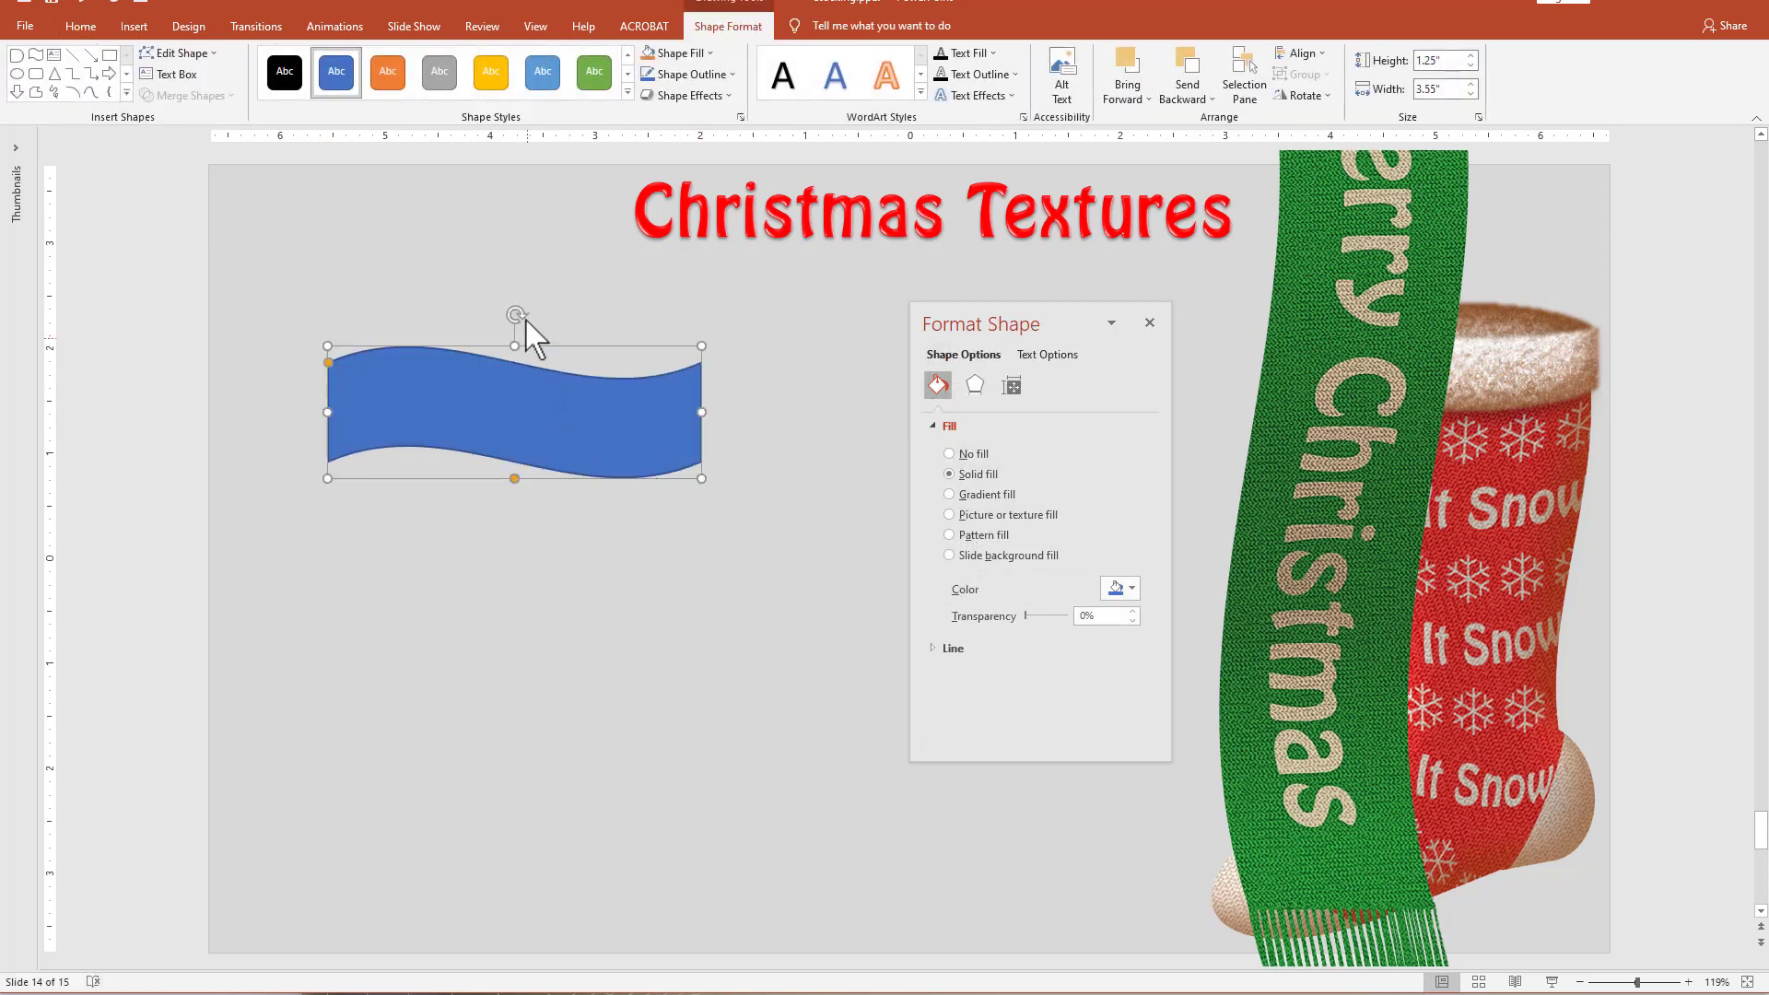
left_click_drag(515, 313, 529, 451)
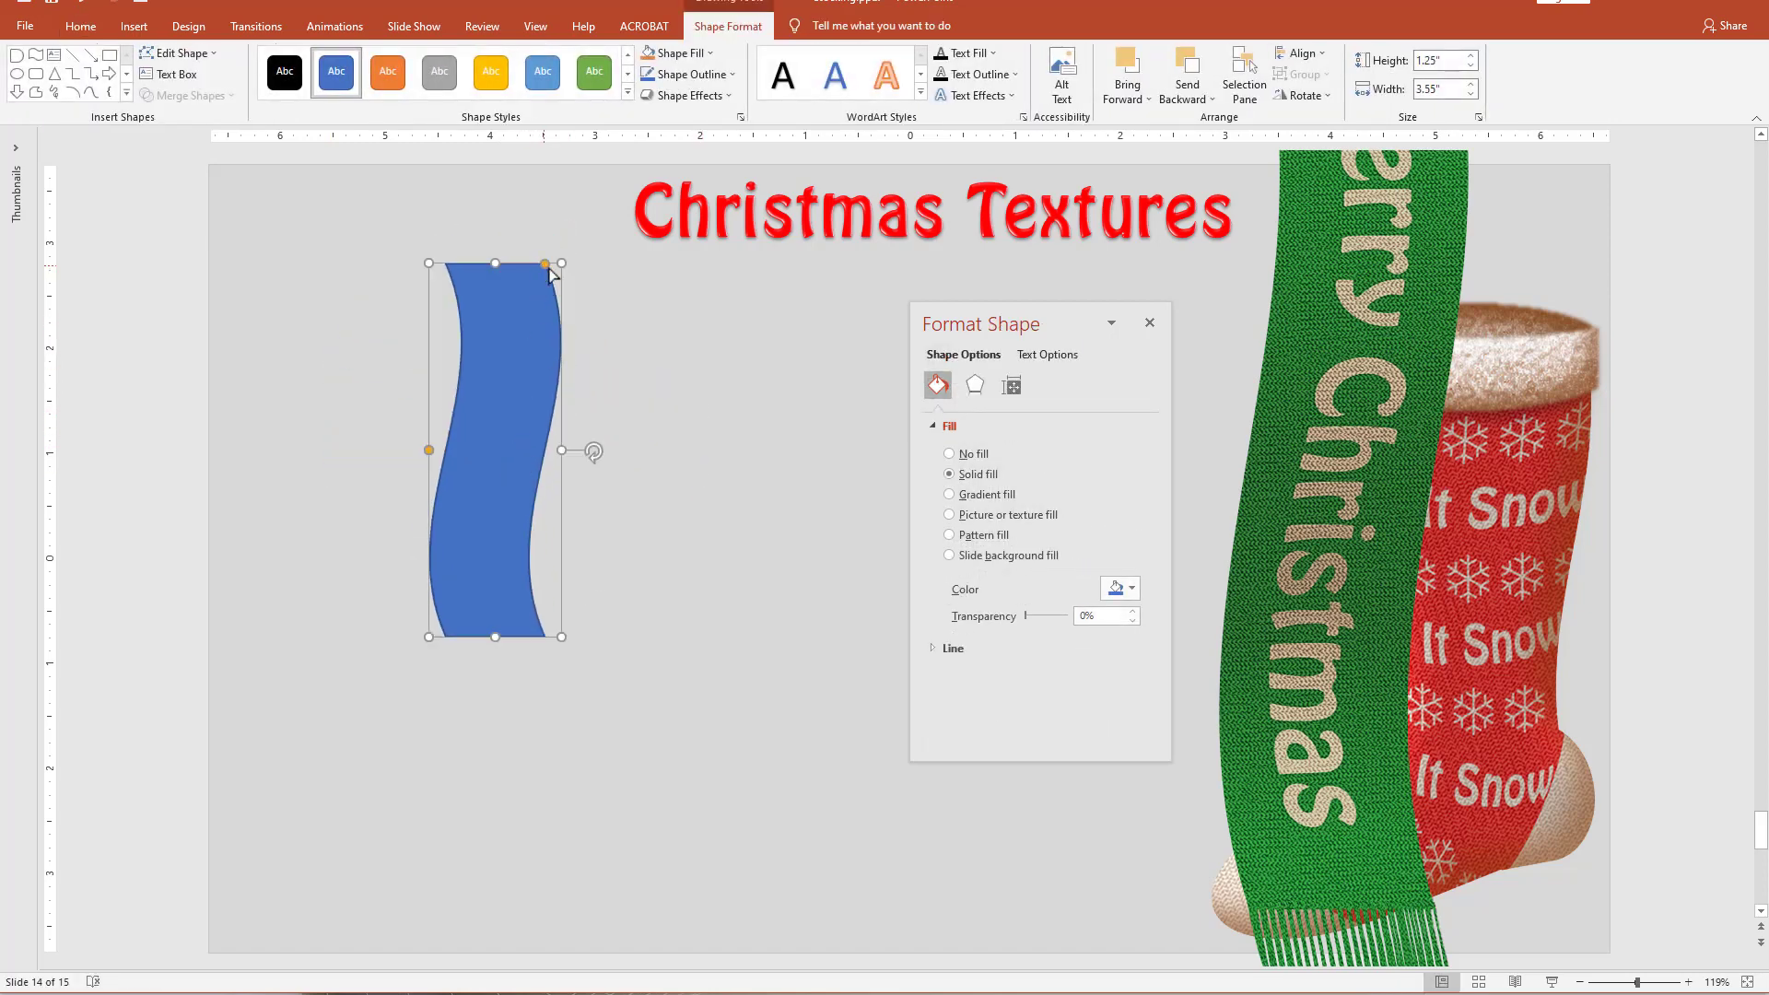
left_click_drag(549, 267, 558, 275)
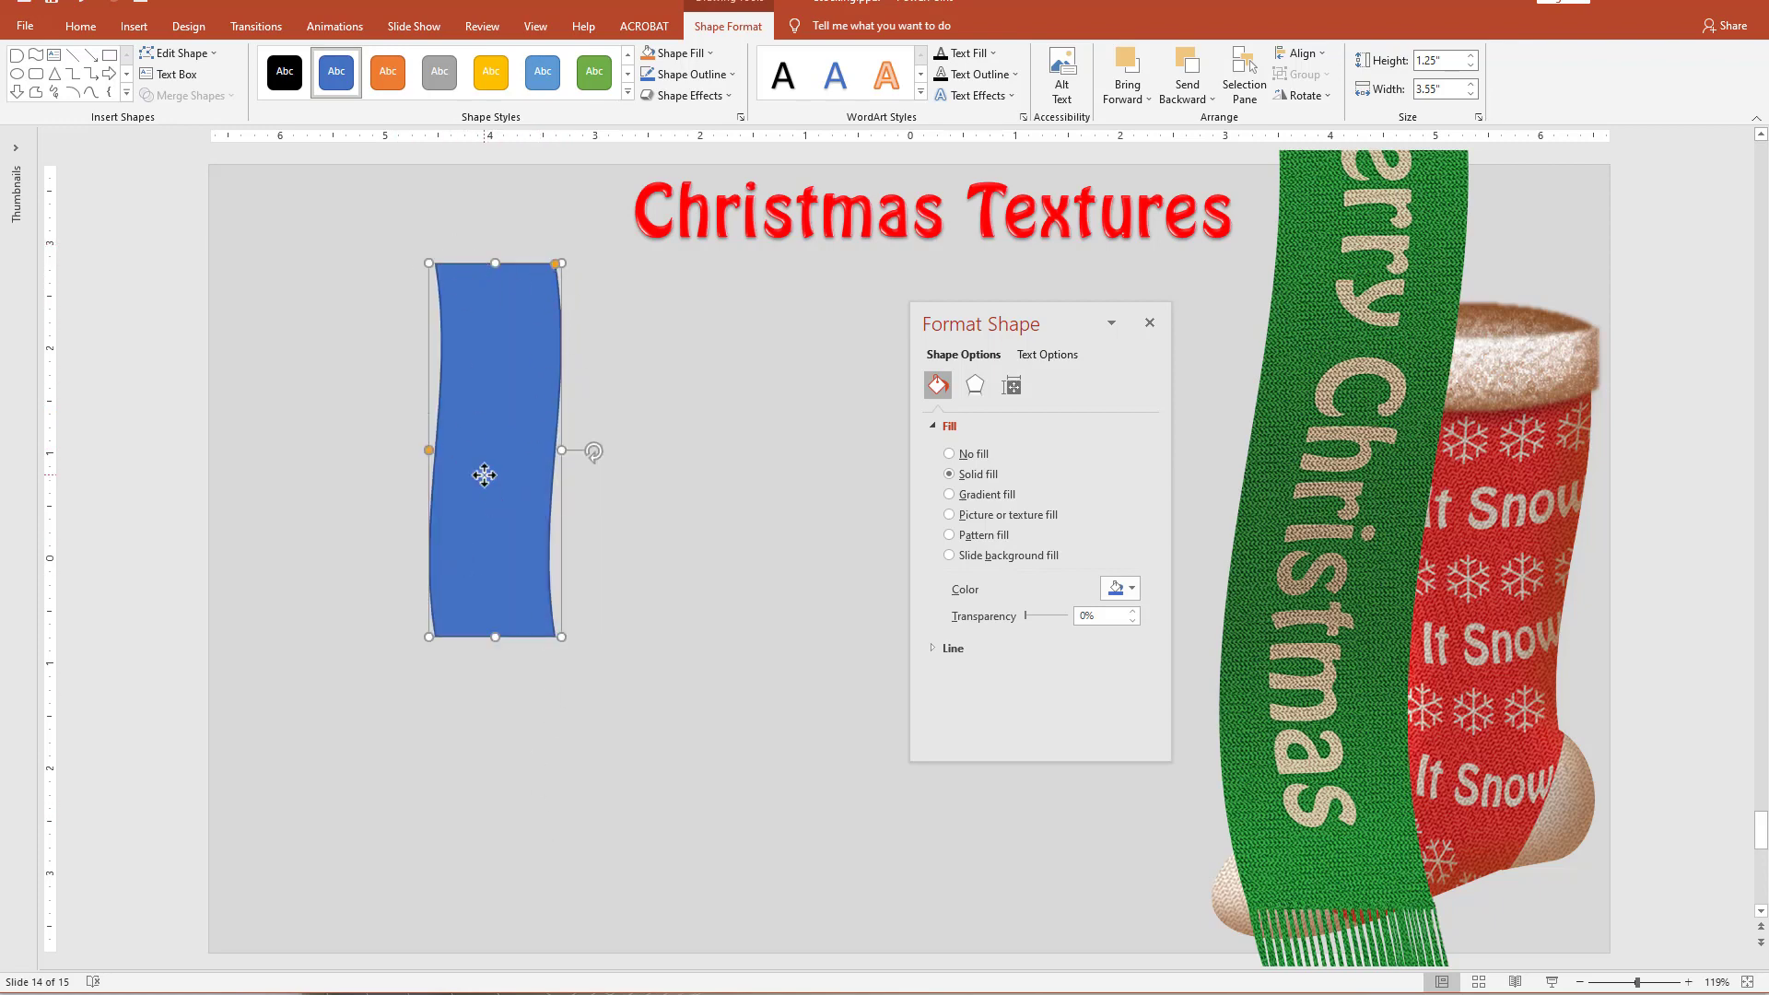
Copy the upright wave shape to the right, flip the copy horizontally and overlap it with the original.
left_click_drag(485, 475, 556, 495, "ctrl+shift")
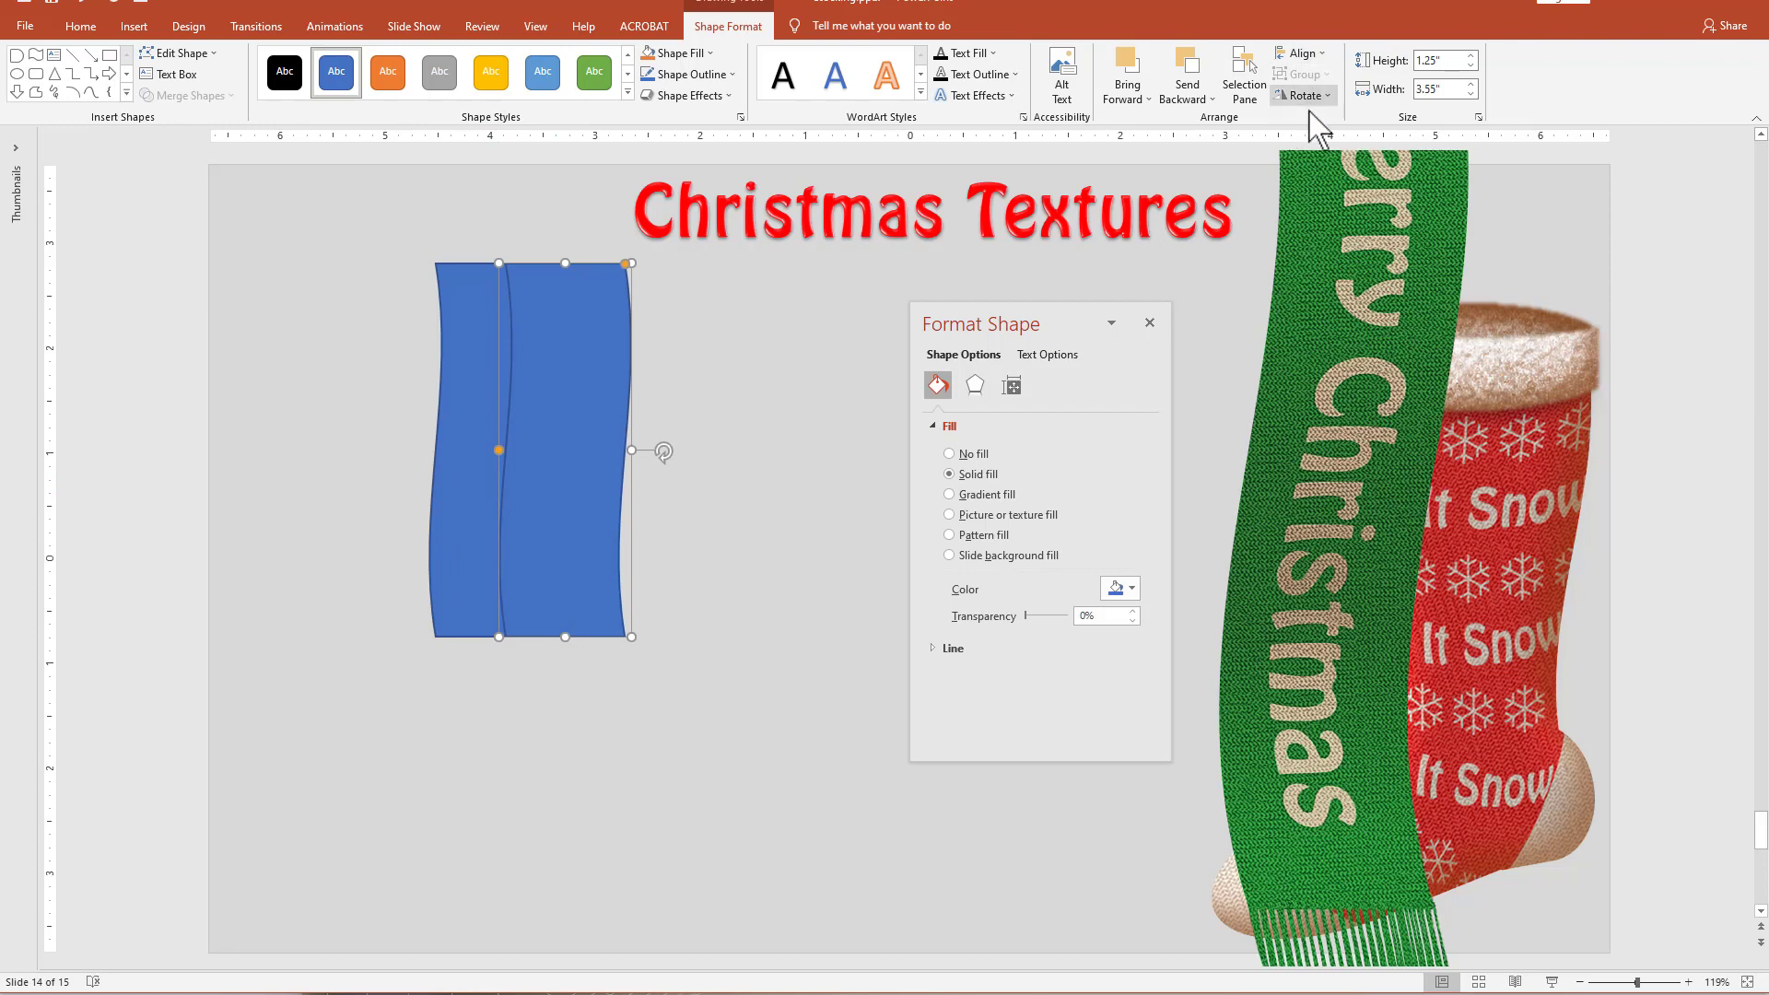
left_click(1304, 95)
left_click(1341, 189)
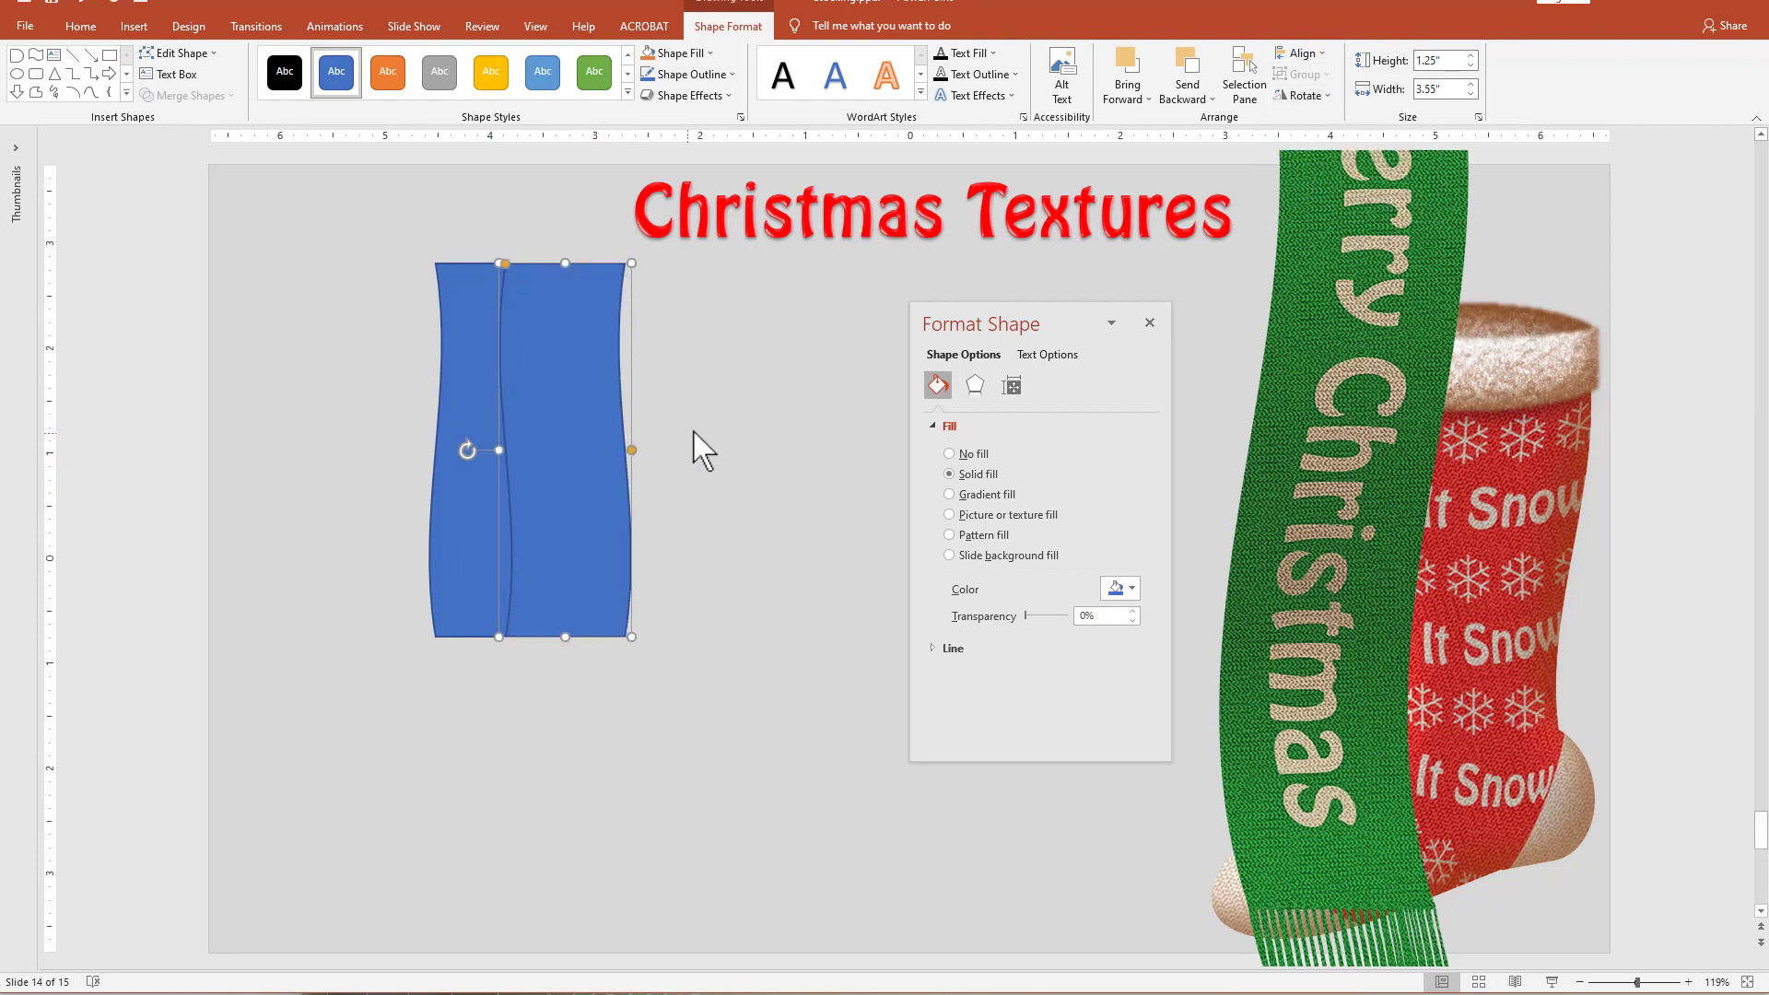
left_click_drag(563, 465, 543, 466)
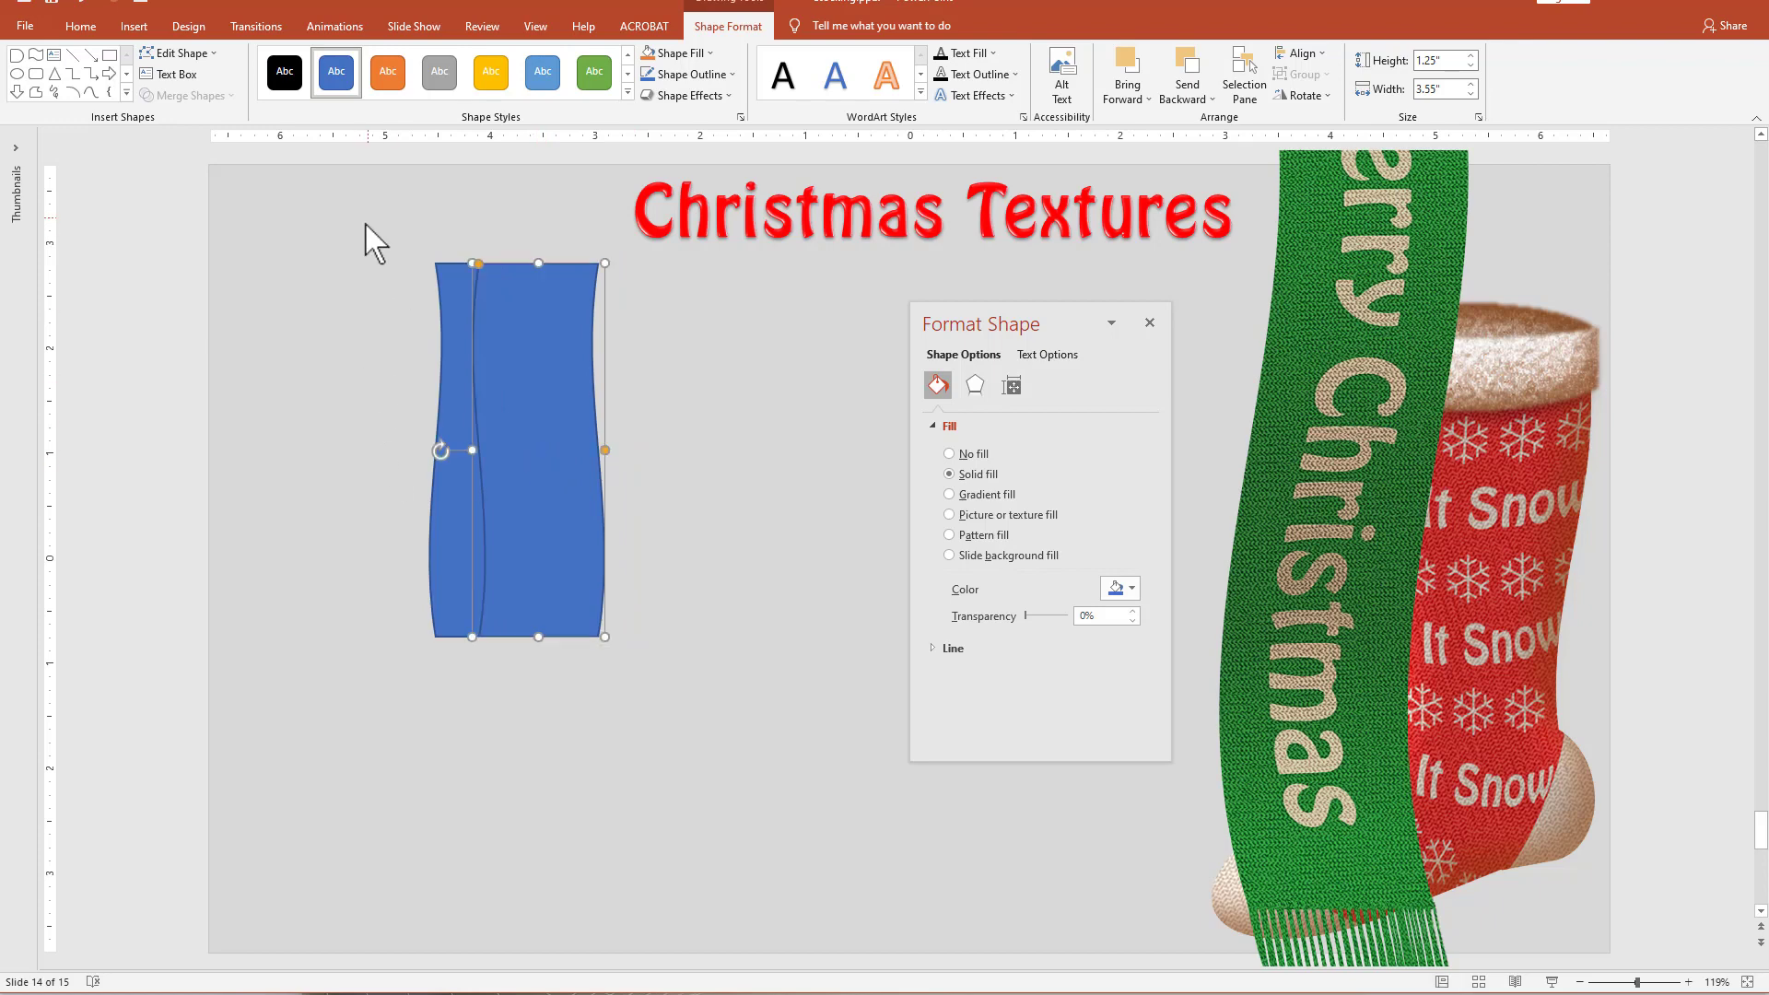
Union the two wave shapes and turn the result upside down, scaled to about 1.32 inches wide and 2.83 inches tall.
left_click_drag(362, 230, 821, 914)
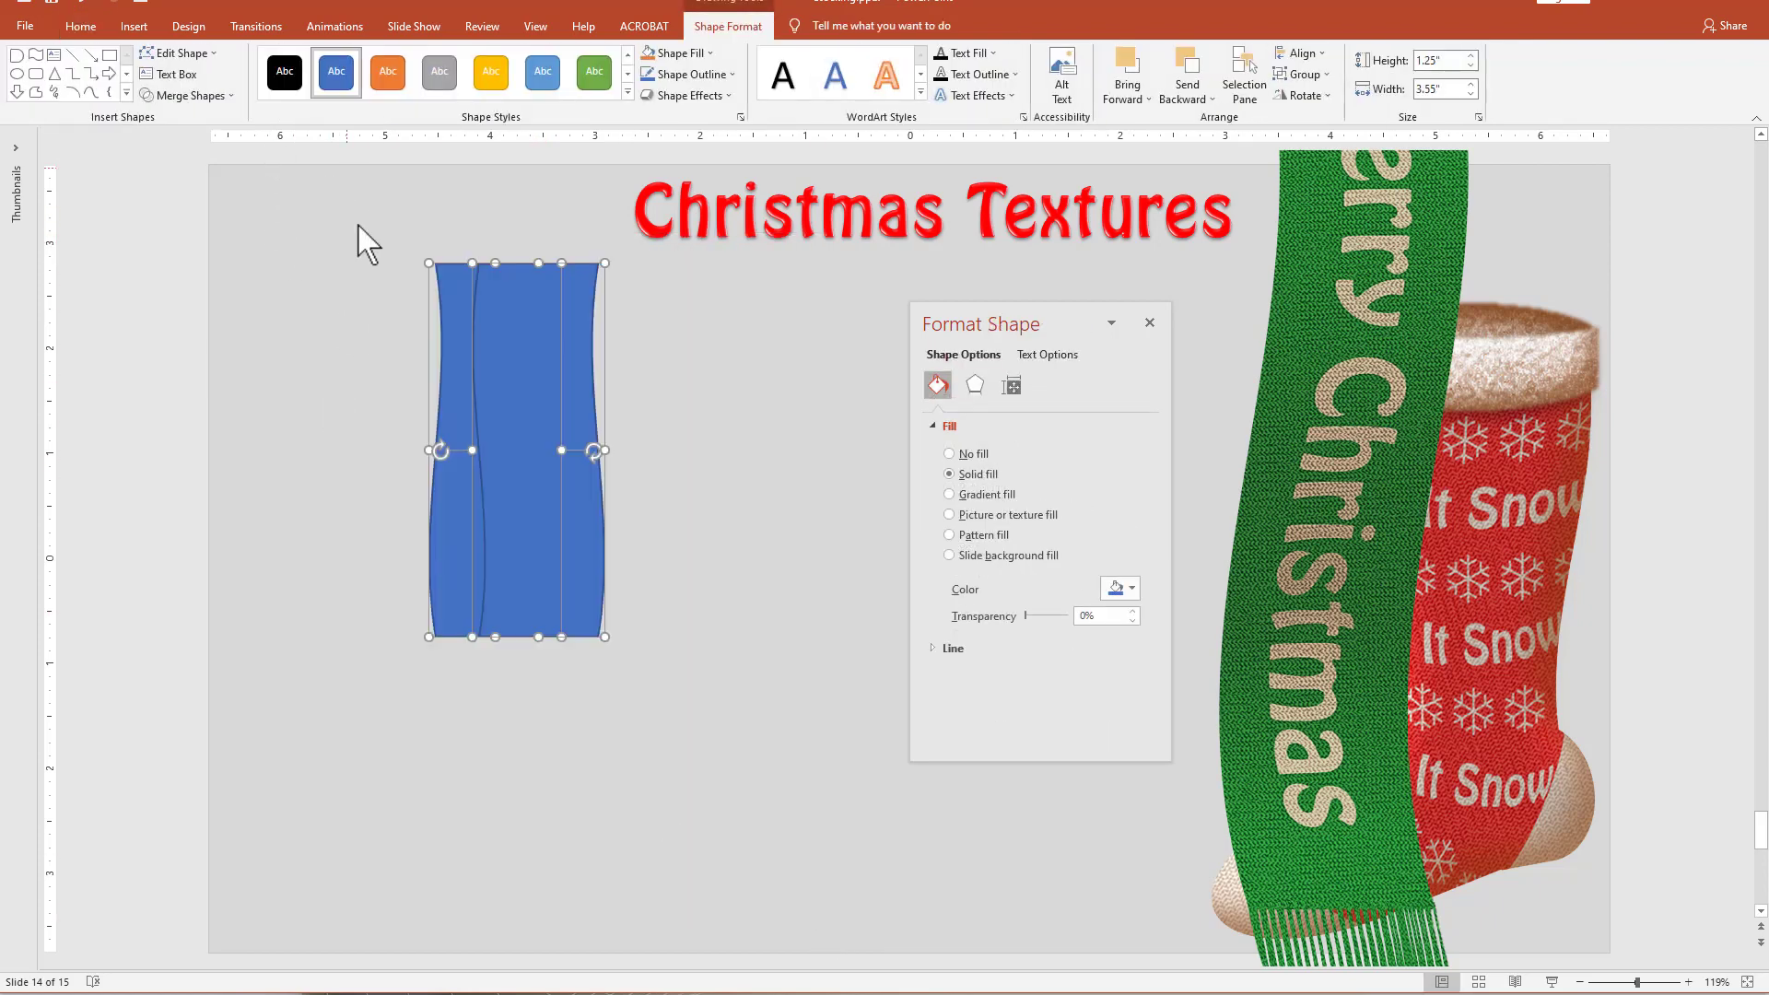
left_click(189, 96)
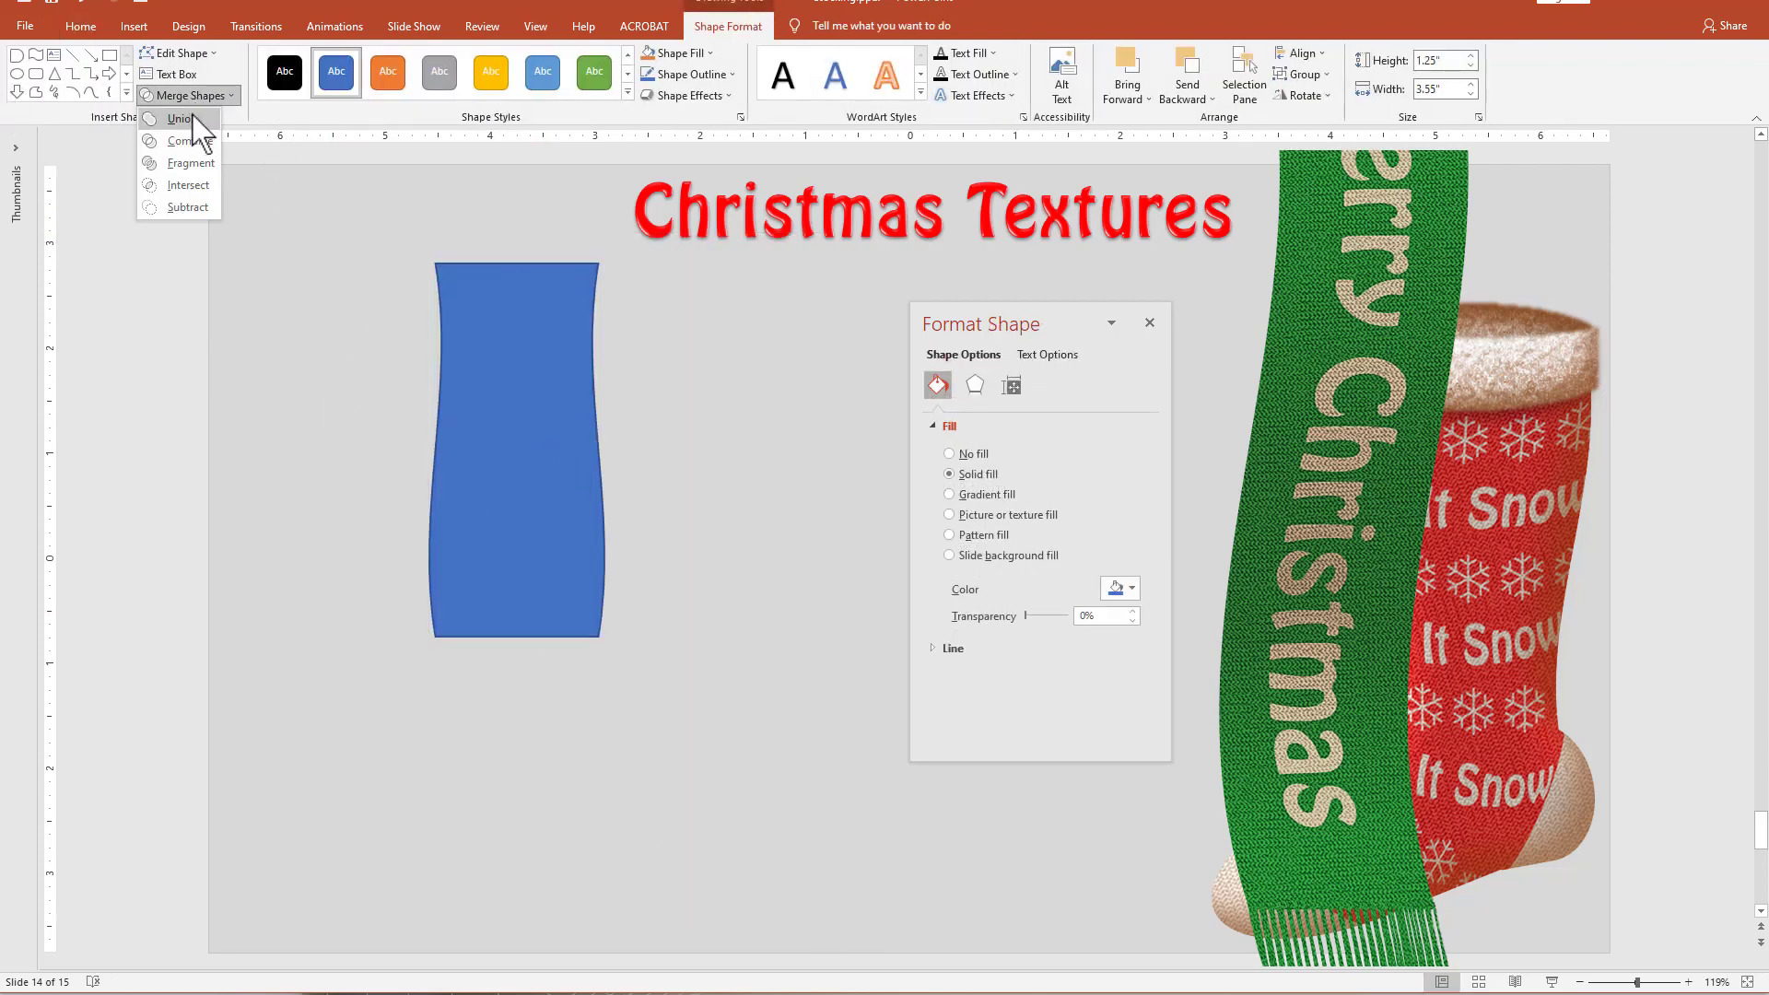
left_click(181, 119)
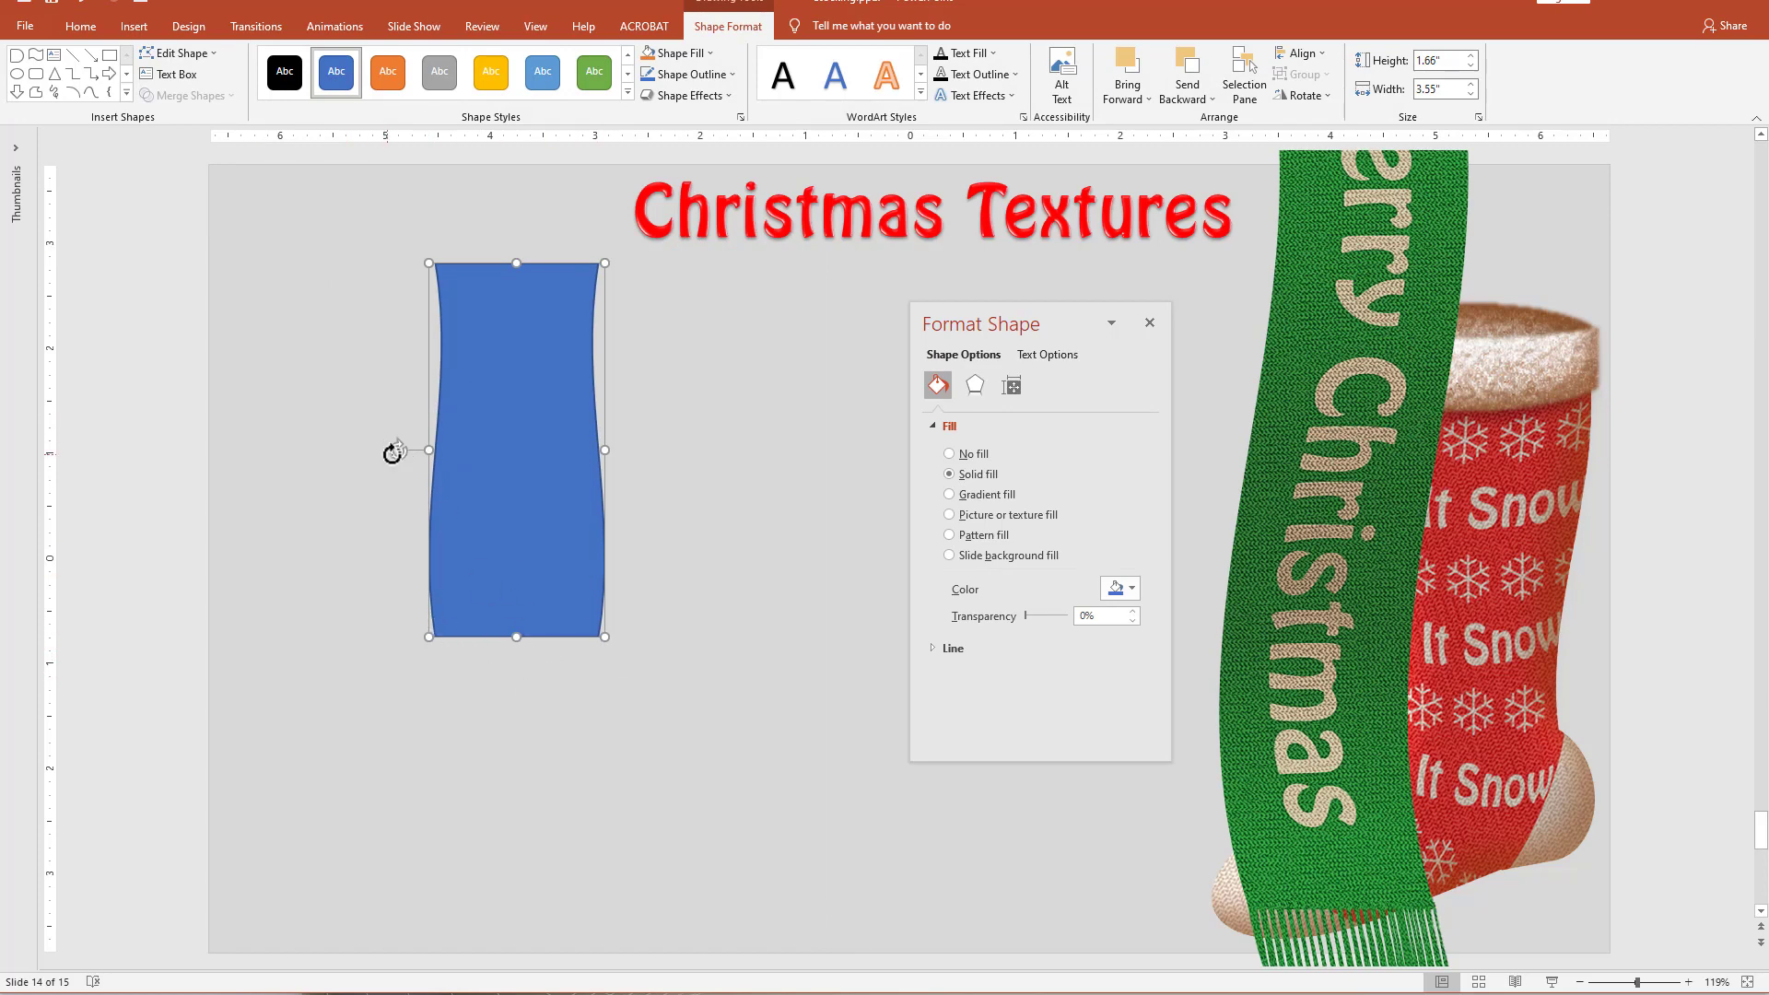
left_click_drag(394, 453, 699, 474)
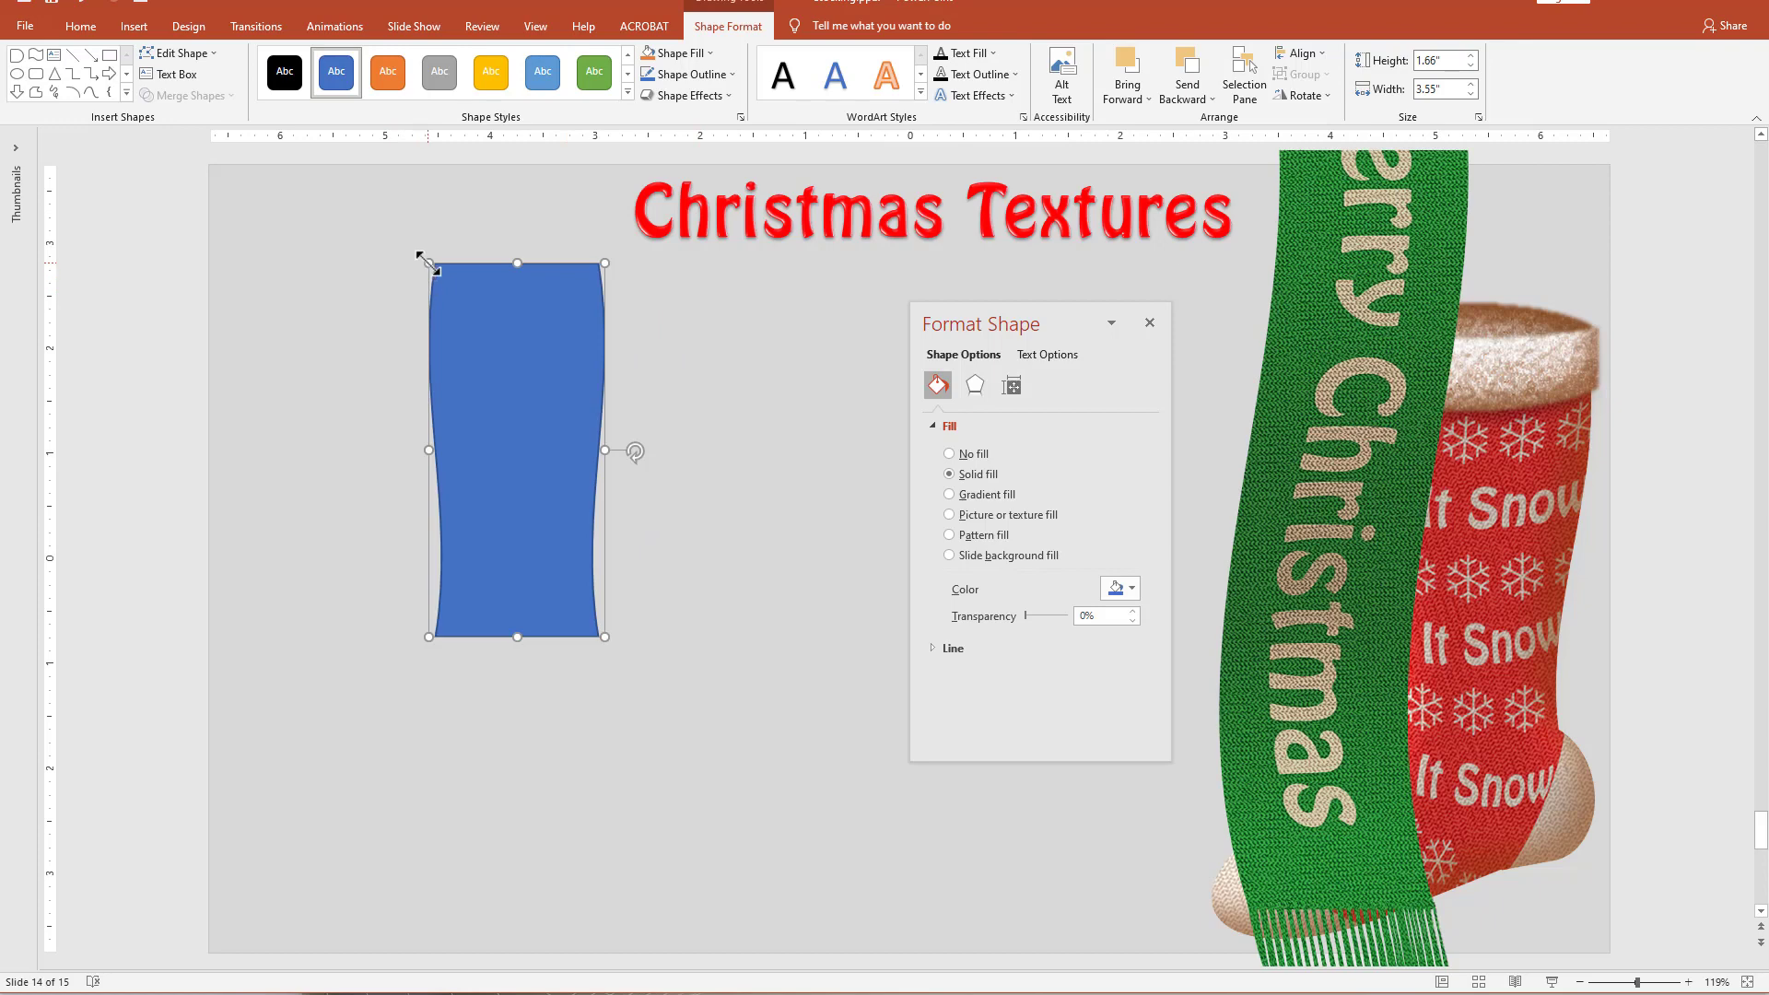
left_click_drag(428, 262, 449, 551)
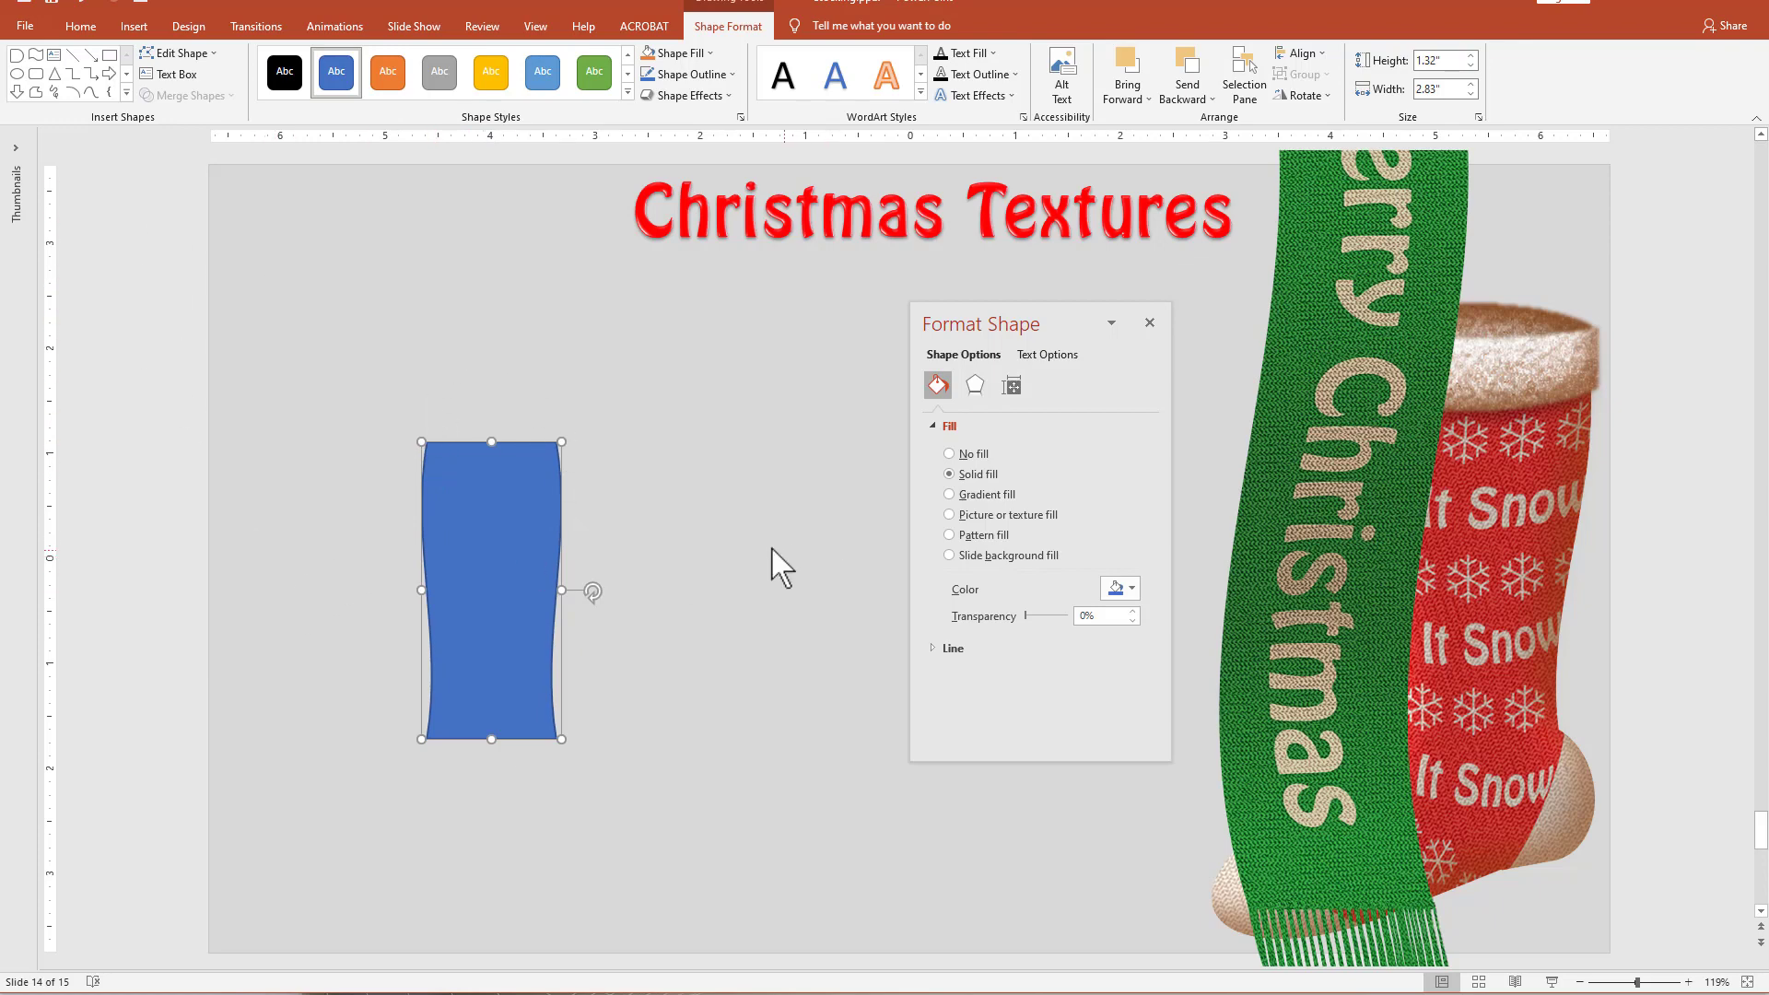
Draw an oval about 2.1 inches high over the top of the blue shape and match its width to the shape.
left_click(17, 73)
mouse_move(433, 392)
left_mouse_down()
mouse_move(527, 599)
mouse_move(550, 592)
left_mouse_up()
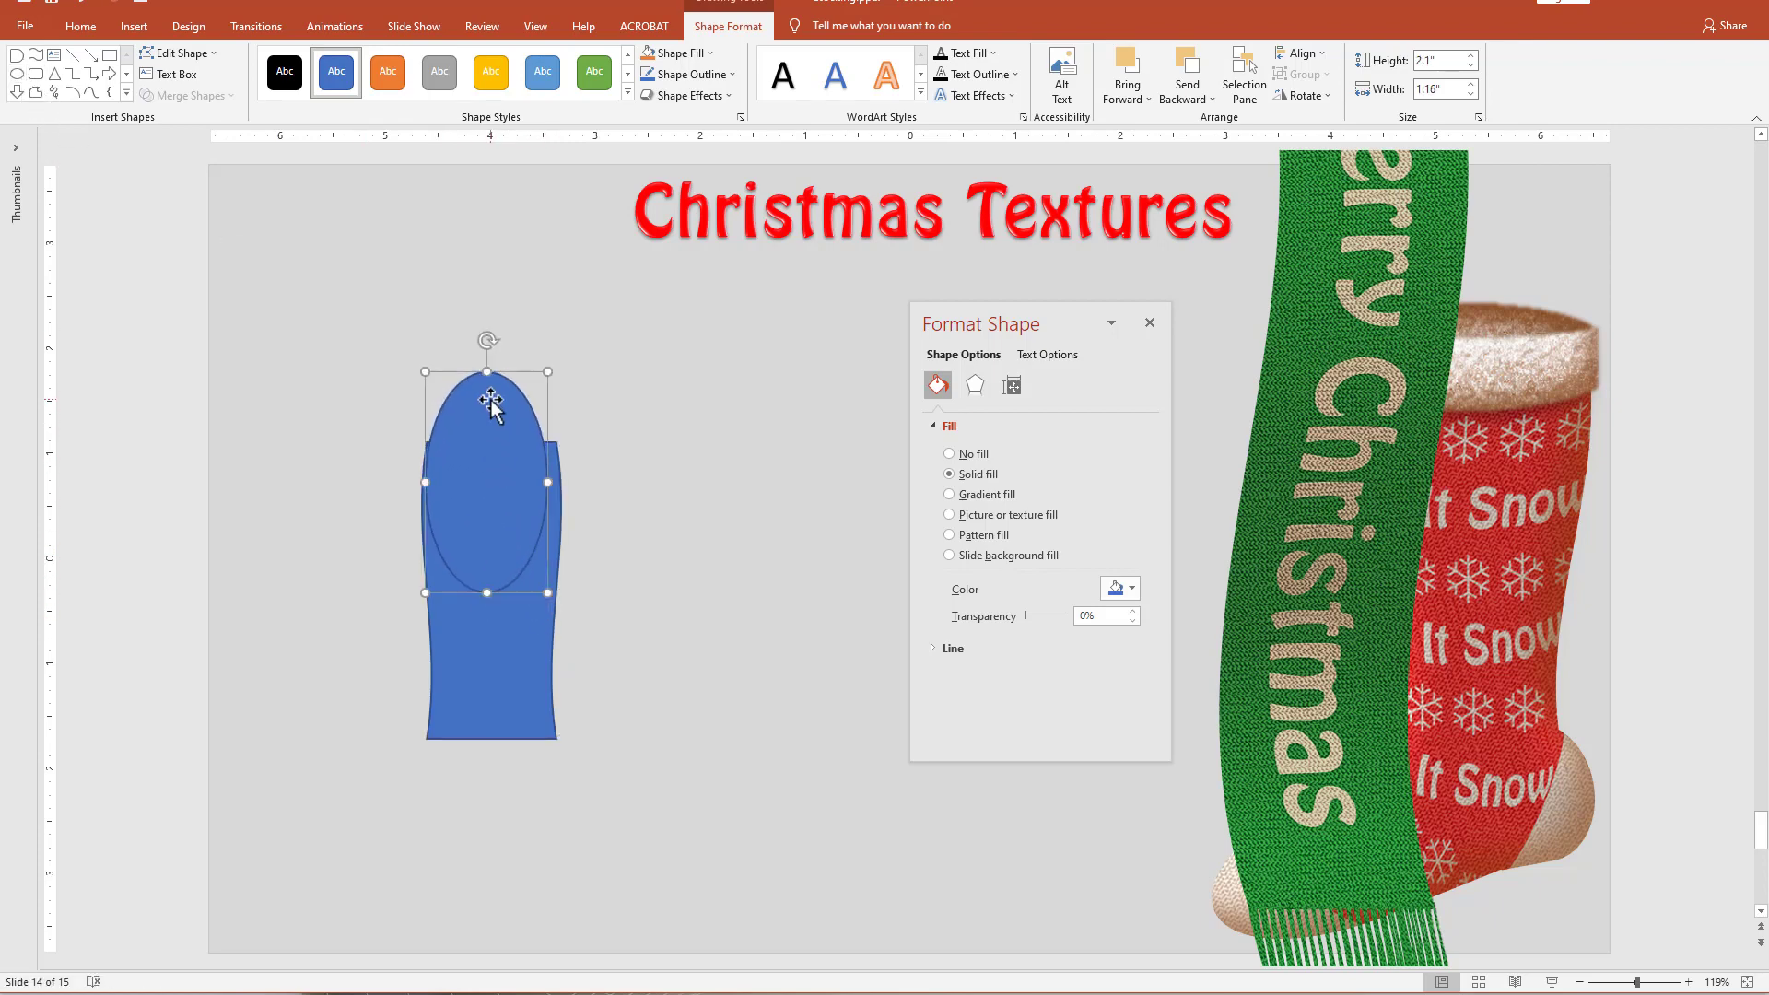
left_click_drag(453, 463, 561, 482)
left_click_drag(425, 479, 423, 478)
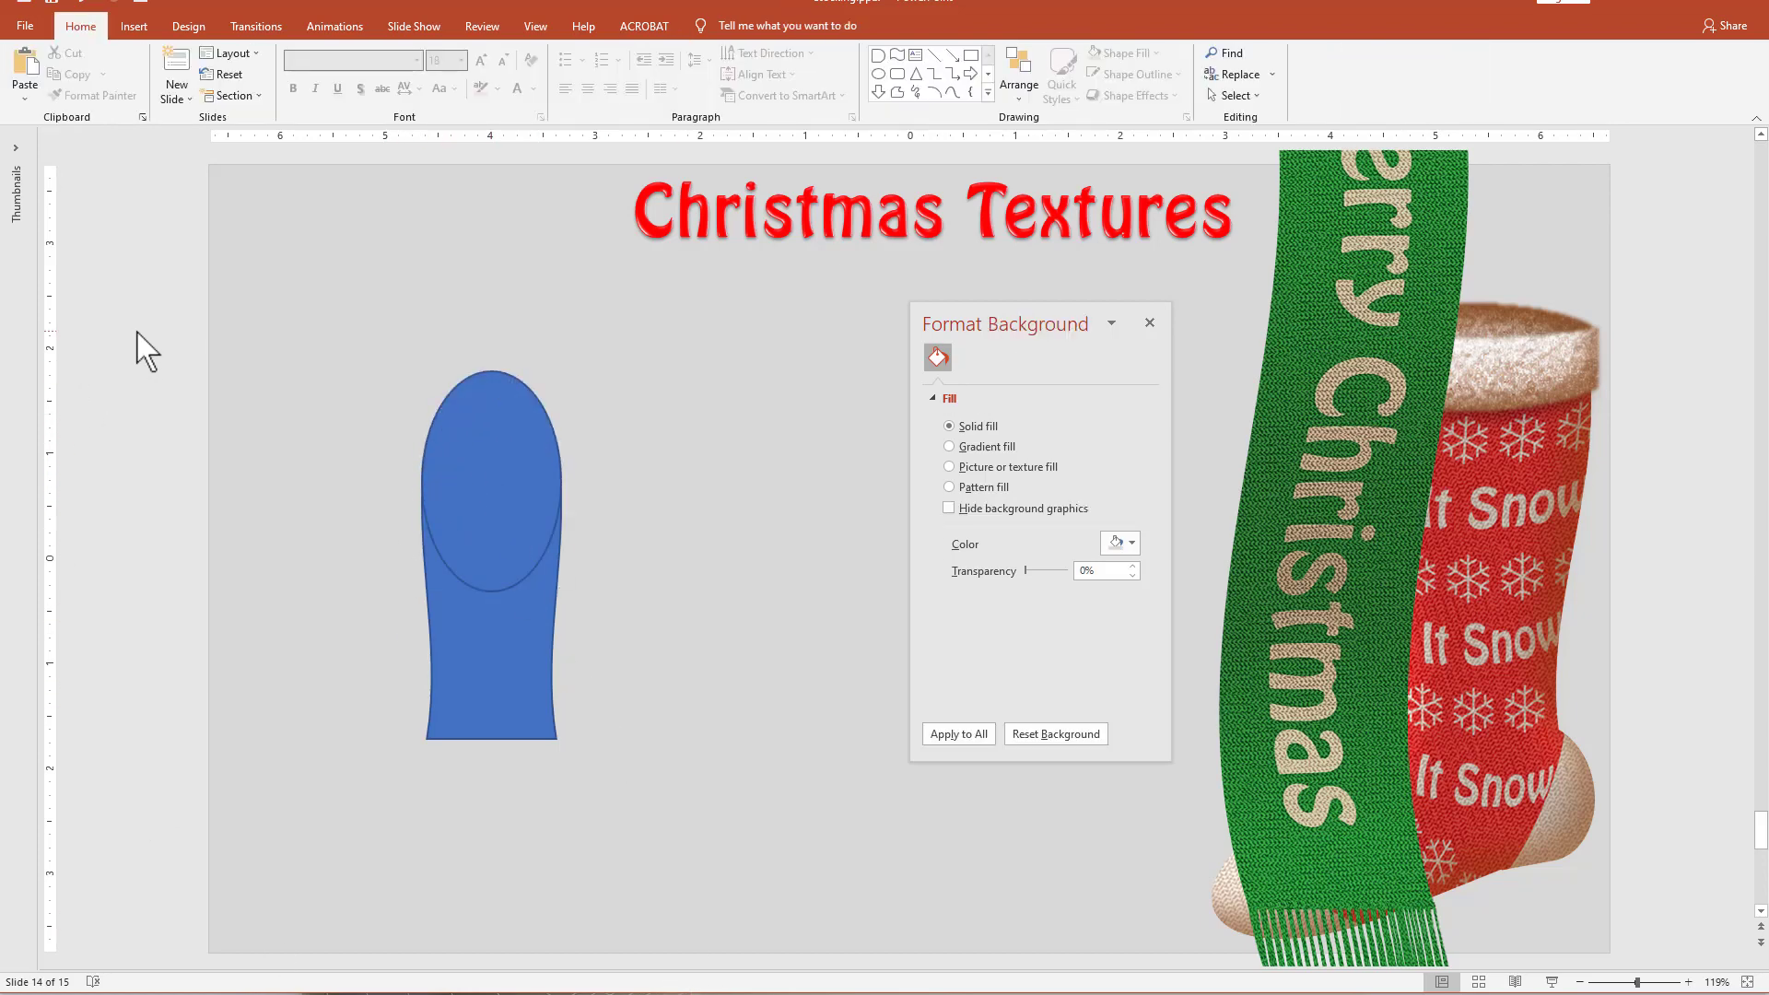
Union the oval with the blue body and shift the merged shape slightly up and to the right.
left_click_drag(378, 317, 678, 865)
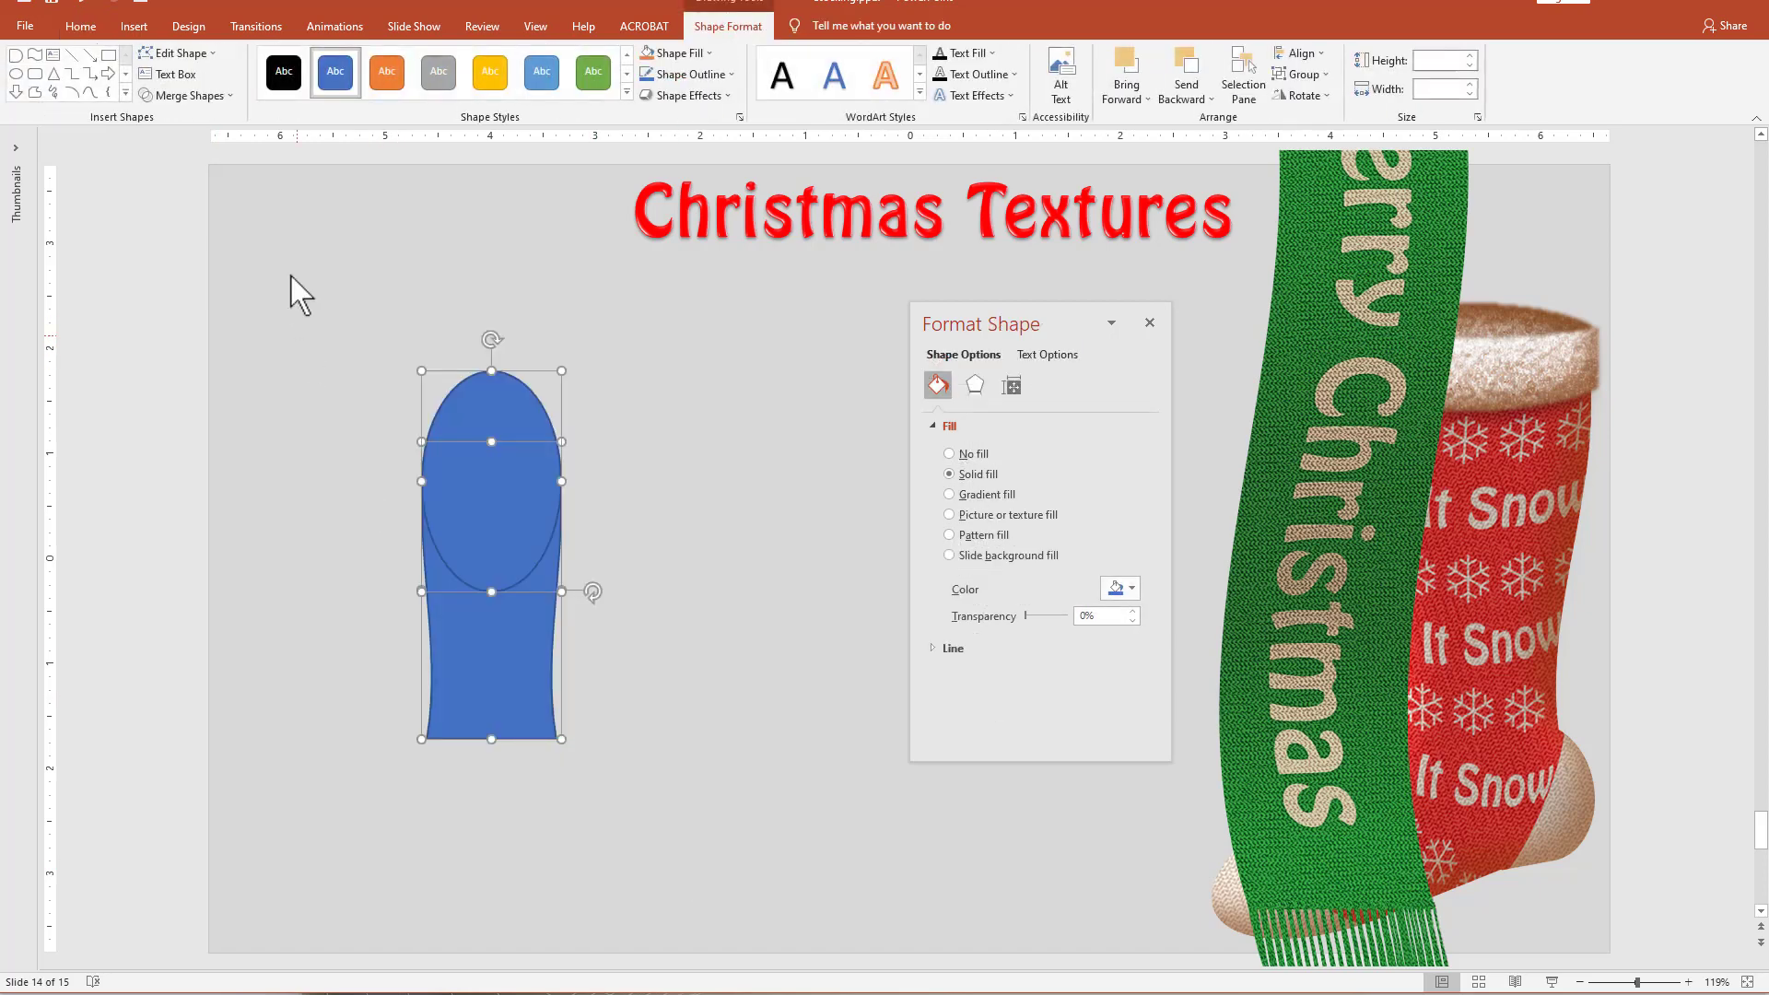
left_click(194, 95)
left_click(187, 120)
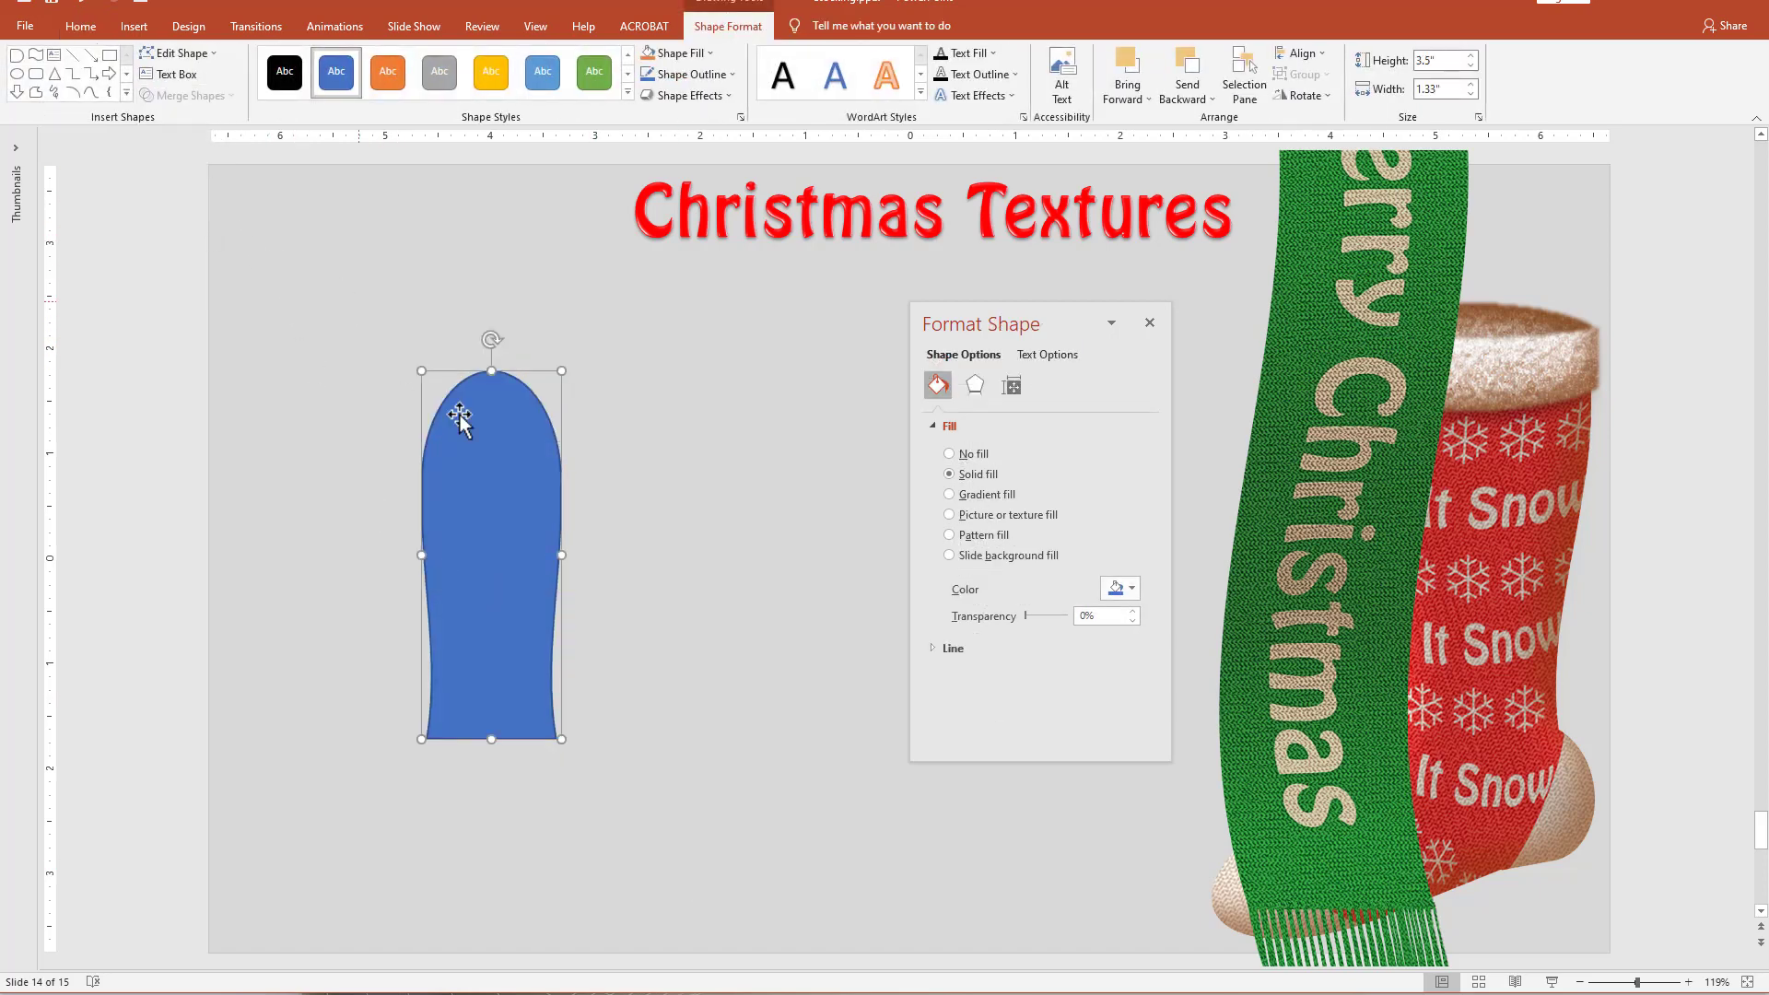
left_click_drag(497, 506, 527, 498)
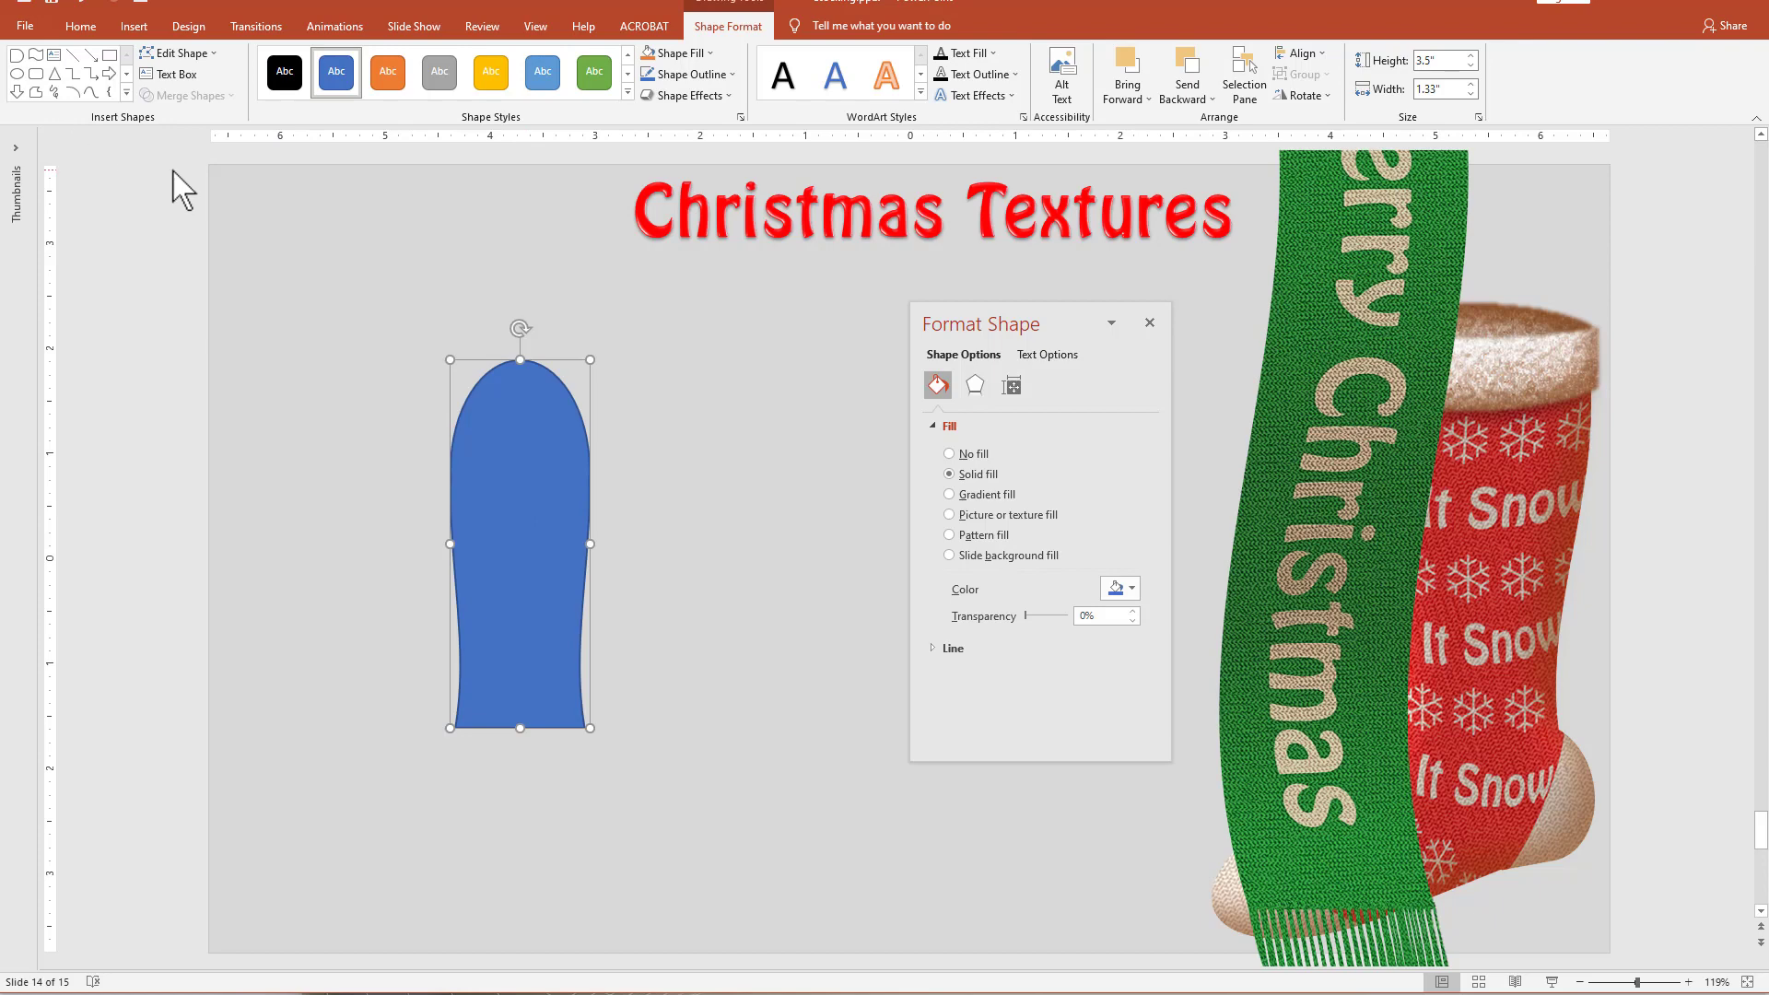
Draw a round-ended thumb shape about 1.15 inches long and 0.59 inches thick beside the blue body, with its rounded end tilted up and outward.
left_click(17, 57)
left_click_drag(417, 531, 478, 542)
left_click_drag(415, 457, 414, 541)
left_click(325, 590)
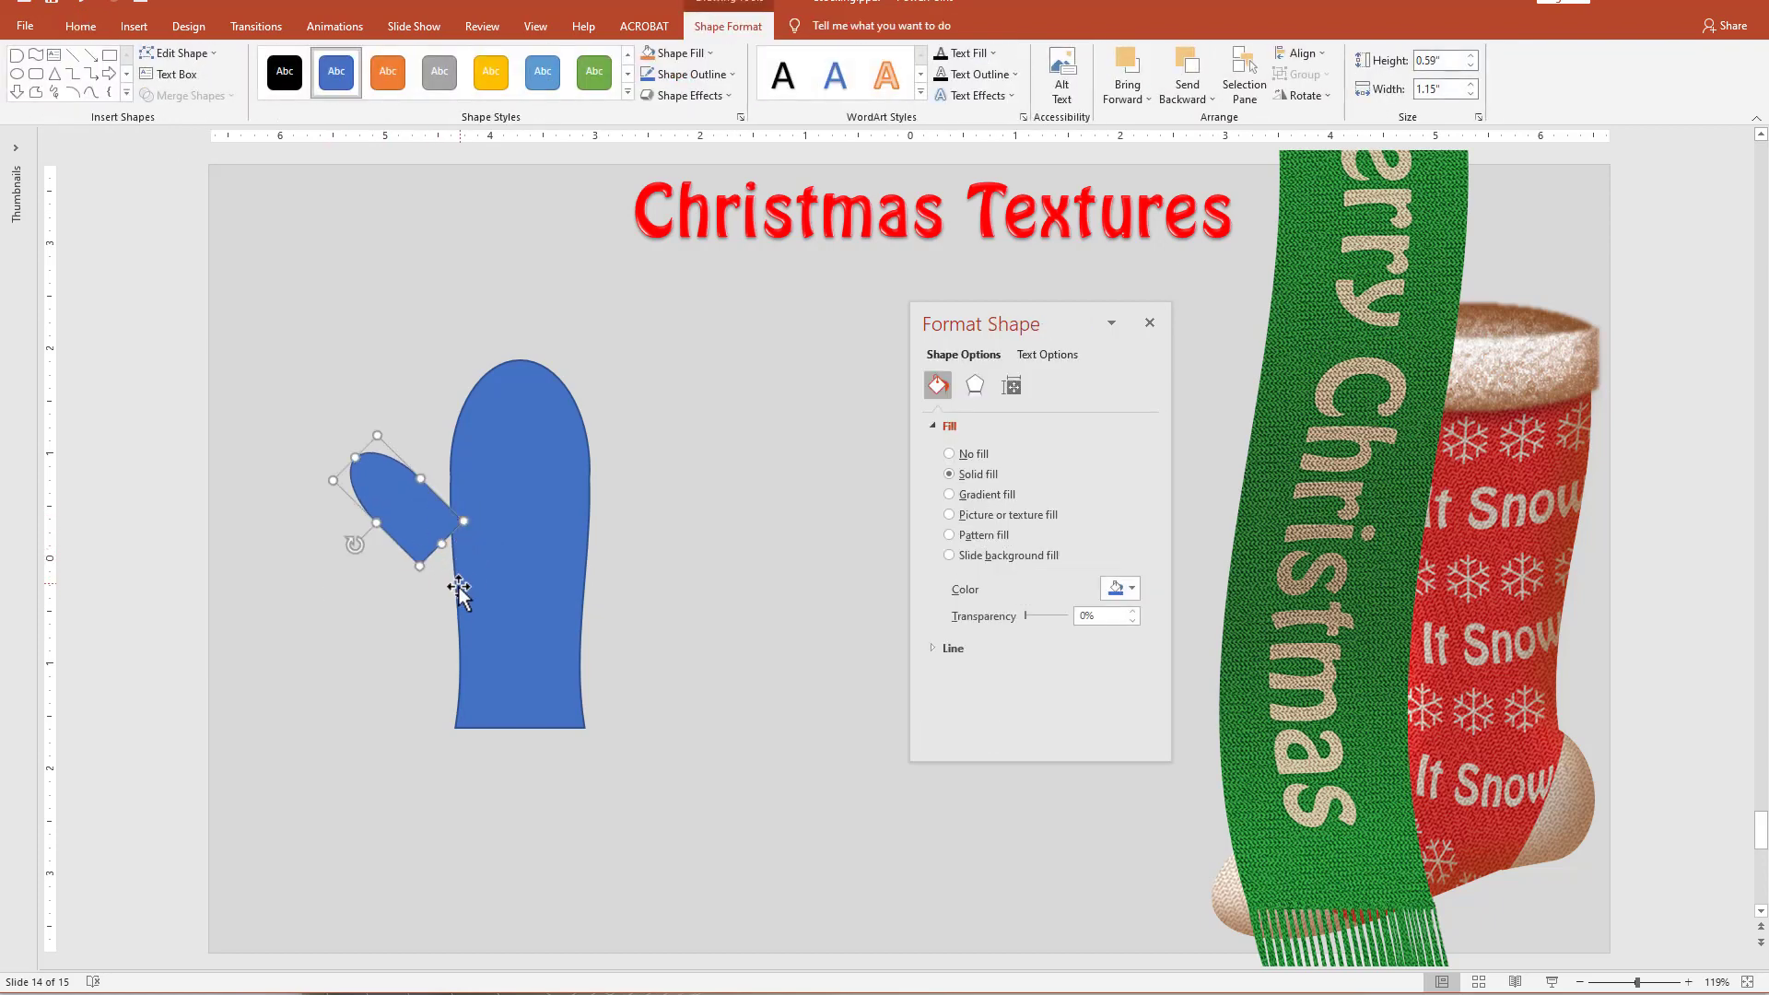
Move the thumb onto the body's left edge and adjust its tilt so its lower corner meets the body outline.
left_click_drag(422, 524, 455, 534)
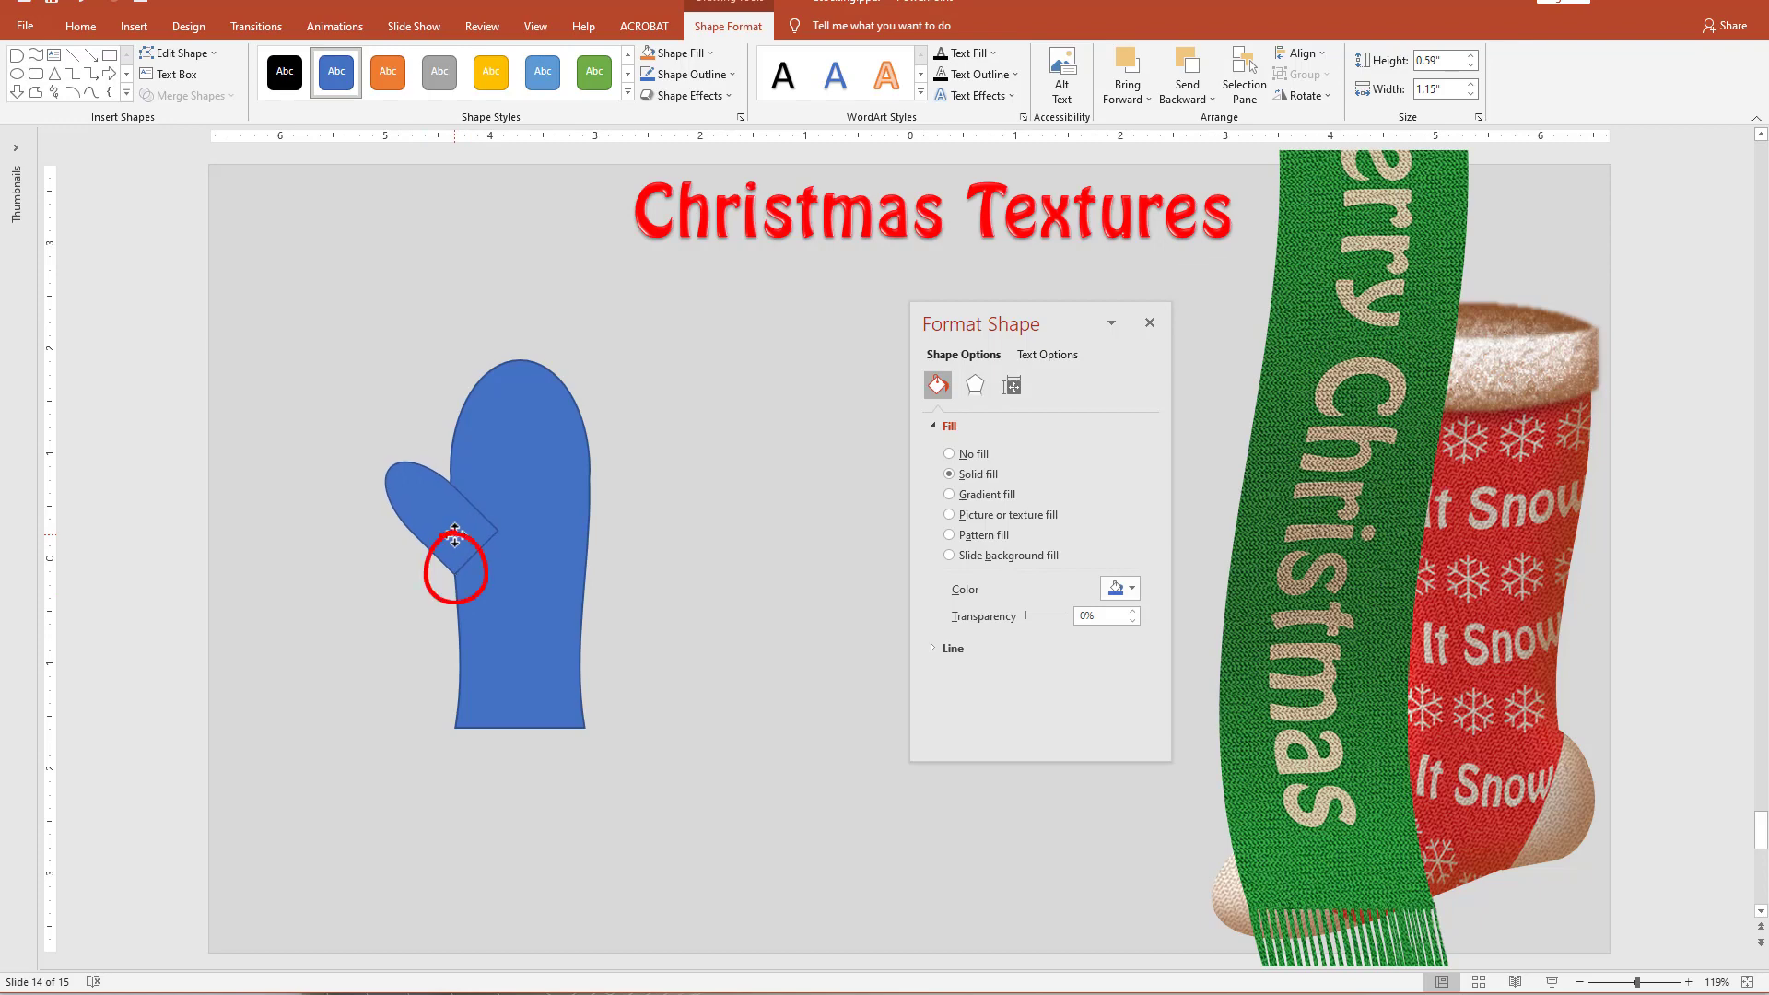
left_click_drag(455, 540, 455, 543)
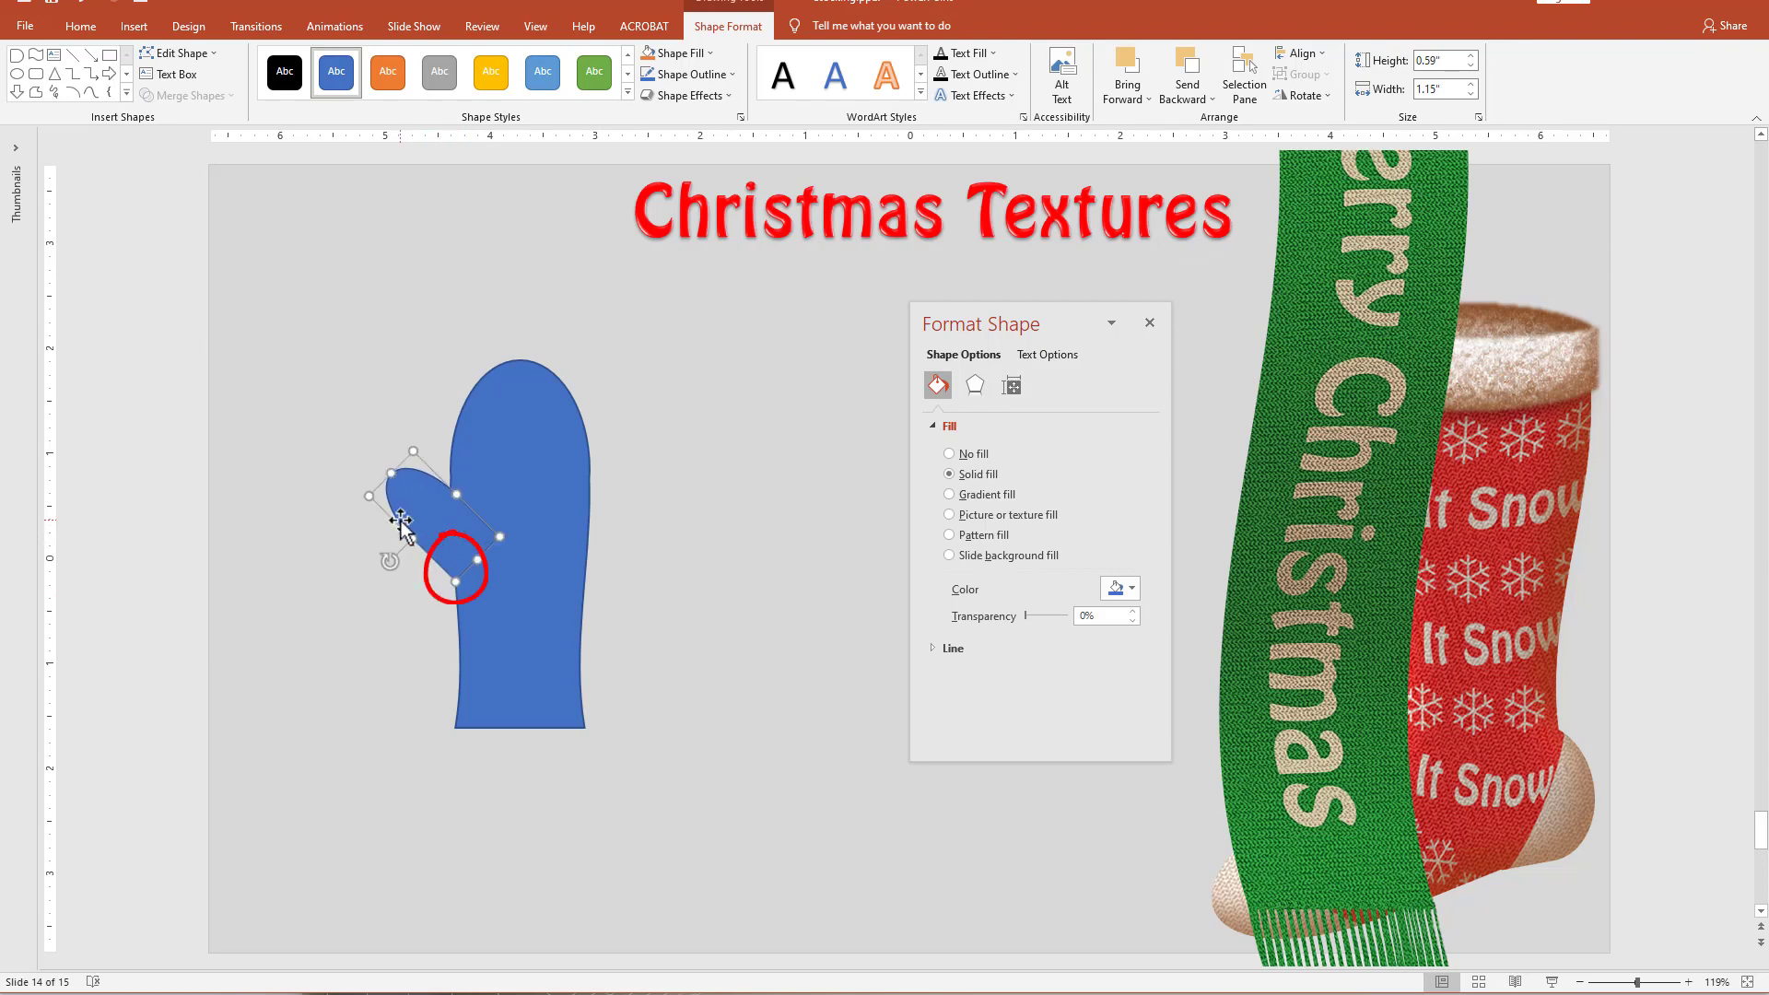
left_click(376, 642)
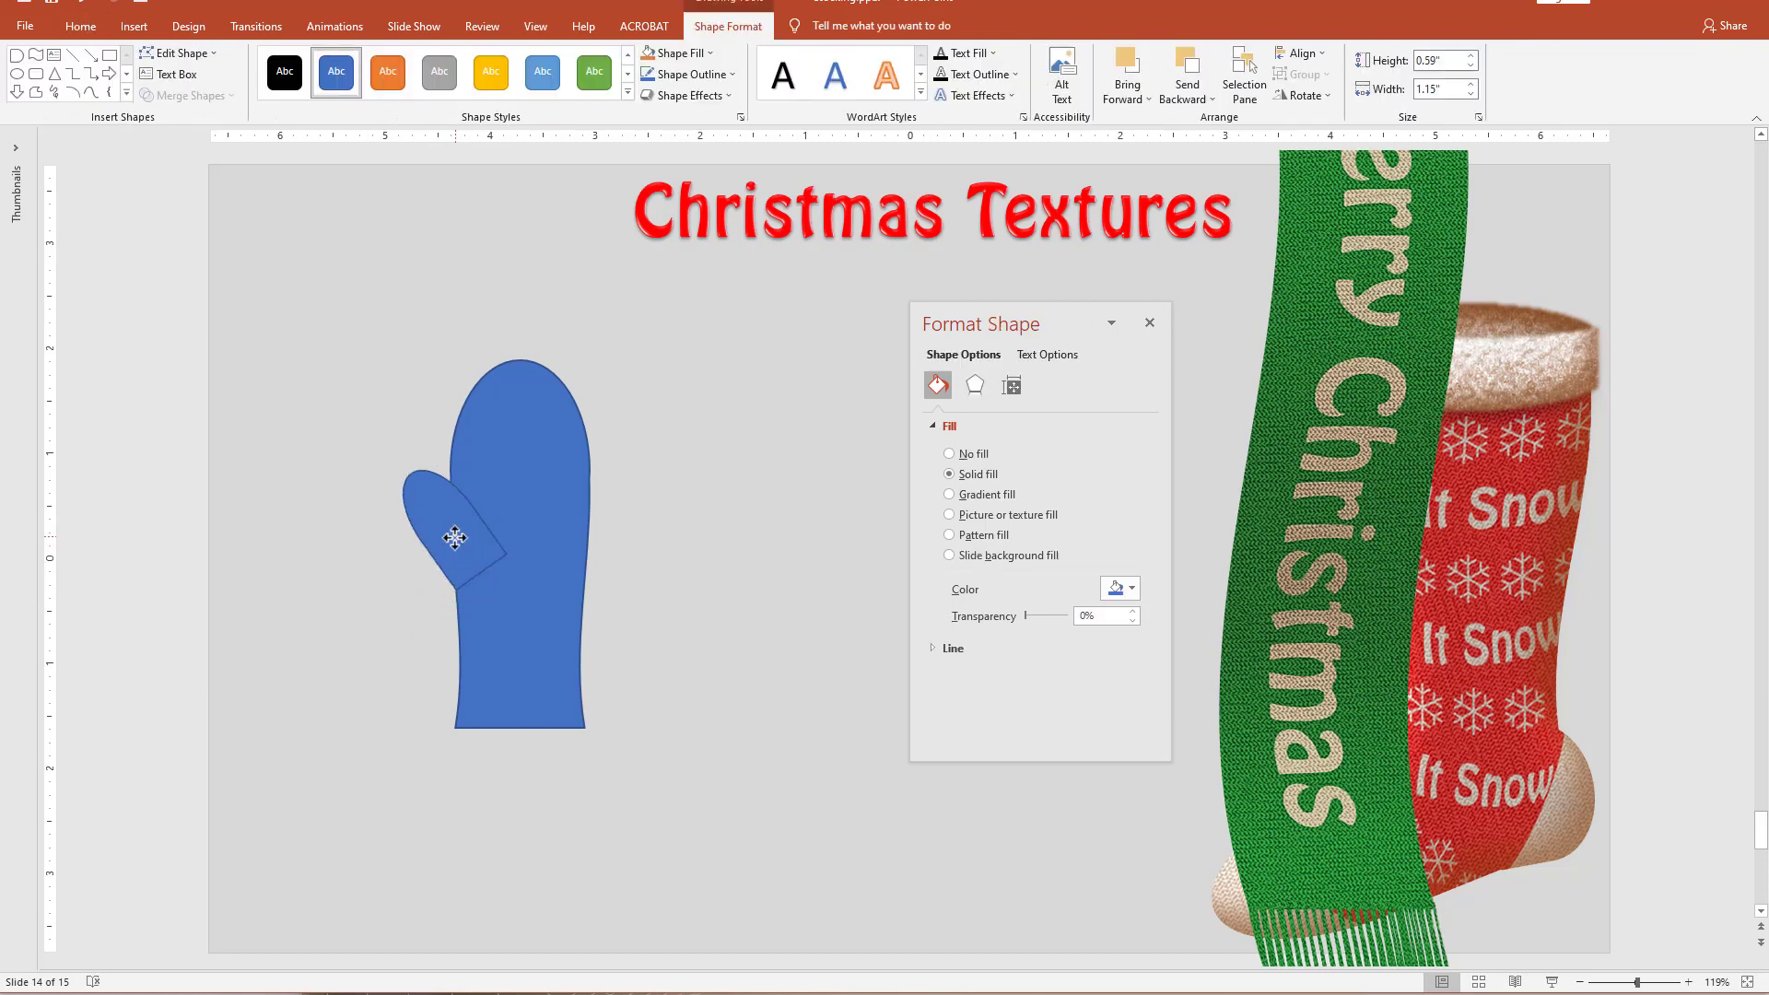
left_click_drag(455, 537, 454, 538)
left_click(802, 645)
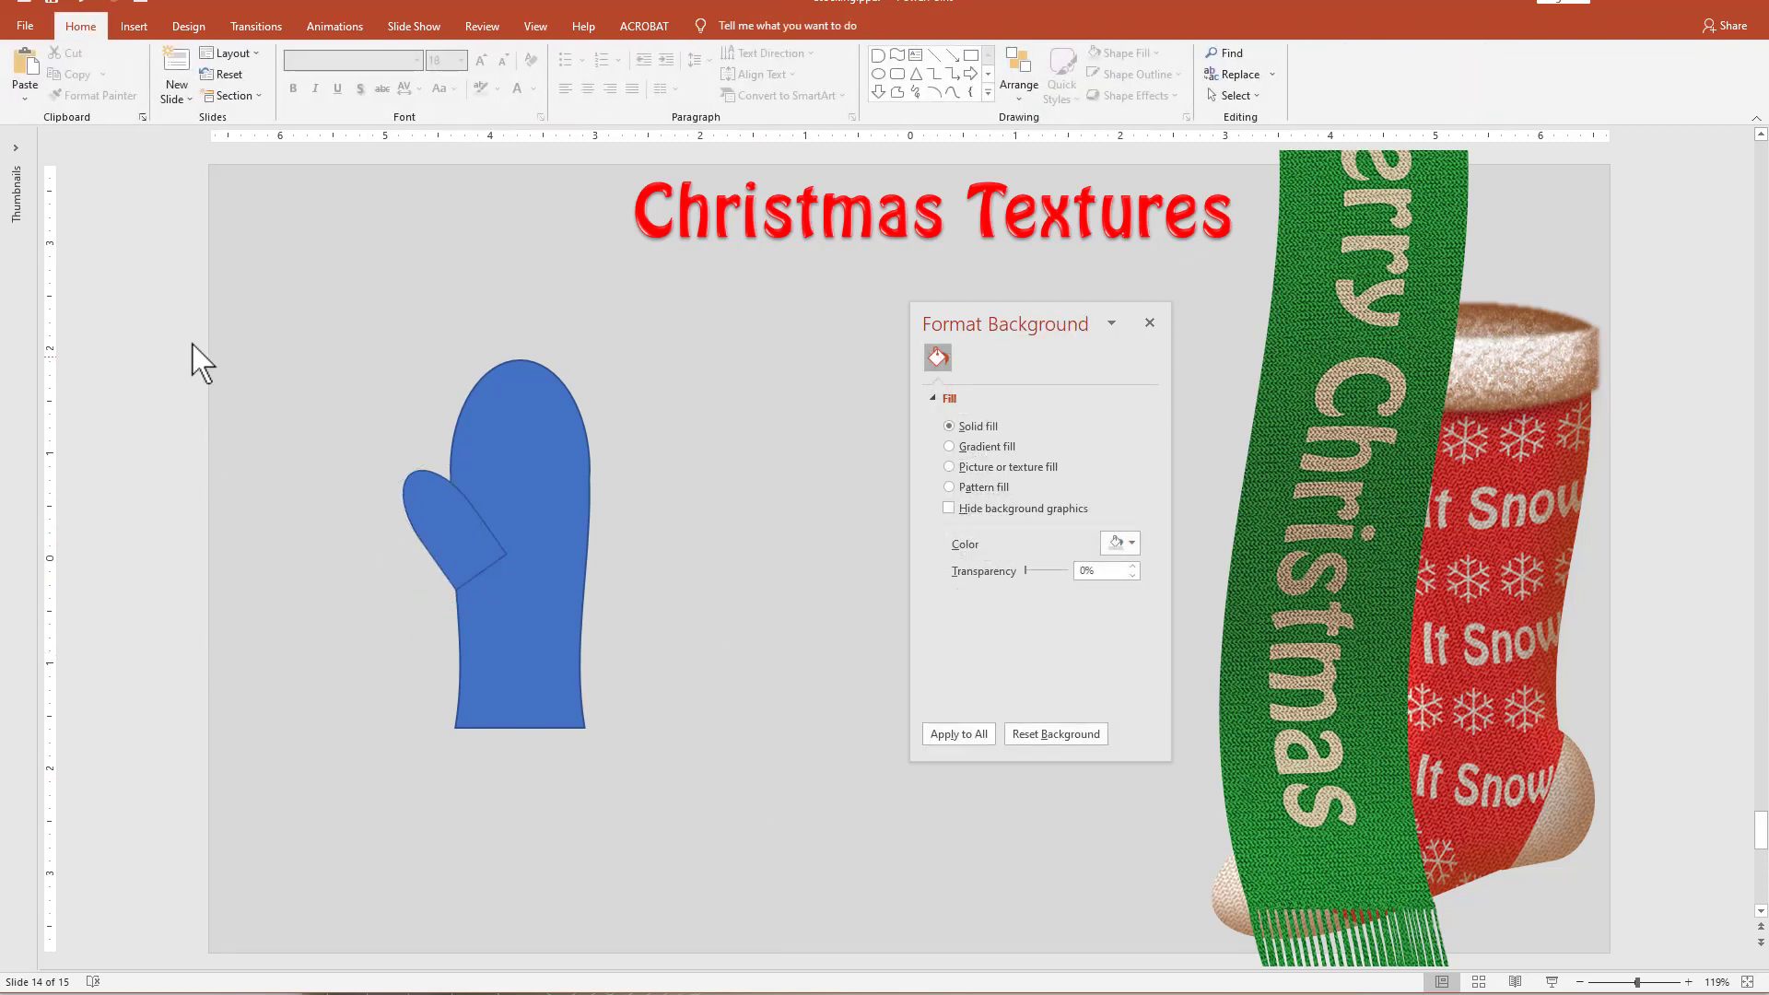
Union the thumb and the blue body into a single mitten shape.
left_click_drag(352, 273, 710, 839)
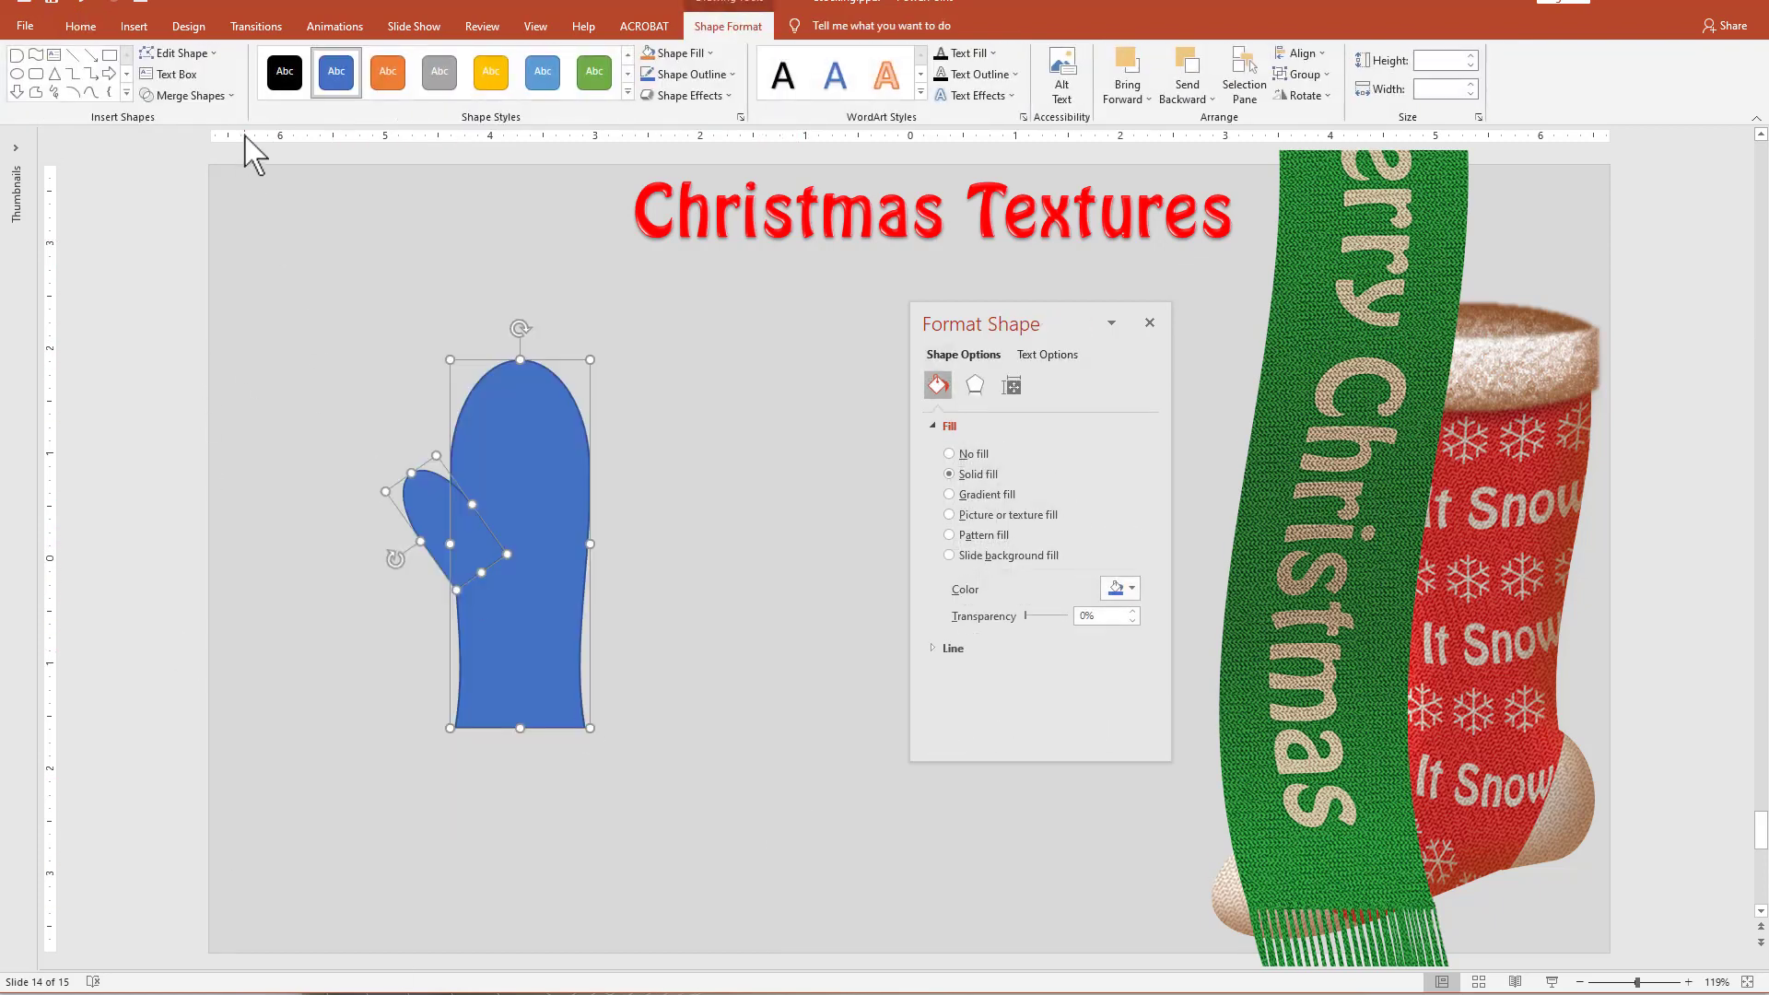
left_click(210, 96)
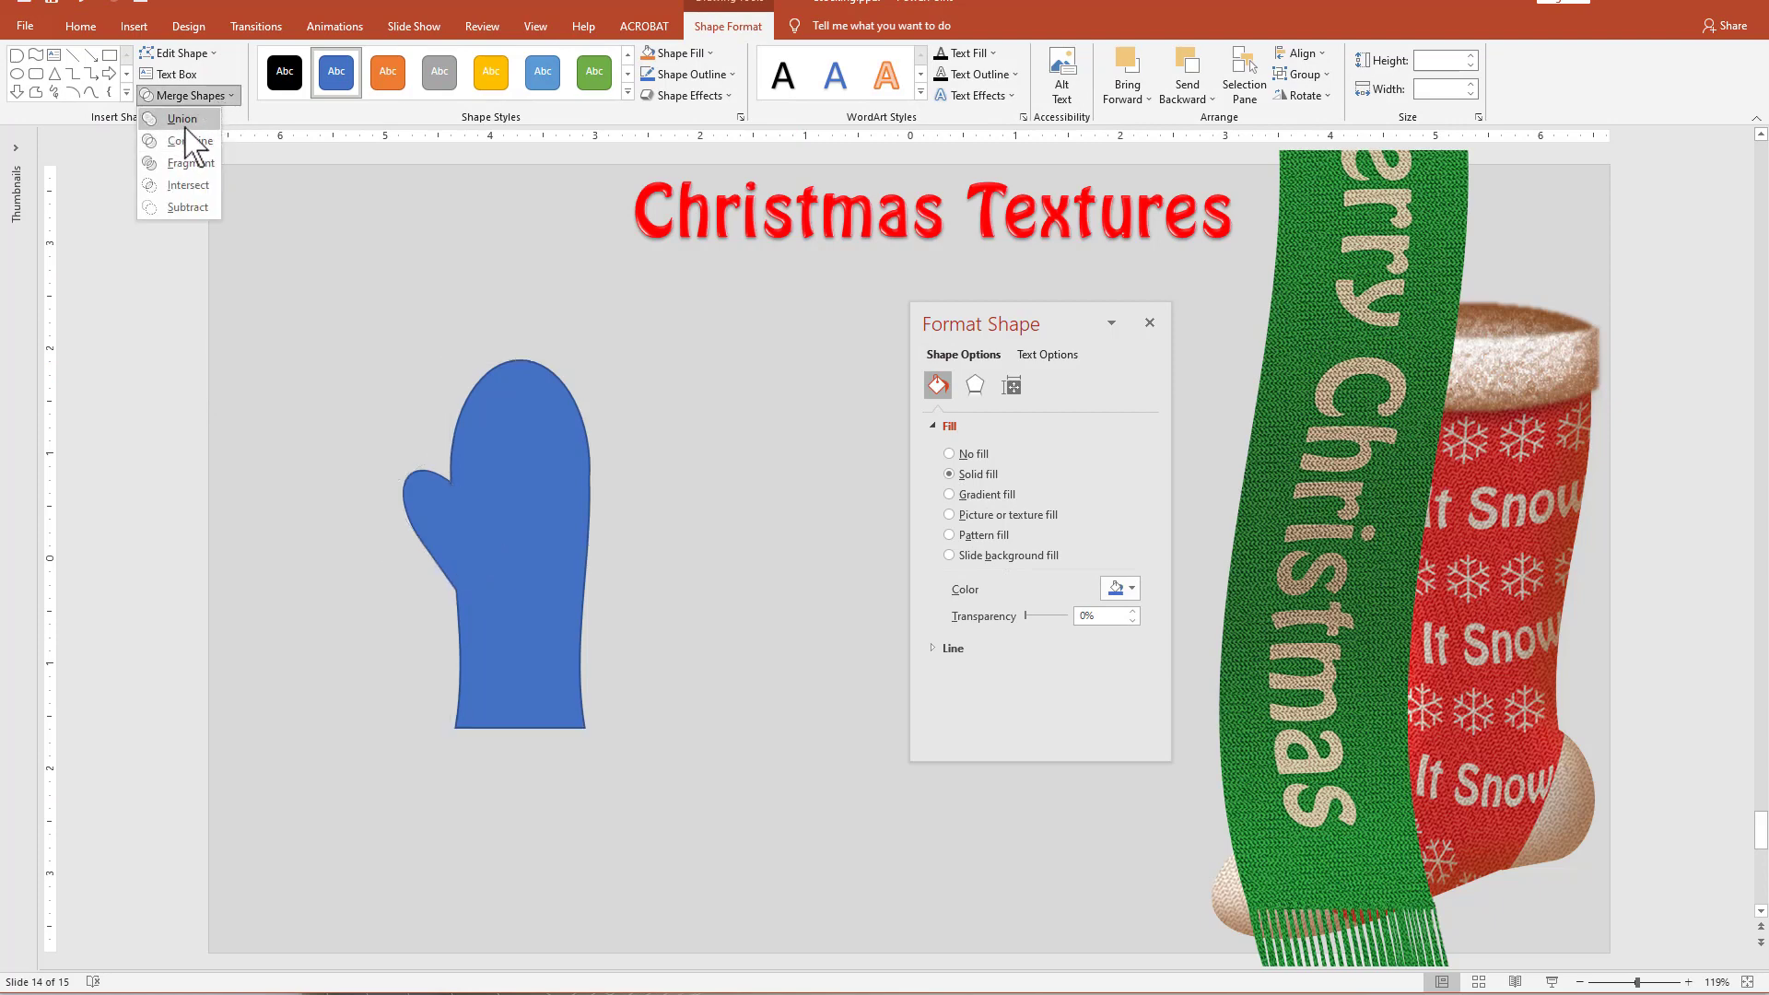
left_click(182, 119)
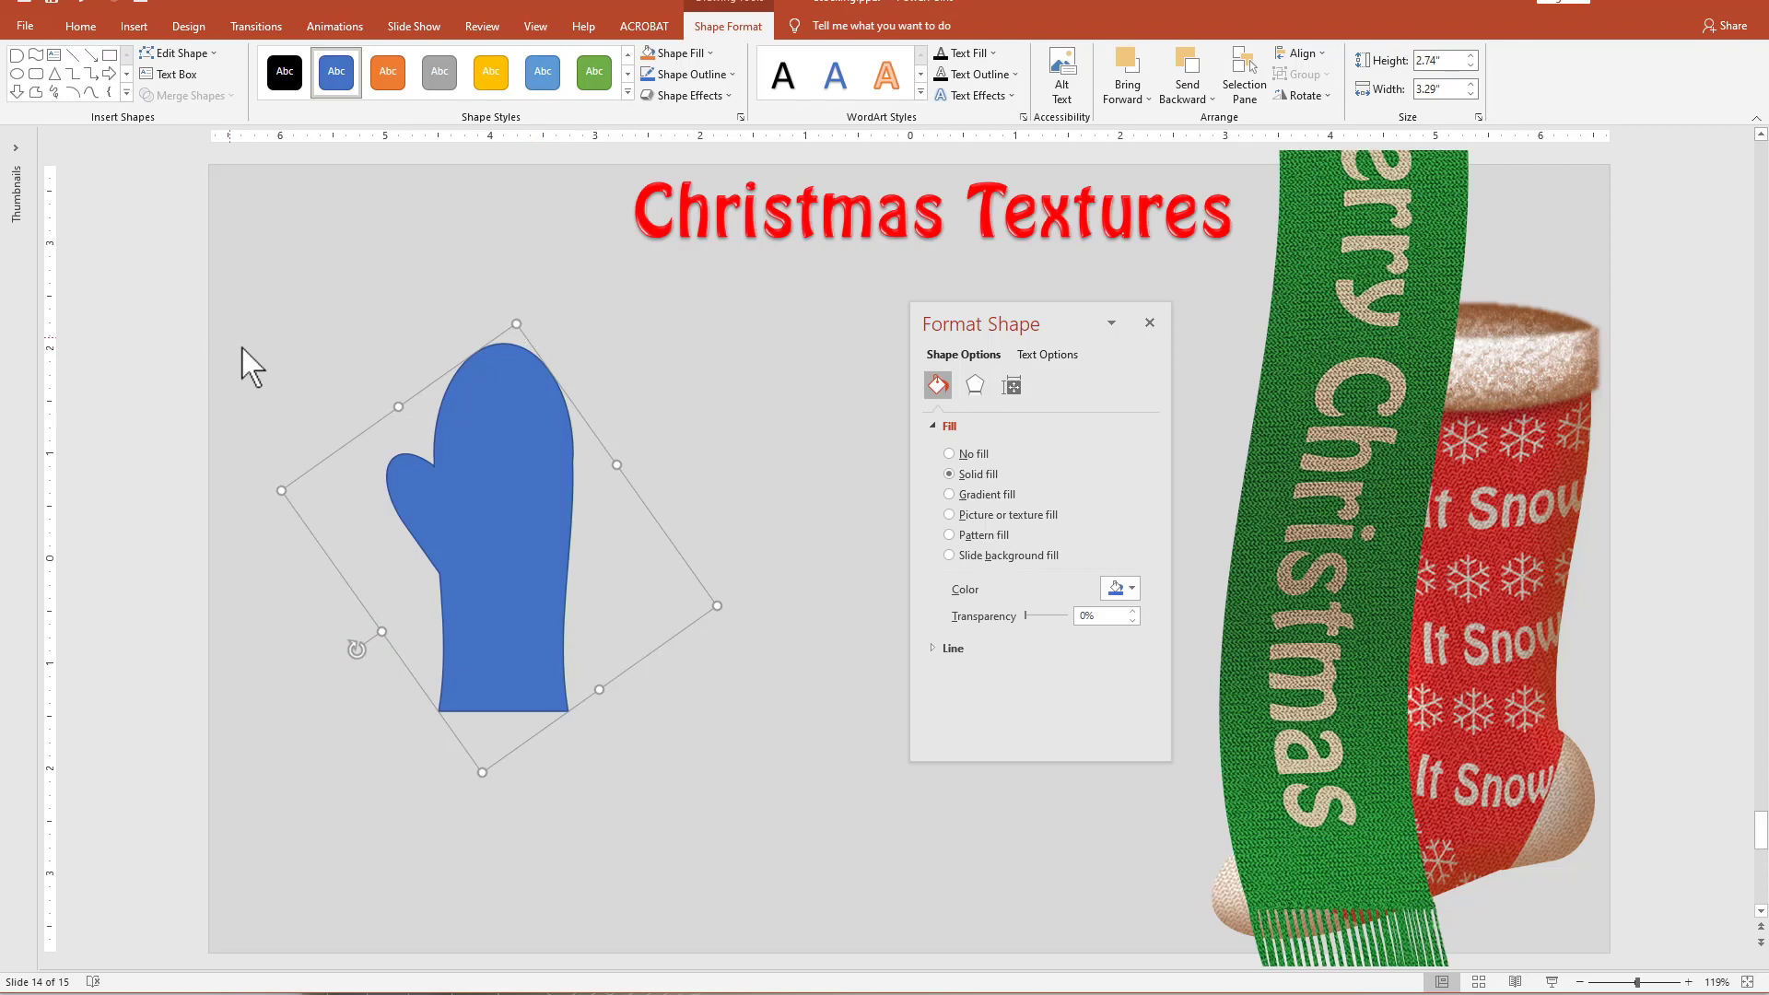
Draw a rectangle about 5 inches high and 3.44 inches wide covering the whole mitten and send it behind the mitten.
left_click(110, 54)
mouse_move(331, 291)
left_mouse_down()
mouse_move(632, 810)
mouse_move(691, 816)
left_mouse_up()
right_click(651, 530)
left_click(710, 718)
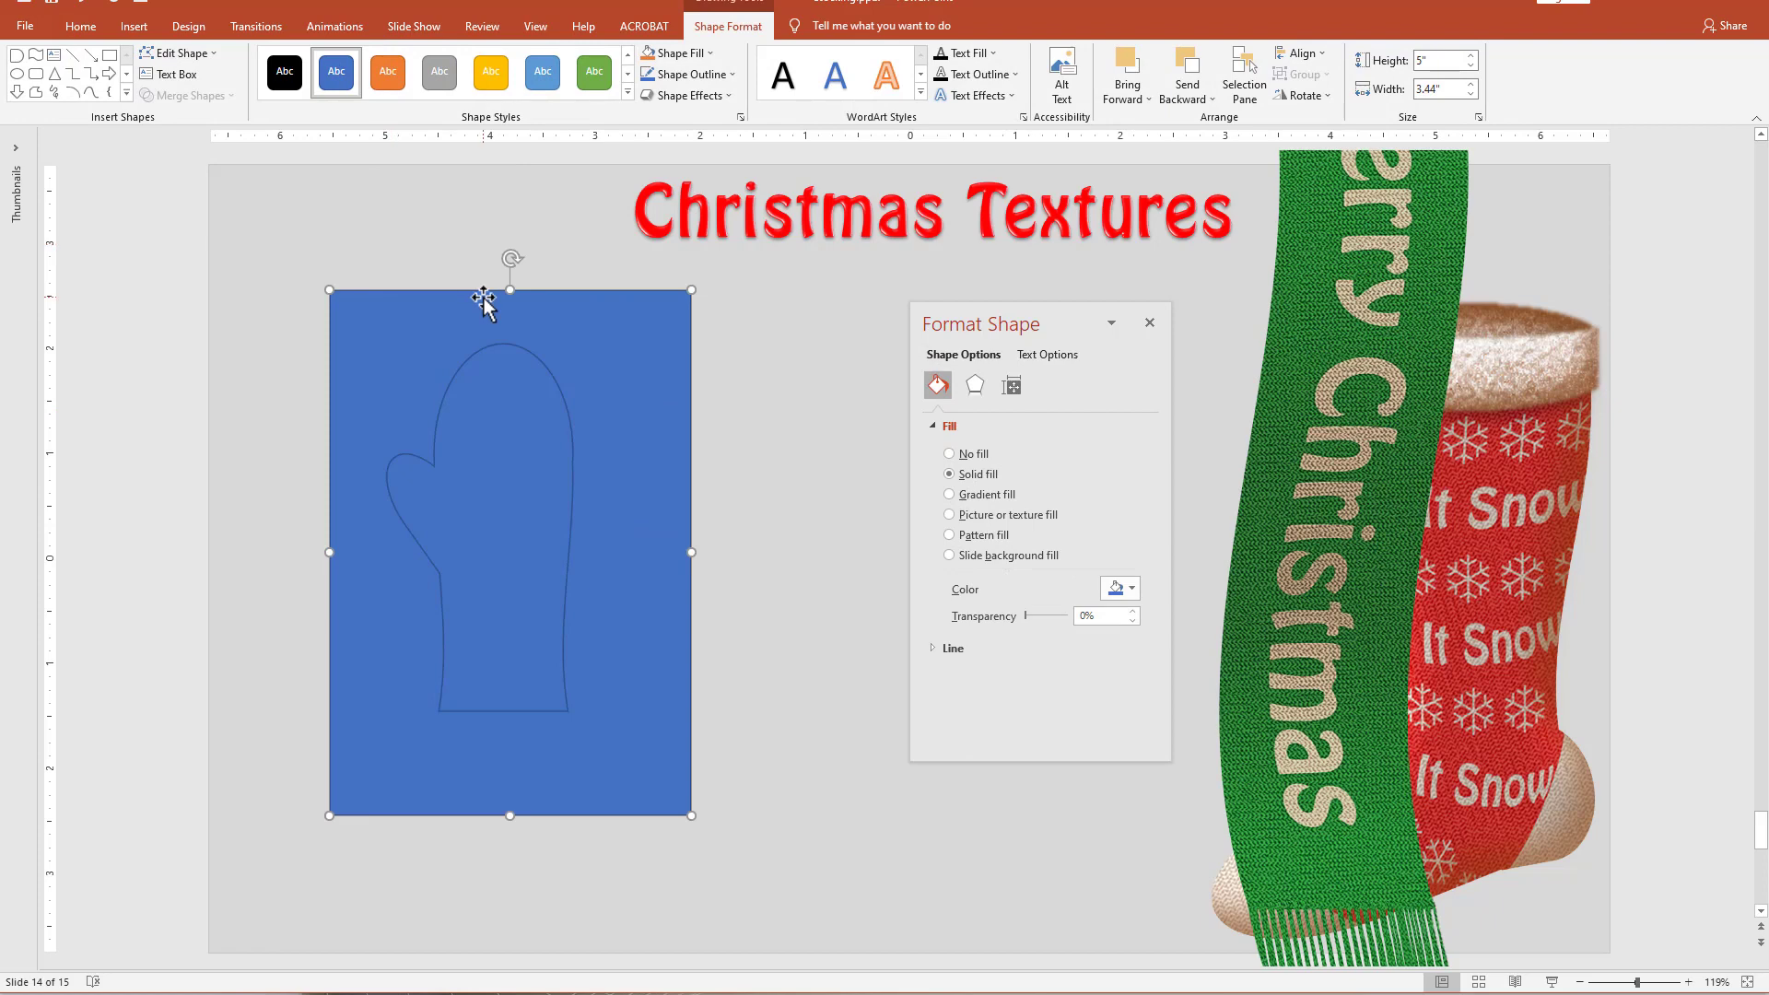
Intersect the mitten with the rectangle to straighten its bounding box, and shift the resulting mitten slightly.
left_click(564, 398, "shift")
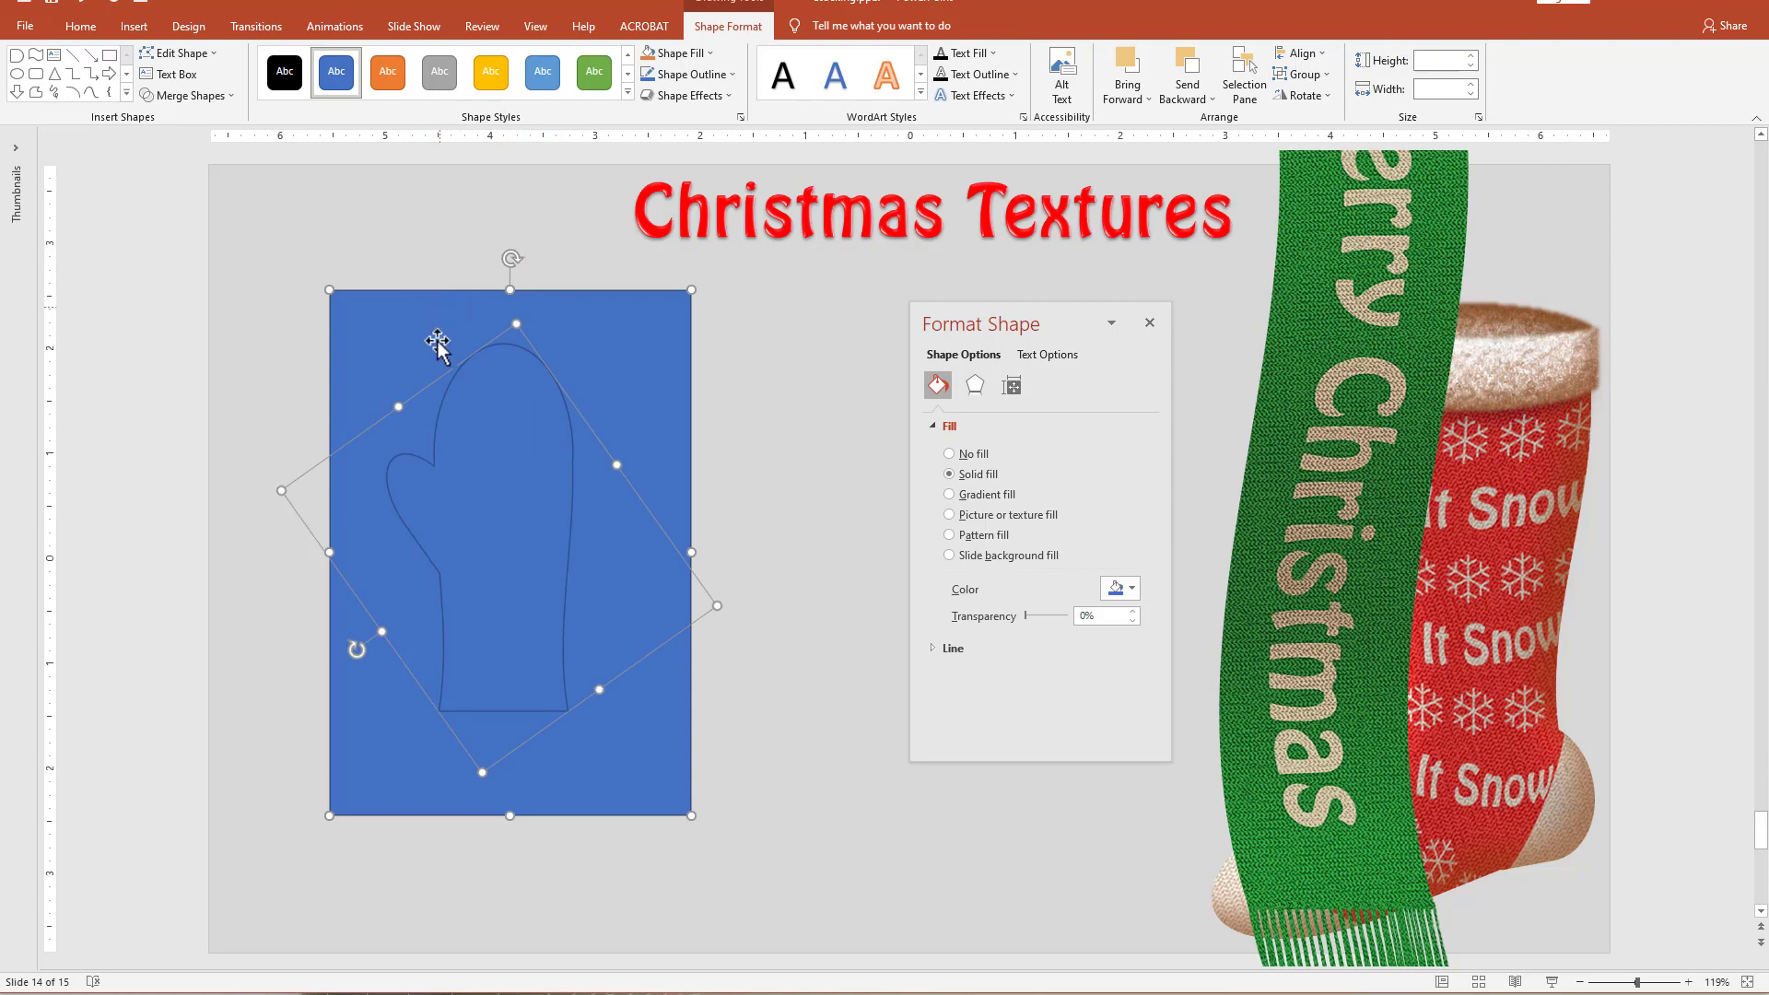
left_click(188, 95)
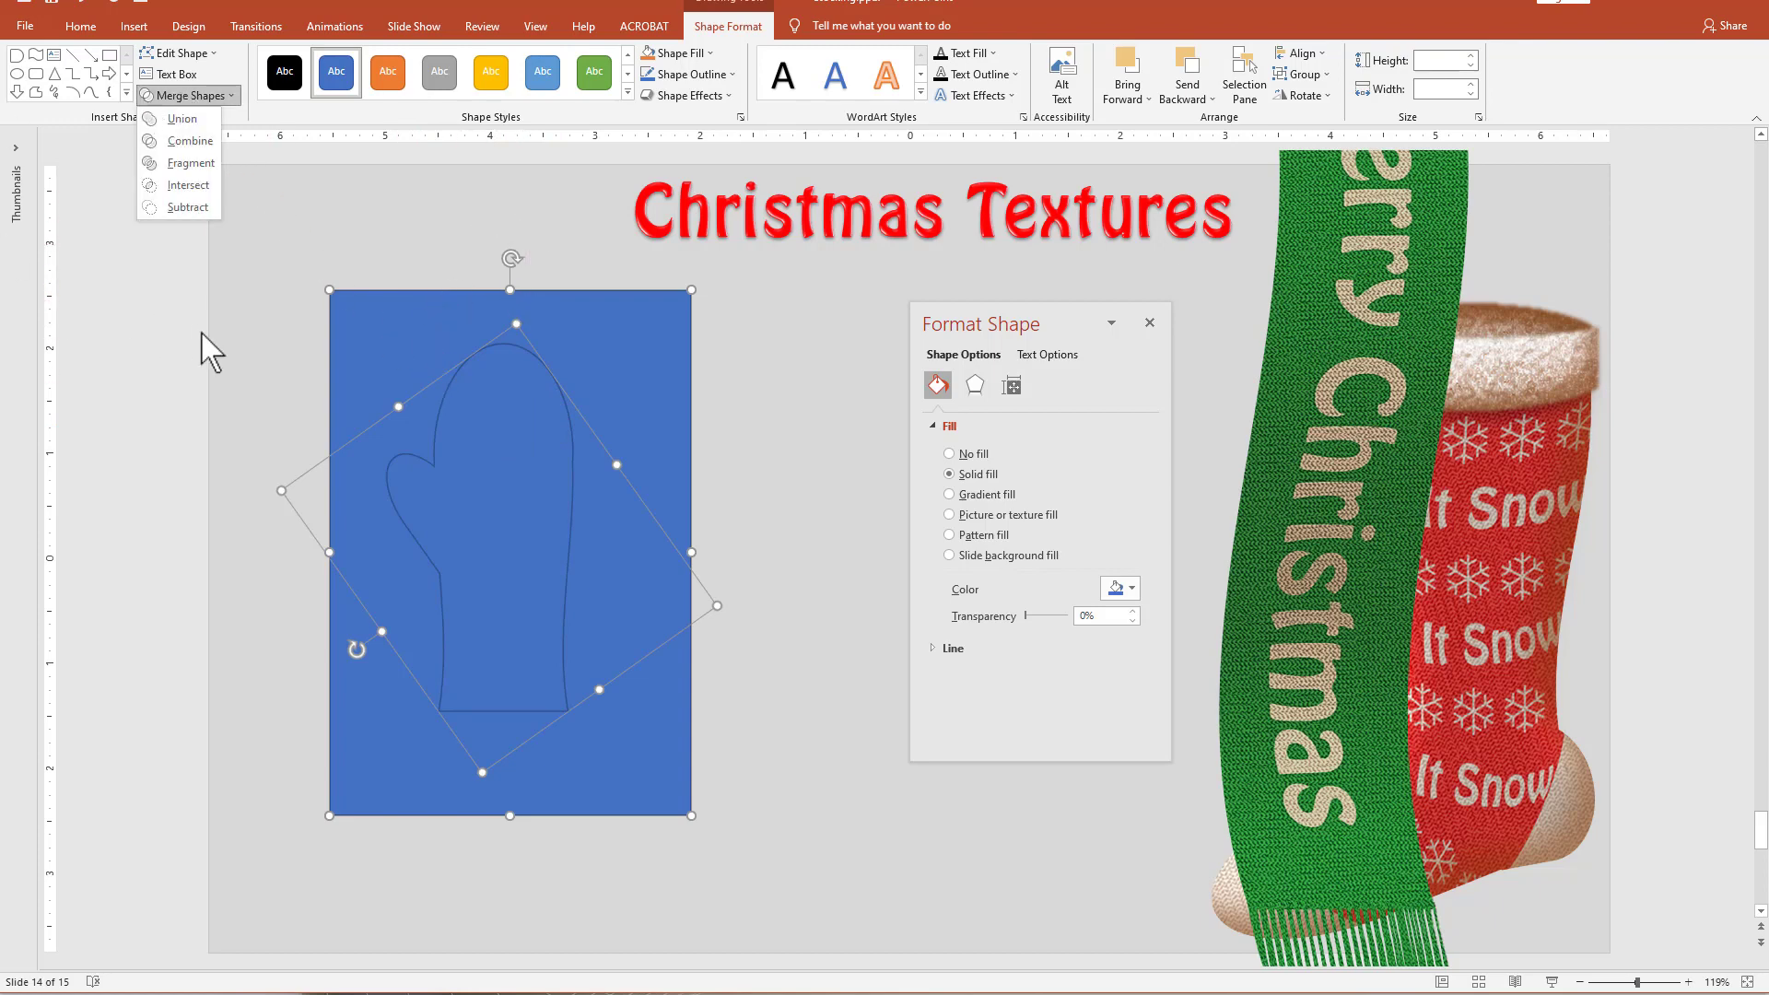
left_click(188, 185)
mouse_move(585, 485)
left_mouse_down()
mouse_move(506, 494)
mouse_move(494, 478)
mouse_move(558, 463)
left_mouse_up()
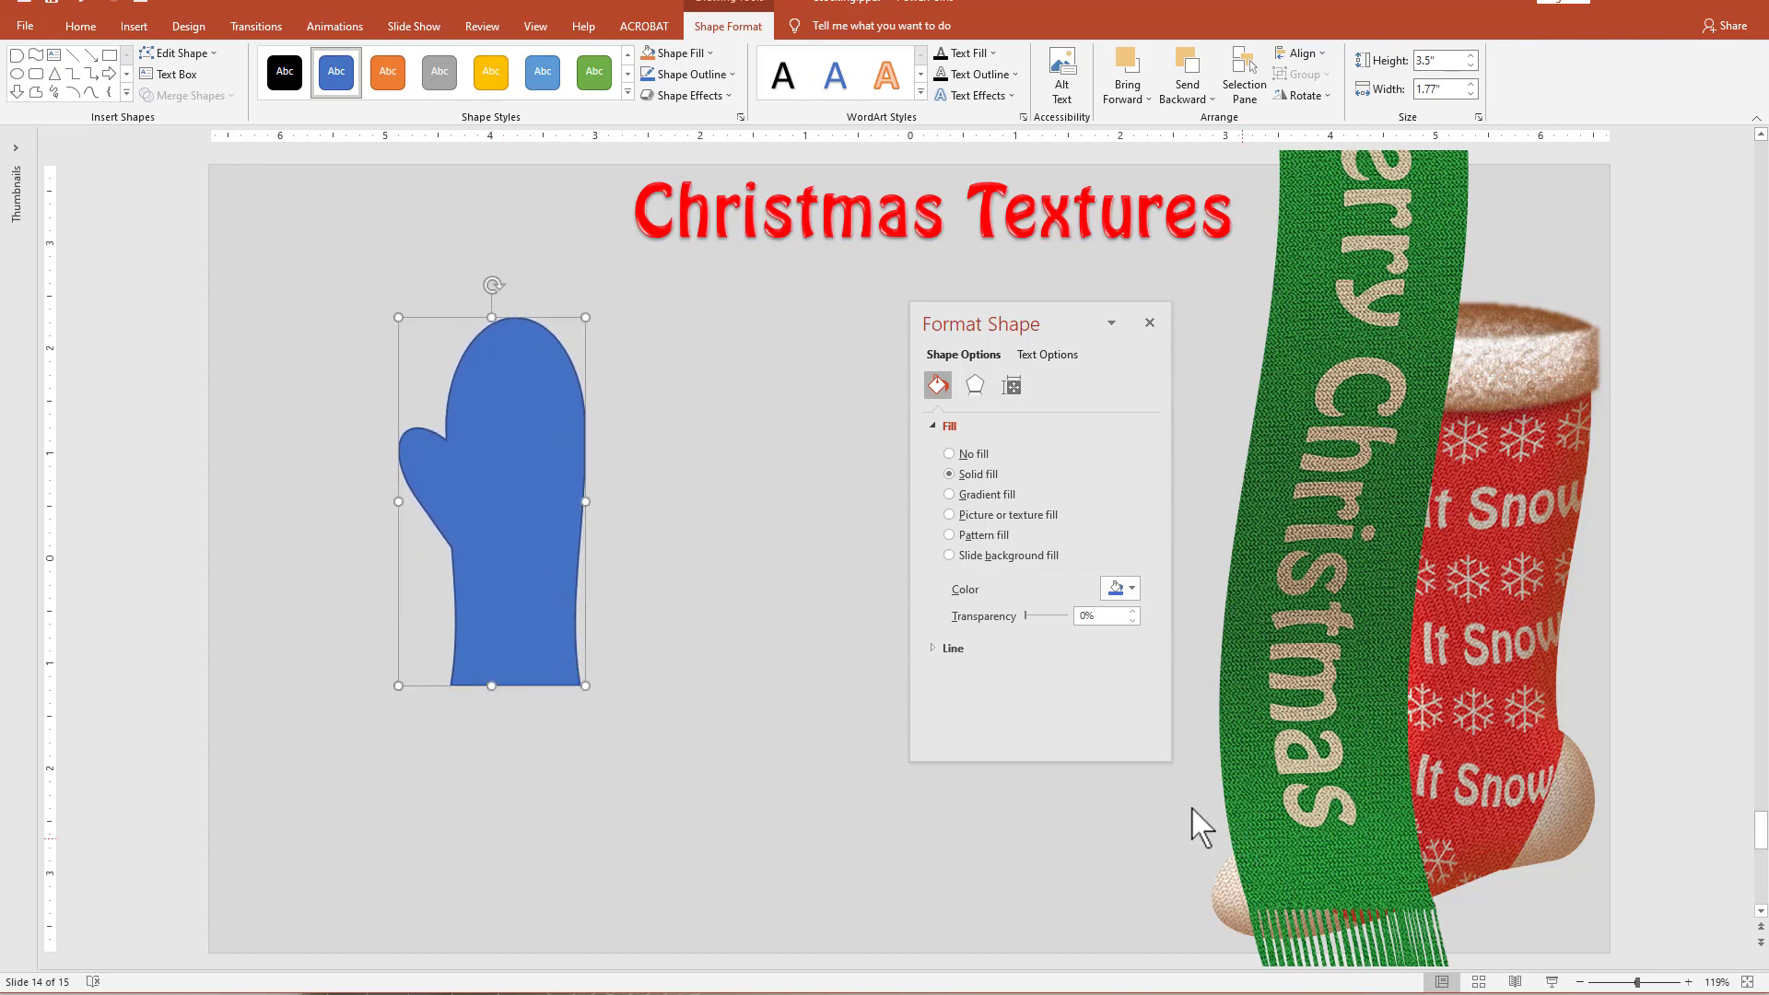
Remove the mitten's outline and fill it with the standard green color.
left_click(936, 649)
left_click(955, 676)
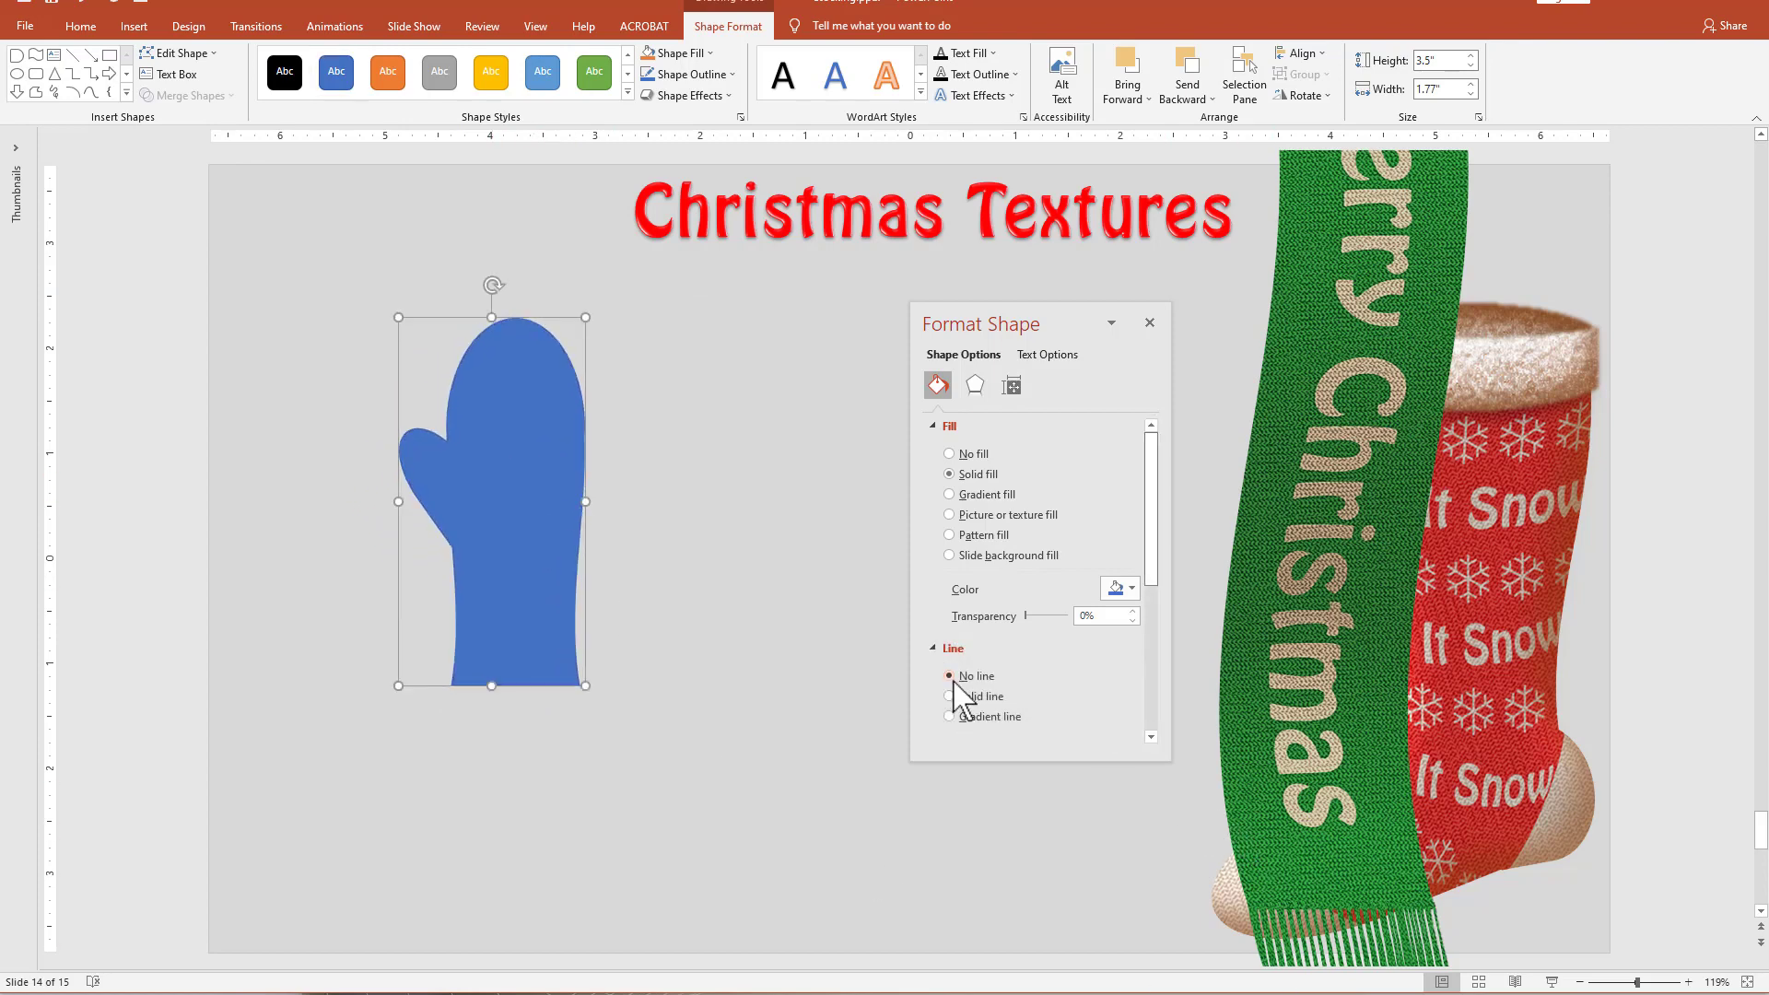
left_click(1132, 589)
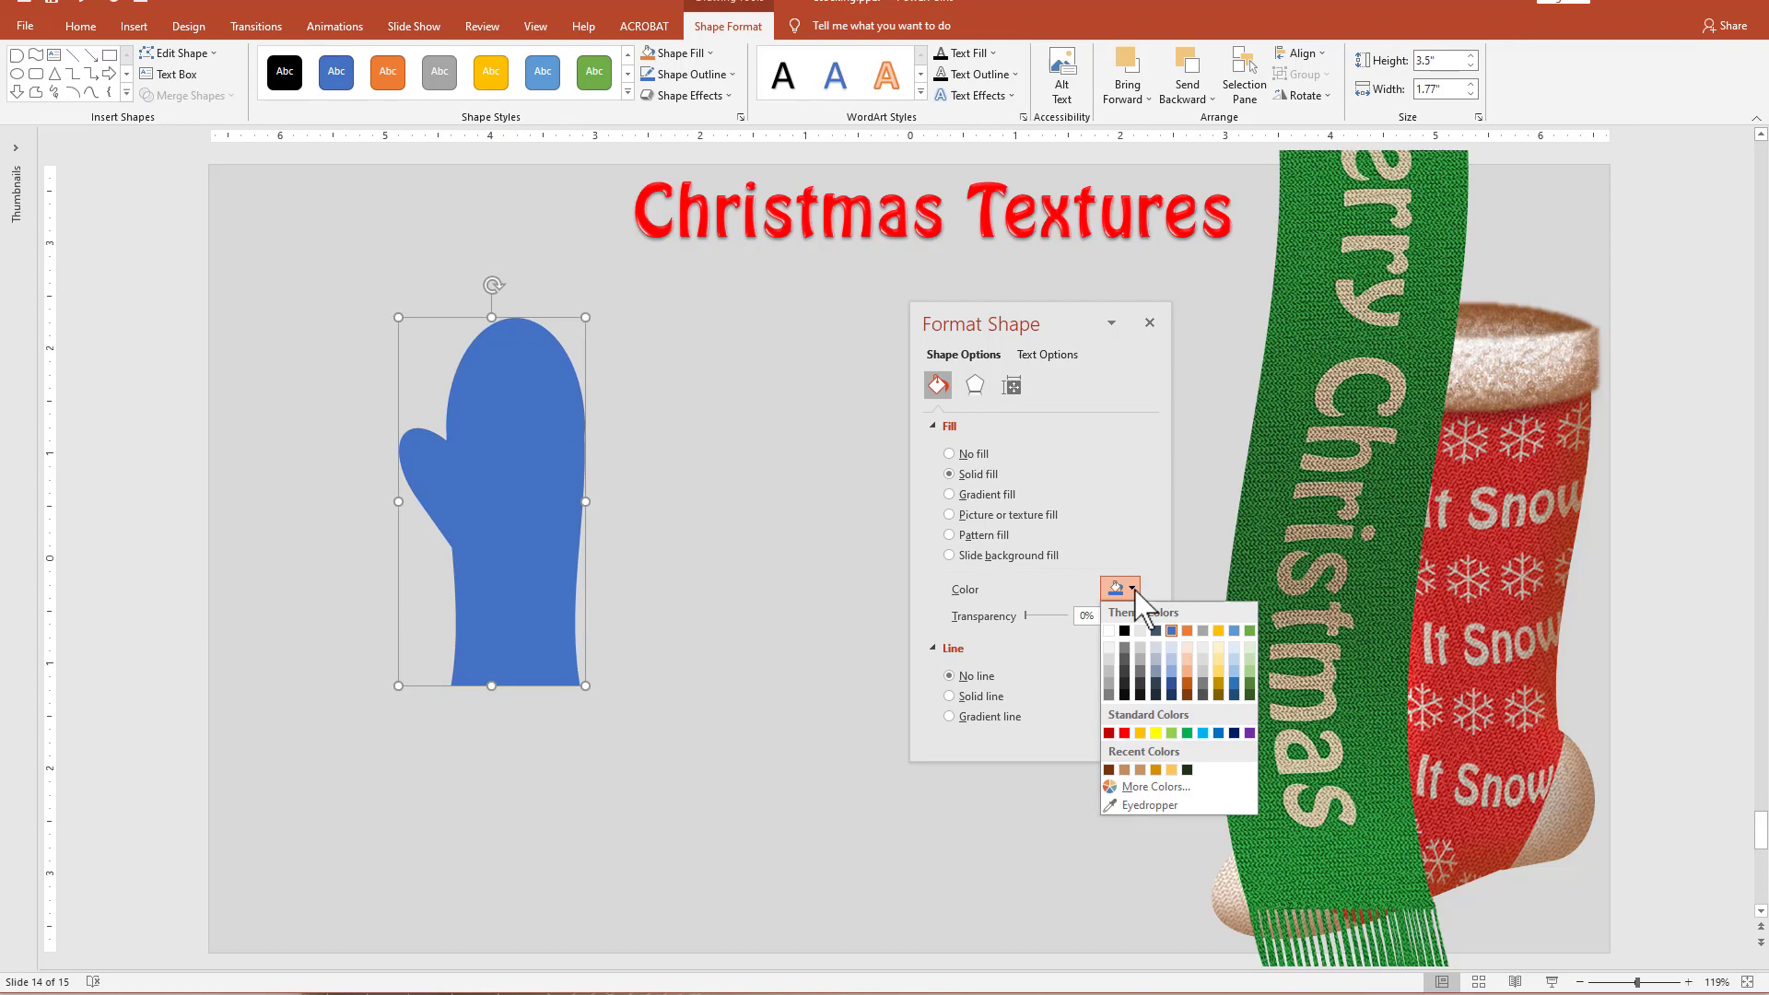
left_click(1188, 734)
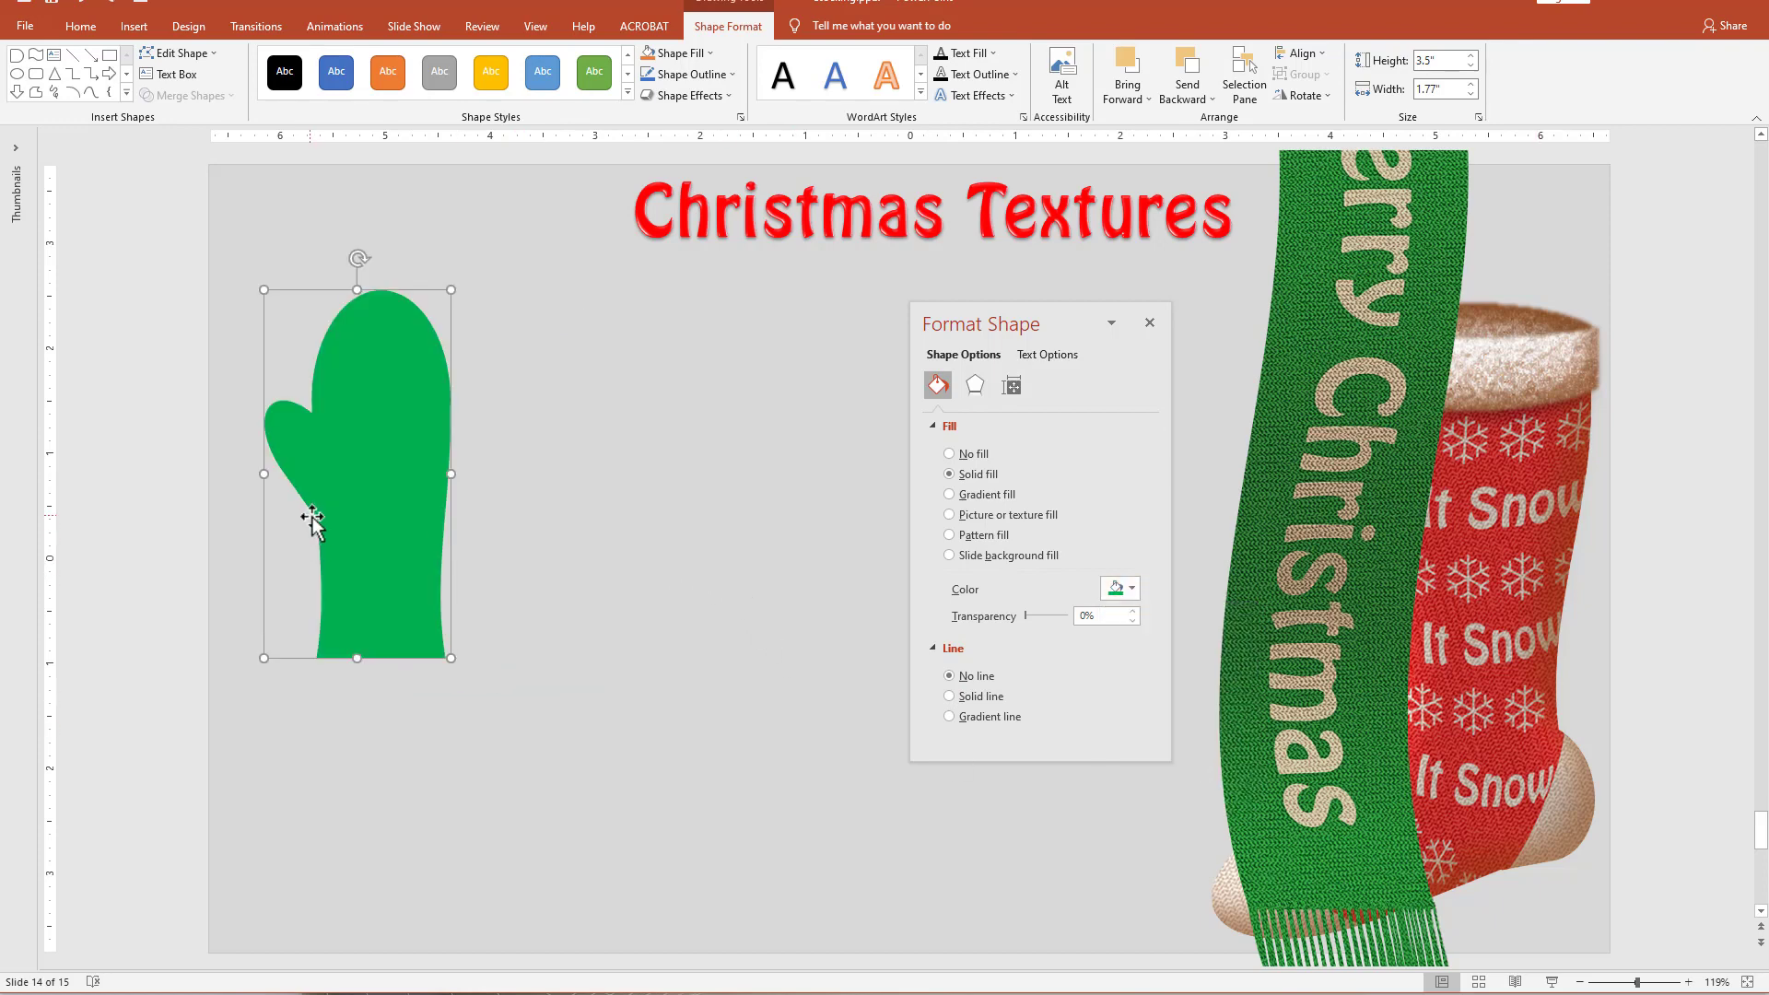
Move the scarf off the stocking and size the mitten against the stocking, enlarging it to about 3.92 inches high and 1.99 inches wide.
left_click_drag(1373, 452, 1033, 443)
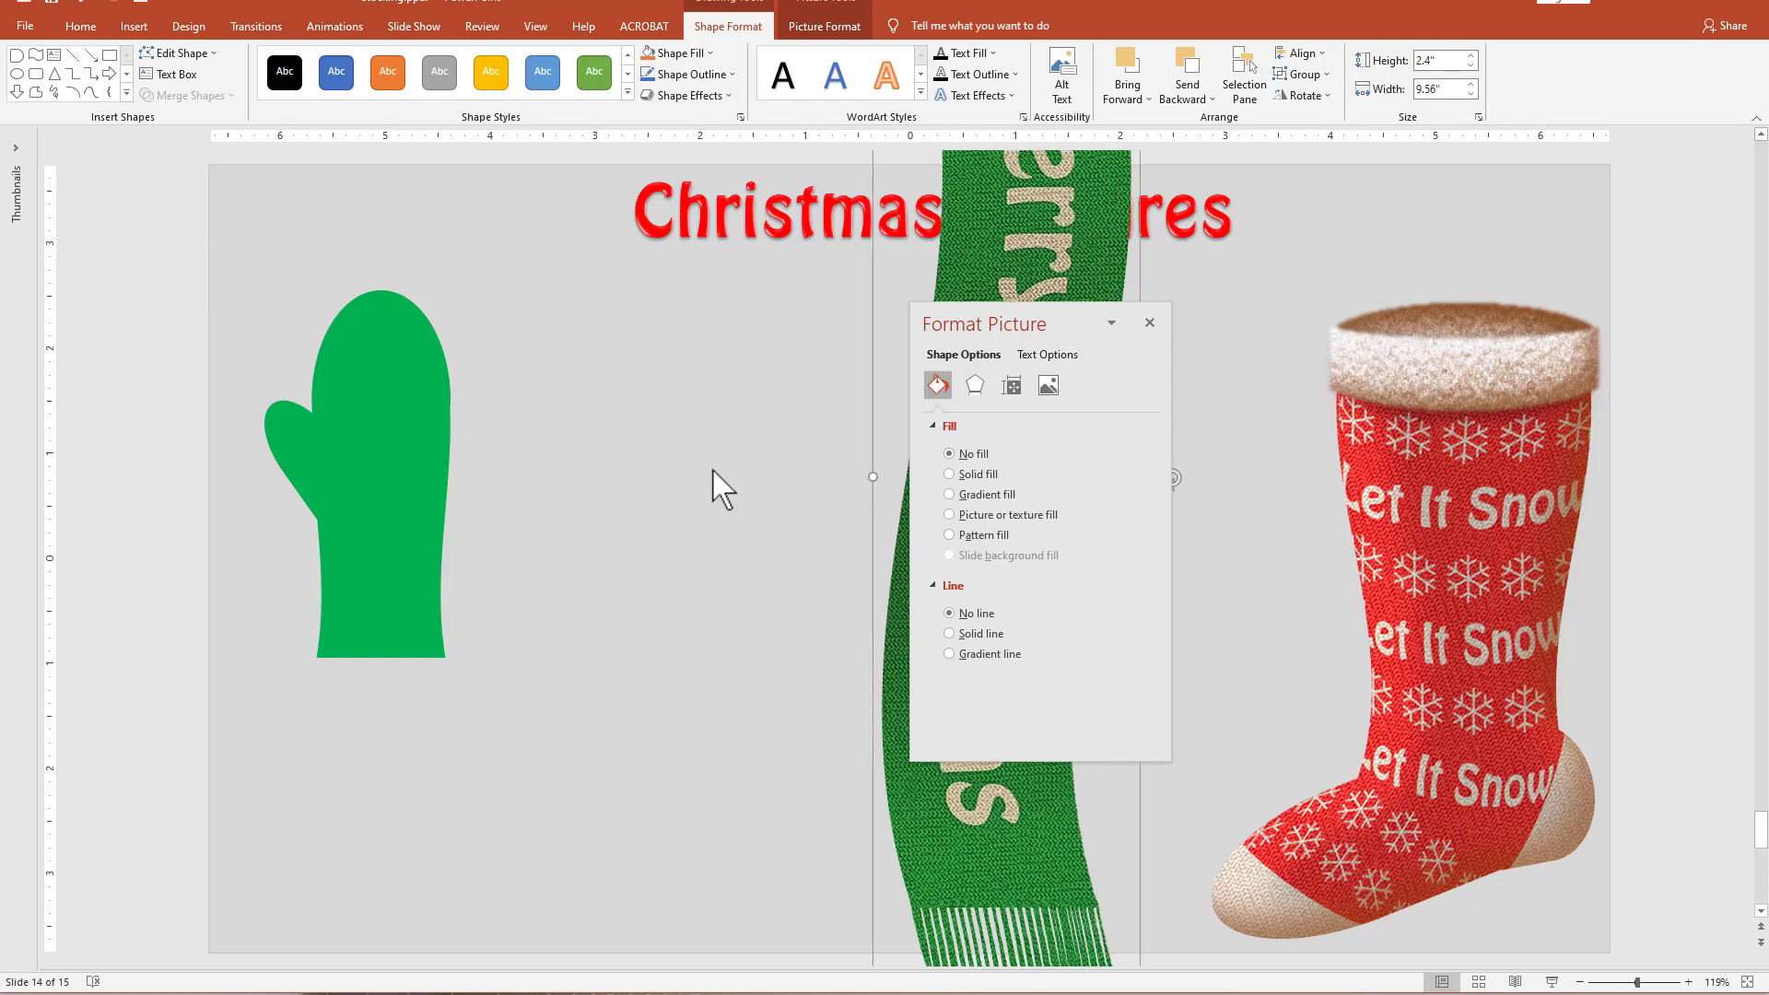
left_click(420, 442)
right_click(414, 439)
left_click(478, 611)
left_click_drag(362, 562, 1418, 388)
left_click_drag(1511, 493, 379, 625)
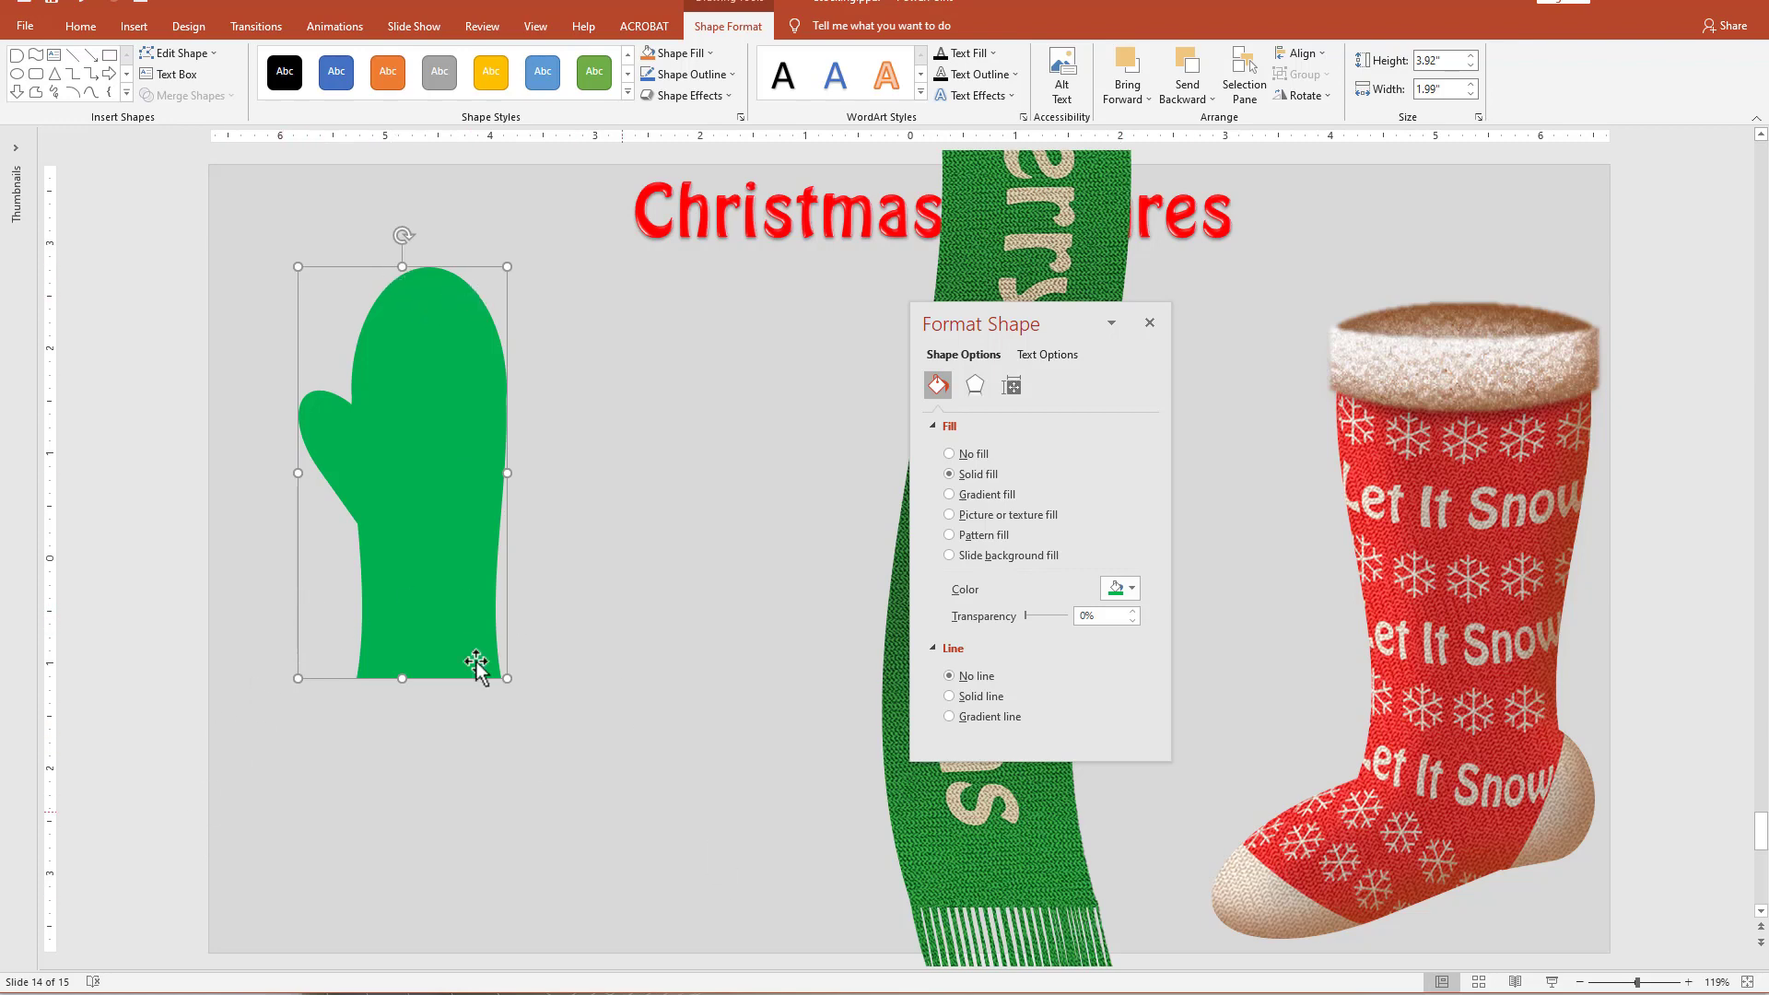
Copy the green mitten to its right and draw a Flowchart: Stored Data shape about 1.47 inches high and 1.36 inches wide near the copy's top.
left_click_drag(465, 570, 724, 658)
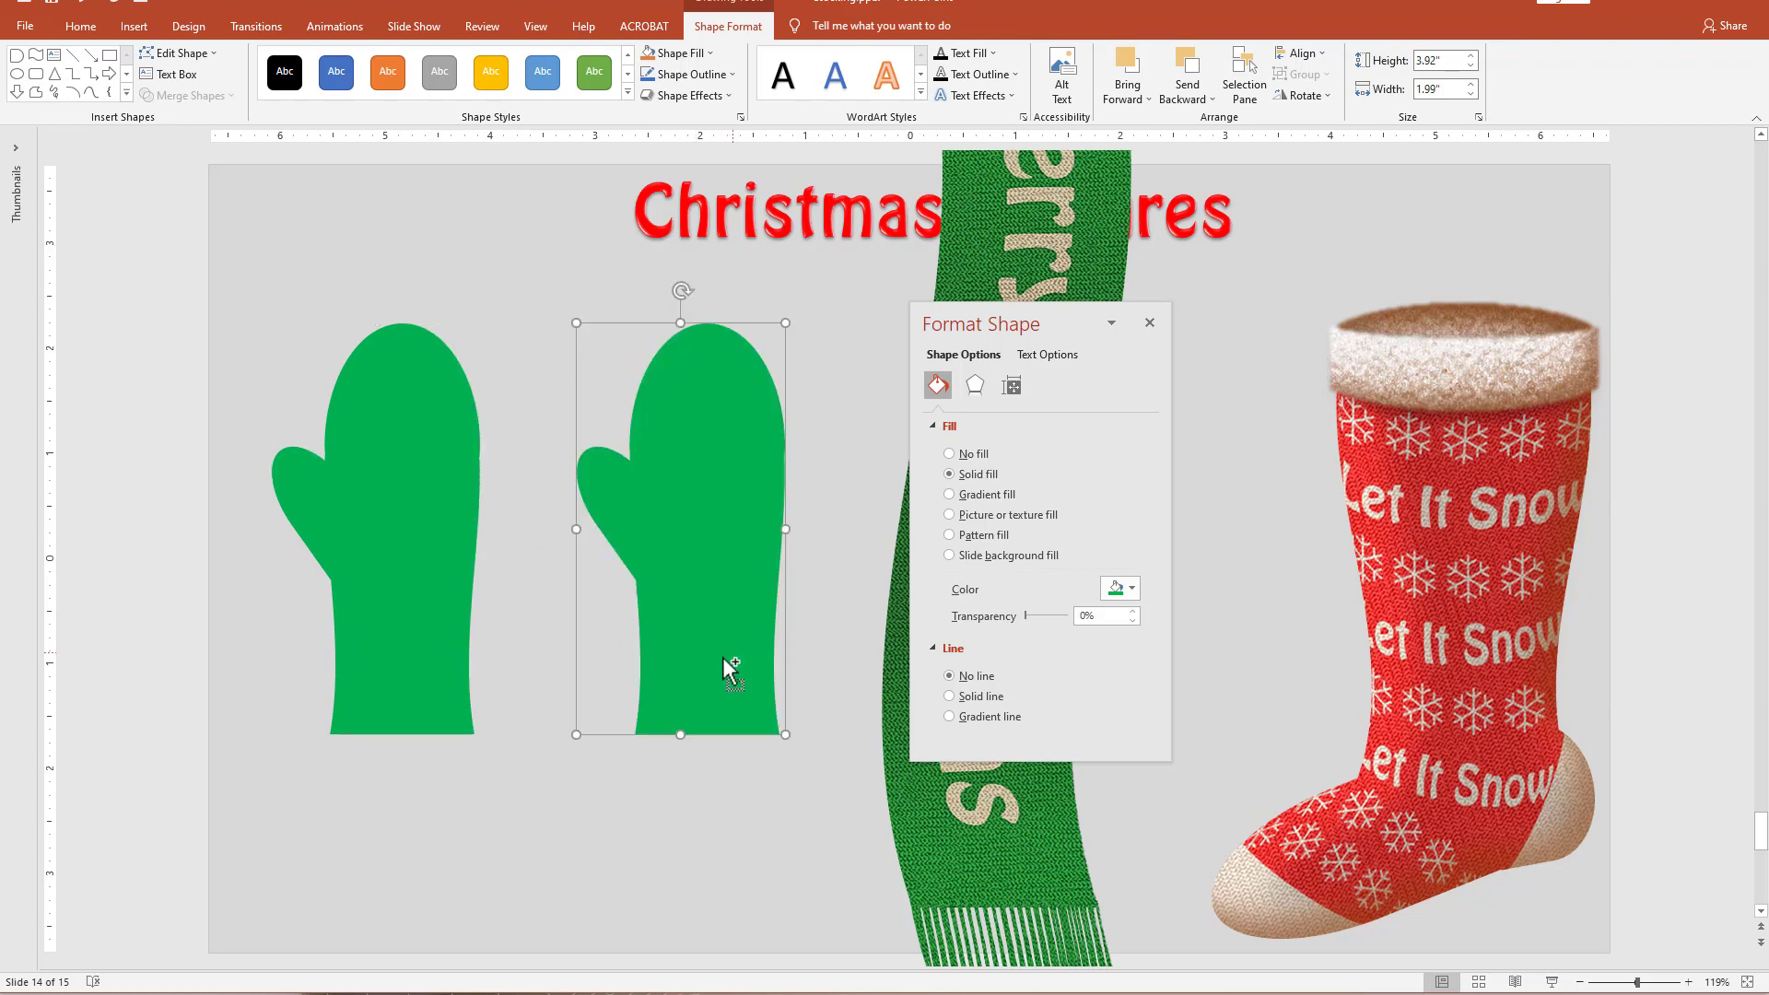
left_click(126, 93)
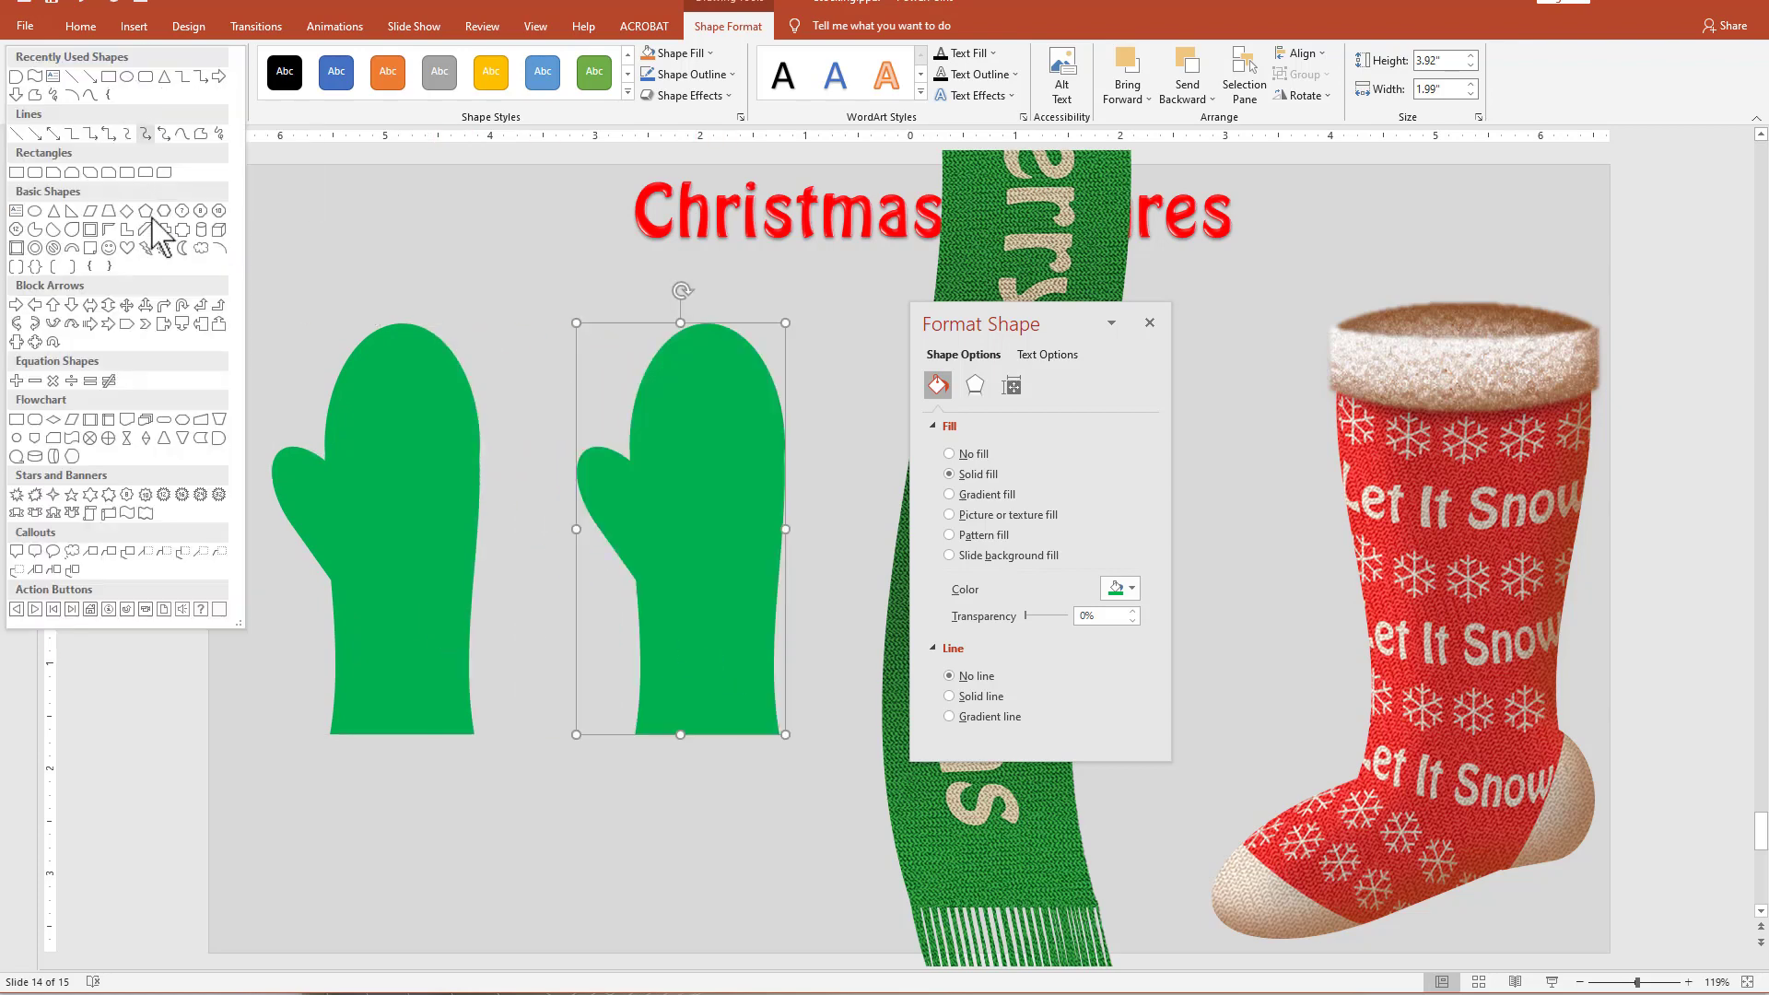
left_click(203, 438)
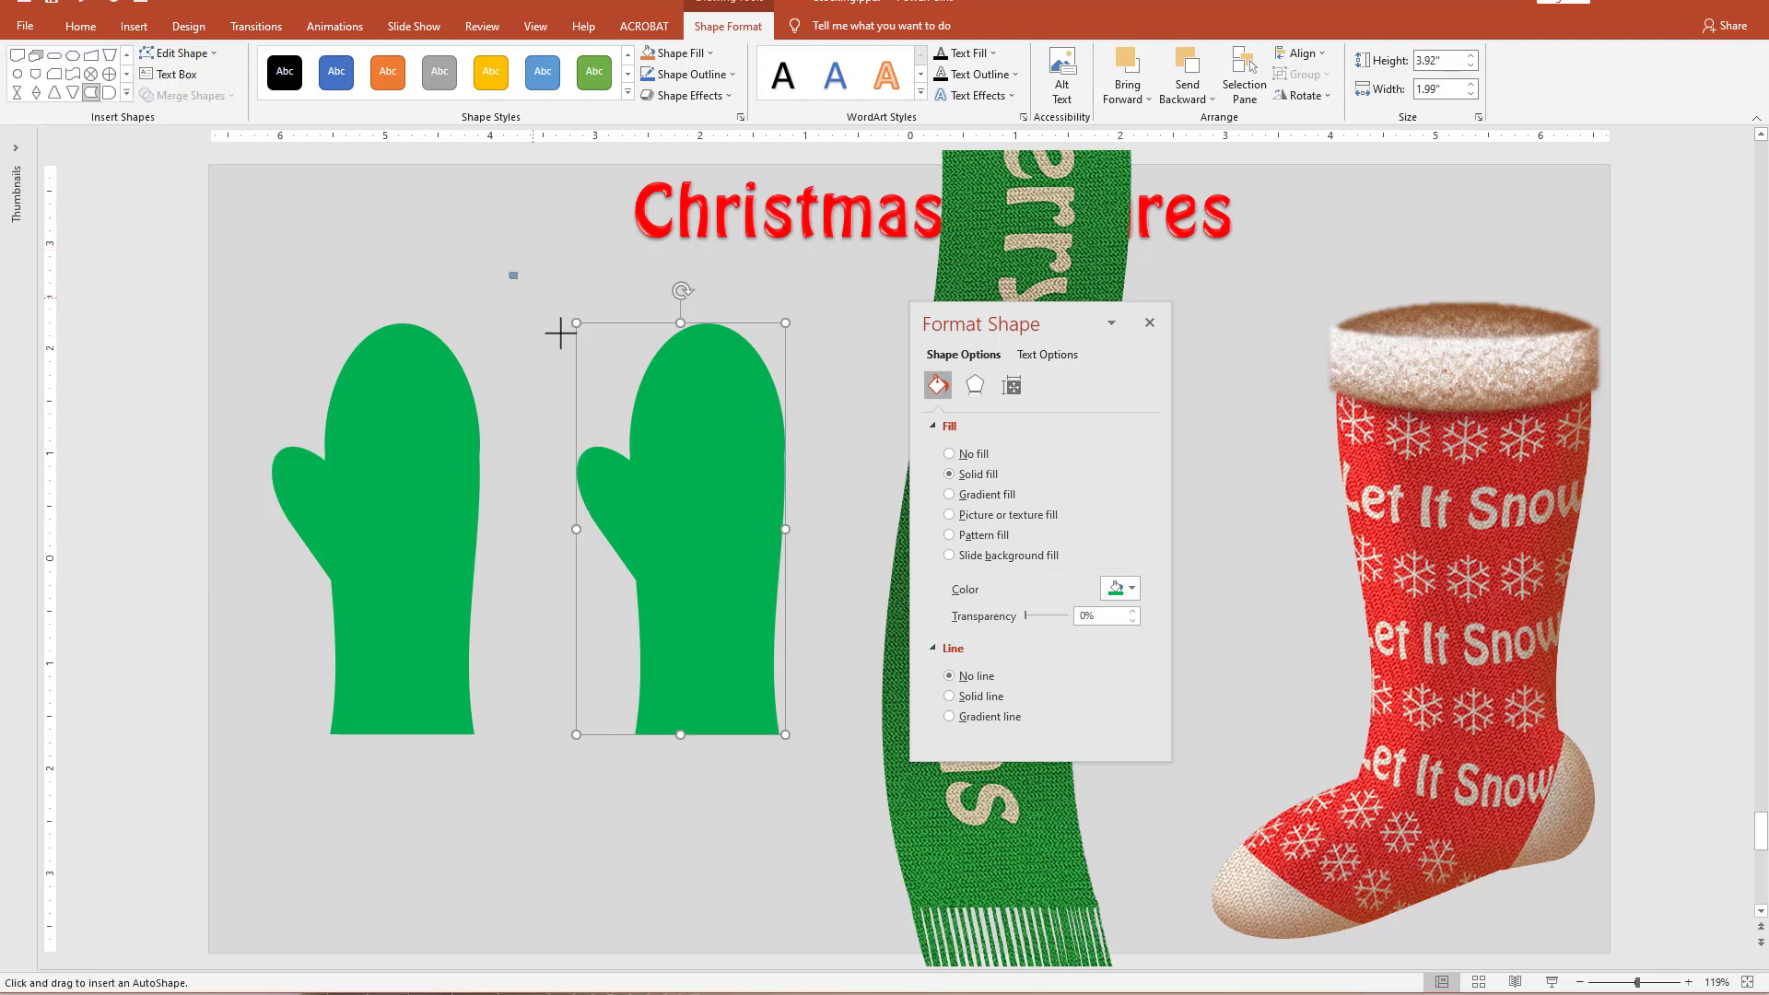
left_click_drag(559, 334, 653, 427)
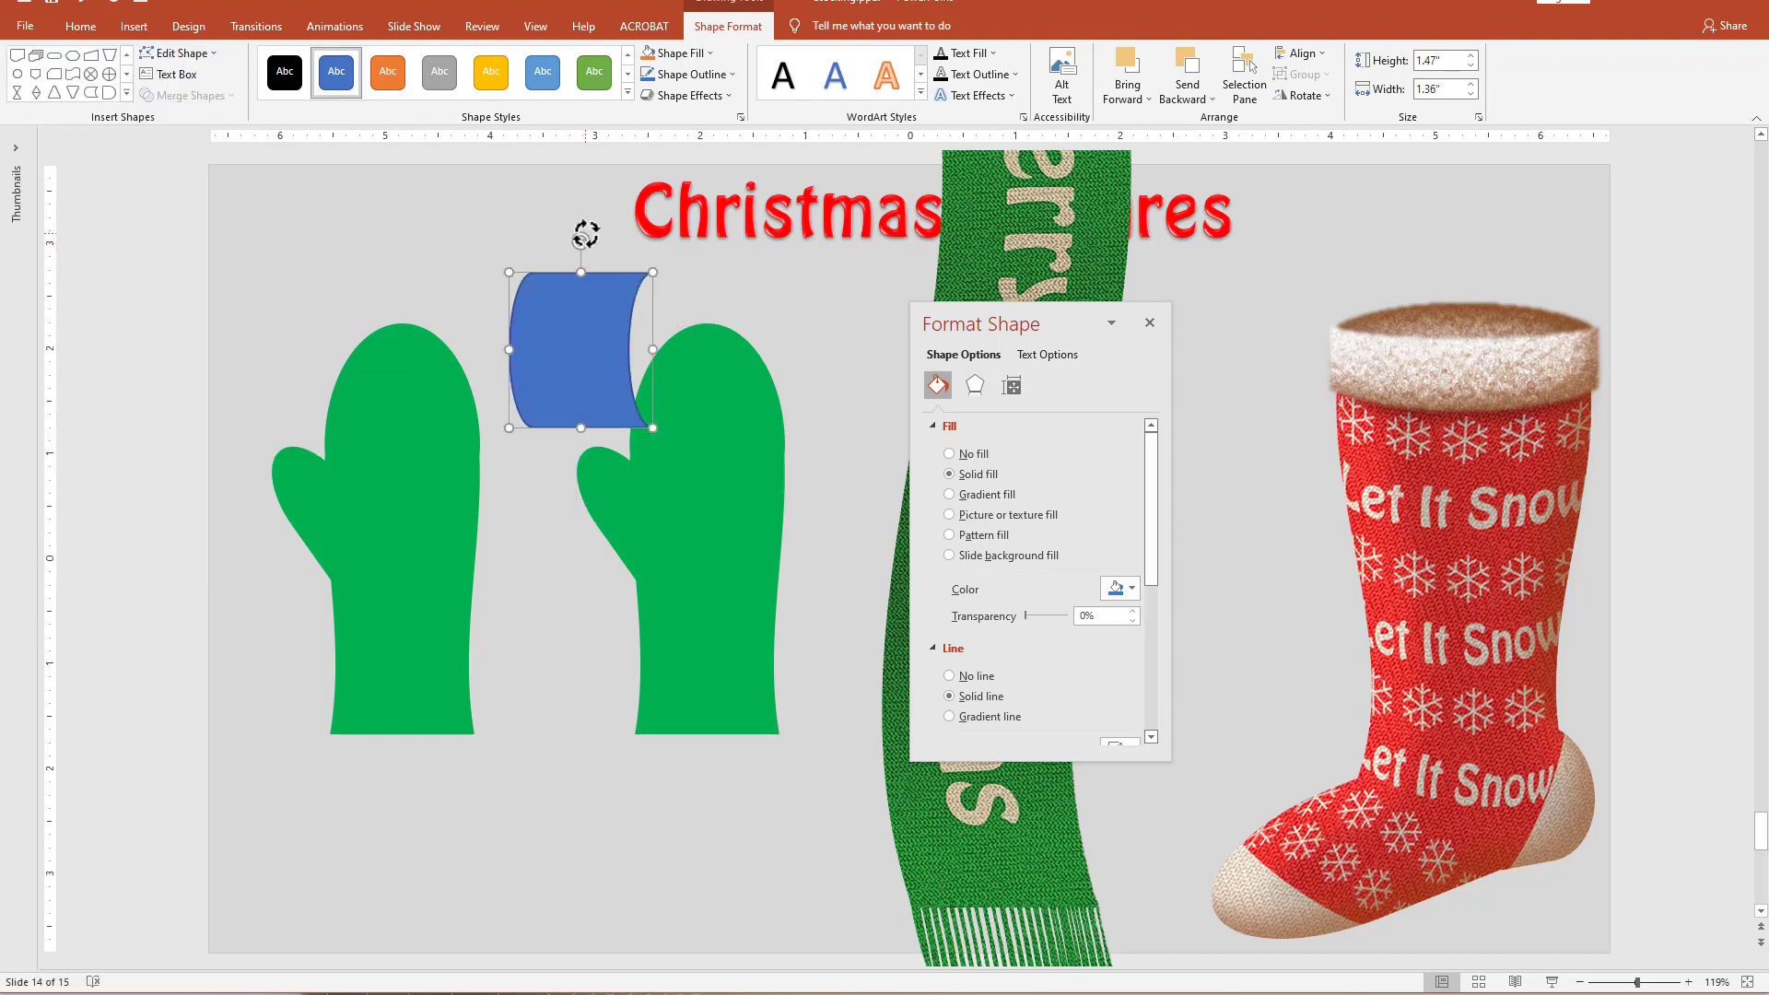
Rotate the Stored Data shape a quarter turn, fit it over the copied mitten's top and place a duplicate over its cuff.
left_click_drag(586, 234, 687, 356)
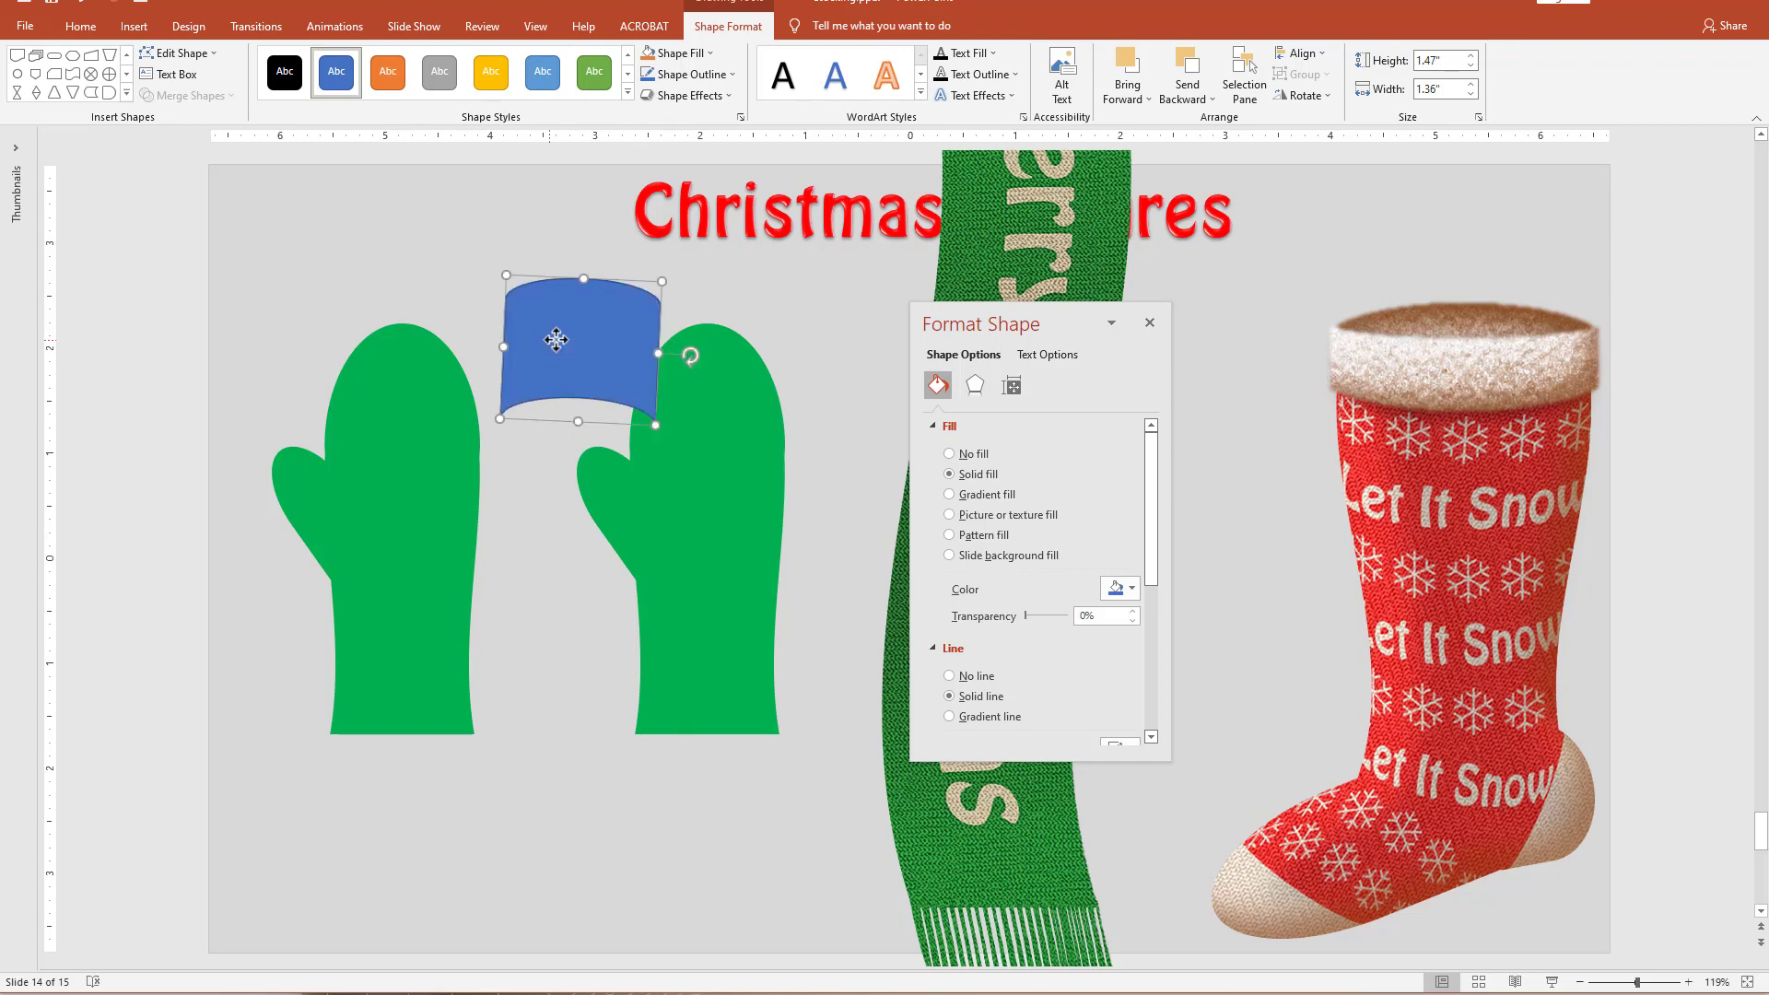
left_click_drag(556, 340, 682, 309)
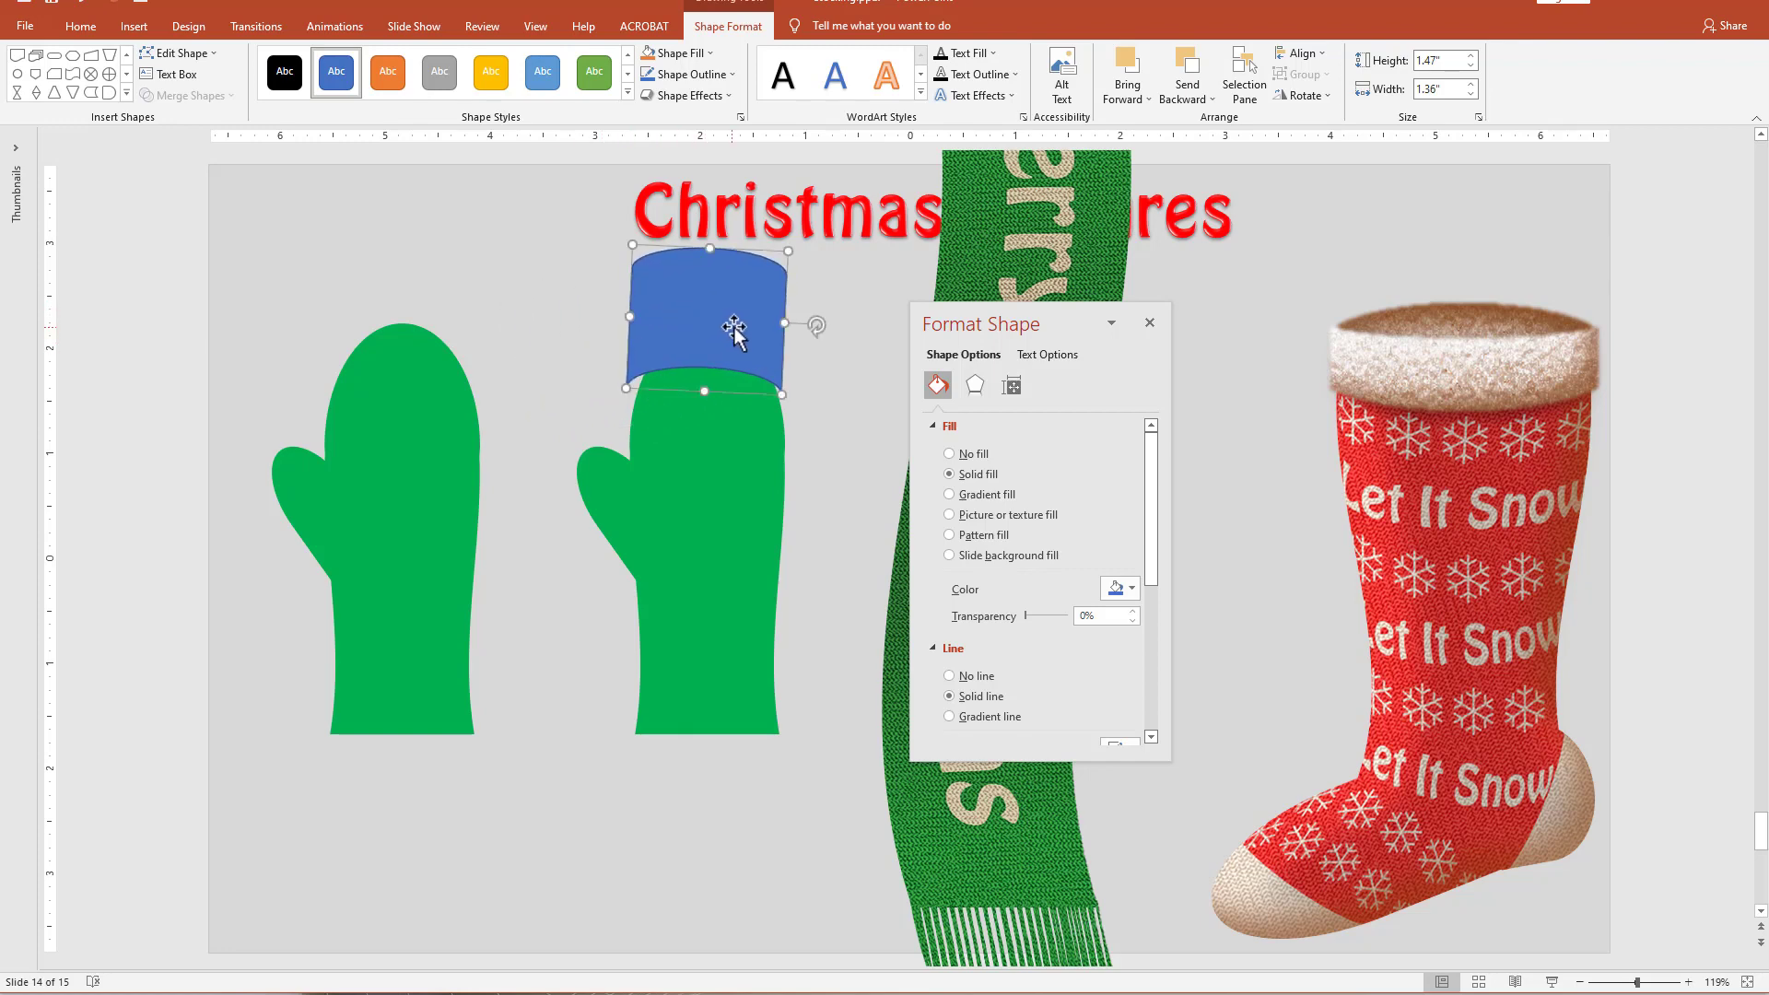
left_click_drag(817, 325, 675, 708)
key("Escape")
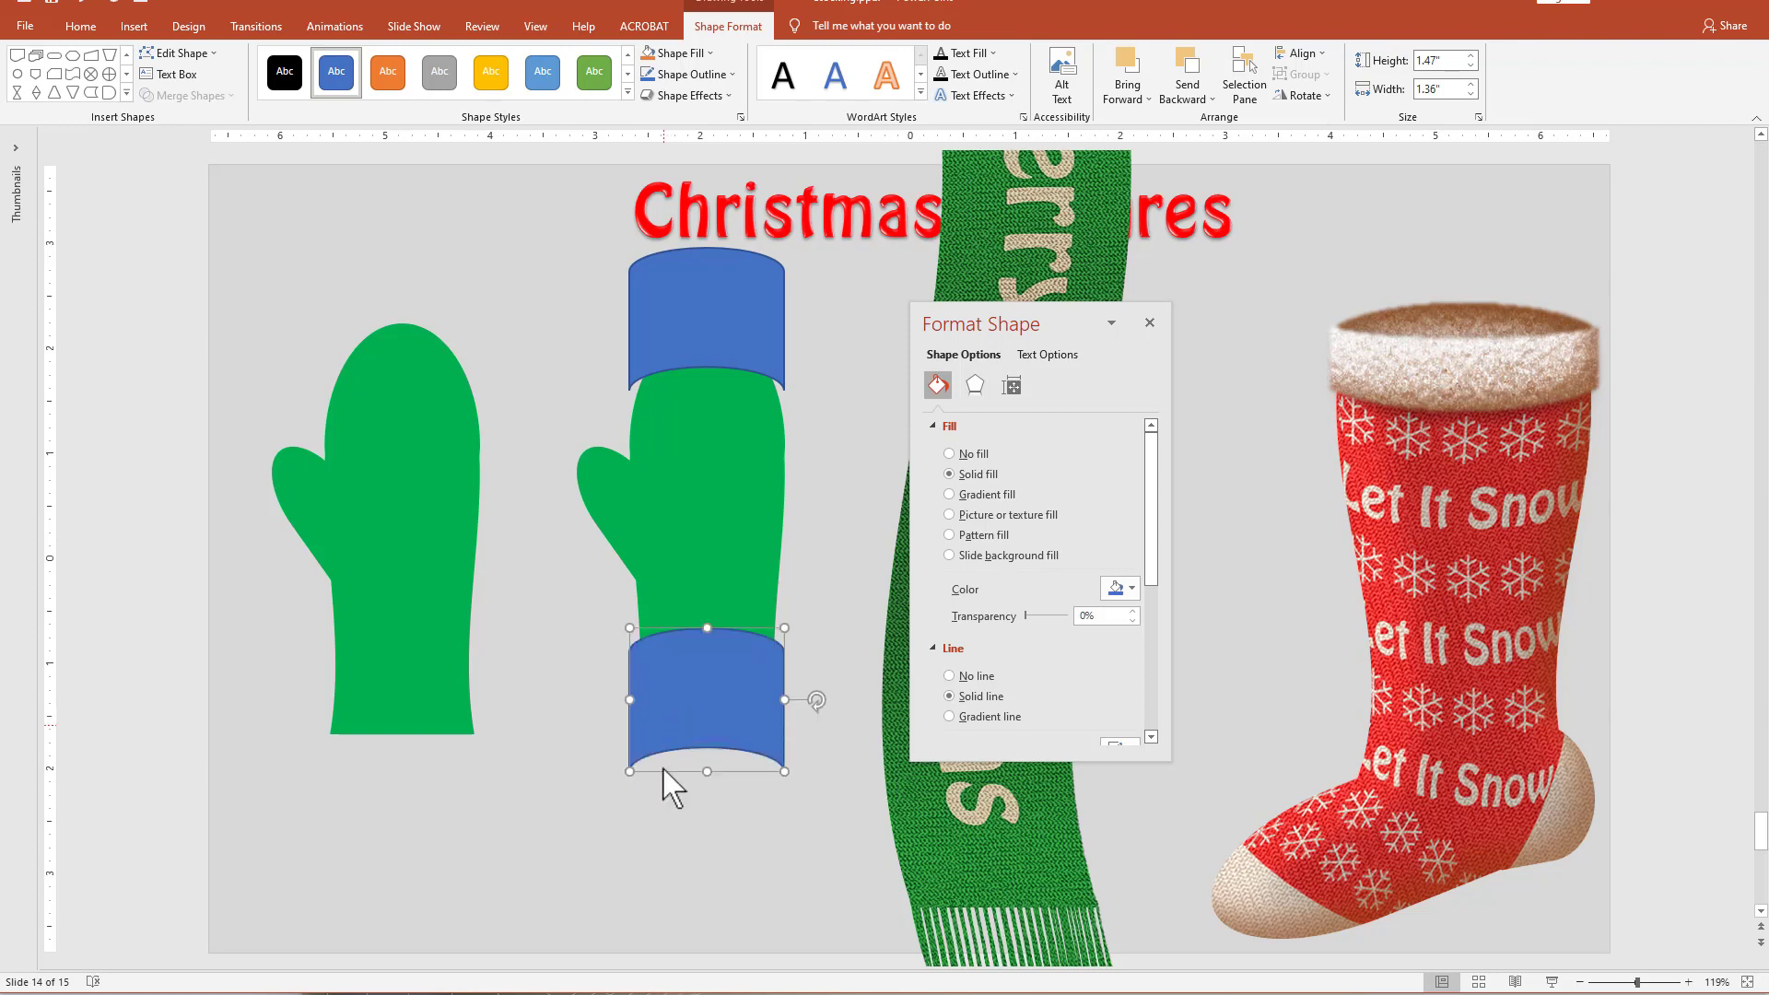
Fragment the copied mitten together with the two curved Stored Data shapes.
left_click(741, 468)
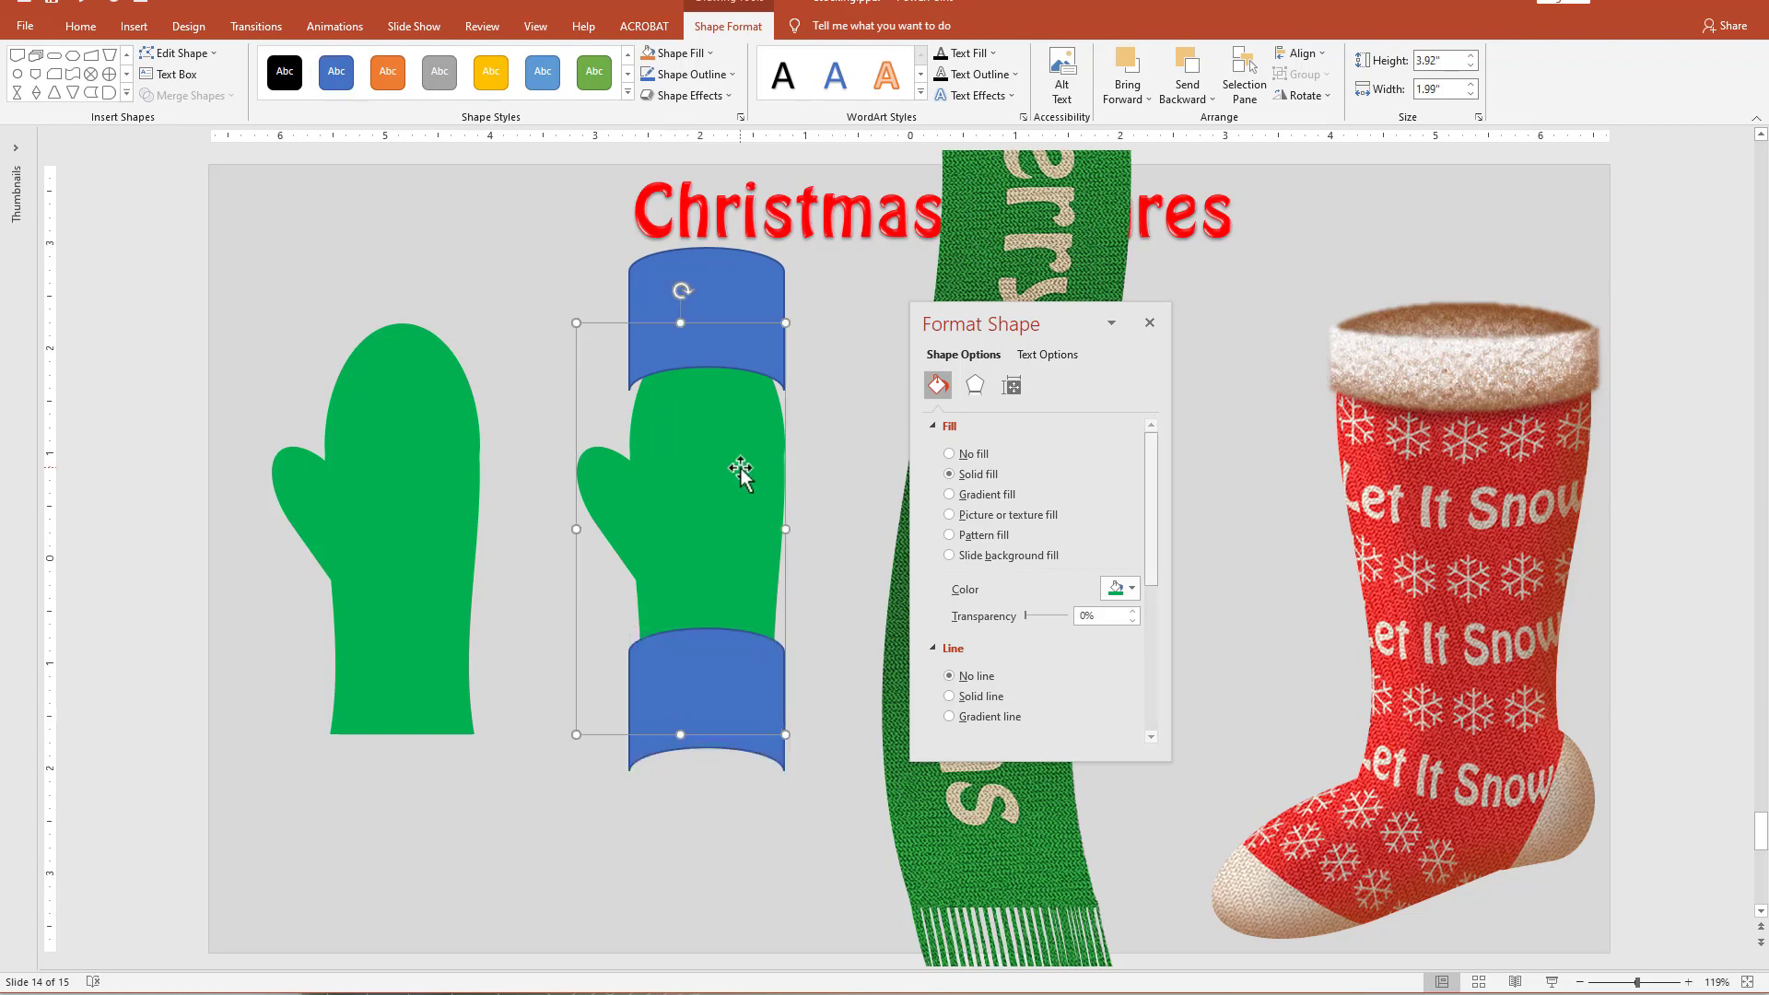
left_click(719, 290, "shift")
left_click(654, 758, "shift")
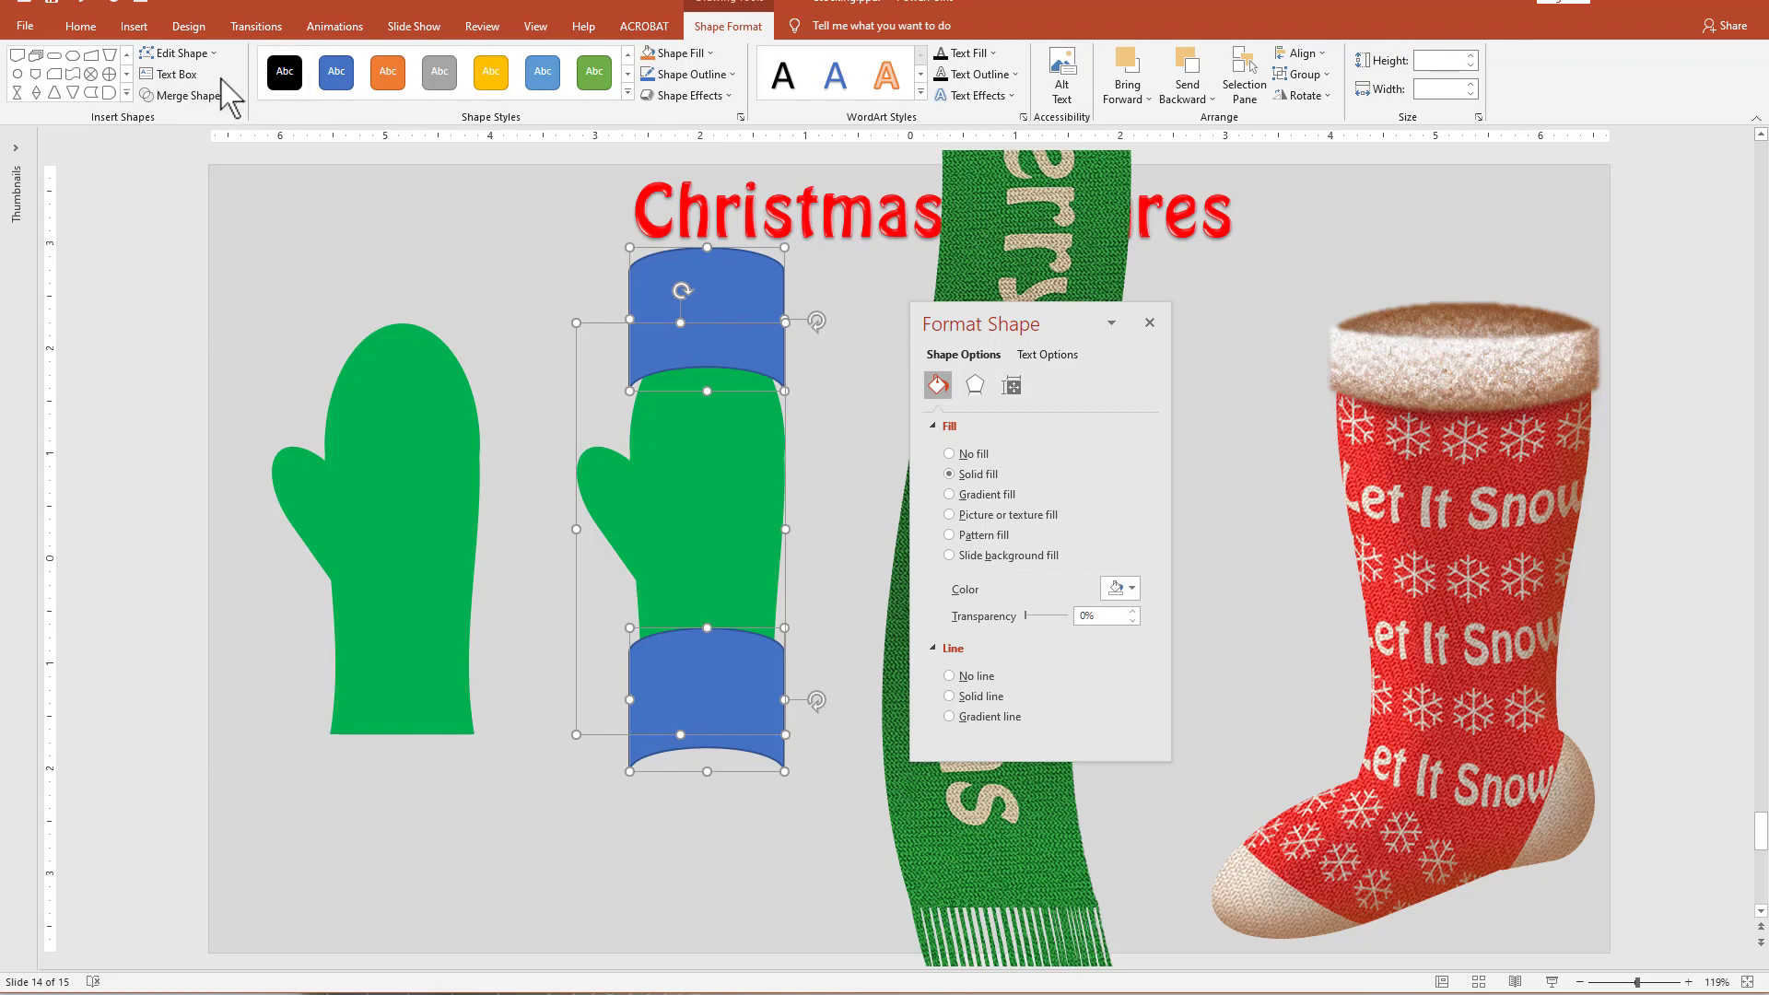
left_click(197, 96)
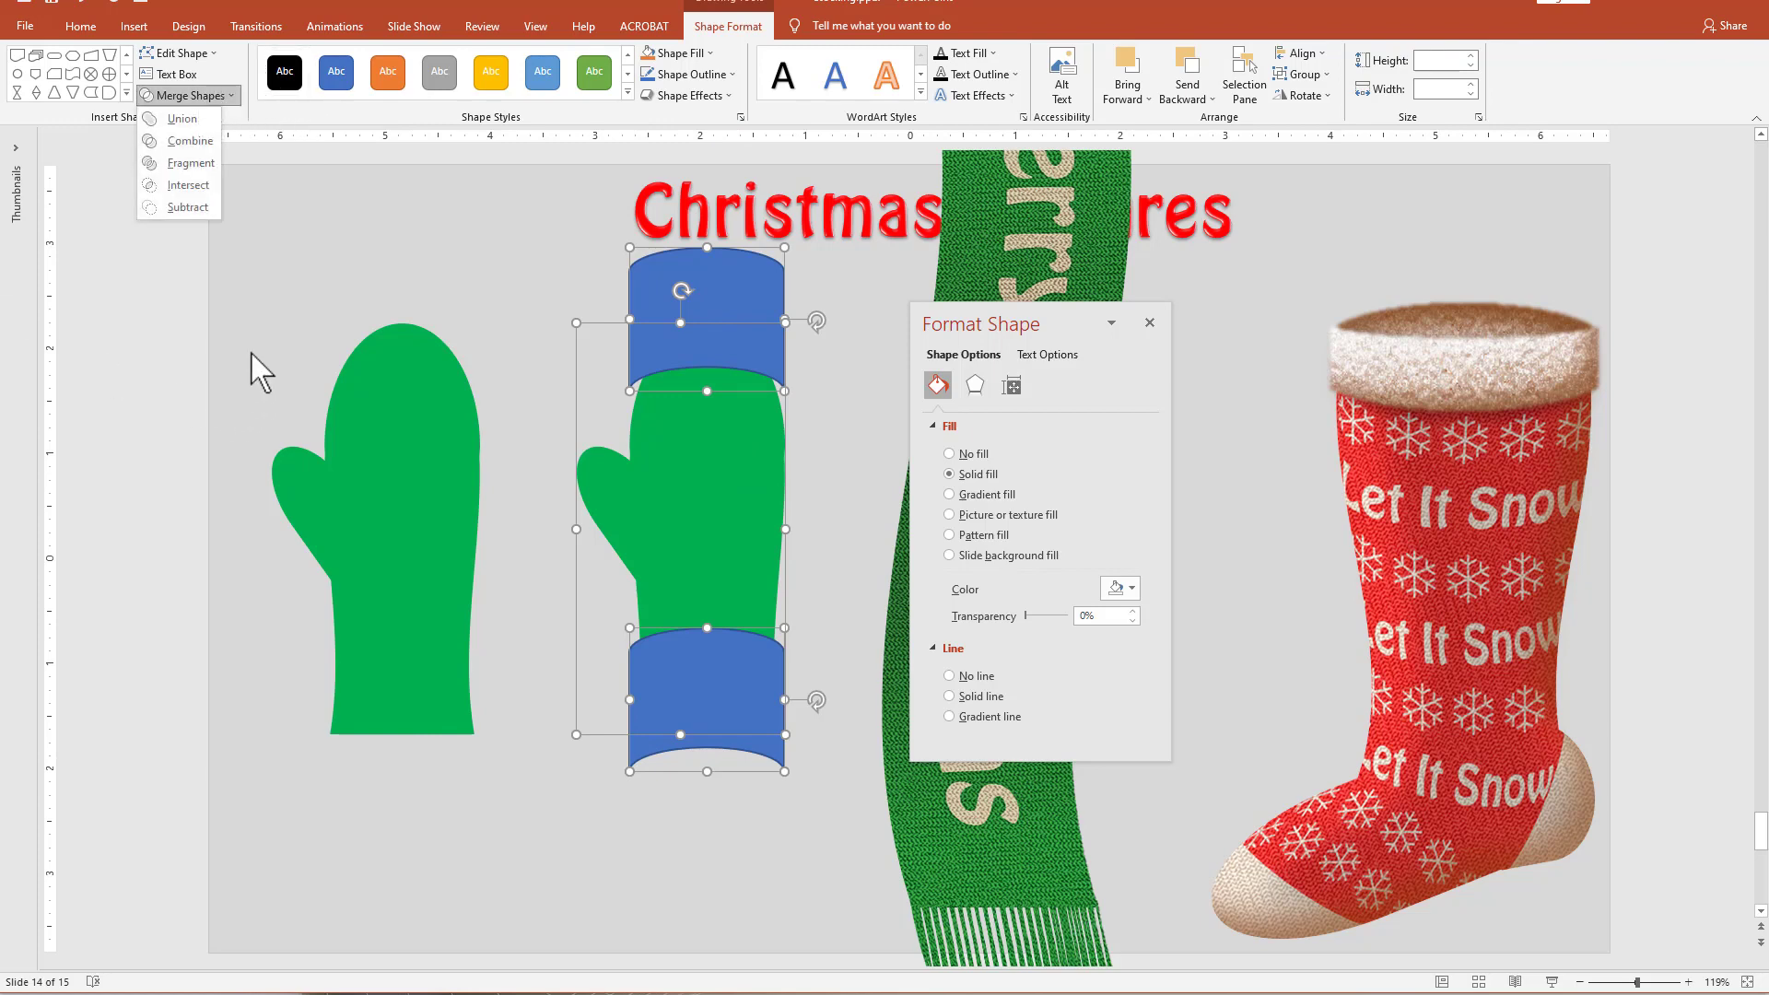
left_click(218, 165)
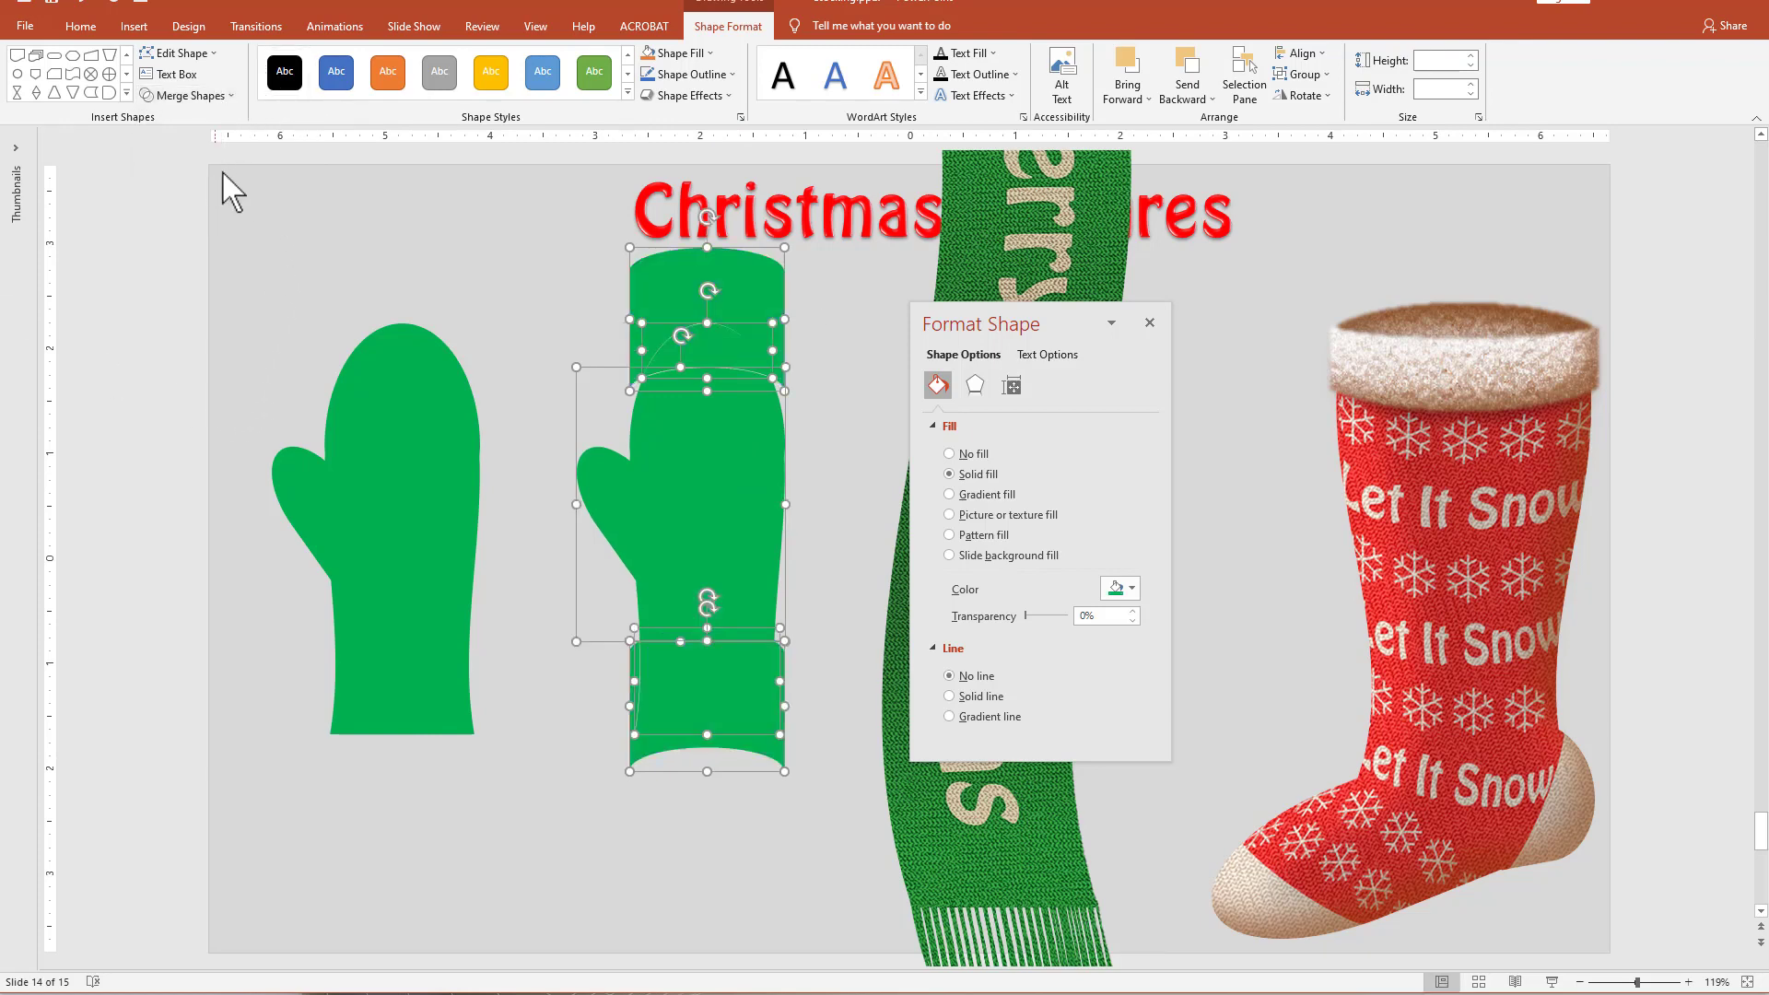
Delete the mitten's middle fragment and the surplus fragments around the tip and cuff, keeping only the tip and cuff pieces.
left_click(664, 799)
left_click(635, 764)
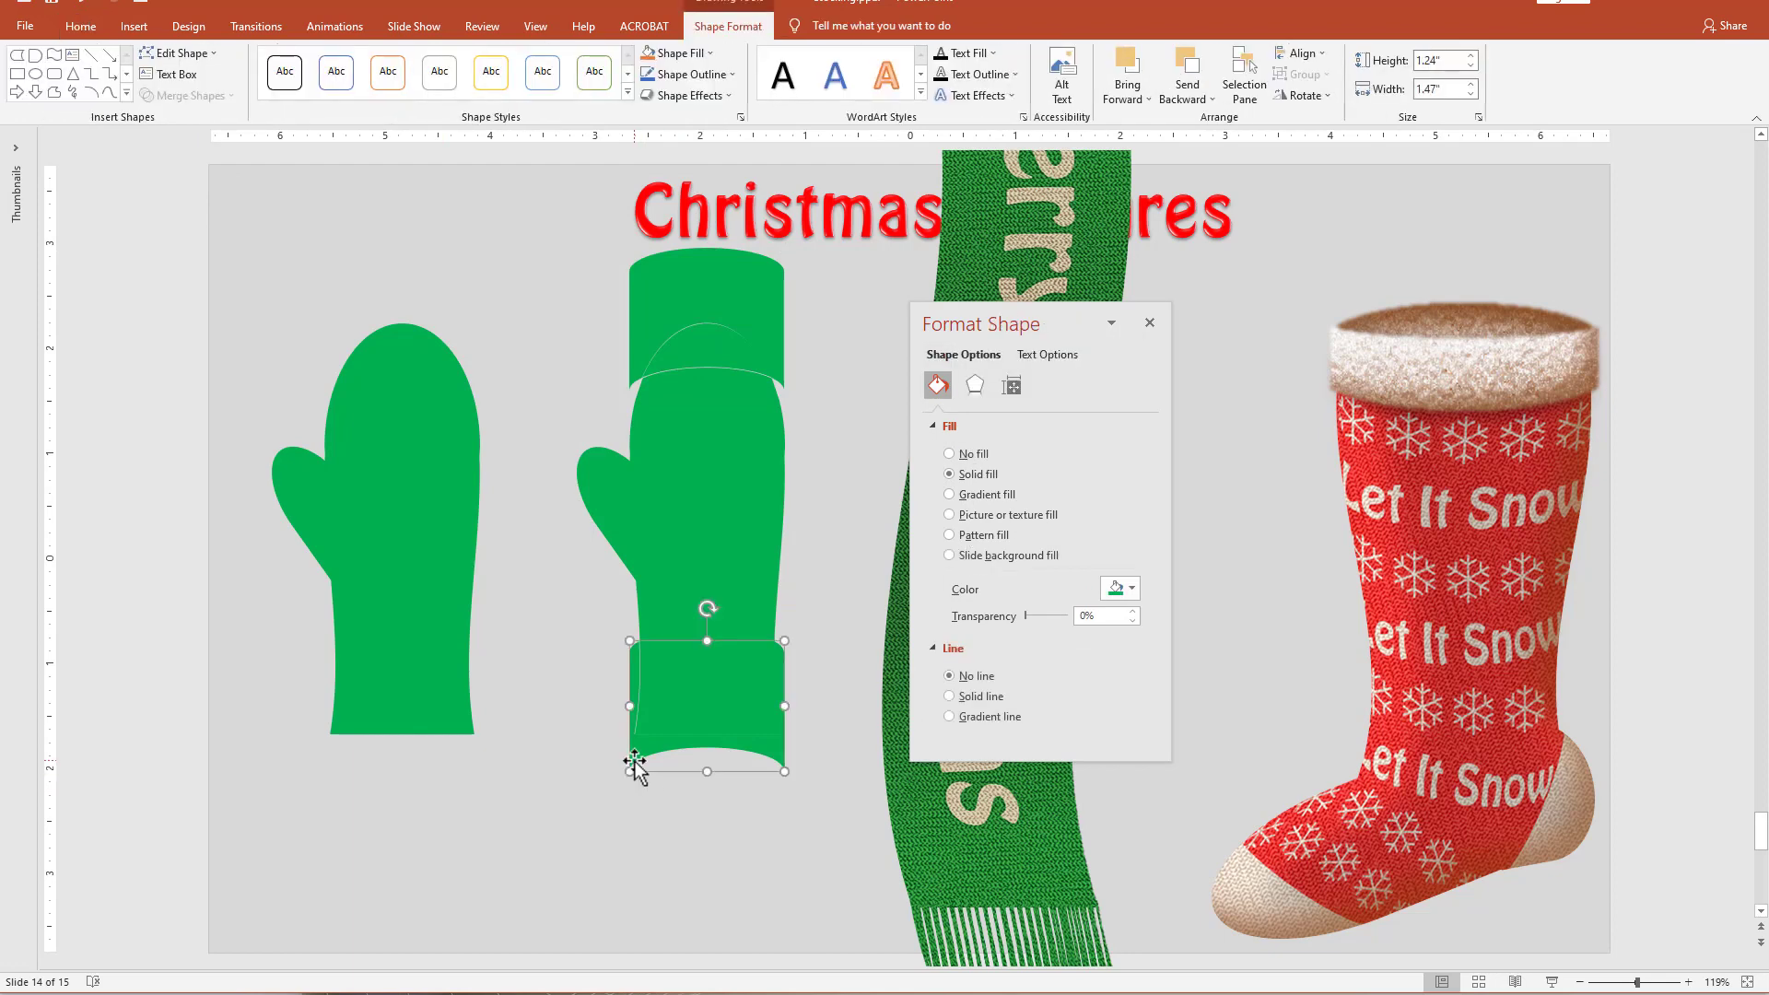
key("Delete")
left_click(709, 523)
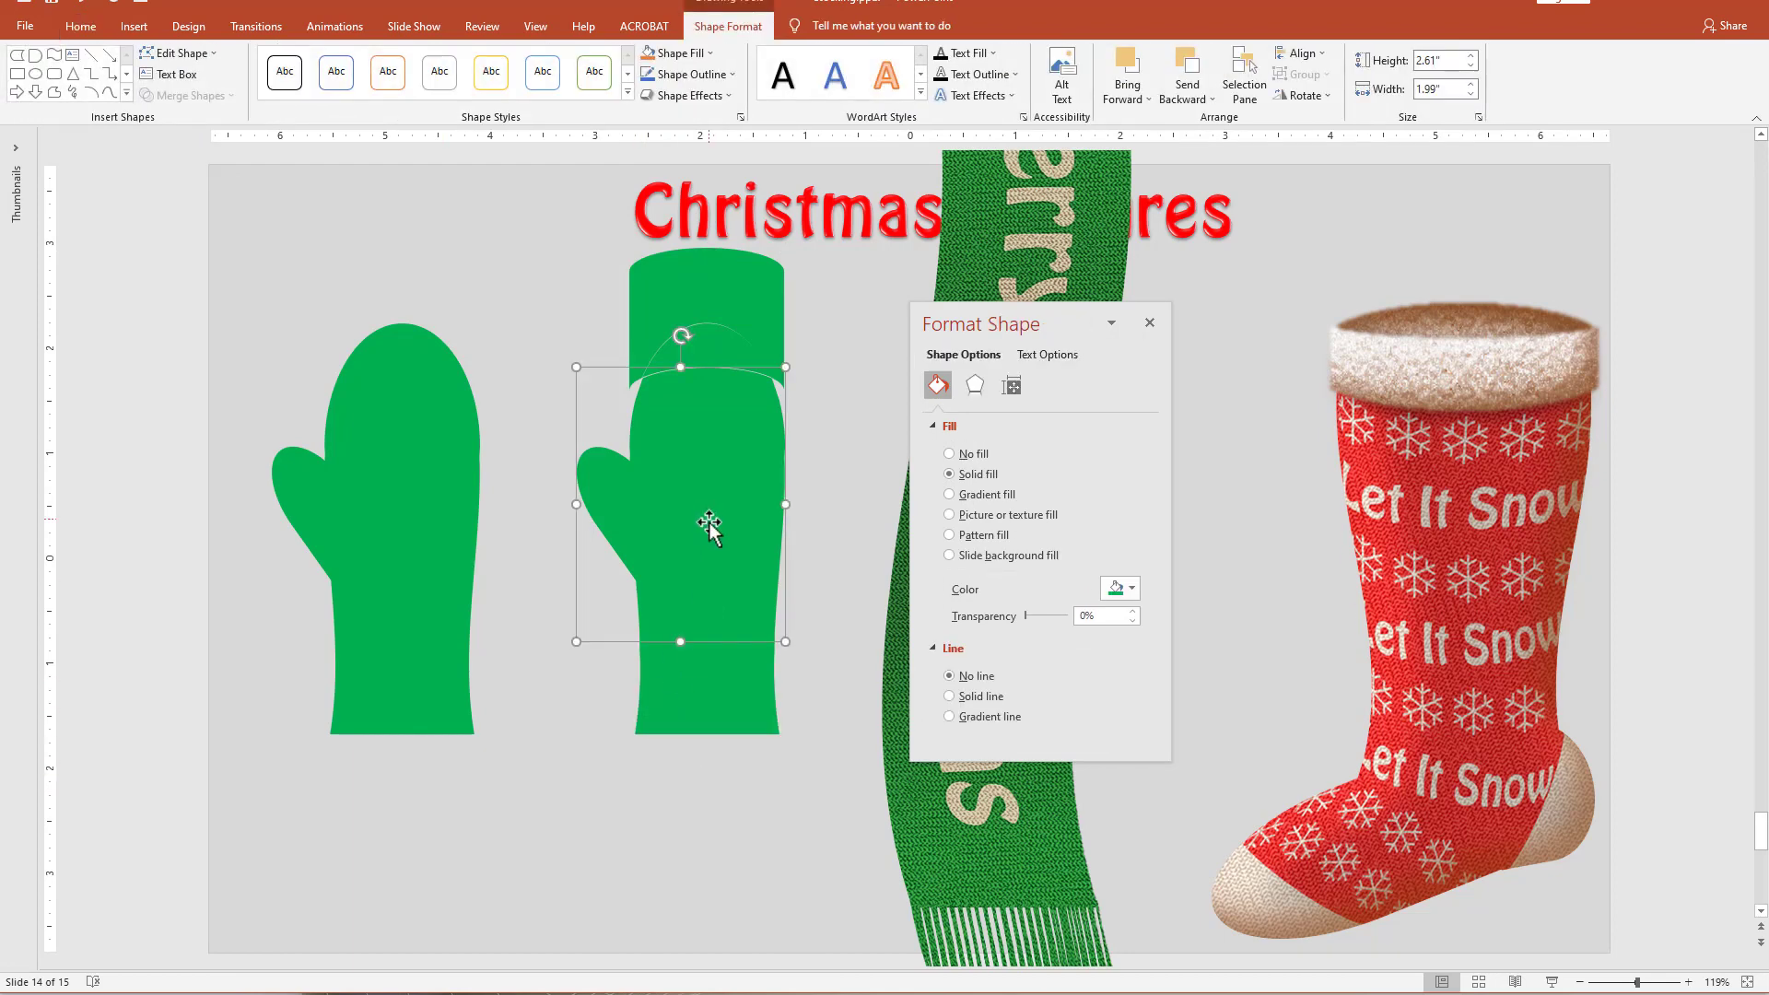
key("Delete")
left_click(676, 289)
key("Delete")
Fill the separated tip and cuff pieces with white and place the tip piece over the top of the green mitten.
left_click(747, 708)
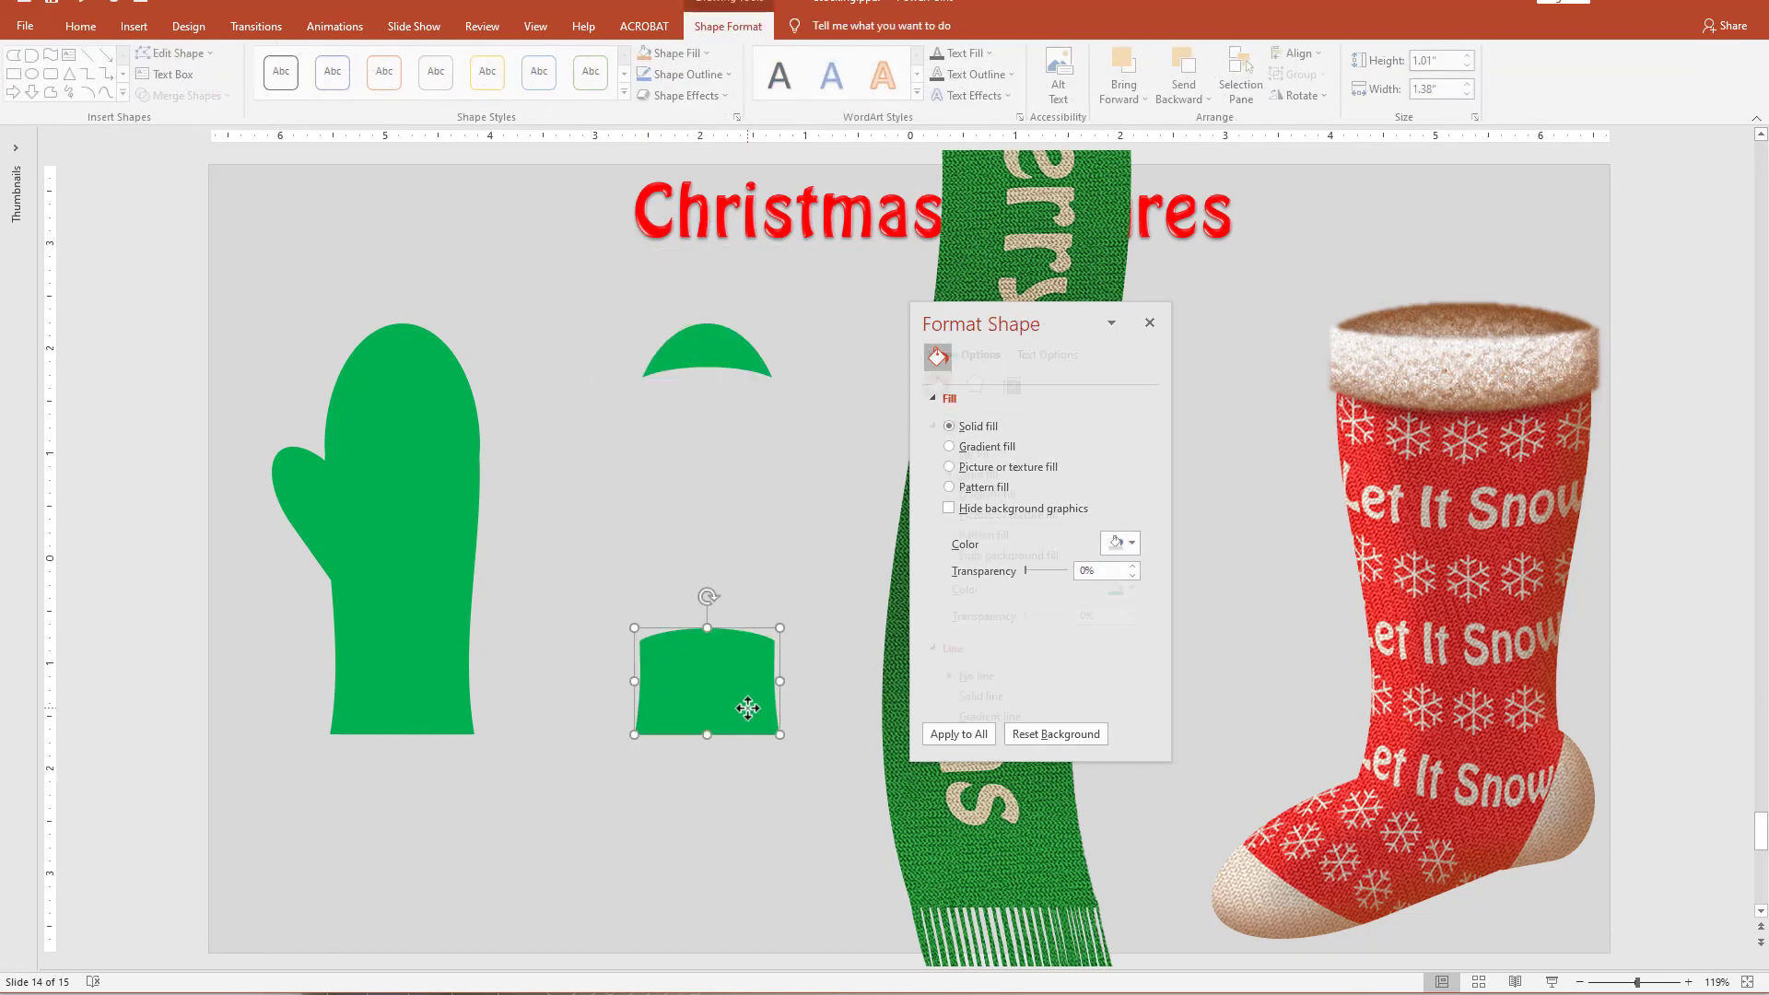
left_click(718, 373, "shift")
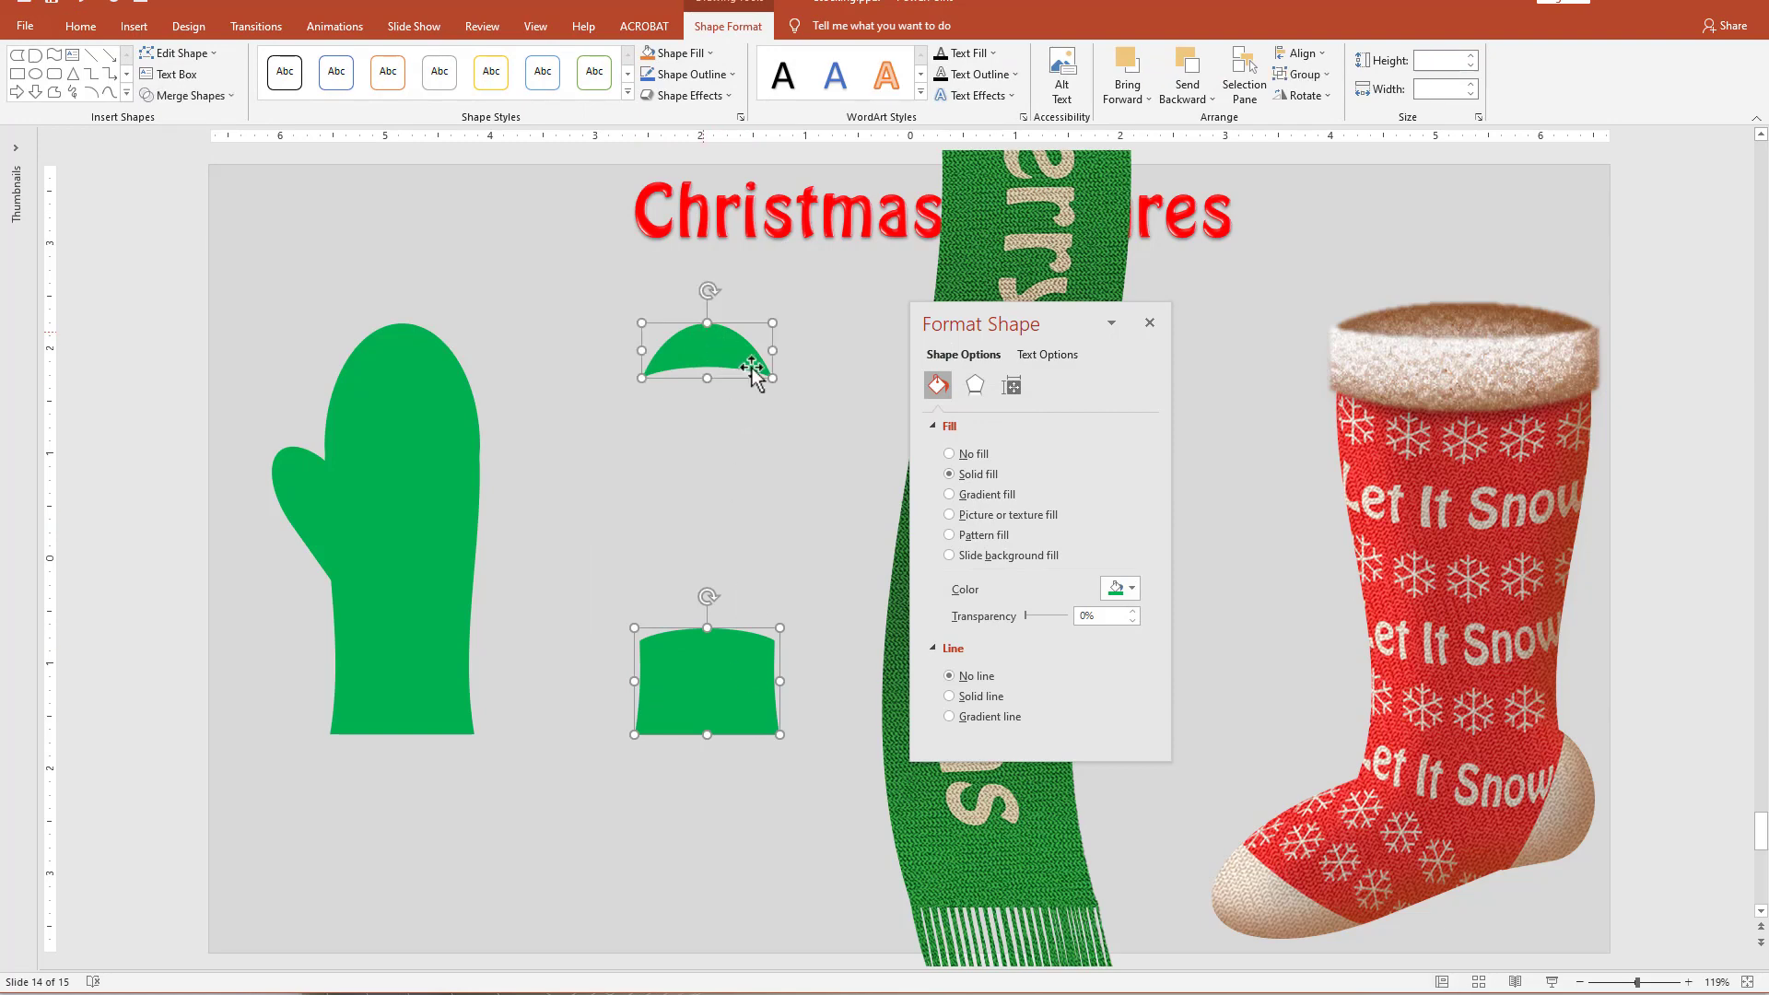
left_click(1129, 593)
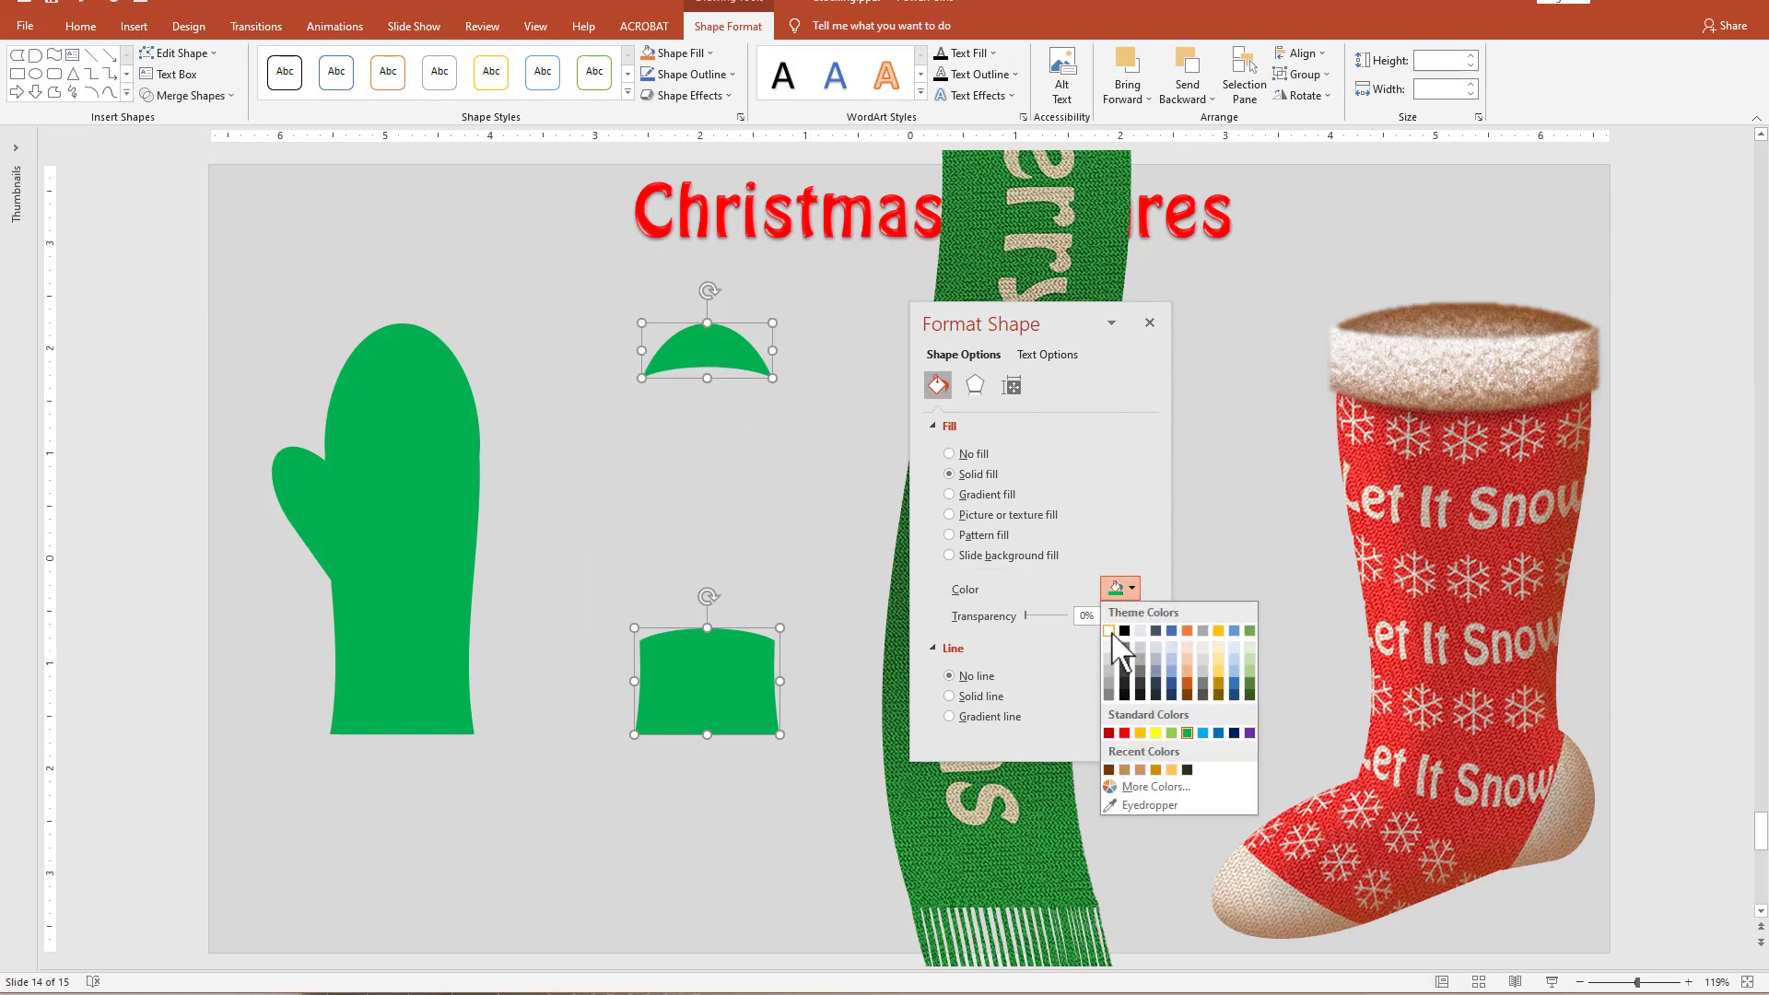
left_click(1110, 620)
left_click(752, 497)
left_click(700, 349)
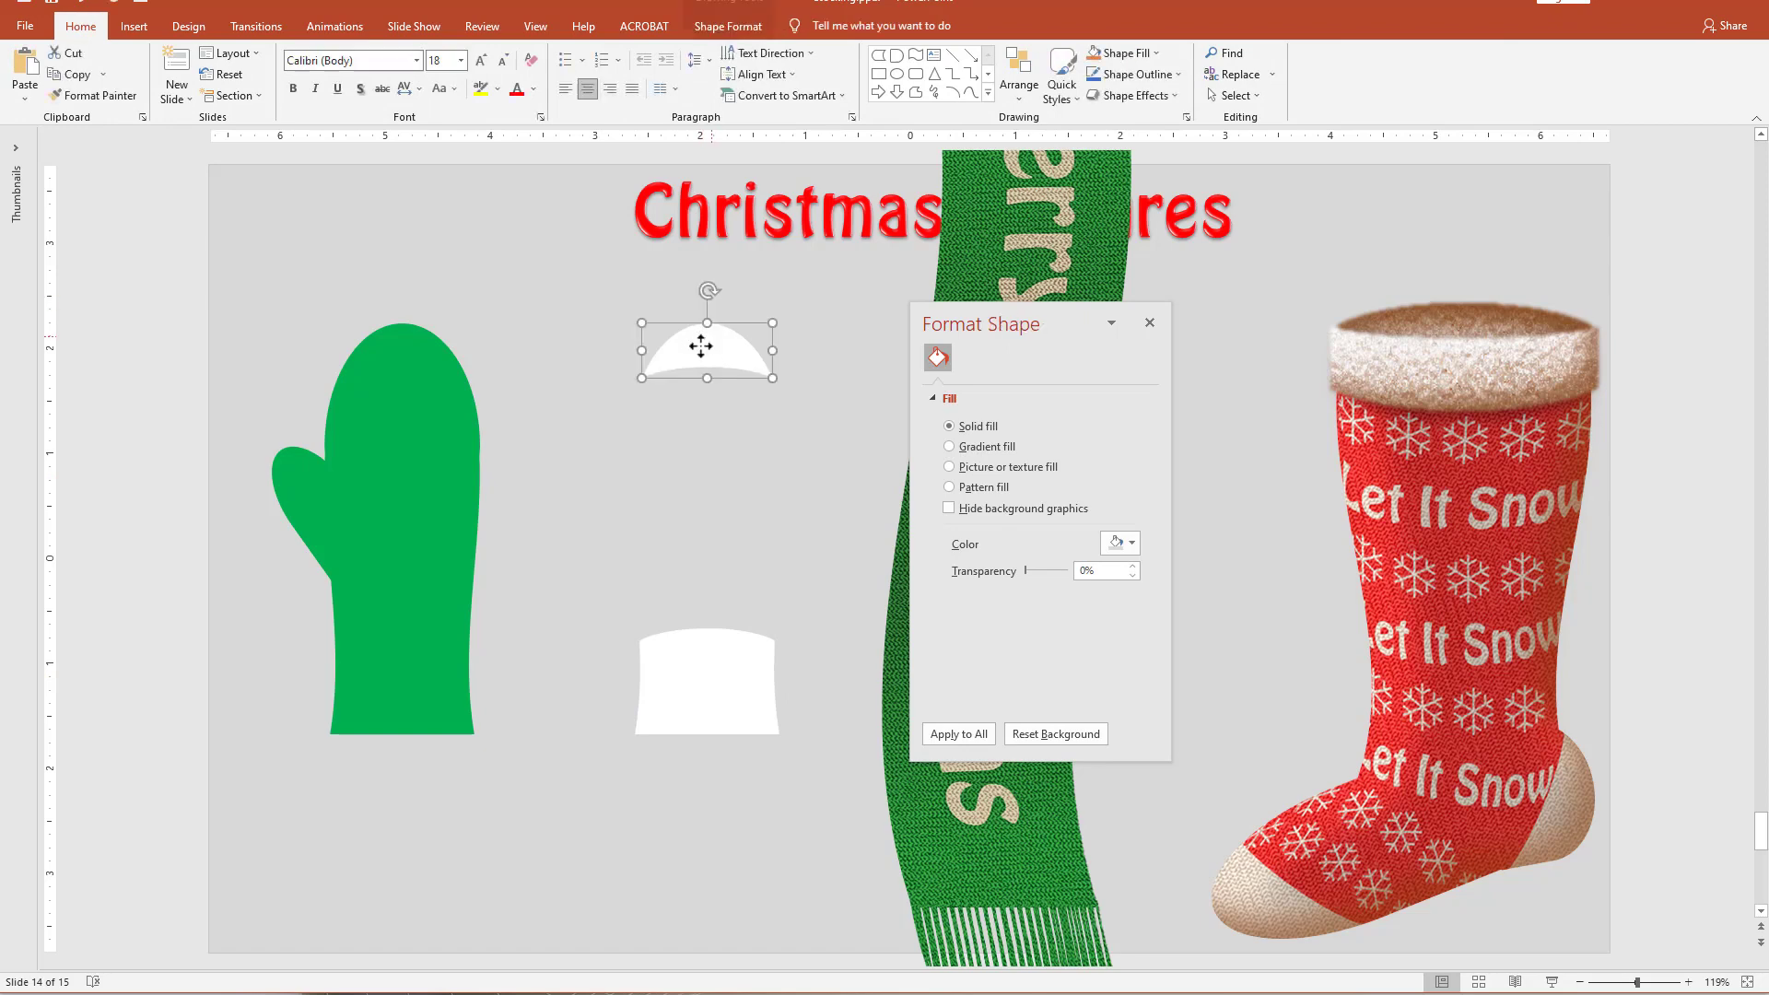
left_click_drag(700, 349, 405, 334)
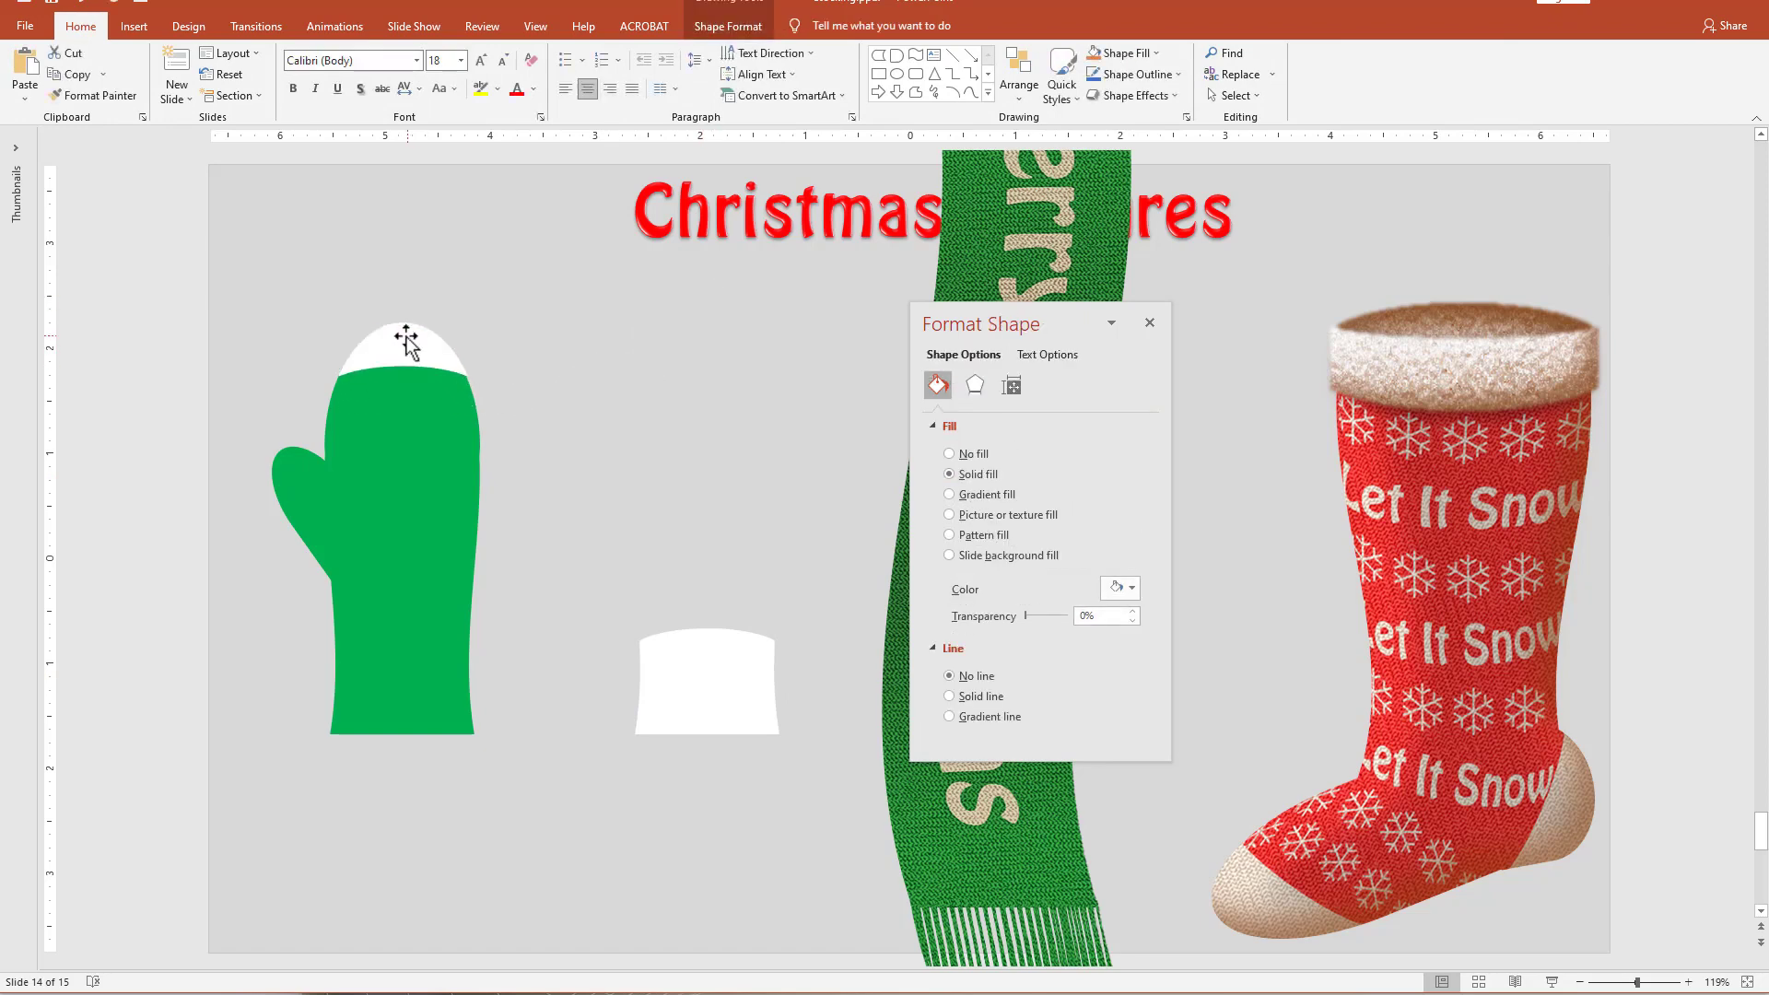
Place the white cuff piece over the green mitten's lower end and paste the snowflake text across the mitten's upper part.
left_click_drag(731, 715, 429, 706)
left_click(587, 743)
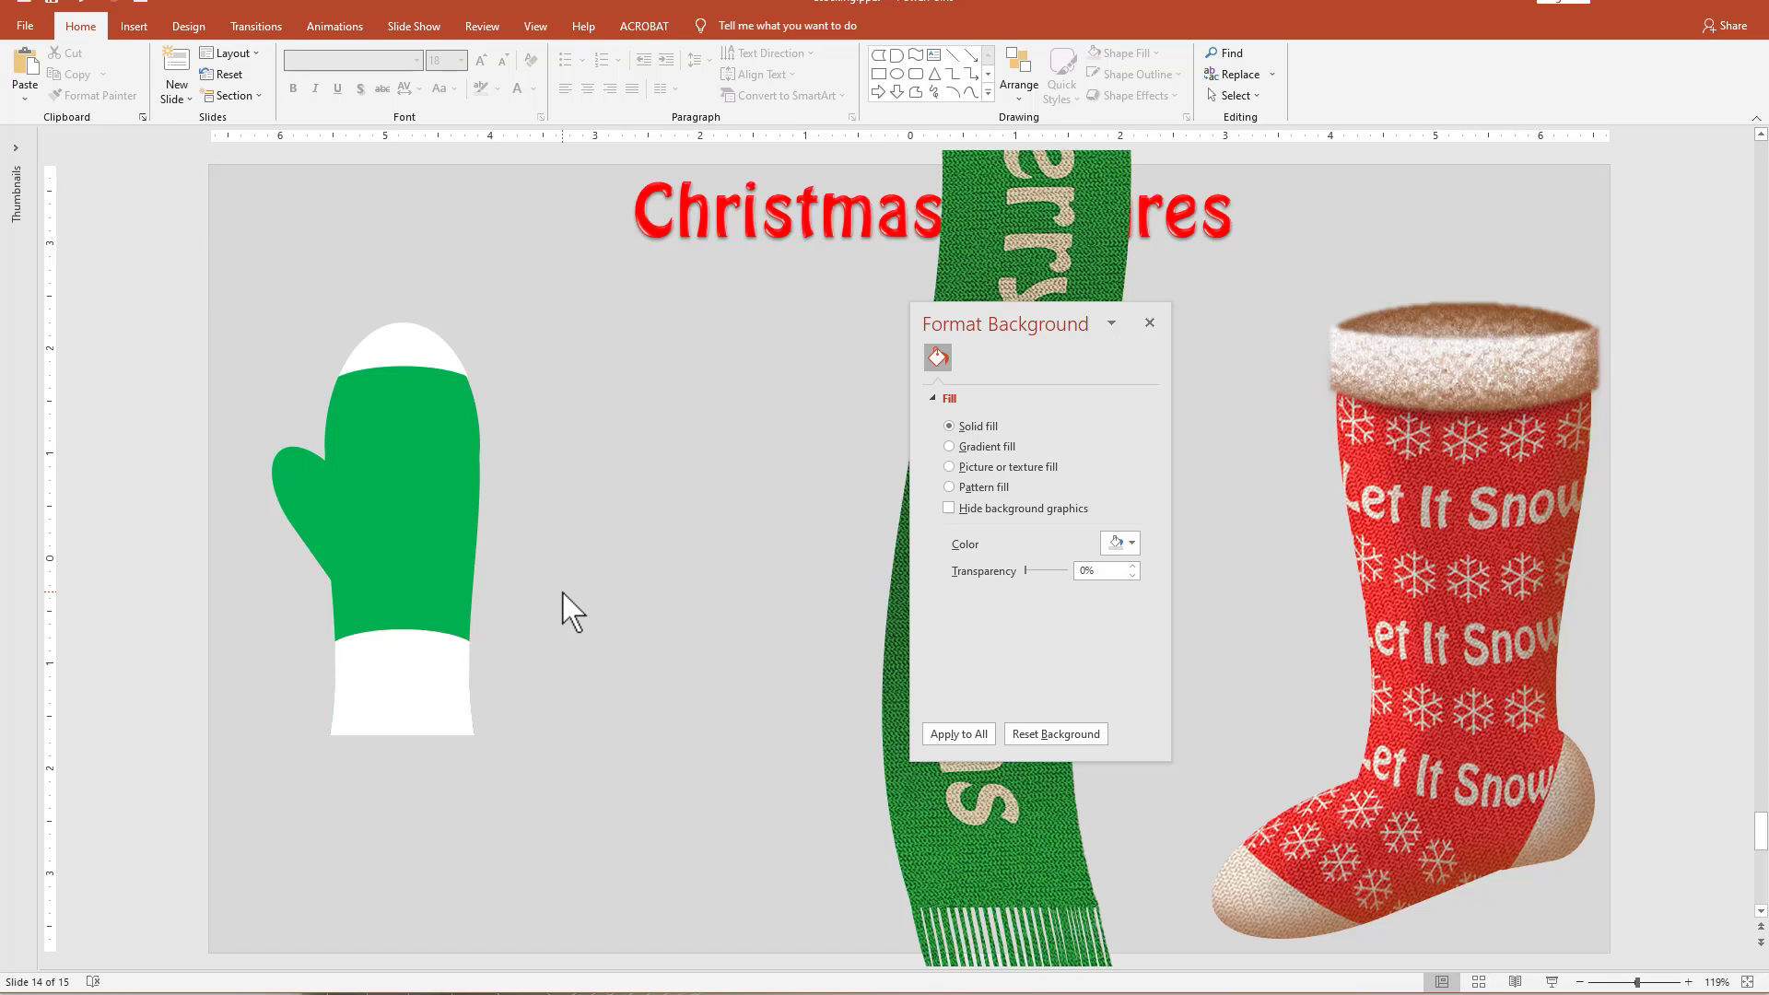
key("ctrl+v")
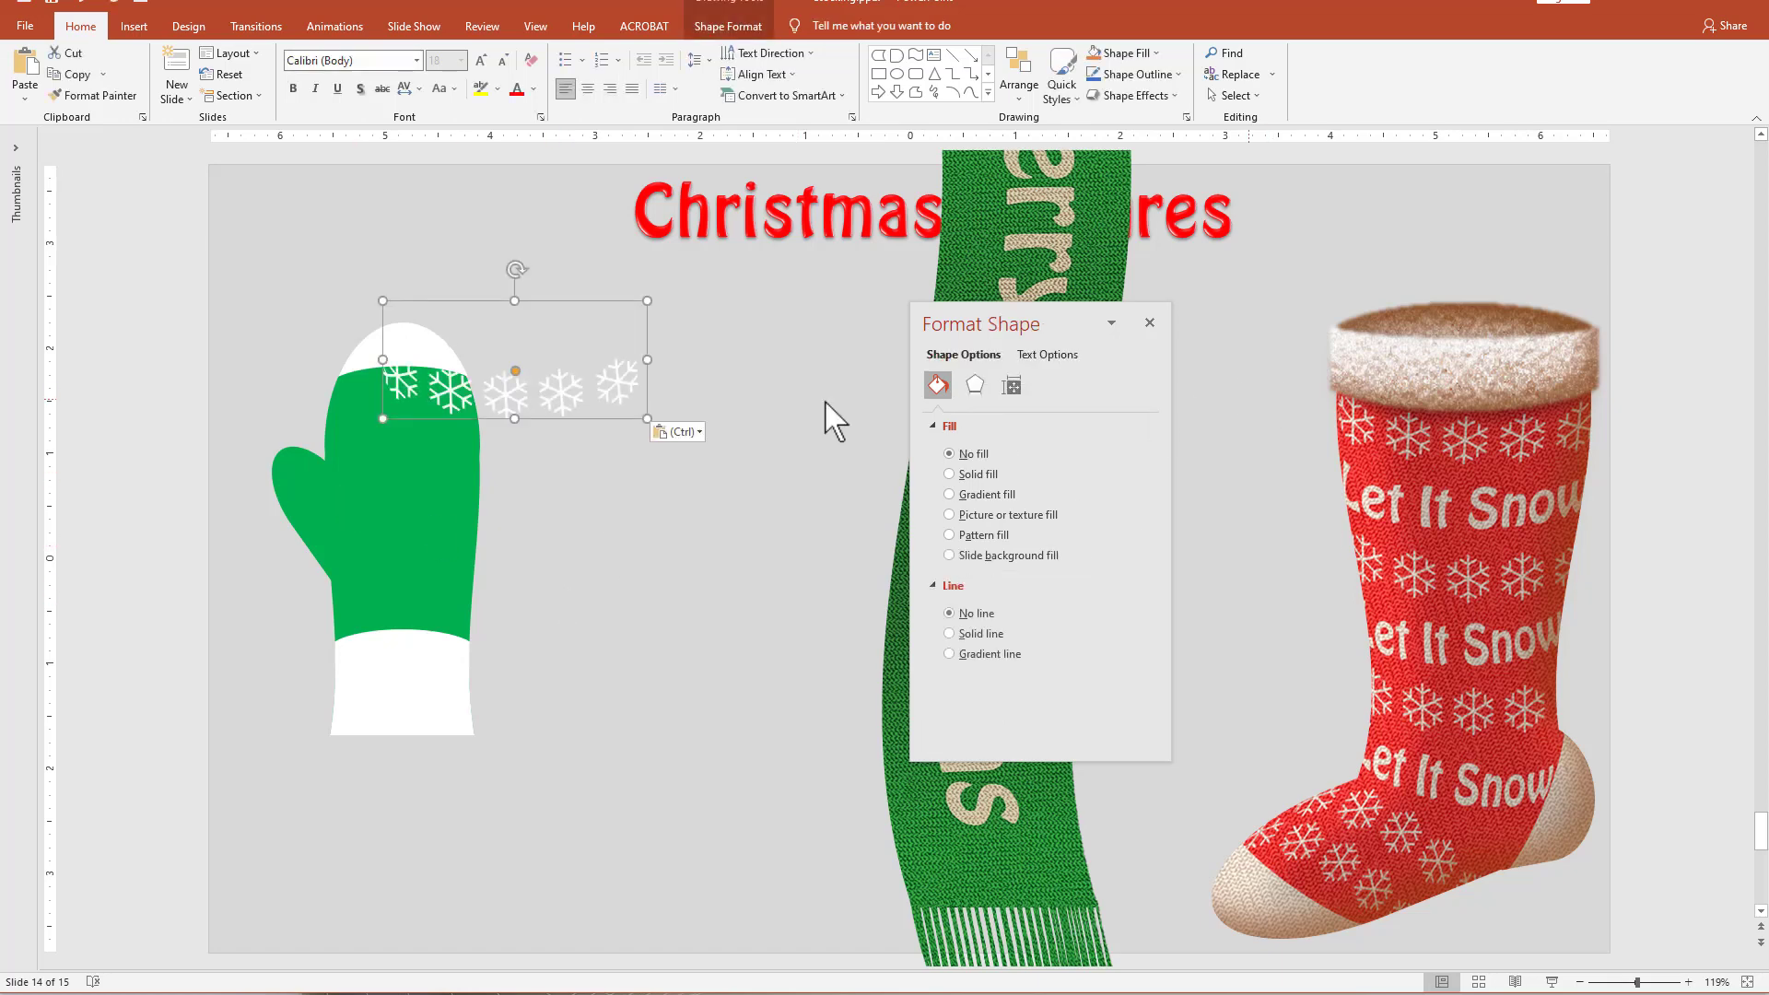
left_click_drag(596, 415, 544, 453)
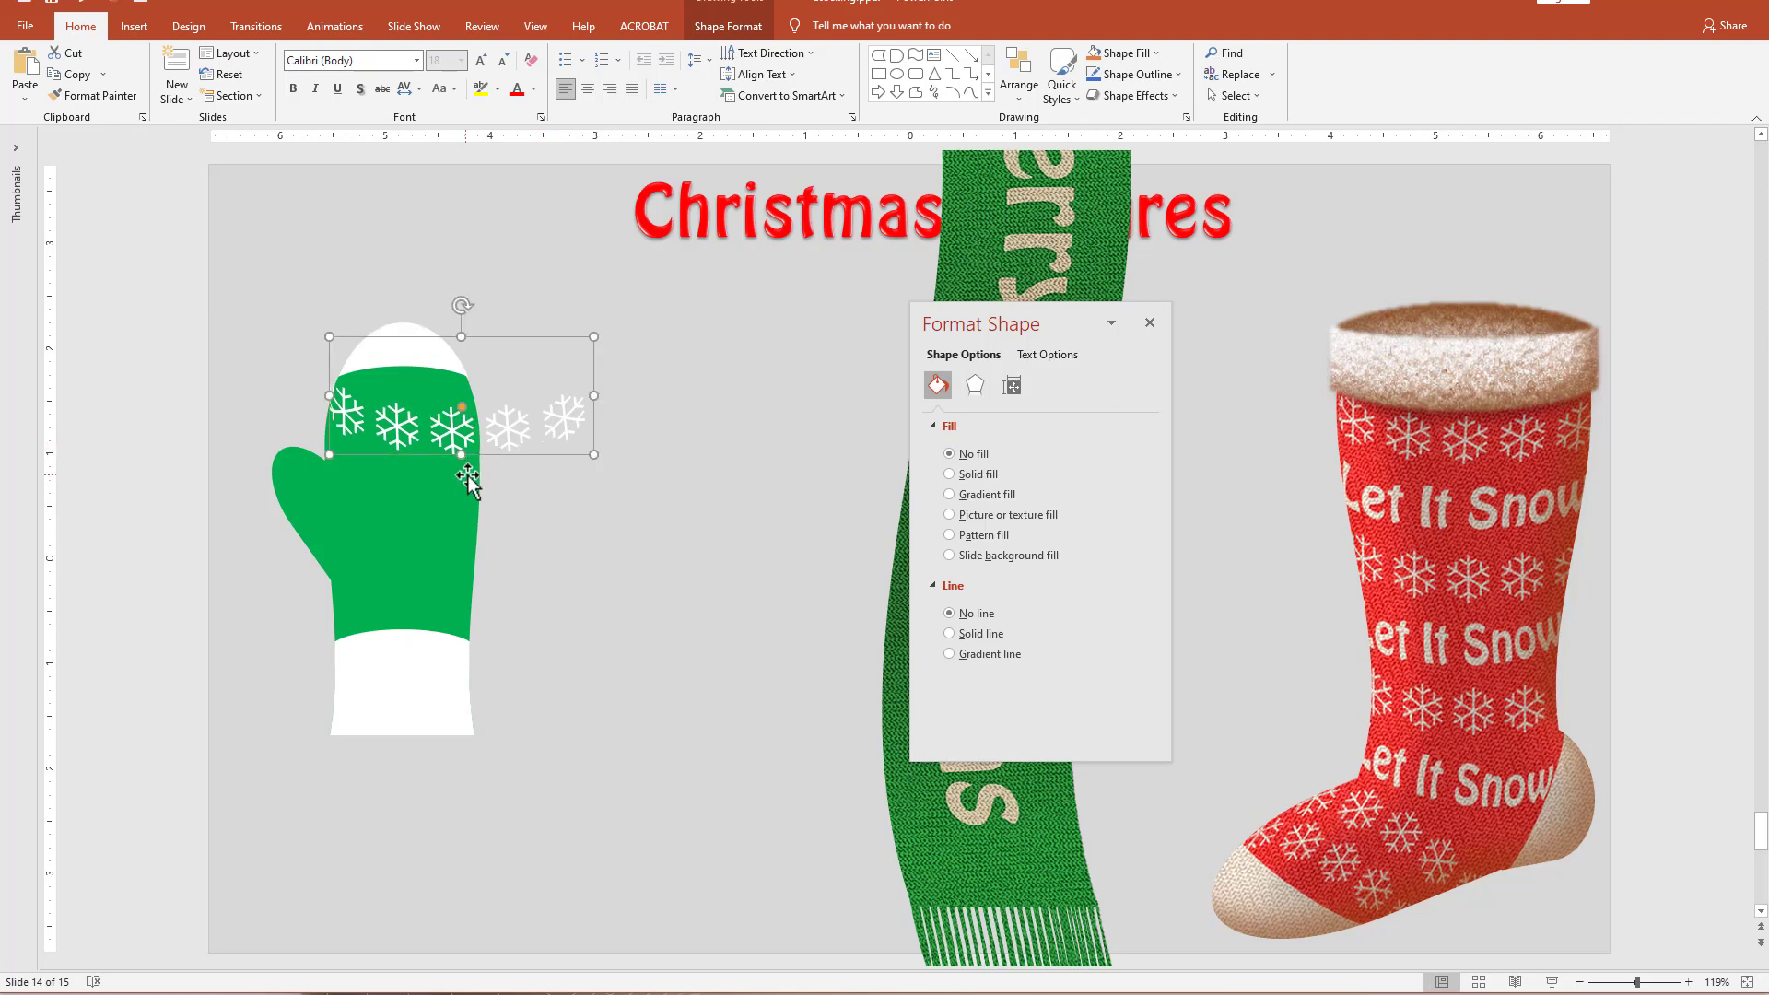
Warp the pasted snowflake text into an upward arch and fit it below the mitten's white tip, 1.66 inches wide.
left_click(728, 26)
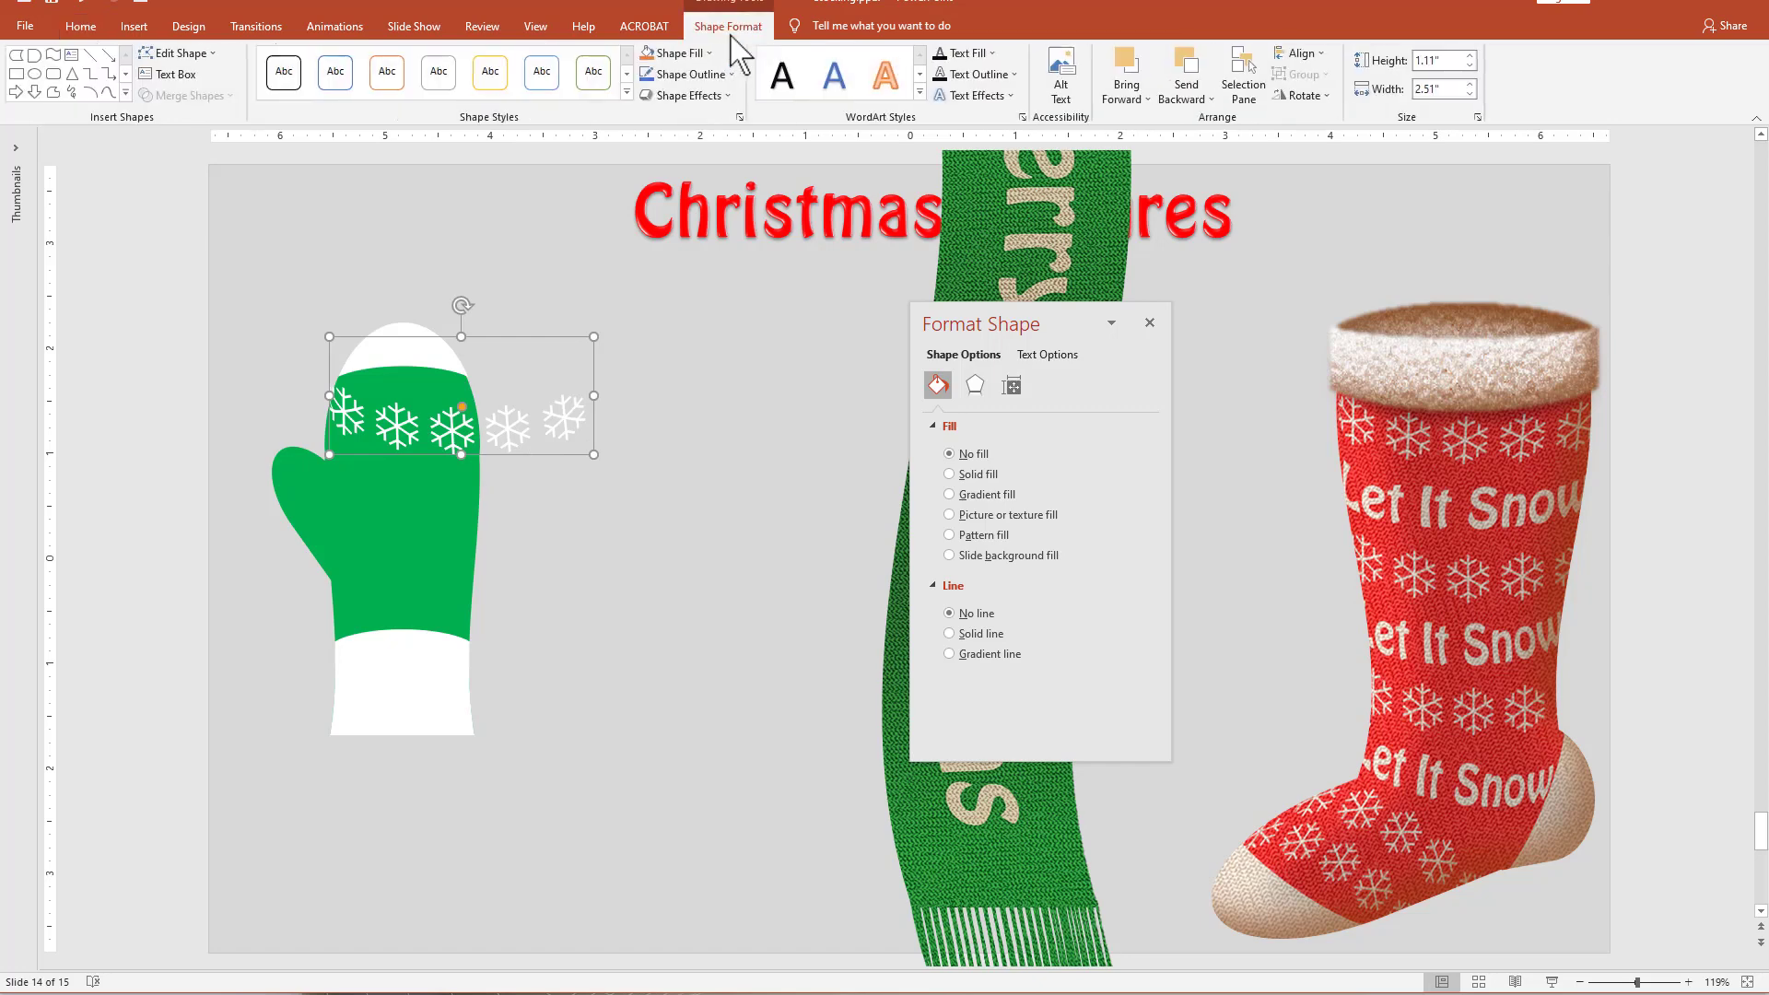
left_click(965, 96)
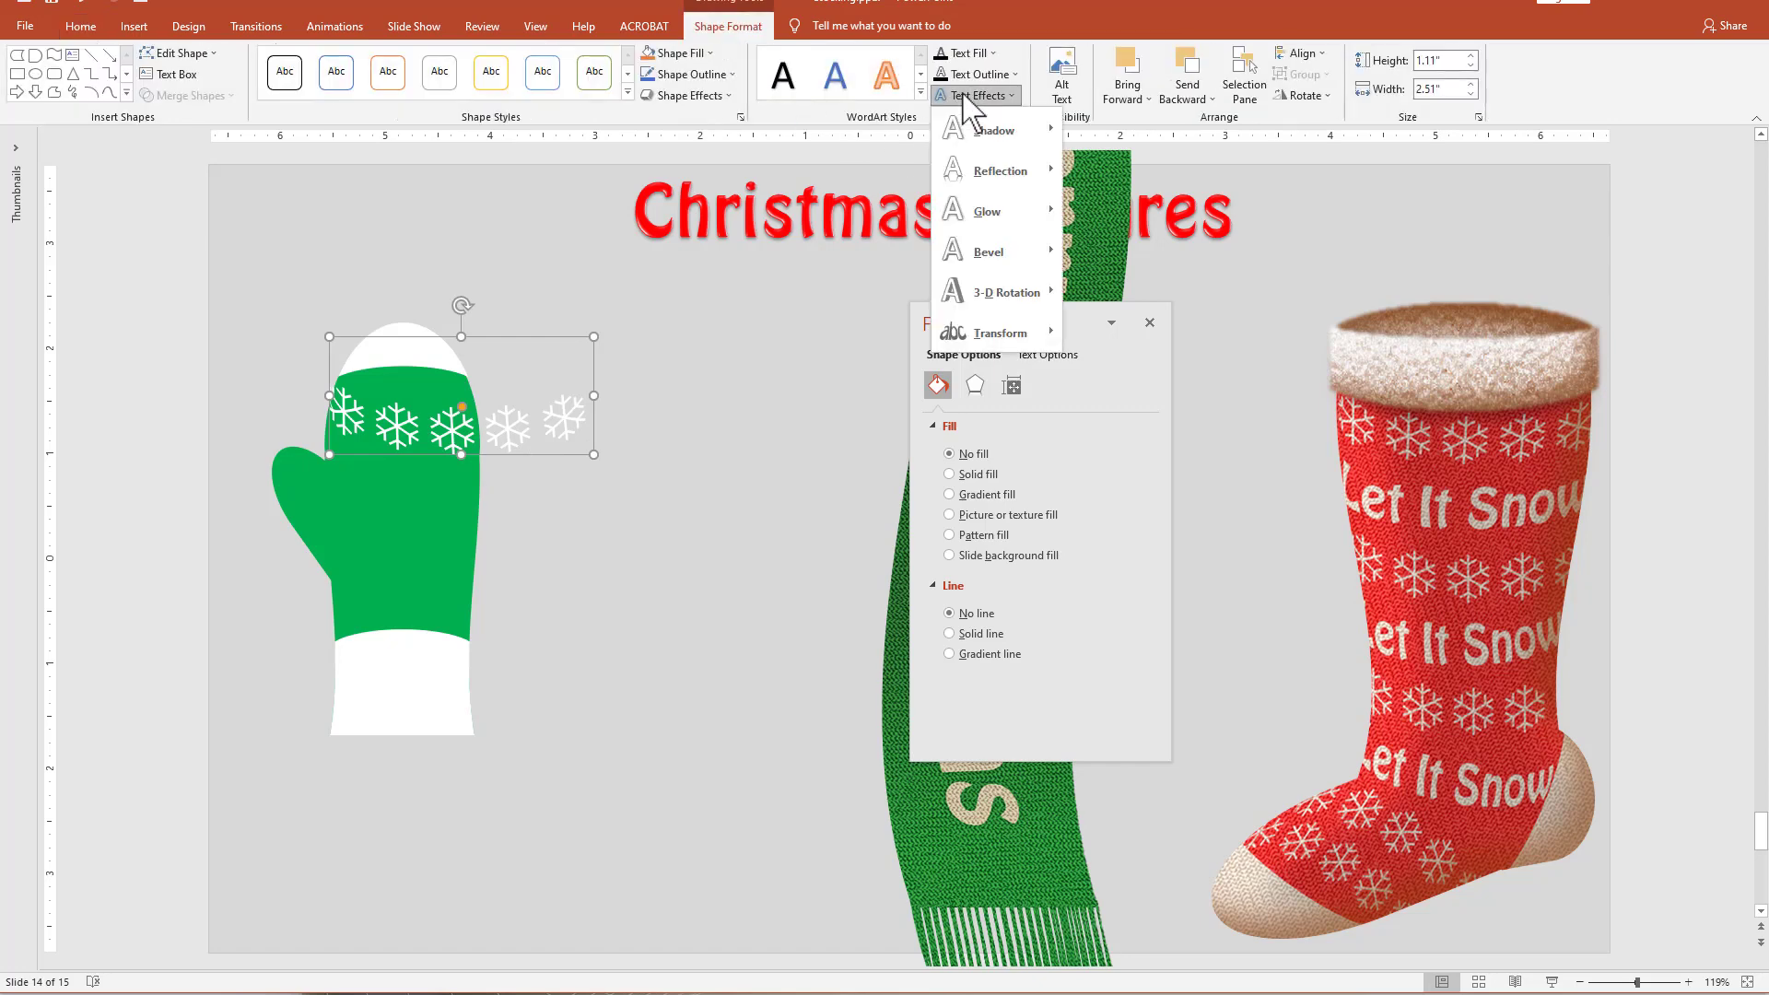
mouse_move(999, 333)
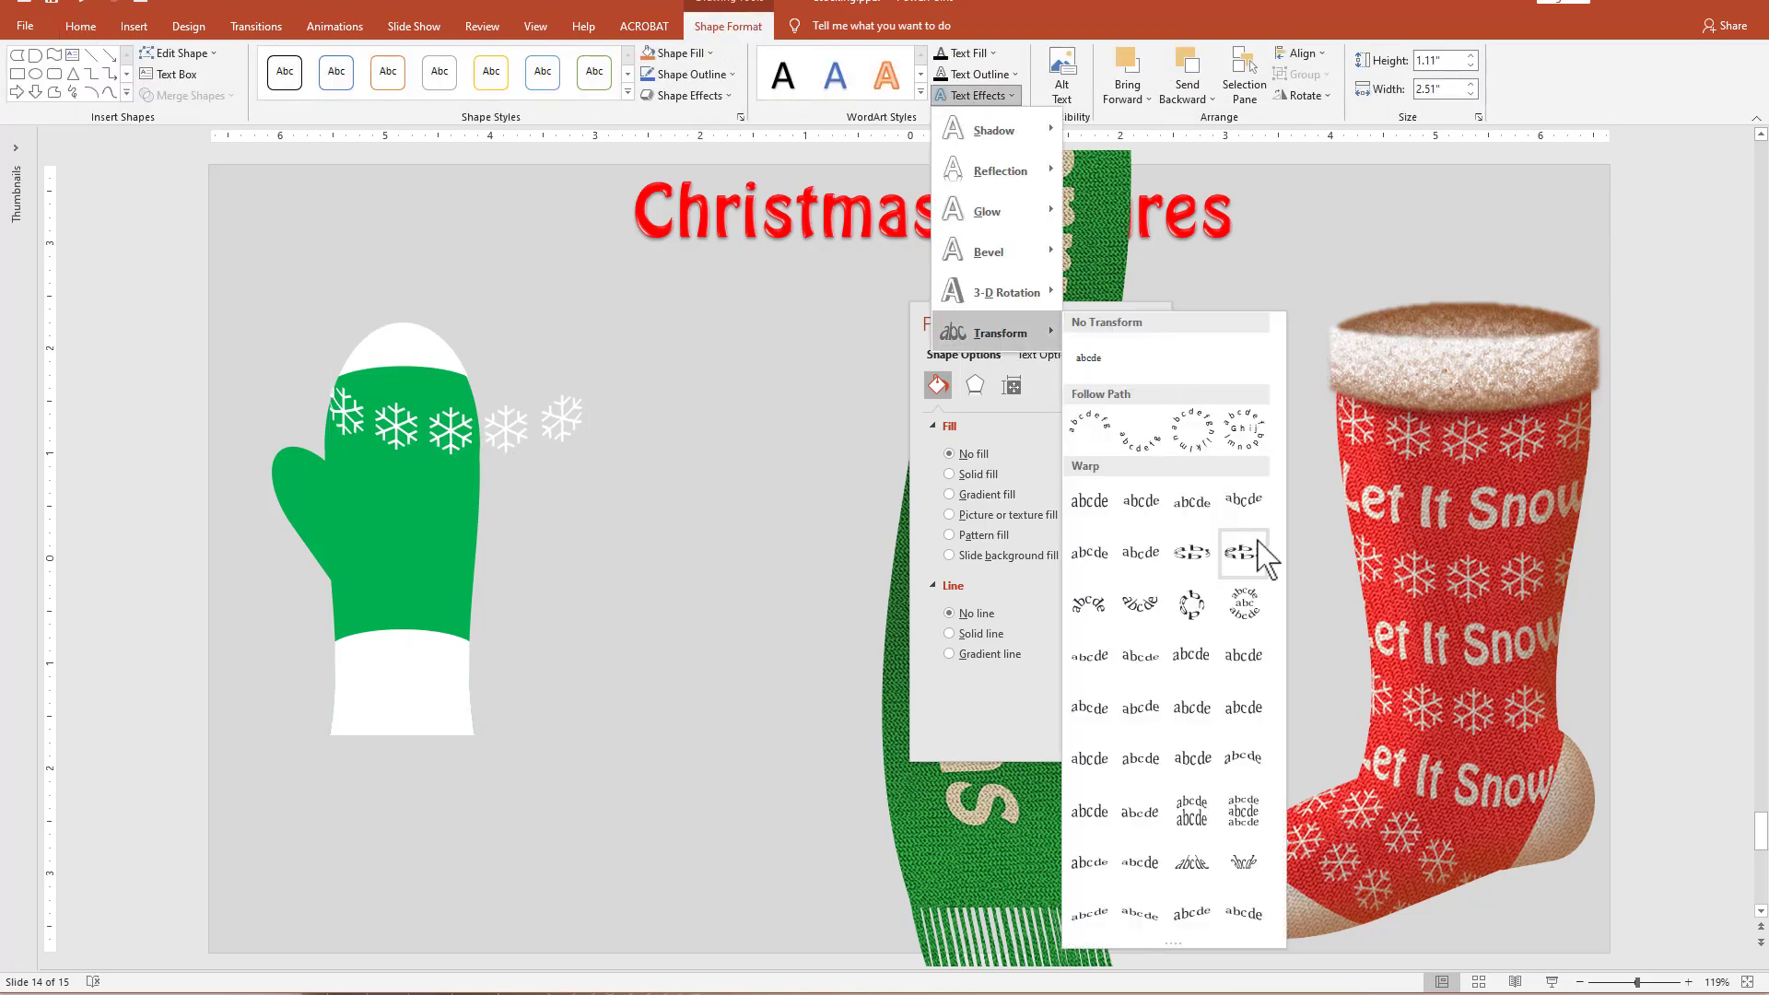
left_click(1198, 557)
left_click_drag(525, 452, 516, 491)
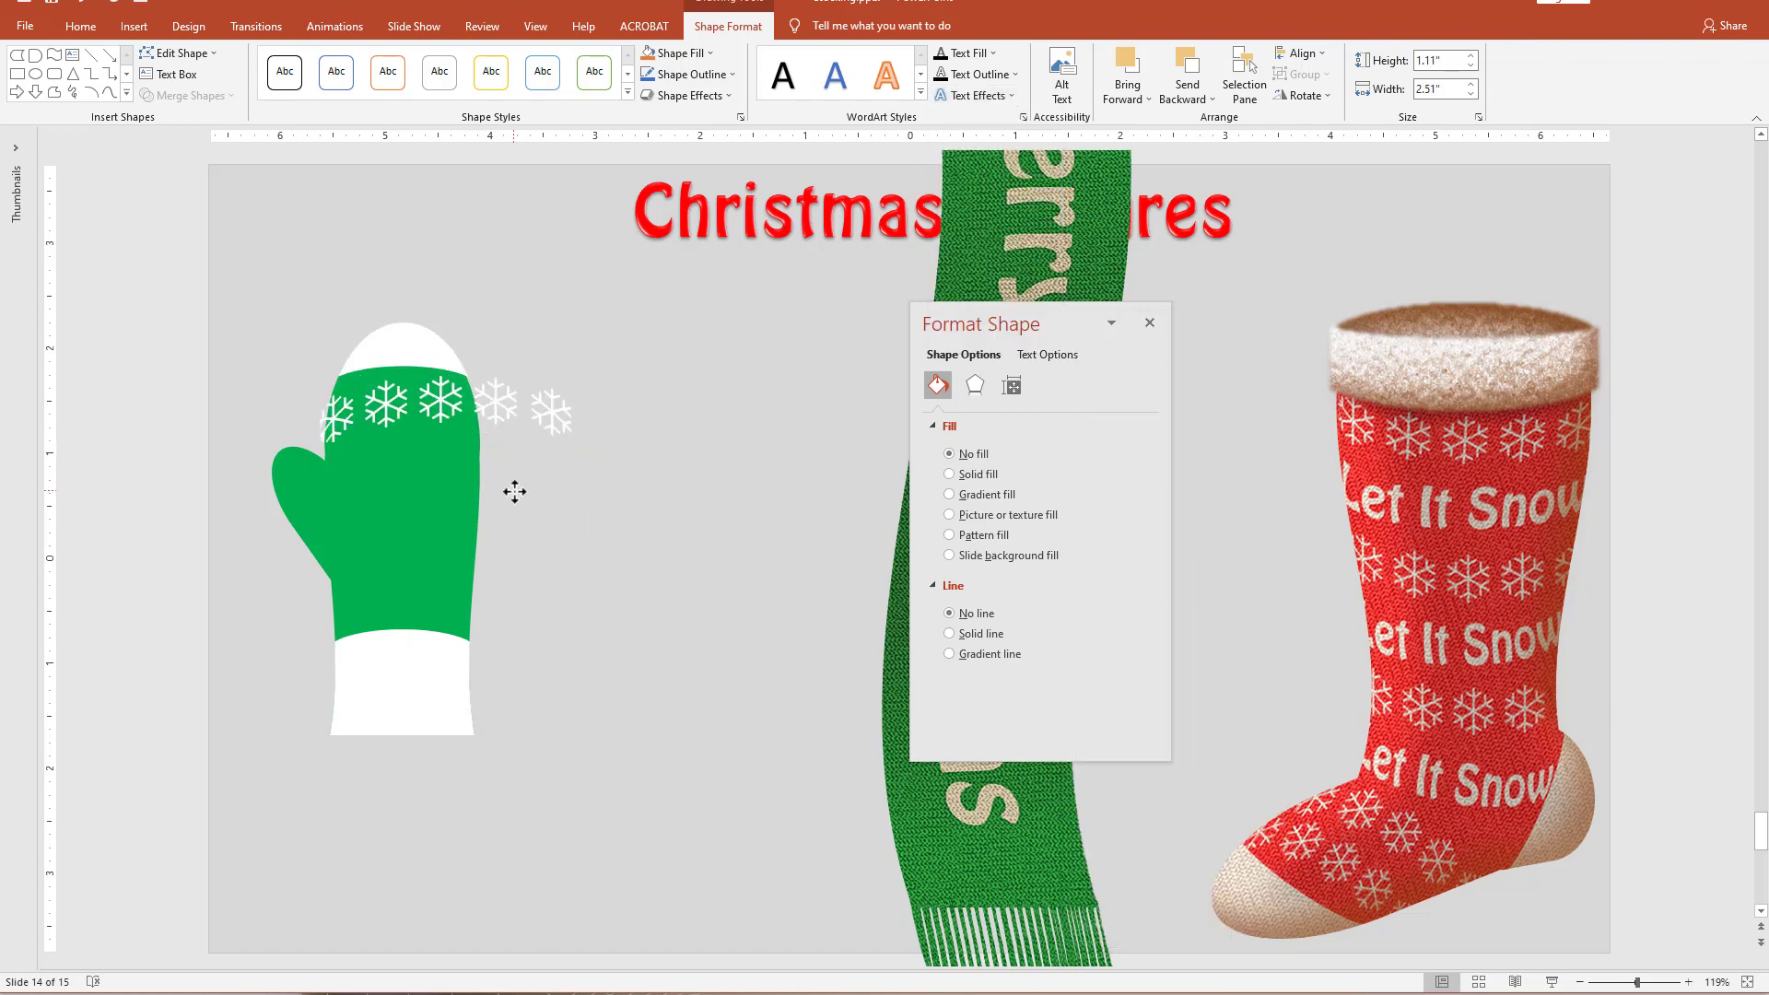
left_click_drag(586, 432, 487, 389)
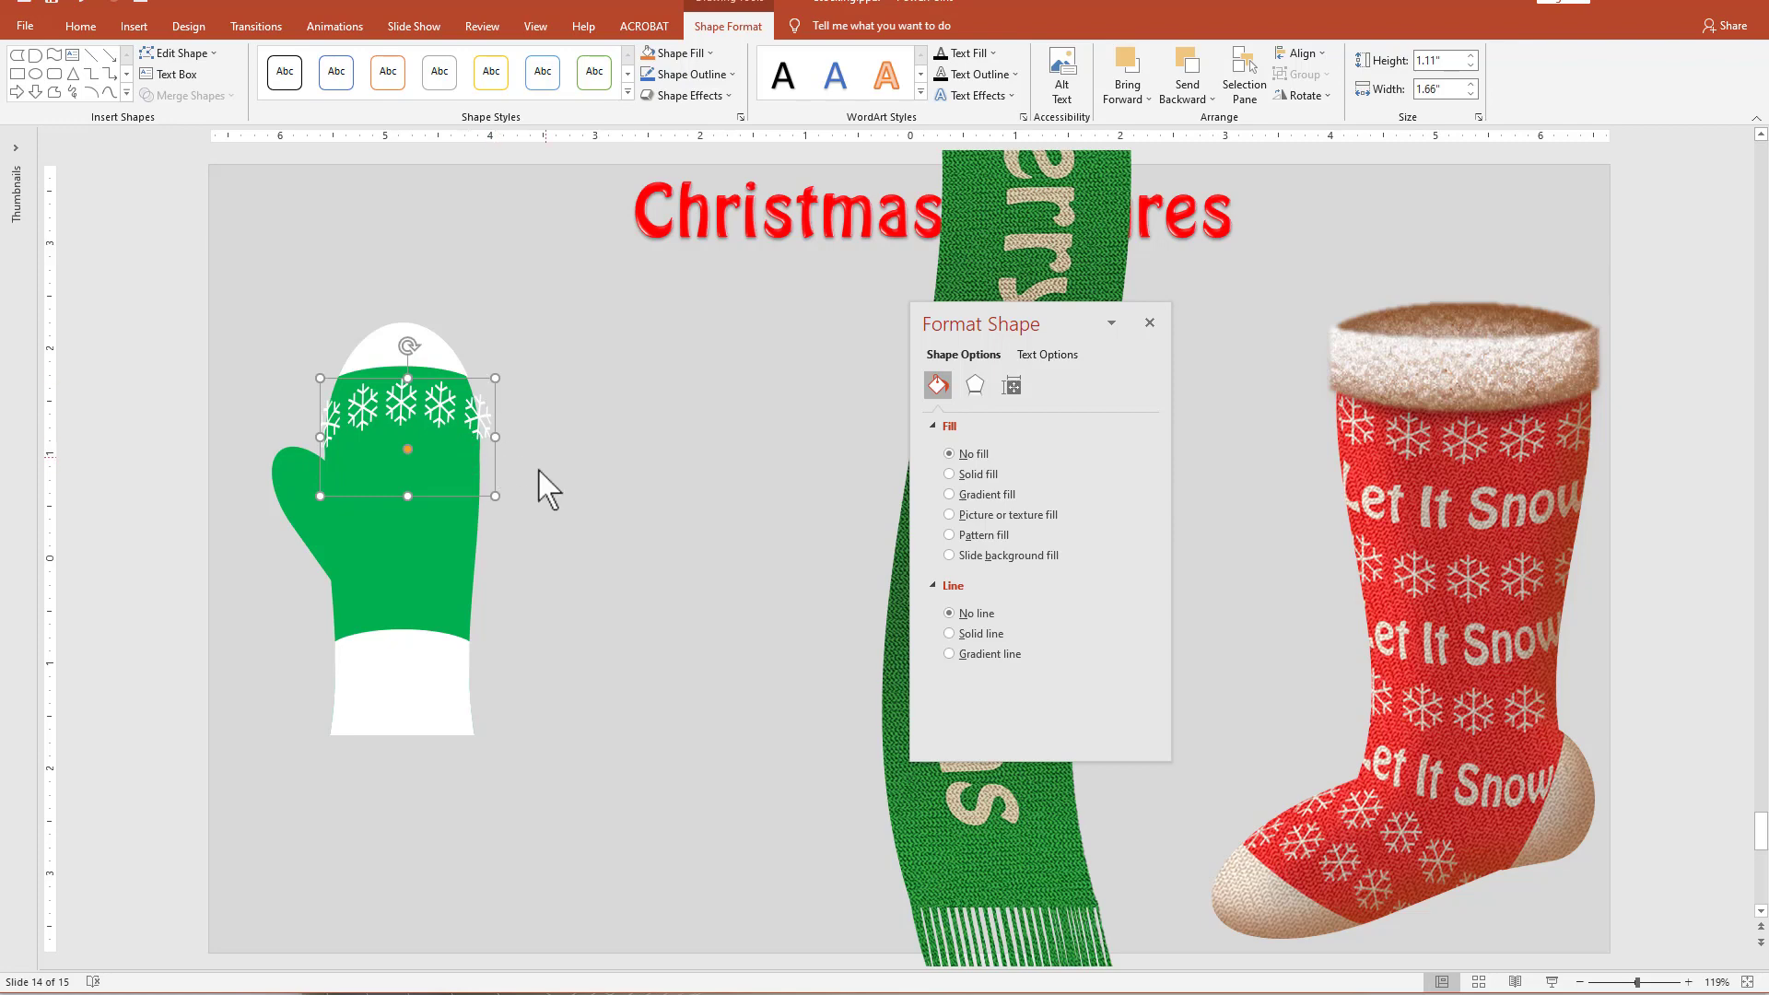
Duplicate the arched snowflake text beside the cuff and give the copy's text a green fill.
left_click_drag(485, 495, 506, 831)
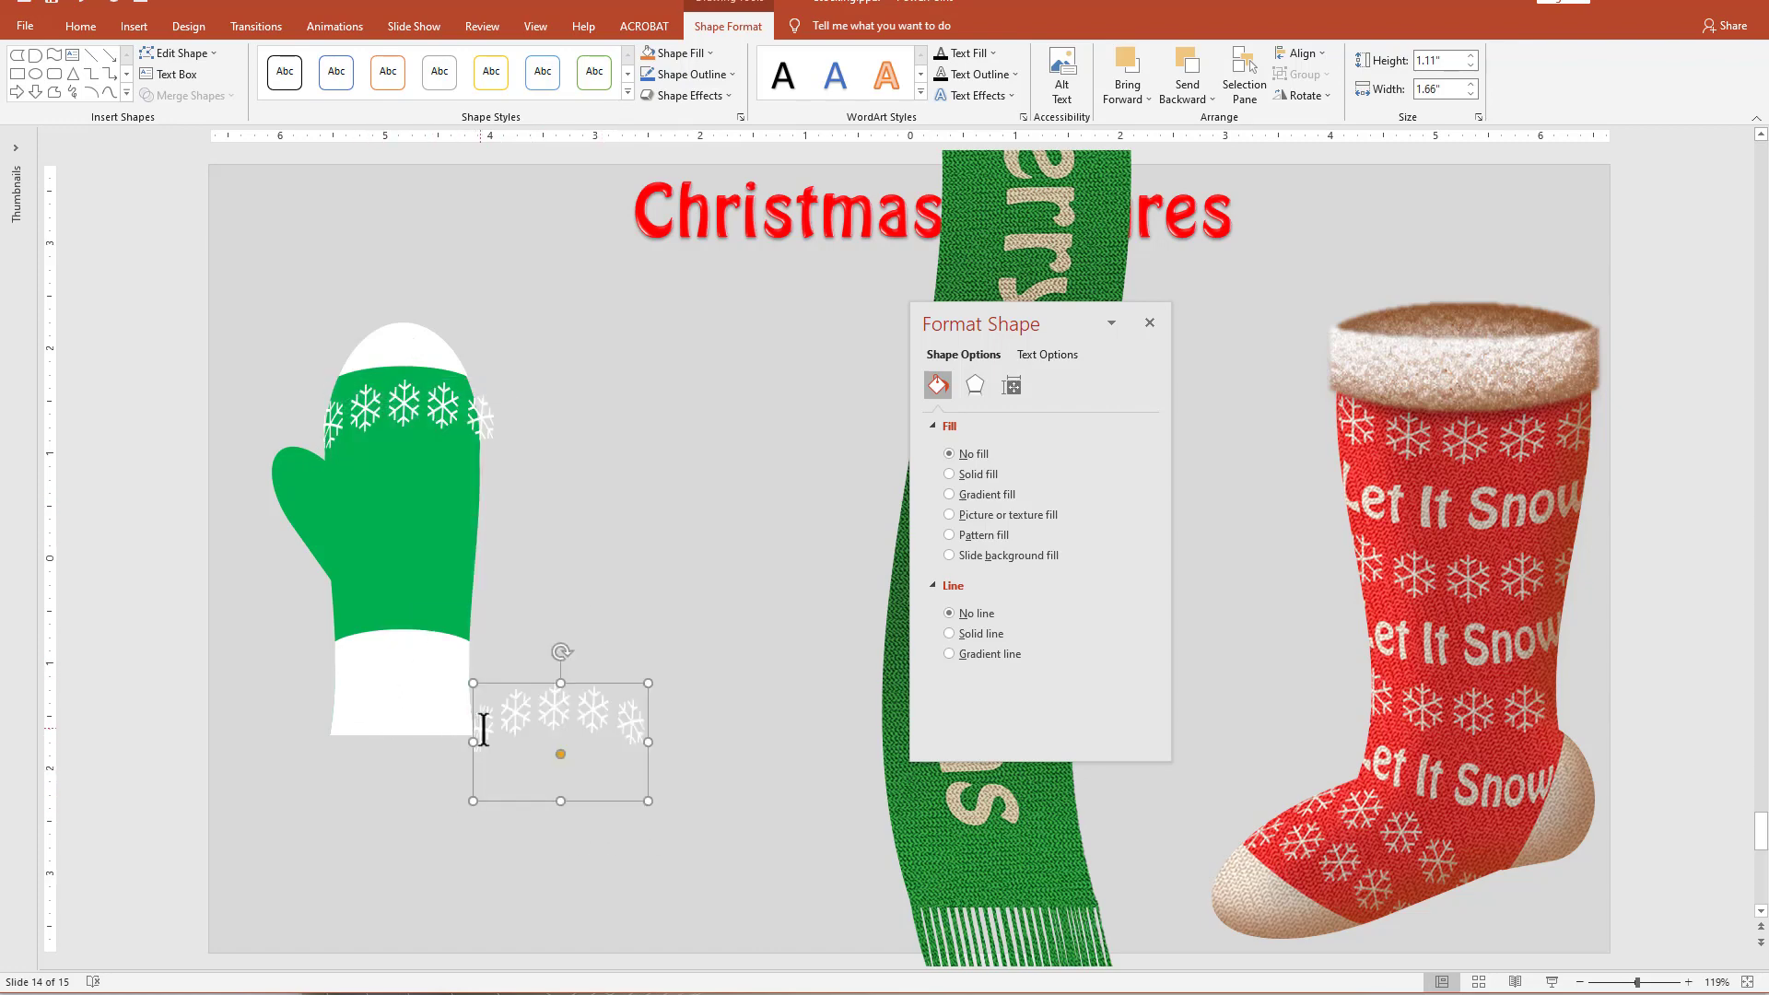
left_click_drag(478, 716, 646, 723)
left_click(1048, 355)
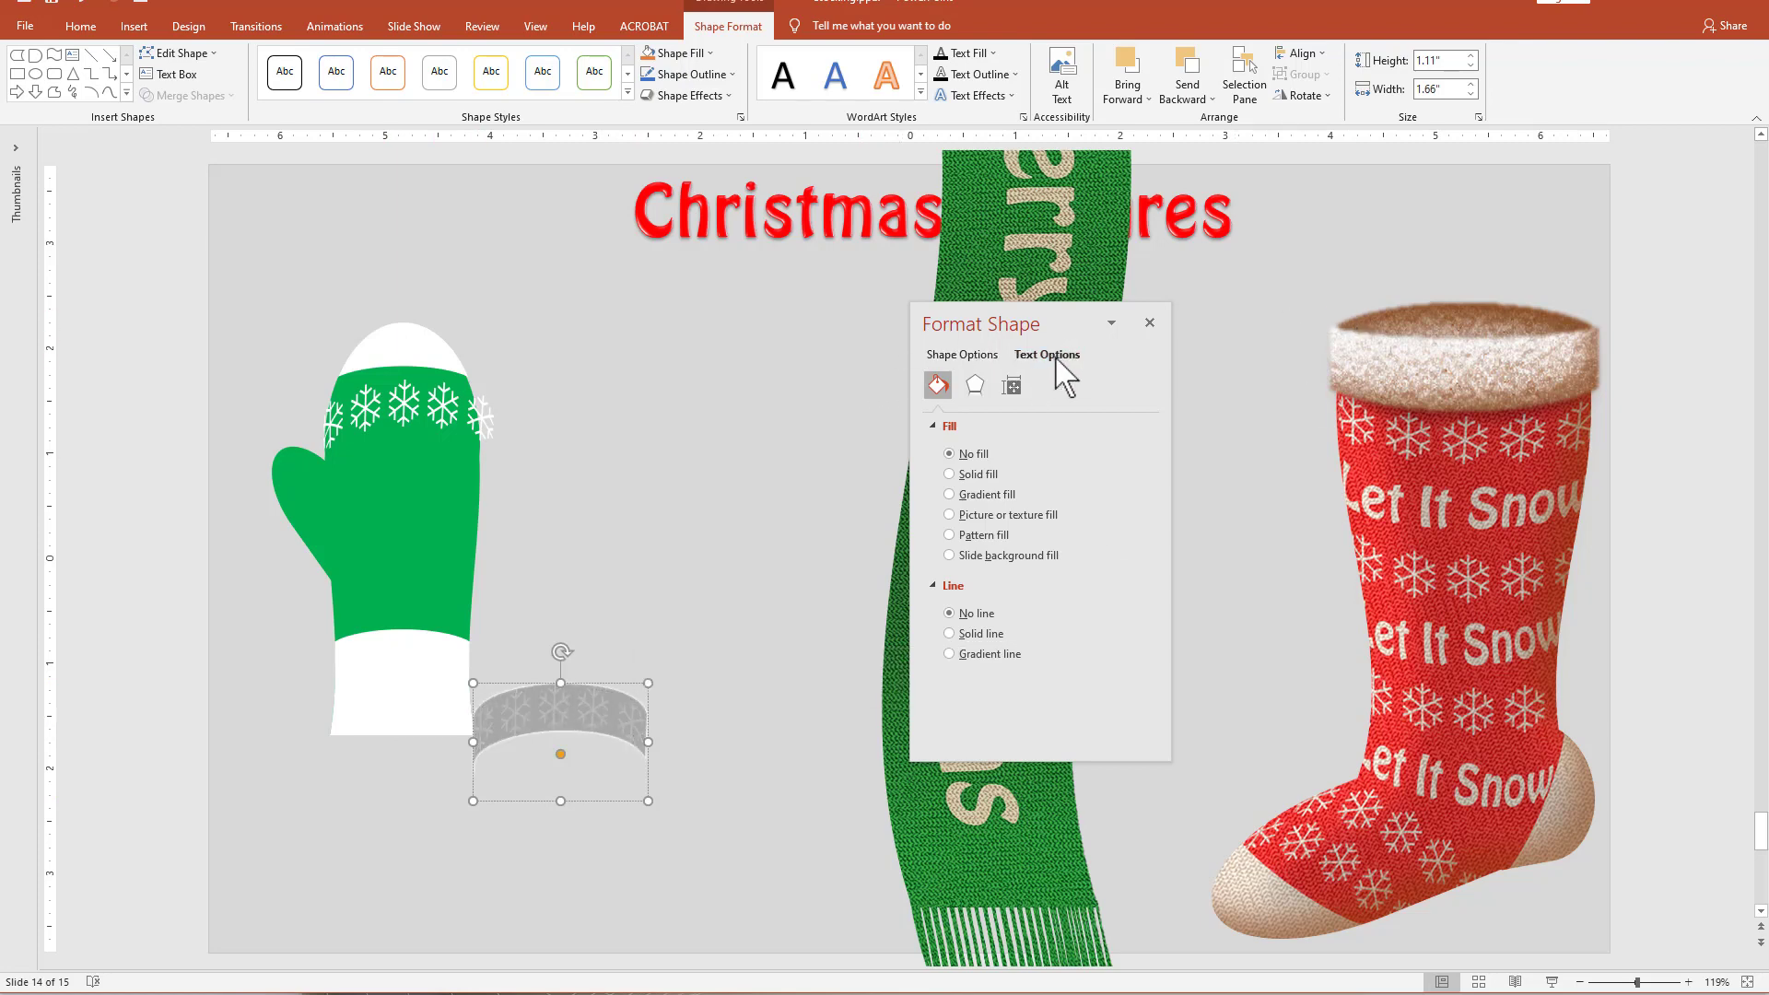
left_click(1117, 566)
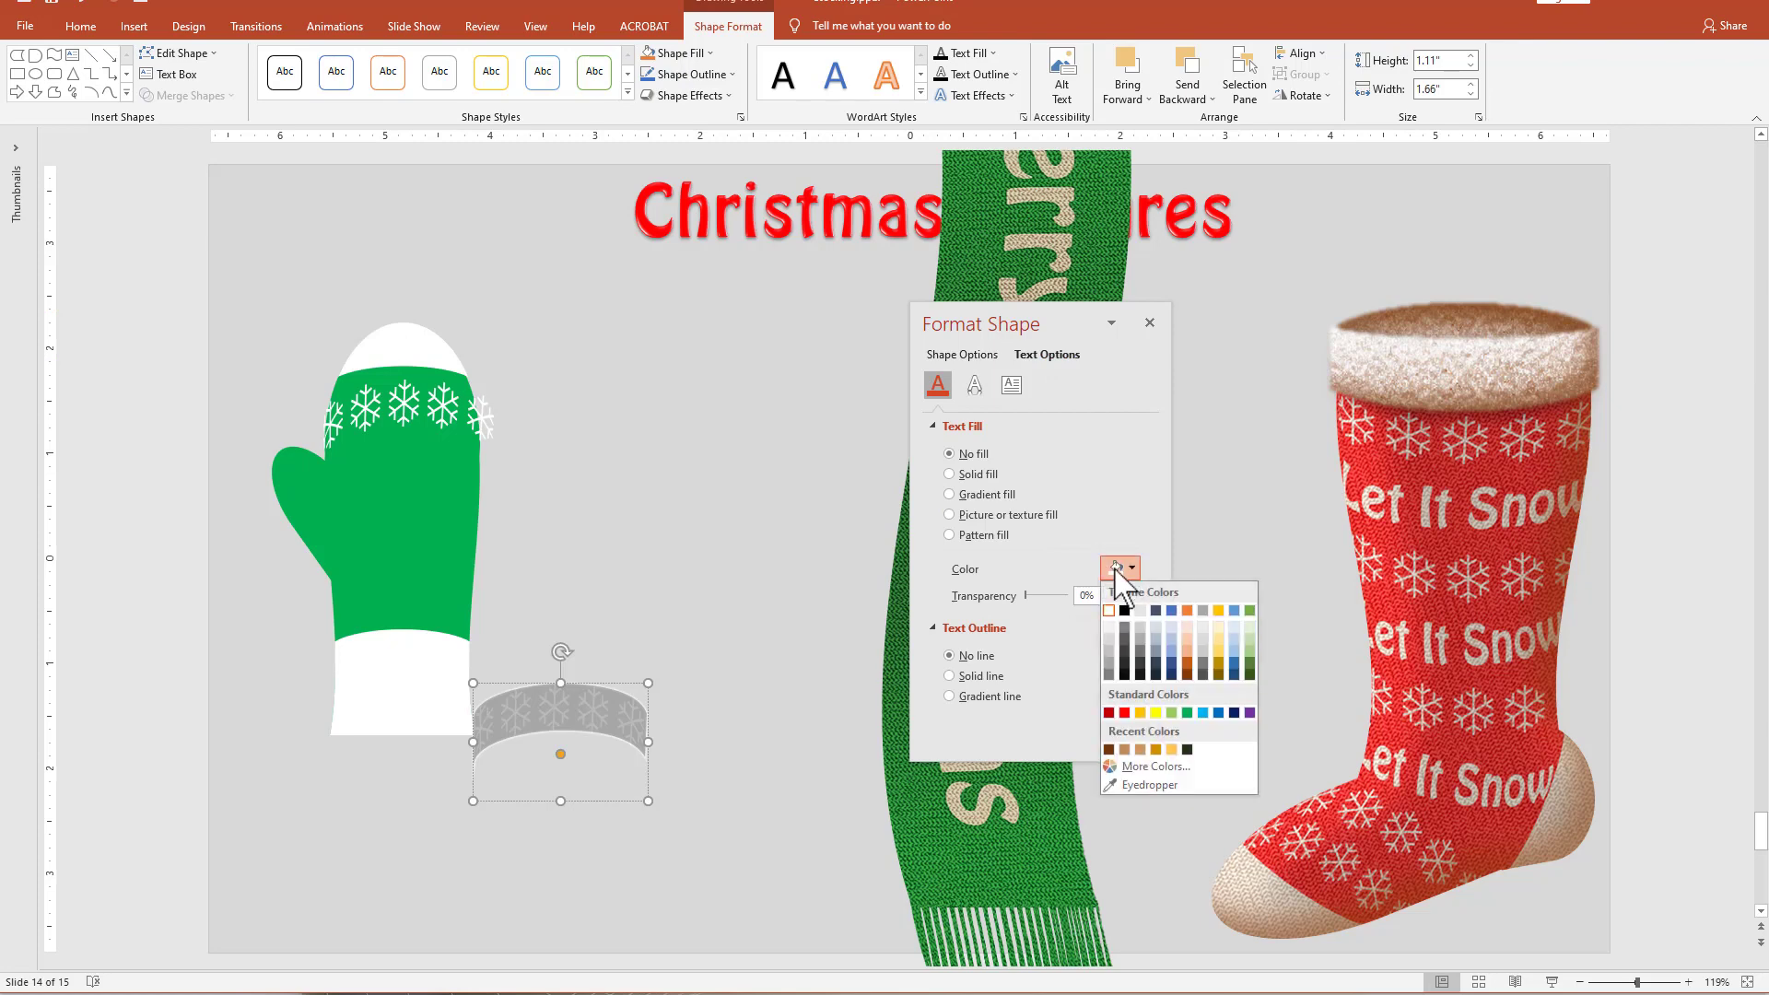
left_click(1188, 713)
Place the green snowflakes over the white cuff, narrow them to 1.53 inches and fine-tune their height and rotation.
left_click_drag(516, 804, 373, 757)
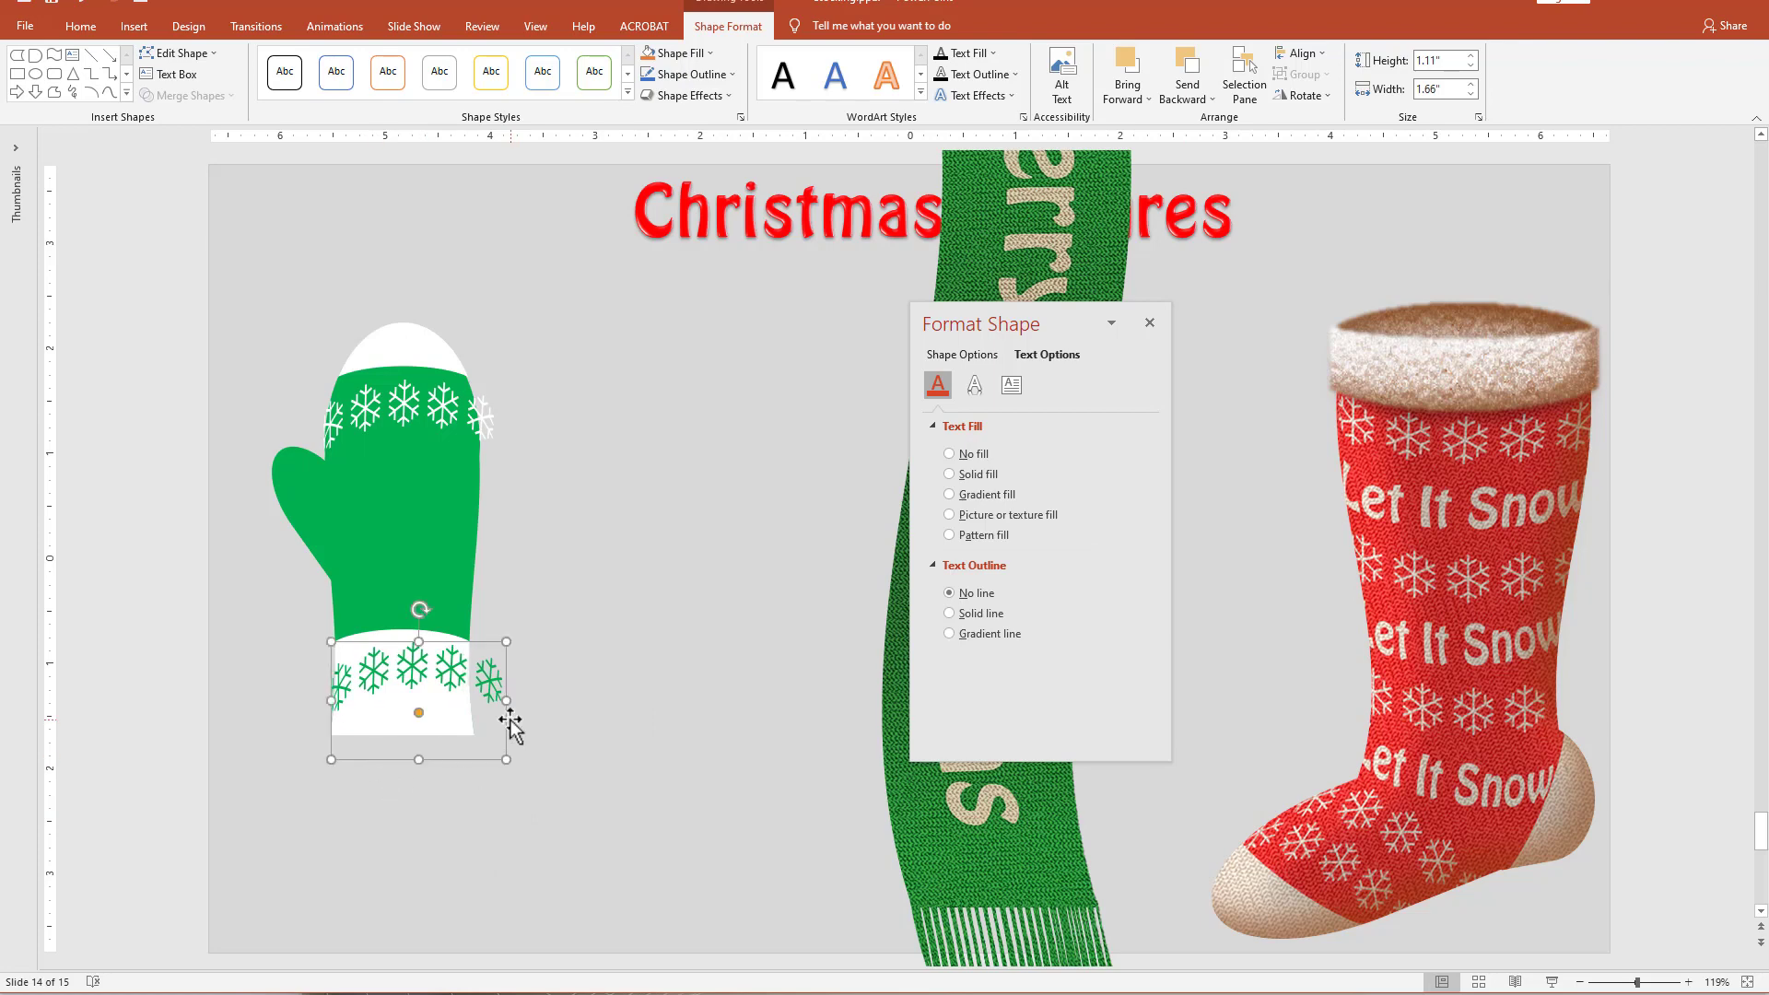
left_click_drag(506, 701, 493, 705)
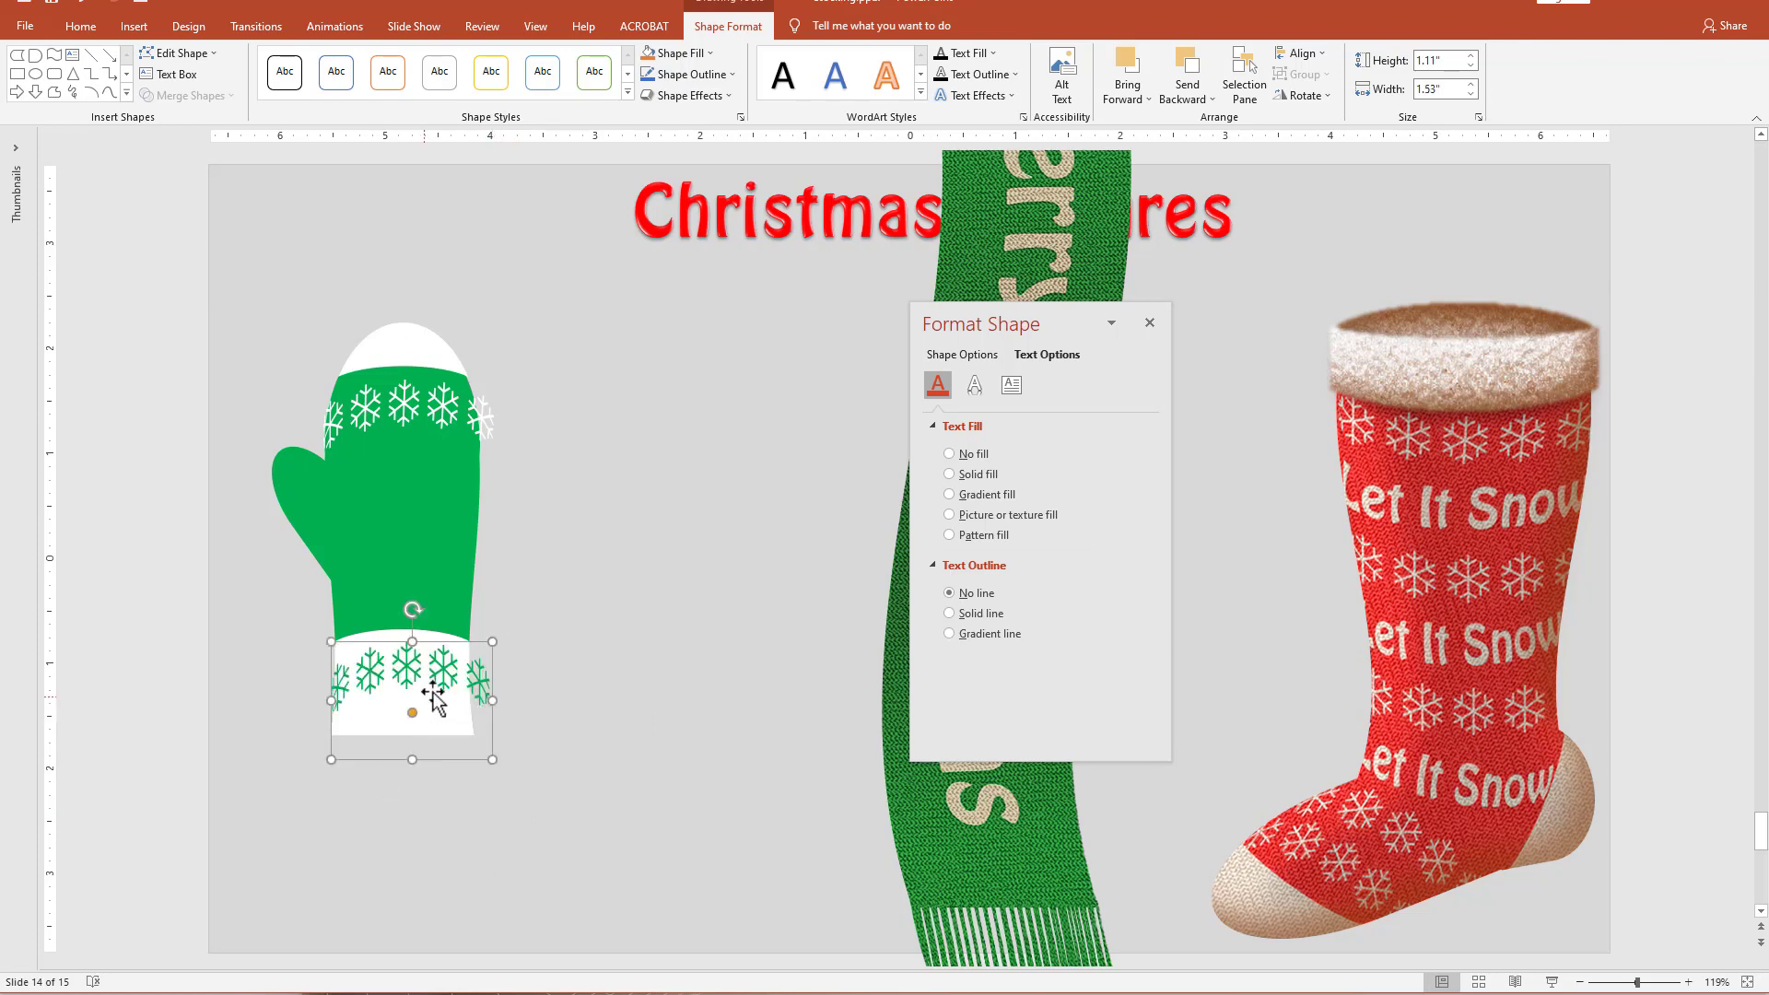
left_click_drag(390, 763, 390, 760)
left_click_drag(413, 607, 415, 606)
left_click(541, 798)
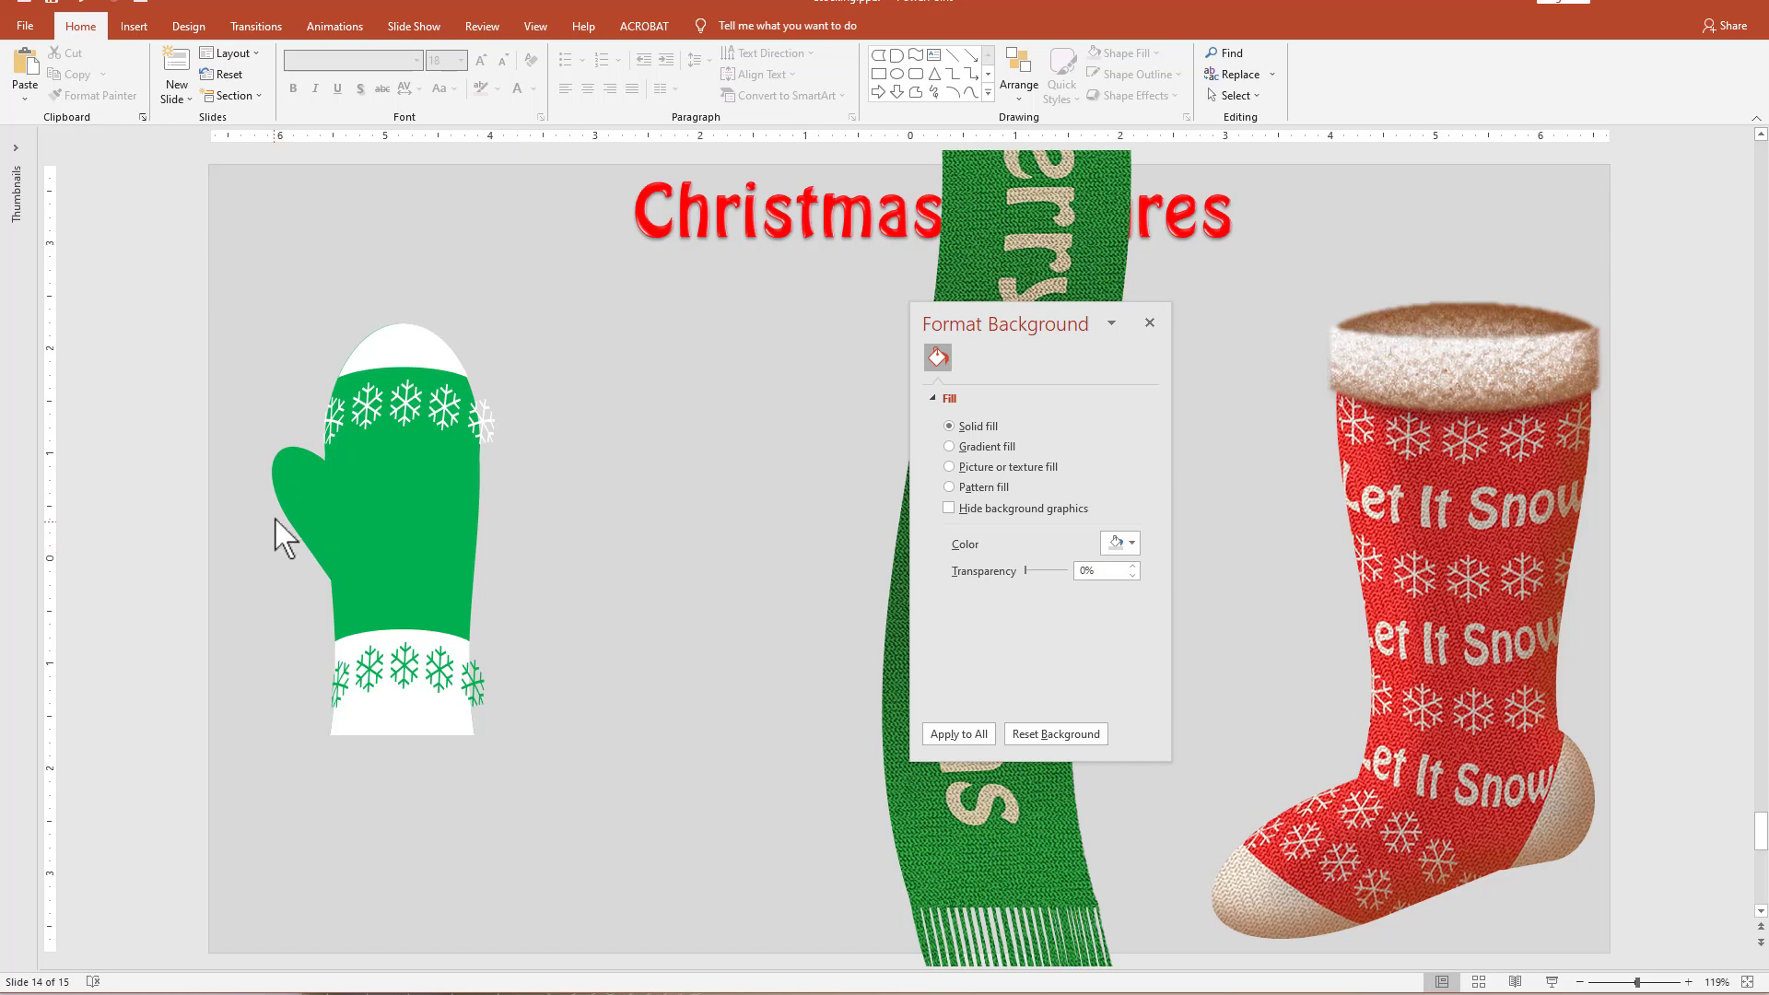
Duplicate the green mitten beside the original and give the copy an outlined diamond grid pattern fill with a black foreground.
left_click(292, 473)
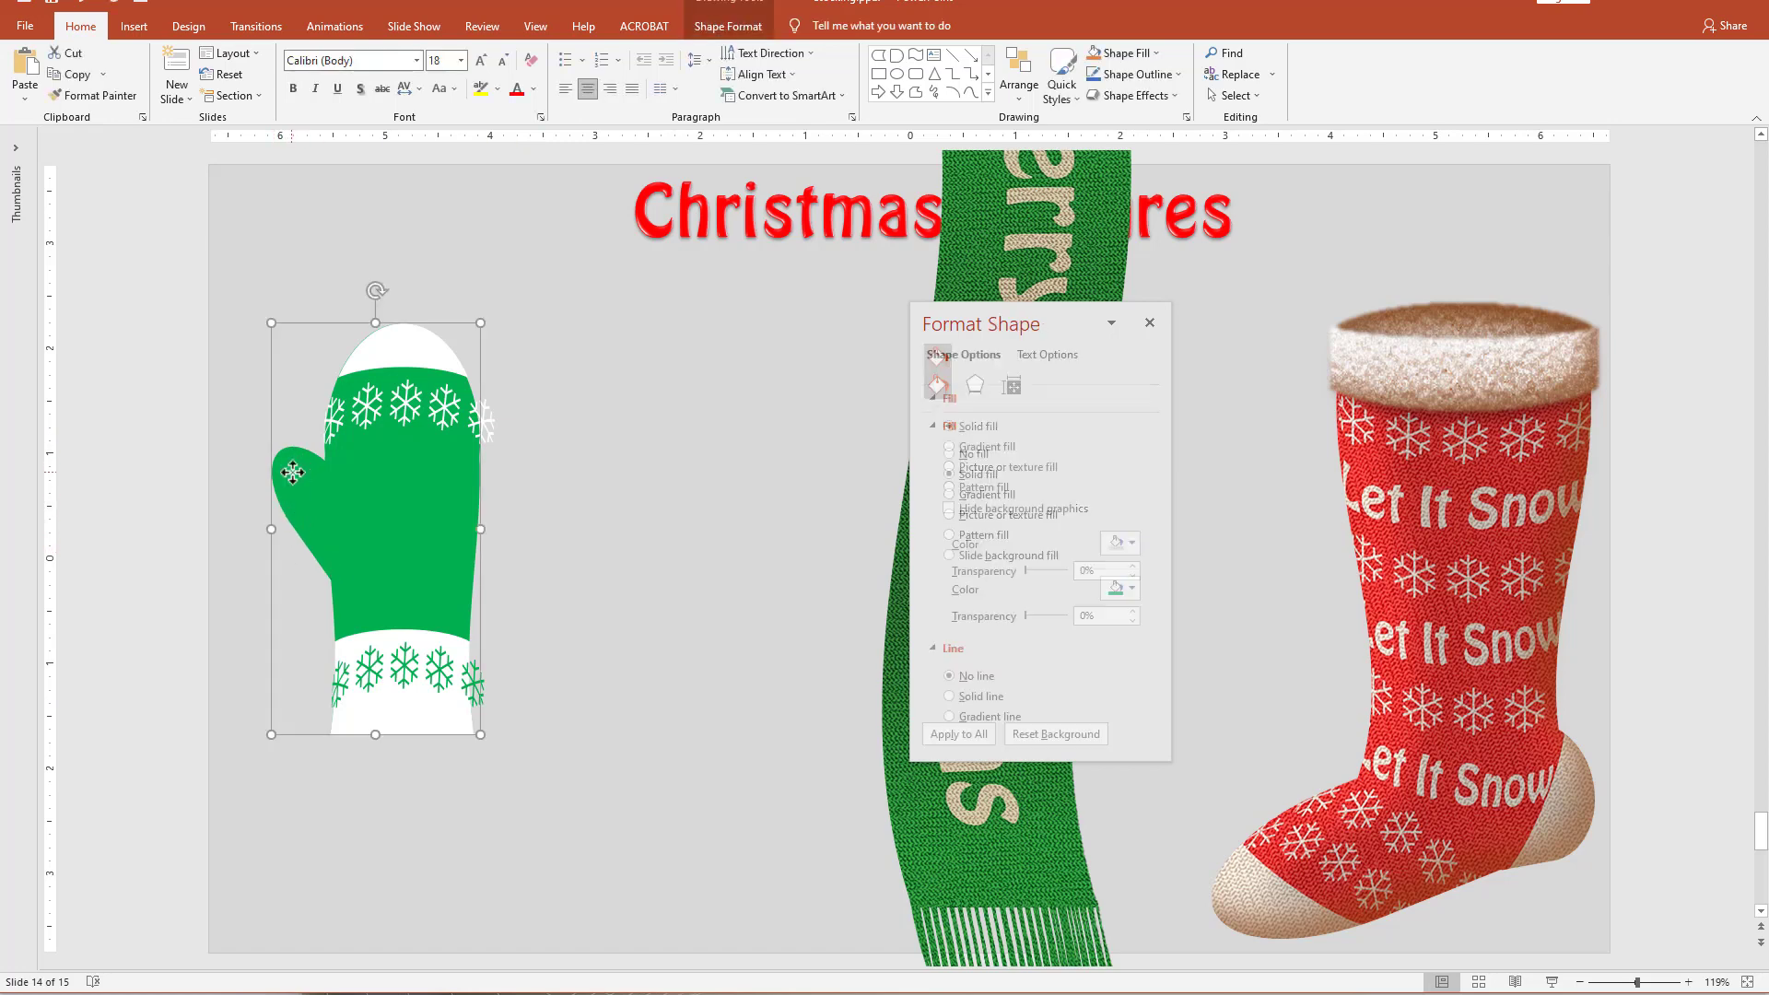
left_click_drag(292, 473, 579, 463)
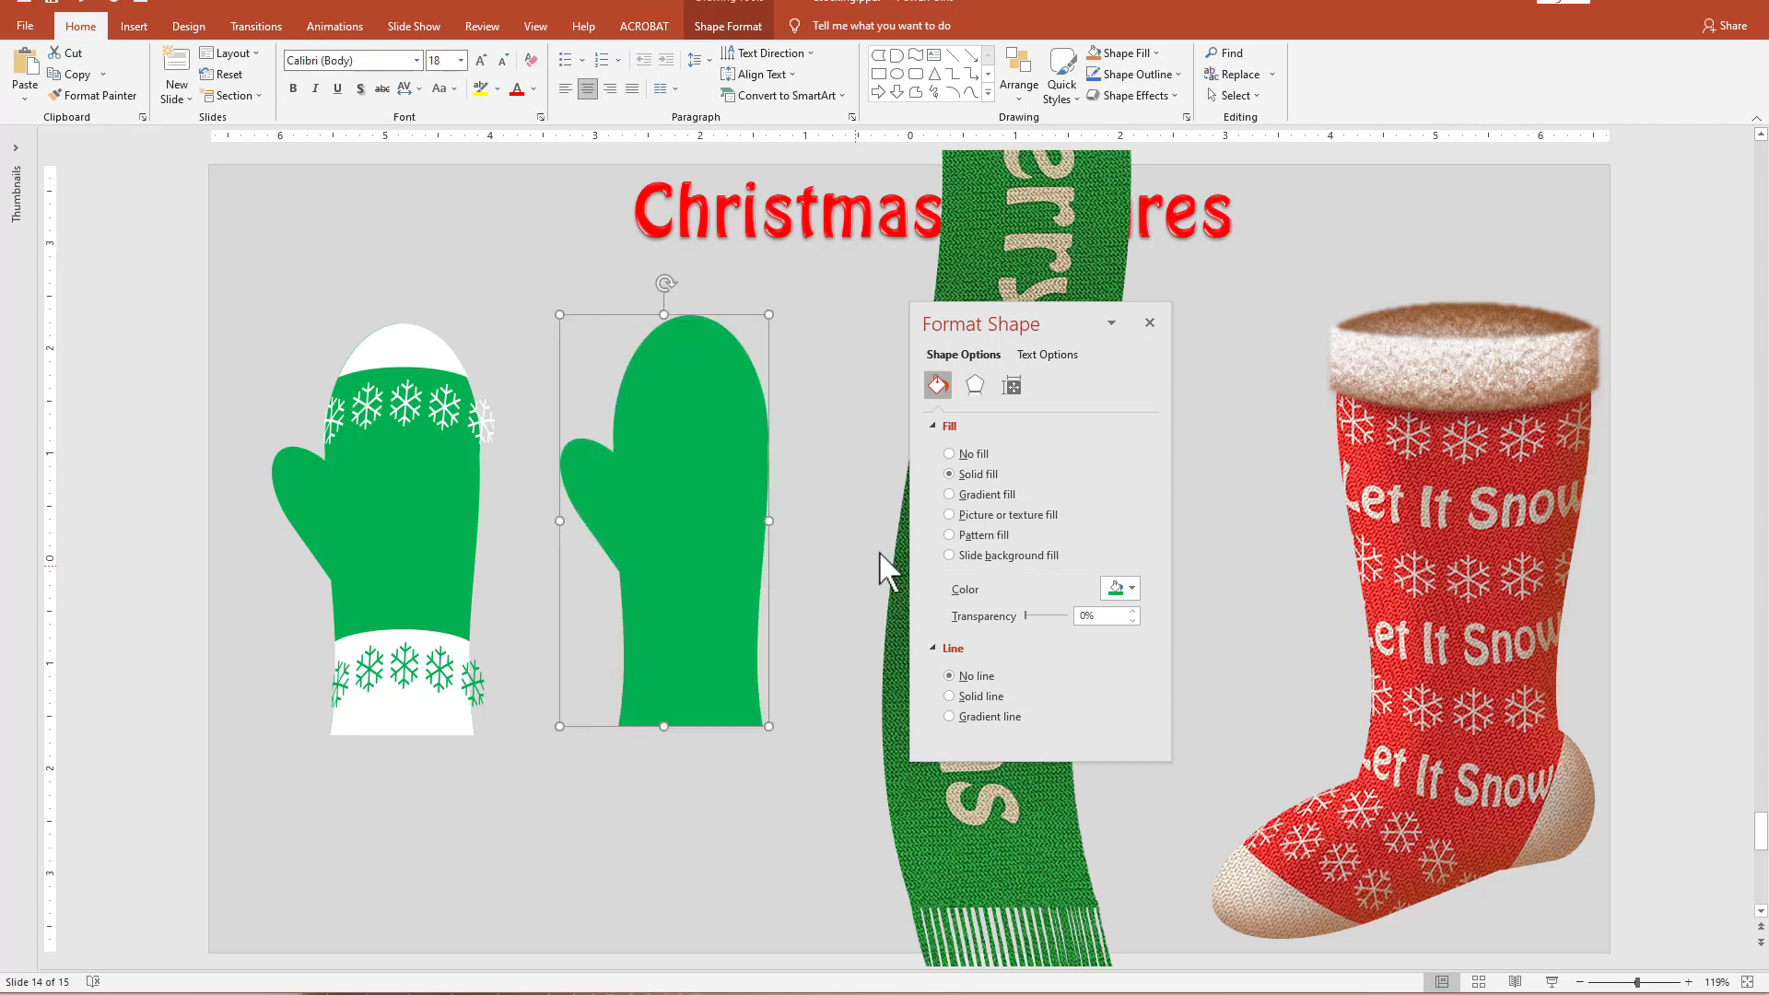
left_click(979, 542)
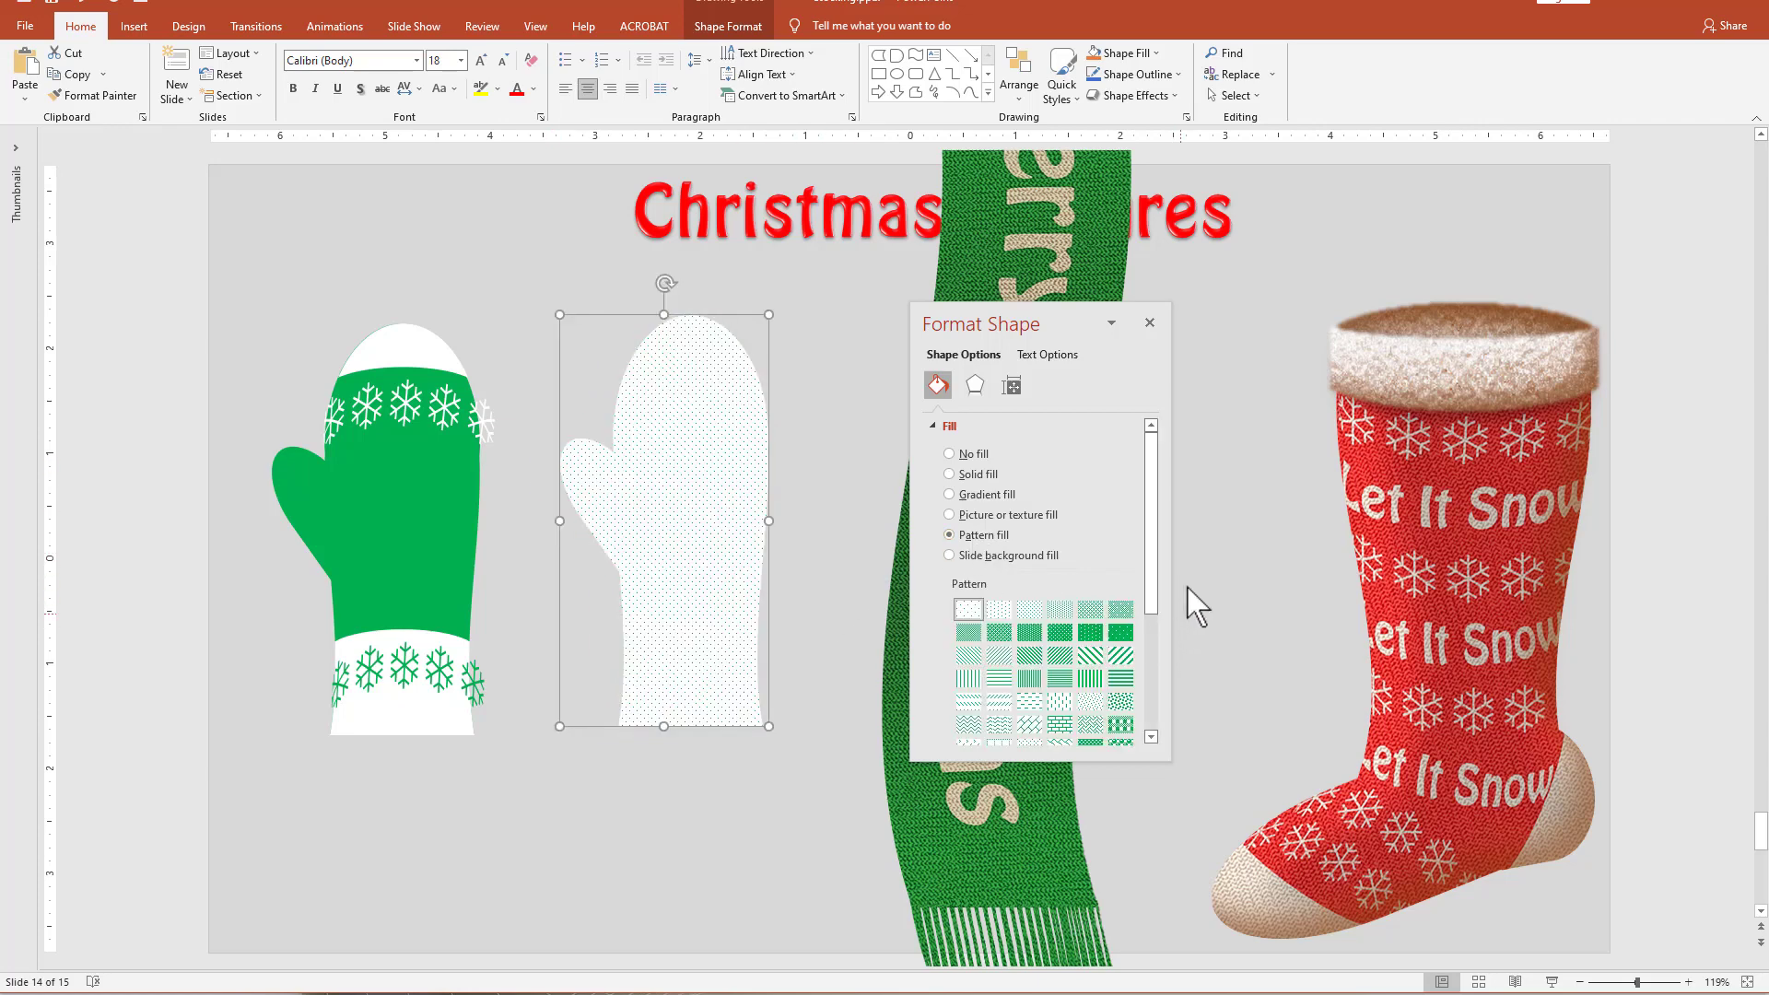
left_click_drag(1150, 593, 1143, 656)
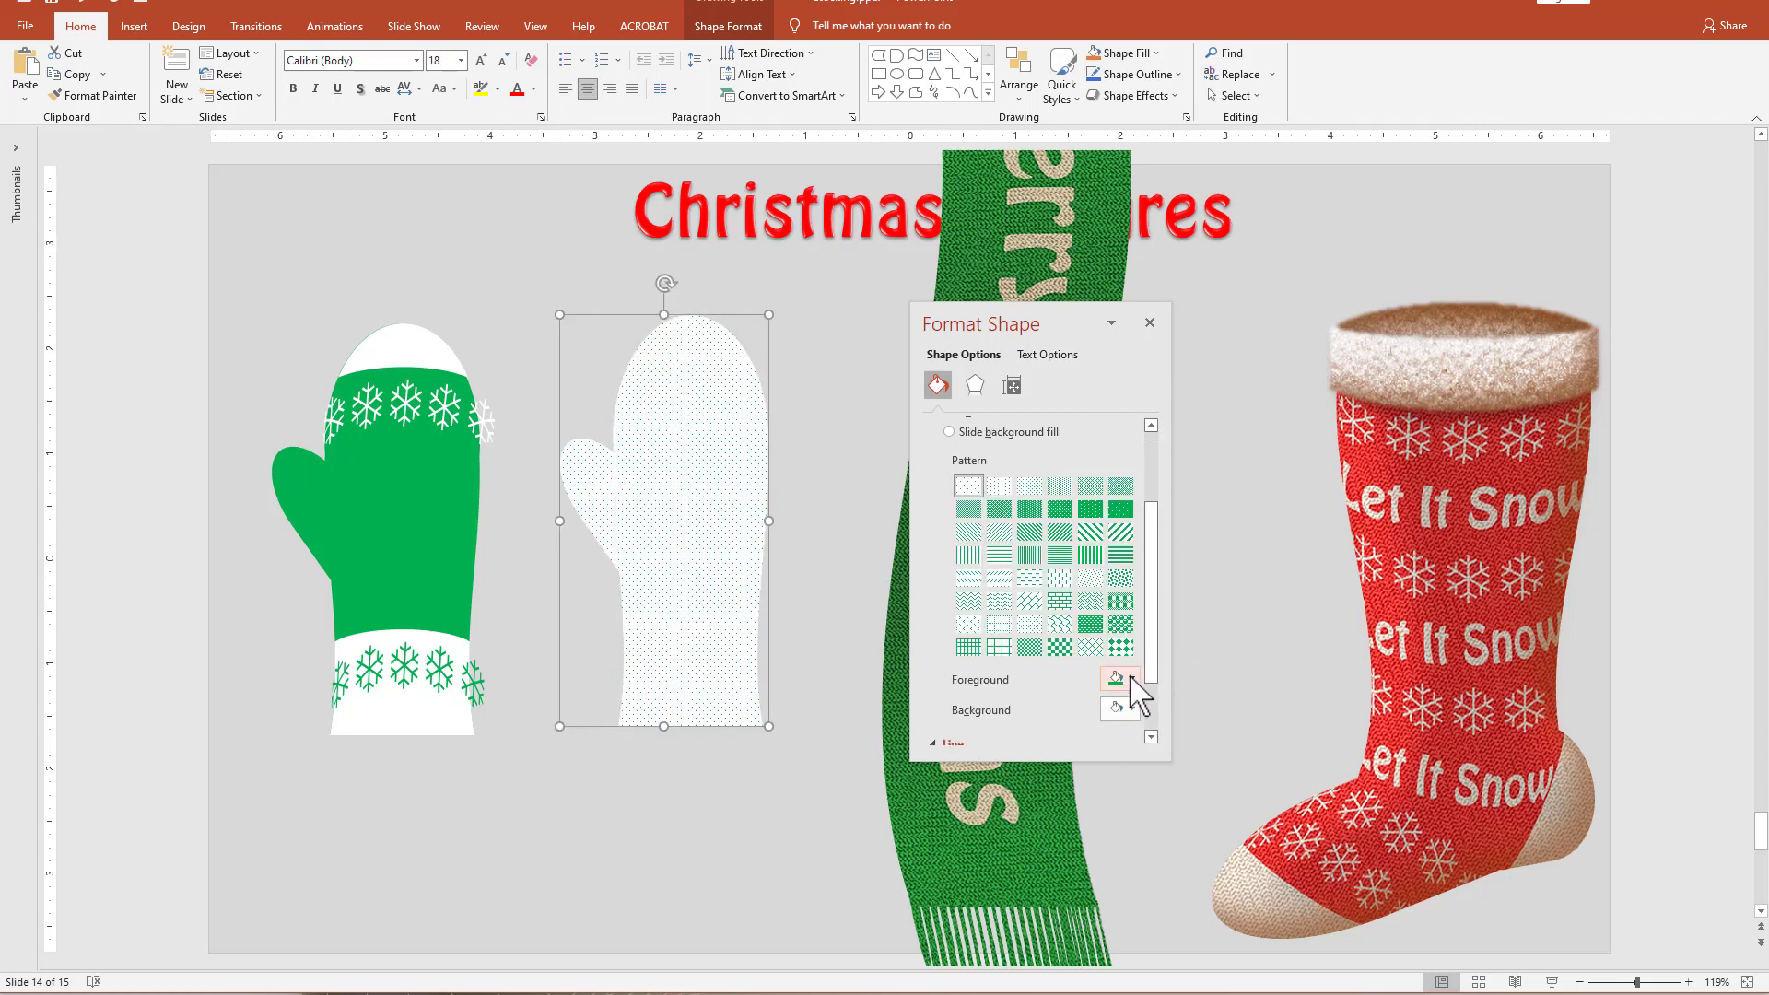
left_click(1132, 679)
left_click(1126, 725)
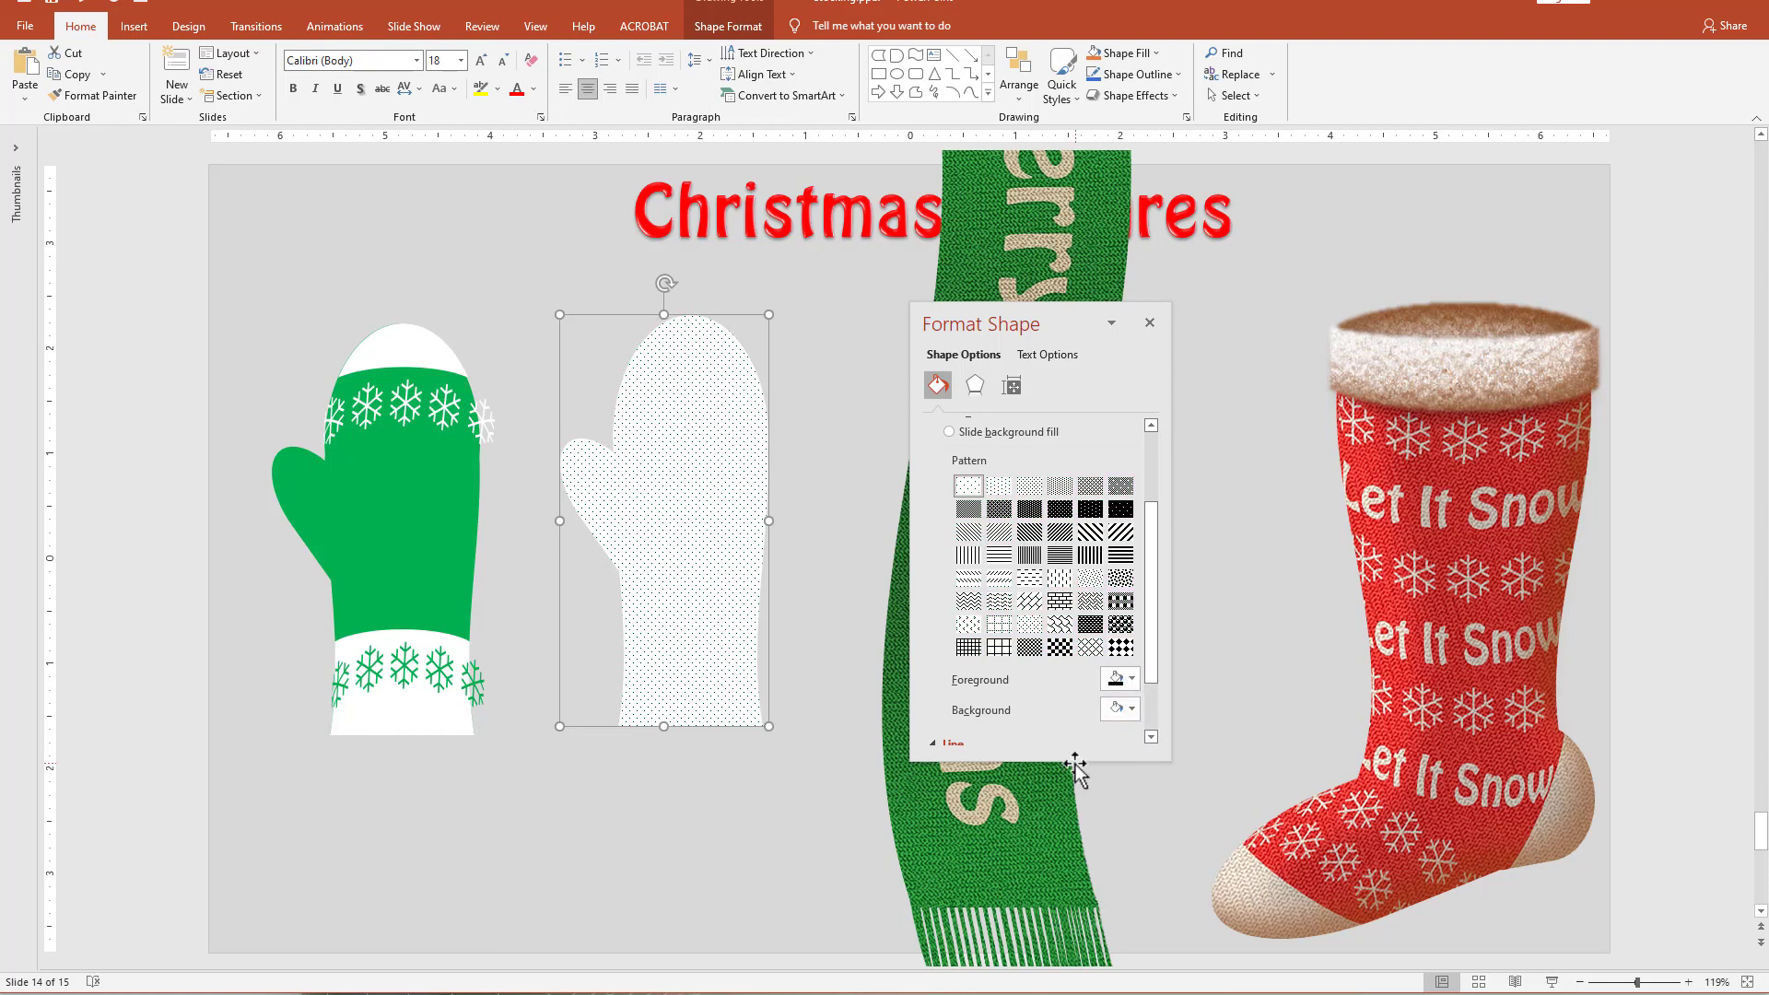
left_click(1088, 649)
Move the patterned mitten aside and paste a copy of it as a picture, positioned partly over the patterned shape.
left_click_drag(711, 483, 649, 435)
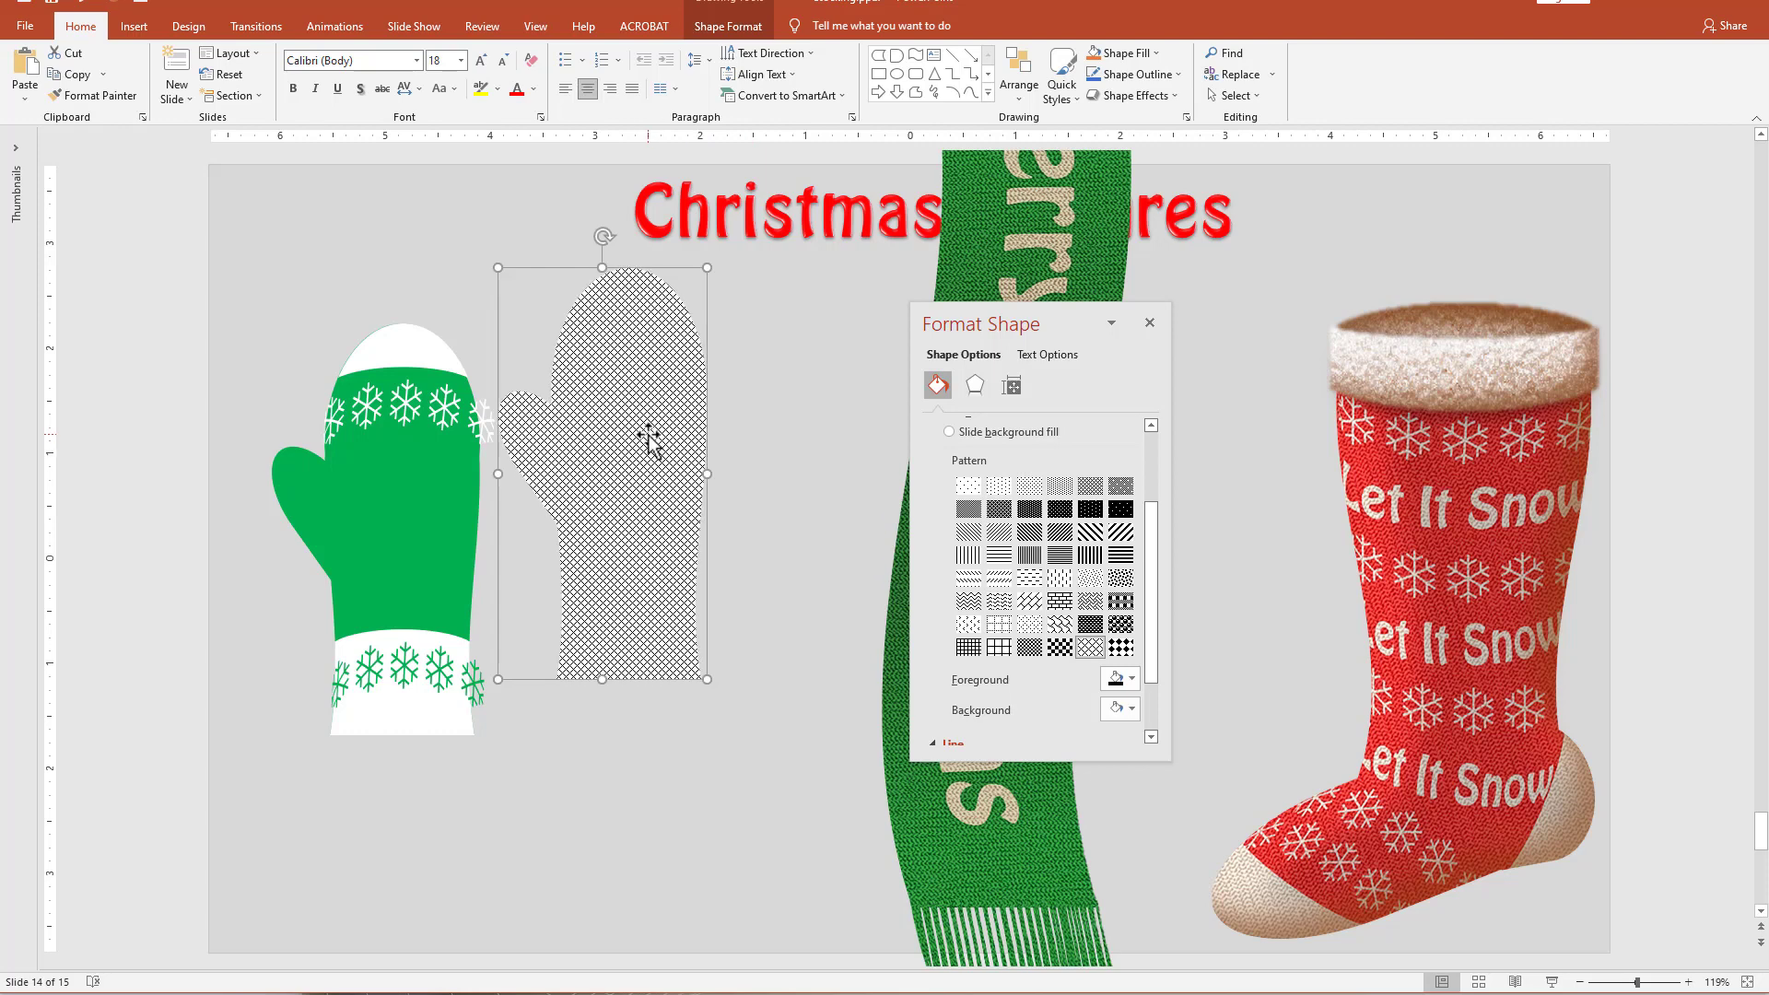
key("ctrl+v")
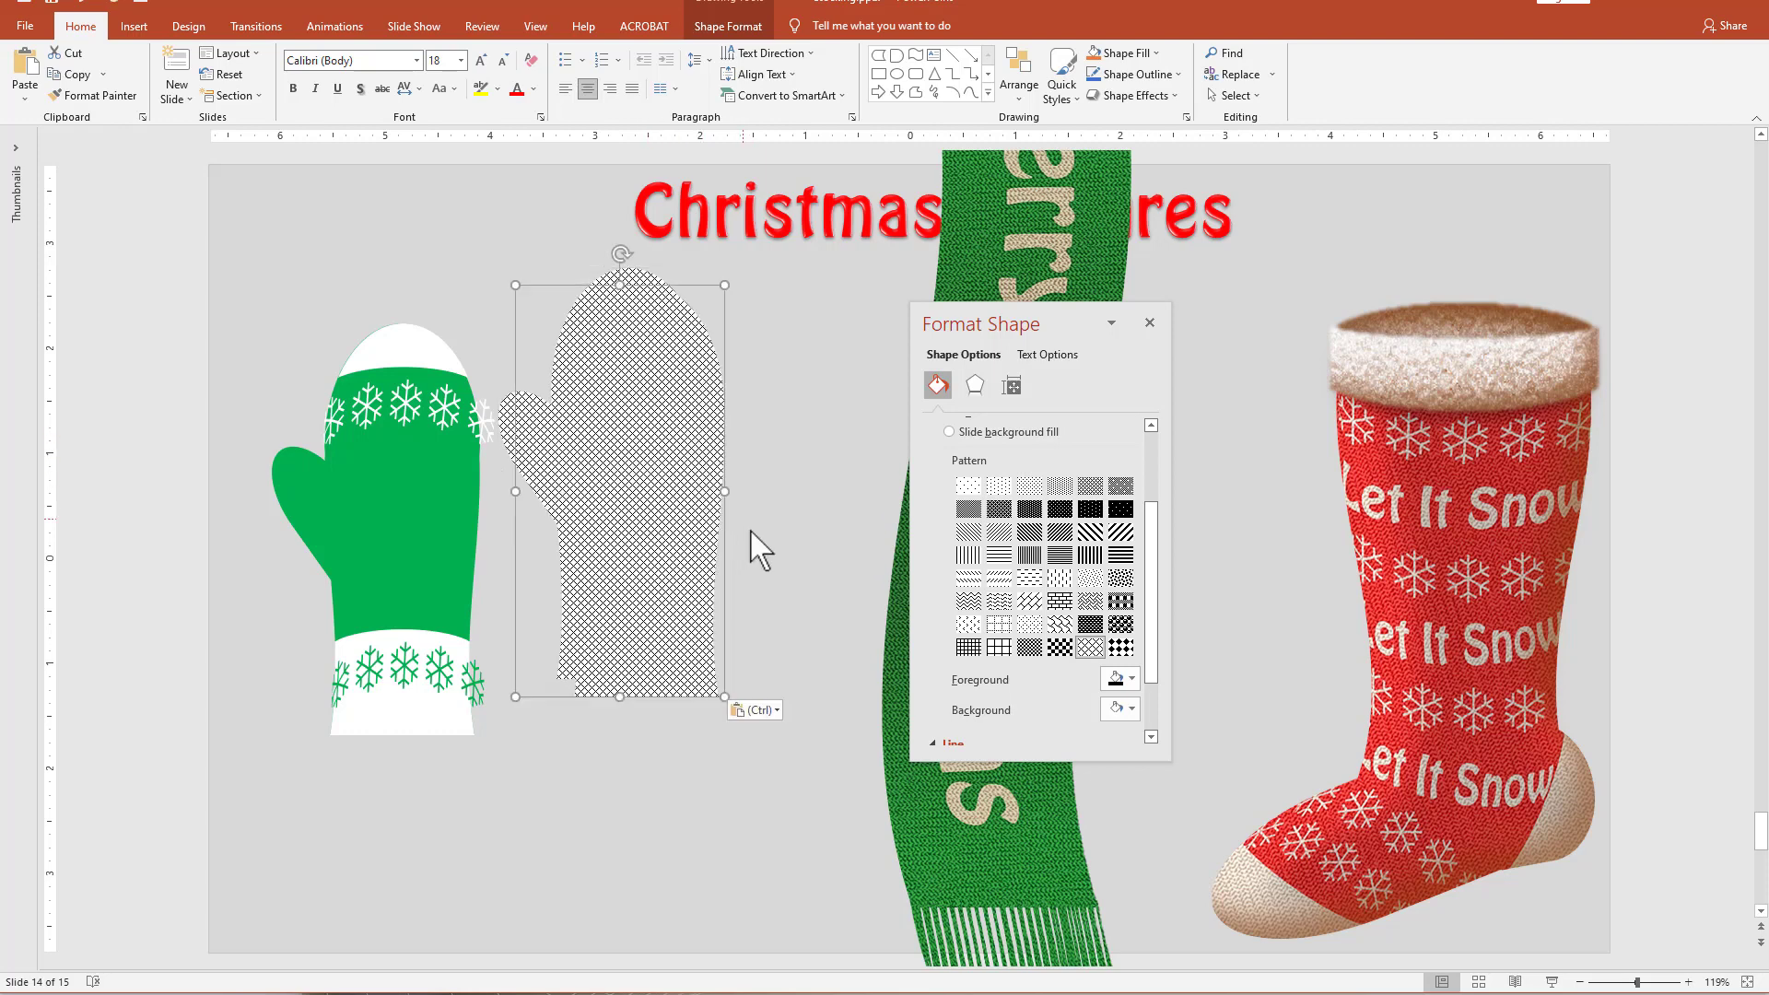
left_click(777, 711)
left_click(772, 757)
left_click_drag(861, 565, 601, 533)
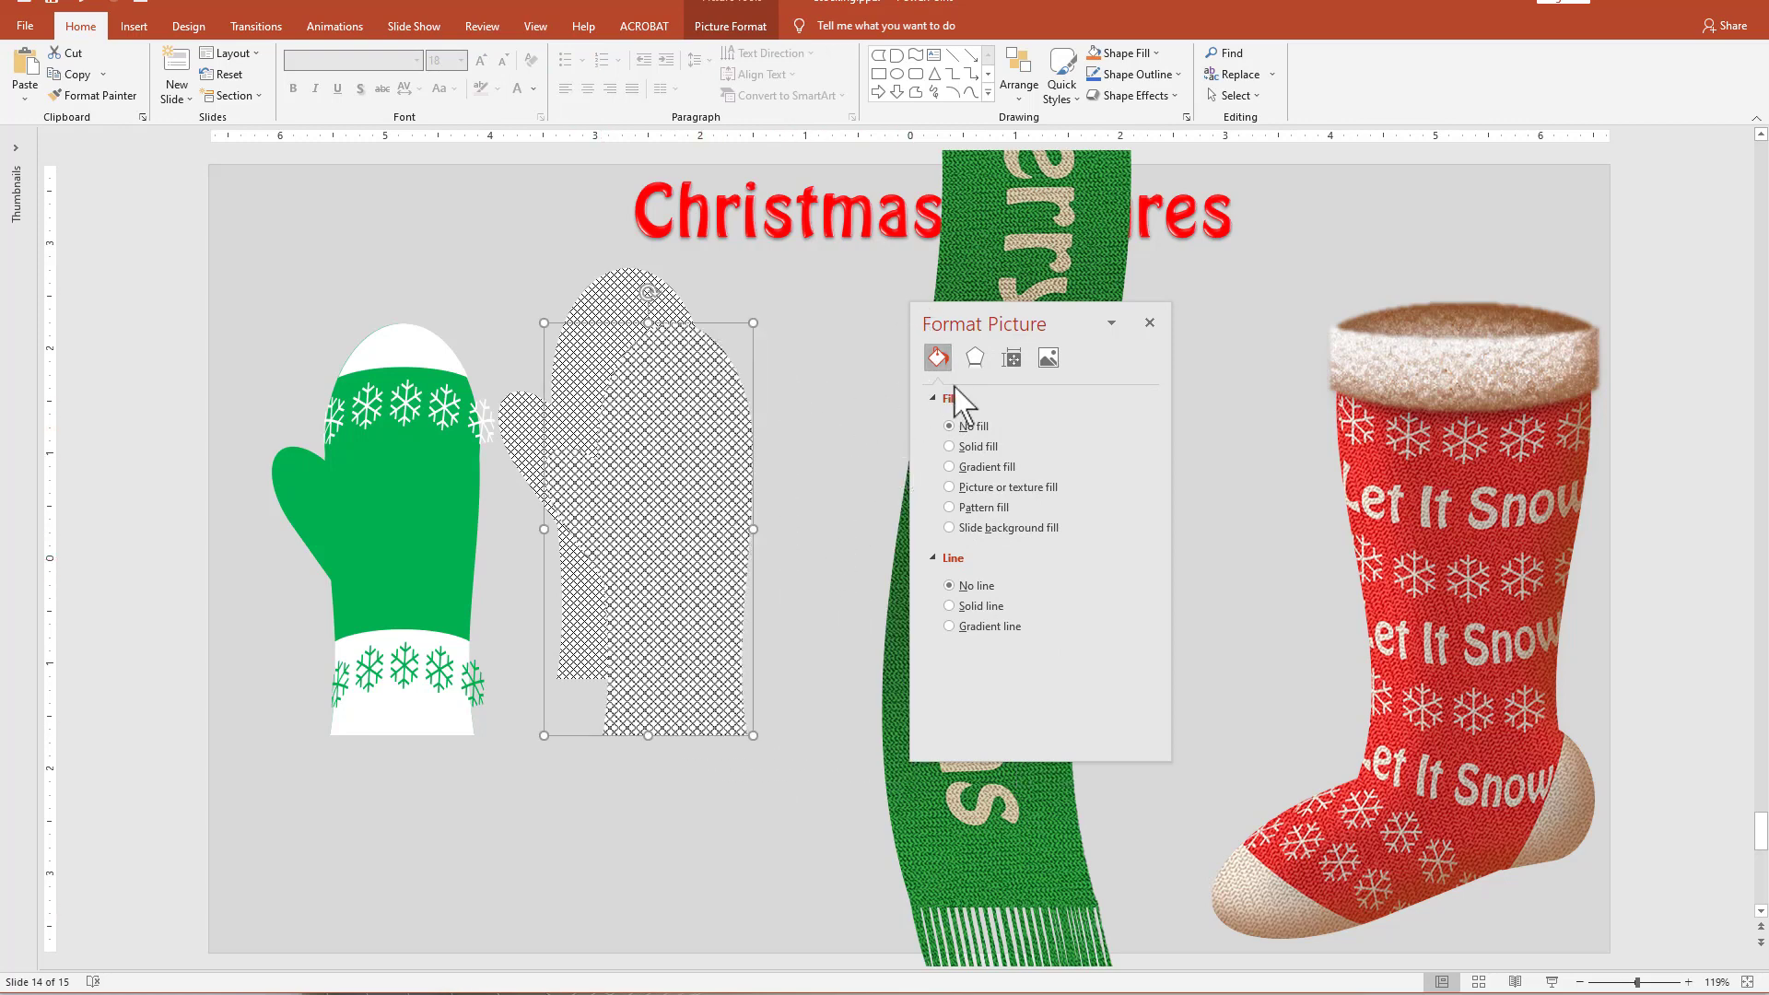
Apply the Cement artistic effect to the pasted mitten picture and shift the picture slightly.
left_click(975, 359)
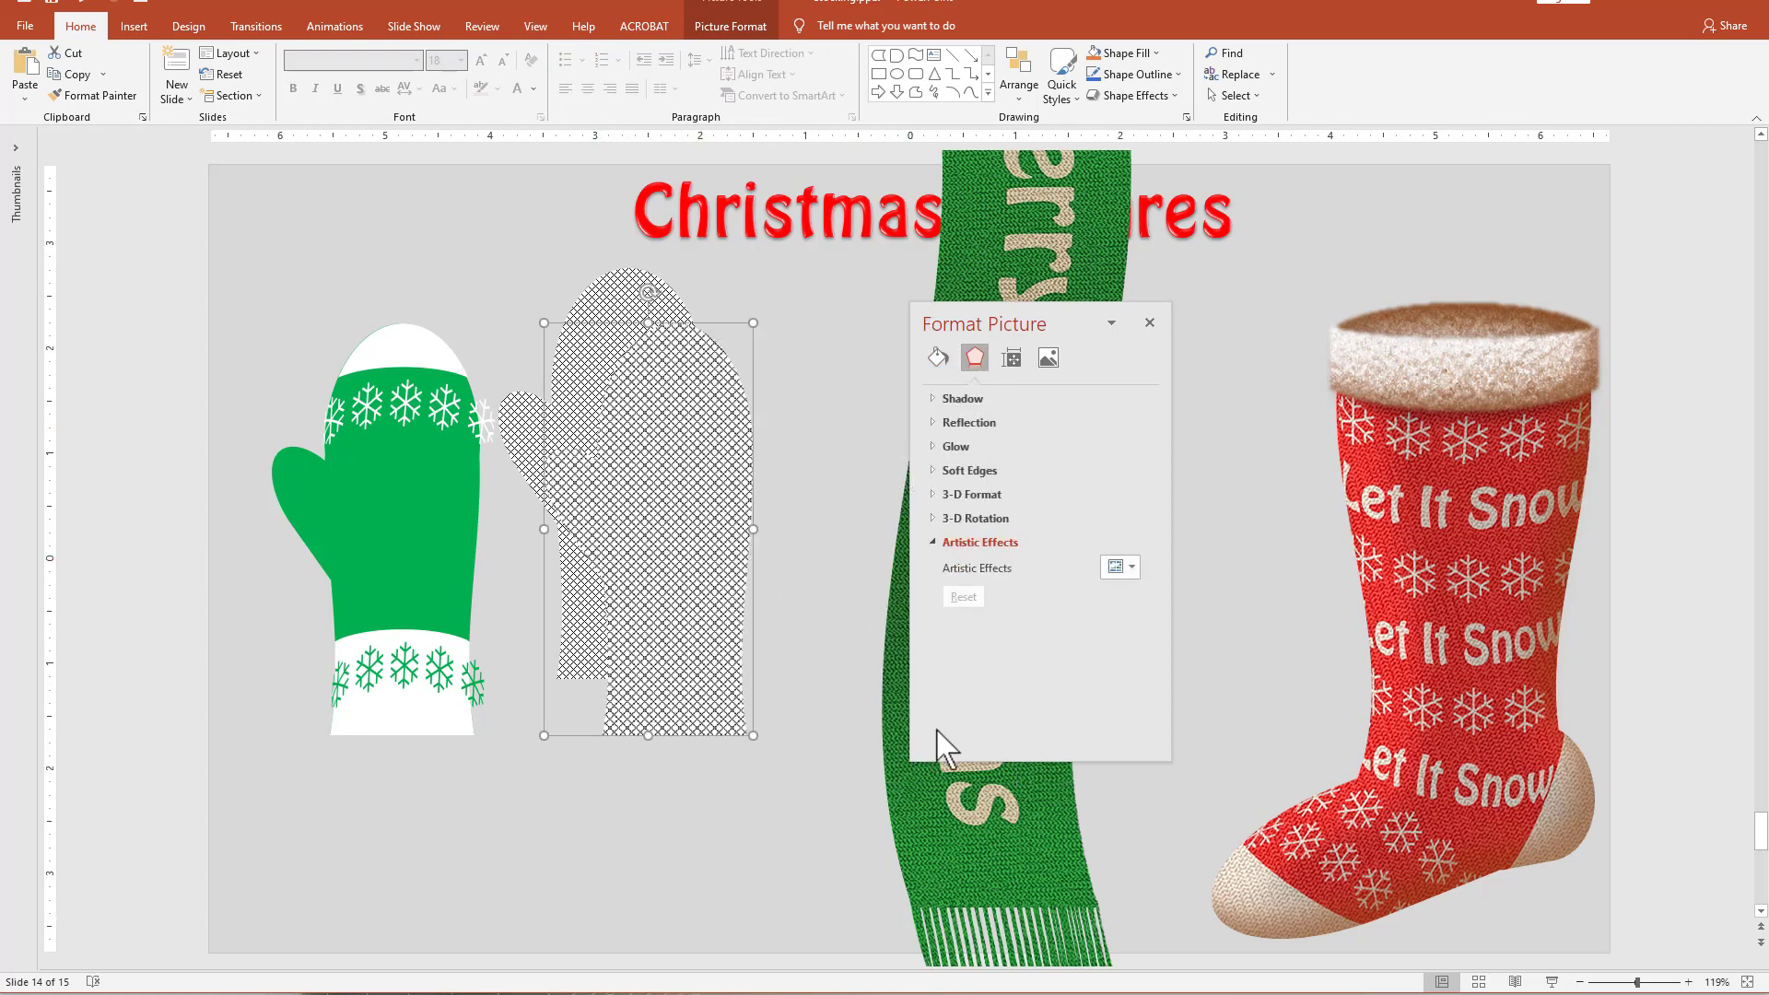
left_click(1131, 568)
left_click(1123, 798)
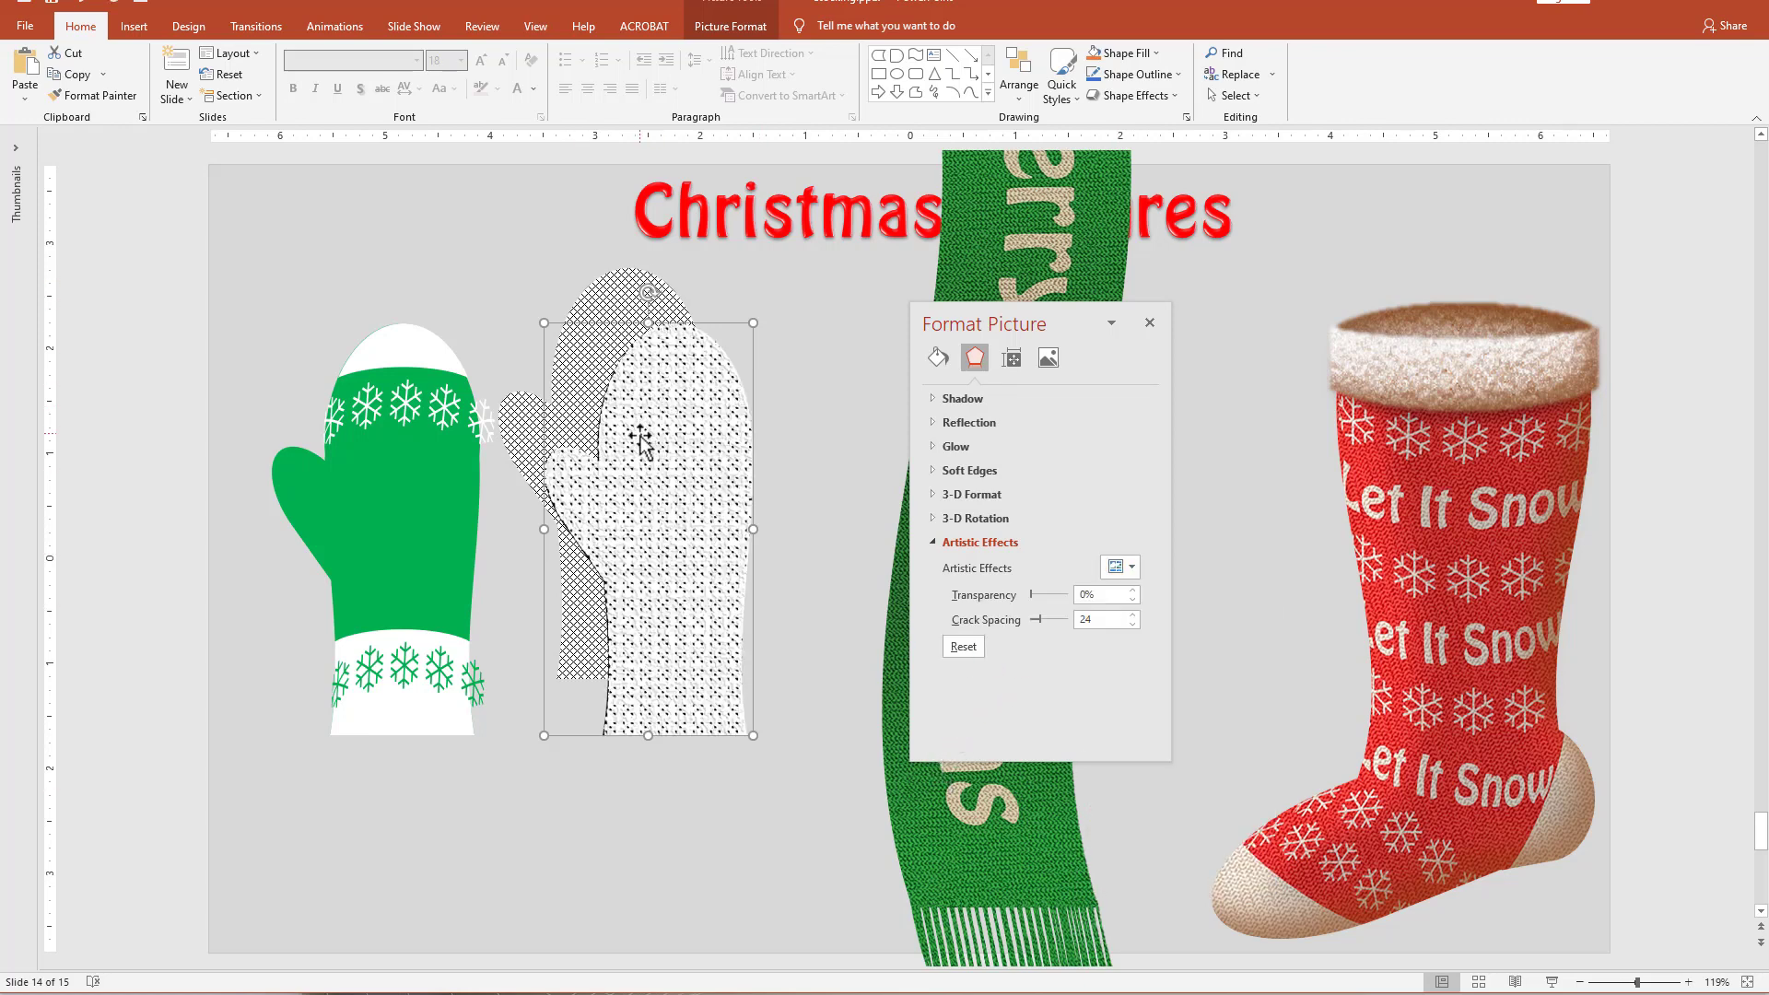
left_click_drag(640, 440, 637, 457)
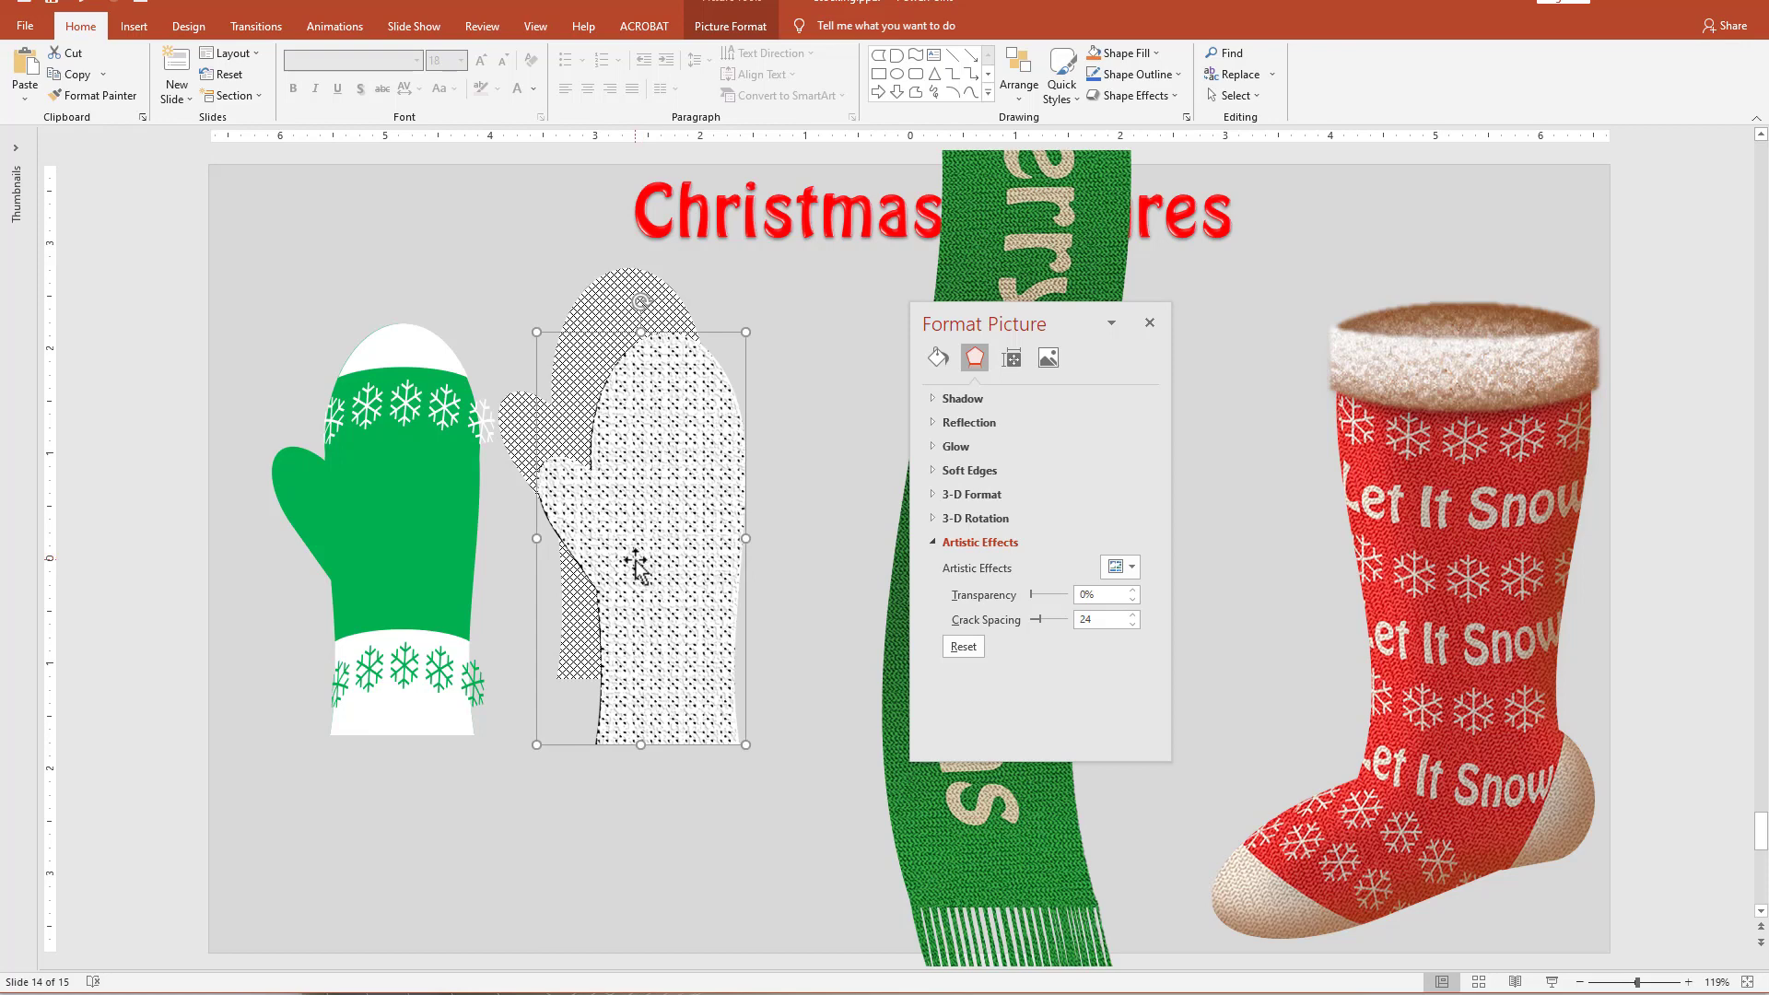
Paste a copy of the Cement-textured mitten as a new picture and place it partly over the first one.
key("ctrl+v")
left_click(810, 781)
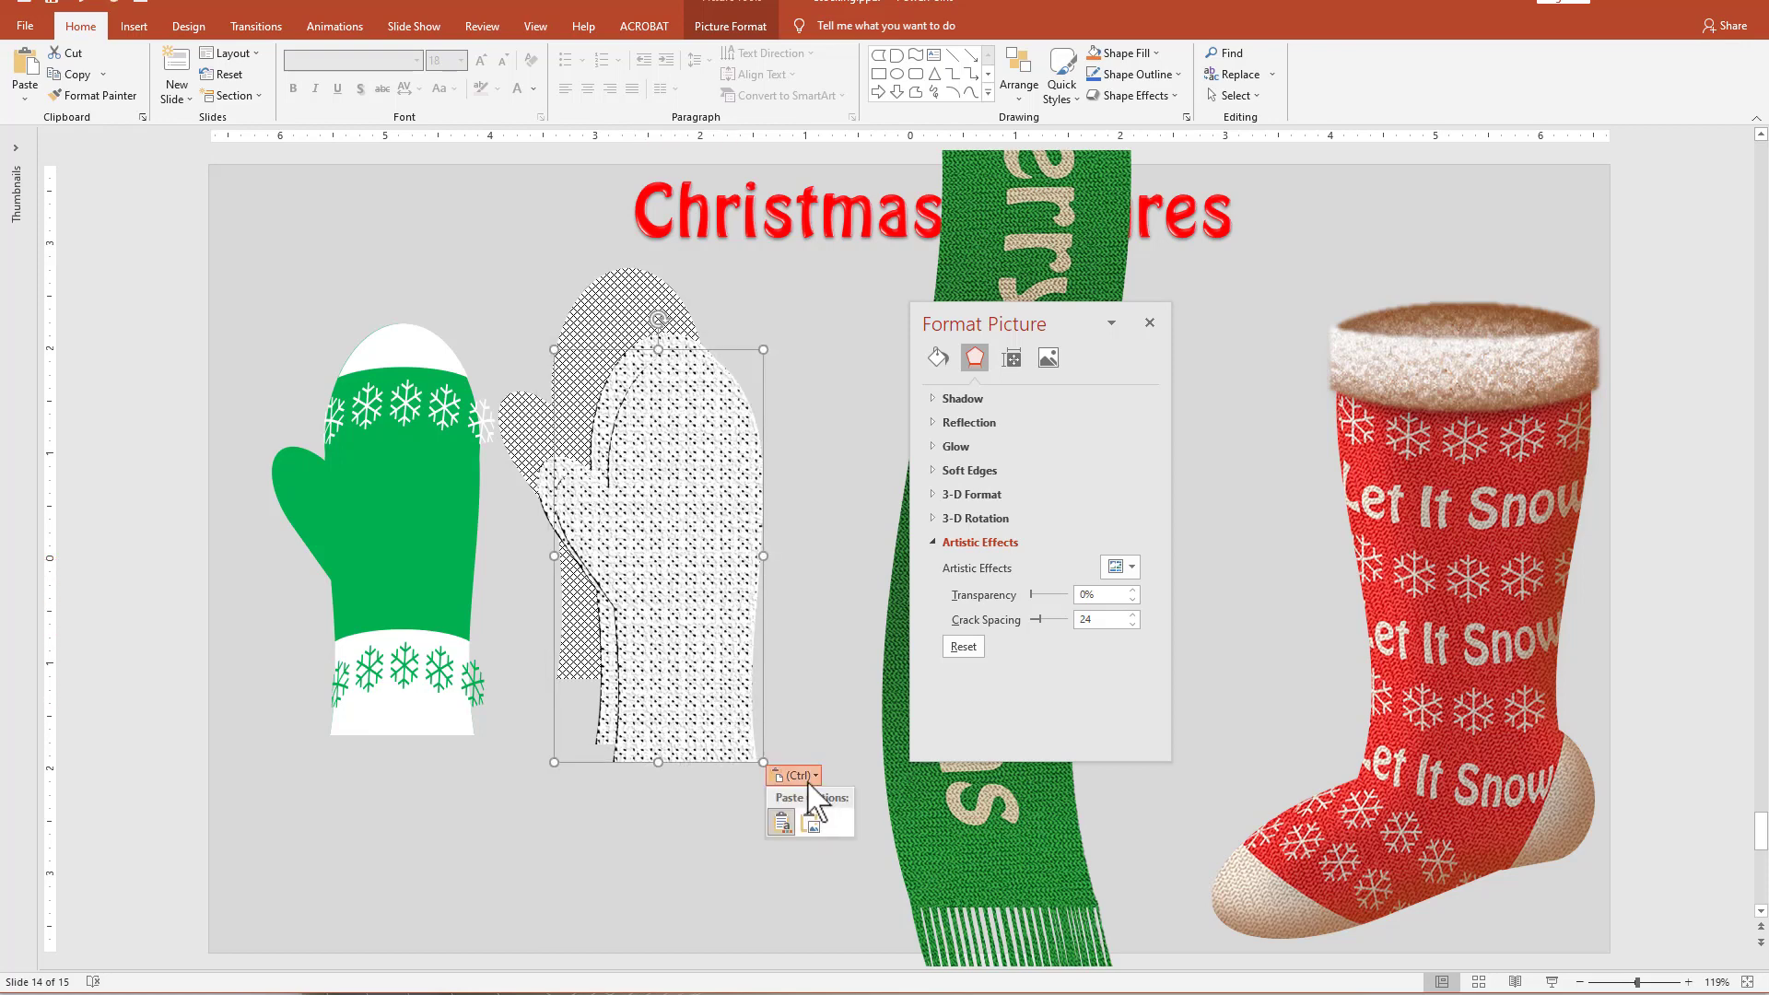
left_click(801, 824)
left_click_drag(887, 517, 668, 544)
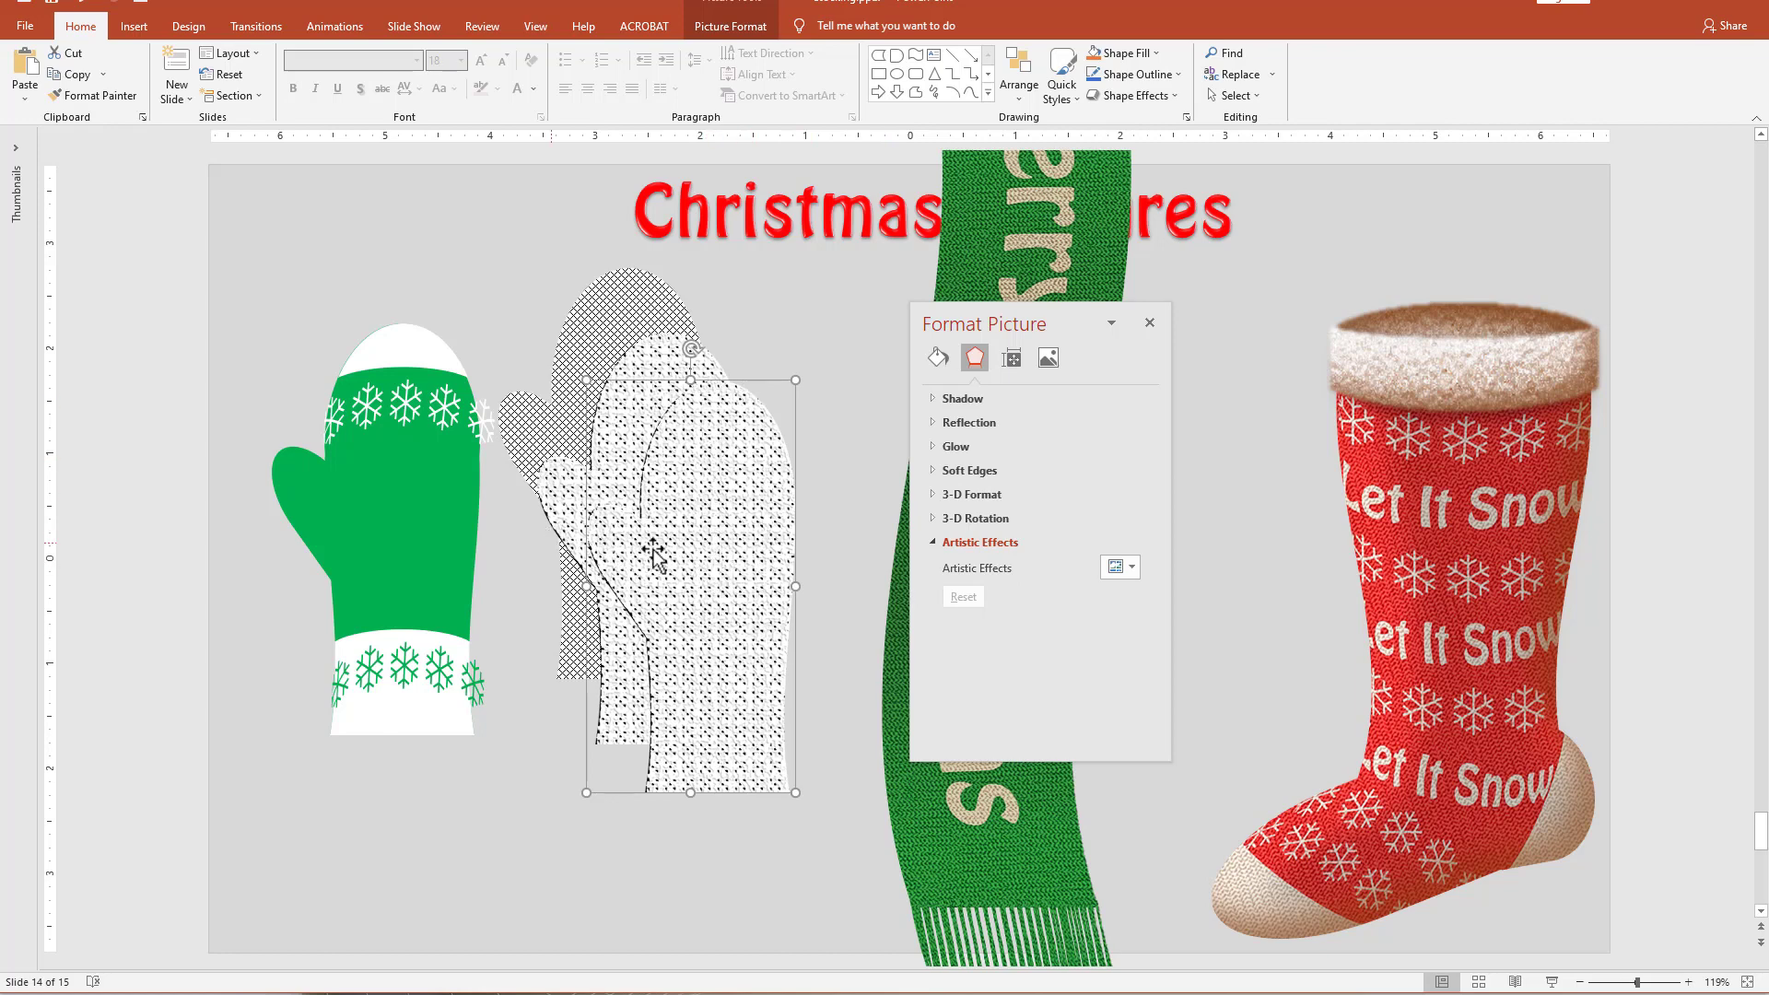
Apply the Pastels Smooth artistic effect with scaling 100 to the new mitten picture and move it clear of the others.
left_click(1130, 568)
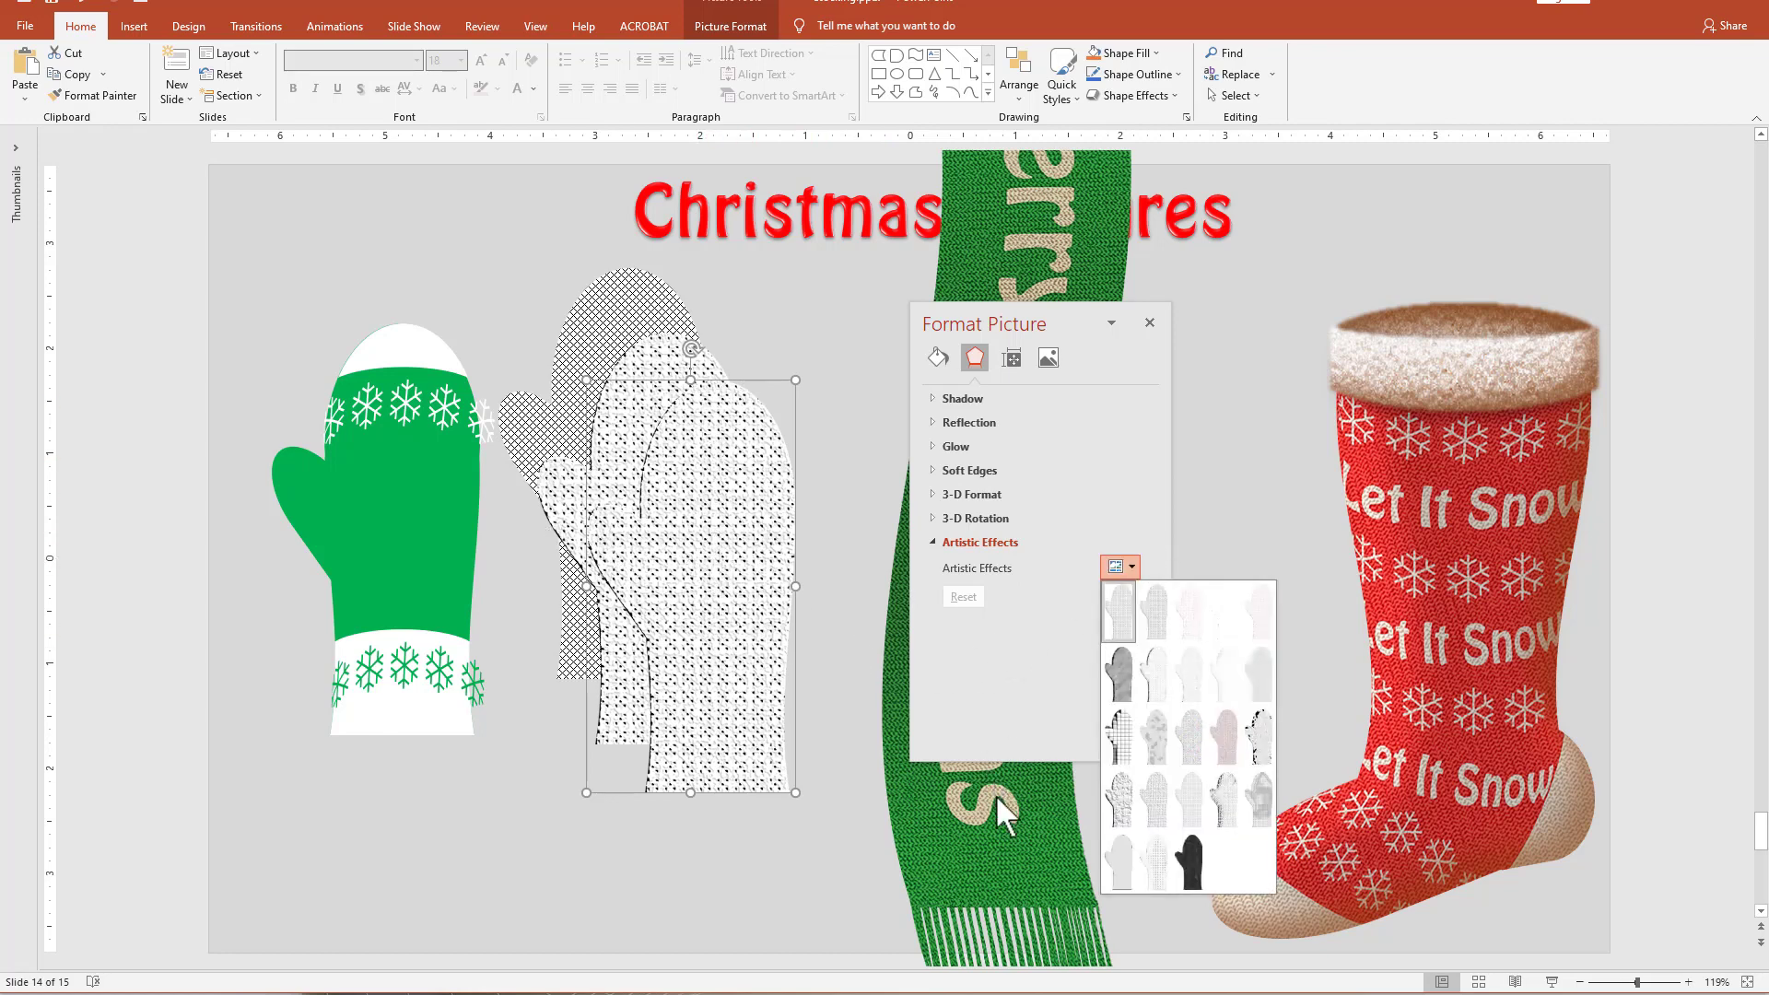
left_click(1226, 804)
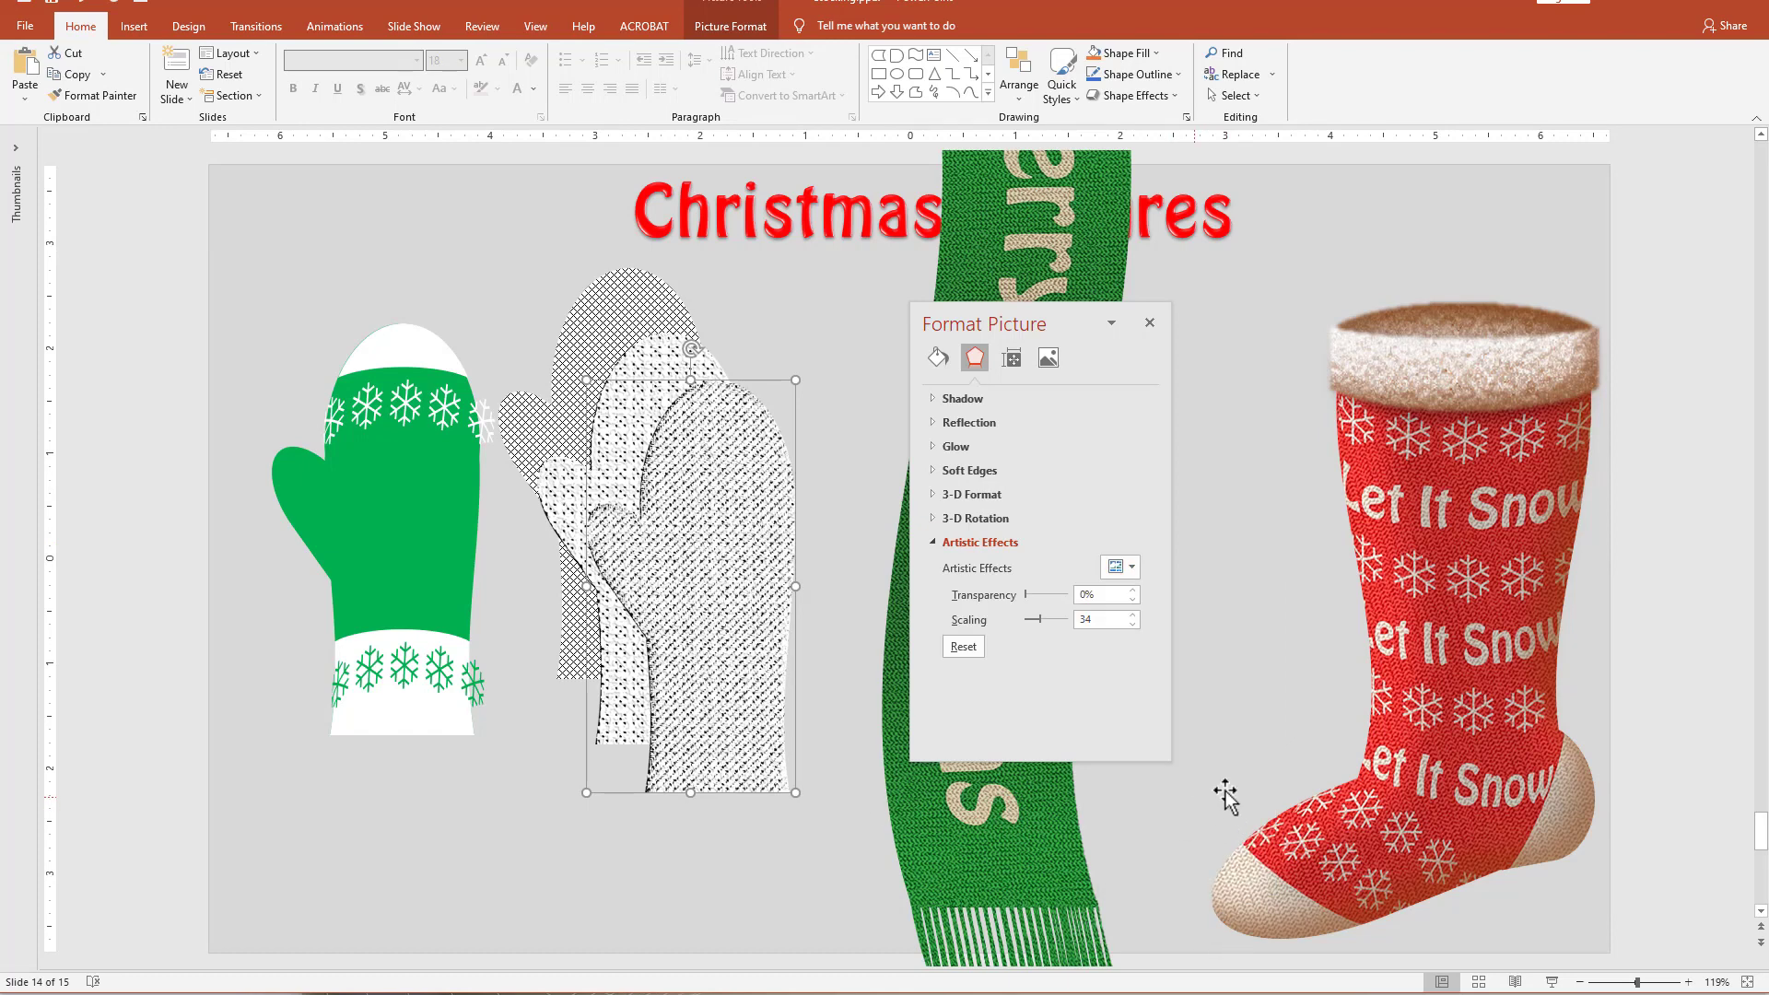
left_click_drag(1041, 620, 1066, 620)
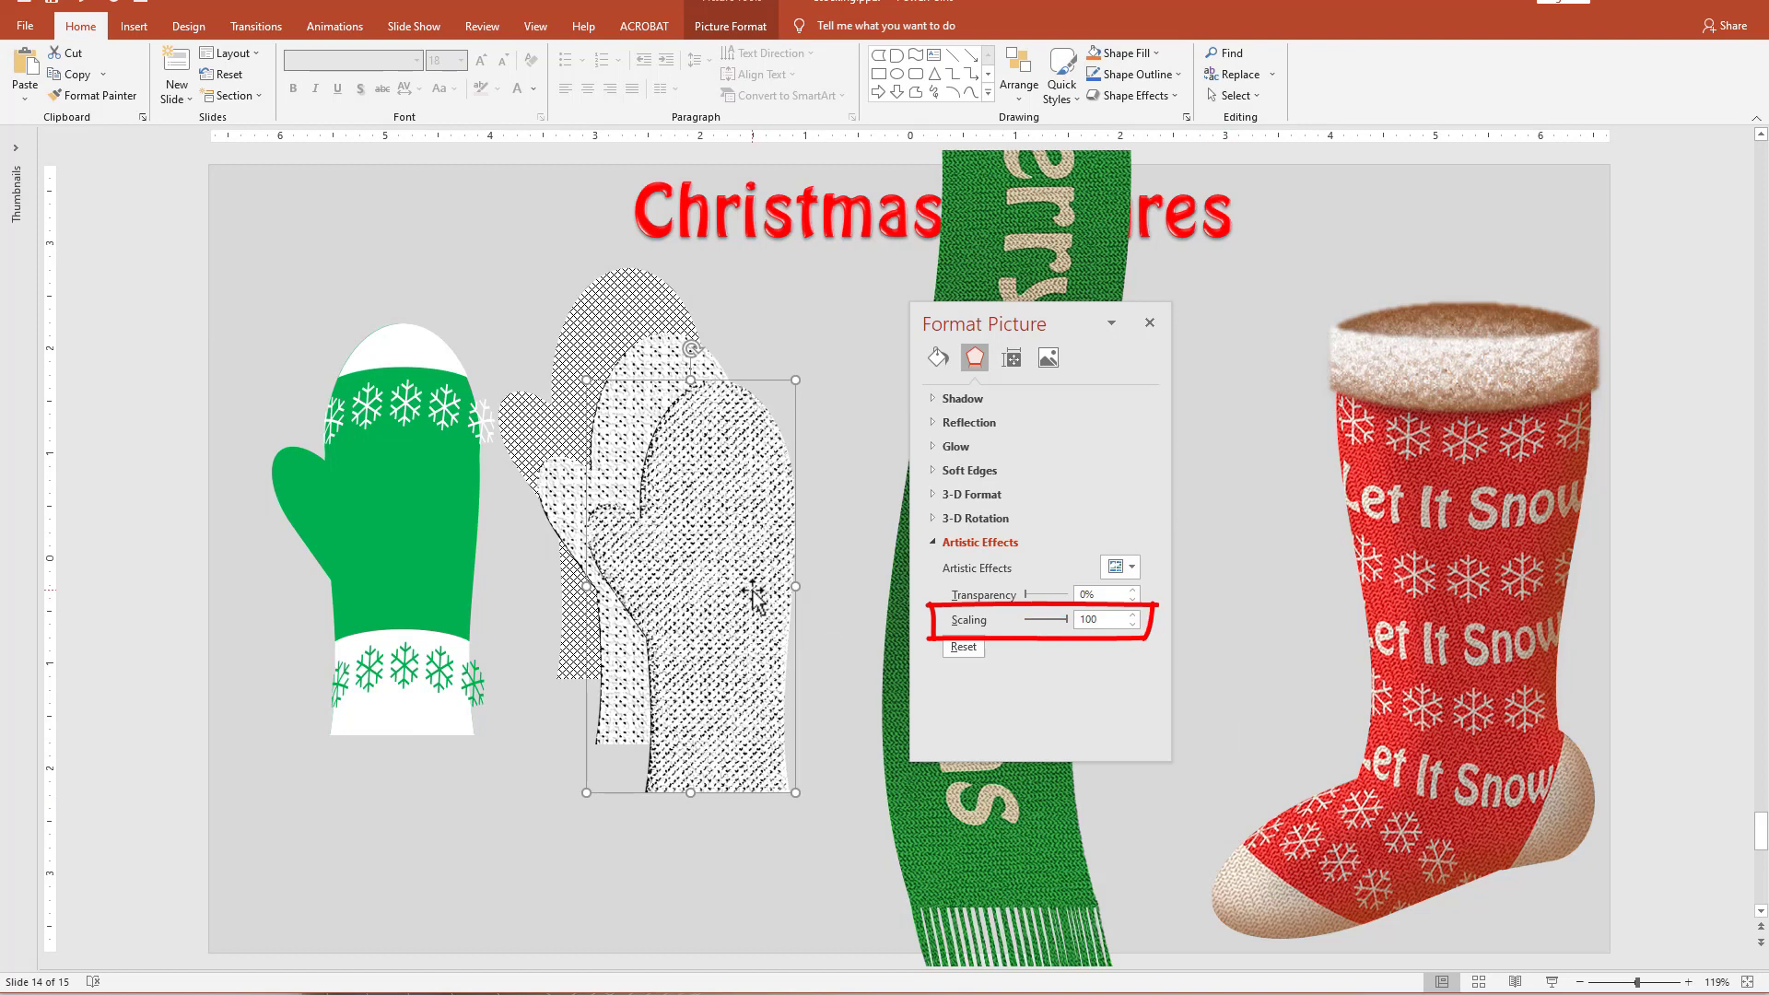
left_click_drag(742, 579, 790, 599)
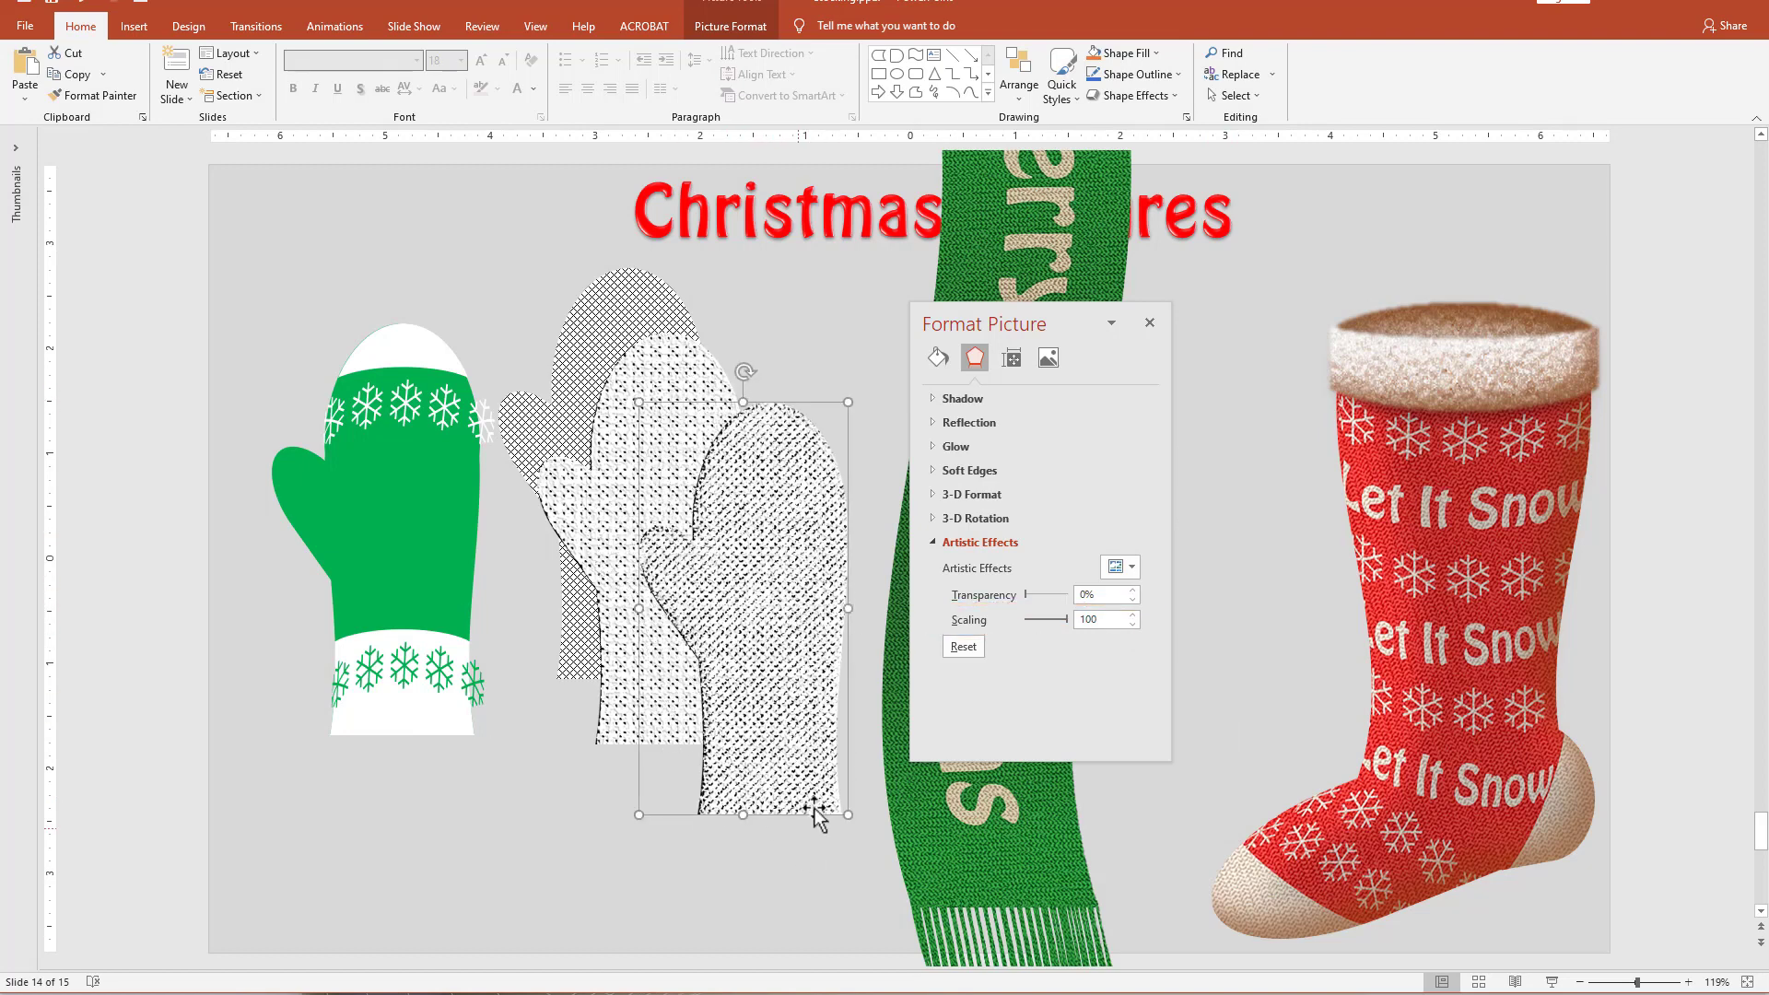
left_click_drag(759, 728, 779, 658)
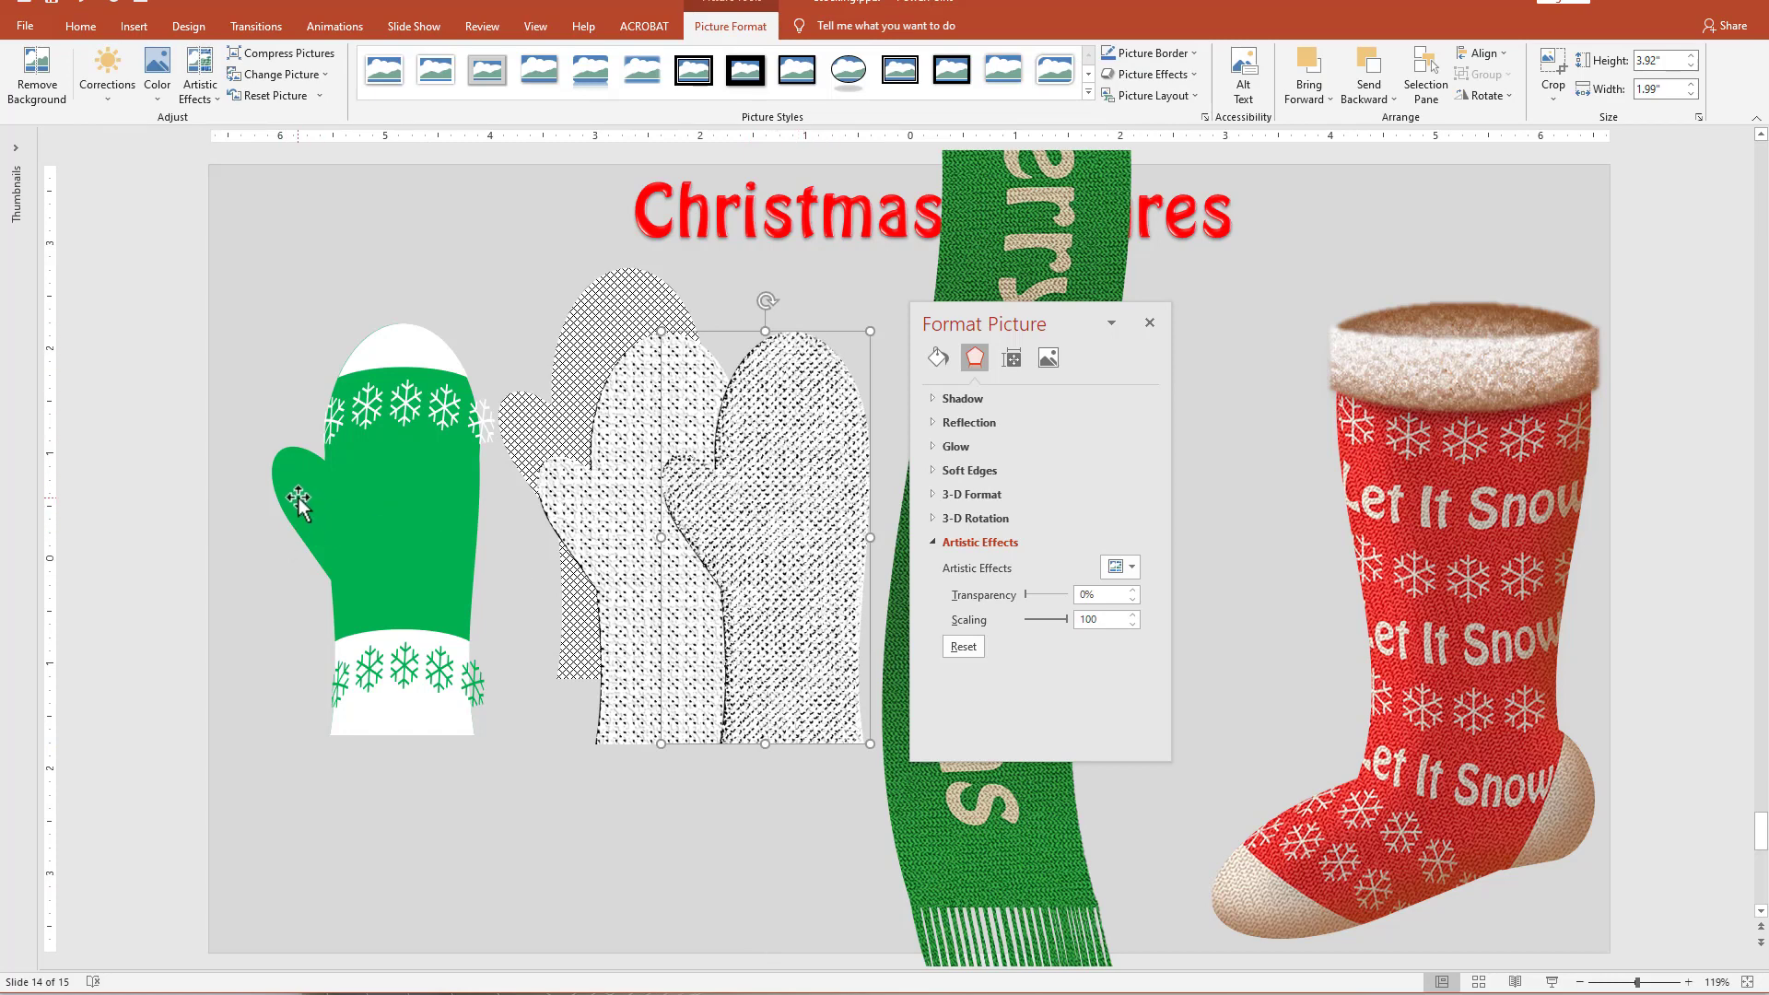
Duplicate the plain green mitten and fill the copy with the clipboard picture, untiled, at 73% transparency, shifting it aside slightly.
left_click_drag(295, 493, 519, 659)
left_click(792, 535)
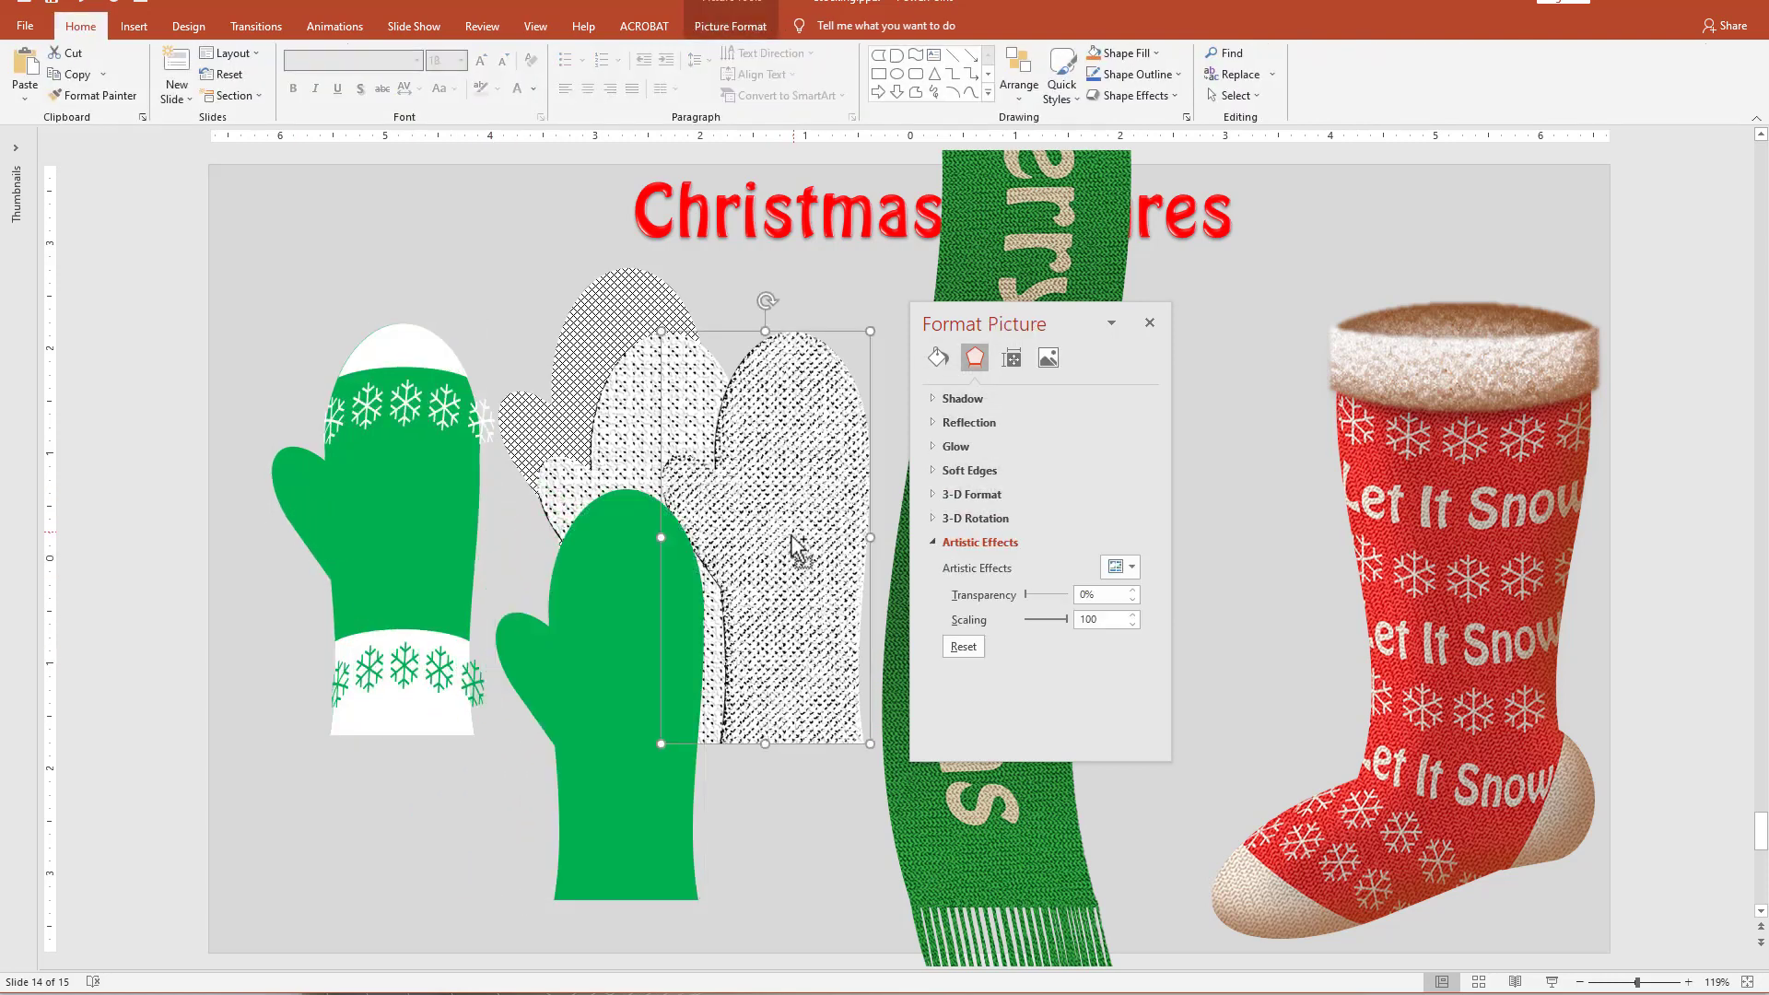
left_click(644, 620)
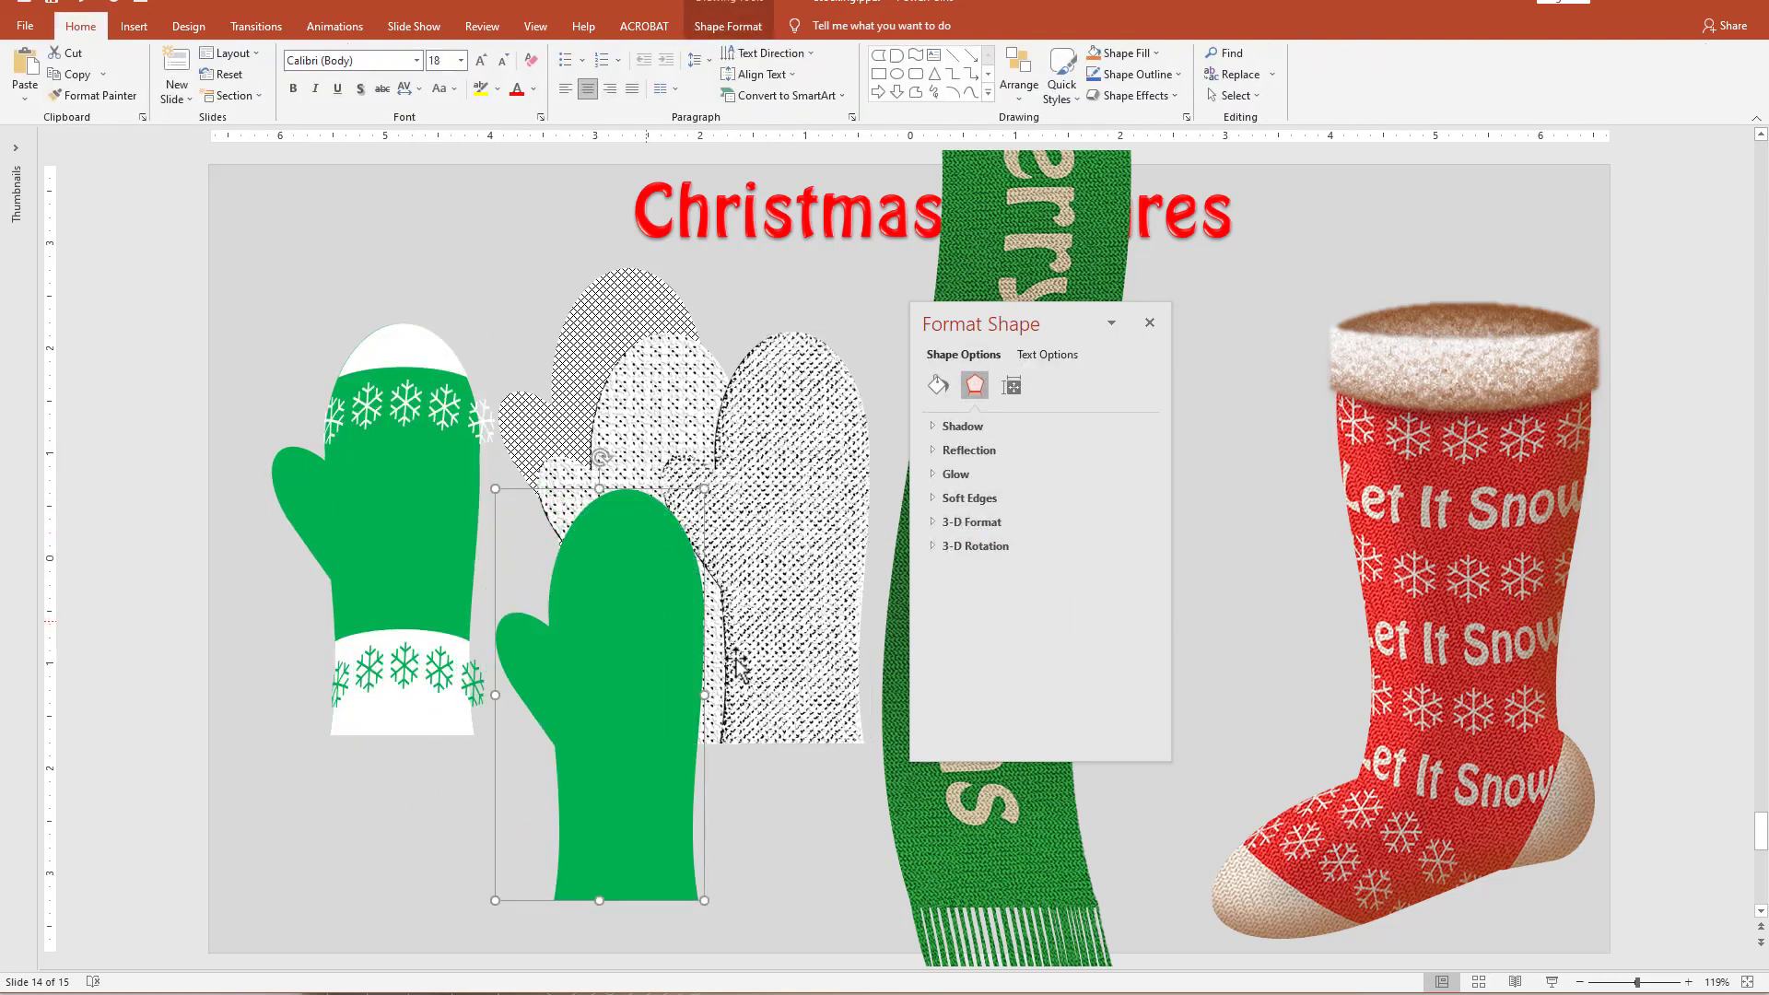
left_click(938, 386)
left_click(1014, 515)
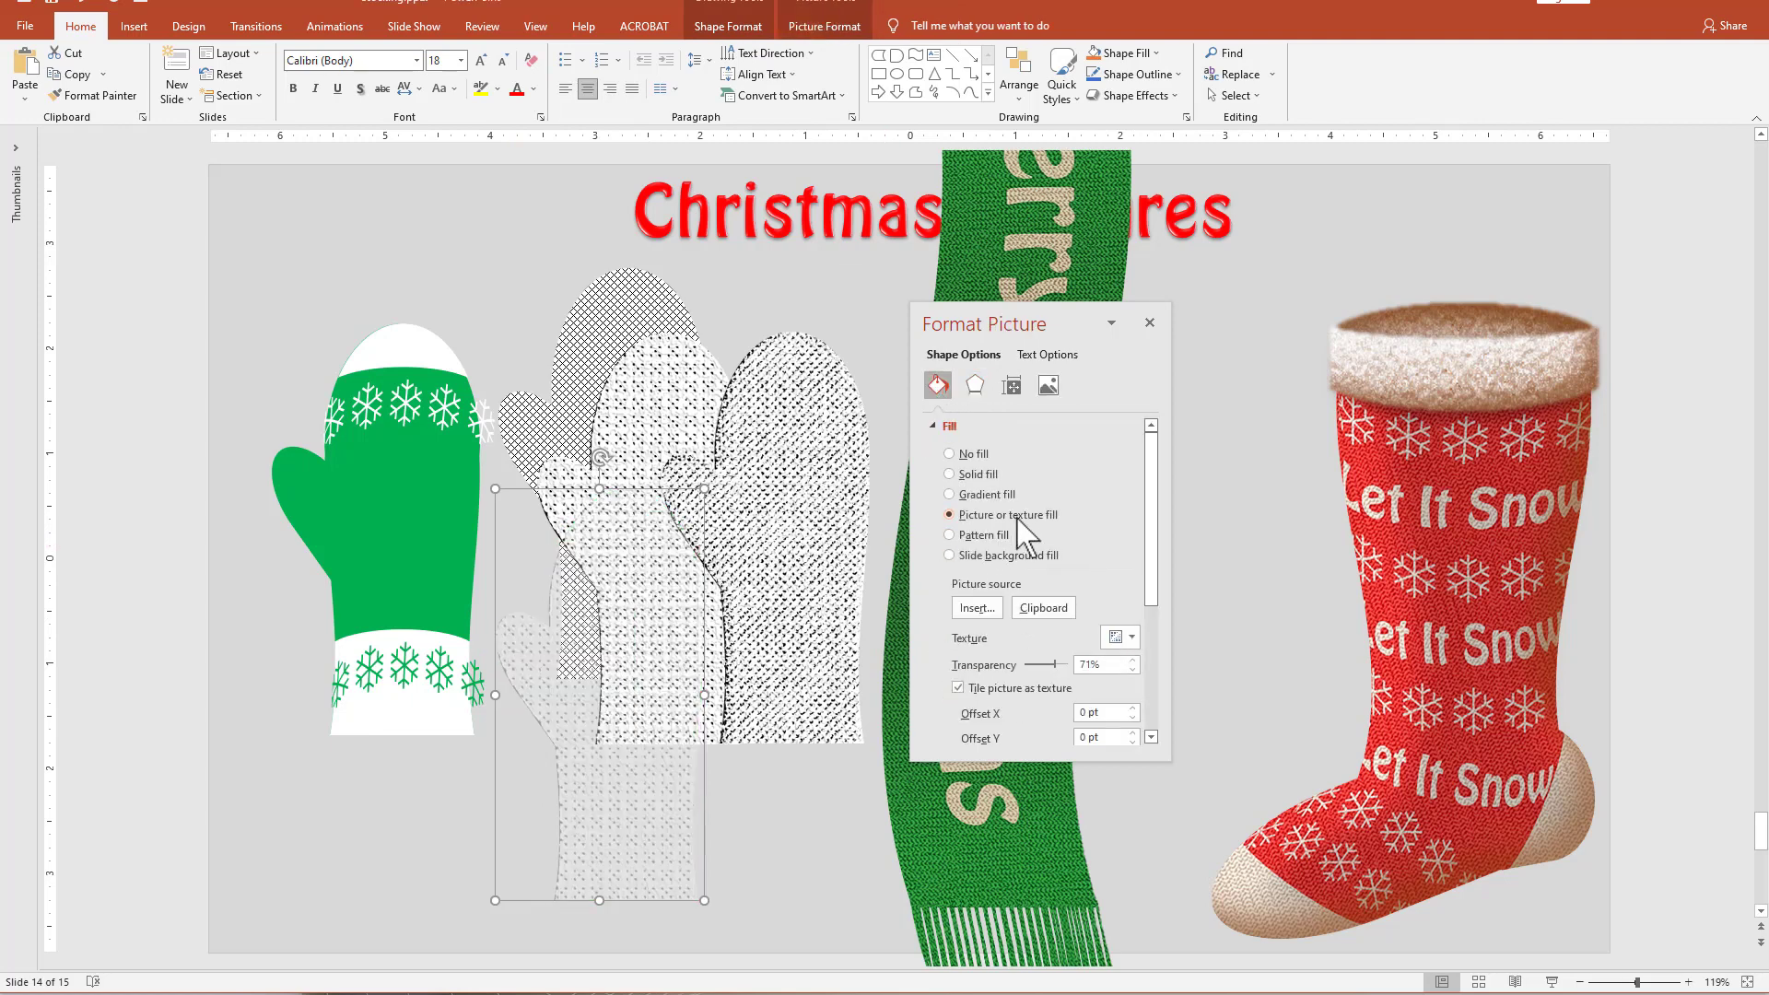
left_click(1047, 609)
mouse_move(635, 844)
left_mouse_down()
mouse_move(434, 821)
mouse_move(387, 711)
mouse_move(410, 666)
mouse_move(623, 790)
mouse_move(810, 793)
mouse_move(765, 750)
mouse_move(686, 842)
left_mouse_up()
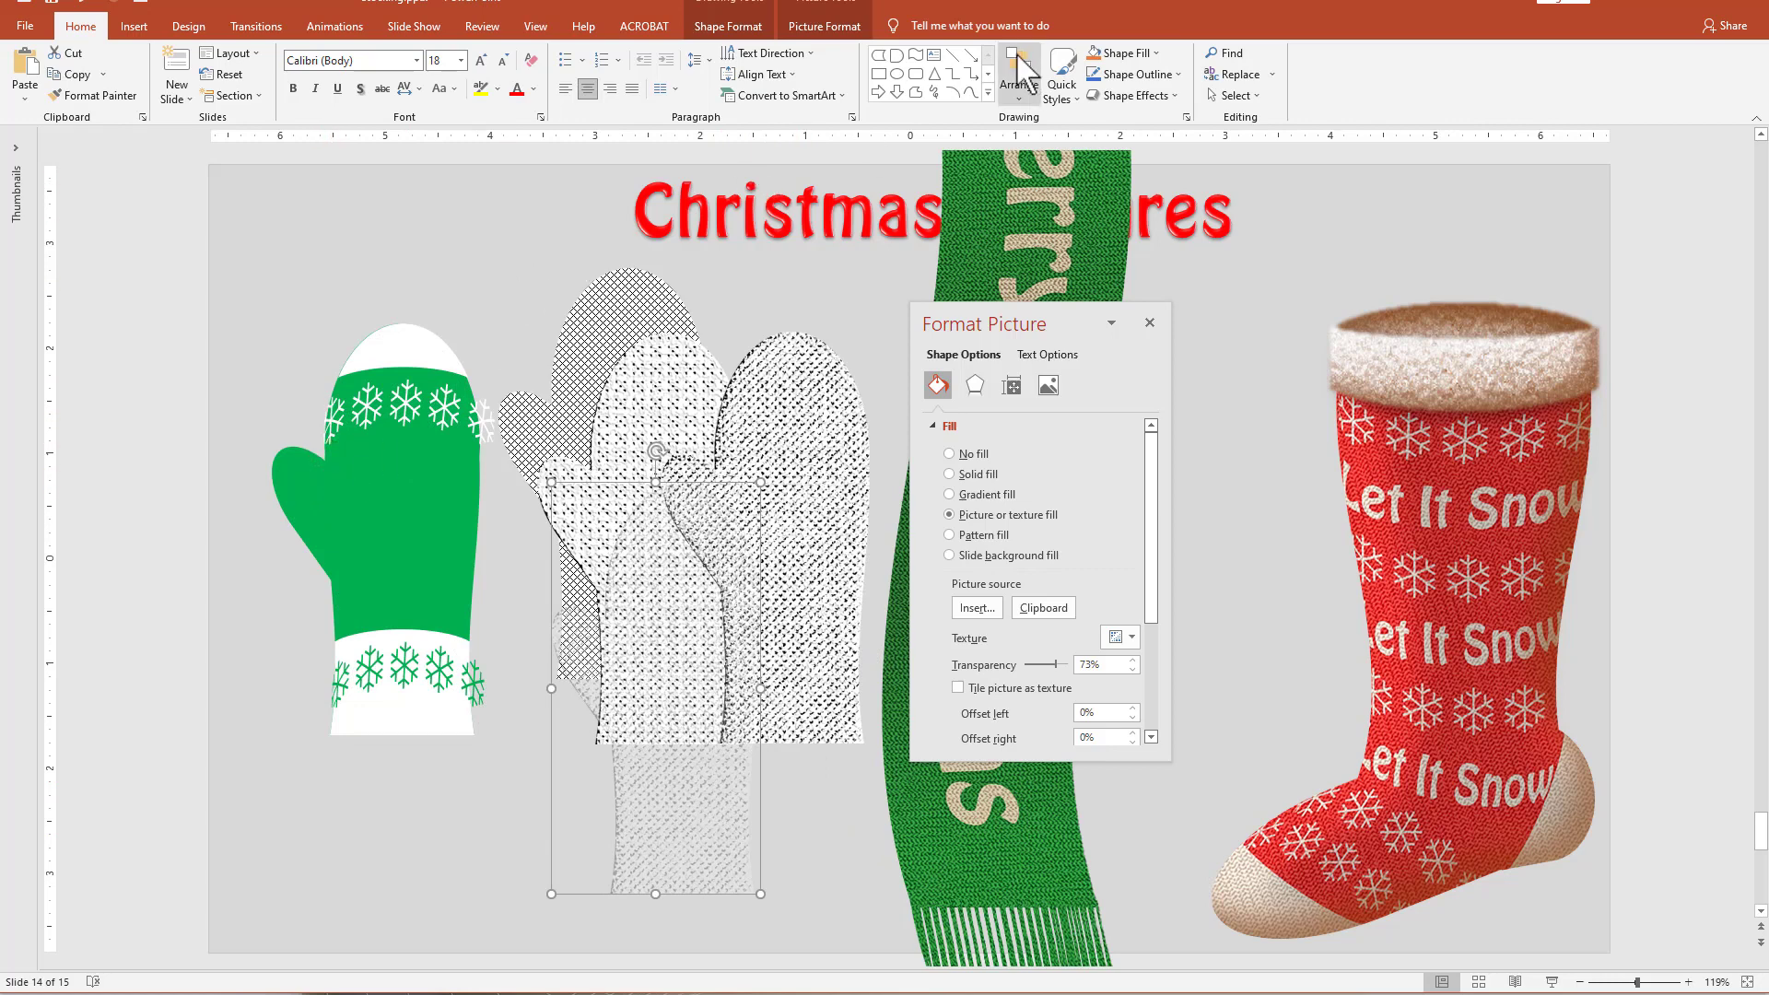
Draw a wave shape above the green mitten, flatten it to about 0.17" high by 1.57" wide, and remove its outline.
left_click(916, 56)
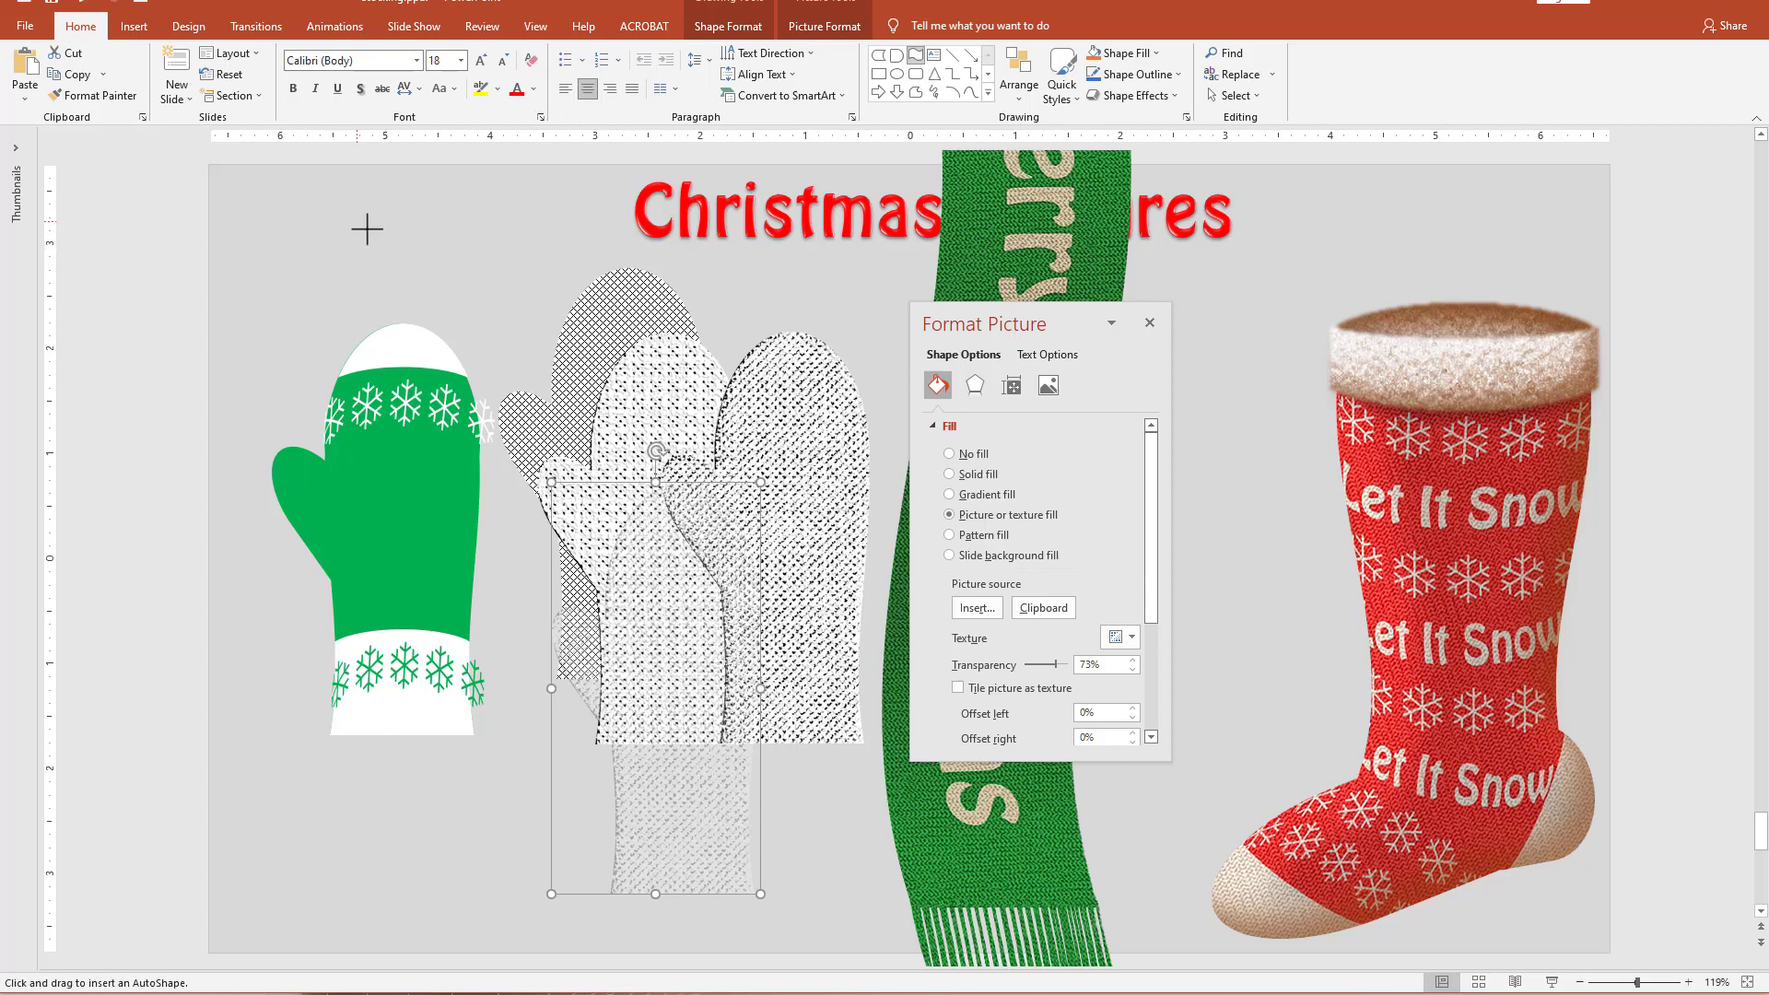
left_click_drag(356, 221, 522, 277)
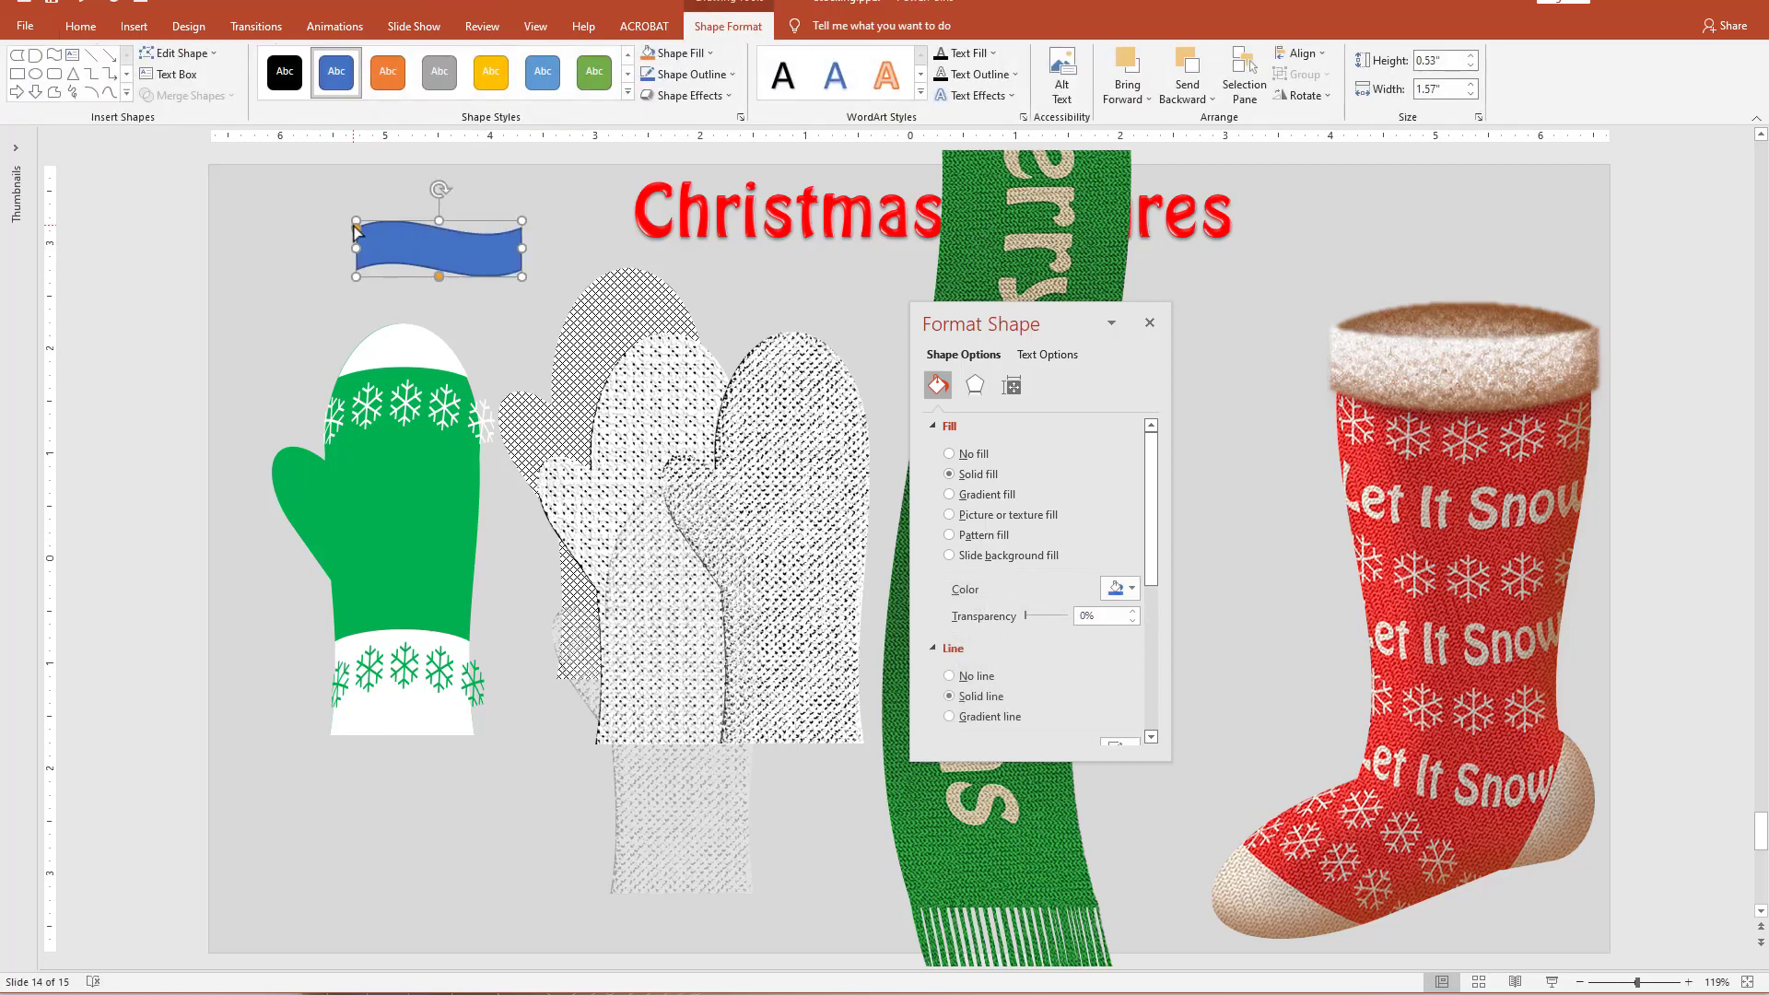
left_click_drag(356, 225, 439, 259)
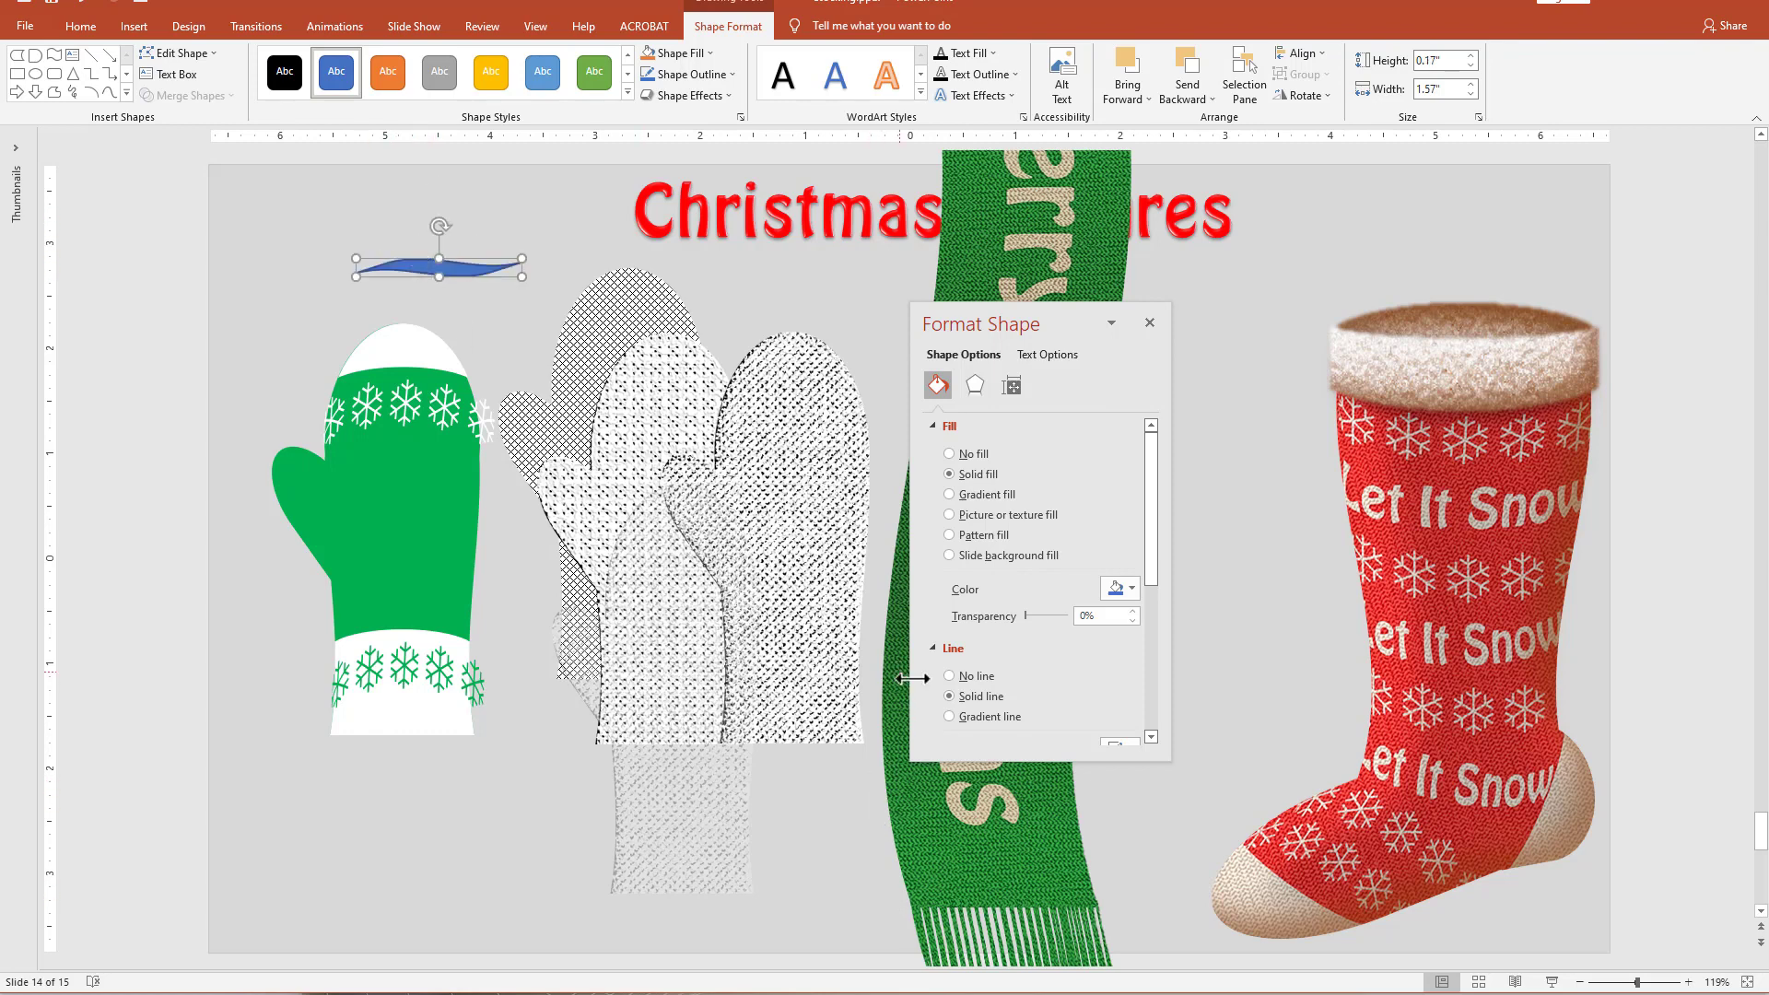
left_click(954, 677)
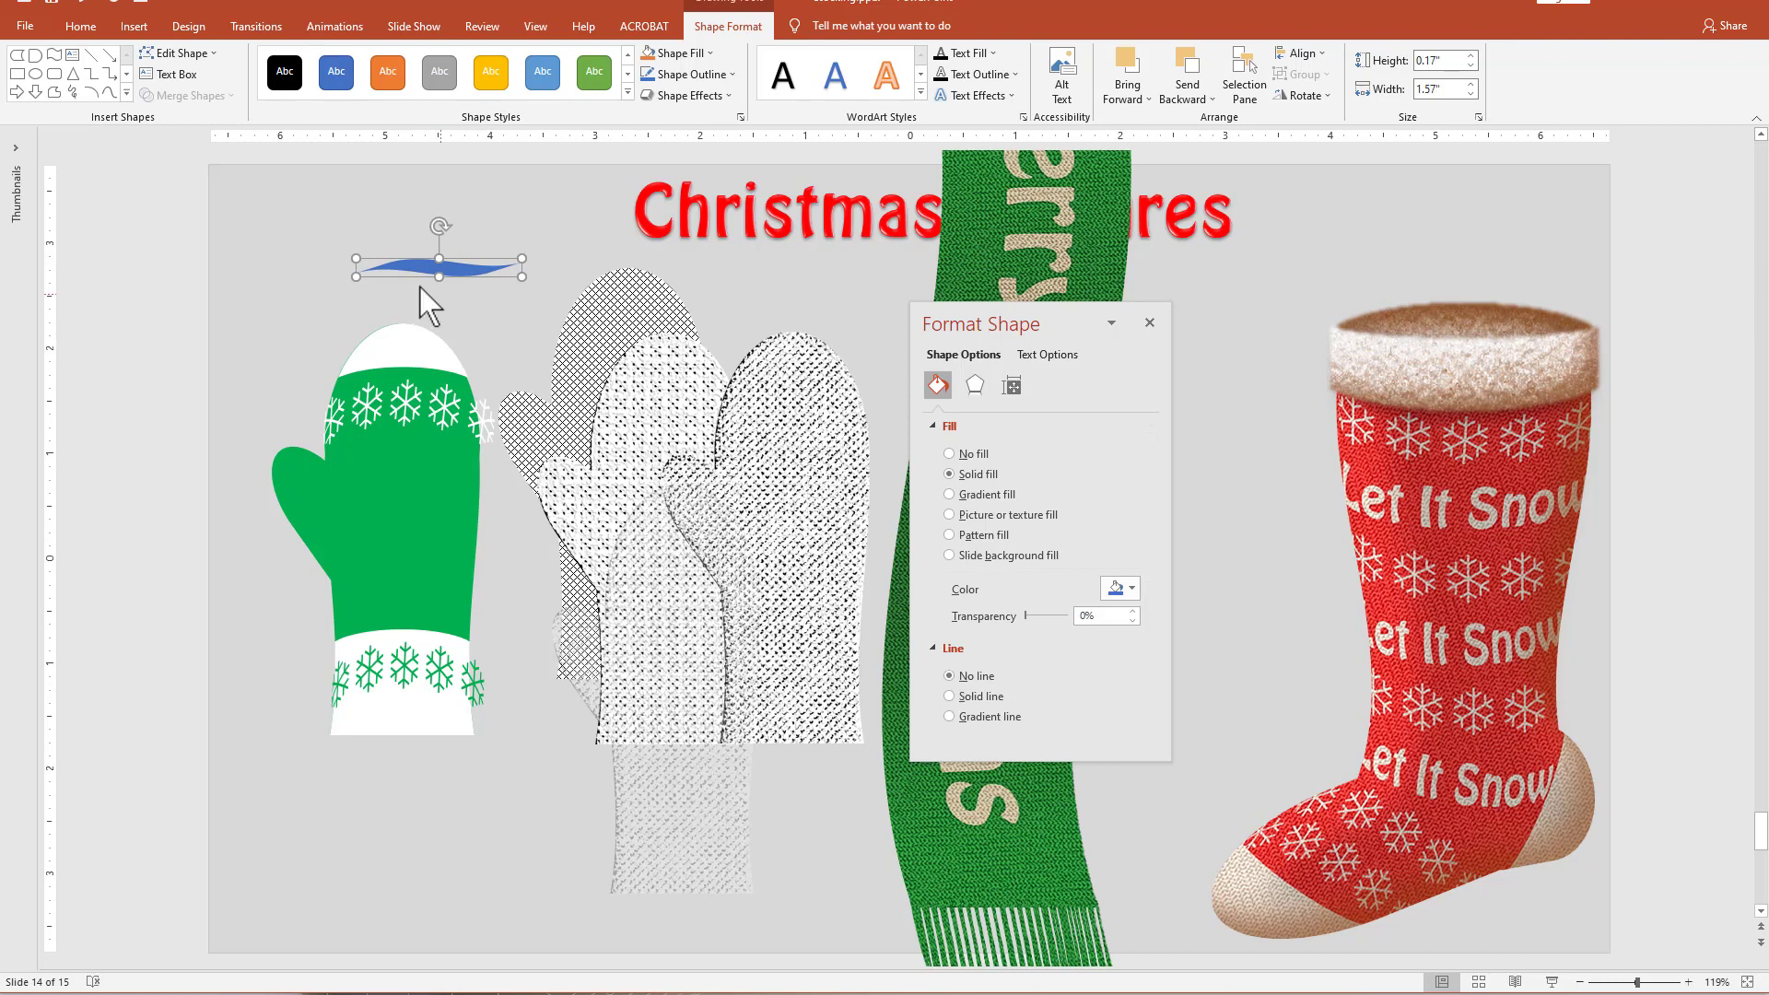
Rotate the wave upright, place it along the seam between thumb and palm, and shrink it to about 1.01" by 0.09".
left_click_drag(444, 229, 471, 262)
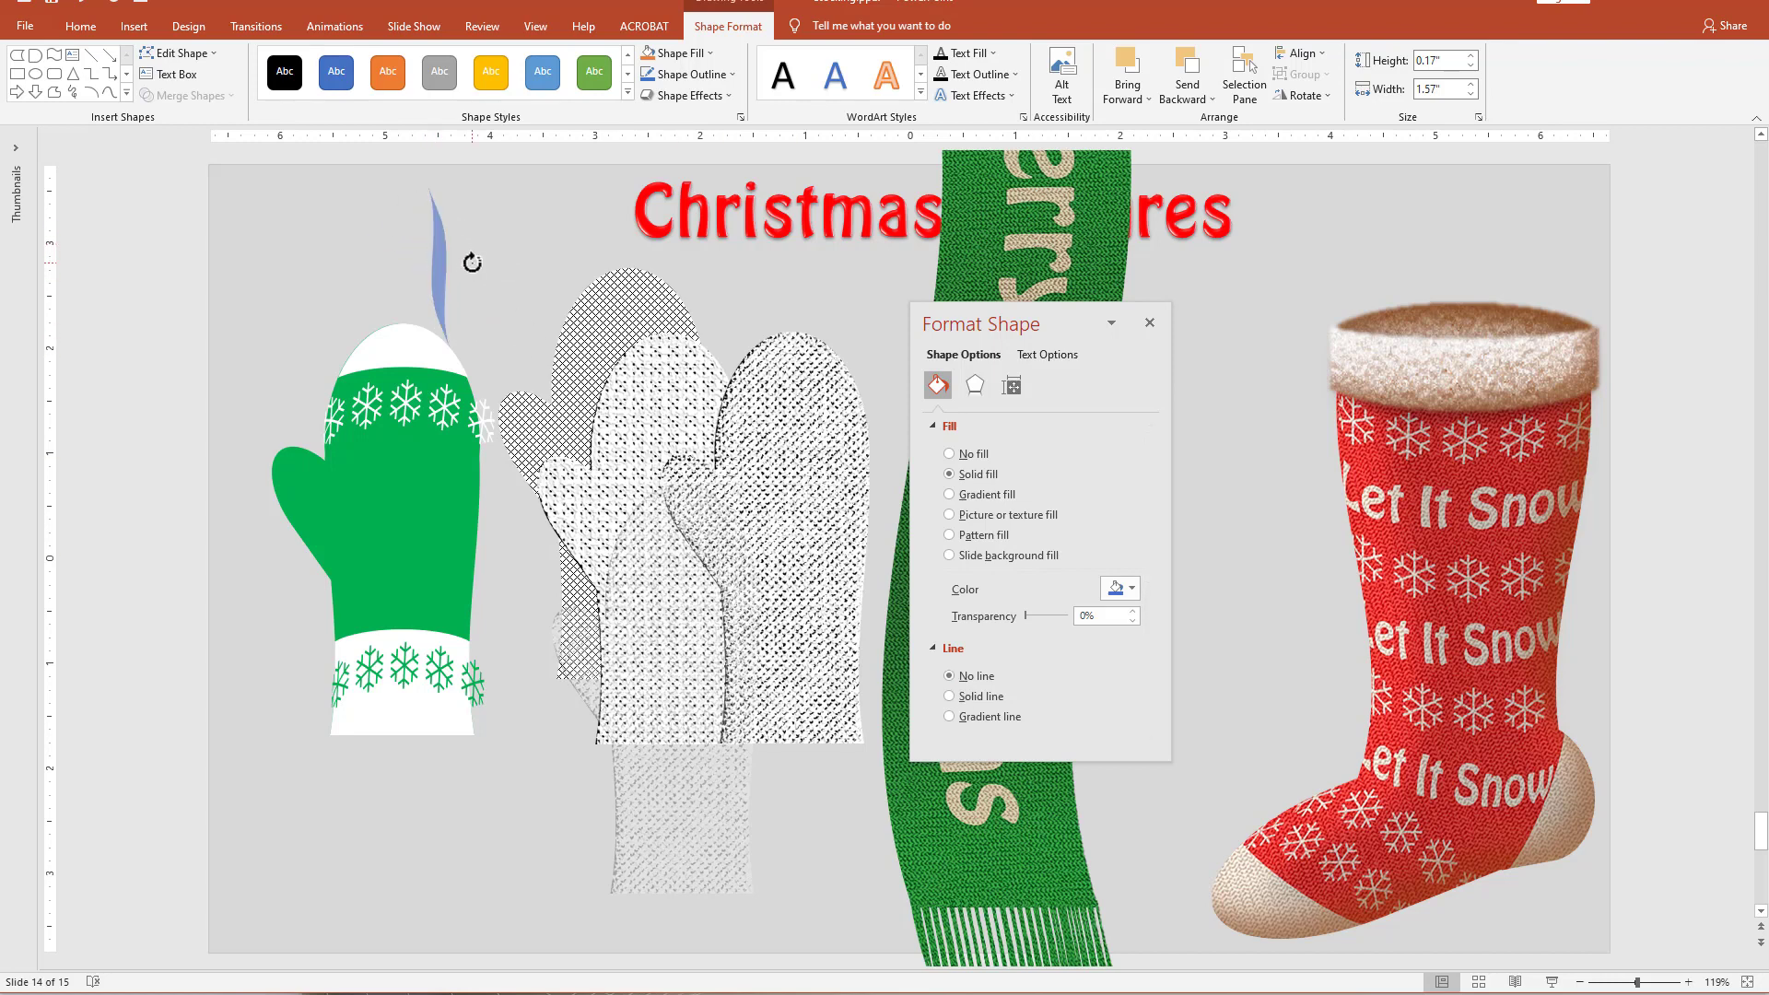
left_click_drag(438, 186, 330, 508)
left_click_drag(326, 575, 330, 555)
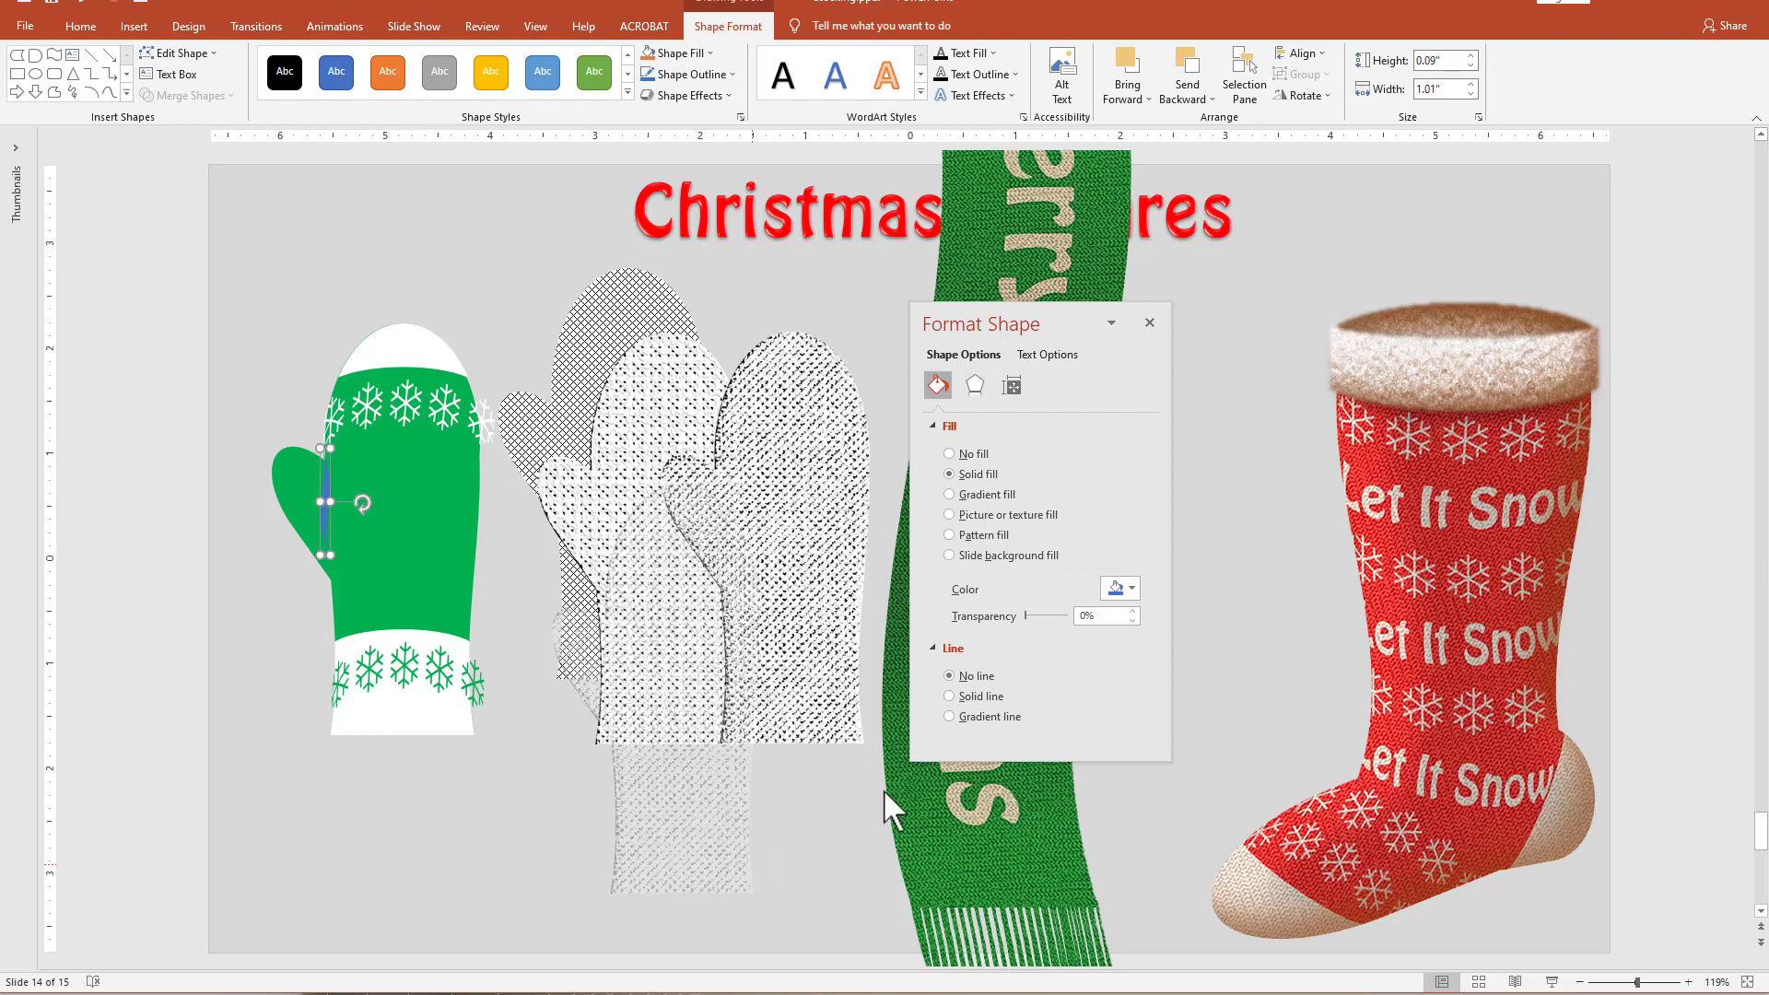
Give the thumb-seam shape a gradient fill and remove the middle gradient stops so only the two end stops are left.
left_click(977, 495)
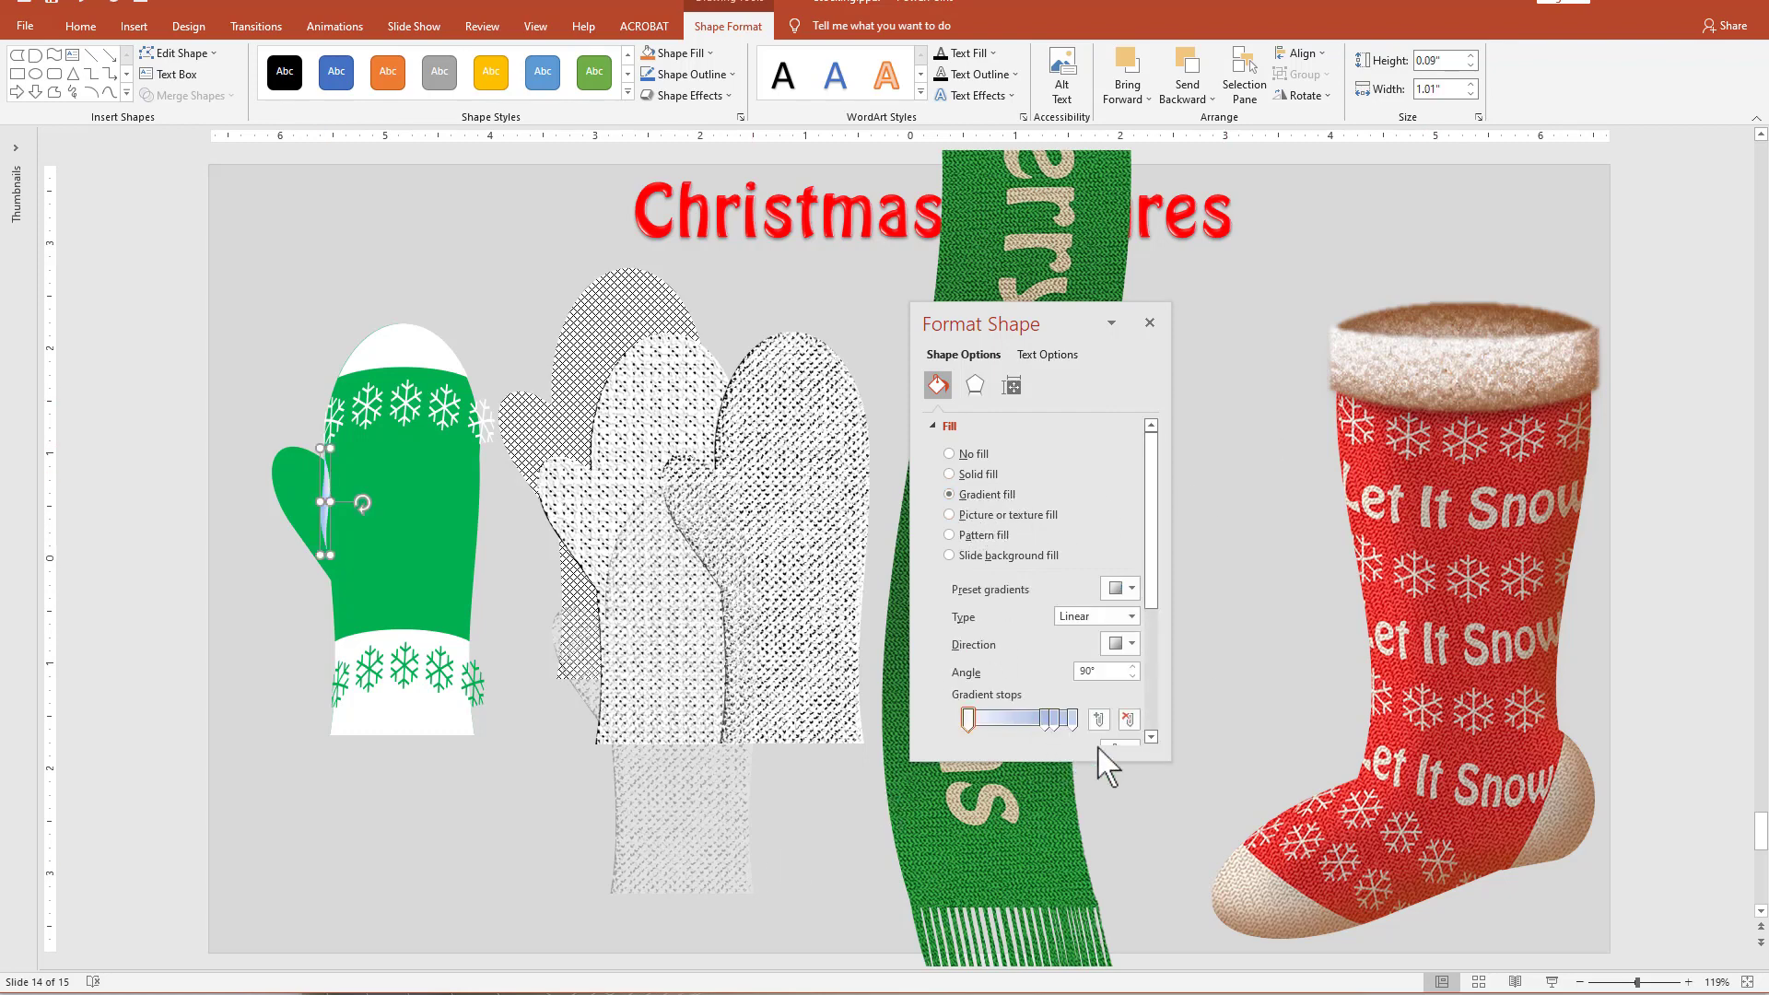
left_click(1054, 719)
left_click_drag(1046, 714, 1022, 811)
left_click_drag(1056, 724, 1143, 838)
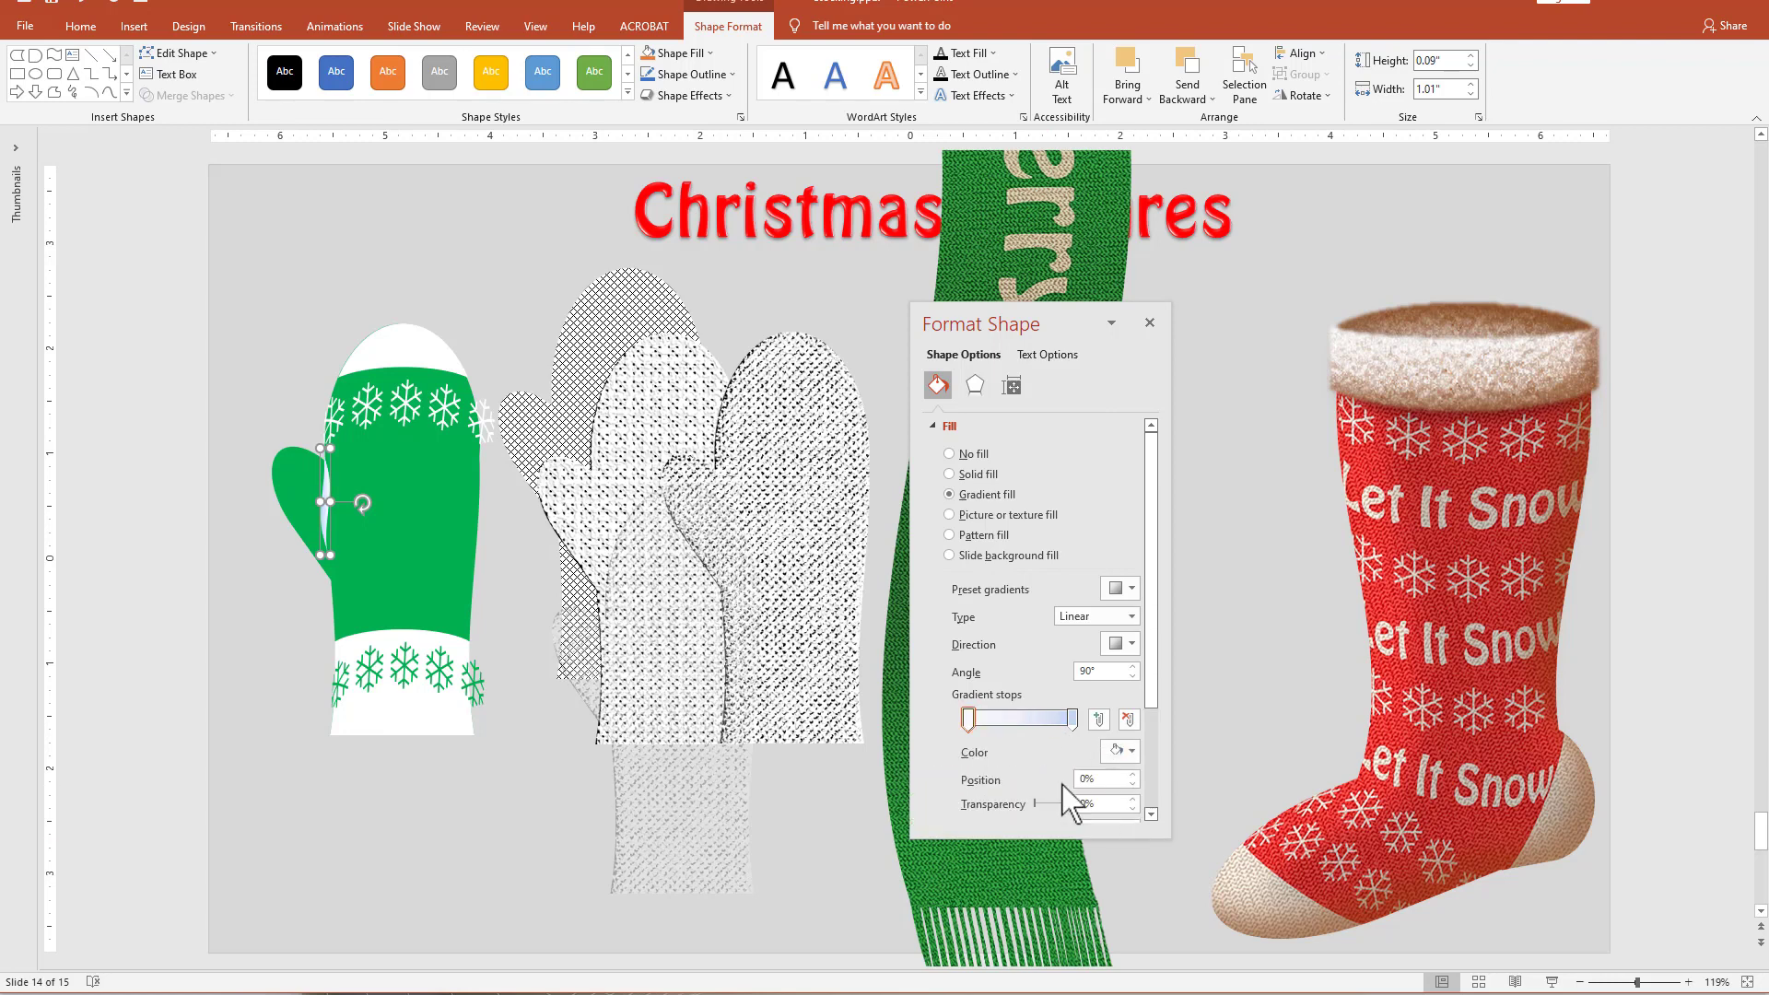
Color both gradient stops of the thumb-seam shape dark green.
left_click(968, 720)
left_click(1119, 760)
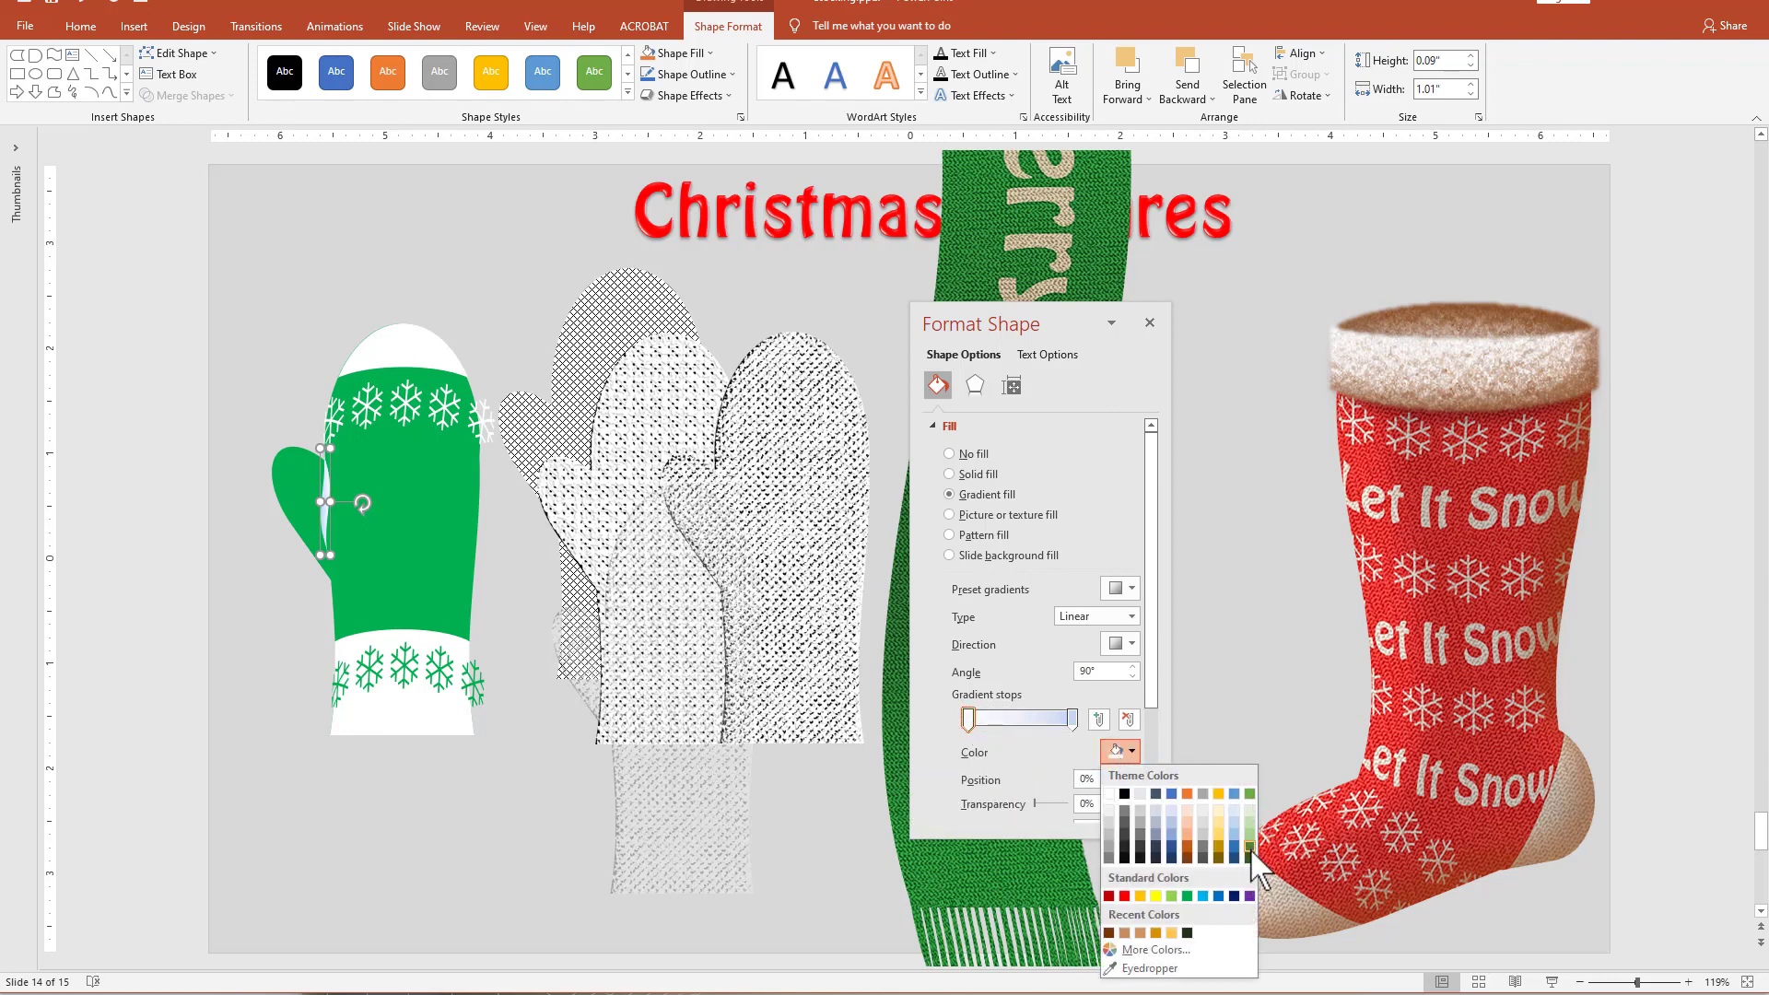
left_click(1251, 853)
left_click(1072, 720)
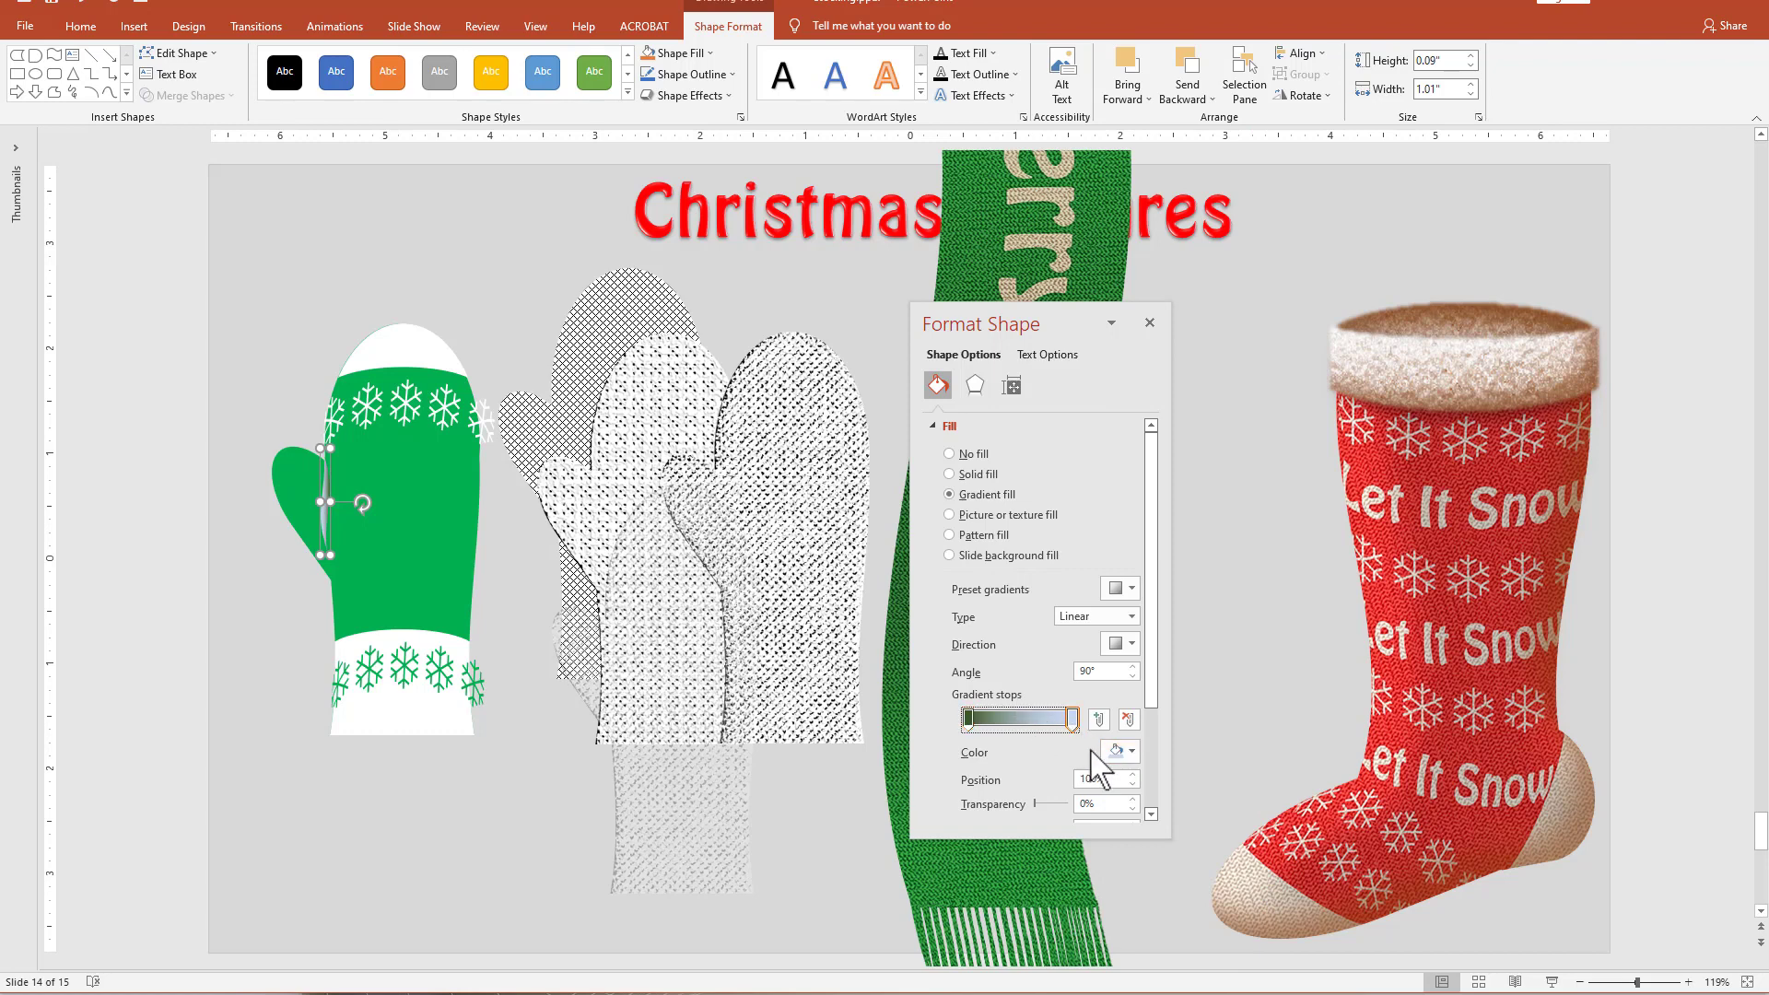
left_click(1120, 754)
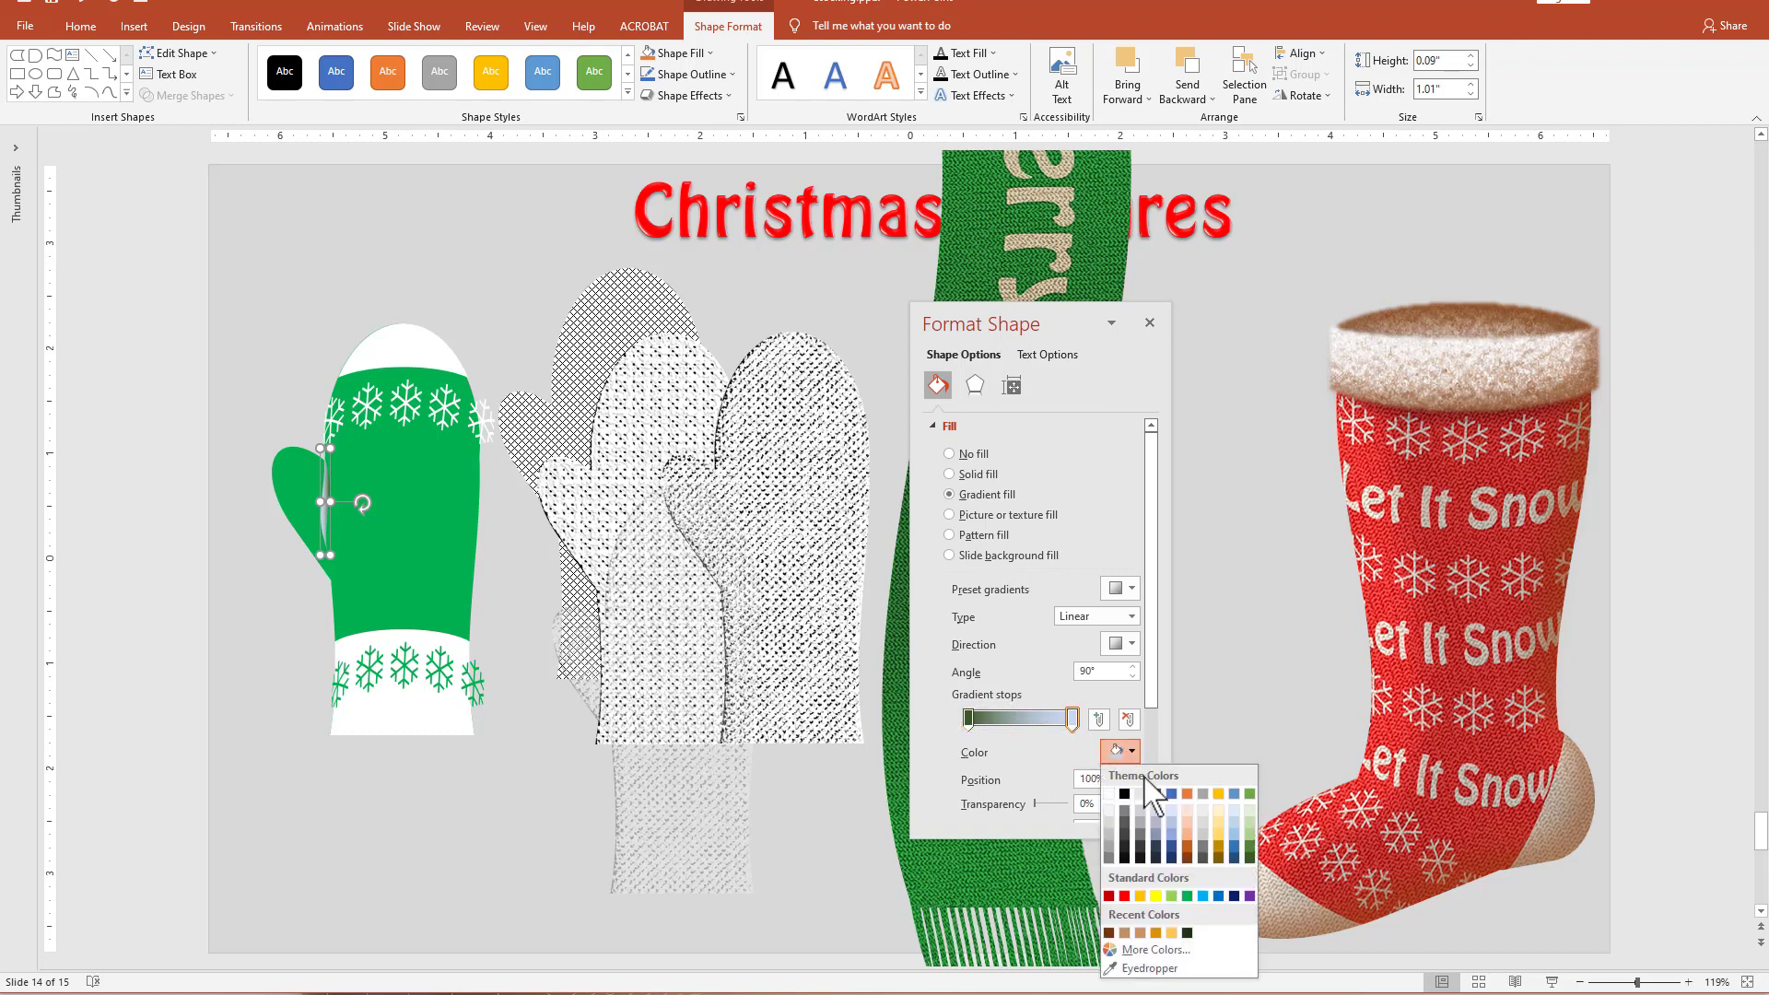
left_click(1248, 858)
Make the first gradient stop 100% transparent at position 1%, and set the gradient angle to 260°.
left_click(969, 717)
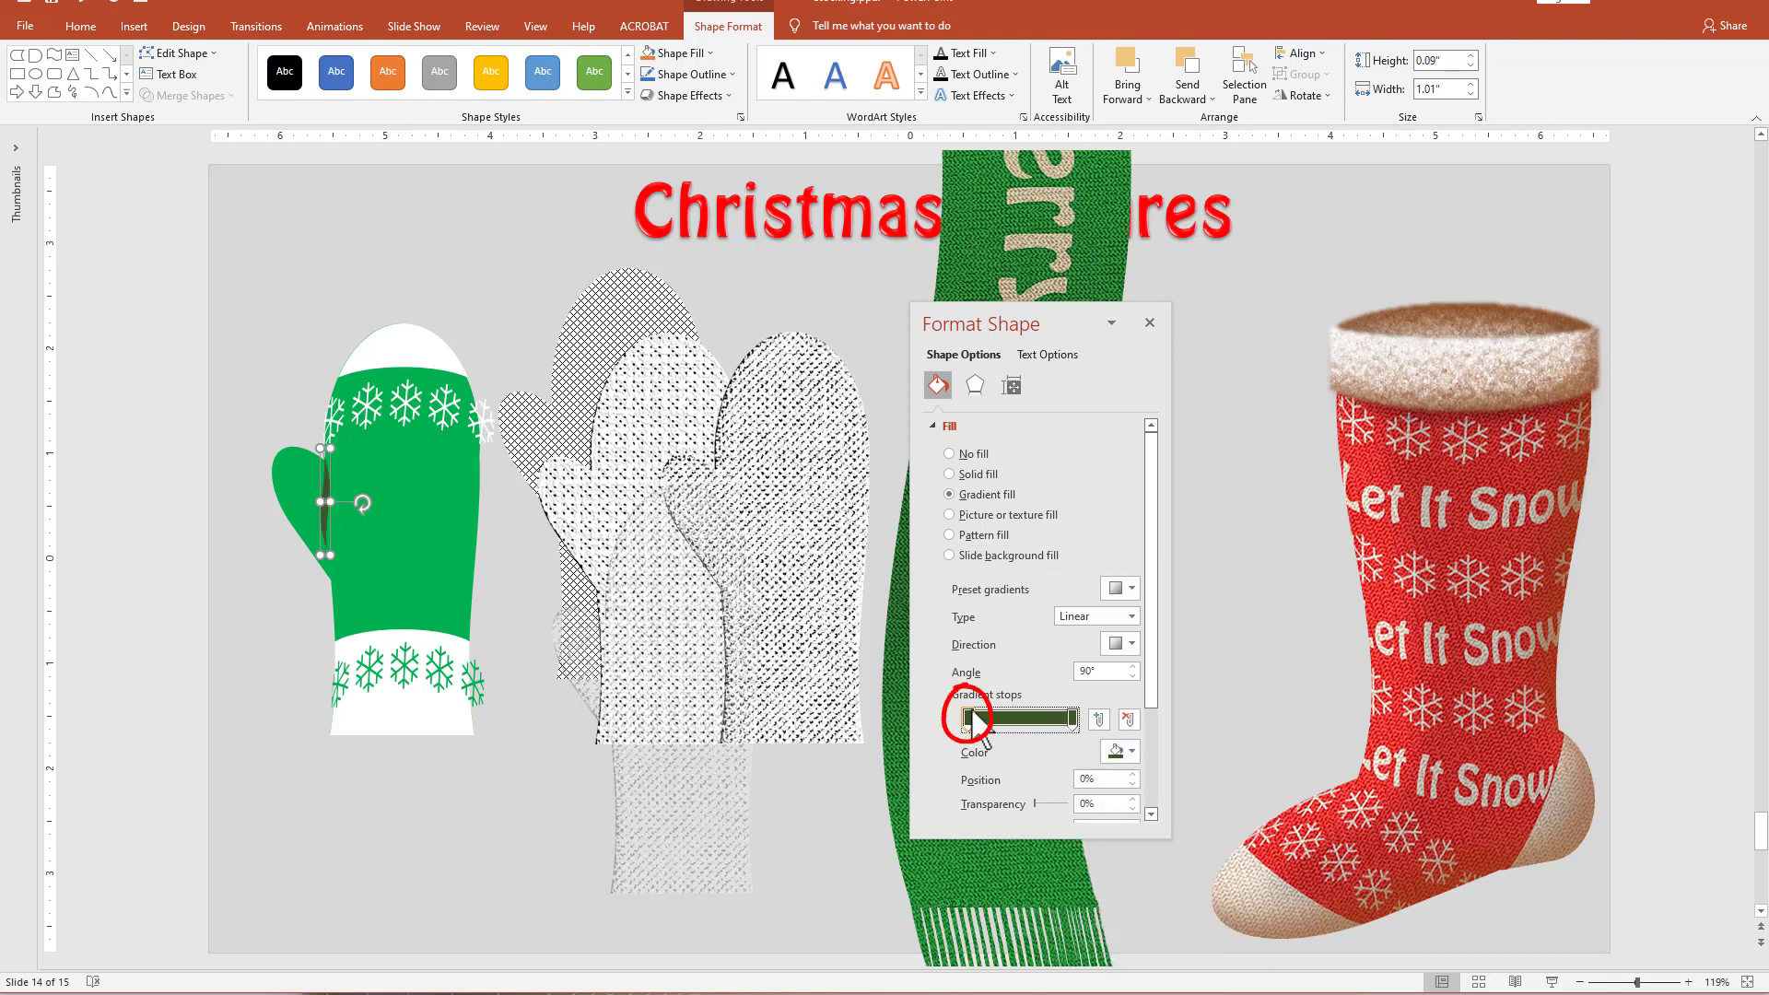
left_click_drag(1034, 803, 1120, 816)
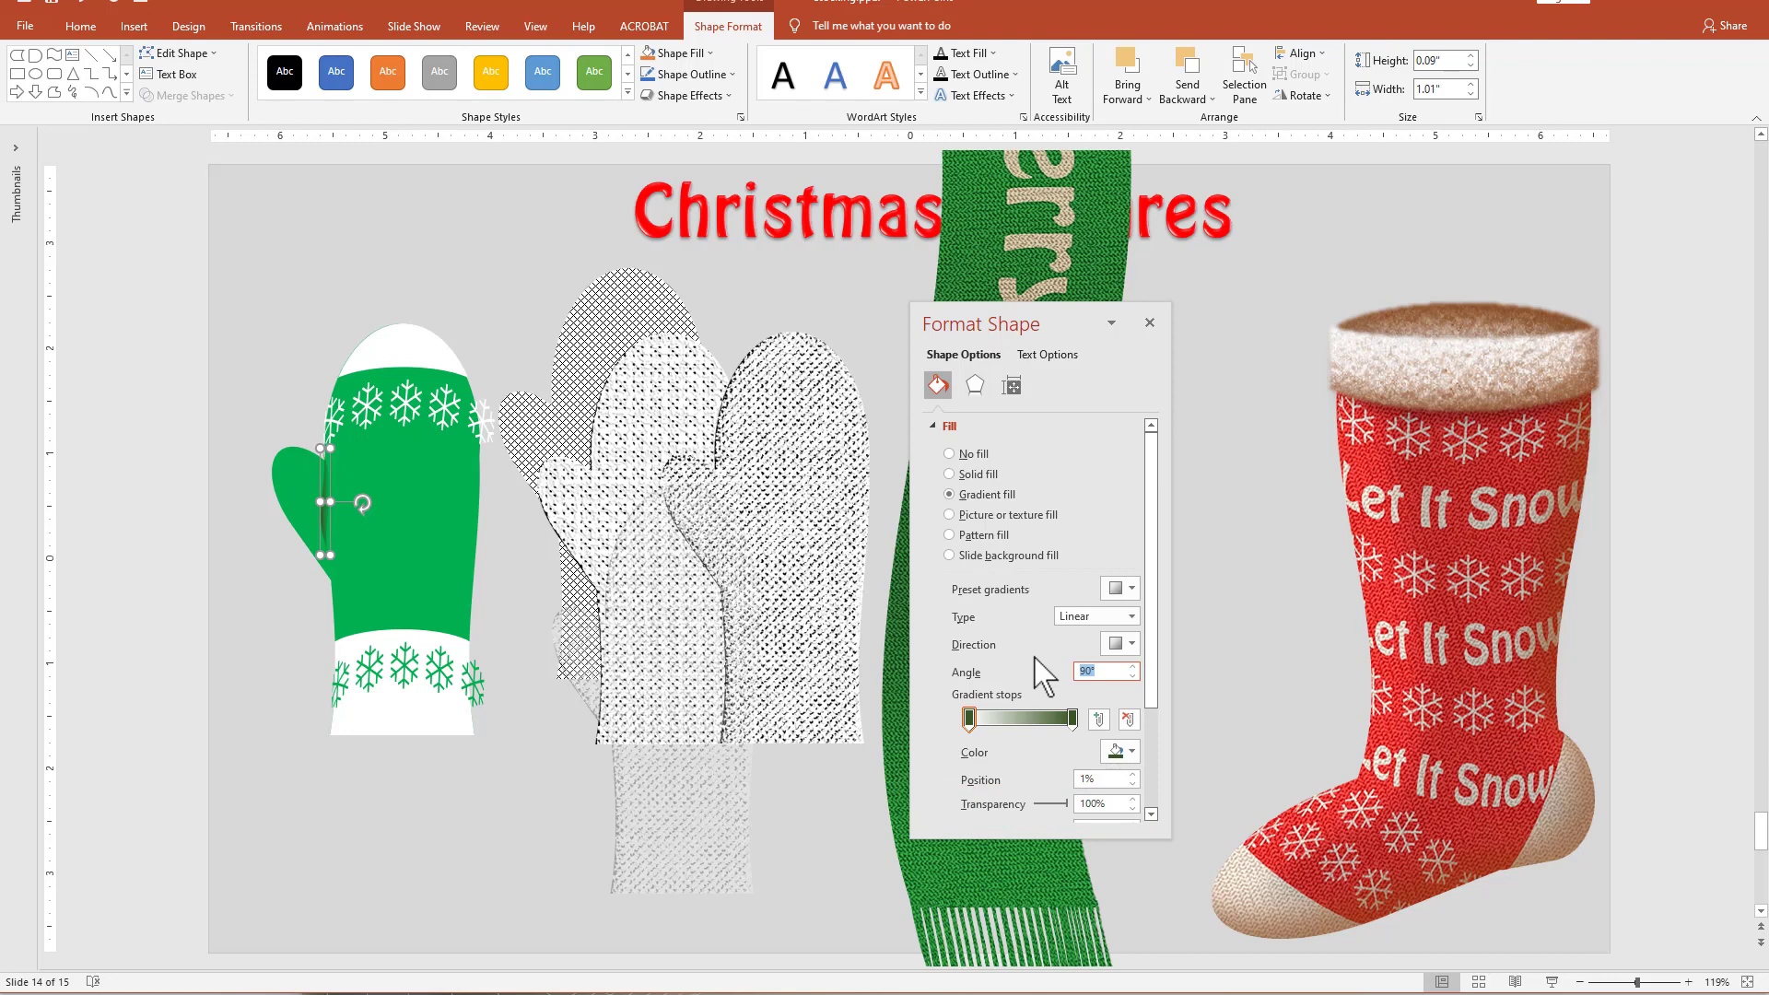
type("26")
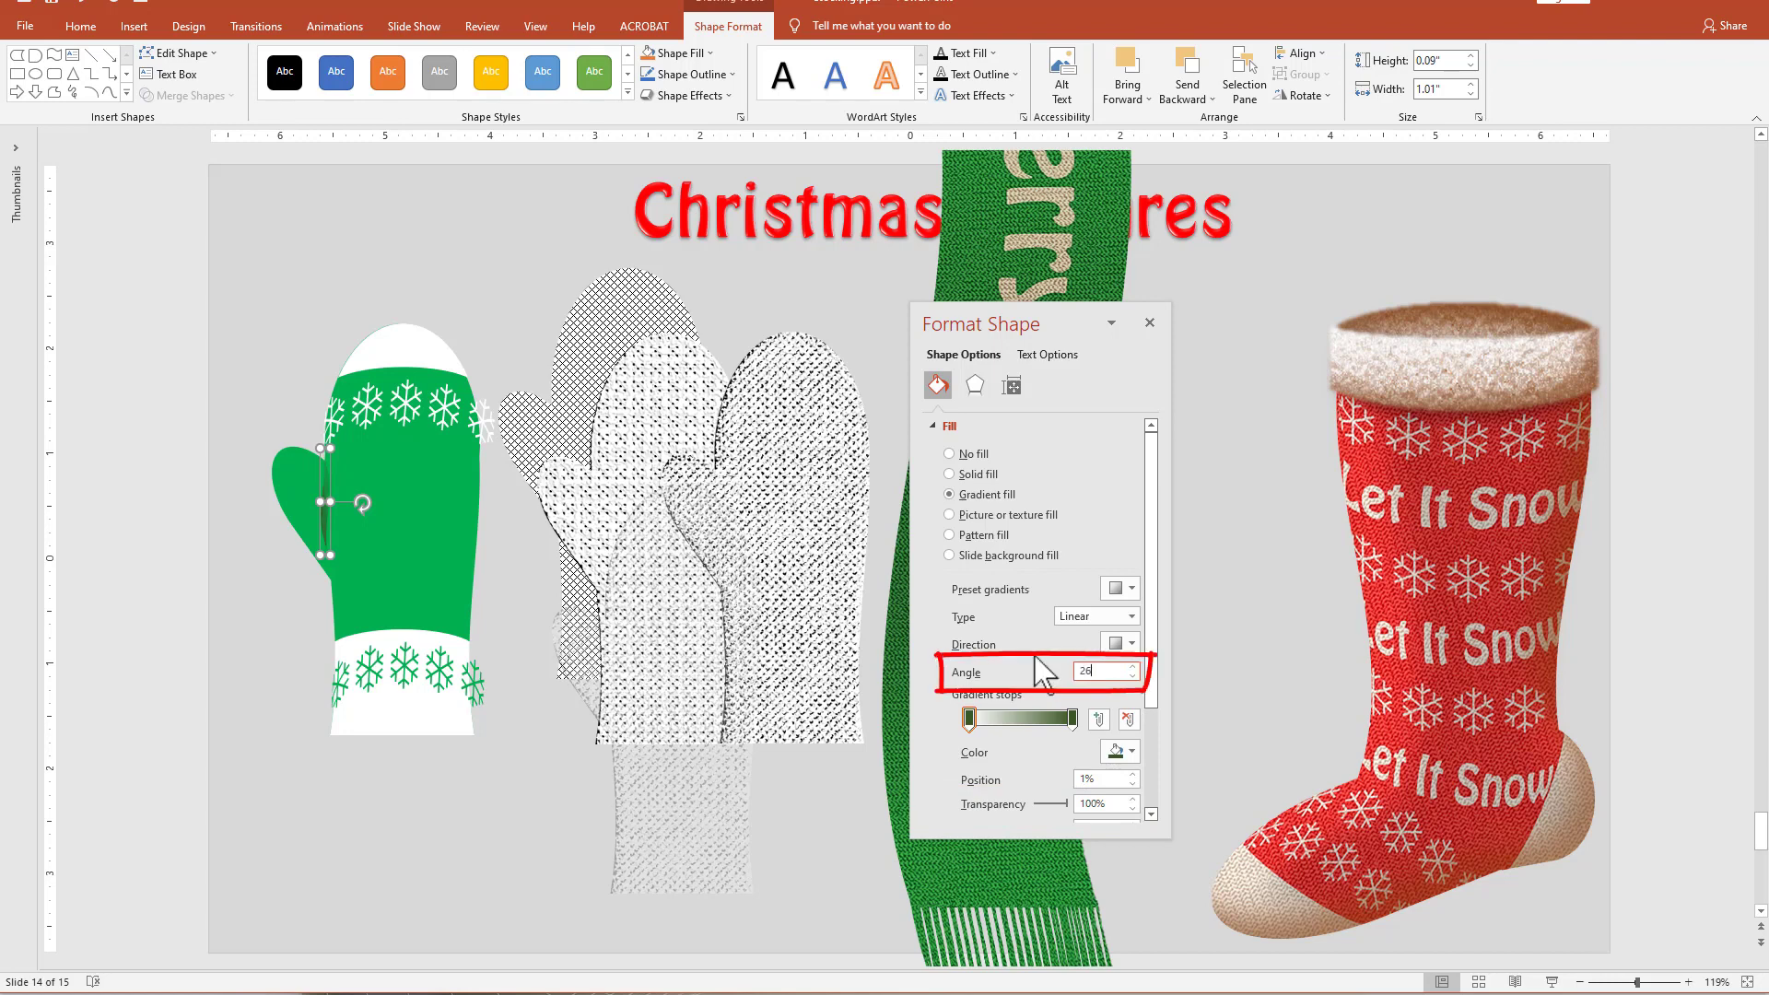
type("0")
key("Return")
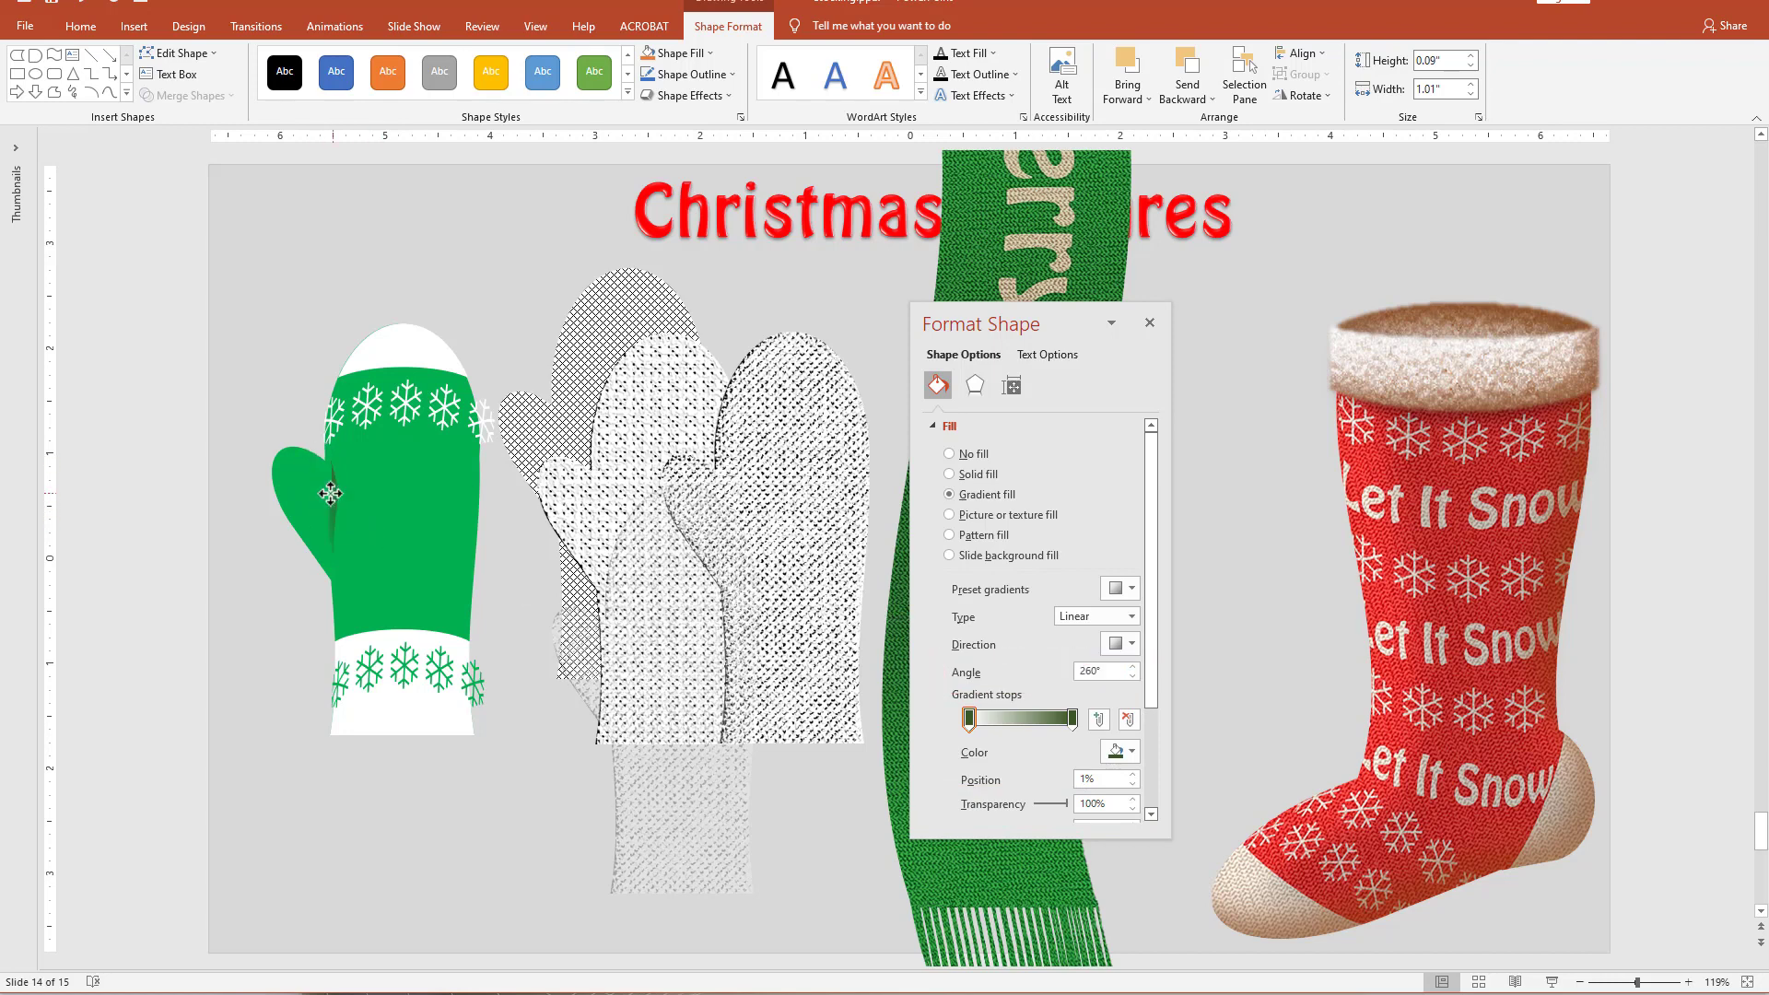
left_click(253, 640)
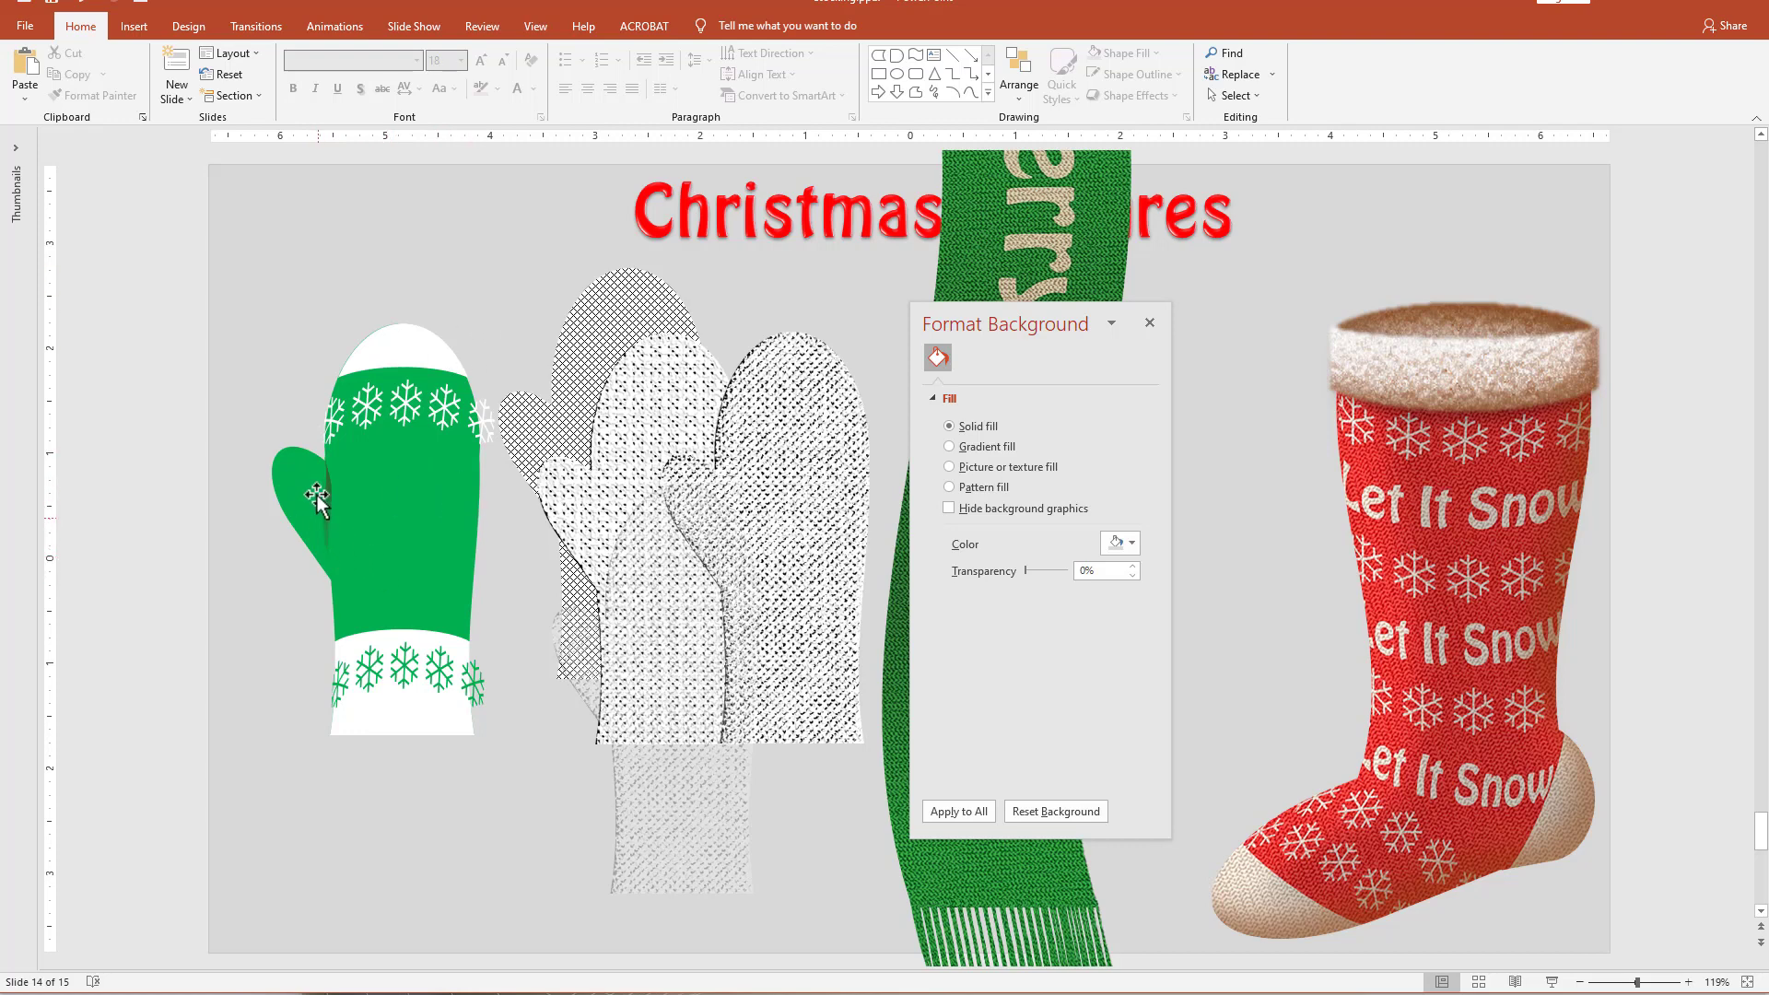
Lay the semi-transparent textured mitten exactly over the green mitten and nudge the thumb-seam shadow slightly down.
left_click_drag(679, 710, 387, 608)
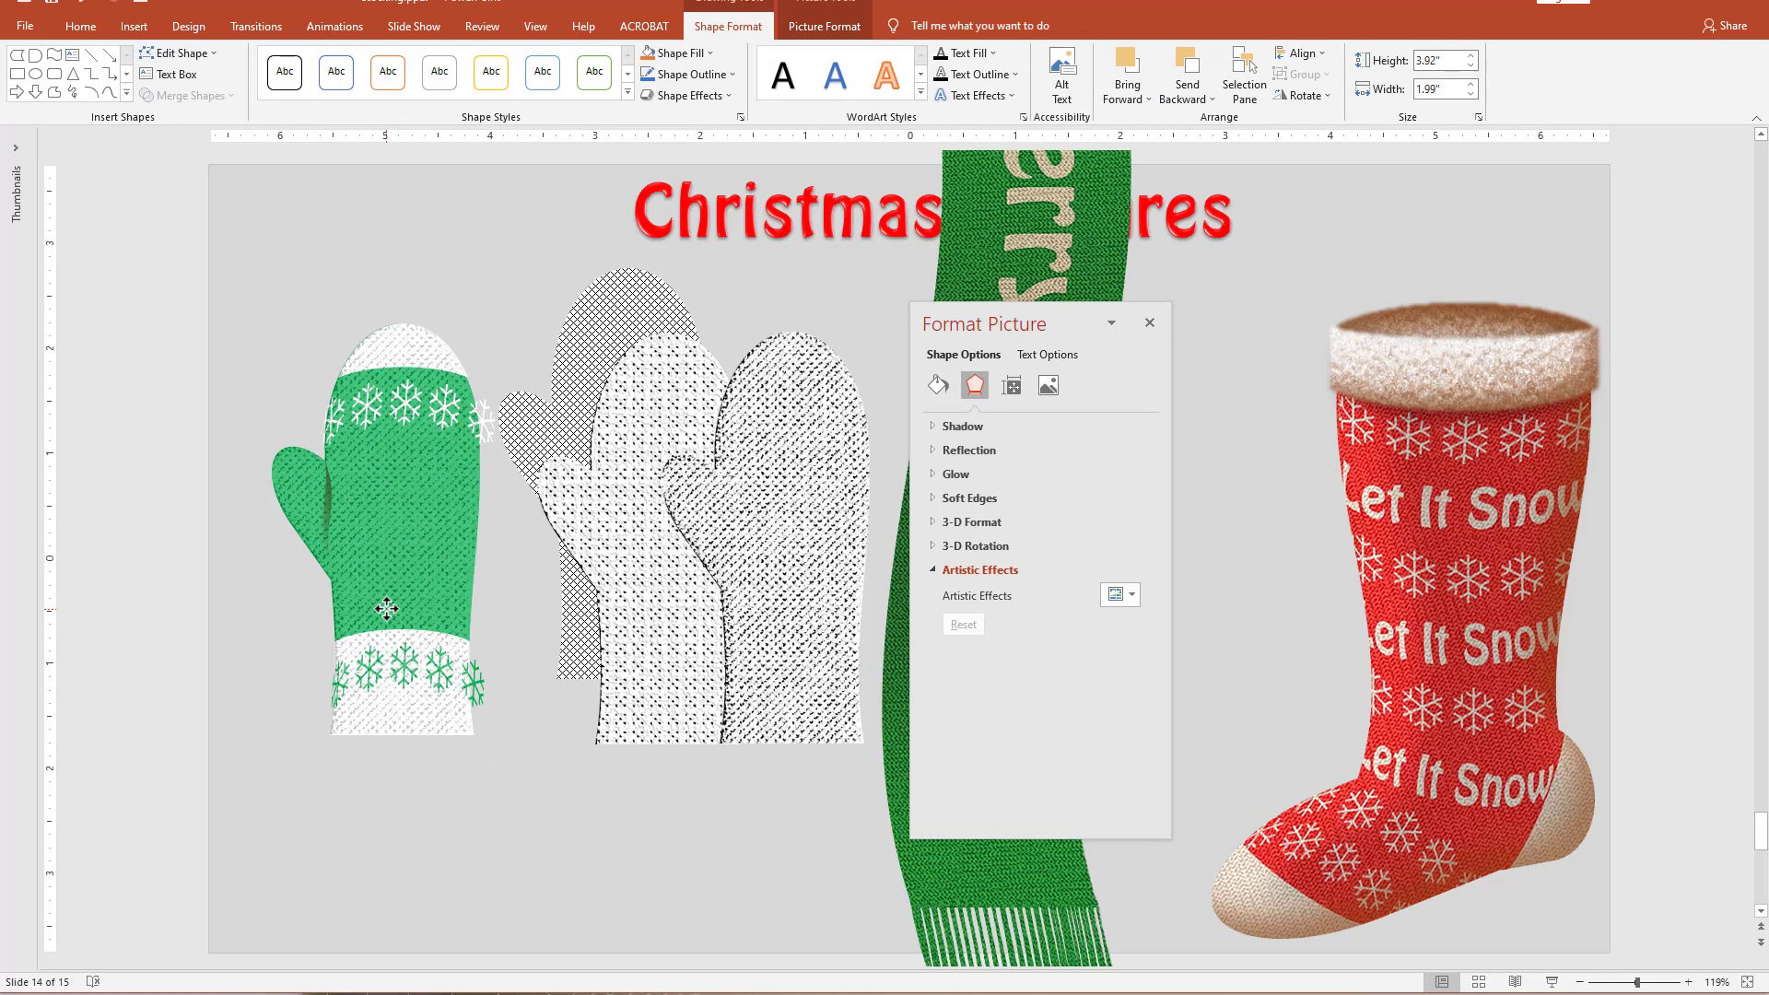
left_click(386, 608)
left_click(242, 463)
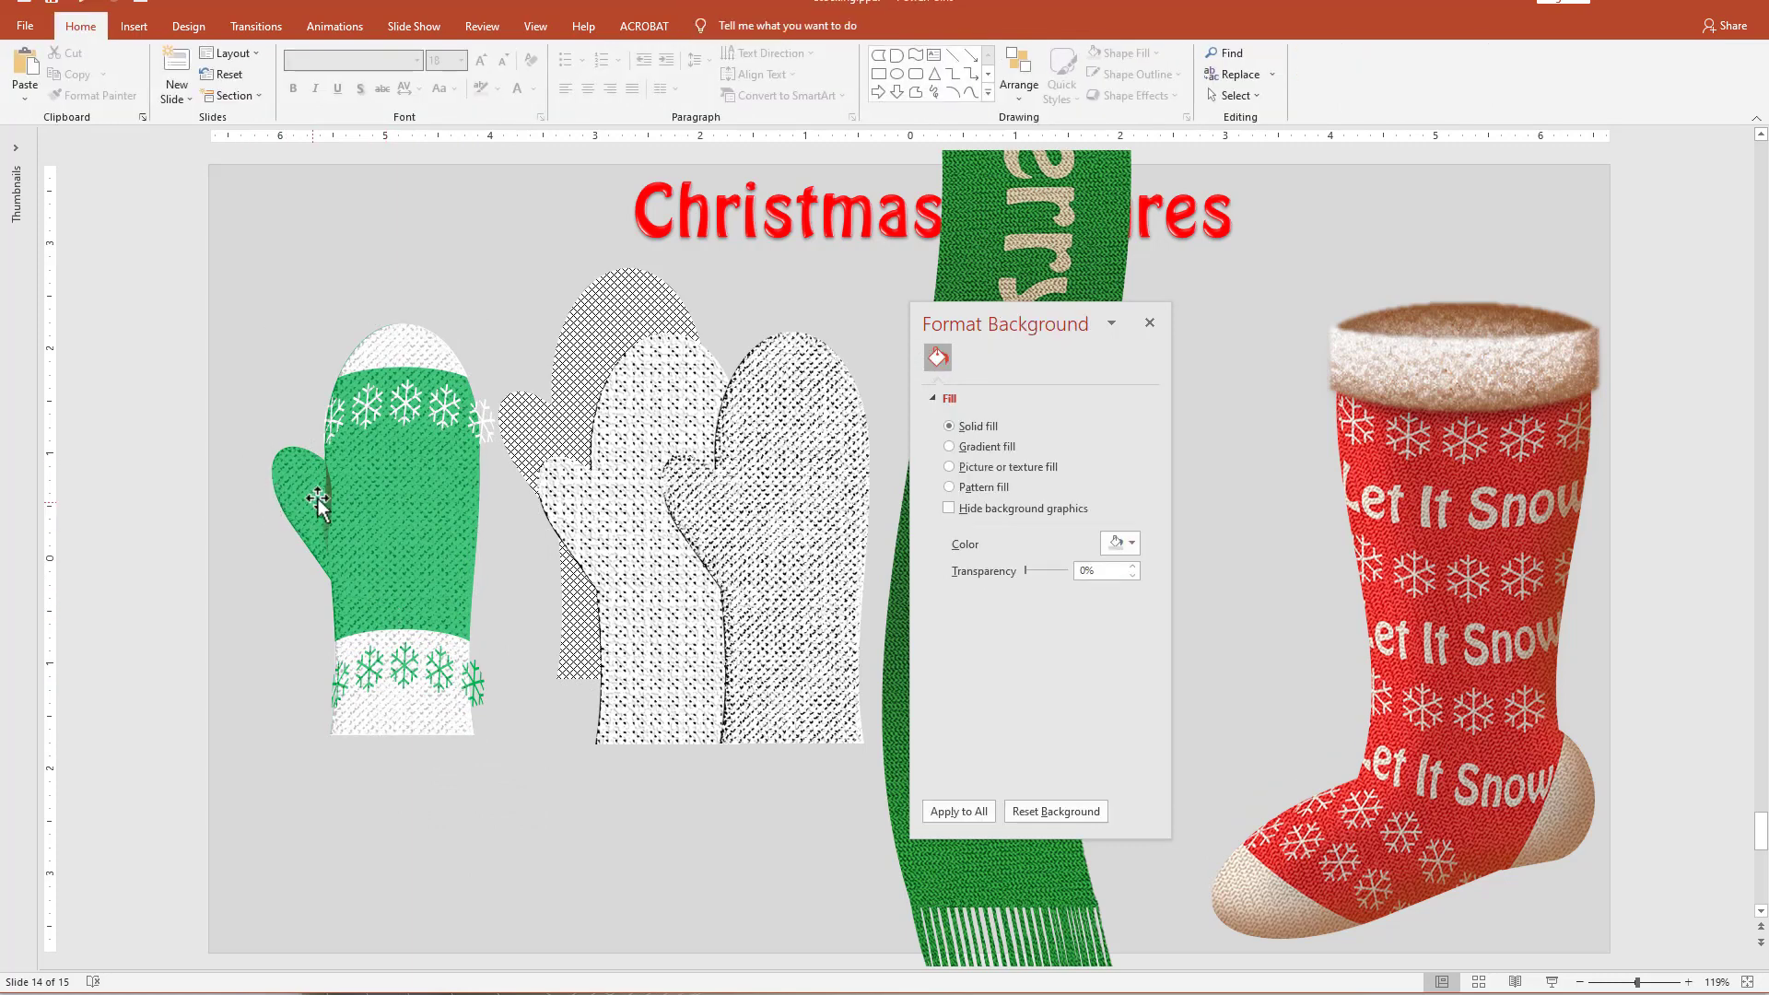
left_click_drag(203, 396, 406, 632)
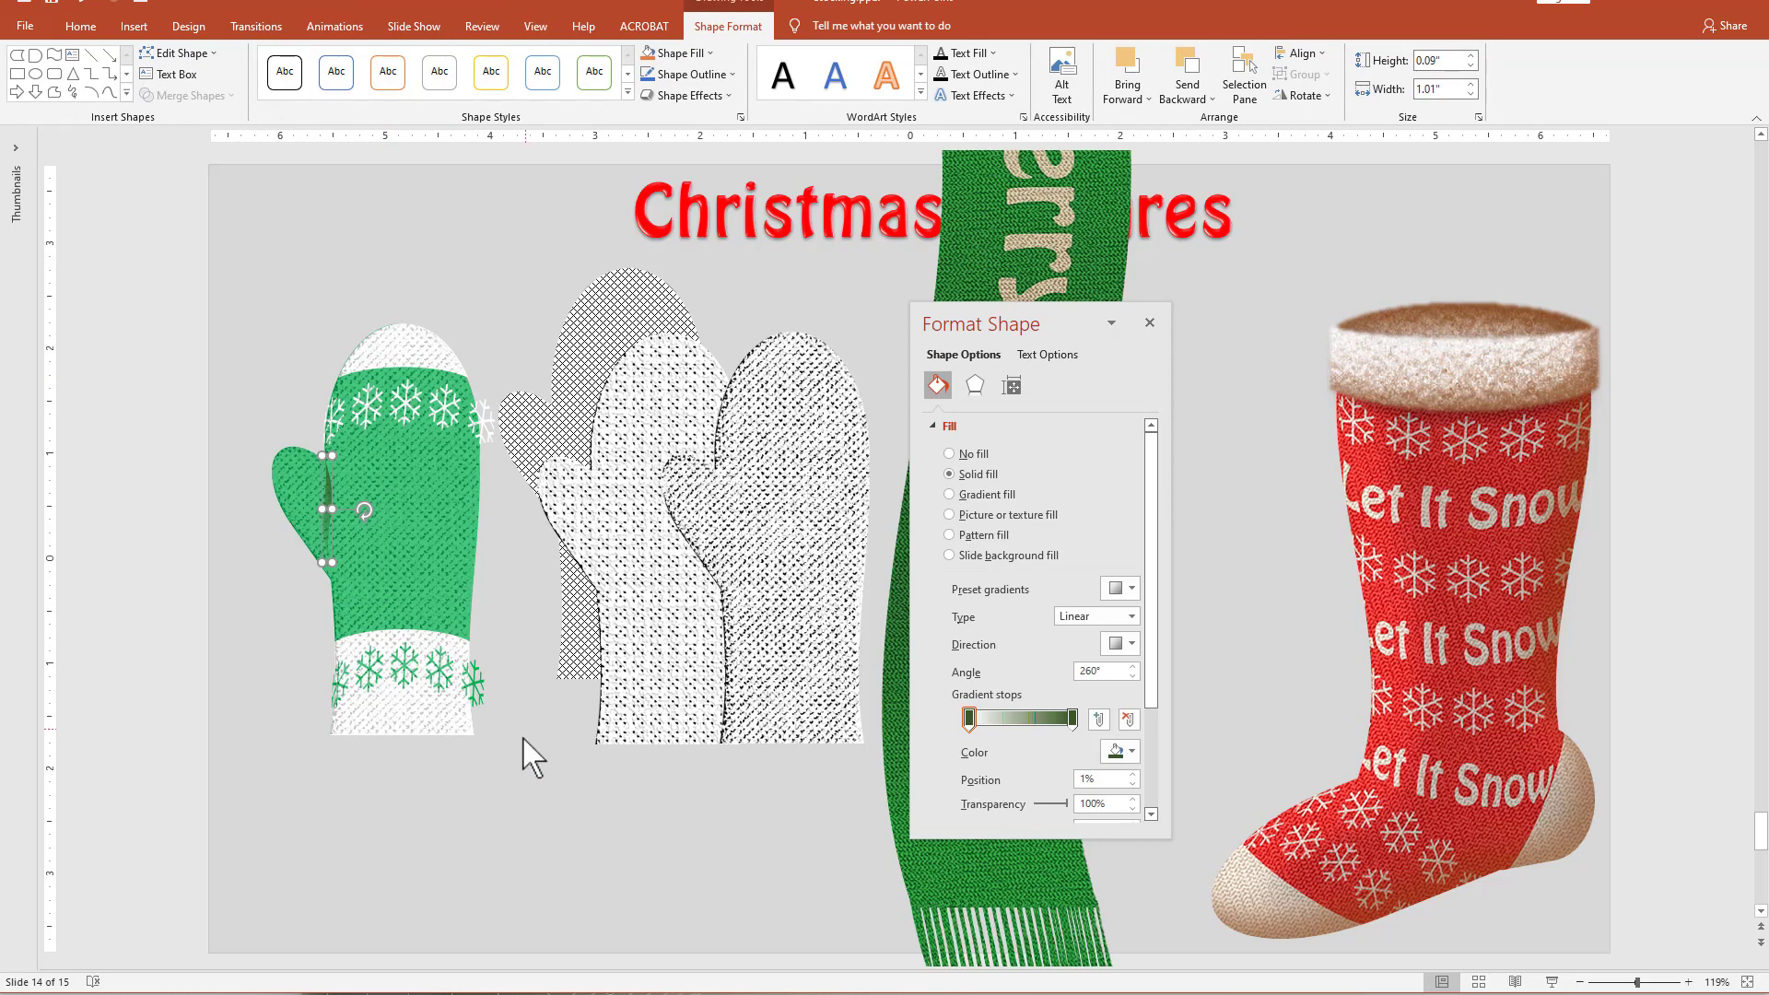
left_click(462, 876)
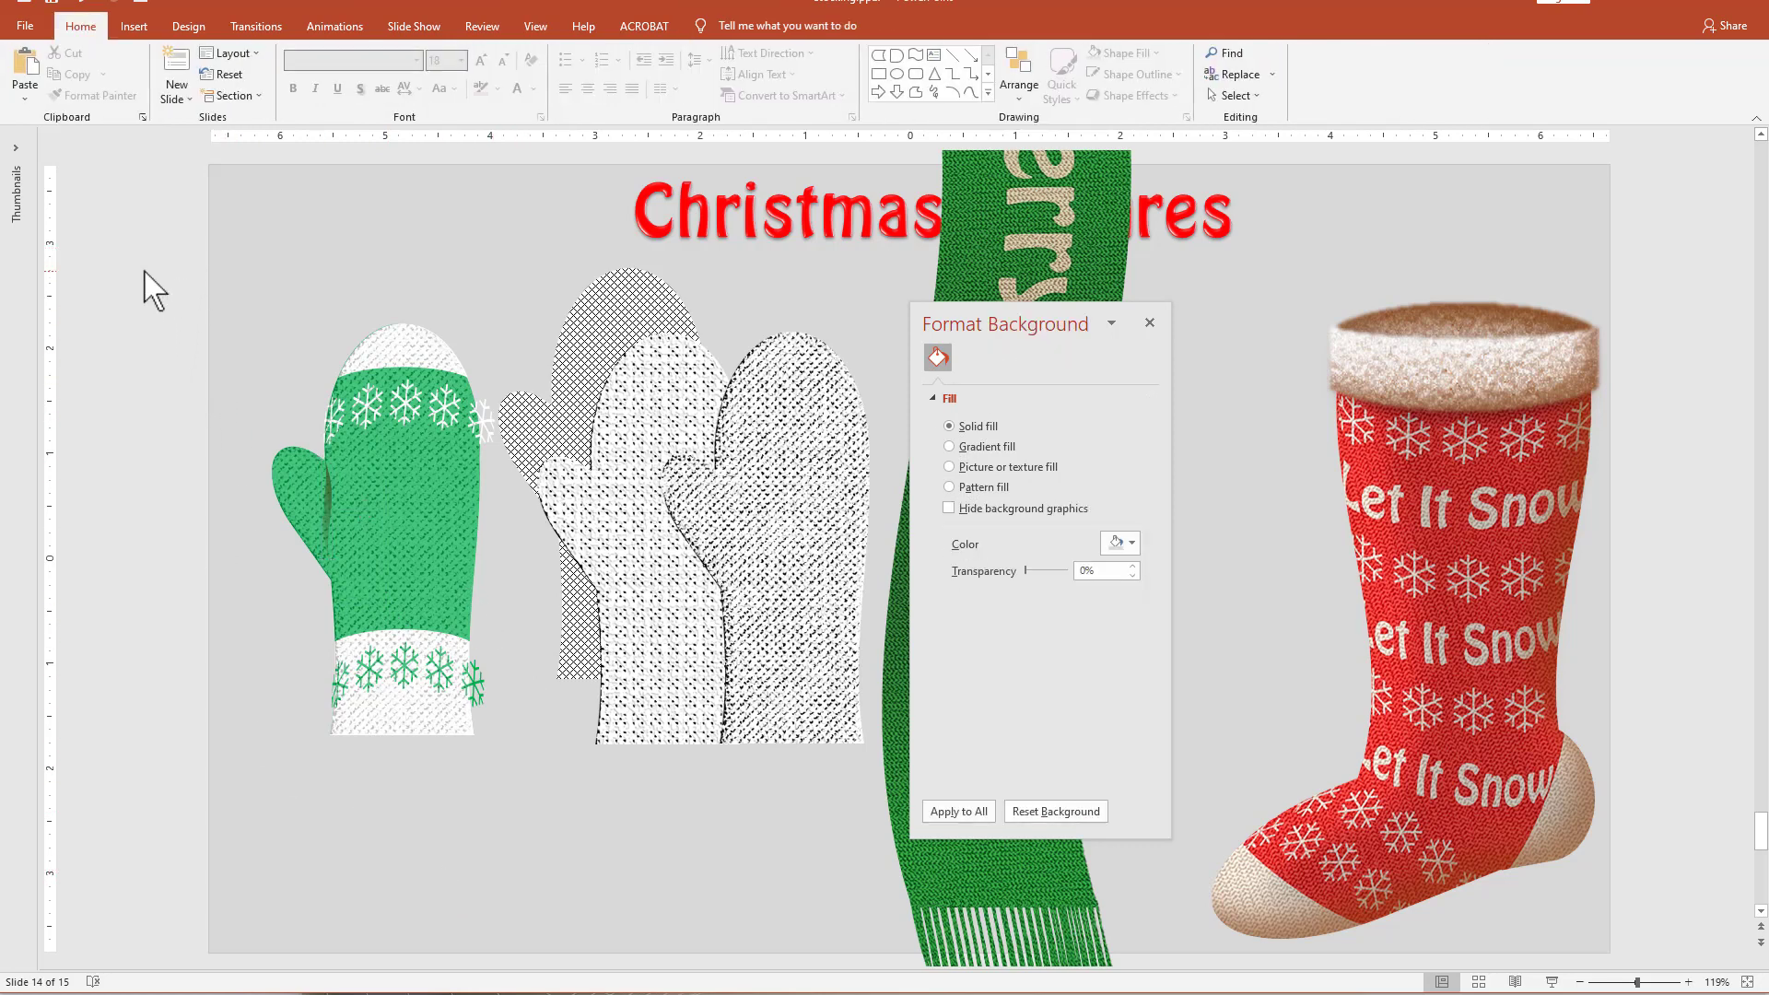
Paste a copy of all the green mitten's parts as one picture and place it beside the original mitten.
left_click_drag(144, 267, 561, 834)
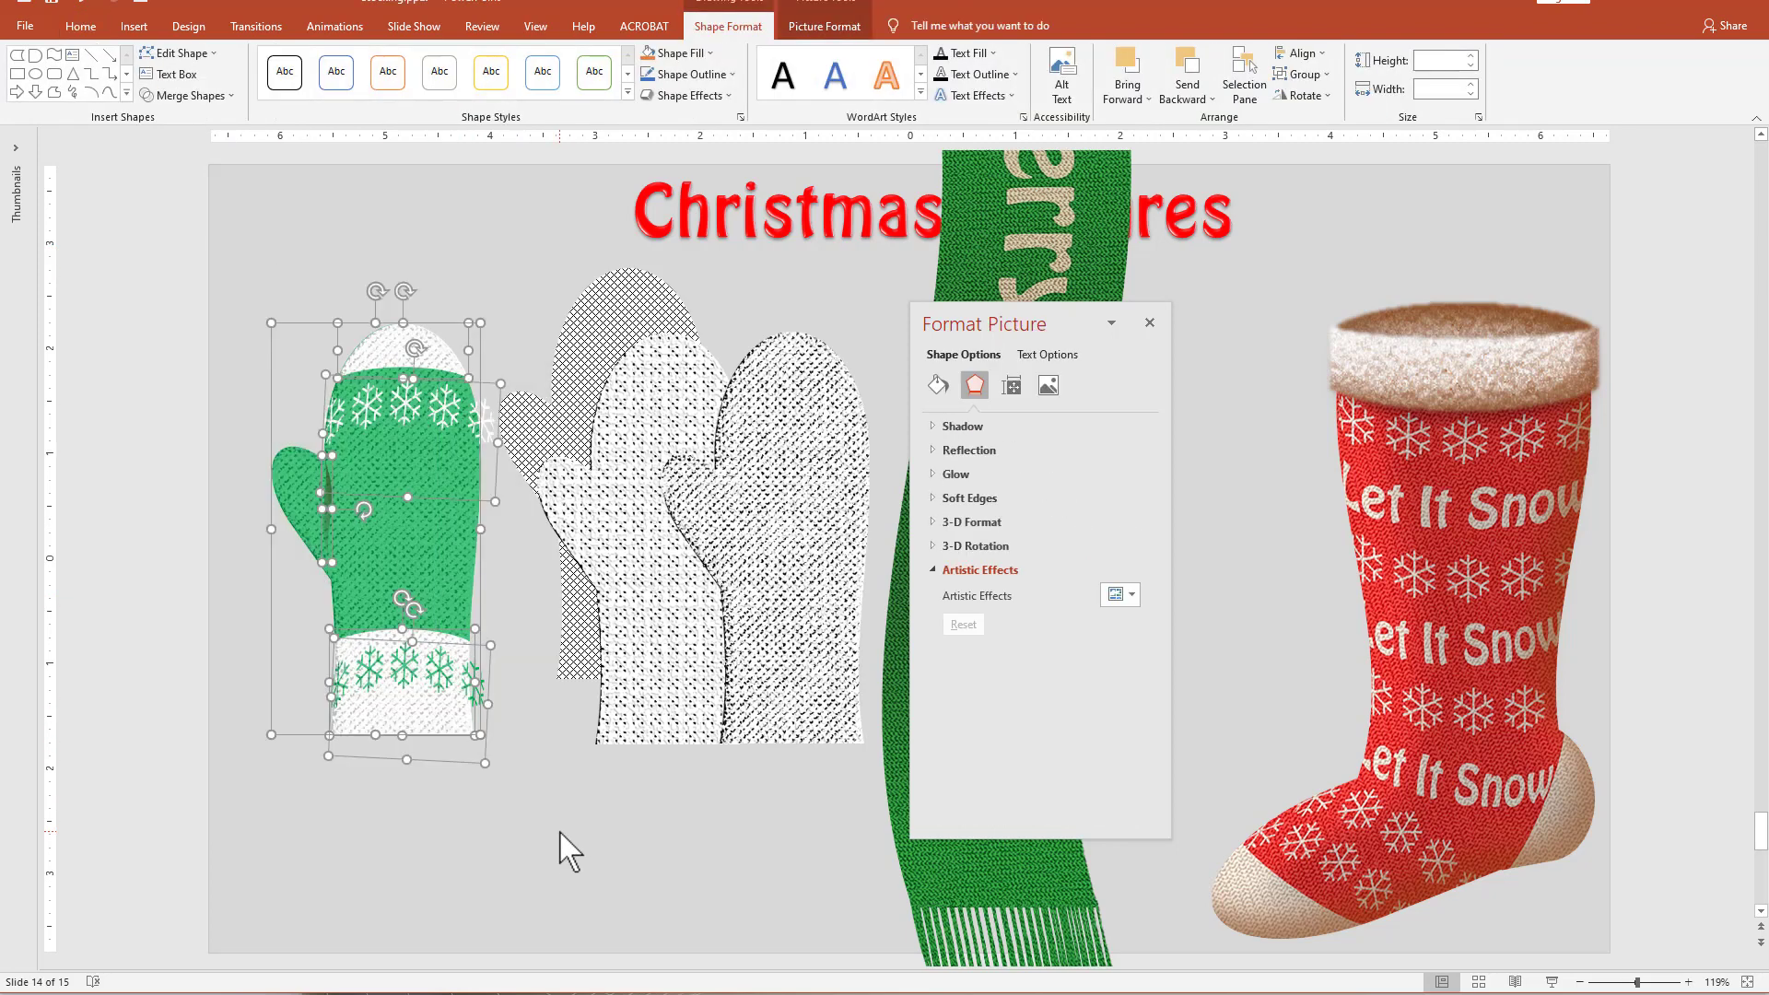
key("ctrl+d")
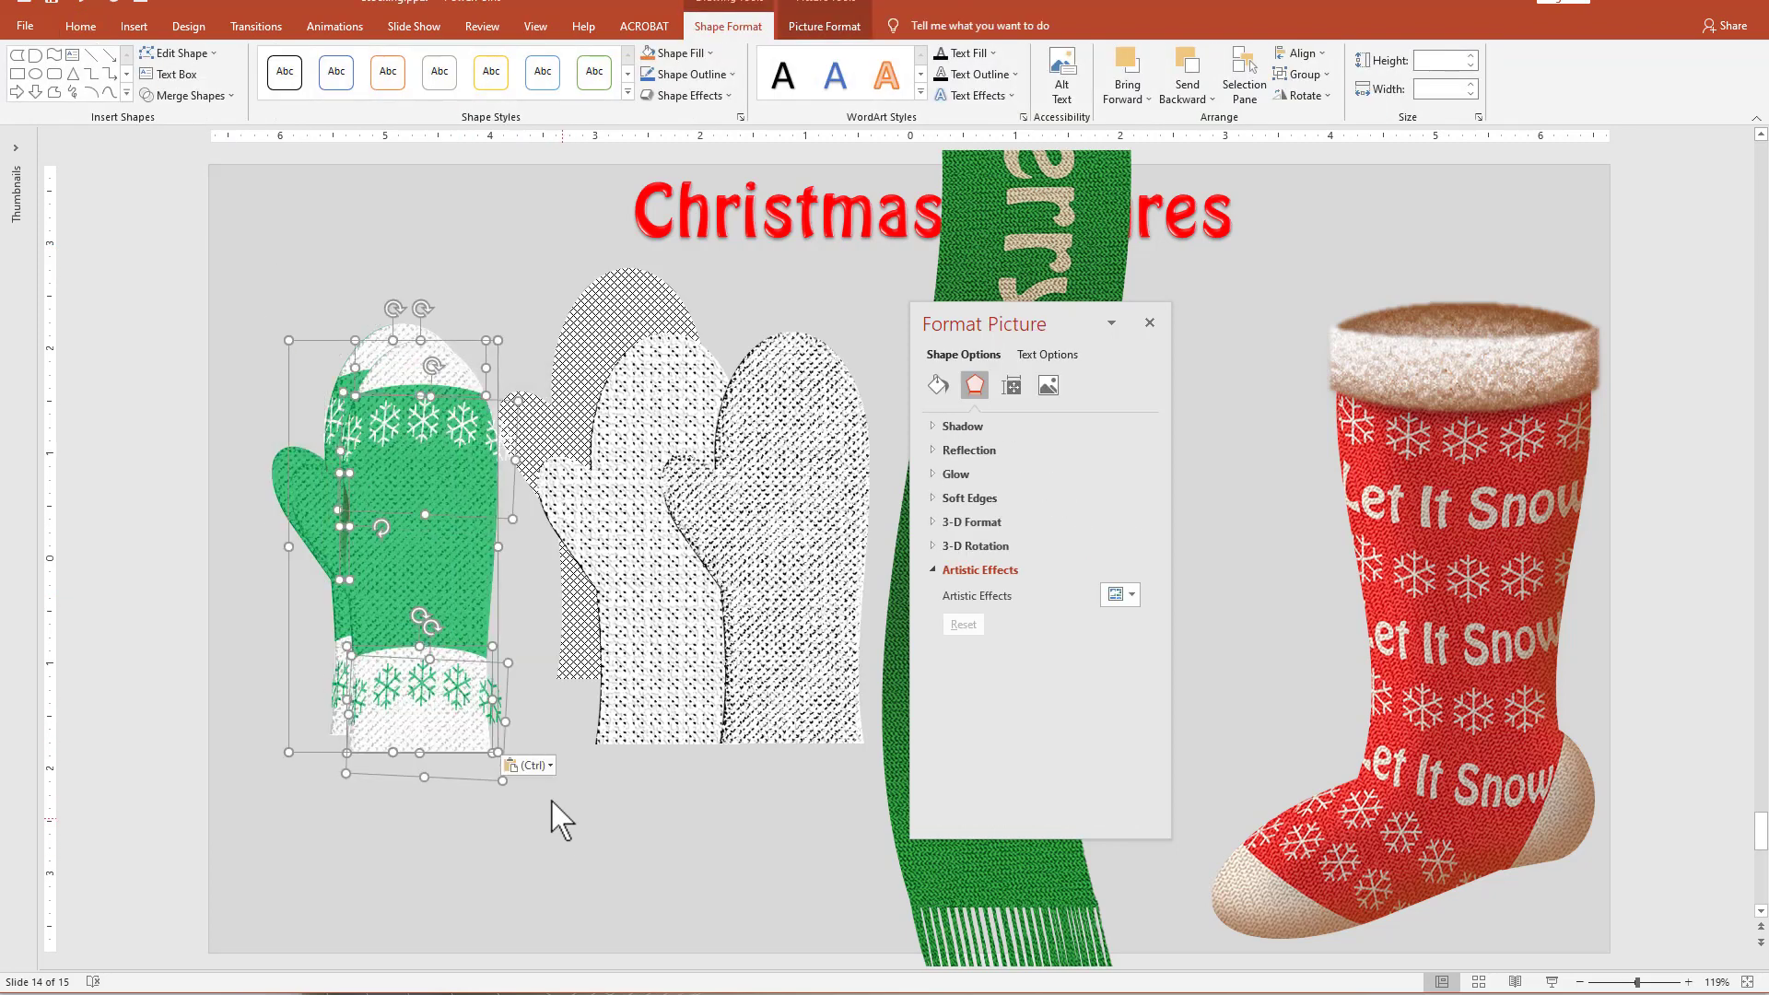
left_click(548, 767)
left_click(550, 820)
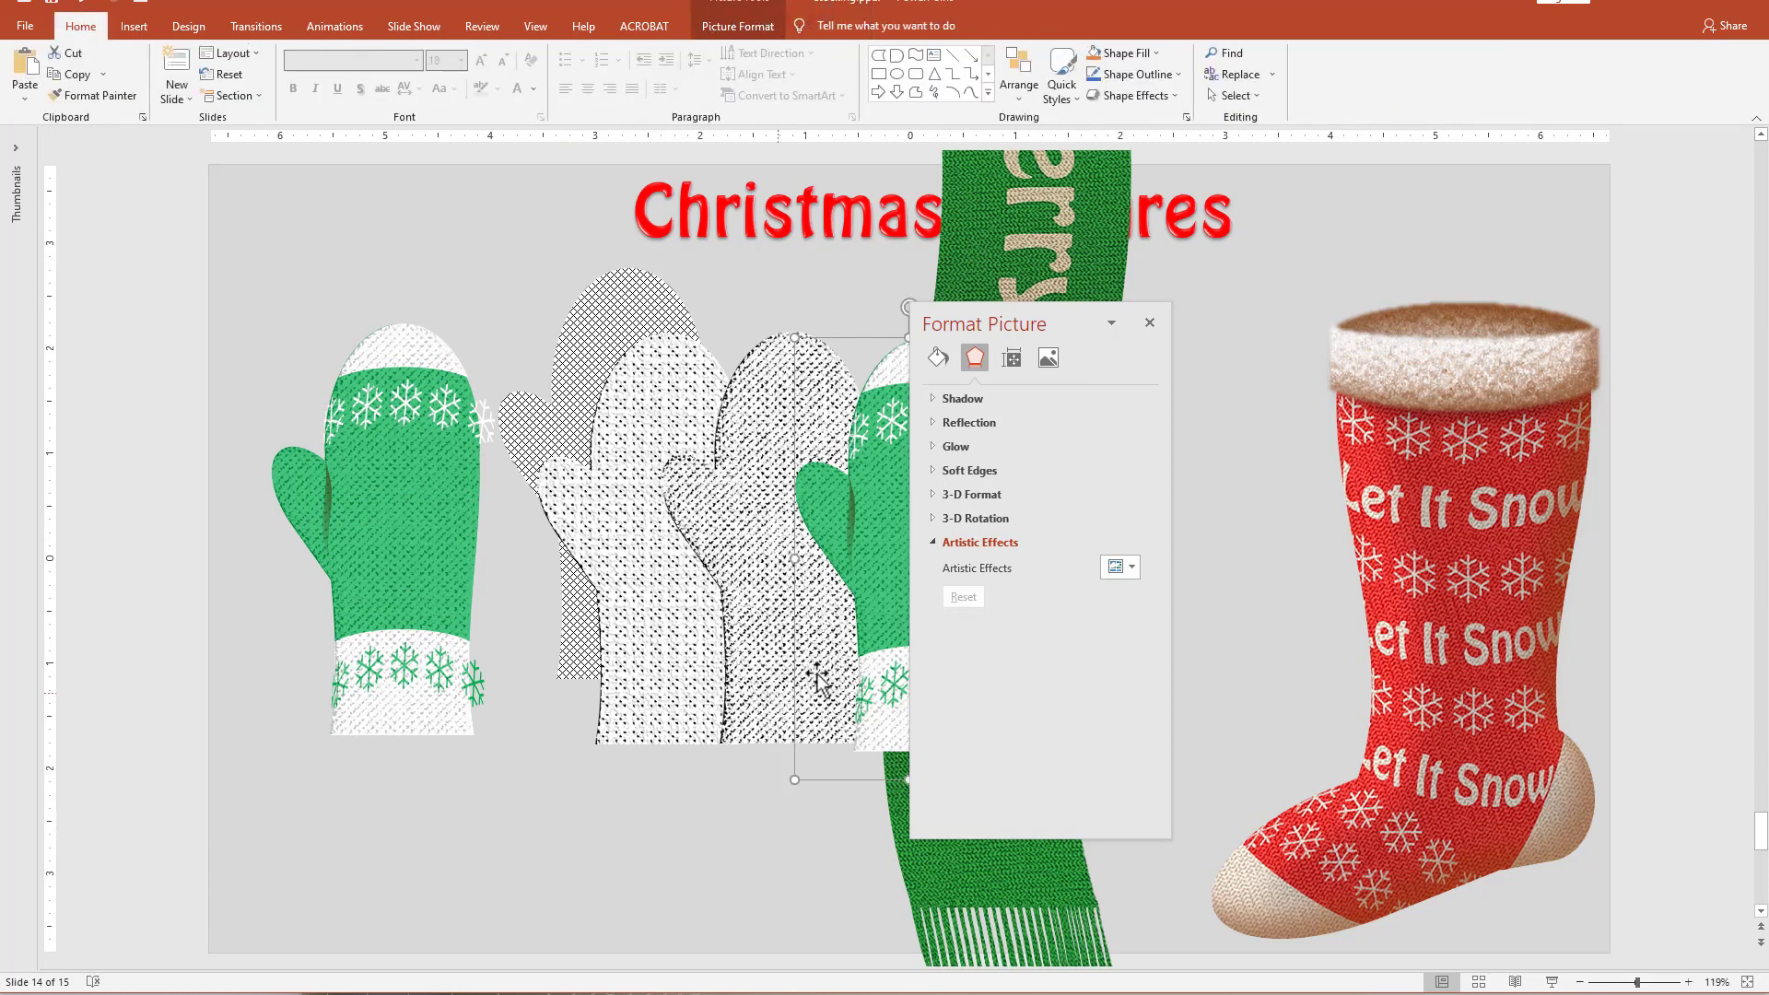
left_click_drag(845, 579, 530, 687)
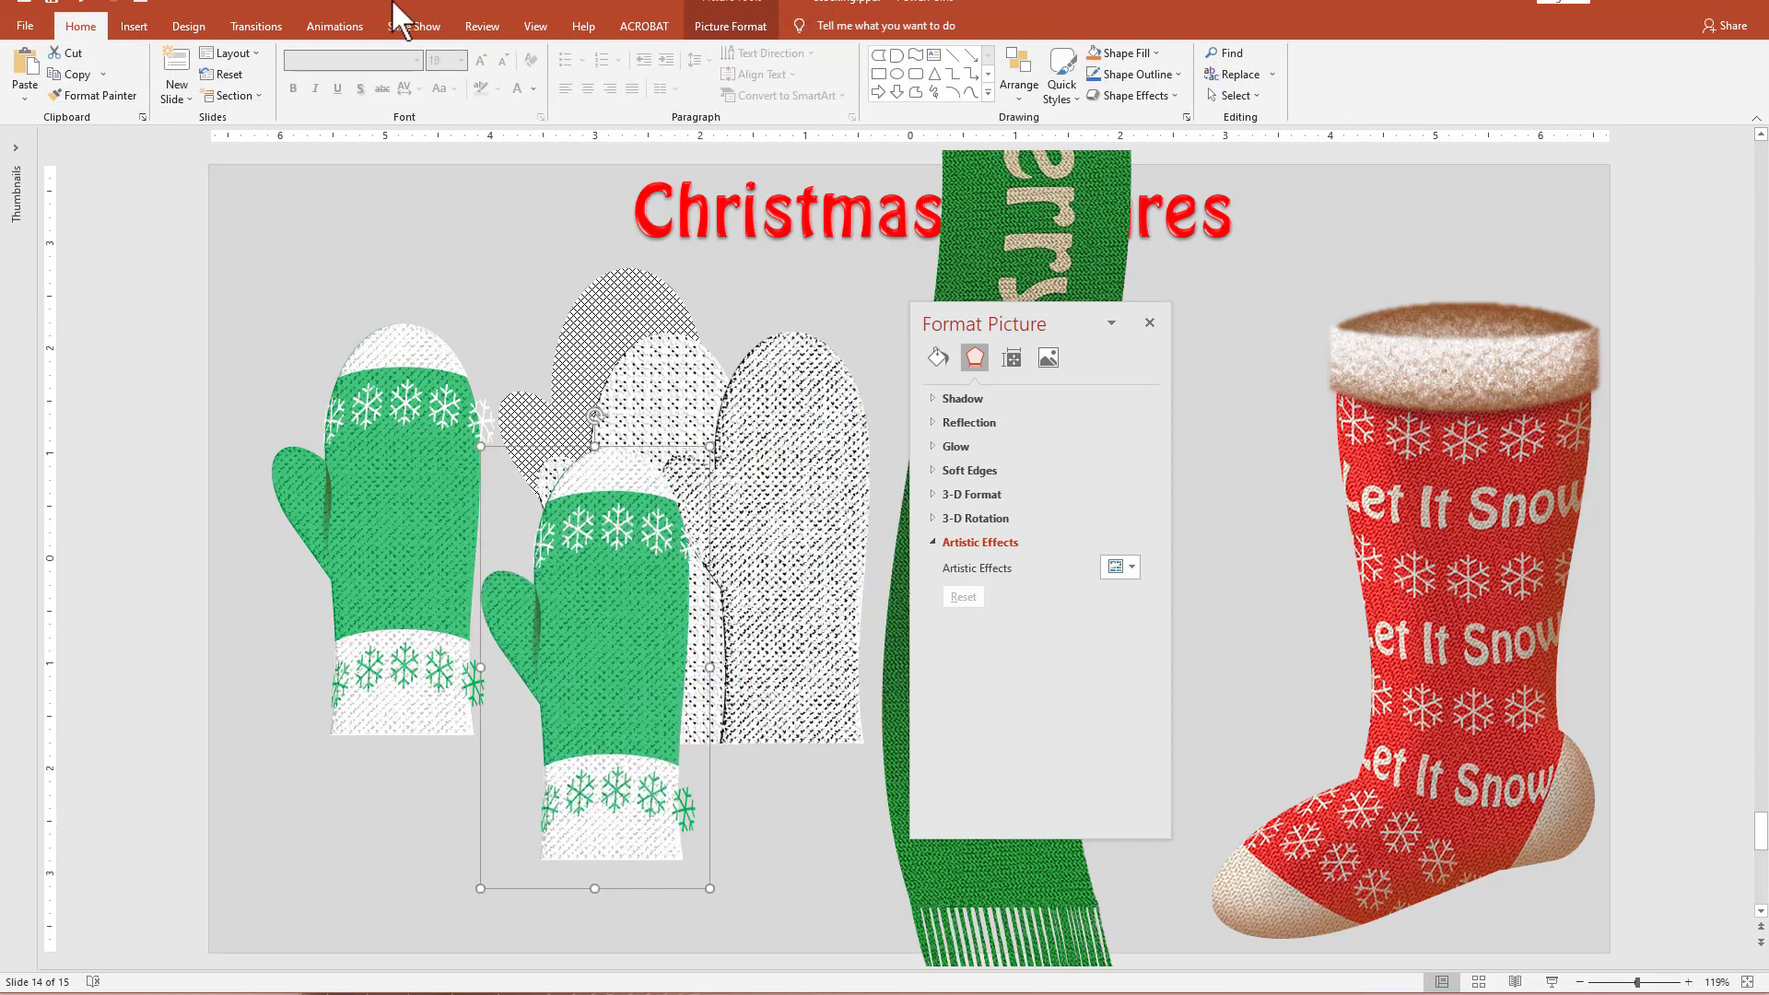
Apply the warmest color tone preset and the Brightness: 0% (Normal) Contrast: -20% correction to the mitten picture.
left_click(732, 28)
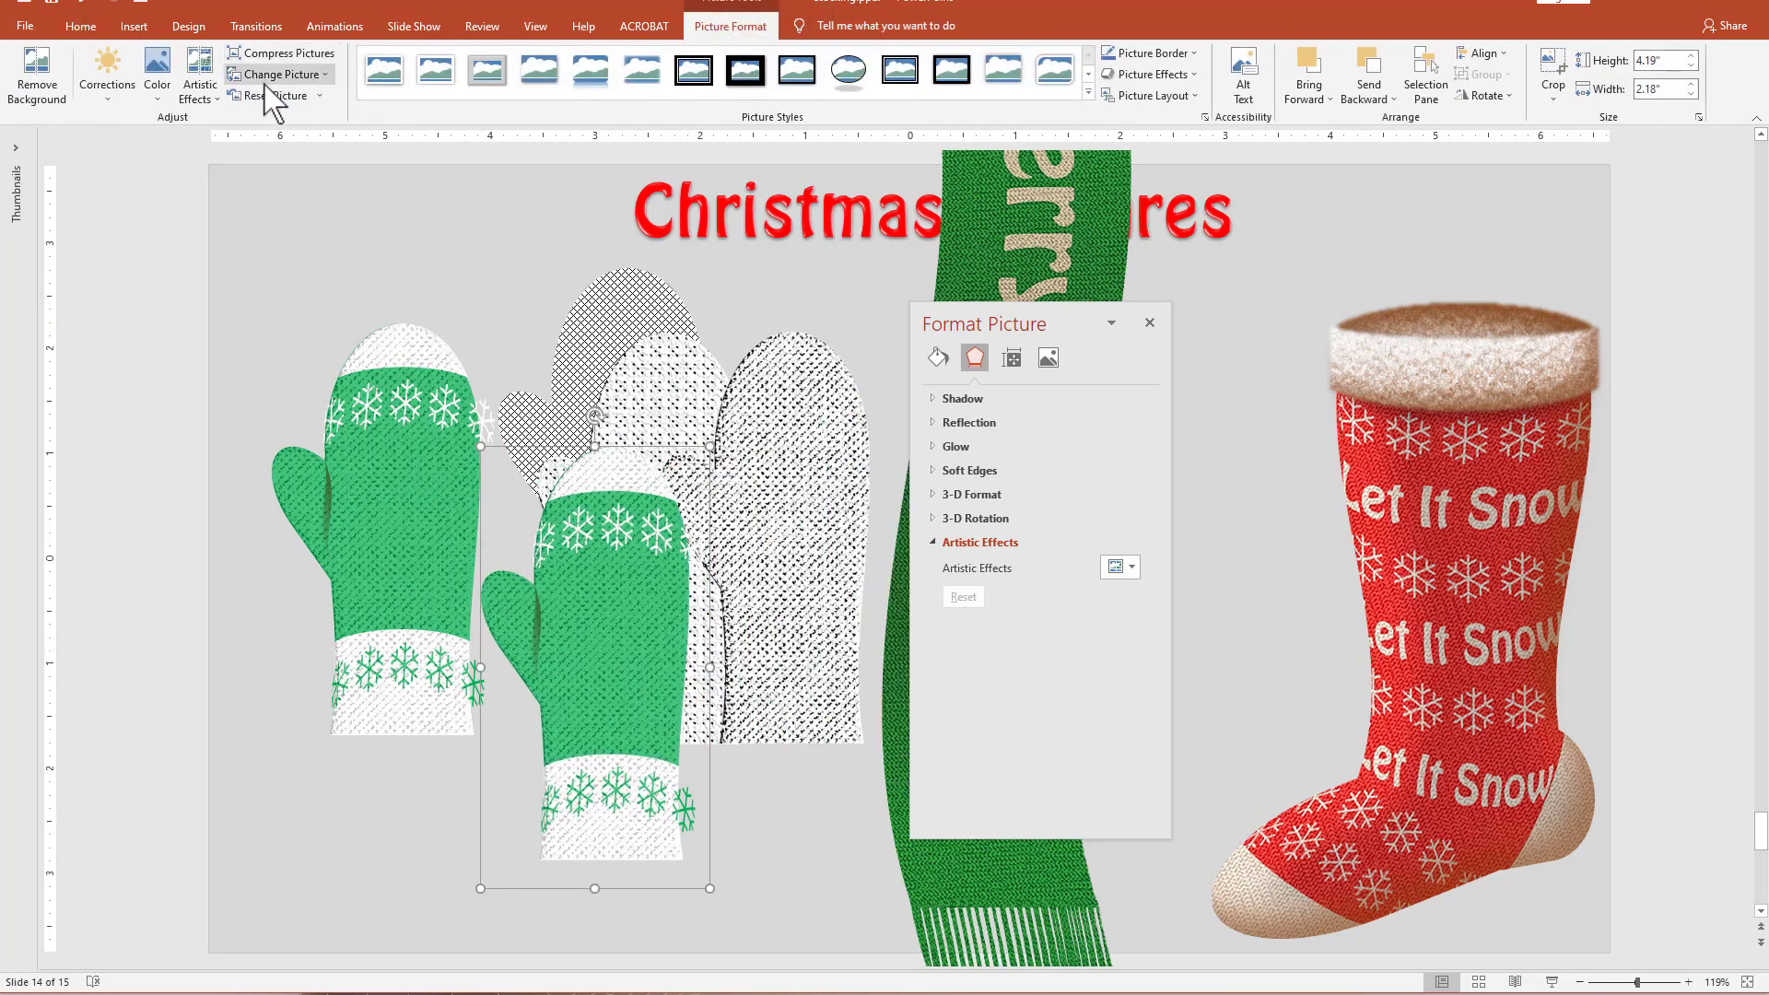
left_click(153, 87)
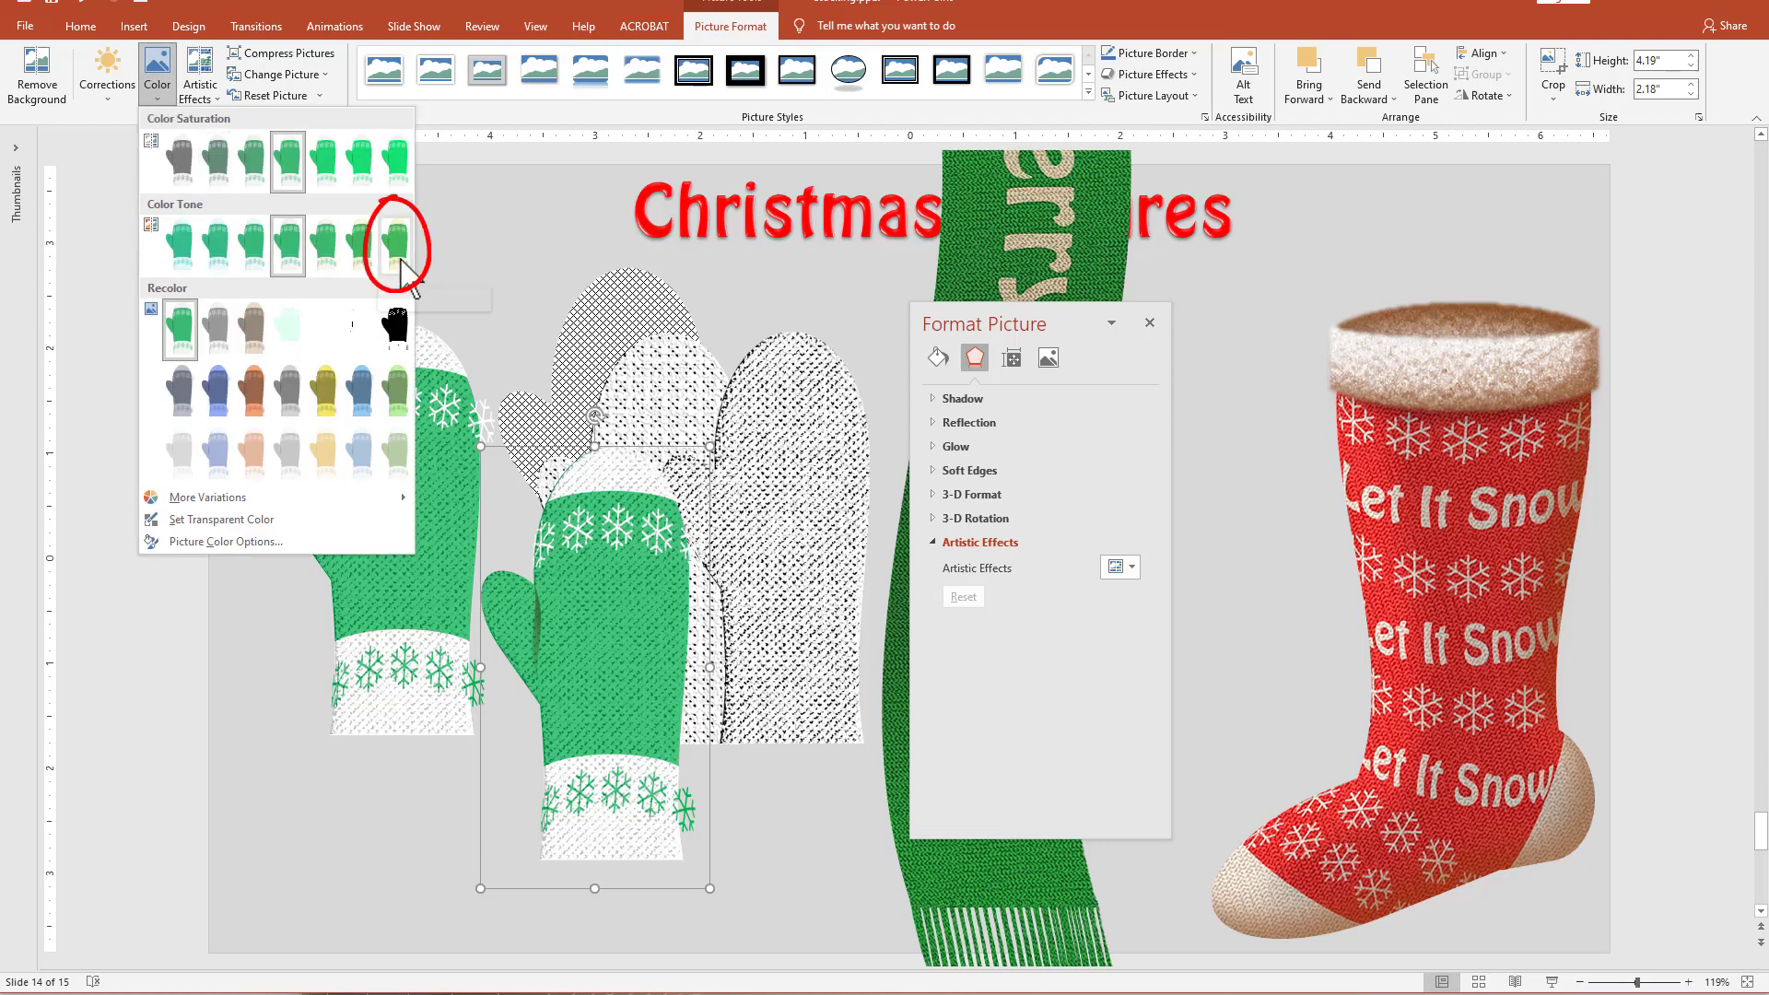
left_click(401, 259)
left_click(104, 85)
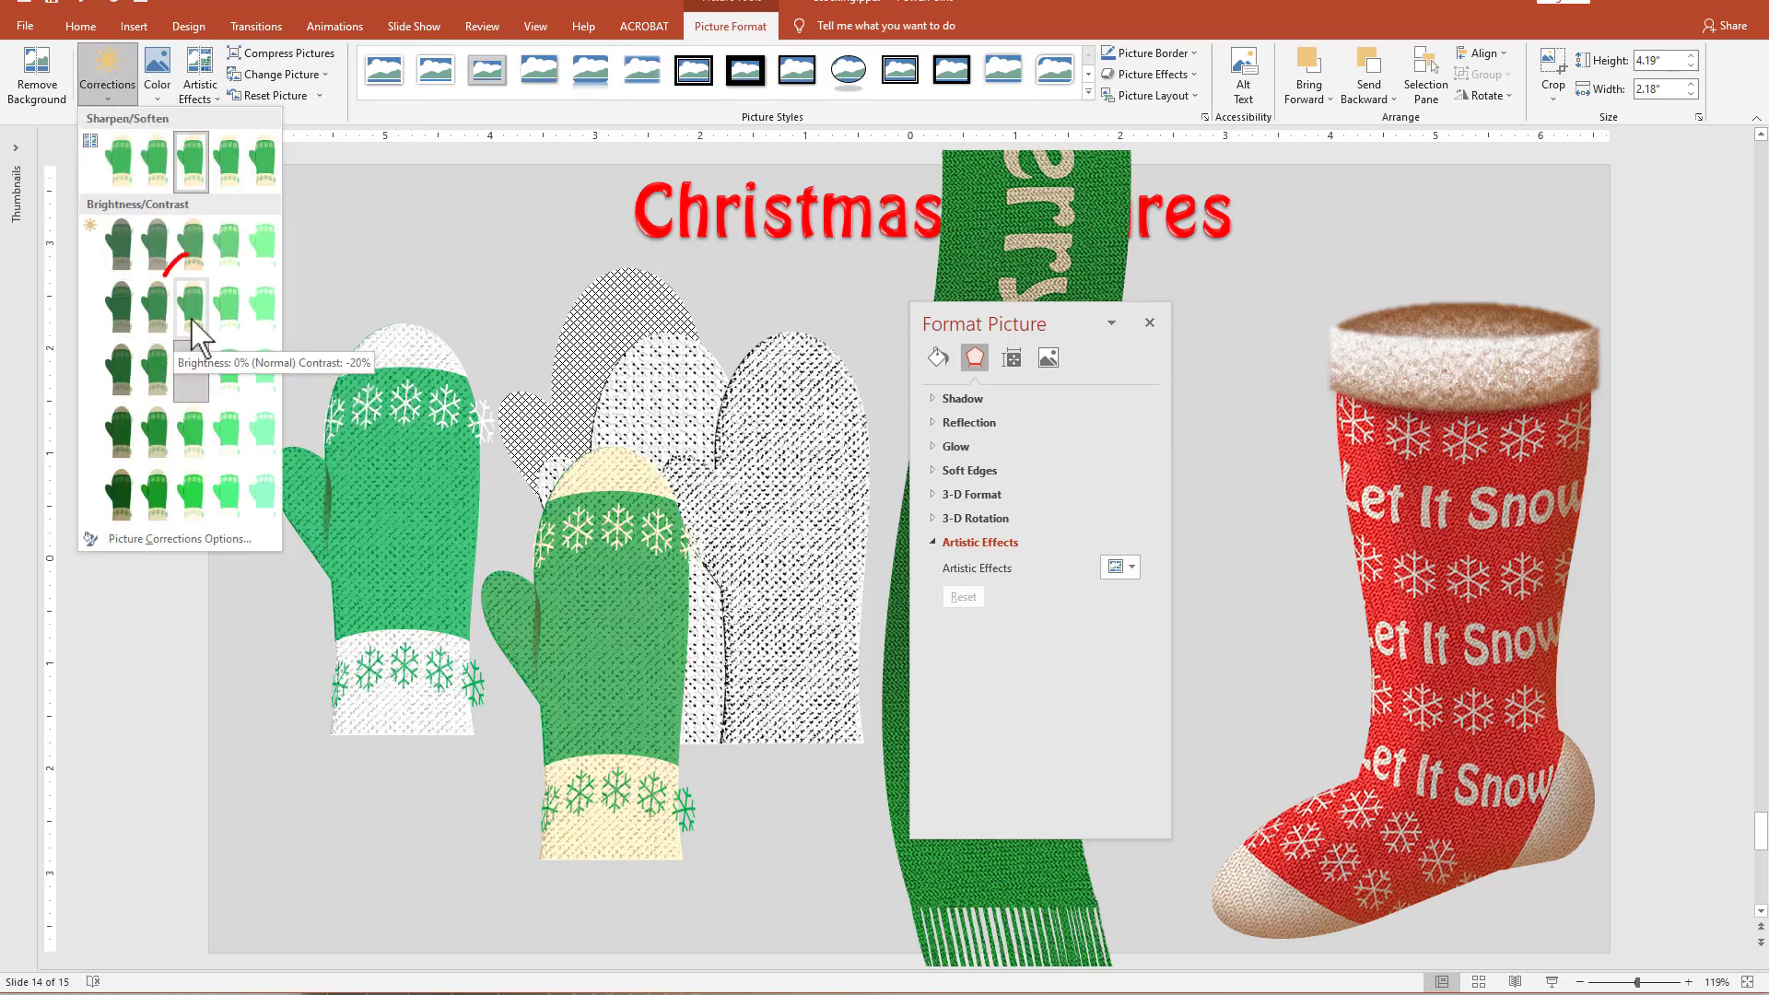
left_click(191, 304)
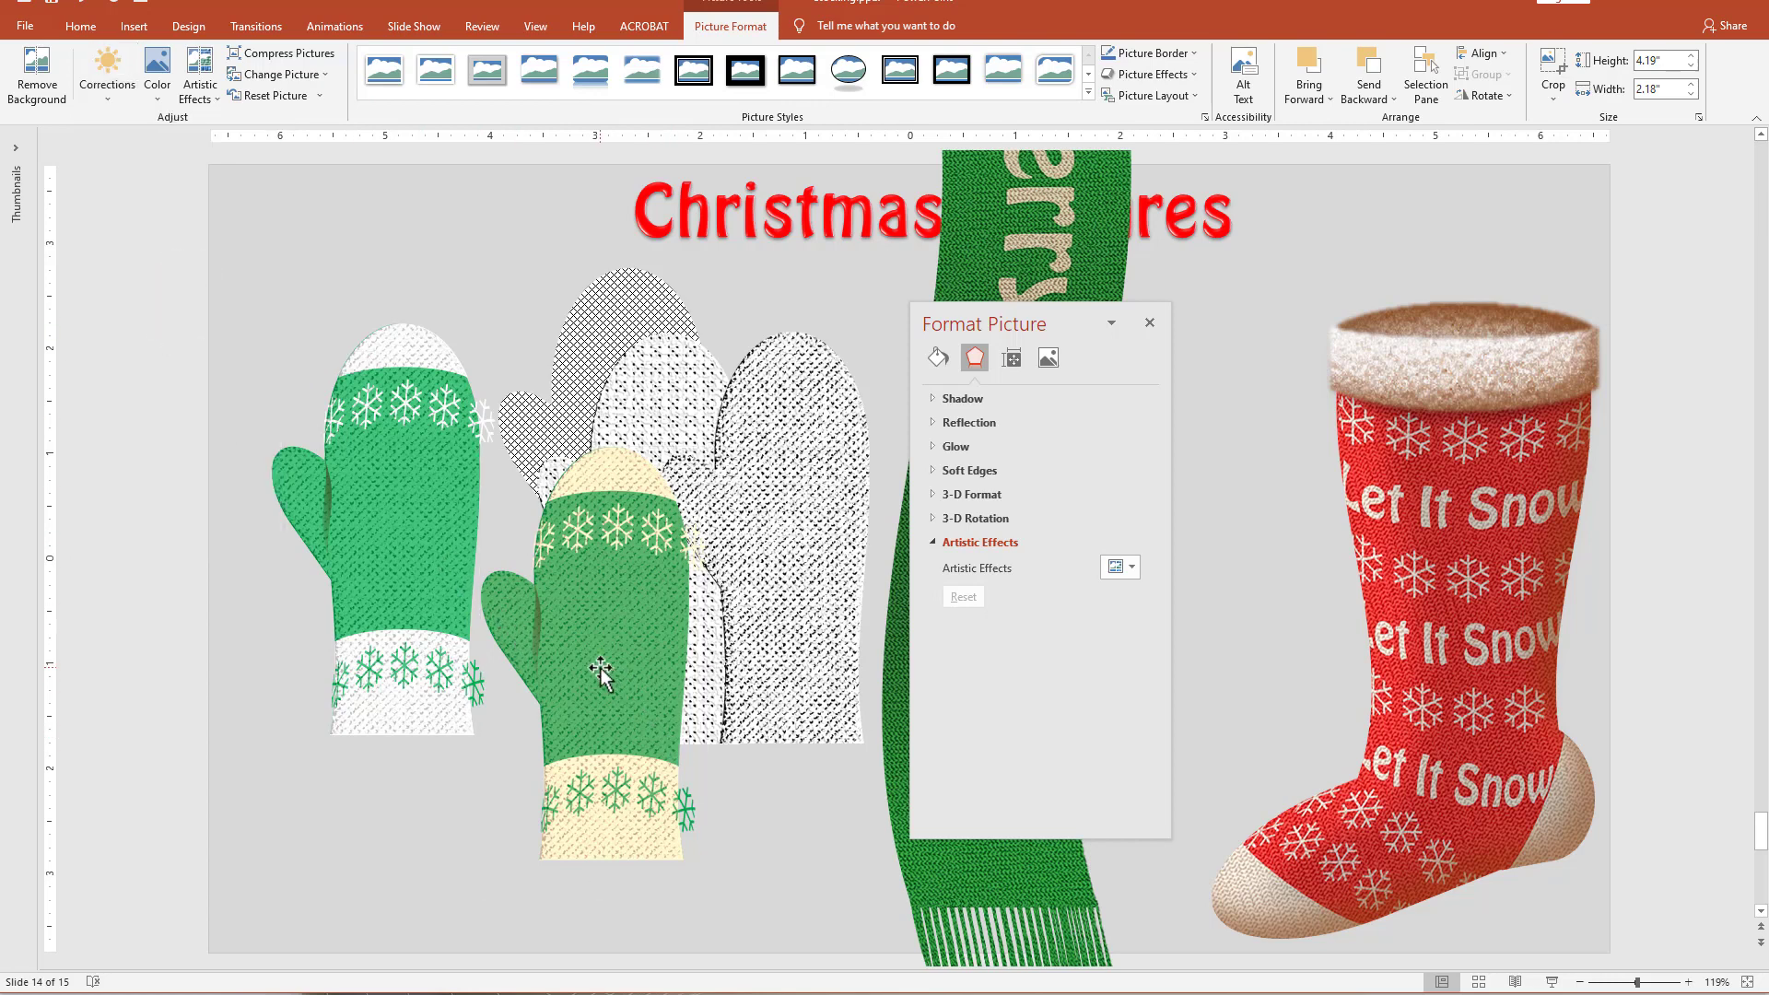
Move the recolored mitten picture up slightly and apply the Texturizer artistic effect to it.
left_click_drag(601, 667, 600, 607)
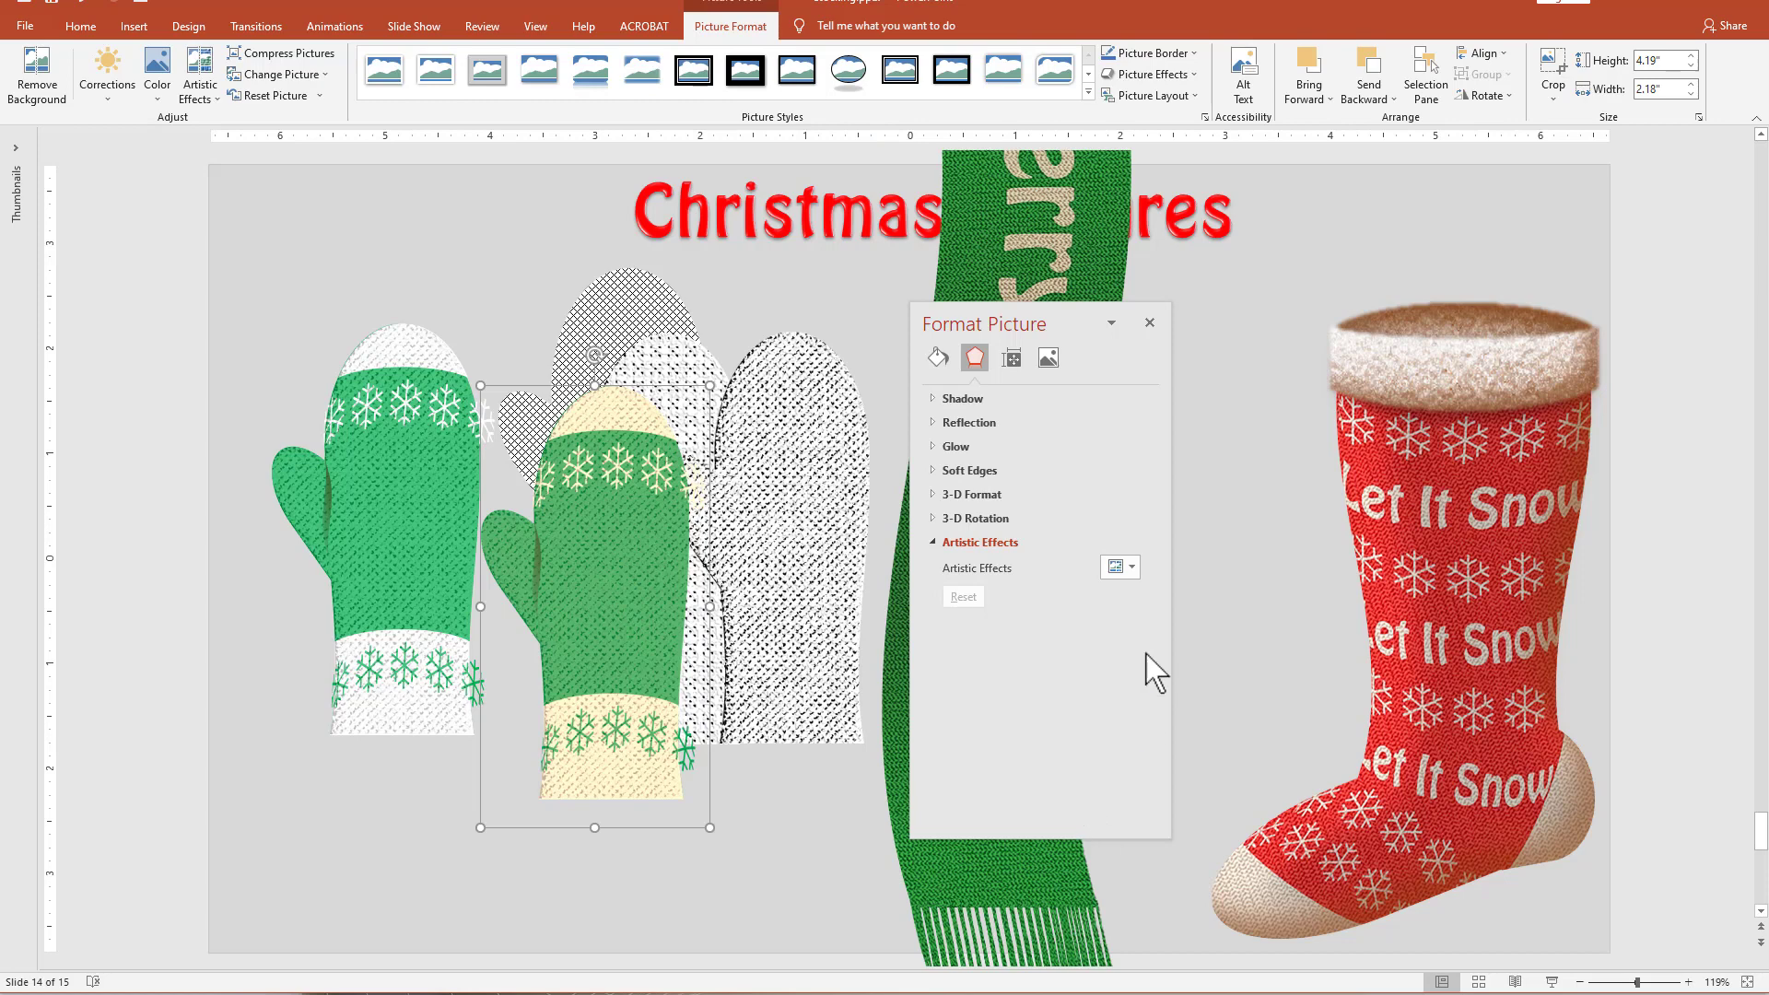
left_click(1132, 568)
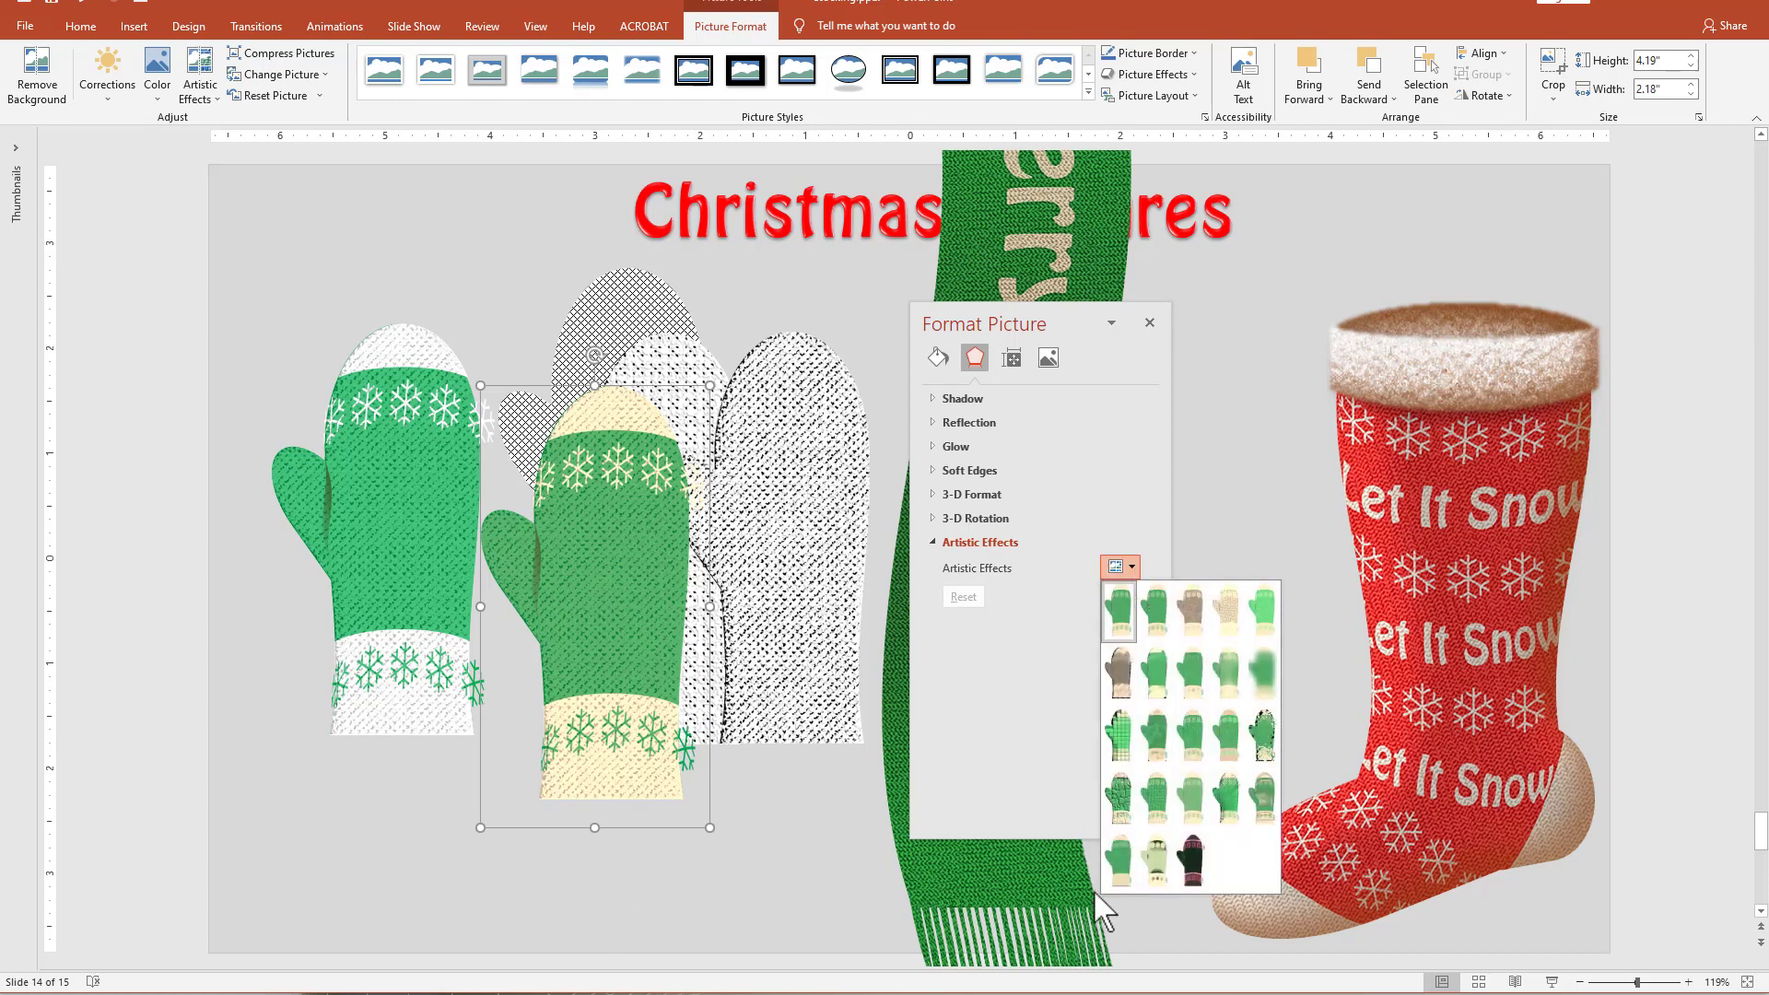
left_click(1152, 801)
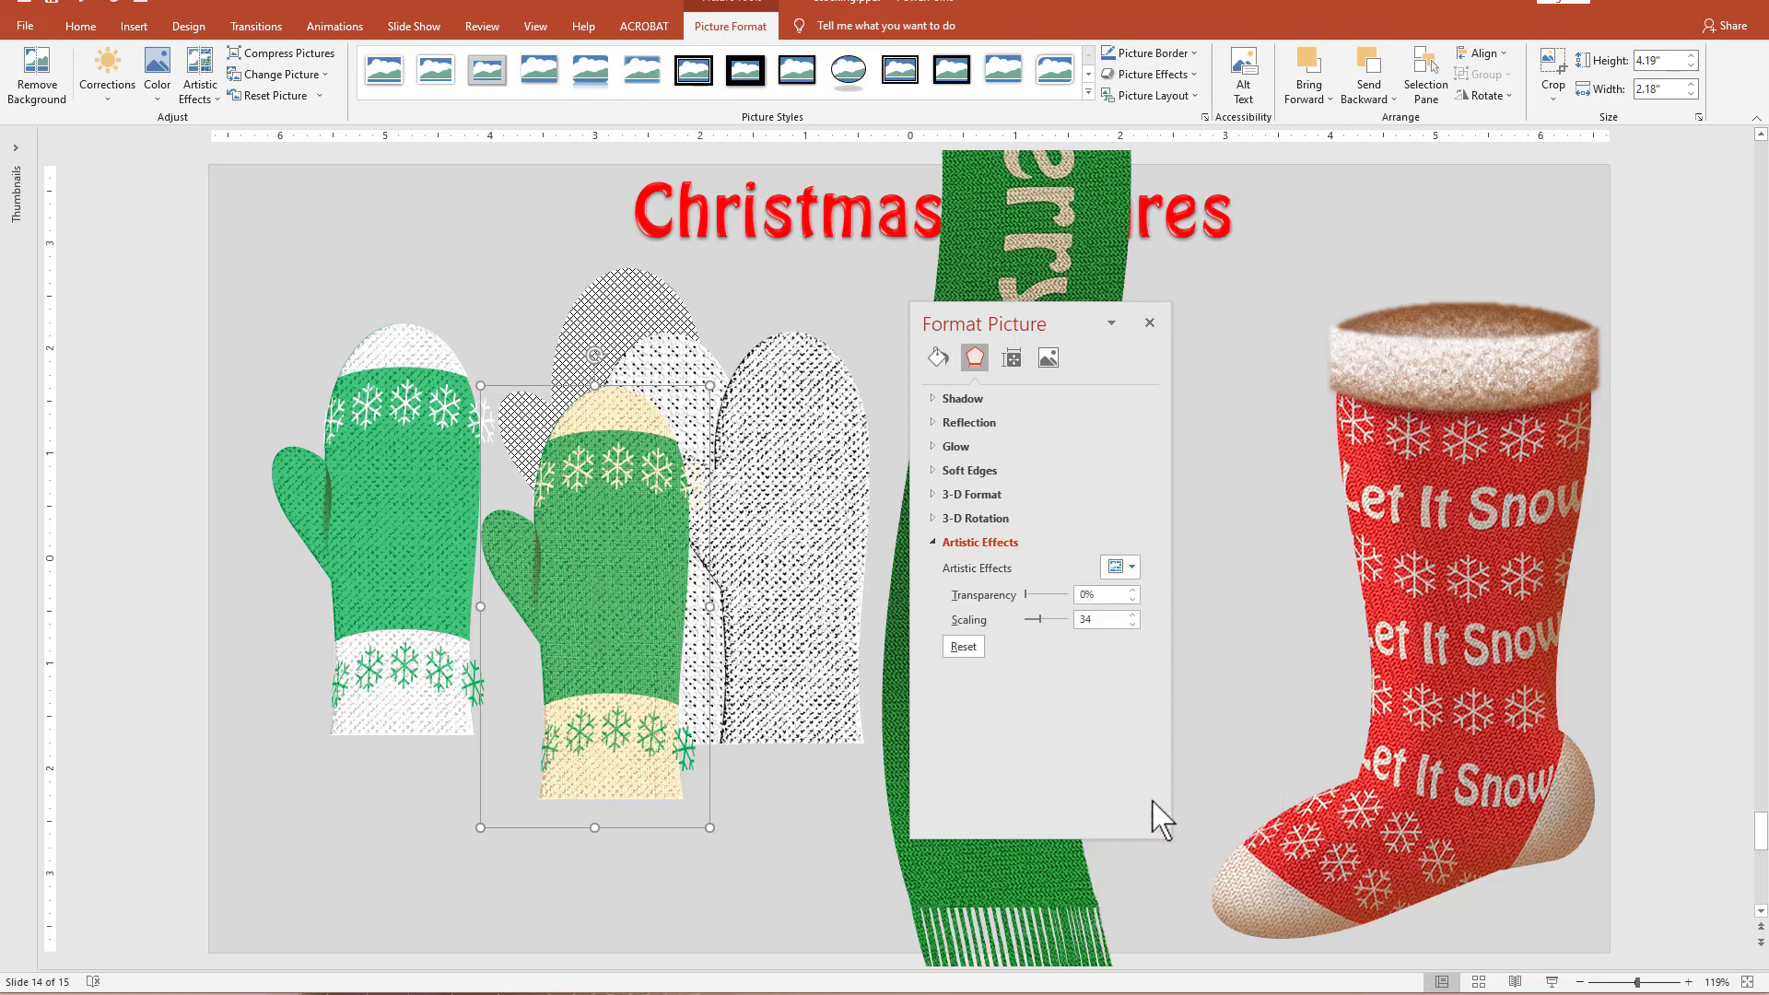
Set the Texturizer scaling of the recolored mitten picture to 100 and move the picture down over the original mitten's lower part.
left_click_drag(1042, 623, 1170, 639)
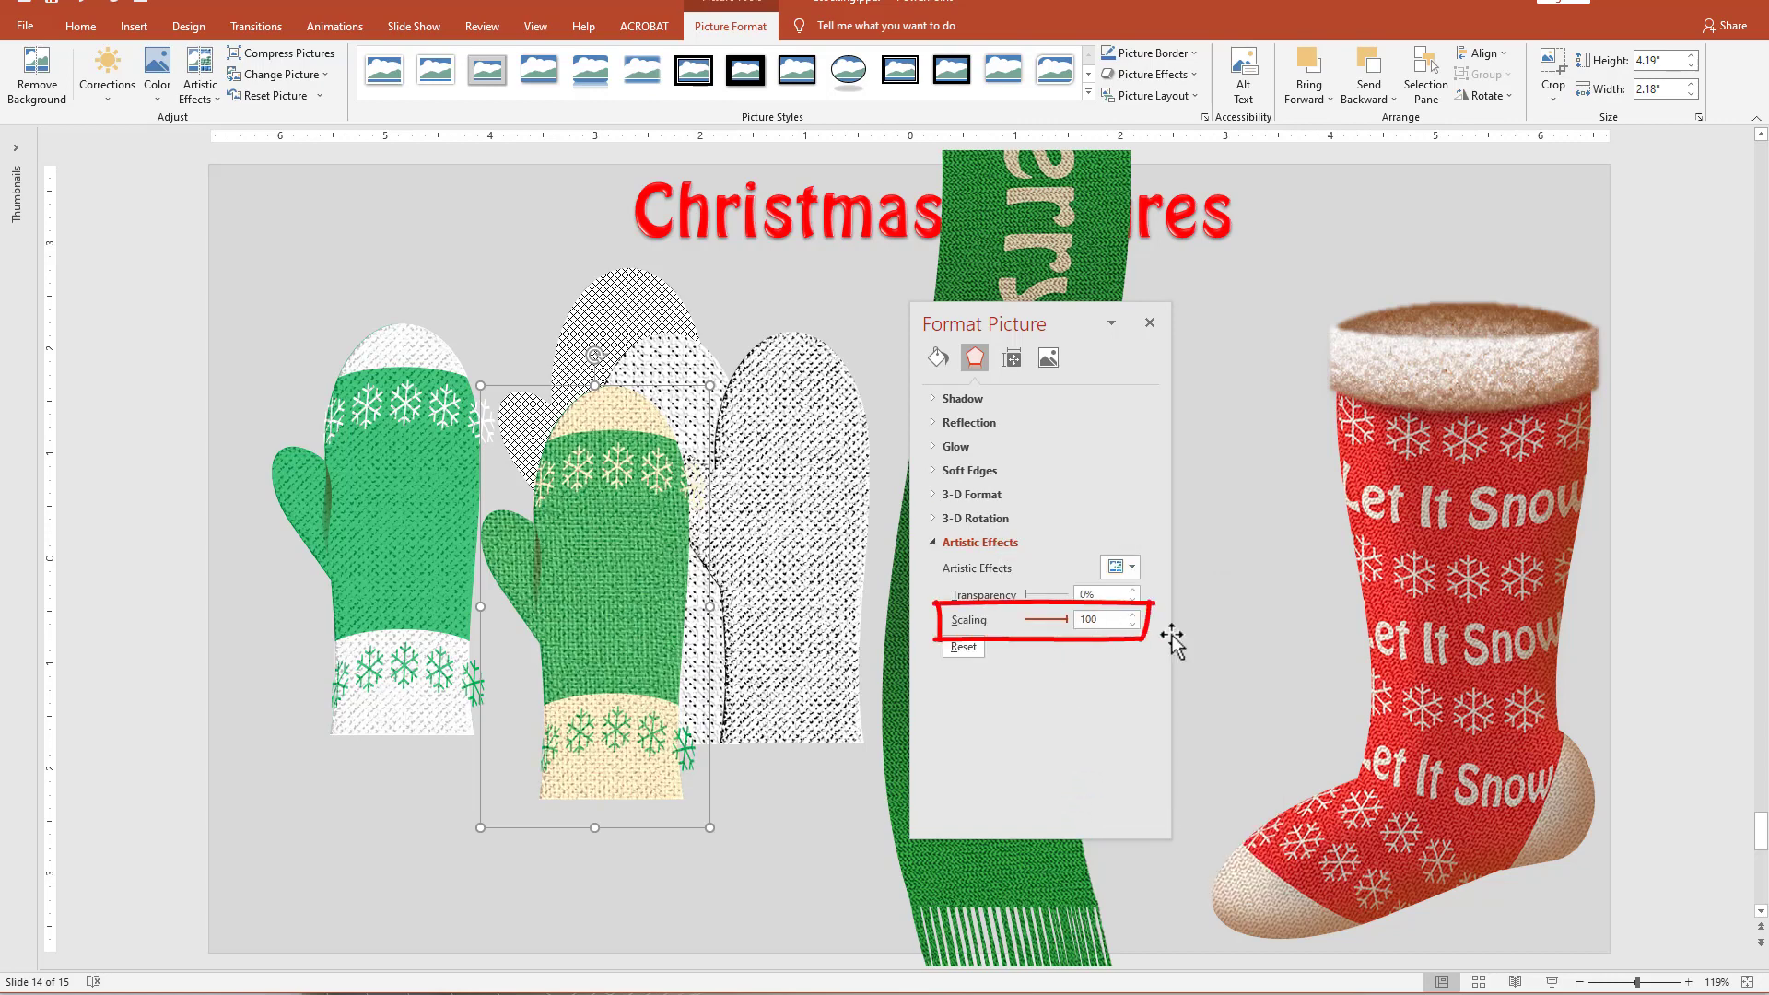
left_click_drag(623, 582, 632, 590)
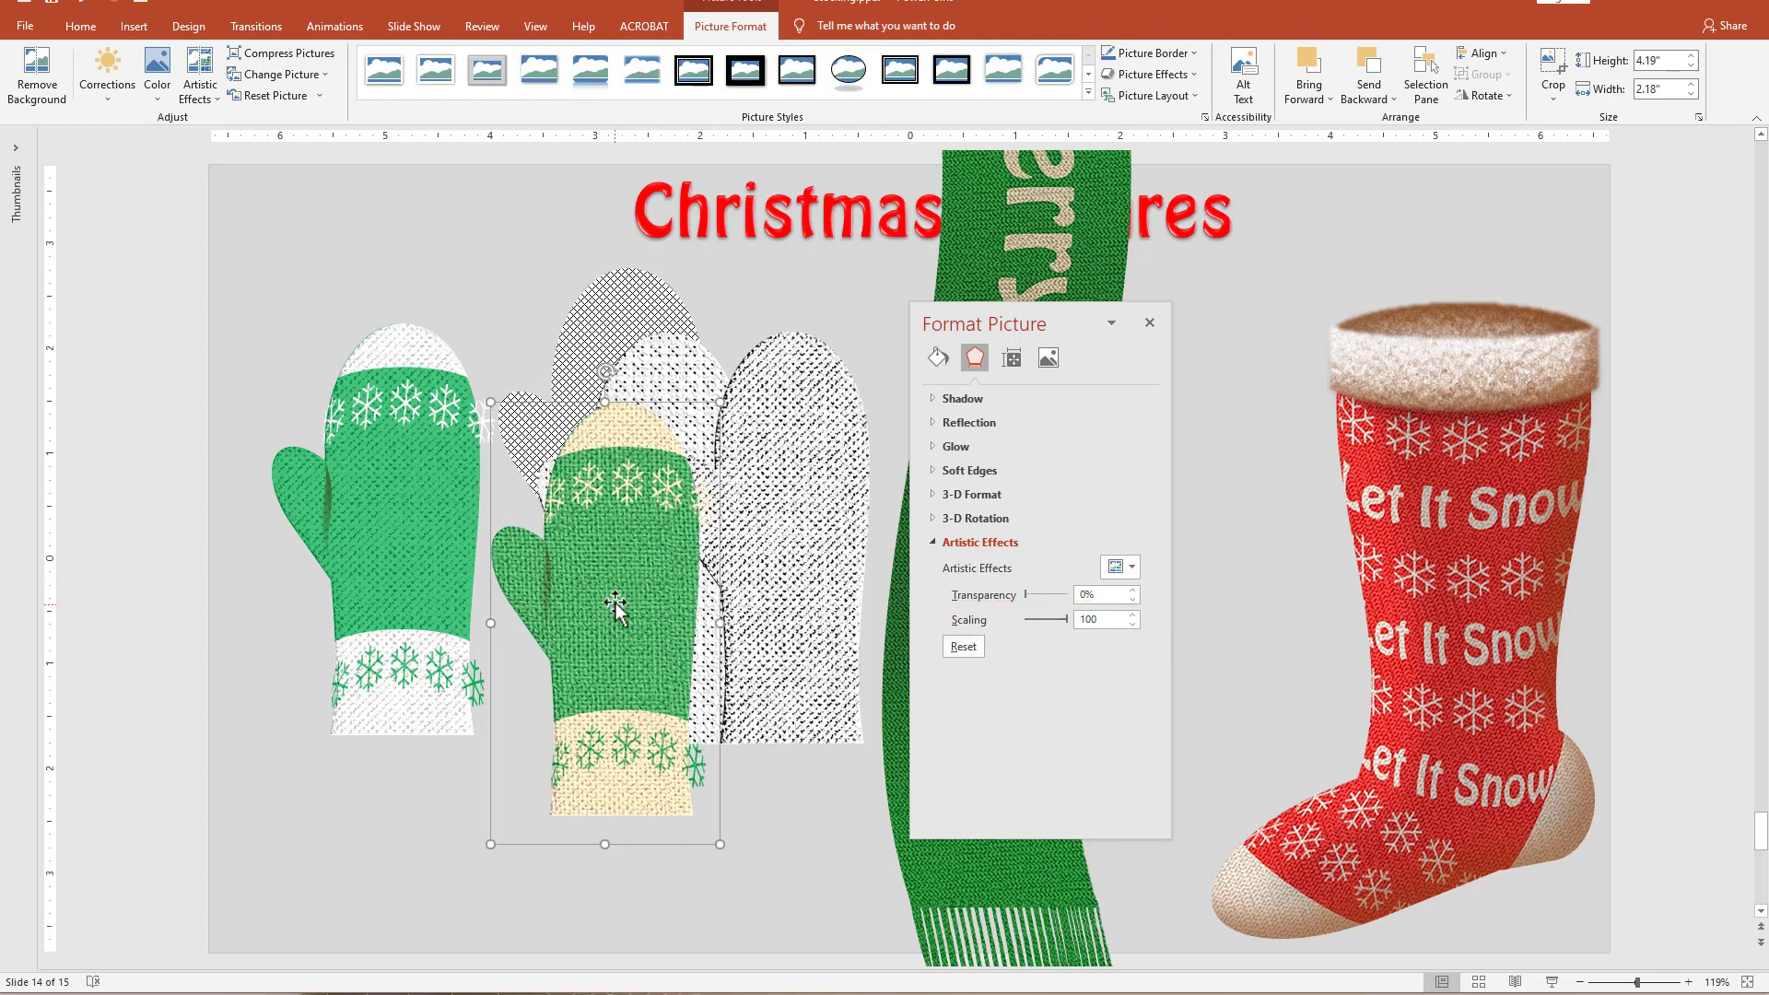
left_click_drag(601, 560, 599, 557)
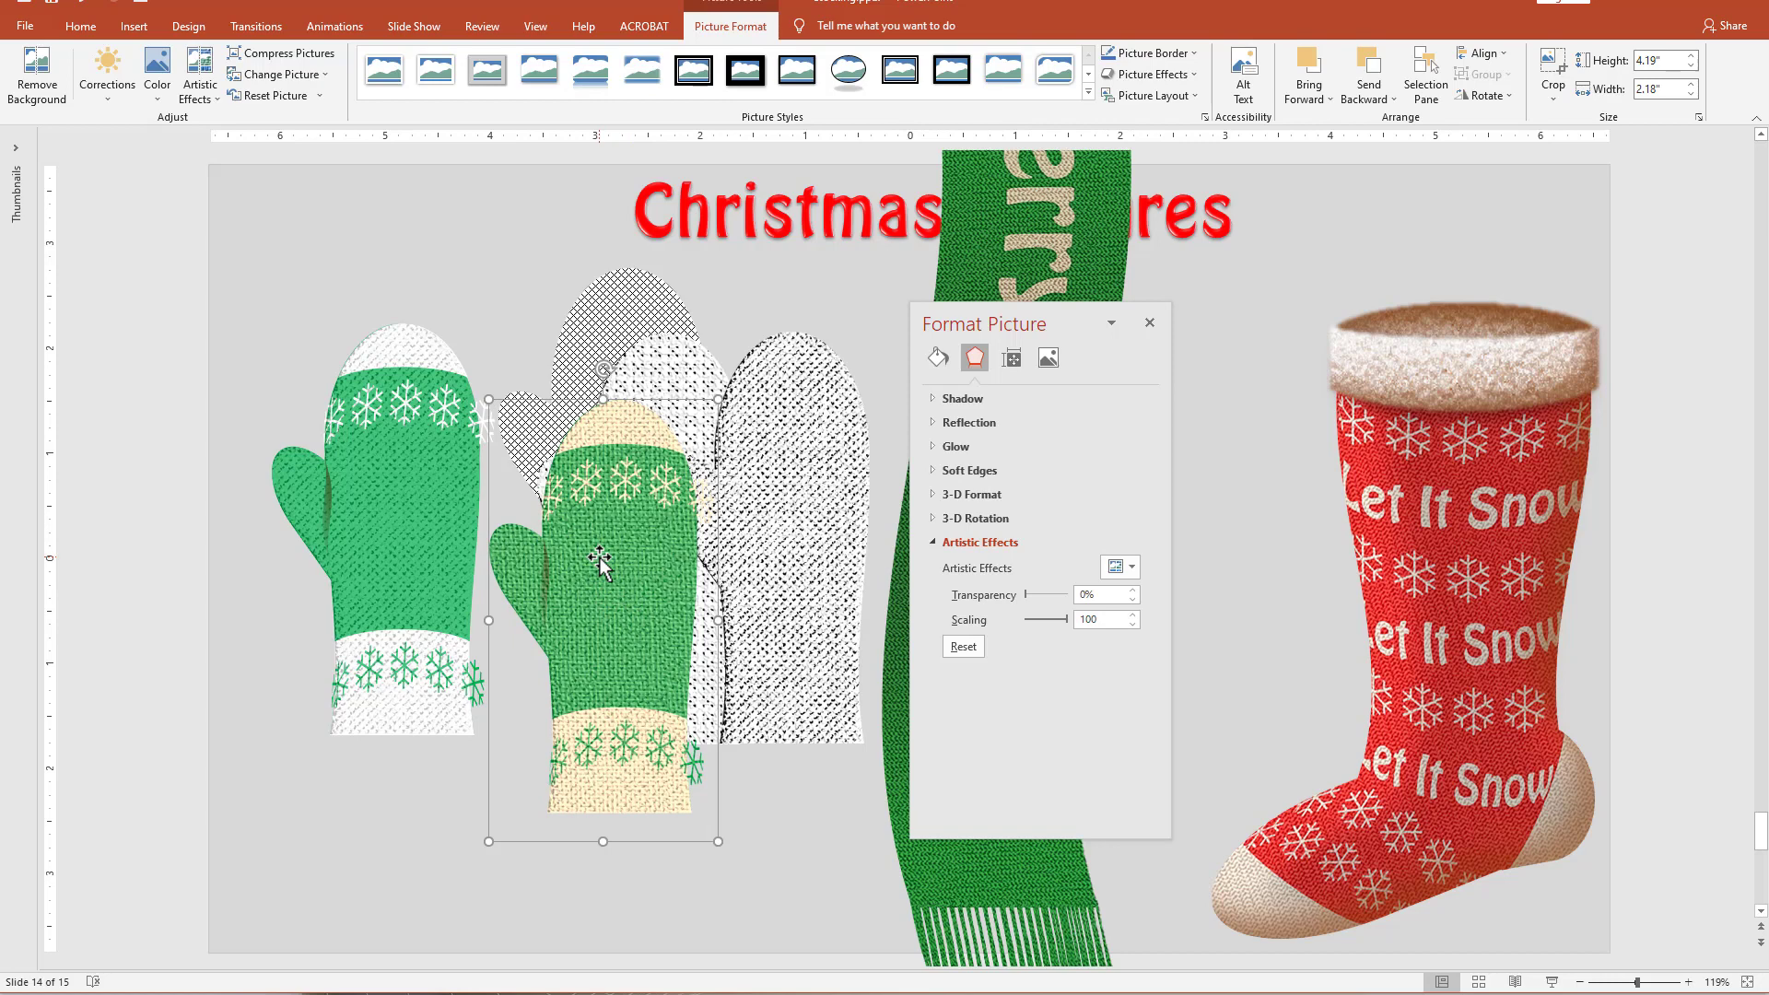
left_click_drag(651, 663, 589, 694)
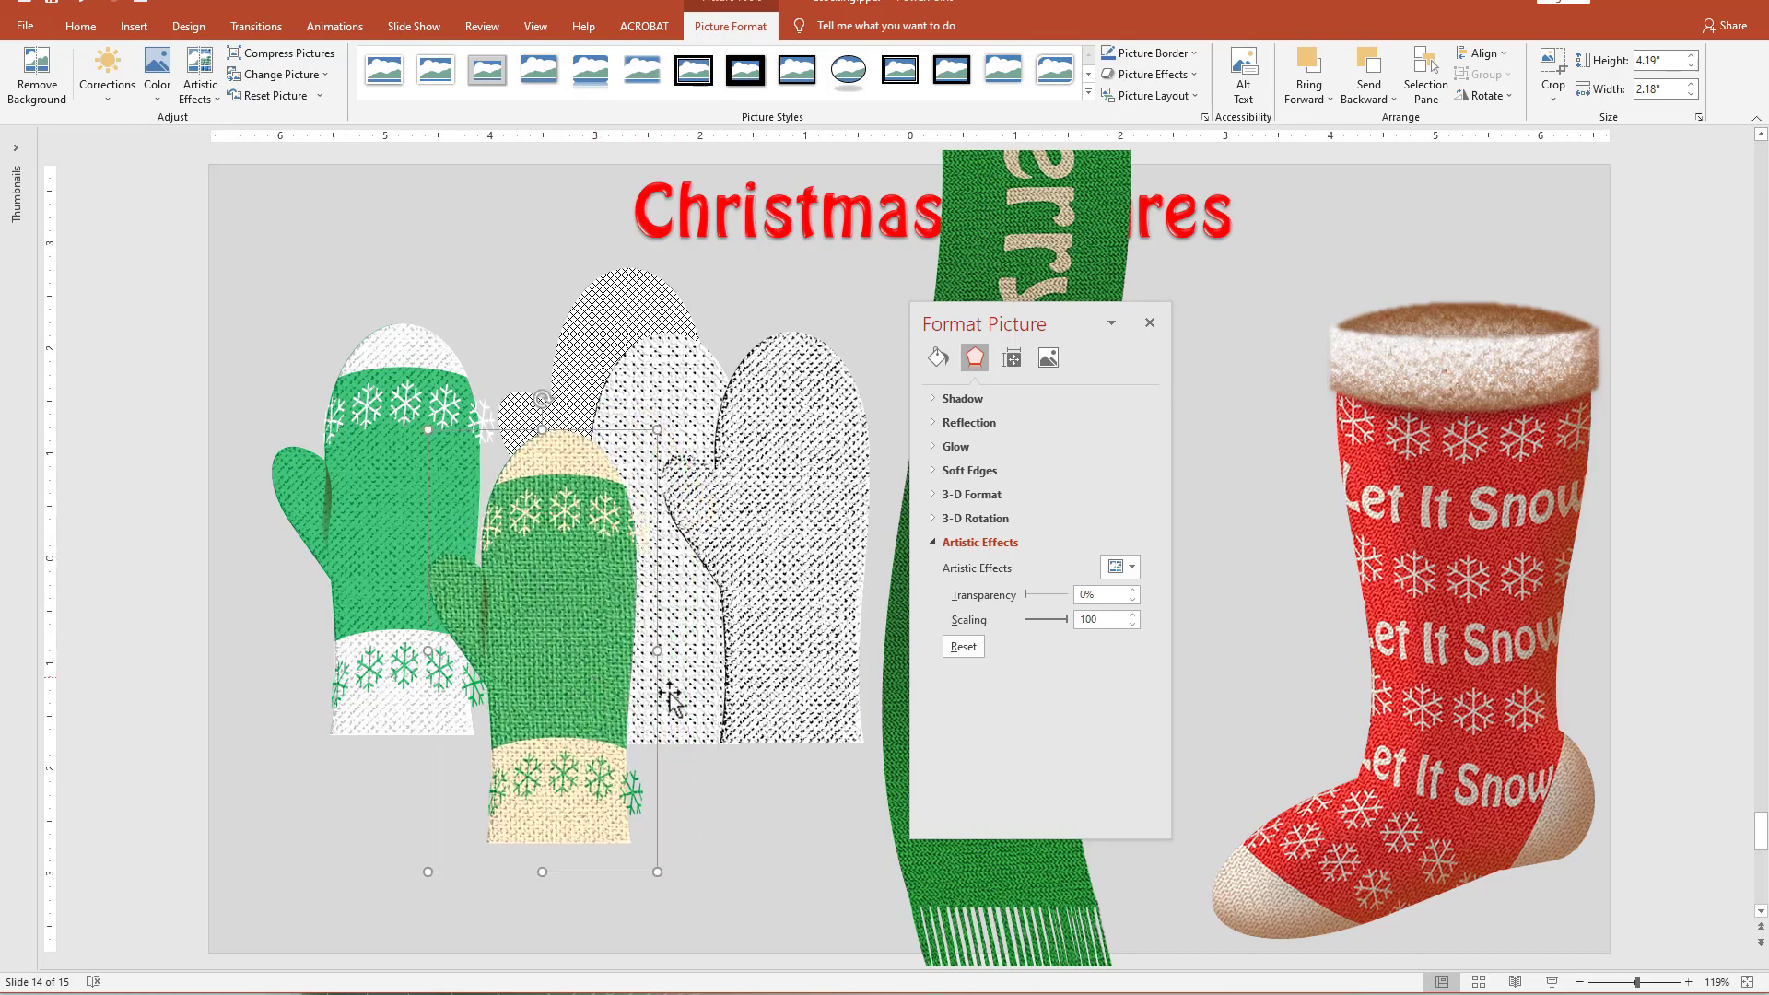
left_click_drag(538, 737, 496, 797)
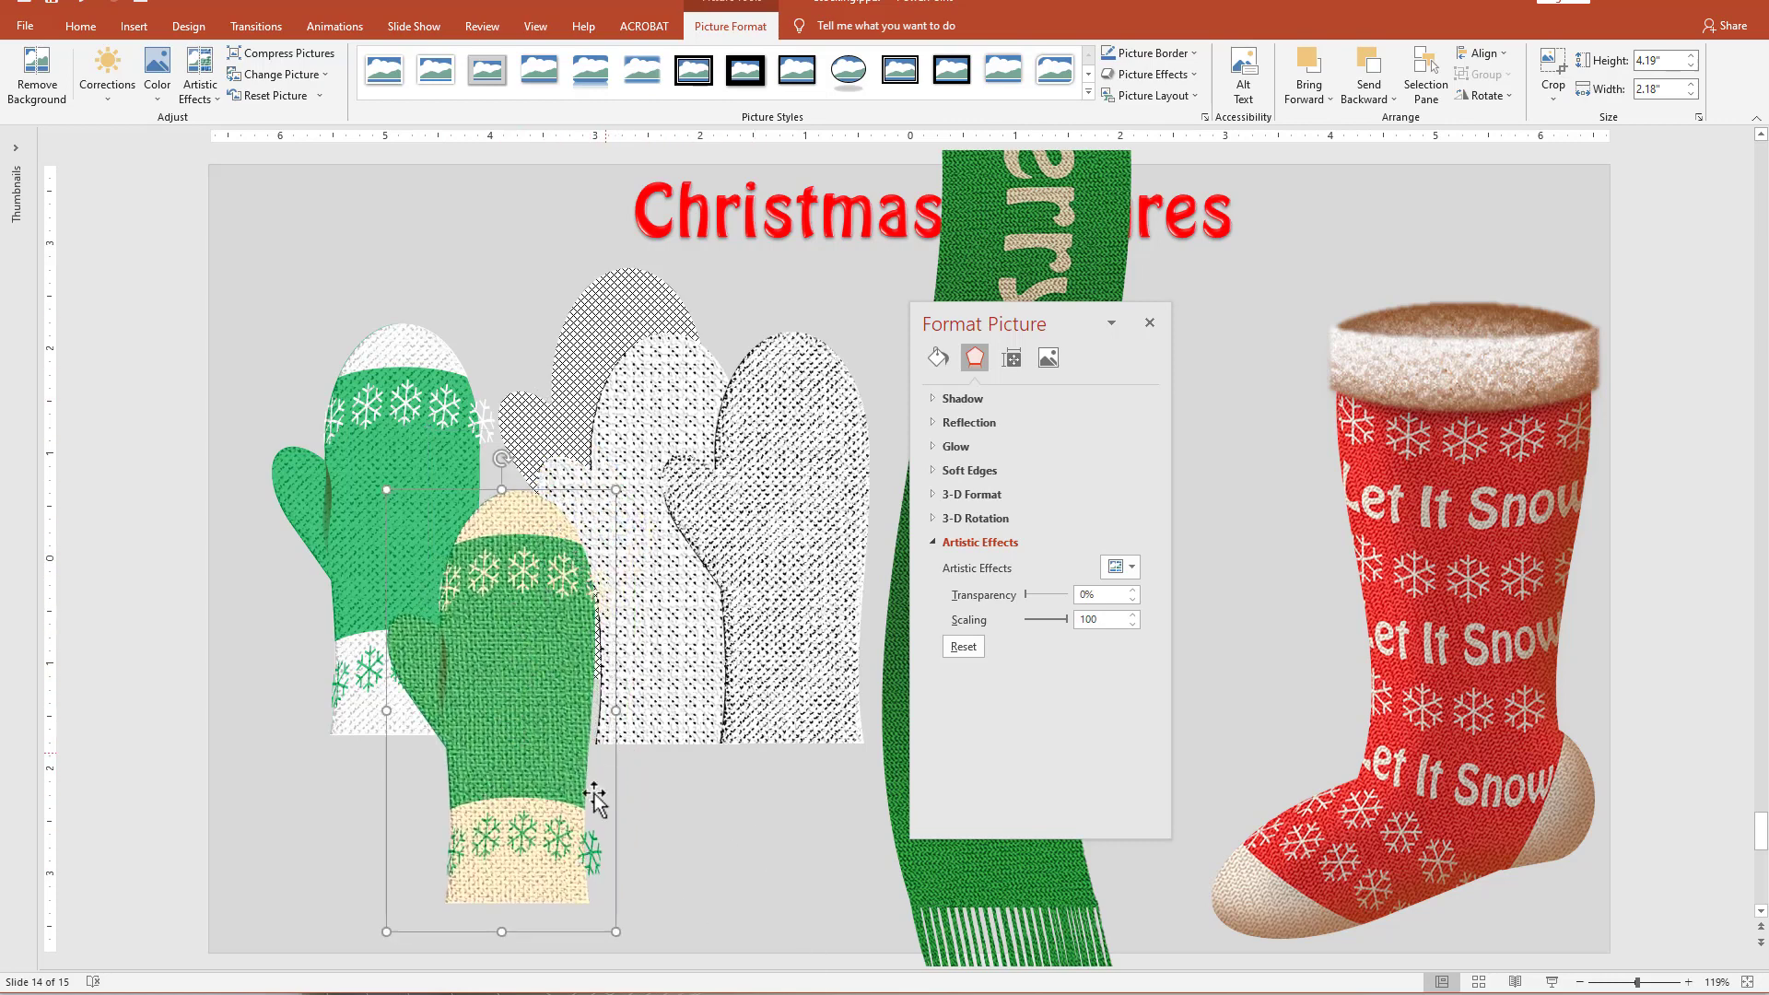
left_click_drag(476, 841, 482, 833)
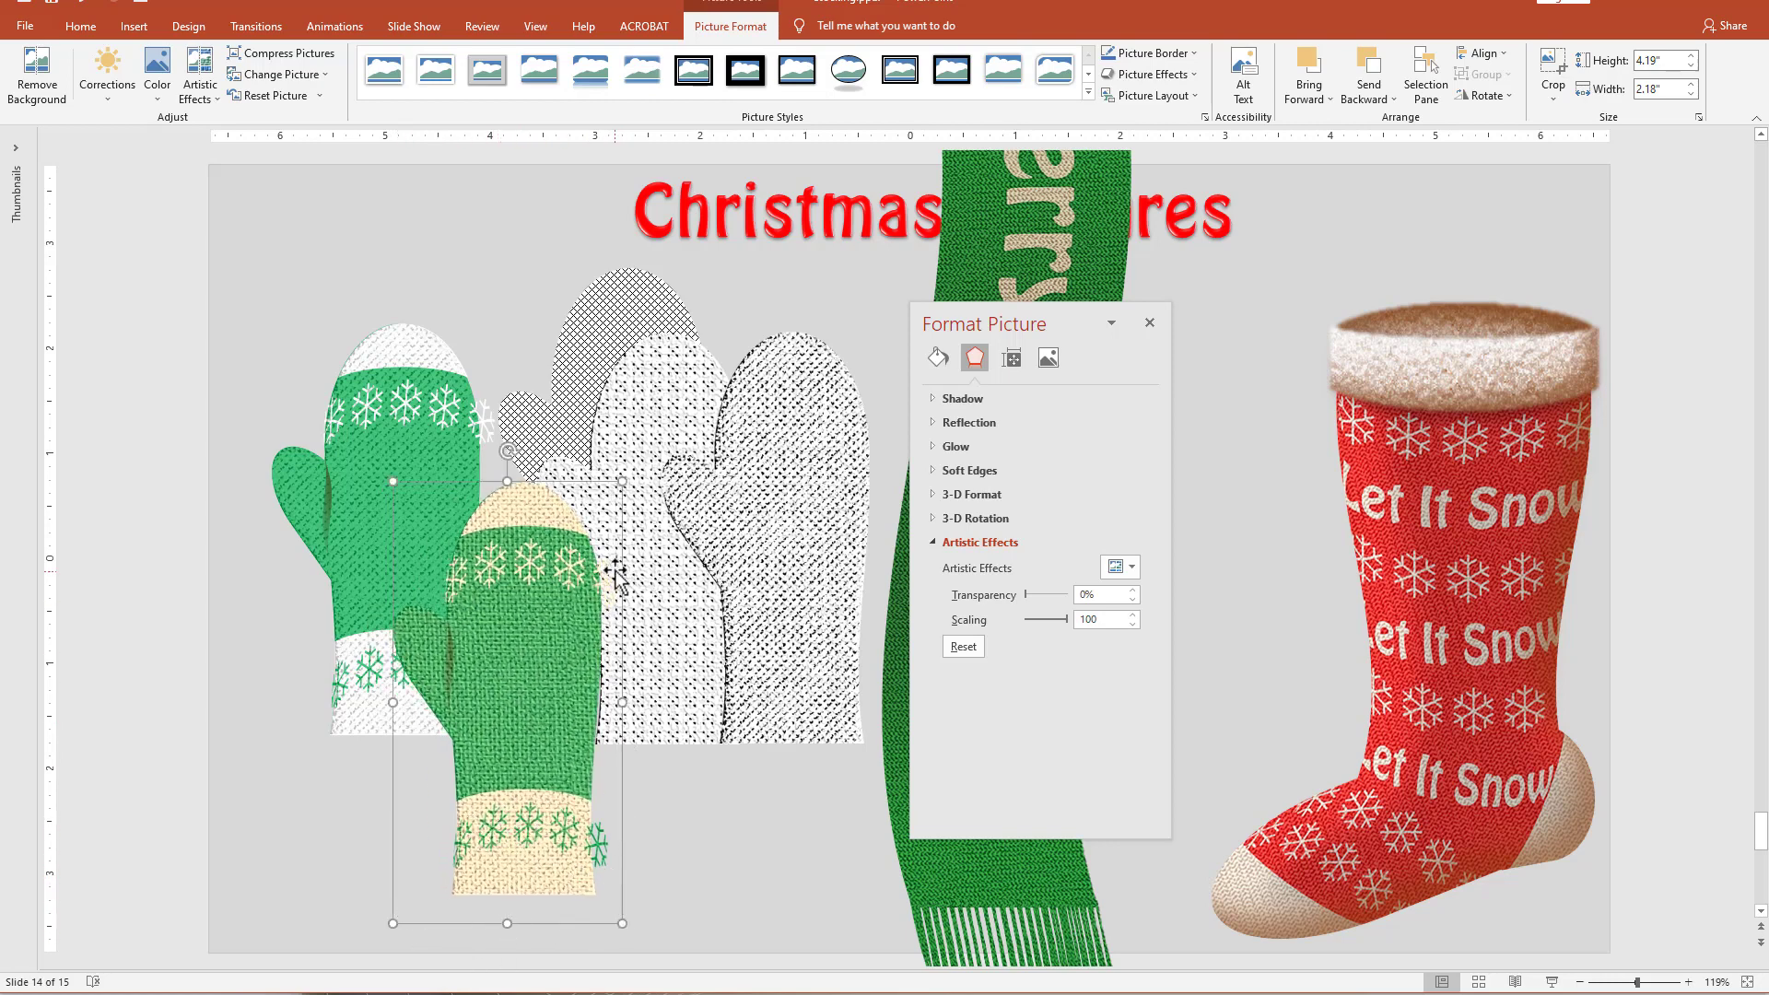
left_click_drag(557, 672, 444, 676)
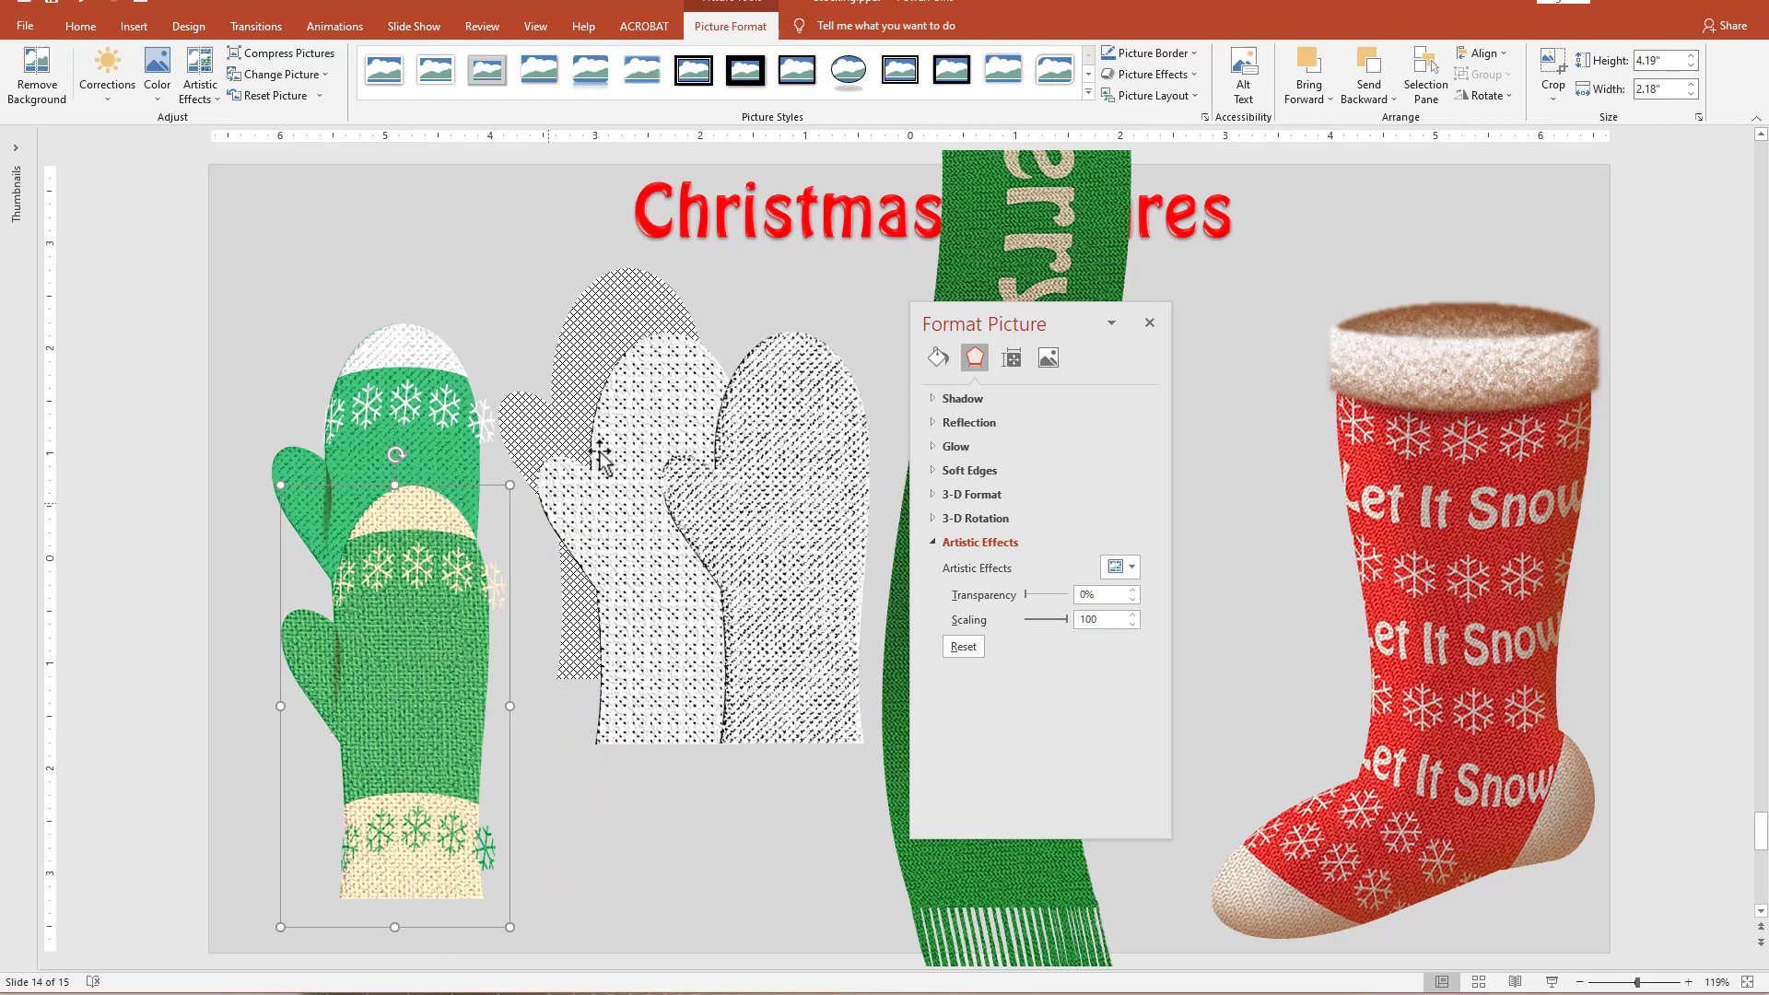
Bring the gray crosshatched mitten shape to the front and move it down below the two dotted mittens.
left_click(627, 308)
right_click(627, 308)
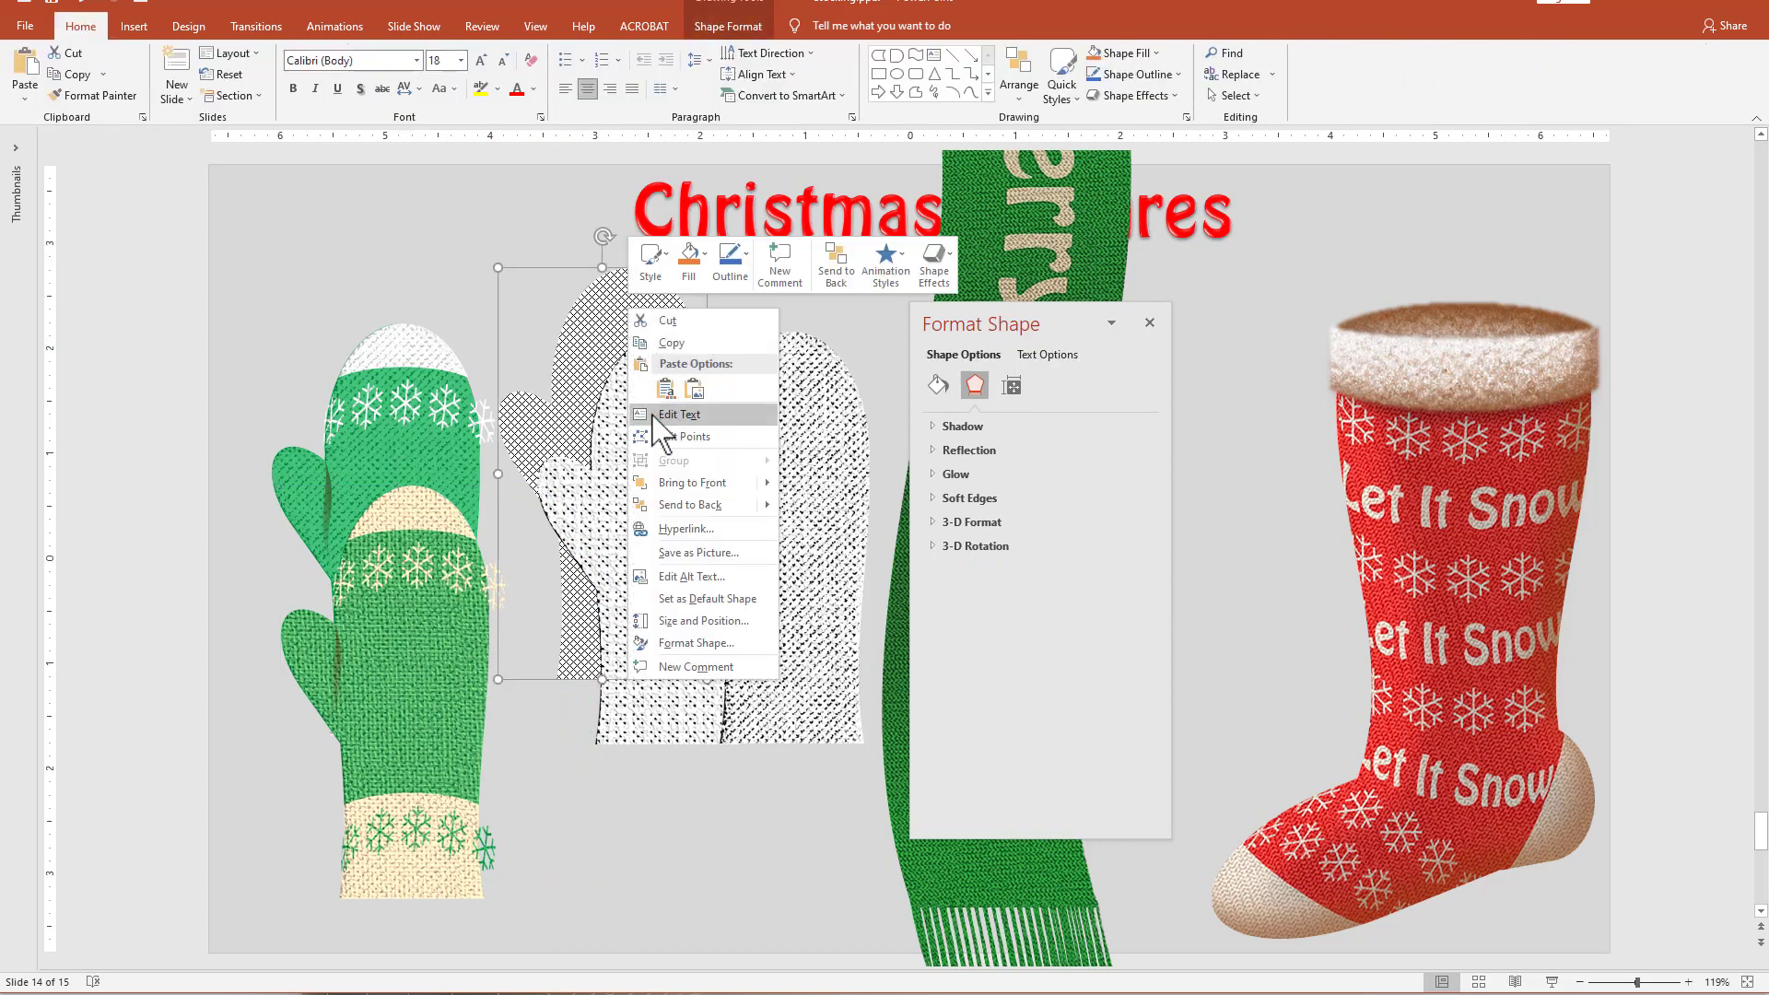
left_click(689, 482)
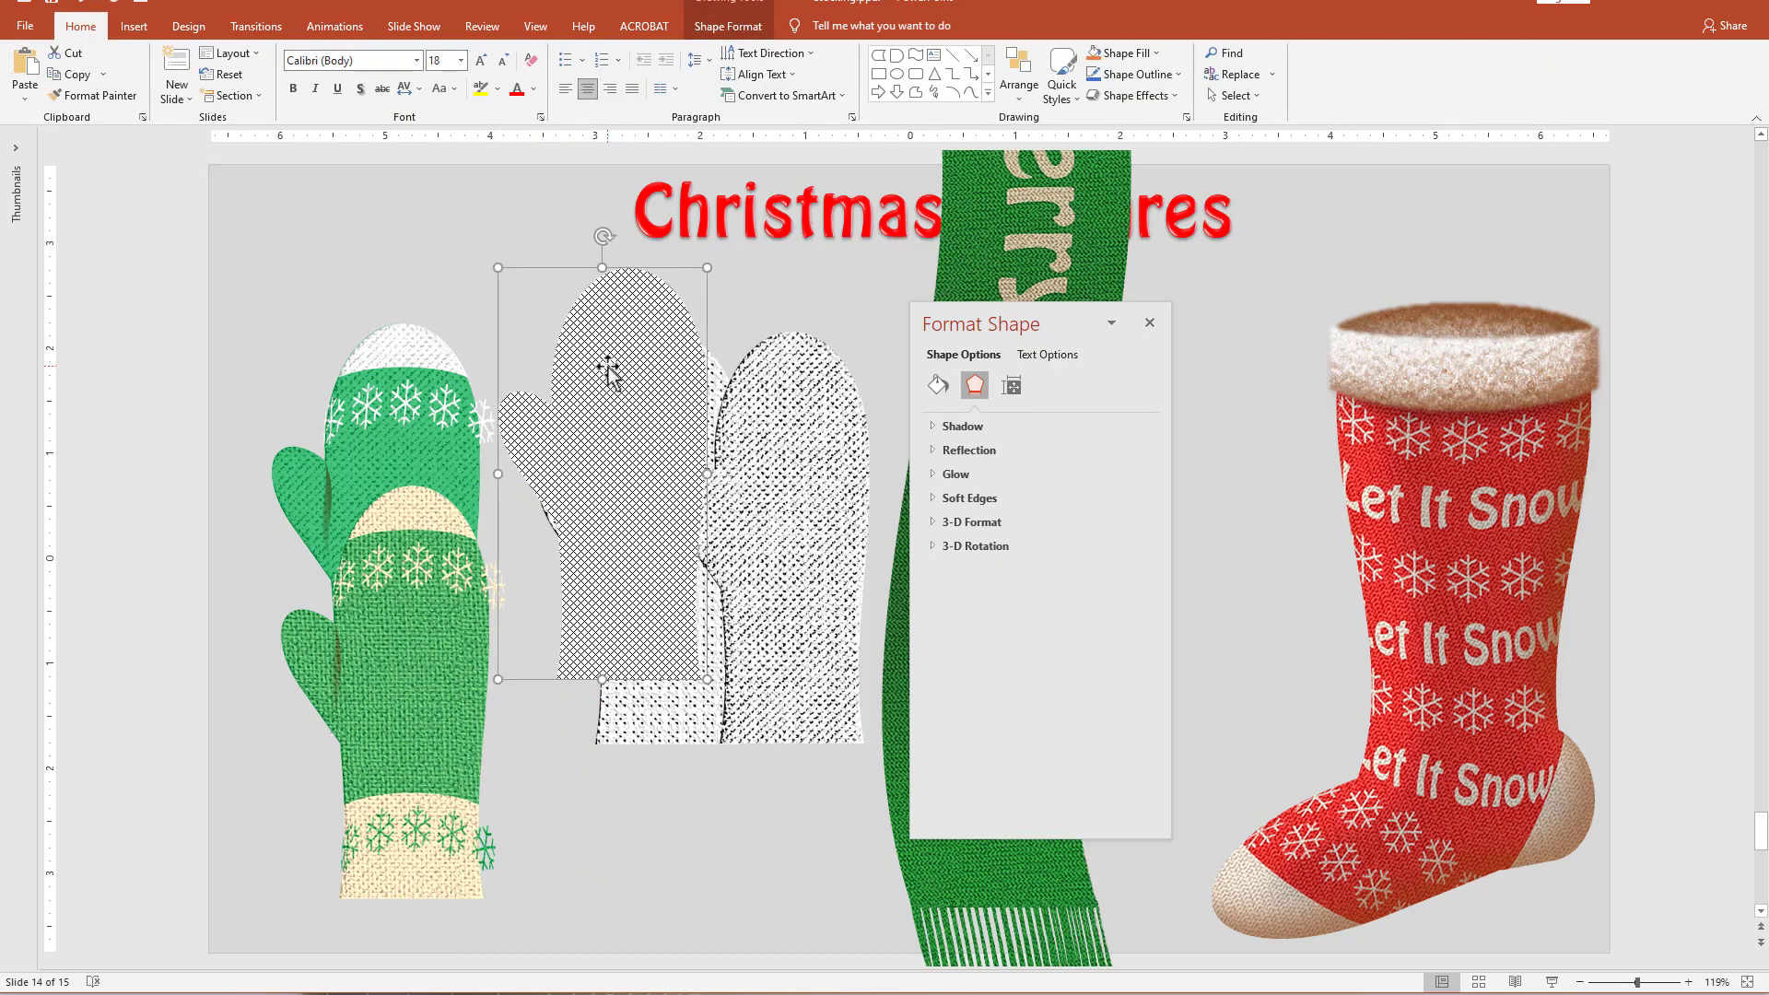
mouse_move(608, 367)
left_mouse_down()
mouse_move(703, 576)
mouse_move(721, 527)
left_mouse_up()
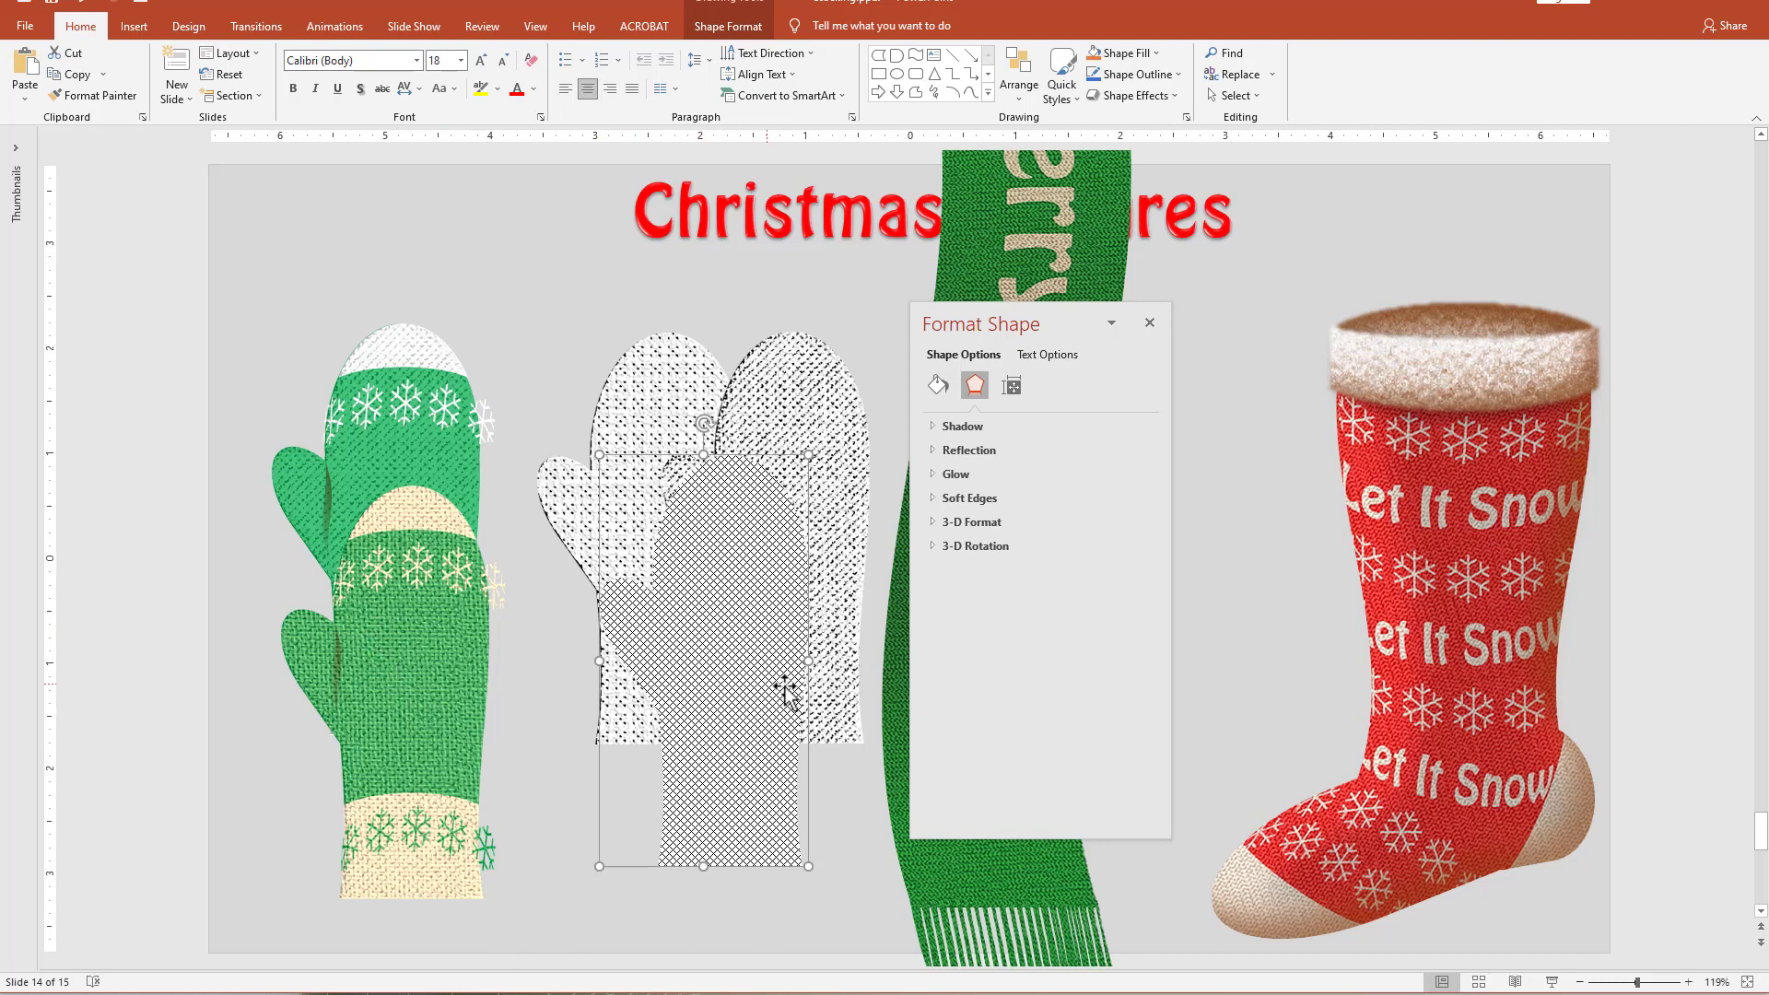
left_click_drag(720, 705, 686, 767)
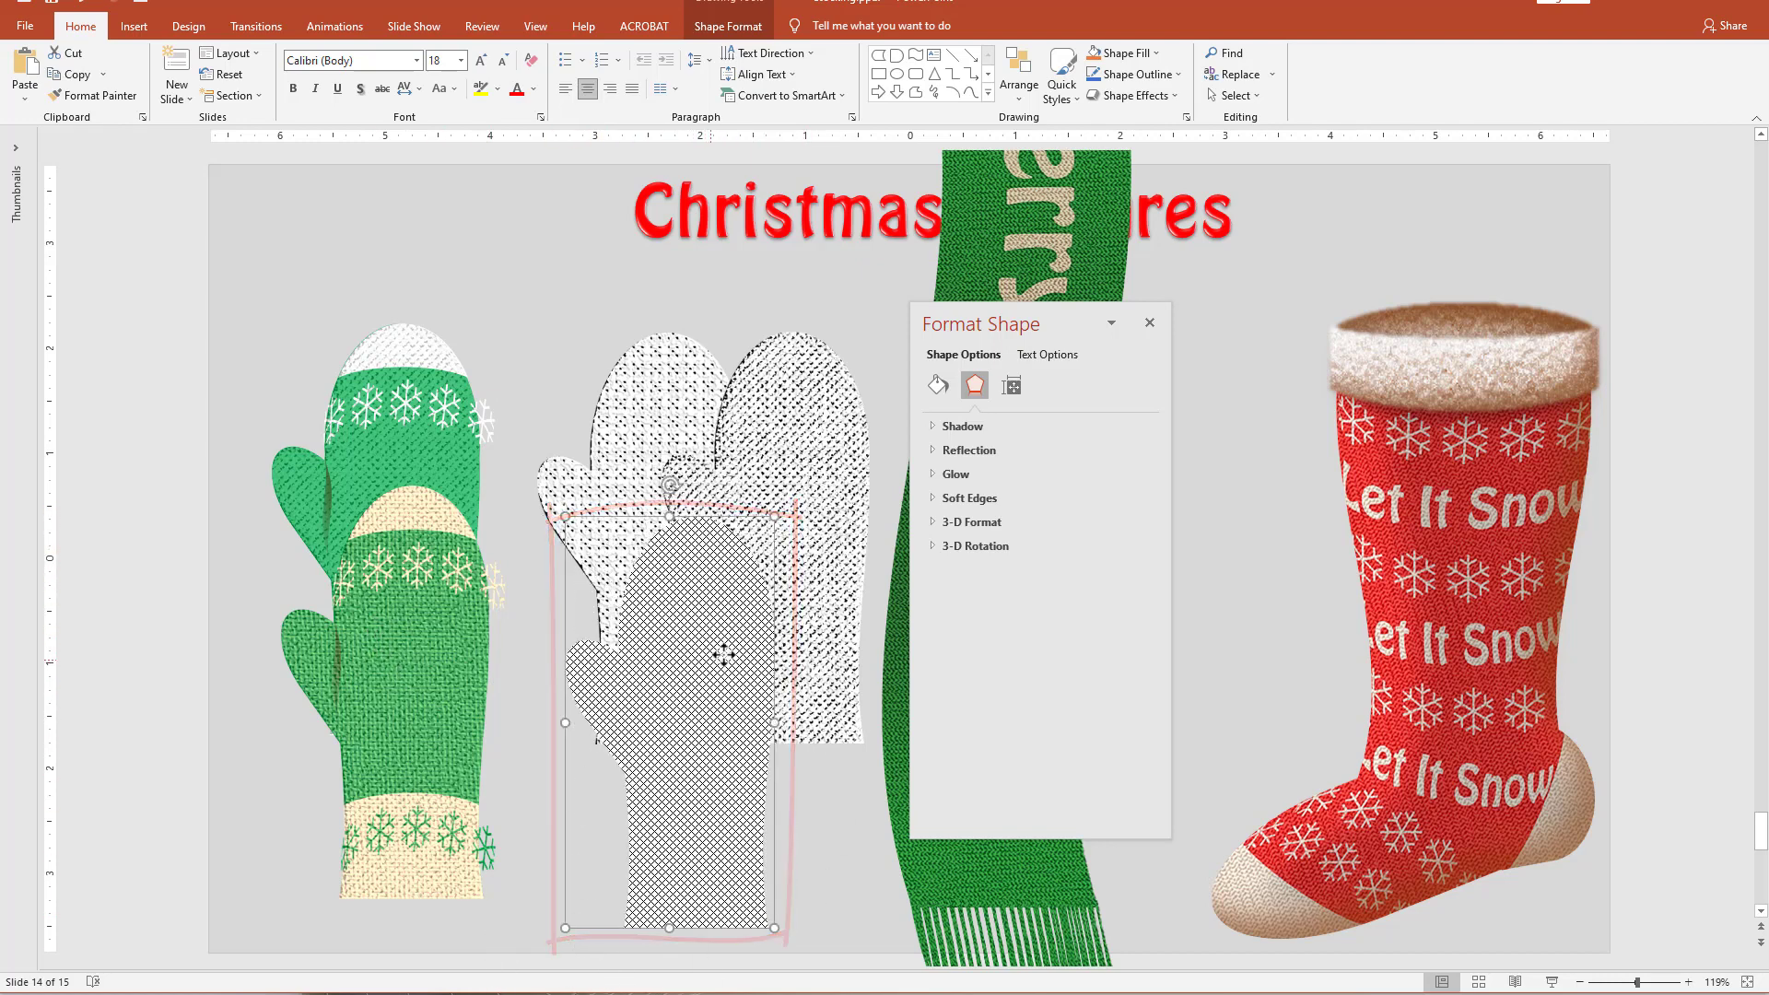
left_click_drag(722, 655, 755, 641)
Move the textured green mitten picture beside the gray mitten and crop its bottom and right edges to the mitten's outline.
left_click_drag(415, 670, 478, 670)
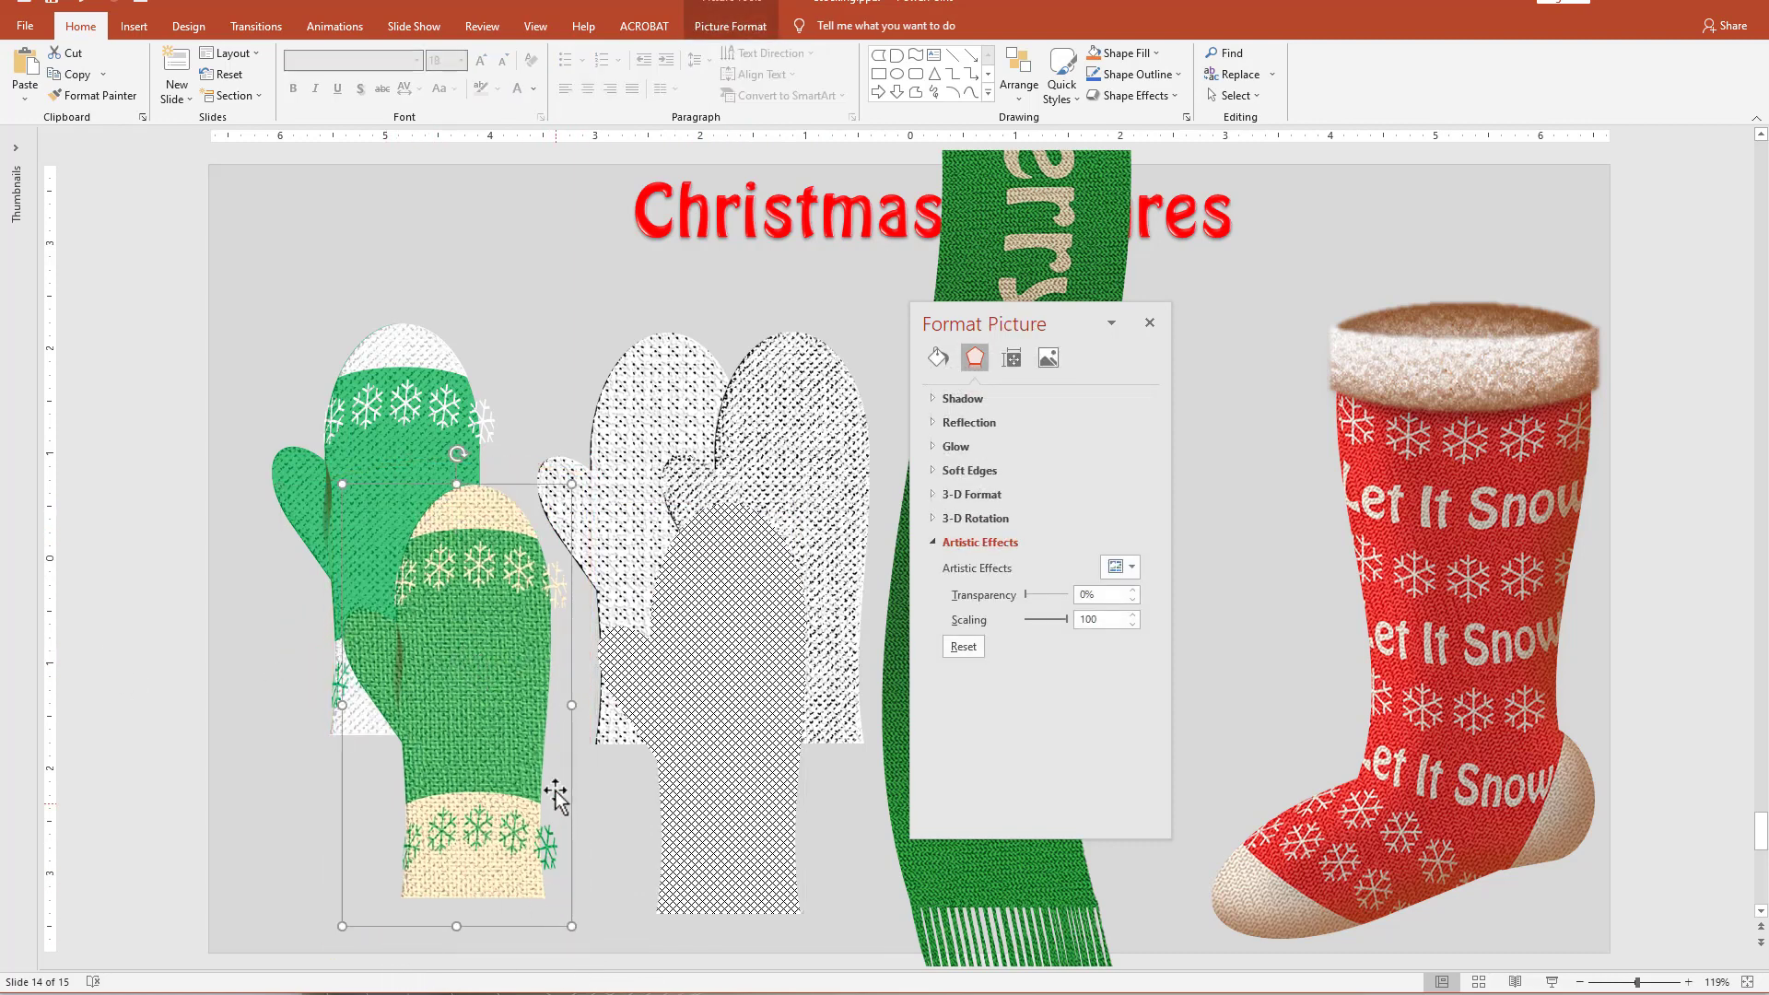
left_click_drag(492, 634, 489, 619)
right_click(487, 626)
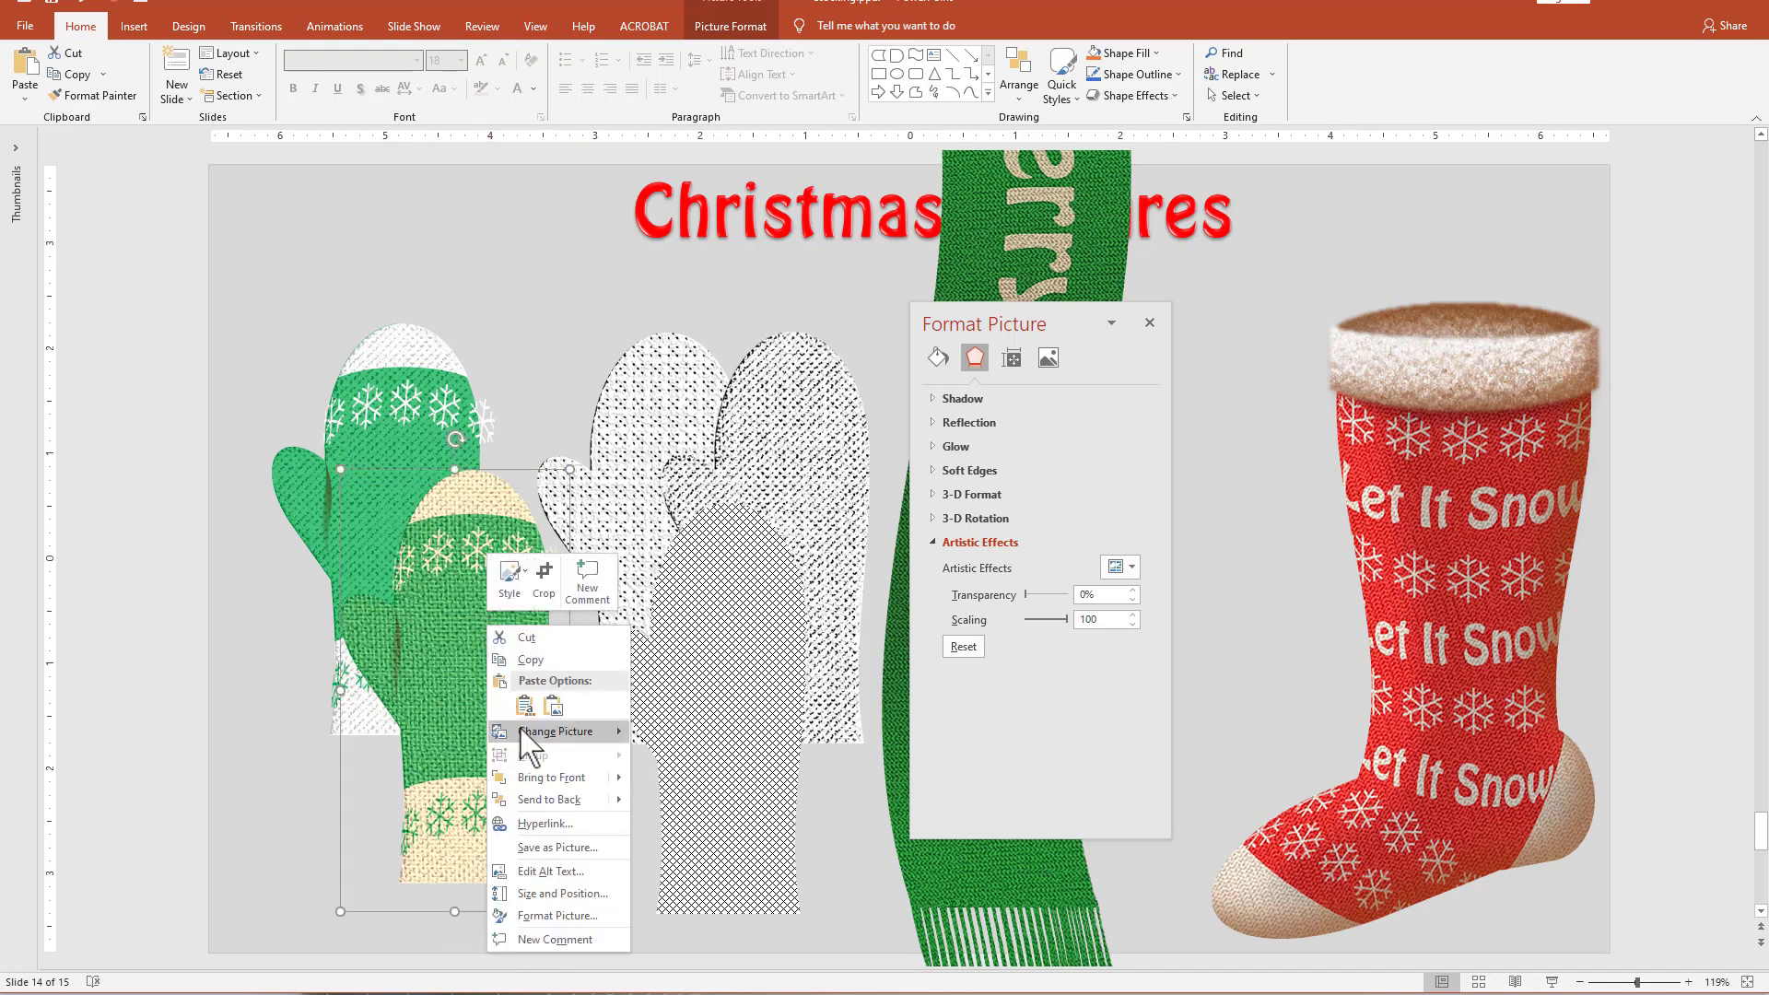
left_click(558, 582)
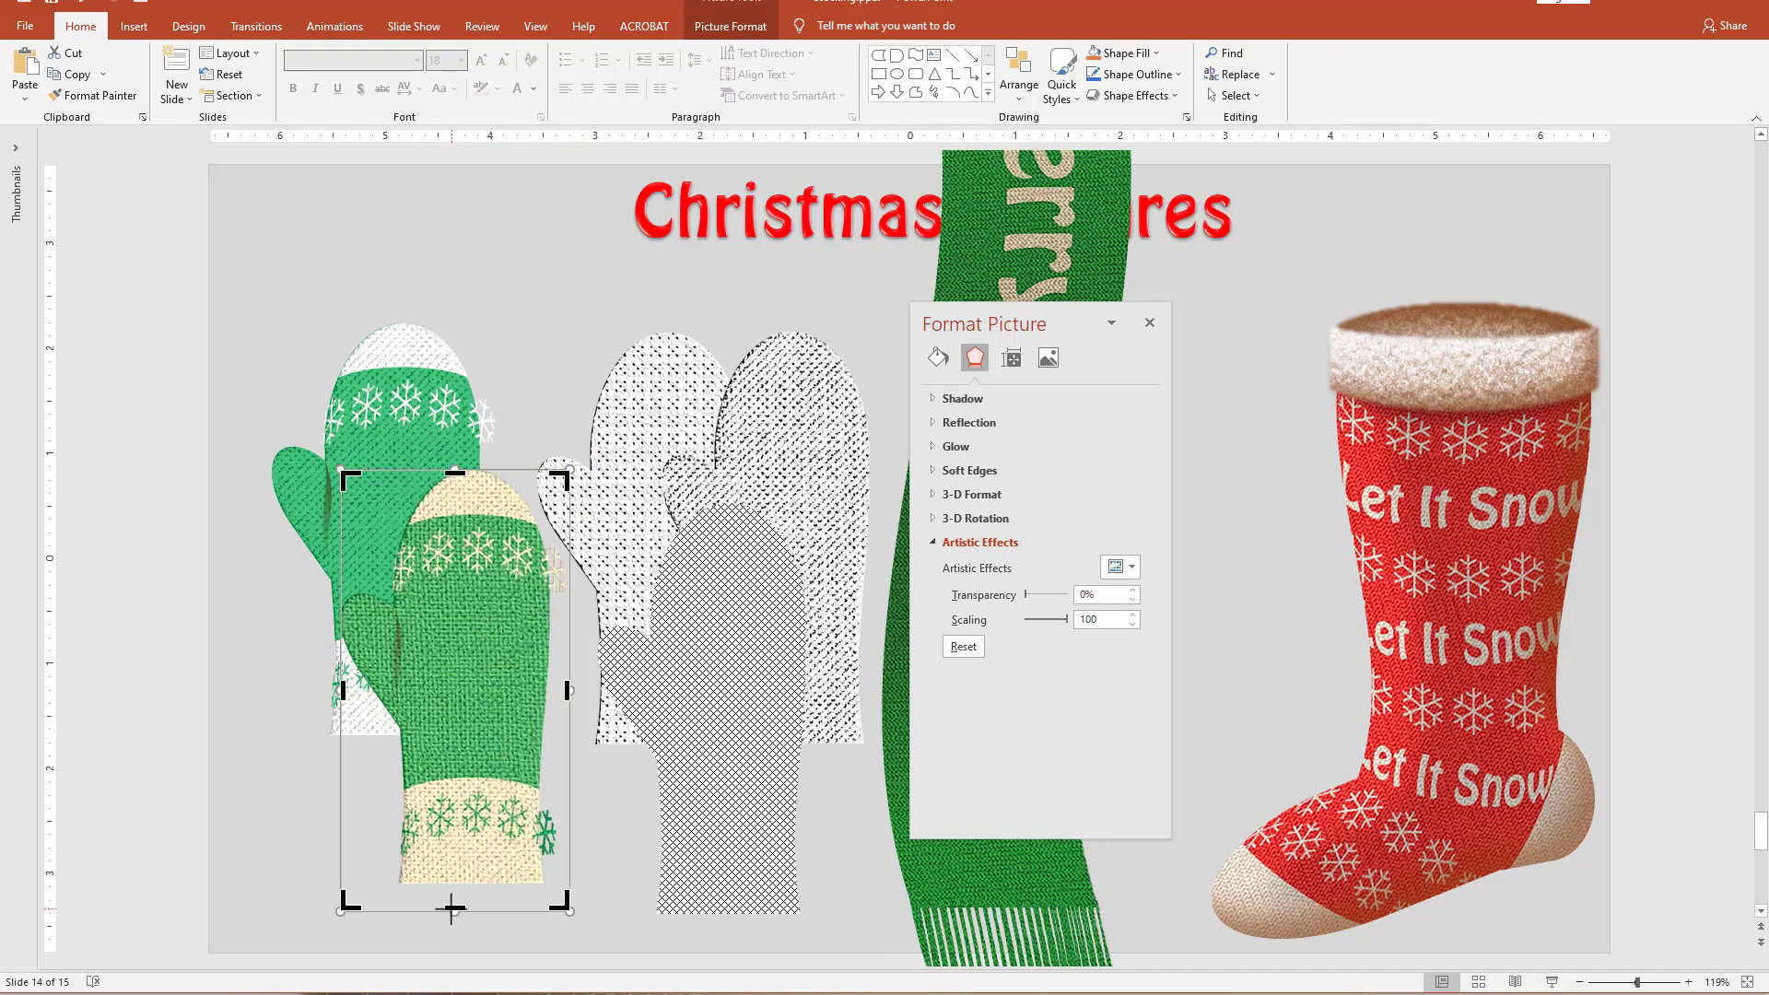
left_click_drag(452, 907, 452, 887)
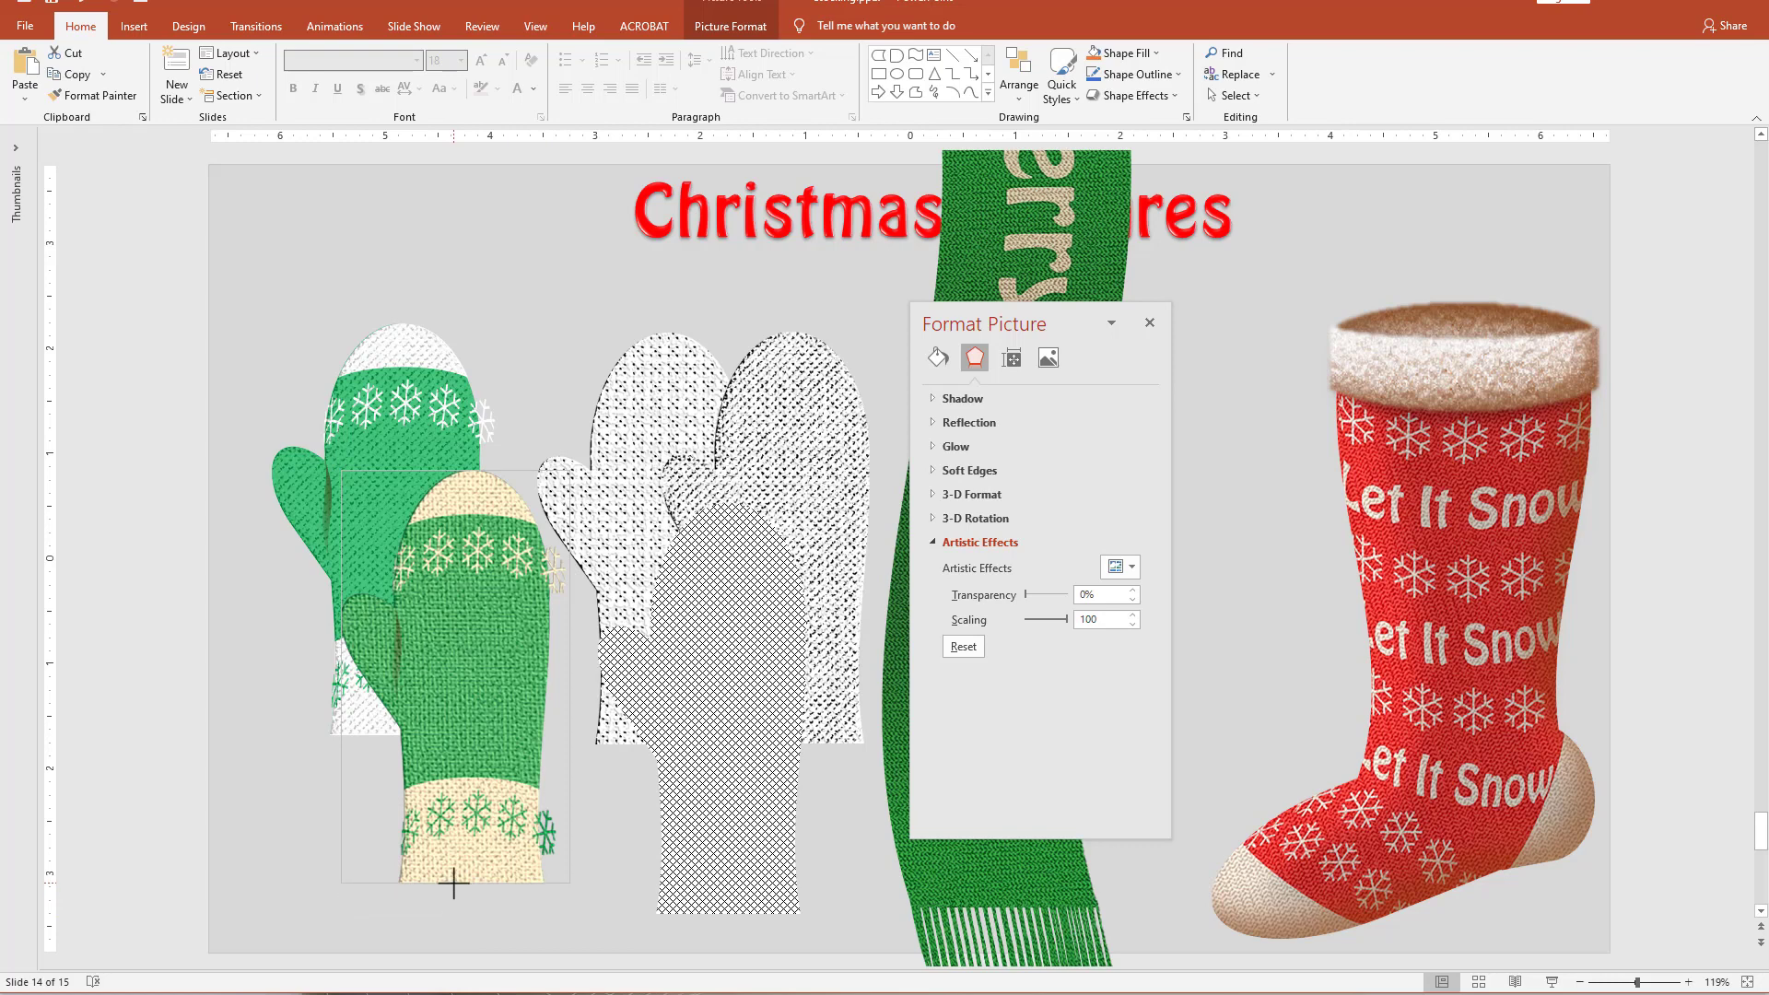
left_click_drag(454, 883, 453, 881)
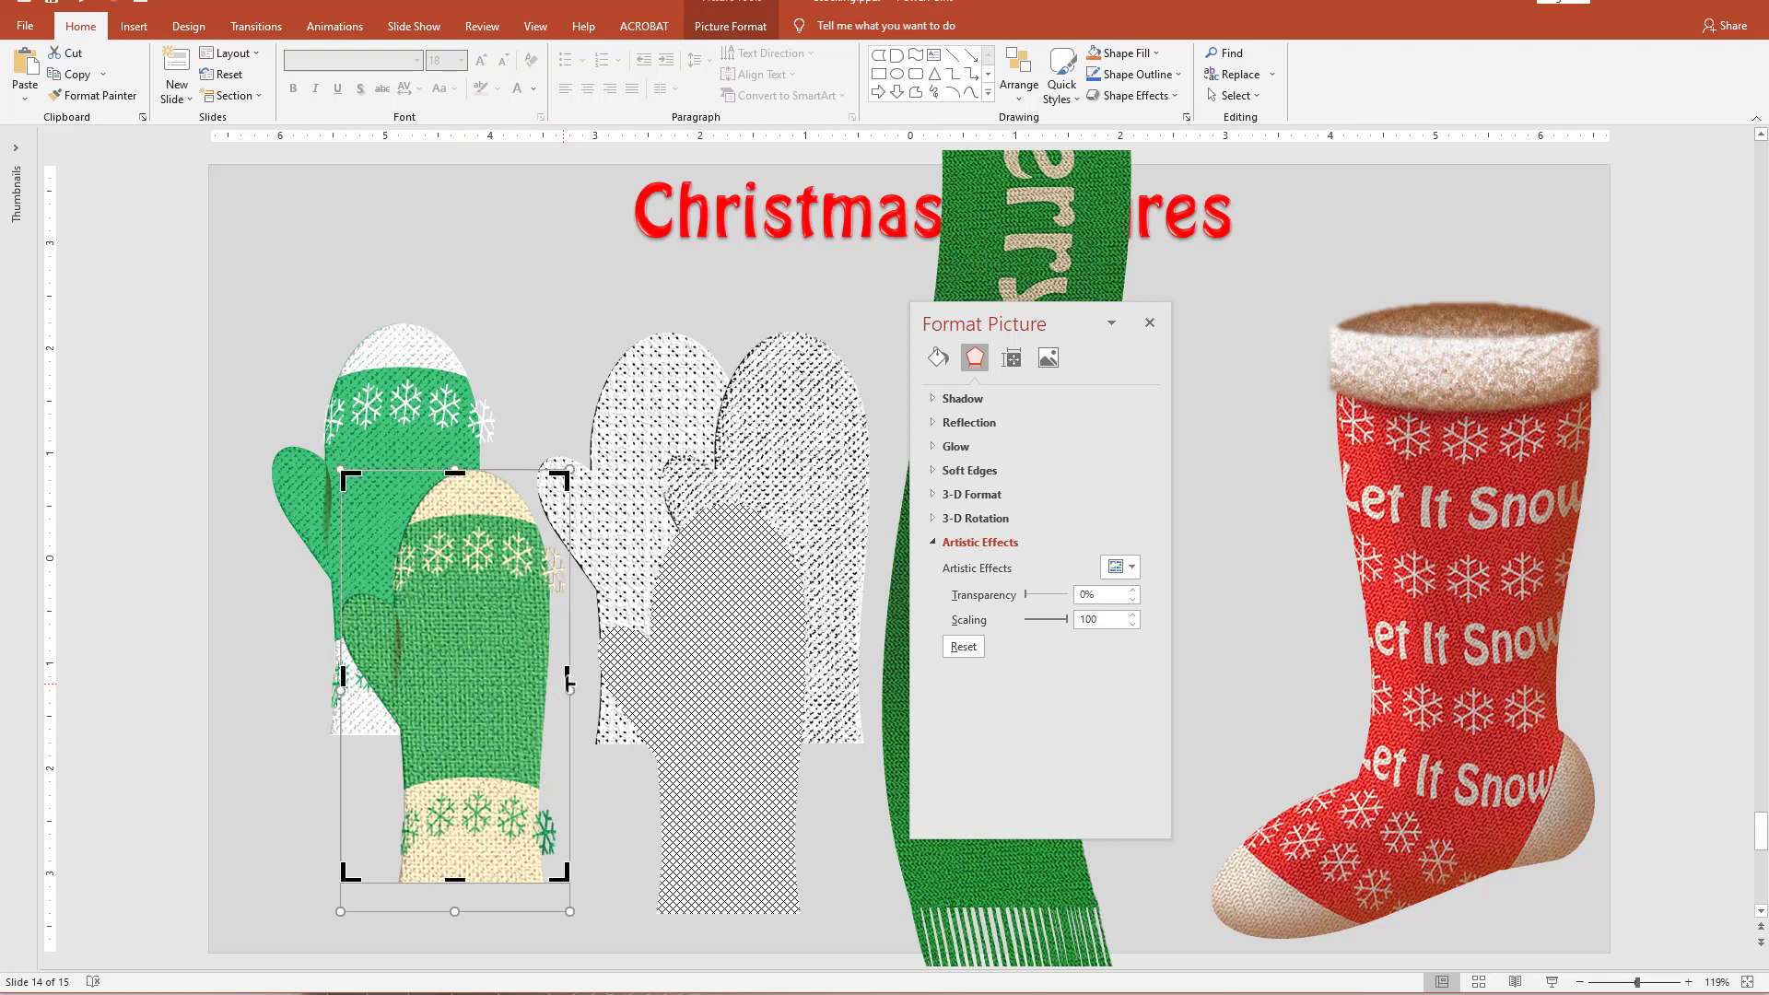
left_click_drag(566, 679, 552, 685)
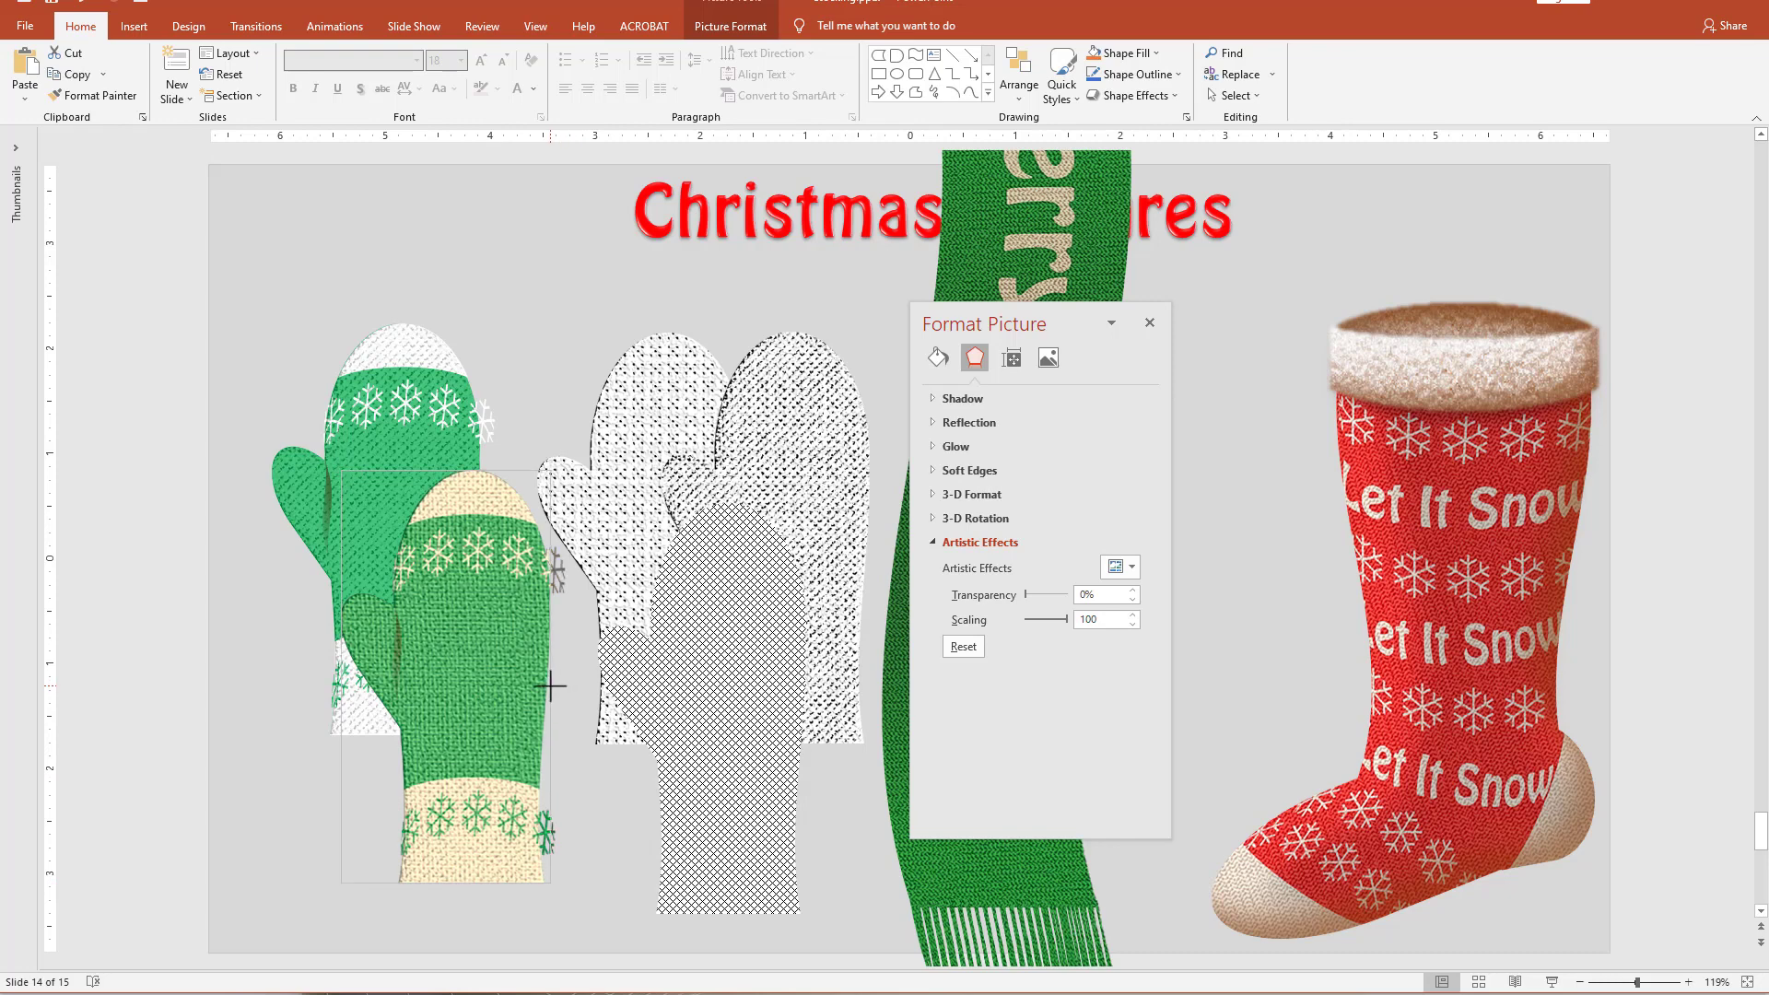
left_click_drag(552, 686, 551, 686)
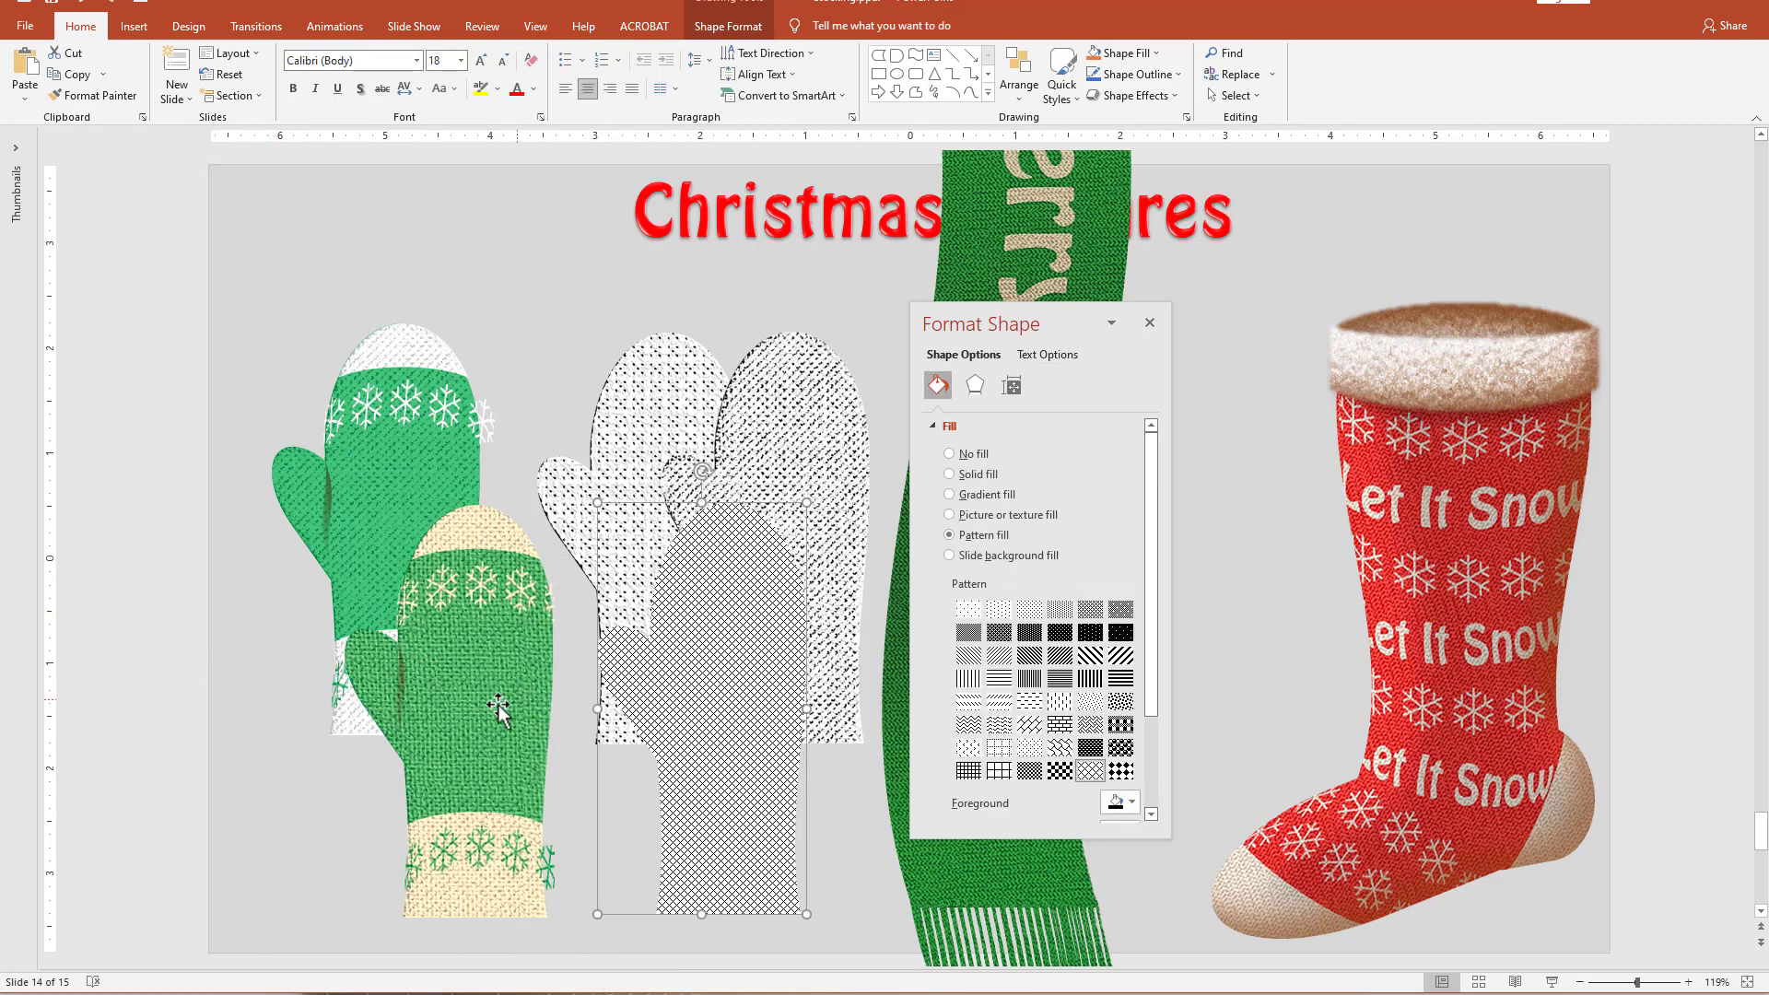
left_click(498, 709)
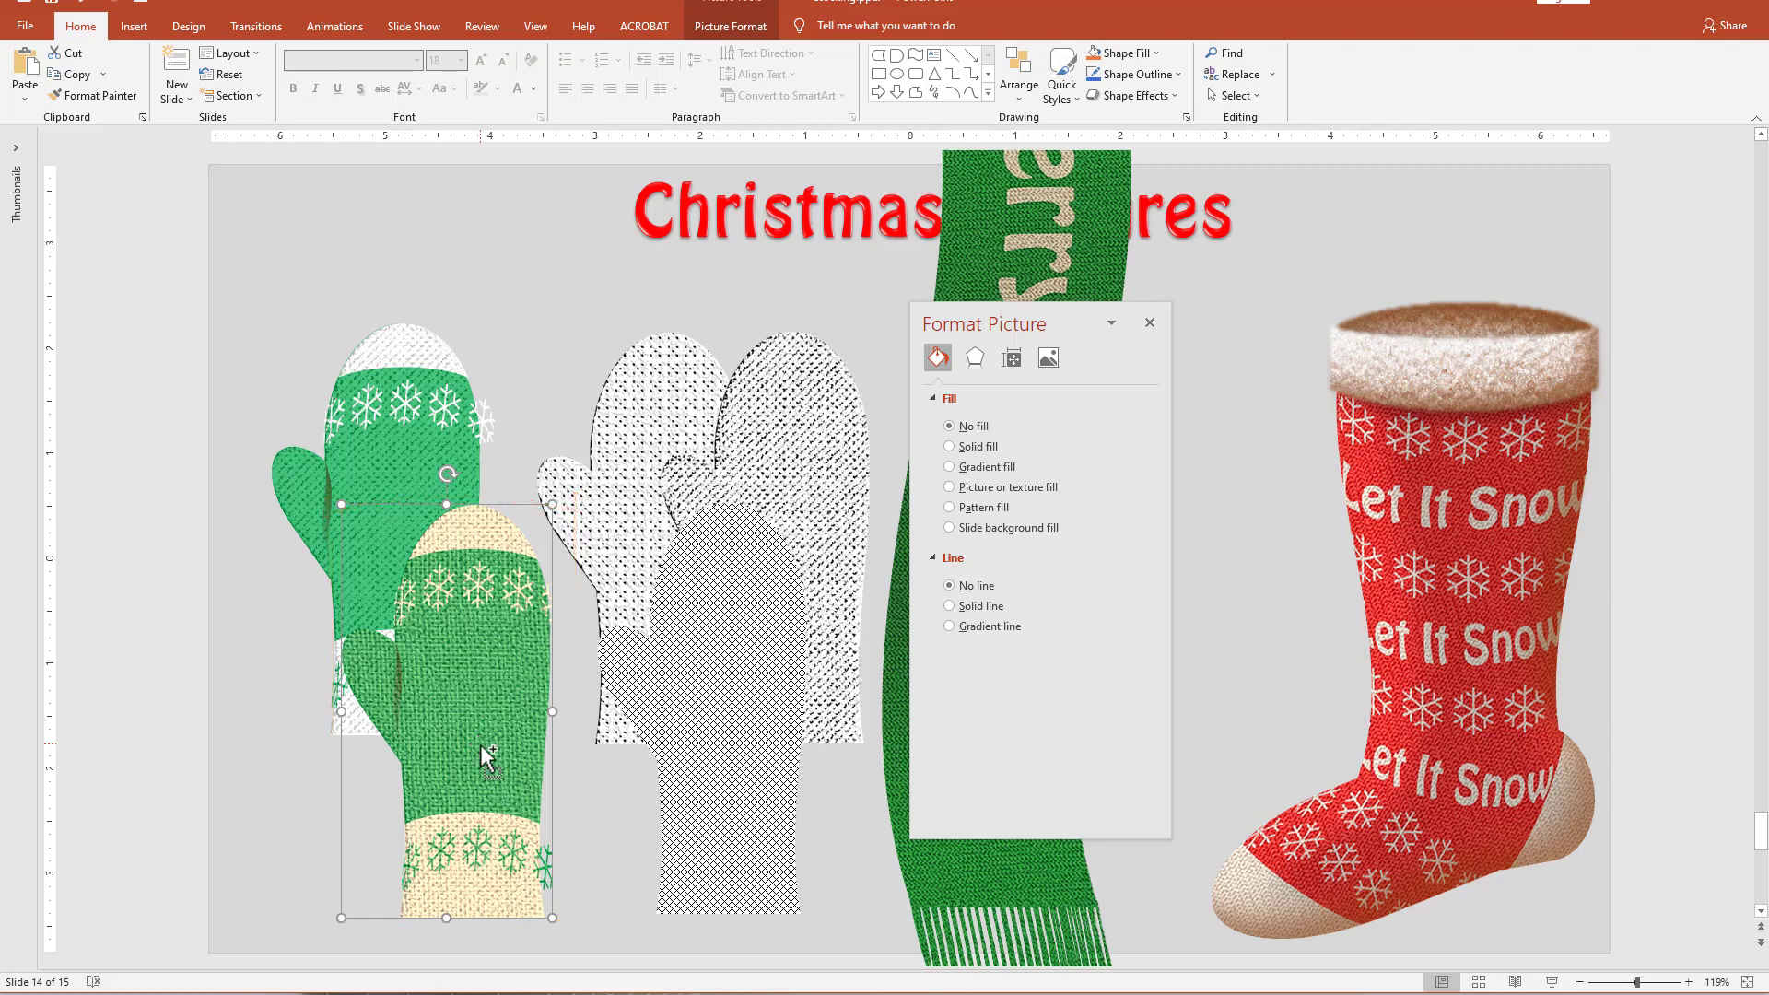
Fill the gray crosshatched mitten shape with the copied mitten picture from the clipboard, set its transparency to 0%, and move it up slightly.
left_click(696, 737)
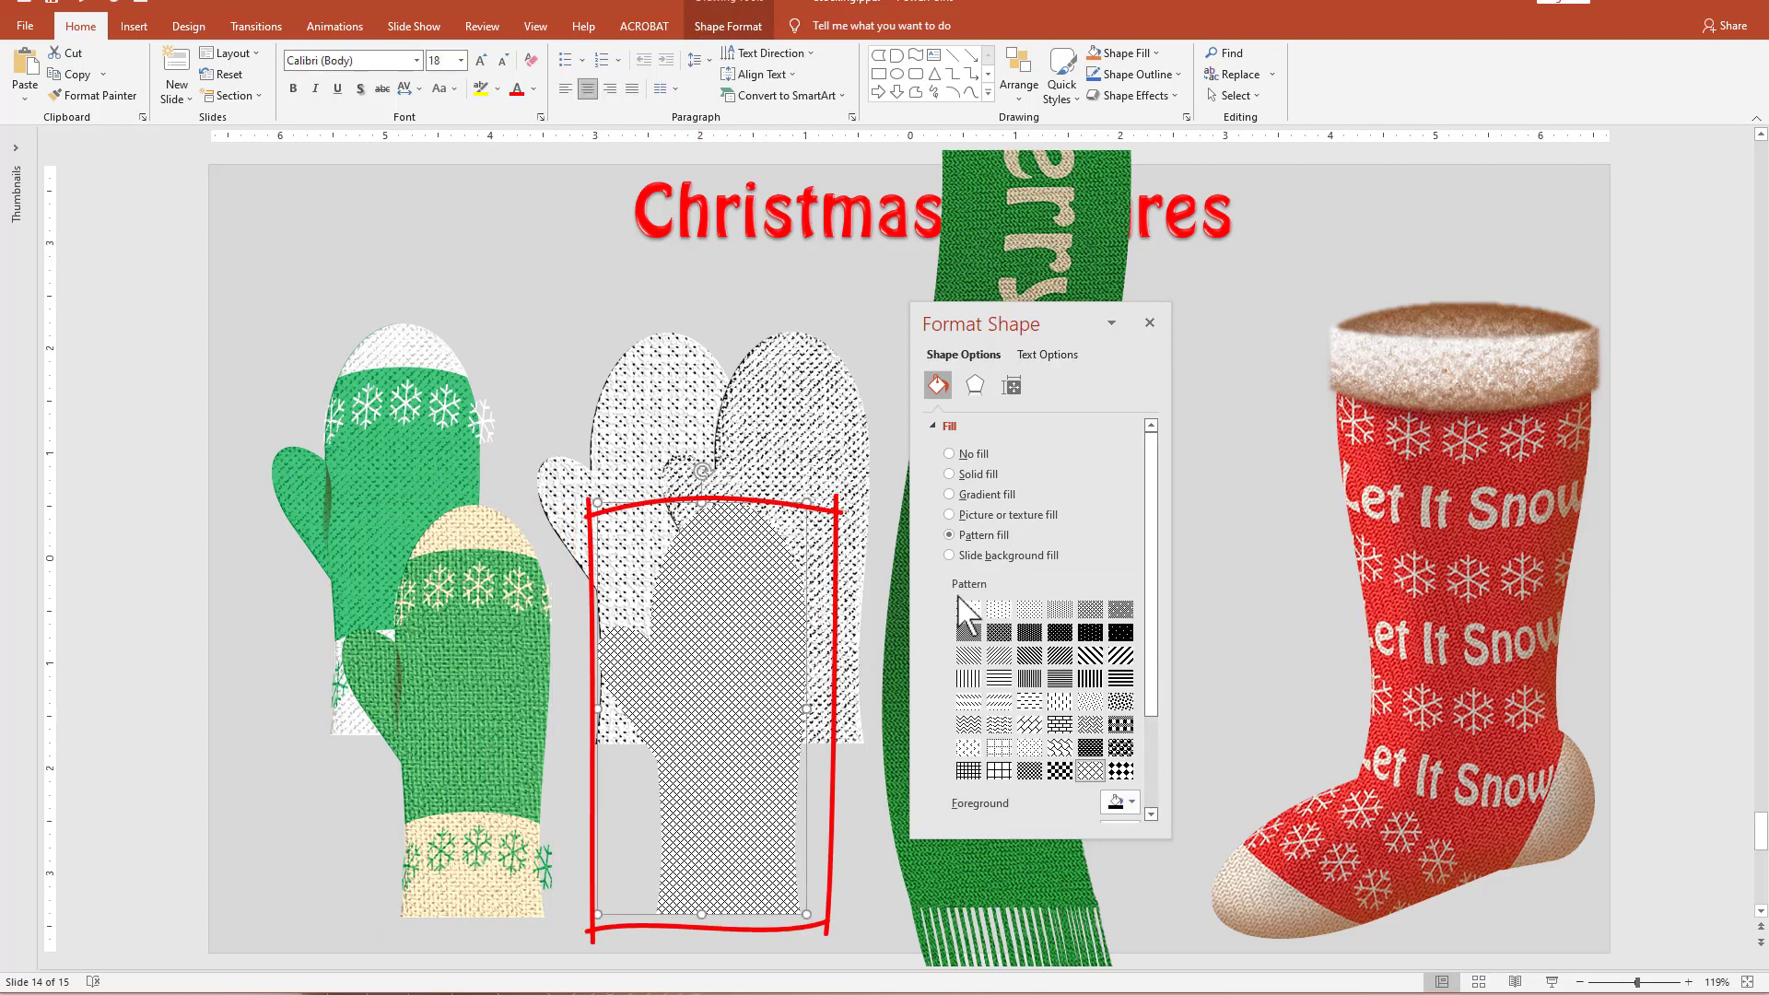
left_click(1025, 516)
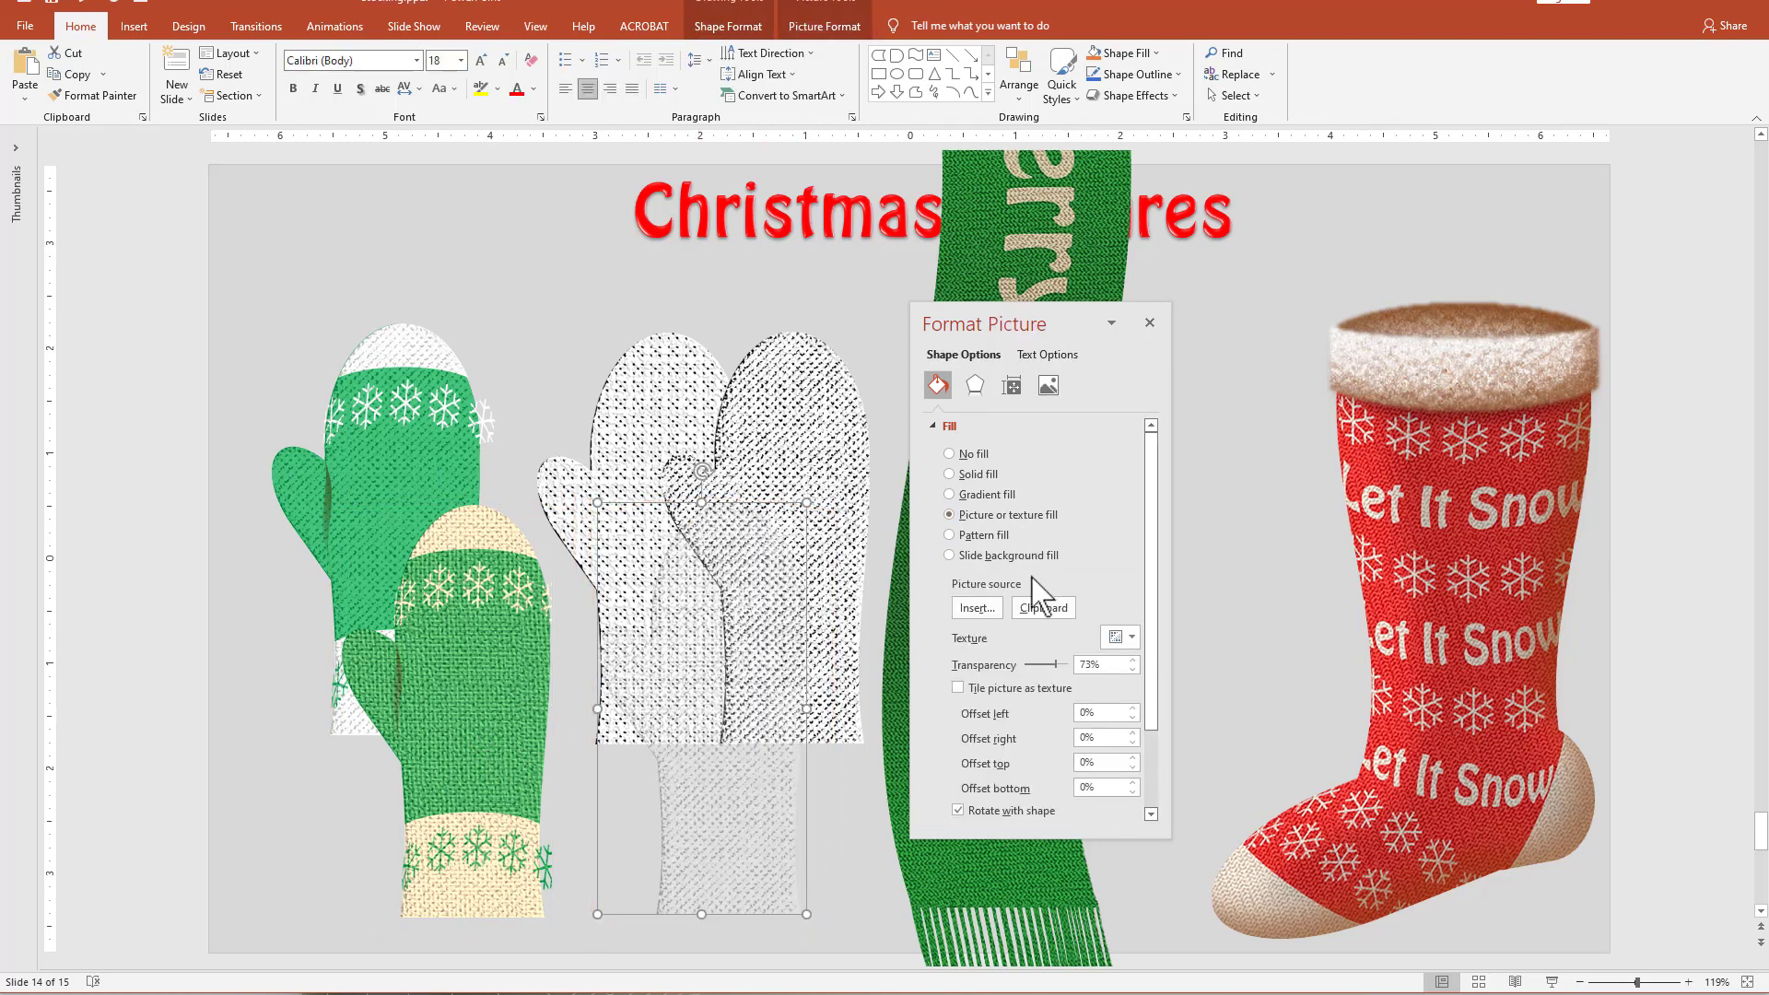
left_click(1045, 610)
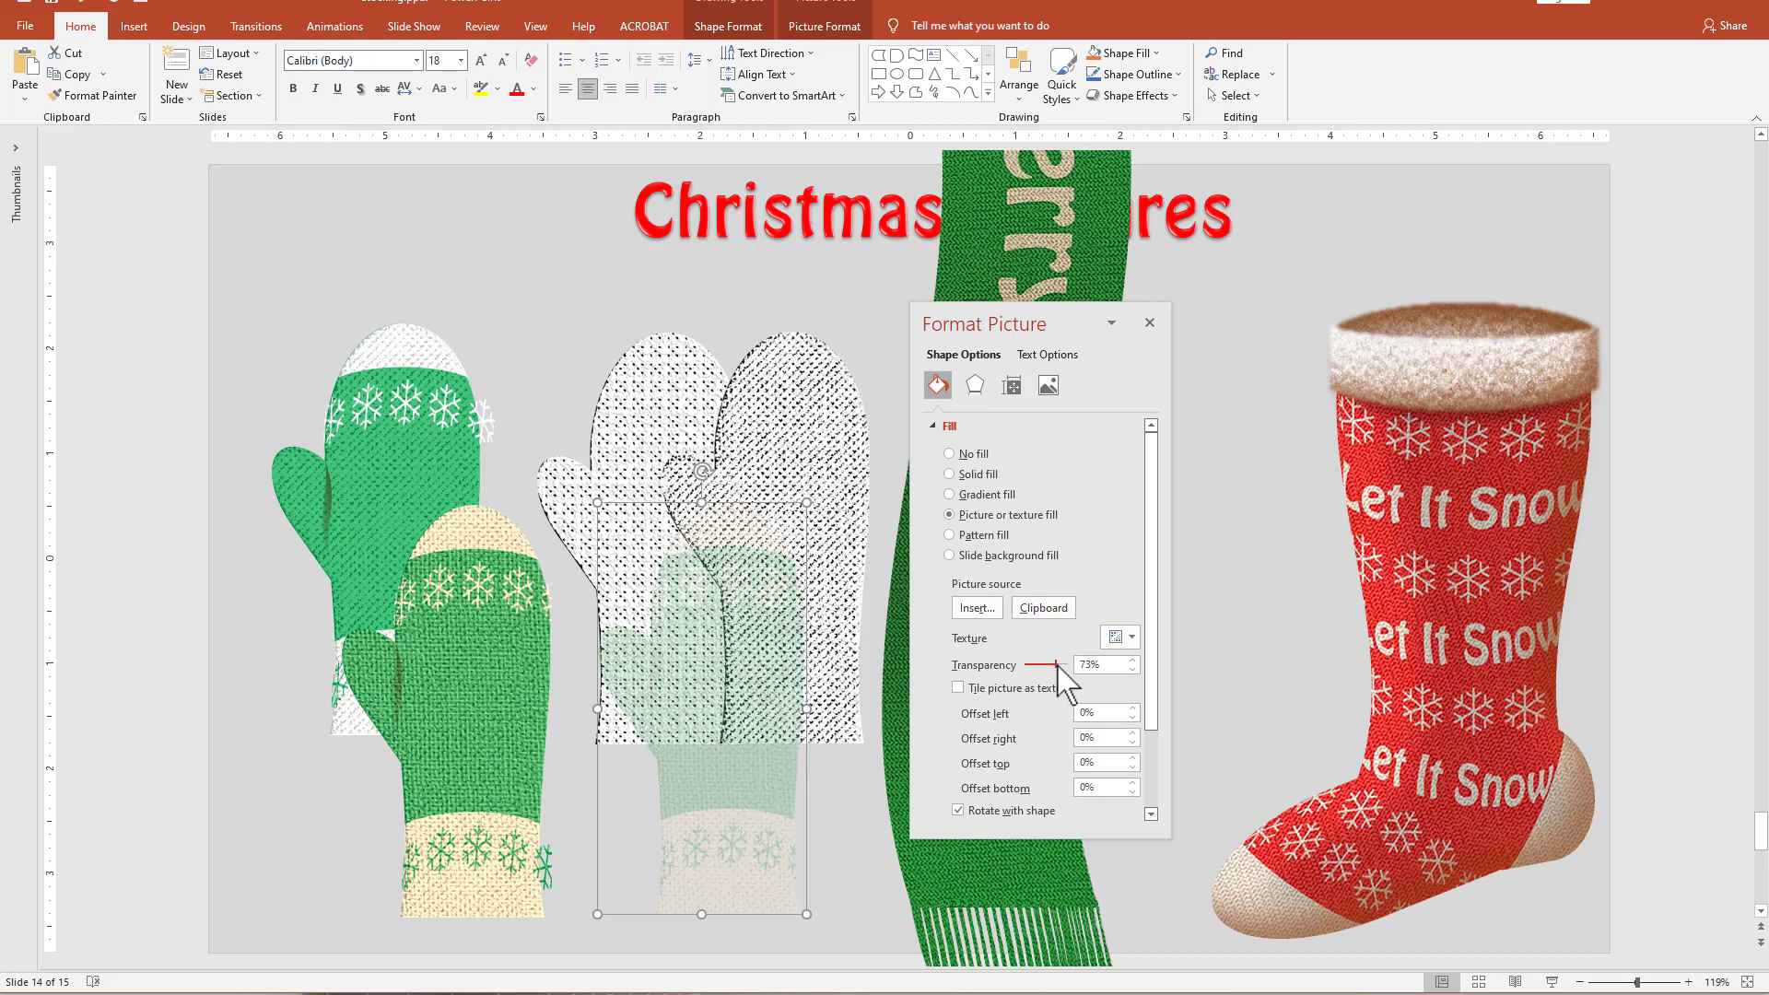
left_click_drag(1056, 664, 1023, 666)
left_click_drag(743, 698, 710, 671)
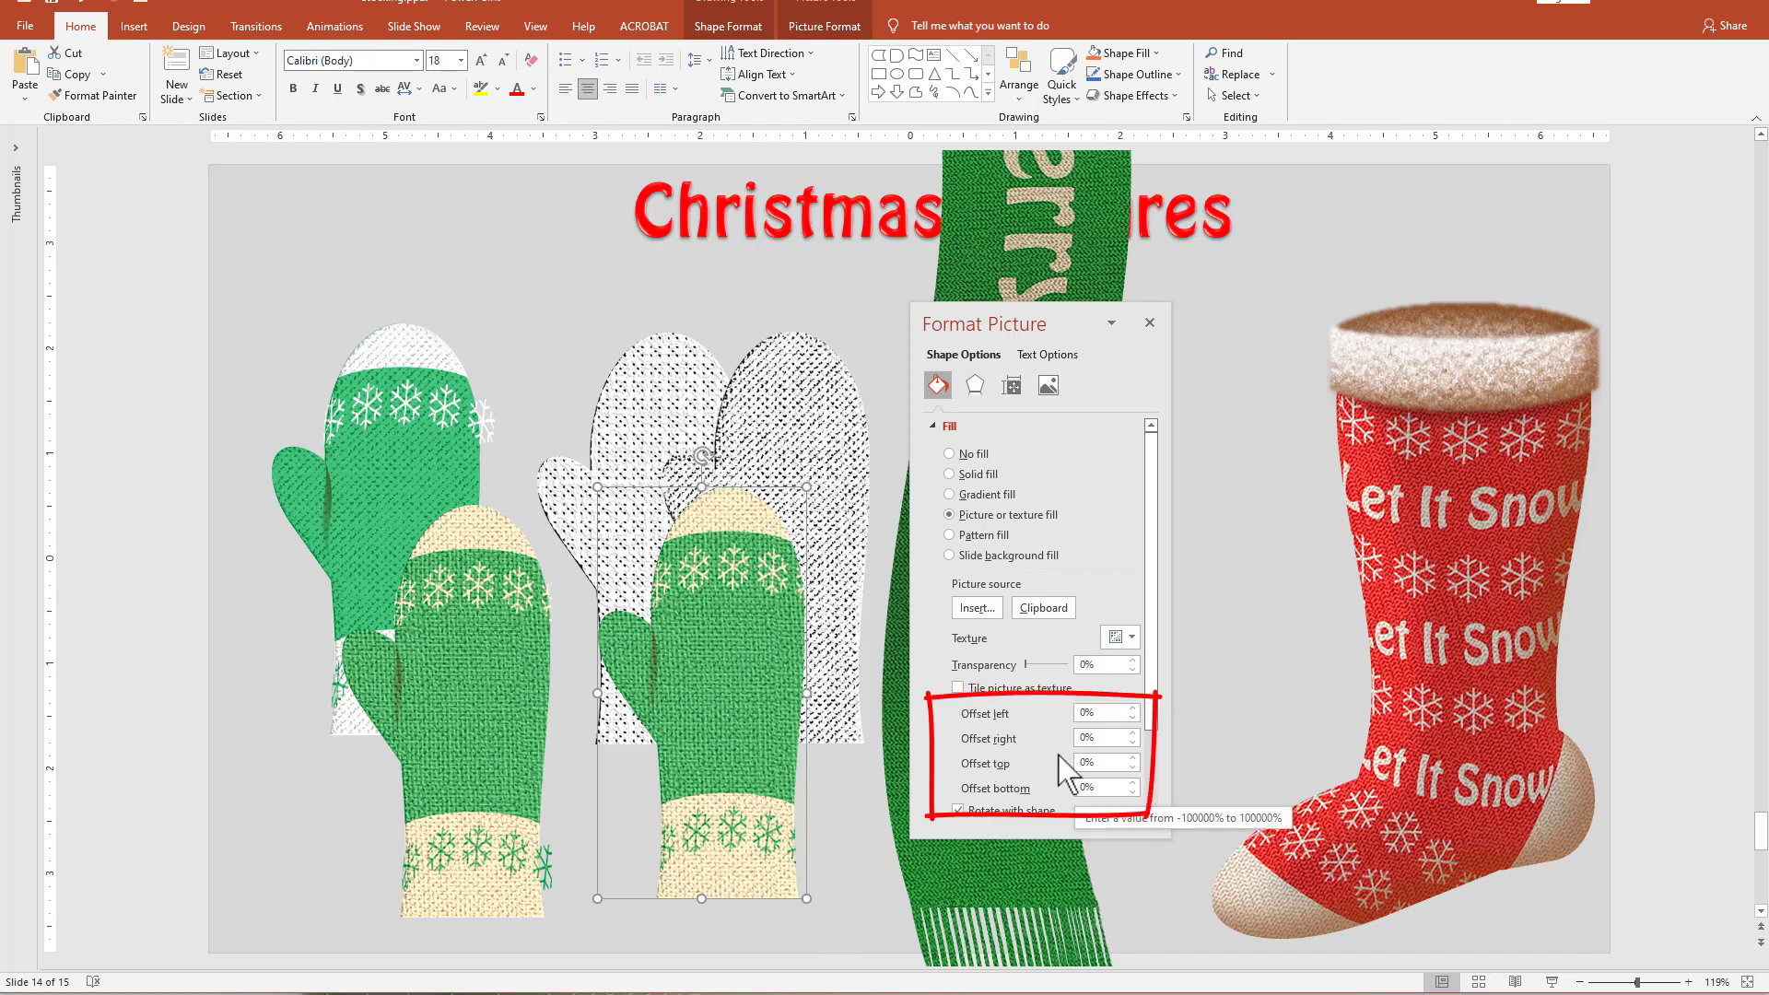
Set the left, right, top and bottom offsets of the mitten shape's picture fill to -1%.
left_click(1133, 792)
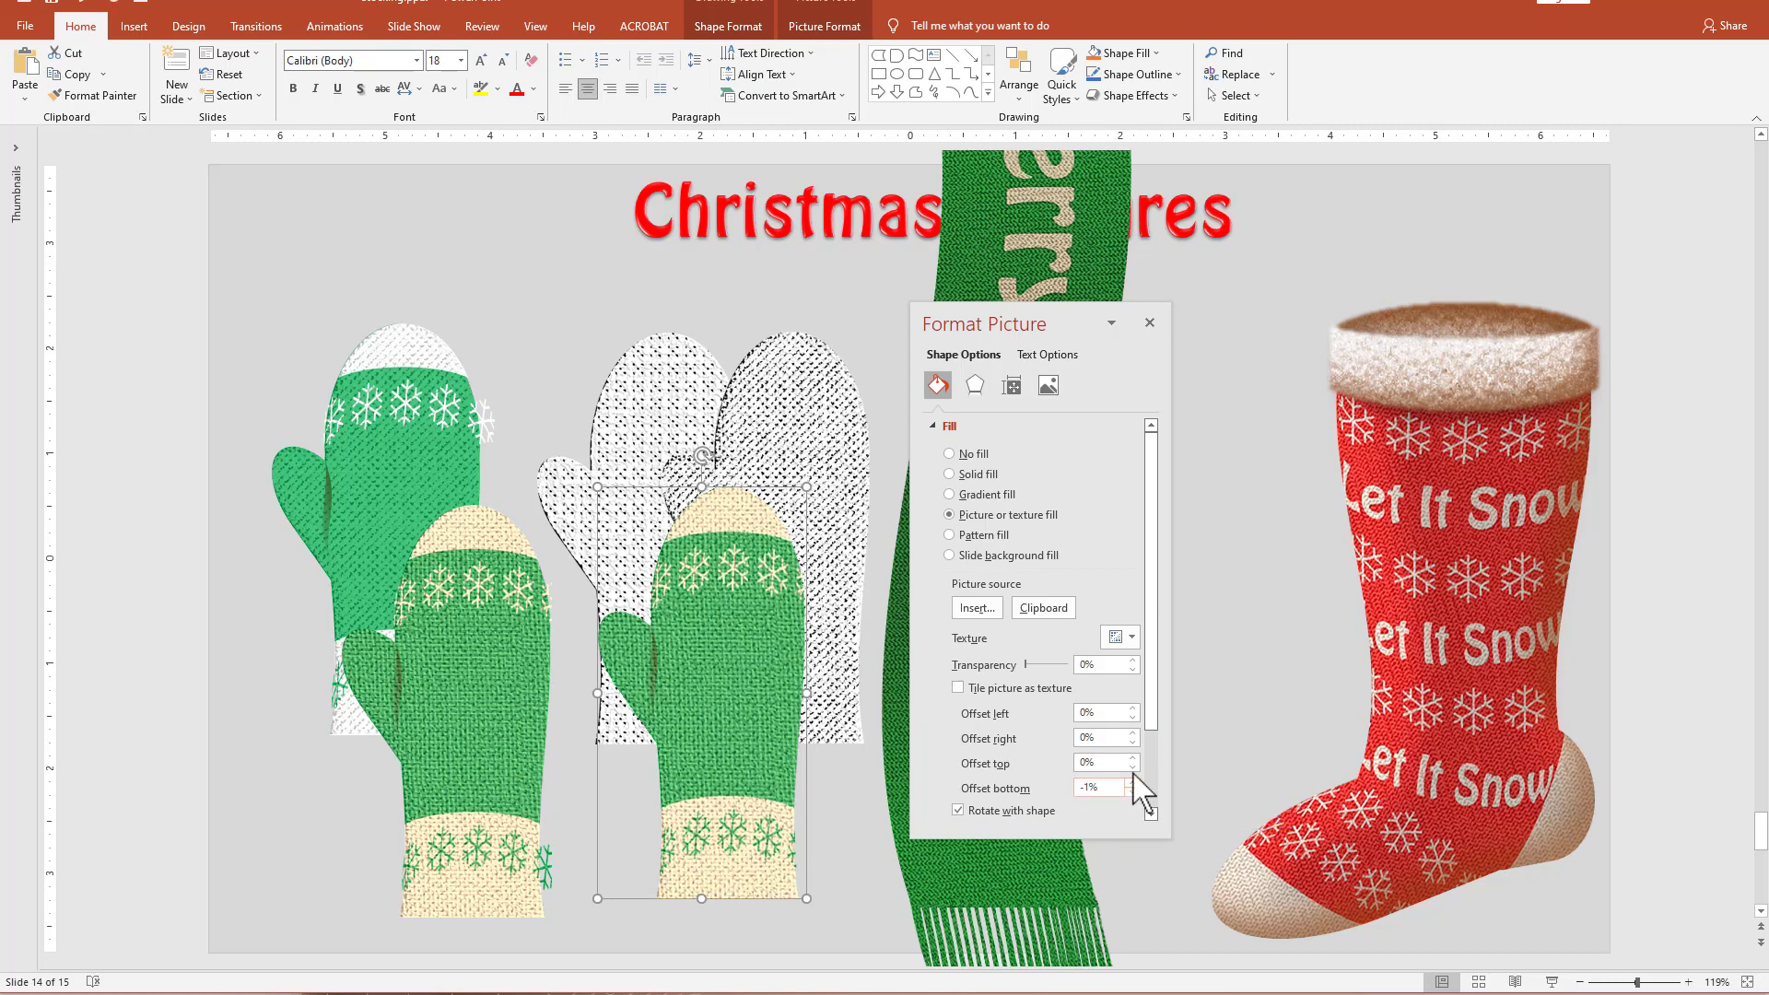
left_click(1132, 766)
left_click(1132, 743)
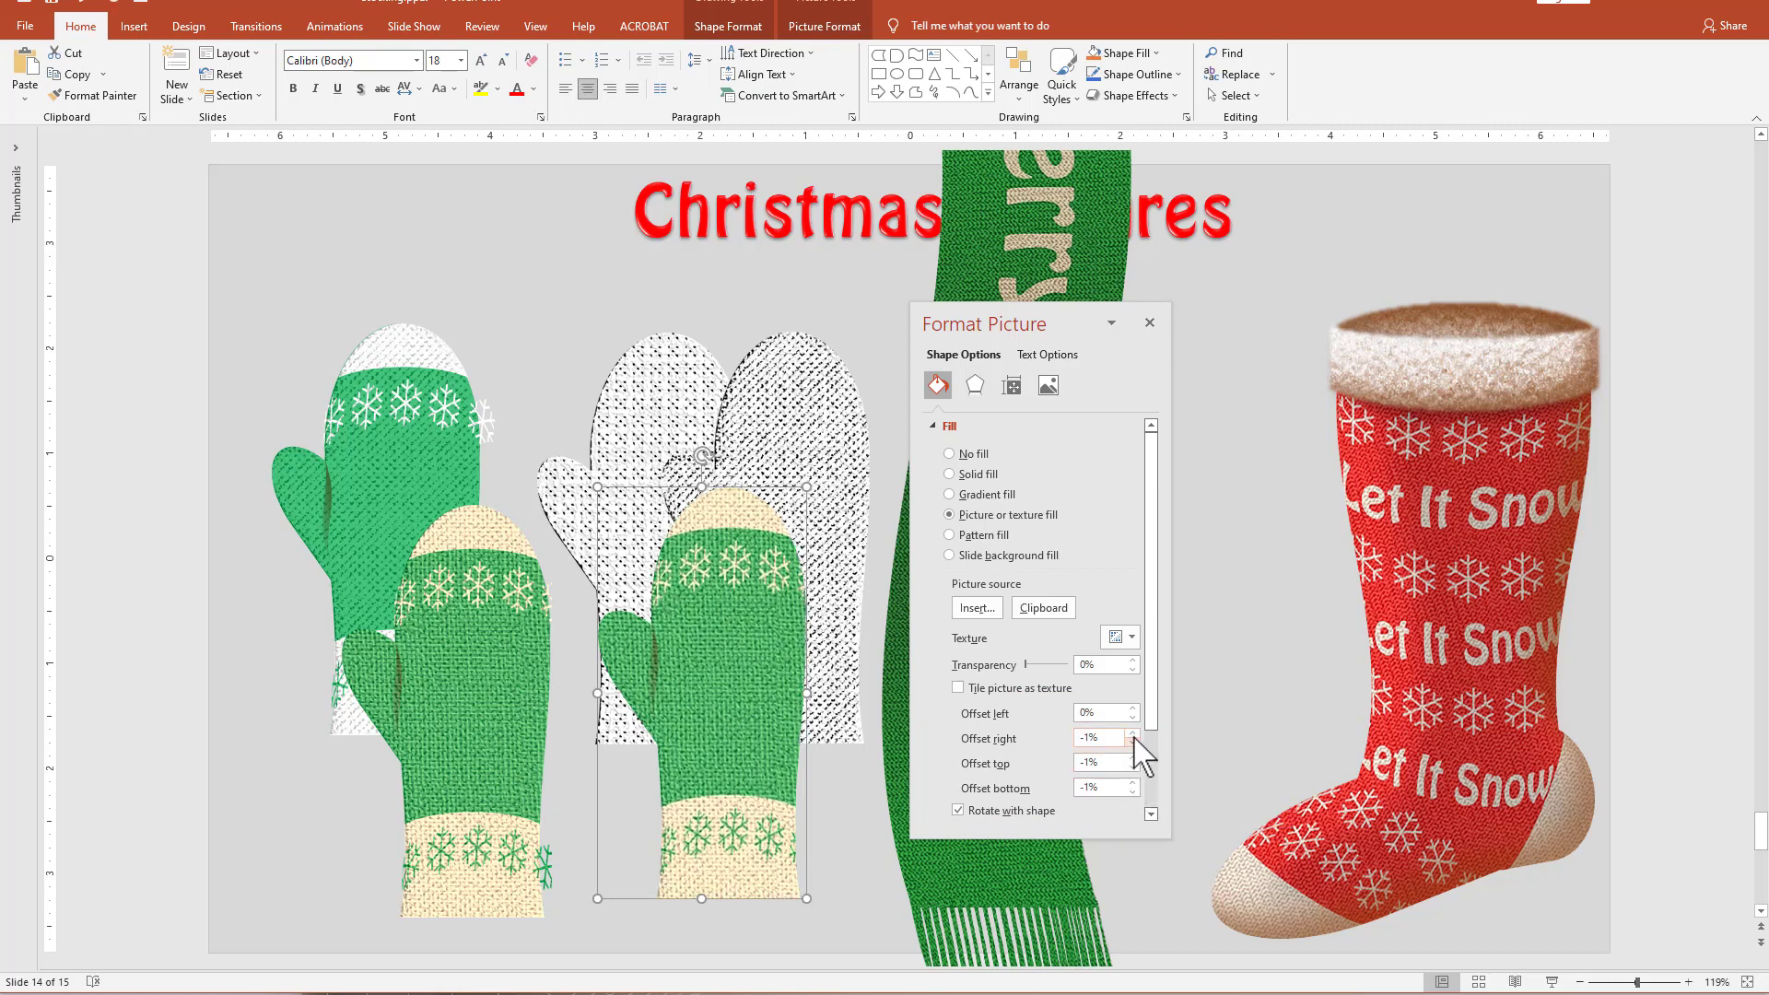
left_click(1132, 718)
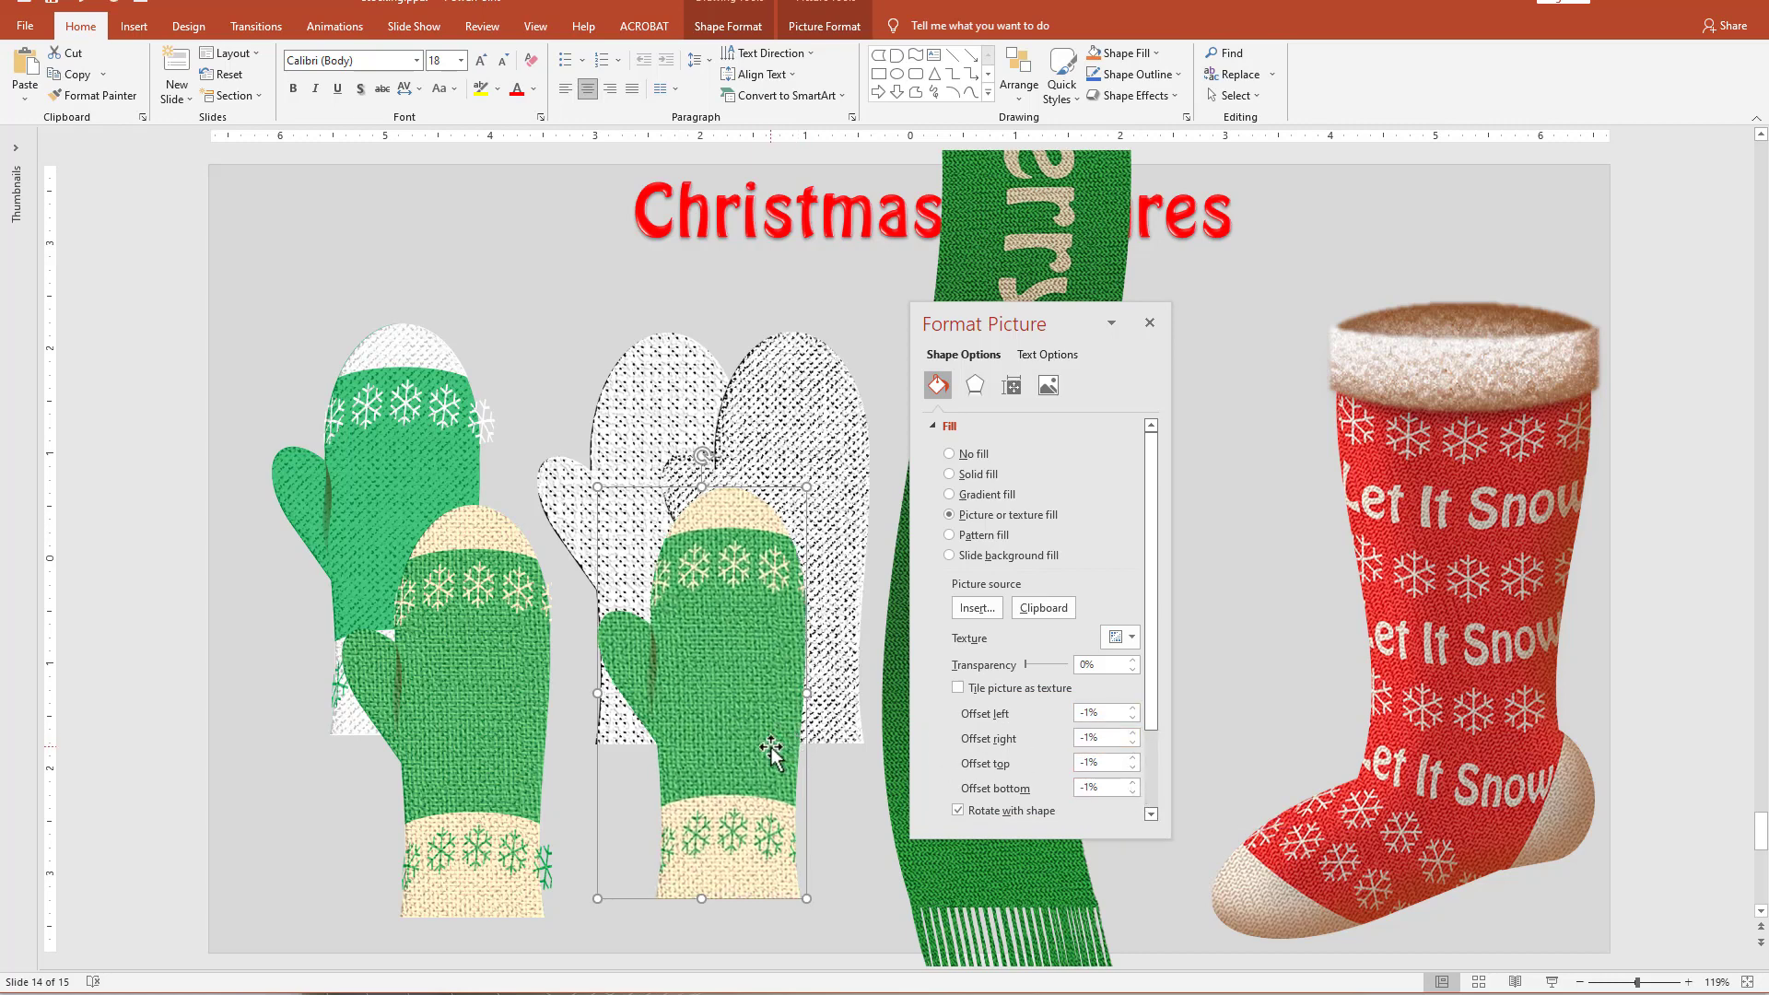
Move the cropped mitten picture up beside the original green mitten and shift the picture-filled mitten slightly left.
left_click_drag(768, 734, 764, 731)
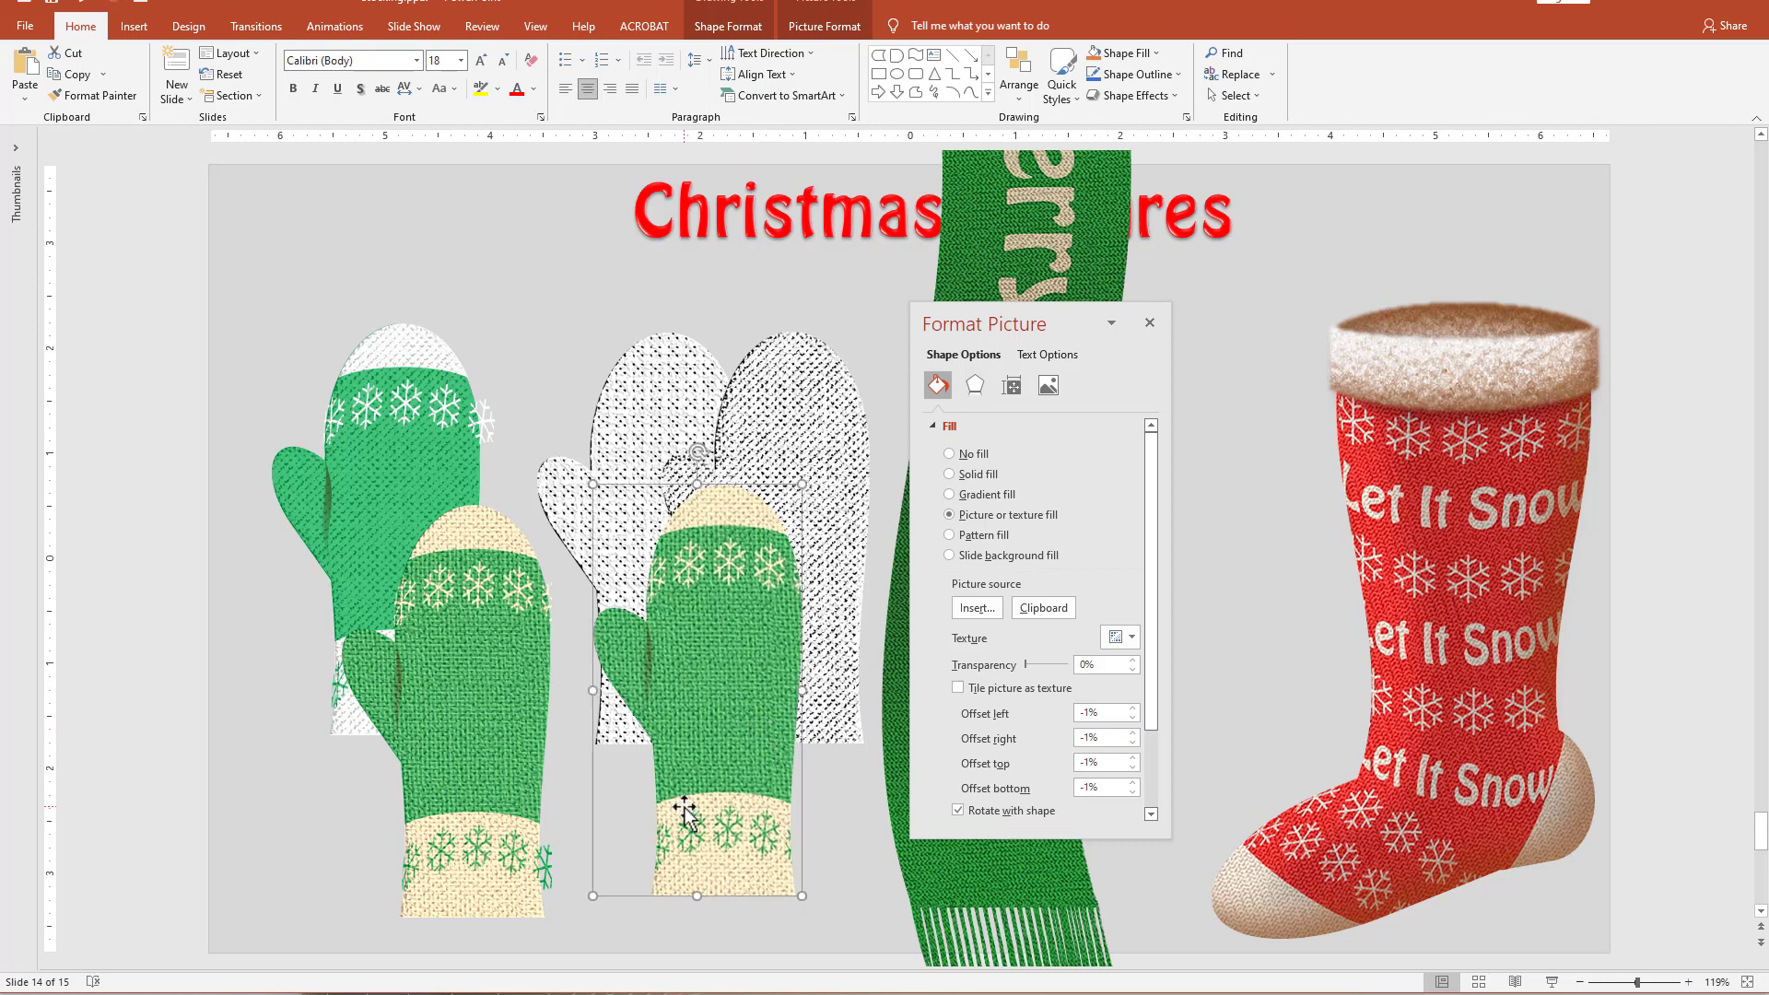
left_click_drag(684, 811, 675, 811)
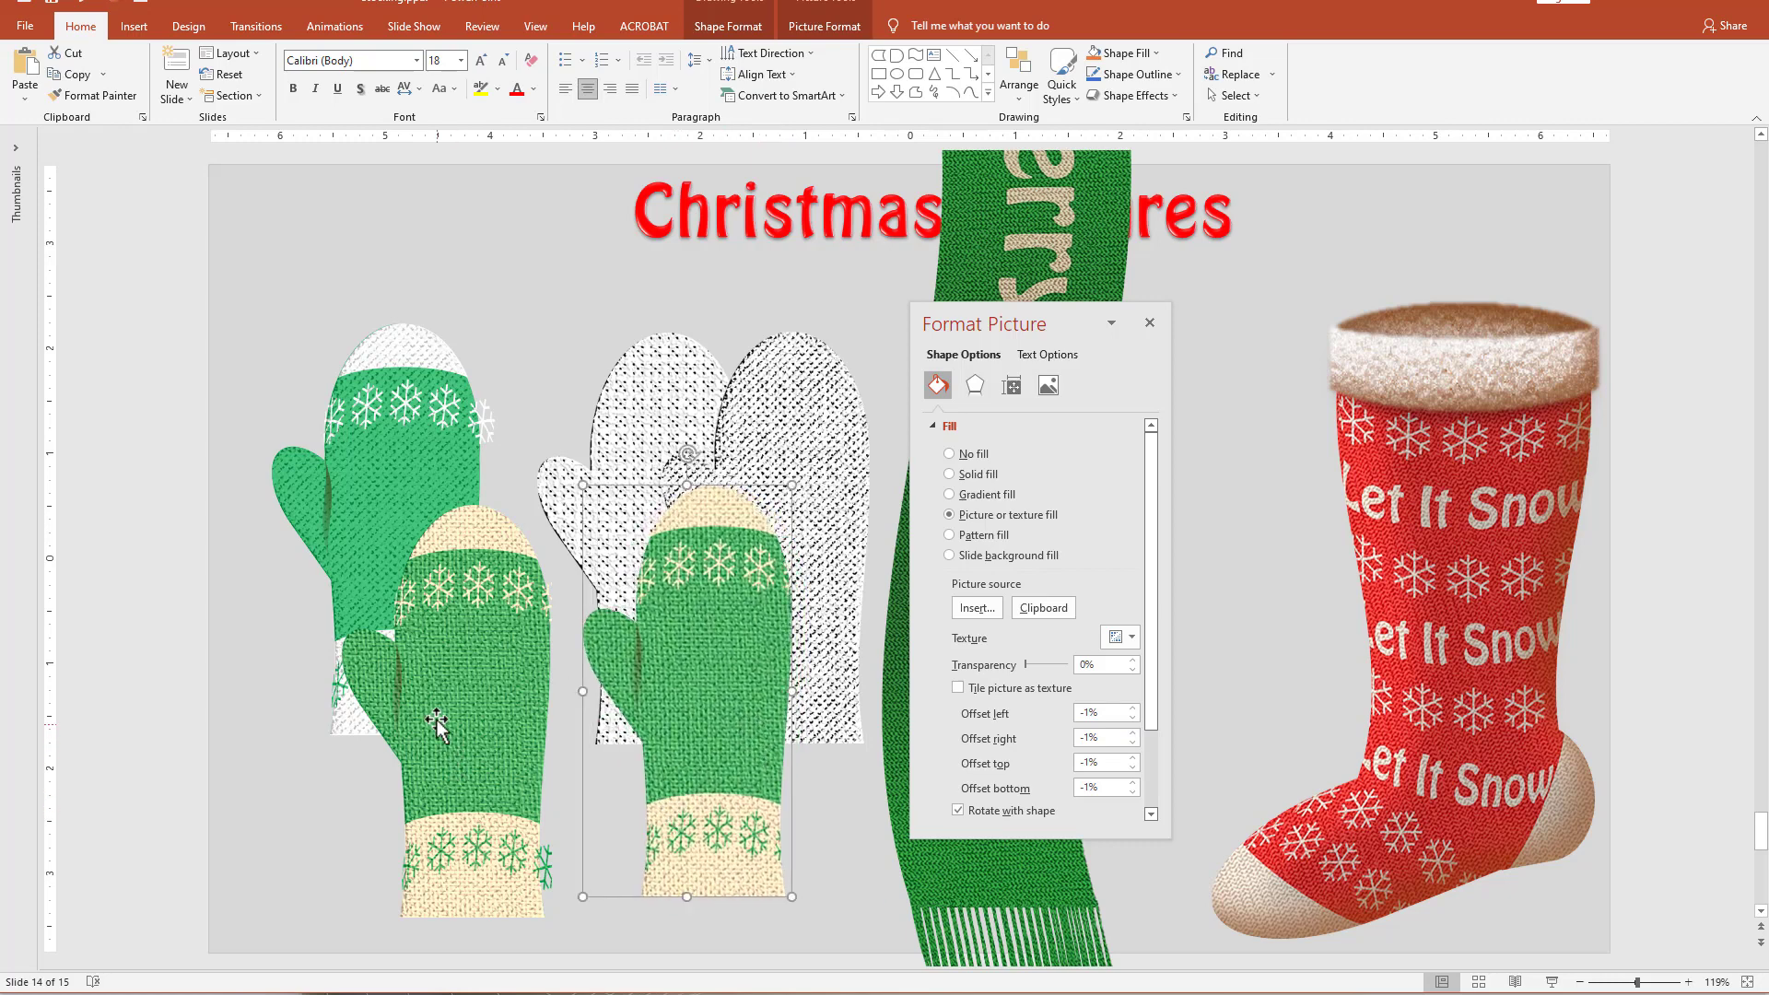
left_click_drag(437, 725, 295, 566)
left_click_drag(720, 774, 700, 772)
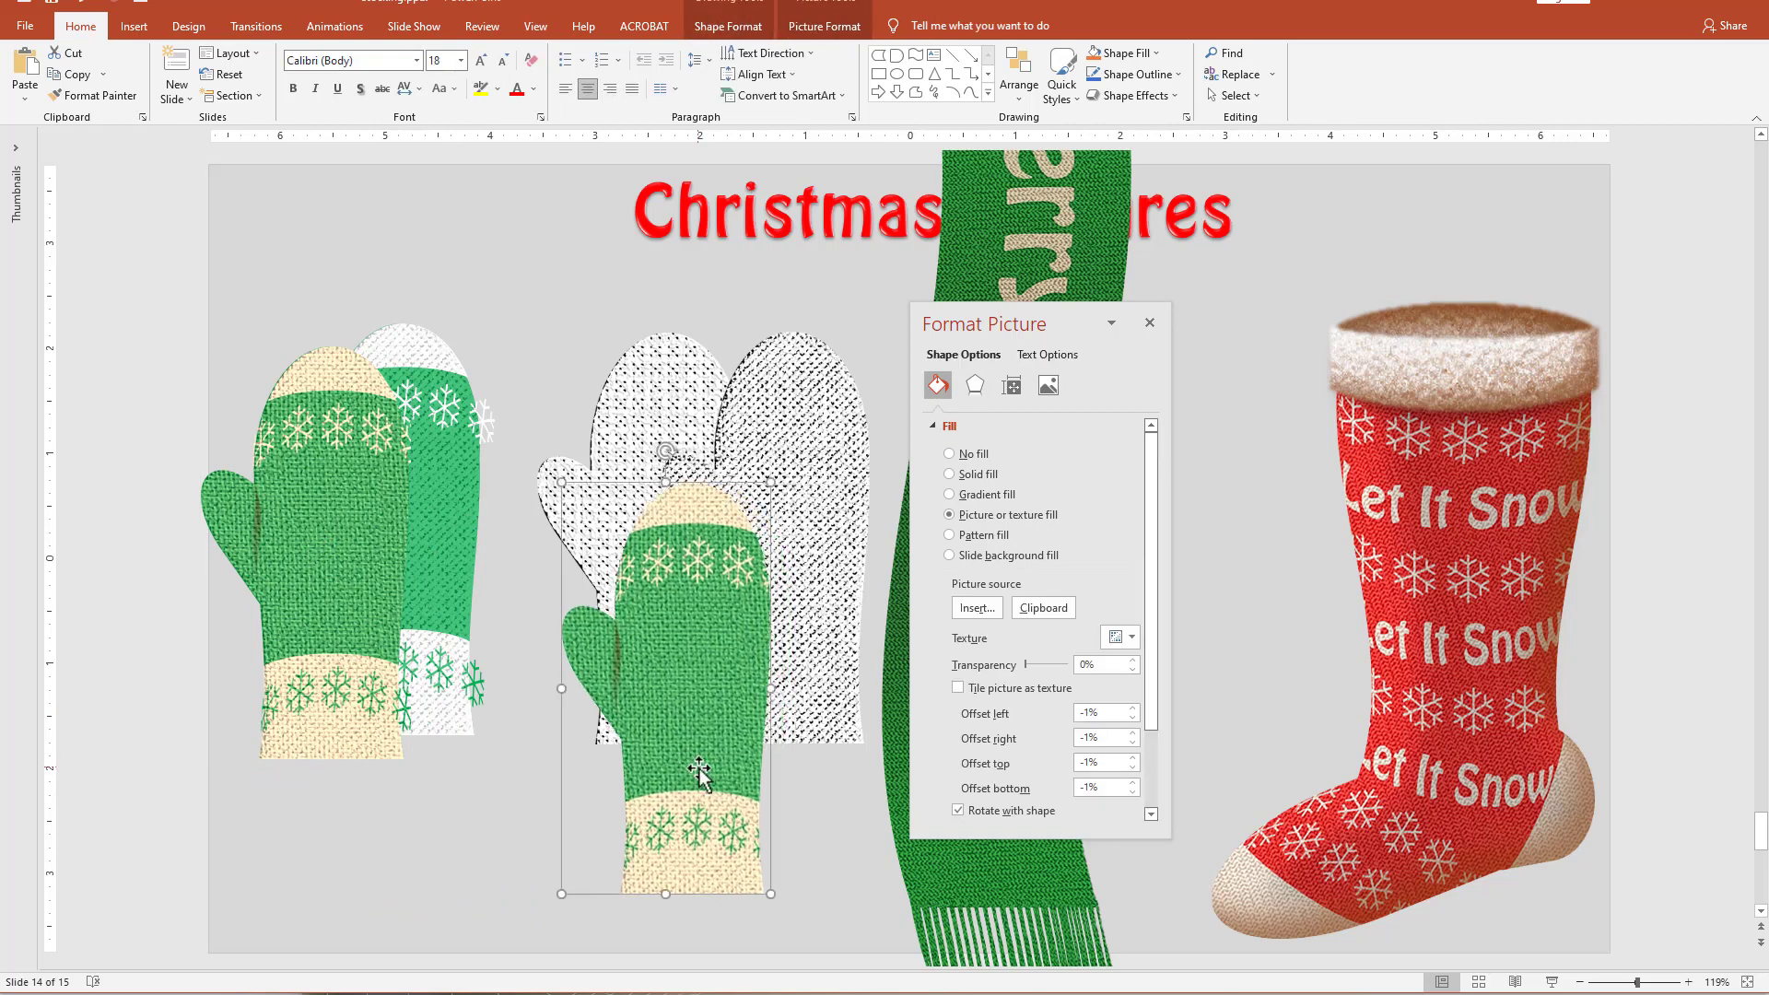
Apply the Temperature: 8800 K color tone to the picture-filled mitten and move it up and left over the dotted mittens.
left_click(815, 28)
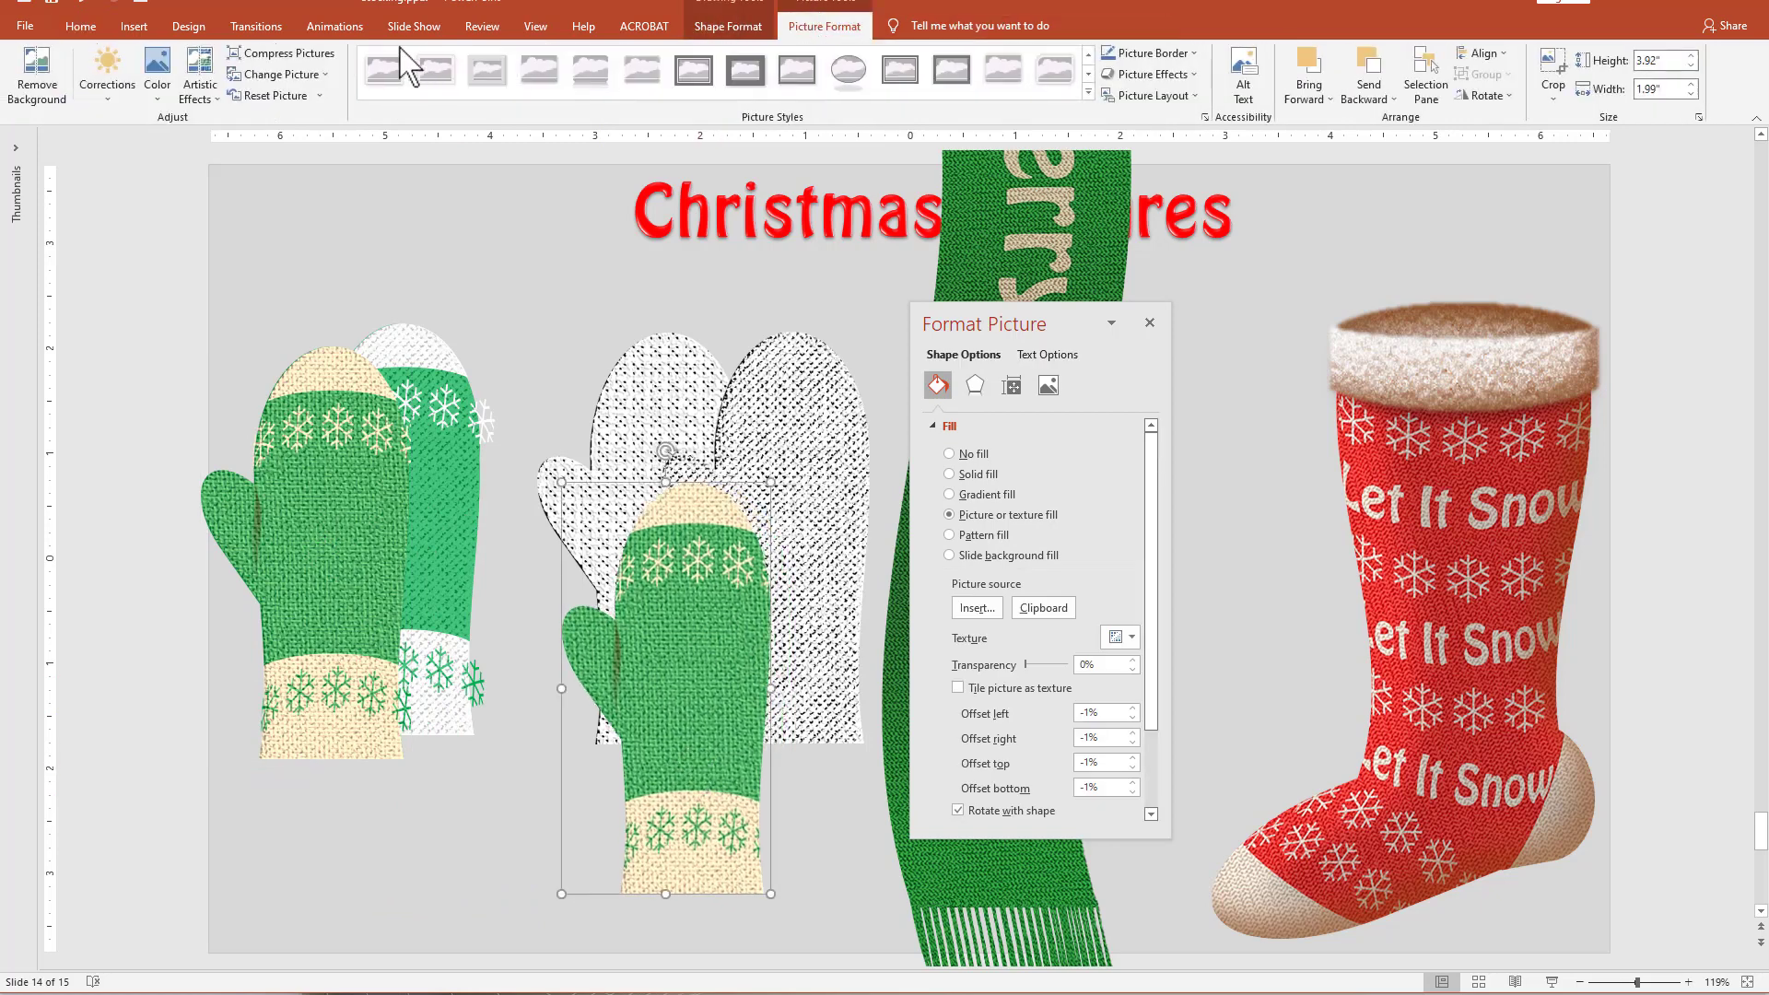
left_click(157, 74)
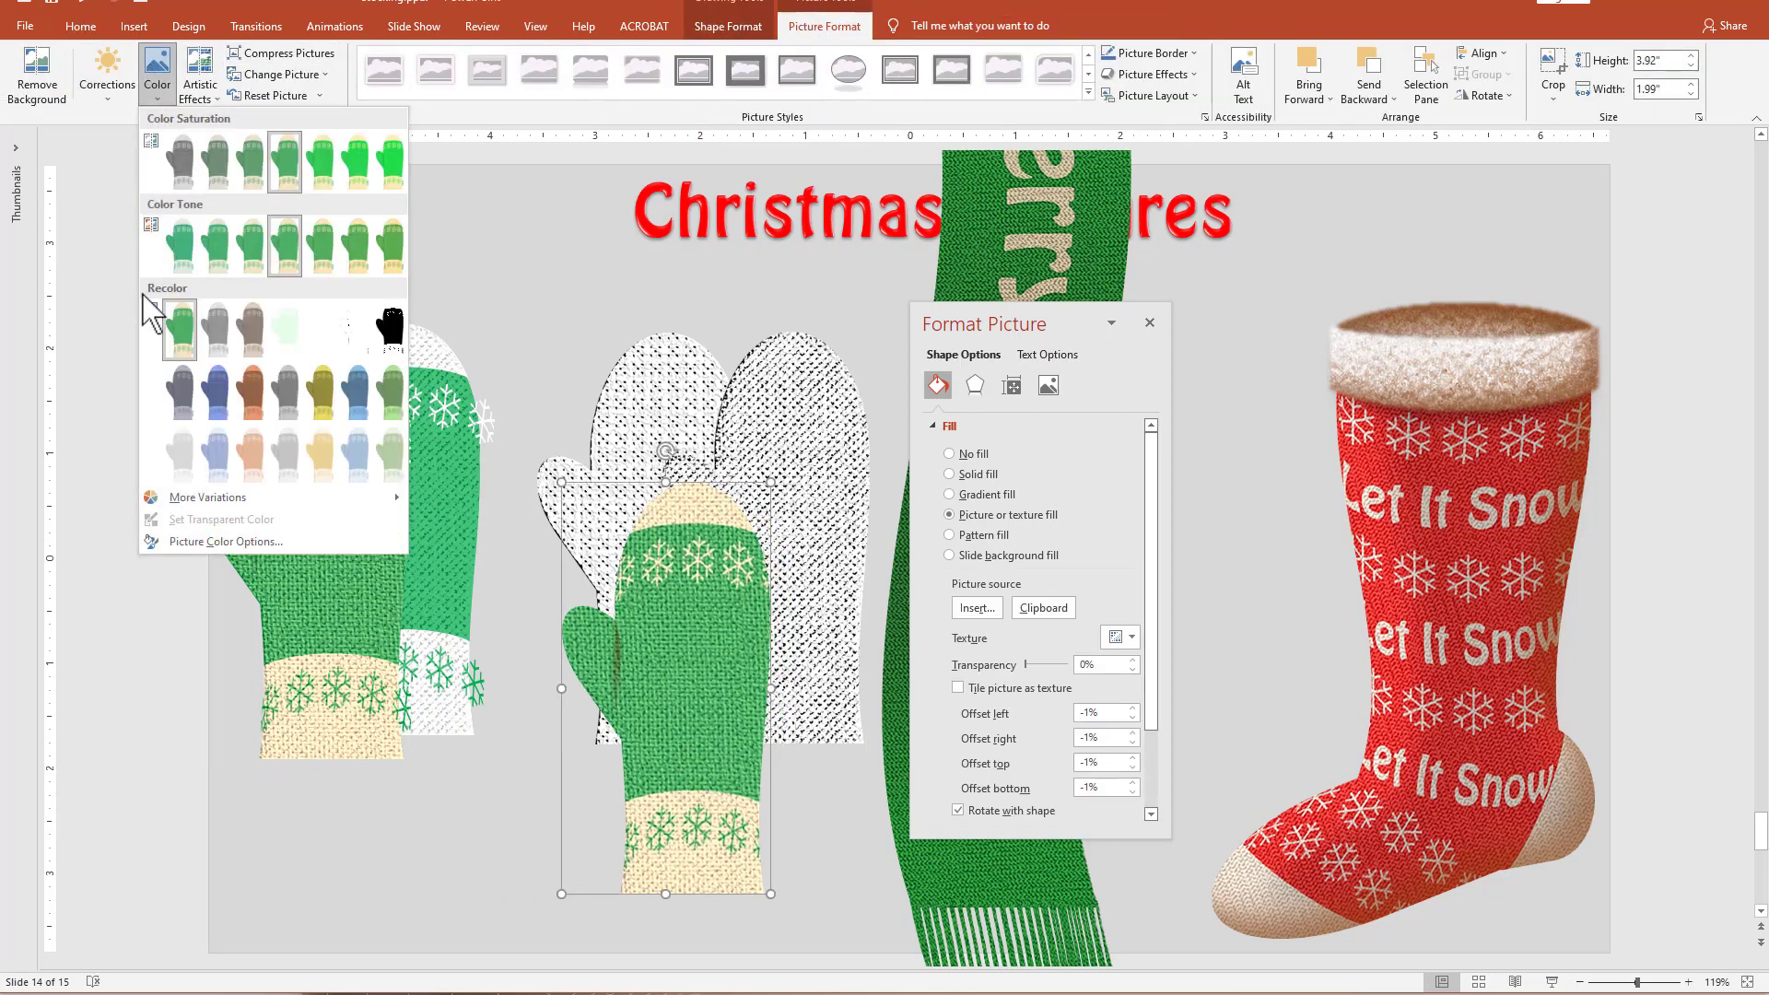
left_click(358, 269)
left_click_drag(677, 729, 625, 647)
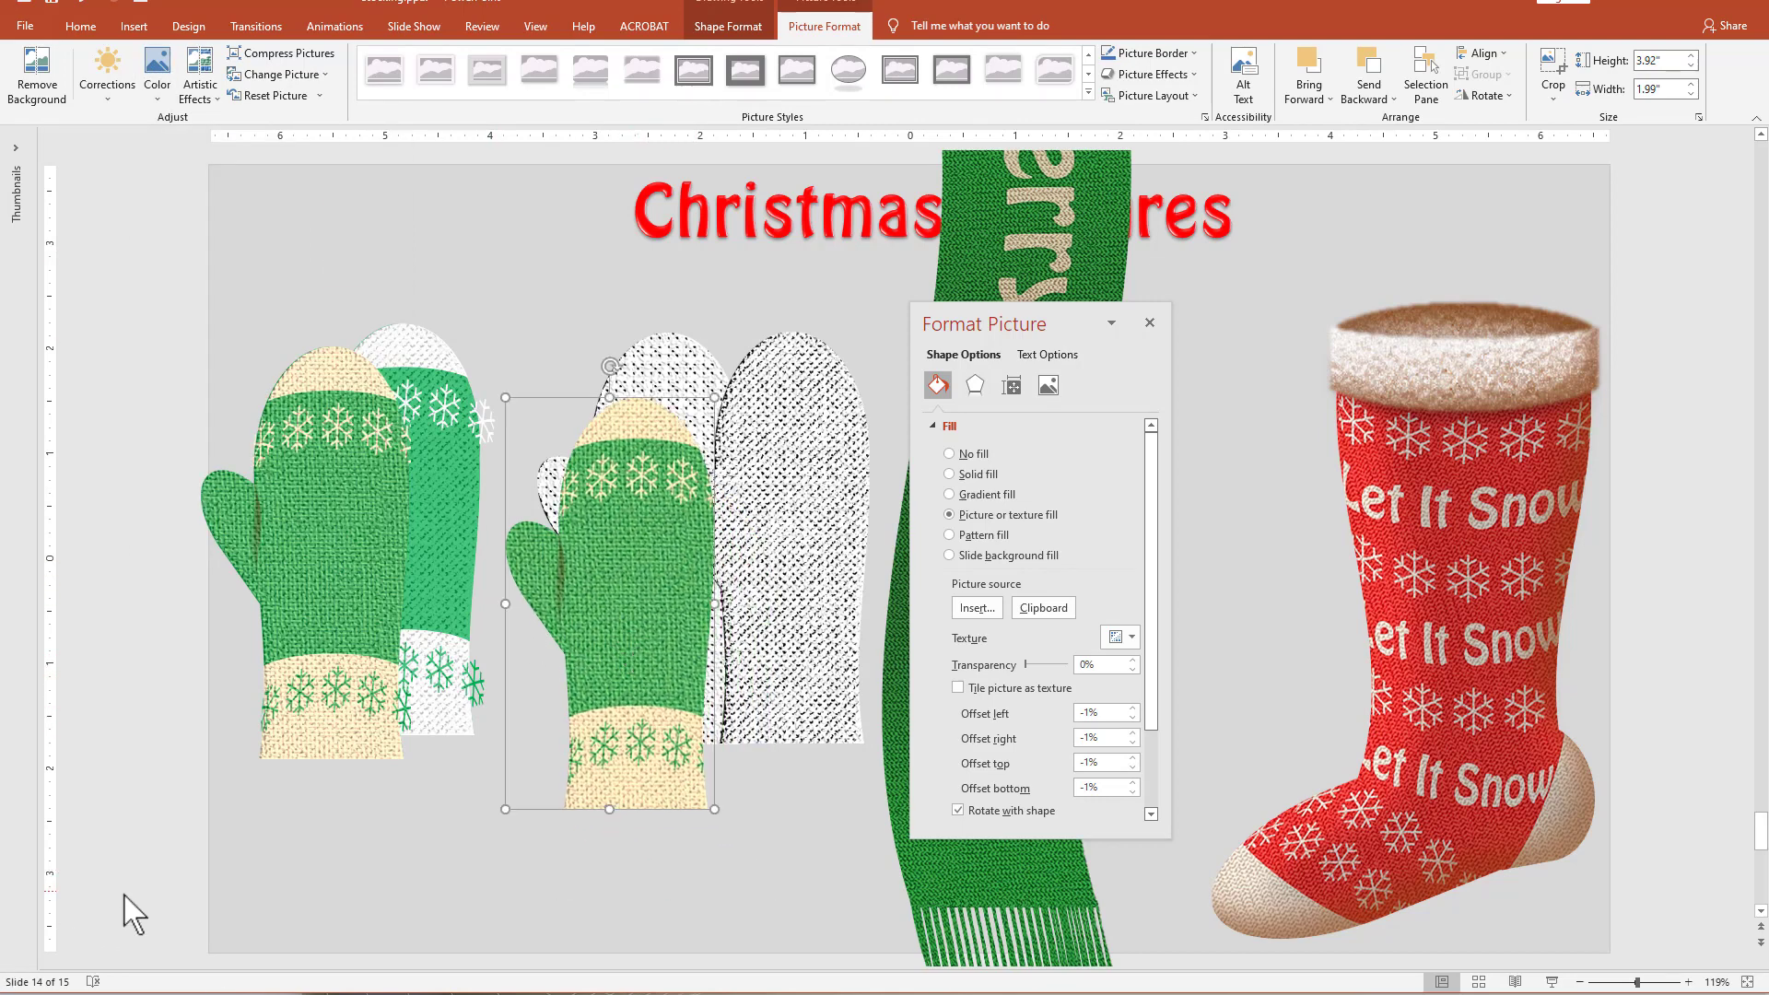
Apply the bottom-right inner shadow preset to the picture-filled mitten, in dark green with an 18 pt blur.
left_click(975, 385)
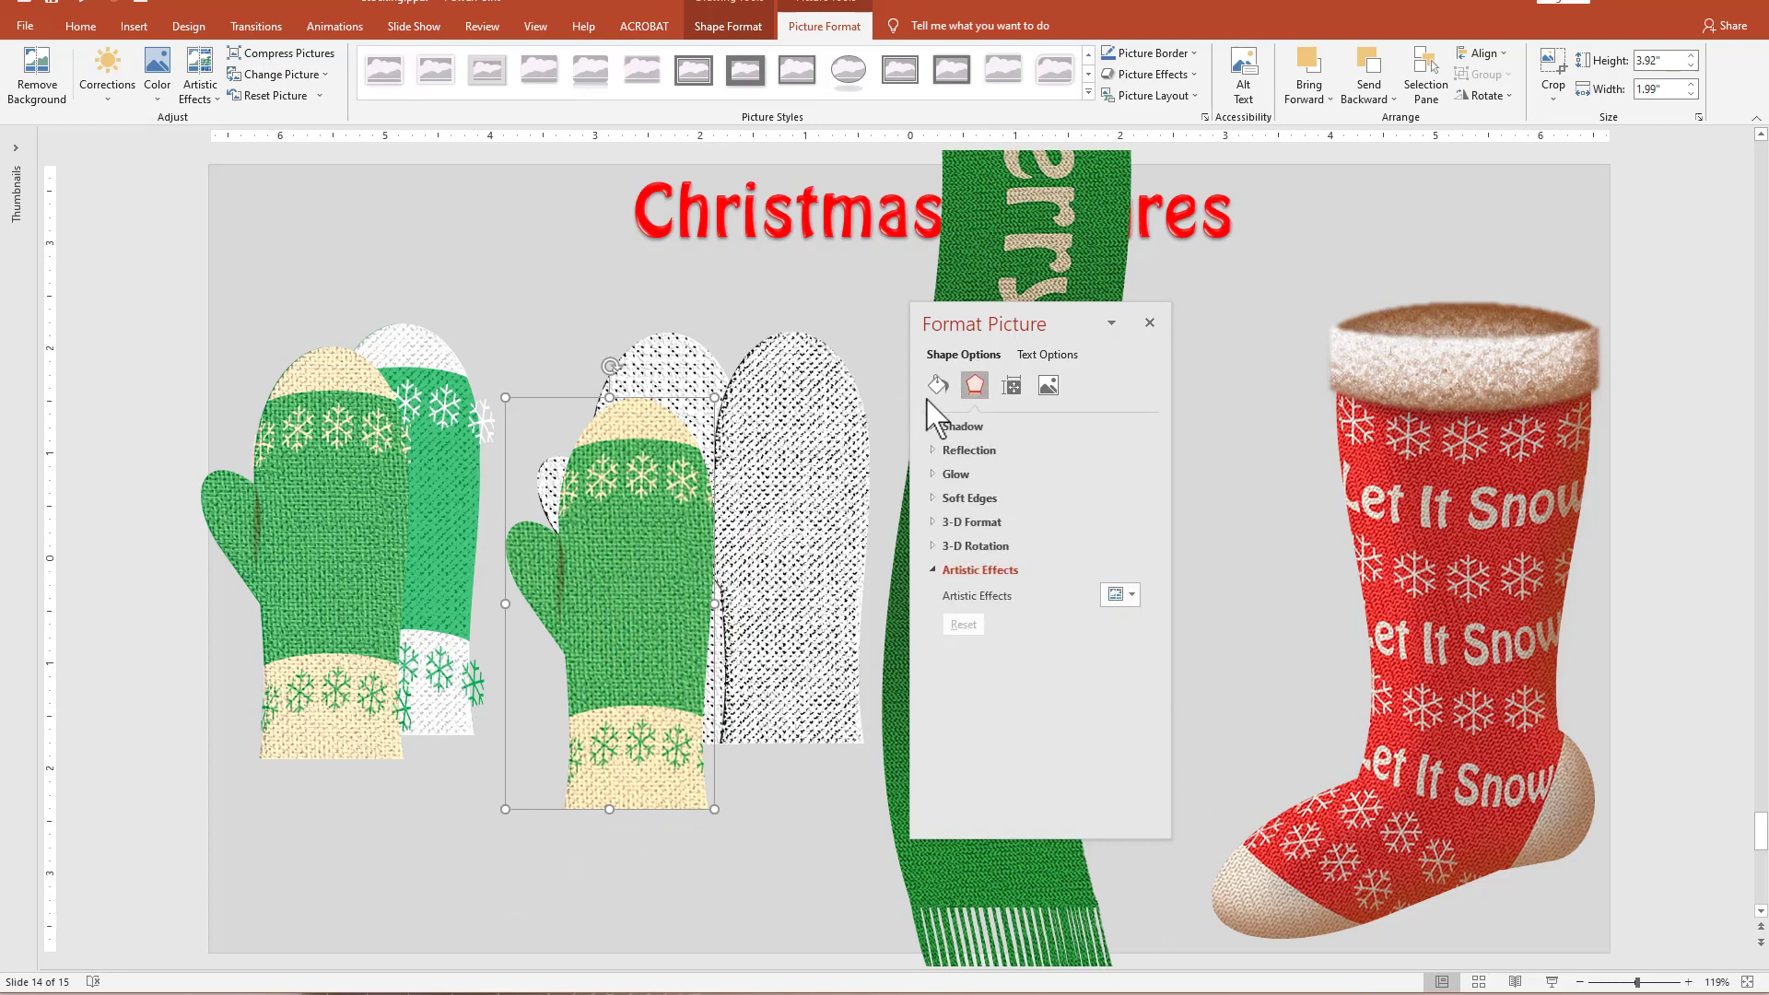
left_click(954, 426)
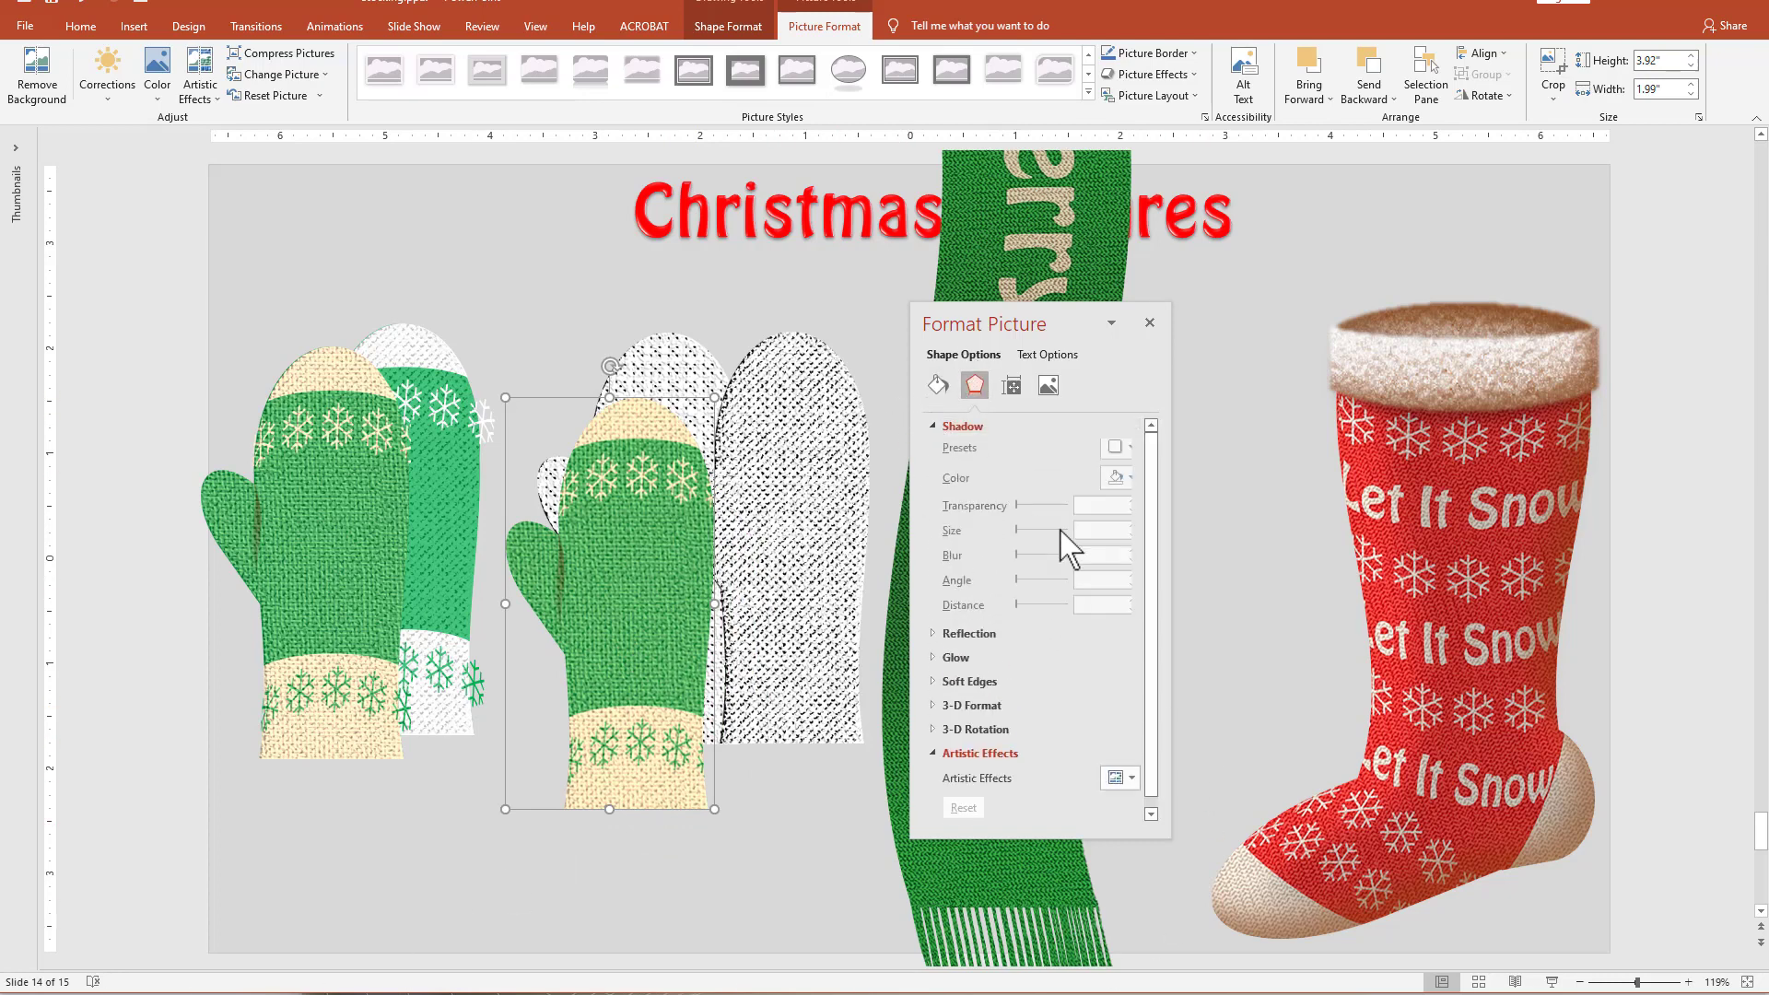
left_click(1118, 449)
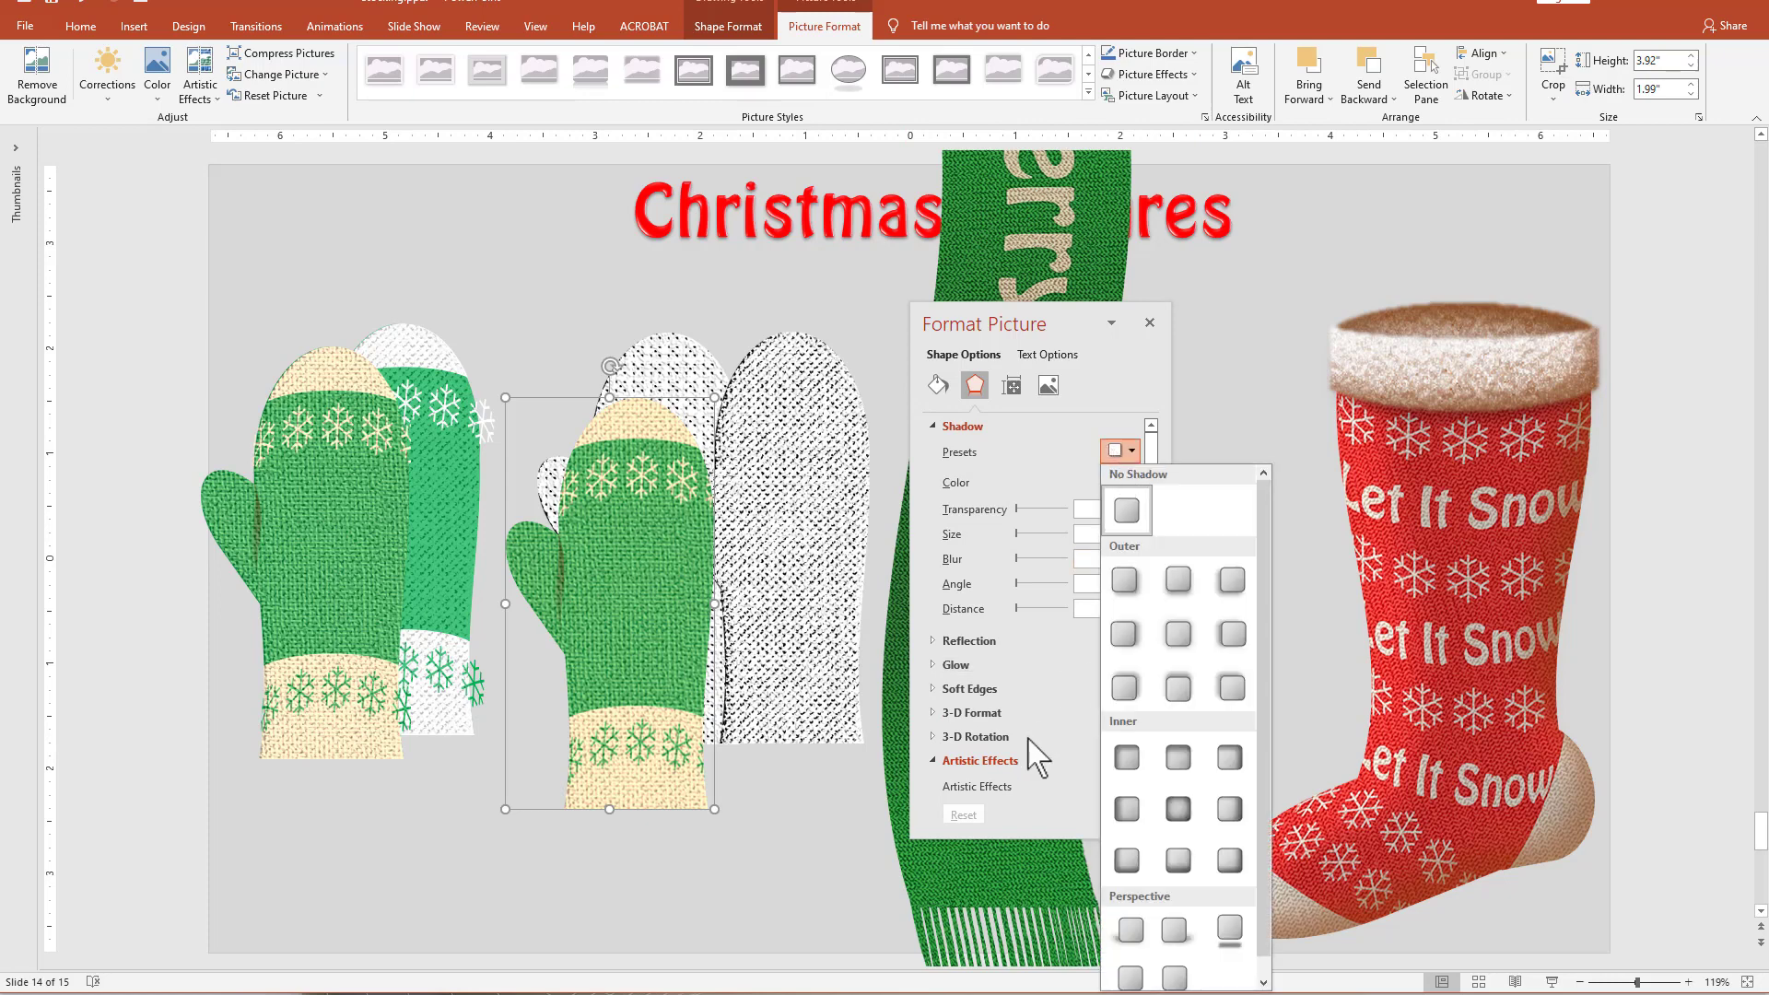
left_click(1231, 862)
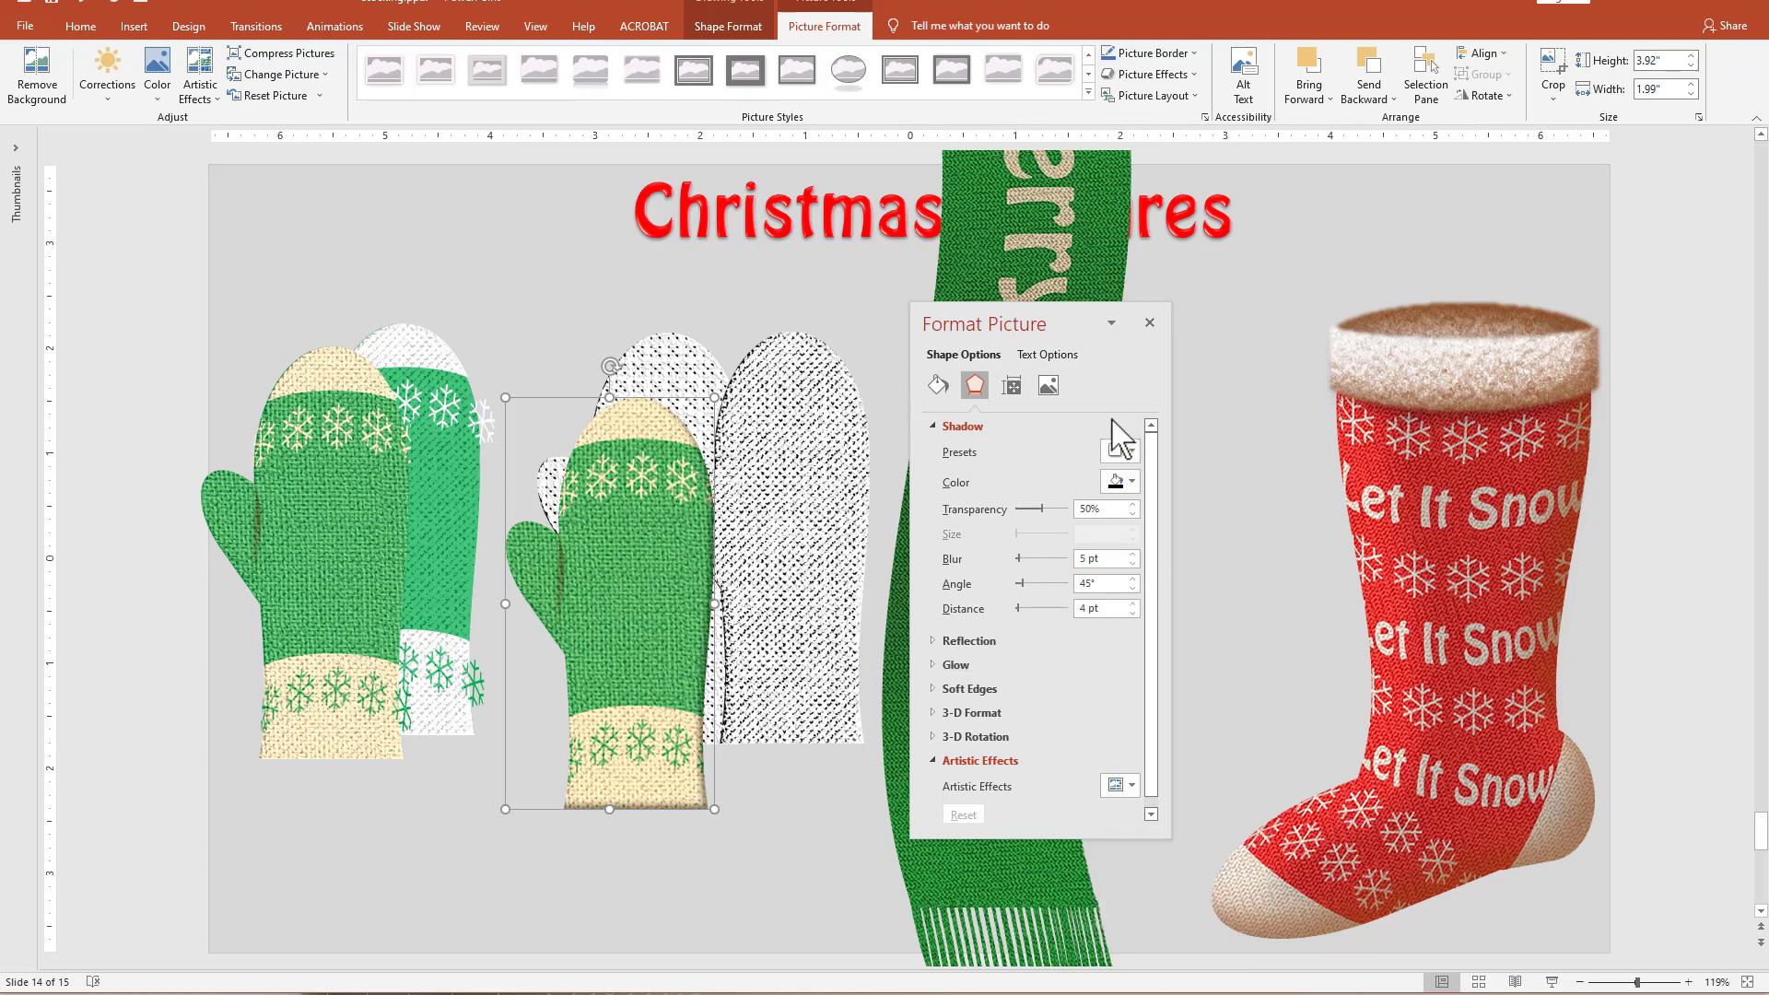
left_click(1126, 481)
left_click(1250, 588)
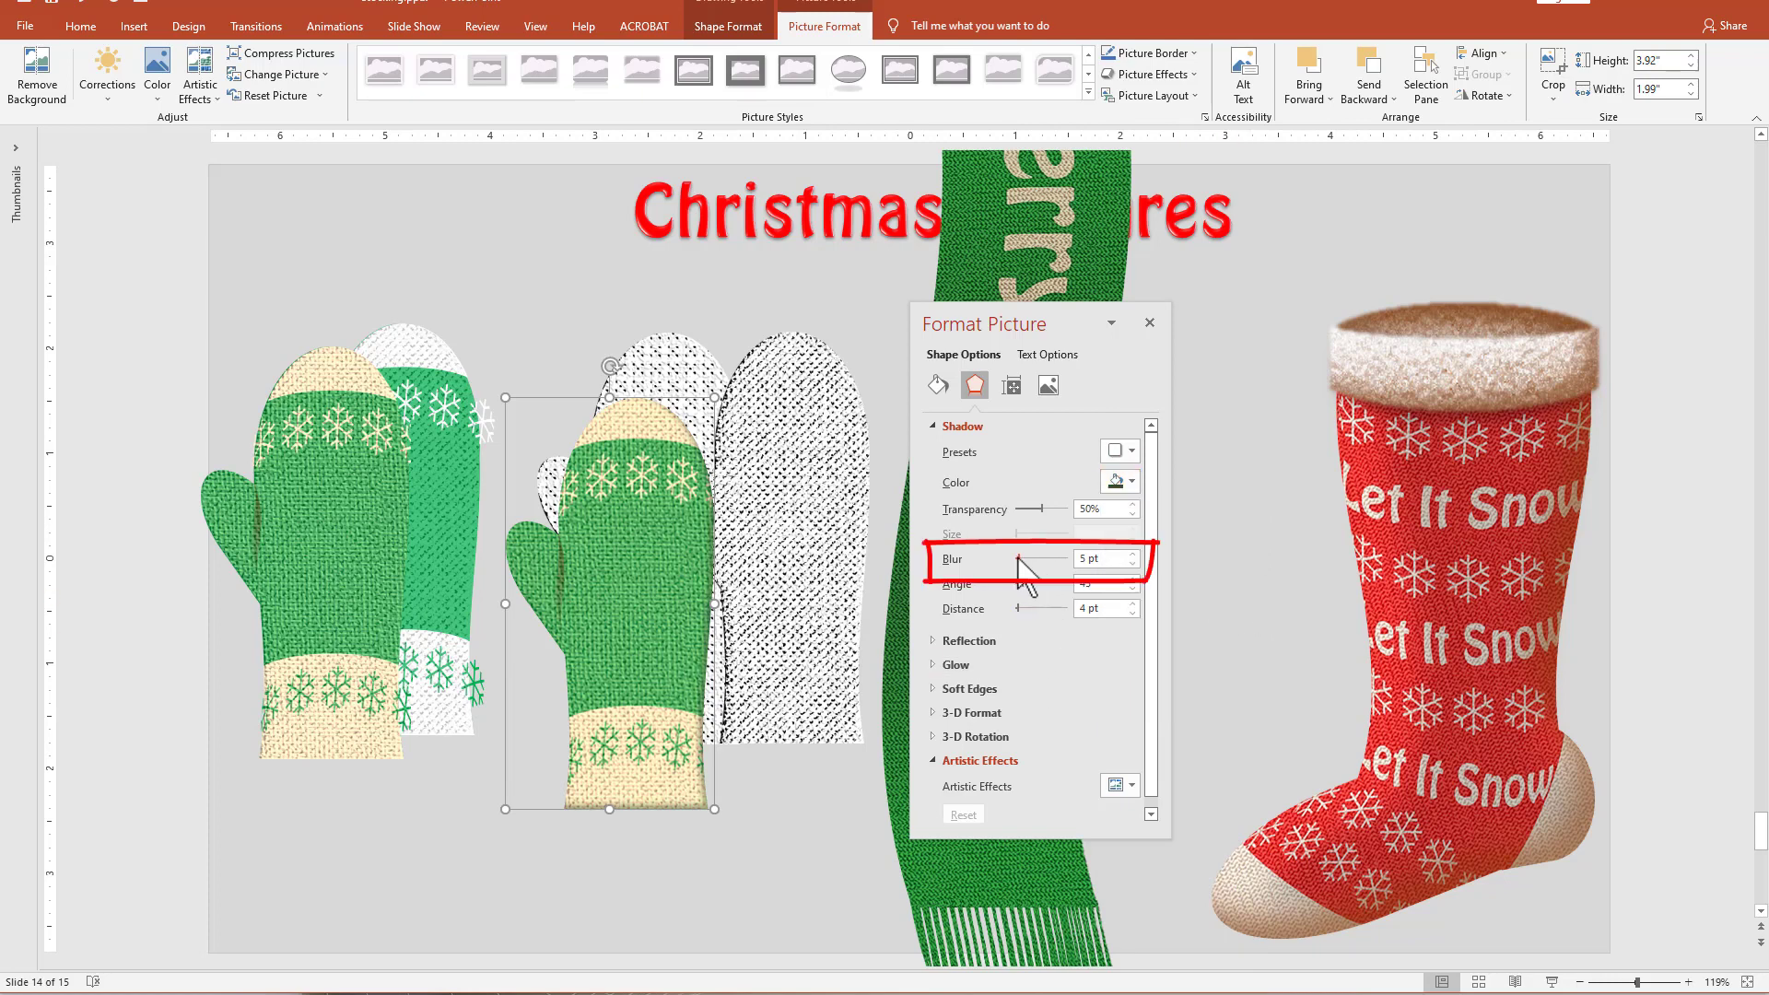
left_click_drag(1020, 557, 1027, 557)
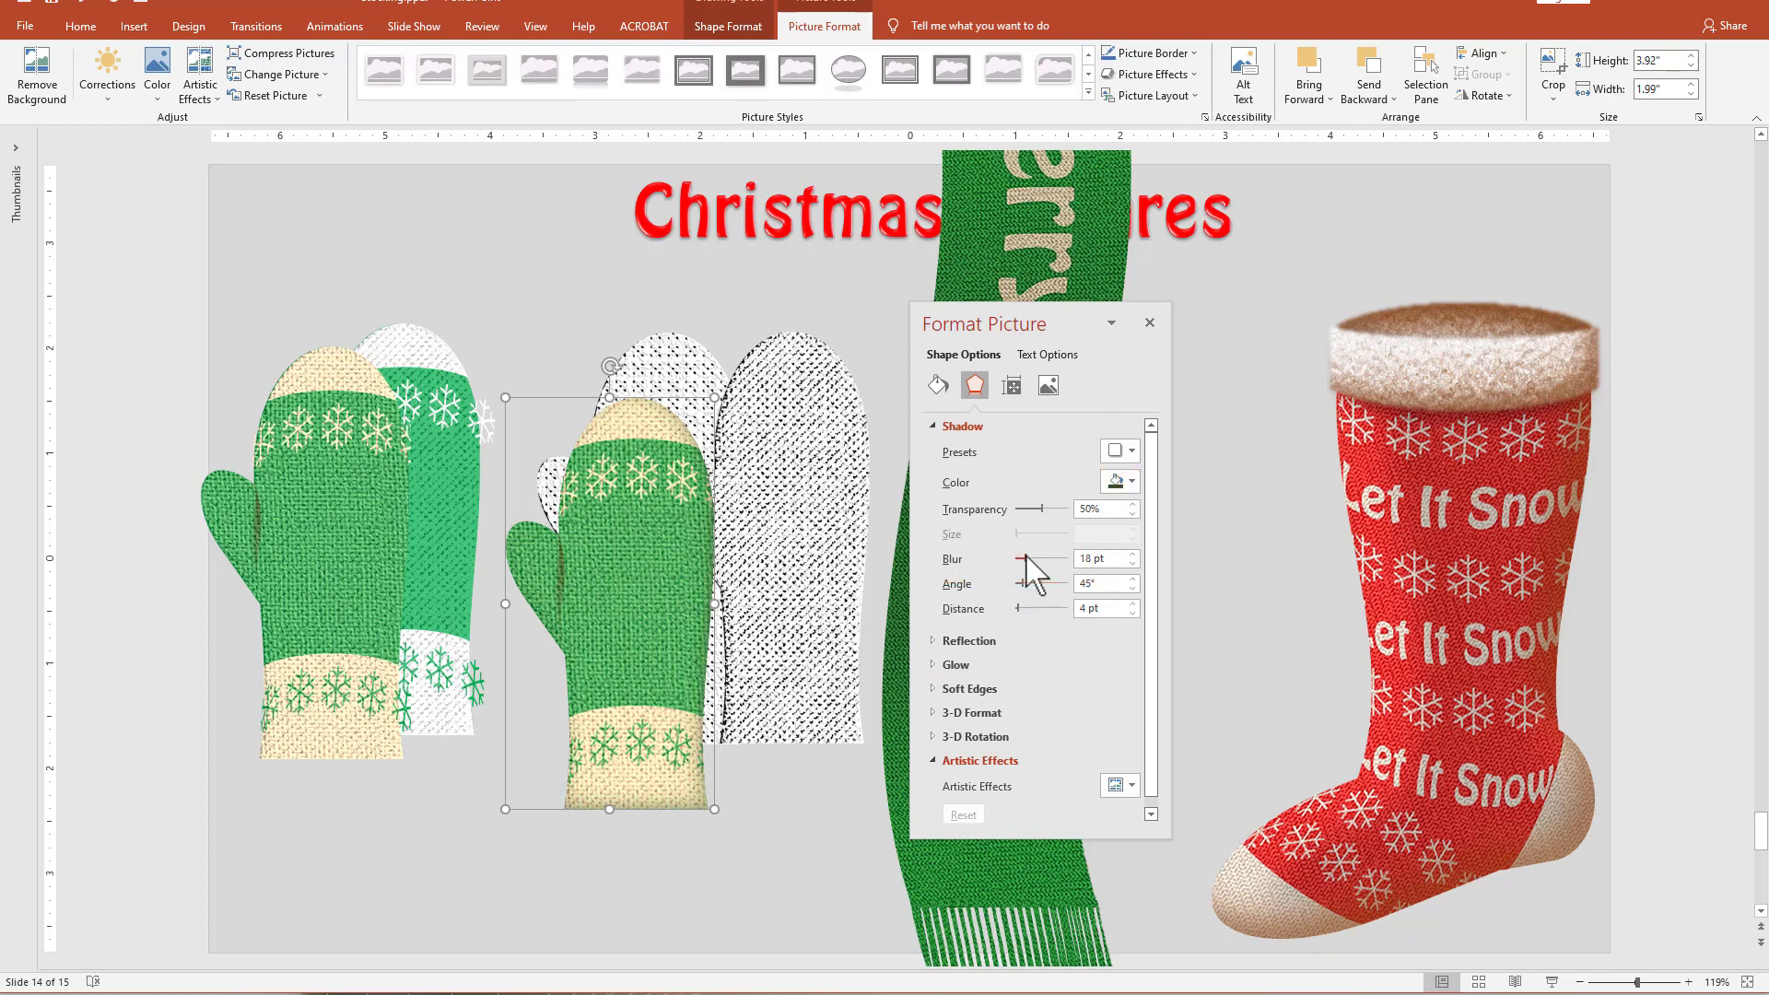
Move the shaded mitten between the scarf and the stocking, and delete all the leftover mitten shapes.
left_click_drag(584, 585, 592, 645)
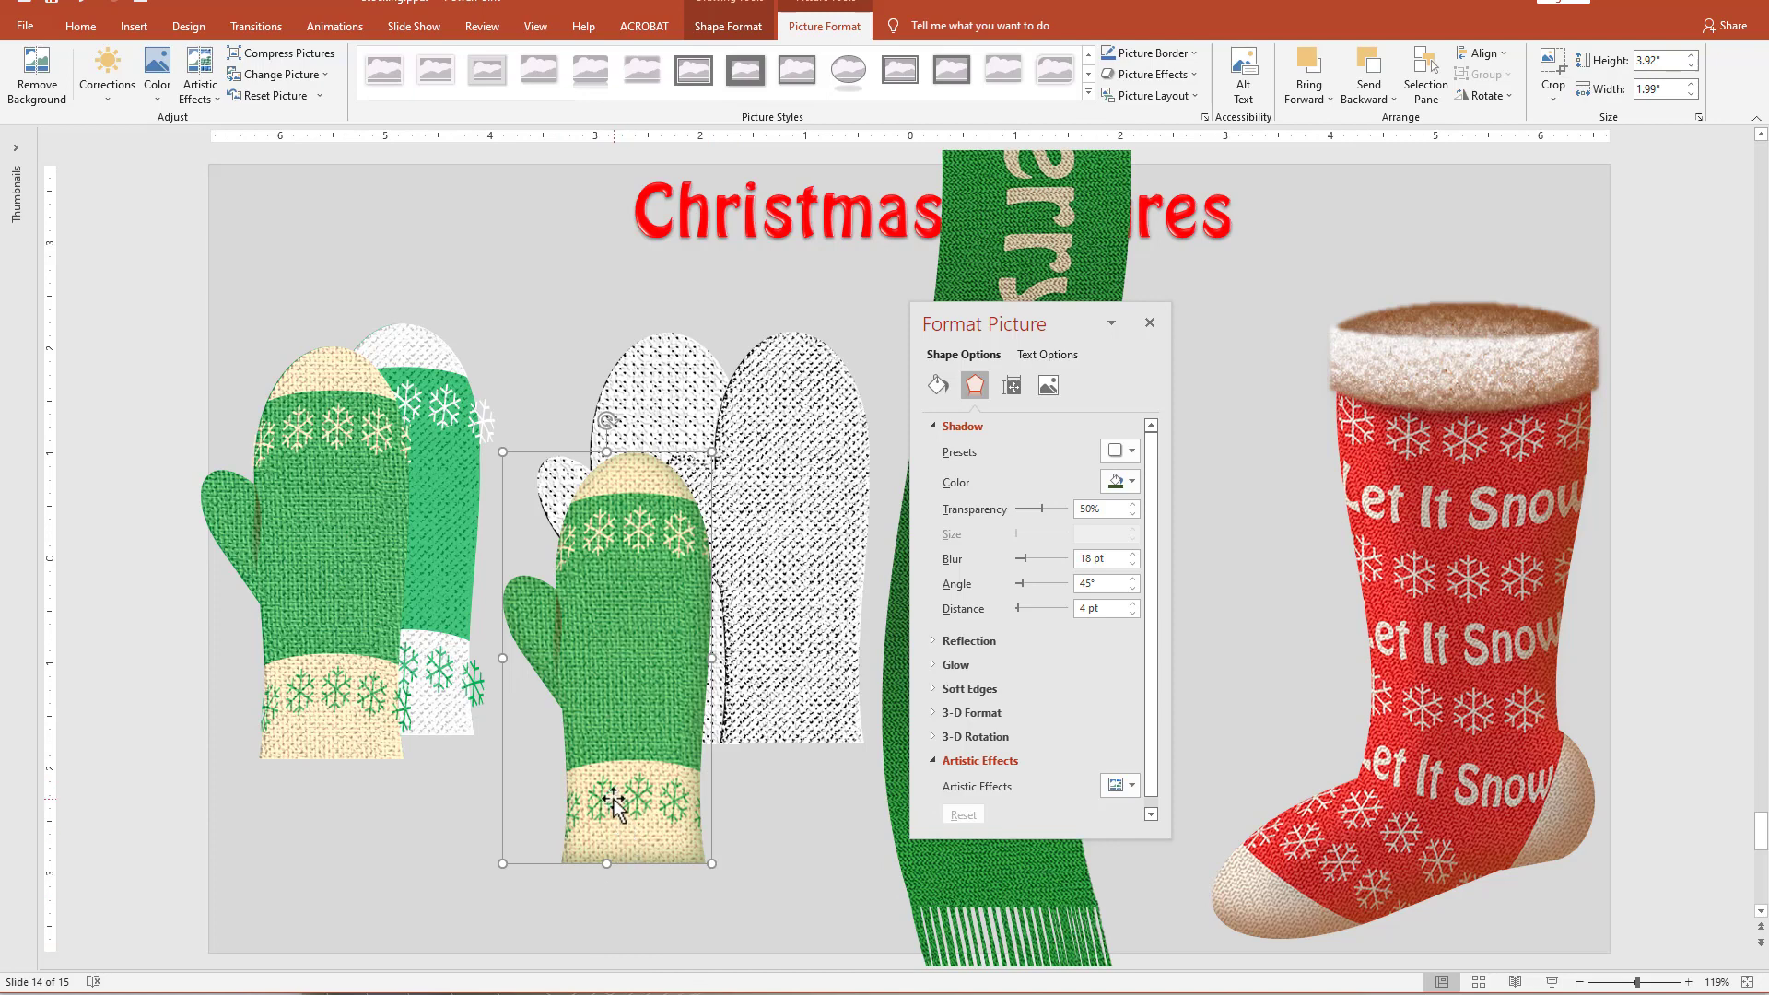
left_click_drag(613, 806, 1231, 585)
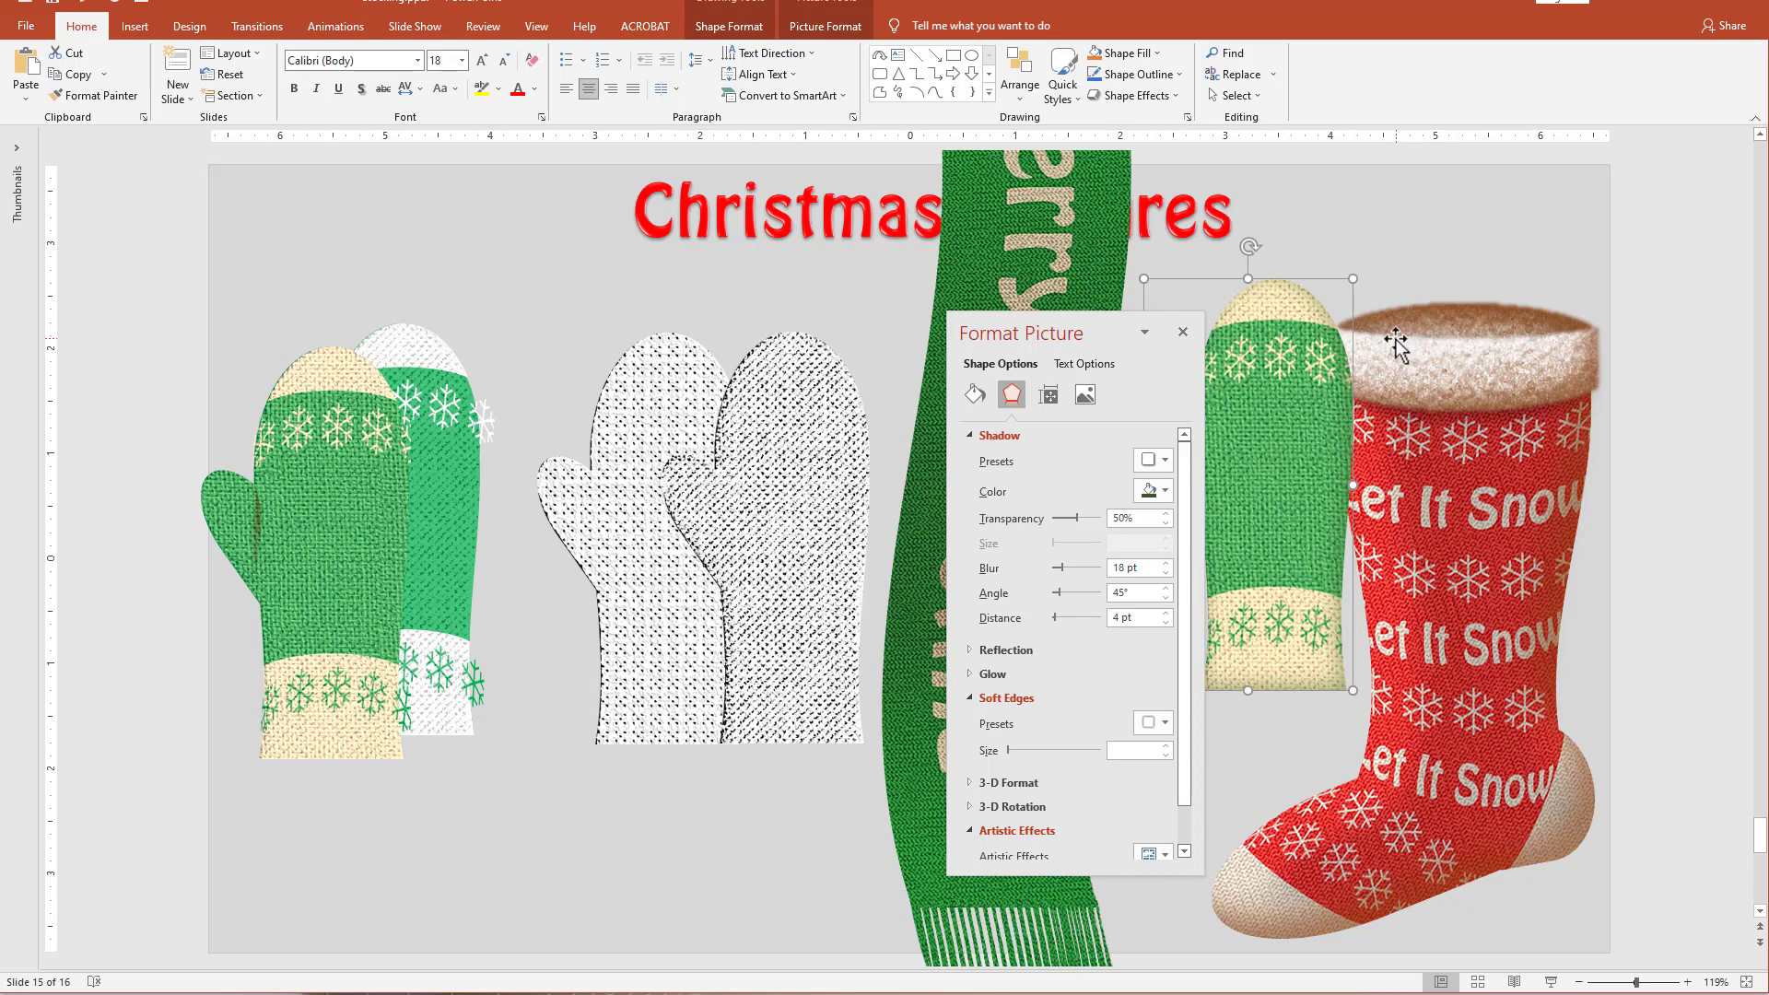
key("Escape")
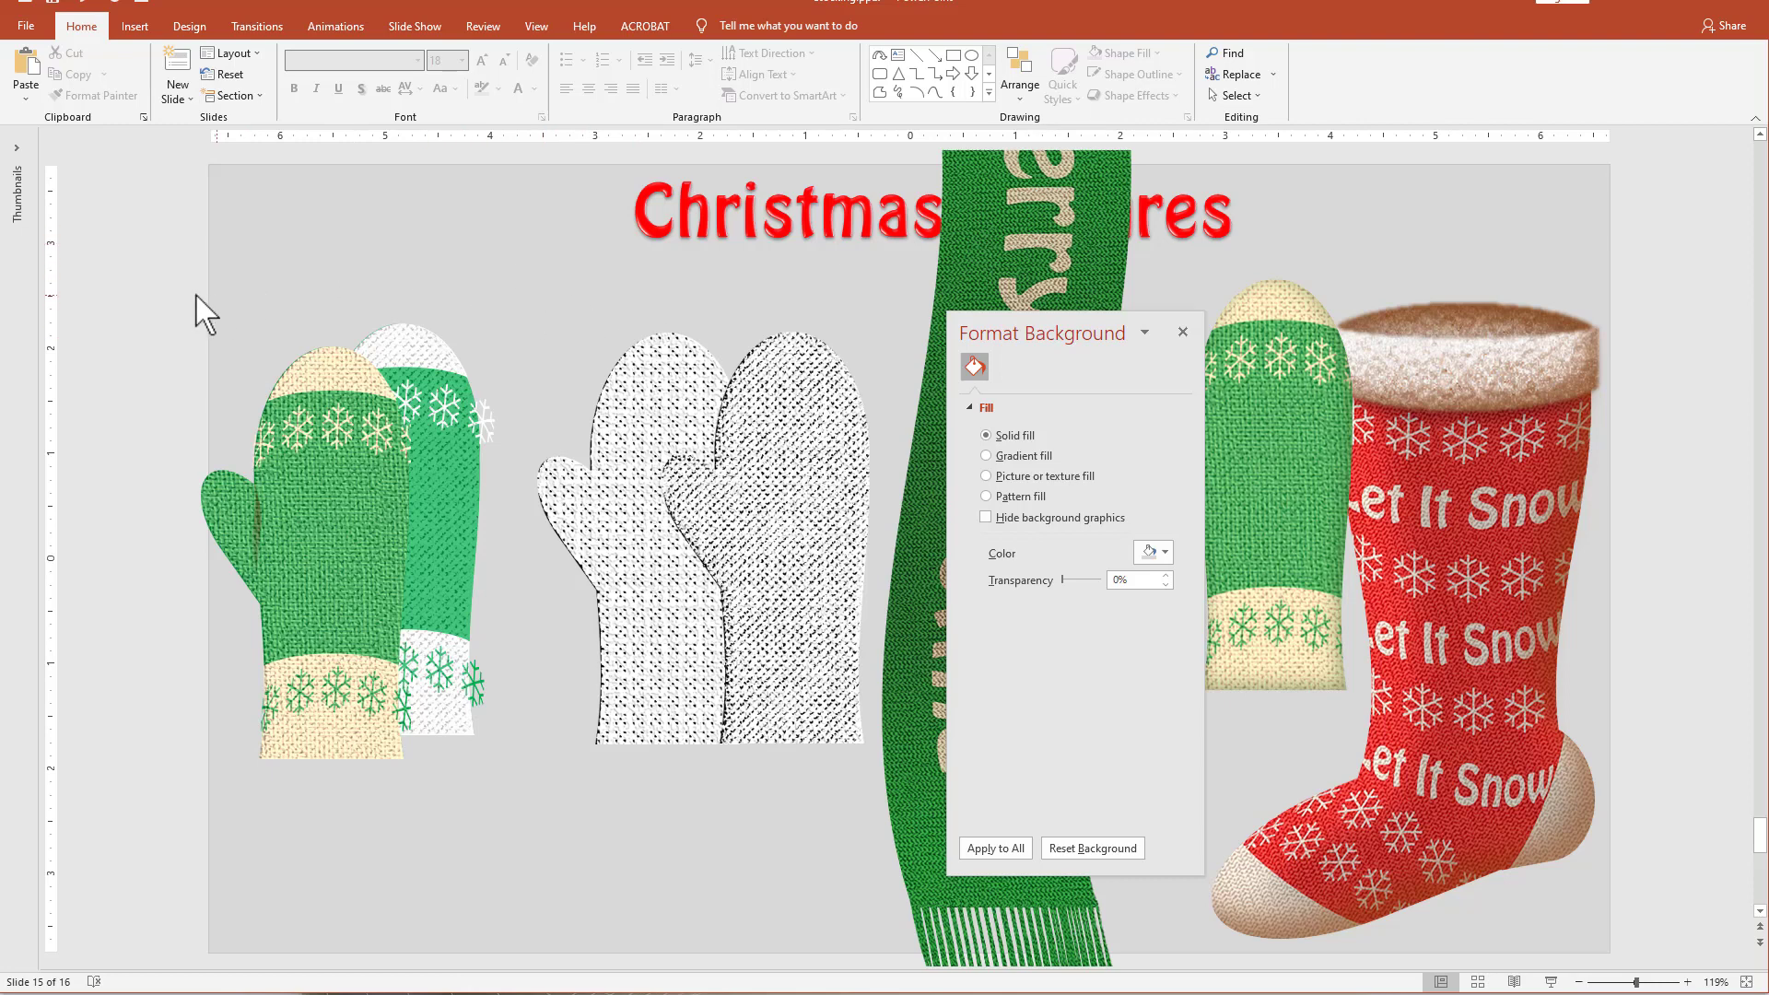
left_click_drag(148, 268, 888, 855)
key("Delete")
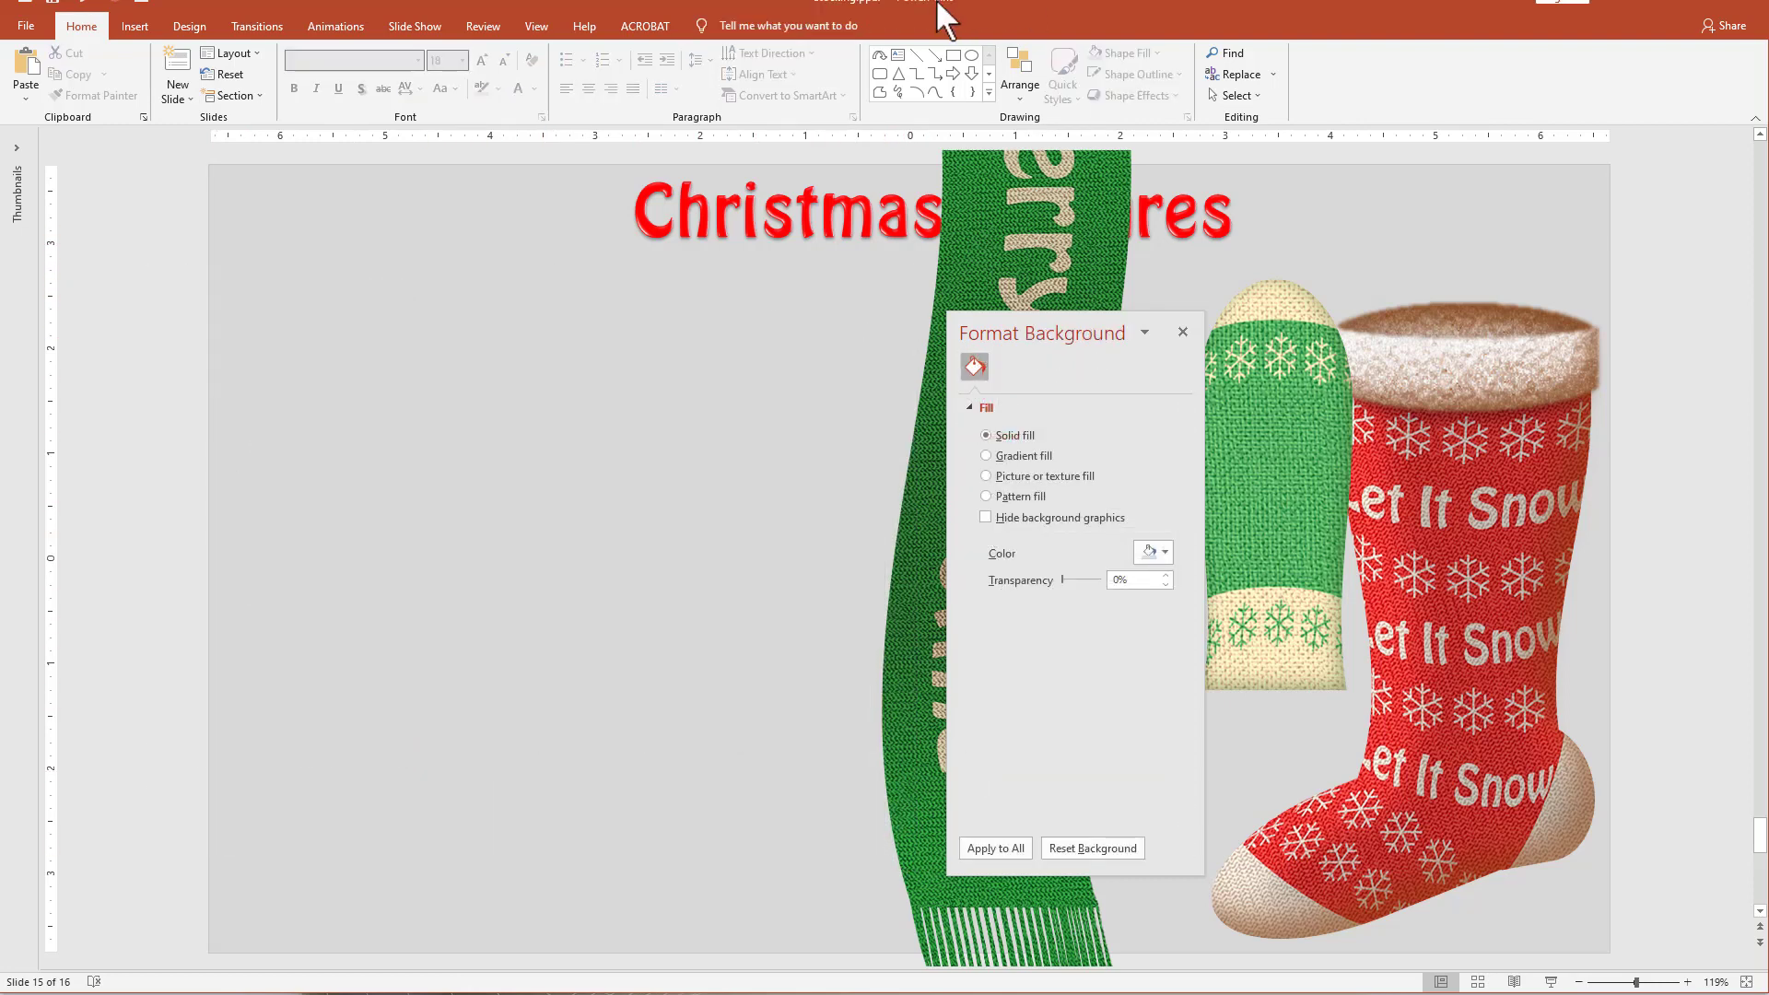
Draw a Curved Down block arrow about 2.9" high and 1.02" wide, and adjust its arrowhead and band into an even arch.
left_click(989, 76)
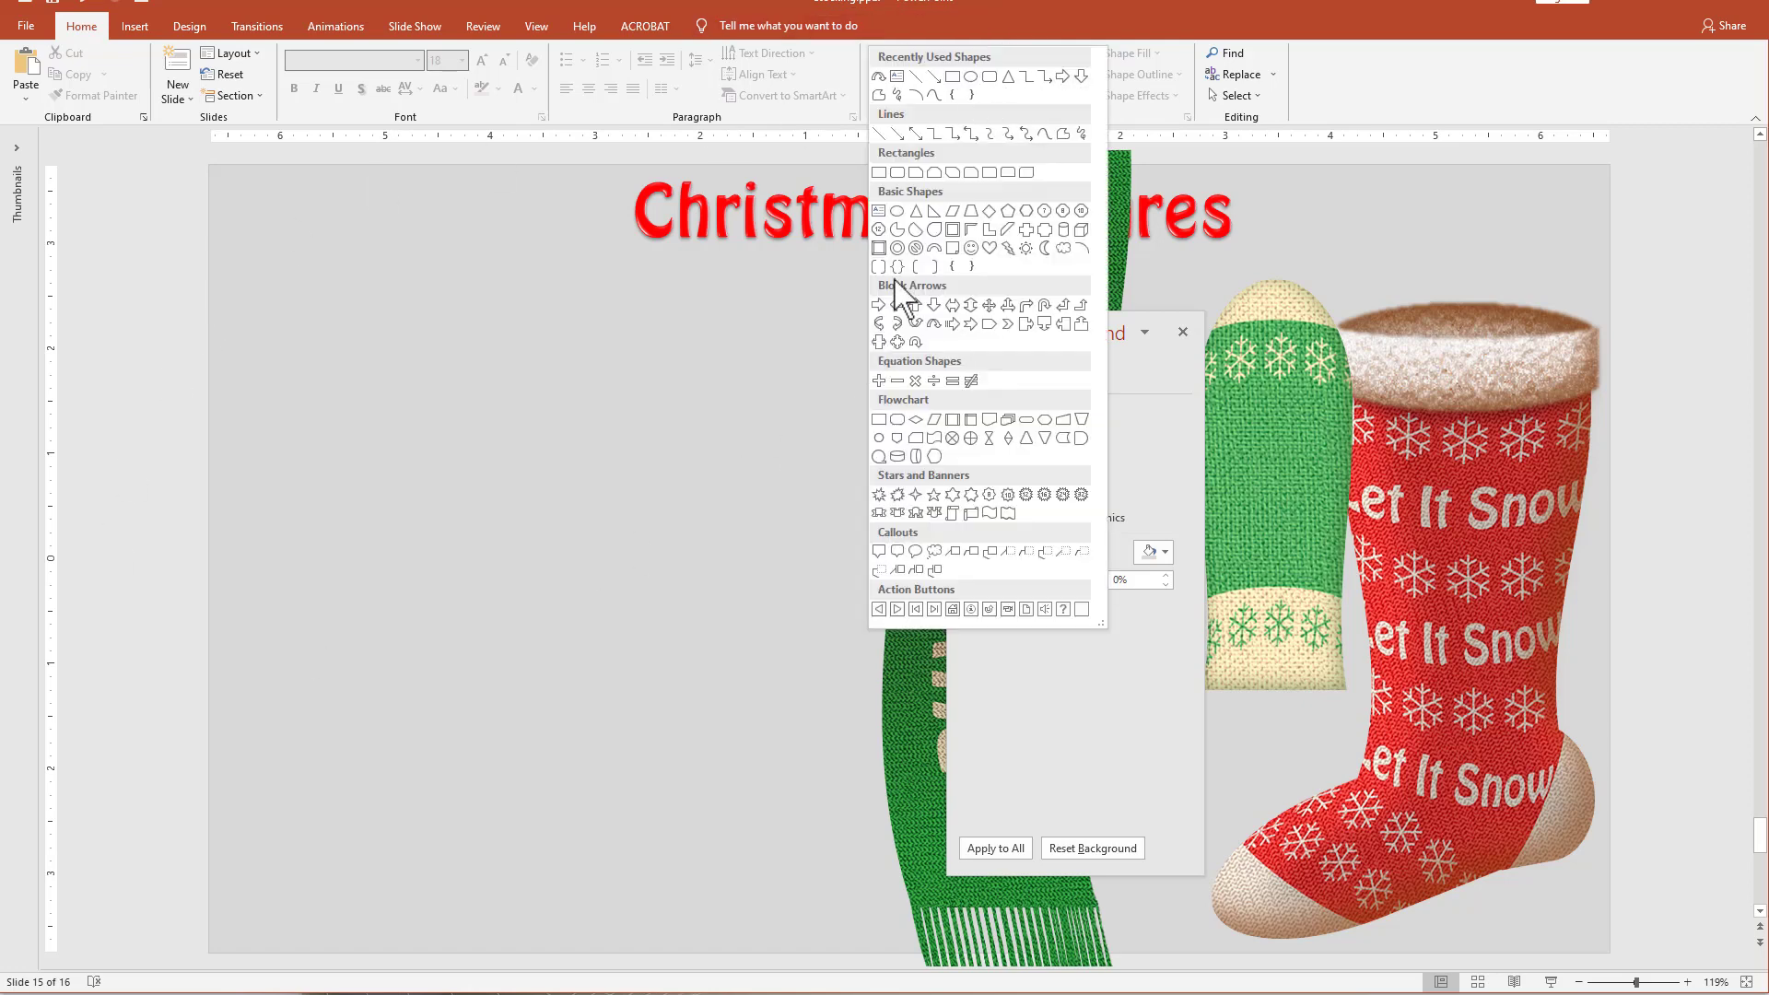
left_click(934, 325)
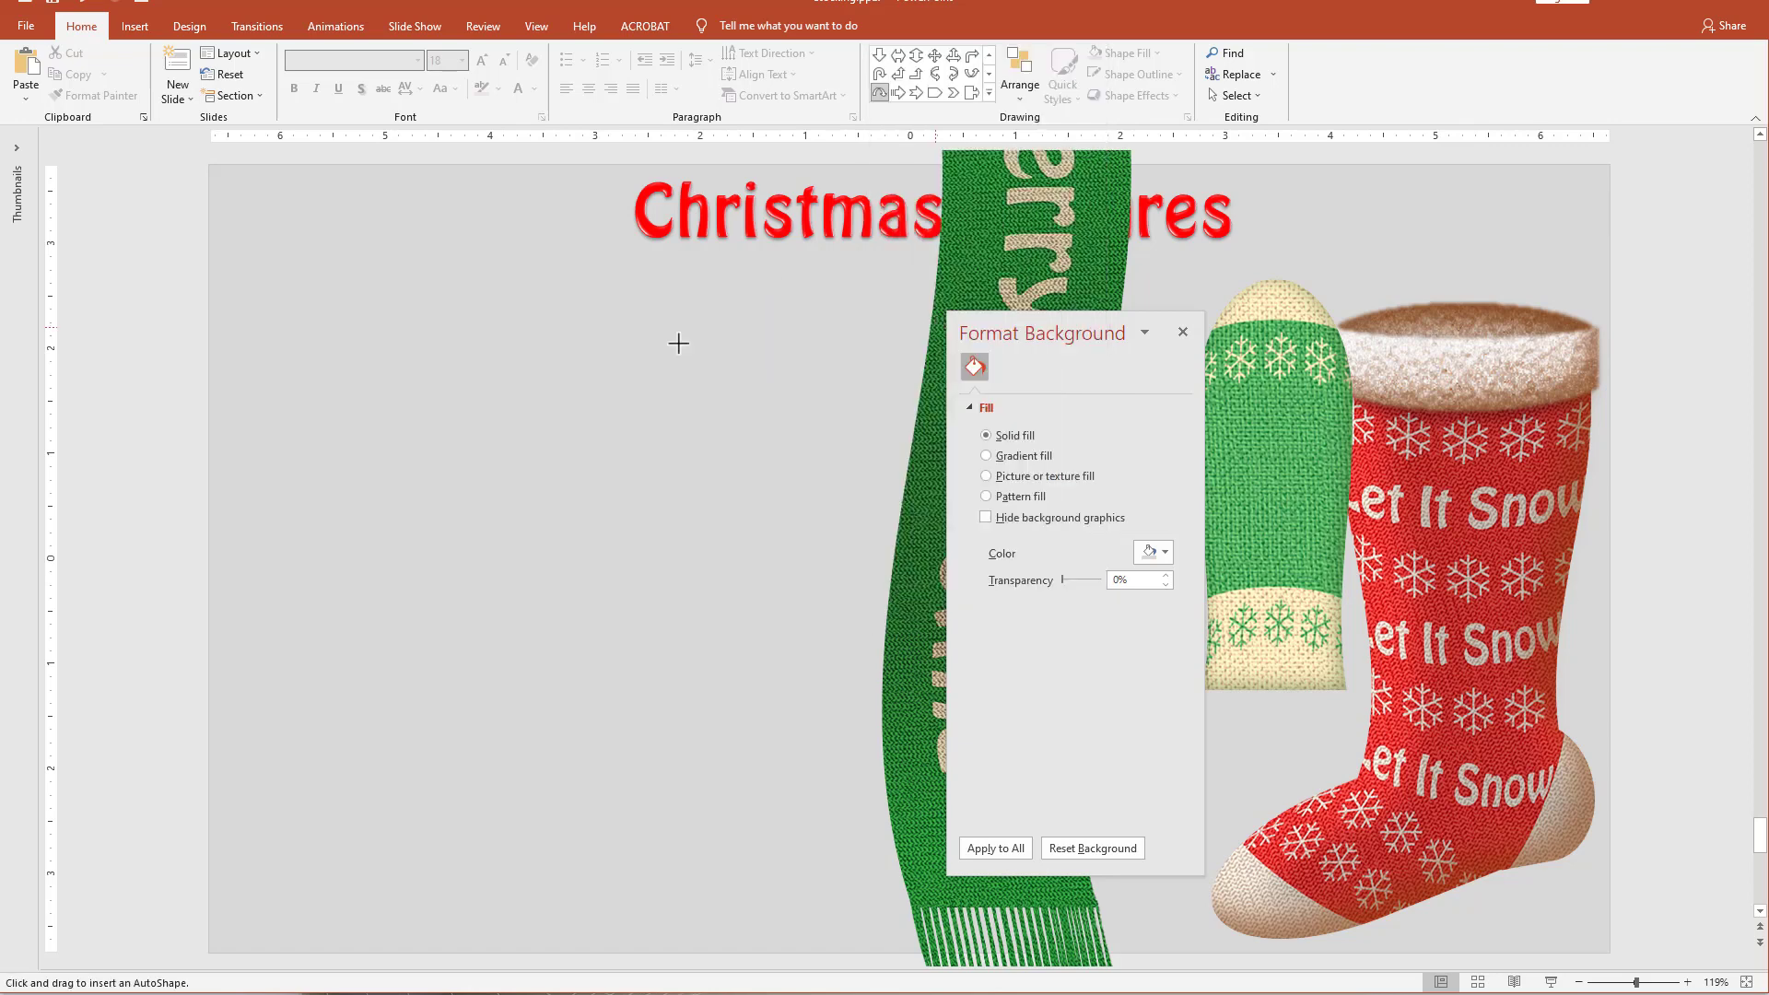
left_click_drag(537, 304, 644, 608)
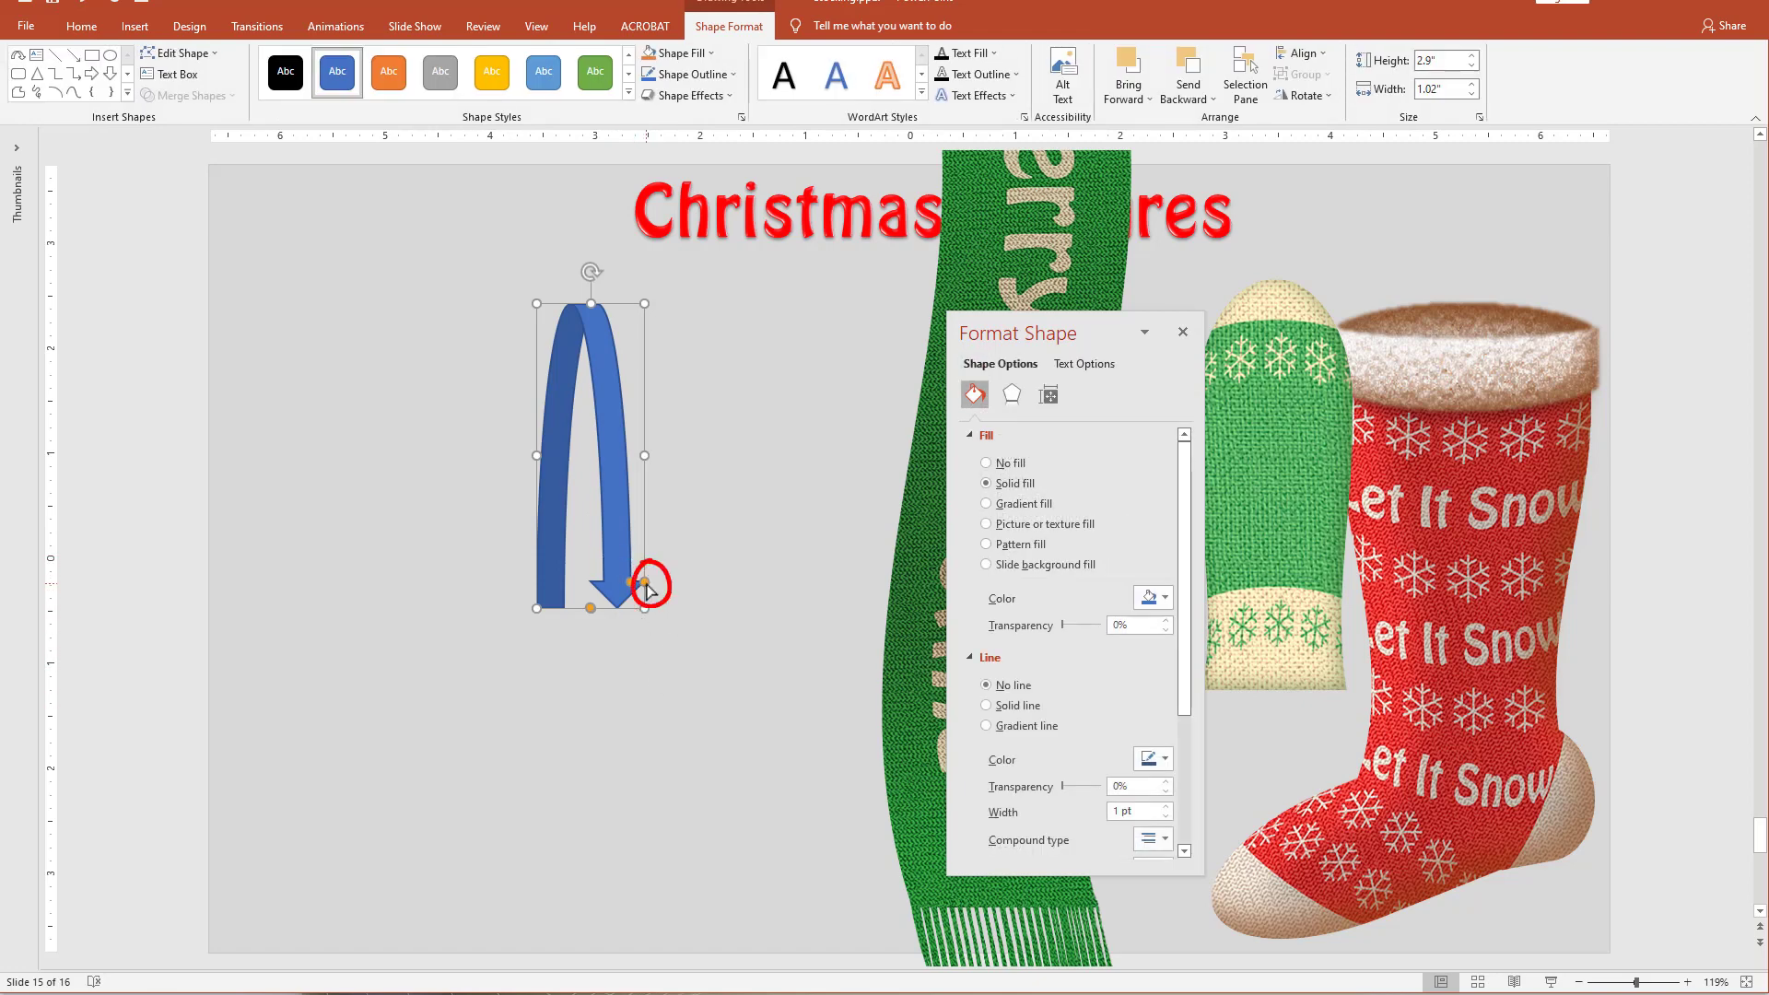
left_click_drag(645, 584, 645, 623)
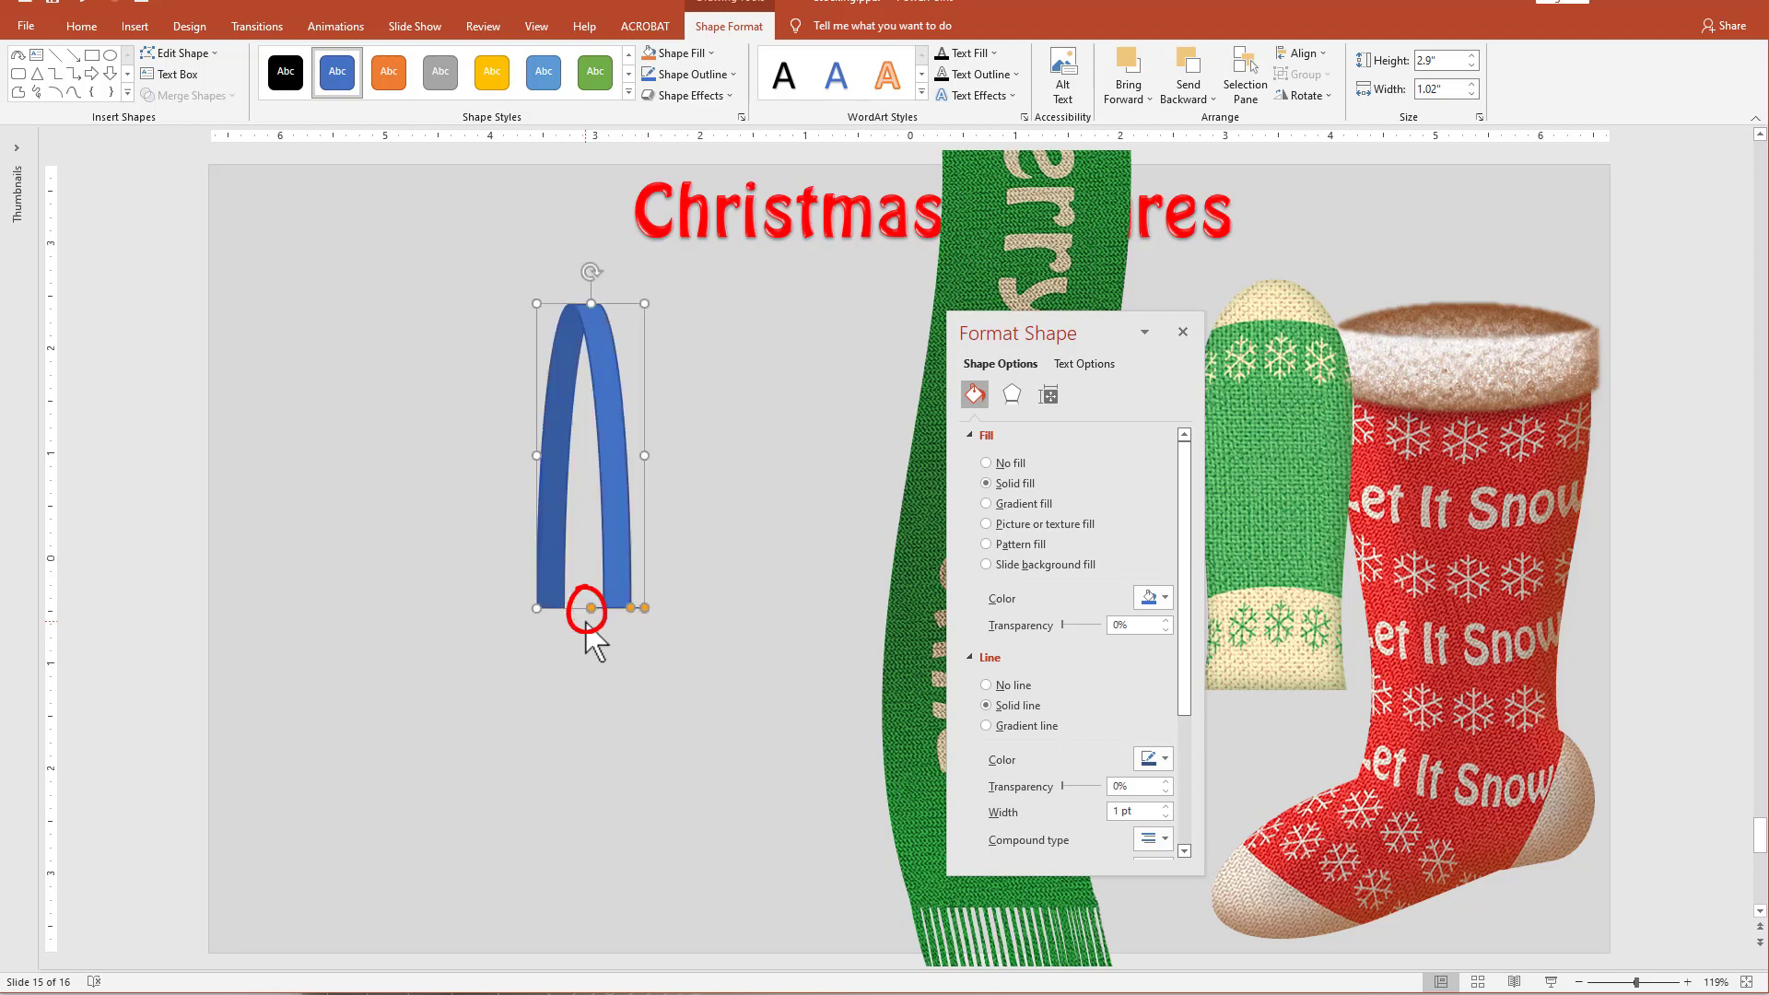
left_click_drag(588, 611, 618, 618)
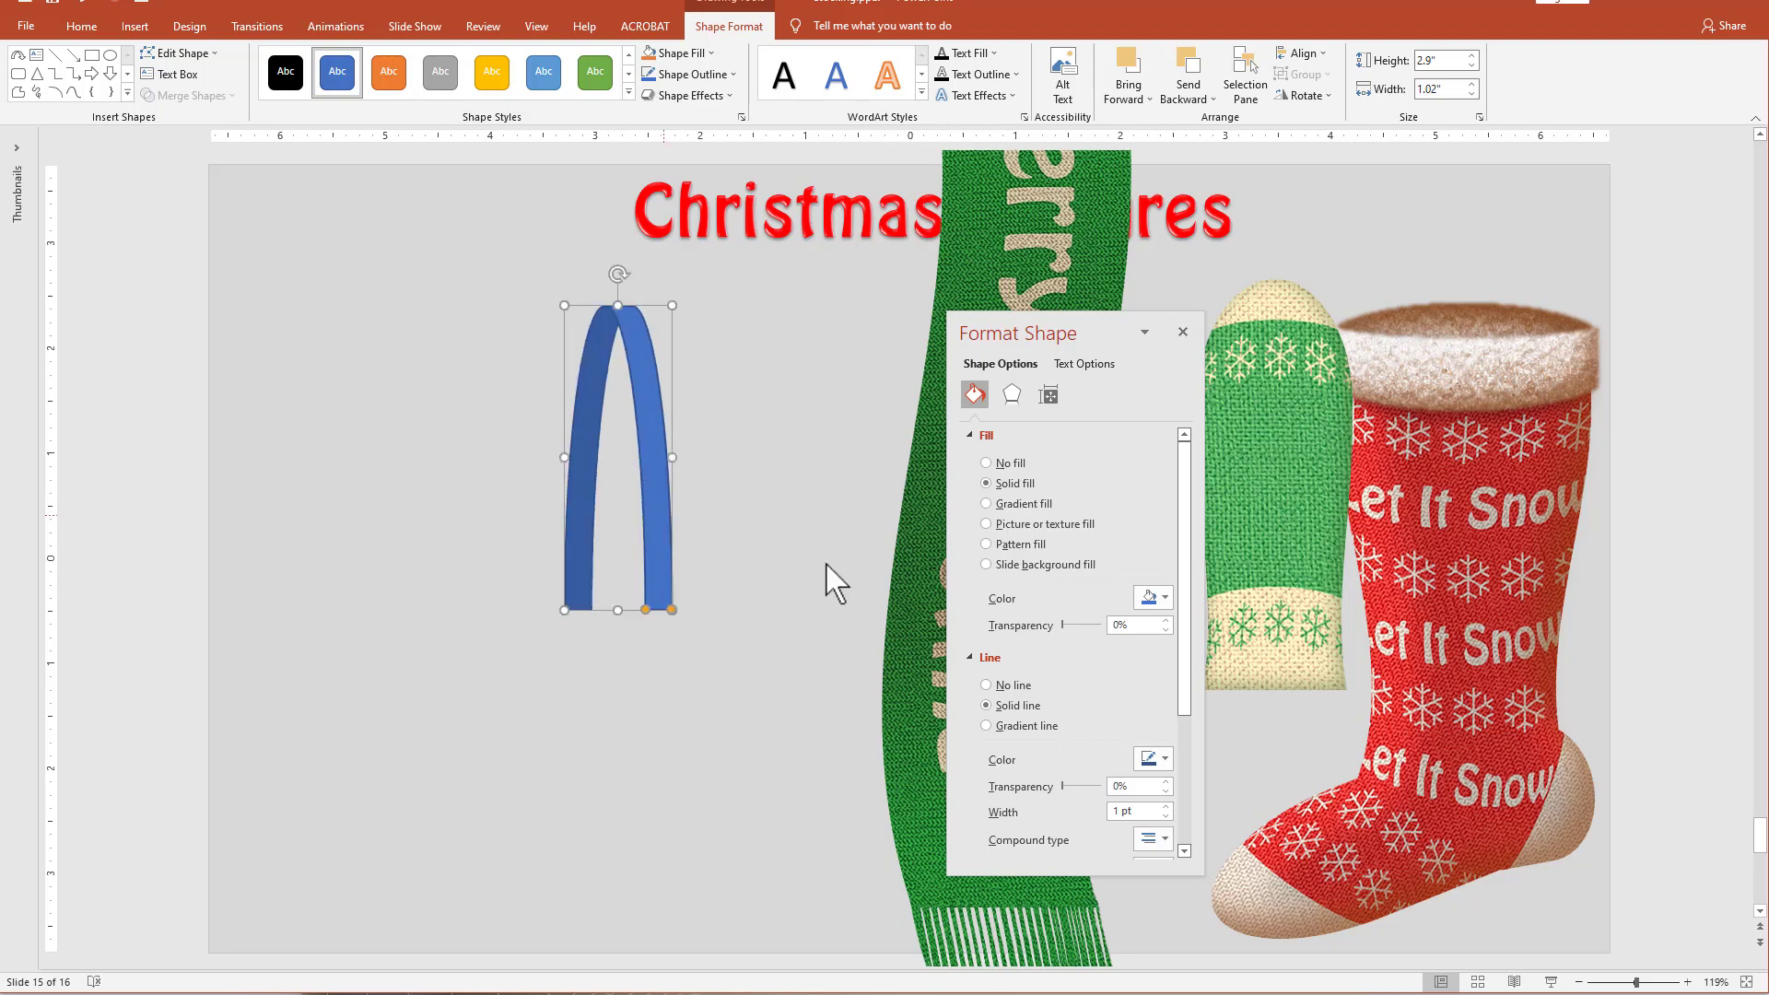
Fill the blue arch with standard red and remove its outline.
left_click(1167, 598)
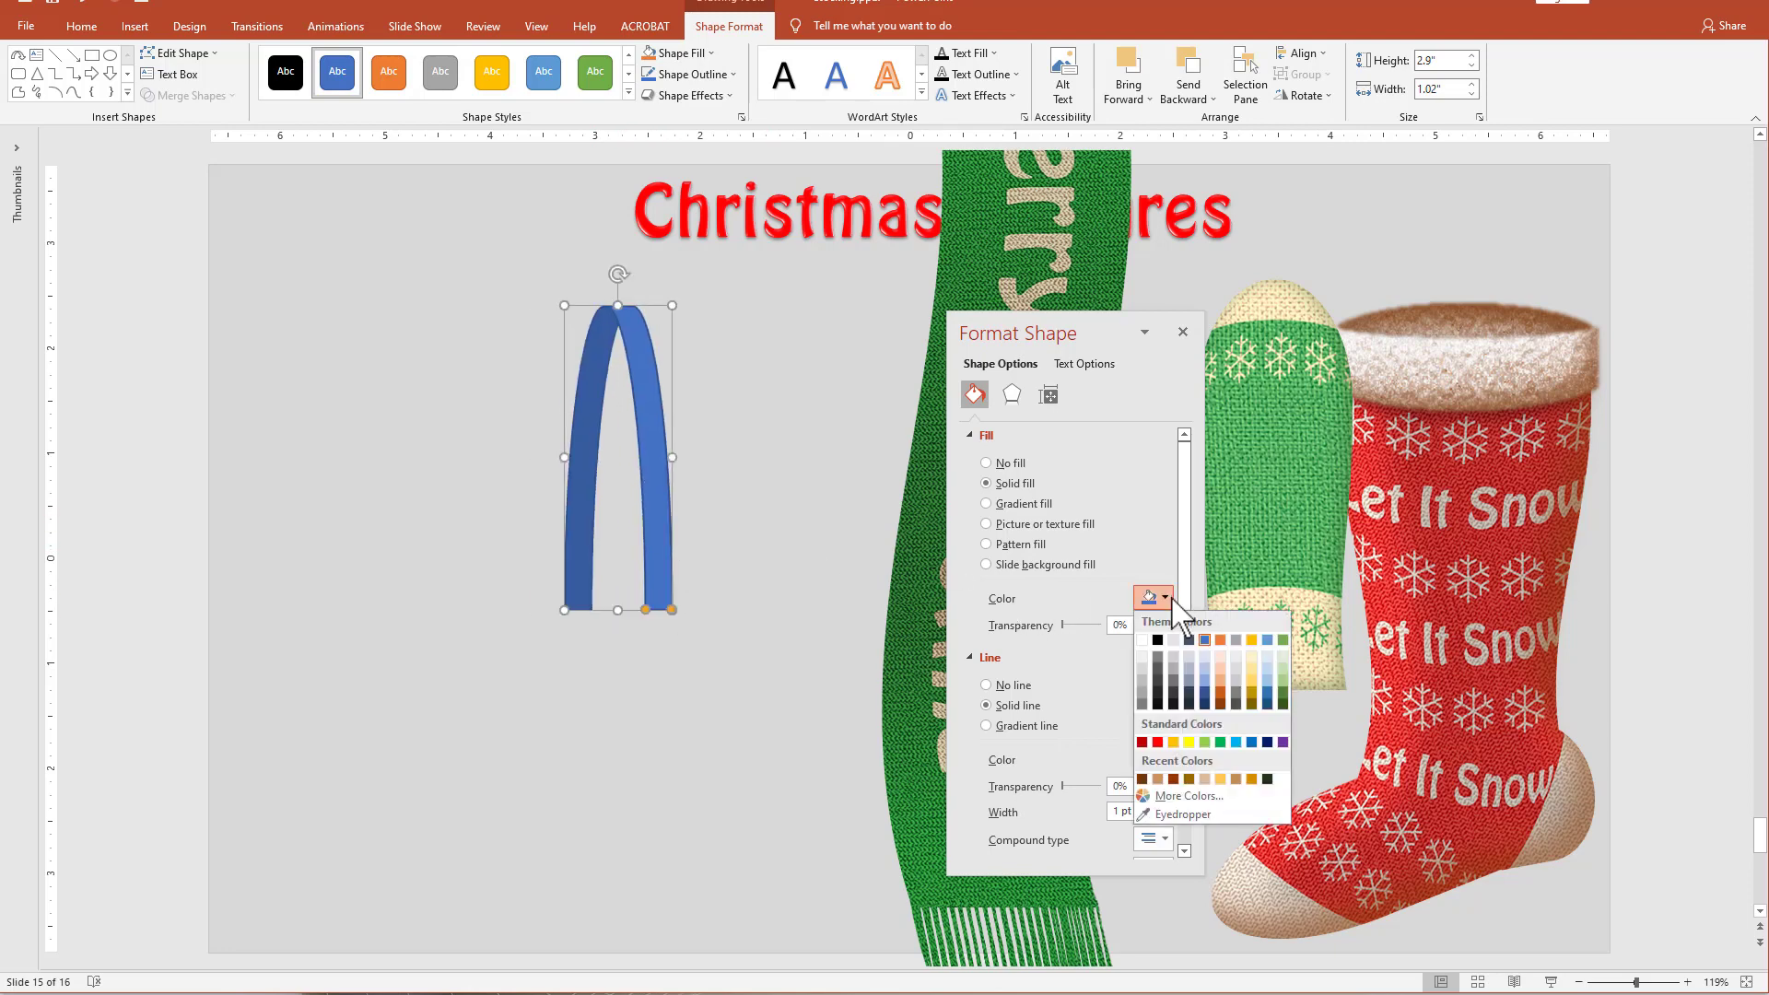
left_click(1157, 741)
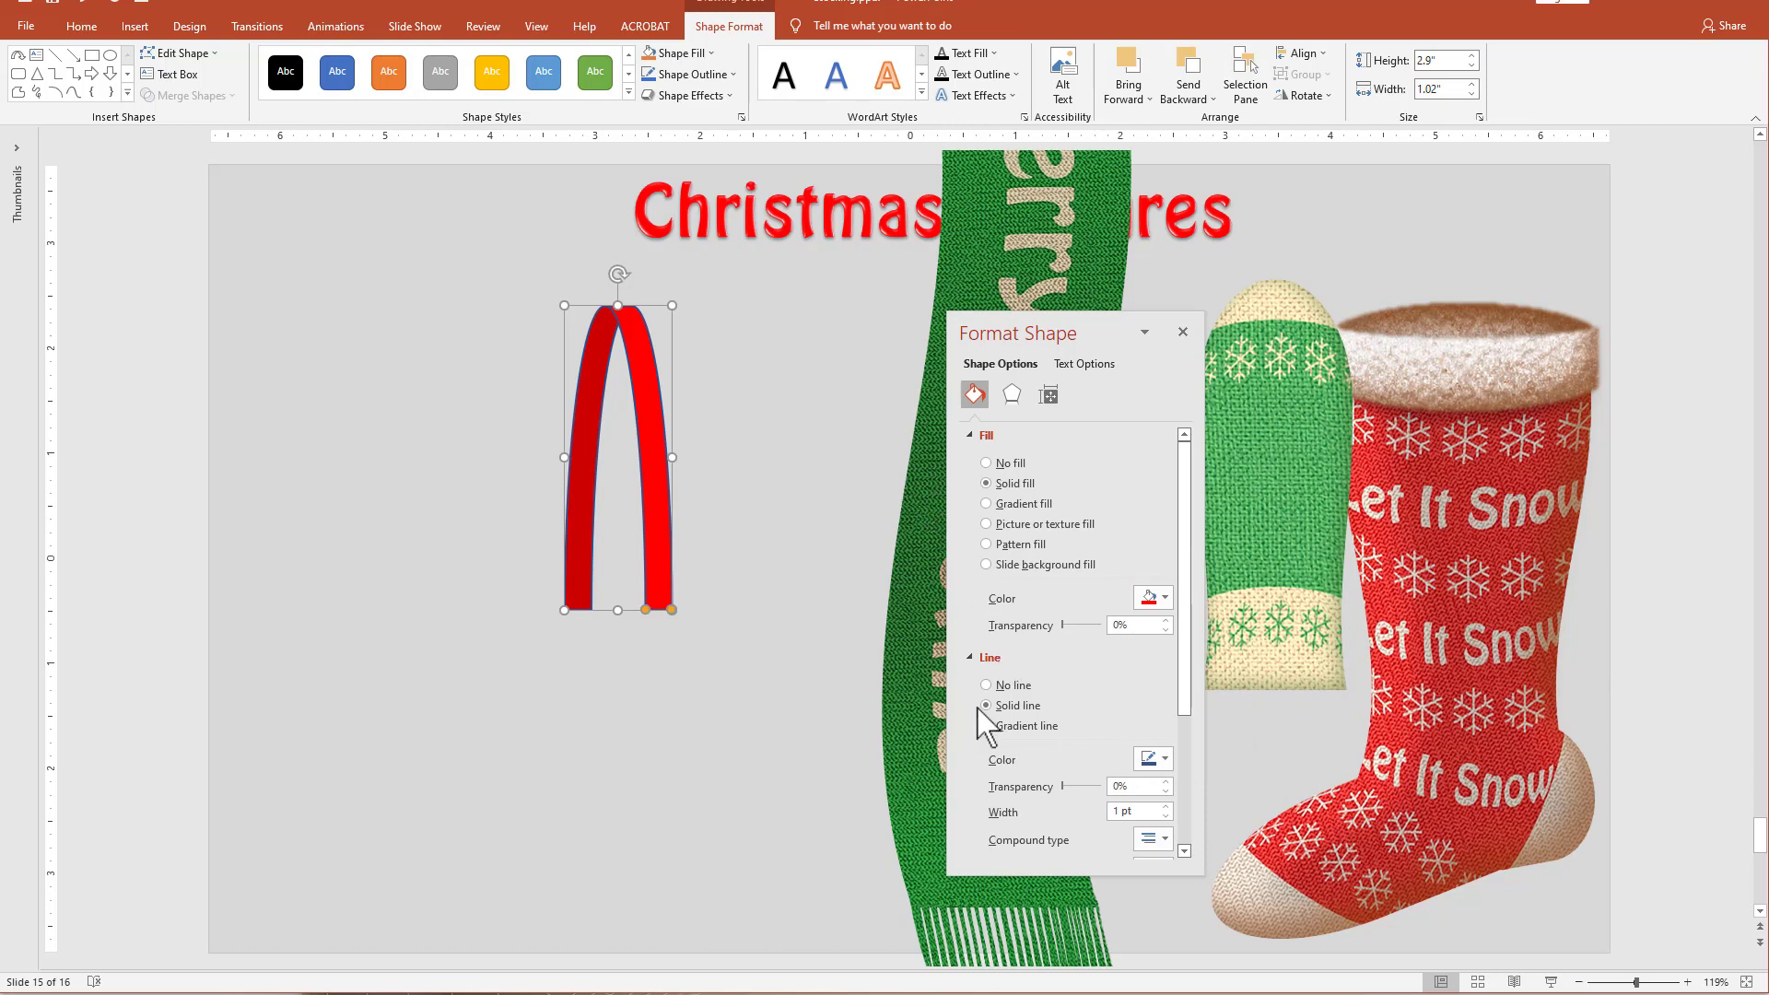
left_click(986, 685)
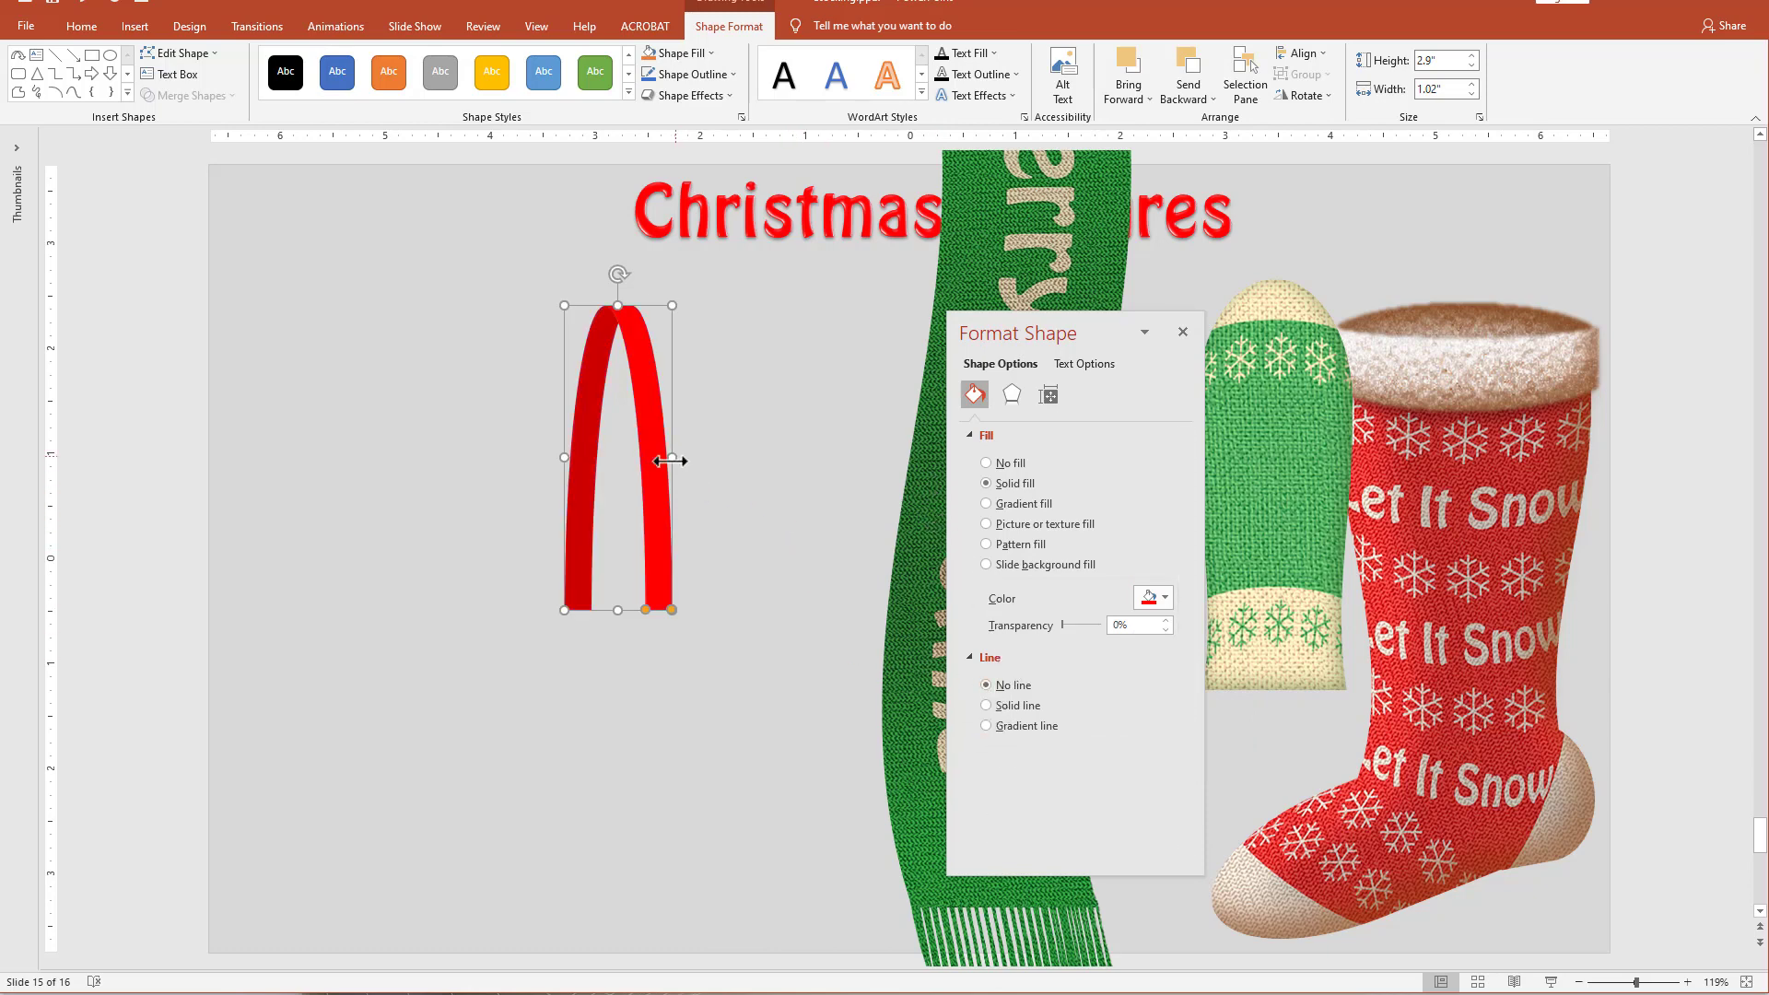
Narrow the red arch to 0.9", duplicate it, and fill the copy with the black Wide upward diagonal stripes pattern.
left_click_drag(669, 459, 611, 489)
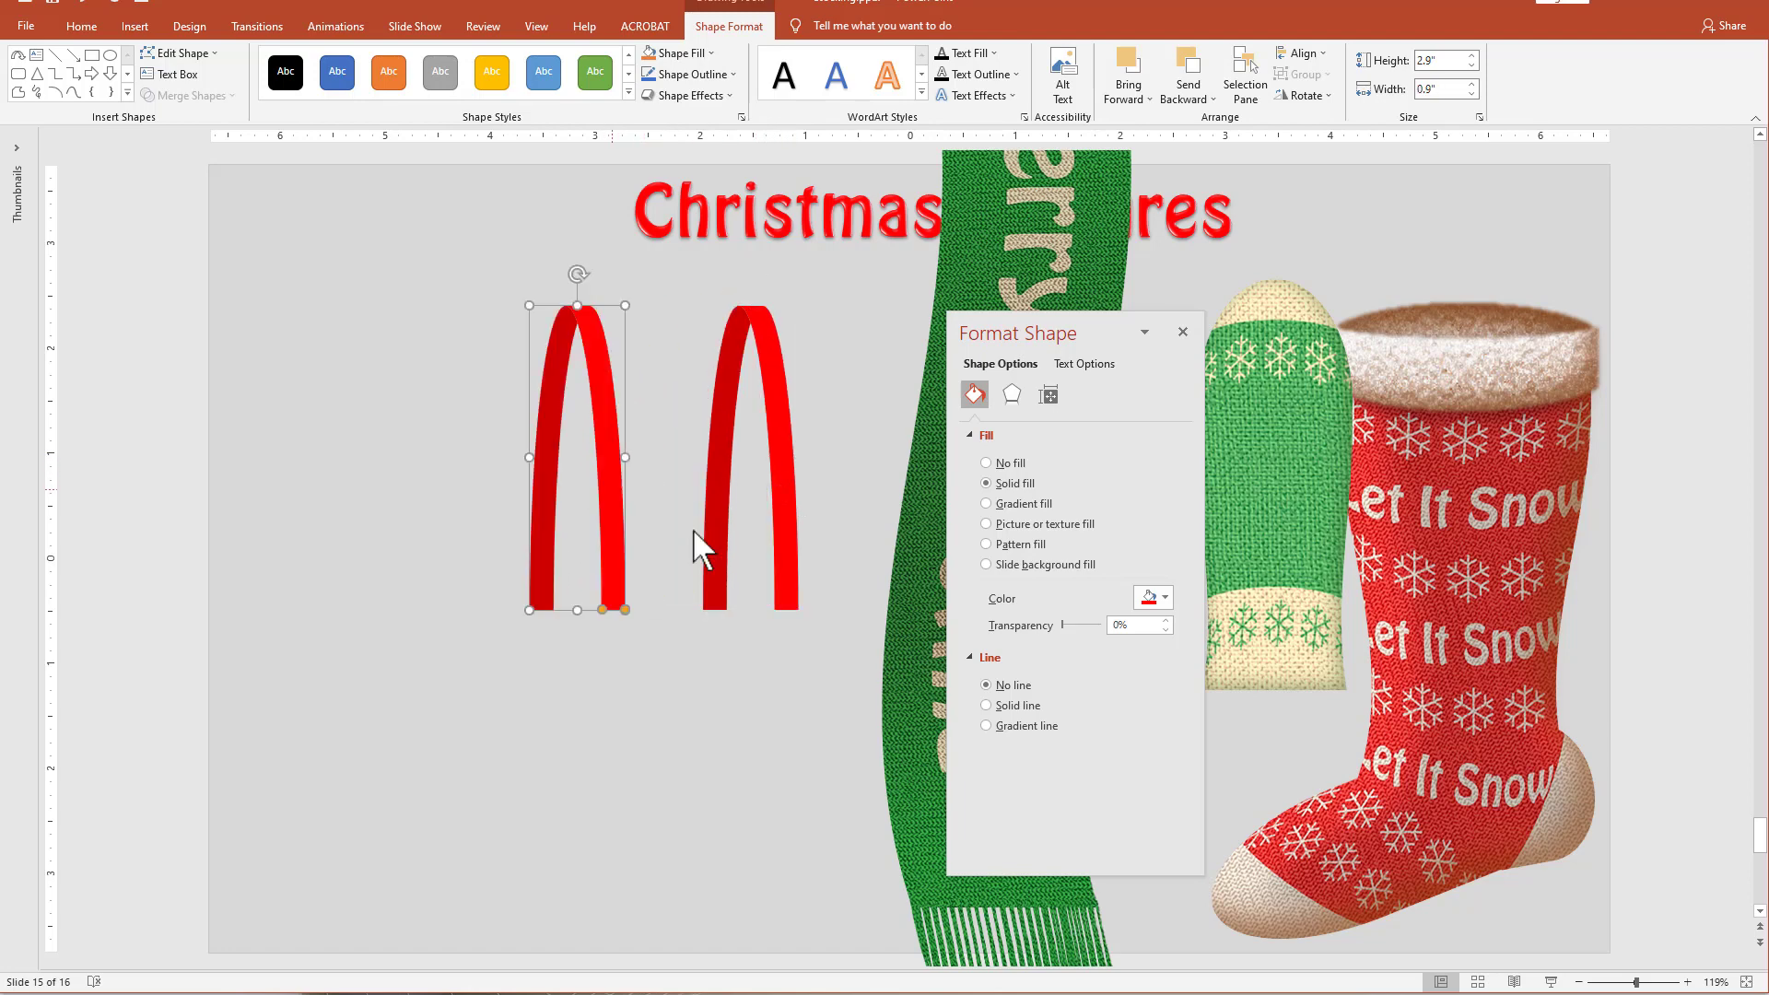
left_click(1021, 545)
left_click(1168, 811)
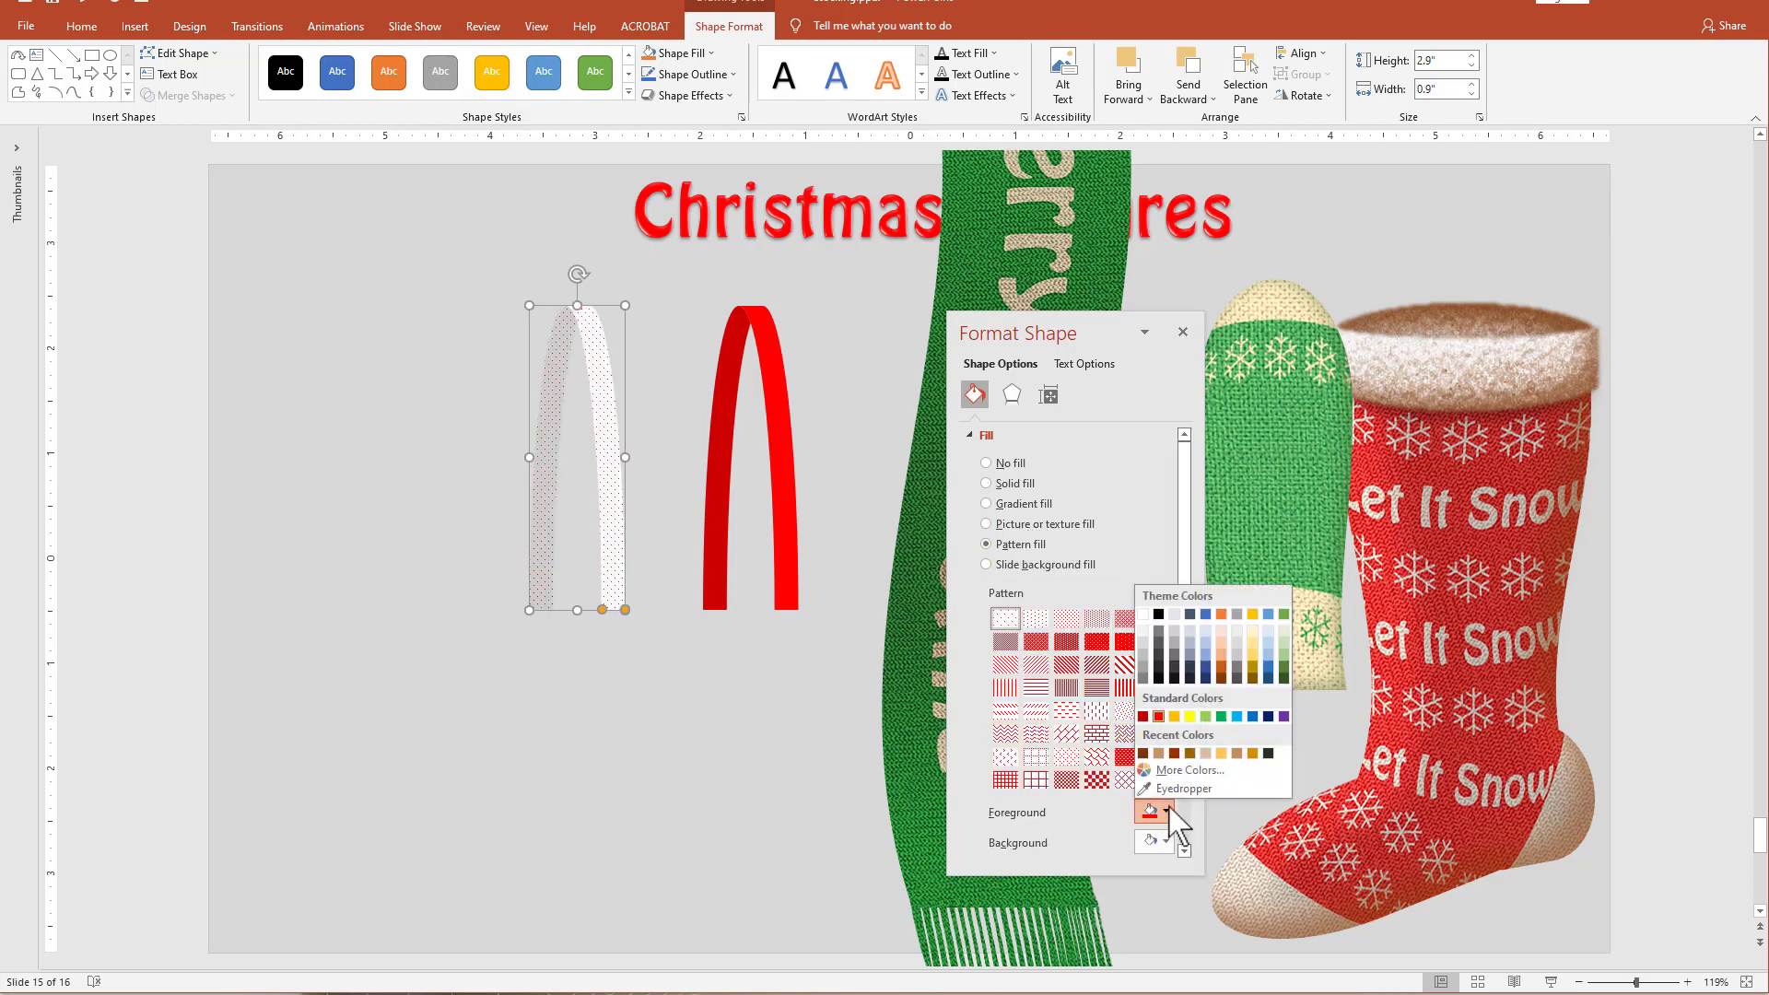
left_click(1158, 614)
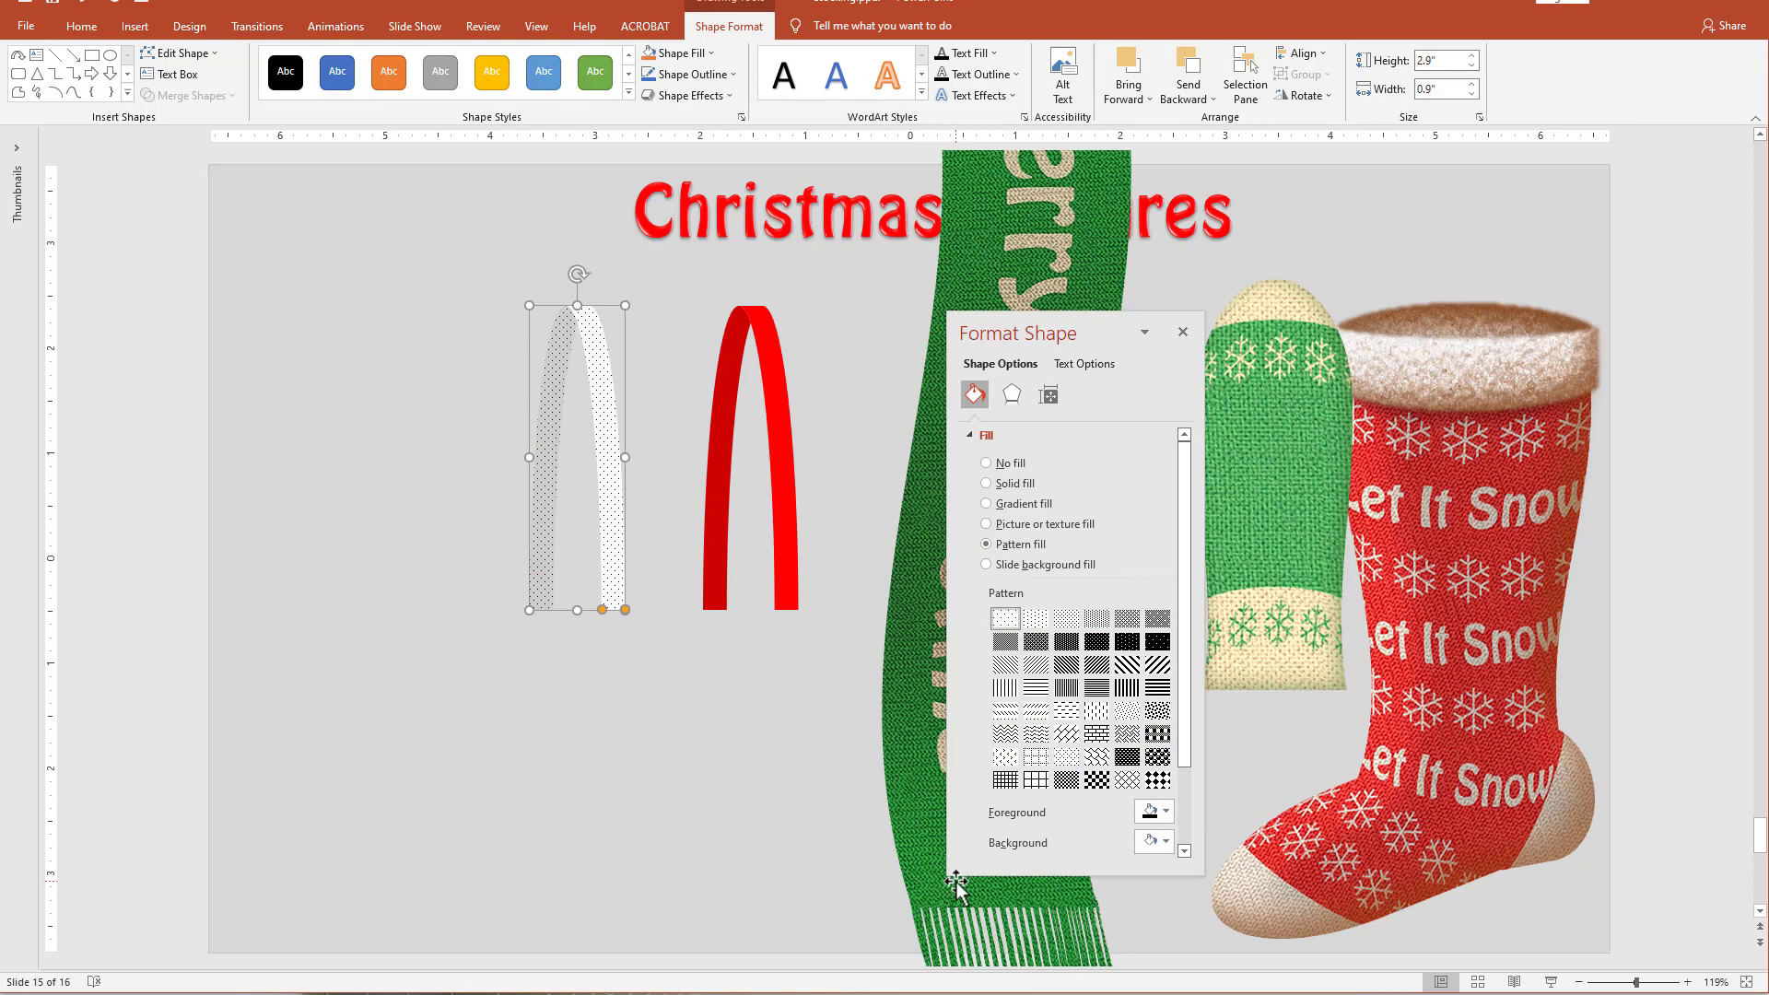
left_click(1158, 665)
left_click(1158, 664)
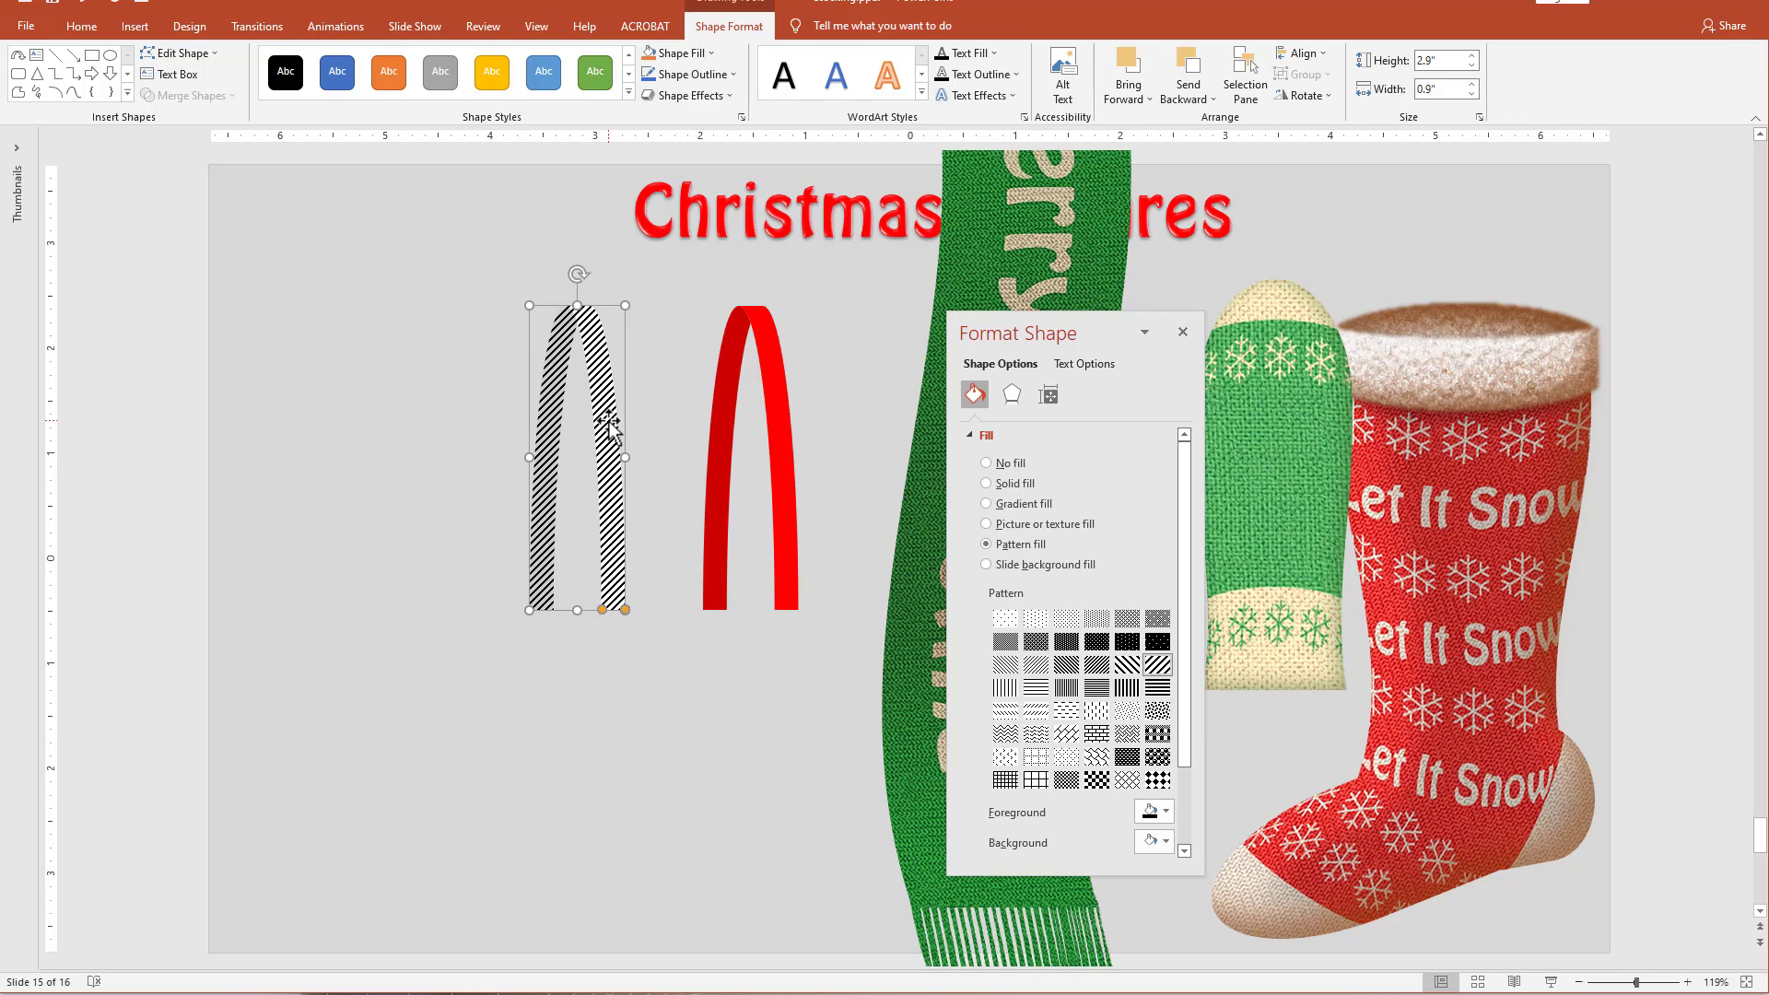
Duplicate the striped arch, copy the original striped arch, and fill the duplicate with that clipboard picture at 76% transparency.
left_click_drag(610, 422, 474, 416)
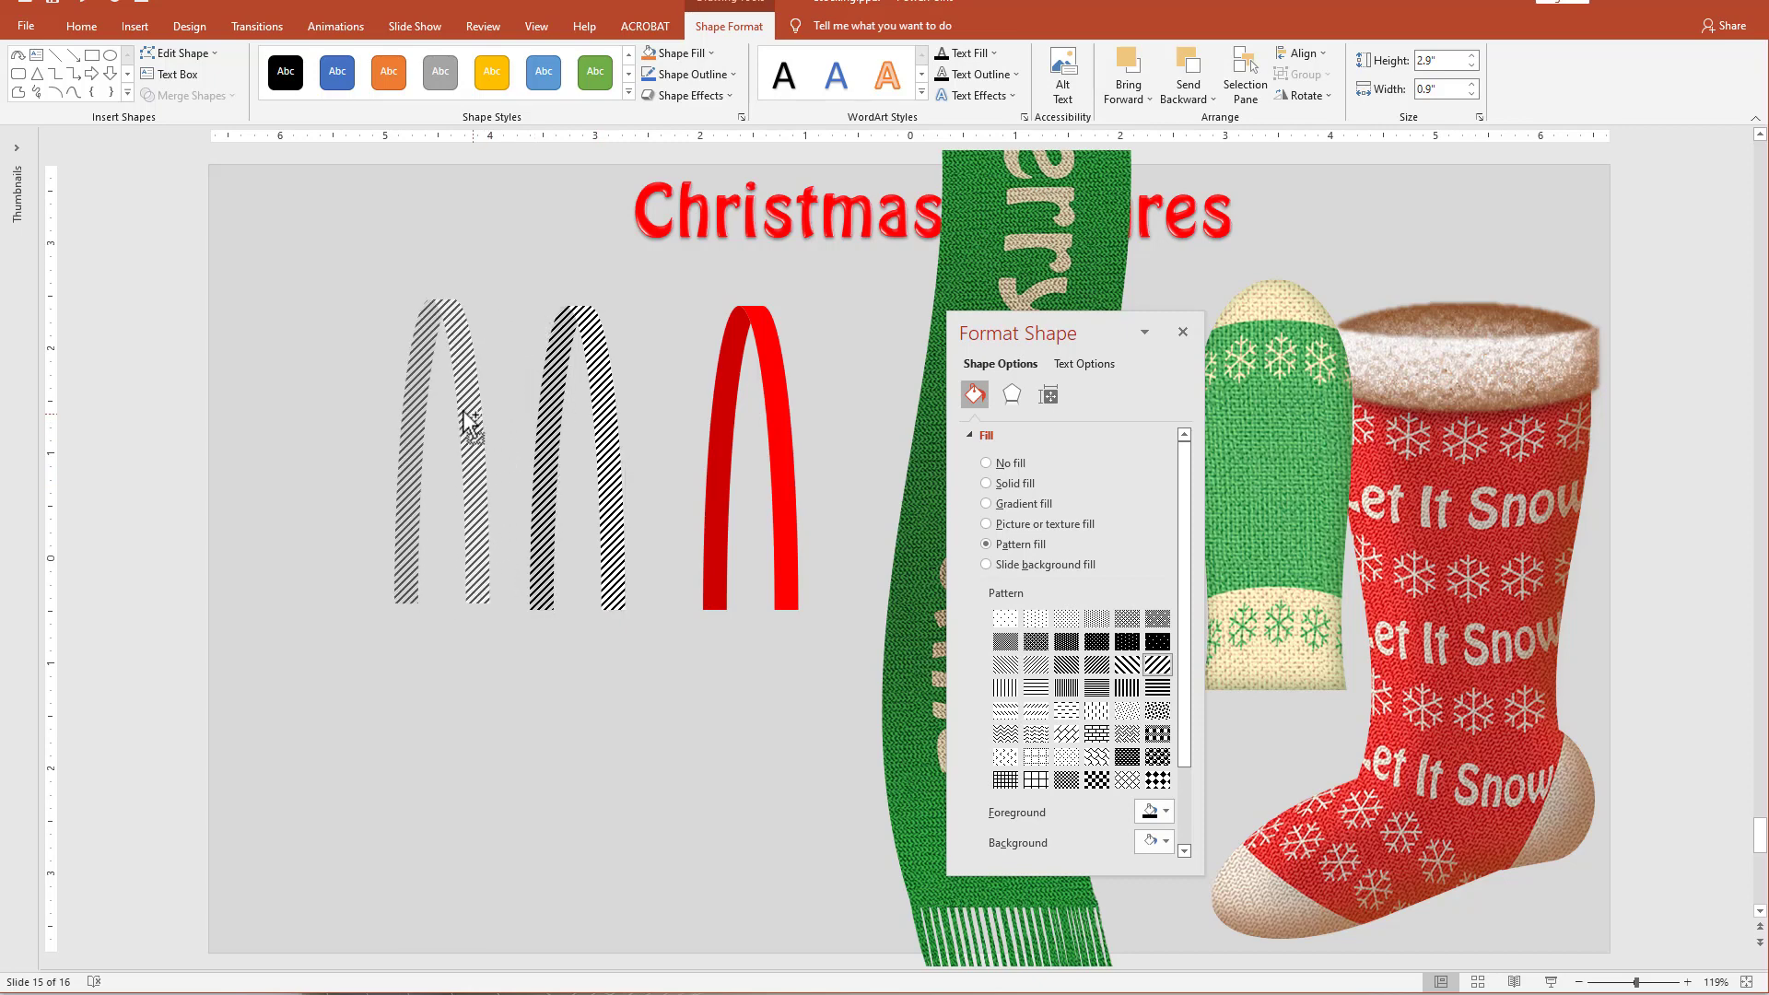
left_click(618, 463)
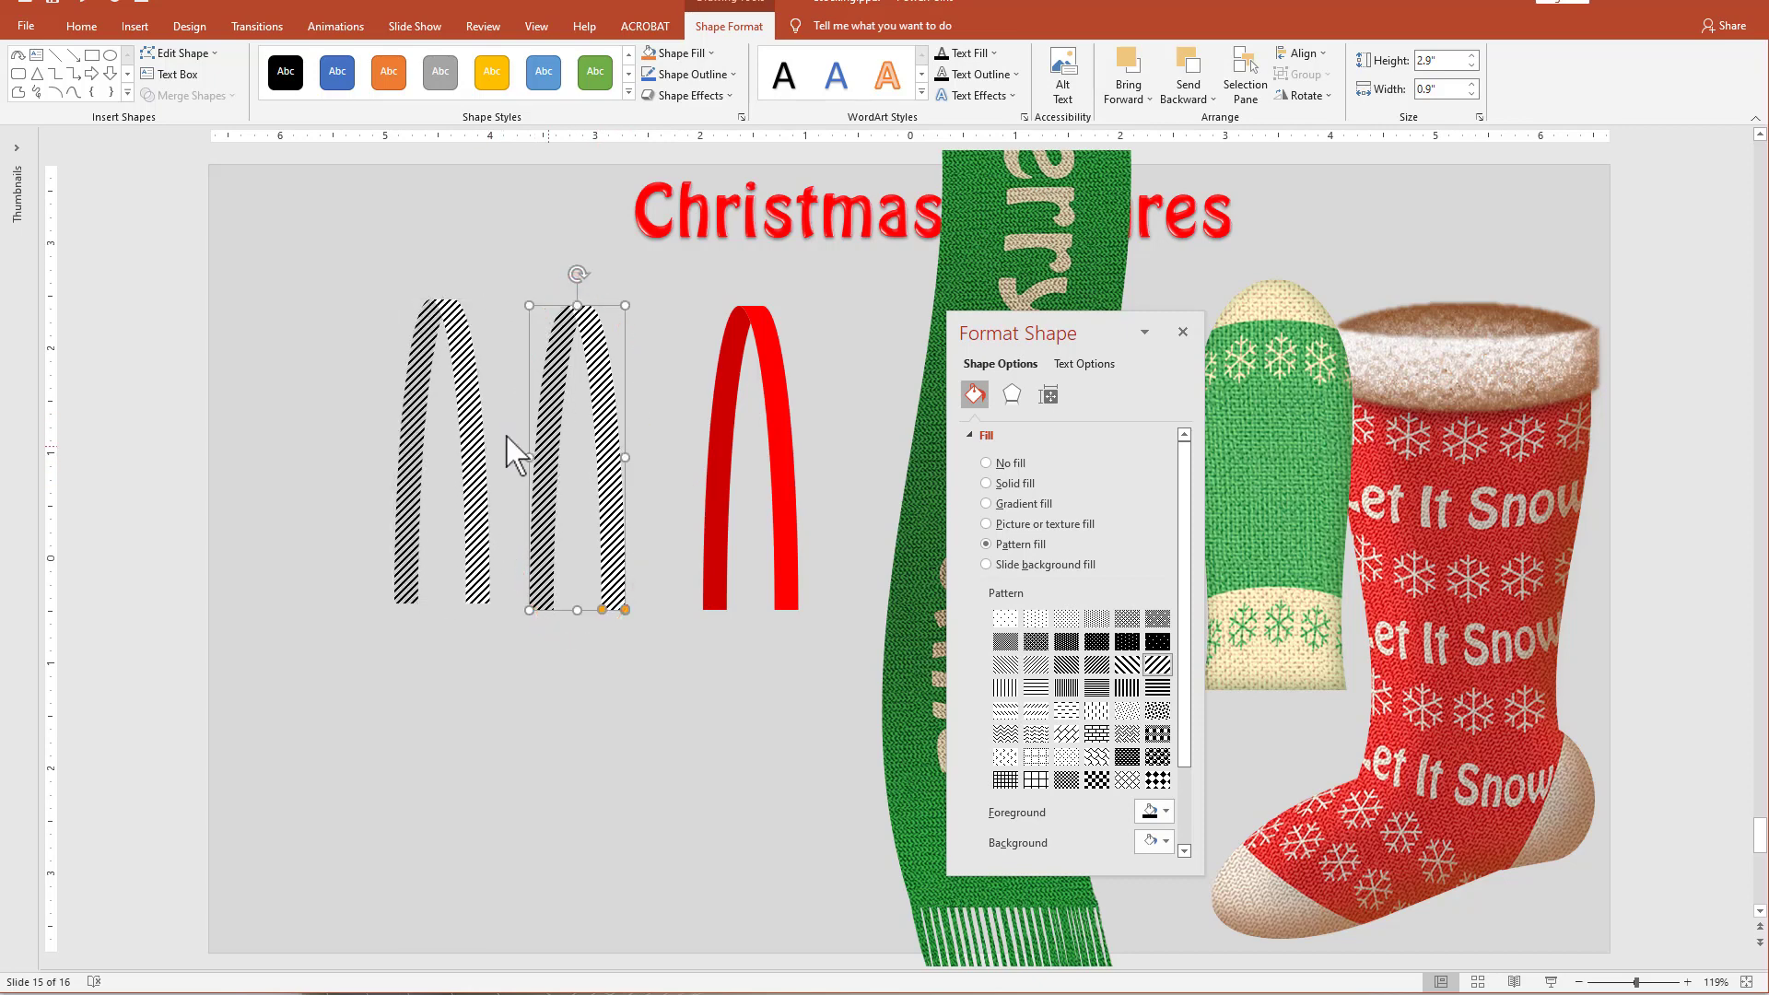
left_click(466, 355)
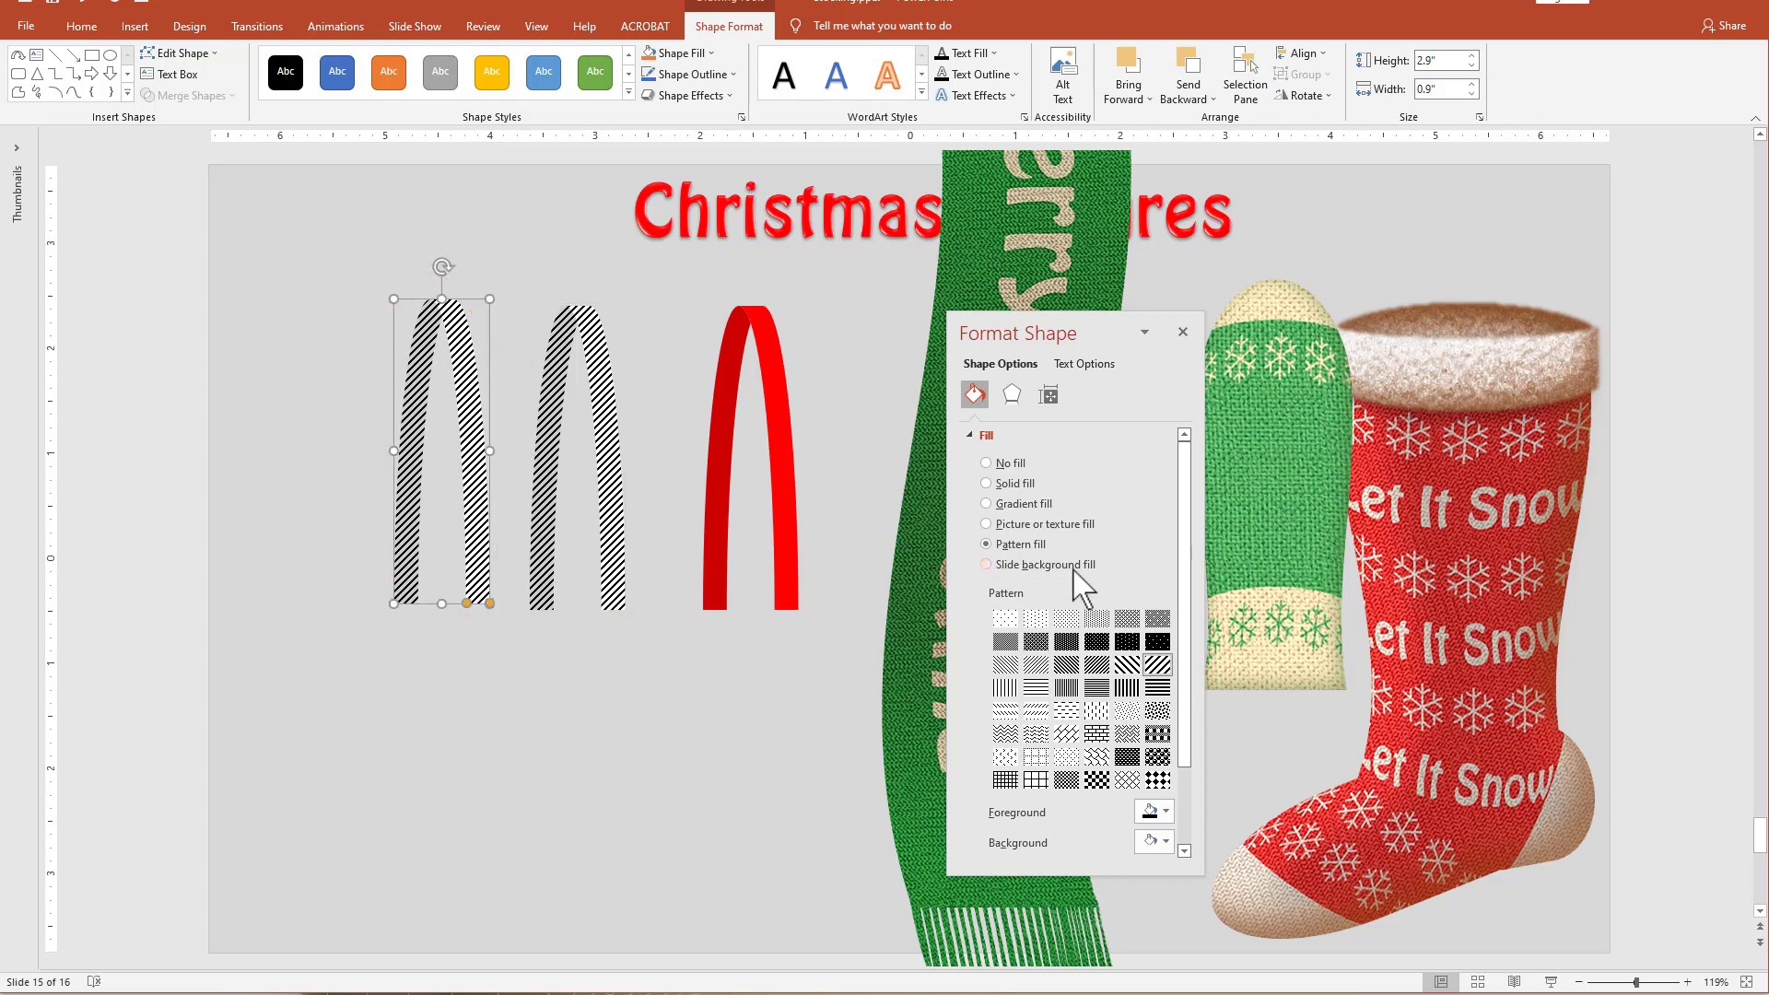
left_click(1049, 524)
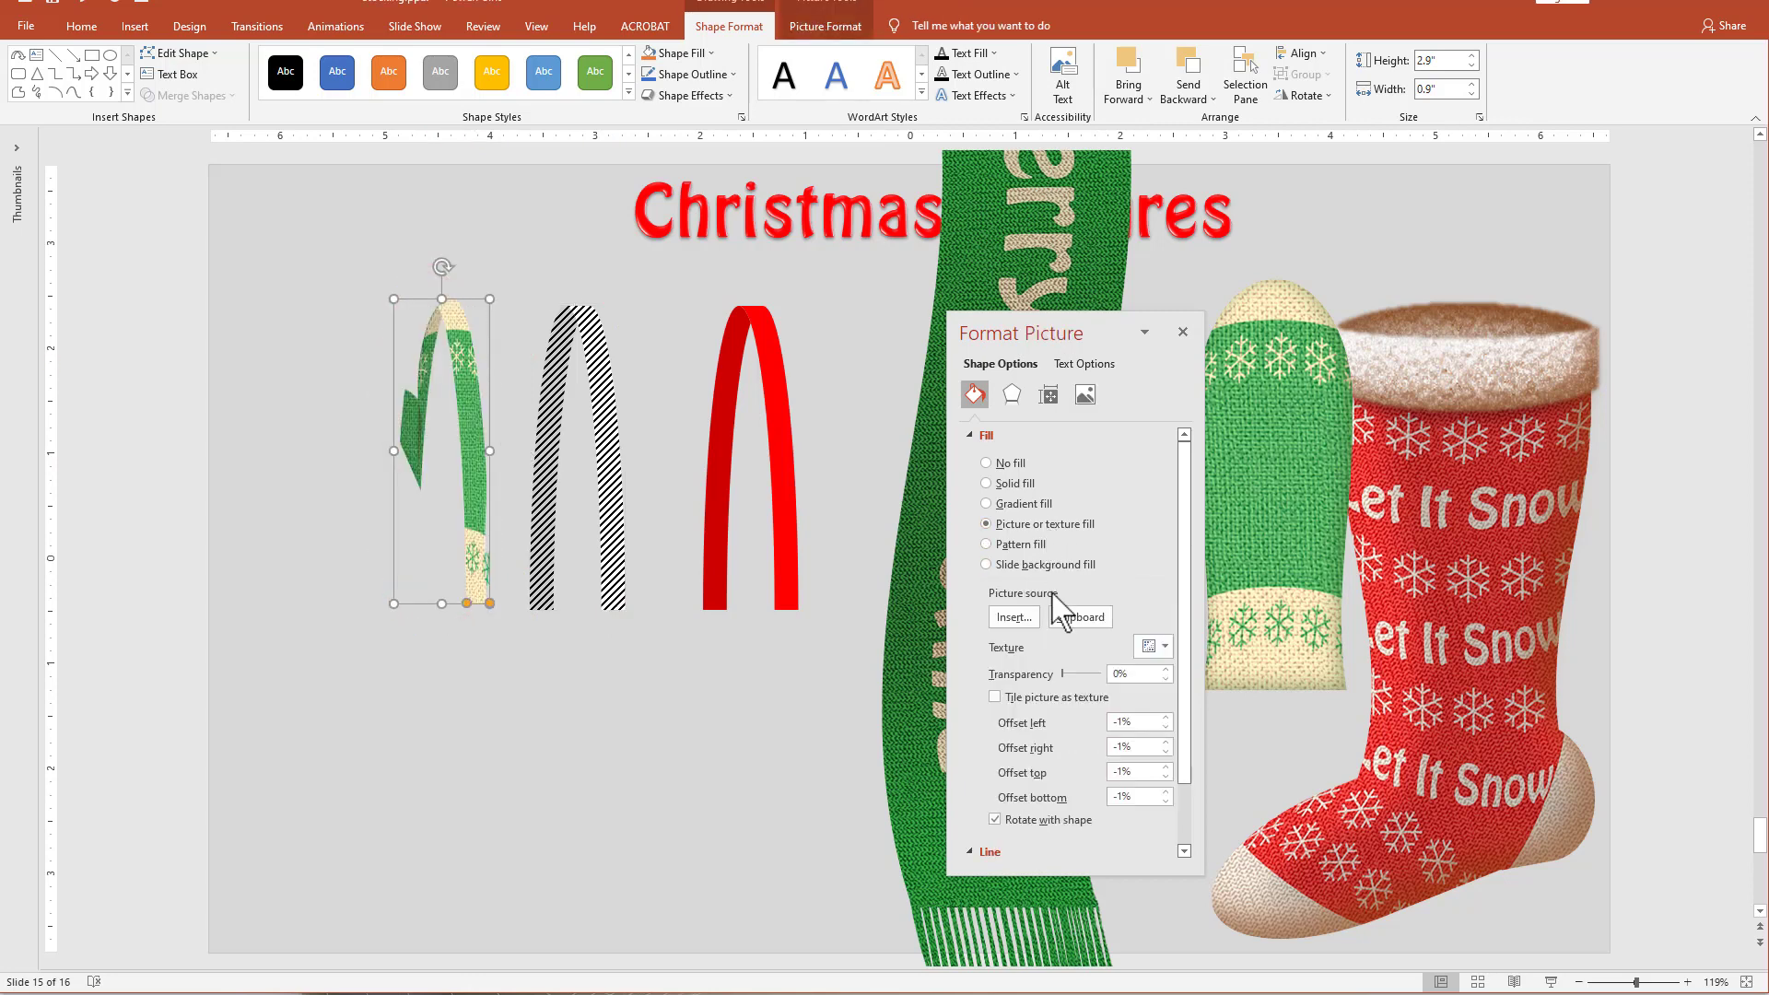
left_click(1082, 617)
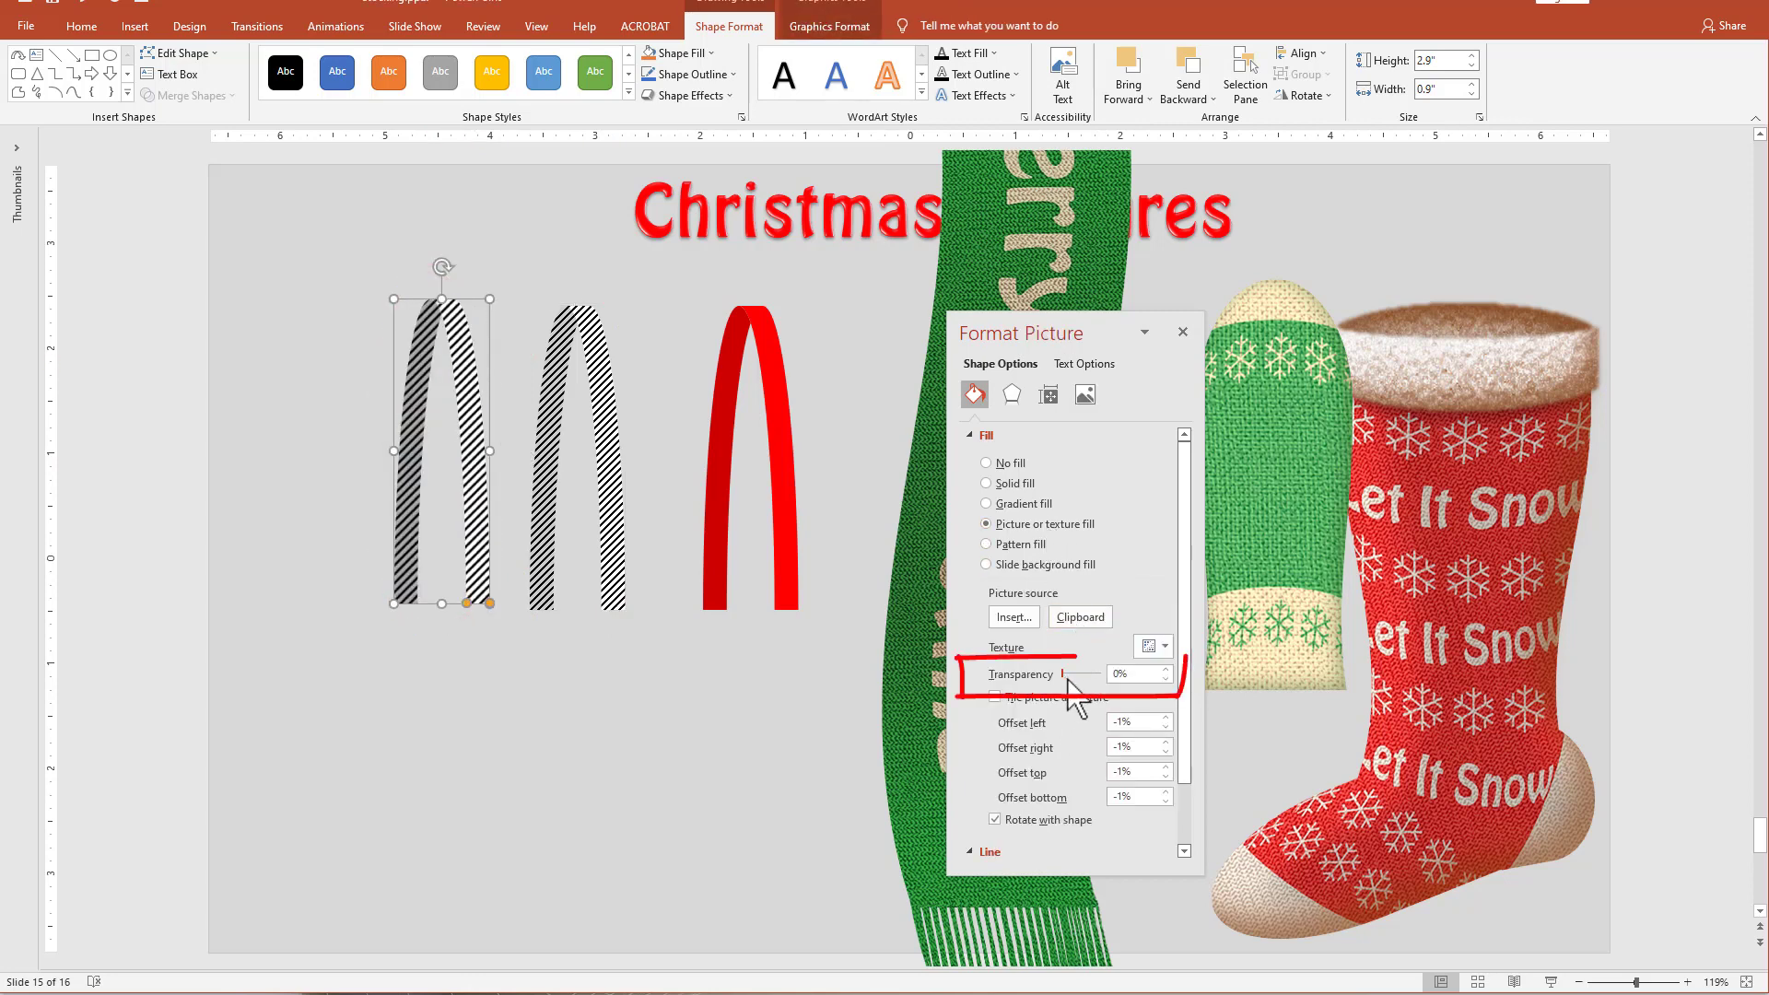
left_click_drag(1065, 675, 1096, 689)
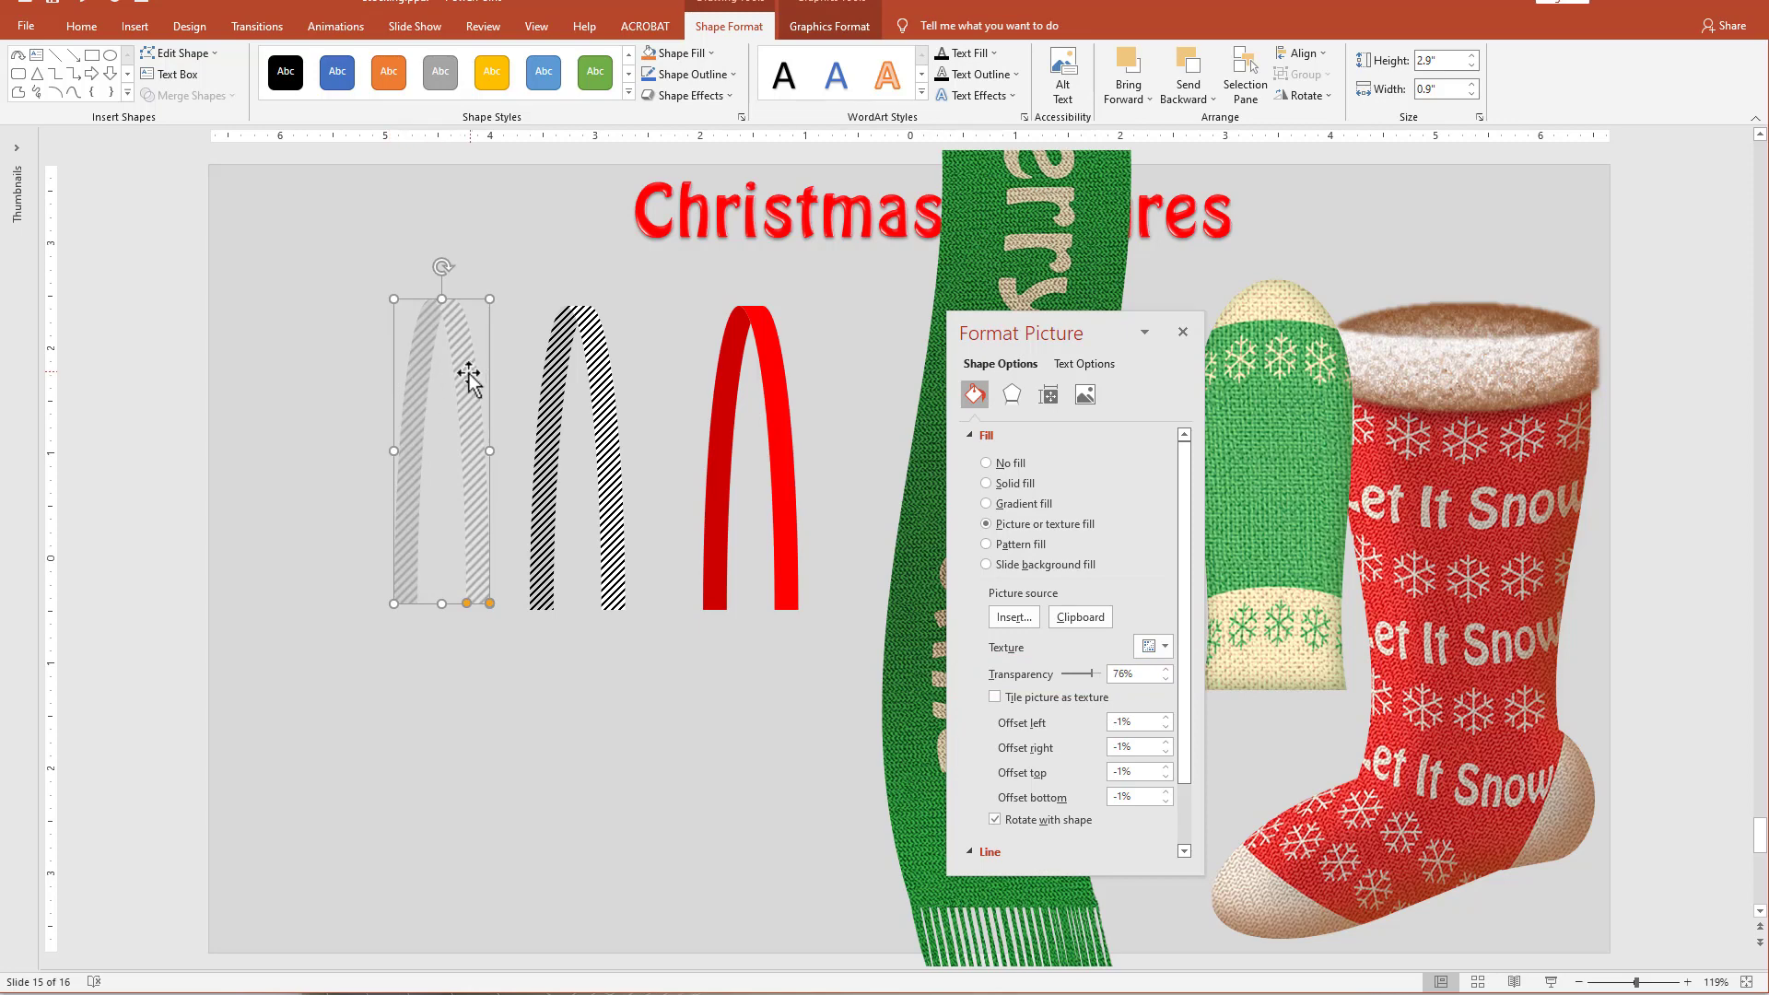
Place the transparent striped arch over the red arch and align the two to each other's center and middle.
left_click_drag(497, 380, 777, 378)
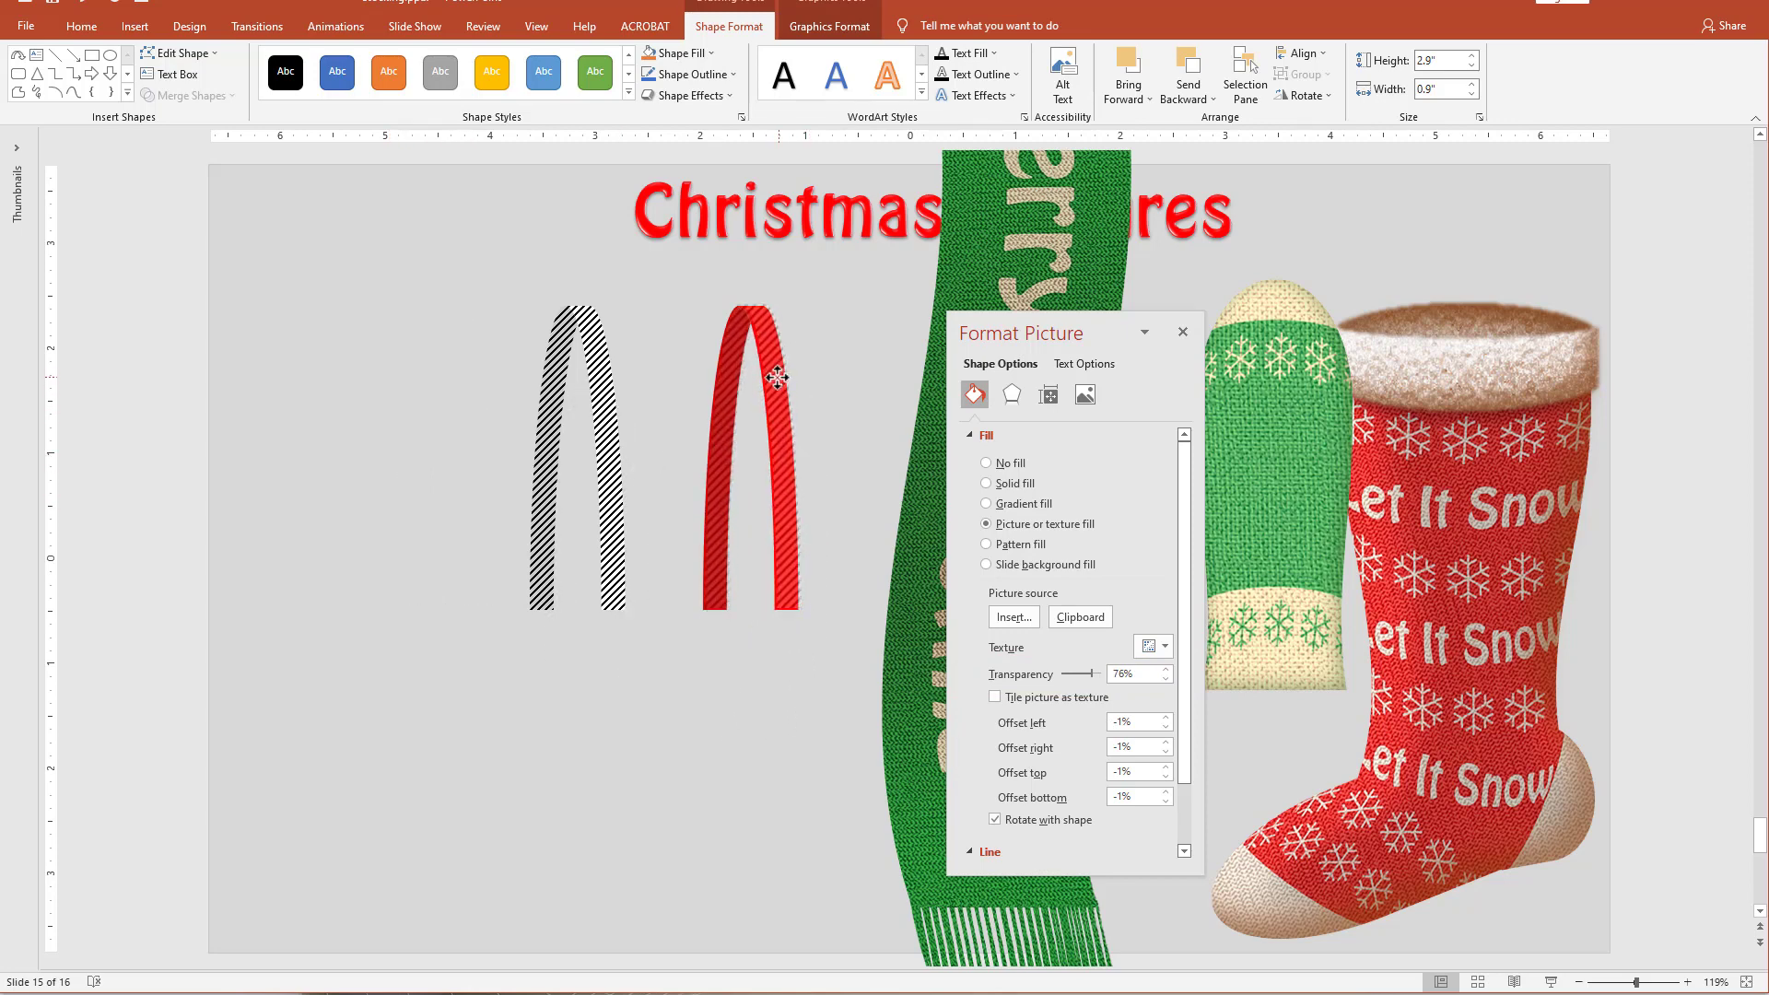
left_click(643, 283)
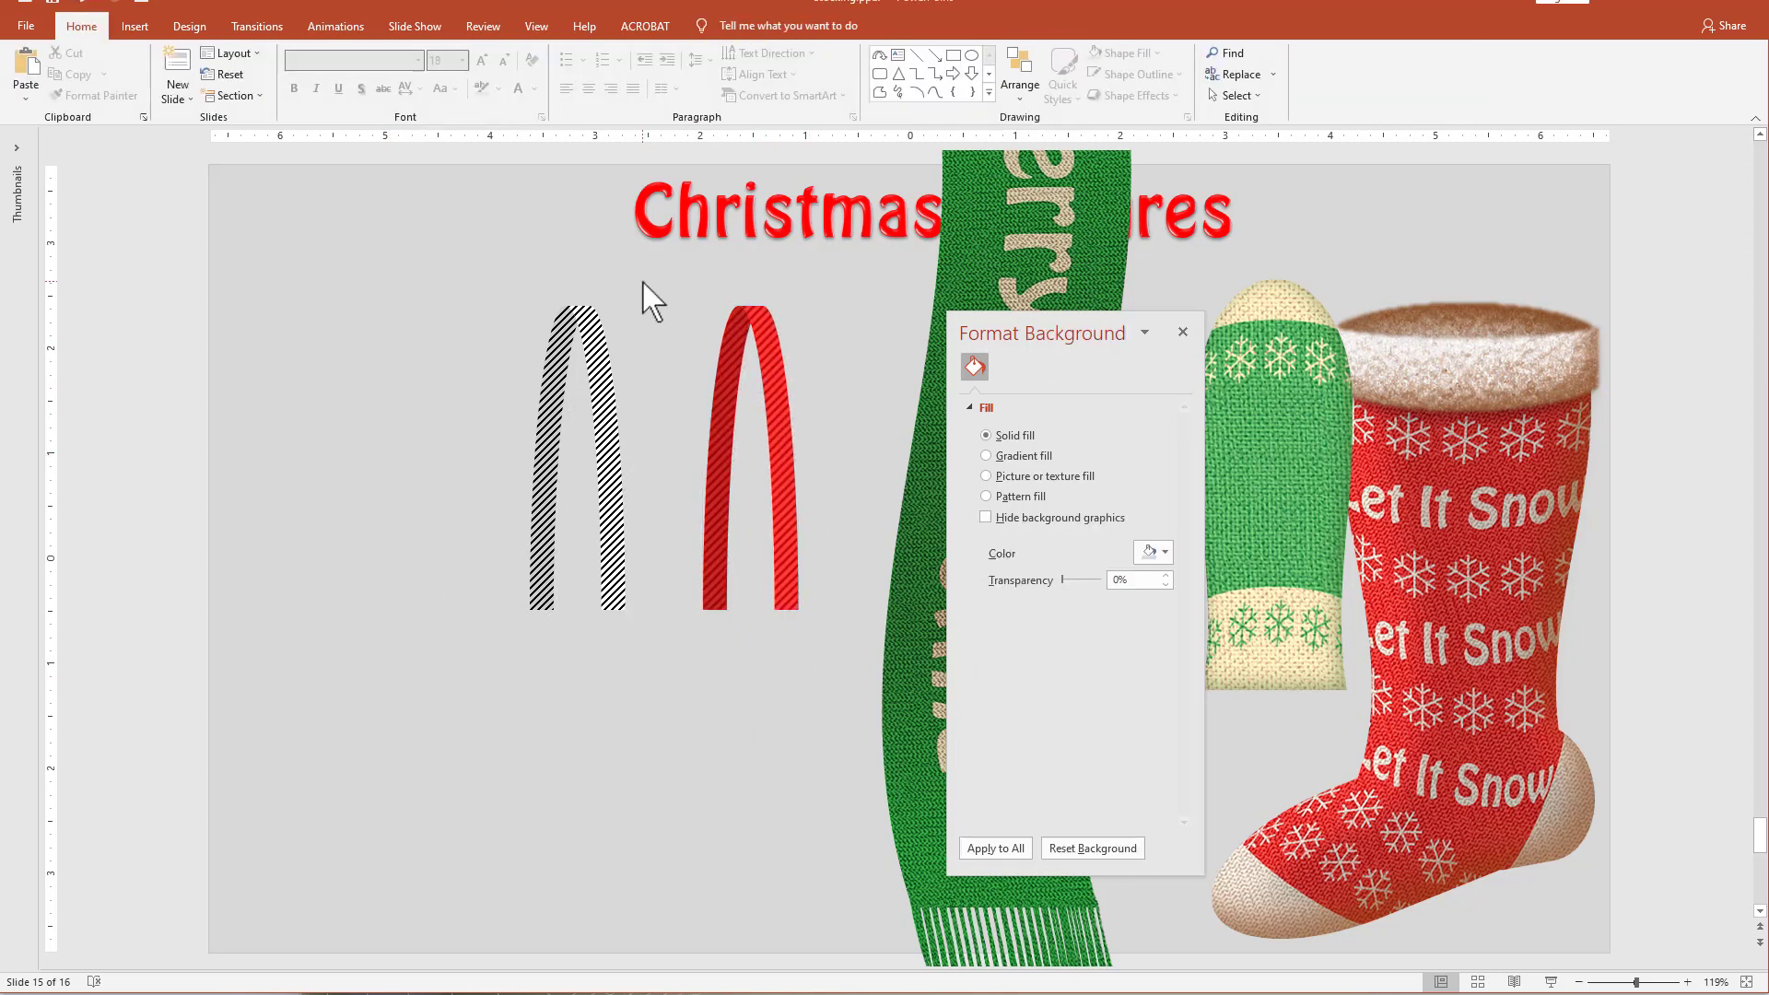
left_click_drag(643, 279, 864, 733)
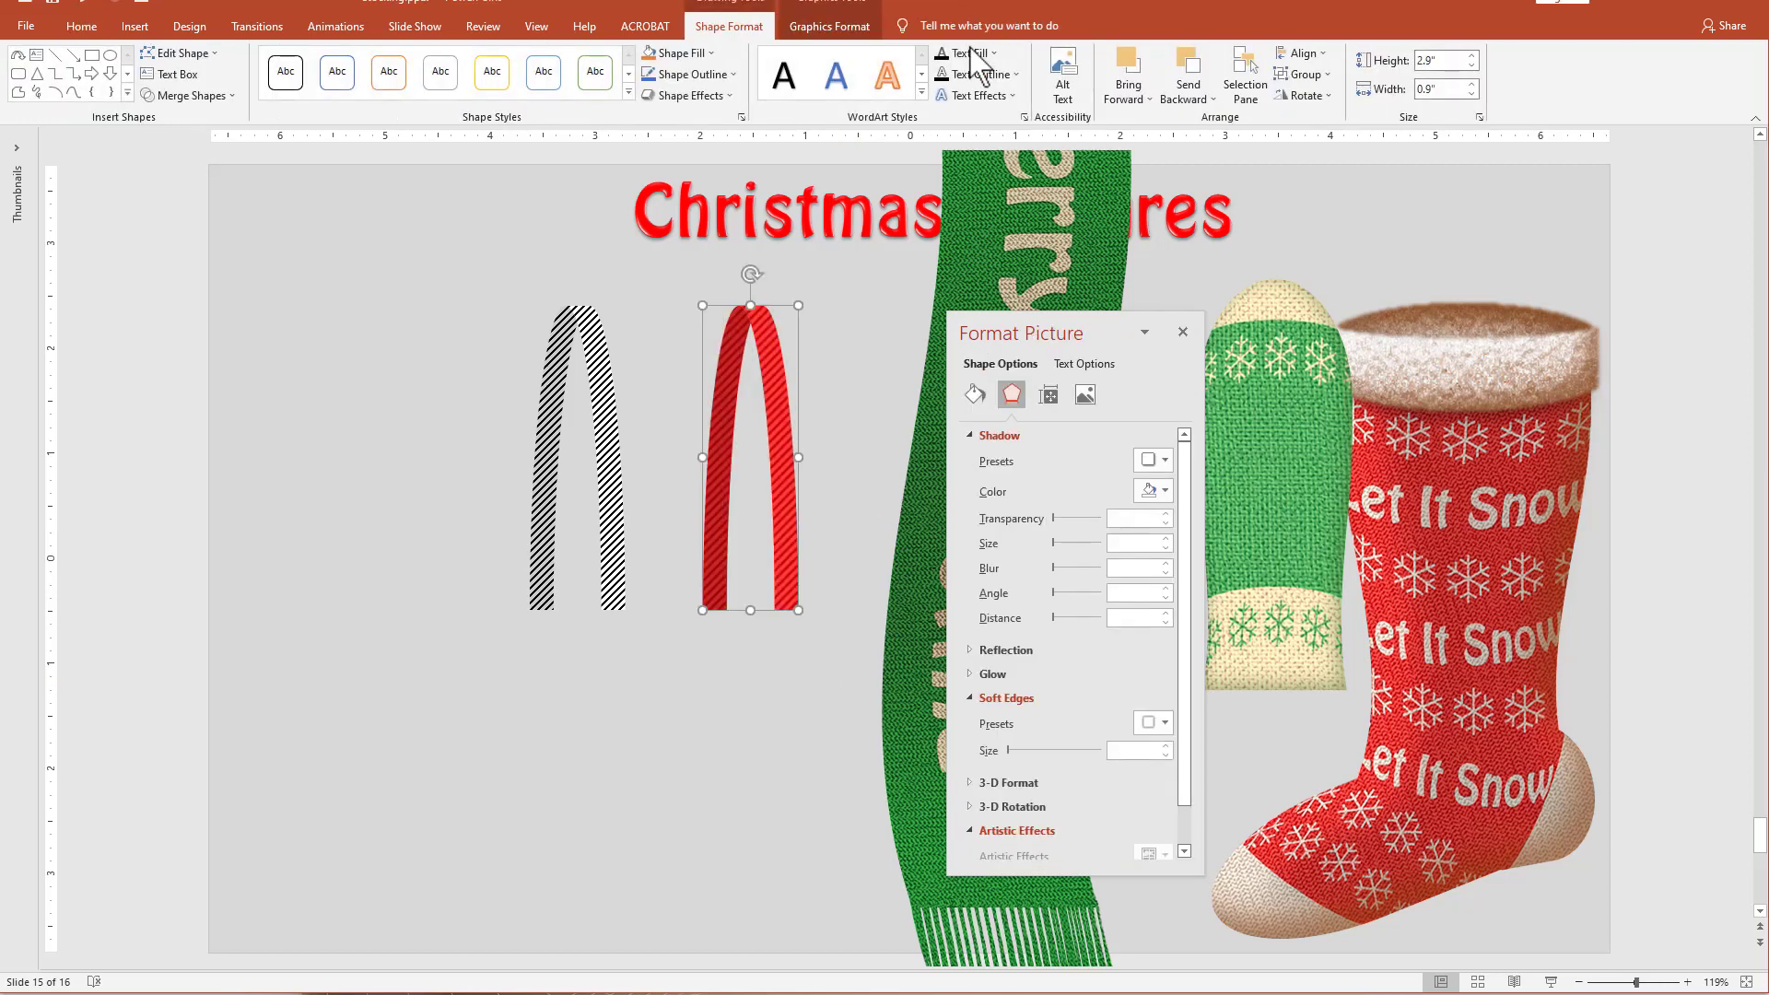
left_click(1301, 56)
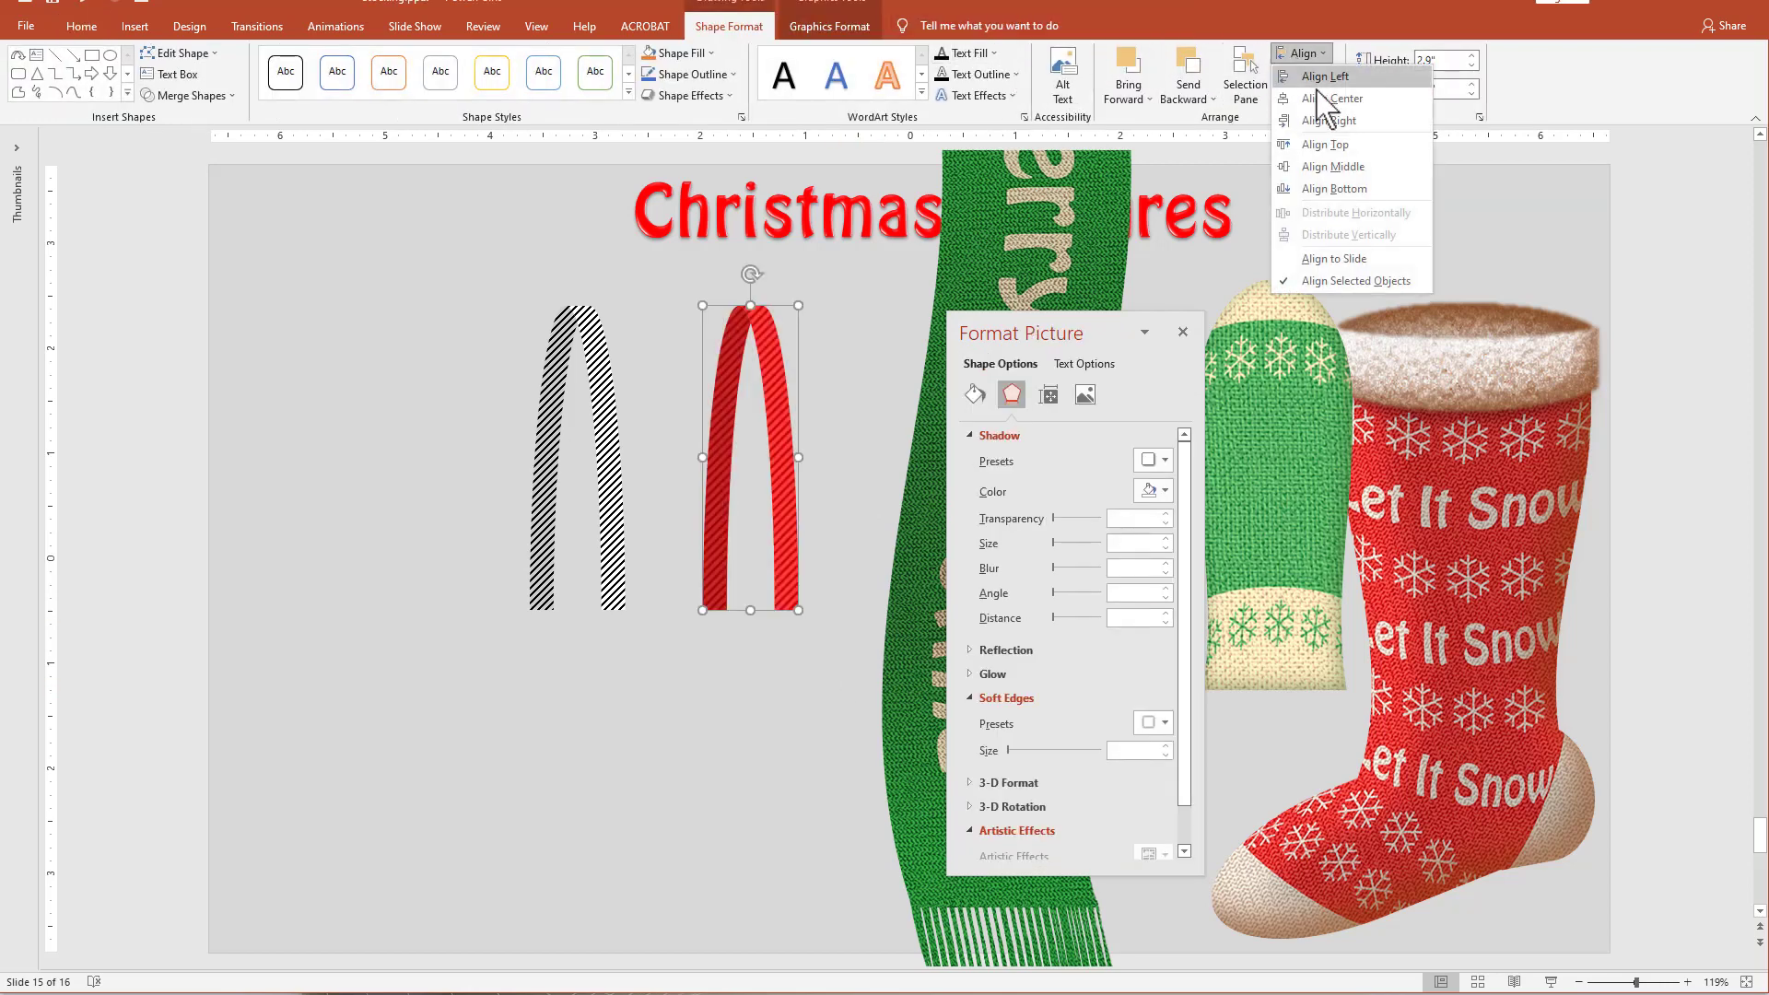
left_click(1318, 97)
left_click(1319, 58)
left_click(1323, 168)
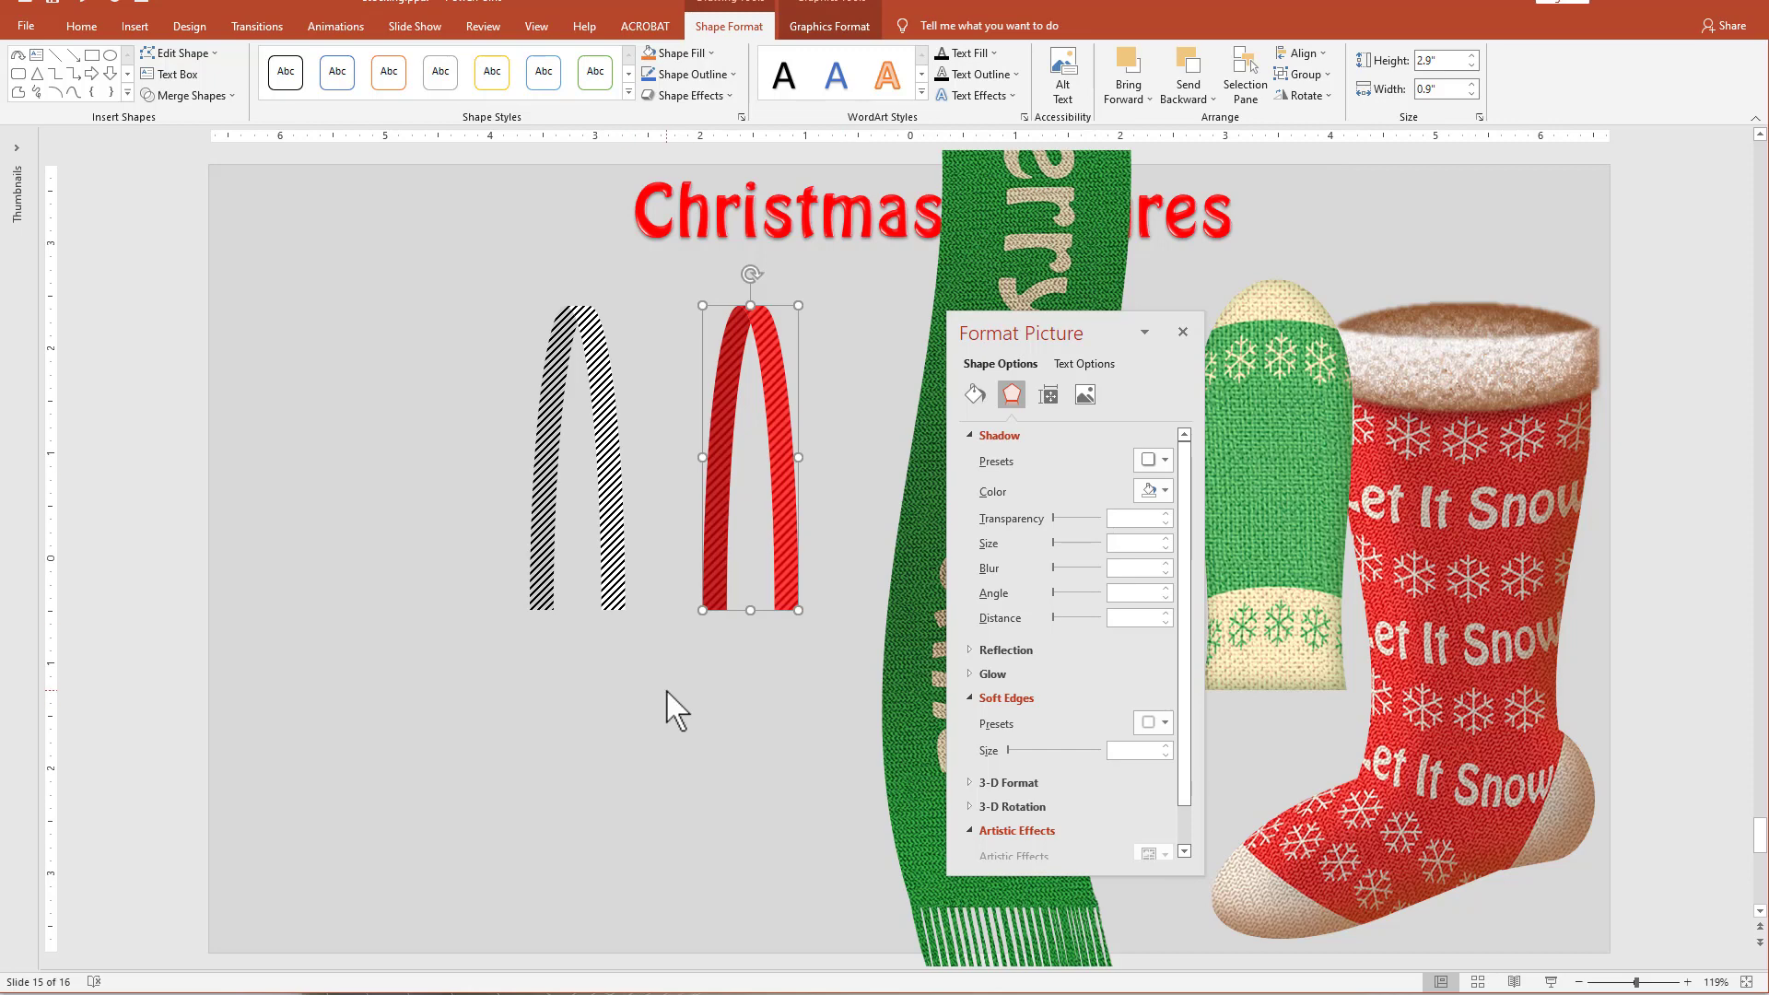
Paste a copy of the combined red striped arch as a picture.
key("ctrl+v")
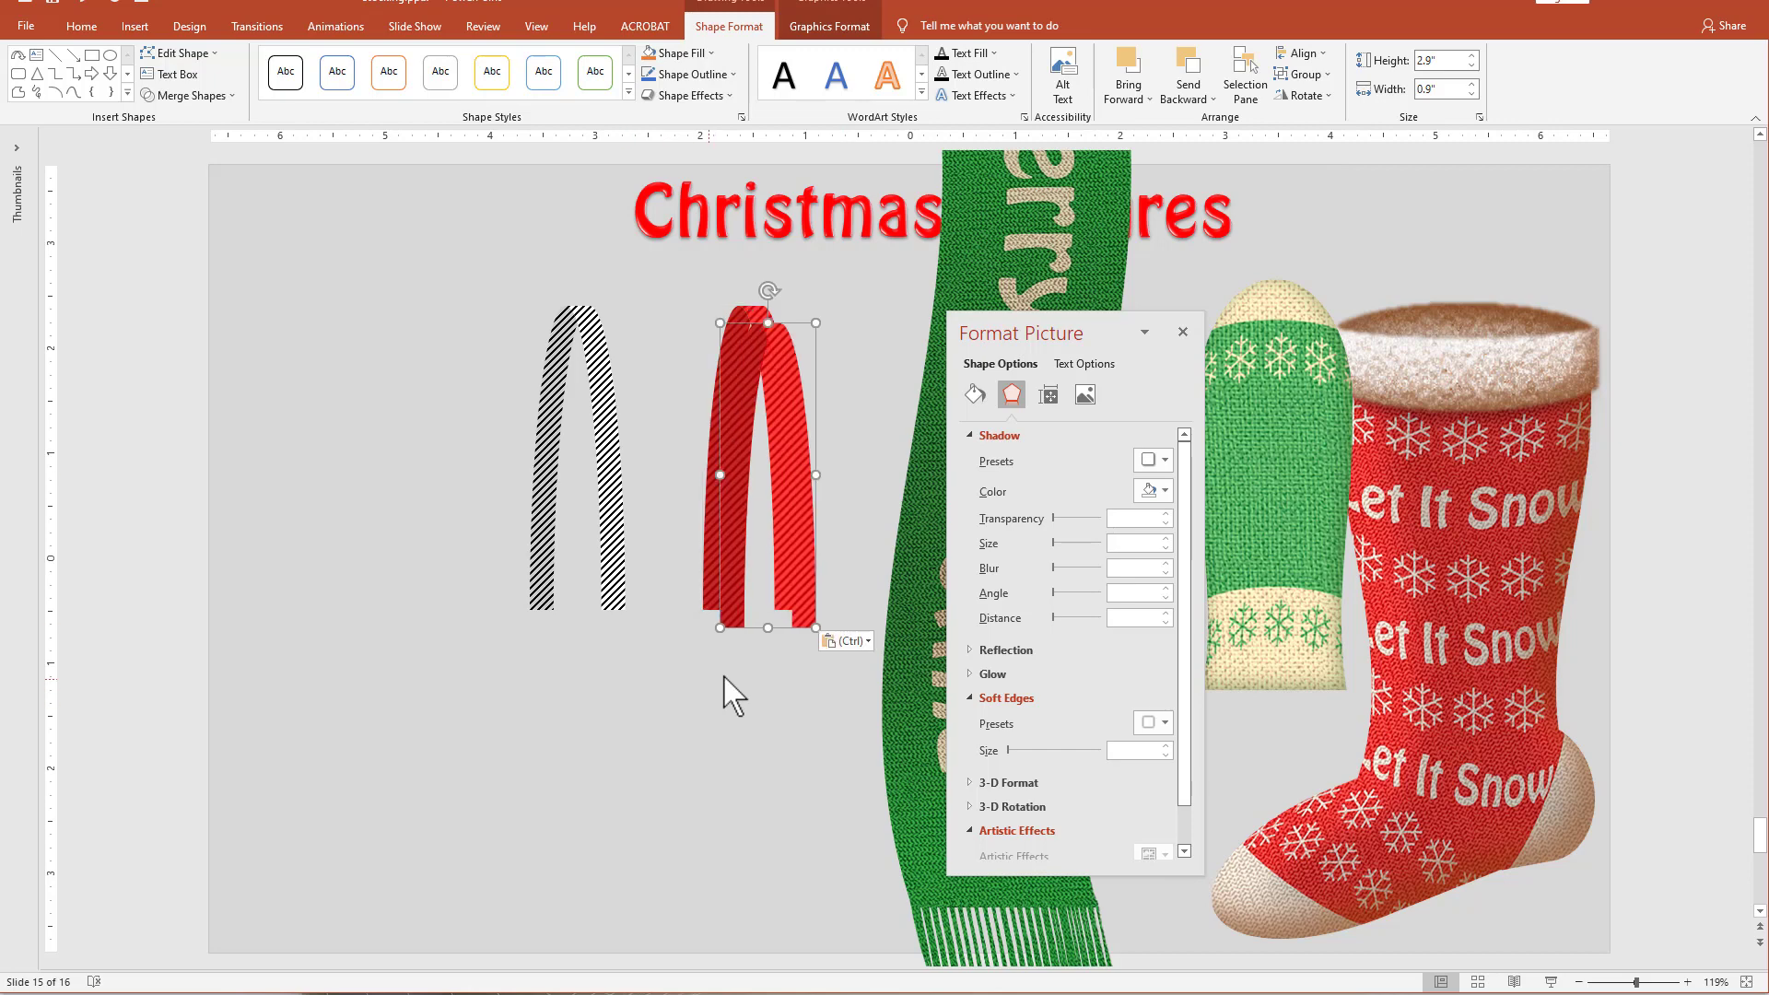
left_click(847, 642)
left_click(861, 689)
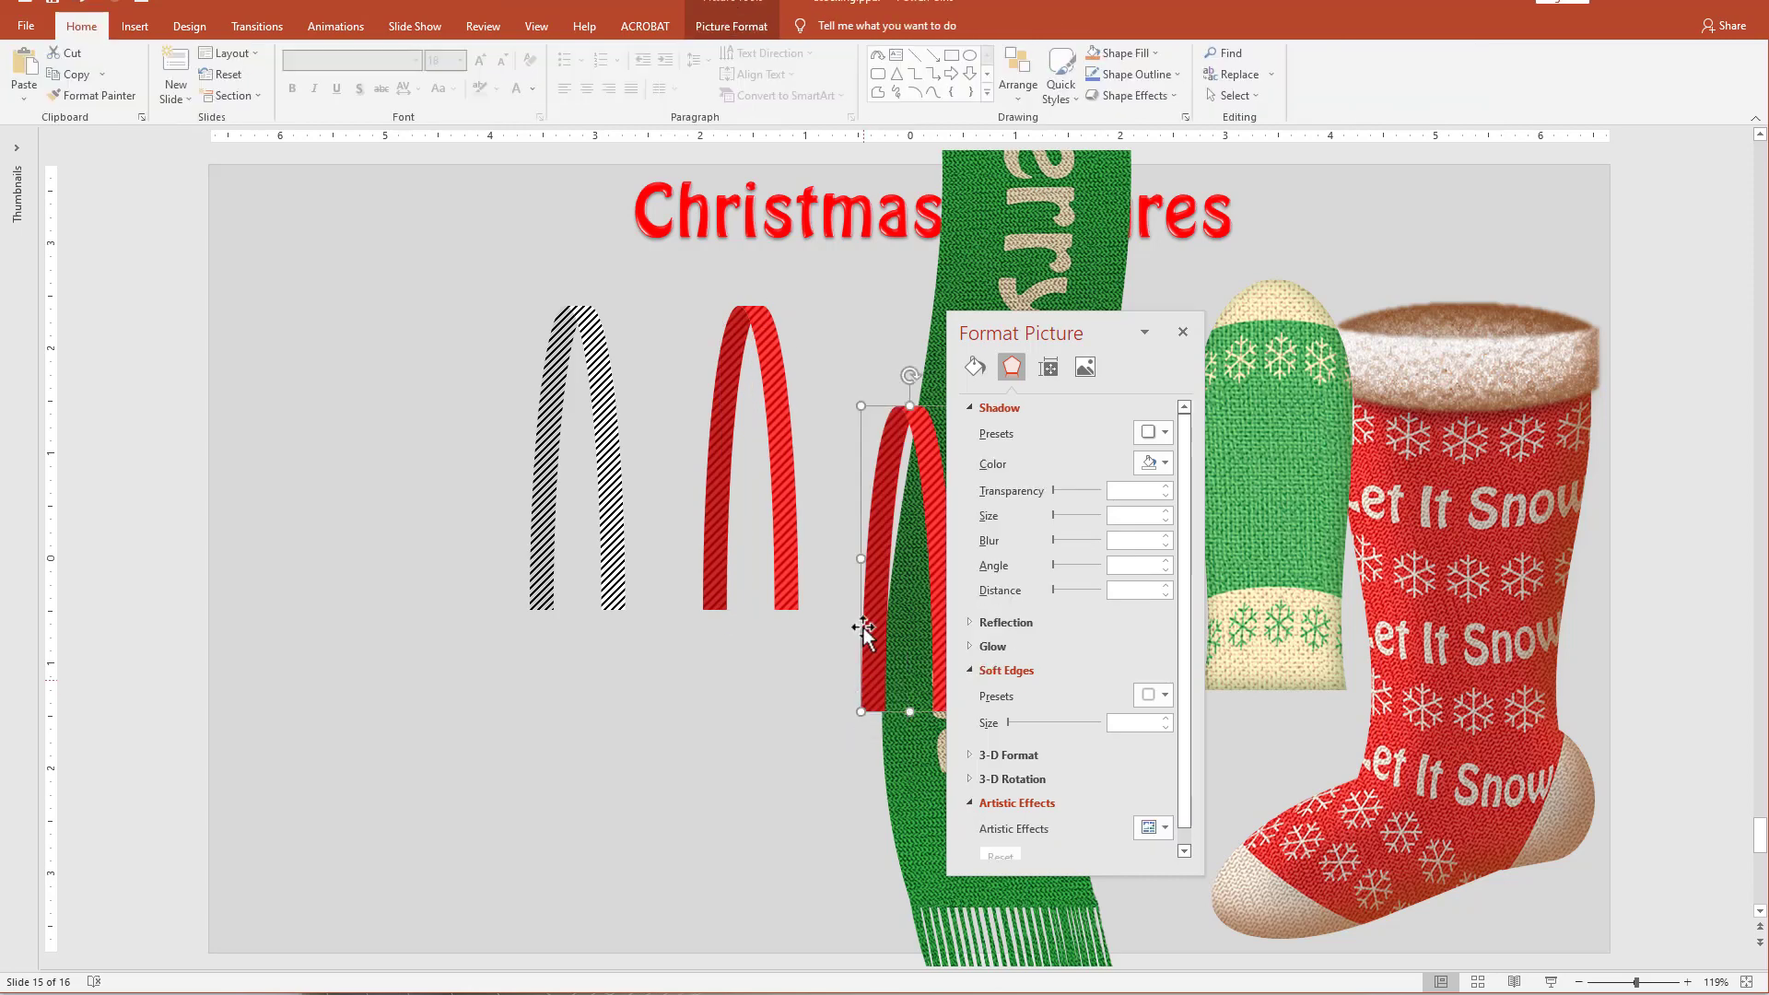
Give the pasted arch picture an Inside: Bottom Right shadow with 7 pt blur and 8 pt distance, and place it over the original red striped arch.
left_click_drag(861, 553, 645, 649)
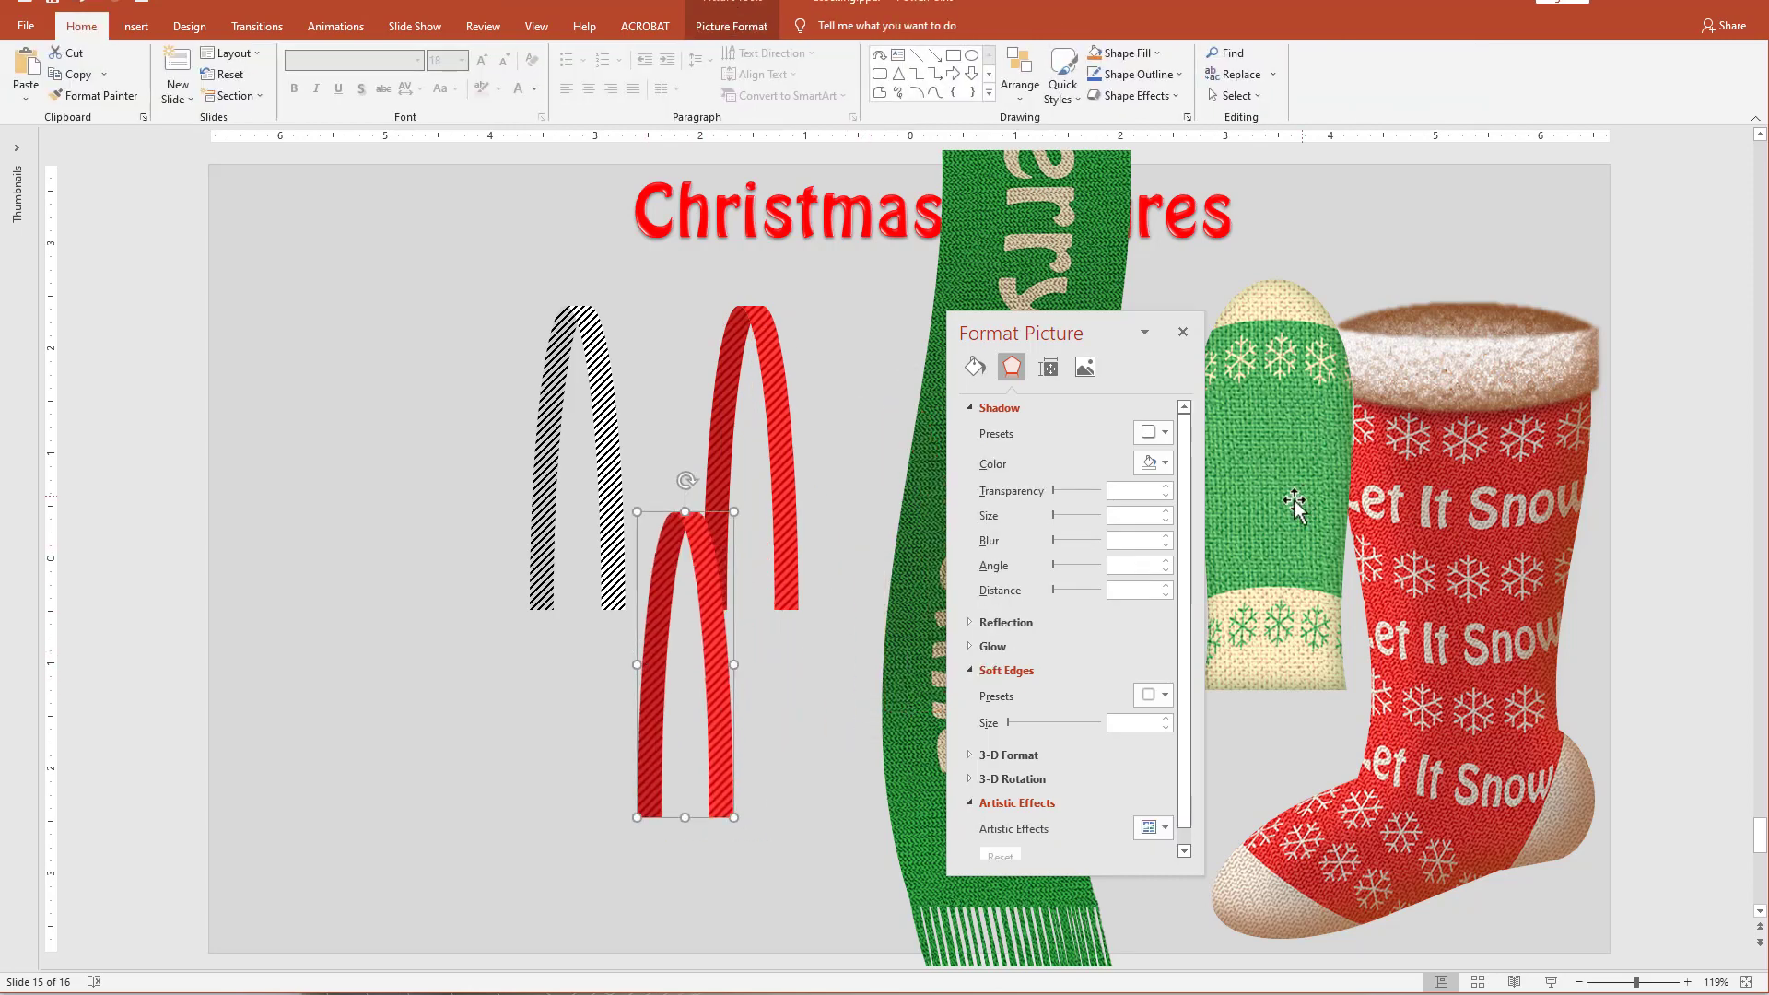
left_click(1165, 433)
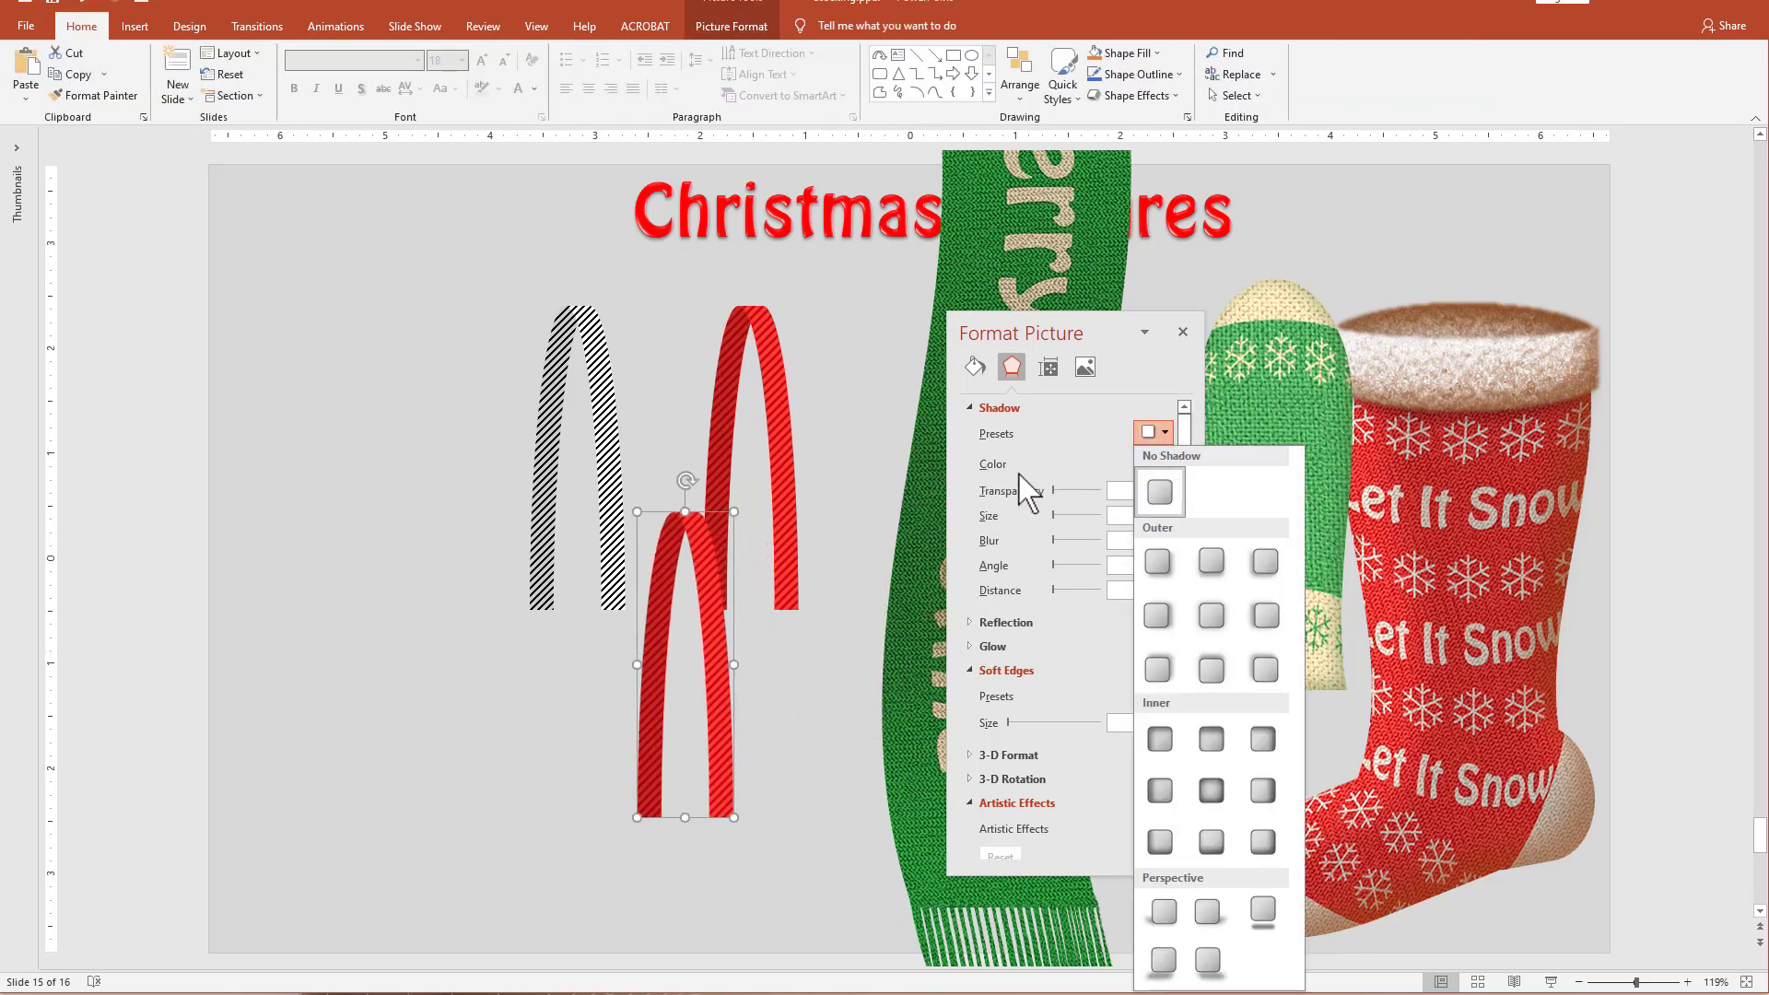
left_click(1259, 841)
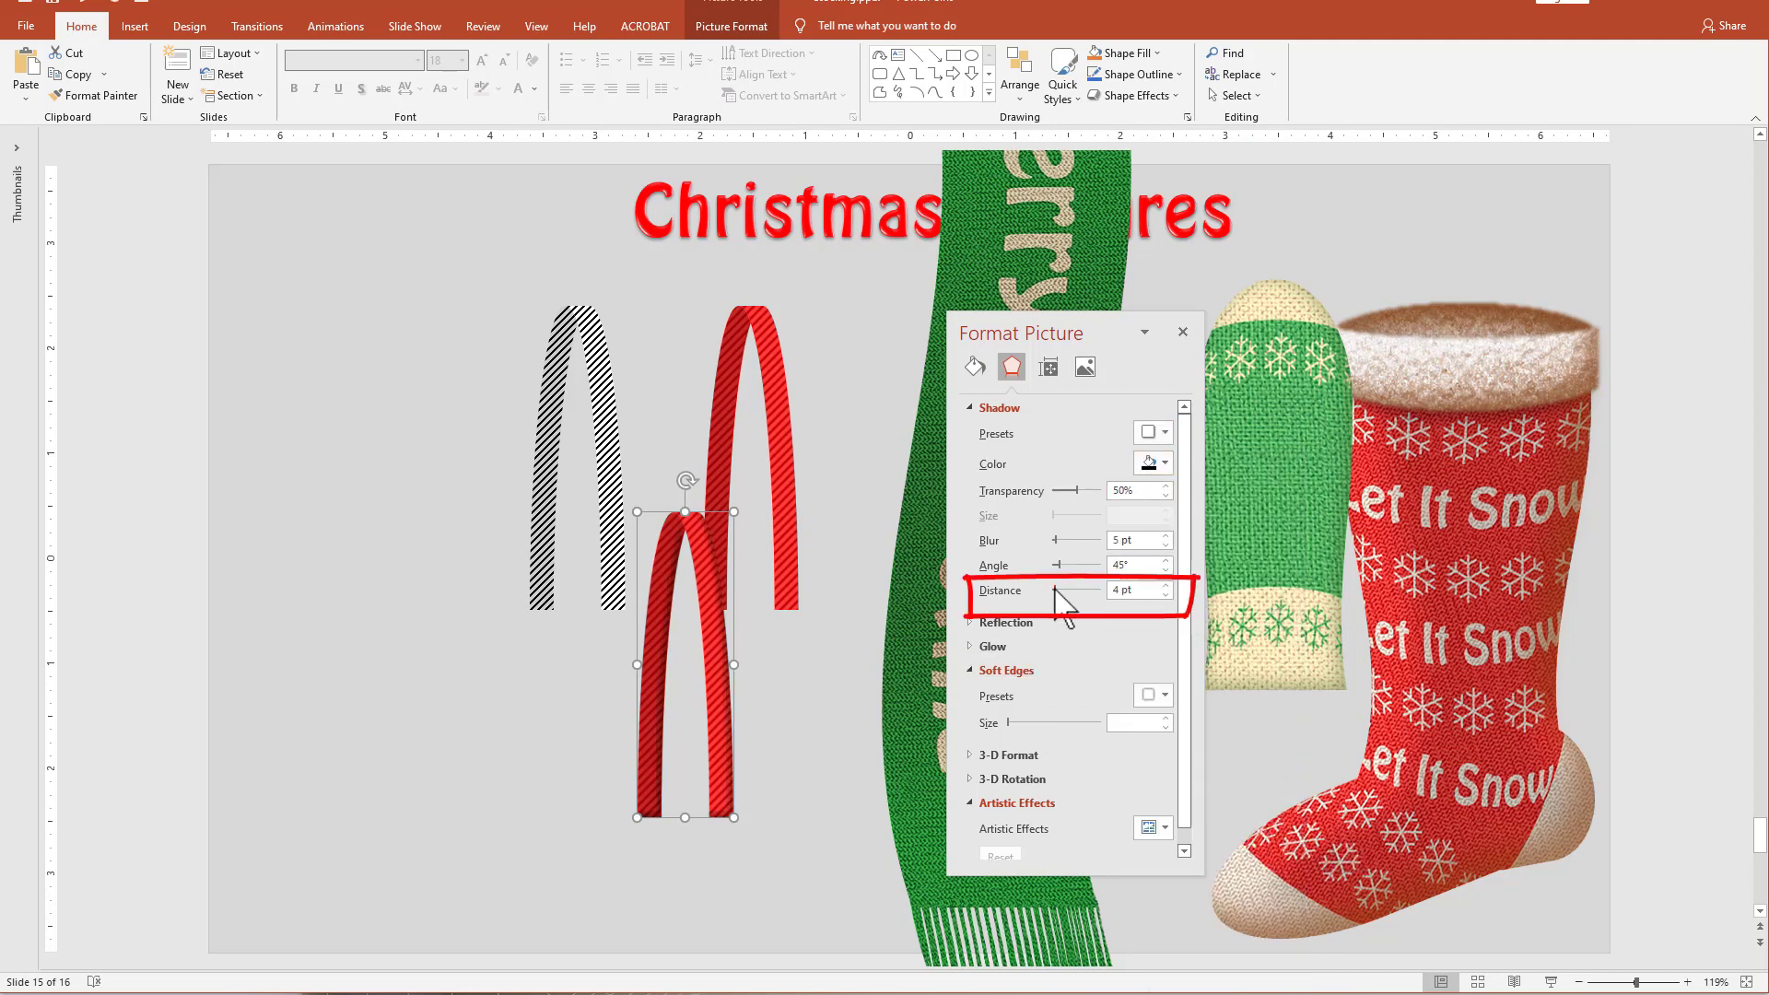
left_click_drag(1056, 591, 1057, 591)
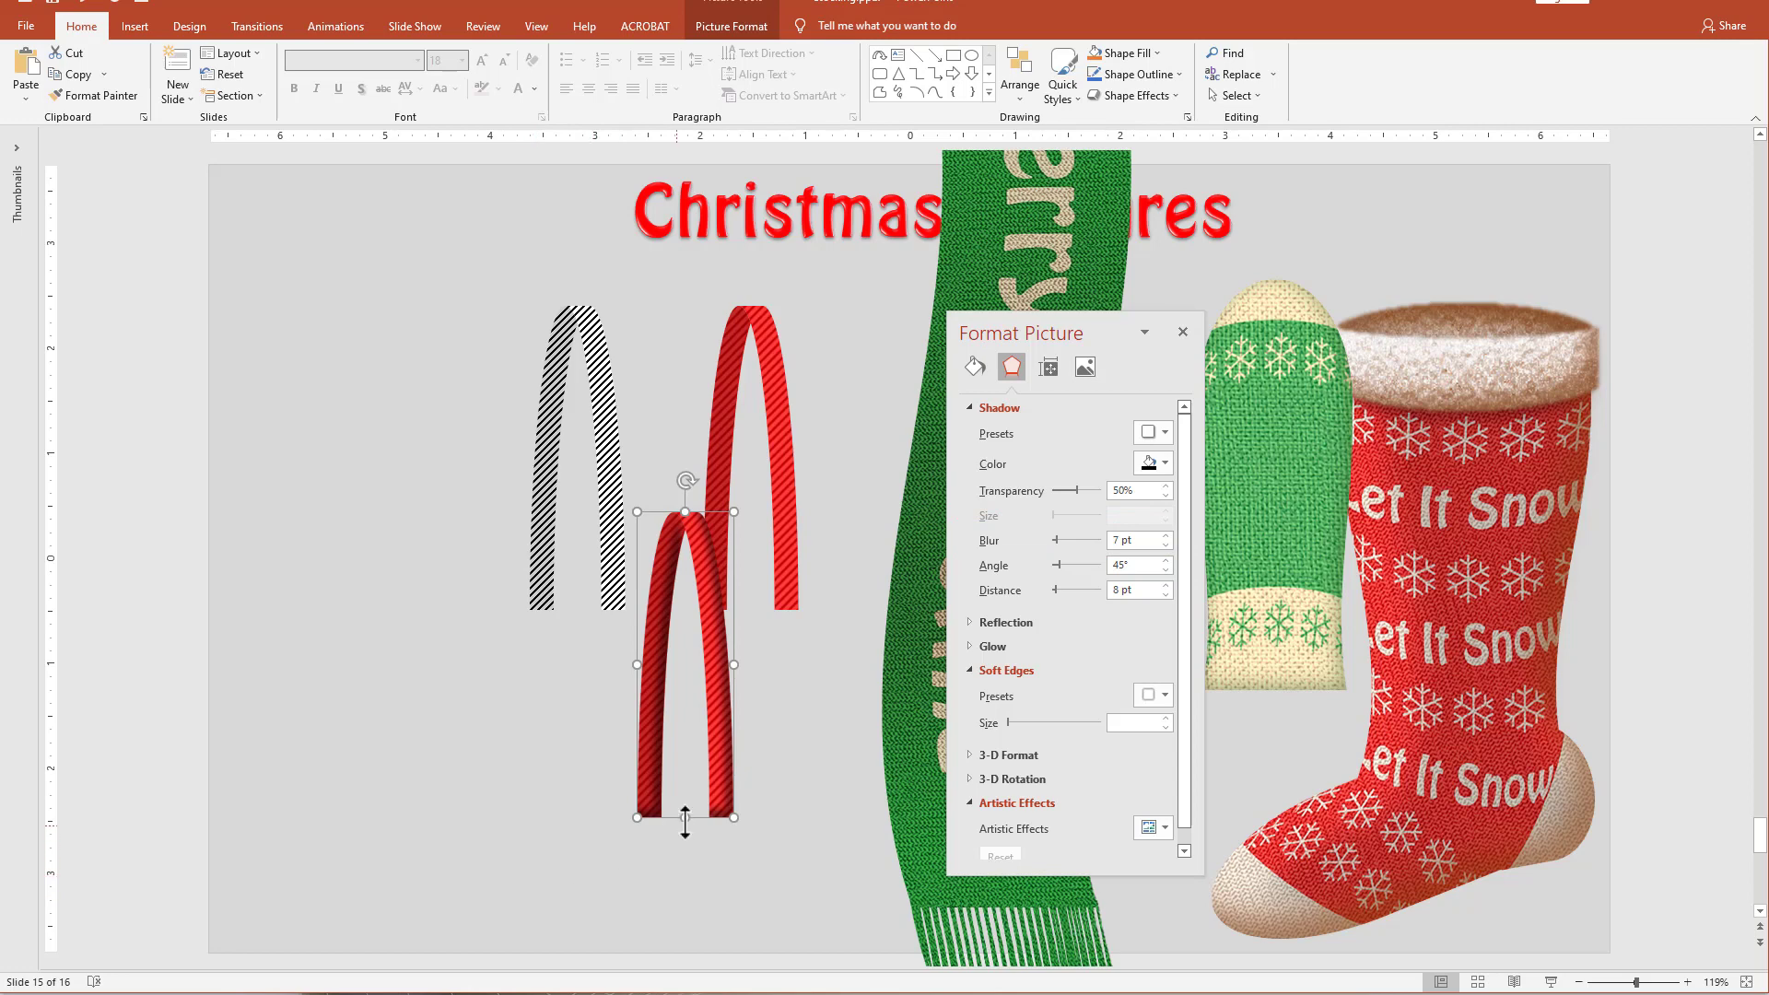
left_click_drag(732, 773, 800, 800)
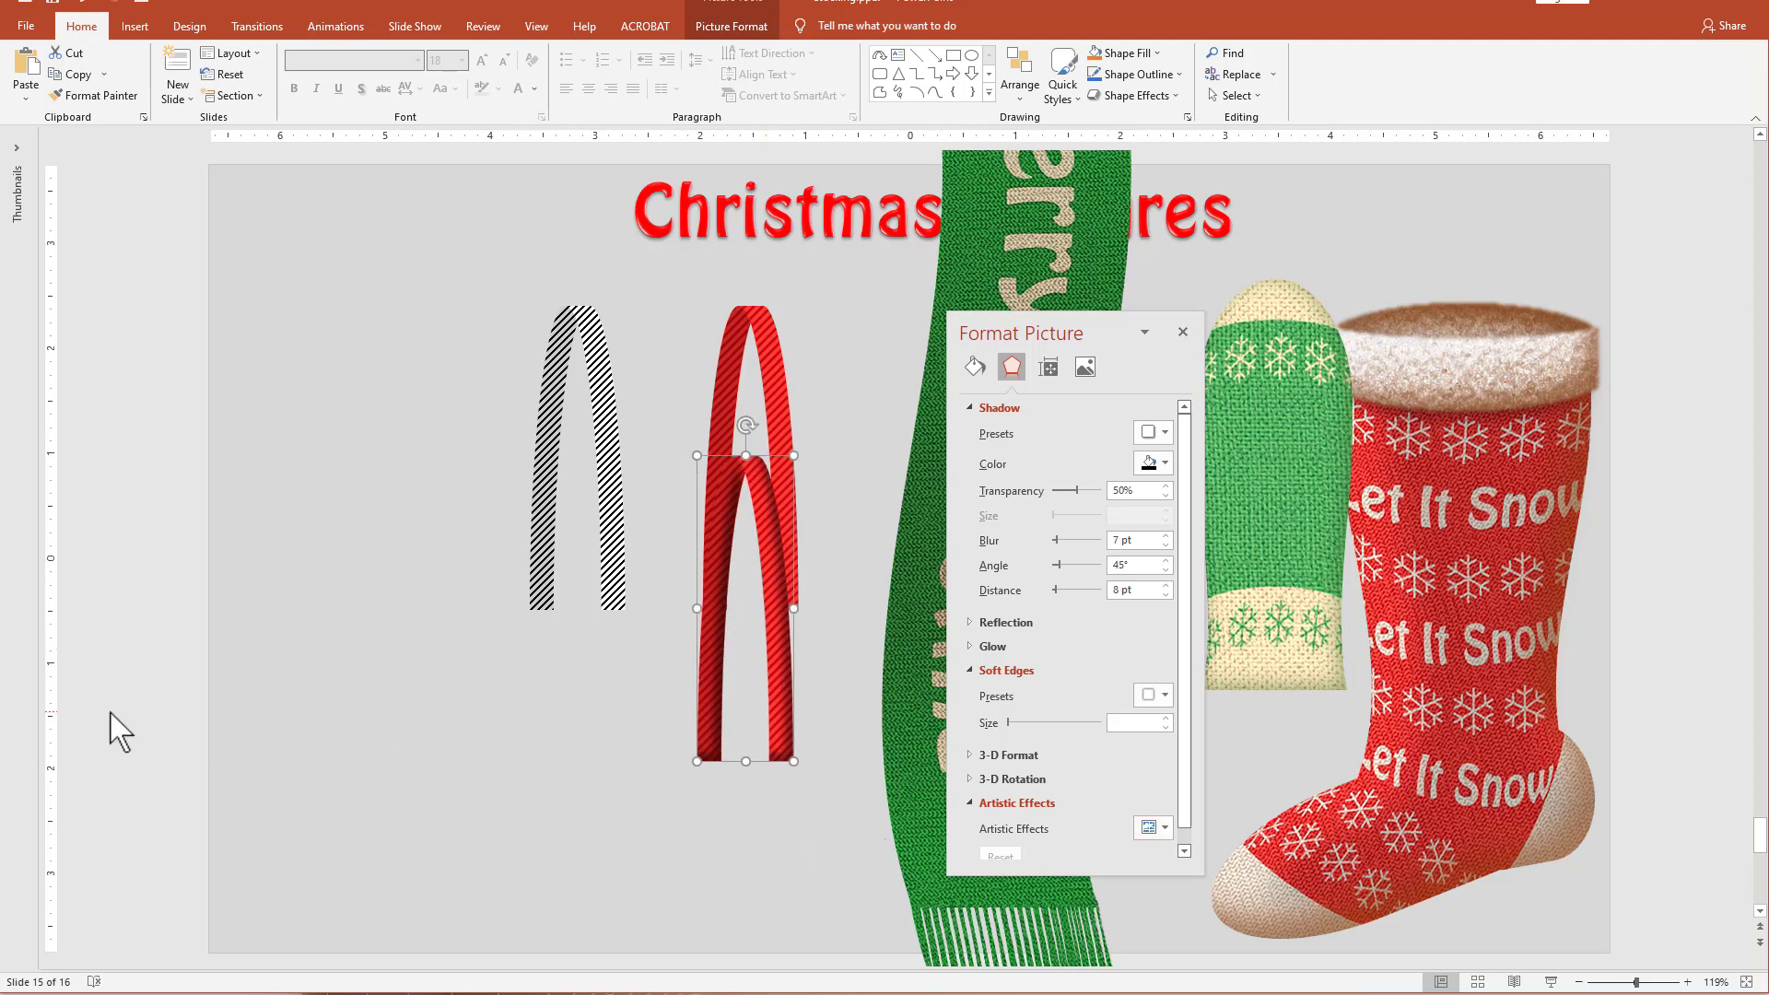
Paste a copy of the shadowed arch as a picture and move it over the black striped arch.
key("ctrl+v")
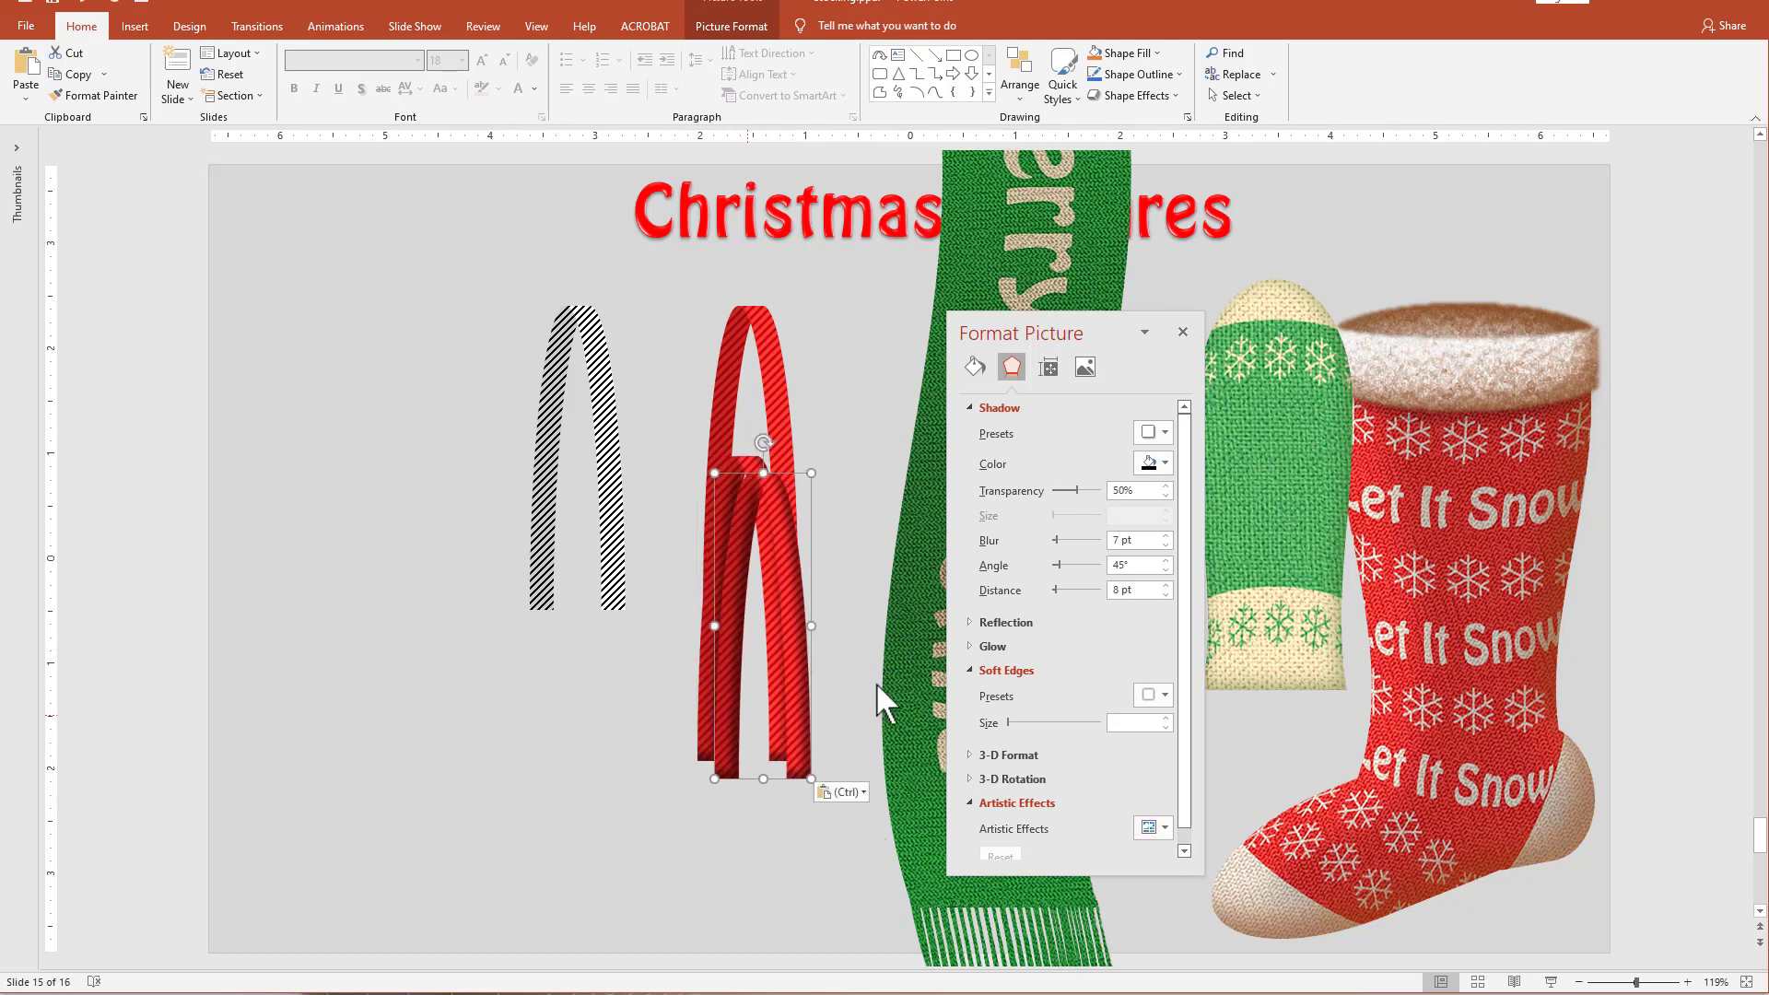
left_click(862, 792)
left_click(859, 839)
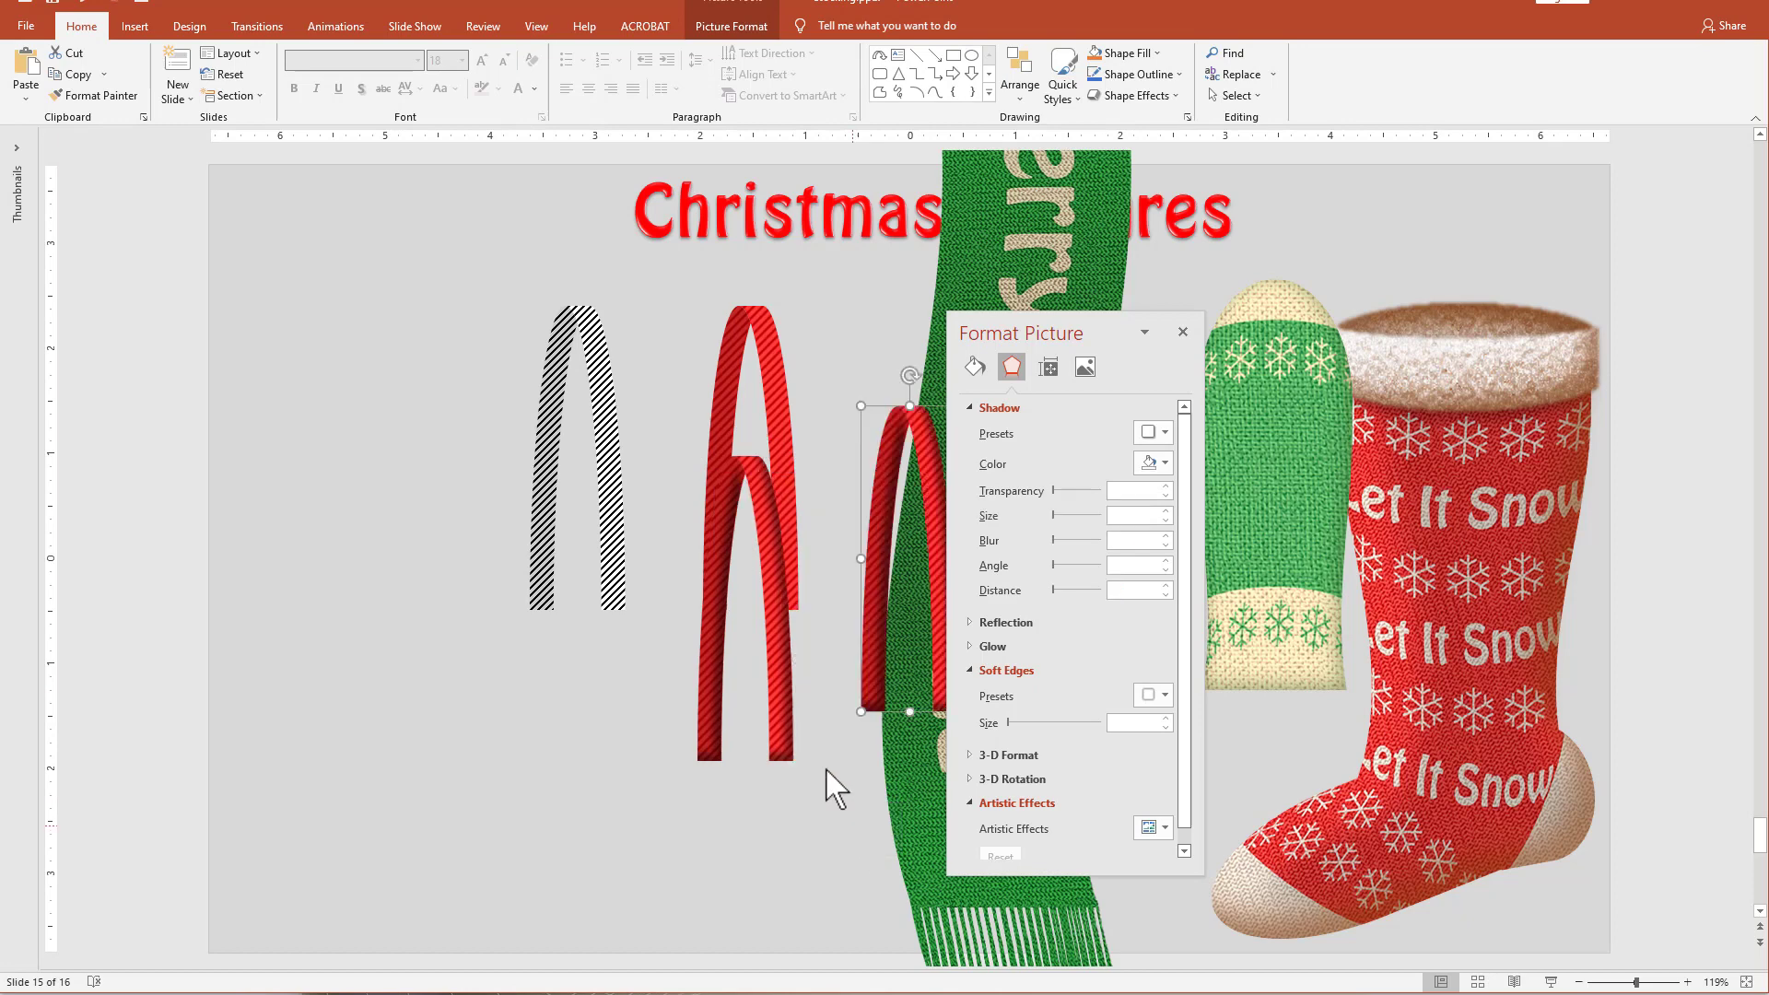
left_click_drag(866, 600, 595, 682)
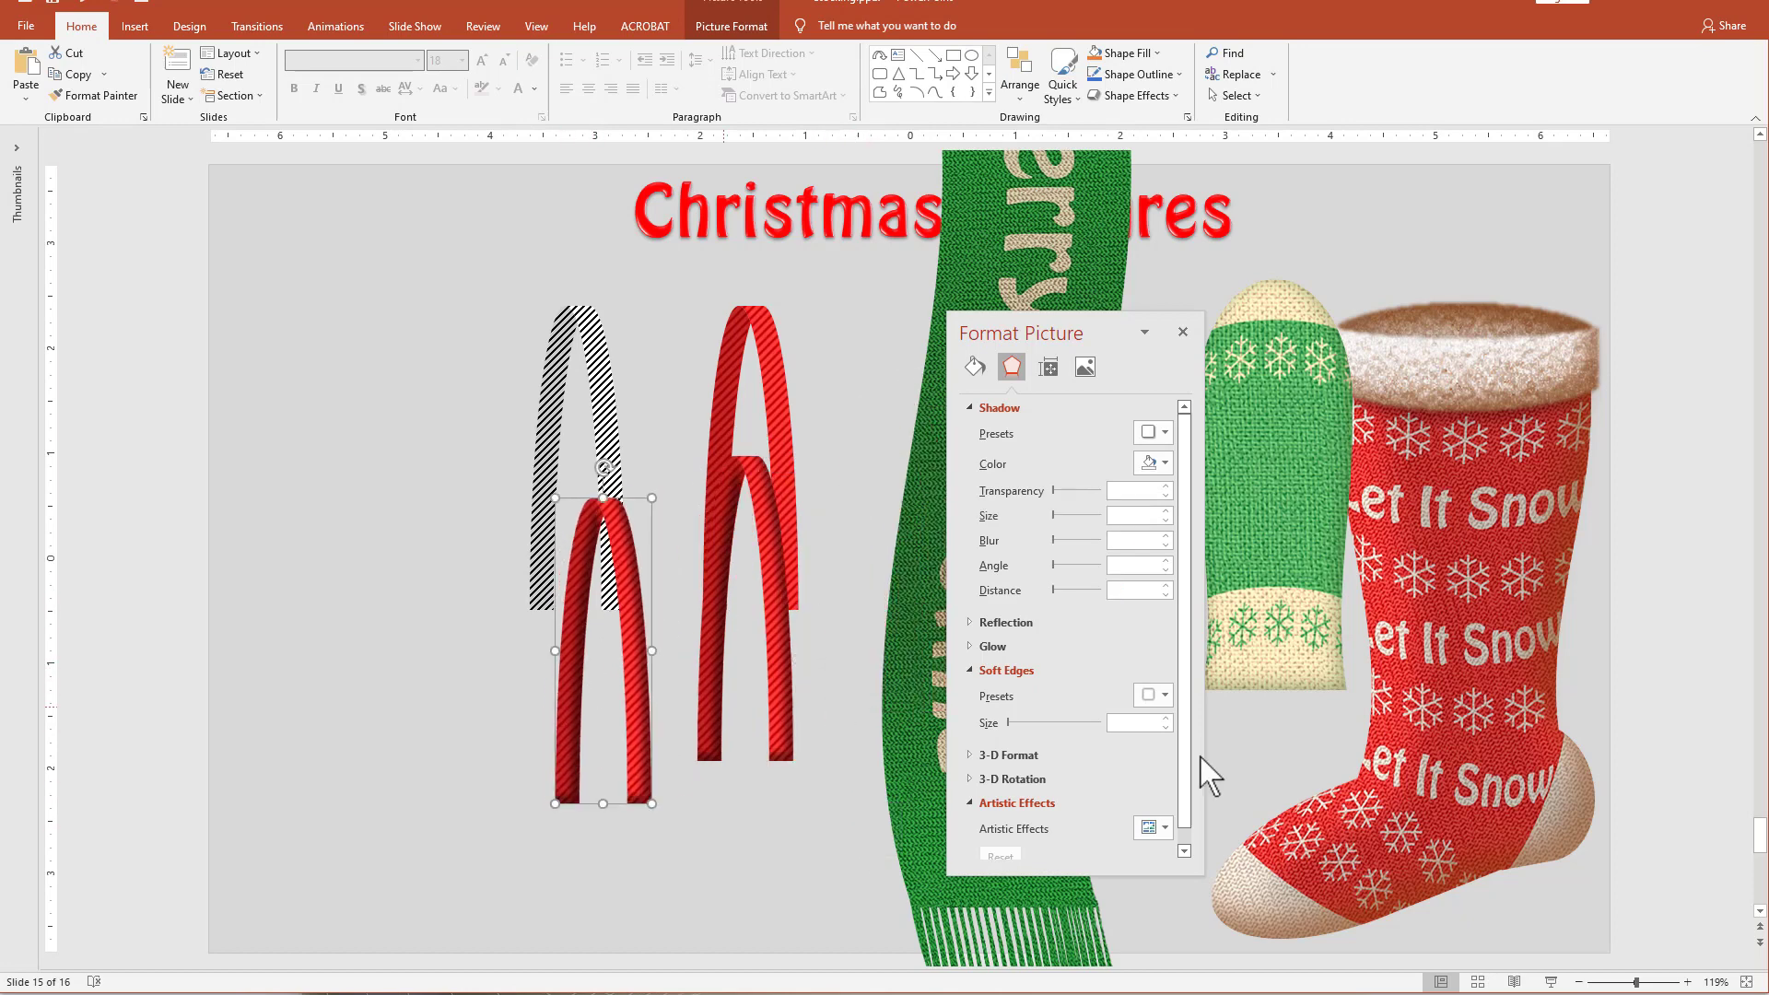
Apply the Texturizer artistic effect to the new arch picture with a scaling of 46.
left_click(1152, 827)
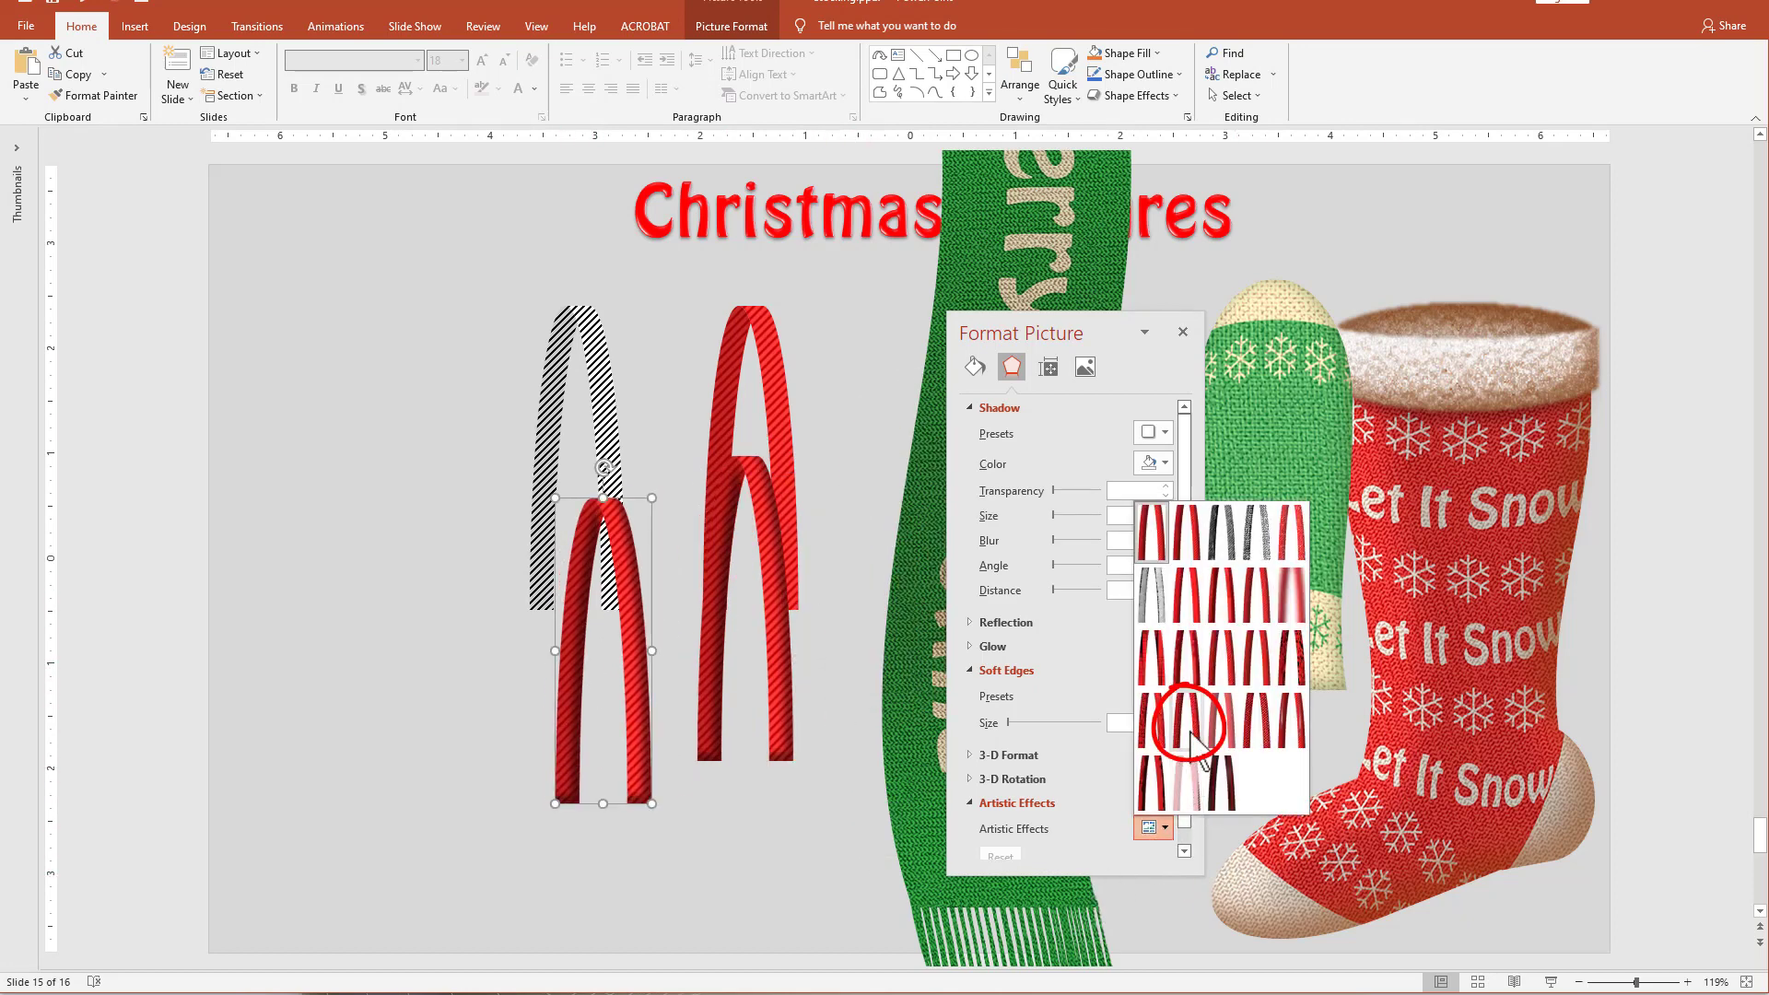
left_click(1191, 733)
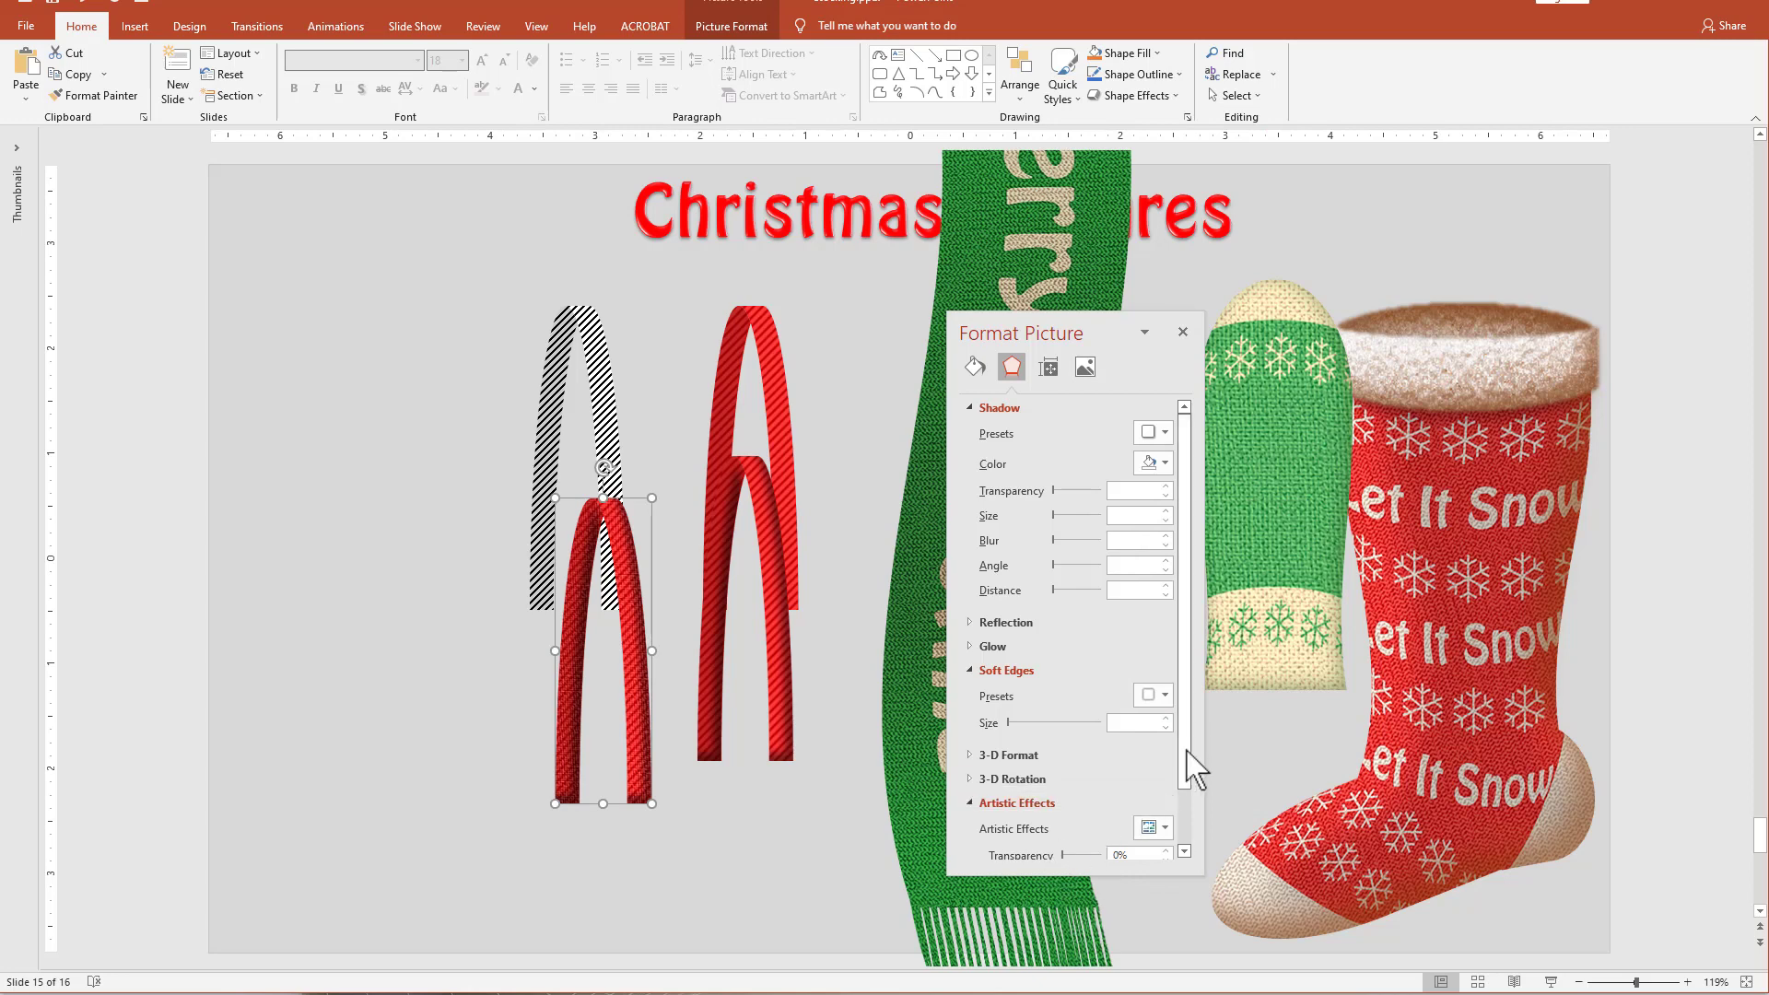
scroll(1189, 765, "down", 2)
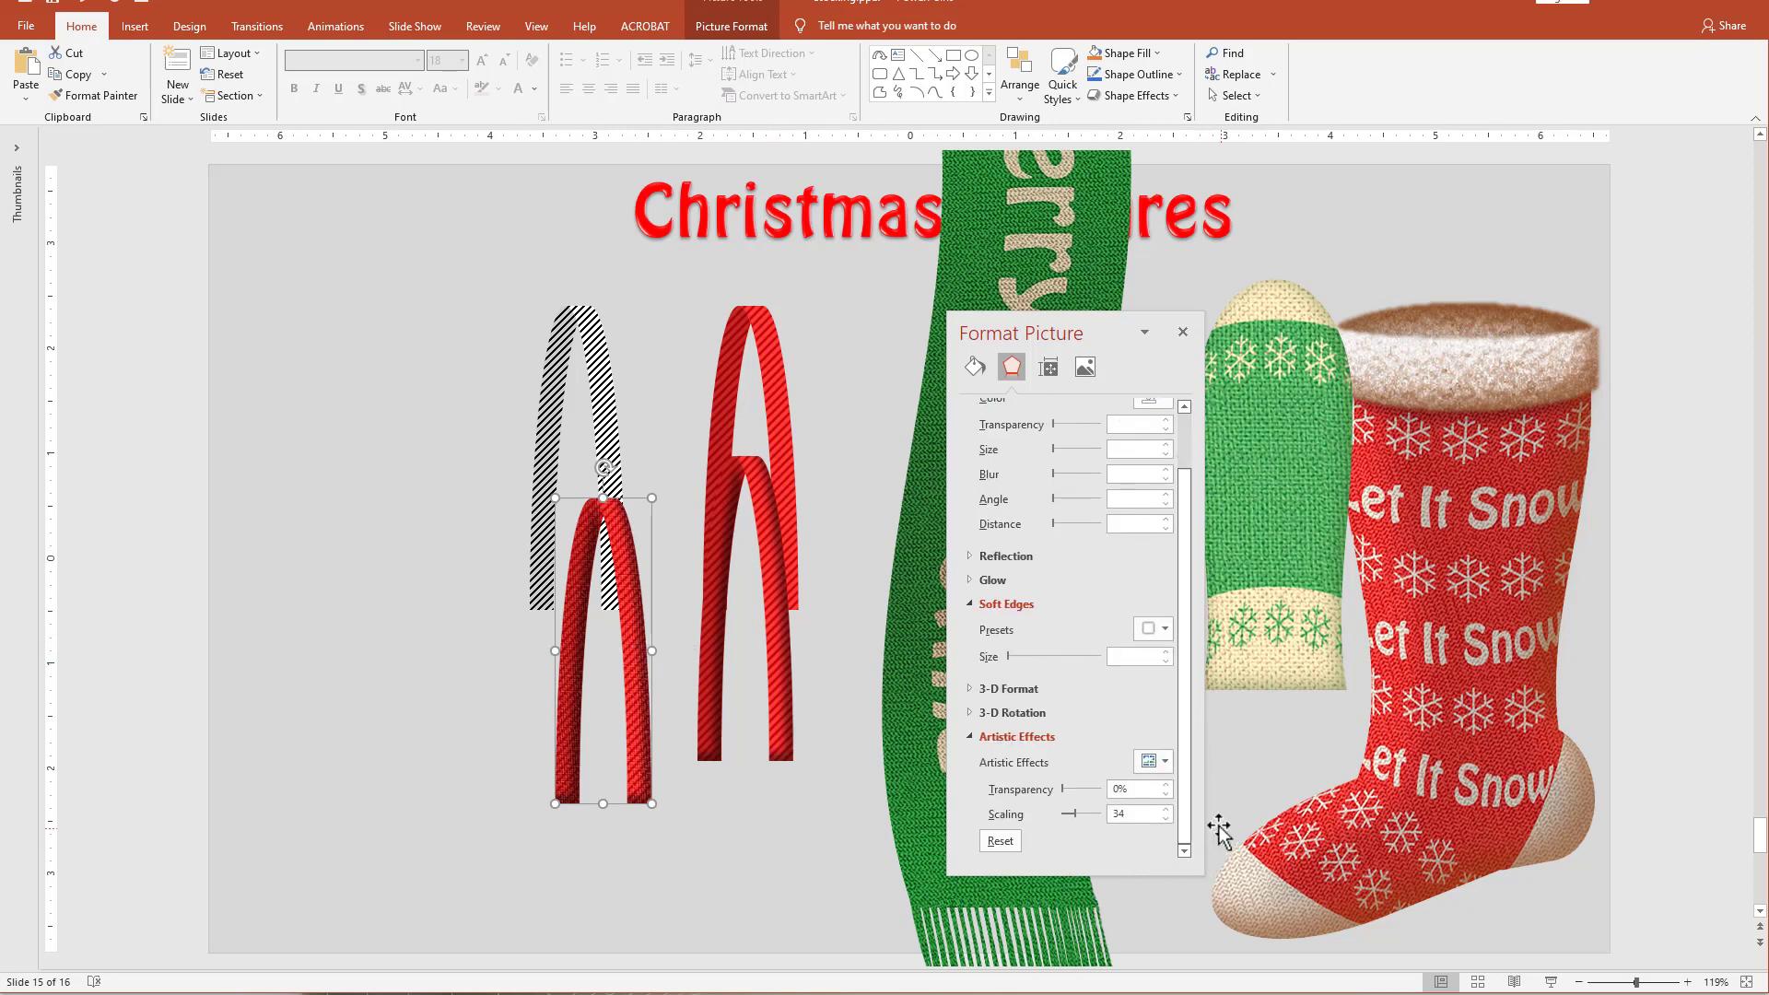
left_click_drag(1071, 819, 1080, 817)
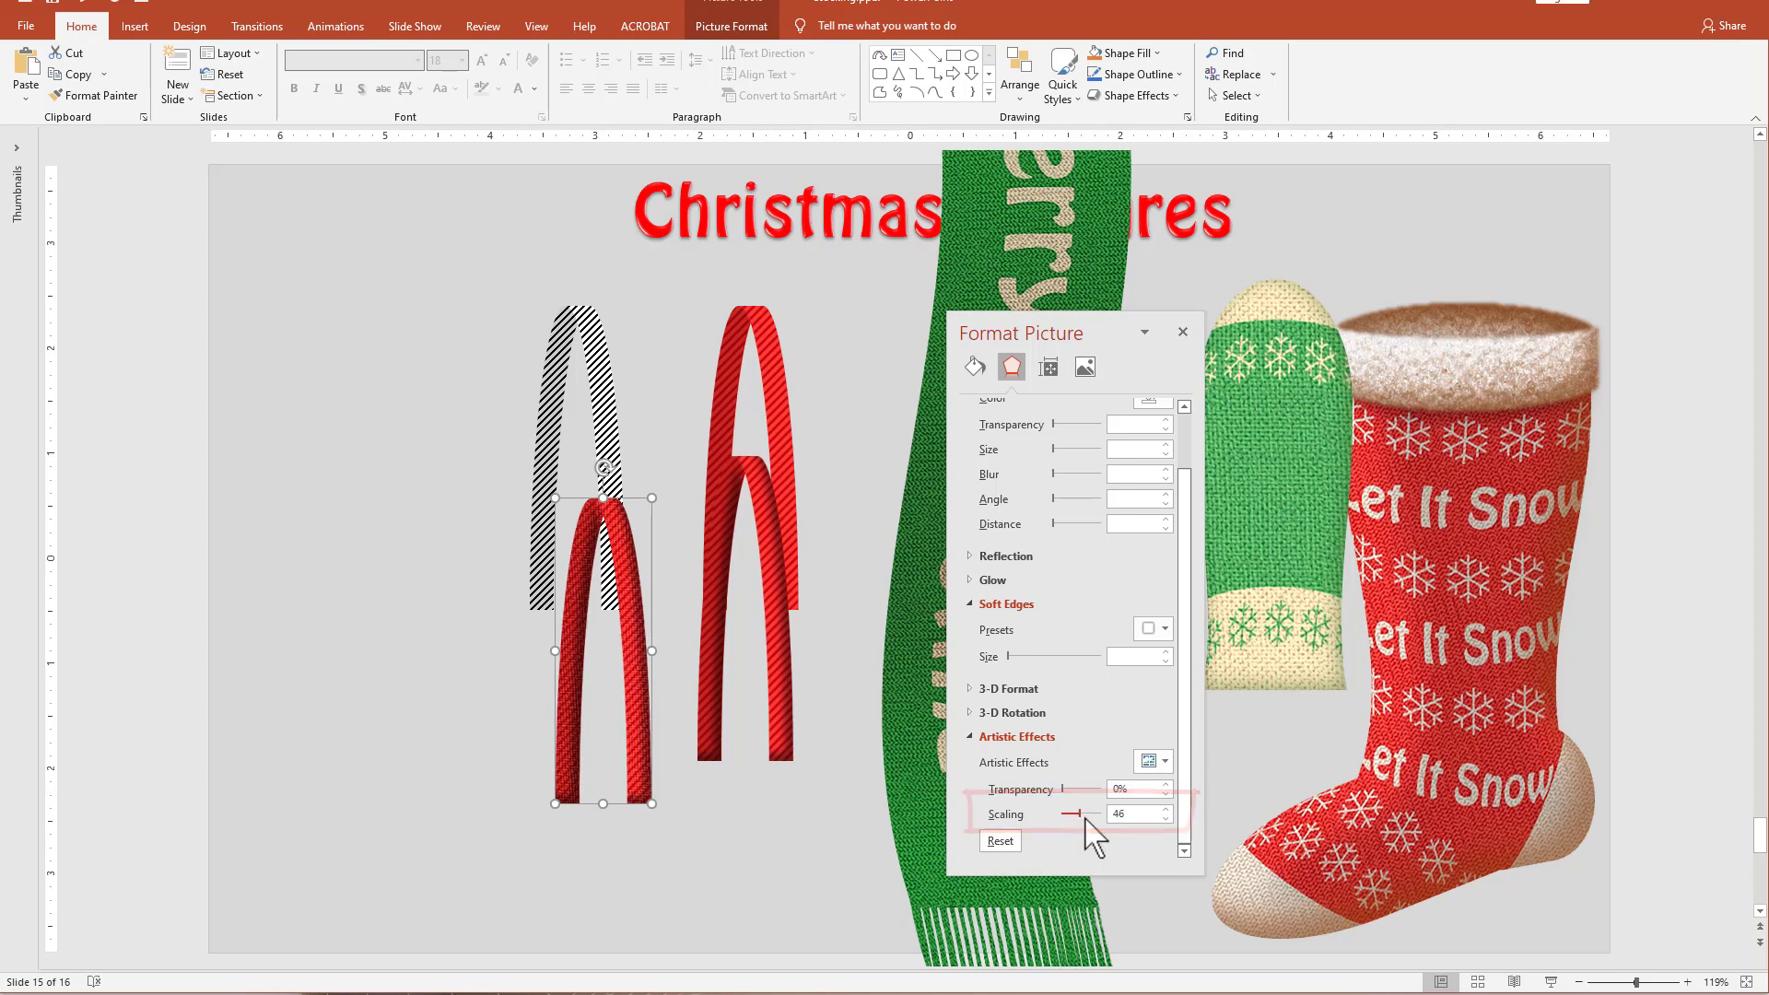
Move the textured arch picture between the other arches and sharpen it with a picture correction.
left_click_drag(613, 599, 655, 492)
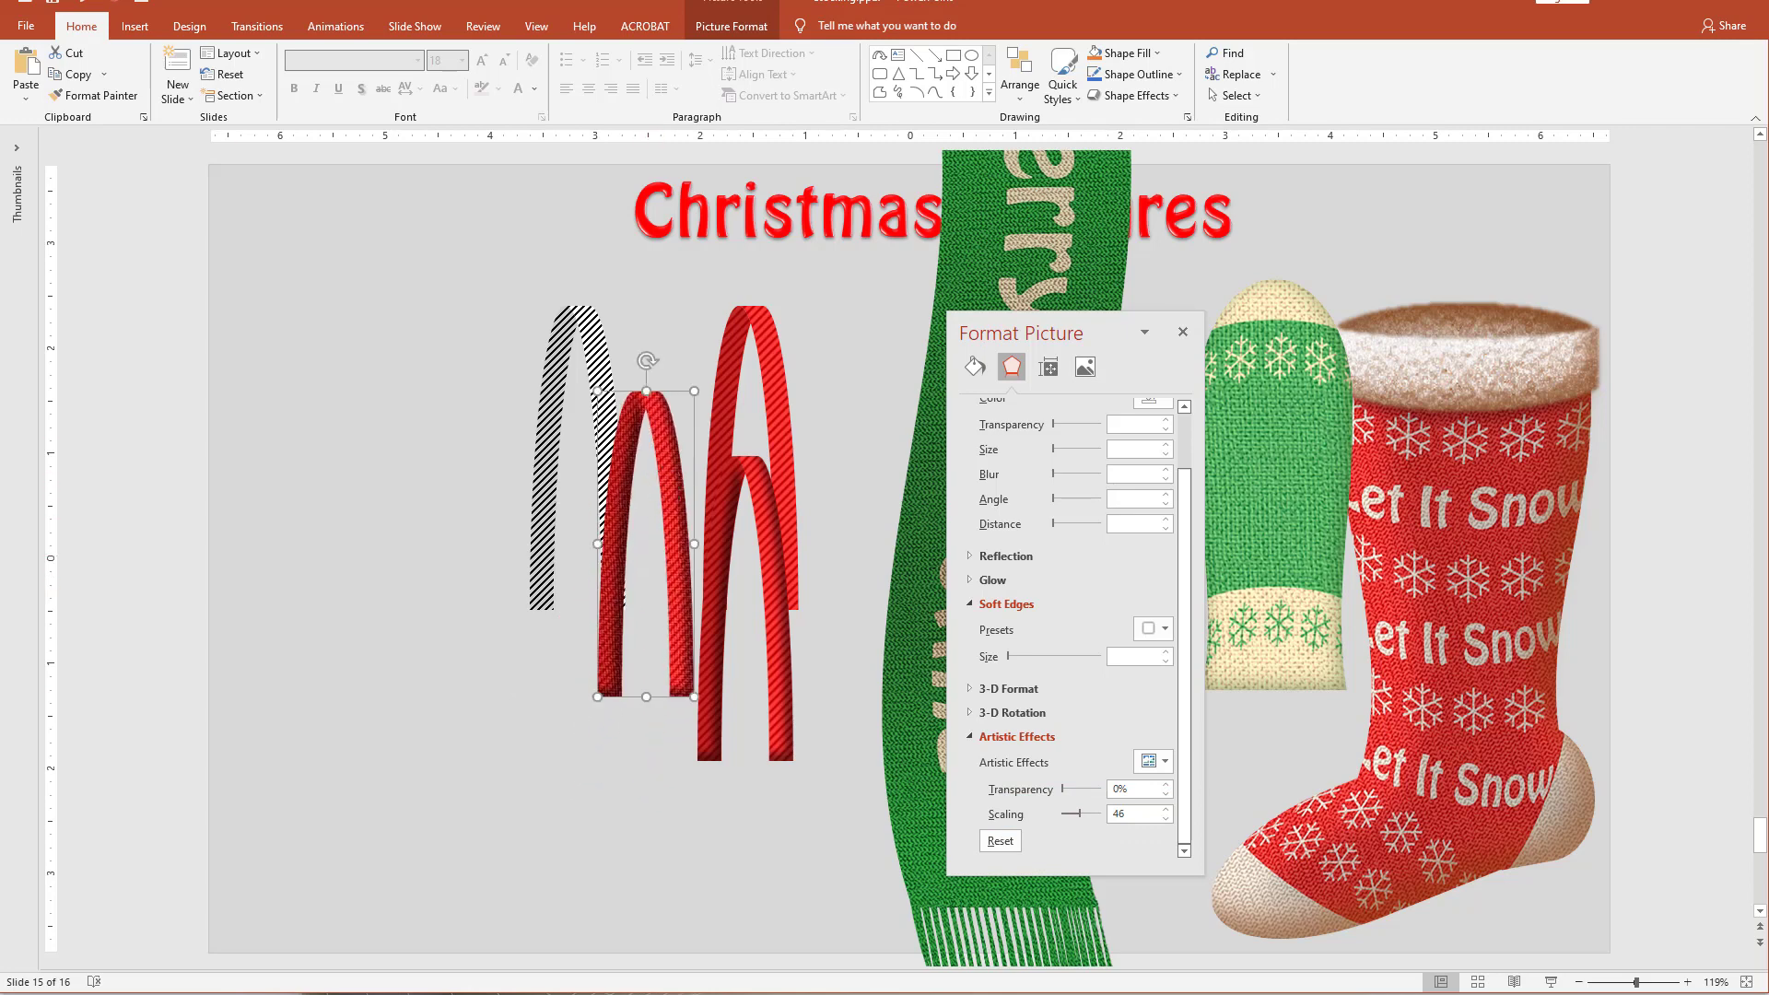
left_click(732, 28)
left_click(107, 83)
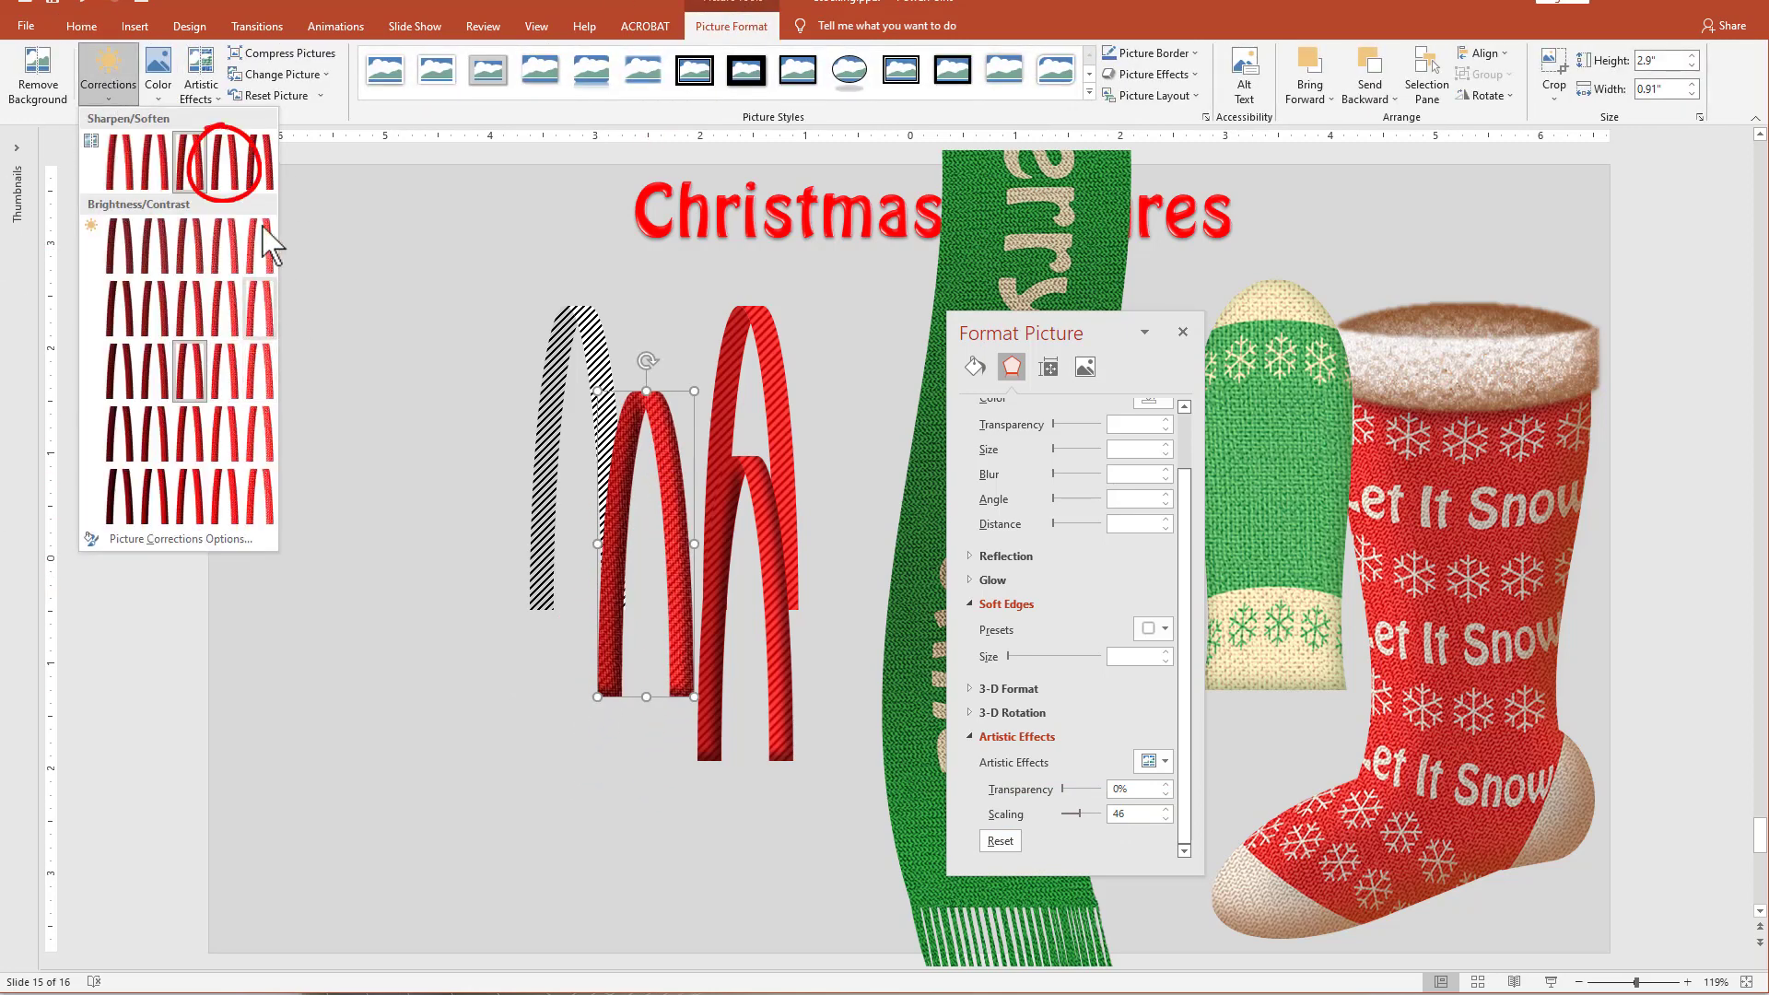
left_click(248, 198)
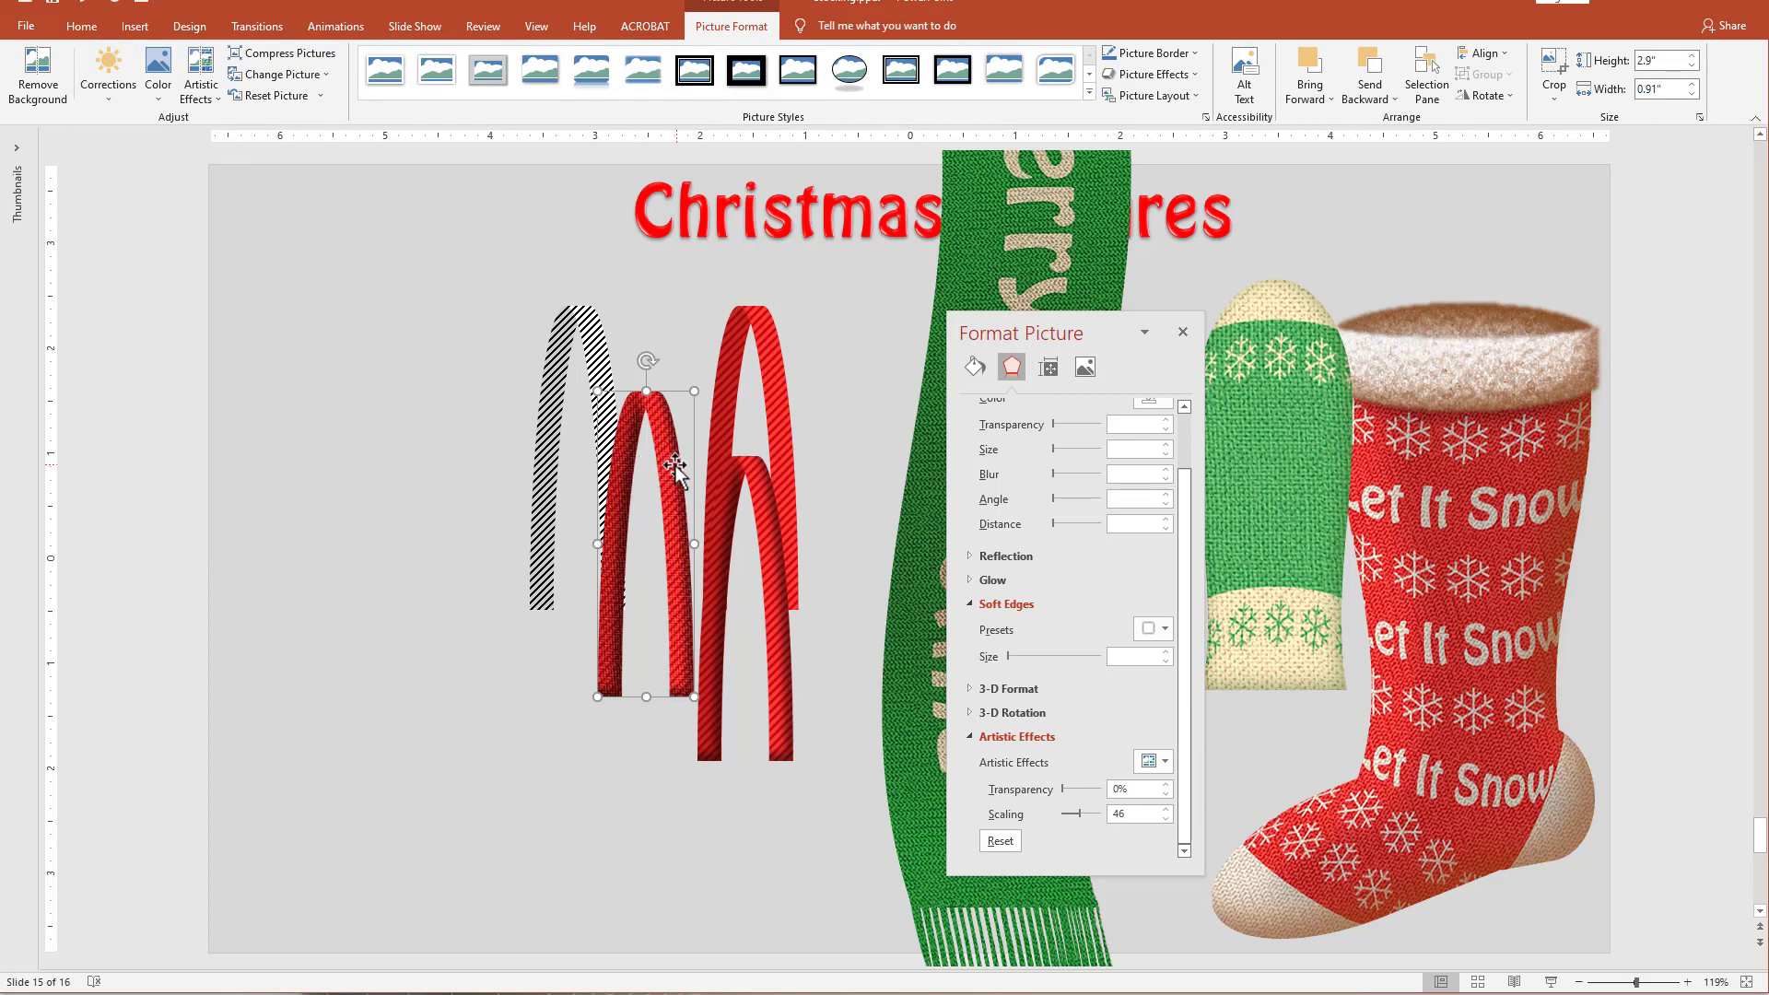
Place the sharpened arch over the stocking's cuff, narrow it to 0.88", and give it 3 pt soft edges.
left_click_drag(676, 467, 1460, 272)
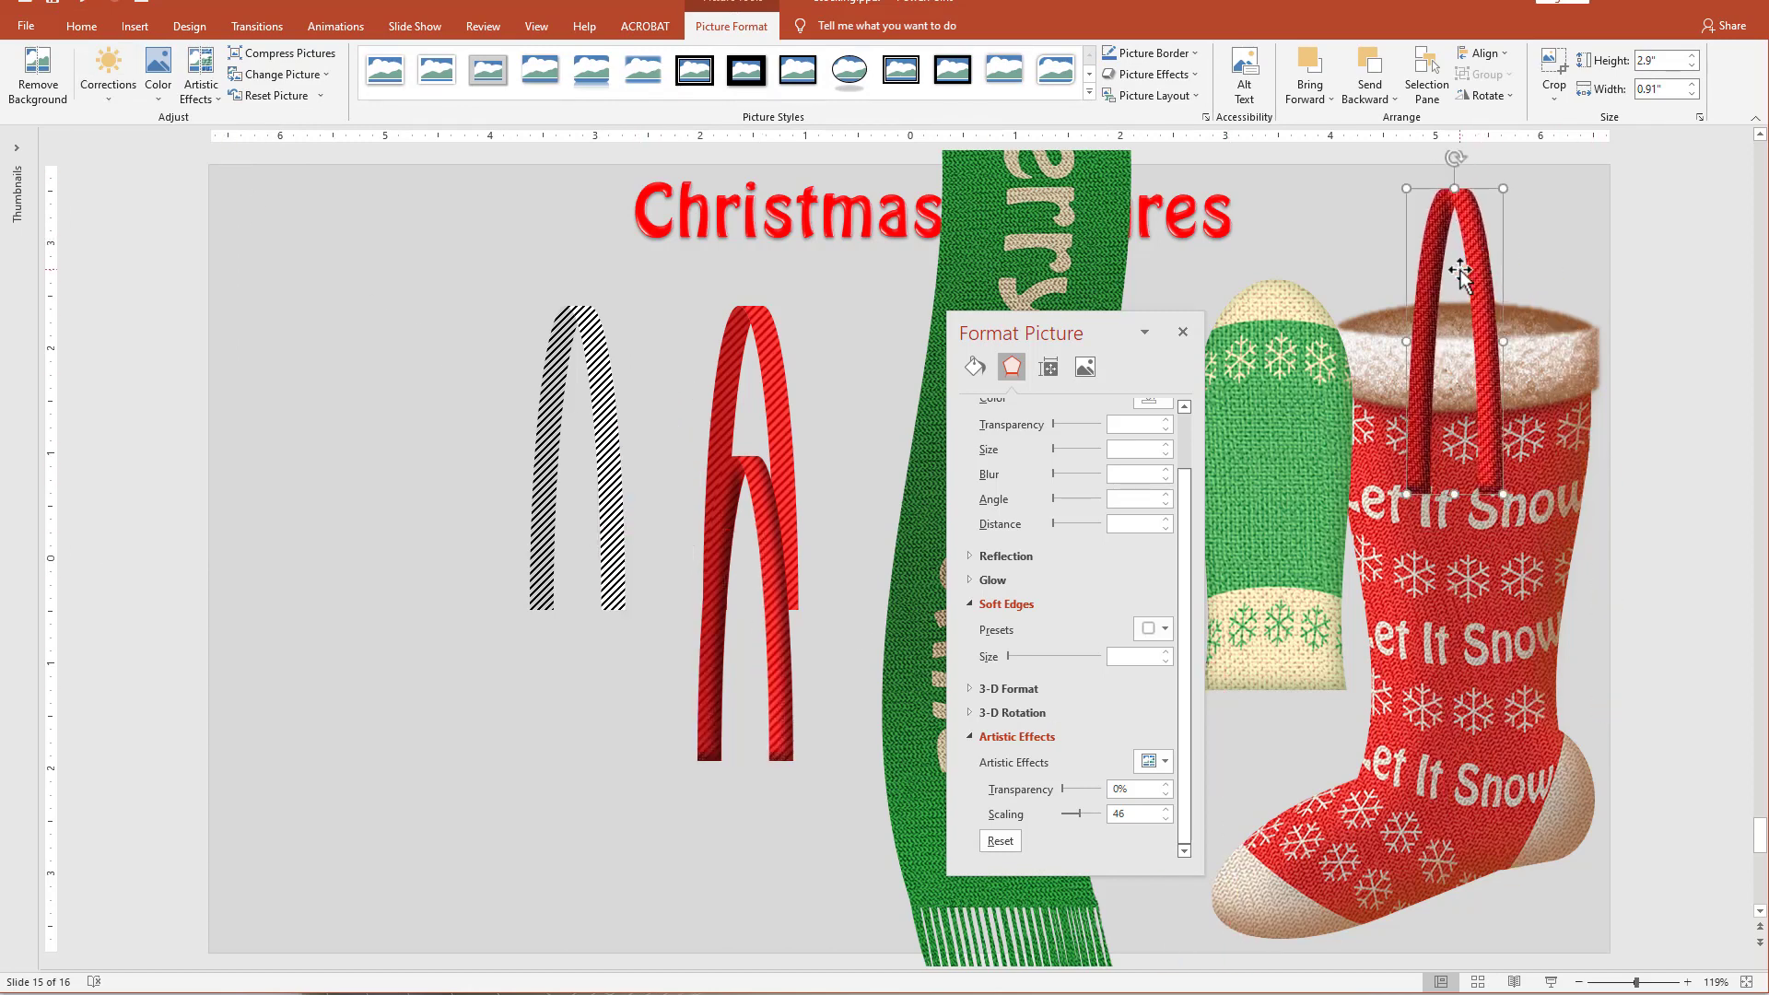
left_click_drag(1498, 348, 1511, 344)
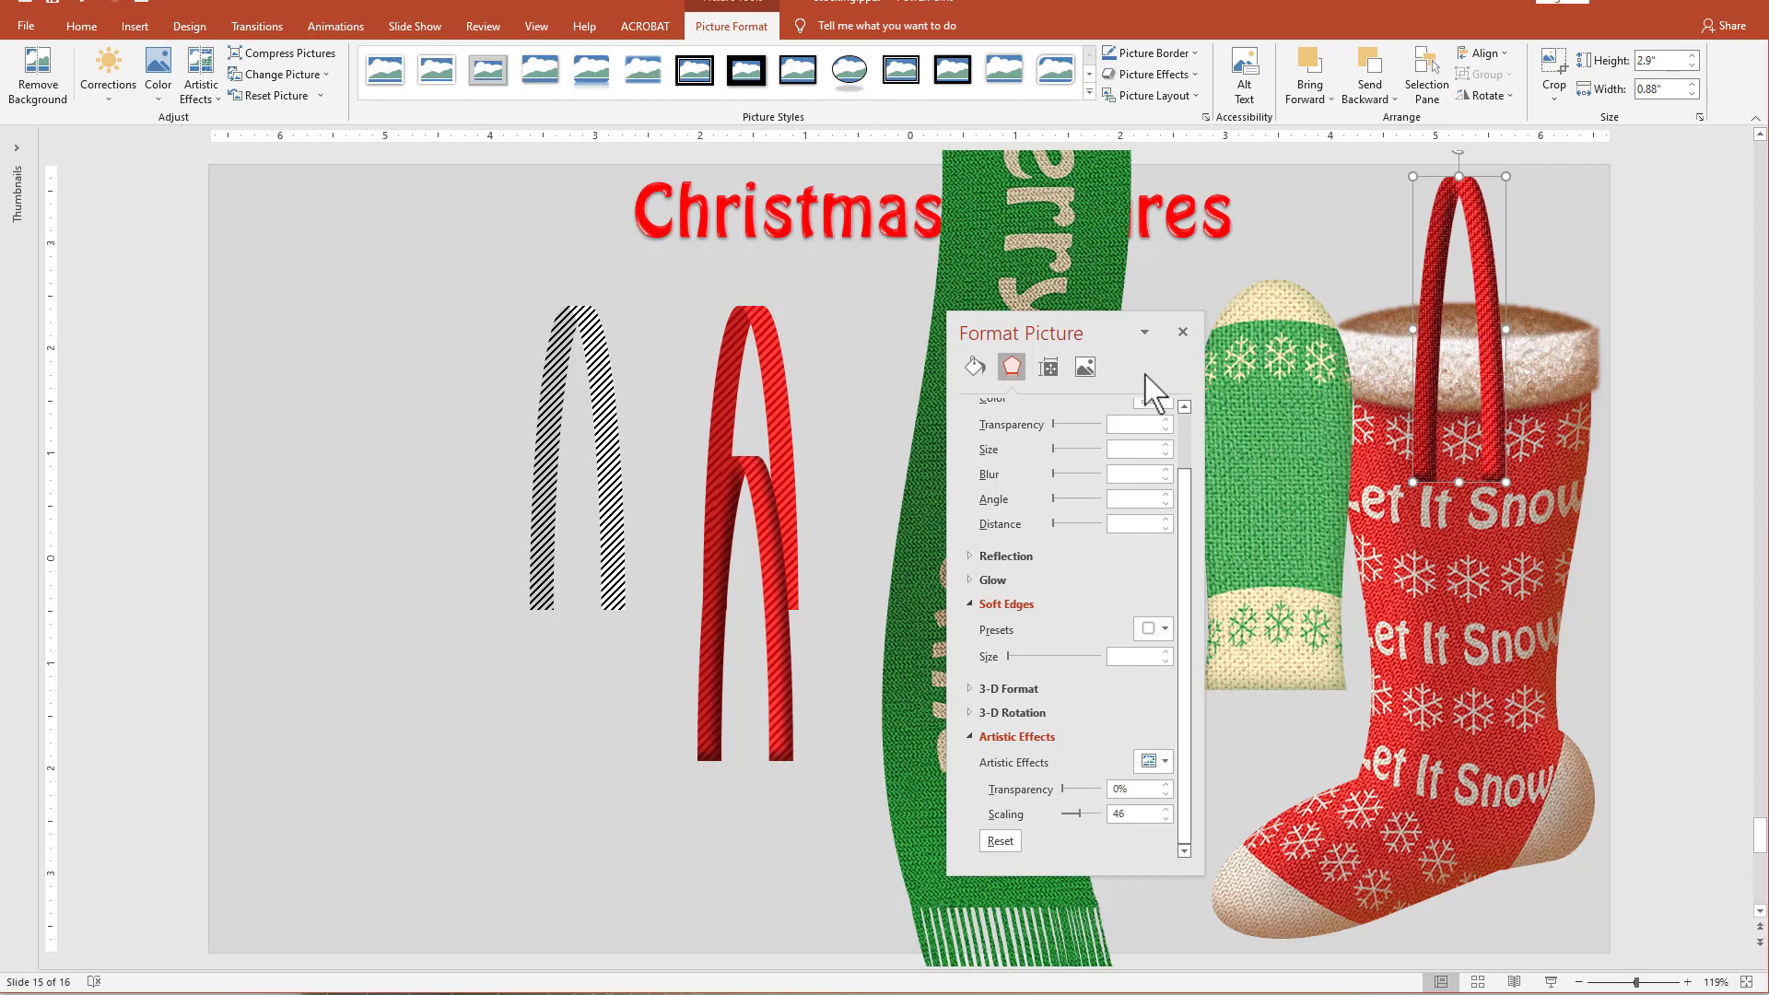
left_click_drag(1118, 328, 1094, 213)
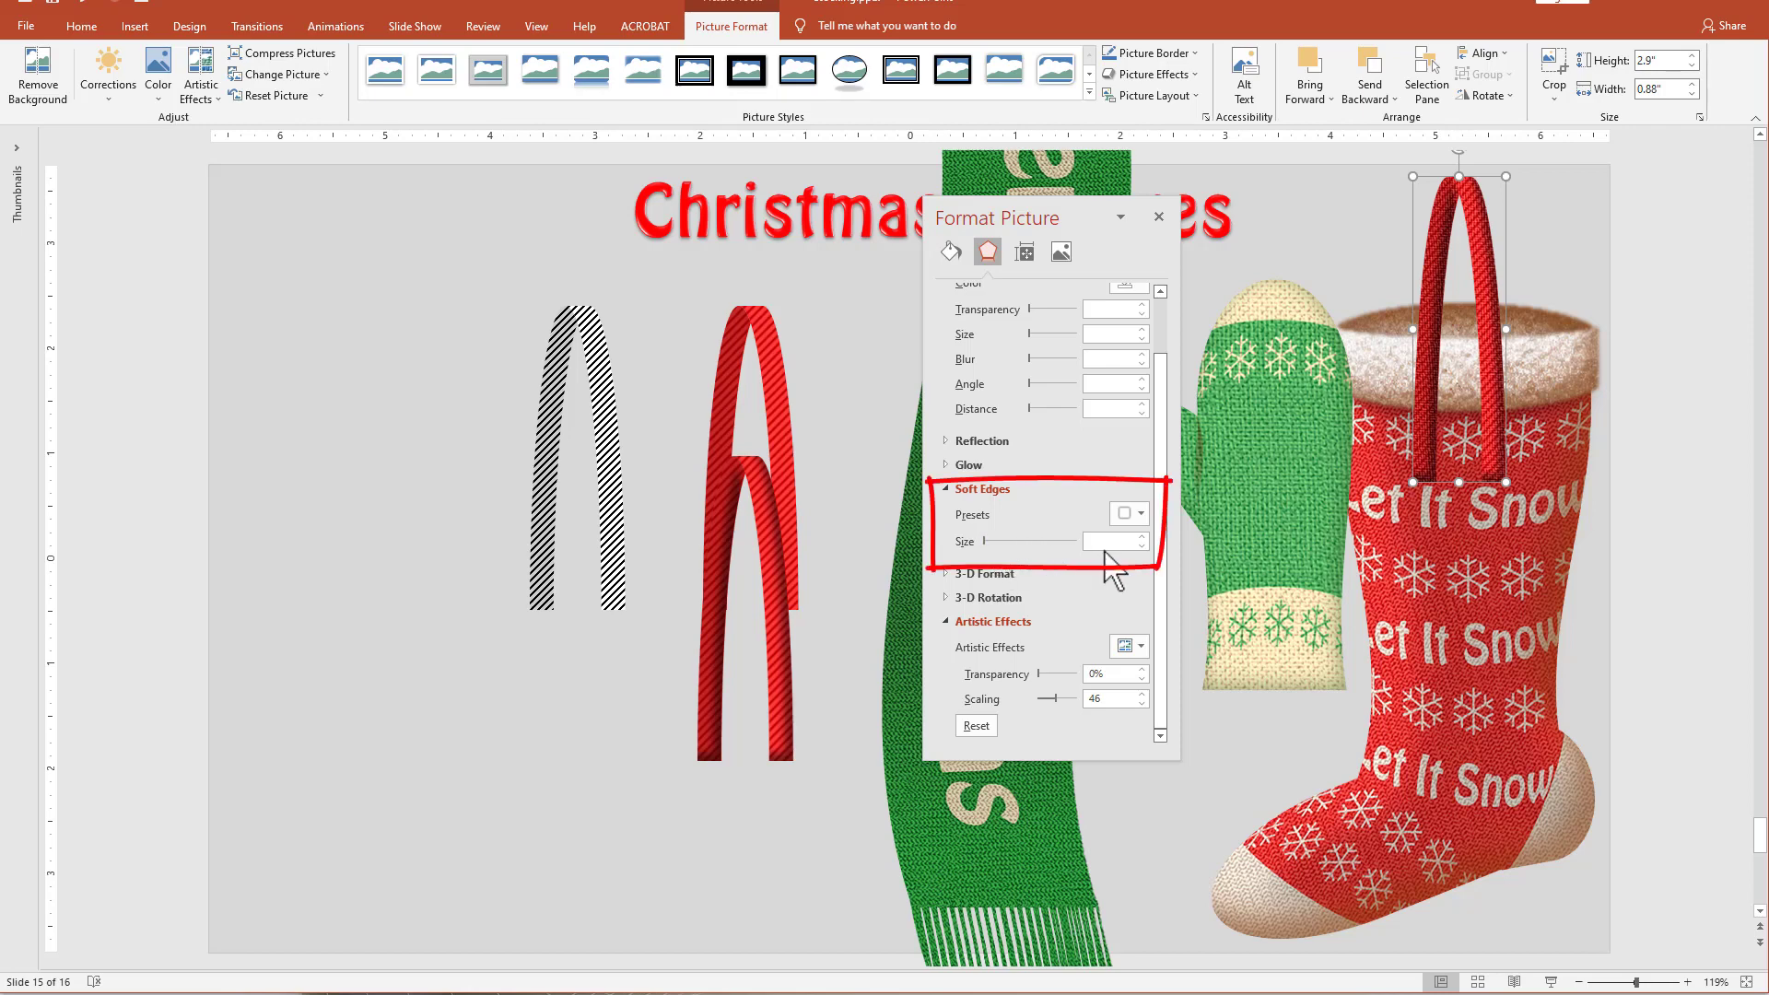
left_click(1142, 536)
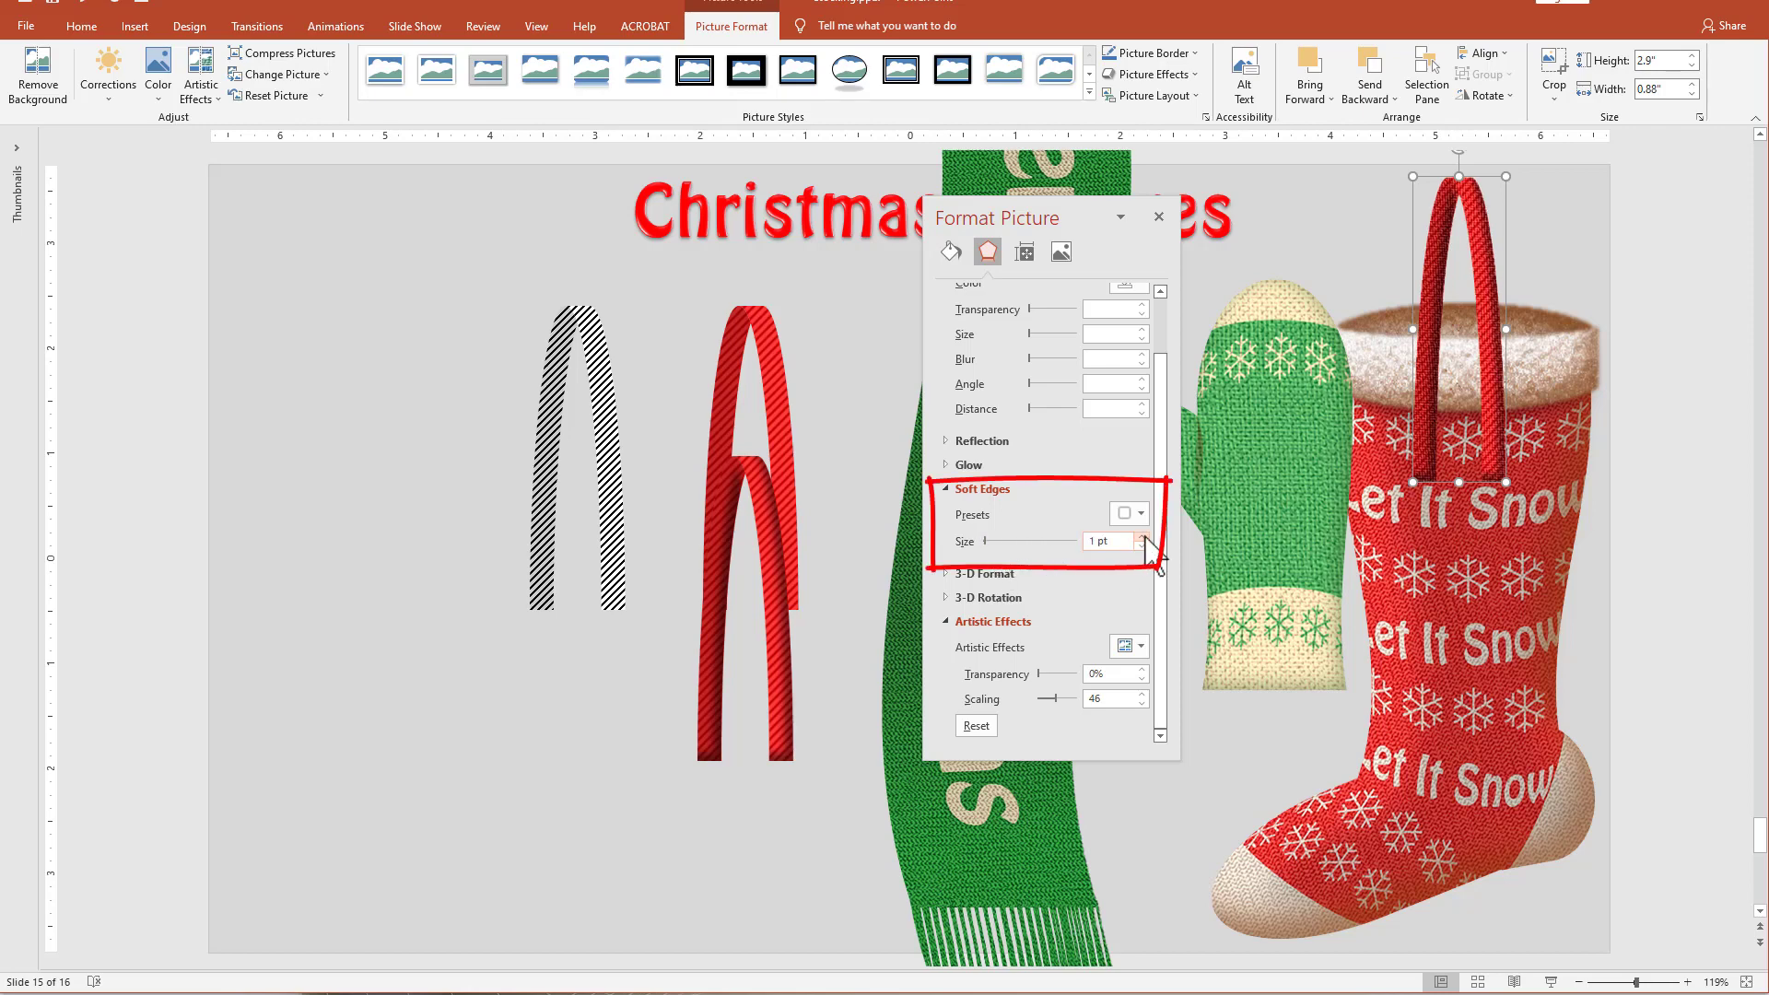
left_click(1143, 537)
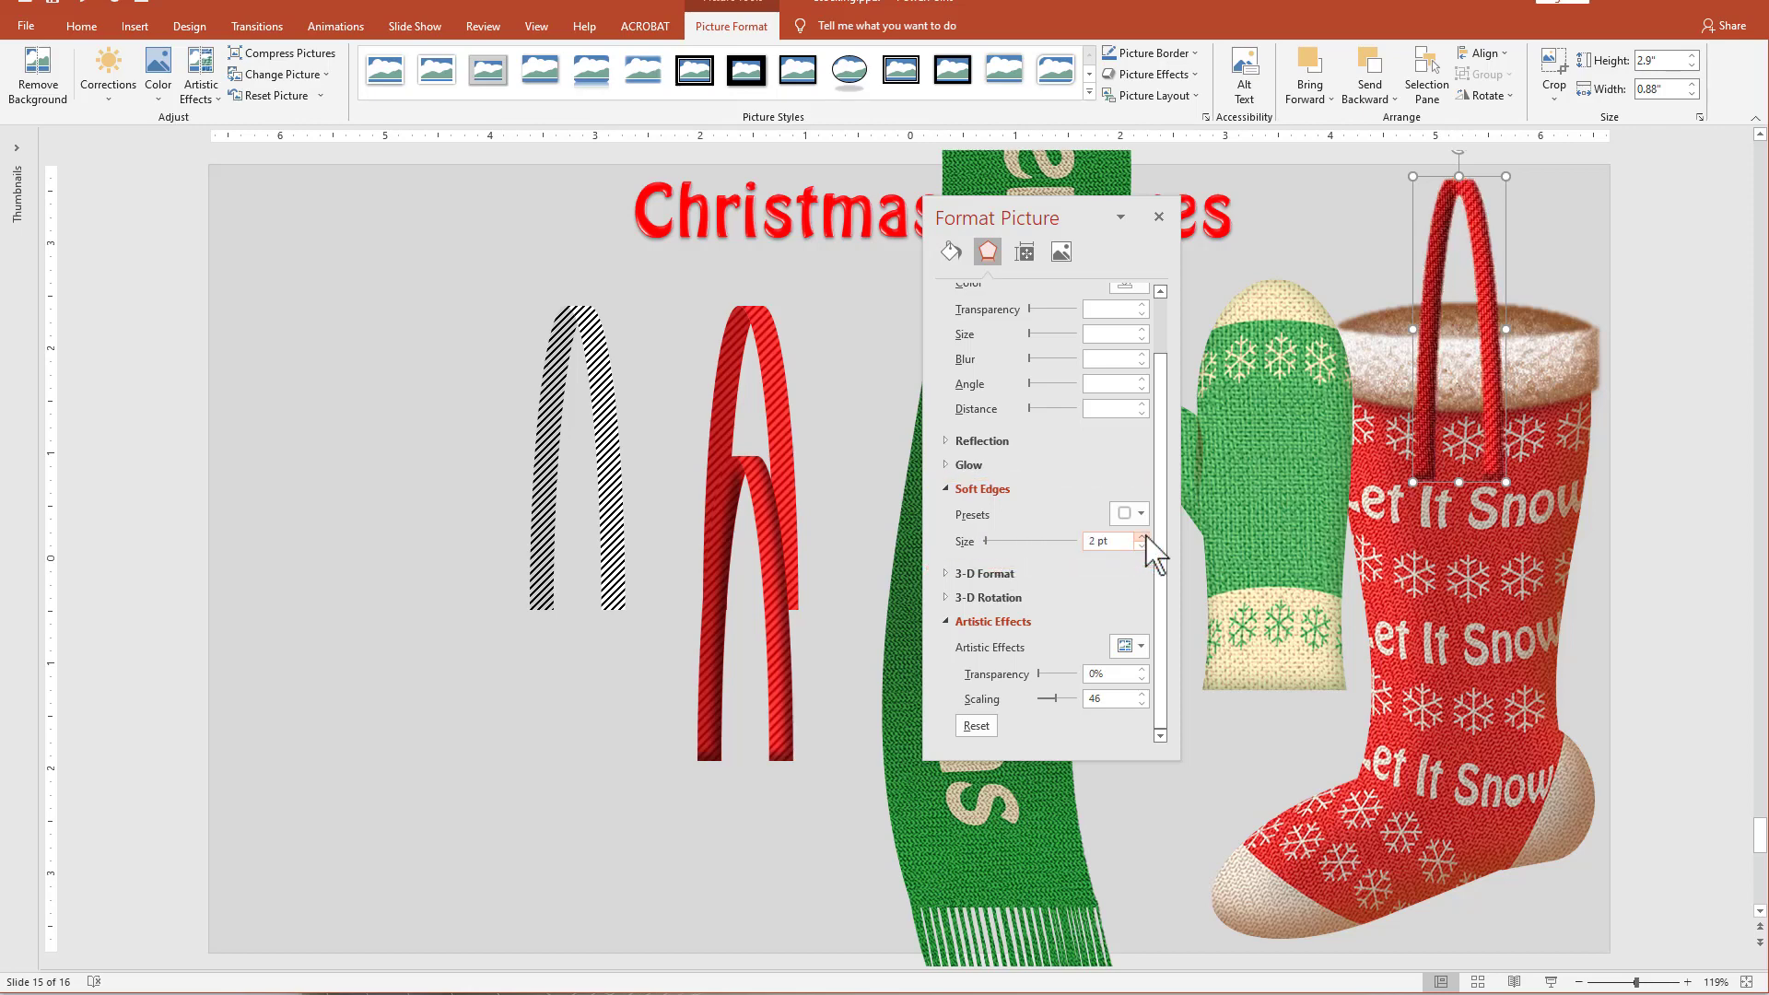
left_click(1143, 536)
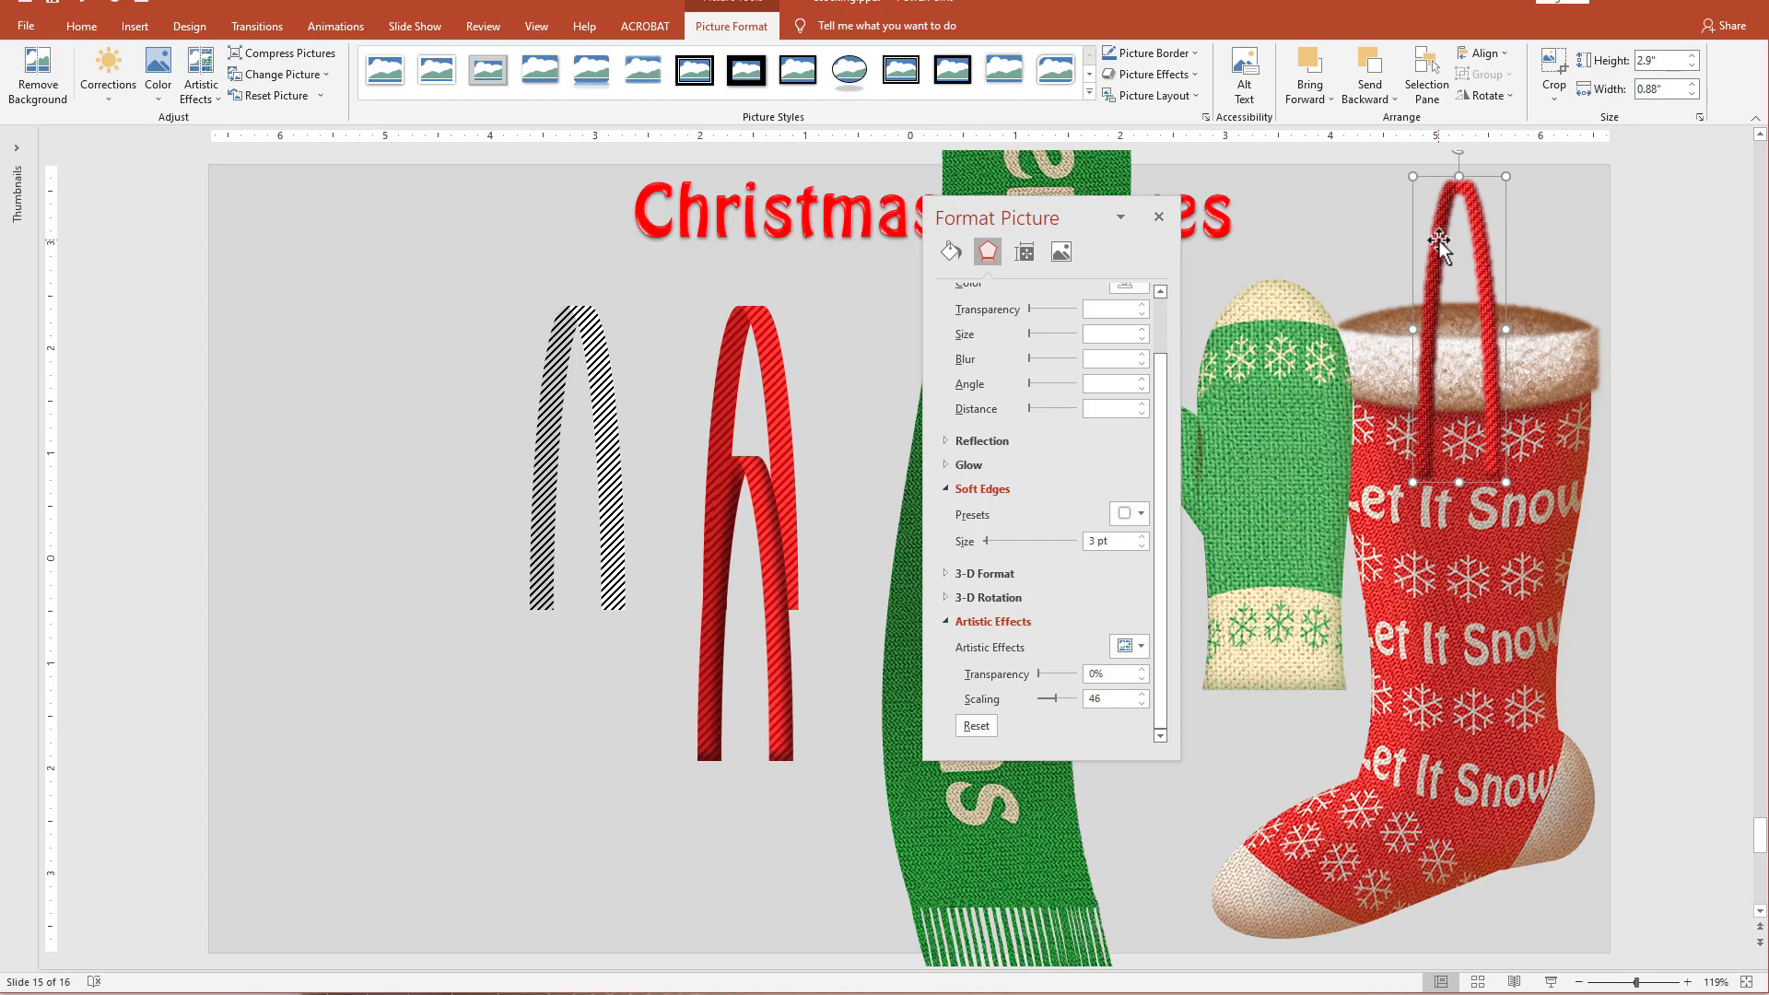
Fill the black striped arch shape with the copied soft-edged arch picture from the clipboard at 0% transparency.
left_click(604, 415)
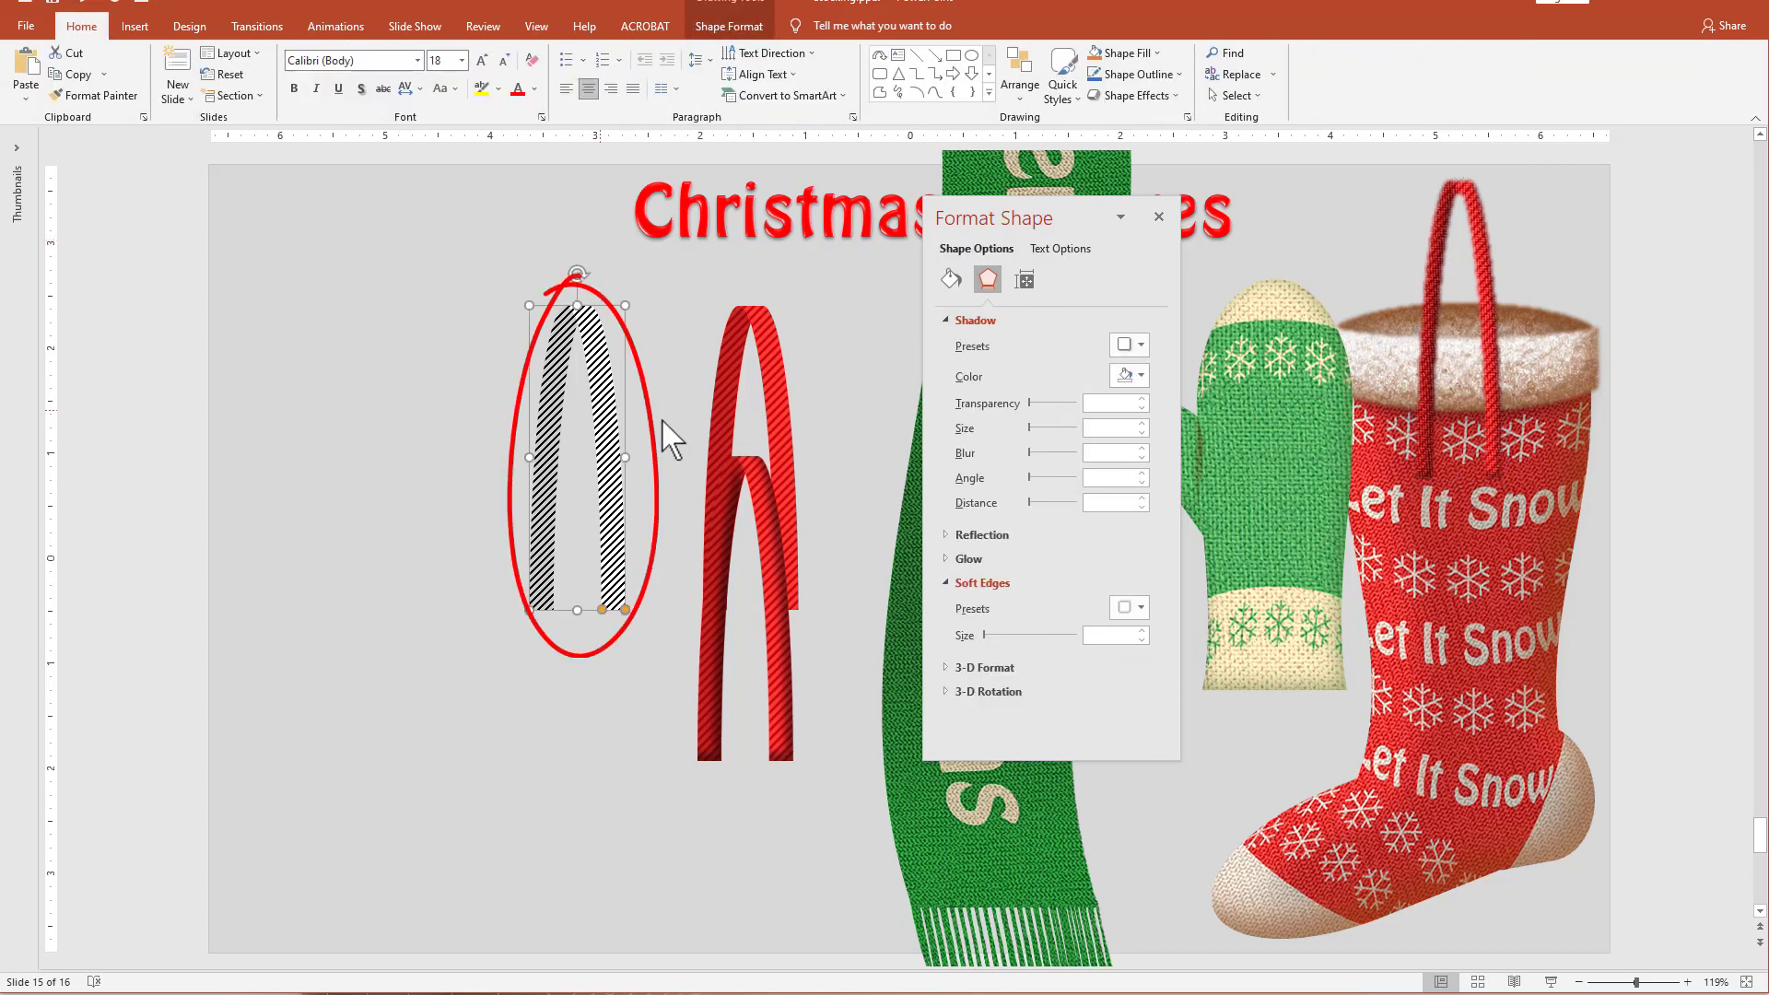
left_click(951, 279)
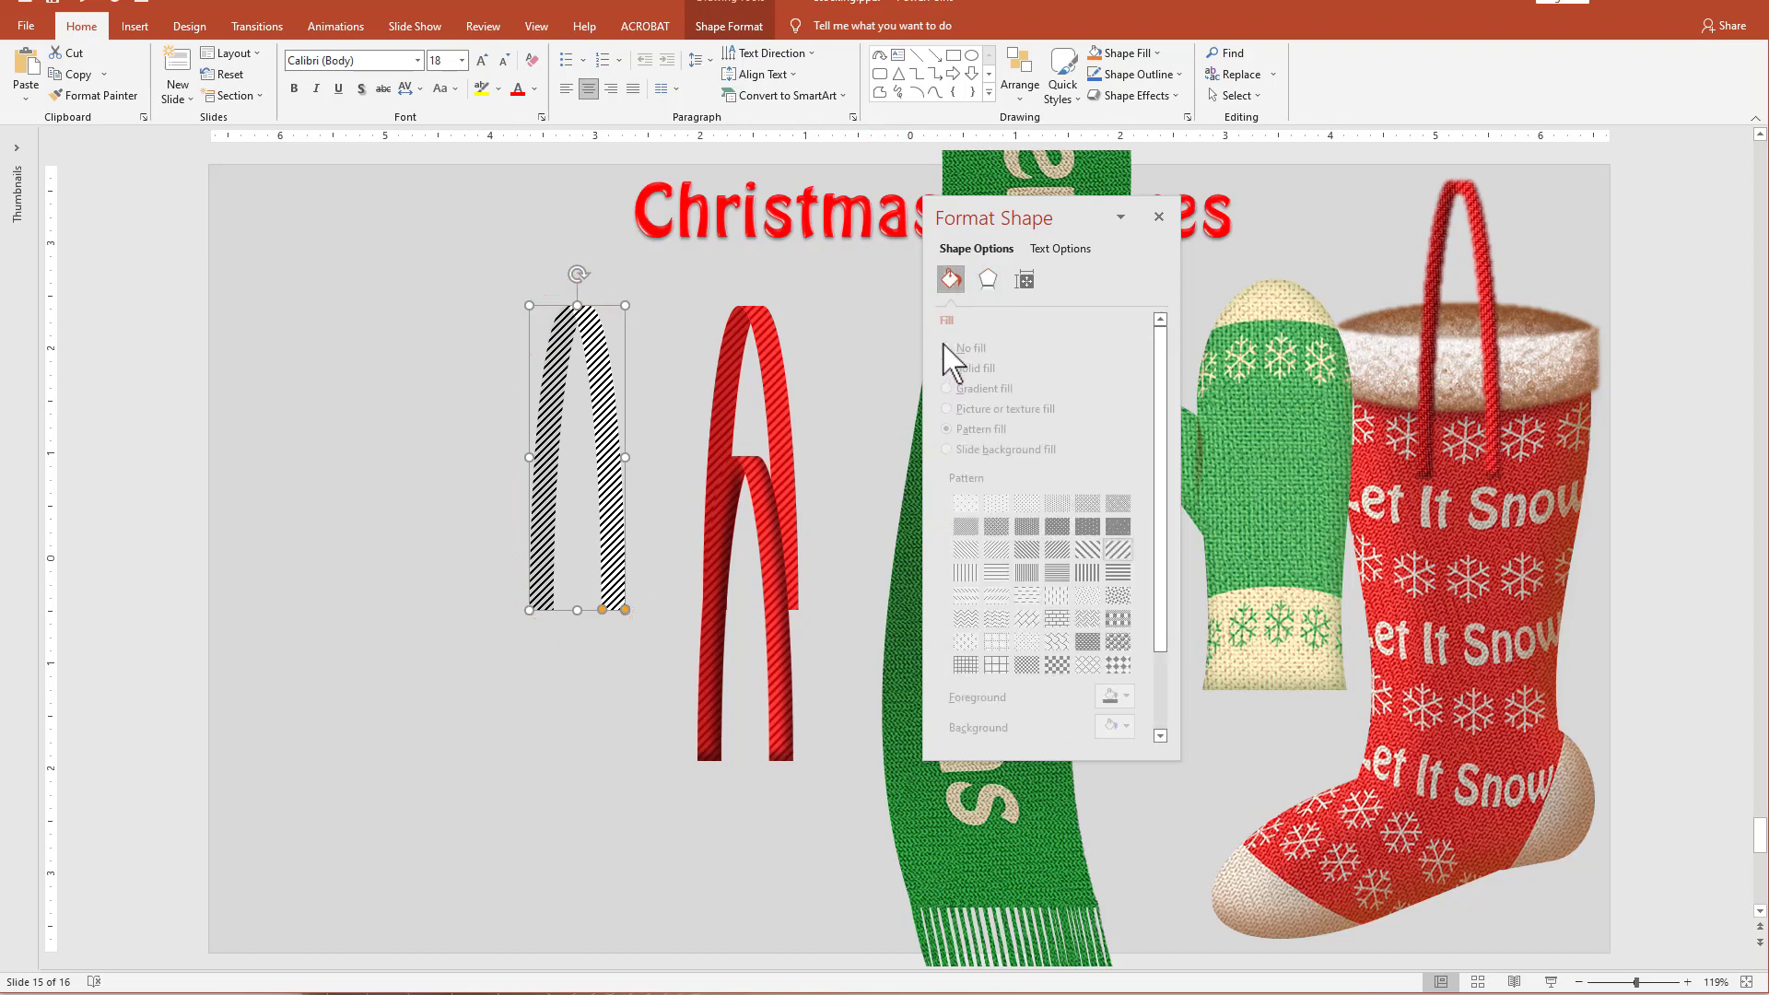
left_click(1037, 411)
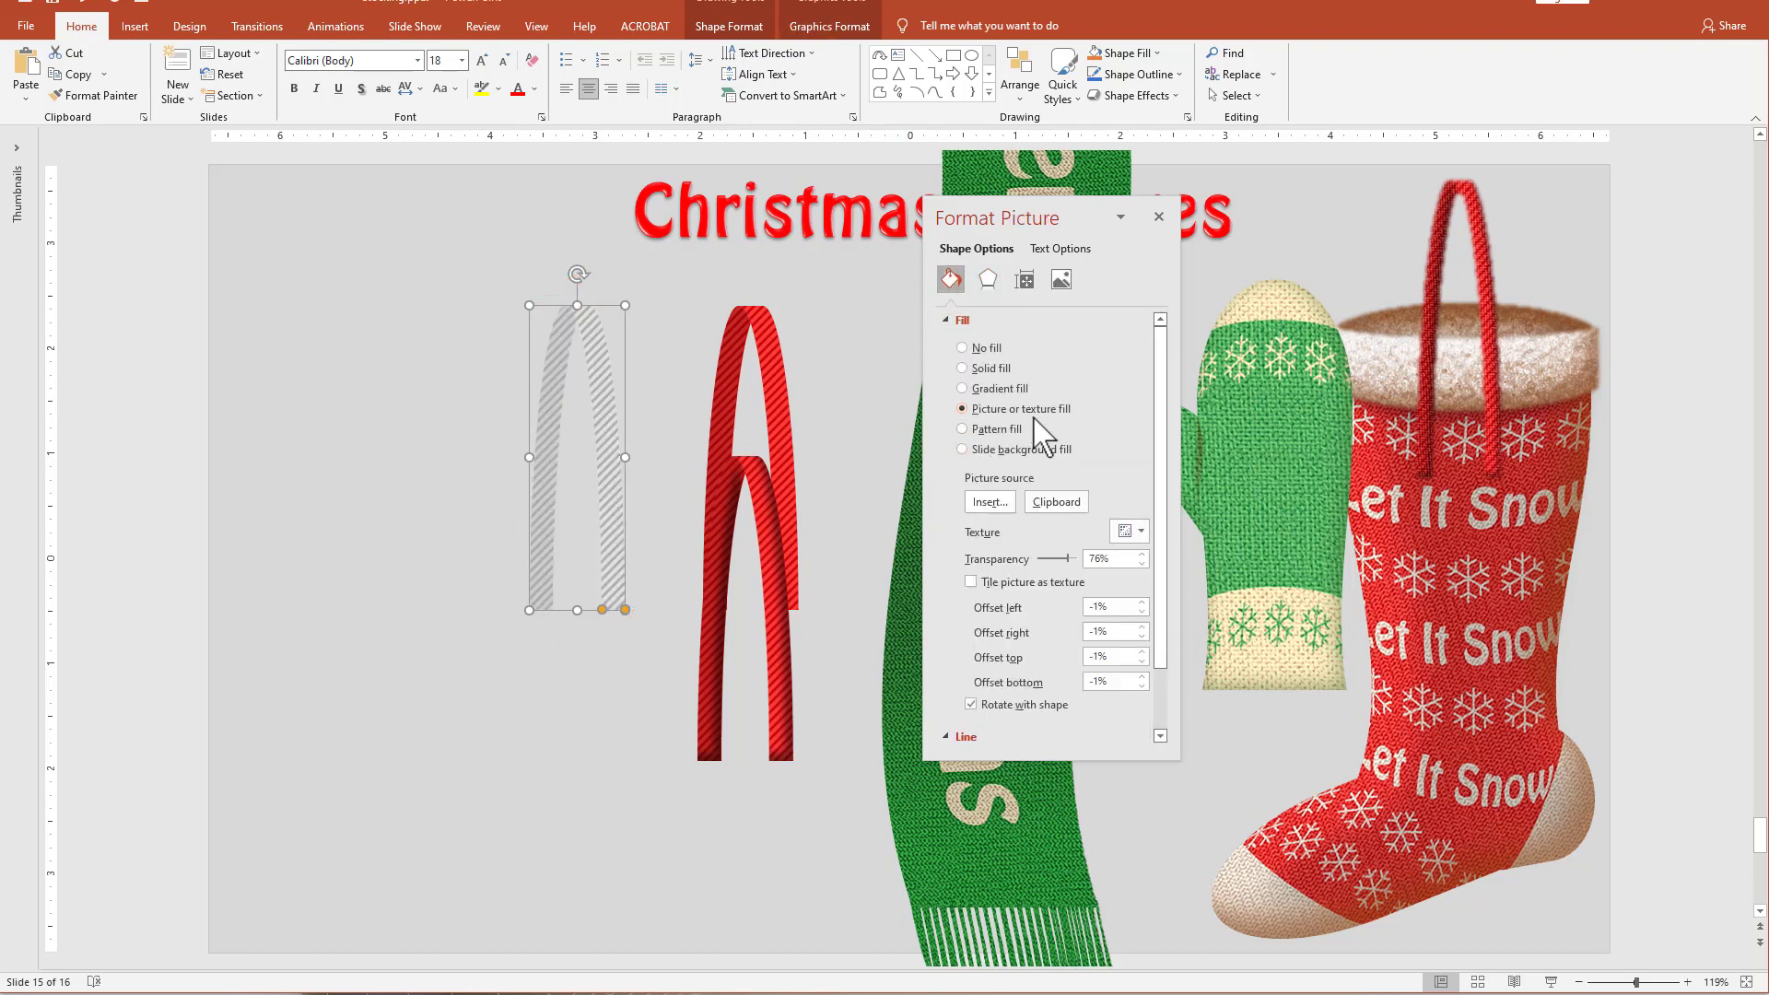
left_click(1064, 502)
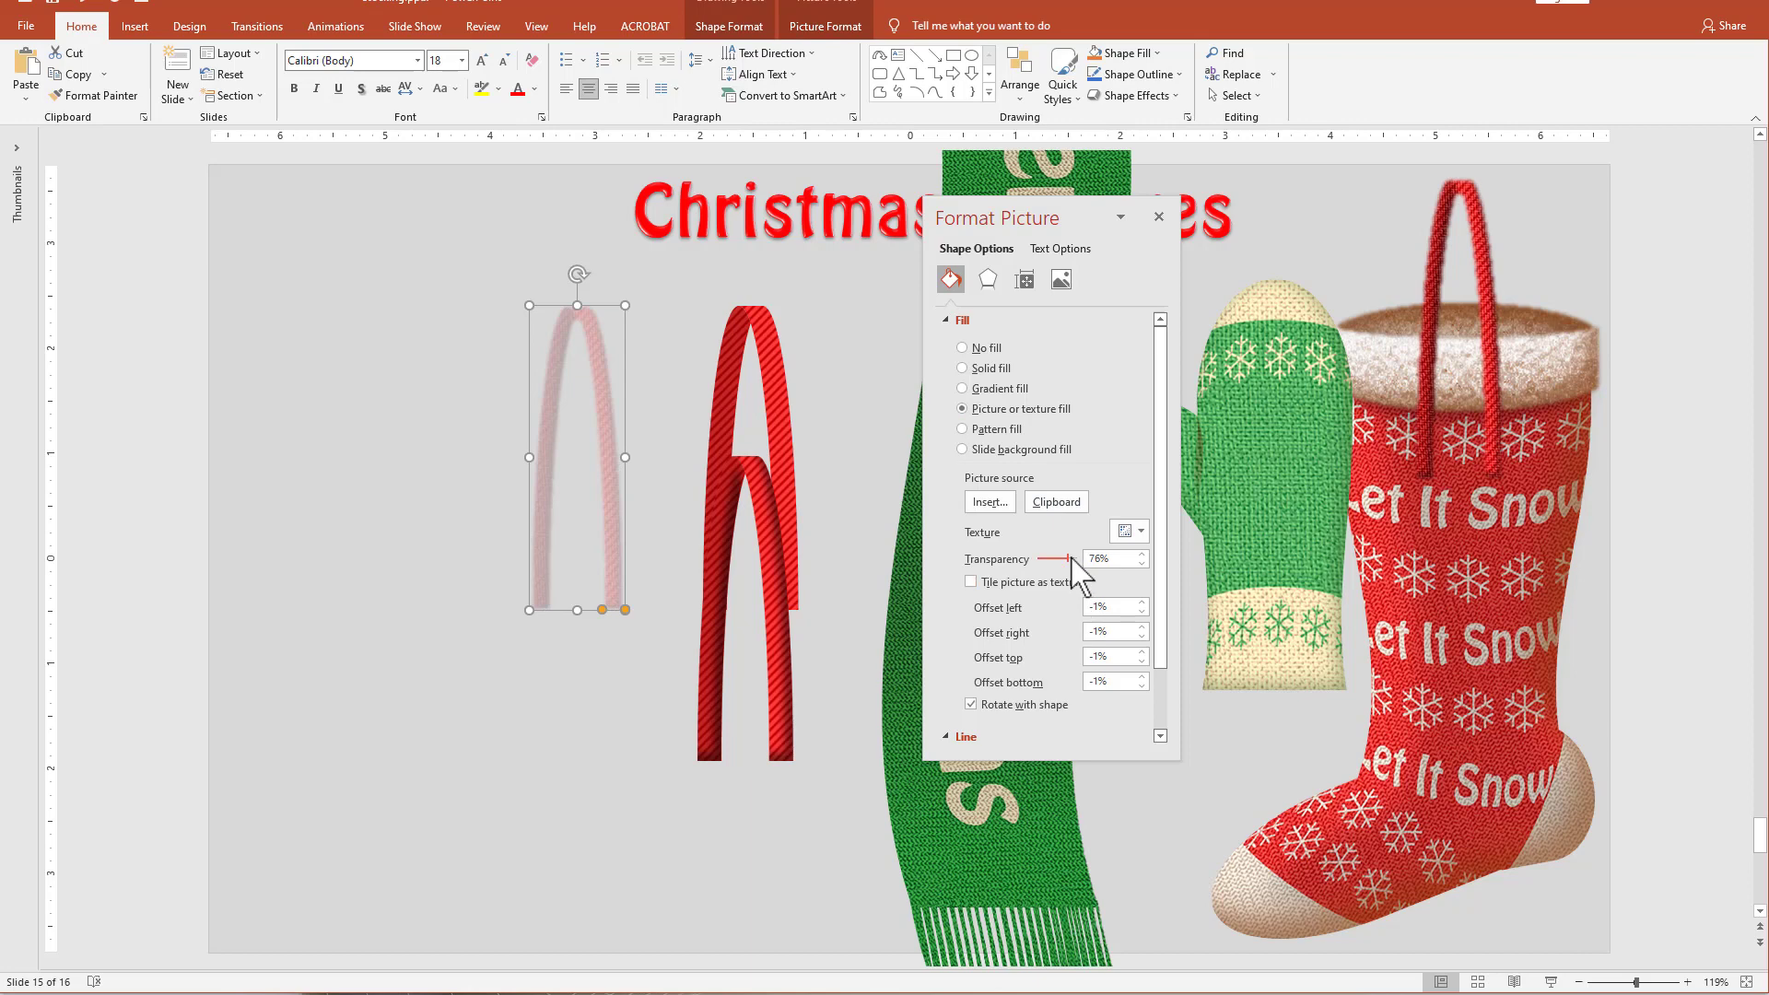
left_click_drag(1067, 559, 1018, 560)
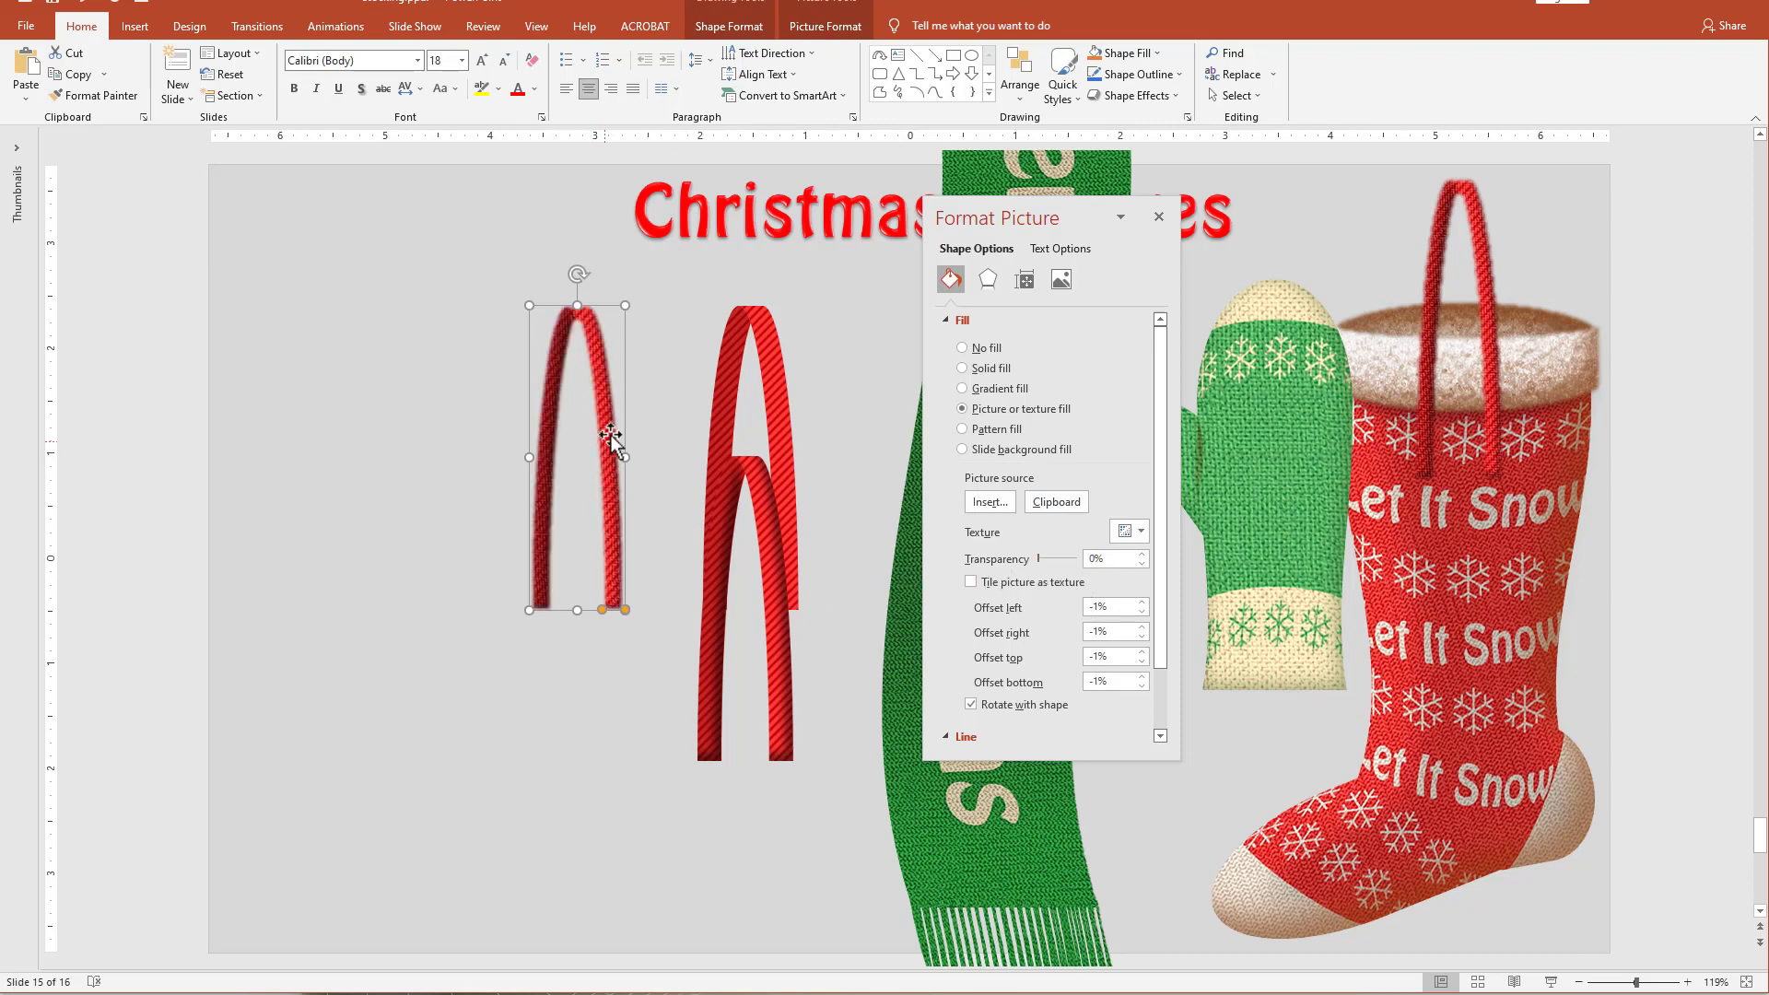
Replace the soft-edged arch picture on the stocking with the picture-filled arch, moving the old picture to an empty part of the slide.
left_click_drag(612, 430, 1566, 308)
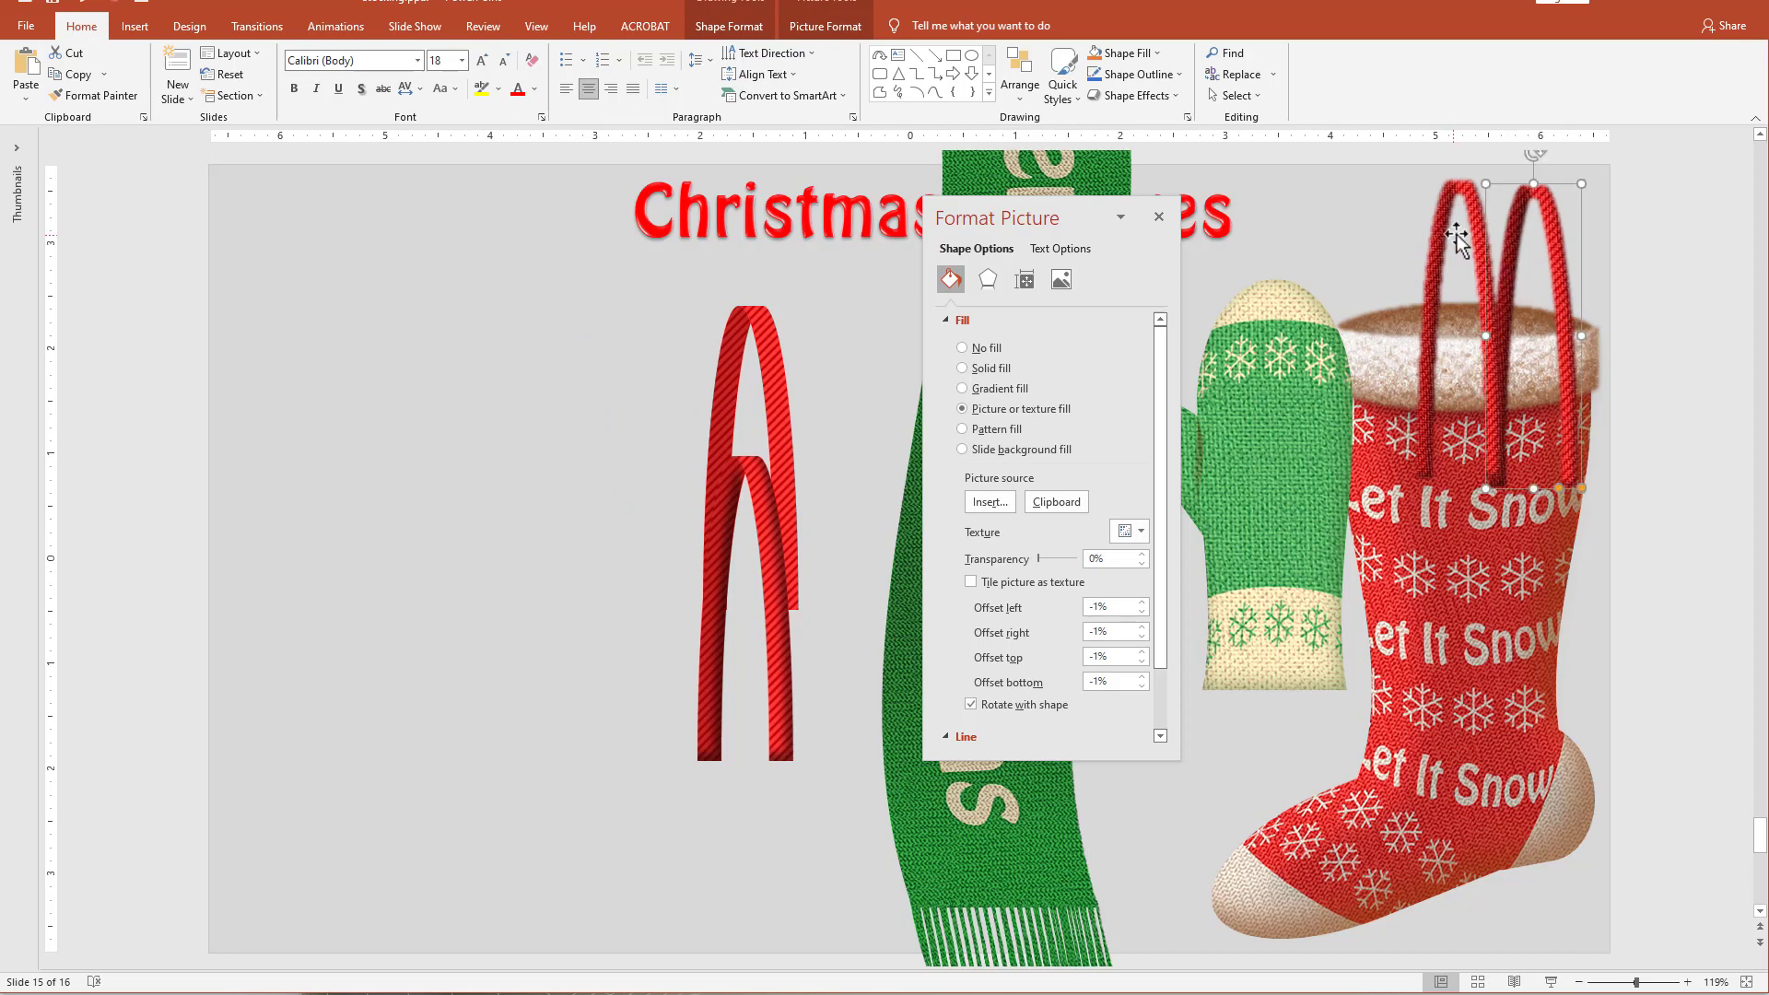
left_click_drag(1443, 222, 367, 412)
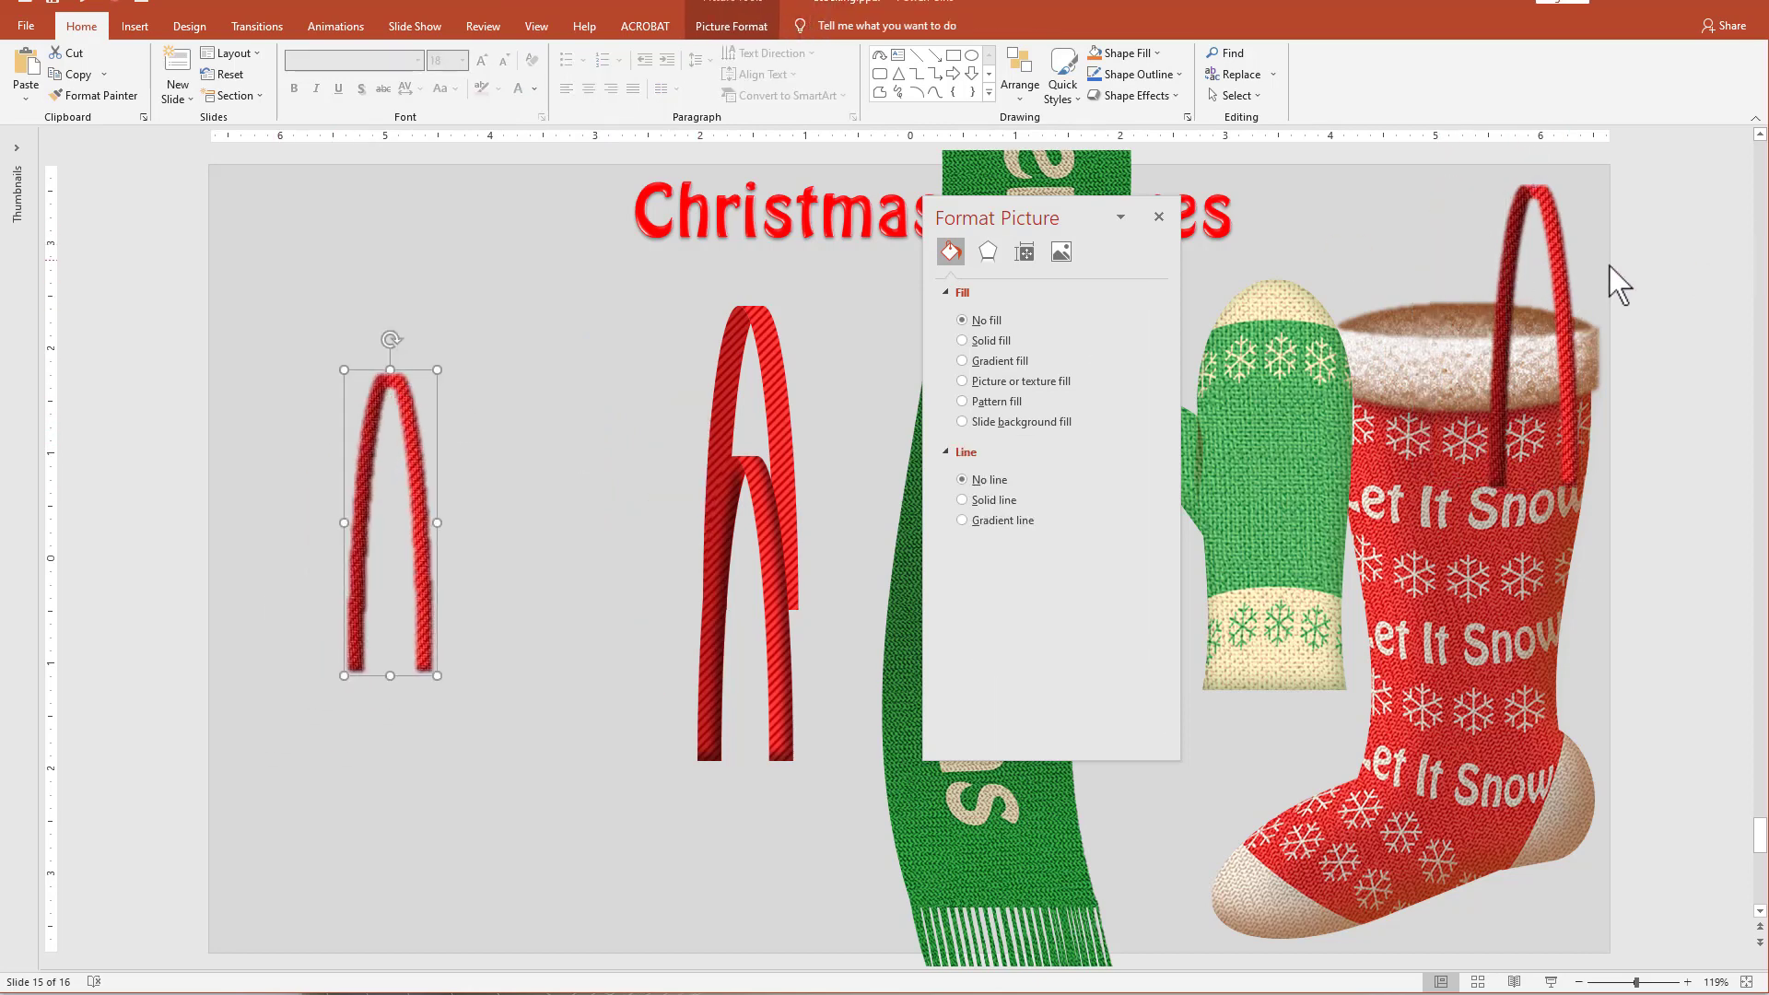
left_click_drag(1566, 263, 1490, 238)
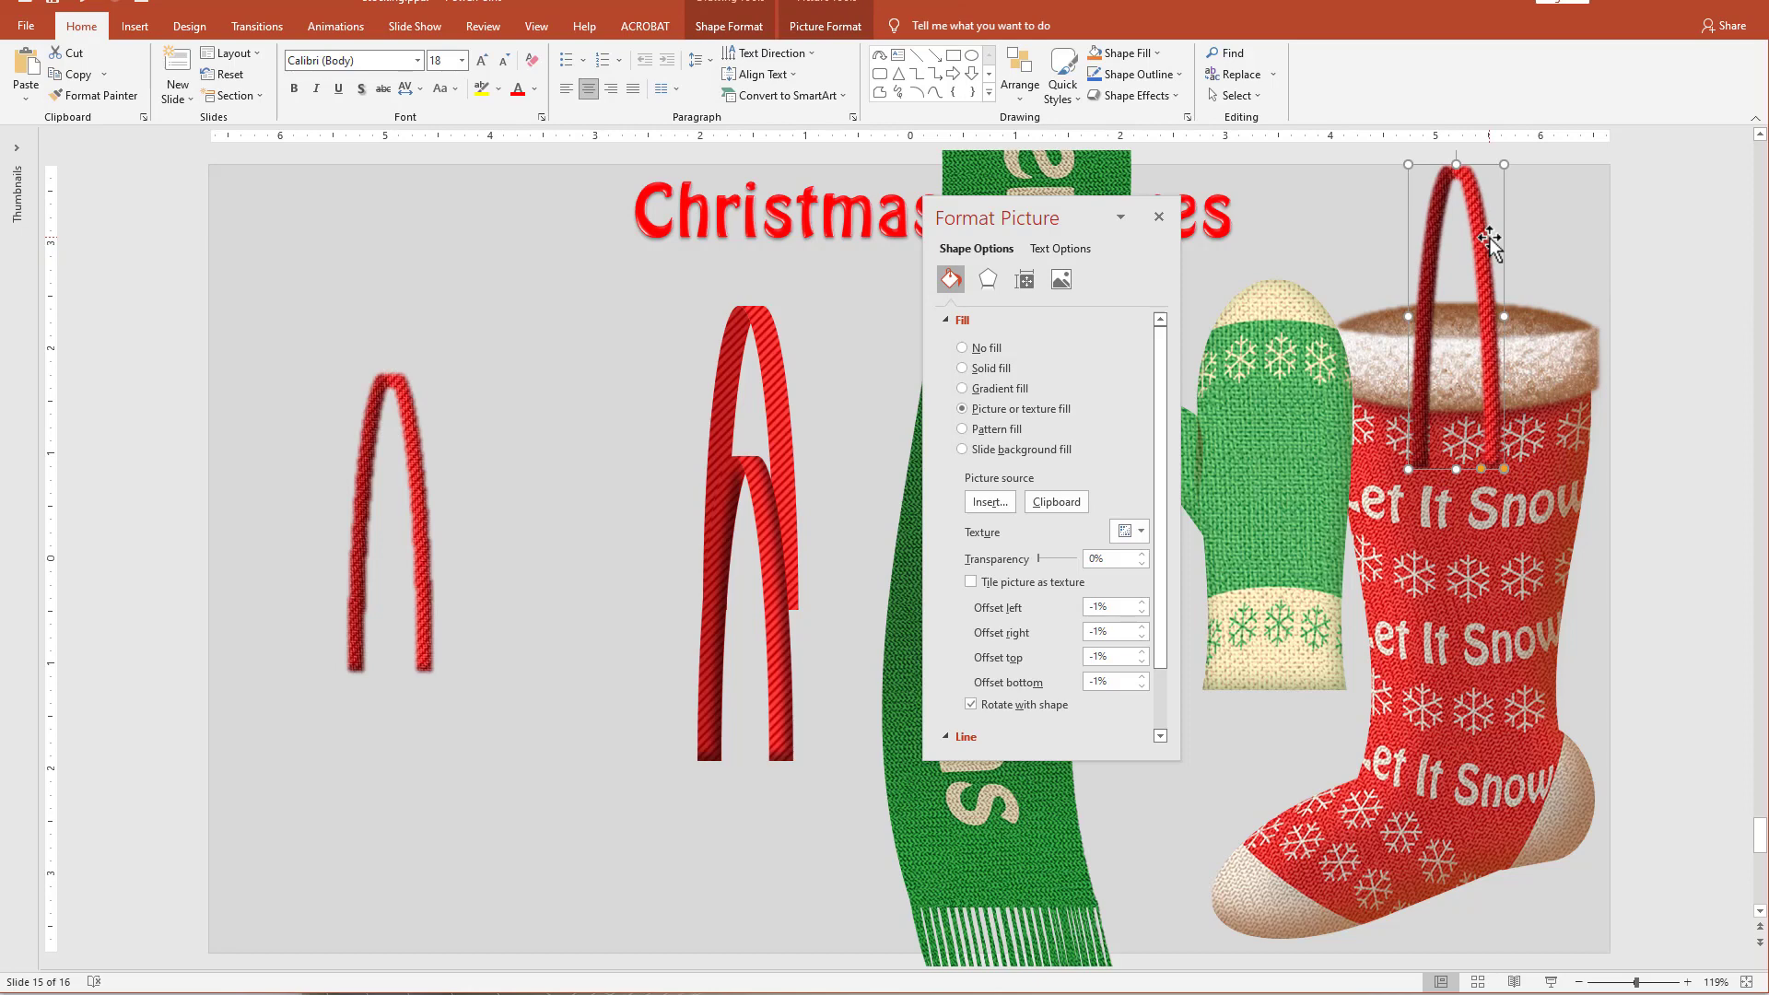
left_click_drag(1493, 351, 1503, 351)
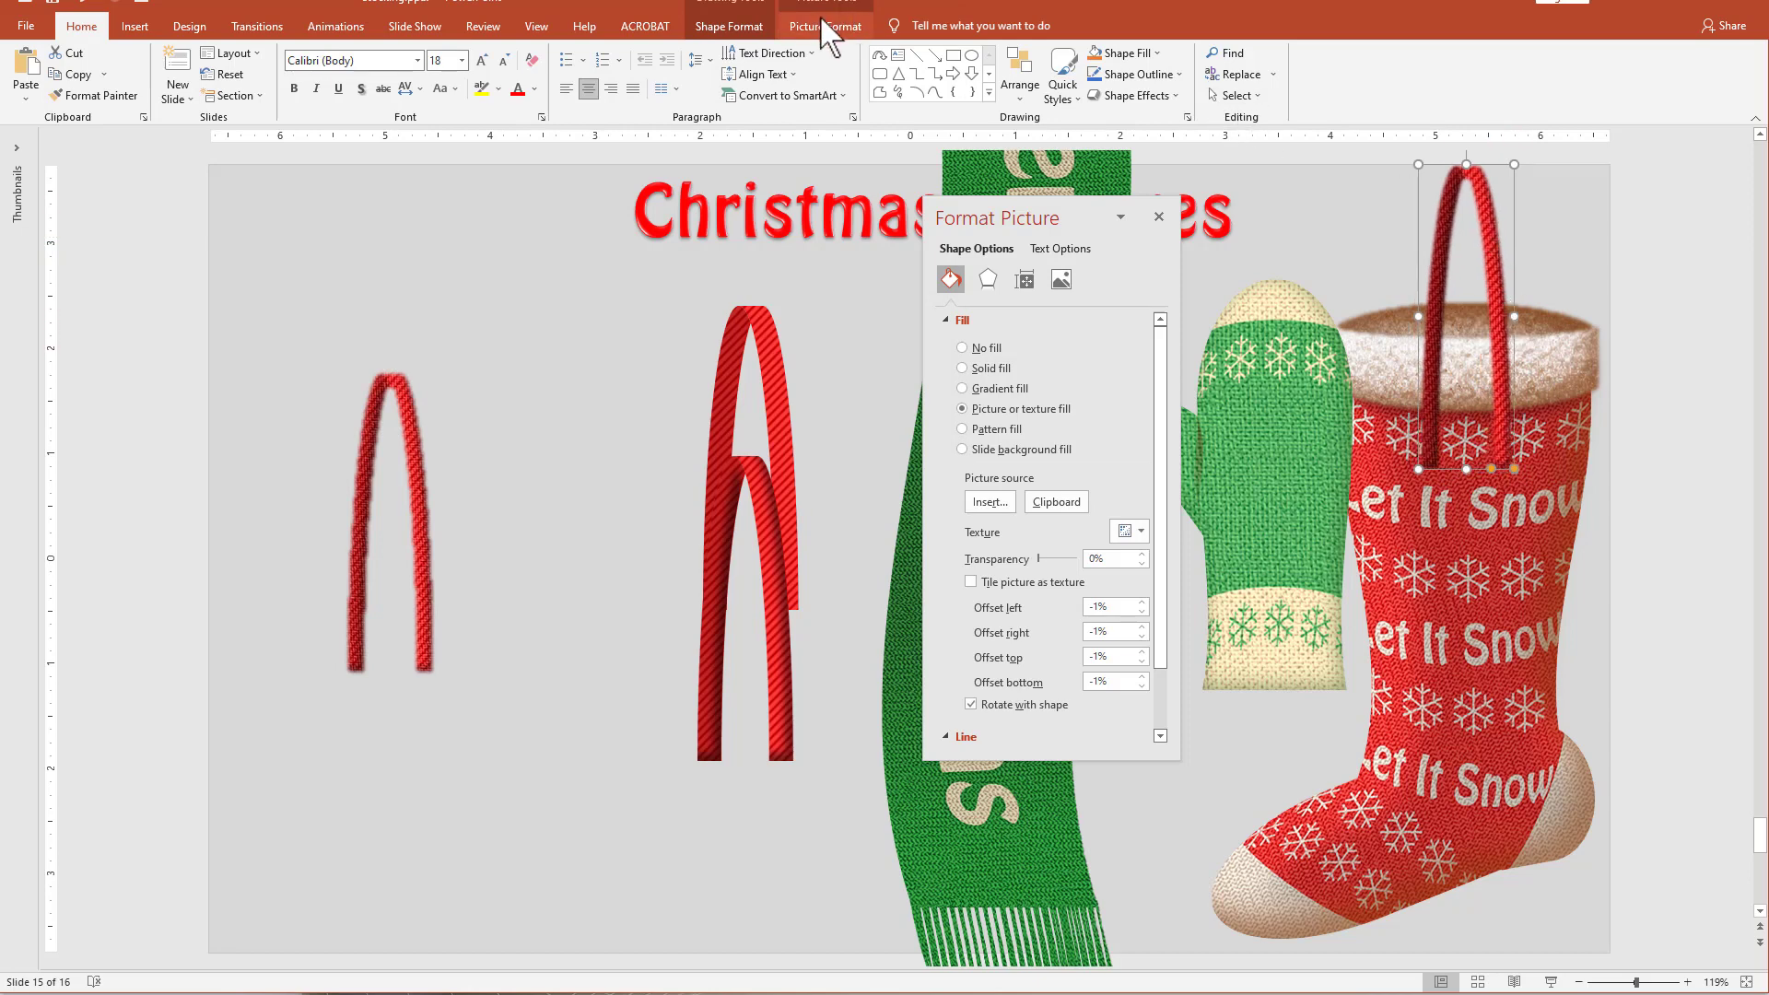
Sharpen the picture fill of the arch placed on the stocking.
left_click(824, 26)
left_click(108, 74)
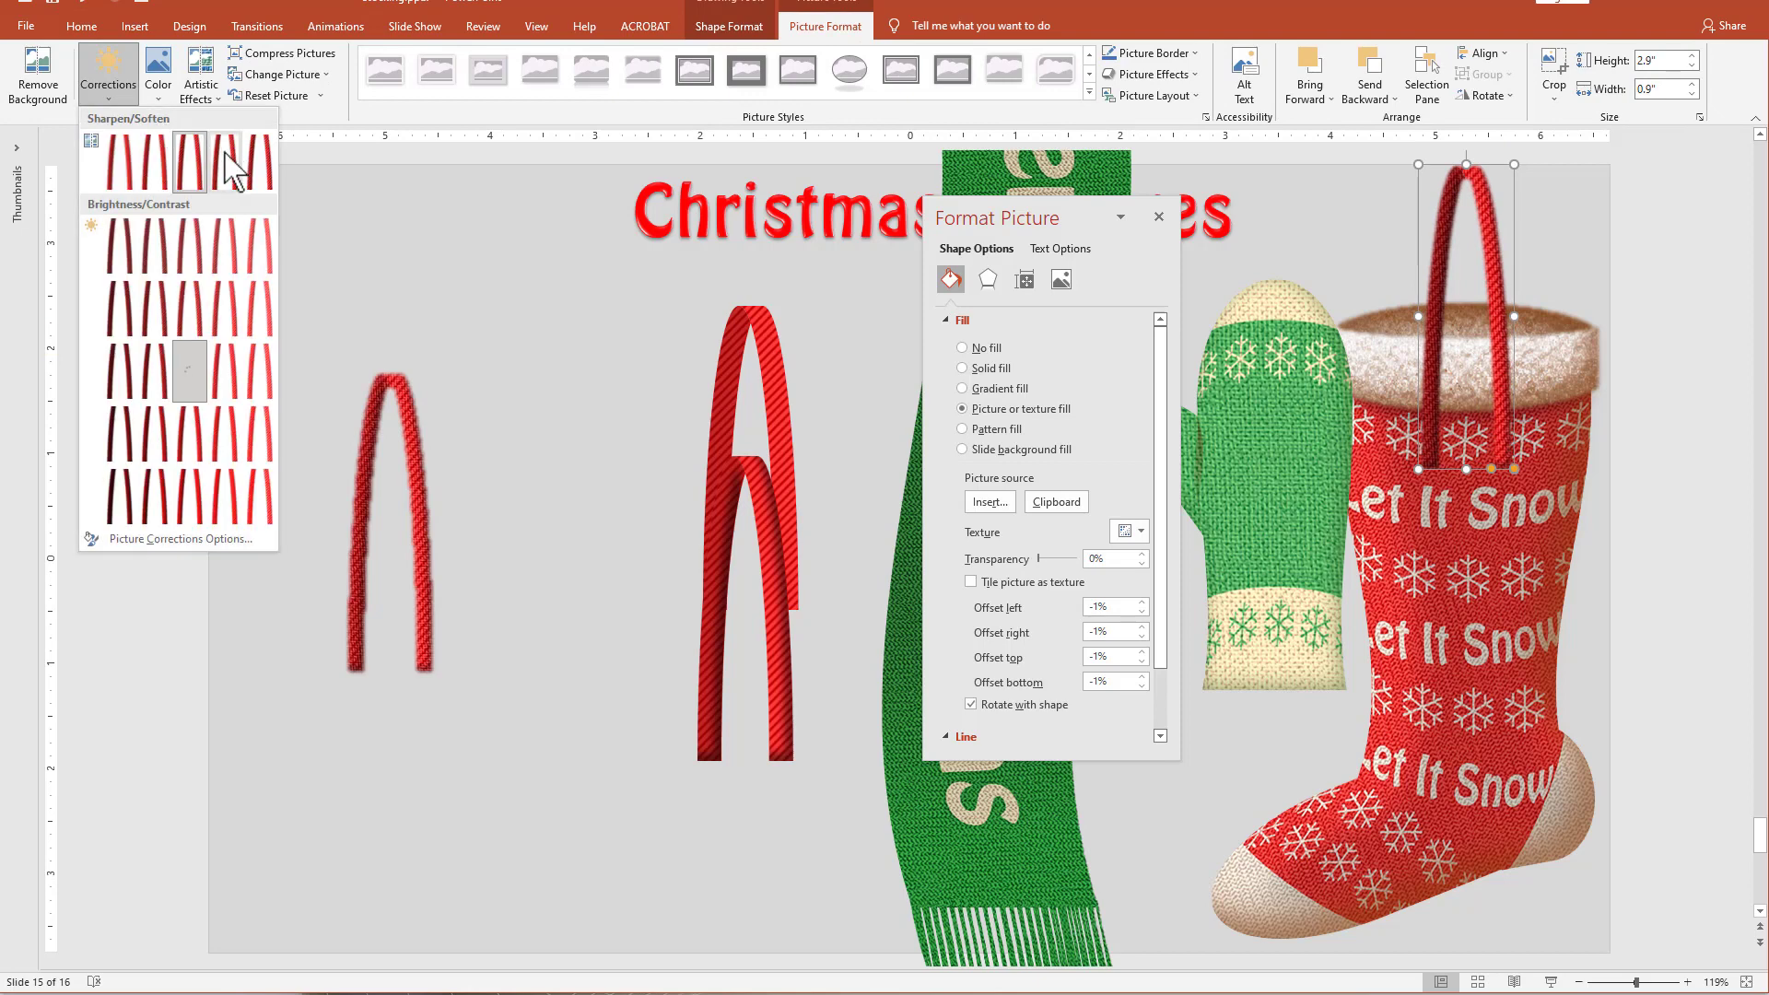
left_click(224, 154)
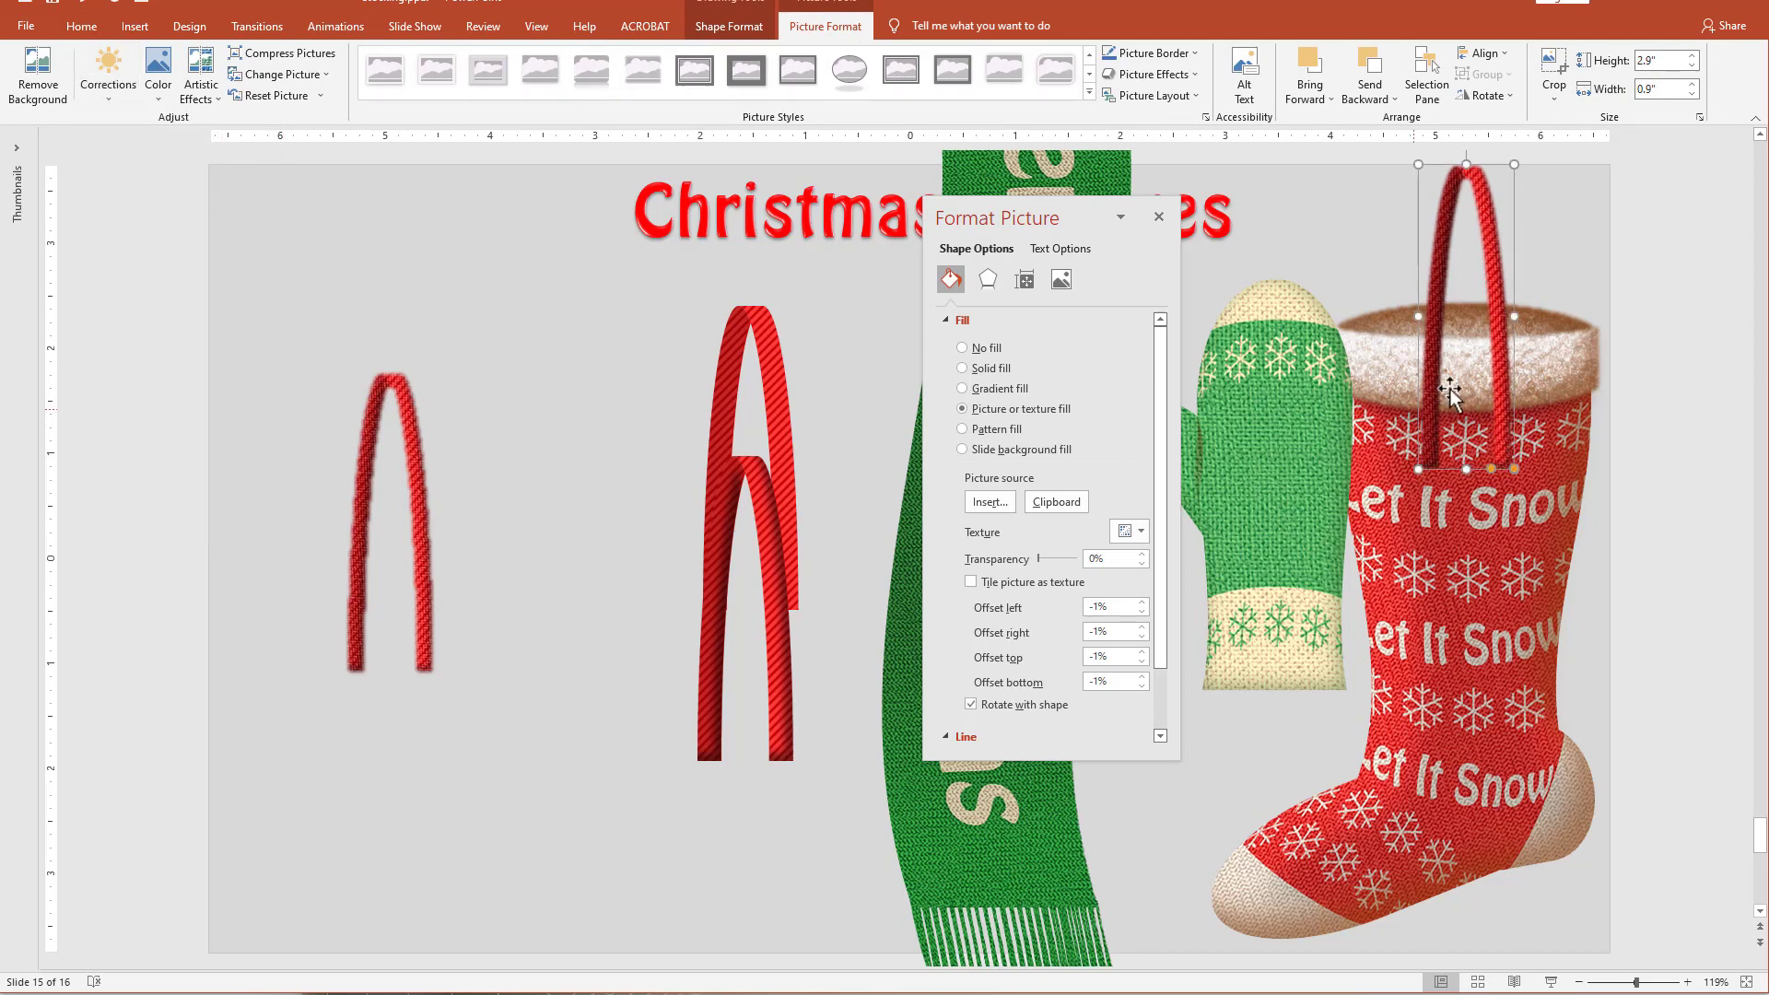
Send the arch behind the stocking and raise it so it forms a hanging loop above the cuff.
left_click_drag(1505, 408, 1499, 428)
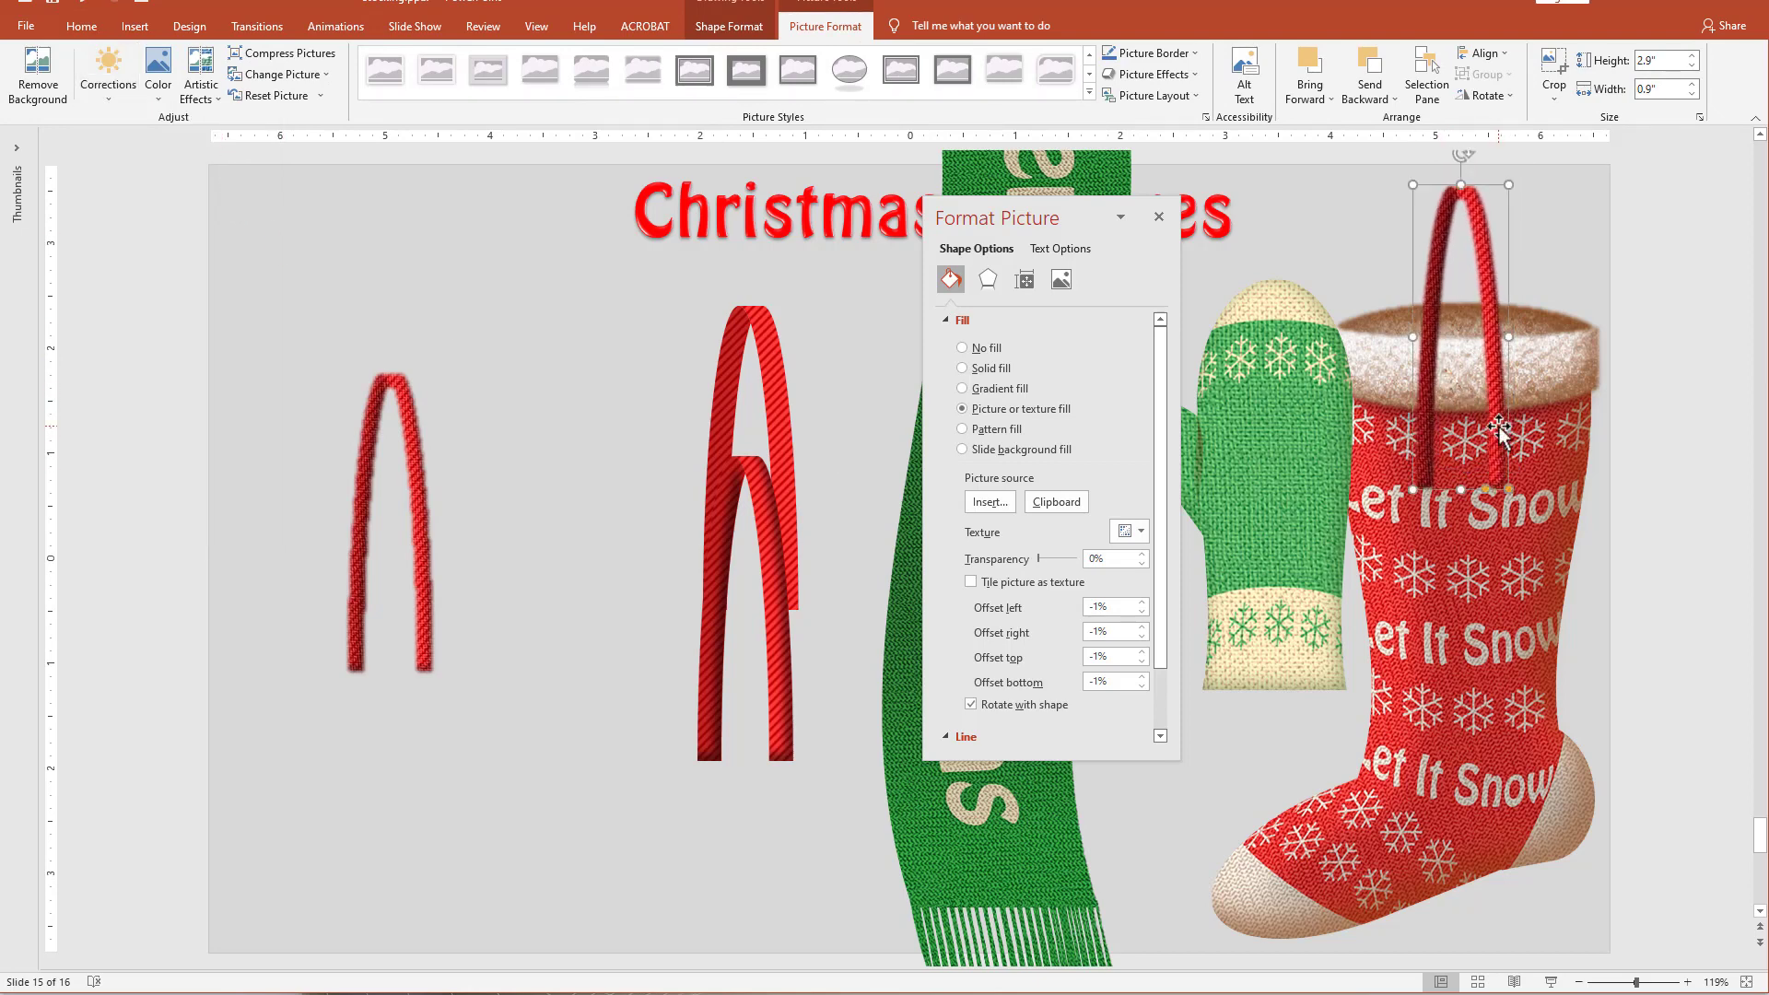
right_click(1500, 427)
left_click(1557, 610)
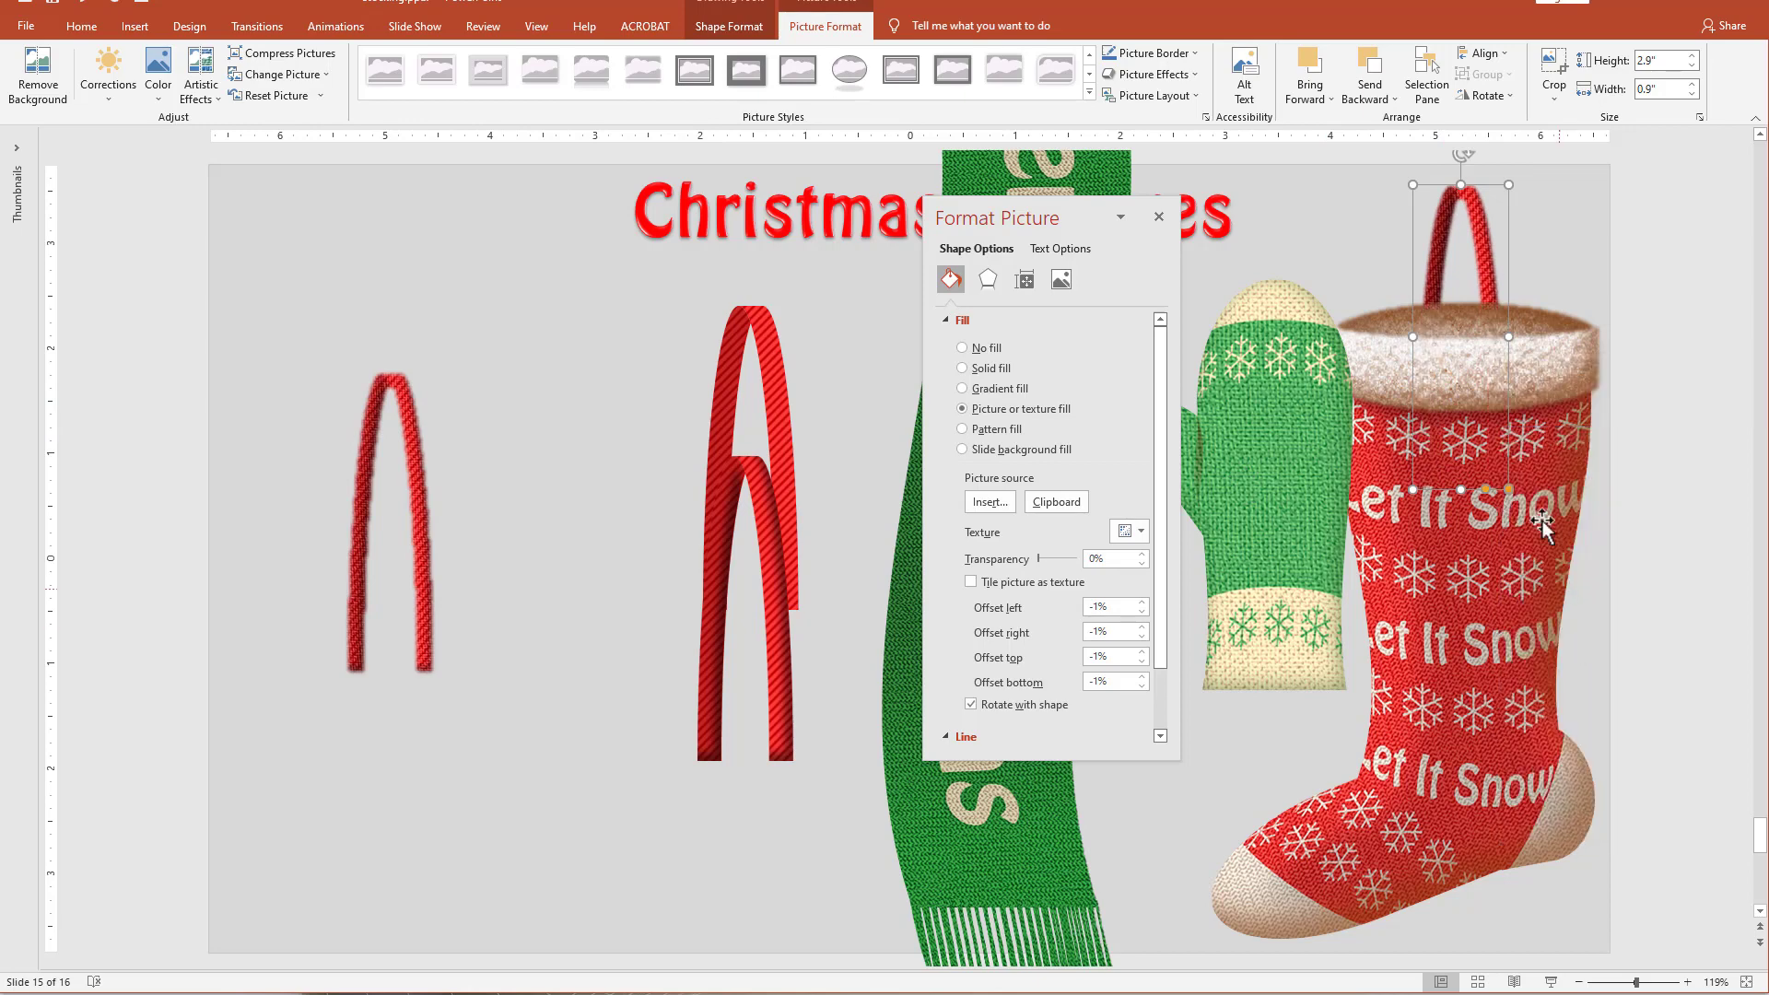
left_click_drag(1473, 273, 1499, 242)
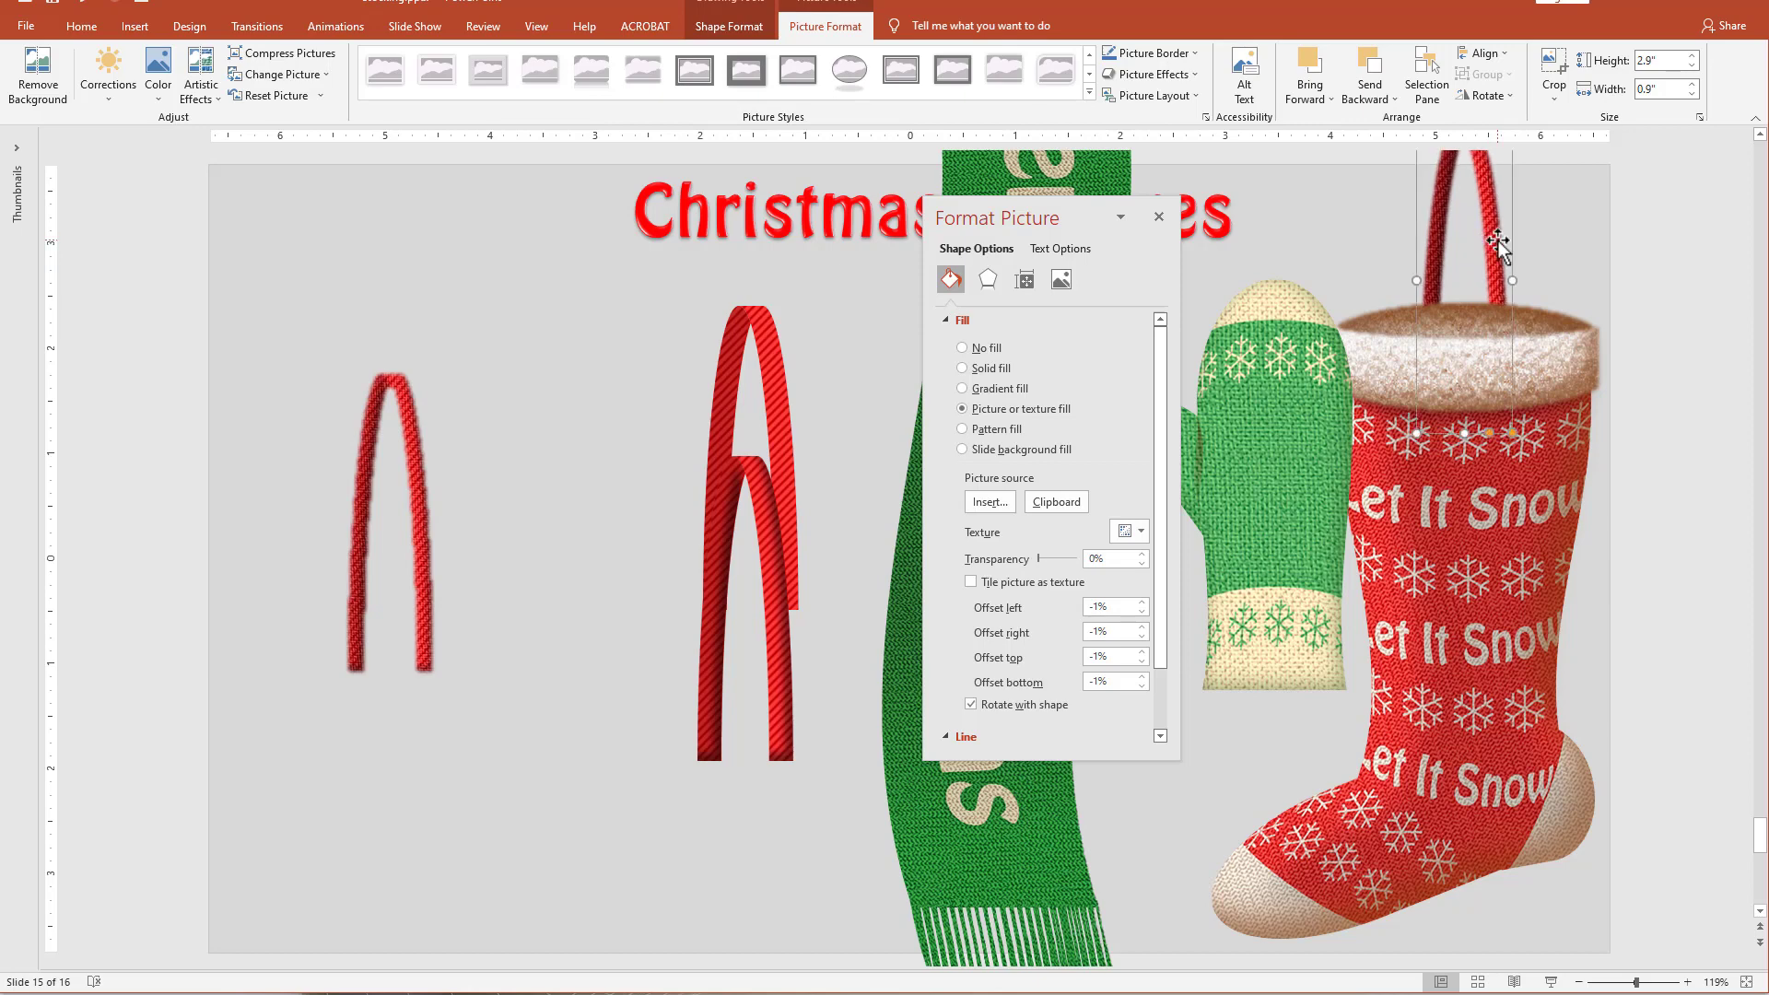
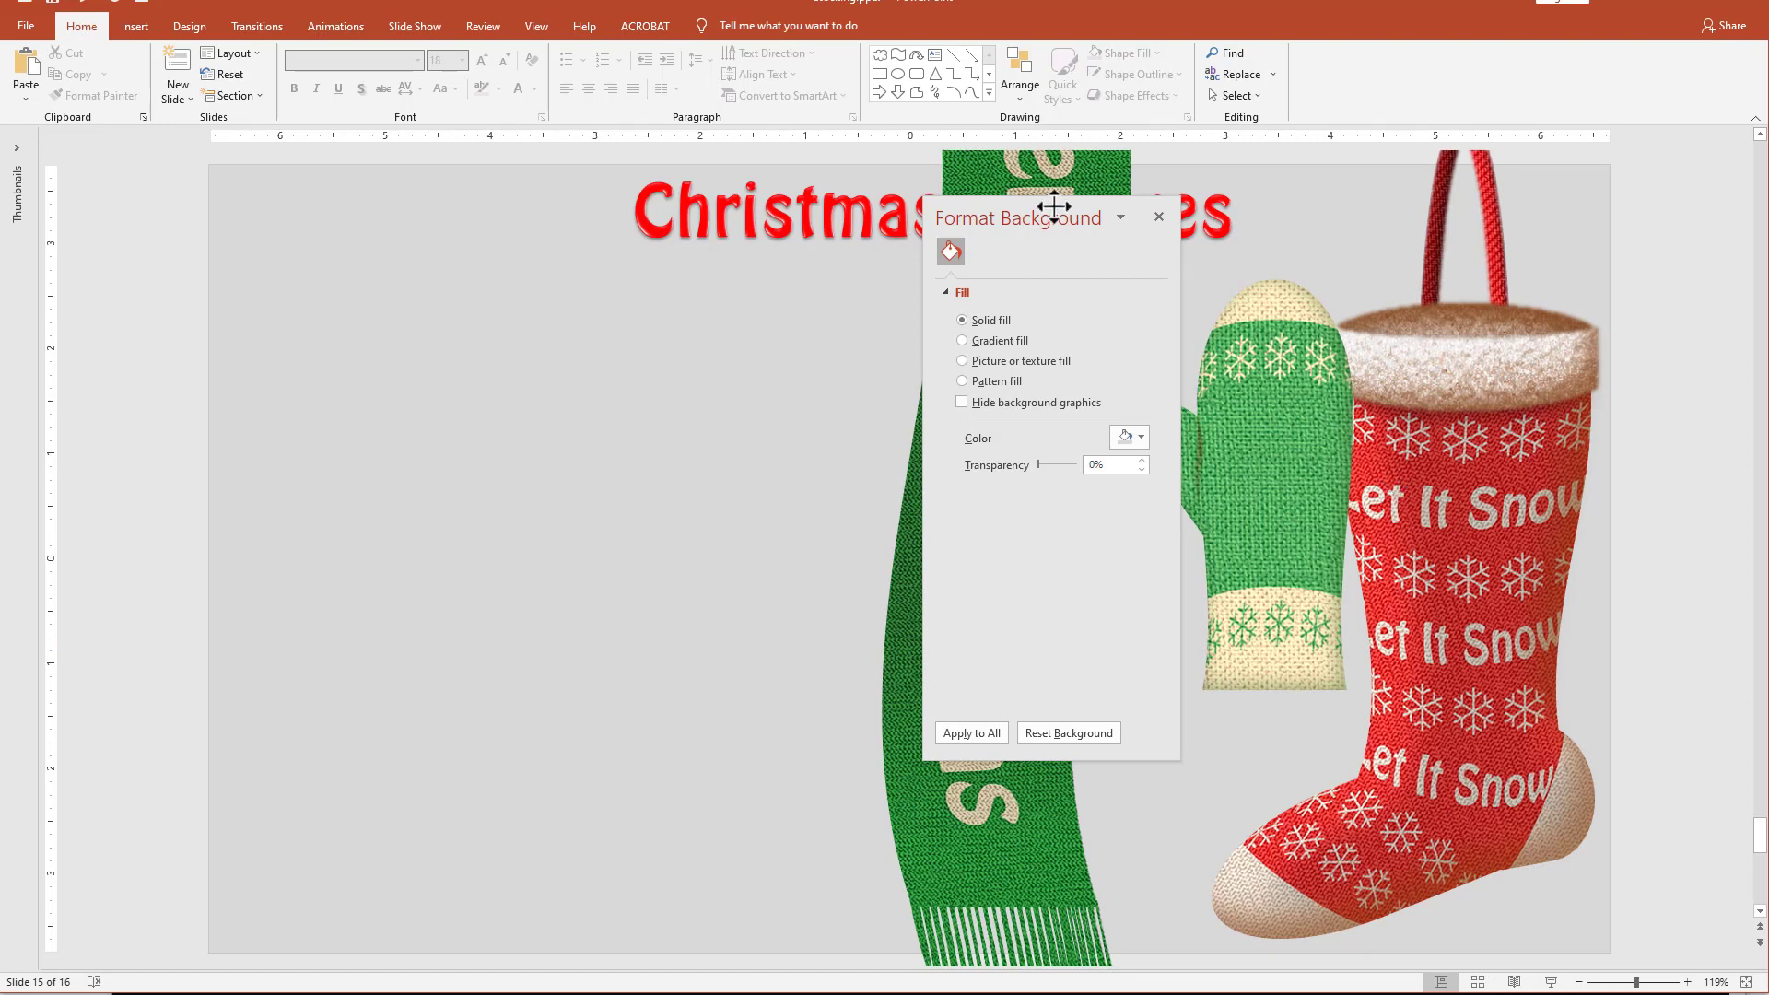
Draw a thin wave shape about 2.01" by 0.24" on the empty area of the slide and adjust its curve.
left_click(989, 92)
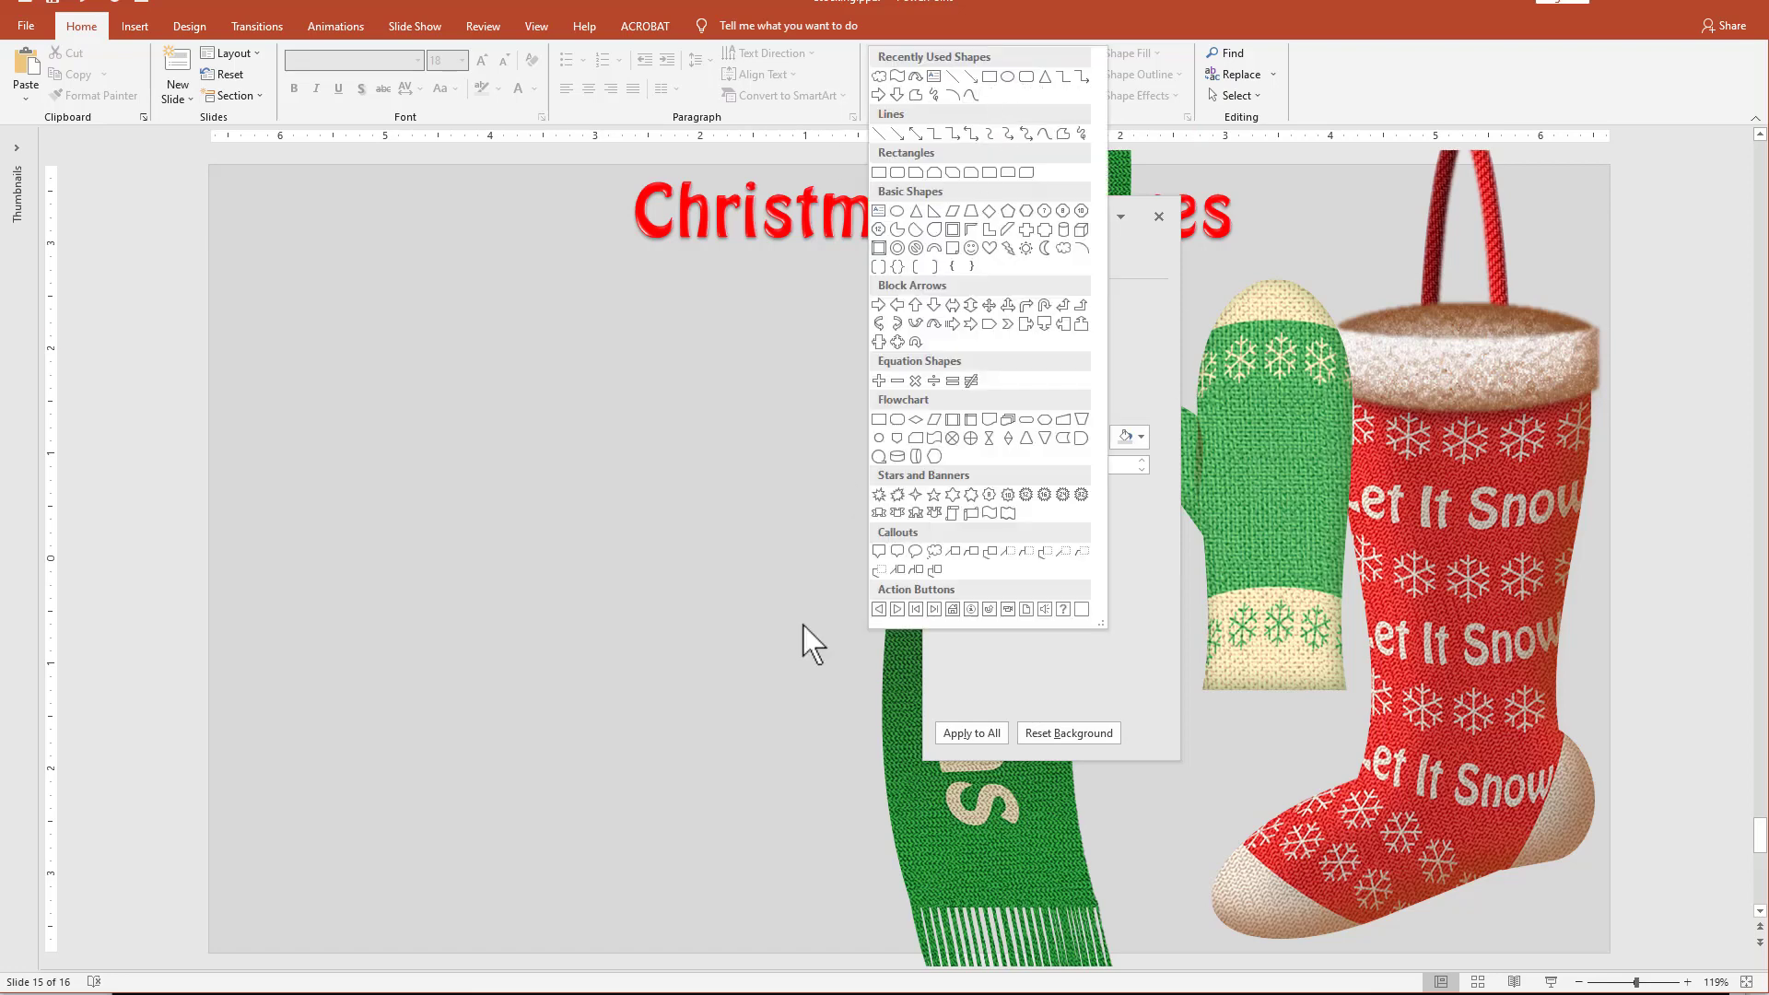
left_click(989, 514)
left_click_drag(450, 319, 663, 346)
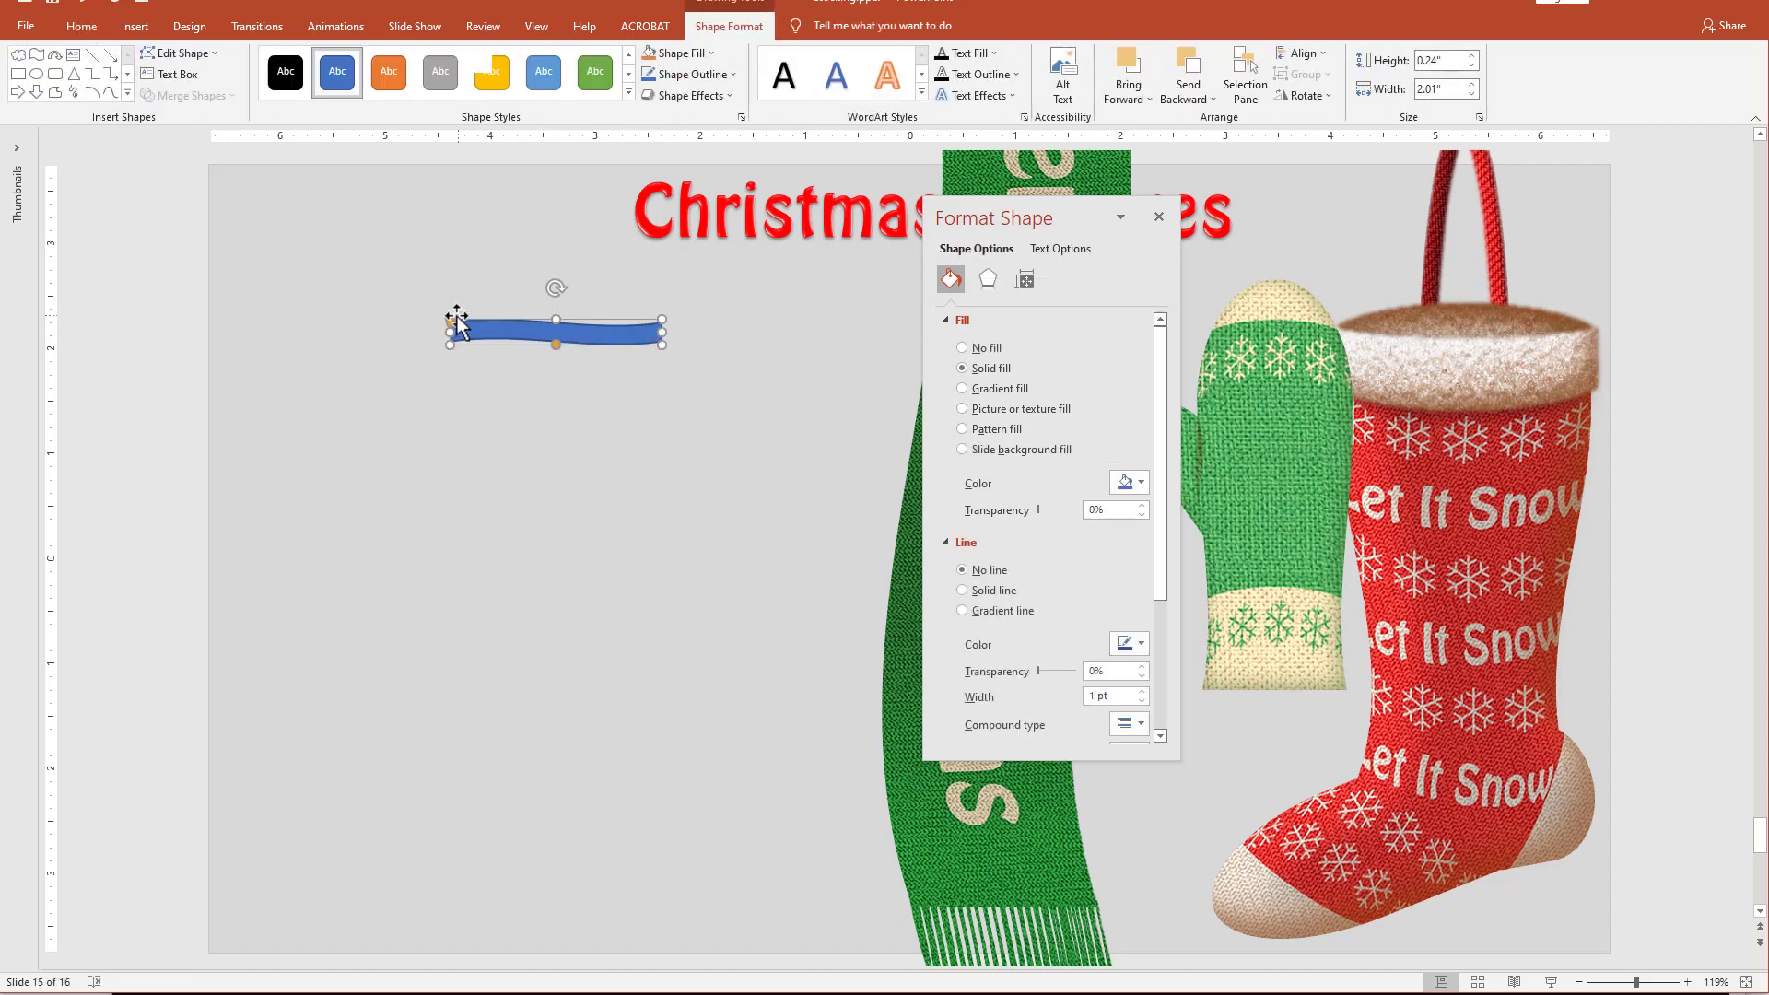
left_click_drag(450, 324, 419, 406)
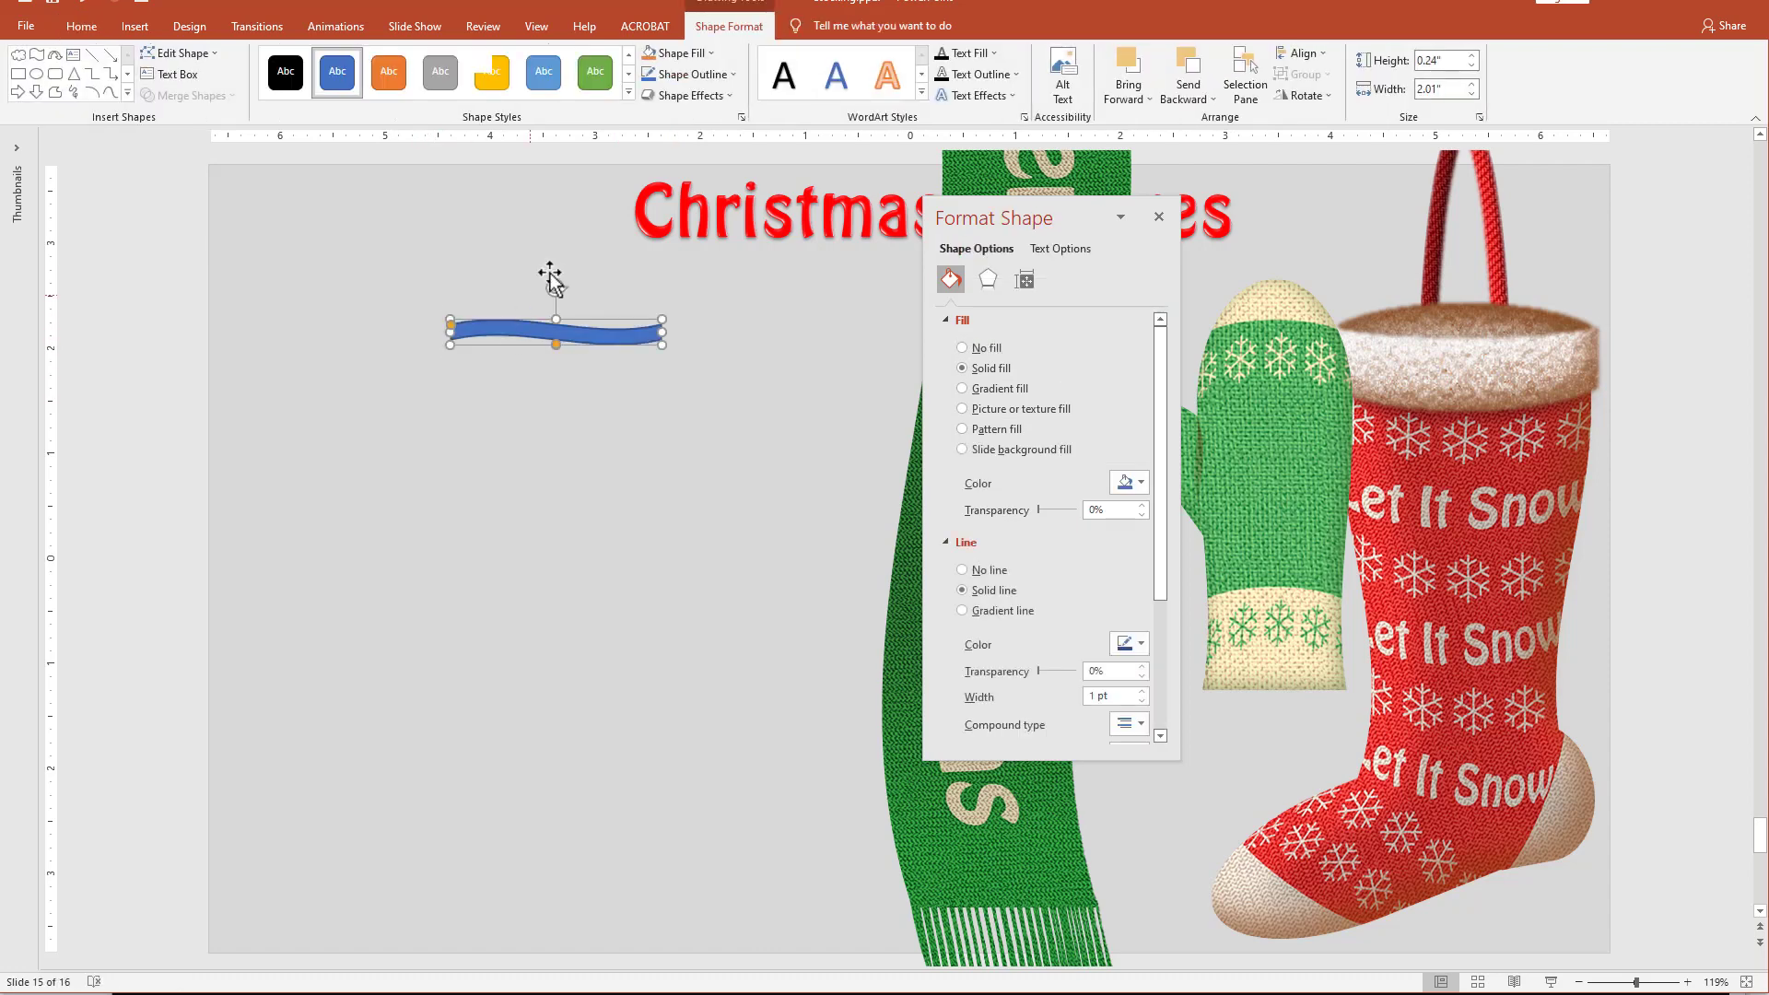
Rotate the wave shape upright and shrink it to about 1.46" long and 0.15" thick as a twig.
left_click_drag(557, 285, 561, 363)
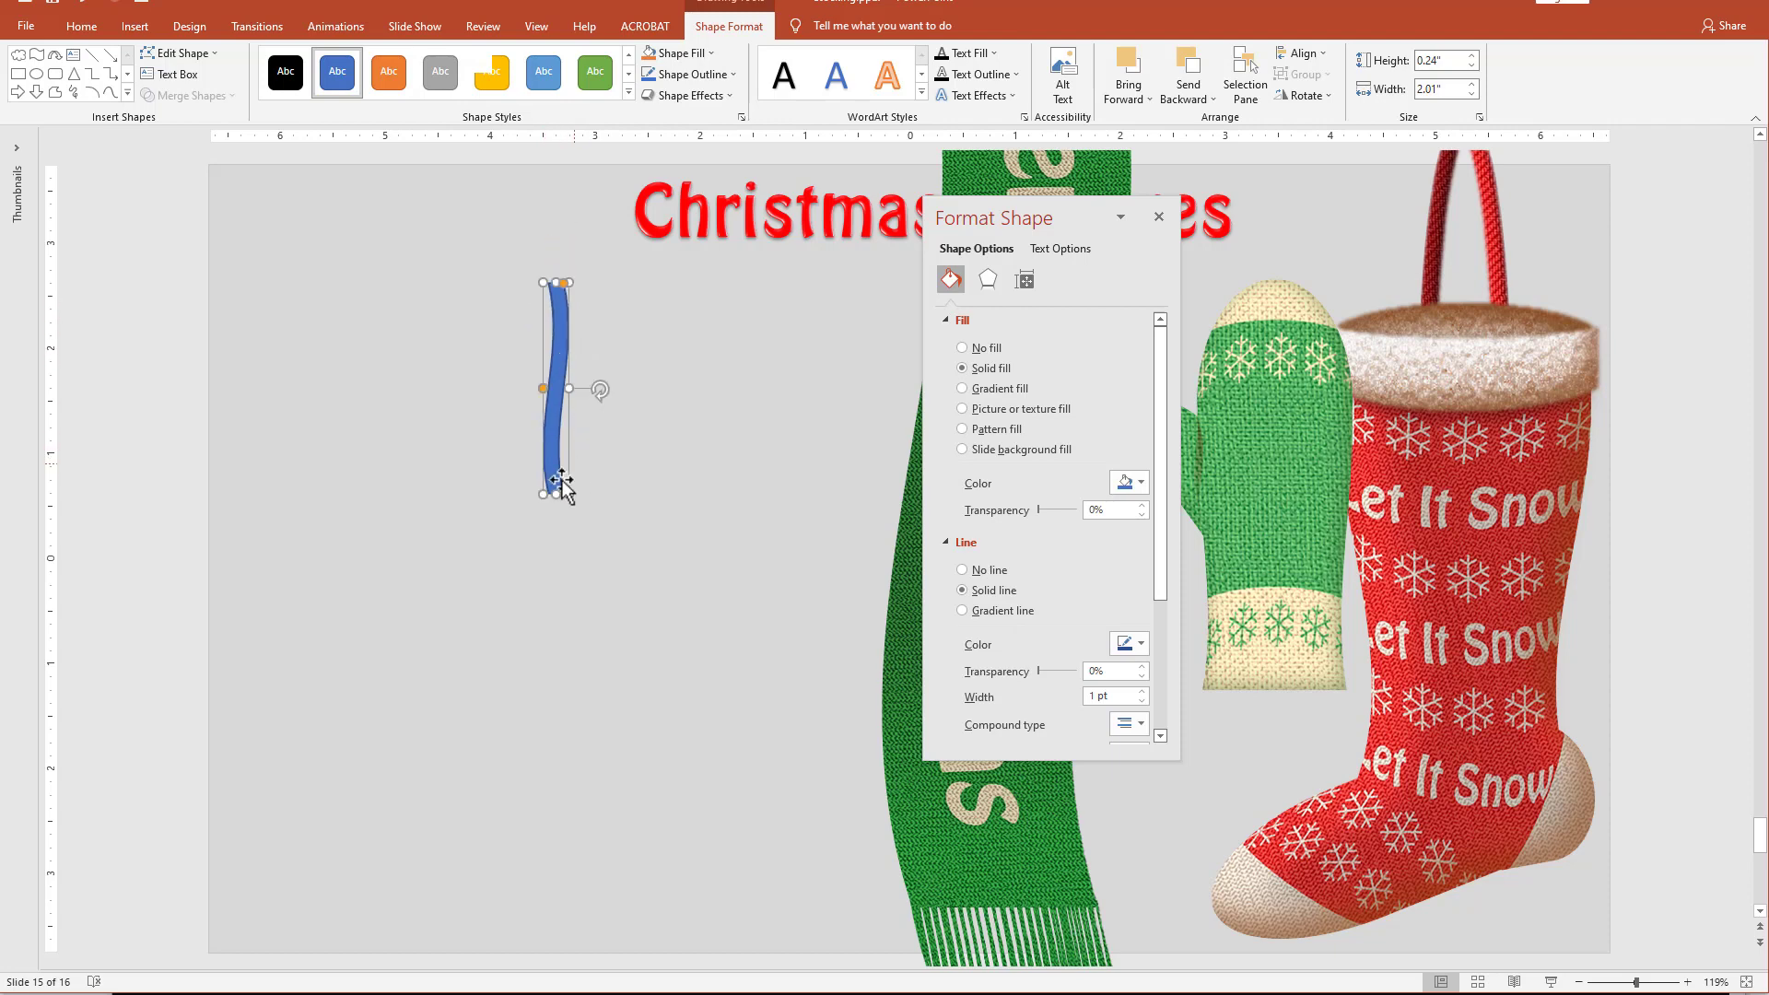
left_click_drag(554, 489, 552, 433)
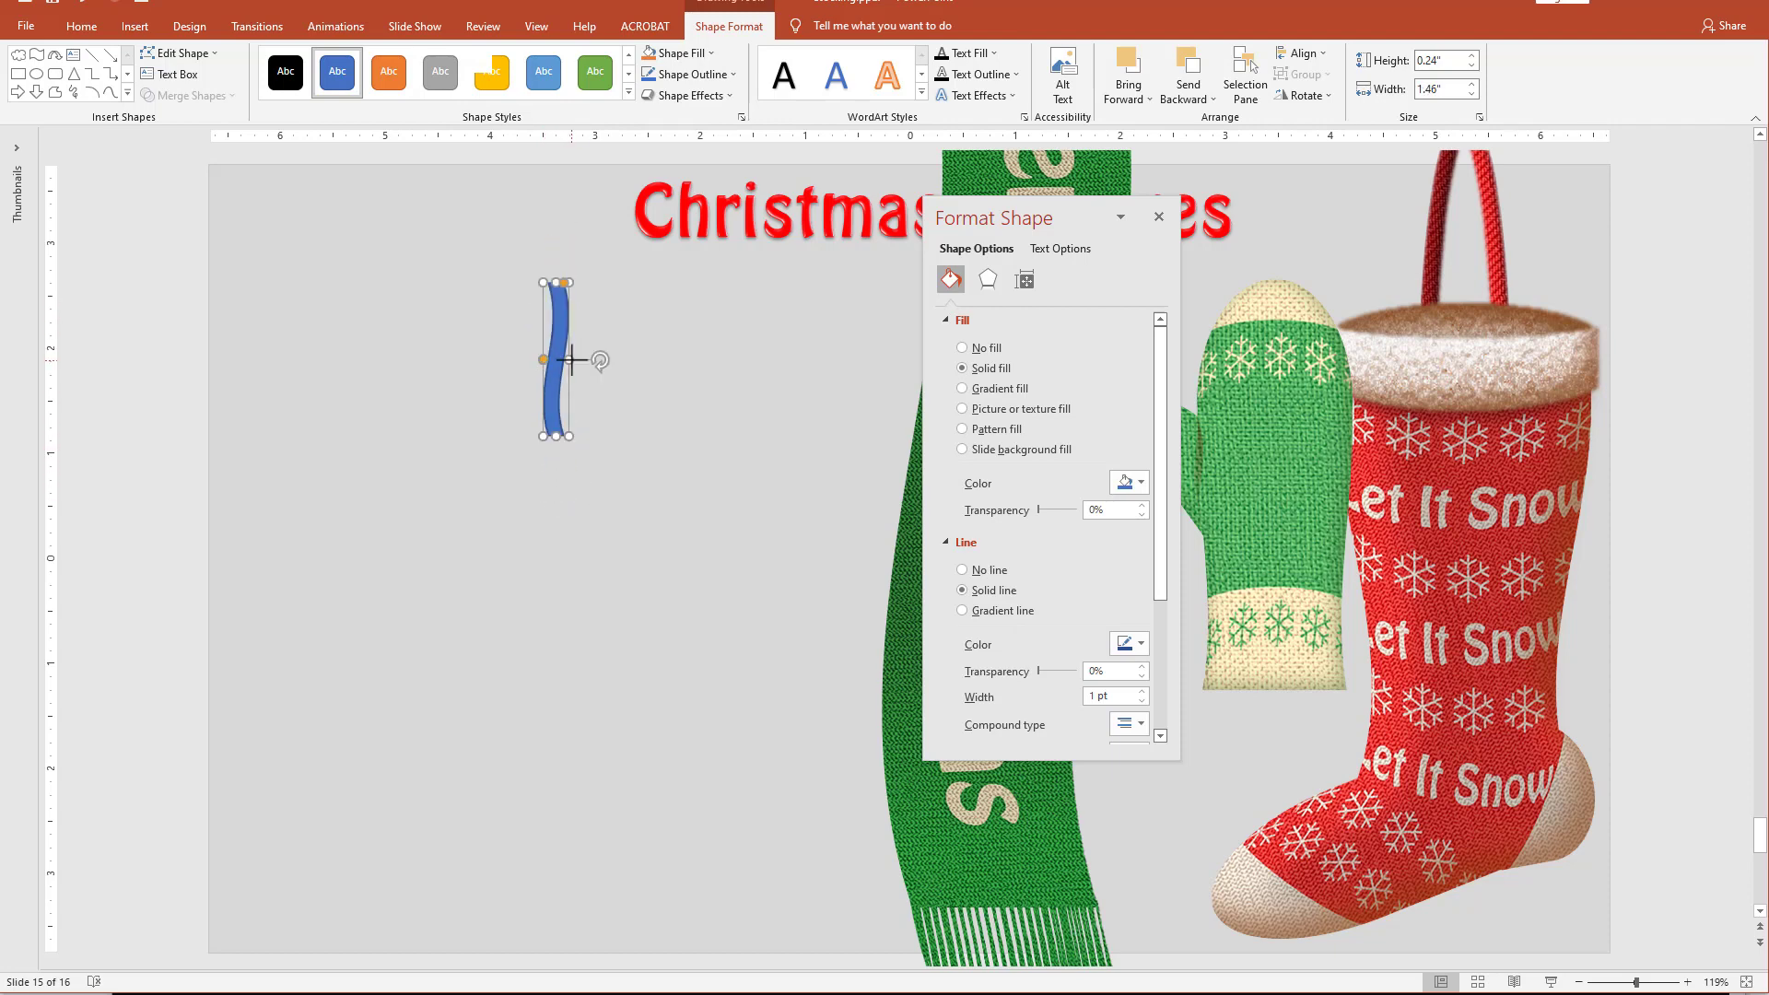
left_click_drag(564, 357, 554, 359)
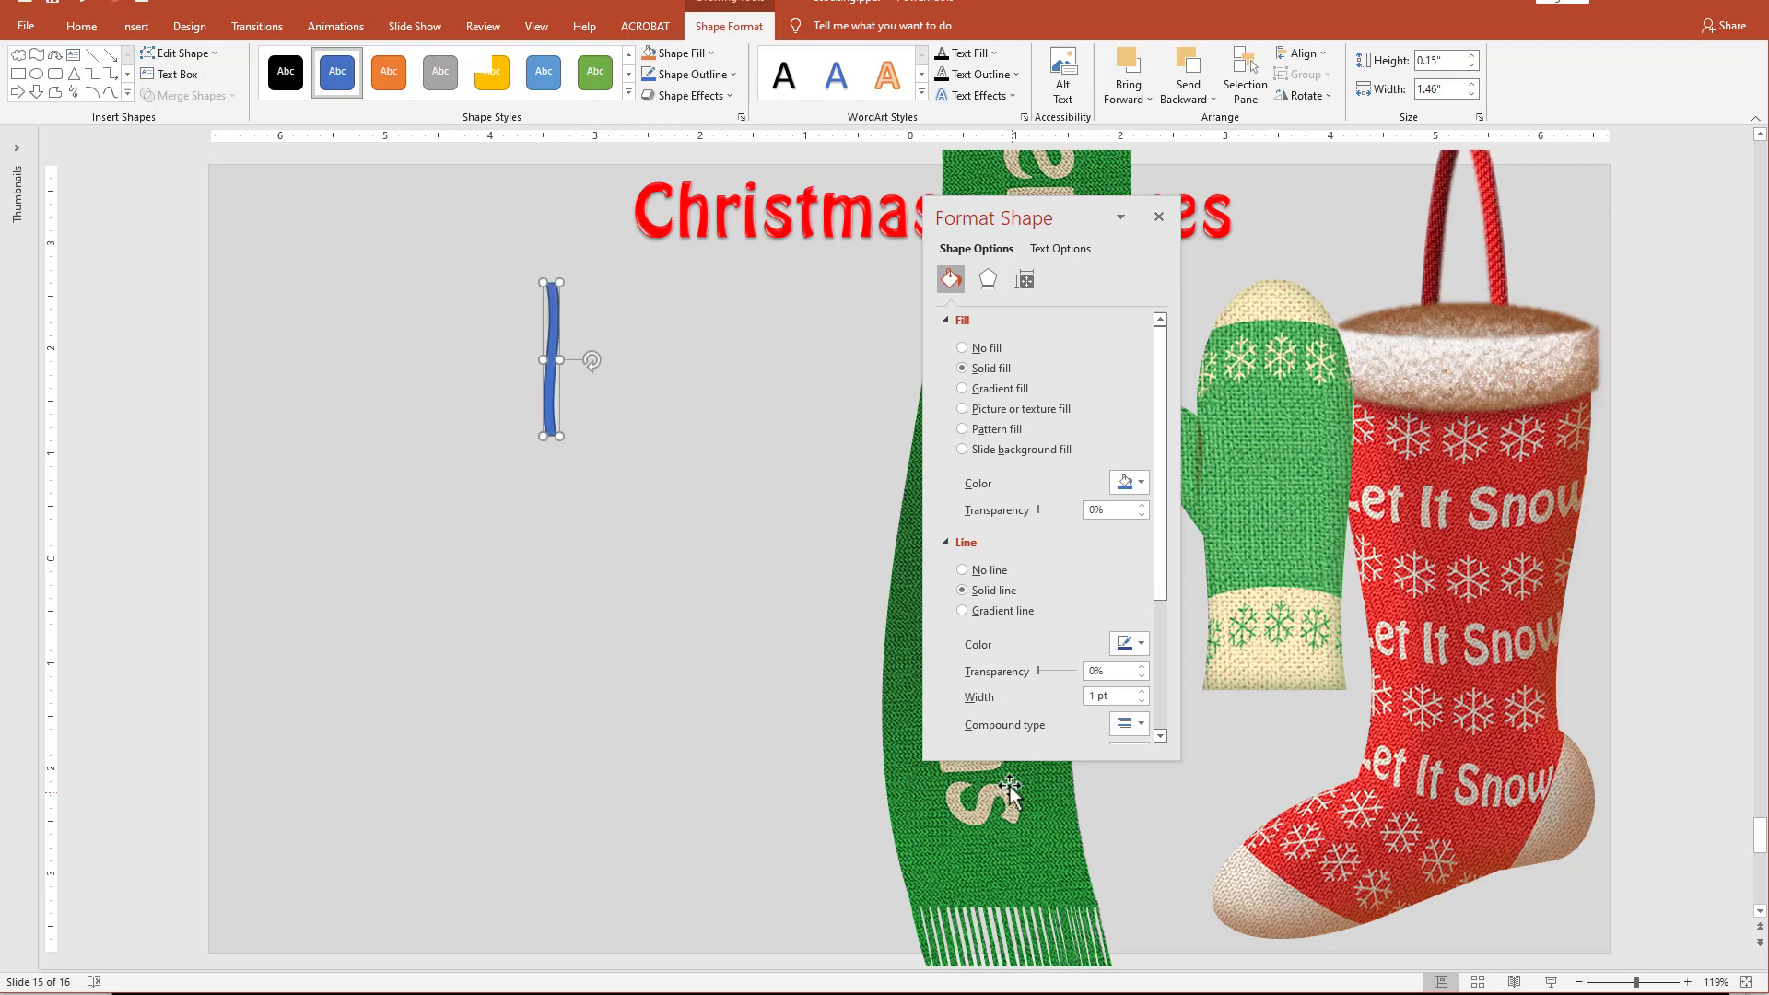
Remove the twig's outline and give it a linear gradient fill at 0° with only the two end stops.
left_click(988, 572)
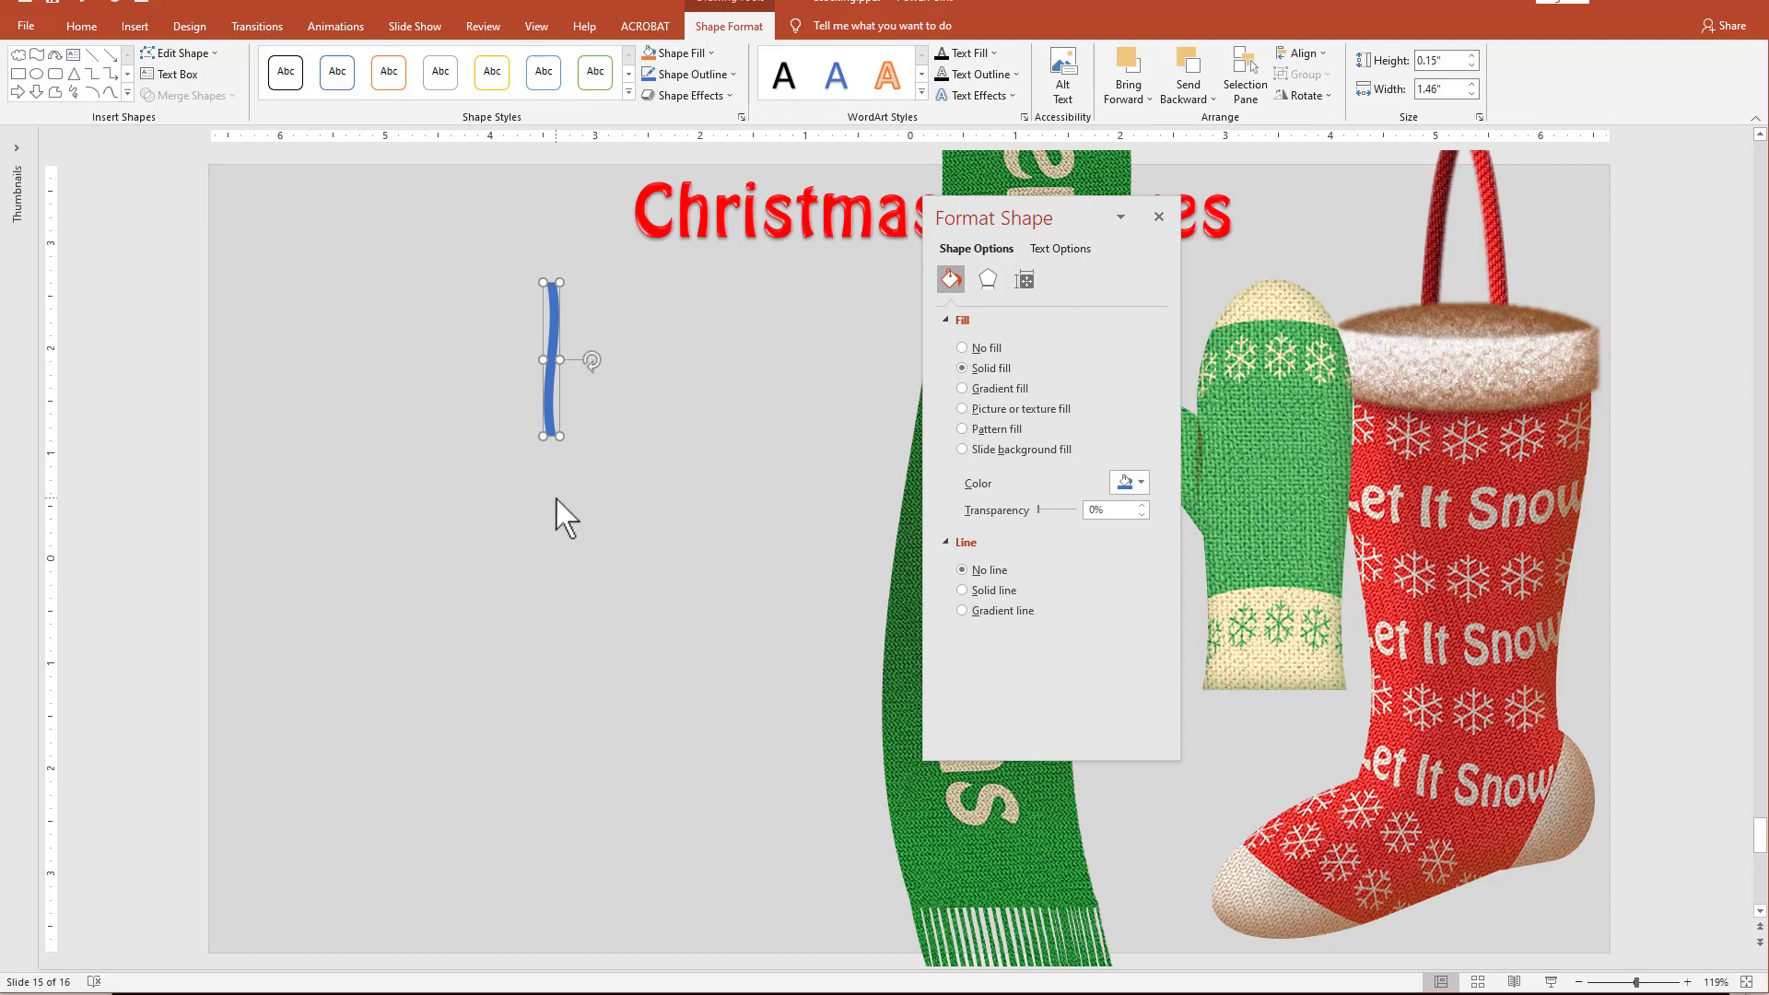
left_click(999, 389)
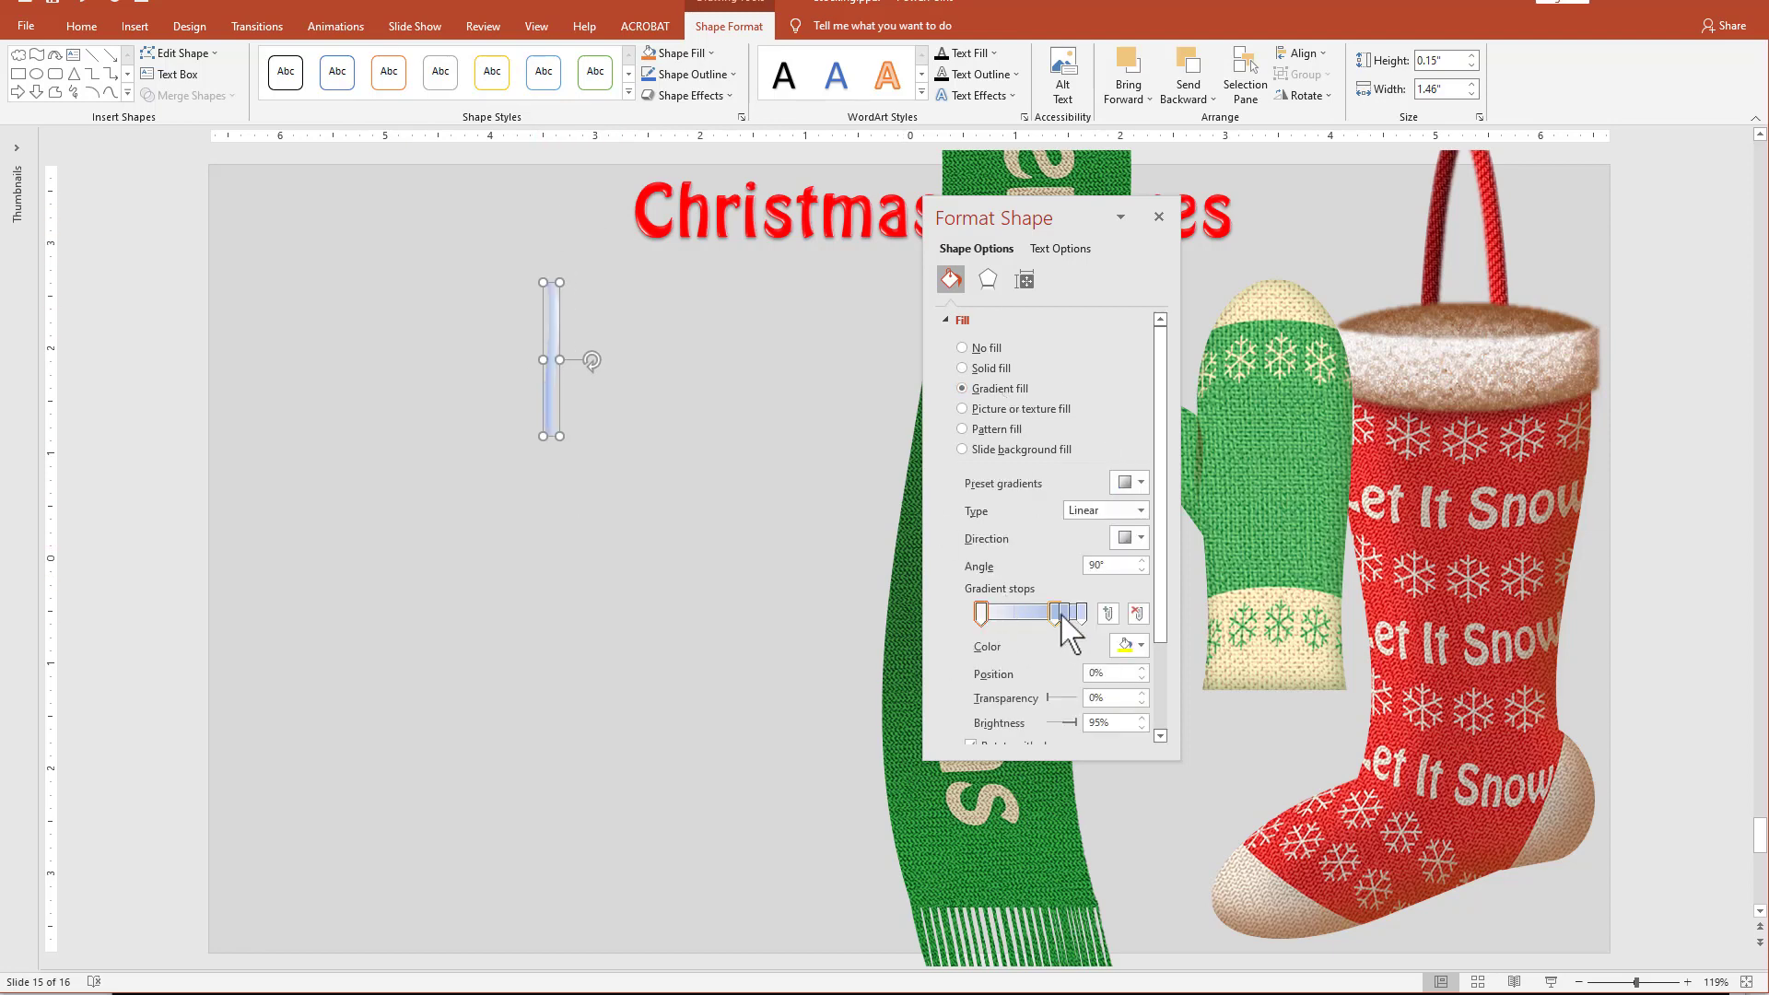
left_click_drag(1117, 566, 1034, 565)
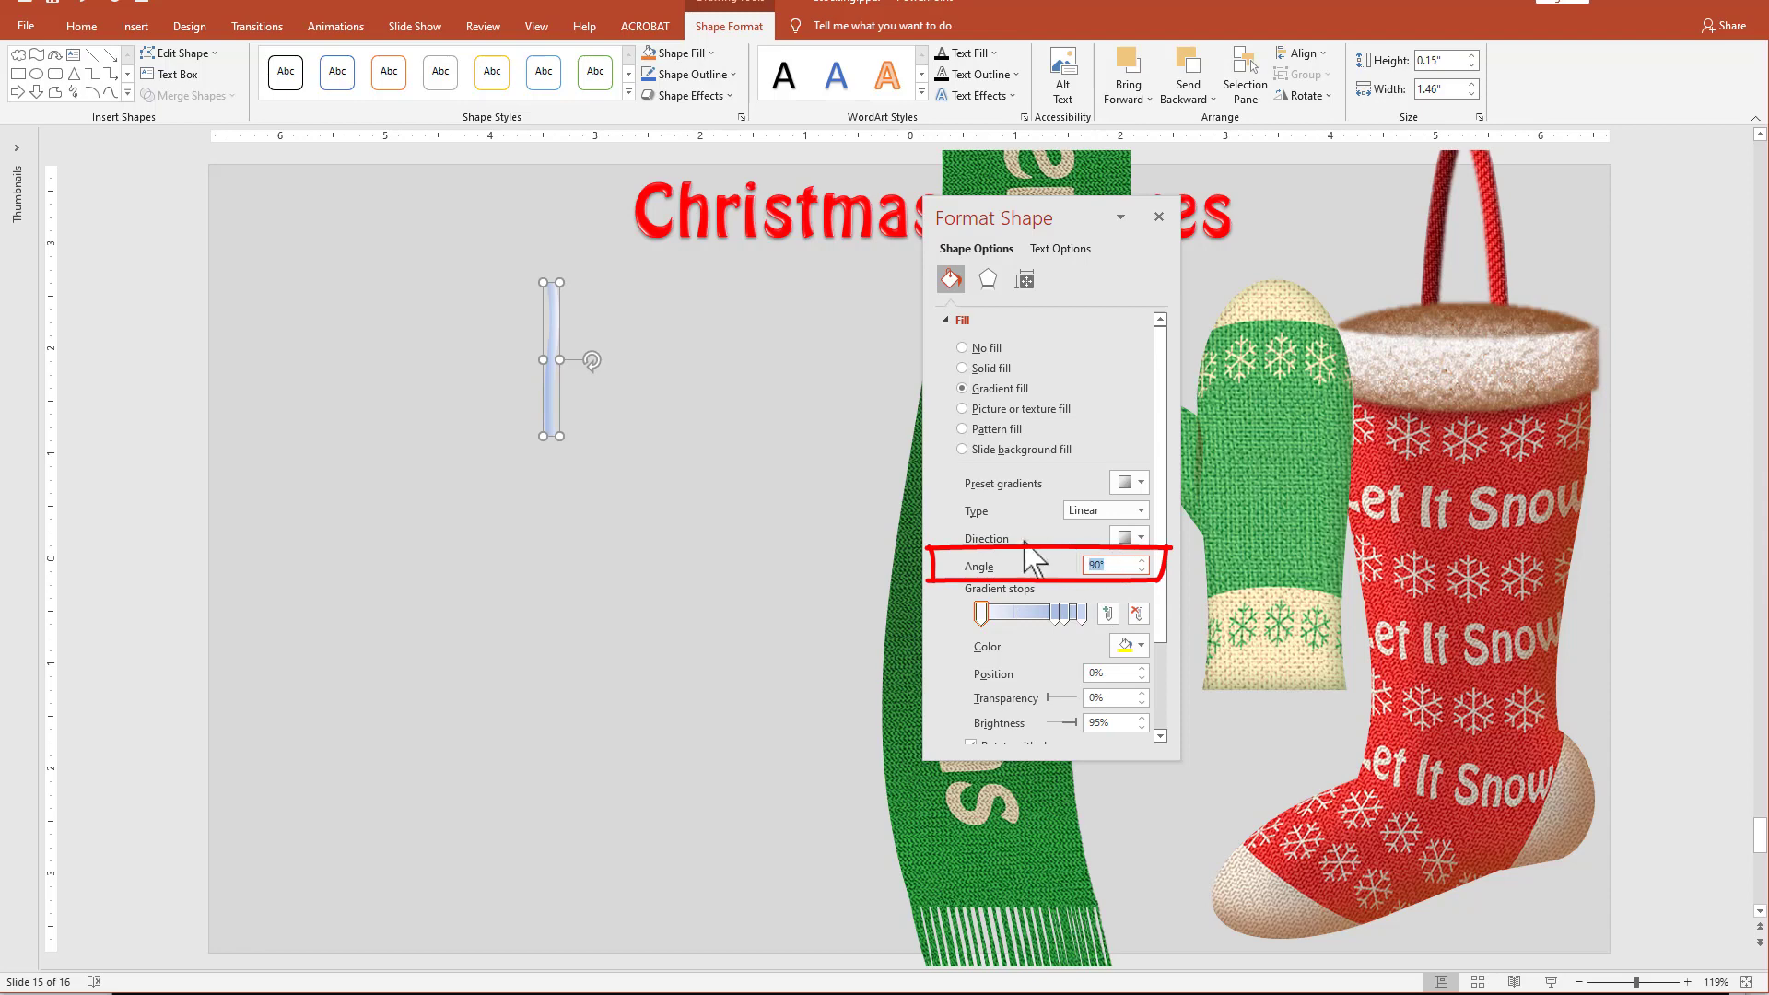
type("0")
left_click(1055, 613)
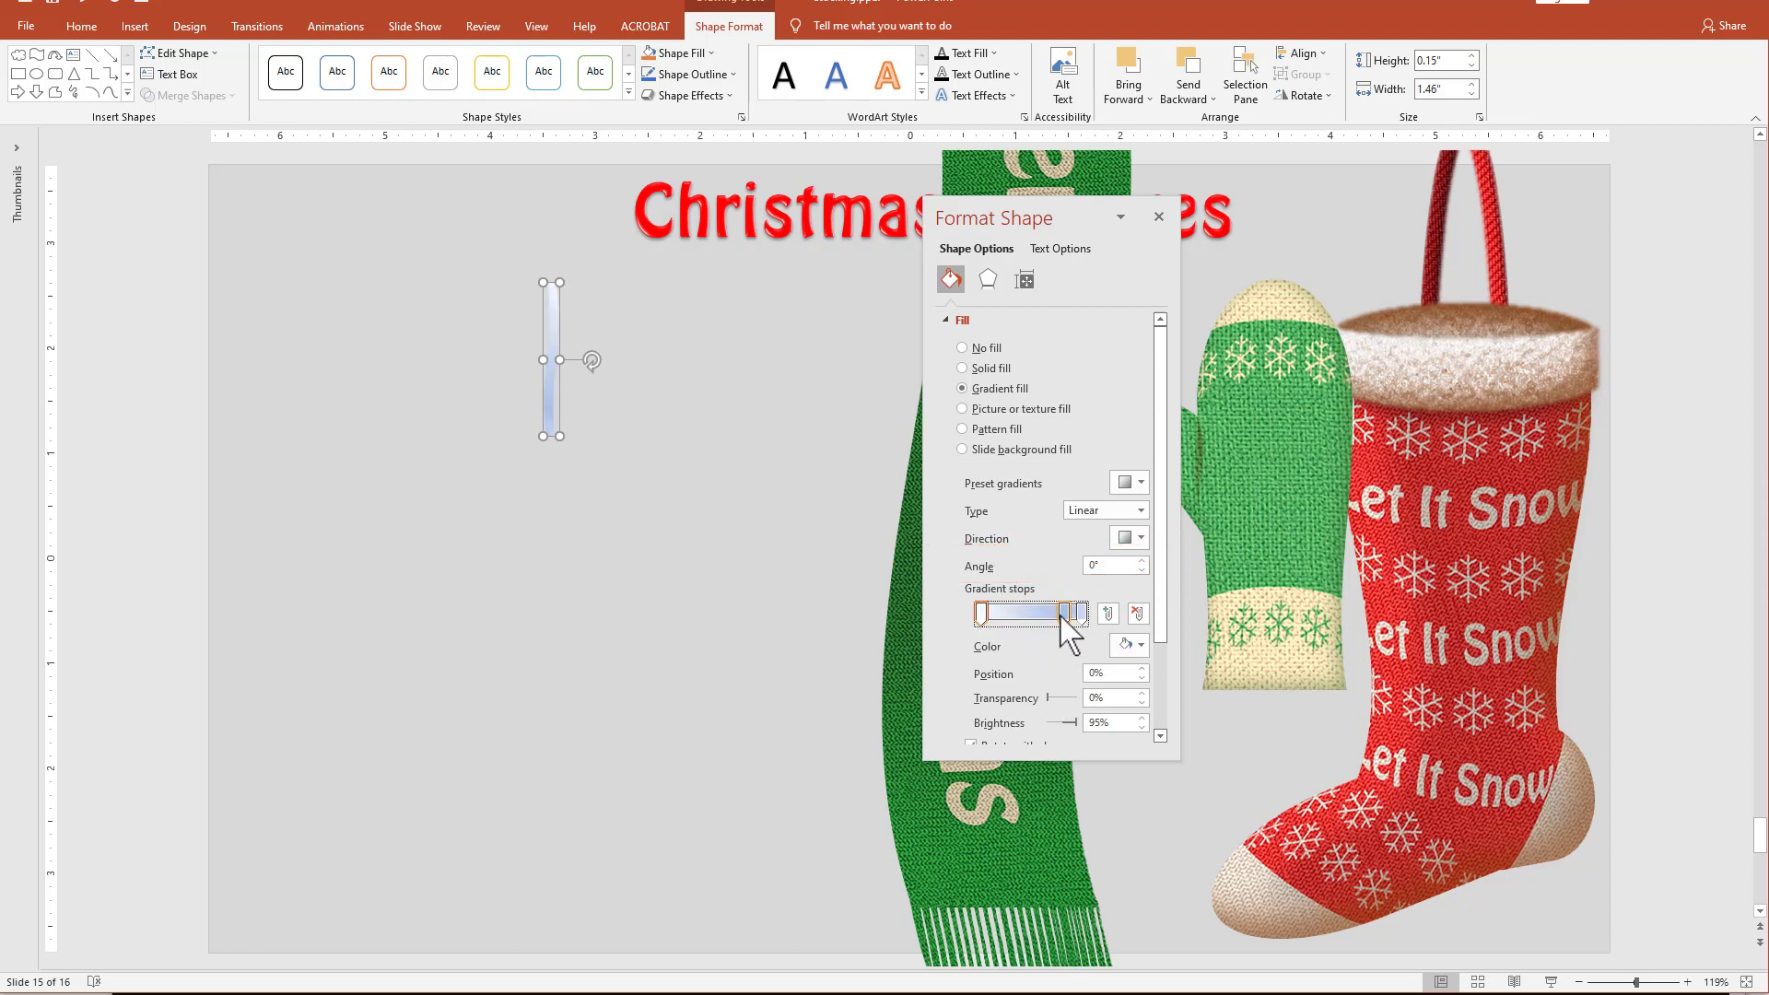
left_click_drag(1066, 612, 1011, 652)
Color the twig's first gradient stop light brown and its last stop dark brown, and shift the twig slightly down.
left_click(981, 614)
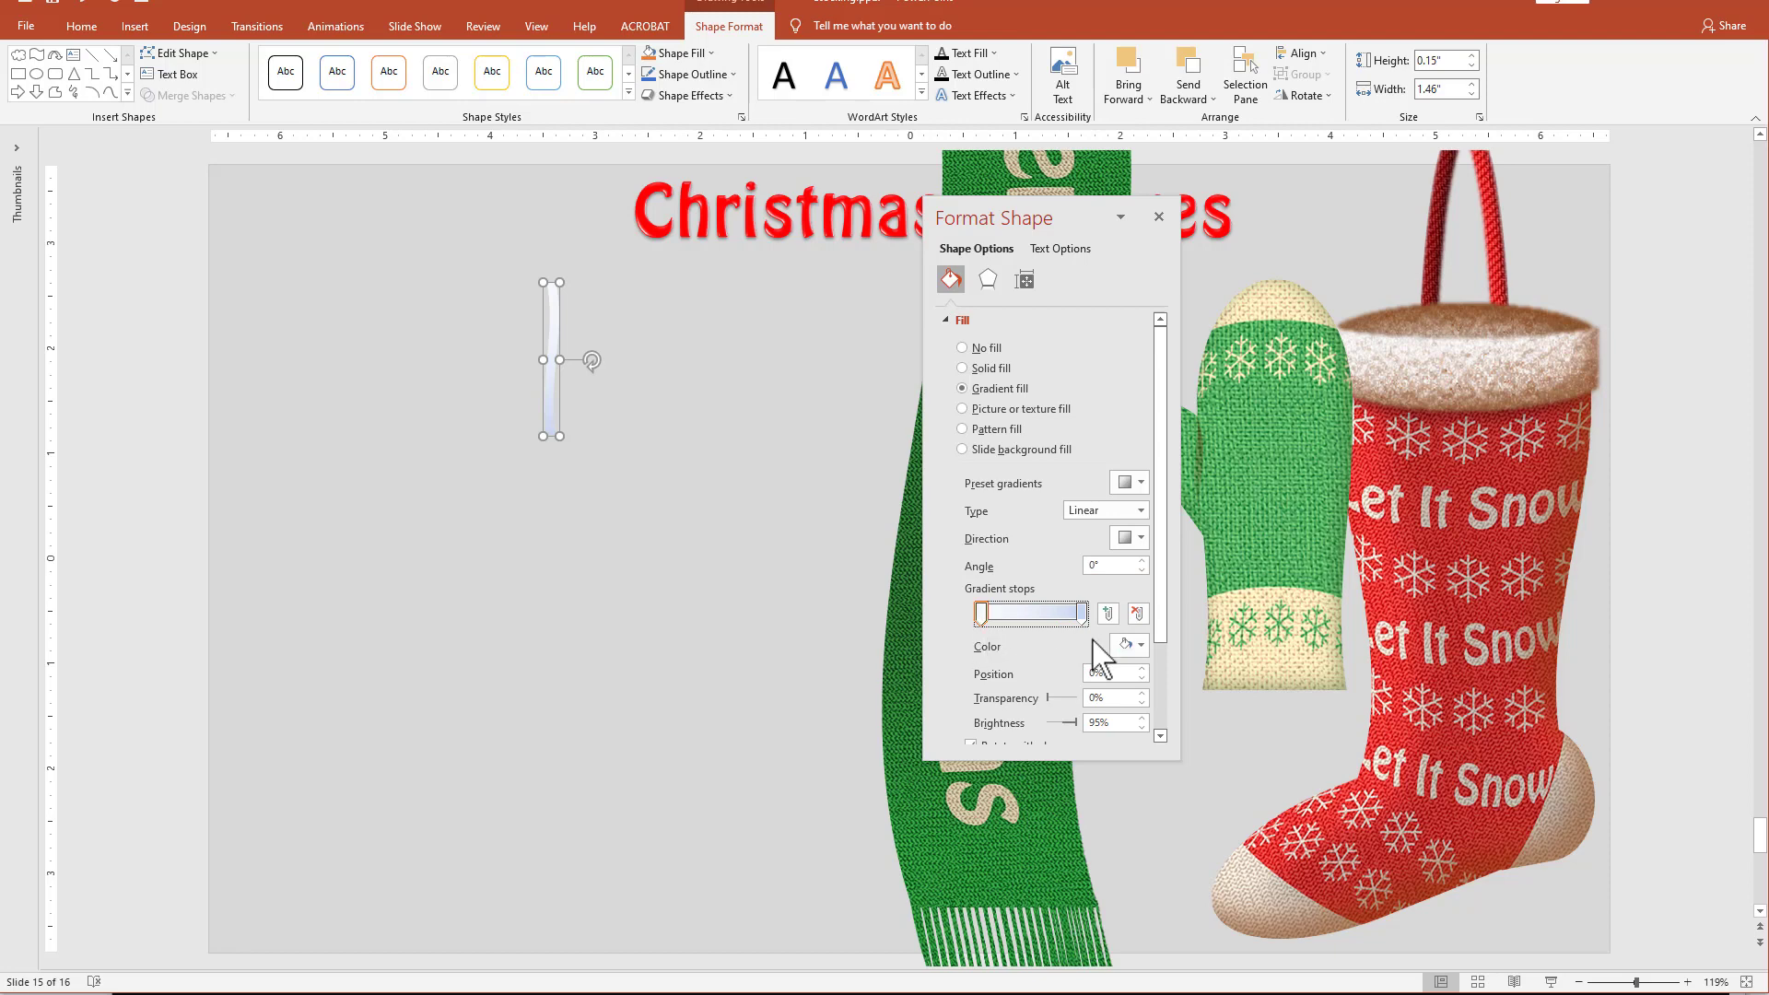
left_click(1139, 647)
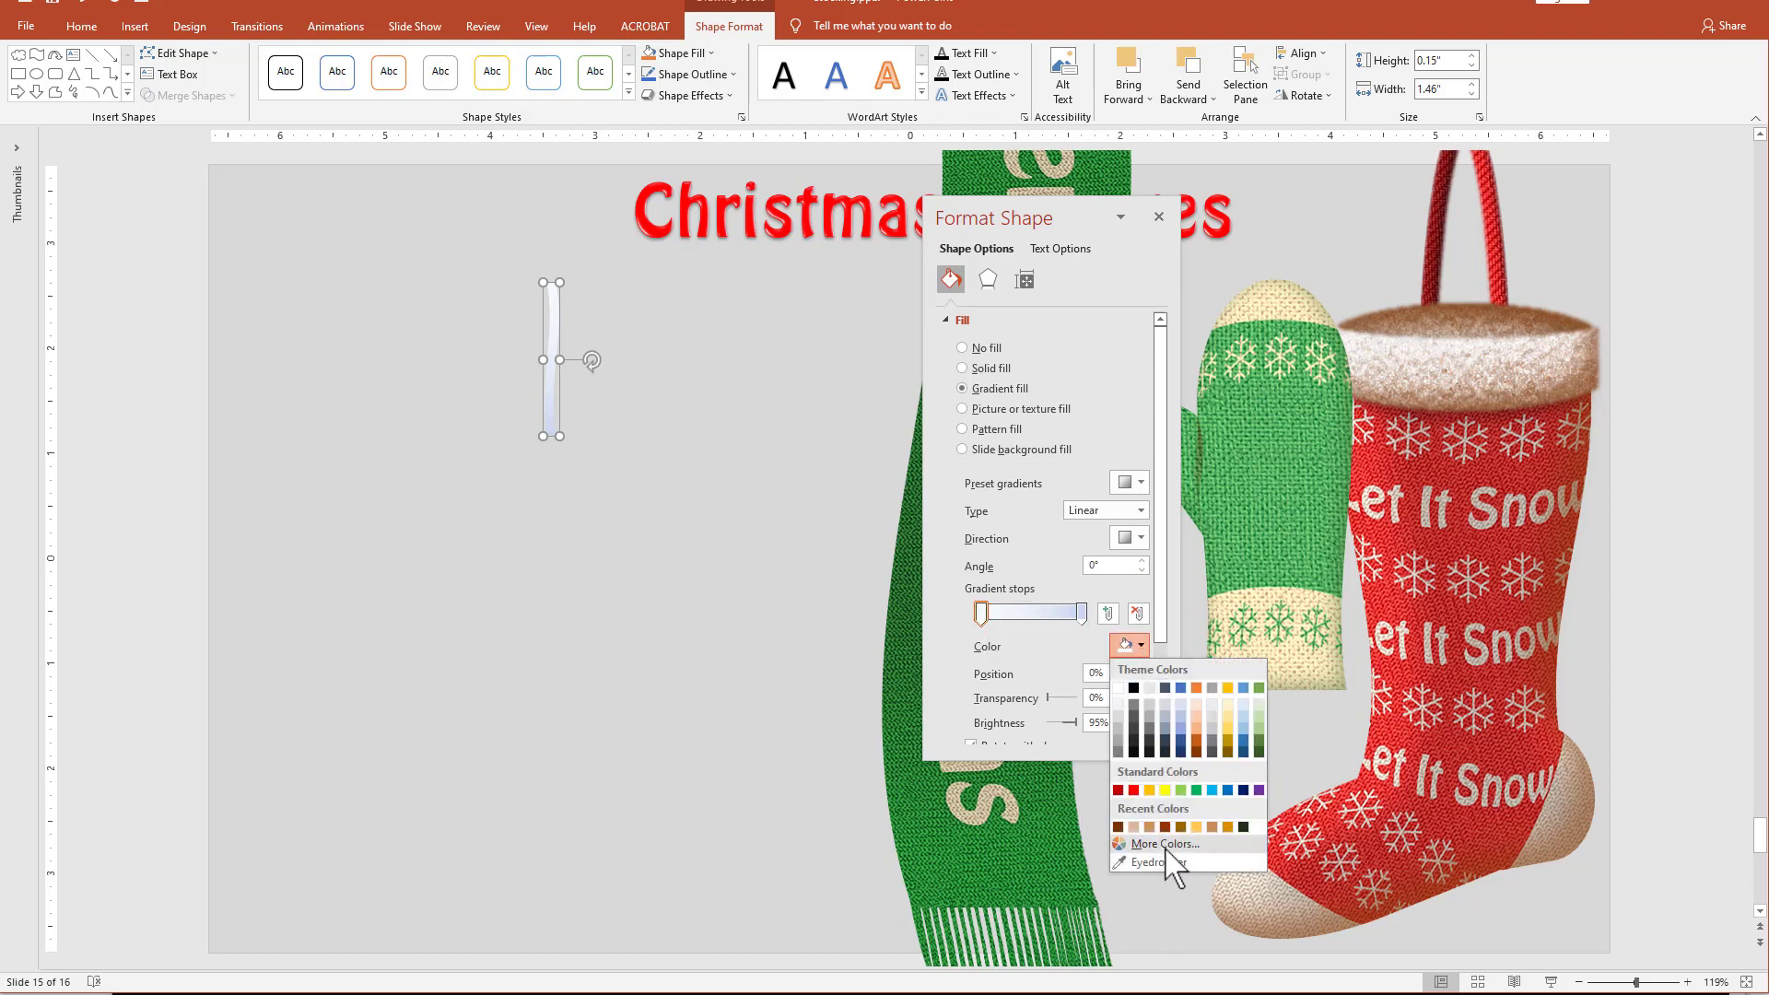
left_click(1212, 826)
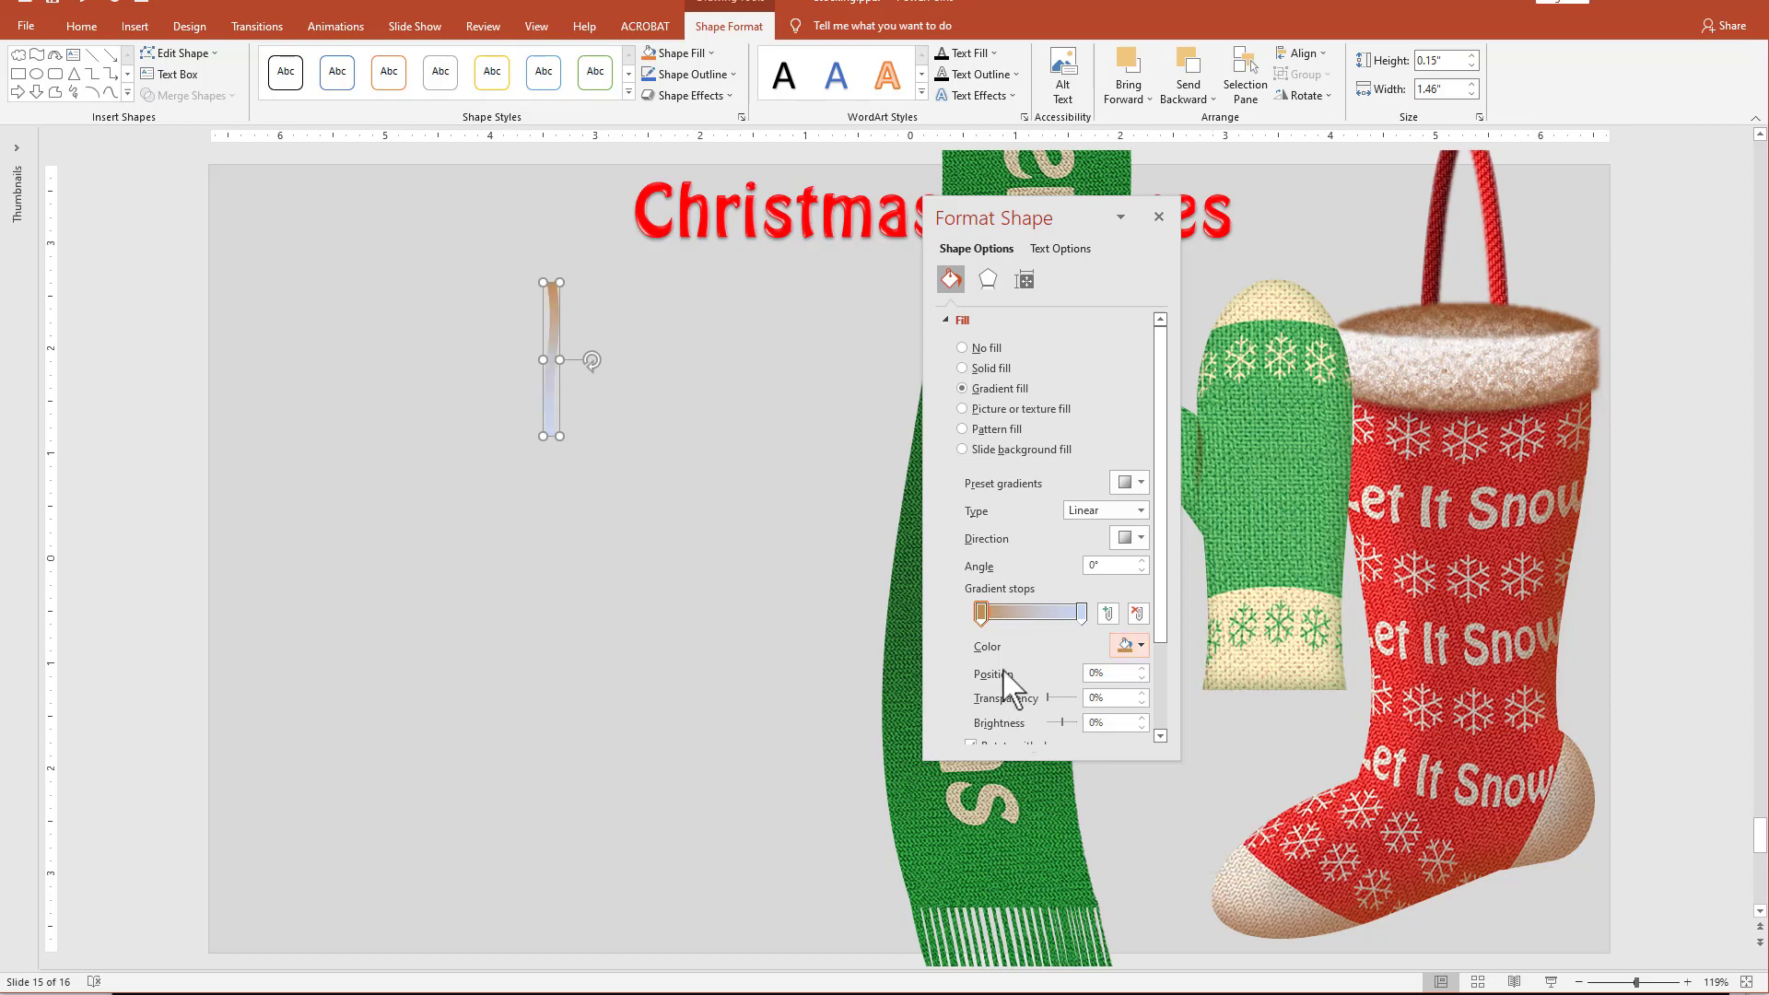
left_click(1081, 612)
left_click(1140, 646)
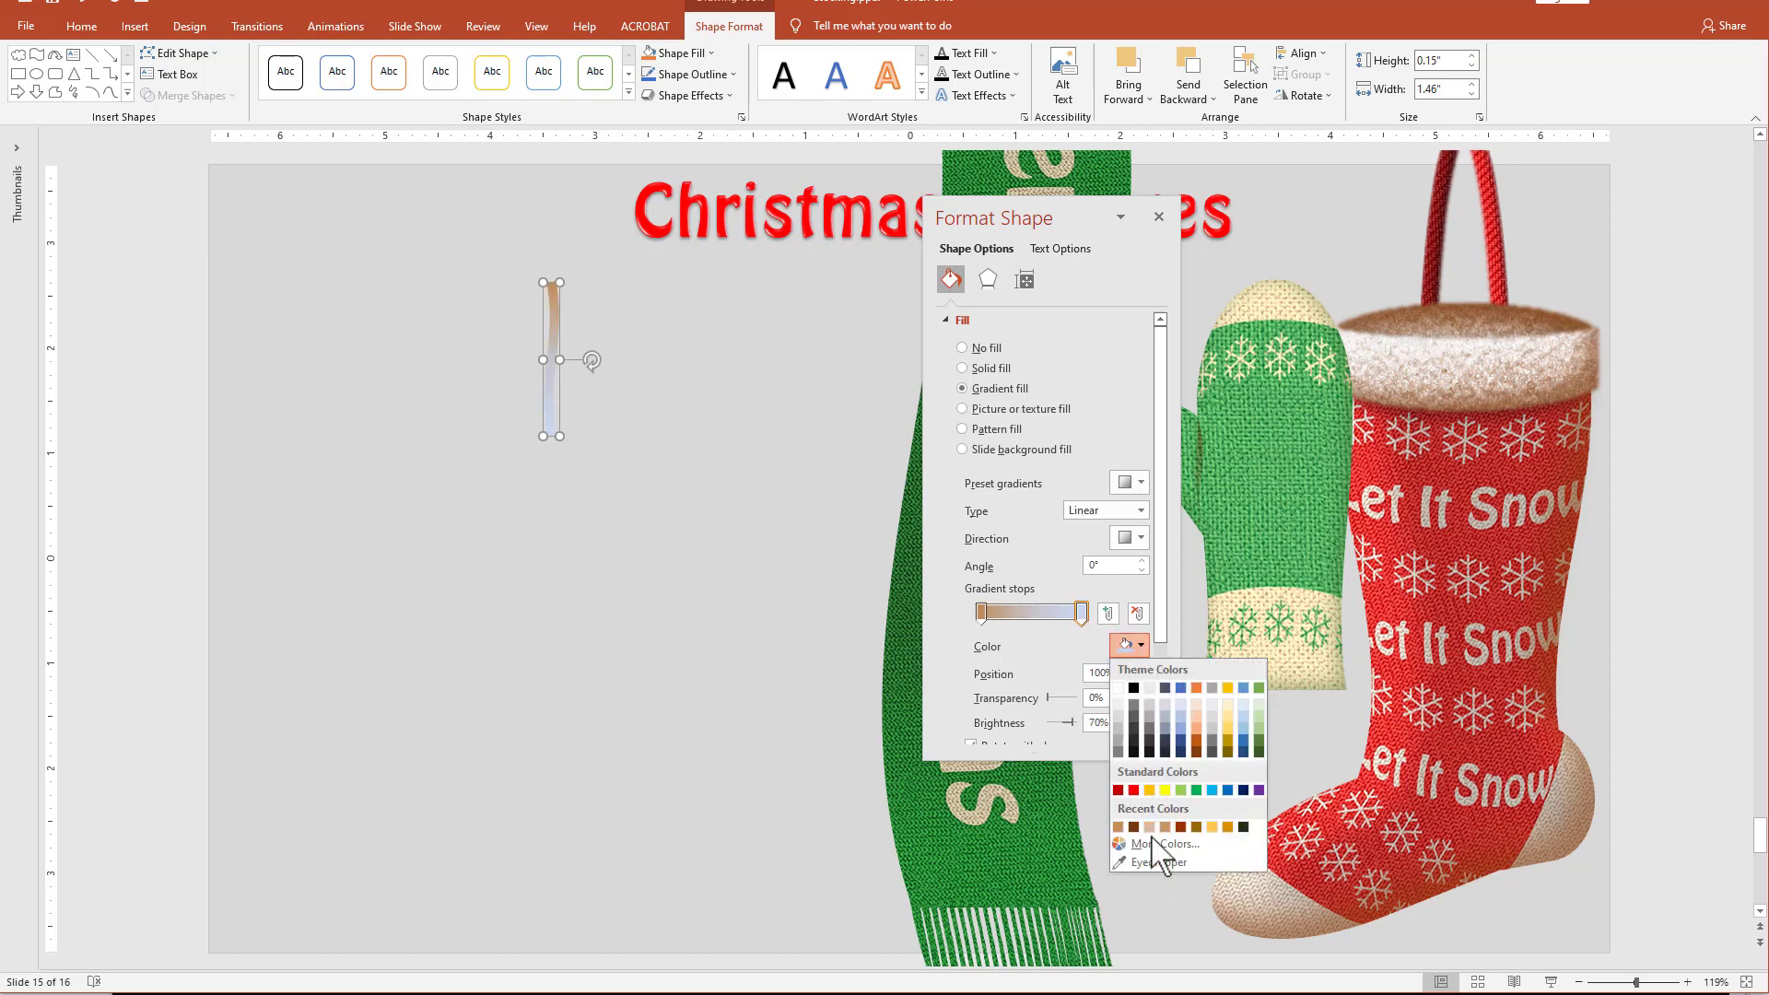
left_click(1133, 826)
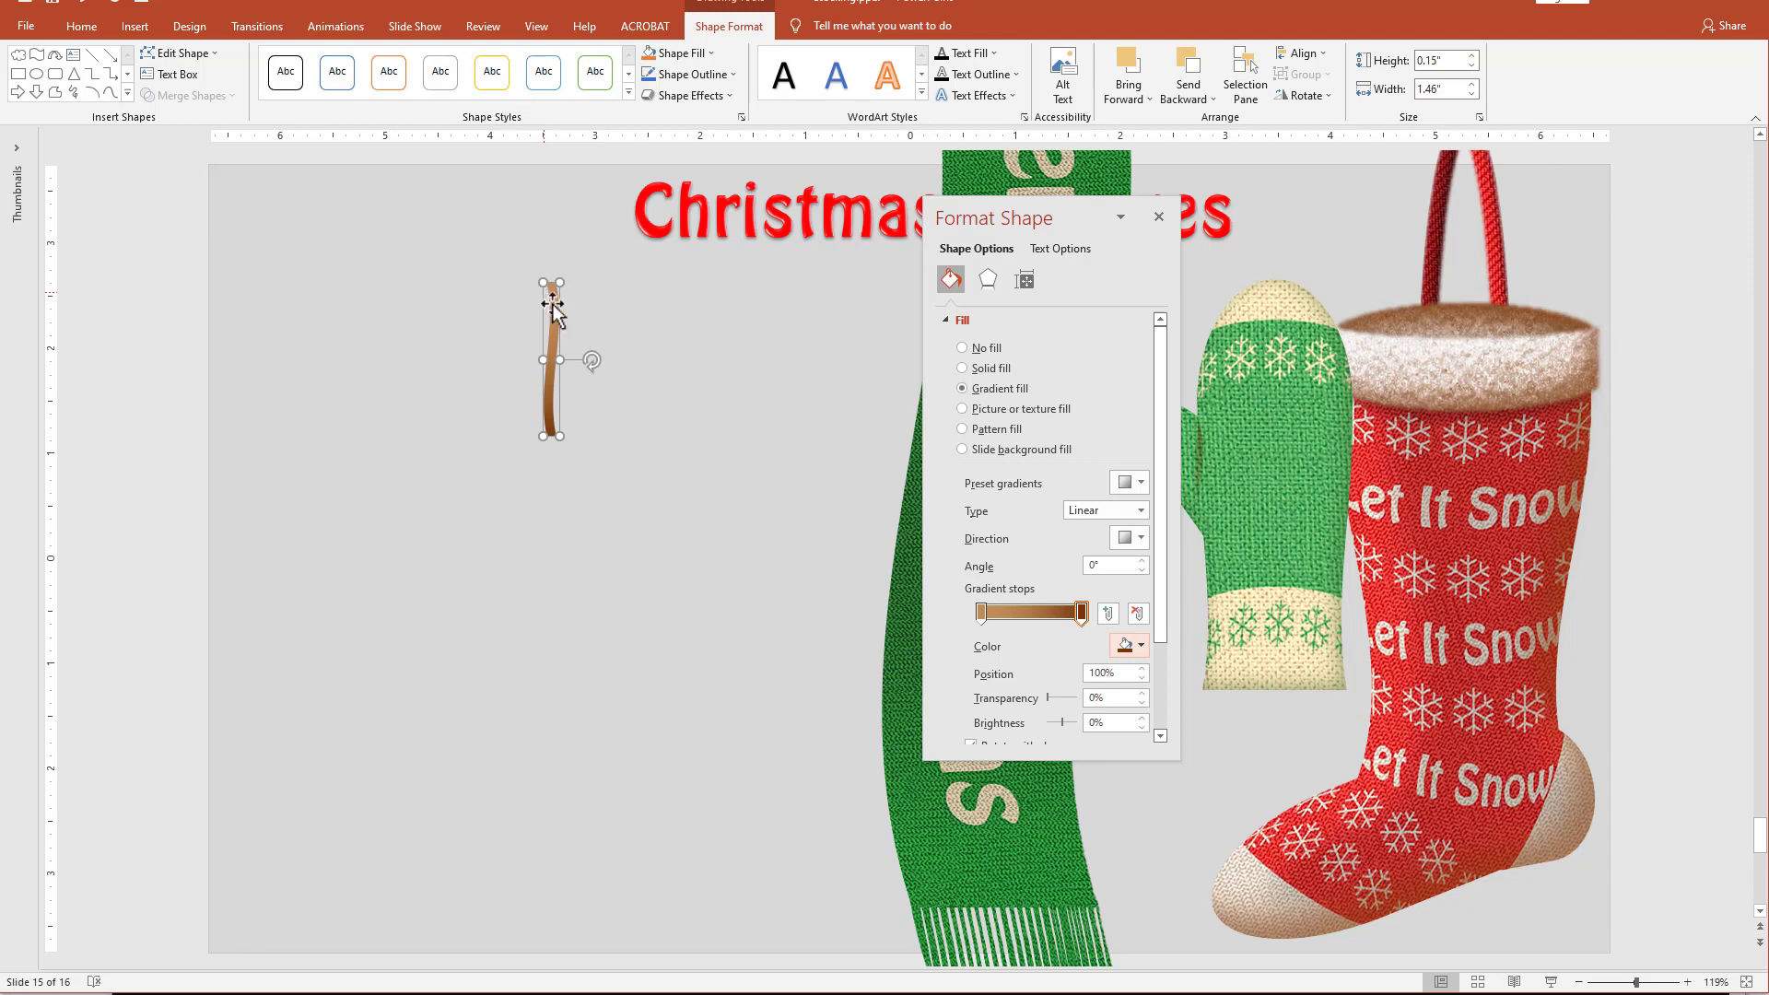
left_click_drag(553, 304, 600, 319)
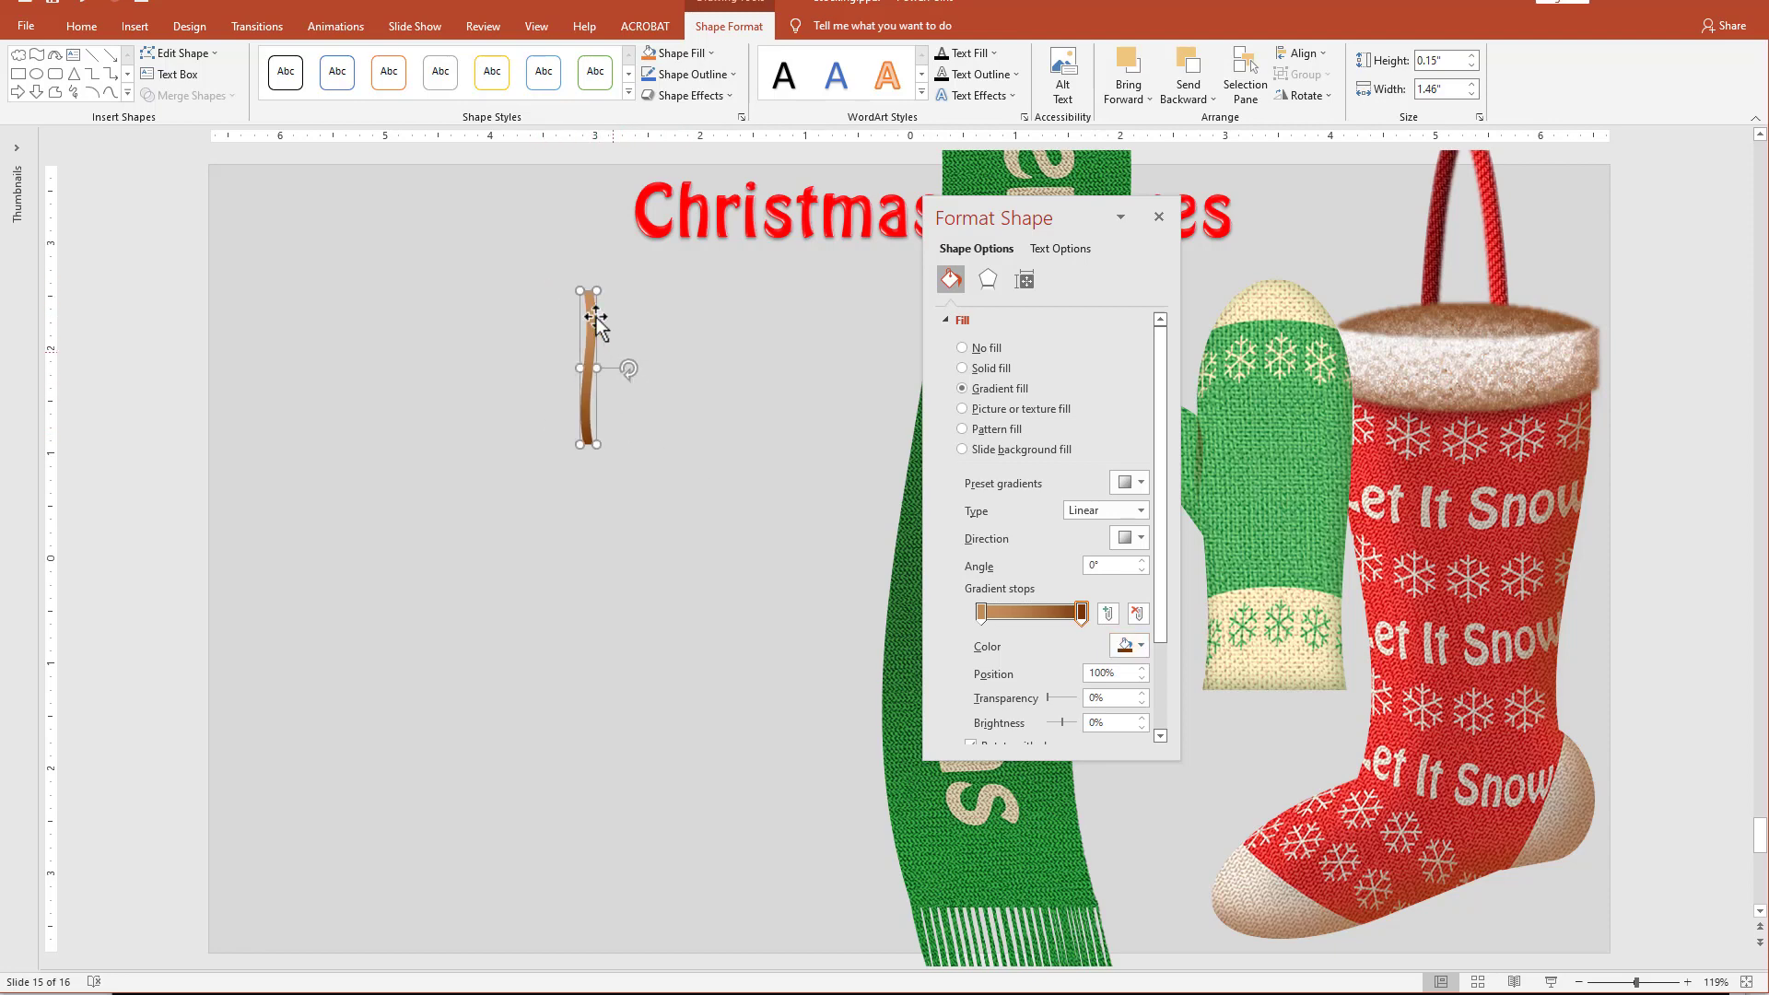
key("ctrl+z")
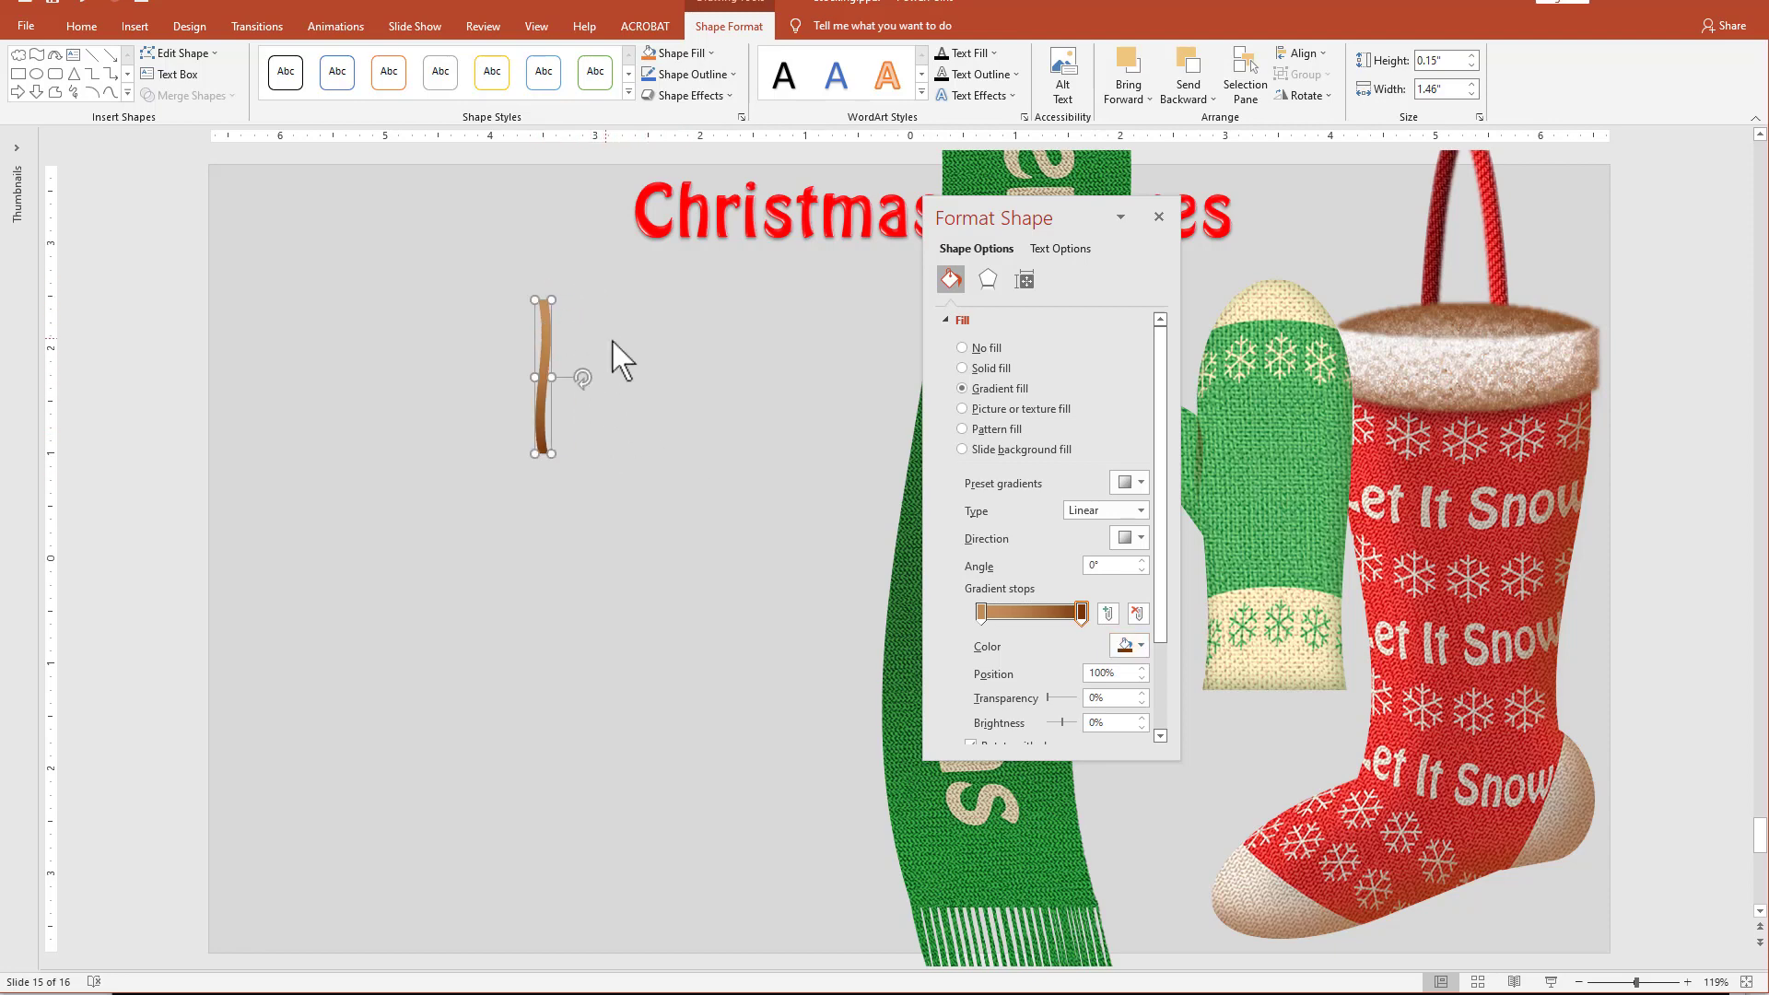
Draw a flat cloud shape about 0.54" by 0.1" beside the twig, with no outline and a dark green fill.
left_click(128, 93)
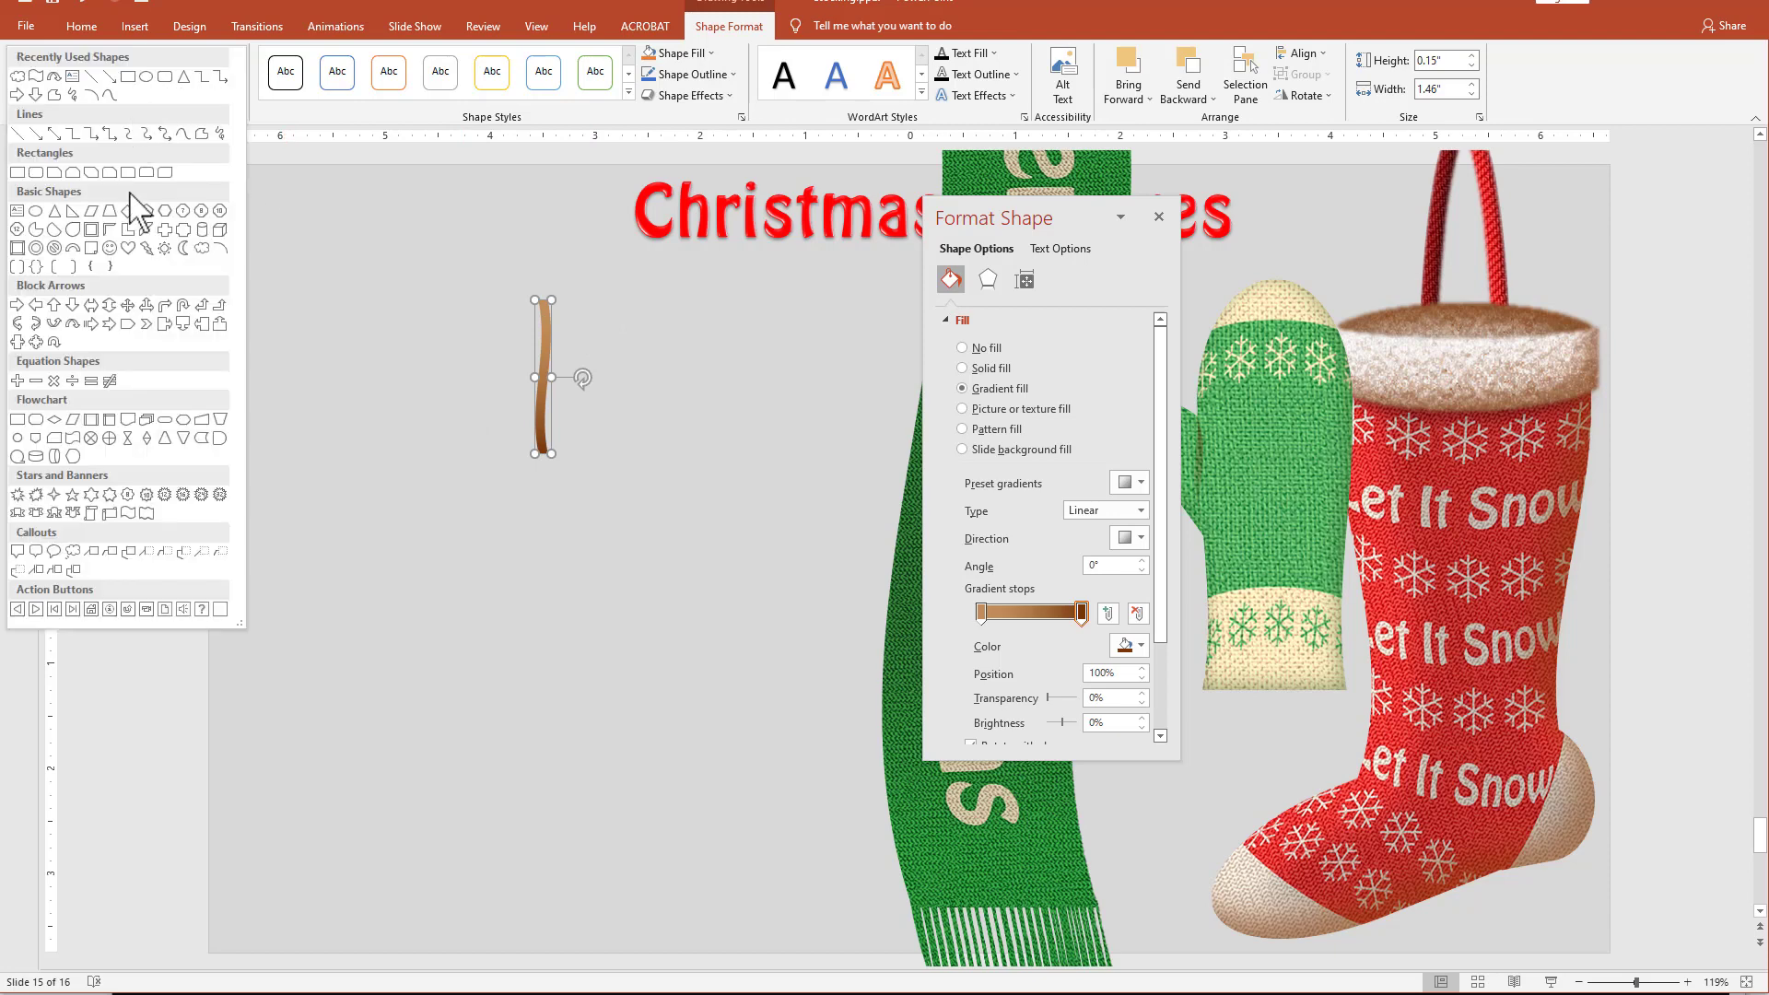
left_click(201, 247)
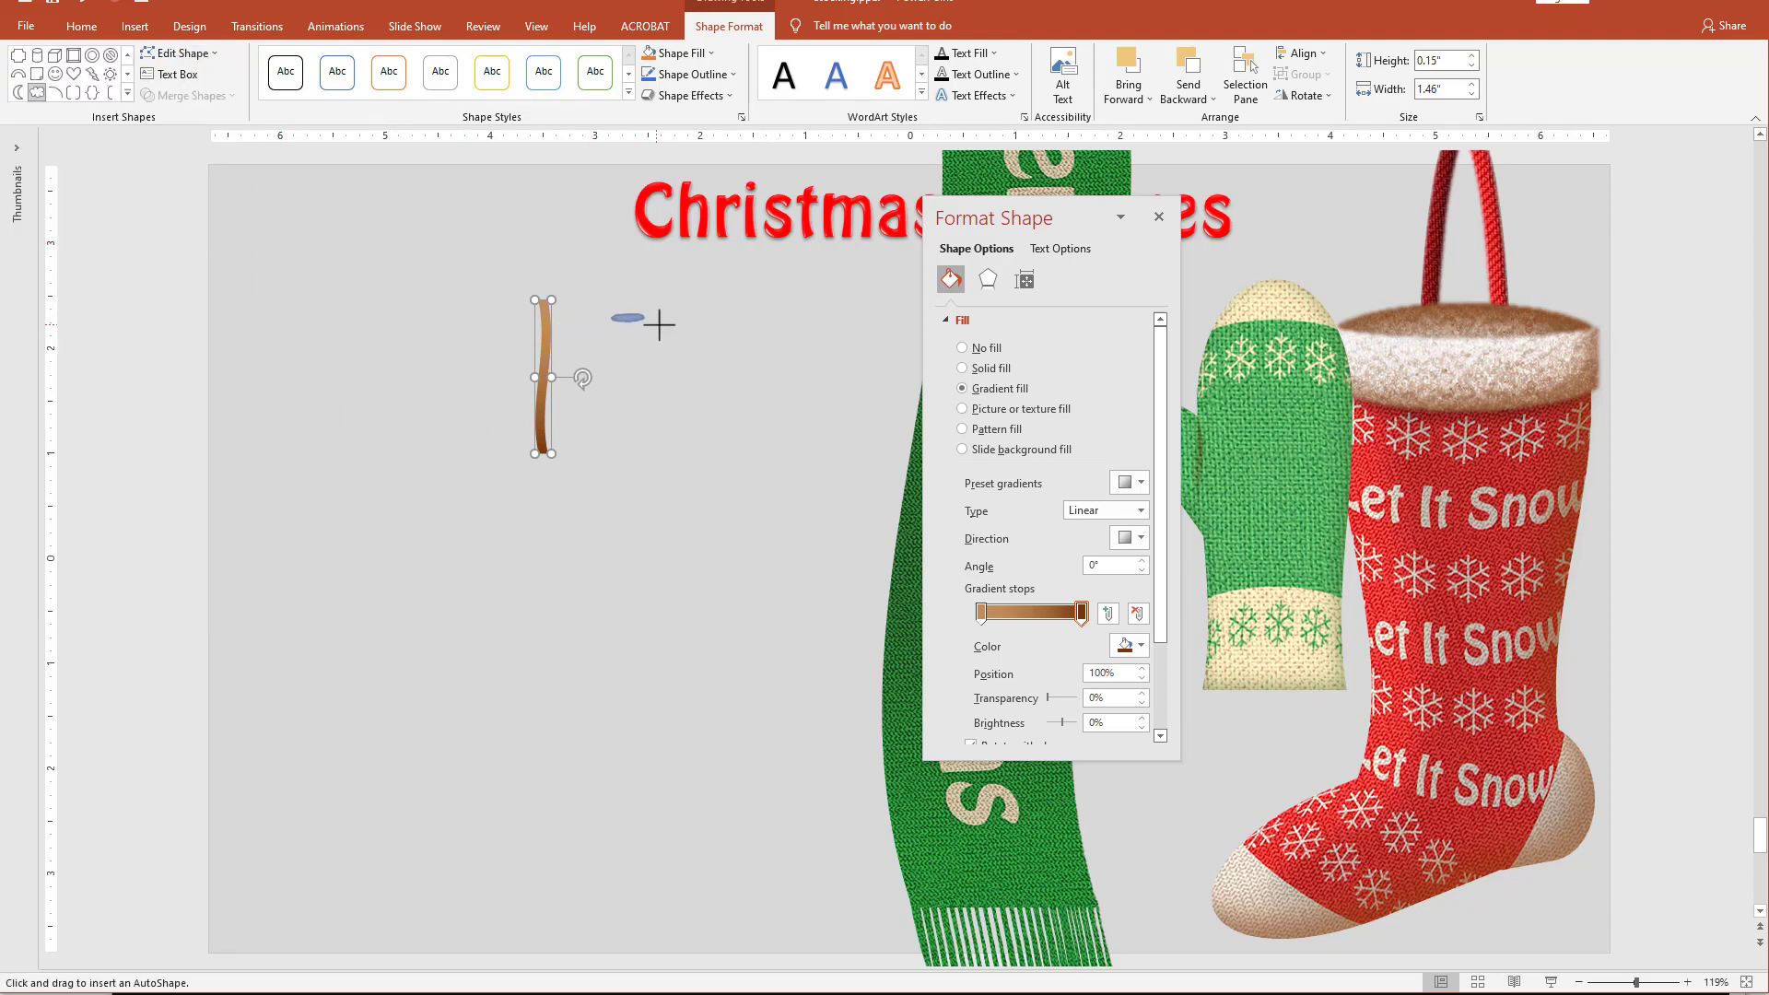
mouse_move(660, 324)
left_mouse_down()
mouse_move(679, 329)
mouse_move(634, 328)
mouse_move(652, 335)
left_mouse_up()
left_click(962, 570)
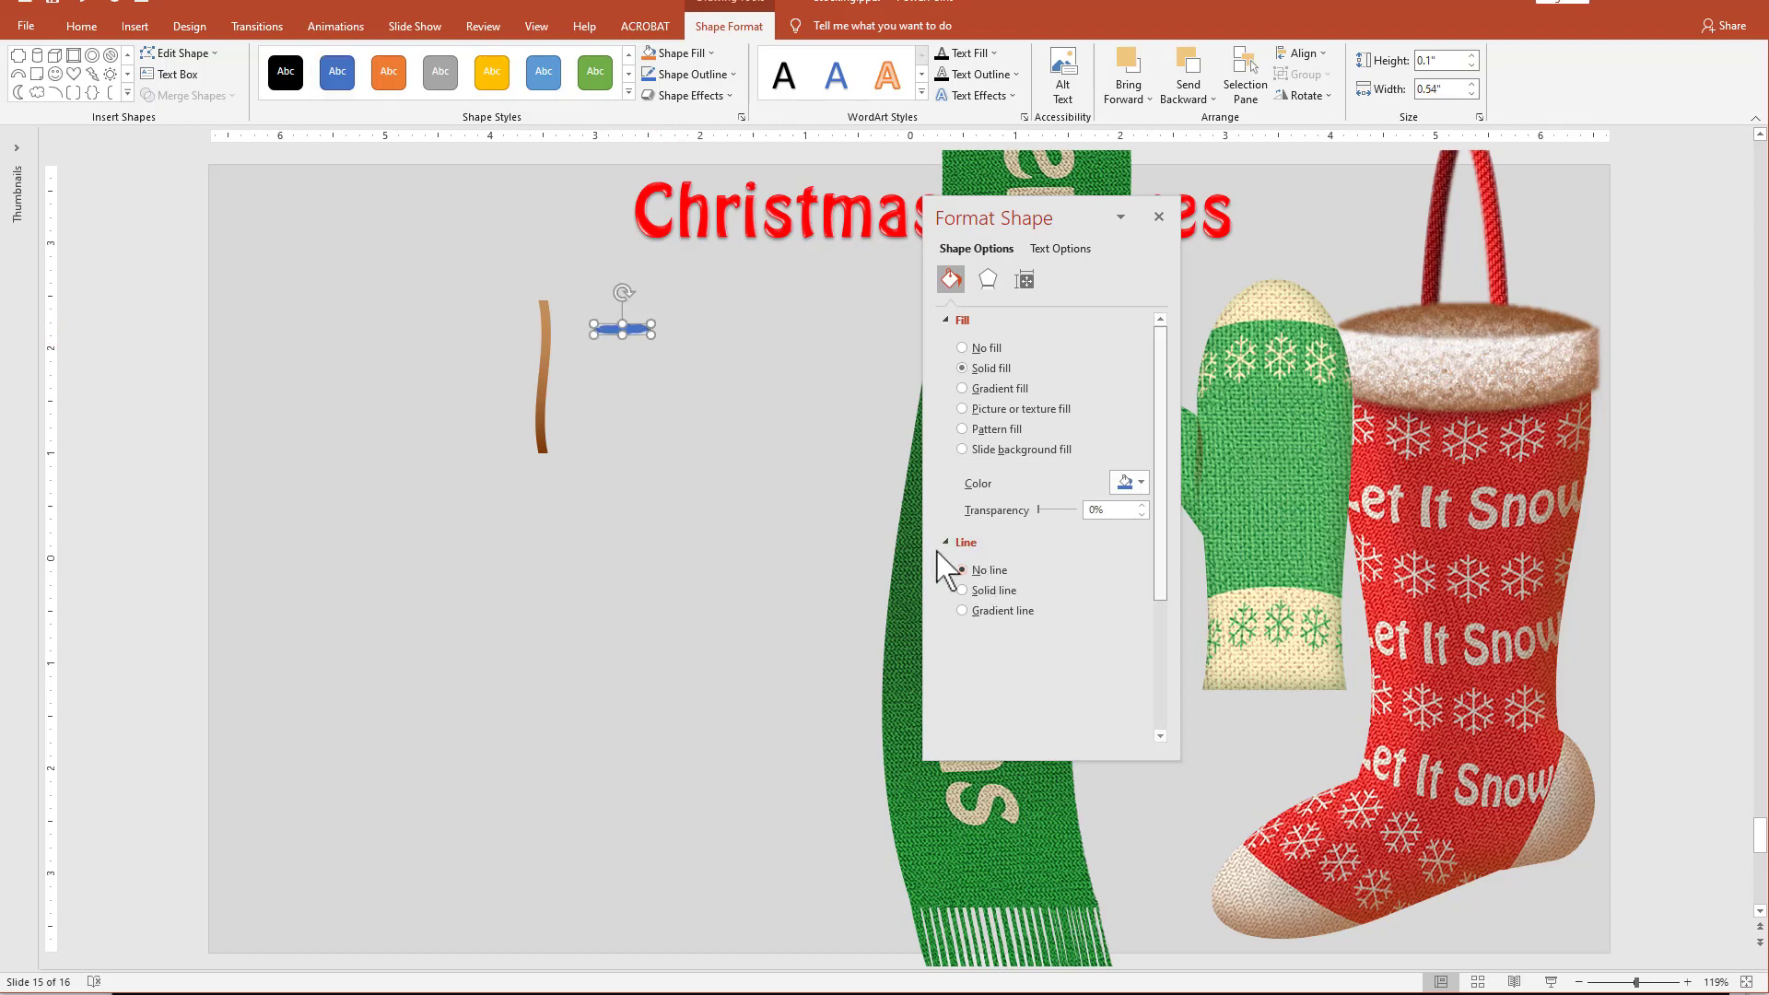
left_click(1141, 482)
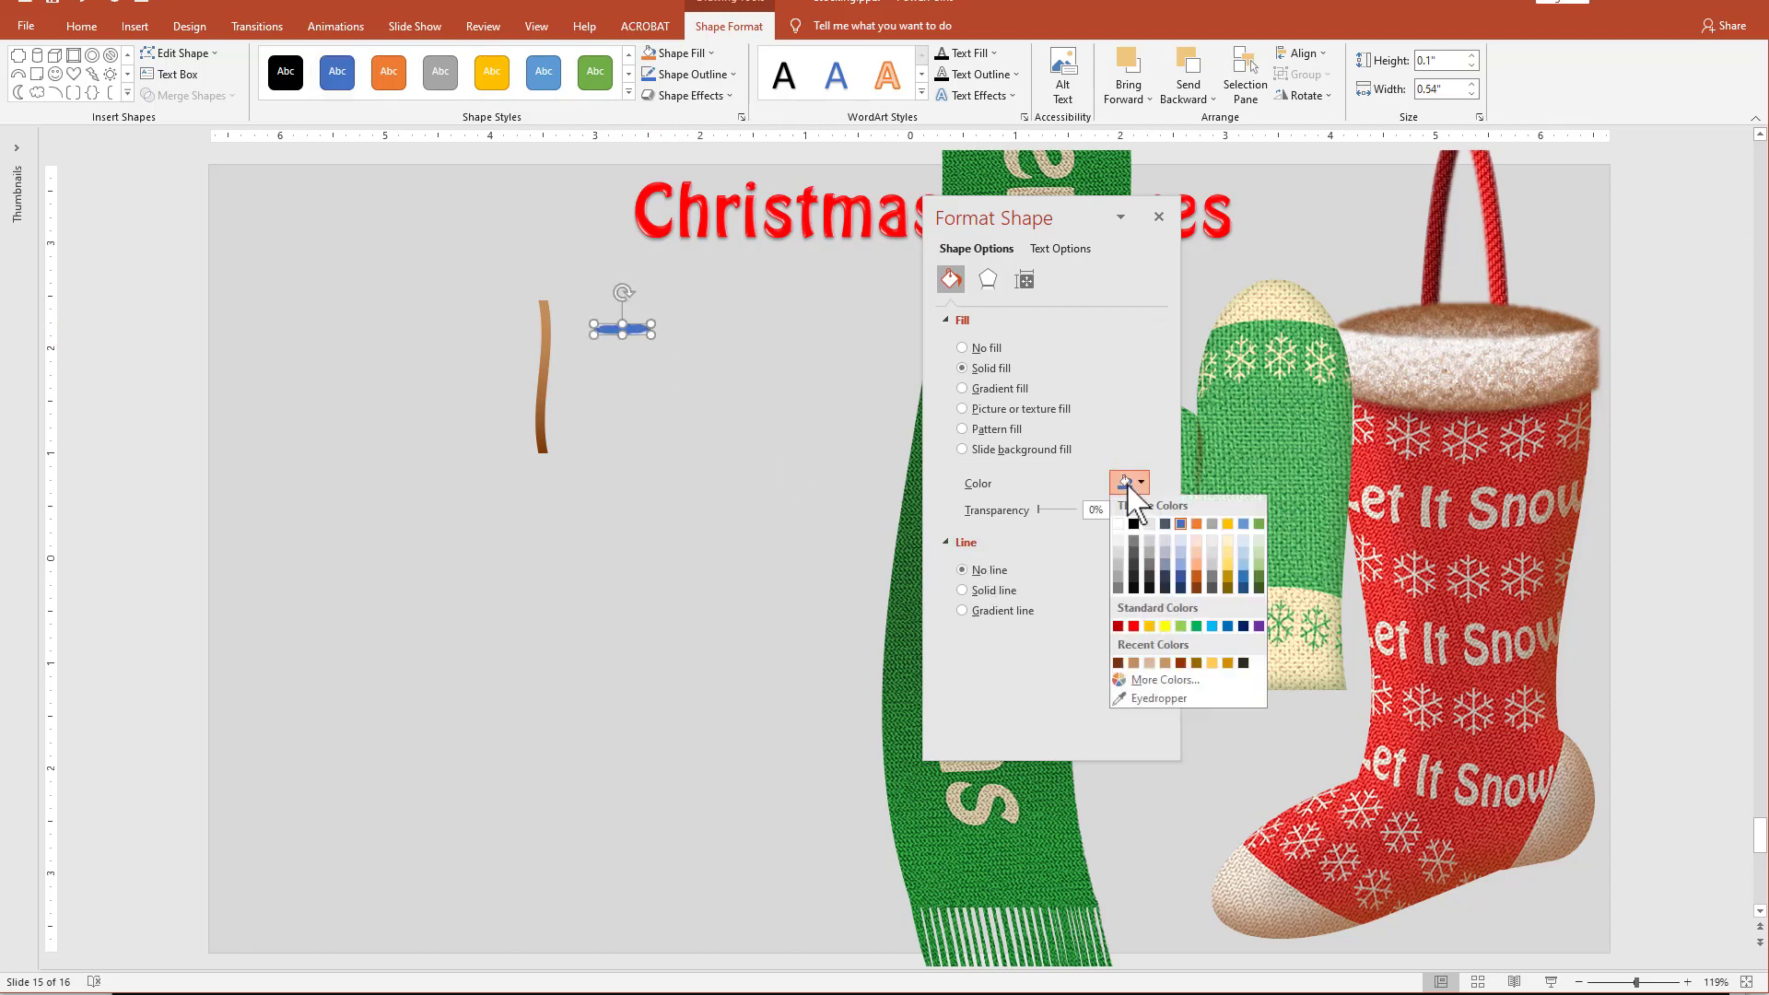
left_click(1255, 616)
Tilt the green needle against the twig and arrange copies of it along both sides, mirrored to form a pine sprig.
left_click_drag(621, 291, 569, 366)
left_click_drag(540, 347, 550, 343)
left_click_drag(572, 372, 572, 374)
left_click_drag(551, 304, 453, 319)
left_click_drag(427, 298, 502, 333)
left_click_drag(536, 322, 534, 345)
left_click_drag(498, 351, 503, 358)
left_click_drag(537, 337, 532, 389)
left_click_drag(500, 410, 506, 394)
left_click(610, 478)
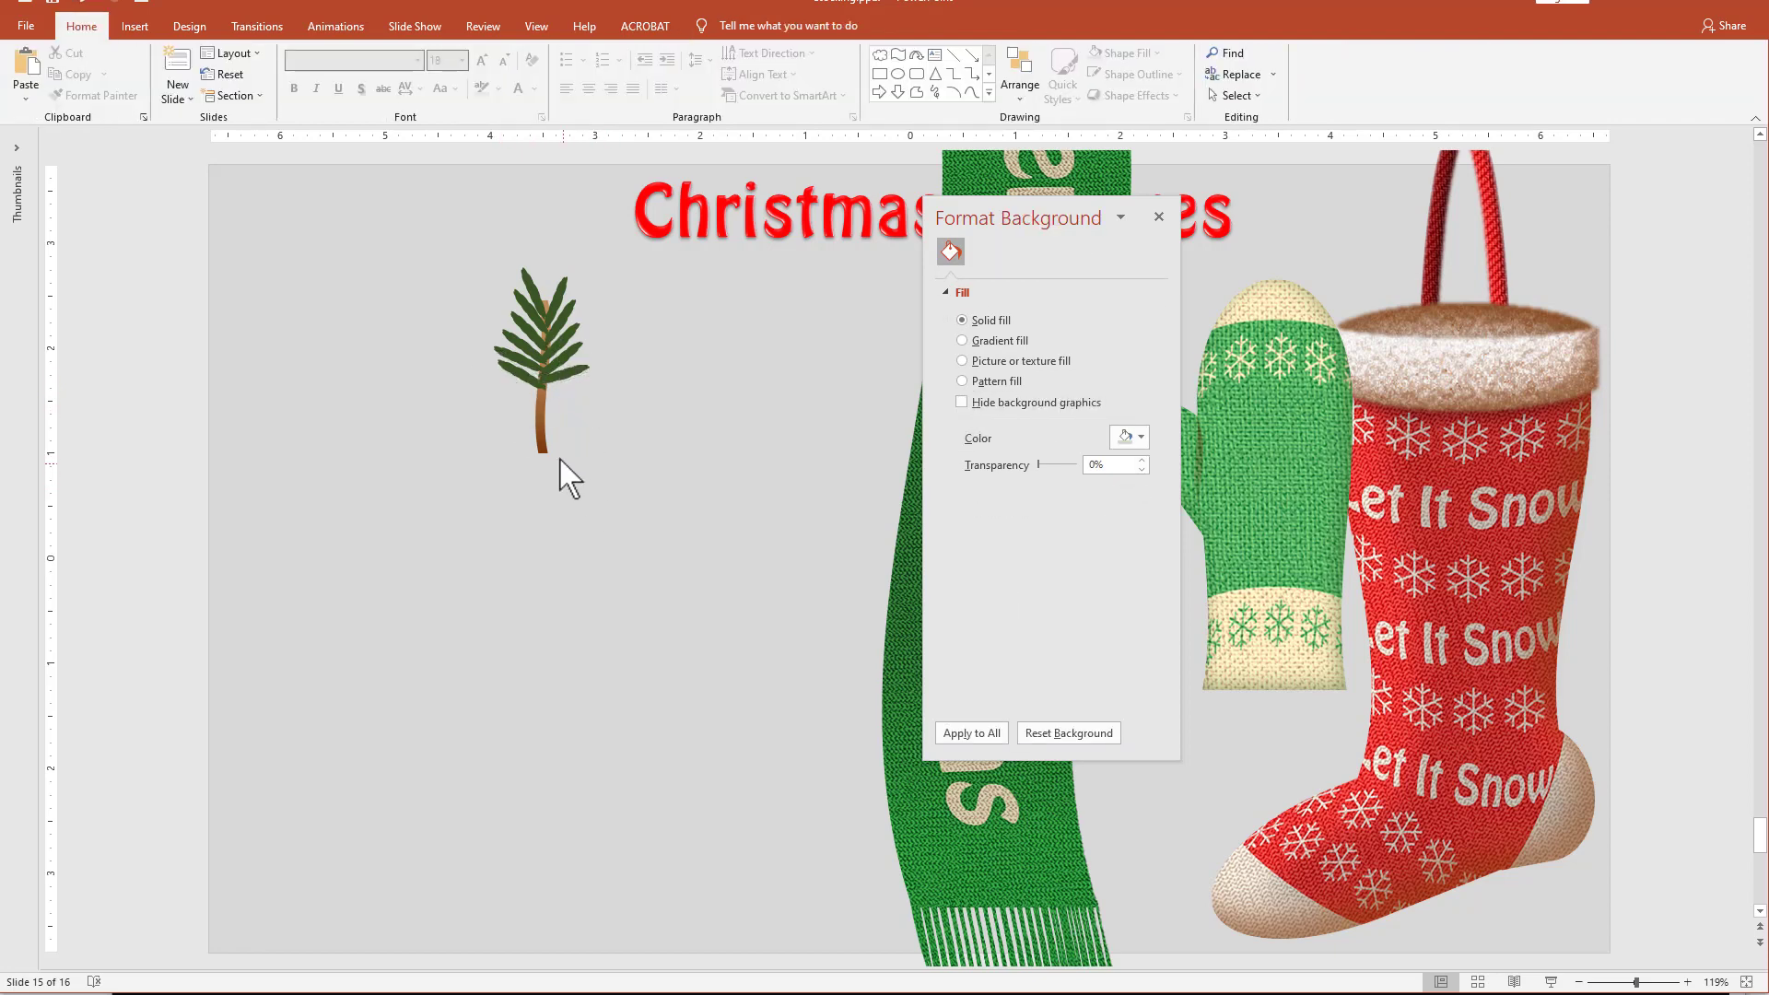
Draw a rectangle about 0.97" by 0.59" over the bare lower twig and subtract it from the twig.
left_click(534, 439)
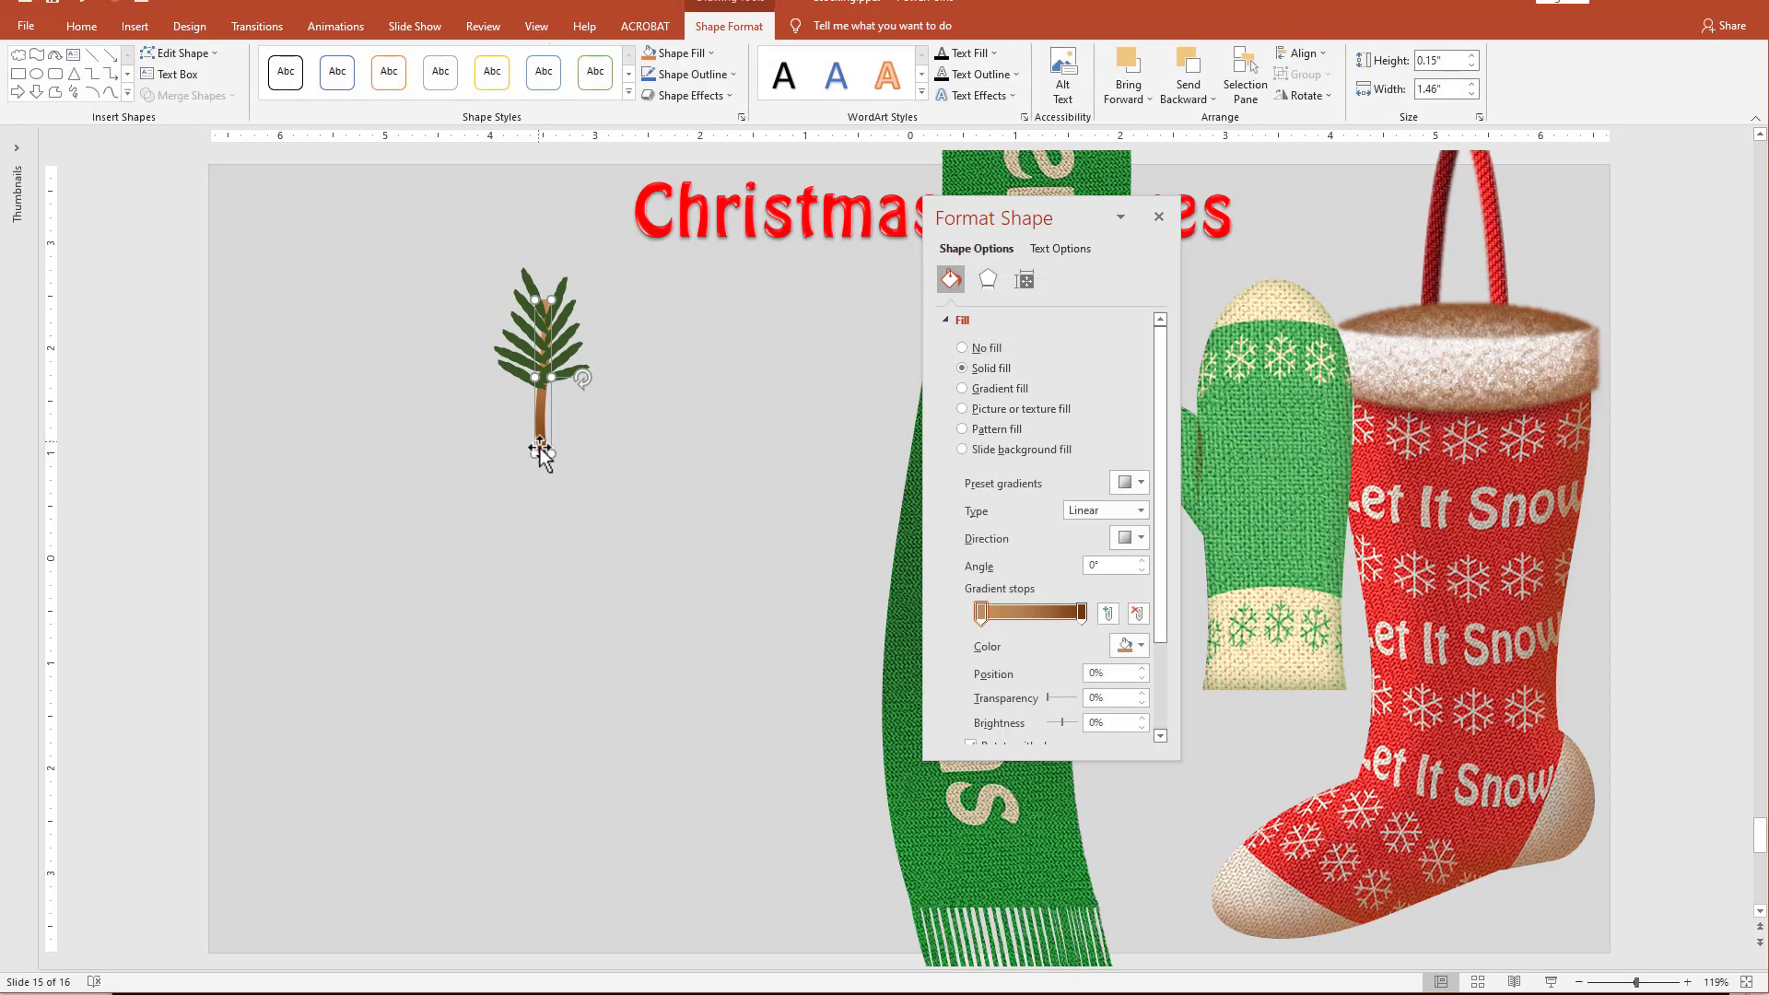
left_click(17, 73)
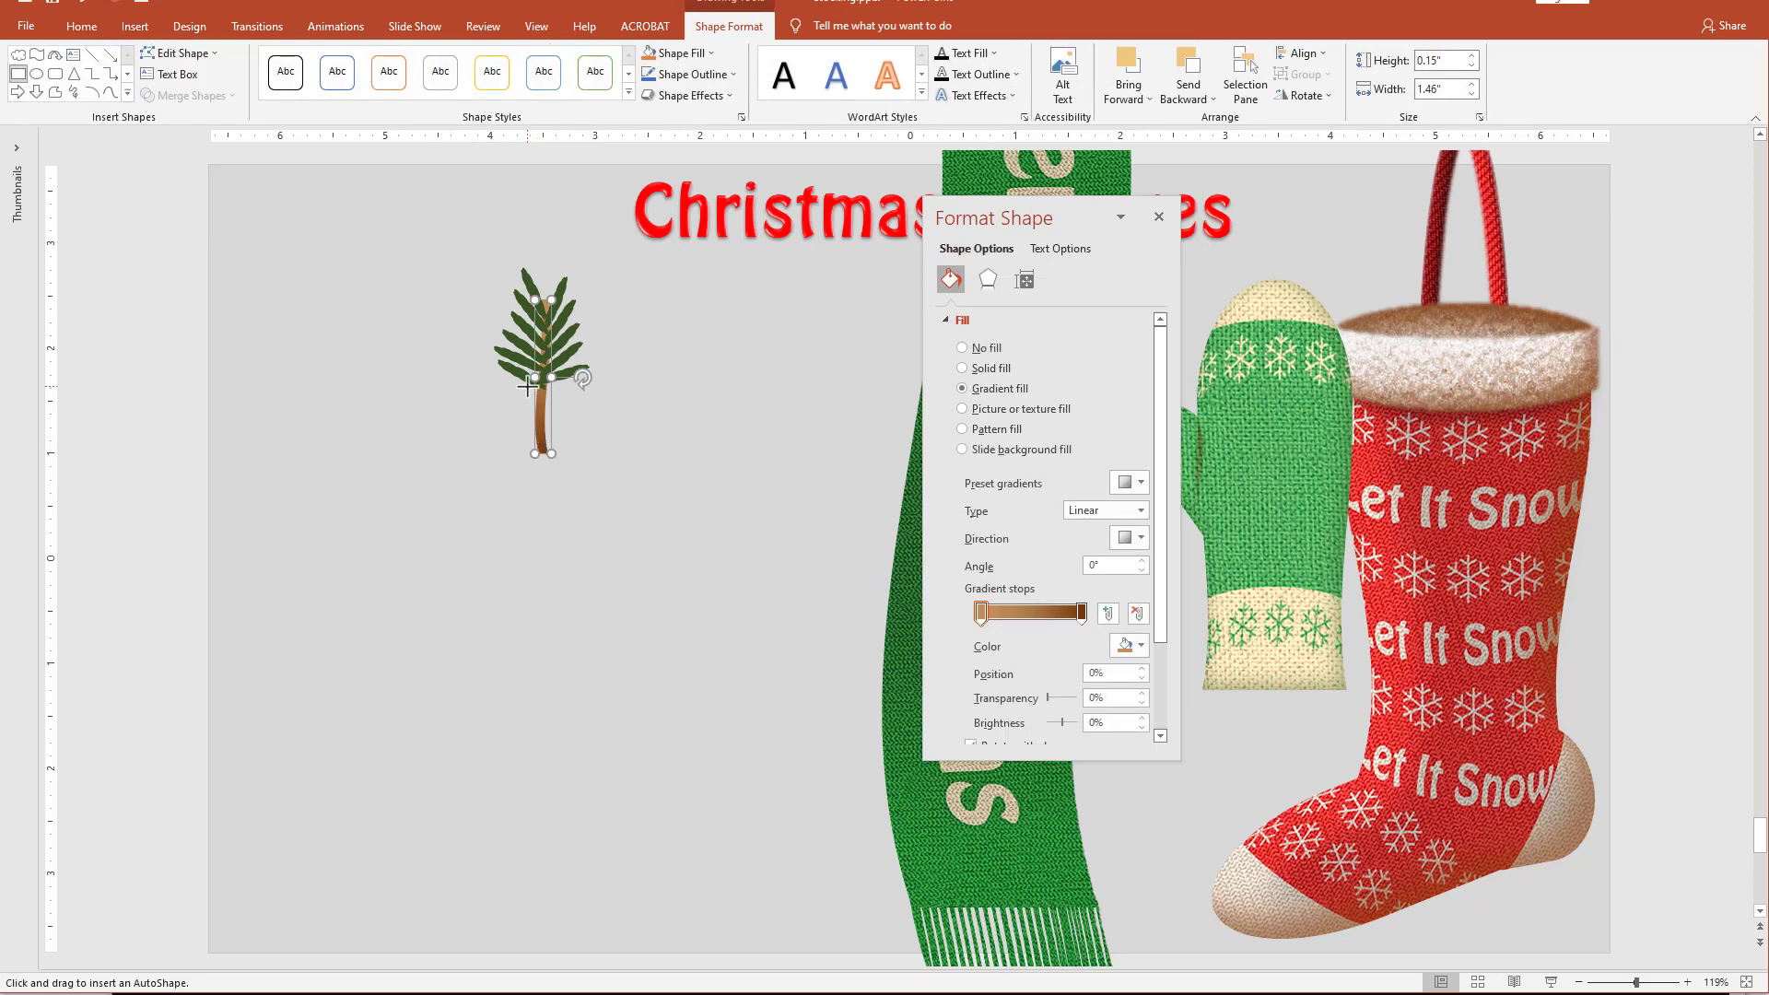
left_click_drag(513, 390, 577, 494)
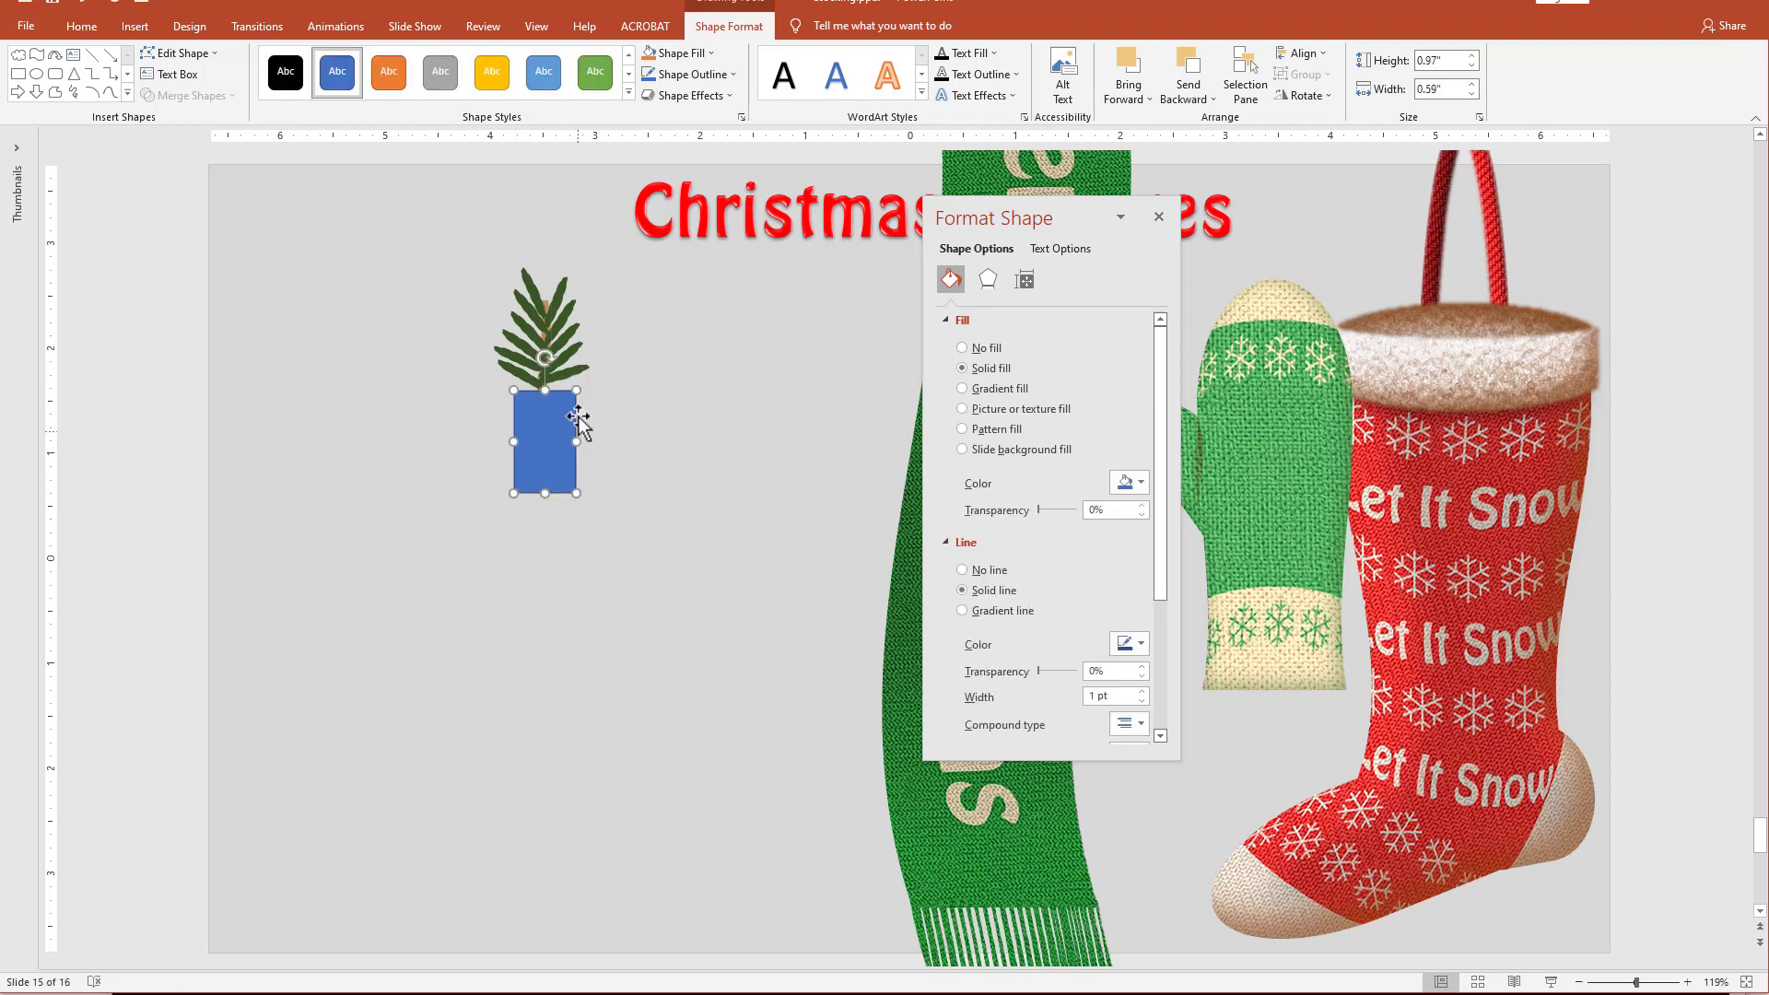
left_click(549, 341)
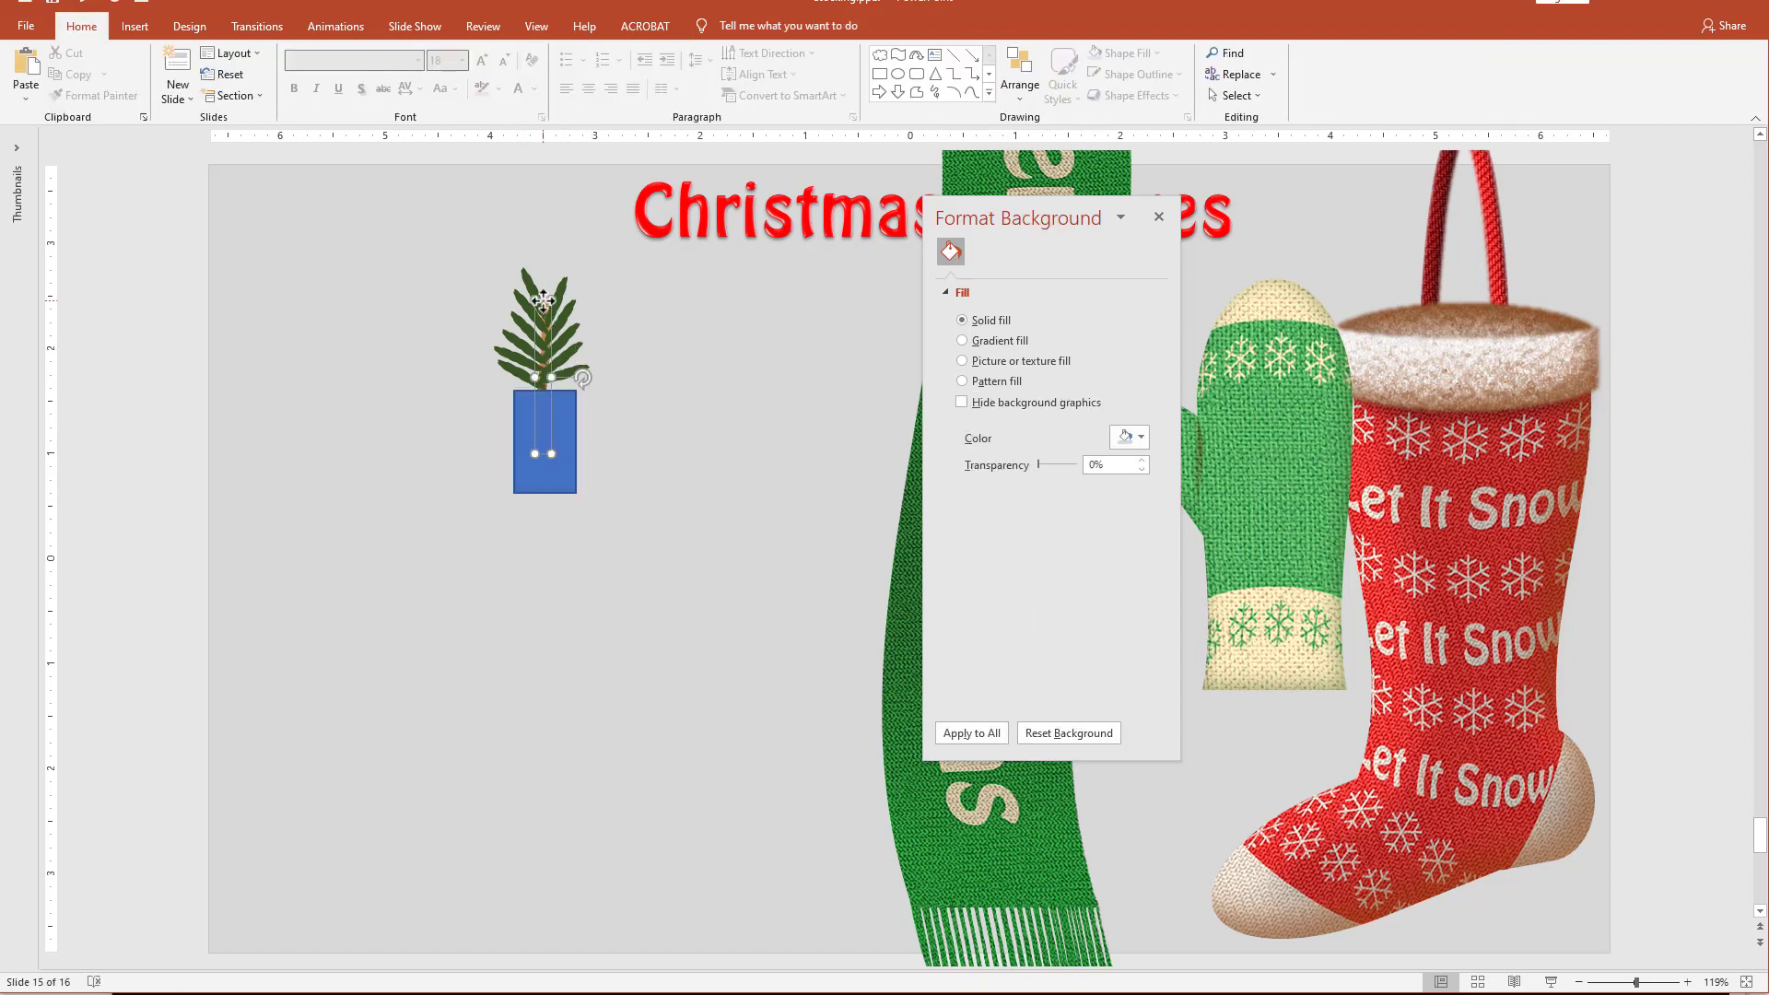
left_click(574, 450, "shift")
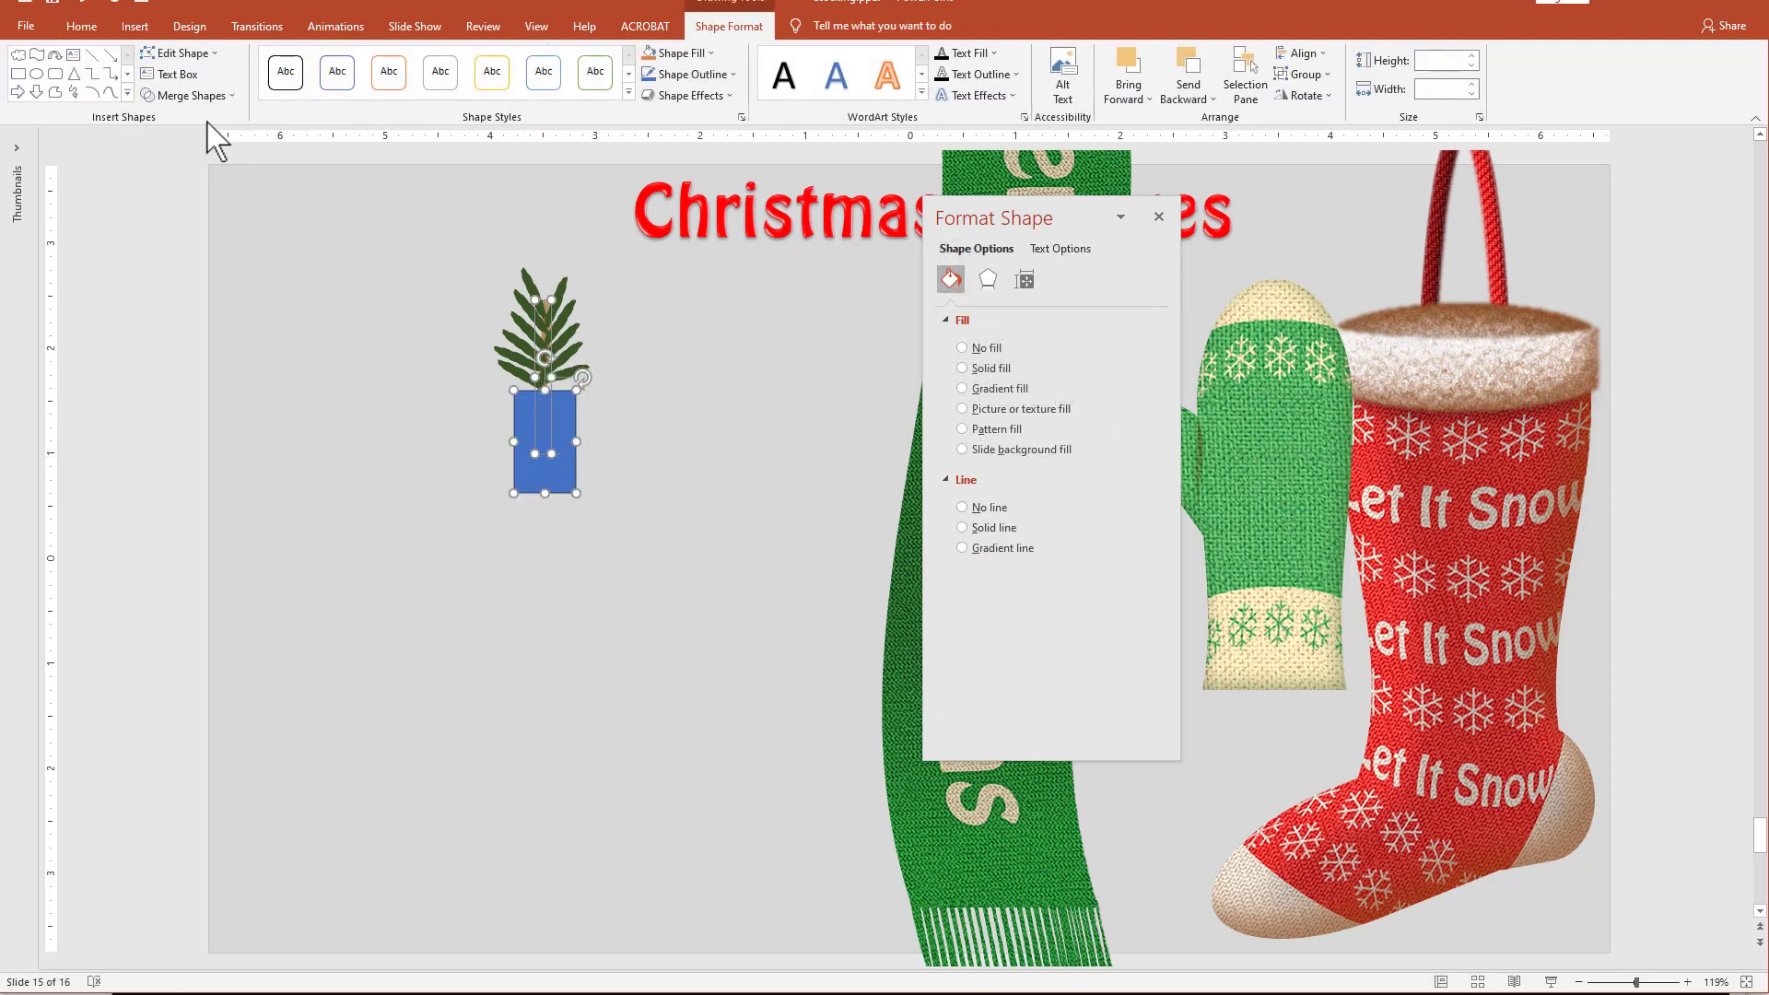
left_click(190, 95)
left_click(181, 214)
left_click(623, 516)
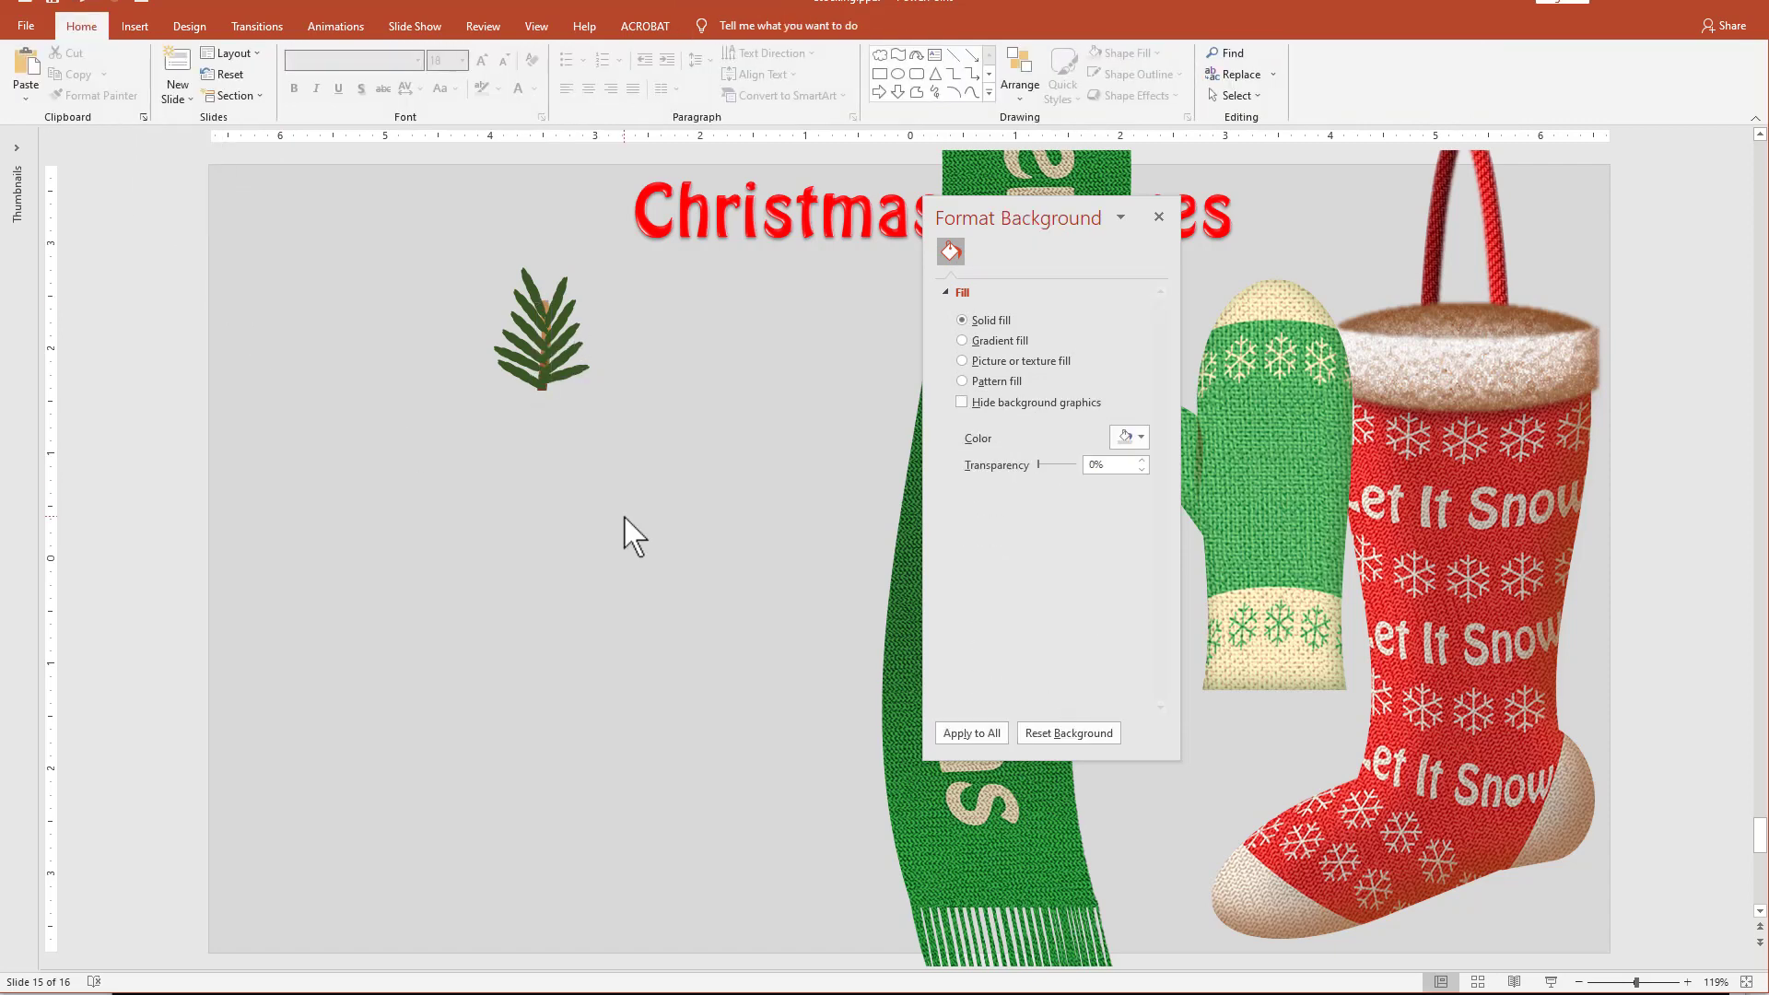
Group the twig and its needles into one sprig and shrink it to about 0.33" by 0.26".
left_click_drag(441, 253, 663, 498)
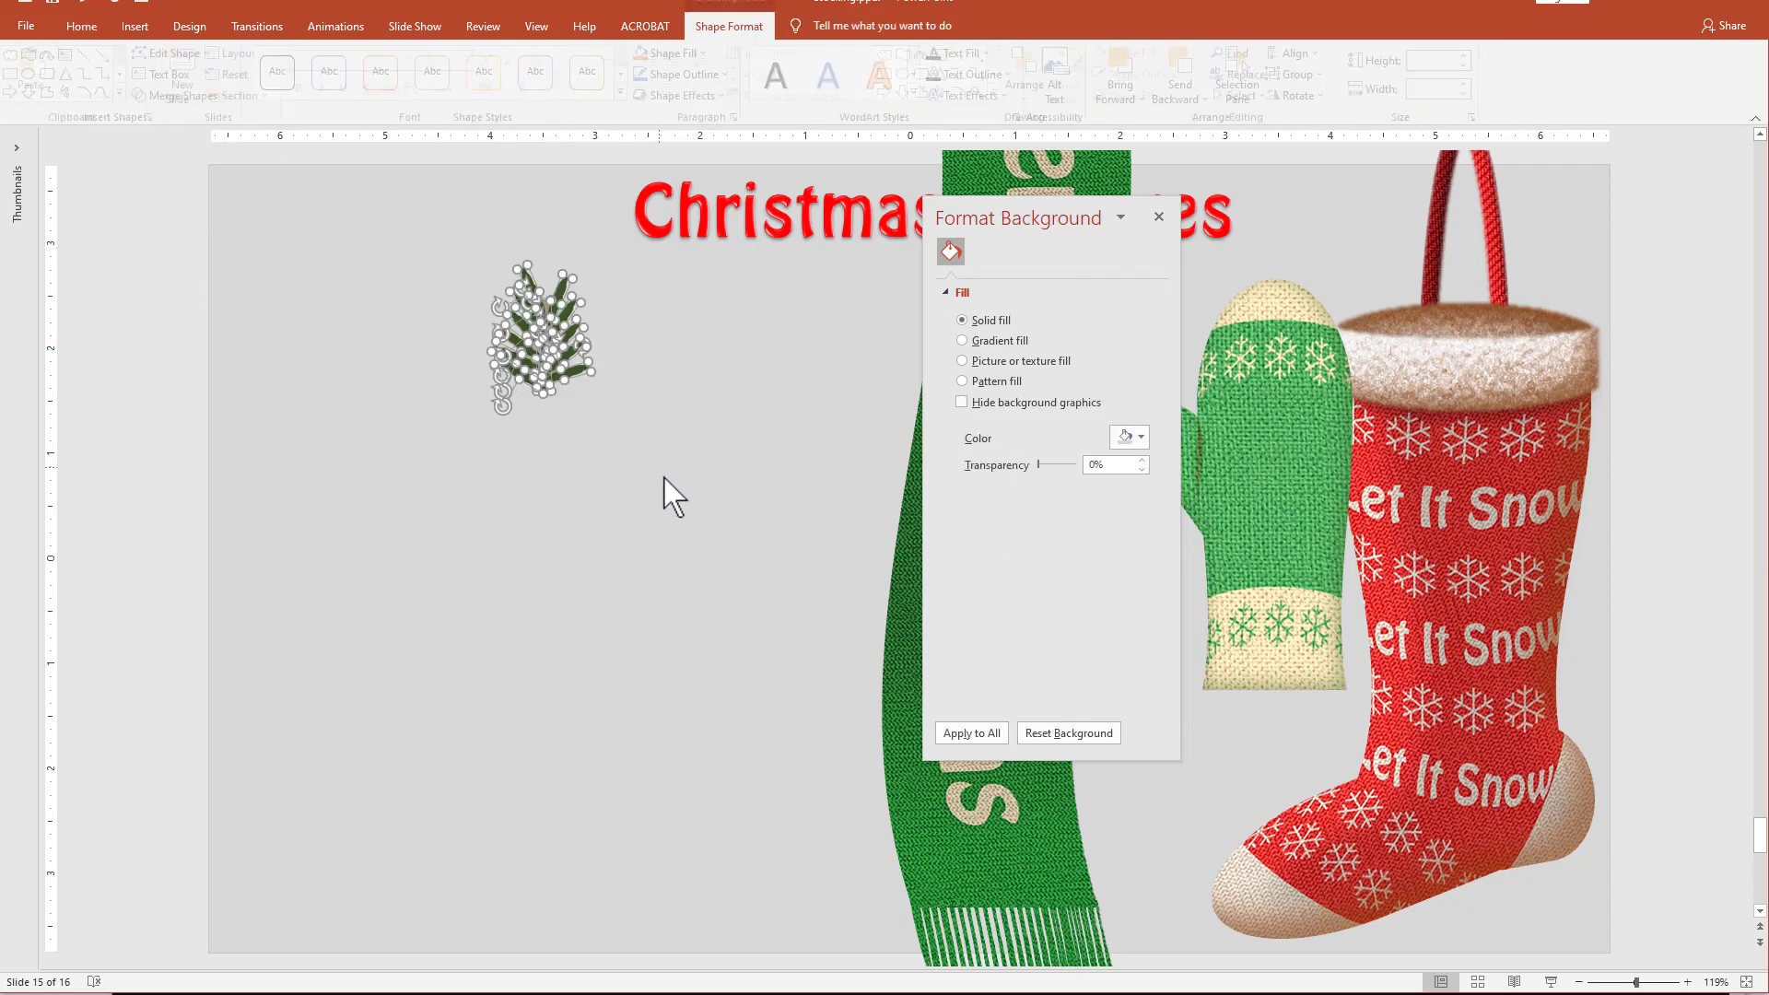
left_click(584, 497)
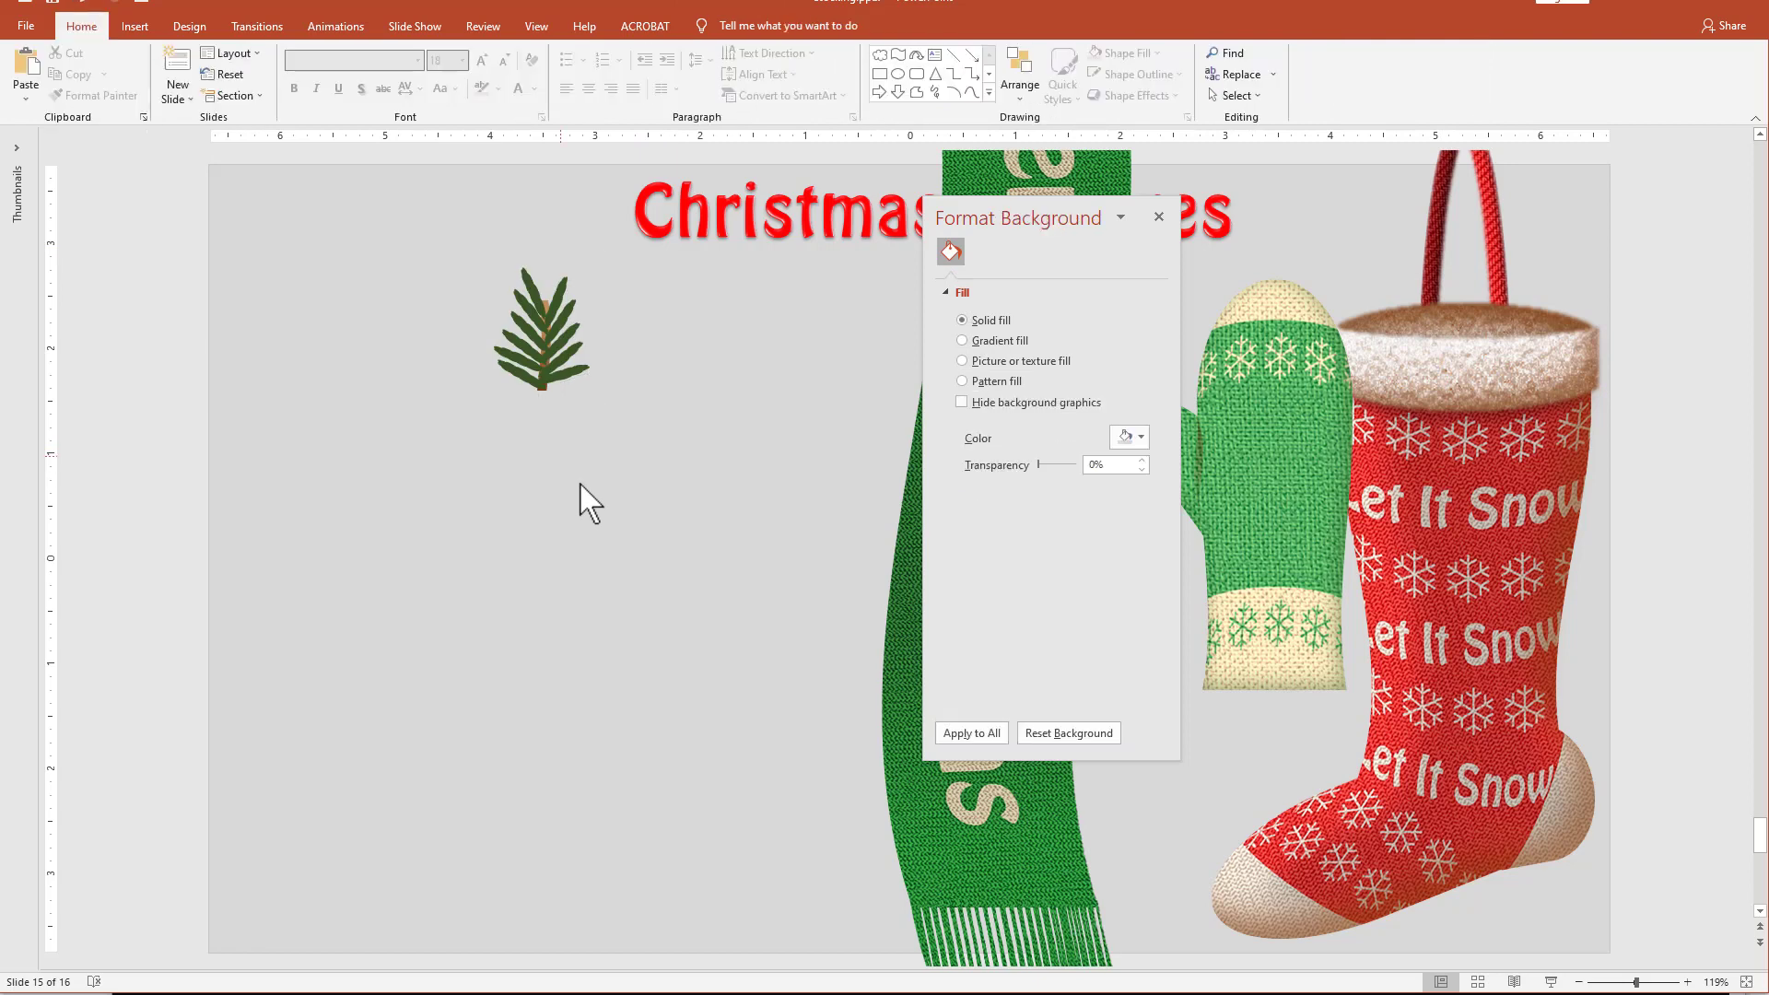
left_click(533, 400)
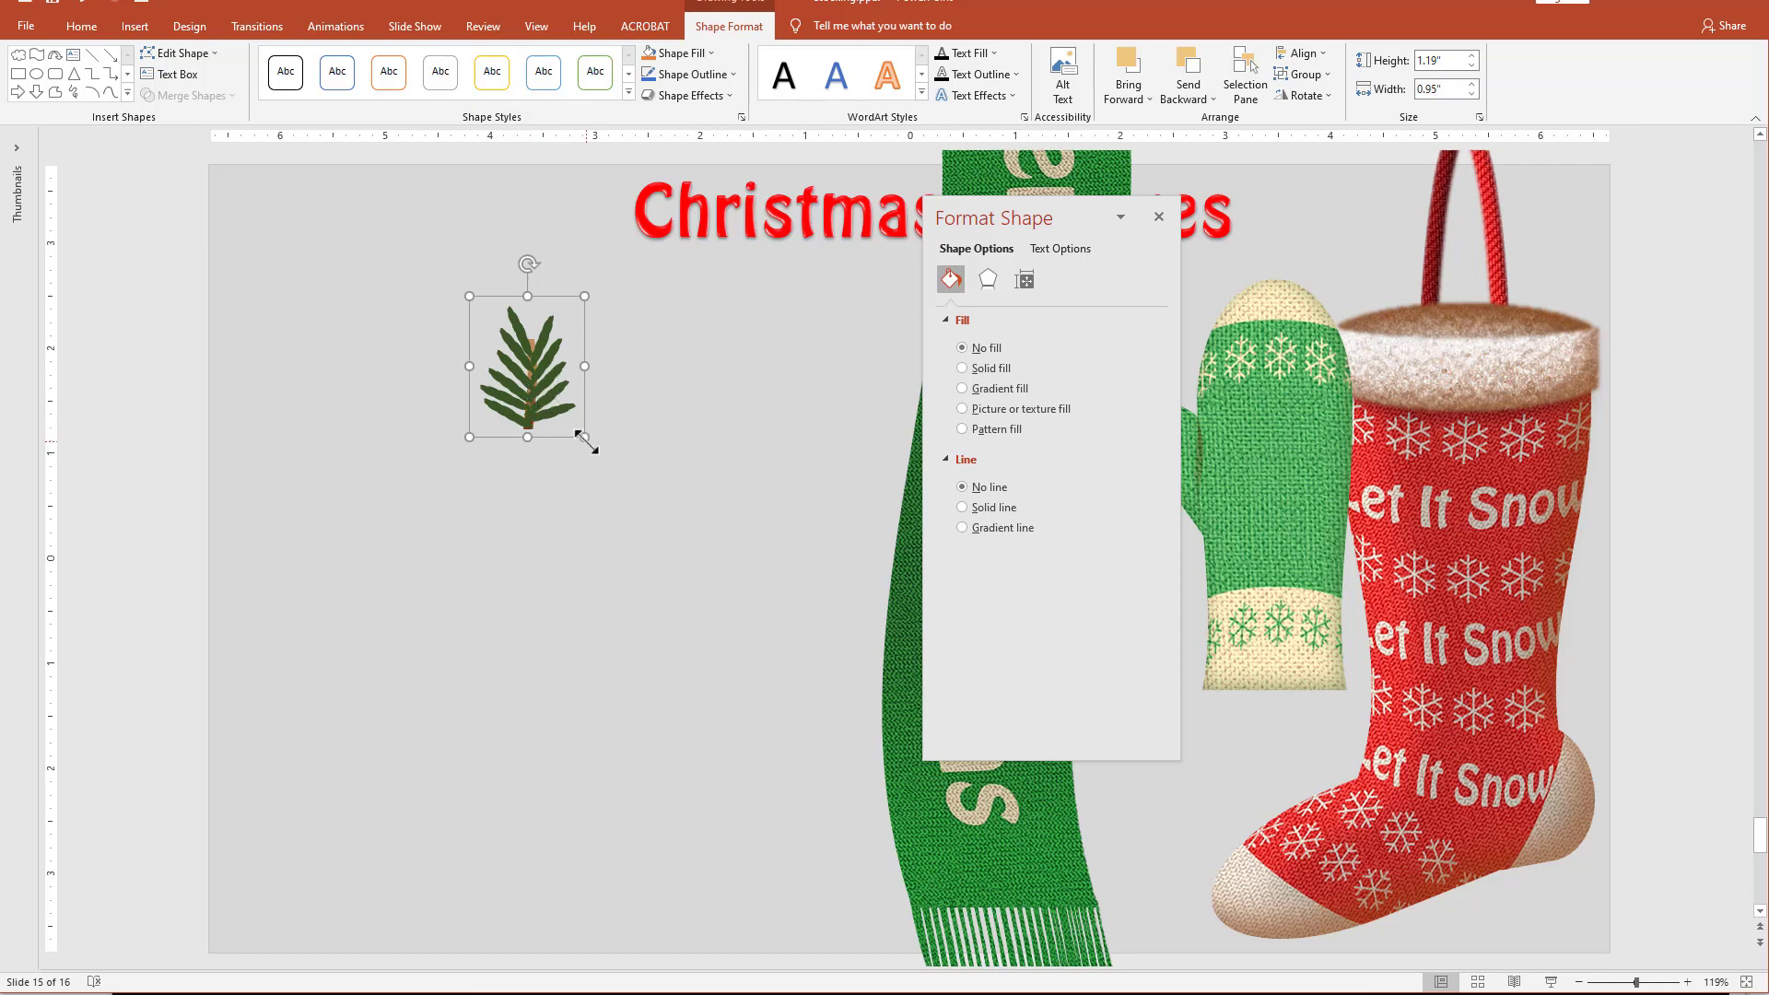
left_click_drag(586, 440, 468, 360)
Flip a sprig copy horizontally, stack further copies downward into a long branch, and attach angled side sprigs along one side.
left_click(1306, 96)
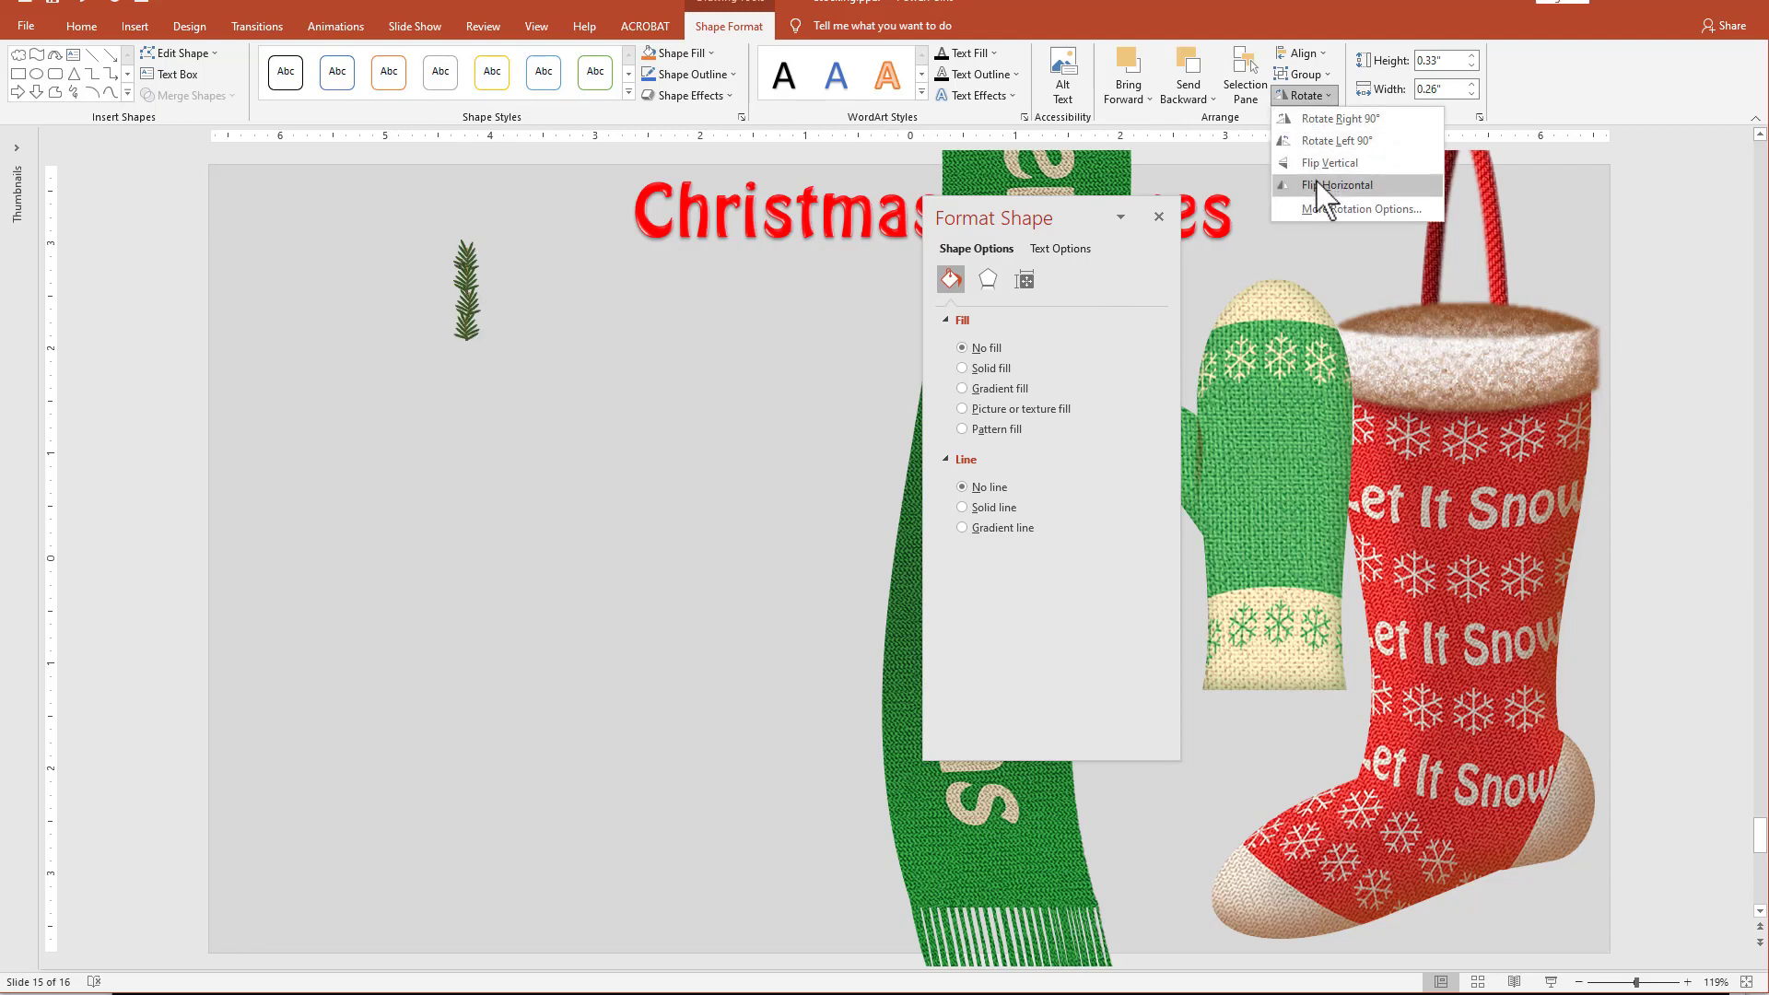
left_click(1331, 181)
left_click_drag(475, 334, 478, 362)
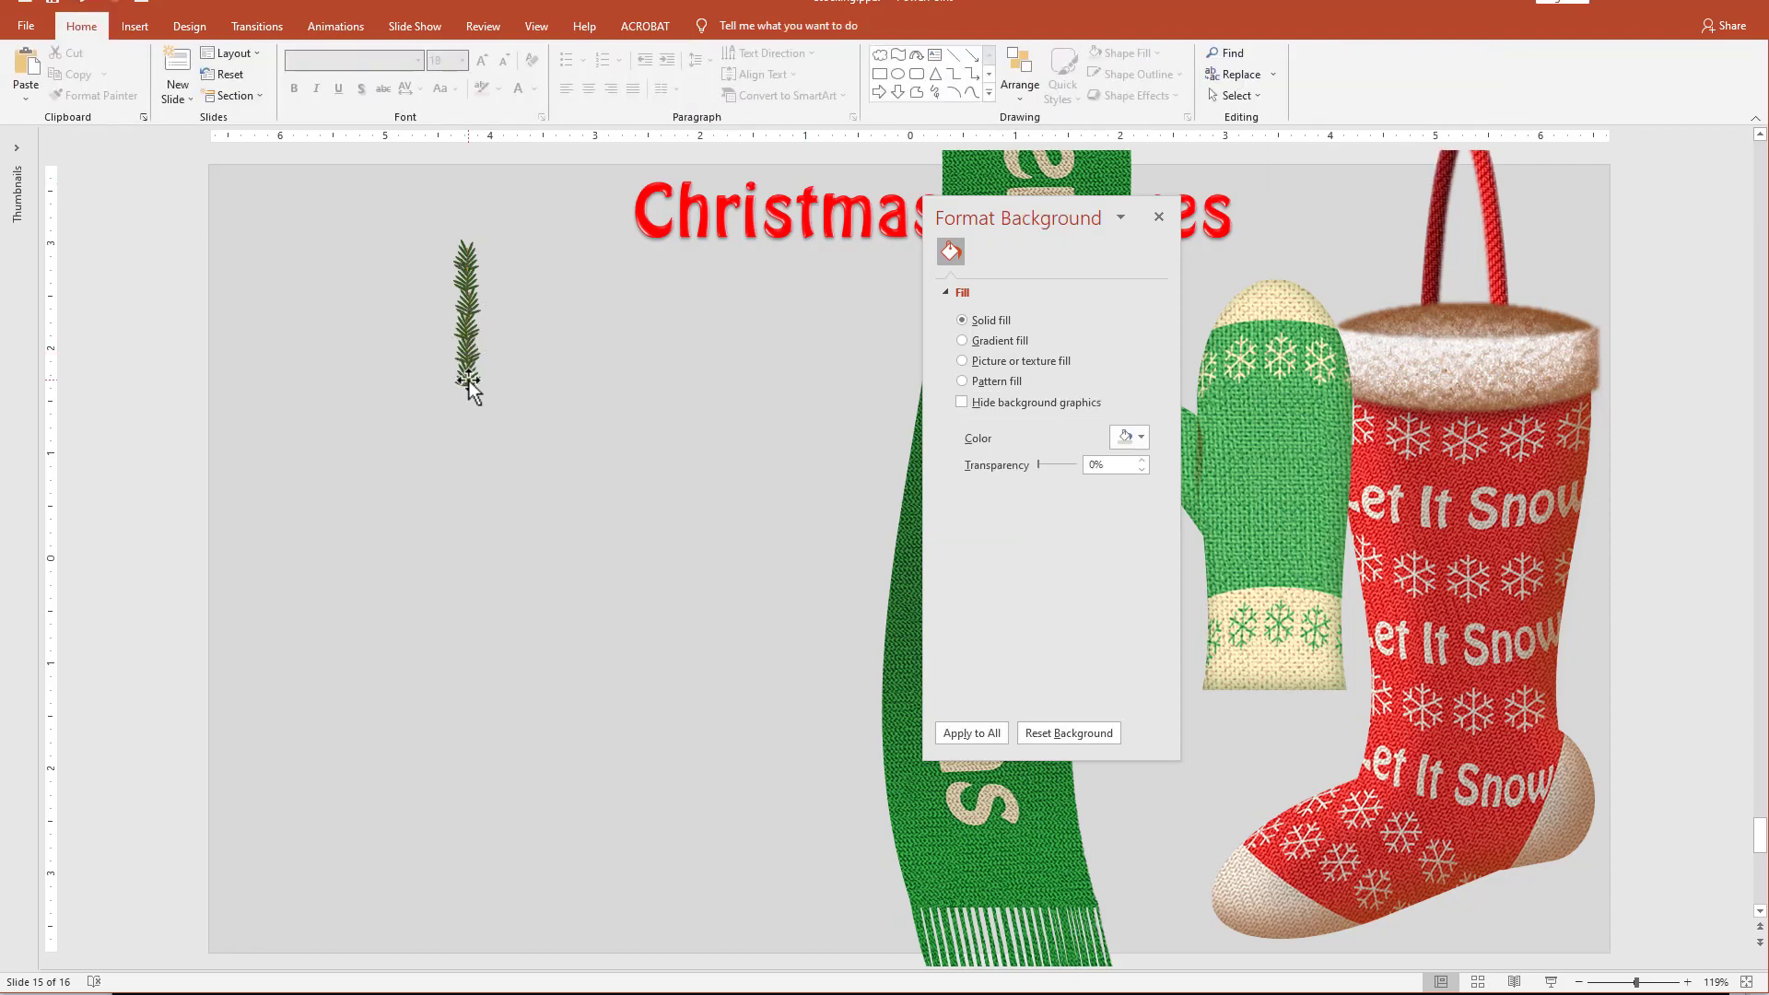
left_click_drag(479, 362, 468, 404)
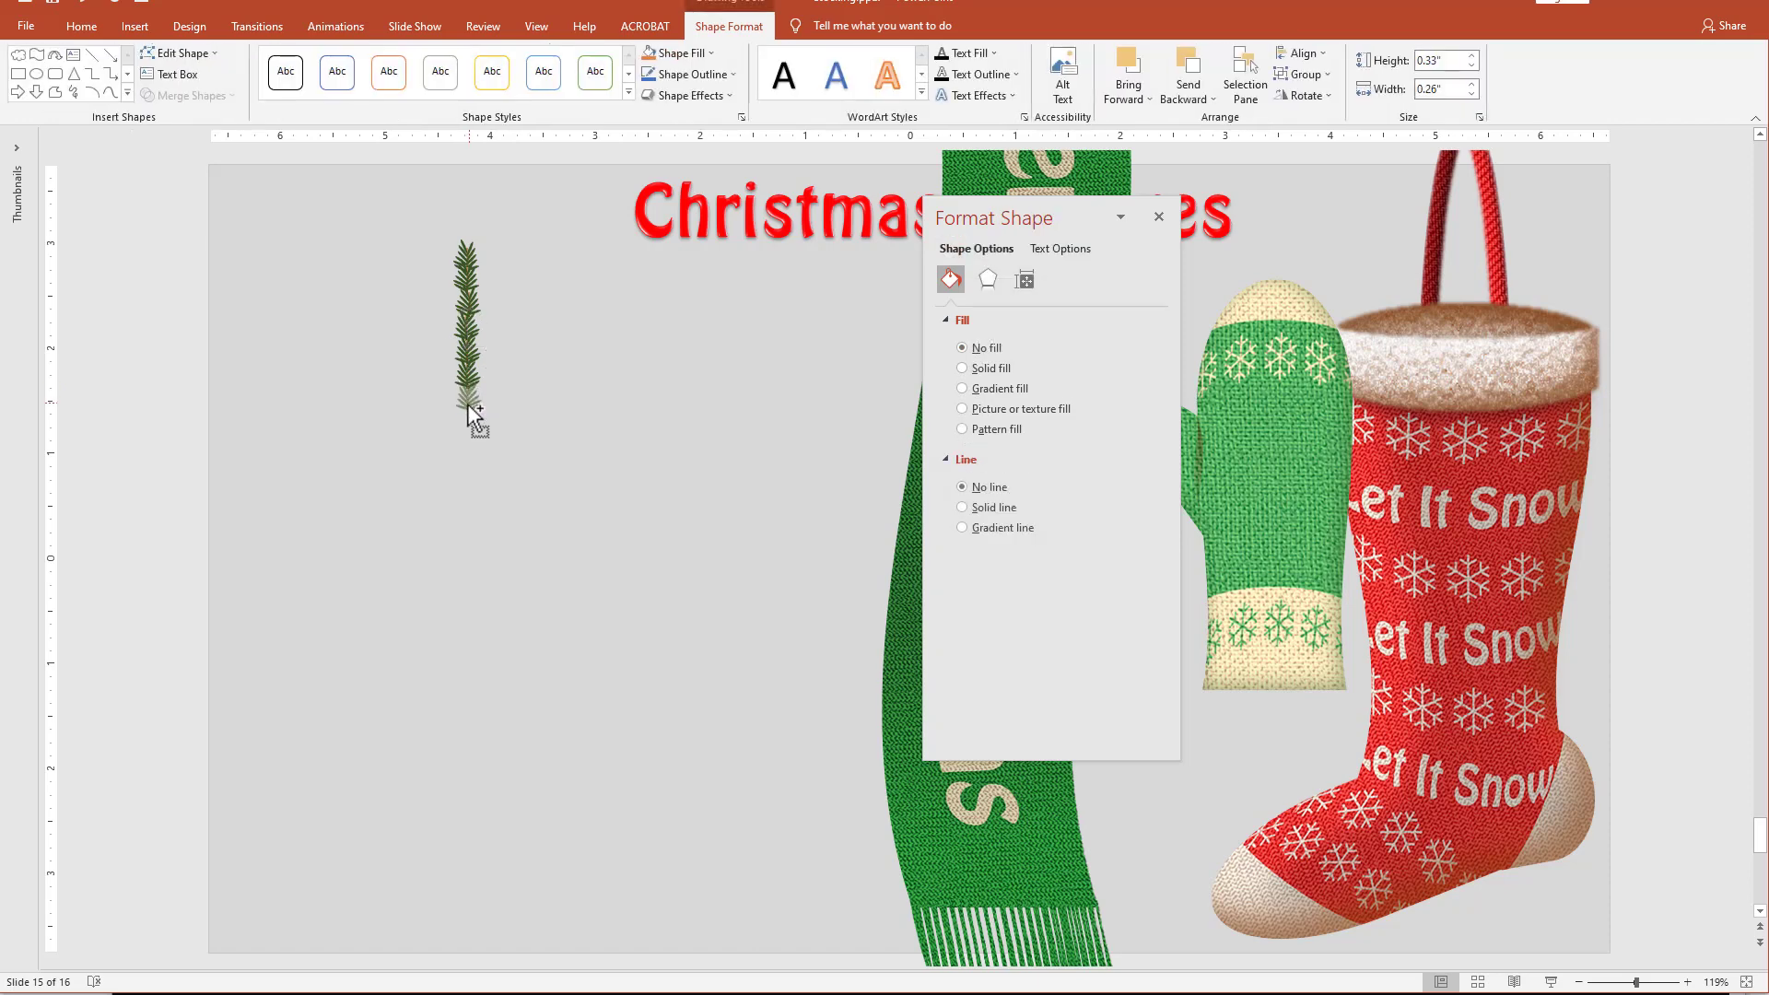
left_click_drag(468, 276, 552, 357)
left_click(532, 486)
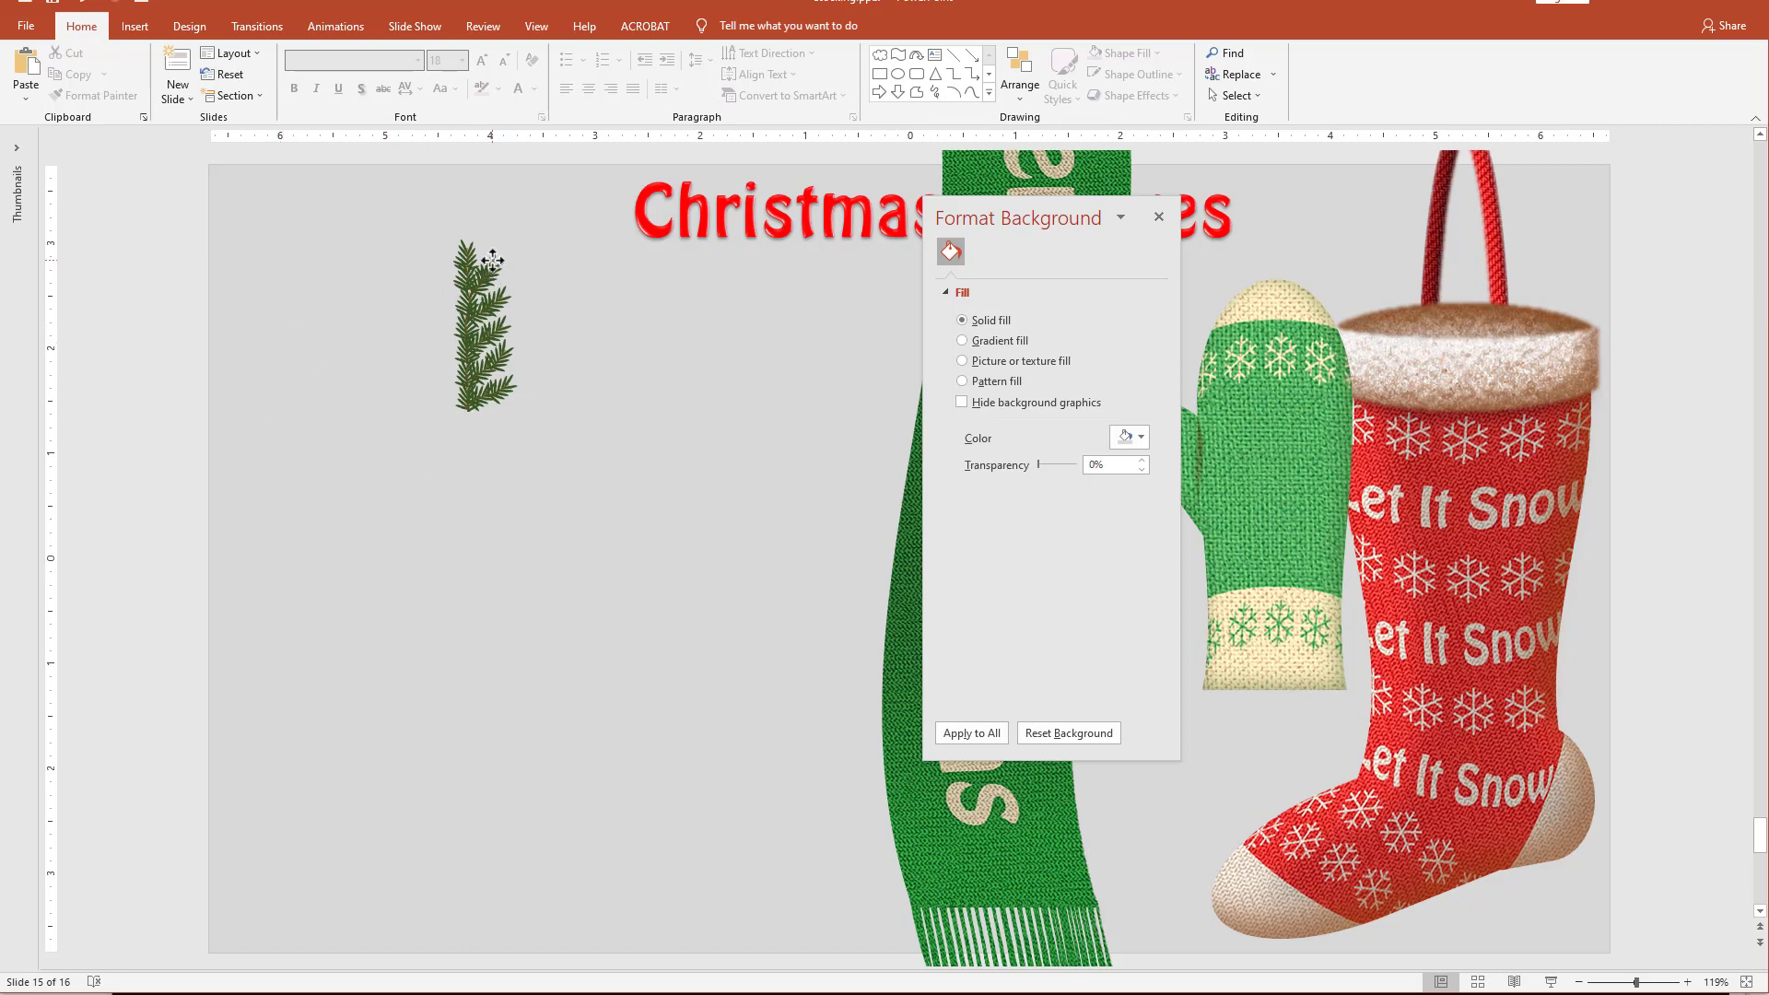
Attach angled sprig copies down the bare left side of the pine branch, mirroring the right side.
mouse_move(493, 261)
left_mouse_down()
mouse_move(433, 285)
mouse_move(379, 245)
mouse_move(399, 237)
mouse_move(458, 300)
mouse_move(447, 288)
left_mouse_up()
left_click_drag(444, 282, 442, 322)
left_click_drag(408, 277, 376, 354)
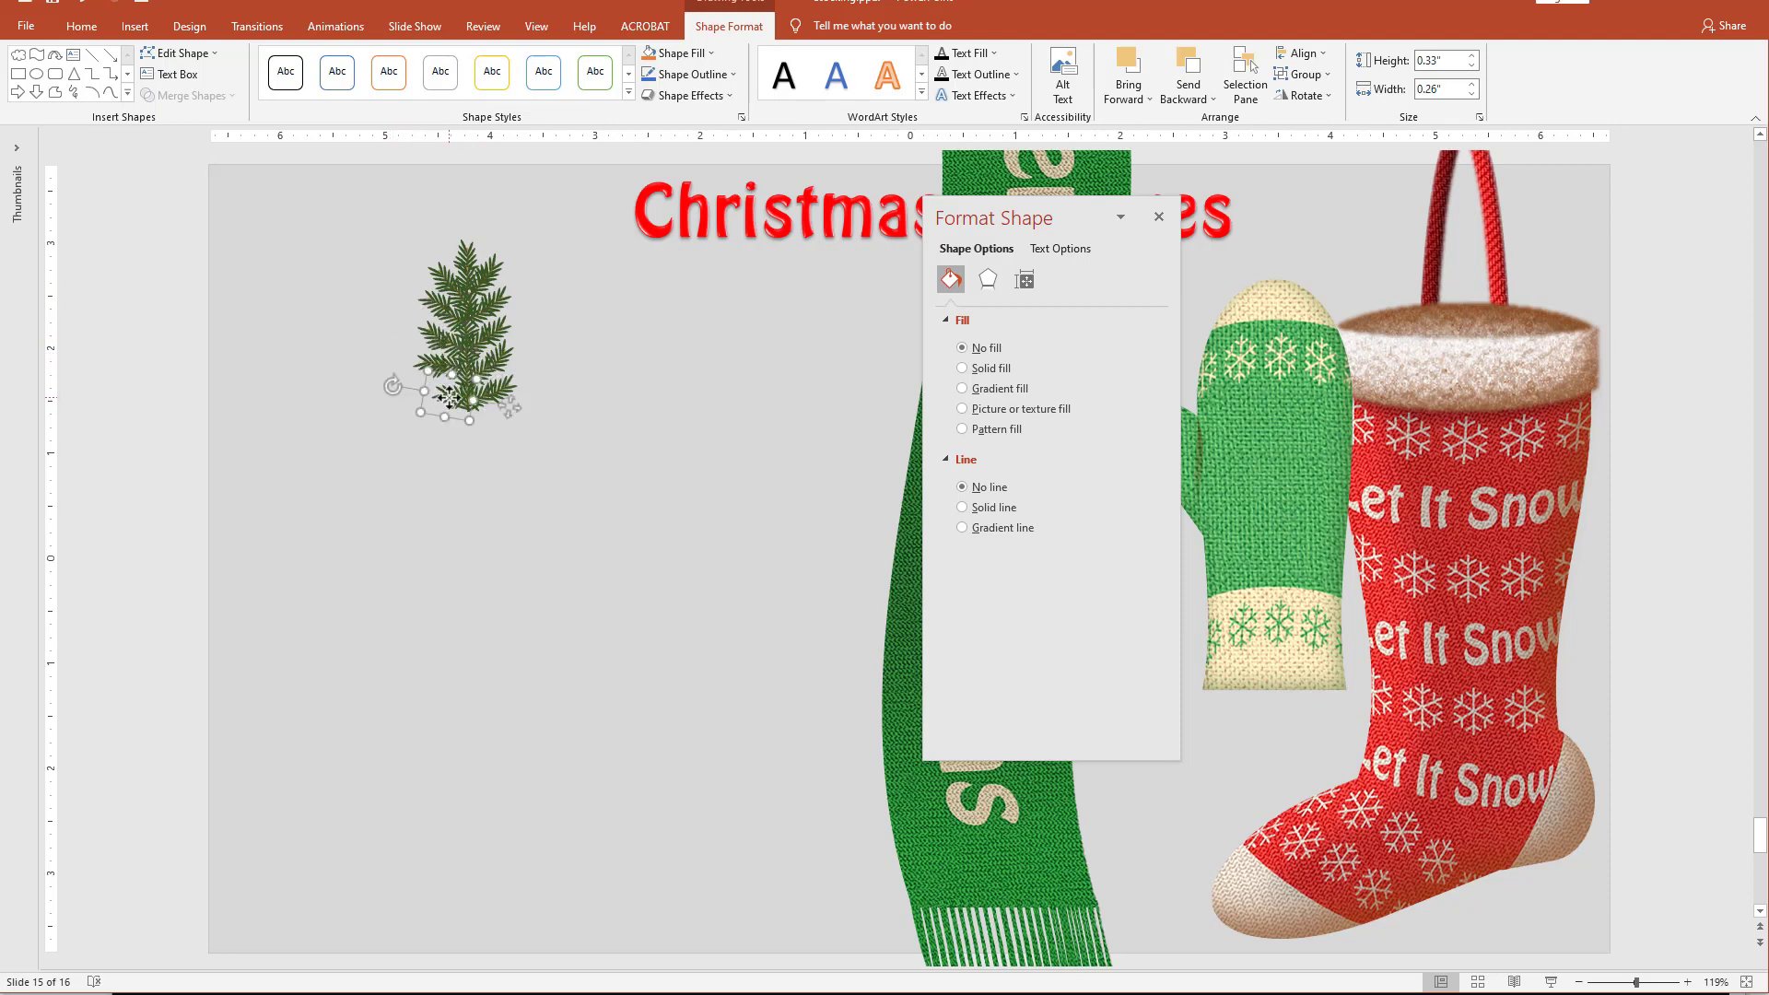
left_click(476, 468)
left_click(442, 382)
left_click(533, 478)
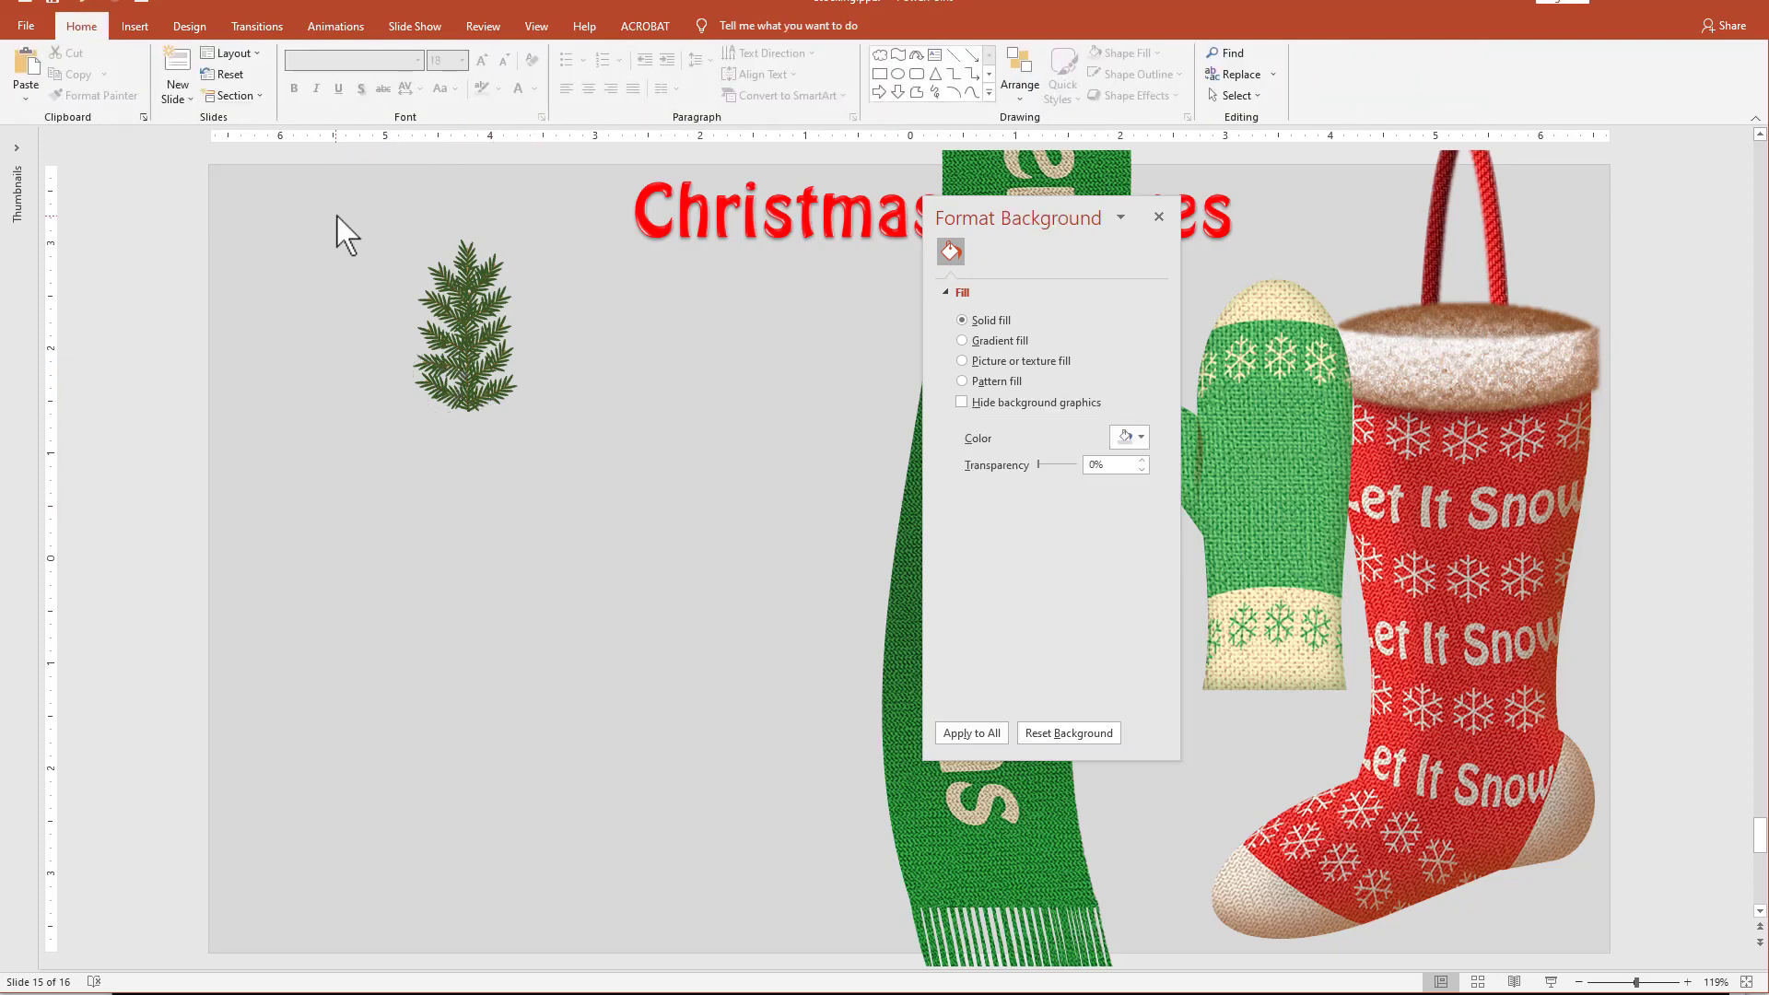
Group all the sprigs of the pine branch into one object.
left_click_drag(336, 218, 597, 502)
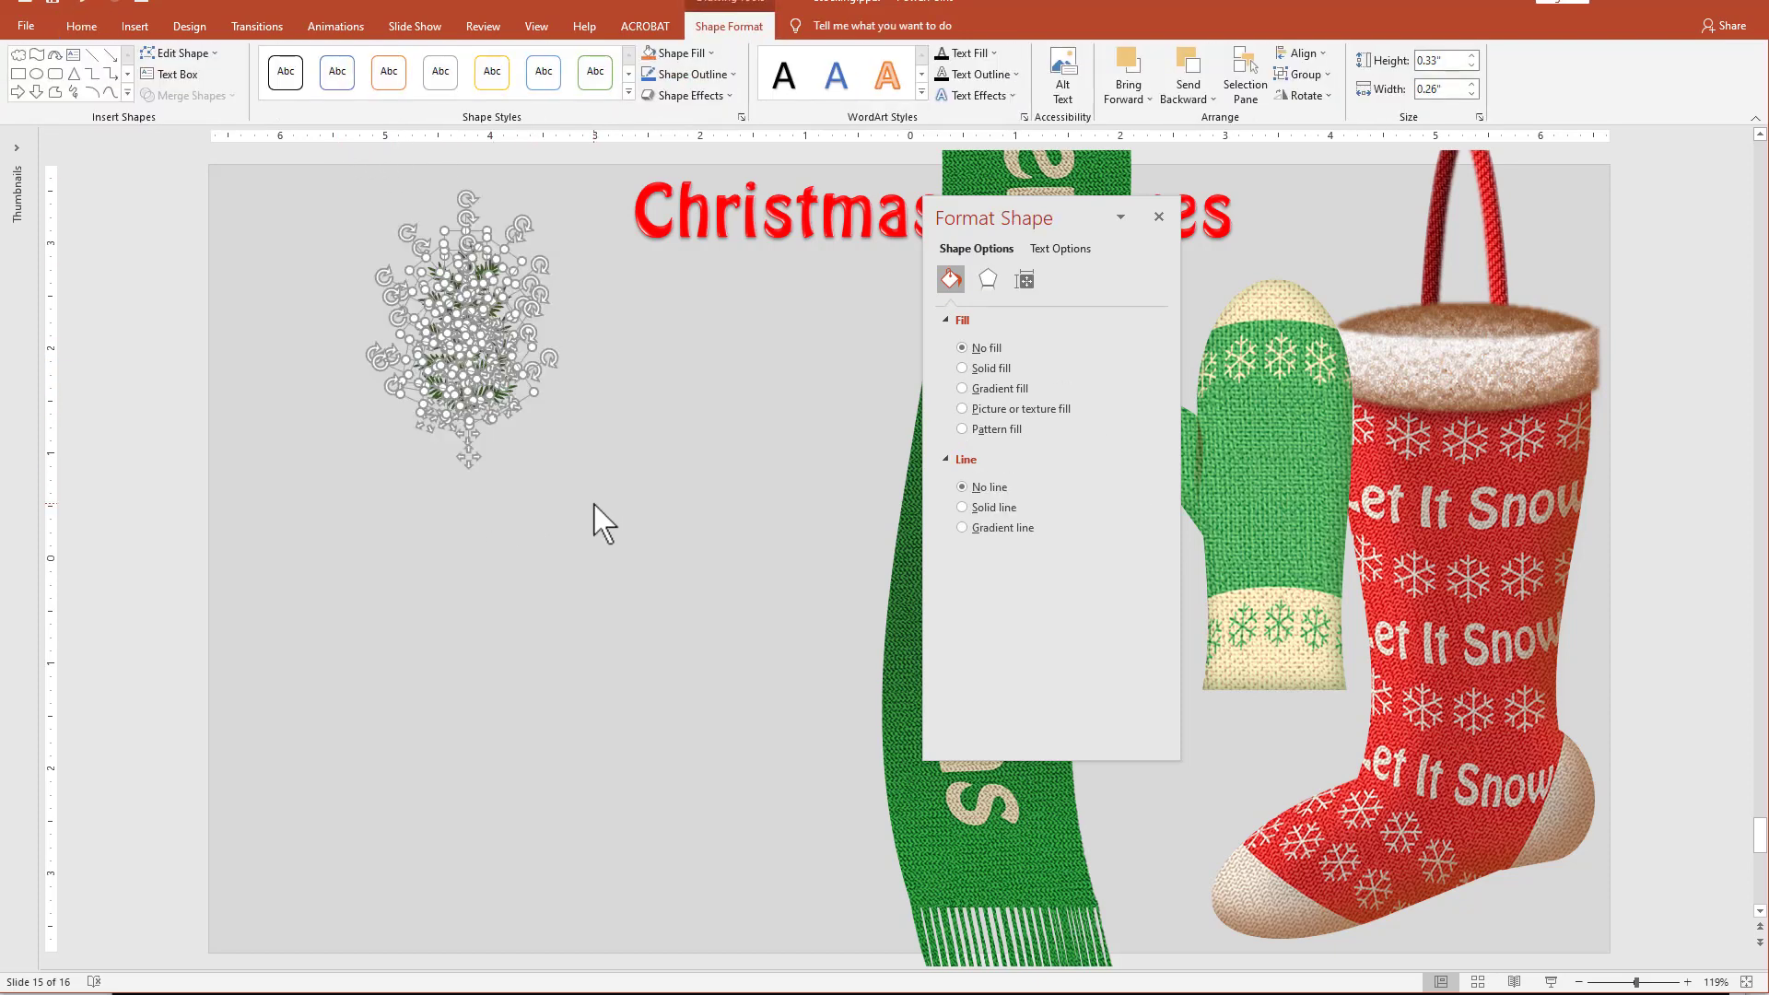
key("ctrl+g")
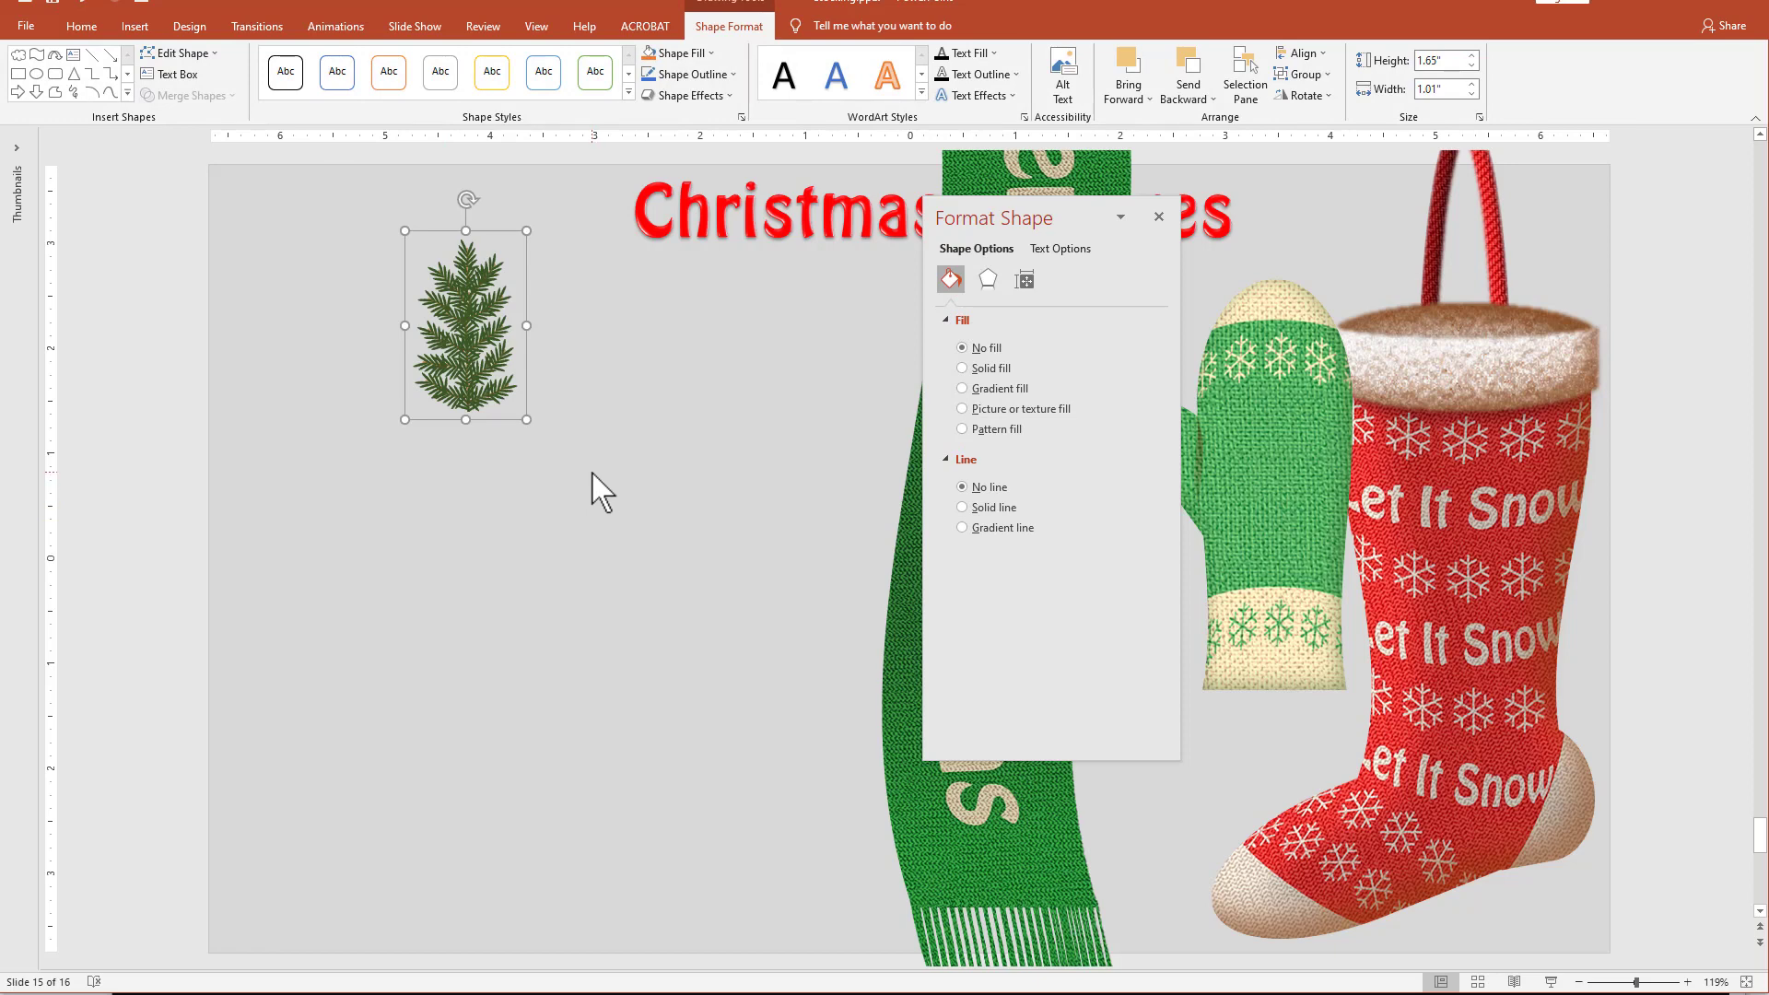
left_click(589, 476)
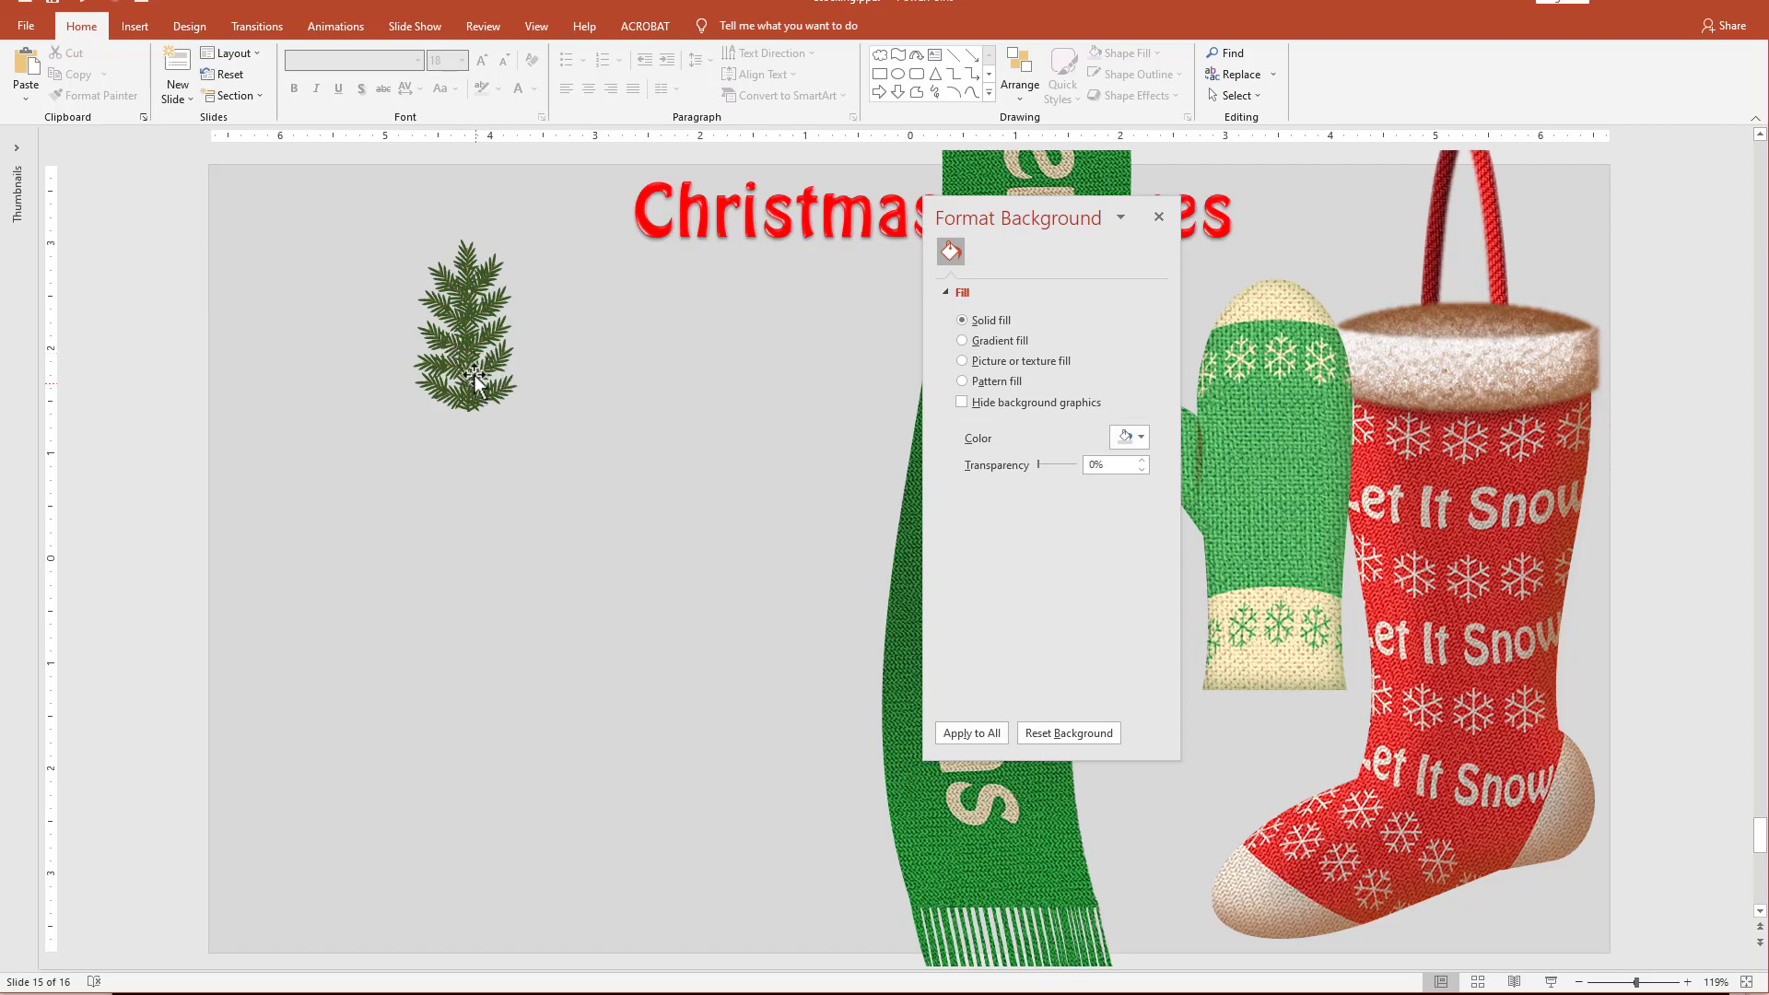
Give the grouped branch an outer bottom-offset shadow with 3 pt blur and 2 pt distance.
left_click(473, 374)
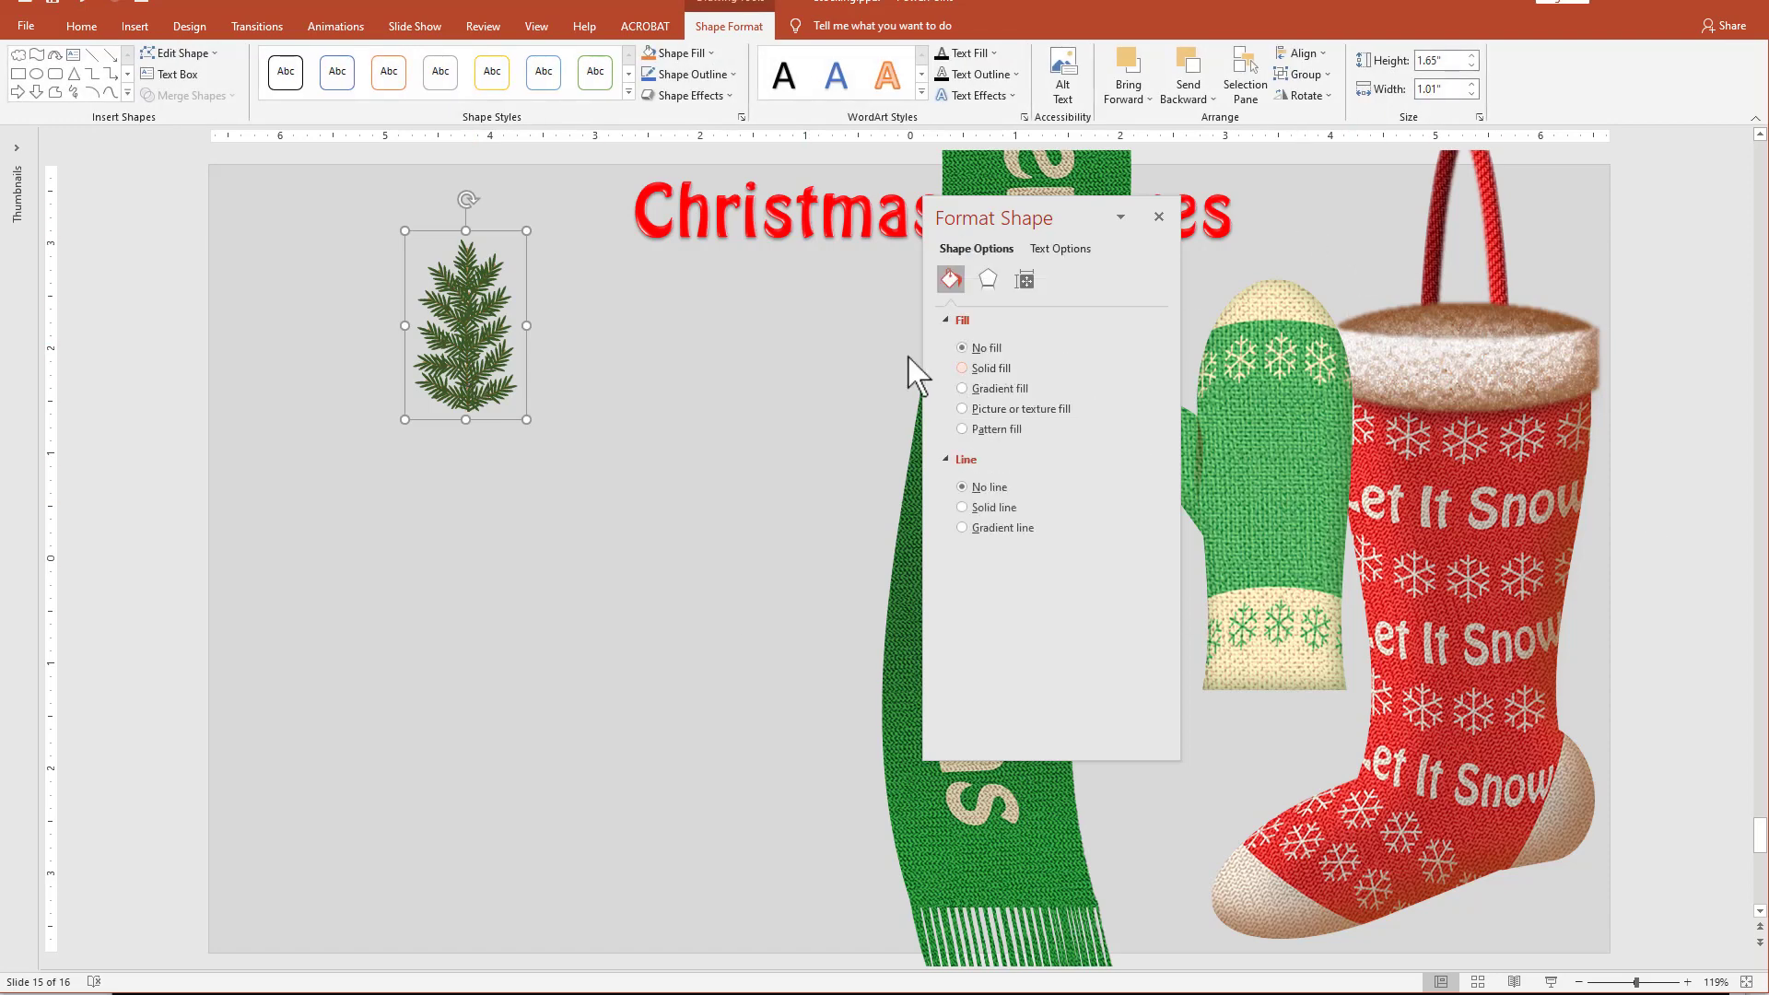
left_click(987, 279)
left_click(1130, 345)
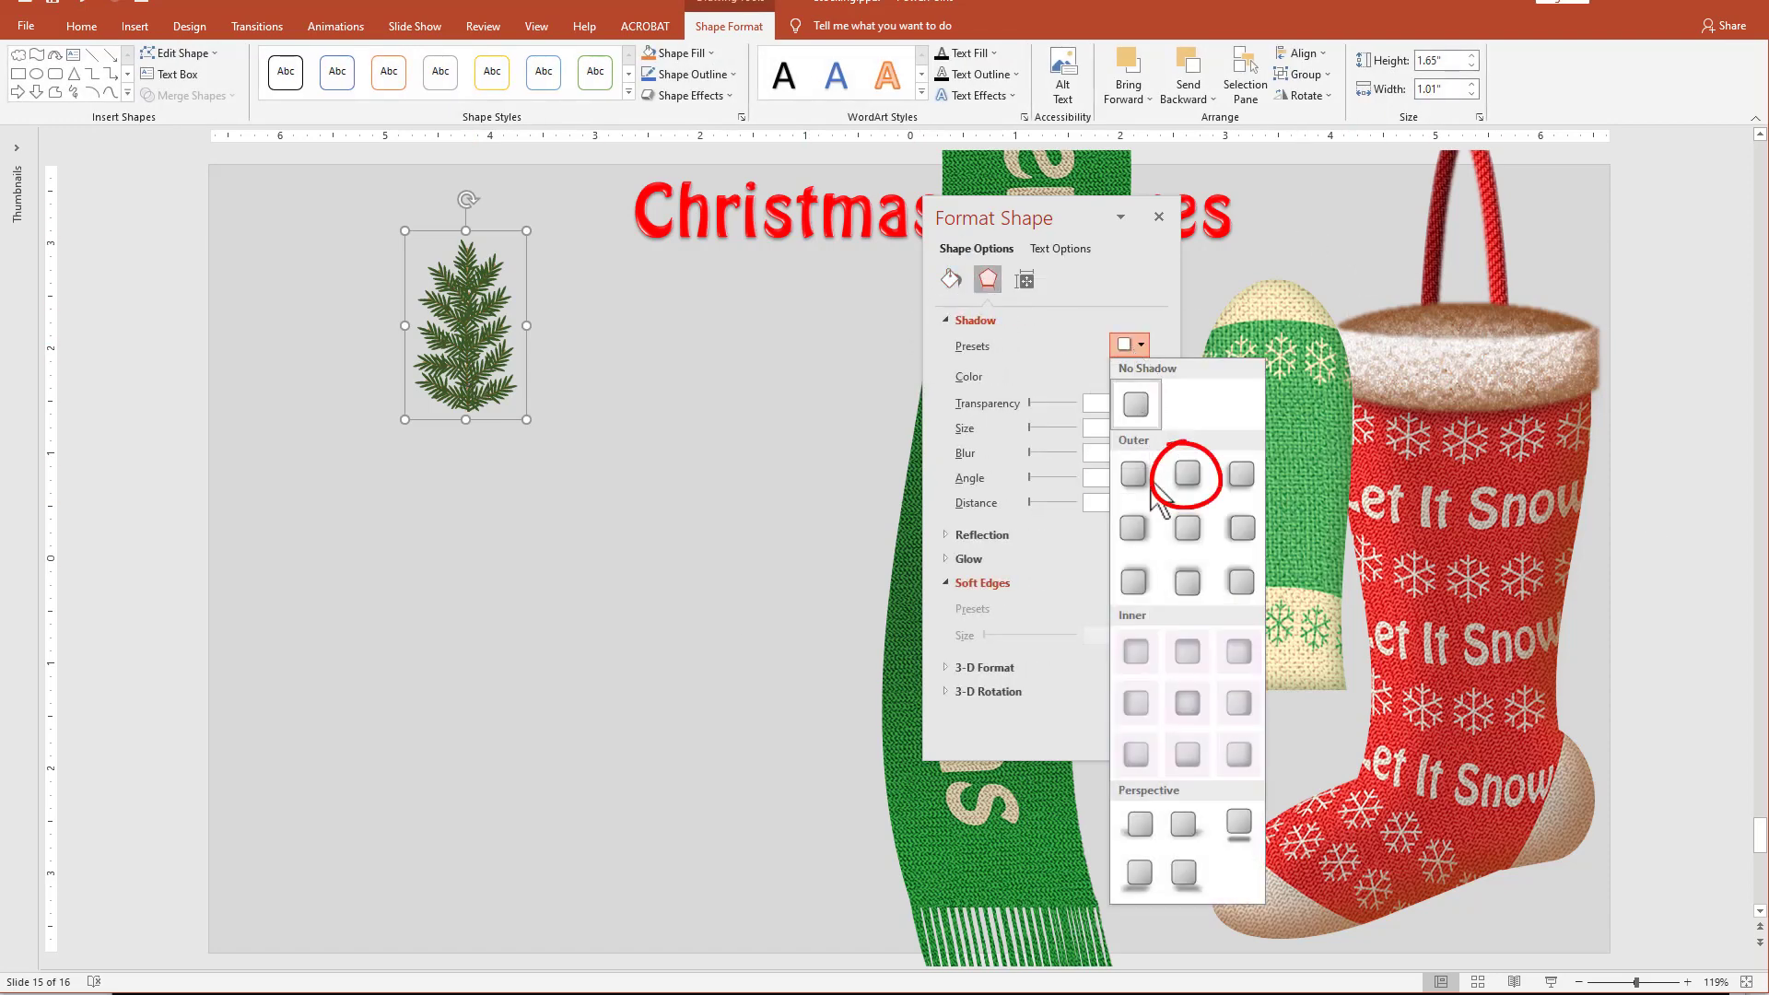
left_click(1188, 474)
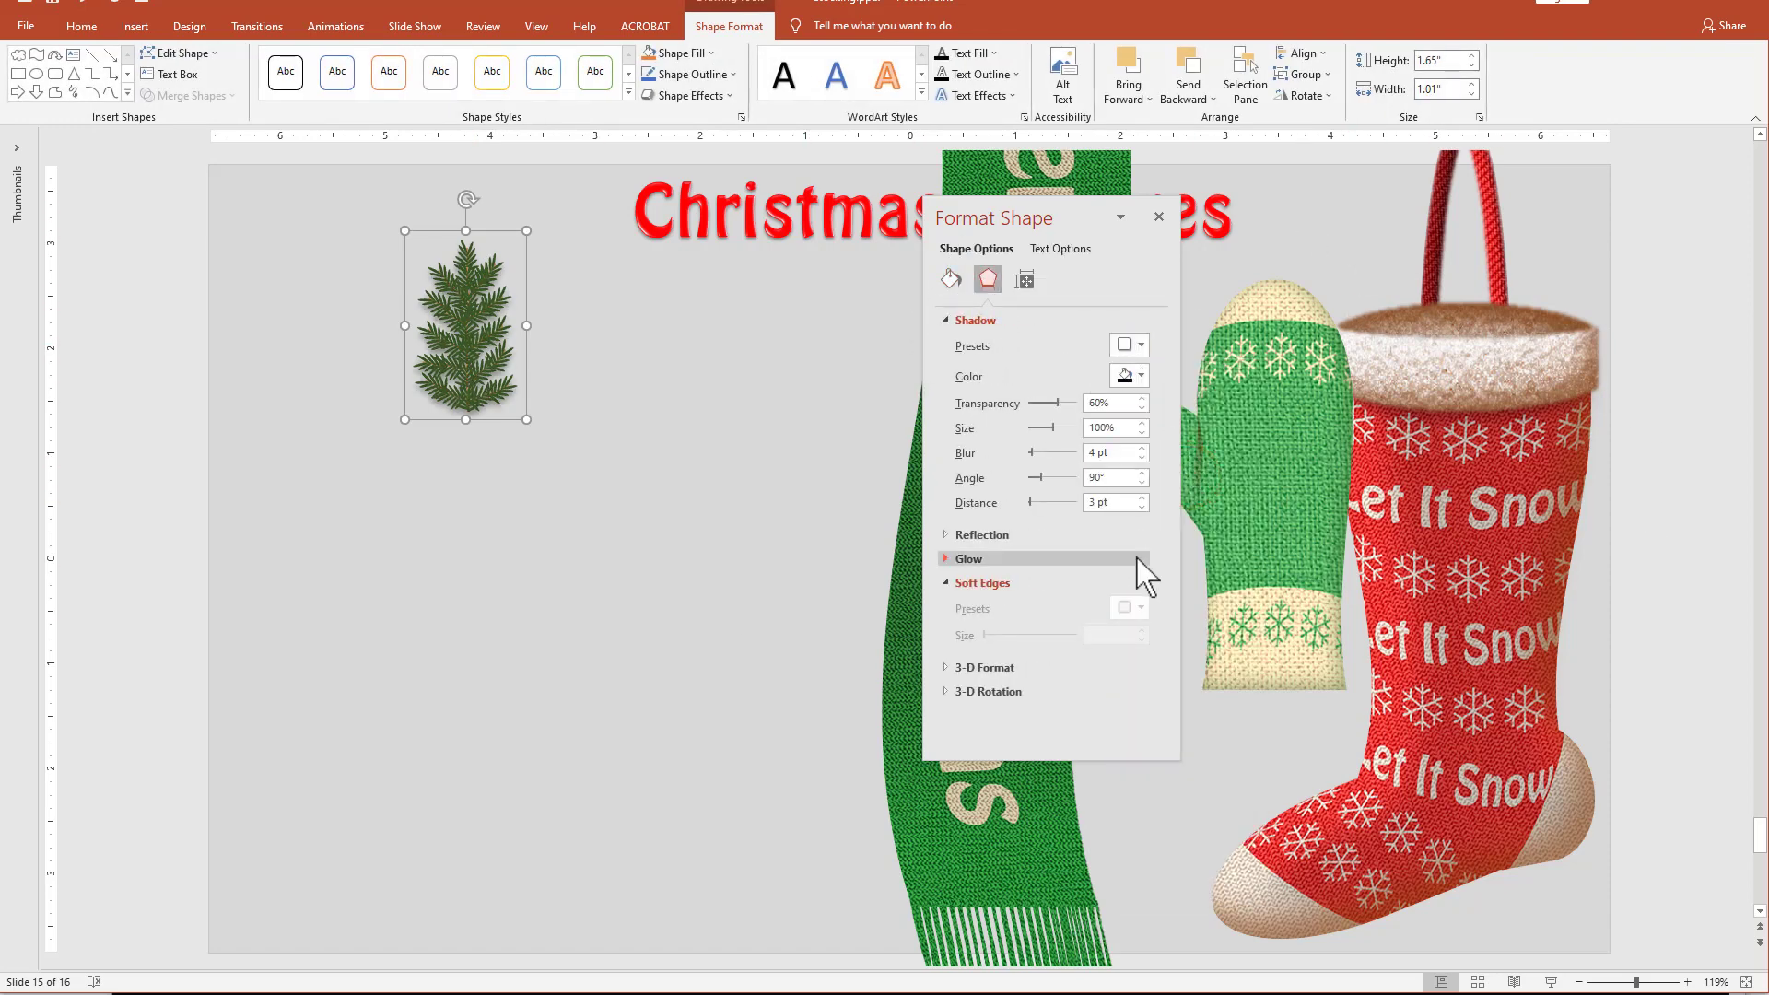
left_click(1142, 459)
left_click(1142, 506)
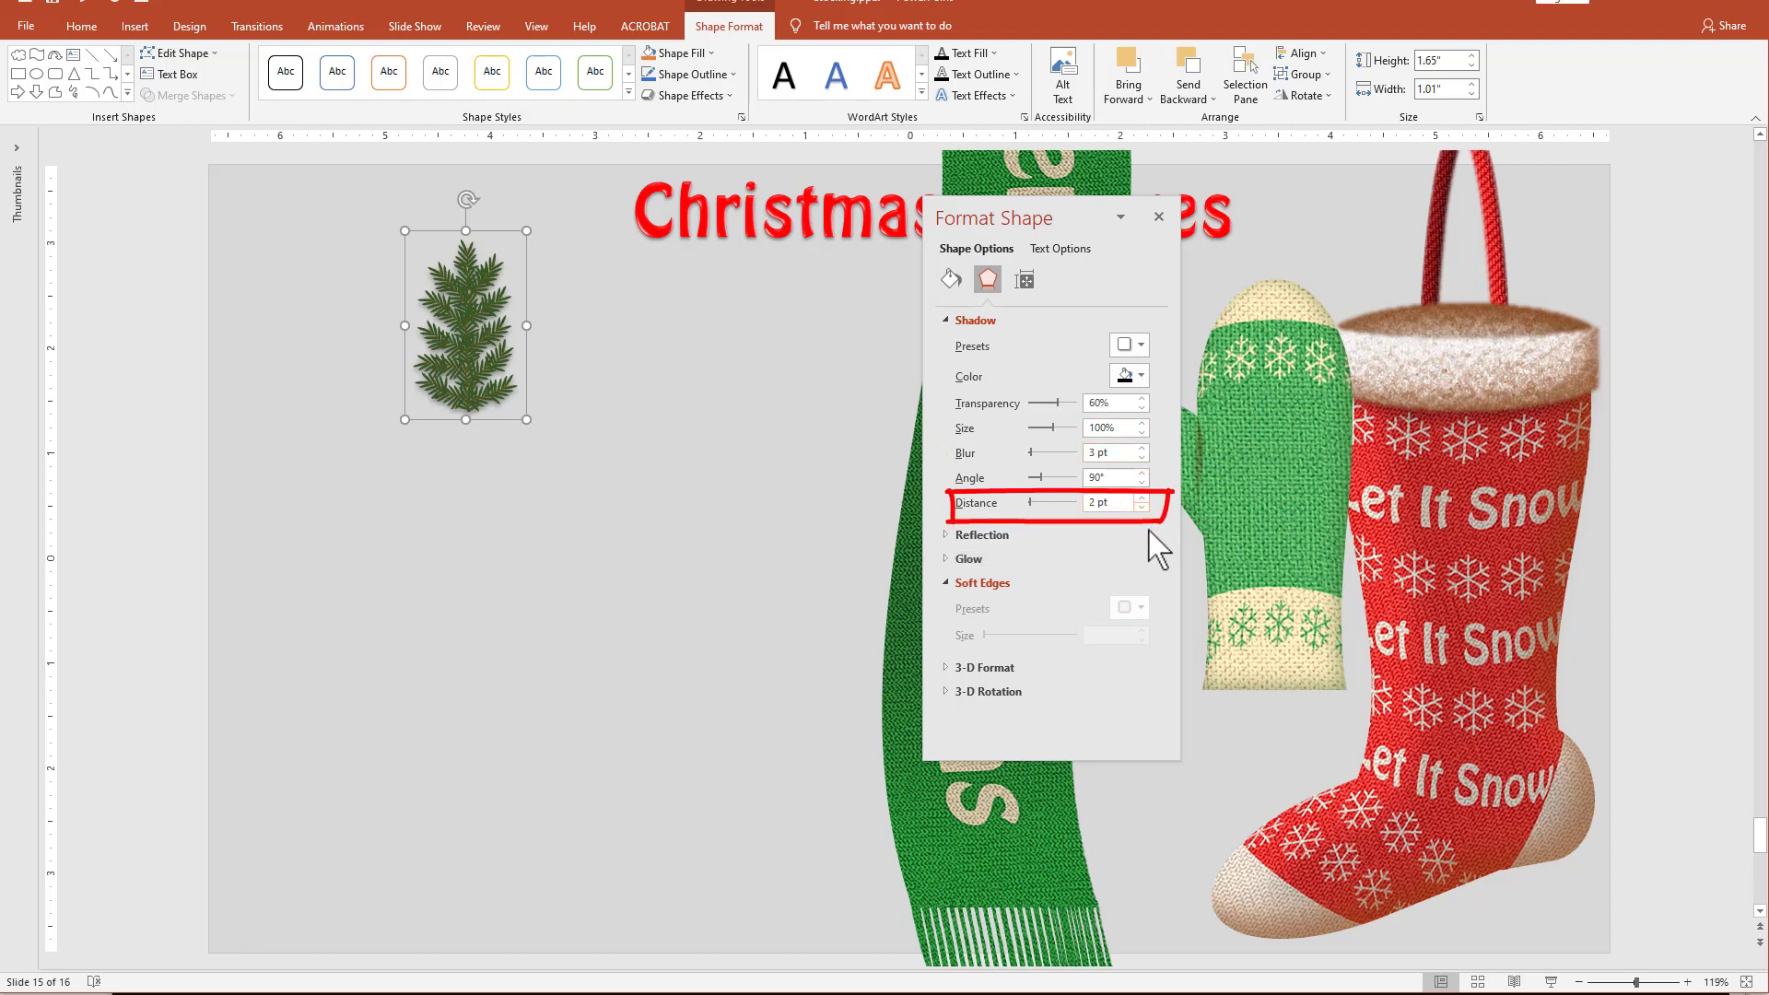
Duplicate the pine branch, tilt the copy slightly clockwise, and place another copy tilted counterclockwise lower on the cluster.
left_click_drag(472, 324, 421, 361)
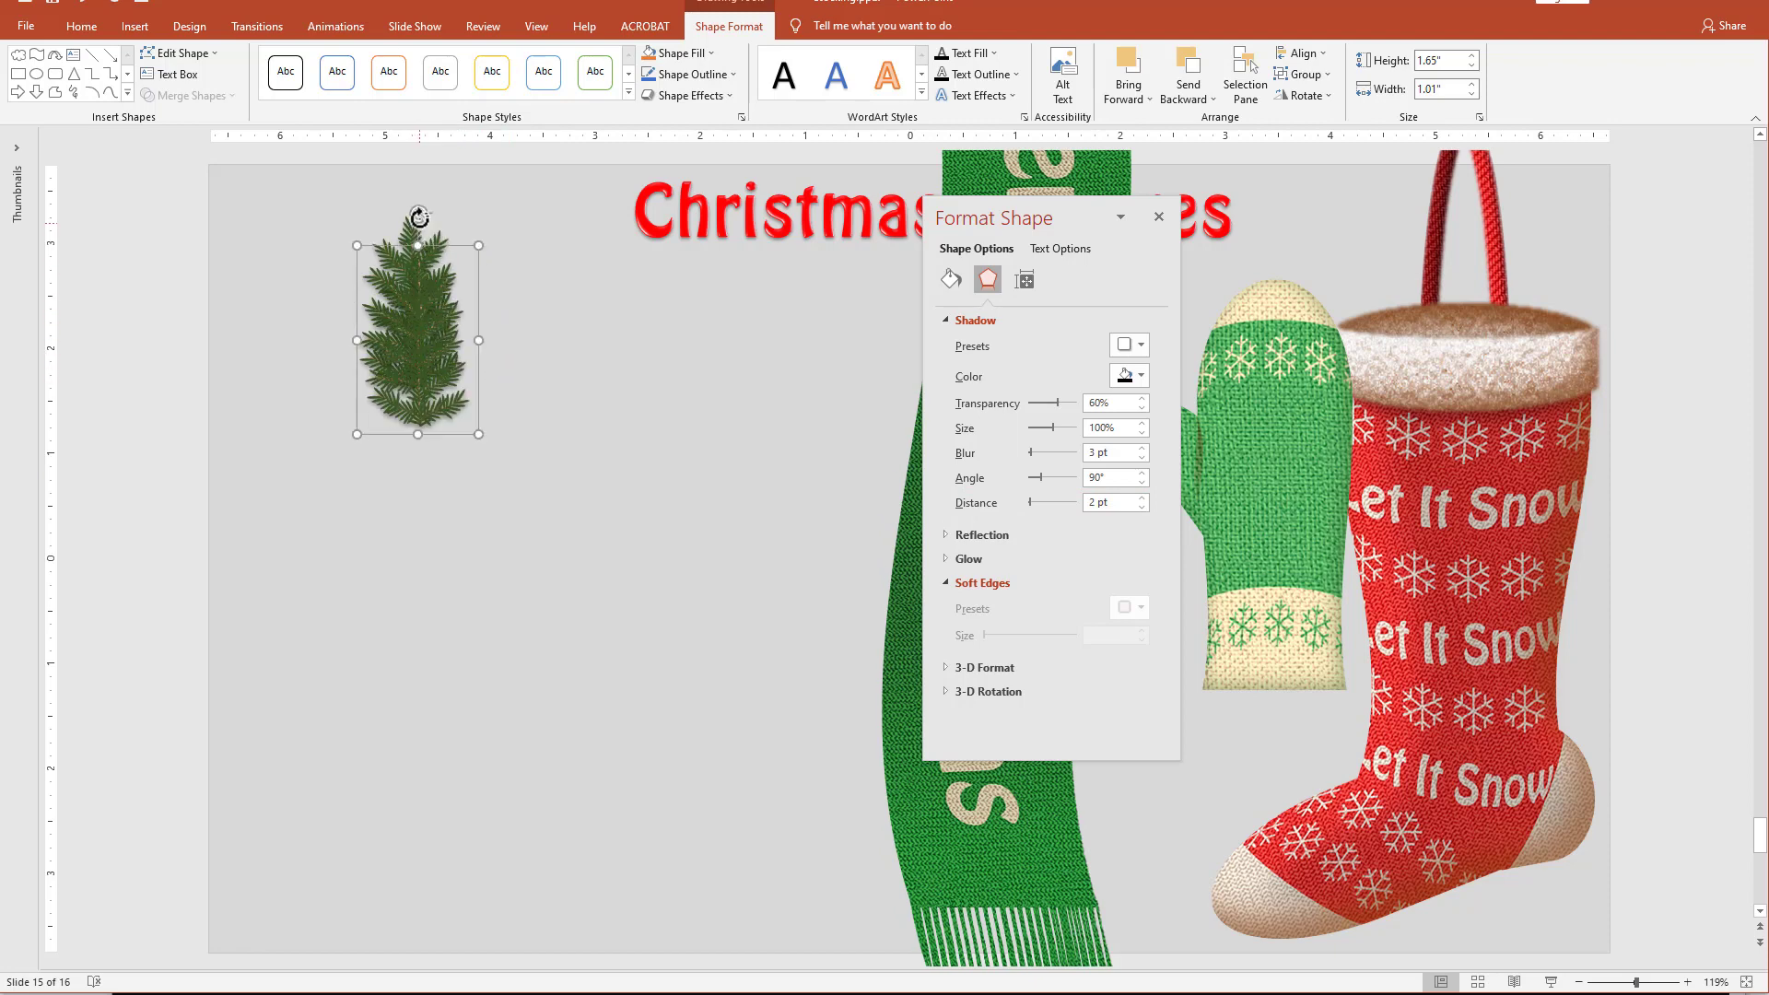
mouse_move(419, 217)
left_mouse_down()
mouse_move(462, 225)
mouse_move(441, 218)
left_mouse_up()
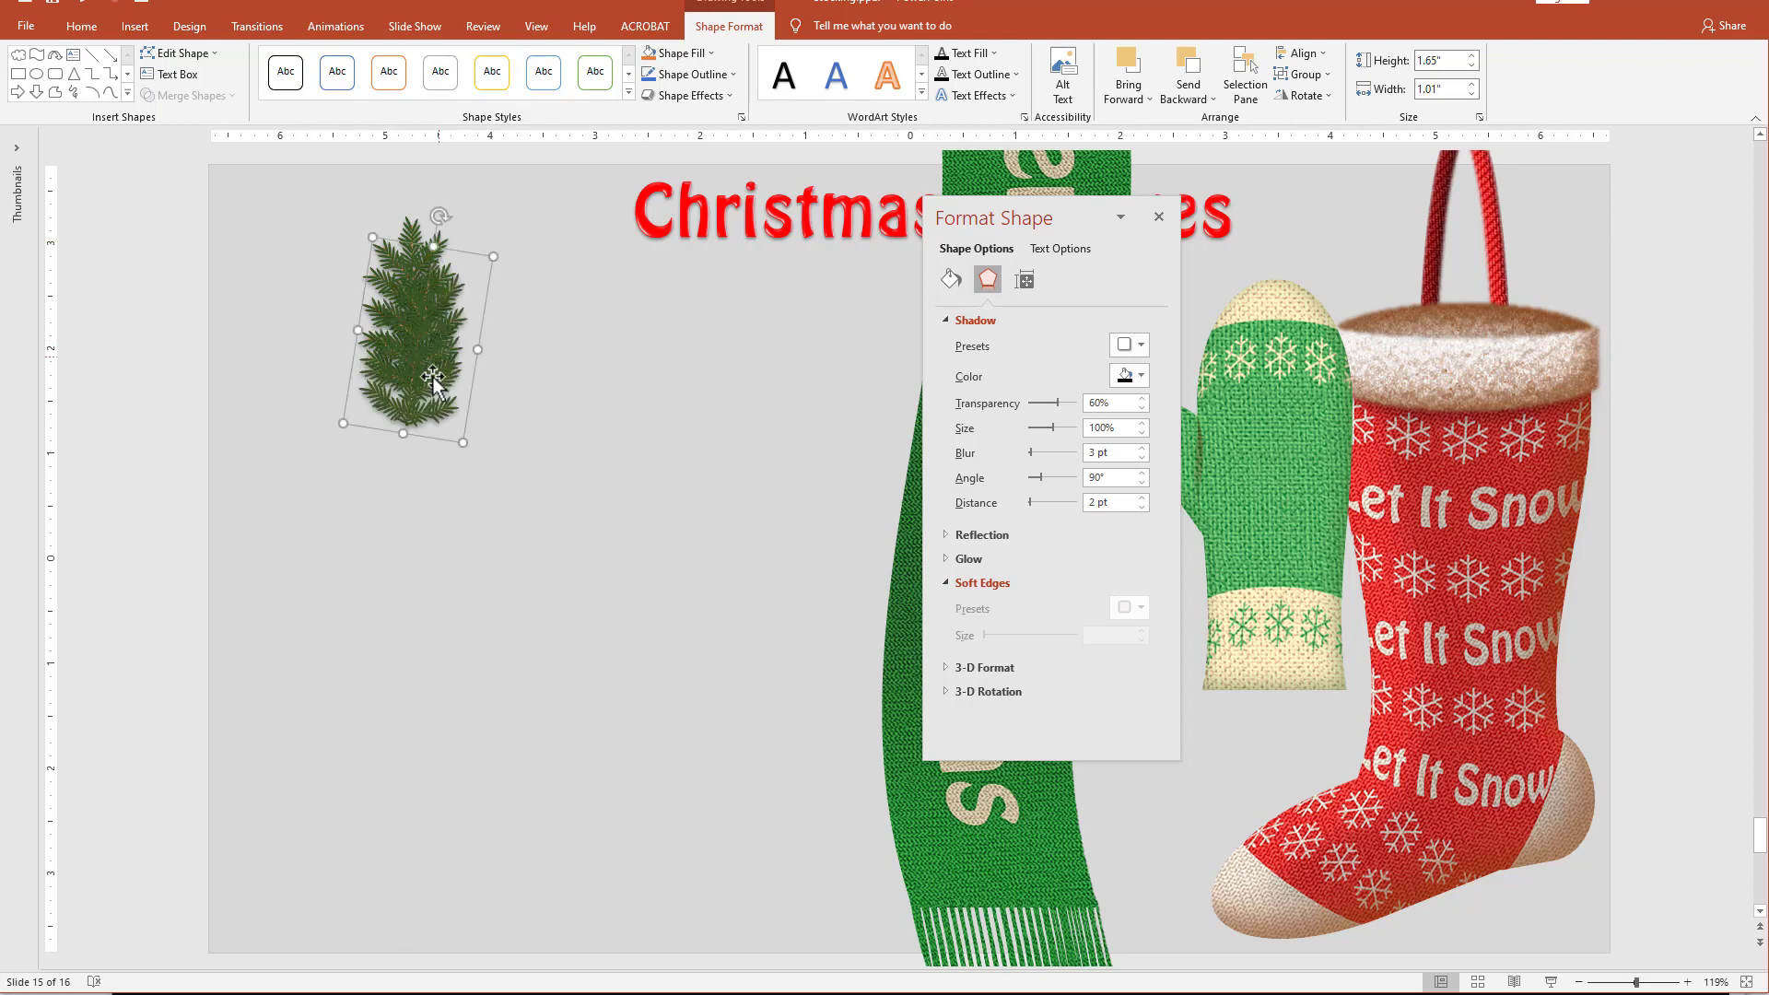
left_click_drag(434, 378, 394, 458)
left_click_drag(419, 294, 371, 281)
left_click_drag(405, 452, 1111, 111)
left_click(428, 544)
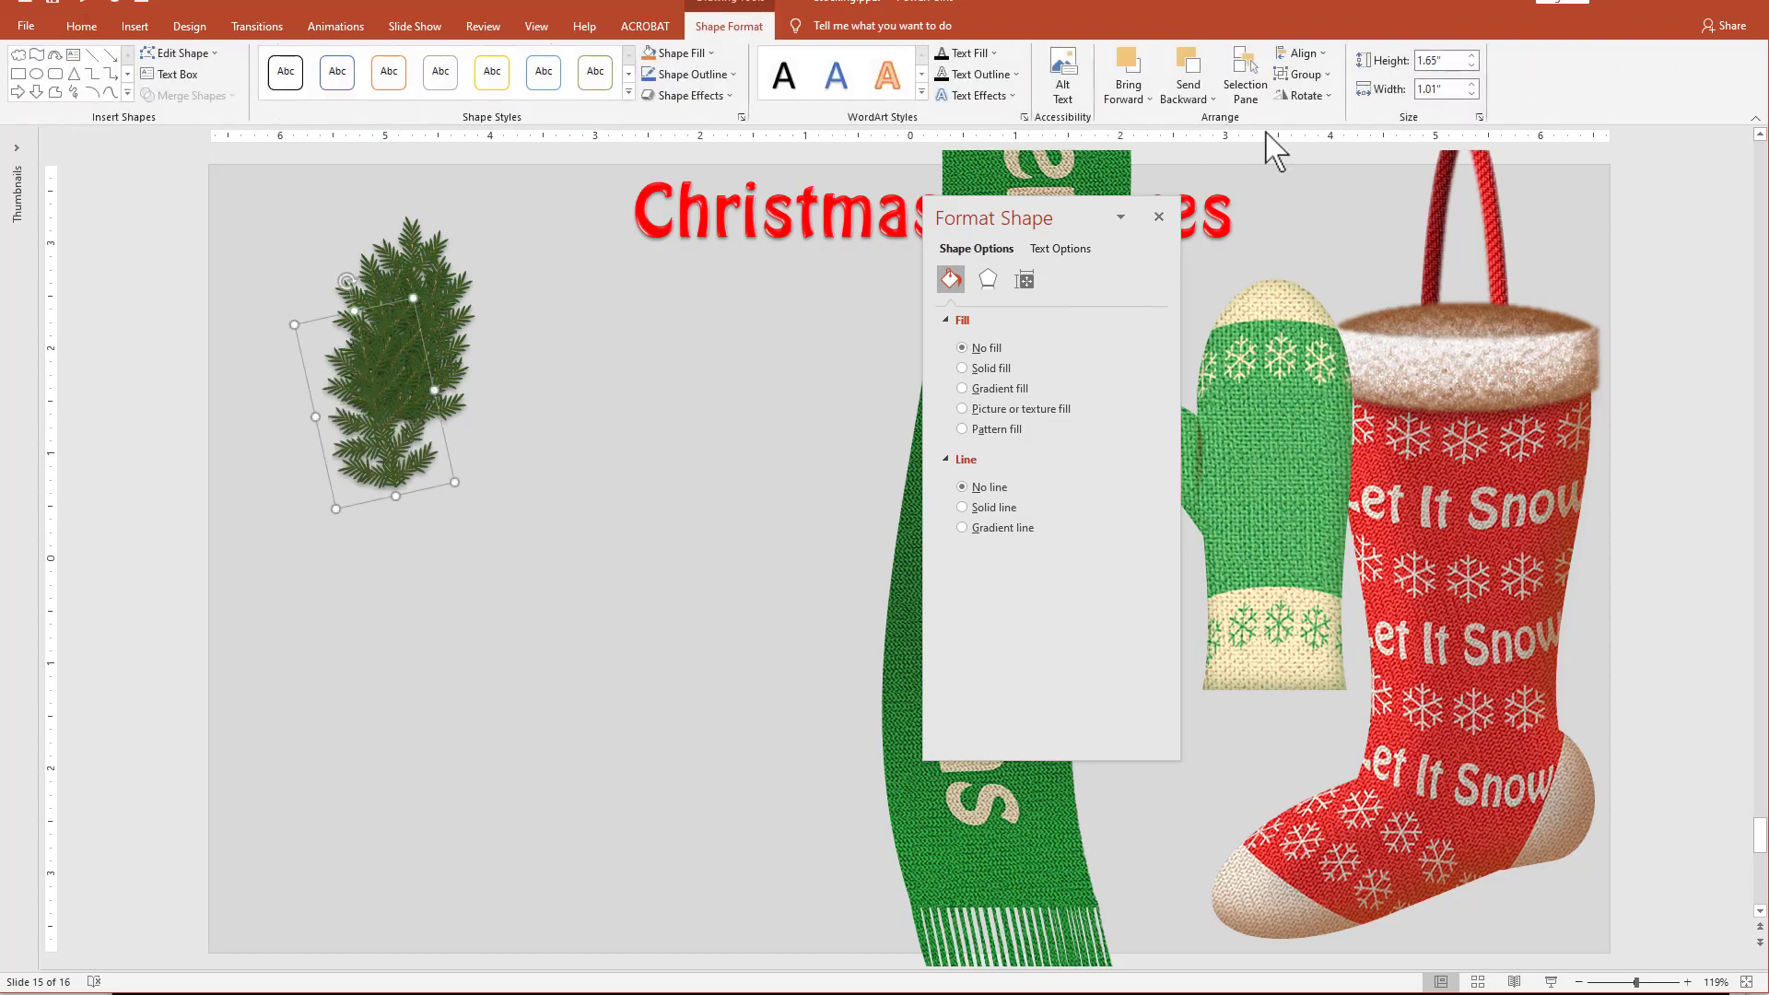
Flip the lower branch copy horizontally and tilt it outward toward the left of the cluster.
left_click(1307, 95)
left_click(1338, 186)
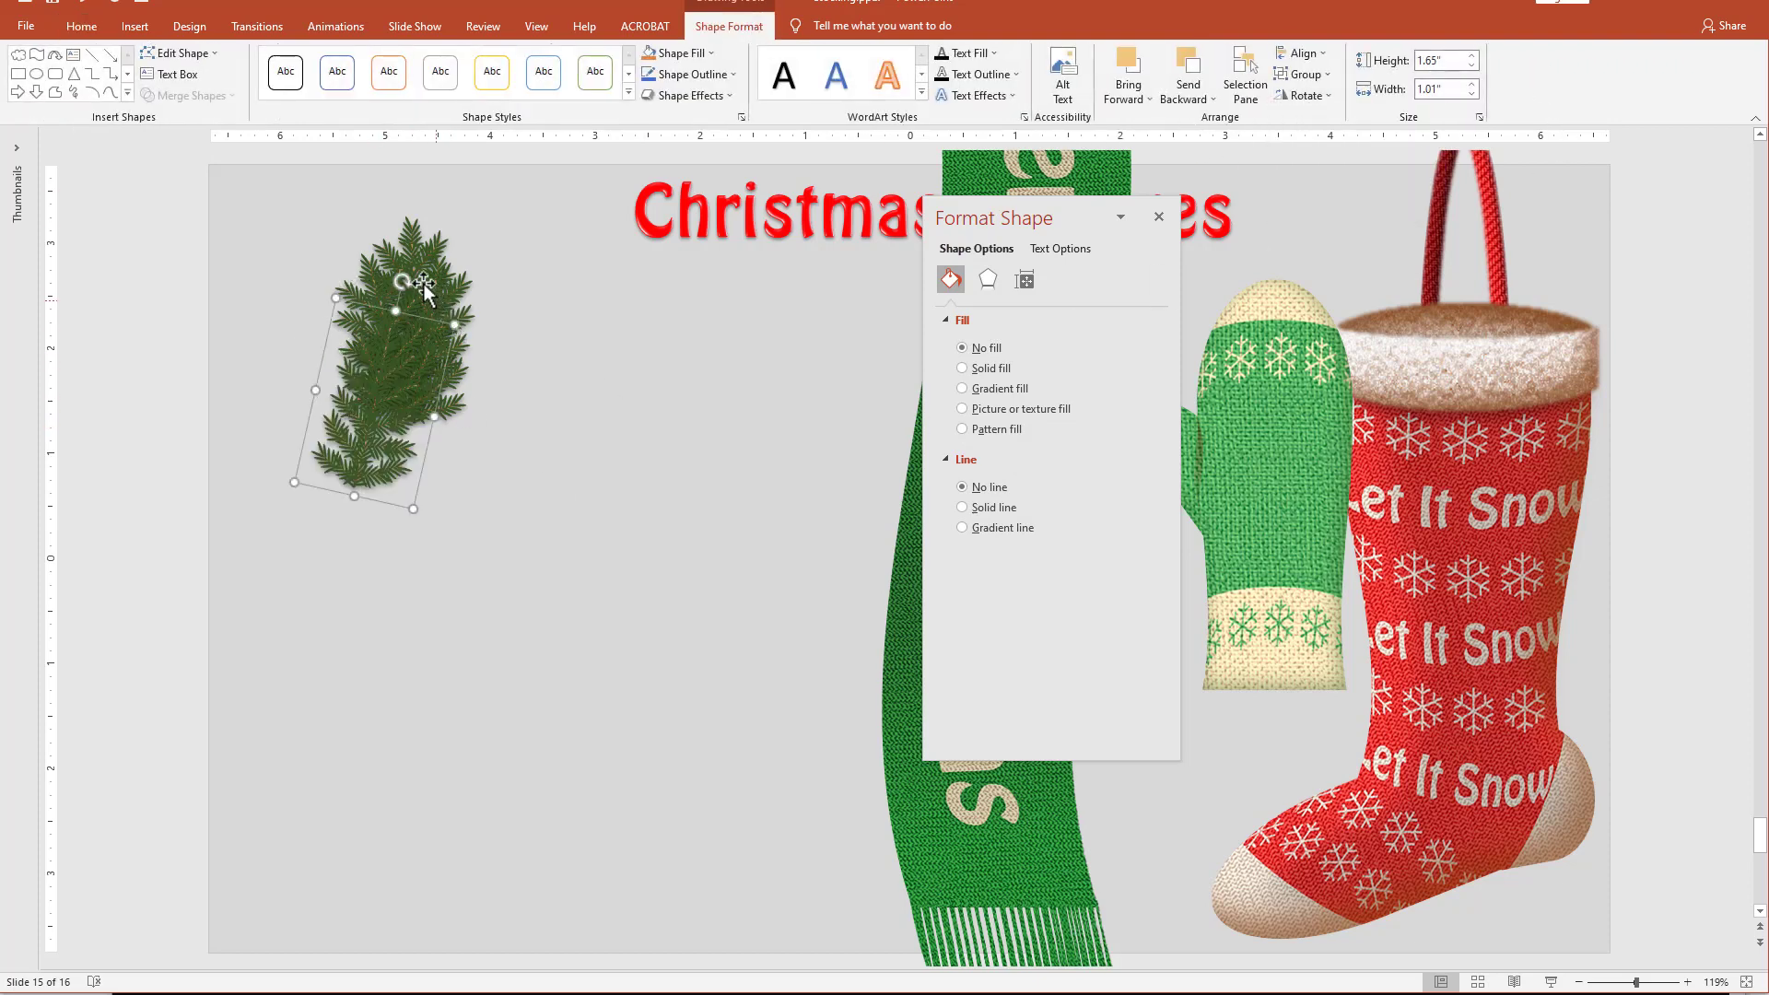
left_click_drag(411, 284, 320, 293)
Add another branch copy, tilt it clockwise, and fit it into the right side of the cluster.
left_click_drag(385, 476, 417, 522)
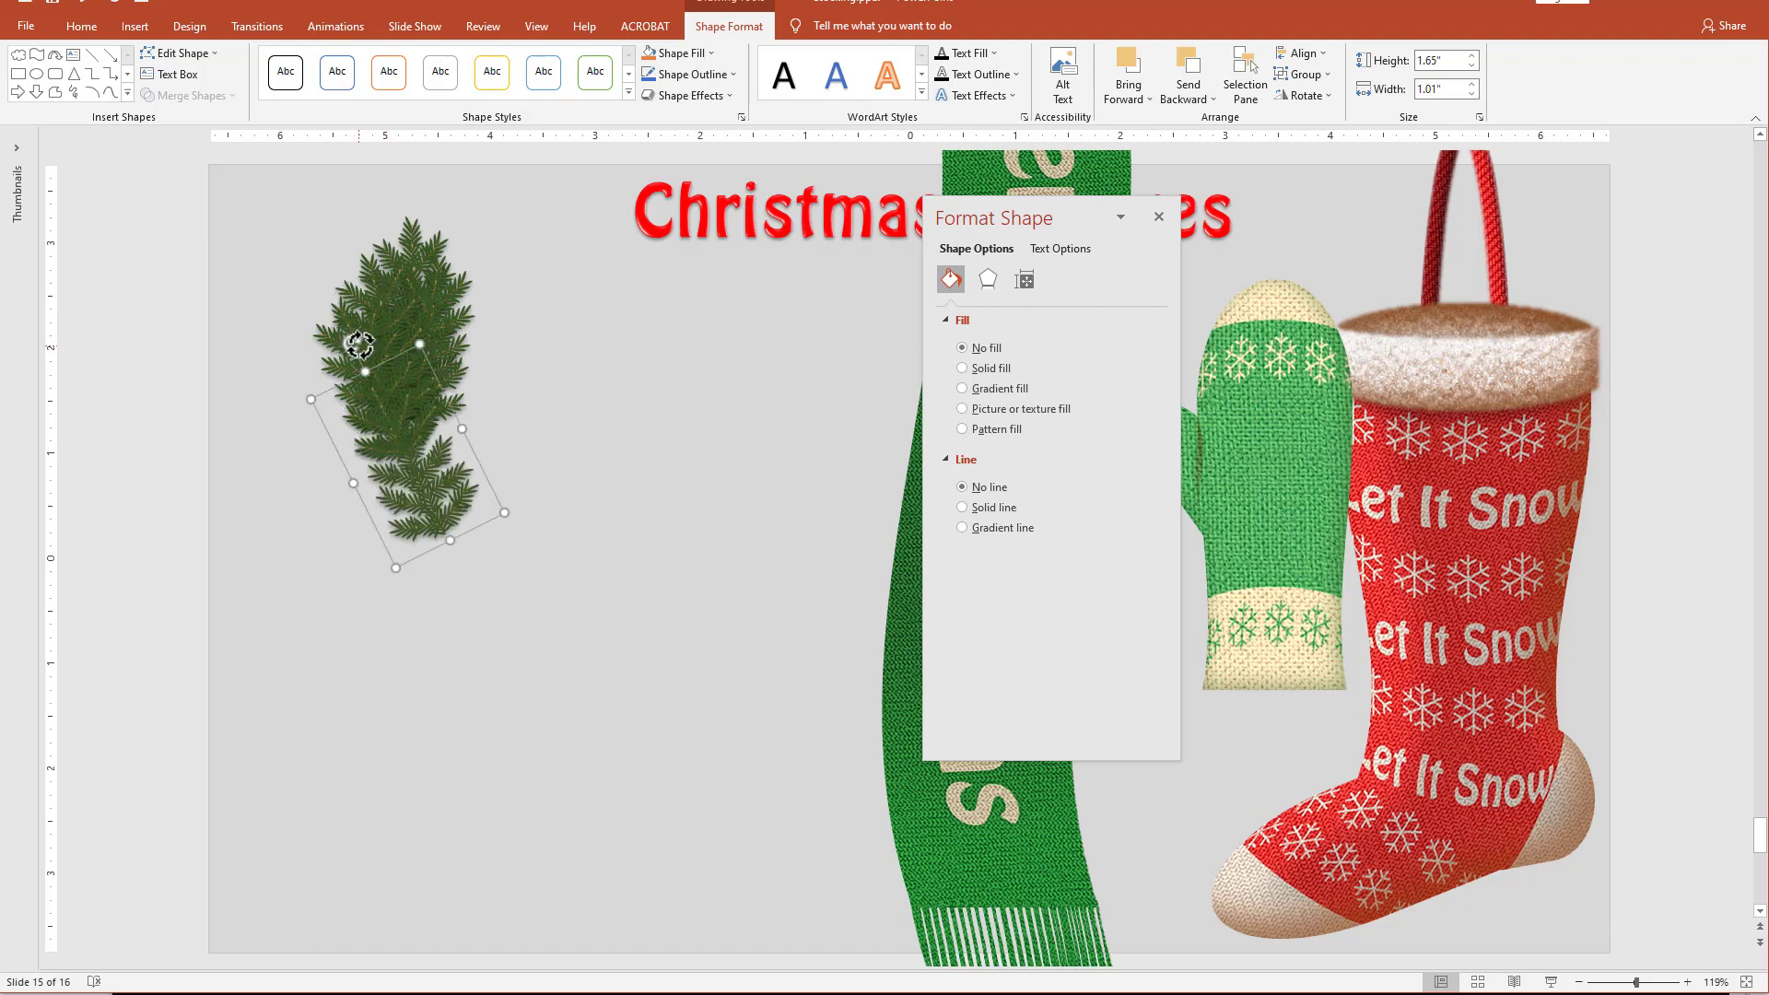
left_click_drag(360, 346, 478, 344)
left_click_drag(414, 471, 457, 360)
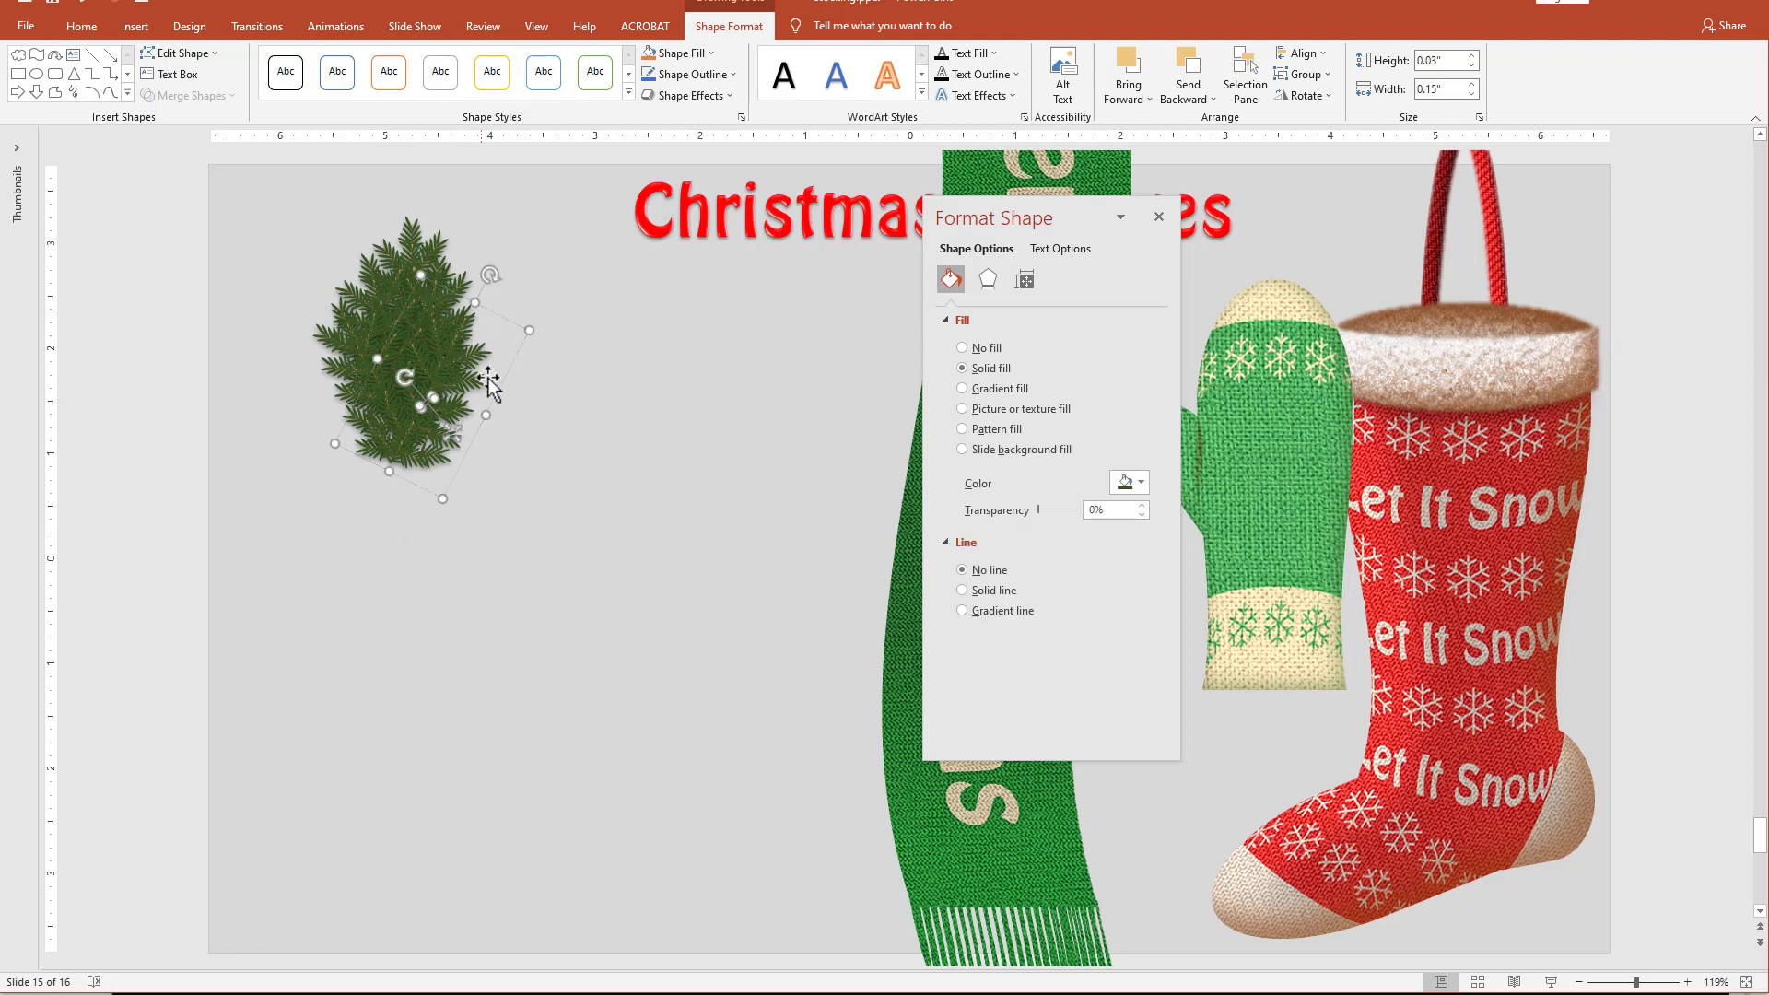
left_click(526, 376)
left_click(423, 341)
left_click_drag(490, 274, 501, 280)
left_click(455, 571)
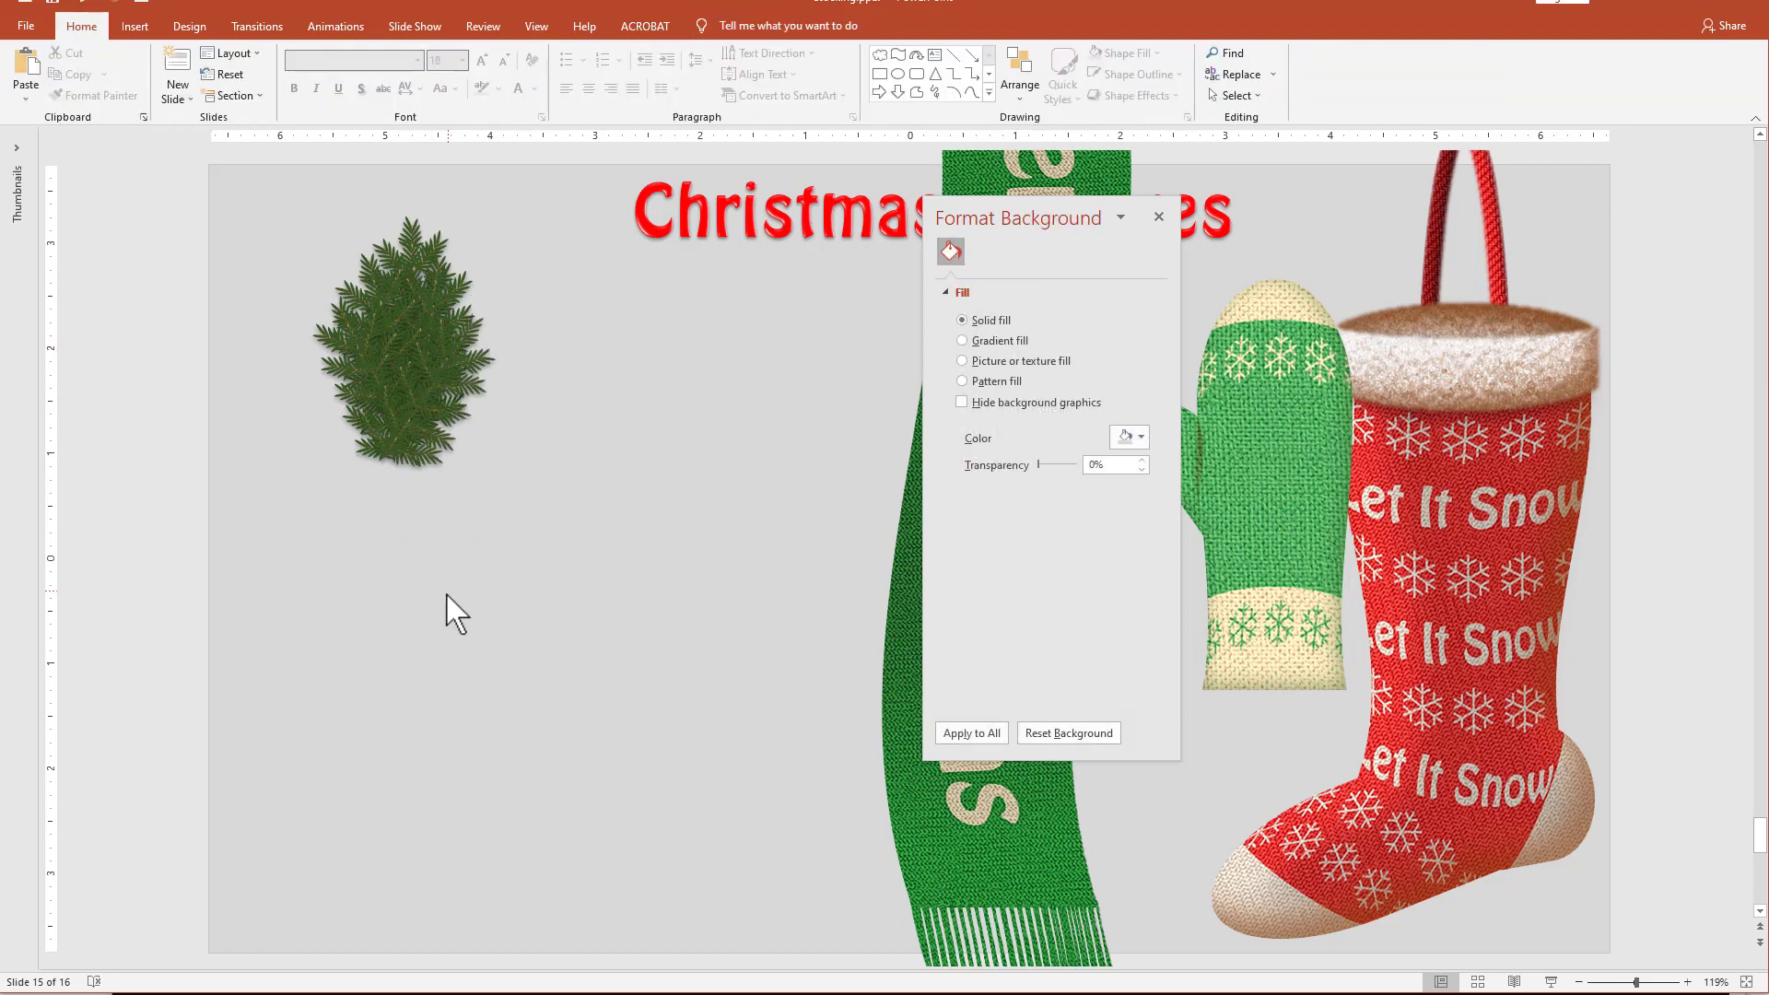
Copy the whole pine cluster, paste it as a picture, and place it below and right of the original.
left_click_drag(189, 172, 584, 632)
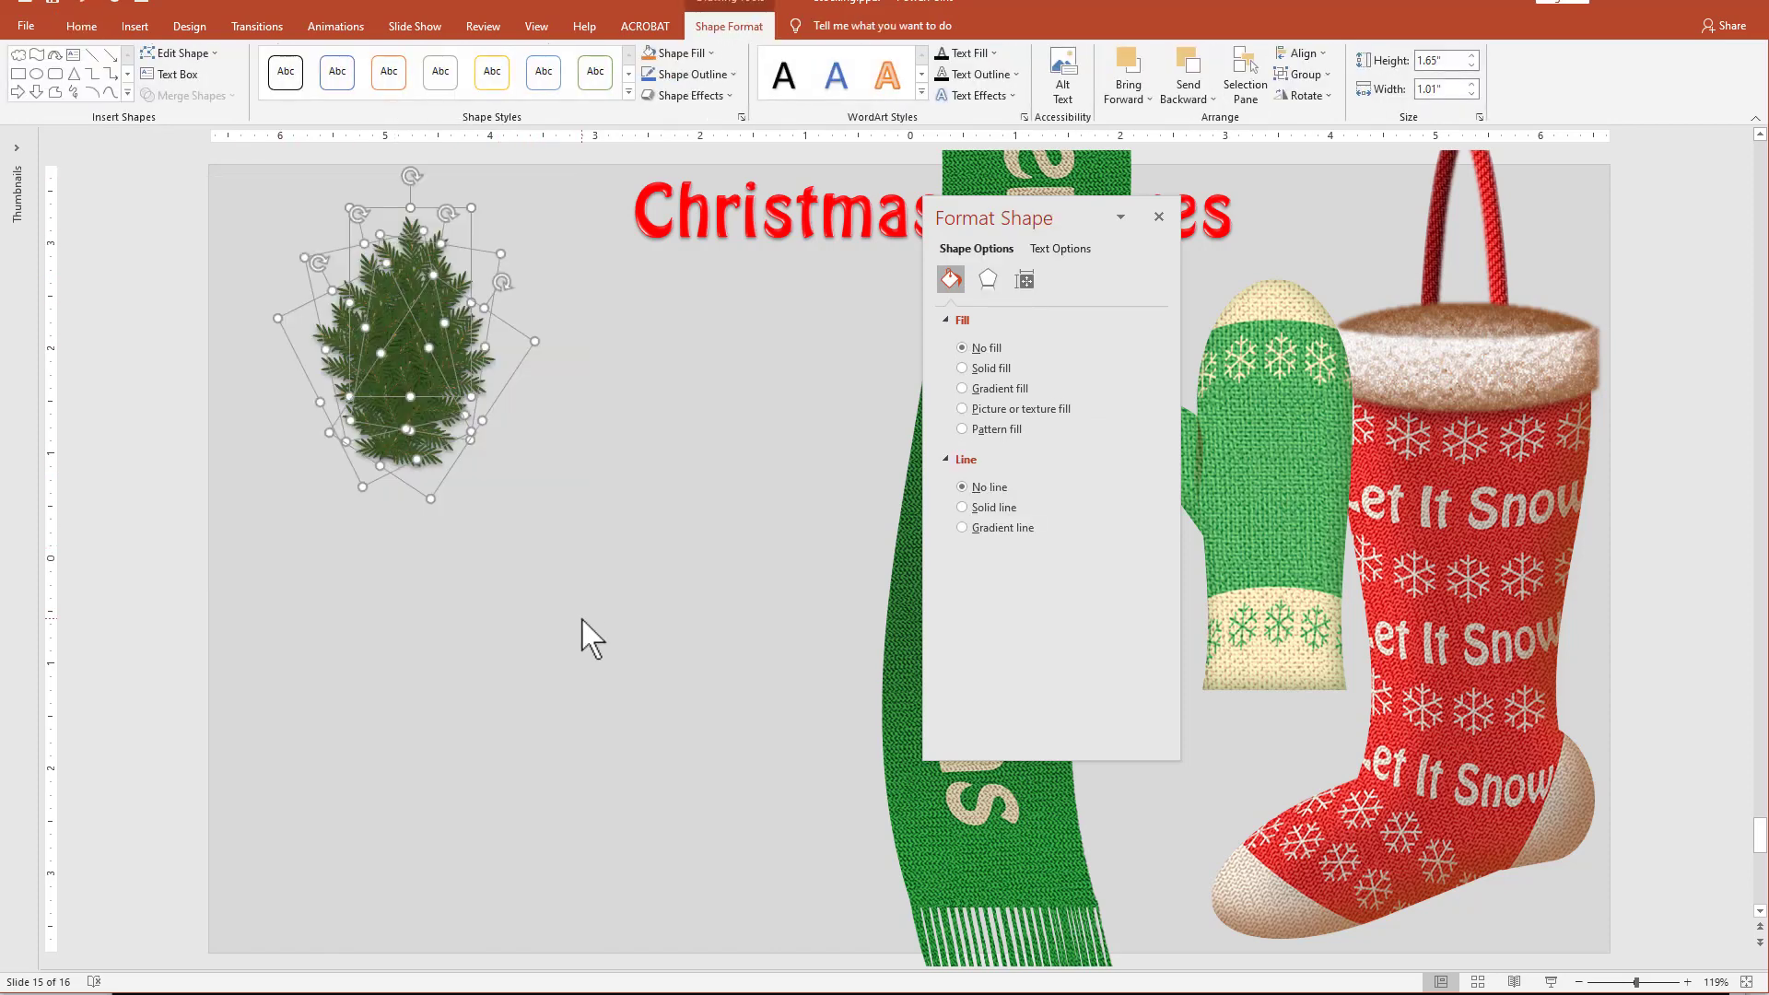
key("ctrl+c")
key("ctrl+v")
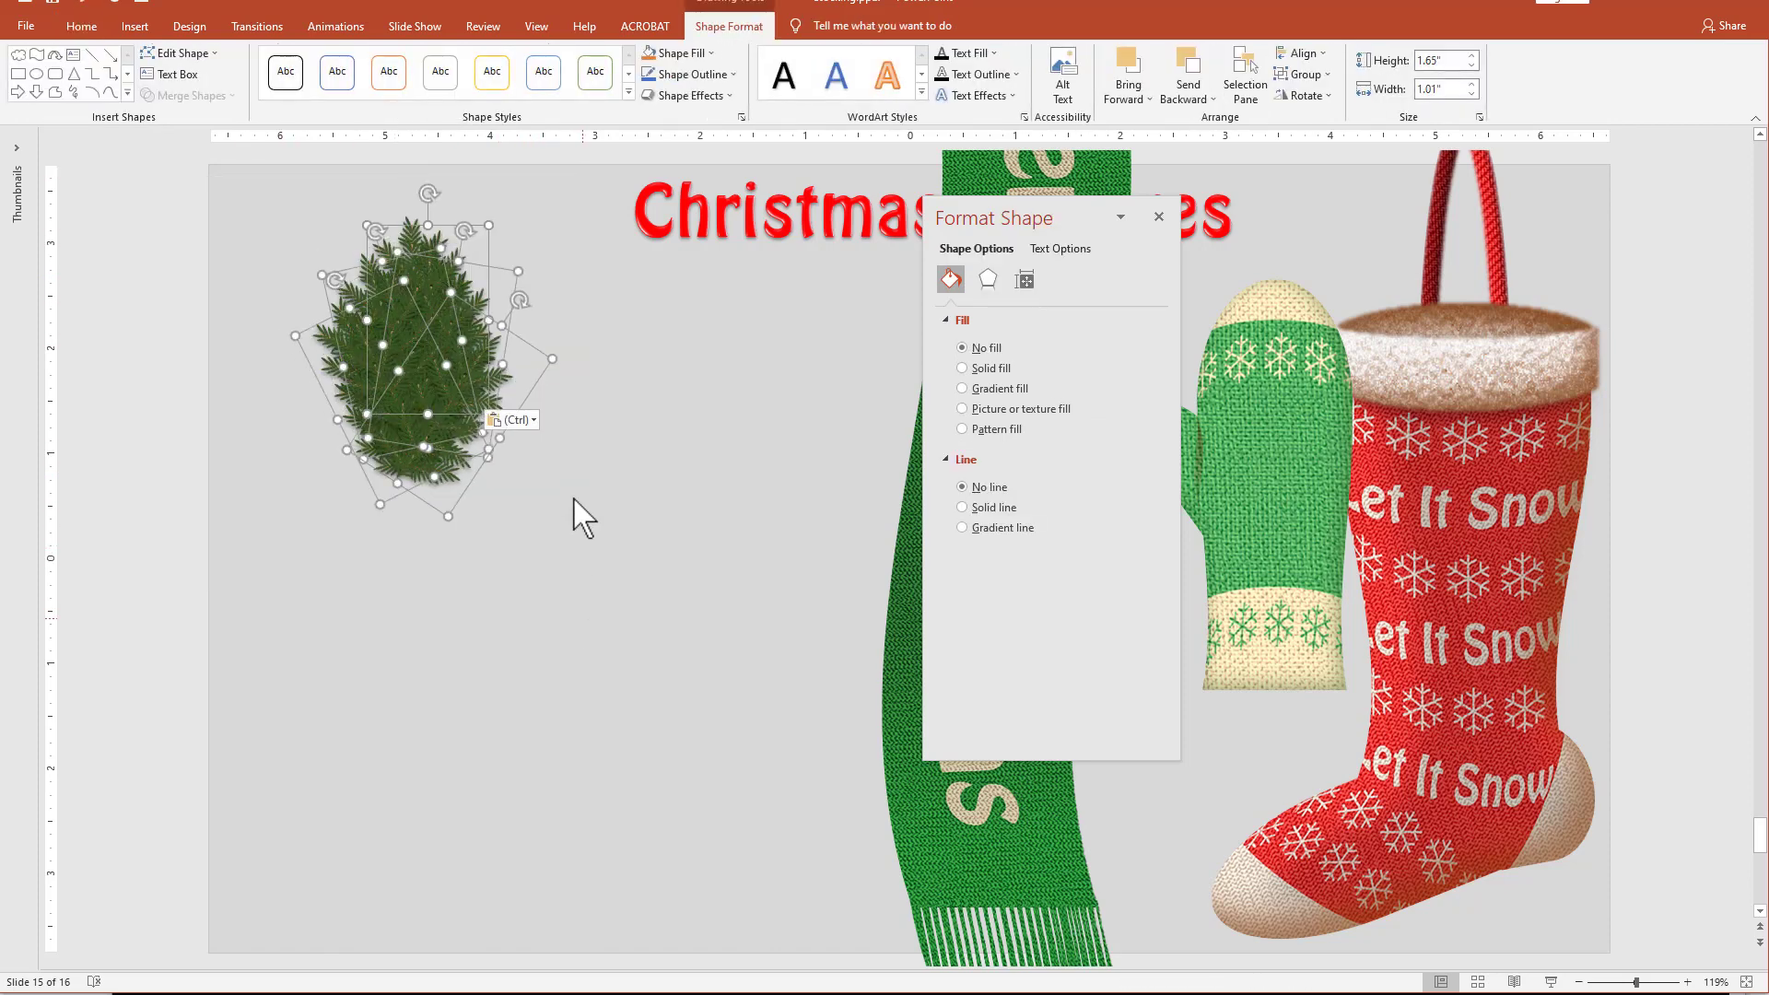
left_click(522, 421)
left_click(528, 458)
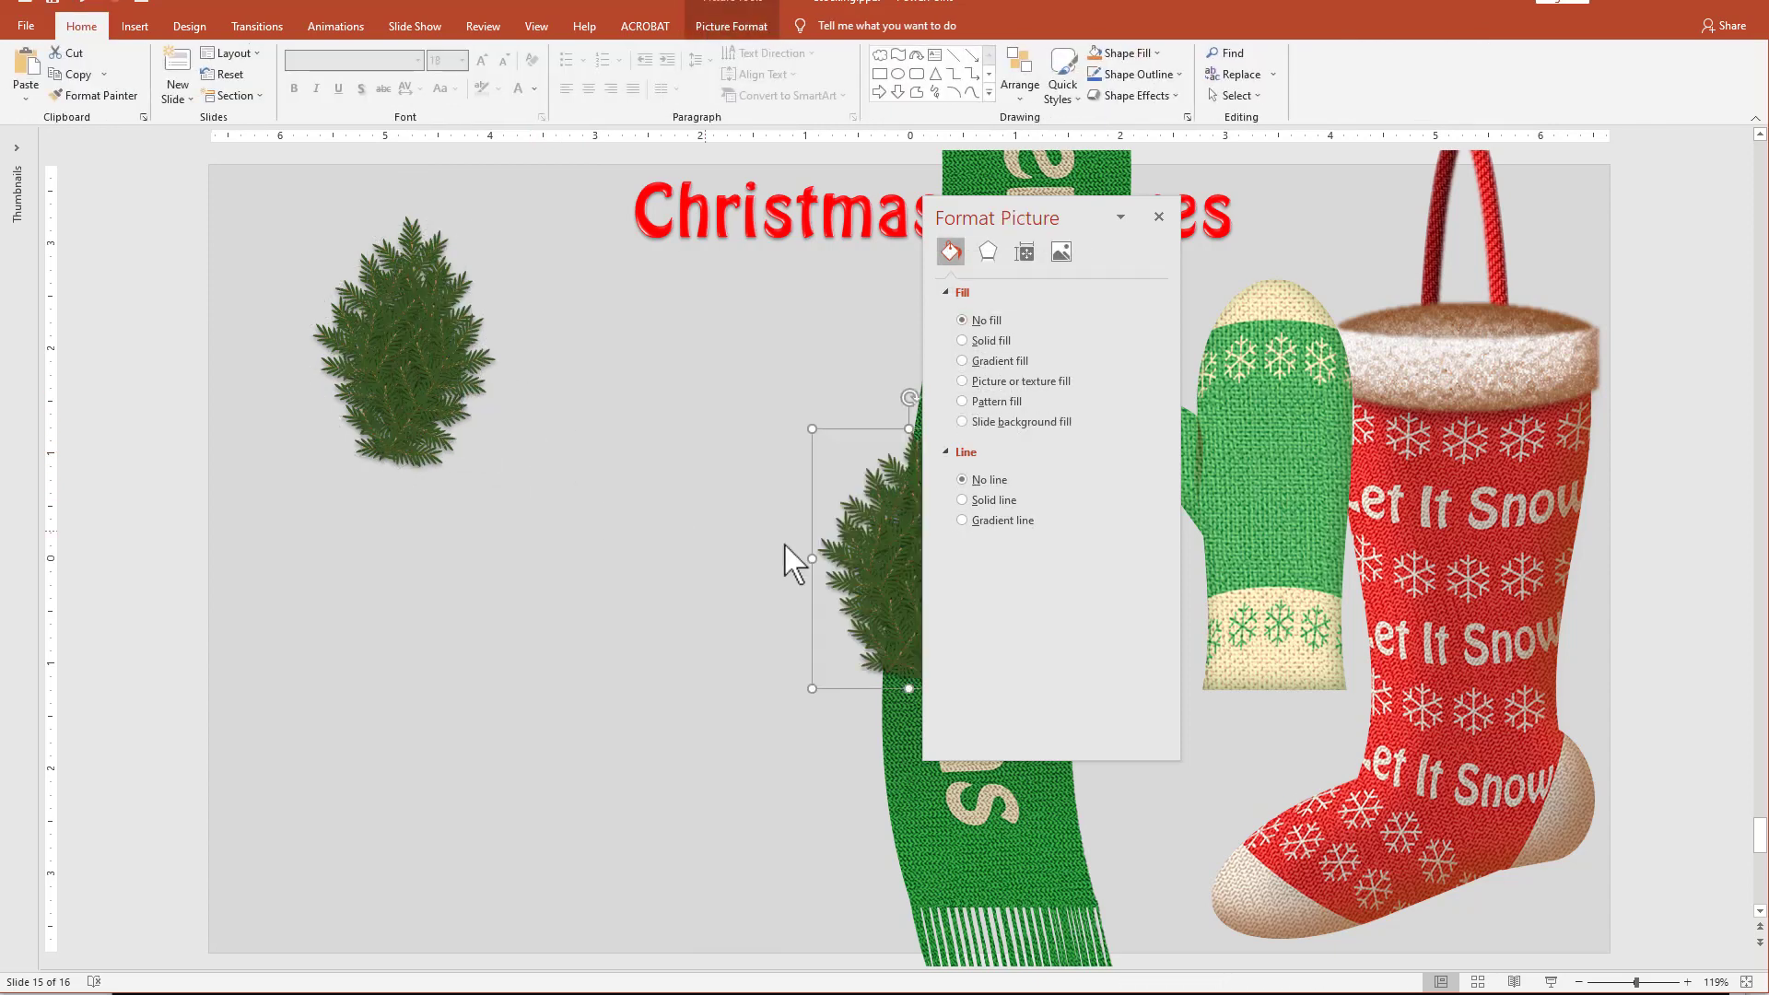
left_click_drag(901, 538, 564, 538)
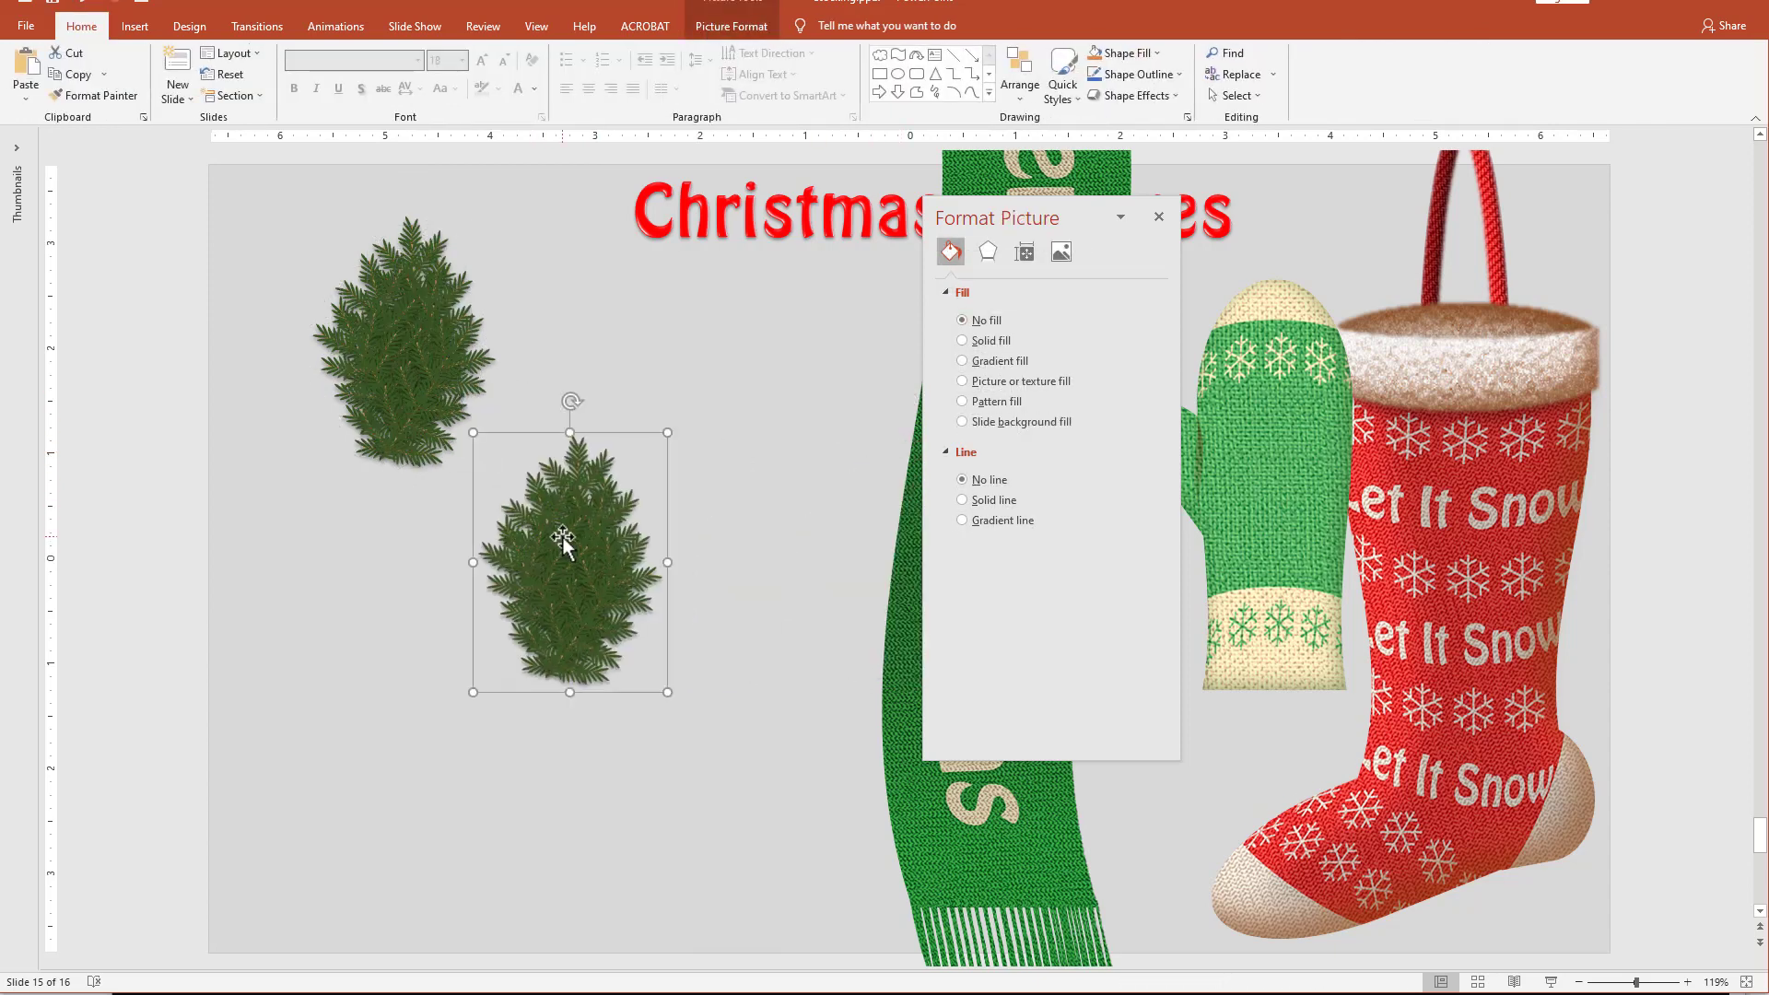
left_click_drag(613, 582, 621, 566)
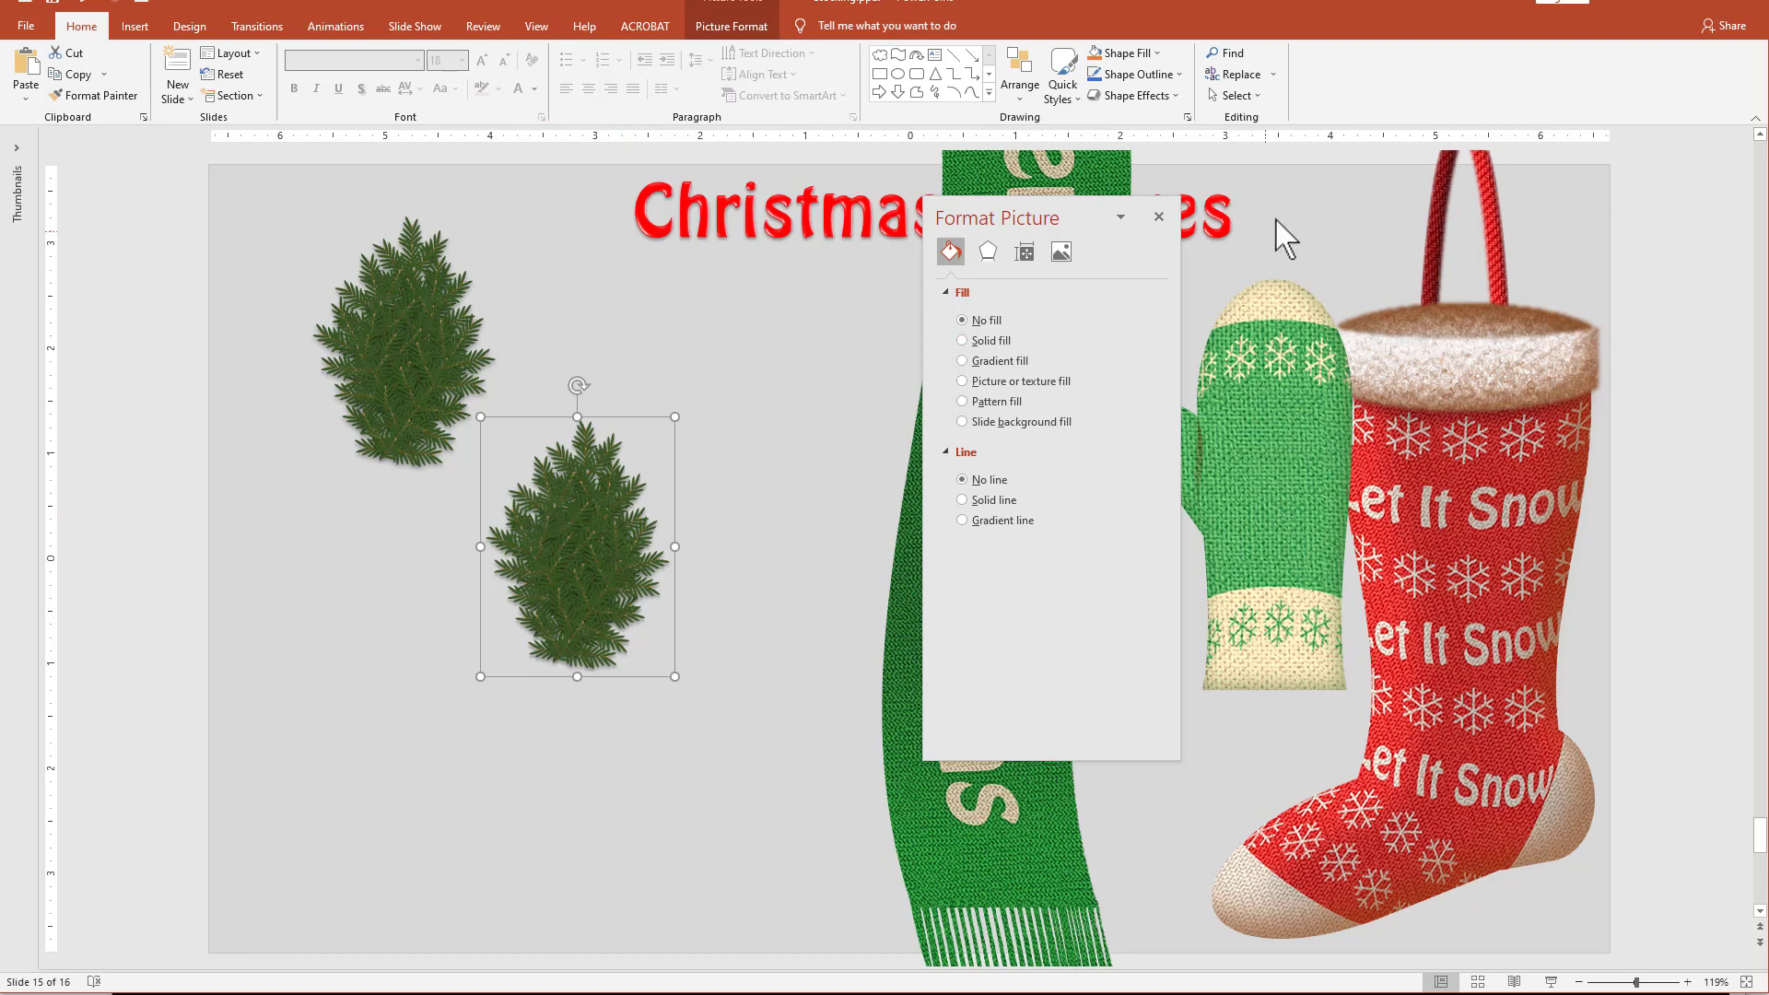
Apply the Film Grain artistic effect to the pine picture with a grain size of 30.
left_click(987, 253)
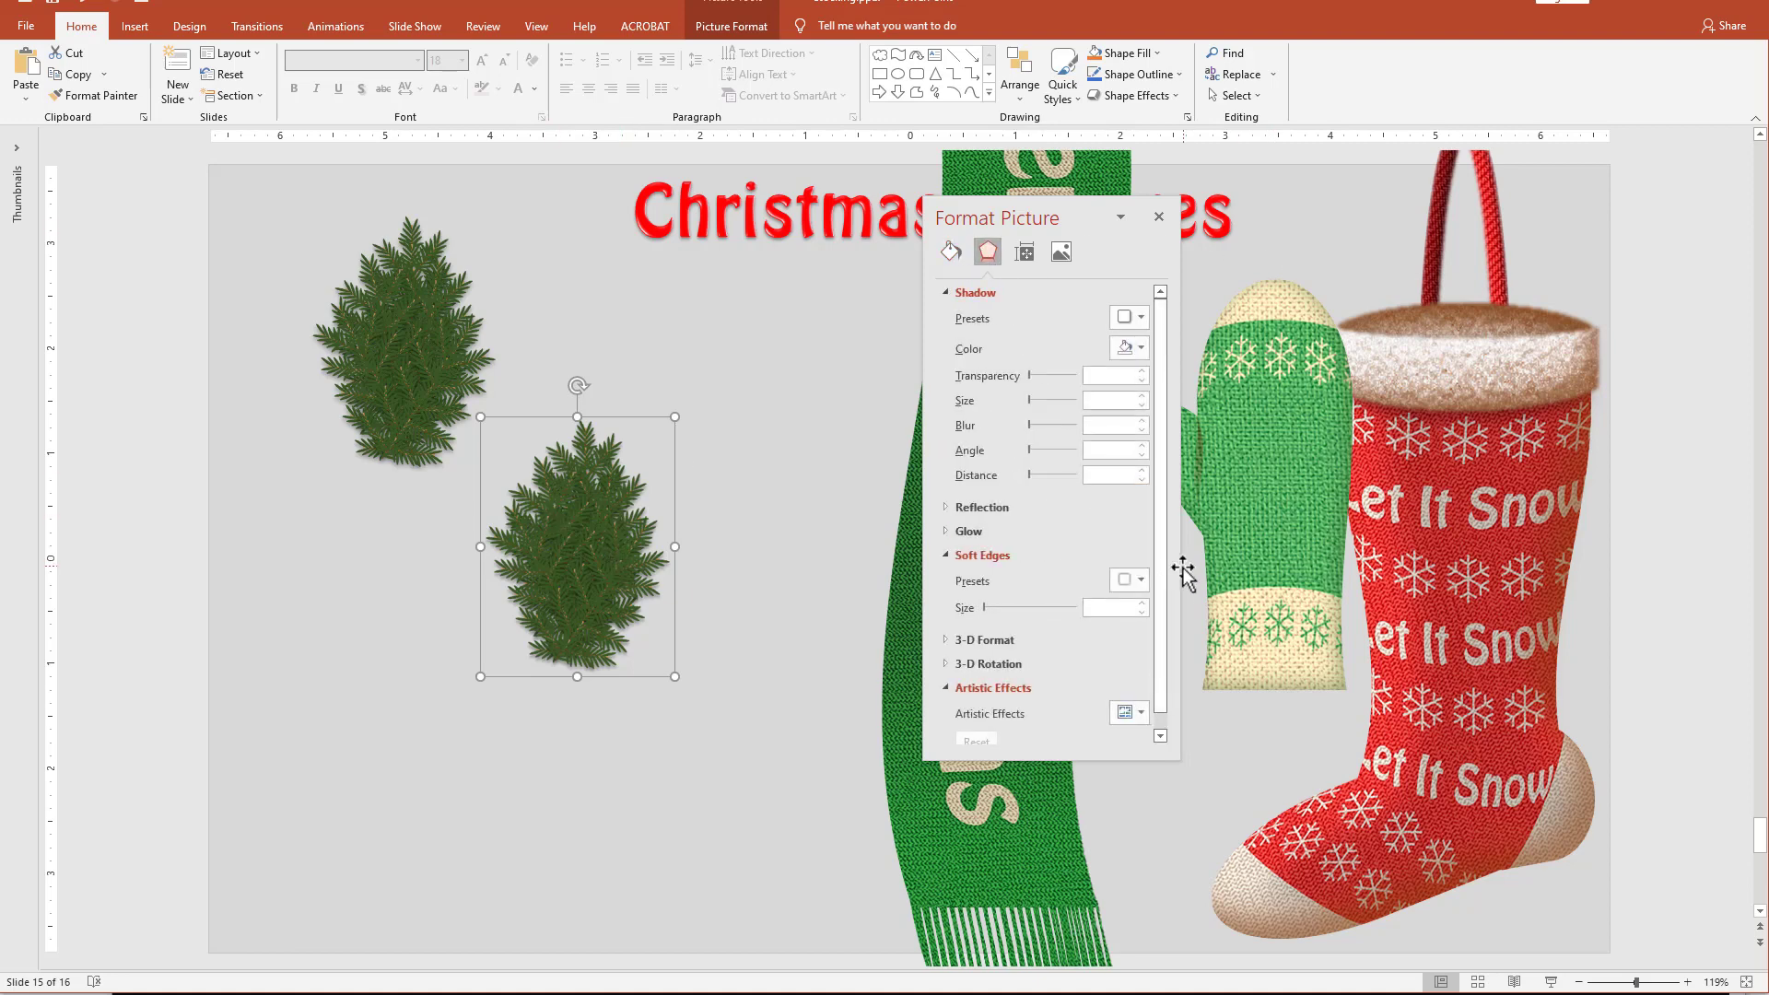
scroll(1168, 608, "down", 1)
left_click(1130, 697)
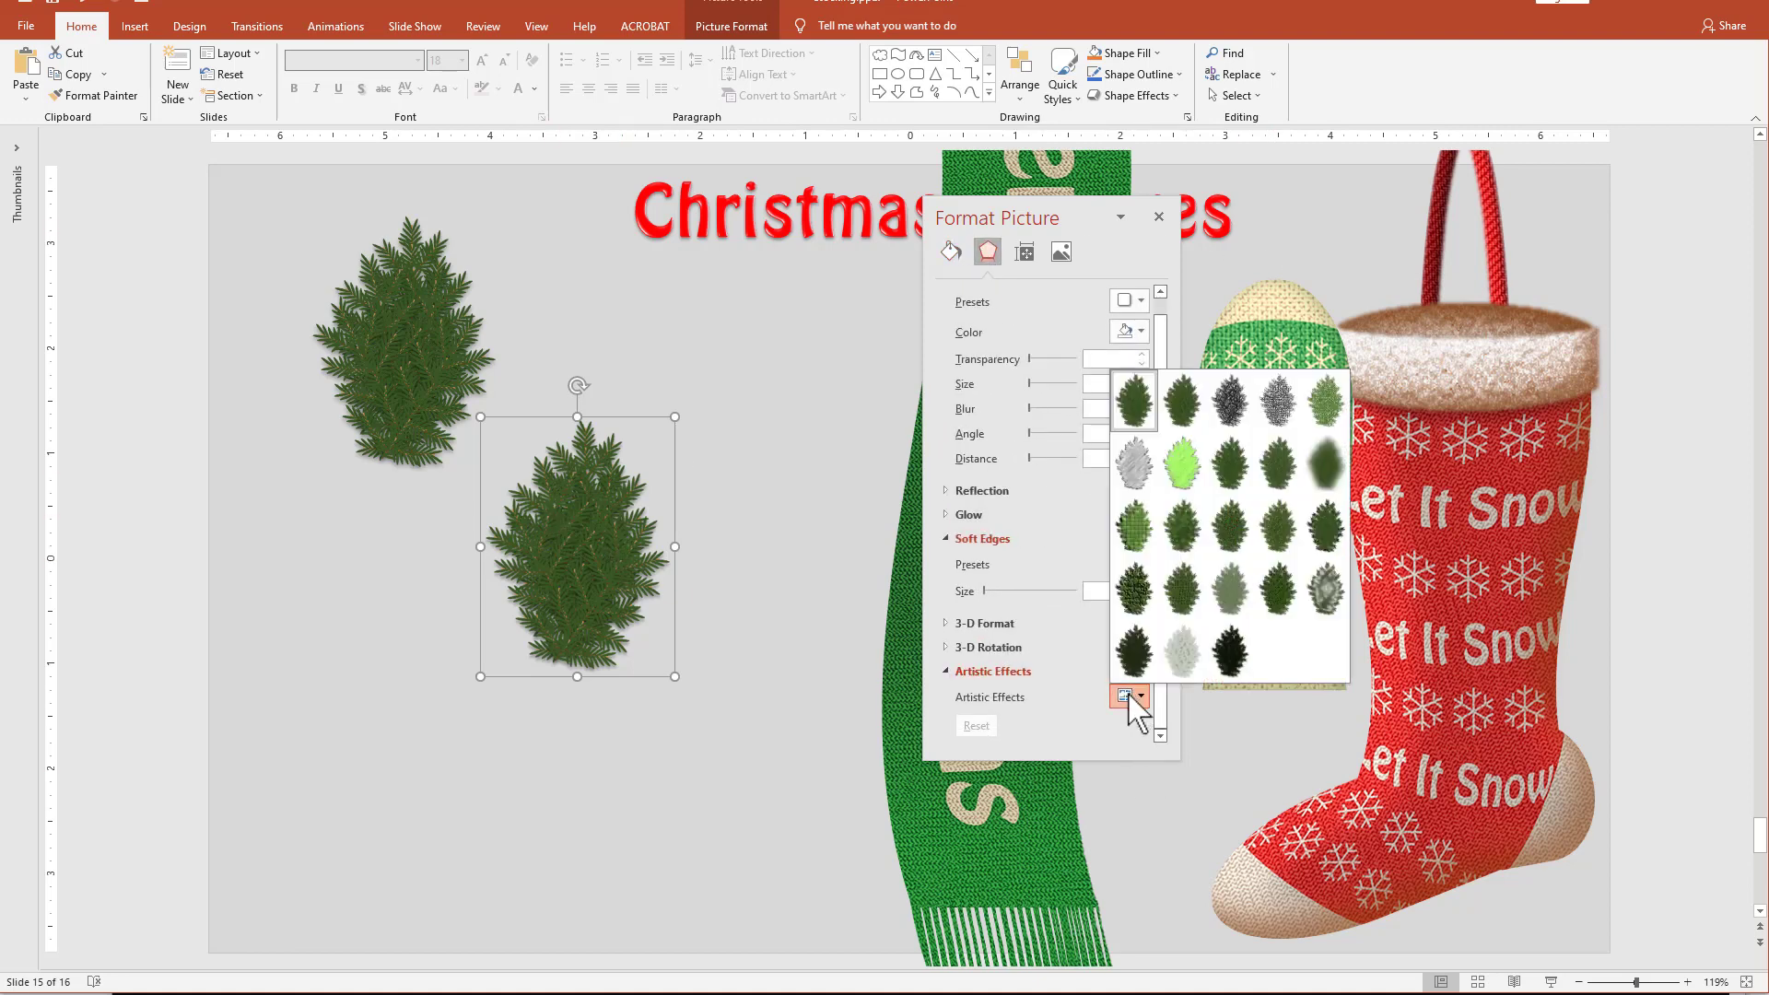
left_click(1233, 523)
left_click_drag(1165, 621, 1157, 734)
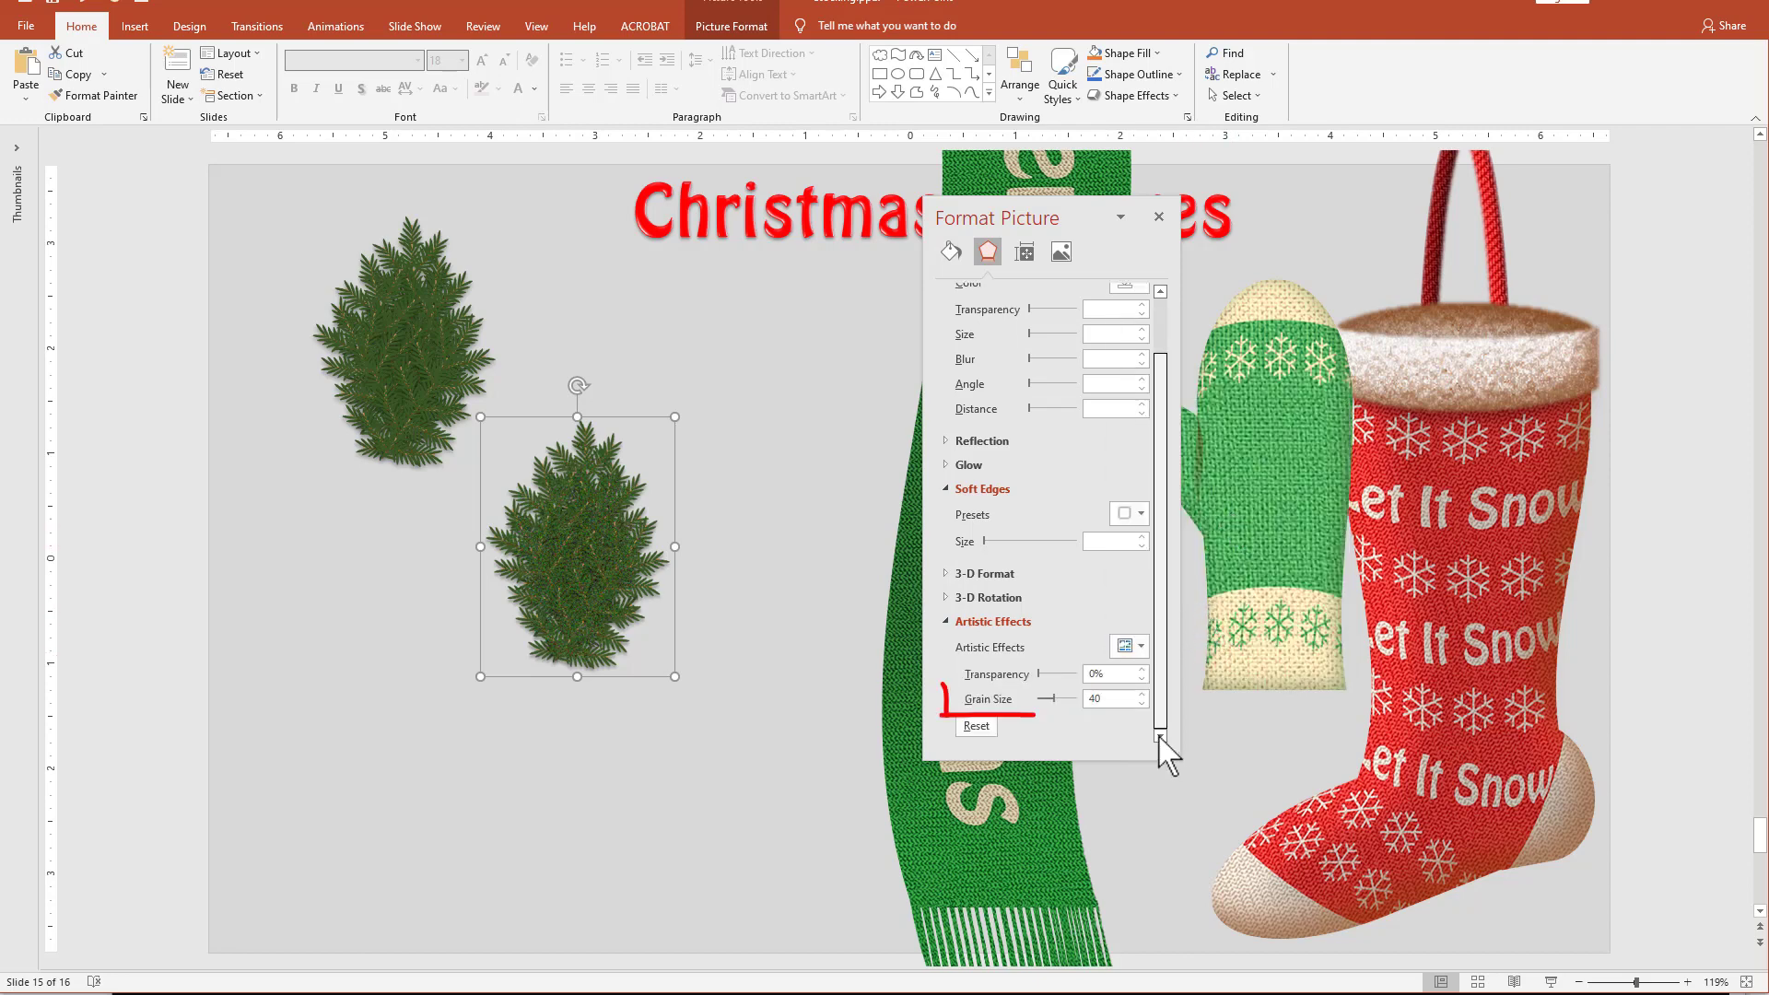
left_click(1114, 700)
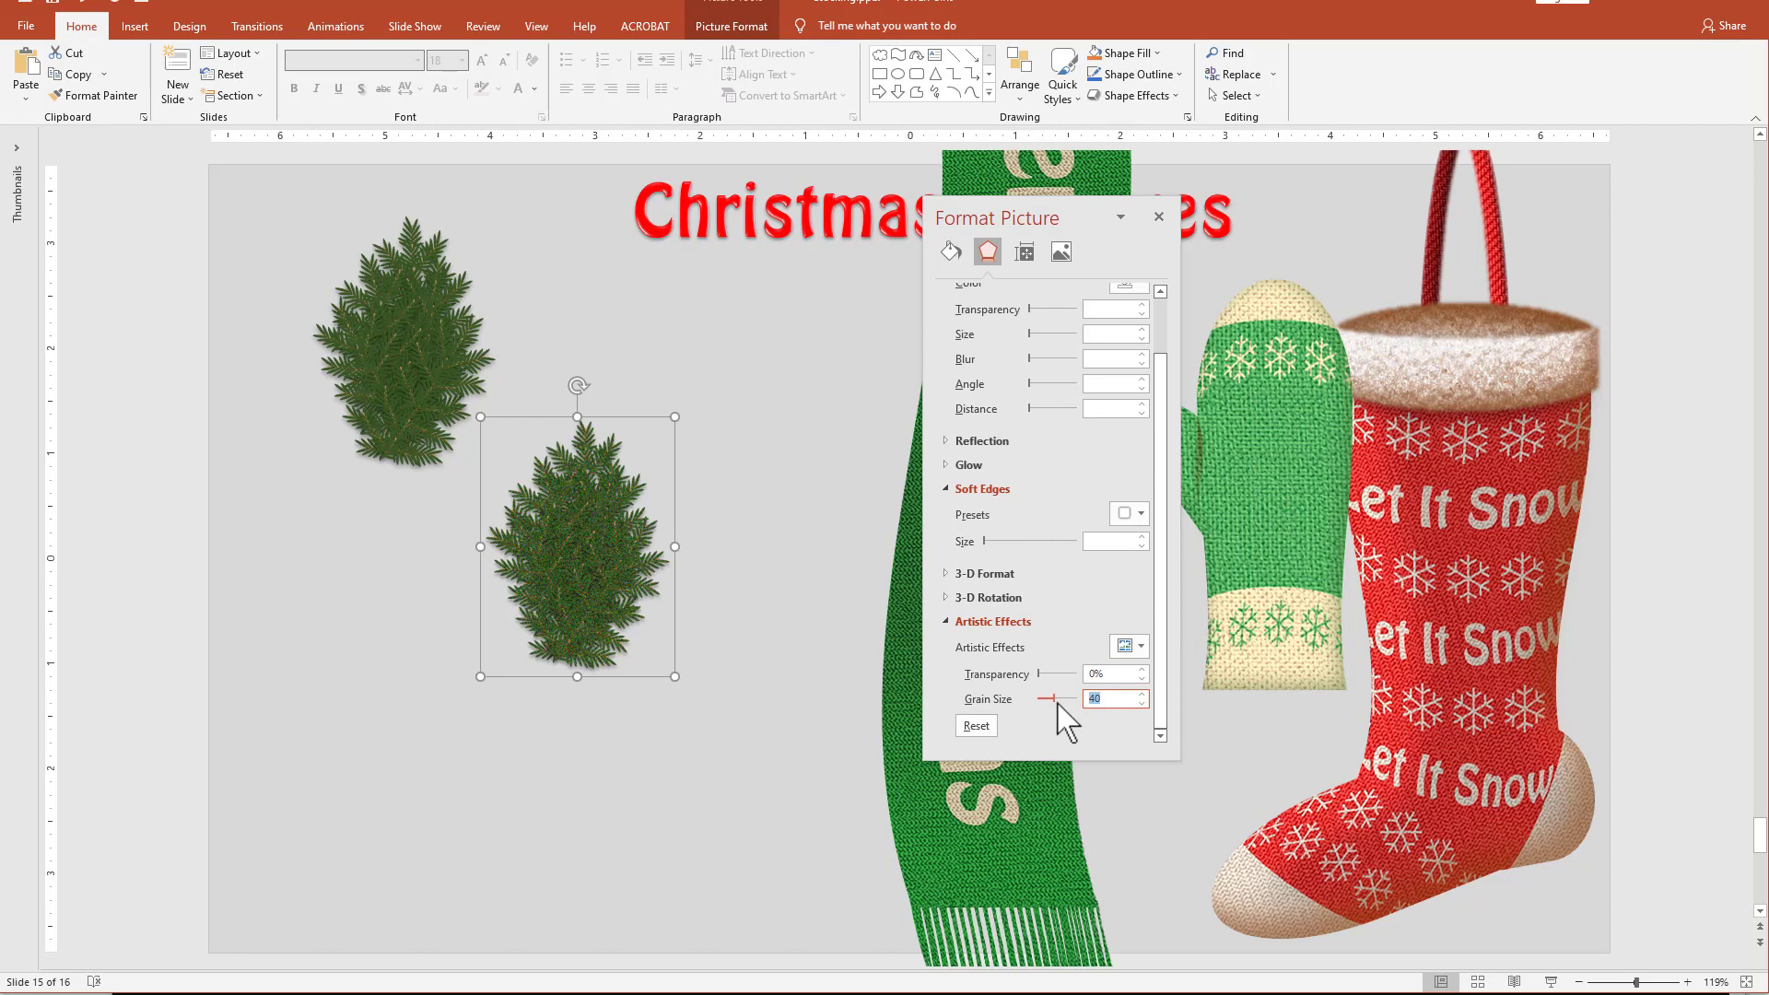
type("30")
left_click(556, 613)
Recolor the pine picture with the warmest Color Tone preset.
left_click(702, 31)
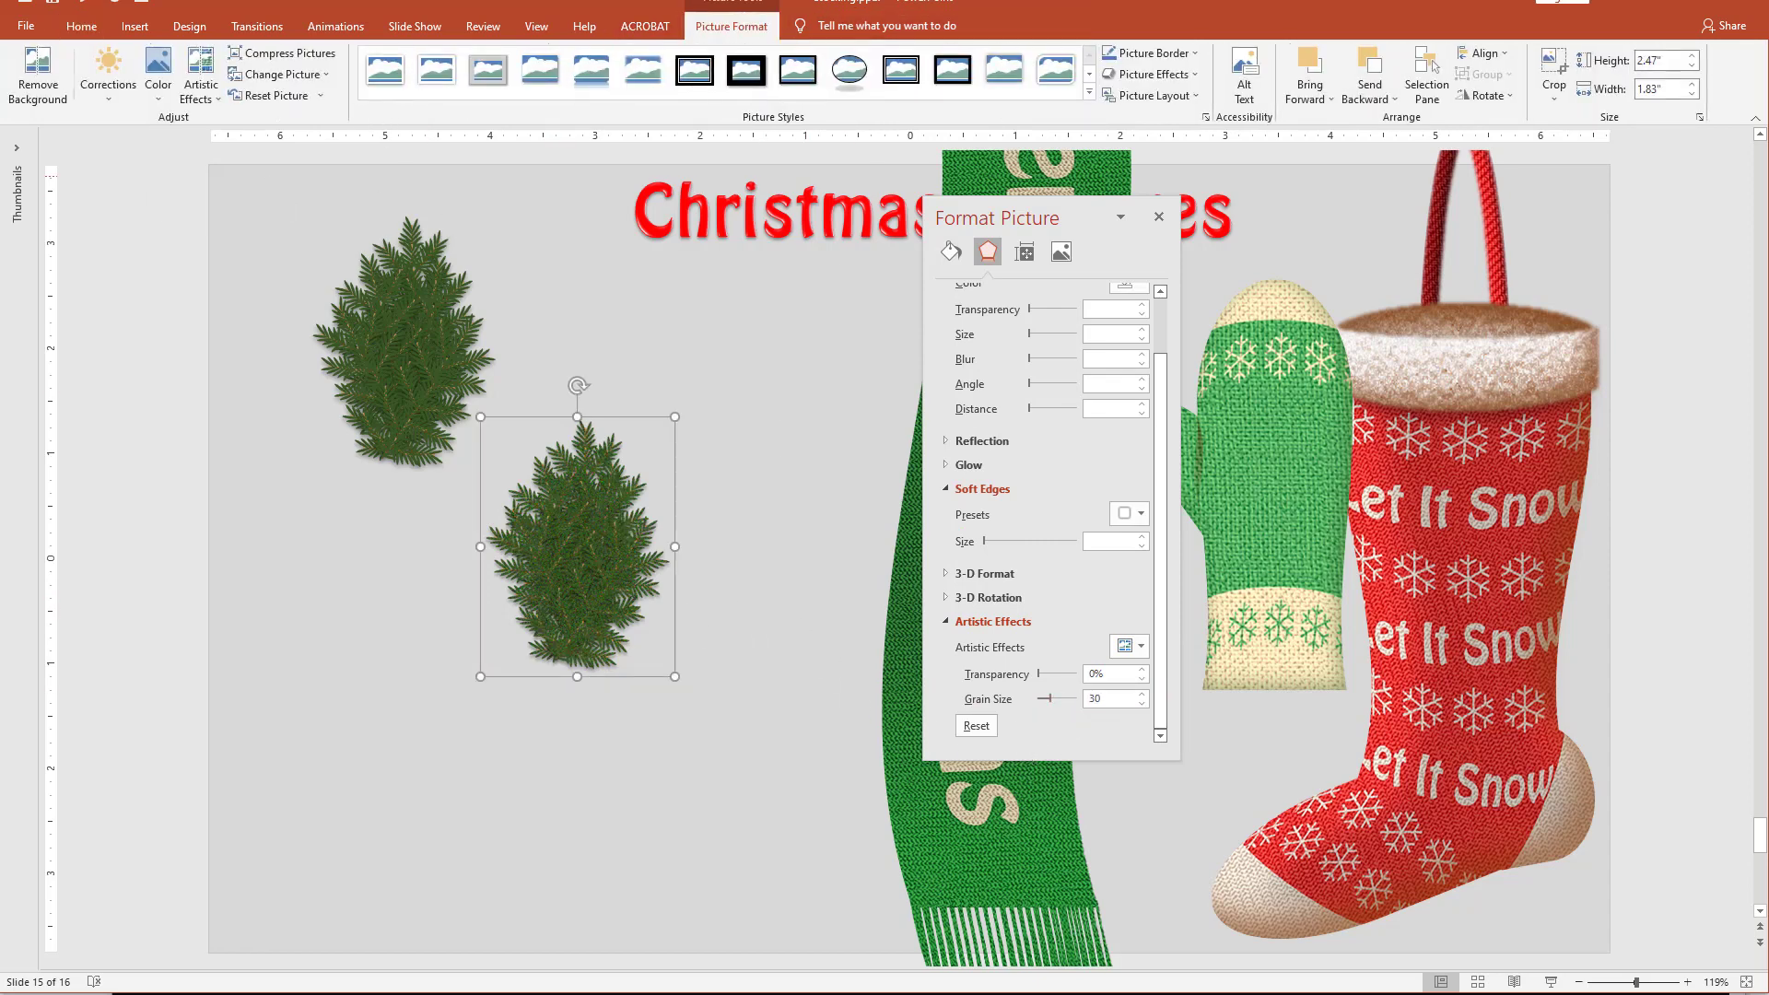
left_click(155, 72)
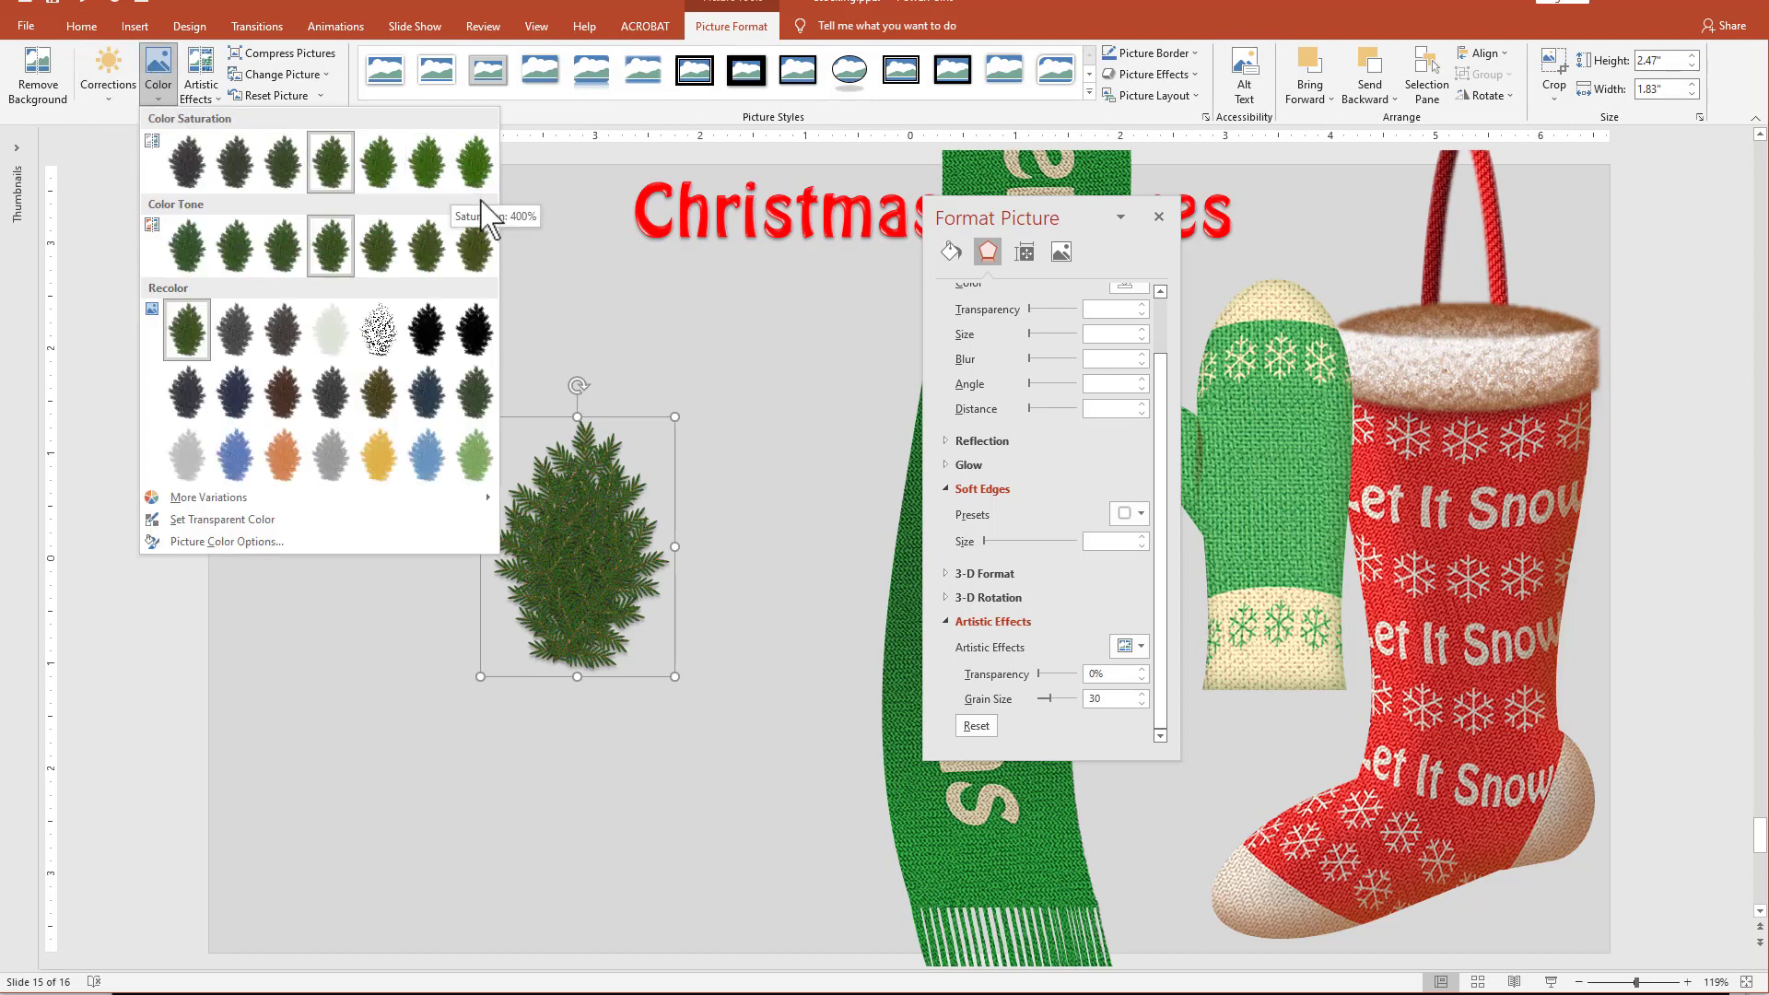
left_click(476, 251)
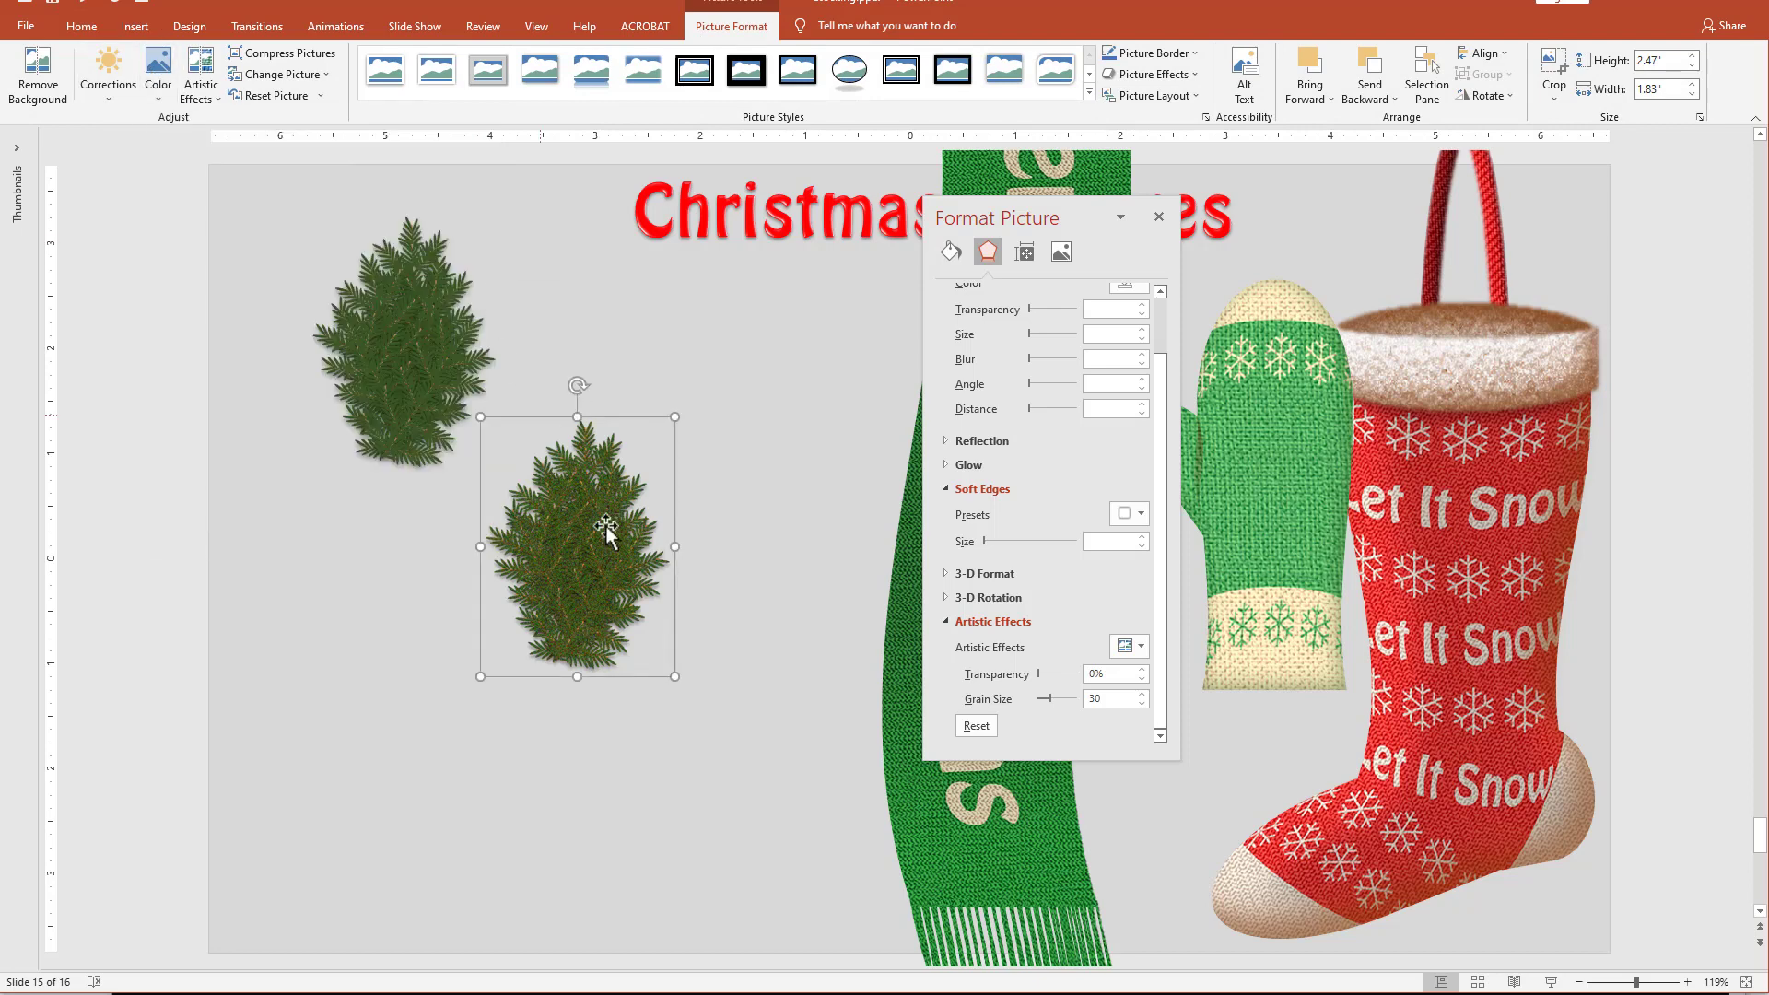
left_click(567, 645)
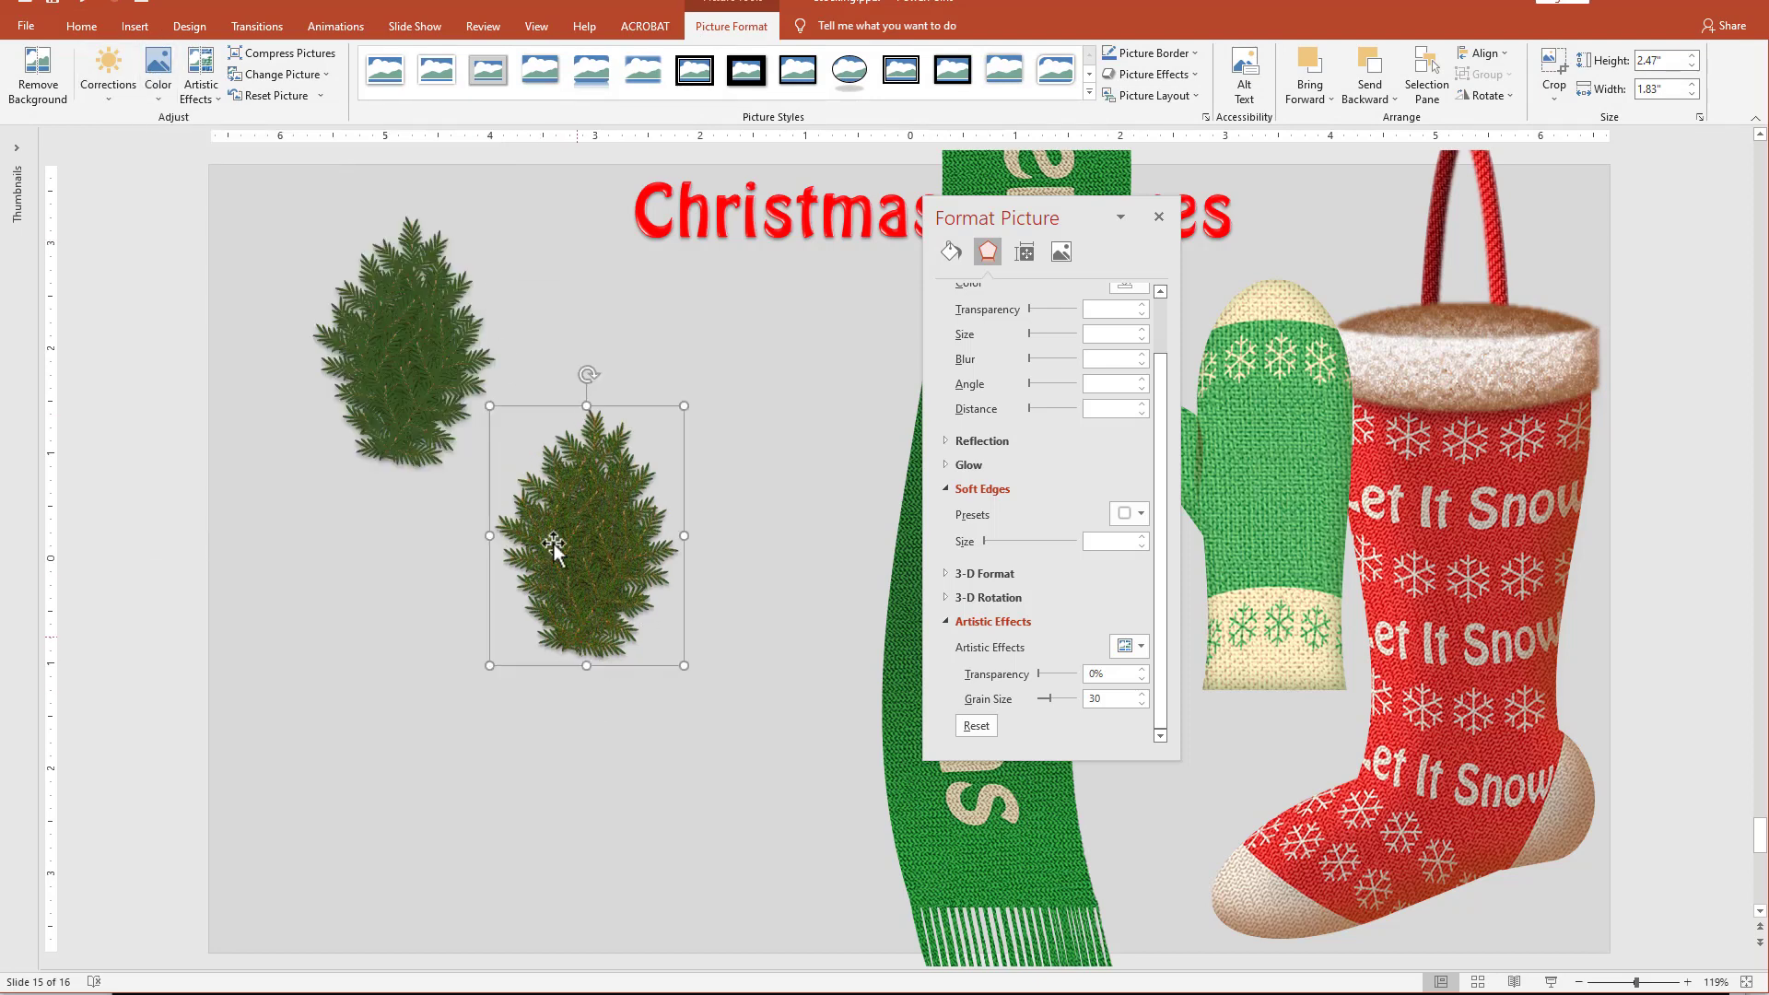
Sharpen the pine picture by 50% and shift it slightly below the original cluster.
left_click(108, 79)
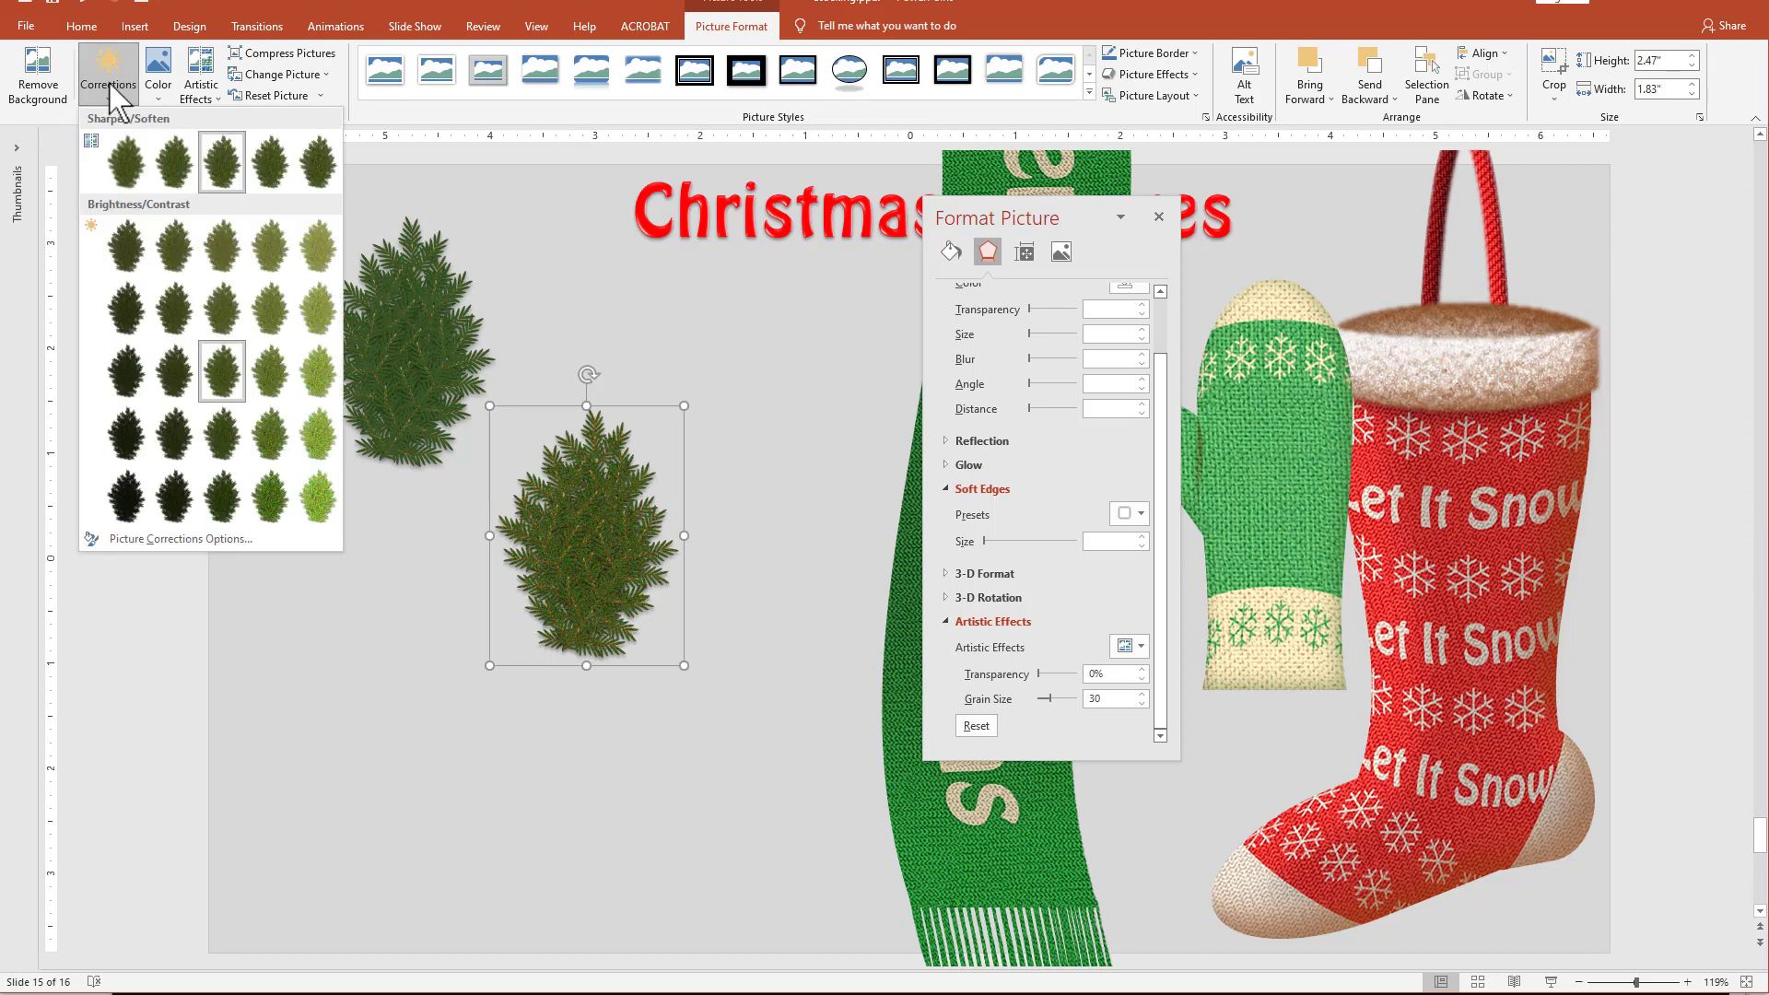
left_click(317, 162)
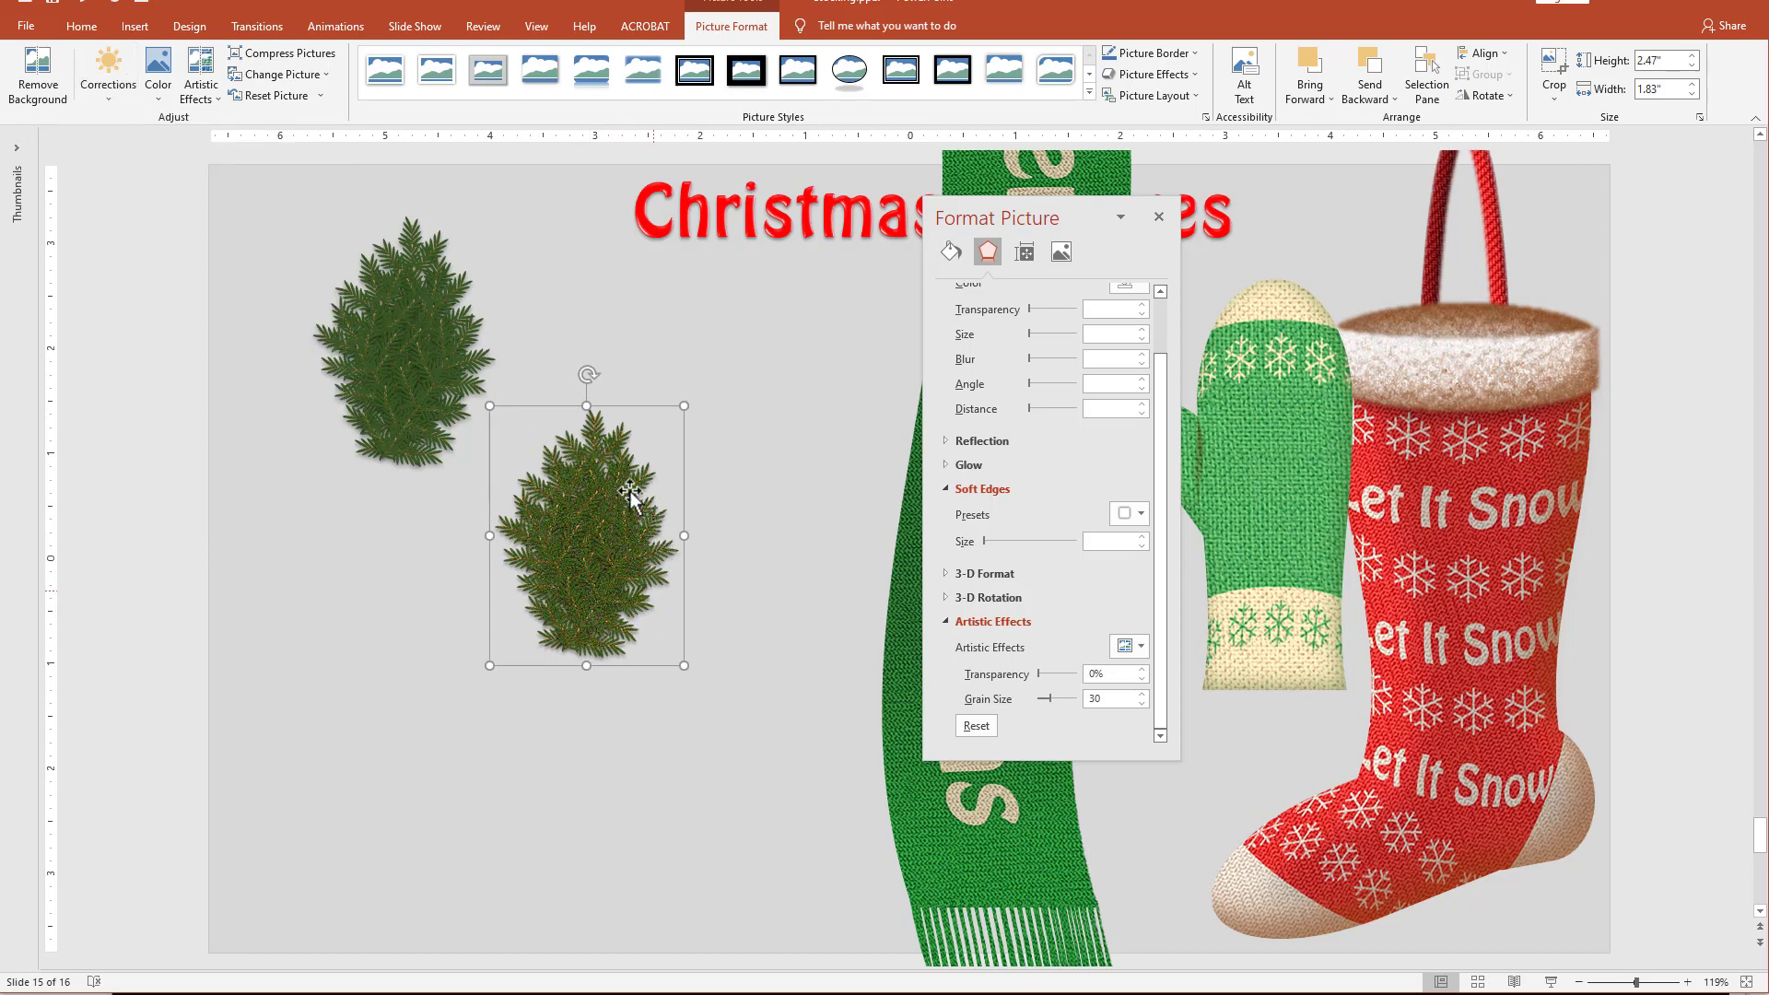
left_click_drag(595, 542, 602, 549)
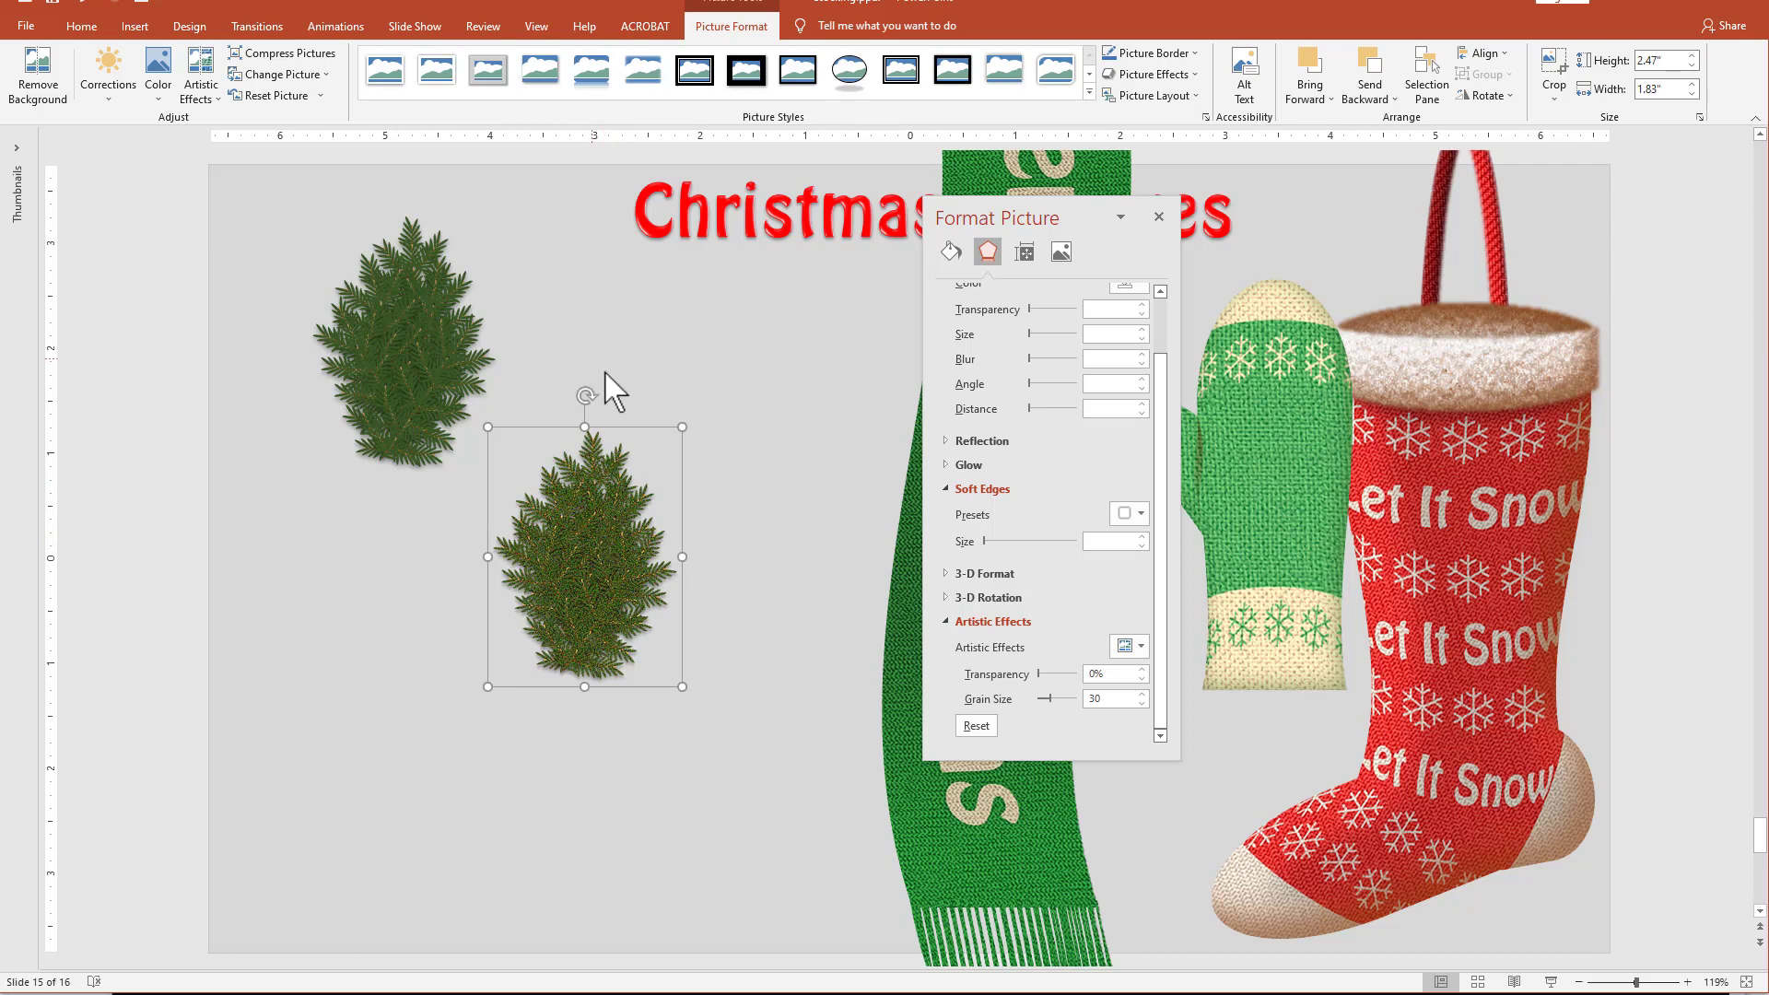
Rotate the pine picture a quarter turn clockwise and enlarge it to about 4.4" high by 3.26" wide.
left_click_drag(581, 395, 762, 584)
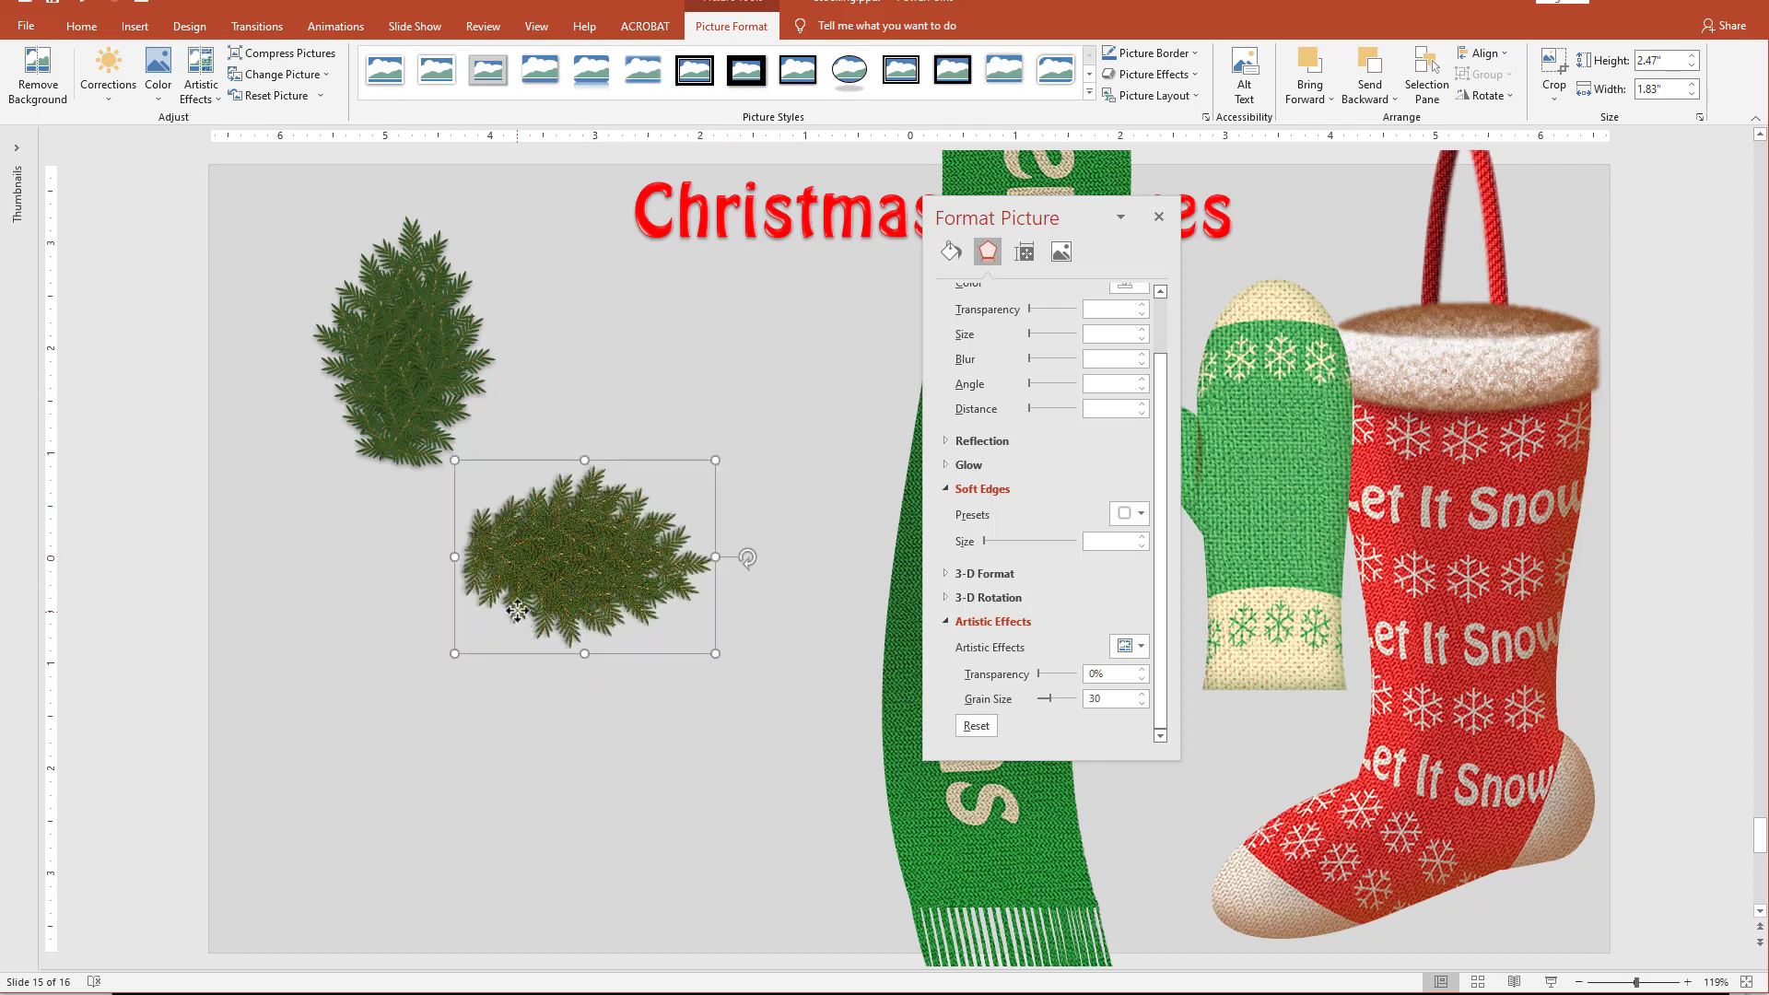
left_click_drag(501, 610, 308, 611)
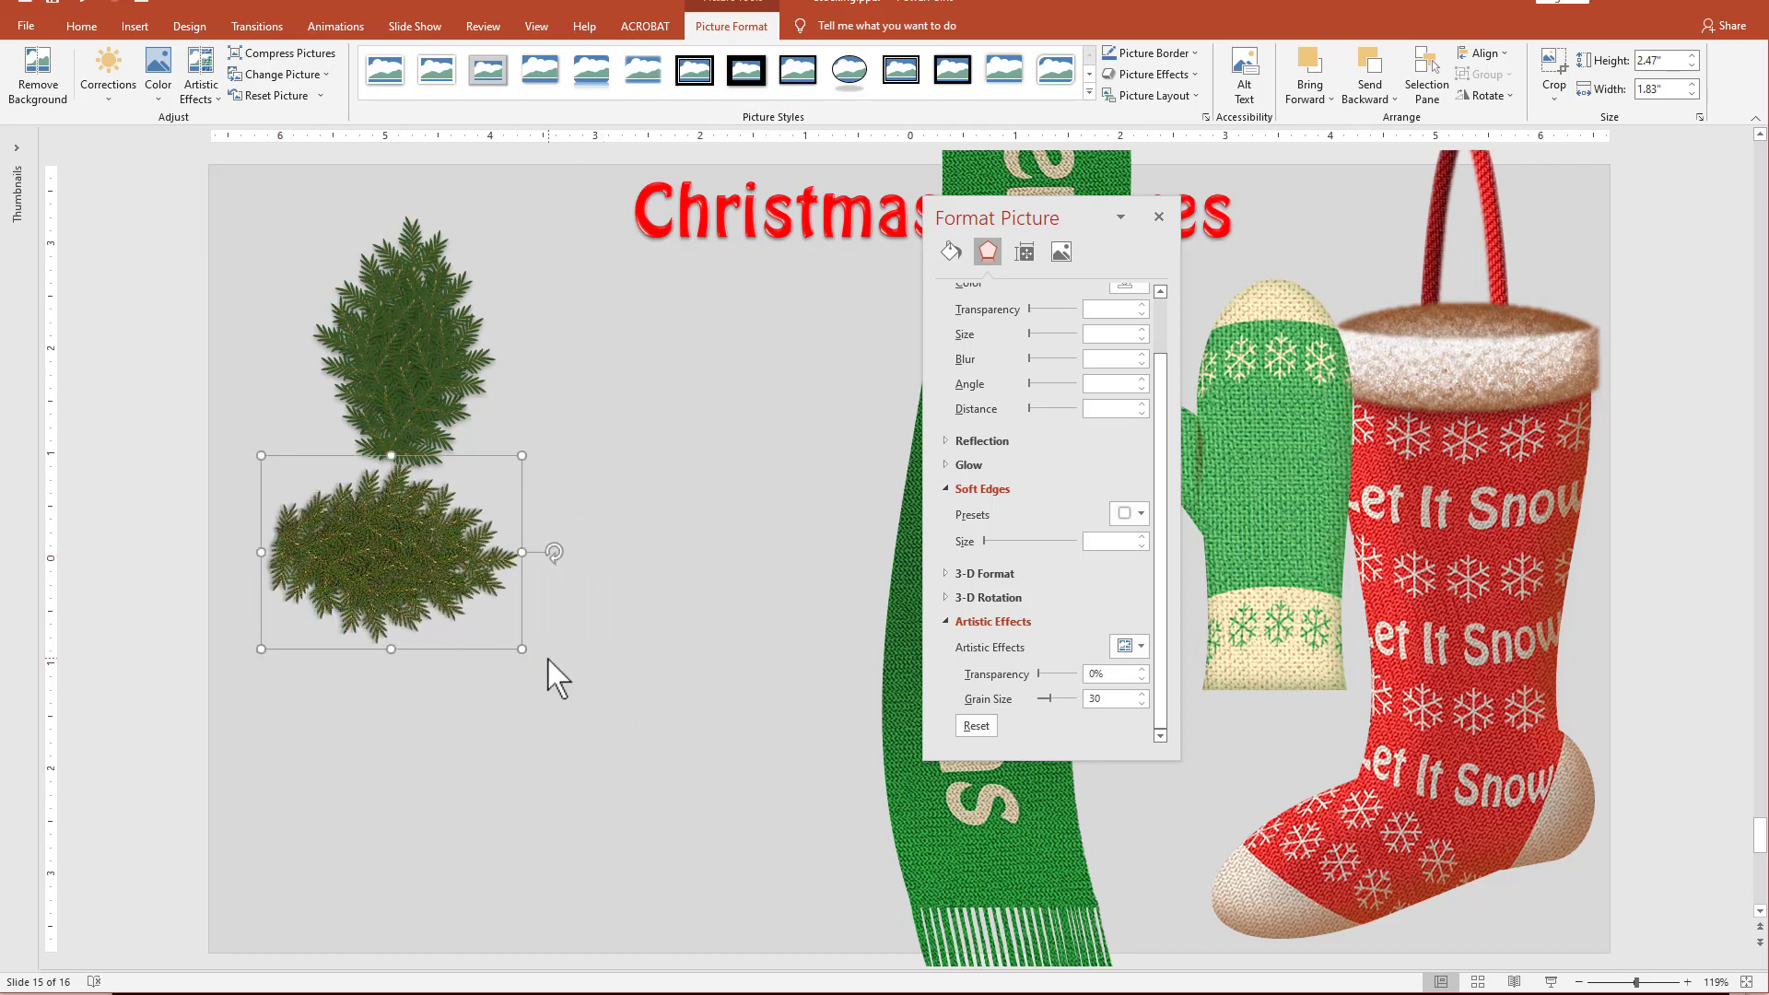
left_click_drag(518, 651, 721, 744)
left_click_drag(566, 693, 565, 643)
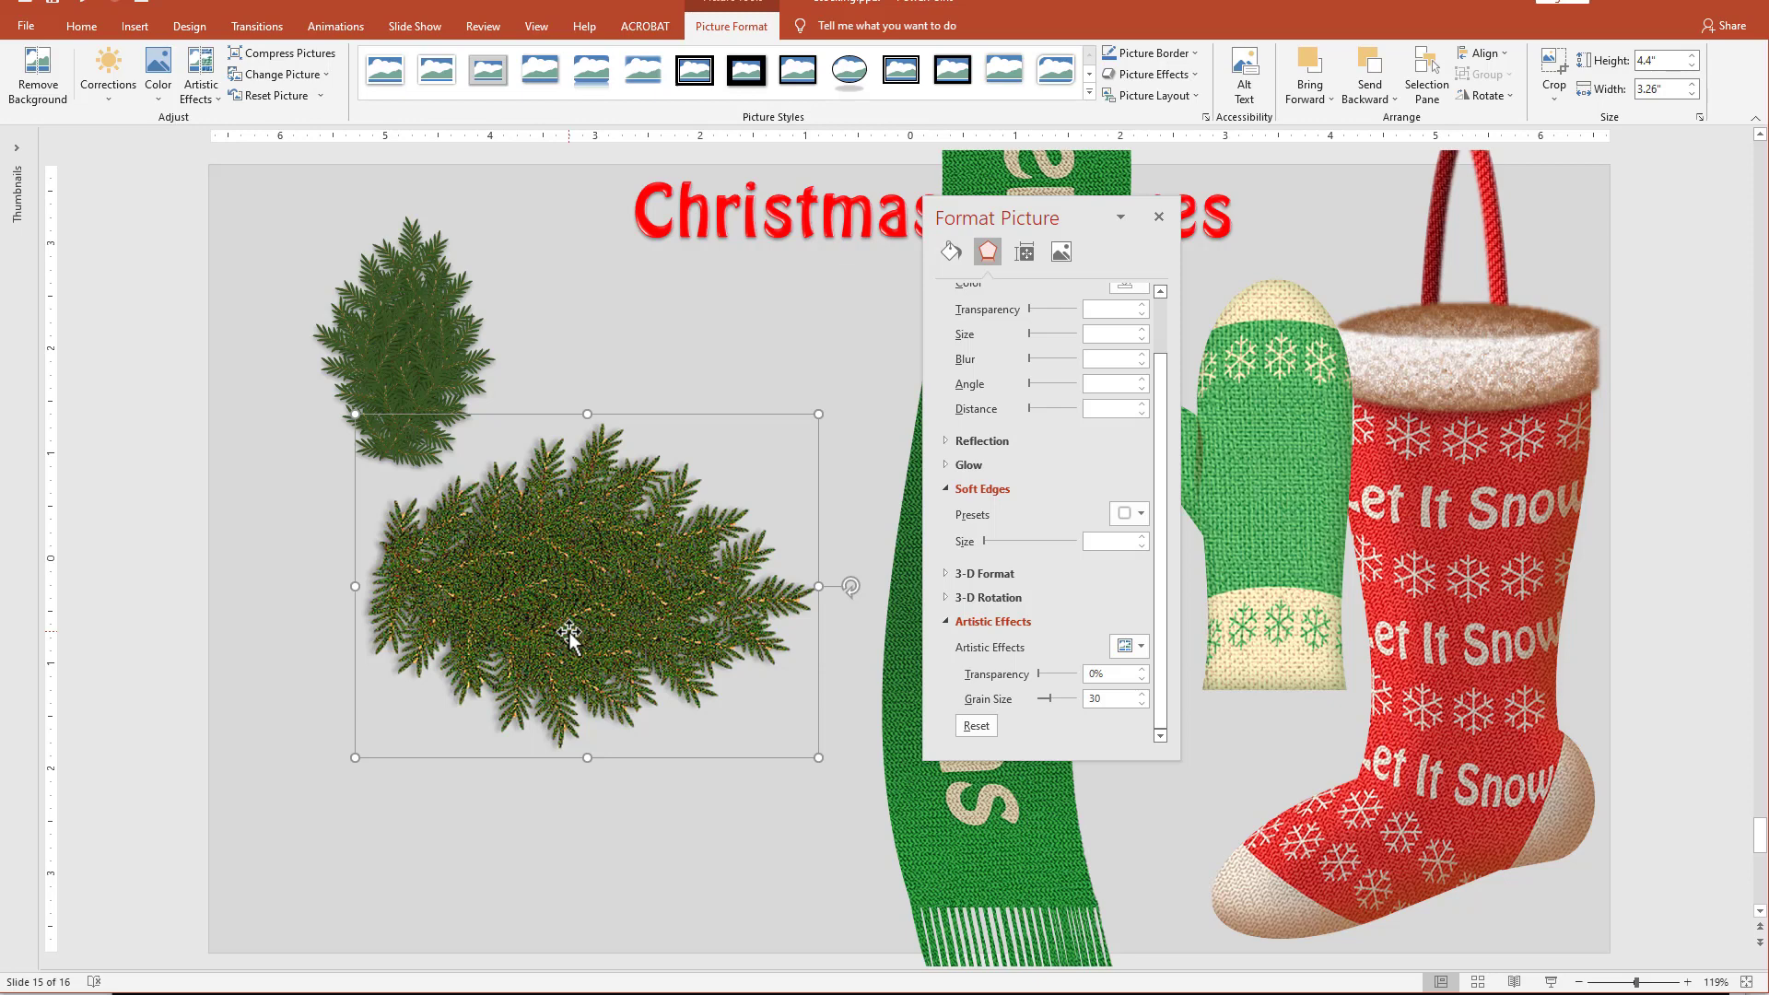
Nudge the large pine picture to the right and place an overlapping copy slightly up and to its left.
left_click_drag(570, 632, 581, 629)
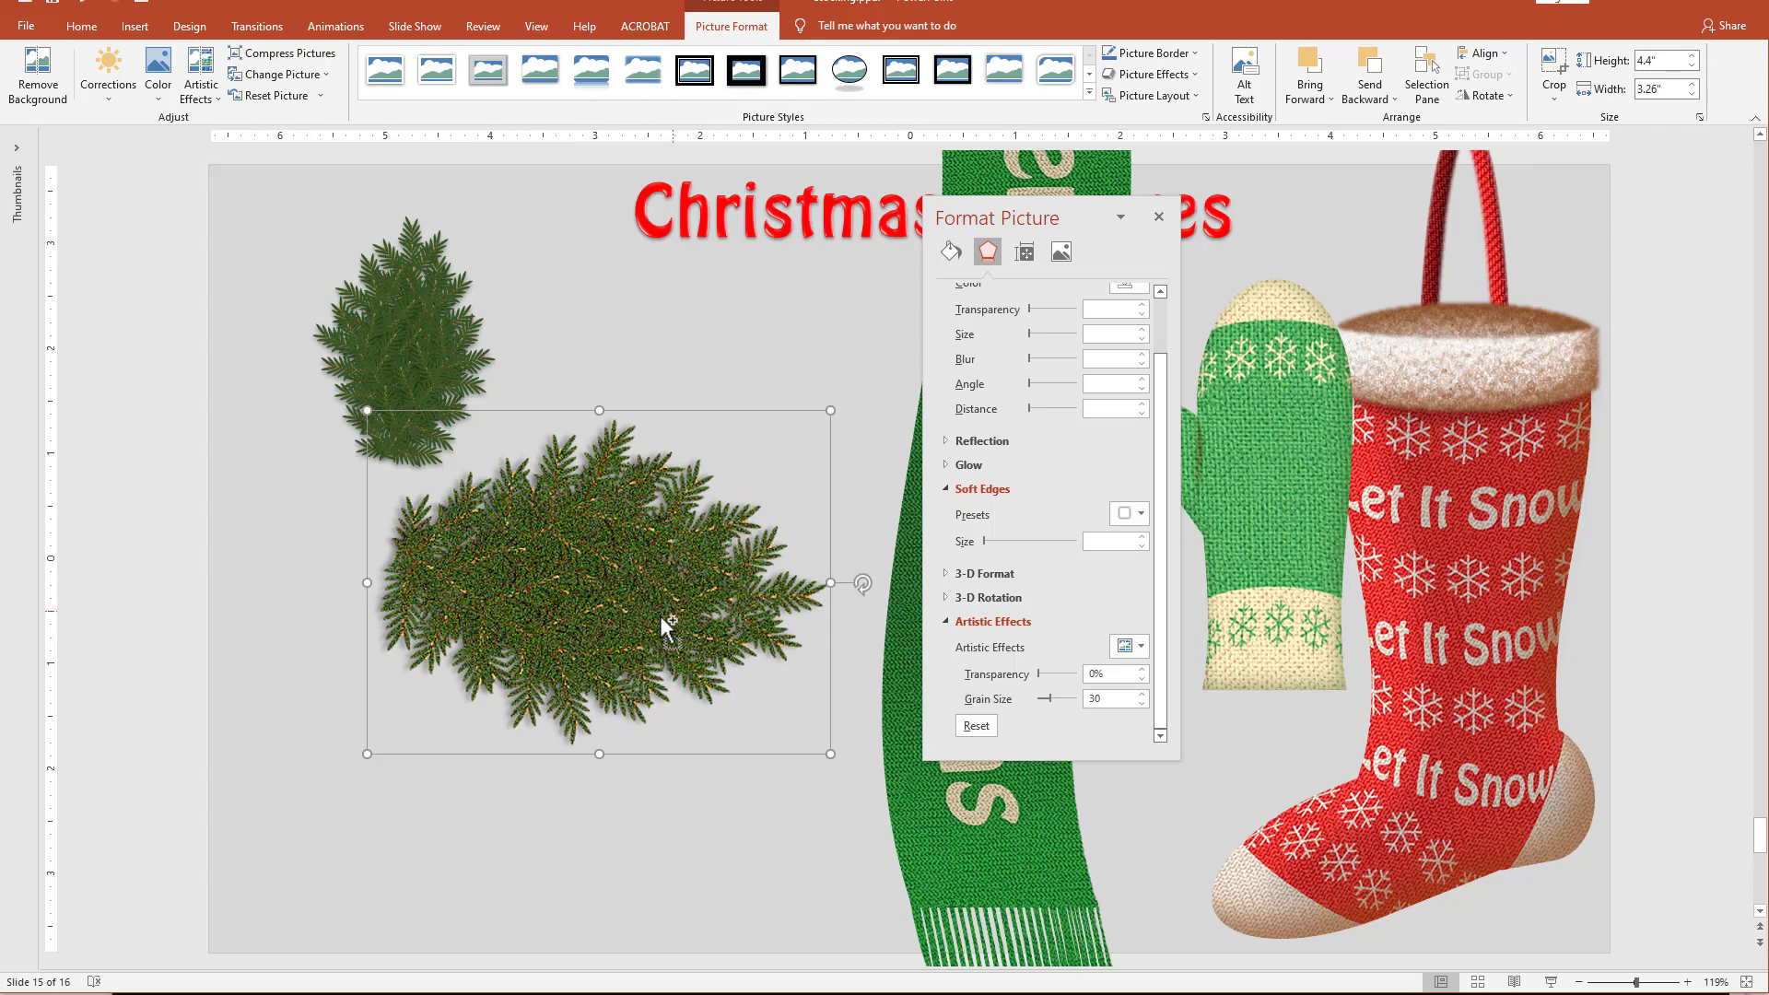
left_click_drag(662, 618, 630, 582)
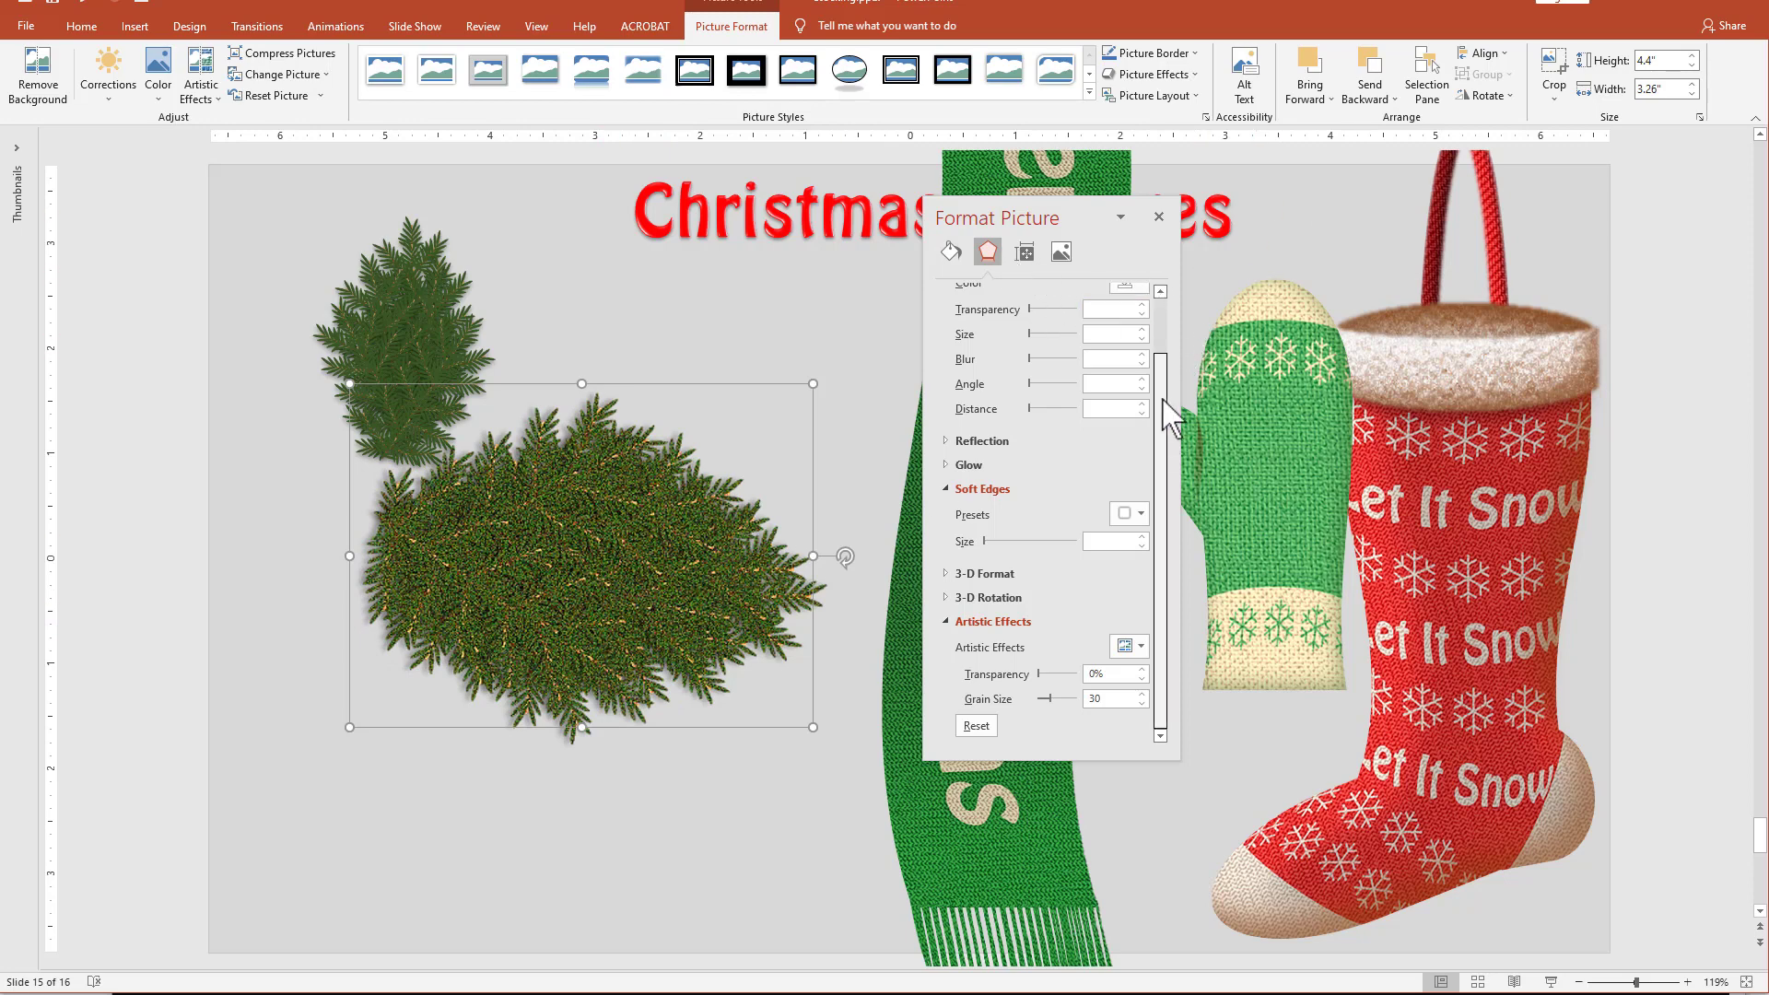
Give the pine copy the inner shadow preset from the middle of the last Inner row and color it with the first recent brown.
scroll(1158, 369, "up", 2)
left_click(1140, 318)
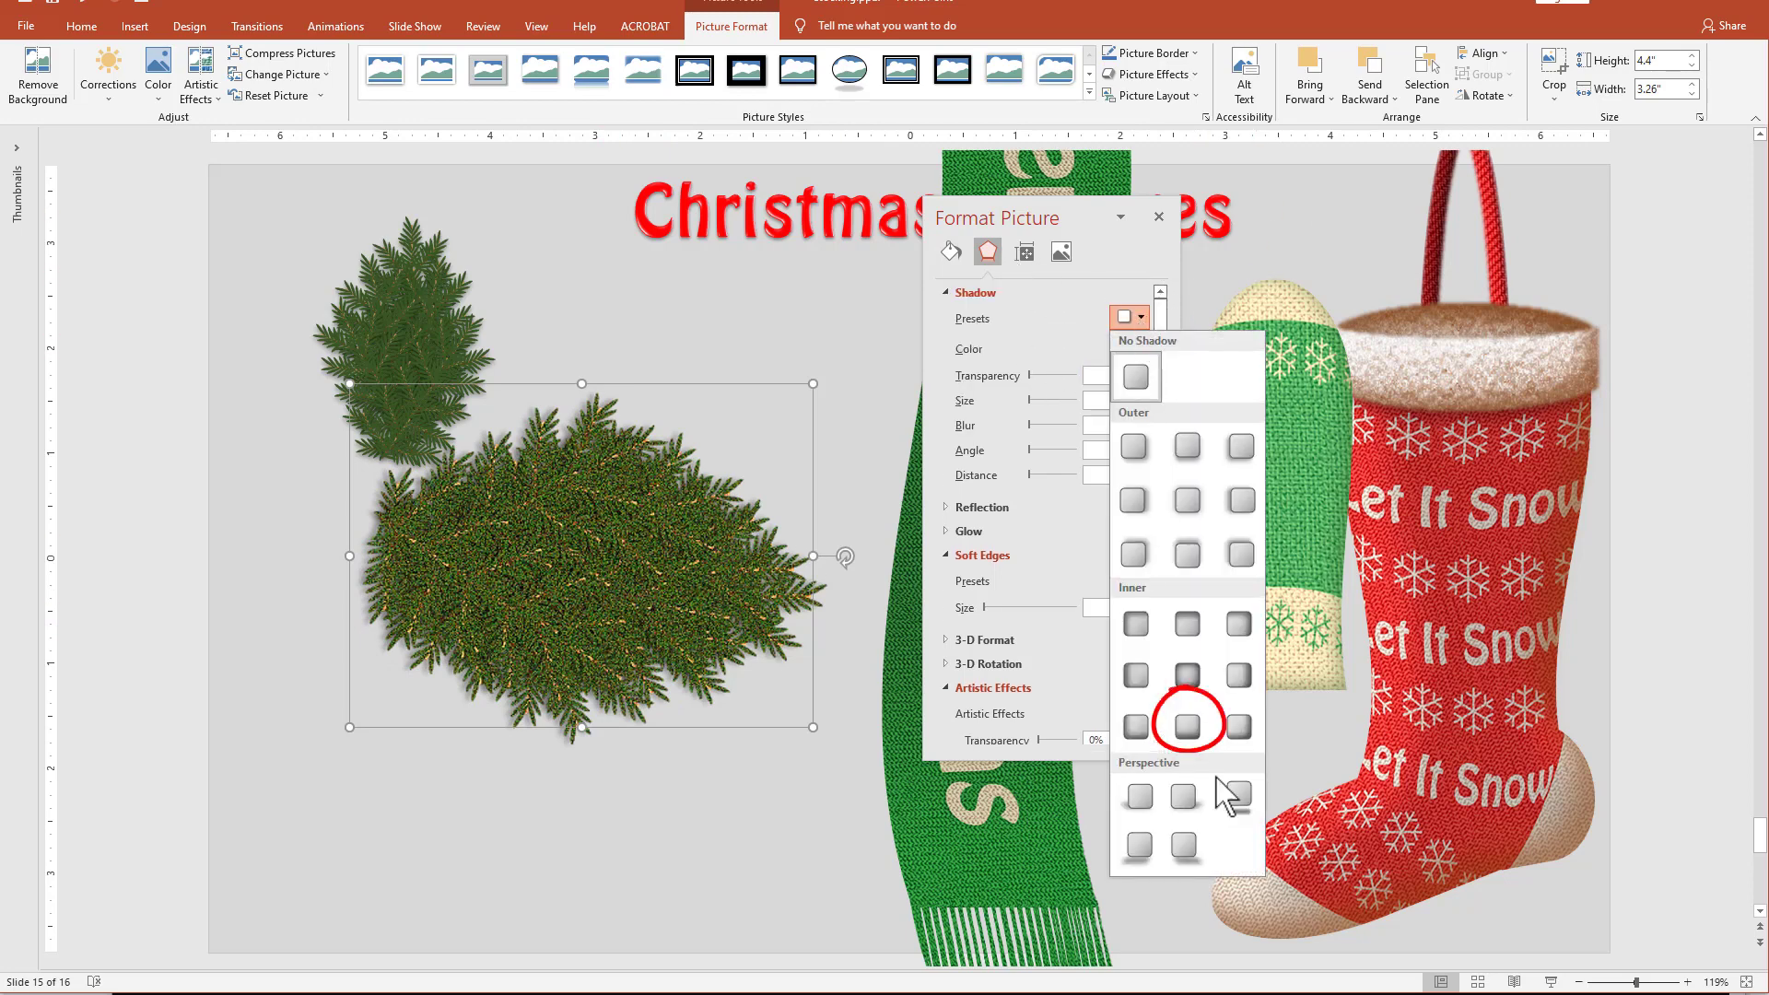
left_click(1188, 726)
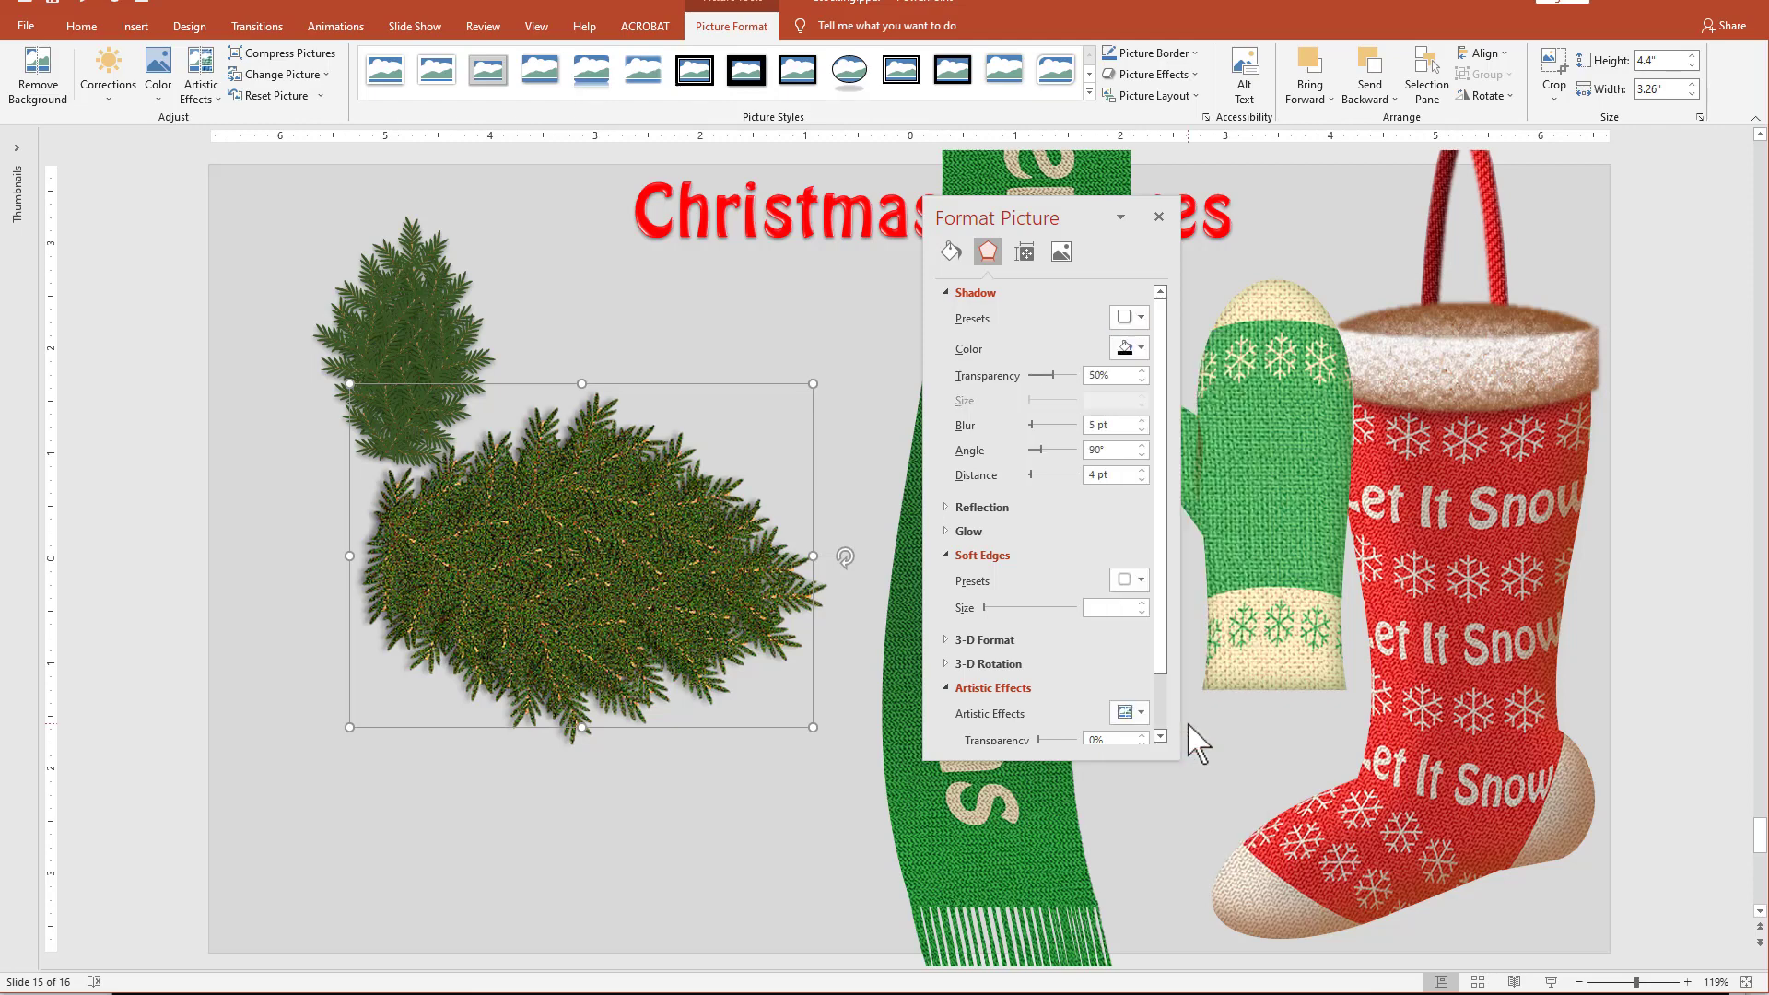
left_click(1121, 352)
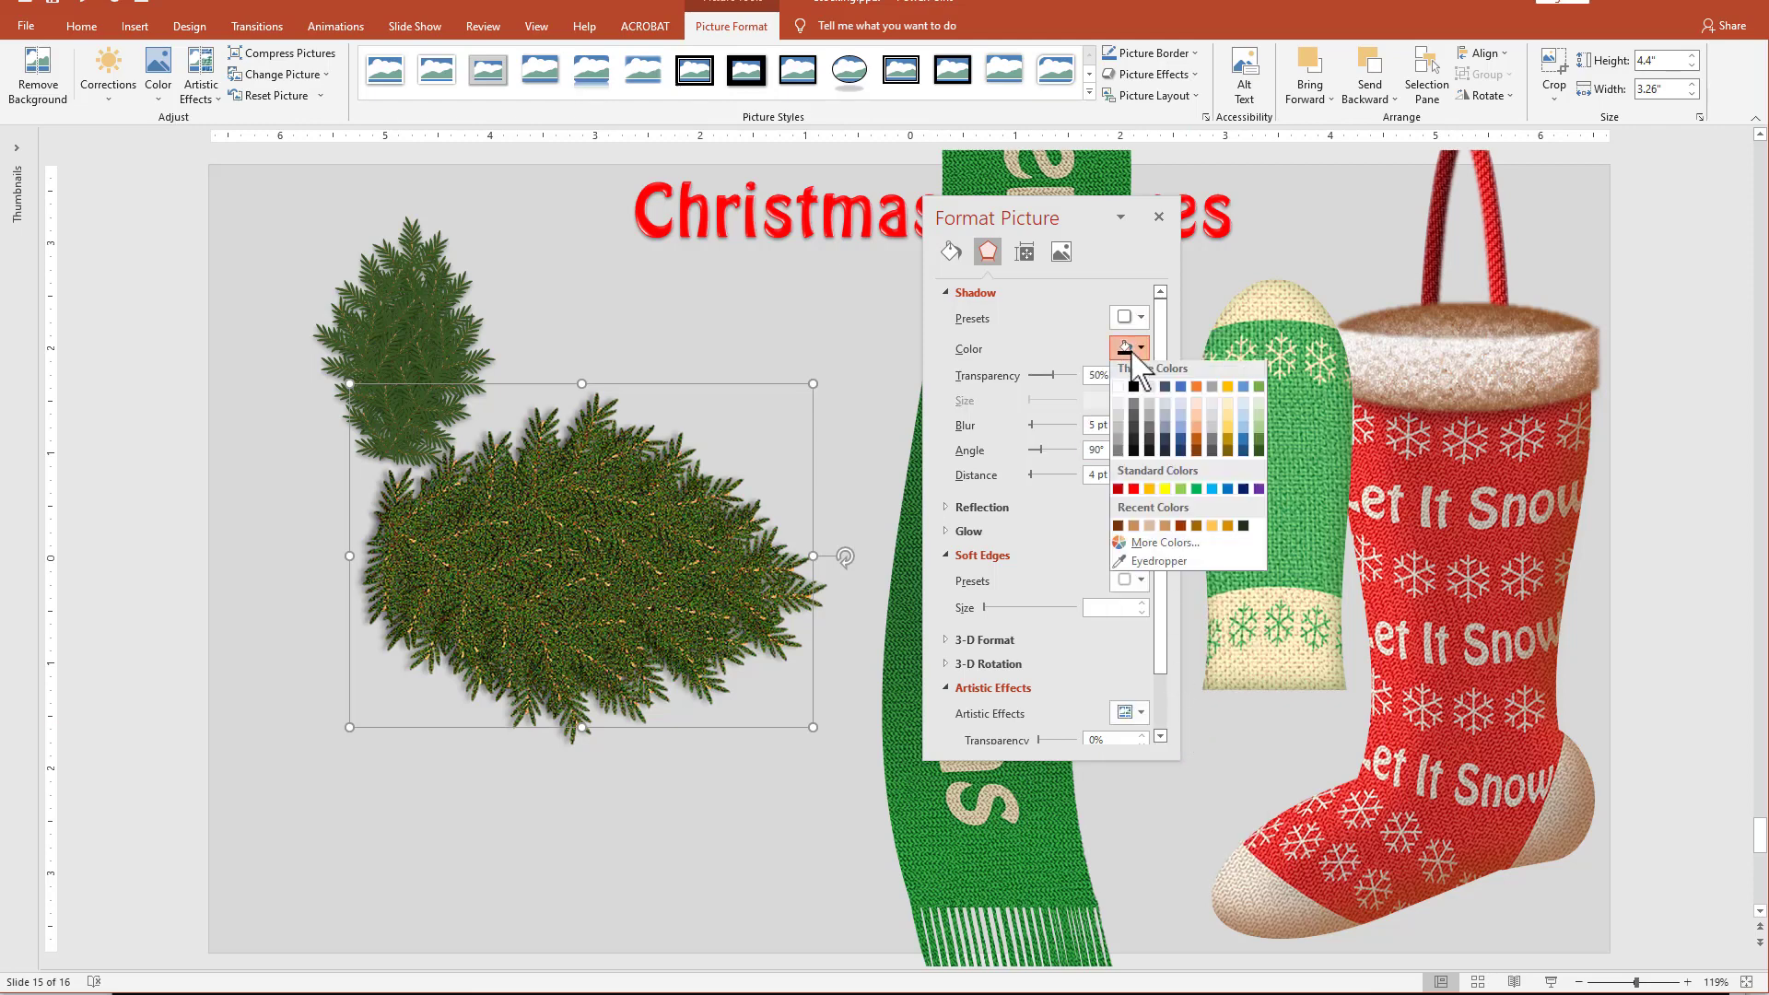
left_click(1118, 529)
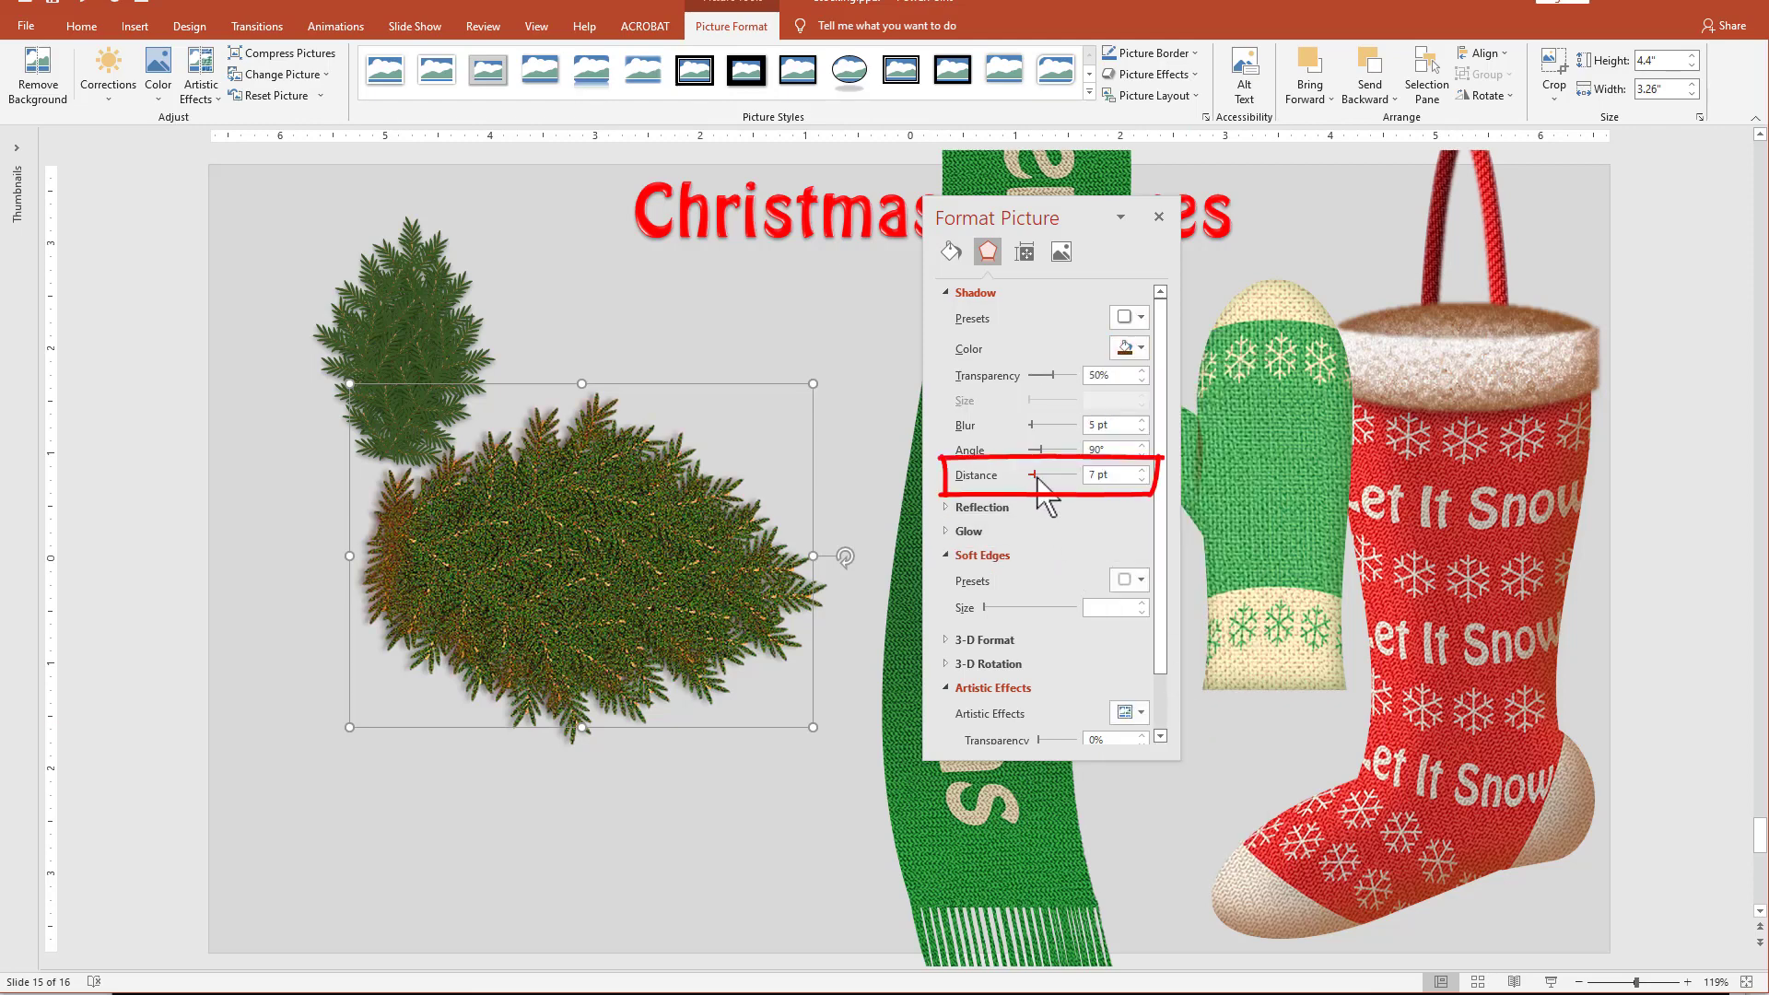
Set the pine copy's inner shadow to 80% transparency, a 36° angle and a 46 pt distance.
left_click_drag(1041, 477, 1057, 465)
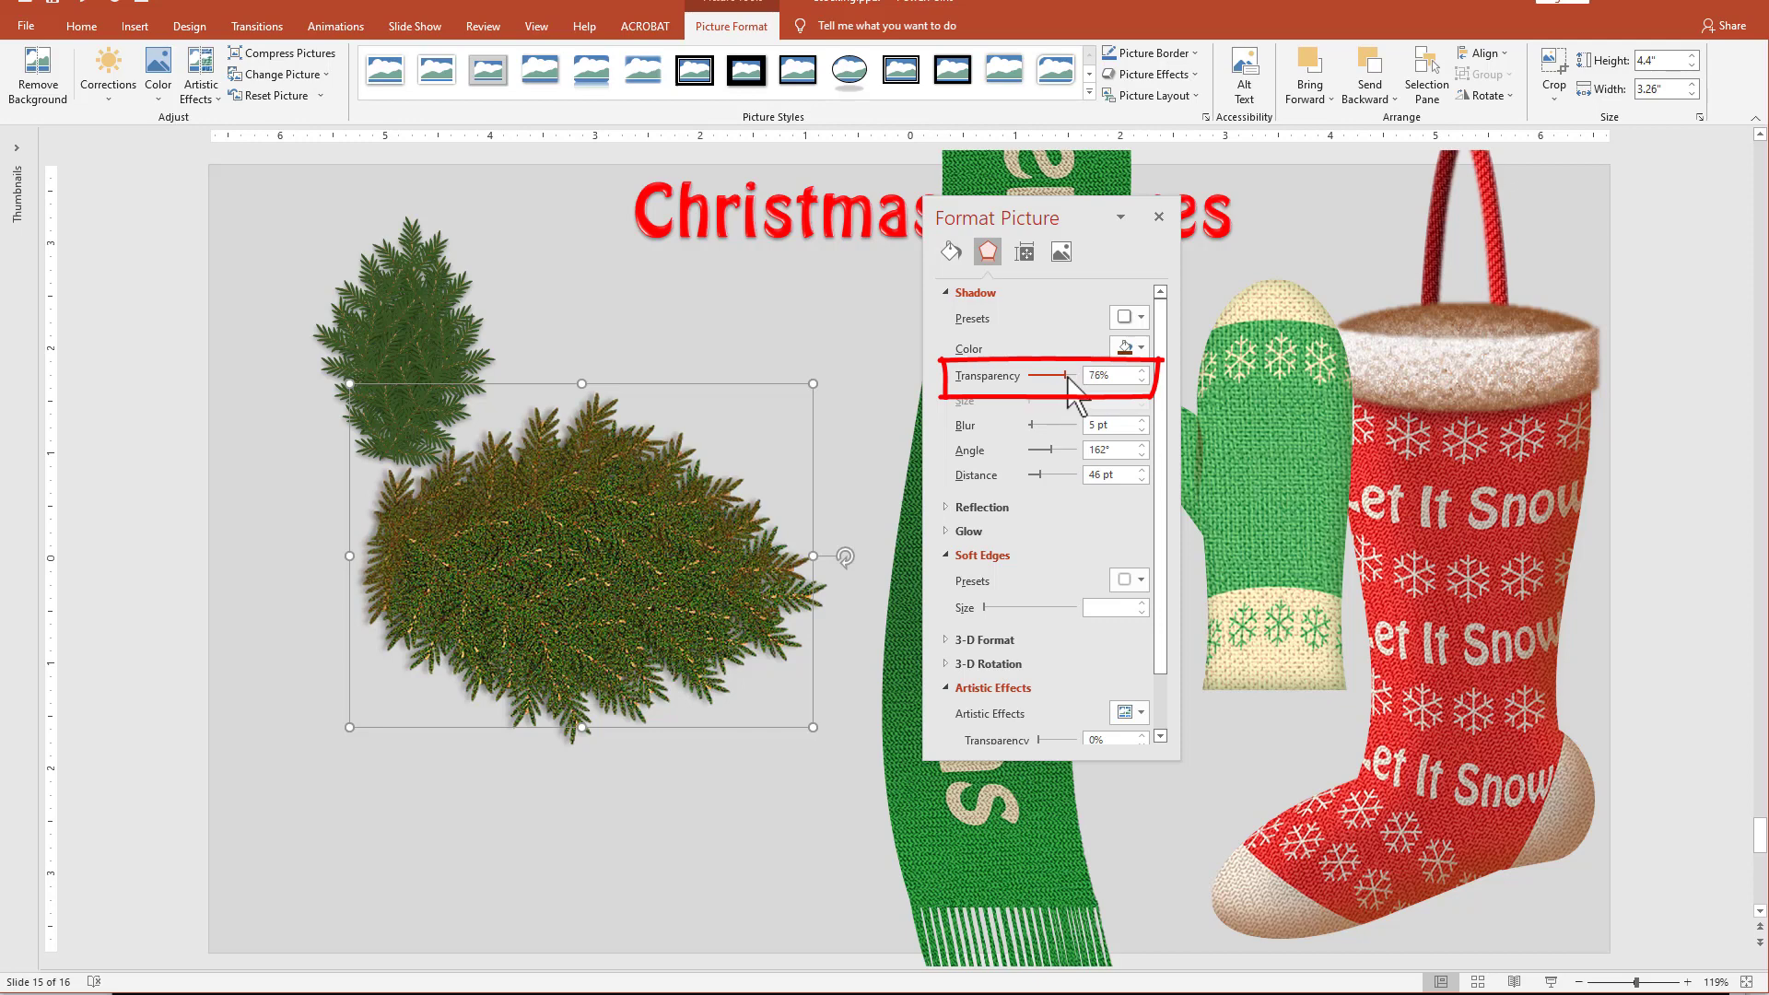
left_click_drag(1067, 376, 1070, 376)
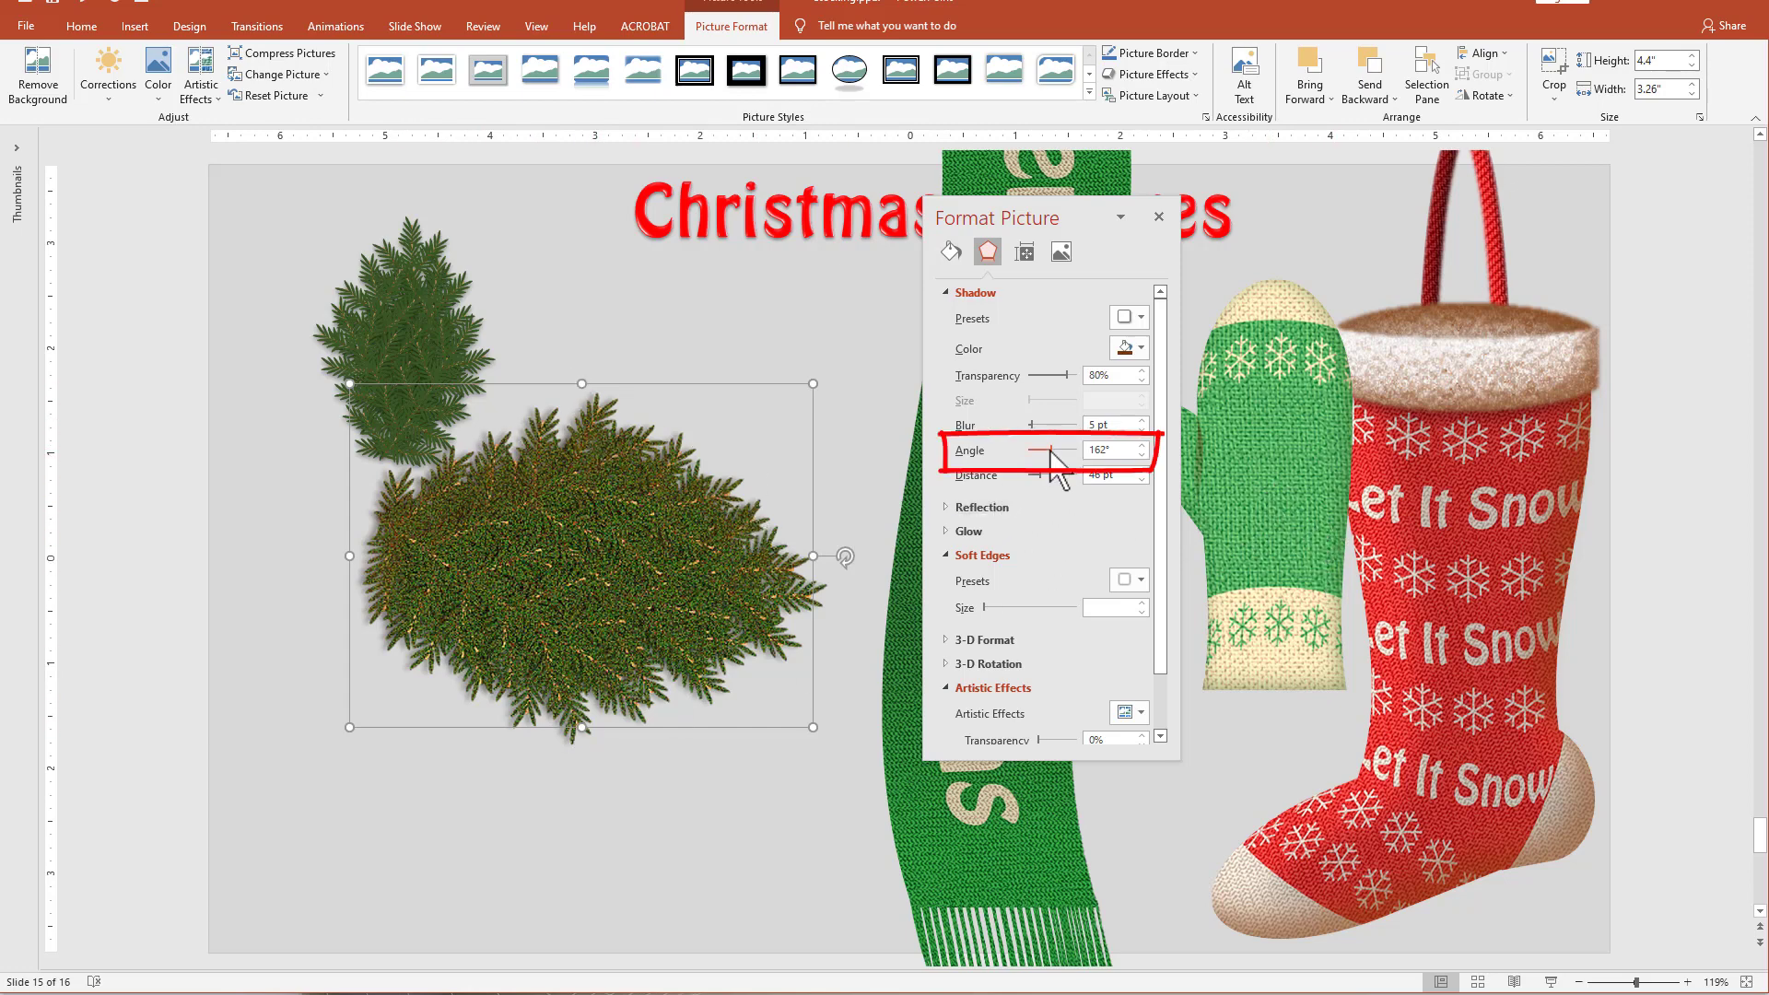
left_click_drag(1050, 450, 1035, 453)
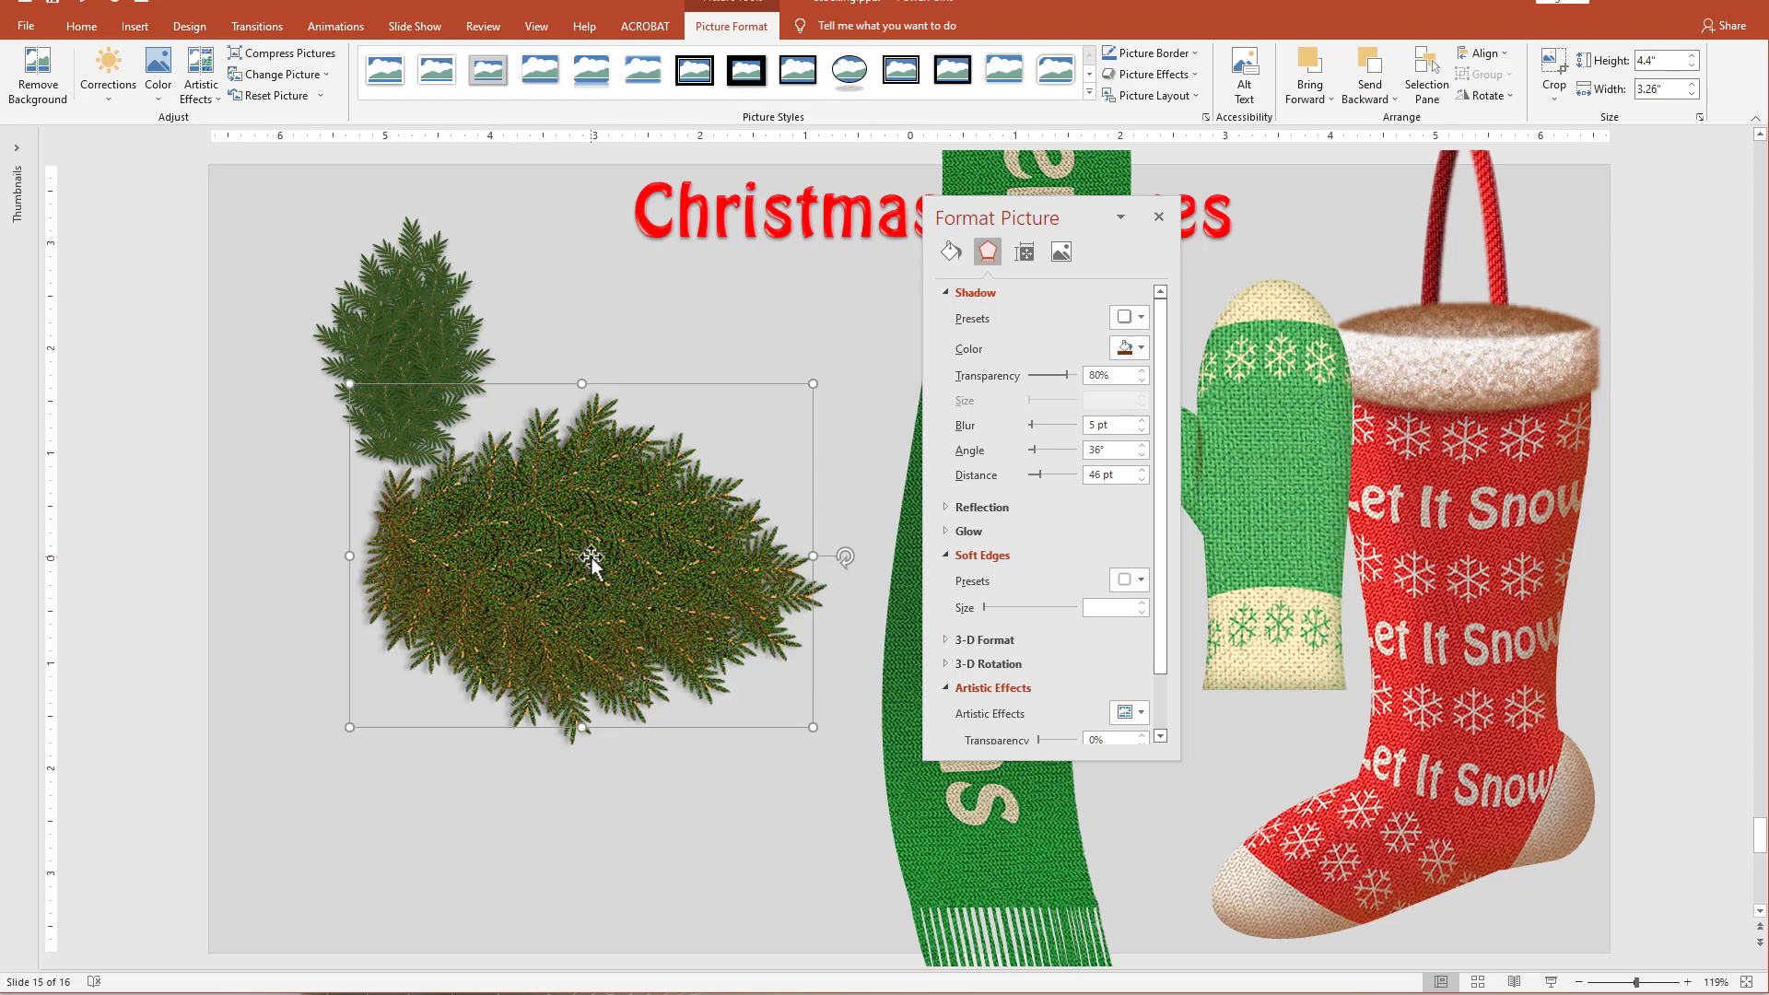
Duplicate the shadowed pine picture, lay the copy flipped and slightly rotated over the cluster, and change its shadow angle.
left_click_drag(612, 554, 512, 693)
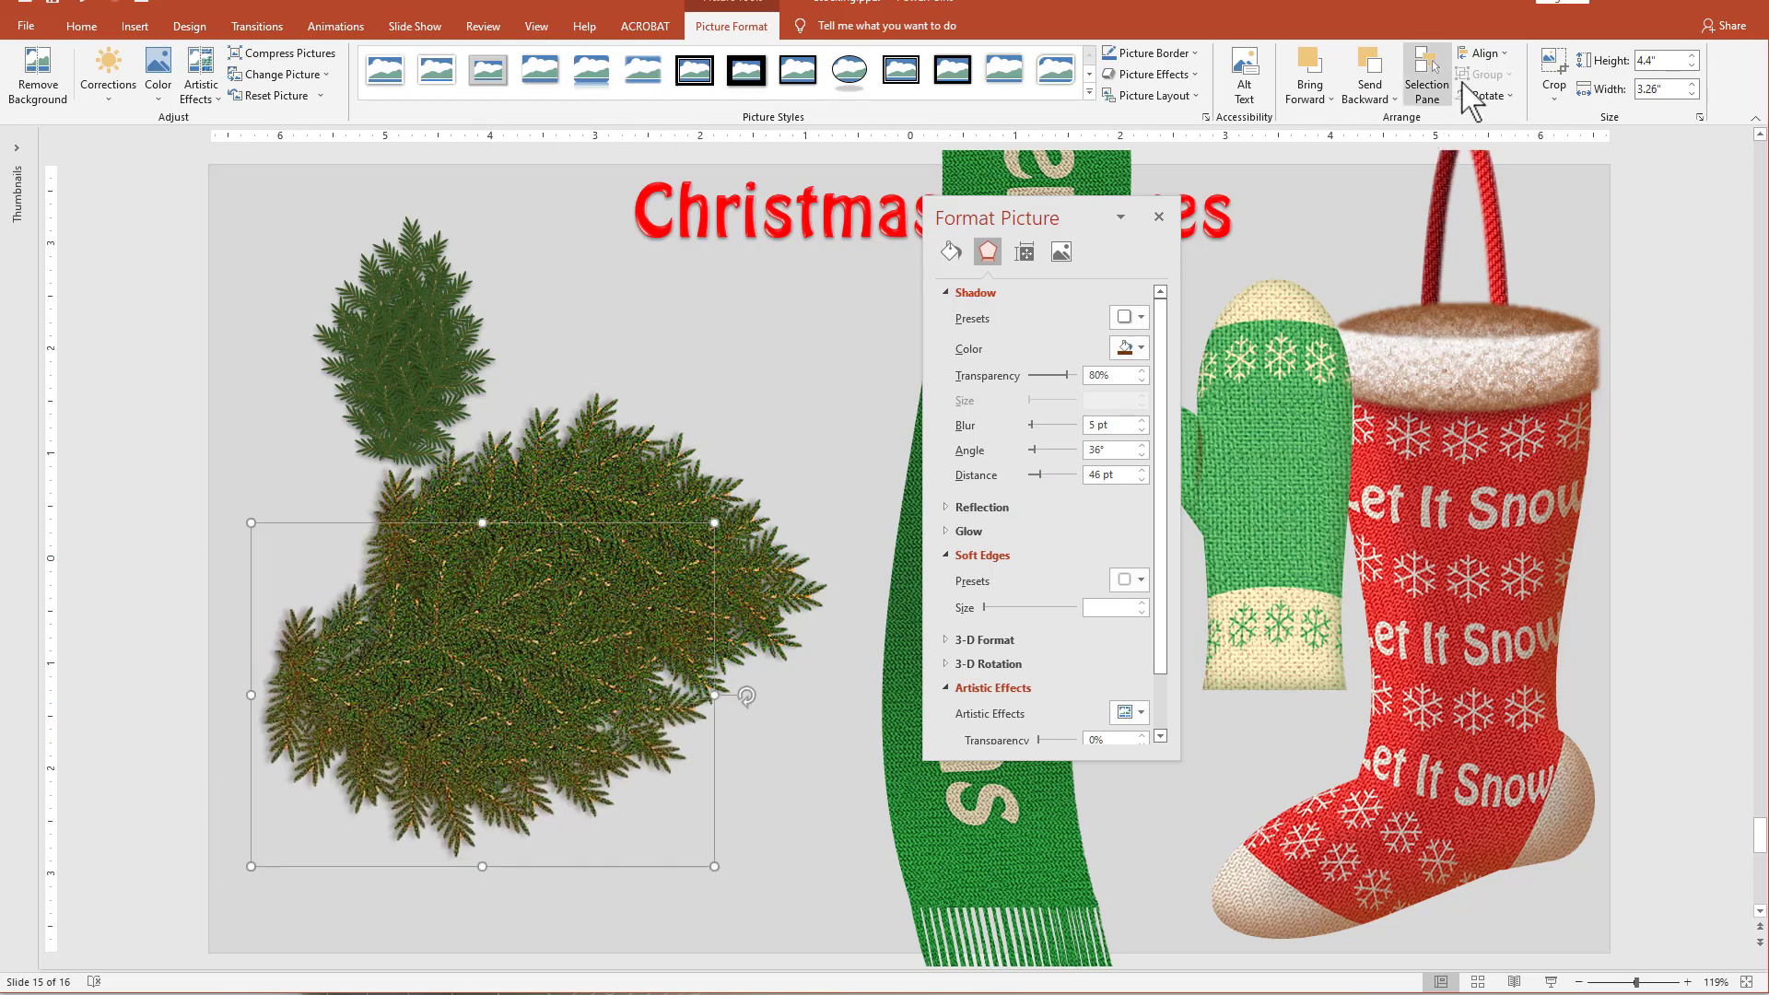
left_click(1487, 96)
left_click(1506, 164)
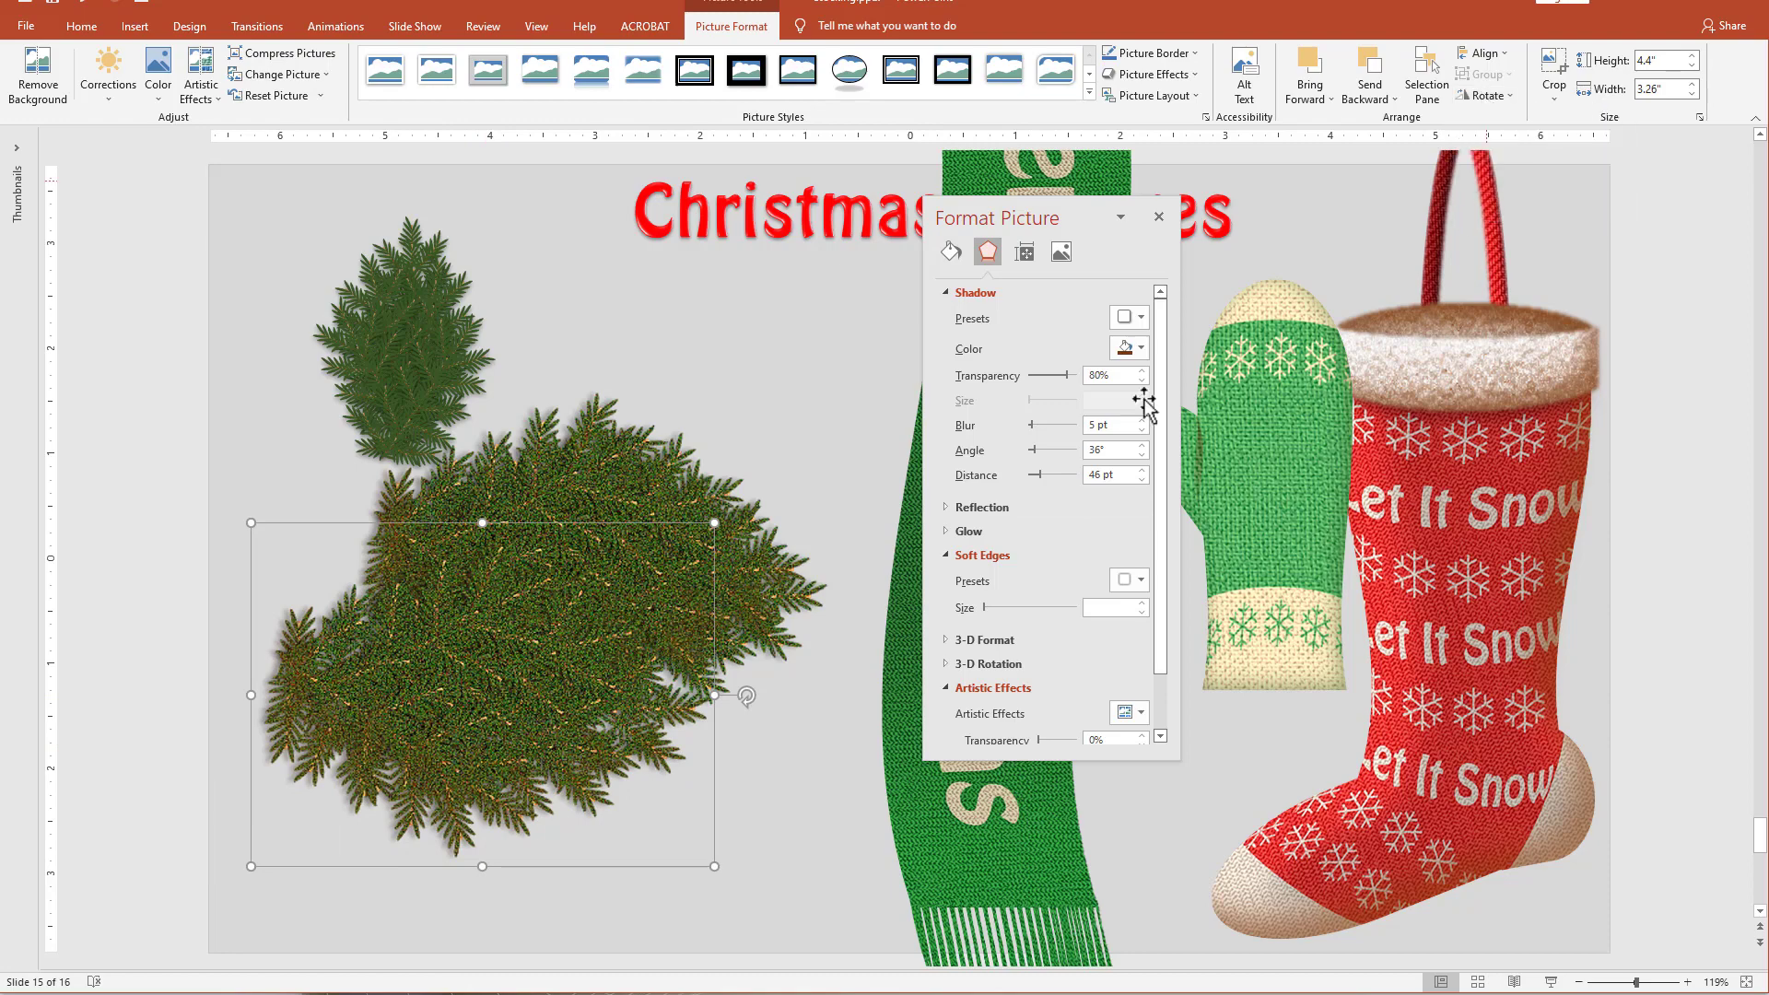
left_click_drag(749, 694, 861, 567)
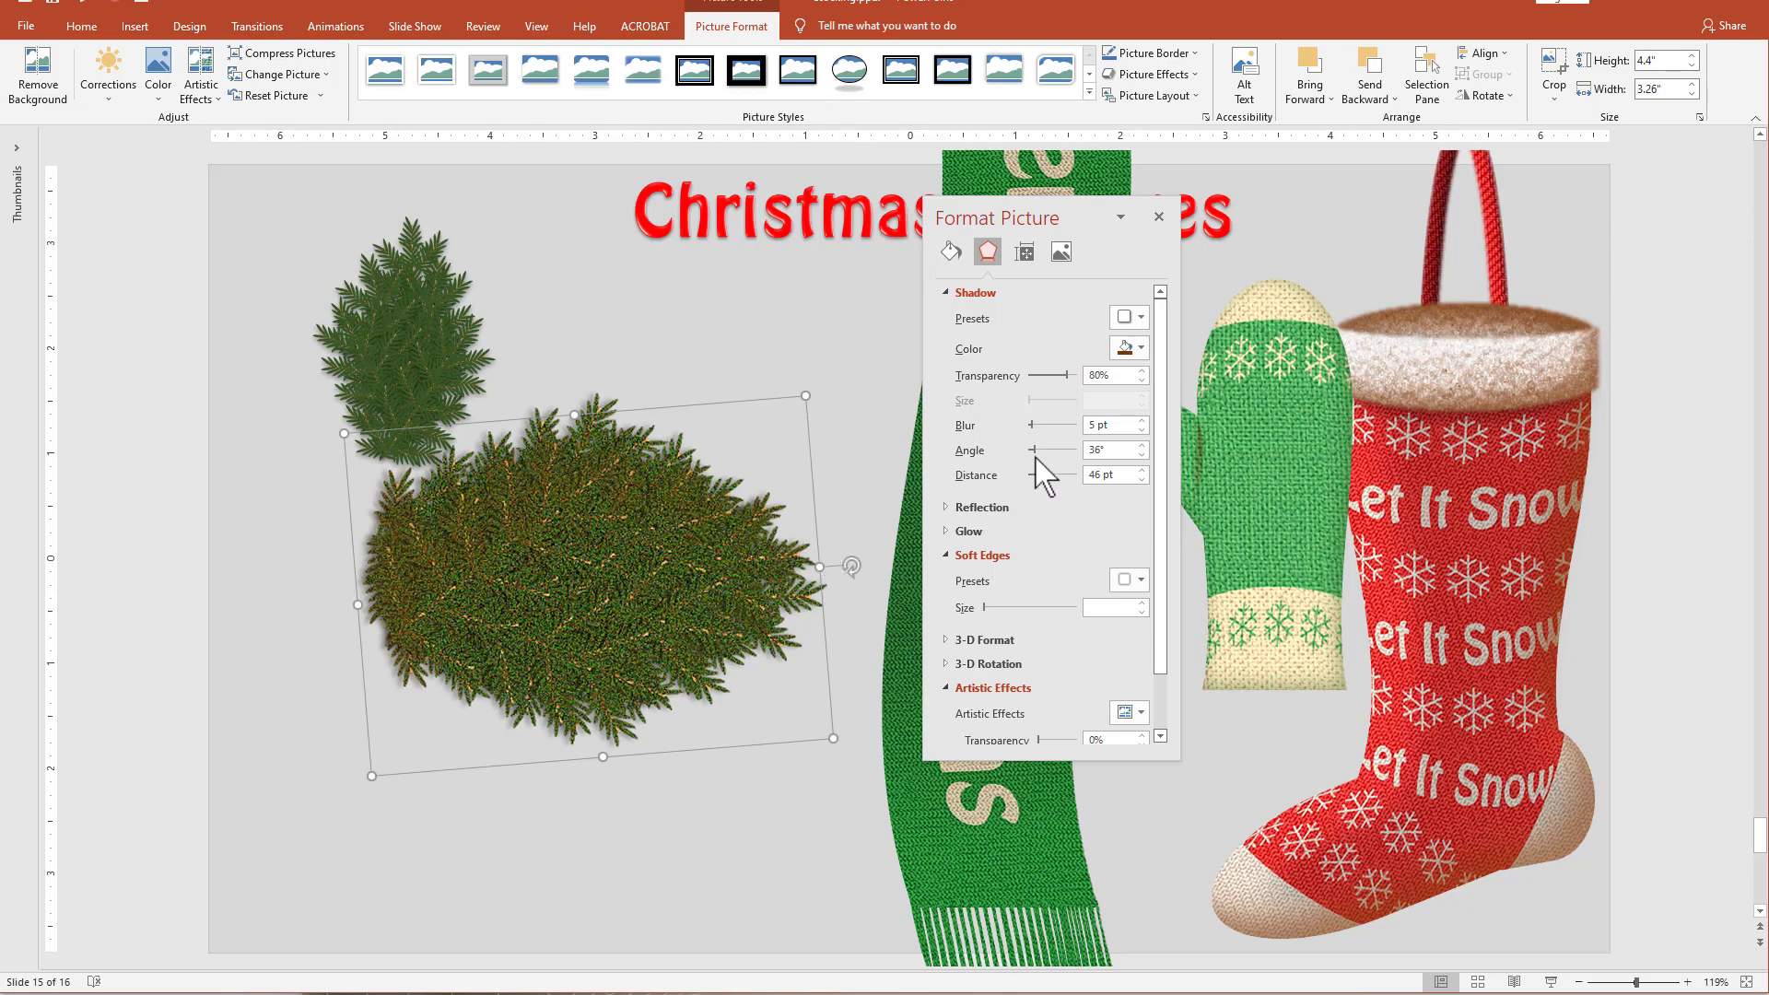
mouse_move(1035, 449)
left_mouse_down()
mouse_move(1060, 456)
mouse_move(1056, 429)
left_mouse_up()
left_click(828, 826)
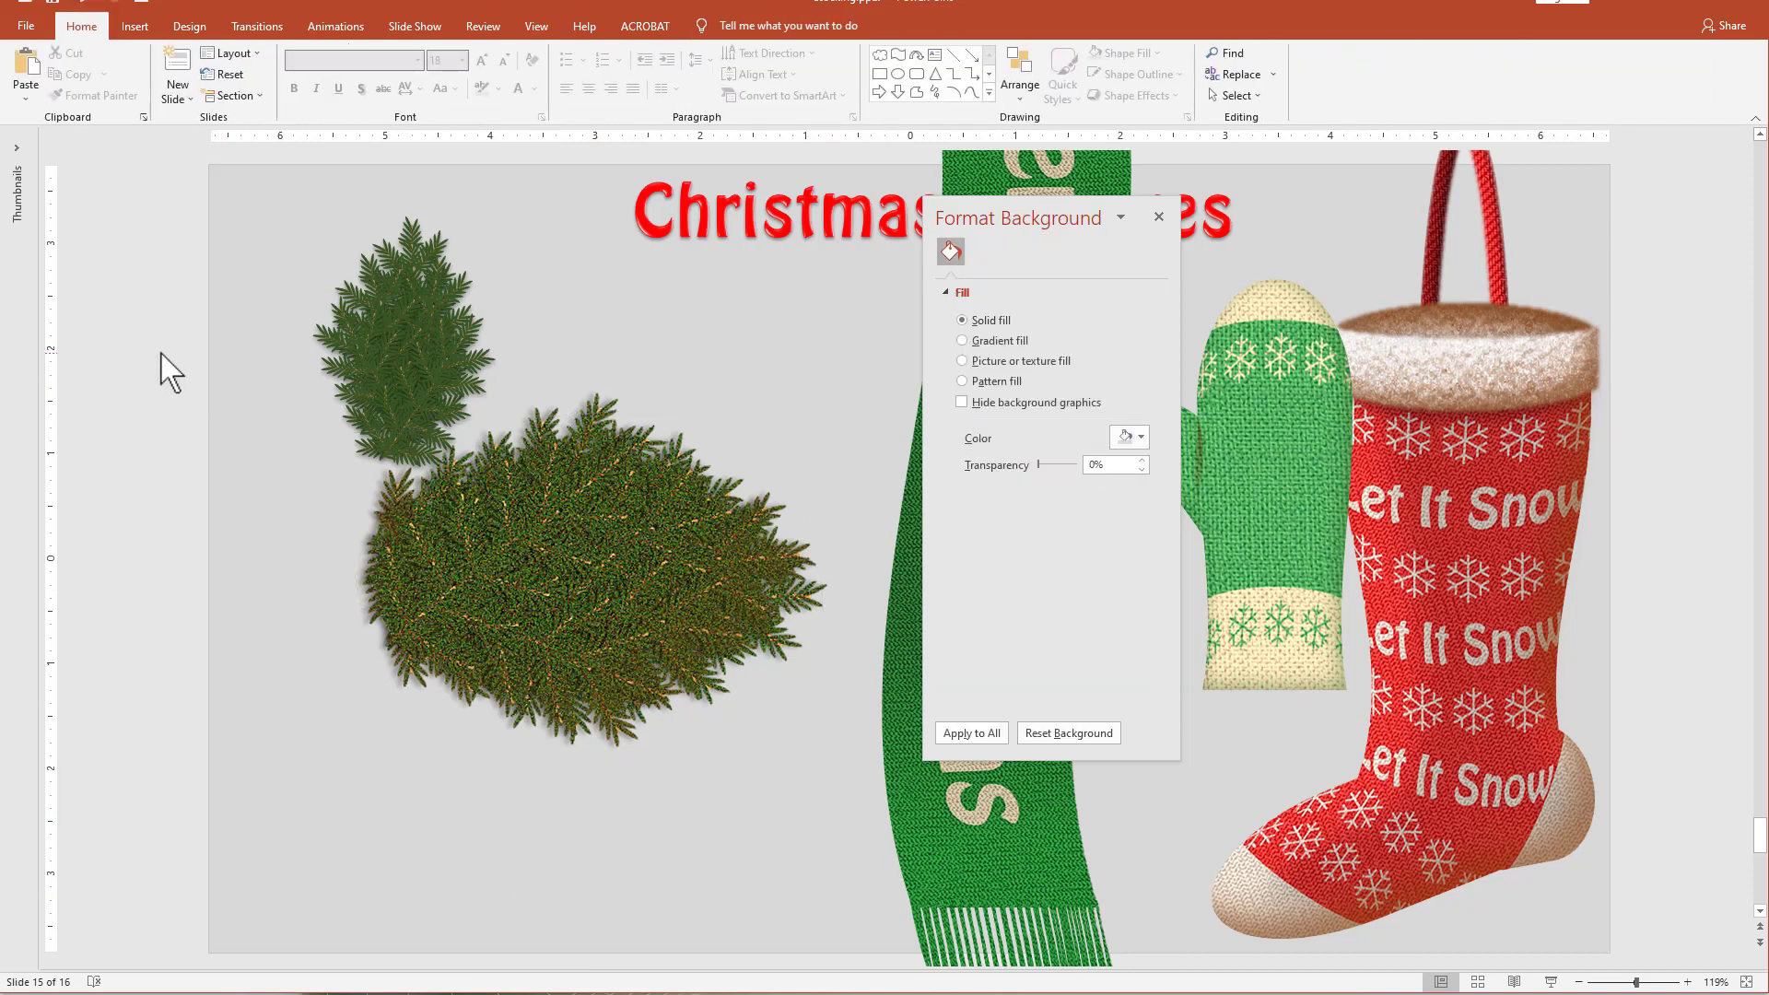
Group the overlapping large pine pictures and paste a copy of the group as a picture.
left_click_drag(161, 354, 892, 844)
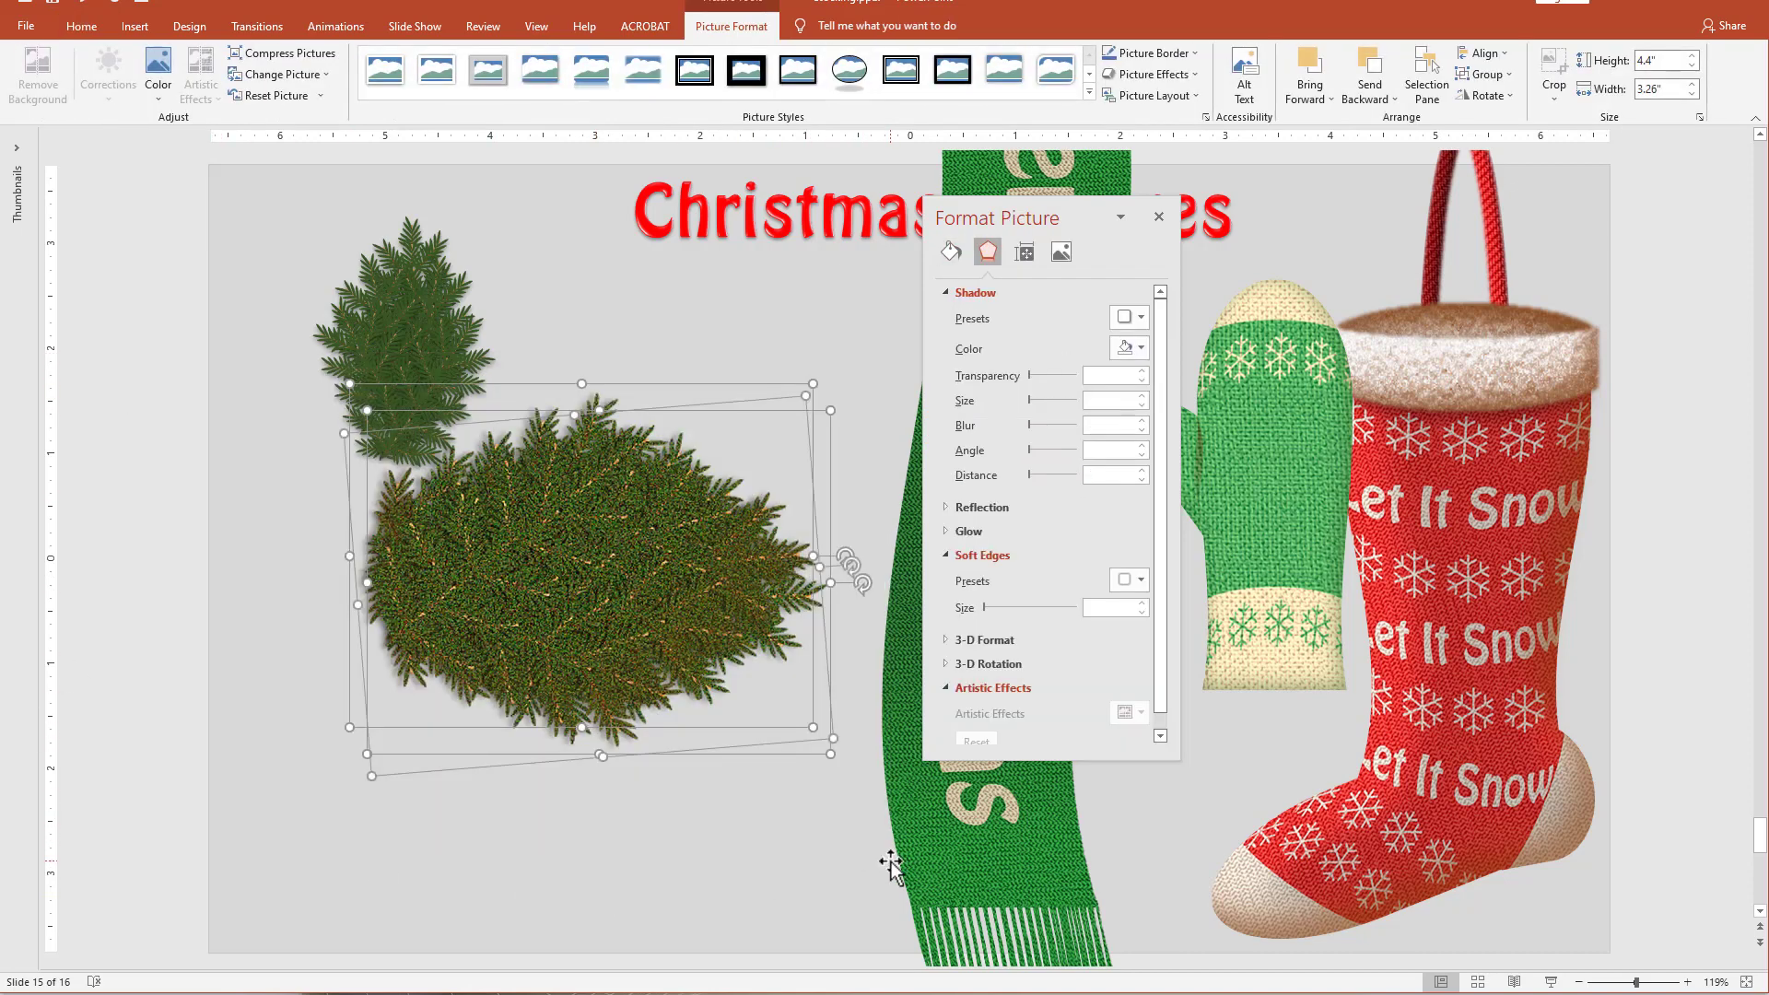
key("ctrl+g")
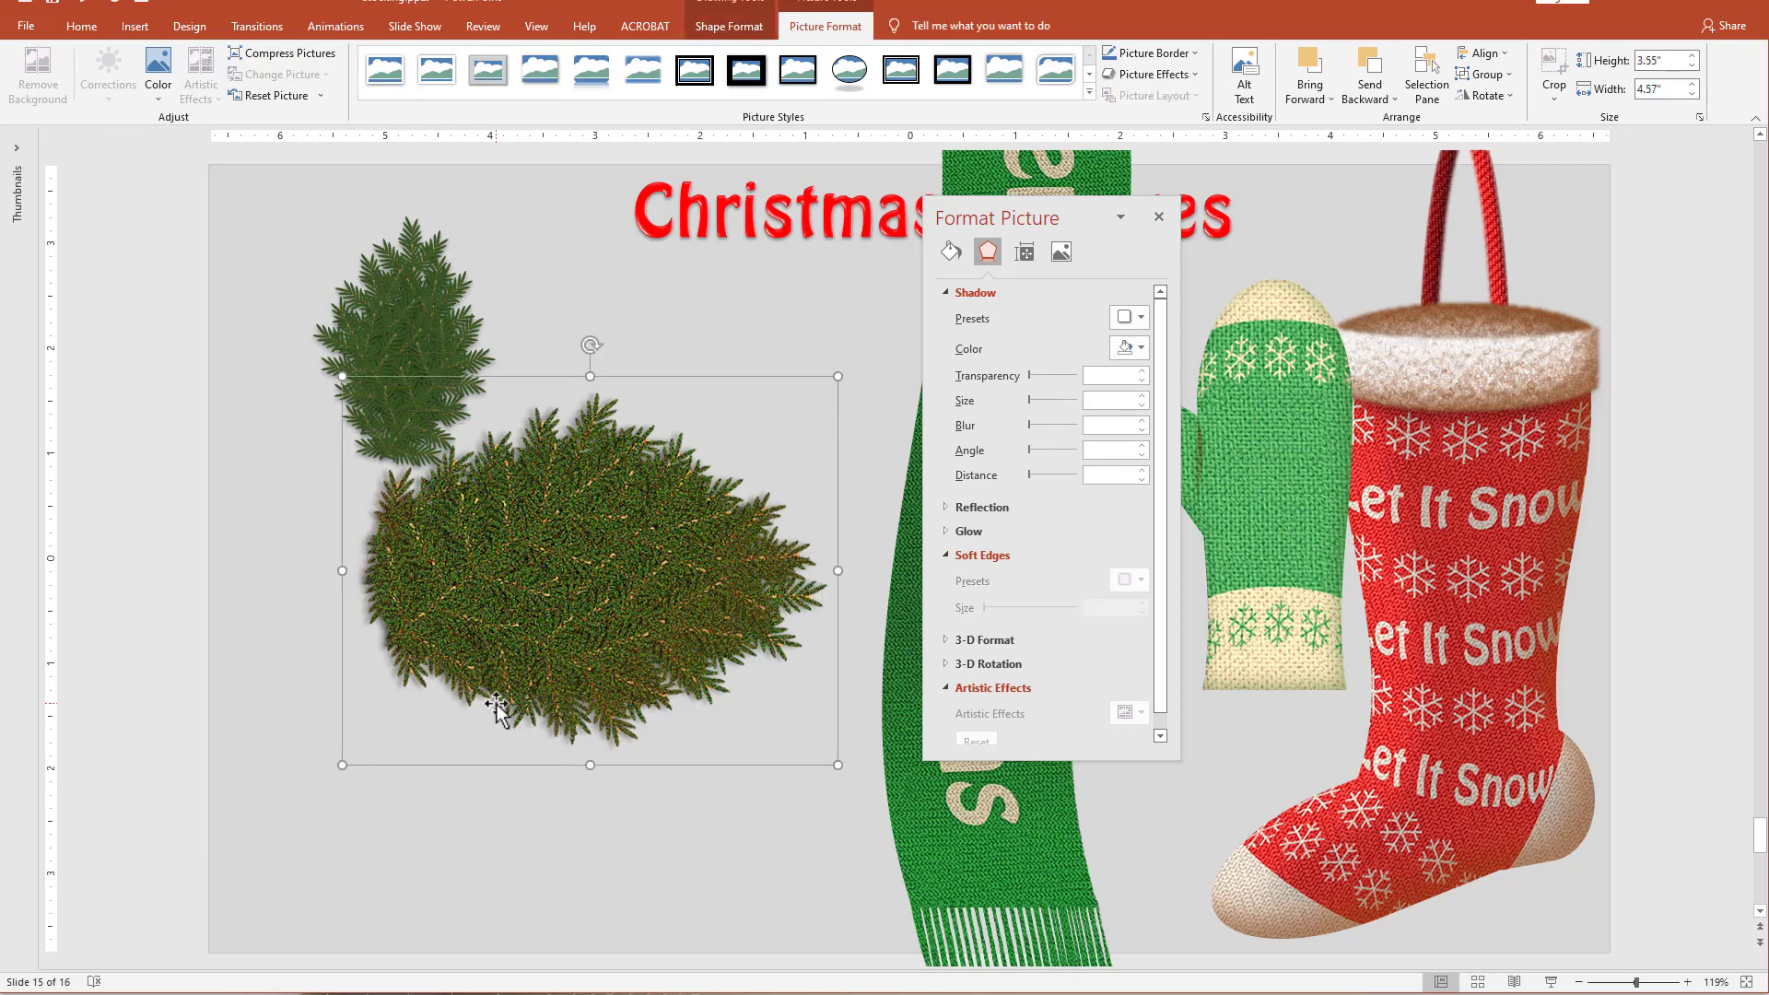
key("ctrl+v")
left_click(898, 789)
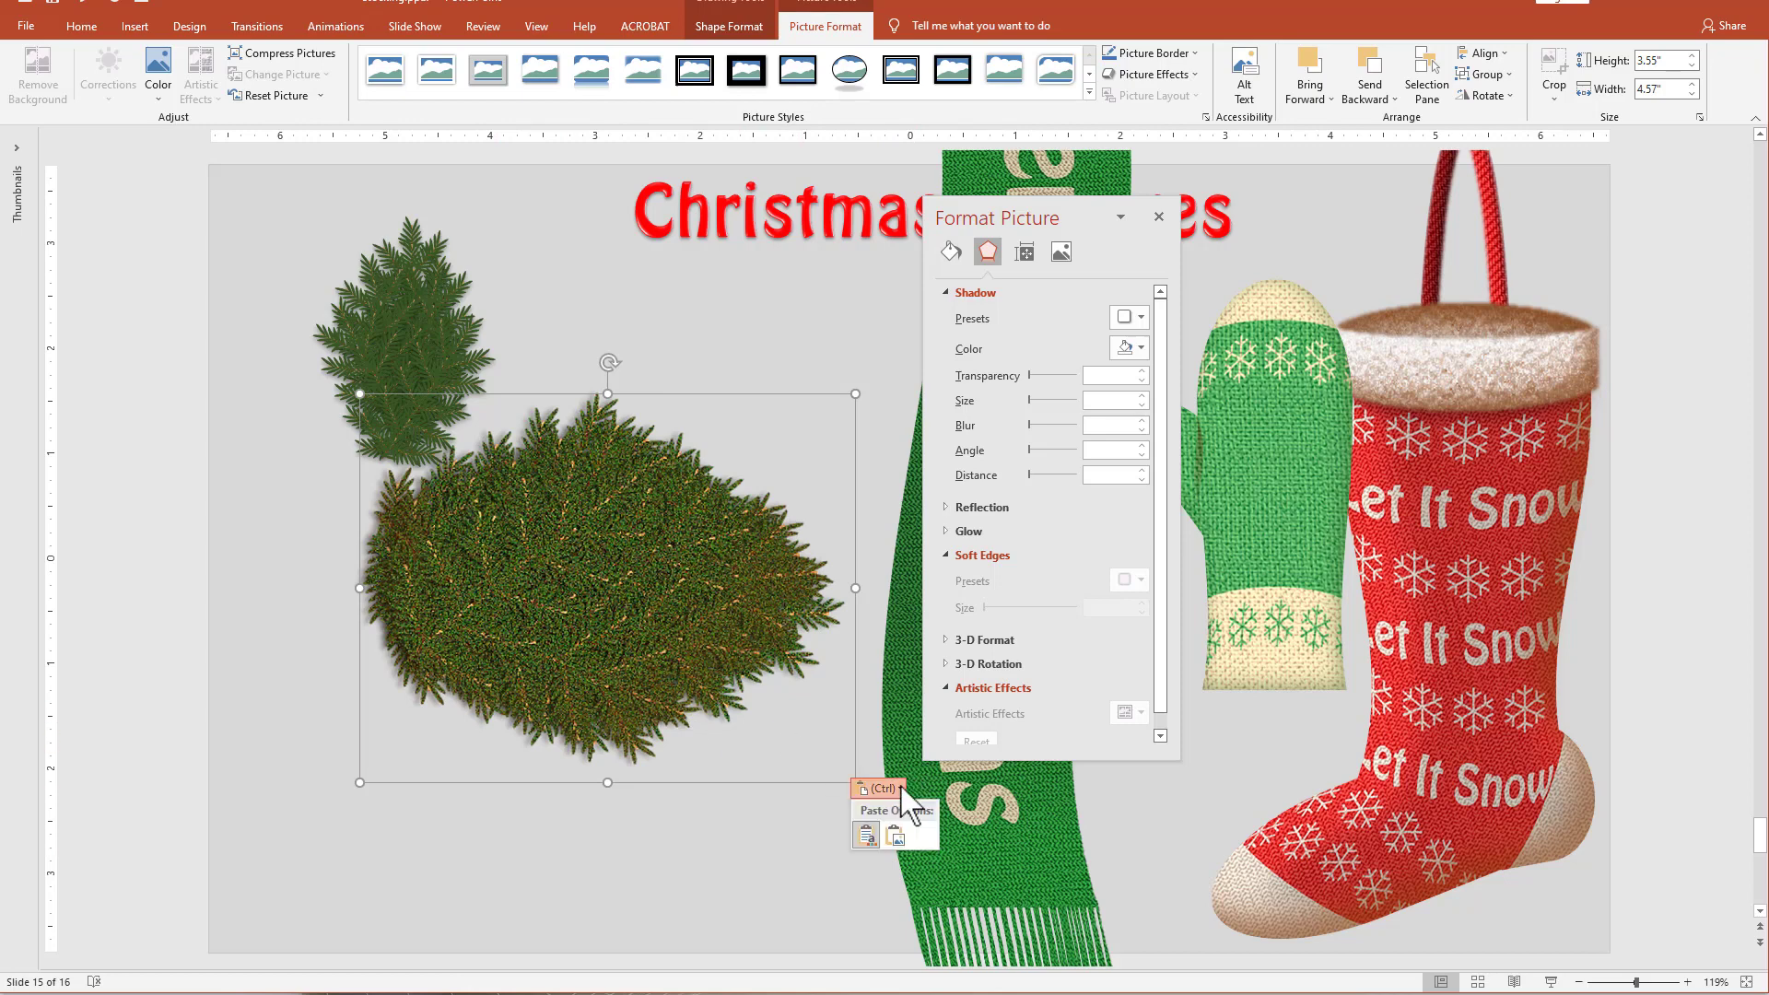
left_click(895, 835)
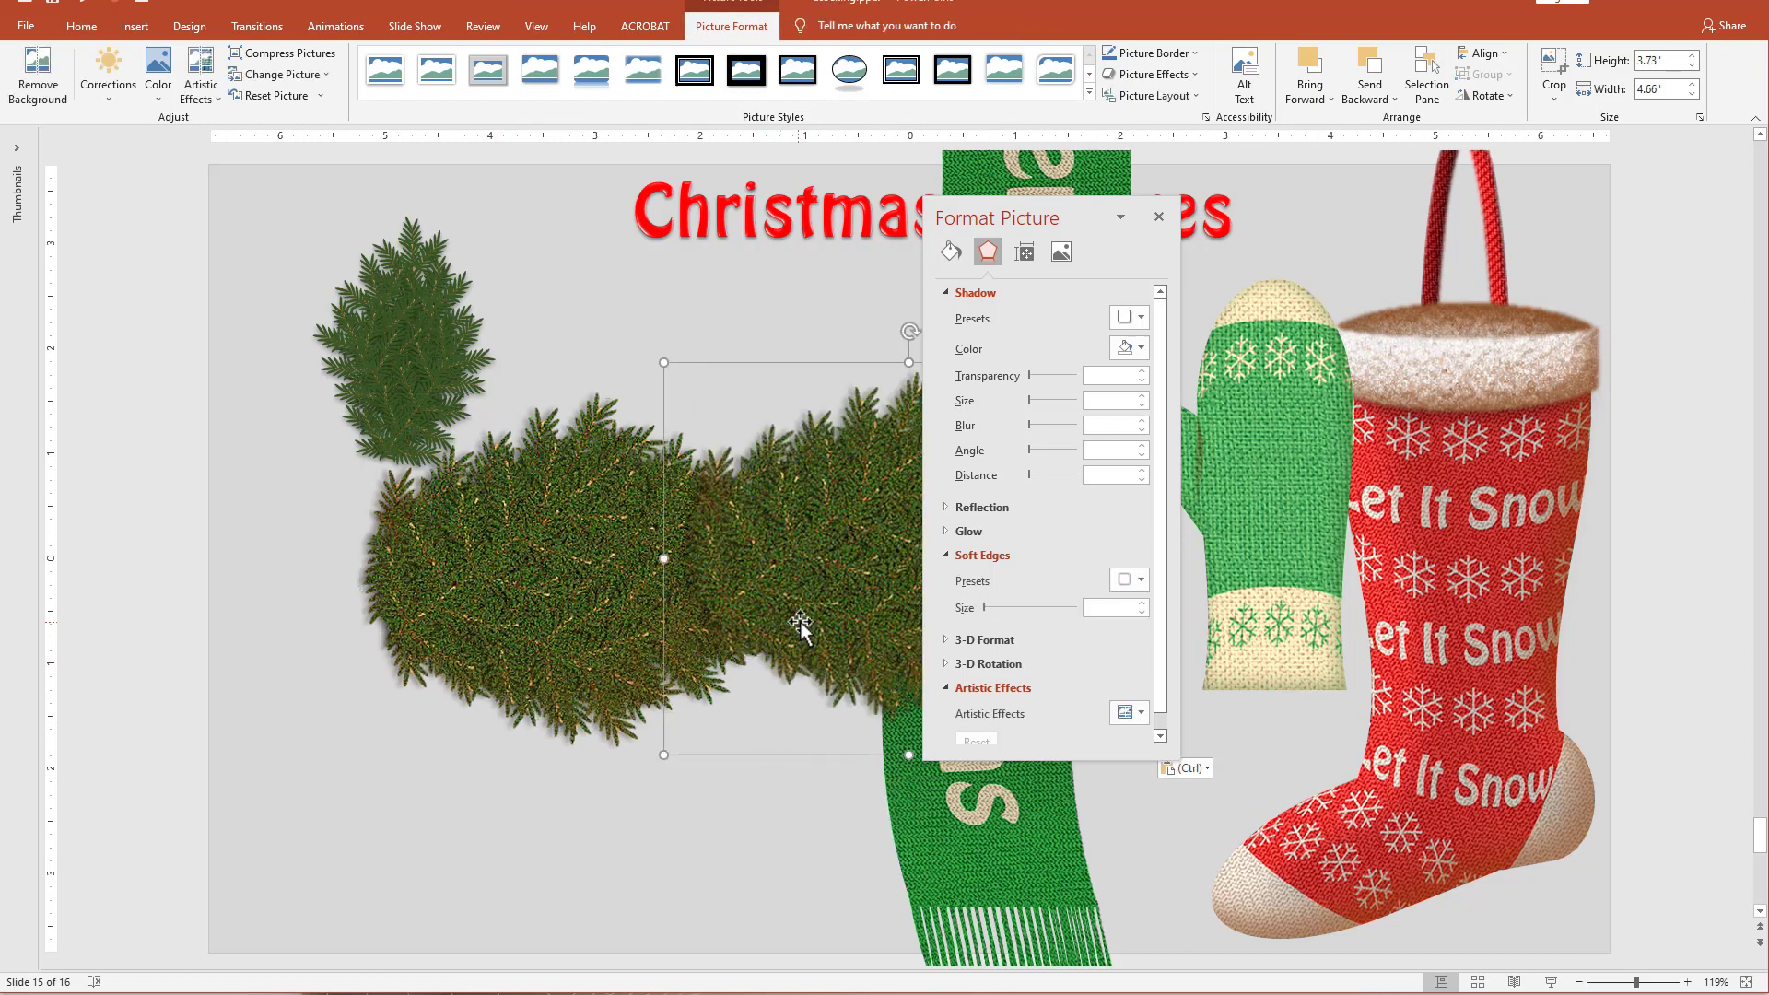
Move the pine group partly off the slide's left edge and place the pasted pine picture below the small pine cluster.
left_click_drag(800, 623, 689, 688)
left_click(197, 398)
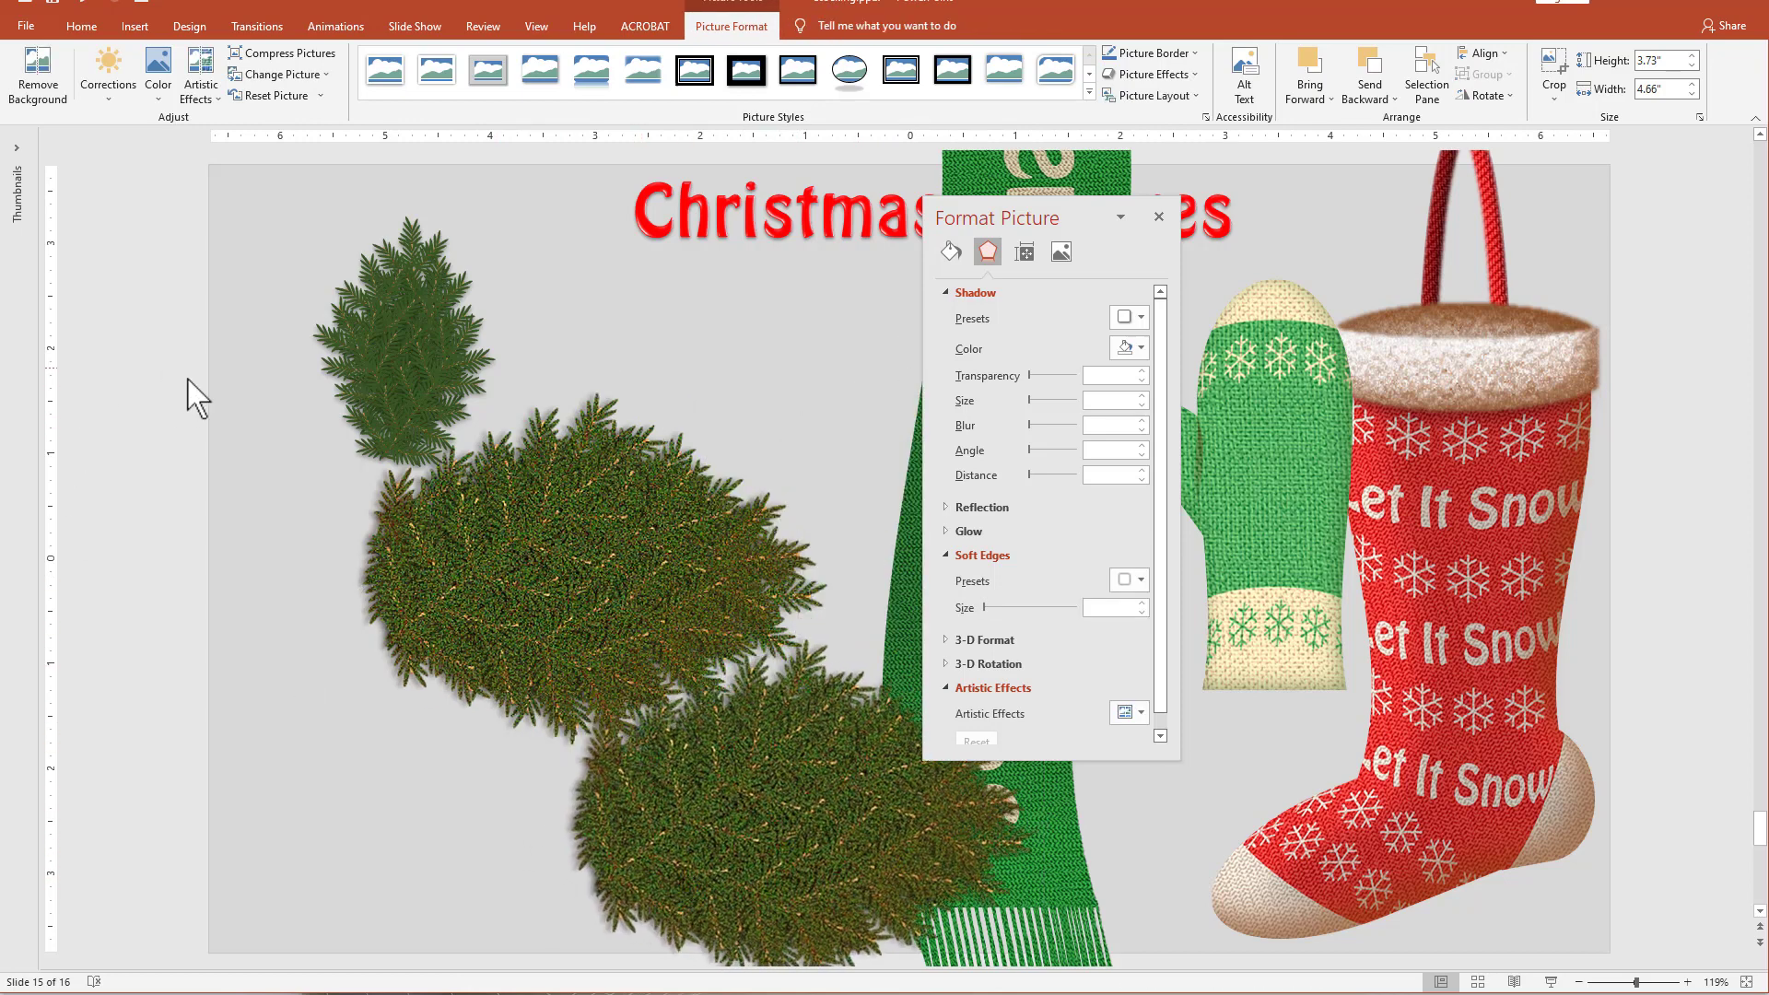
left_click_drag(188, 379, 857, 765)
left_click_drag(581, 535, 257, 477)
left_click_drag(995, 877, 670, 715)
left_click_drag(821, 676, 796, 677)
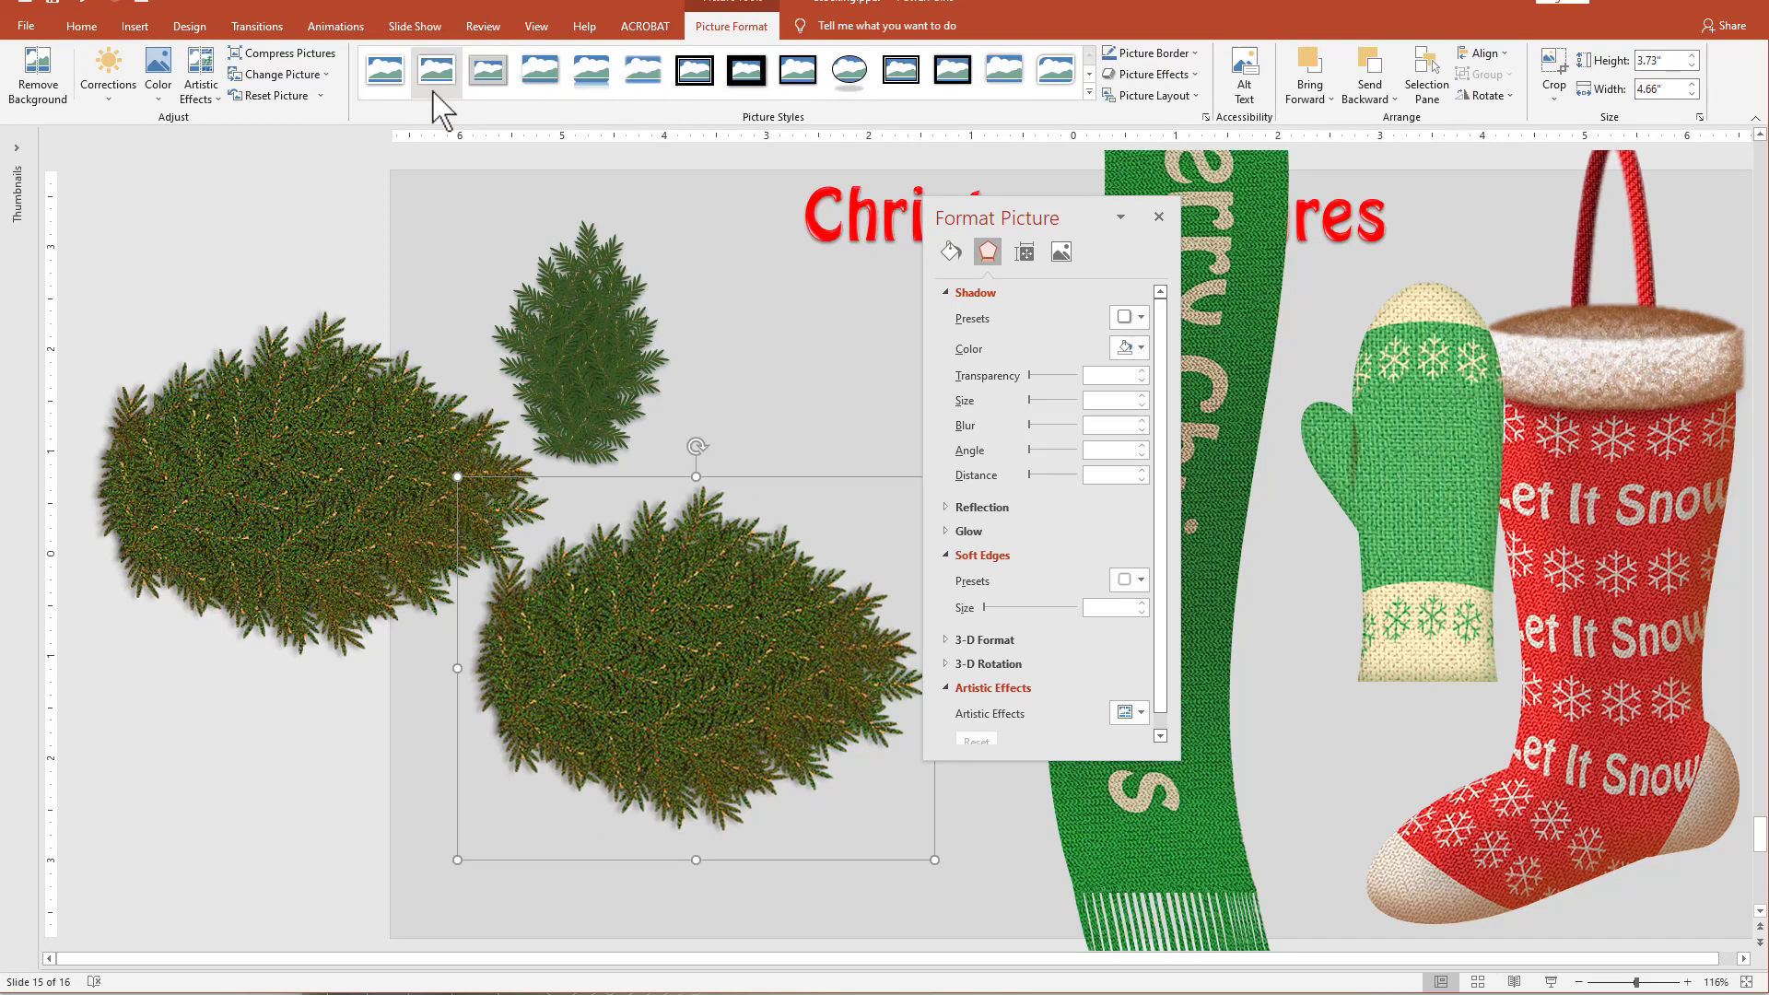
Sharpen the pasted pine picture by 25% and shift it slightly down.
left_click(108, 73)
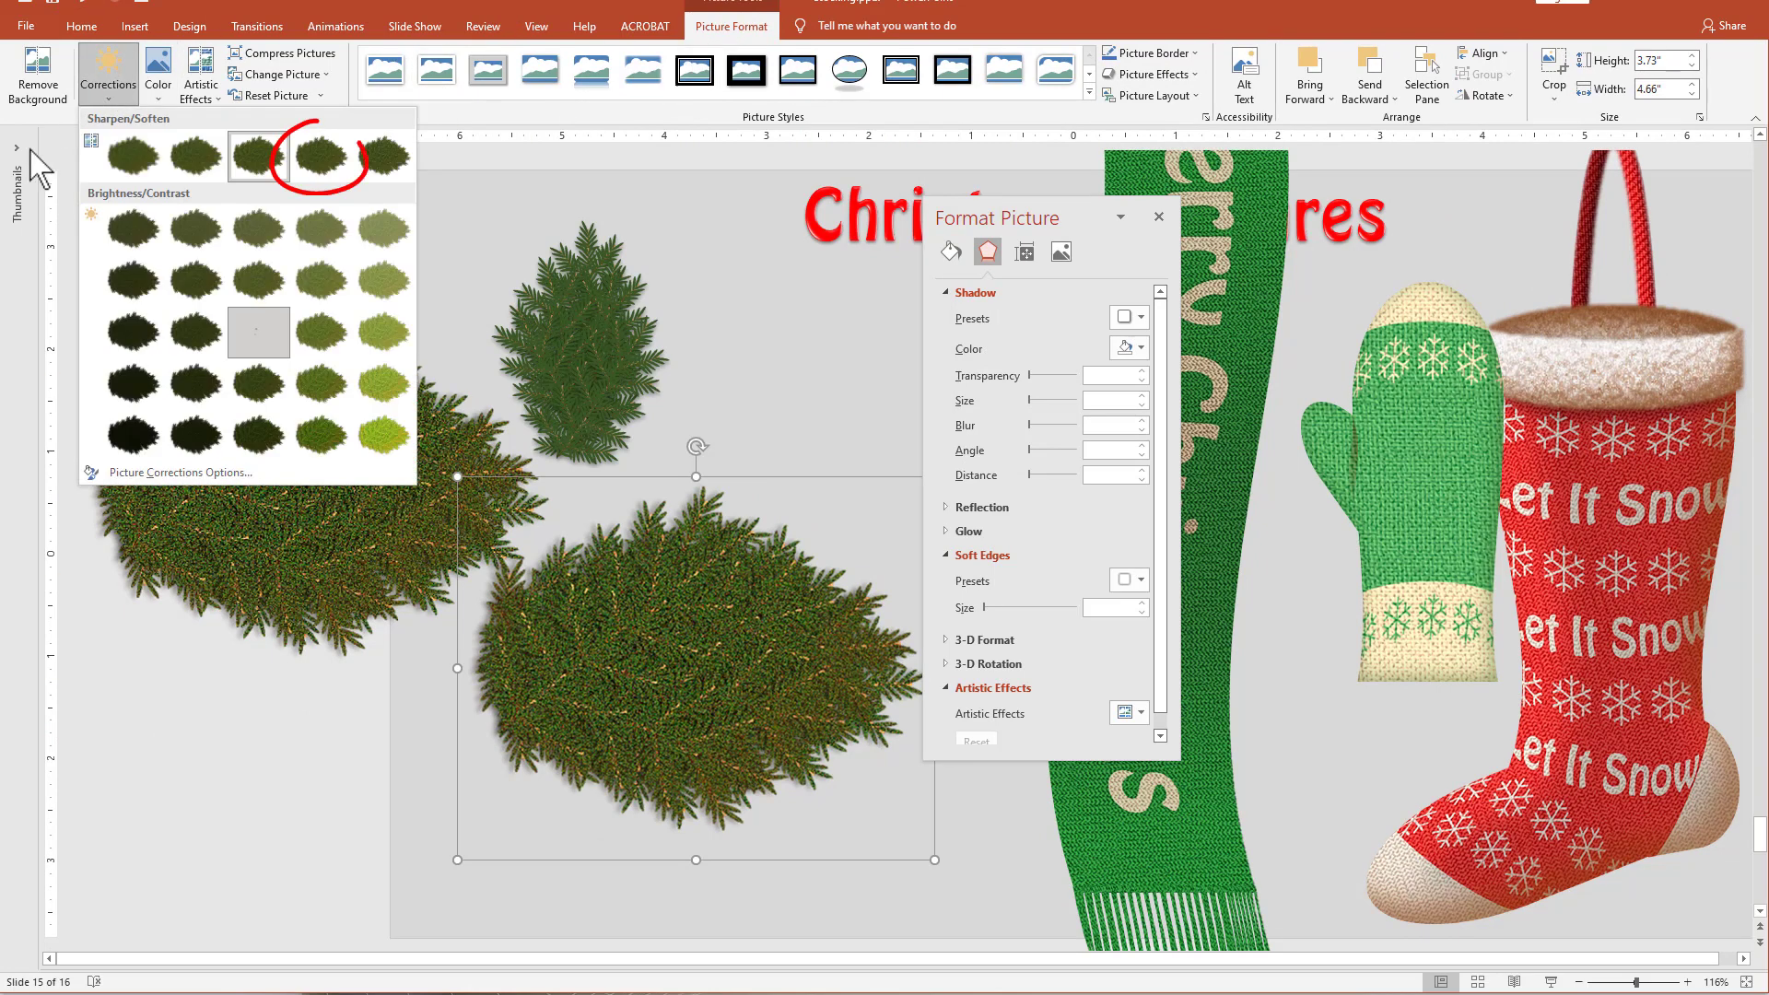
left_click(322, 174)
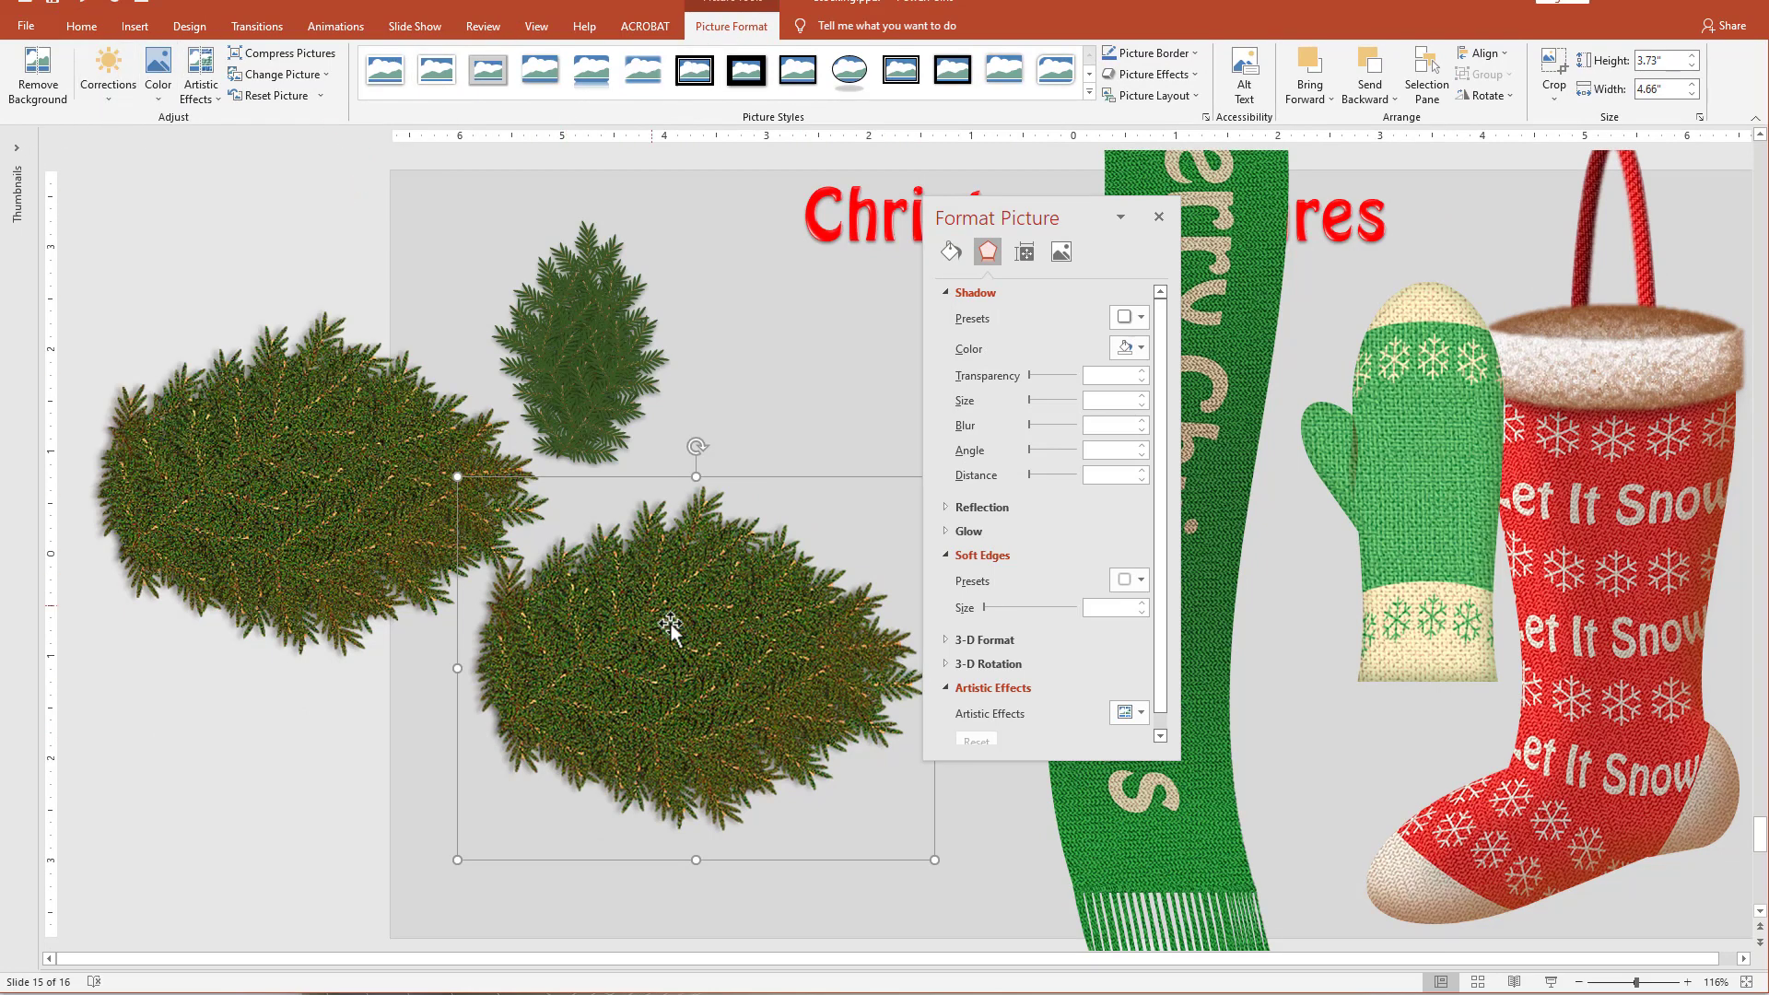
left_click_drag(666, 677, 671, 718)
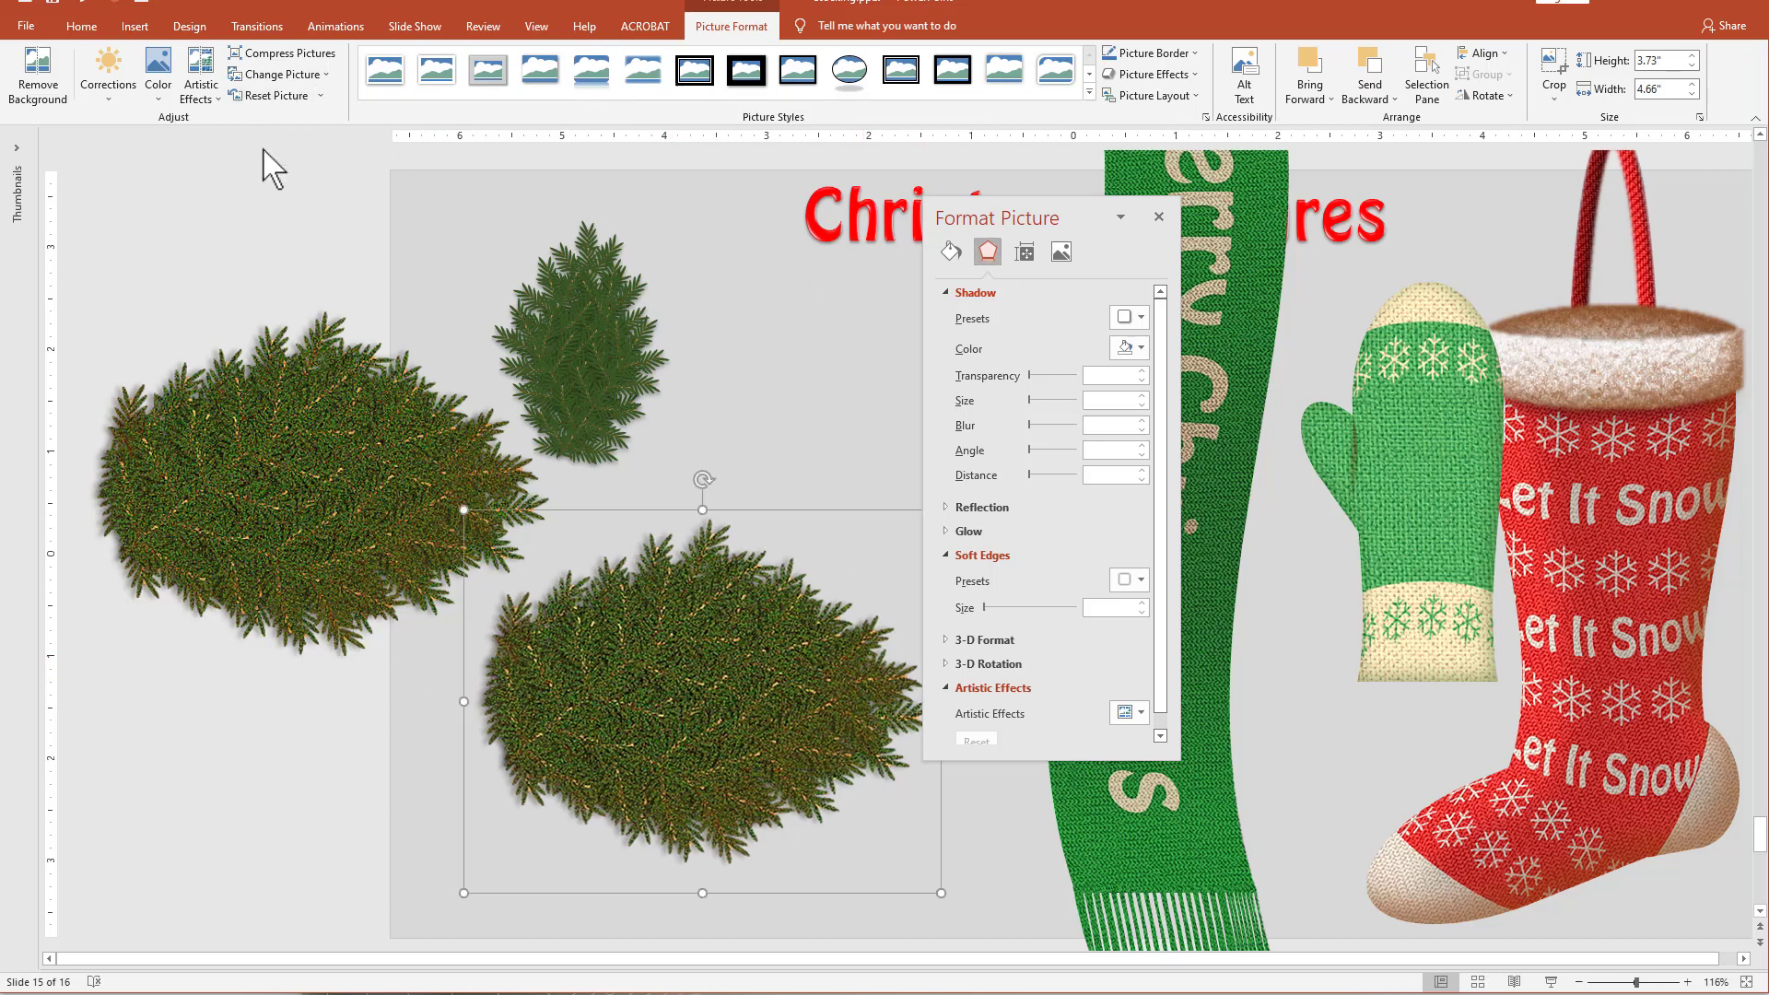
Draw a rectangle about 2.41" high by 6.04" wide covering the upper half of the pasted pine picture.
left_click(457, 202)
left_click(880, 74)
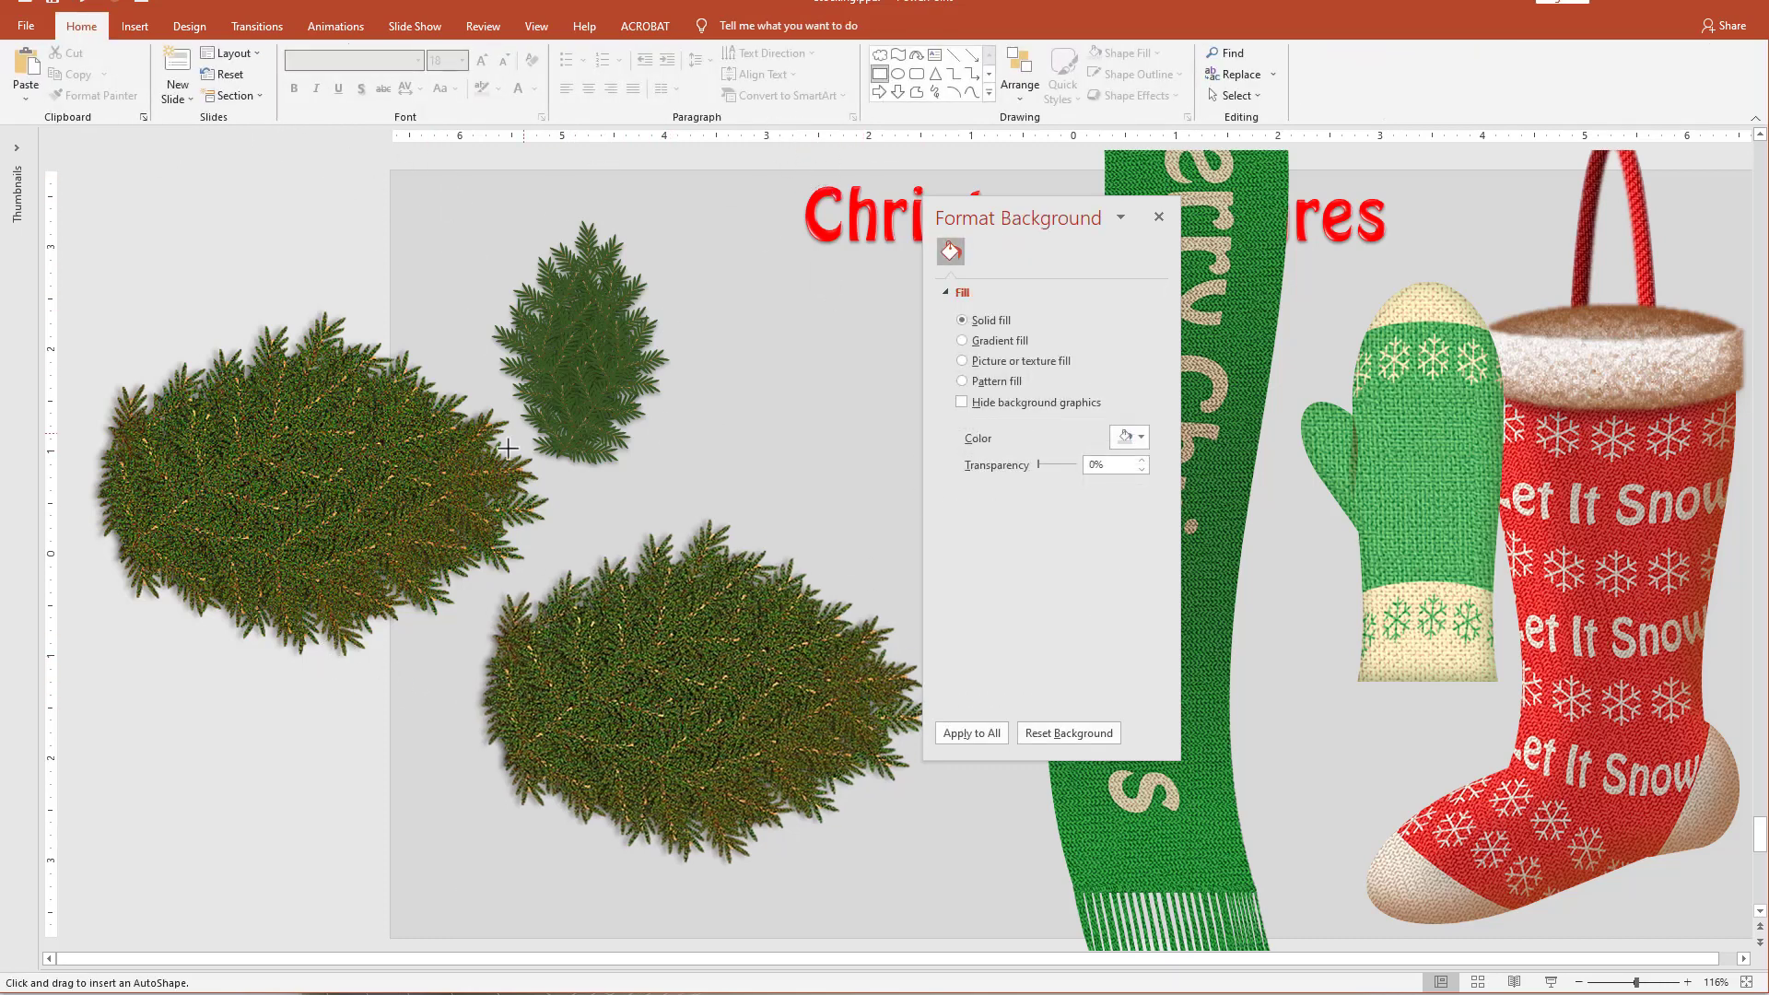
left_click_drag(404, 442, 1008, 689)
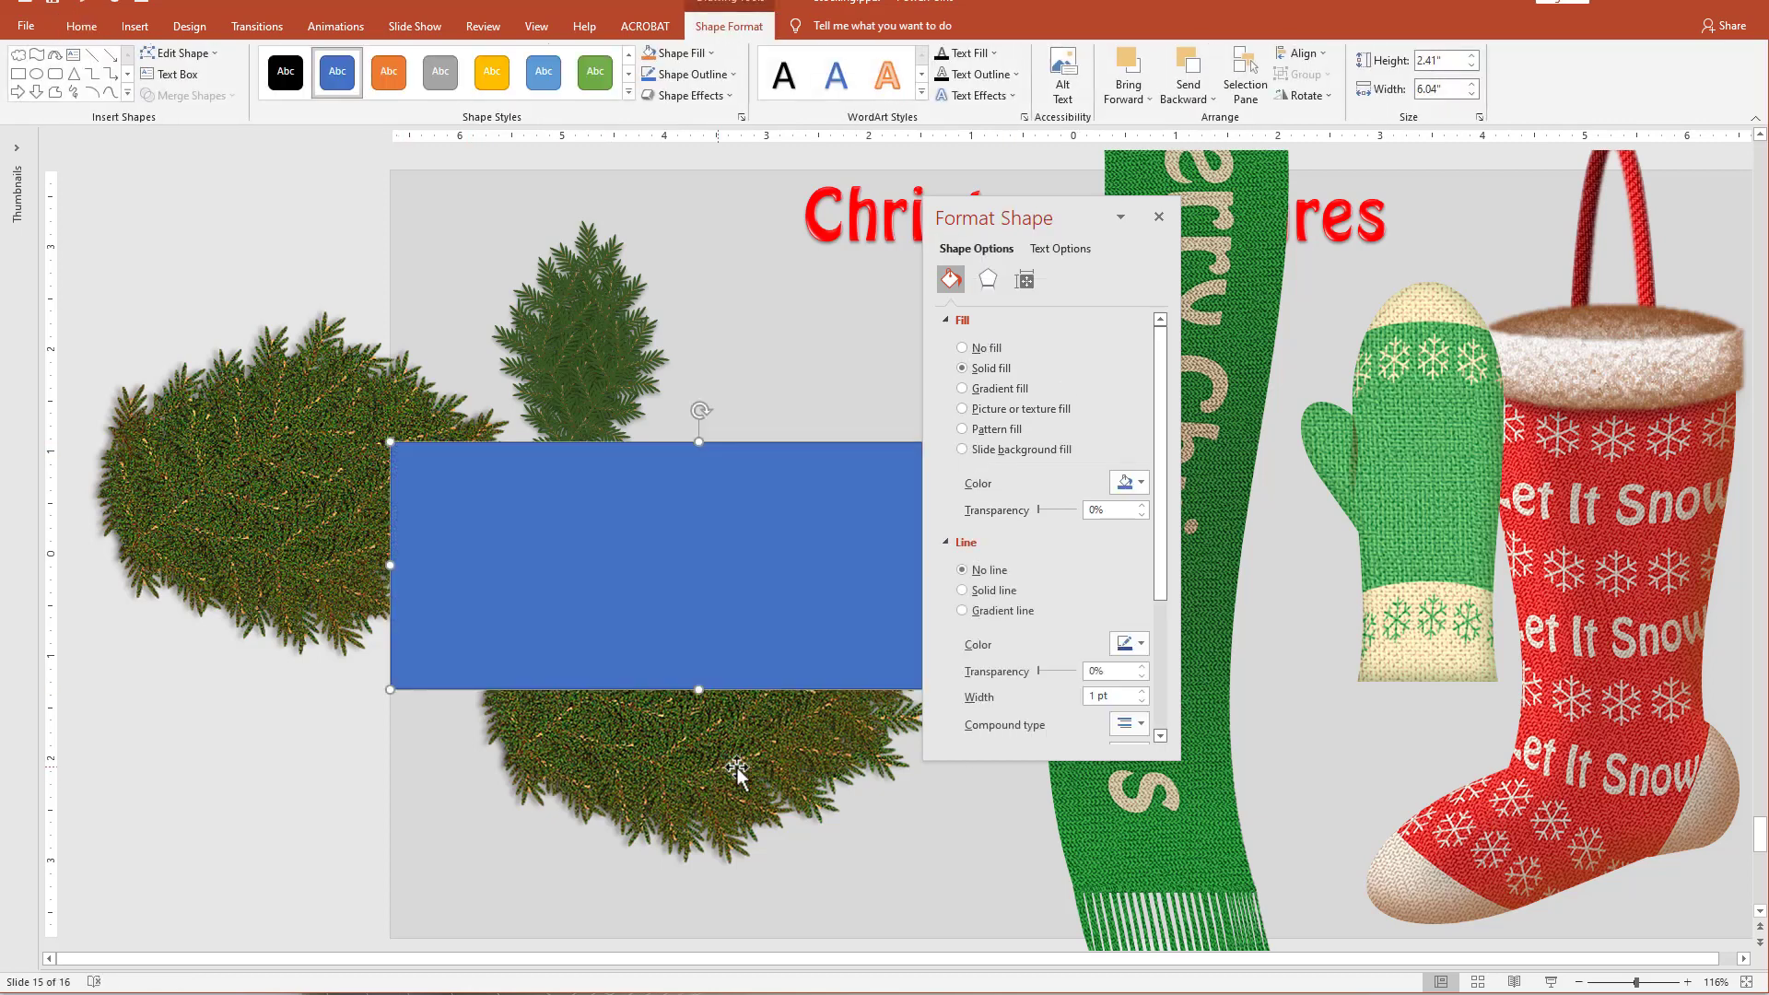
Subtract the blue rectangle from the pasted pine picture to cut away its upper half.
left_click(685, 745)
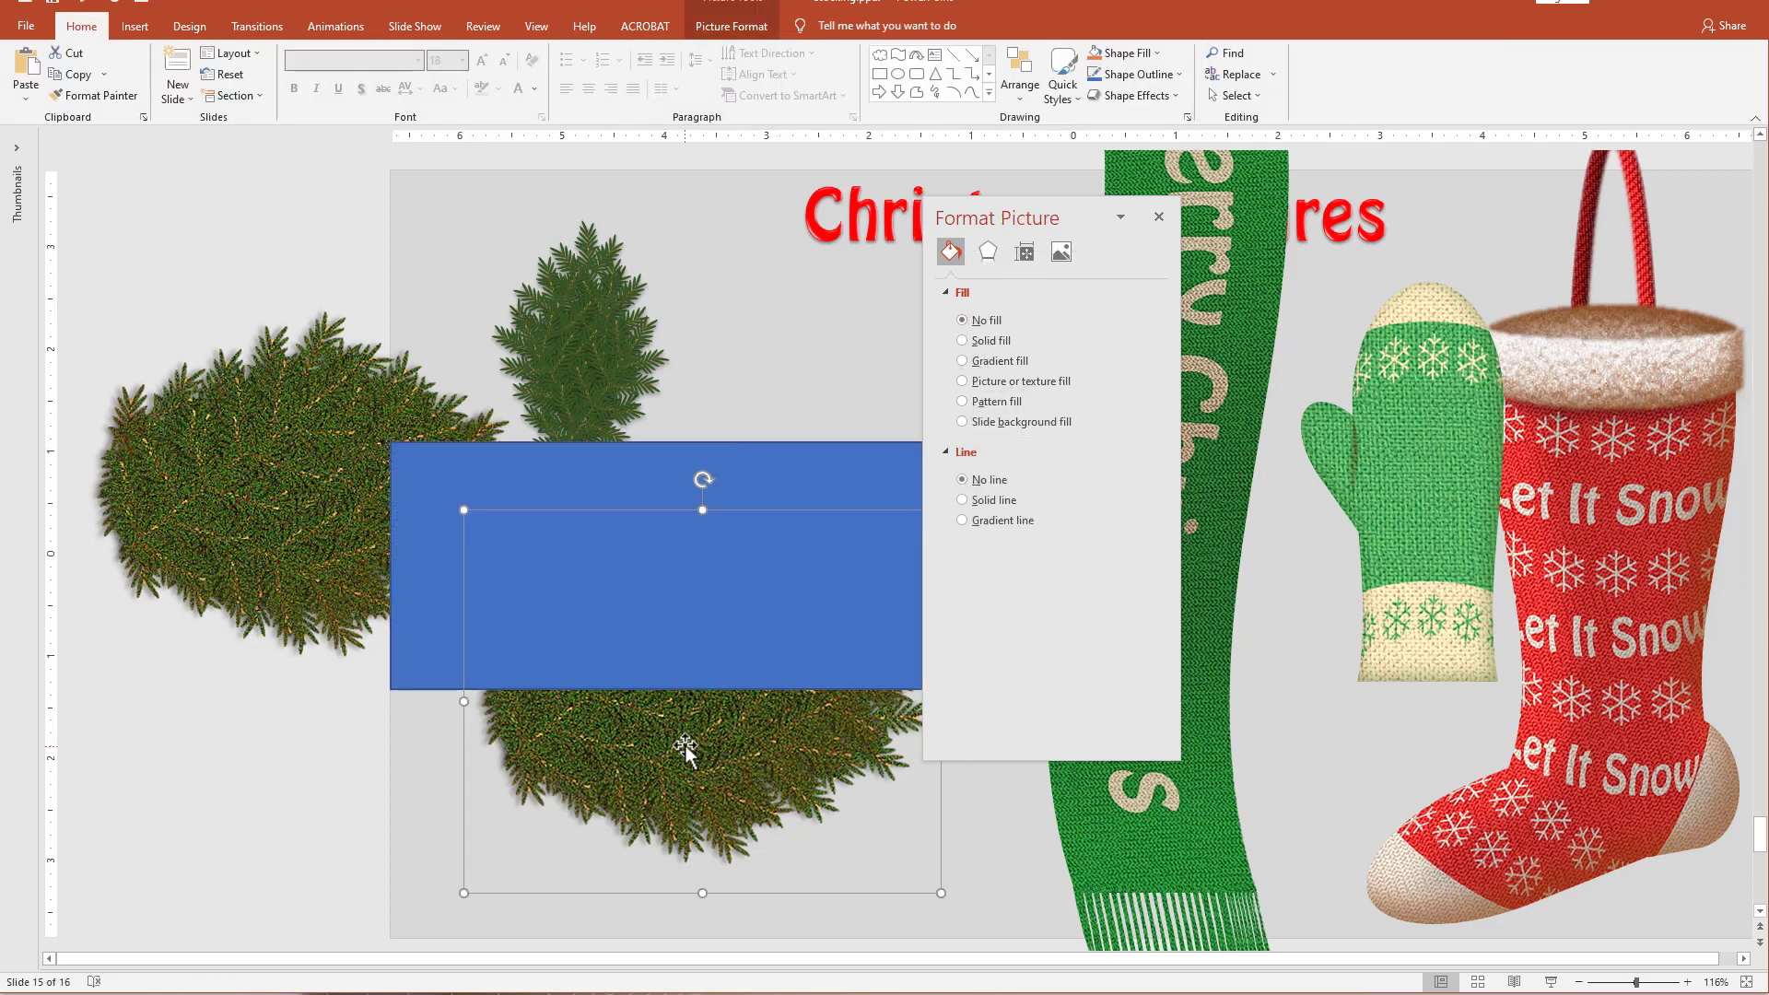
left_click(620, 466)
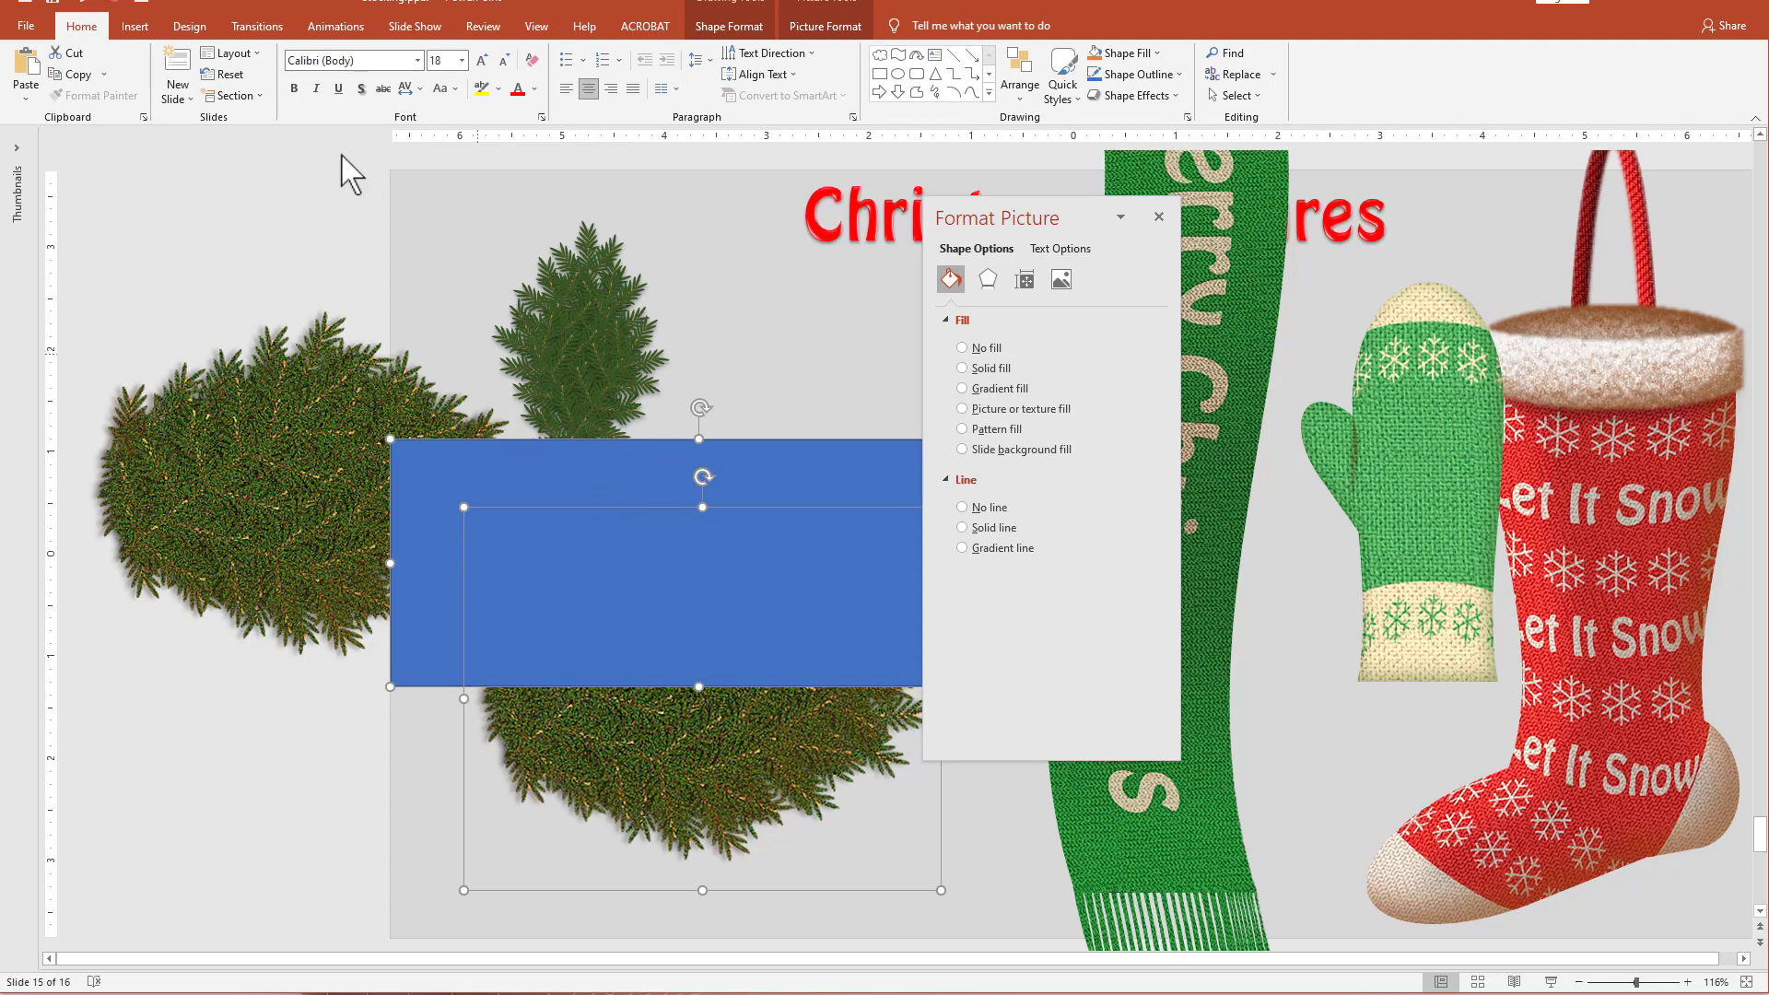
left_click(729, 26)
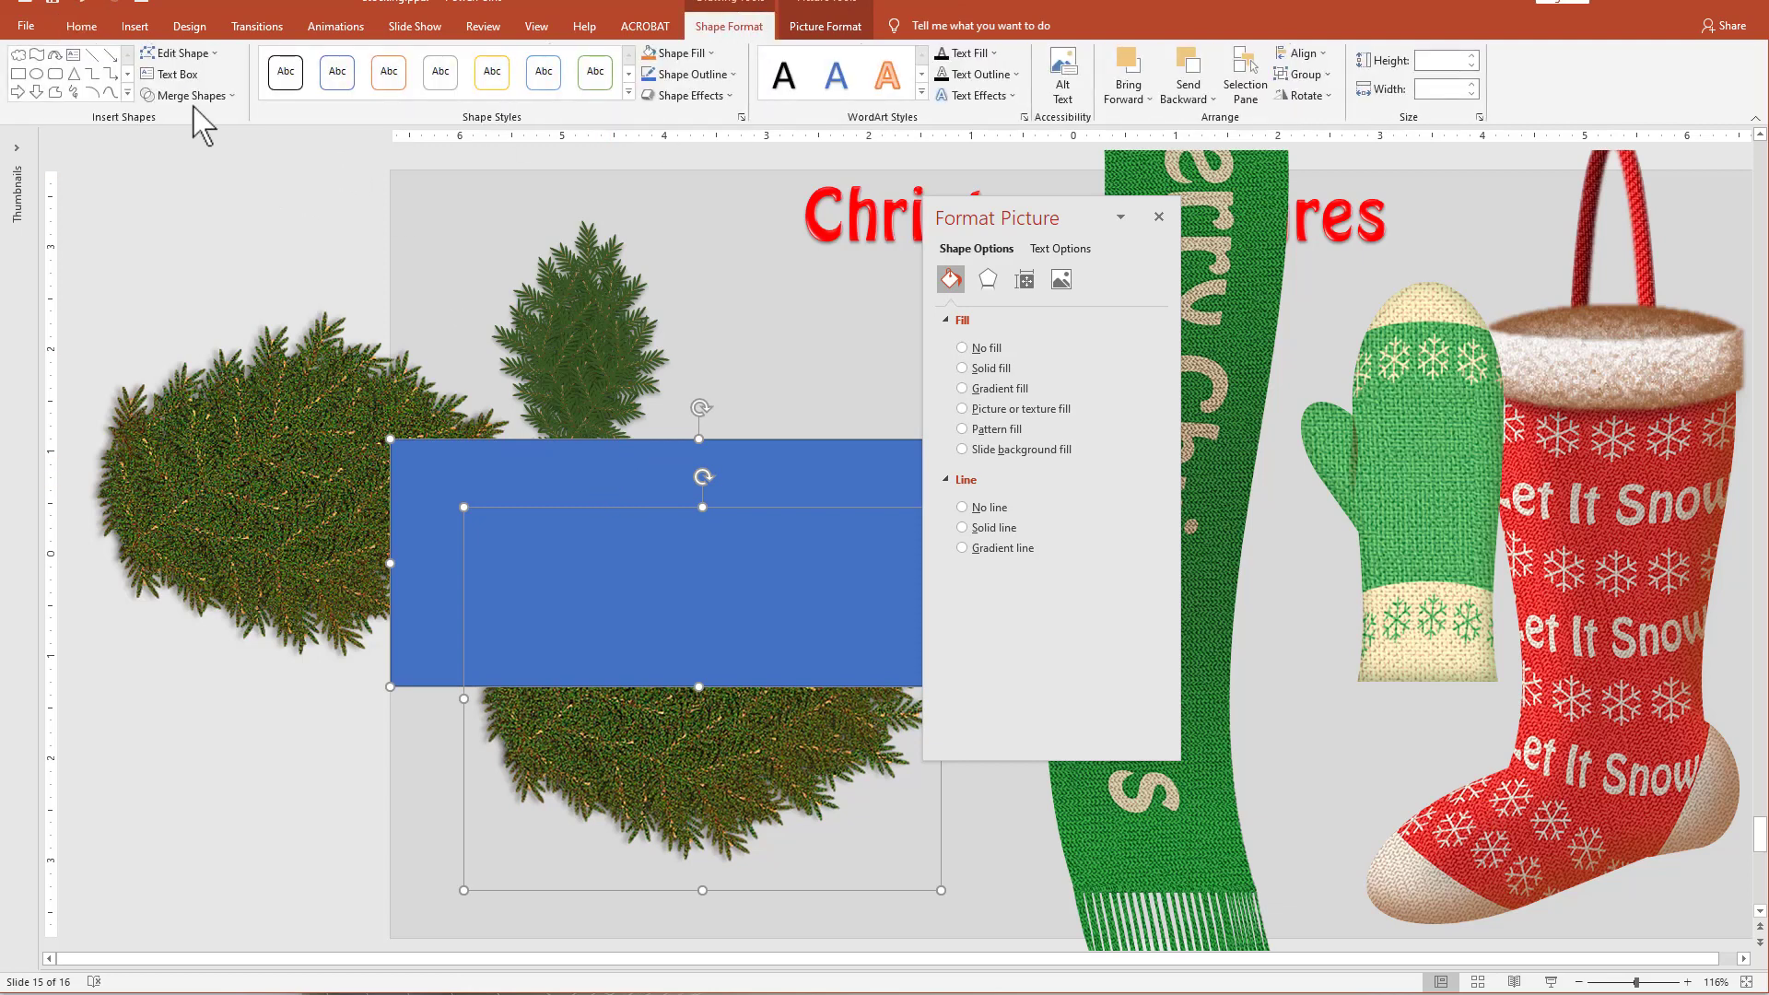
left_click(192, 96)
left_click(189, 207)
Move the remaining pine half up on the slide and reduce its height slightly from its flat edge.
left_click_drag(734, 788, 690, 638)
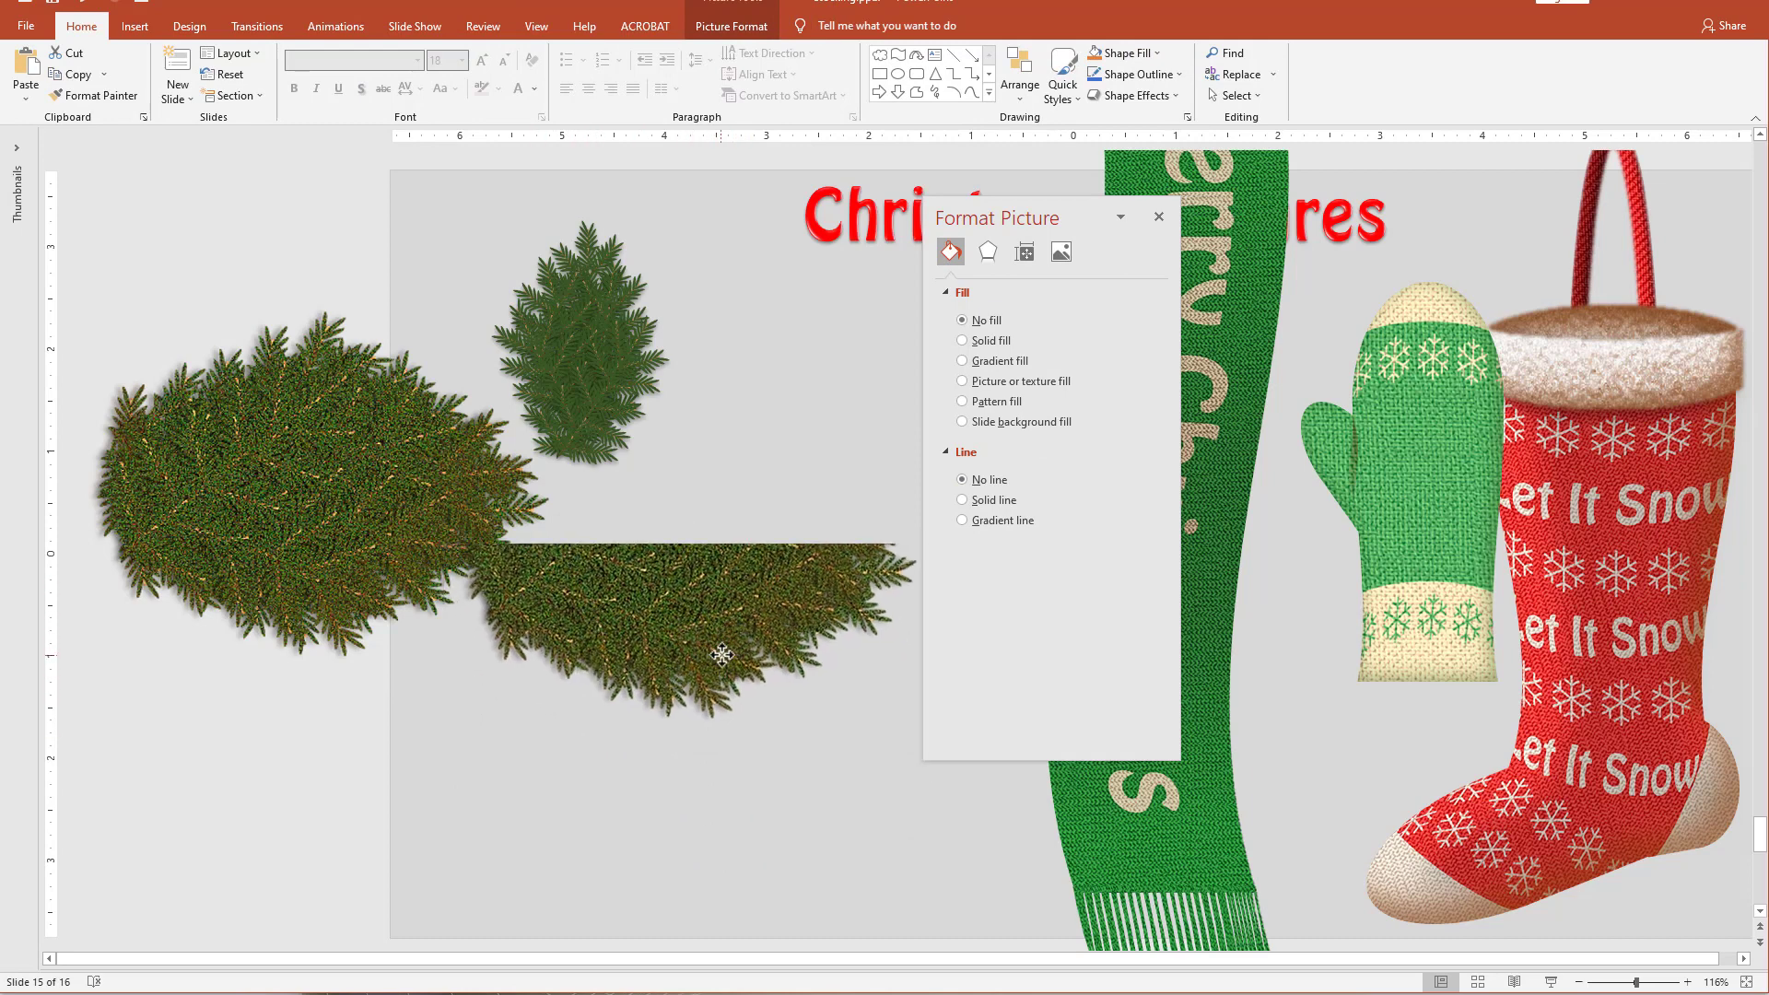
left_click_drag(697, 543, 708, 620)
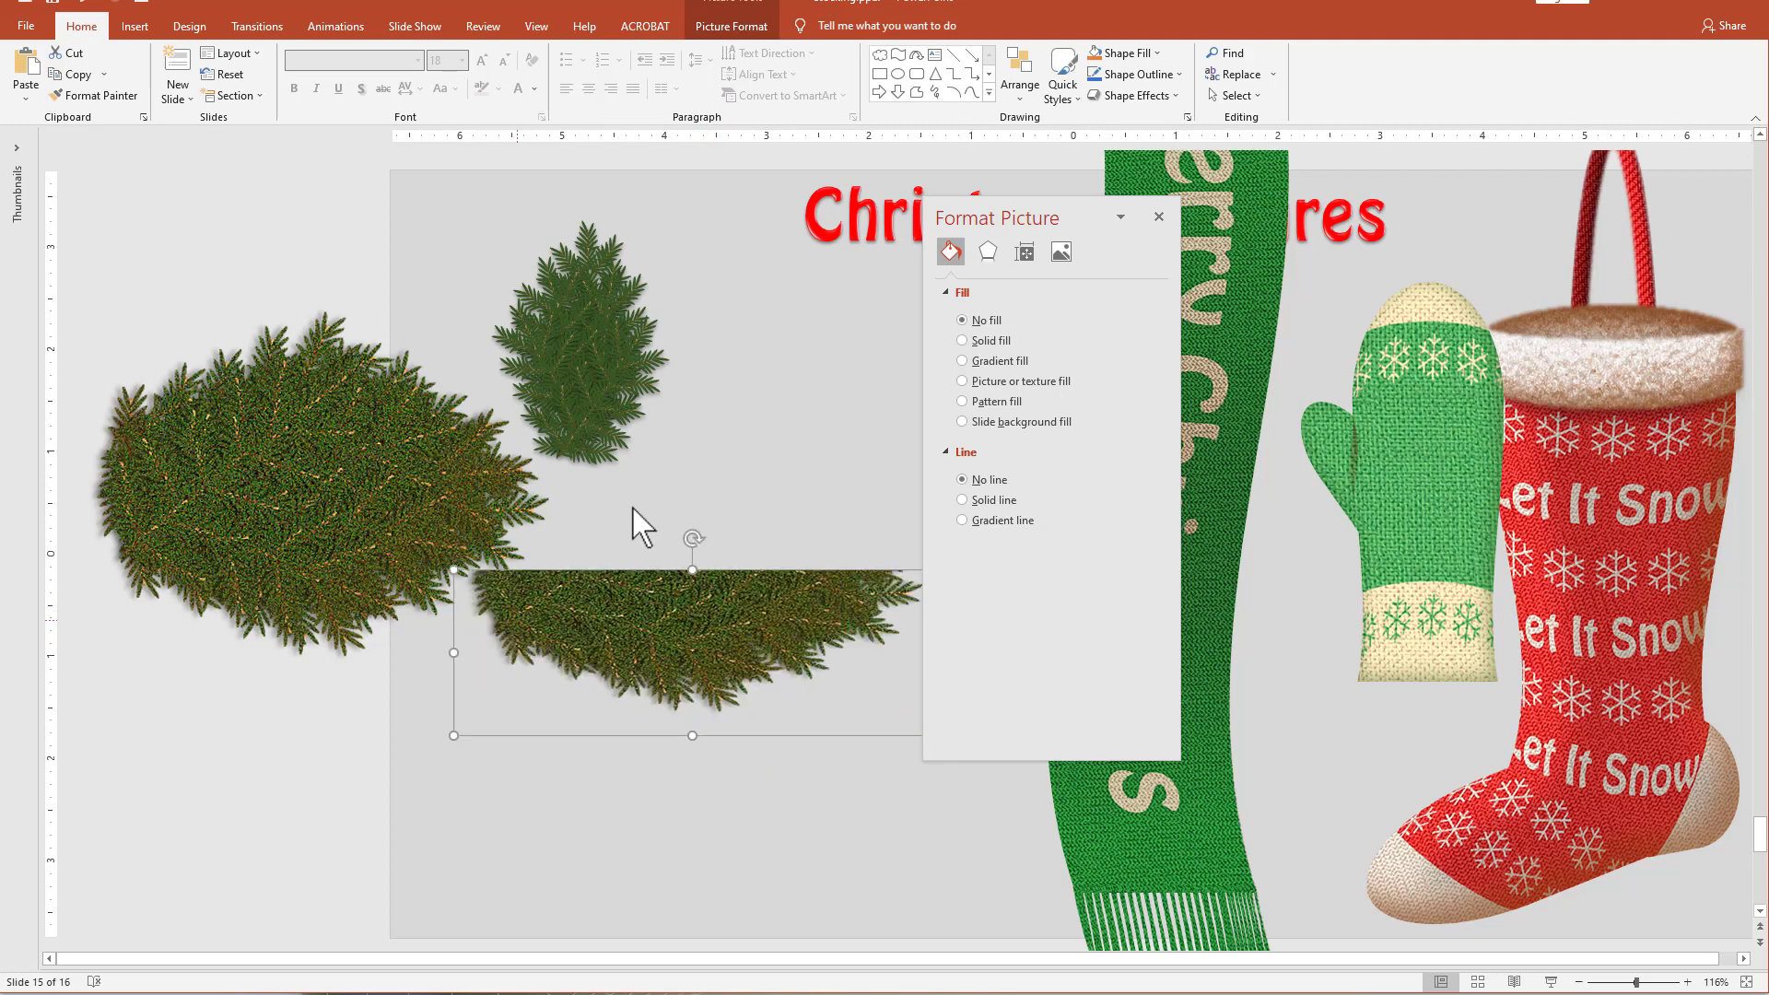
Duplicate the green Merry Christmas scarf and place the copy just to the left of the original.
left_click_drag(1051, 217, 691, 262)
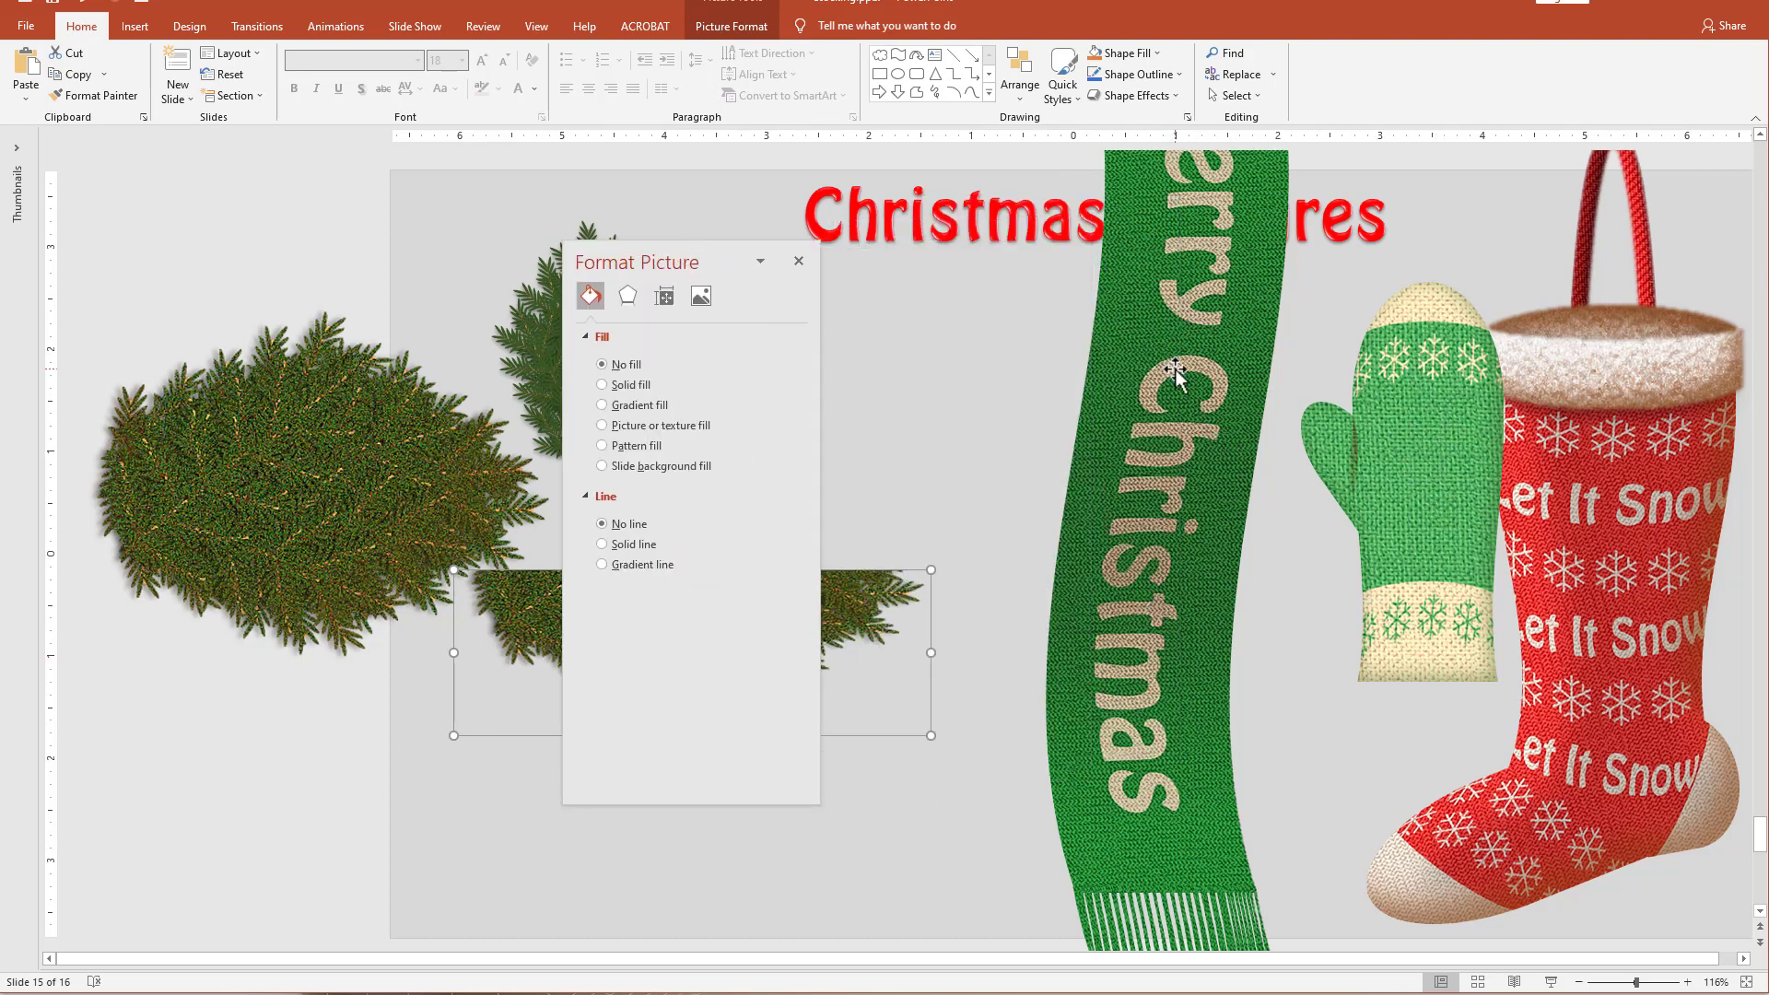
left_click(1154, 652)
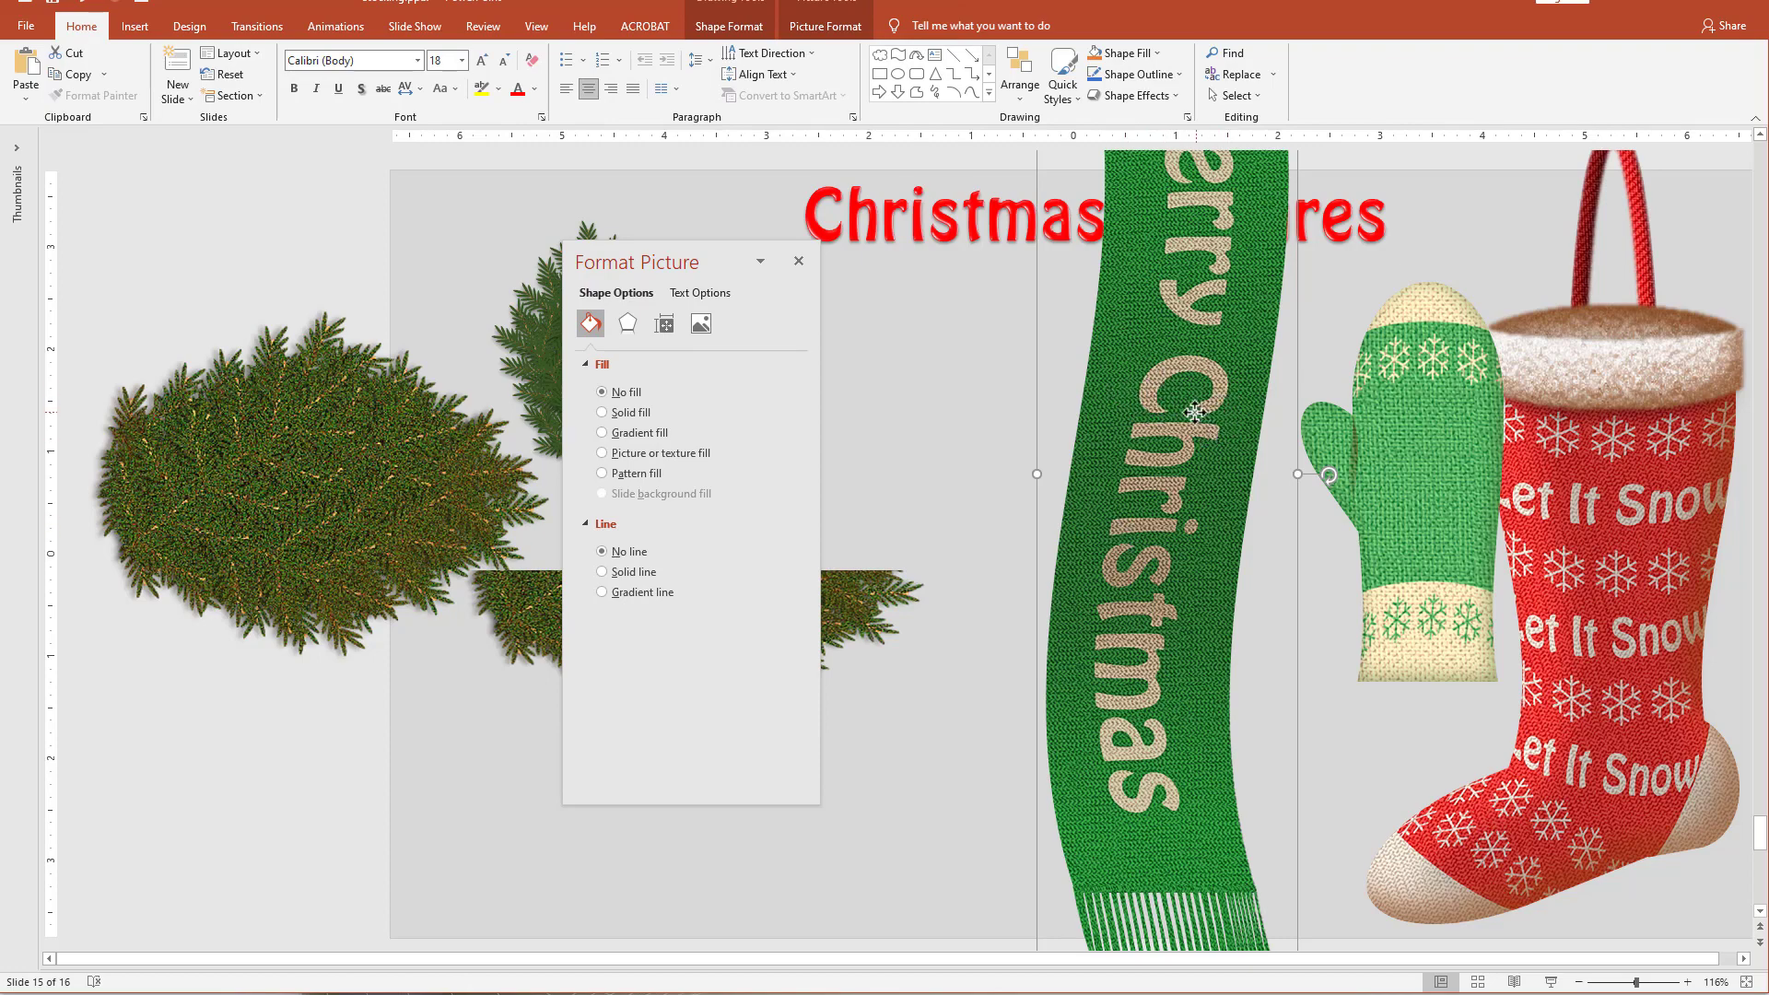
left_click_drag(1195, 412, 996, 409)
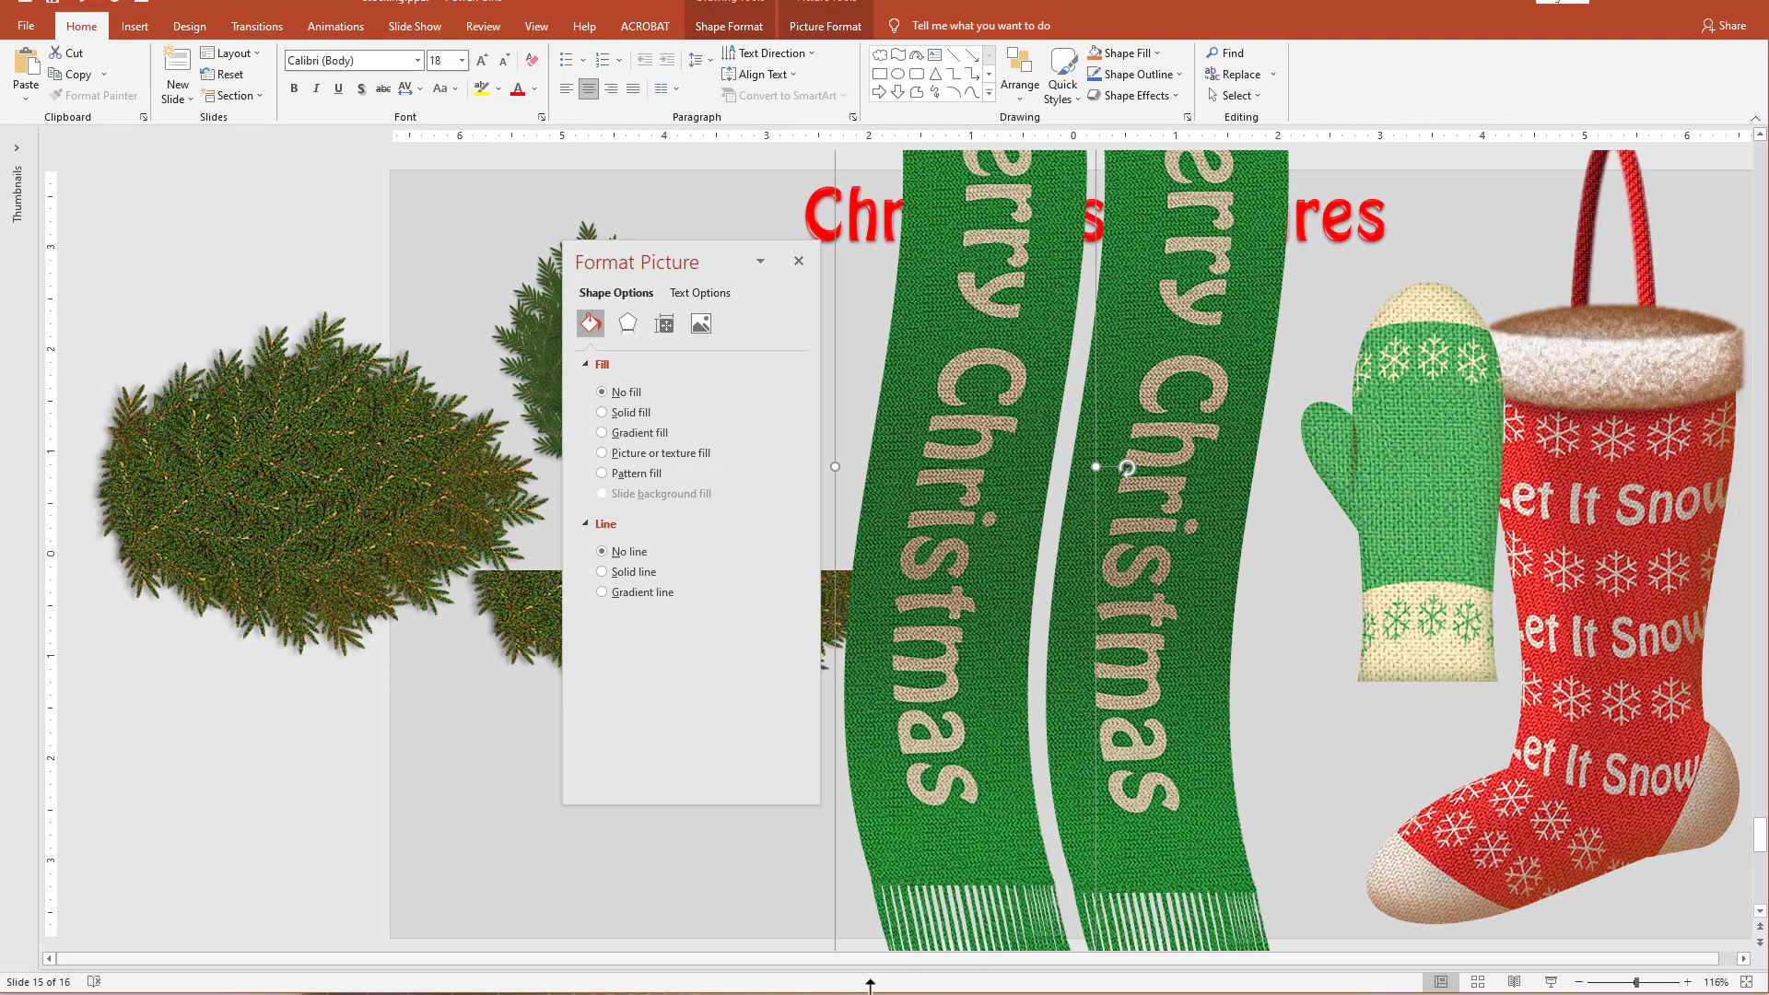
Delete the fringe from the scarf copy and shift the copy slightly down and to the left.
left_click(965, 913)
key("Delete")
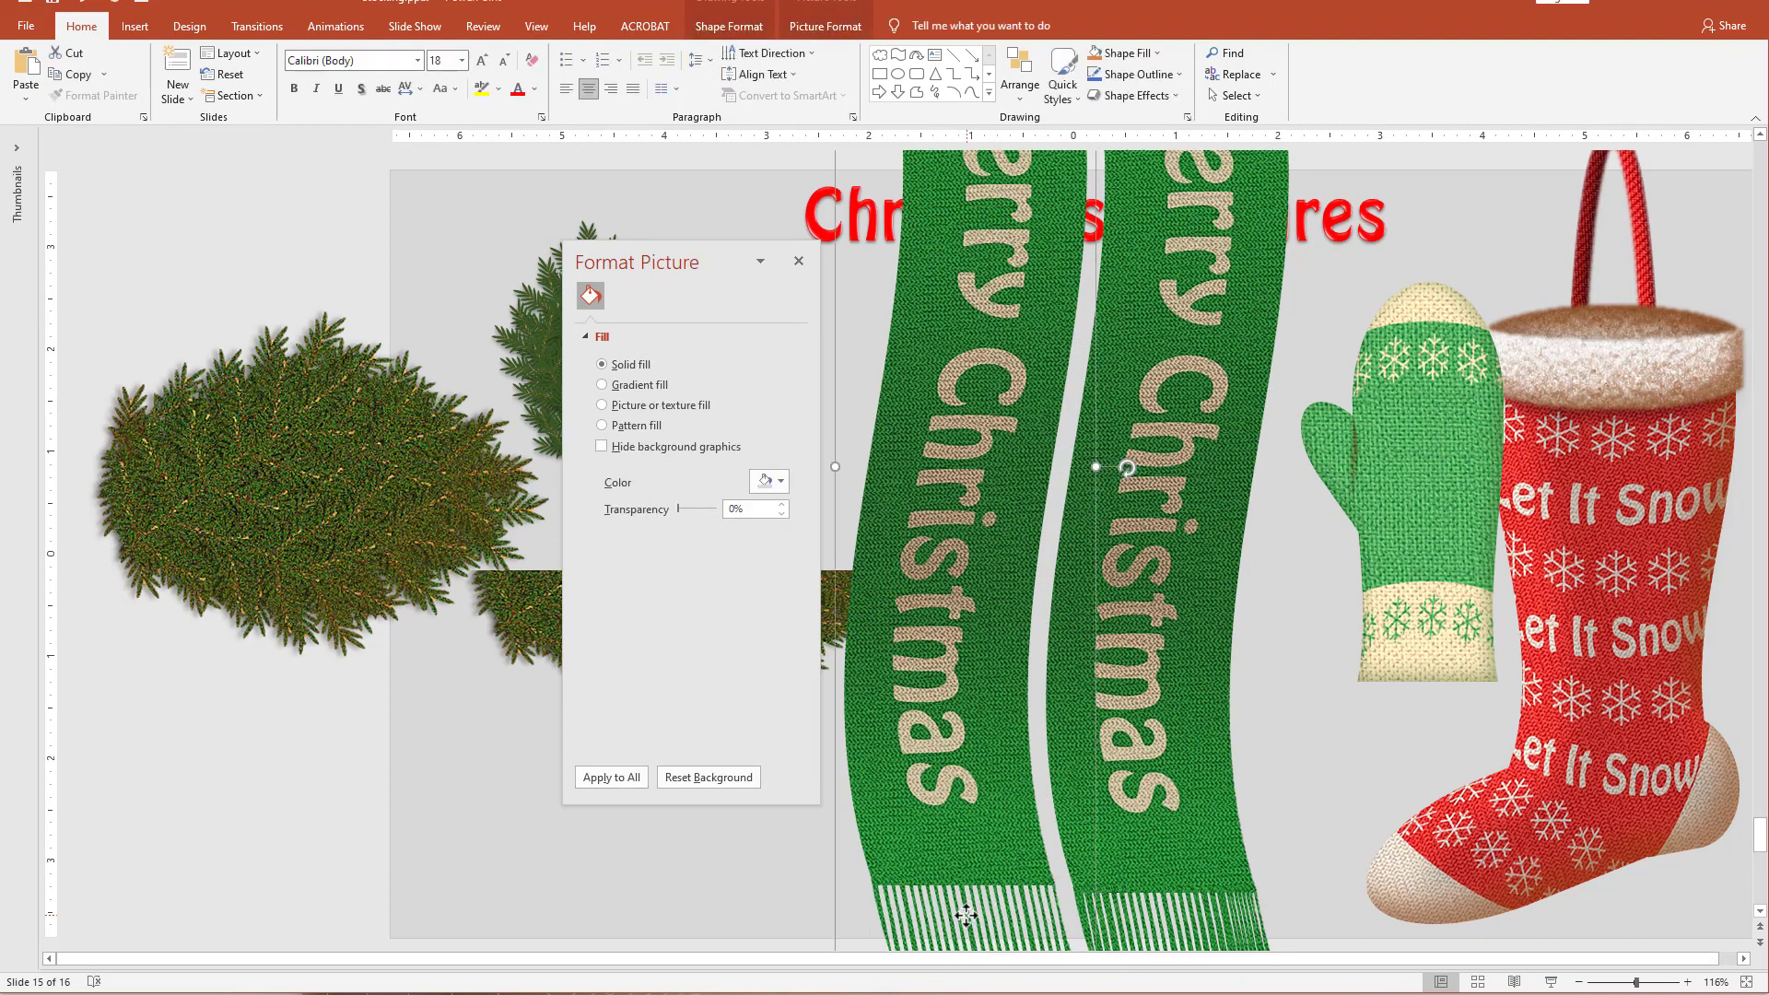
key("Delete")
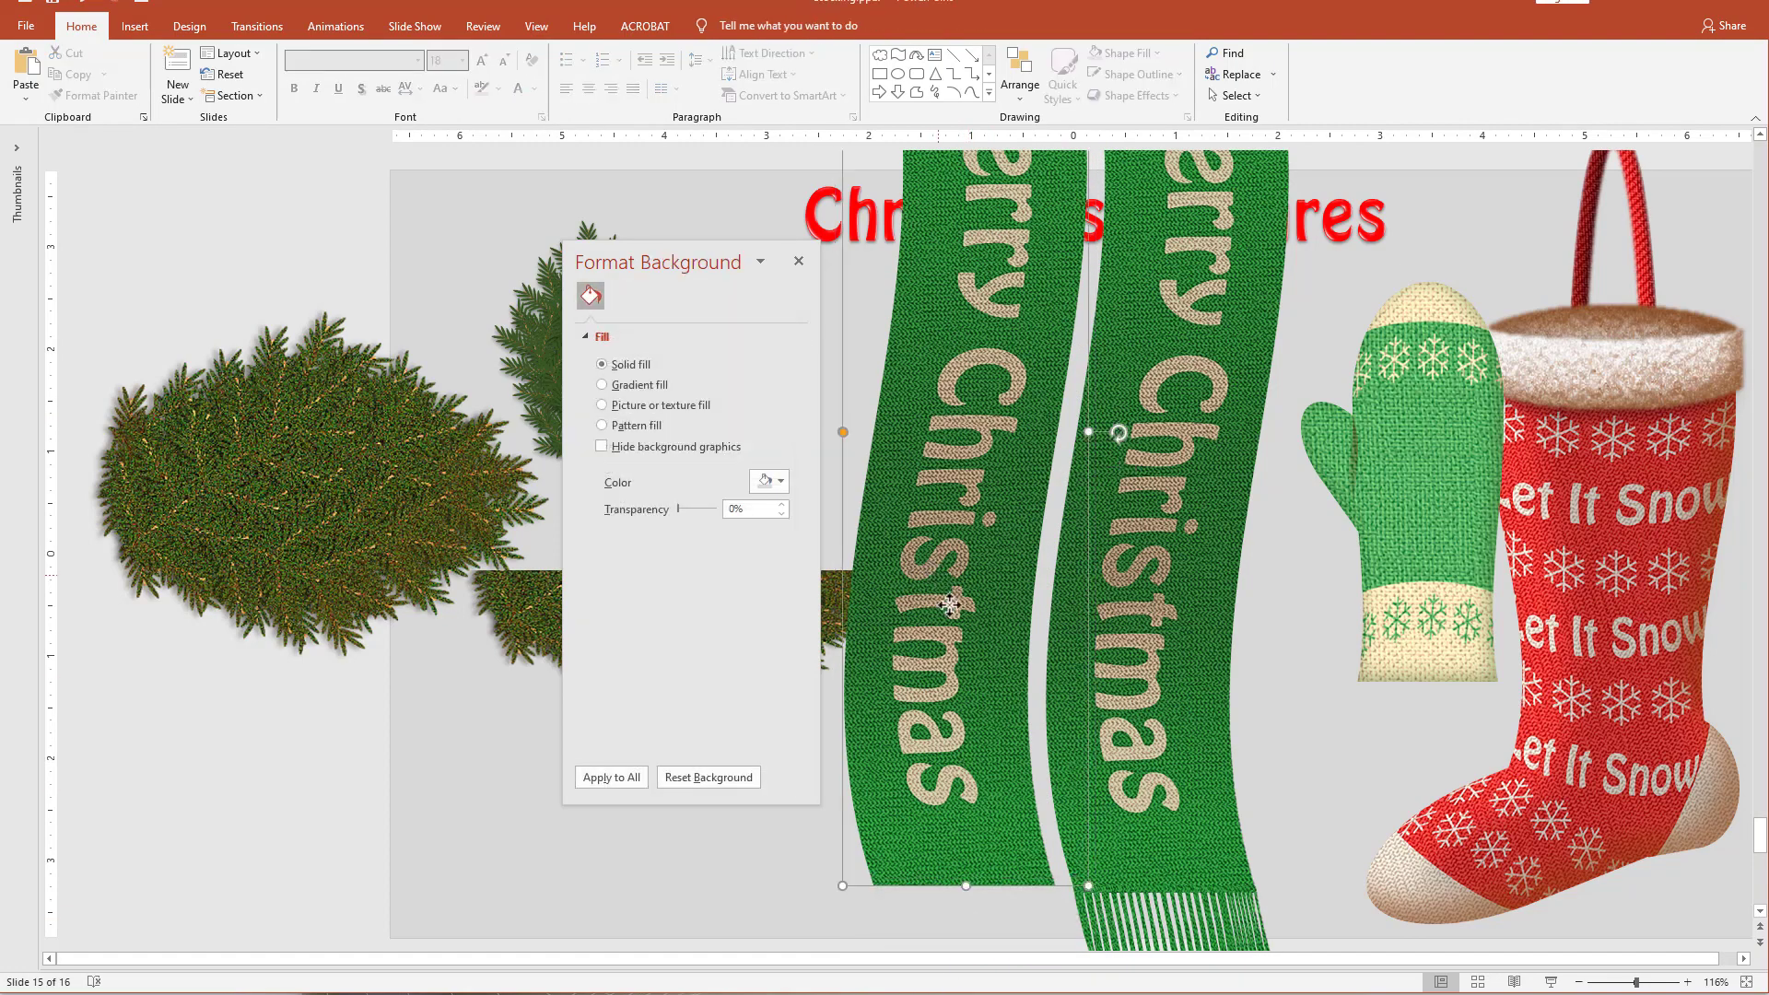
left_click_drag(949, 603, 922, 680)
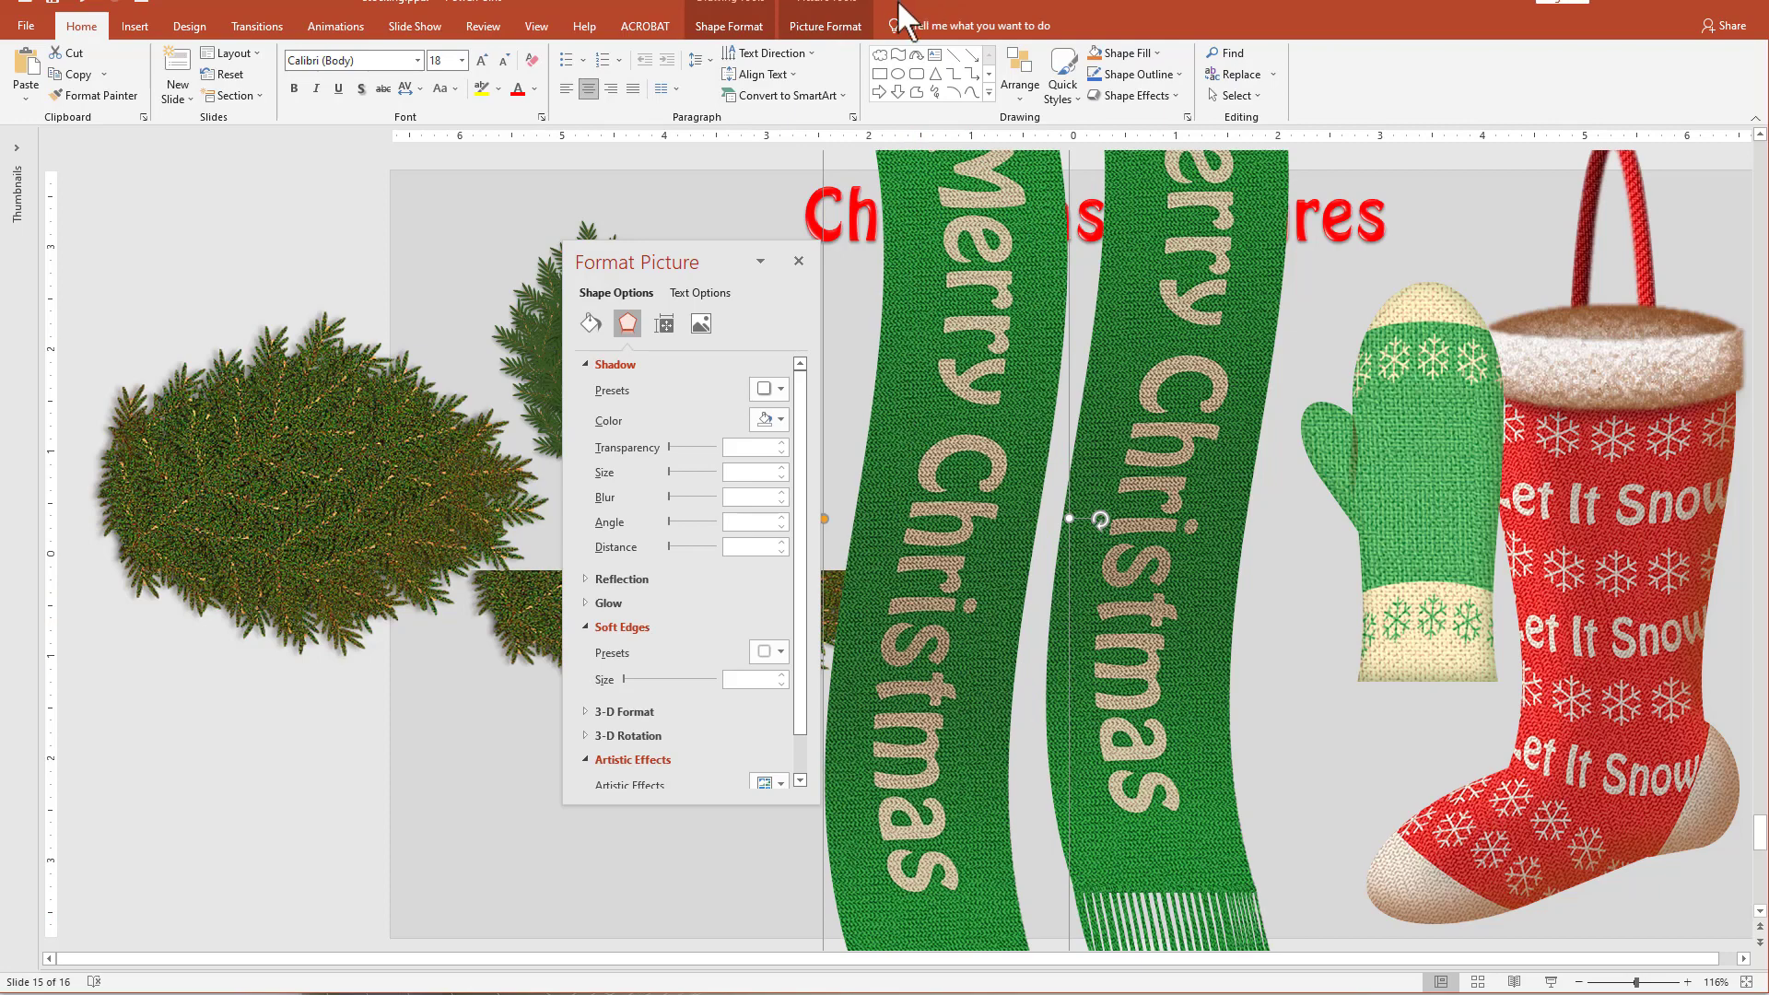
Fill the scarf copy with solid black and move it directly over the original Merry Christmas scarf.
left_click(588, 327)
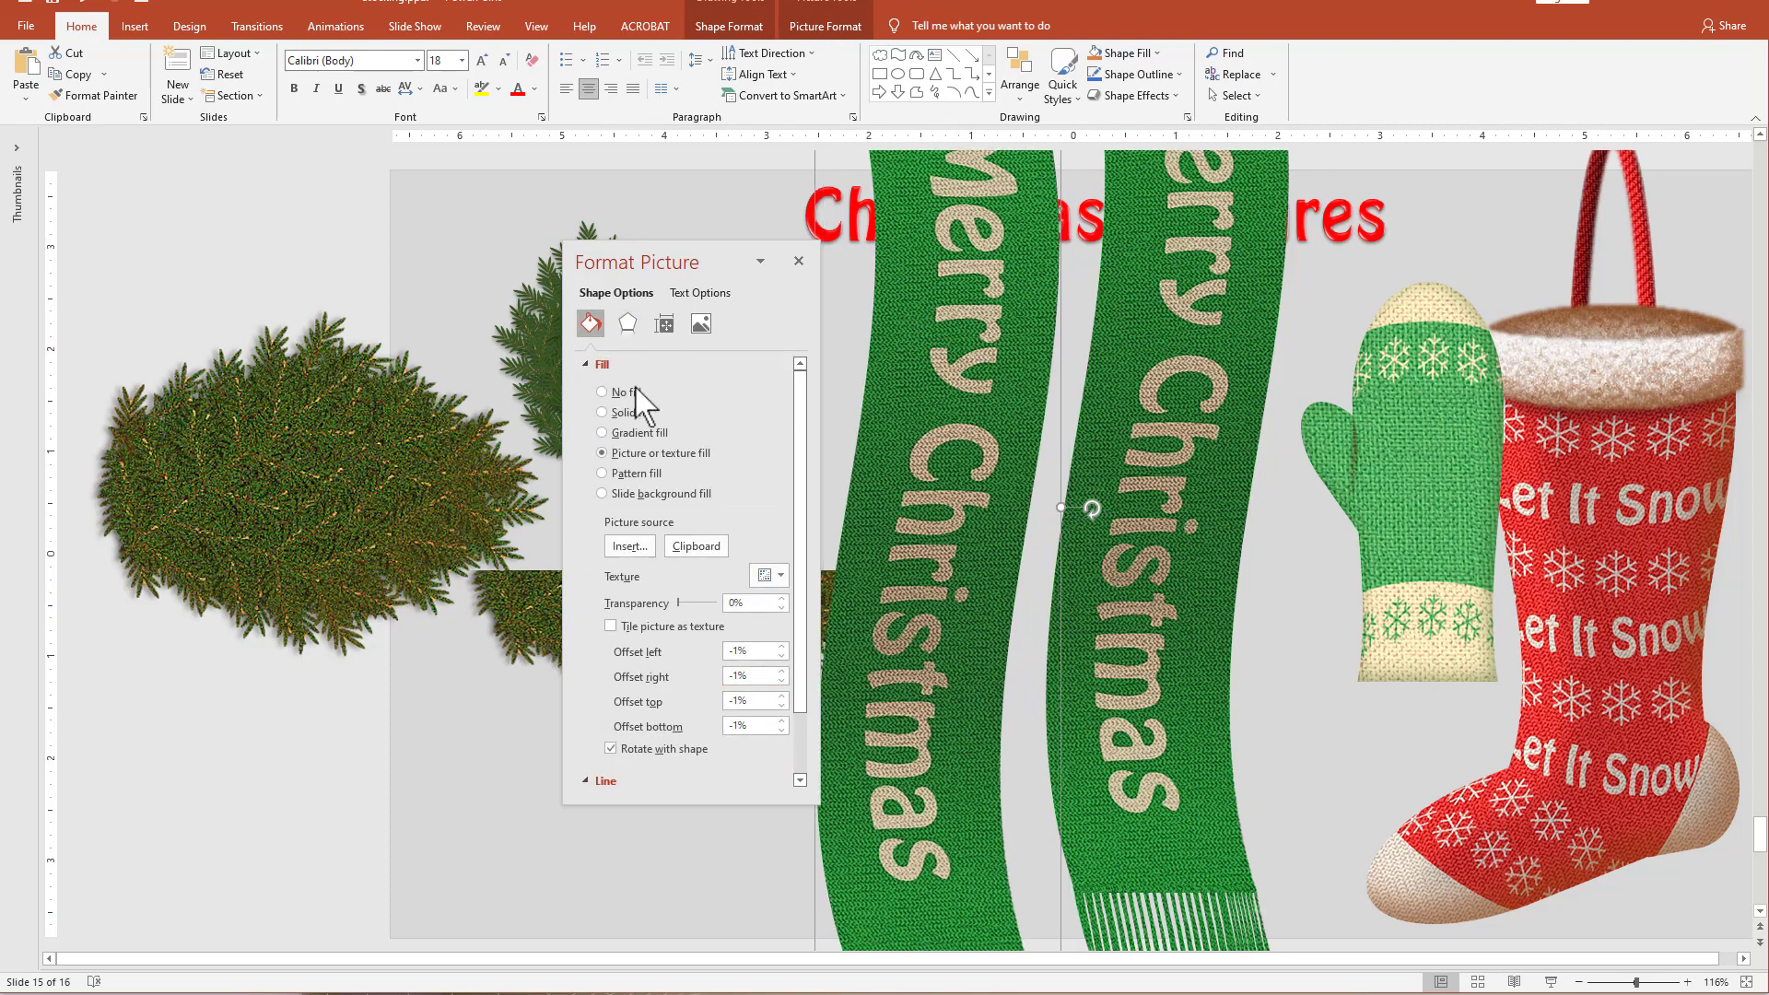
left_click(615, 413)
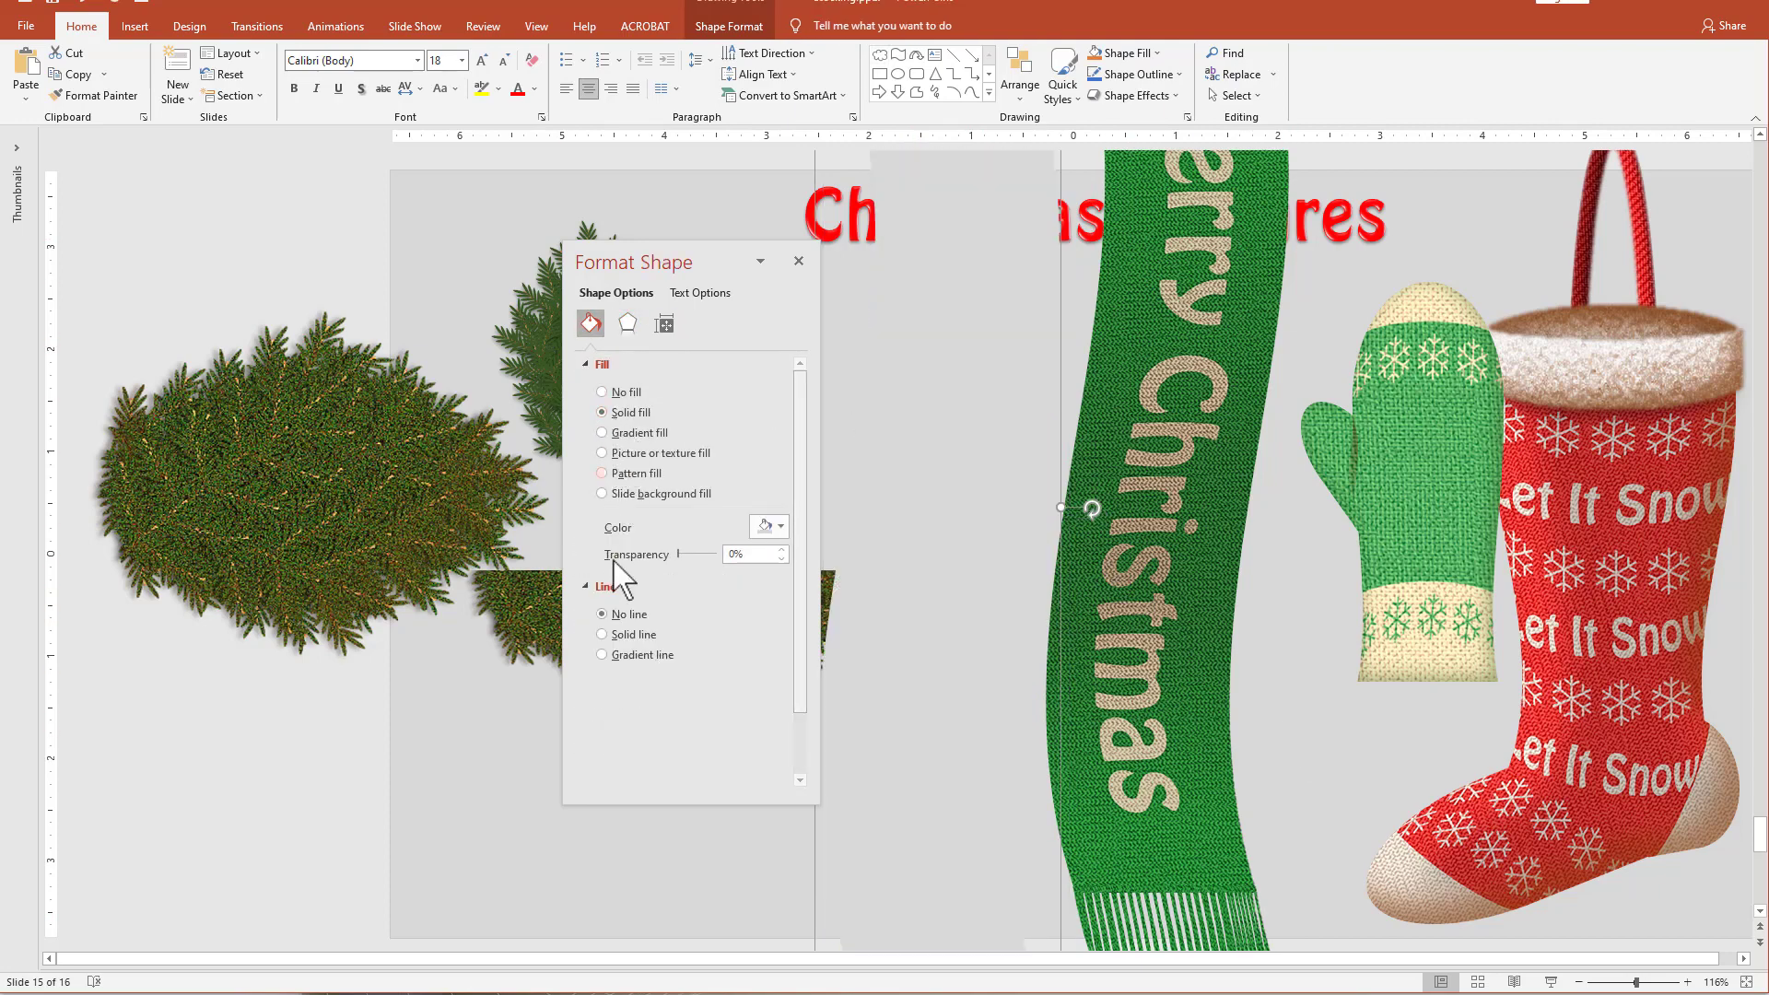
left_click(769, 526)
left_click(770, 570)
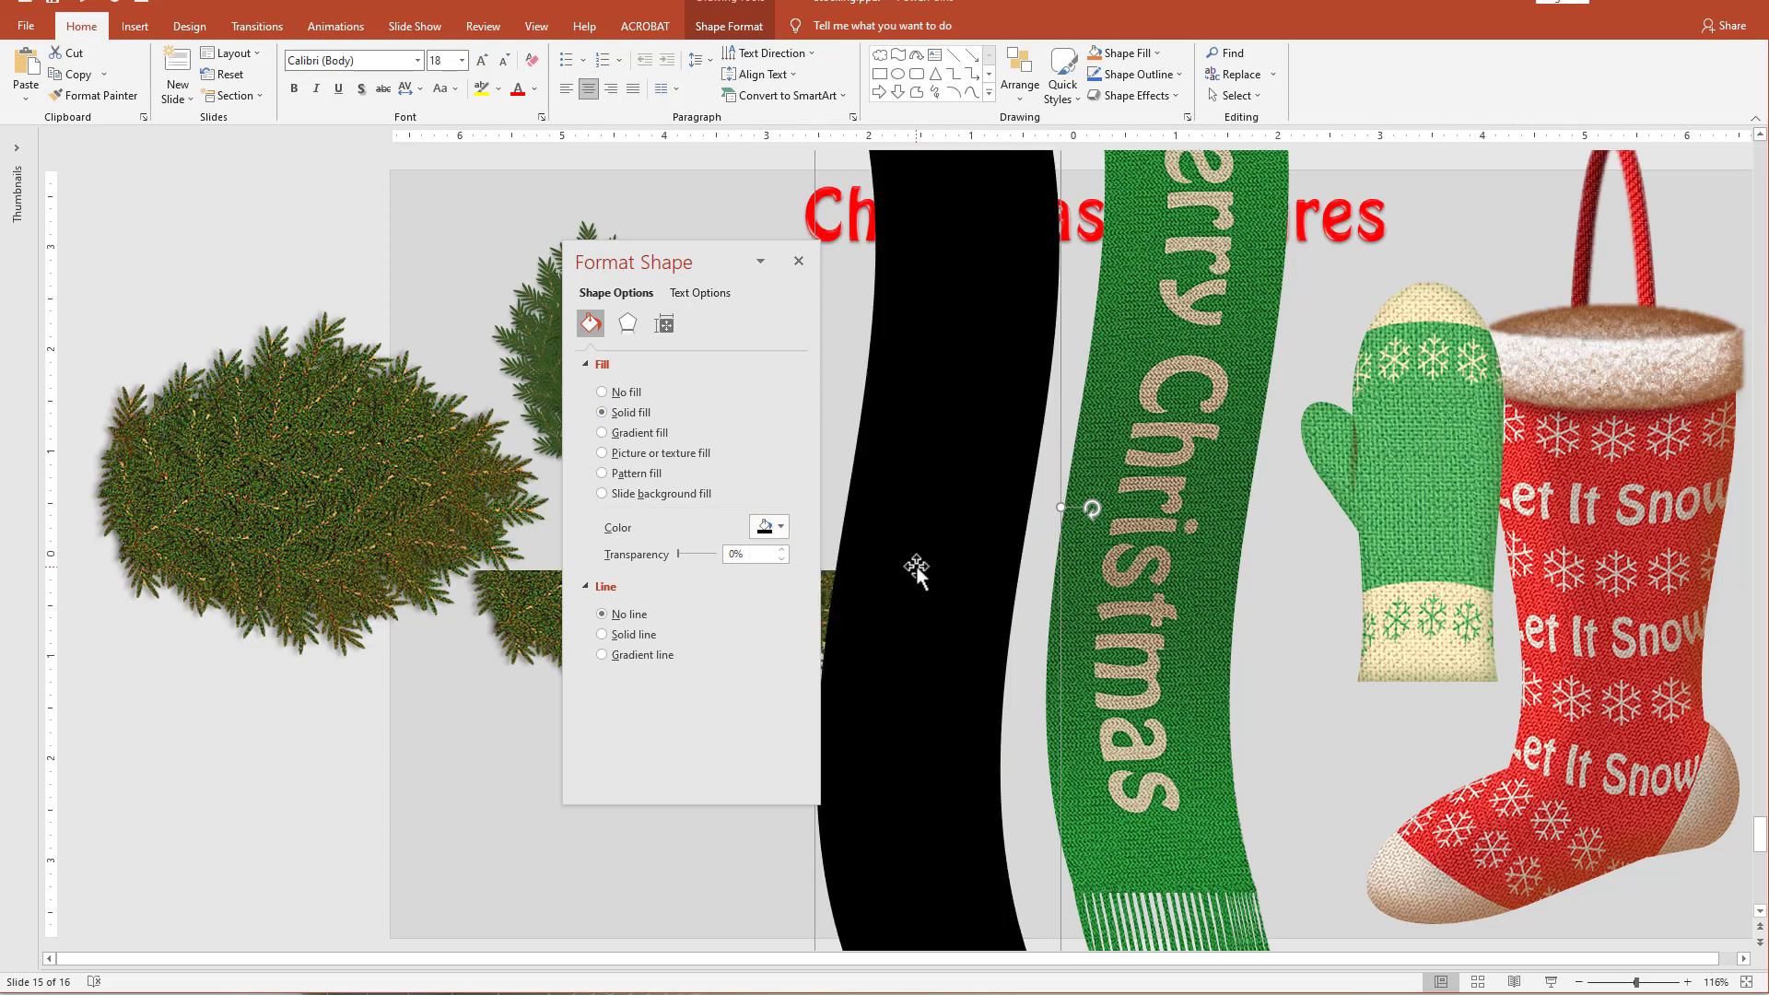
left_click_drag(916, 566, 1134, 489)
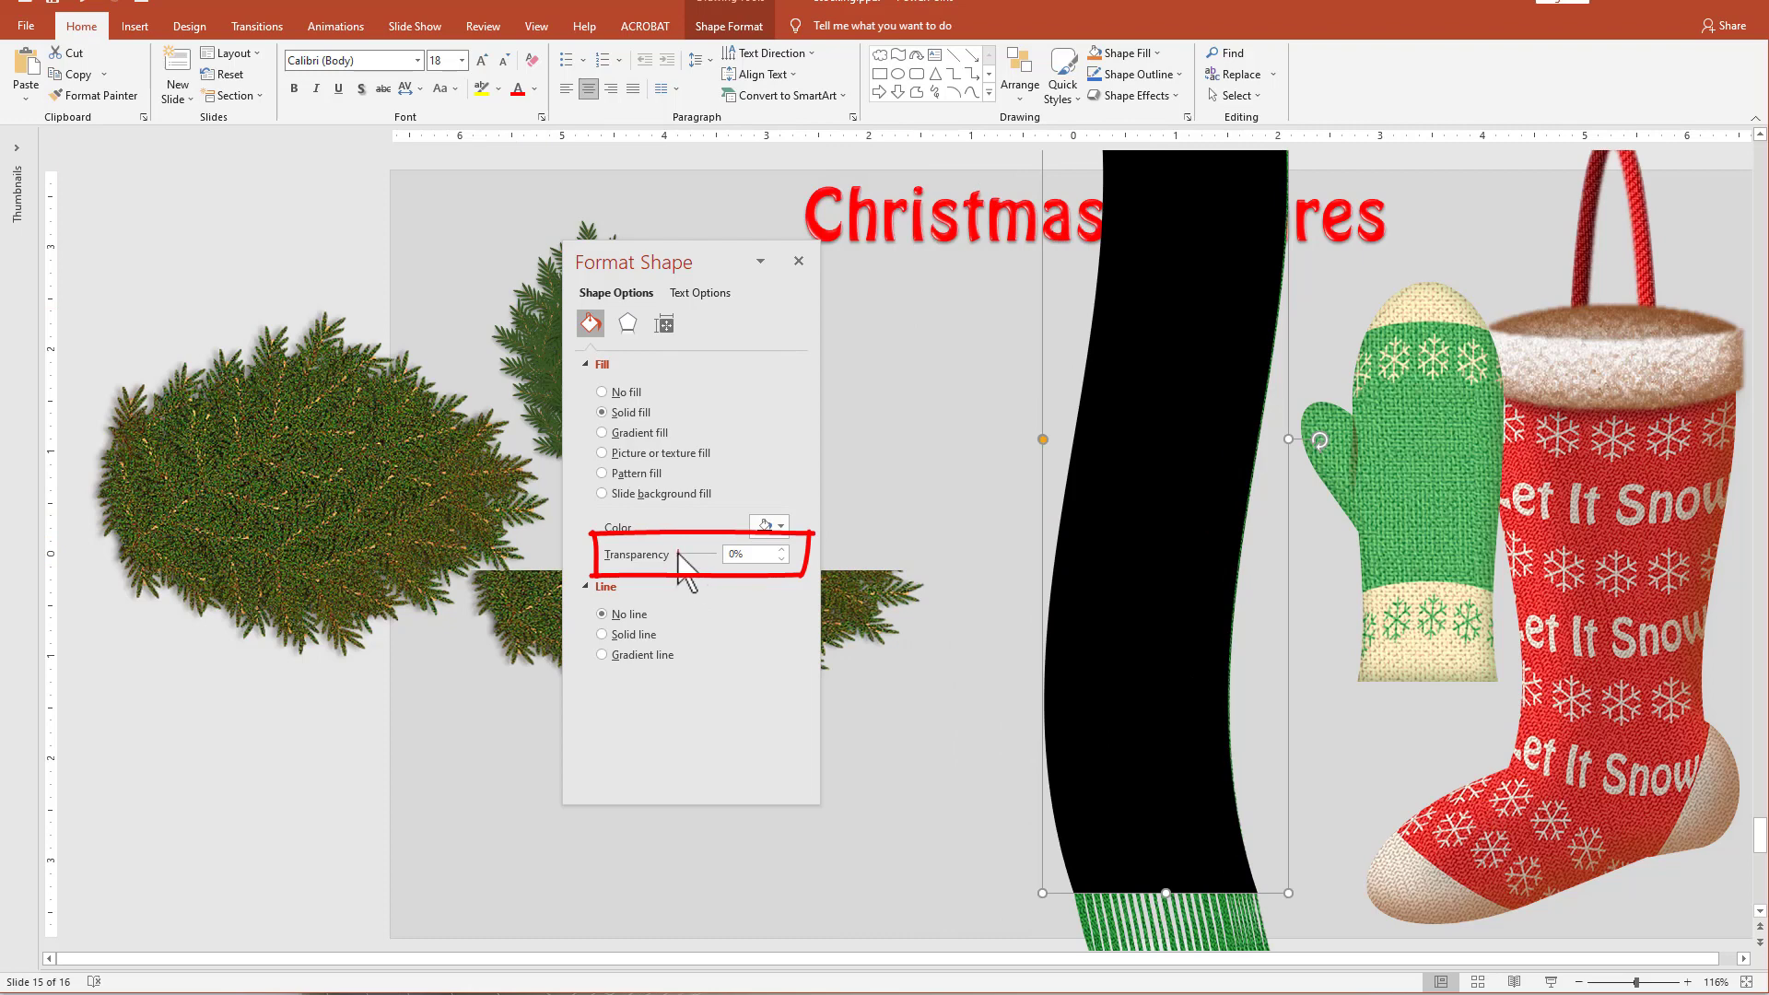
Set the black overlay's fill transparency to 82% and its soft edges to 23 pt.
left_click_drag(679, 553, 705, 554)
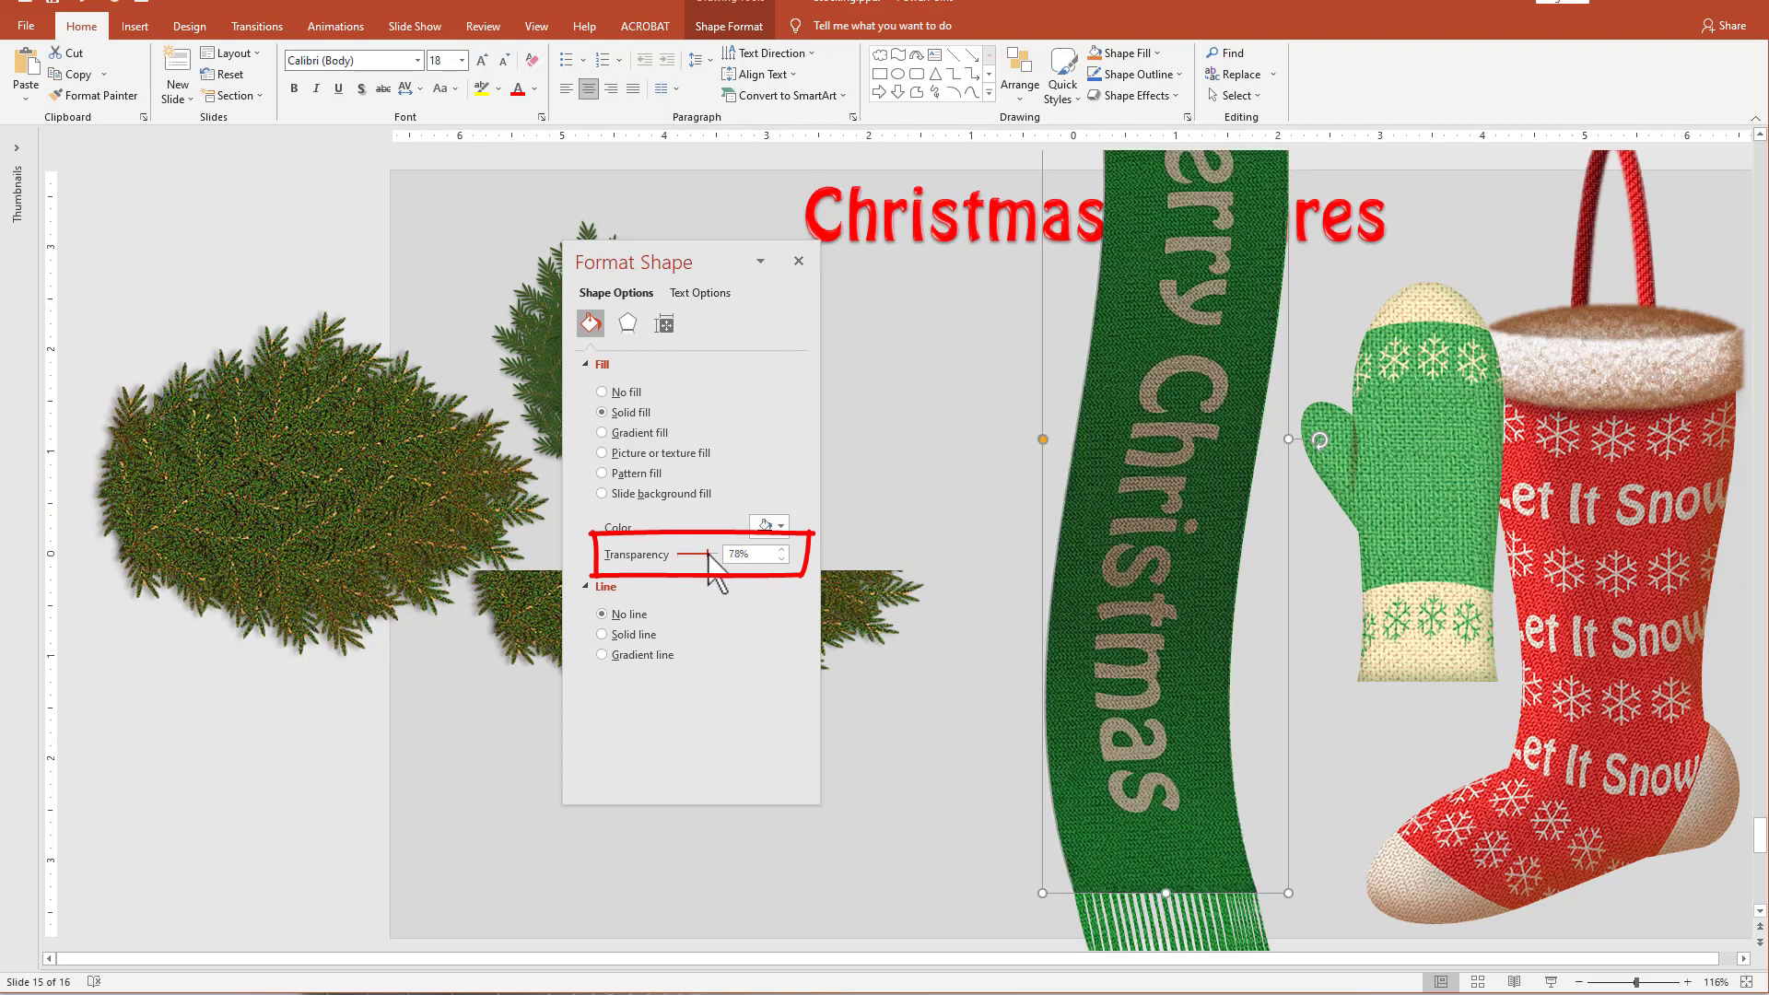
left_click(627, 324)
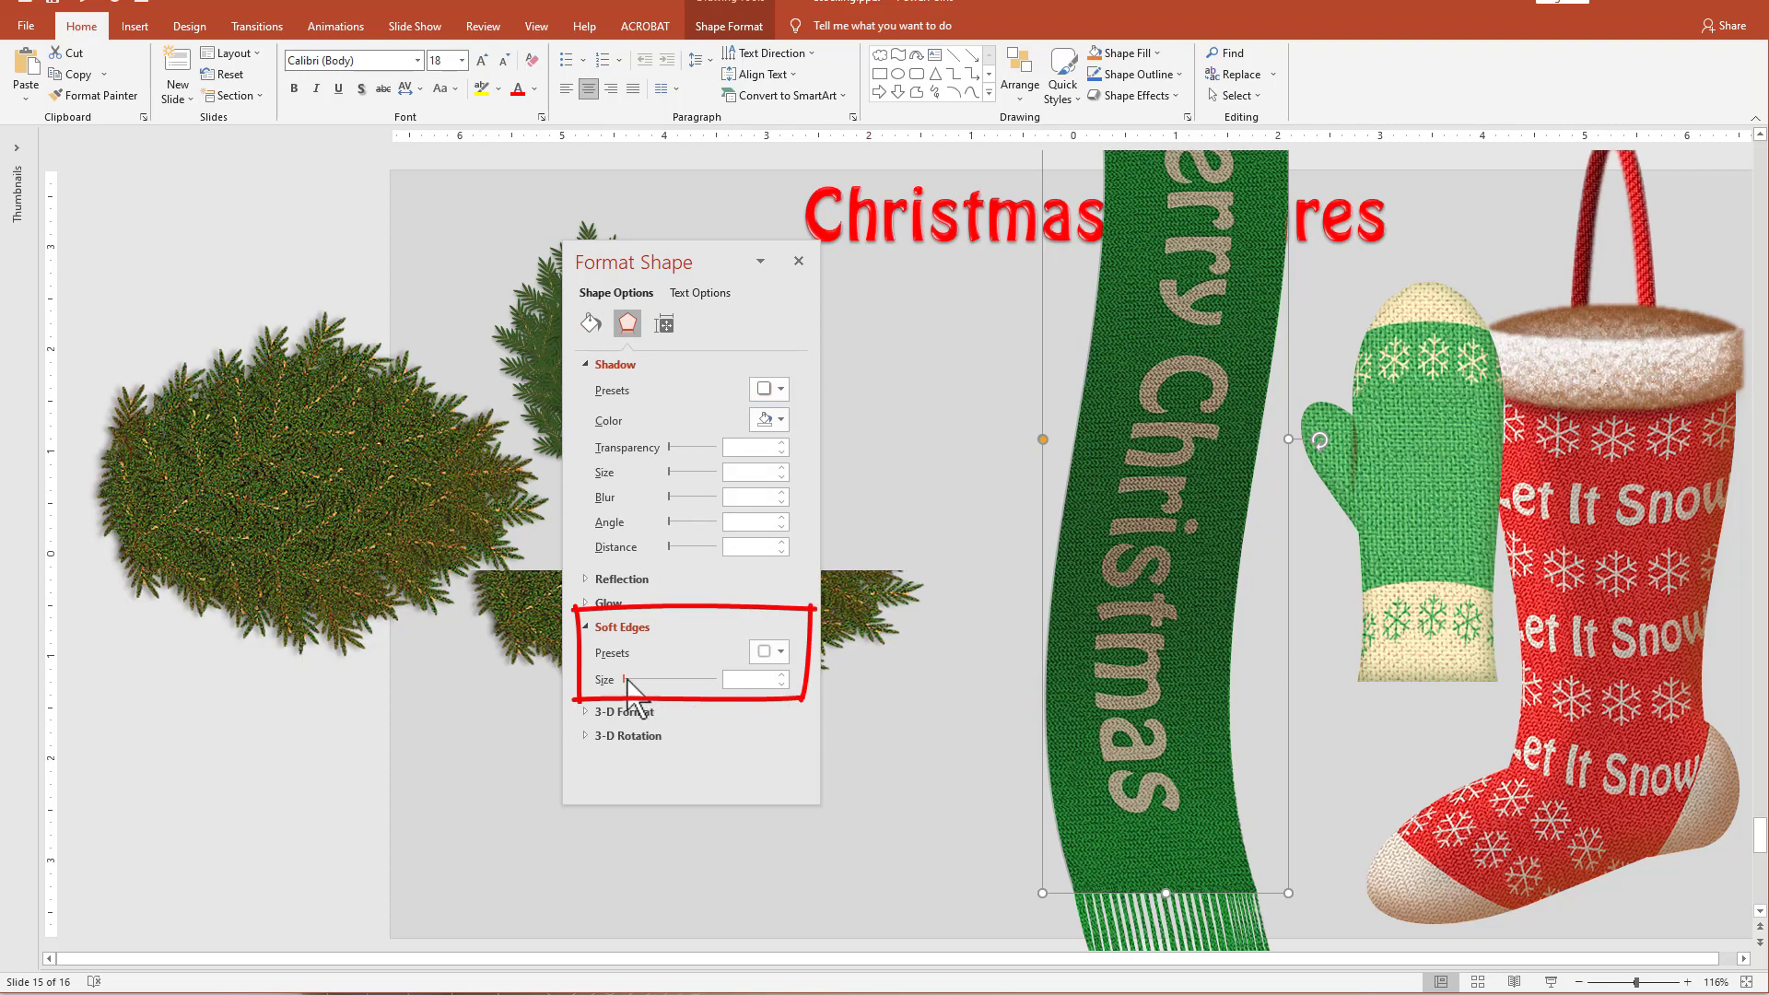
left_click_drag(626, 680, 652, 680)
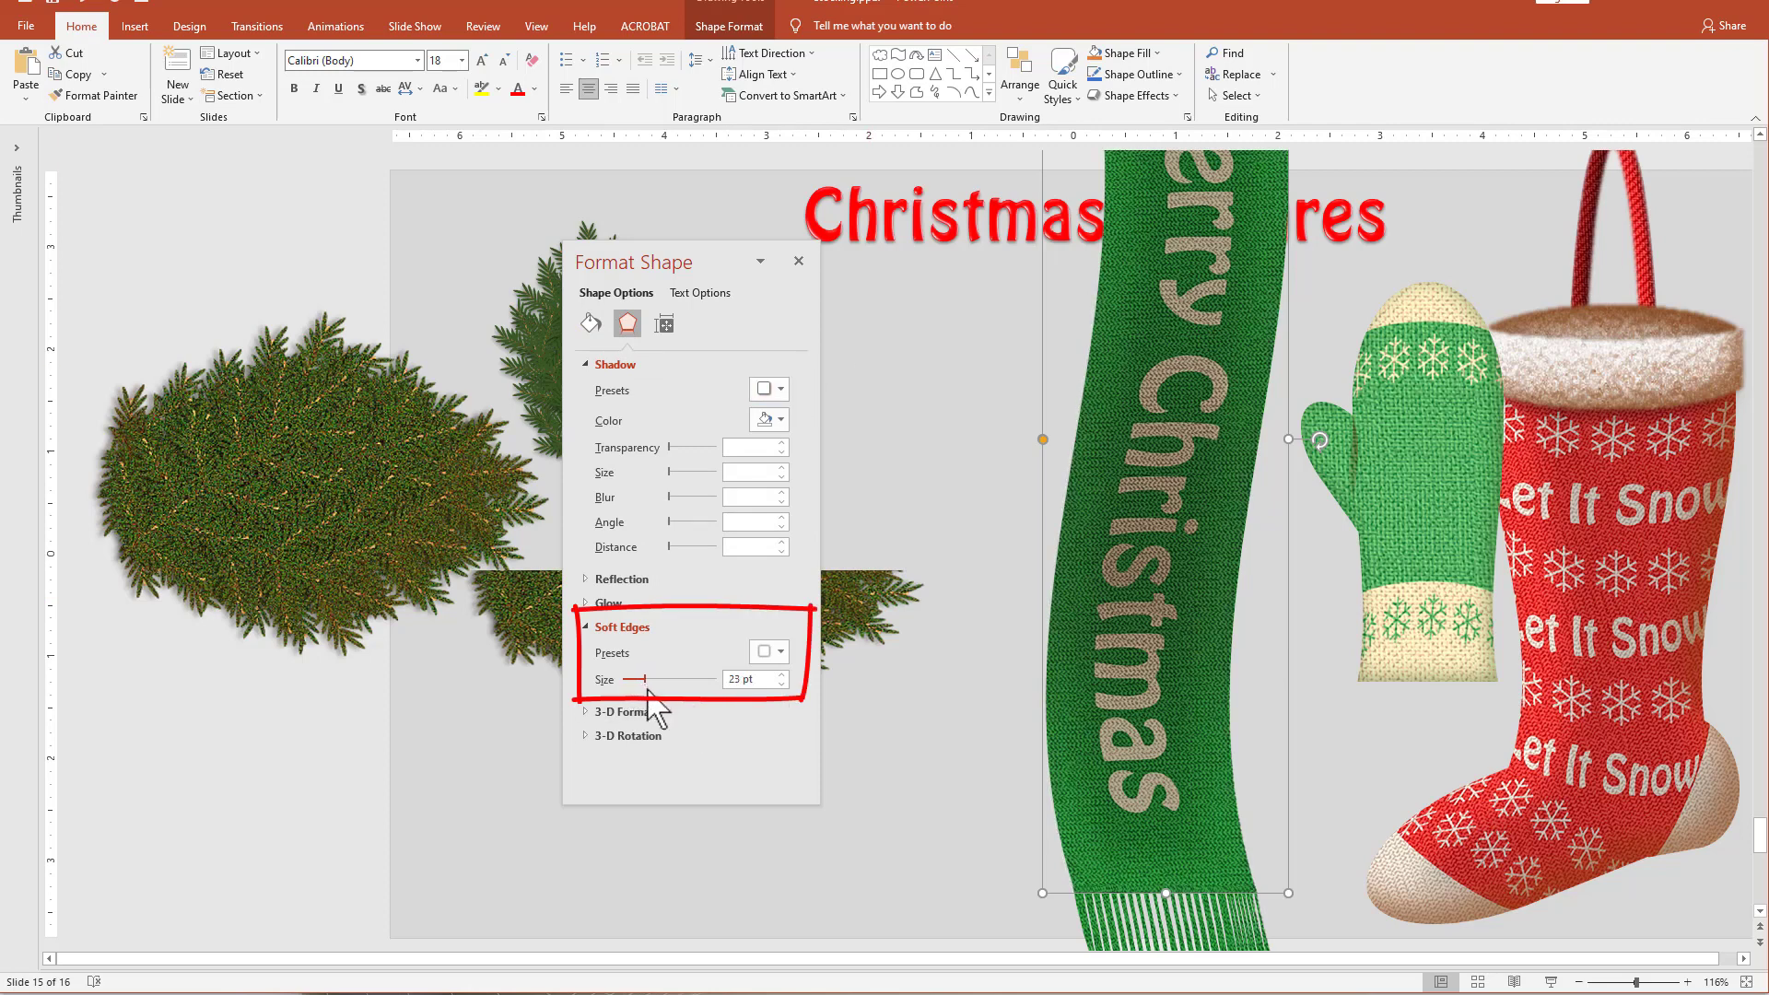
Rotate the soft black overlay a few degrees clockwise and shift it slightly to offset the shading on the scarf.
left_click_drag(1133, 634, 1138, 638)
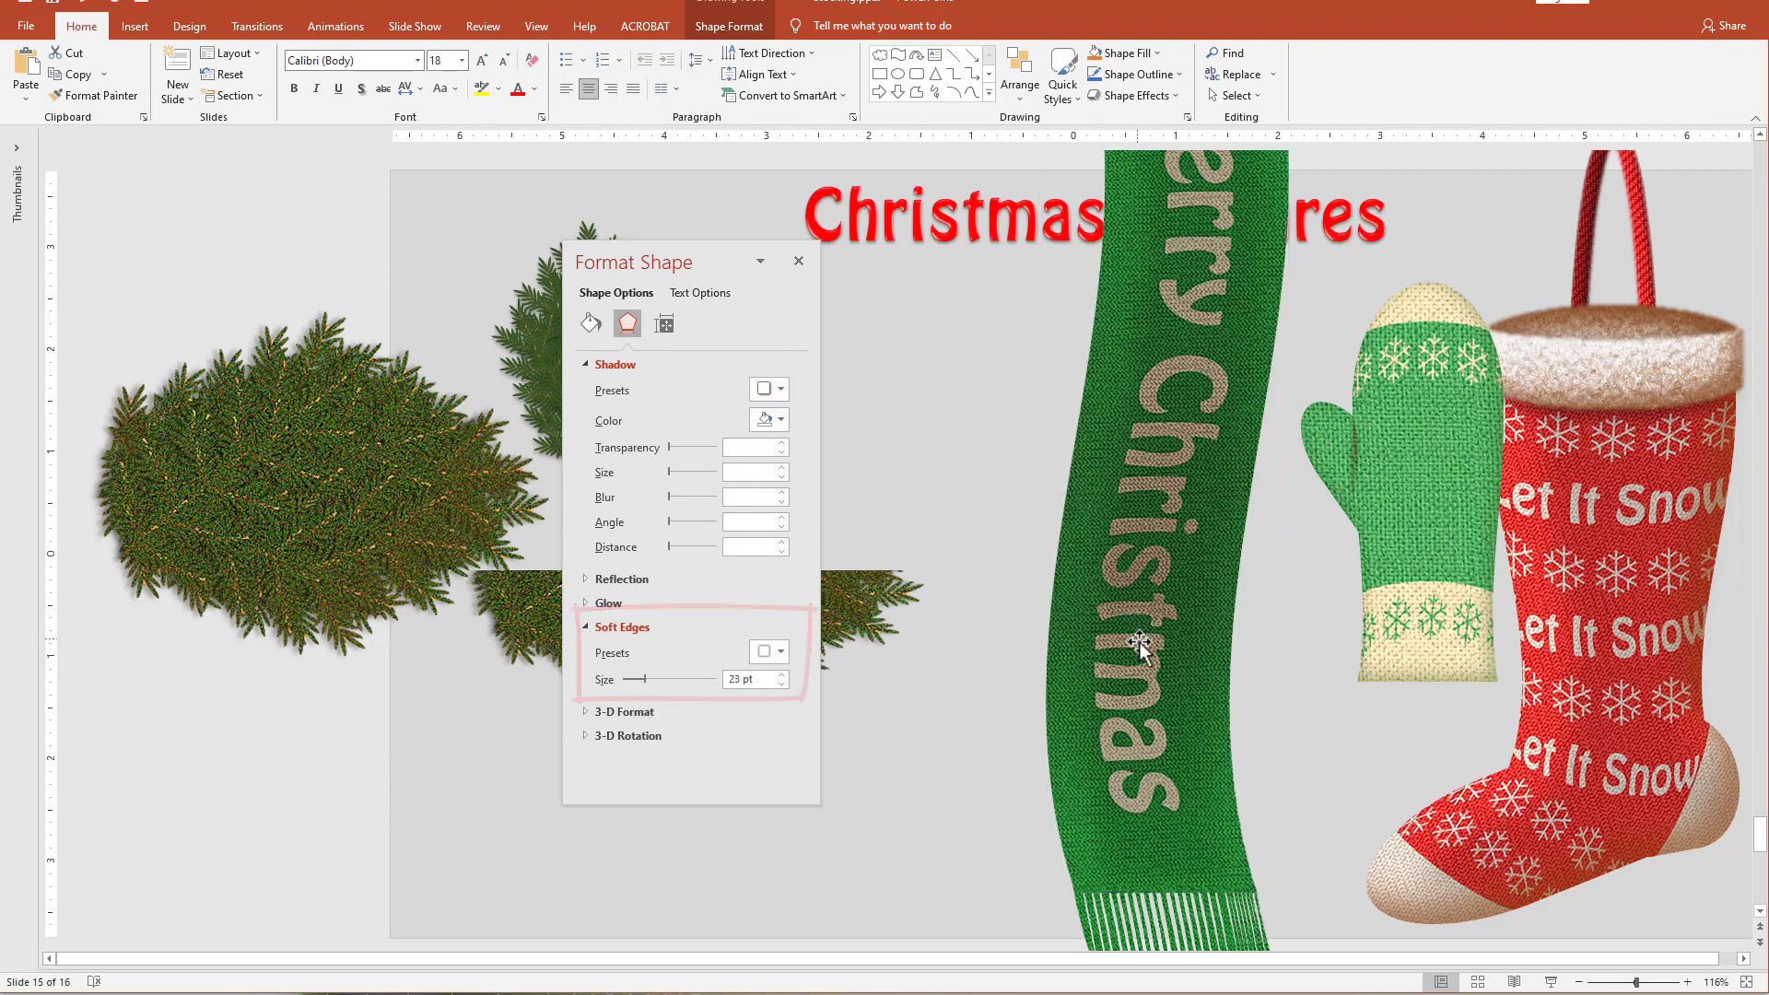
left_click_drag(1335, 467, 1336, 477)
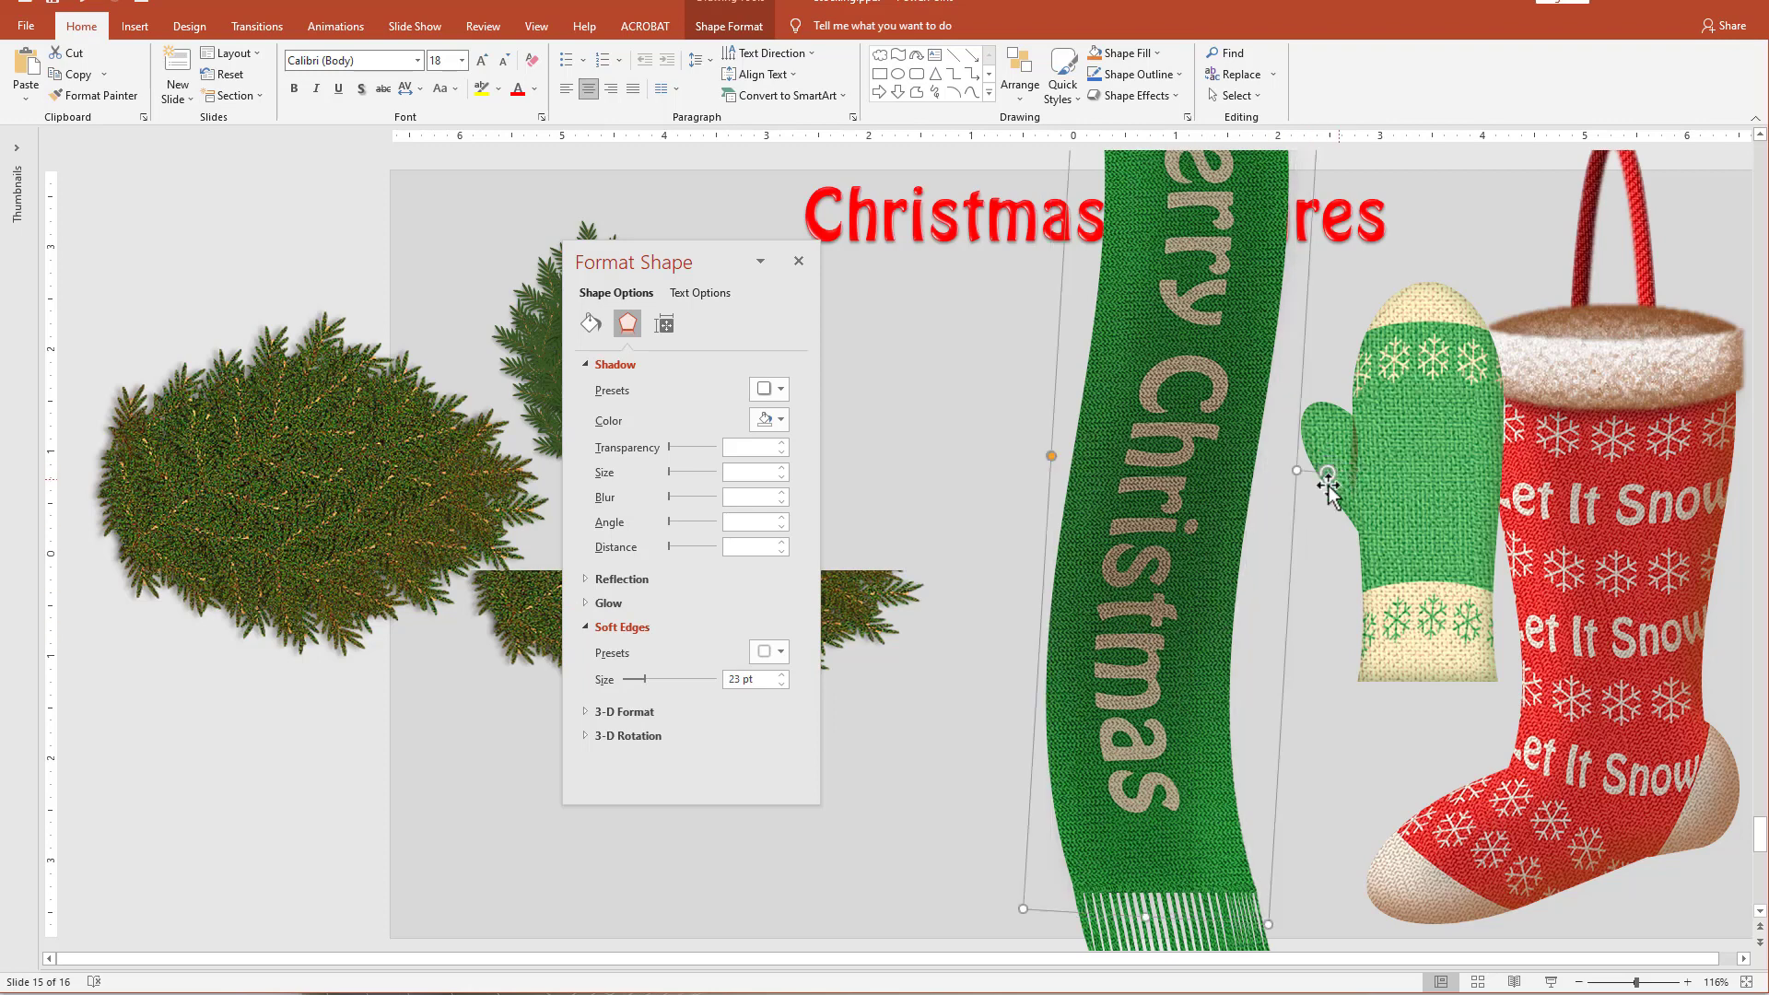
left_click_drag(1193, 517, 1196, 519)
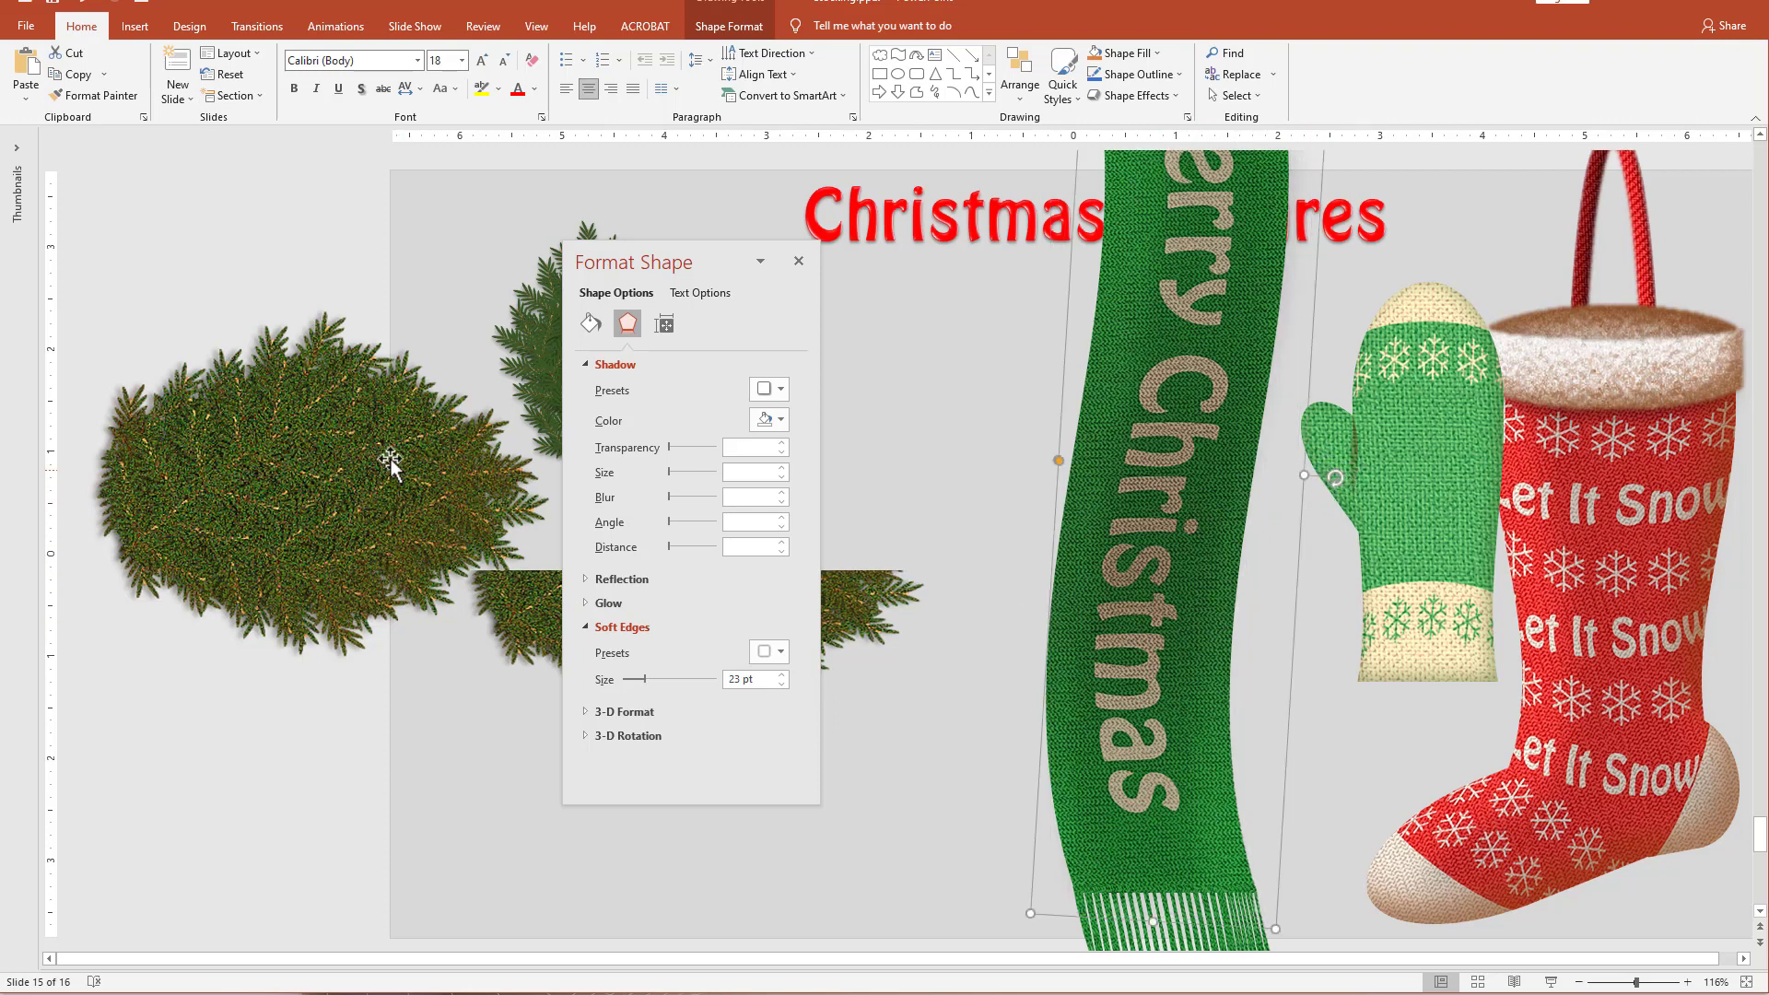
Duplicate the green snowflake mitten and place the copy on the slide just to the left of the scarf.
left_click(591, 323)
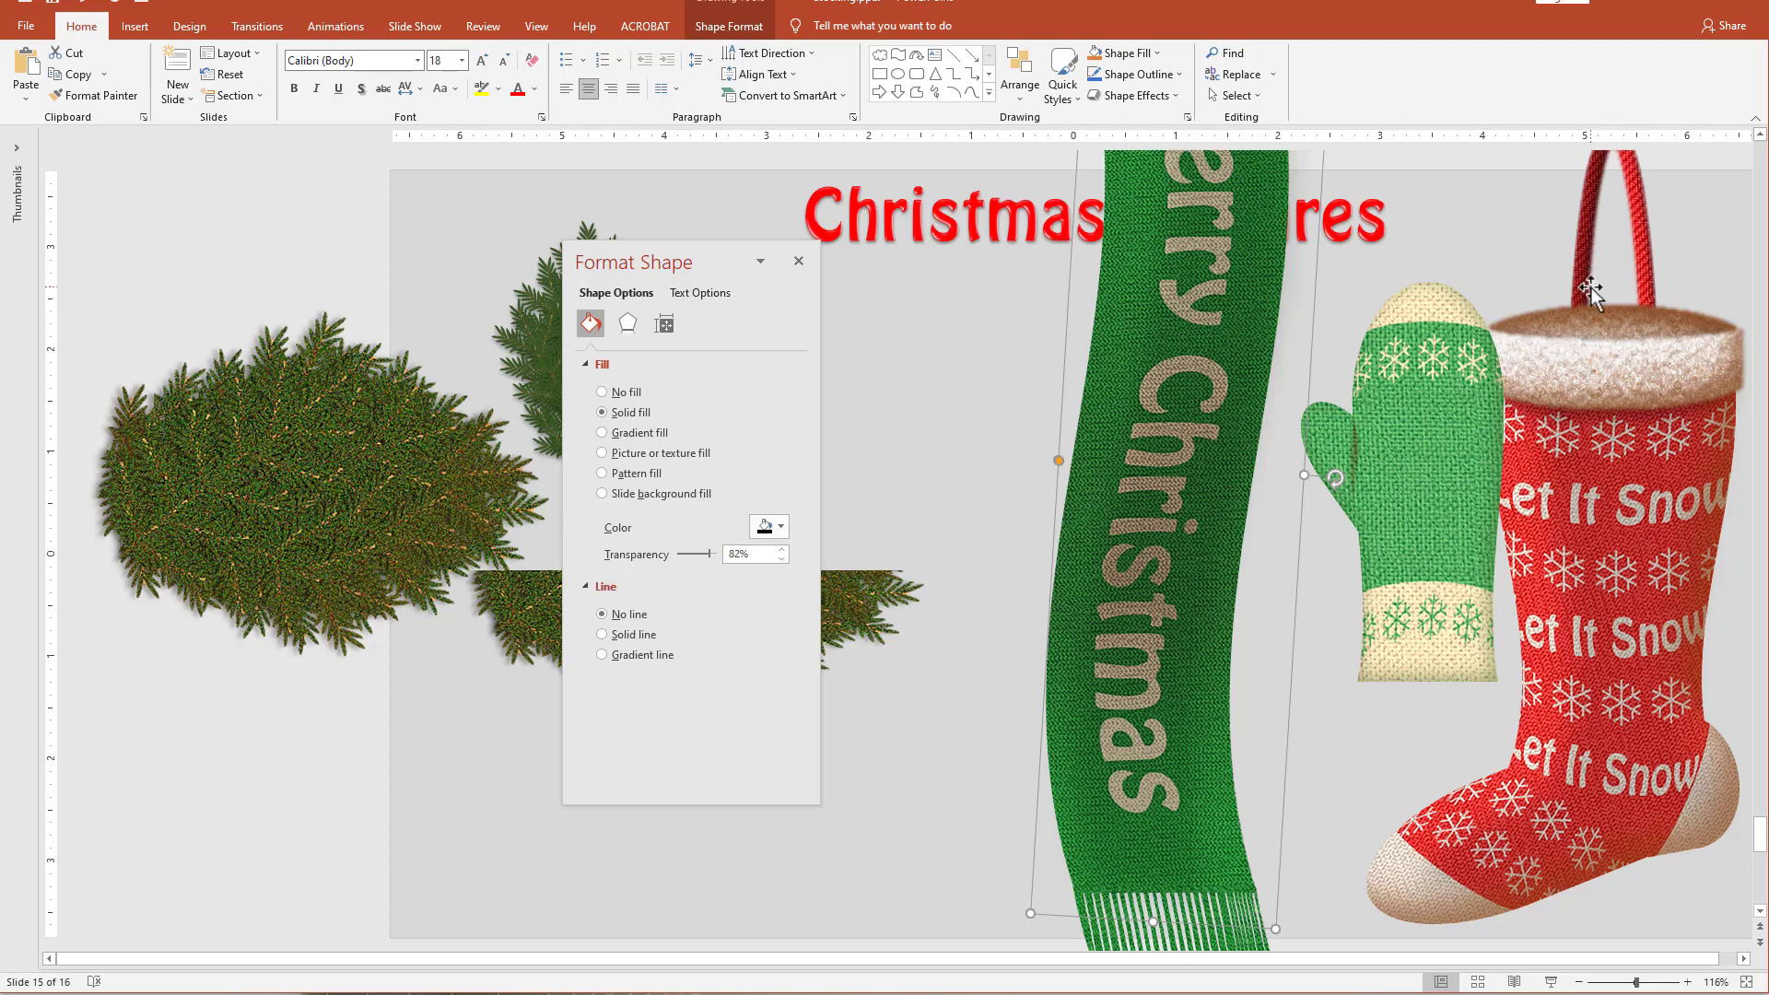
left_click(1448, 489)
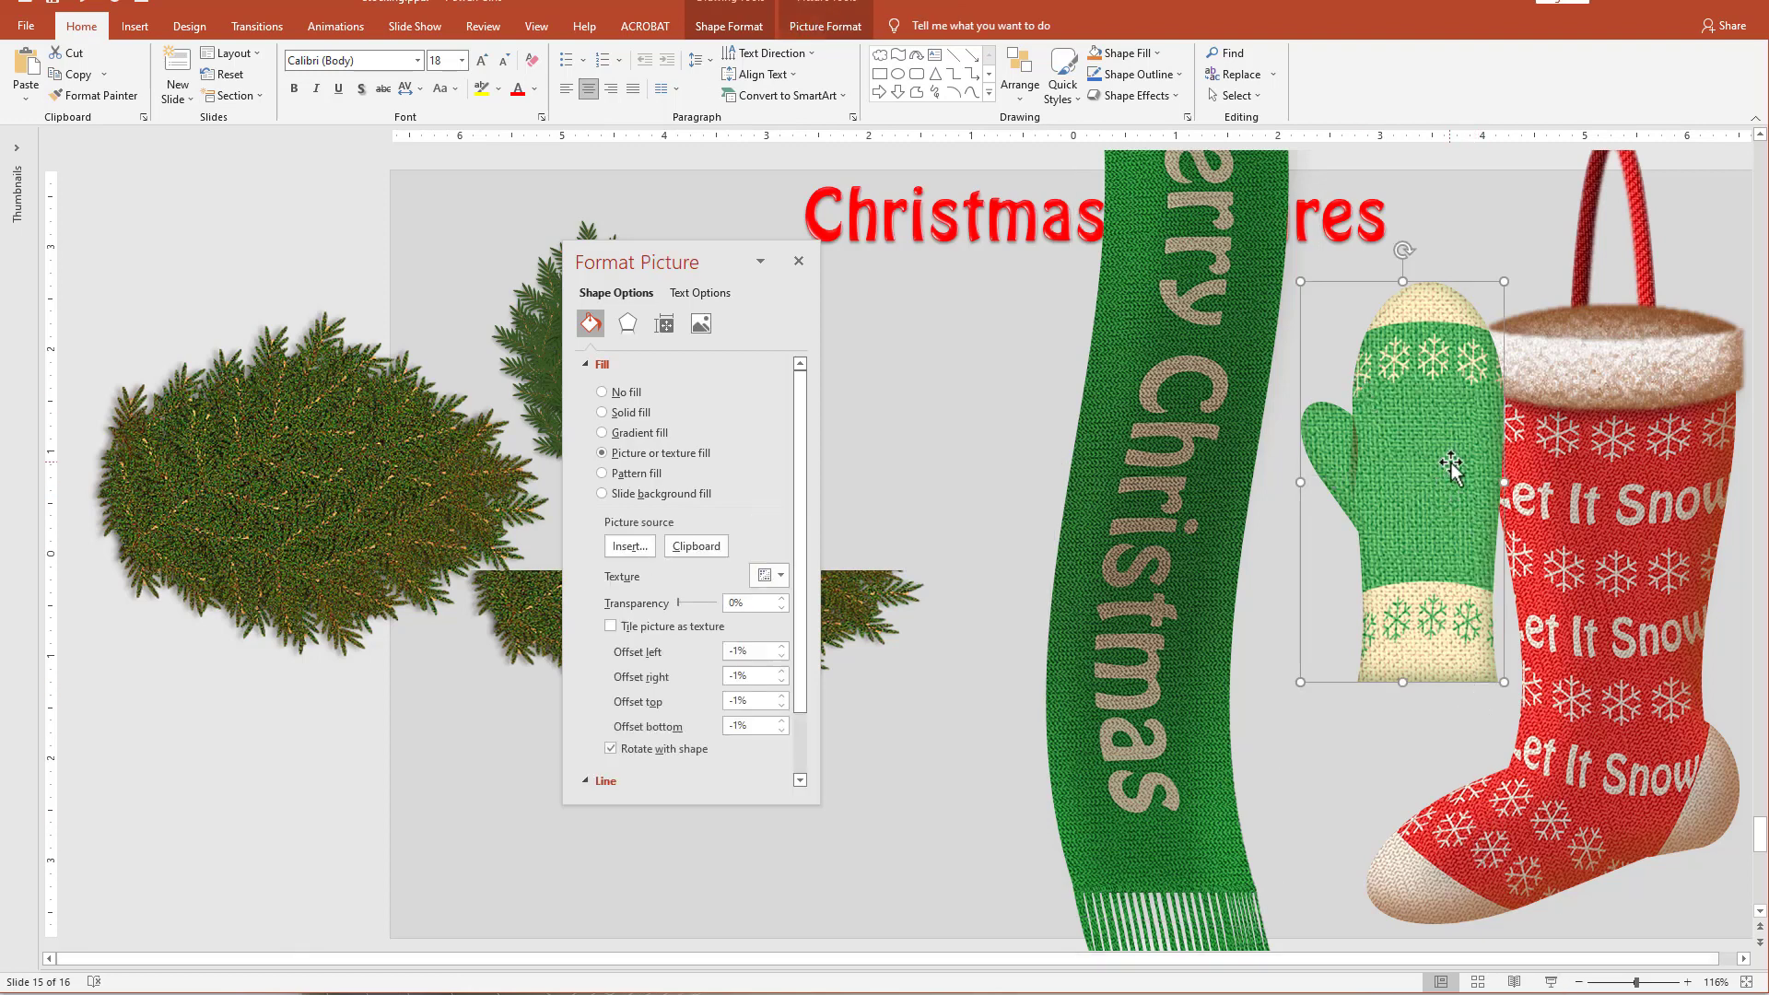
left_click_drag(1456, 474, 977, 443)
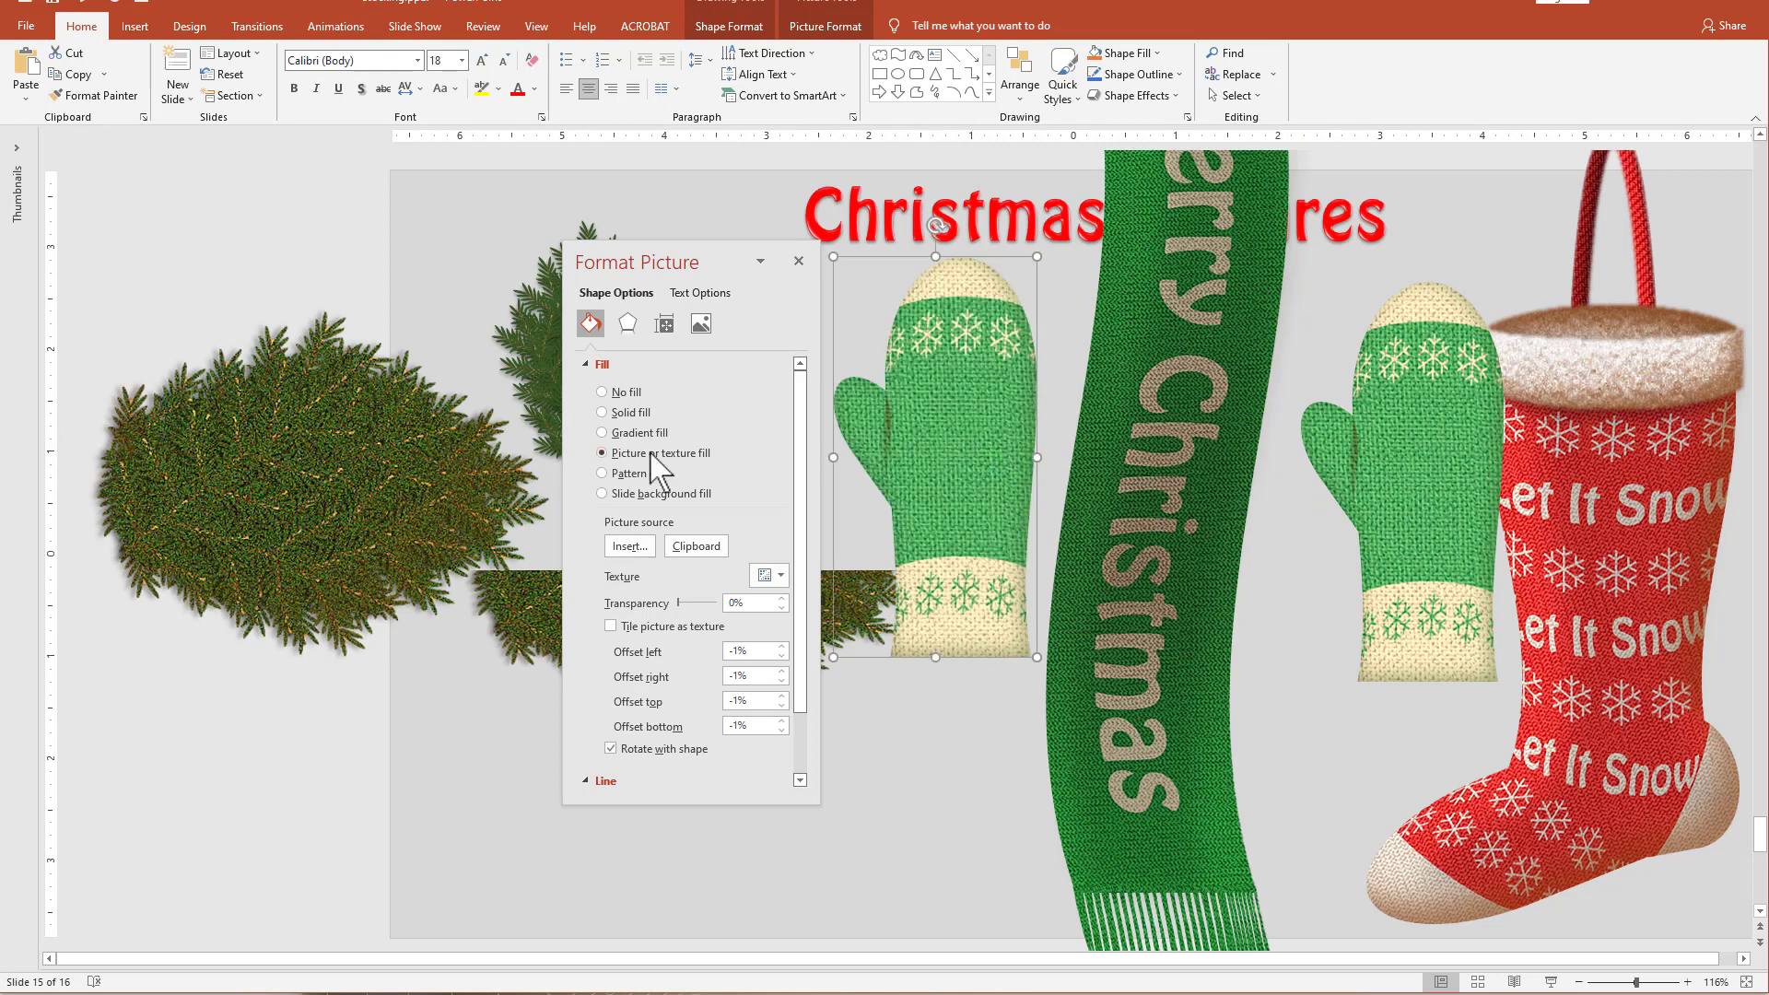
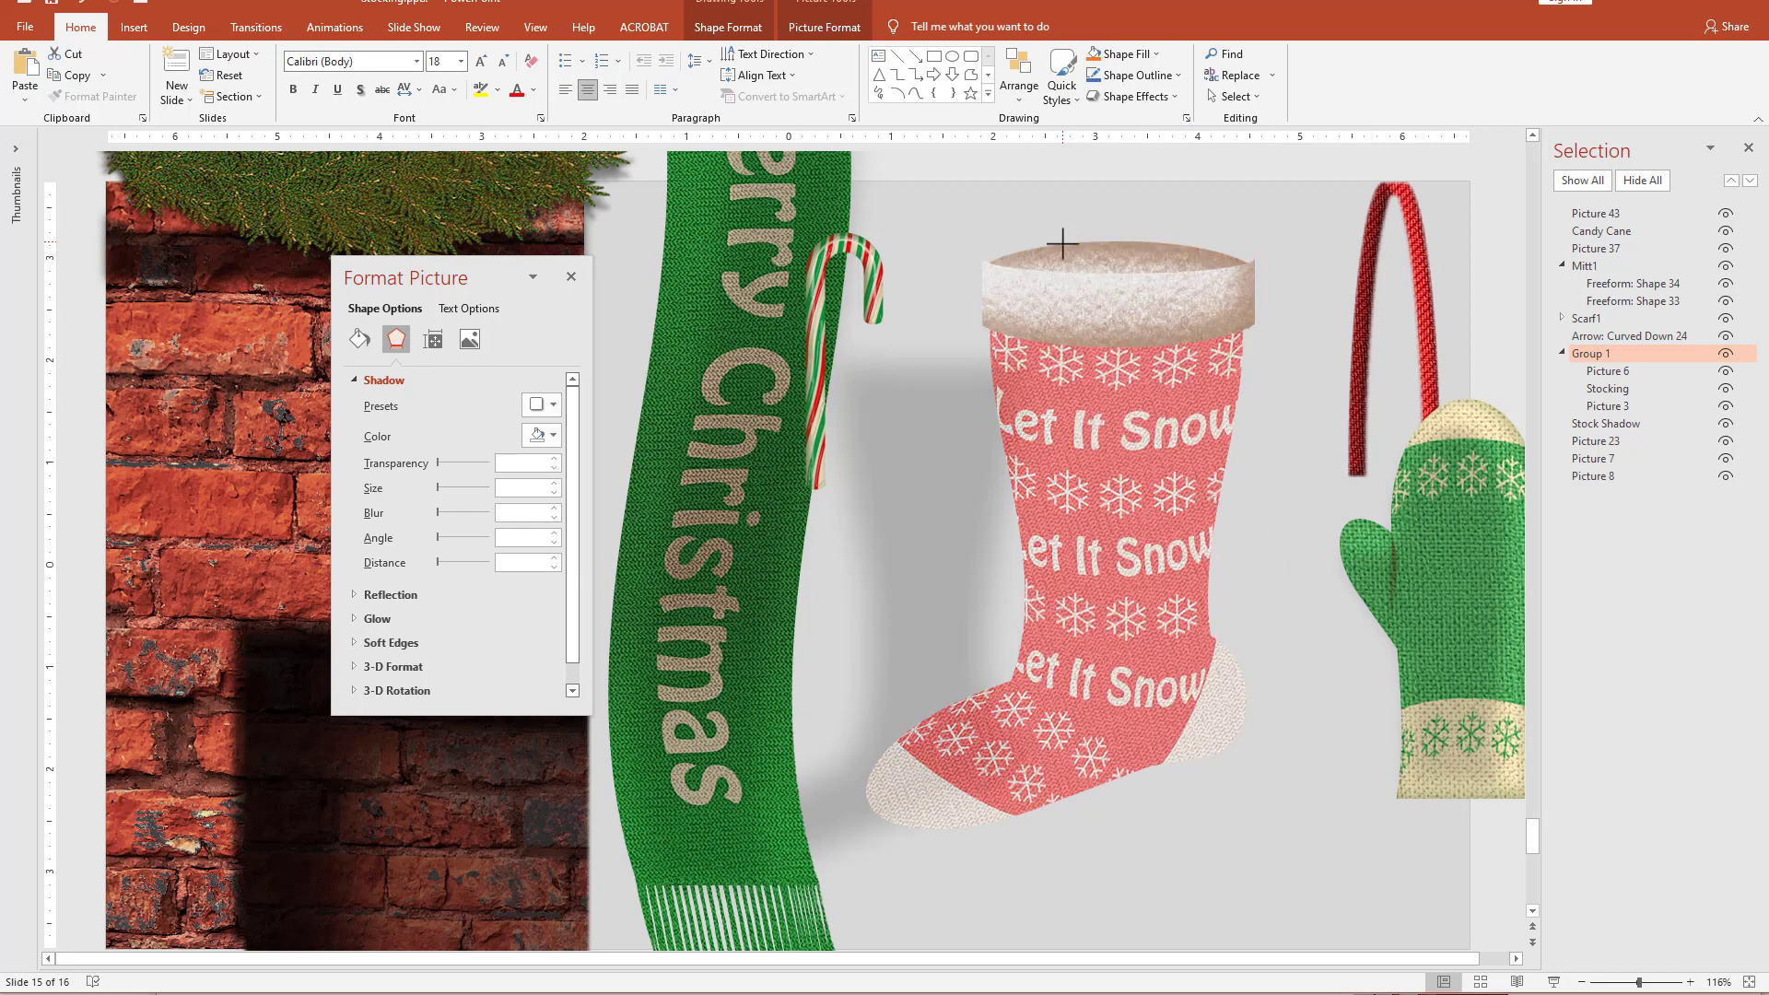
Ungroup the red stocking into its separate pieces and move the green mitten so it overlaps the stocking's side.
left_click(1187, 903)
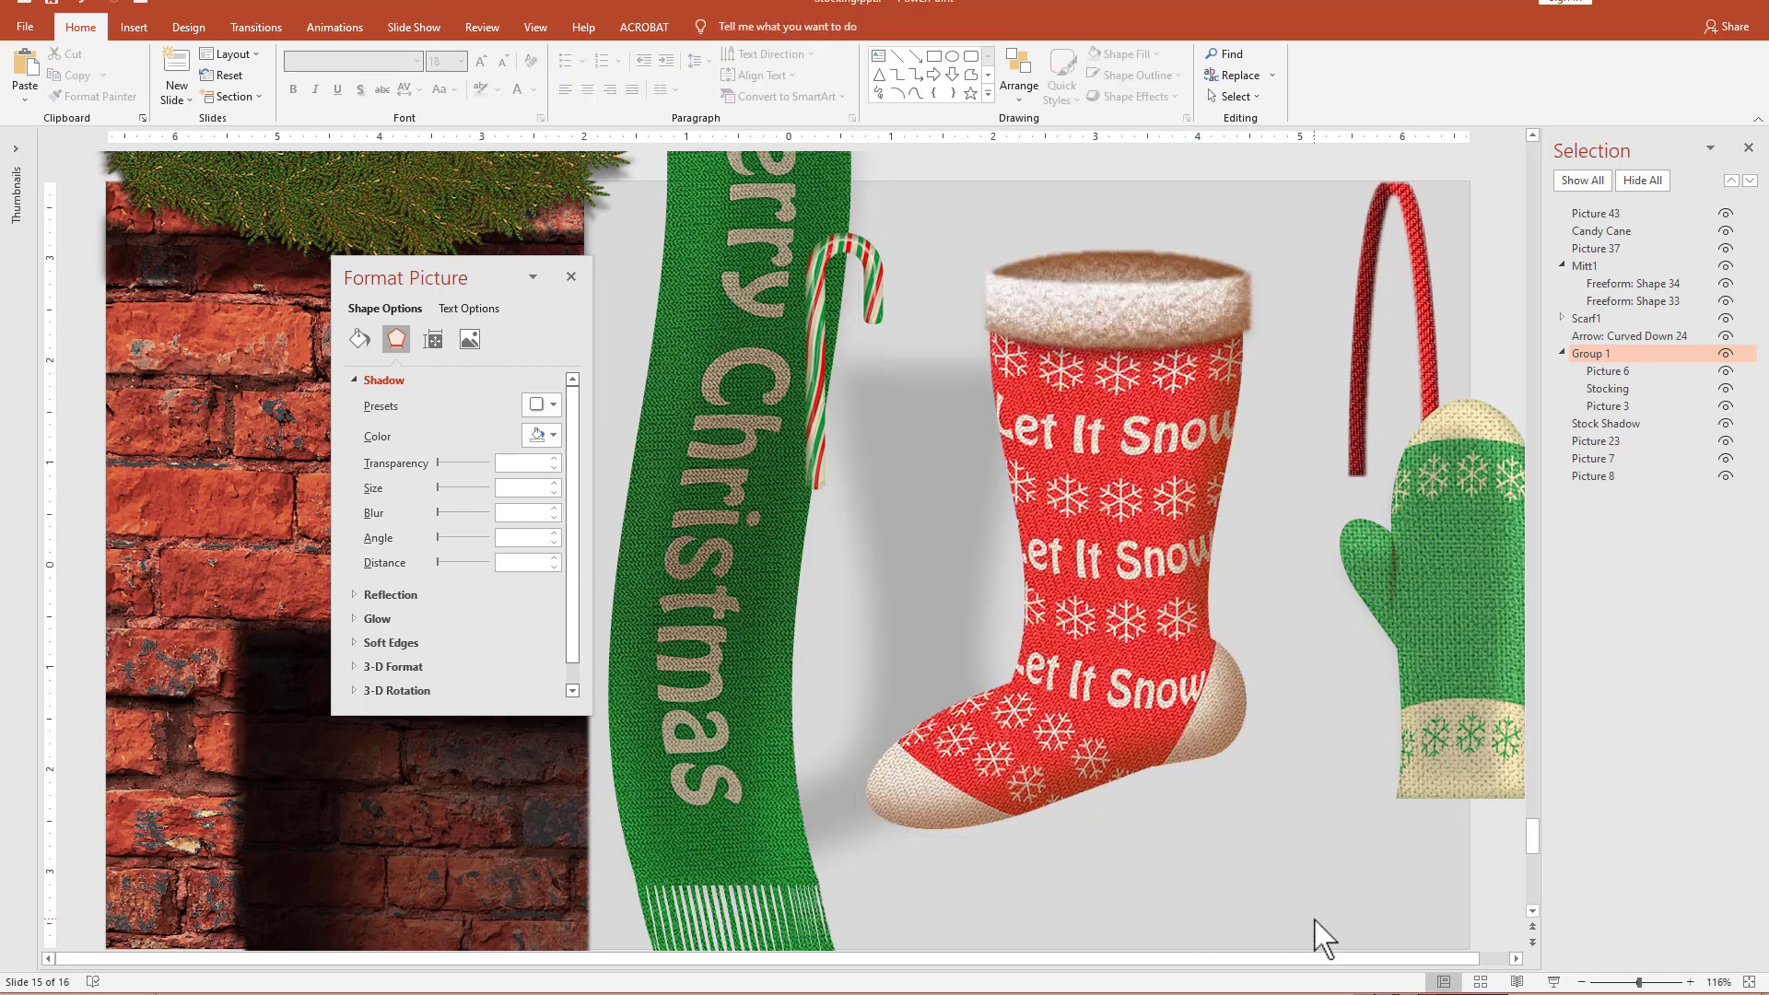
left_click(1072, 475)
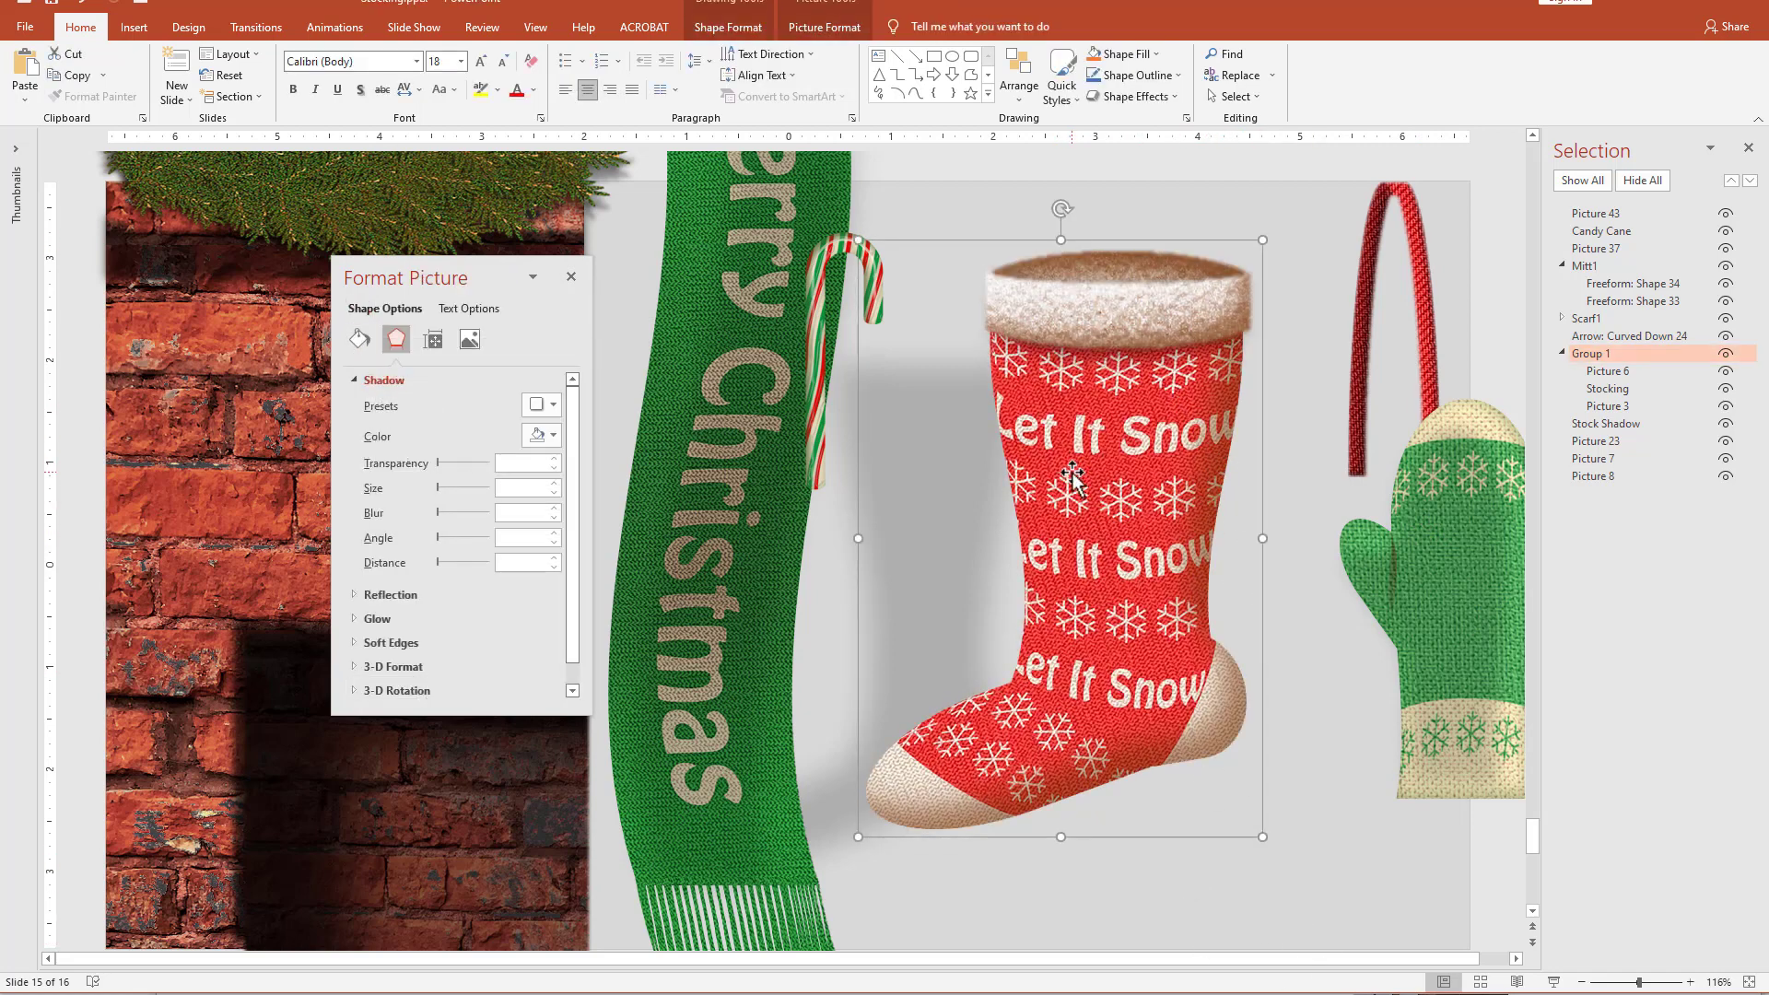
key("ctrl+shift+g")
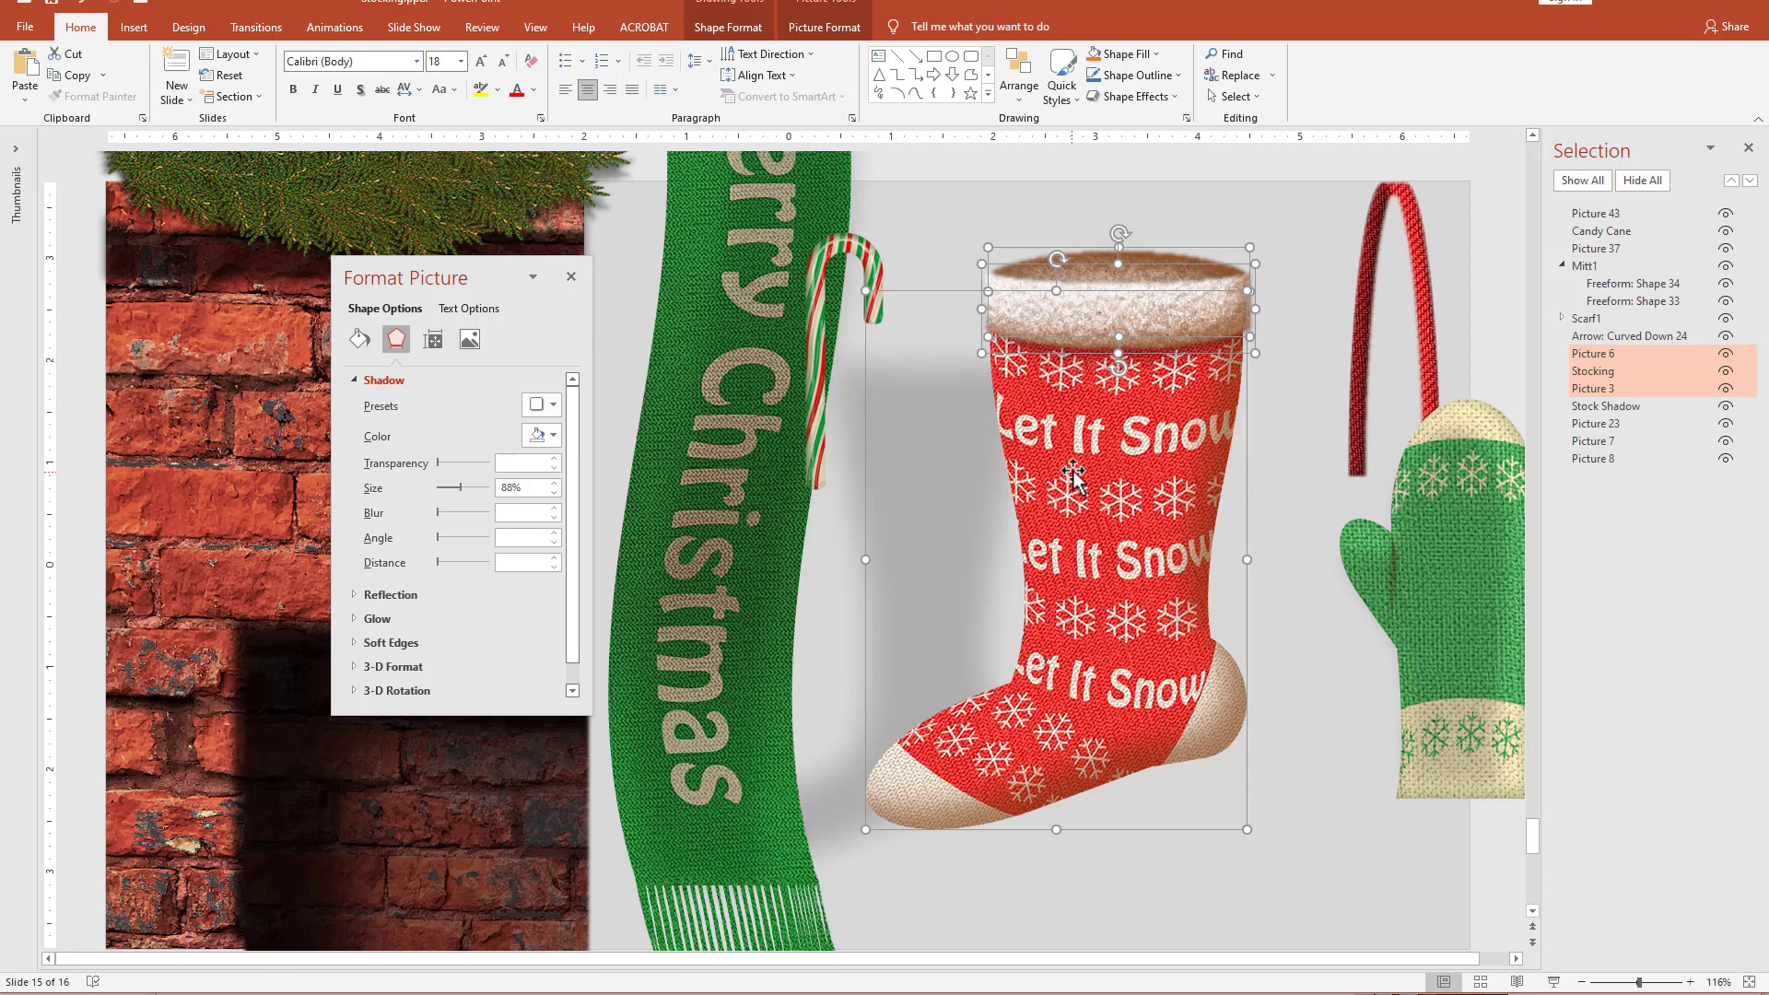
left_click(1290, 886)
left_click_drag(1506, 624, 1325, 596)
left_click(943, 334)
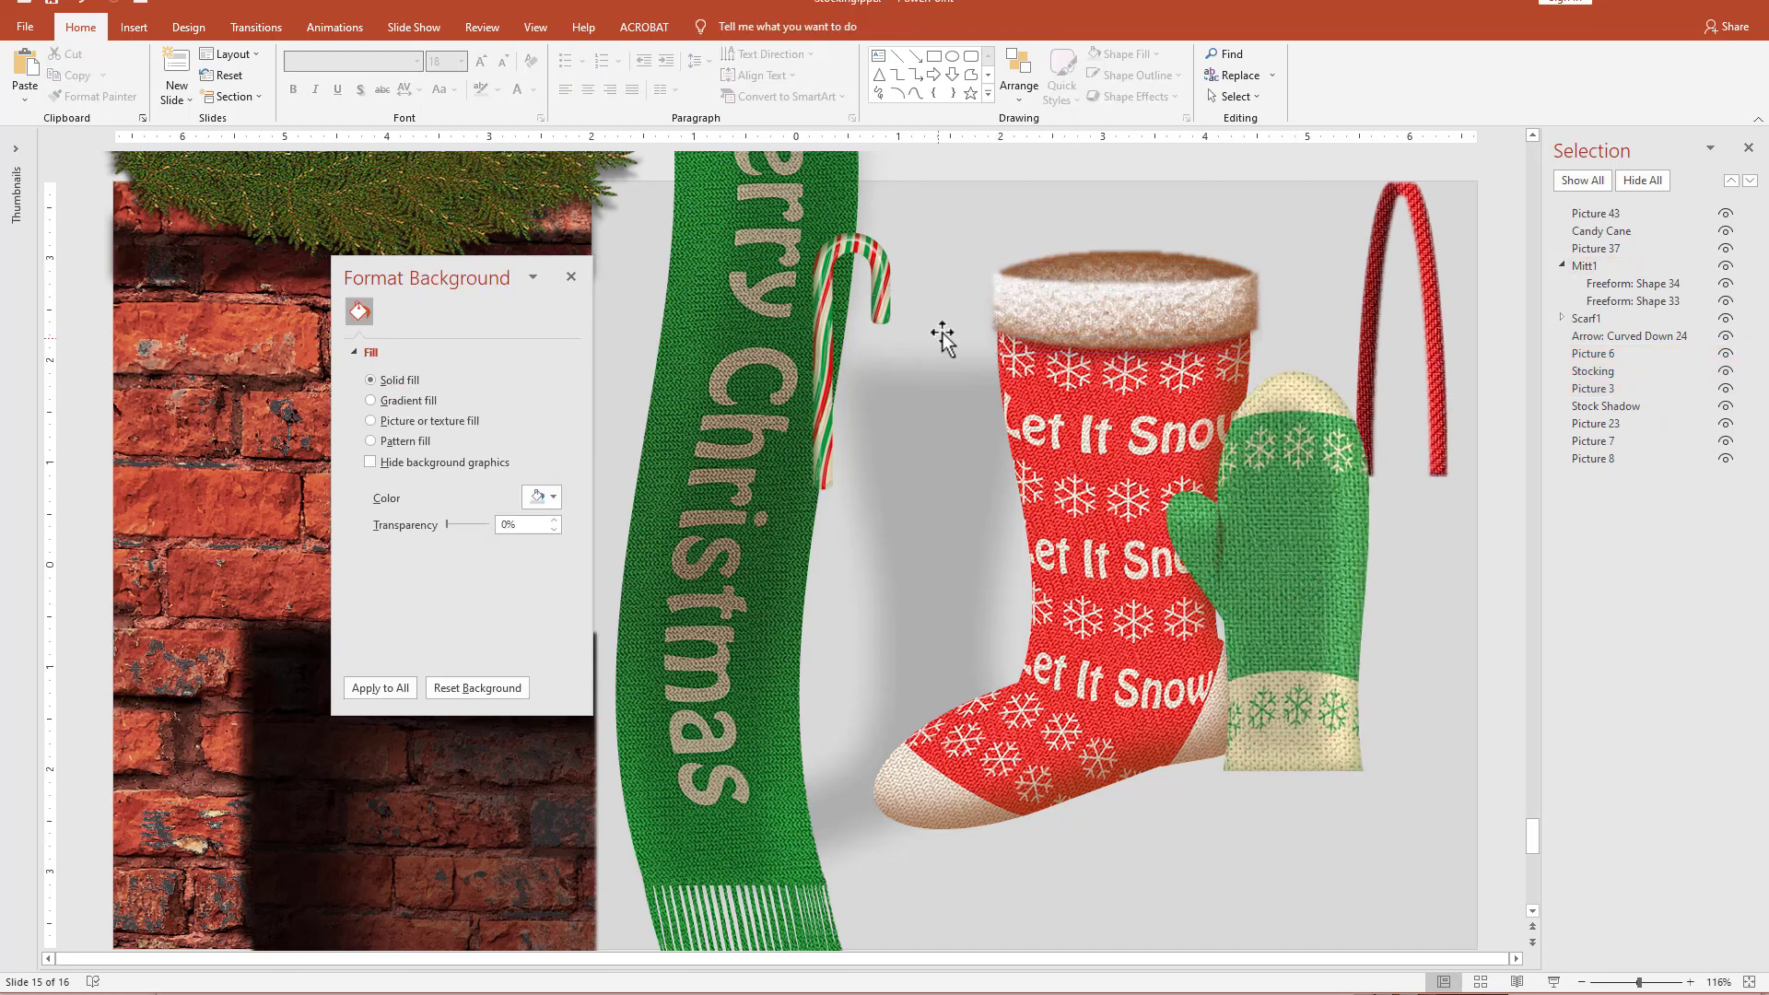
Rename the stocking's front fur cuff picture as "outer Trim".
left_click(1187, 311)
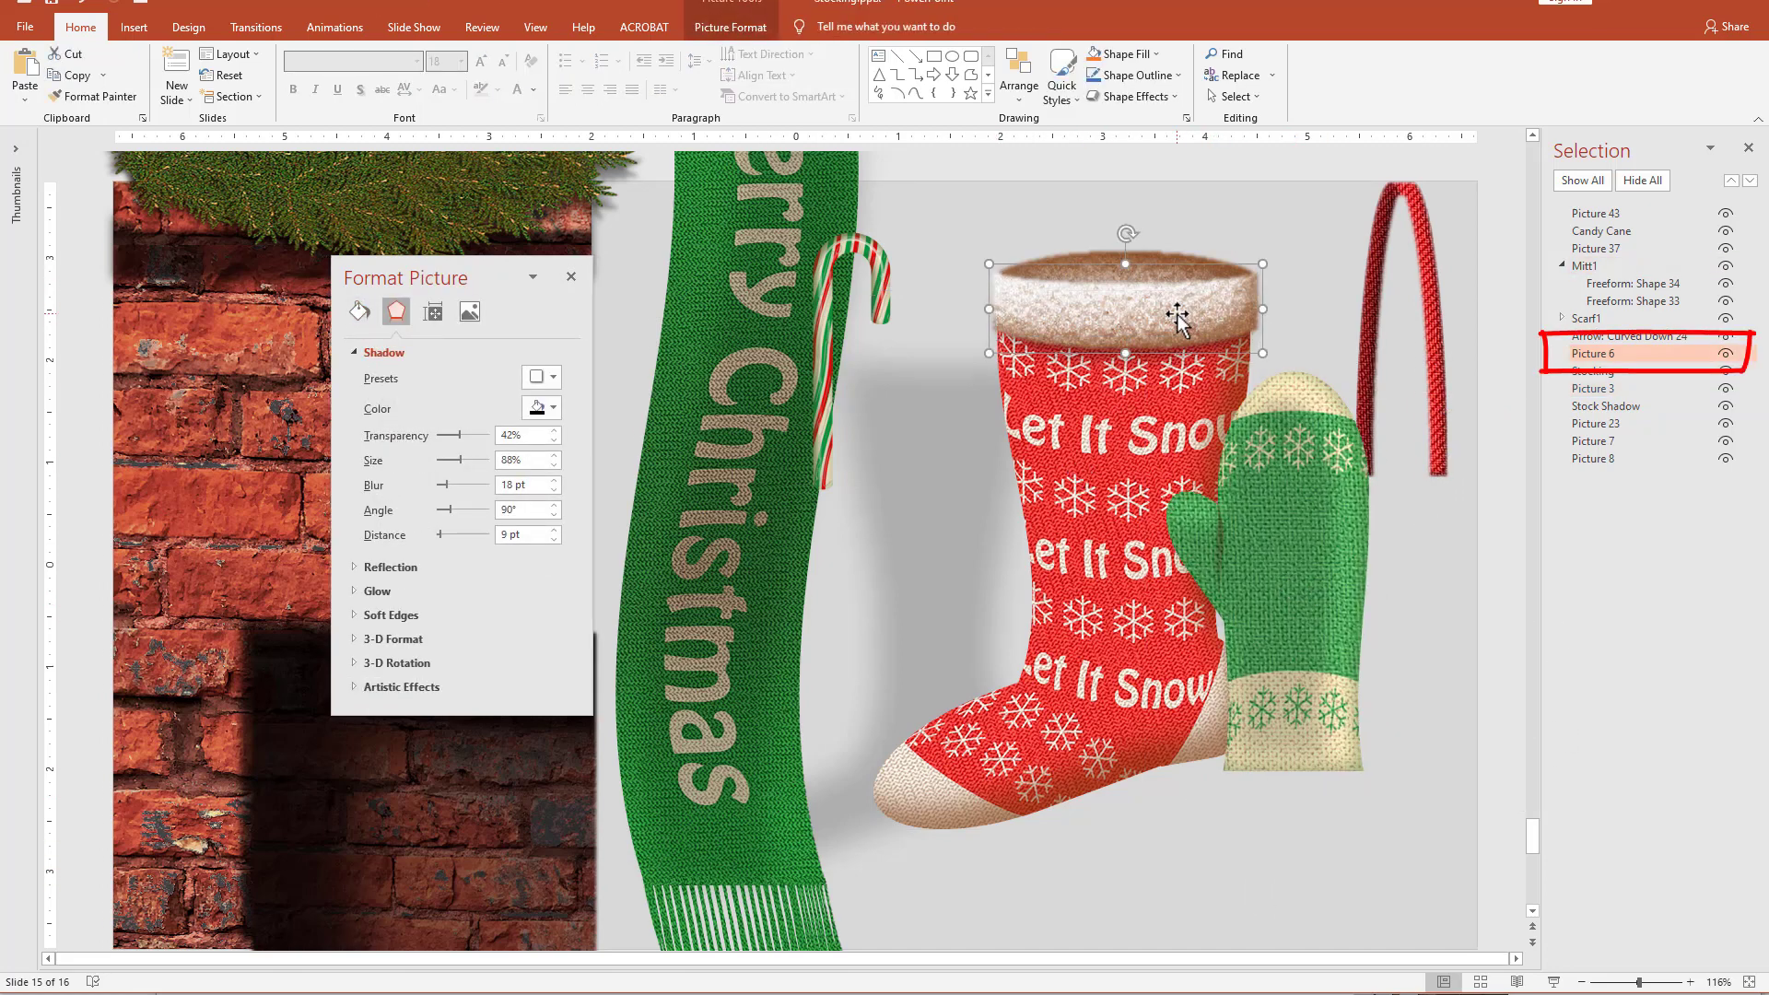
left_click(1612, 354)
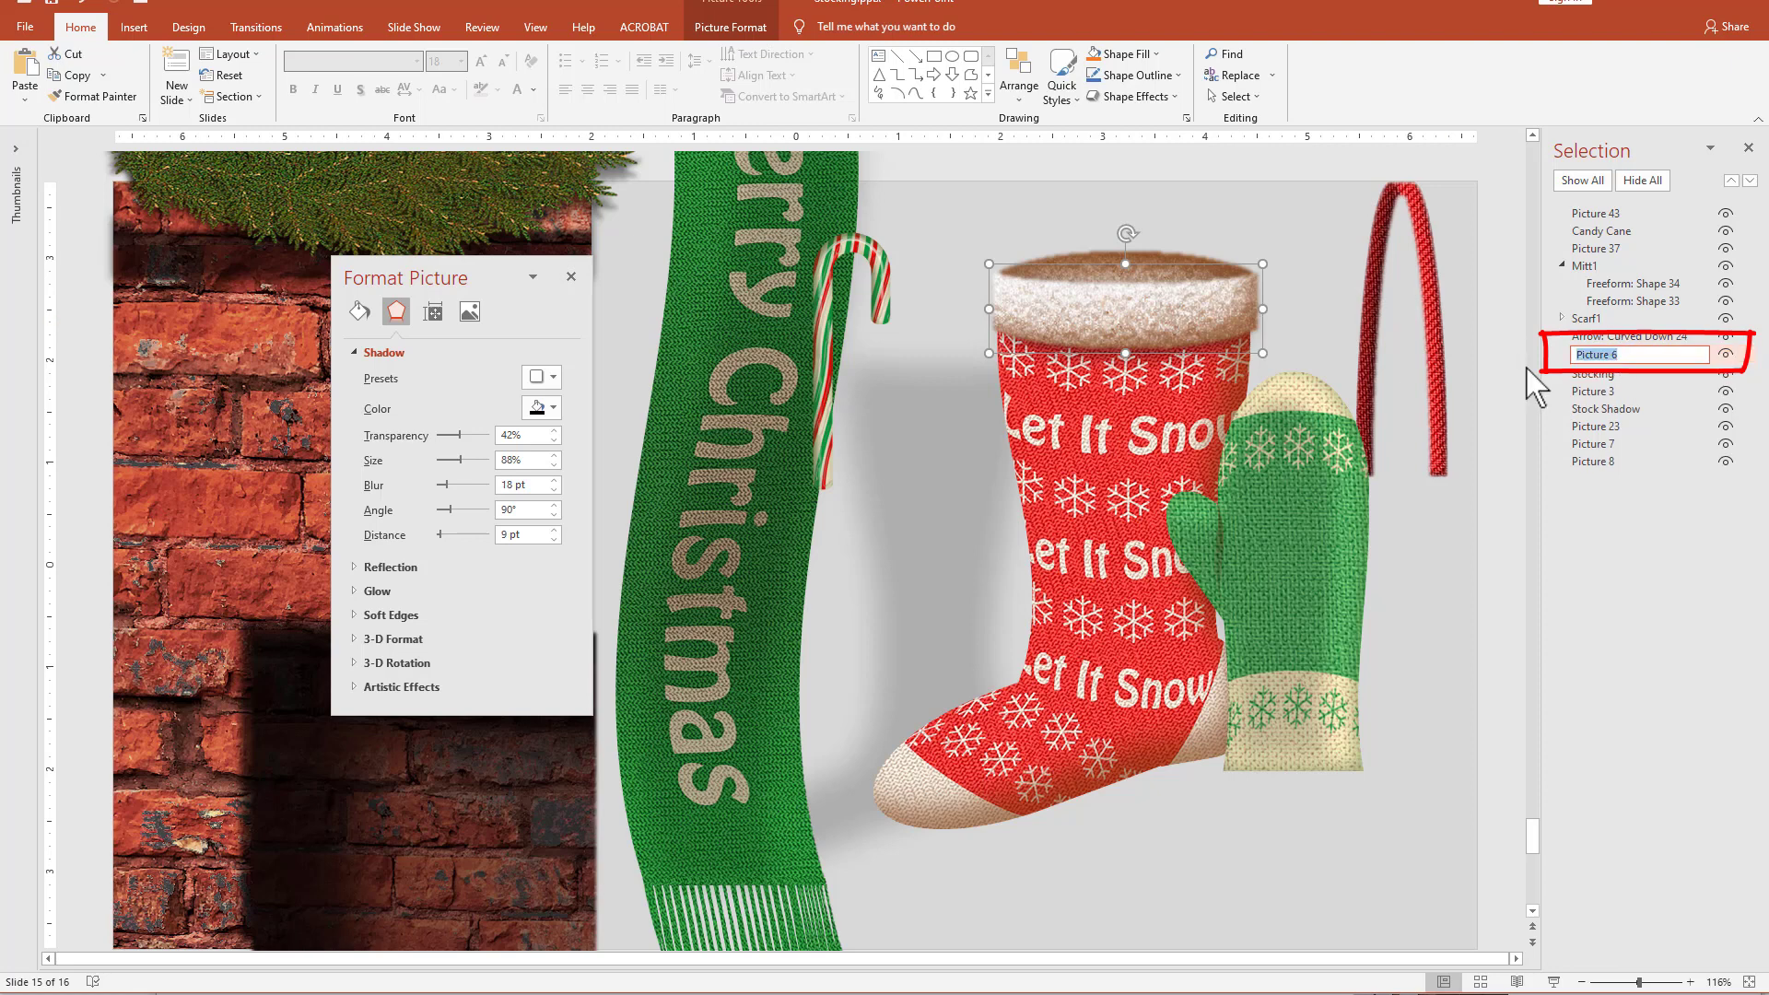
type("outer Trim")
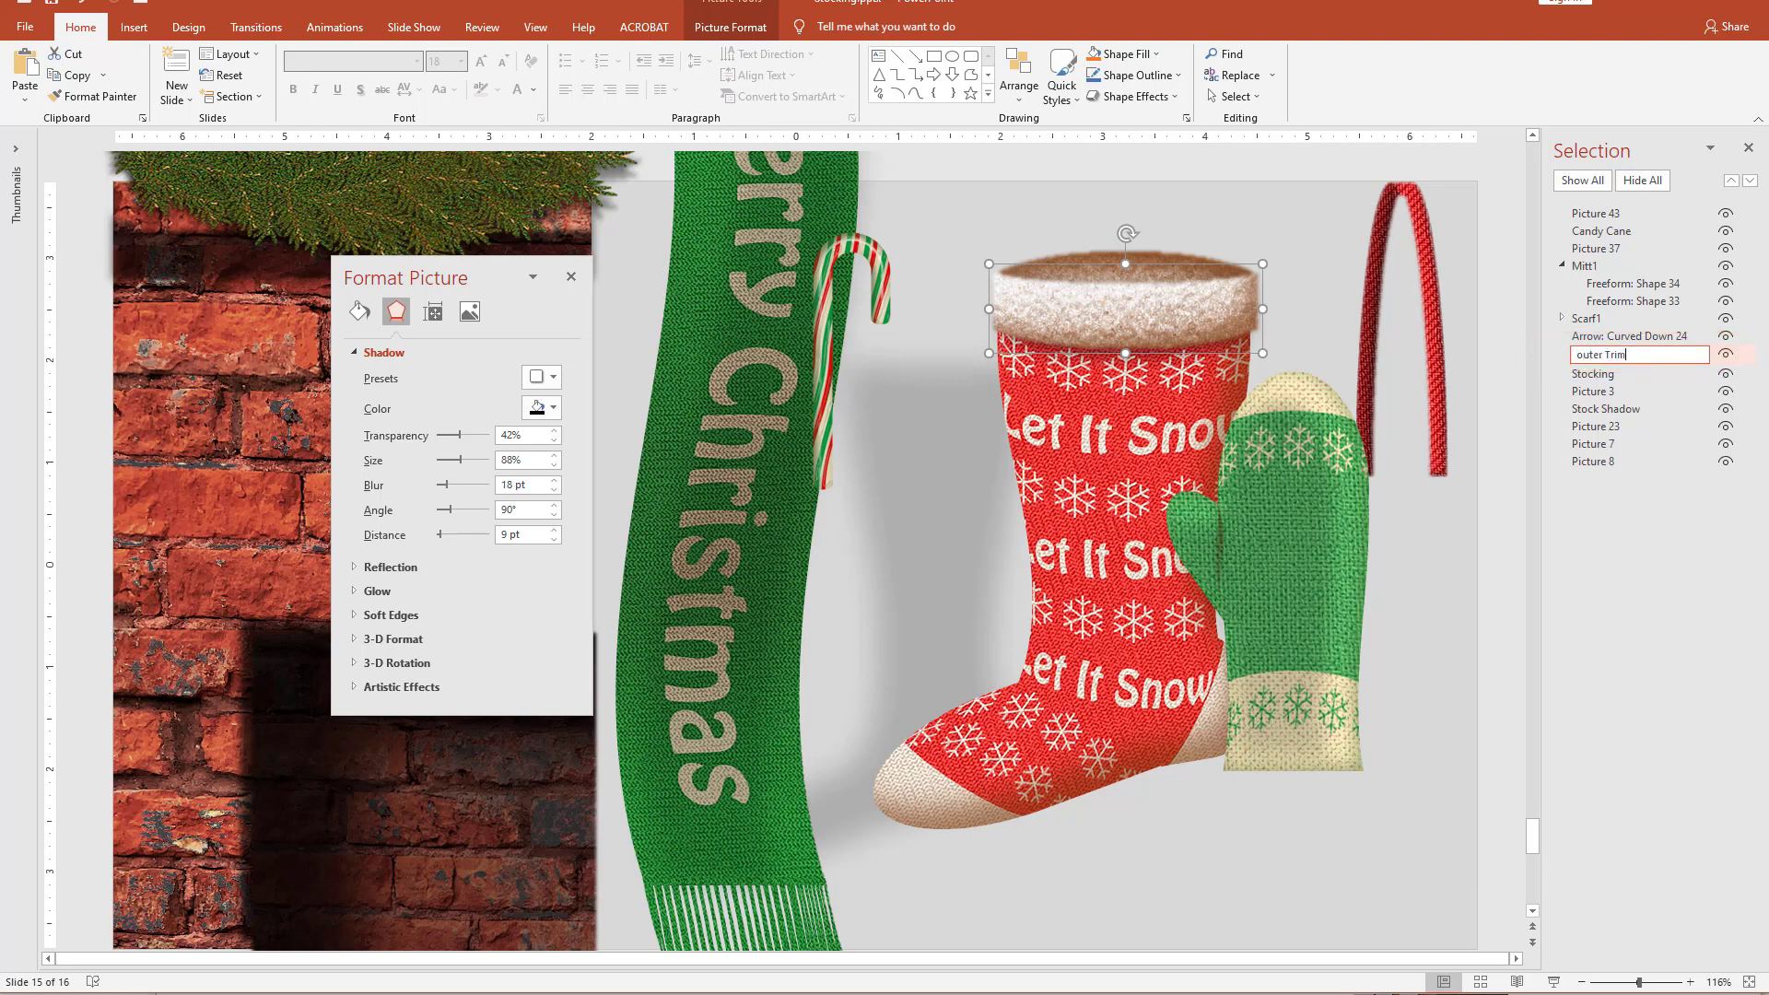
key("Return")
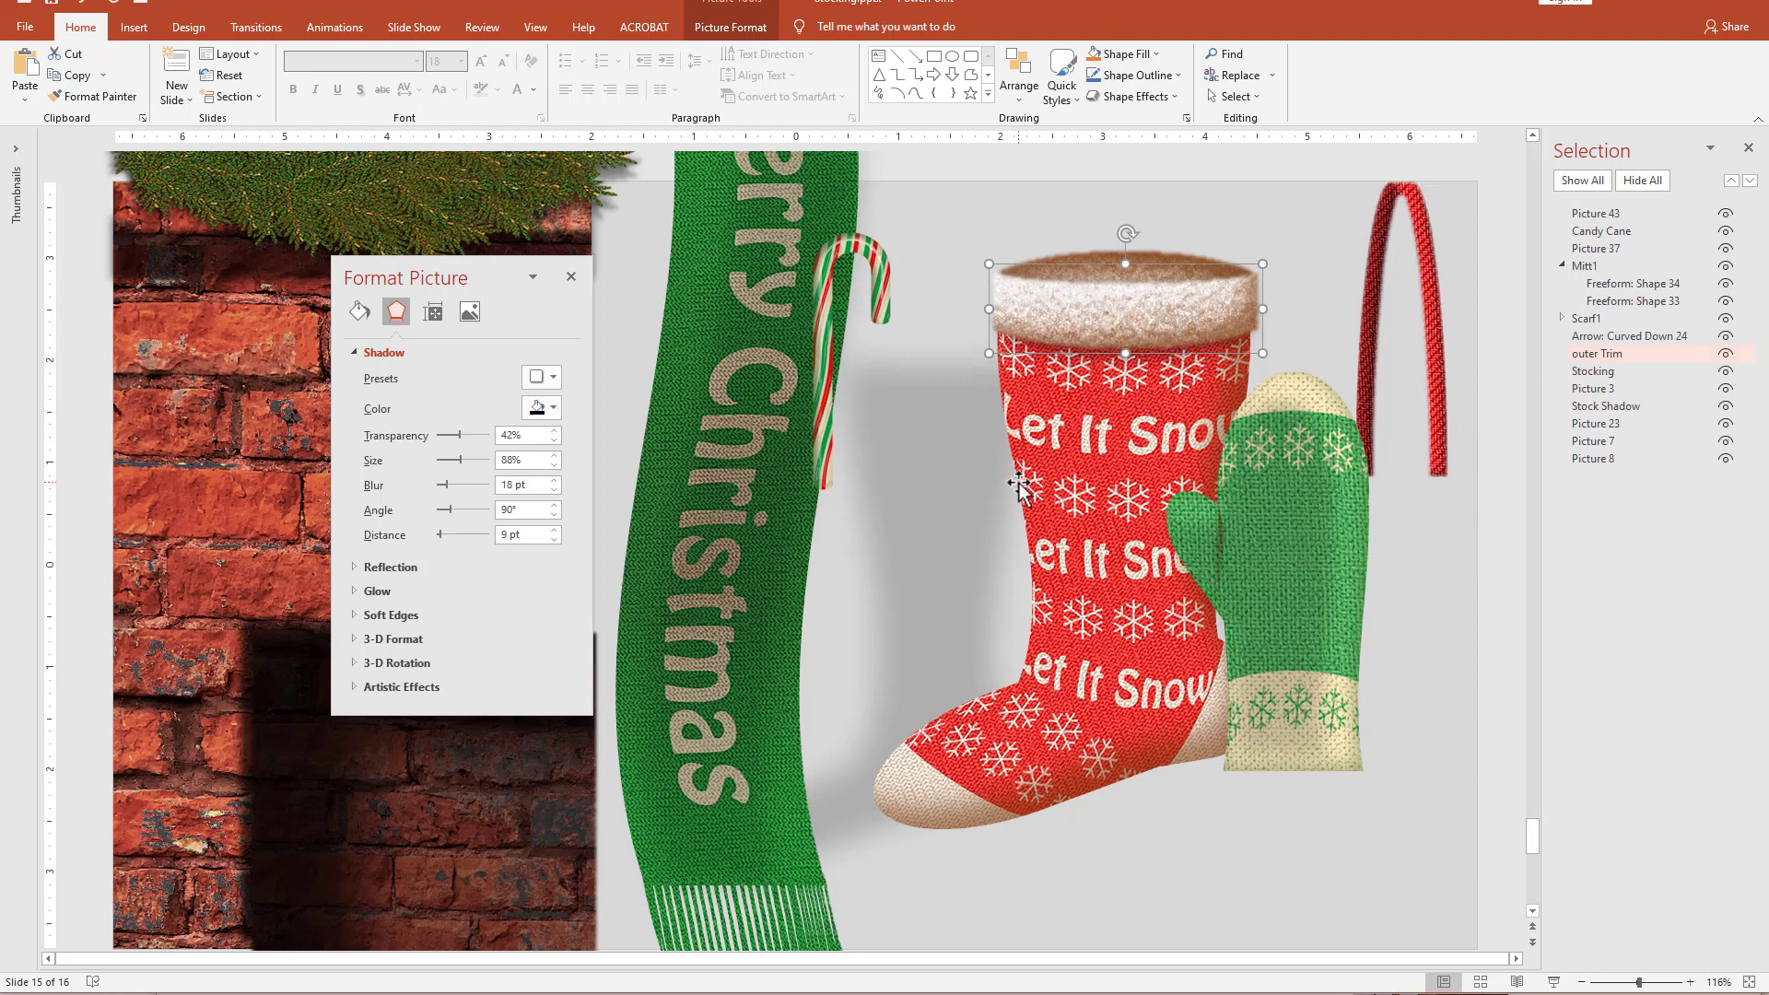
Place the green mitten over the stocking's opening and stack Mitt1 behind outer Trim and Stocking.
left_click(1264, 564)
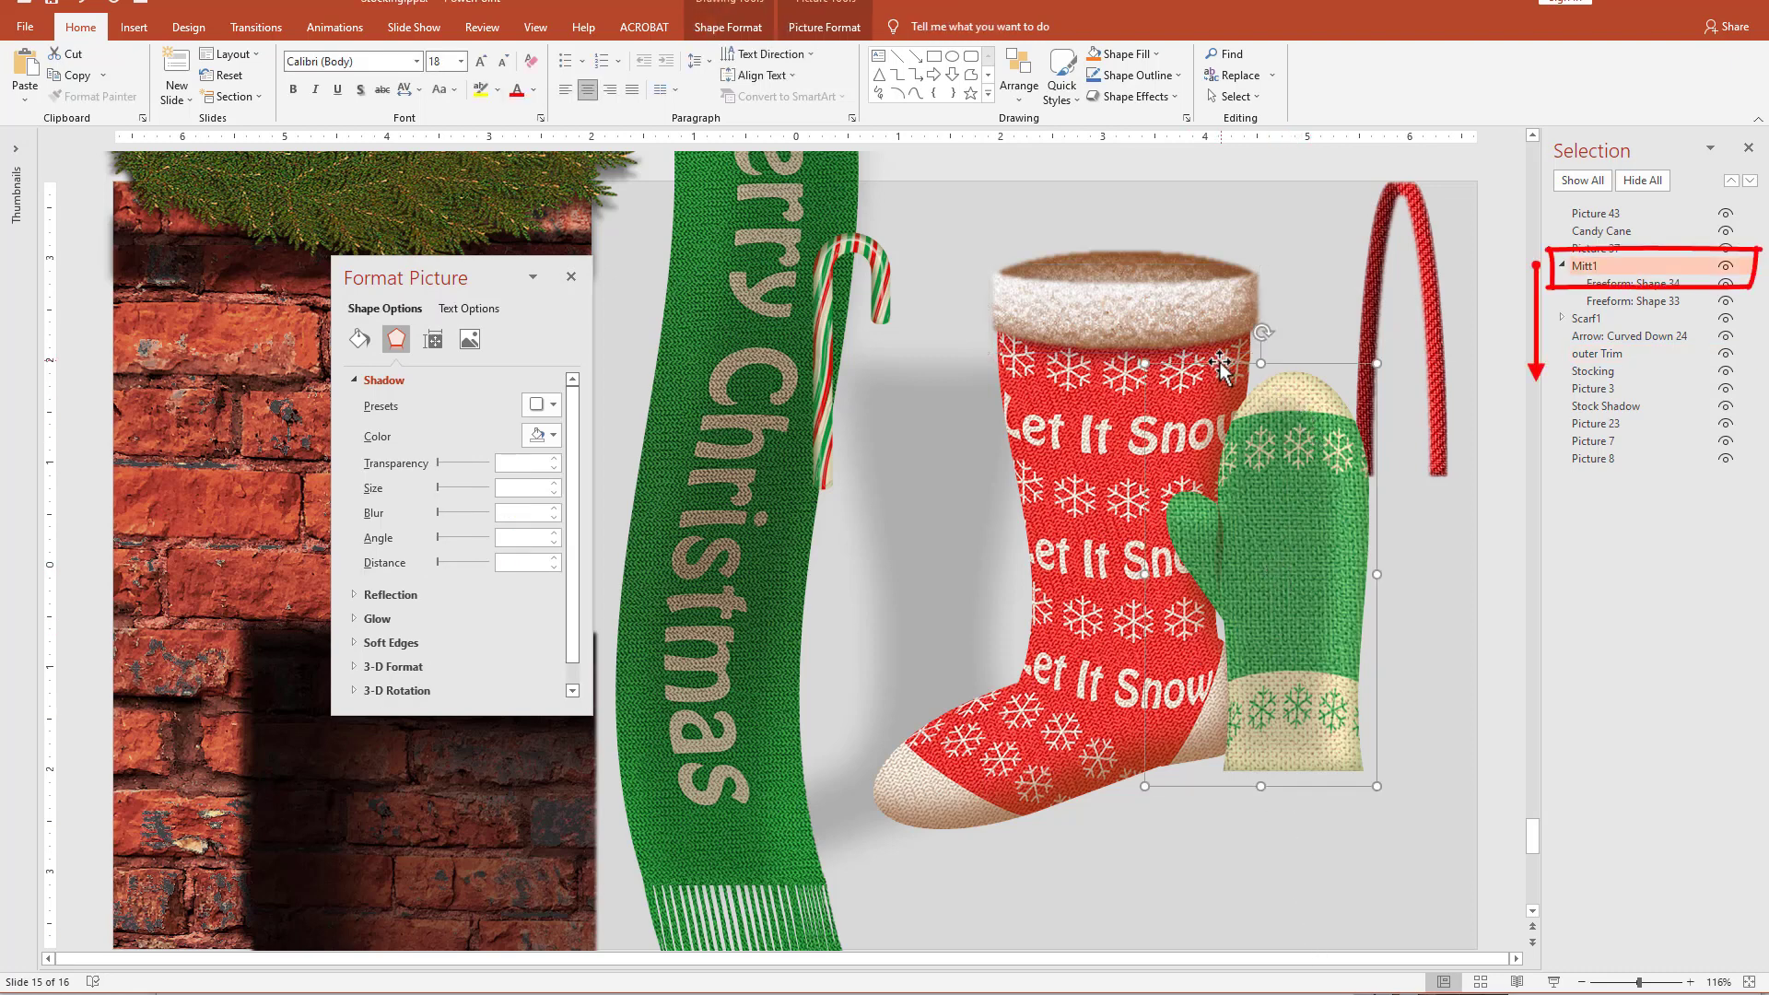
left_click_drag(1588, 267, 1606, 365)
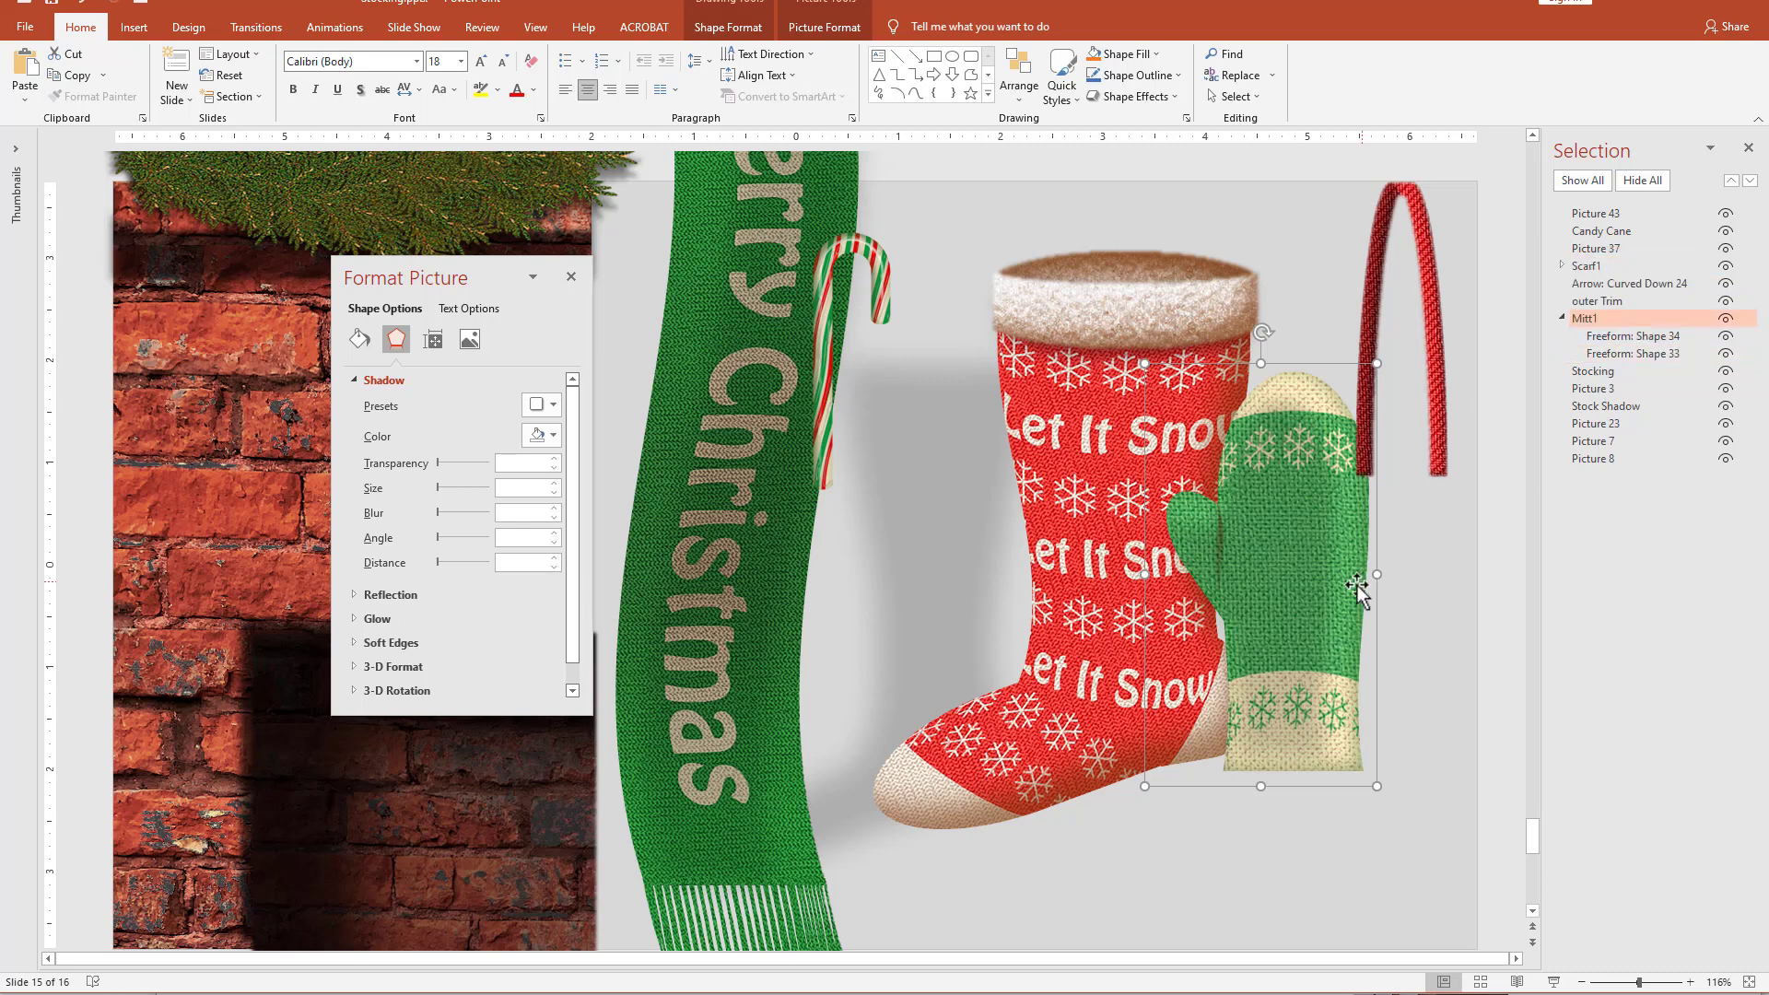
left_click_drag(1243, 562, 1095, 360)
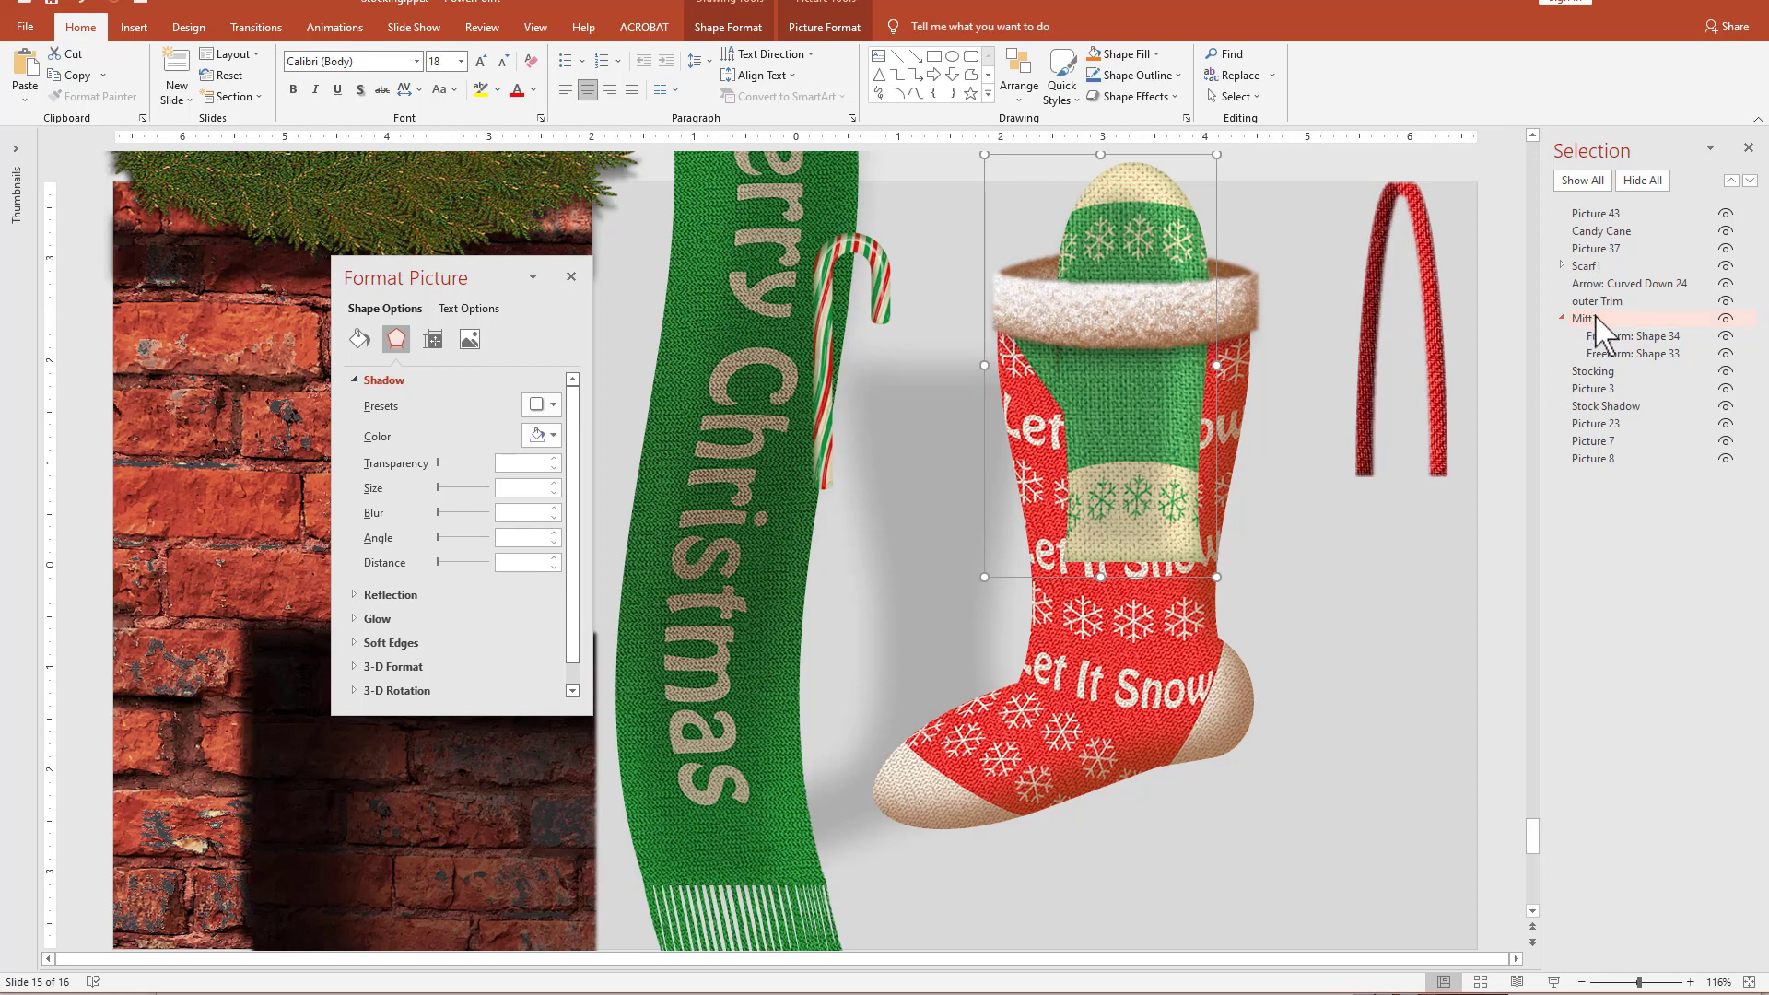
left_click_drag(1588, 318, 1579, 394)
Raise the mitten so its thumb clears the stocking's cuff, and scale the mitten down slightly.
scroll(1364, 949, "up", 2)
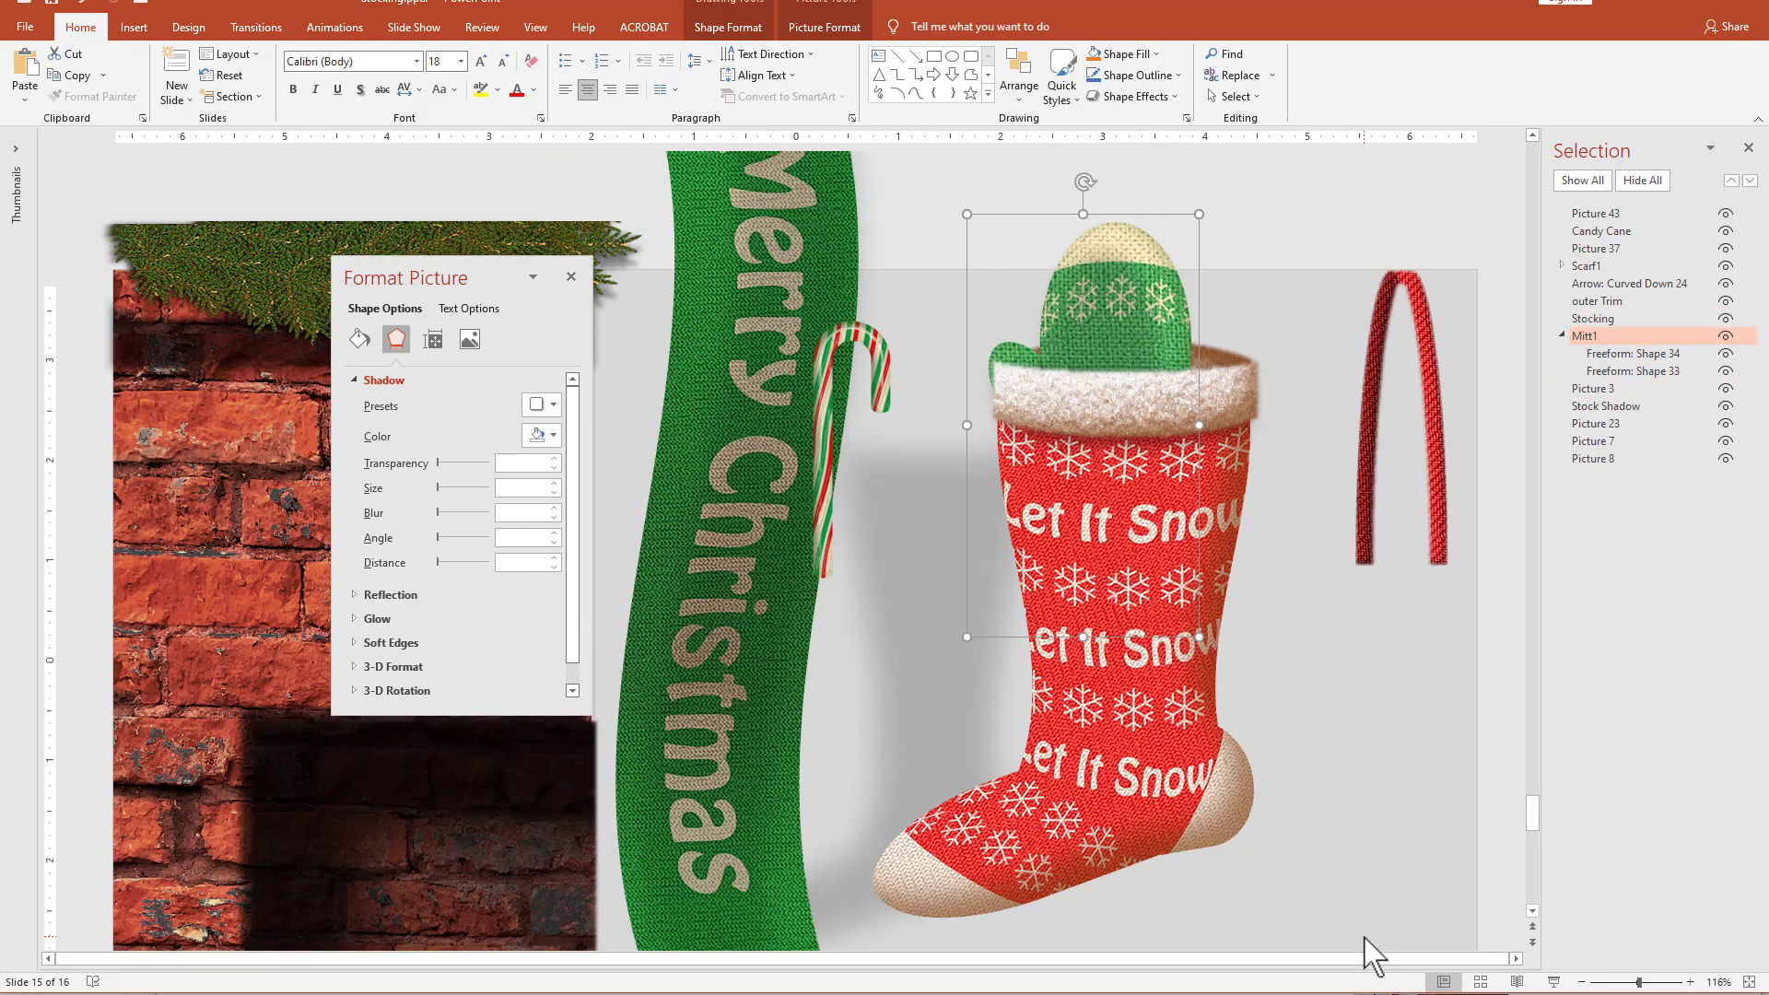
left_click_drag(1069, 277, 1074, 250)
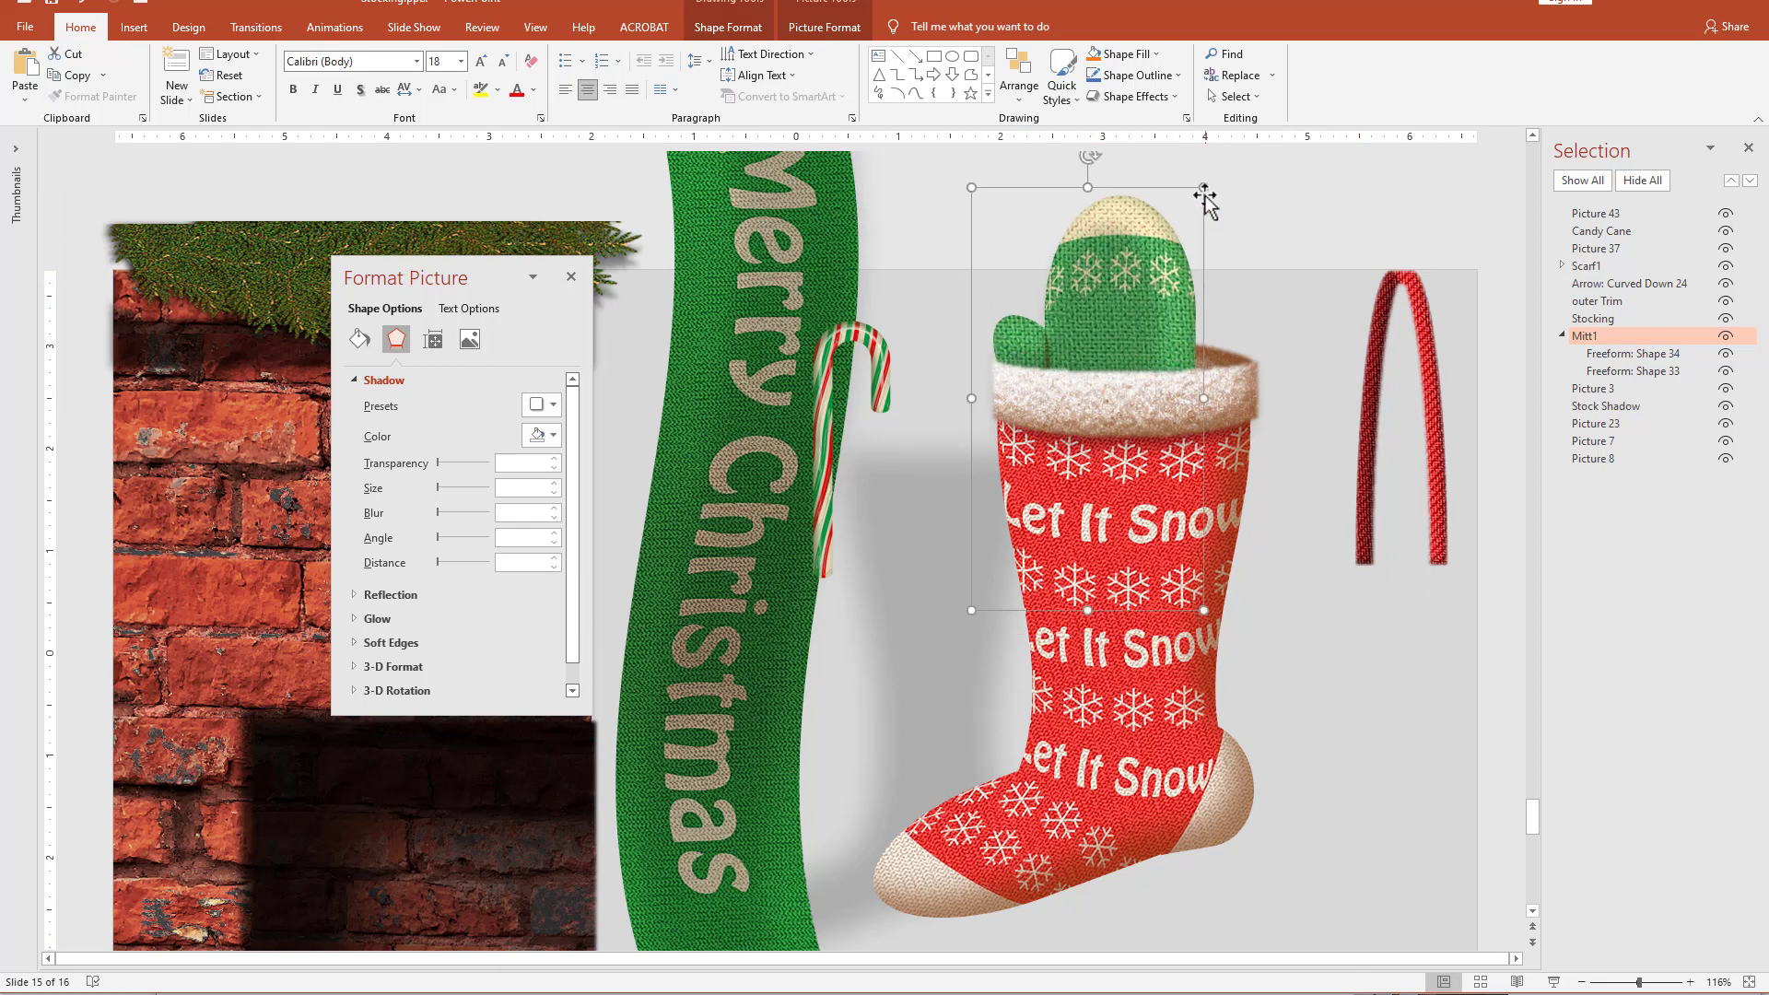
left_click_drag(1207, 187, 1195, 204)
Duplicate the mitten beside the original and rename the copy as Mitt2.
left_click_drag(1110, 289, 1219, 334)
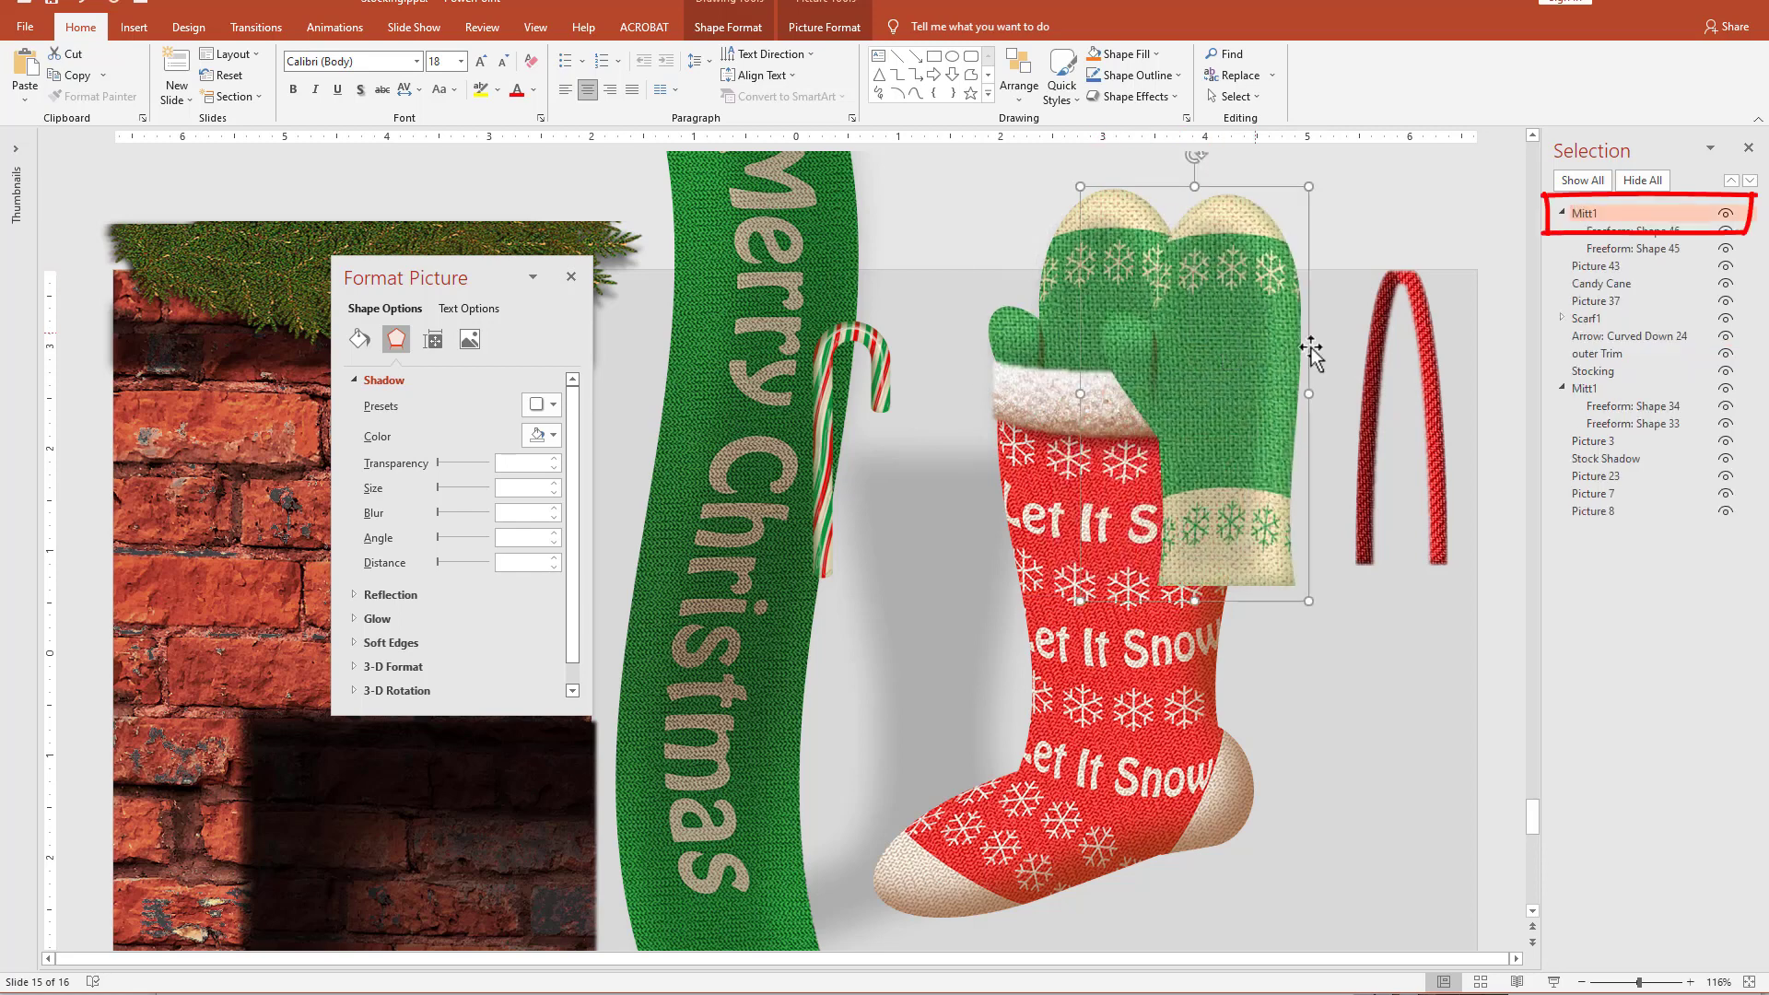
left_click(1608, 215)
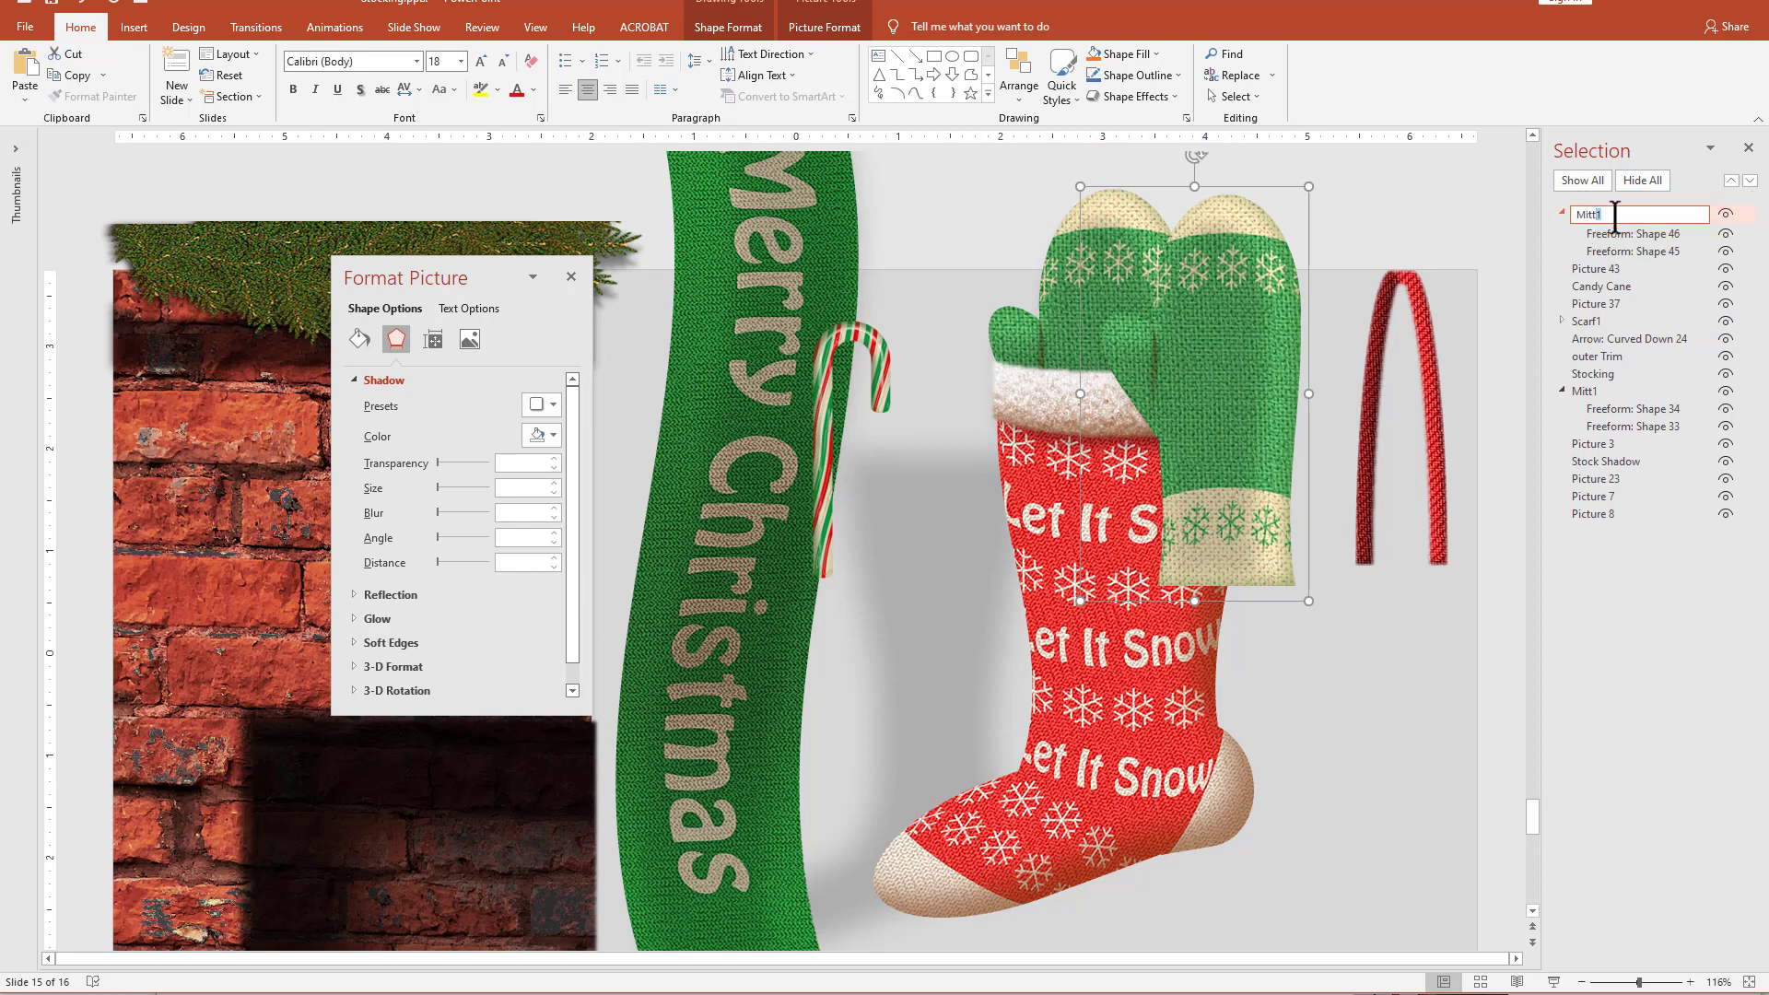
key("Return")
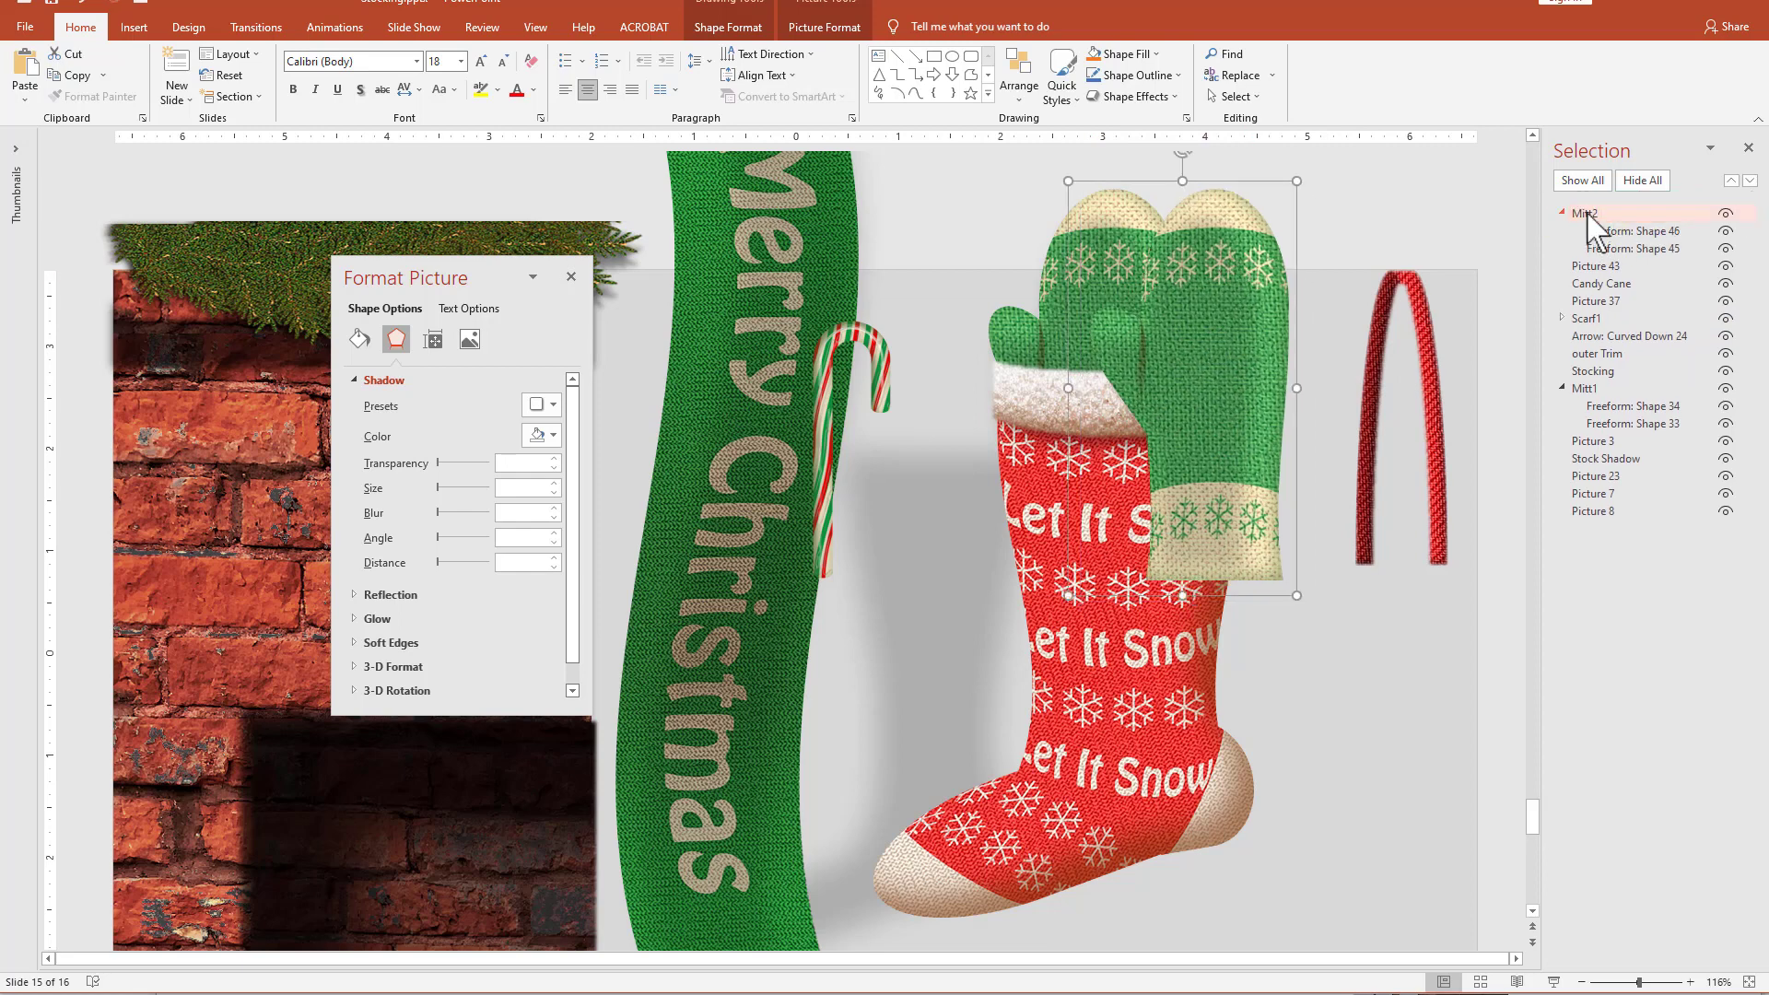
Stack Mitt2 directly behind Mitt1 and shift it closer to the first mitten inside the stocking.
left_click(1587, 214)
left_click_drag(1587, 214, 1587, 425)
left_click_drag(1219, 228, 1198, 225)
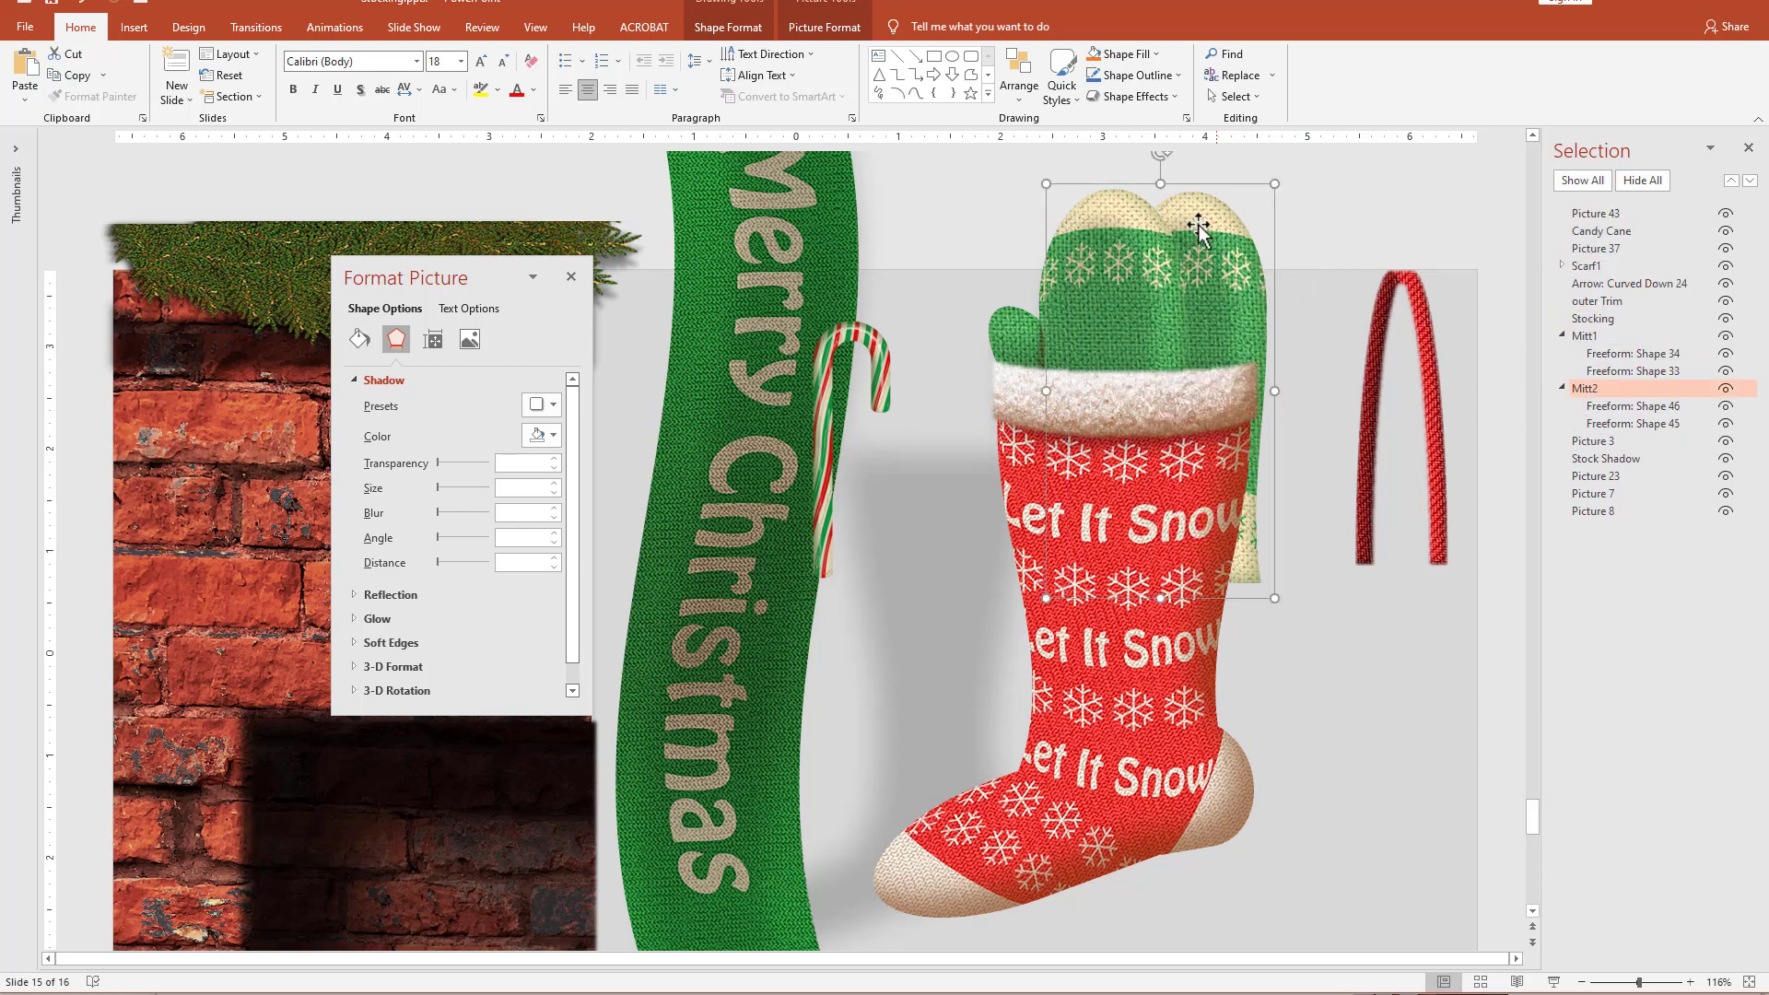
Flip Mitt2 horizontally and adjust its position so its thumb sticks out on the opposite side of the cuff.
left_click(825, 27)
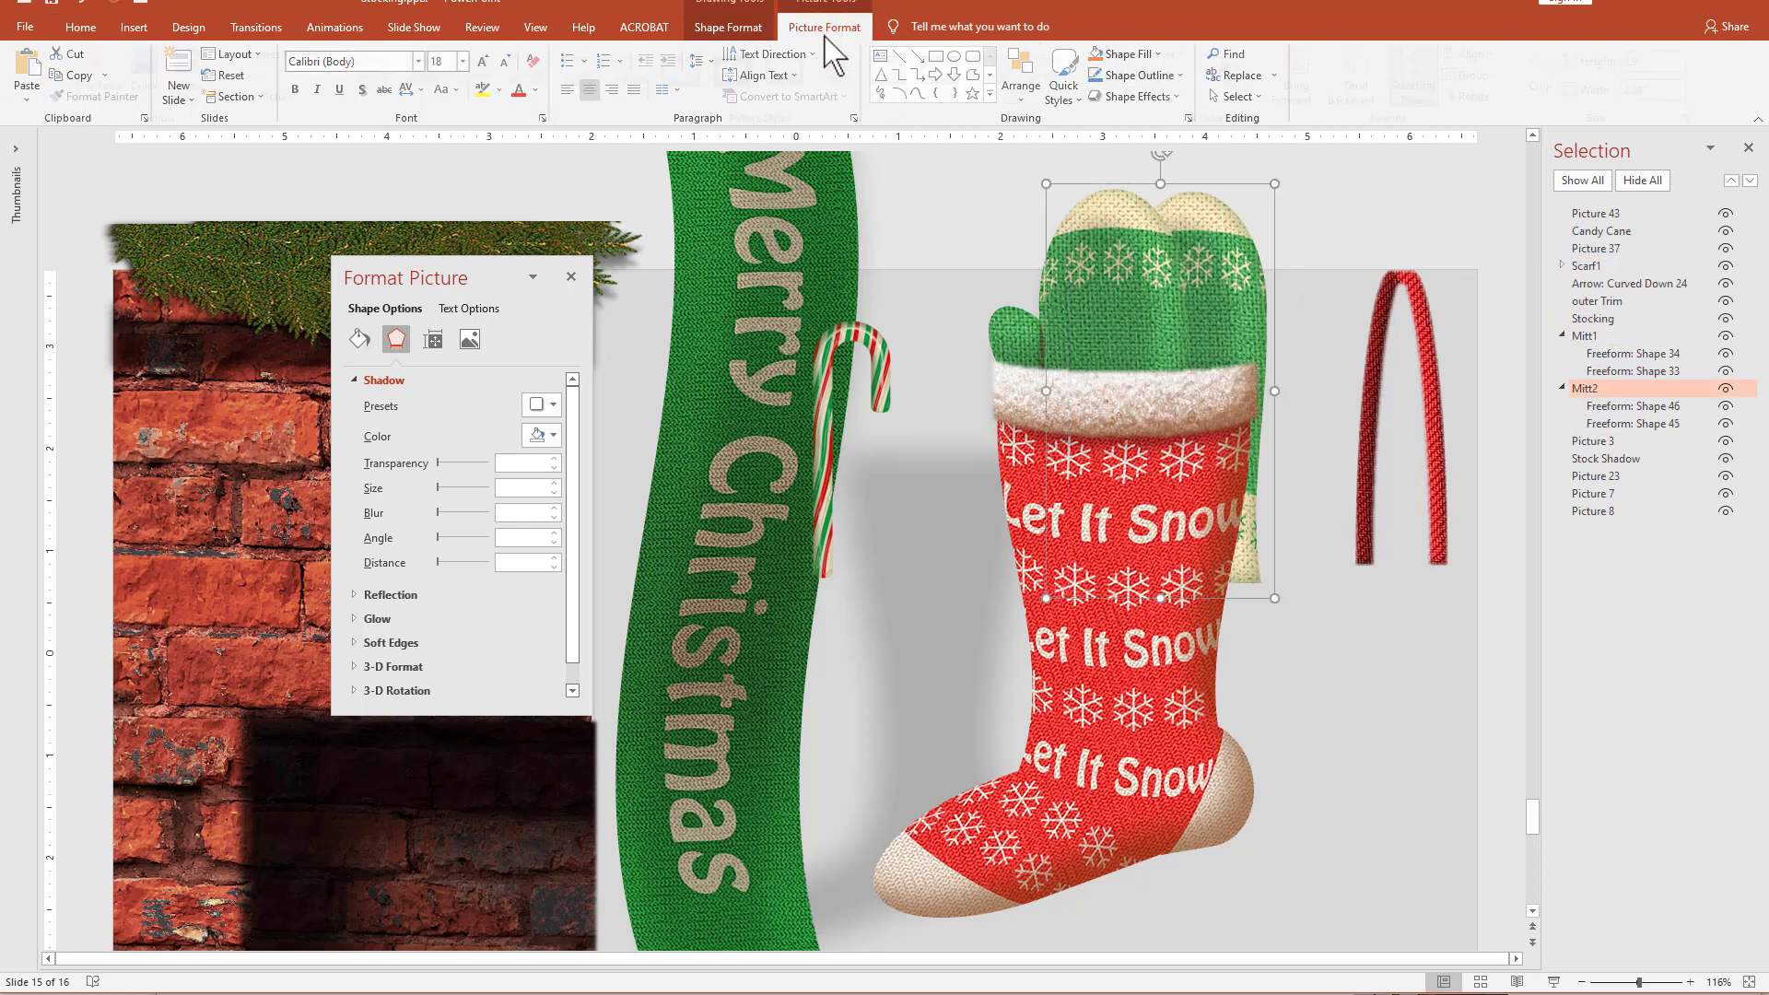
left_click(1485, 96)
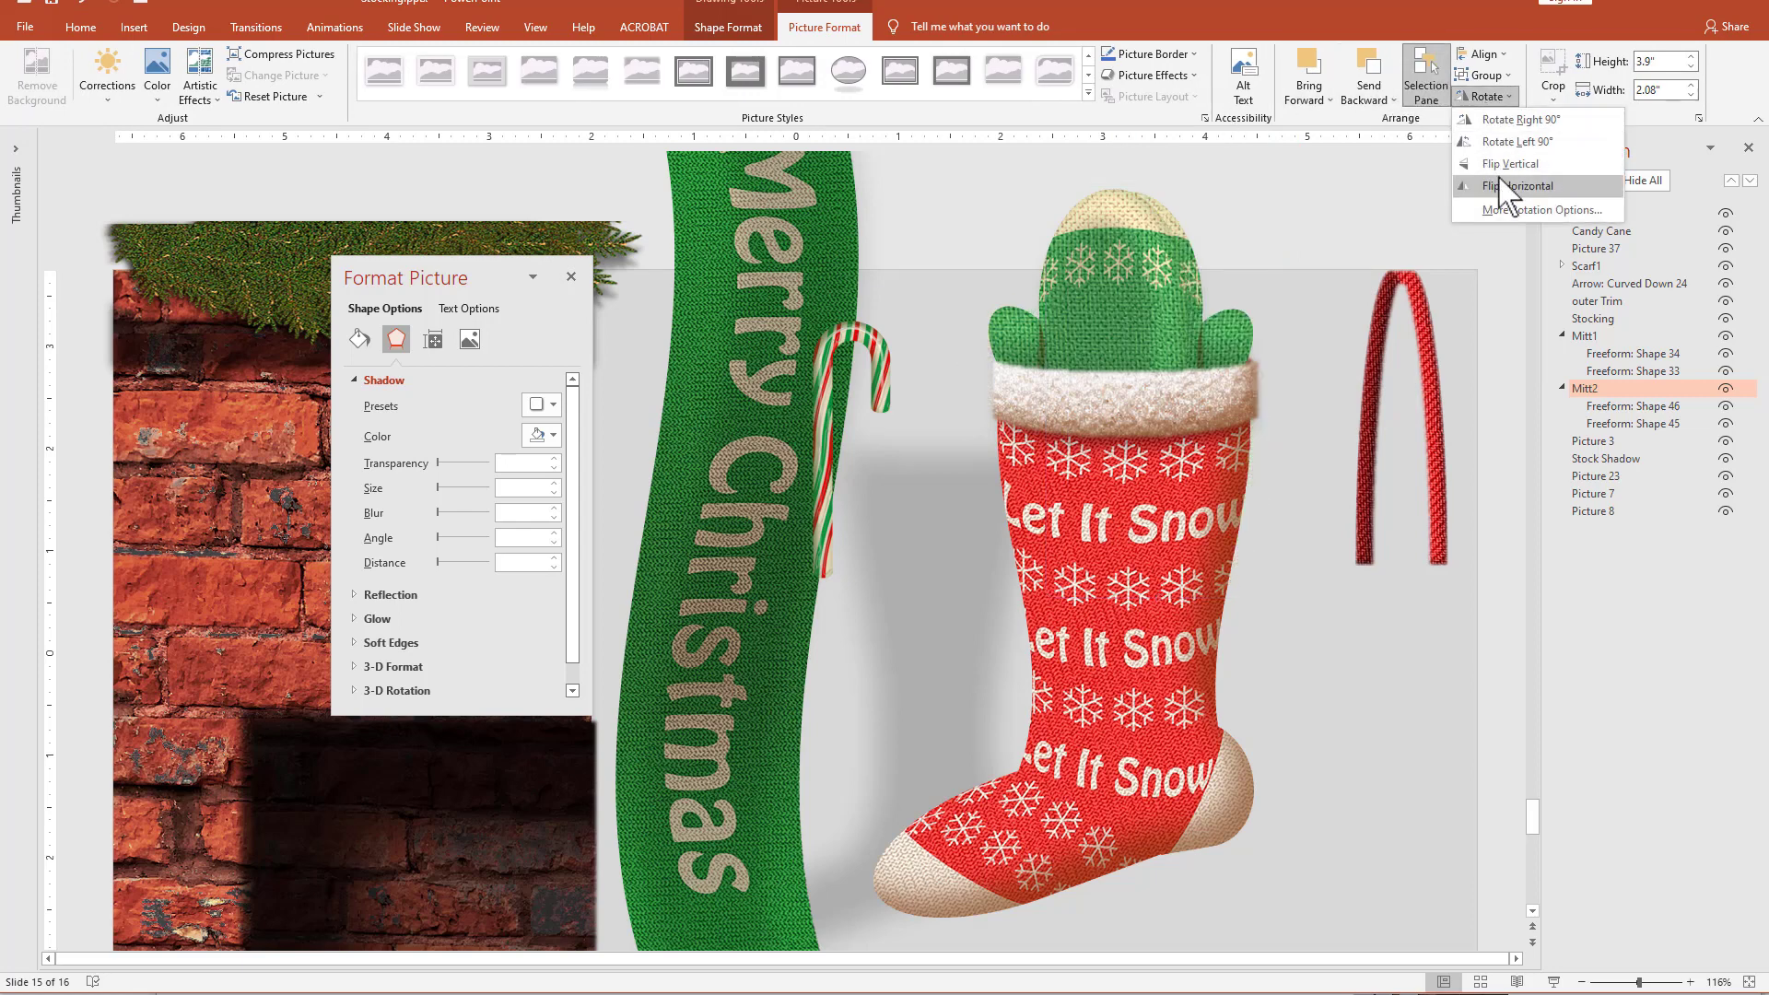
left_click(1502, 180)
left_click_drag(1235, 316, 1238, 295)
scroll(1211, 303, "down", 1)
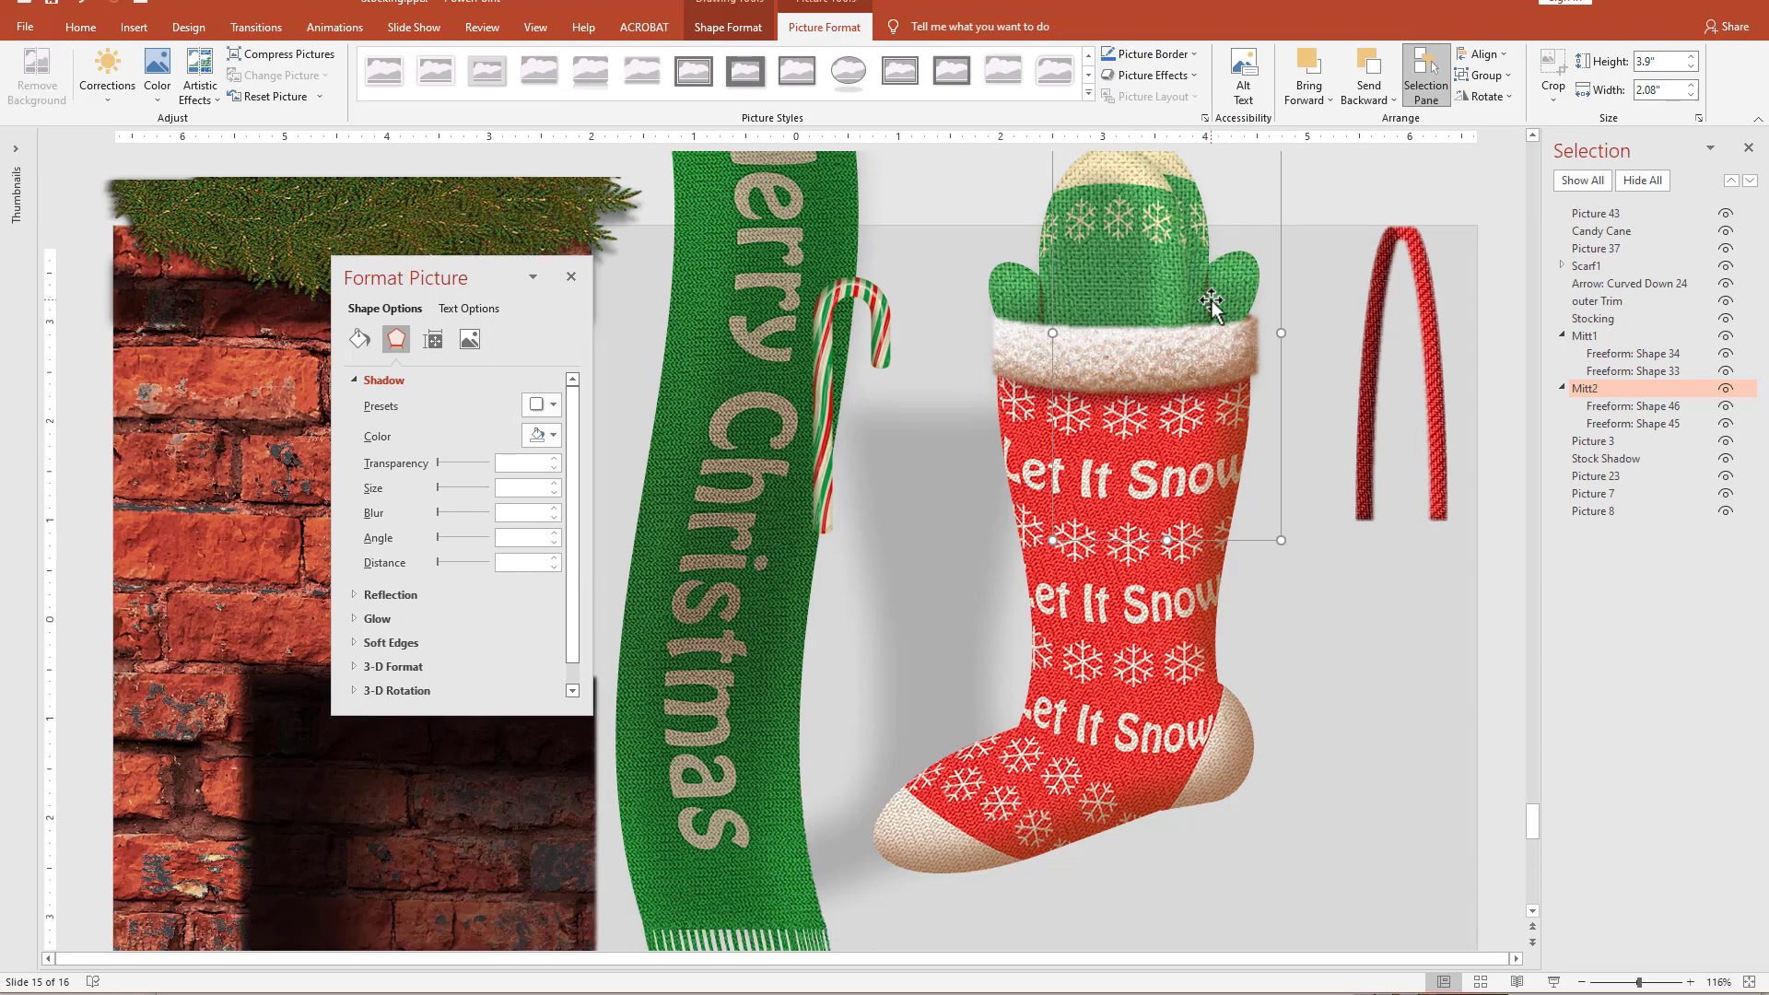
Tilt Mitt2 slightly clockwise and Mitt1 slightly counterclockwise, and offset both mittens so they peek out of the stocking at different heights.
scroll(1211, 303, "up", 2)
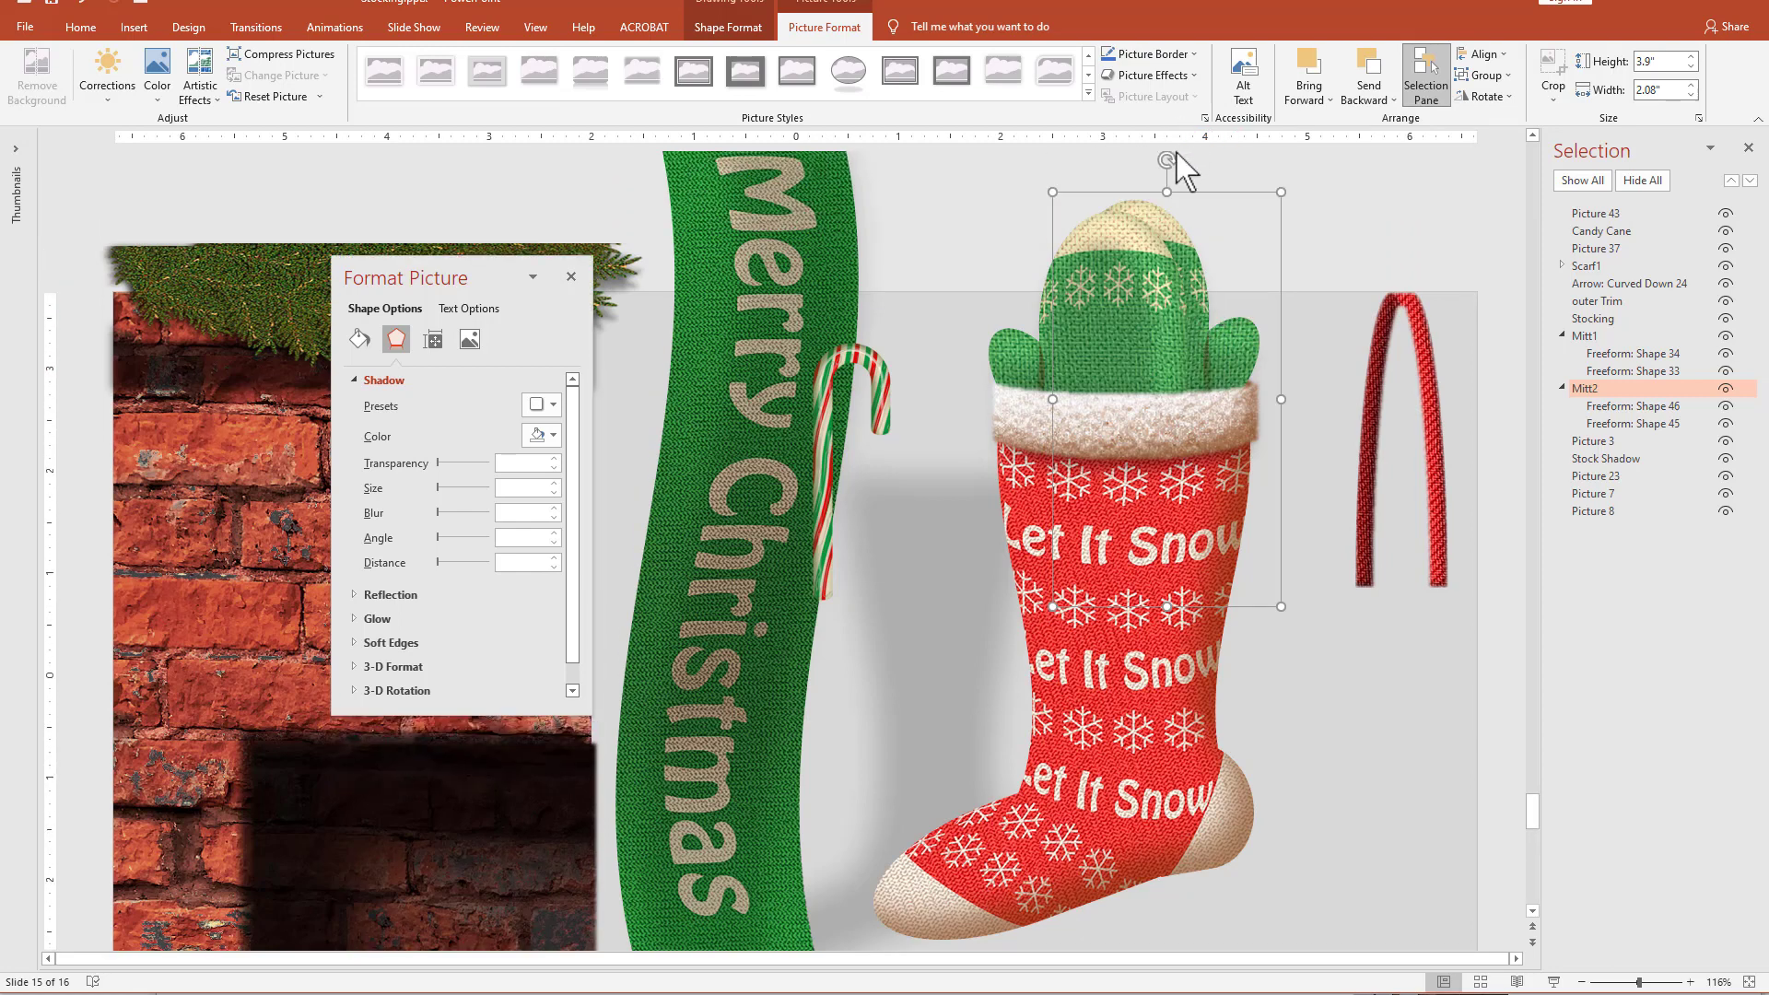
left_click_drag(1170, 164, 1214, 176)
left_click_drag(1212, 332, 1198, 342)
left_click_drag(1114, 255, 1103, 256)
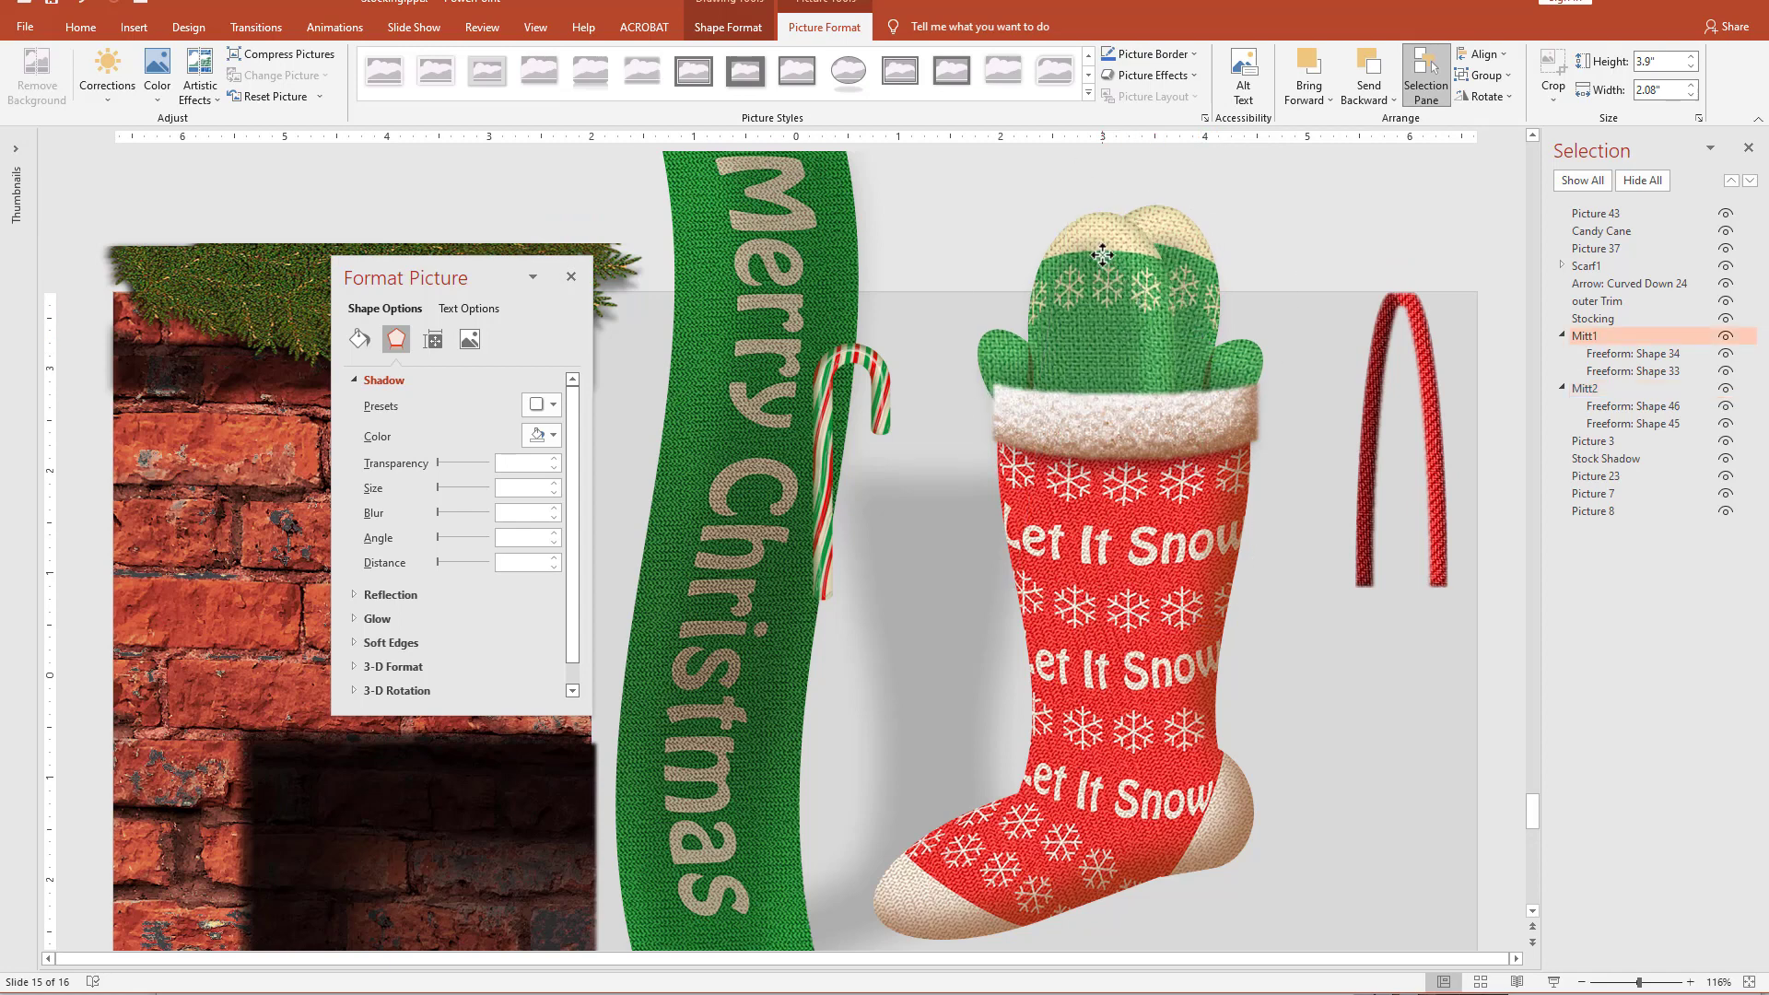
left_click_drag(1069, 173, 1050, 176)
left_click_drag(1133, 330, 1198, 320)
Duplicate the striped candy cane and place the copy over the lower end of the red cane.
left_click(1318, 235)
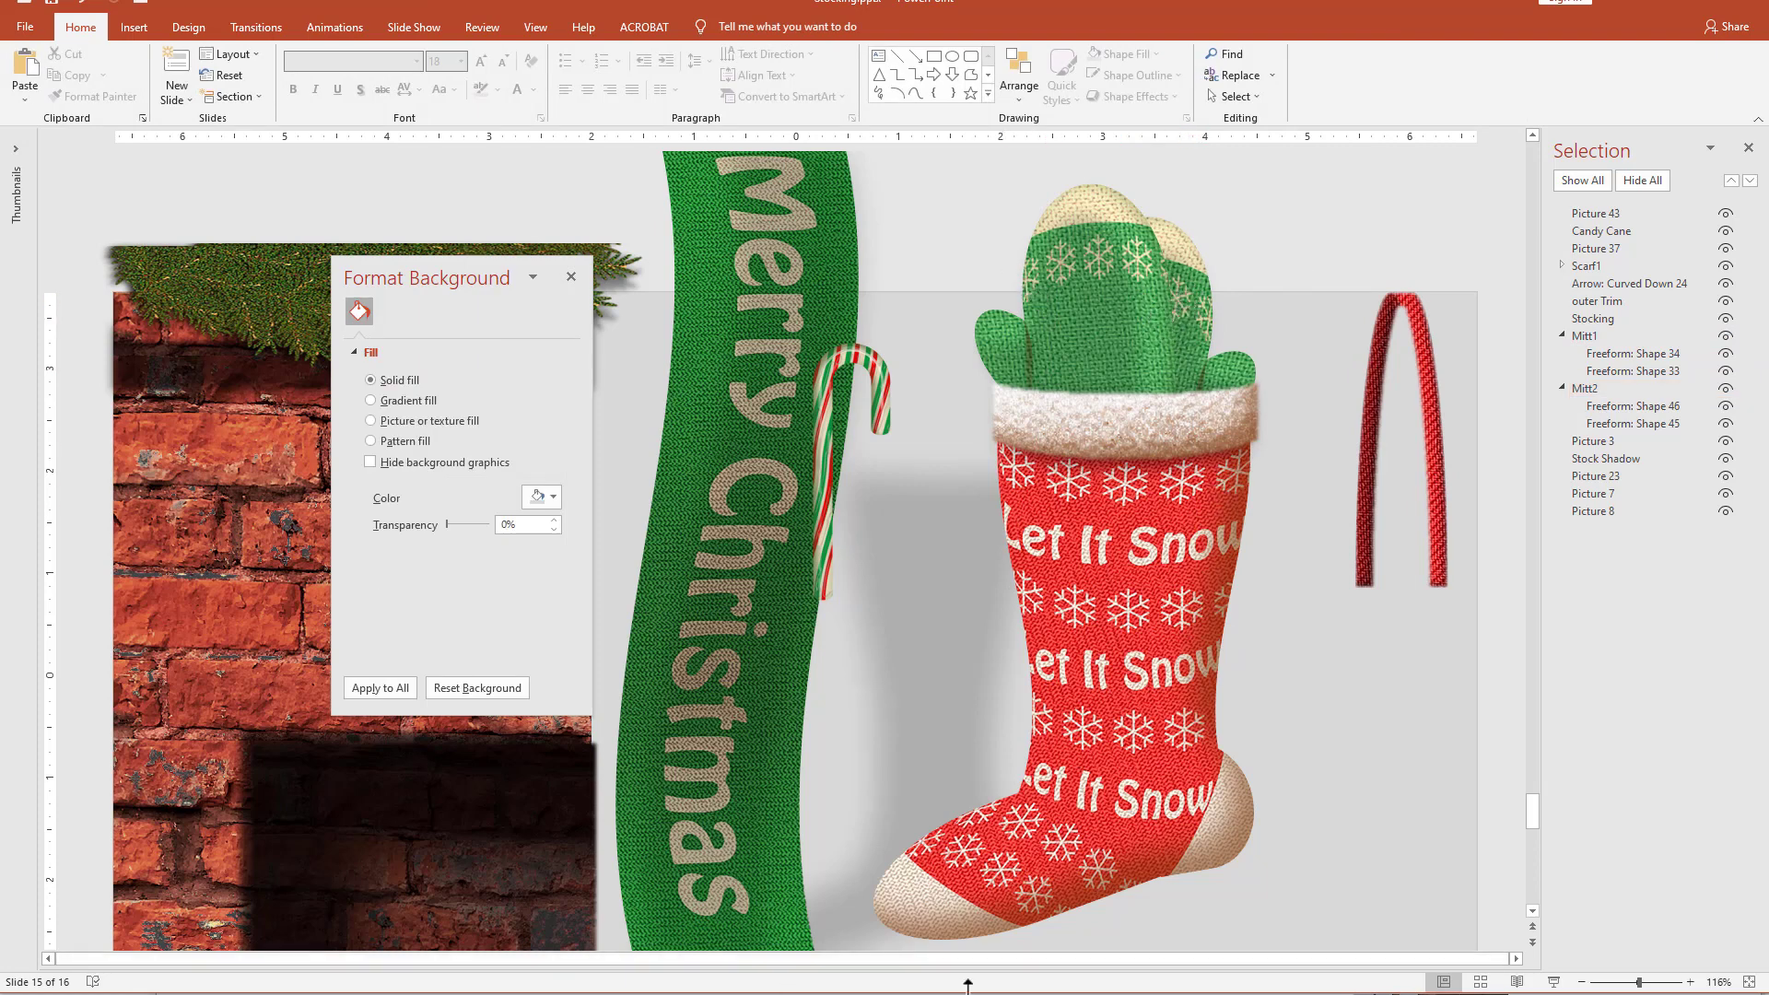
left_click_drag(838, 532, 1379, 673)
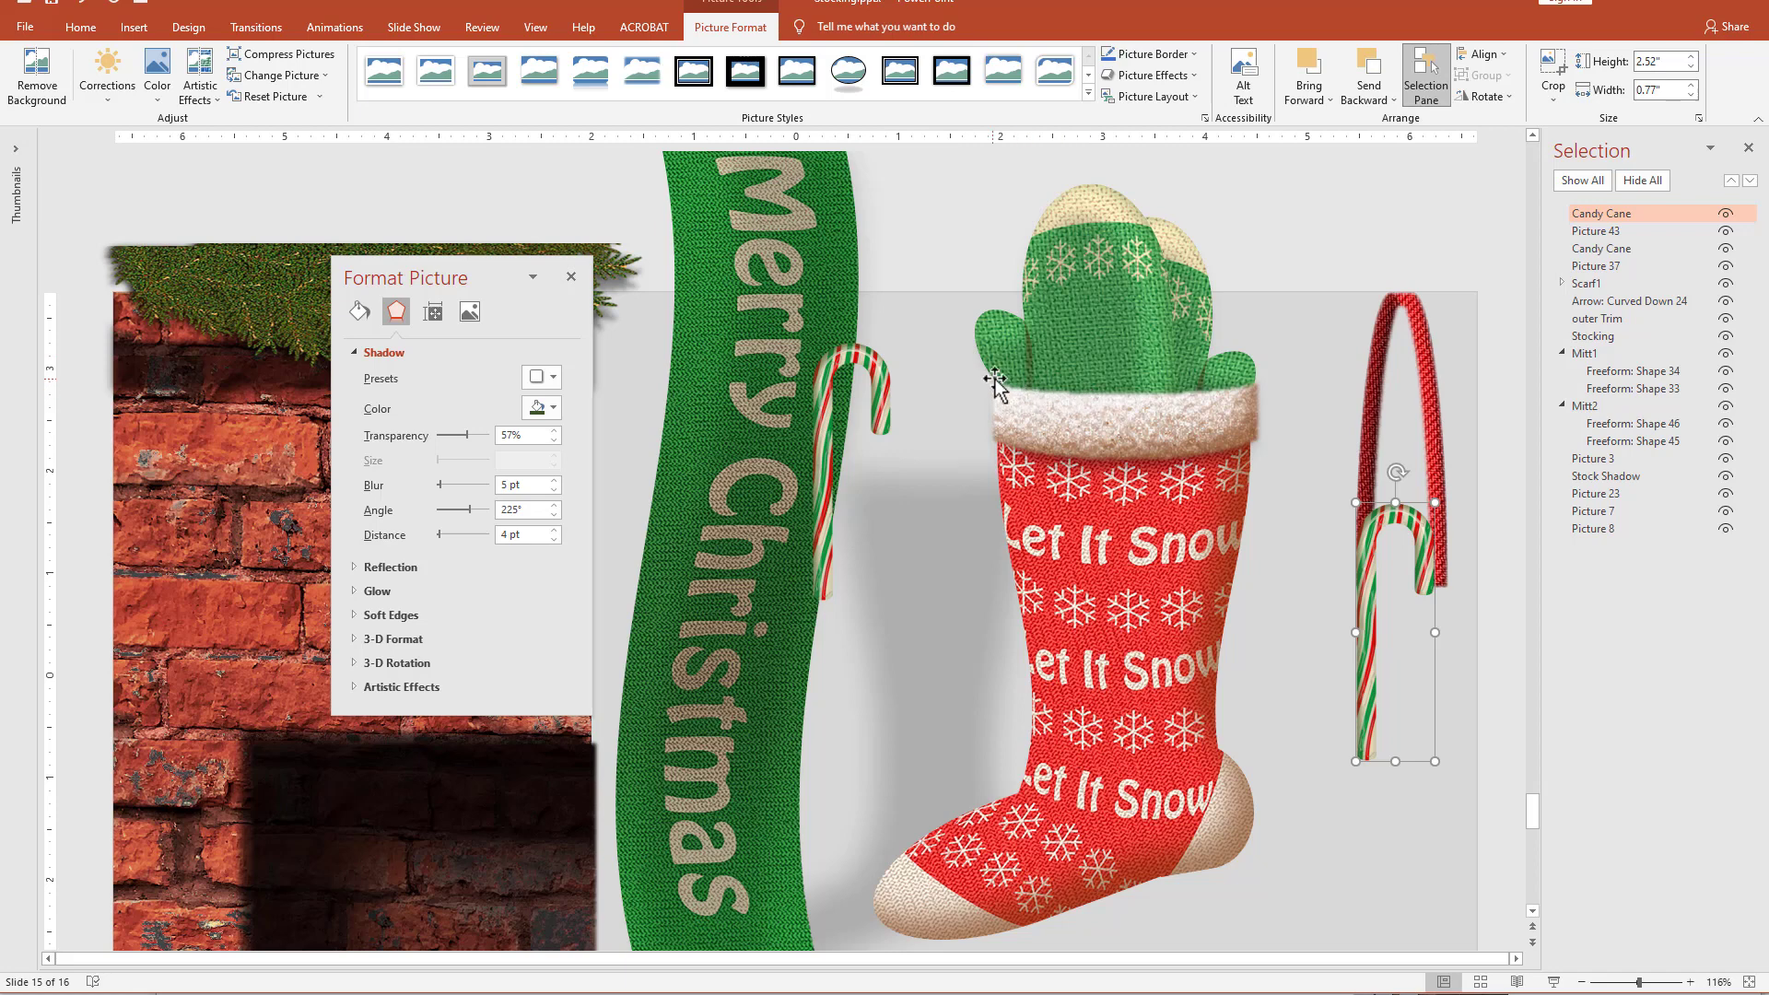
Reduce the soft edges of the outer Trim picture to 2 pt.
left_click(1149, 430)
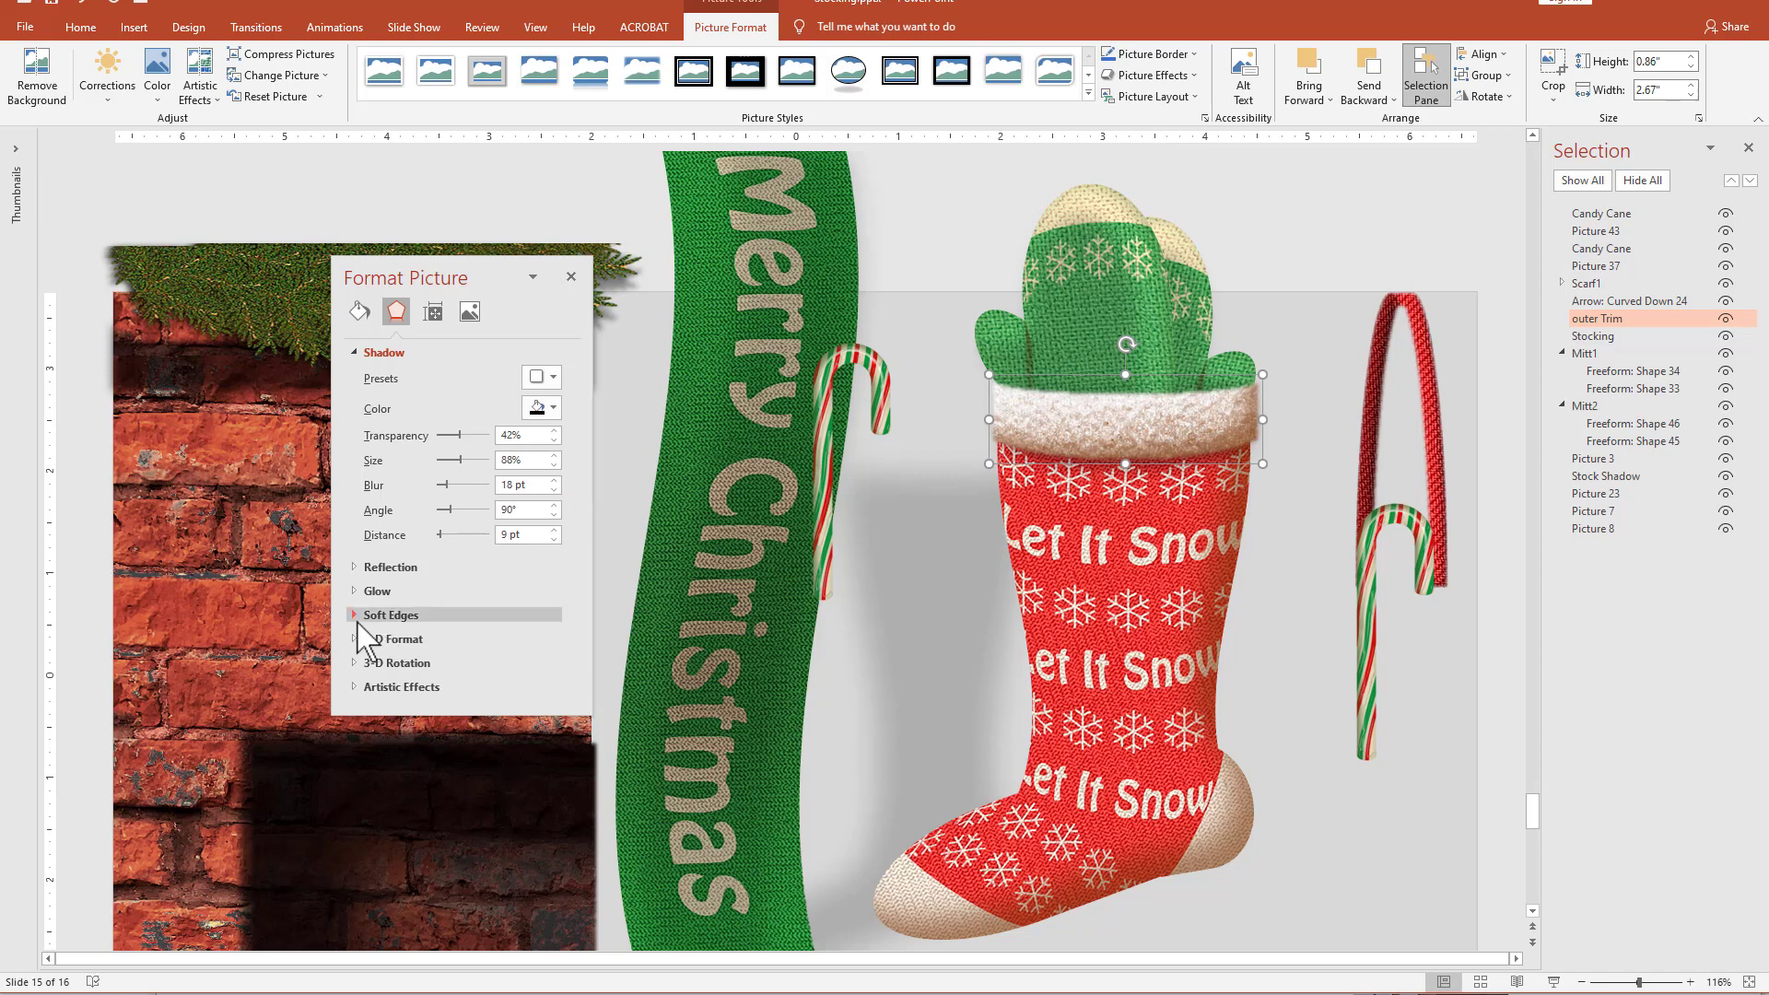
left_click(382, 616)
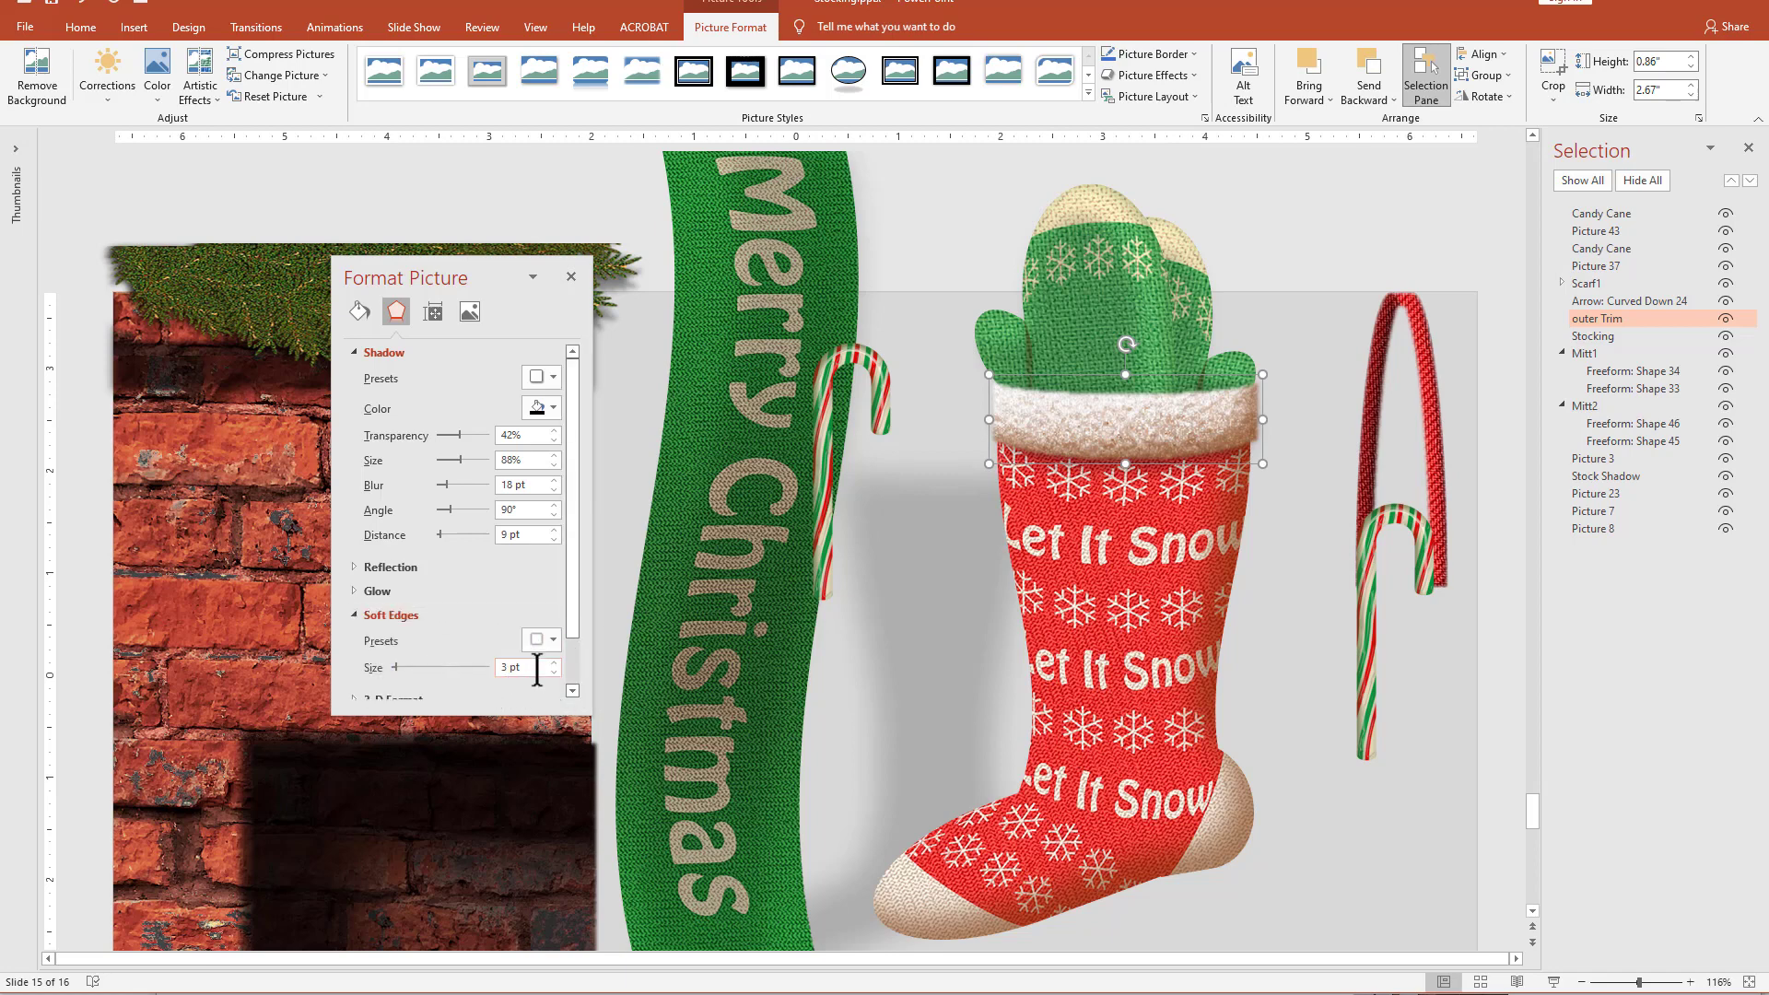
left_click(554, 672)
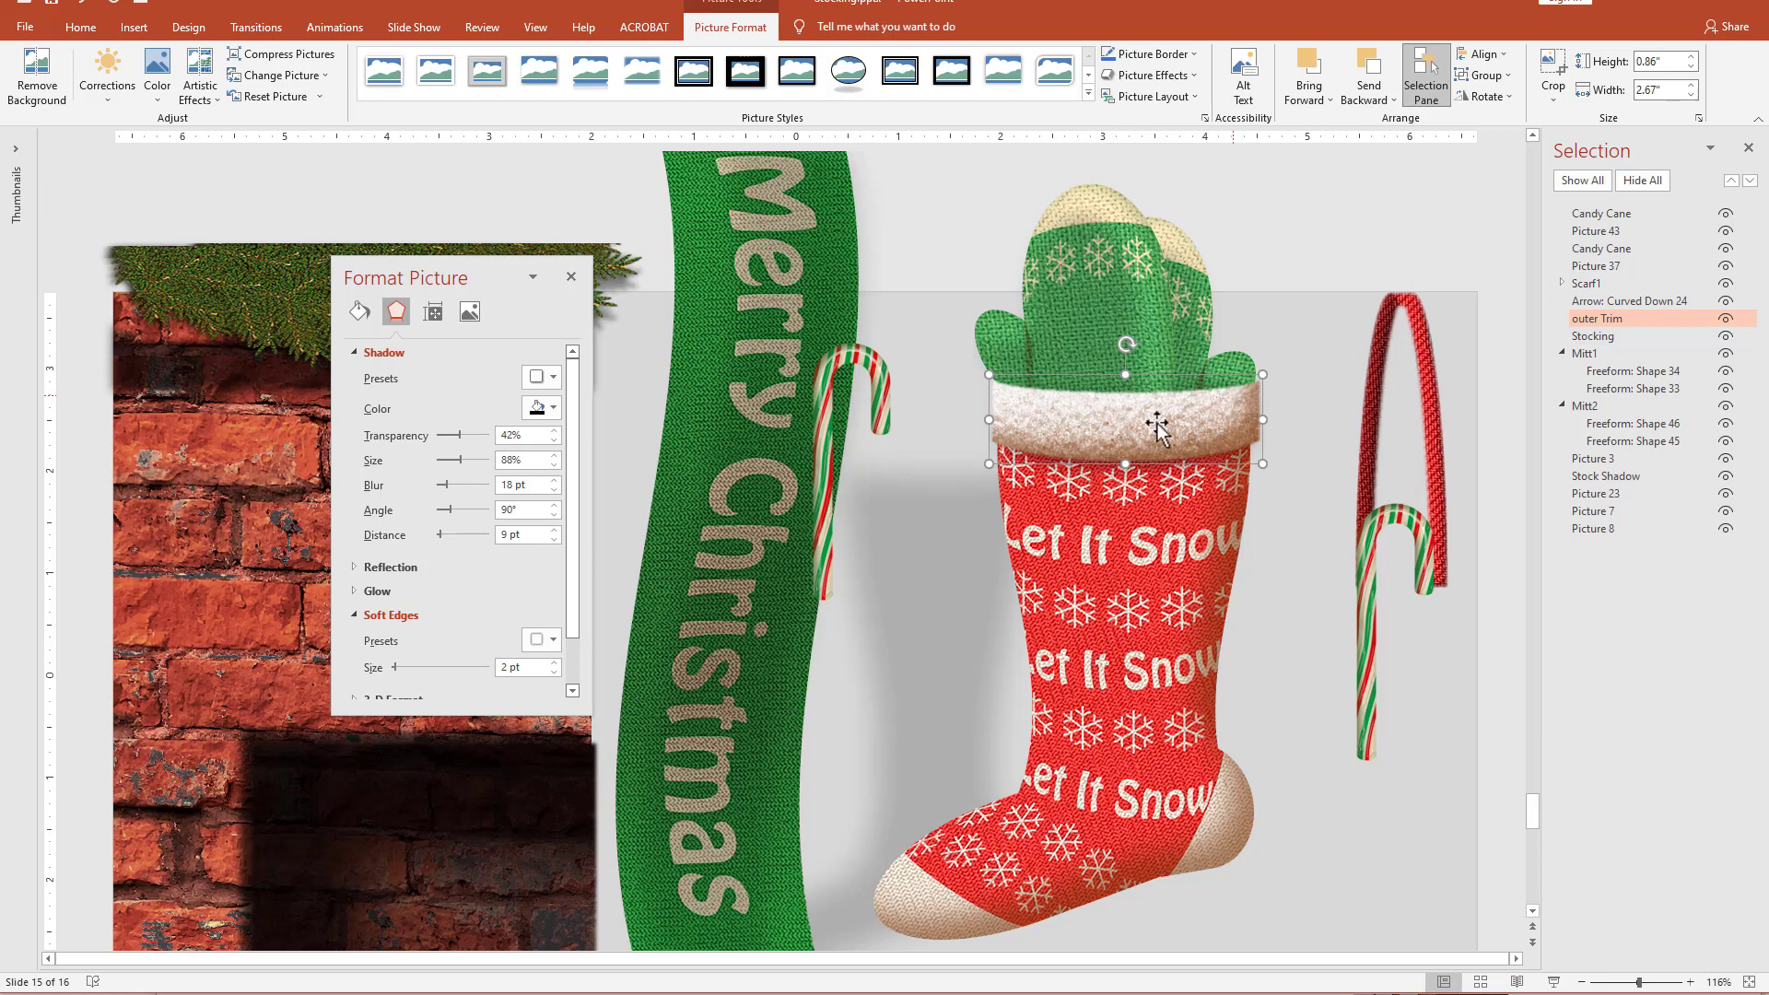
left_click(1011, 277)
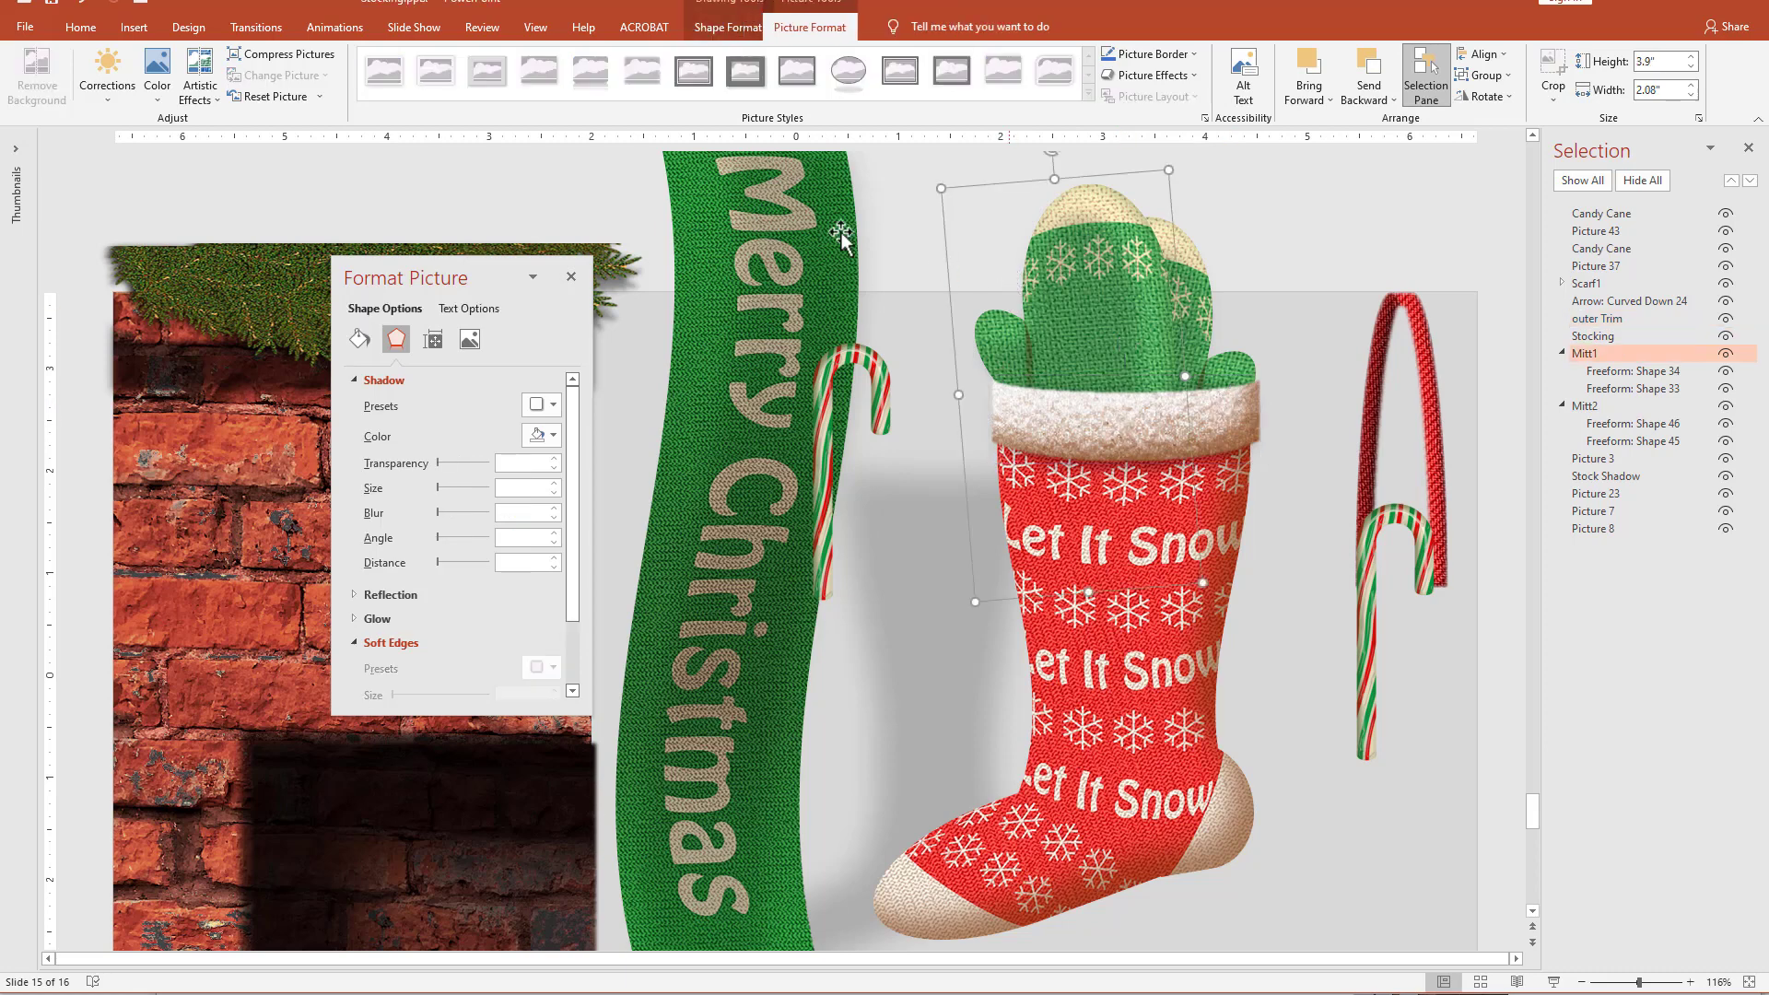
left_click(936, 279)
Draw a Flowchart: Stored Data shape, turn it sideways and fit it over the stocking's cuff at 2.61" high and 0.8" wide.
left_click(988, 93)
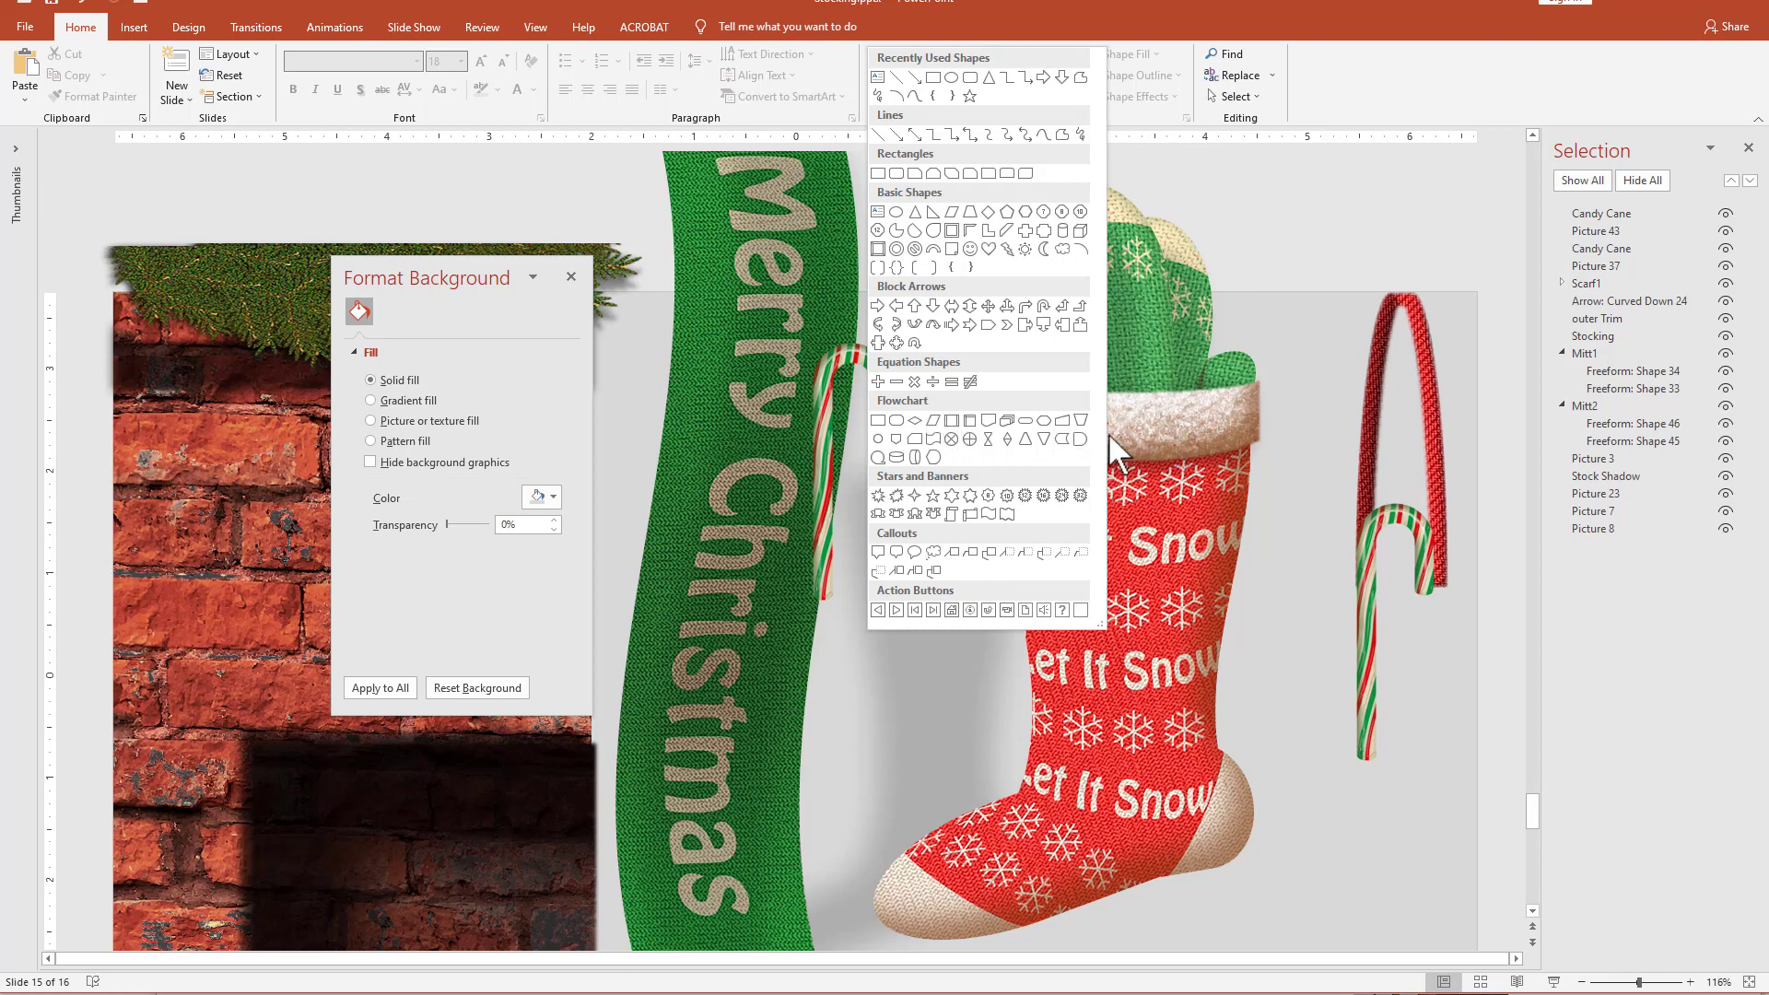
left_click(1059, 439)
left_click_drag(965, 434, 1048, 641)
mouse_move(1008, 403)
left_mouse_down()
mouse_move(898, 537)
mouse_move(1004, 416)
left_mouse_up()
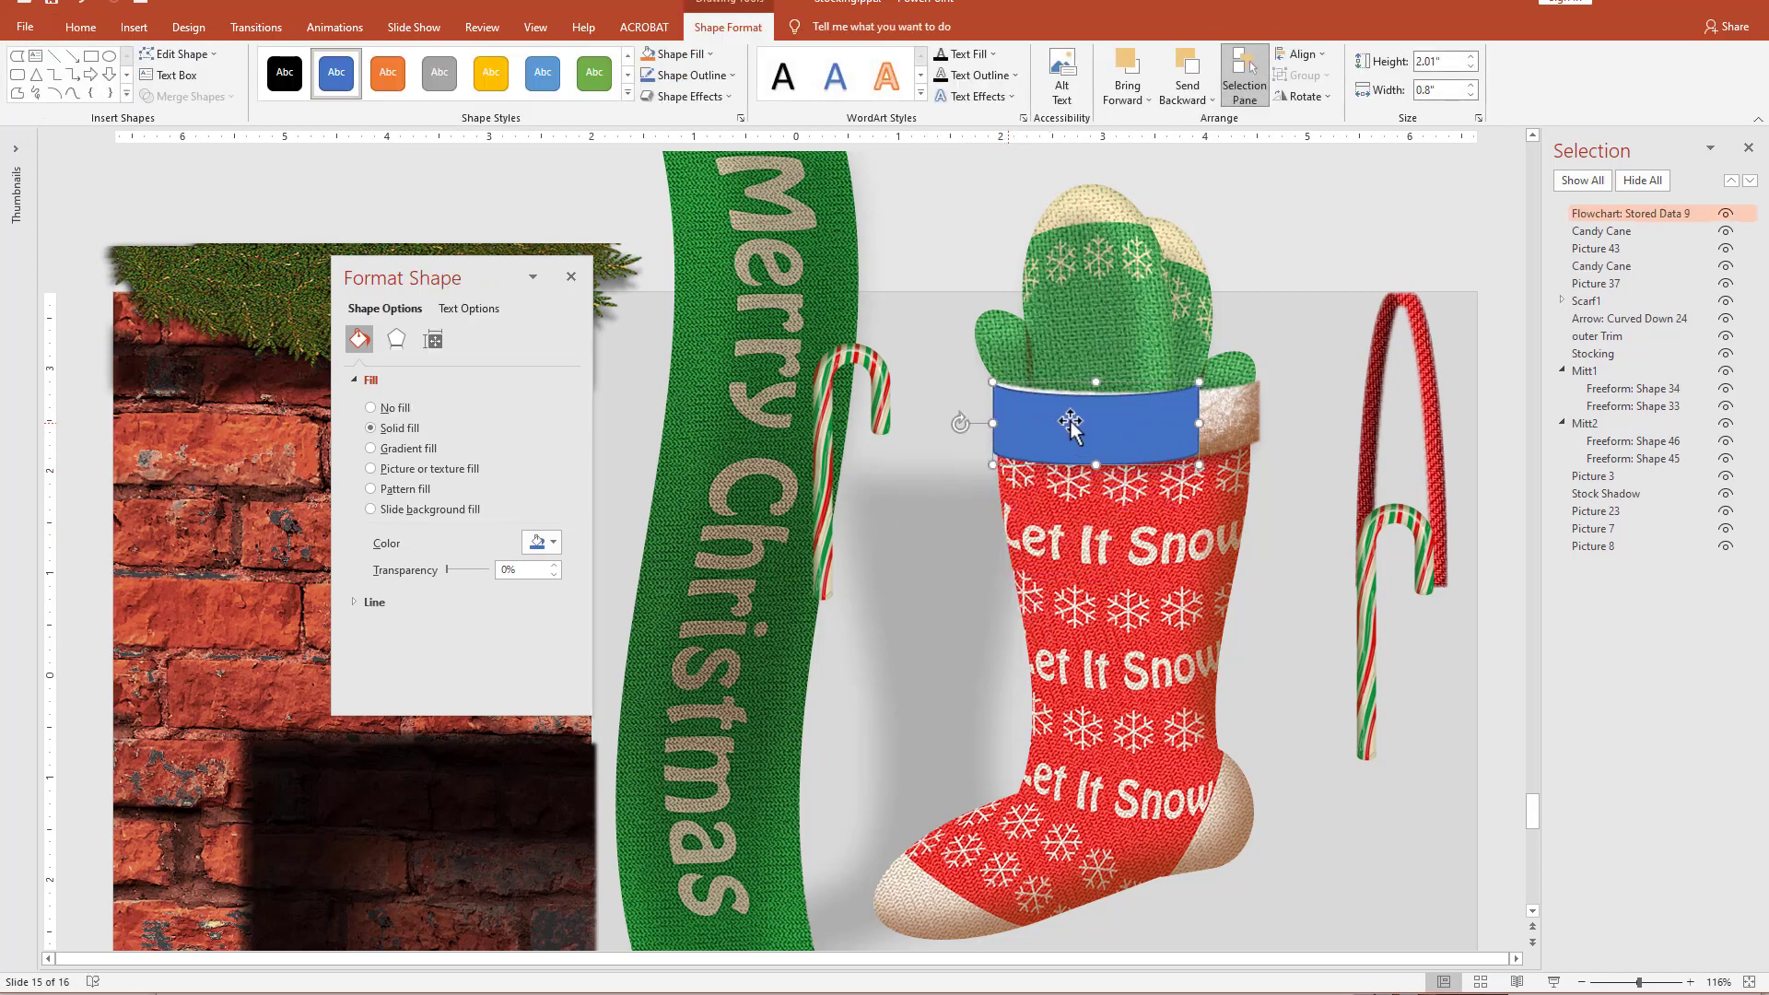
left_click_drag(1200, 420, 1261, 424)
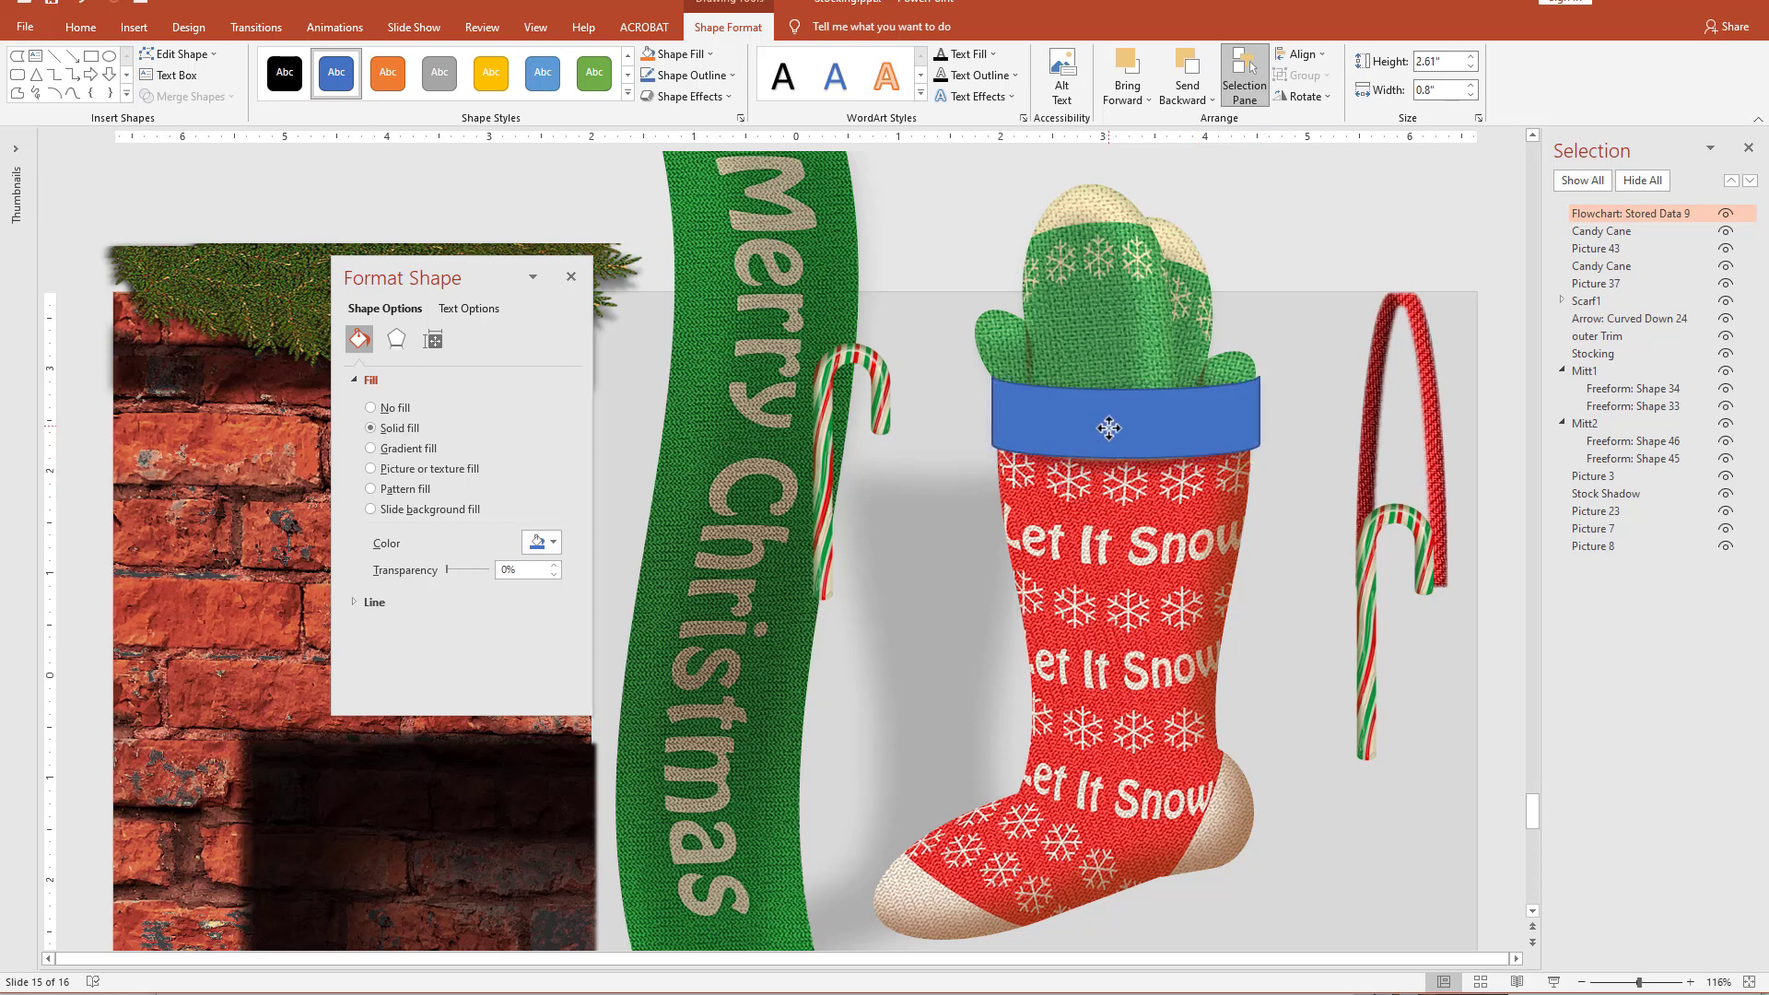
Place a duplicate of the blue band on the lower scarf and move the original band from the cuff to the scarf's middle.
left_click_drag(1108, 428, 742, 788)
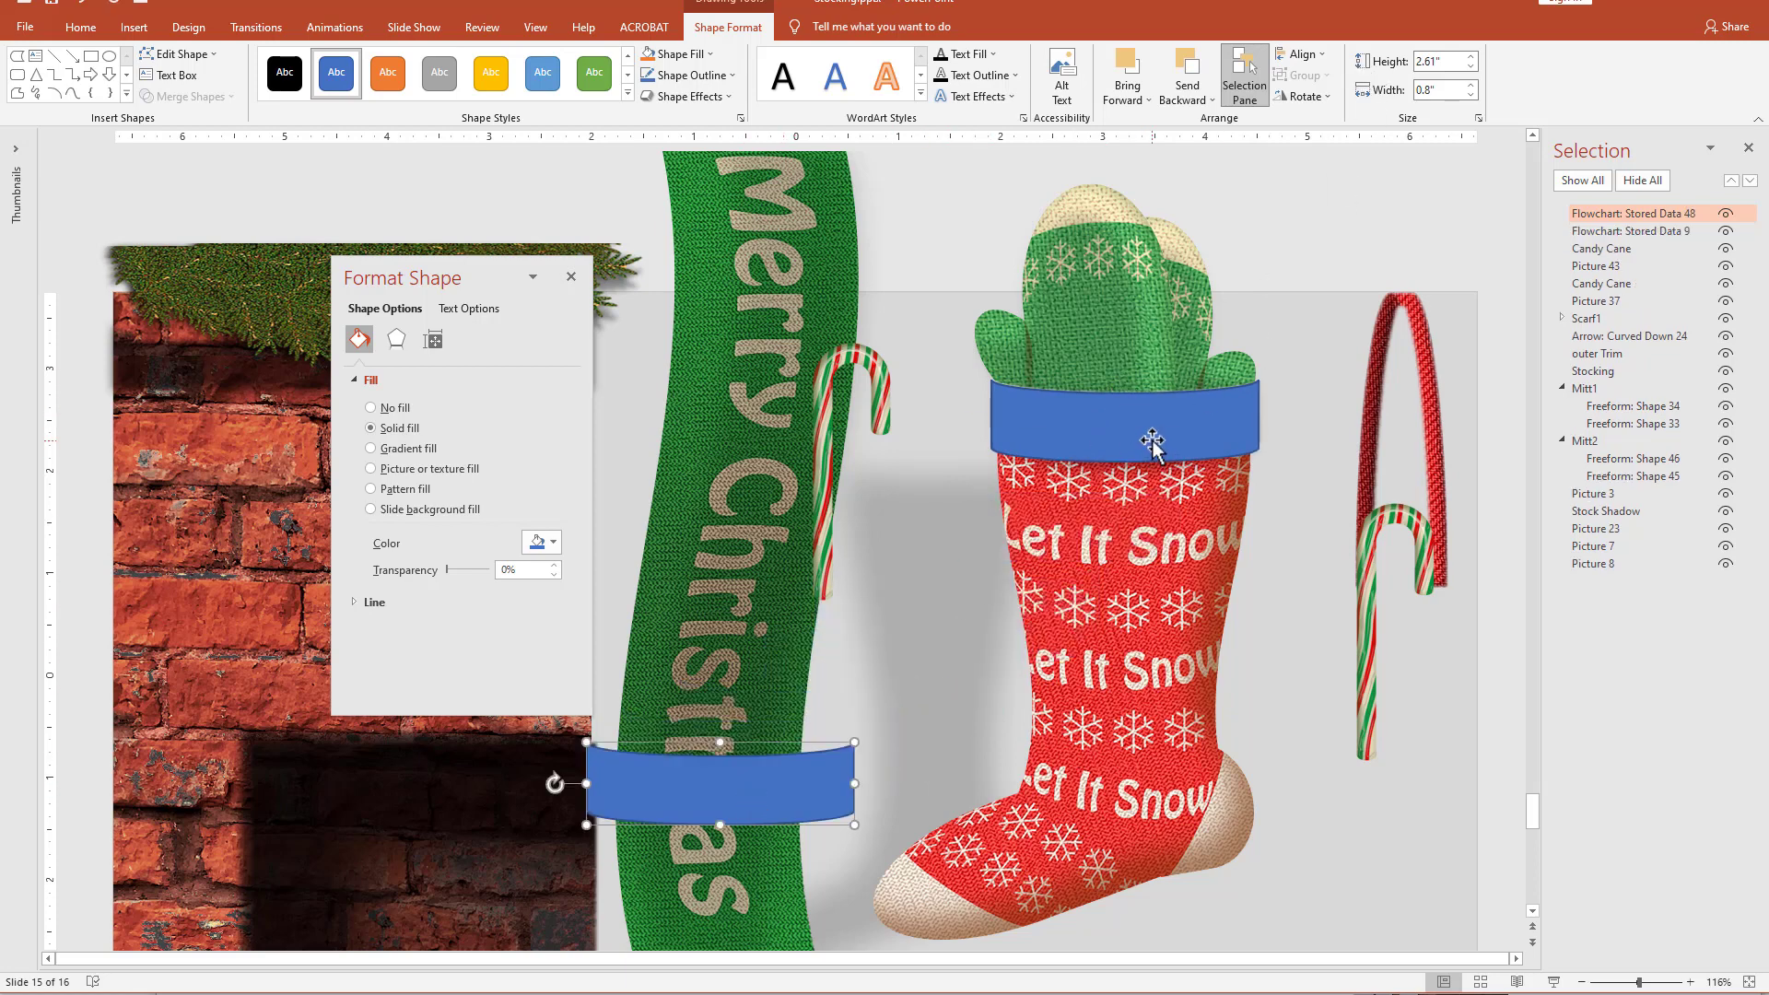
left_click_drag(1152, 442, 759, 457)
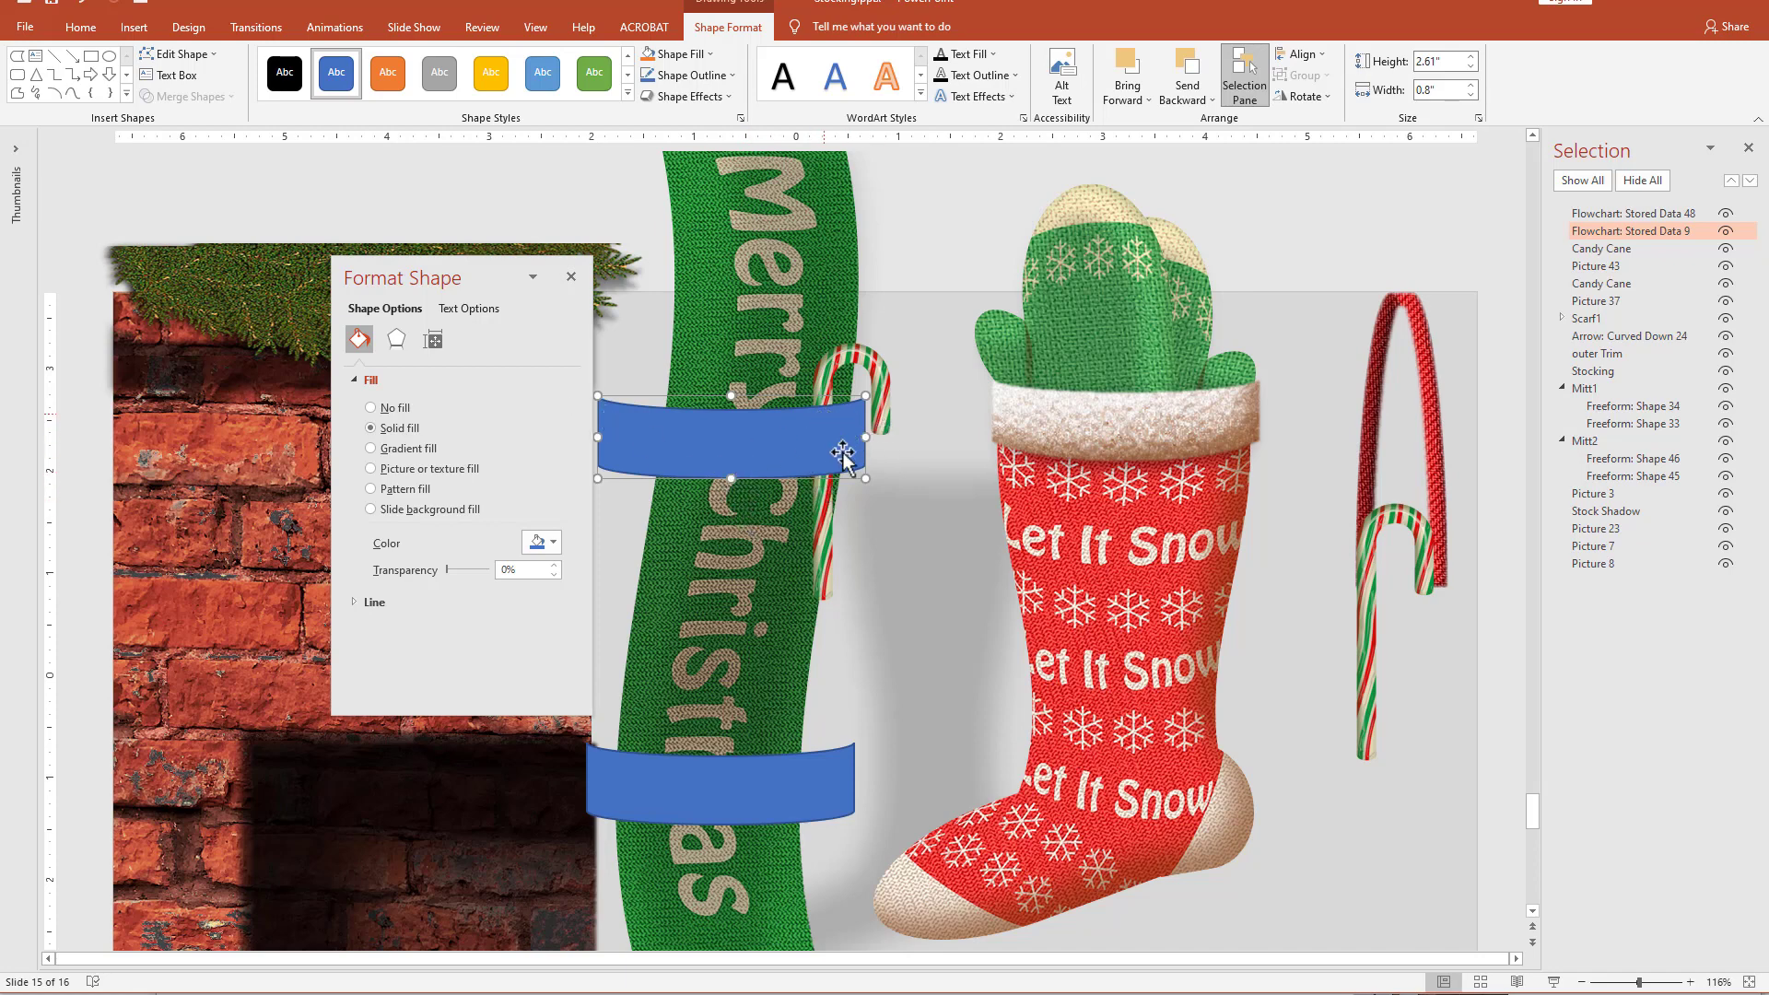
Draw a rectangle about 1.9" high and 1.14" wide overlapping the lower right part of the upper blue band.
left_click(91, 57)
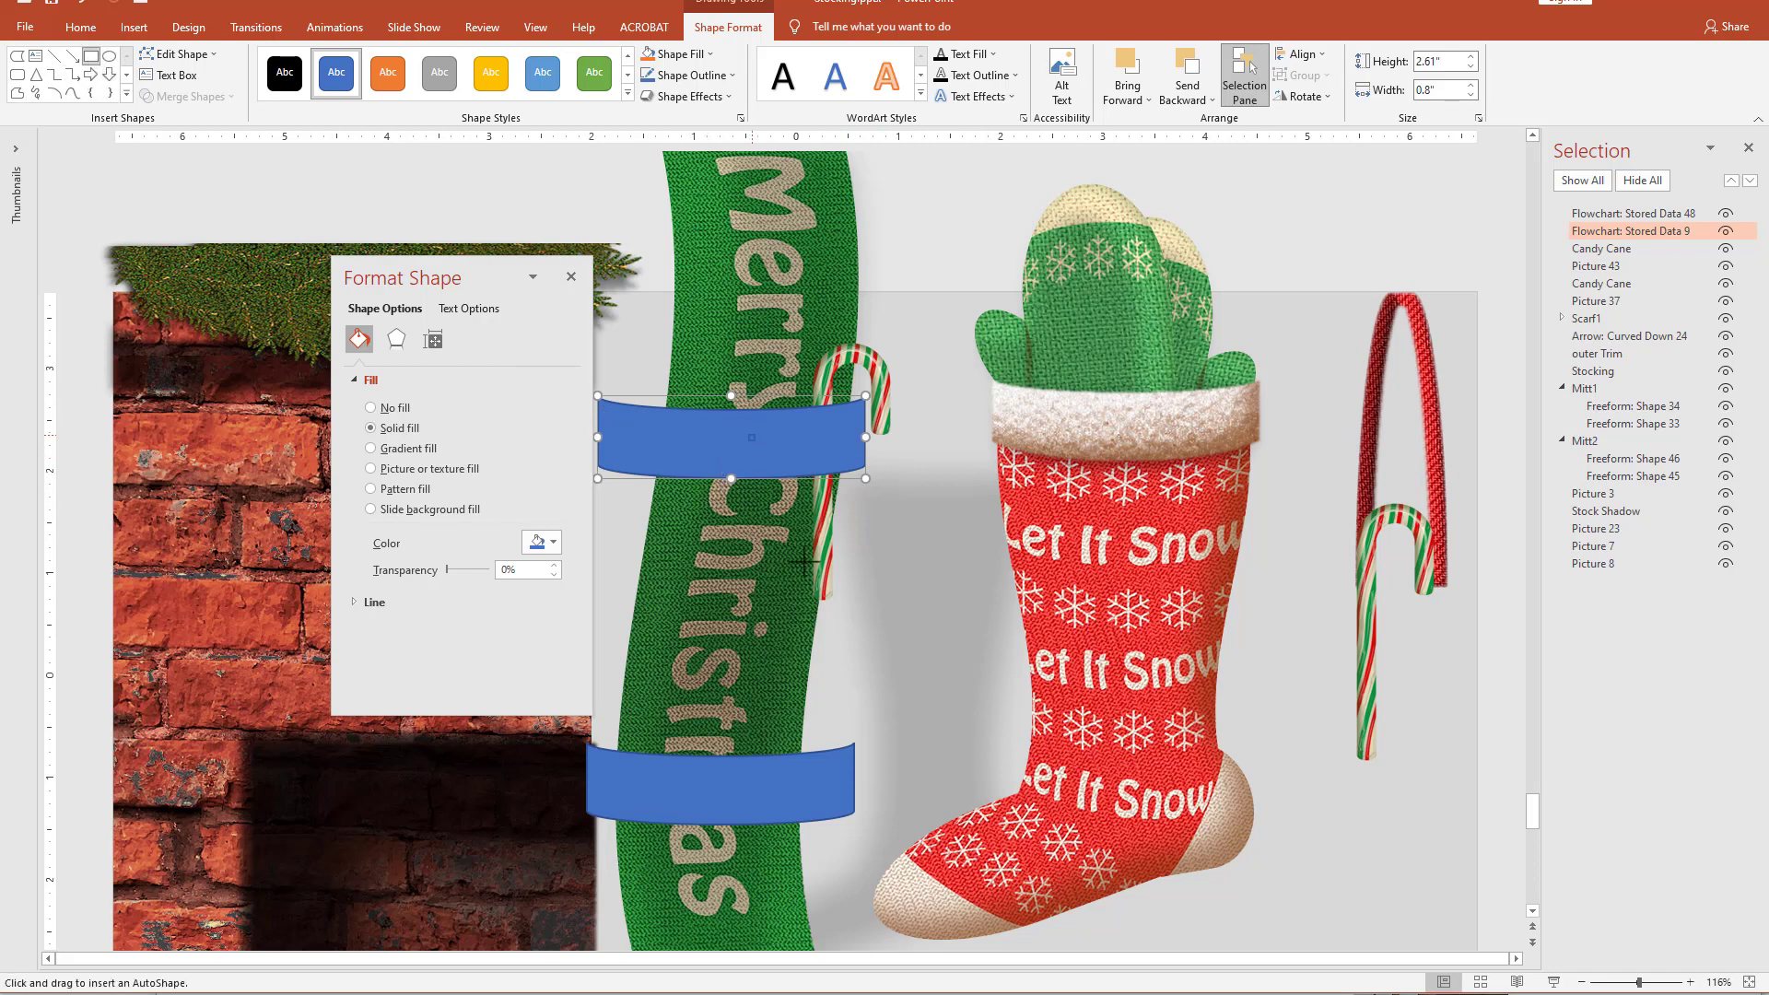
left_click_drag(749, 434, 866, 630)
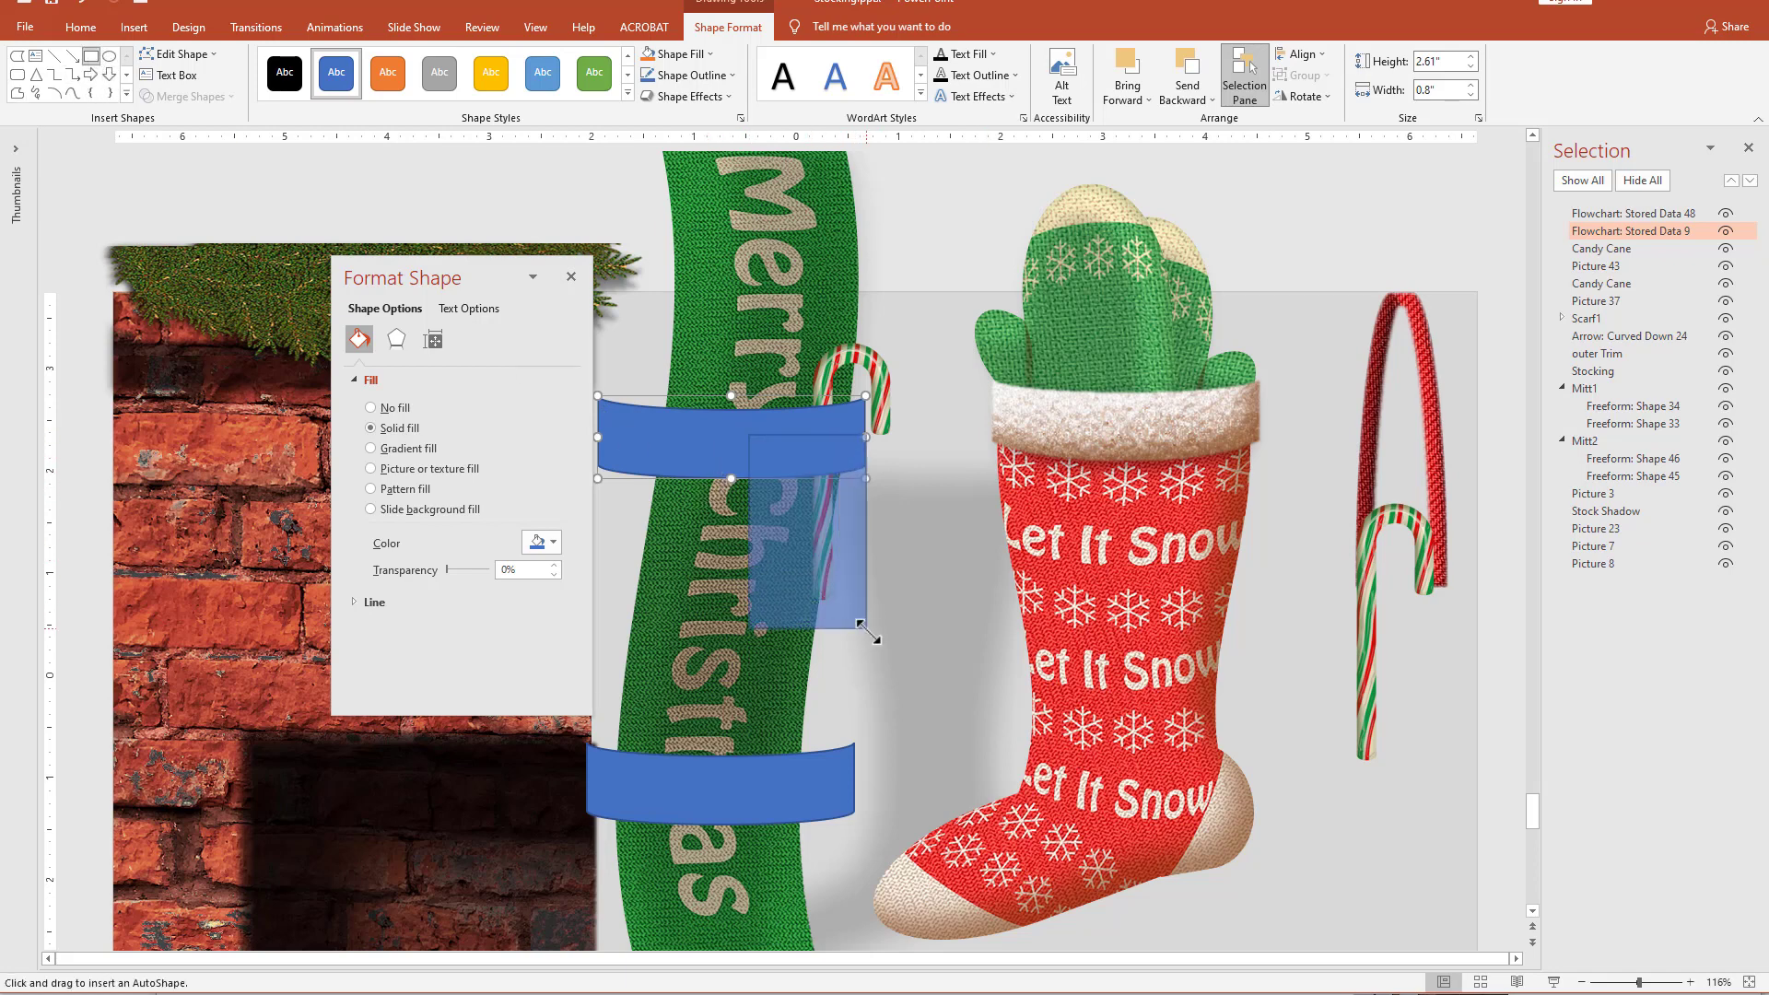
Merge the rectangle and the upper blue band into one shape with Union.
left_click(701, 440, "shift")
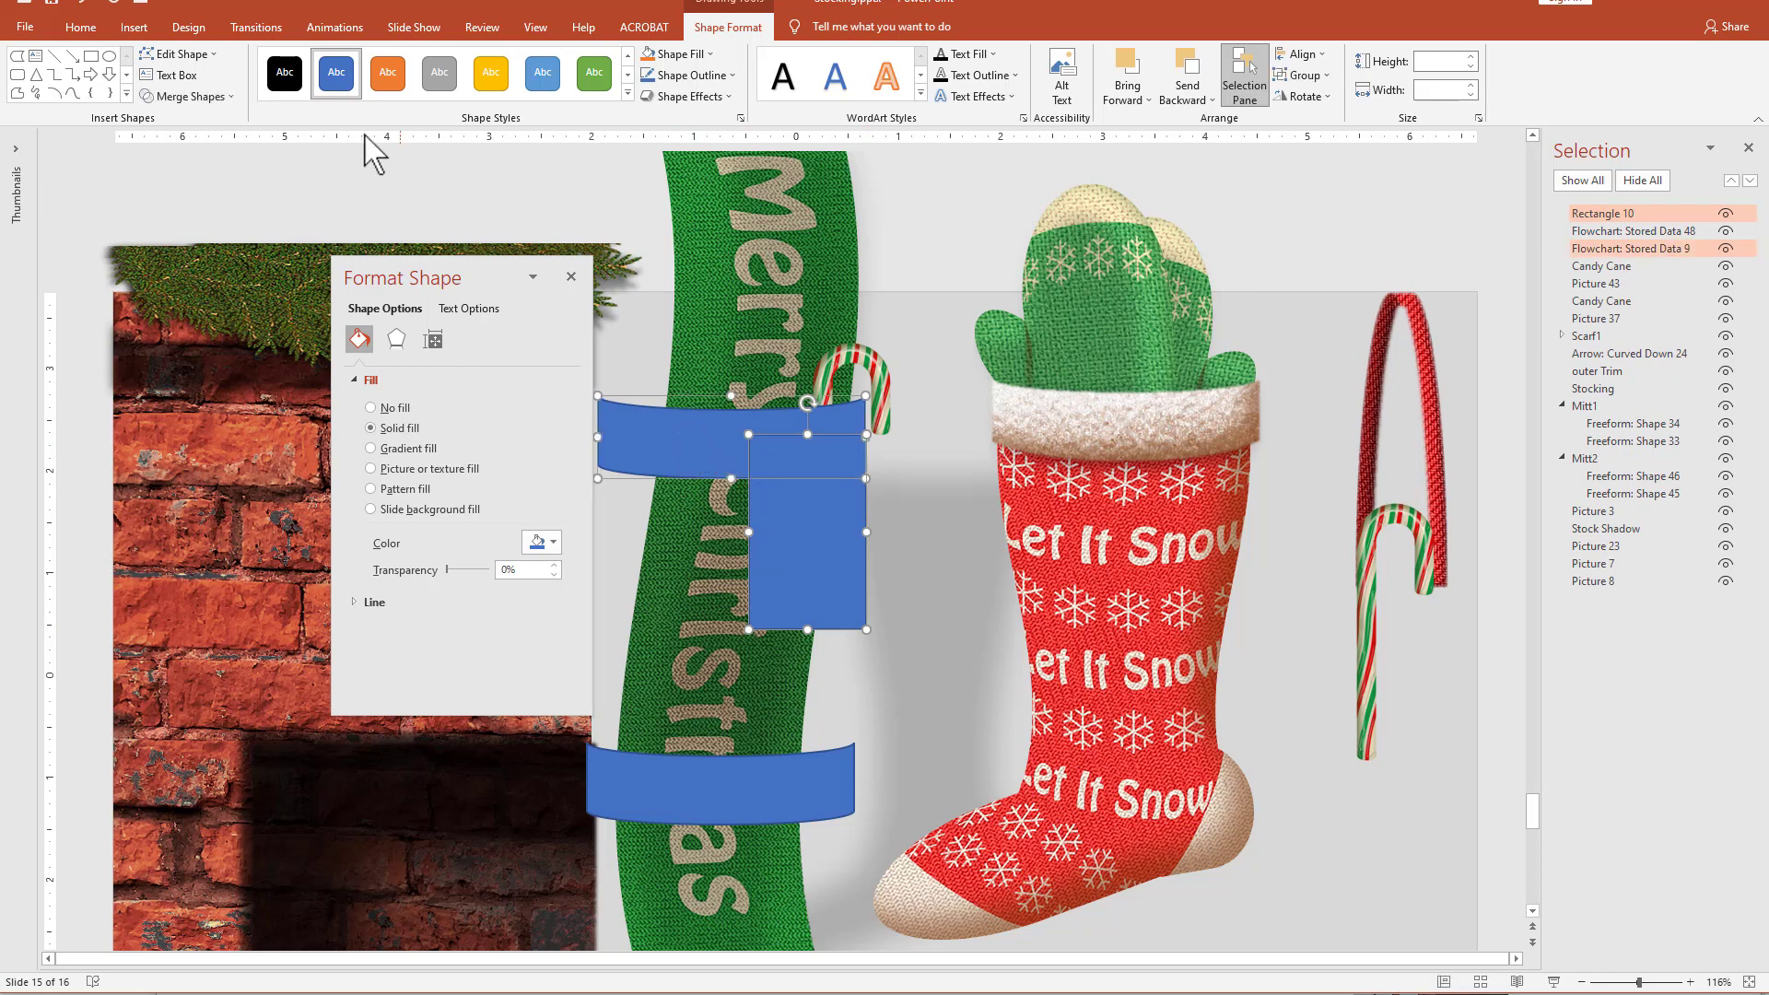
left_click(189, 96)
left_click(193, 123)
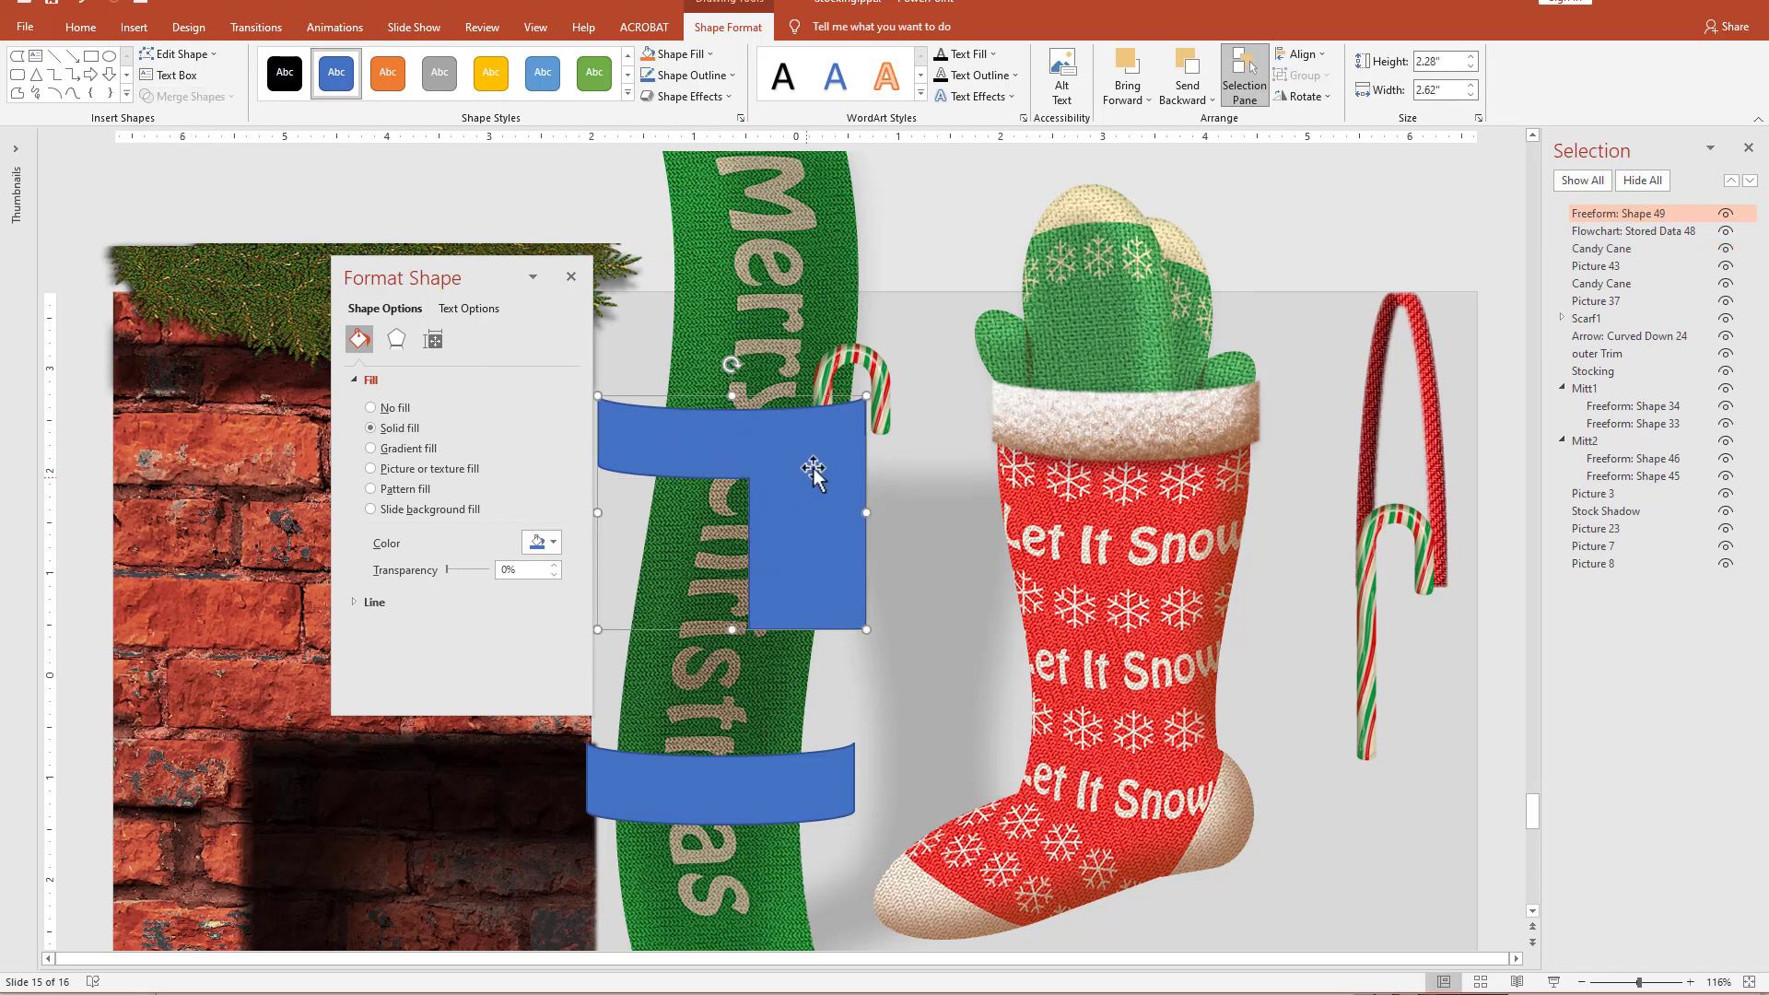
Subtract the merged blue shape from the candy cane beside the scarf and hang the remaining hook over the right end of the stocking's cuff.
left_click(887, 375)
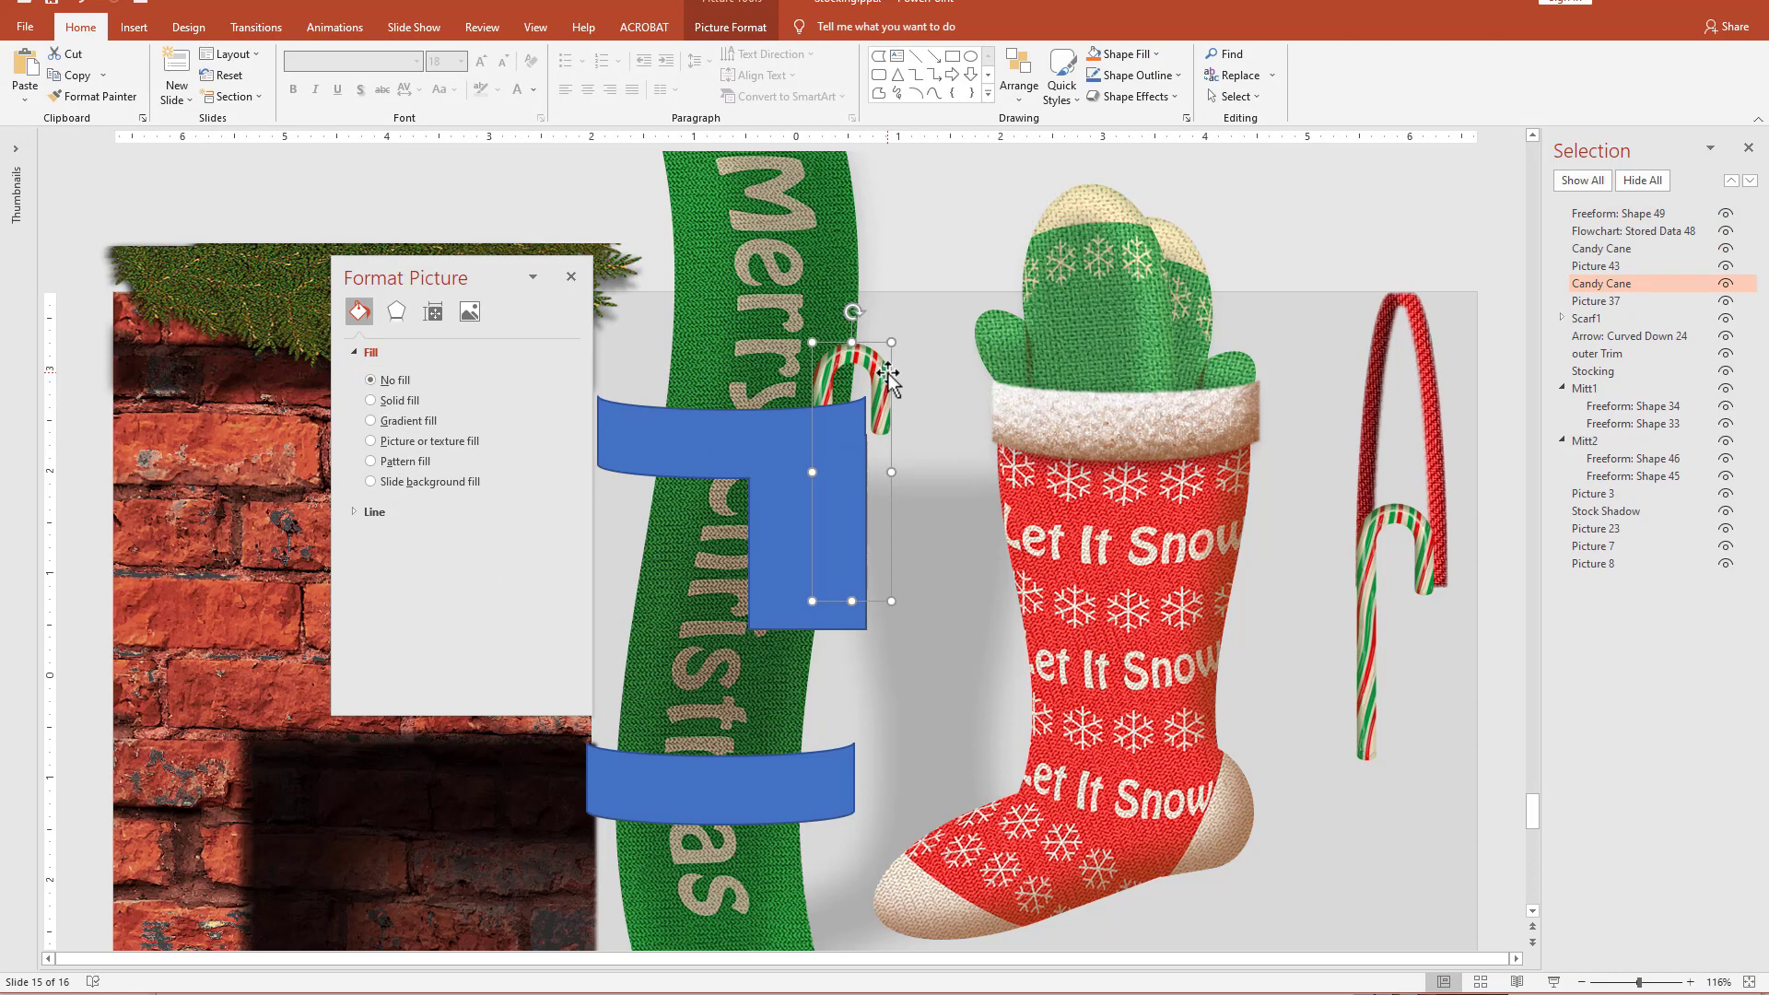
left_click(700, 451, "shift")
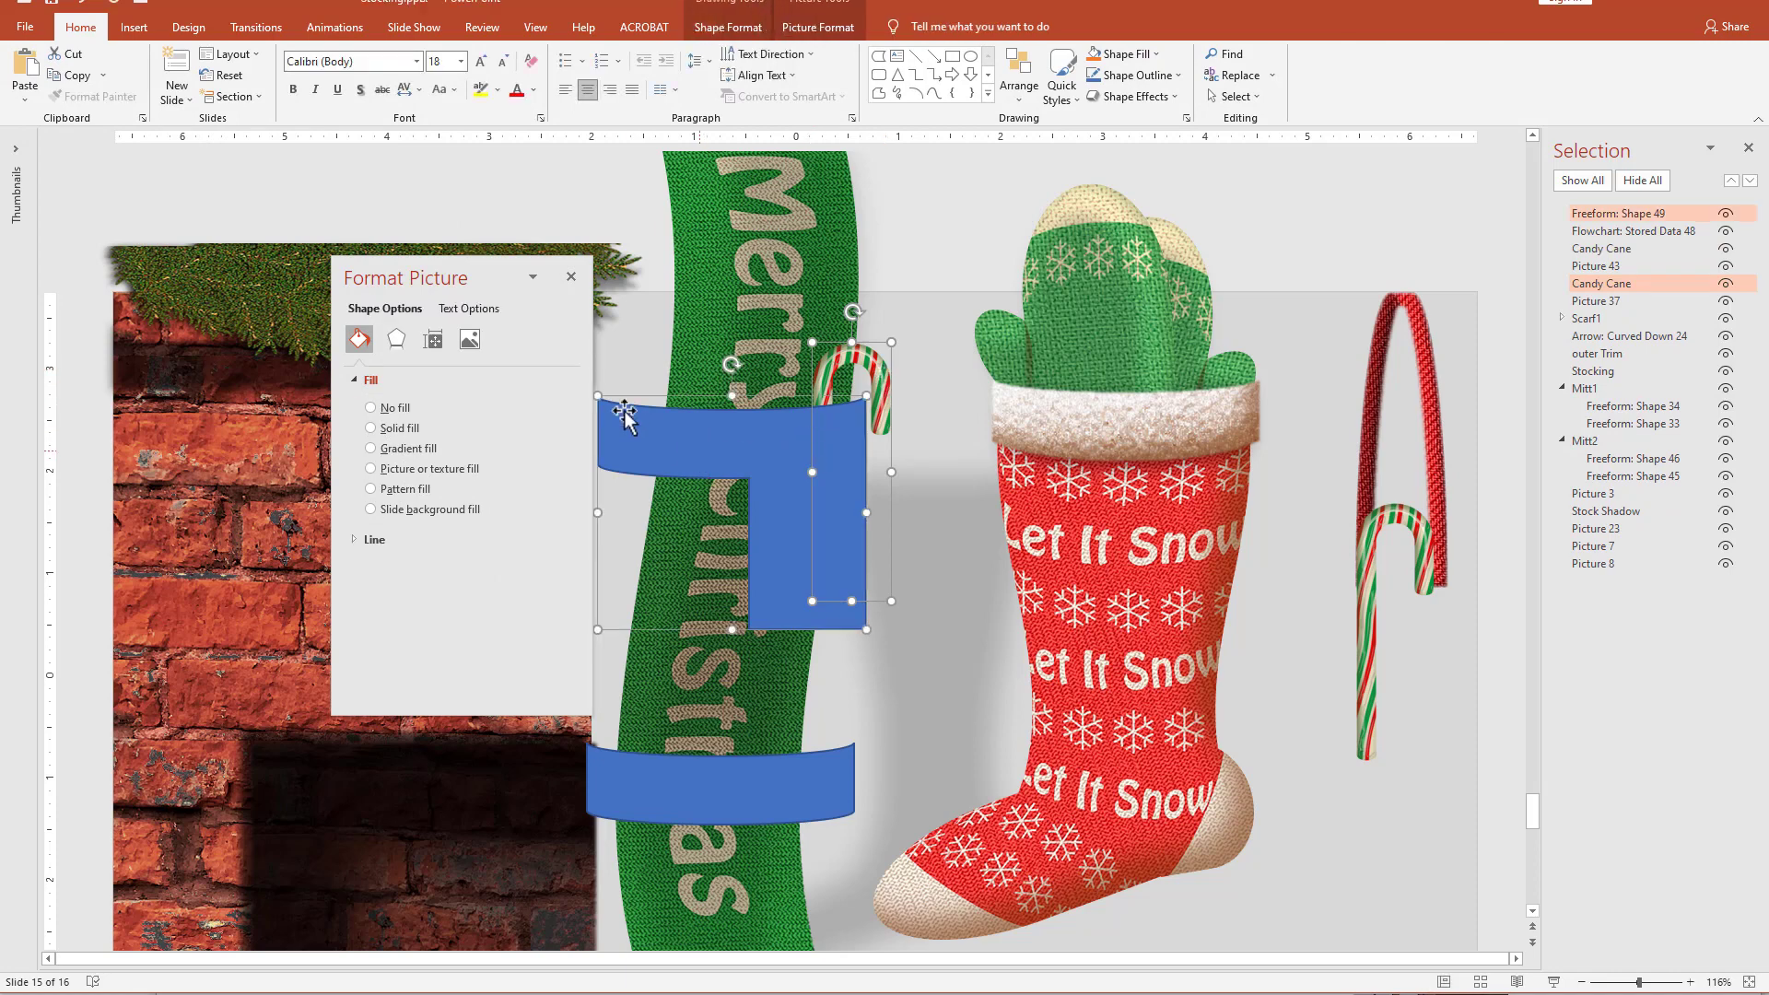
left_click(721, 29)
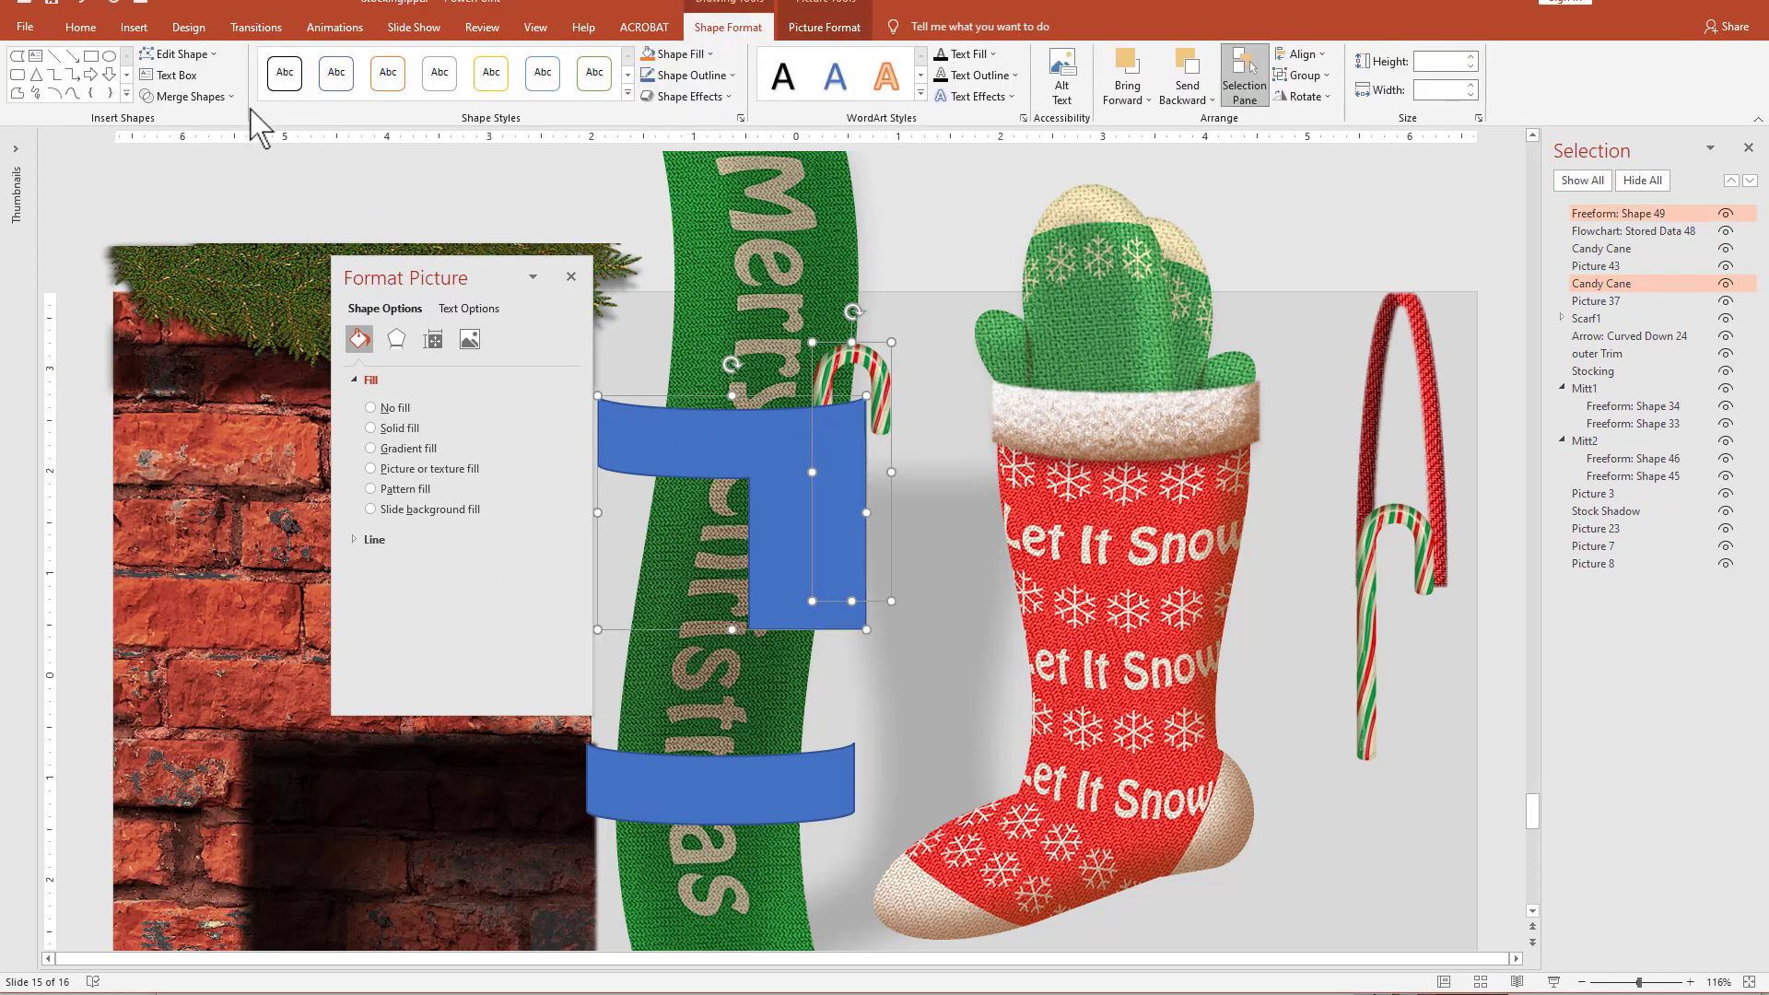
left_click(187, 96)
left_click(159, 223)
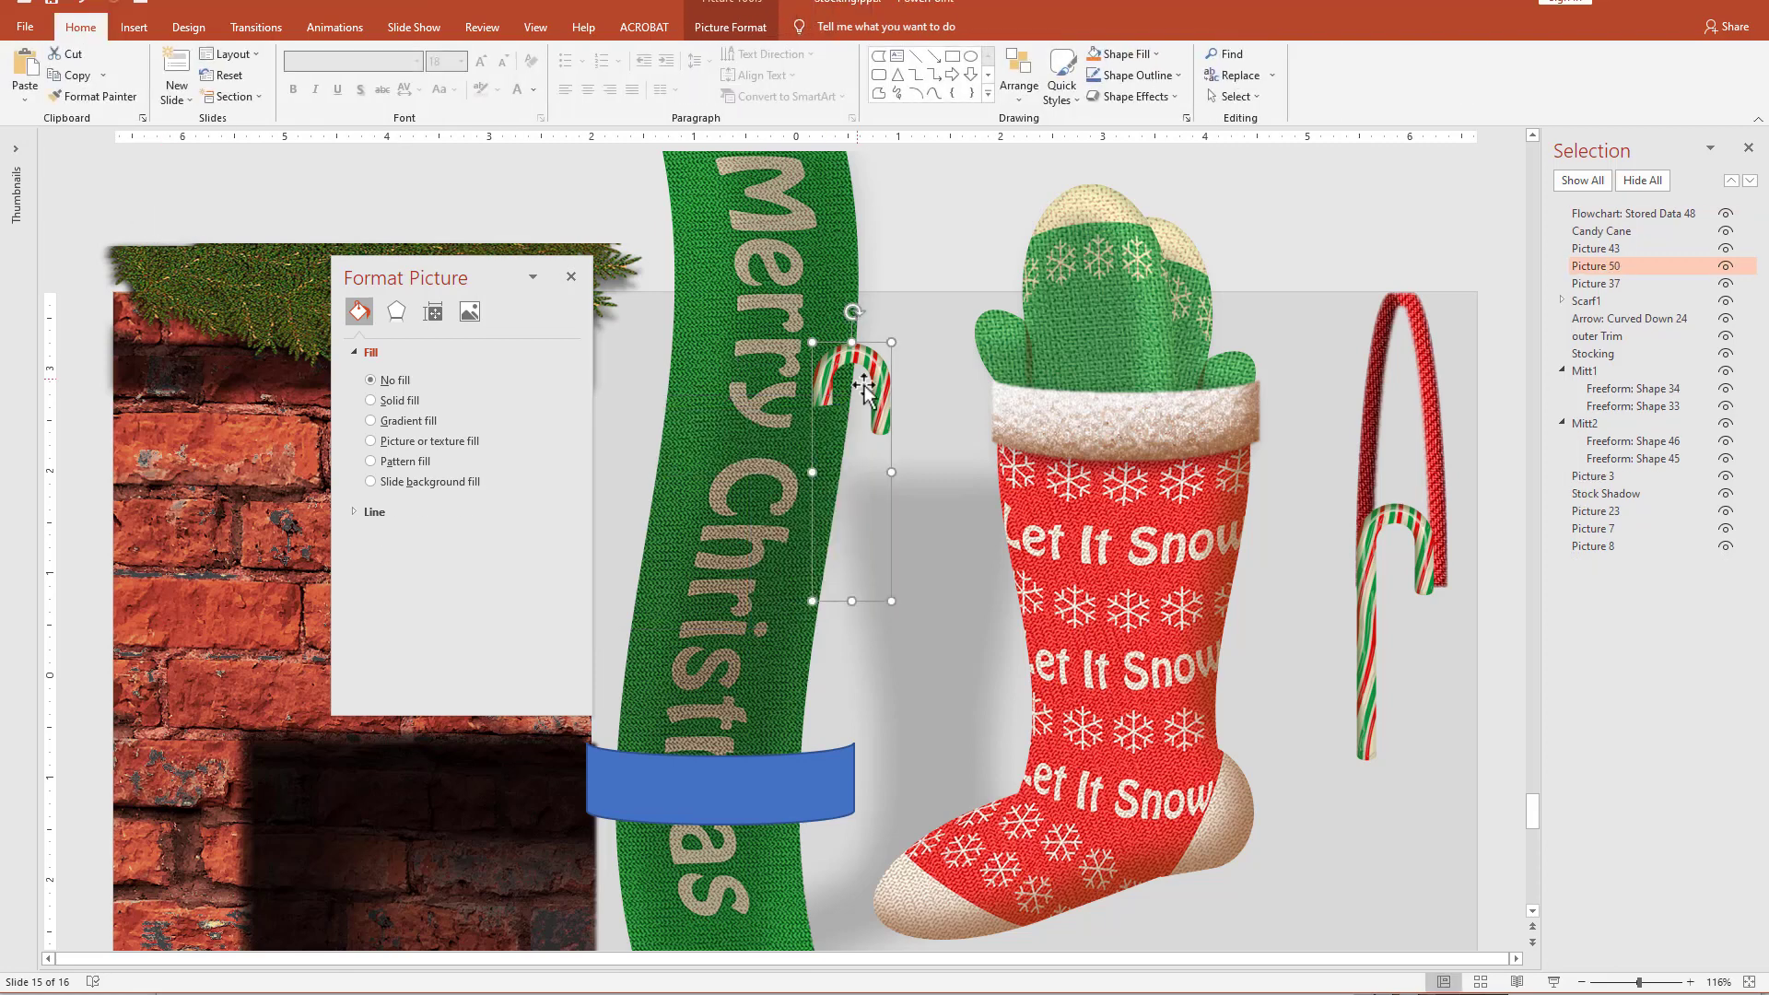
left_click_drag(890, 396, 1241, 379)
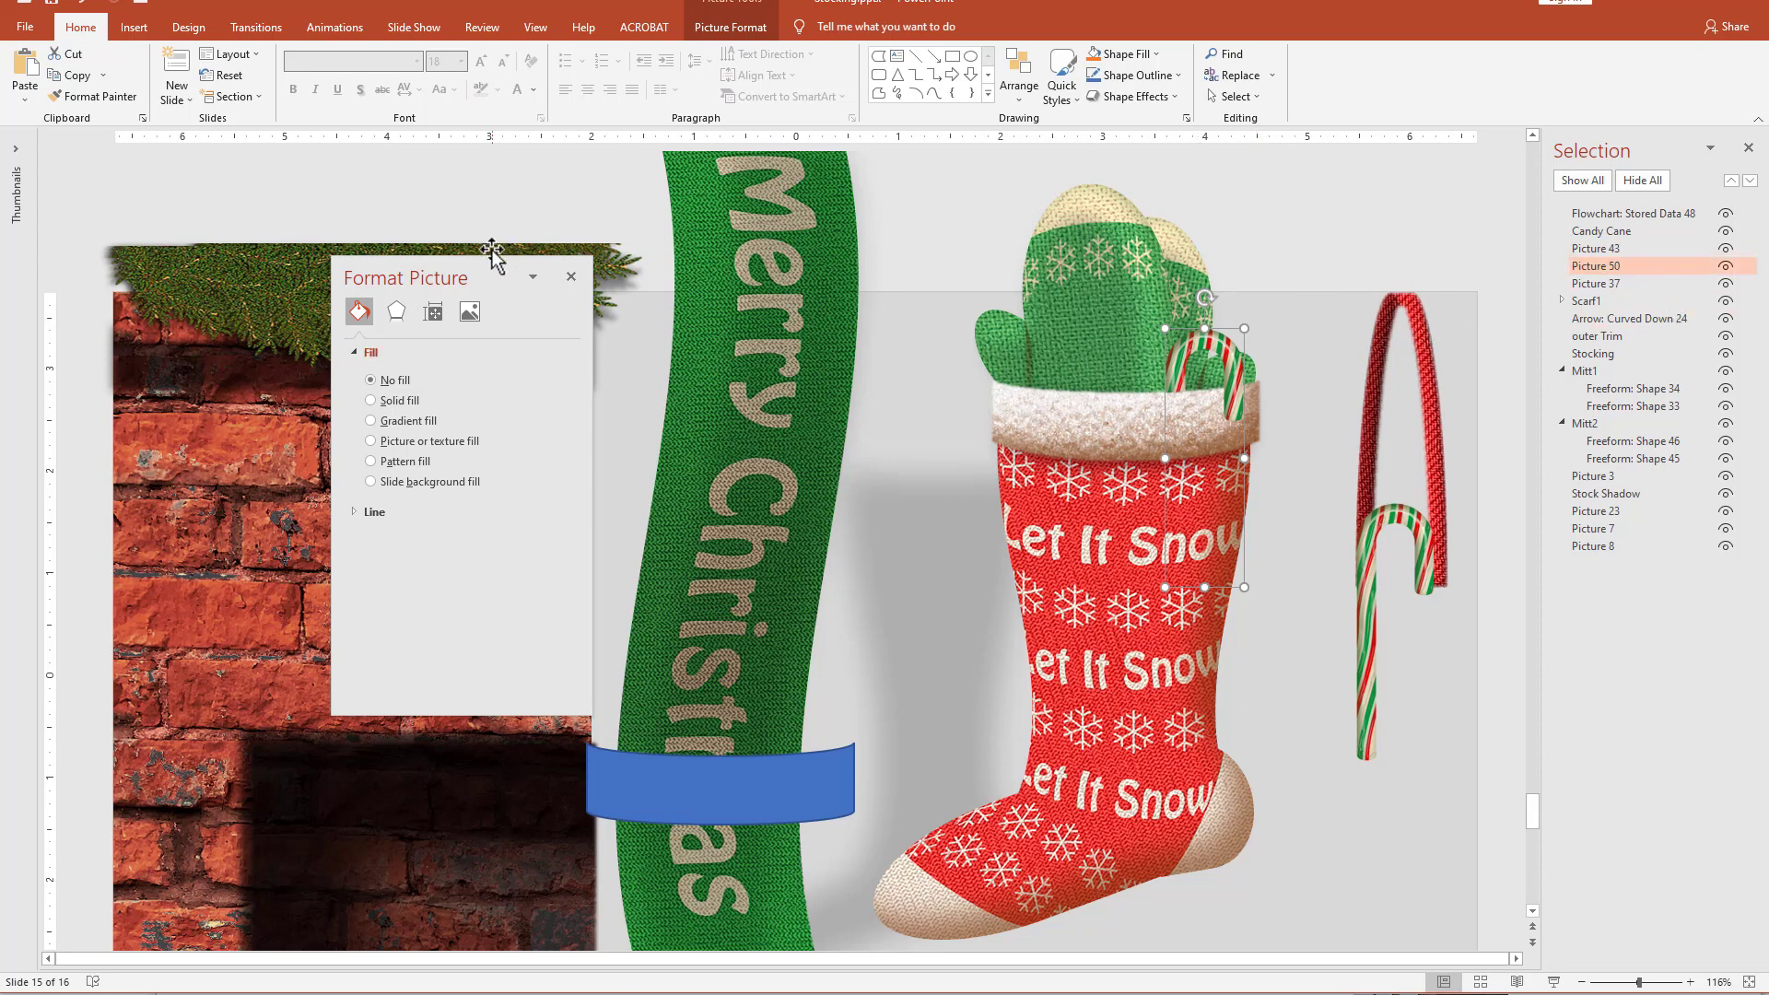
Give the candy cane hook on the cuff an outer preset shadow with a 235° angle and 6 pt distance.
left_click_drag(491, 275, 719, 249)
left_click(624, 284)
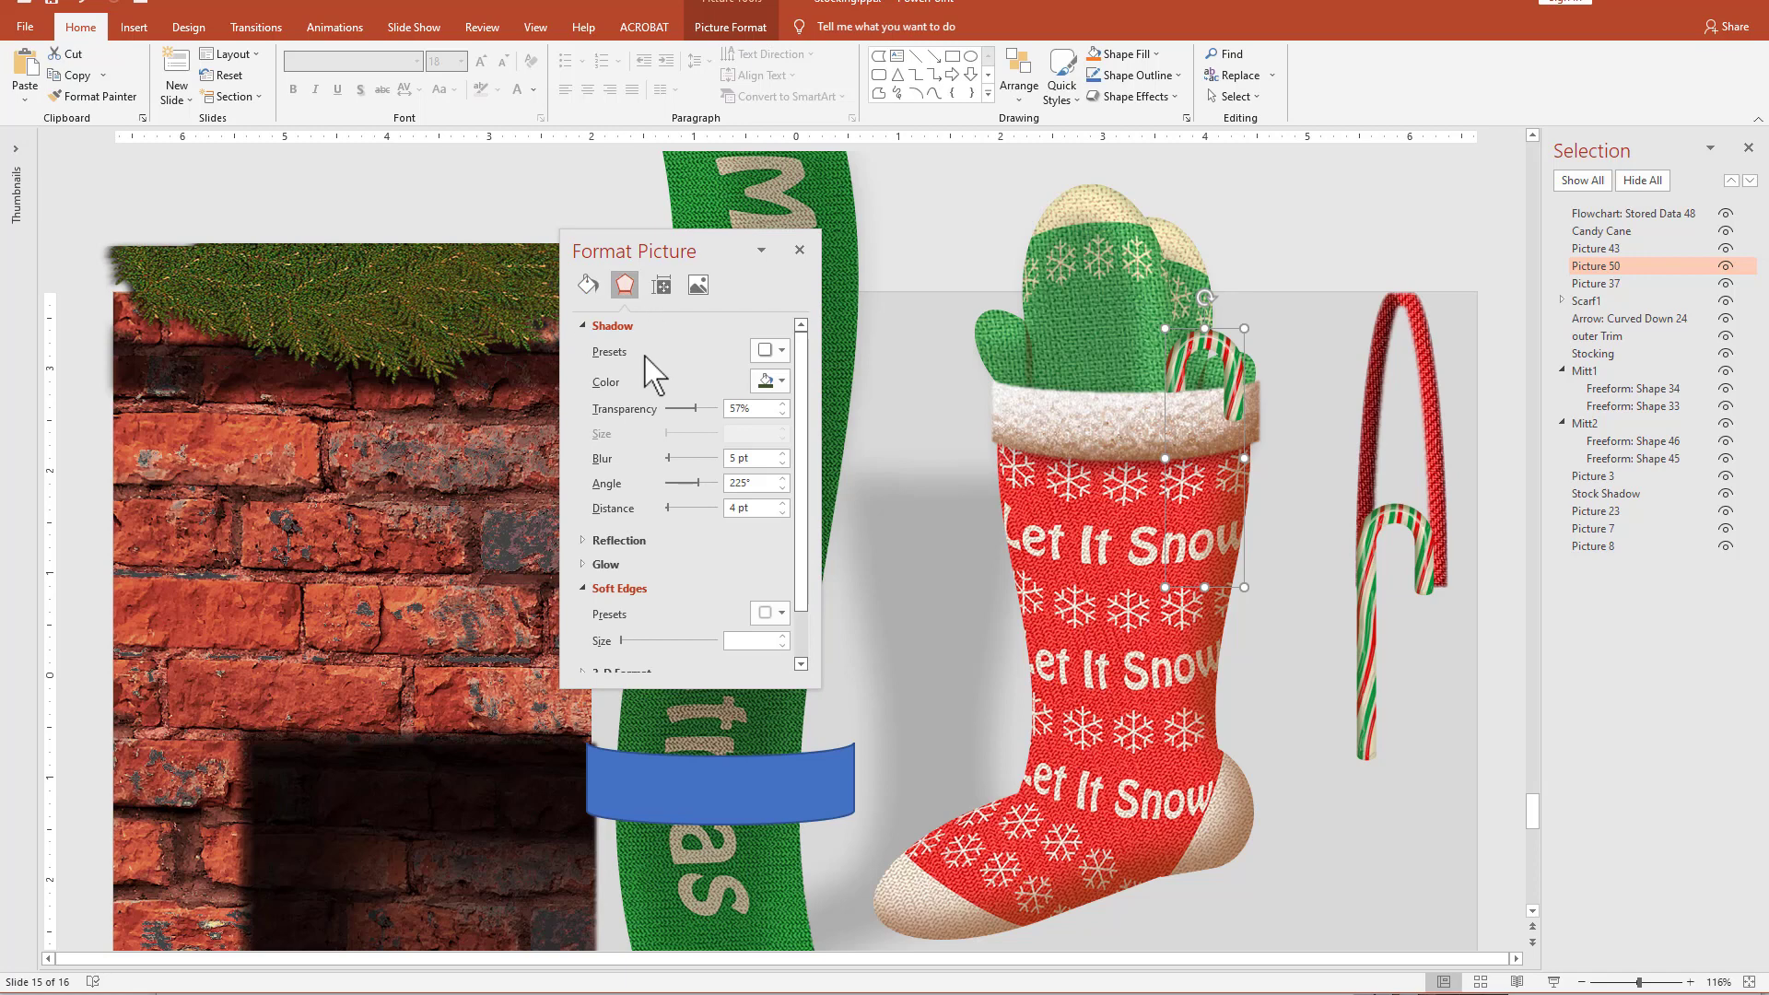
left_click(779, 350)
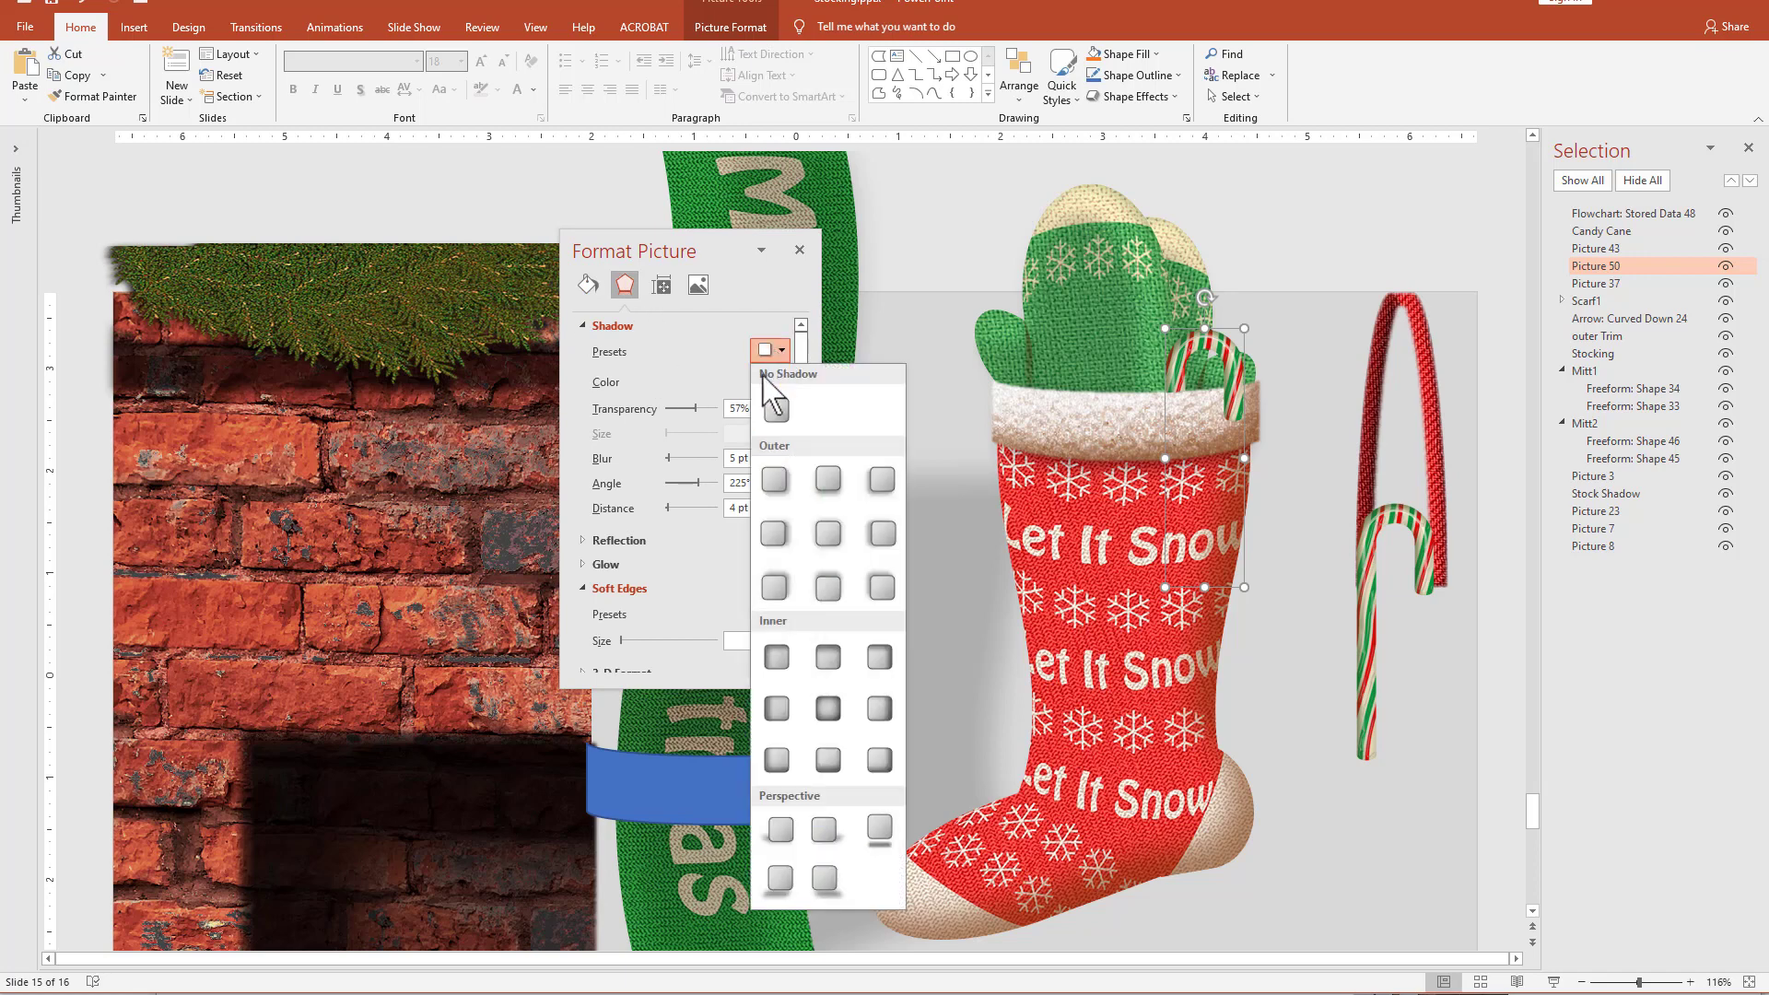
left_click(772, 479)
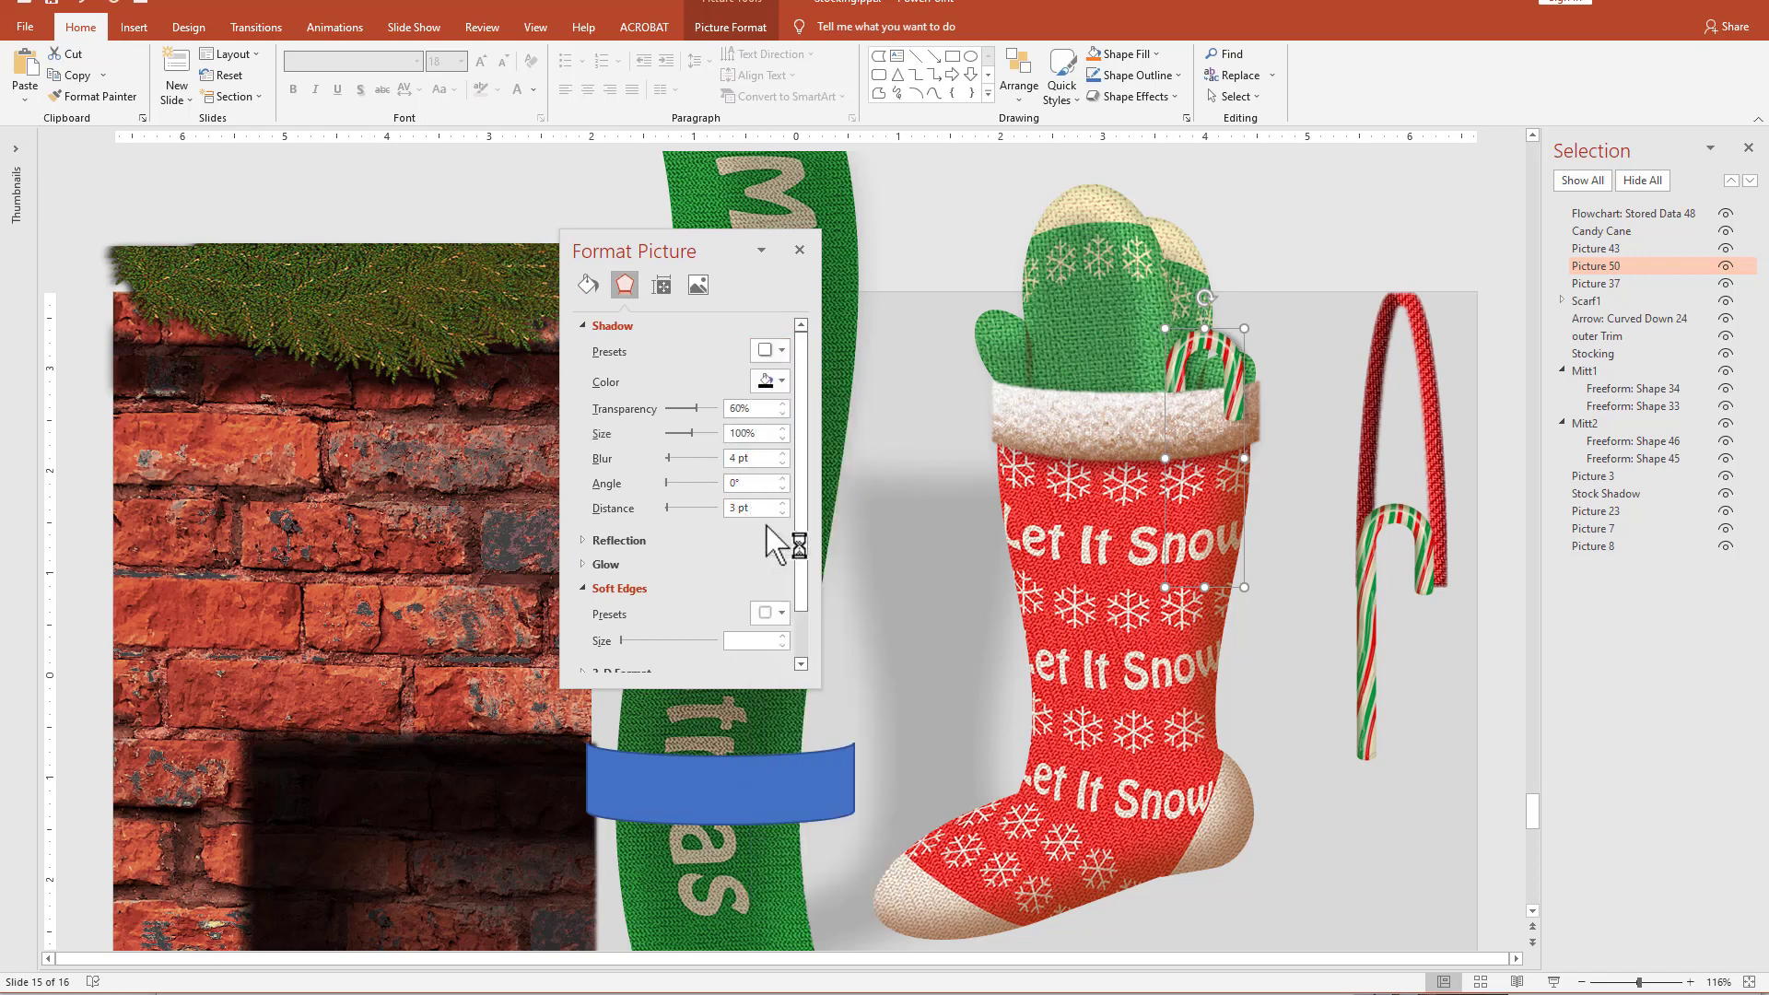
mouse_move(669, 486)
left_mouse_down()
mouse_move(649, 486)
mouse_move(701, 482)
left_mouse_up()
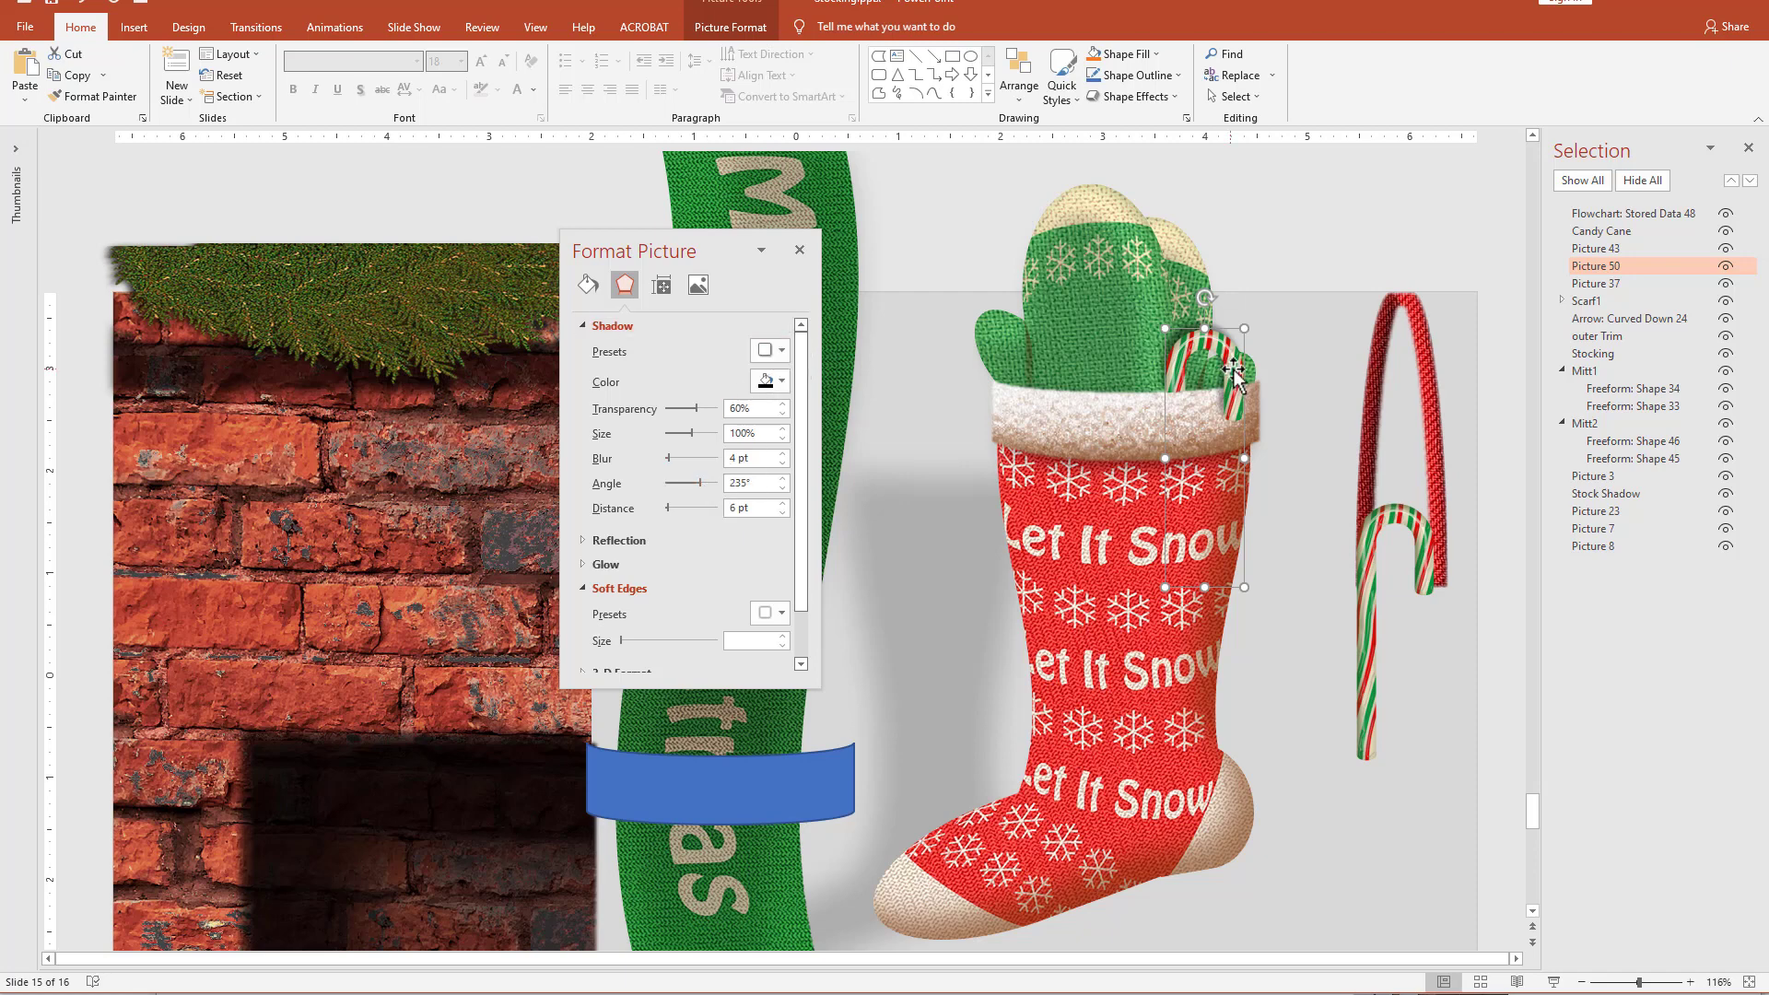
Rename the candy cane hook on the cuff as CC2.
left_click(1626, 267)
mouse_move(1579, 267)
left_mouse_down()
mouse_move(1524, 242)
mouse_move(1530, 255)
left_mouse_up()
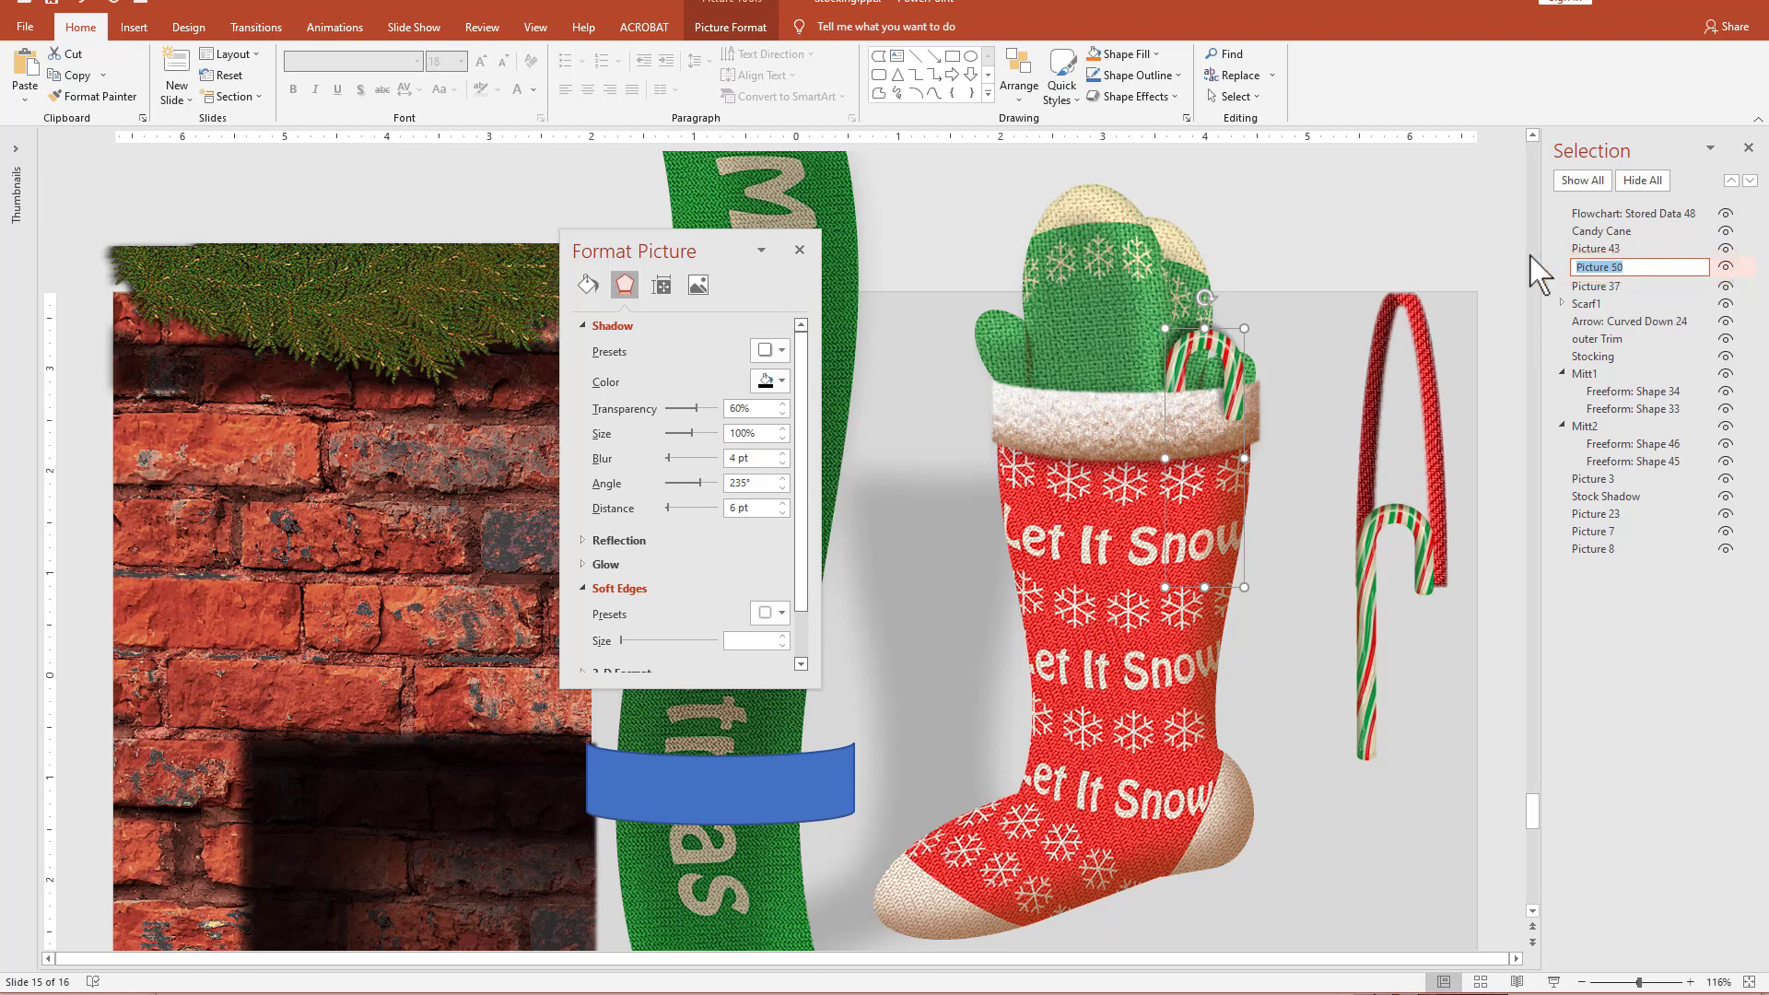
type("CC2")
key("Return")
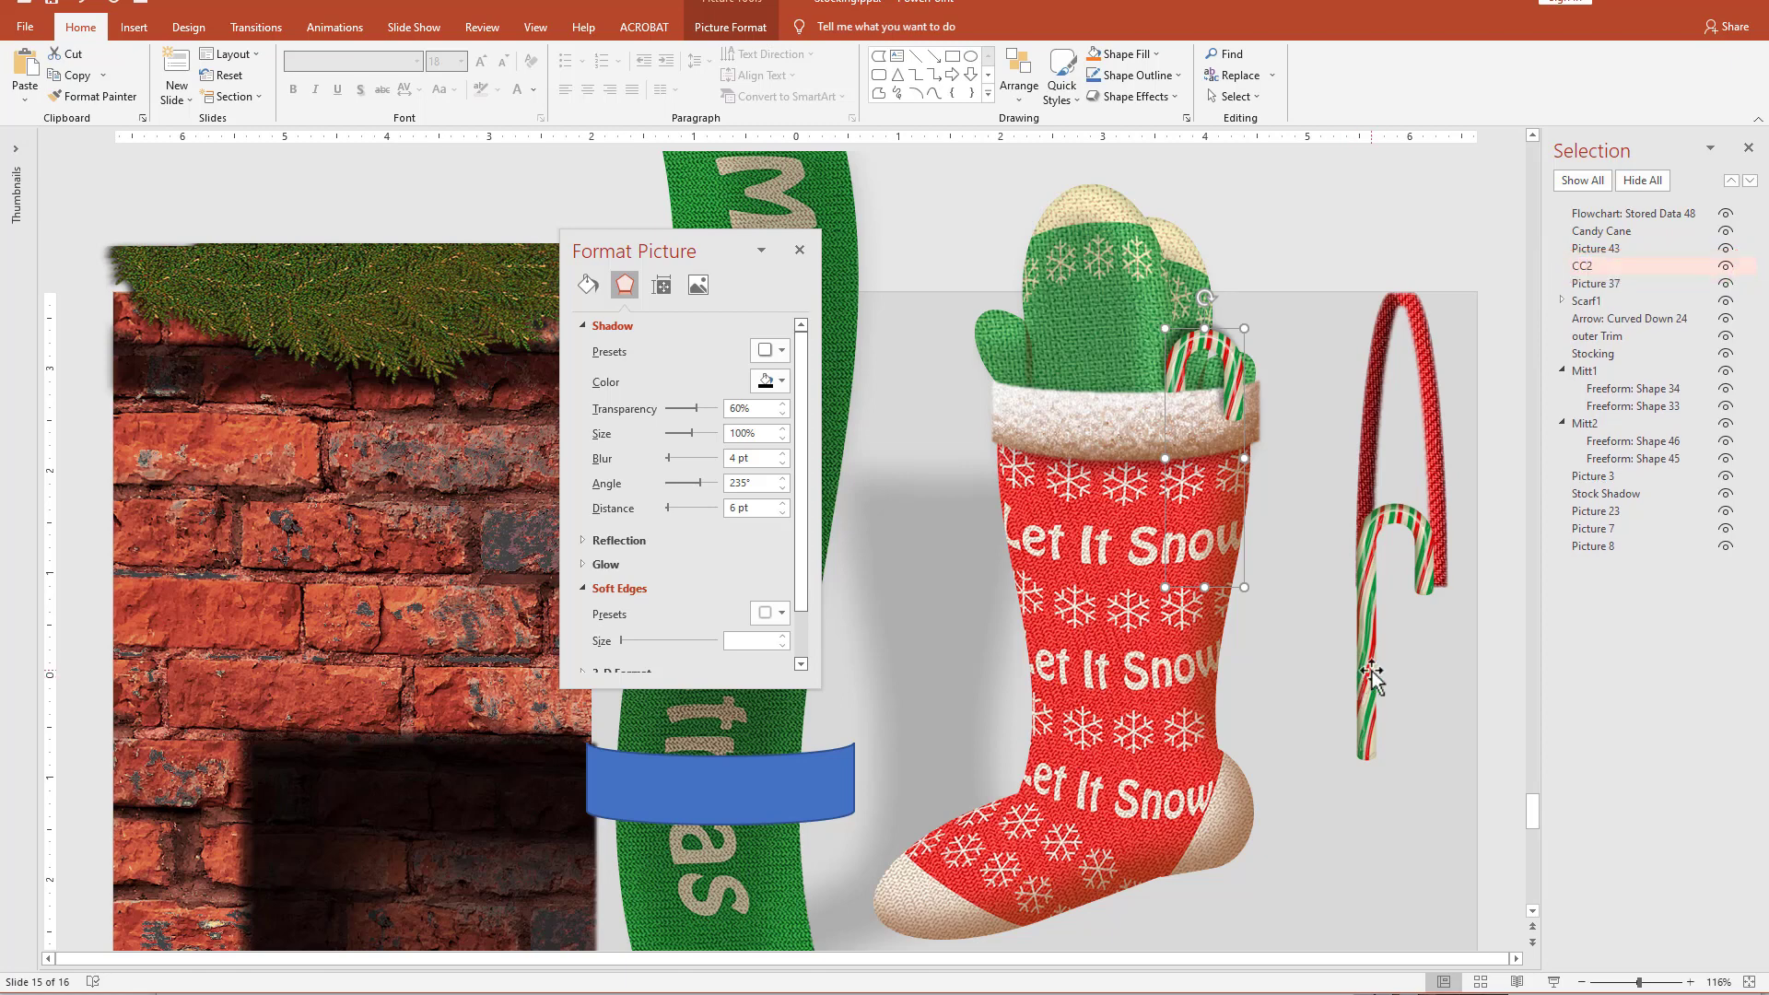
Place a duplicate of the full candy cane left of the stocking and lay a copy of the blue band across it.
left_click_drag(1372, 679, 924, 446)
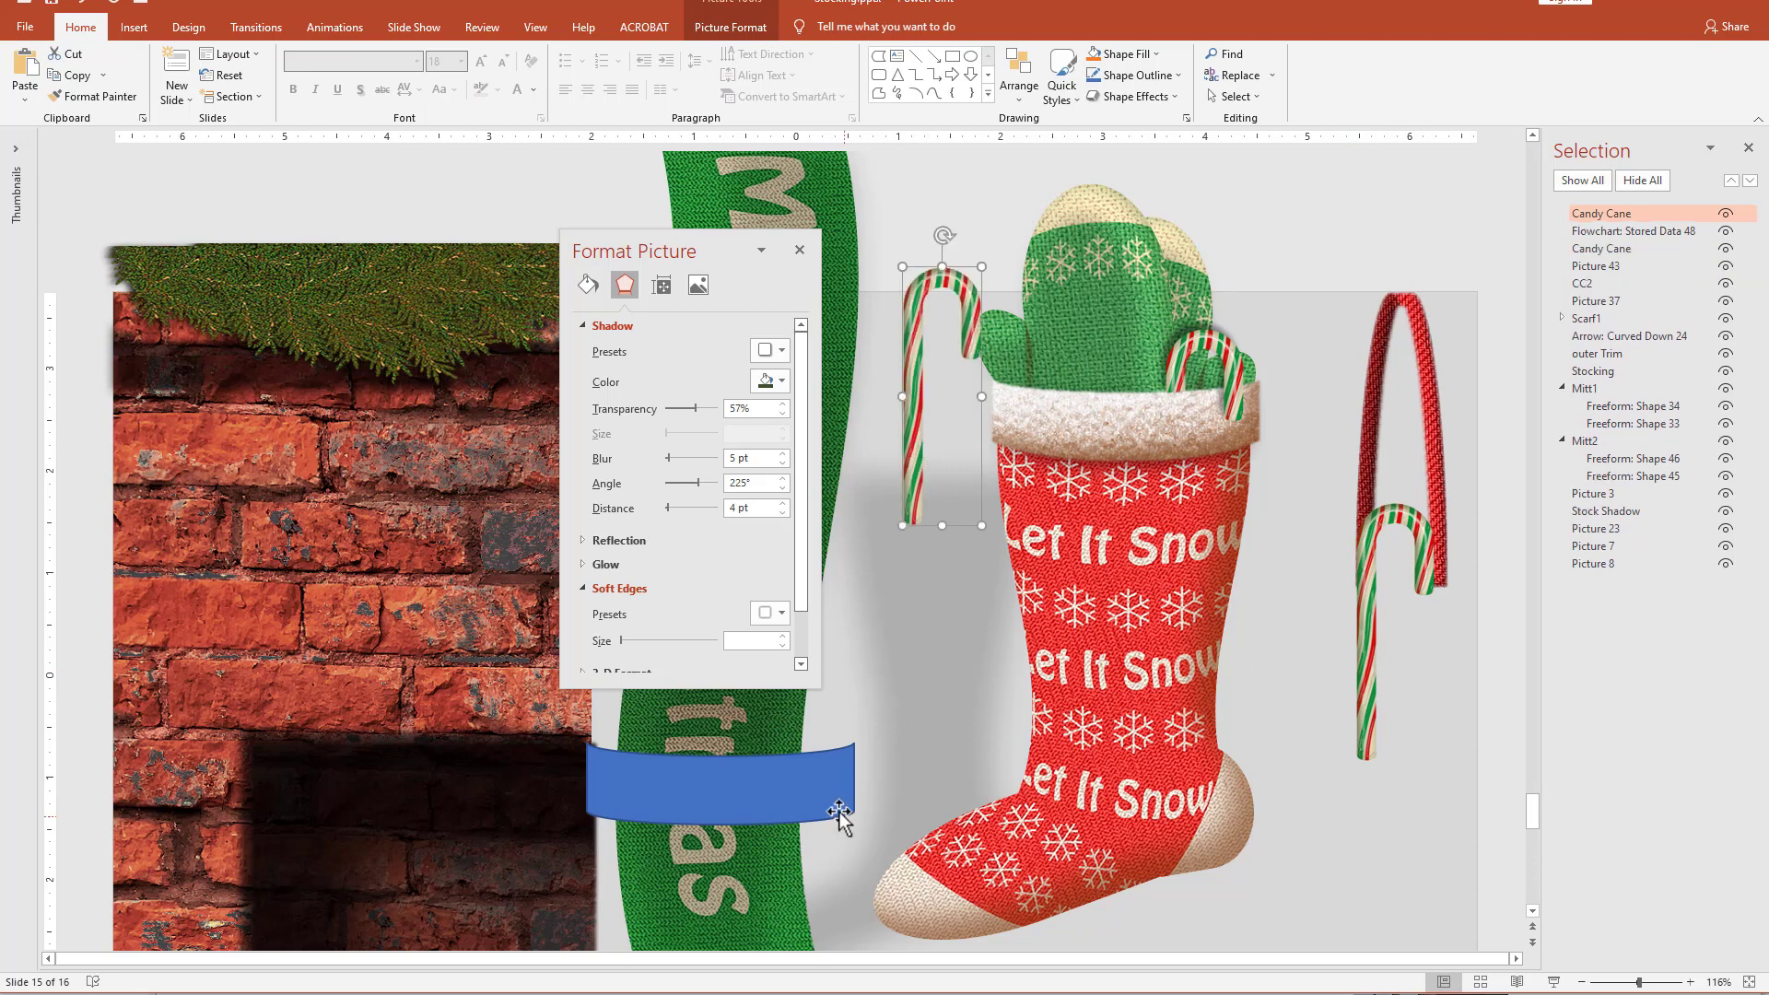
left_click_drag(841, 815, 979, 521)
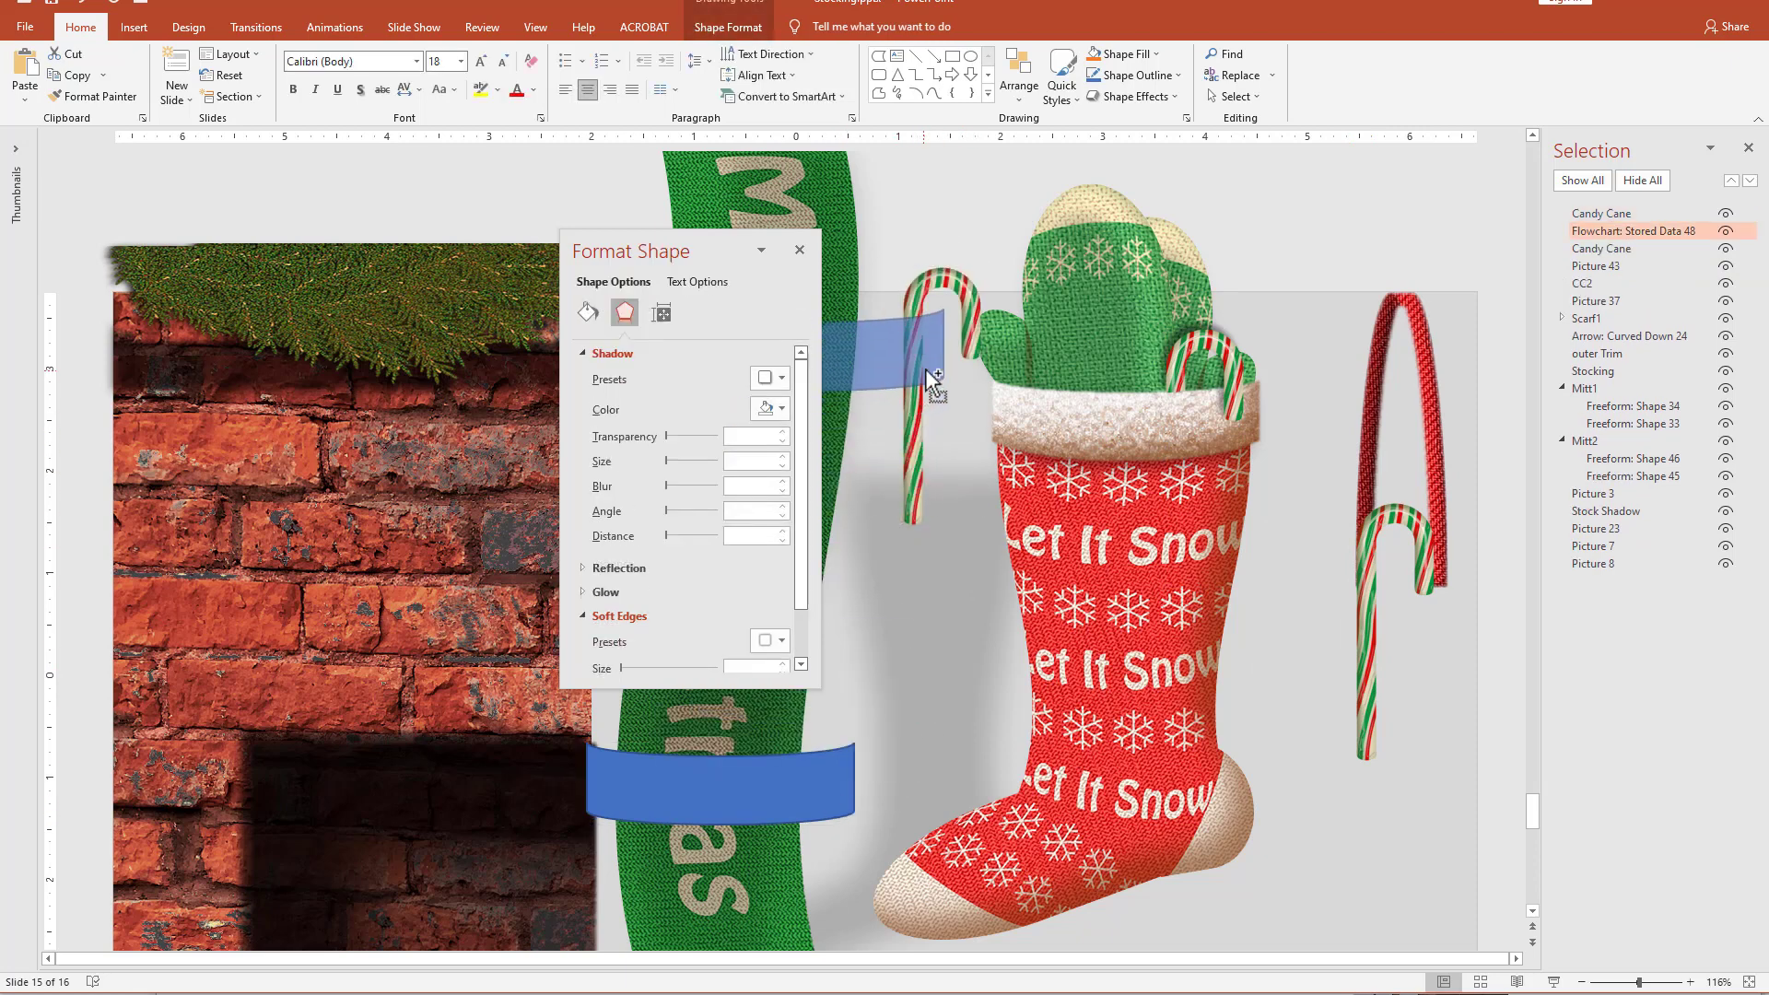
left_click_drag(925, 368, 925, 363)
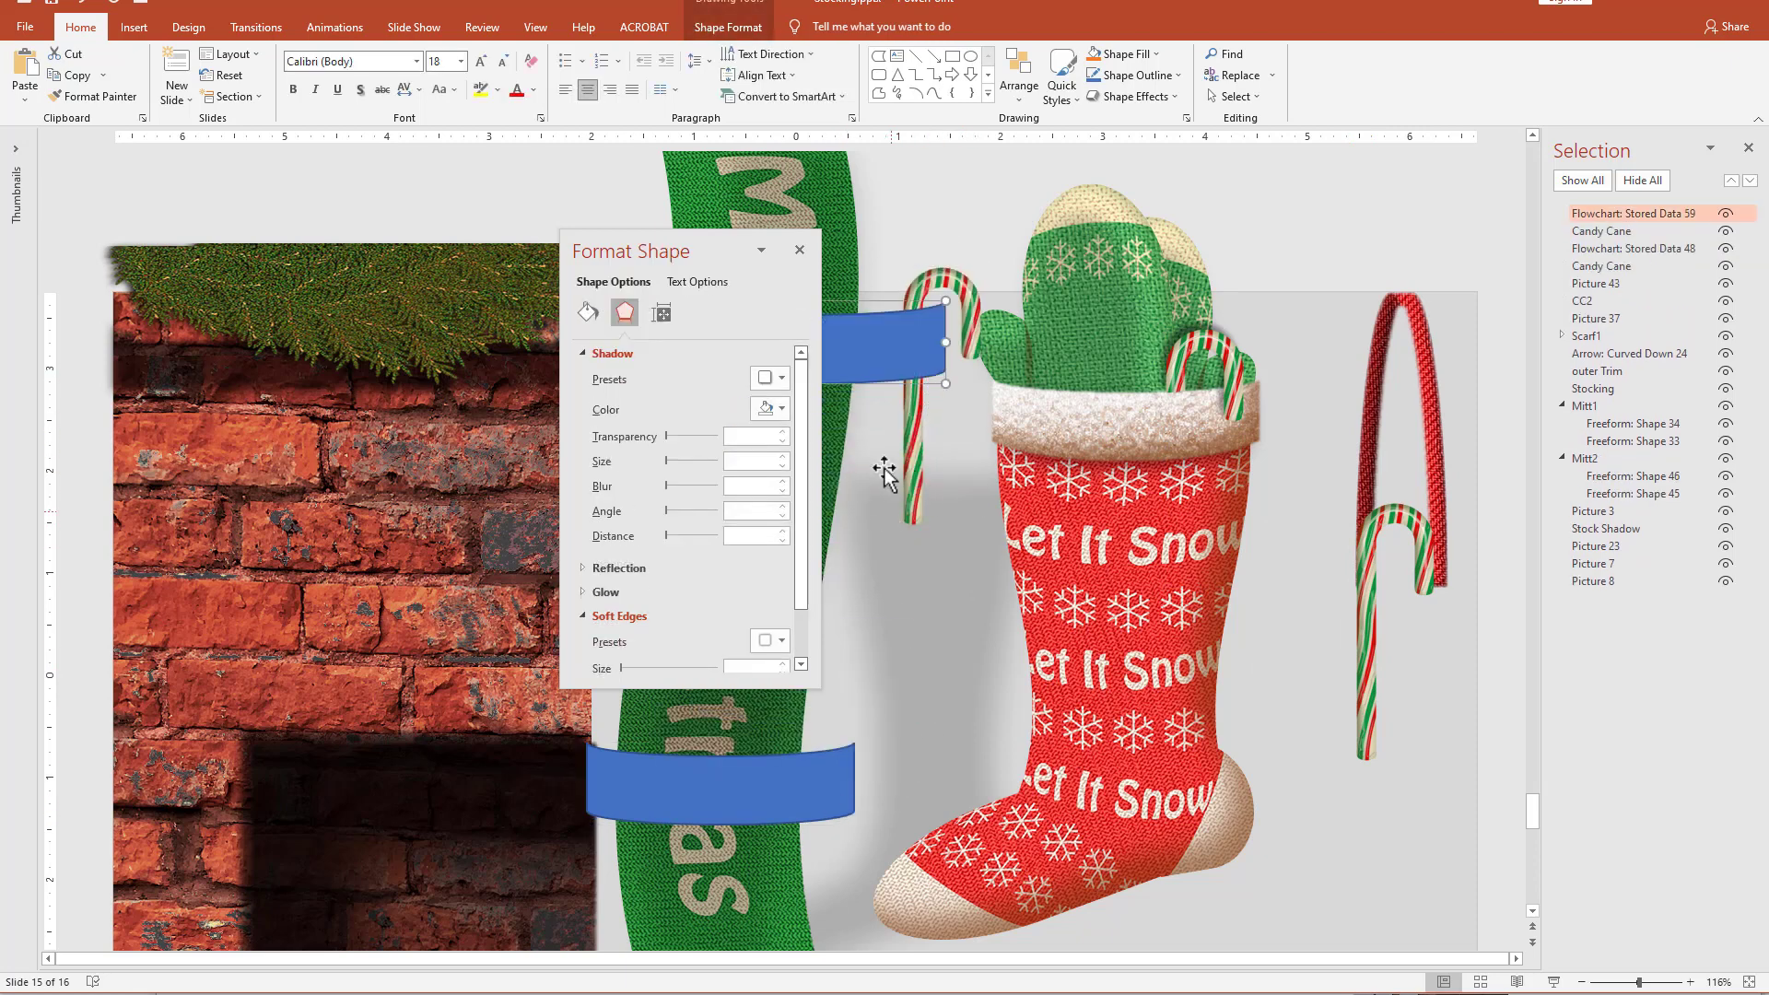
Draw a rectangle about 2.14" high and 0.77" wide over the copied band's right end and merge both with Union.
left_click(952, 55)
left_click_drag(875, 343, 953, 560)
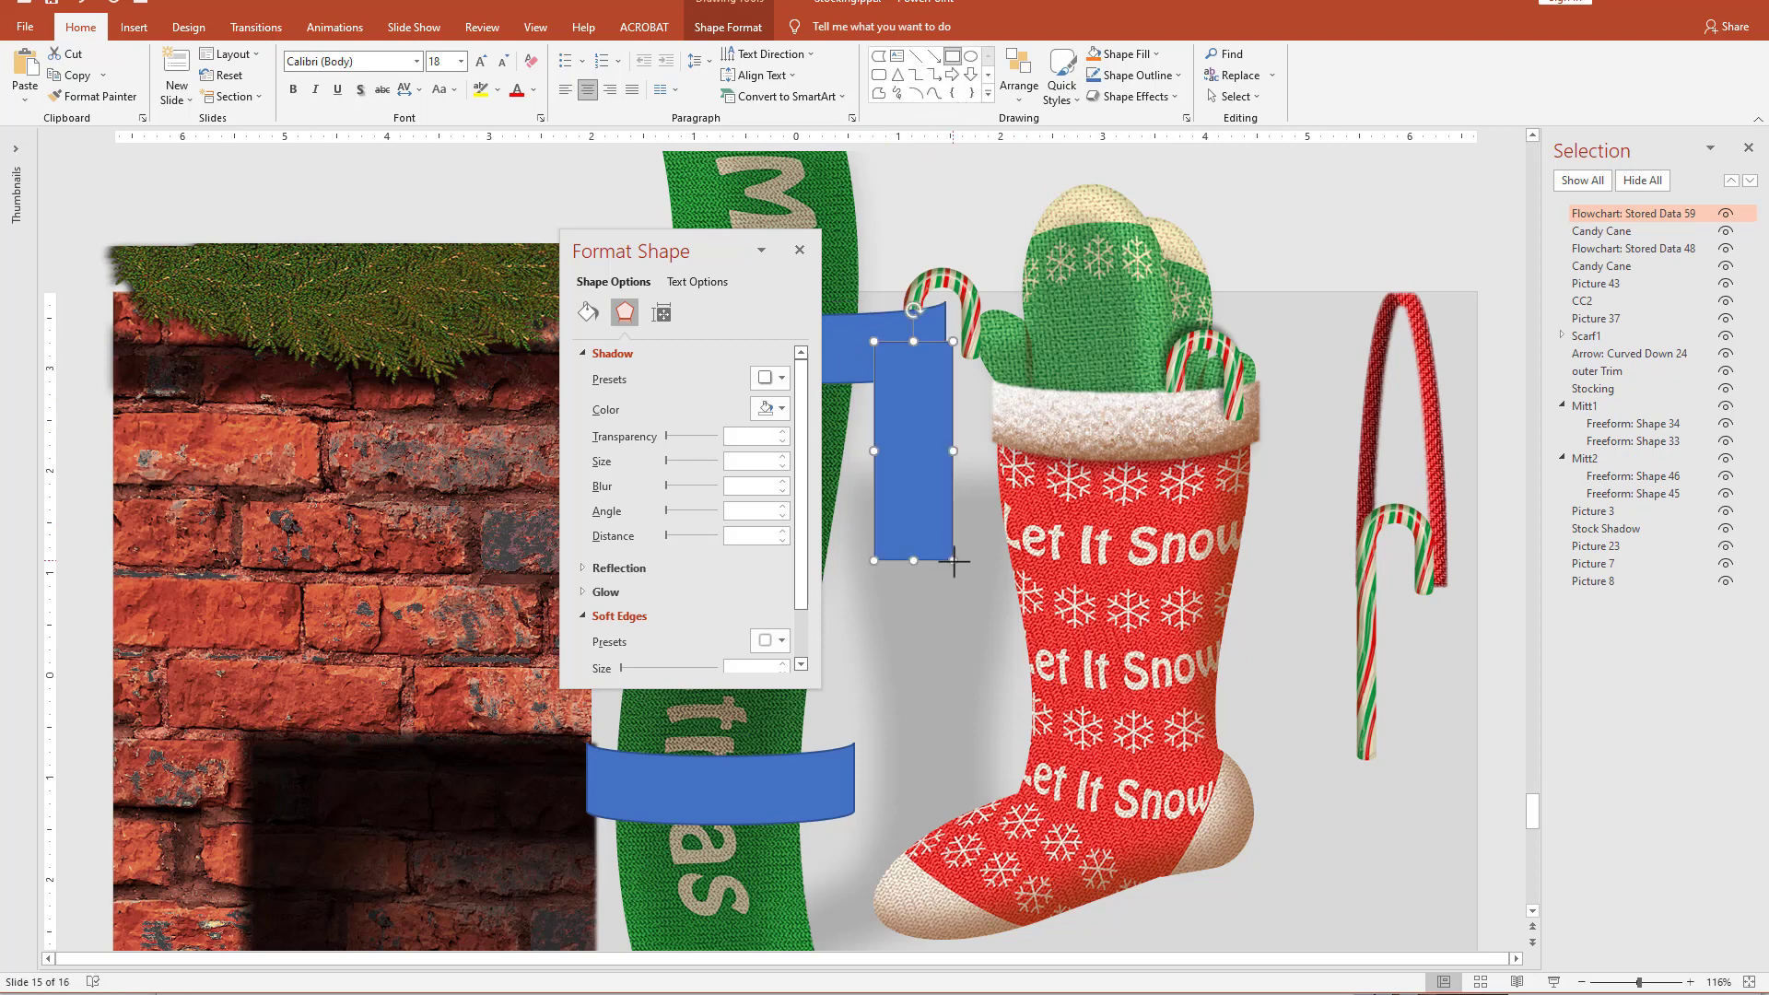
left_click(864, 341, "shift")
left_click(189, 96)
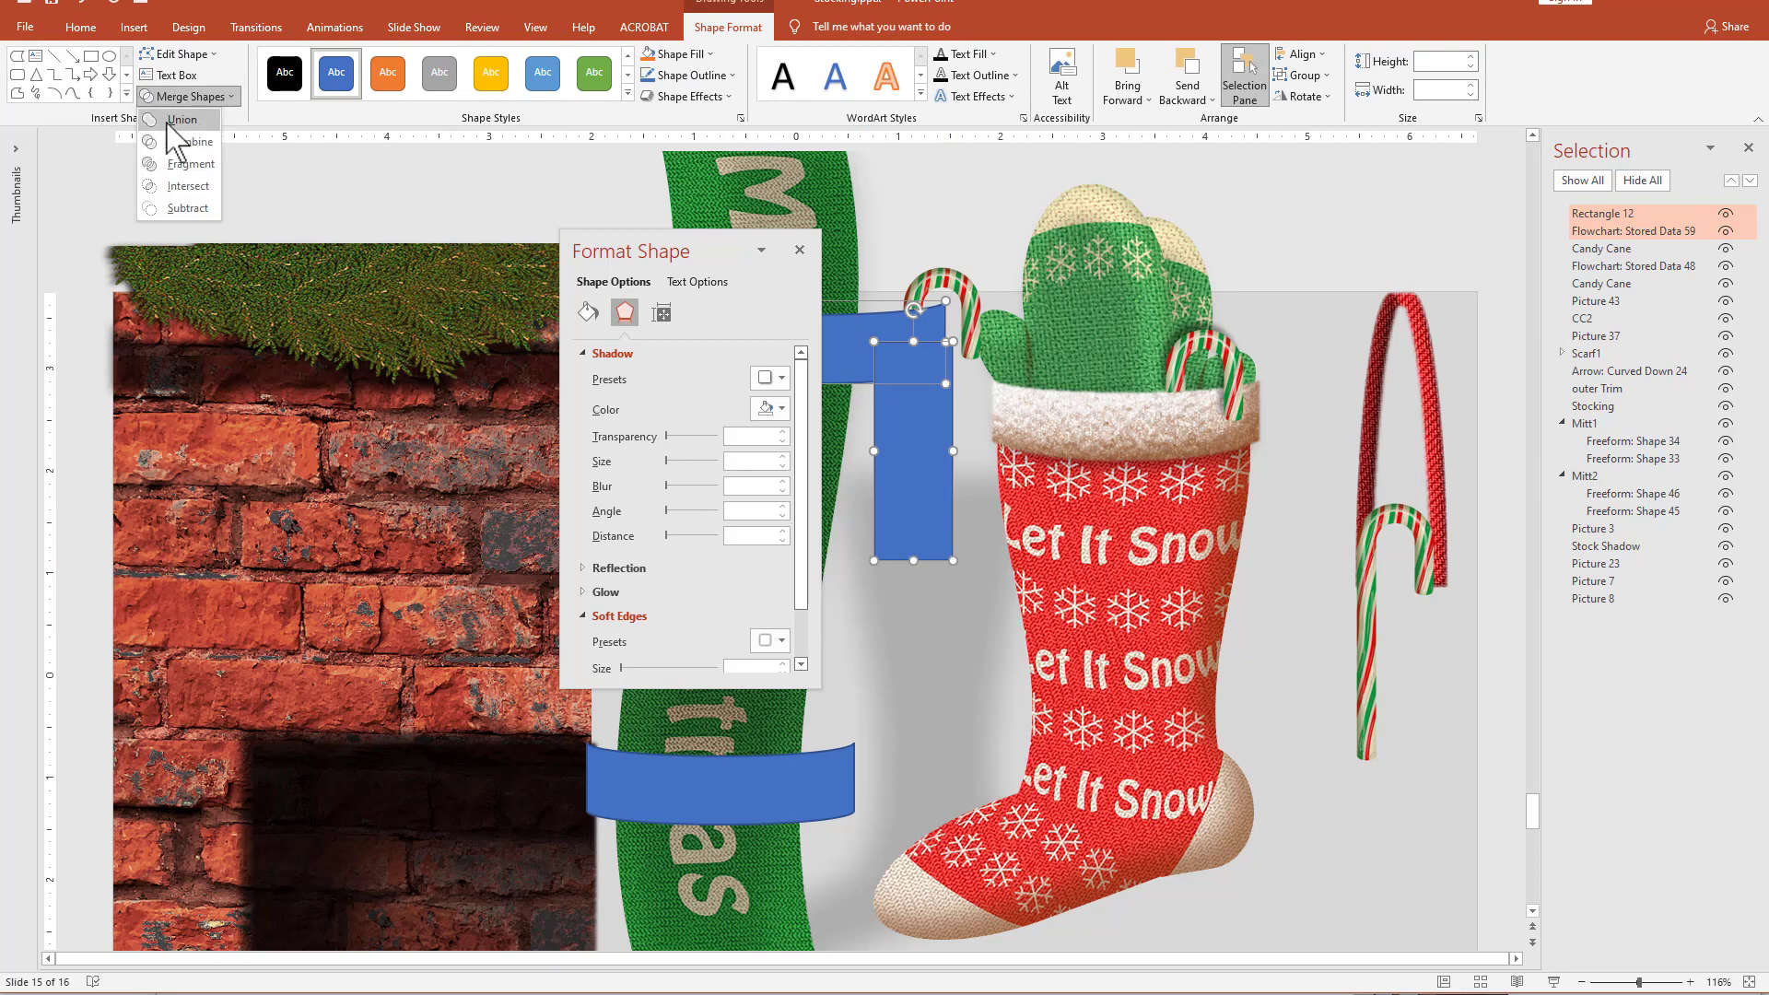
left_click(182, 120)
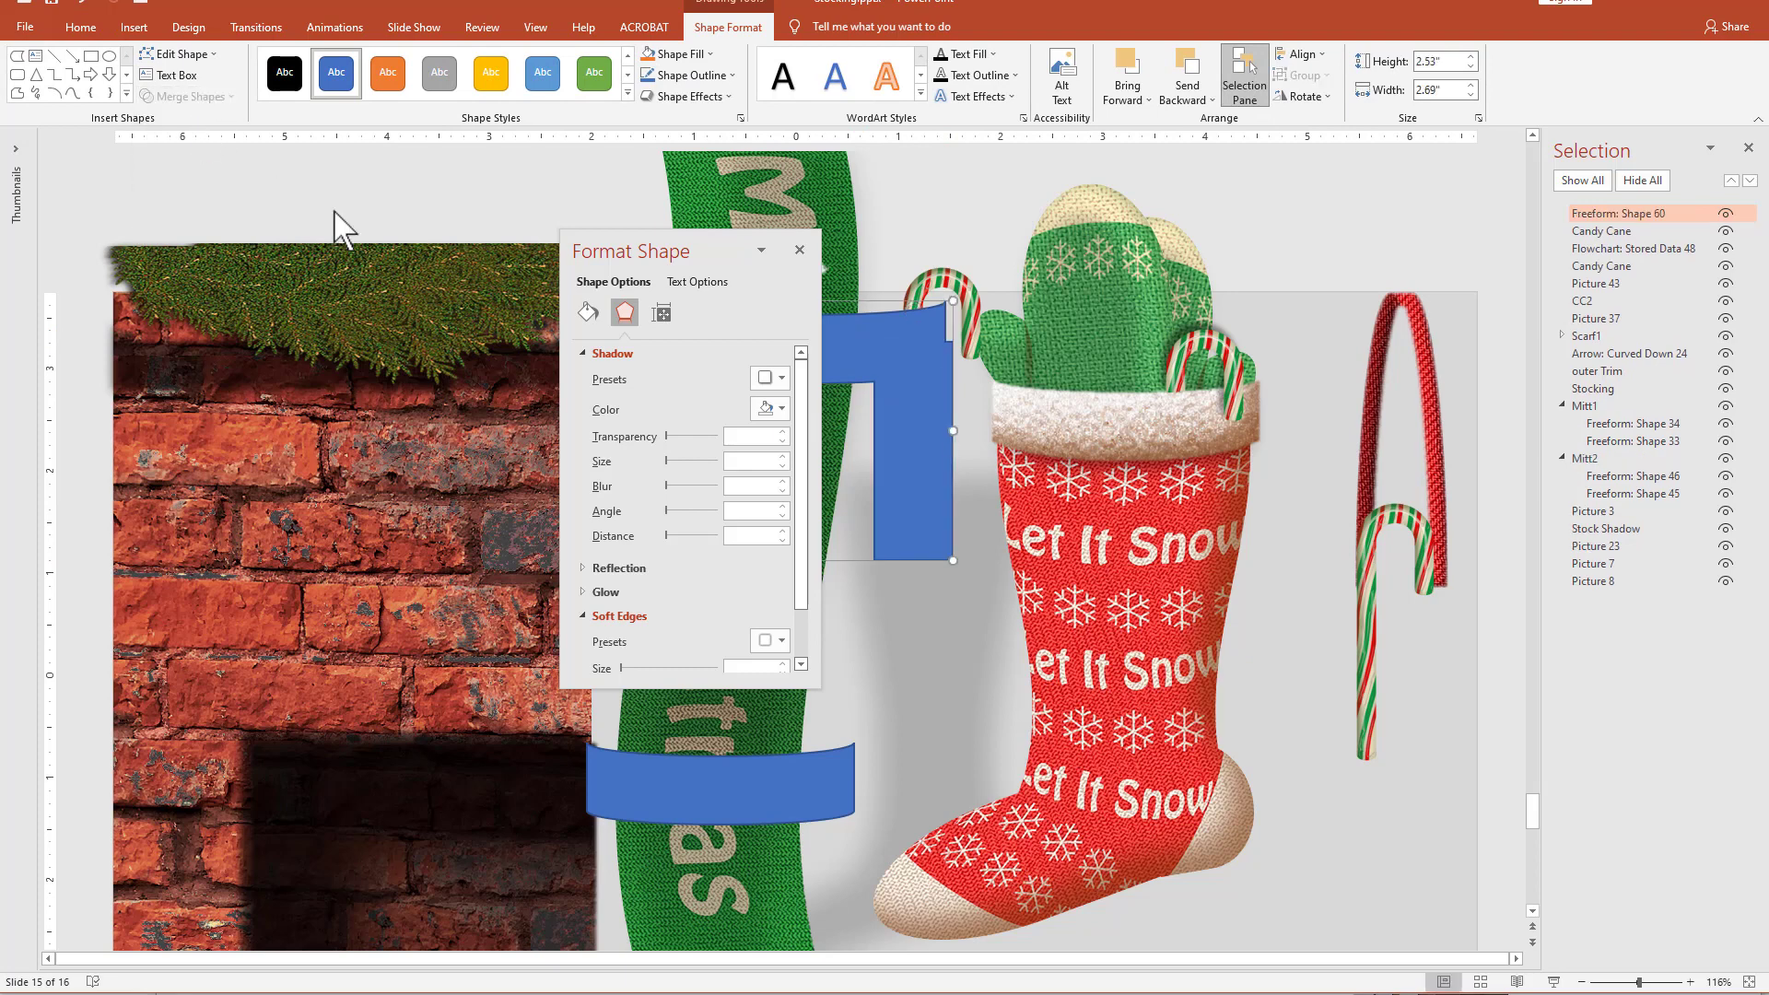
Subtract the merged blue shape from the new candy cane and lower the remaining hook to the height of the stocking's cuff.
left_click(964, 276, "shift")
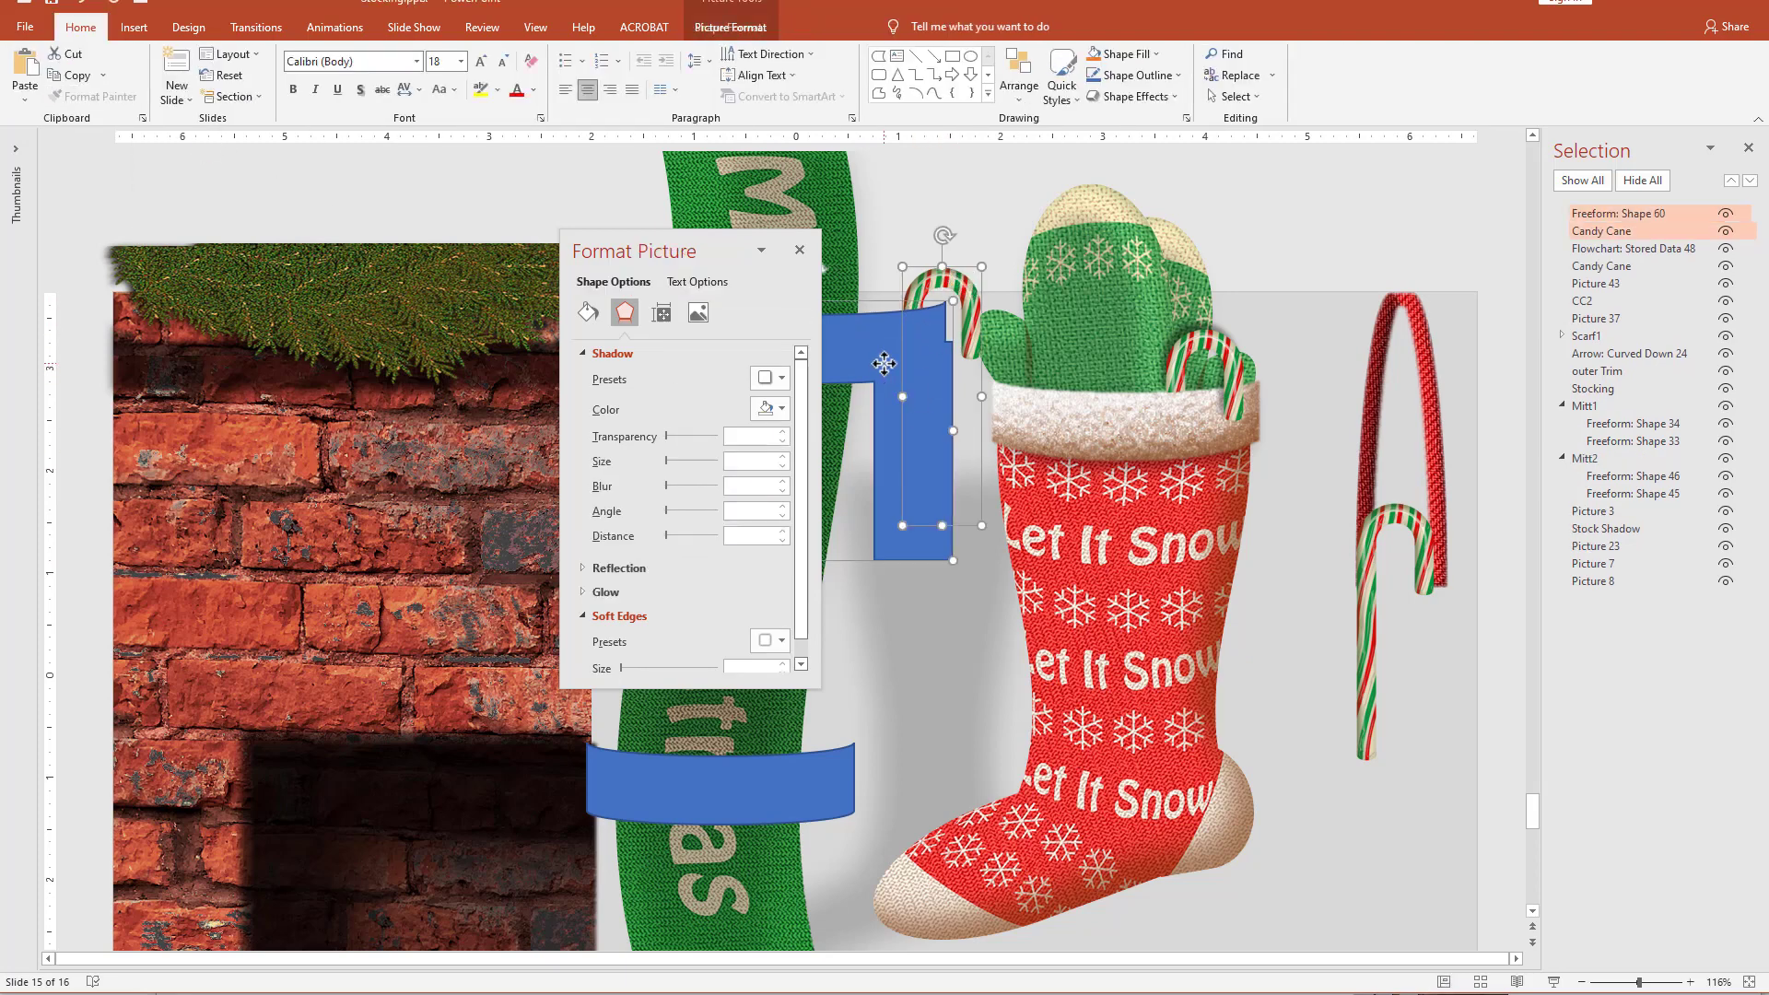
left_click(728, 26)
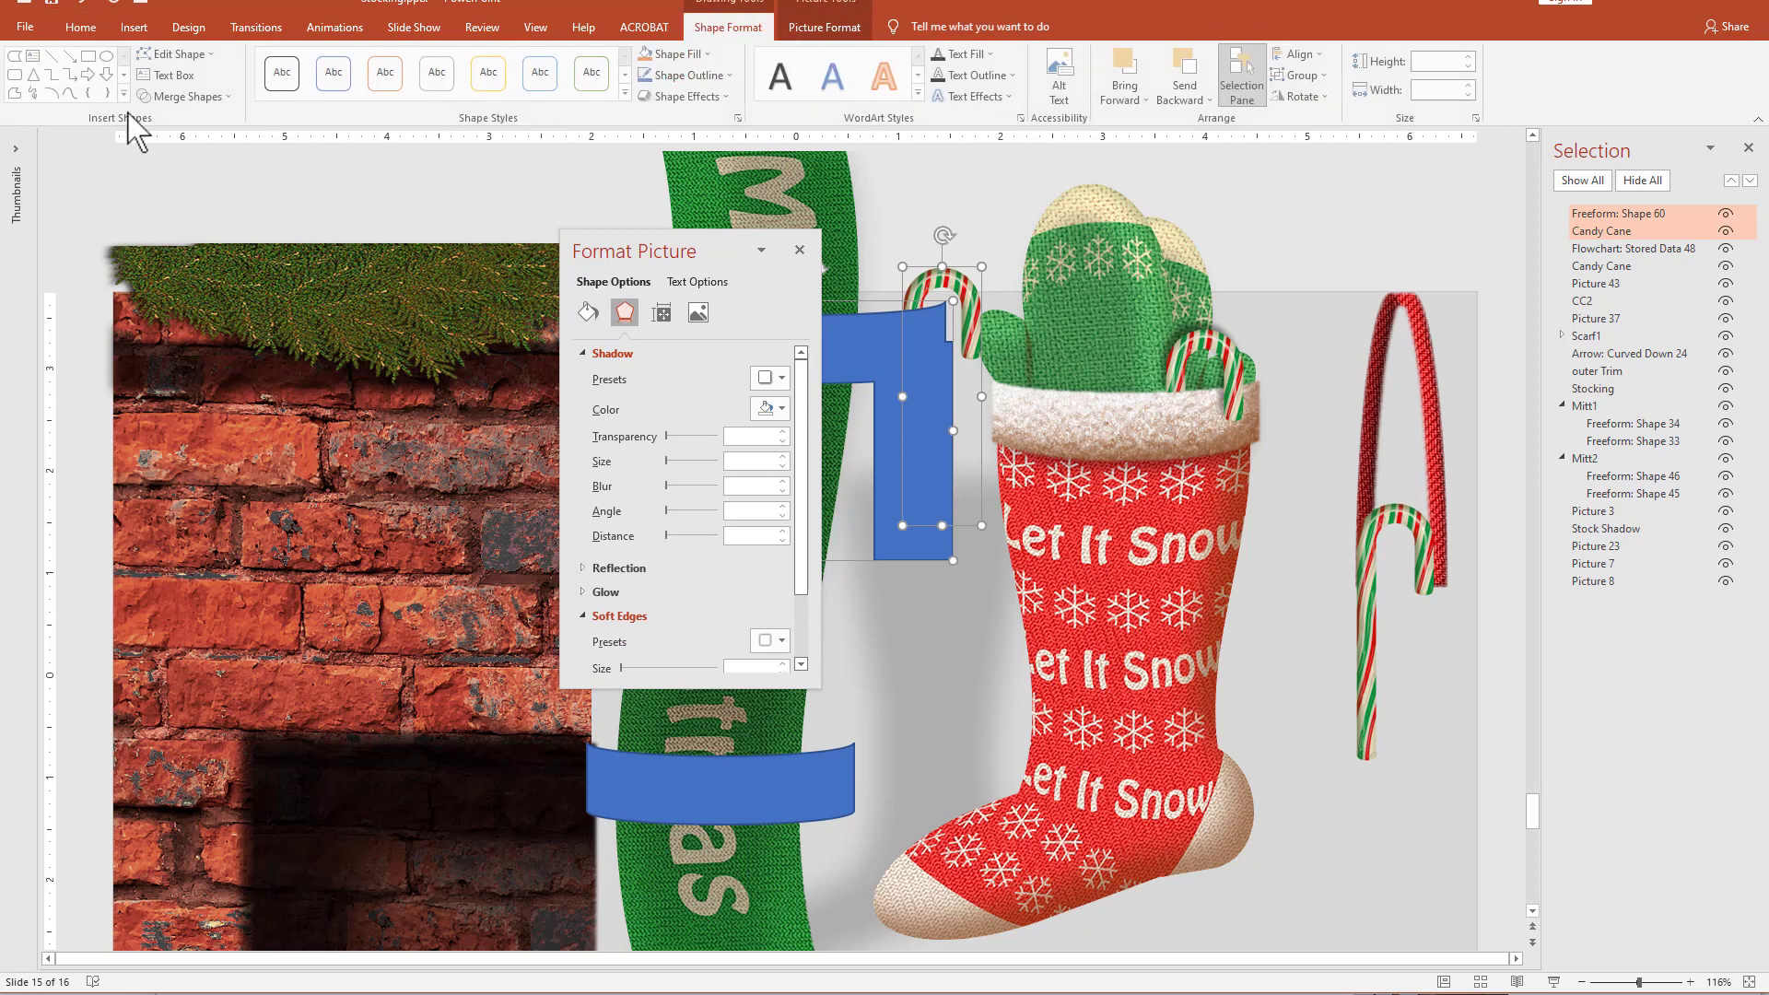
left_click(152, 97)
left_click(171, 220)
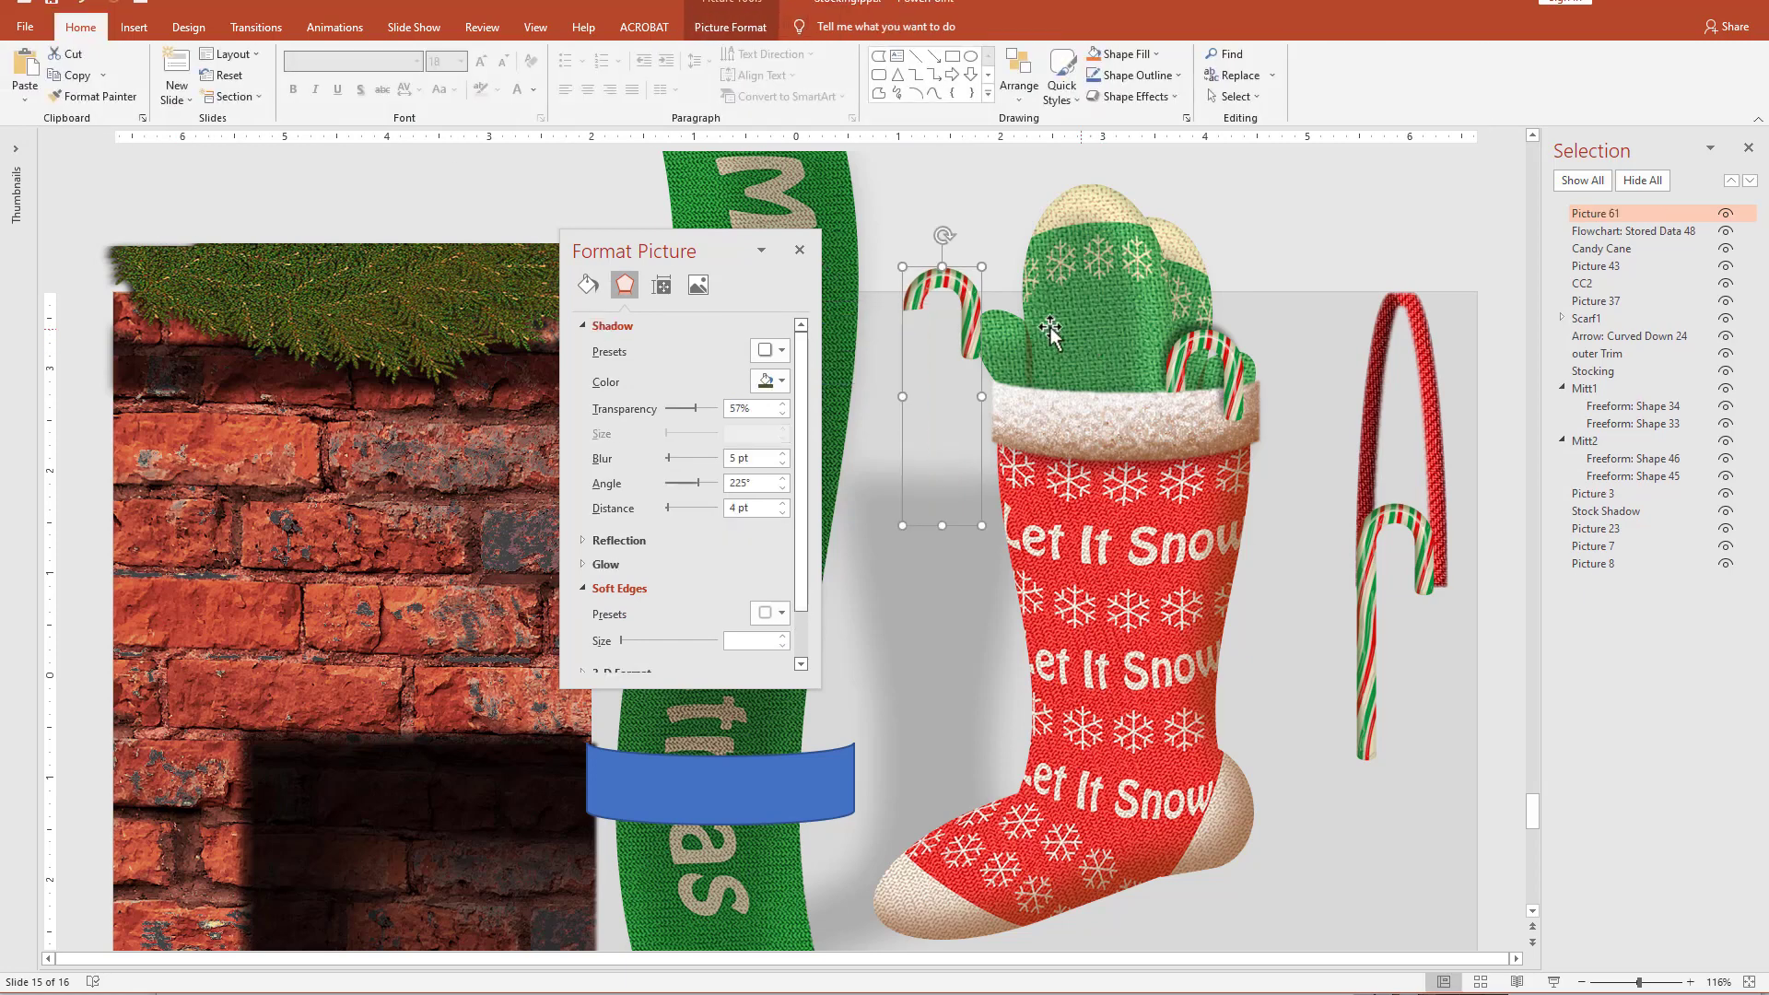
left_click_drag(966, 302, 966, 395)
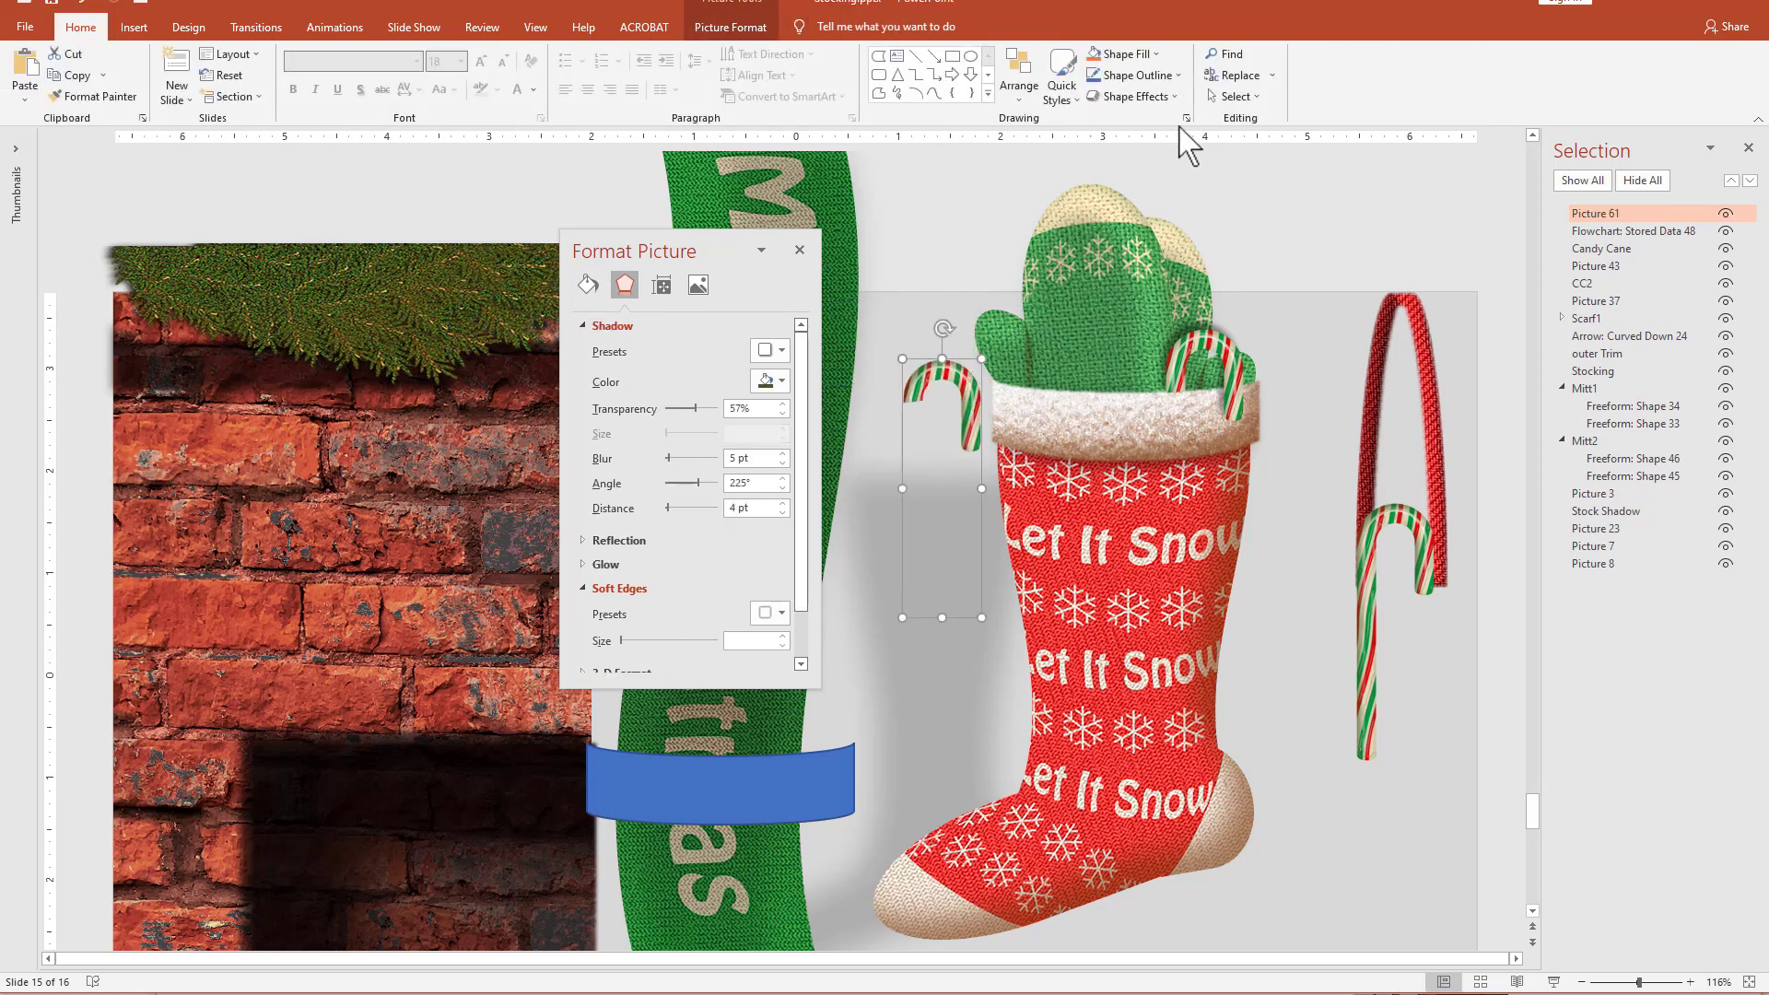
Flip the new candy cane hook horizontally and hang it over the left part of the stocking's cuff.
left_click(730, 27)
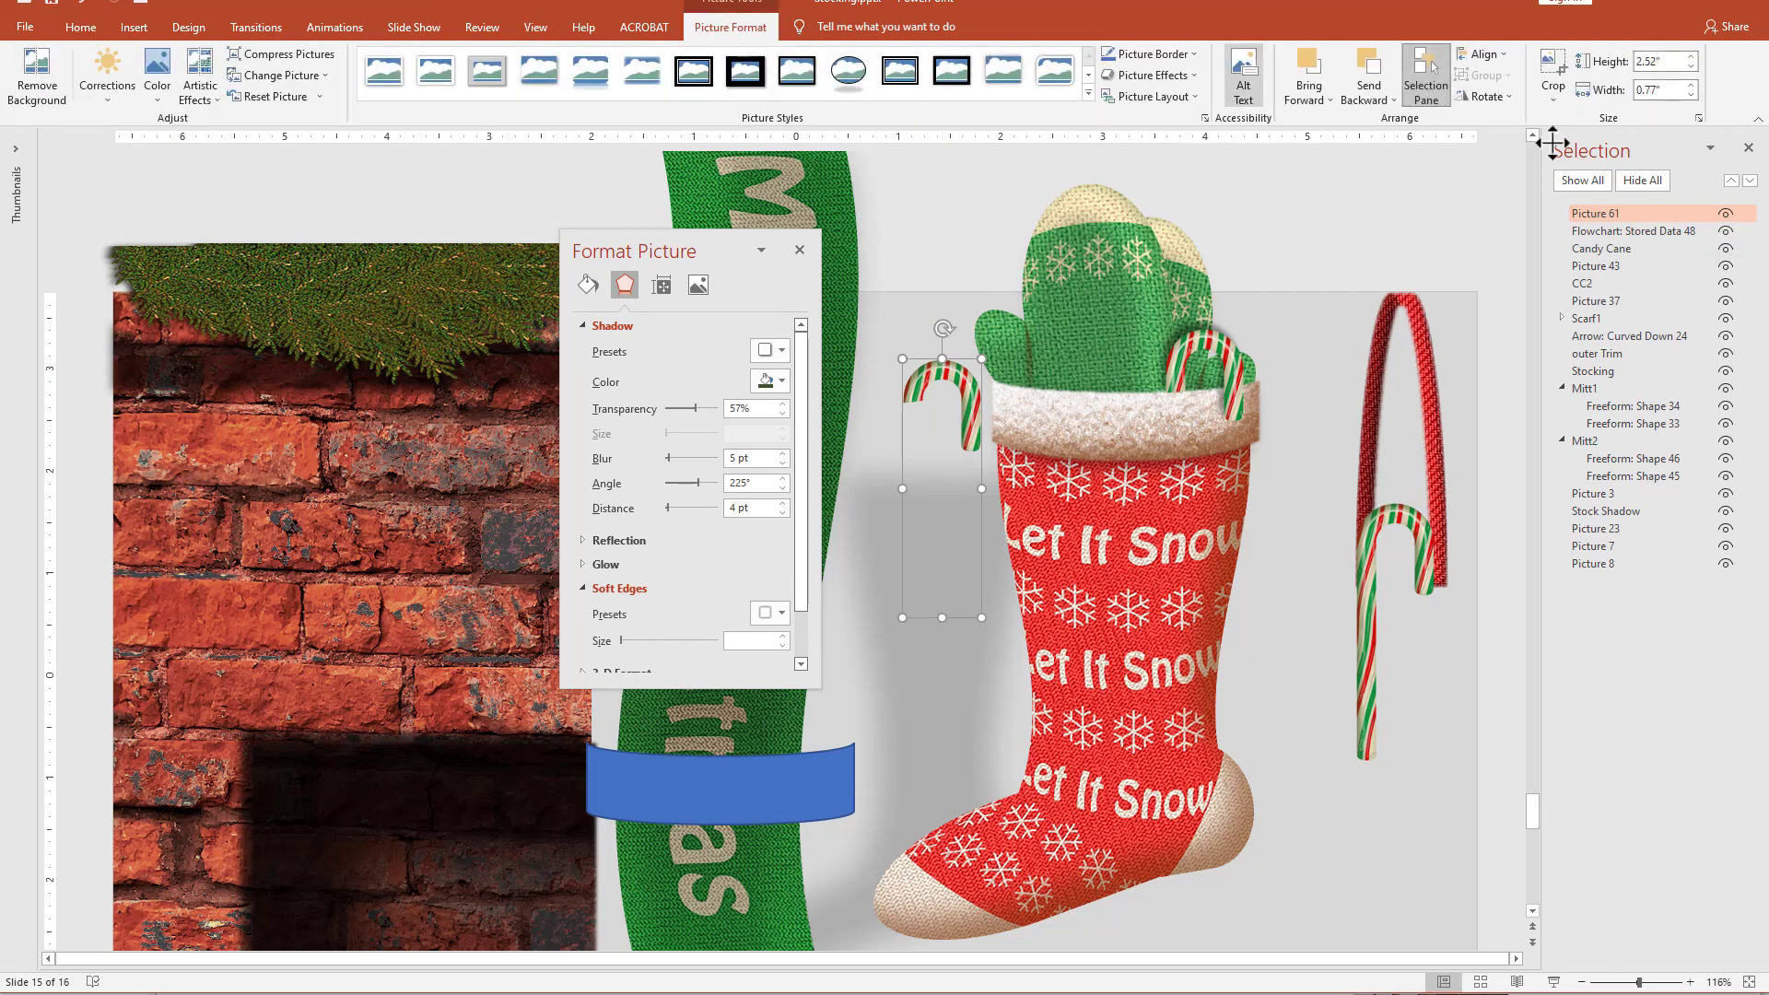
left_click(1485, 96)
left_click(1516, 187)
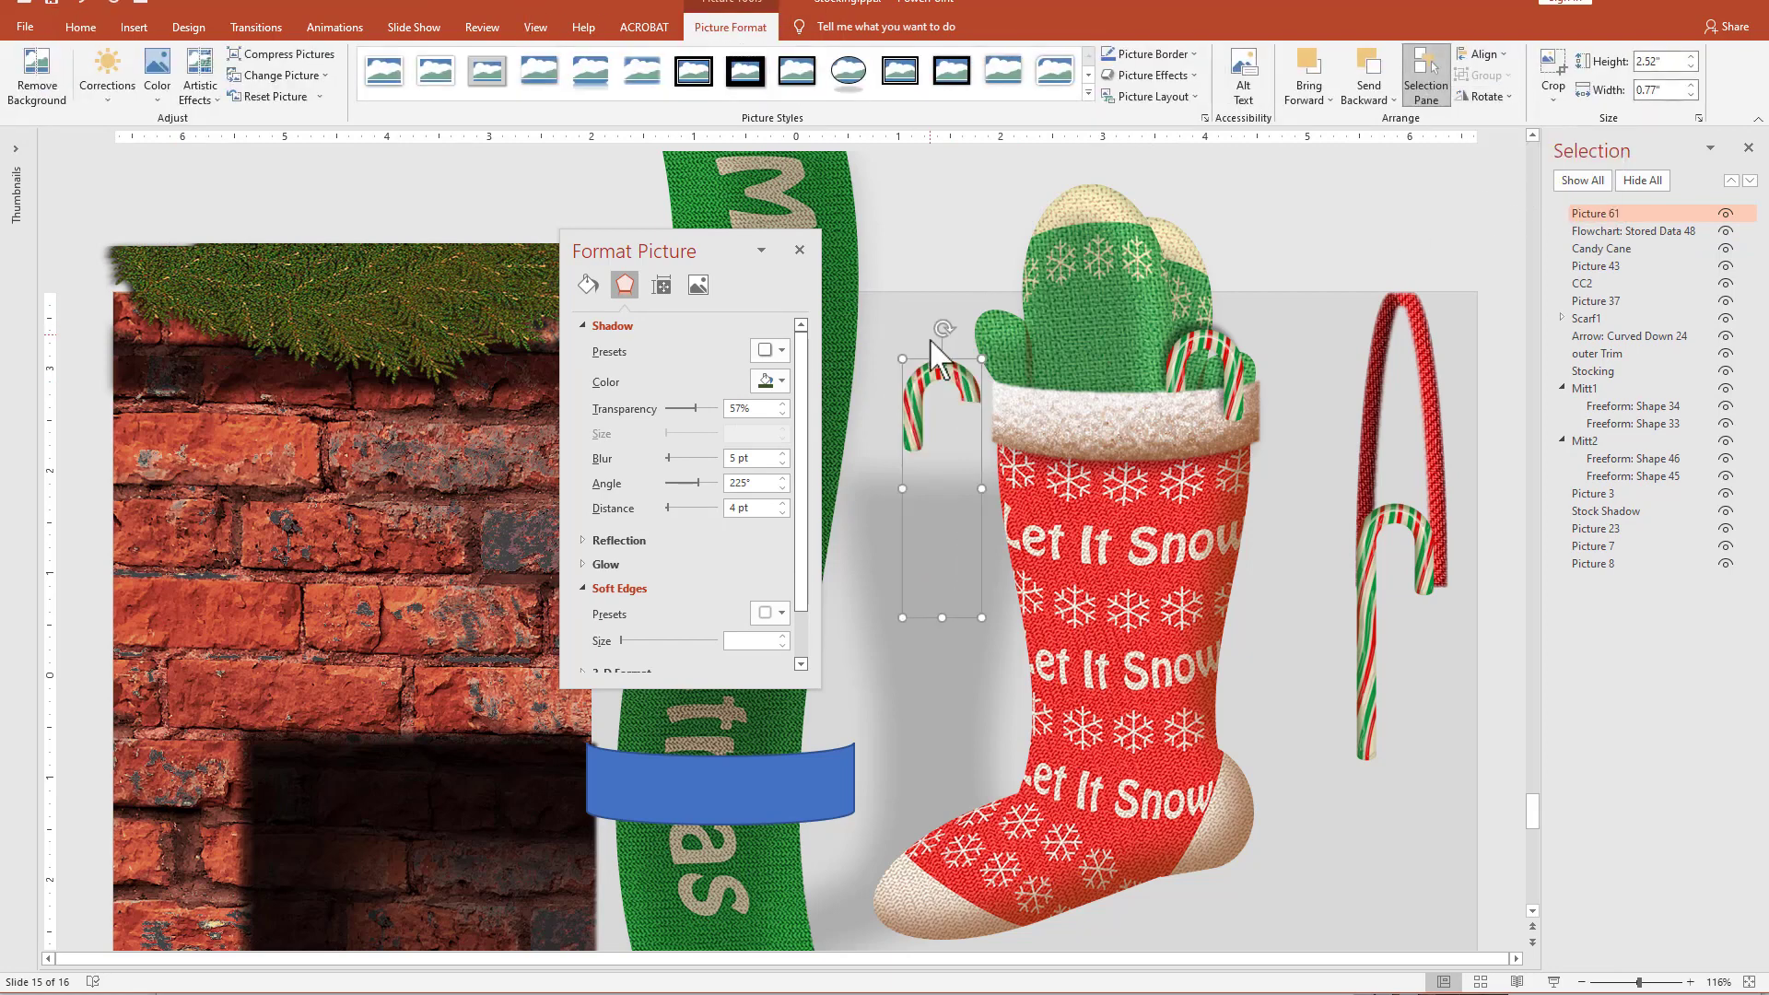
left_click_drag(942, 371, 1072, 366)
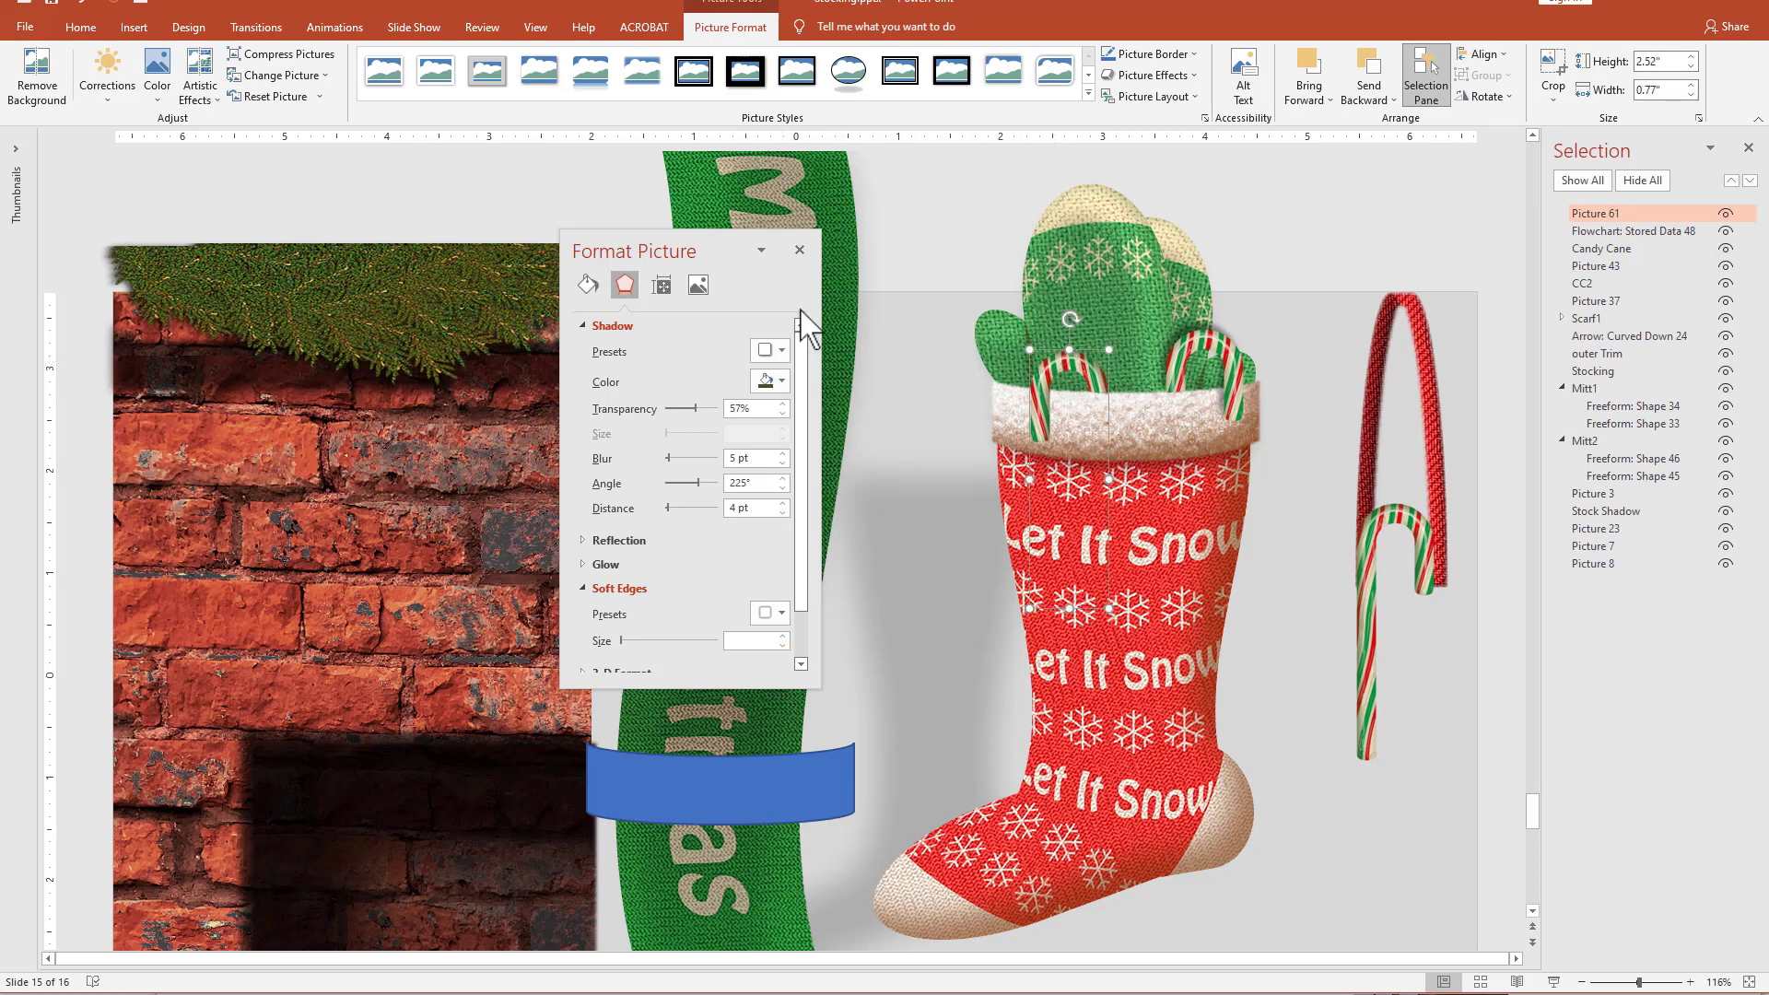
Give the left candy cane hook an outer shadow in the first recent brown at 336° angle, 6 pt distance and 50% transparency.
left_click(780, 350)
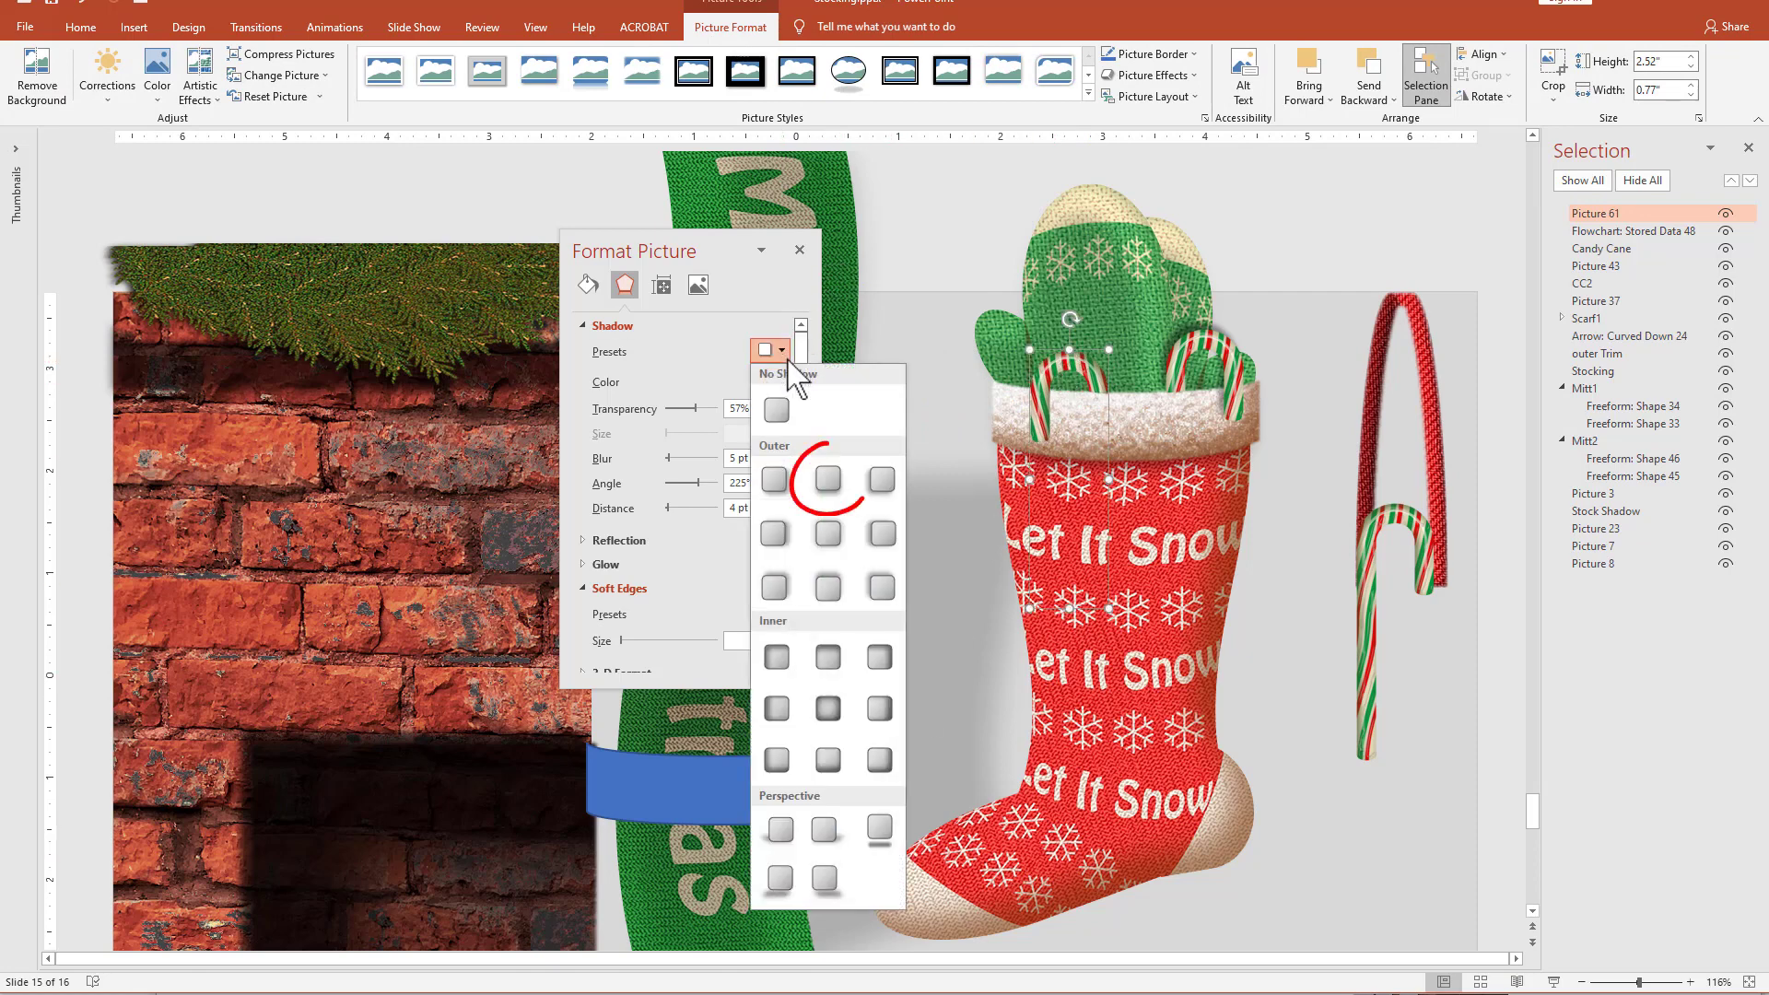
left_click(826, 481)
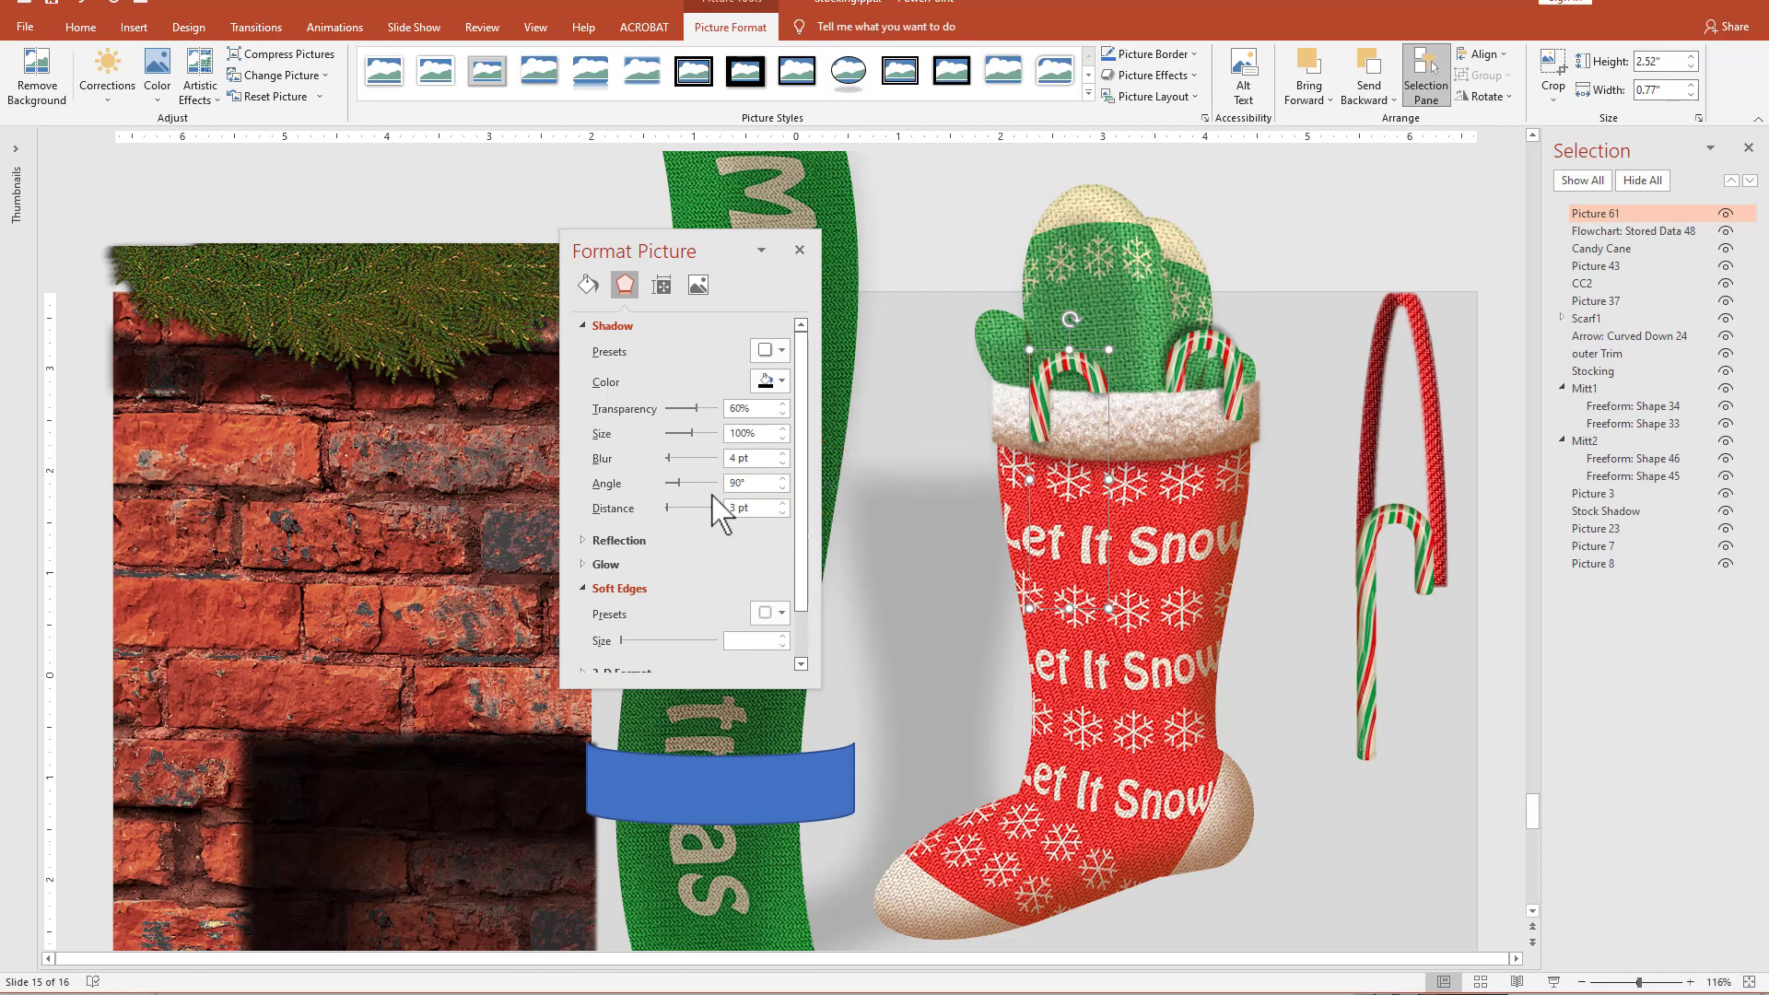
left_click_drag(695, 485, 717, 492)
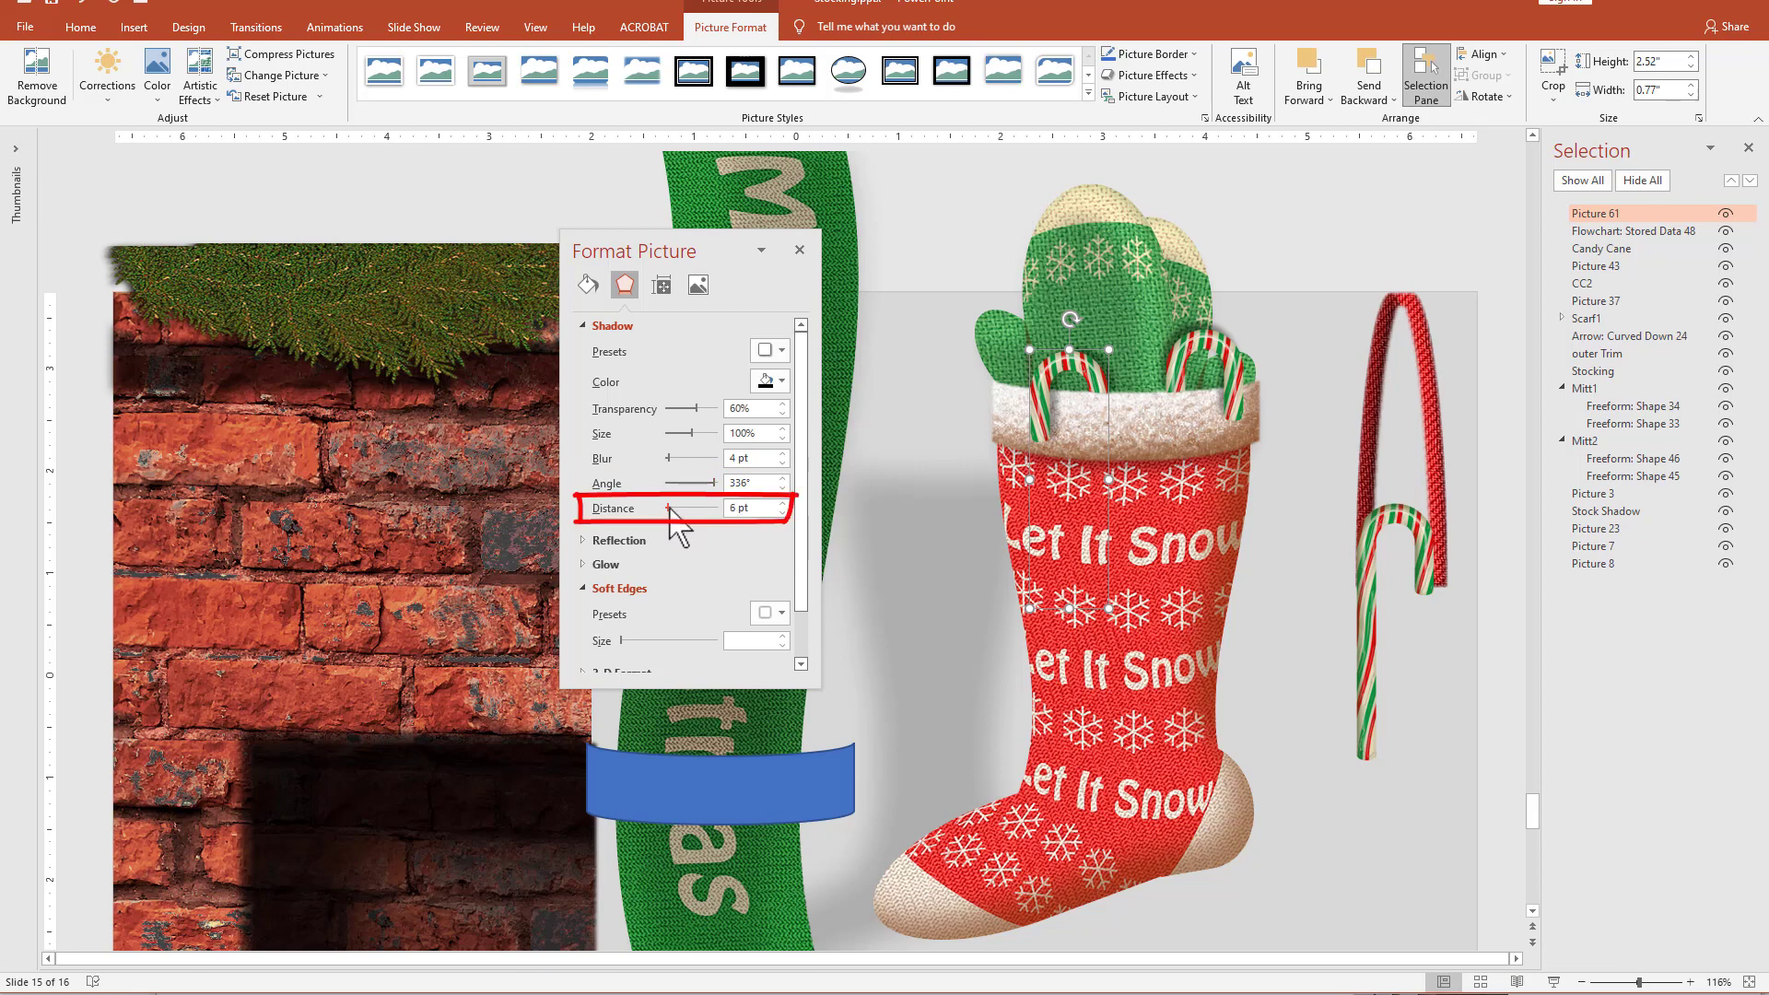
left_click(773, 381)
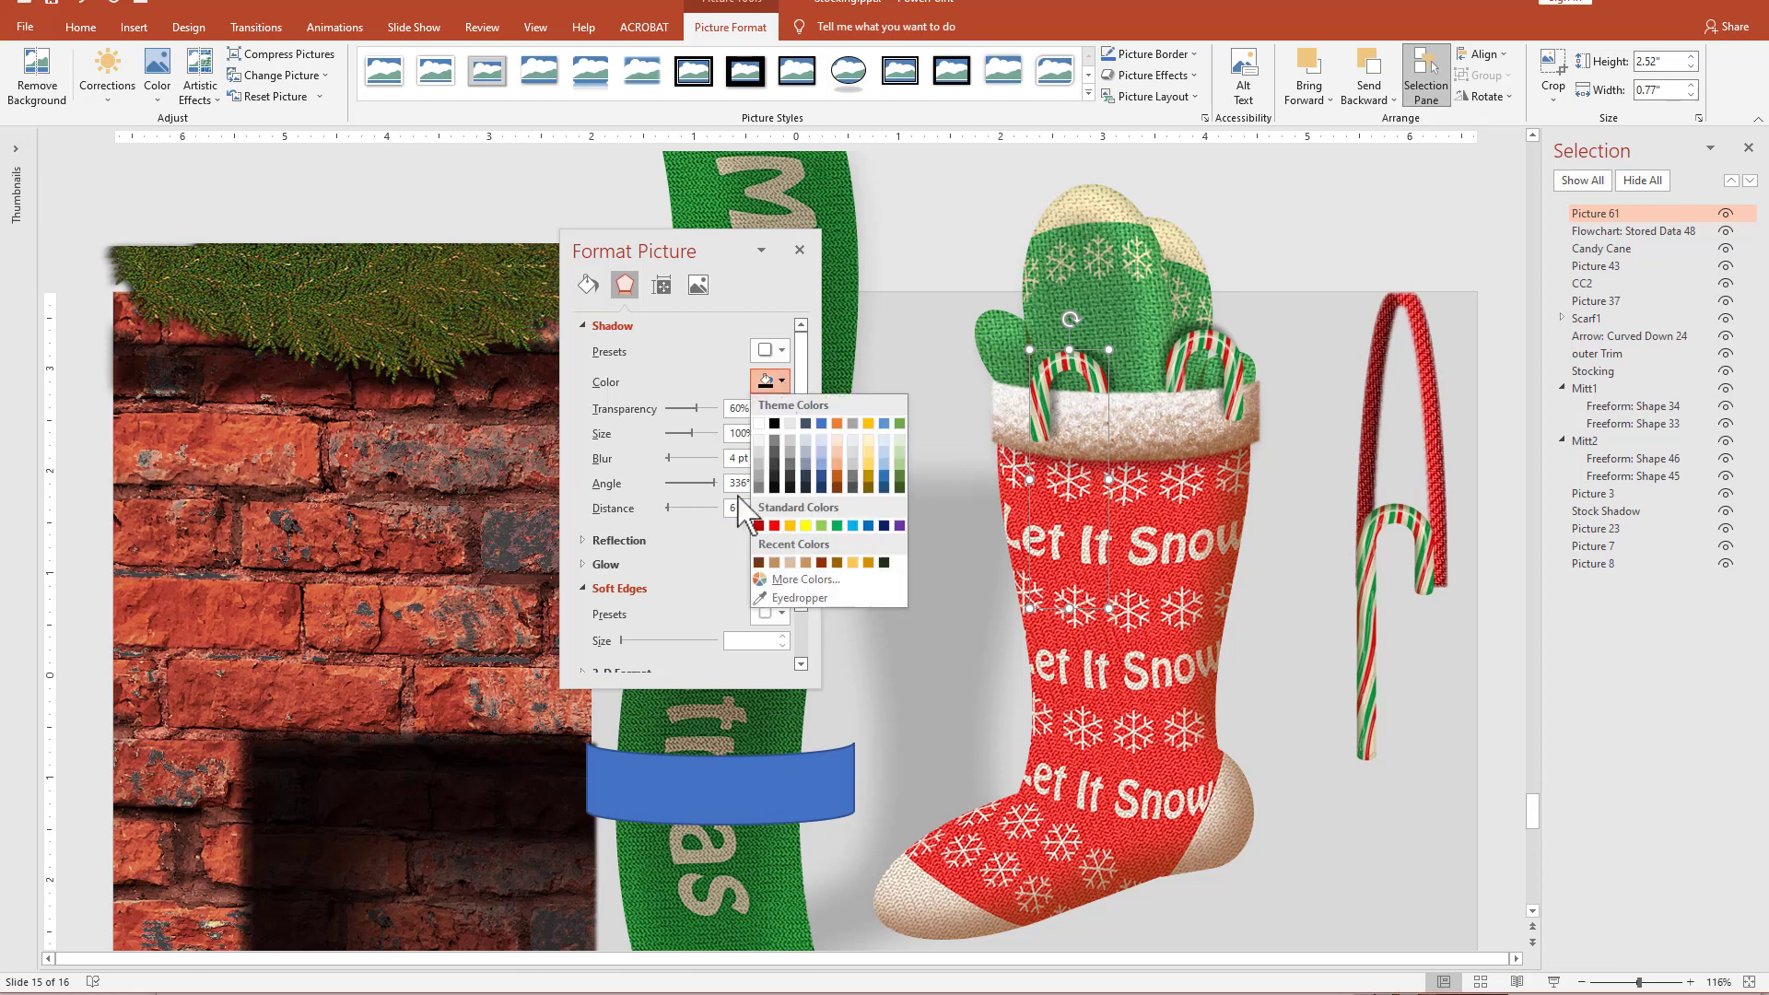
left_click(759, 562)
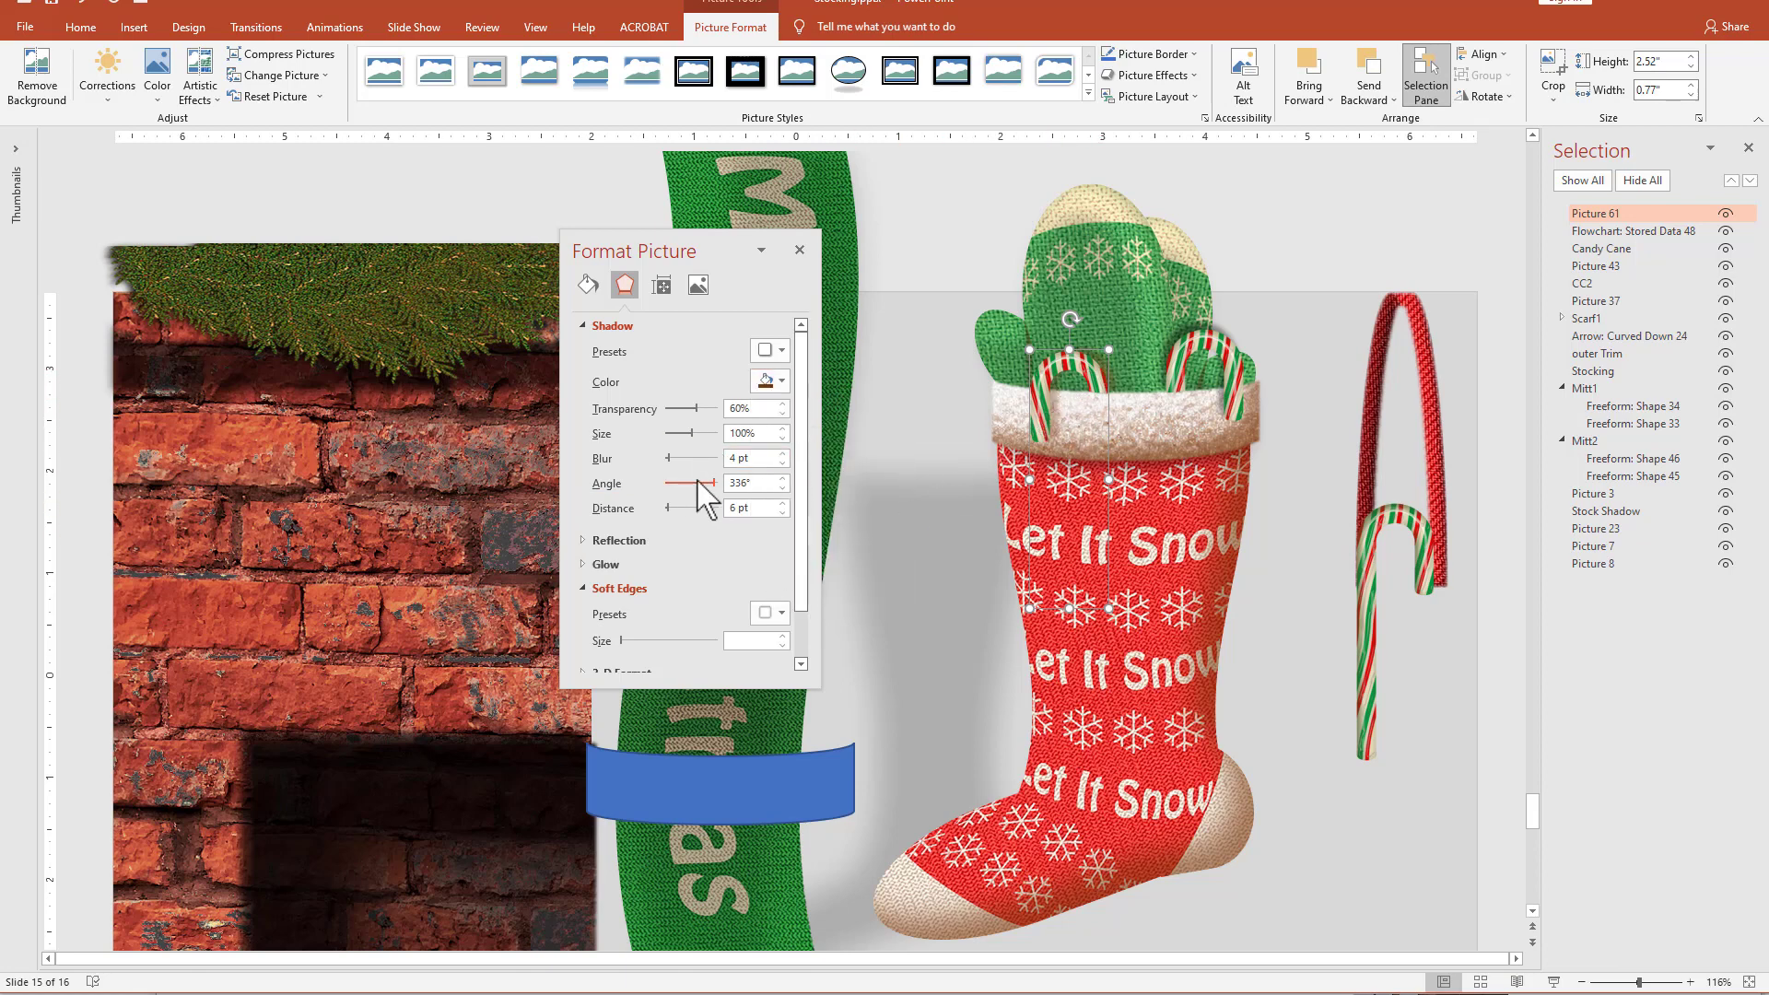
left_click_drag(696, 409, 691, 408)
left_click(1363, 843)
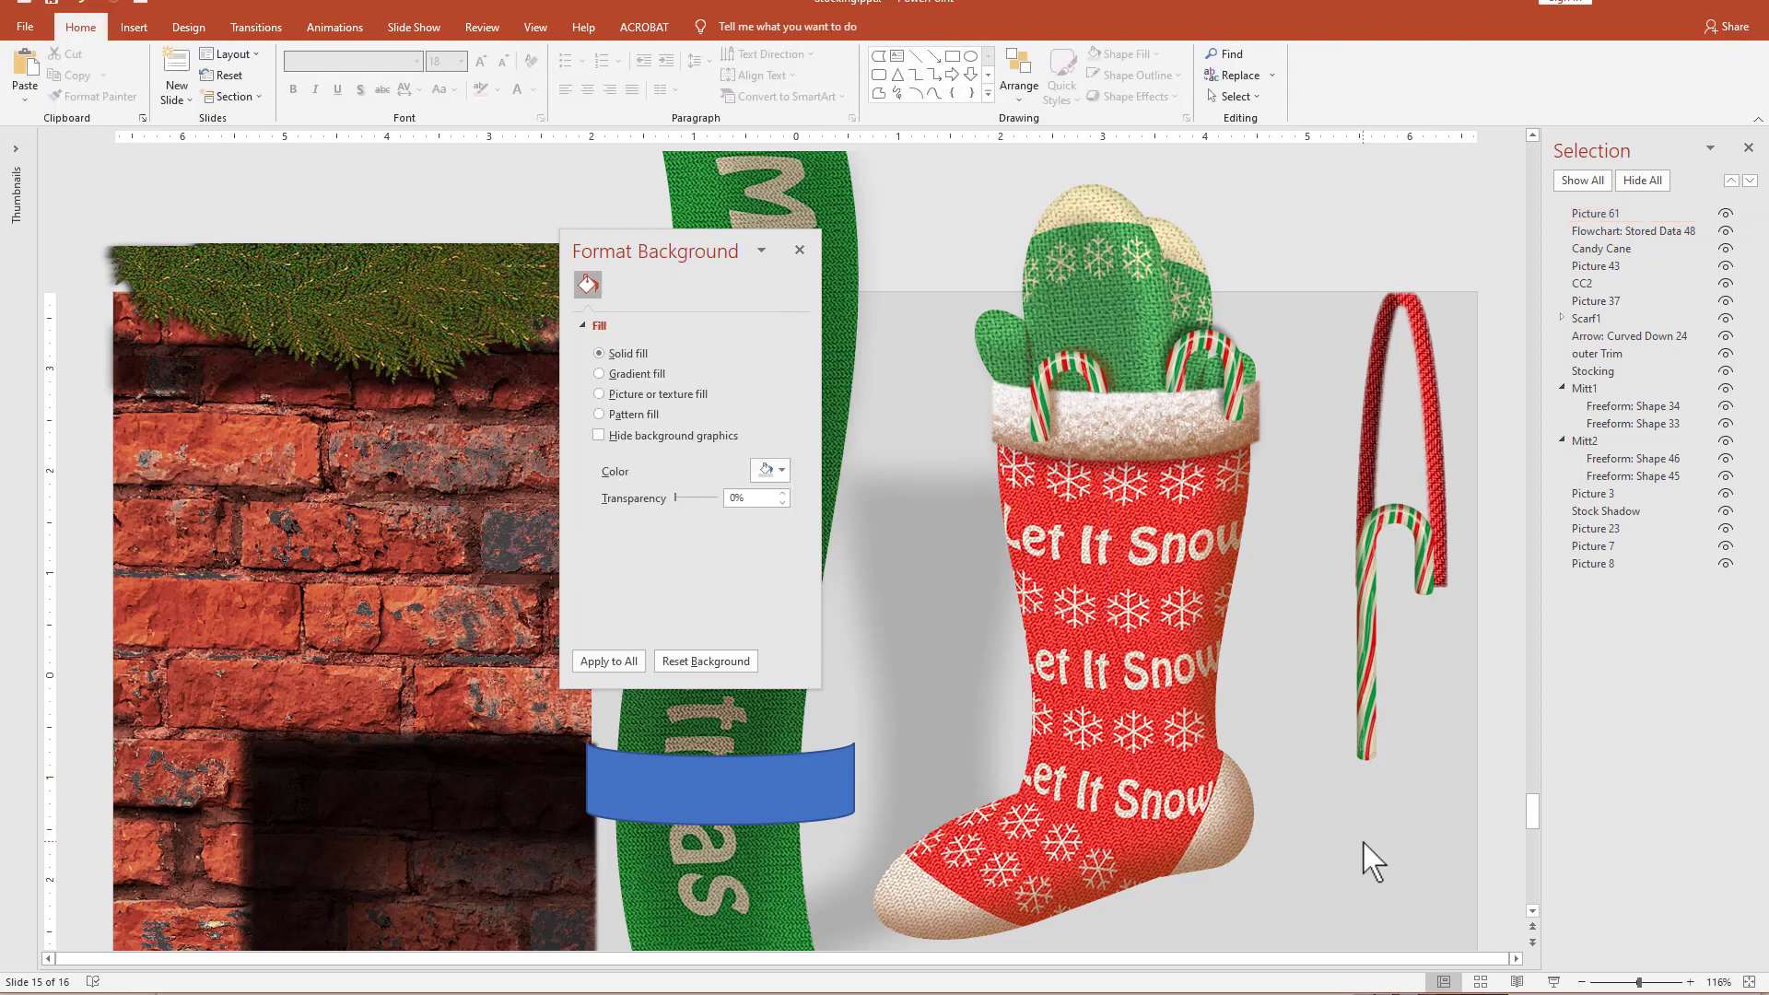
Rename the left candy cane hook on the cuff as CC3.
left_click(1066, 424)
left_click(1624, 213)
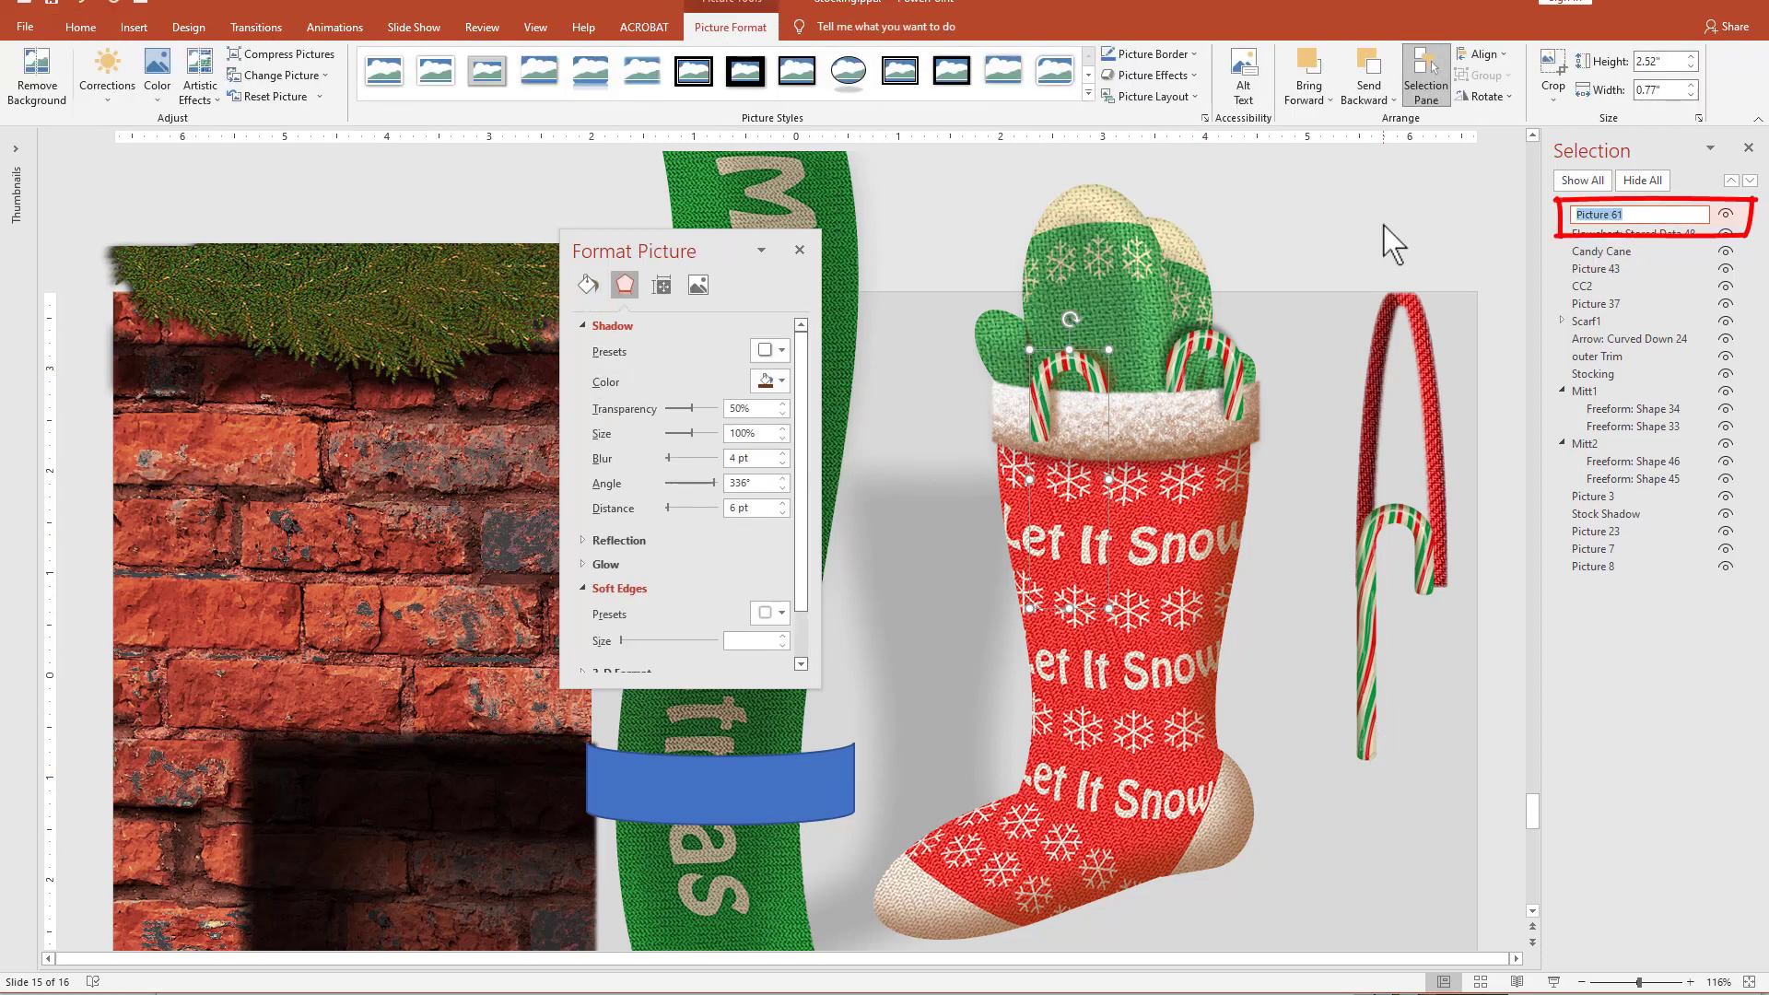
type("CC3")
key("Return")
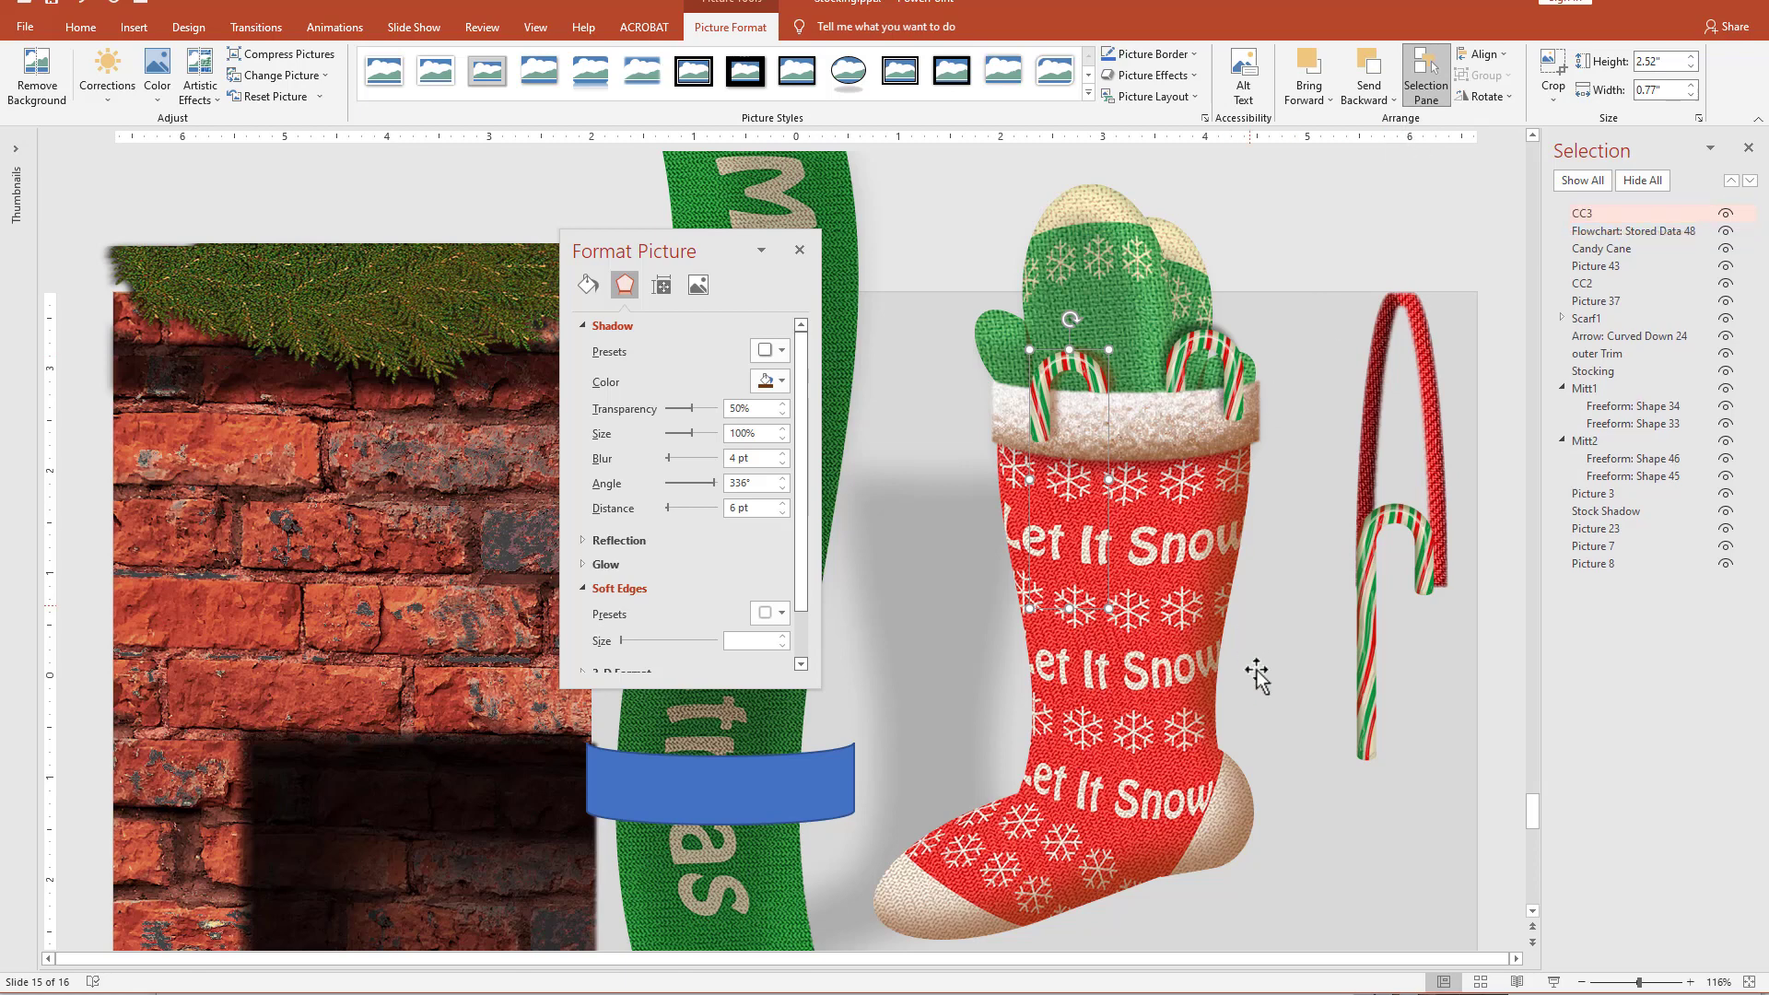
Duplicate the spare candy cane above the stocking and move the copy between Mitt1 and Mitt2 in the layer order.
left_click_drag(1377, 682, 1279, 346)
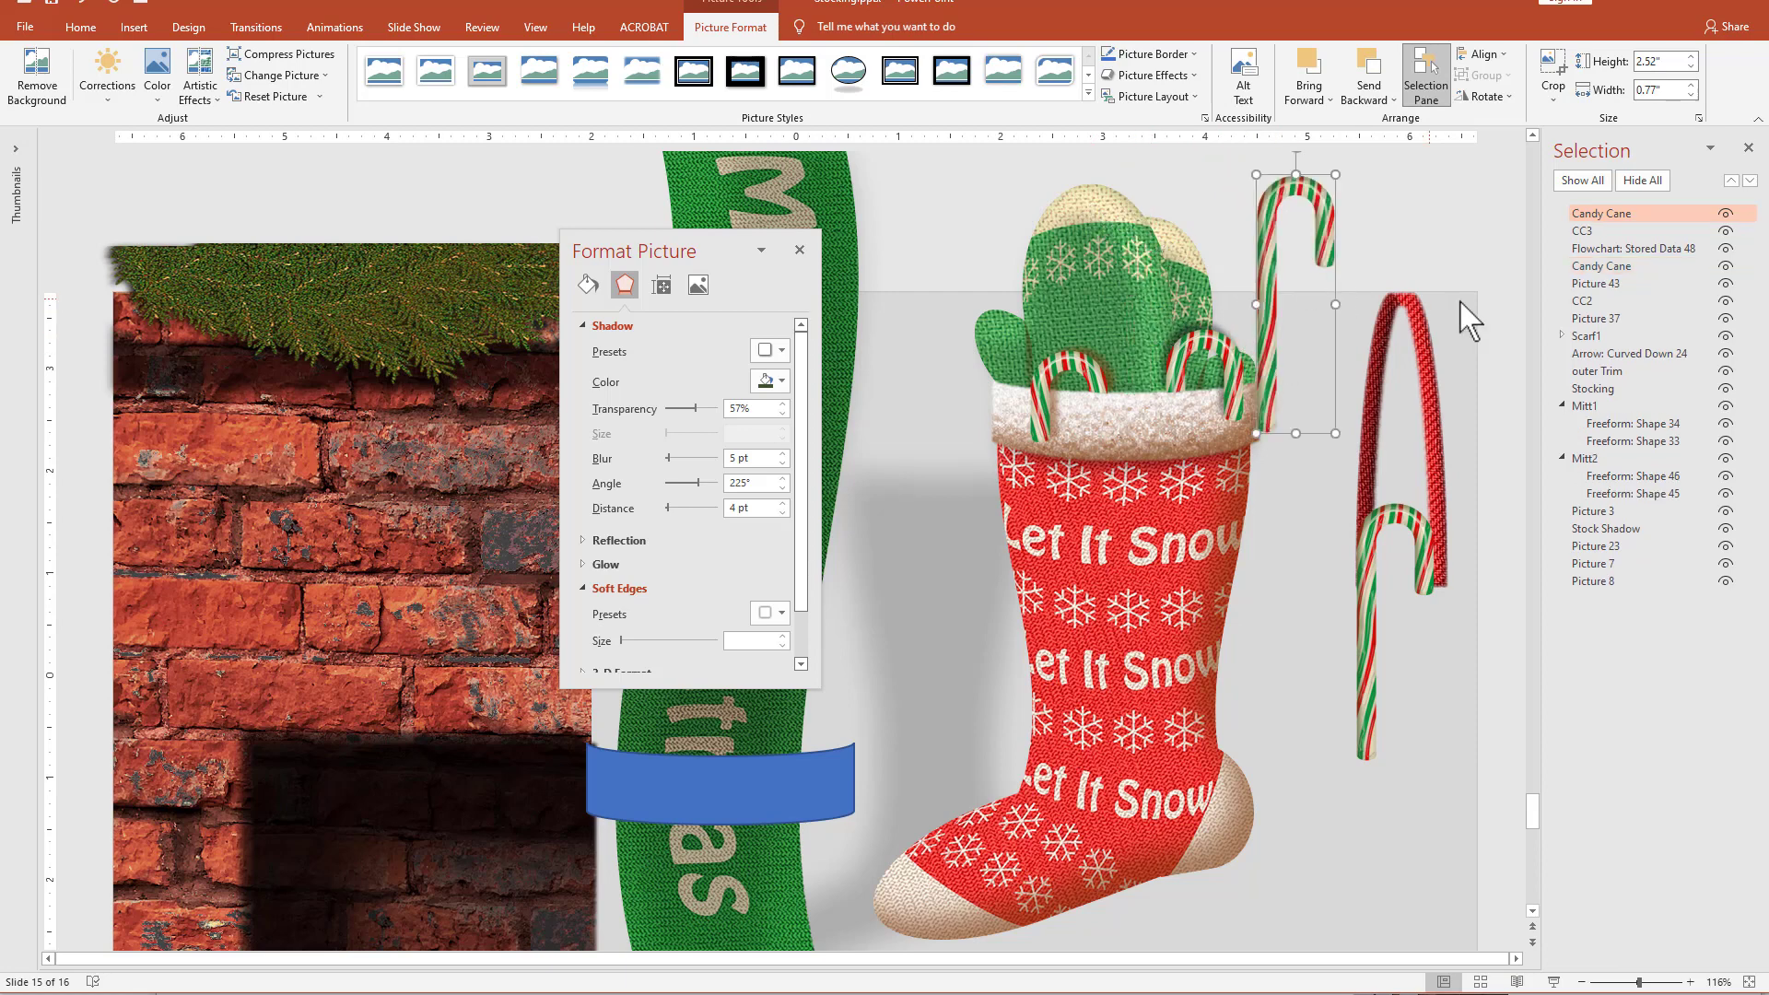
left_click(1636, 214)
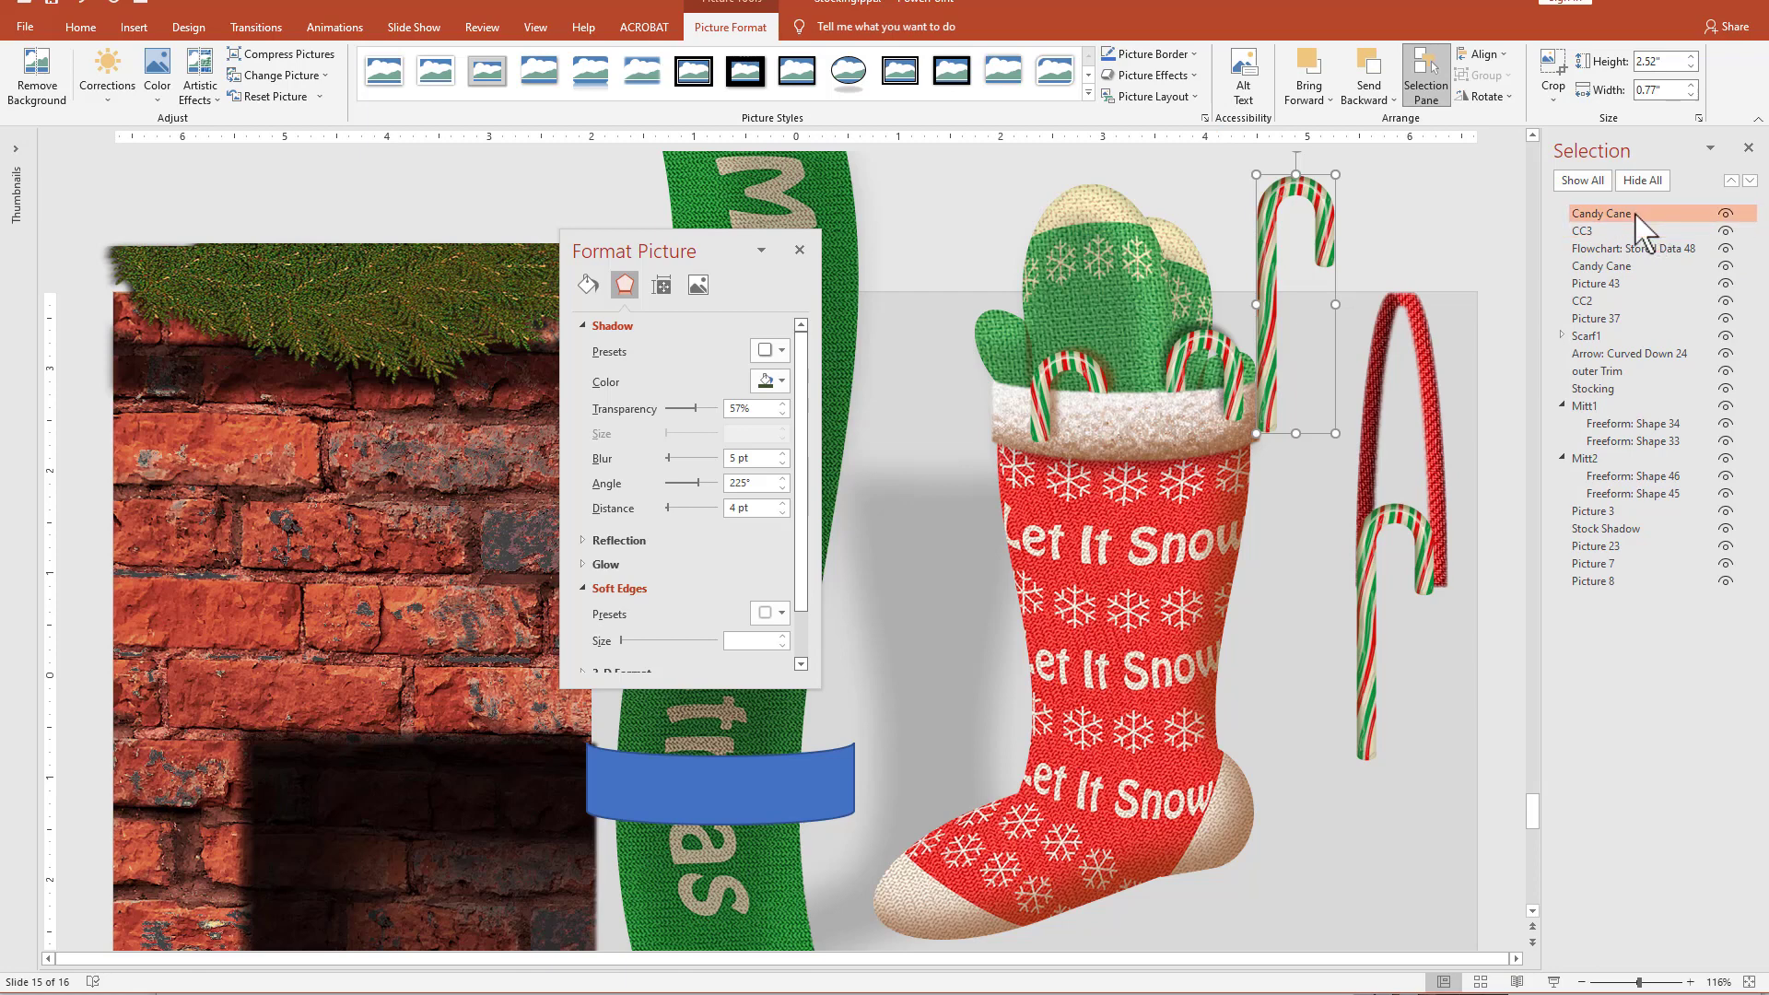
left_click_drag(1635, 215, 1597, 447)
Tuck the new candy cane behind the front mitten and tilt it slightly clockwise so its hook rises above the mittens.
left_click_drag(1331, 197, 1226, 201)
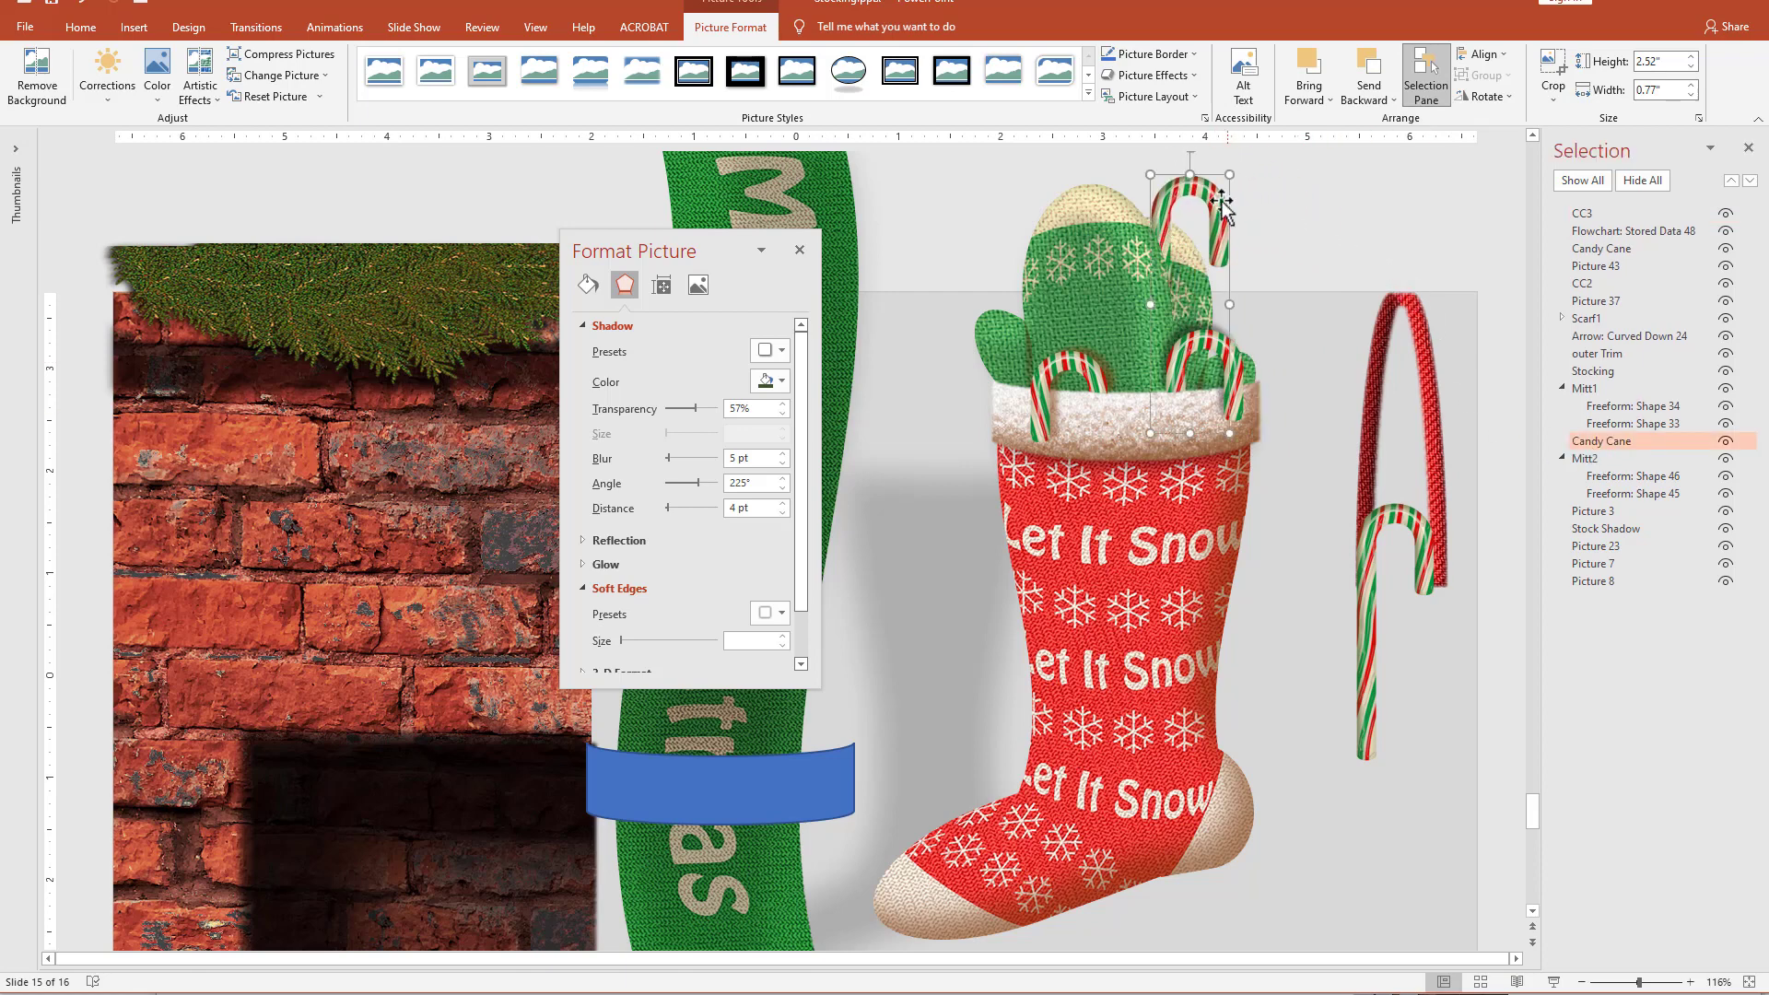
scroll(1387, 399, "up", 1)
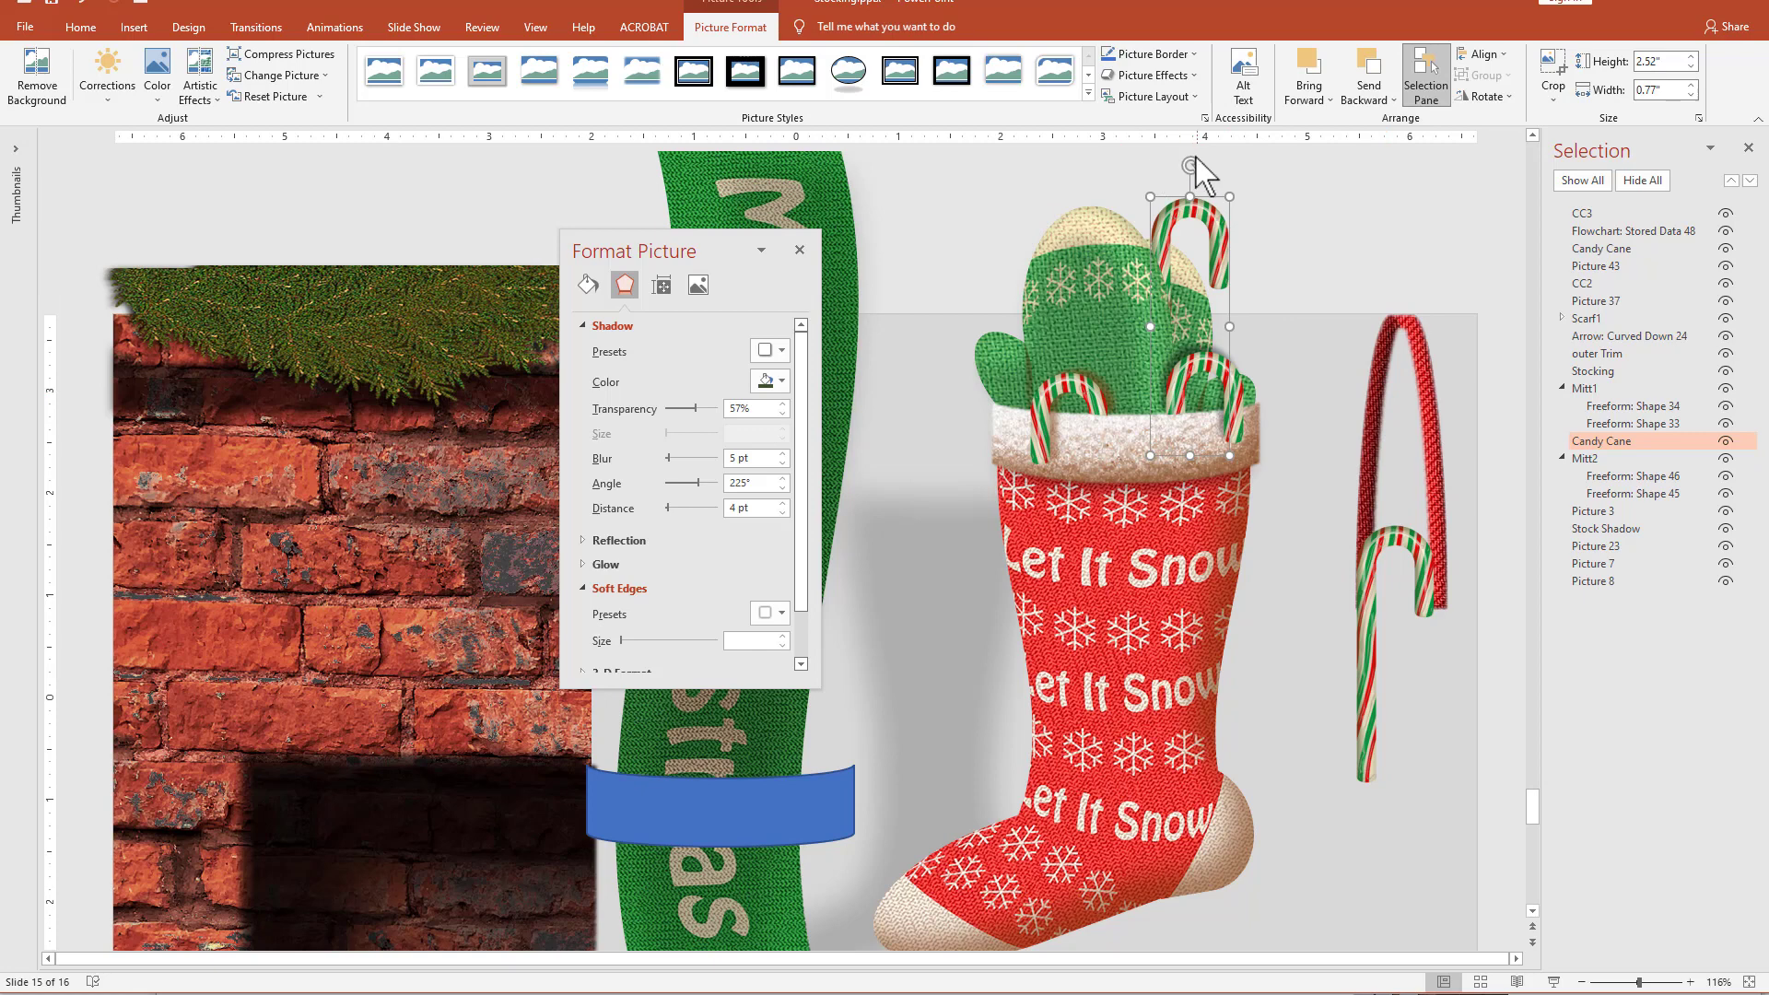
left_click_drag(1196, 163, 1217, 166)
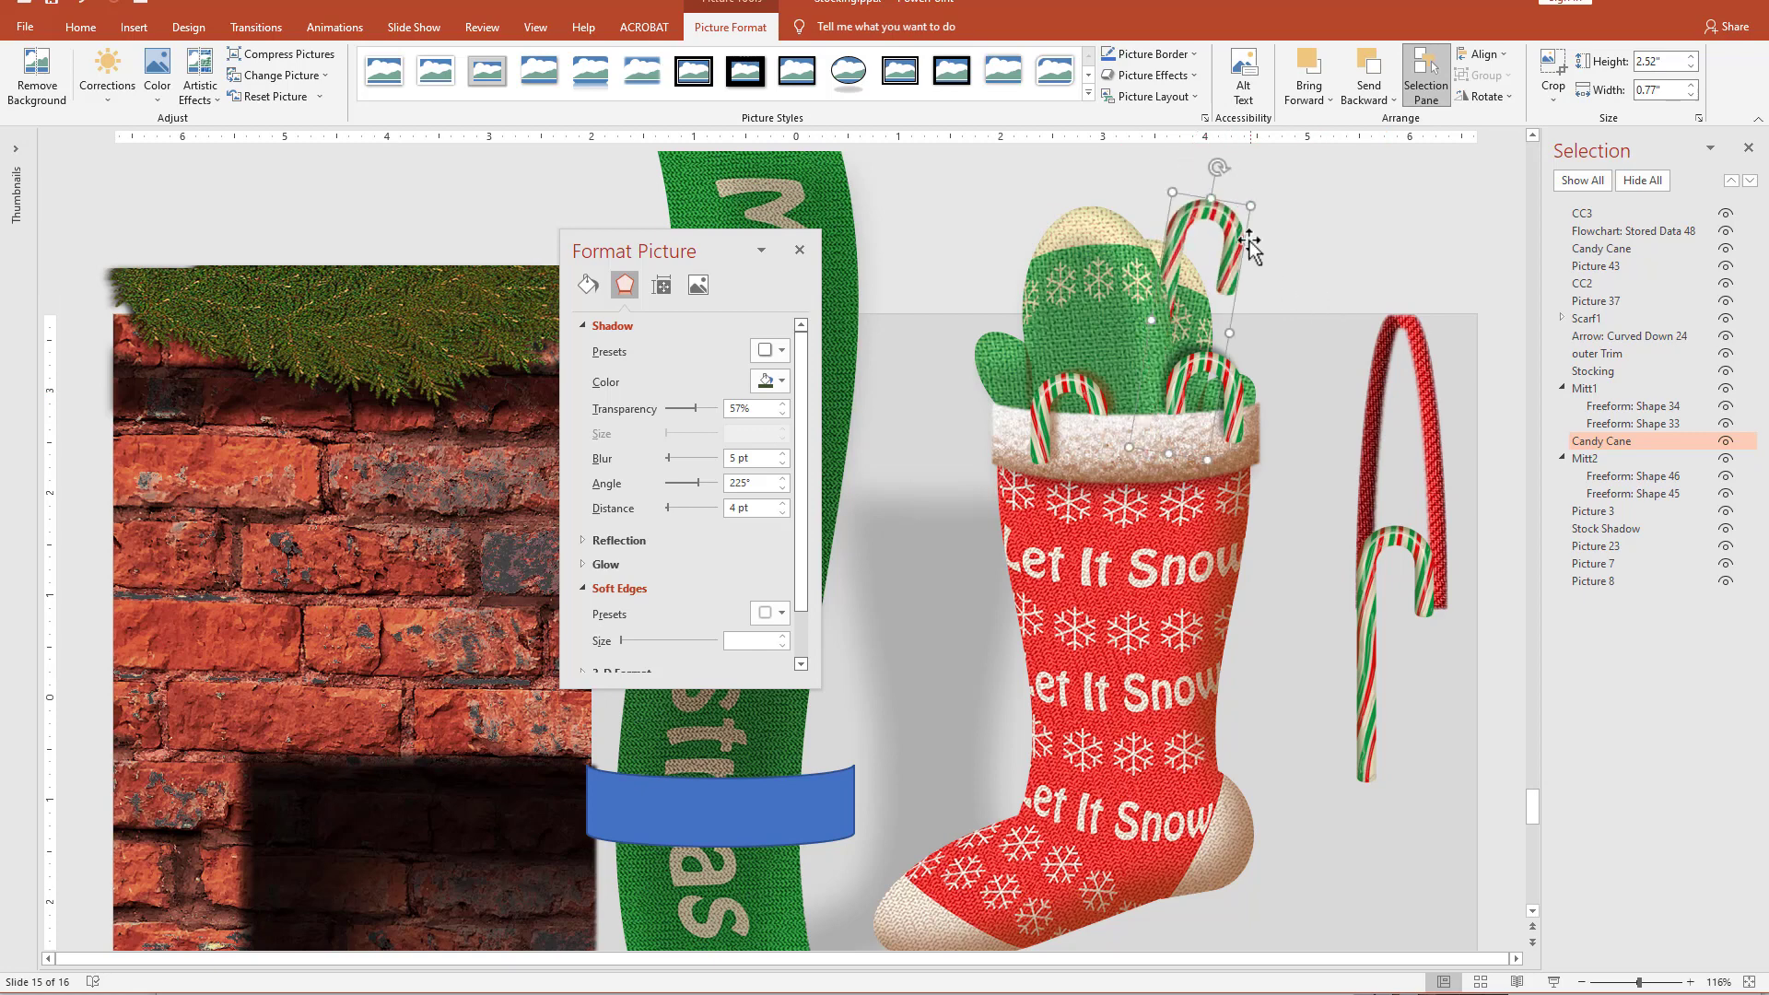
left_click_drag(1250, 244, 1198, 231)
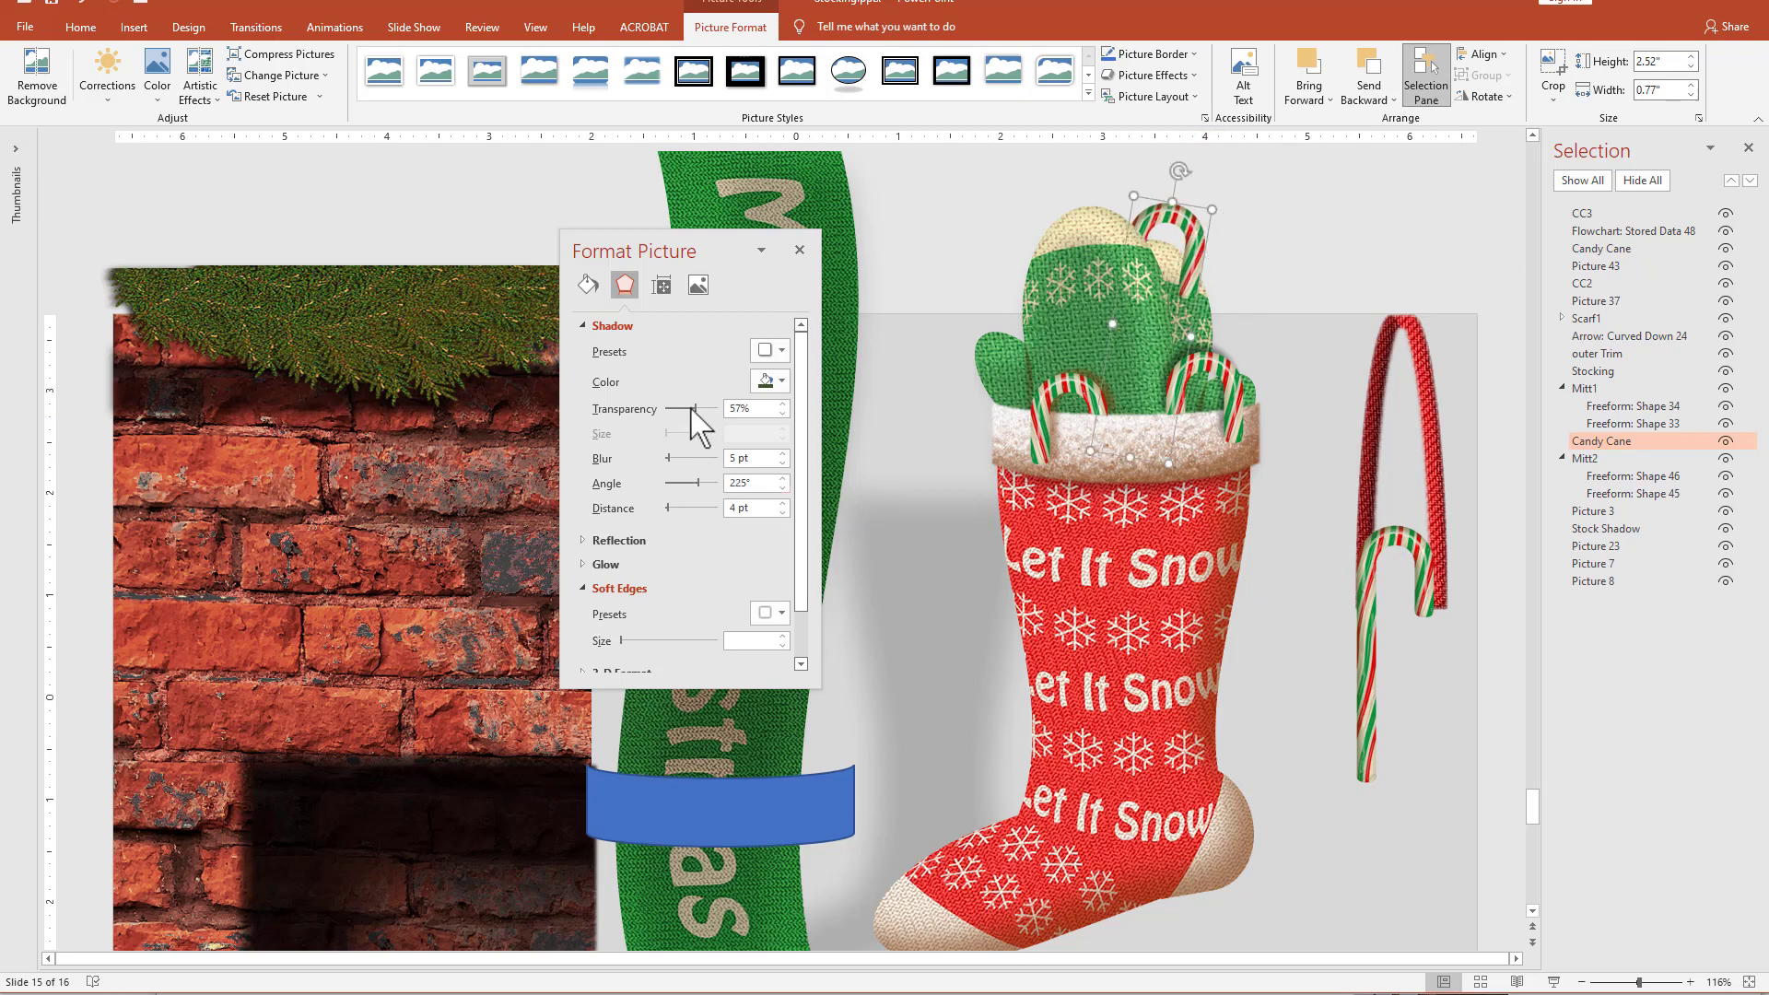
Give the candy cane behind the front mitten an outer shadow in the first recent brown at 90° angle, 33 pt distance and 44% transparency.
left_click(772, 351)
left_click(835, 490)
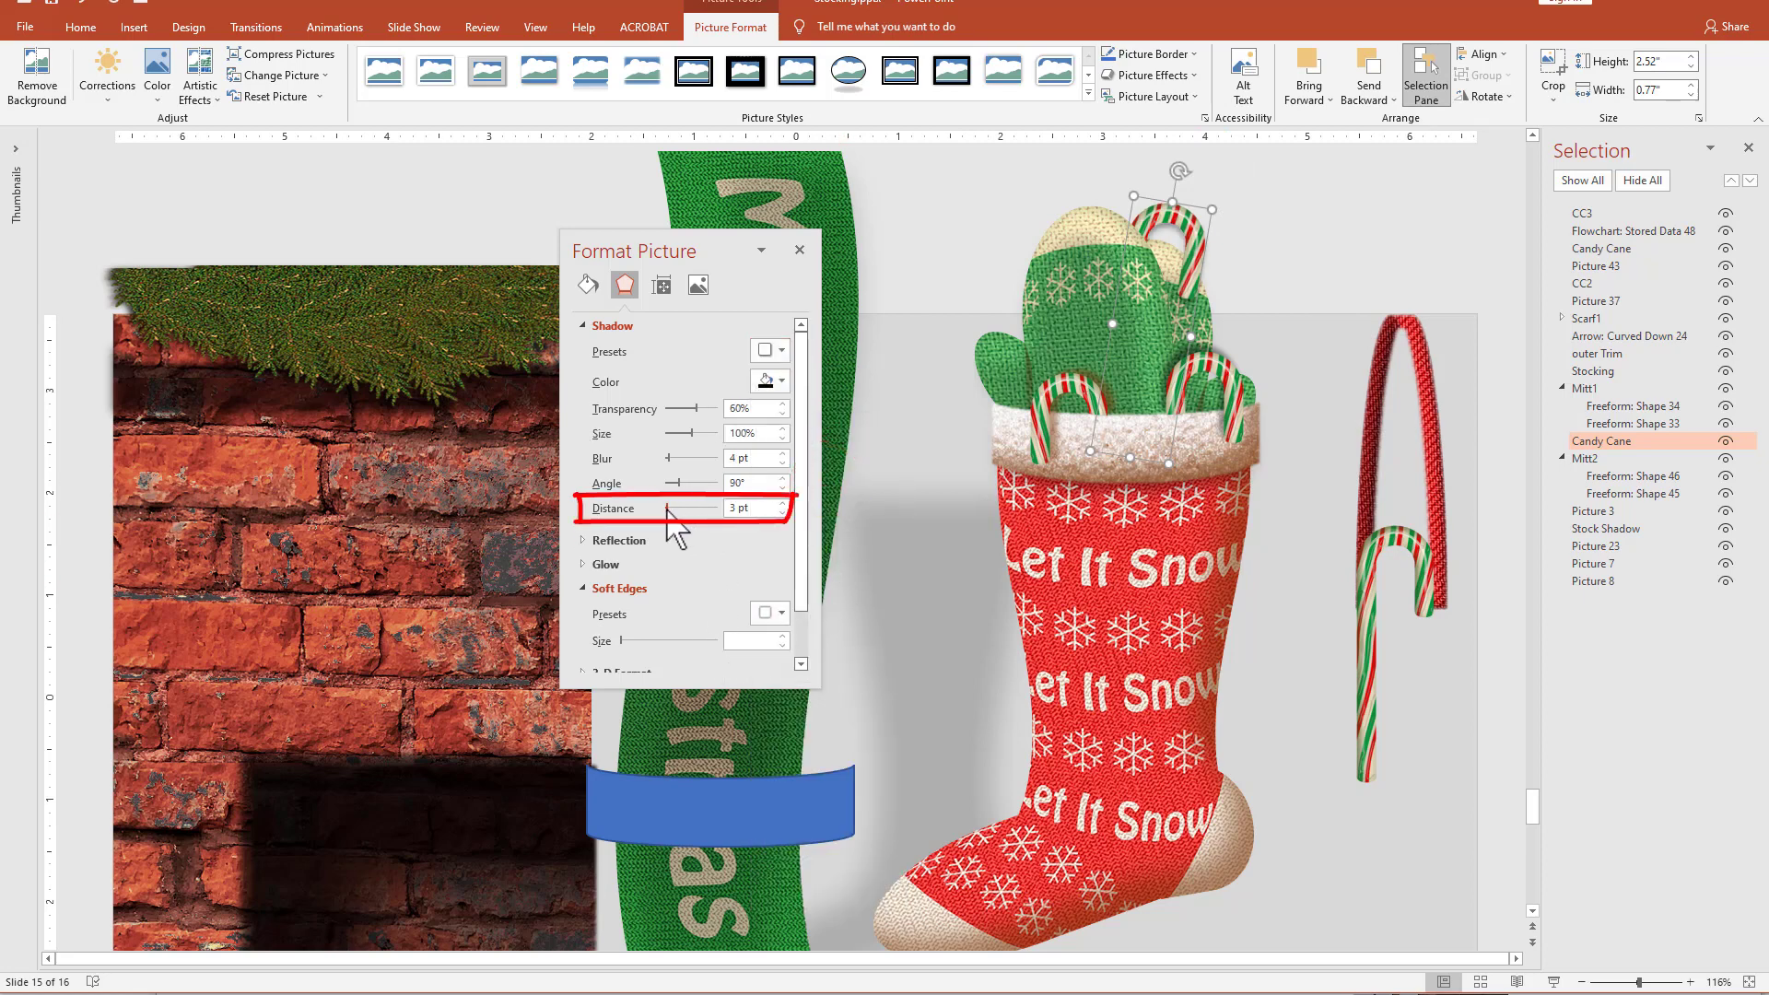
left_click_drag(668, 509, 675, 509)
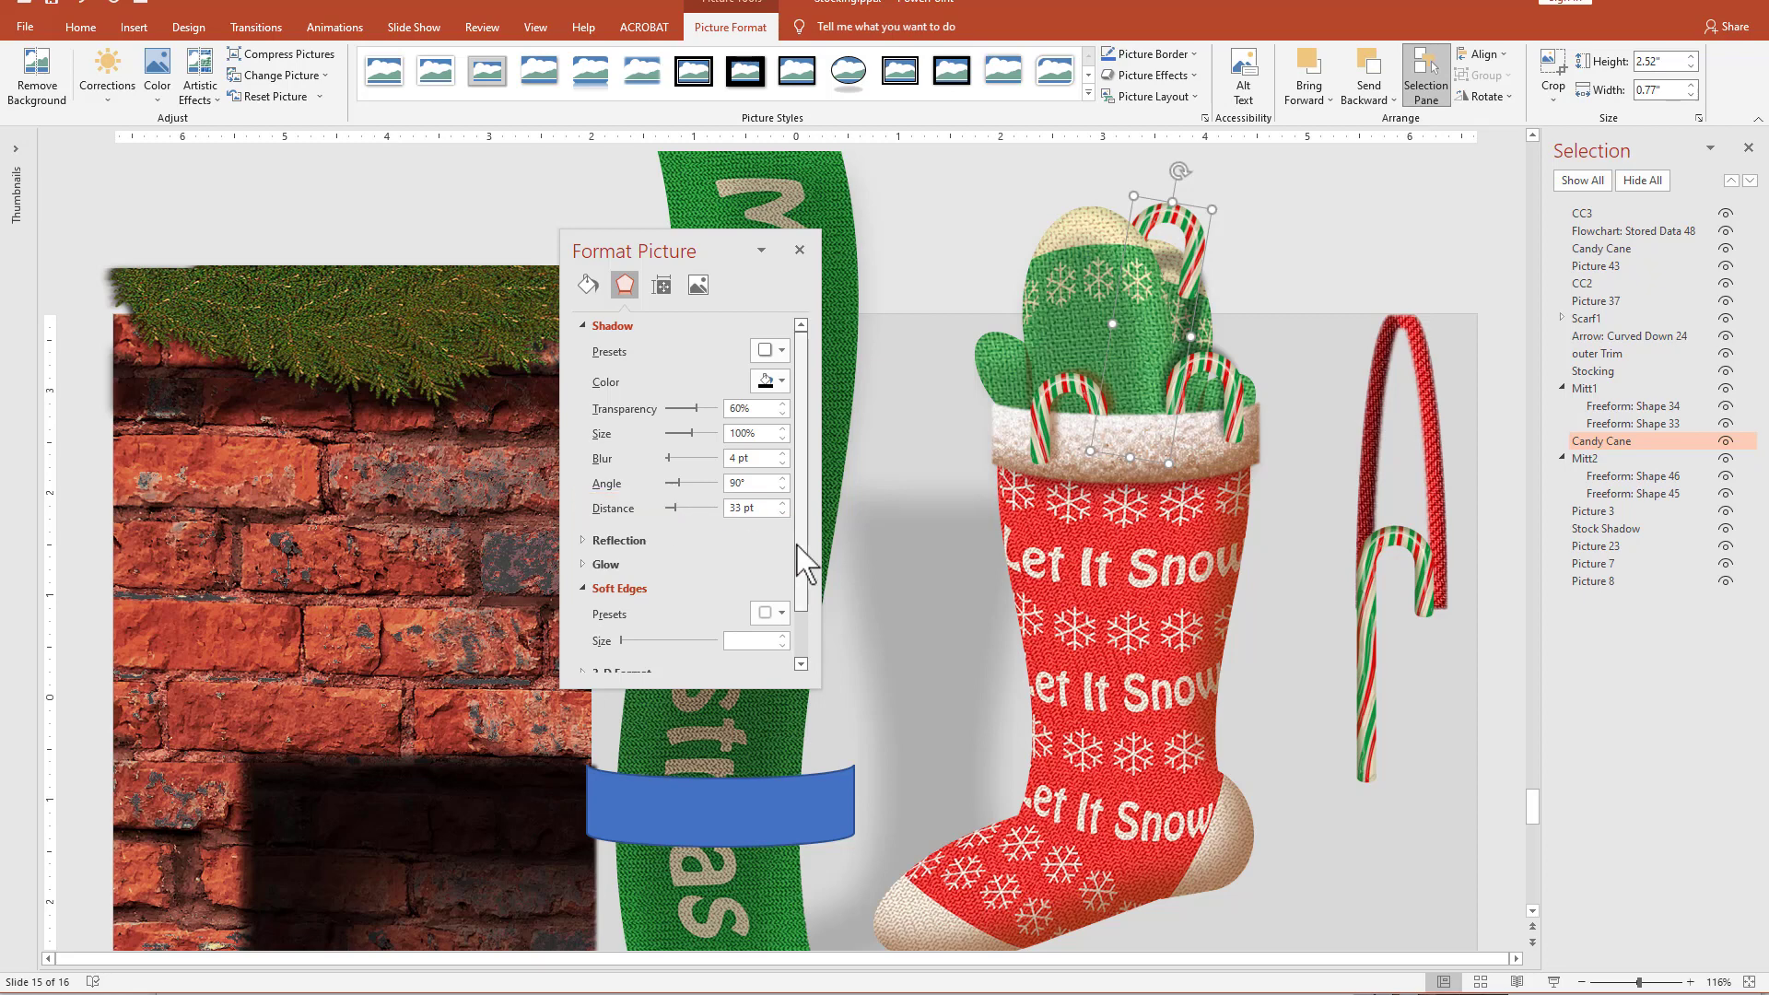
left_click(787, 385)
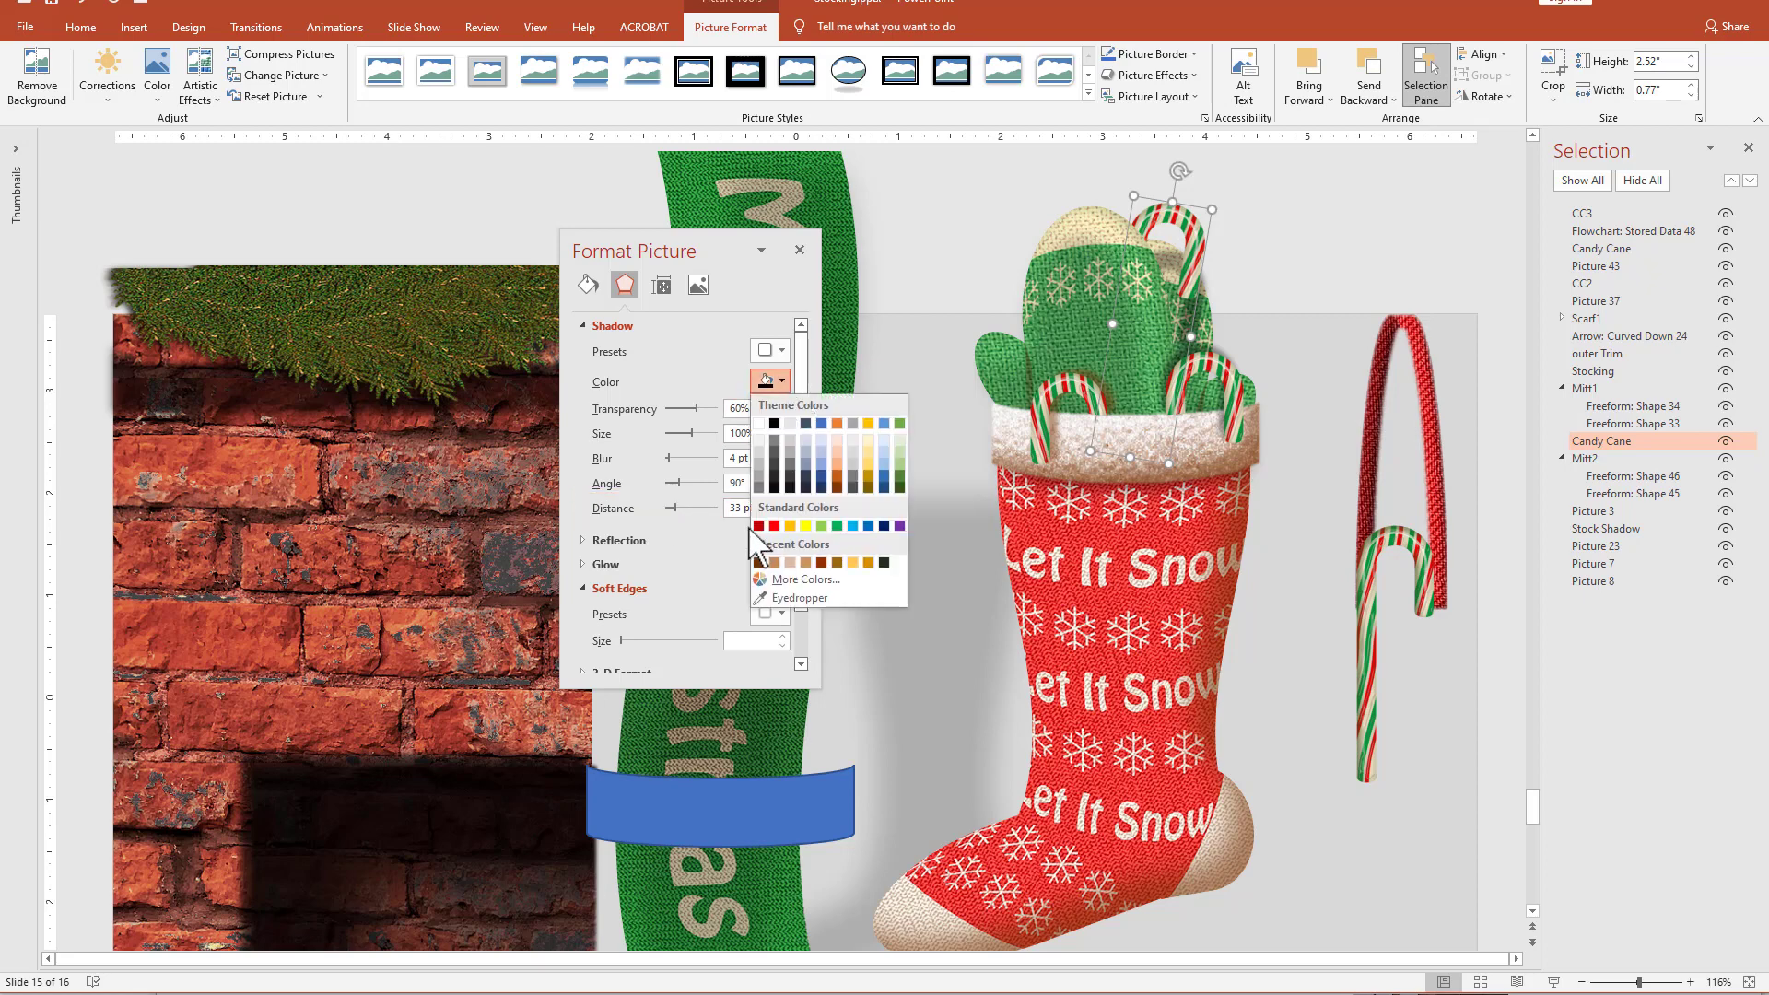
left_click(760, 562)
left_click_drag(697, 411, 689, 410)
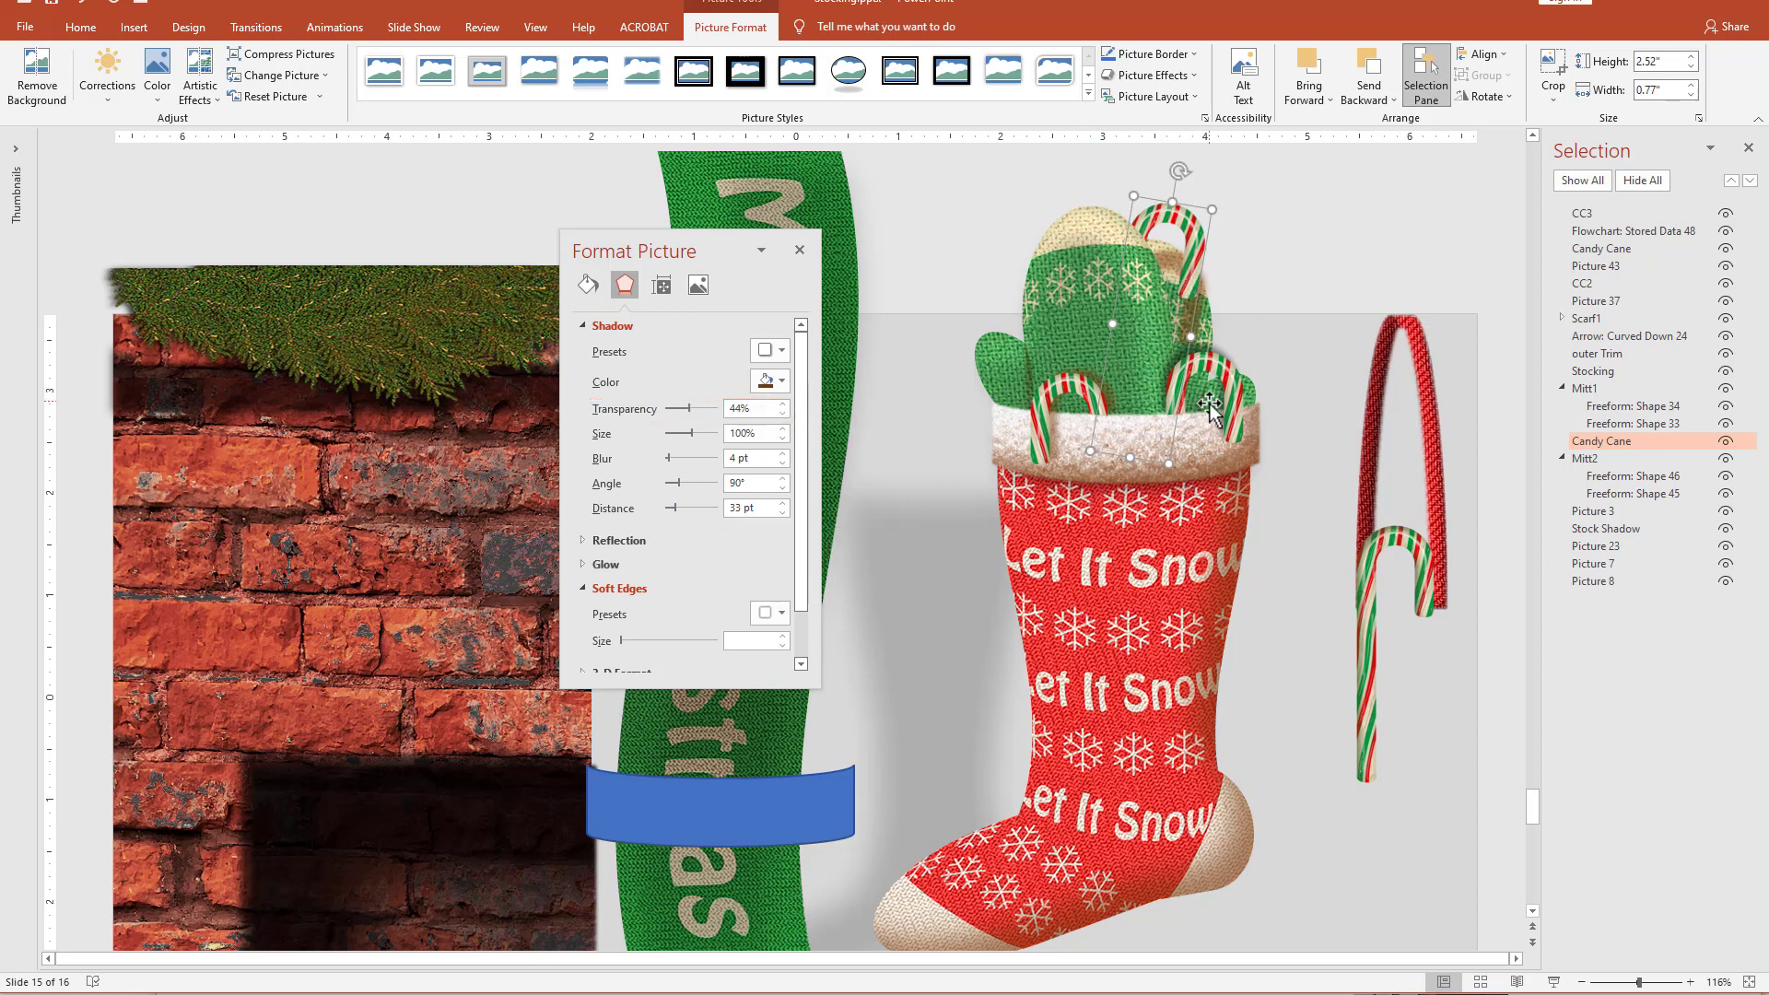
Rename the candy cane behind the front mitten as CC4.
double_click(1608, 442)
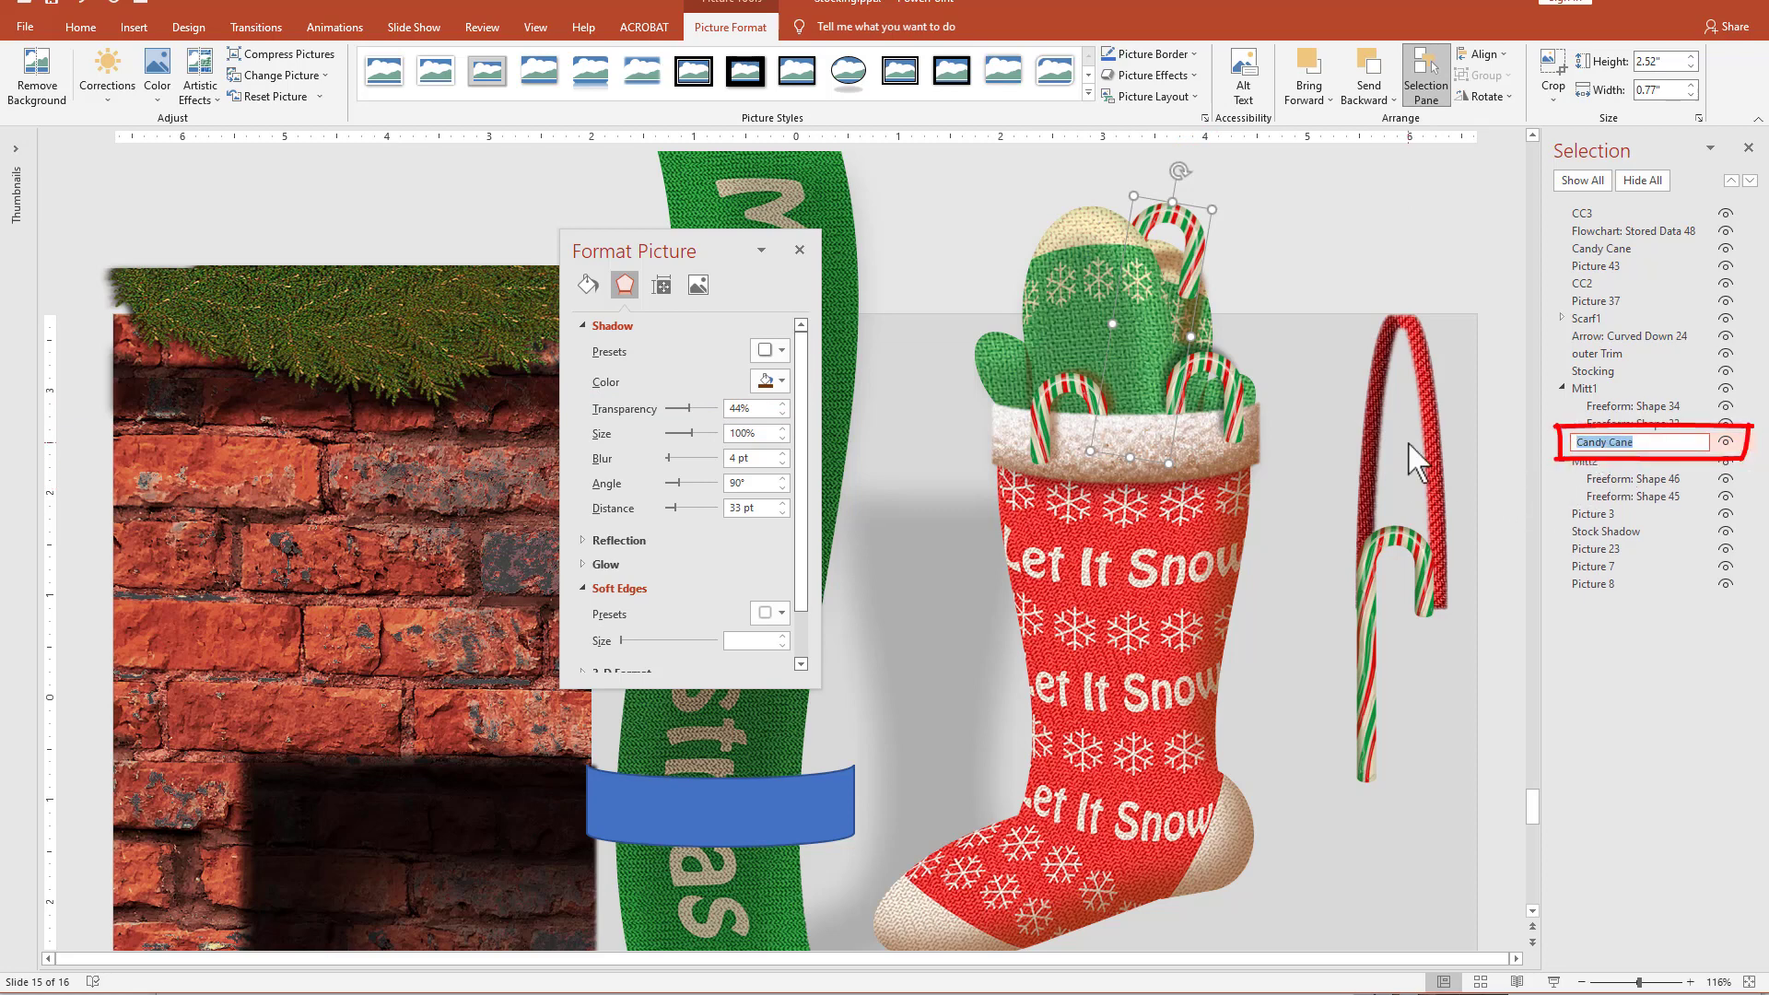
type("CC4")
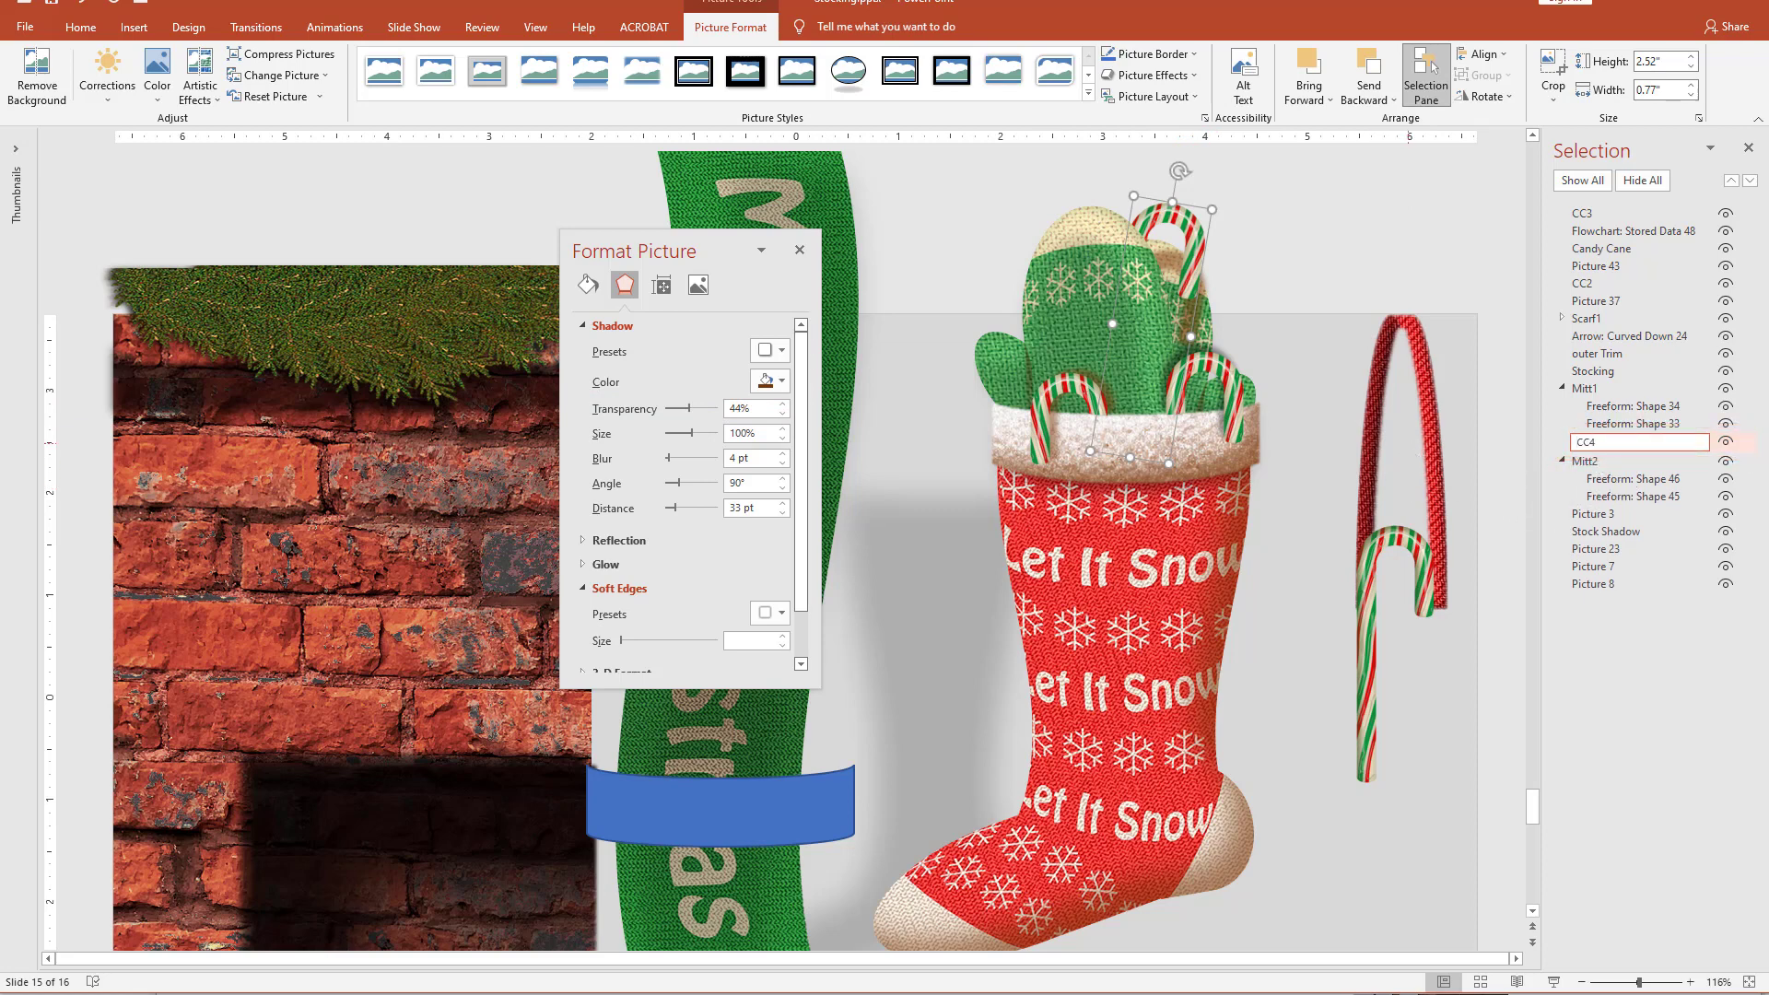
key("Return")
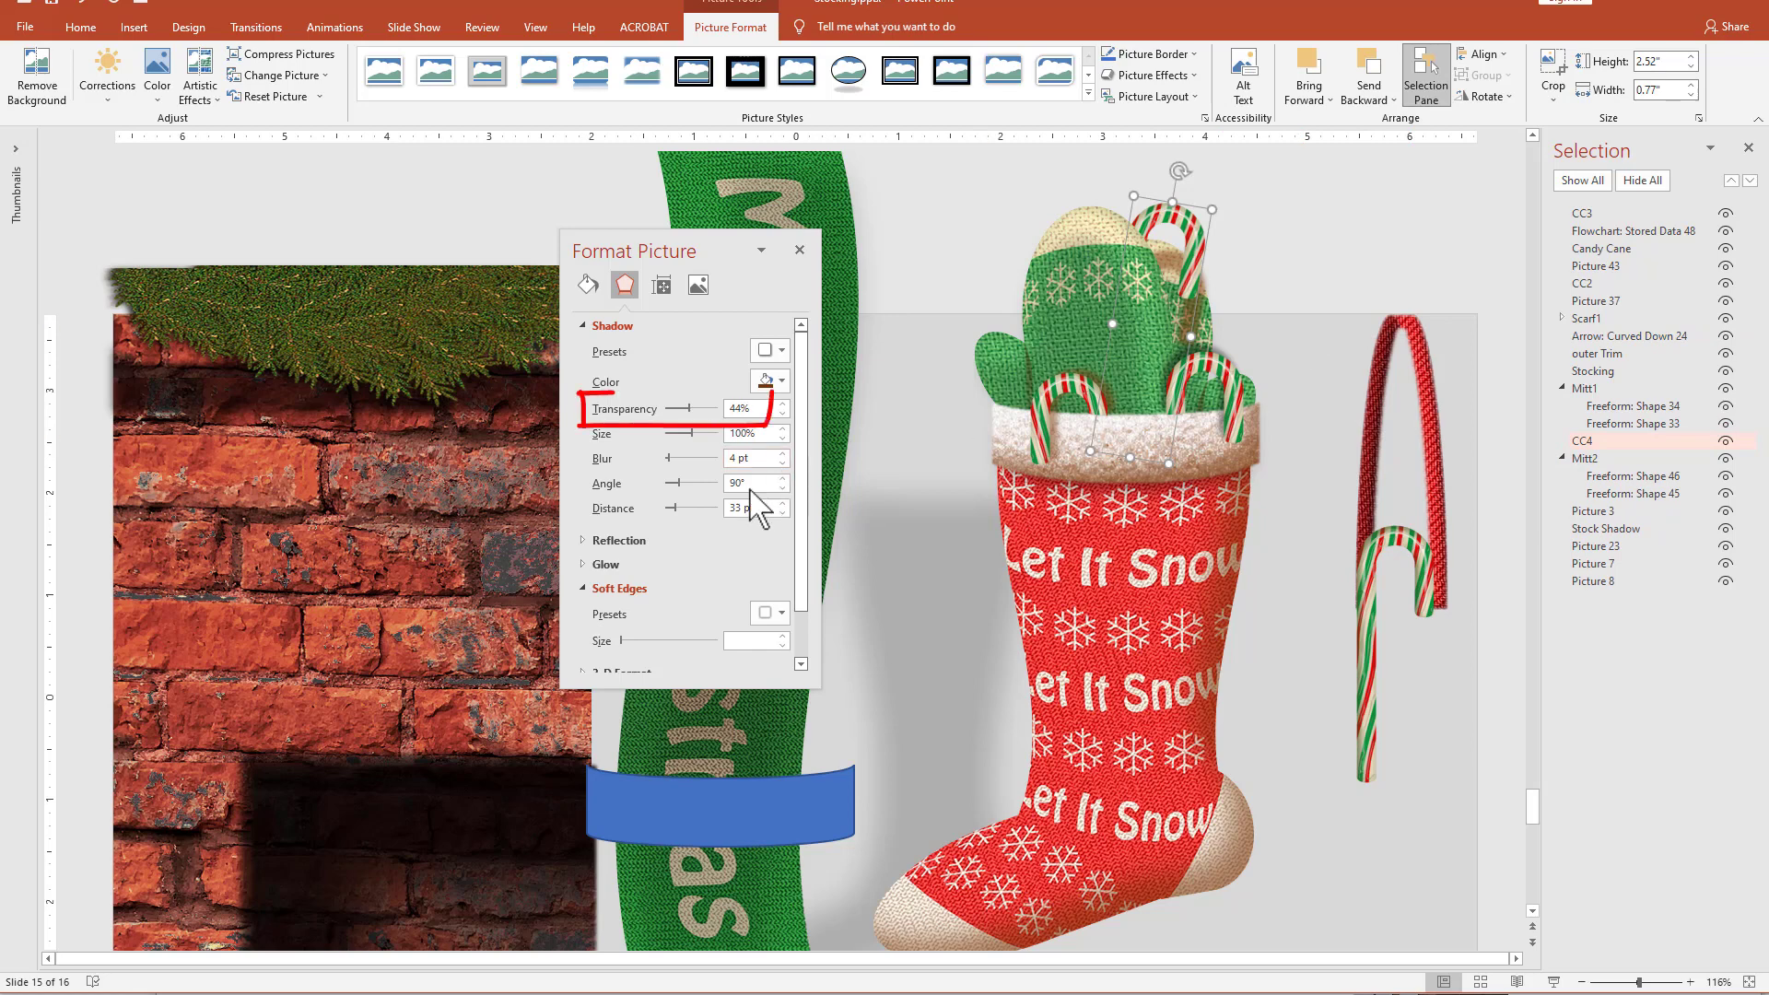
Set the shadow transparency of CC4 to 62% and deselect it.
left_click(695, 409)
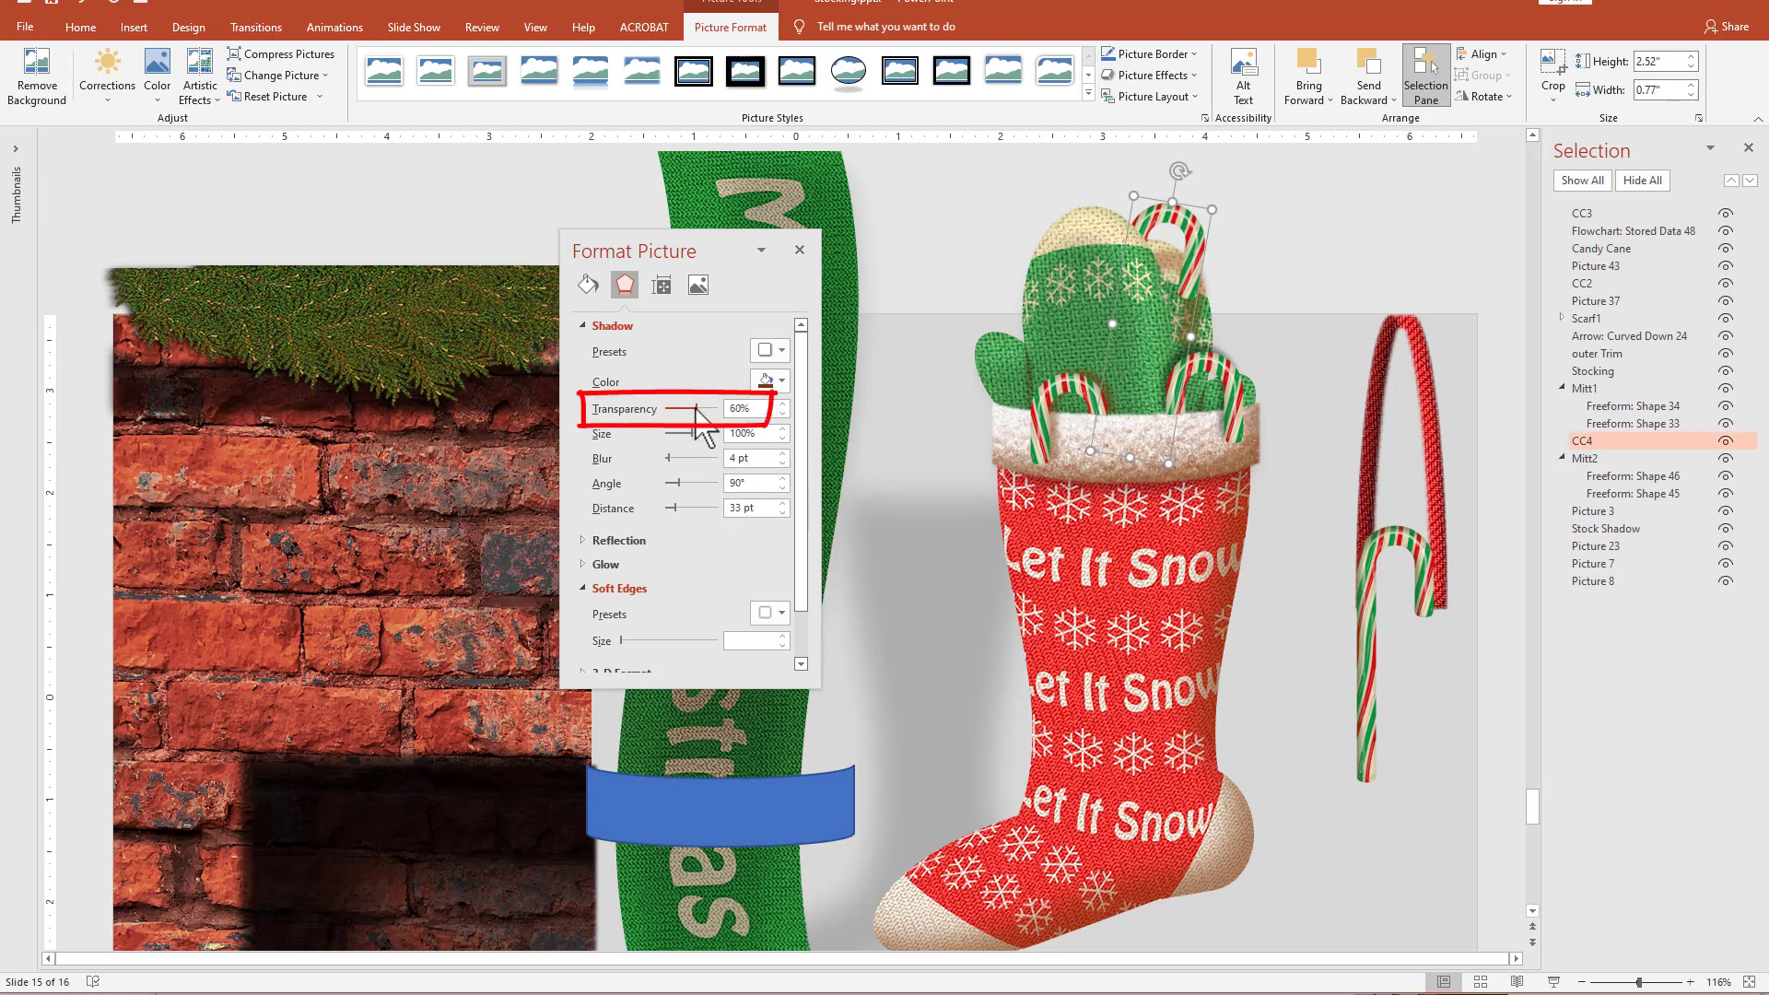
left_click_drag(696, 409, 699, 410)
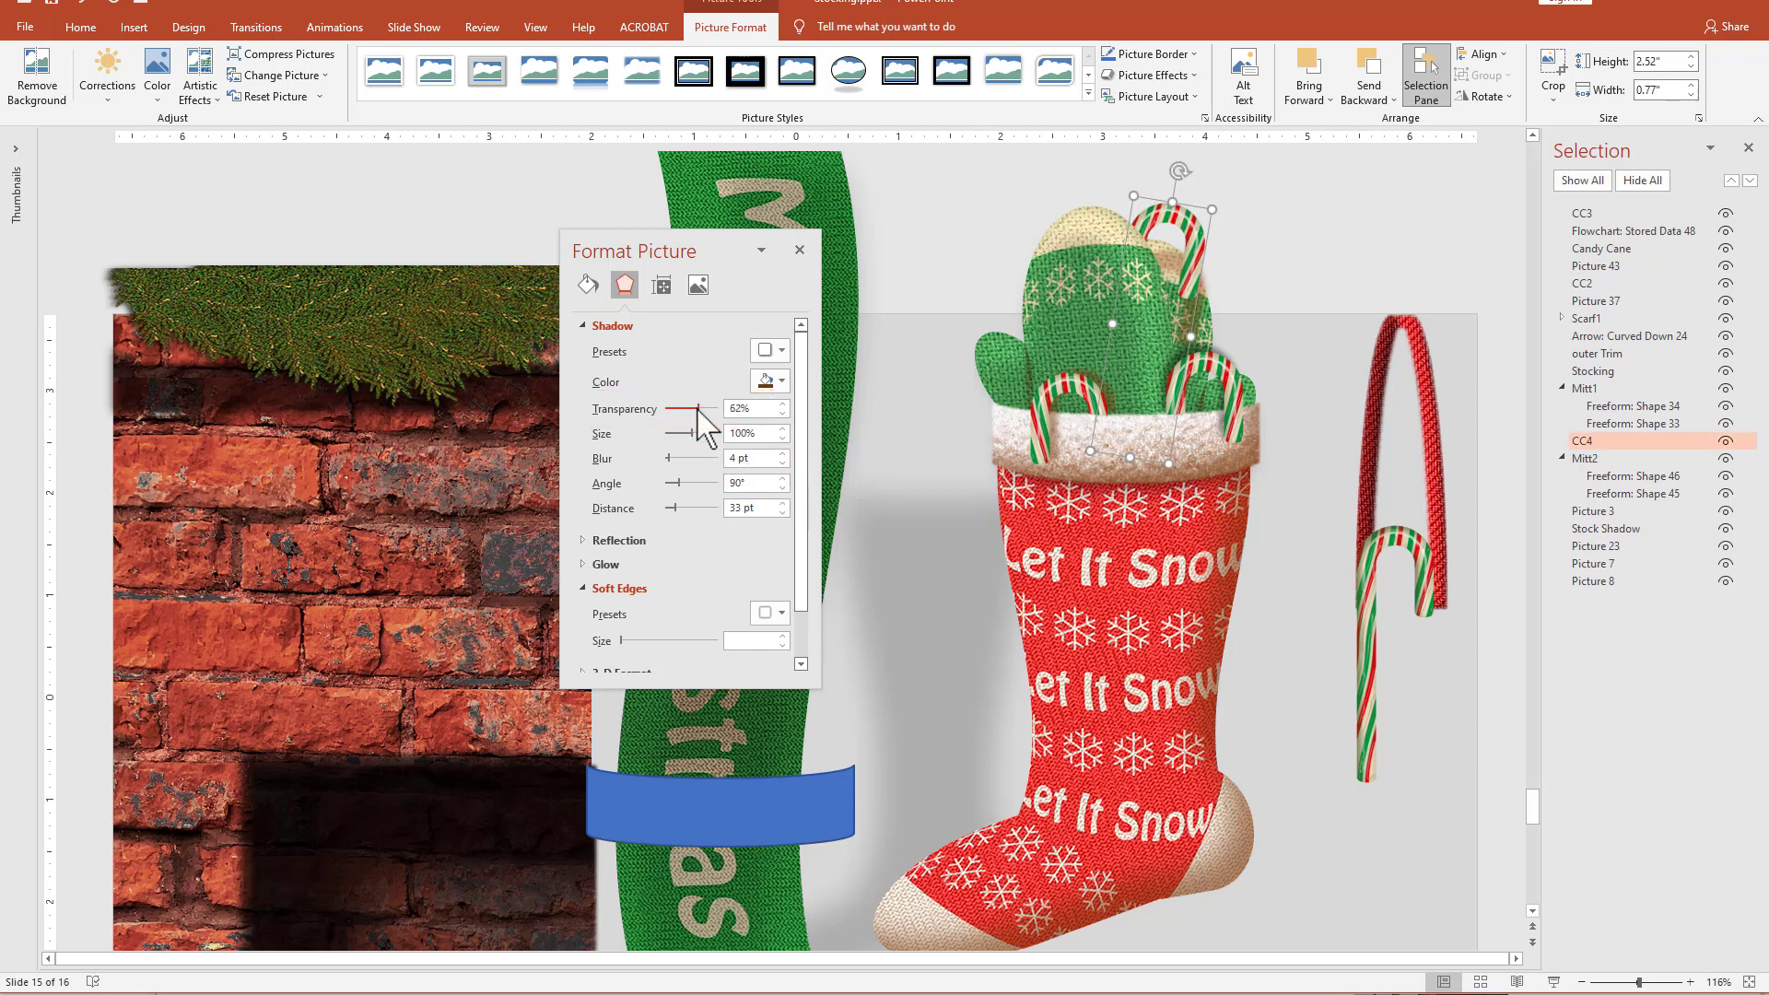
left_click(1320, 249)
Duplicate the spare candy cane to the left of the mittens and turn the copy upside down.
left_click_drag(1364, 691, 905, 470)
left_click_drag(933, 262, 942, 594)
left_click_drag(958, 532, 956, 483)
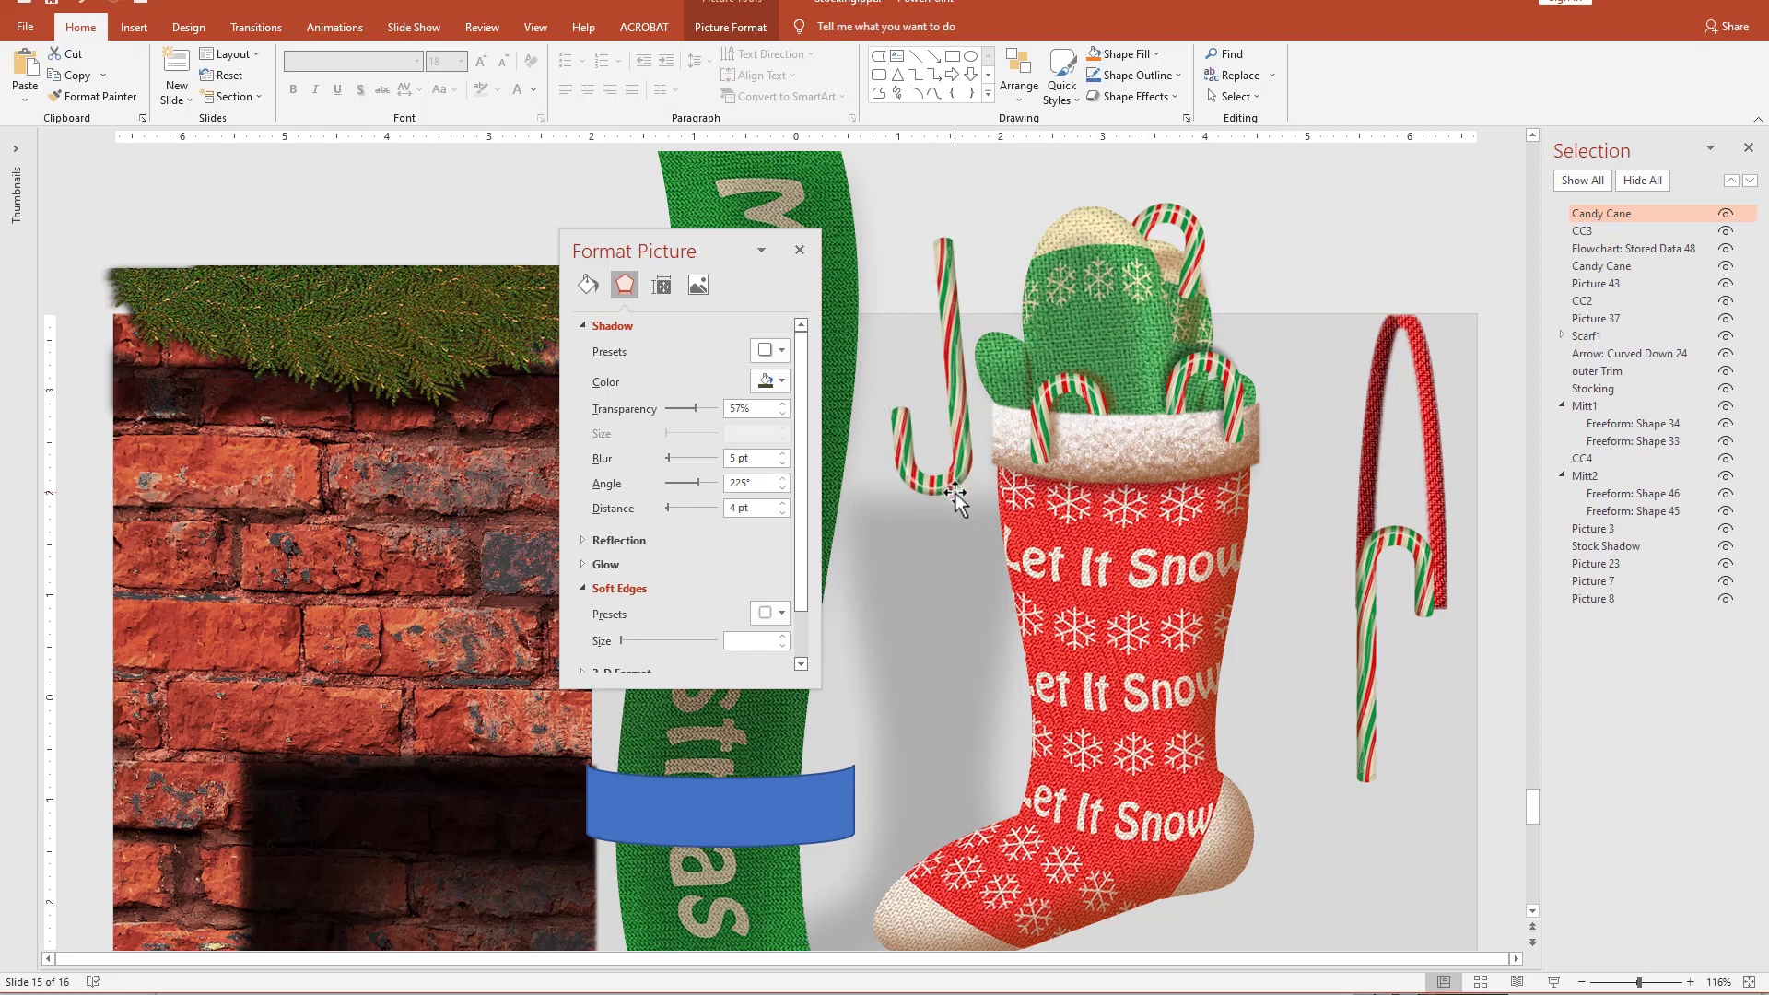
Flip the upside-down candy cane horizontally and straighten it upright just left of the mittens.
left_click(731, 27)
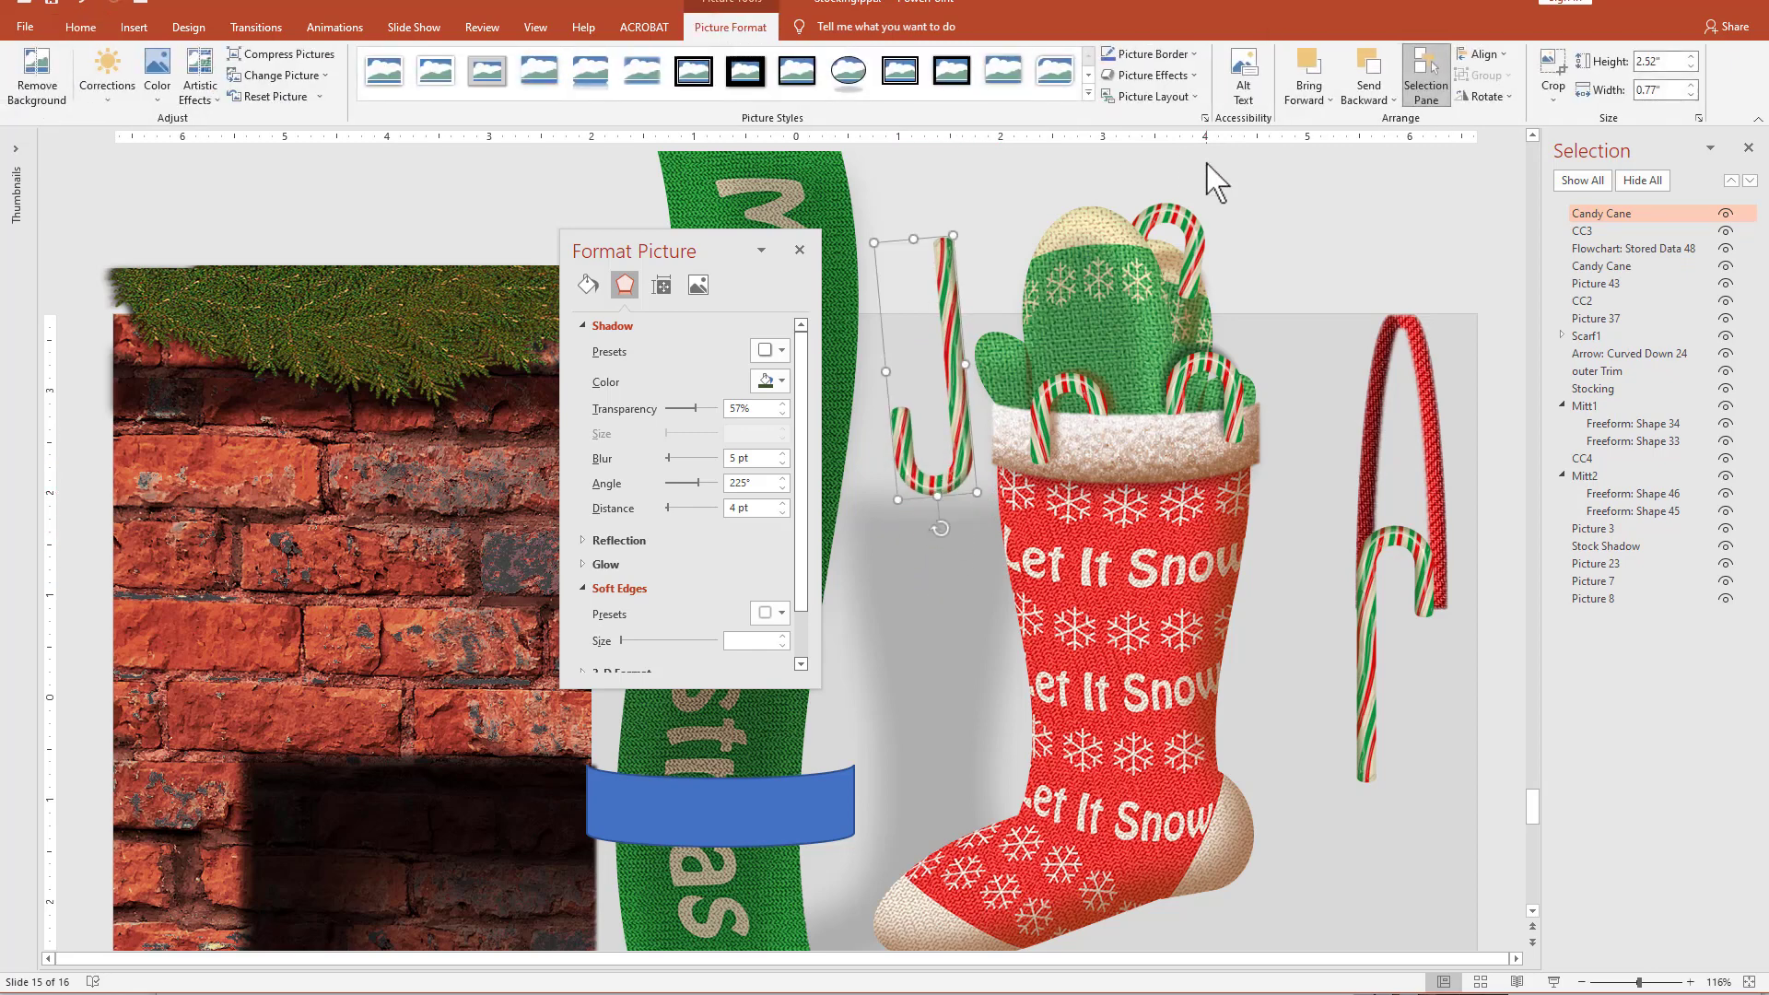
left_click(1486, 96)
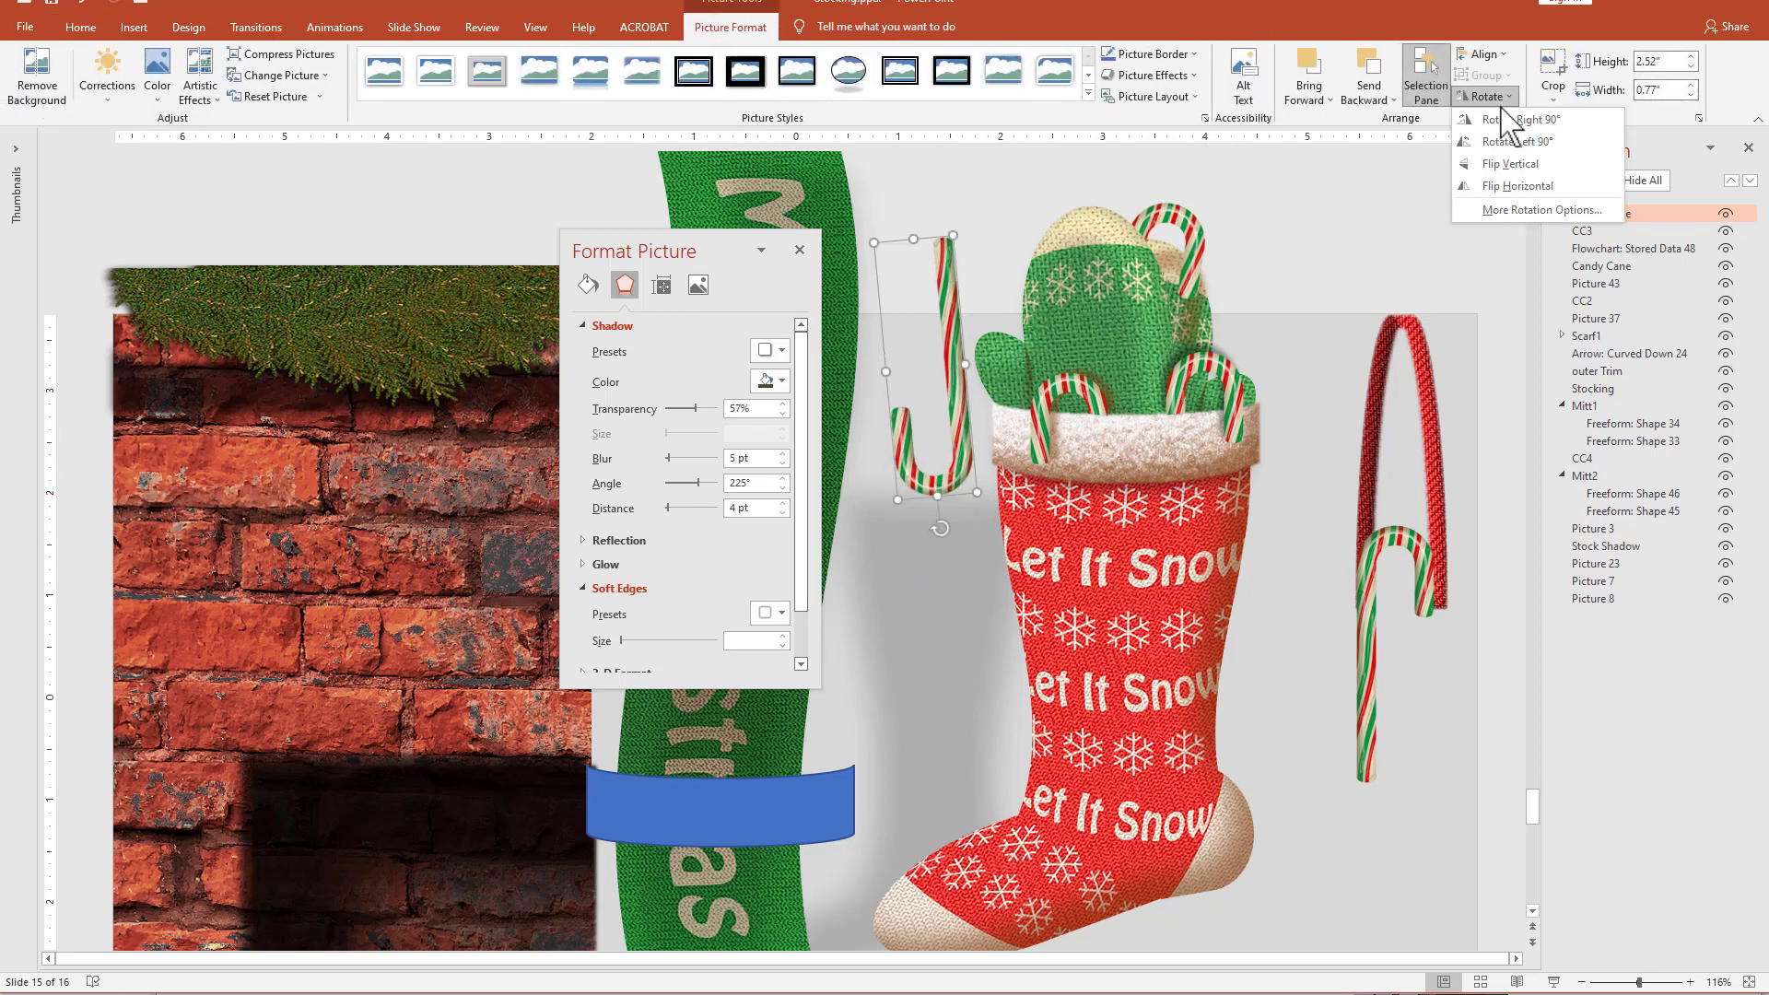
left_click(1517, 186)
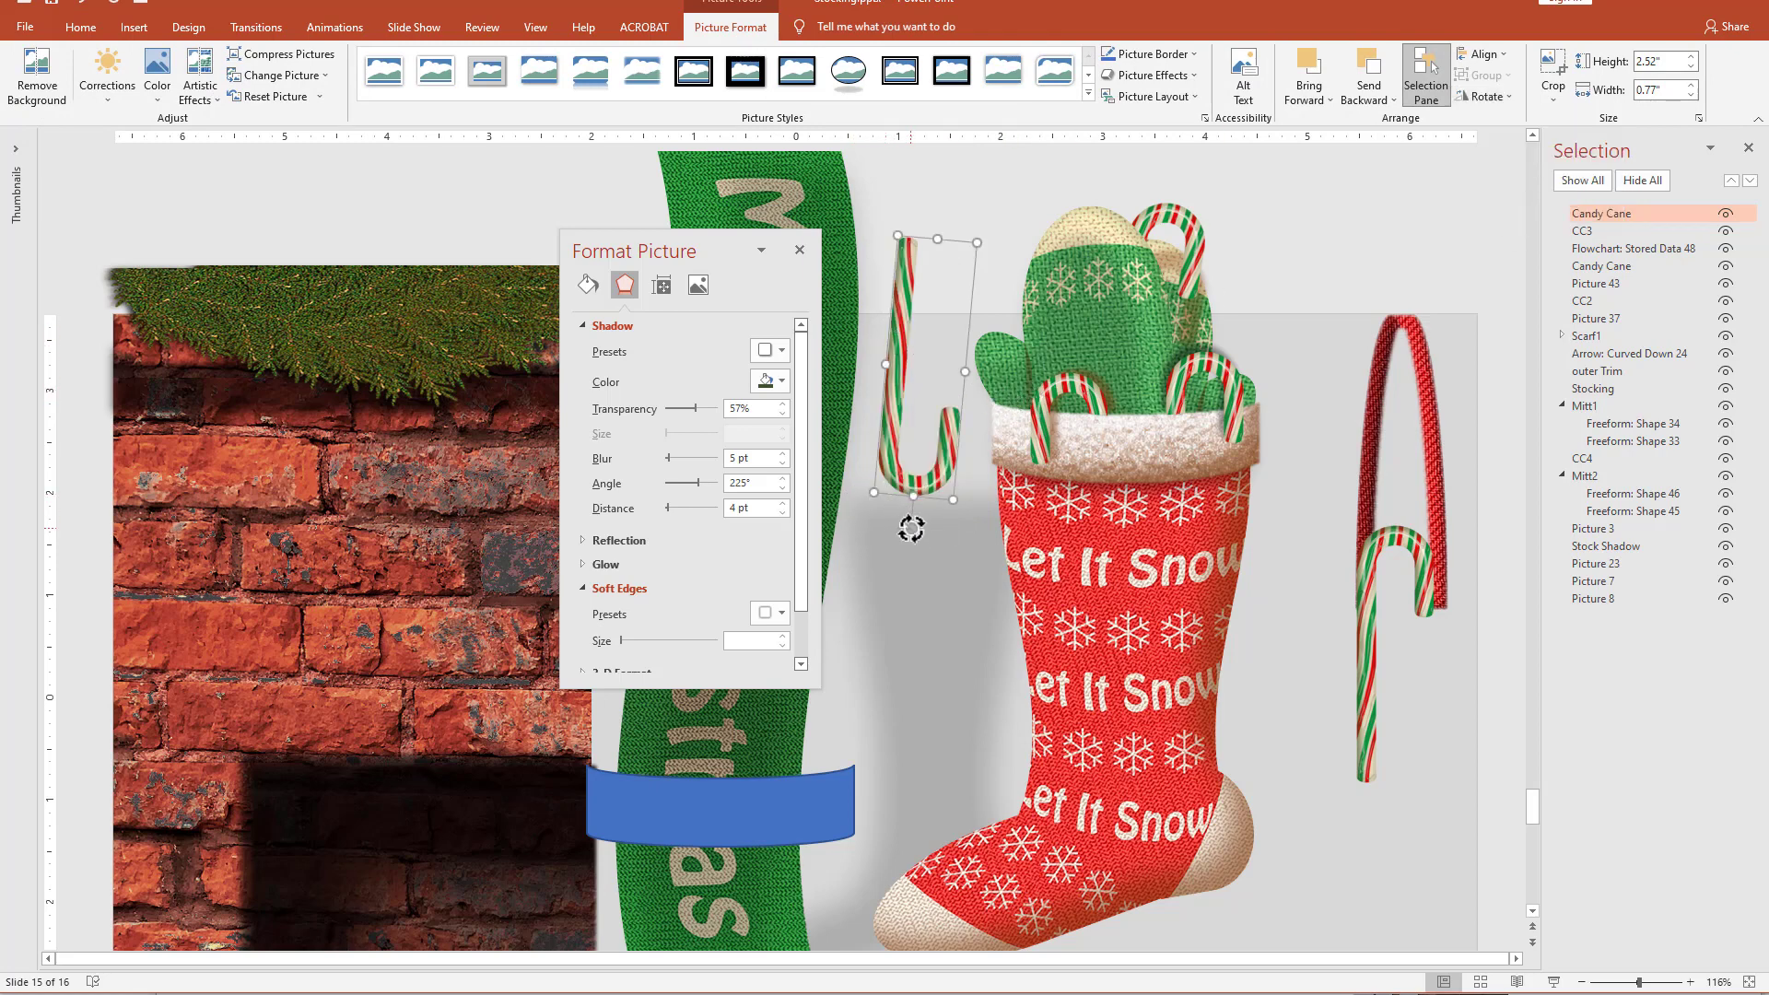
left_click_drag(912, 529, 923, 529)
left_click_drag(892, 432, 928, 422)
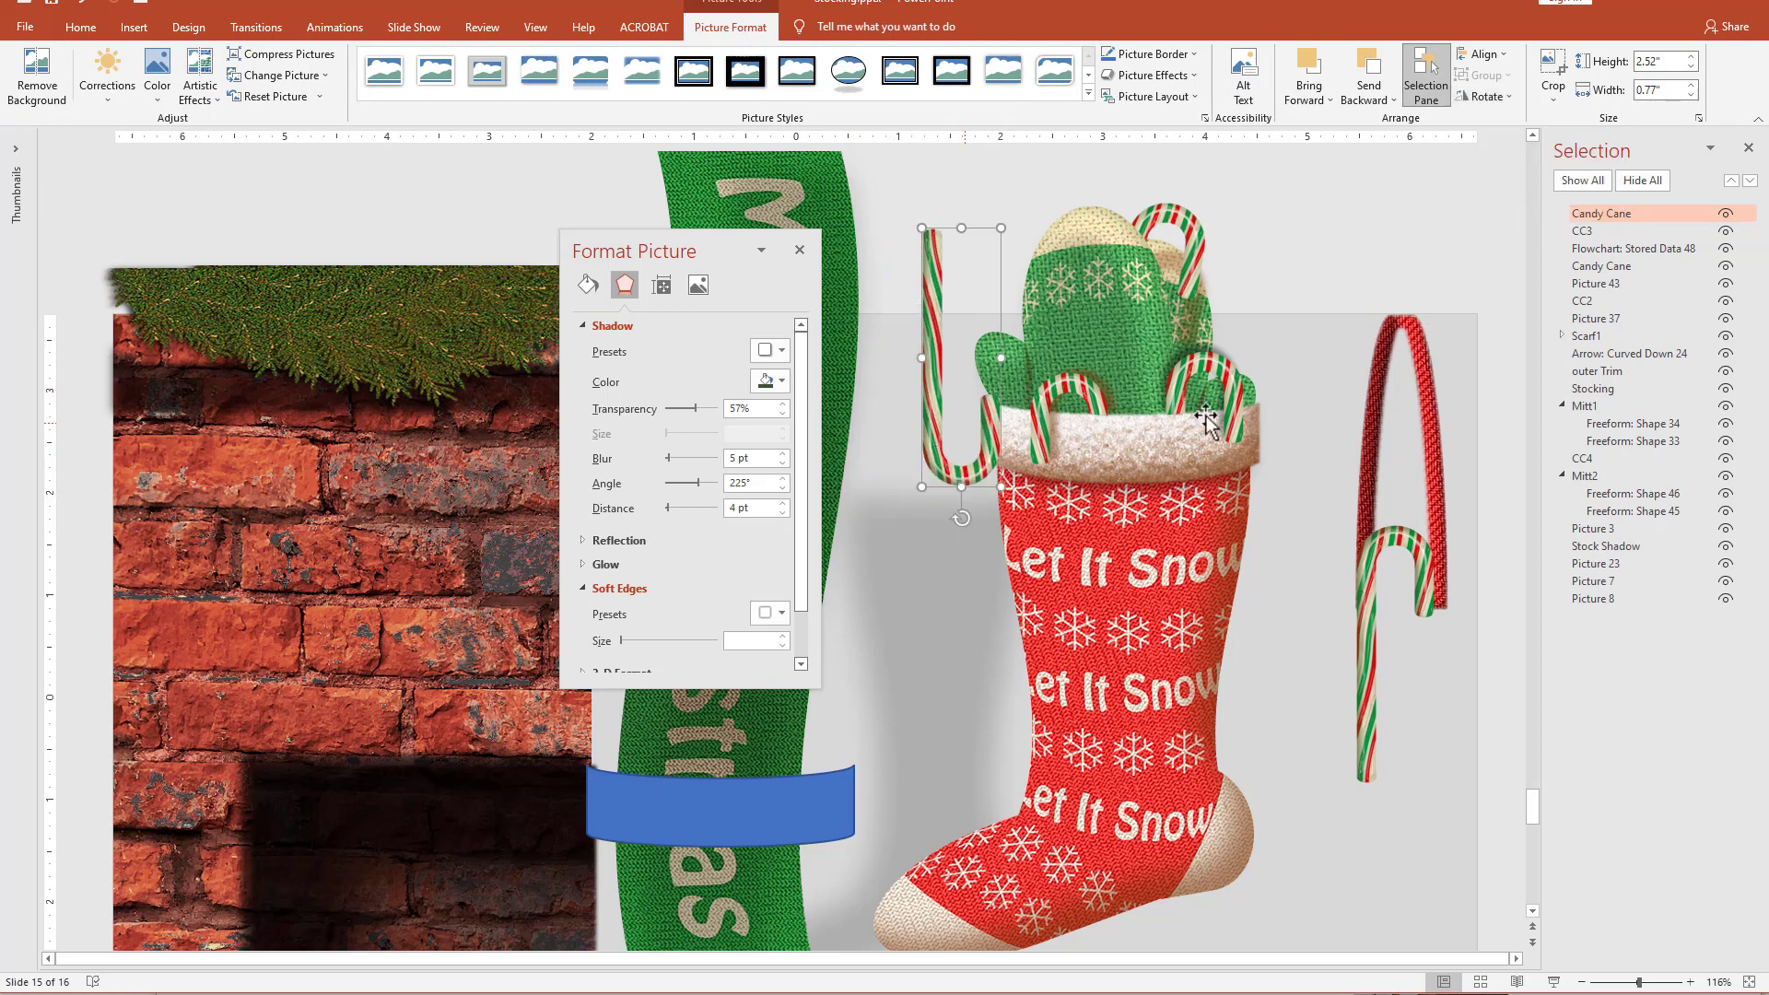
Rename the upside-down candy cane as CC5 and move it to the very bottom of the layer order.
left_click(1590, 215)
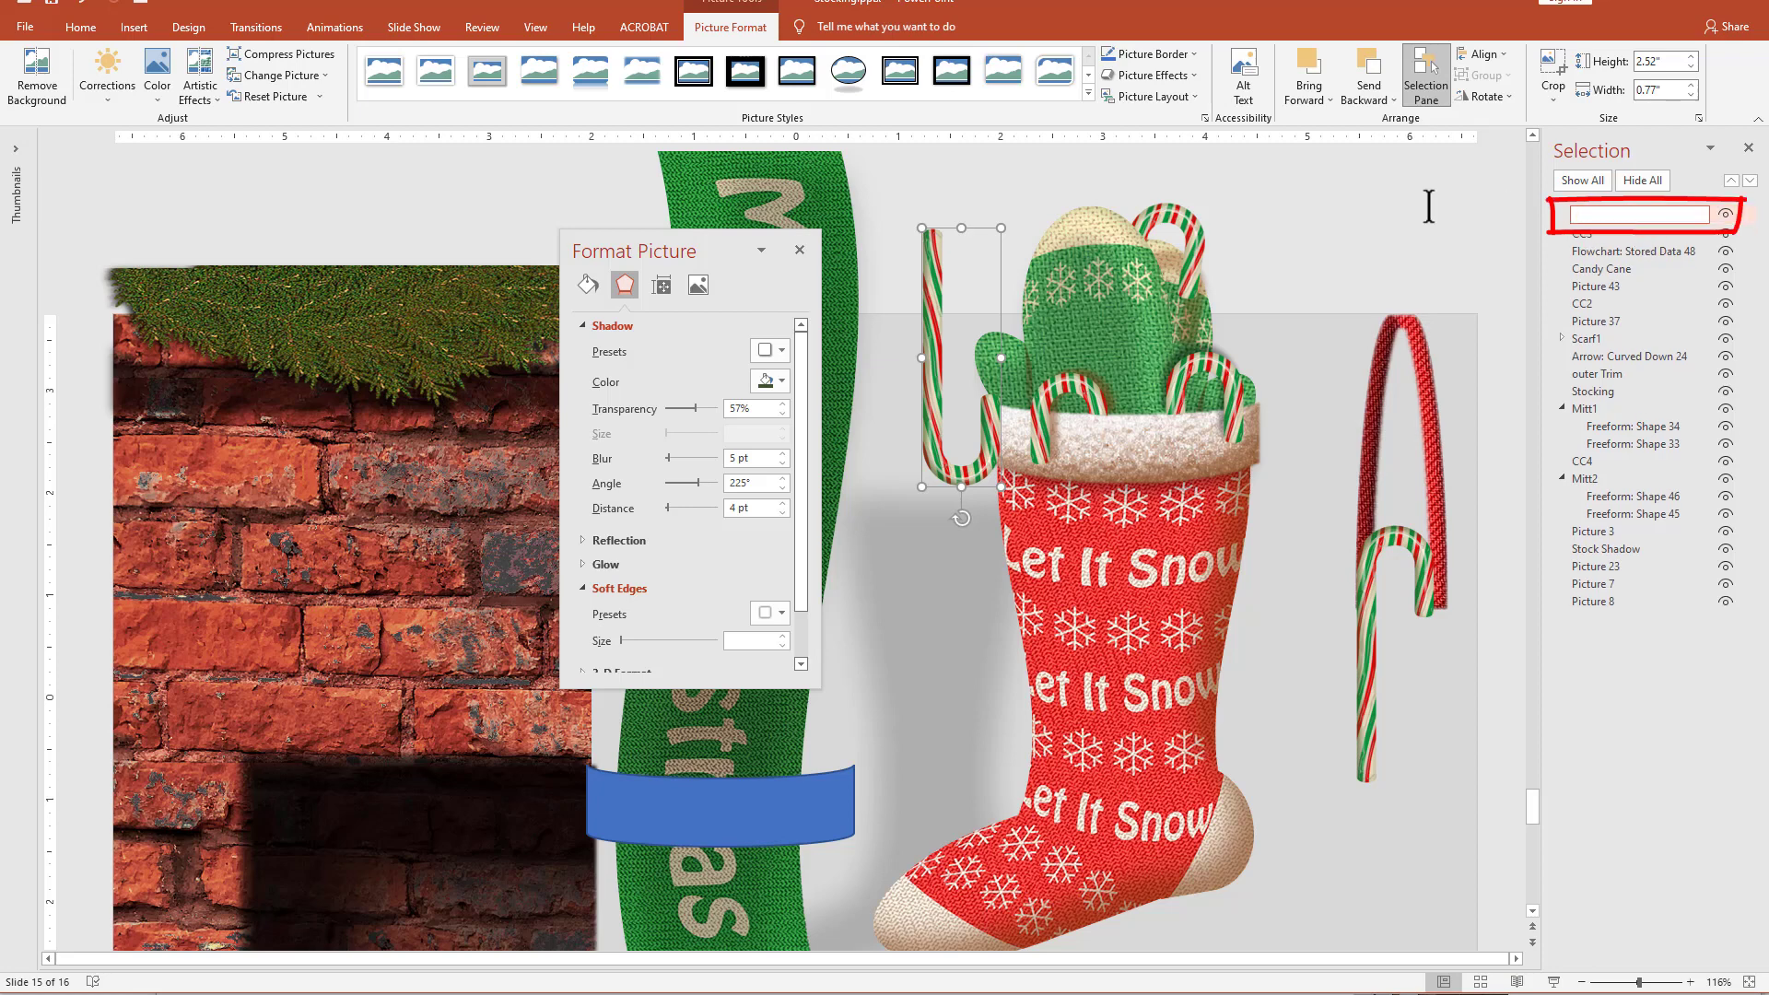
type("CC")
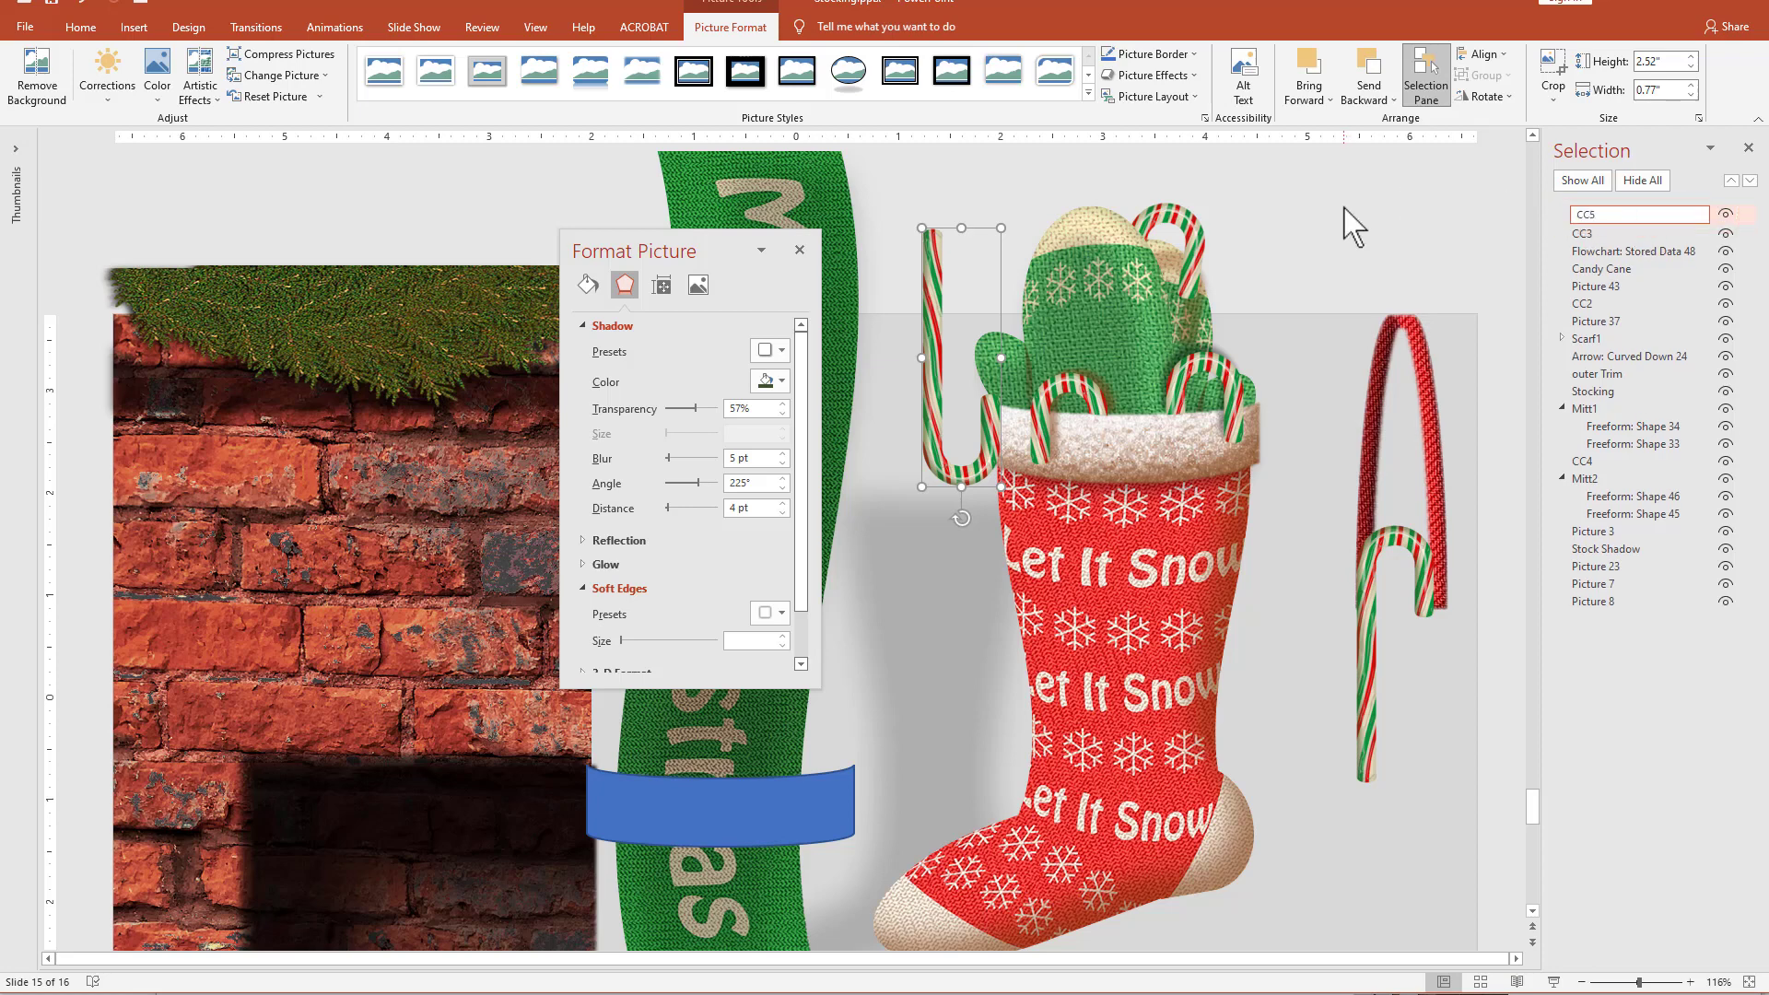
type("5")
key("Return")
left_click_drag(1626, 221, 1598, 613)
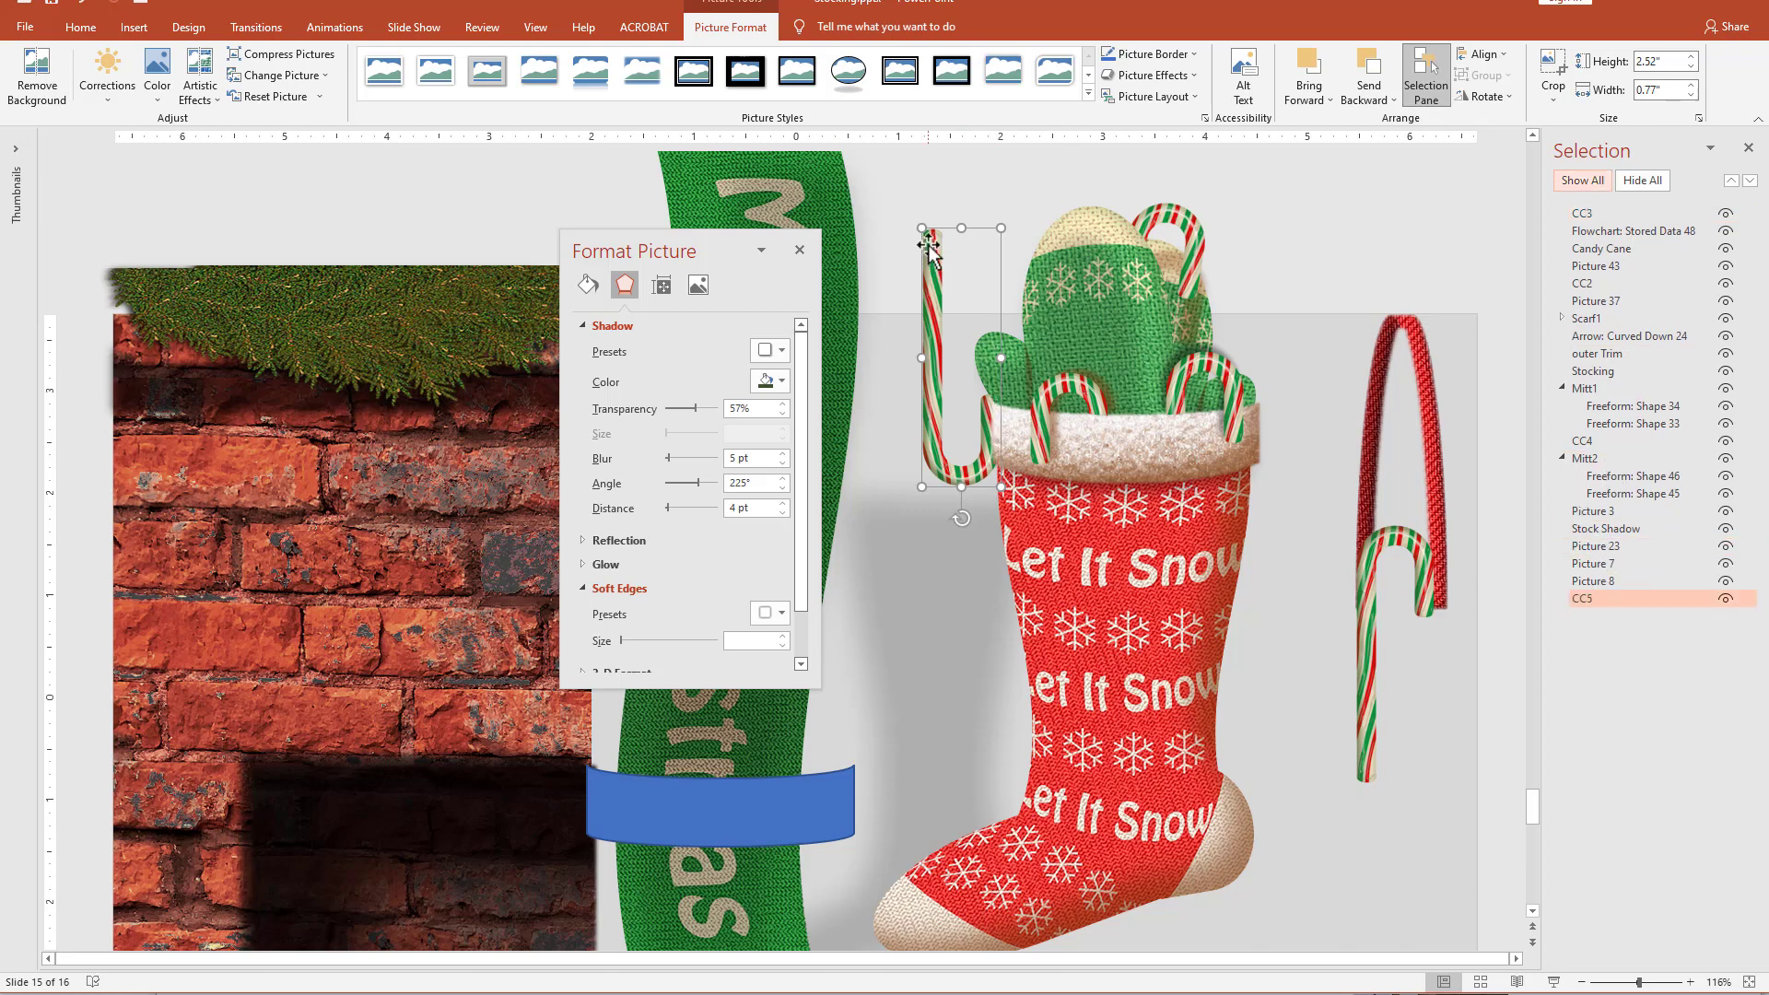
Slide CC5 behind the left side of the mittens and tilt it so its straight end leans out to the left.
left_click_drag(929, 247, 1041, 242)
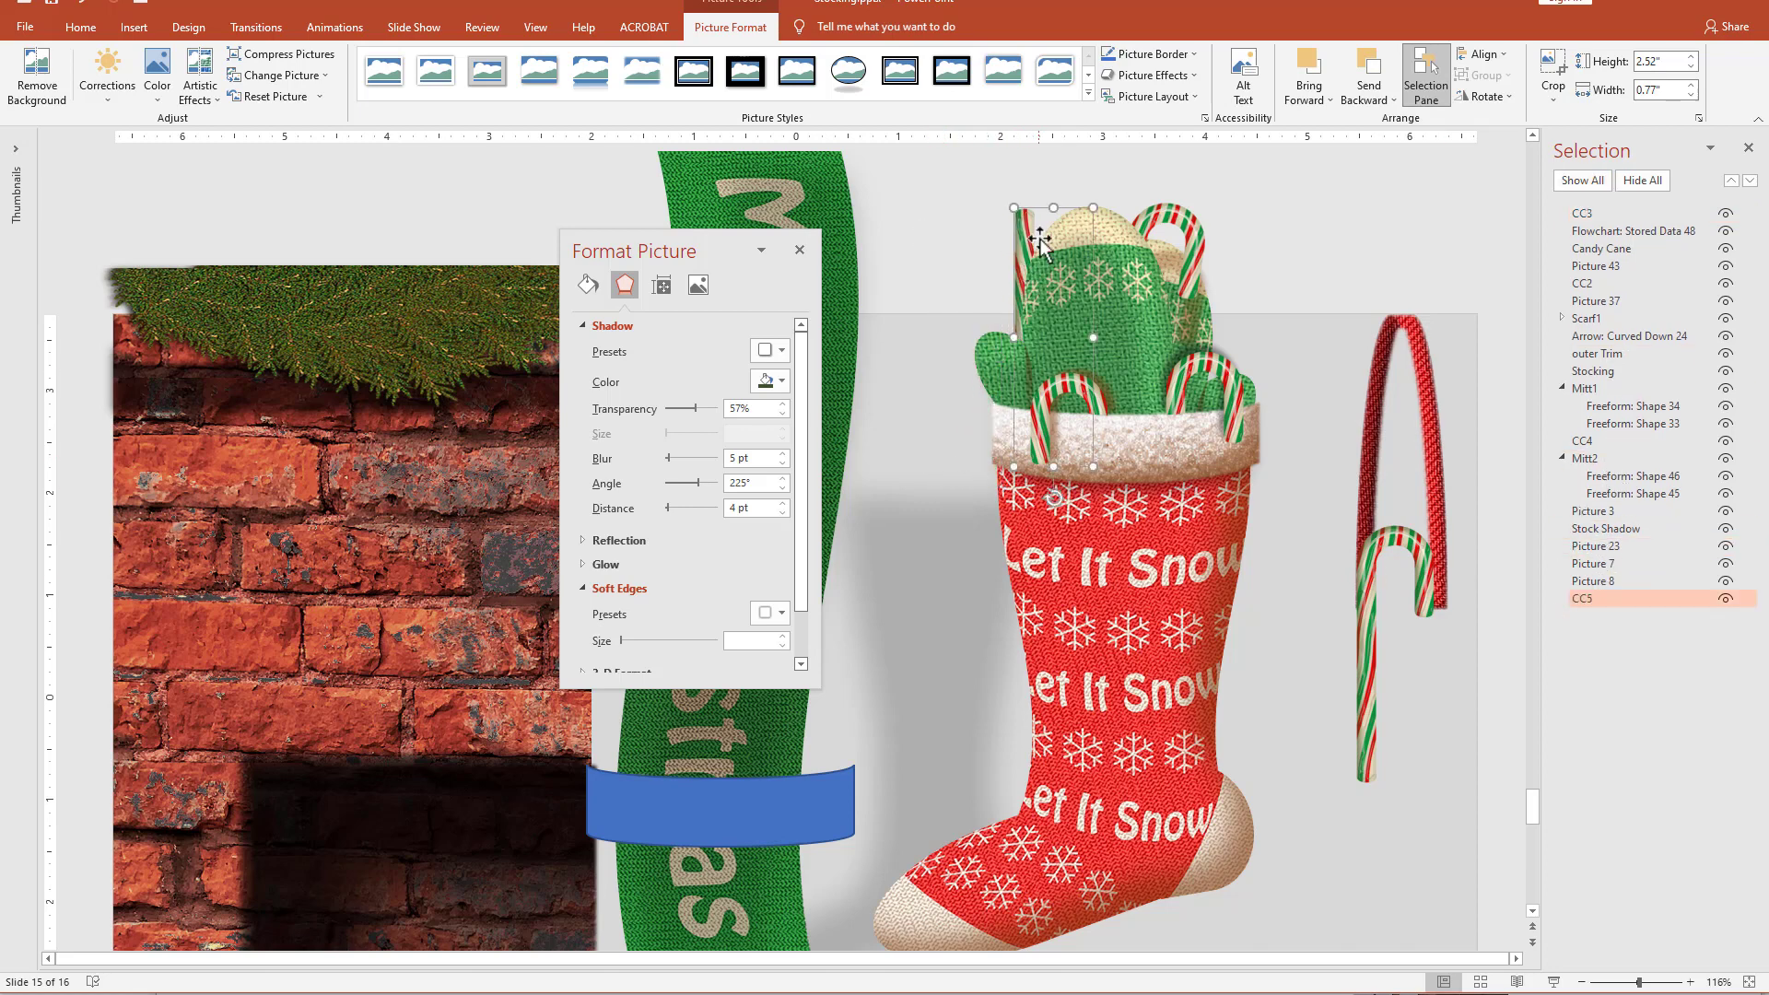
left_click_drag(1061, 497, 1108, 488)
left_click(1106, 936)
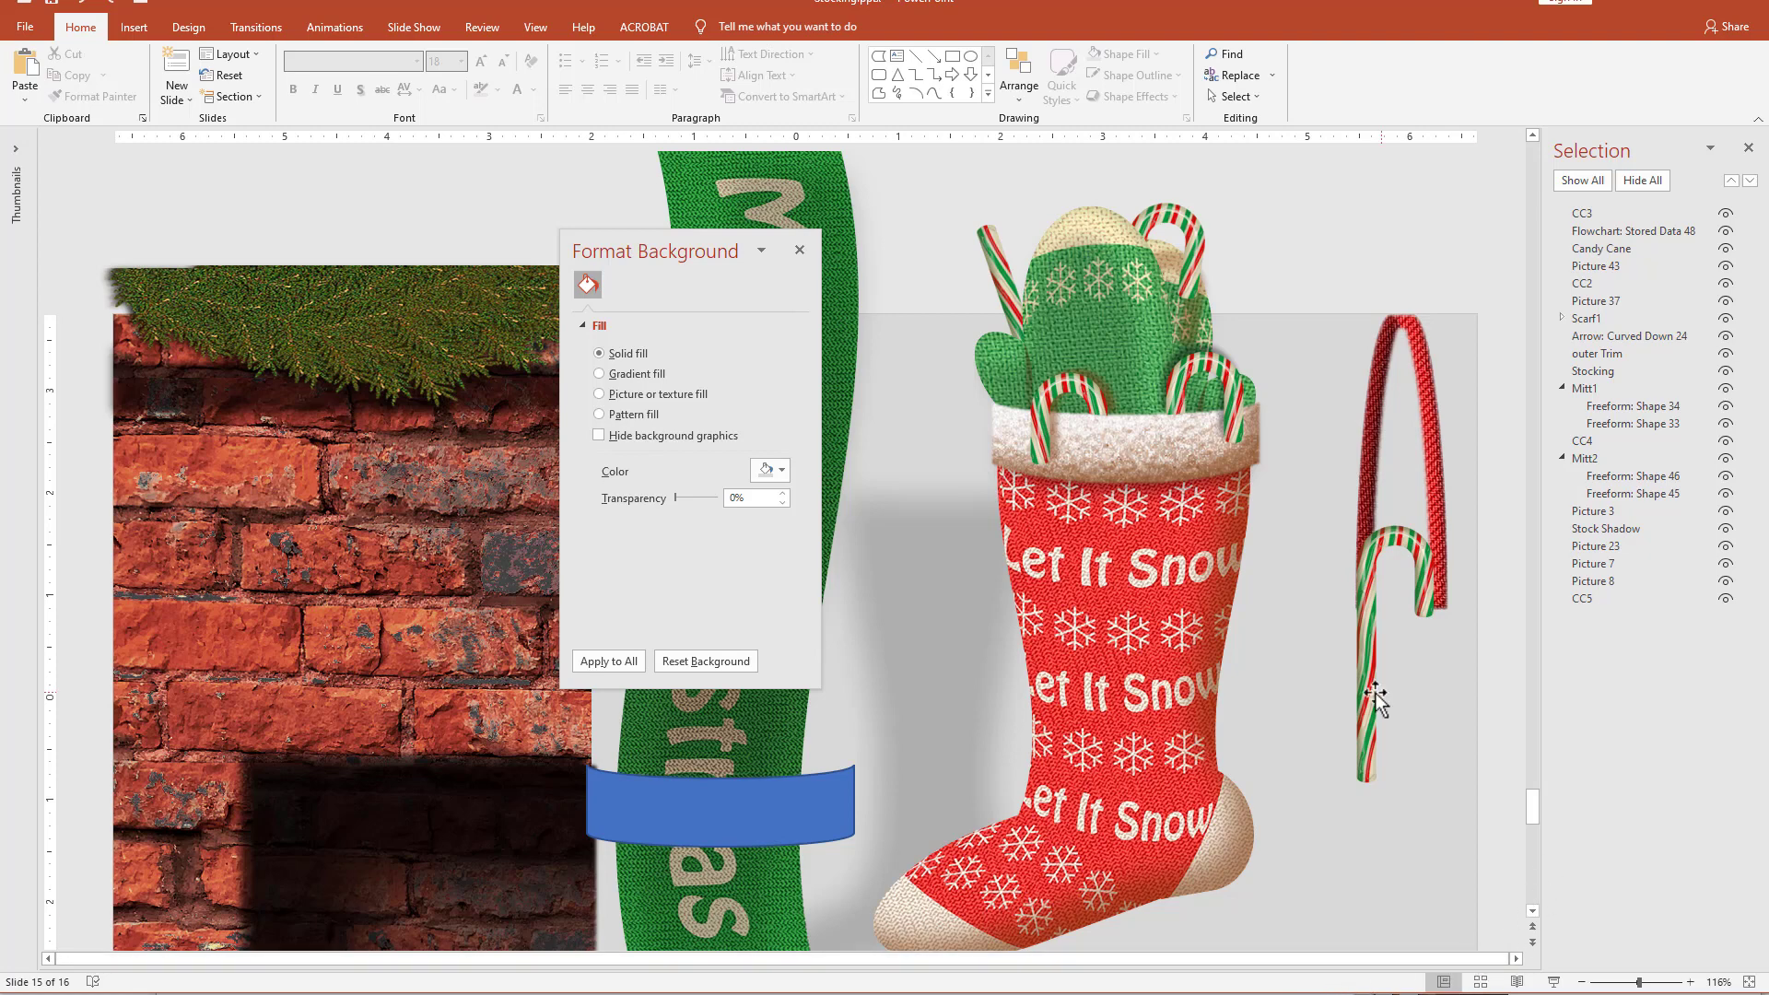
Duplicate the spare candy cane, flip the copy horizontally, and tilt it counterclockwise to the left of the mittens.
left_click_drag(1371, 701, 938, 656)
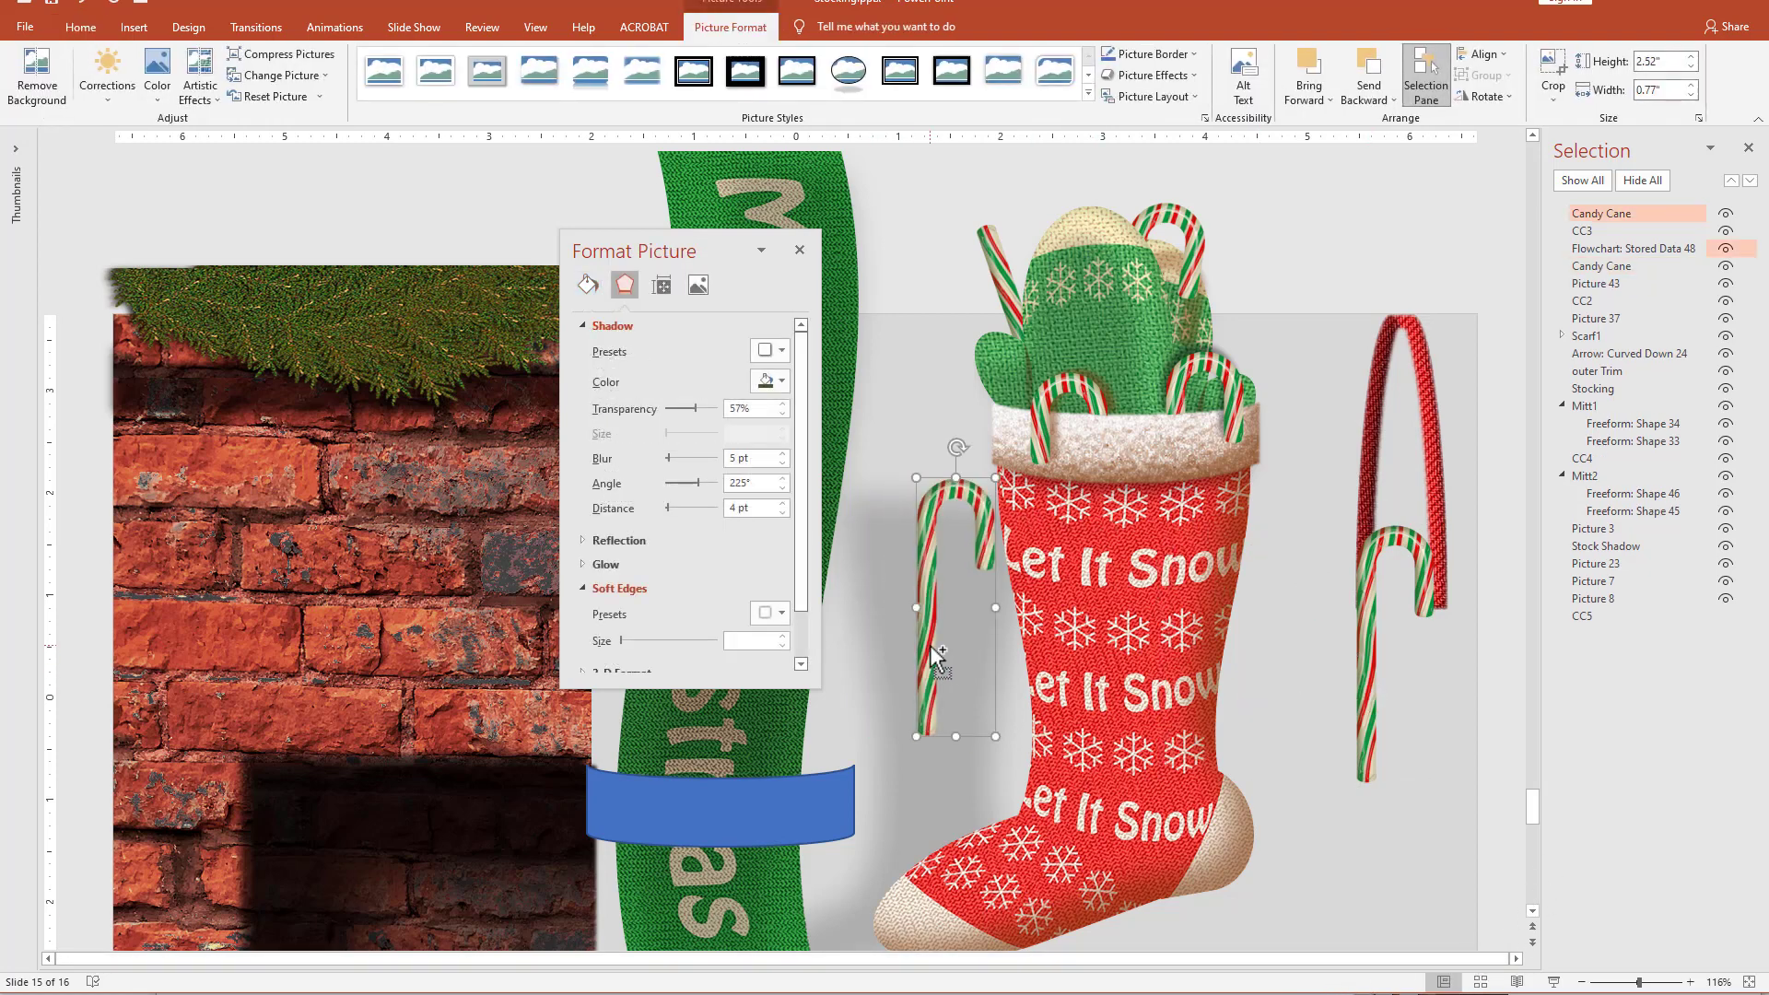
left_click(1484, 96)
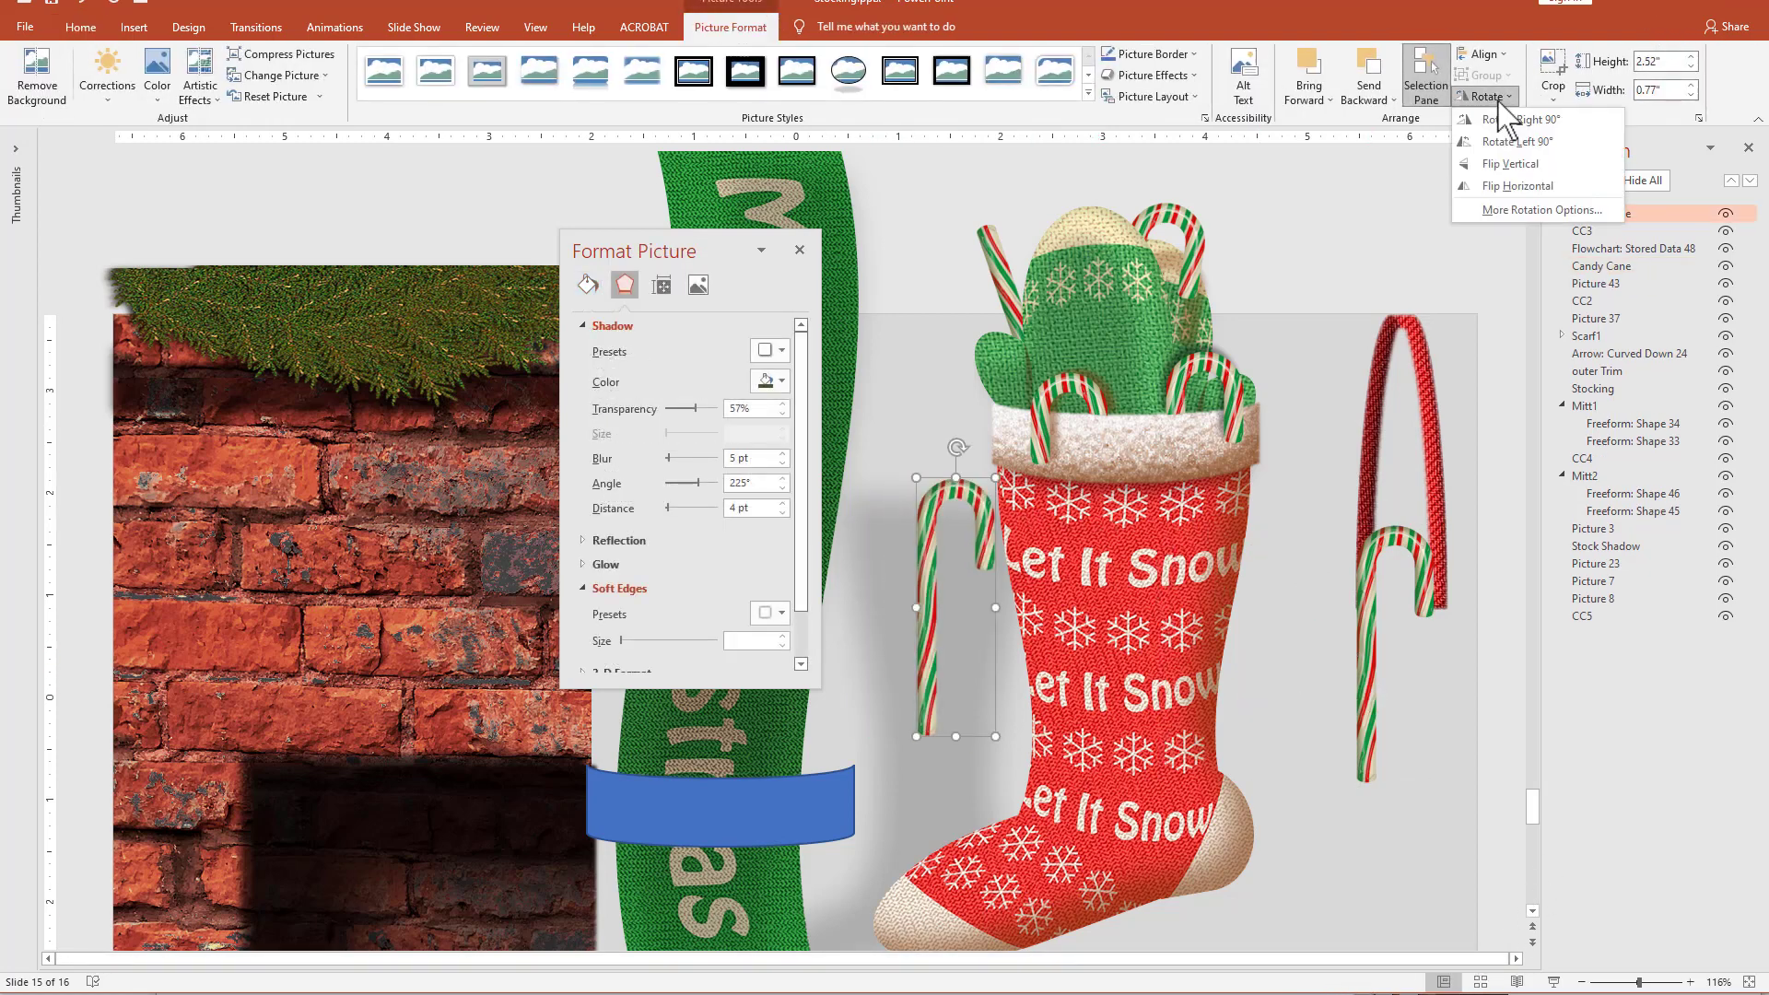
left_click(1516, 187)
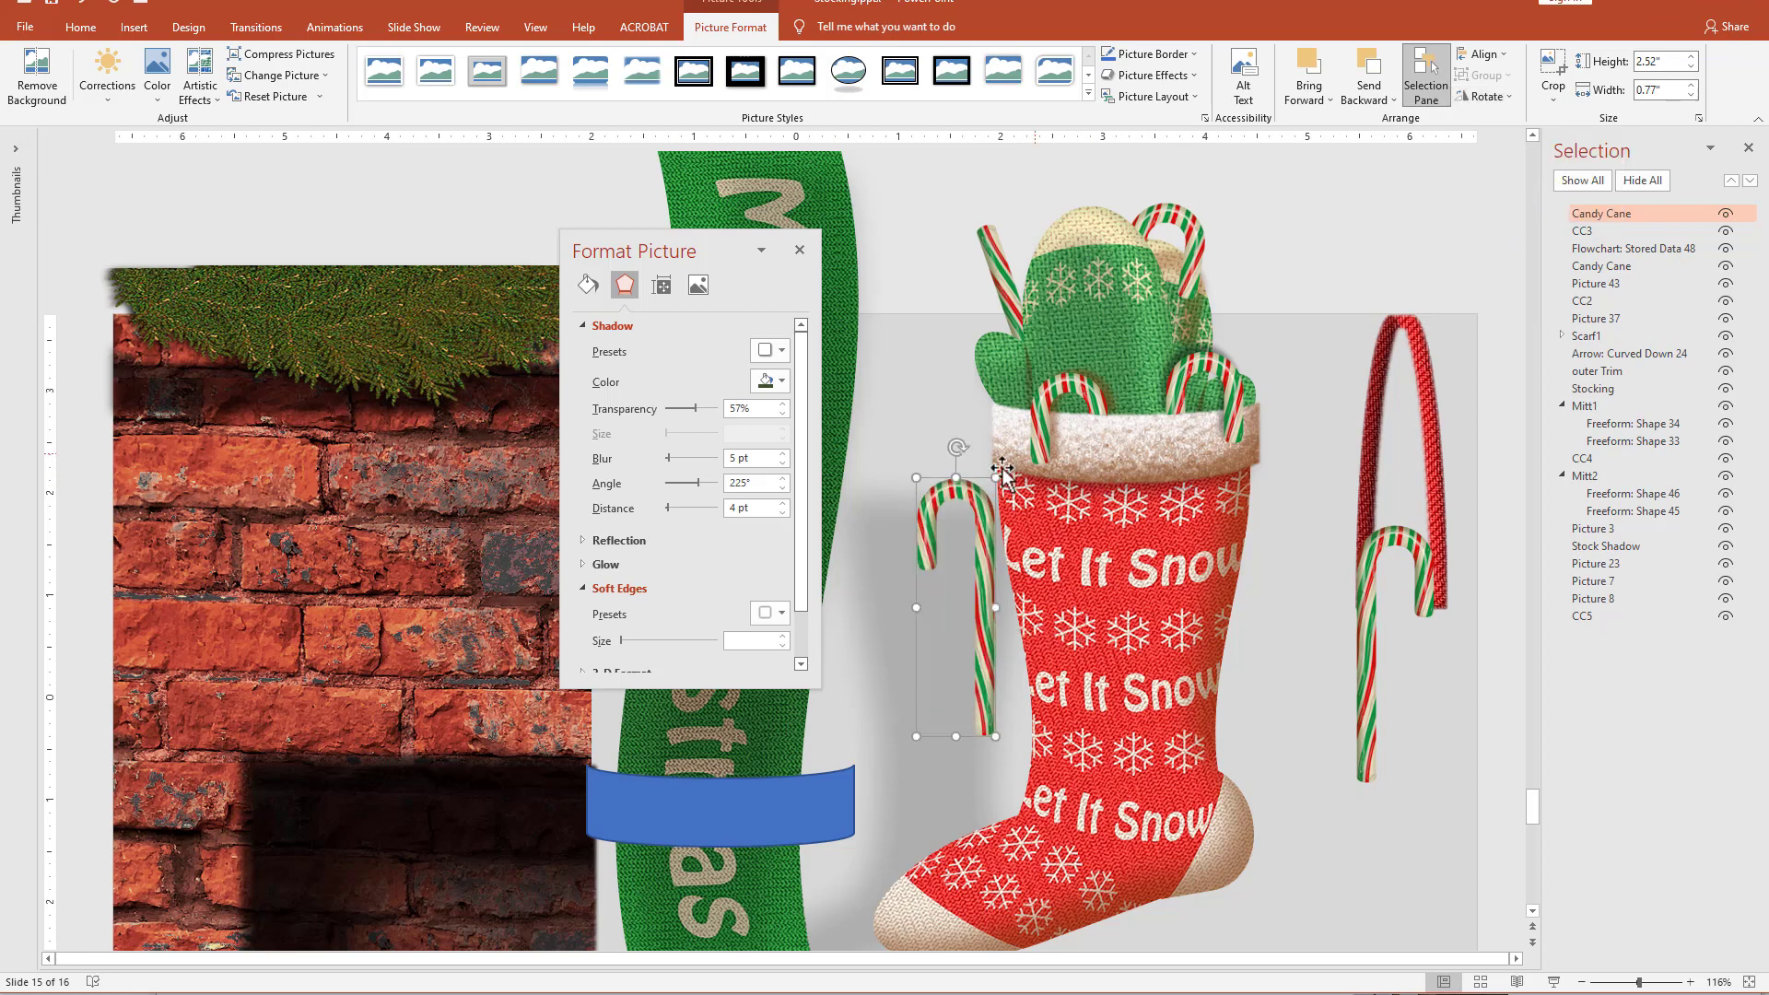
mouse_move(963, 483)
left_mouse_down()
mouse_move(944, 289)
mouse_move(890, 264)
left_mouse_up()
left_click_drag(952, 335, 964, 329)
right_click(956, 332)
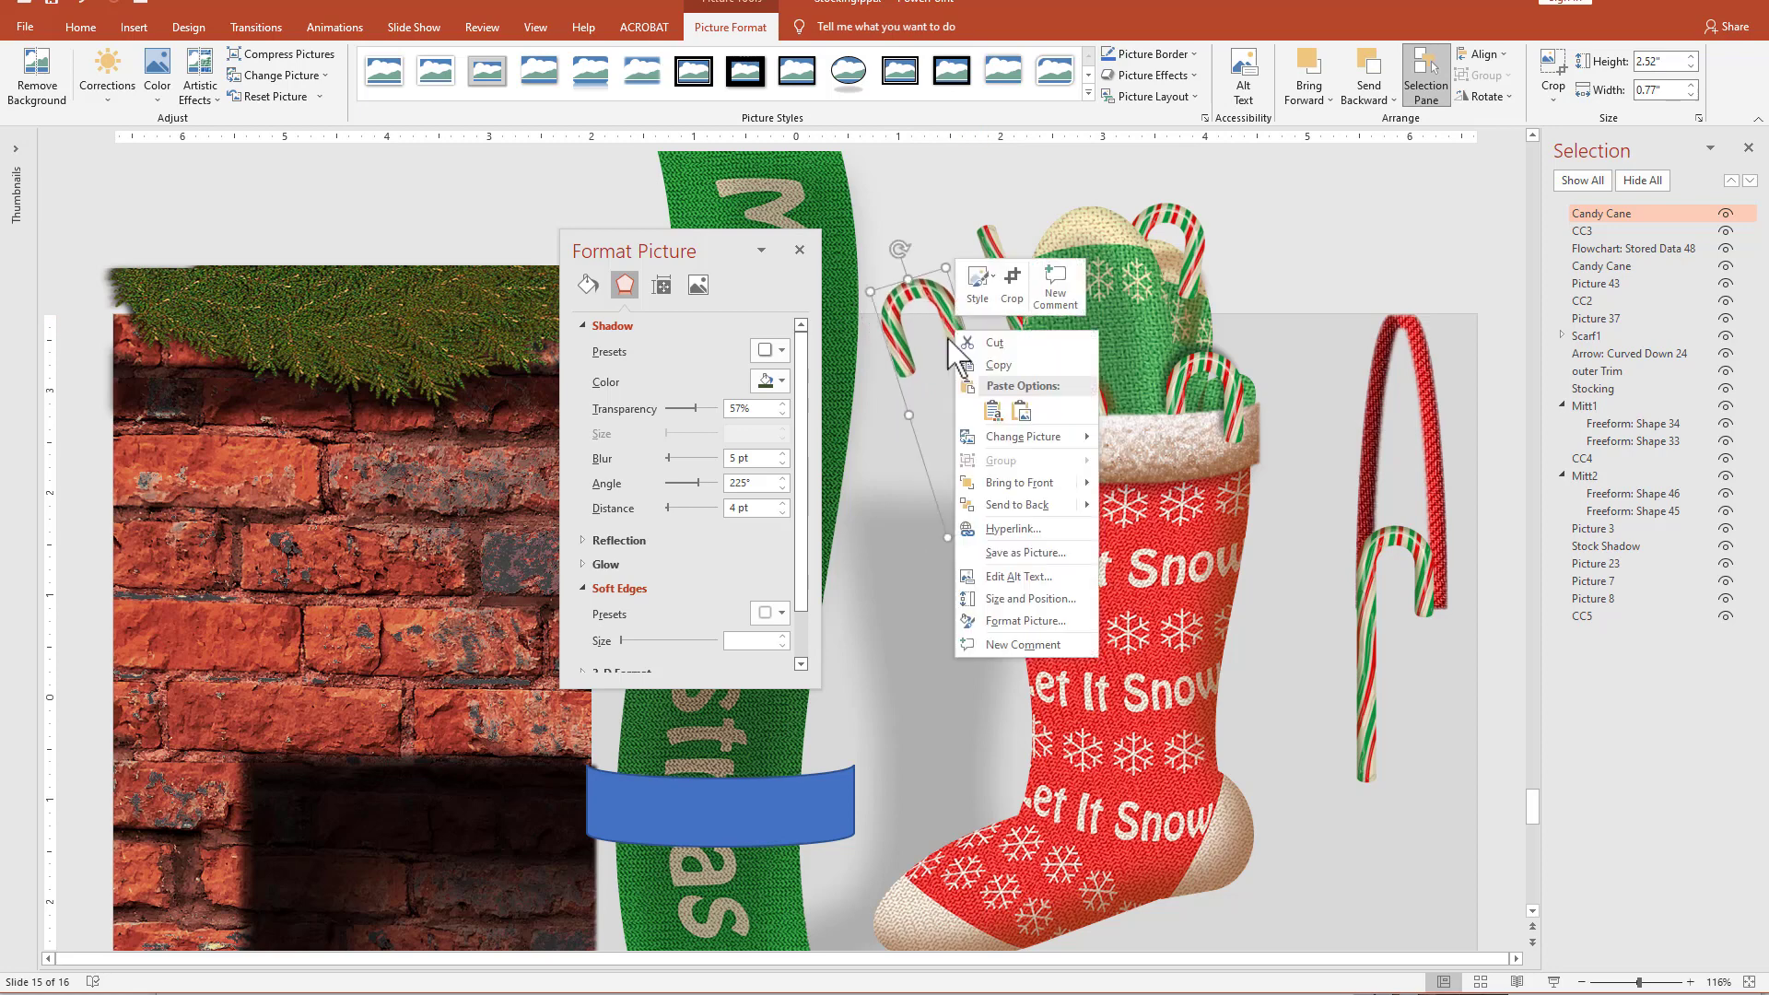